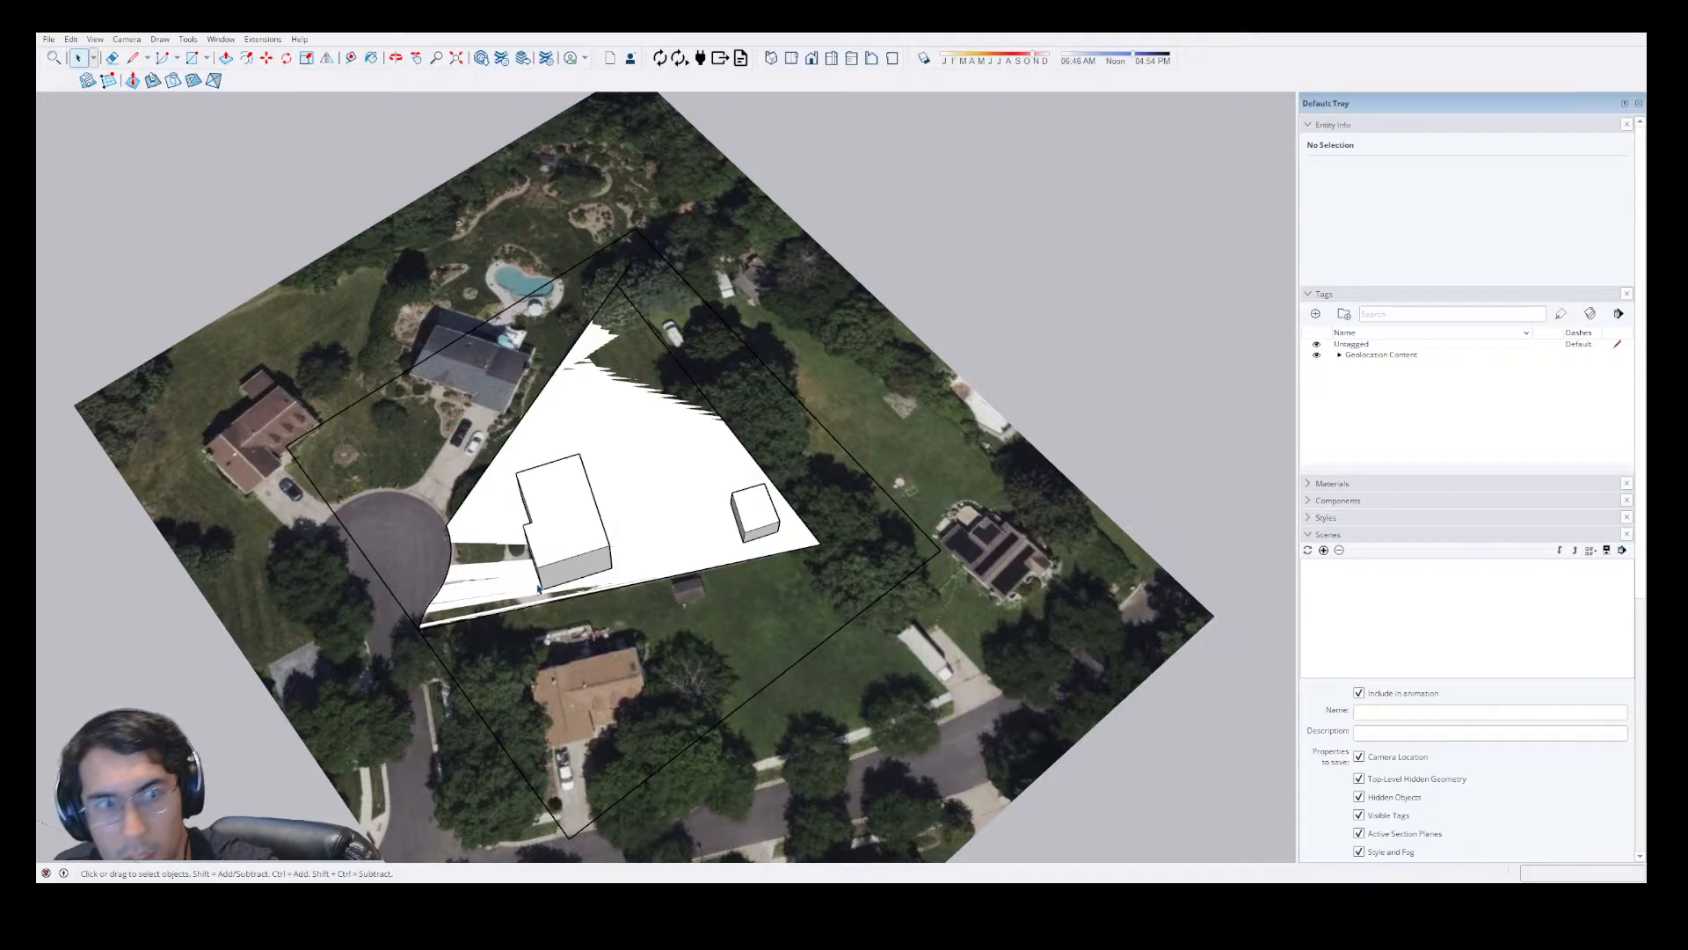
Delete the house and shed massing from the lot, keeping the lot face and the aerial map.
scroll(710, 500, "down", 1)
scroll(710, 500, "up", 3)
scroll(710, 501, "down", 1)
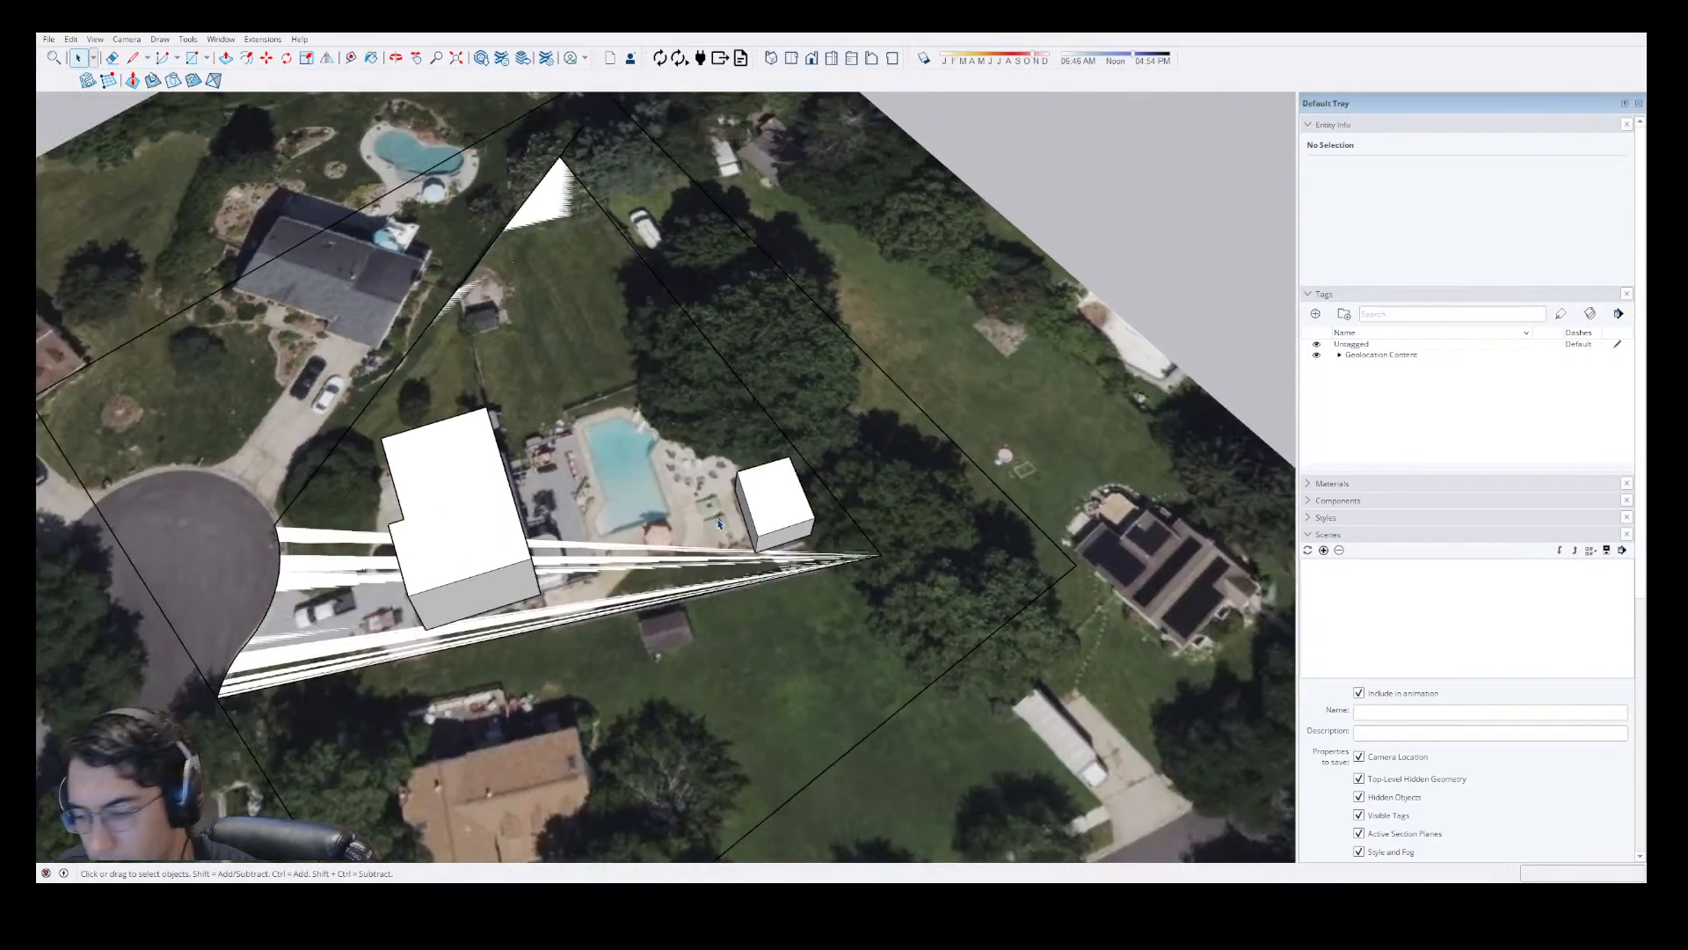
middle_click_drag(710, 500, 770, 498)
scroll(770, 498, "down", 3)
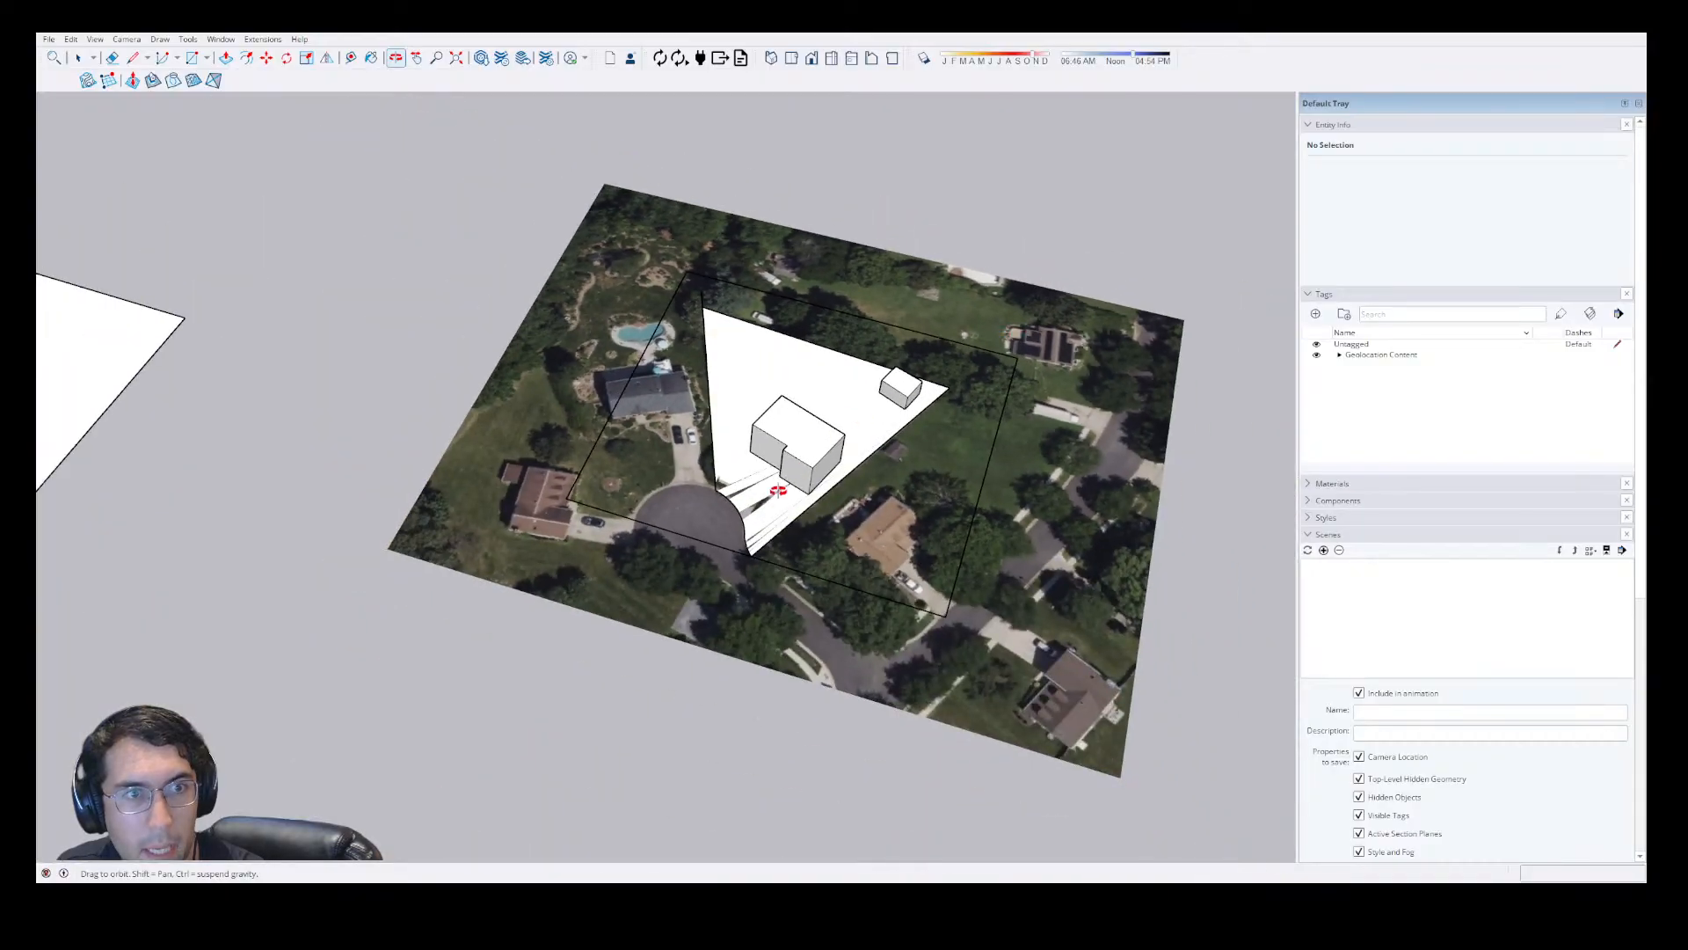
scroll(773, 492, "up", 2)
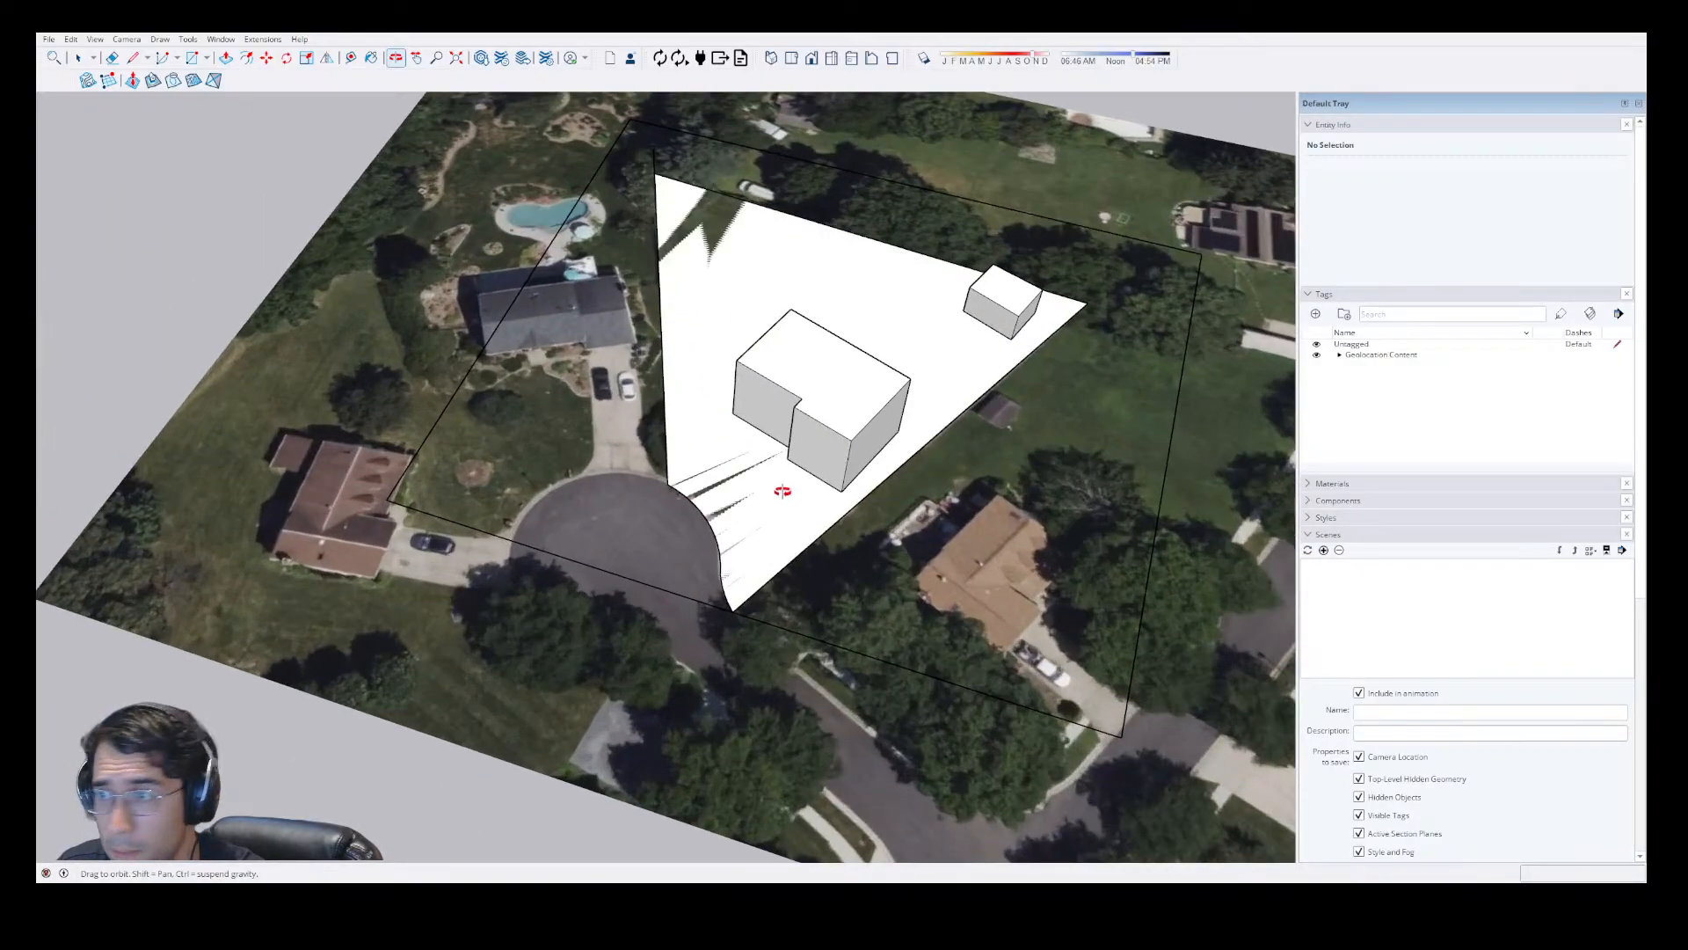
scroll(871, 387, "up", 1)
scroll(879, 381, "up", 3)
middle_click_drag(610, 388, 896, 449)
key("ctrl+a")
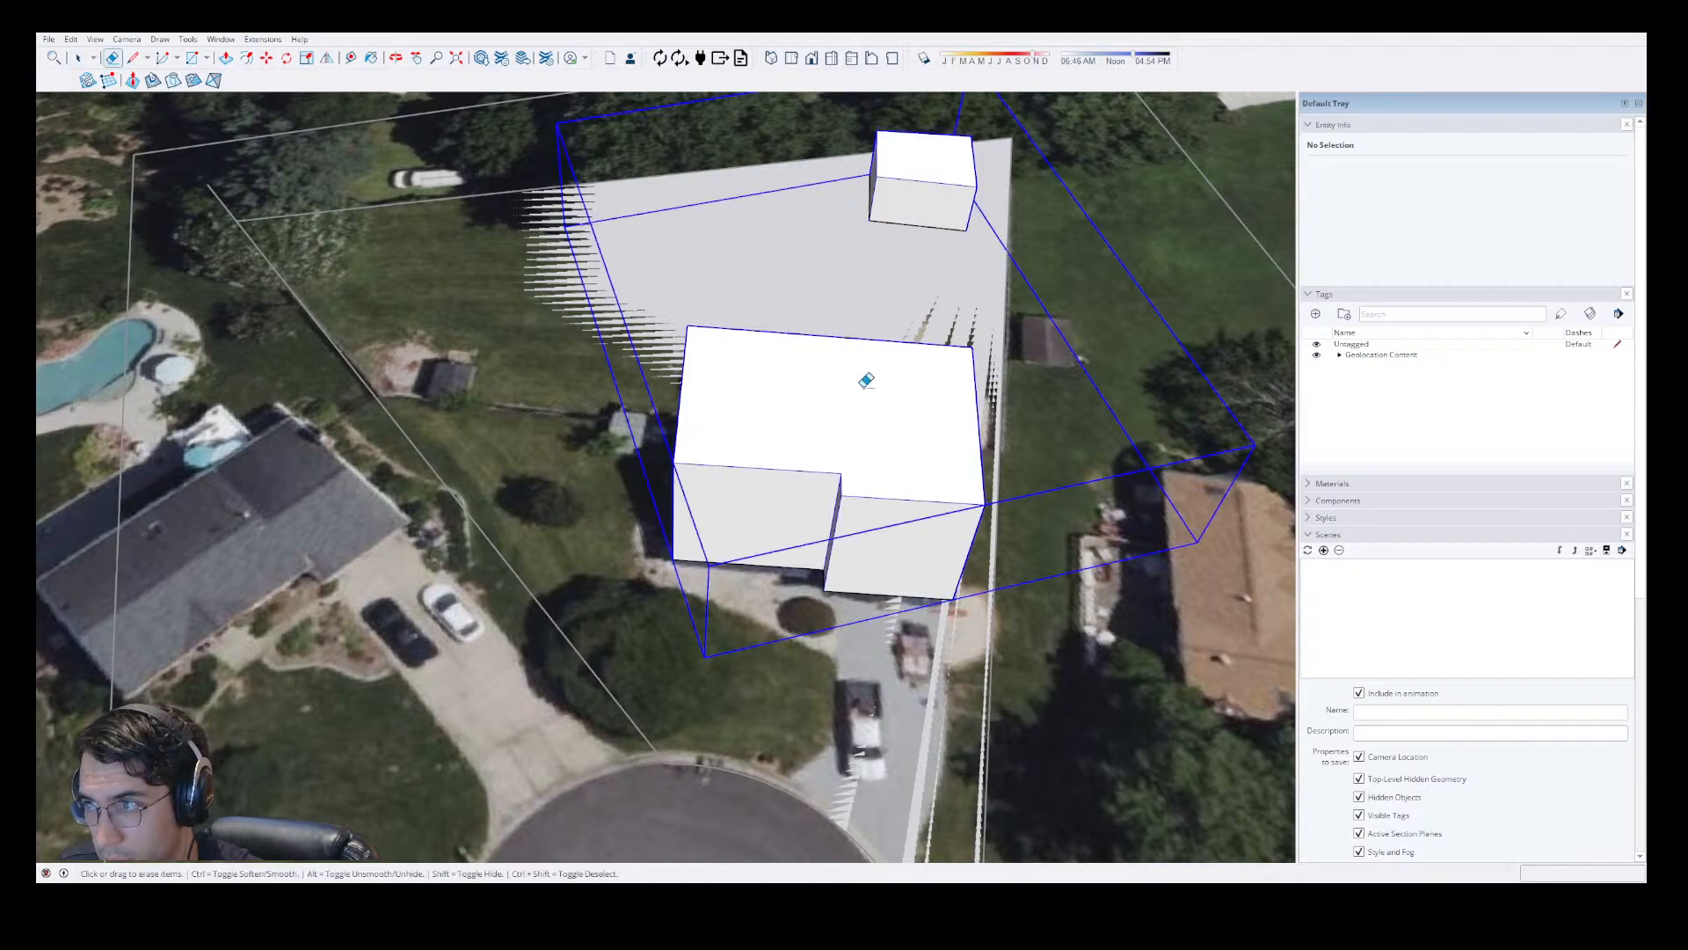
key("Delete")
key("e")
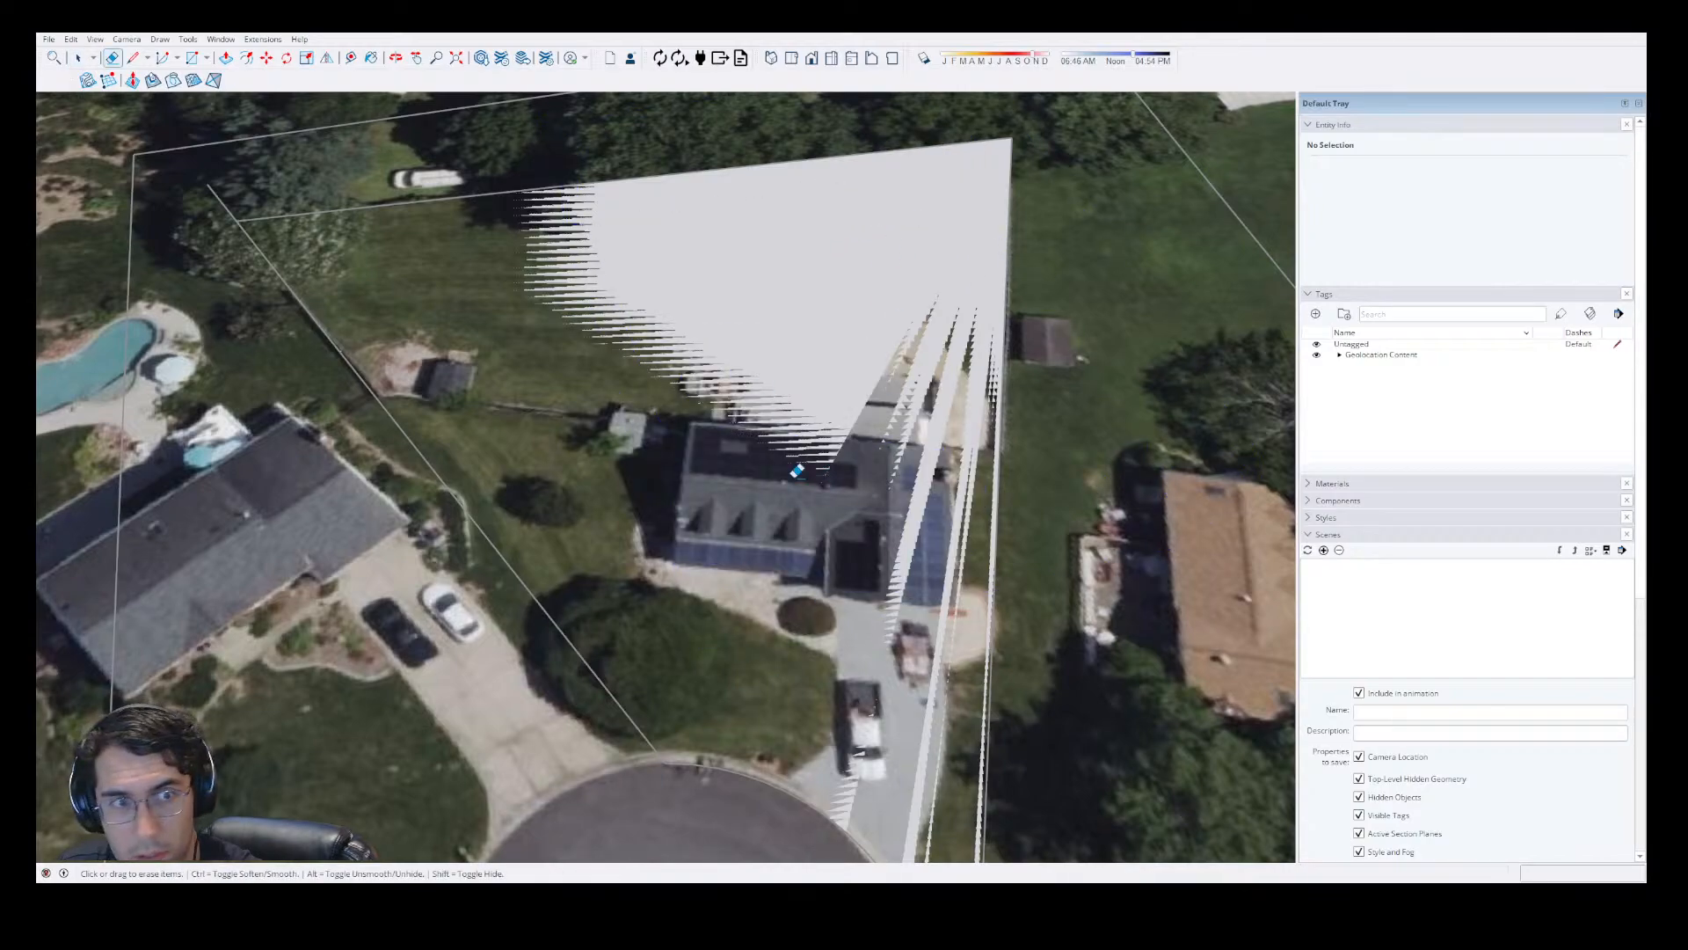
Switch to the top view, framing the lot and its surroundings on the aerial map.
scroll(789, 469, "down", 3)
key("space")
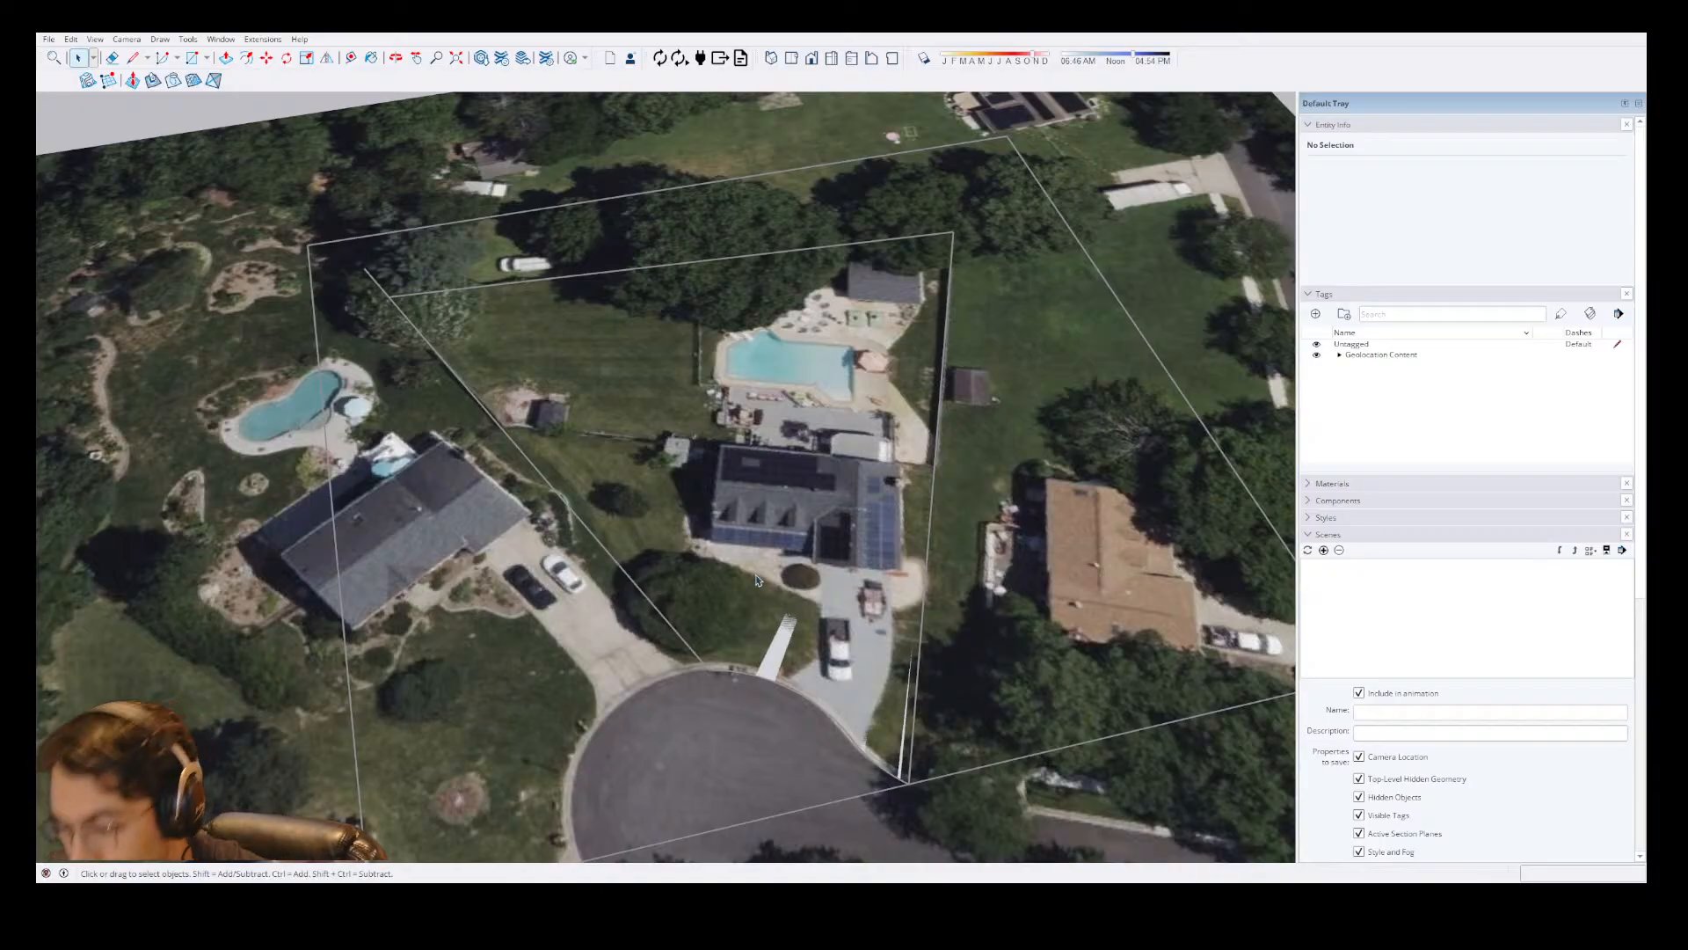
mouse_move(880, 507)
middle_mouse_down("shift")
mouse_move(844, 396)
mouse_move(870, 290)
mouse_move(832, 281)
middle_mouse_up("shift")
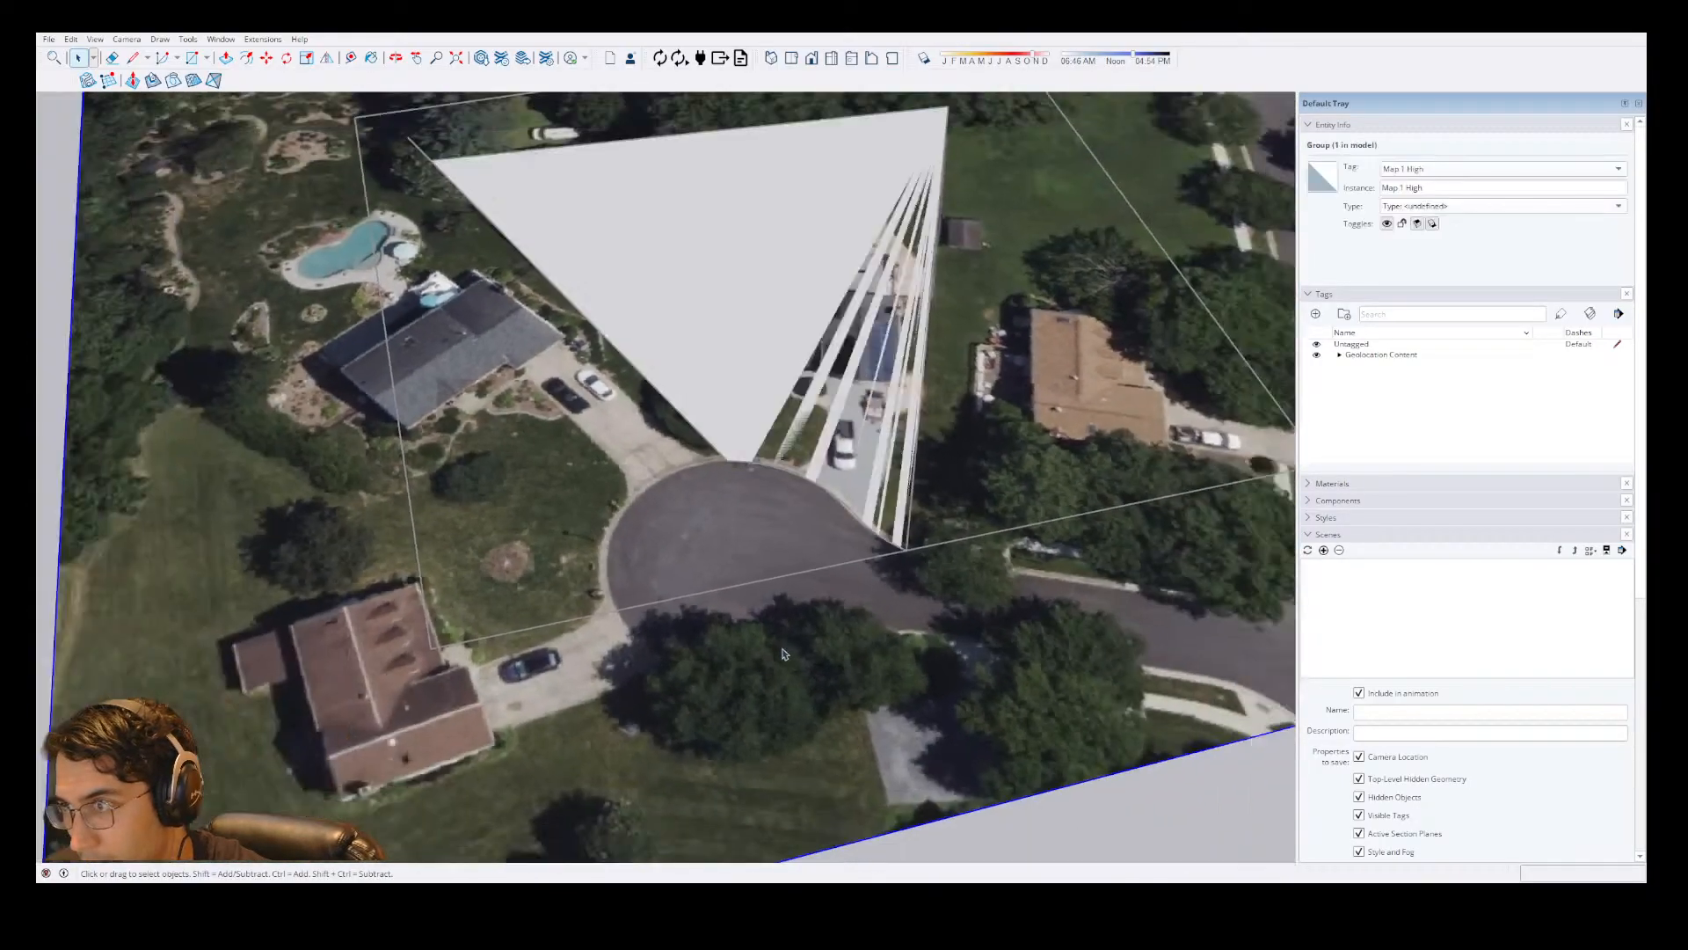
scroll(783, 650, "down", 4)
middle_click_drag(971, 632, 883, 658)
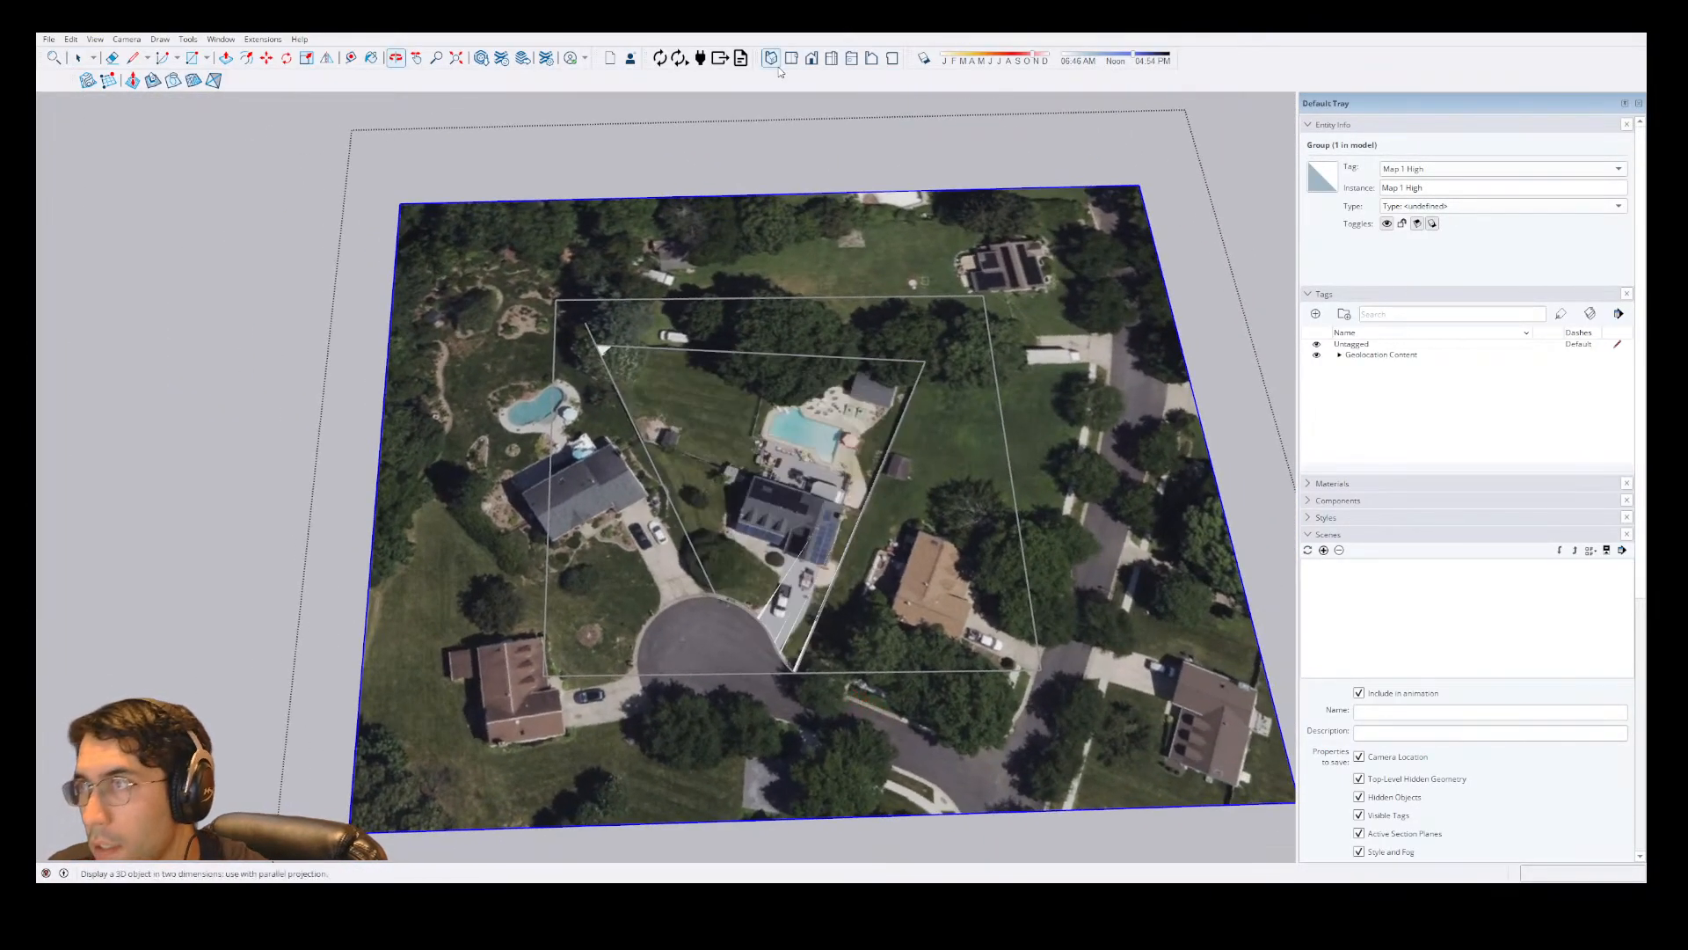
left_click(792, 58)
scroll(666, 708, "down", 3)
middle_click_drag(691, 587, 727, 456, "shift")
scroll(610, 744, "up", 3)
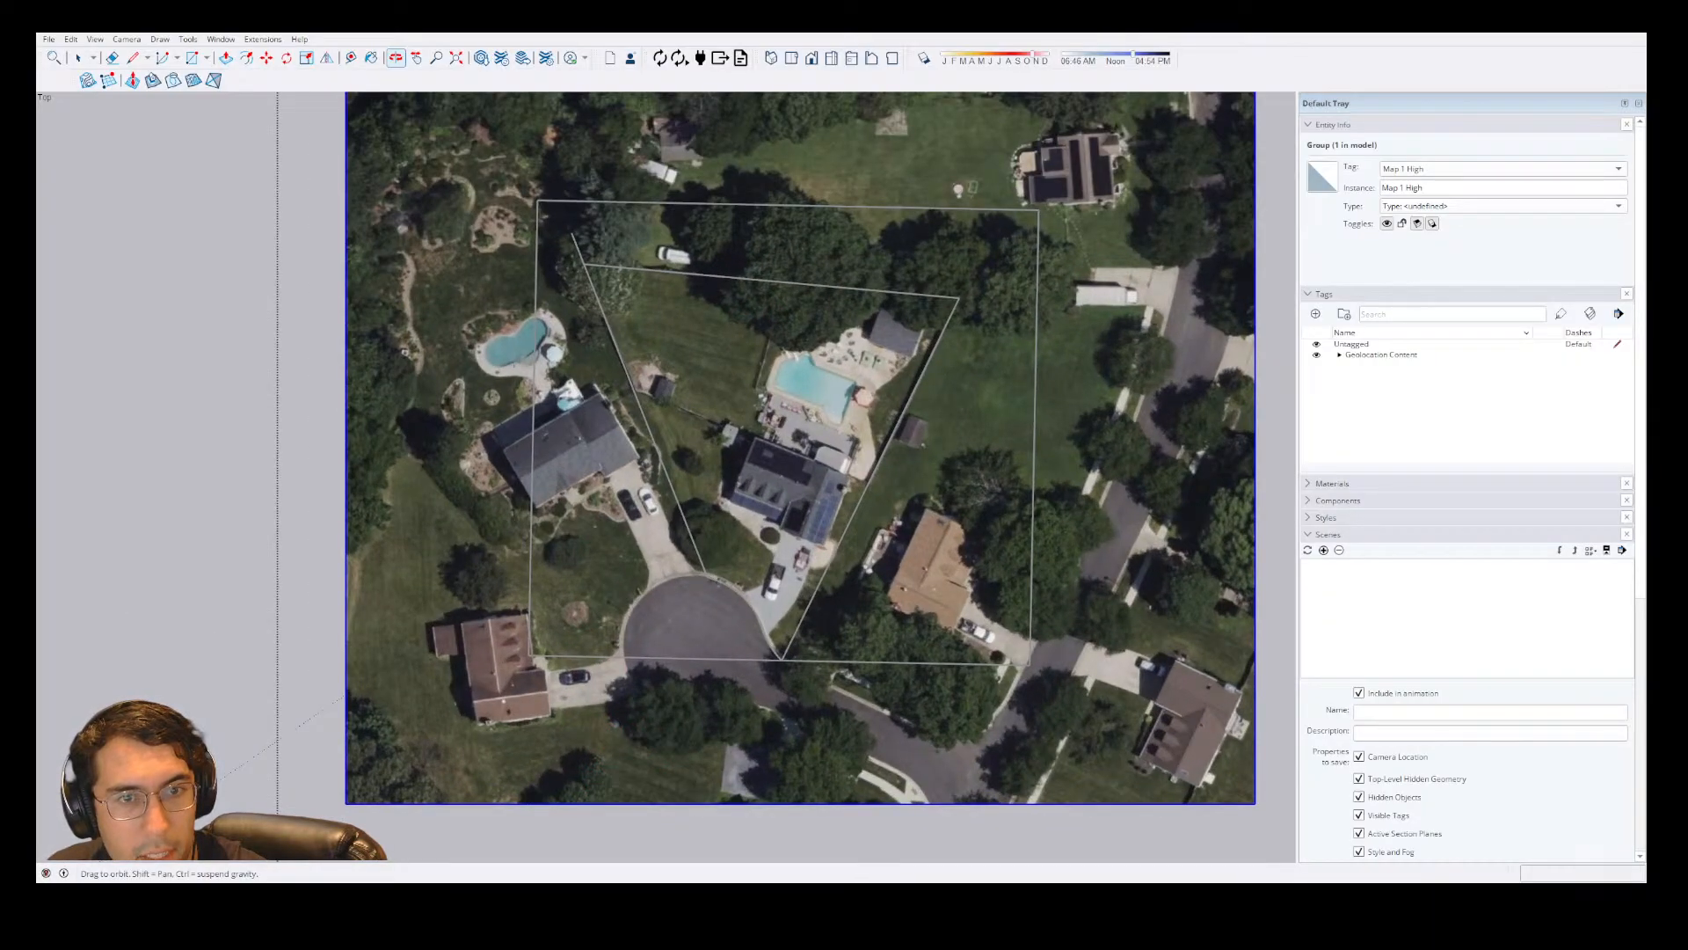
scroll(833, 458, "up", 4)
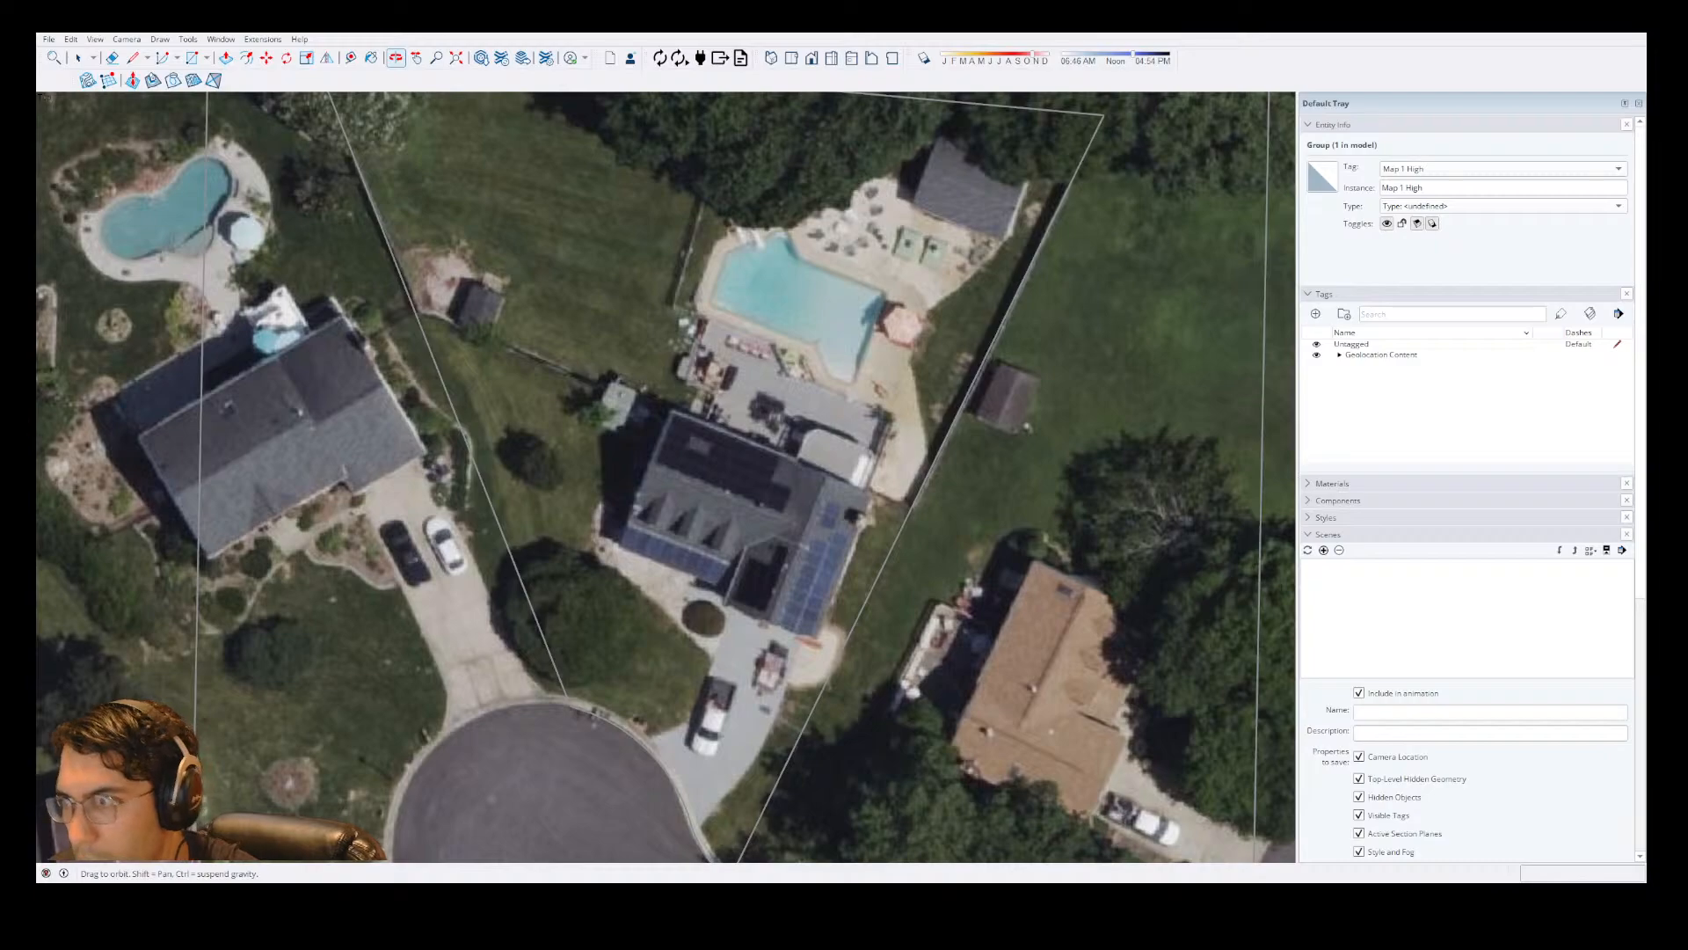
scroll(868, 398, "down", 2)
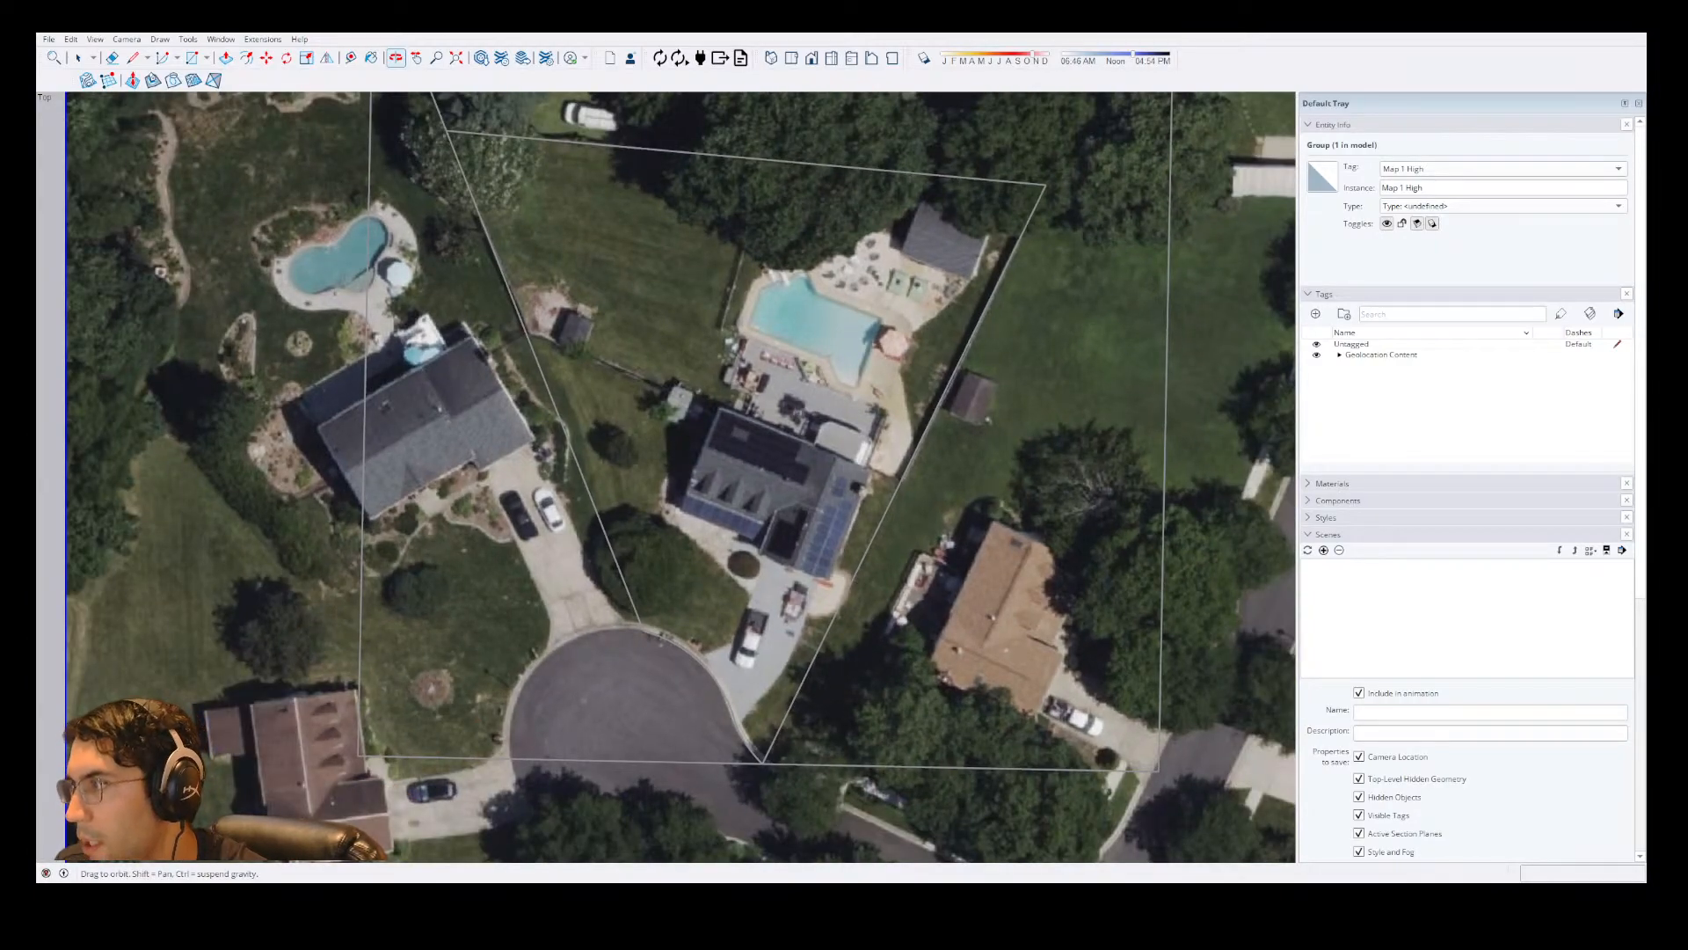
Hide the Geolocation Content tag so only the drawn lot geometry is displayed.
left_click(1309, 534)
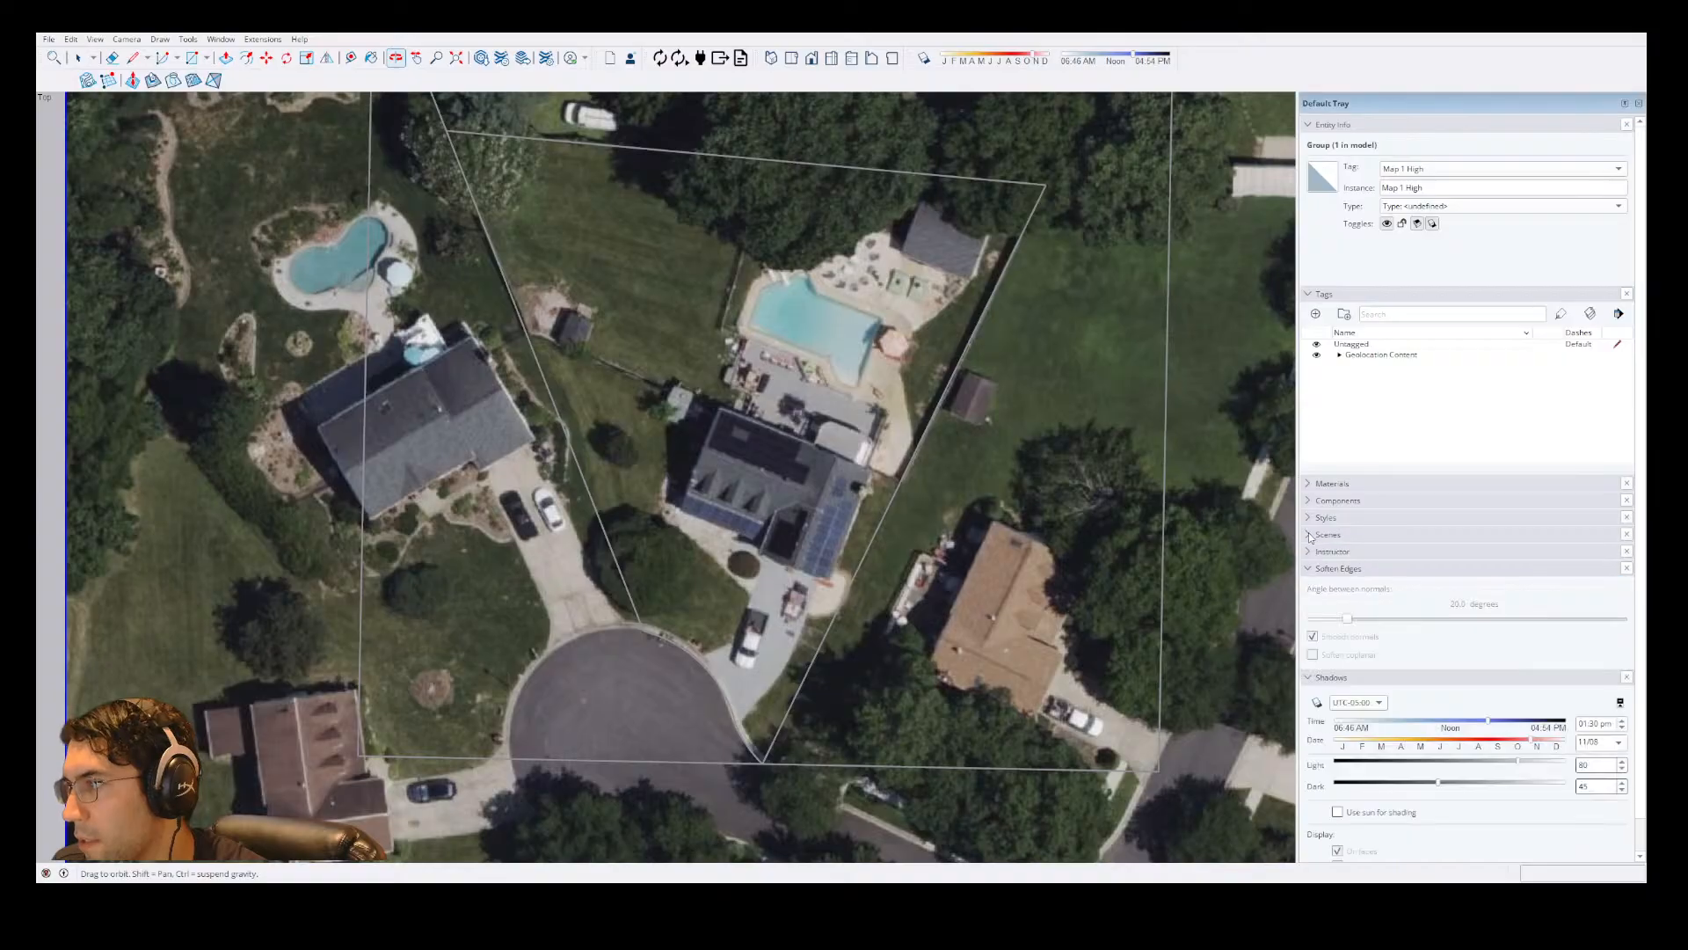
left_click(1310, 535)
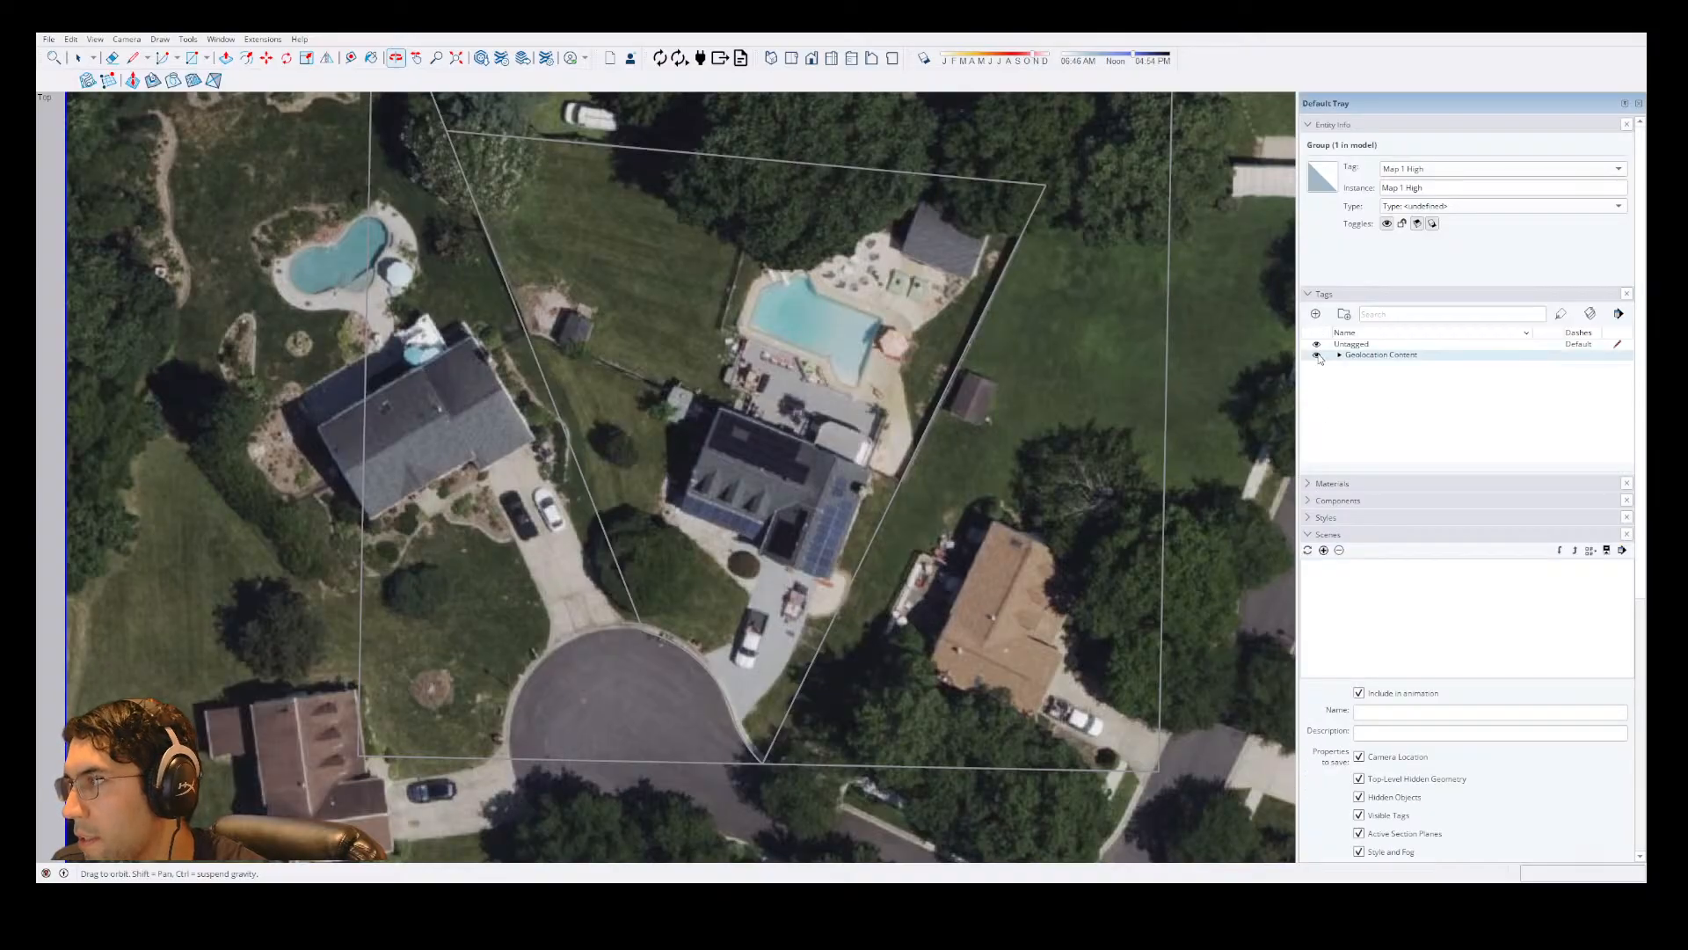
left_click(1317, 356)
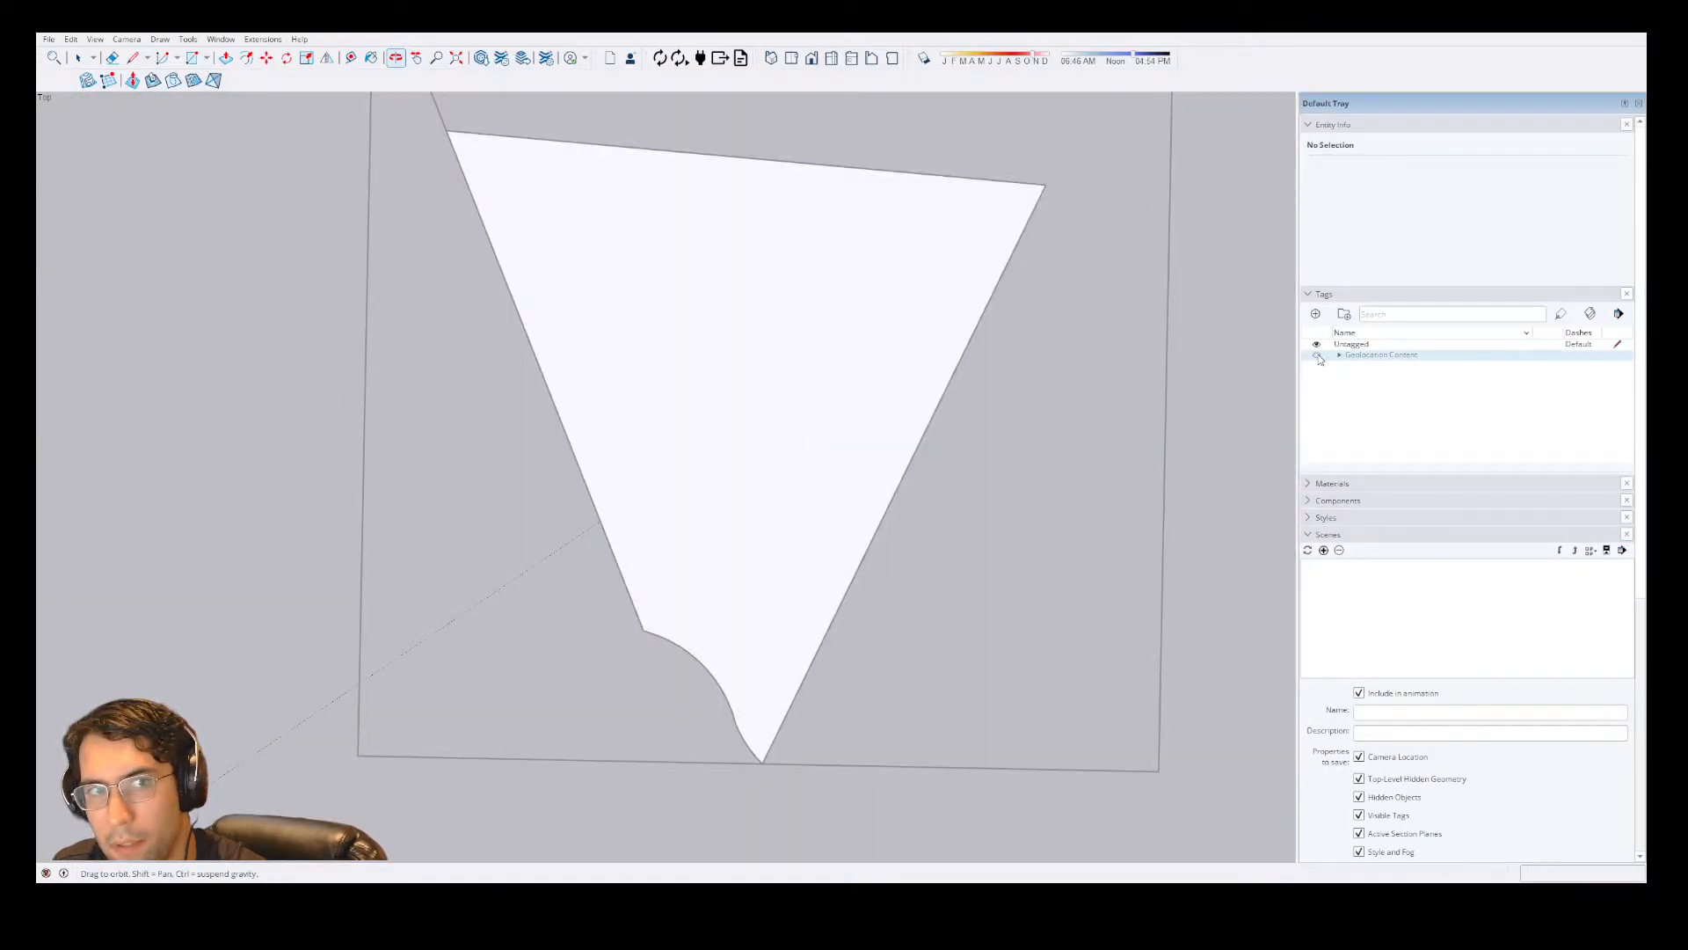
Delete the stray line that extends past the lot's upper-left corner.
key("space")
key("ctrl+a")
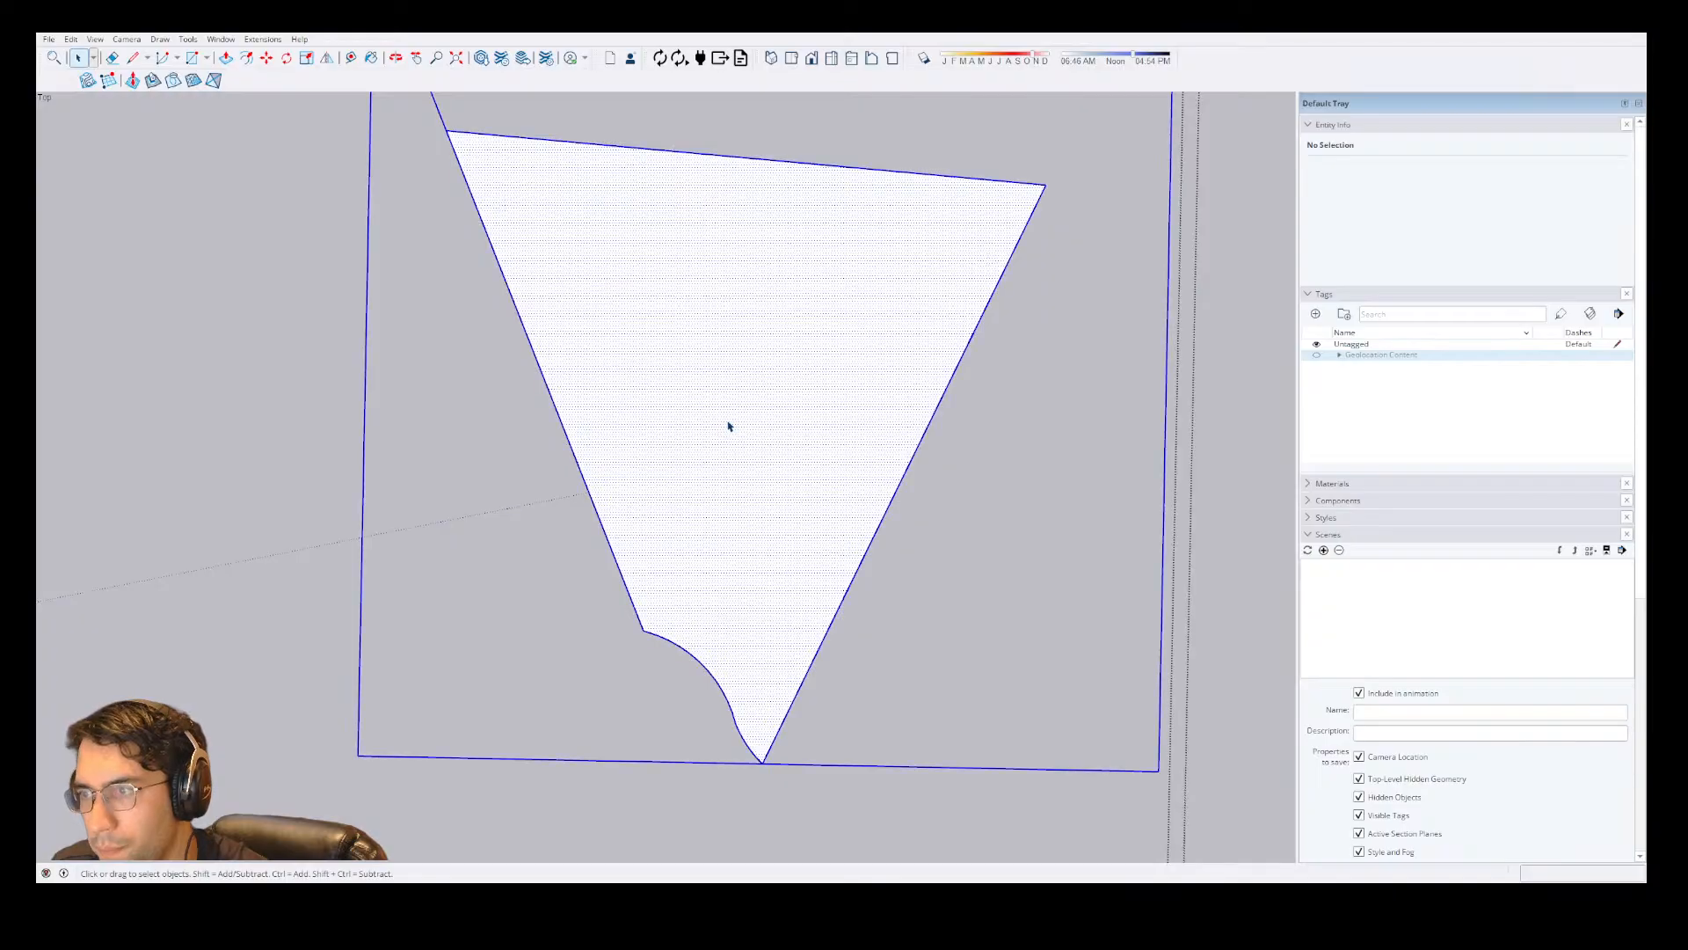
scroll(728, 426, "down", 2)
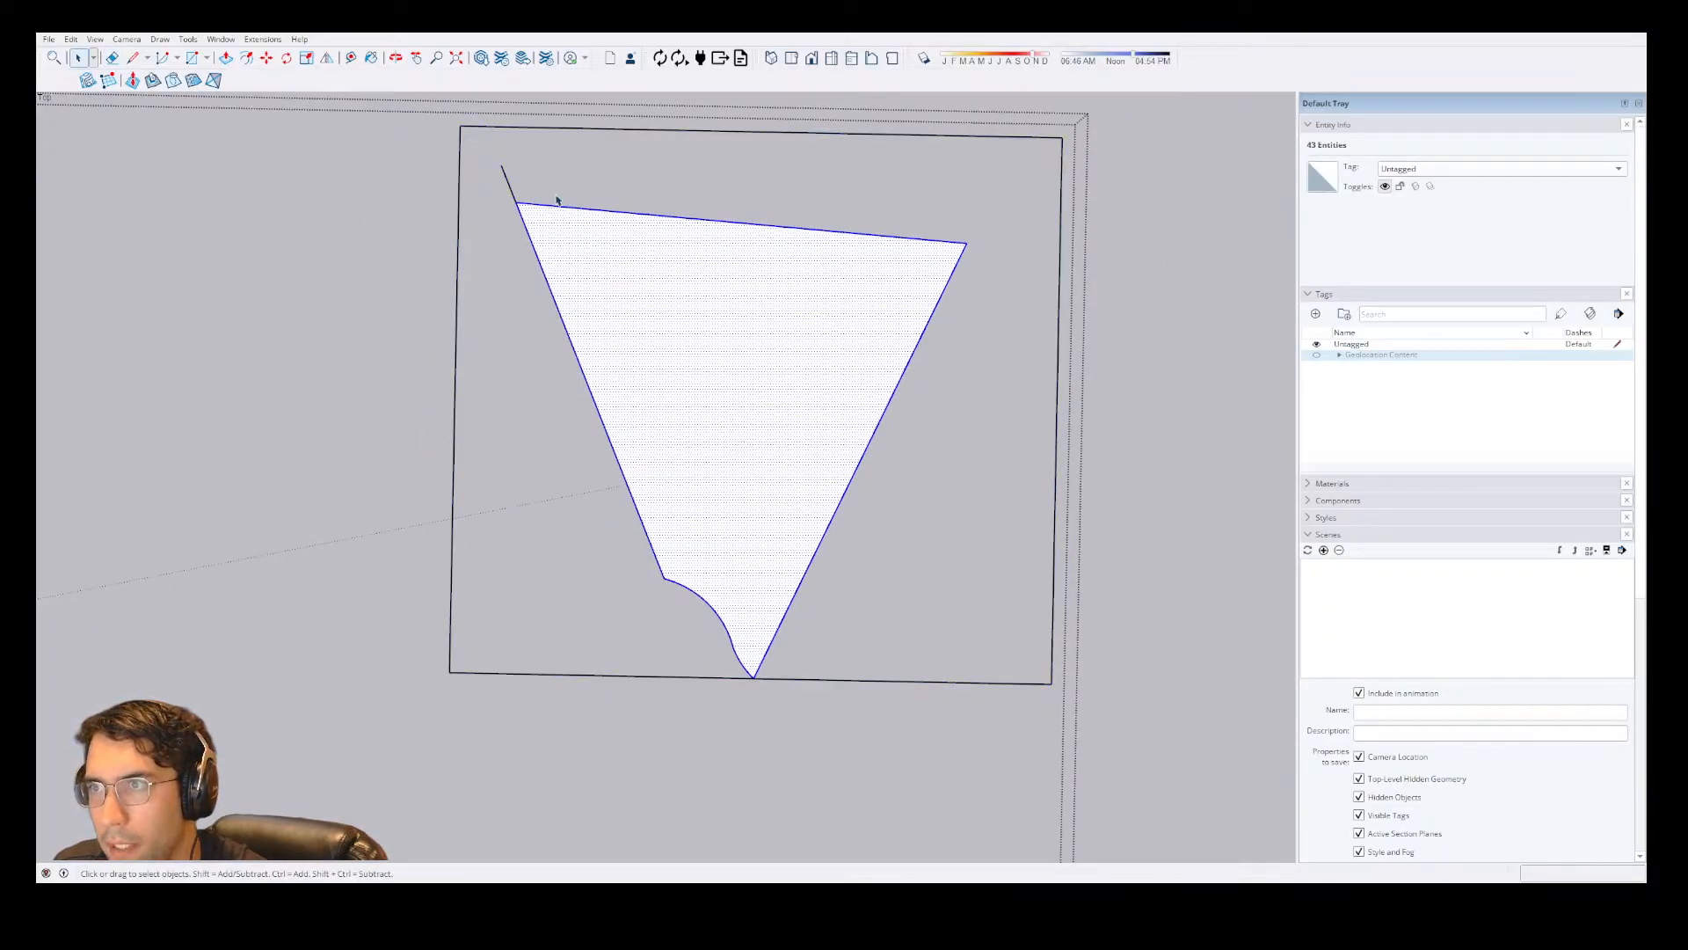
left_click(506, 174)
key("Delete")
left_click(689, 302)
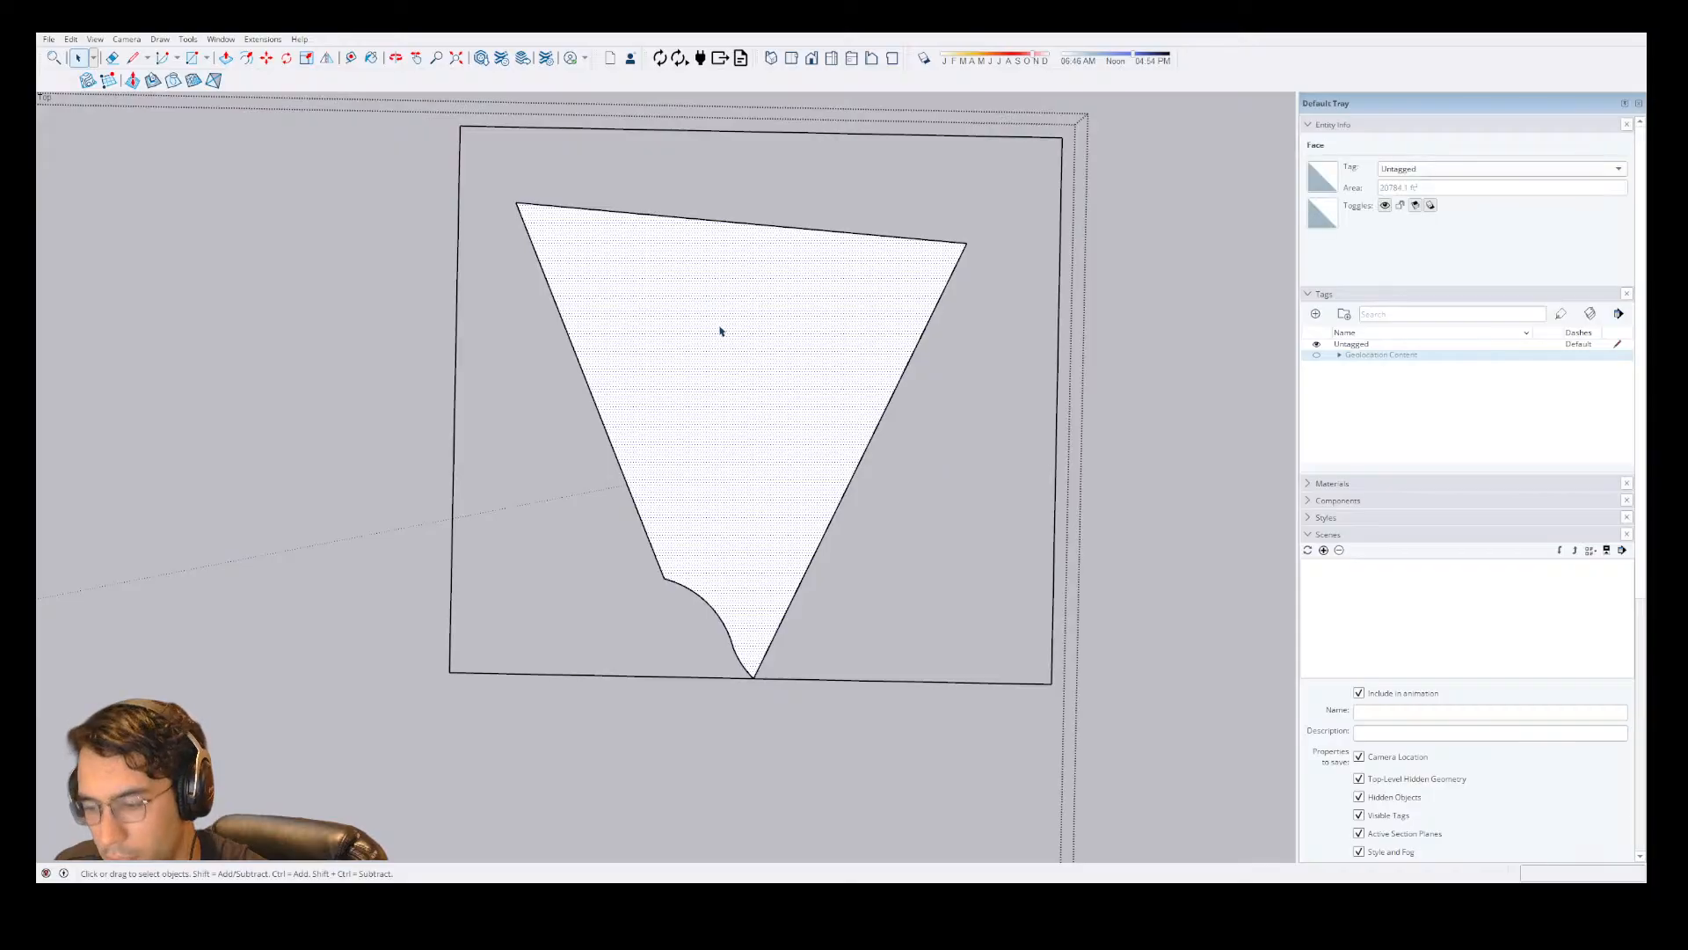
Draw a small rectangle between the lot's right edge and the surrounding outer boundary.
scroll(734, 350, "up", 2)
key("r")
scroll(958, 526, "down", 2)
left_click(1016, 528)
left_click(1101, 576)
Cut the small rectangle with its edges and paste it outside the outer boundary.
key("space")
left_click(1075, 572)
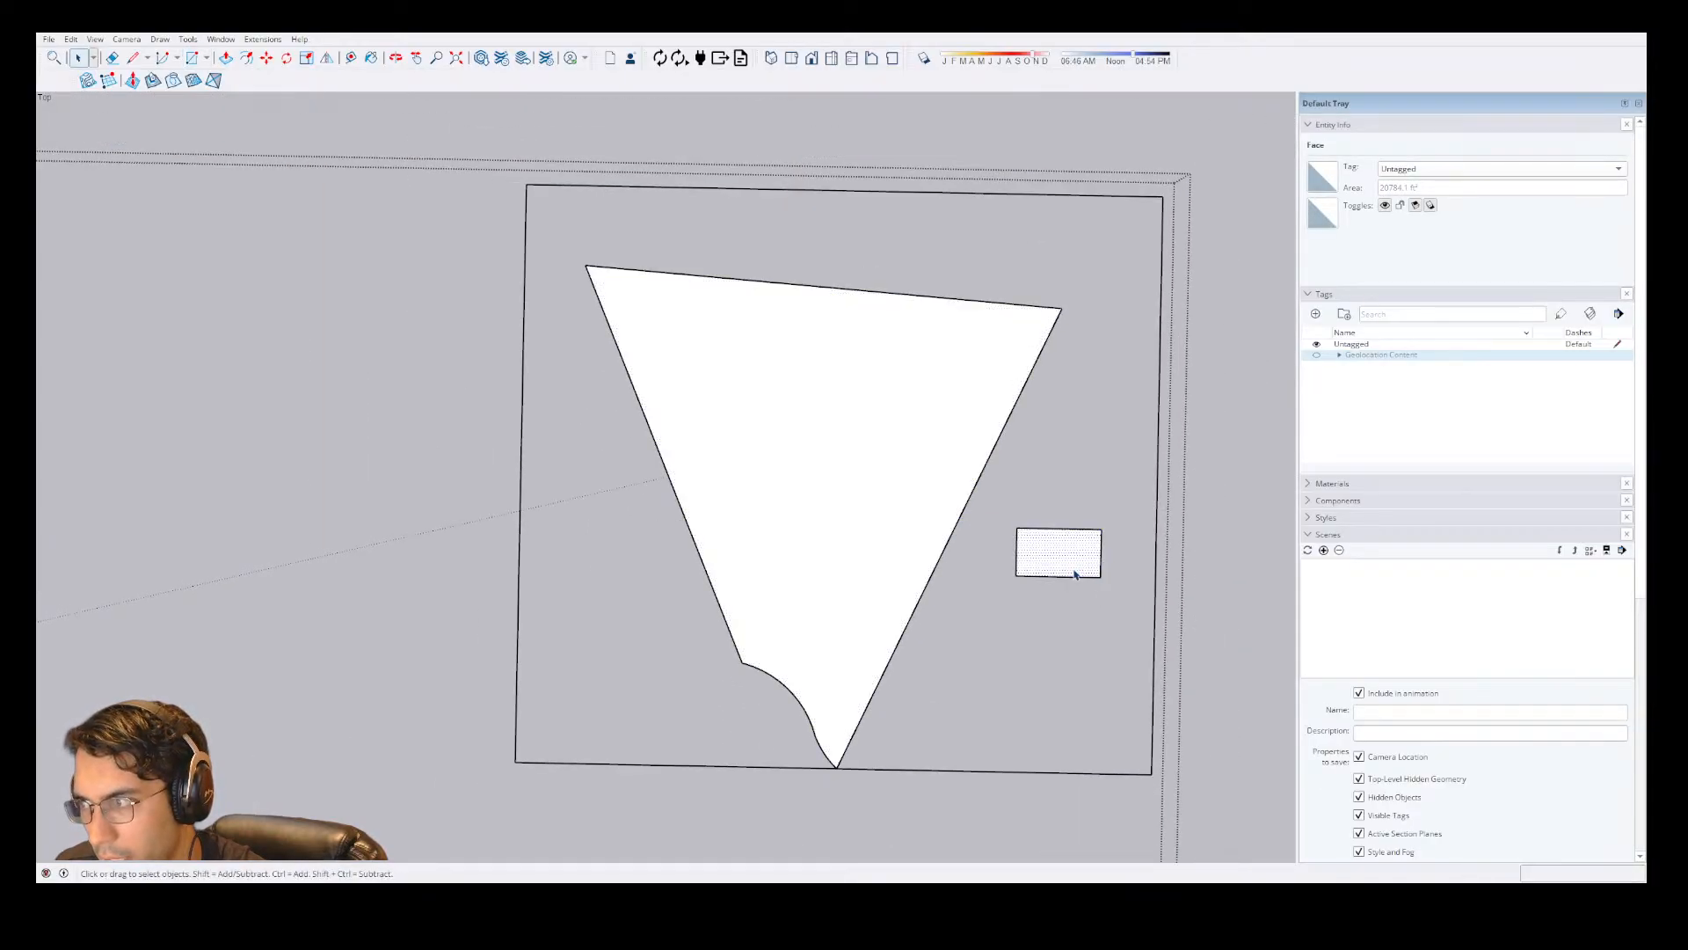
double_click(1073, 572)
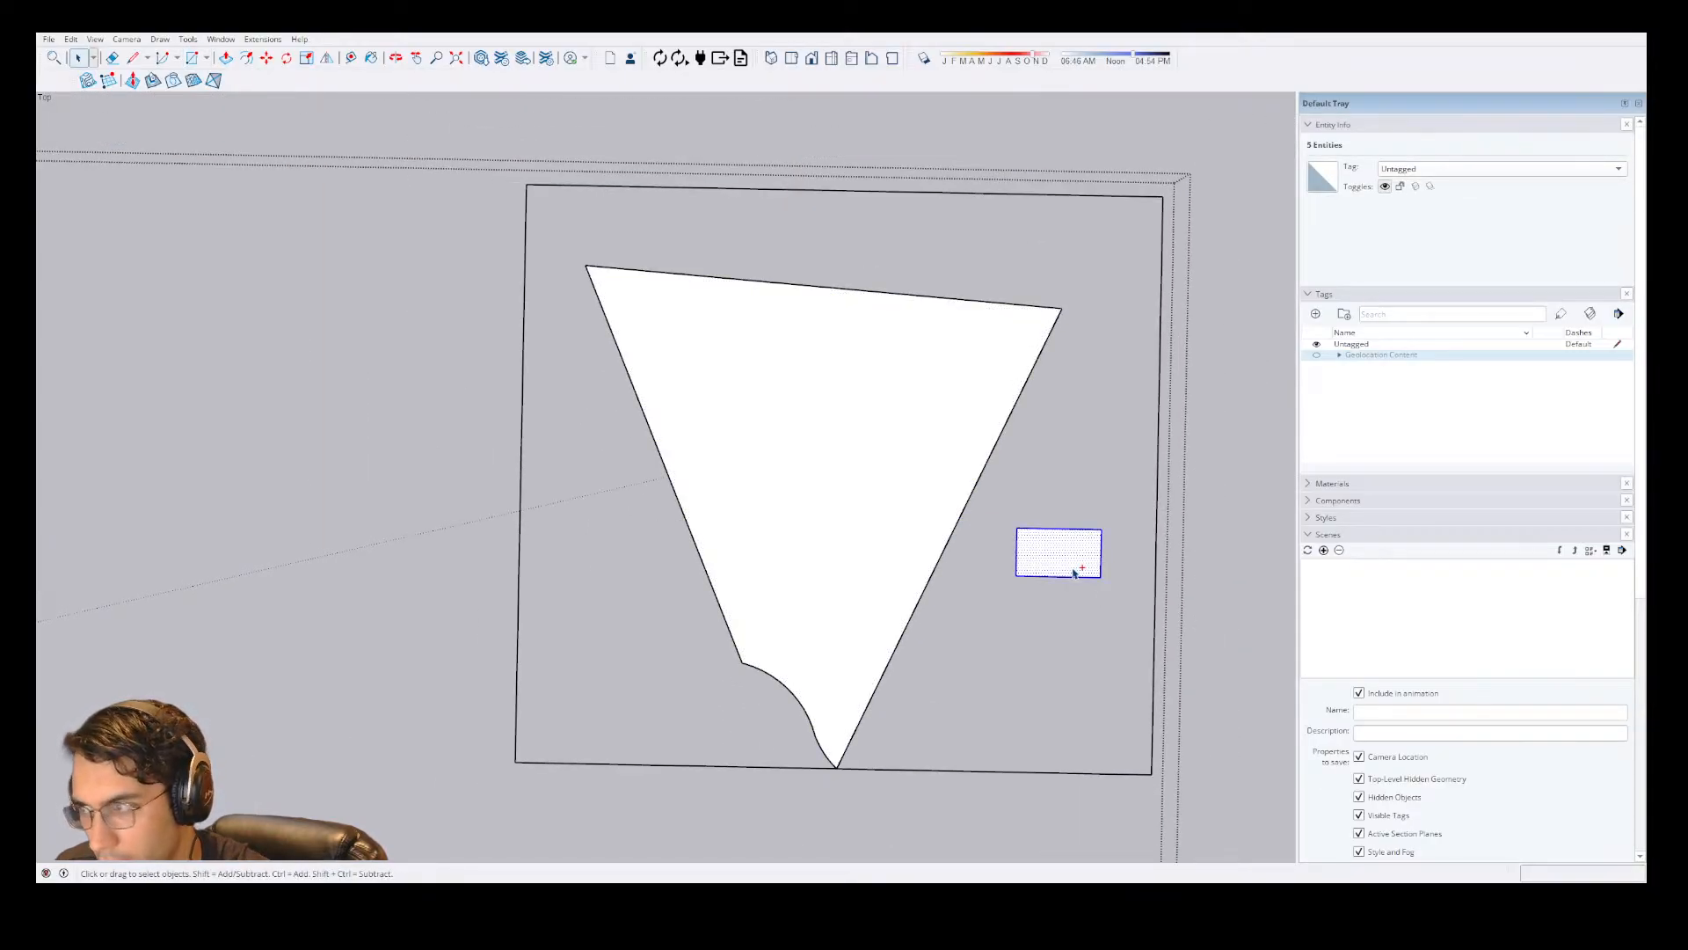
key("Delete")
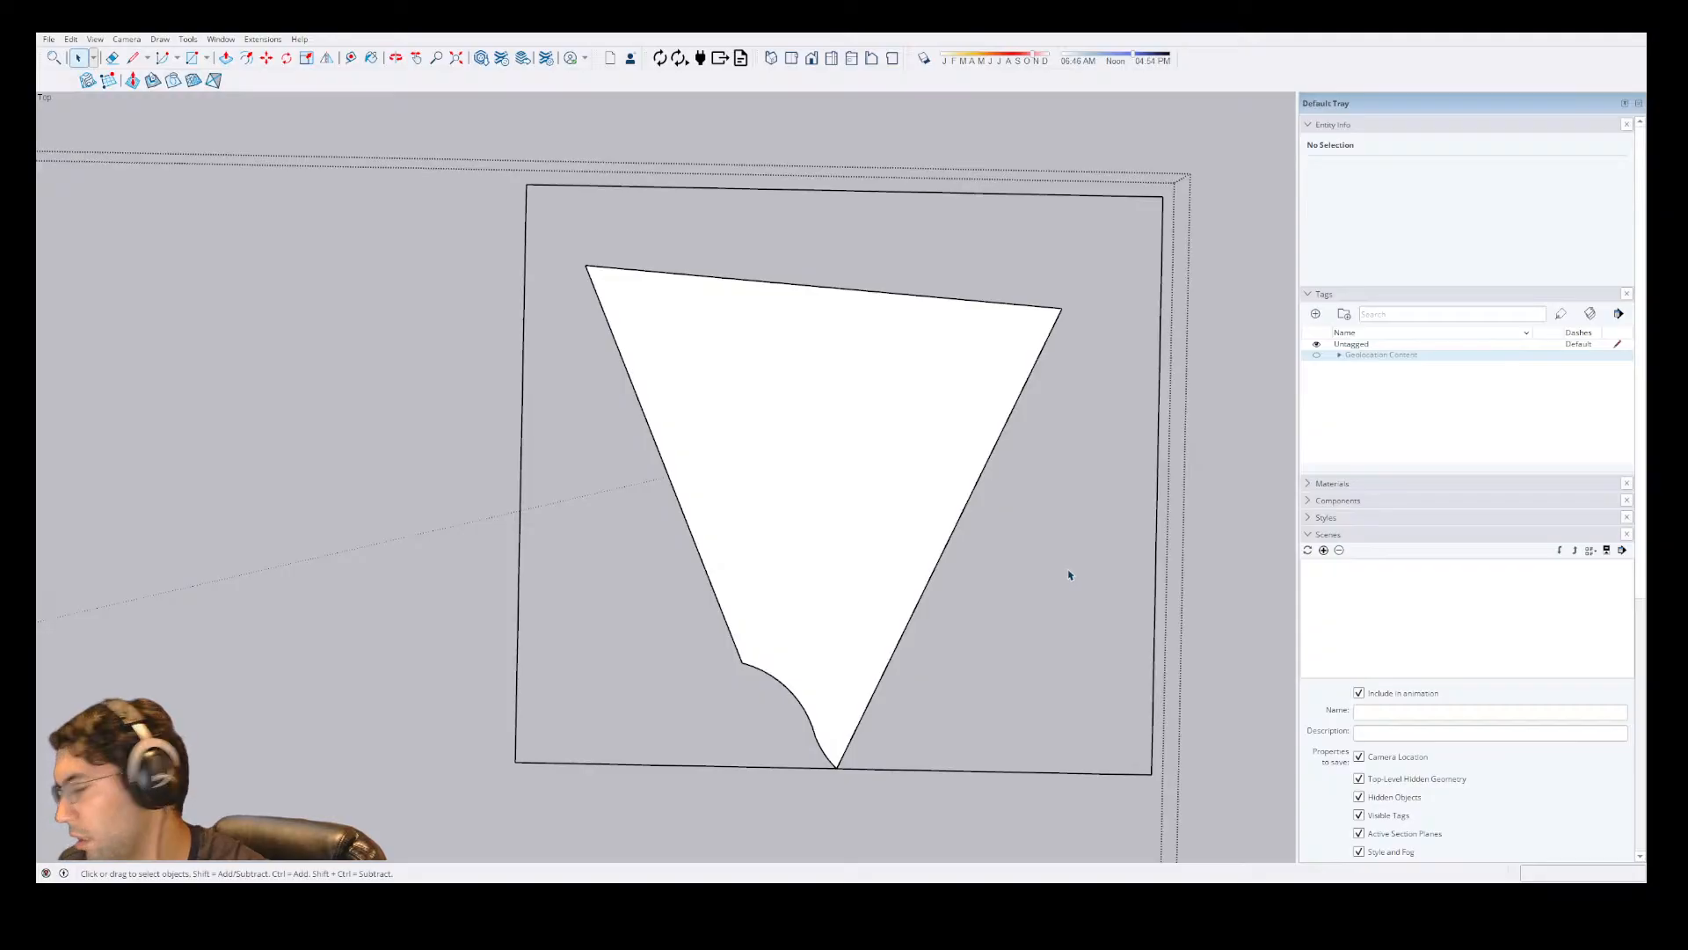
key("ctrl+v")
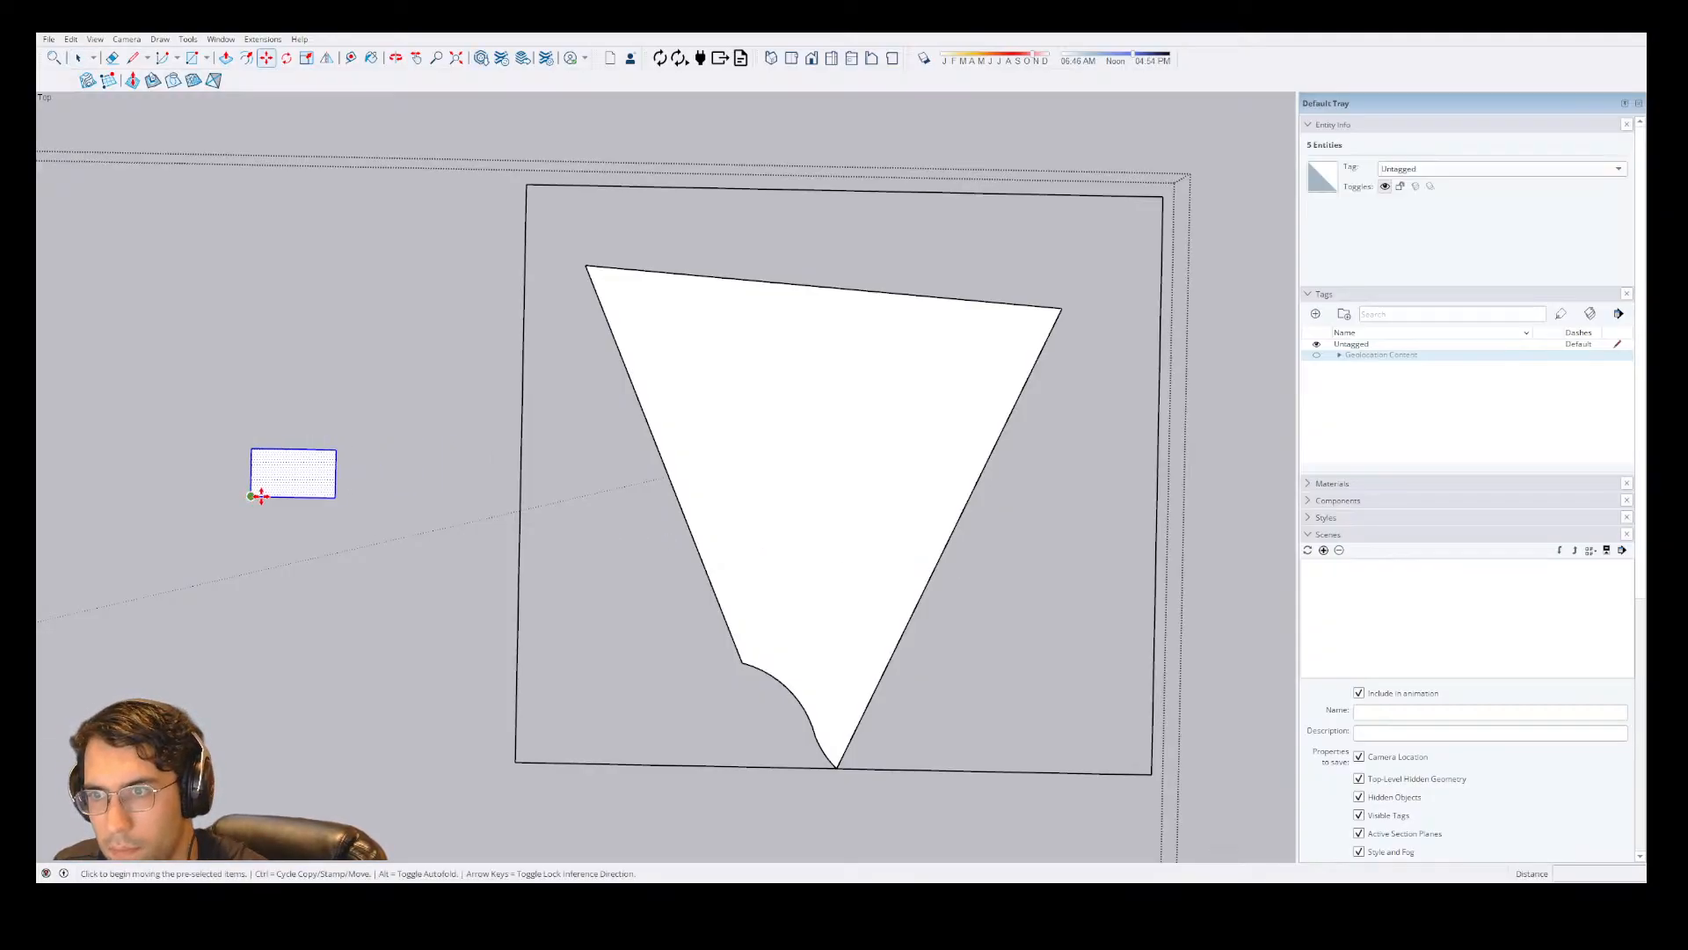
Make the pasted rectangle a group and open the group for editing.
key("space")
key("ctrl+g")
double_click(309, 473)
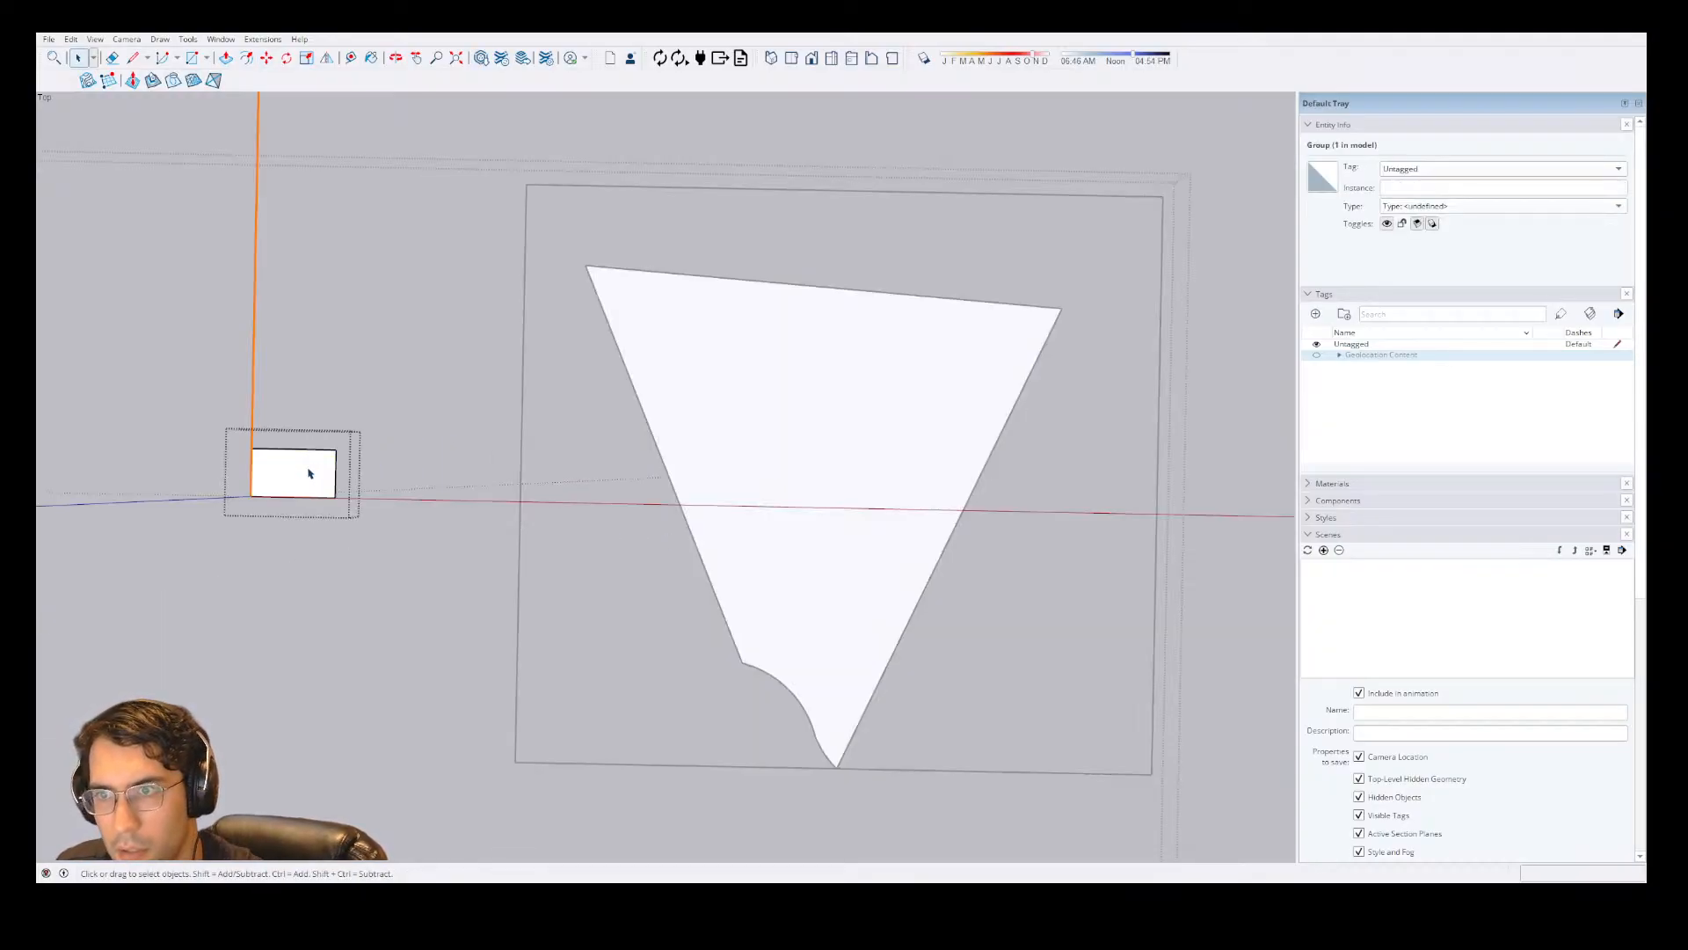
key("r")
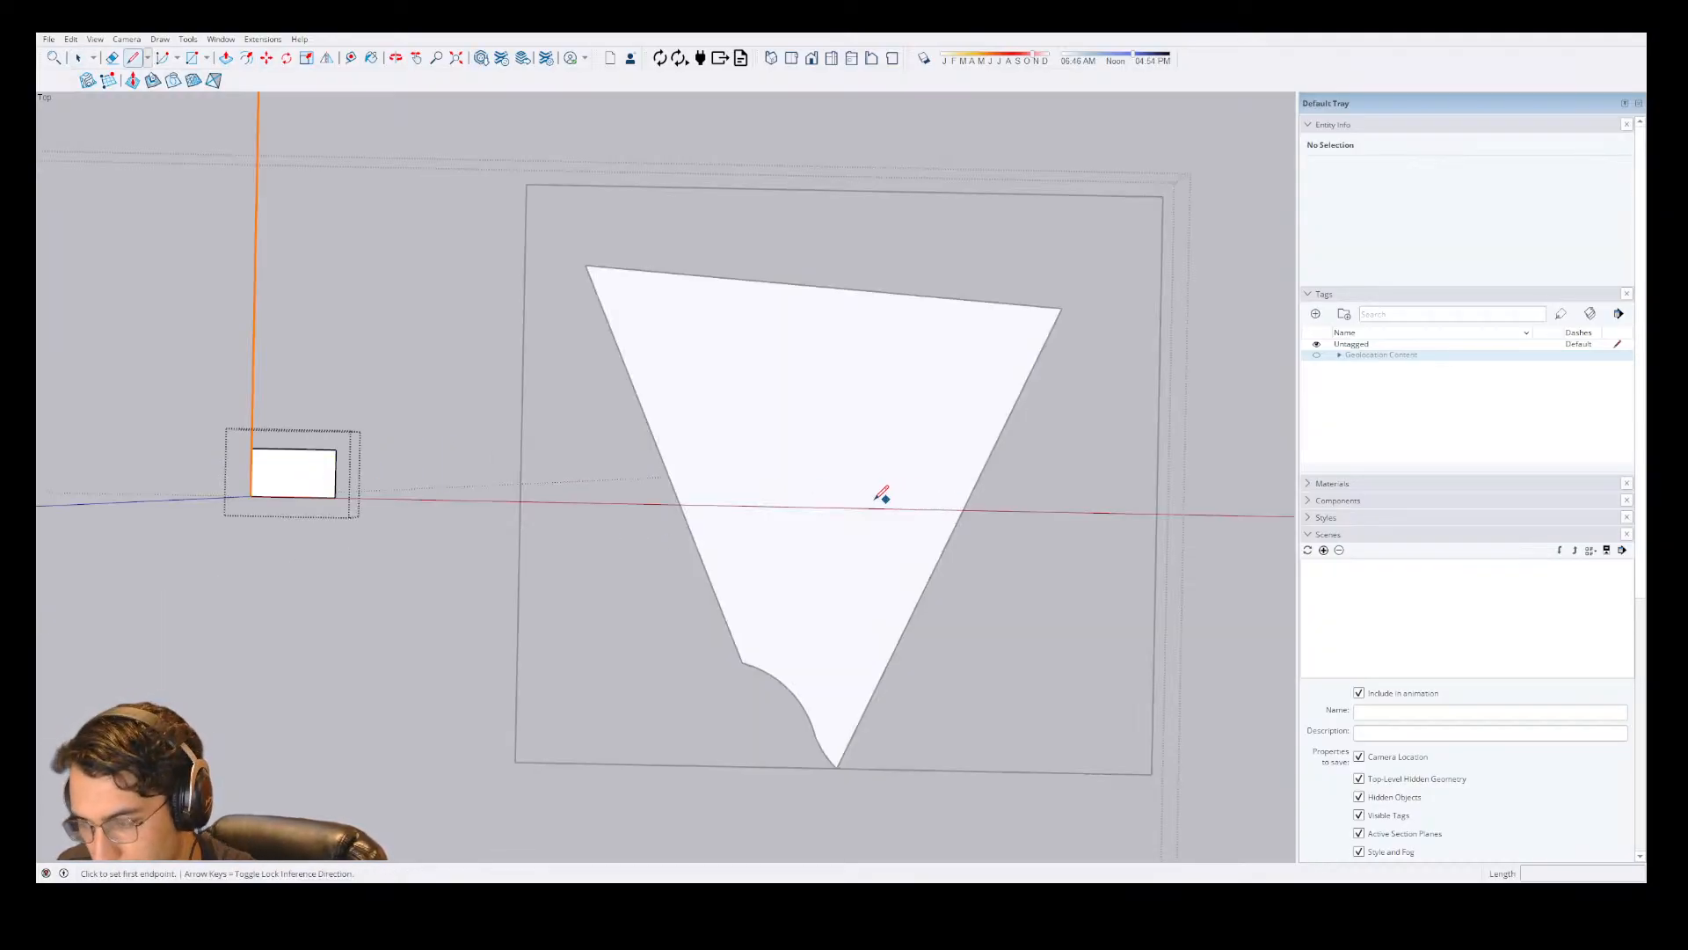
left_click(794, 465)
scroll(879, 521, "up", 3)
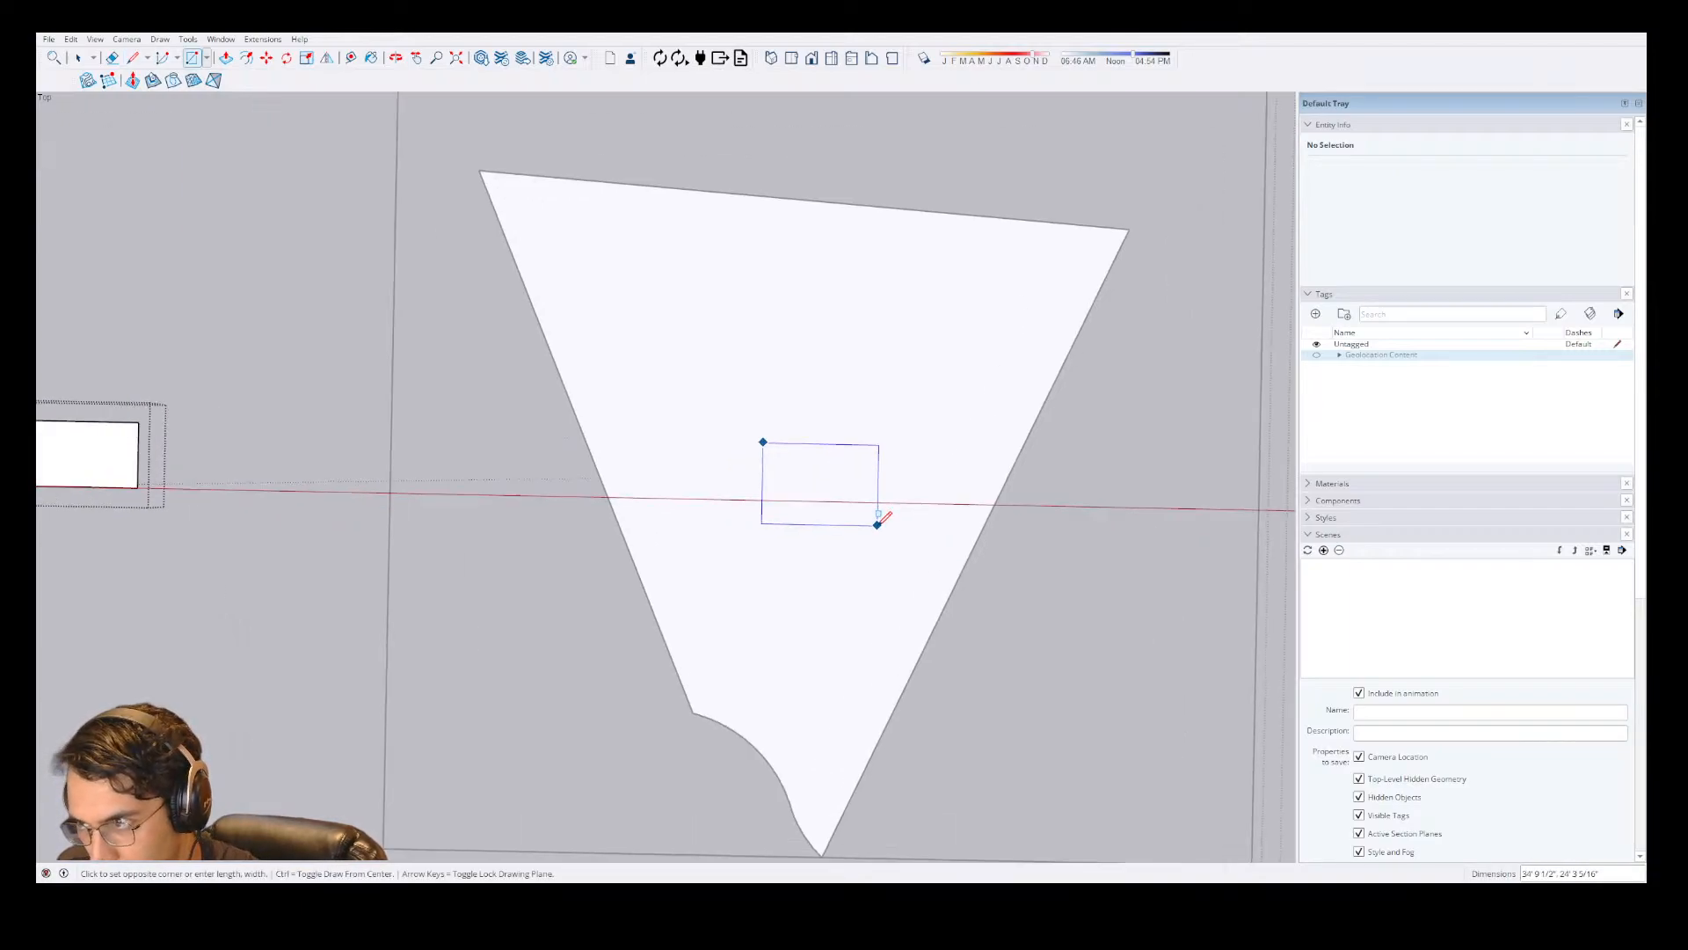
key("Escape")
scroll(888, 384, "down", 3)
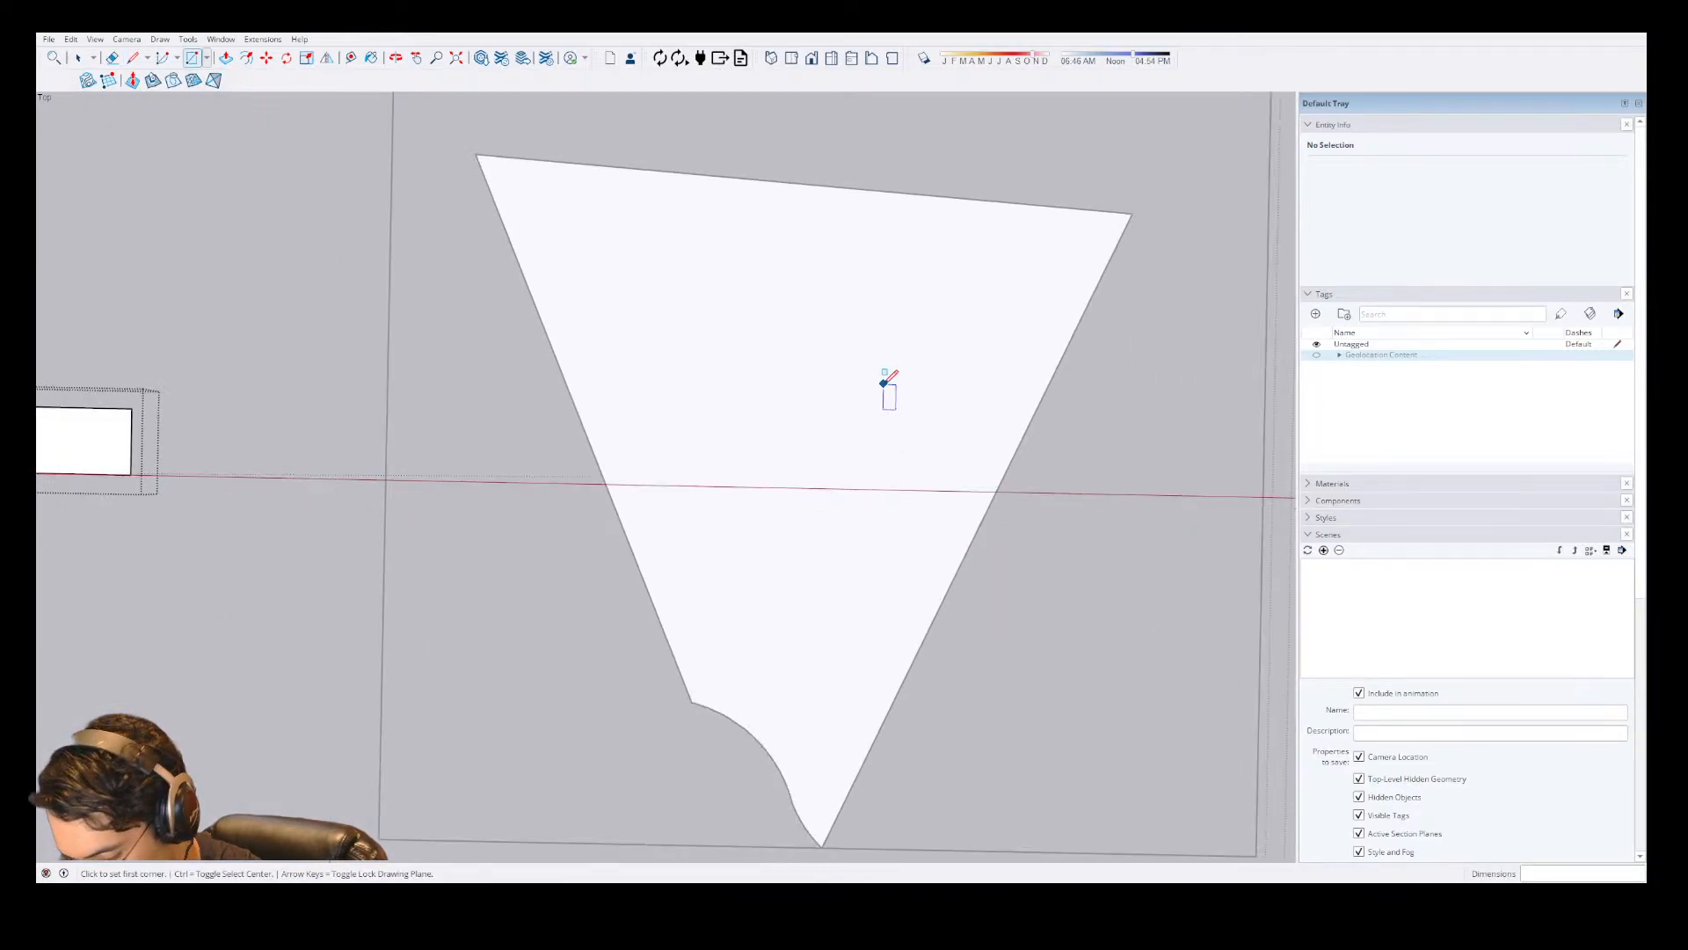
Draw a 19' line along the red axis within the lot as the first edge of the house outline.
key("l")
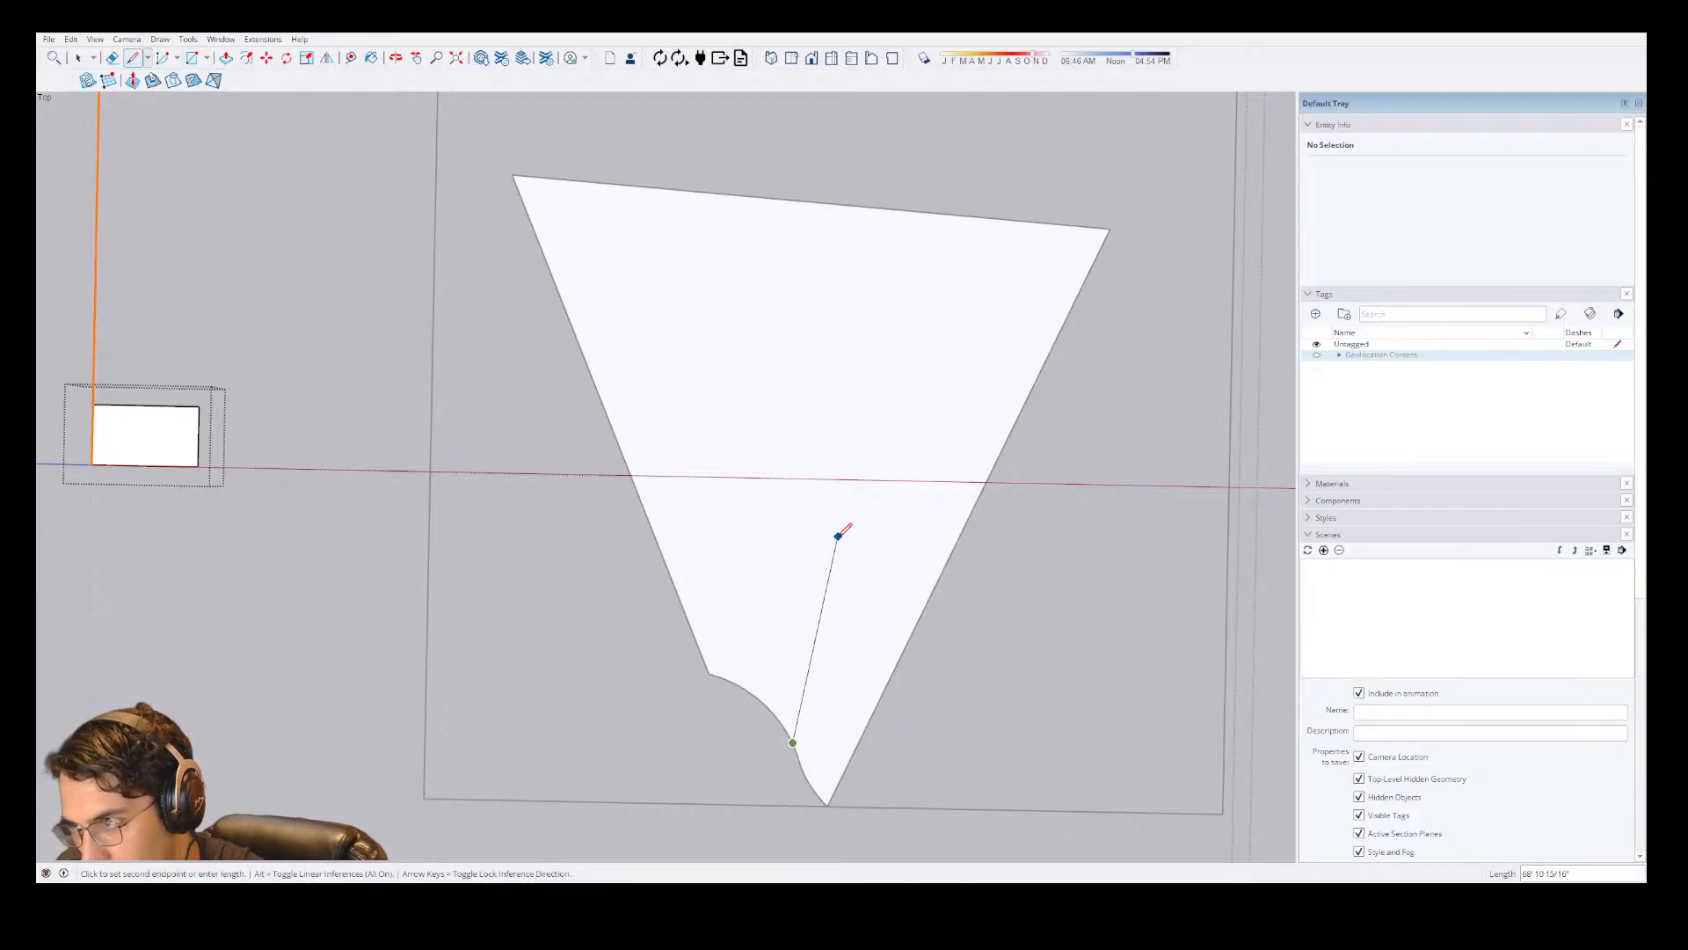
scroll(770, 473, "up", 3)
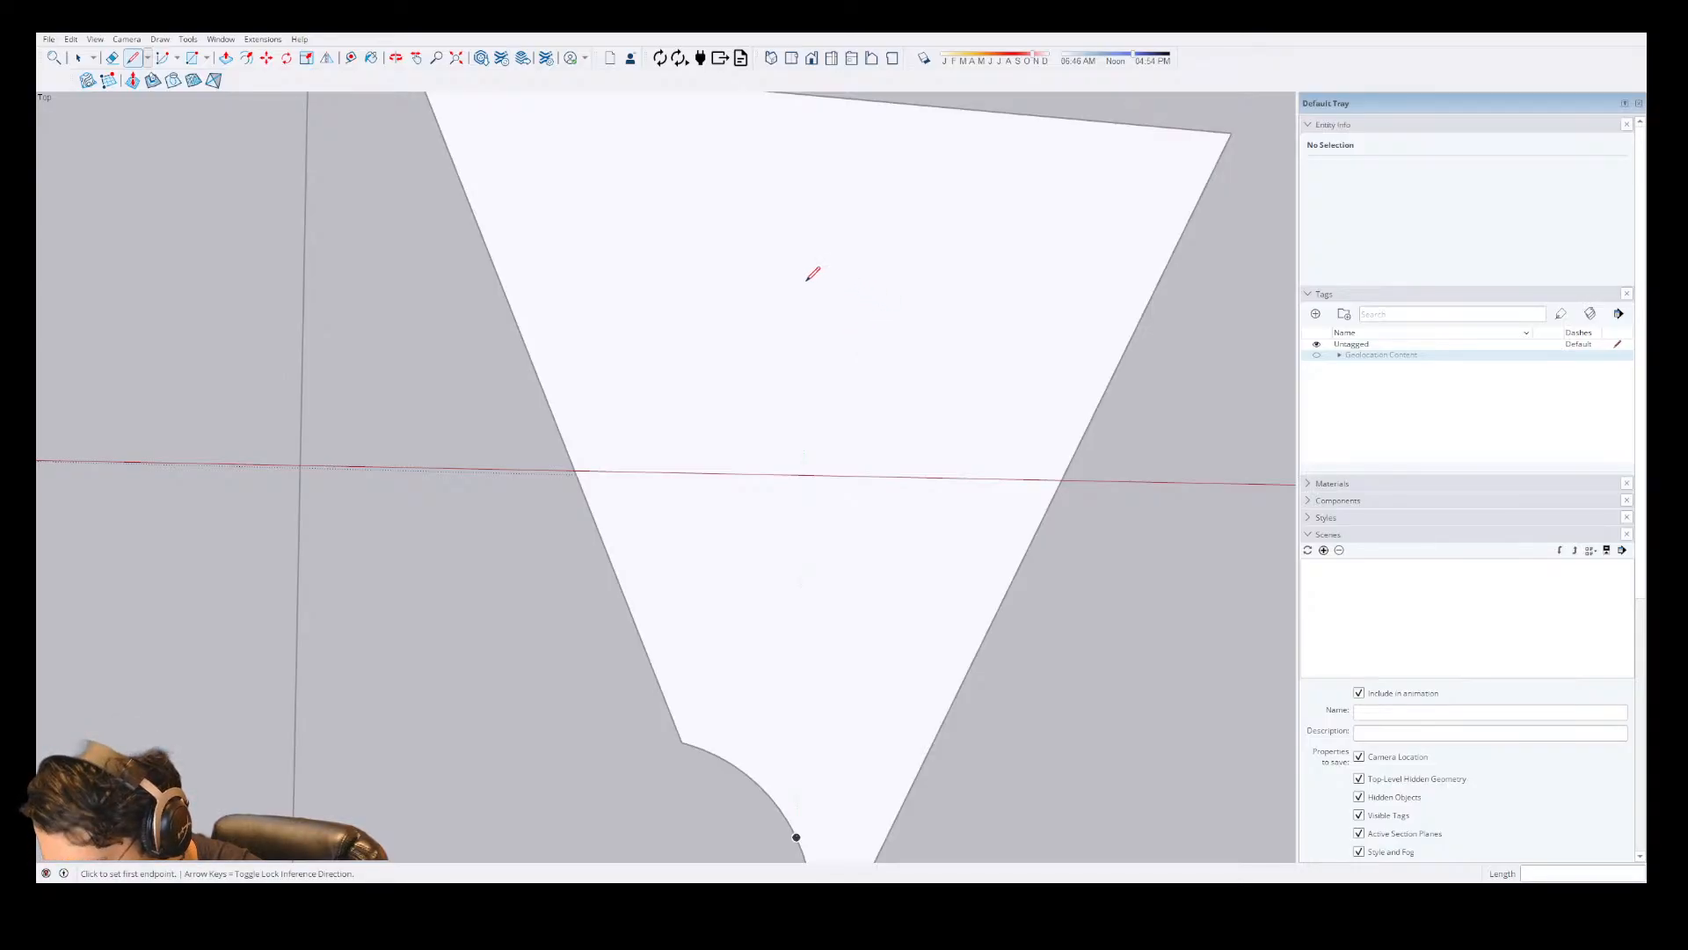
left_click(775, 556)
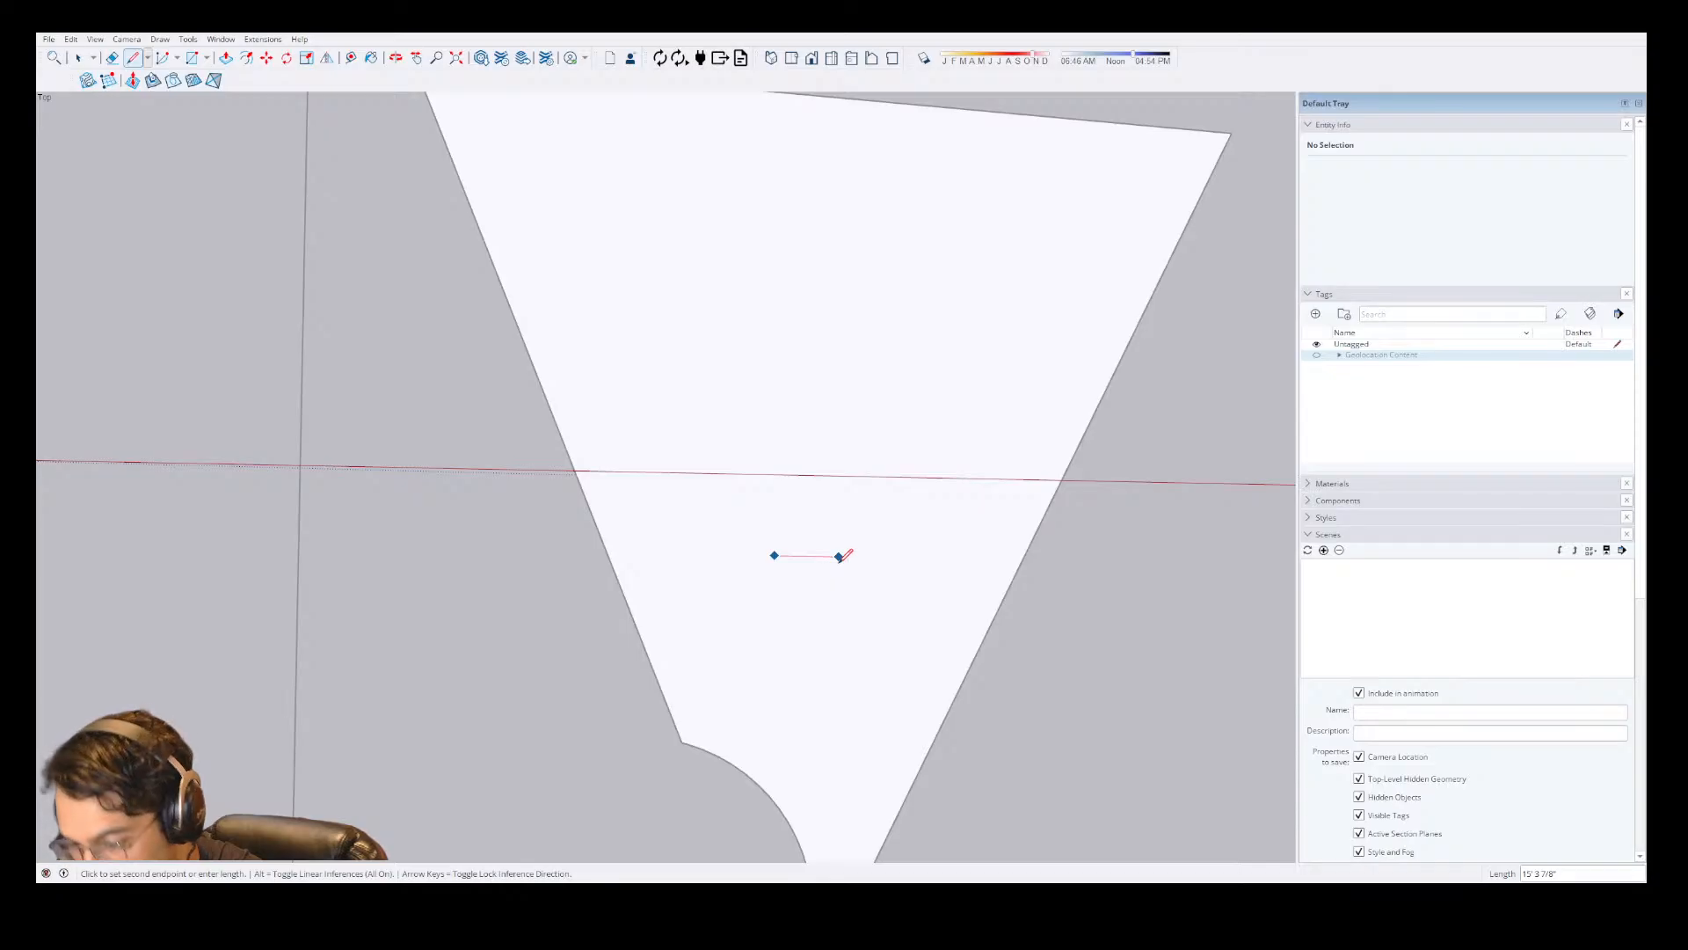
type("19")
key("Return")
scroll(893, 492, "up", 5)
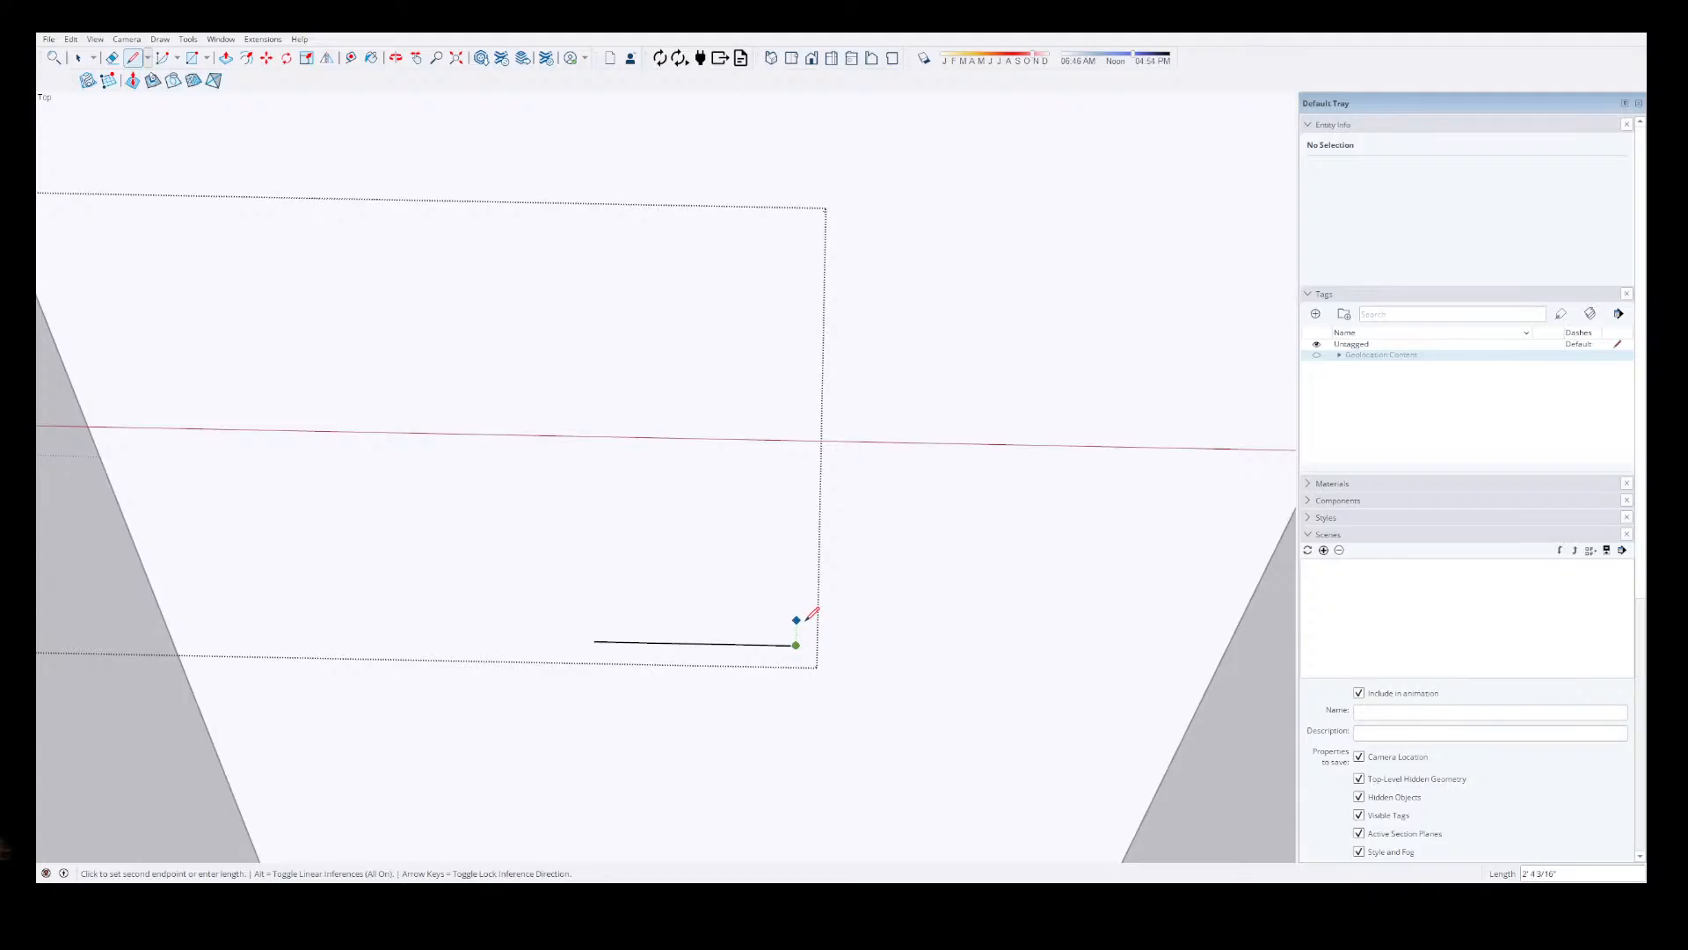
Extend the line's left end by 27" along the red axis, then add a 40" segment upward along the green axis.
left_click(595, 641)
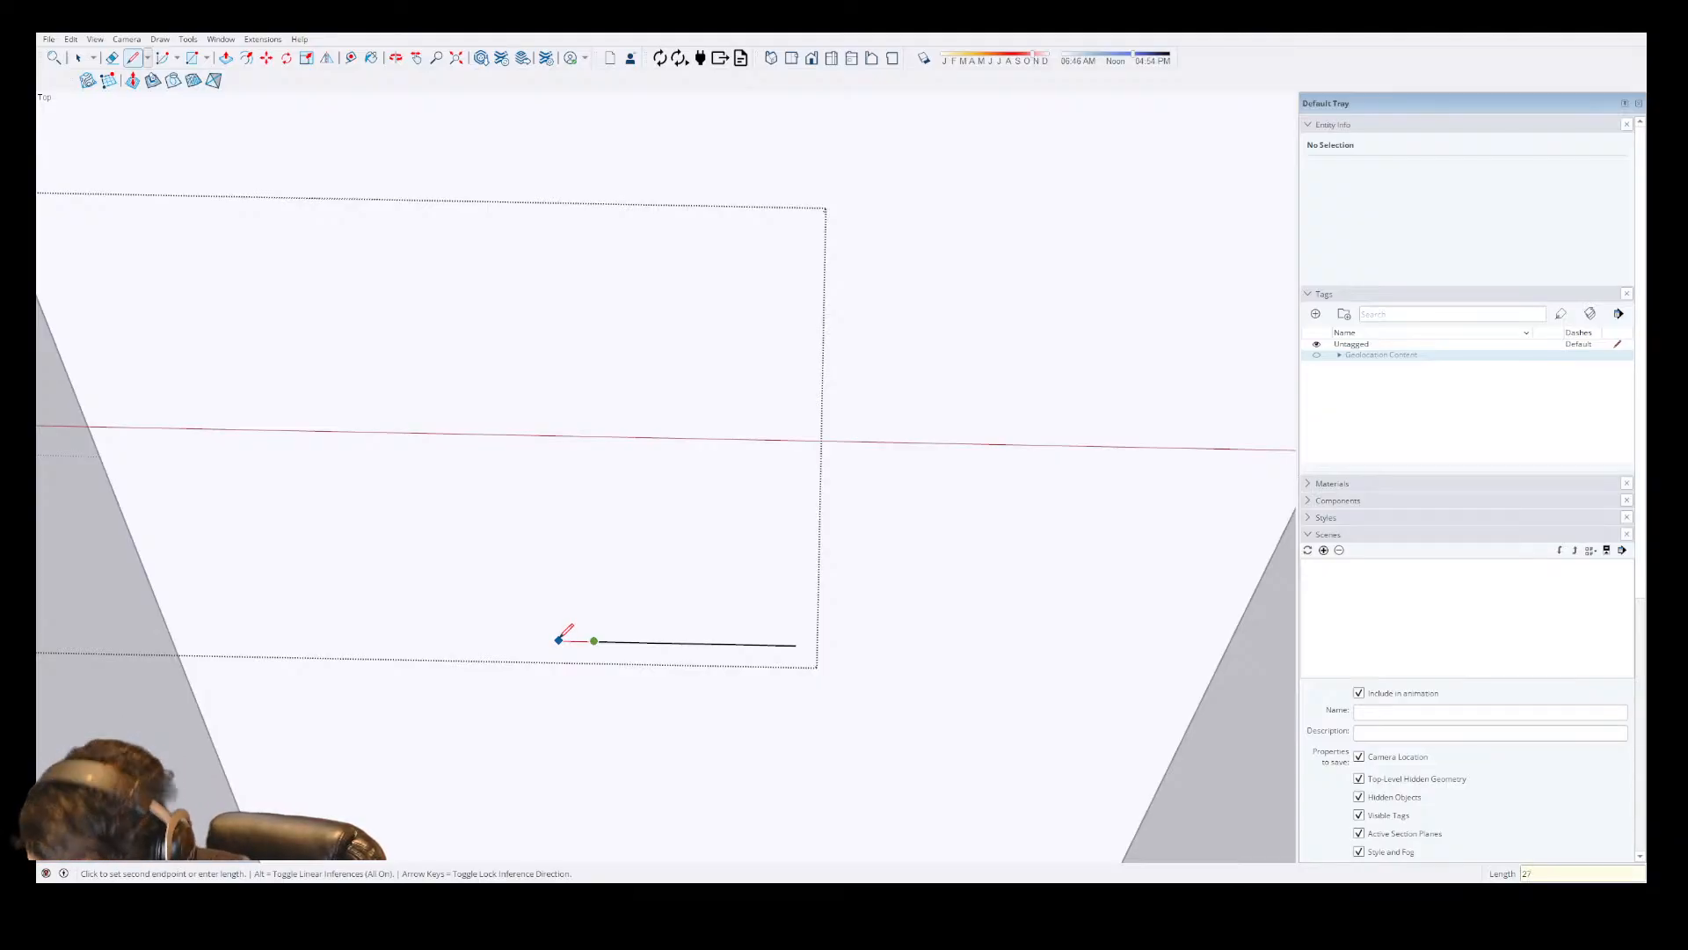
type("27")
key("Return")
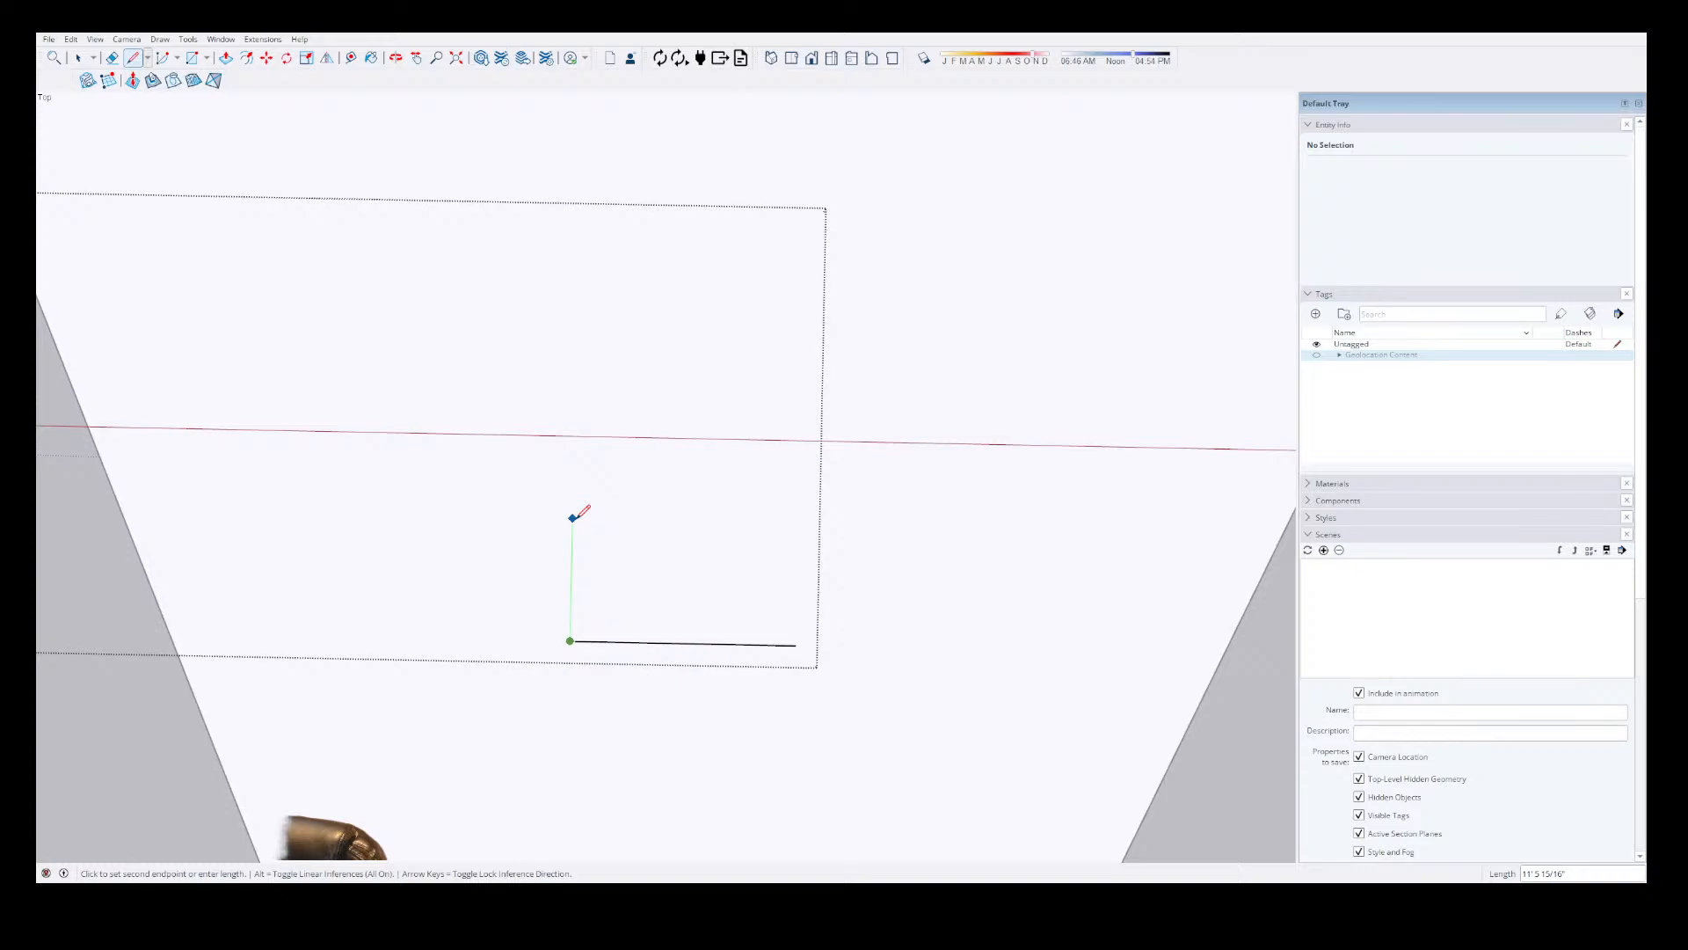
type("40")
key("Return")
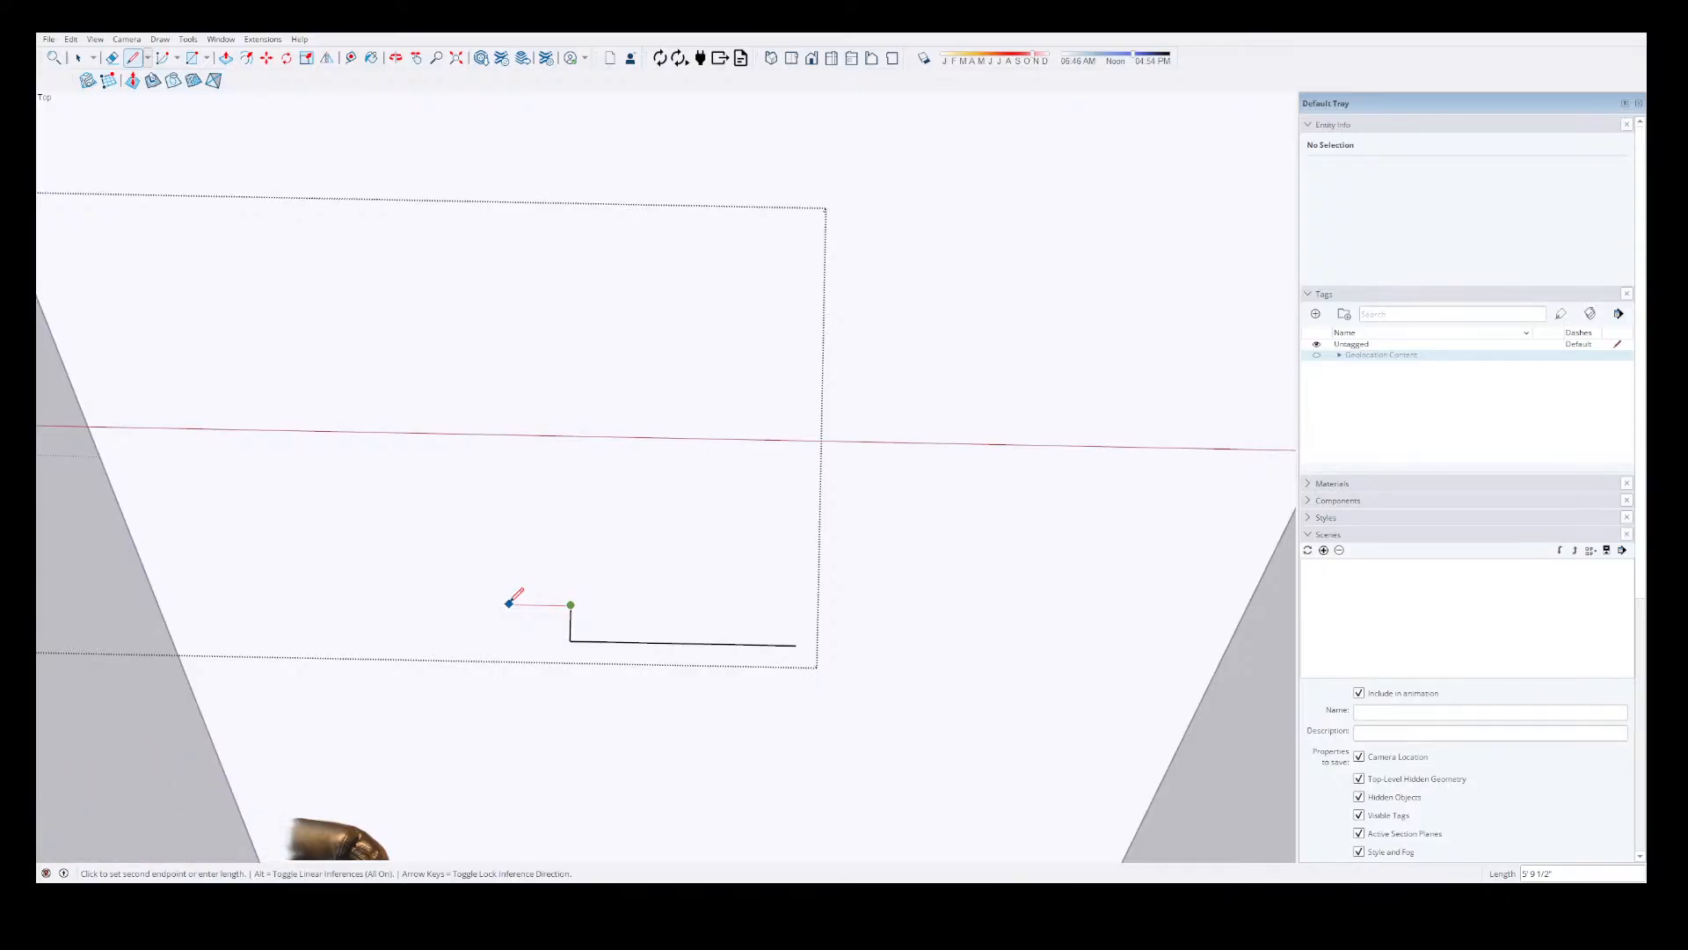
Continue the stepped outline with two more segments matching the 40" one, leftward and upward, and a 119" segment leftward along the red axis.
type("0'")
key("Return")
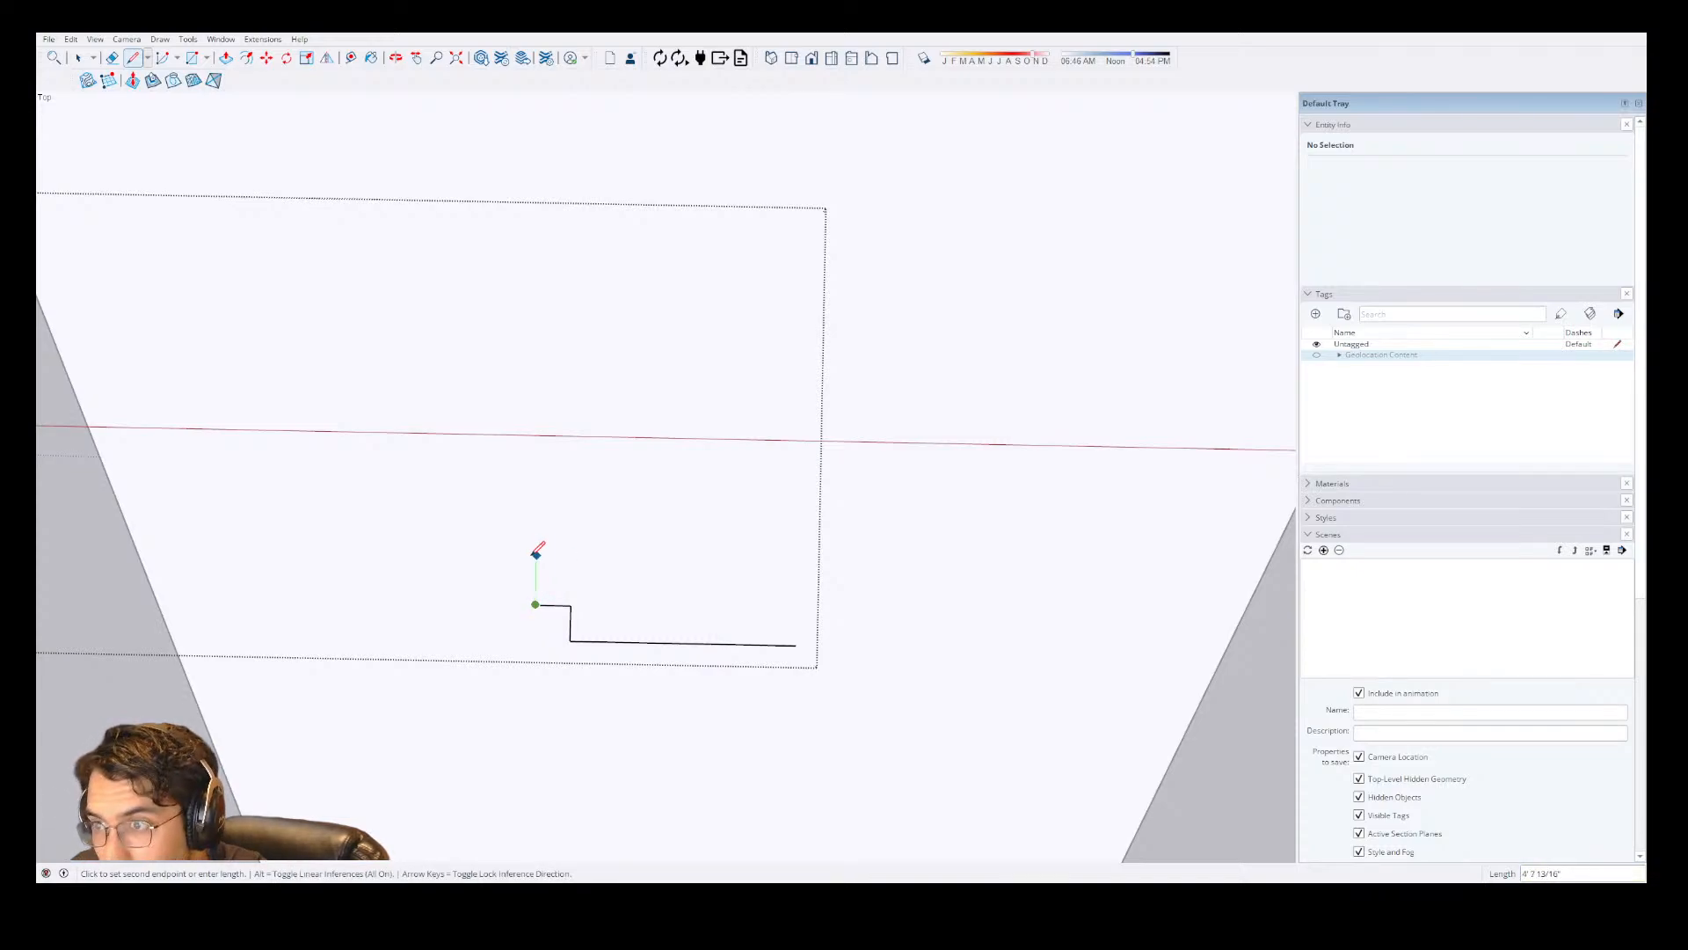
type("4'")
key("Return")
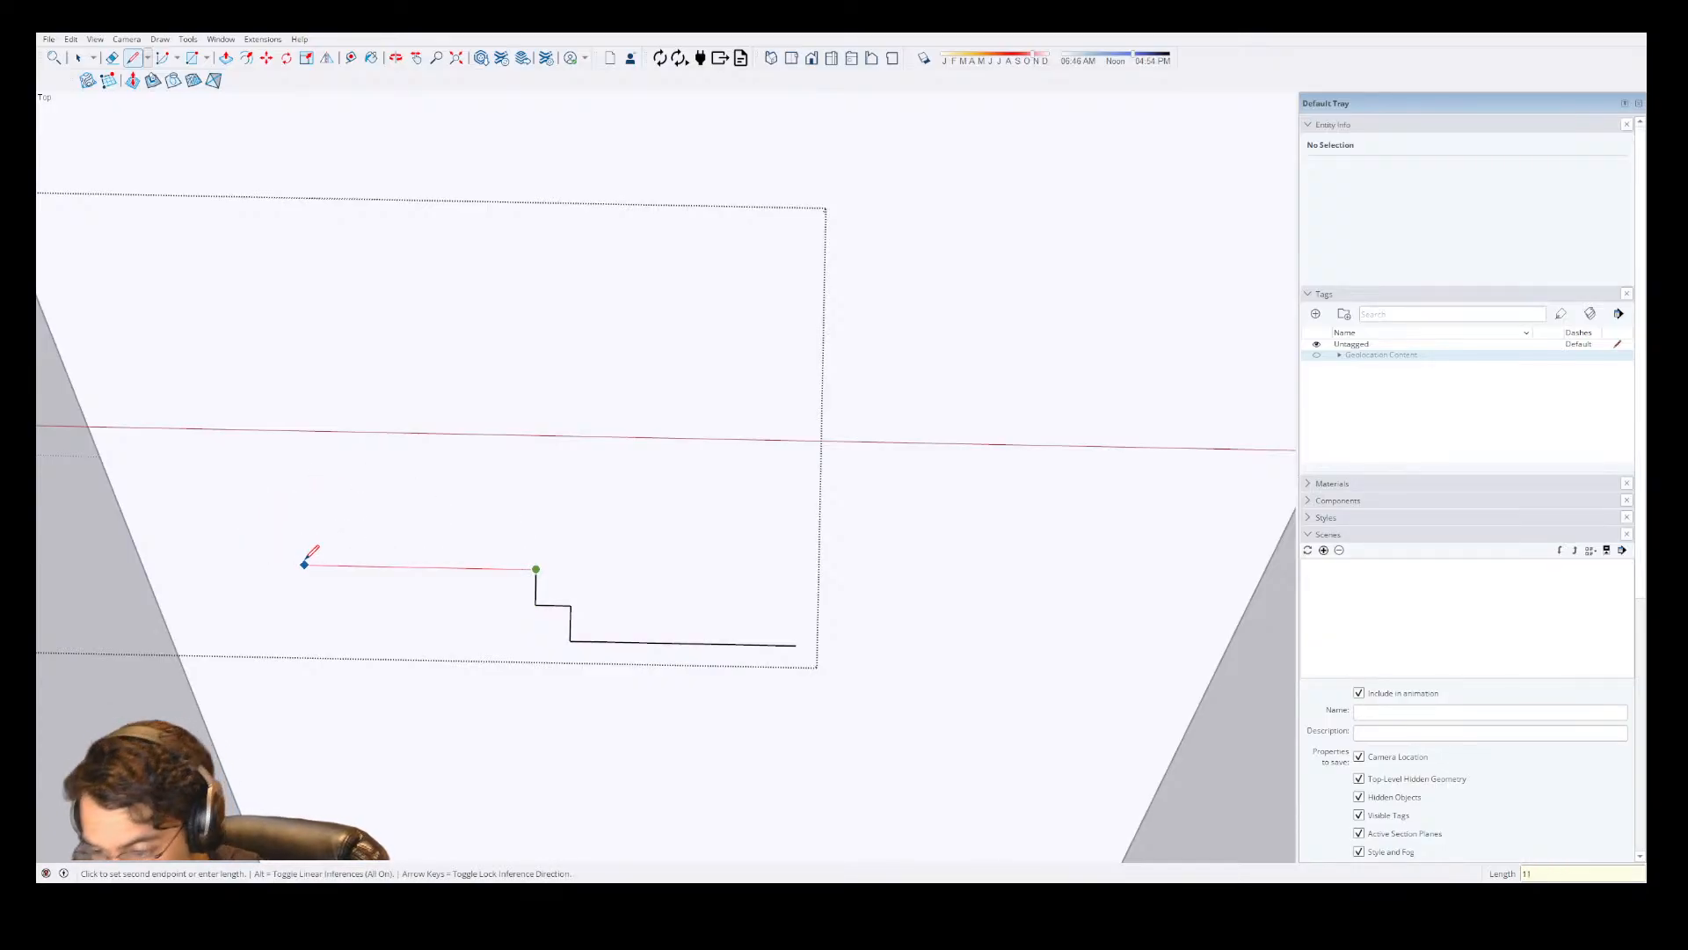
type("119")
key("Return")
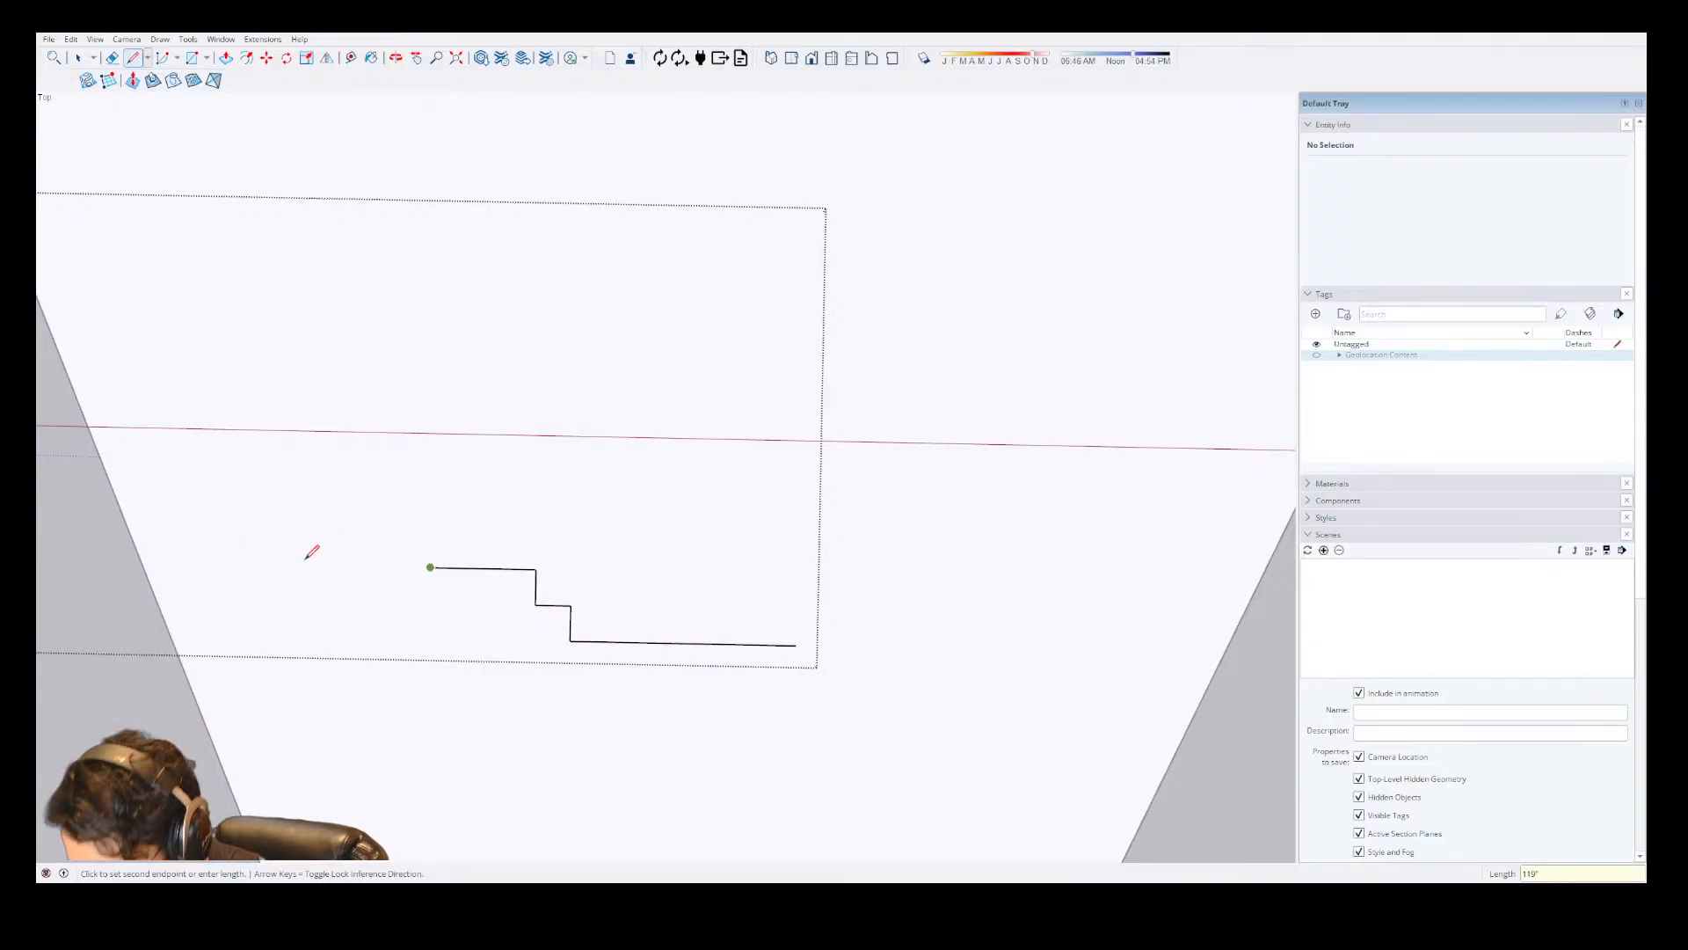
Add a 5'3" segment upward from the 119" segment's left end, then run right and back down to close onto the upper corner of the first step.
key("Escape")
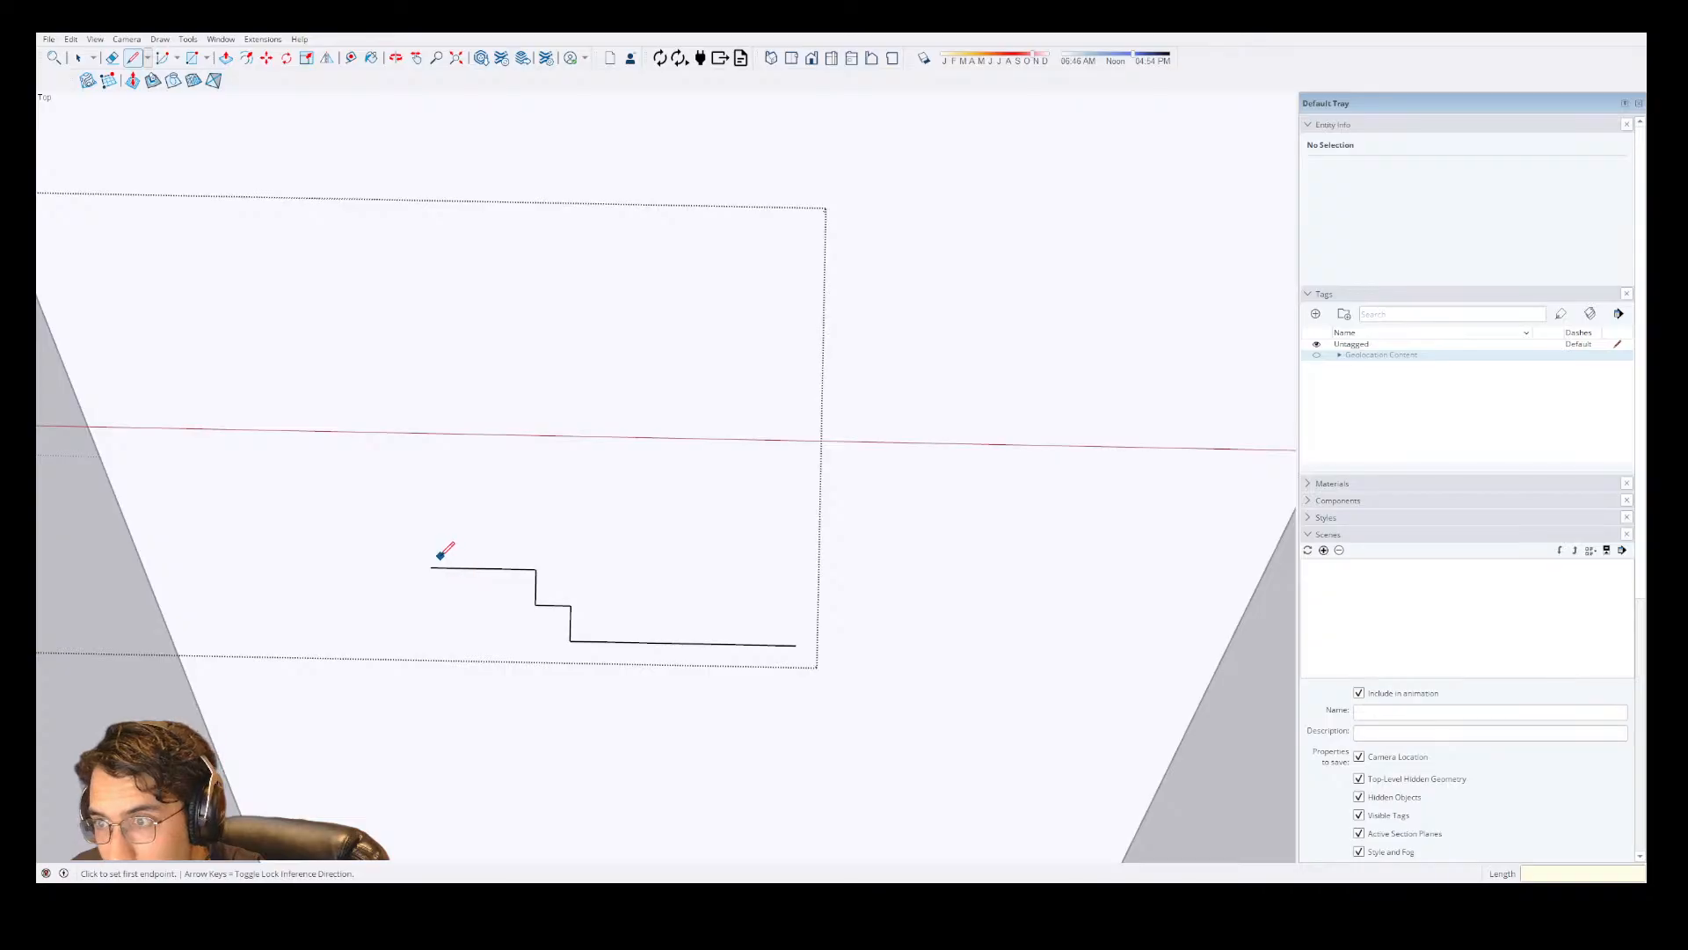
left_click(430, 567)
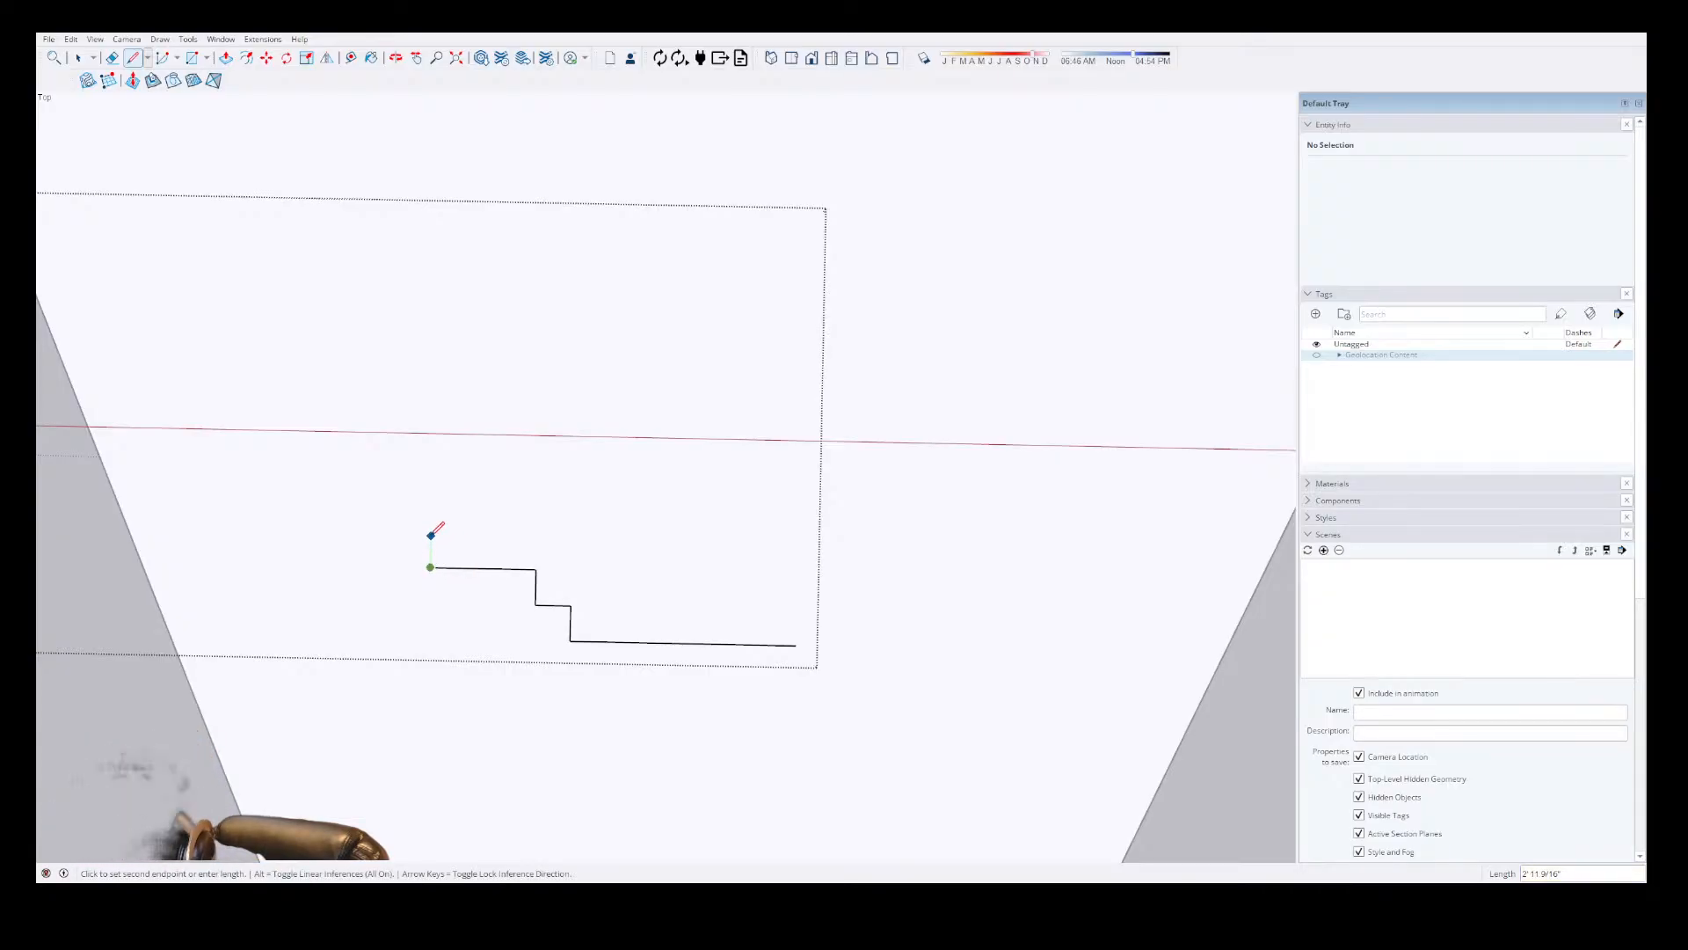
type("63")
key("Return")
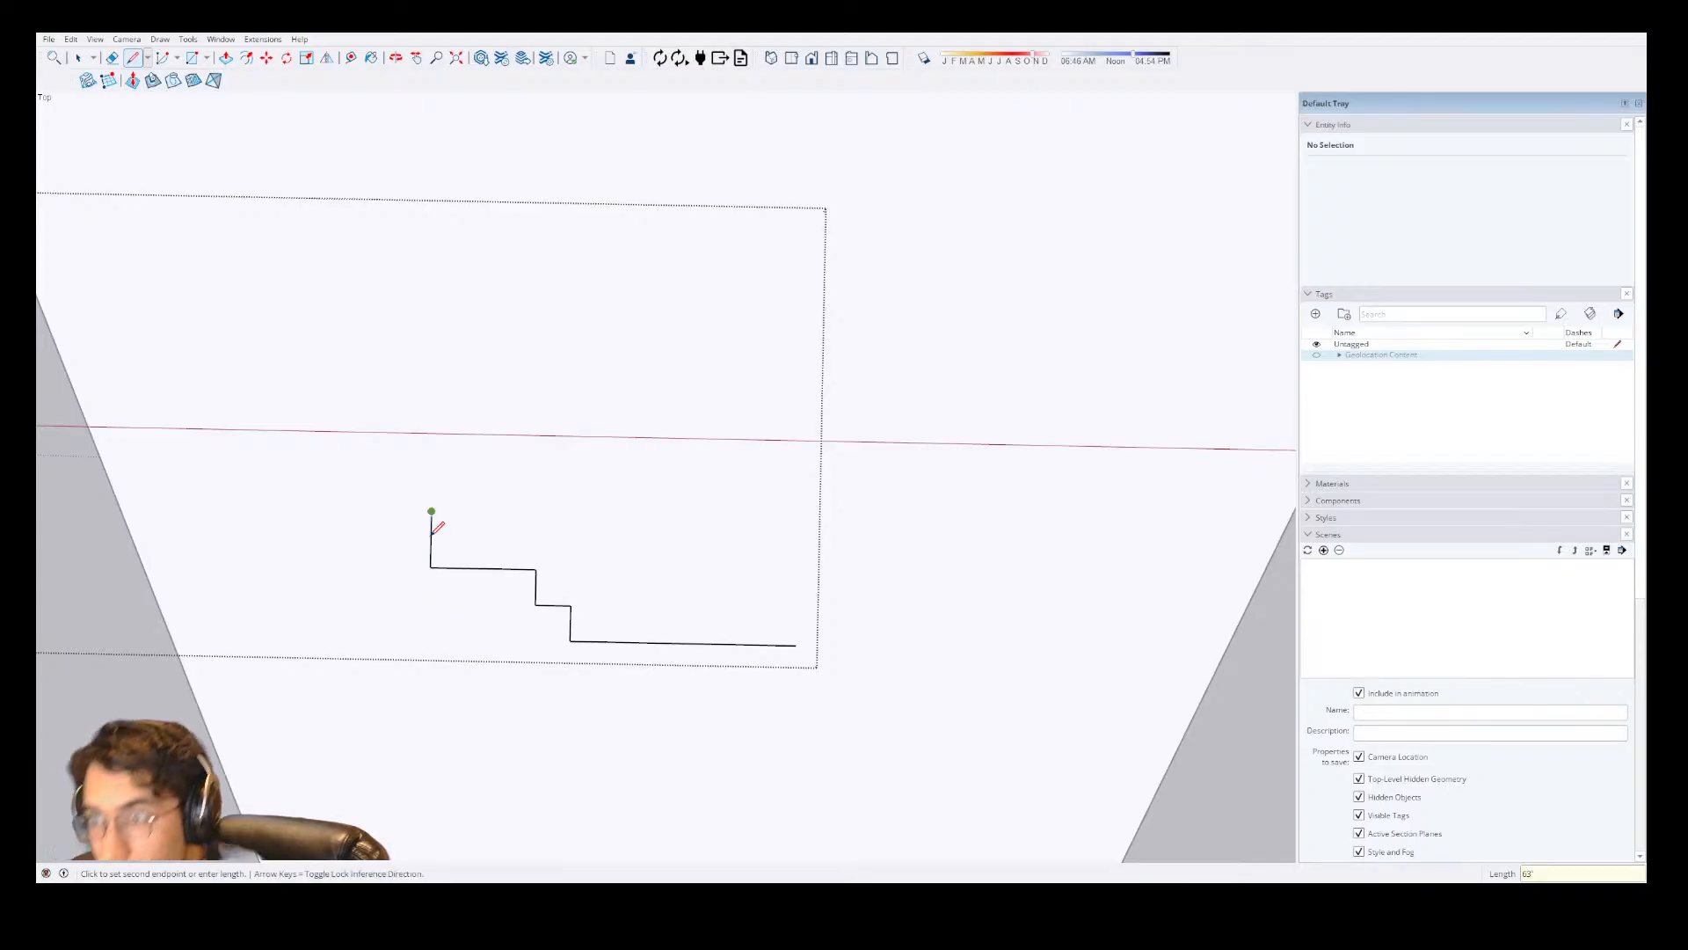
left_click(571, 604)
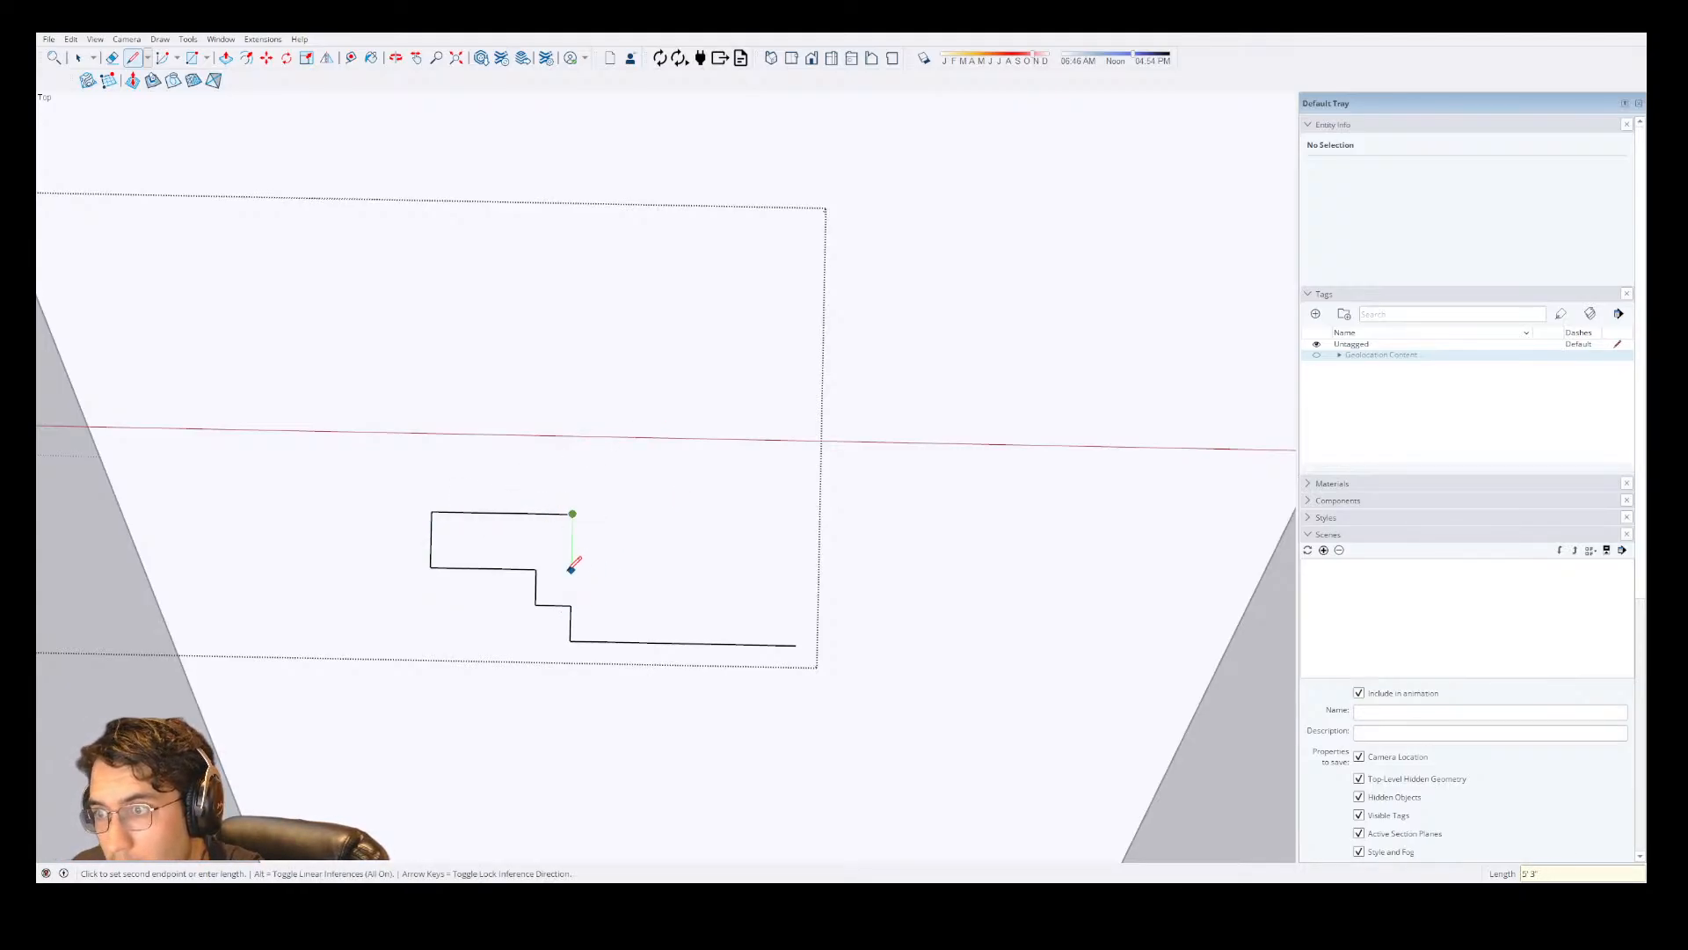
left_click(571, 605)
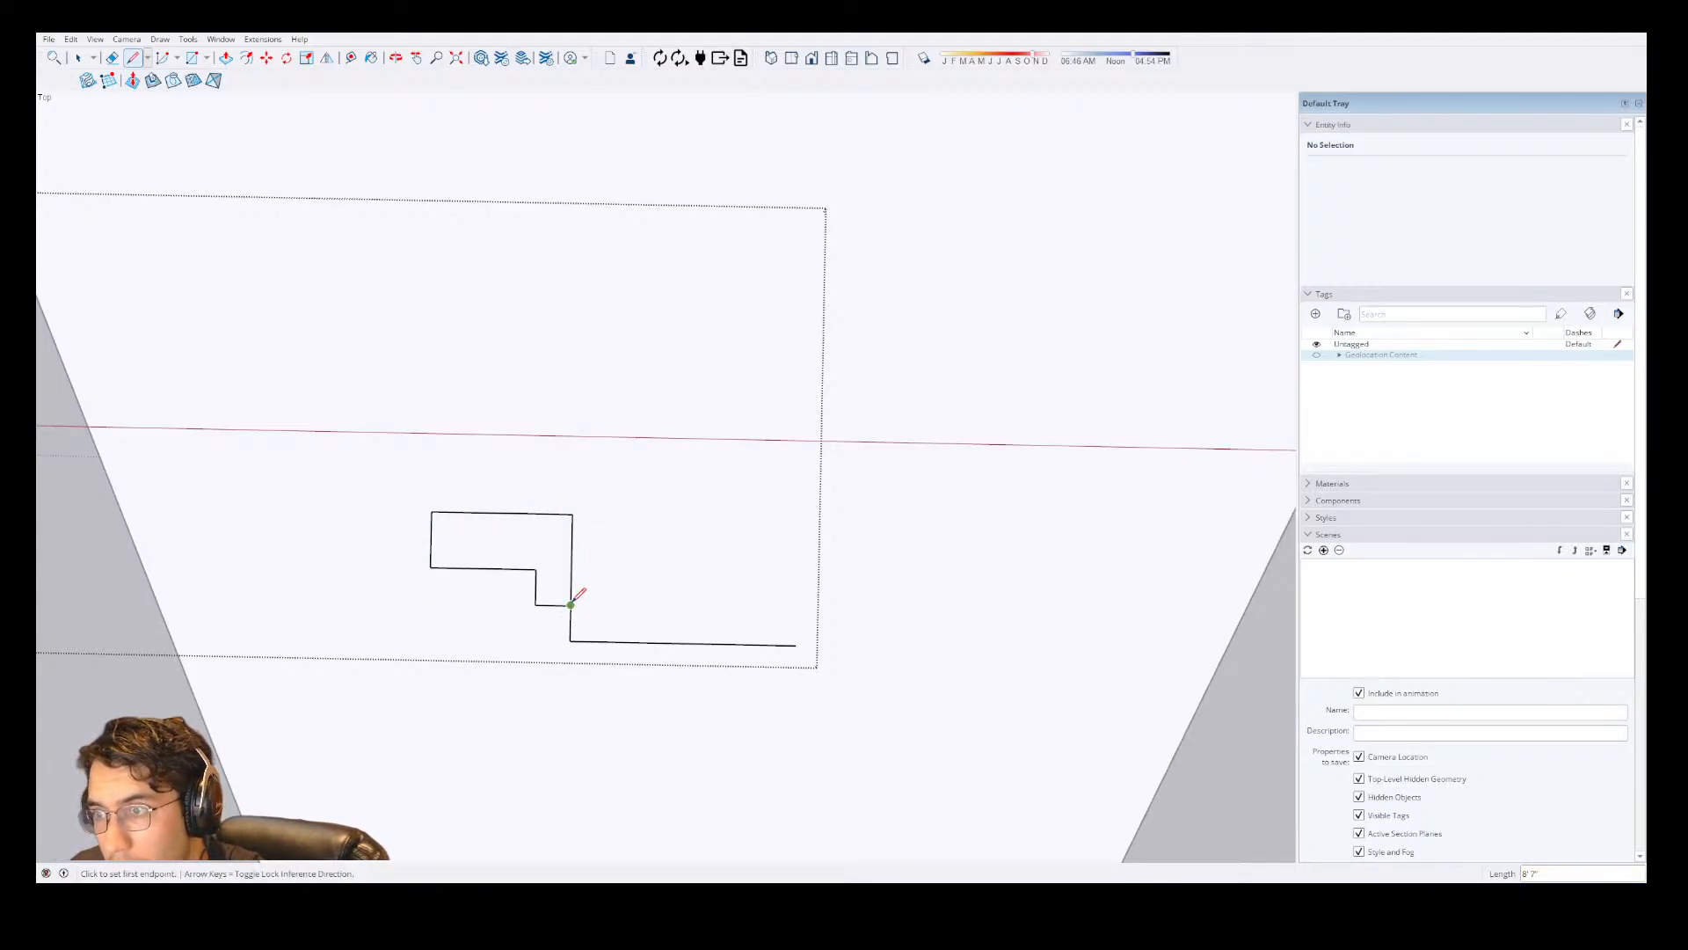
Extend the bottom edge's right end by 27" along the red axis, then draw the right wall 28' upward along the green axis.
left_click(796, 644)
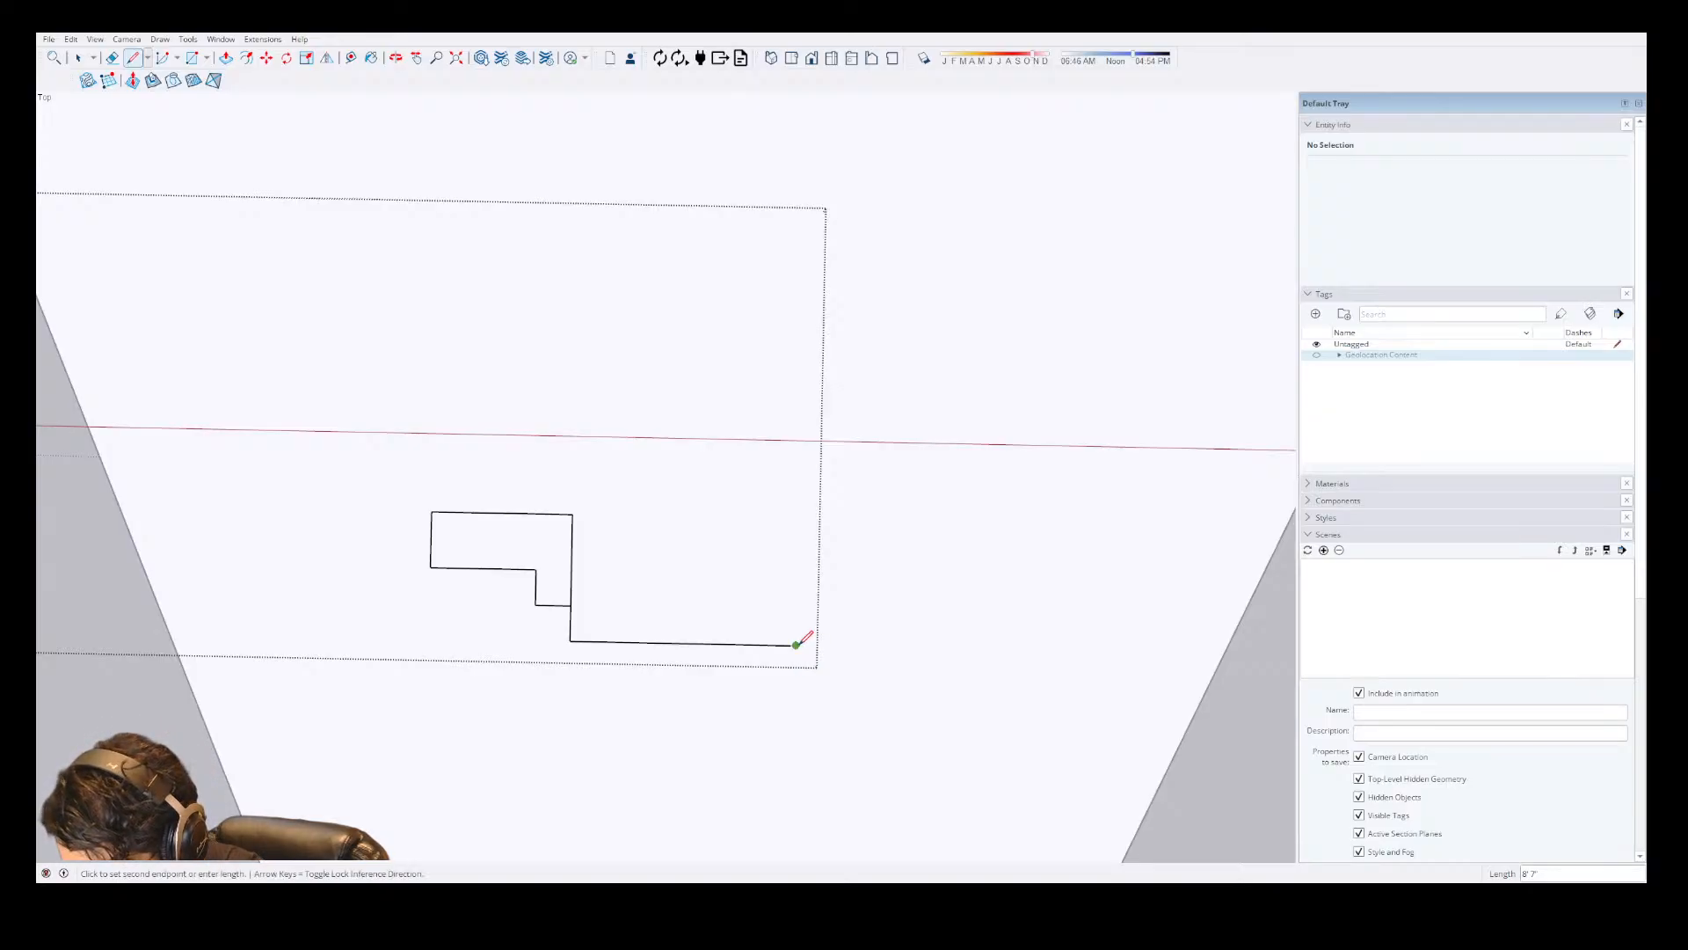
scroll(800, 638, "up", 3)
scroll(801, 637, "up", 2)
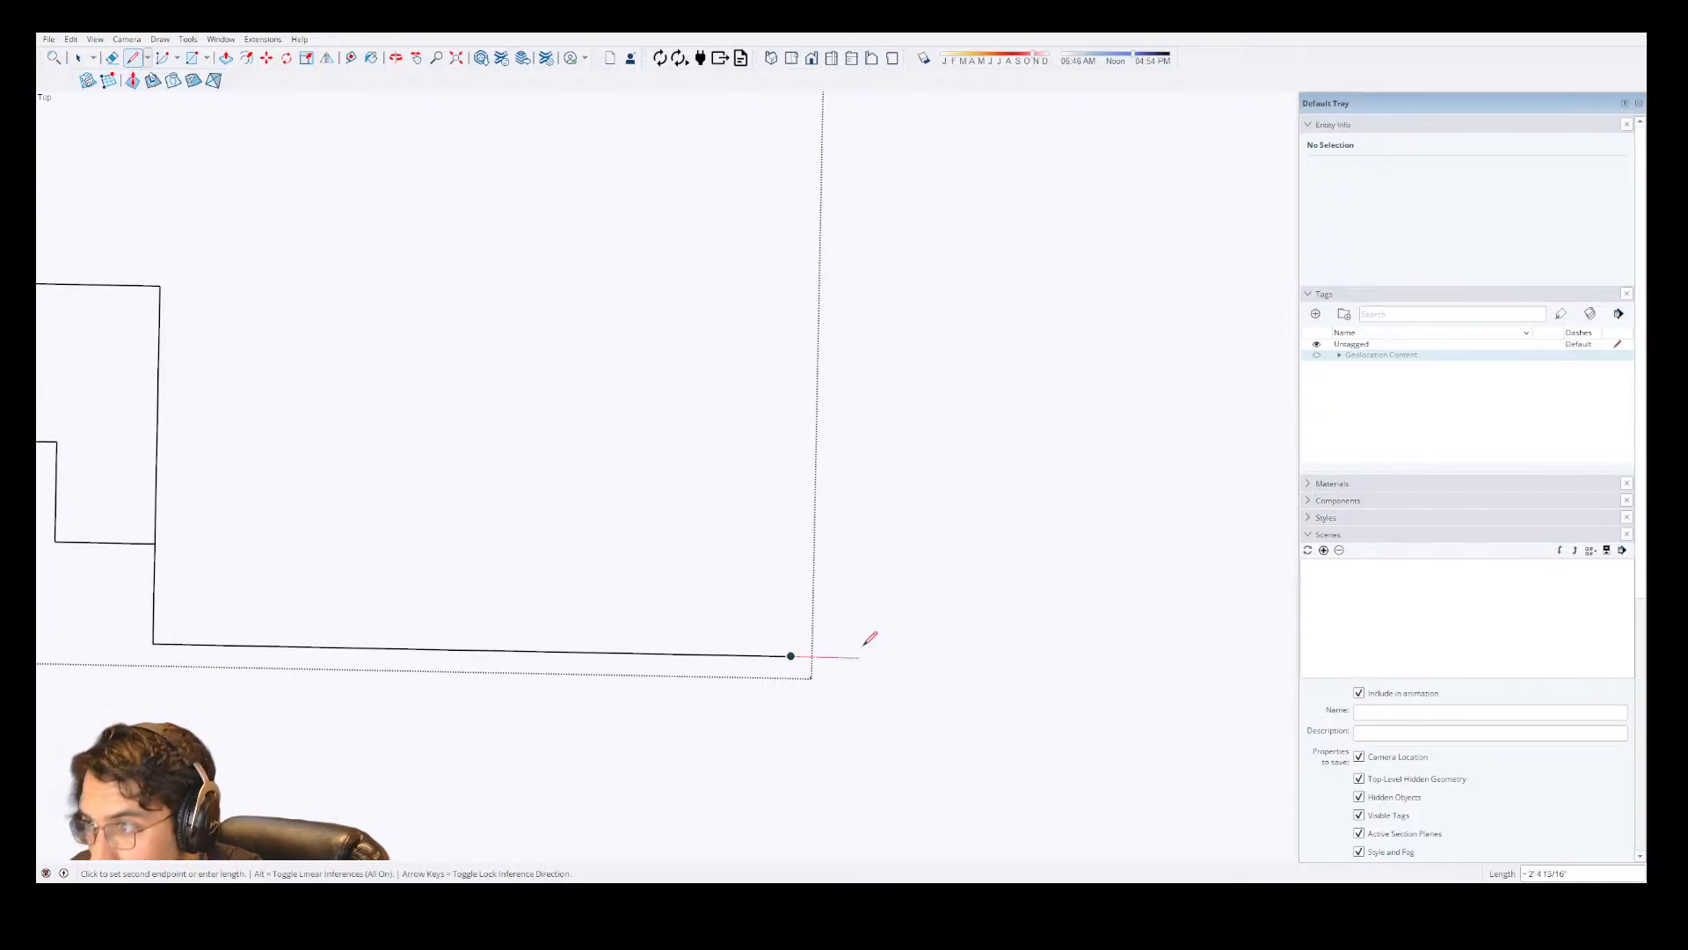
type("27")
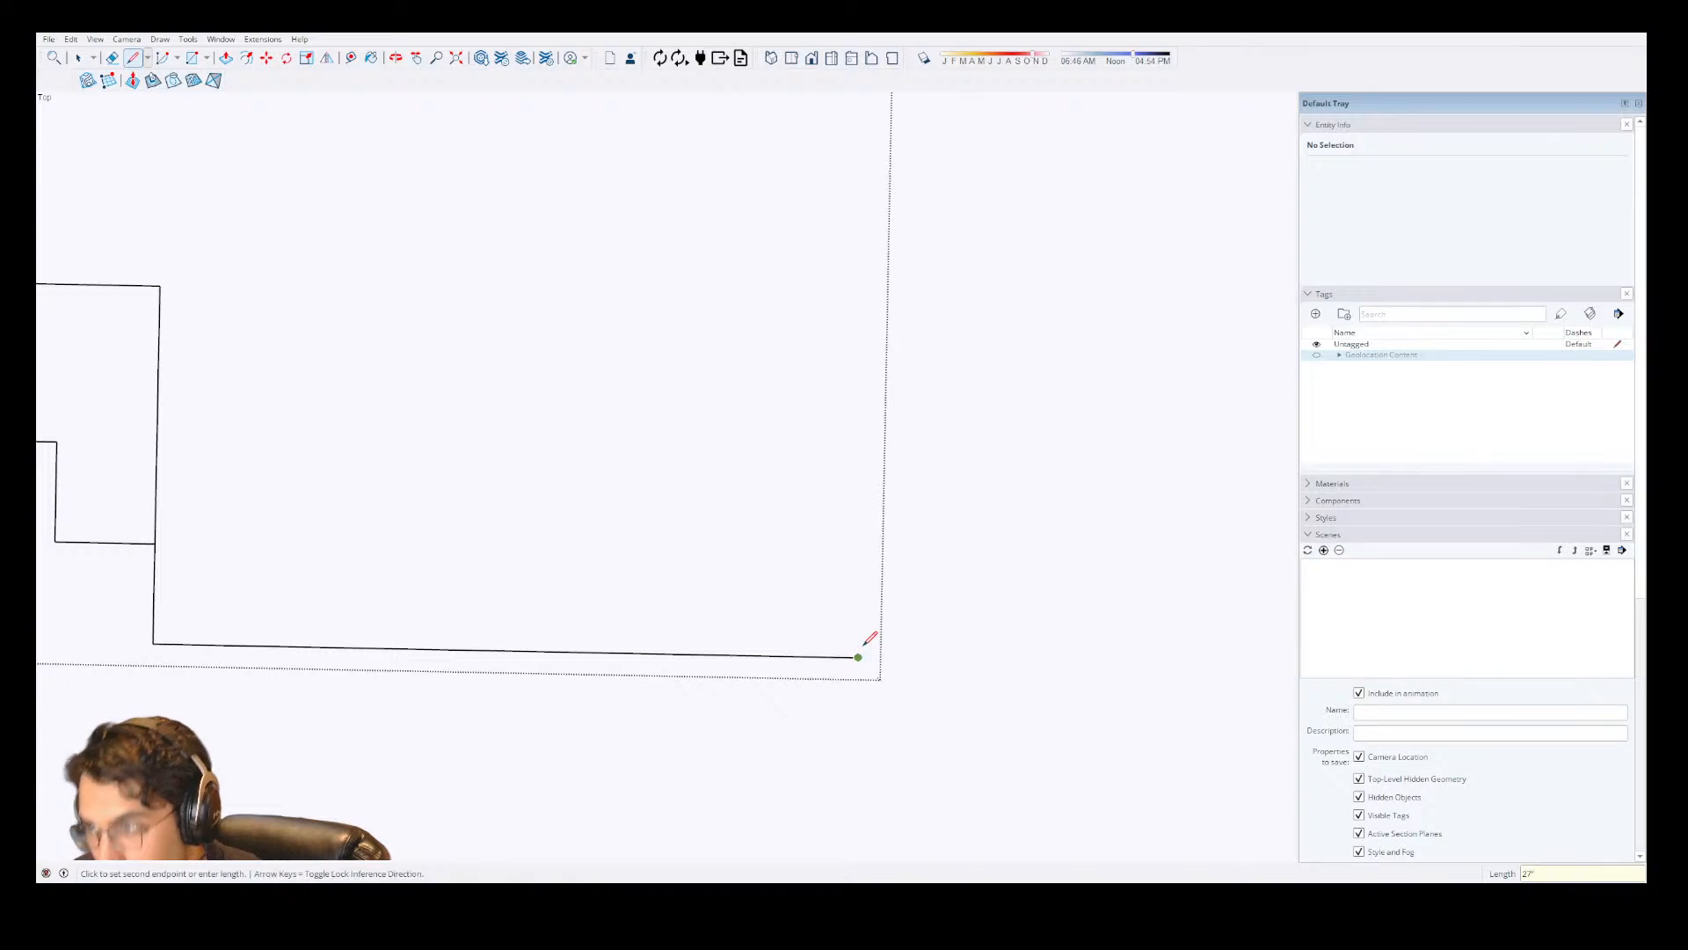
key("Return")
scroll(871, 620, "down", 2)
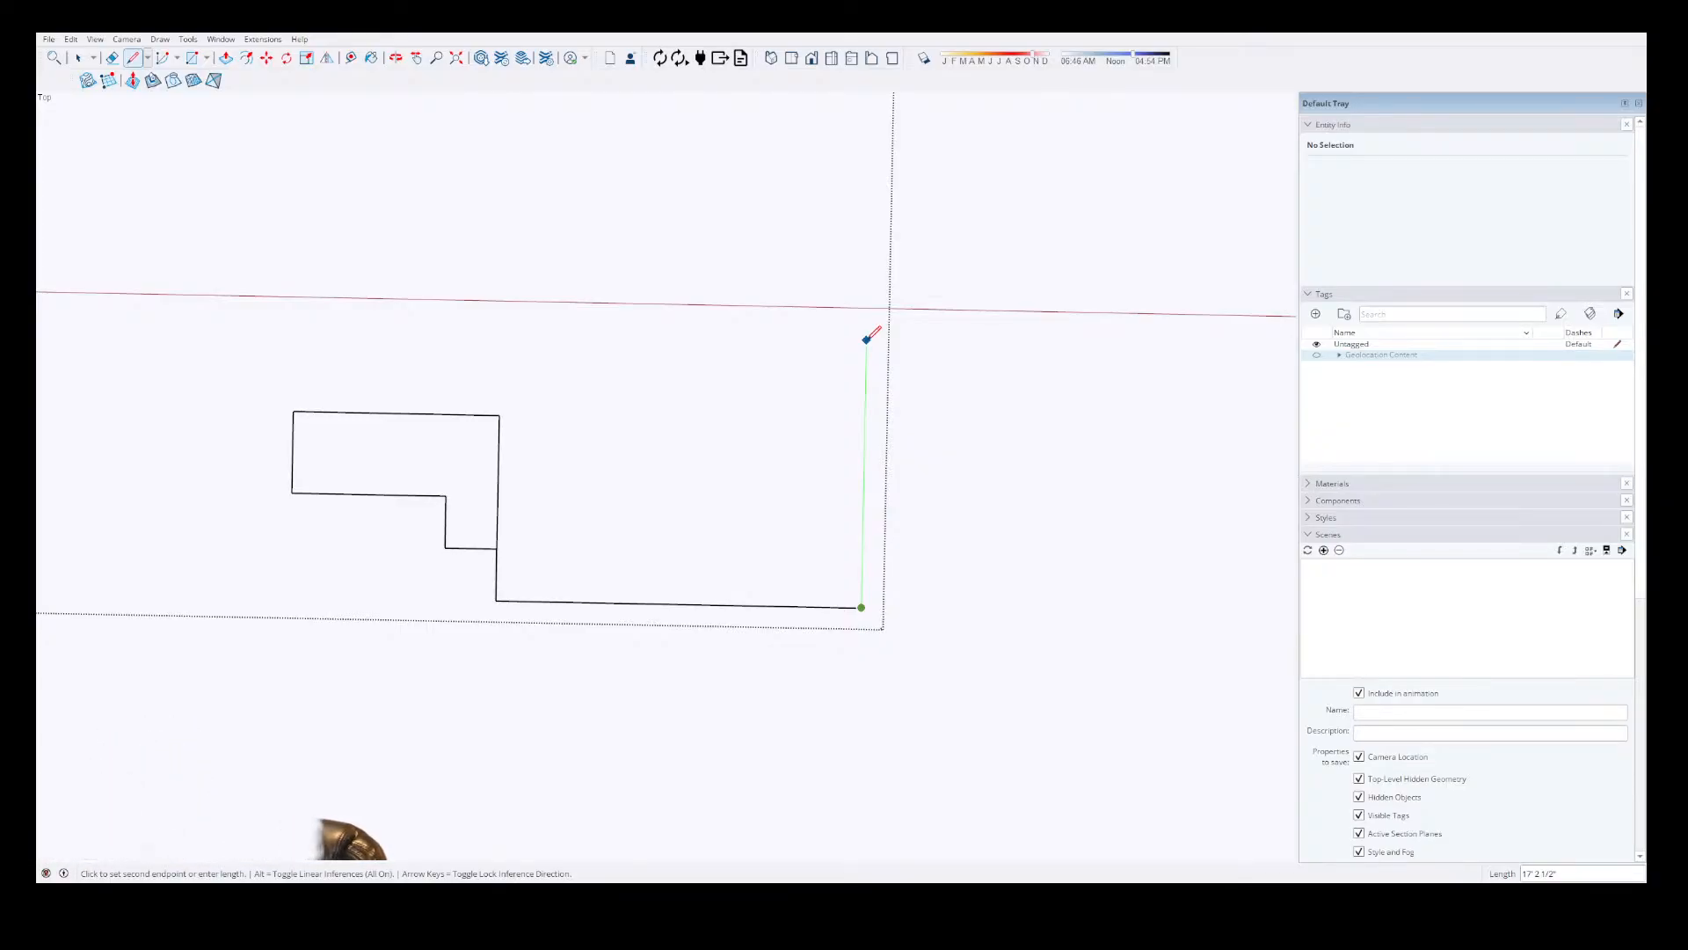
type("28'")
key("Return")
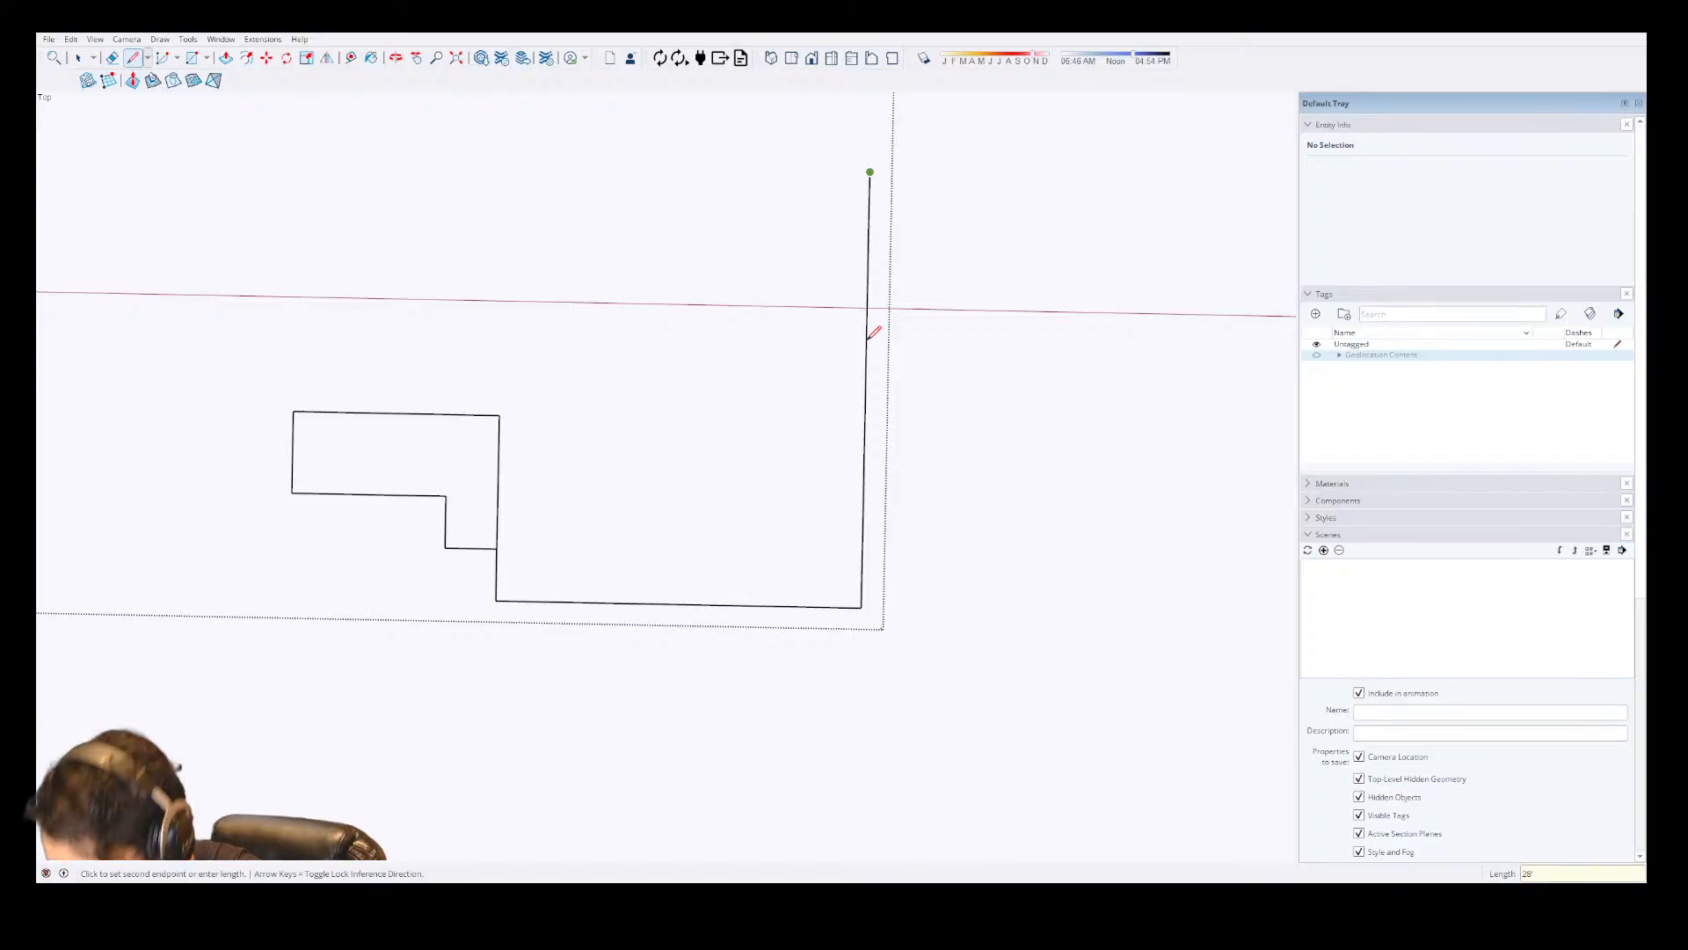
Add a bump-out 1'10" deep and 54" long above the 28' wall, then continue the wall upward along the green axis from its inner corner.
scroll(866, 554, "down", 4)
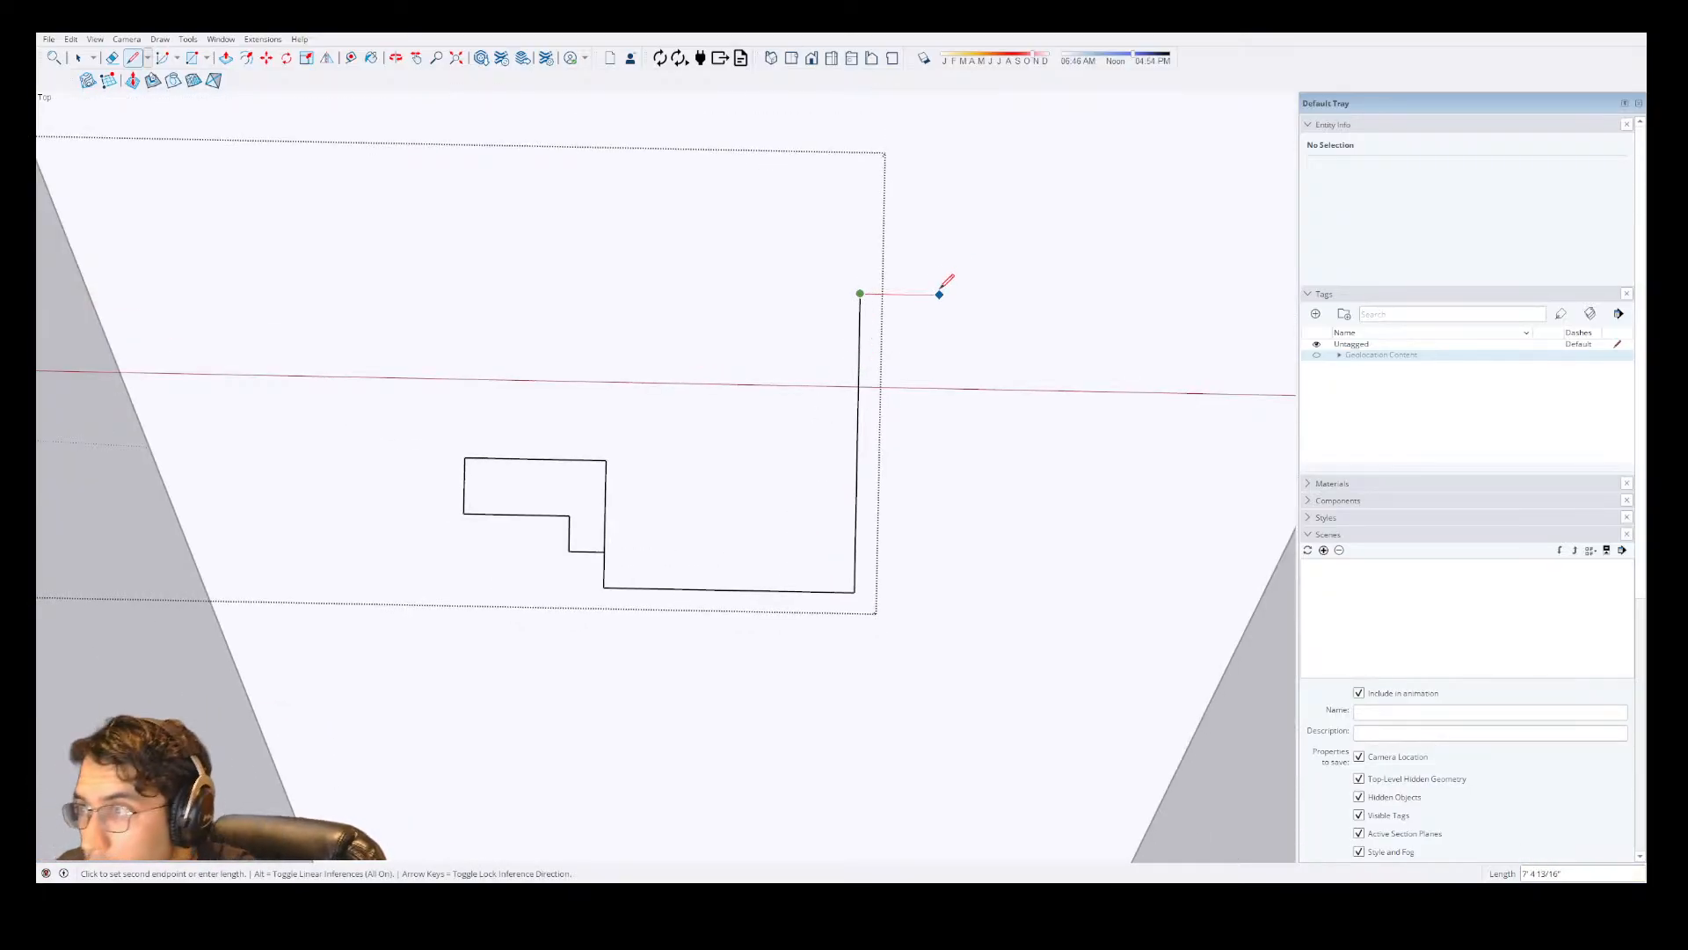
type("1'11")
key("Return")
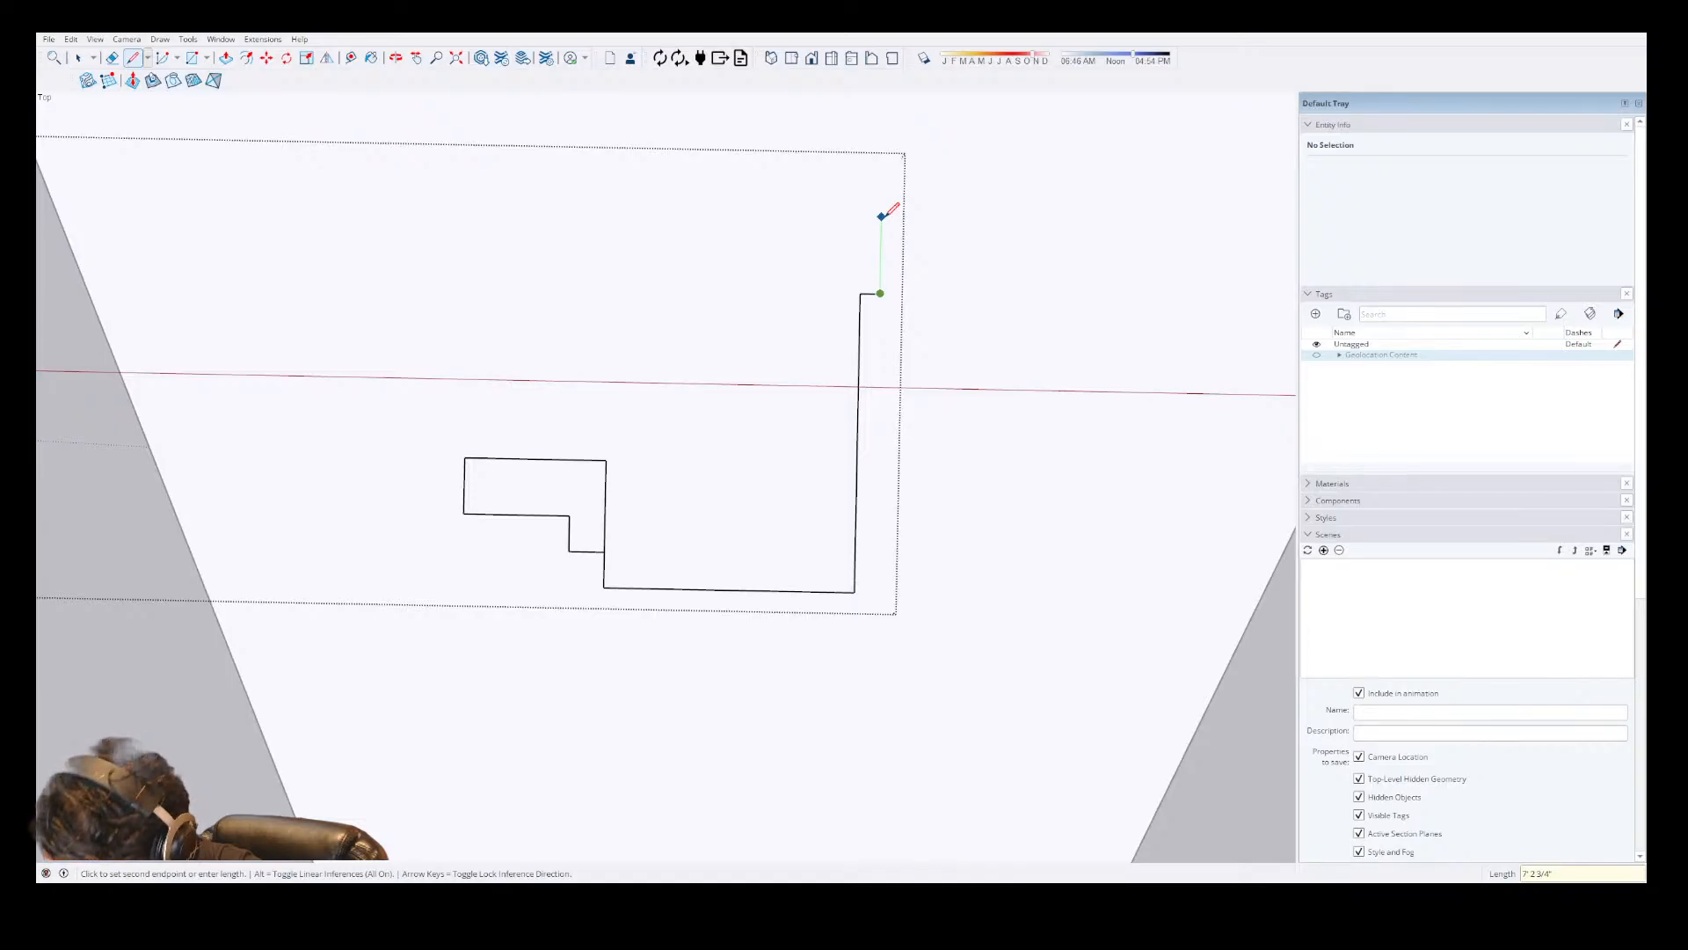
type("54")
key("Return")
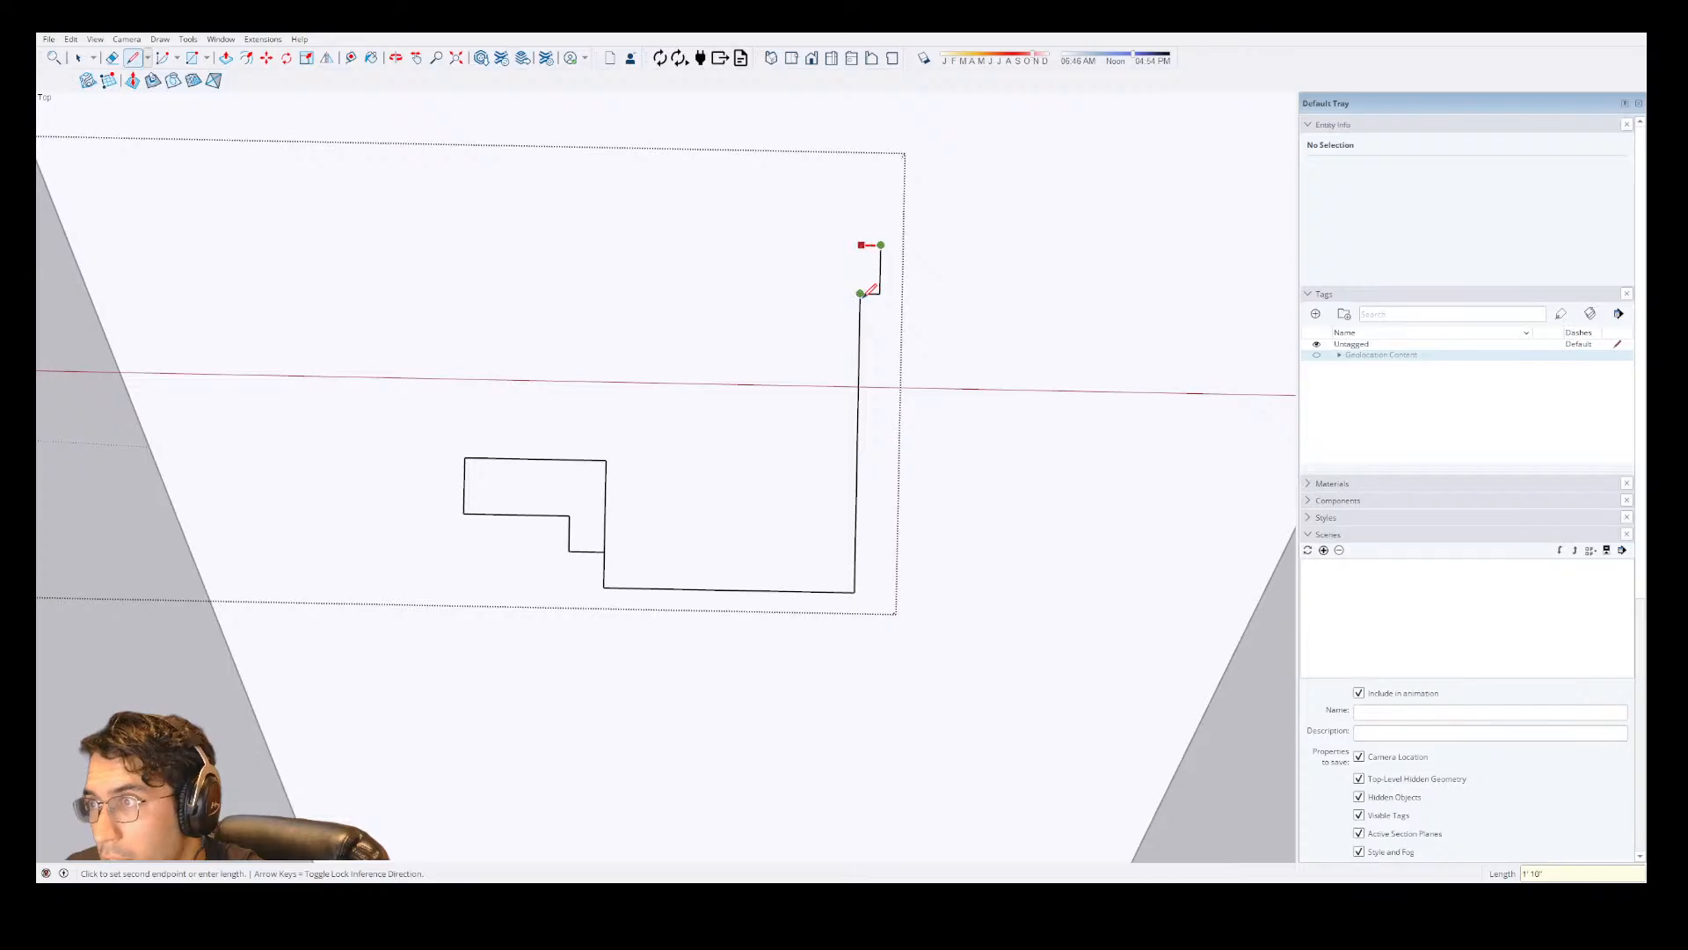
scroll(915, 697, "down", 1)
left_click(866, 271)
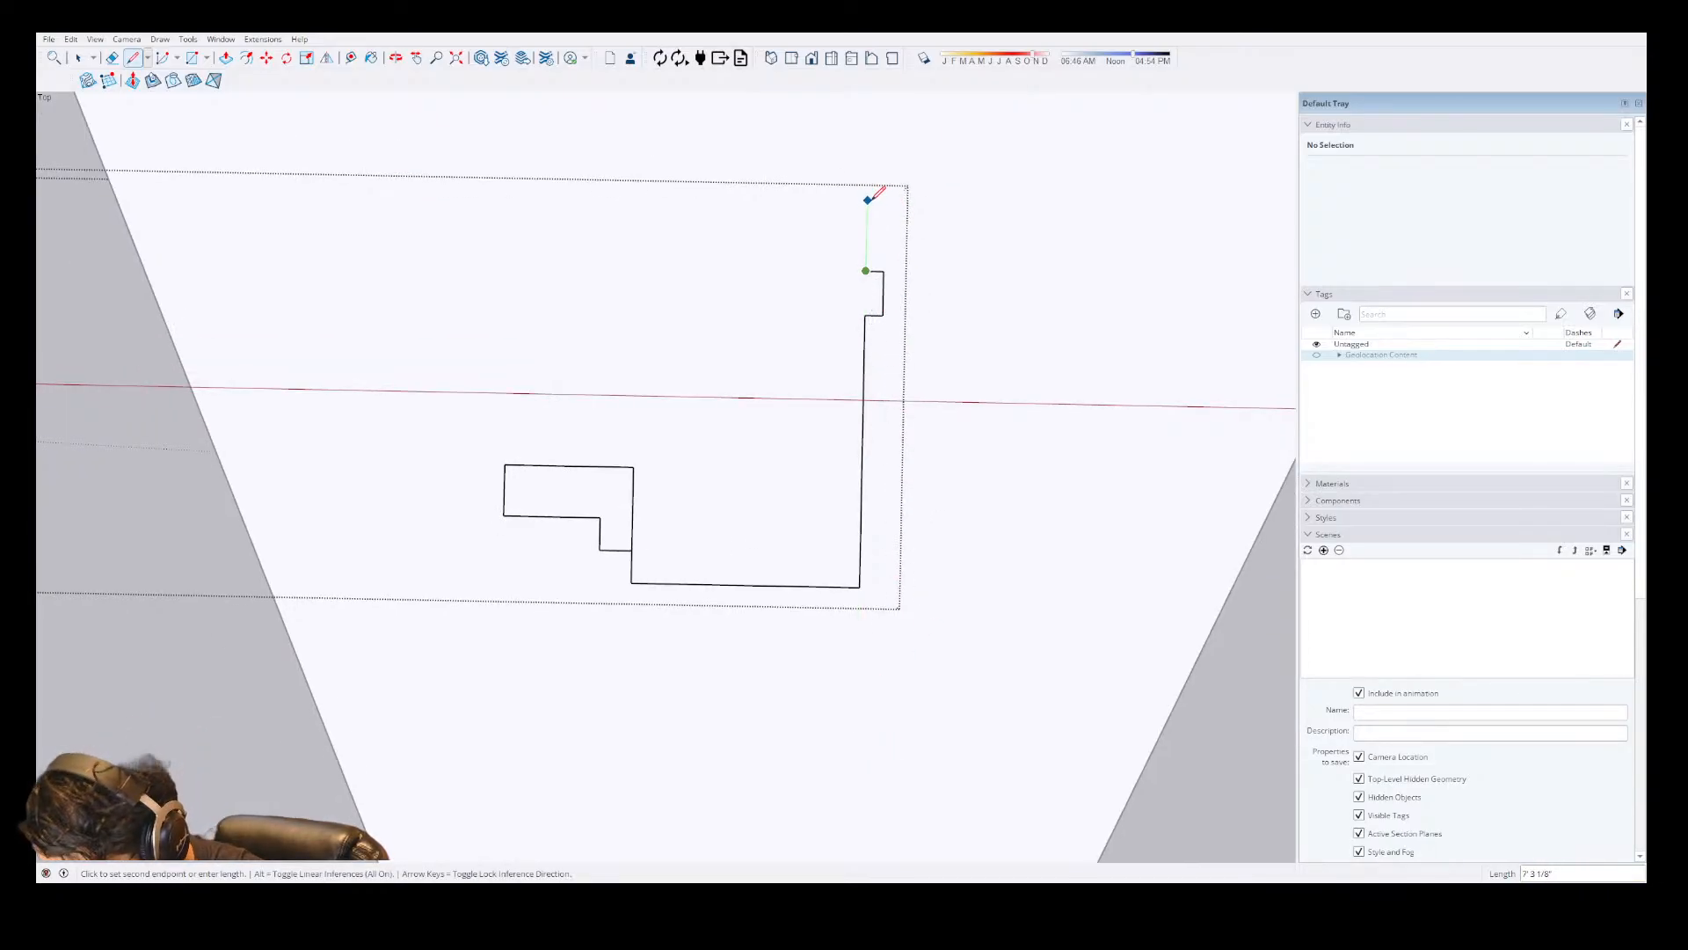
type("5'3")
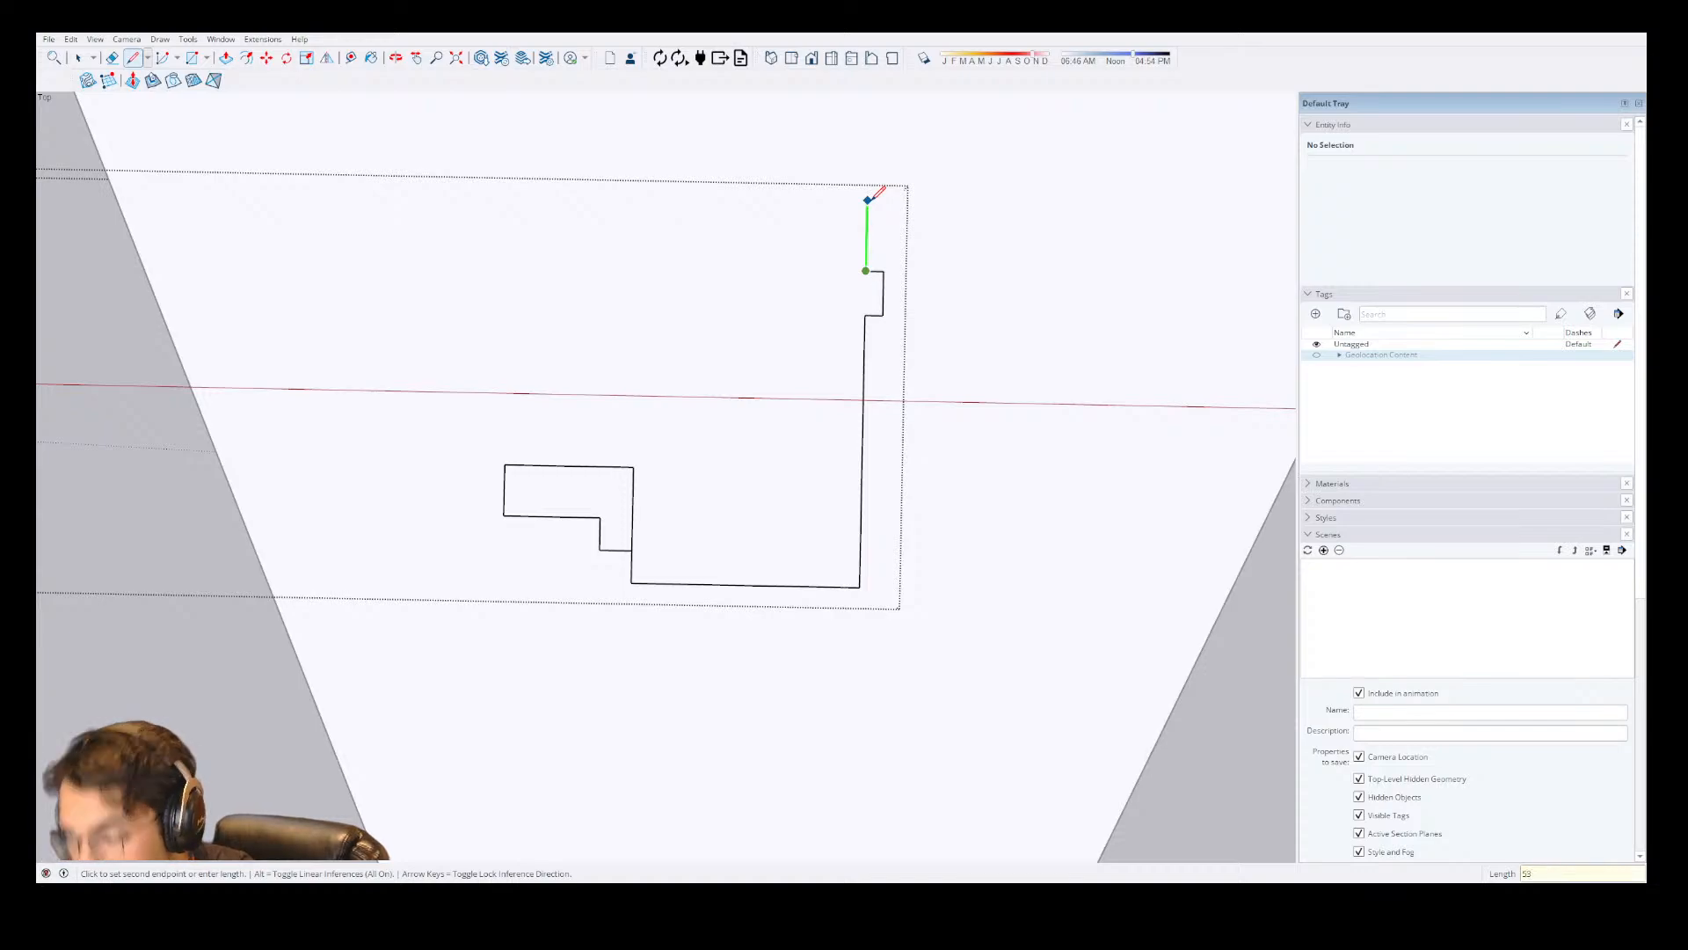
key("Return")
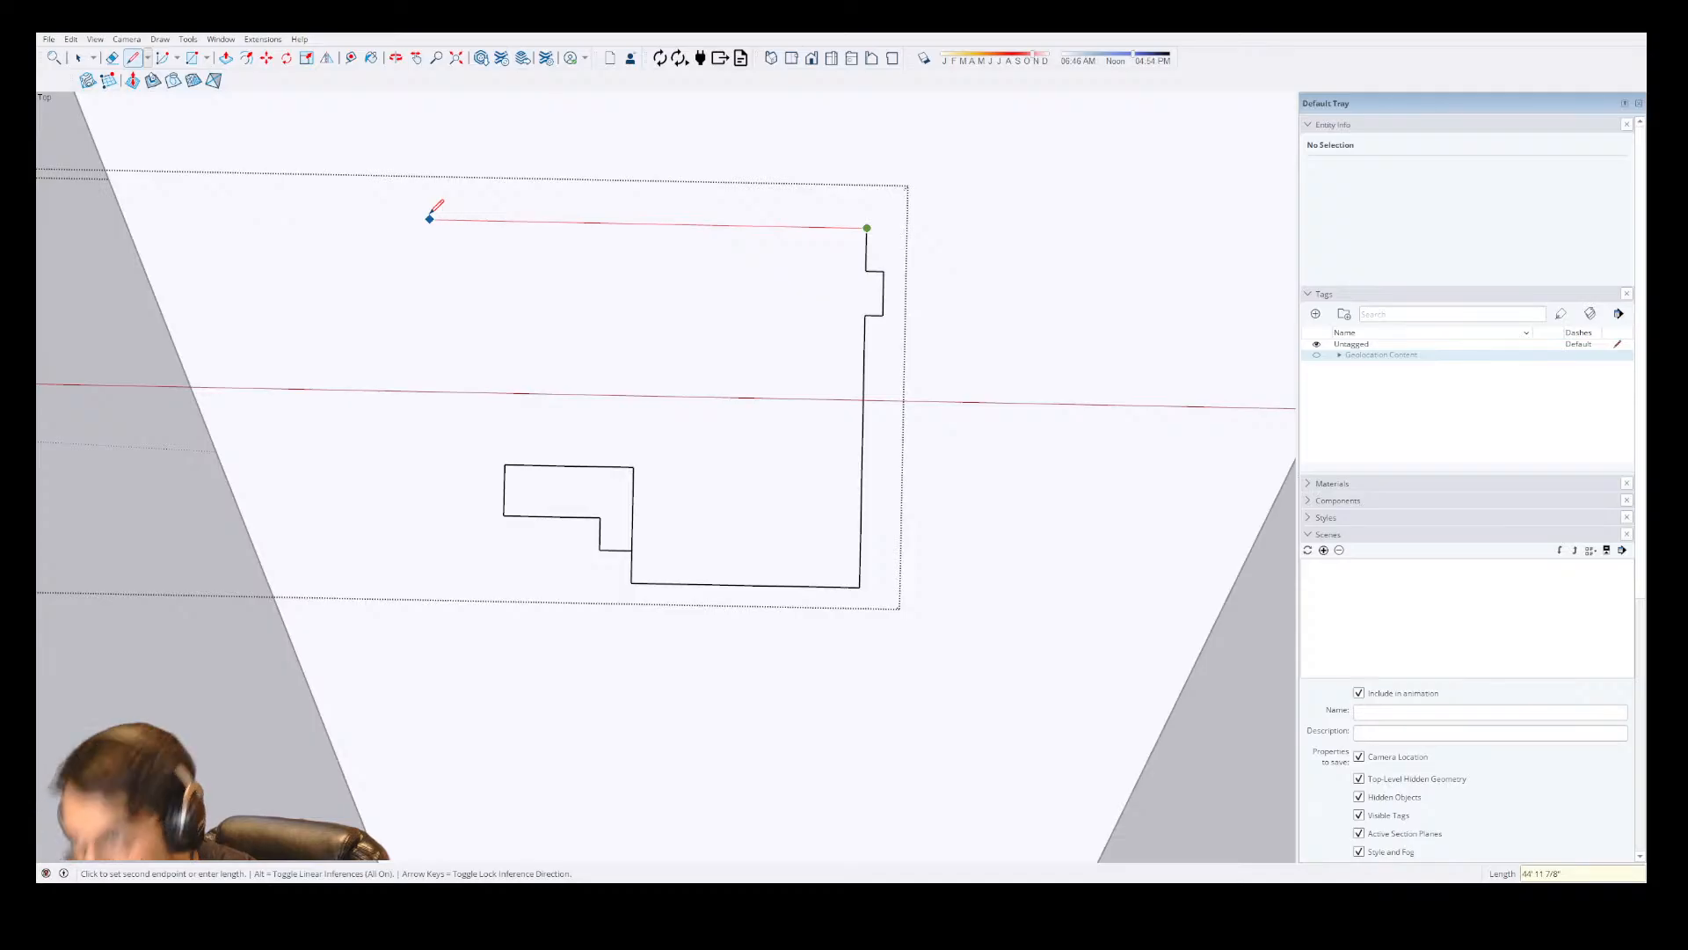
key("Escape")
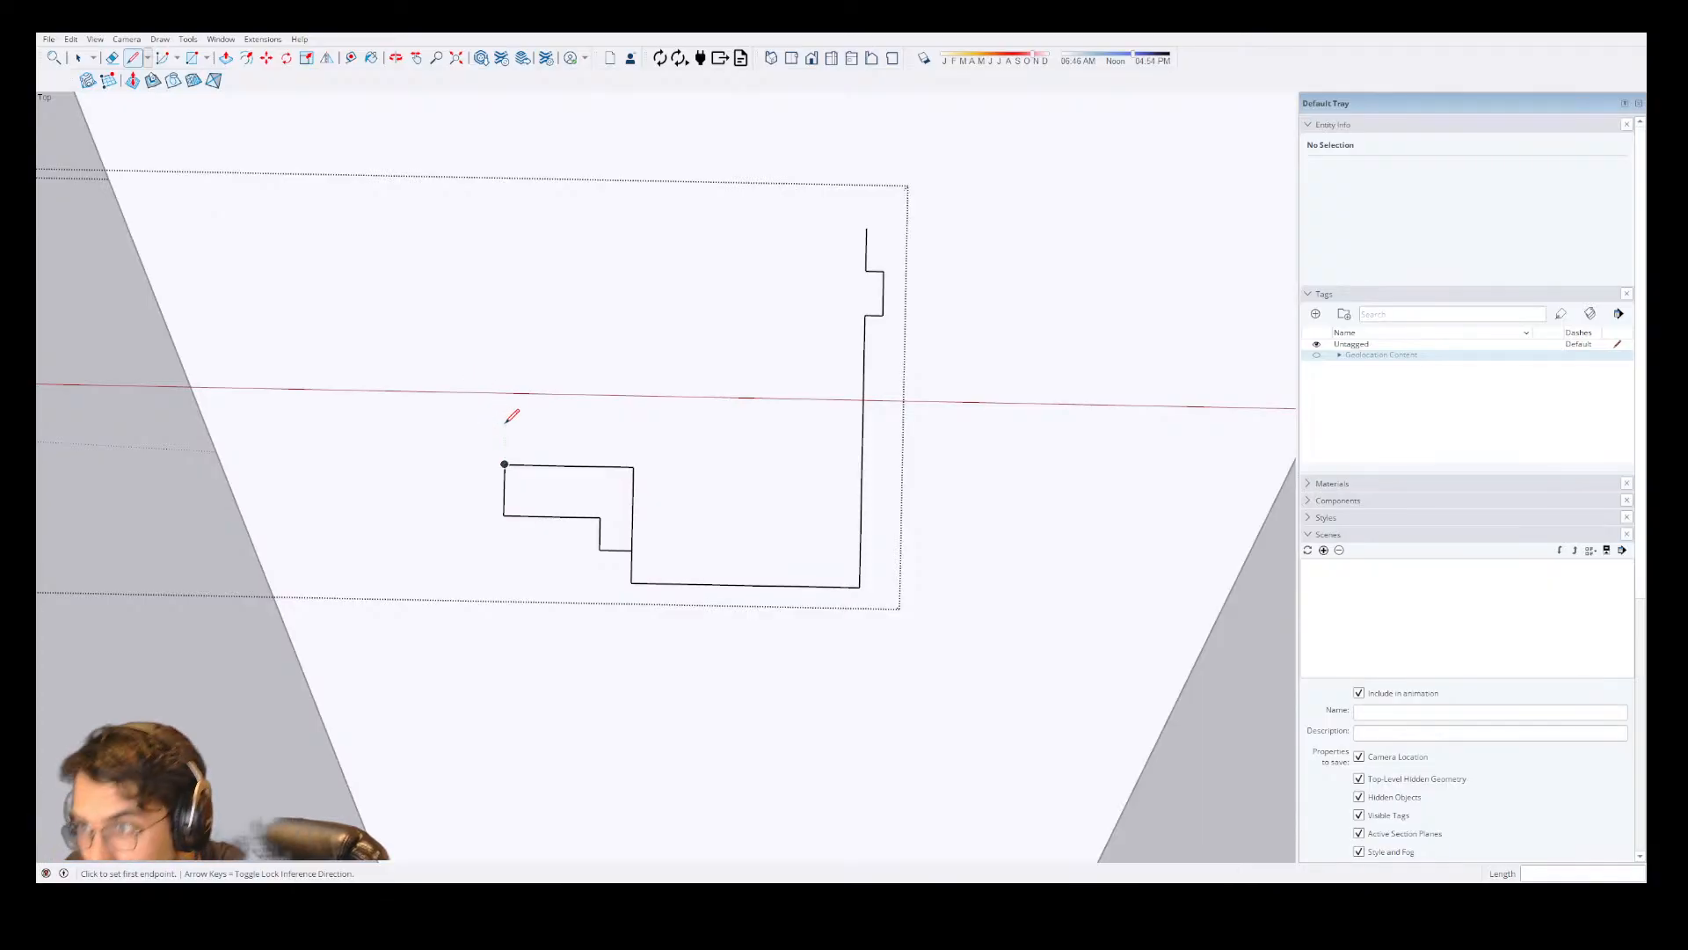
Draw a 3'4" line from the stepped outline's inner corner rightward to the vertical edge, closing off the small square.
scroll(719, 460, "down", 3)
scroll(369, 464, "up", 6)
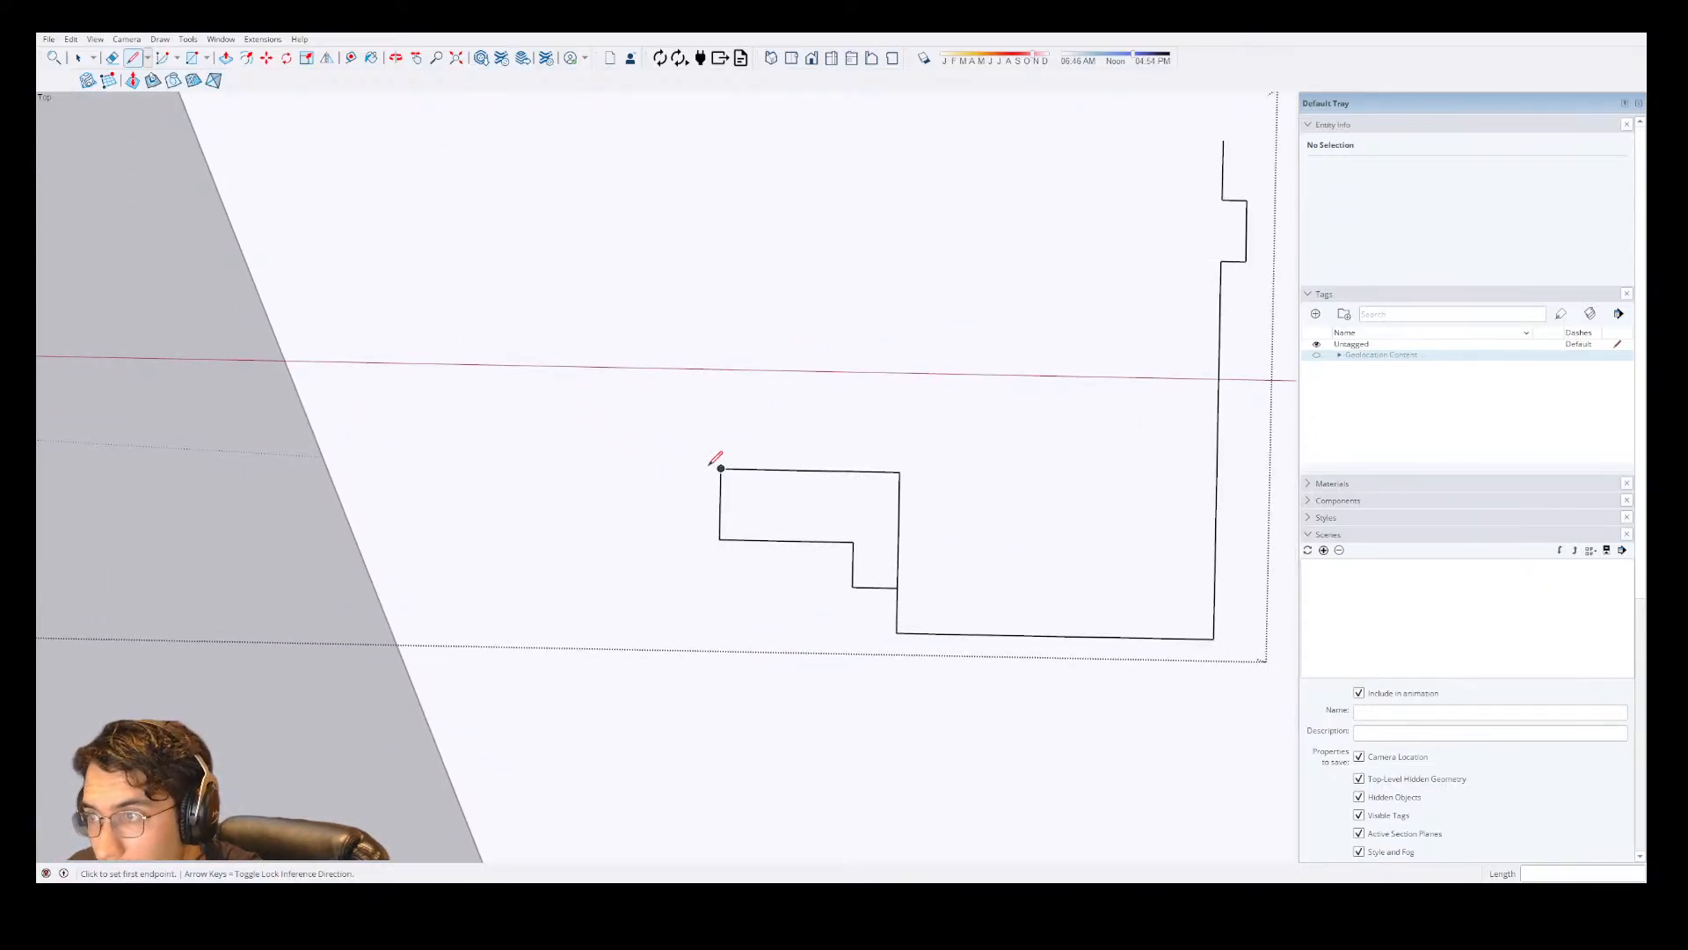
left_click(852, 543)
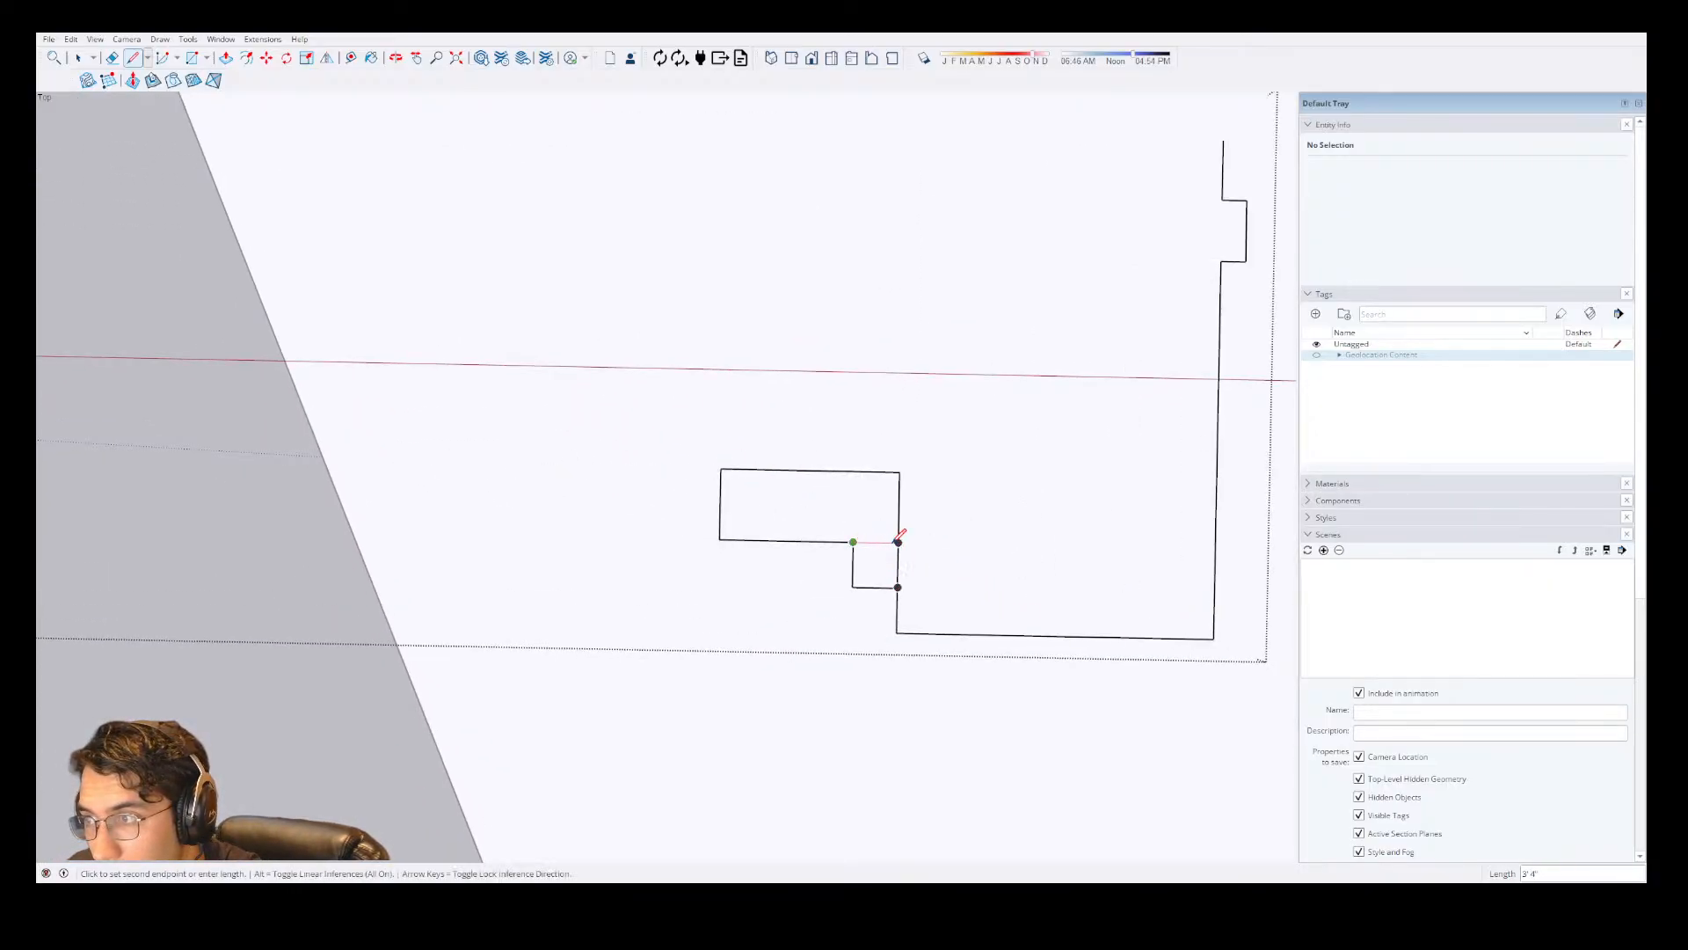
left_click(897, 542)
left_click(721, 468)
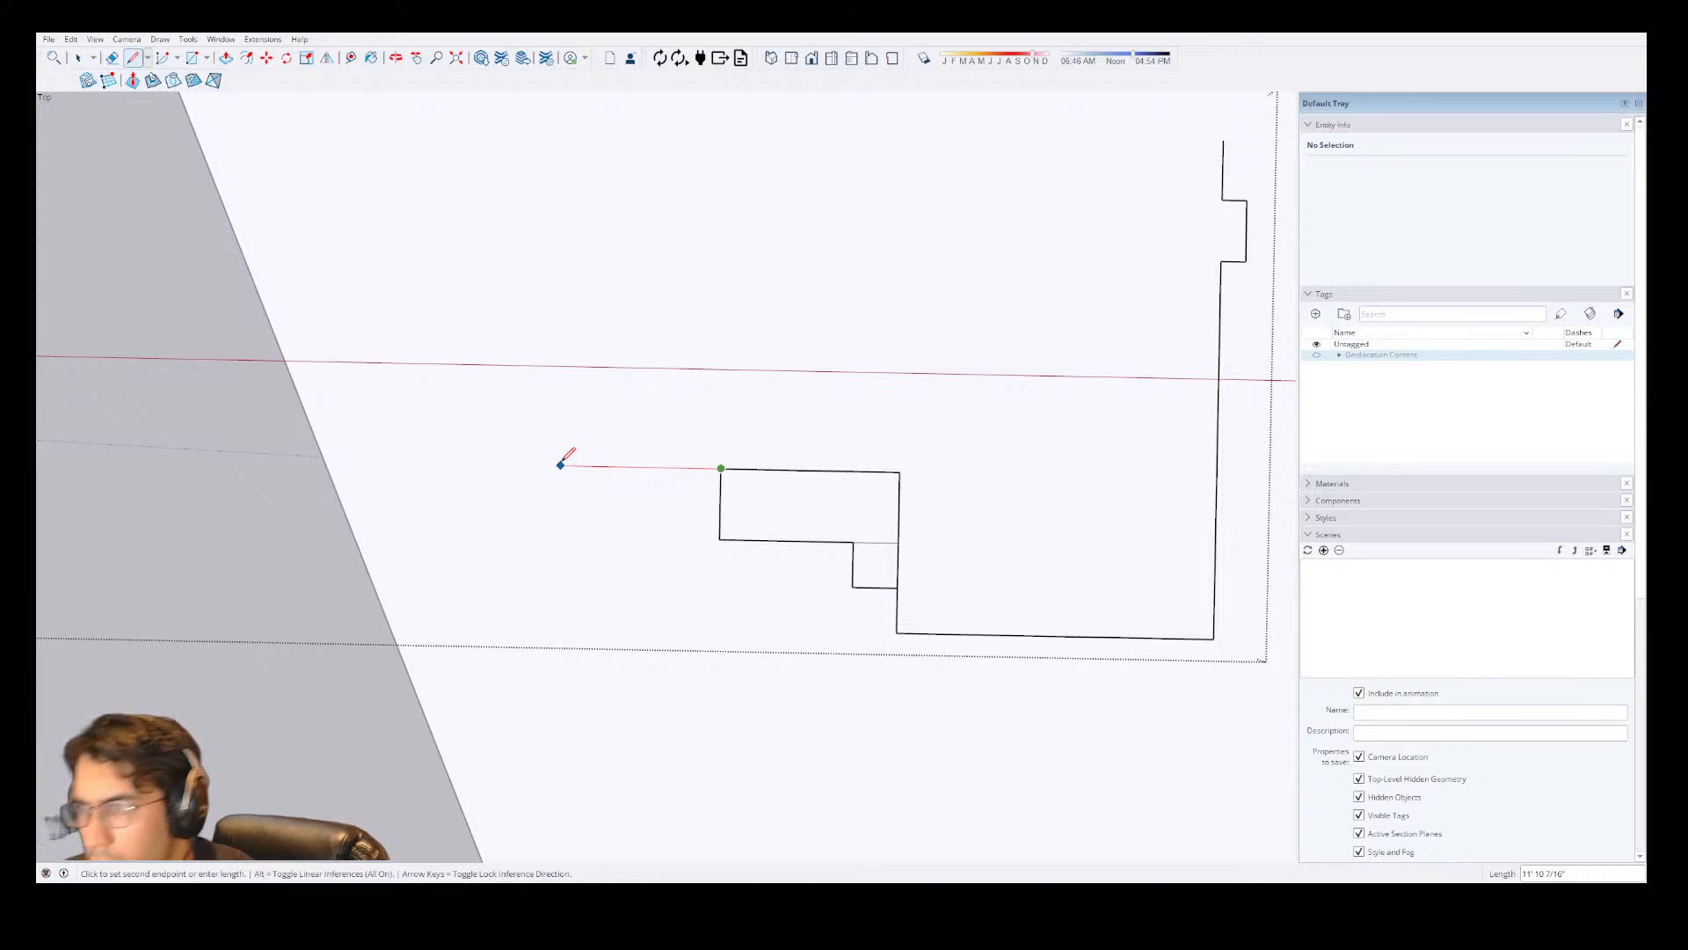
key("Escape")
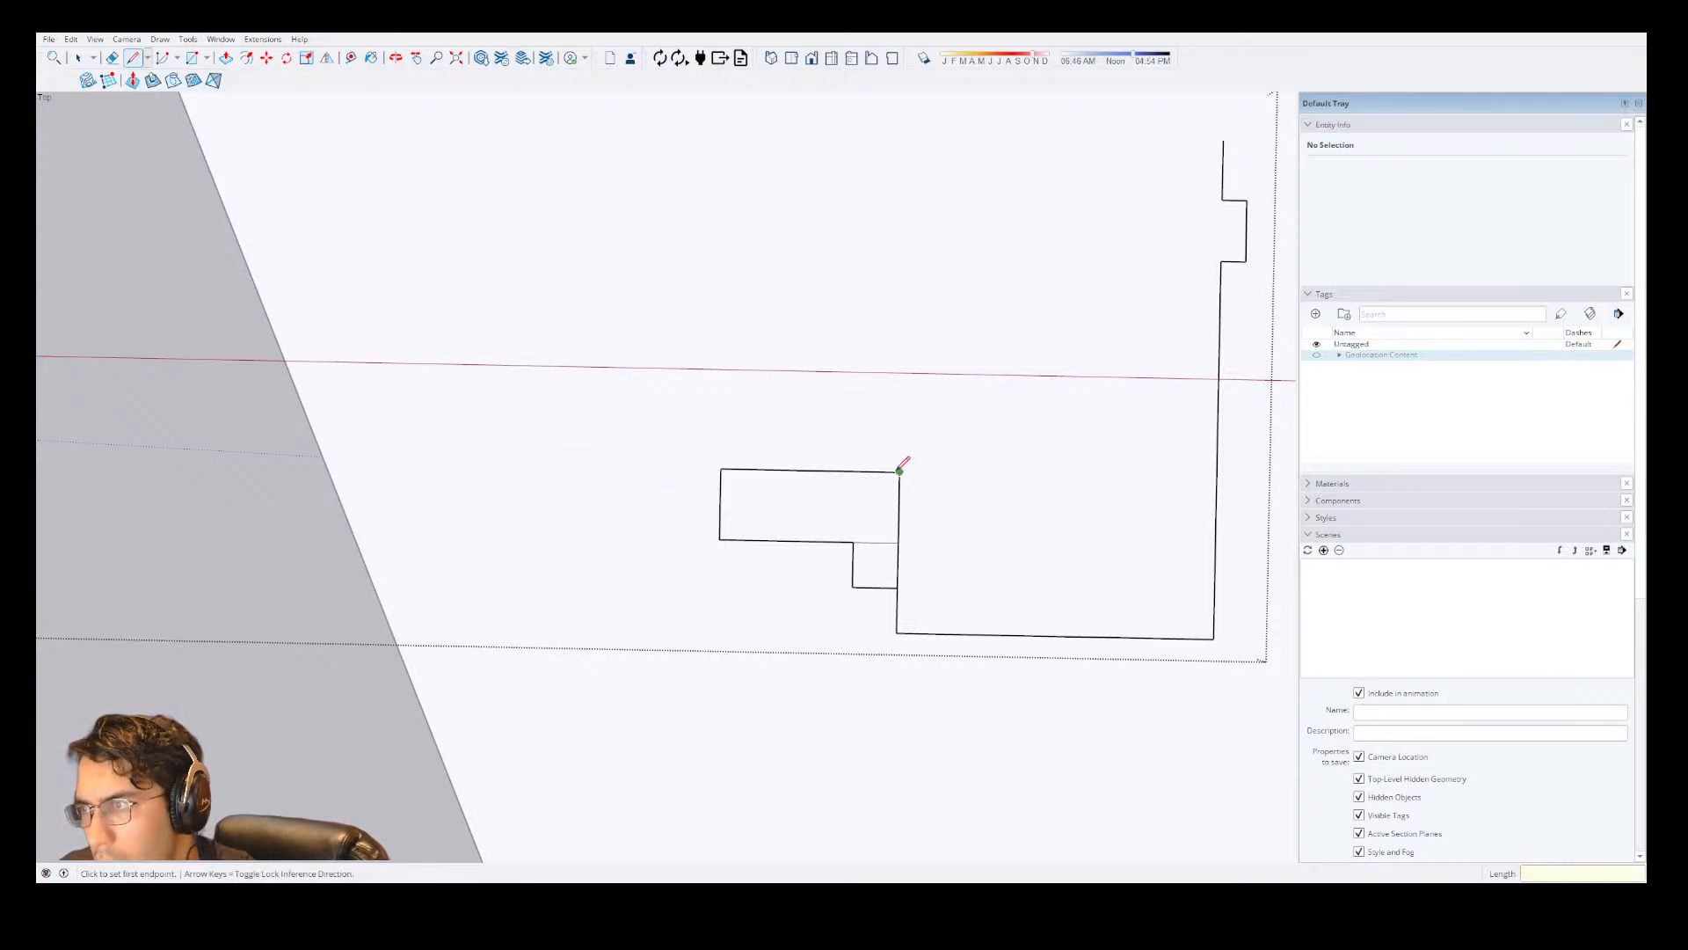
Draw a line leftward along the red axis from the stepped area's upper right corner past its left corner, then extend it another 249".
left_click(899, 471)
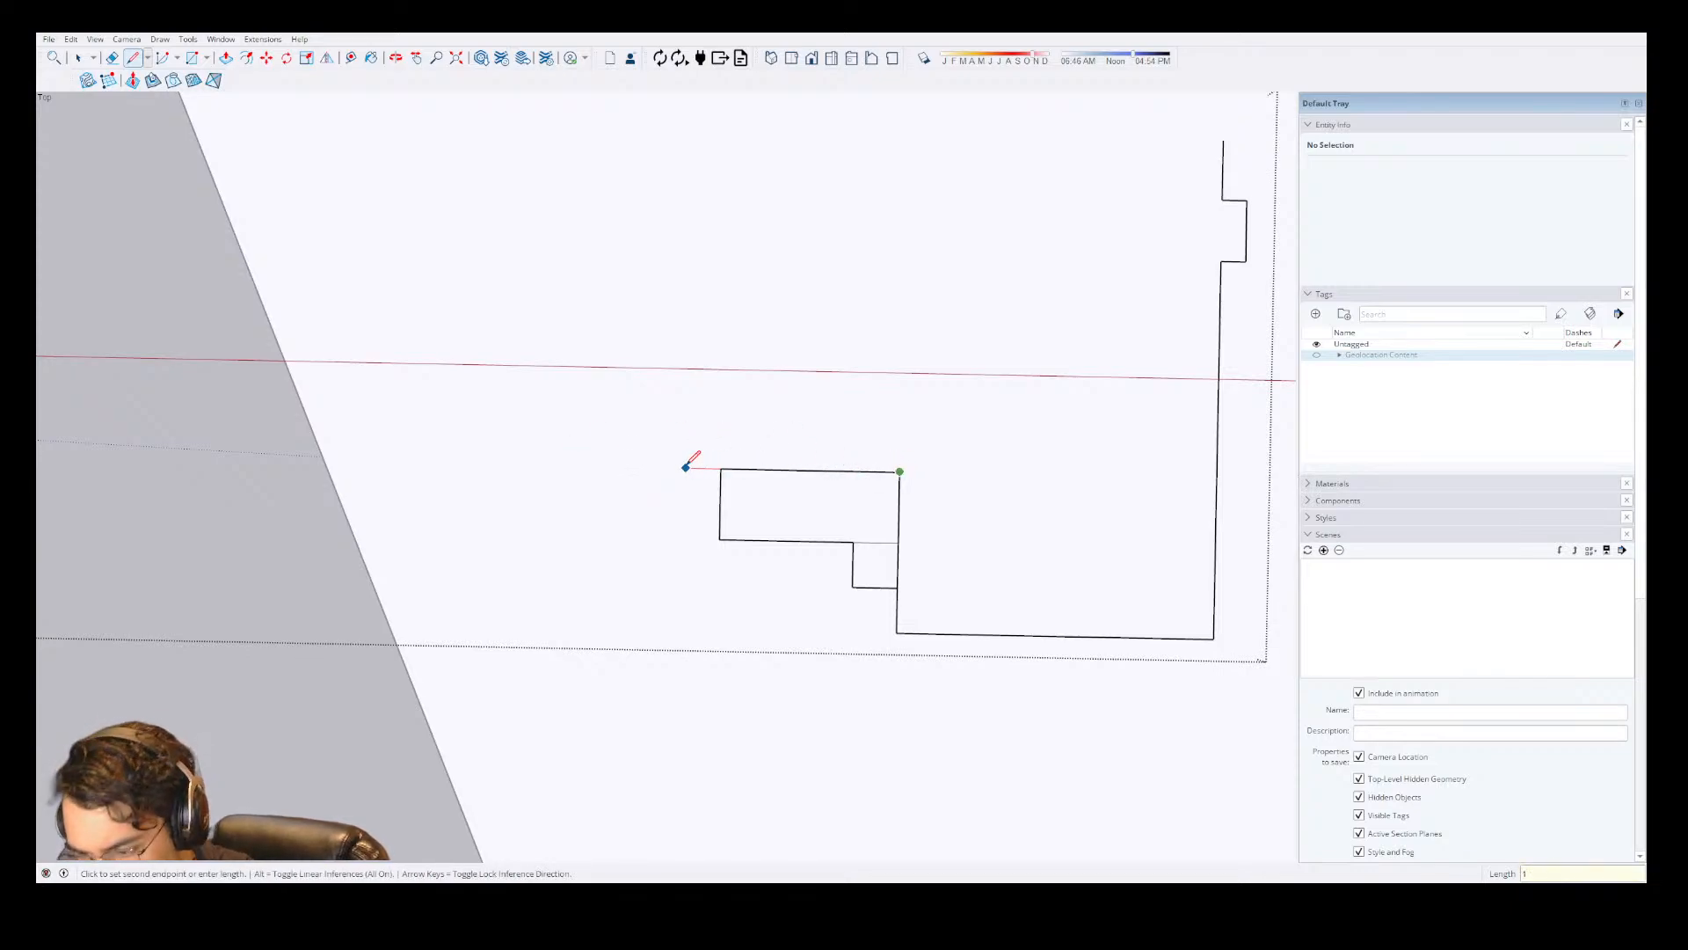
key("Return")
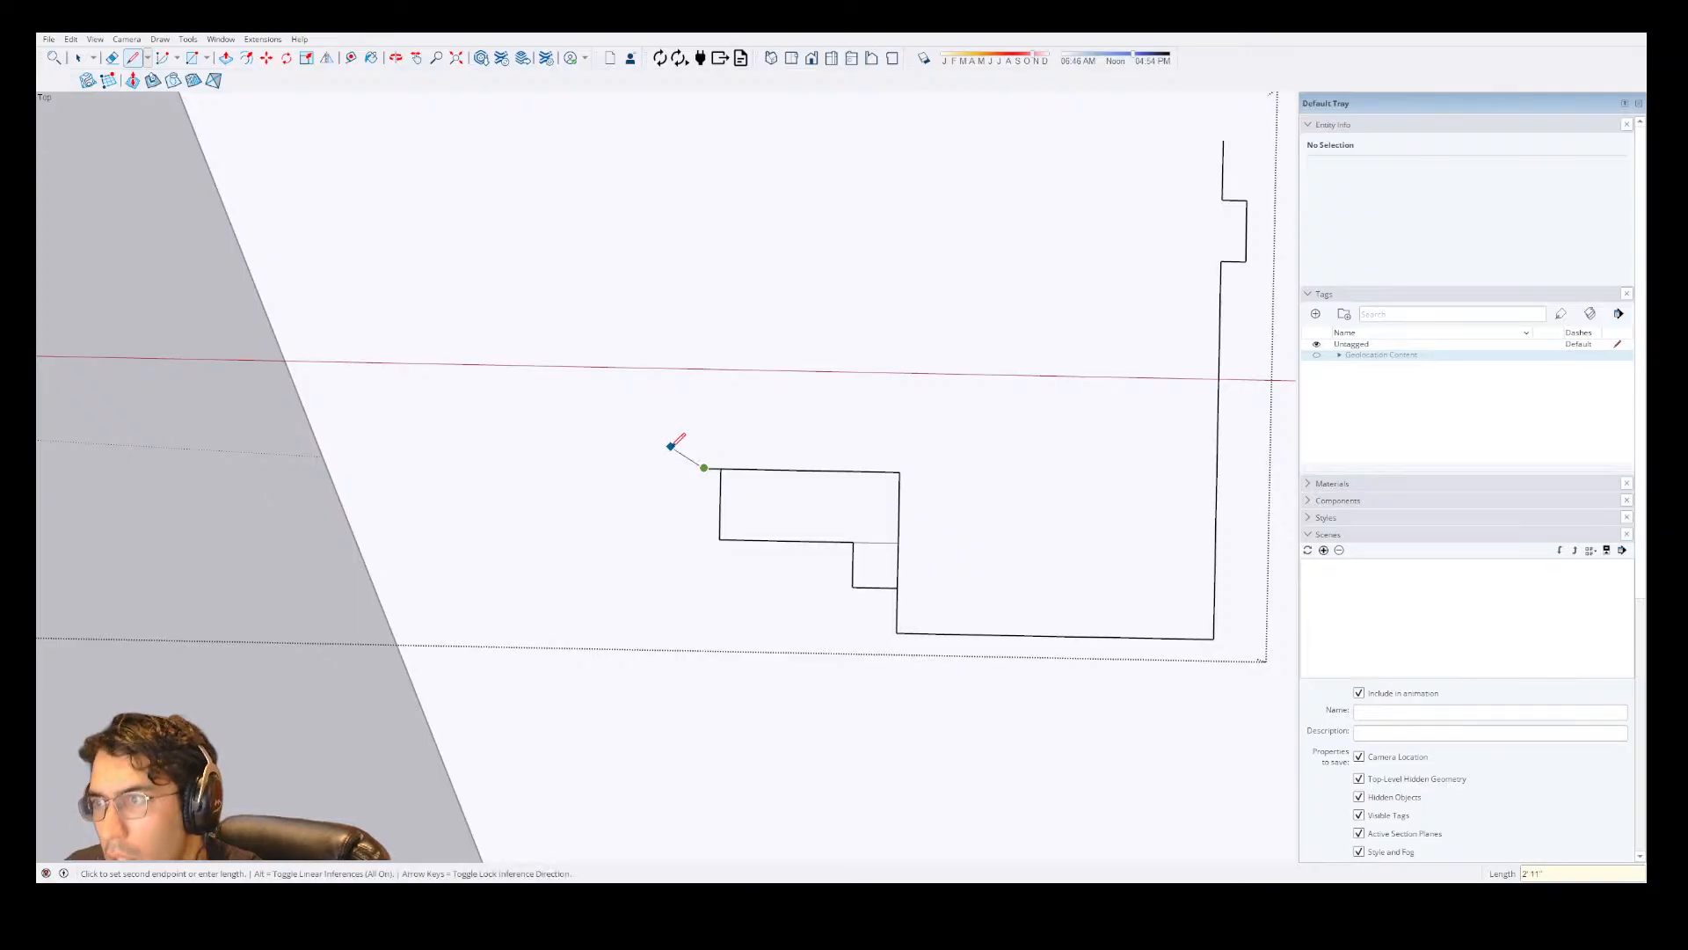
type("2")
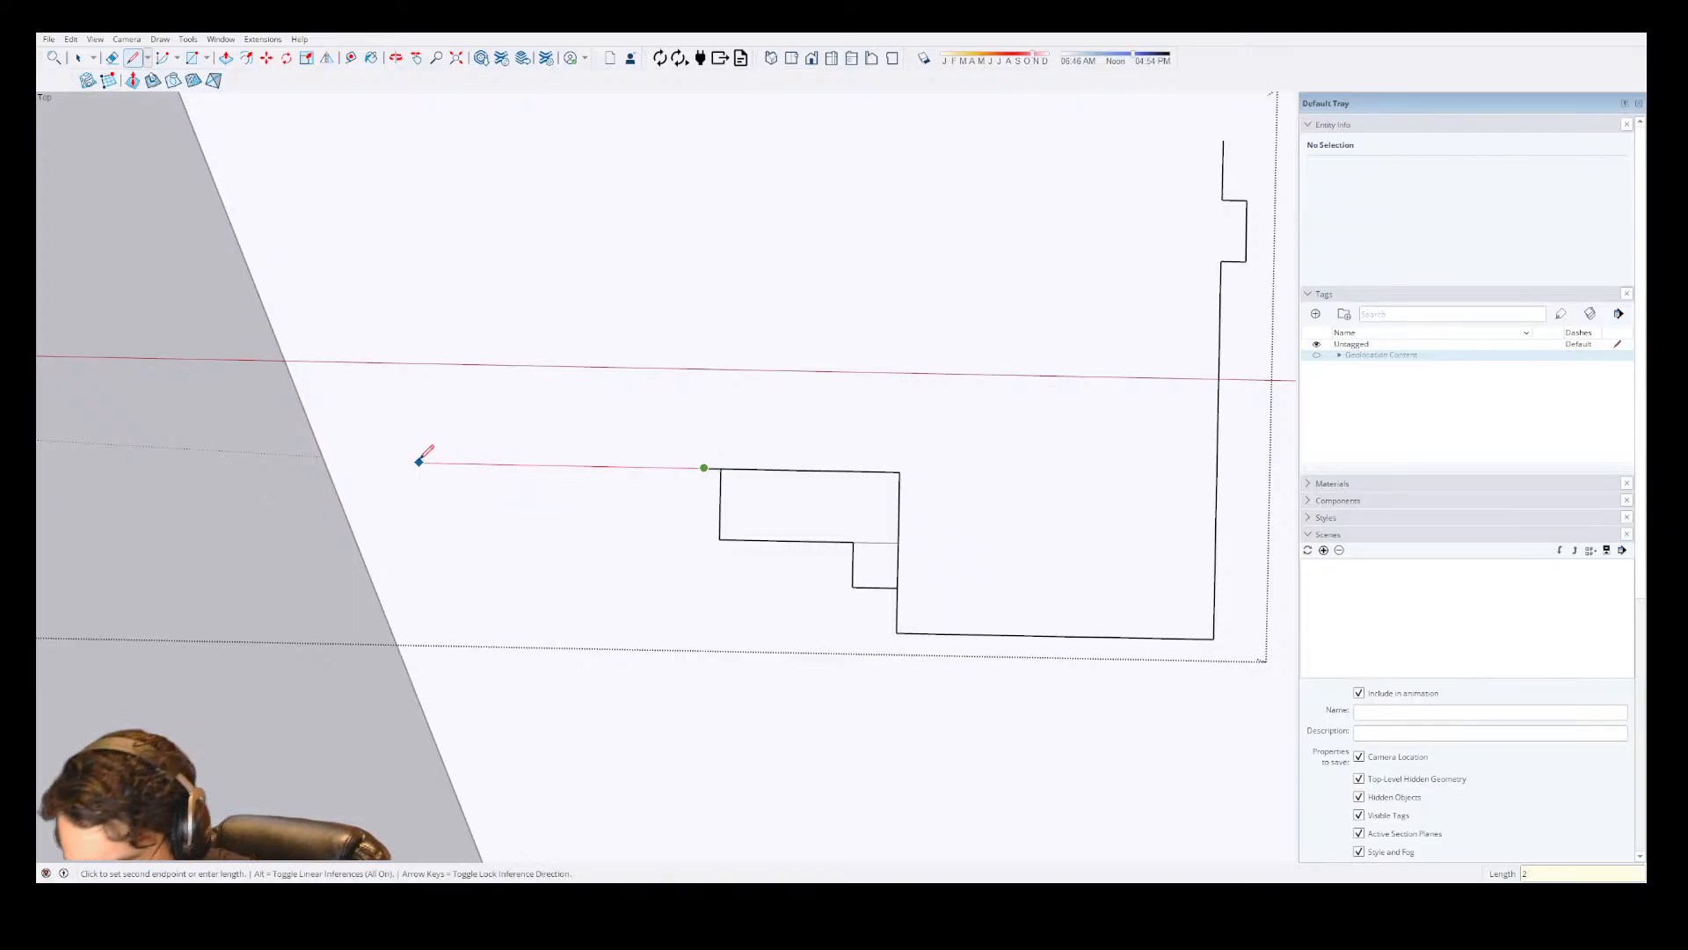
type("49")
key("Return")
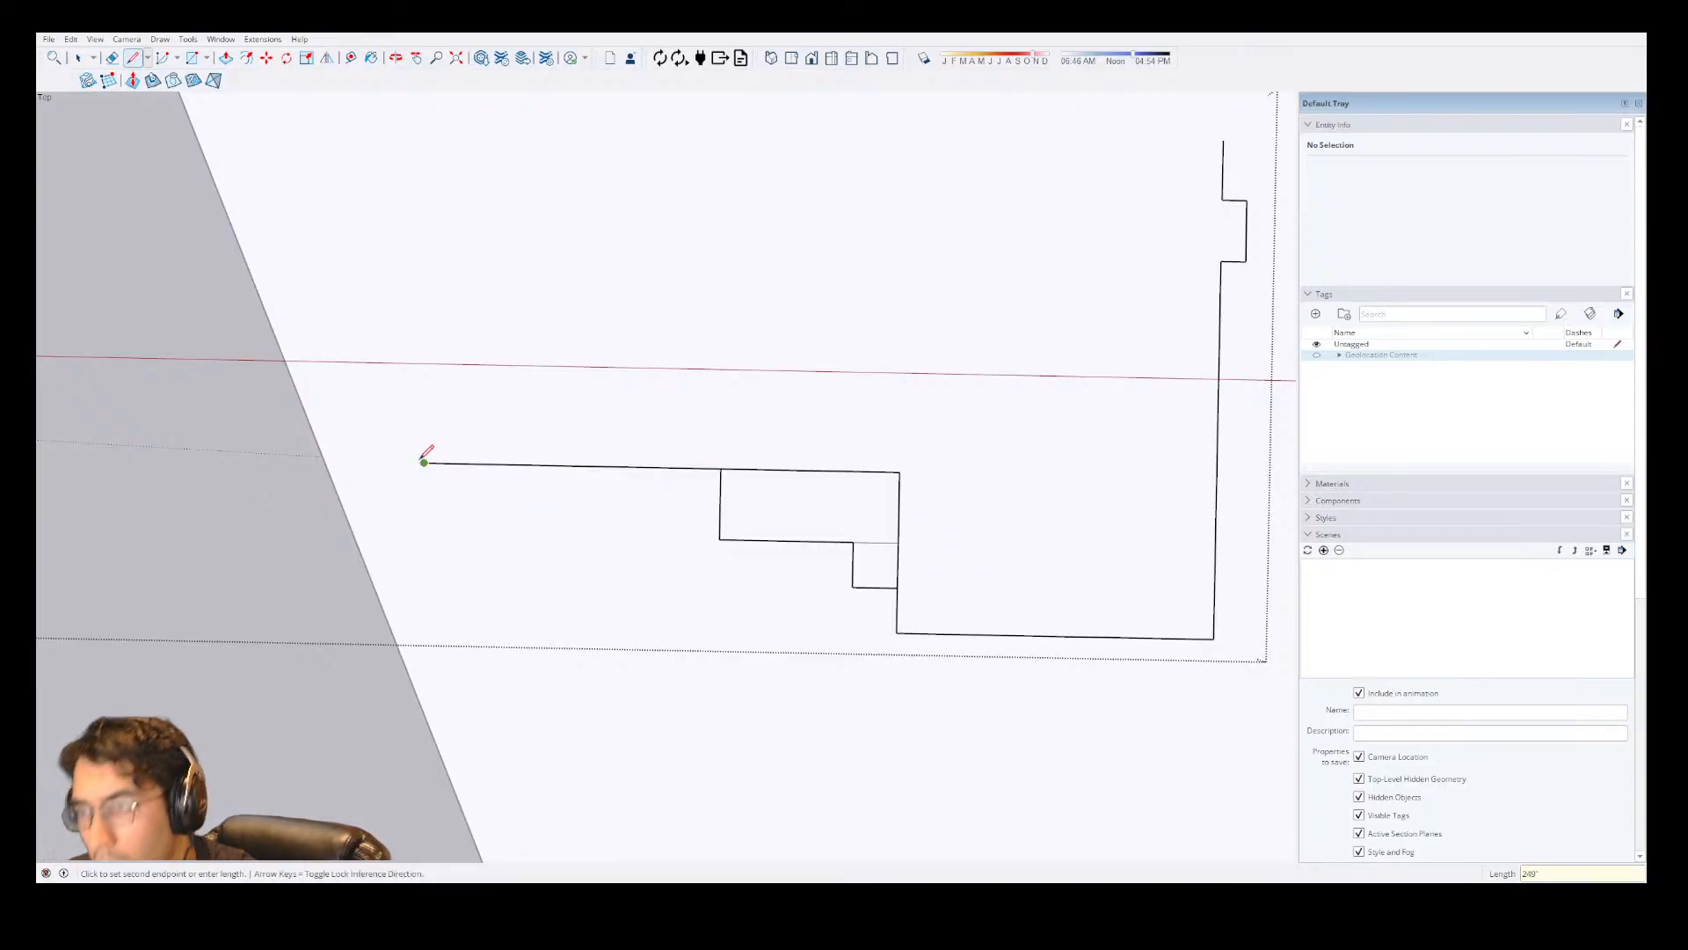
Close the house outline with a left wall rising level with the right wall's upper end and a 58'9" top wall joining them.
scroll(422, 440, "down", 3)
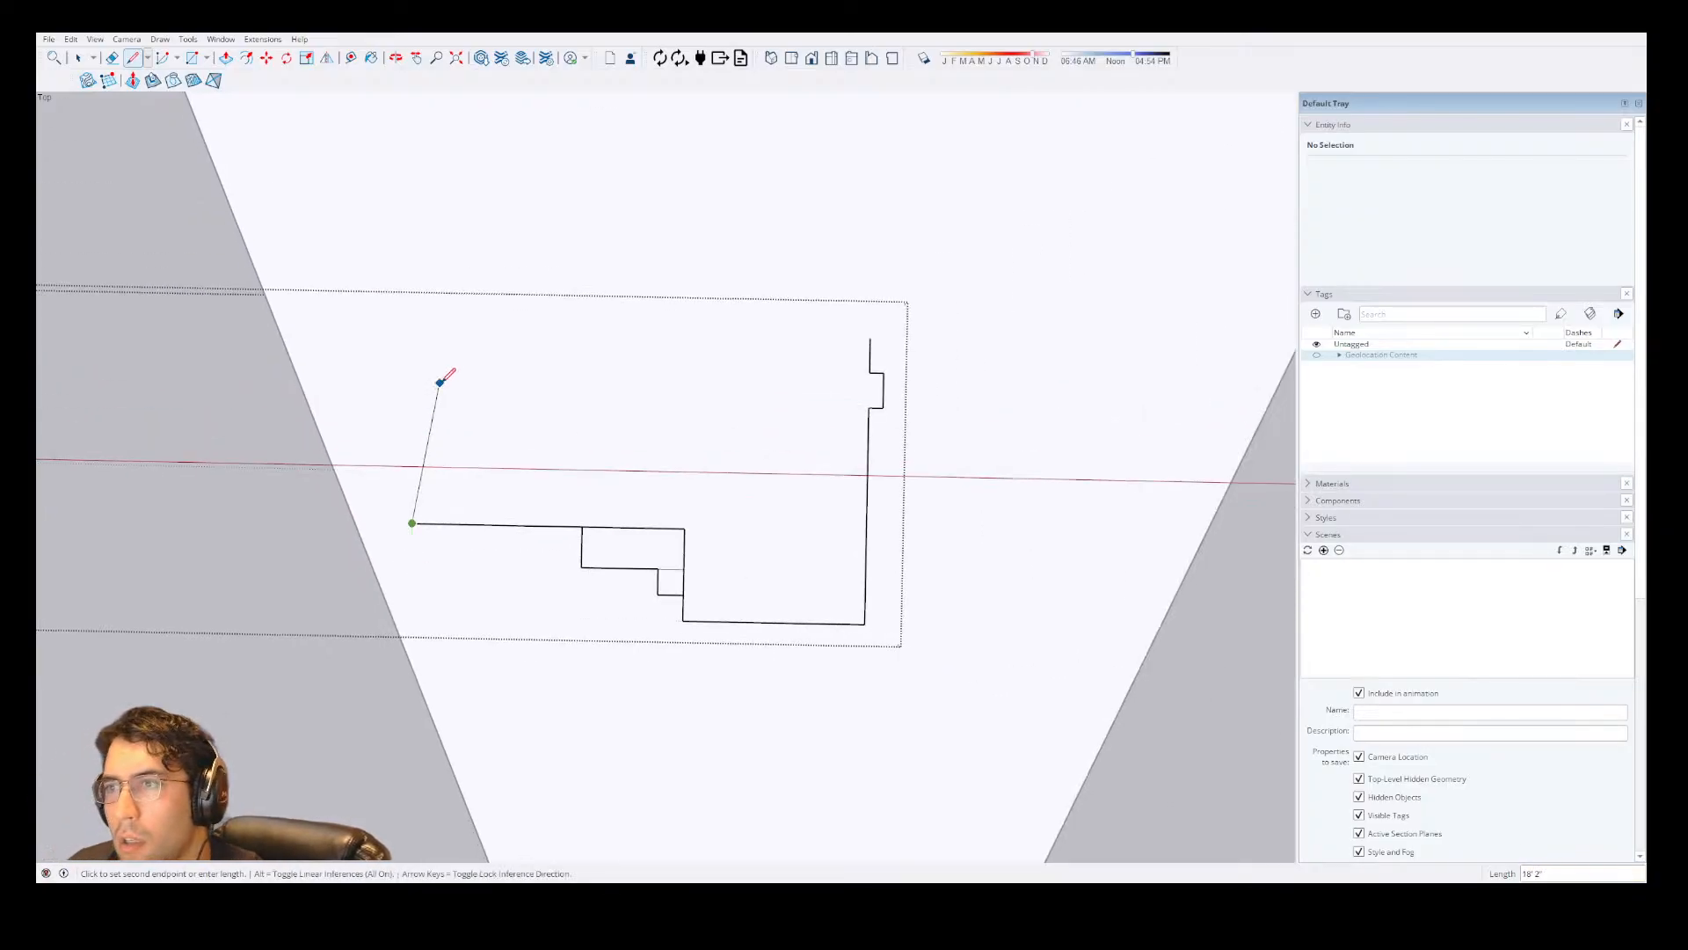
left_click(416, 330)
left_click(870, 337)
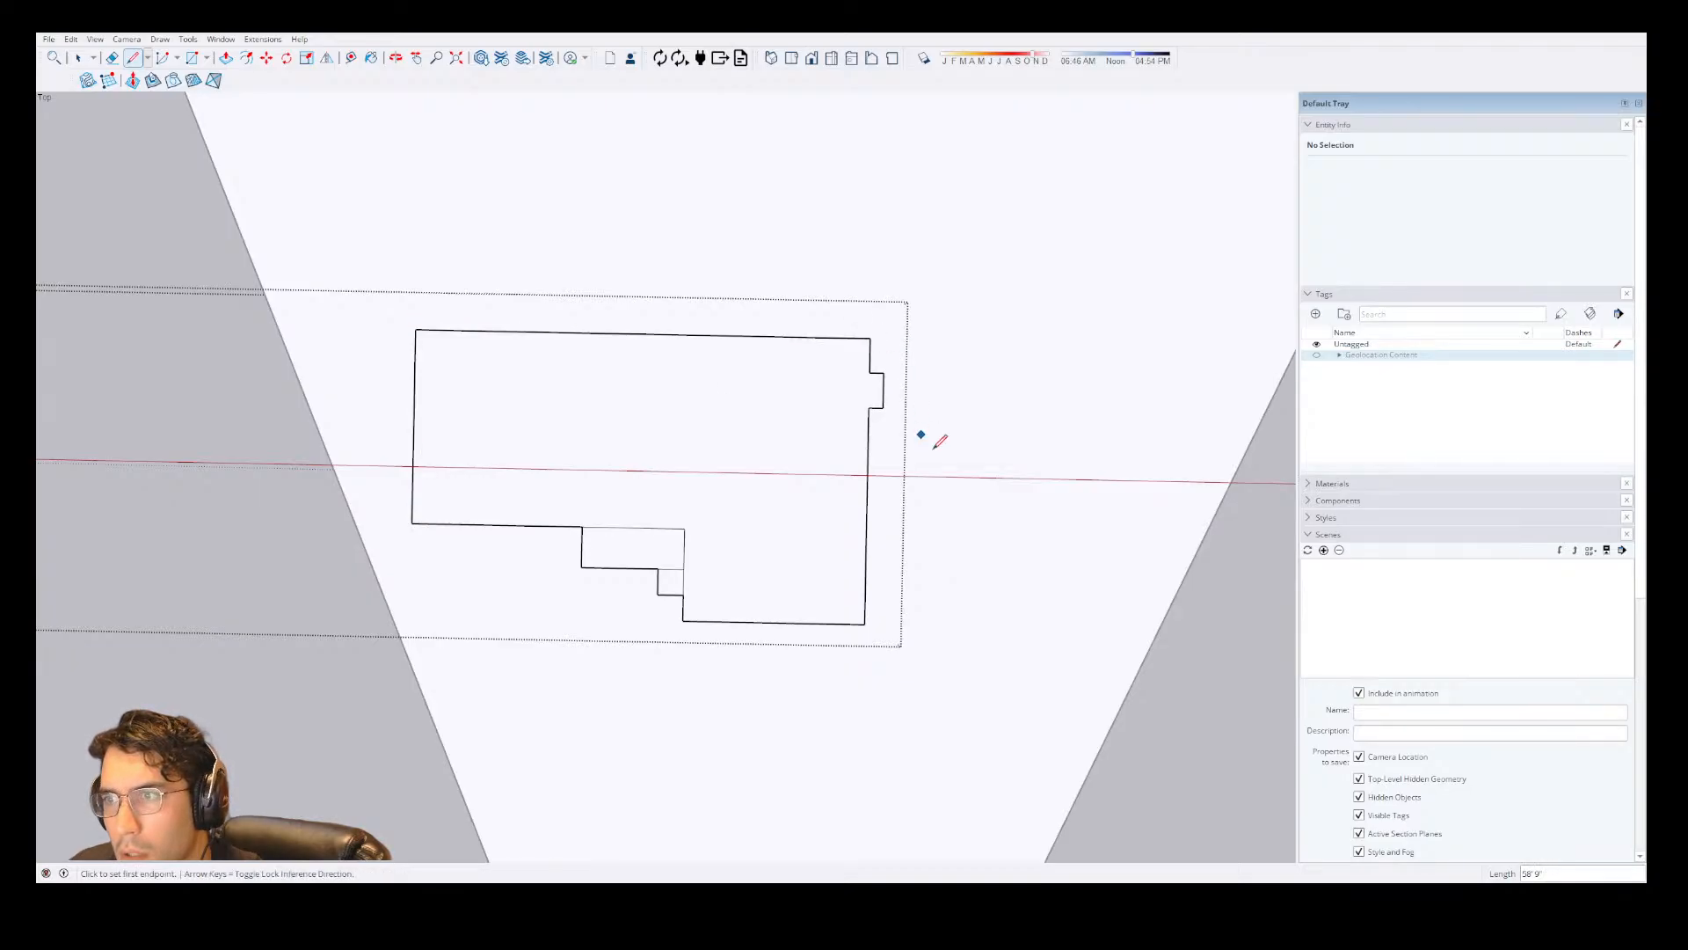
scroll(935, 440, "down", 2)
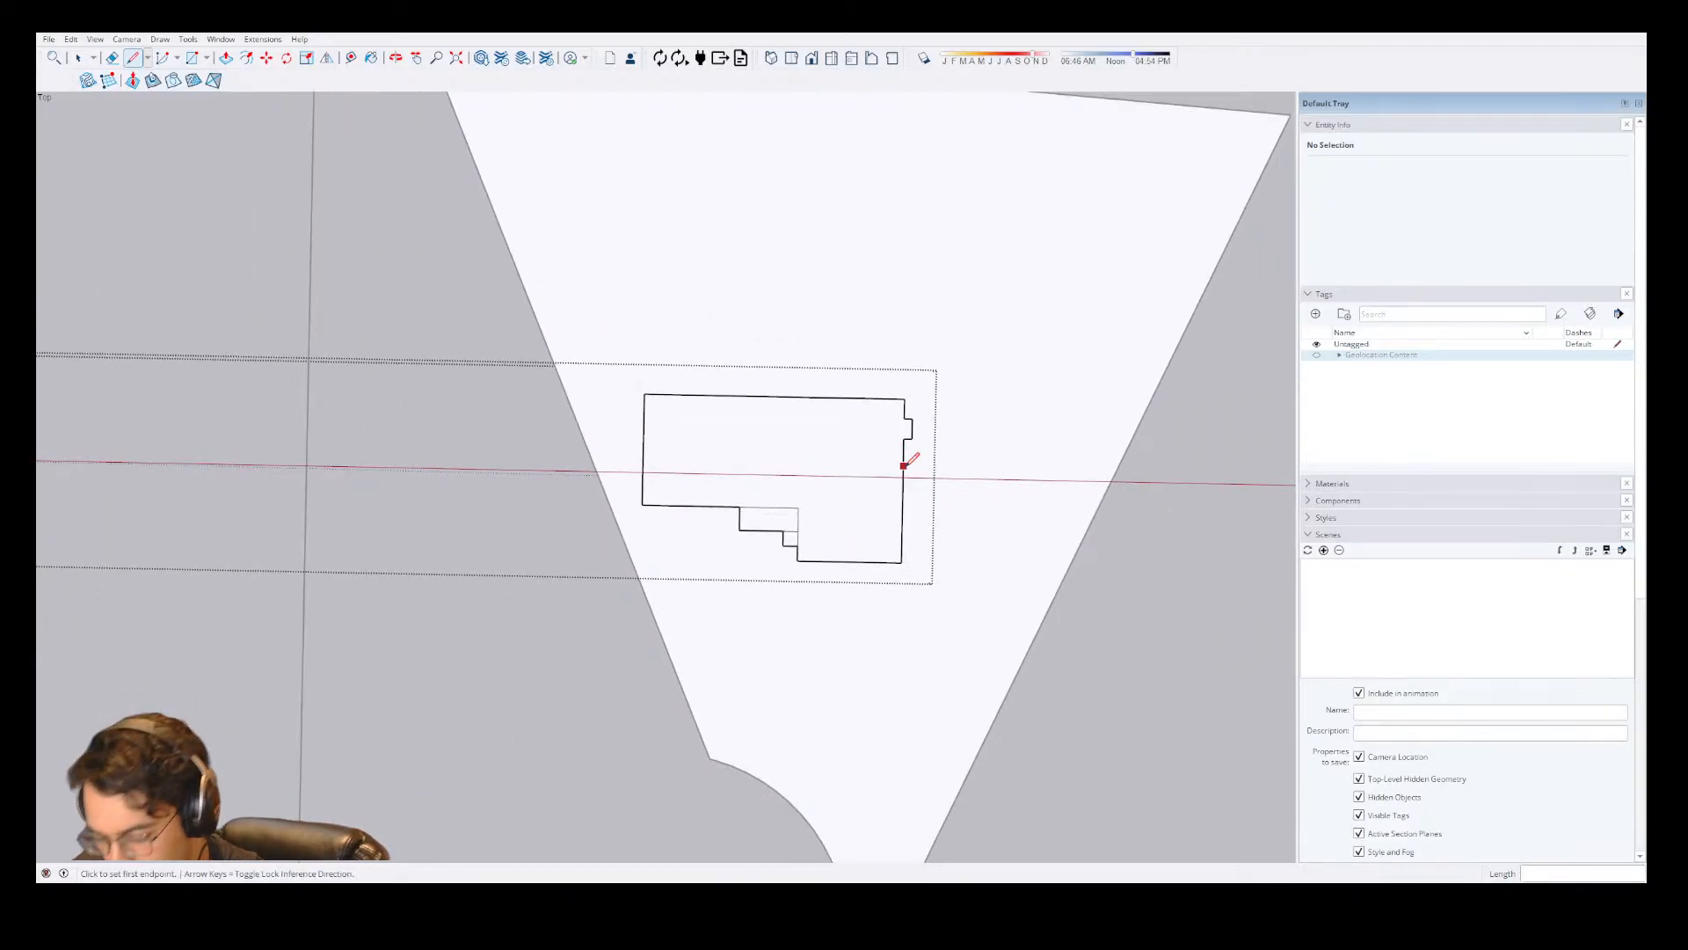
scroll(653, 431, "up", 1)
scroll(652, 430, "up", 1)
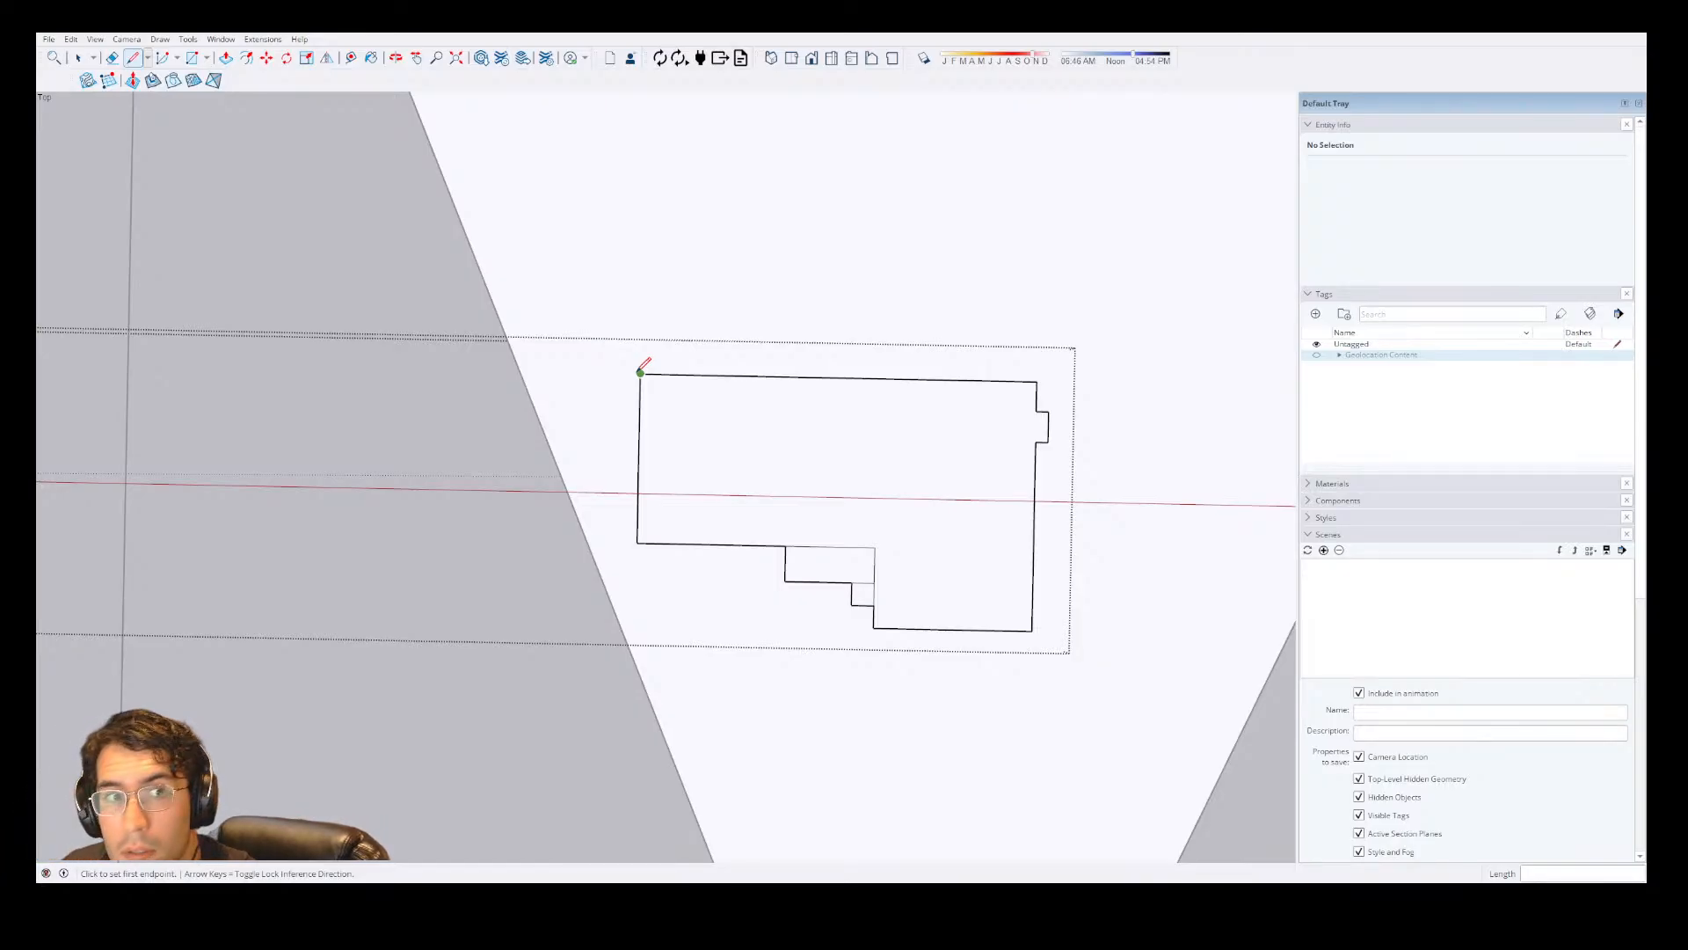
left_click(640, 372)
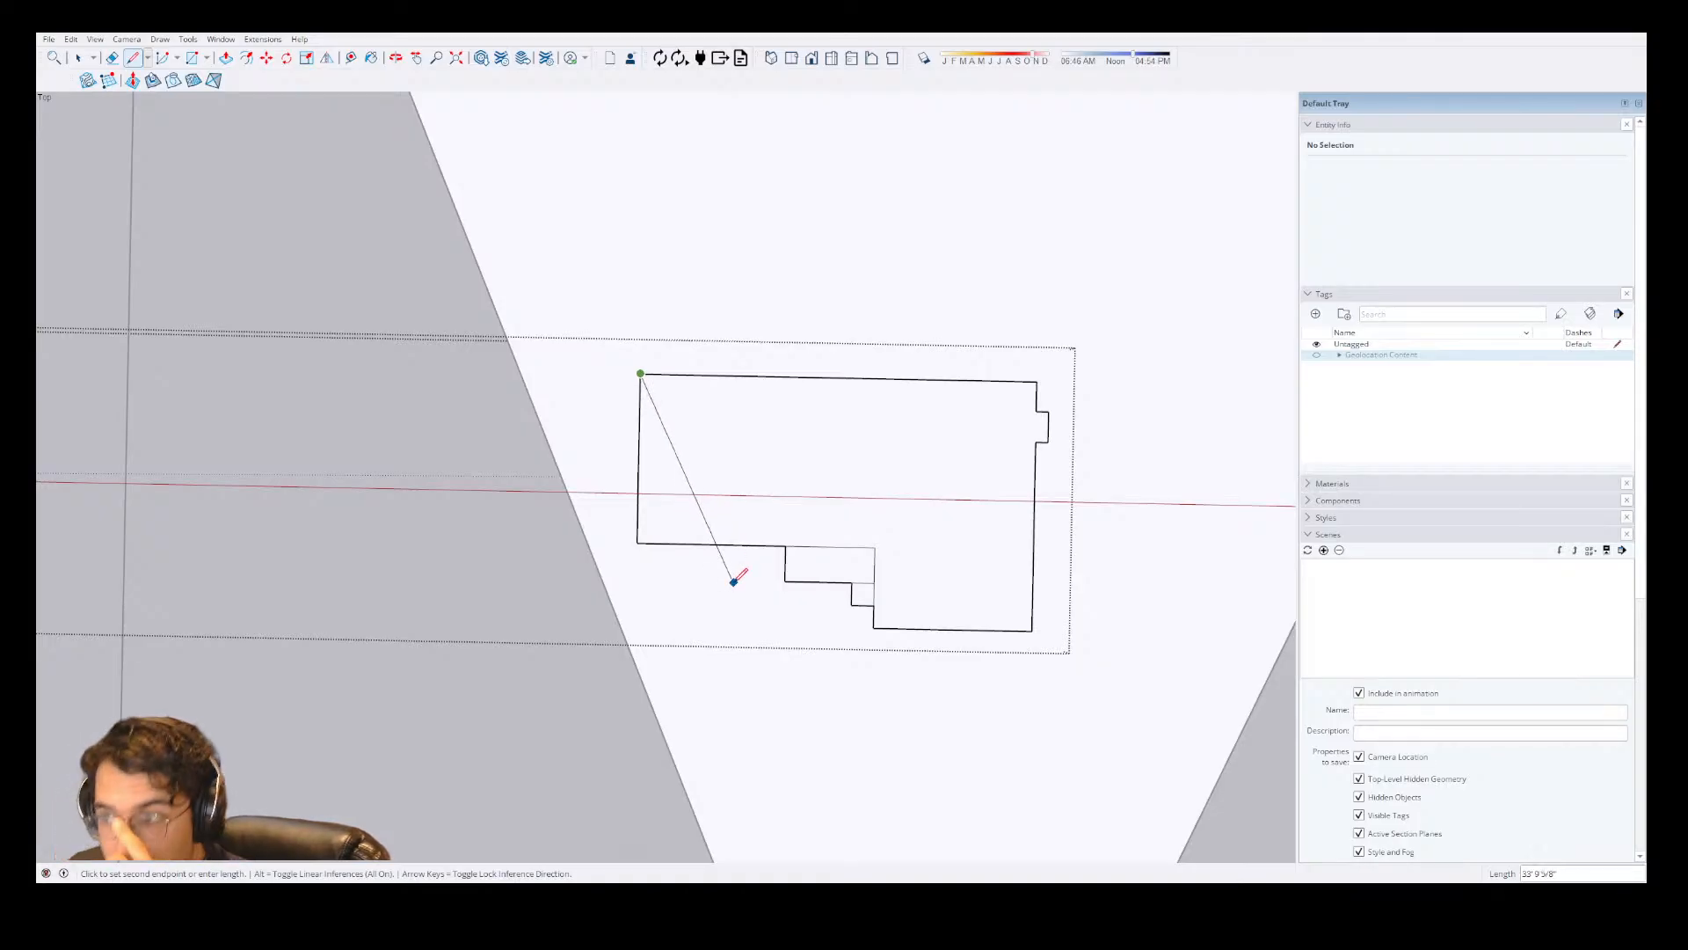
key("Escape")
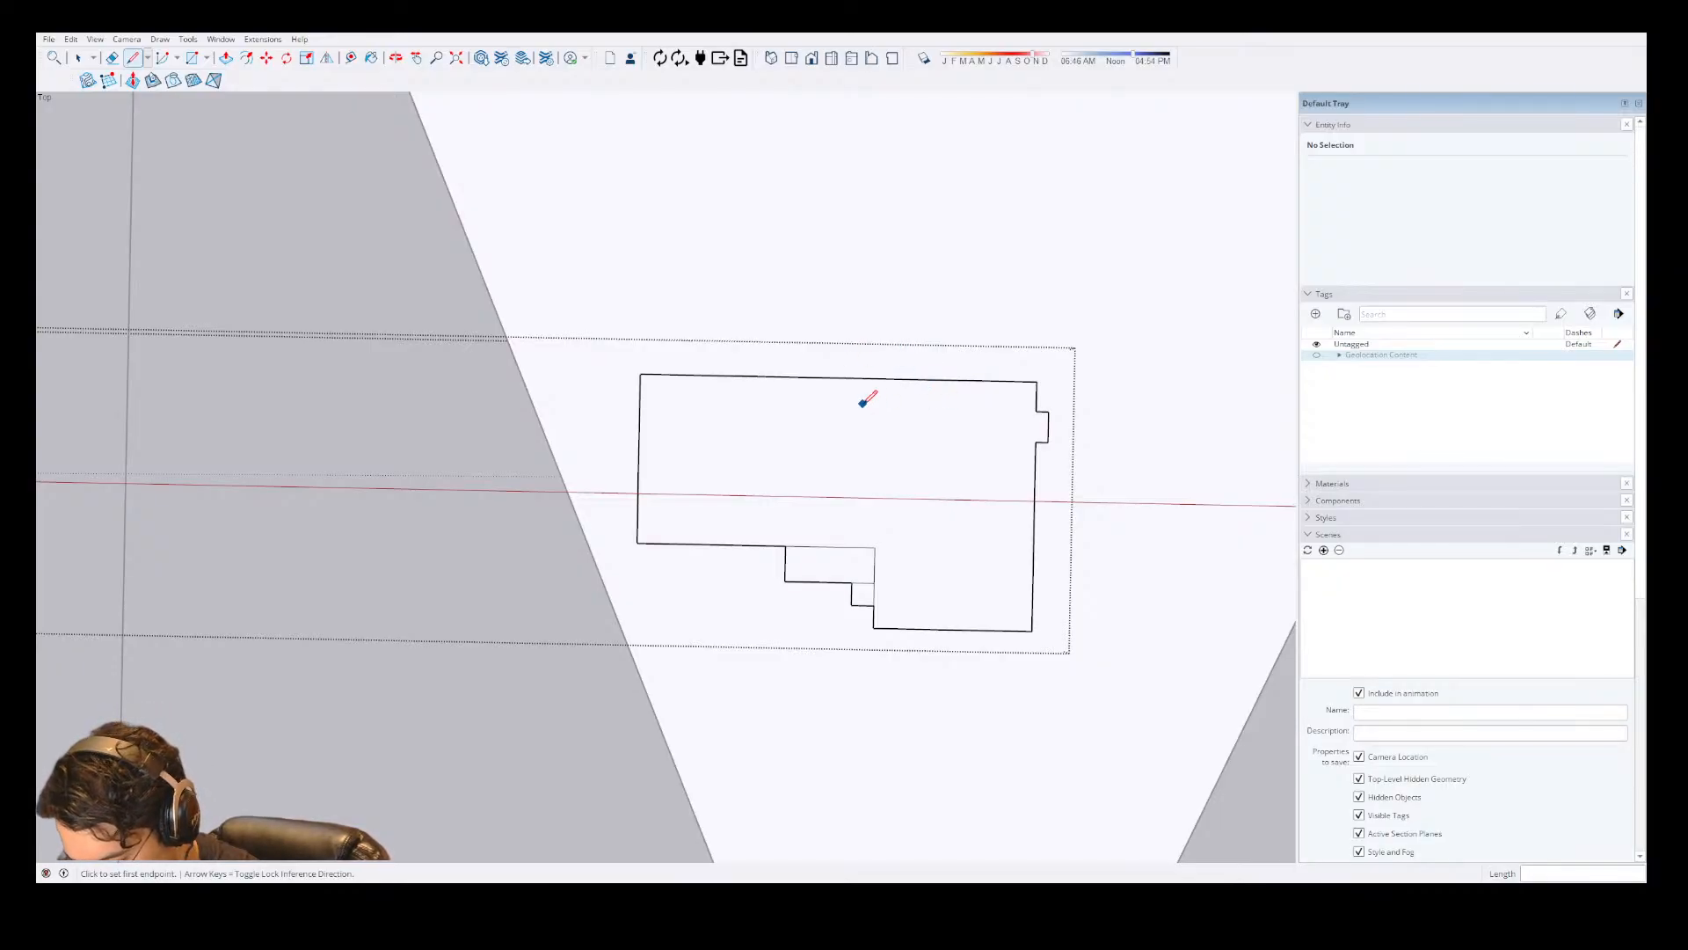
Enclose a strip below the left wing by drawing a 22' line leftward from the stepped area's lower left corner and up to the house corner.
scroll(773, 583, "up", 3)
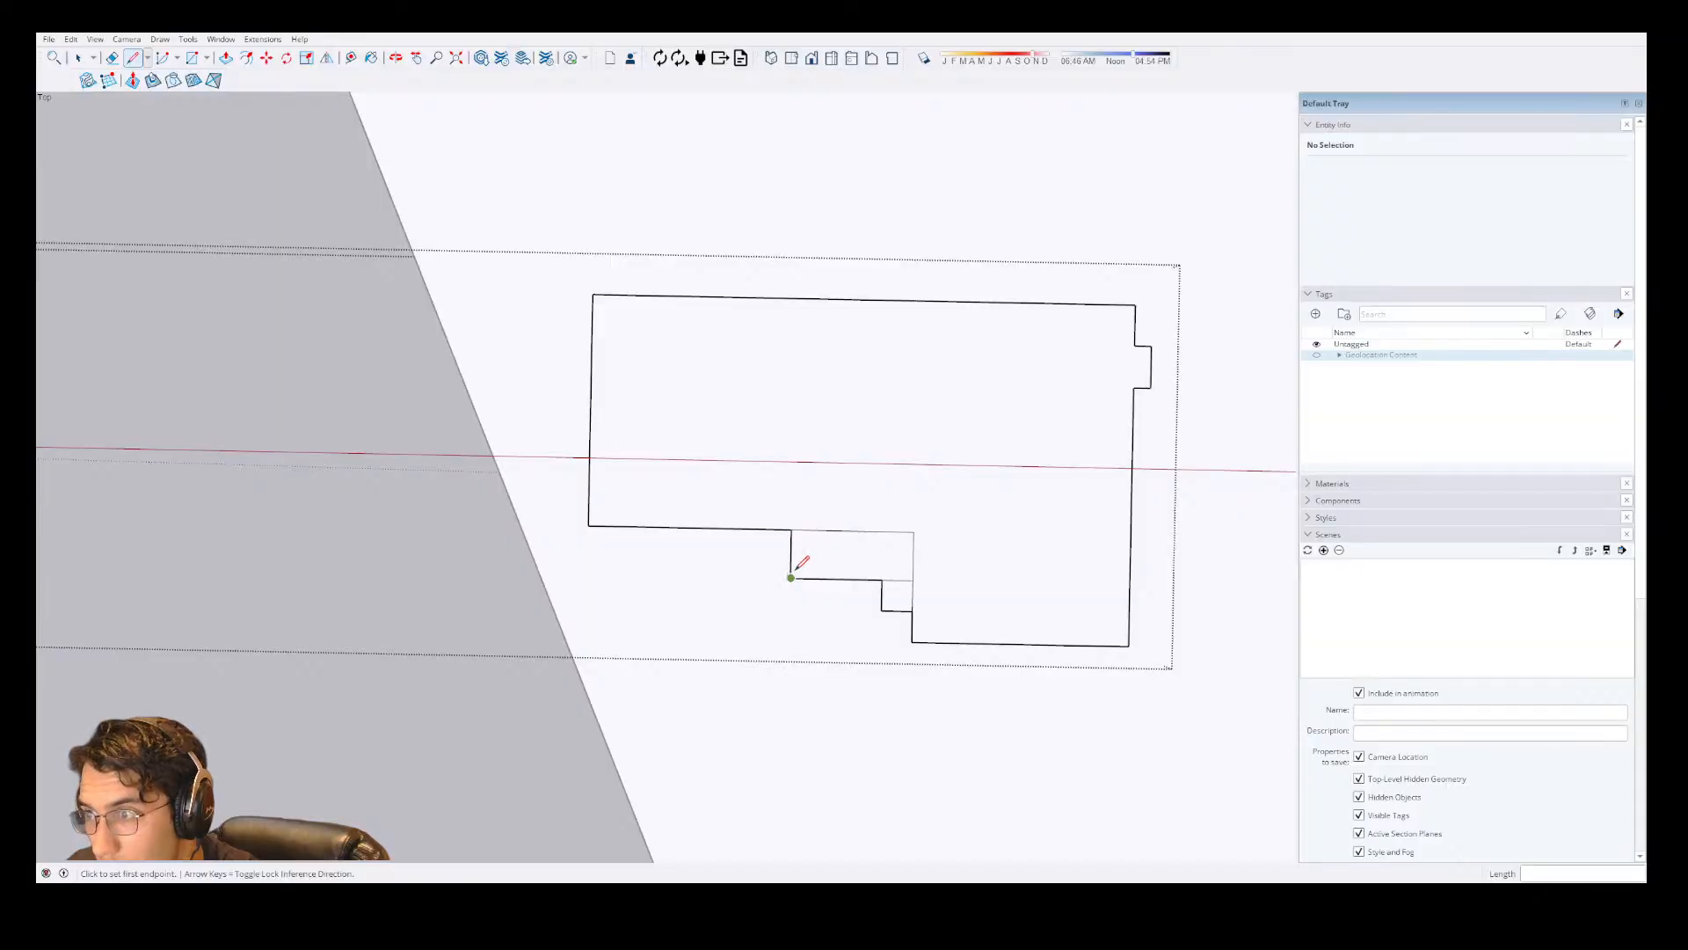
left_click(791, 576)
left_click(588, 526)
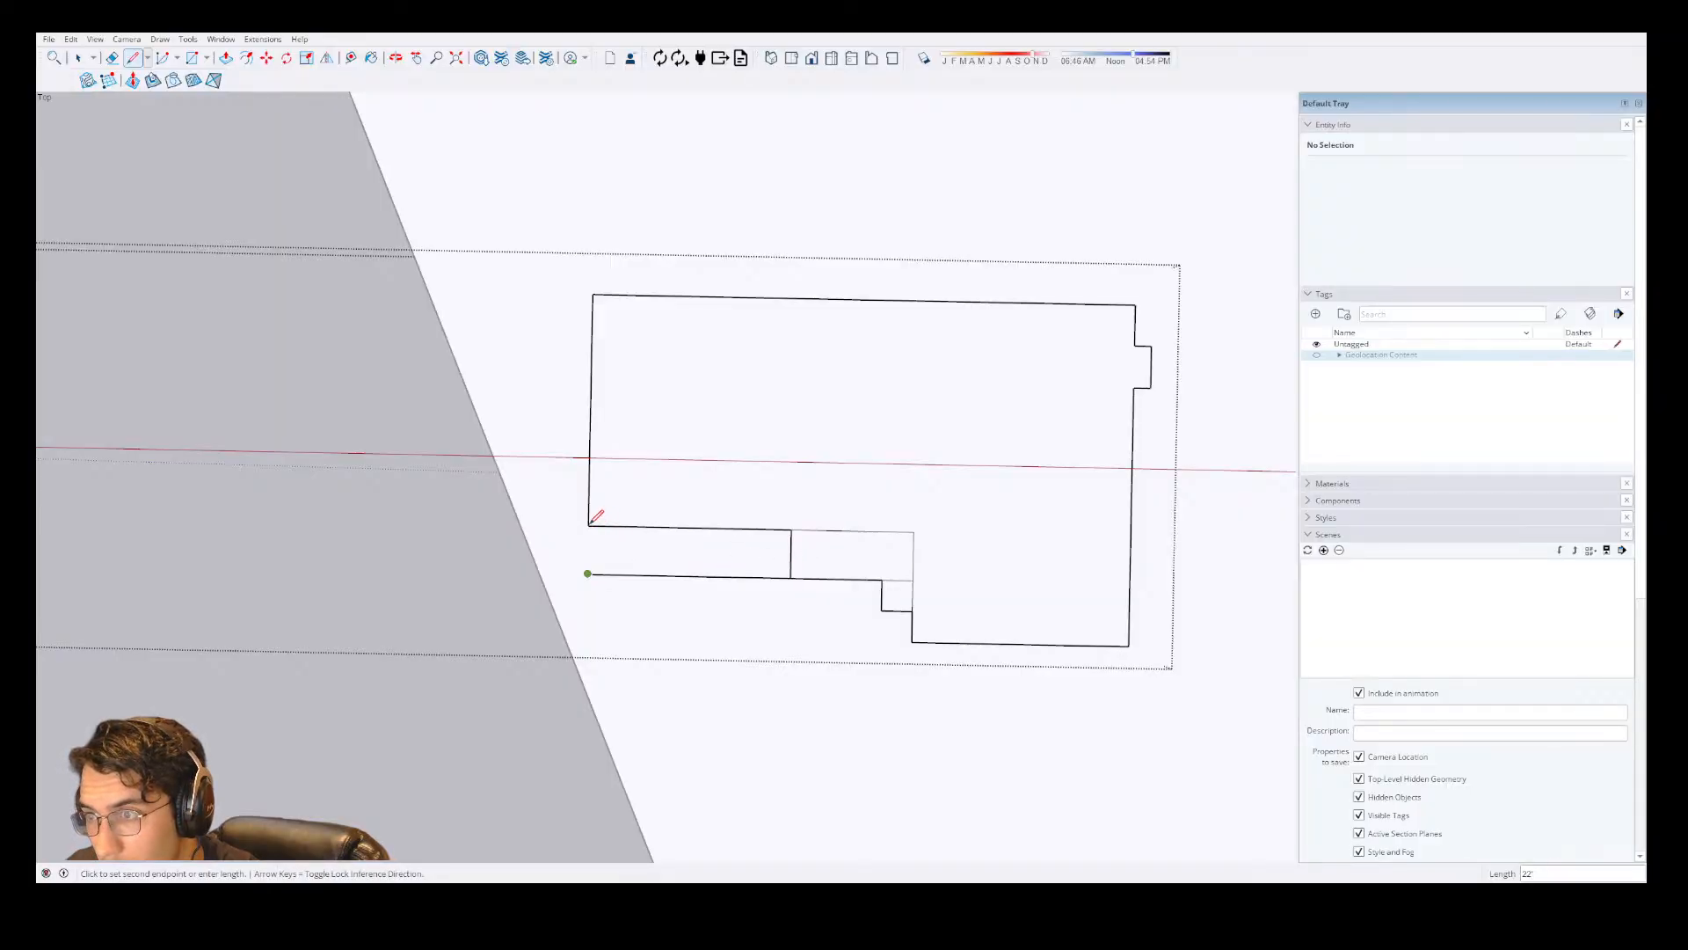
left_click(588, 526)
scroll(602, 519, "down", 5)
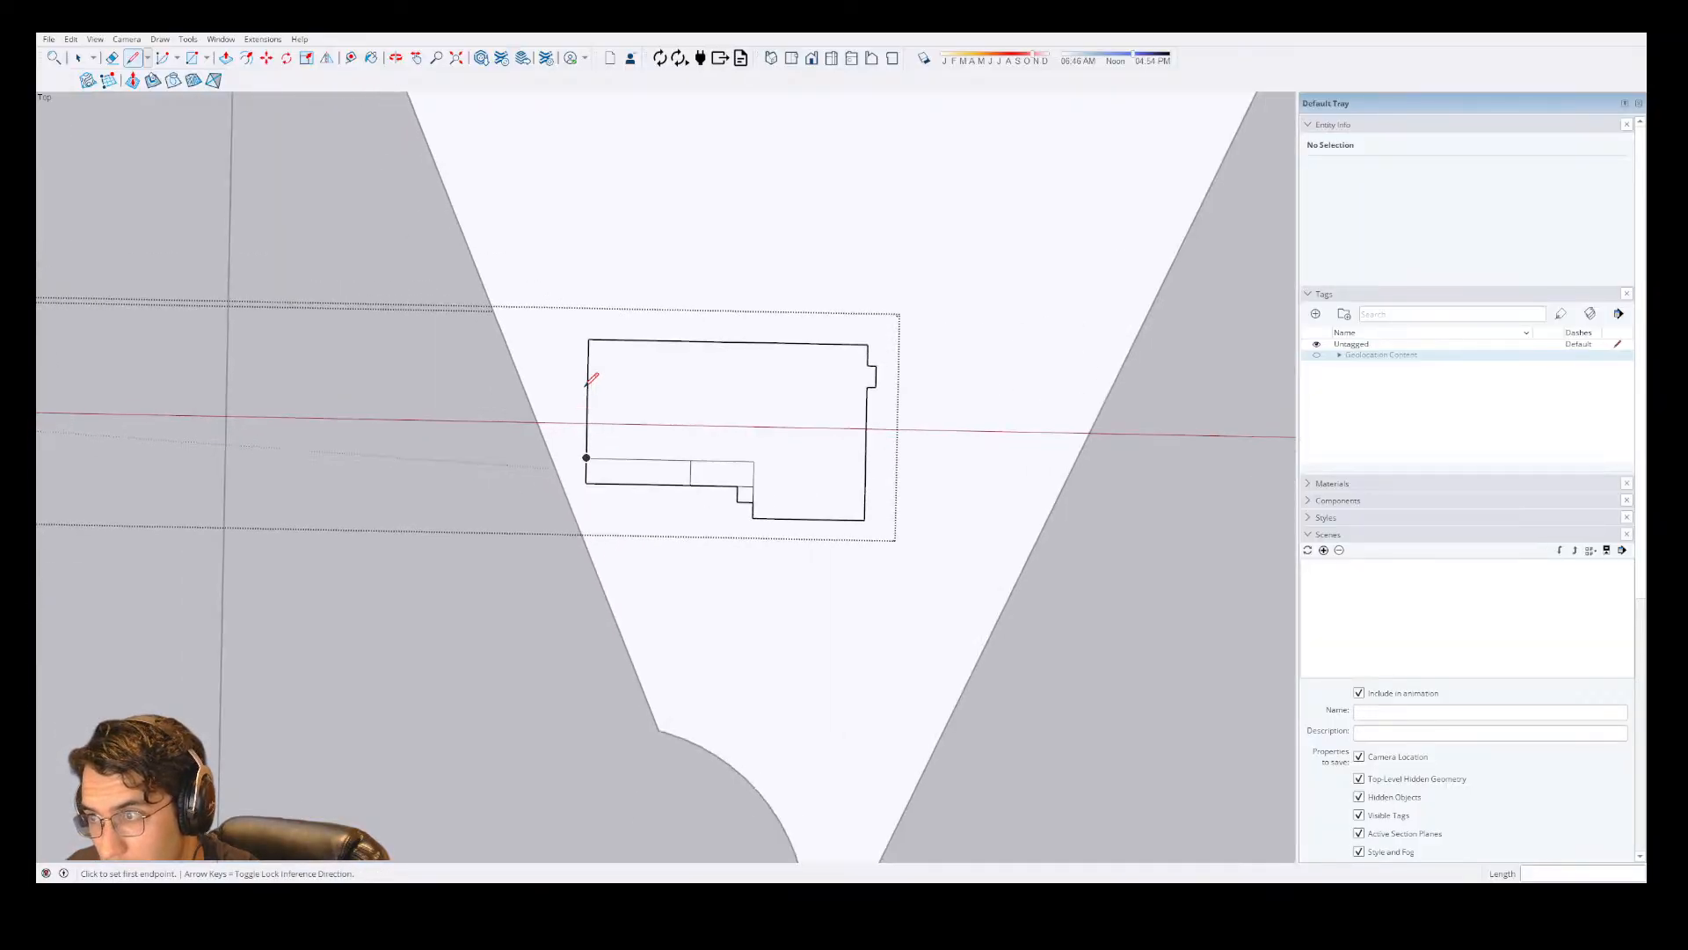
Move the house footprint group slightly toward the narrow, curved end of the lot.
key("space")
scroll(792, 338, "down", 2)
scroll(743, 114, "up", 1)
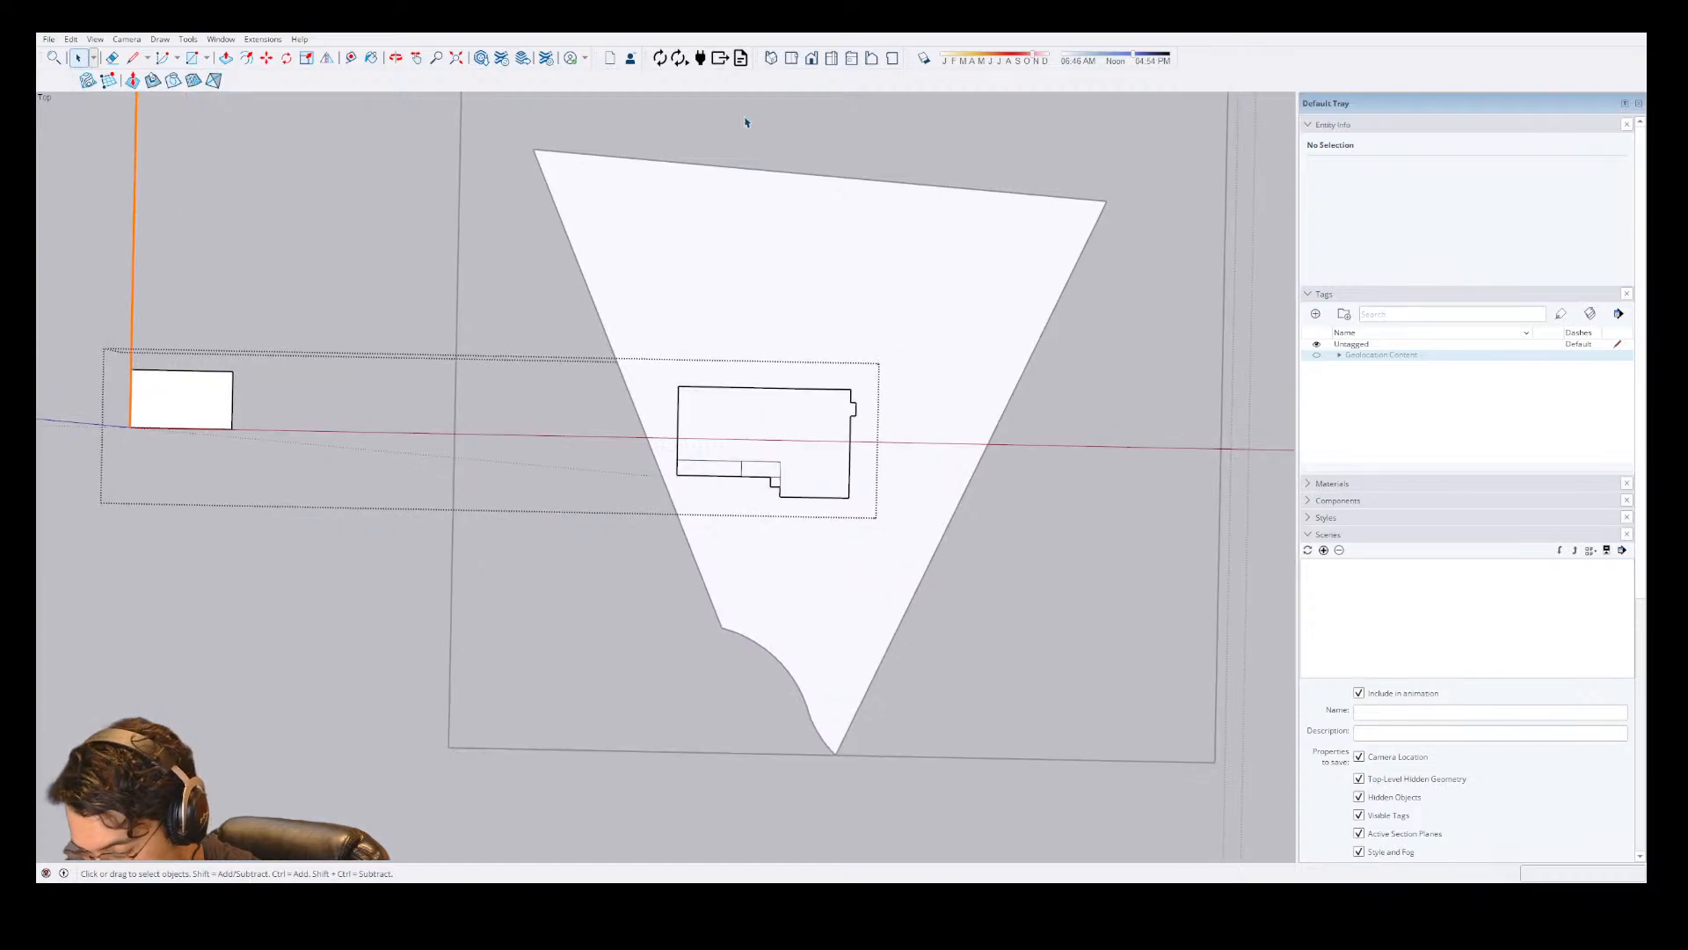
left_click(763, 452)
scroll(765, 452, "up", 2)
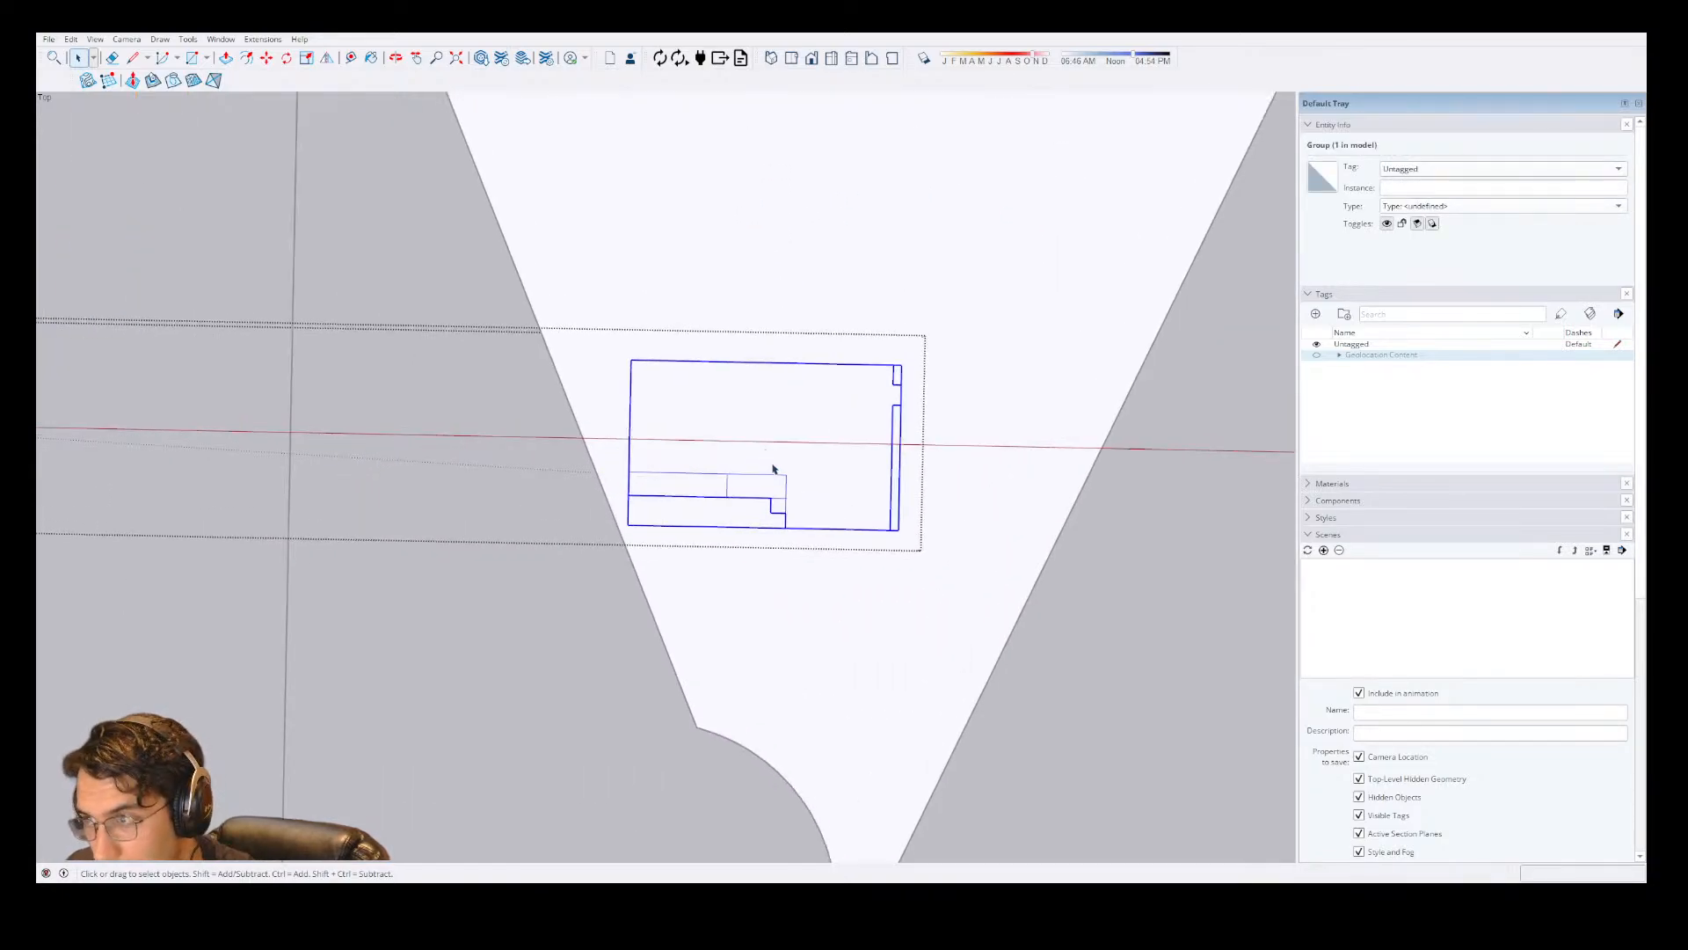
key("m")
left_click(891, 529)
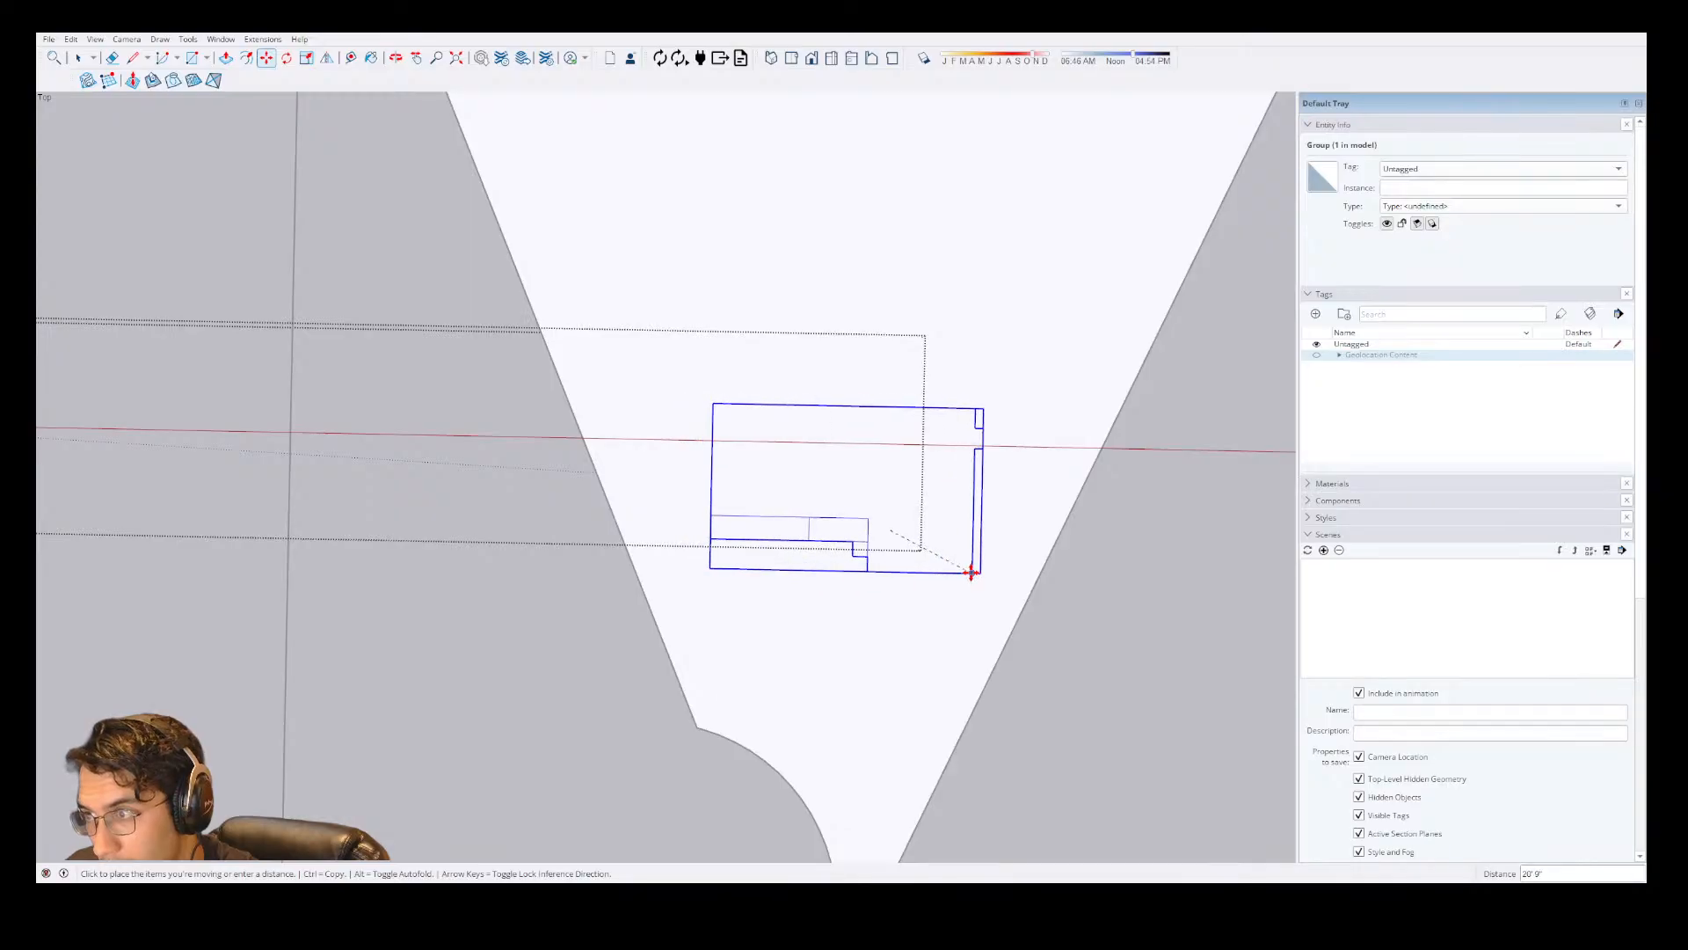
left_click(951, 624)
scroll(952, 658, "up", 3)
scroll(949, 537, "down", 3)
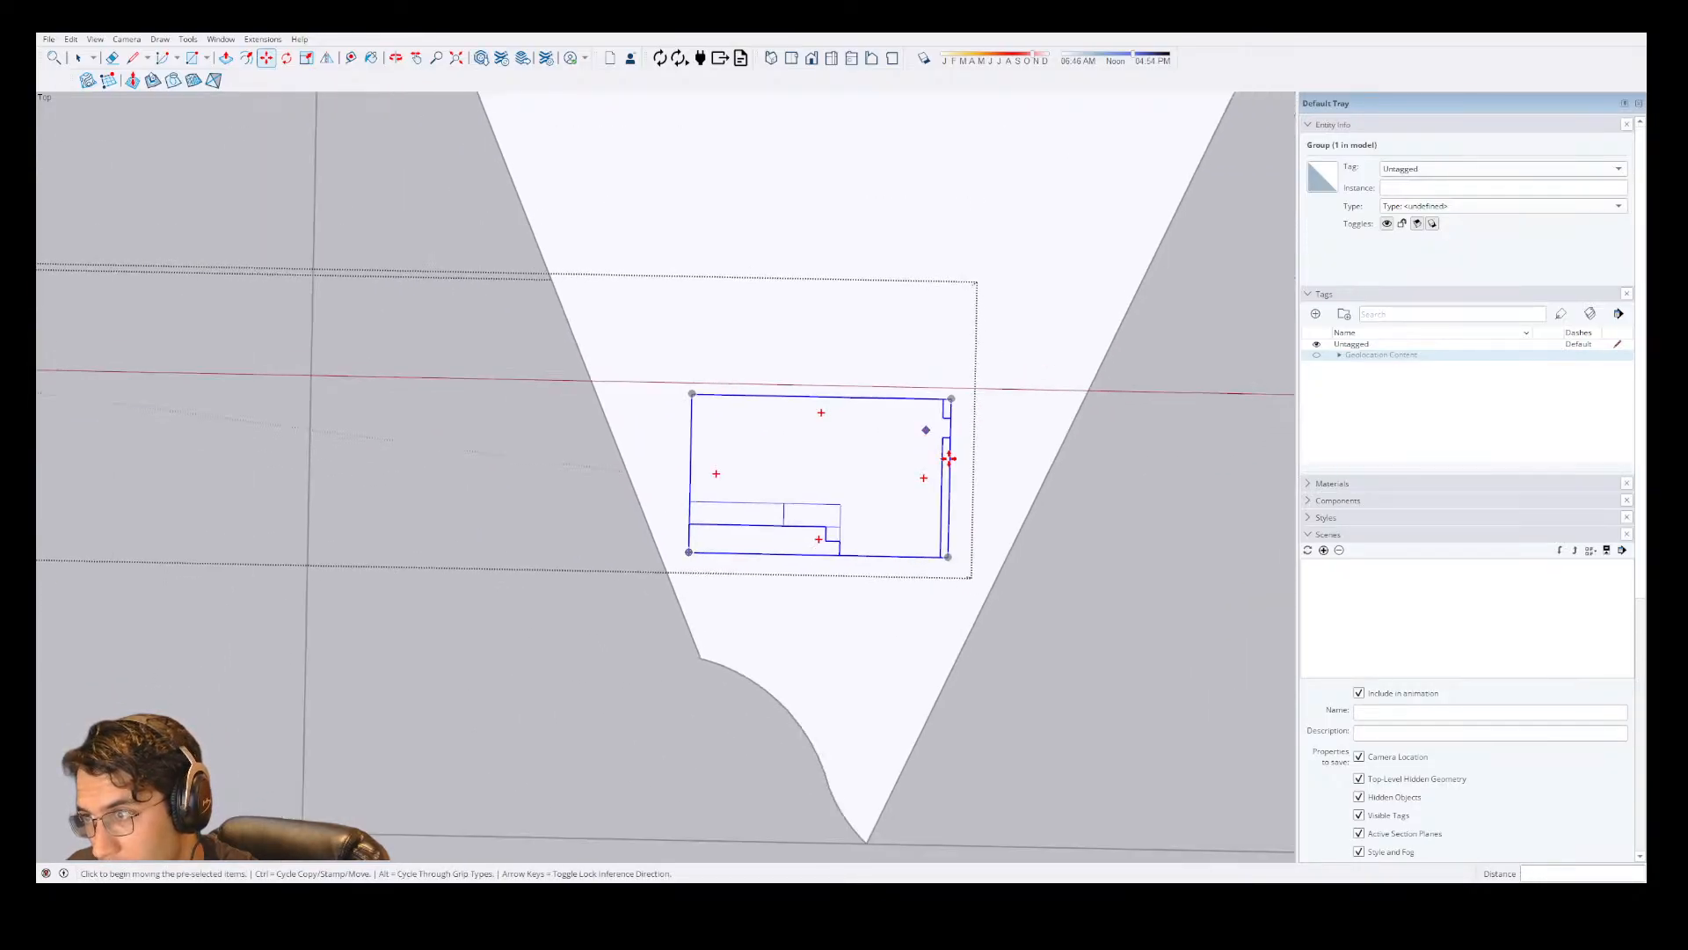
scroll(1020, 747, "up", 1)
scroll(1130, 629, "down", 1)
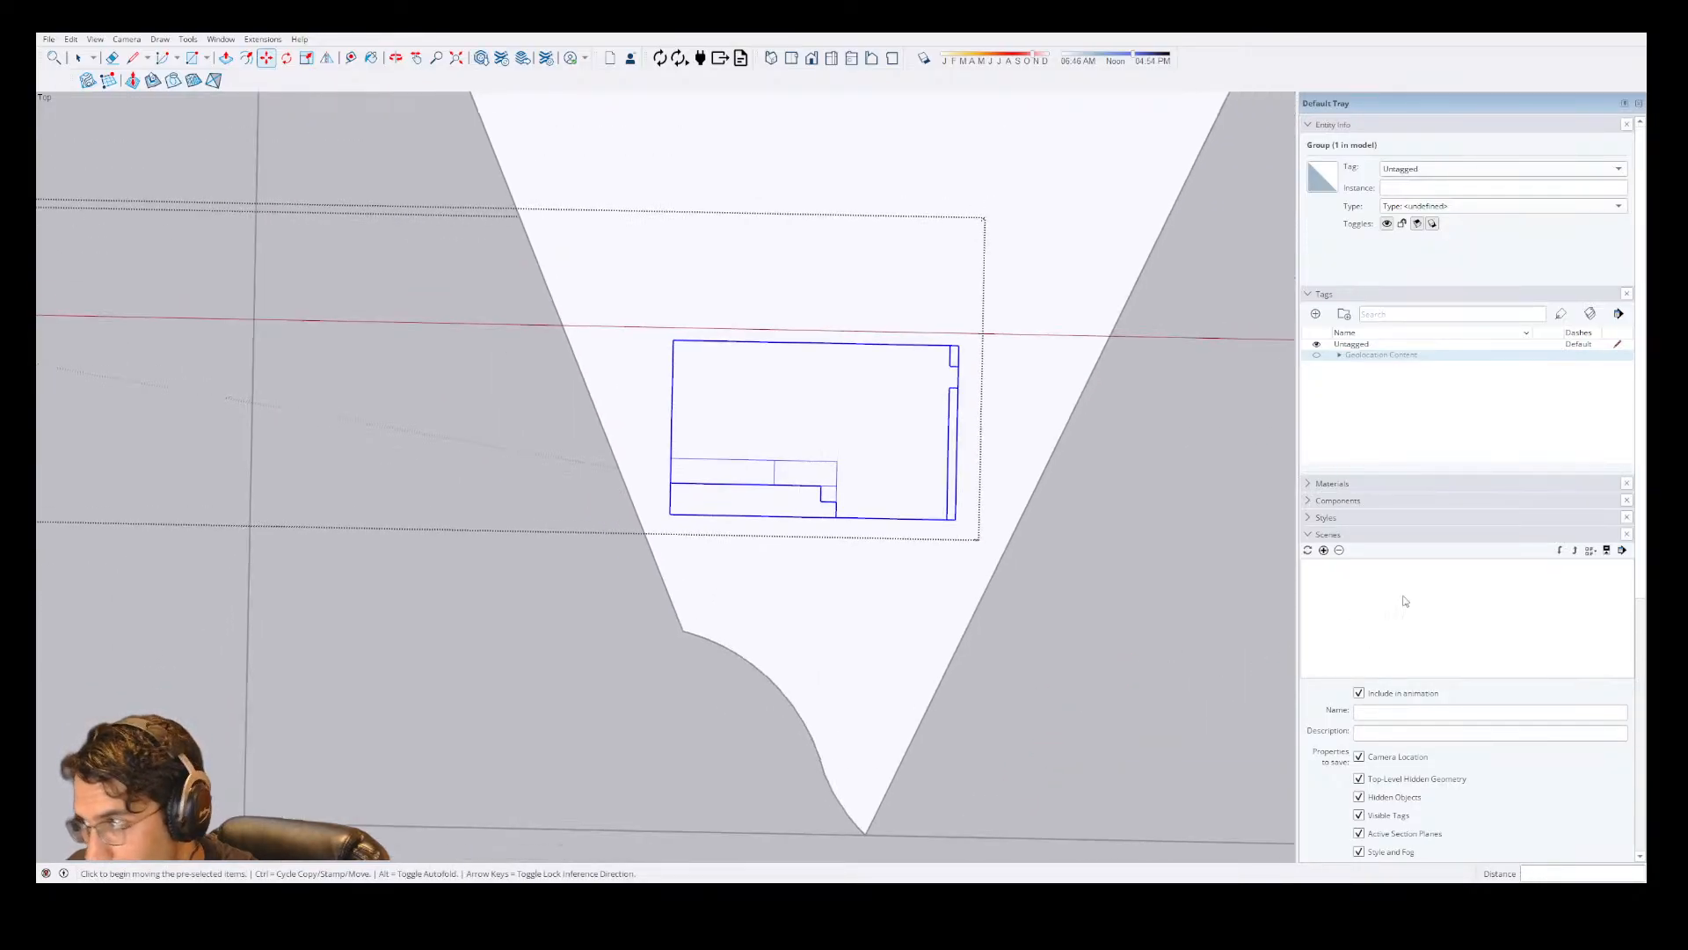
Turn on the Geolocation Content tag folder and expand it, trying Elevated Site before leaving it hidden.
left_click(1317, 357)
left_click(1316, 357)
left_click(1316, 356)
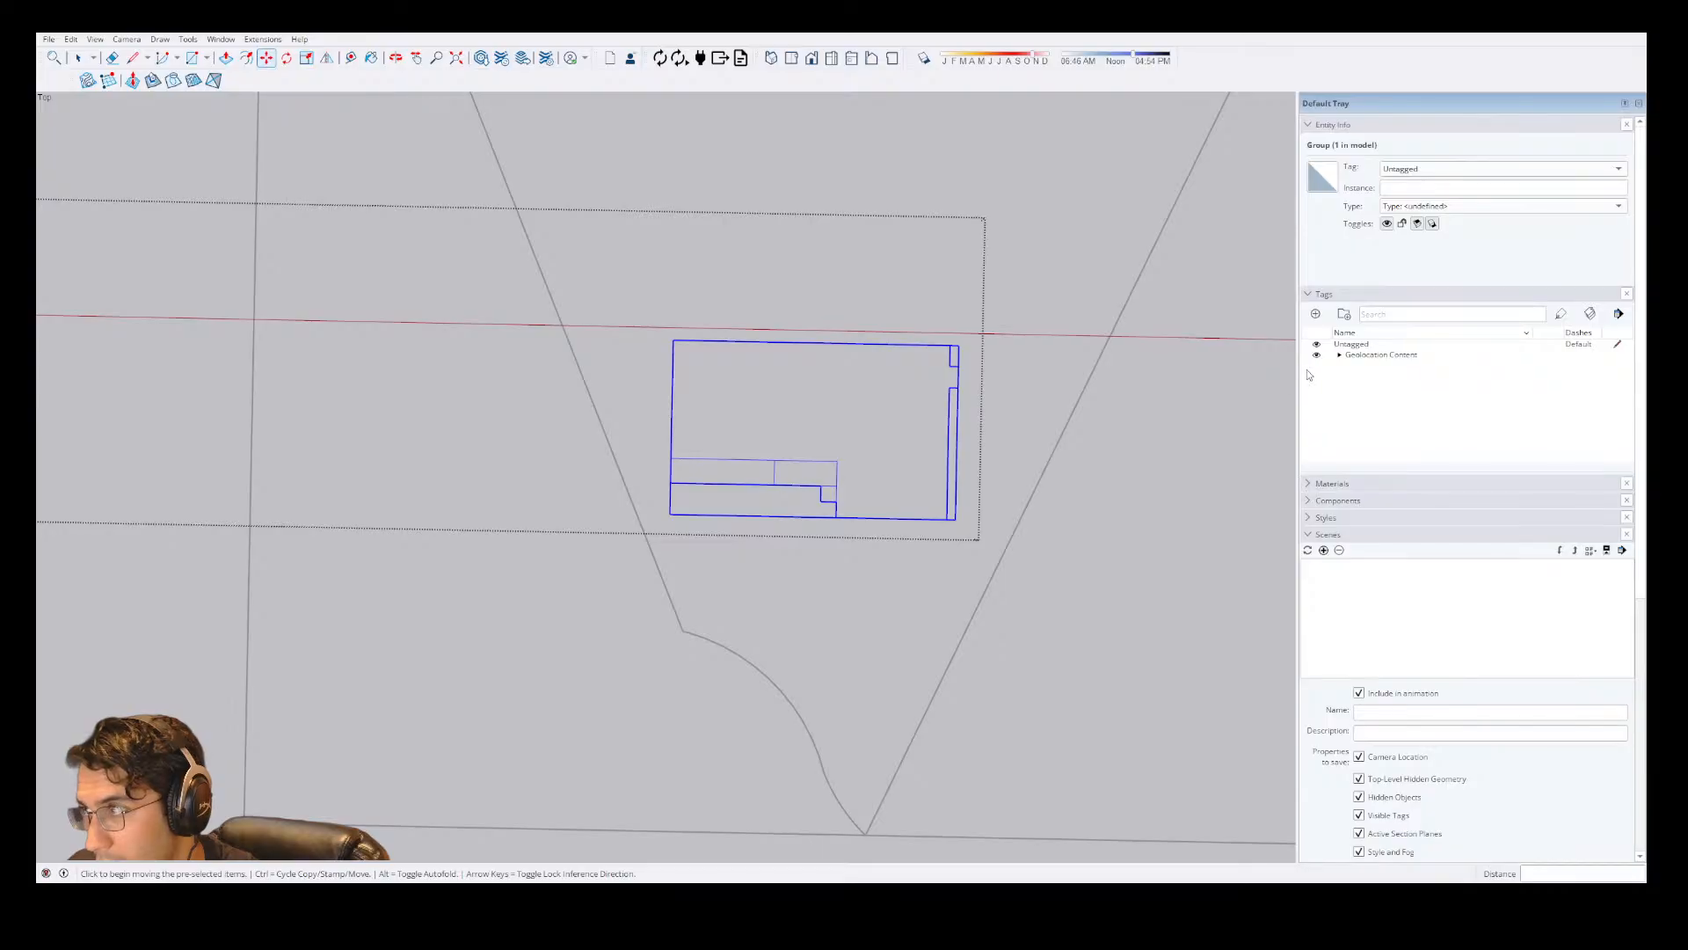
left_click(1316, 357)
left_click(1316, 357)
left_click(1339, 355)
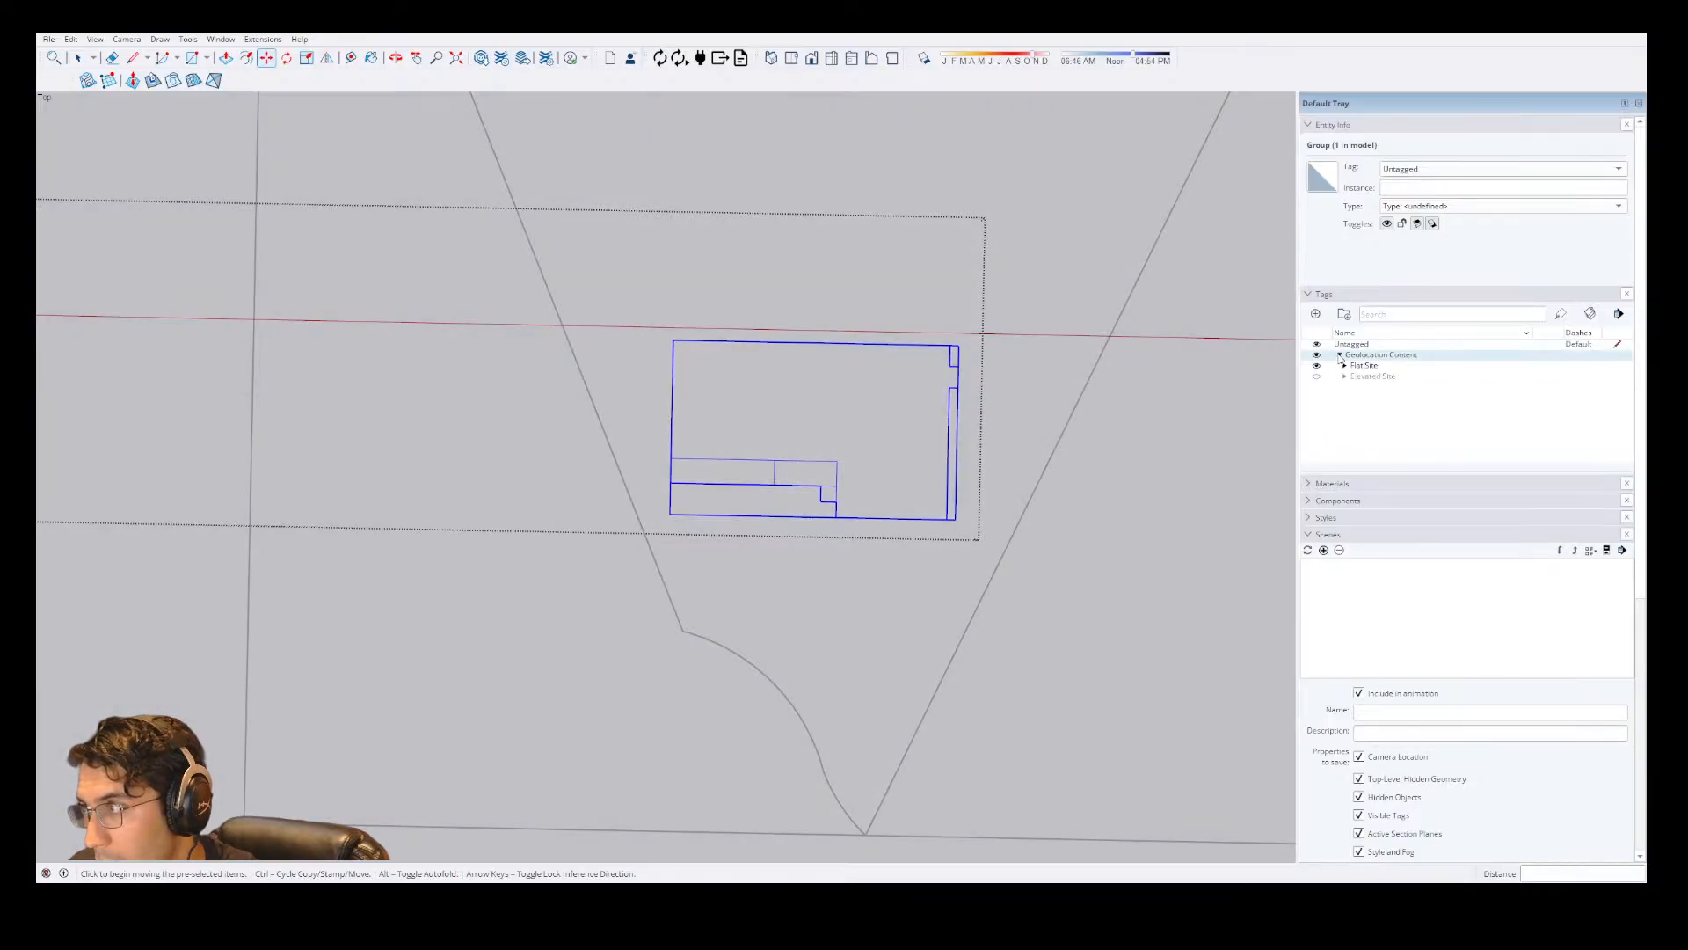
left_click(1316, 377)
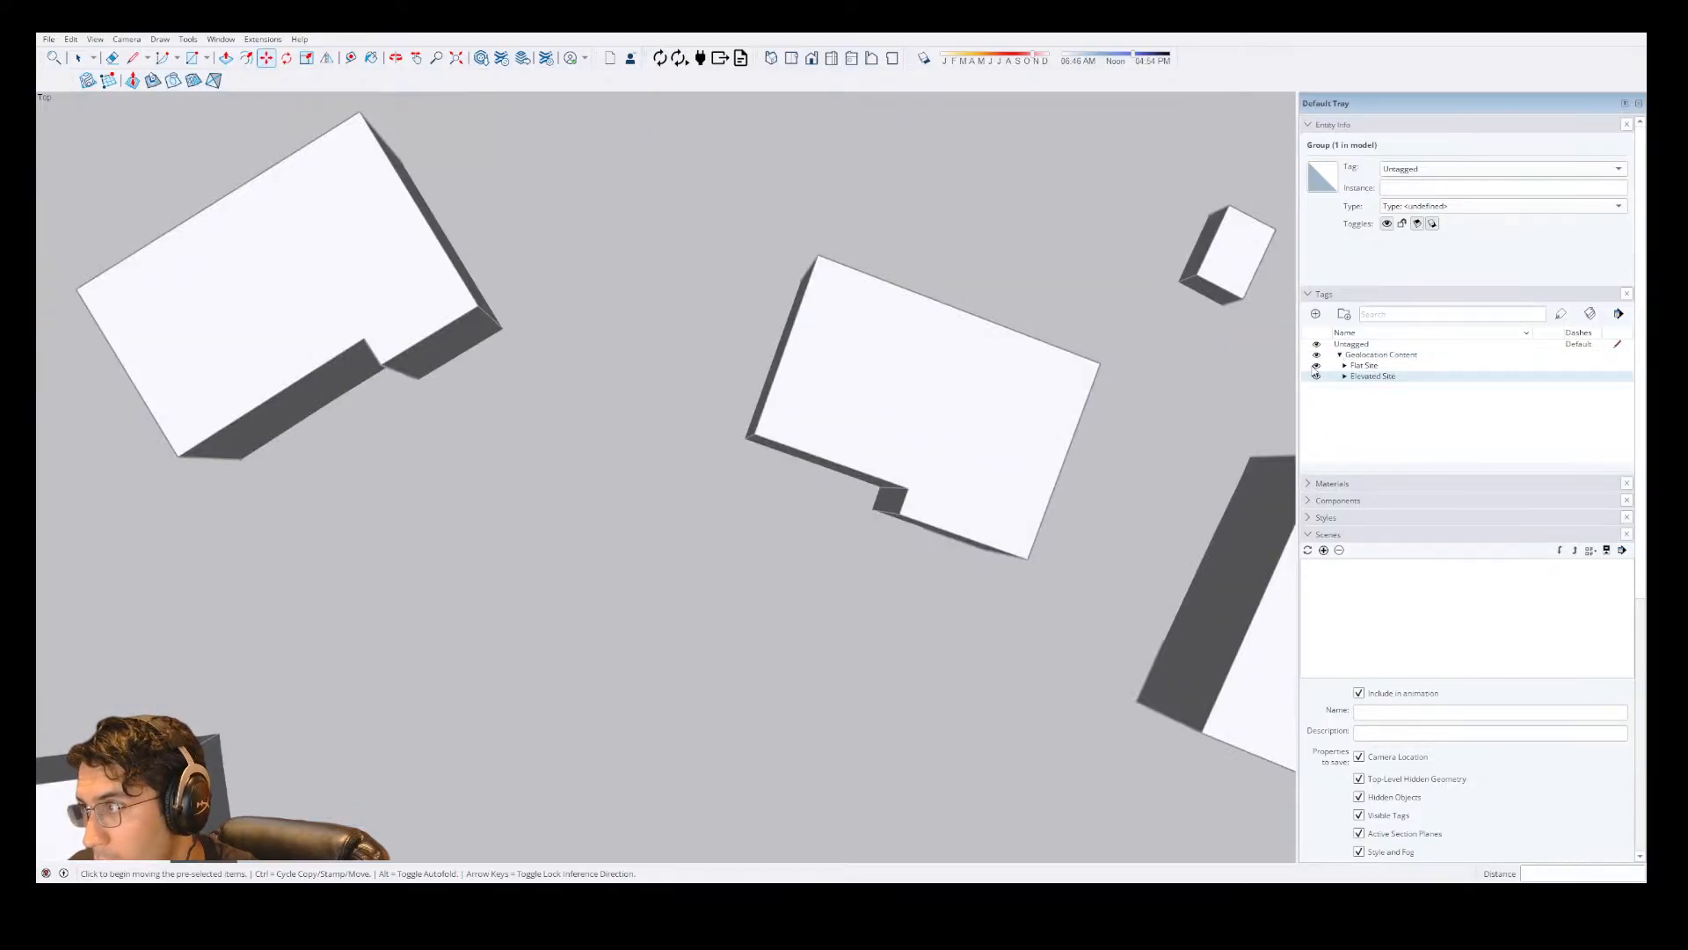
left_click(1316, 375)
Select the aerial map and examine how the house outline and lot line up with the photographed house.
key("space")
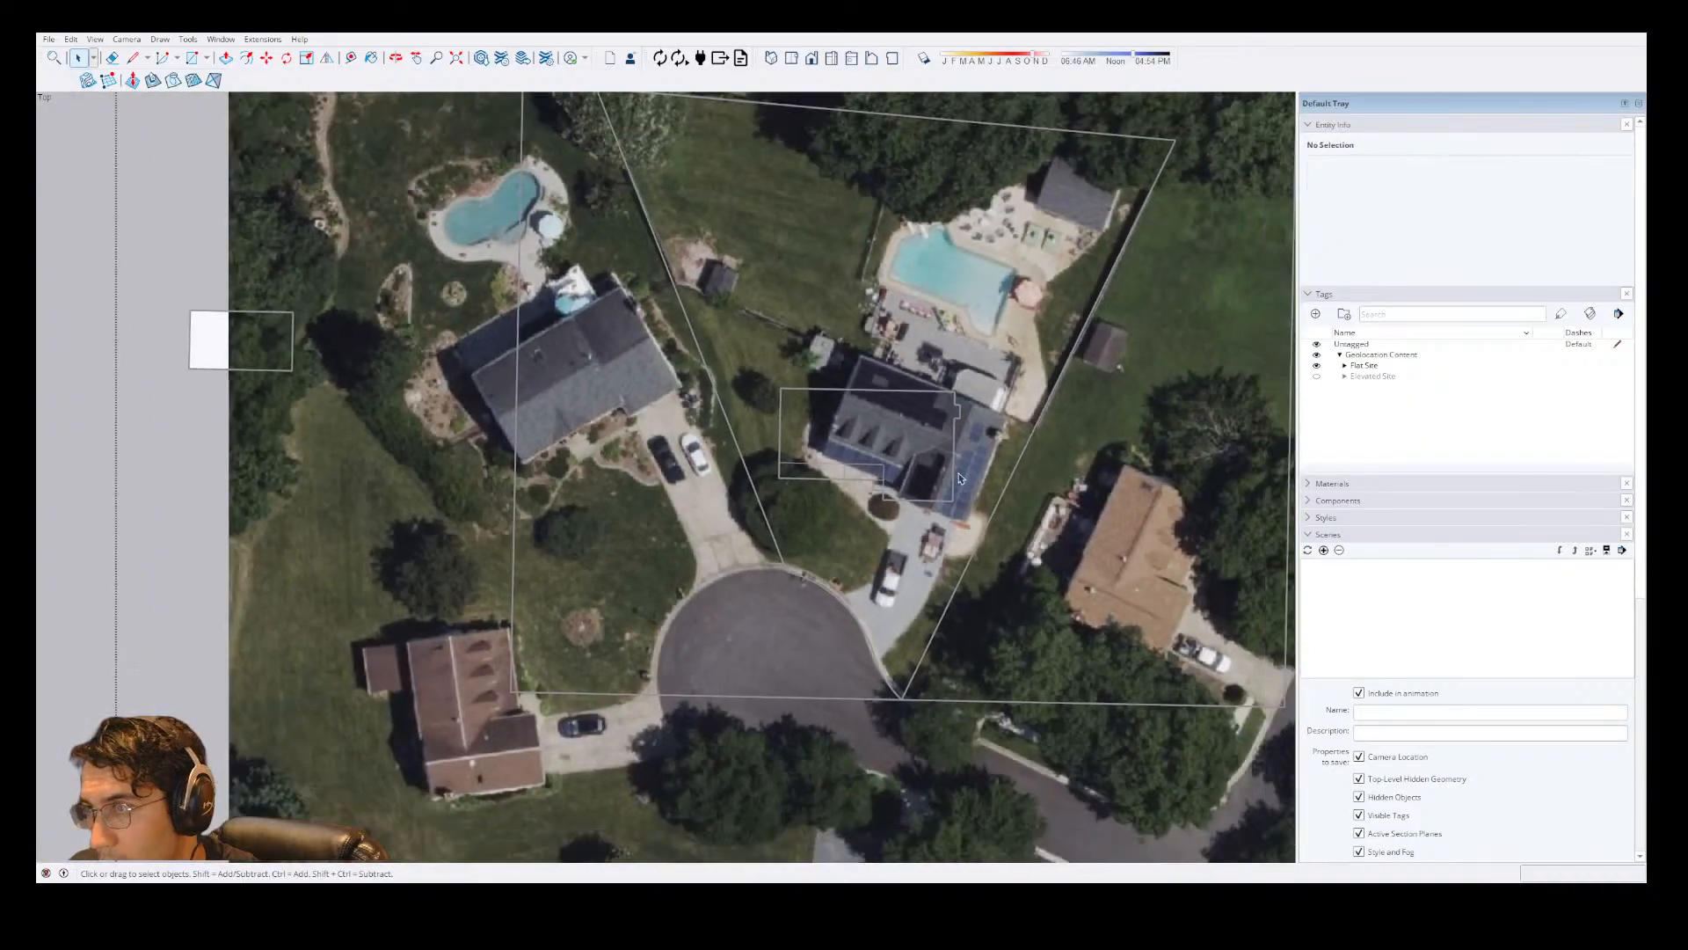
left_click(944, 476)
scroll(955, 458, "up", 2)
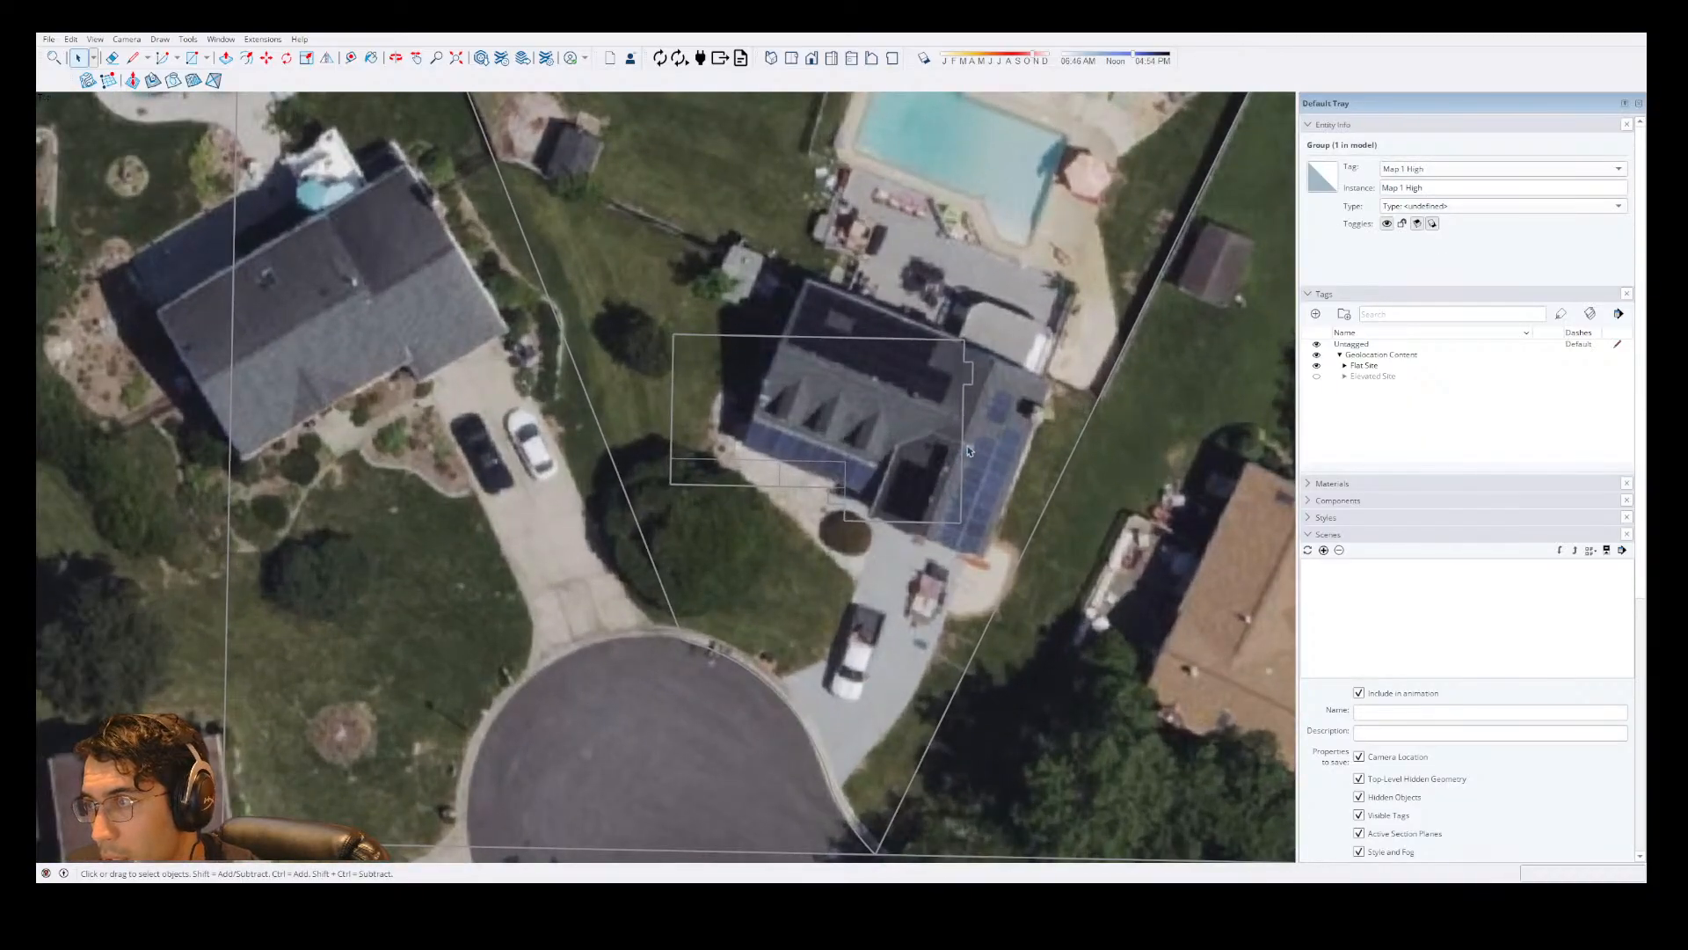
scroll(980, 478, "down", 1)
scroll(905, 747, "up", 5)
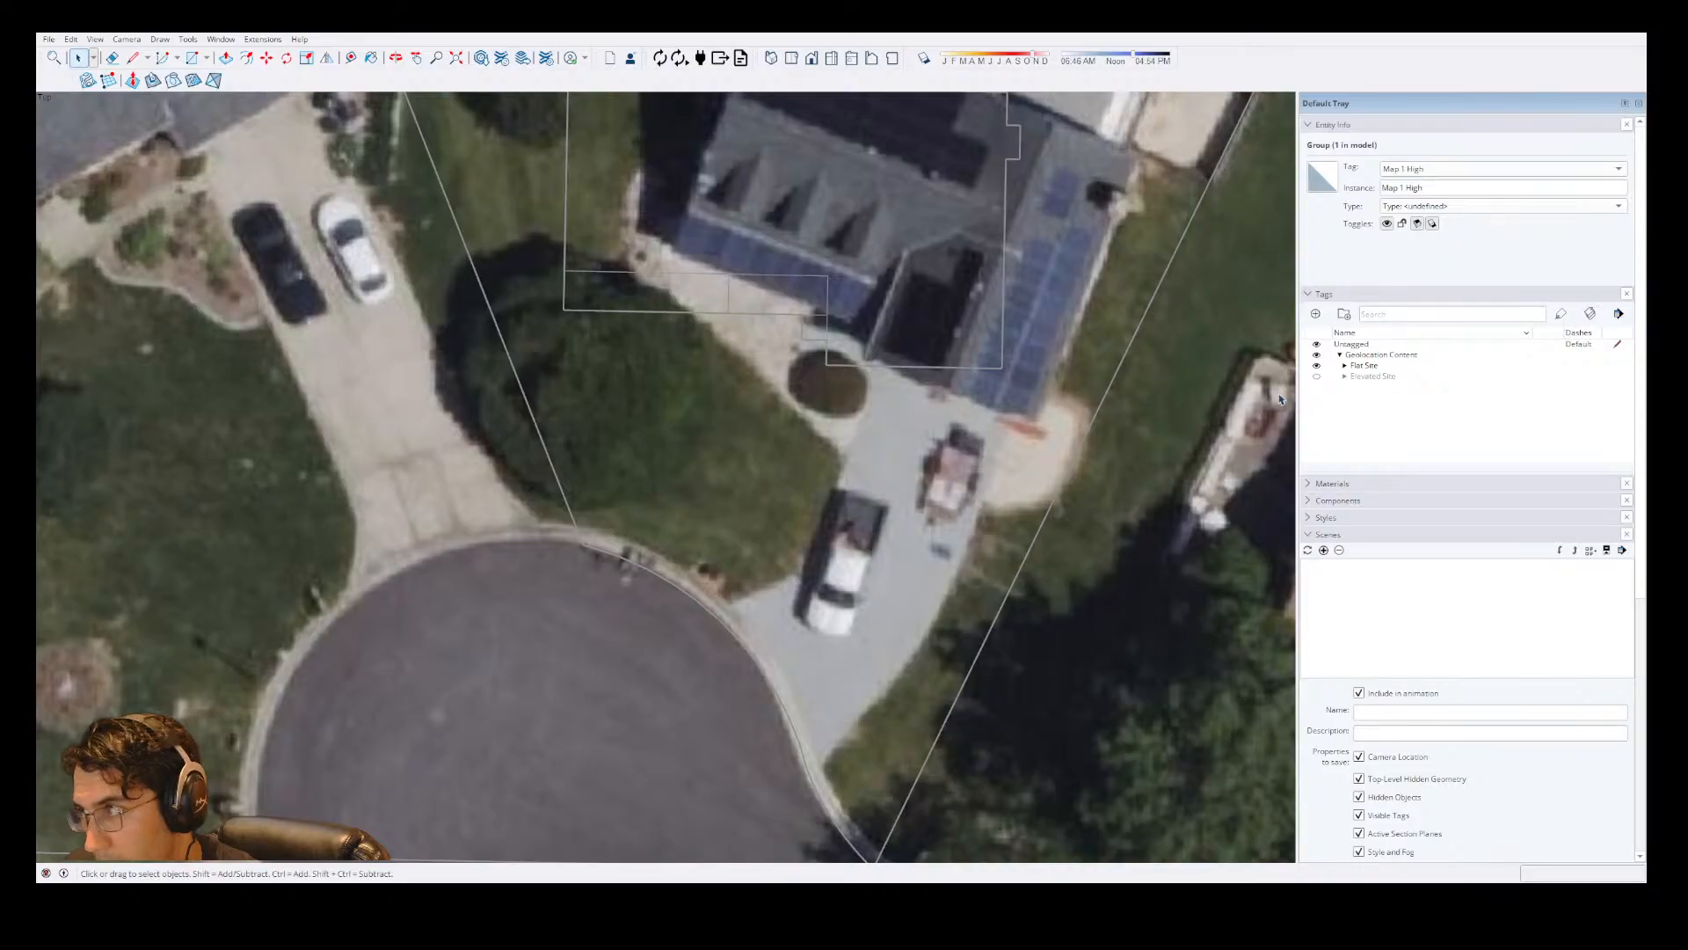
scroll(947, 317, "down", 4)
scroll(571, 325, "down", 4)
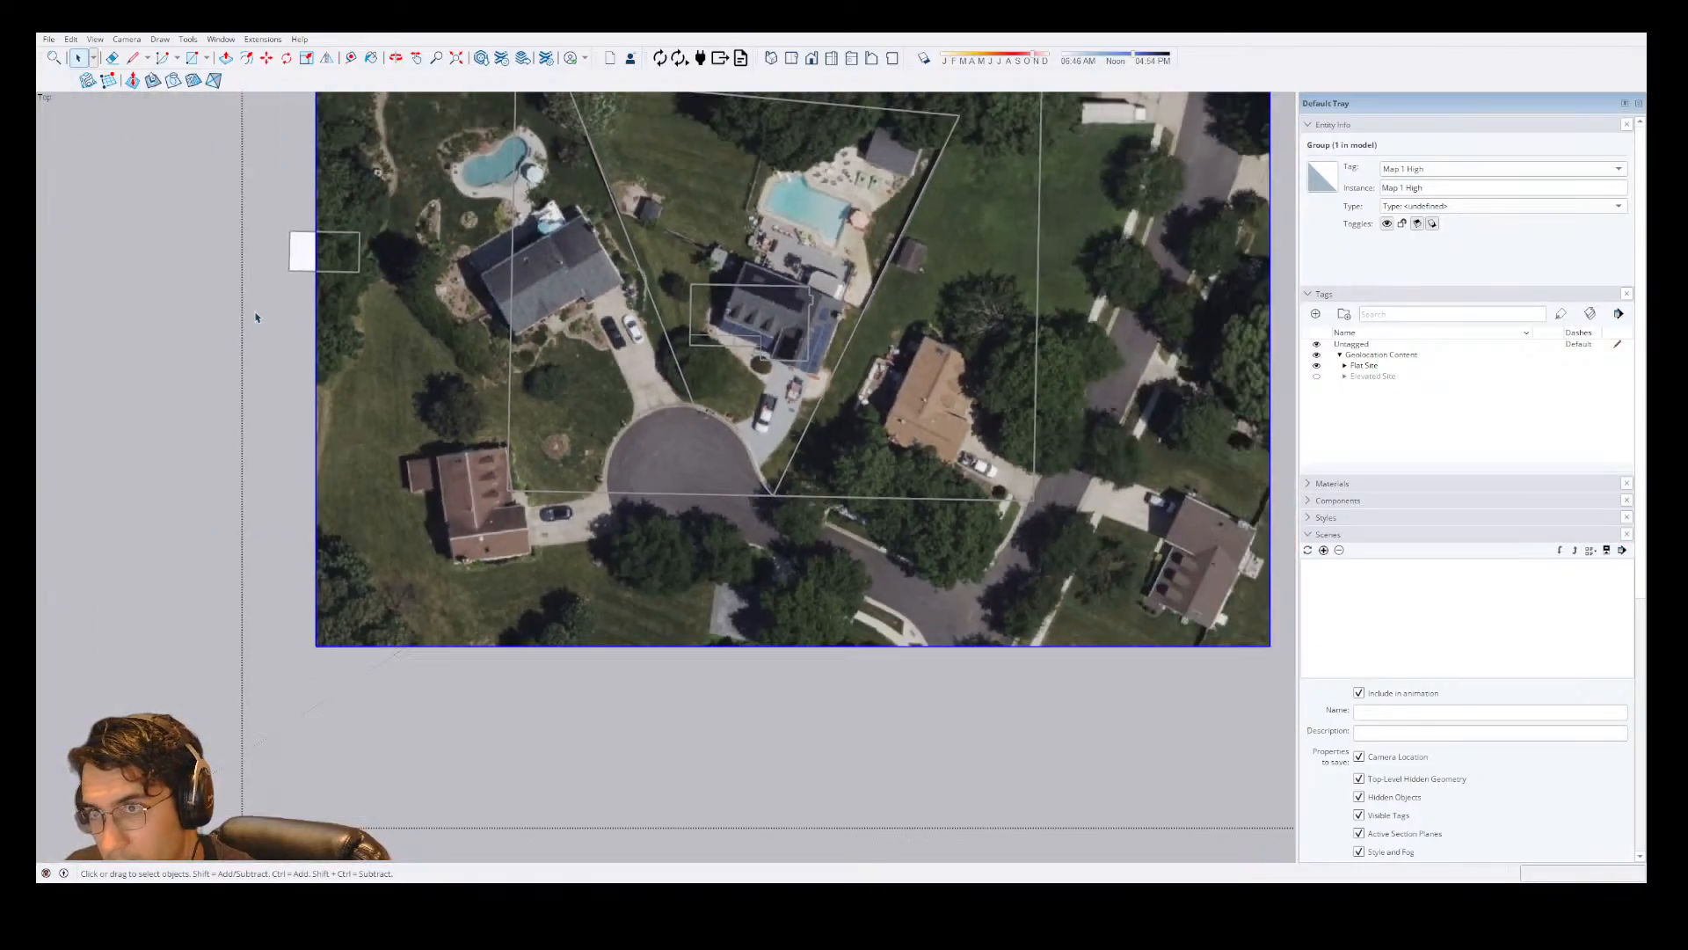
Open and leave the nested house and lot groups to check how the aerial image displays in each.
key("Delete")
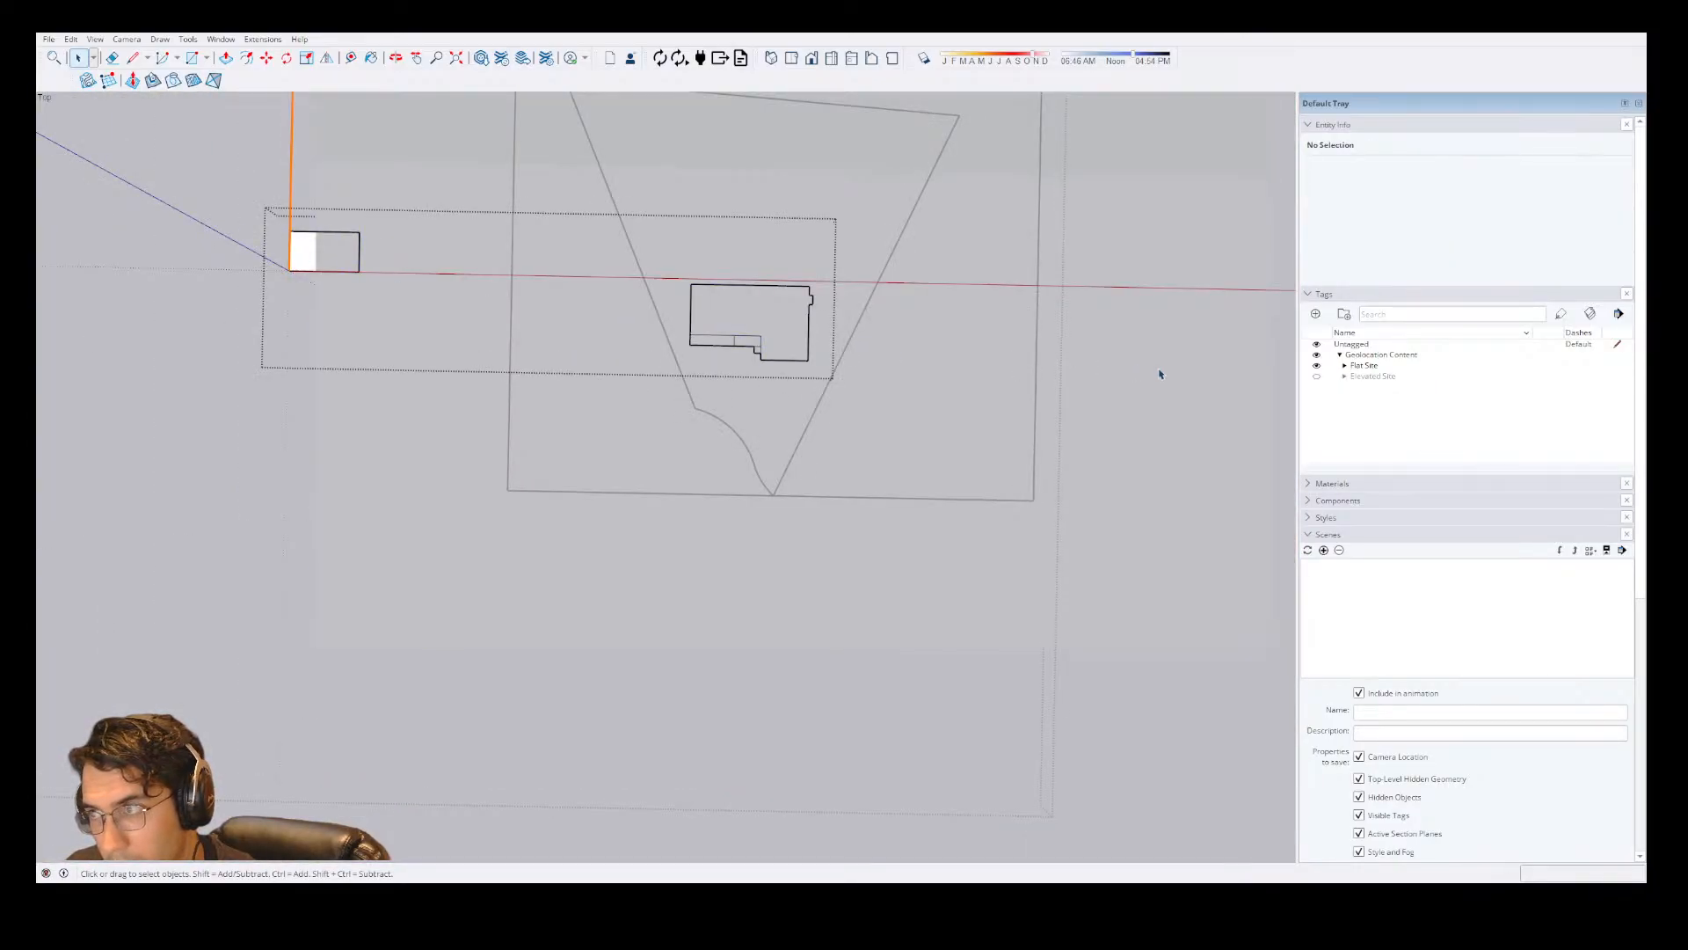
left_click(1131, 354)
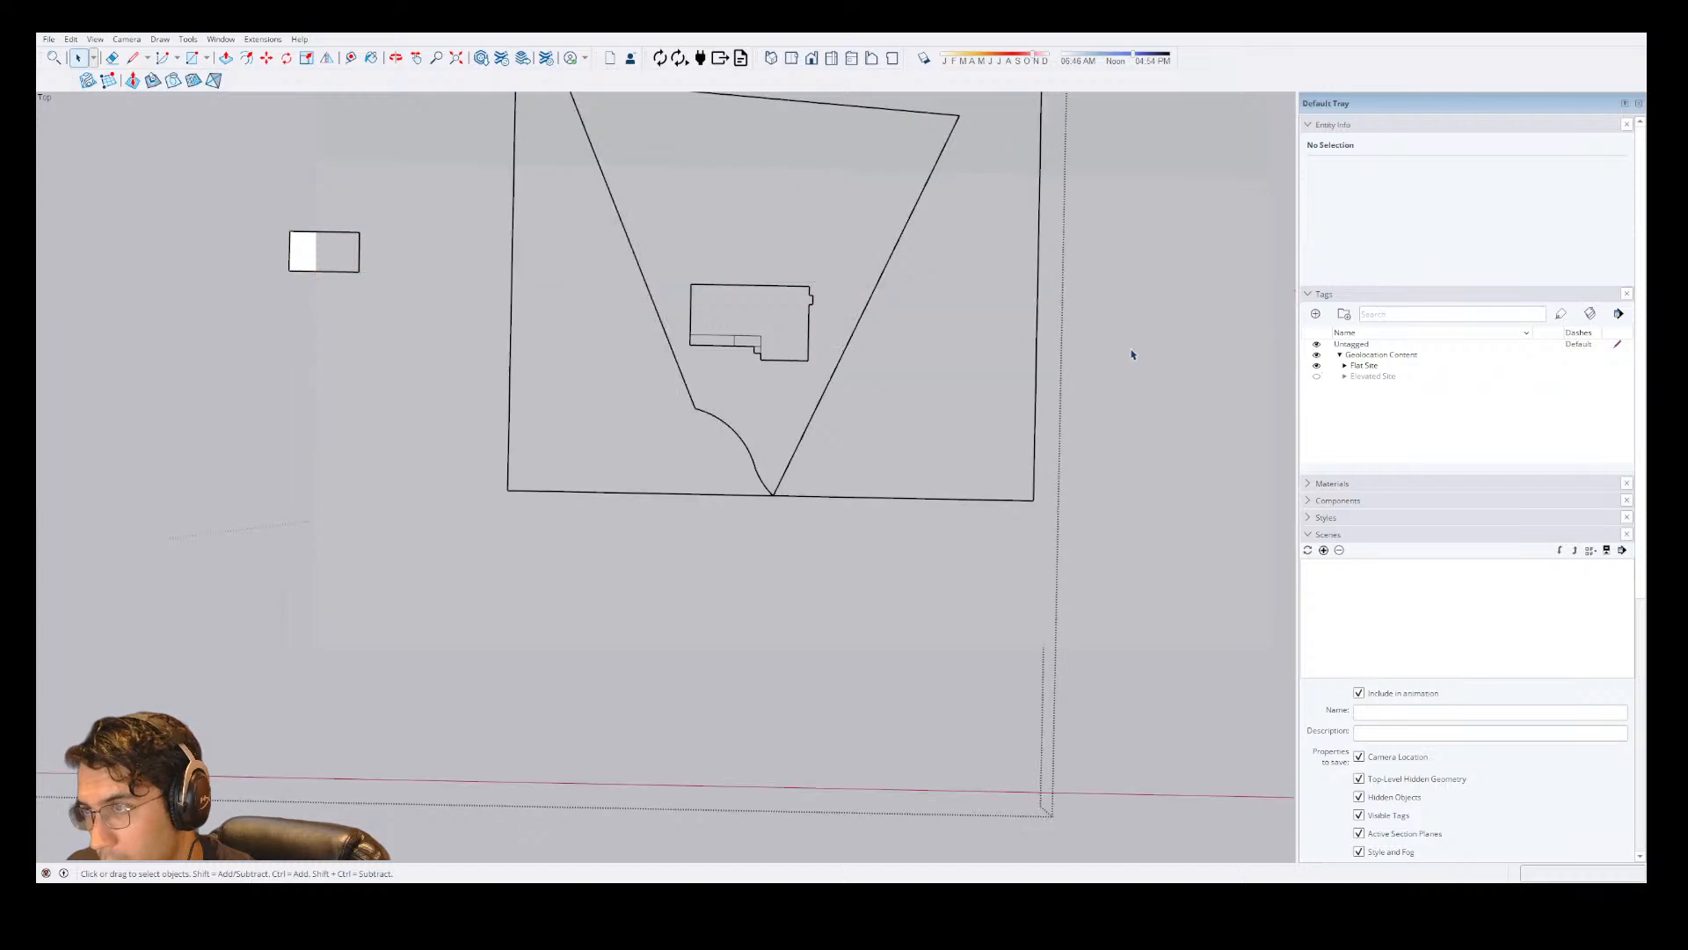
left_click(1132, 354)
scroll(1033, 440, "down", 1)
double_click(423, 290)
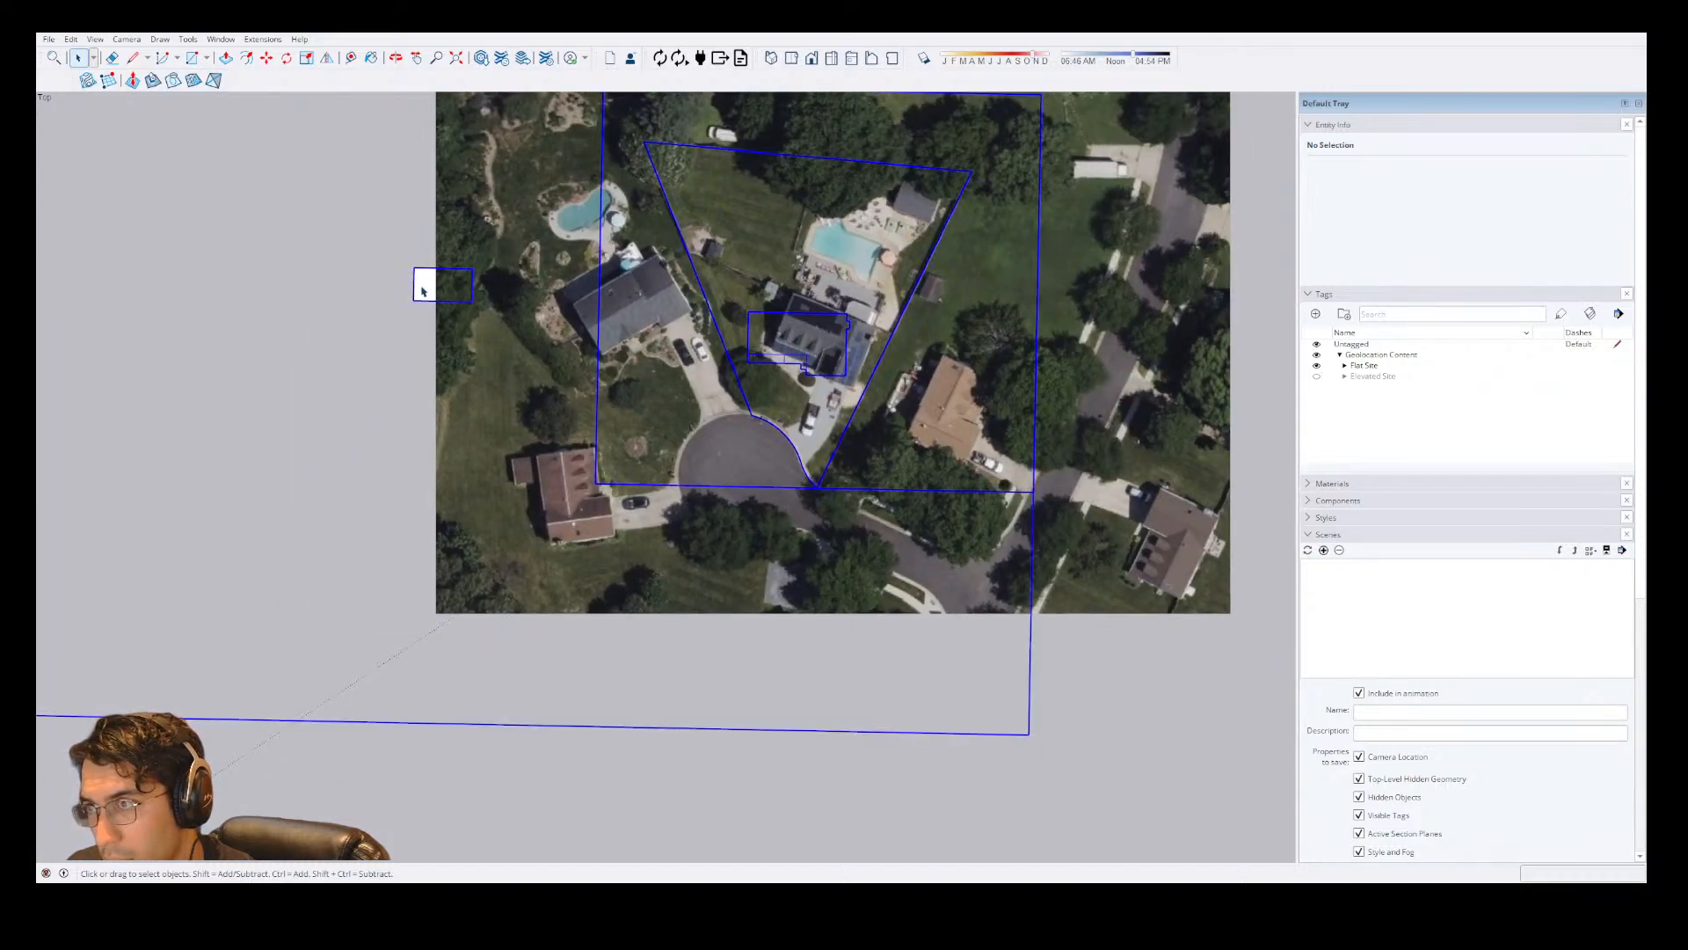
scroll(814, 384, "up", 3)
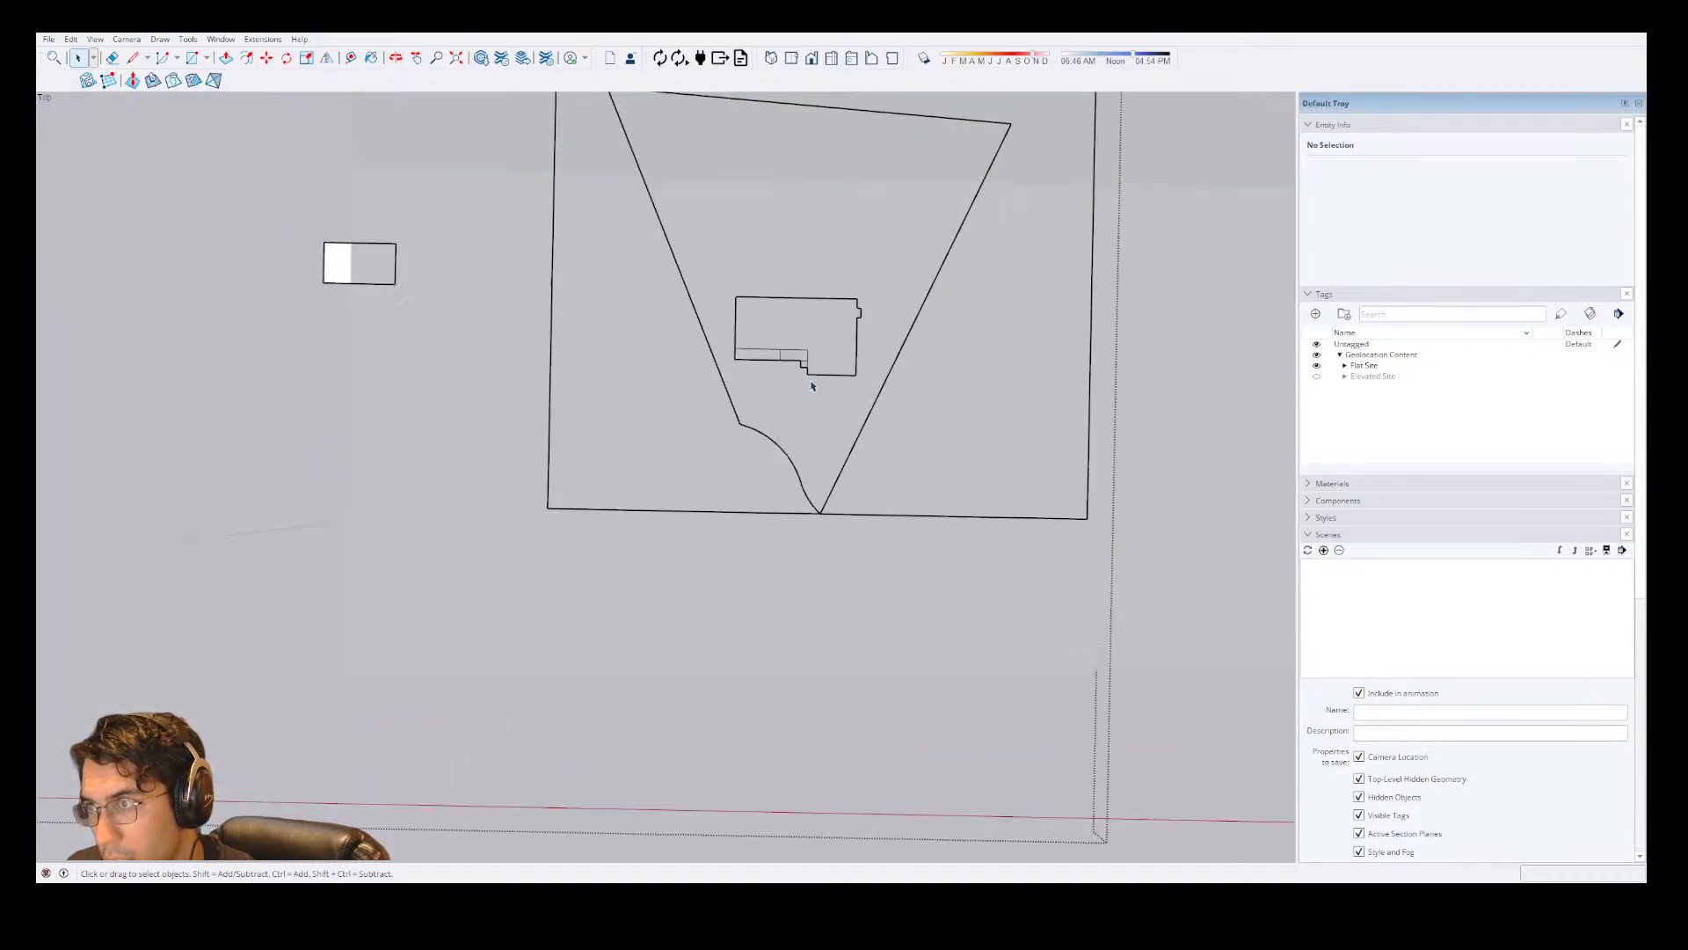
Expand the Flat Site tag folder, toggle the Map Texture tag's visibility, and hide Geolocation Content.
left_click(1359, 365)
left_click(1345, 365)
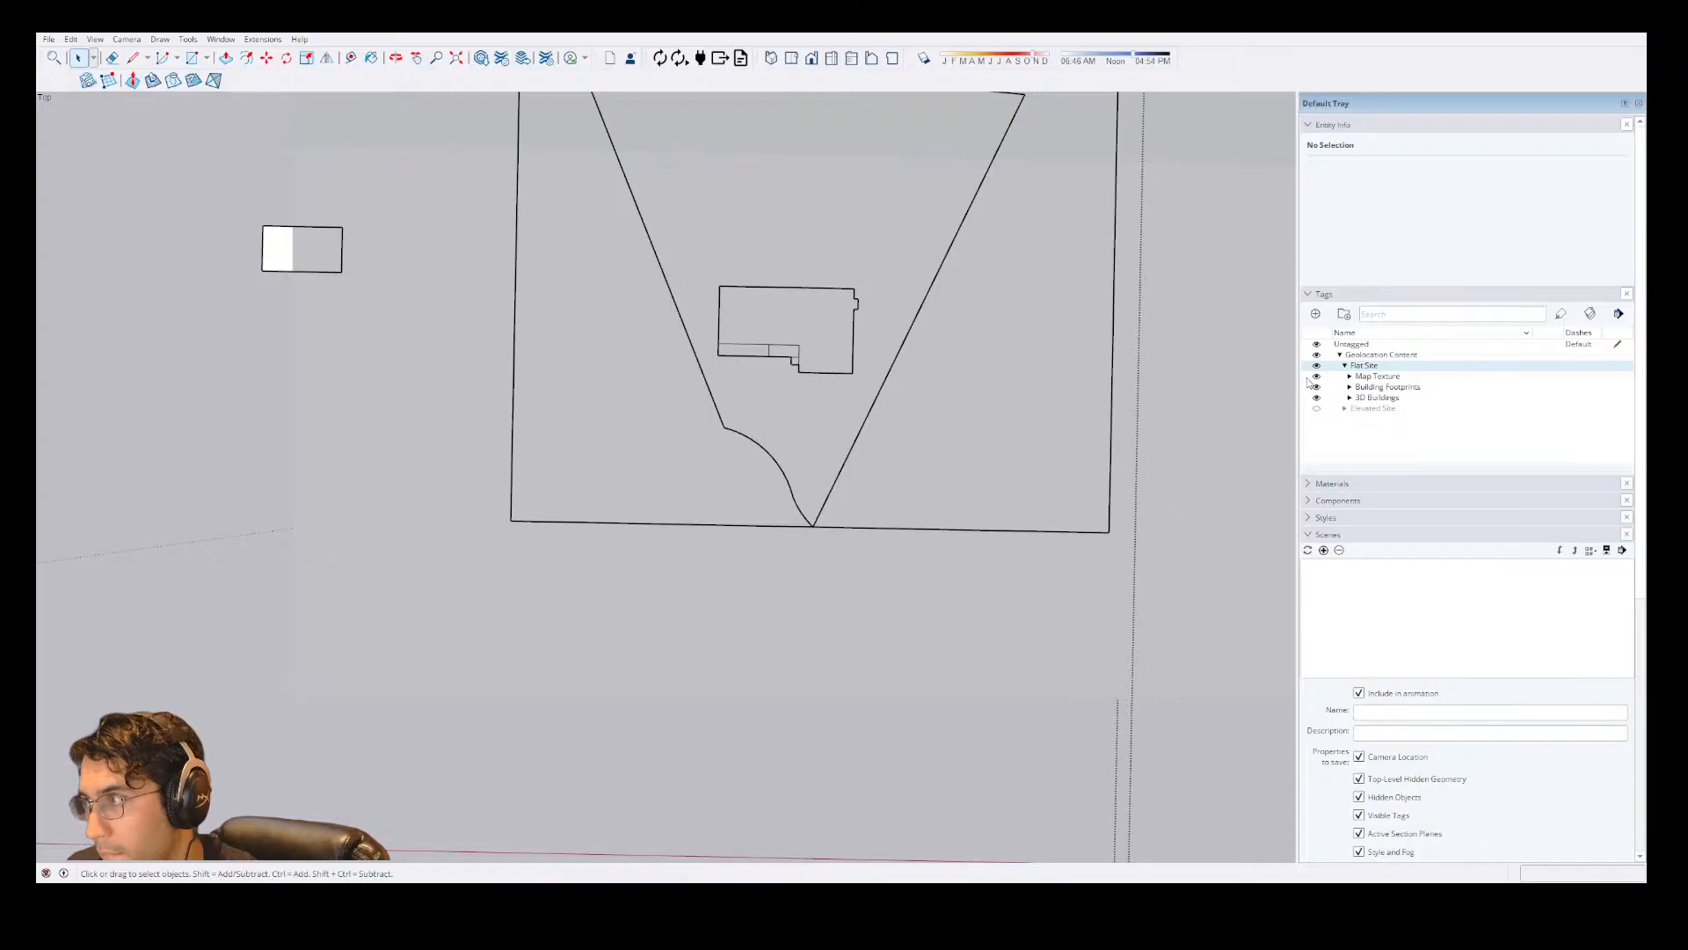
left_click(1314, 378)
left_click(1314, 379)
left_click(1314, 378)
left_click(1314, 378)
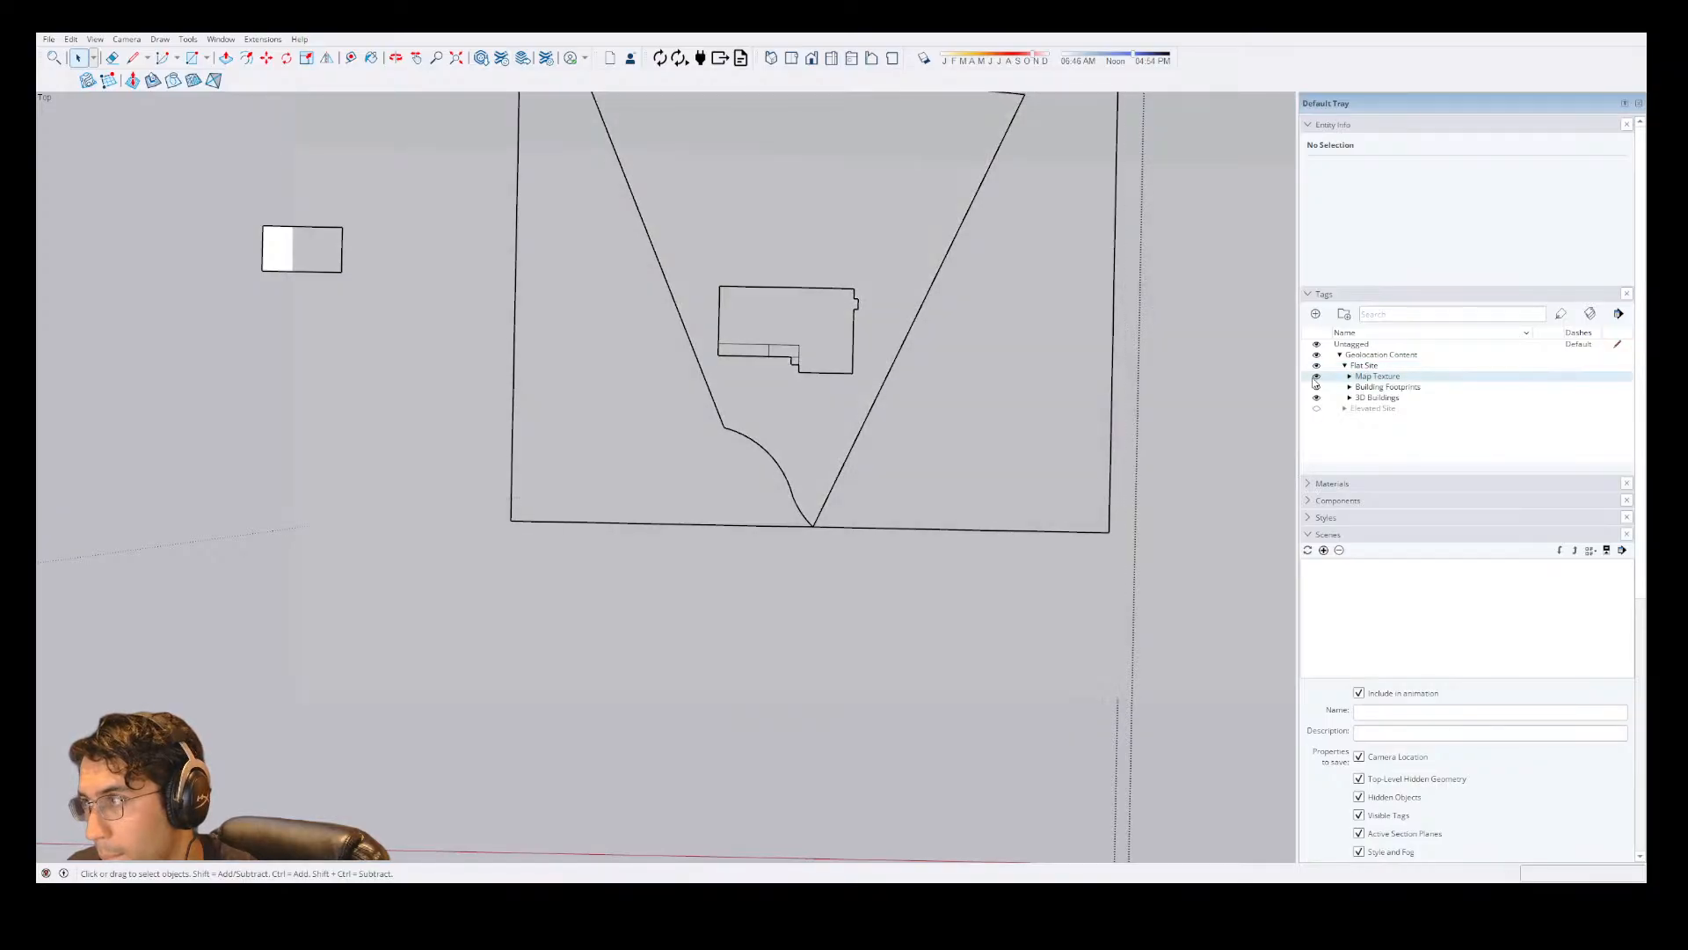
left_click(1315, 378)
left_click(1316, 367)
left_click(1316, 355)
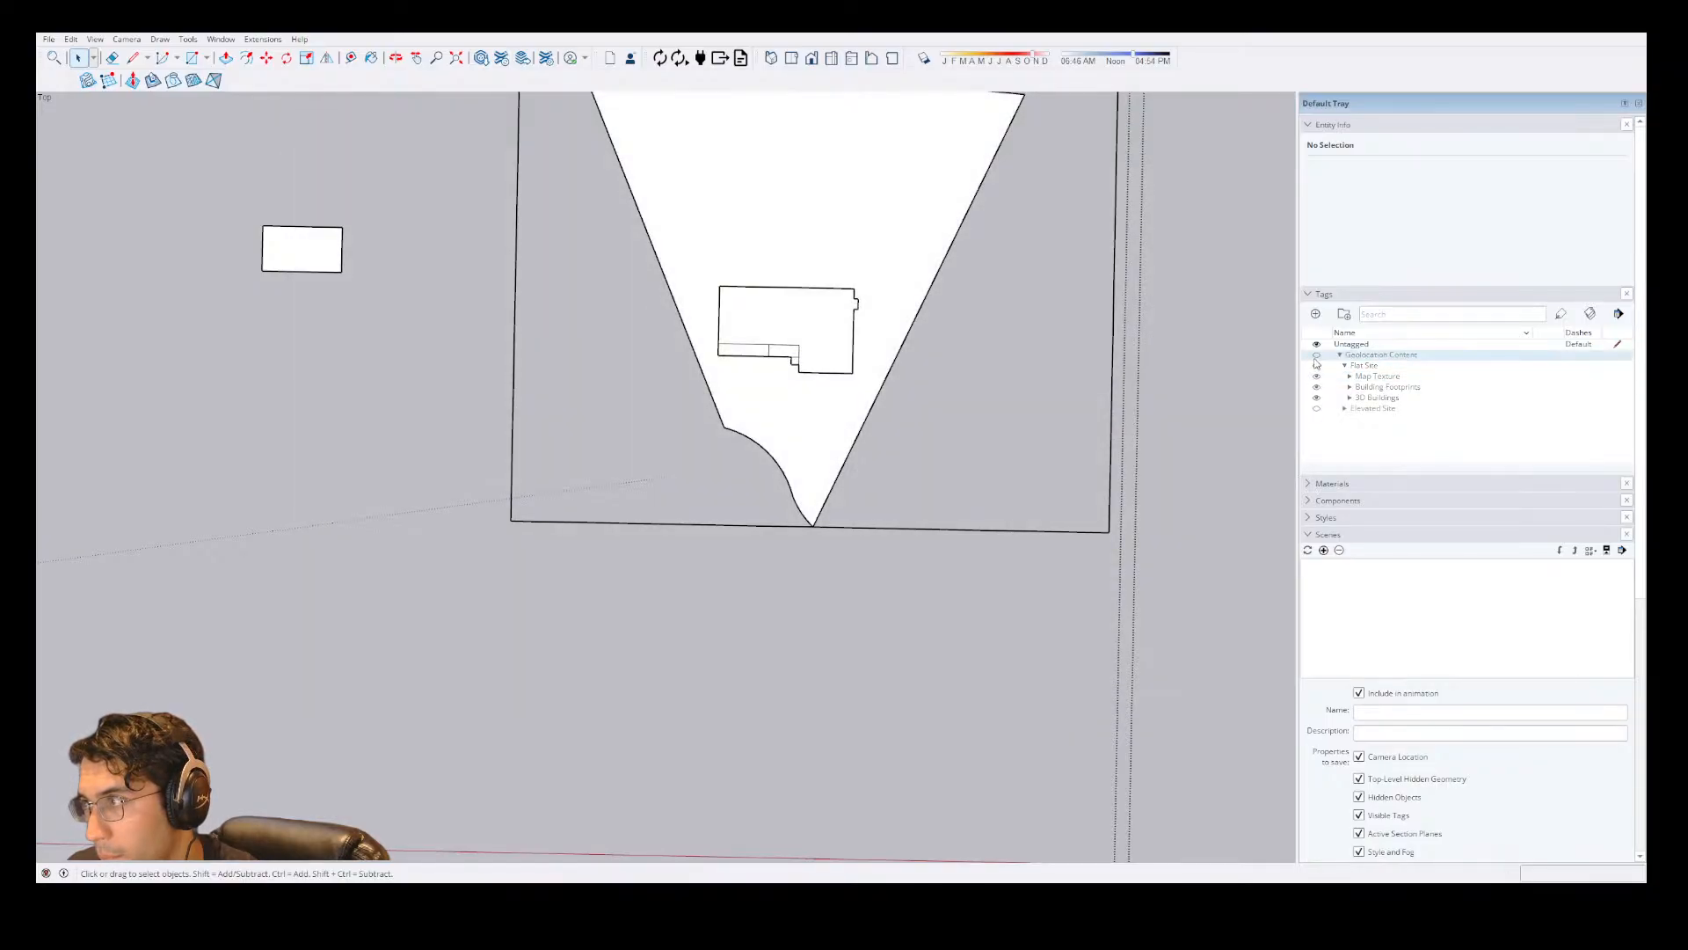
left_click(1316, 357)
left_click(1315, 358)
key("Escape")
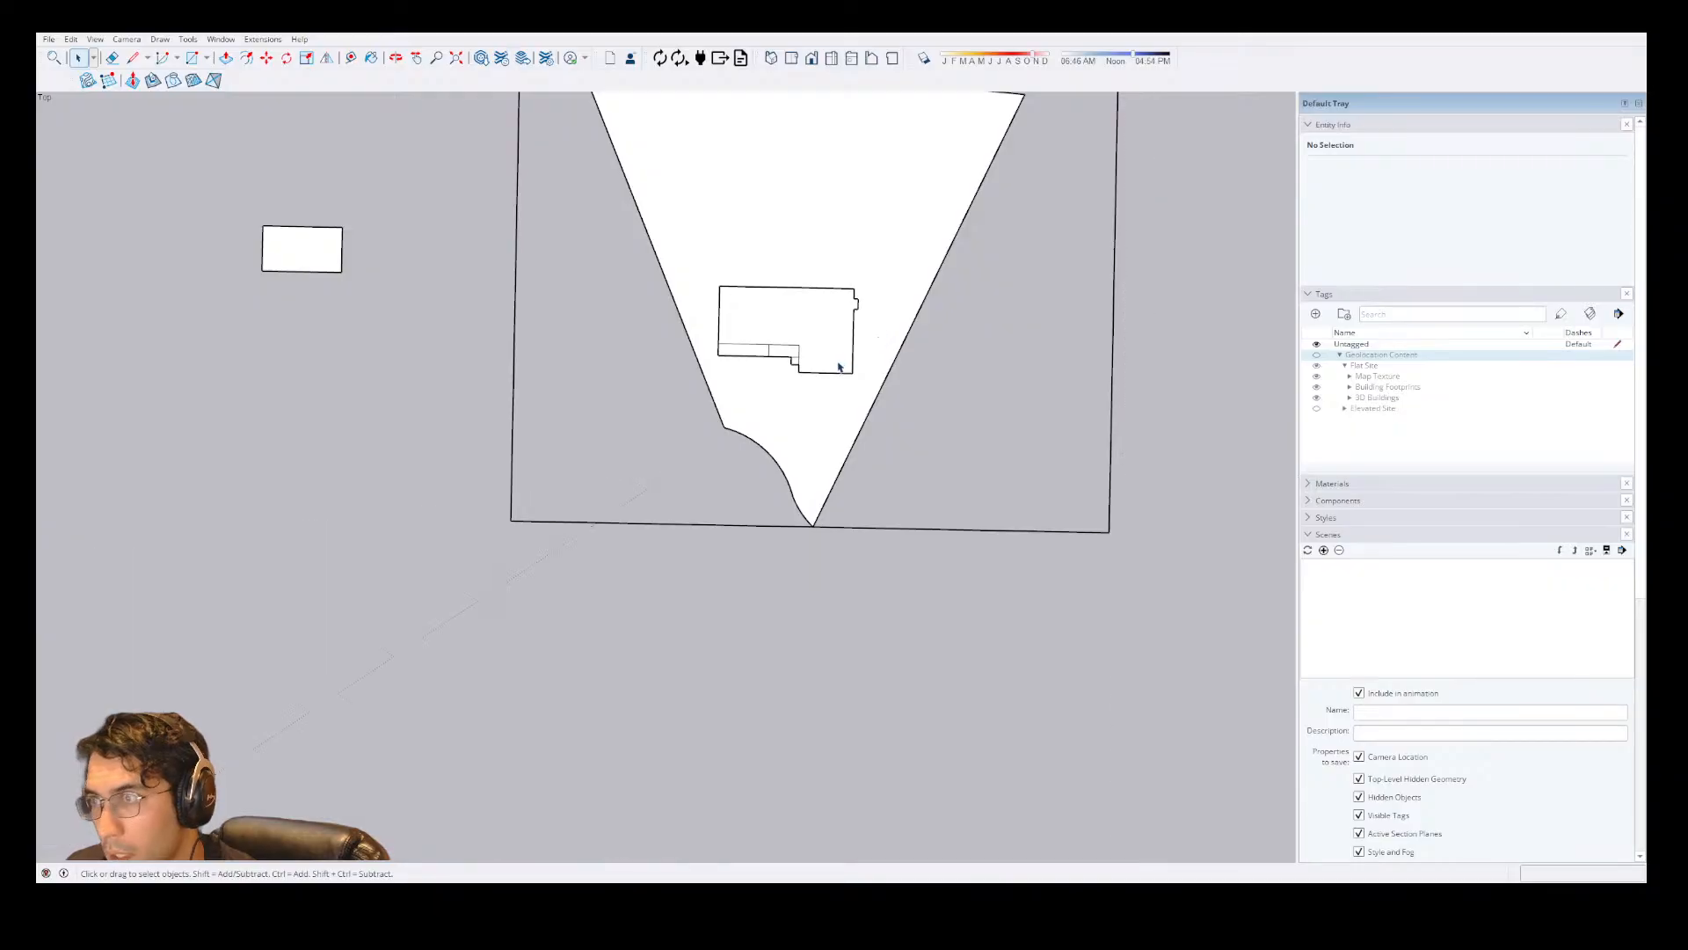
Check which geometry belongs to the lot group and which to the house group nested inside it.
left_click(828, 370)
left_click(1255, 352)
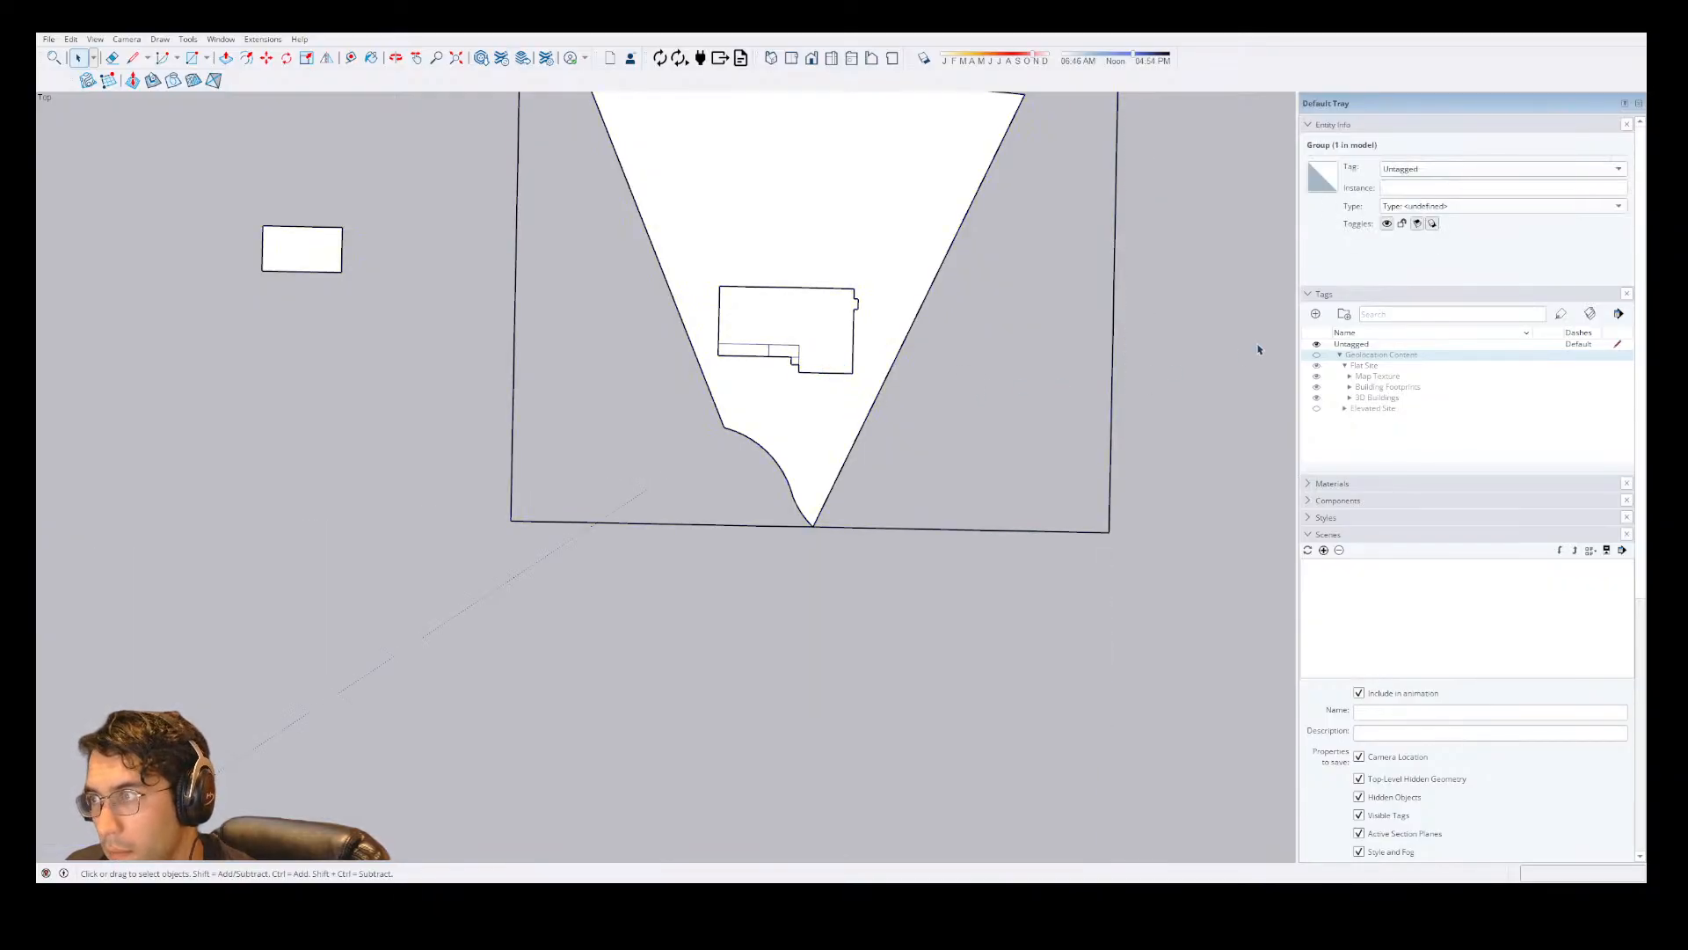
left_click(761, 343)
left_click(769, 411)
double_click(267, 257)
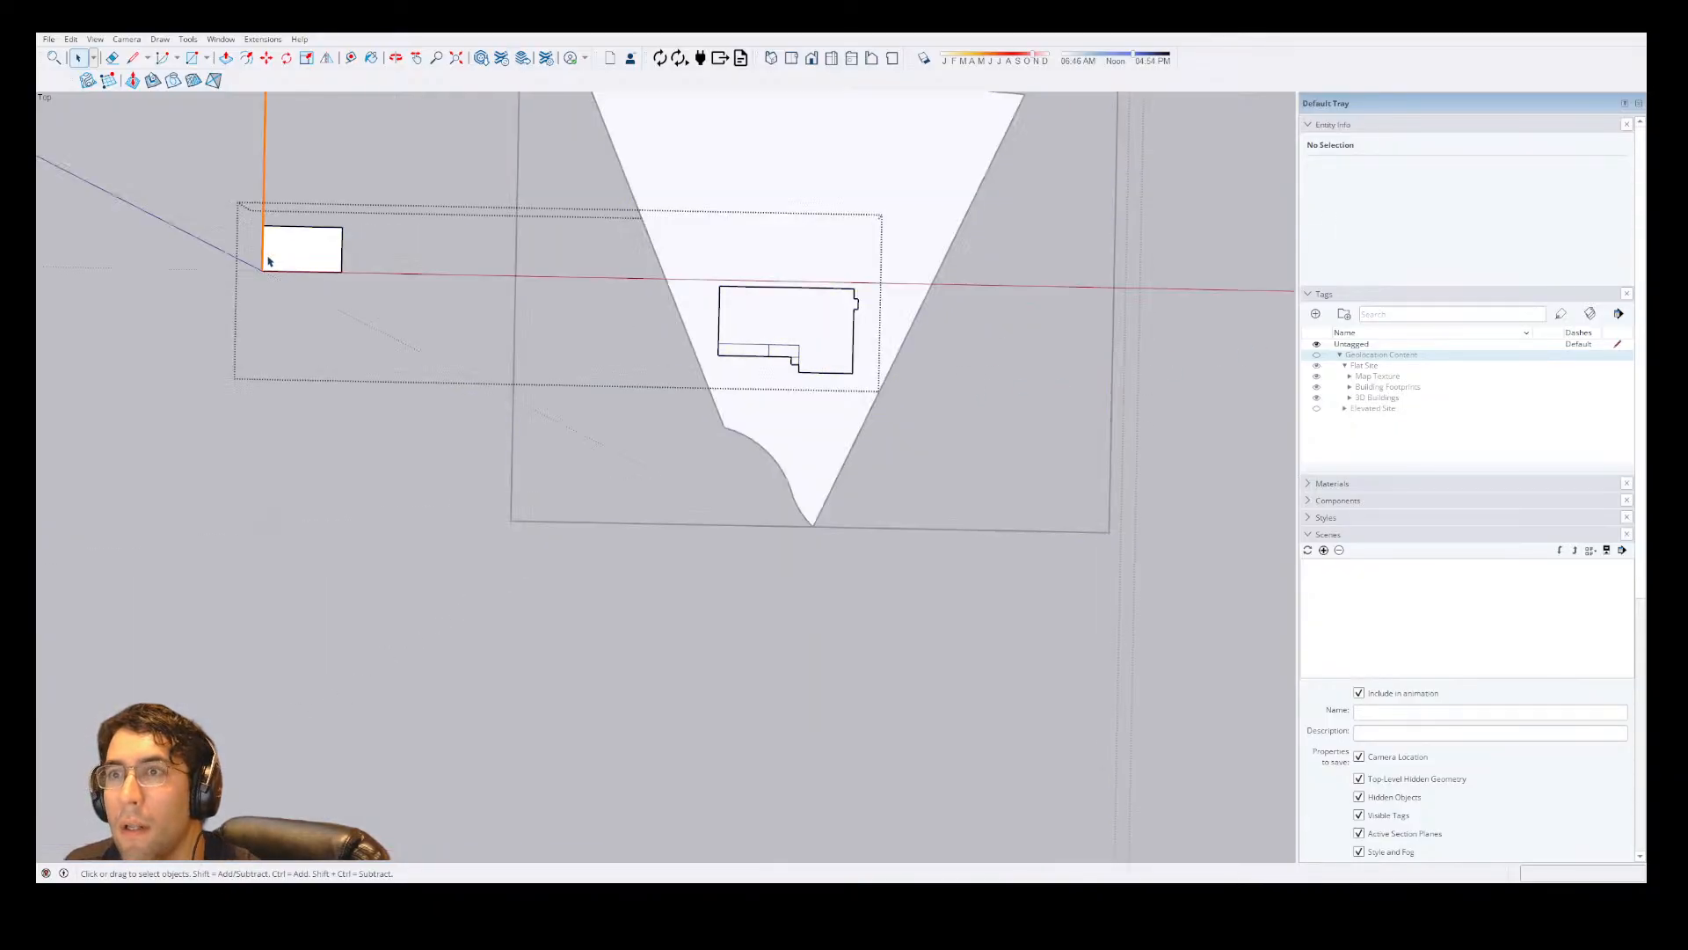
double_click(267, 257)
double_click(795, 363)
key("Escape")
key("Escape")
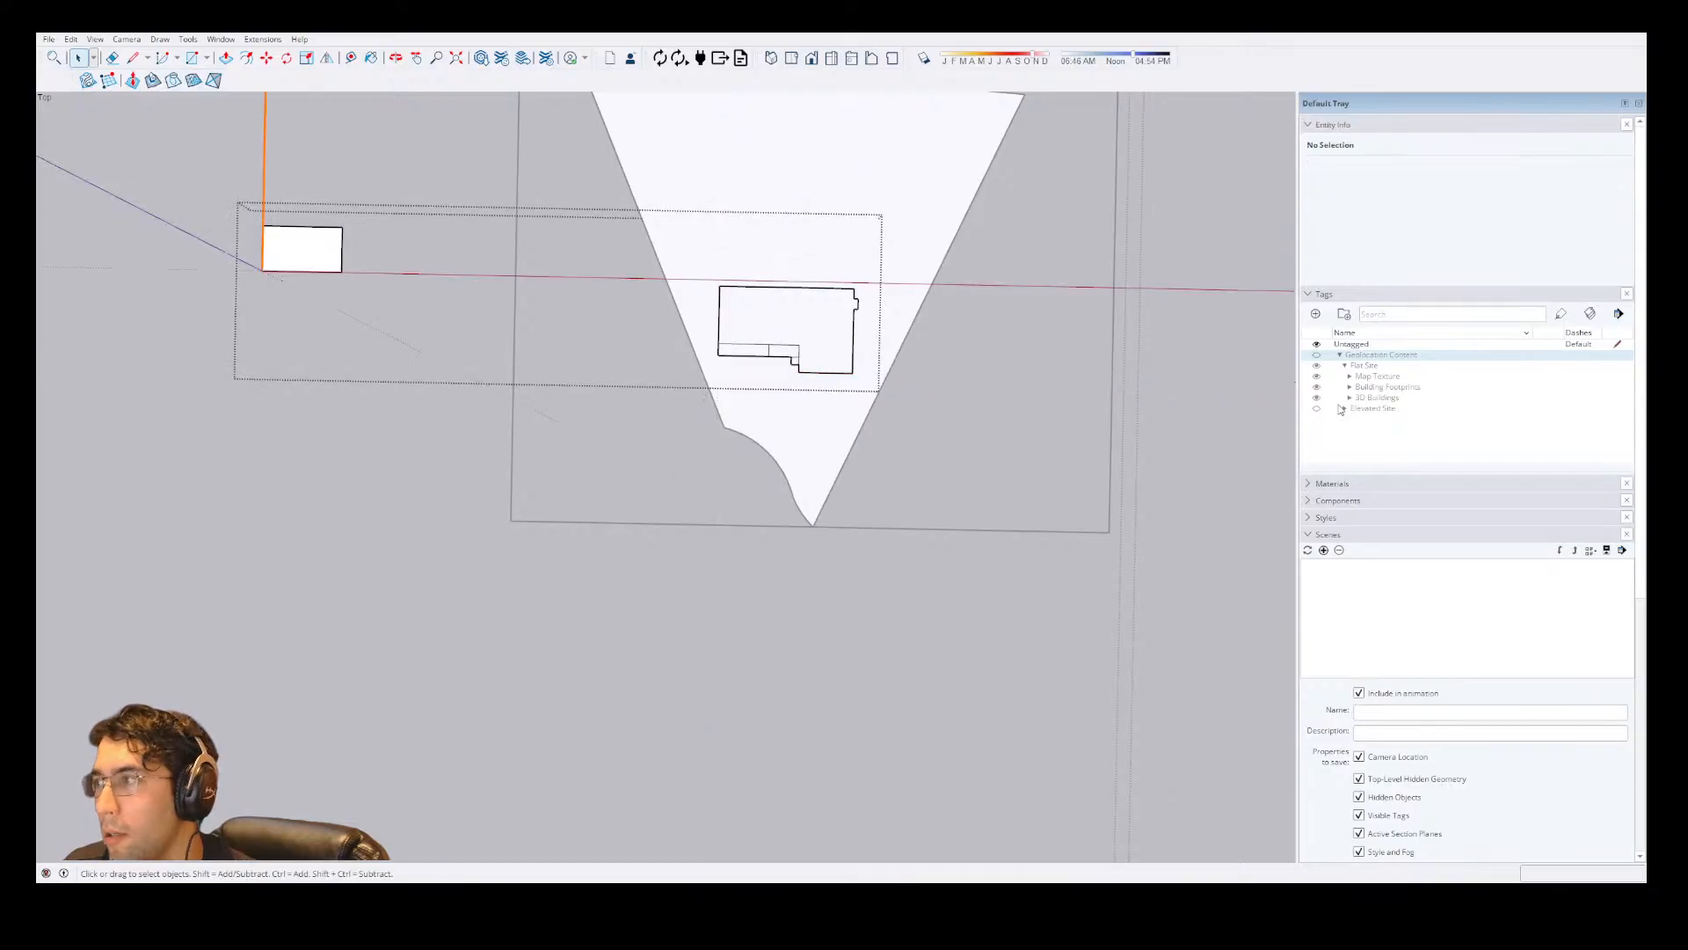
Show Geolocation Content again and, inside the house group, move the small white rectangle leftward clear of the aerial image.
left_click(1317, 356)
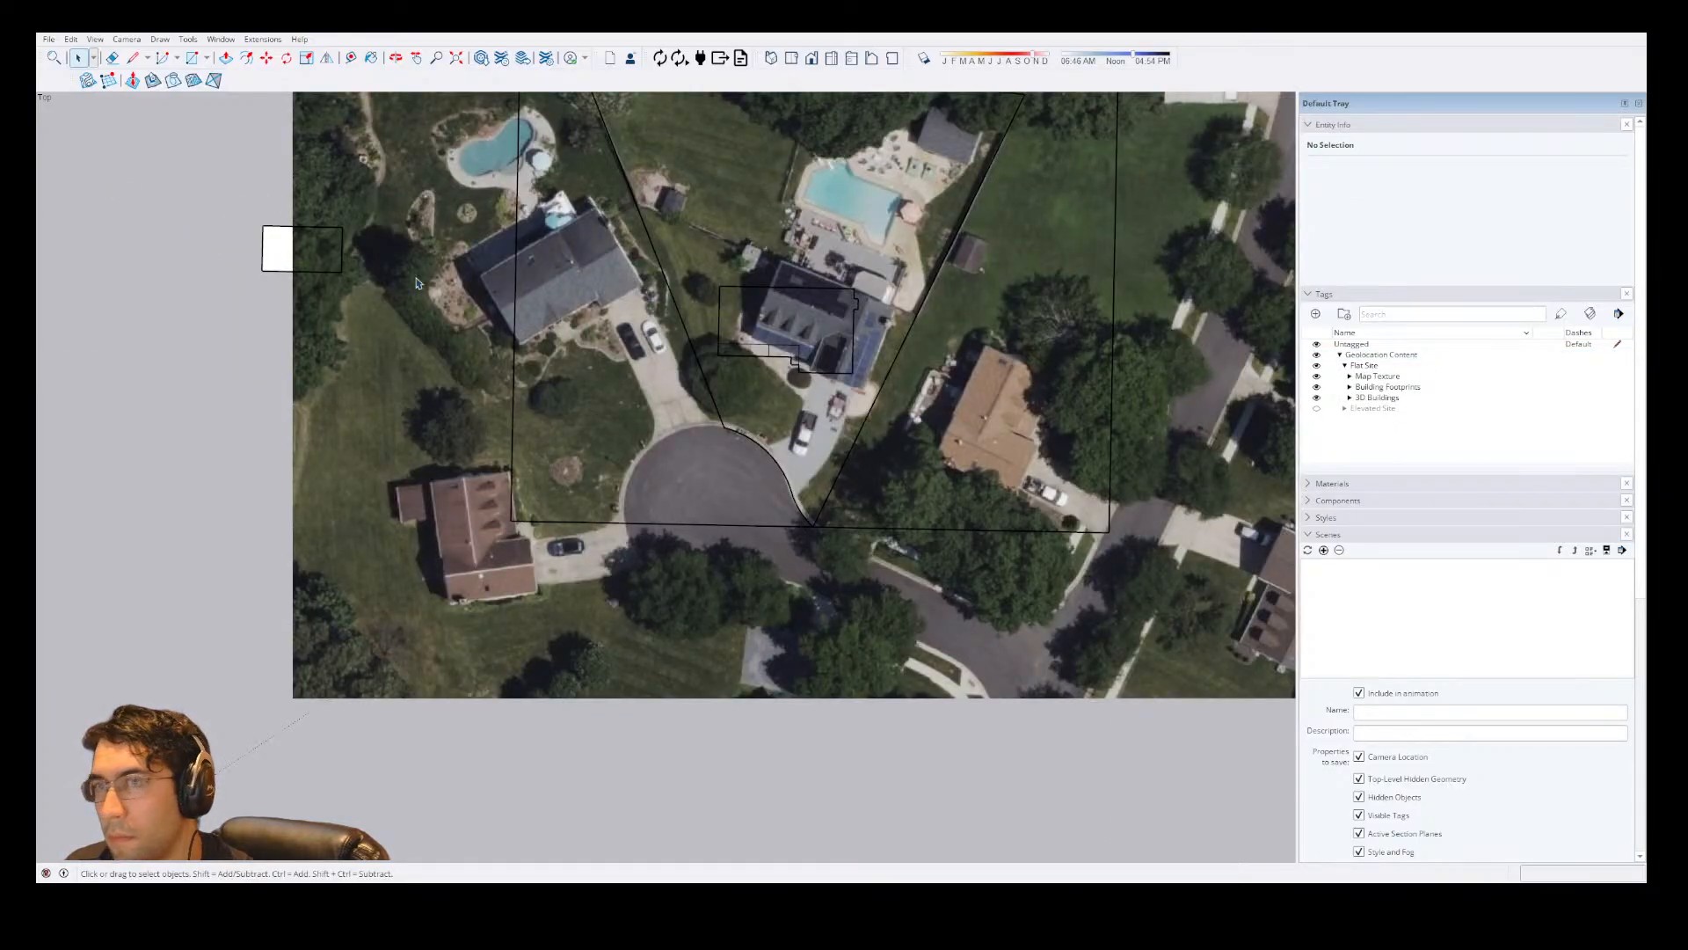
double_click(266, 251)
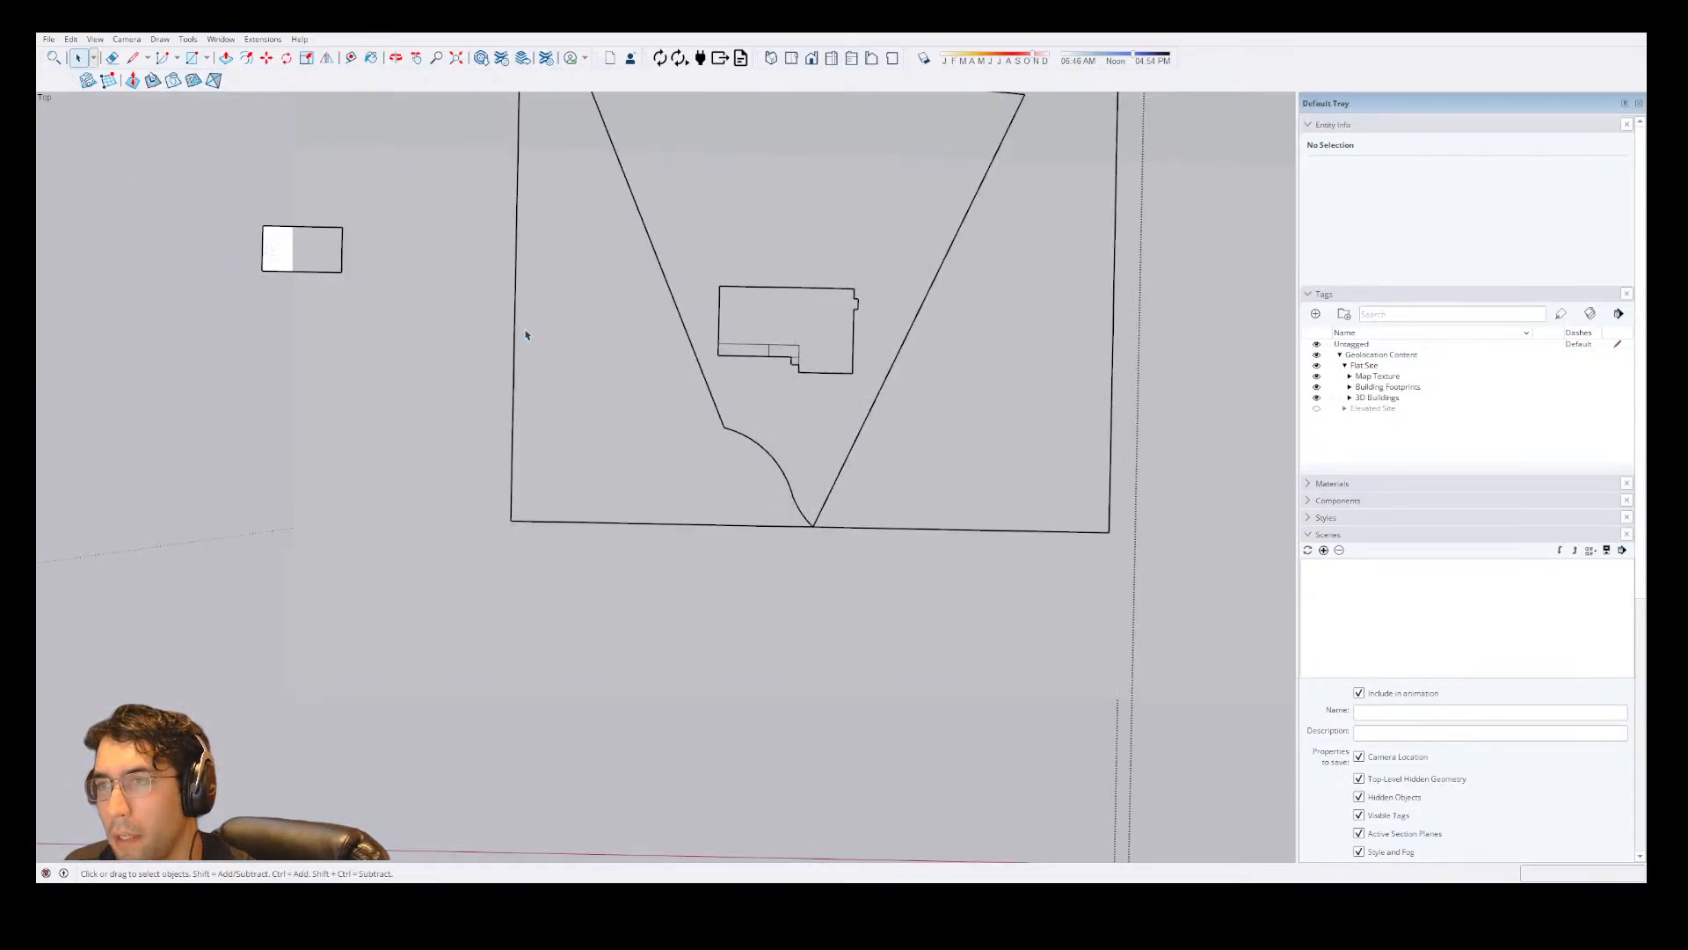
left_click(282, 263)
key("m")
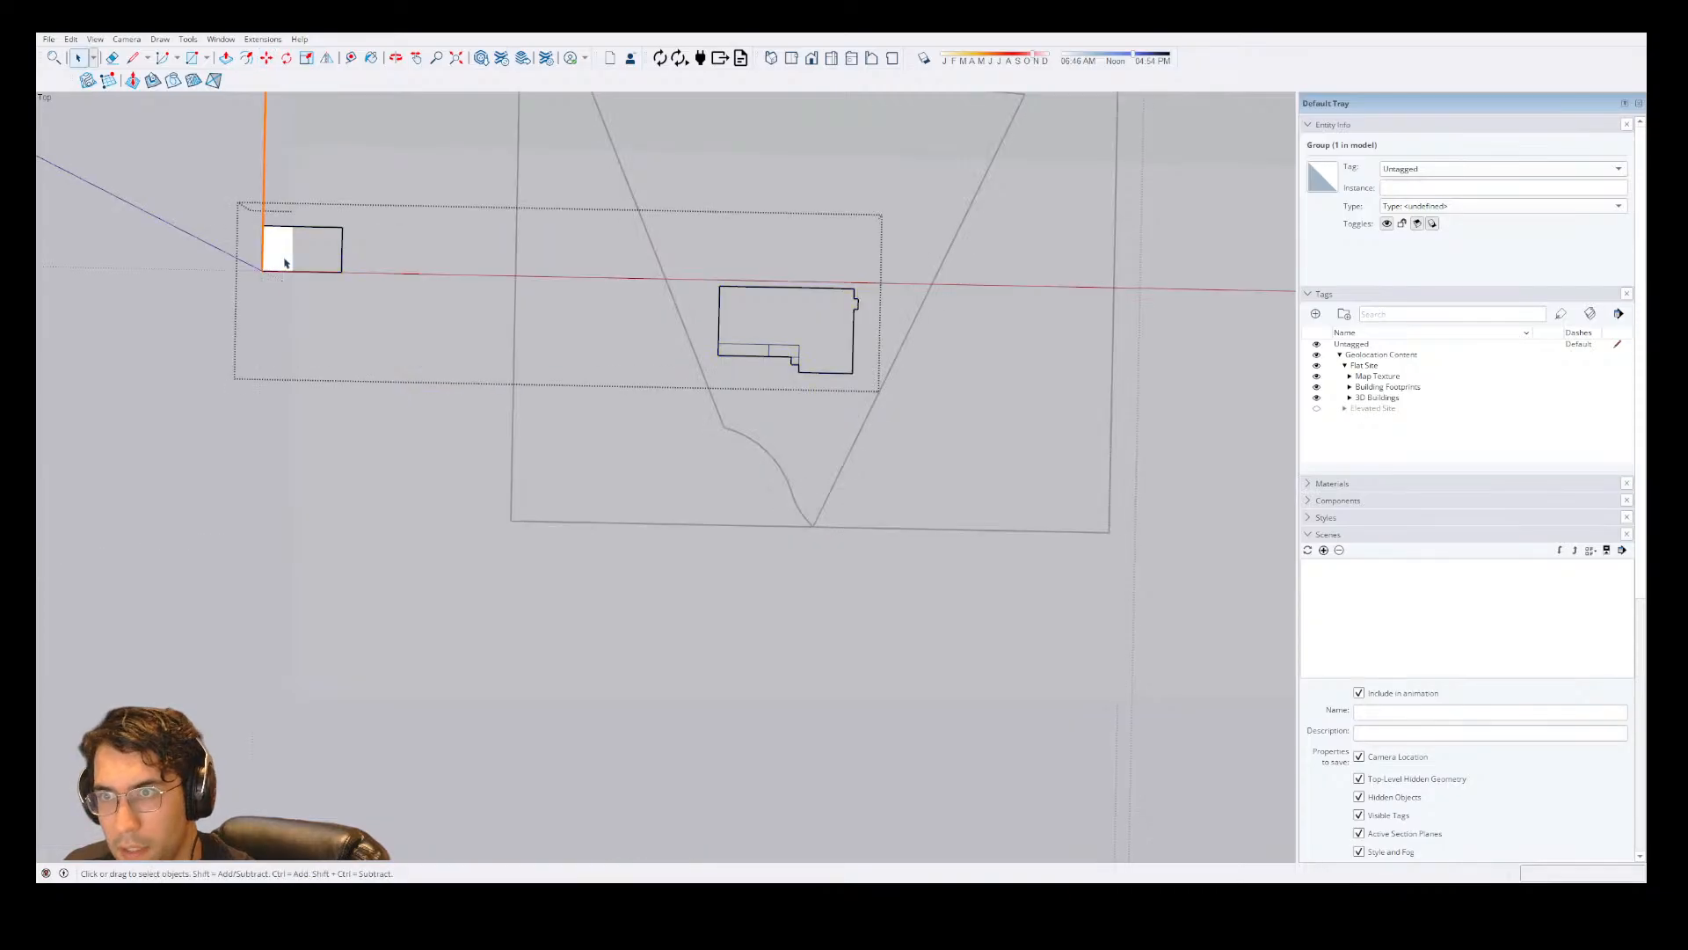
left_click(283, 256)
left_click(114, 272)
key("space")
left_click(417, 295)
scroll(429, 297, "down", 2)
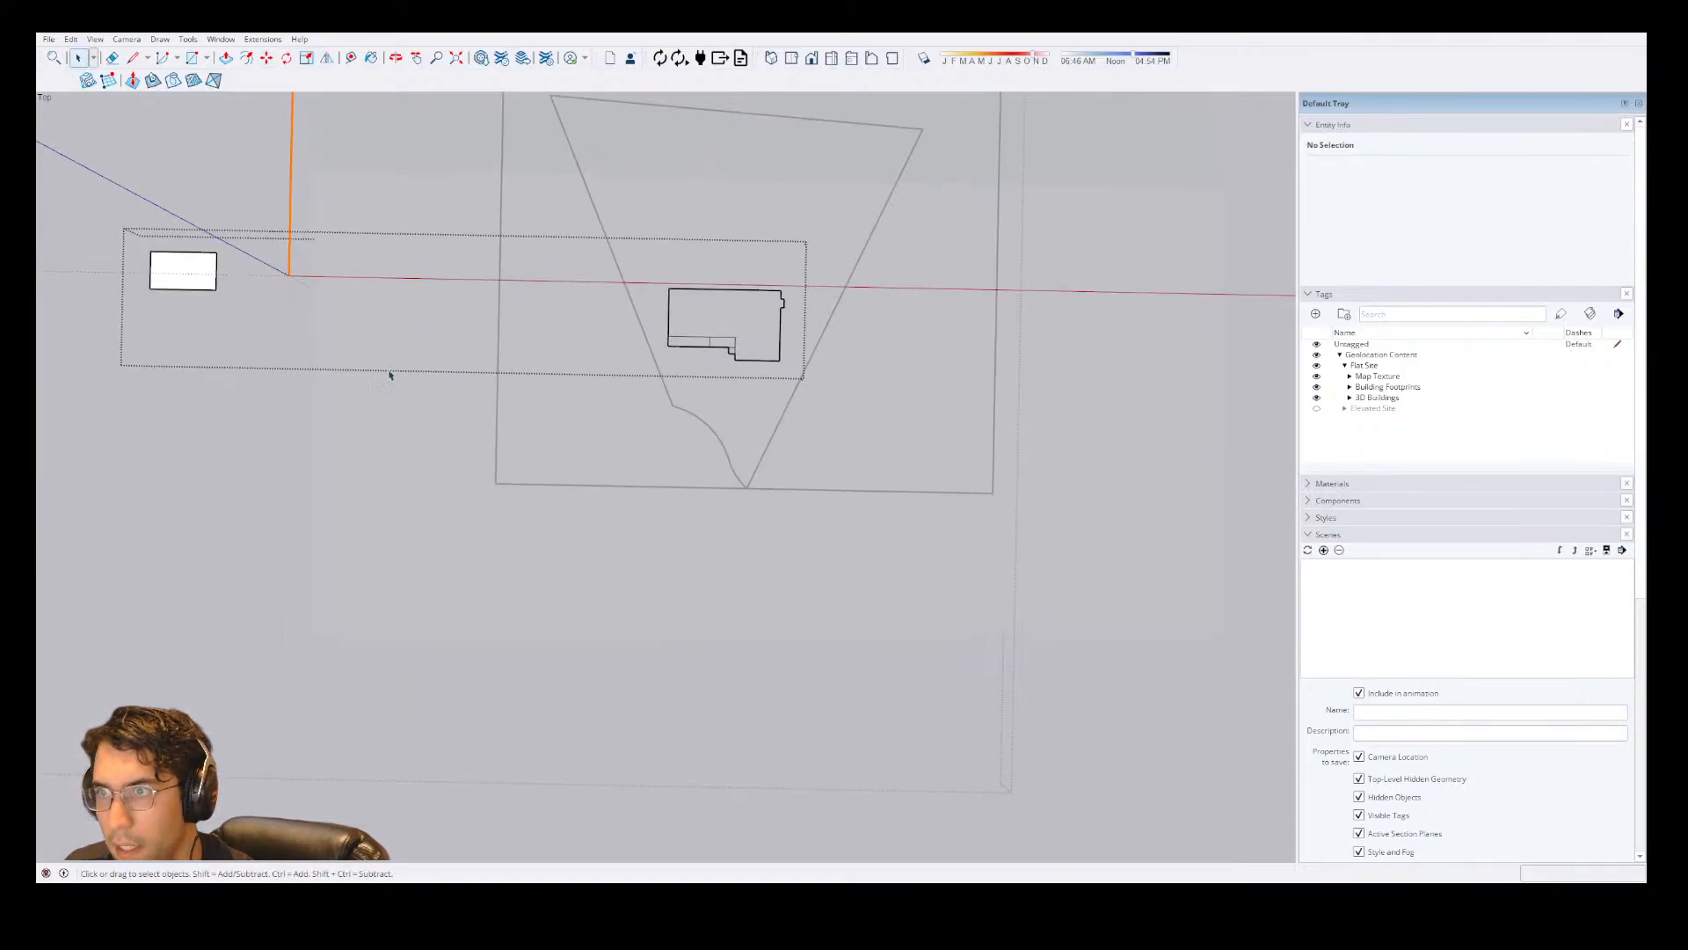
Open the site group and erase the large white rectangle lying far to the left of the aerial image.
left_click(434, 437)
left_click(438, 469)
scroll(438, 469, "down", 2)
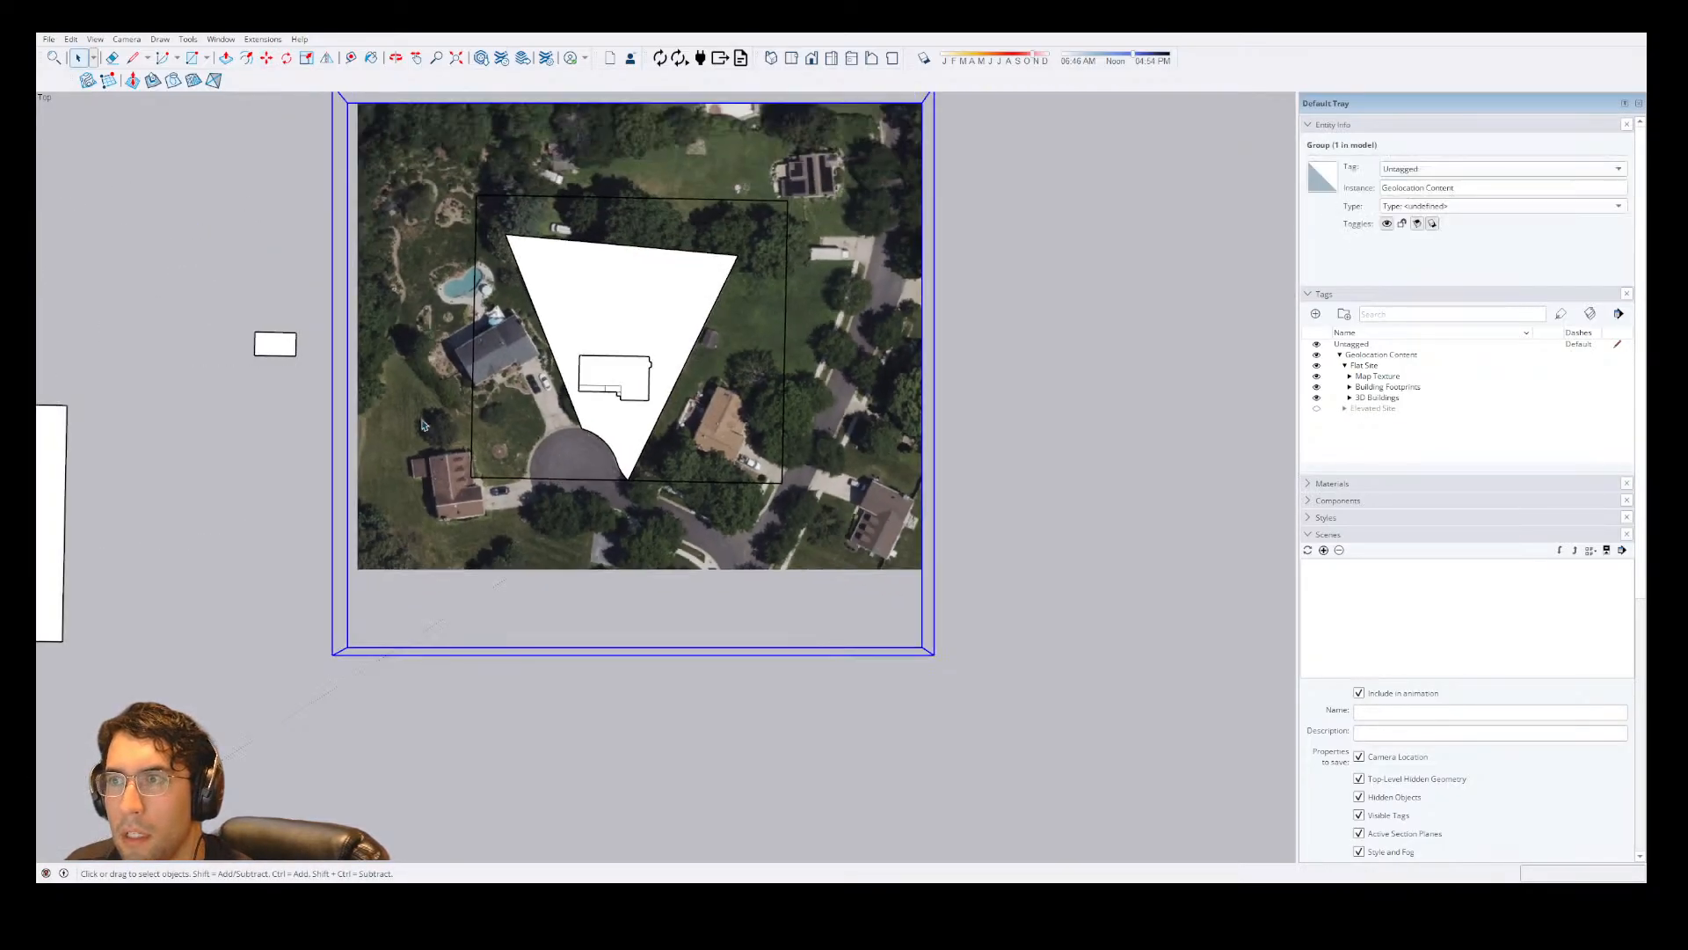
scroll(536, 470, "down", 3)
left_click(166, 467)
scroll(571, 447, "down", 3)
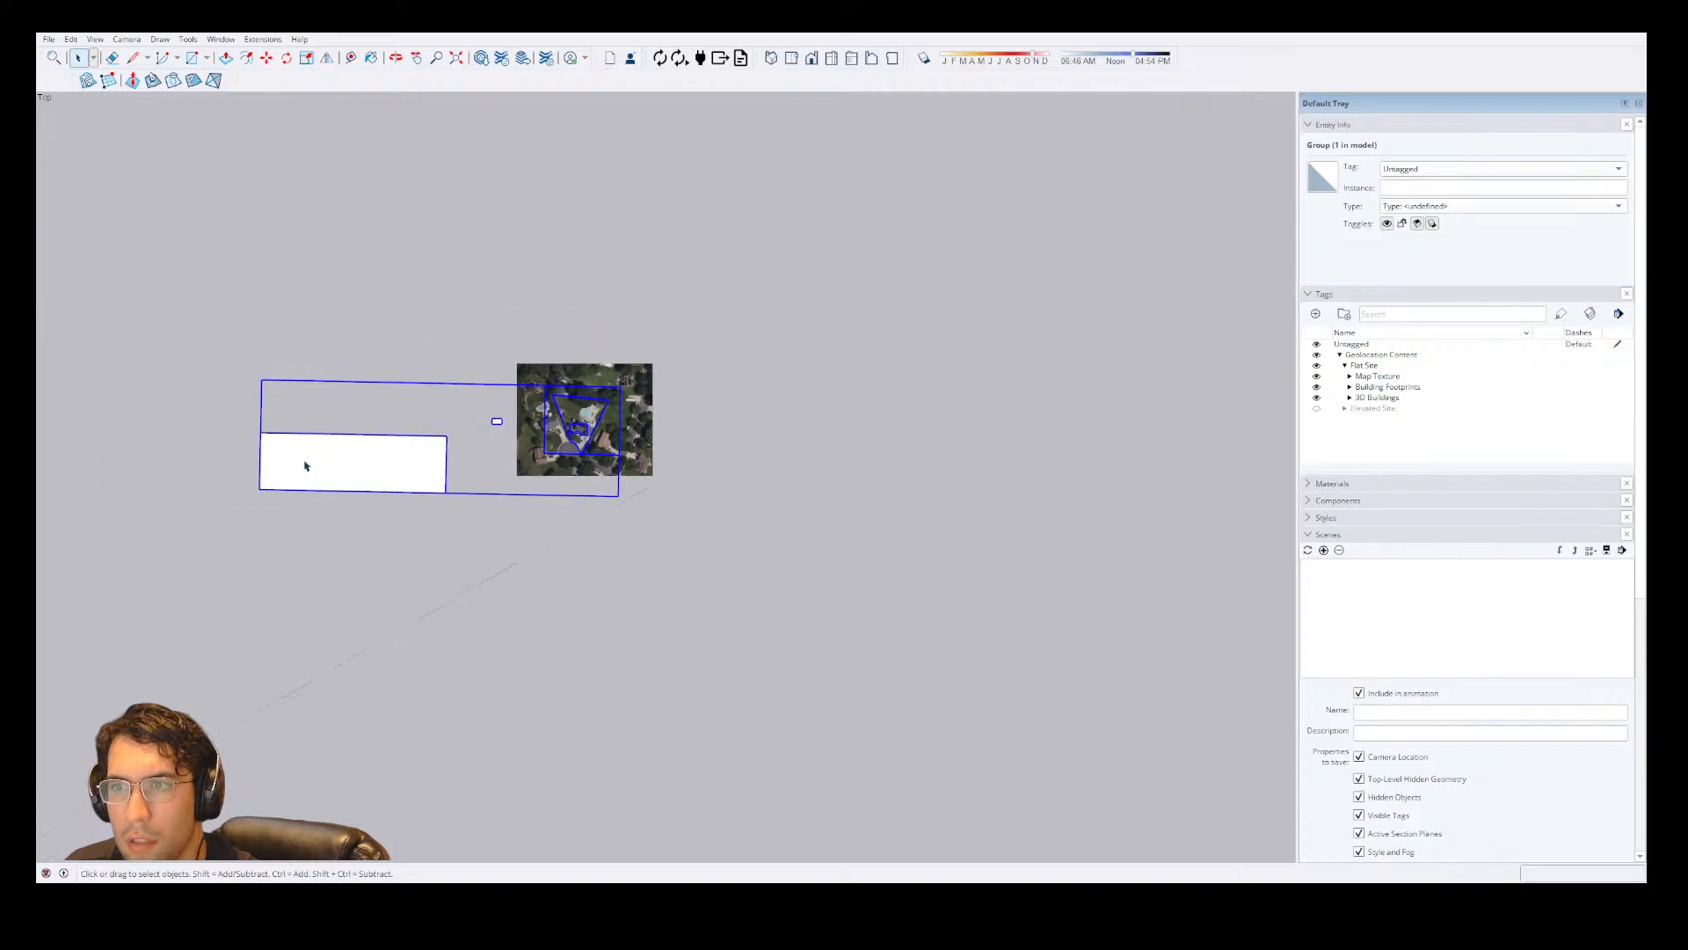
double_click(306, 466)
key("e")
mouse_move(472, 538)
left_mouse_down()
mouse_move(413, 446)
mouse_move(492, 460)
left_mouse_up()
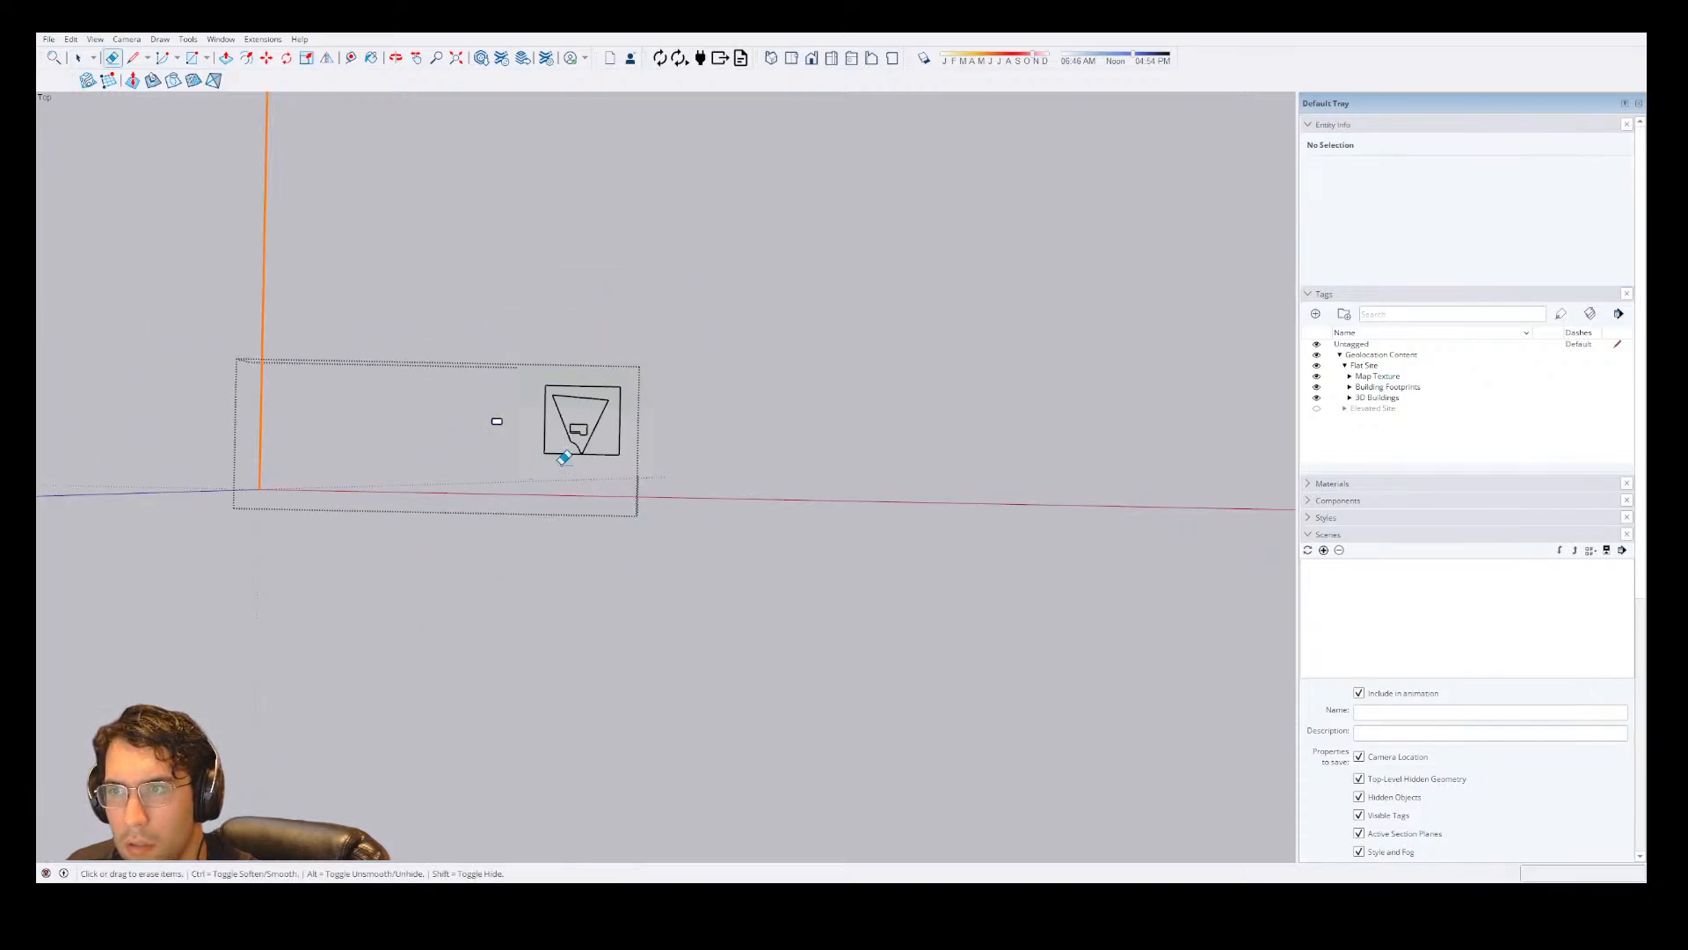
key("space")
scroll(573, 455, "up", 5)
left_click(802, 389)
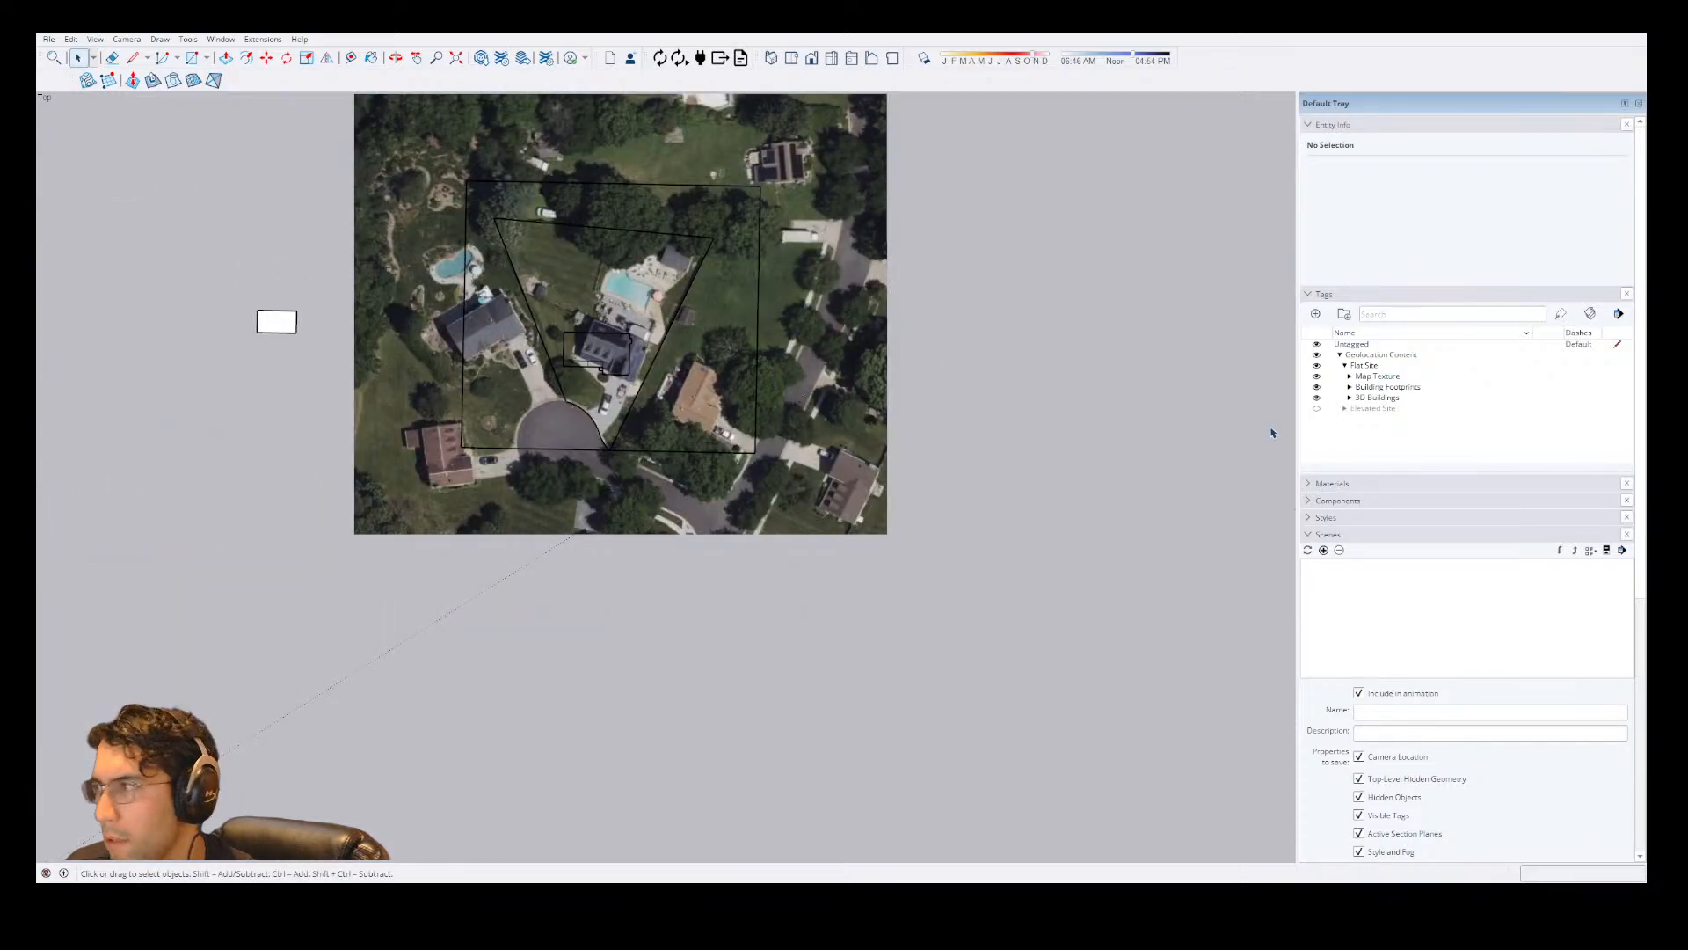
Hide the Building Footprints and 3D Buildings tags under Flat Site, keeping Map Texture visible.
left_click(1316, 377)
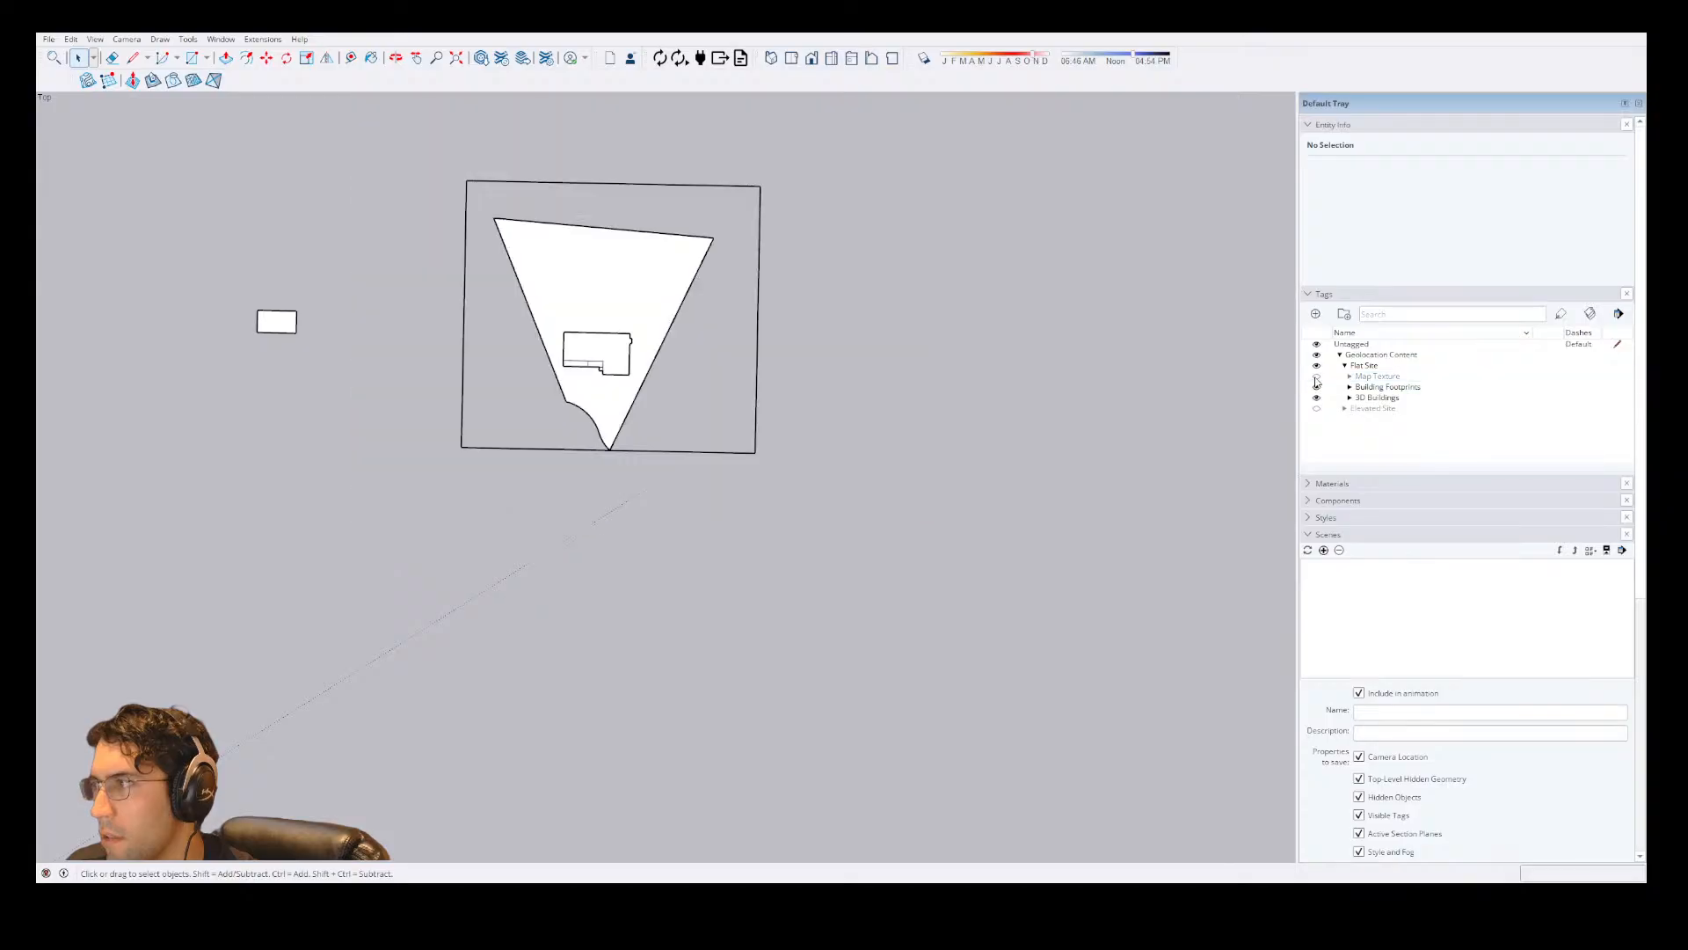
left_click(1317, 377)
left_click(1316, 387)
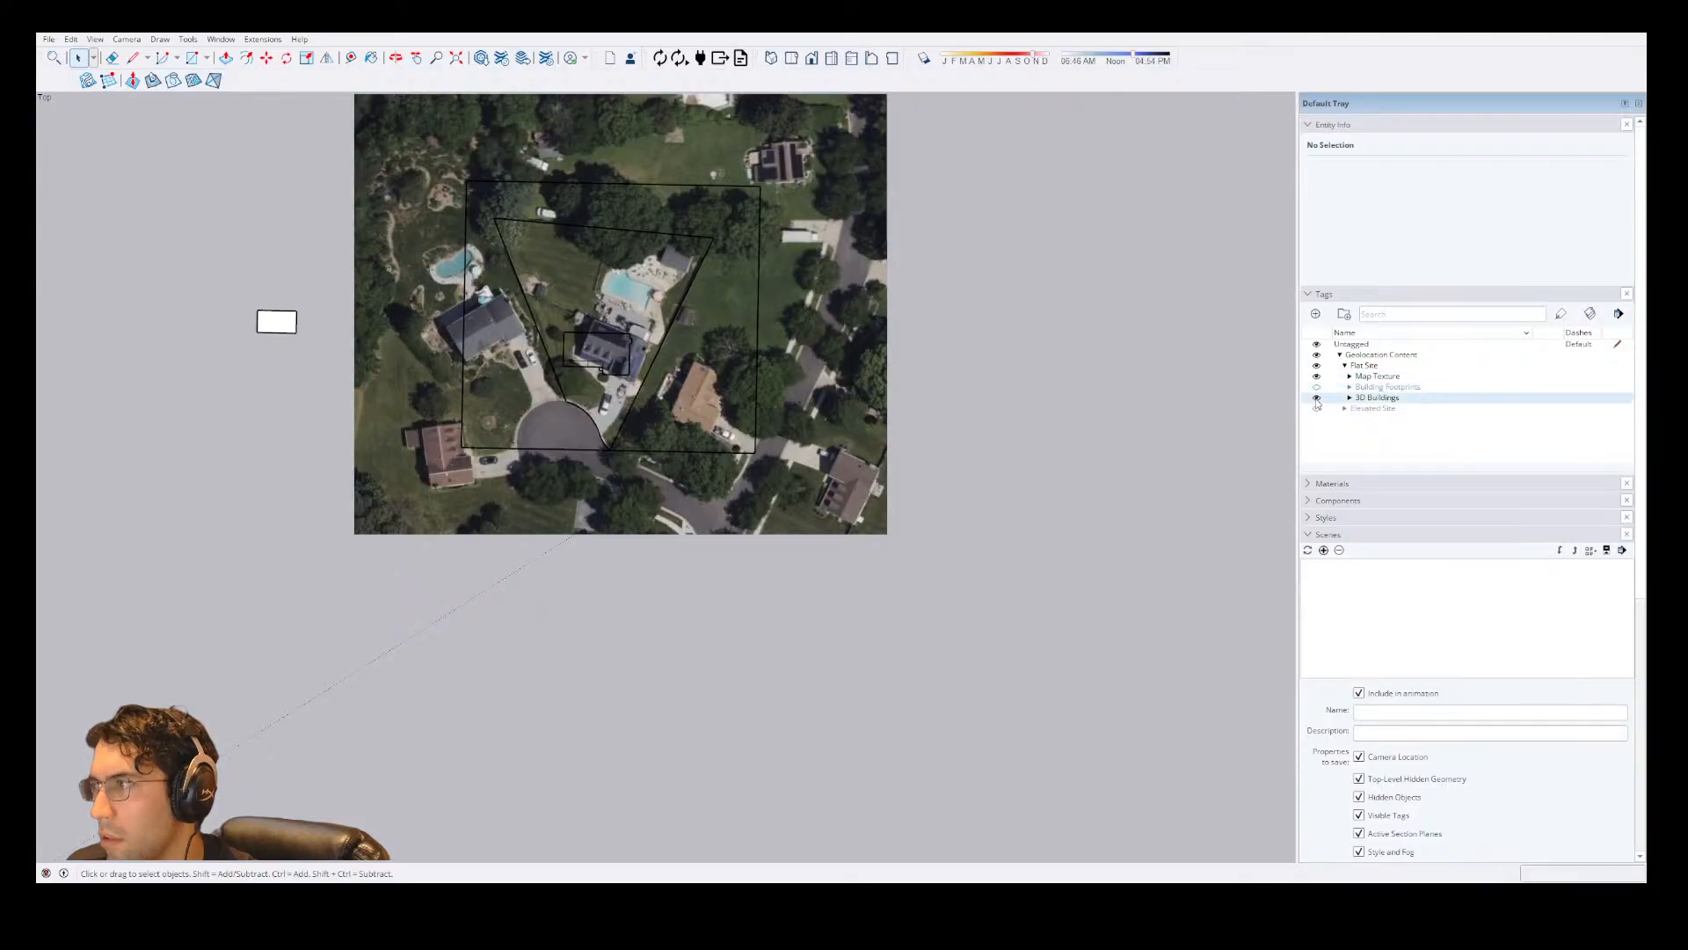
left_click(1317, 365)
left_click(1317, 365)
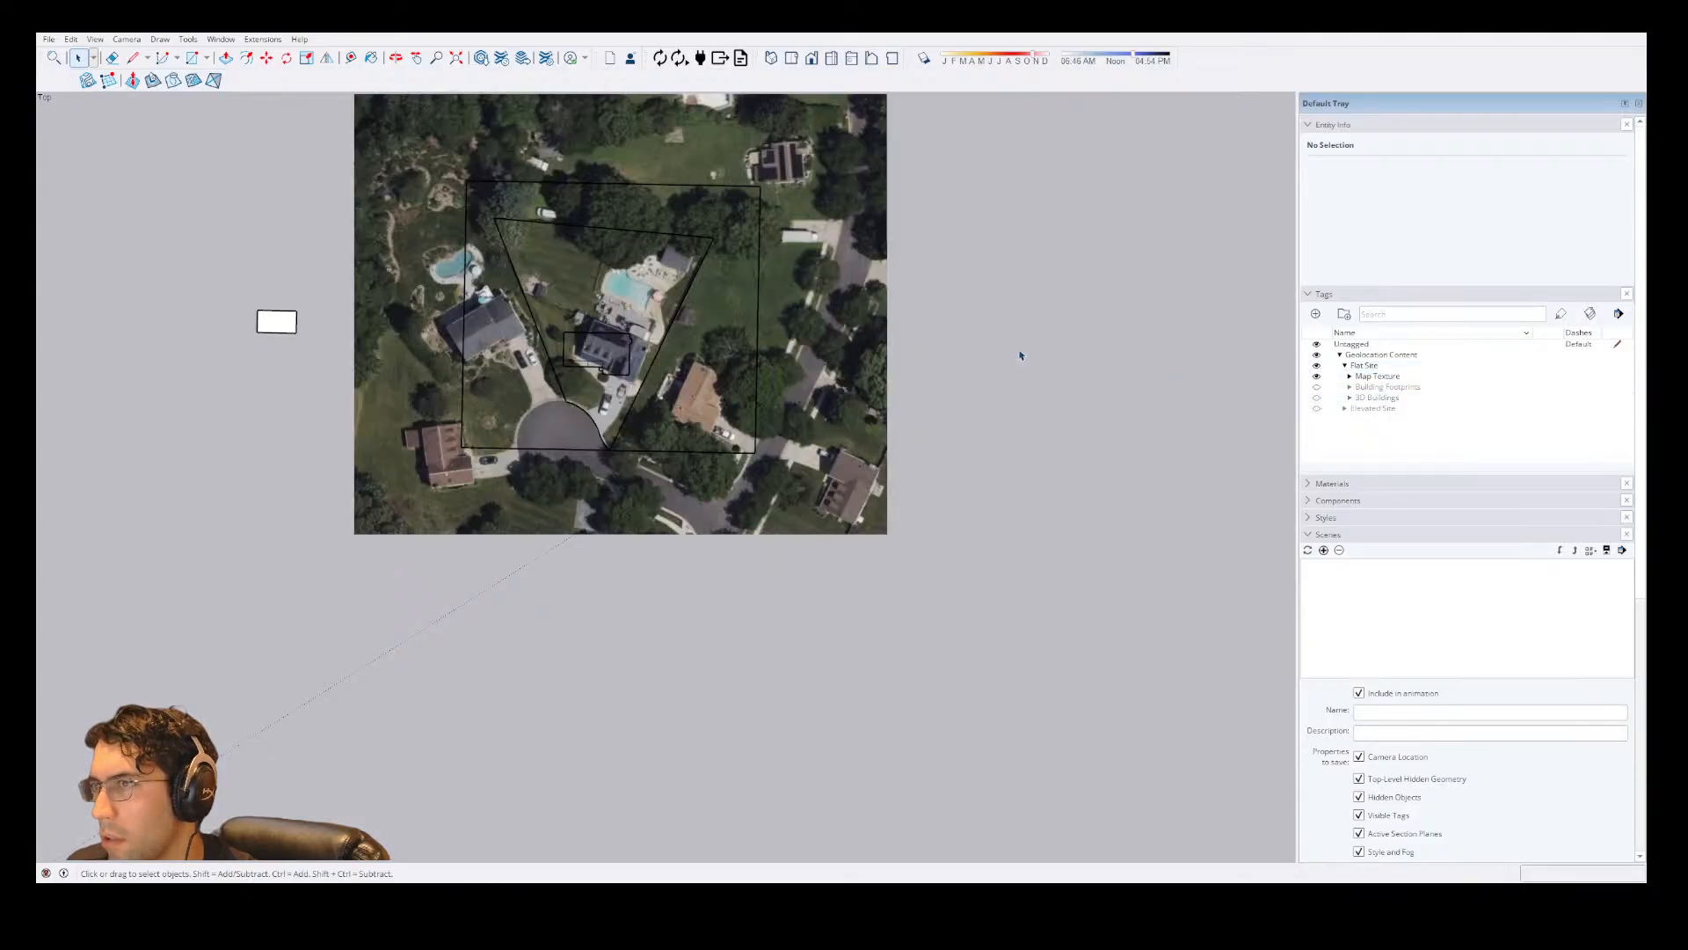
Examine the nested groups to find which one holds the rectangular outline around the lot and the stray white rectangle.
left_click(631, 352)
scroll(632, 351, "up", 3)
double_click(605, 455)
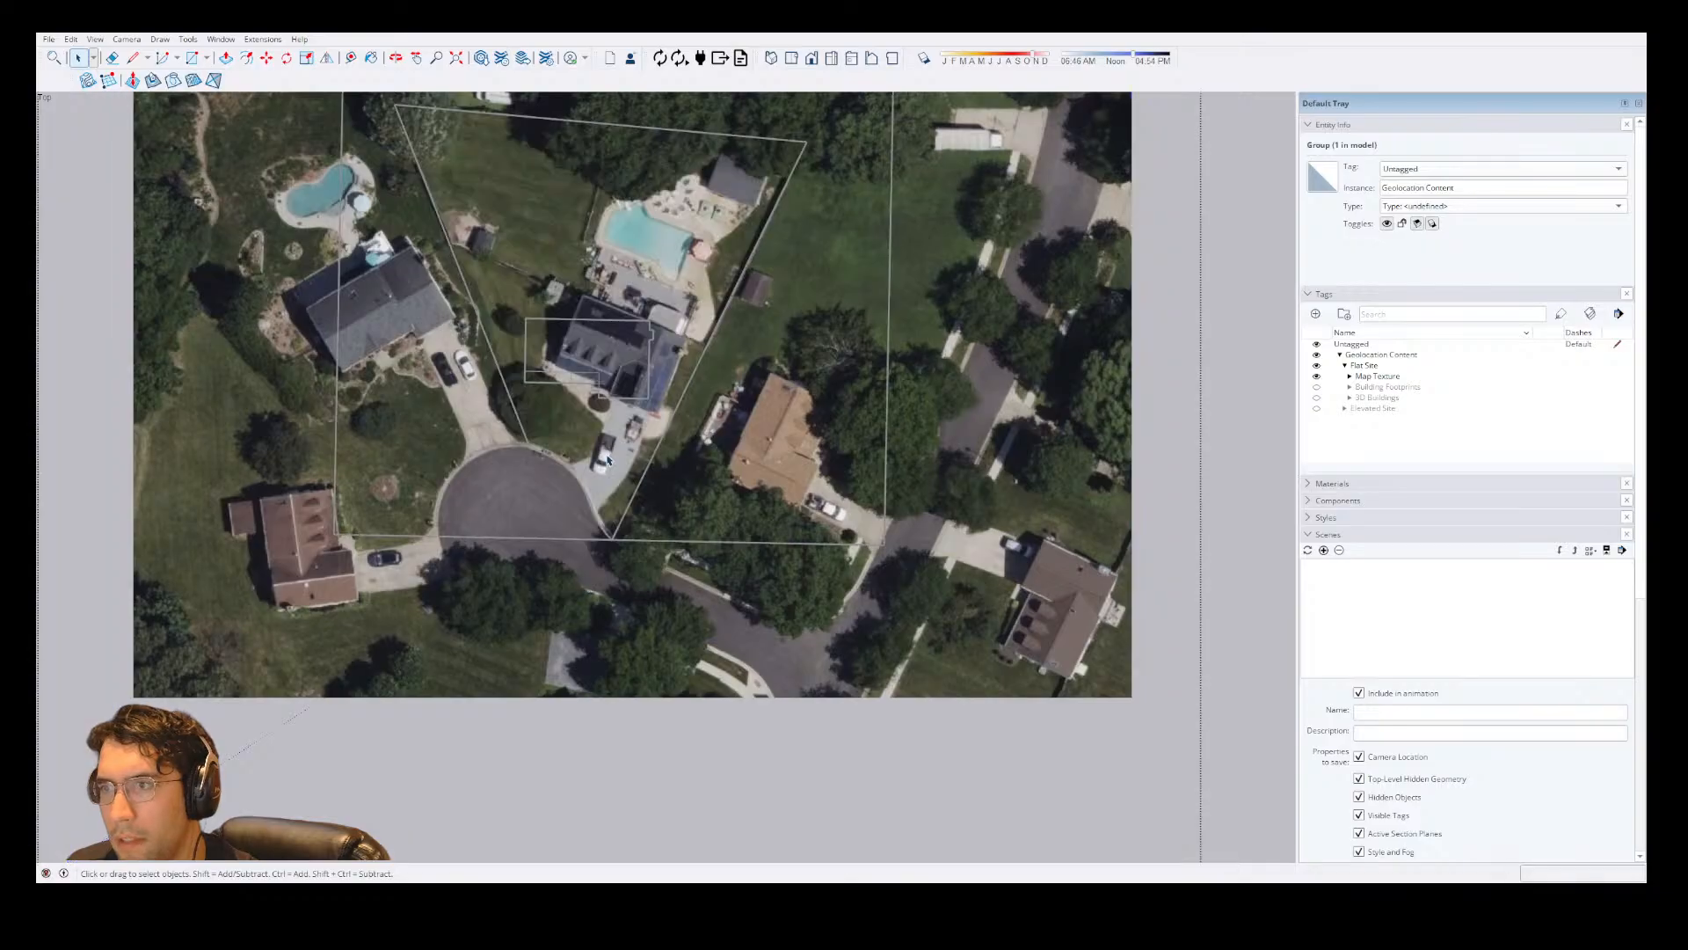
scroll(605, 455, "down", 1)
key("Escape")
double_click(121, 327)
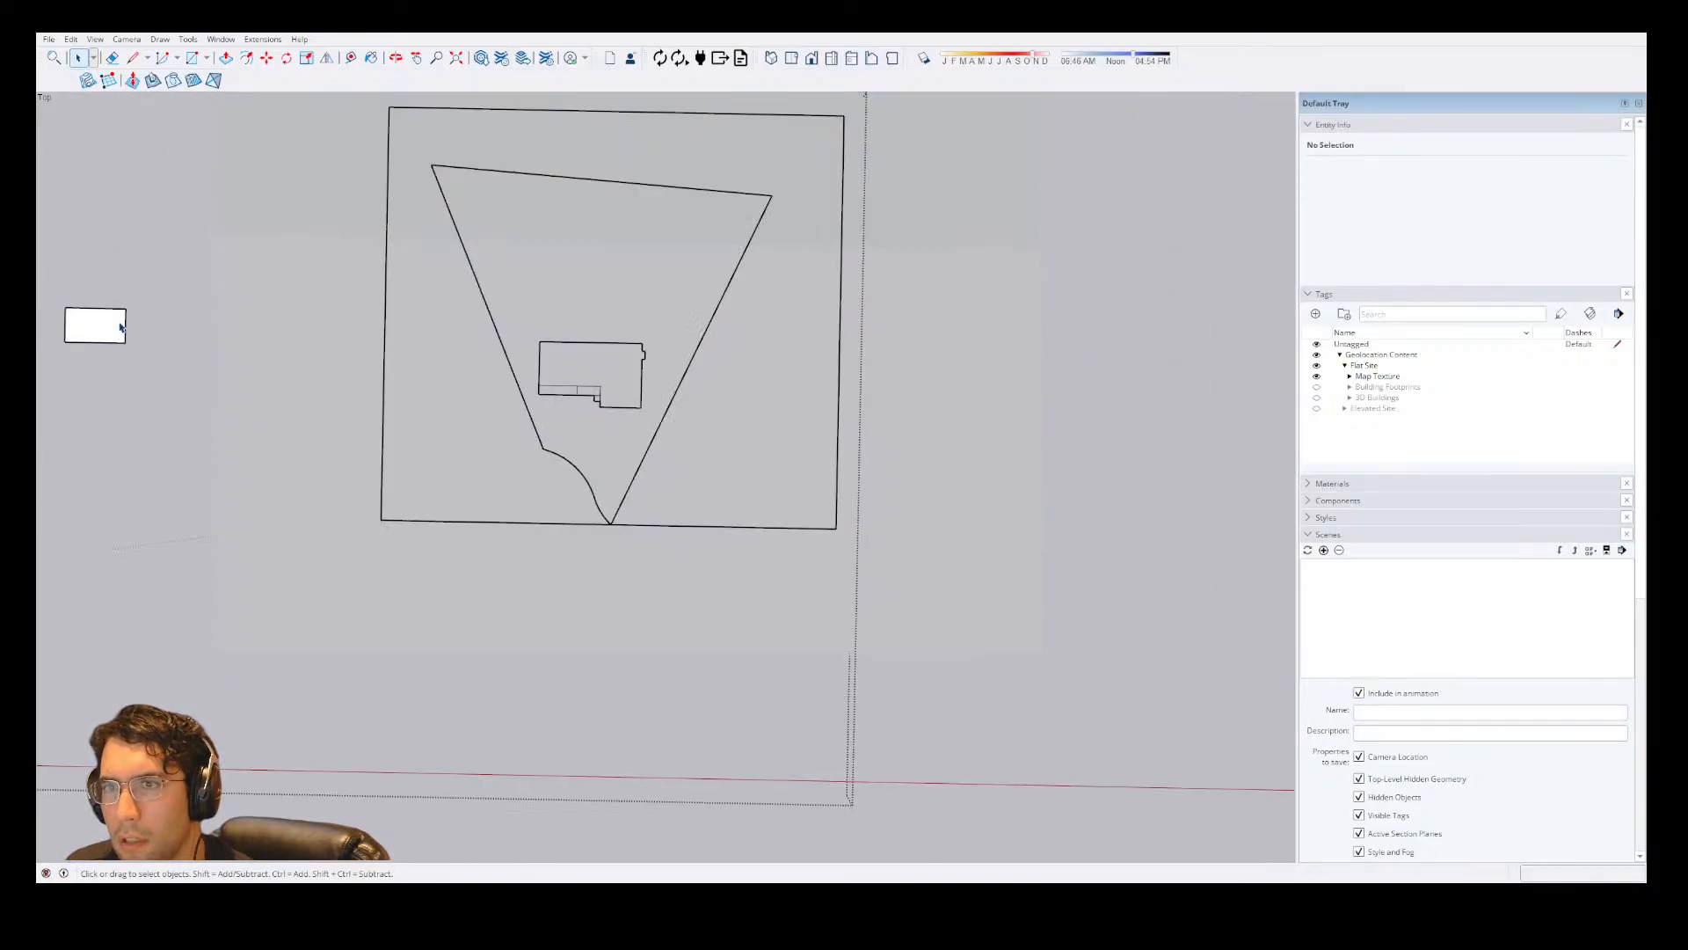
key("Escape")
left_click(629, 359)
double_click(667, 348)
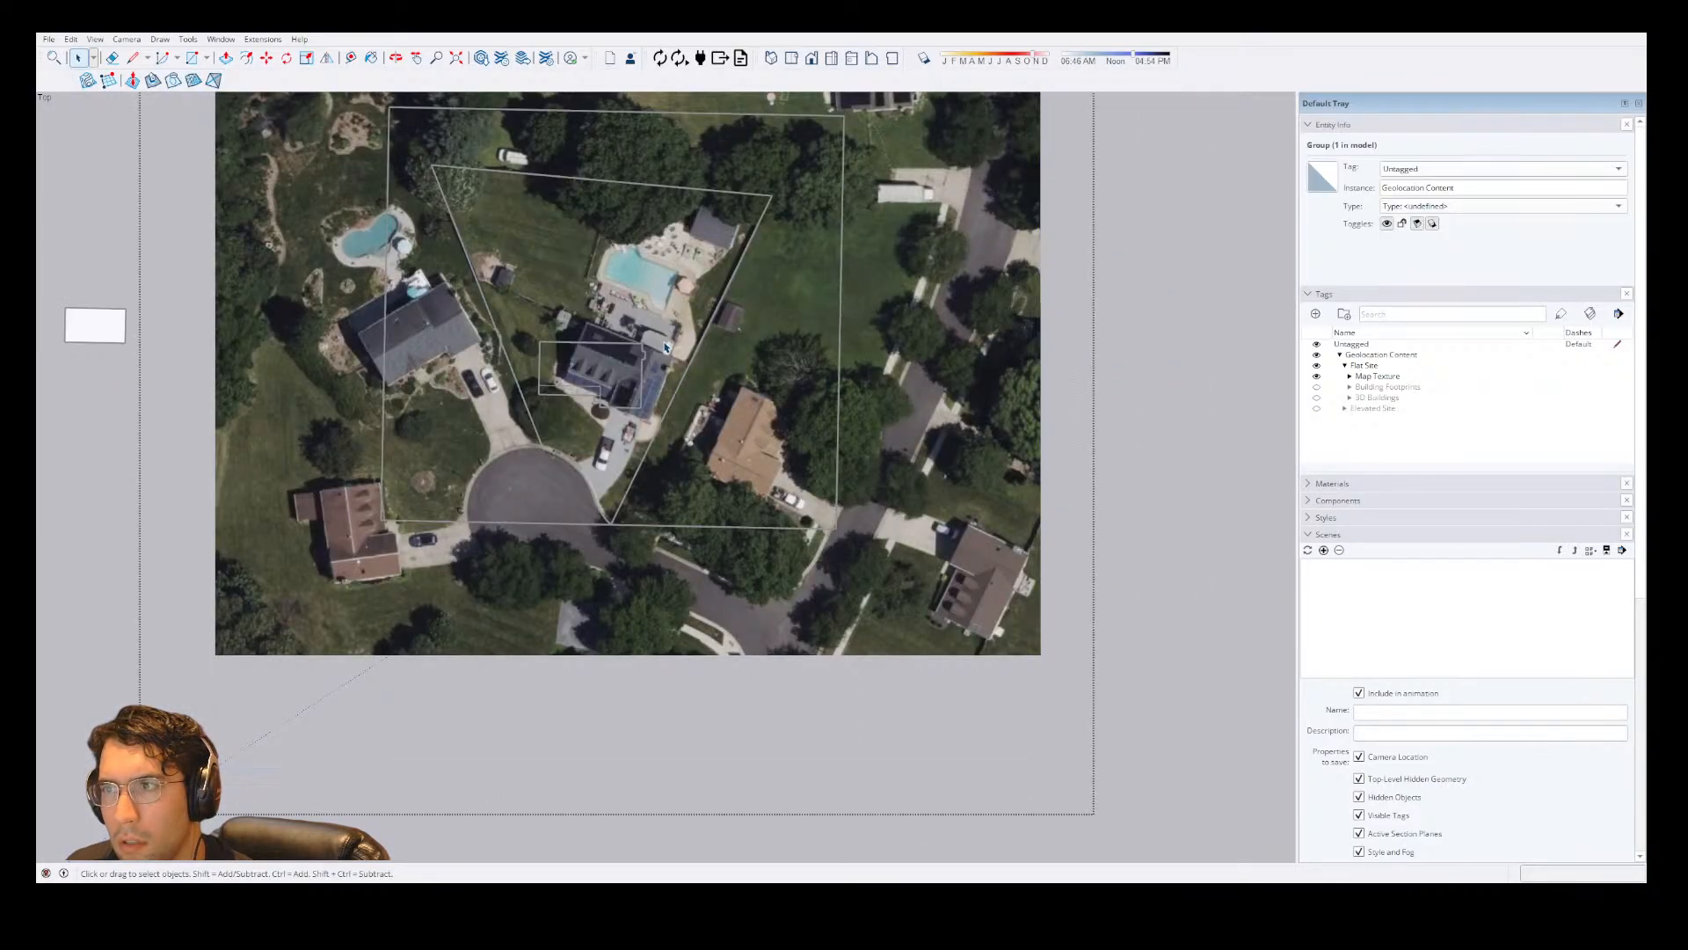
left_click(670, 346)
key("Escape")
scroll(624, 410, "up", 2)
key("Escape")
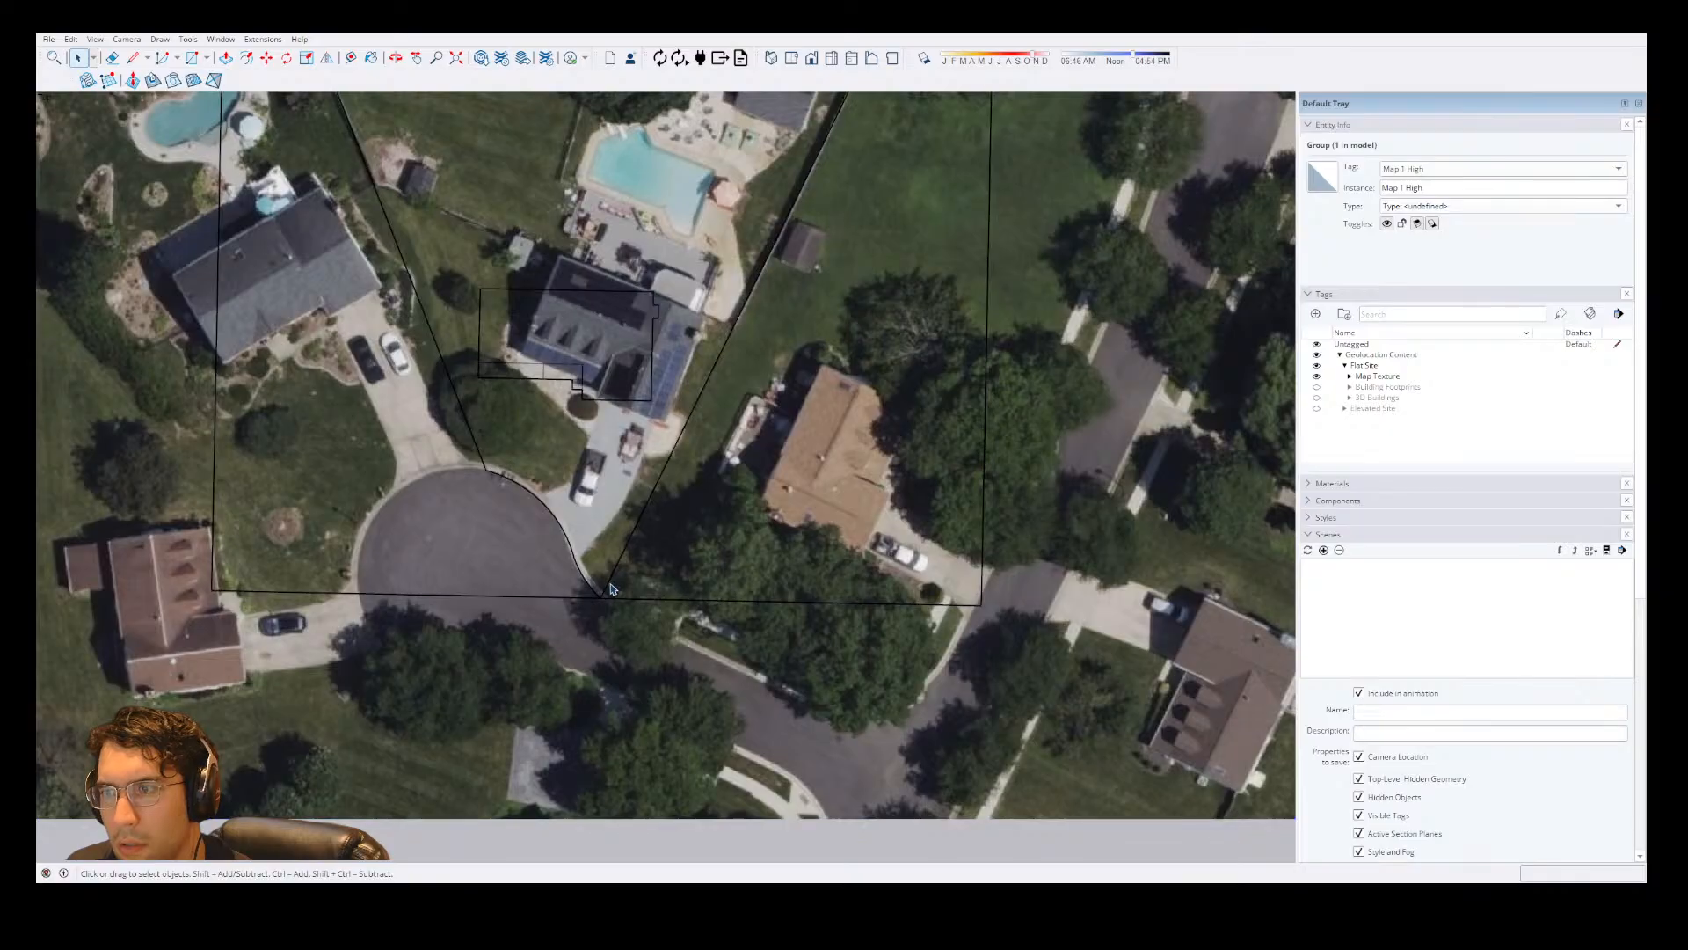
double_click(616, 583)
left_click(618, 579)
scroll(618, 576, "down", 3)
key("Escape")
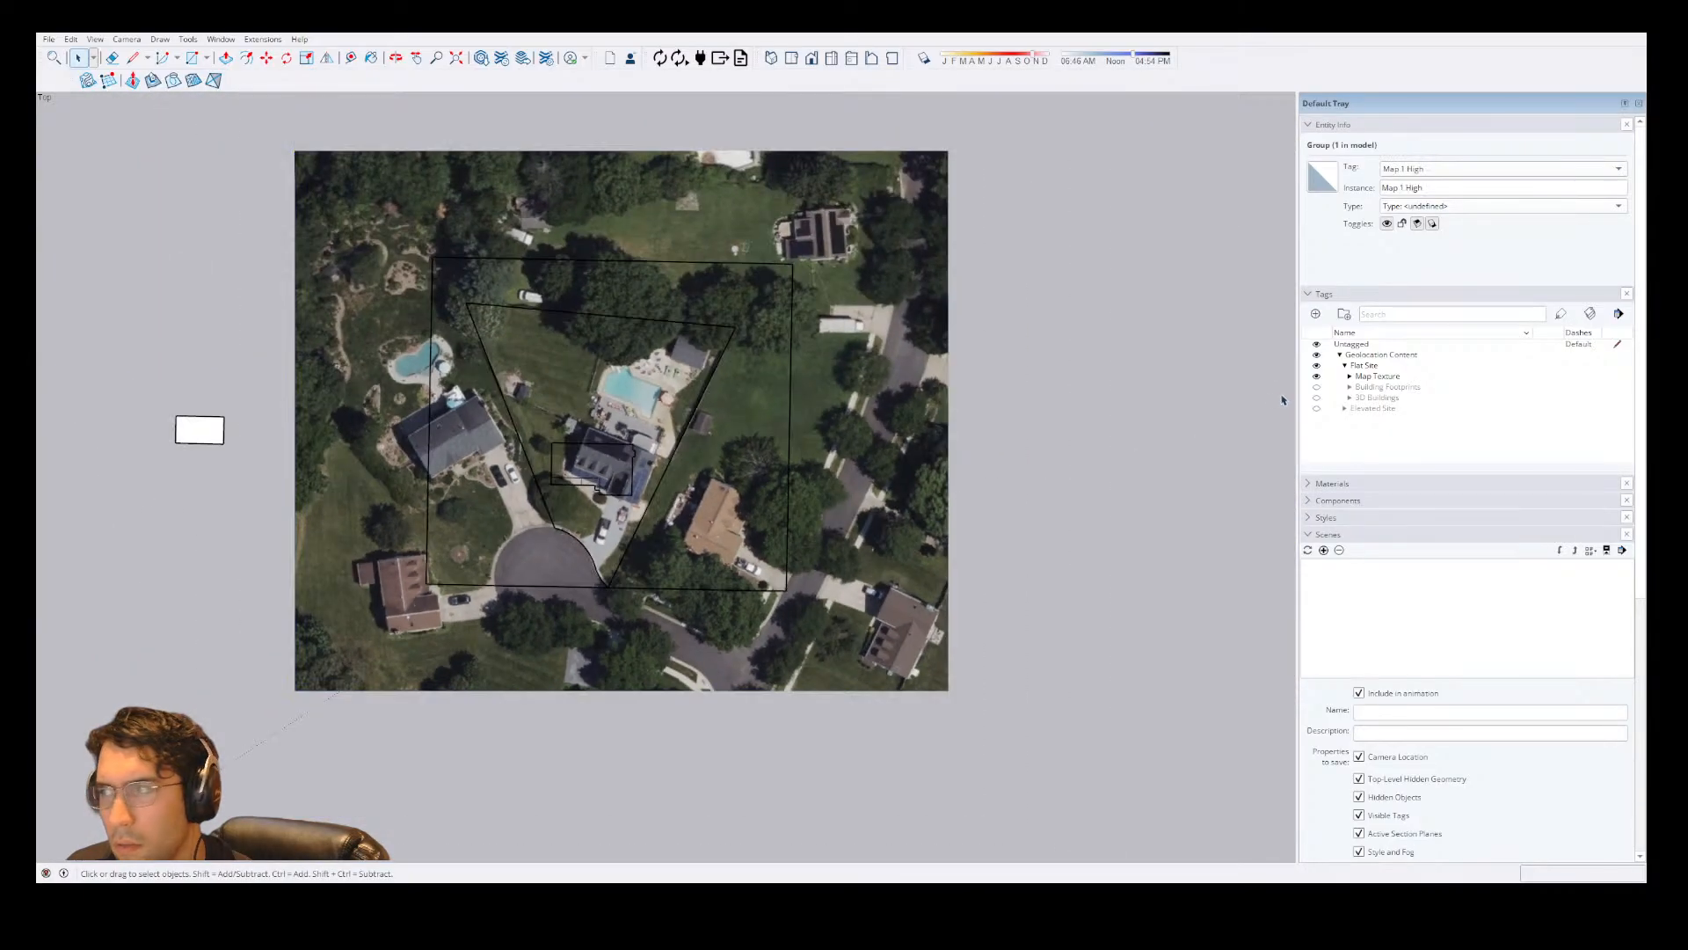
key("Escape")
Hide Geolocation Content and erase the large rectangular outline surrounding the lot.
left_click(1317, 356)
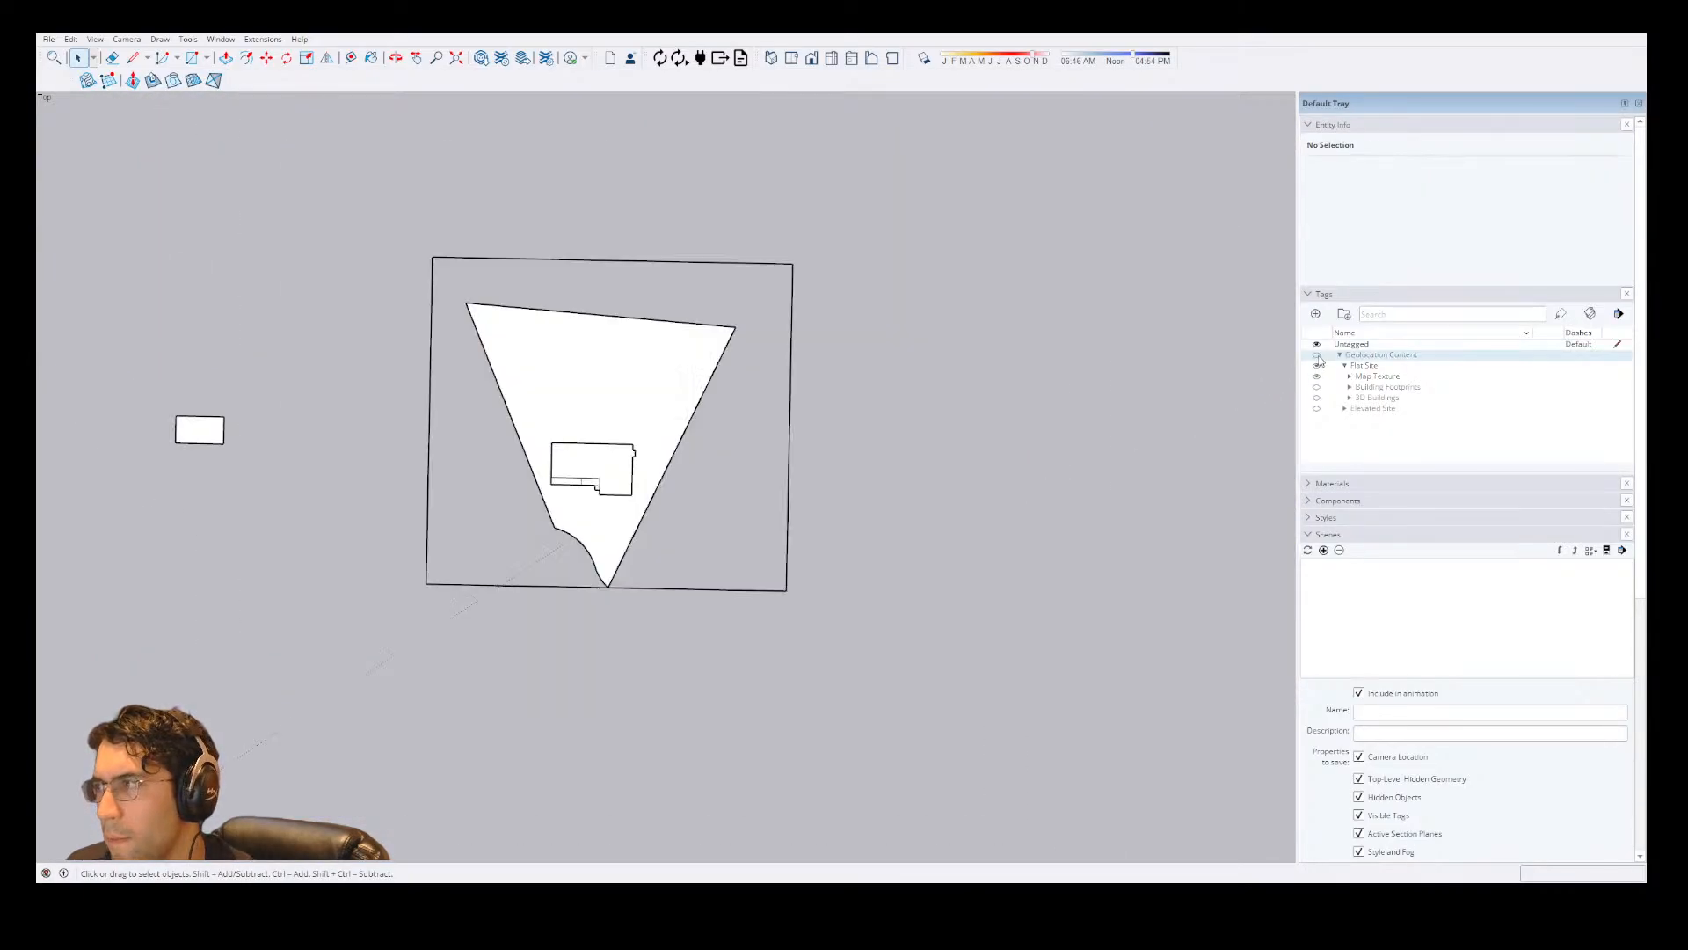
double_click(661, 588)
triple_click(661, 589)
key("Escape")
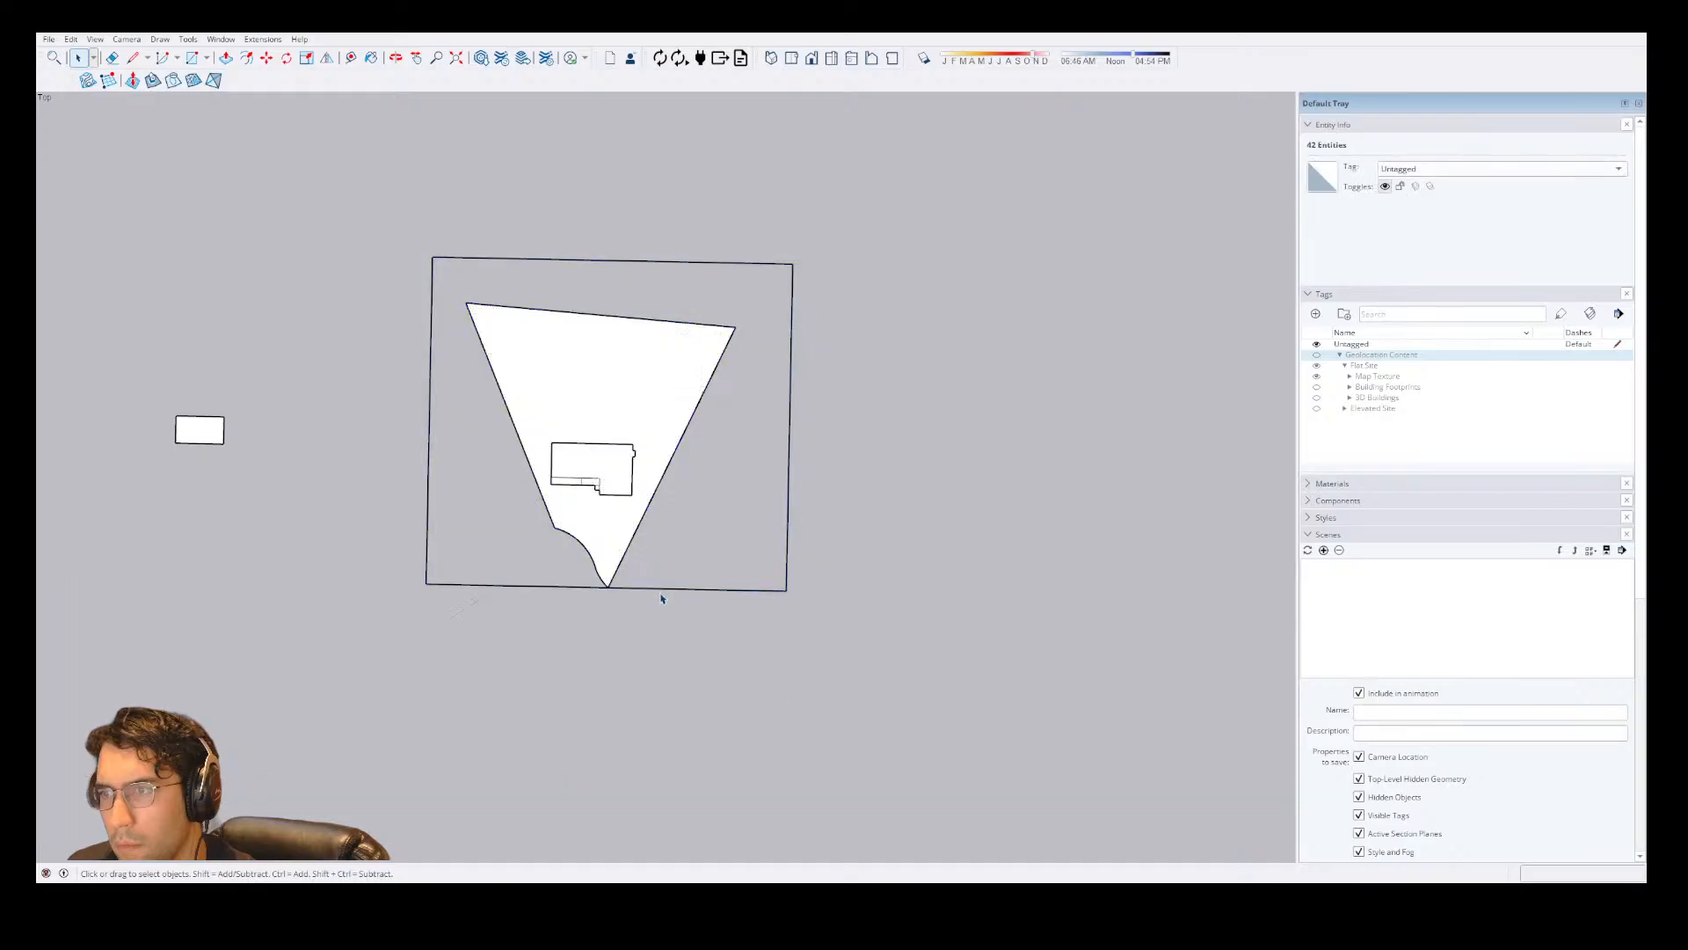
left_click(662, 595)
key("e")
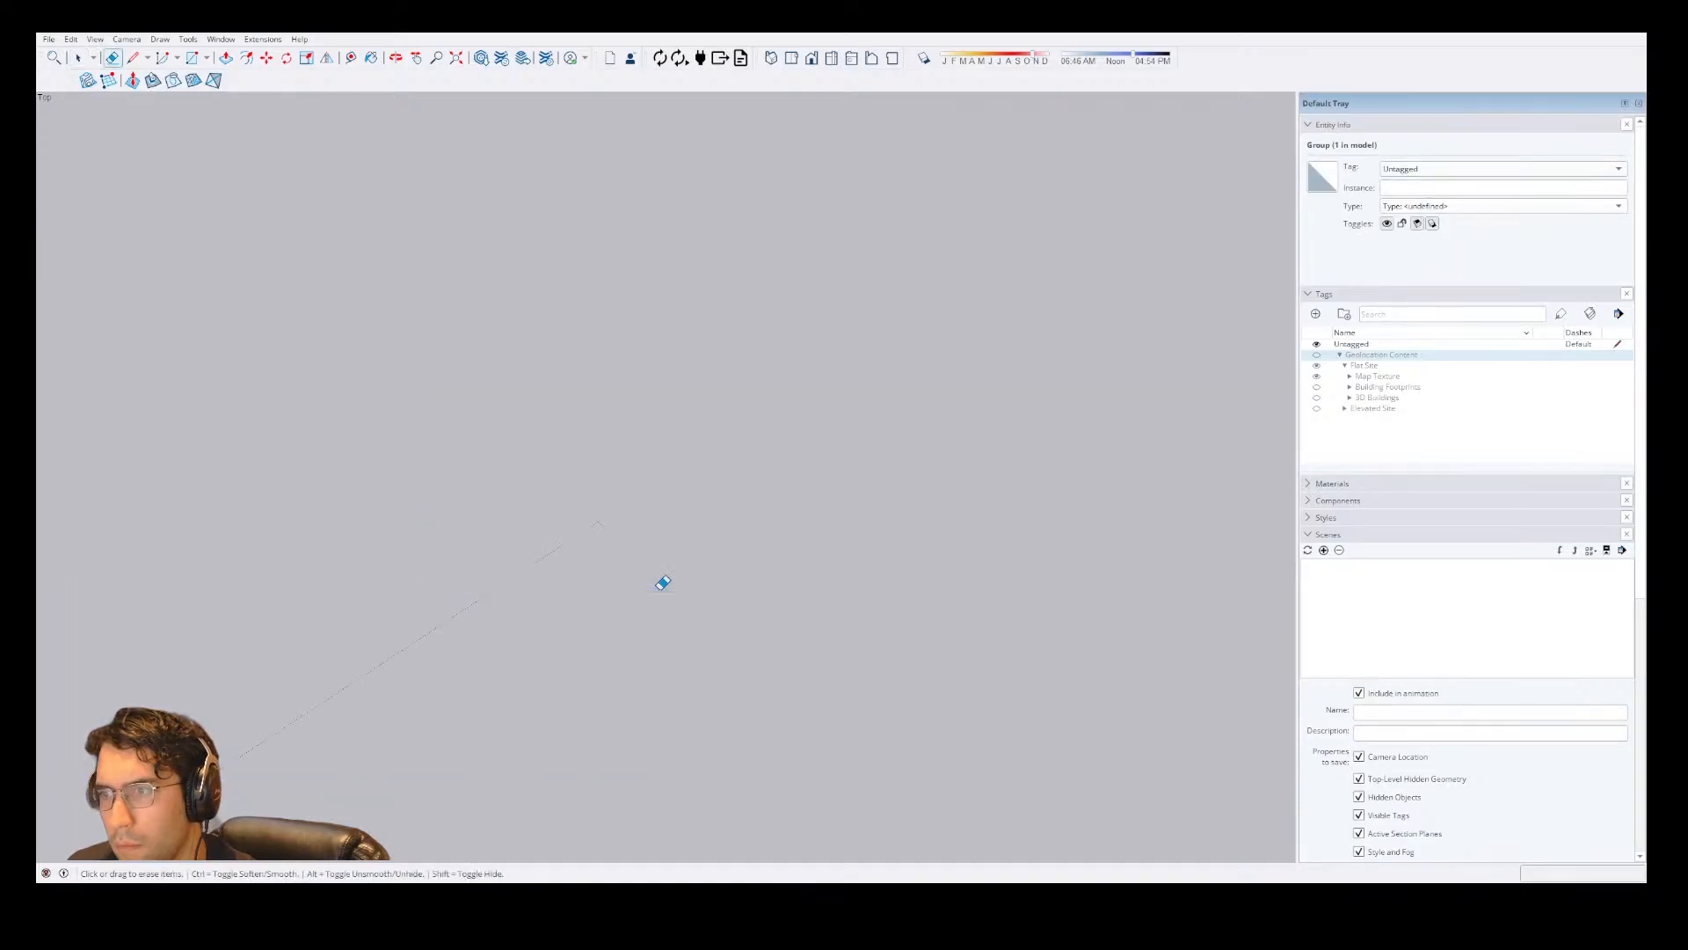
key("space")
left_click(651, 590)
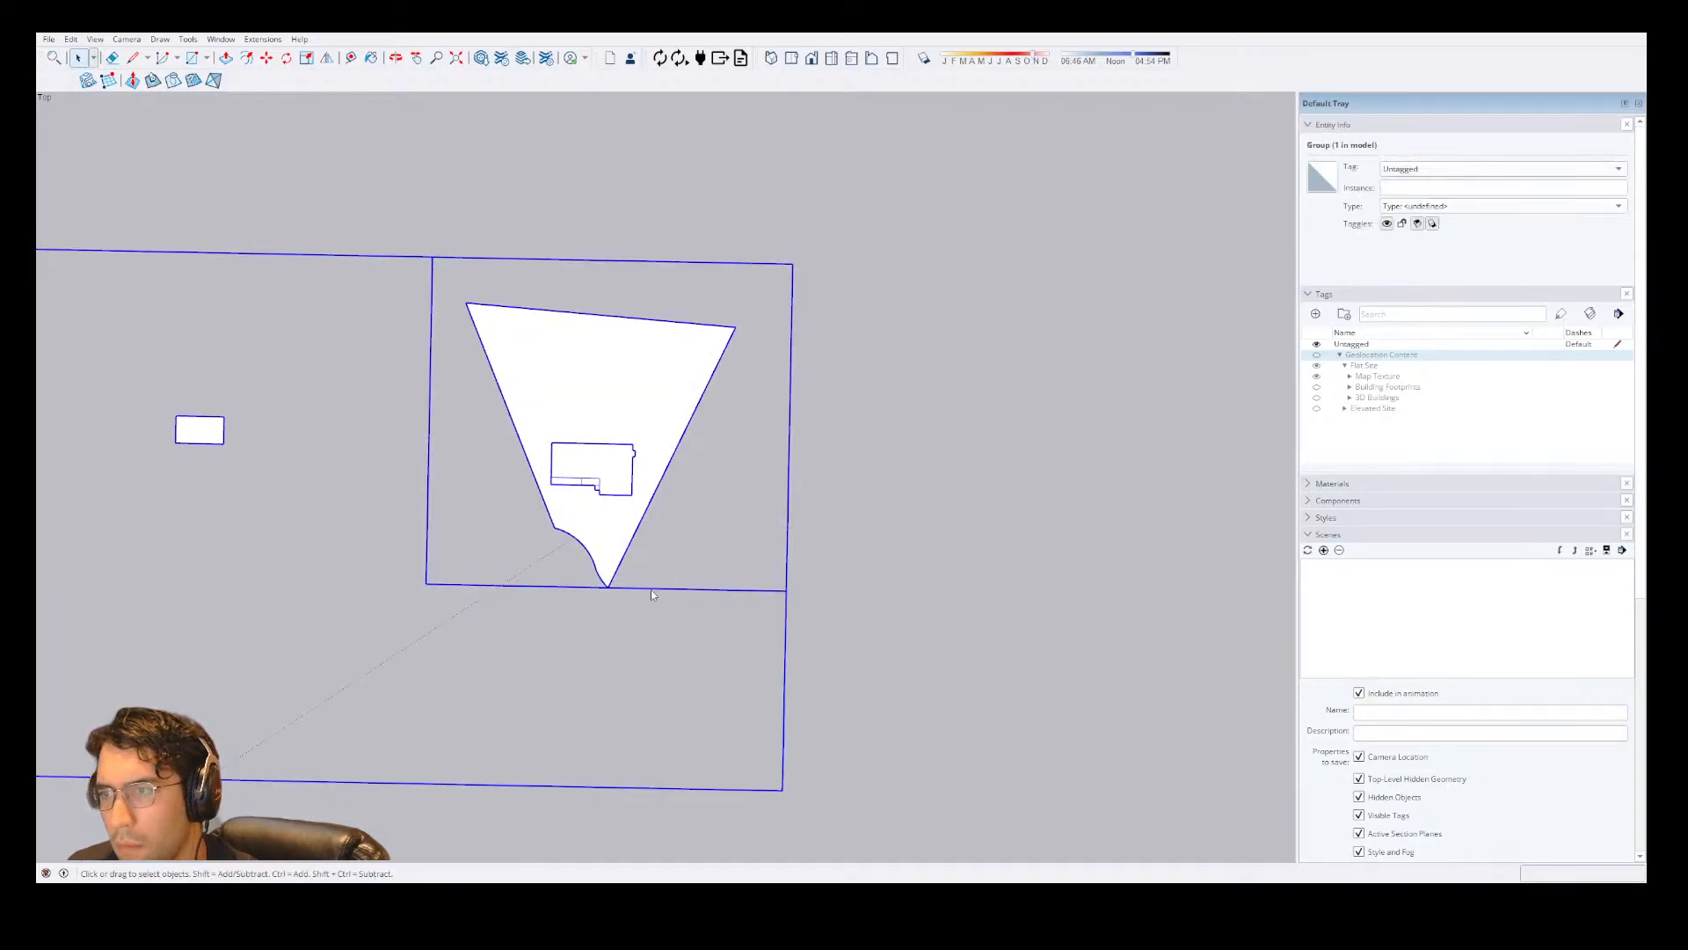
key("e")
left_click_drag(705, 603, 827, 540)
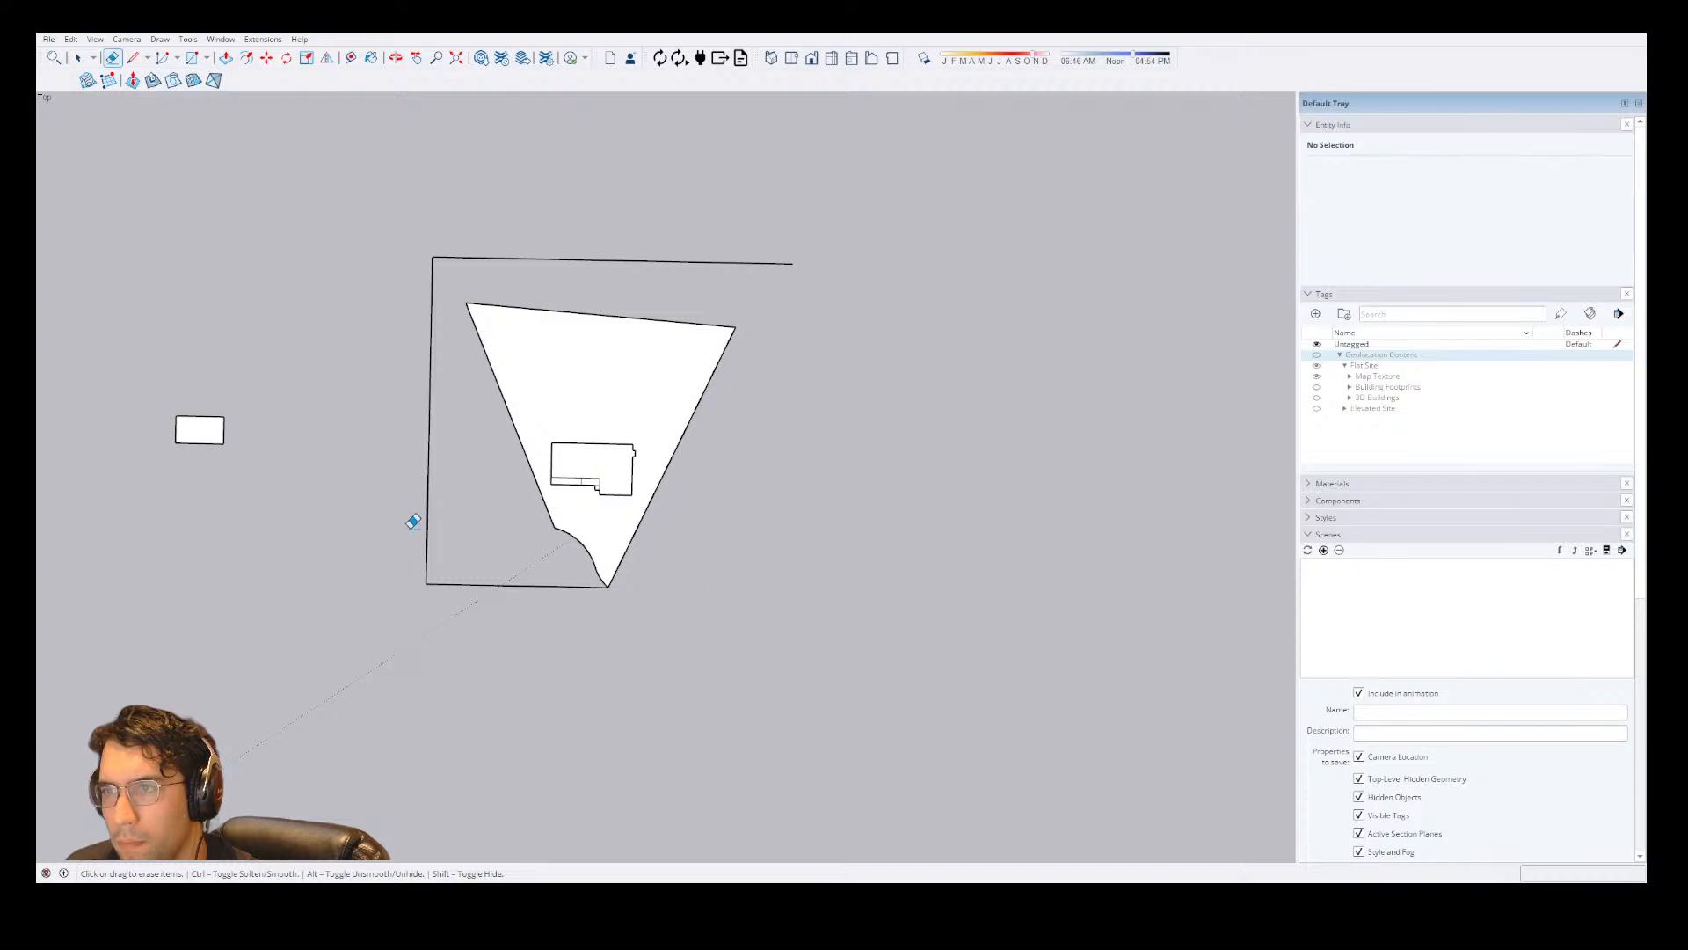
left_click_drag(414, 521, 477, 240)
left_click_drag(529, 686, 492, 562)
Erase the small stray white rectangle inside the house group, keeping the house footprint.
left_click(191, 412)
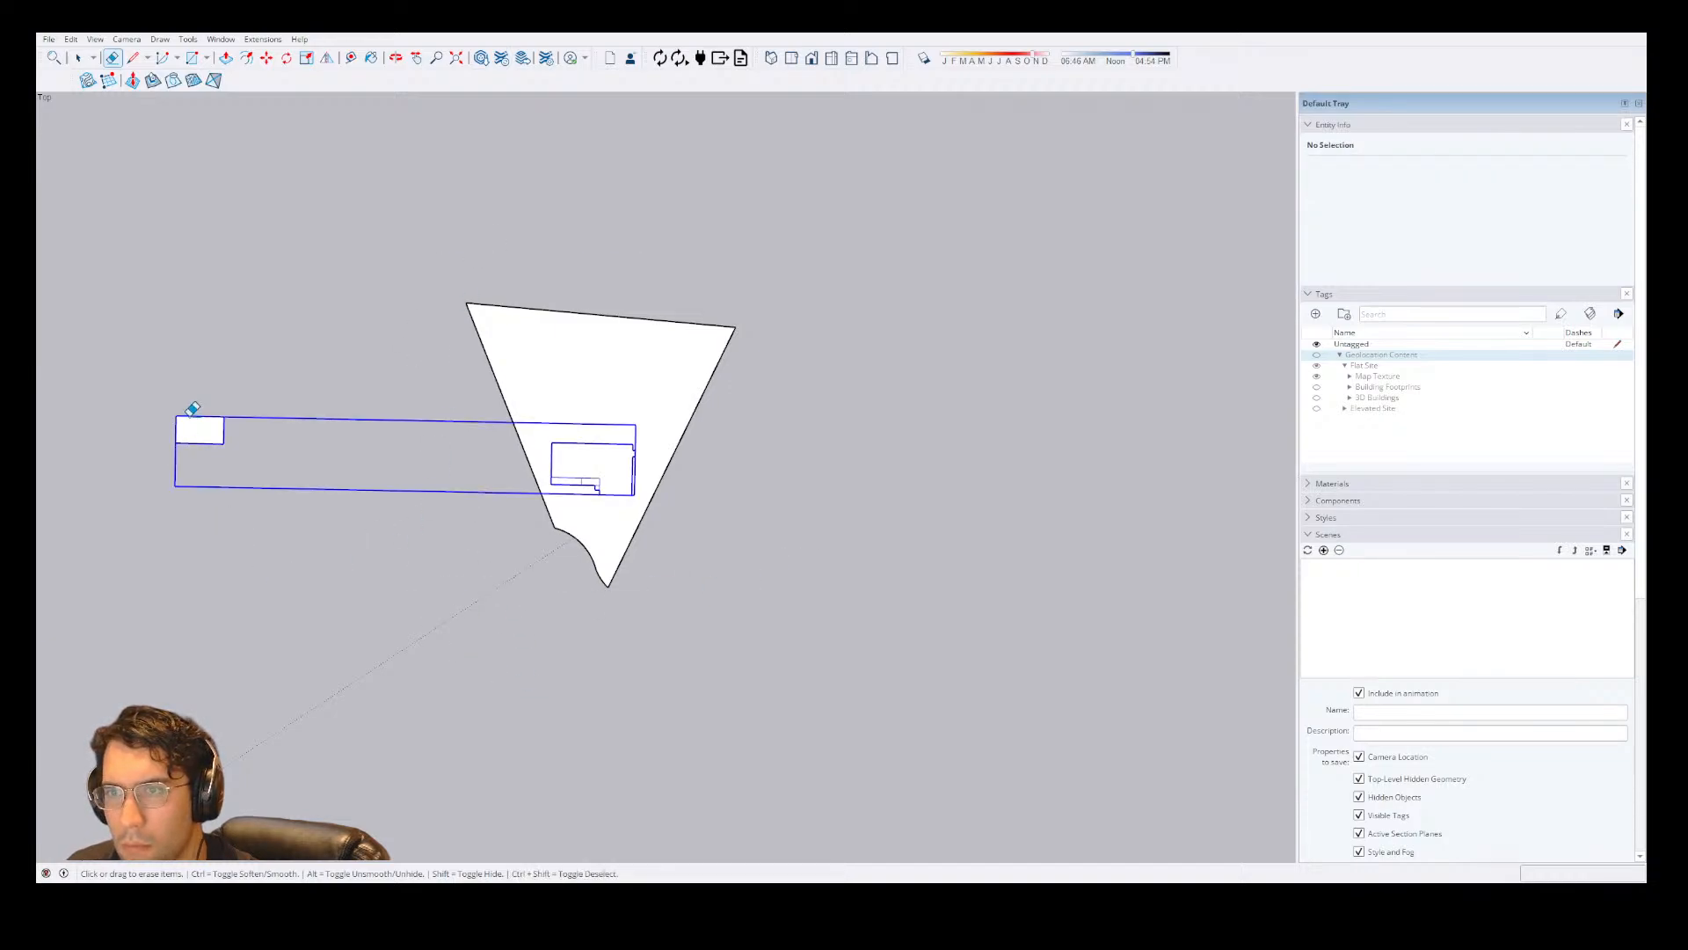
key("ctrl+z")
key("space")
double_click(204, 439)
key("e")
mouse_move(192, 430)
left_mouse_down()
mouse_move(287, 432)
mouse_move(117, 409)
left_mouse_up()
key("space")
key("Escape")
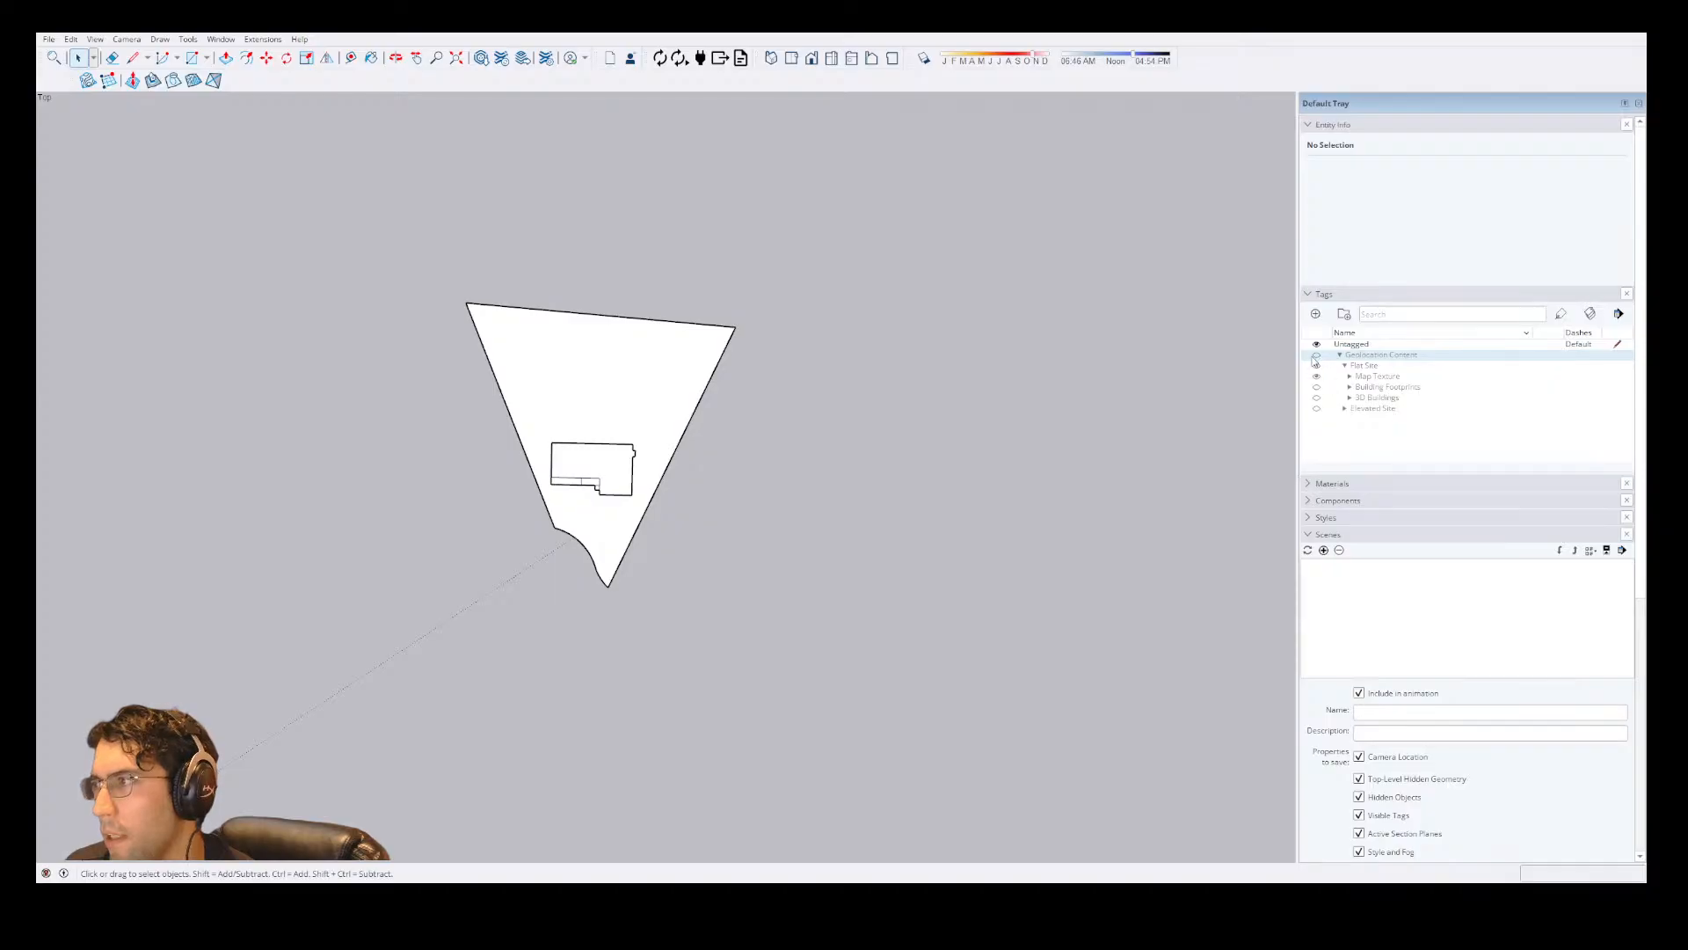
Show Geolocation Content again and hide the lot's face, keeping its boundary edges over the aerial image.
left_click(1316, 355)
left_click(647, 457)
scroll(616, 510, "up", 5)
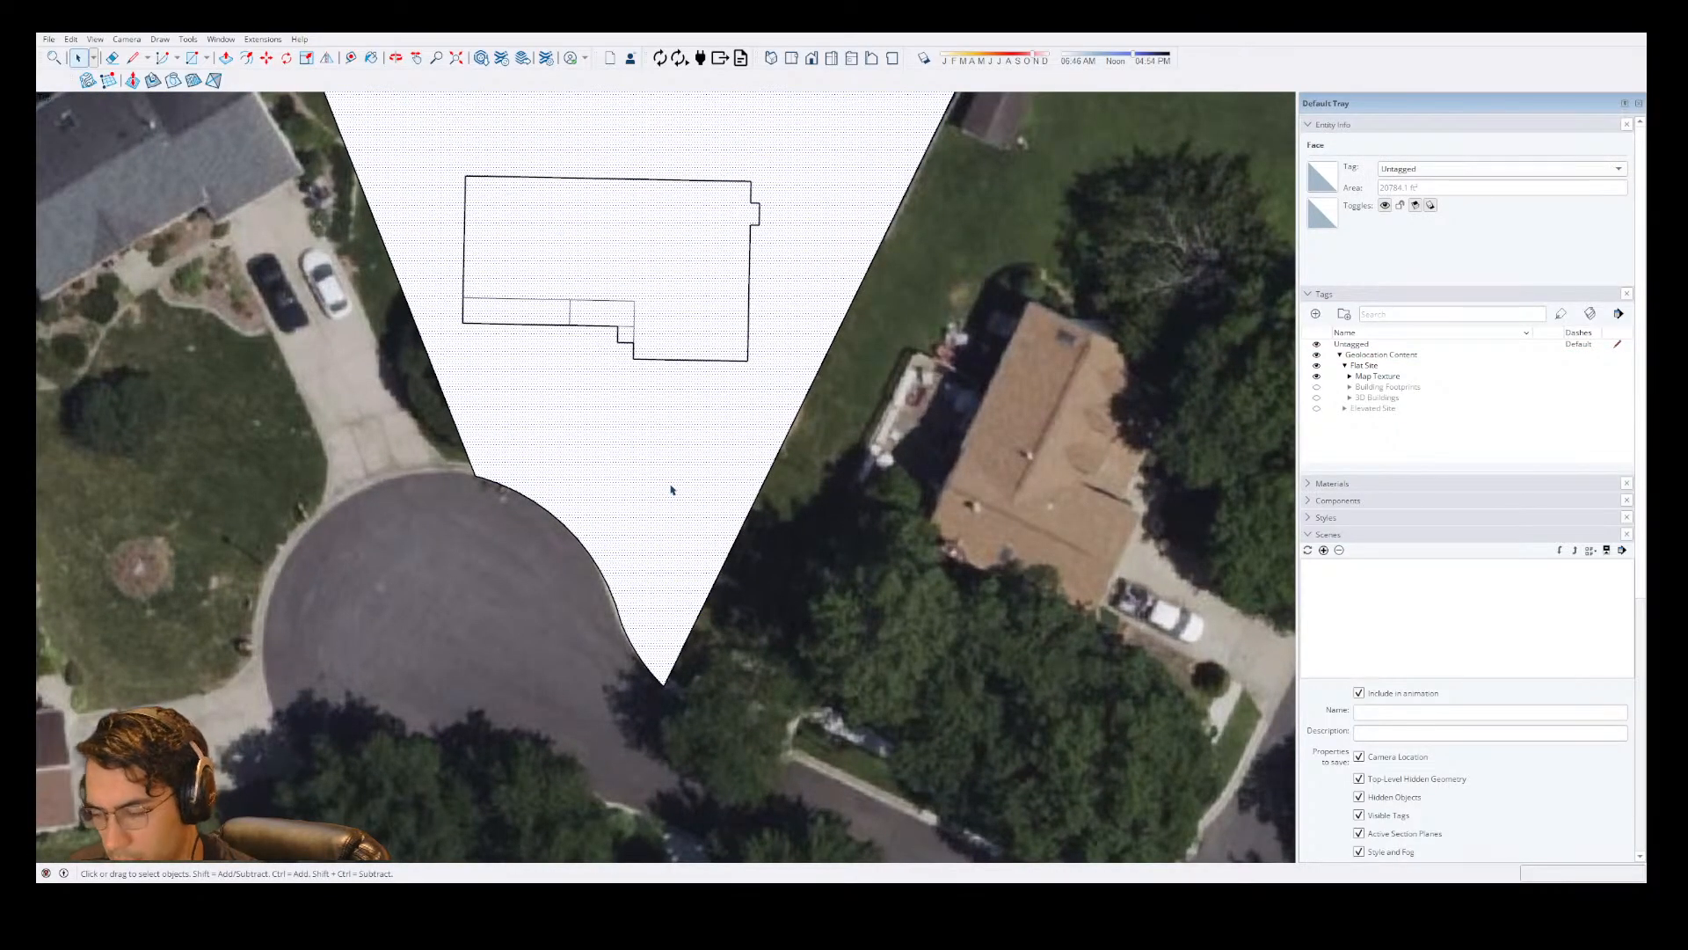
key("Delete")
key("ctrl+z")
left_click(673, 510)
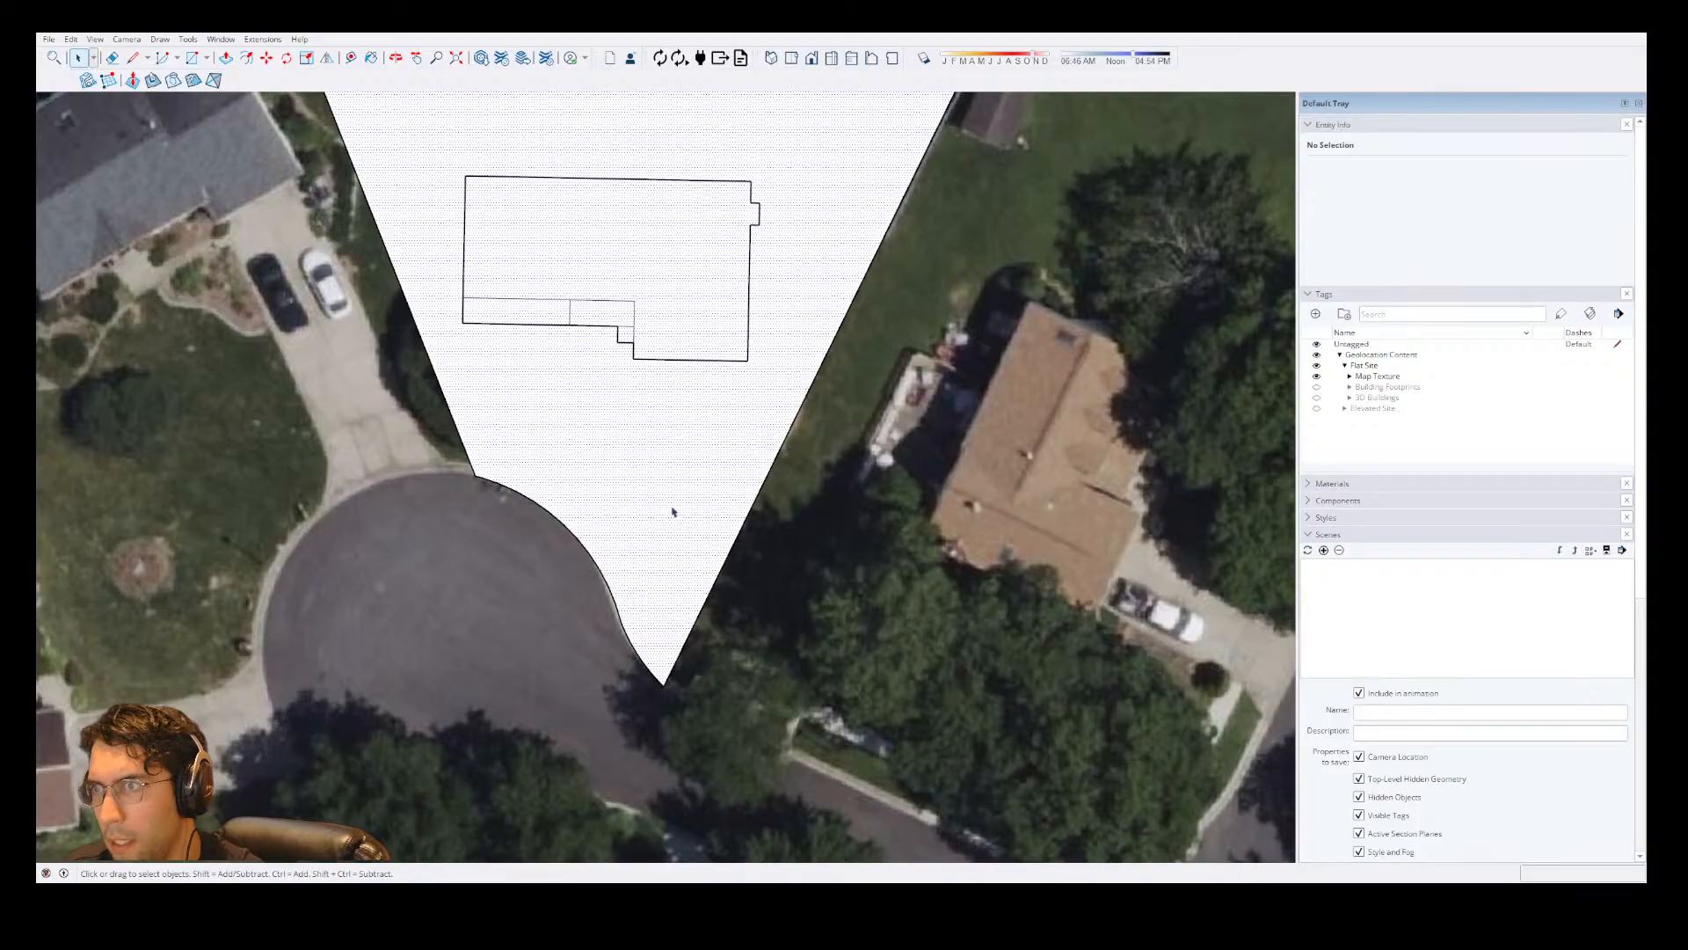
left_click(1384, 205)
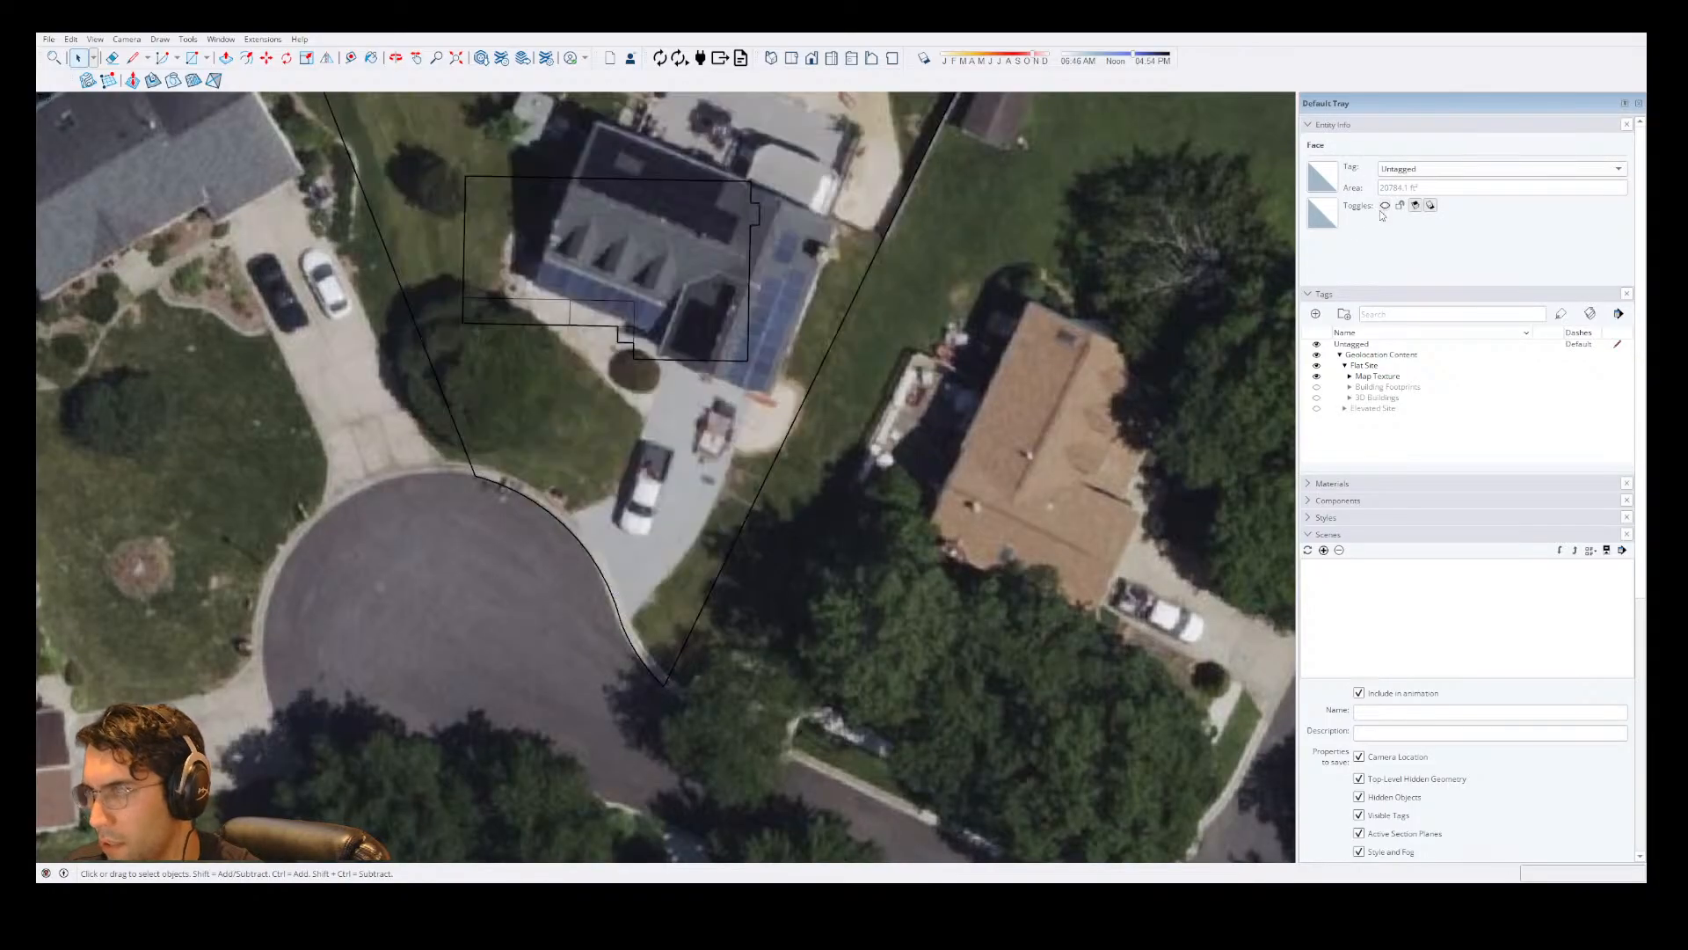
Outside the lot group, trace the driveway's left edge from the curb toward the house with an arc bulging about 5' 4".
scroll(595, 495, "up", 3)
scroll(568, 552, "up", 2)
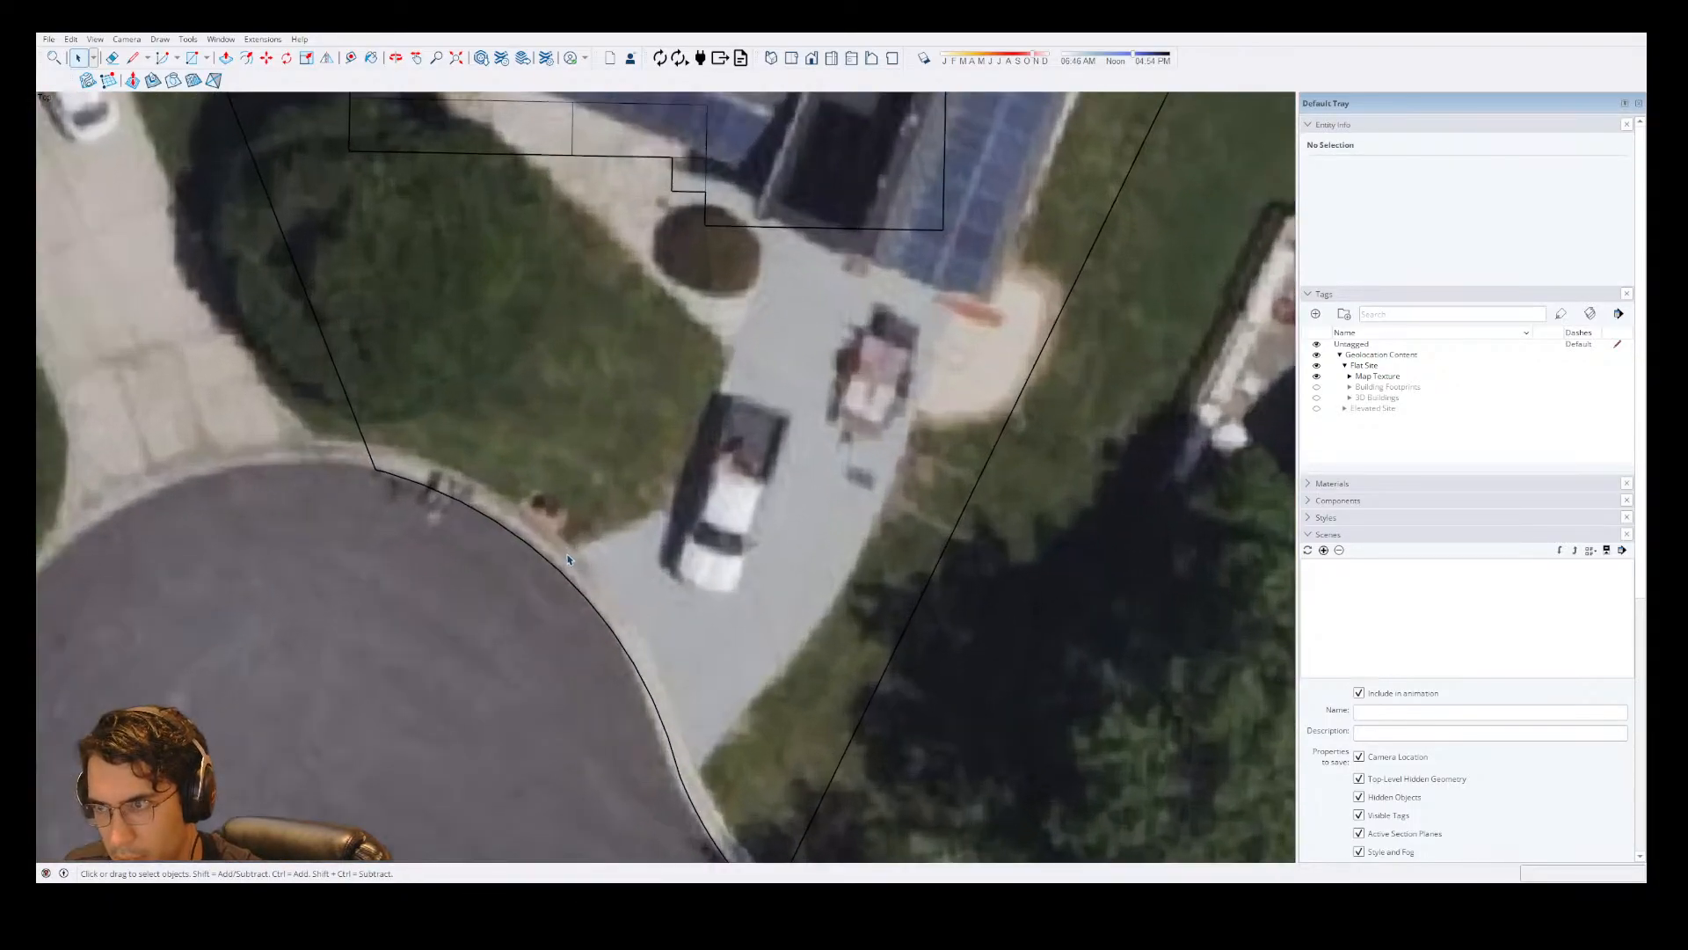
left_click(583, 559)
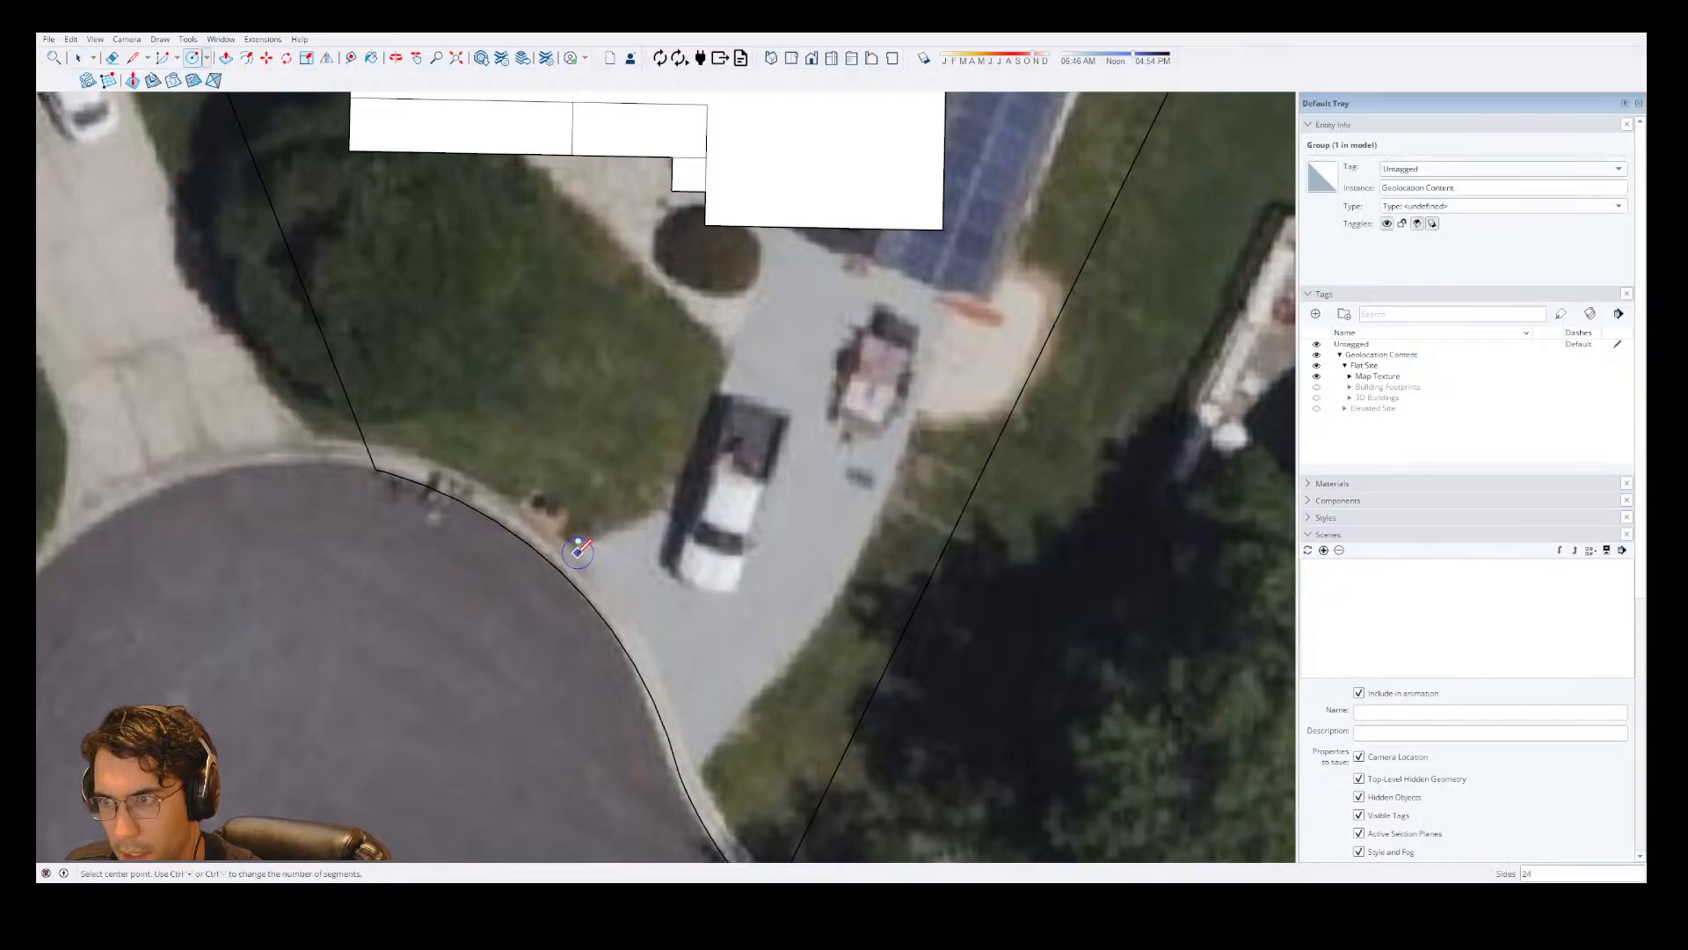
key("a")
left_click(544, 556)
left_click(726, 341)
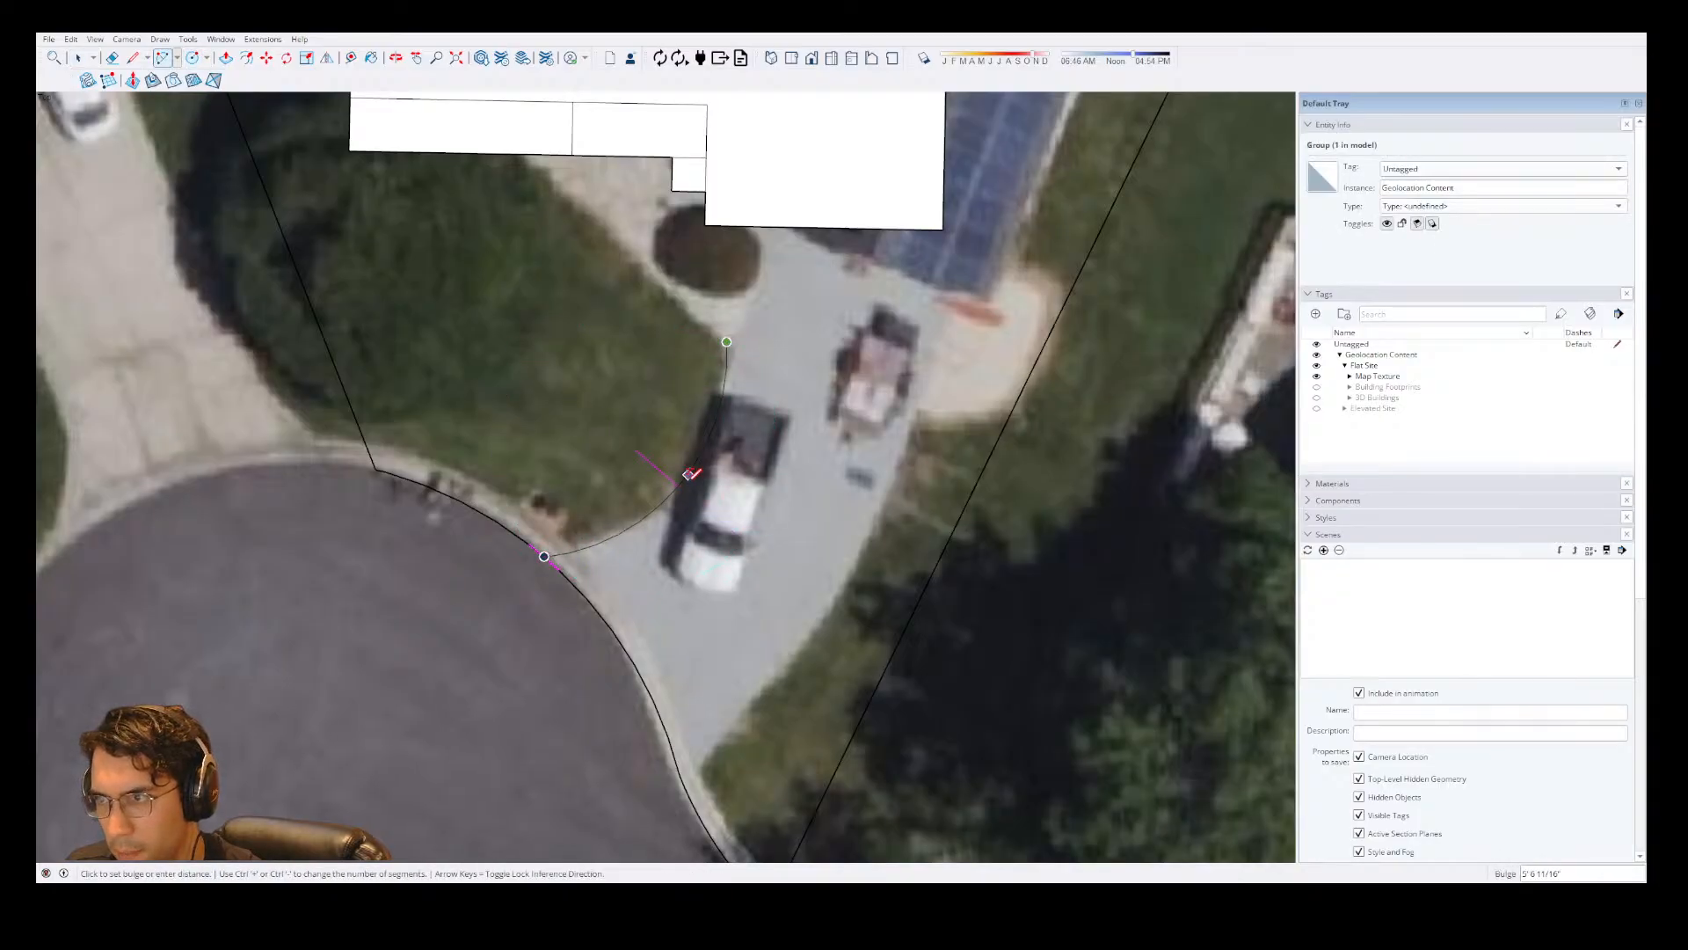
left_click(687, 476)
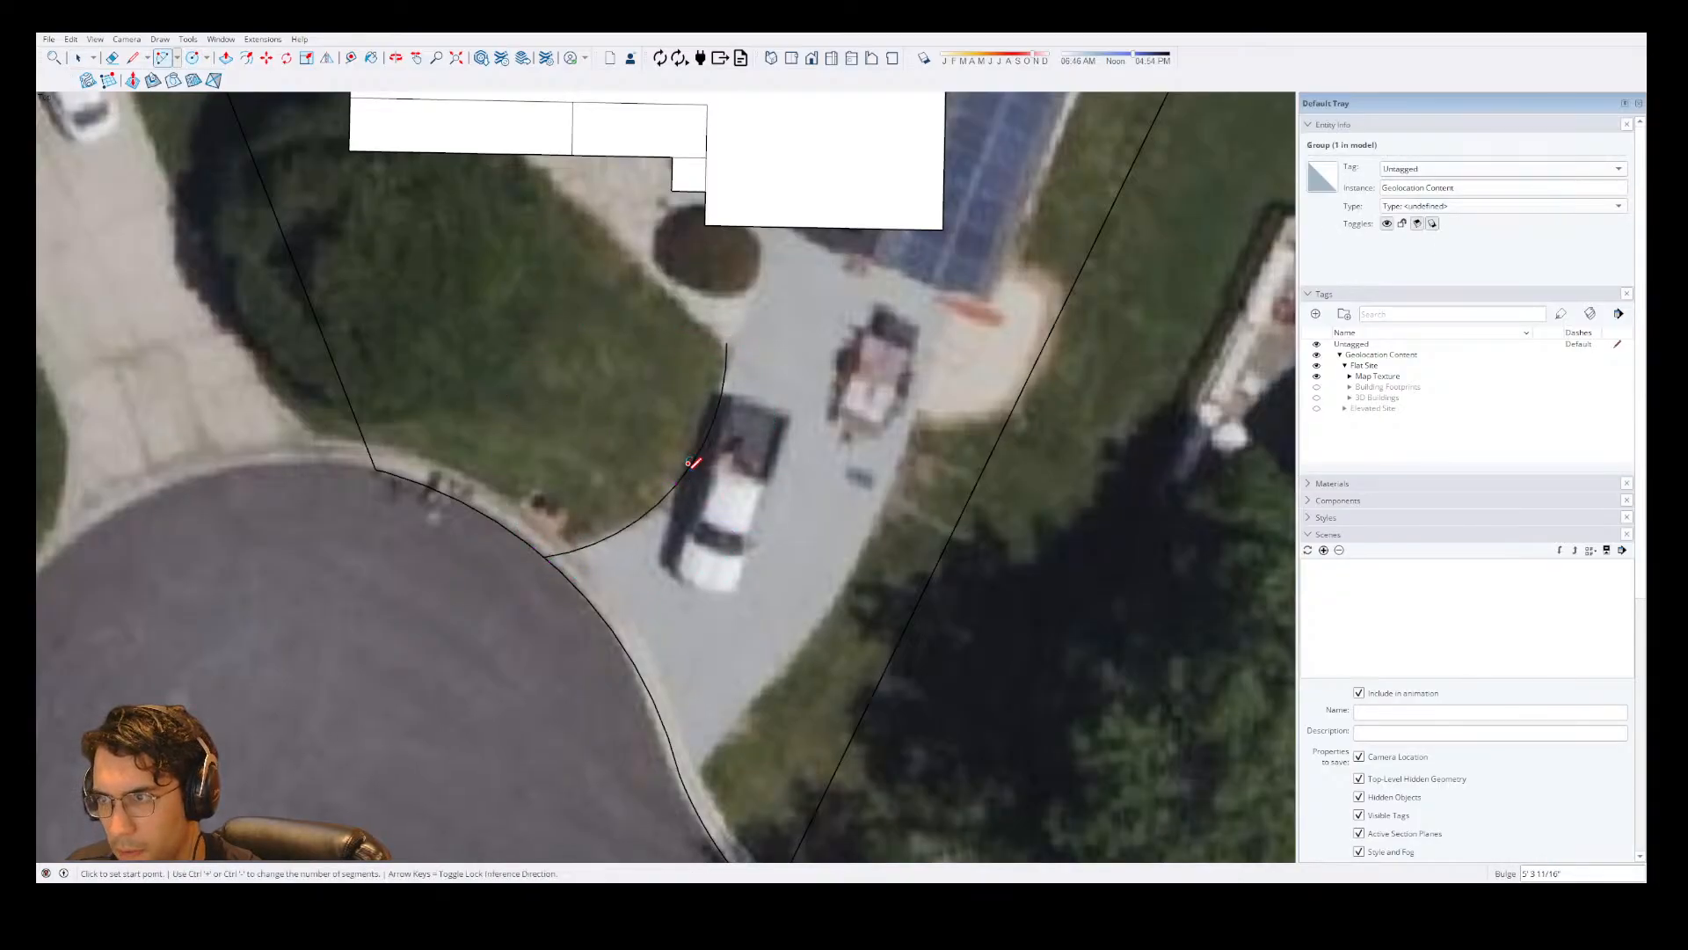
scroll(688, 493, "down", 2)
scroll(689, 598, "up", 1)
scroll(689, 598, "up", 2)
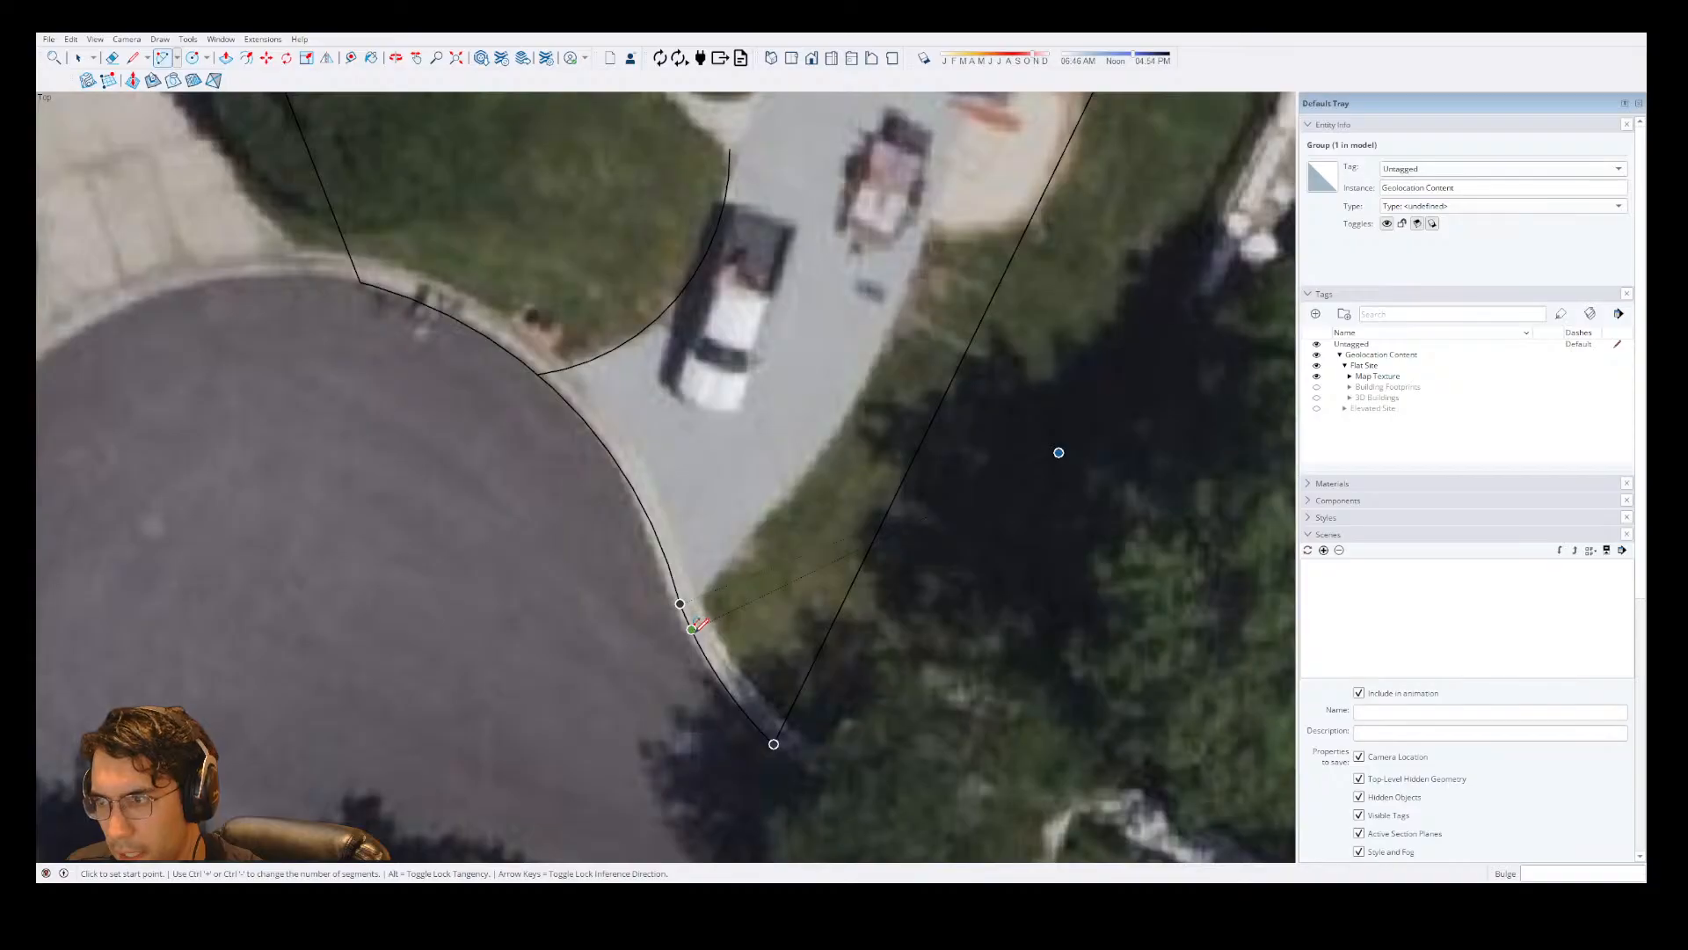
left_click(692, 628)
left_click(822, 450)
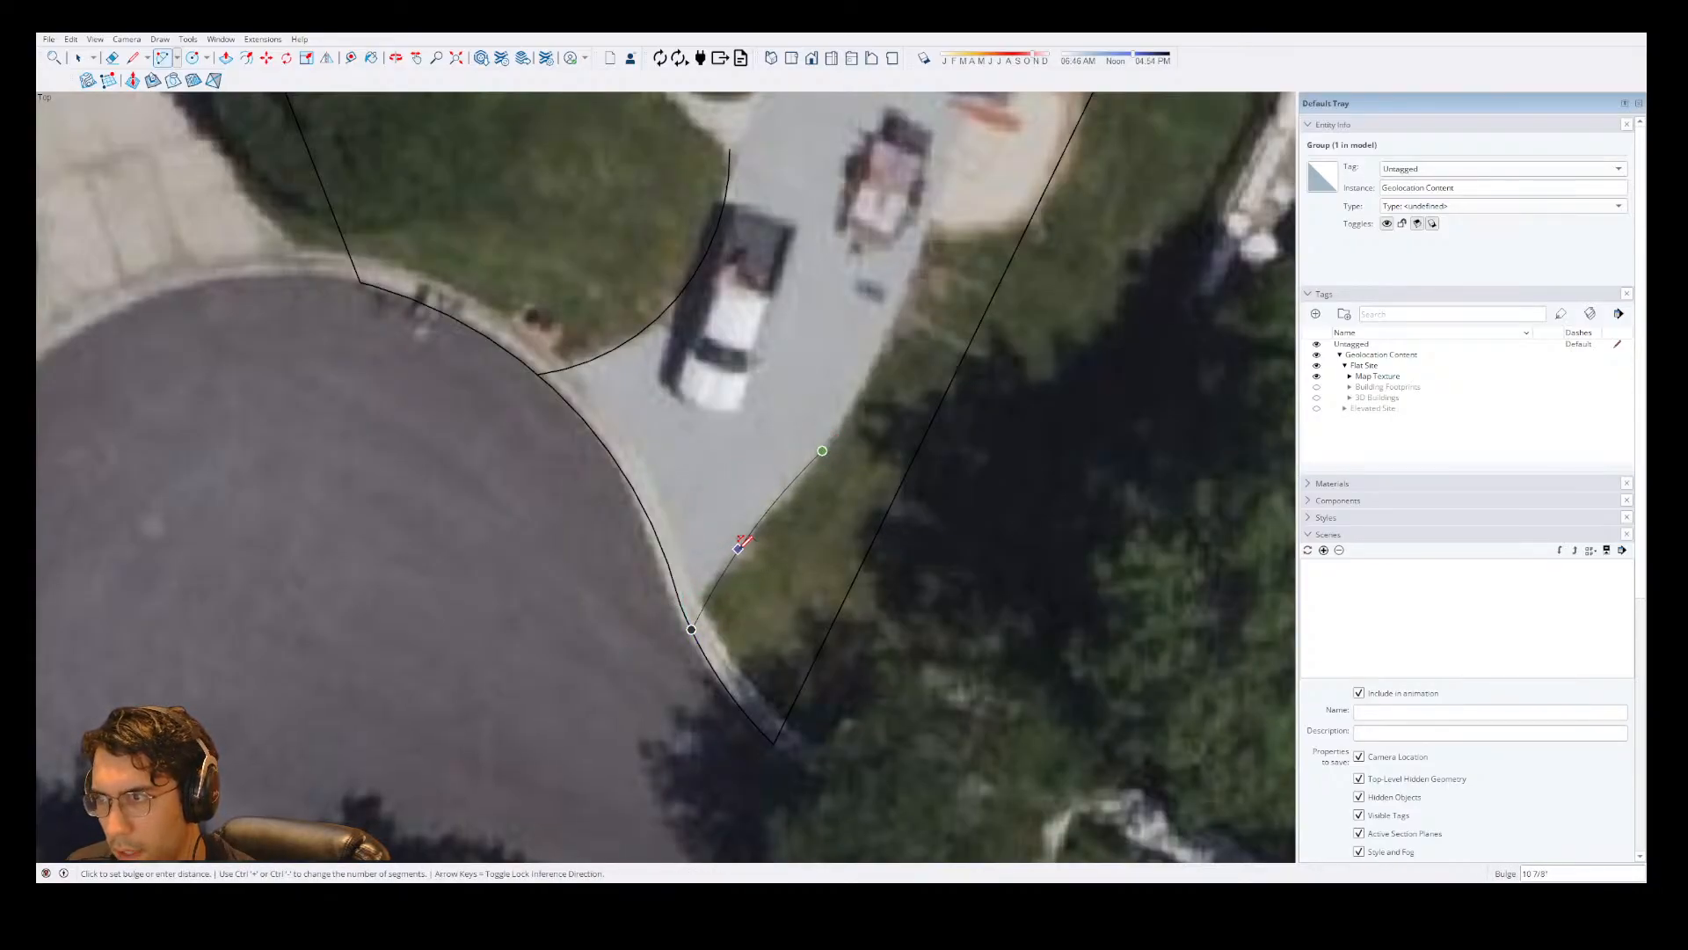
key("Escape")
left_click(680, 603)
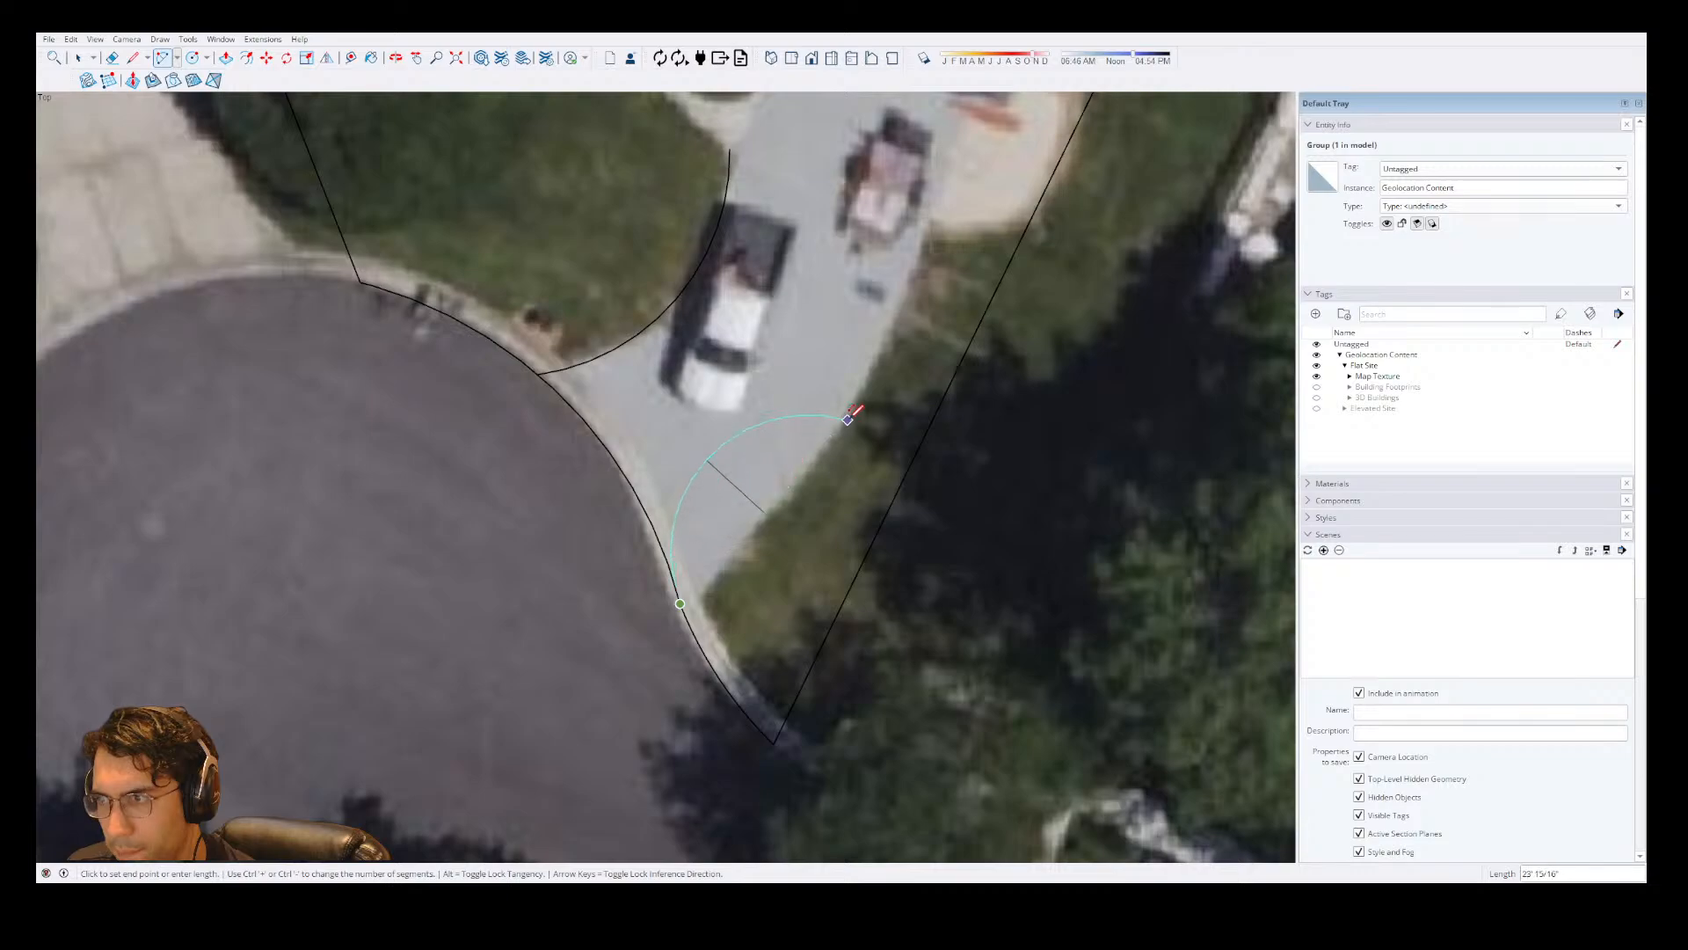
left_click(848, 416)
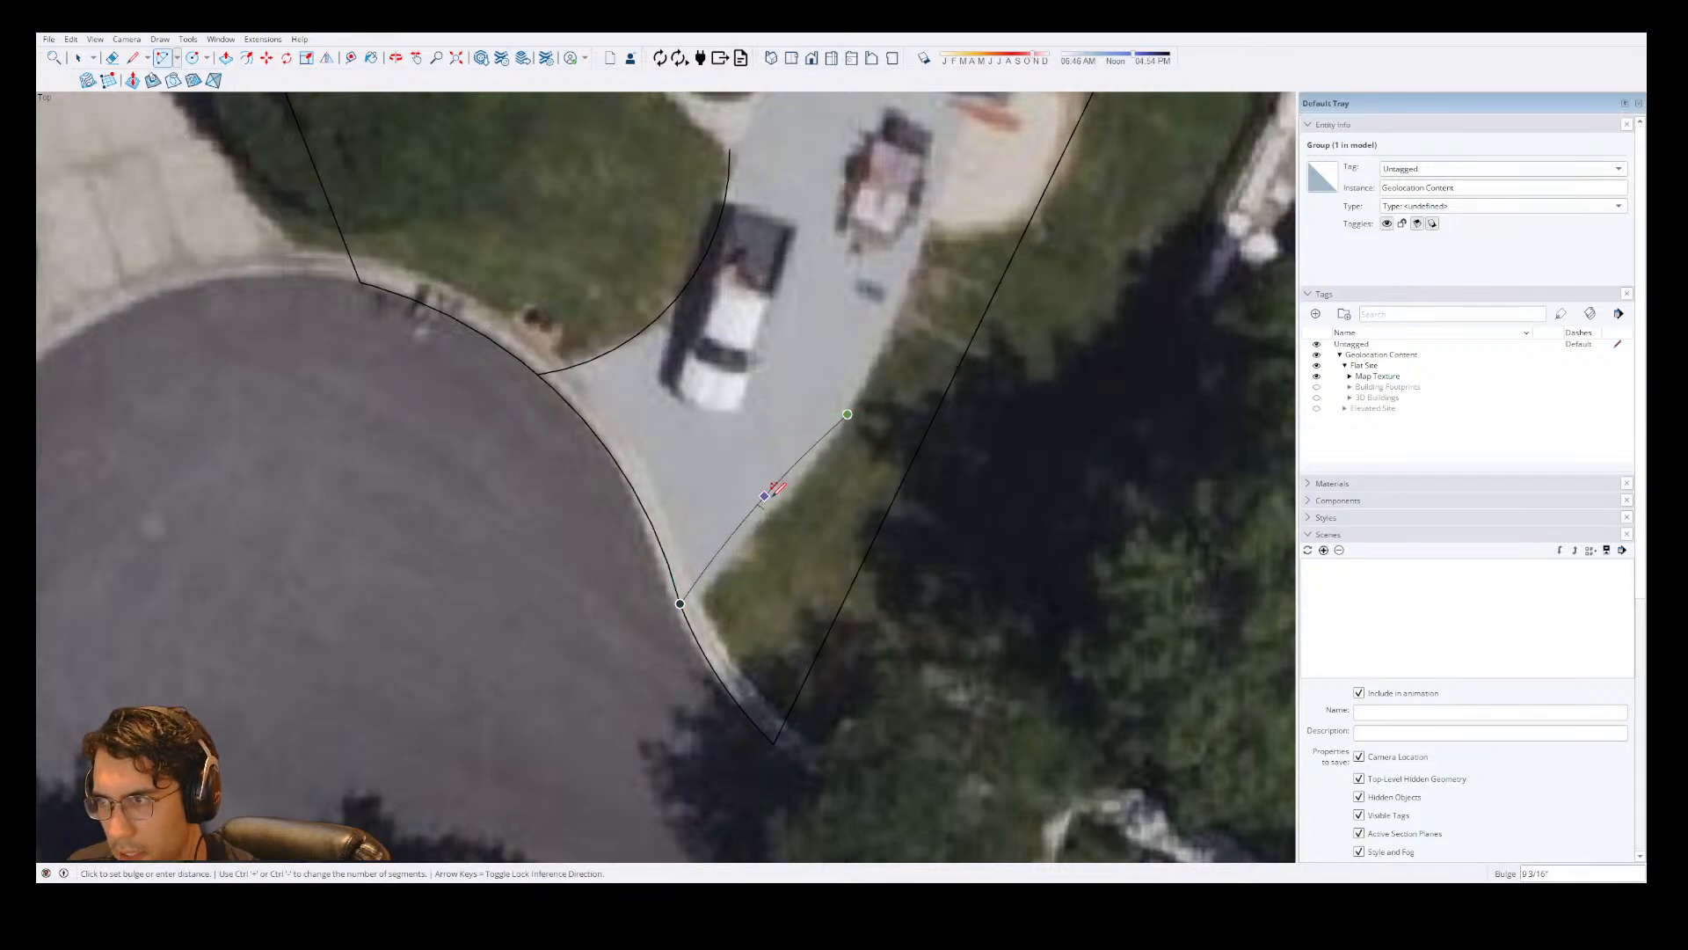
key("Escape")
Trace the driveway's right edge from the curb up beside the house with two joined arcs, bulging about 8" and 1' 7".
left_click(686, 617)
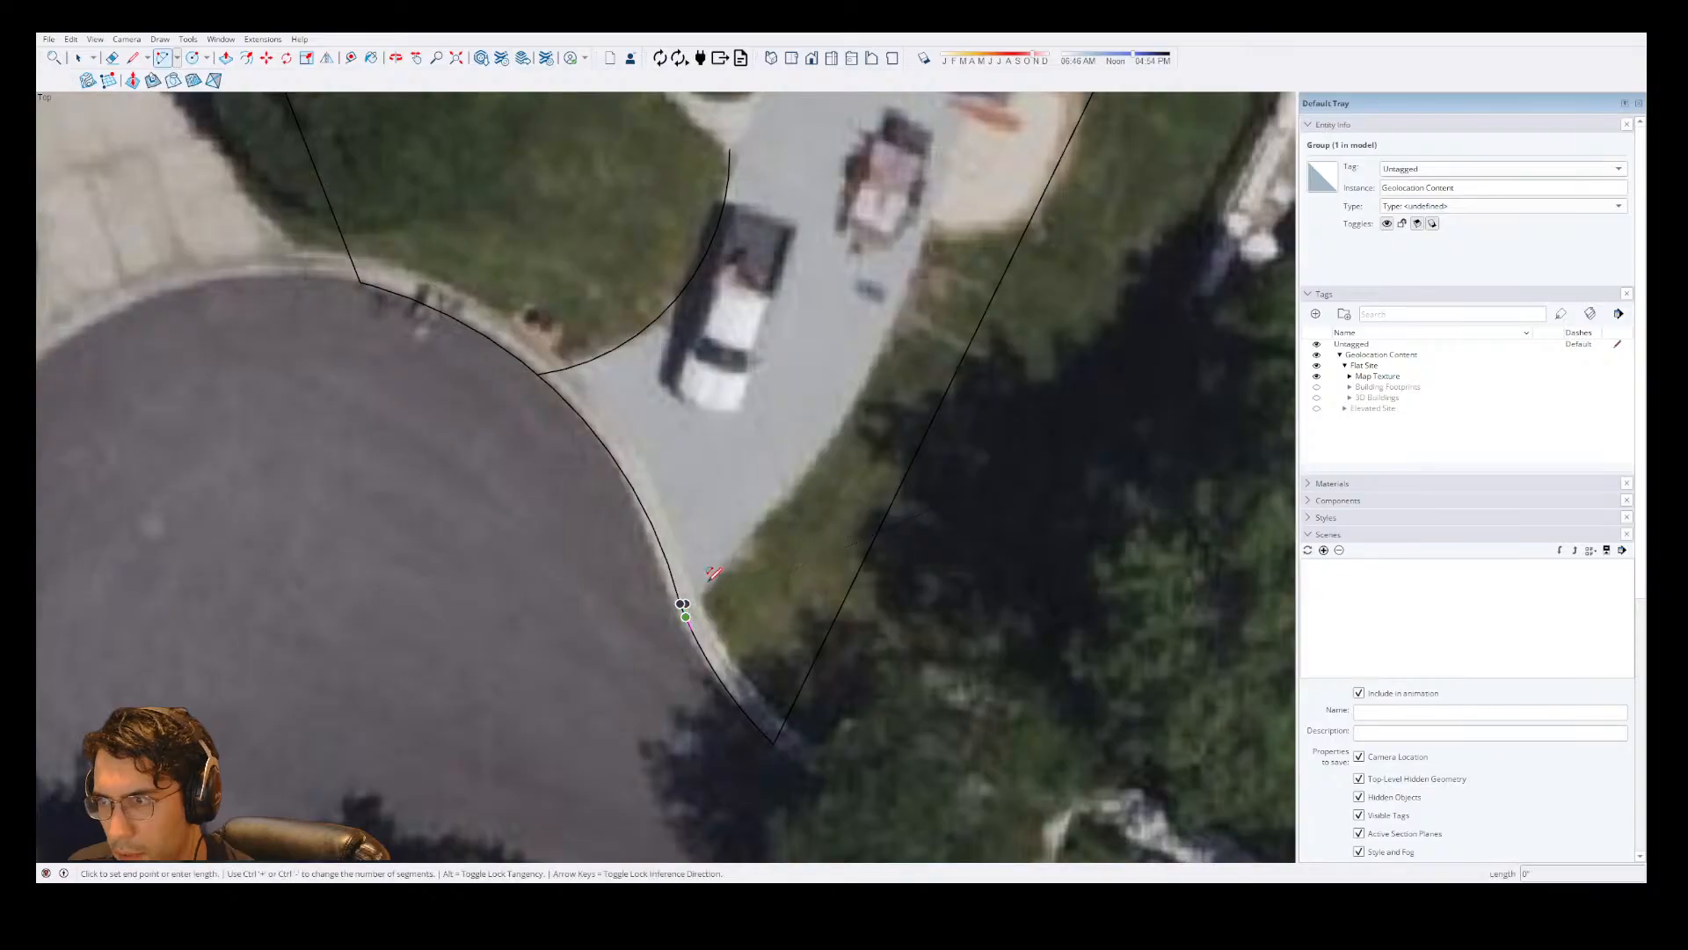
left_click(863, 380)
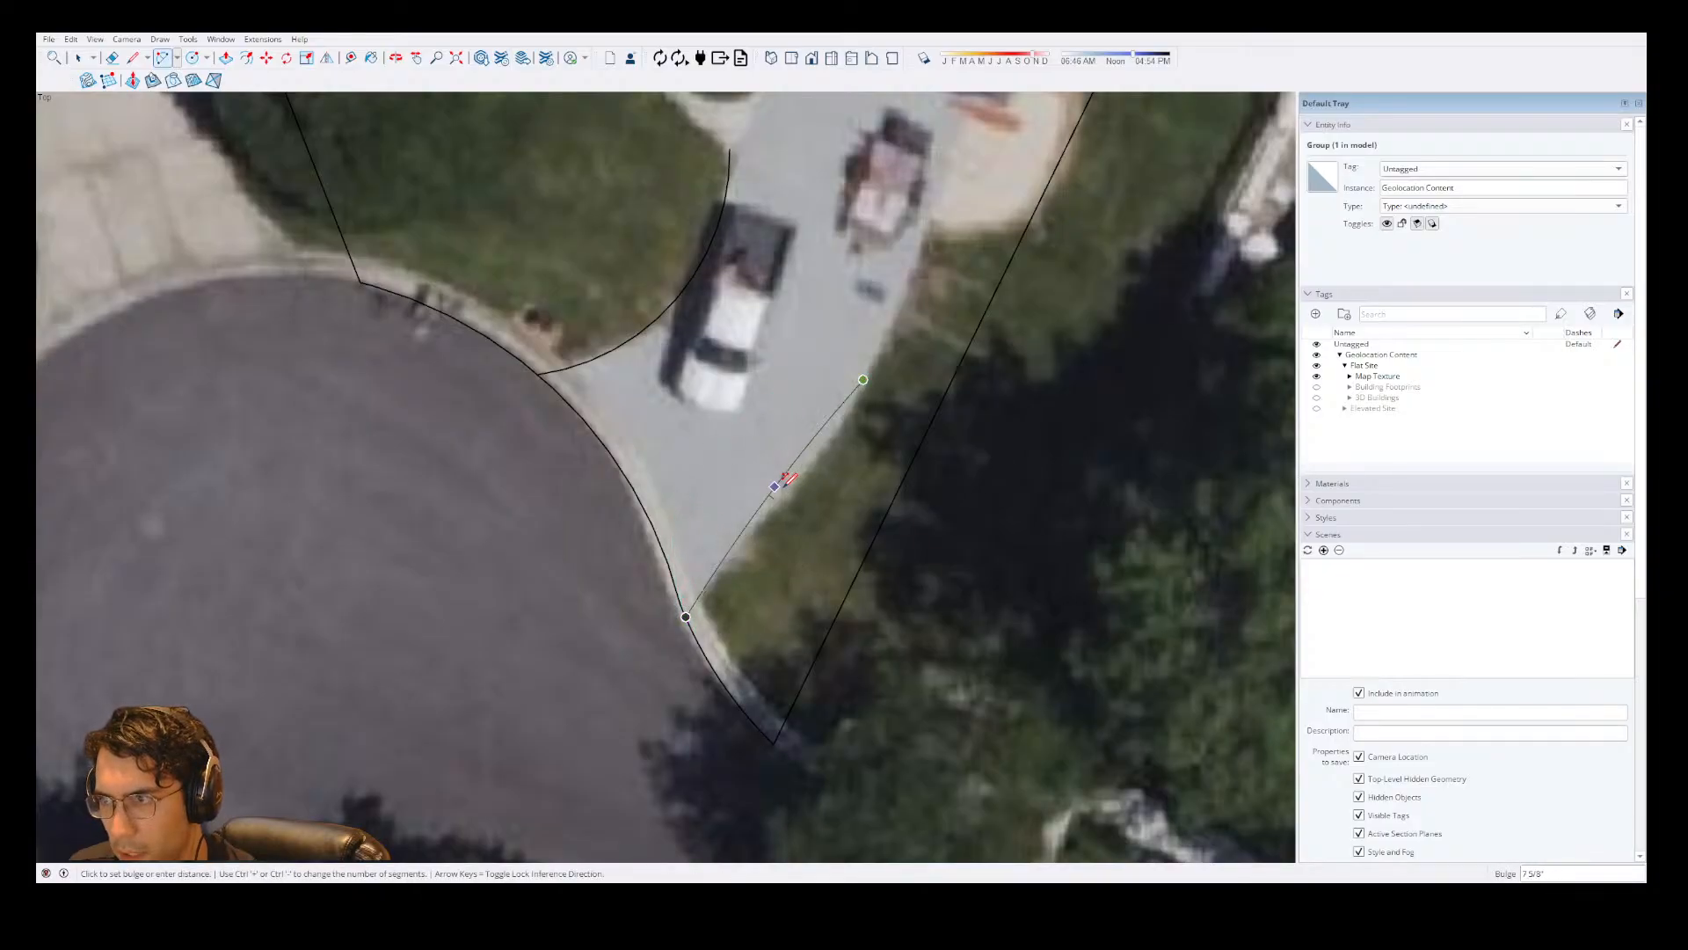
left_click(775, 485)
scroll(775, 486, "down", 3)
scroll(877, 576, "up", 4)
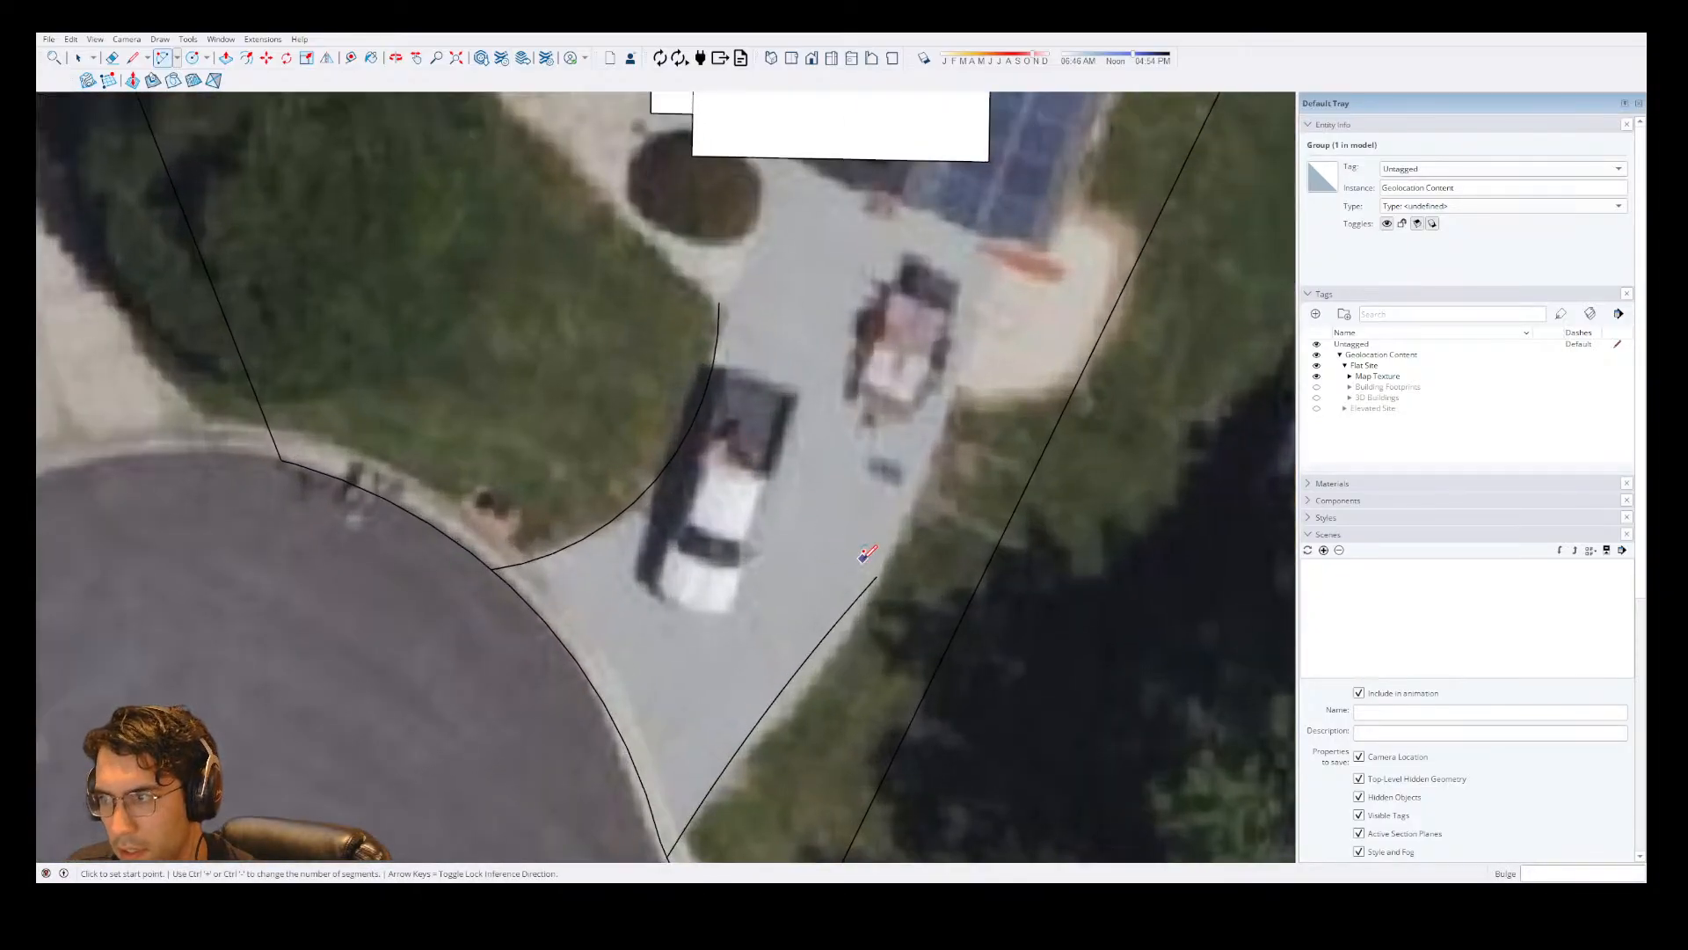
left_click(870, 582)
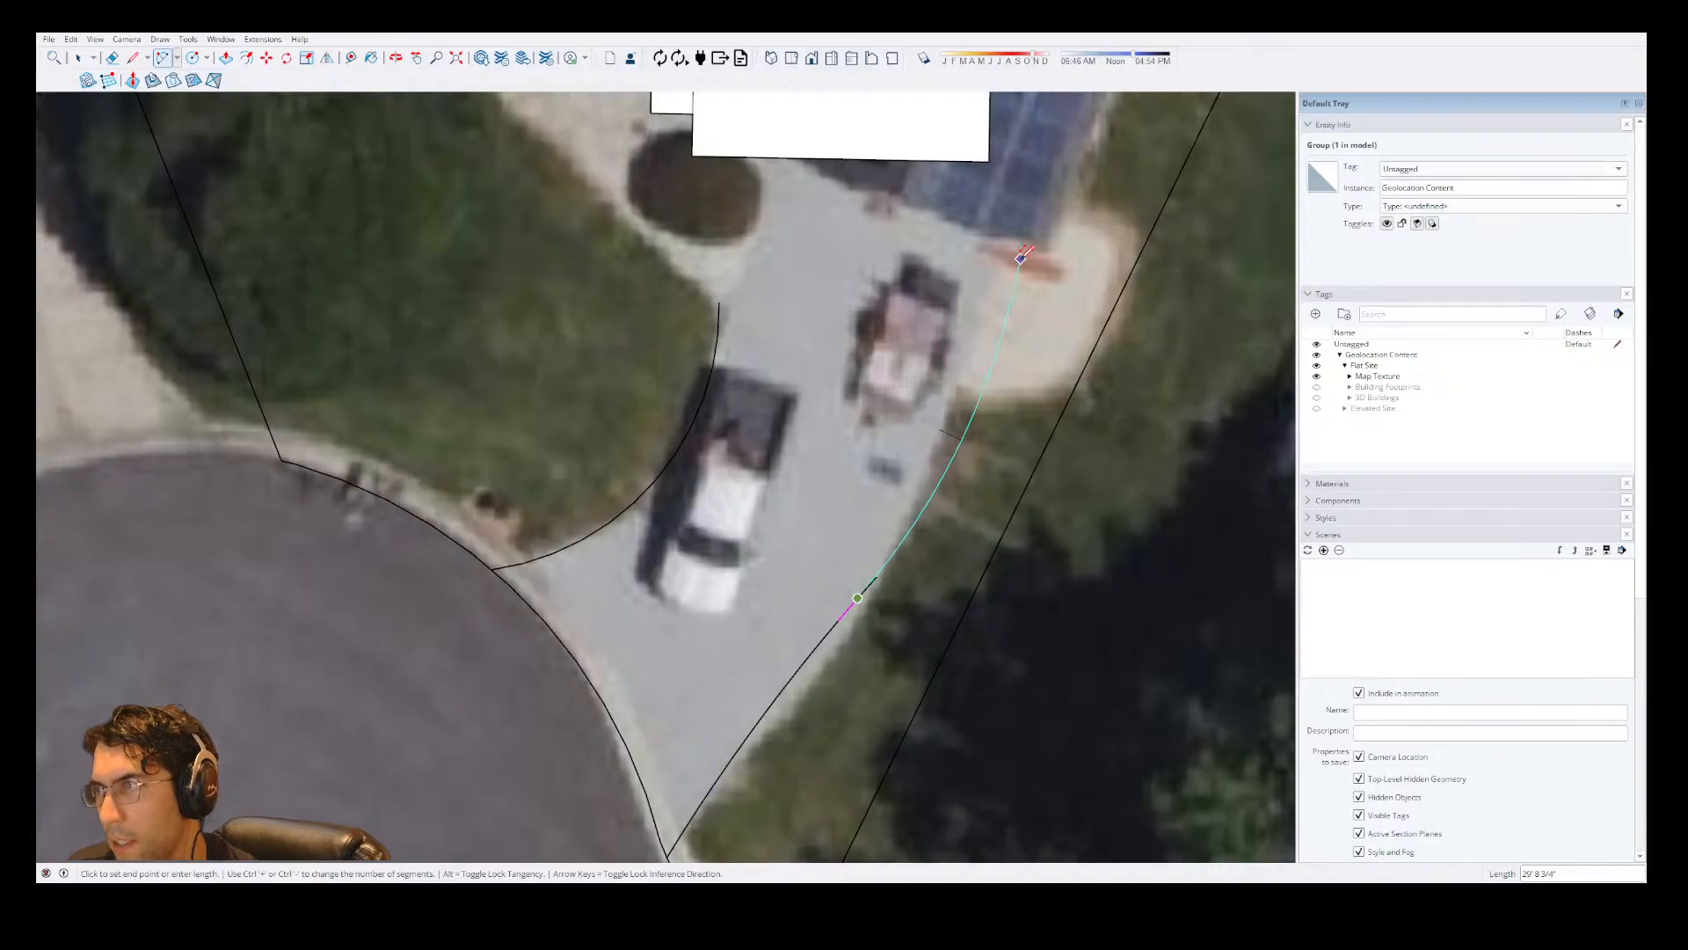
left_click(990, 269)
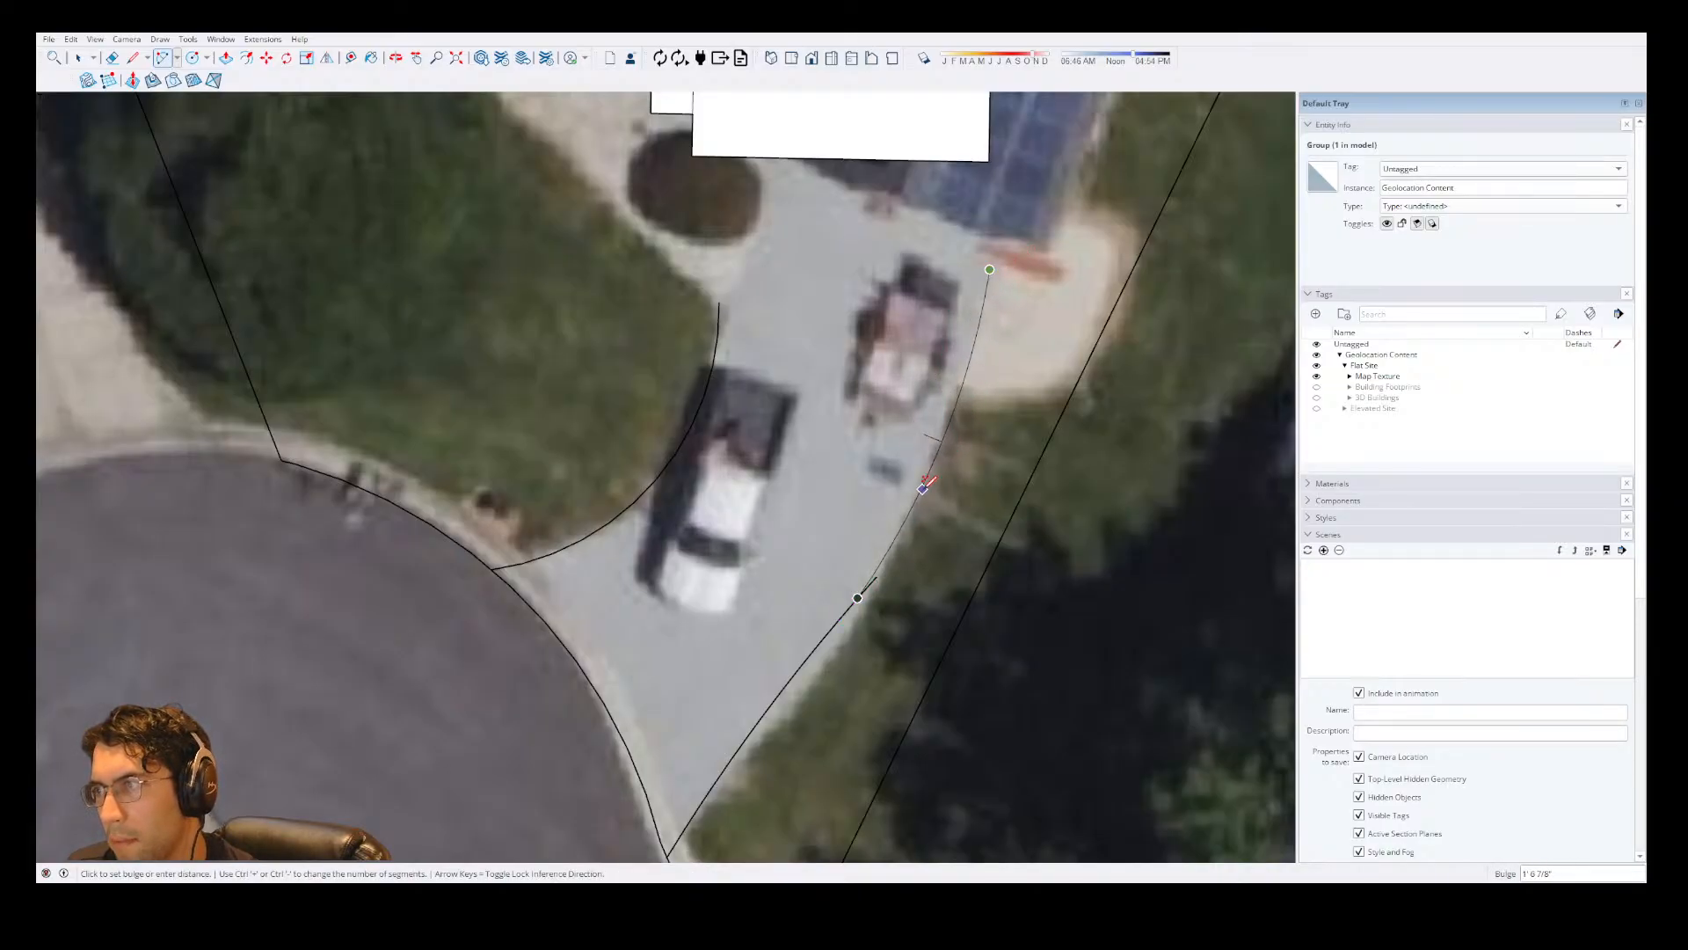
left_click(924, 485)
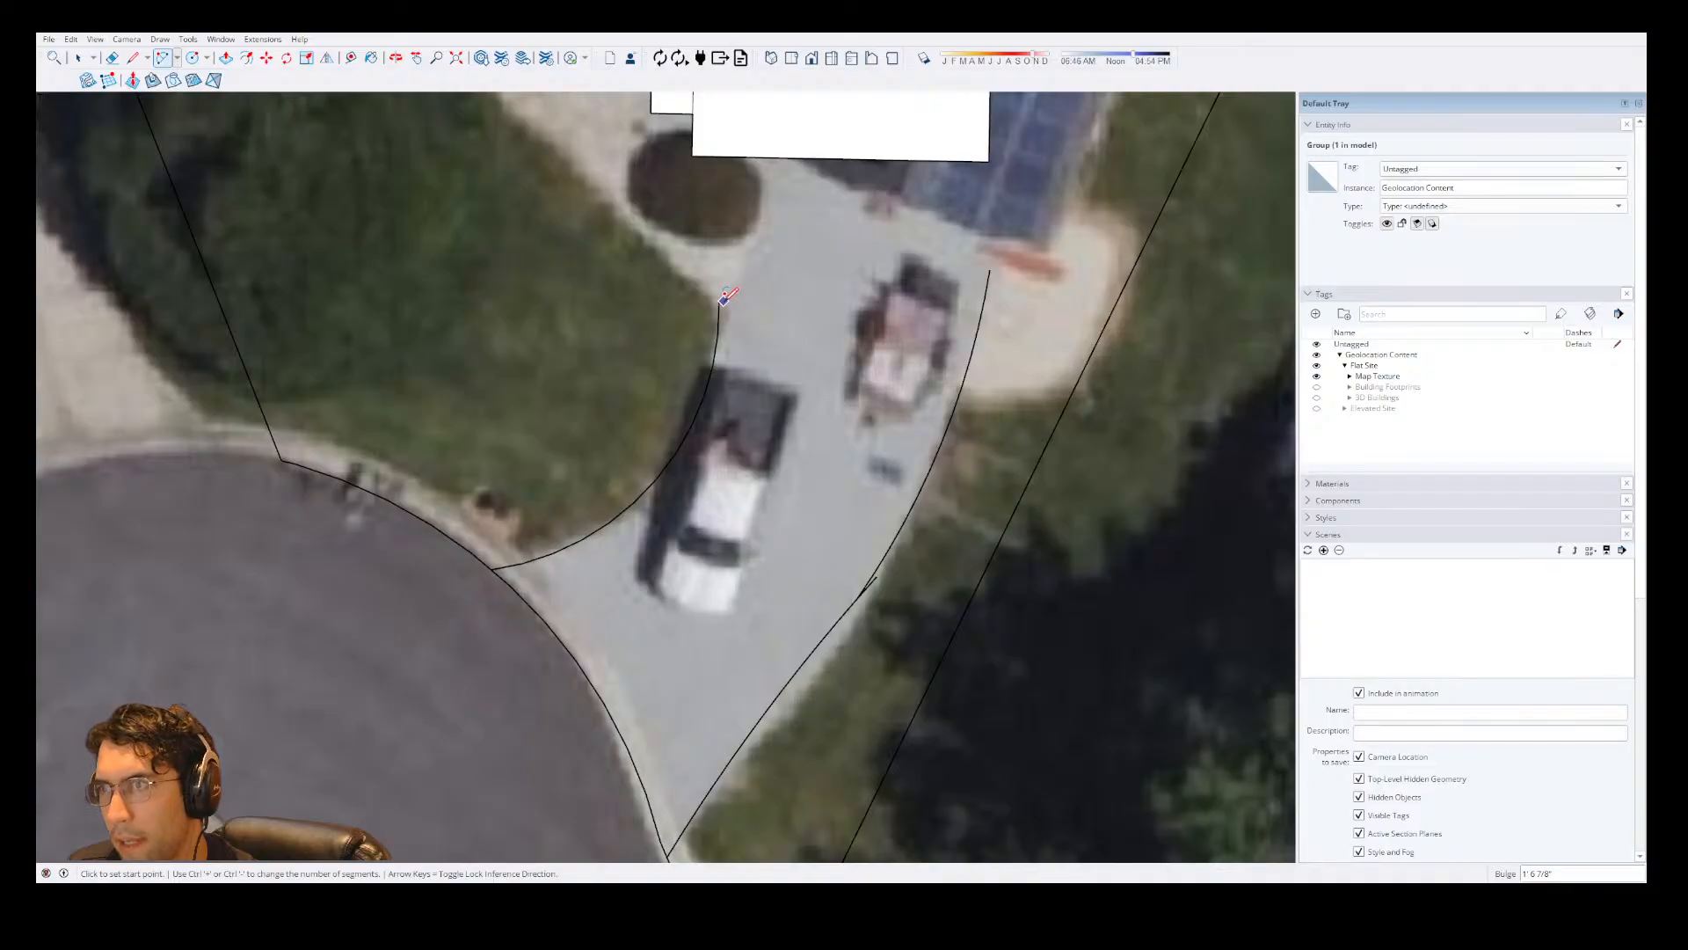
Continue the driveway's left edge with an arc from near the first arc's upper end toward the house front, bulging about 5".
left_click(718, 334)
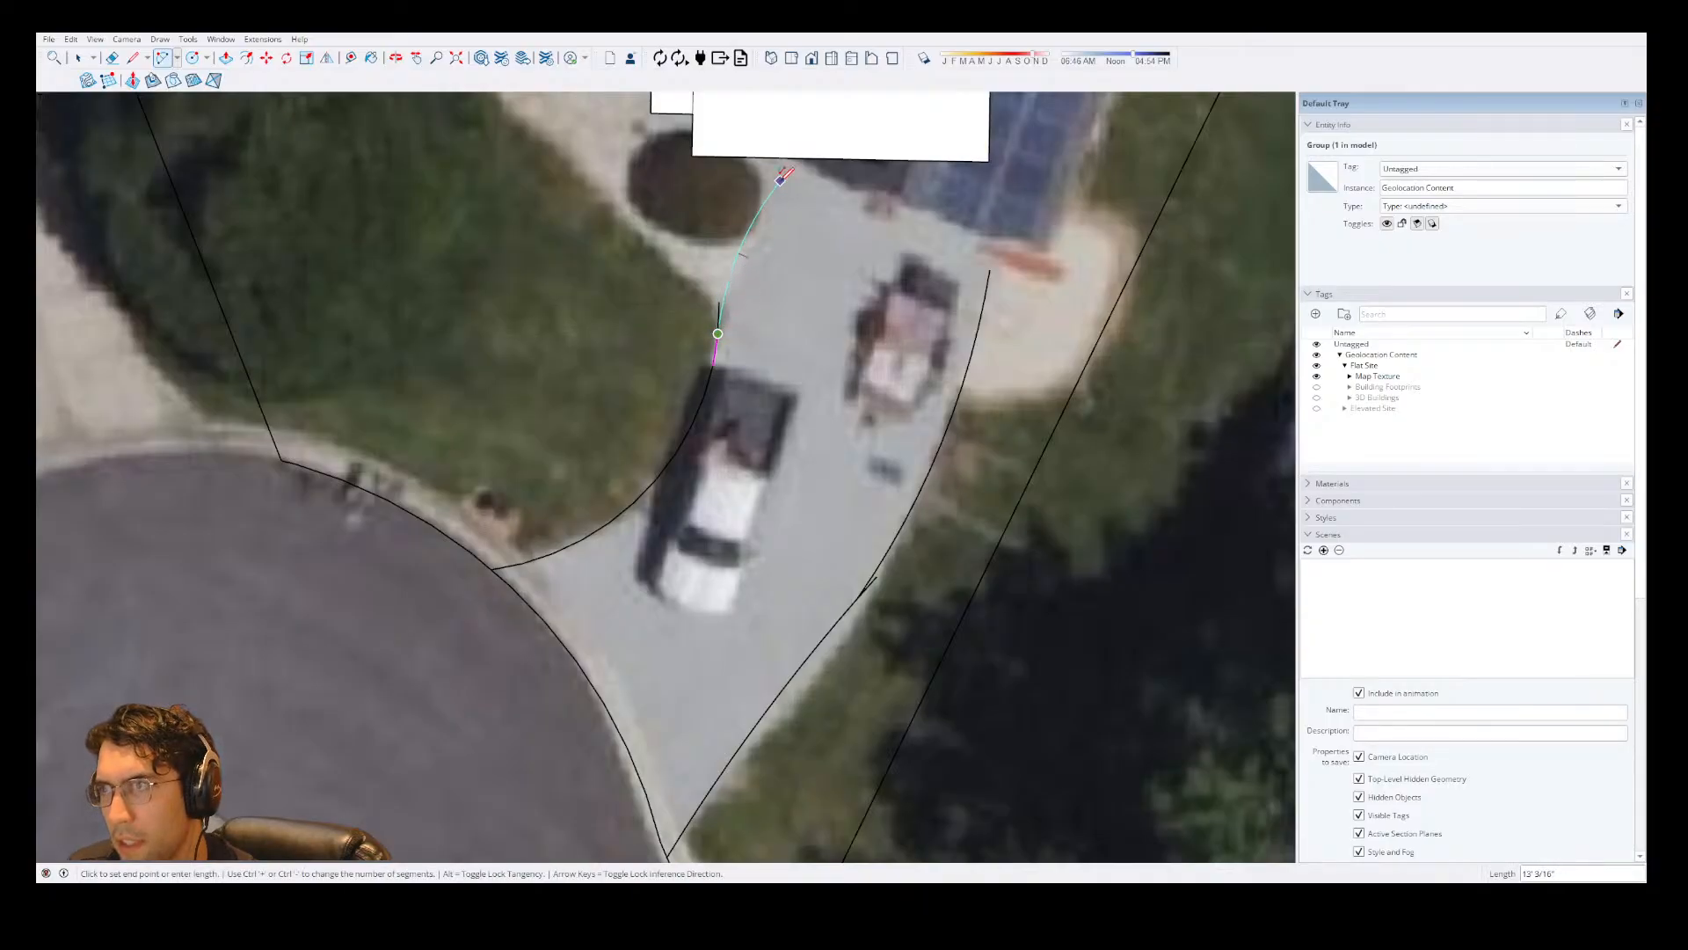
left_click(780, 184)
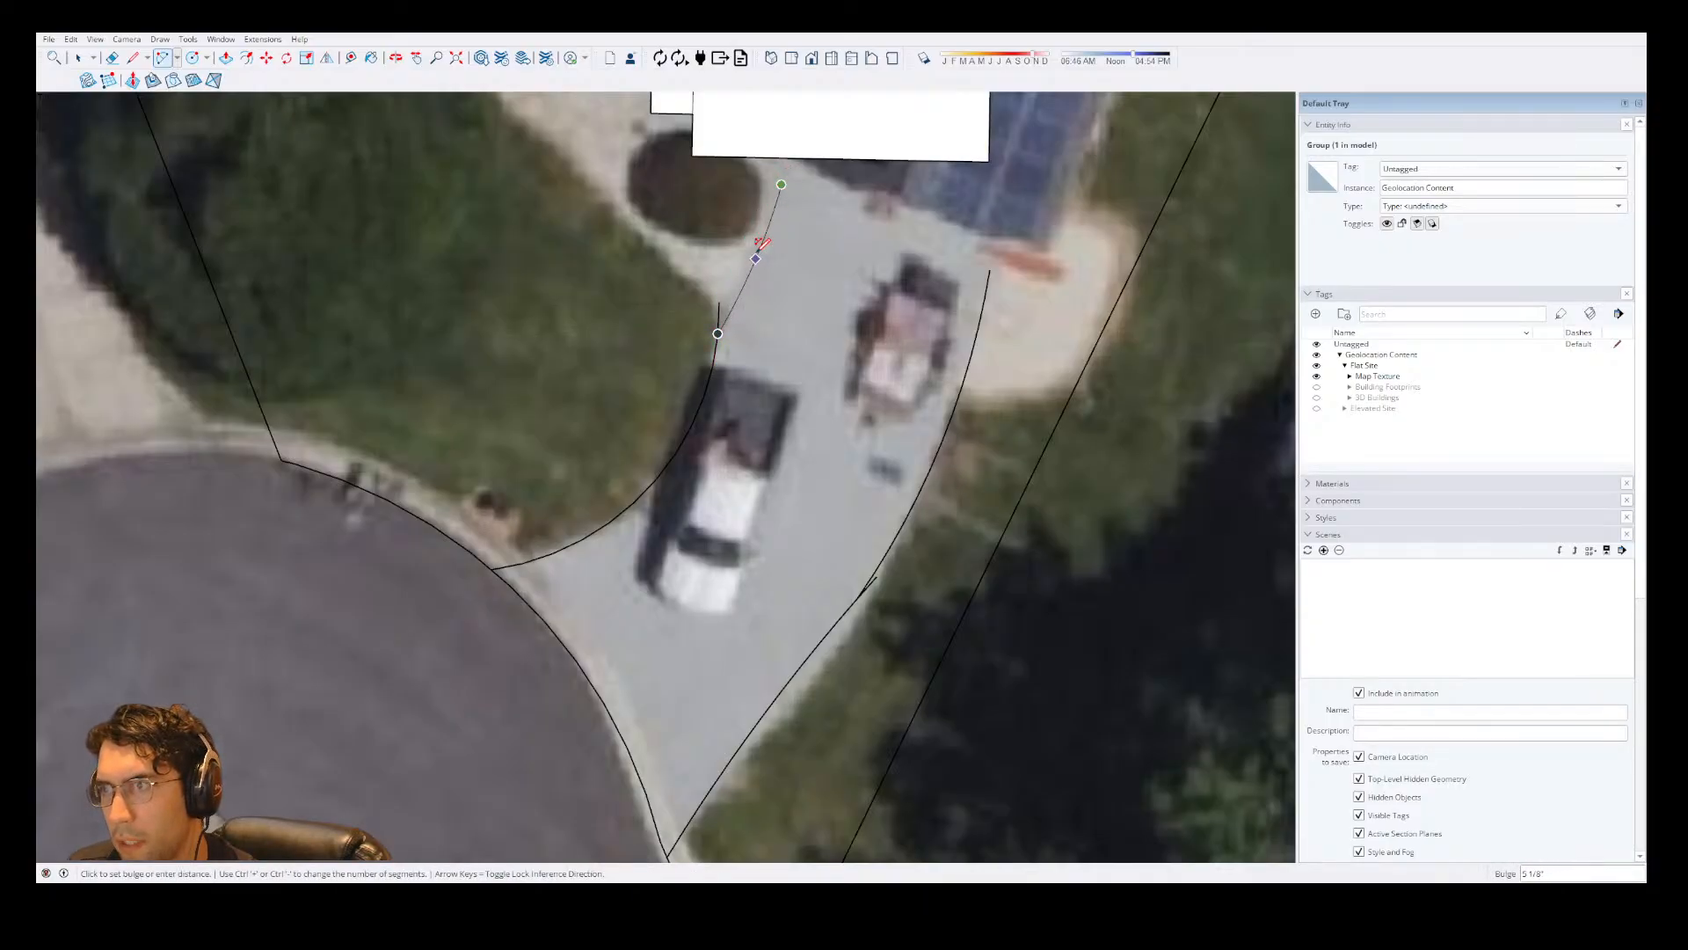
left_click(757, 253)
Bridge the two left-edge driveway arcs with one smoother arc and clear the leftover segments at their junction.
left_click(781, 185)
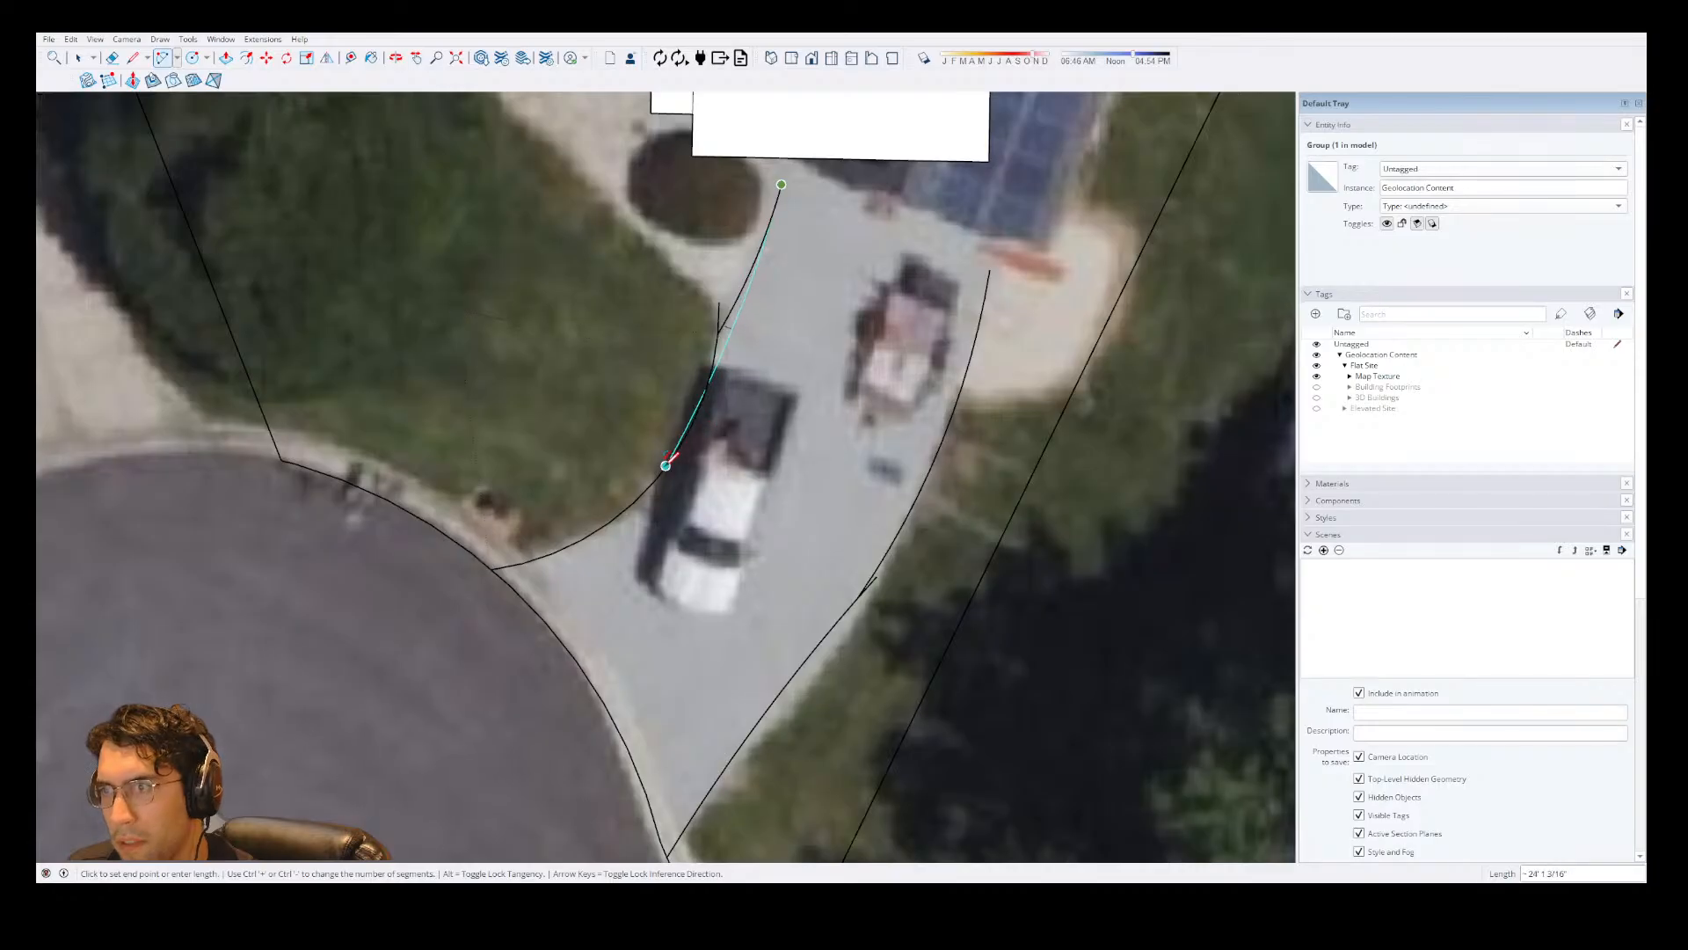
left_click(666, 465)
scroll(735, 320, "up", 4)
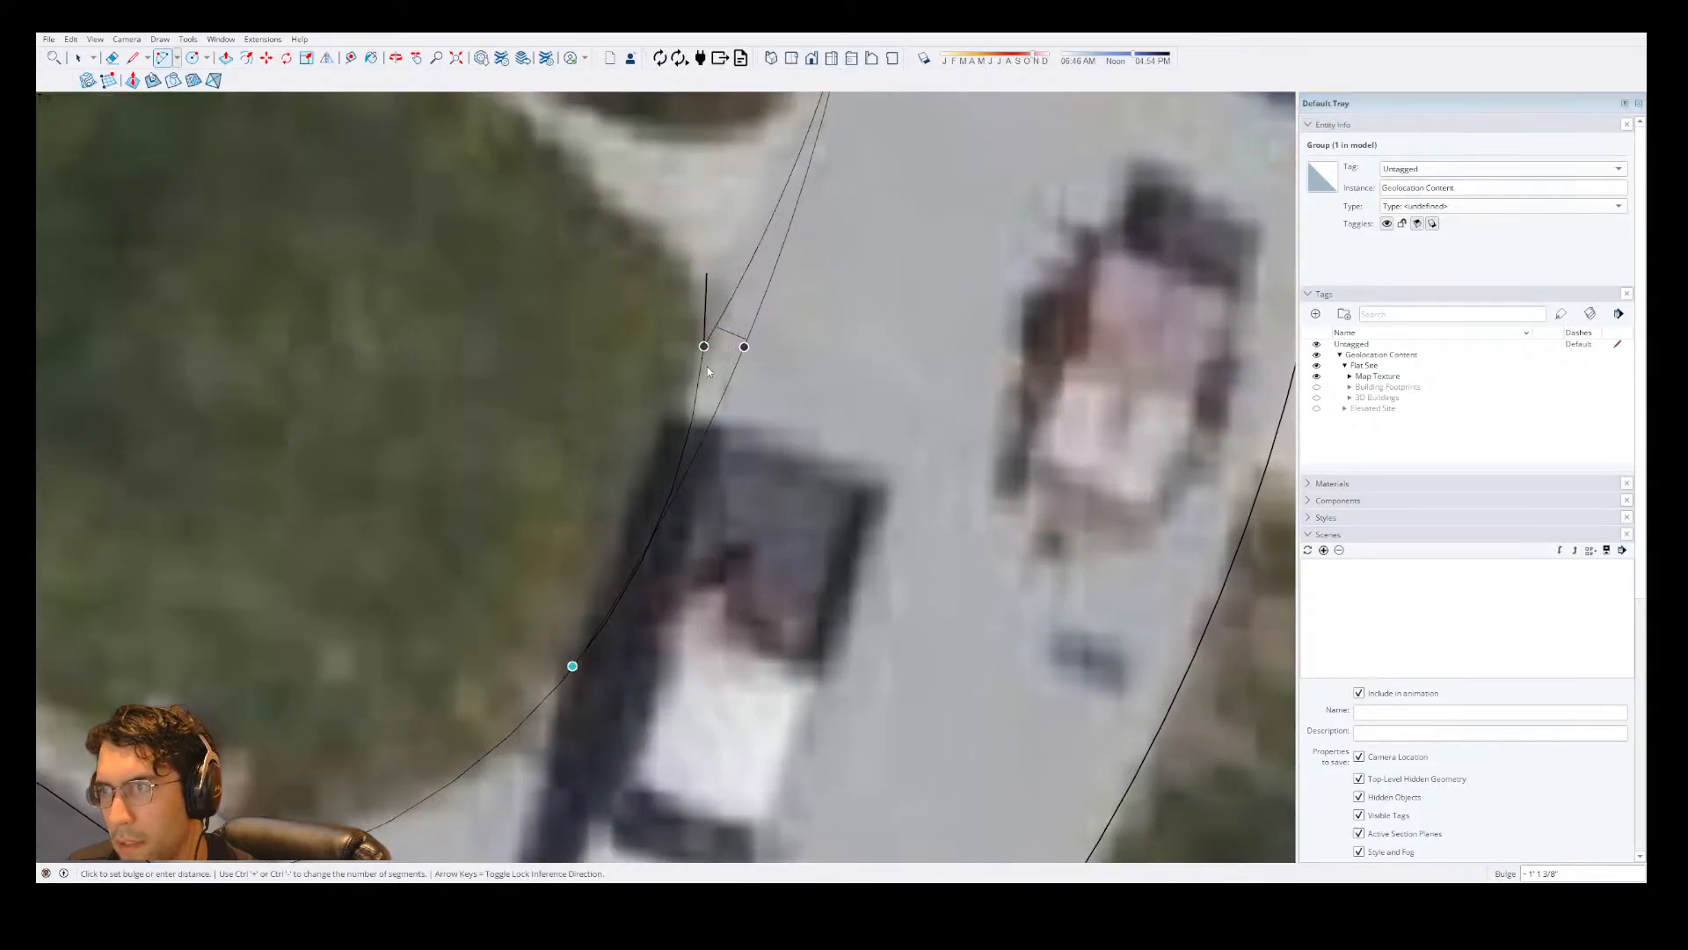
key("e")
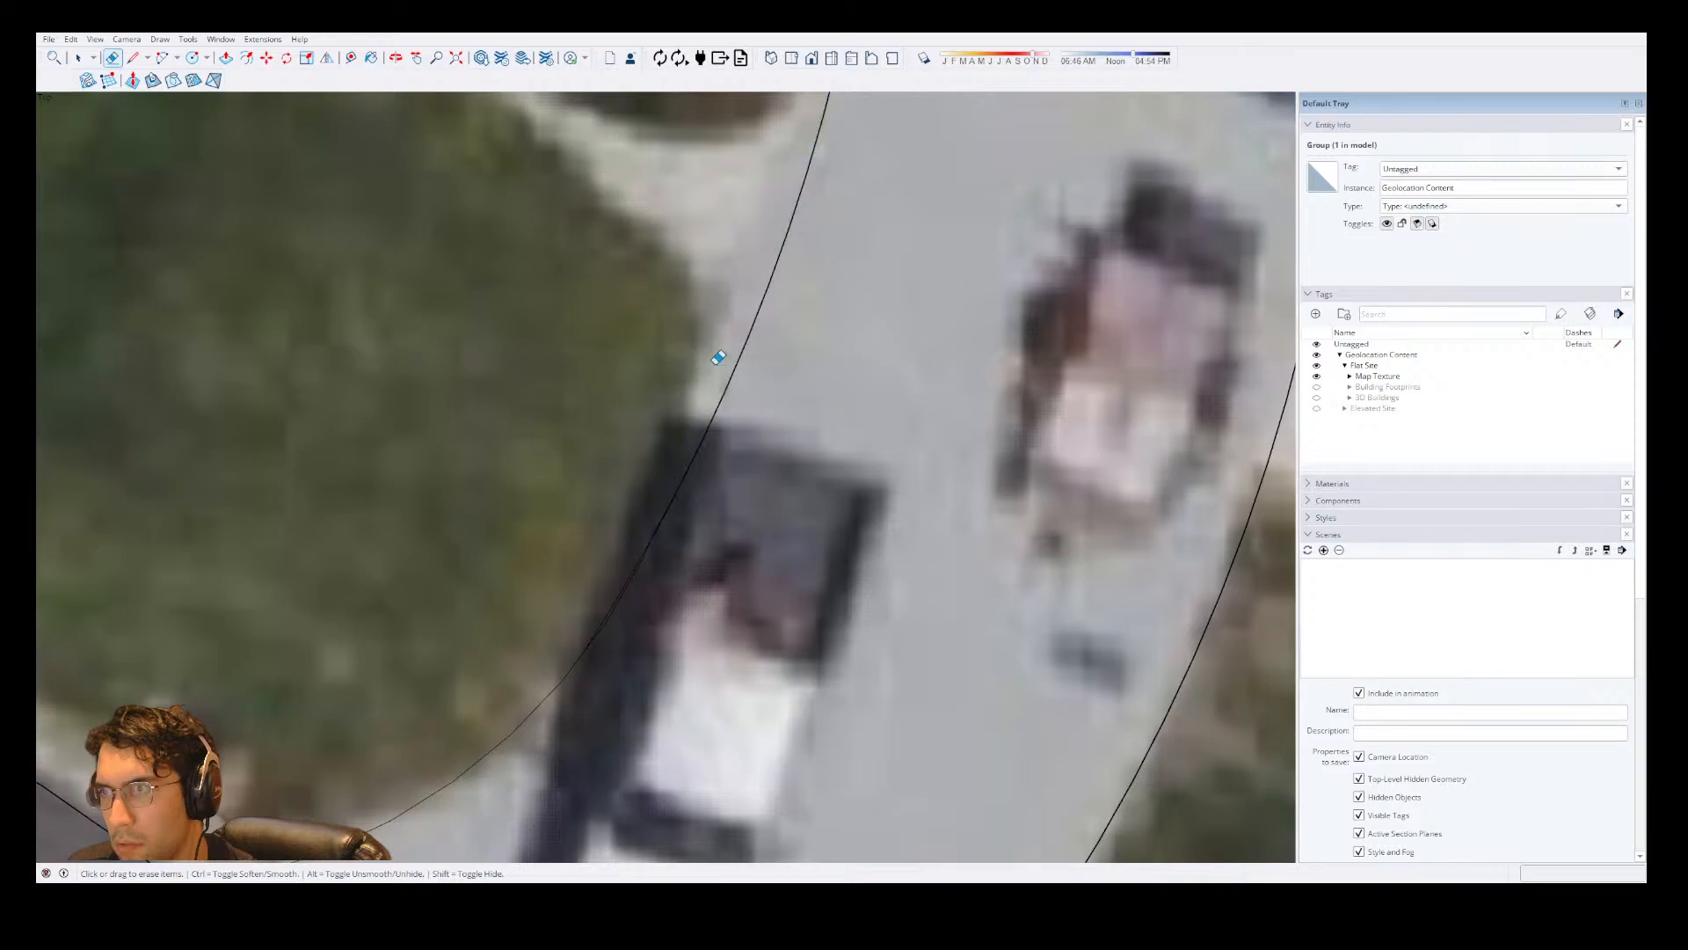
scroll(621, 605, "up", 3)
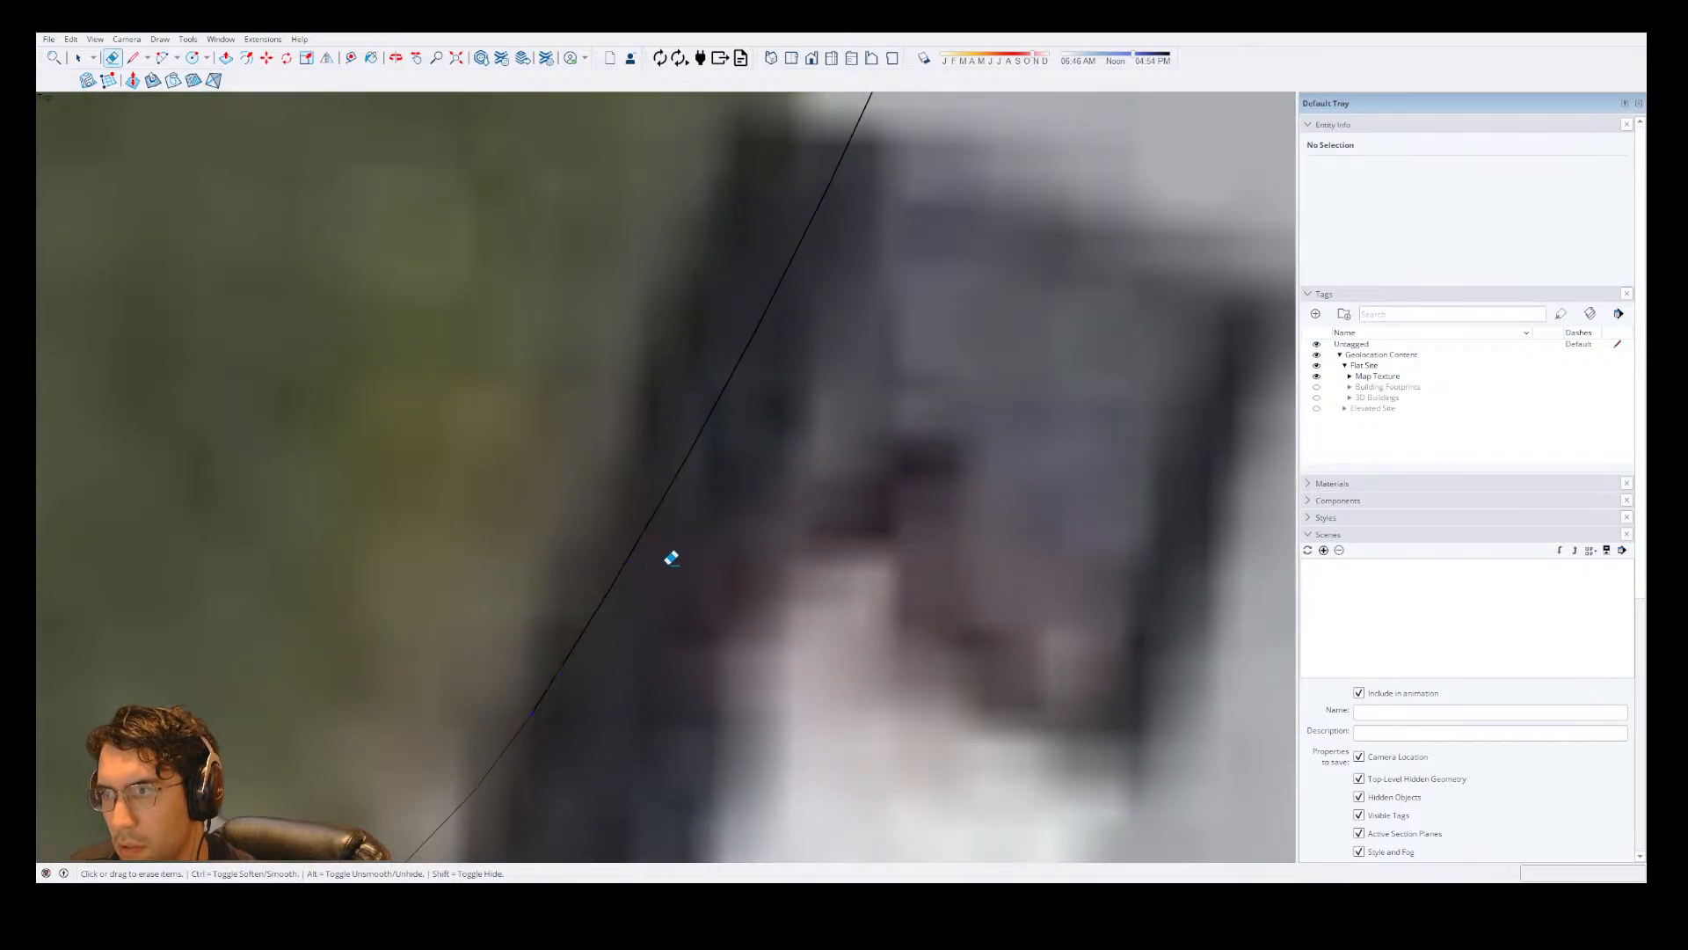
scroll(671, 557, "down", 6)
scroll(774, 400, "up", 3)
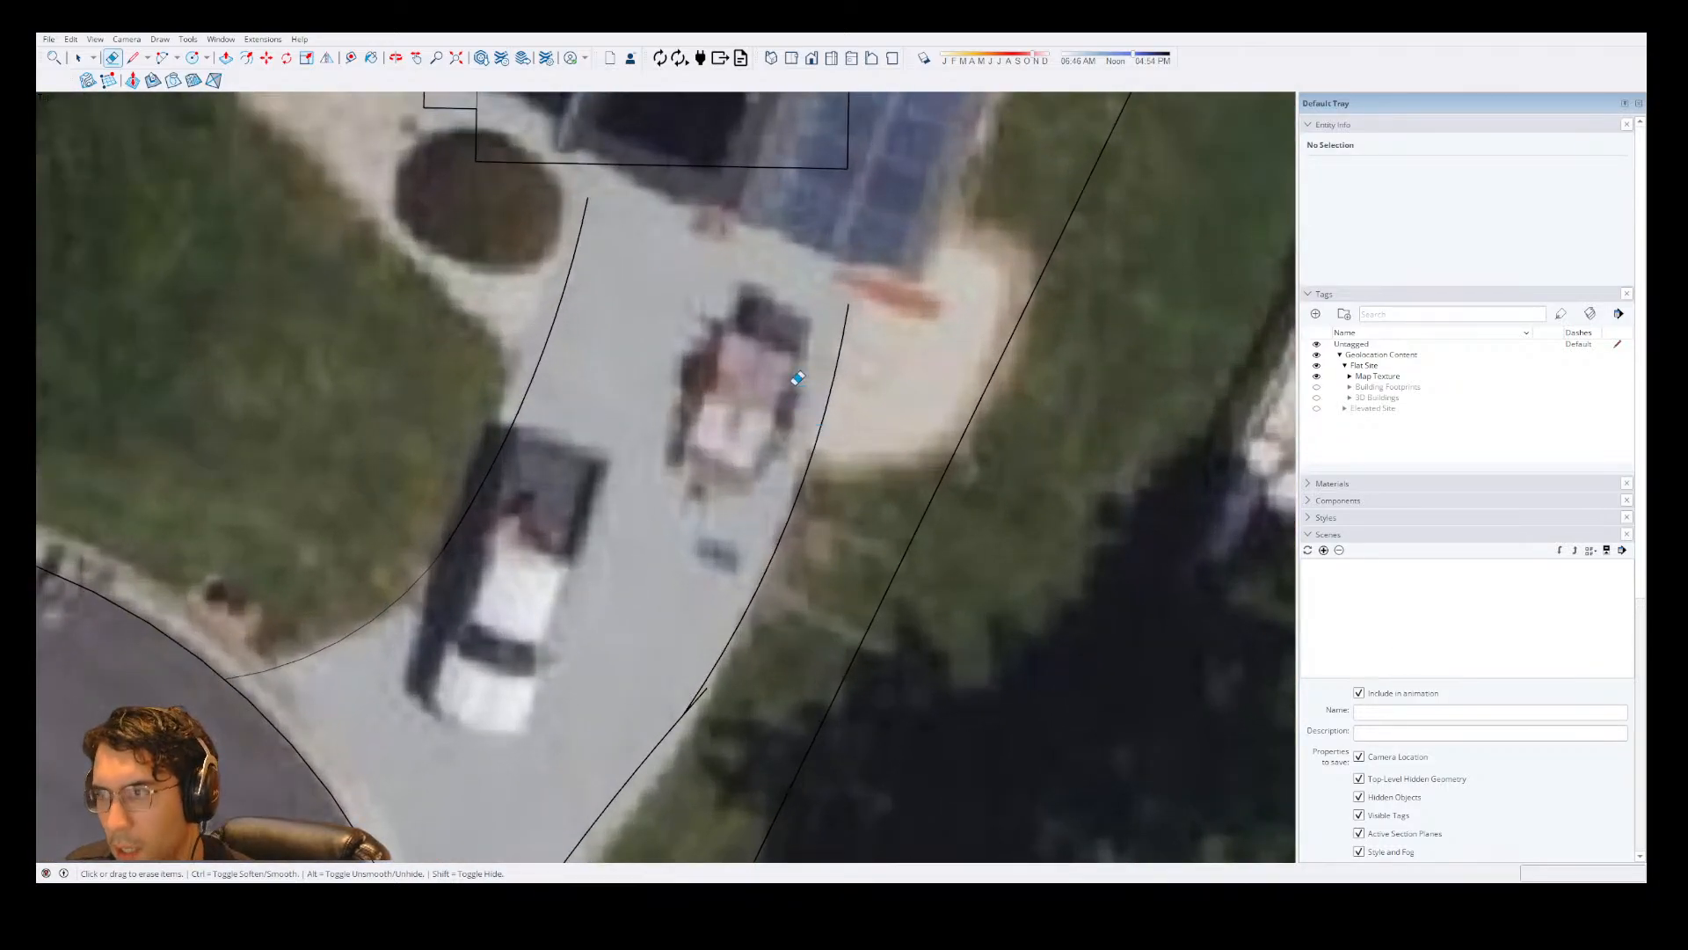
key("l")
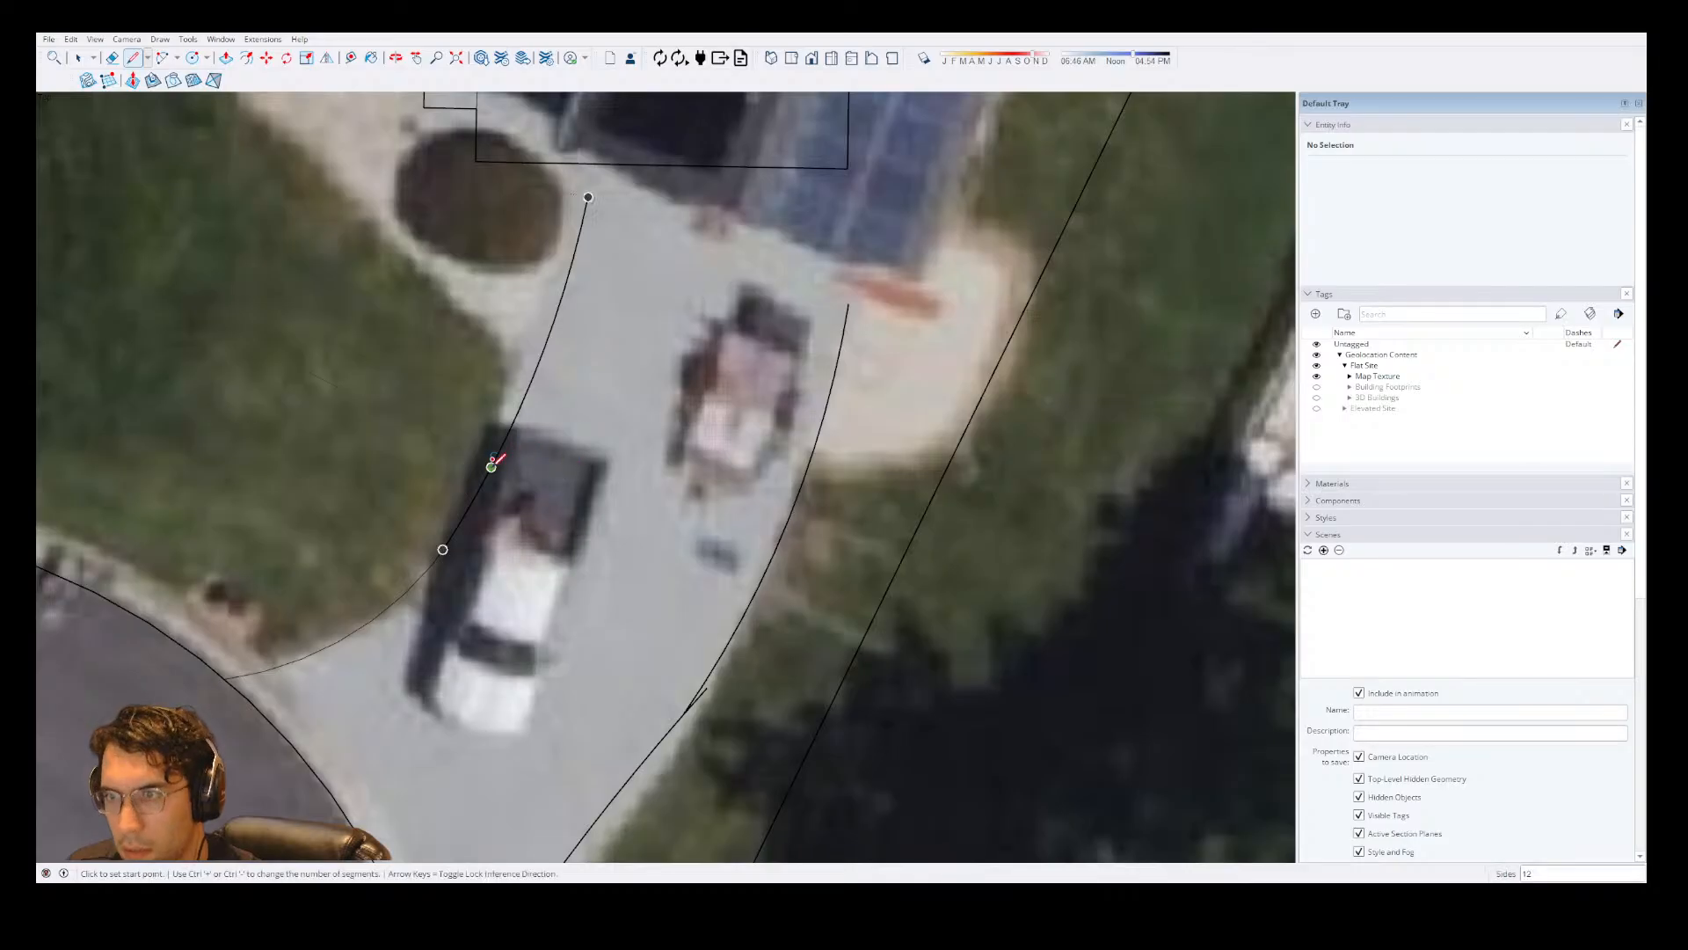
key("a")
left_click(459, 522)
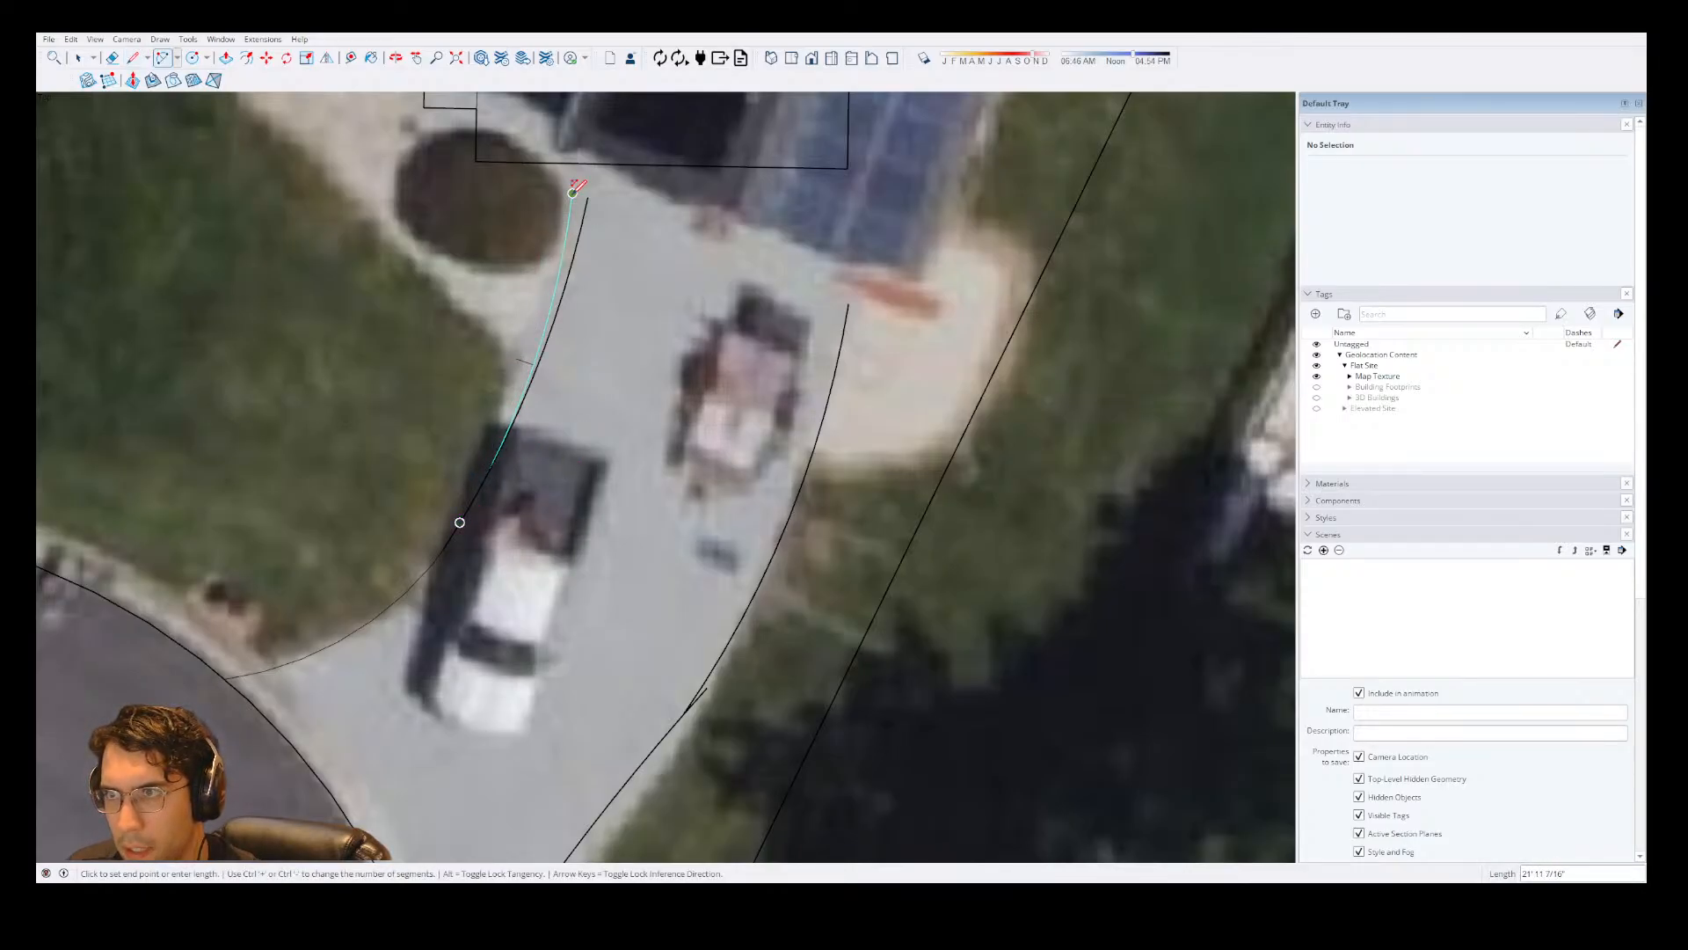
left_click(573, 191)
key("ctrl+z")
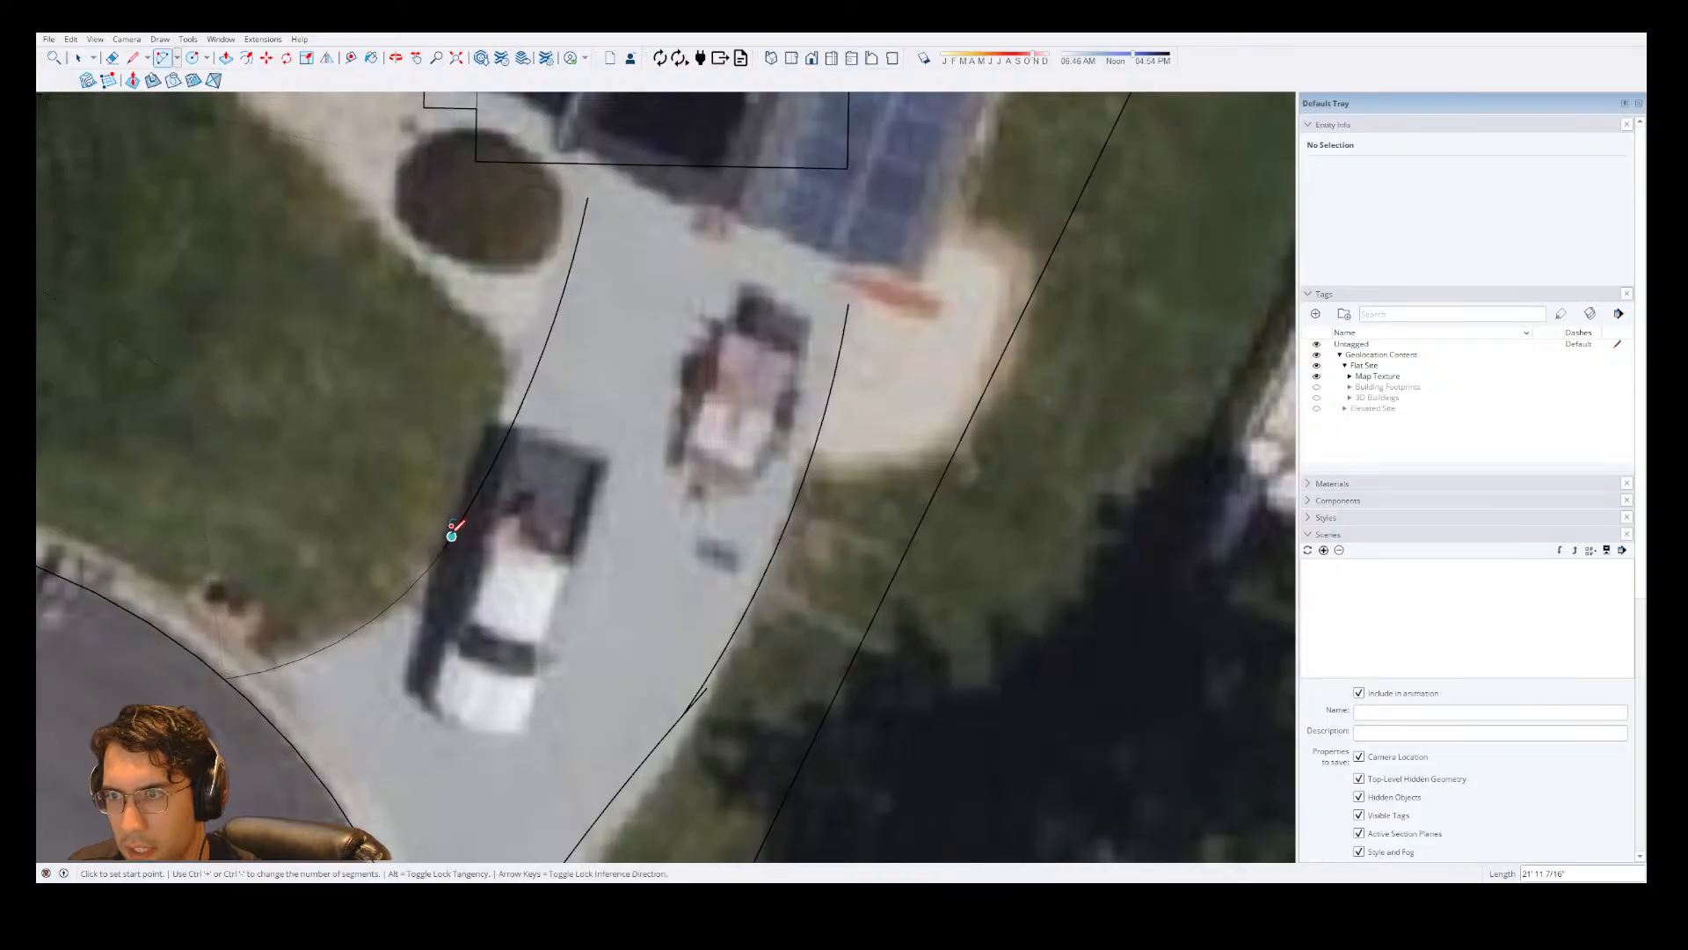
Redraw the driveway's left edge with a shallow arc of about 320' radius, ending beside the round planting bed near the house.
left_click(443, 550)
scroll(585, 200, "up", 5)
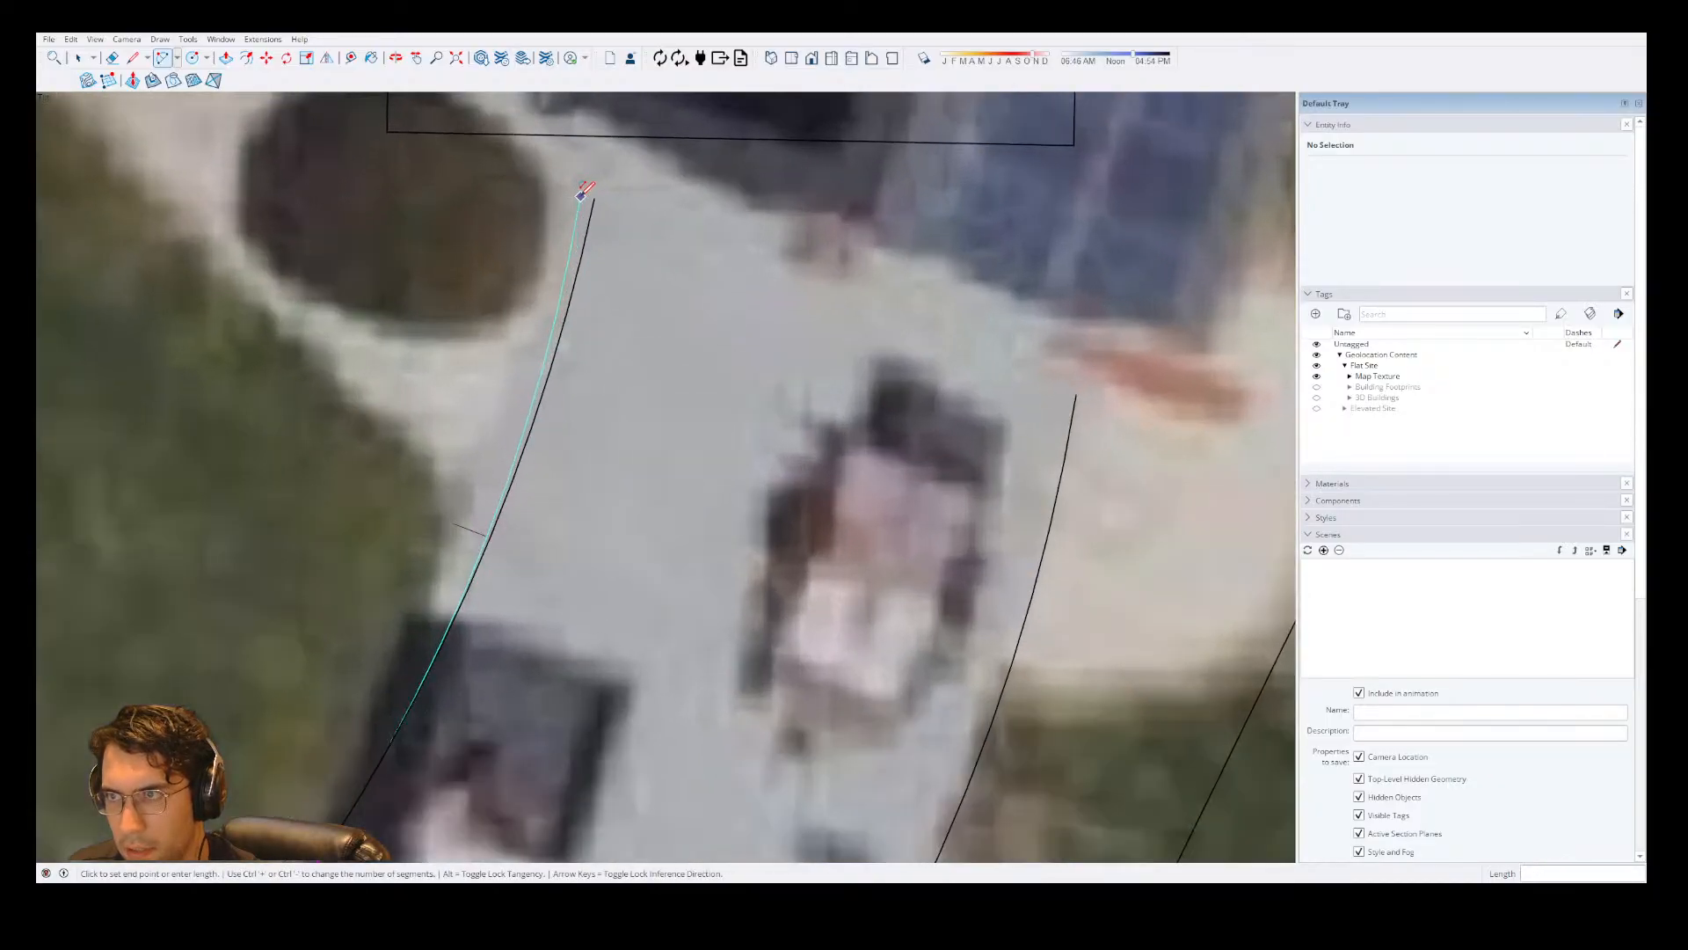
left_click(565, 204)
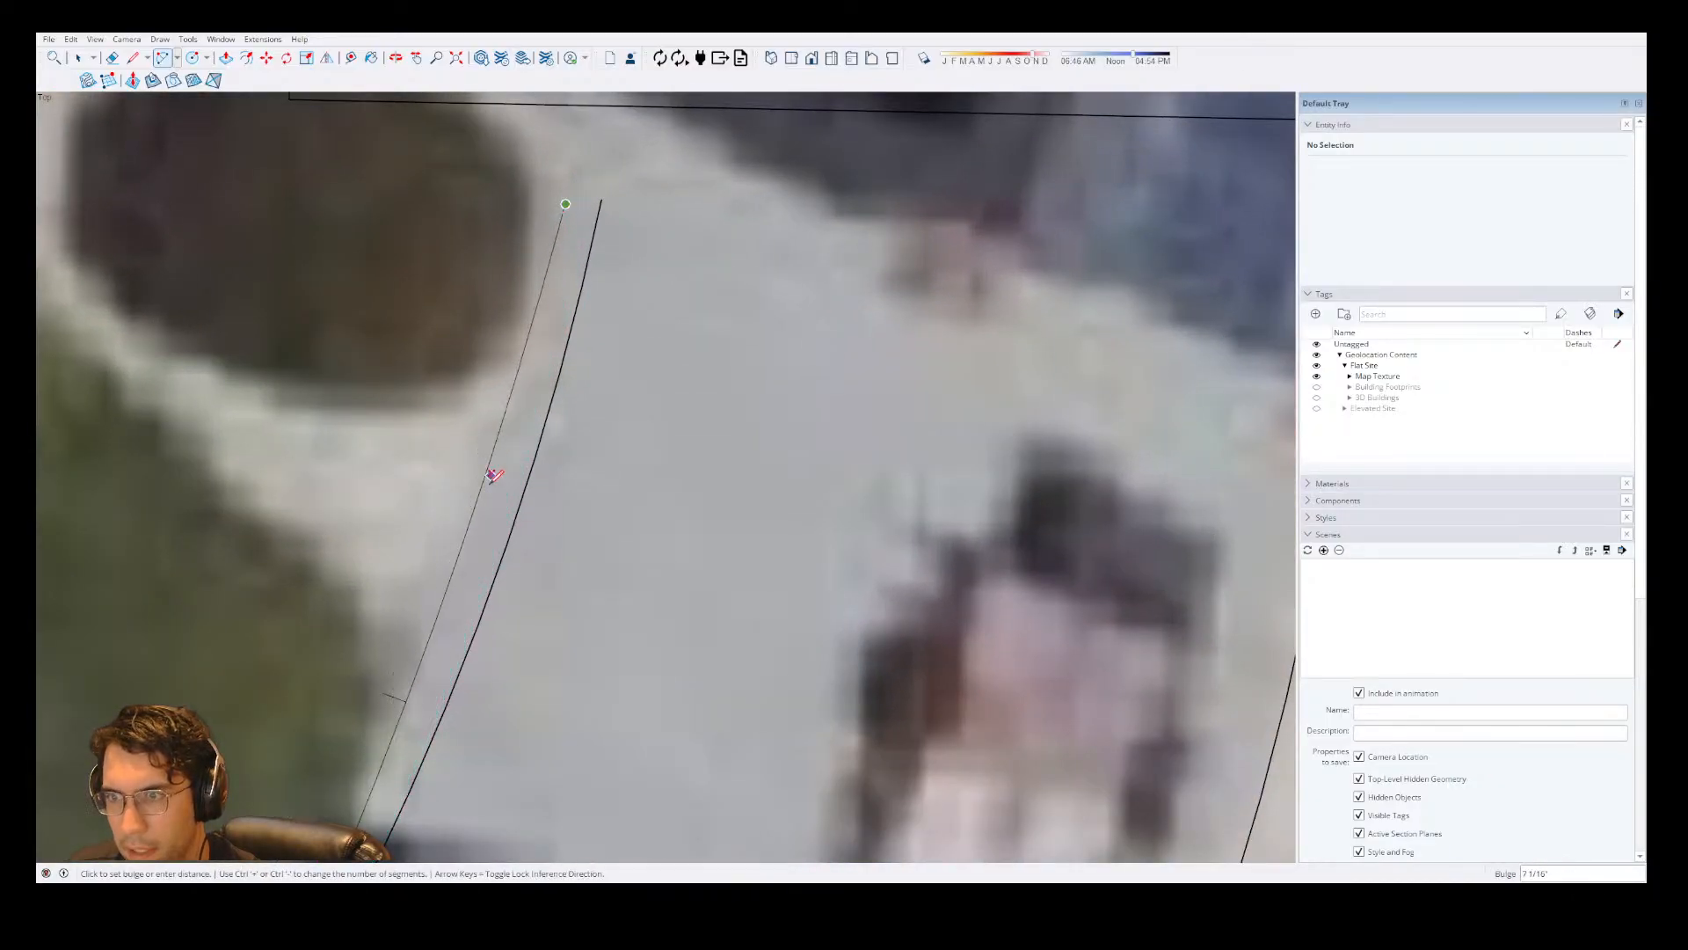
left_click(460, 521)
scroll(472, 451, "down", 4)
scroll(560, 390, "down", 2)
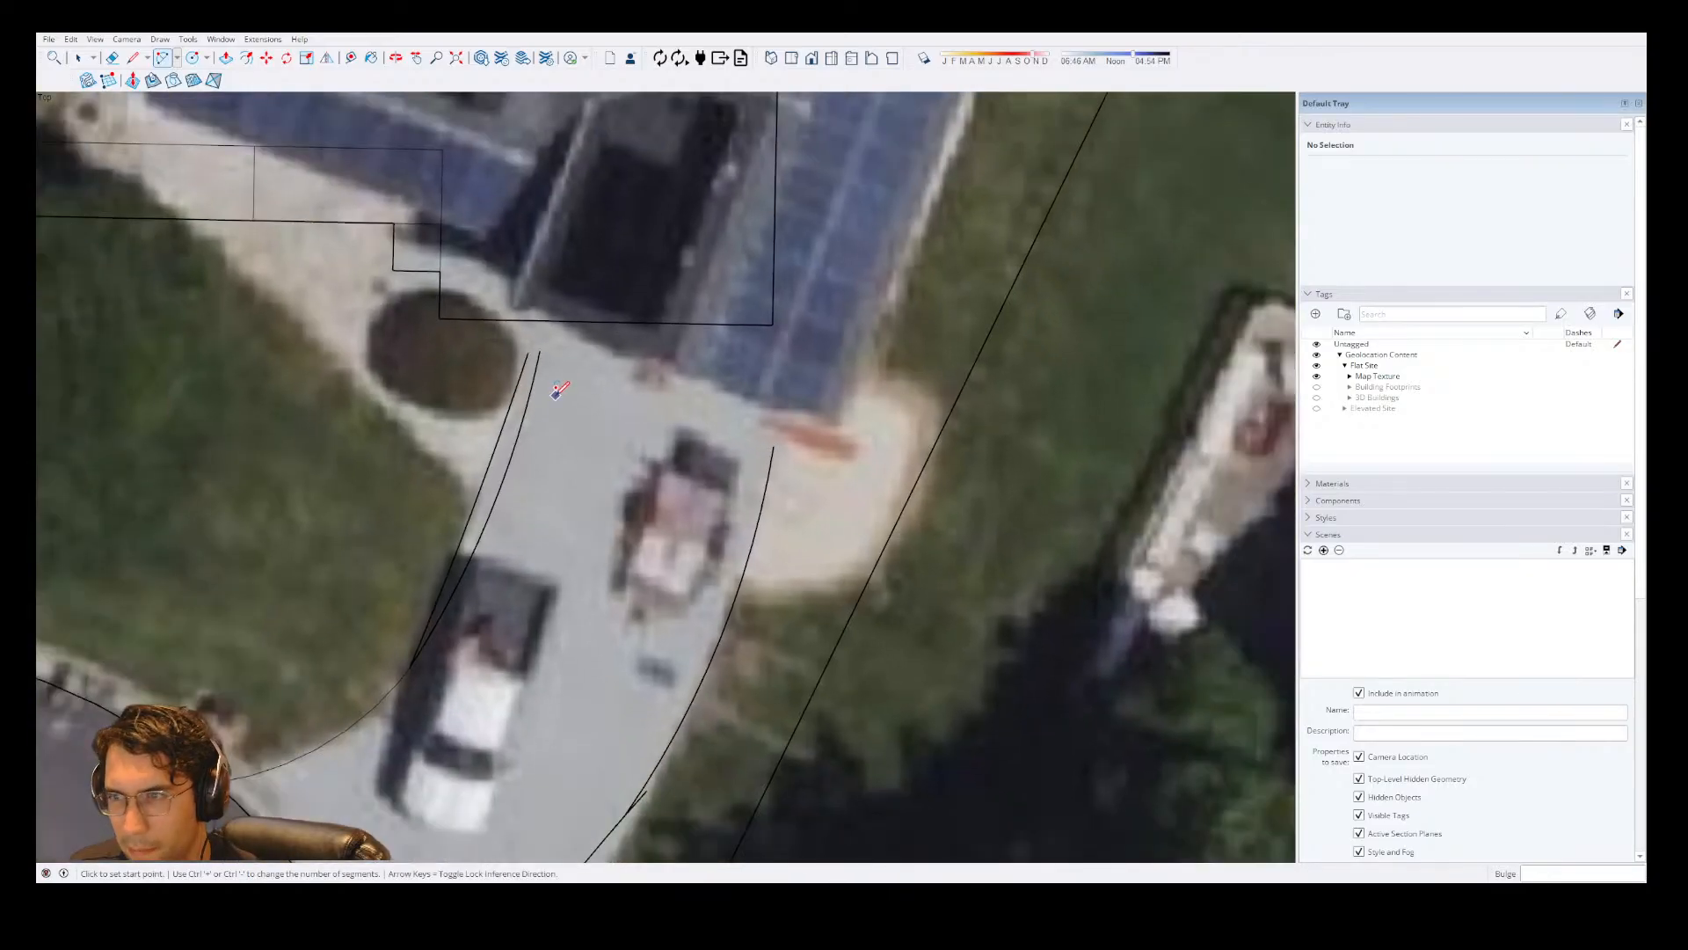
Close the driveway's house end with a line about 18' 6" long between the upper ends of its left and right edges.
key("l")
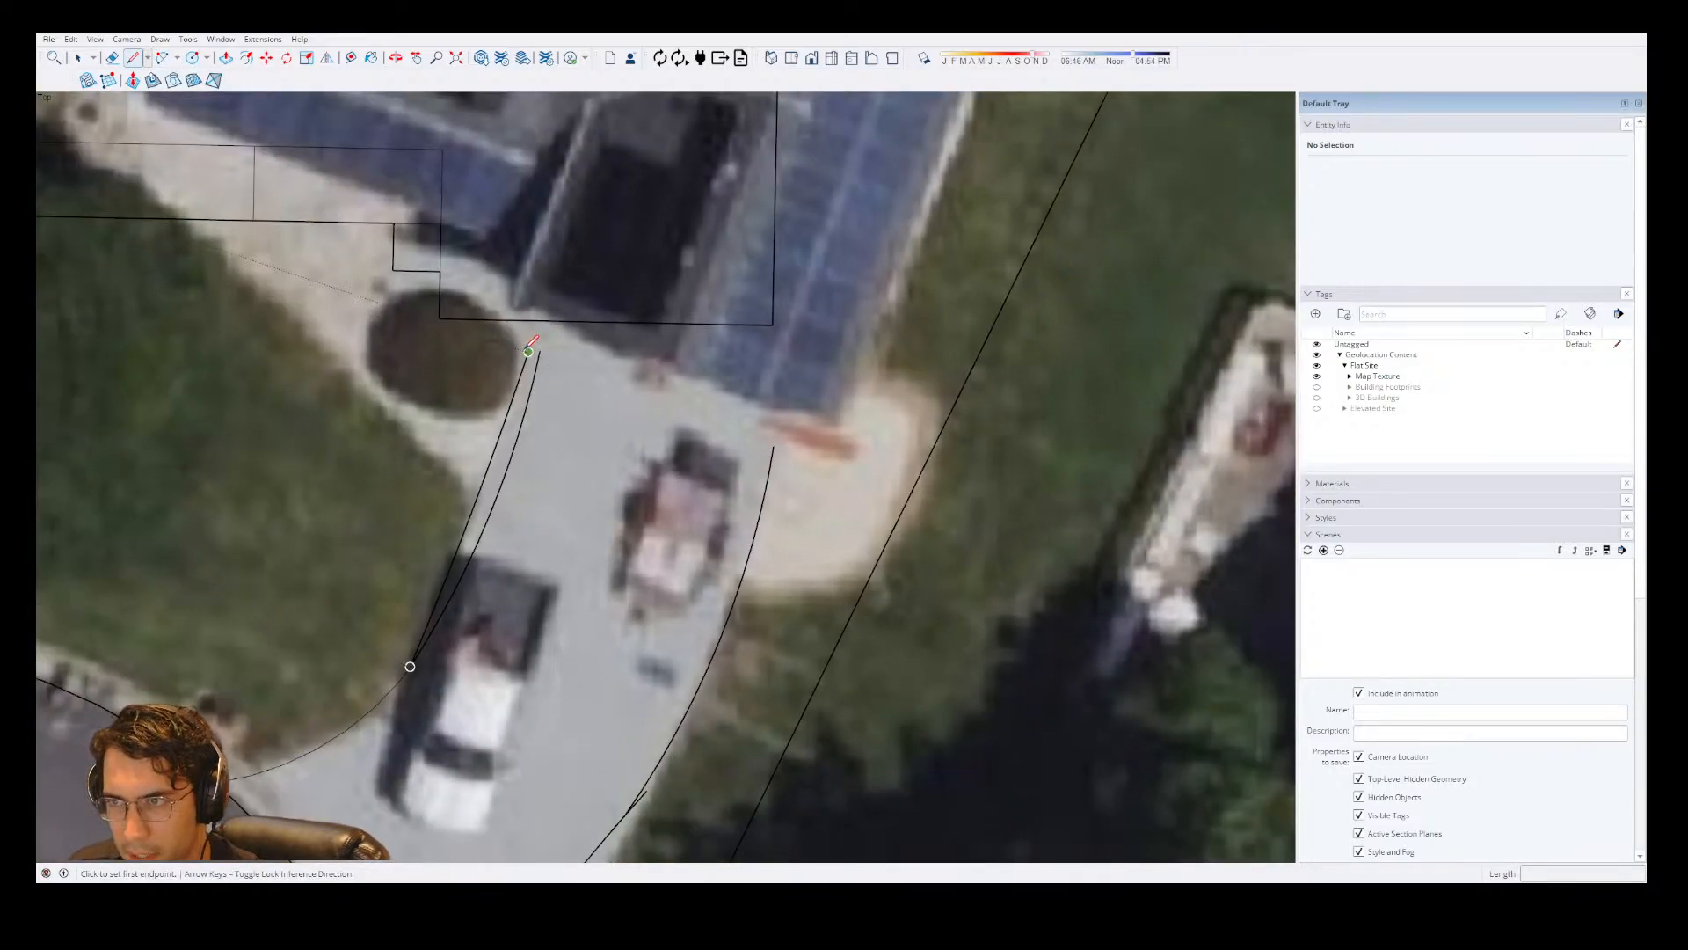
left_click(528, 352)
left_click(772, 444)
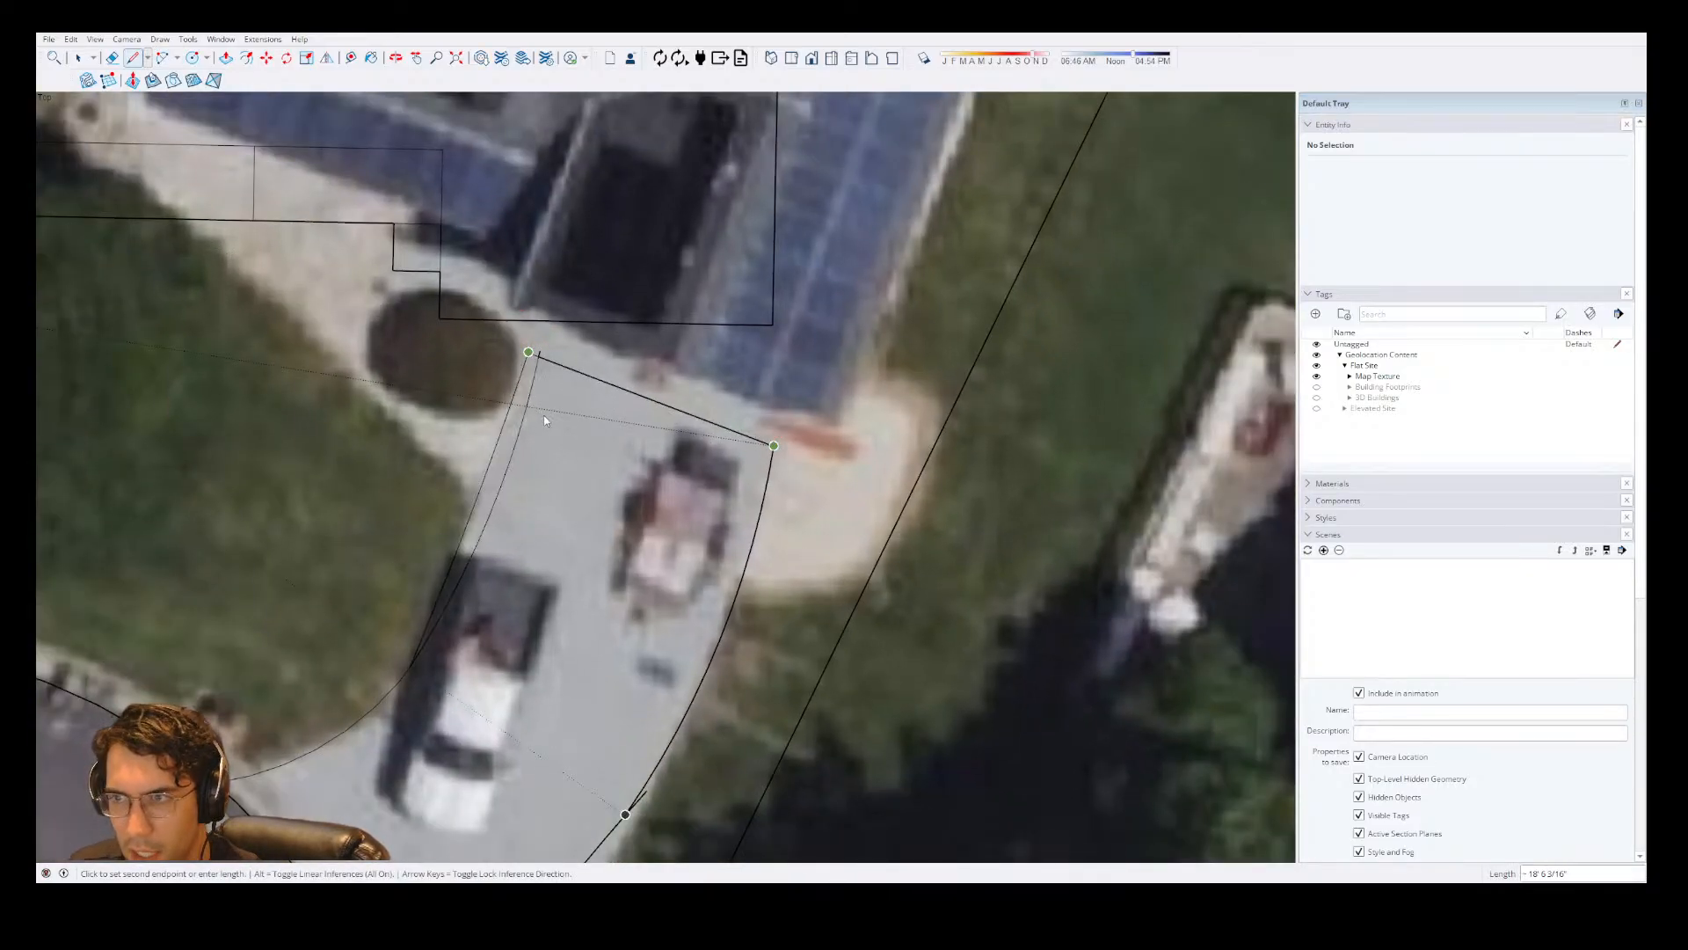
Erase the superseded left-edge arc and its leftover stub above the driveway's end line.
key("e")
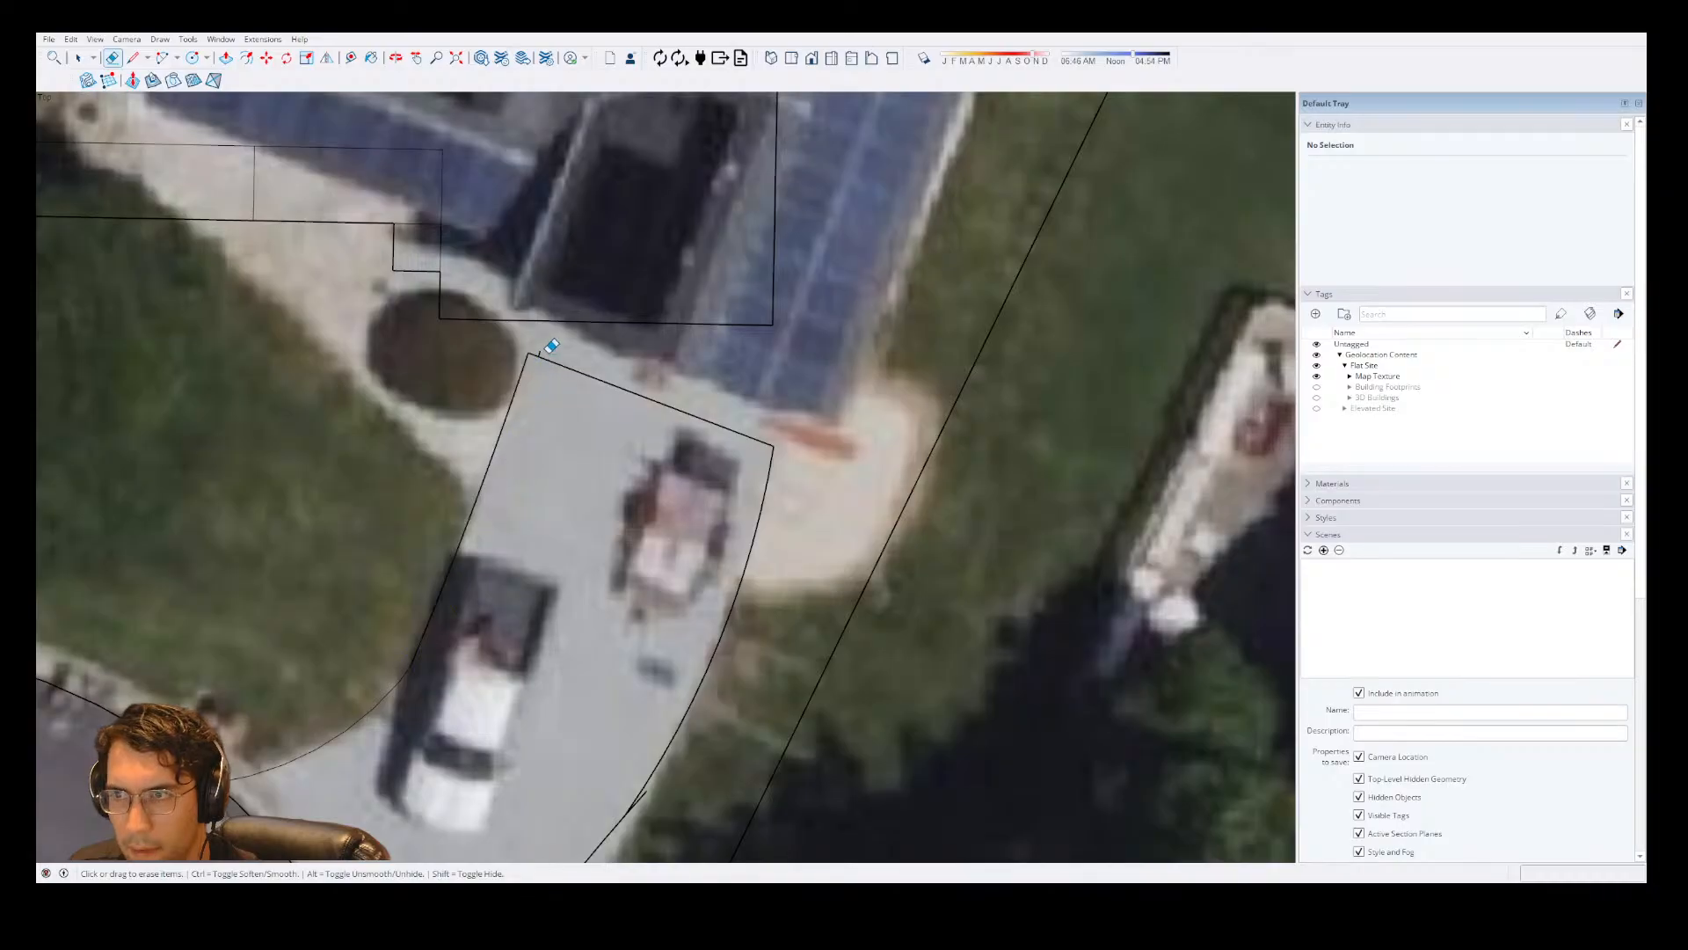
scroll(547, 348, "up", 3)
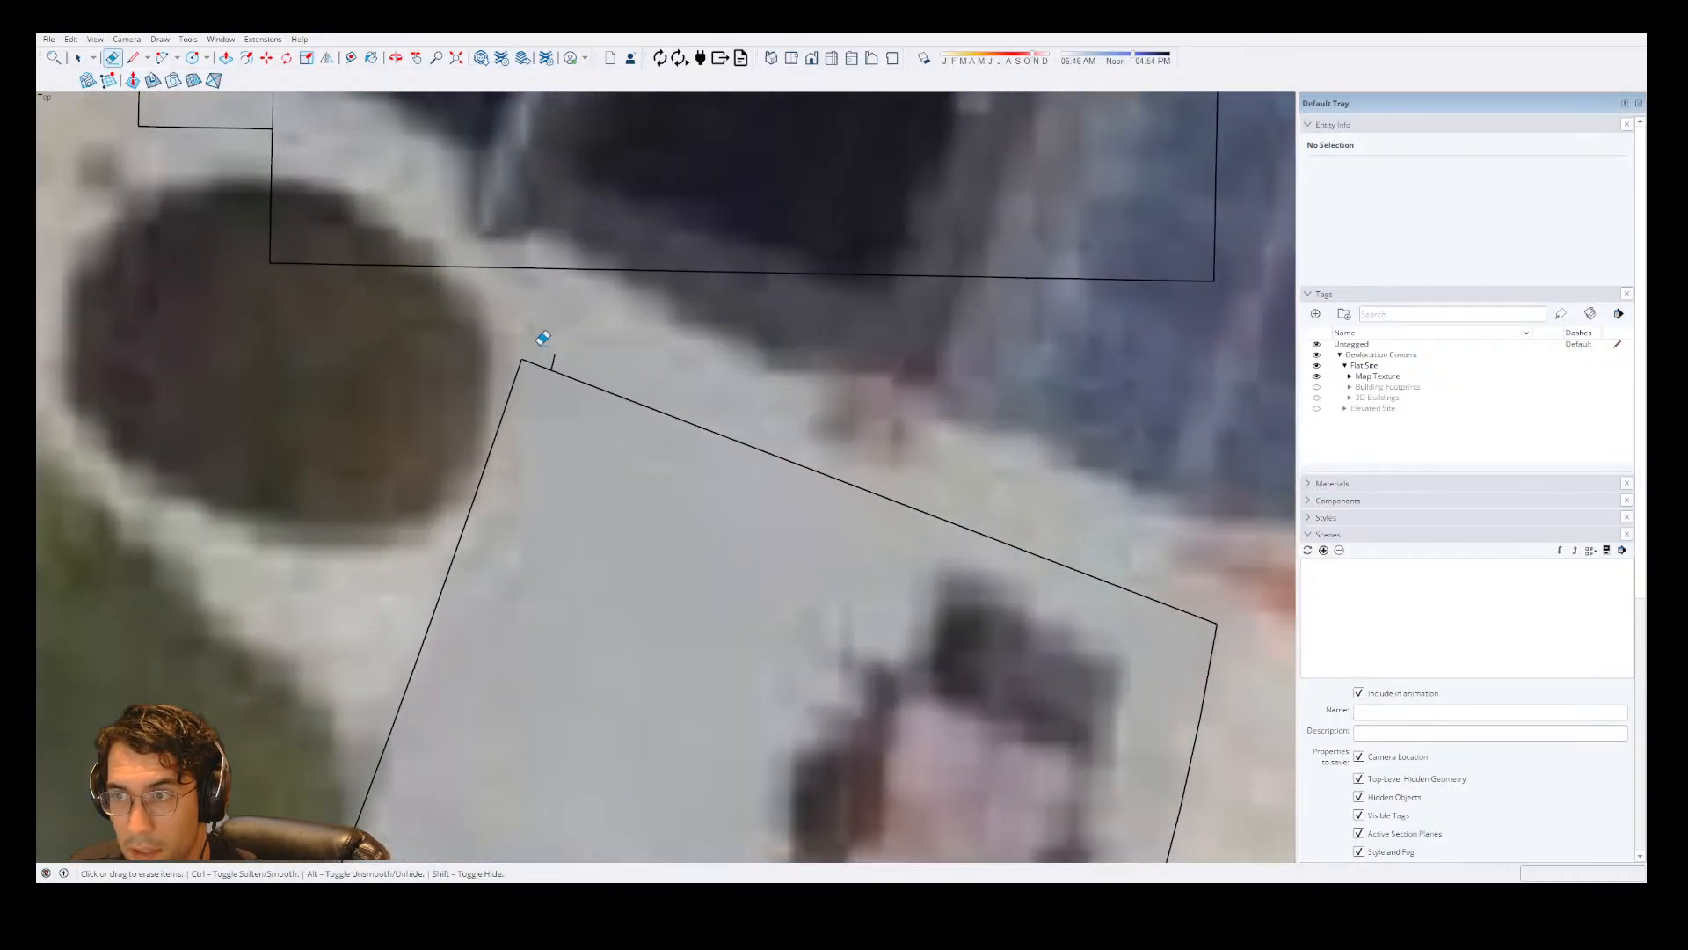
scroll(560, 350, "down", 4)
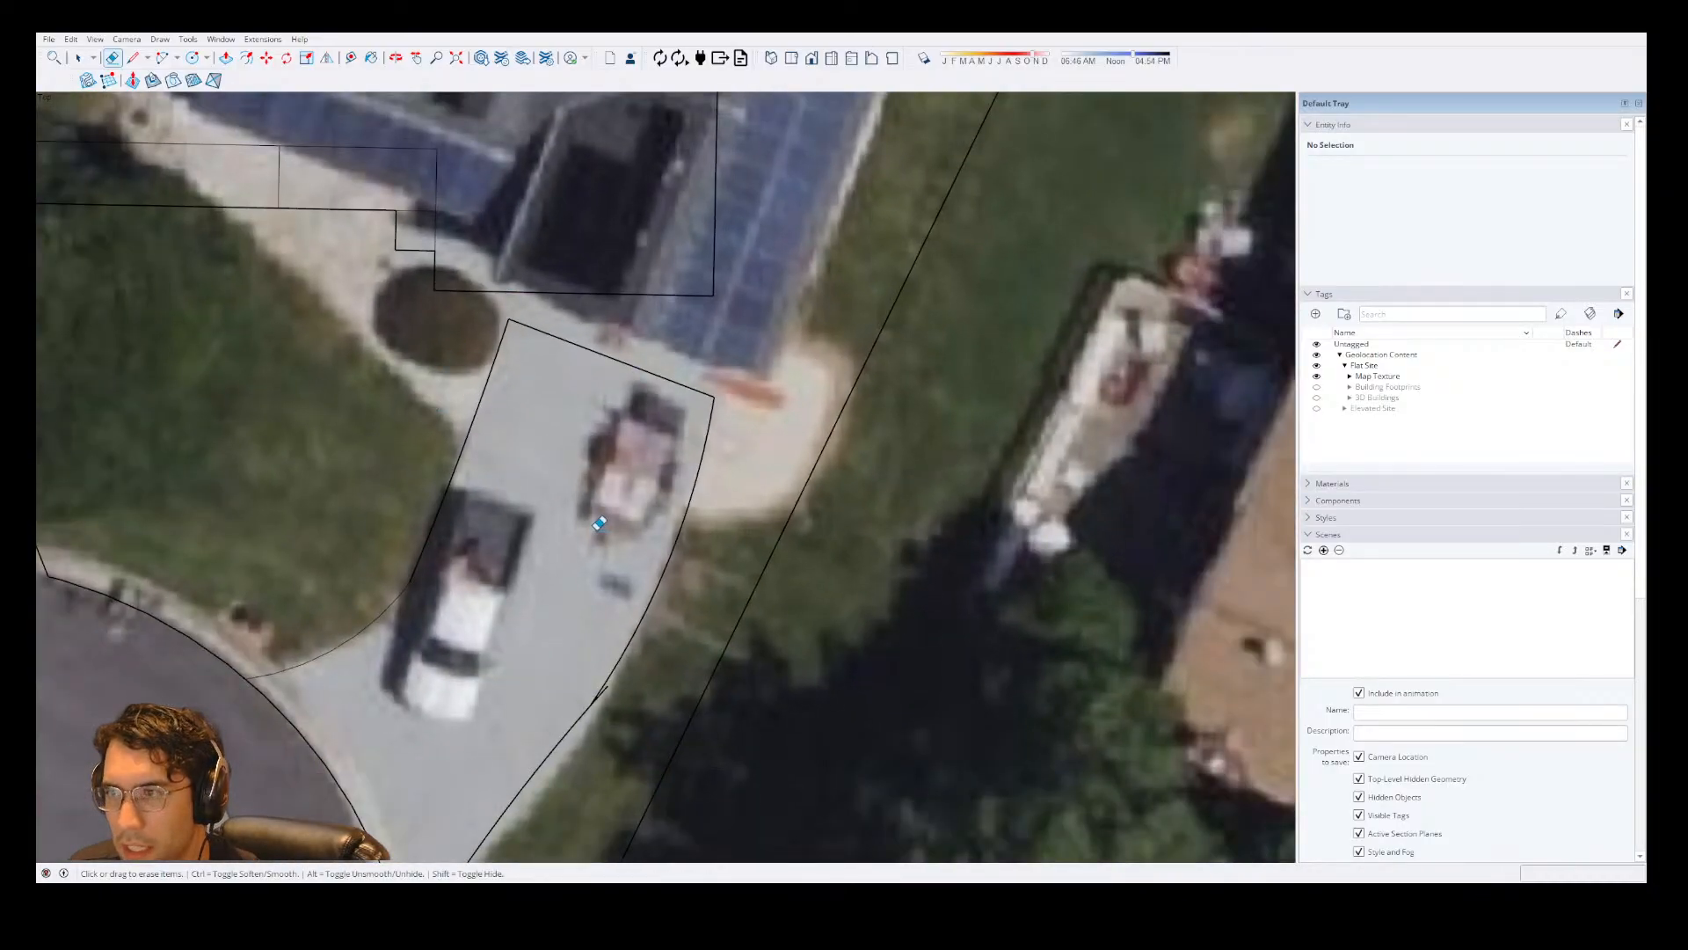
scroll(736, 526, "up", 3)
scroll(756, 523, "down", 3)
scroll(854, 313, "down", 5)
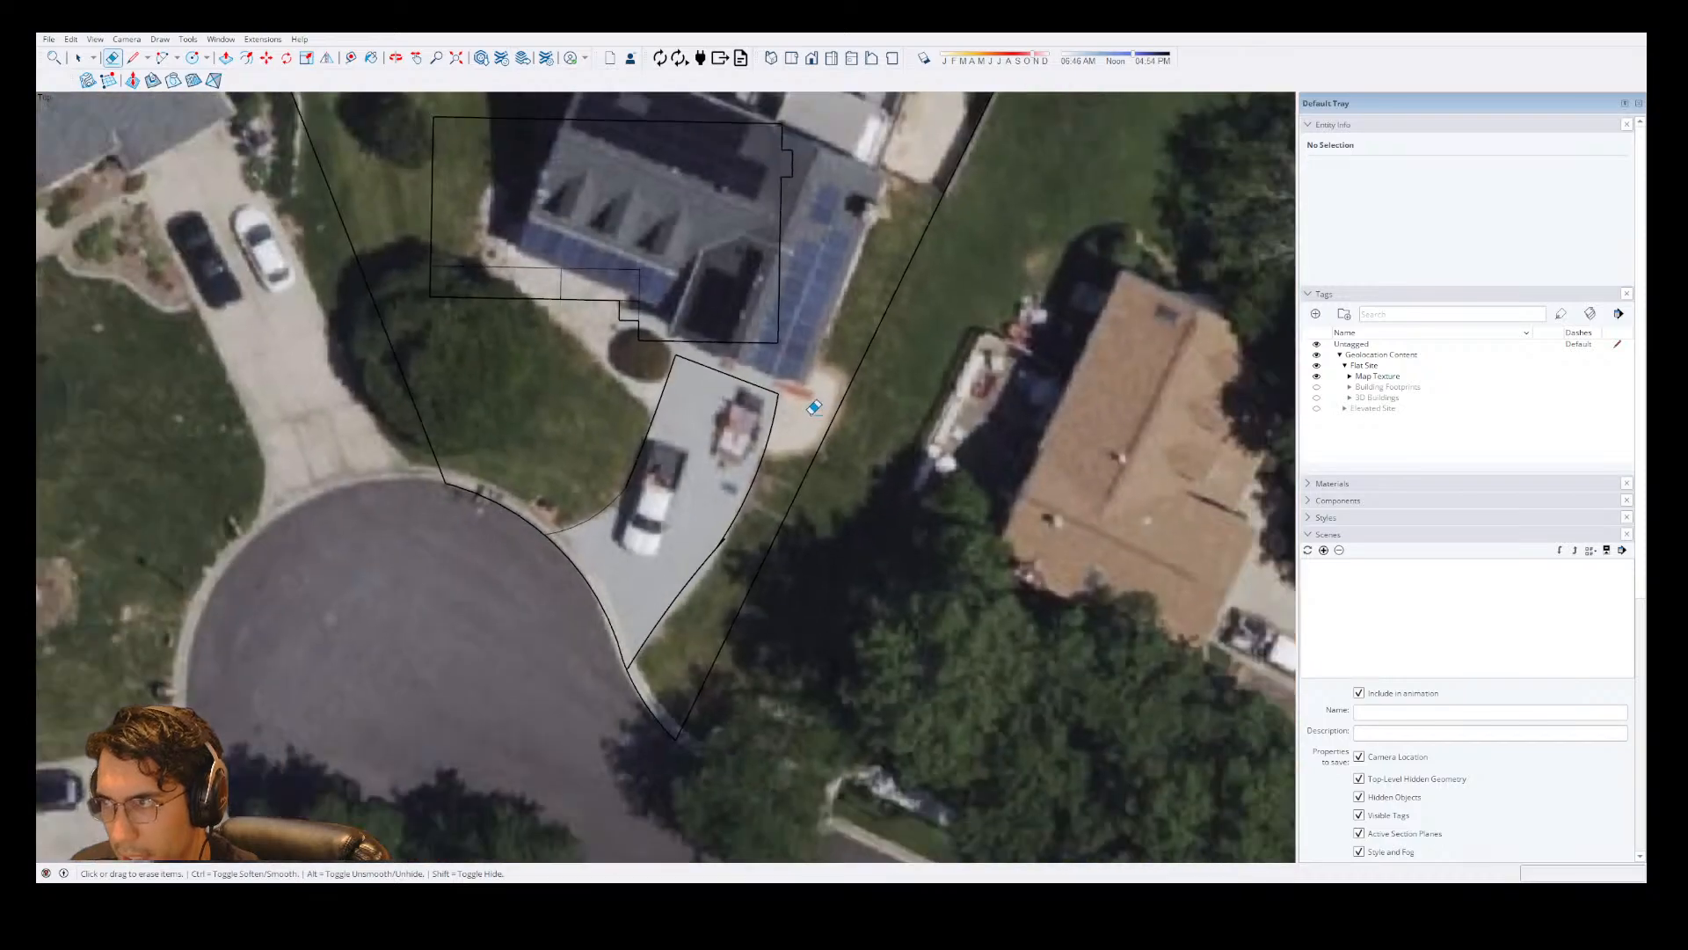
Move the house group by its lower-right front corner onto the driveway's upper-right corner.
scroll(817, 410, "up", 2)
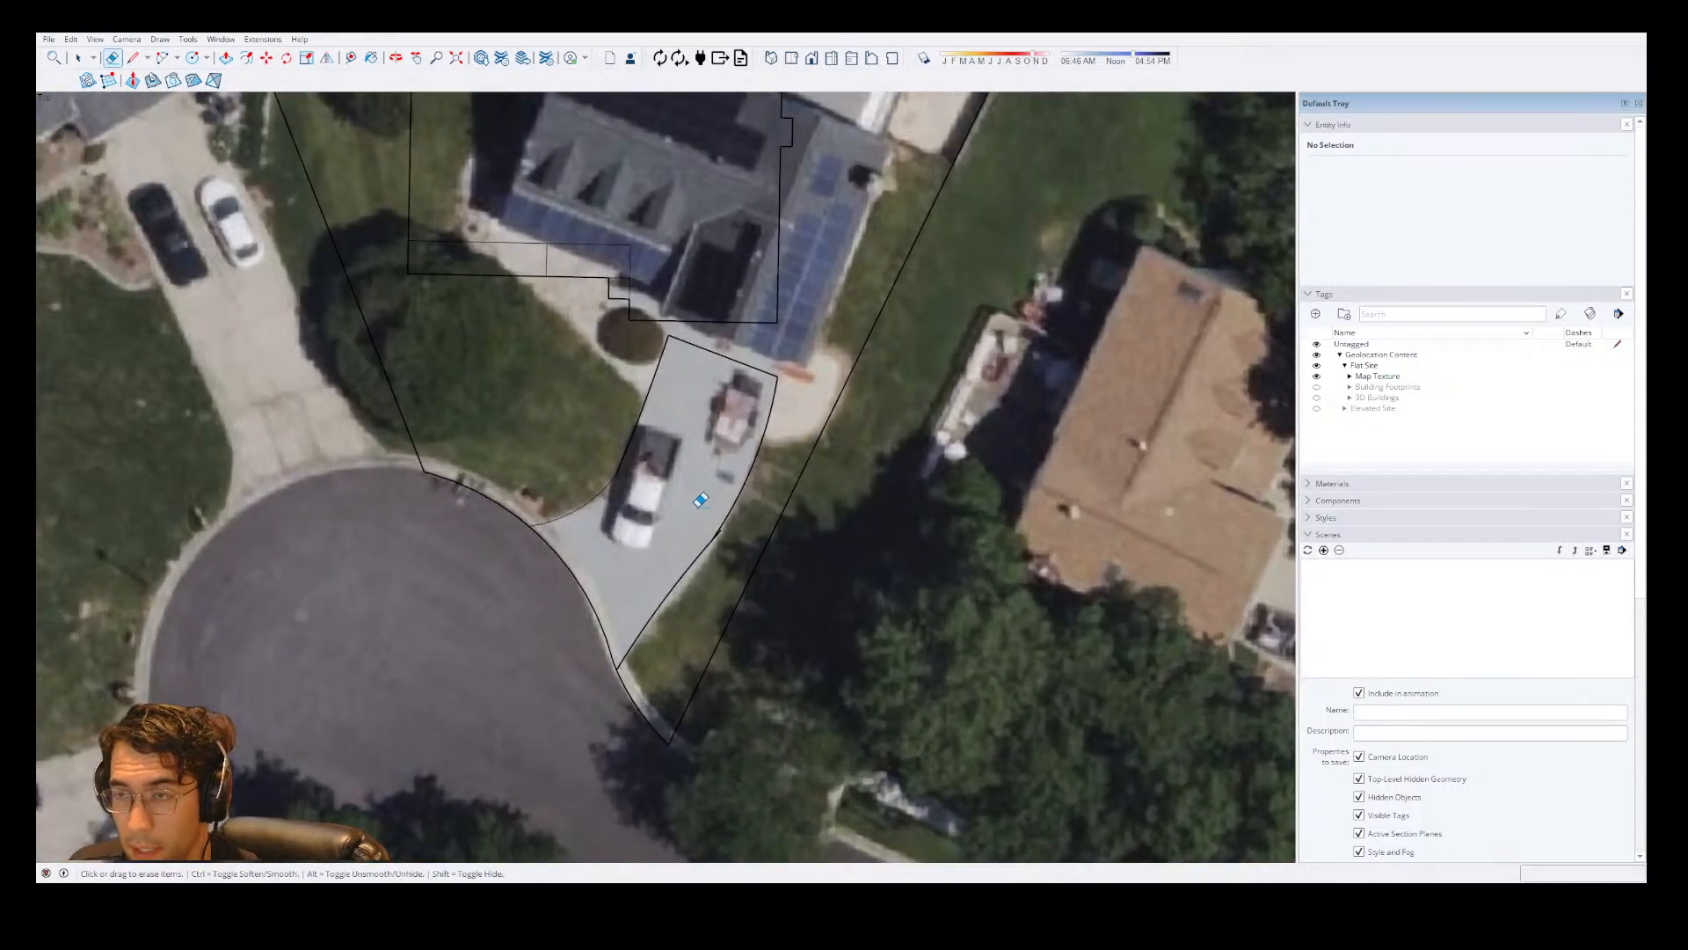
scroll(692, 563, "down", 2)
scroll(743, 380, "down", 3)
scroll(716, 431, "up", 4)
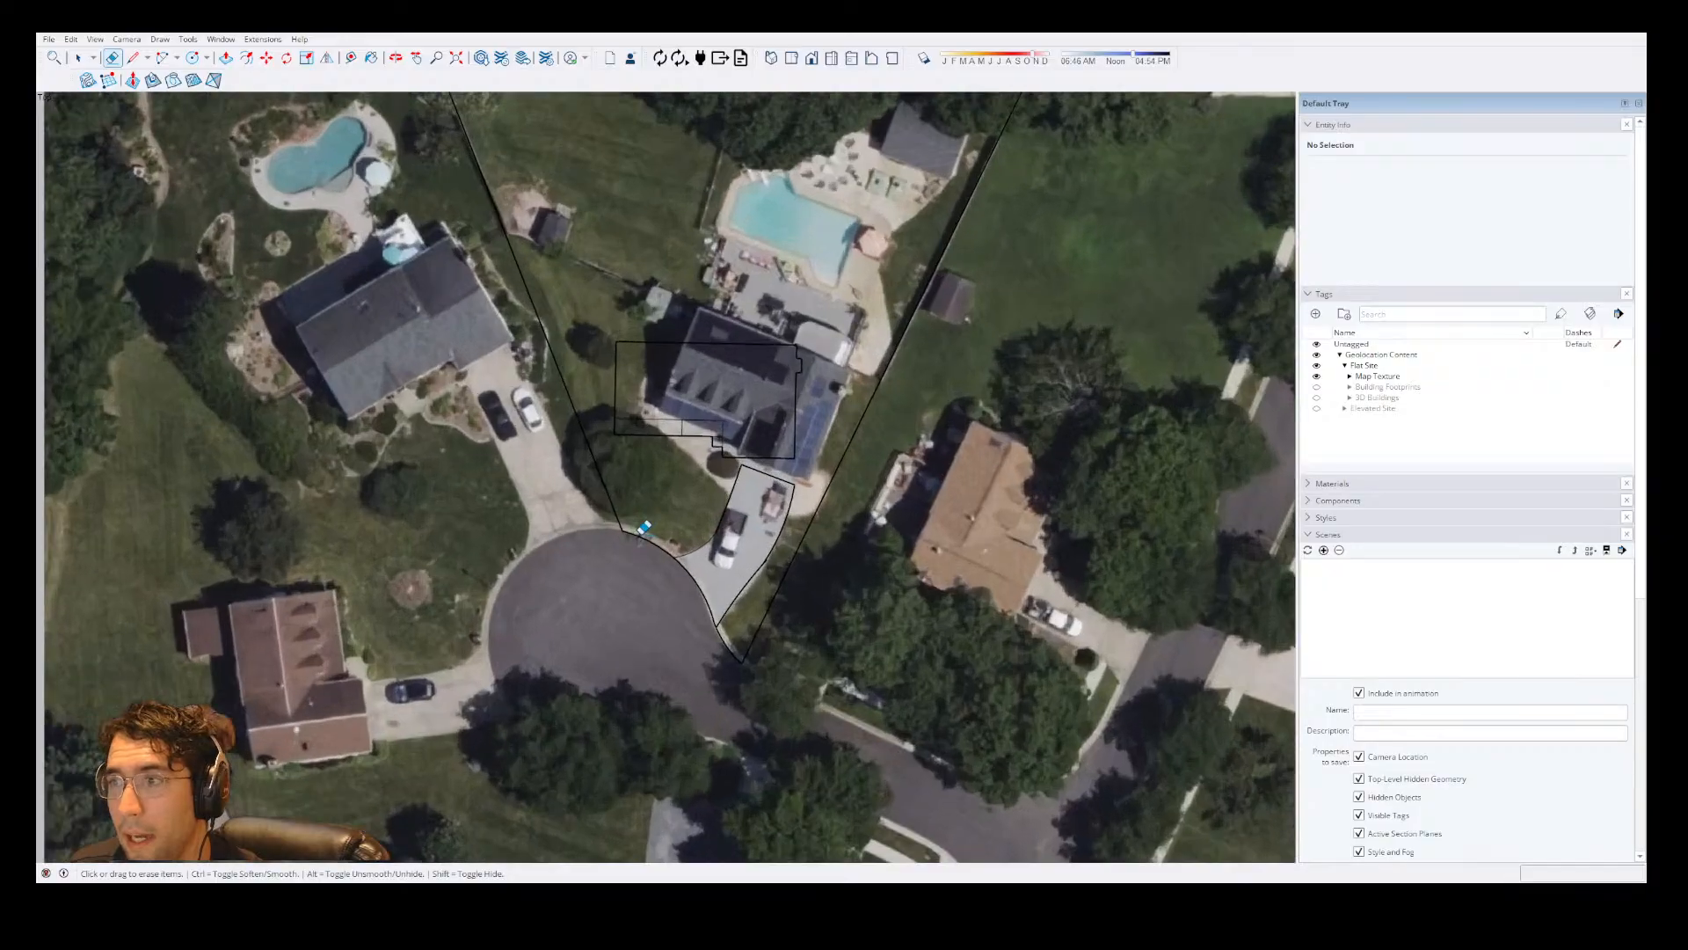
key("space")
left_click(714, 444)
scroll(716, 442, "up", 3)
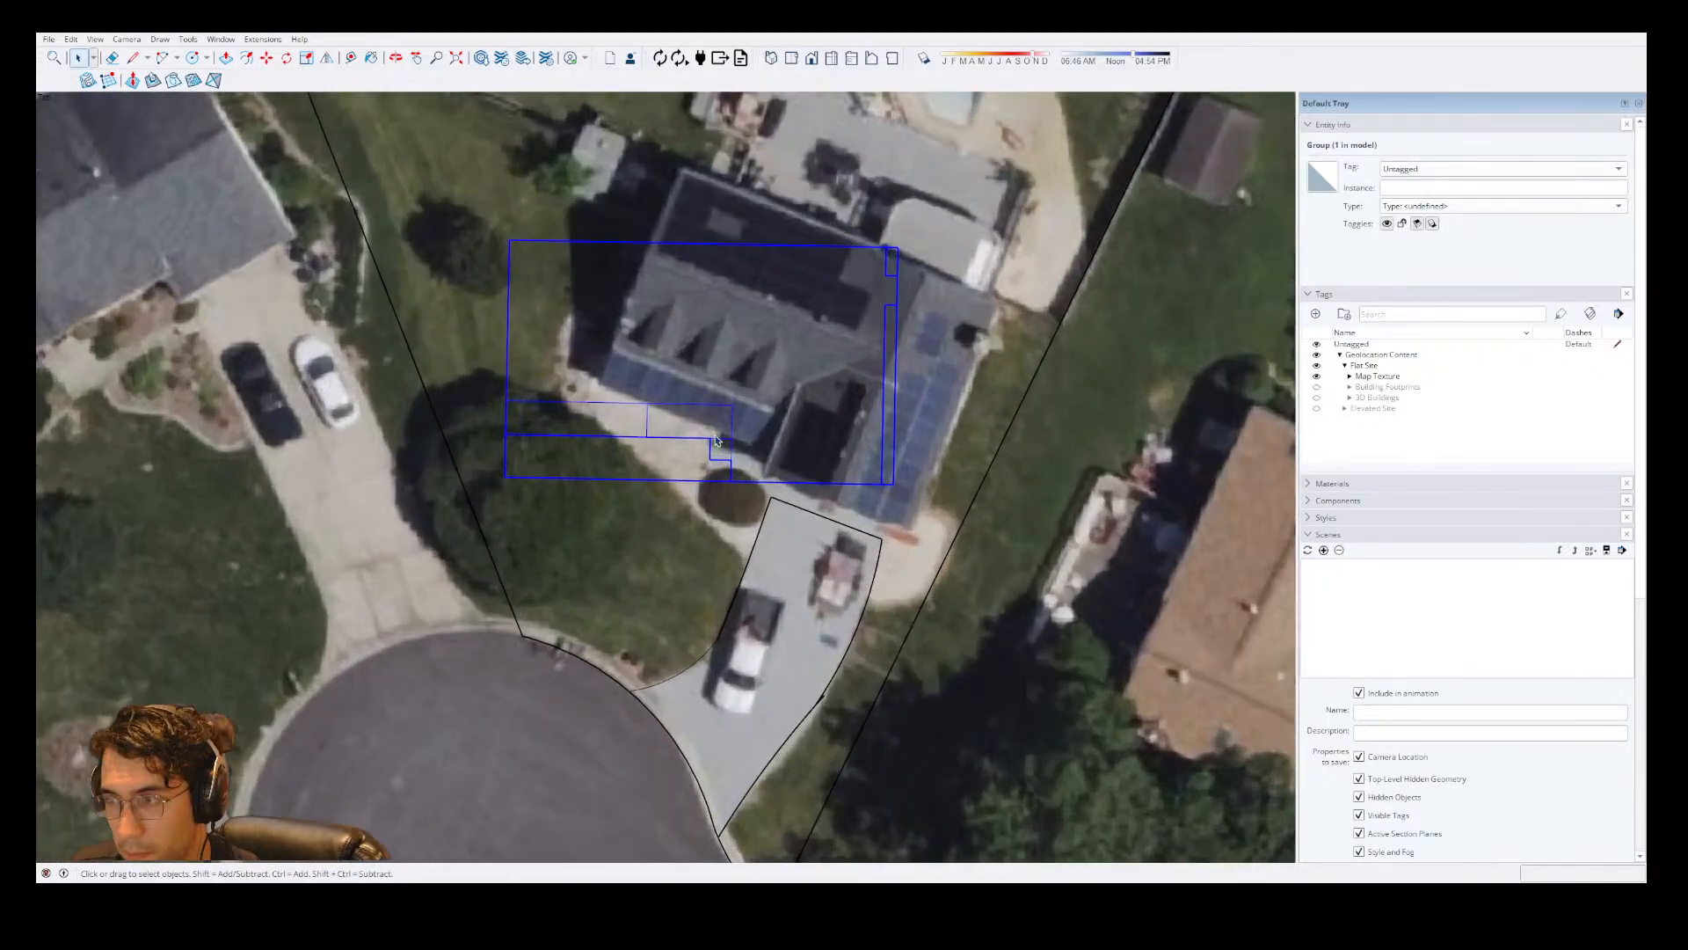
scroll(793, 447, "up", 3)
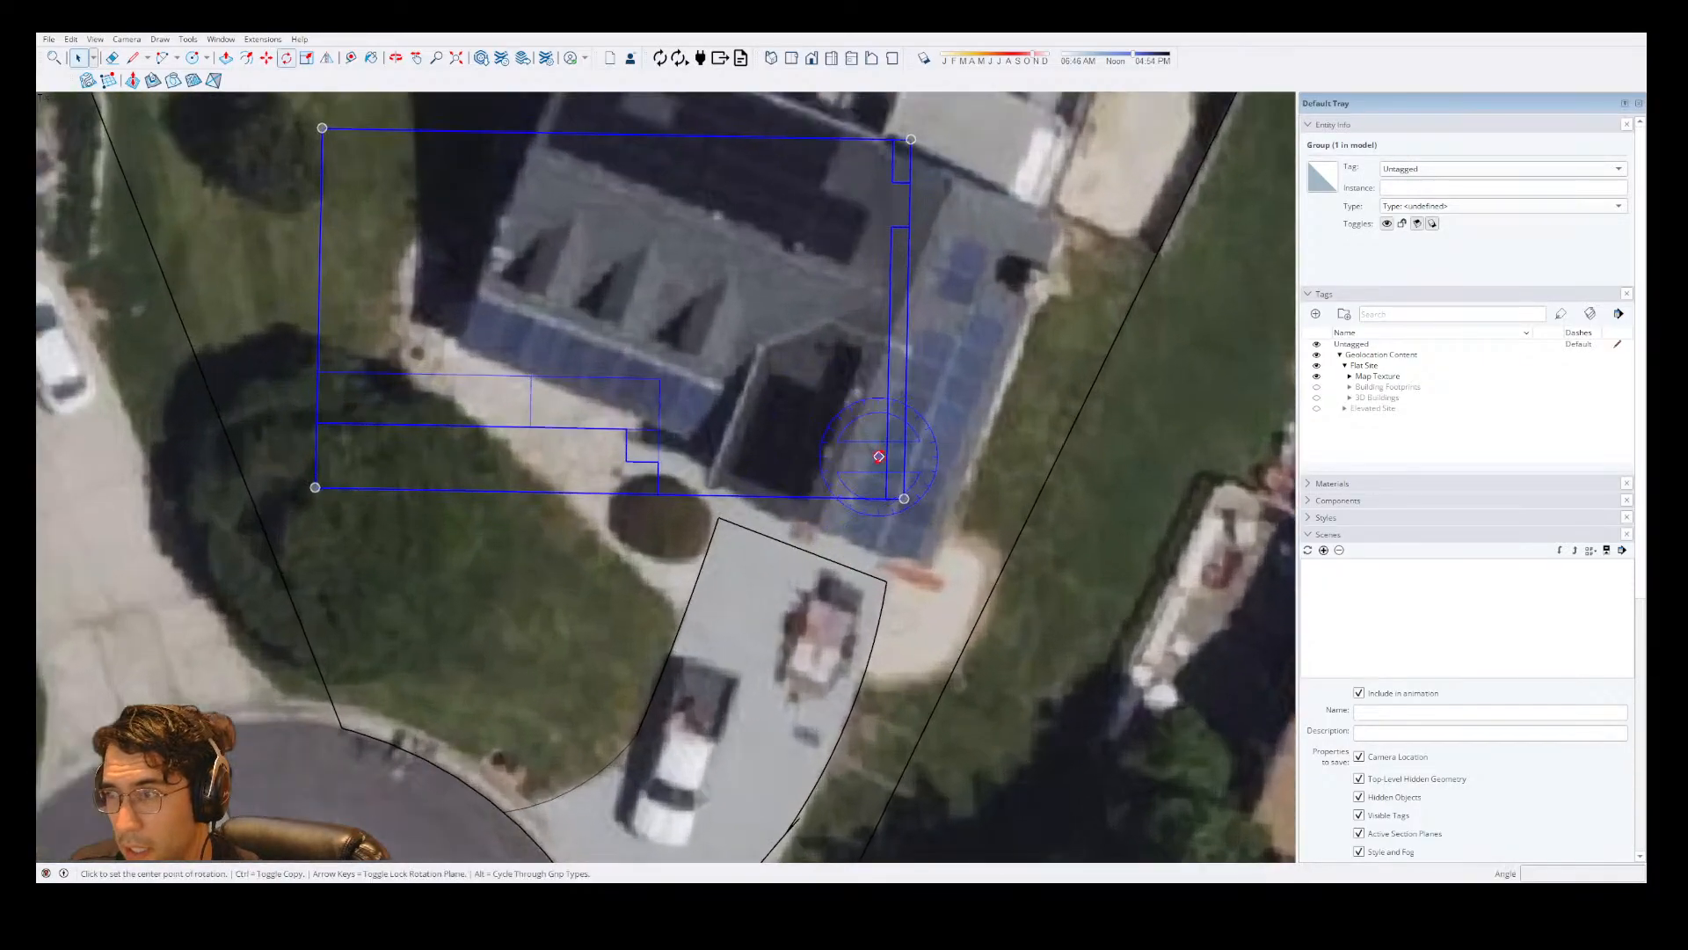
key("m")
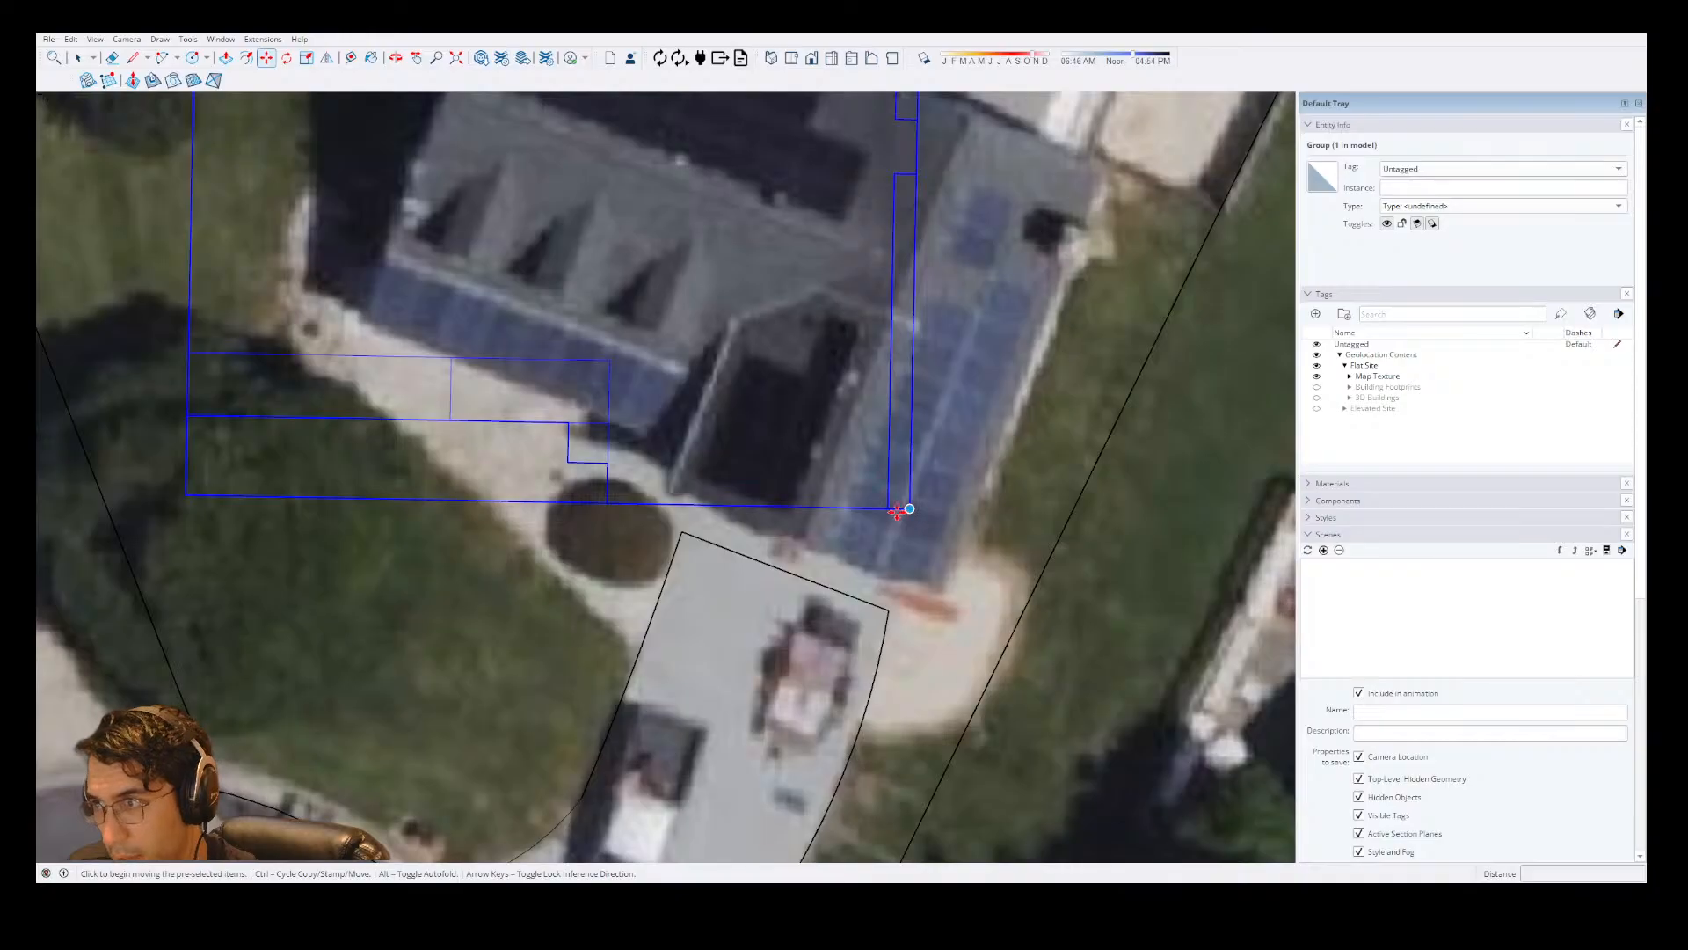
left_click(895, 508)
left_click(888, 609)
Rotate the house group about 19.7° around the driveway's upper-right corner so its front aligns with the driveway's end line.
key("q")
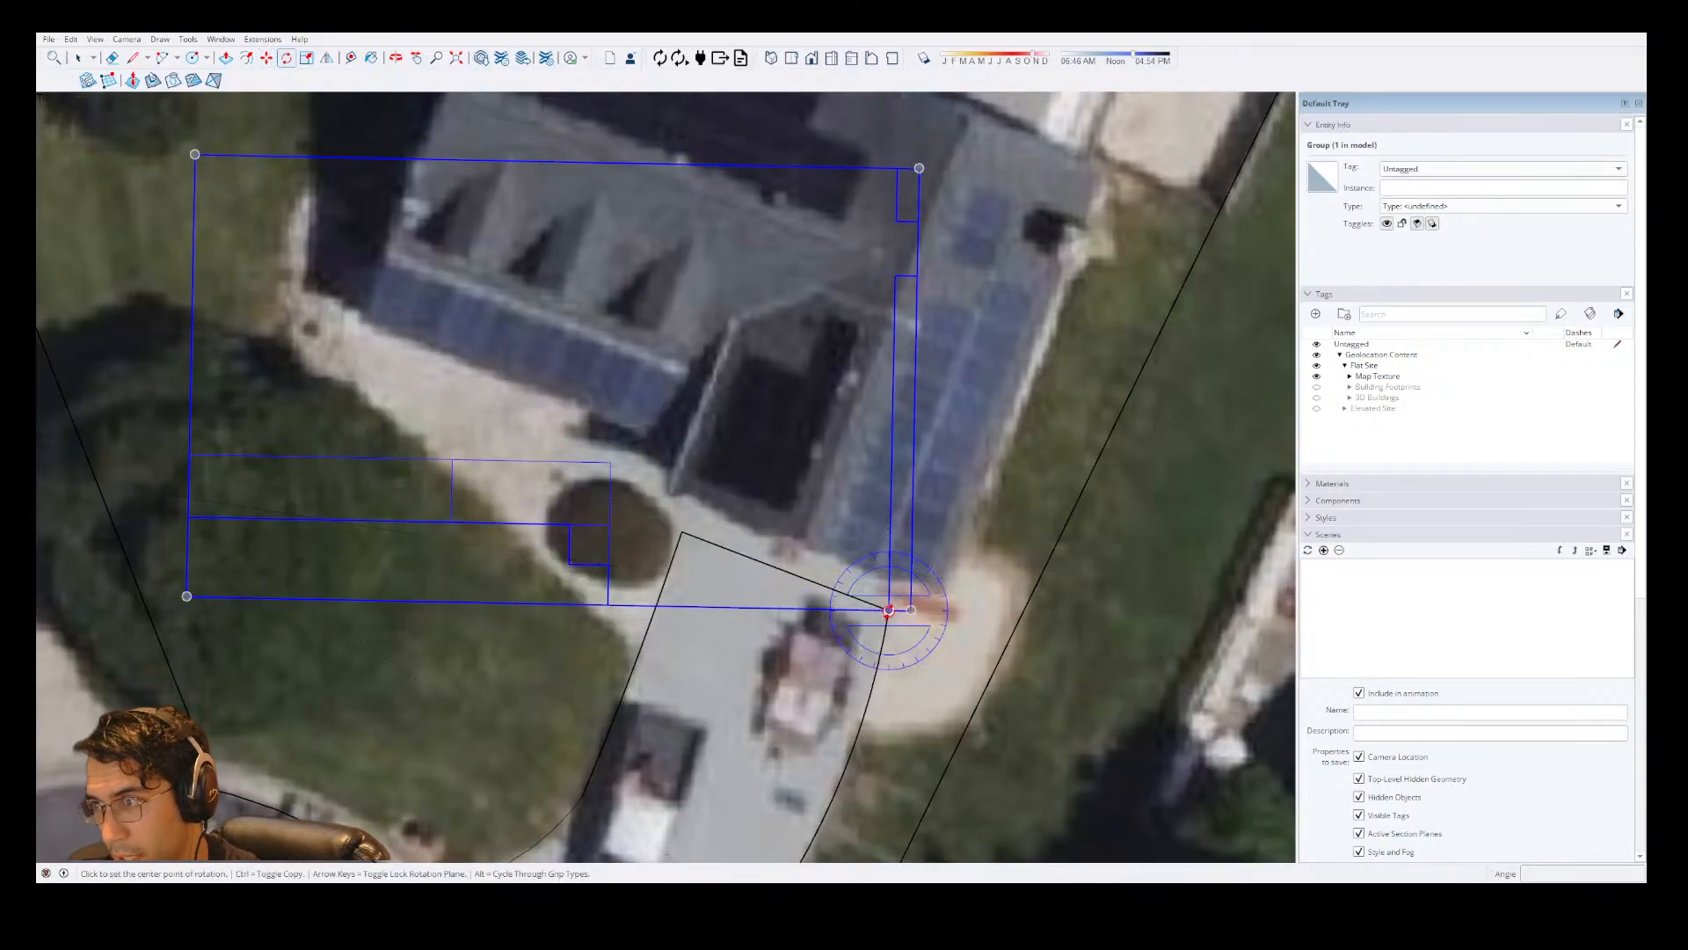
left_click(609, 602)
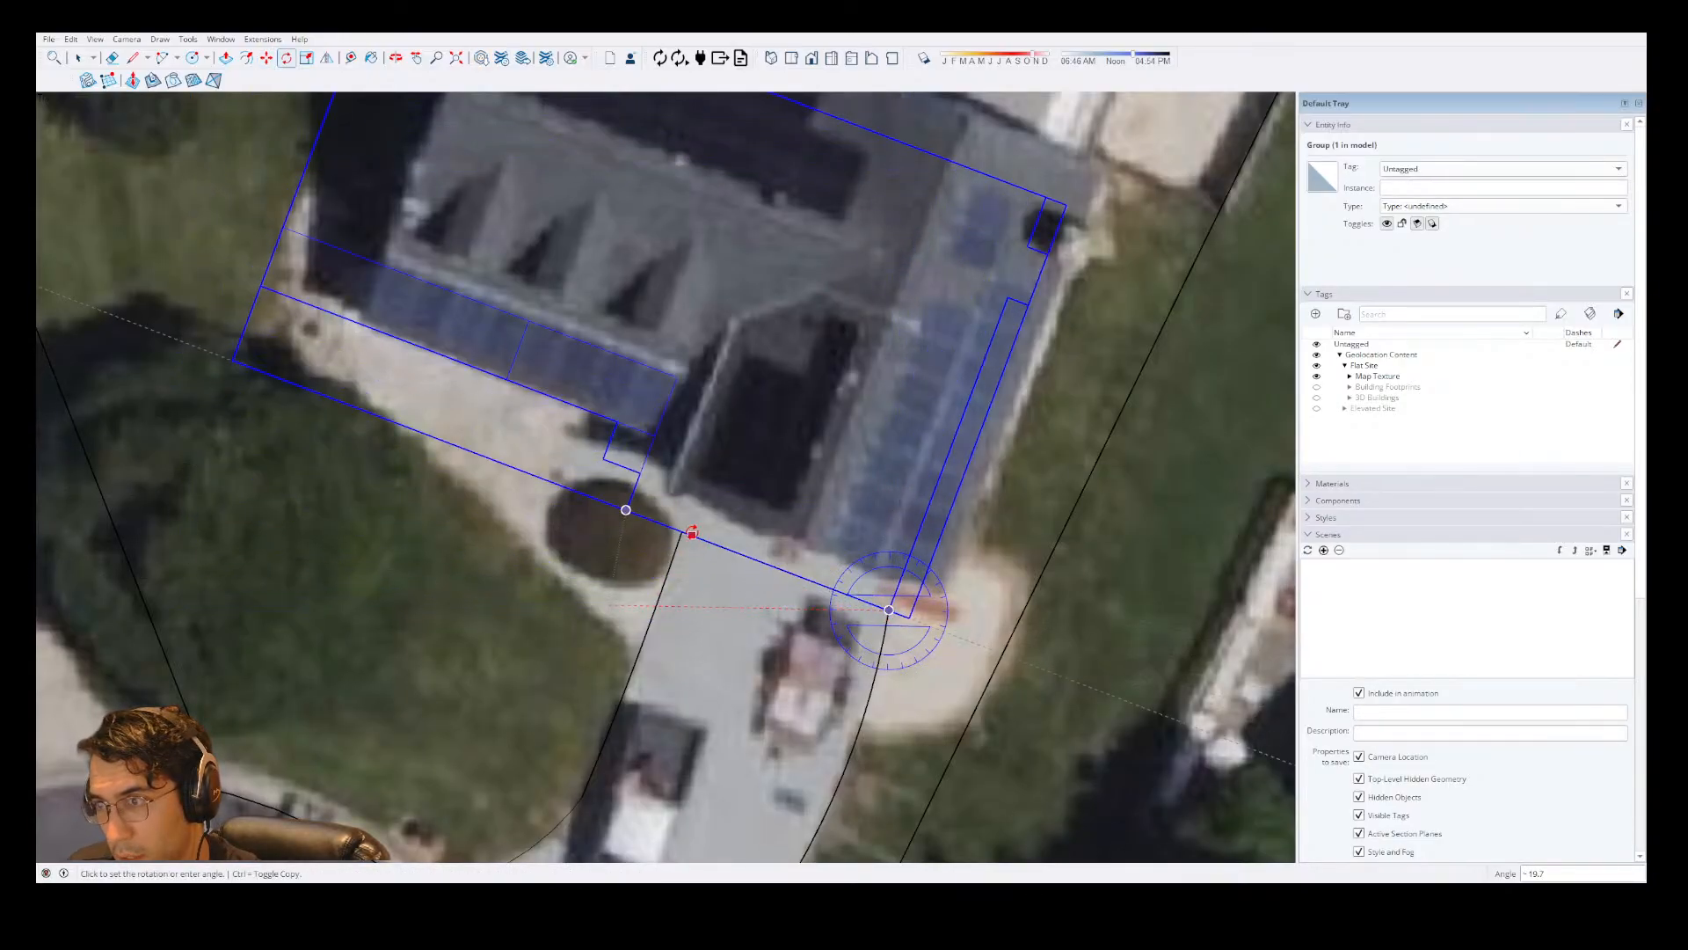
left_click(684, 528)
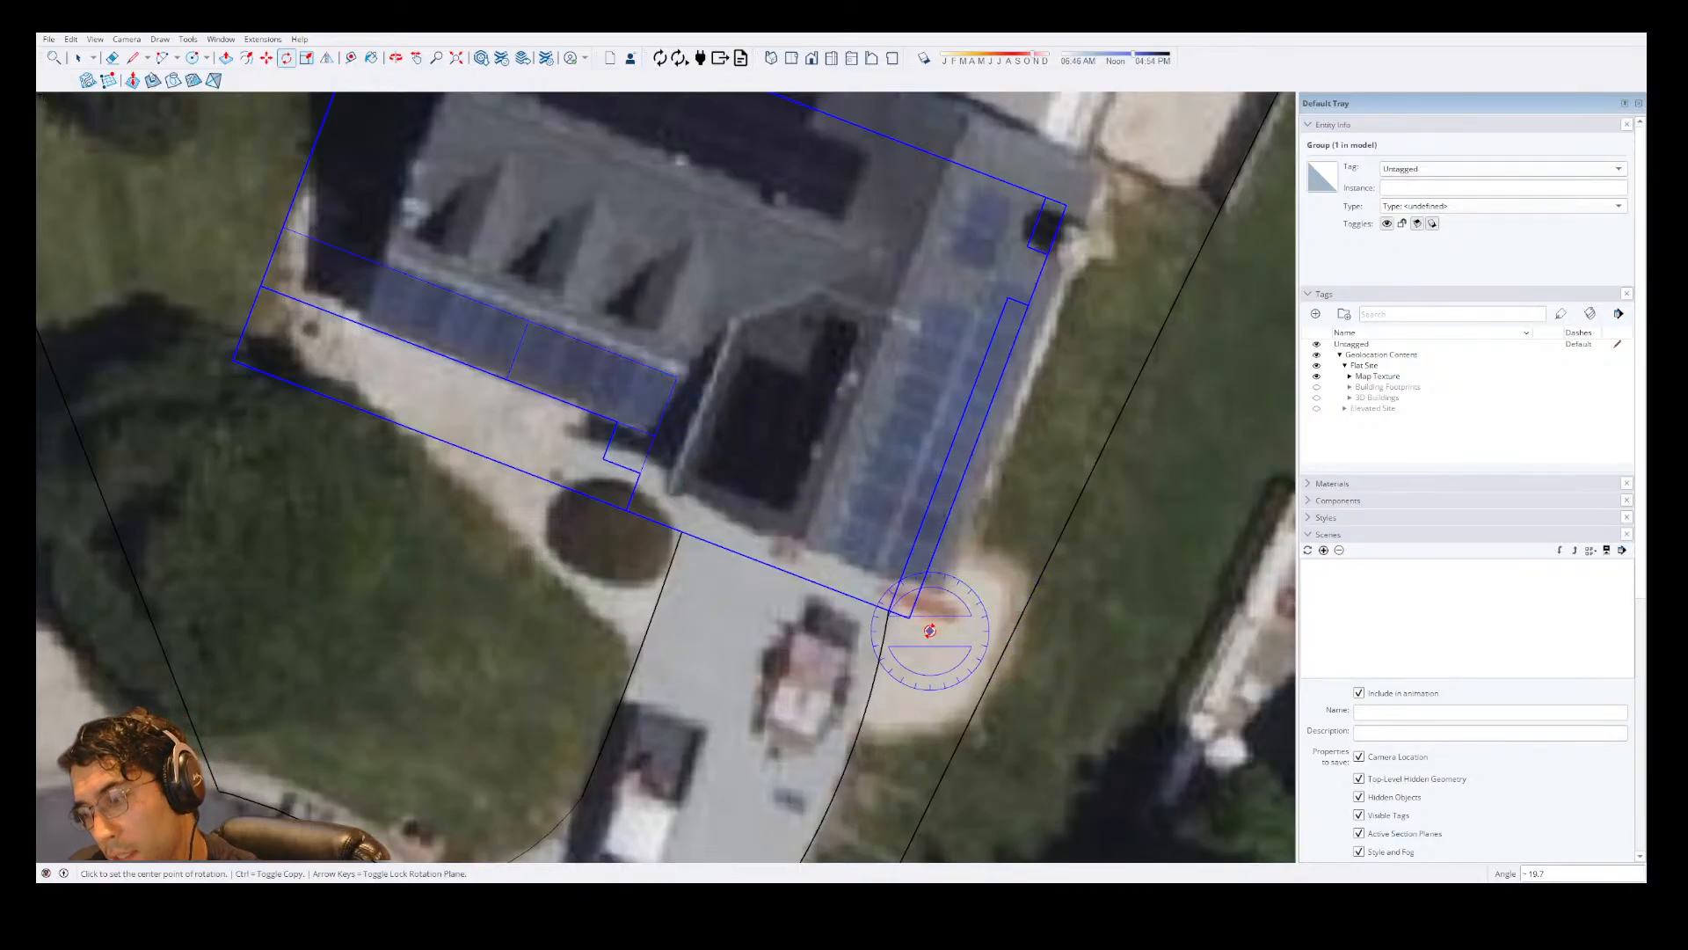
Move the house group about 4' 1" away from the driveway corner to match the house on the aerial map, and check the fit.
key("m")
left_click(890, 604)
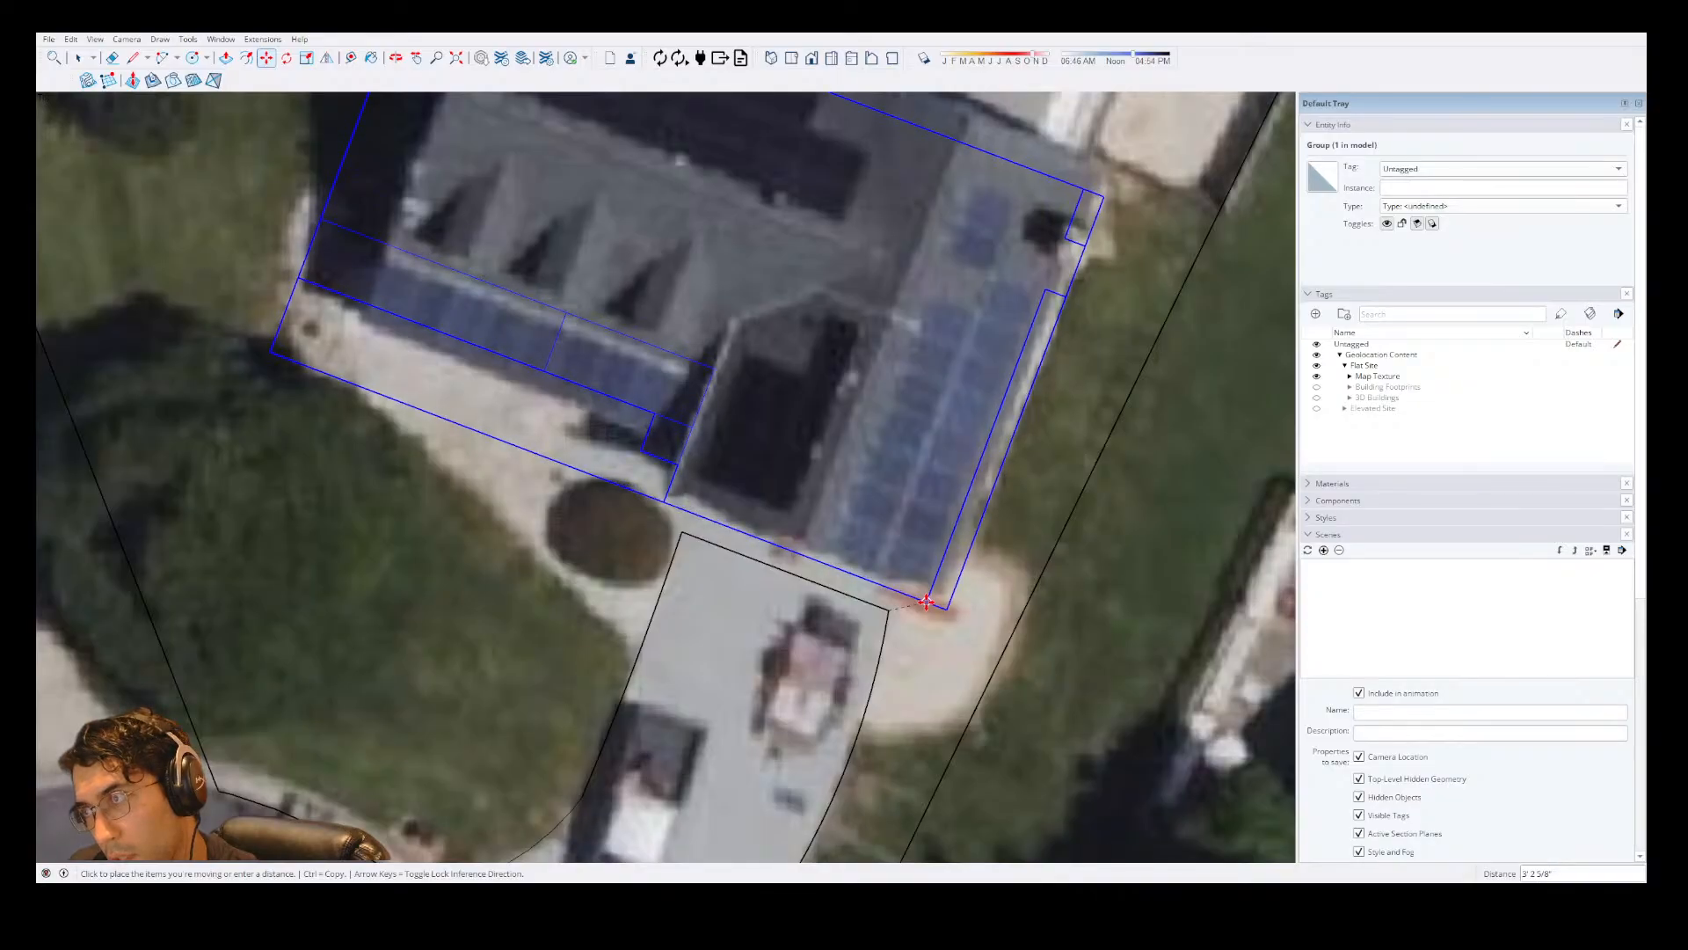
left_click(937, 600)
scroll(753, 594, "down", 3)
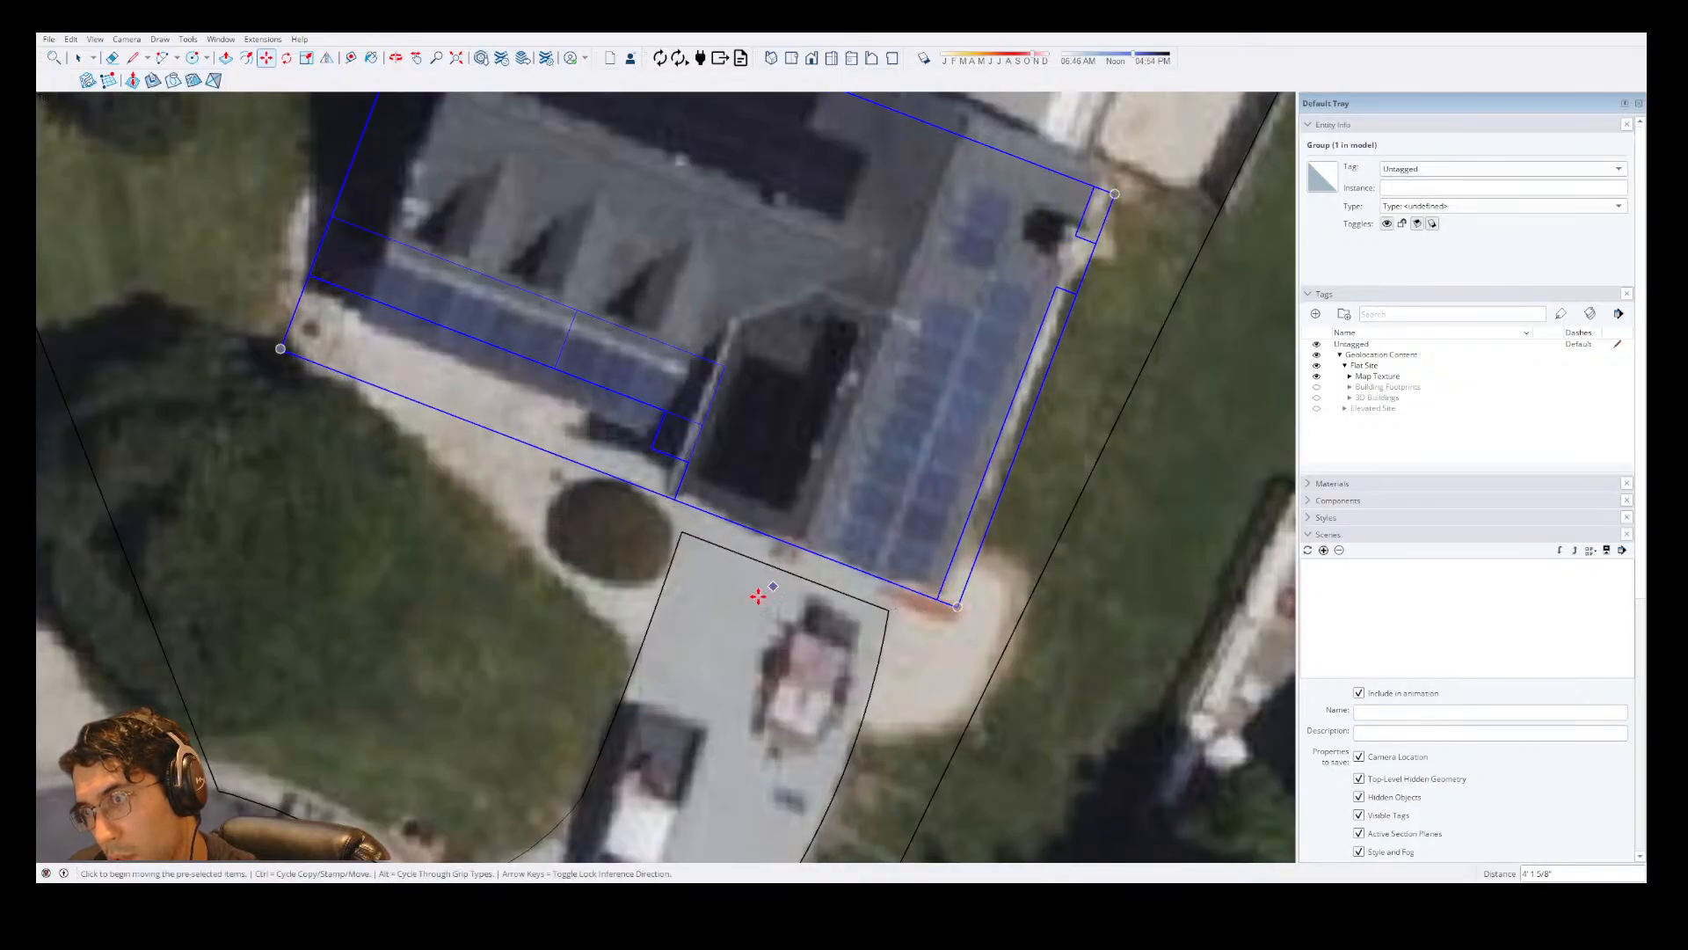
scroll(932, 360, "up", 3)
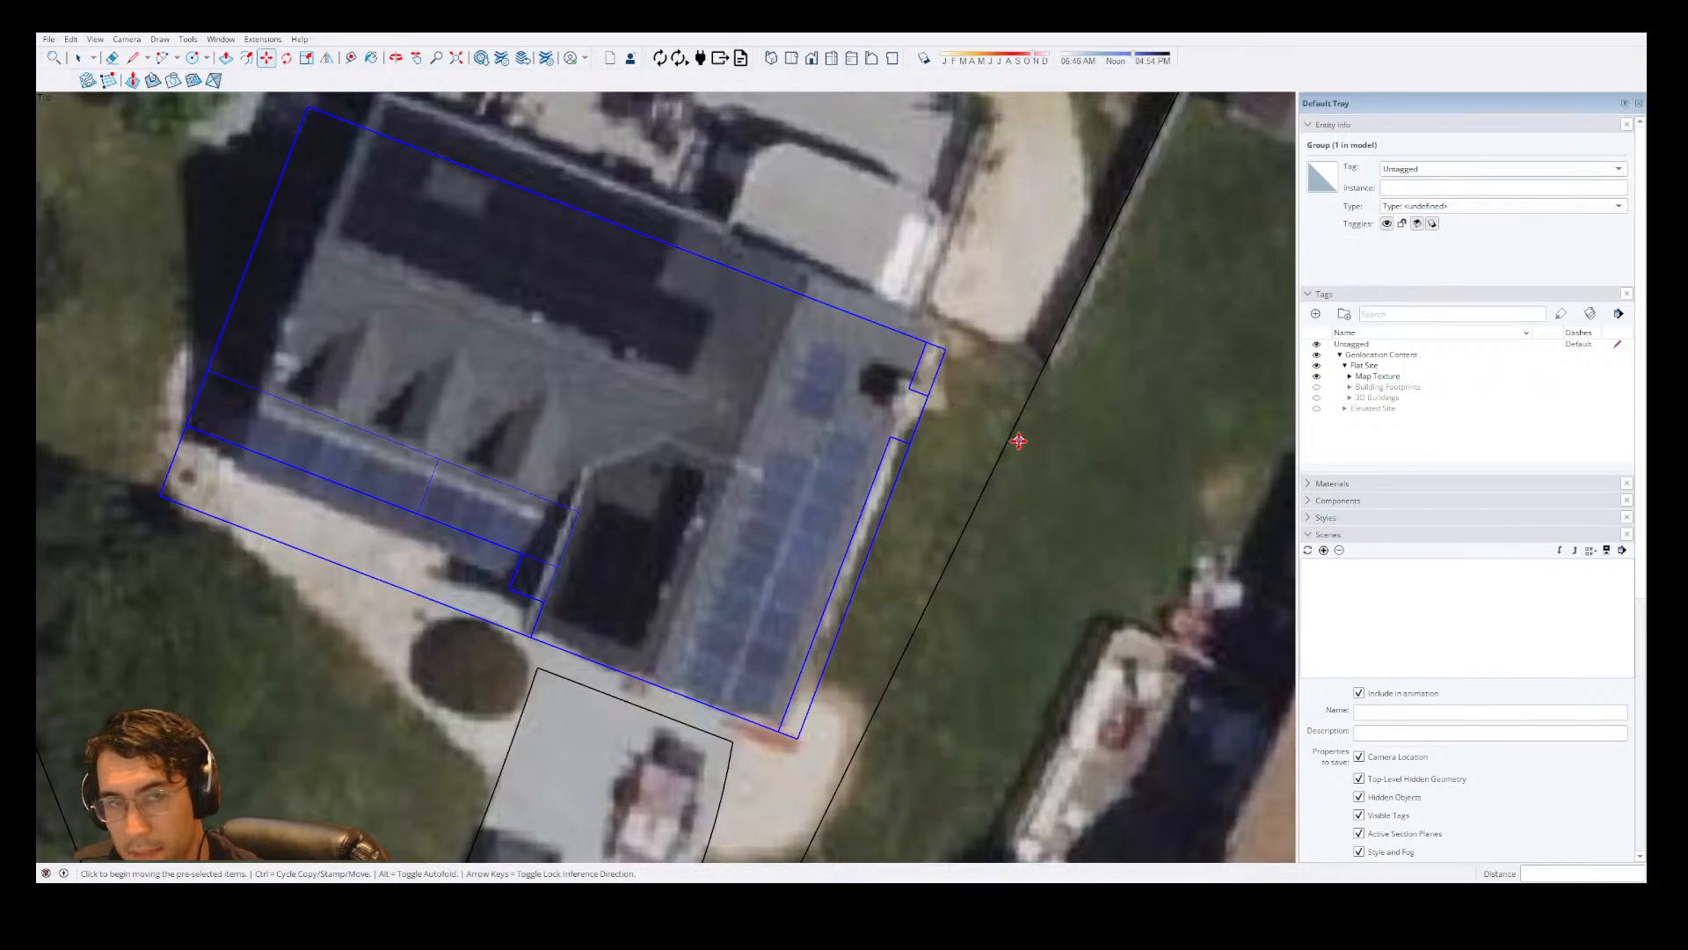
scroll(1017, 439, "down", 2)
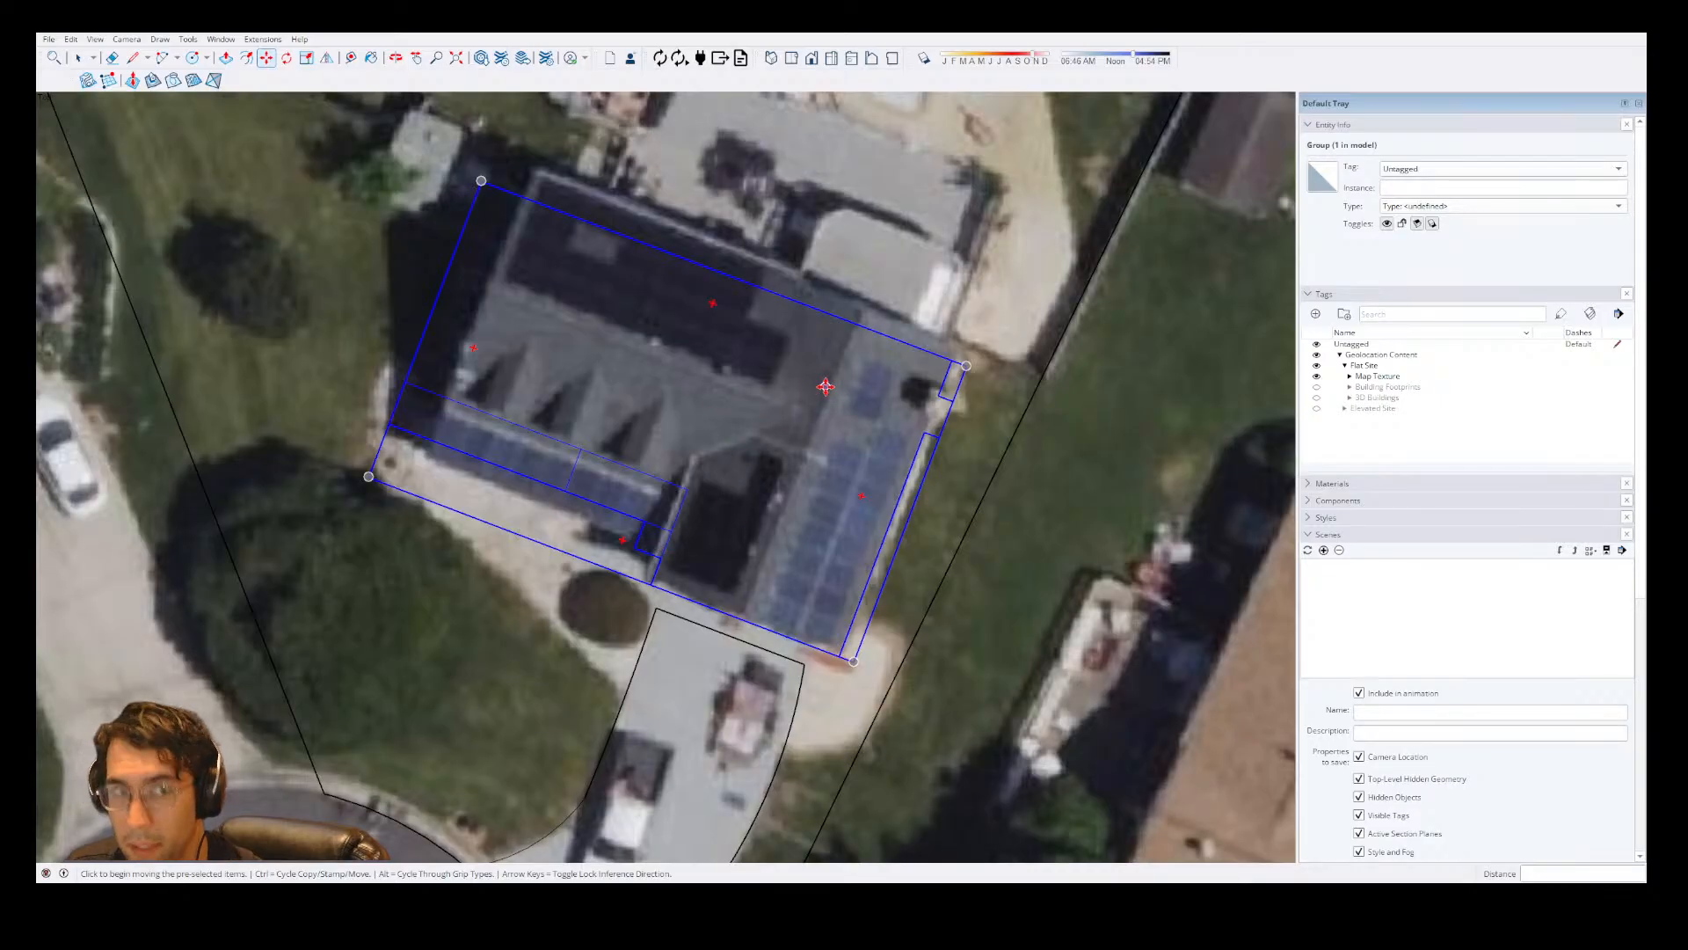
scroll(631, 377, "down", 2)
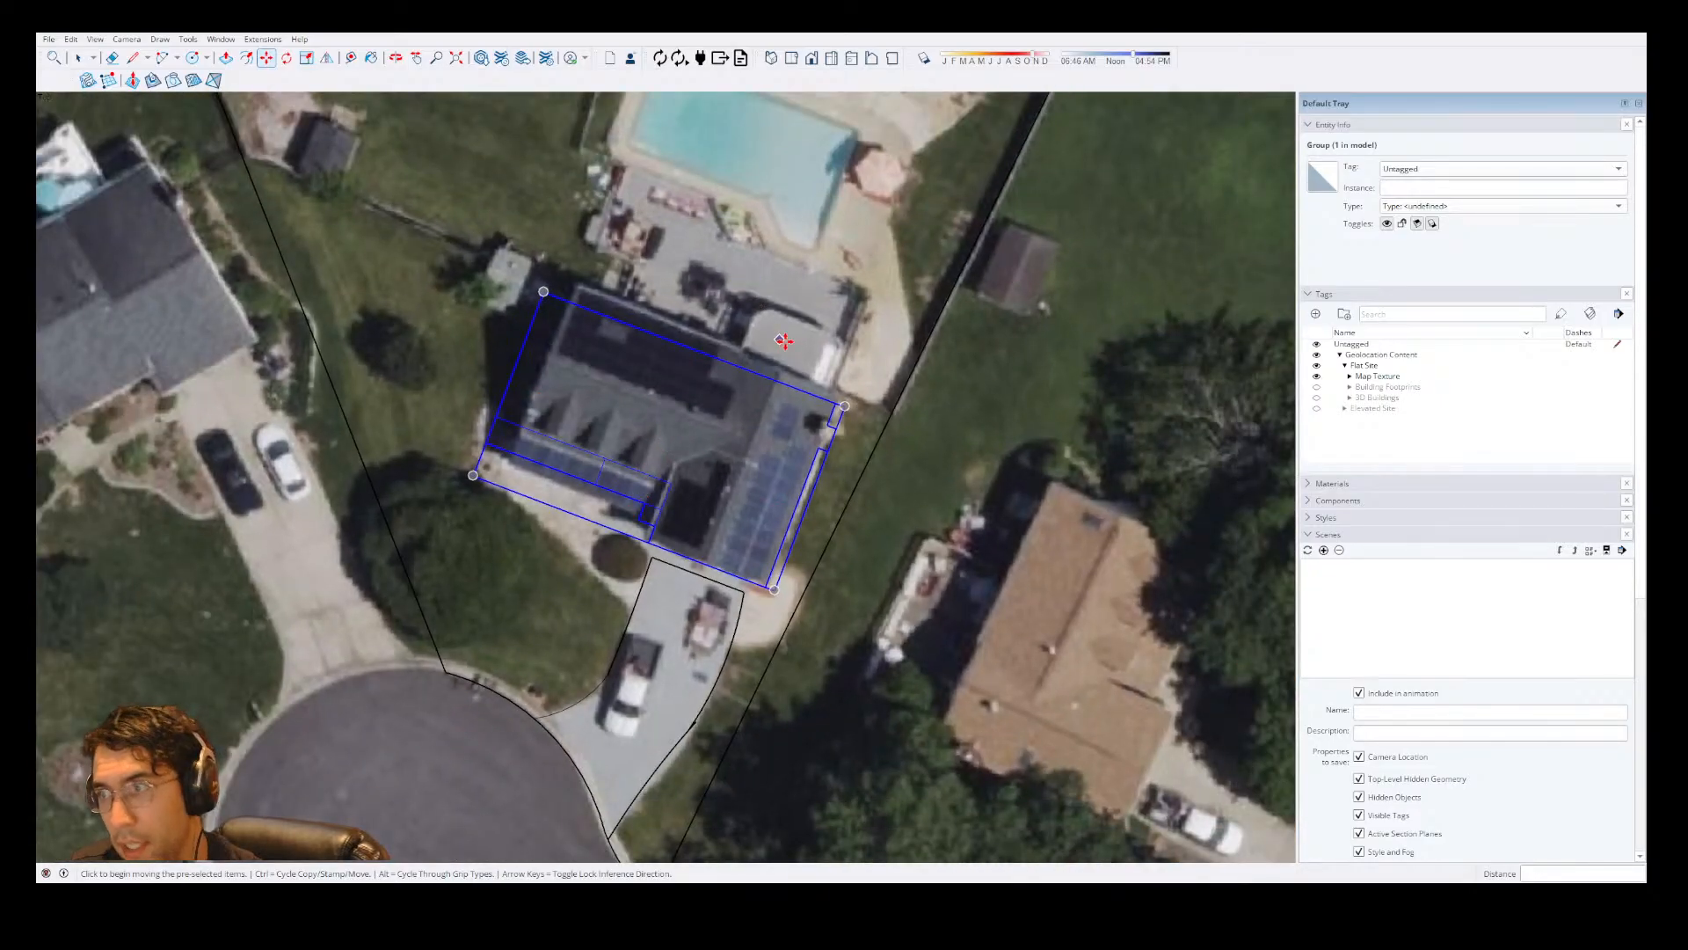
scroll(818, 477, "up", 3)
scroll(818, 476, "up", 1)
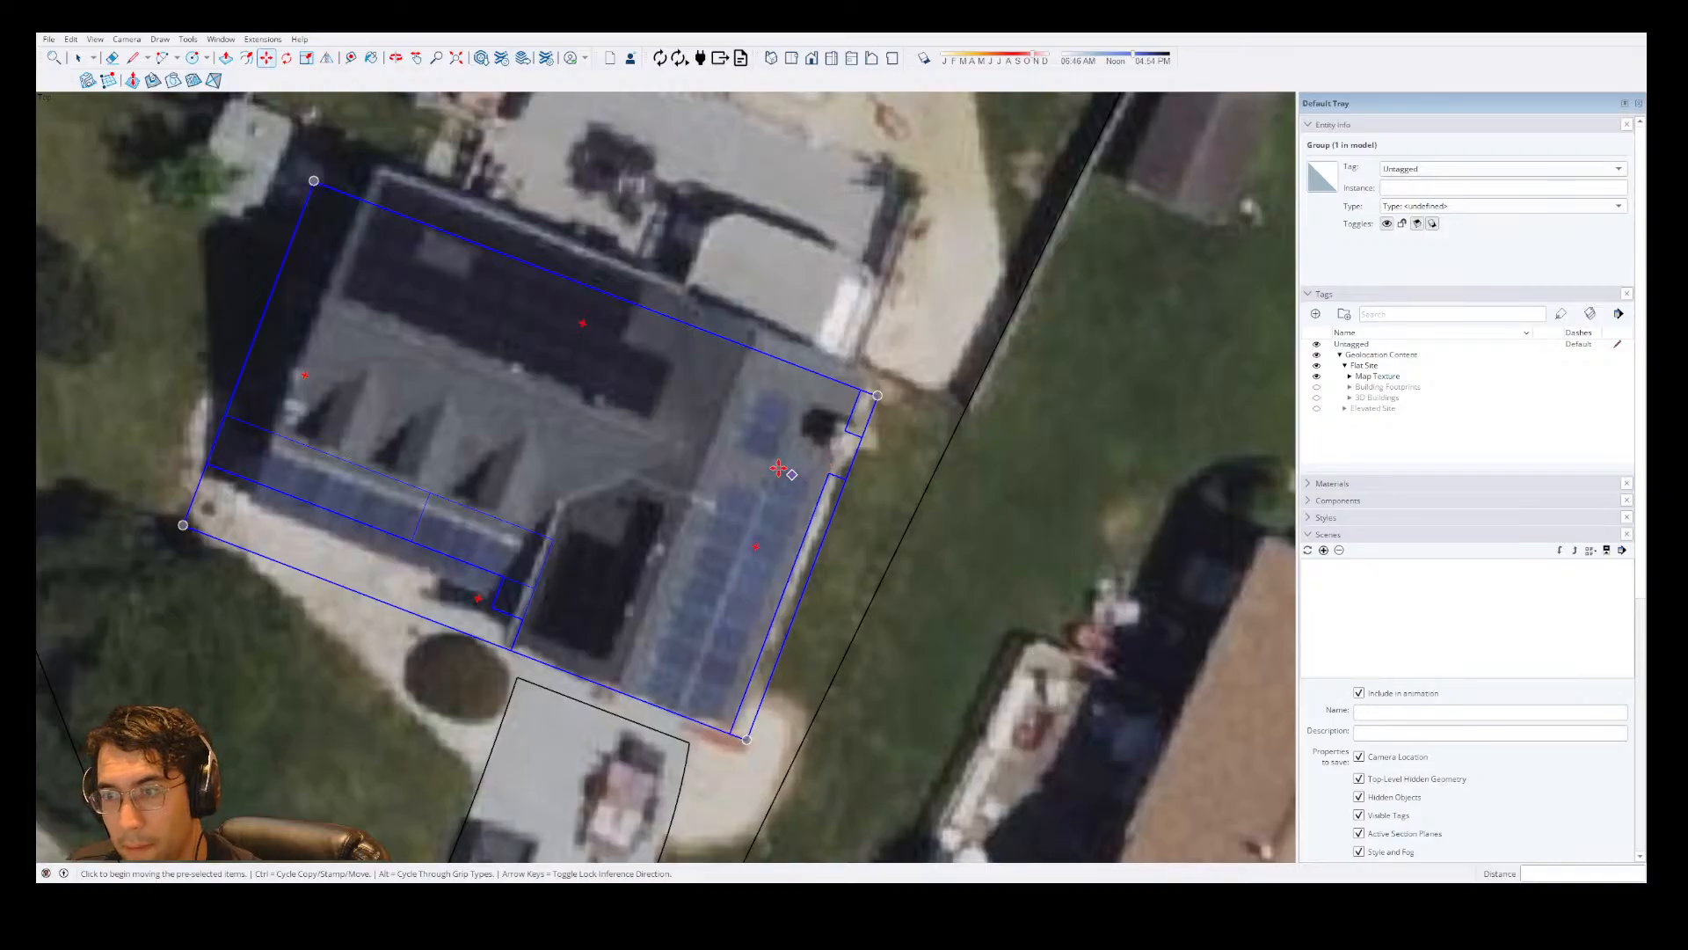
scroll(778, 468, "down", 3)
Extend the driveway's left edge with a line about 2' 3" long from its upper end to the house front.
key("space")
double_click(628, 628)
scroll(628, 627, "up", 3)
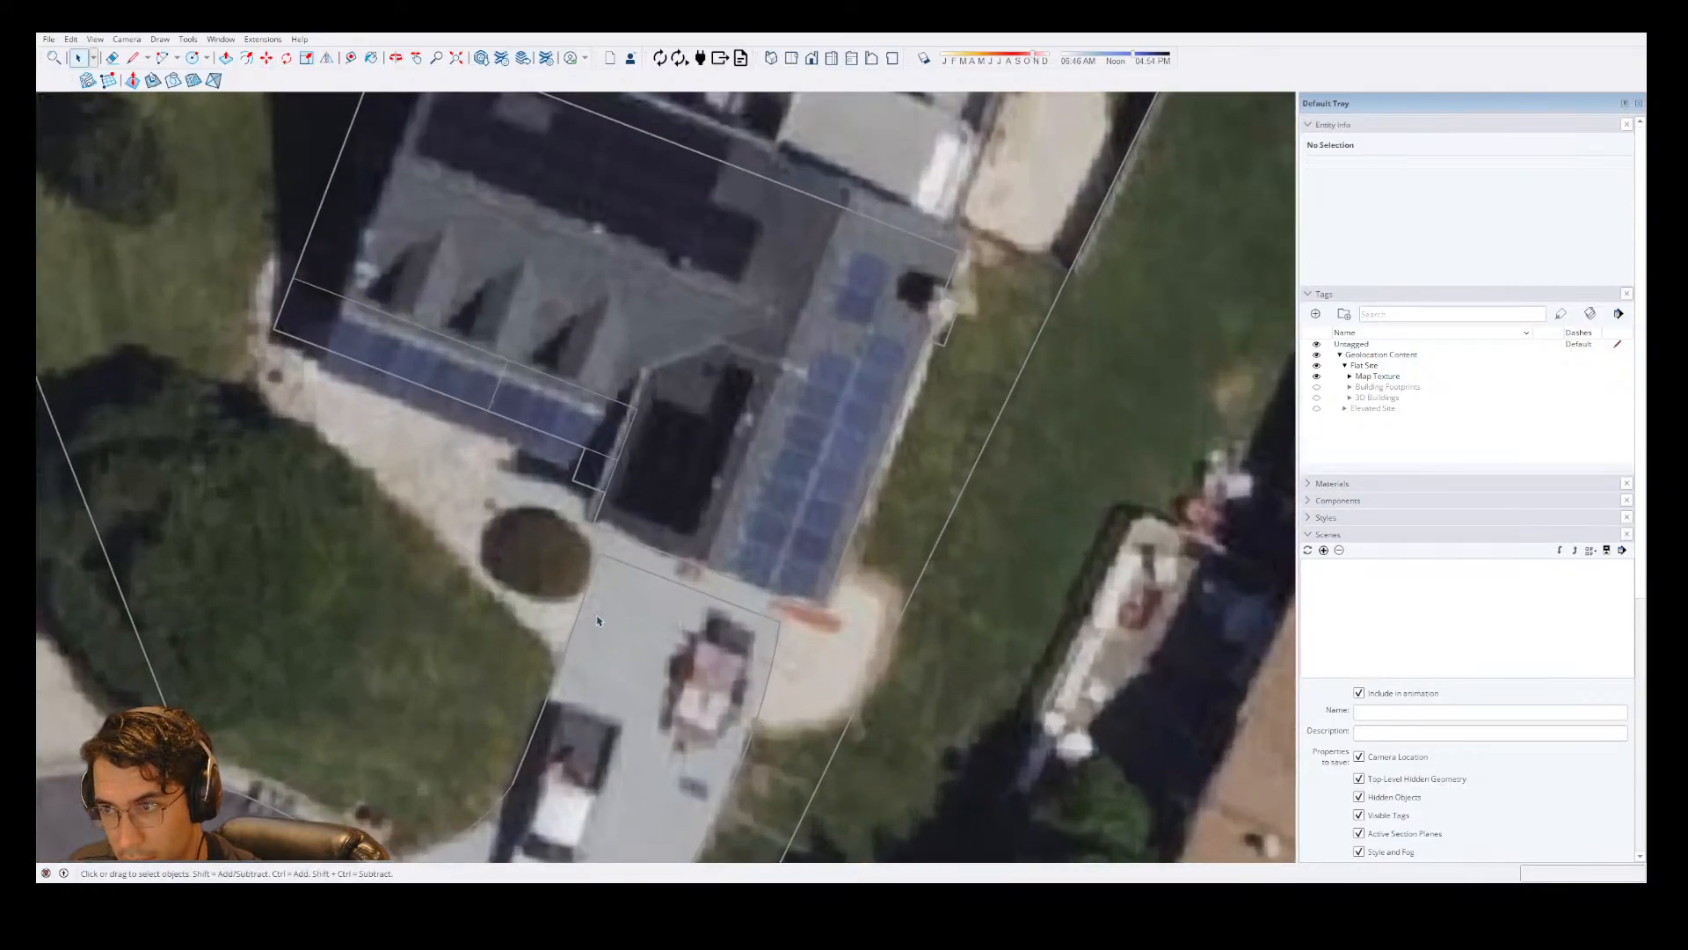
left_click(592, 581)
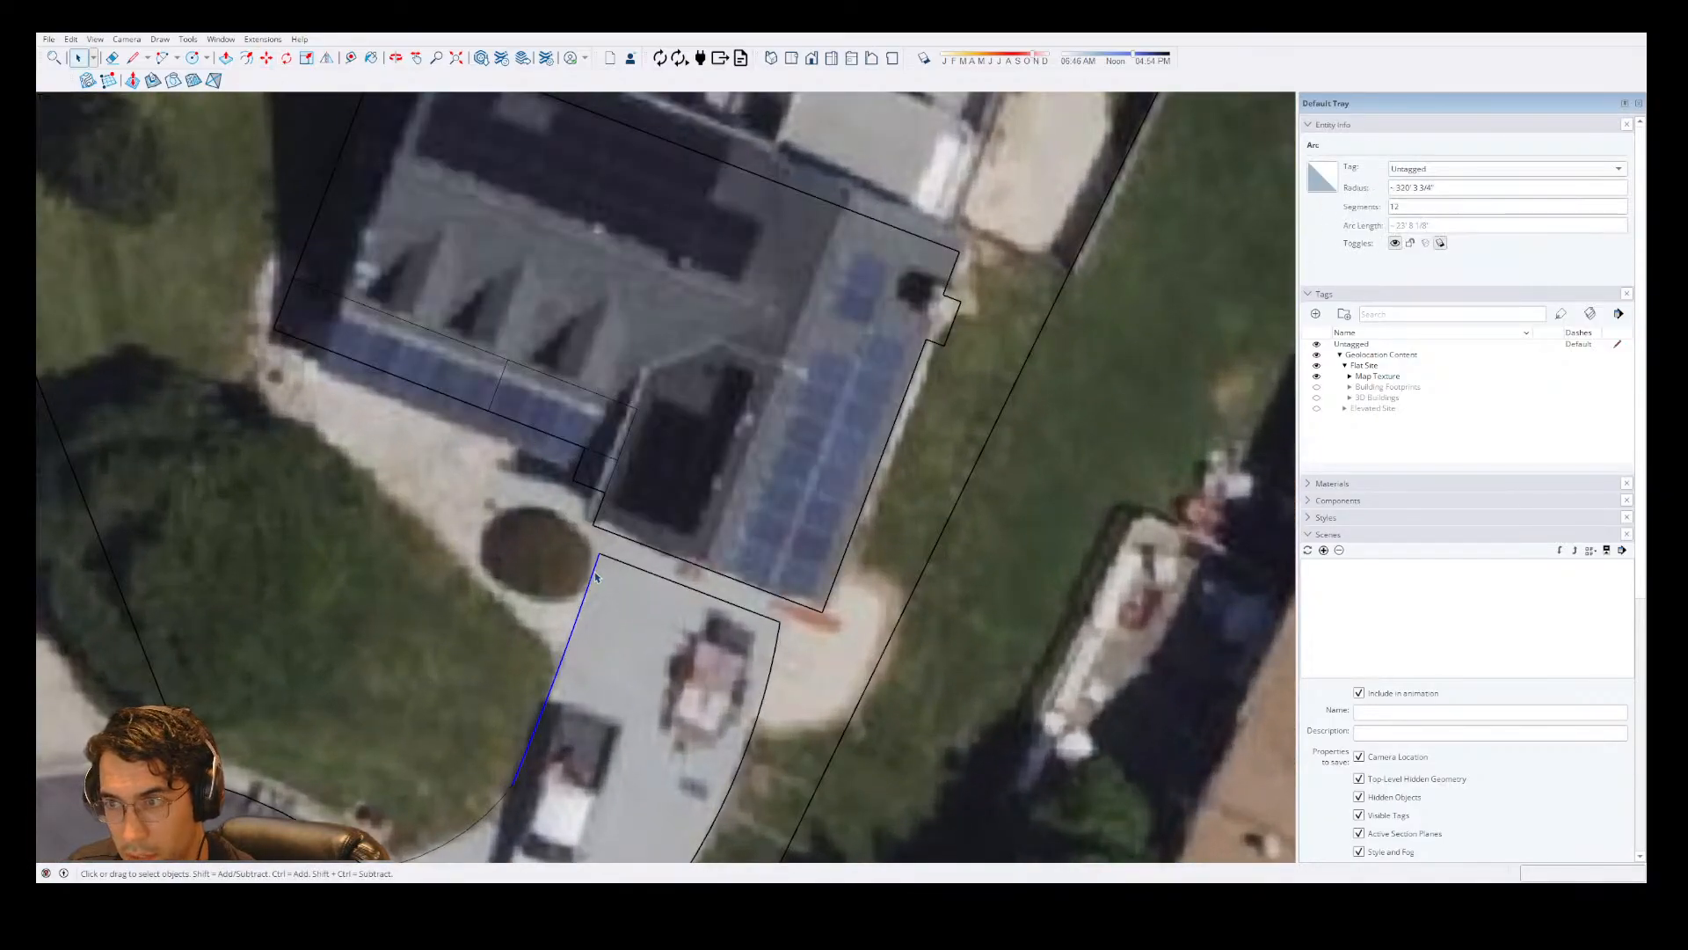
scroll(625, 626, "up", 3)
key("l")
left_click(572, 481)
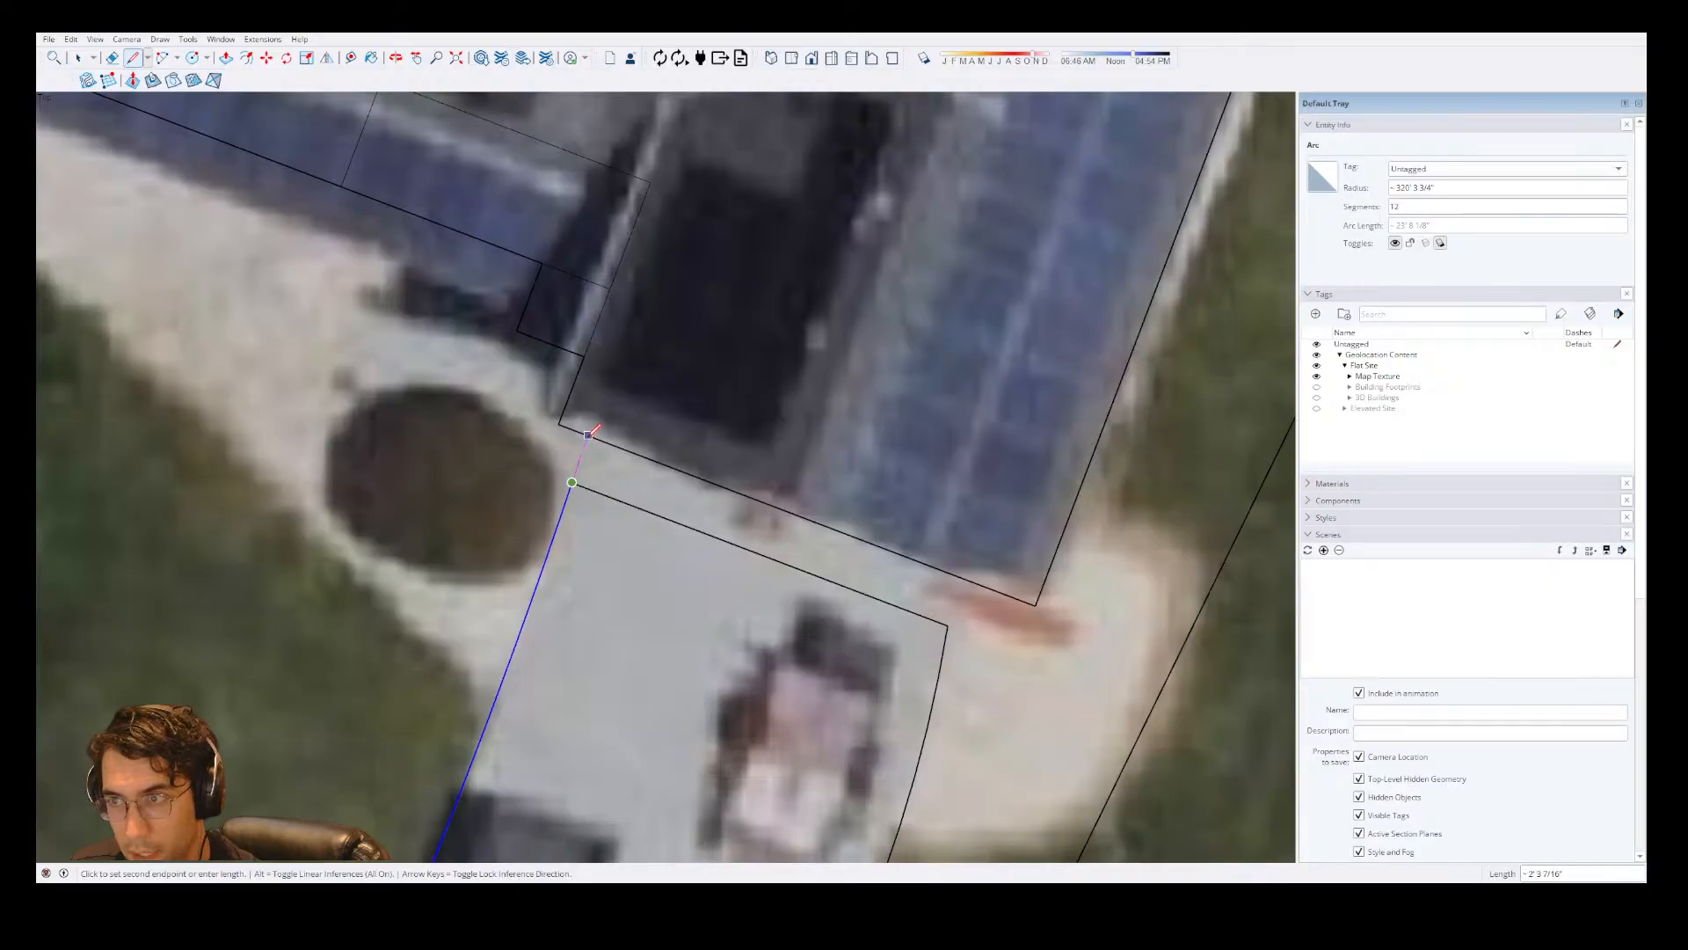
left_click(589, 434)
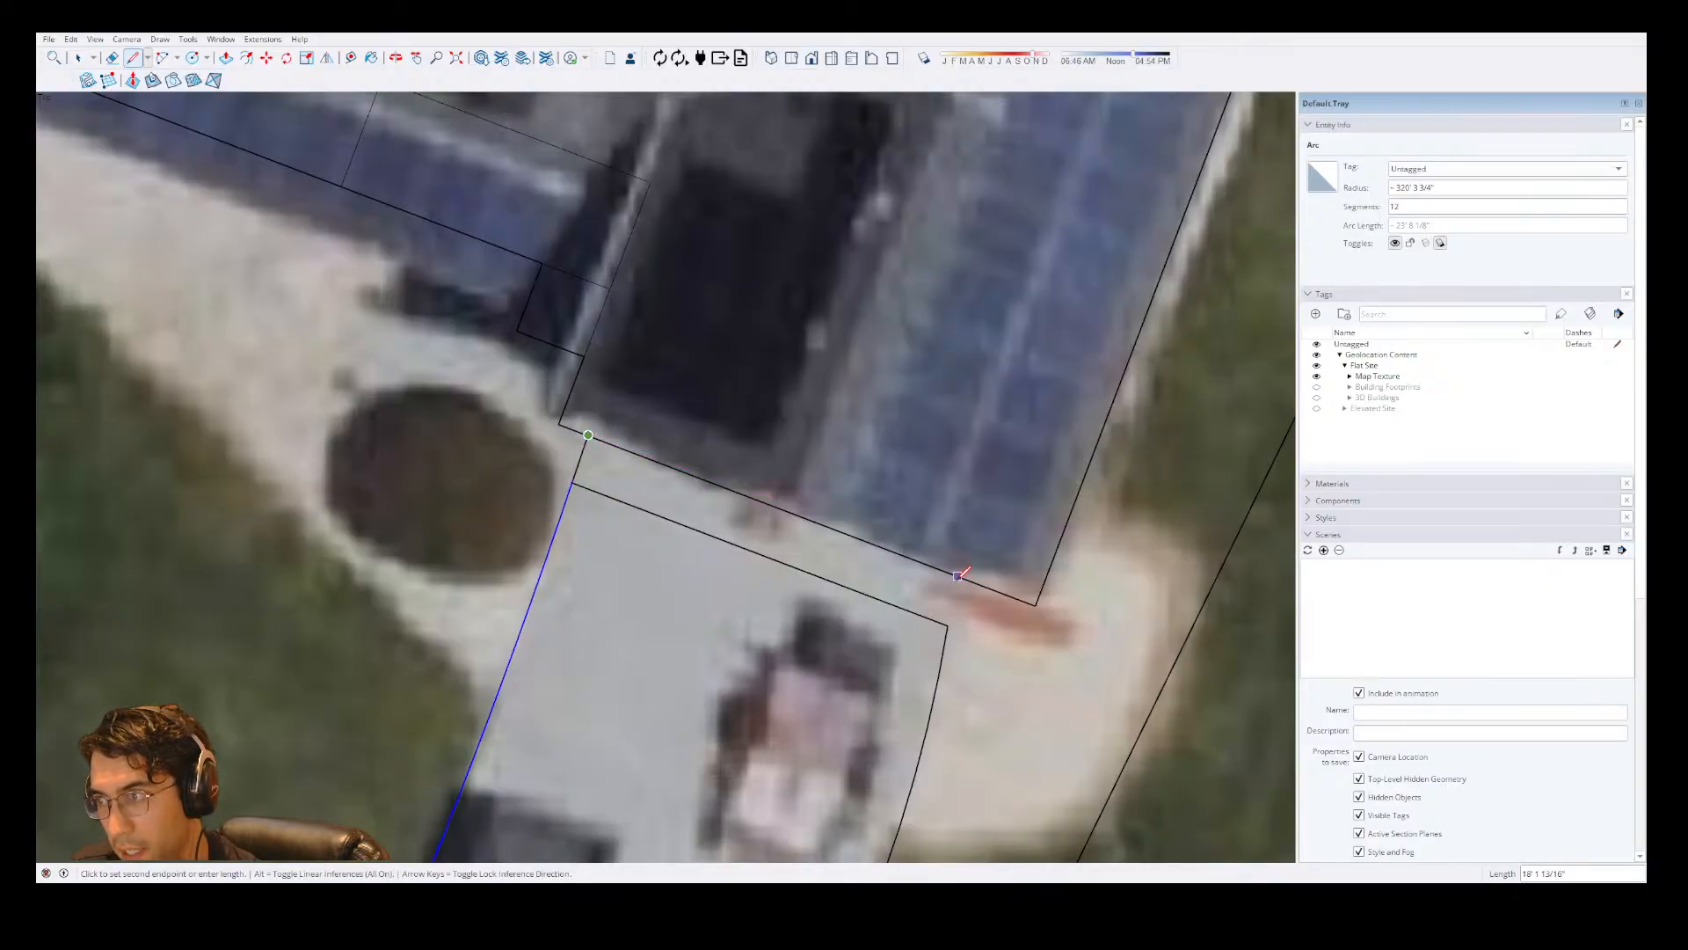
Extend the driveway's right edge to the house front and draw a line about 18' 2" long along the front between both extensions.
left_click(948, 625)
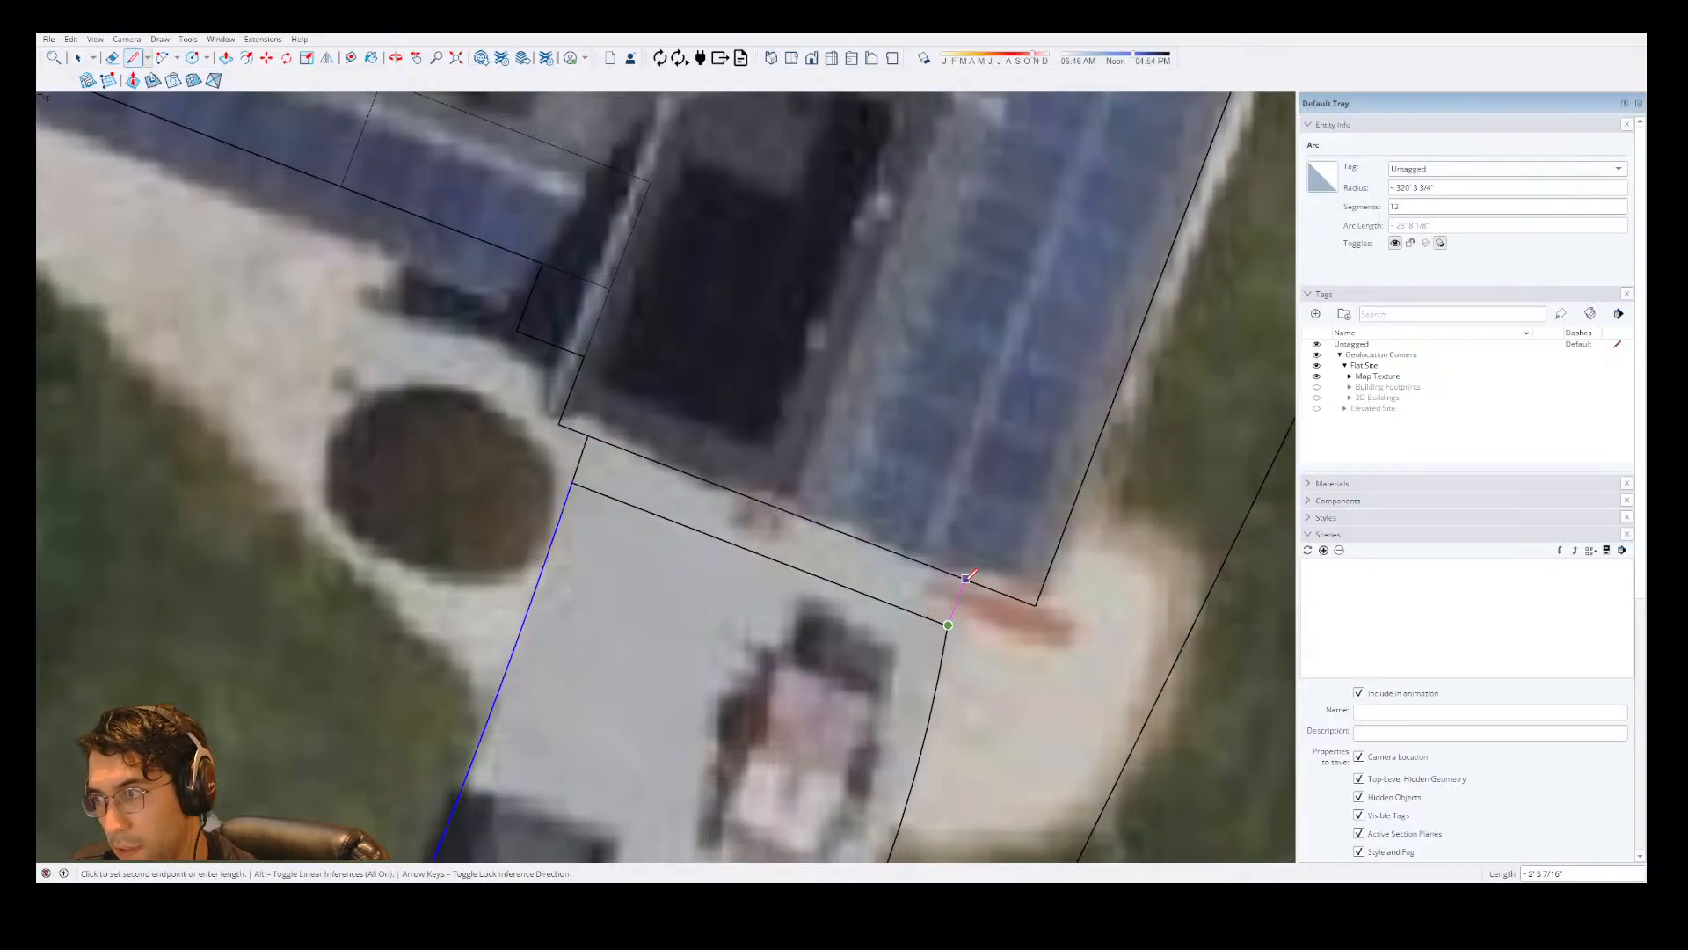
scroll(966, 578, "up", 2)
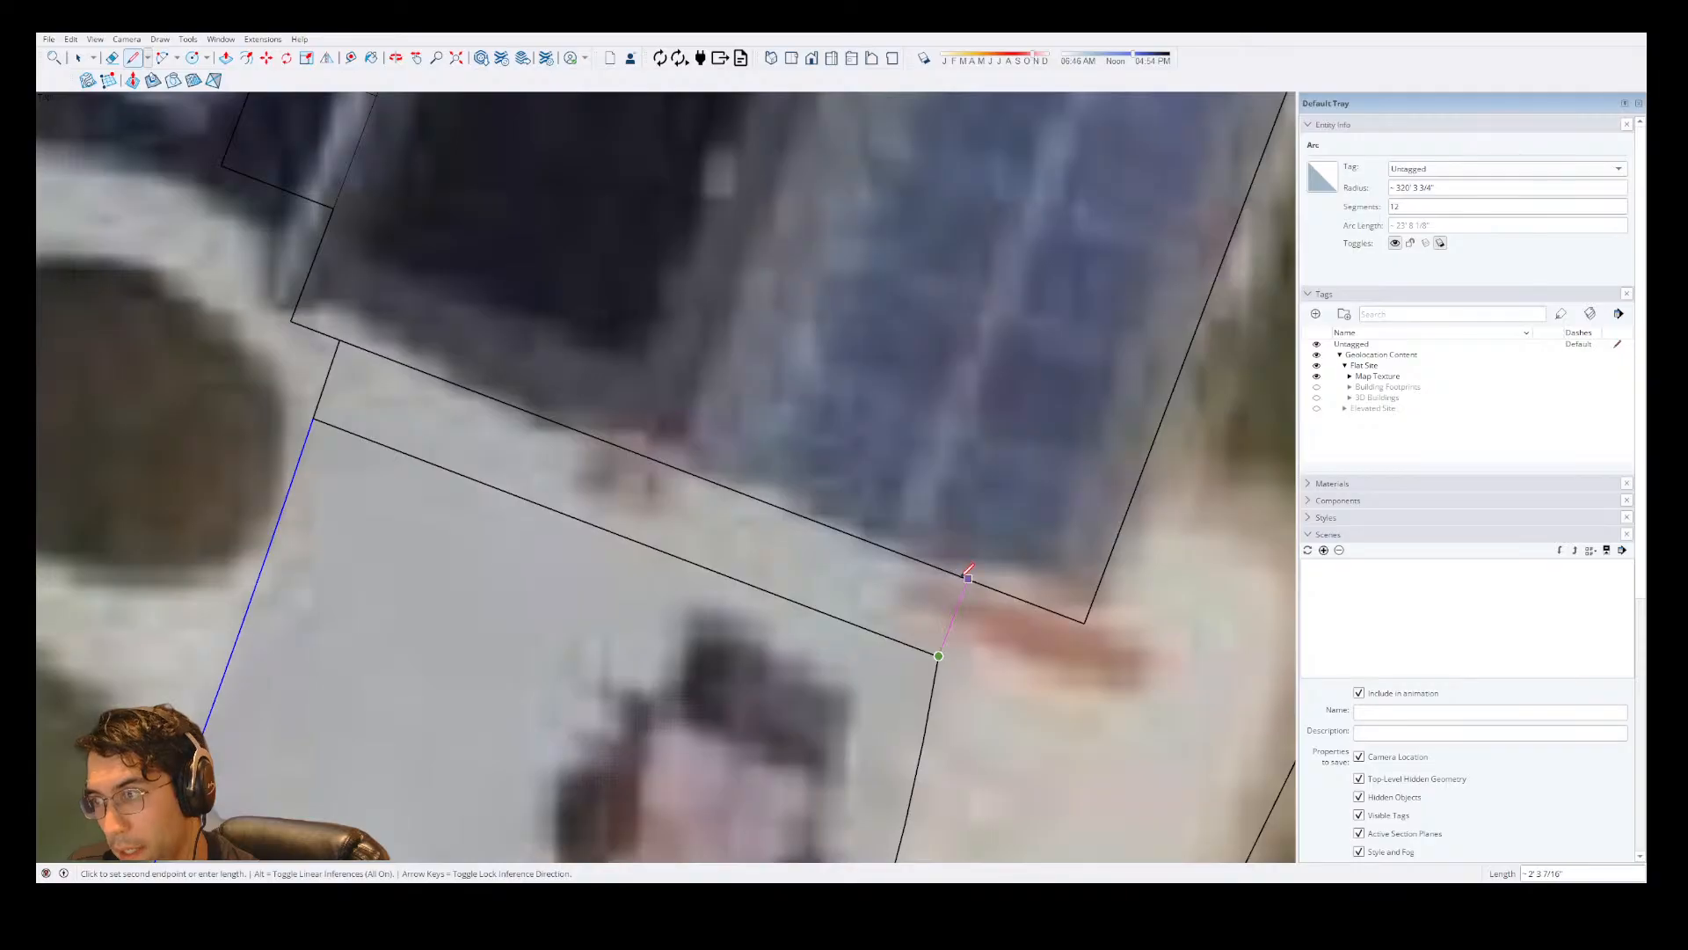
scroll(968, 571, "up", 3)
scroll(728, 514, "down", 3)
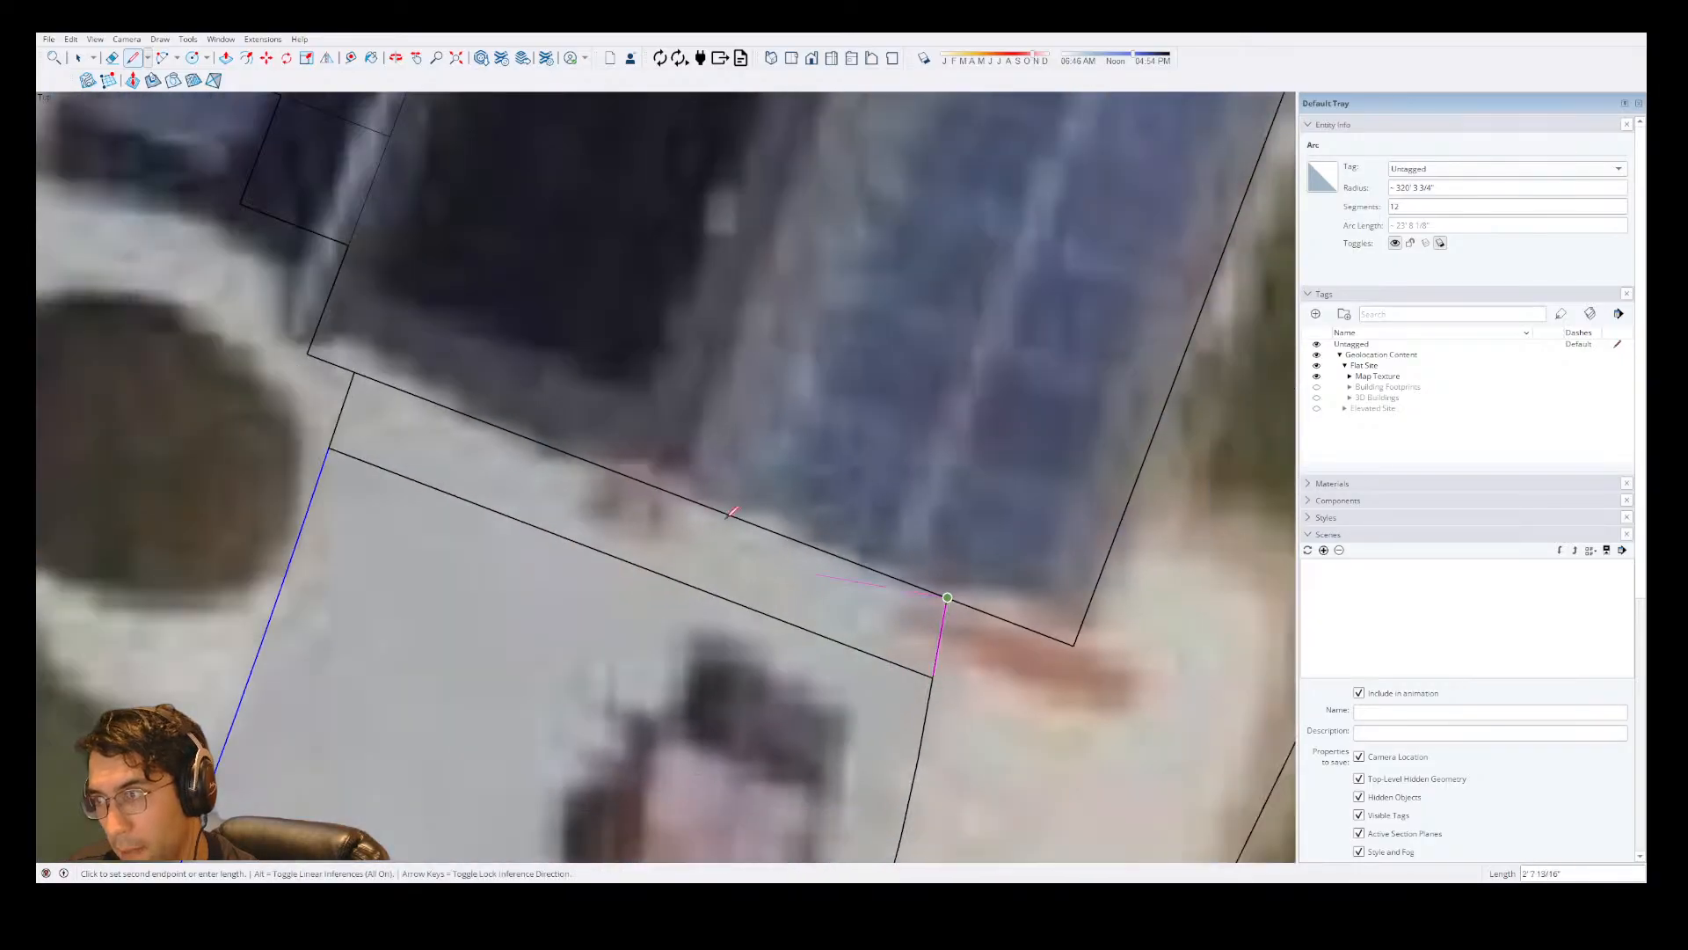
left_click(353, 371)
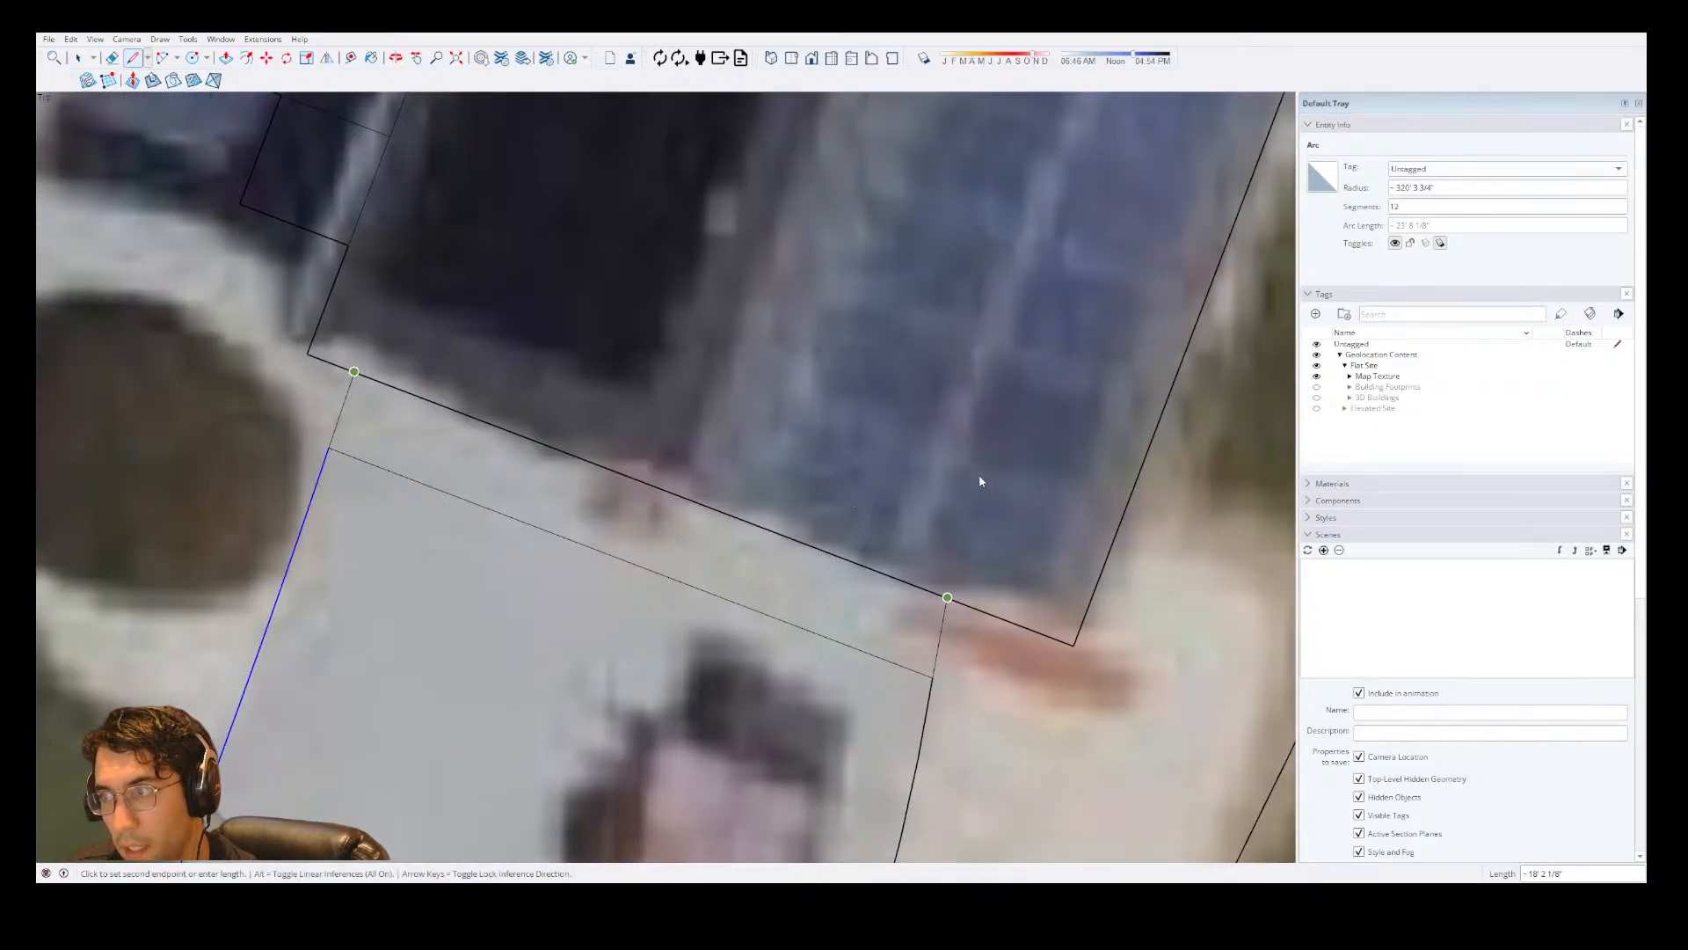
Erase the driveway's old upper end line in front of the house, and check the house group against the map.
key("e")
left_click(519, 522)
scroll(527, 480, "down", 3)
key("space")
left_click(614, 452)
scroll(617, 451, "down", 4)
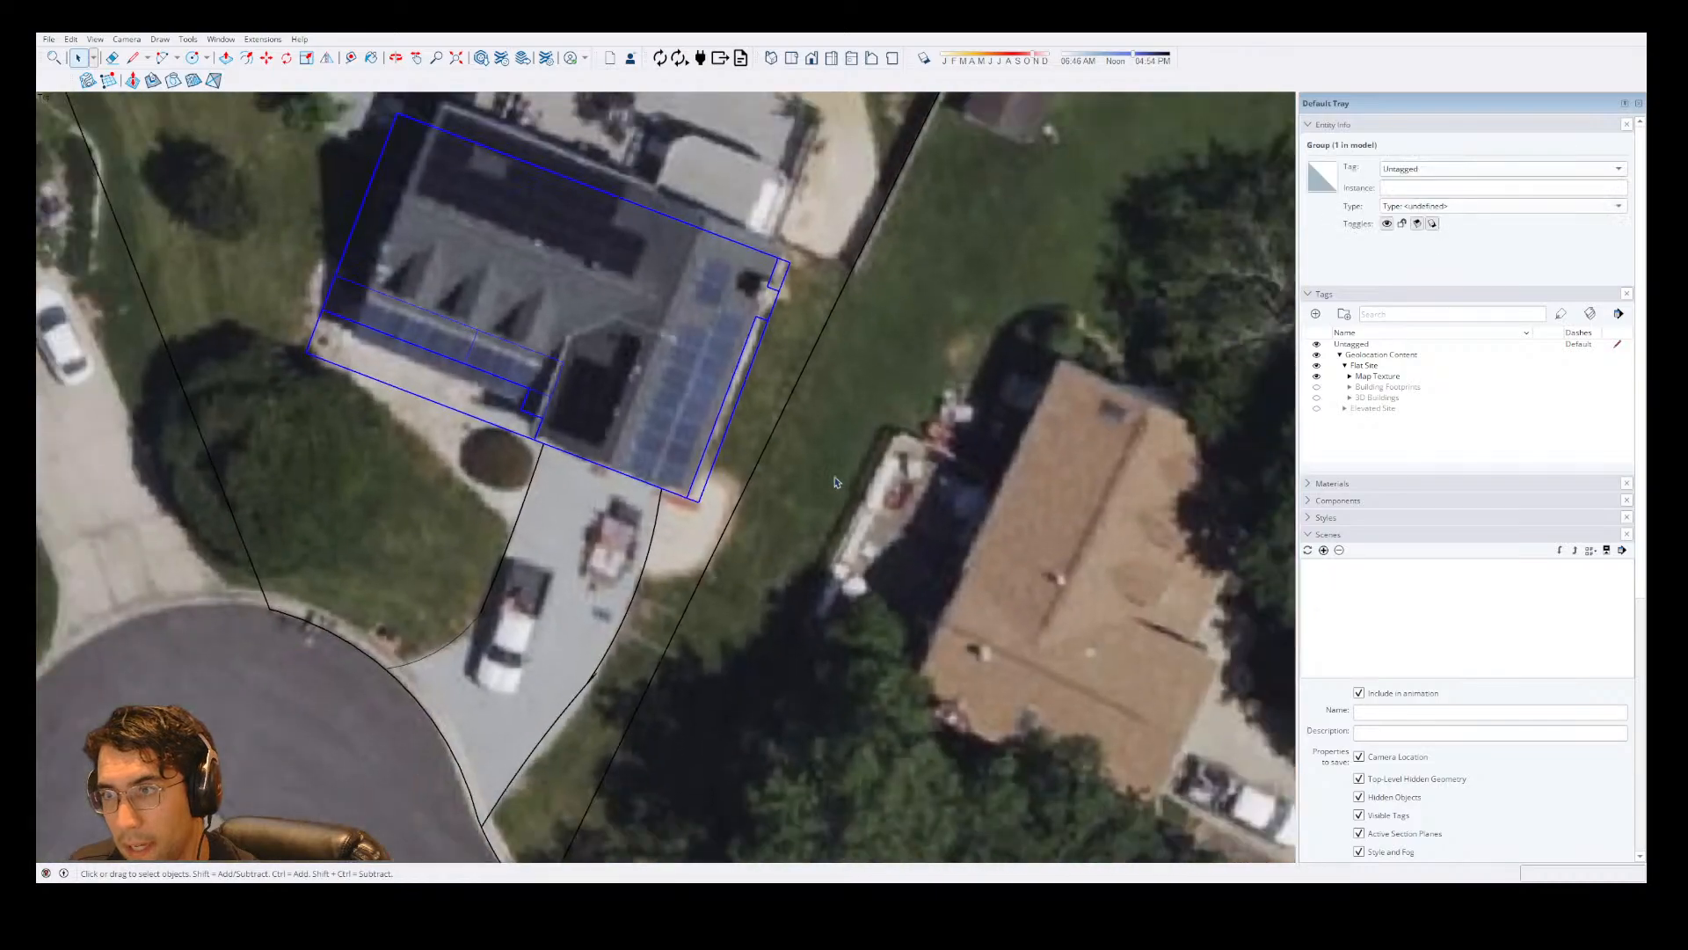
Erase the short stray line where the driveway's right edge curve meets the straight segment.
left_click(579, 627)
scroll(586, 709, "up", 6)
key("e")
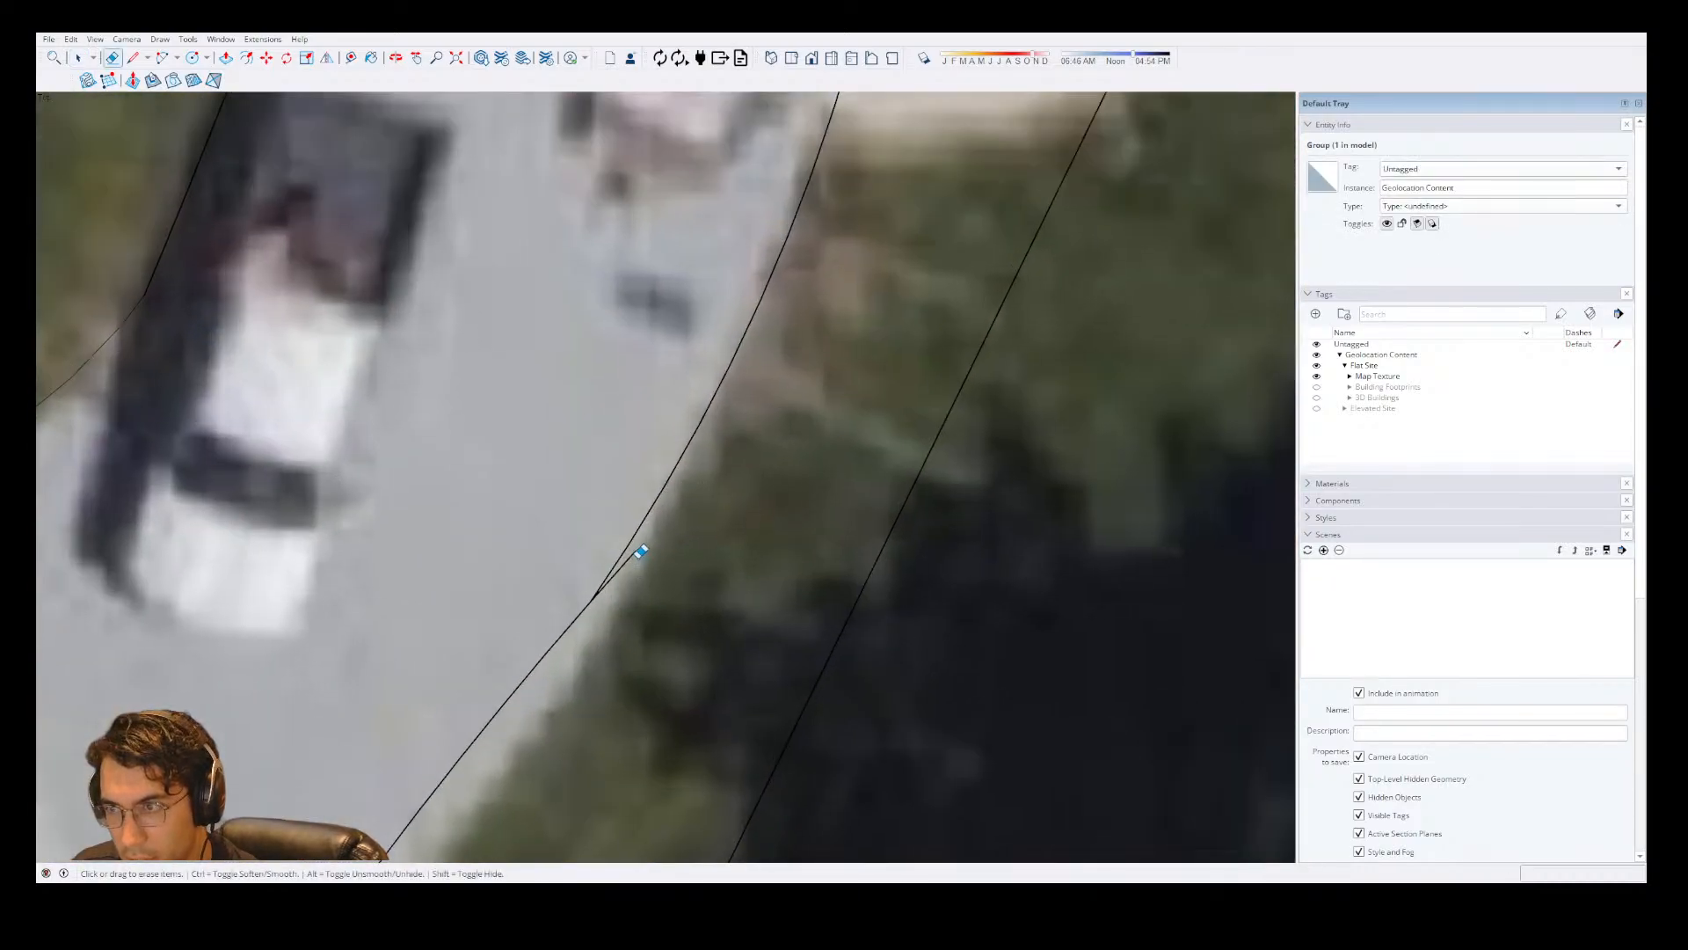
left_click(636, 551)
scroll(637, 550, "down", 5)
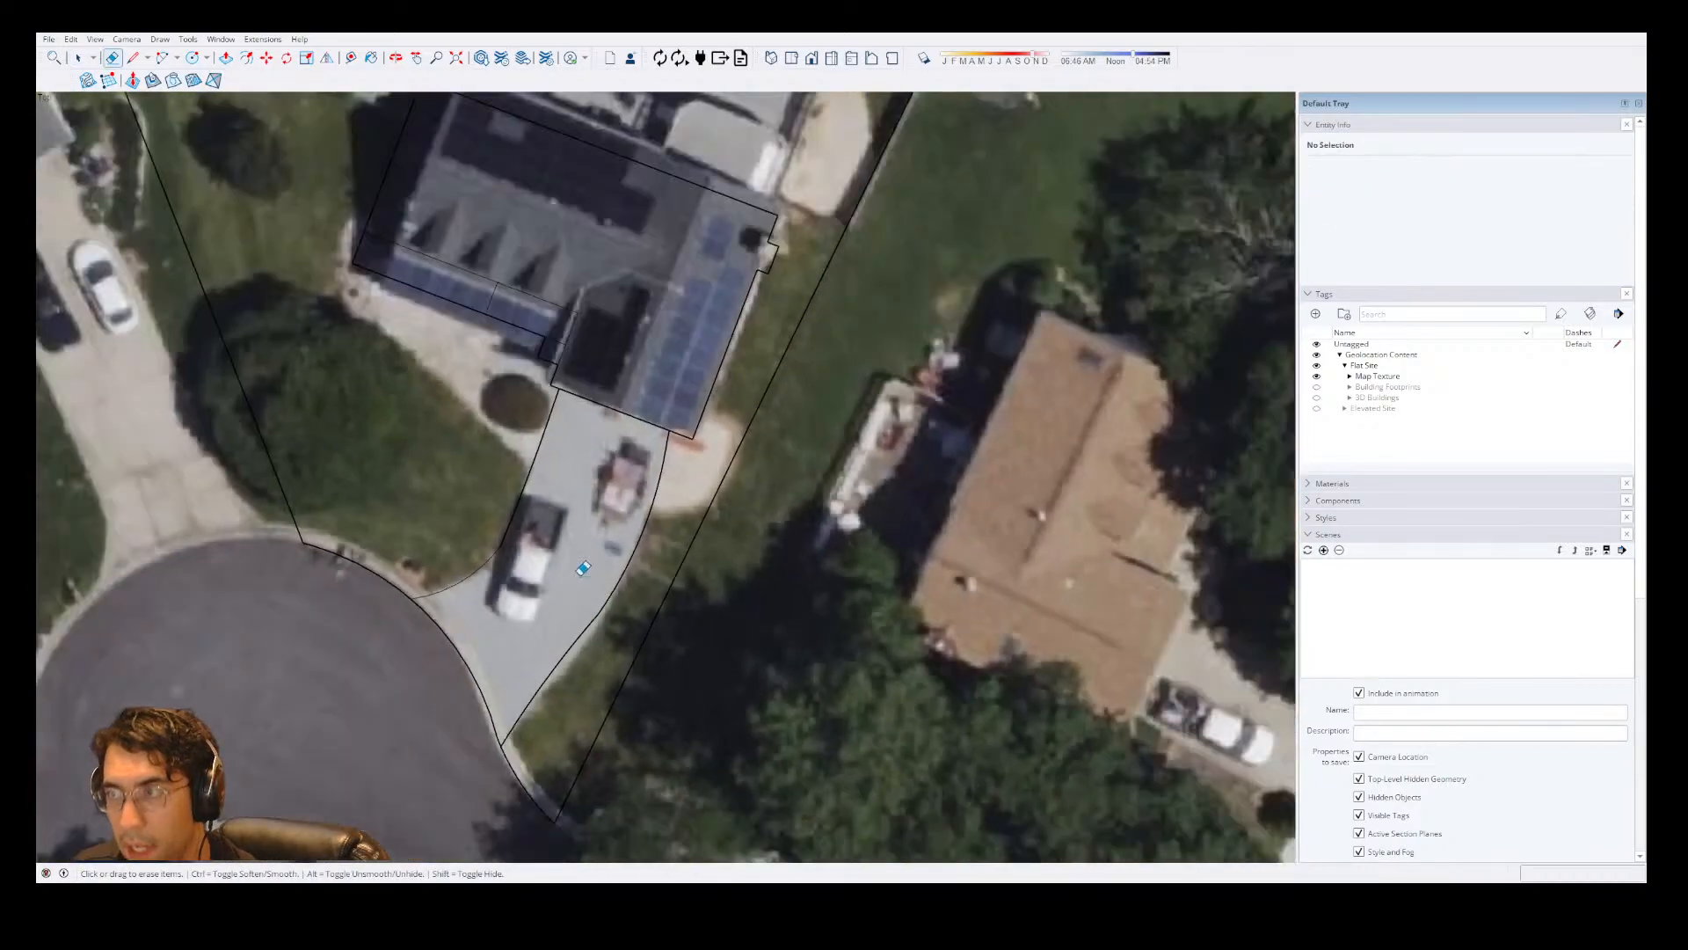
Add a new tag named "Existing Trees".
scroll(630, 479, "up", 1)
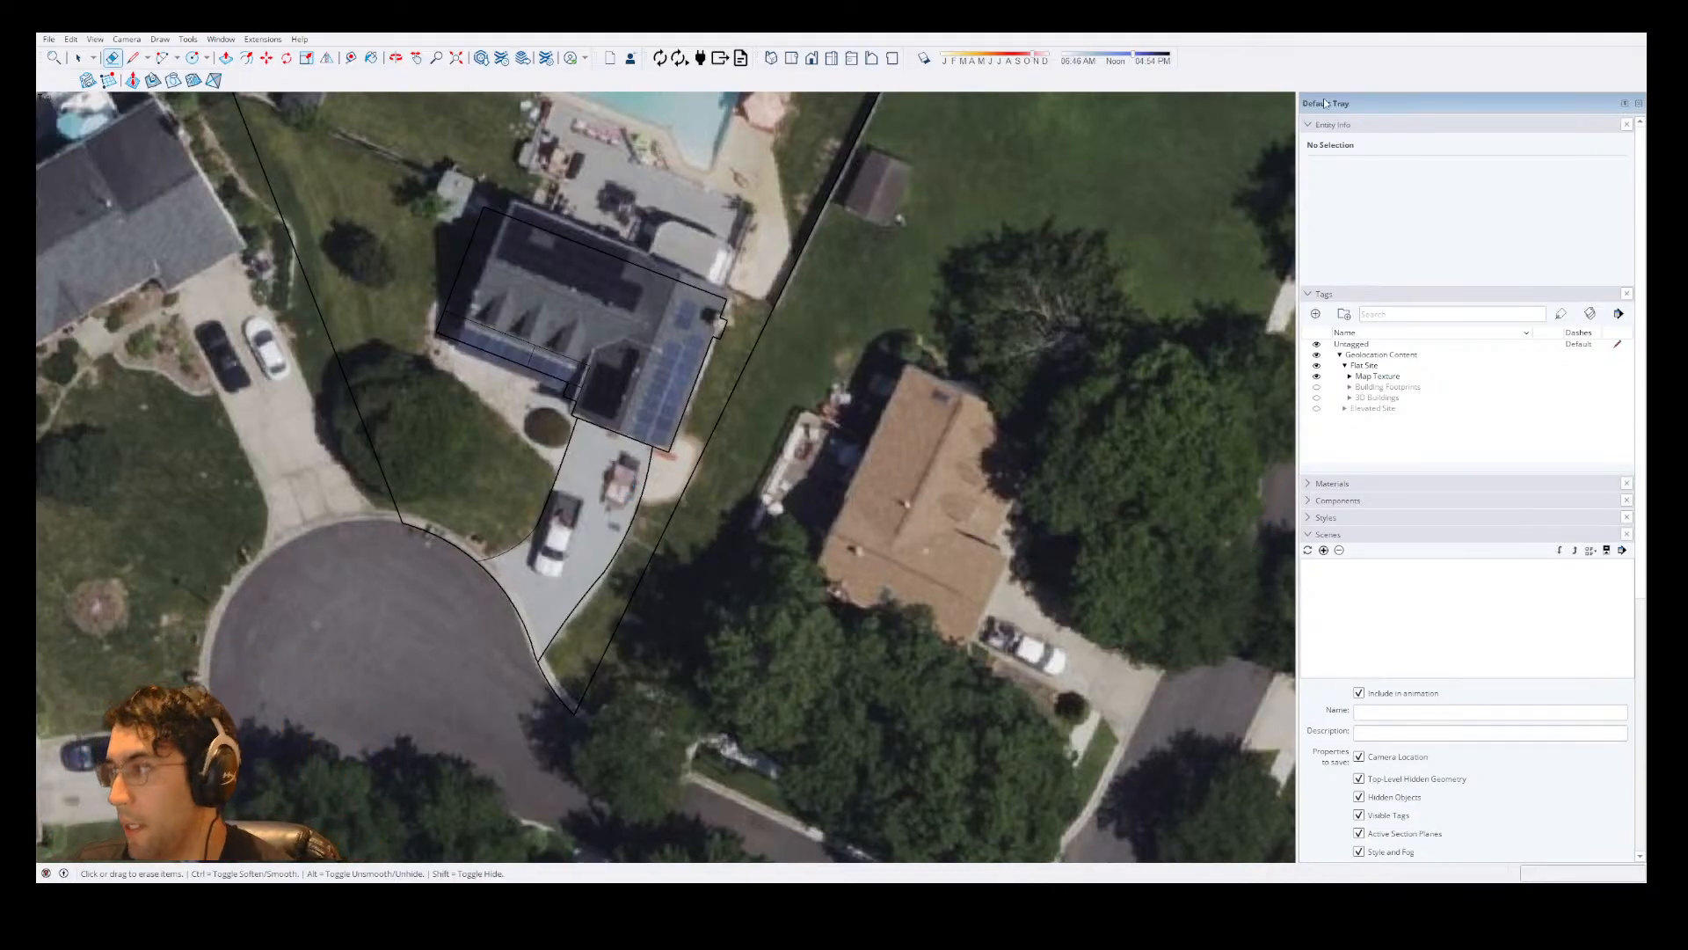
left_click(1315, 314)
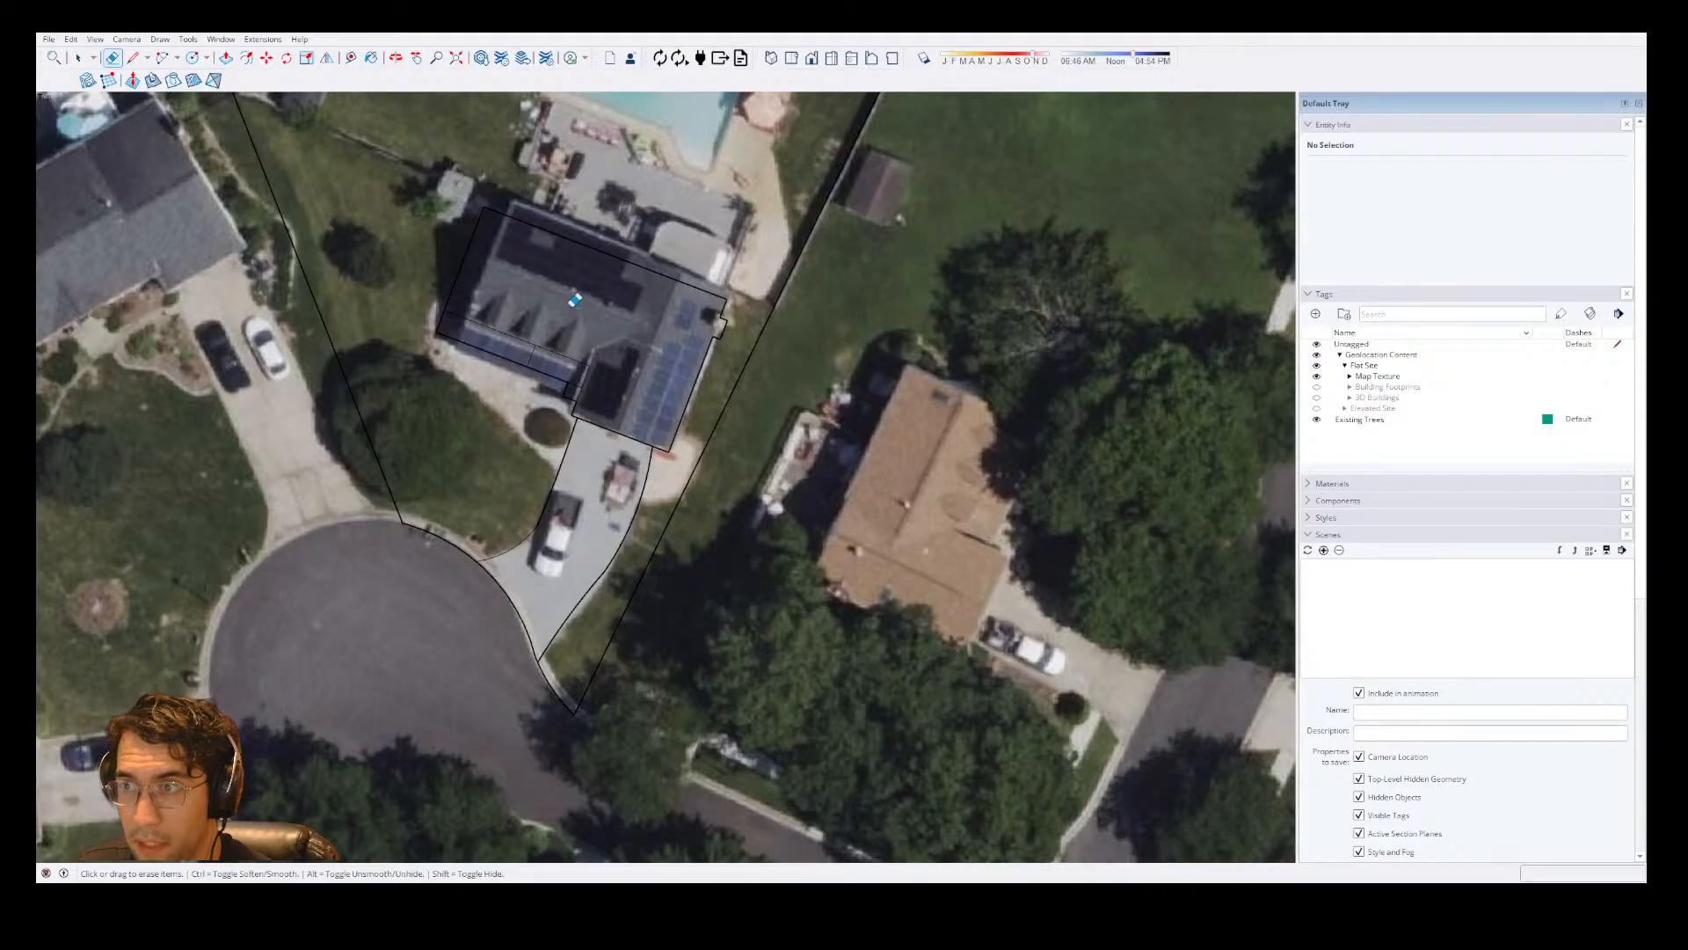
Examine the aerial map across the lot for the house, pool, patio, fences and trees still to trace.
scroll(574, 301, "up", 2)
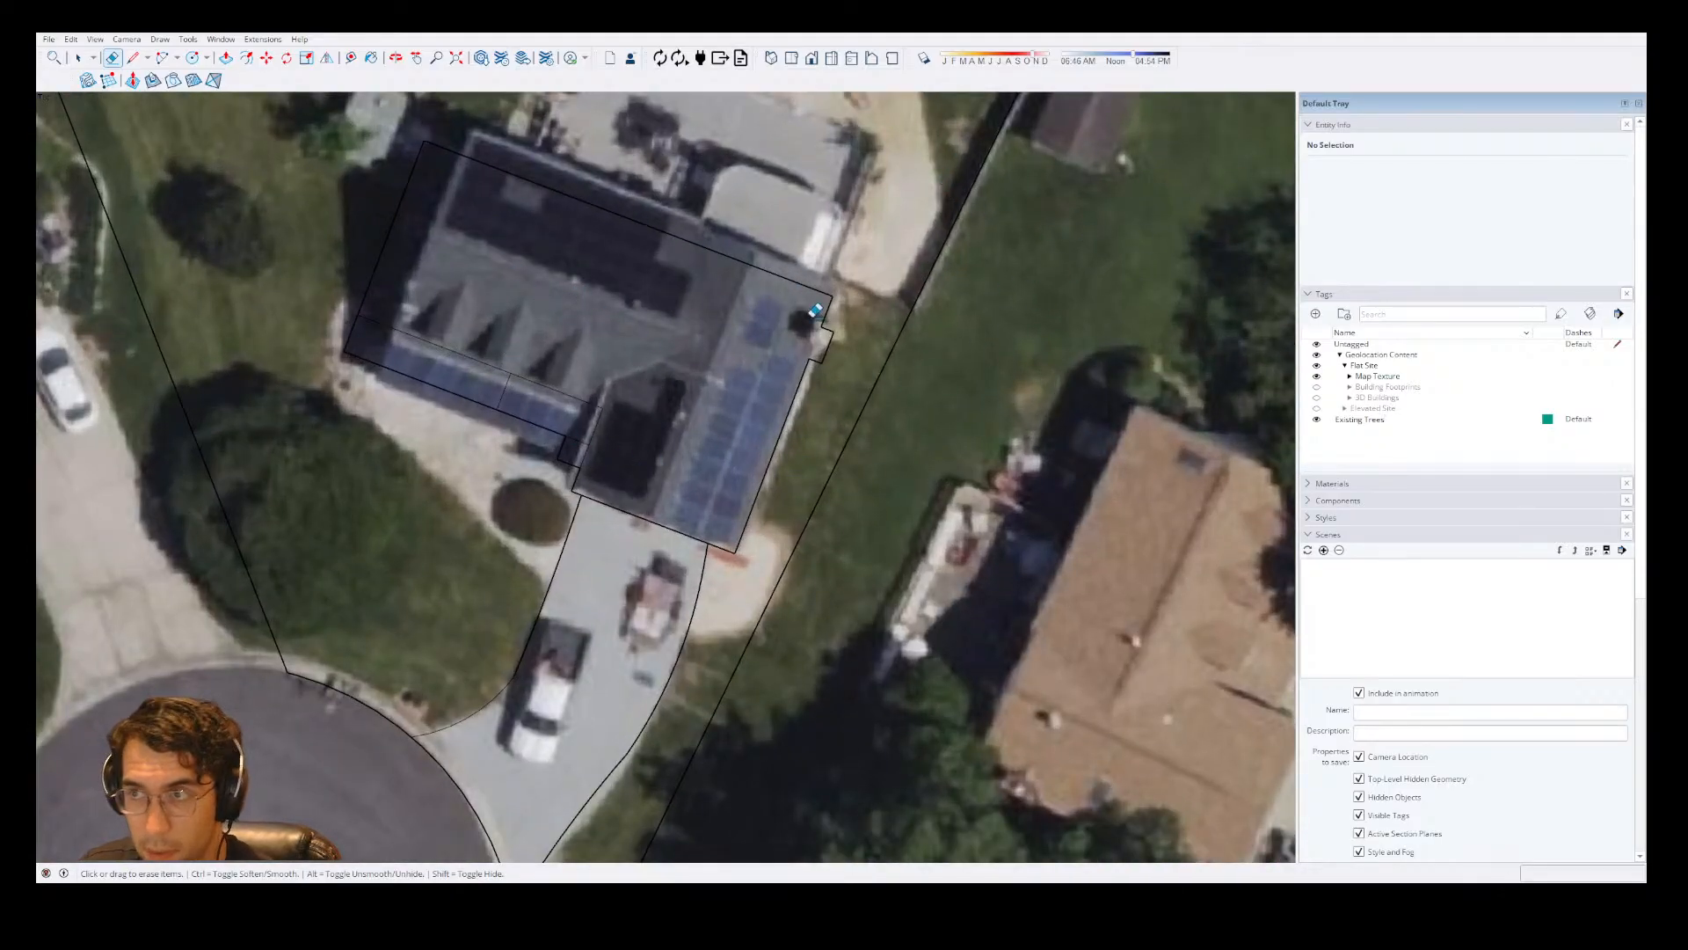
scroll(575, 494, "down", 2)
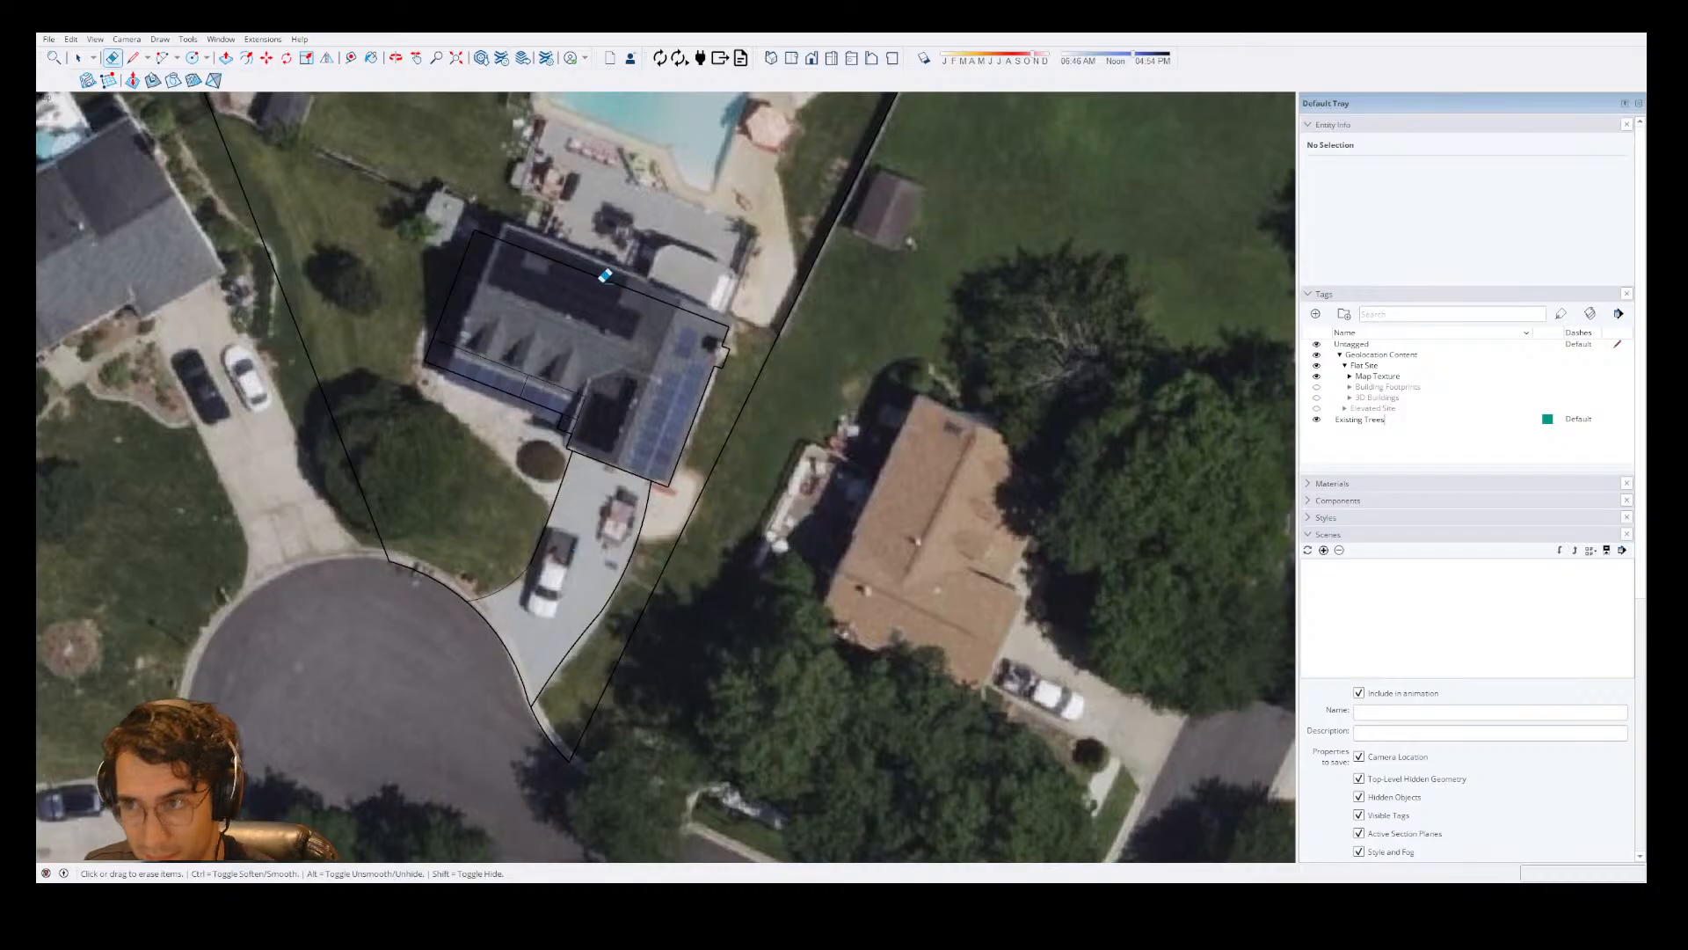
scroll(794, 407, "down", 3)
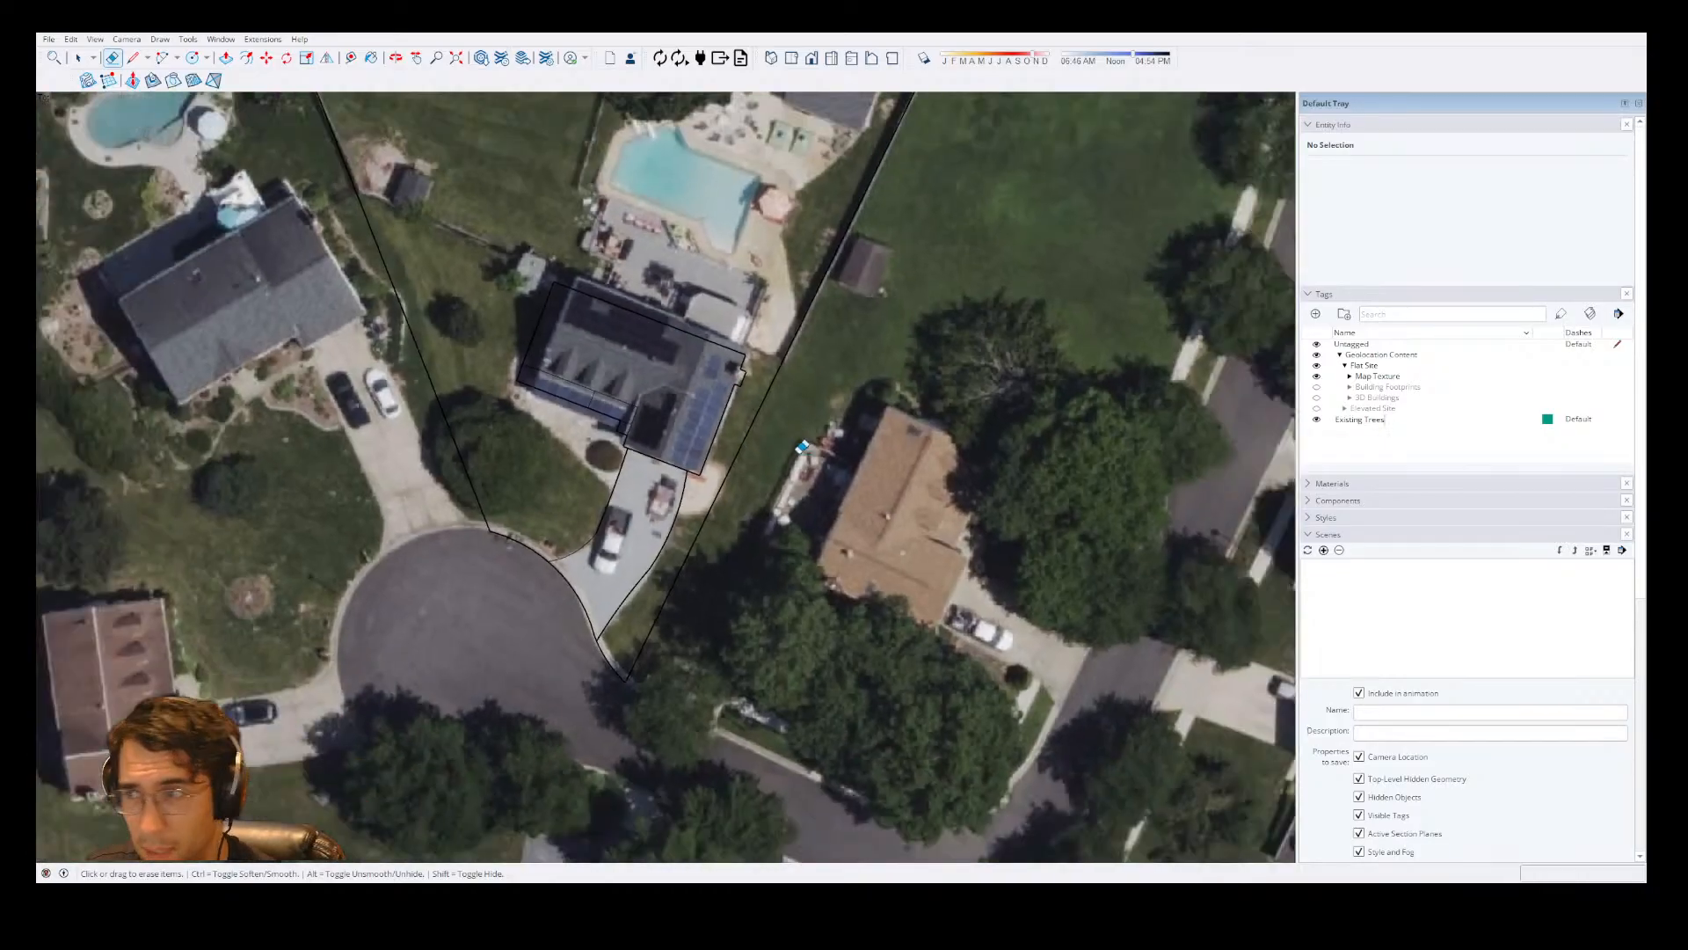
scroll(654, 234, "up", 2)
scroll(892, 271, "up", 2)
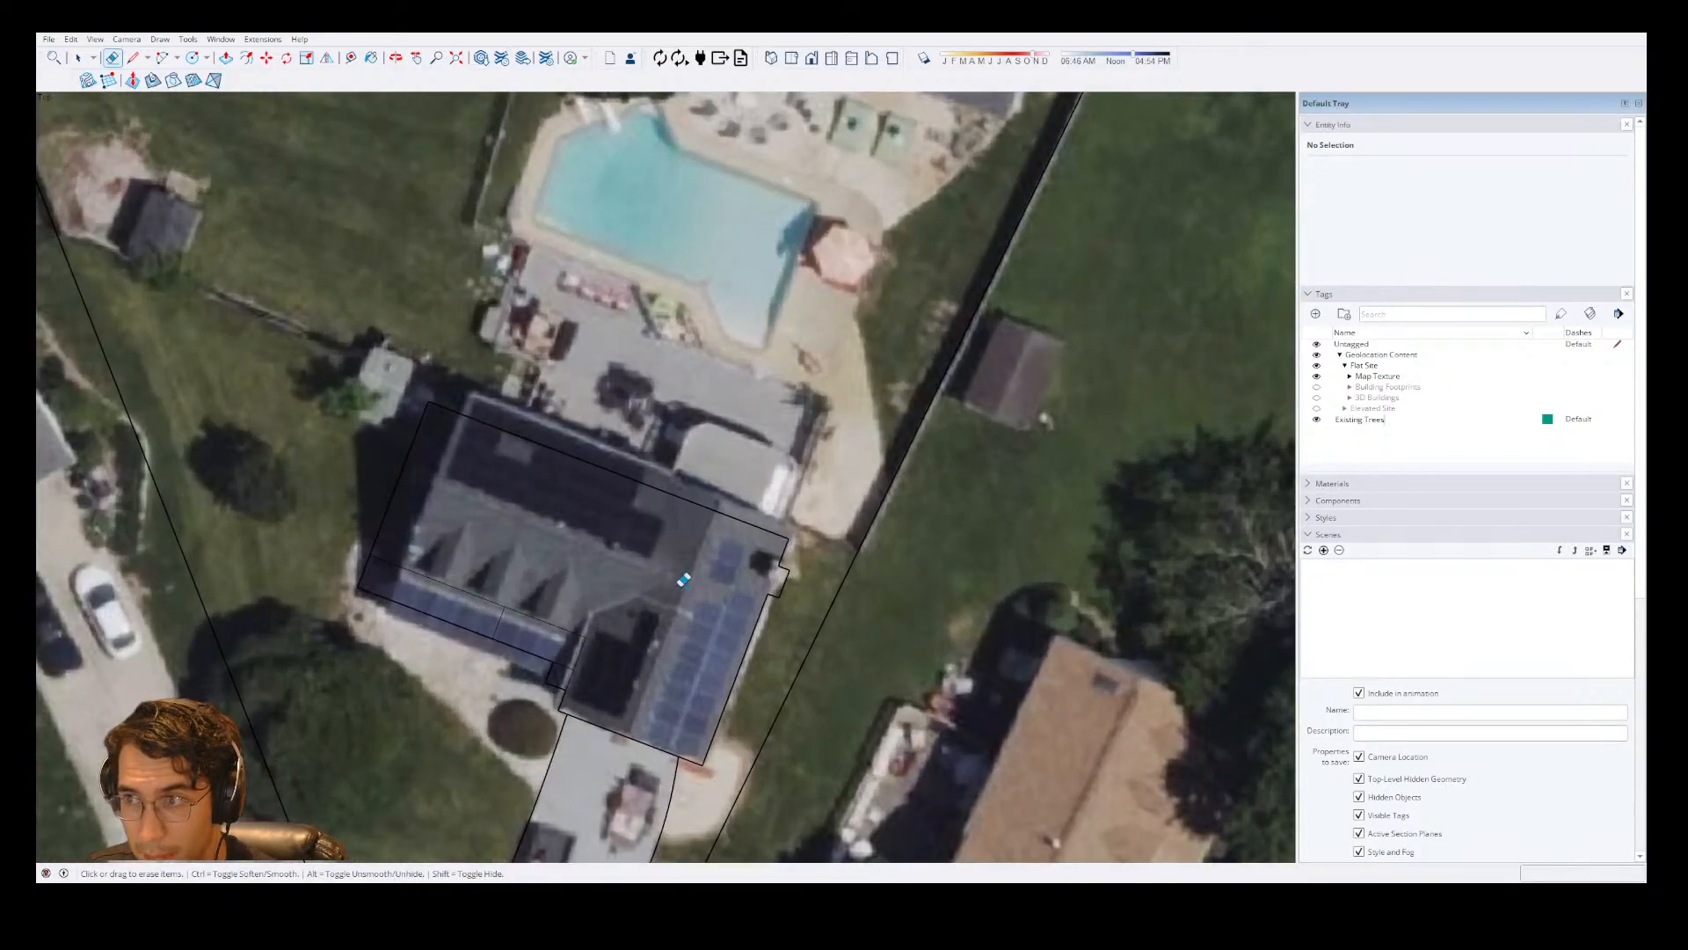
scroll(682, 574, "down", 5)
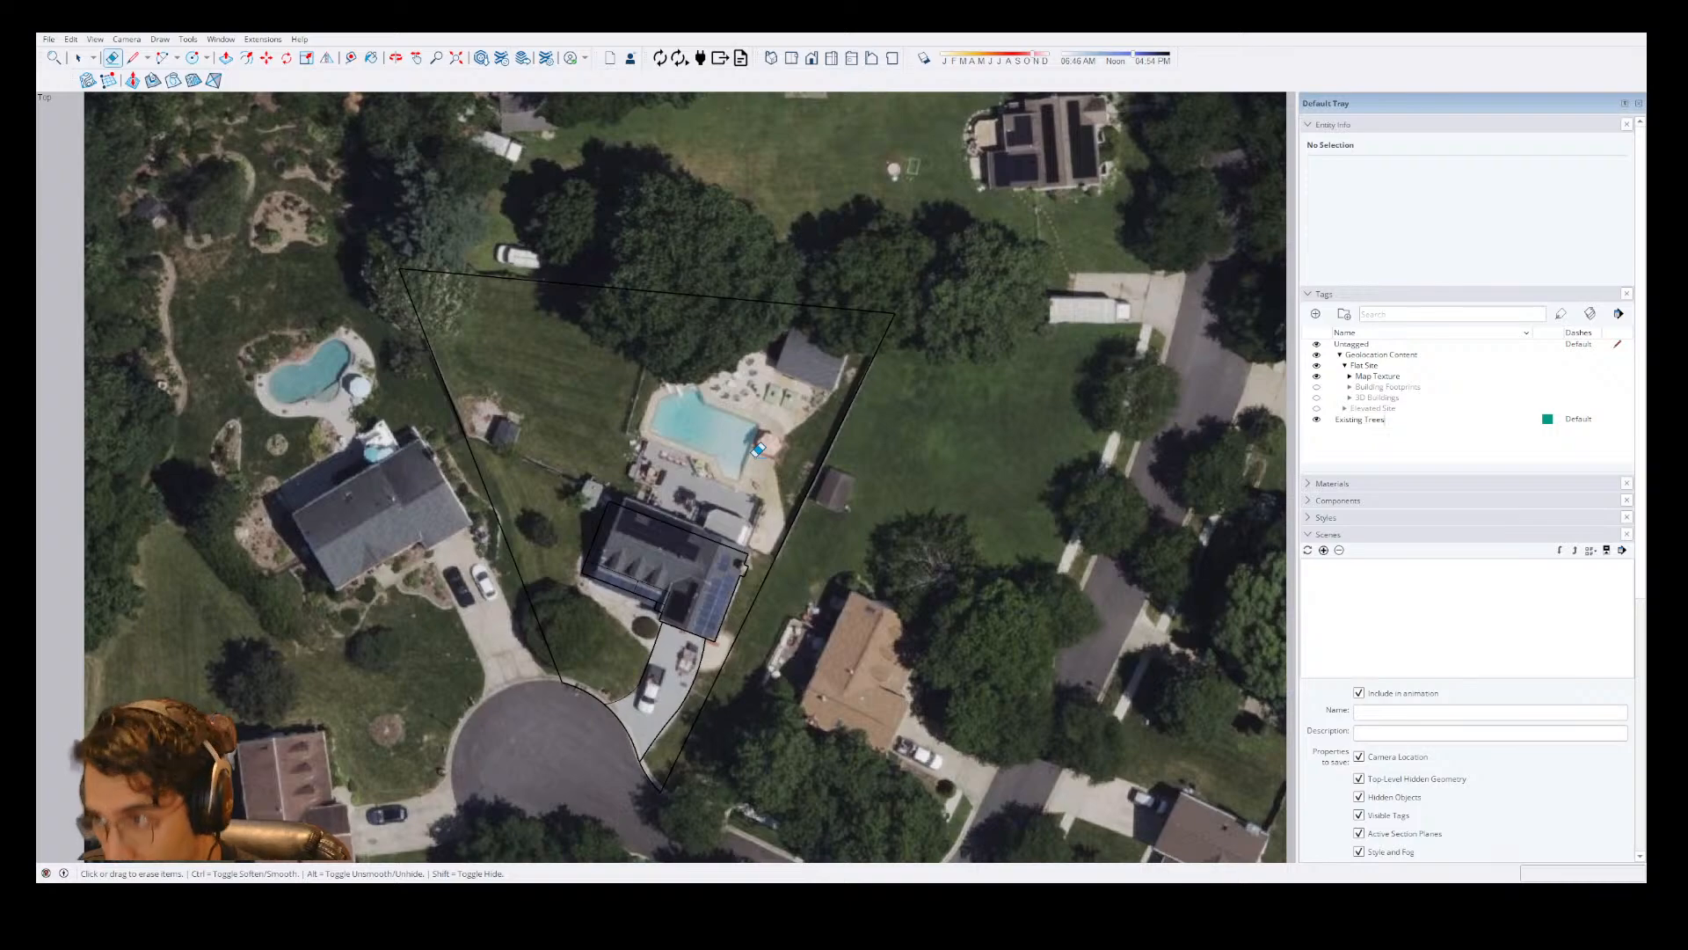
scroll(757, 449, "up", 2)
scroll(824, 369, "up", 2)
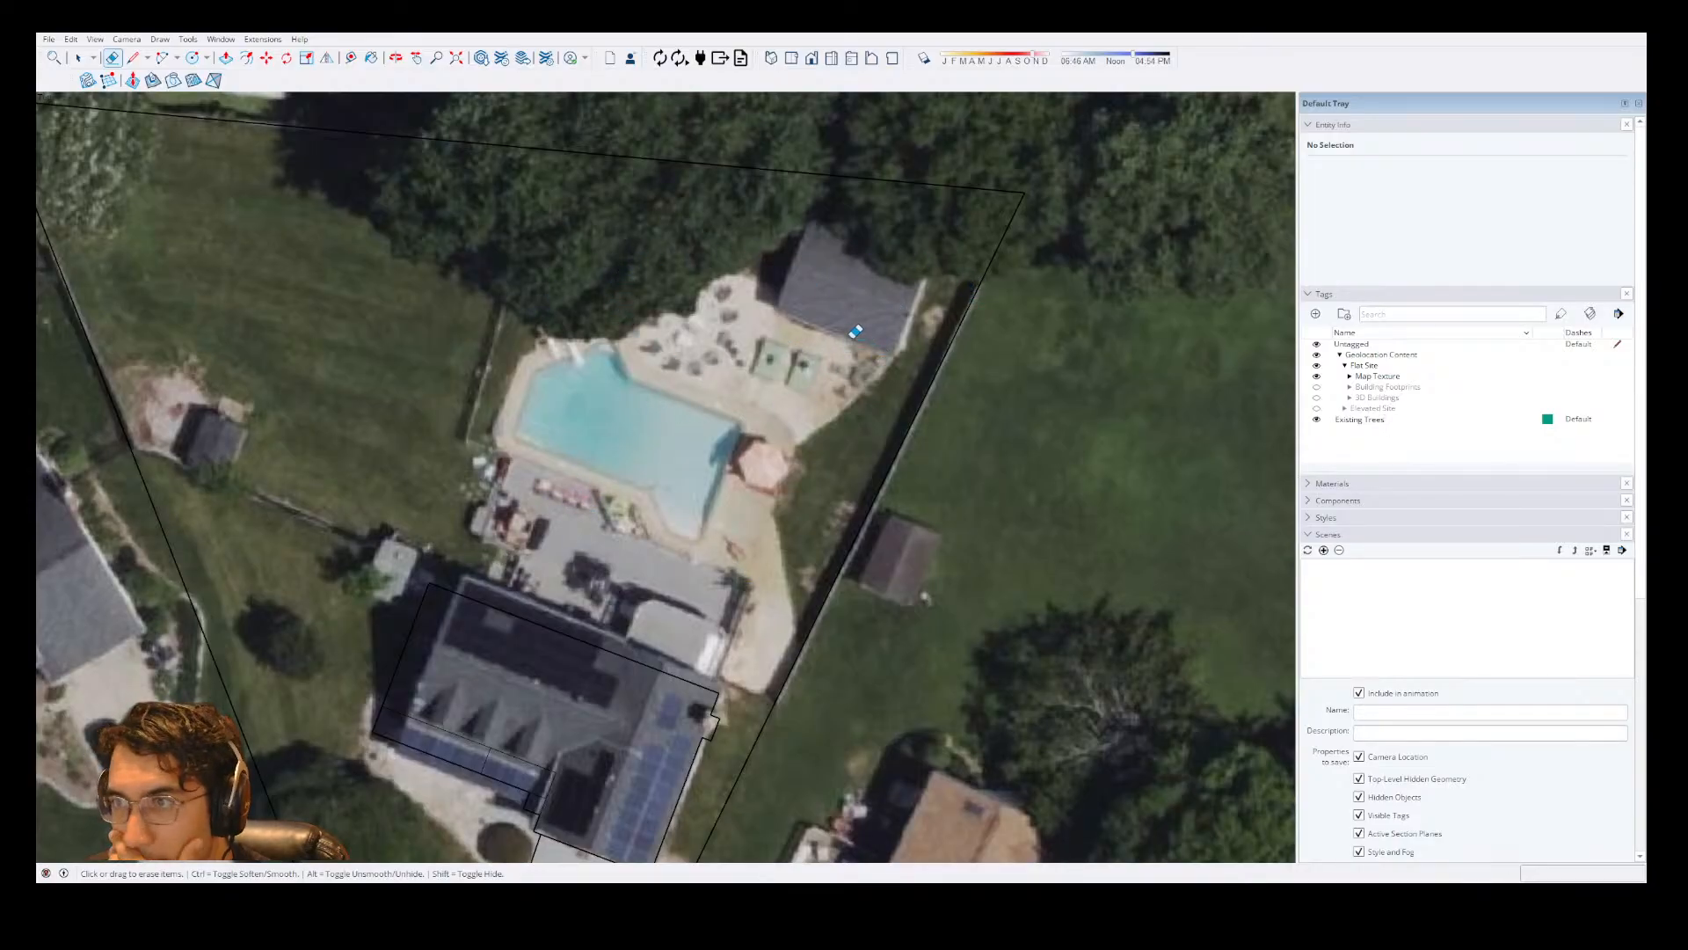
scroll(835, 378, "down", 3)
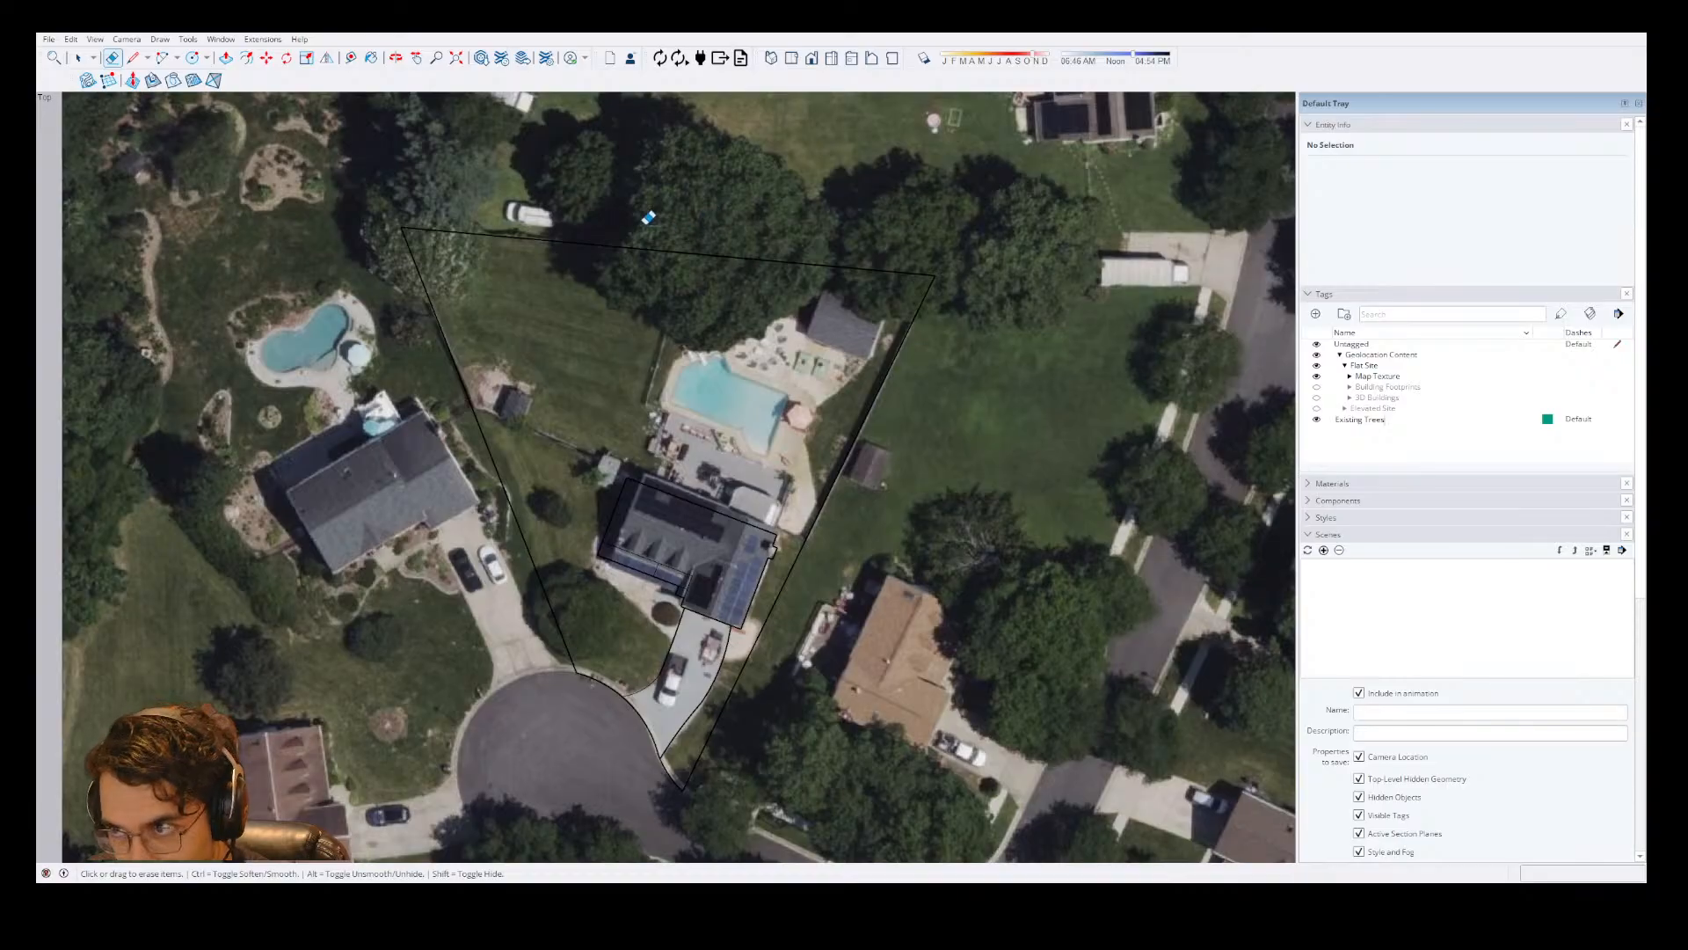
scroll(553, 486, "up", 4)
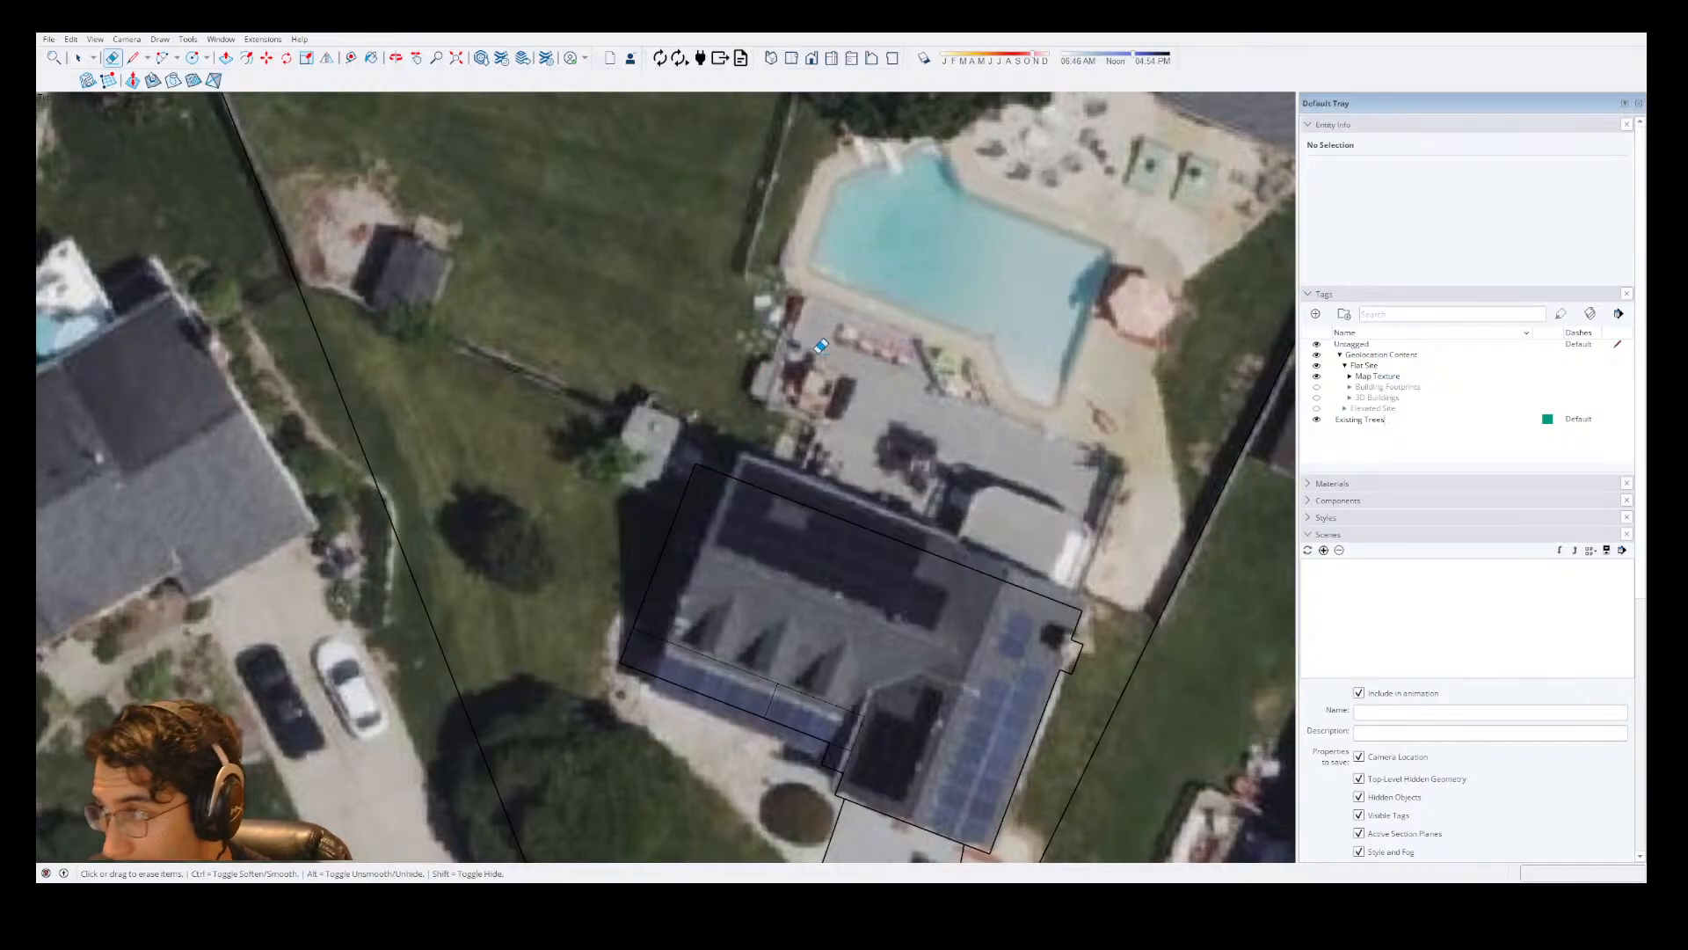
scroll(822, 347, "down", 5)
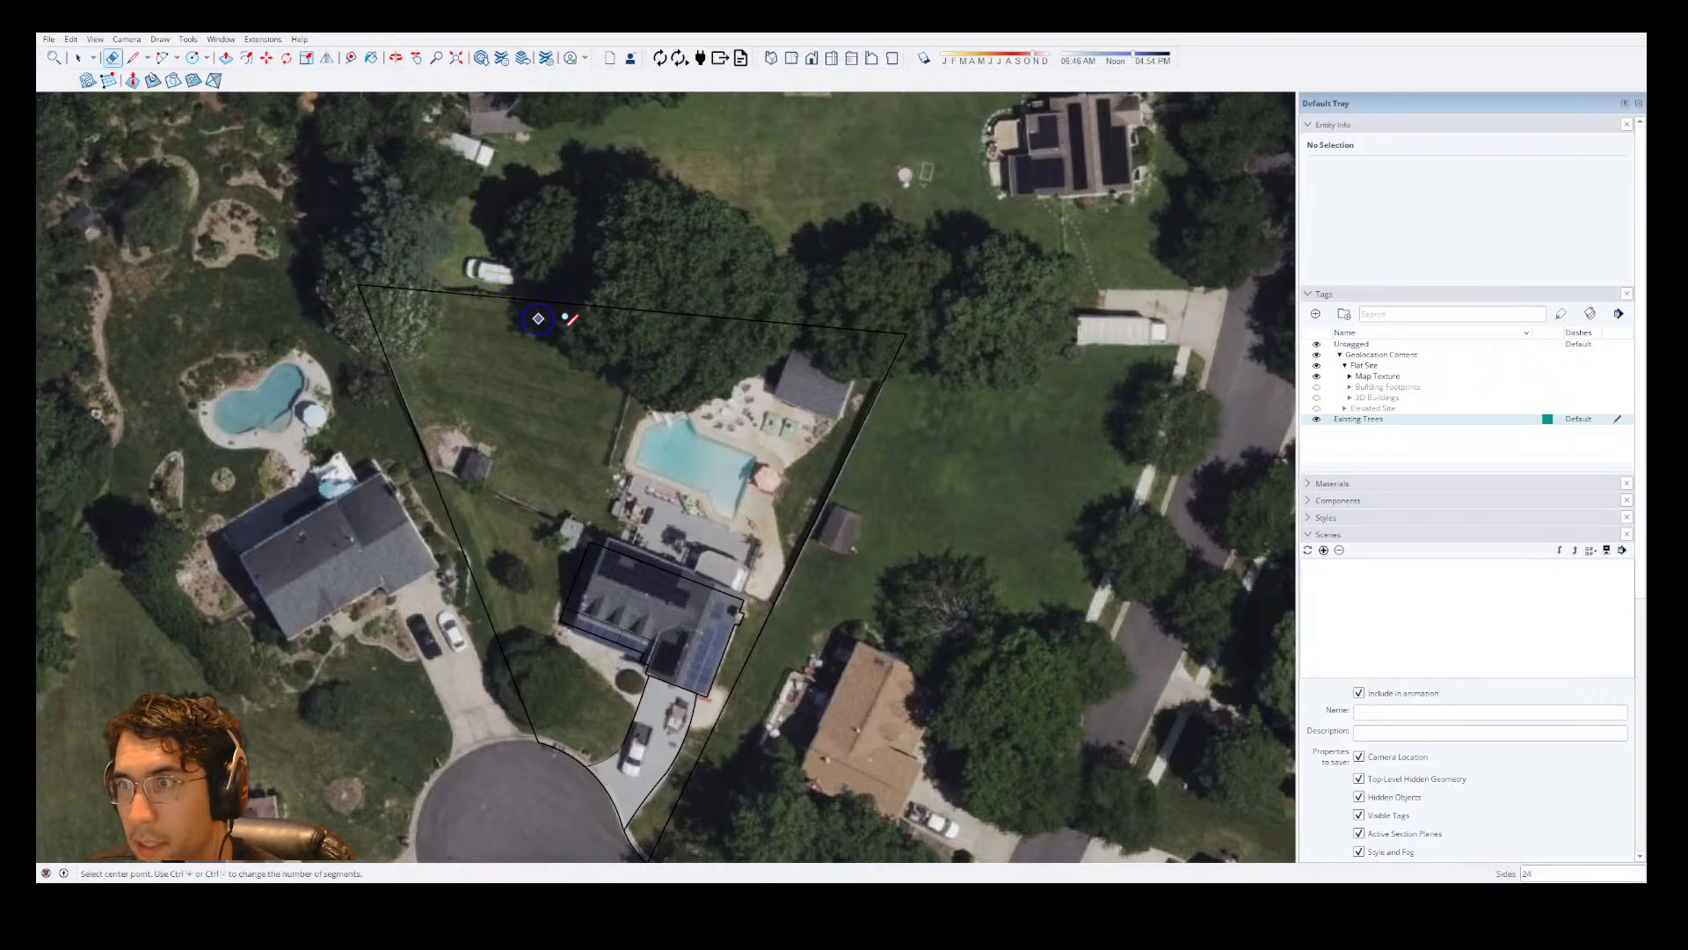
key("c")
left_click(383, 302)
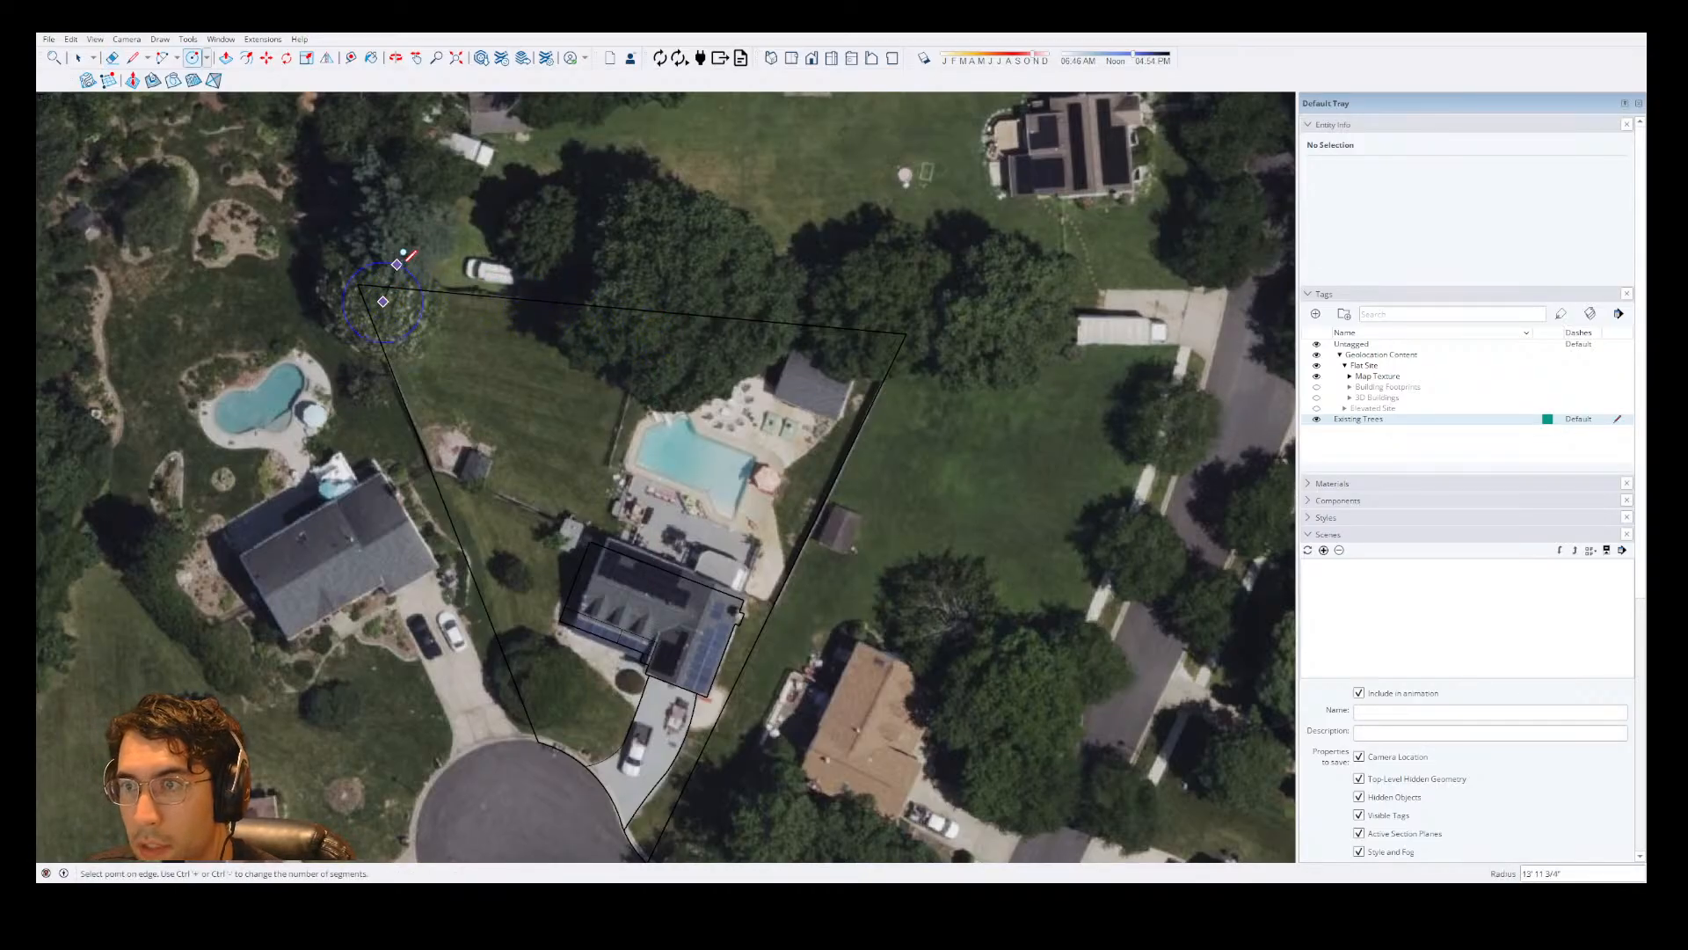
left_click(406, 261)
key("ctrl+z")
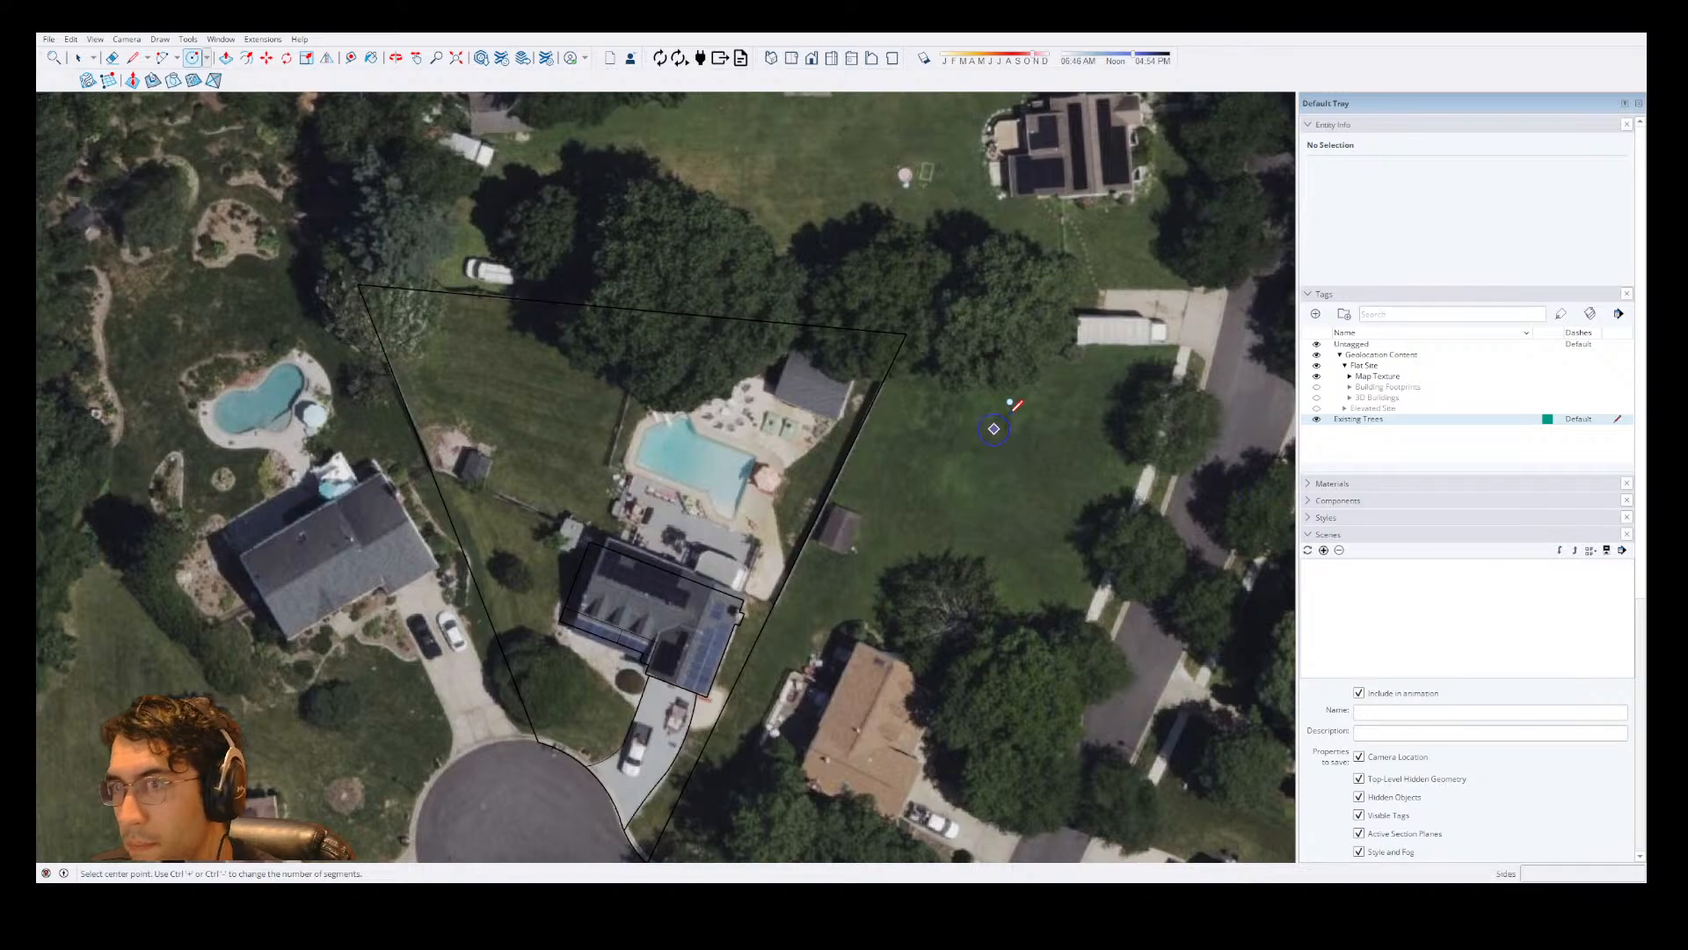
key("space")
key("ctrl+z")
Draw a circle with a radius of about 36' on the Existing Trees tag, just outside the lot's upper-right corner, and group it.
key("c")
left_click(1036, 369)
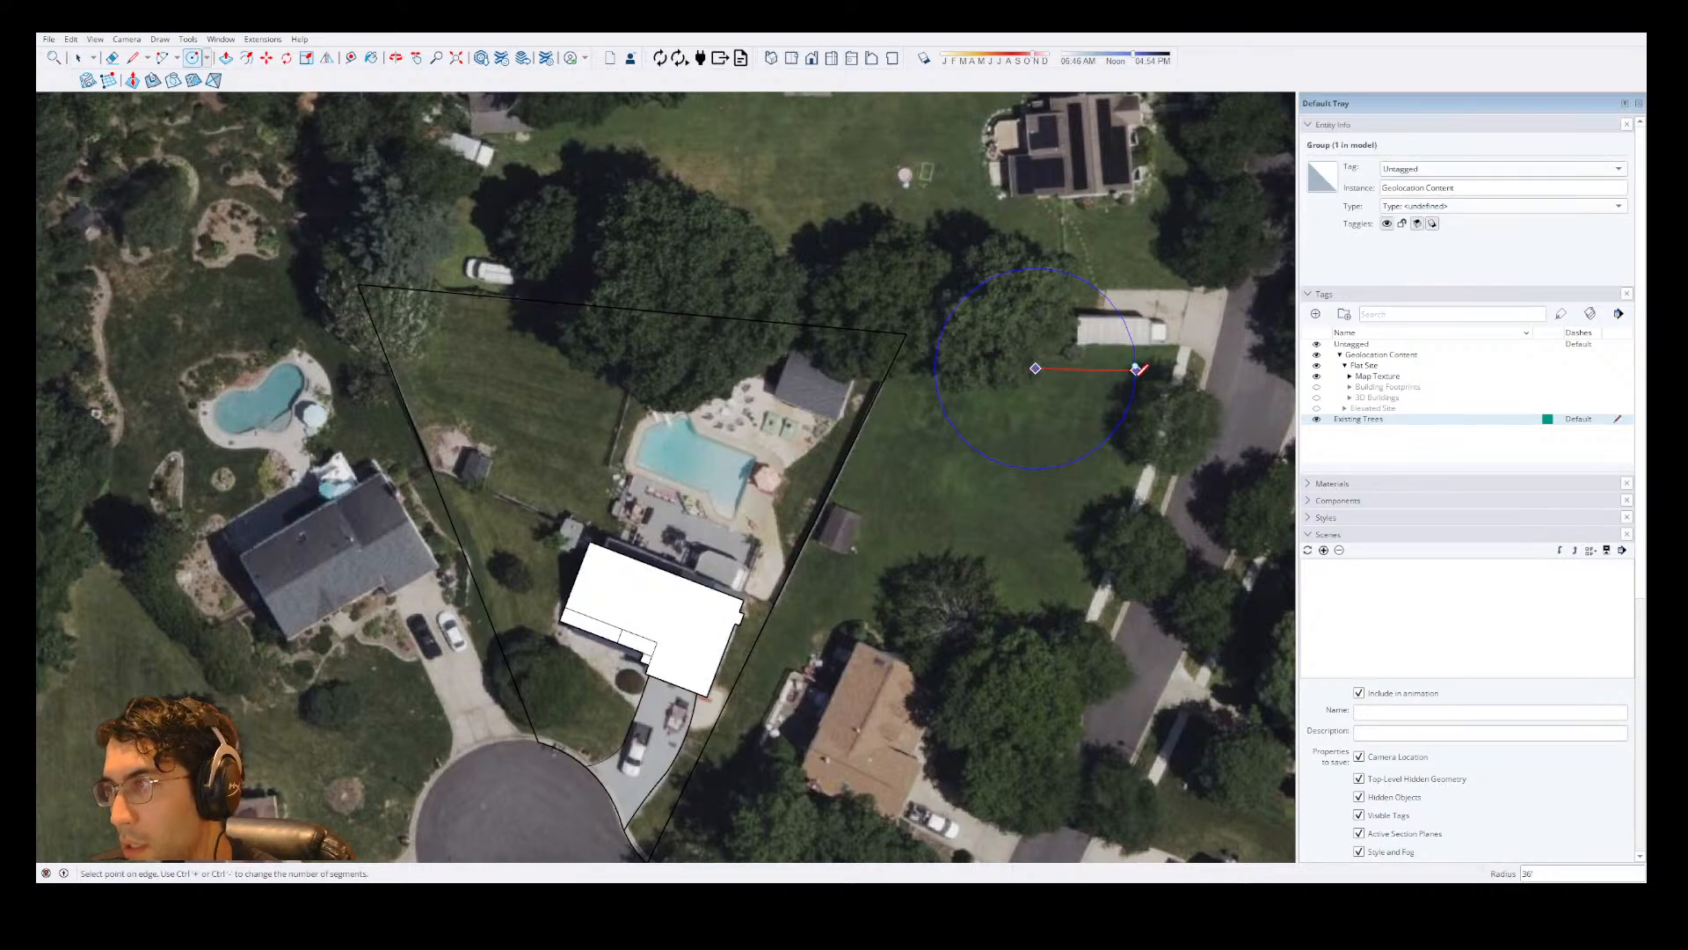
left_click(1088, 369)
key("space")
left_click(1060, 370)
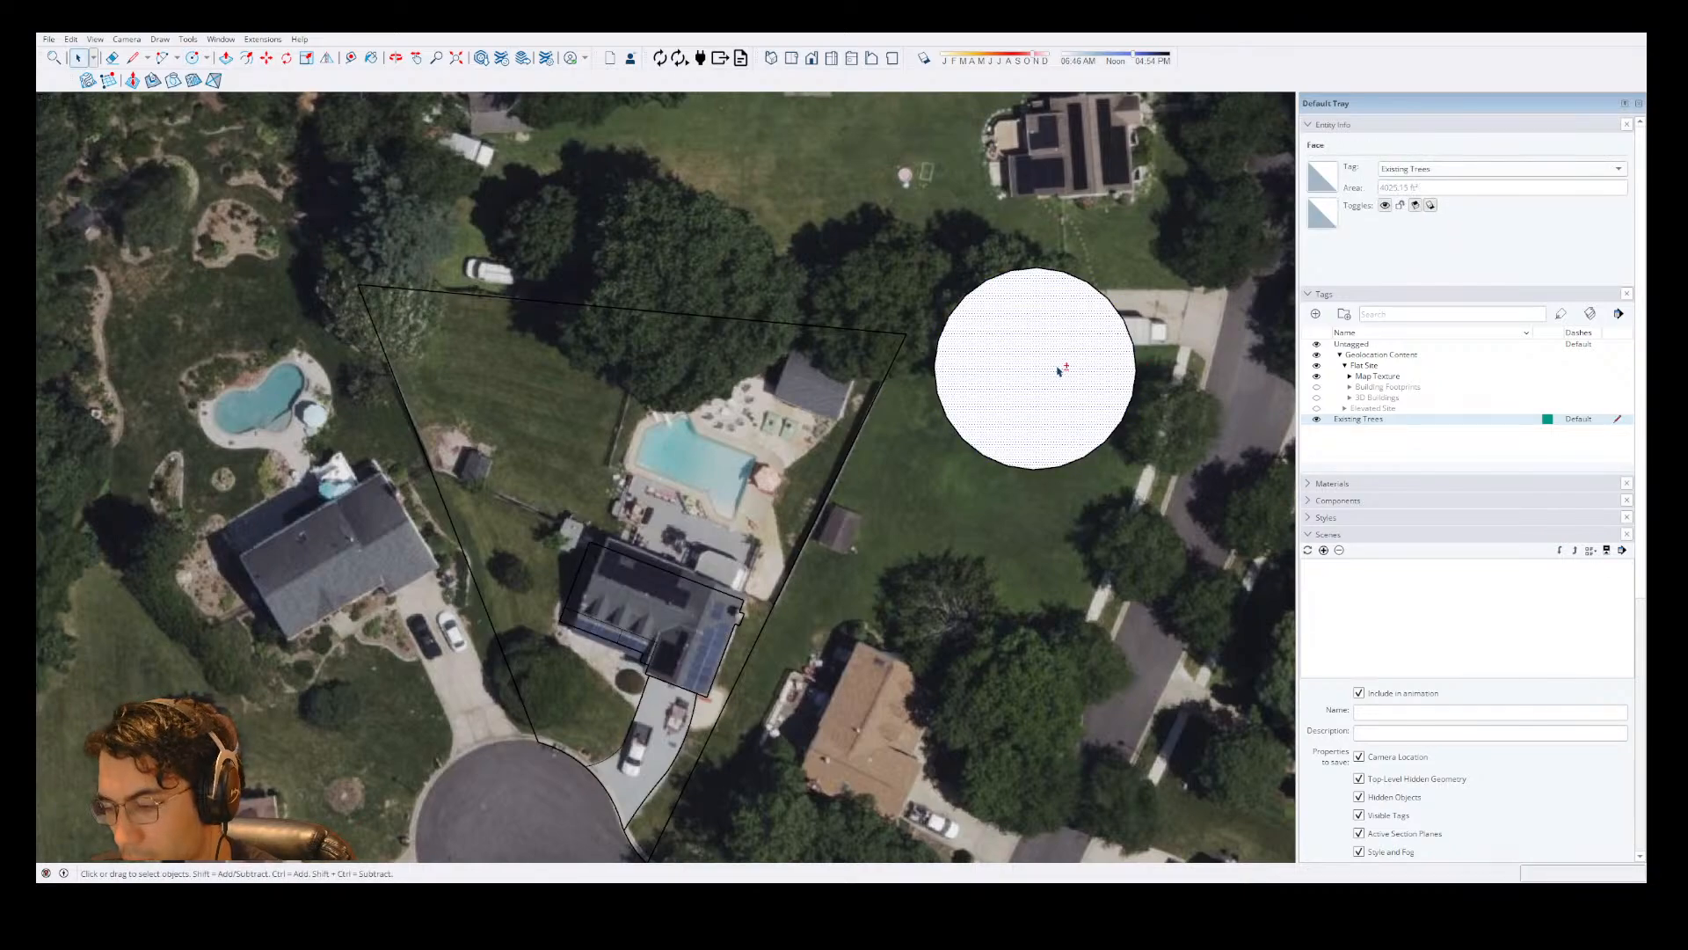
key("g")
Inside the tree group, draw a smaller circle over the tree canopy on the lot's back line, and close the group.
double_click(1094, 327)
key("c")
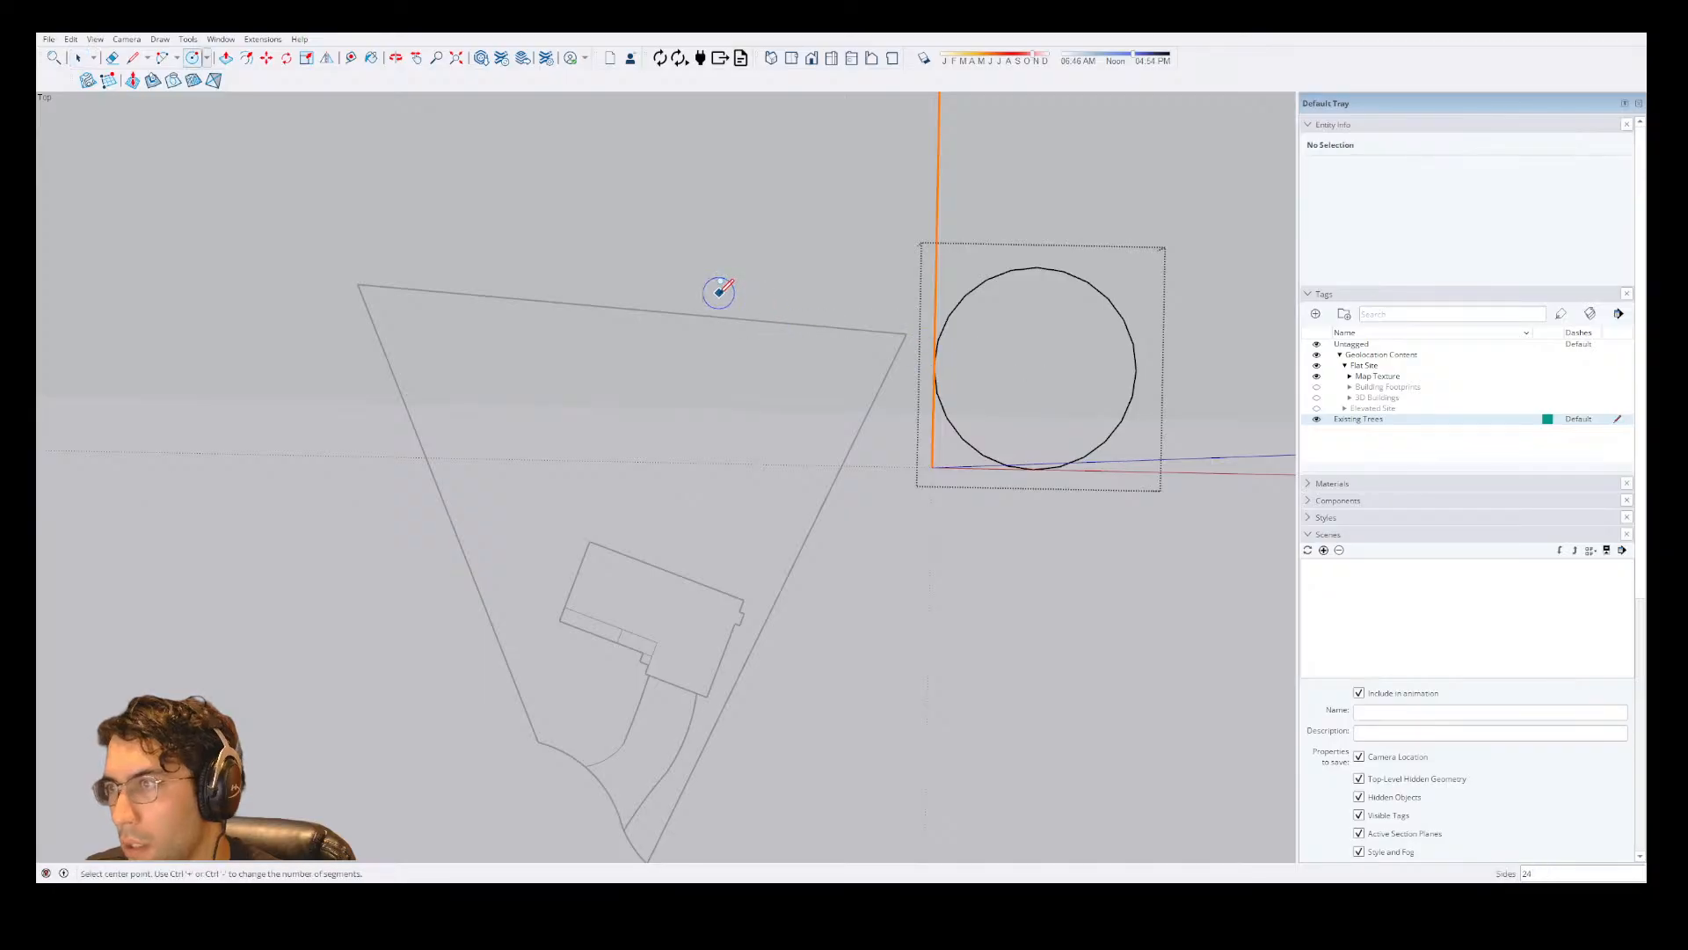
scroll(717, 307, "up", 3)
scroll(716, 320, "down", 2)
key("space")
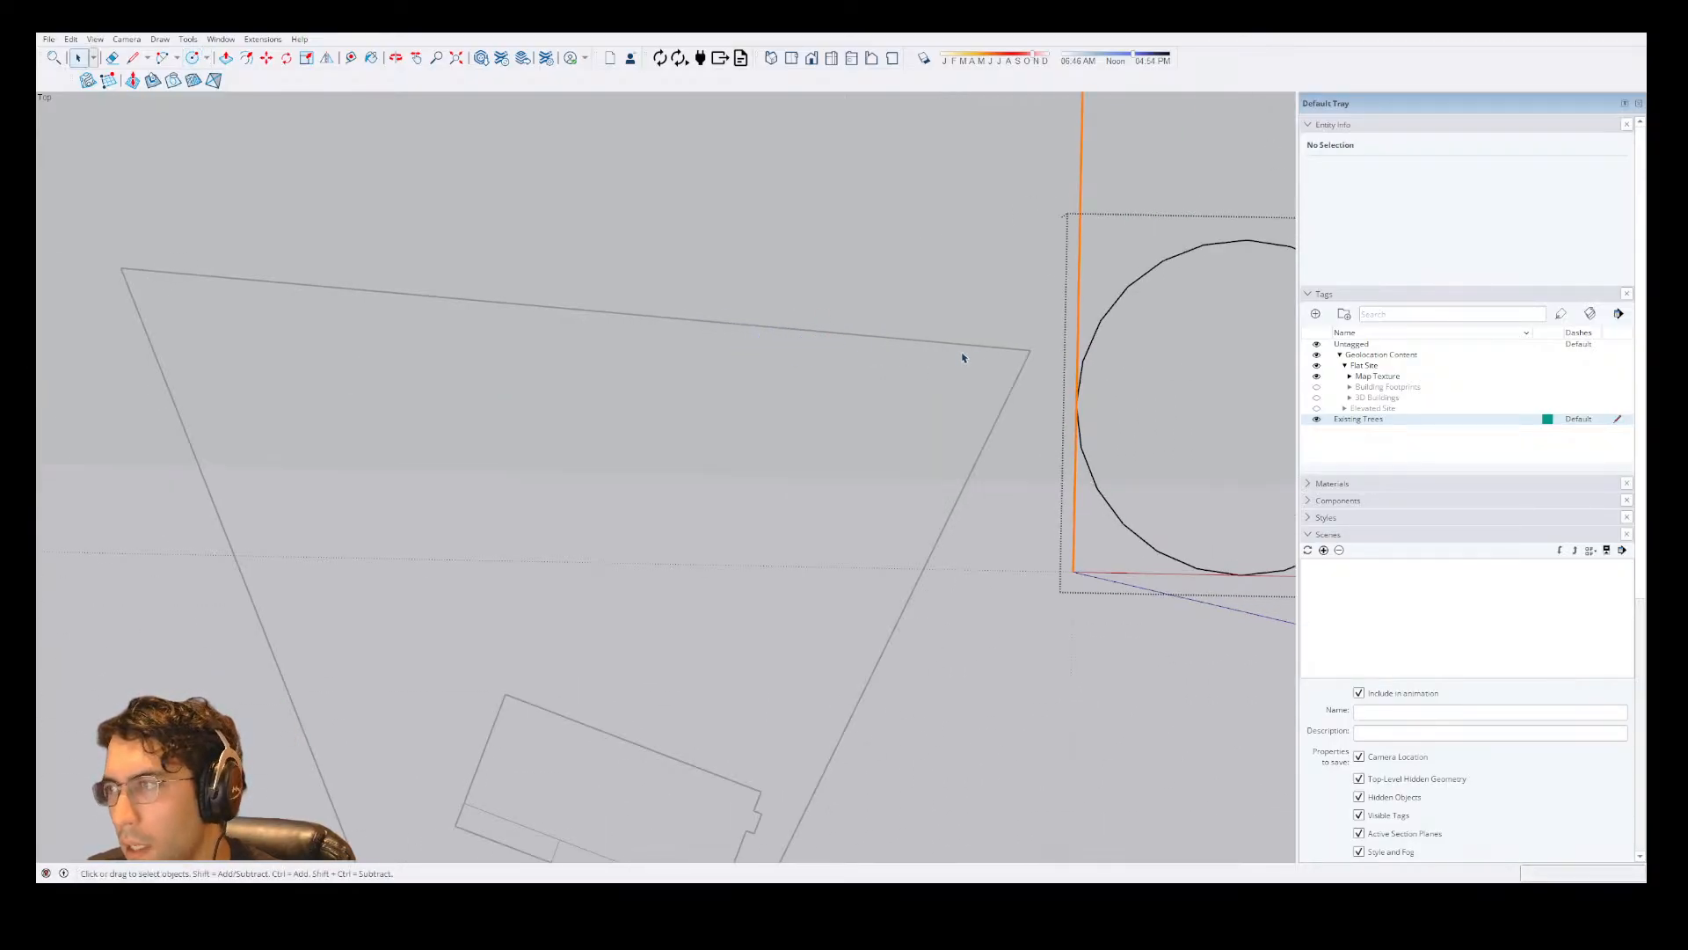
key("c")
left_click(566, 279)
left_click(659, 250)
key("space")
left_click(1057, 332)
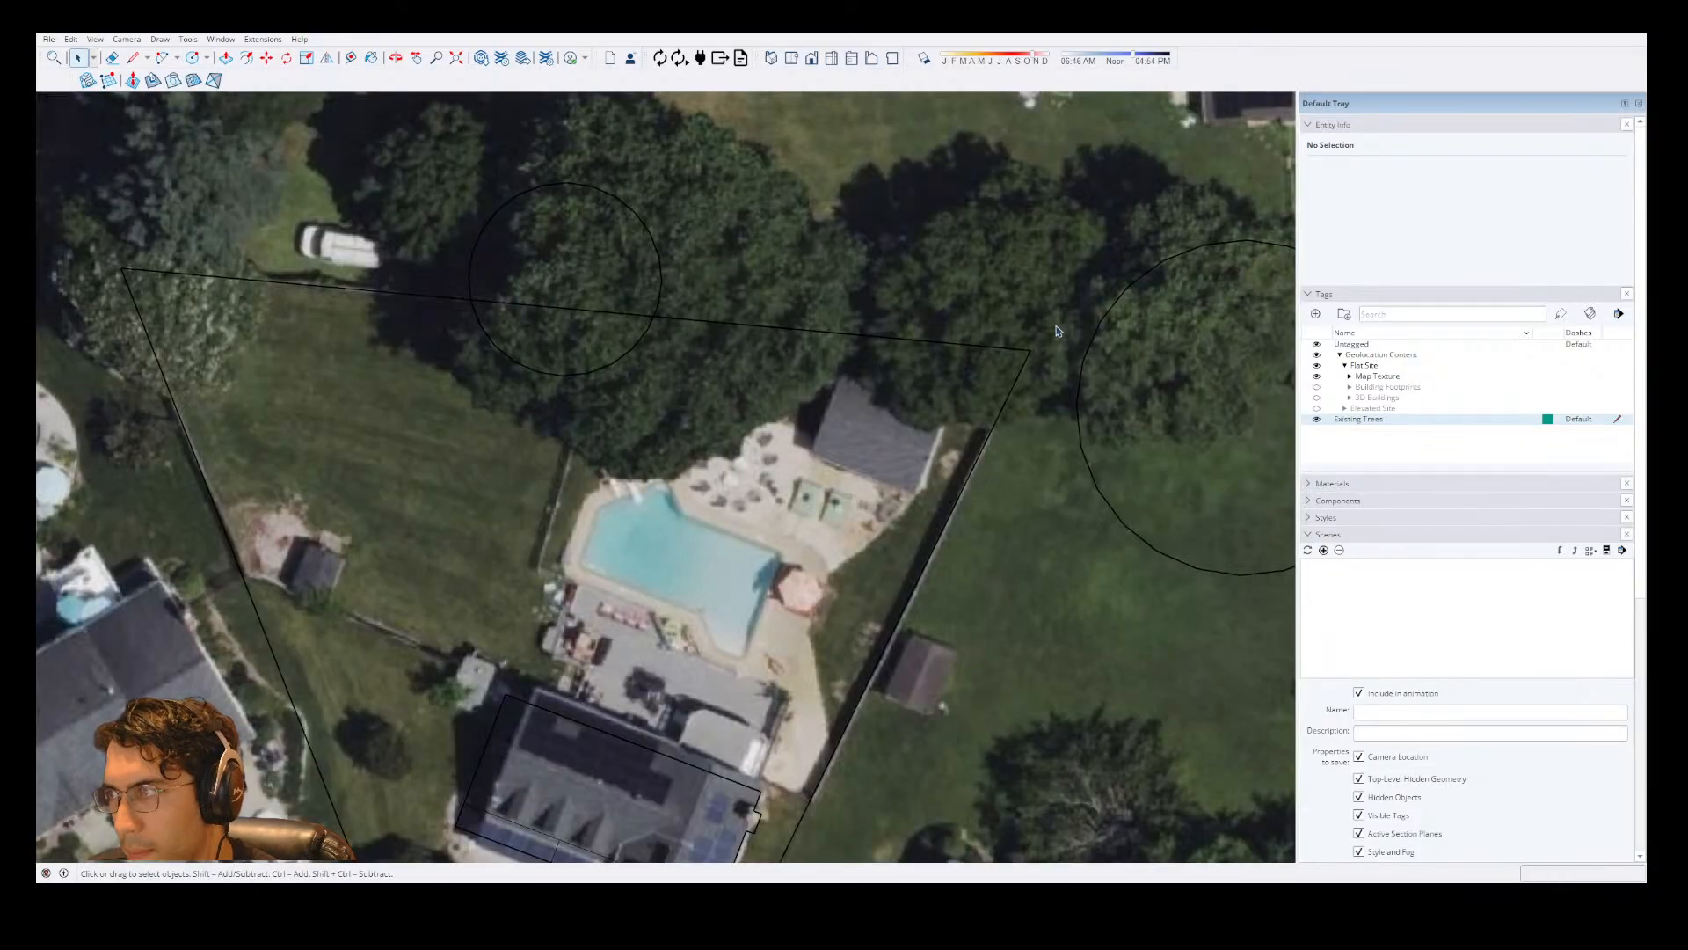
Erase the large 36' circle from the tree group, keeping only the smaller one.
double_click(1142, 286)
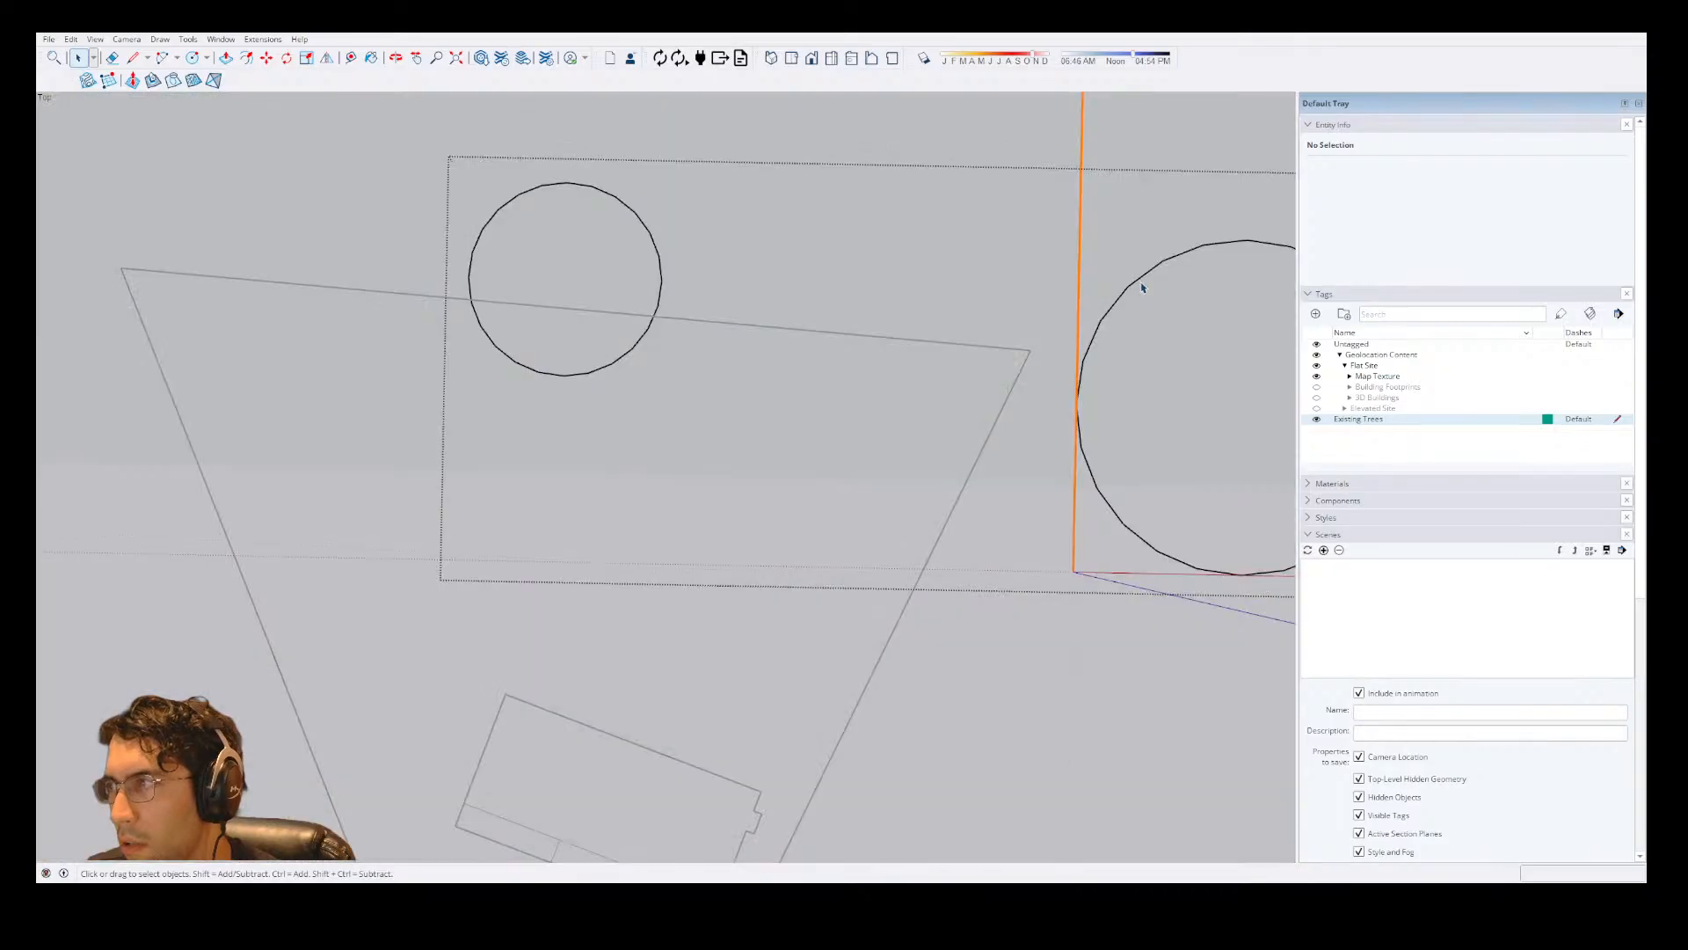
key("e")
left_click(1138, 246)
scroll(703, 316, "down", 5)
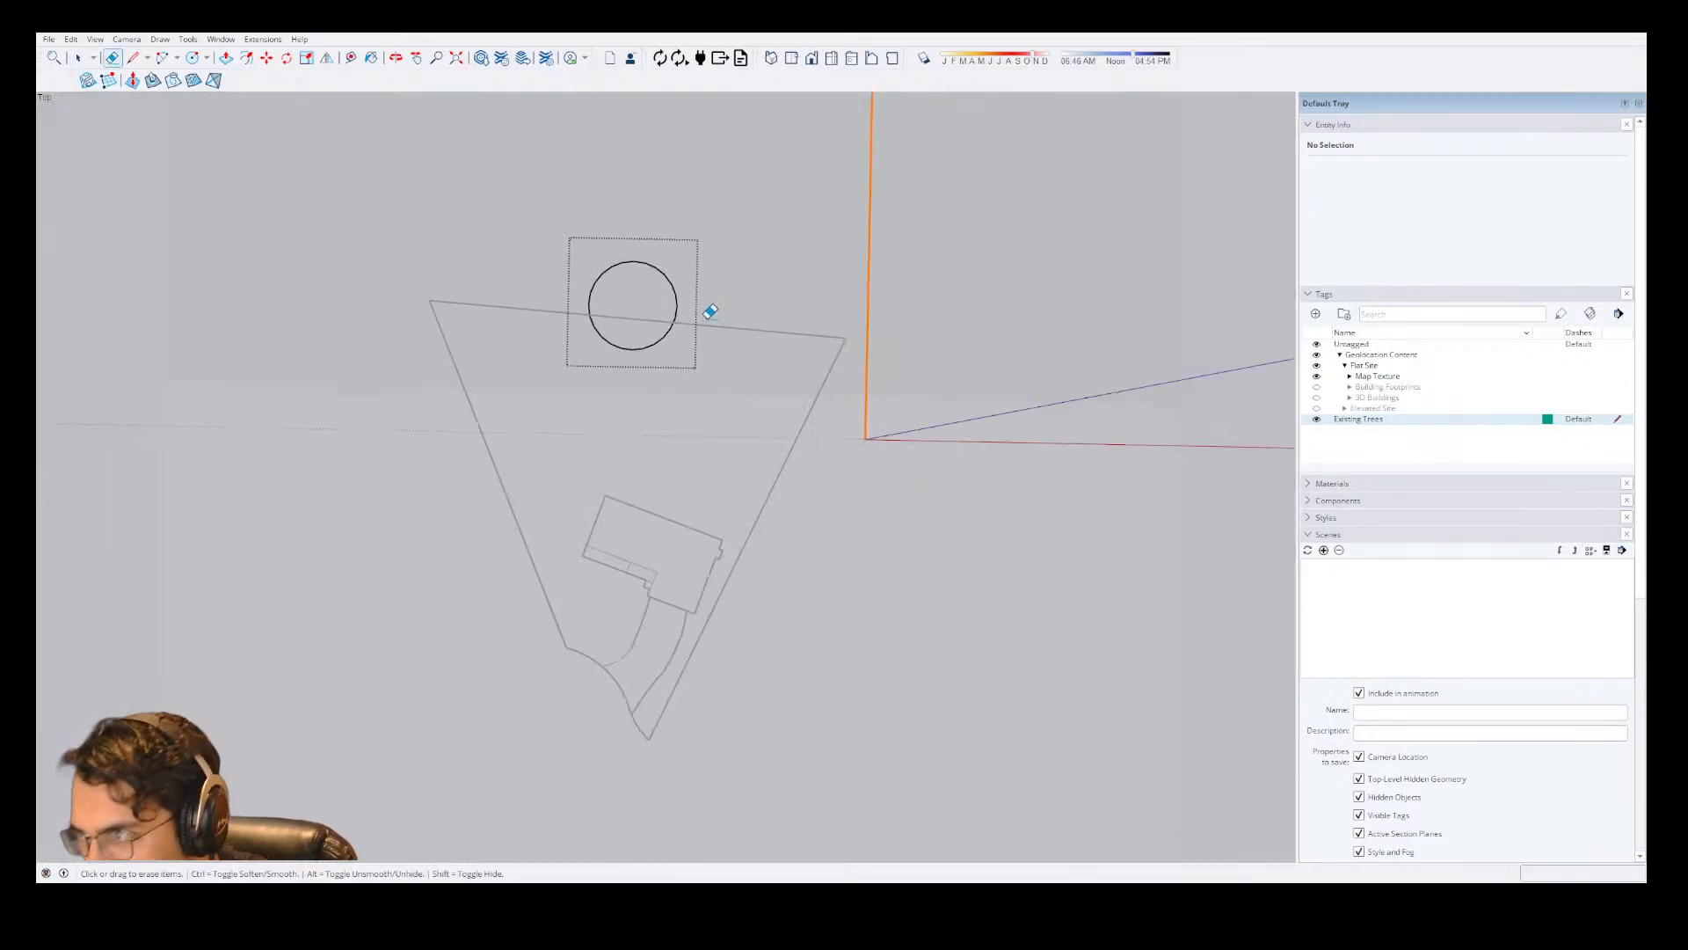
key("space")
scroll(700, 256, "up", 5)
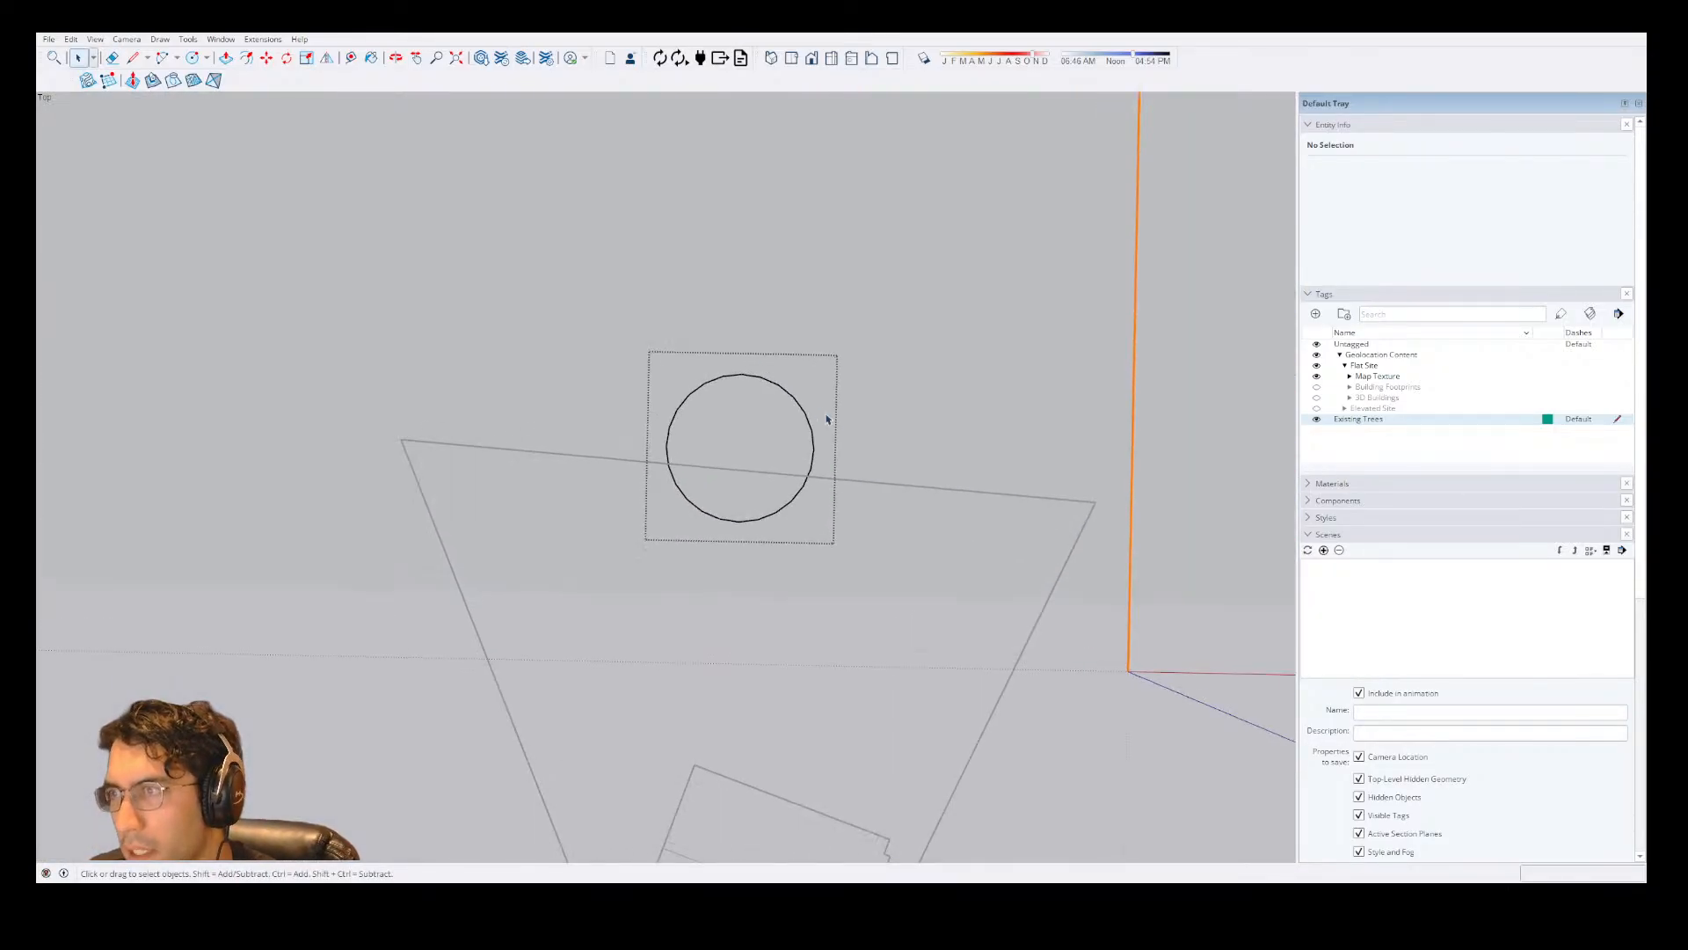
Move the tree circle group onto the tree just beyond the lot's back line, beside the parked white vehicle.
left_click(828, 425)
left_click(786, 429)
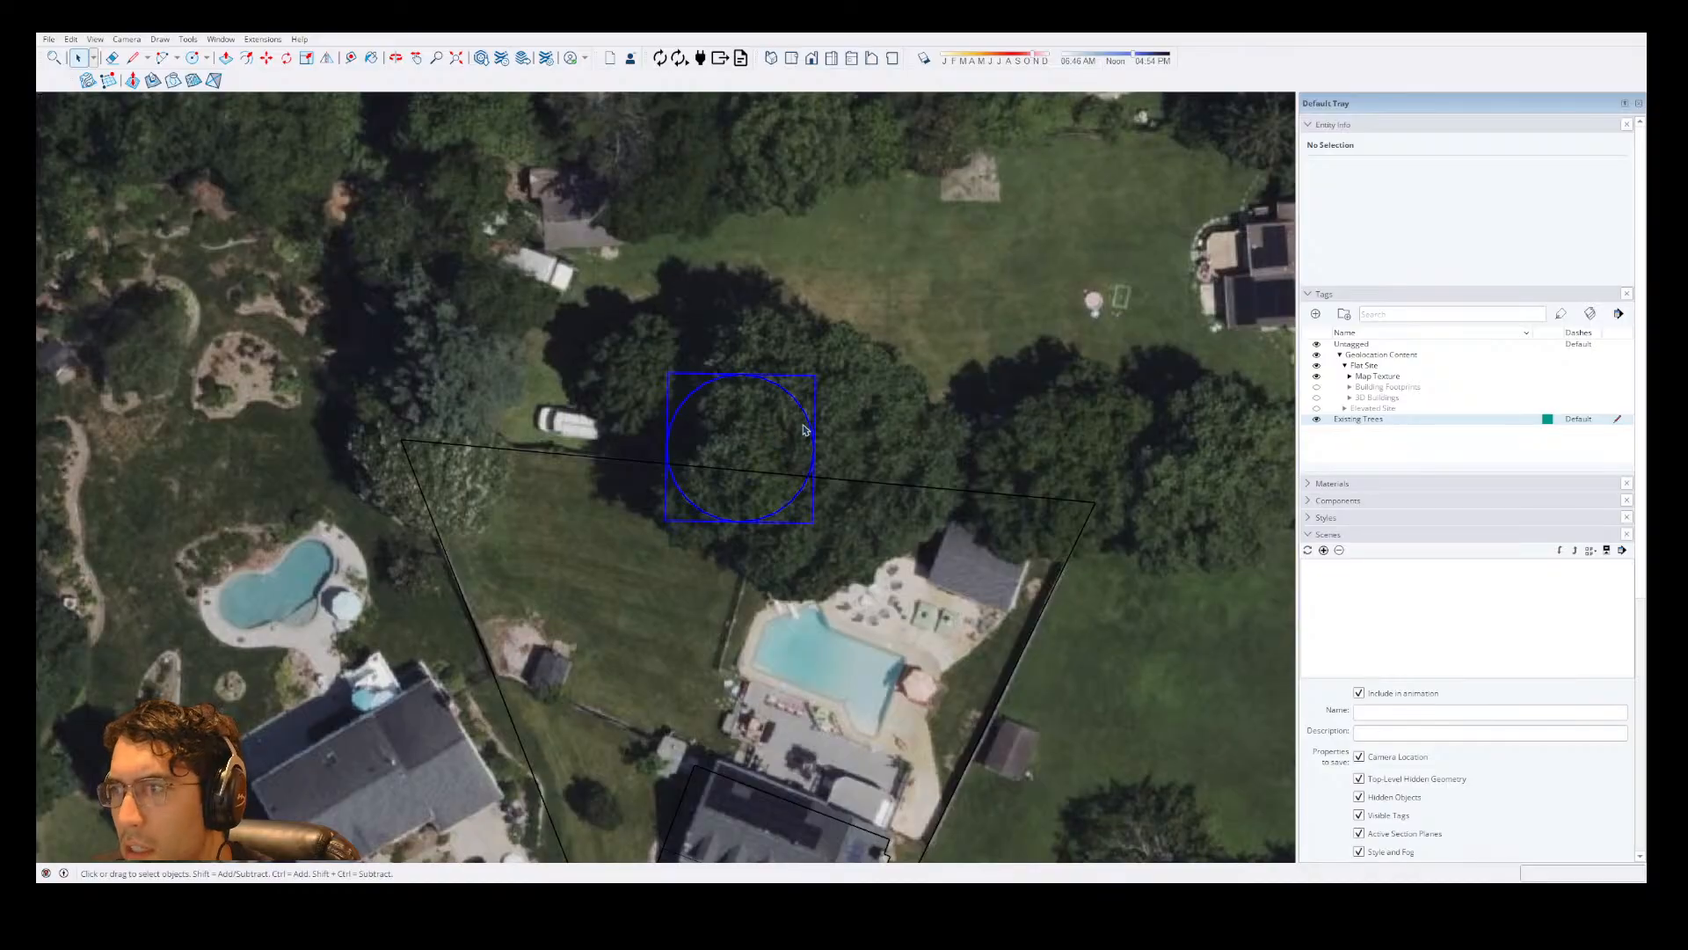
key("m")
left_click(755, 455)
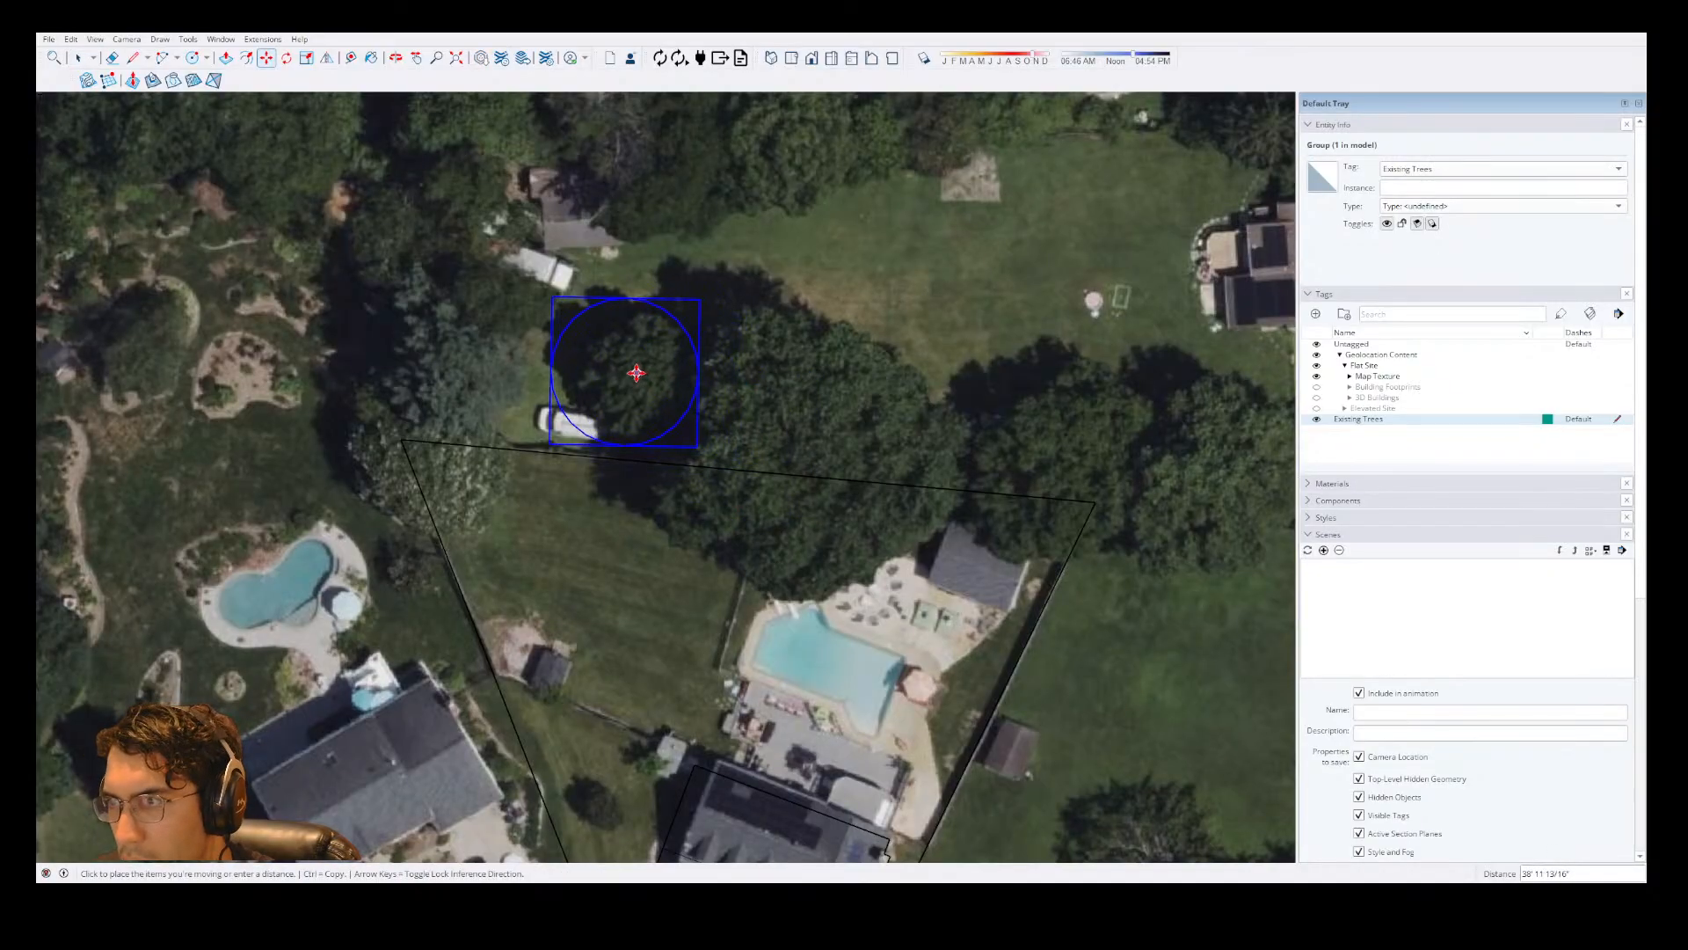
left_click(662, 381)
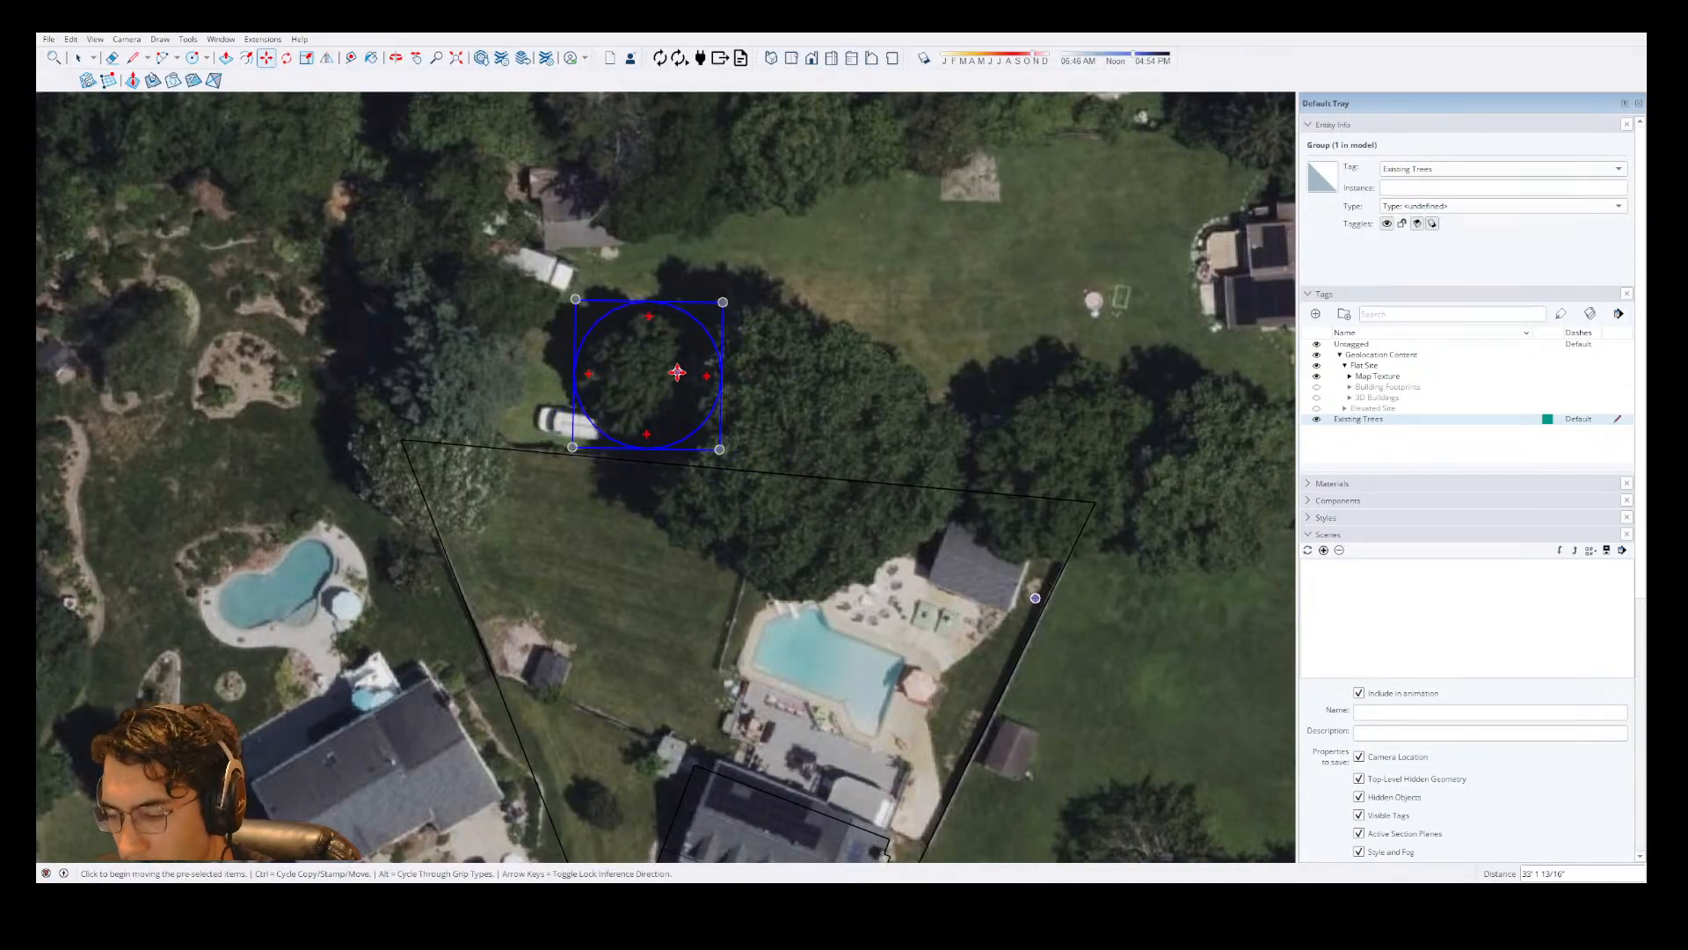
Inside the tree group, draw a circle with a radius of about 29' 10" around the large tree behind the pool.
key("space")
double_click(672, 397)
key("c")
left_click(789, 430)
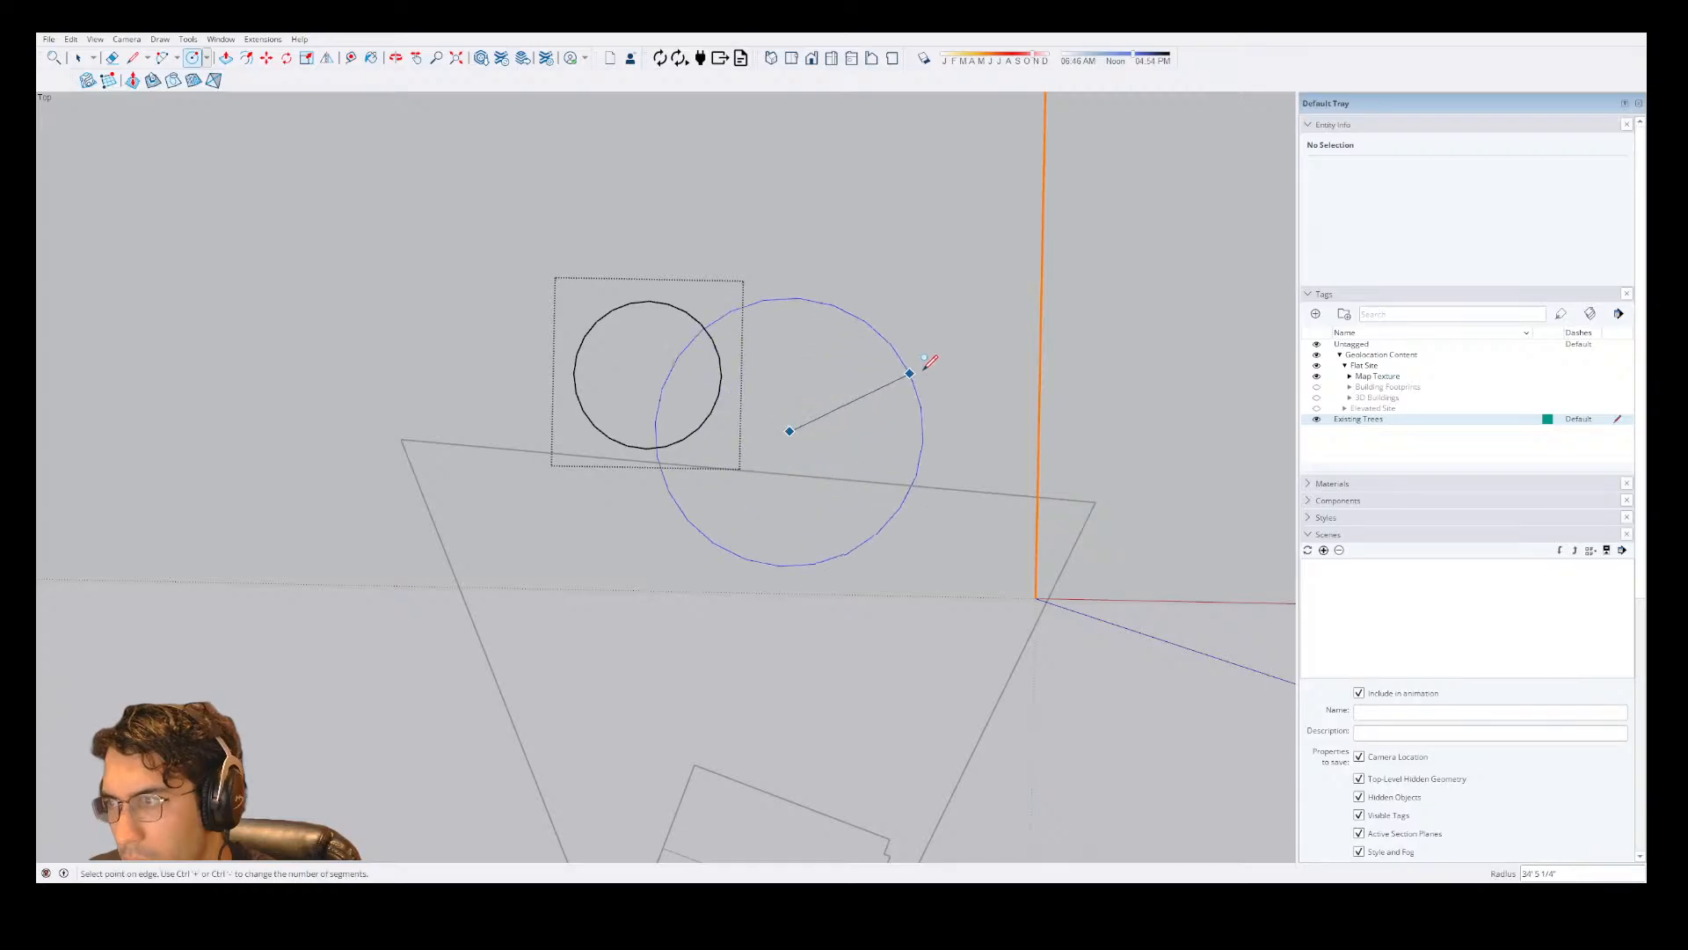
left_click(882, 378)
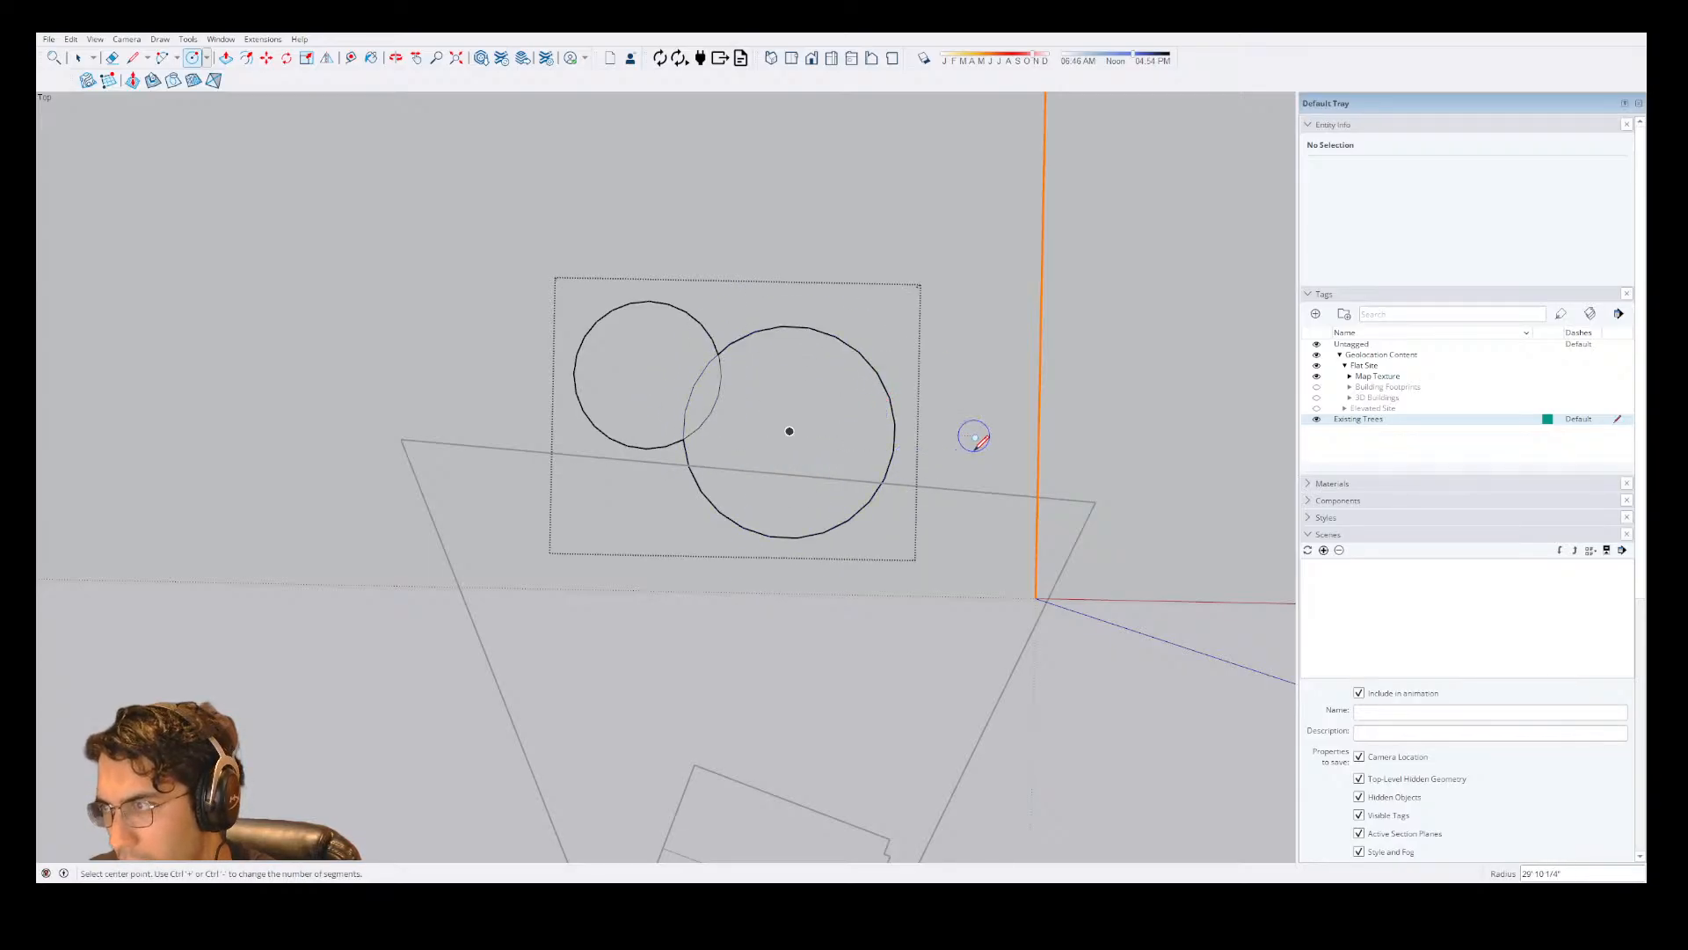
Try a circle around the tree at the lot's upper-right corner, compare it with the map, and erase it.
left_click(1017, 436)
left_click(1098, 405)
key("space")
left_click(1142, 446)
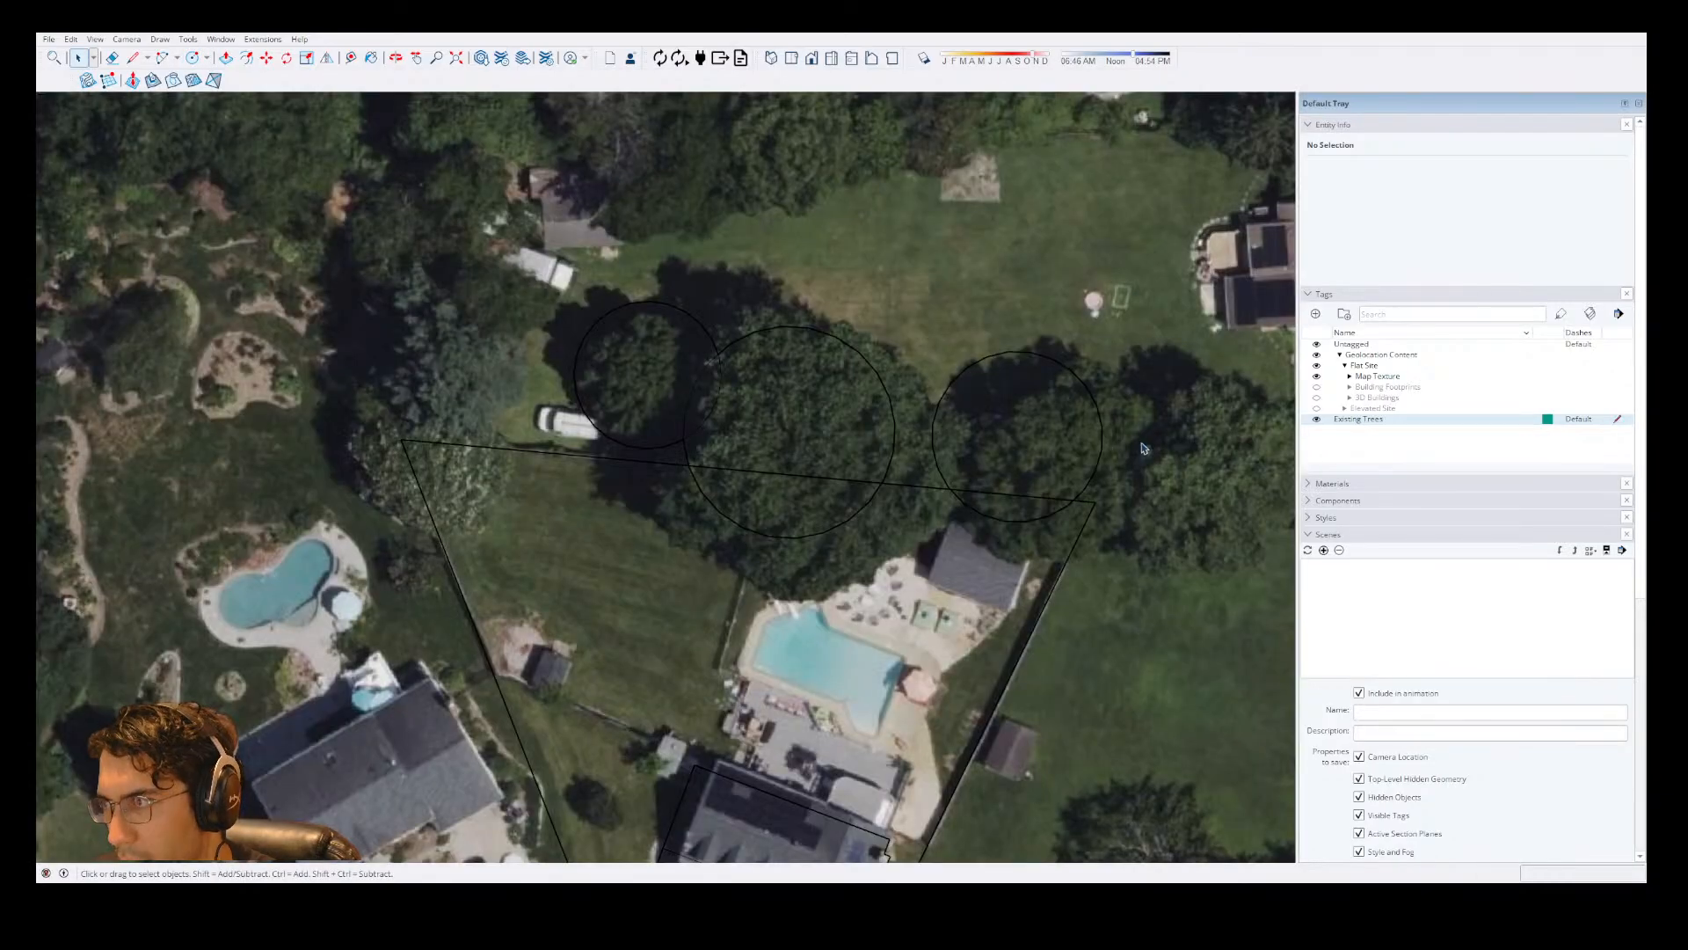
double_click(1039, 440)
key("e")
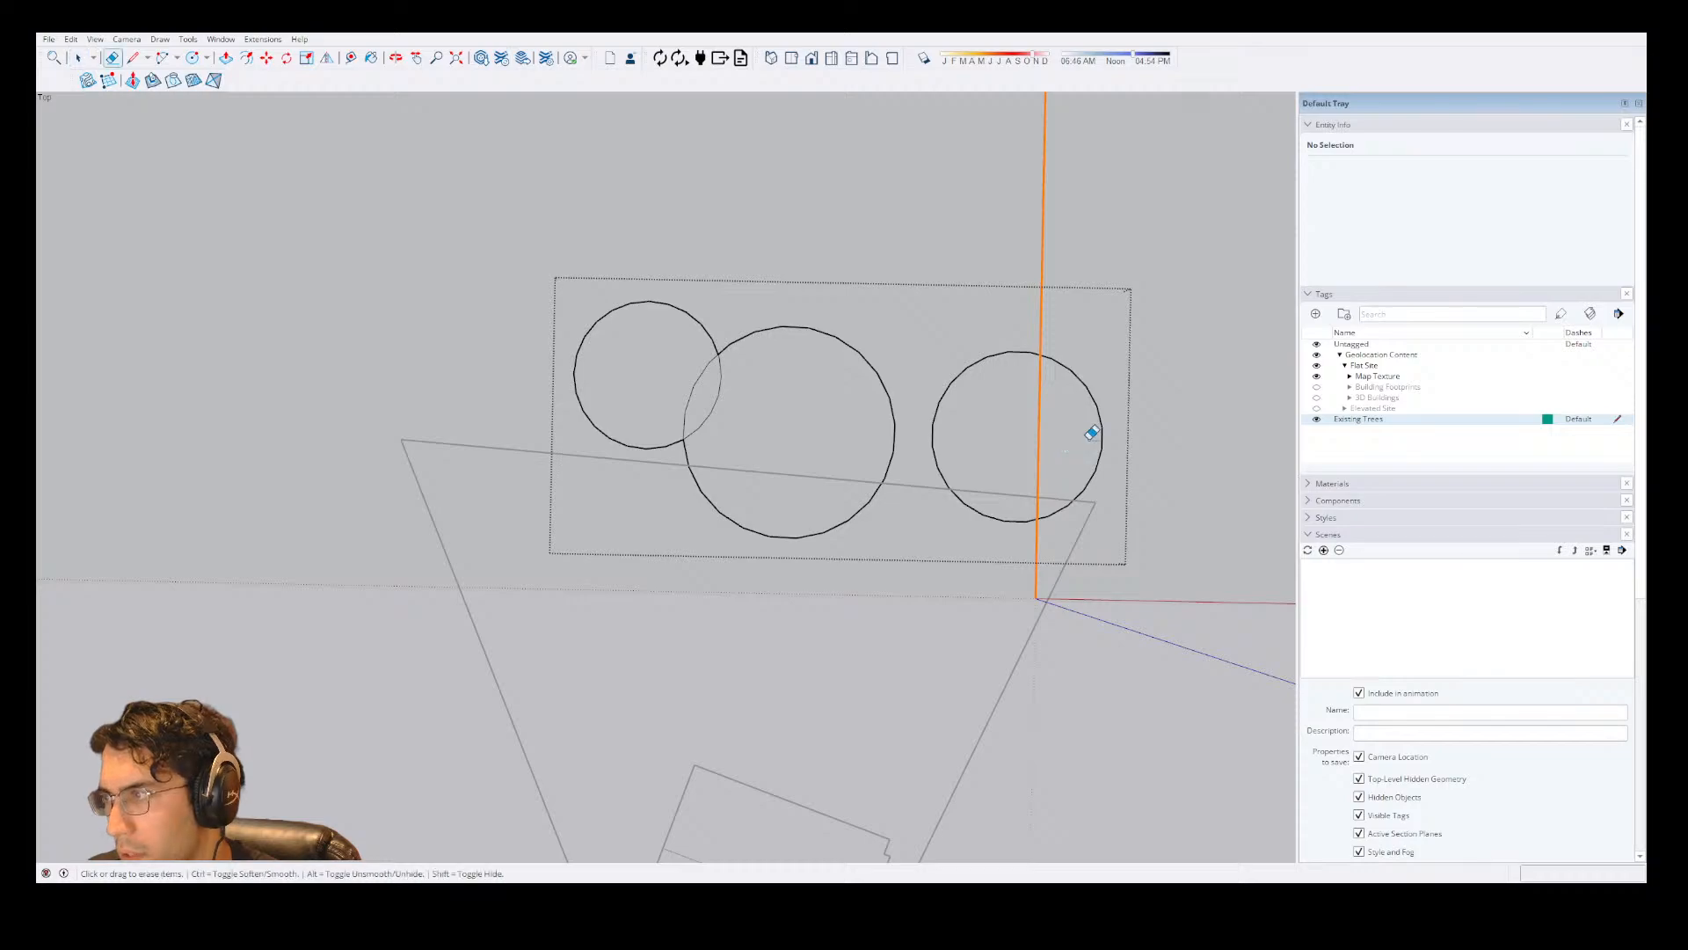
left_click(1101, 431)
Draw a circle with a radius of about 26' 9" around the tree at the lot's upper-right corner, and close the group.
key("c")
left_click(1036, 454)
left_click(1101, 394)
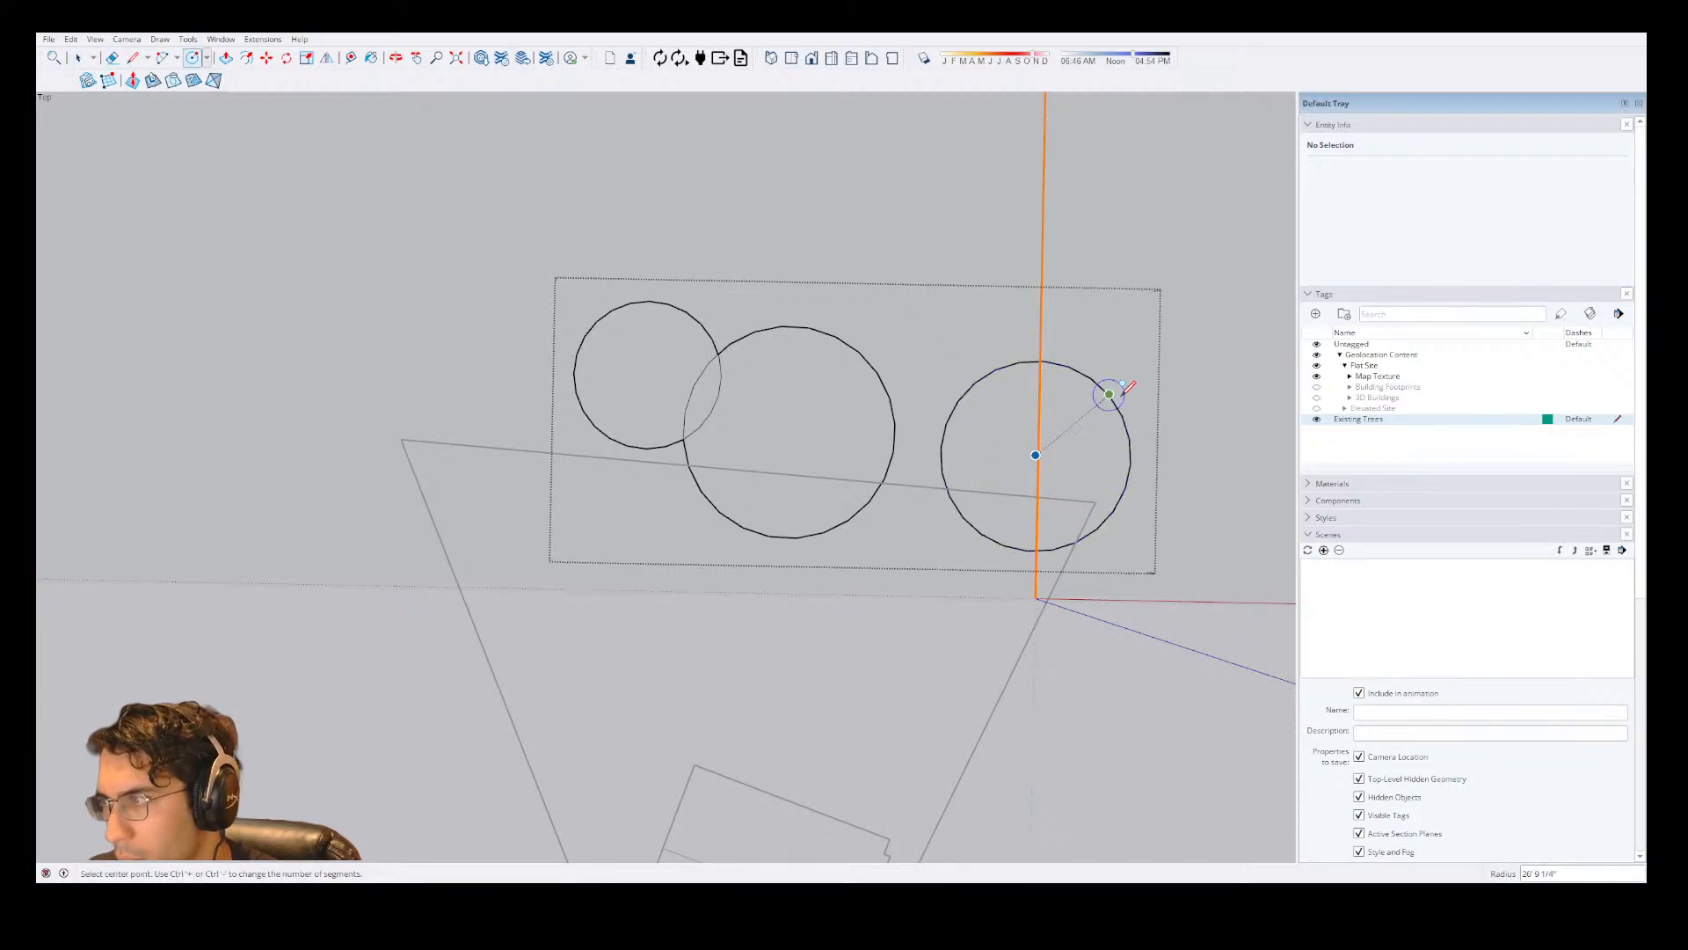
key("space")
left_click(1182, 407)
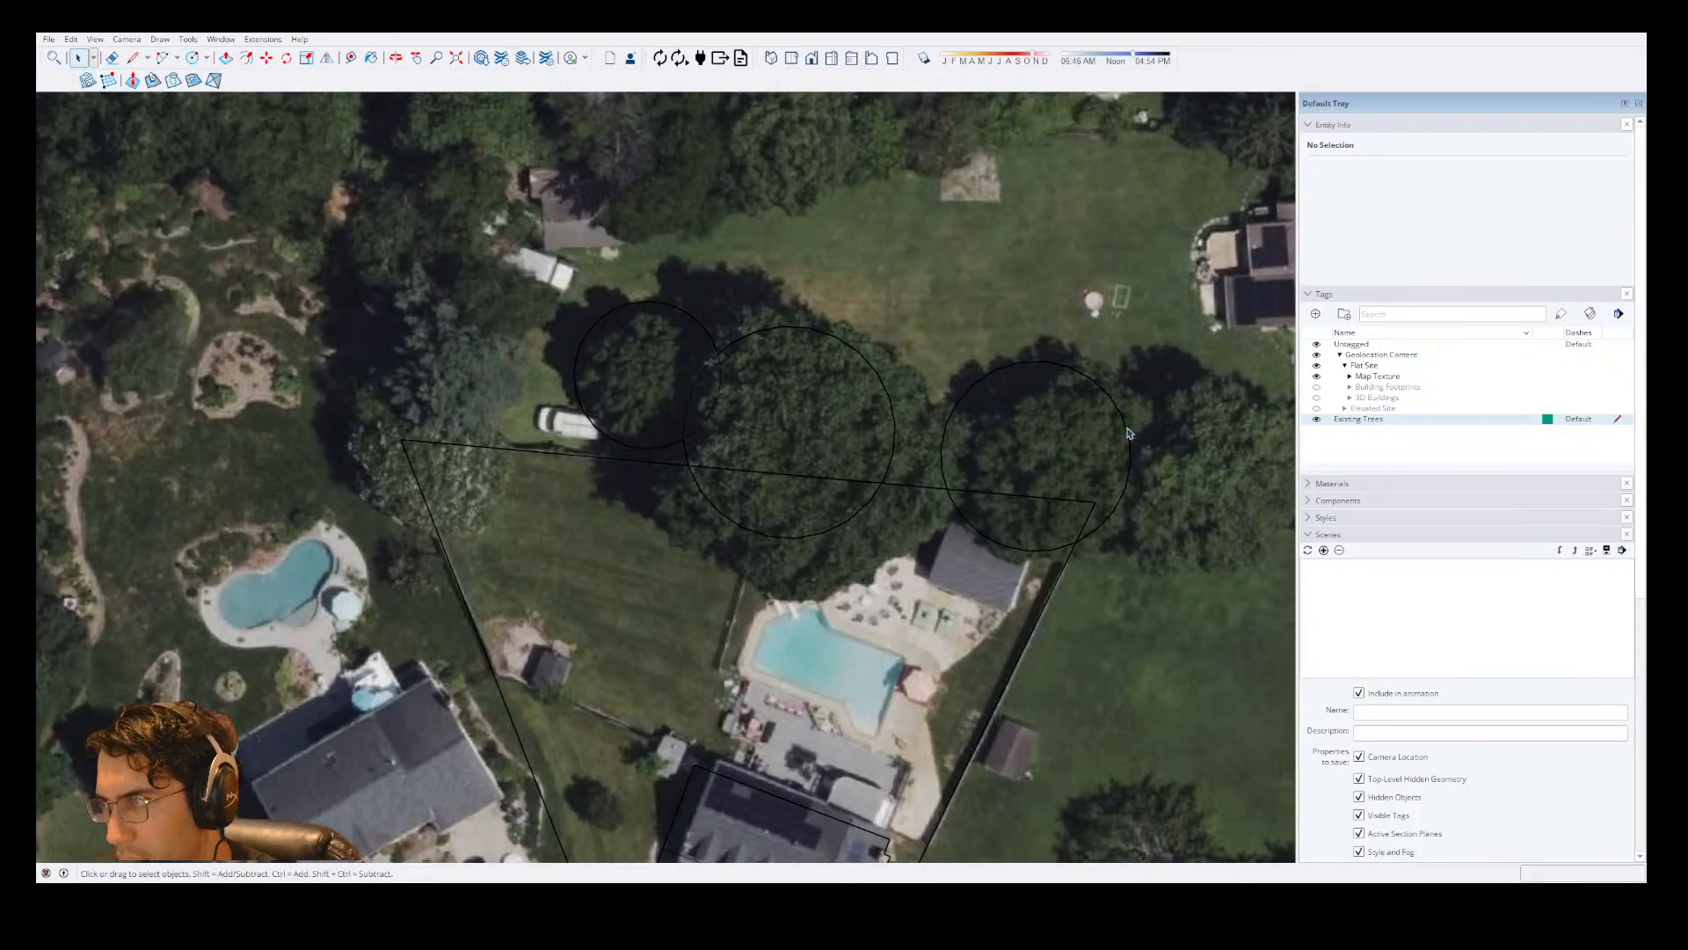
Add a circle to the tree group over the tree just outside the lot's upper-right corner, and close the group.
double_click(1129, 432)
scroll(1011, 439, "down", 3)
key("c")
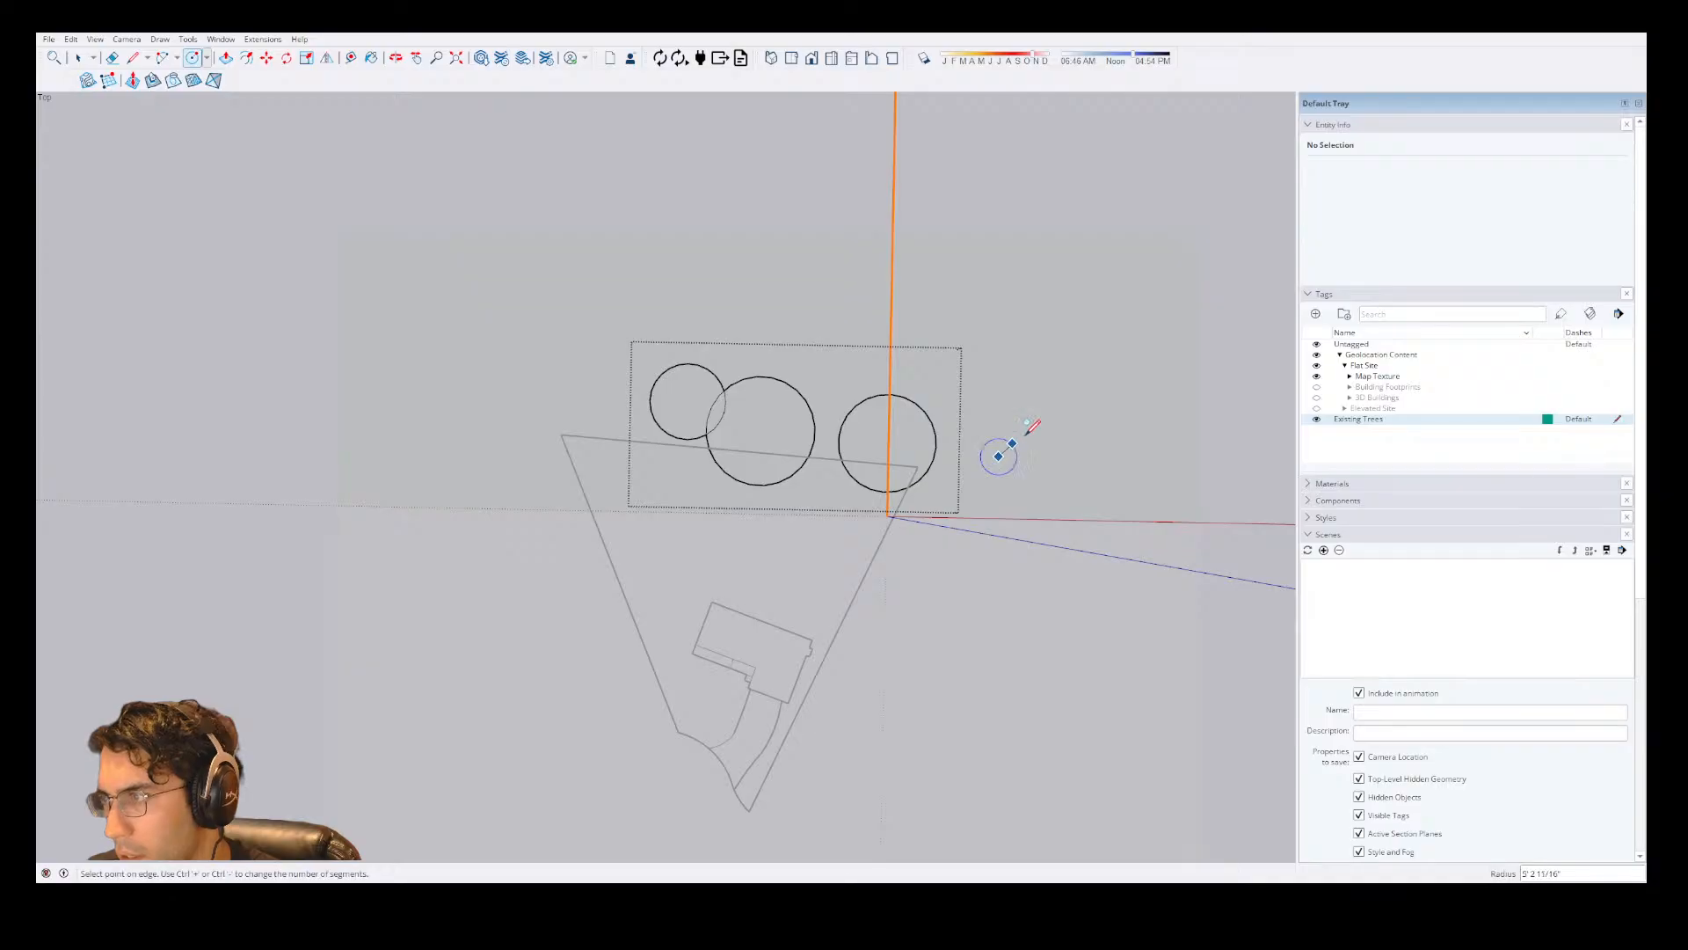
left_click(999, 455)
left_click(1058, 438)
key("space")
left_click(1123, 430)
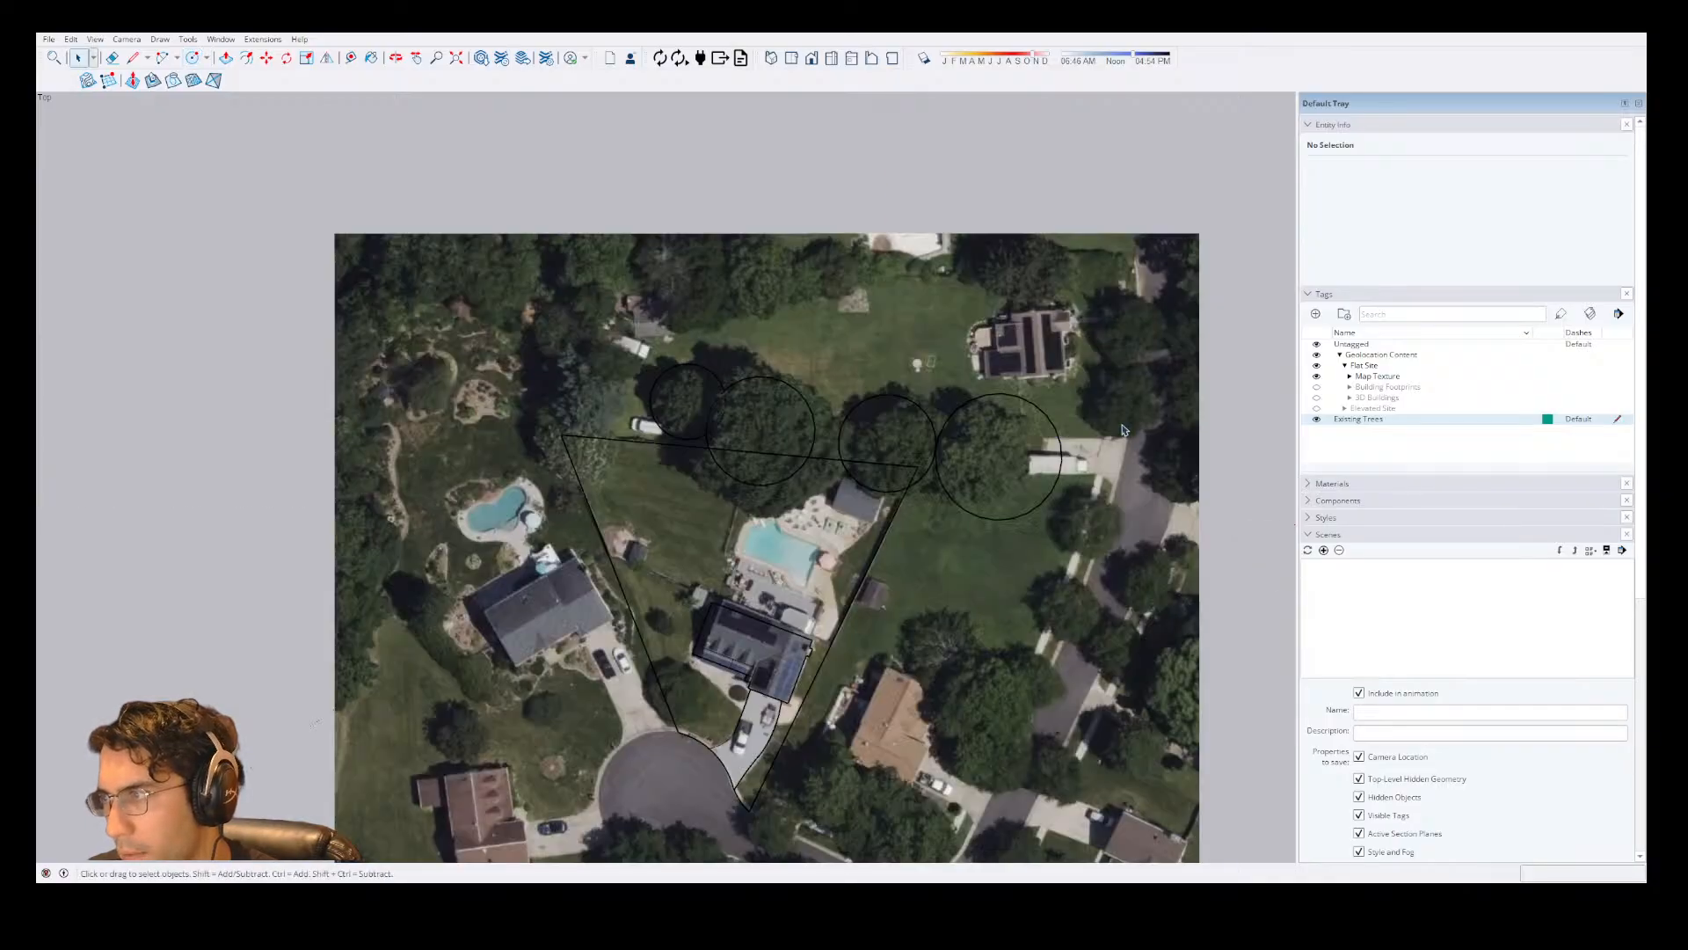
Replace the oversized circle outside the lot's upper-right corner with one of about 28' radius centred on the tree, and close the group.
double_click(1047, 425)
left_click(1051, 407)
key("Delete")
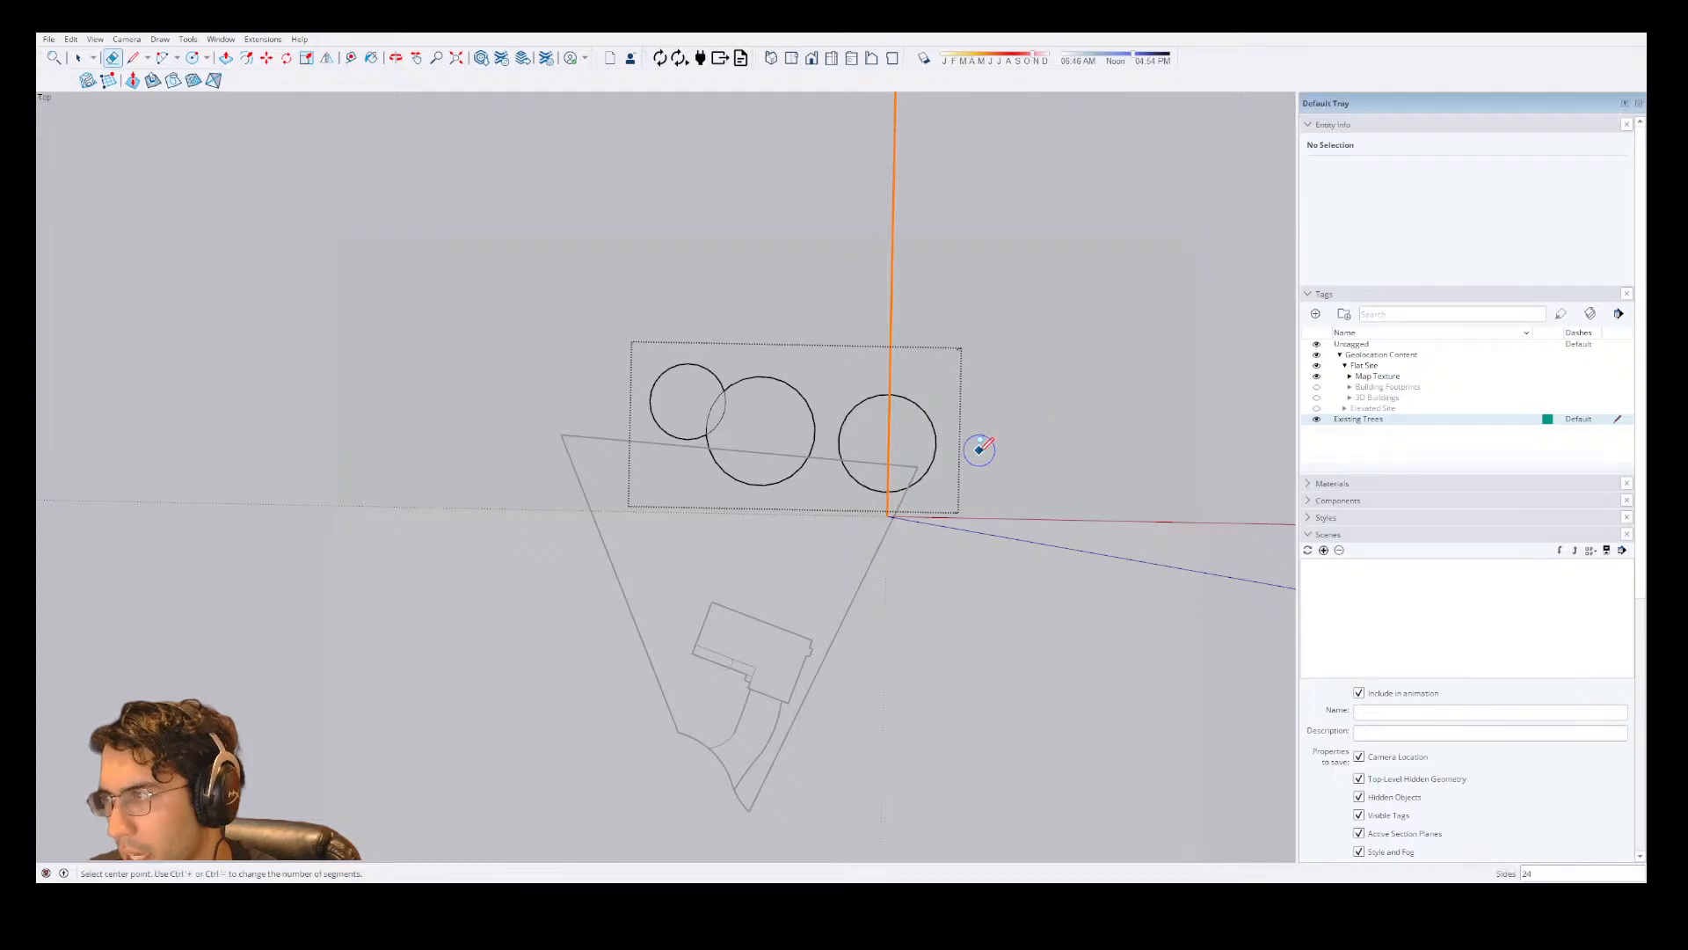
key("c")
left_click(978, 451)
key("Escape")
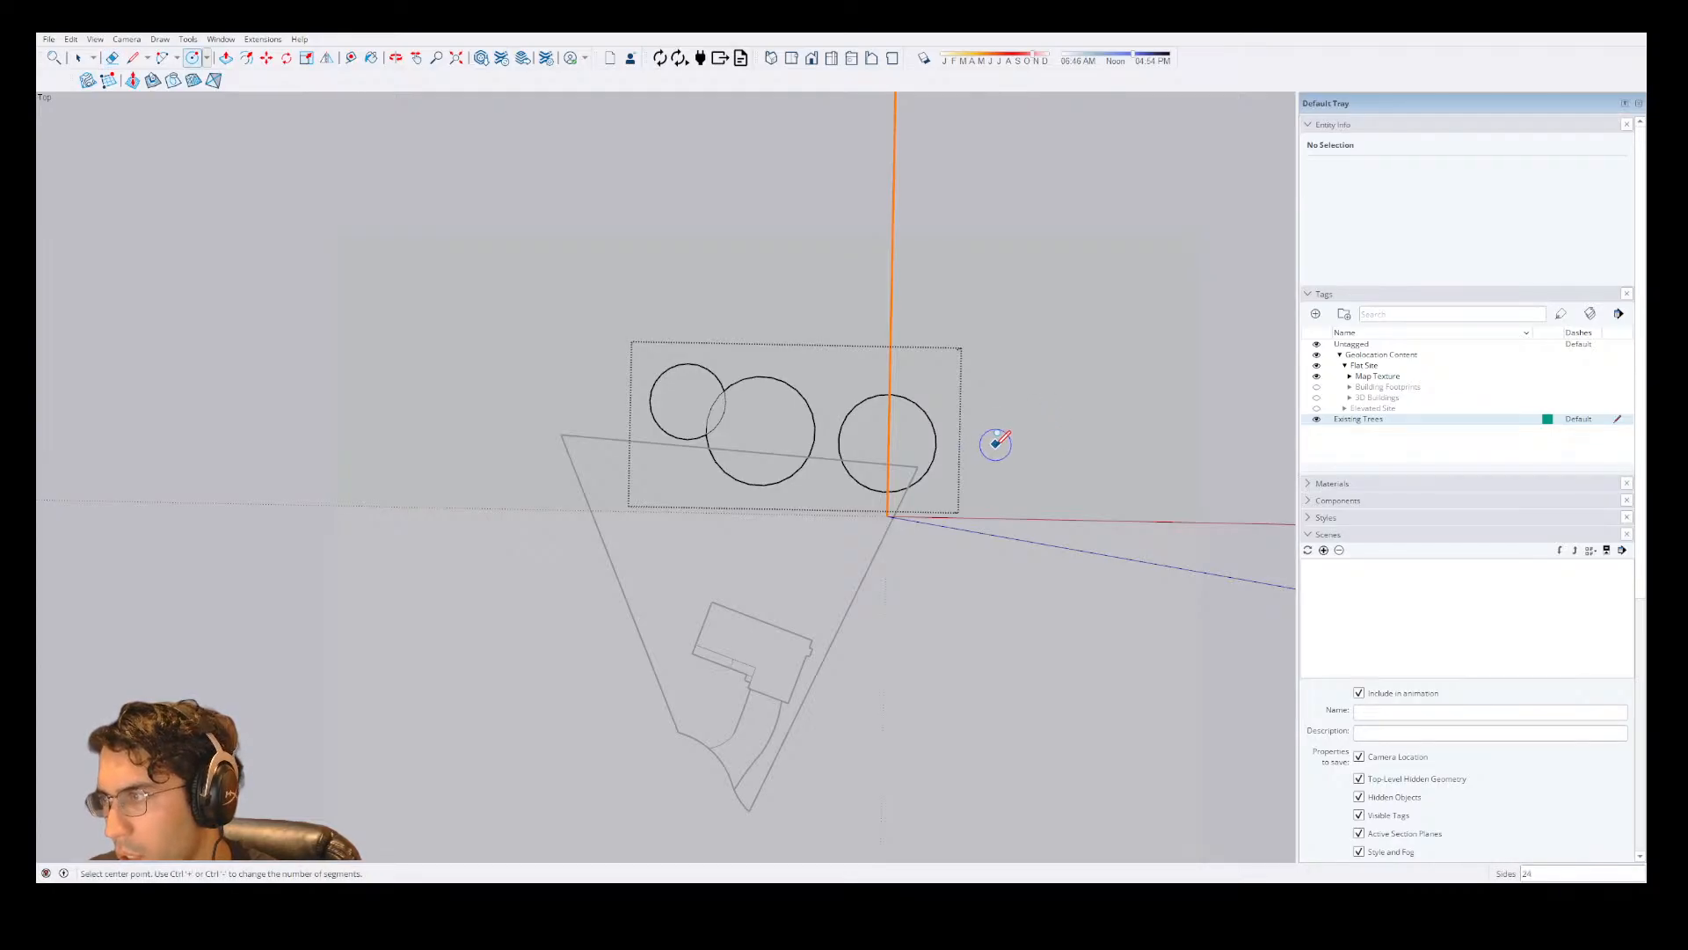
left_click(995, 443)
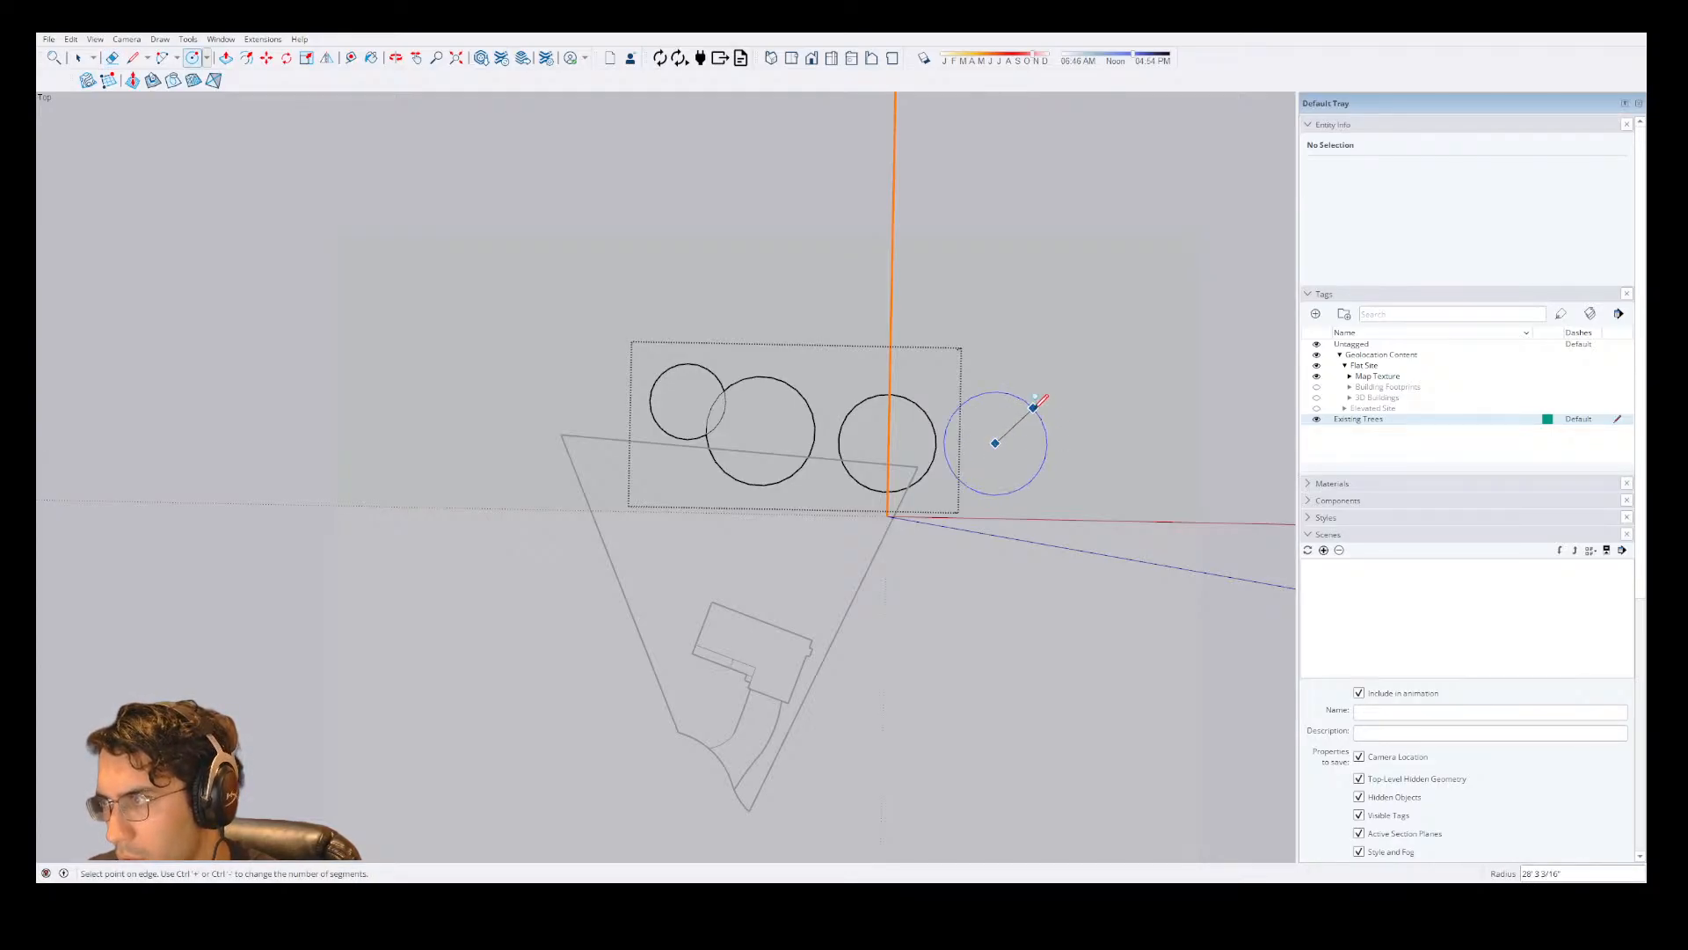
left_click(1038, 415)
key("space")
left_click(1088, 415)
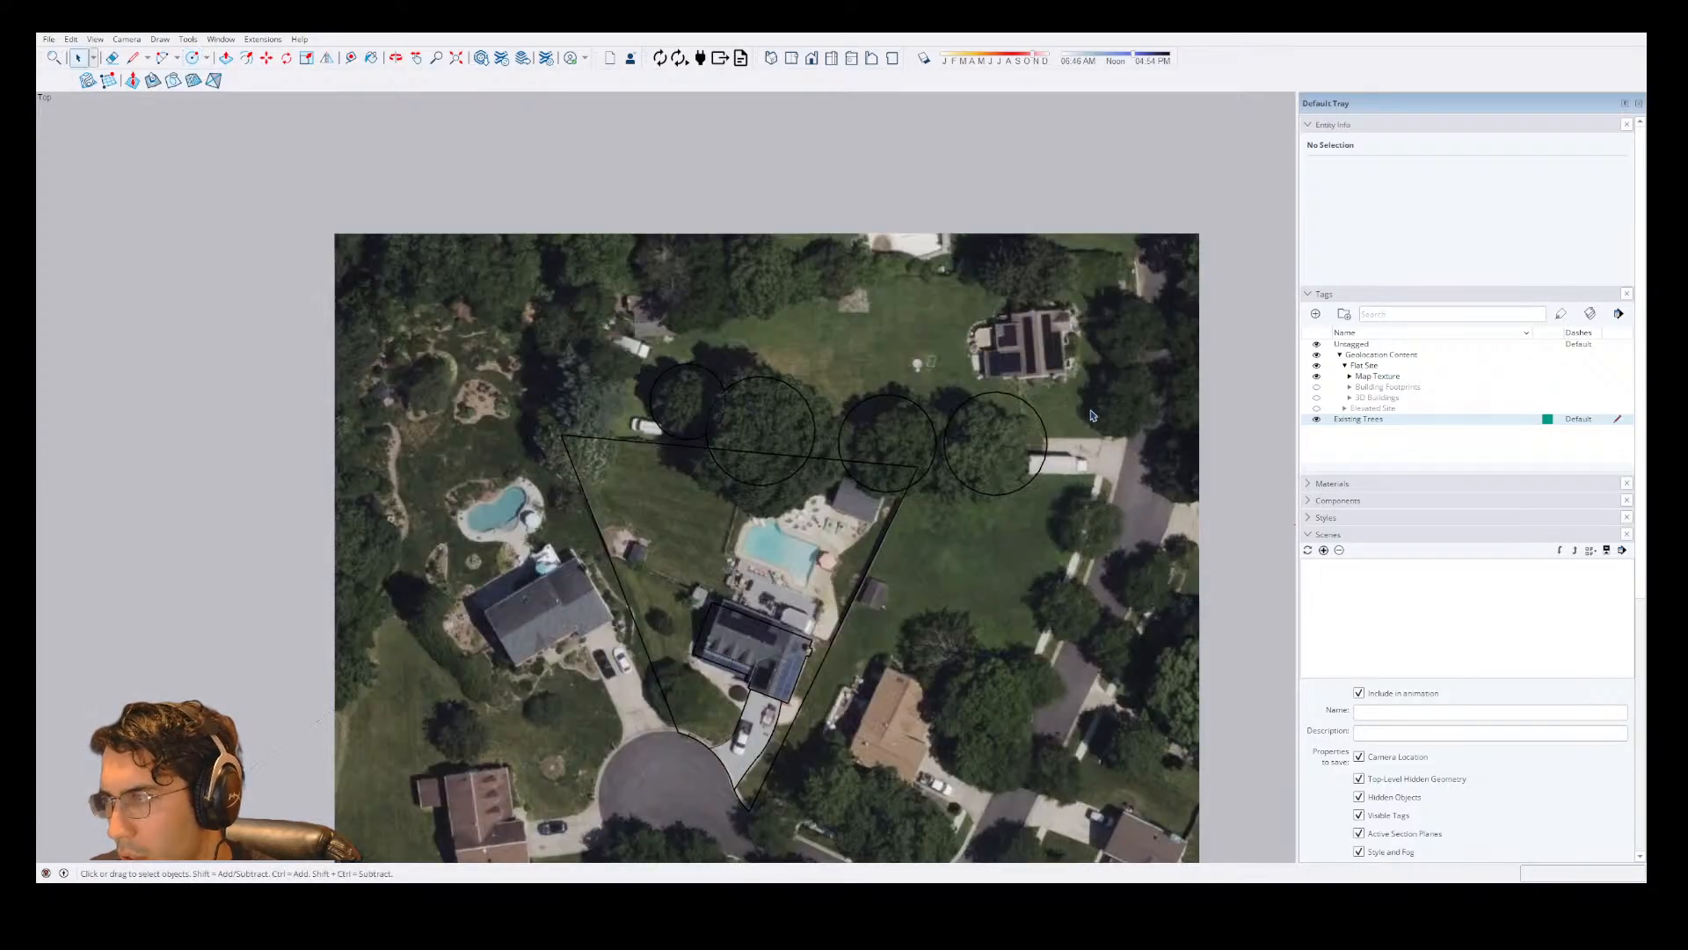
Add a circle to the tree group around the tree at the lot's upper-left corner, and close the group.
double_click(730, 409)
key("c")
left_click(558, 424)
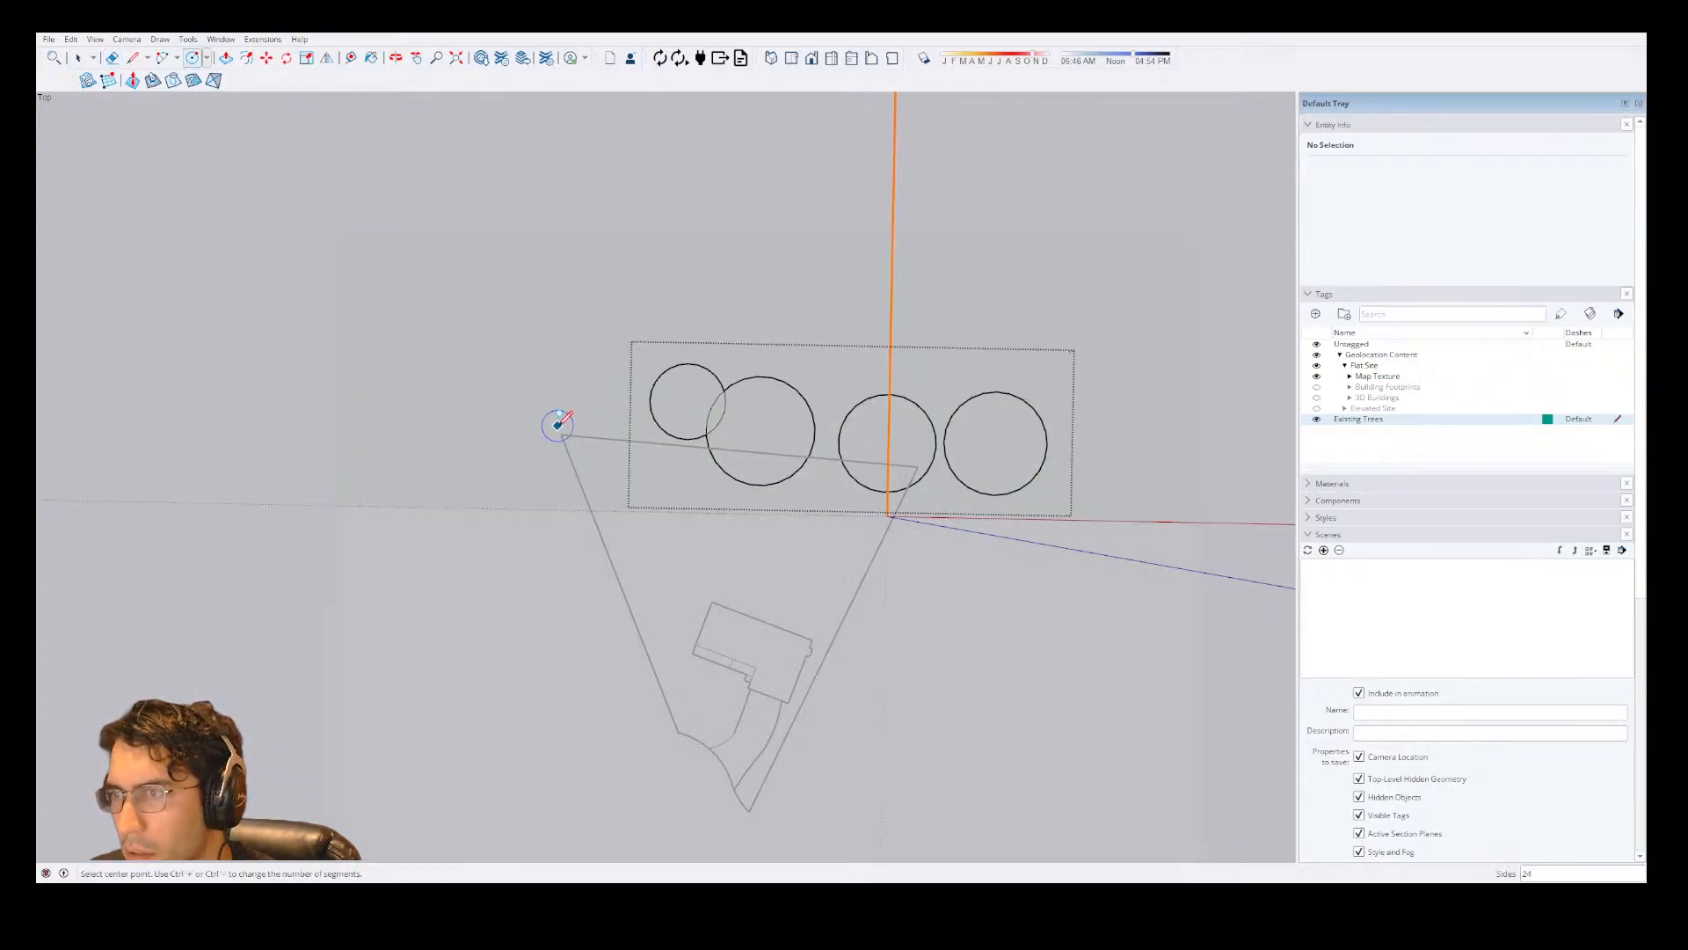
left_click(593, 395)
key("space")
key("Escape")
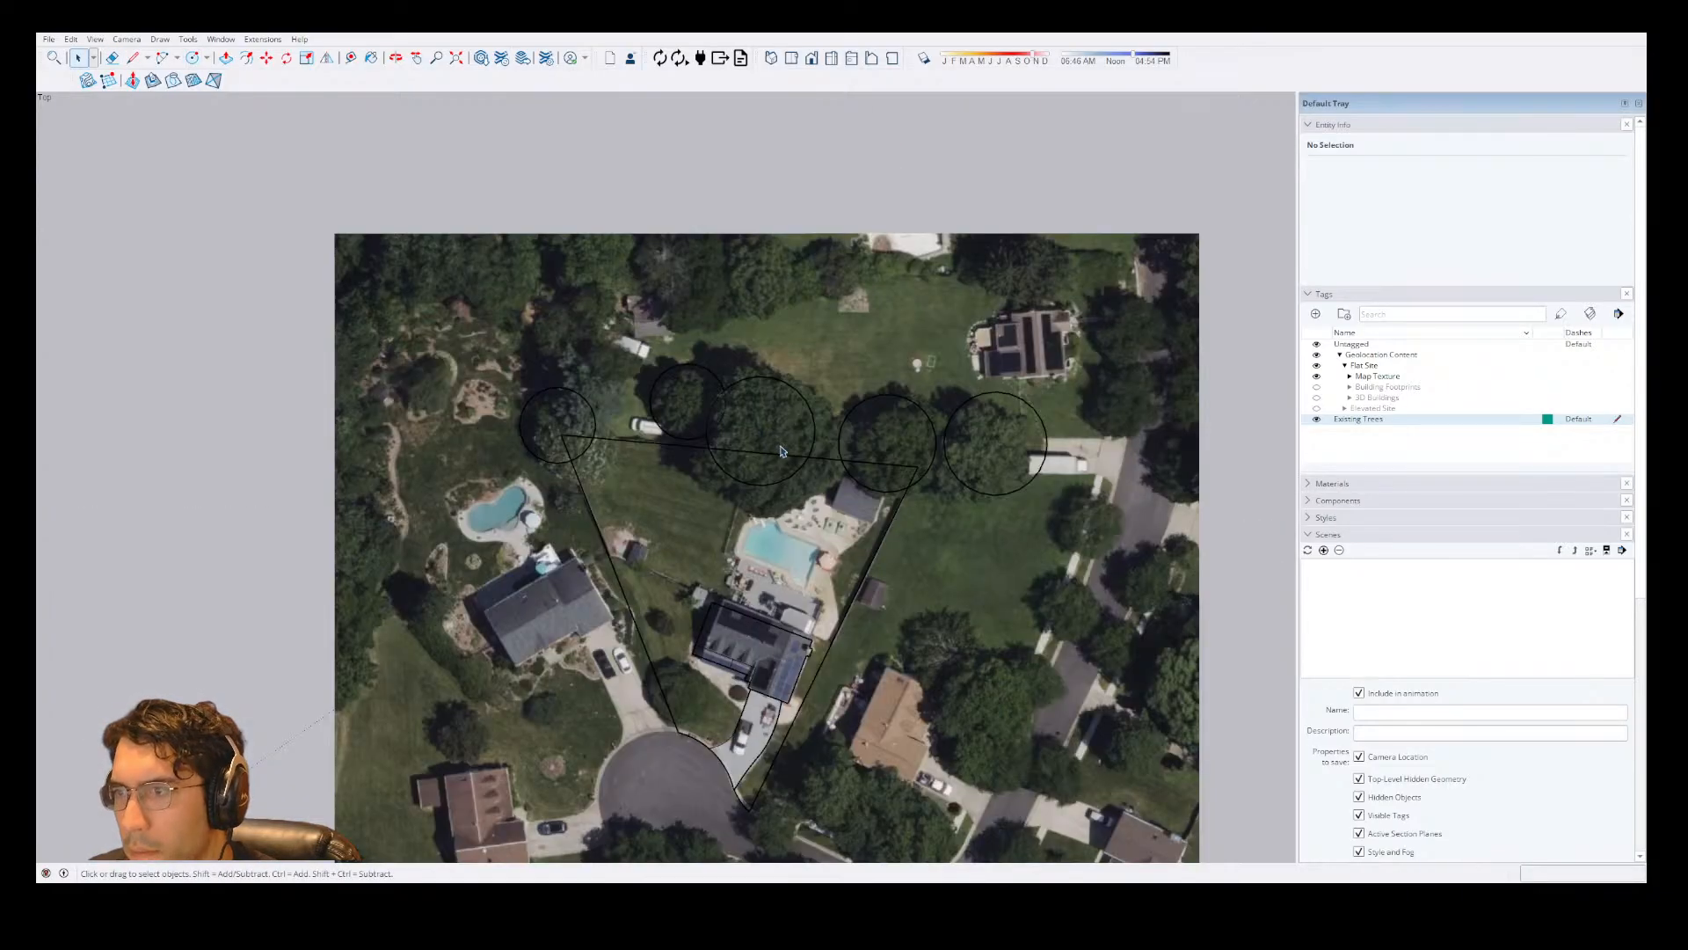
Inside the tree group, draw a circle with a radius of about 14' 4" in the front yard beside the cul-de-sac, and close the group.
left_click(808, 401)
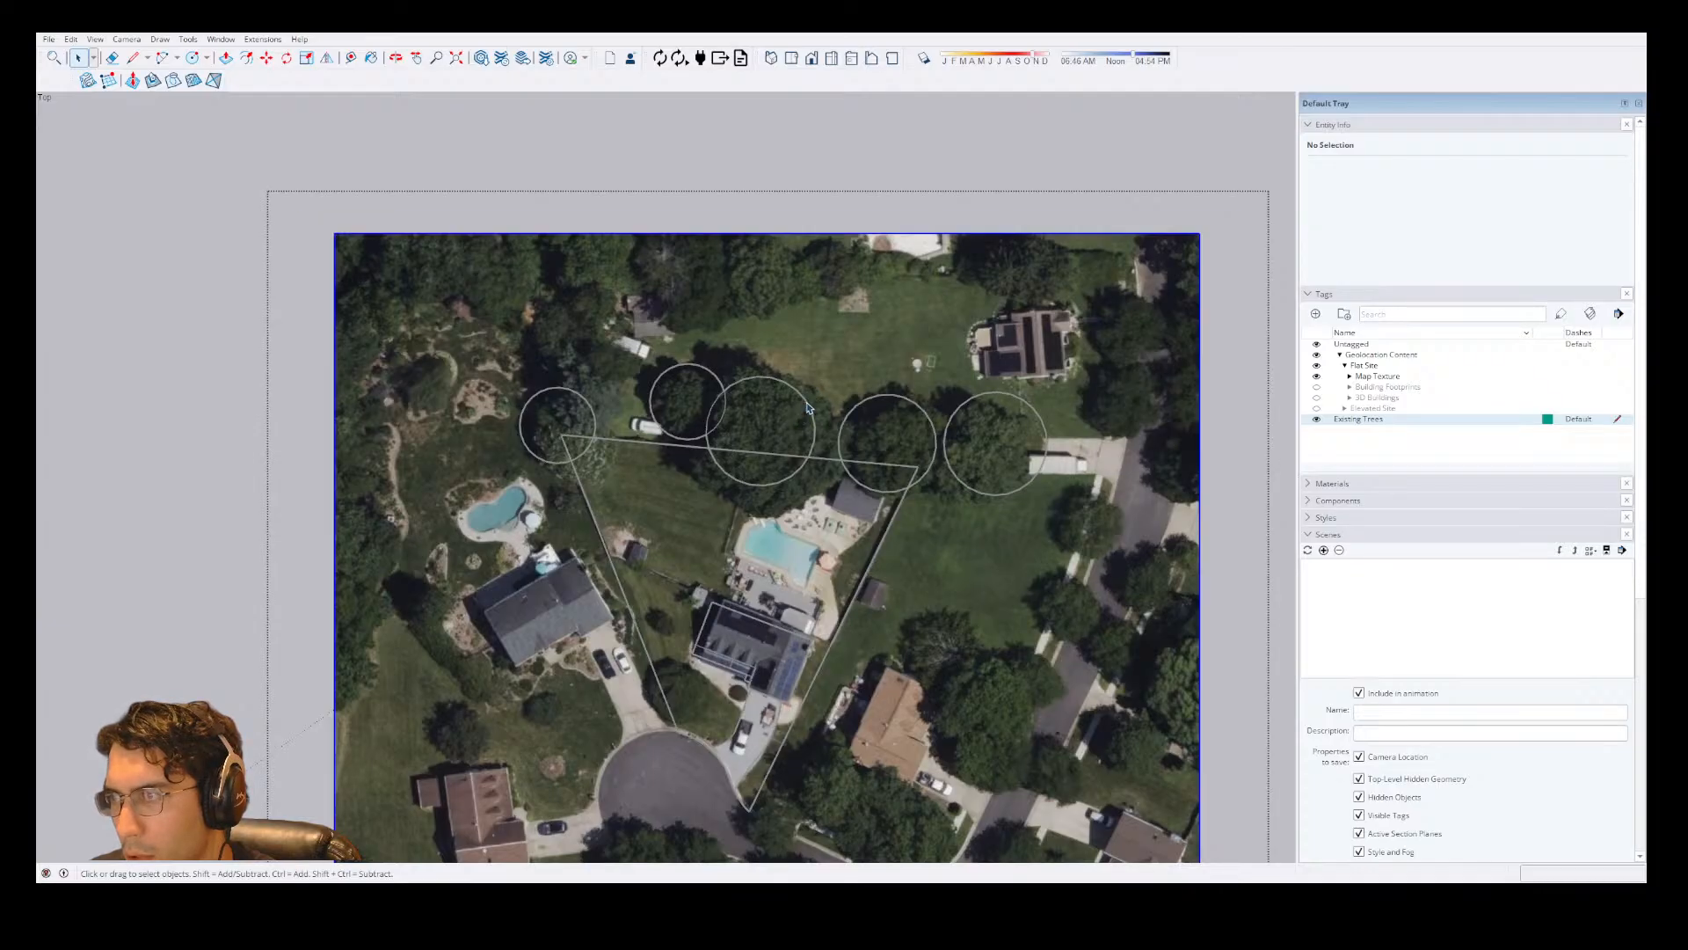
triple_click(801, 409)
key("c")
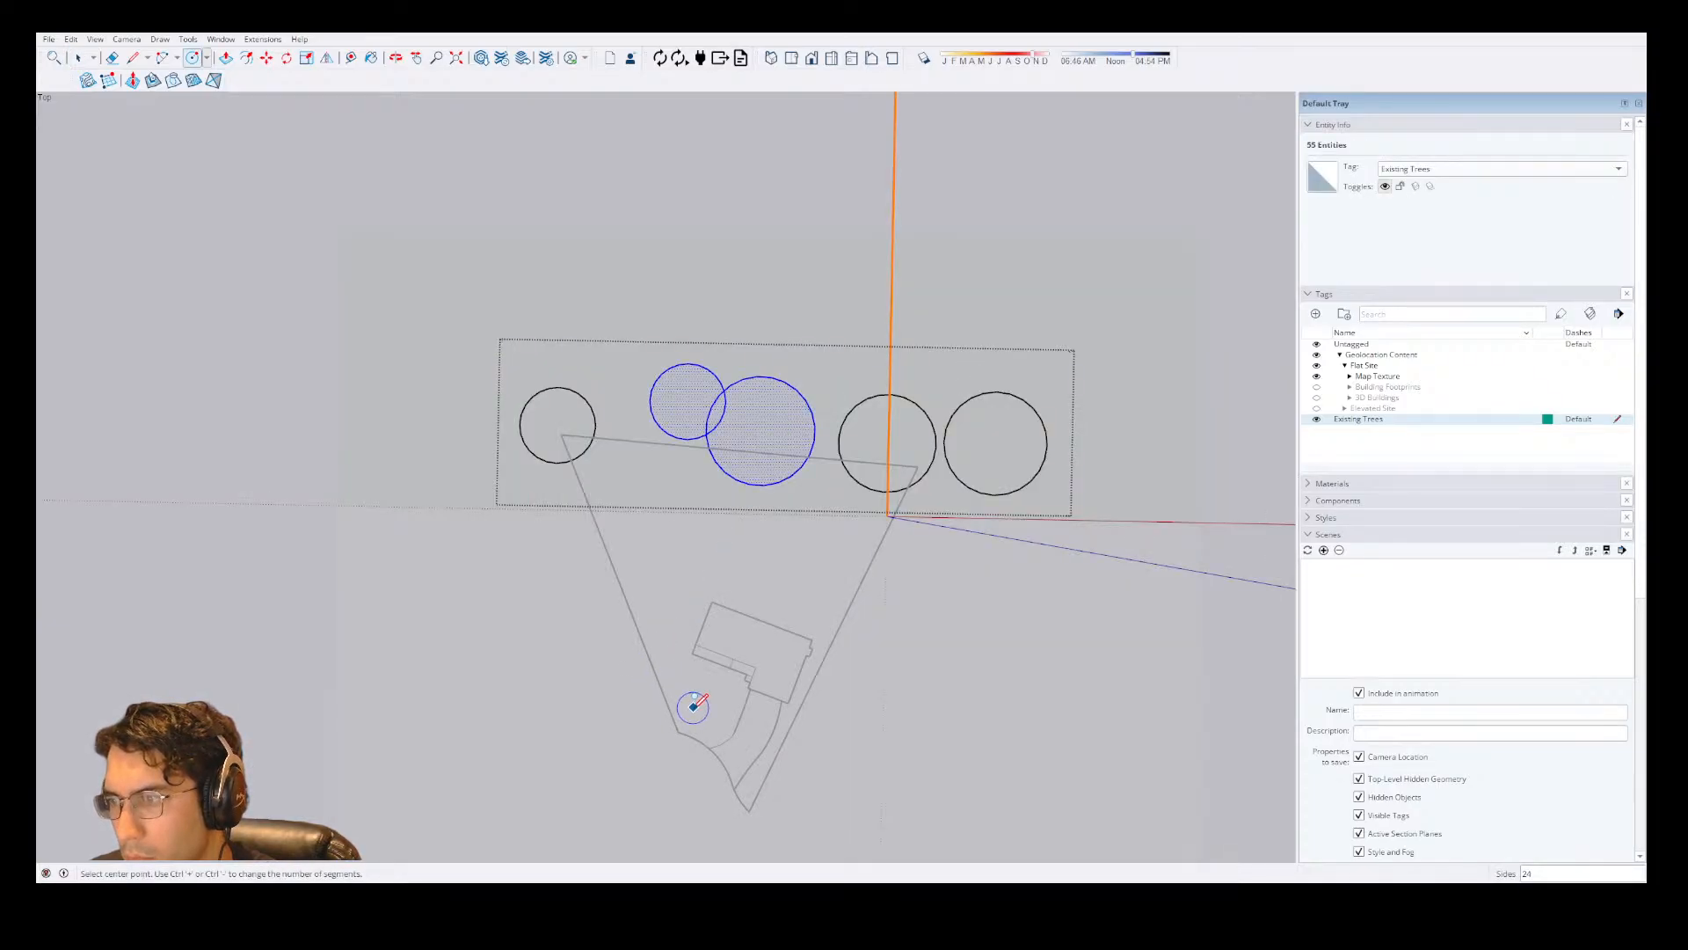
left_click(692, 708)
left_click(717, 693)
key("space")
key("Escape")
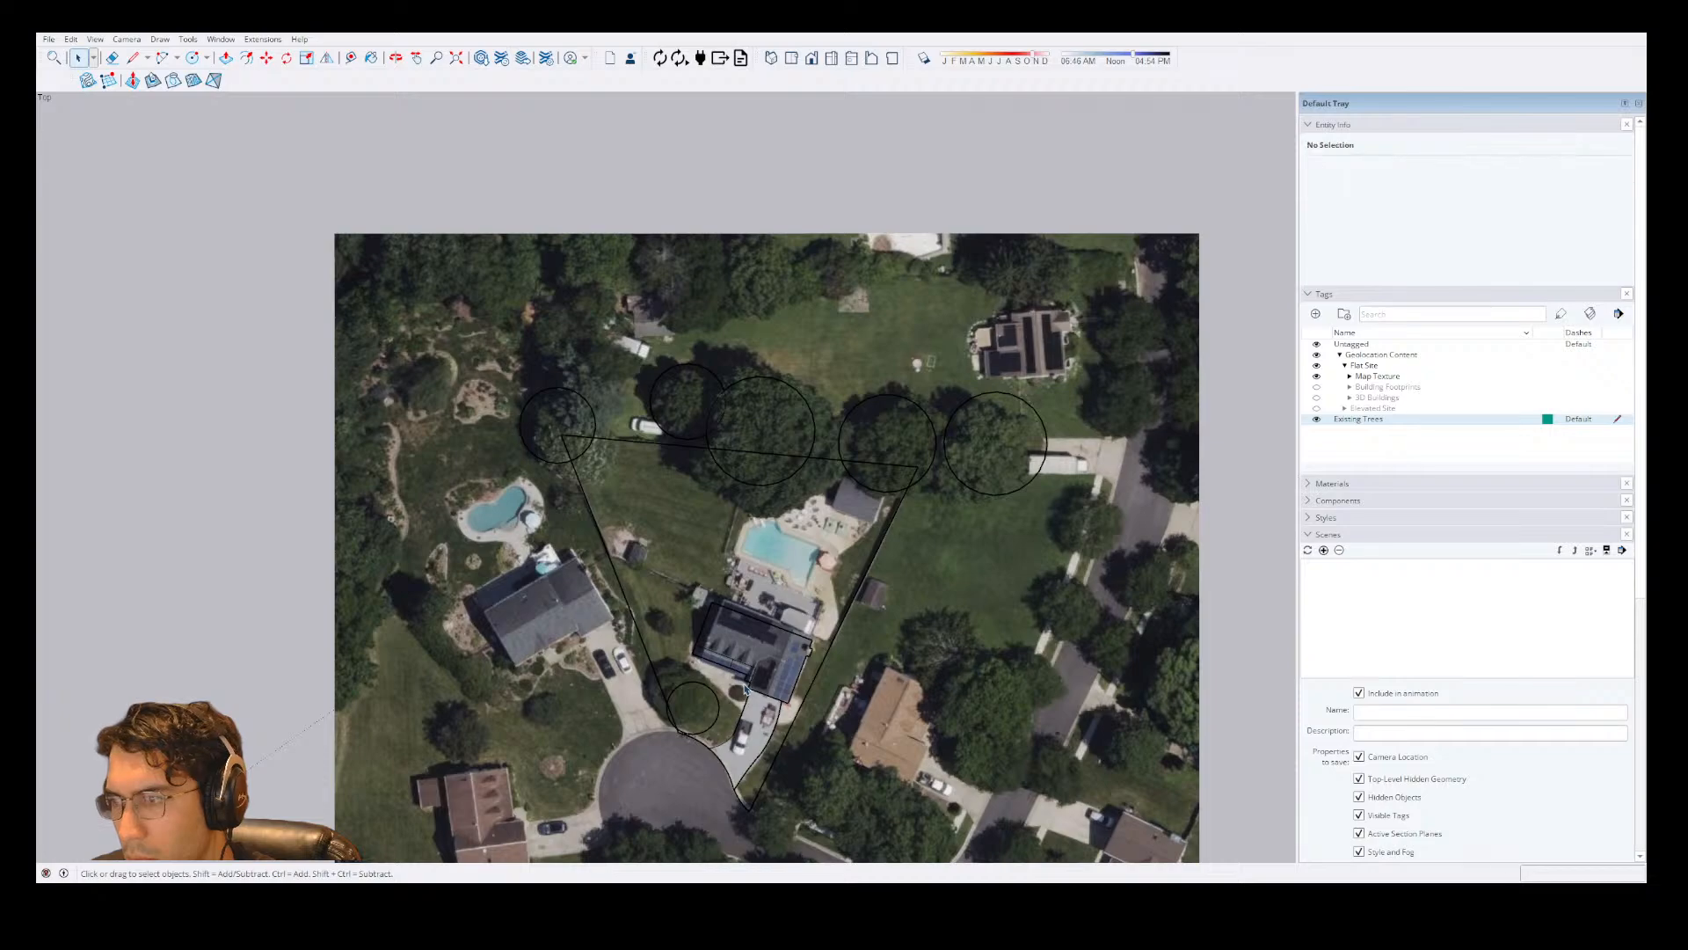
Move the front-yard tree circle about 13' up and left onto the tree at the lot's left boundary, and close the group.
double_click(711, 699)
left_click(713, 695)
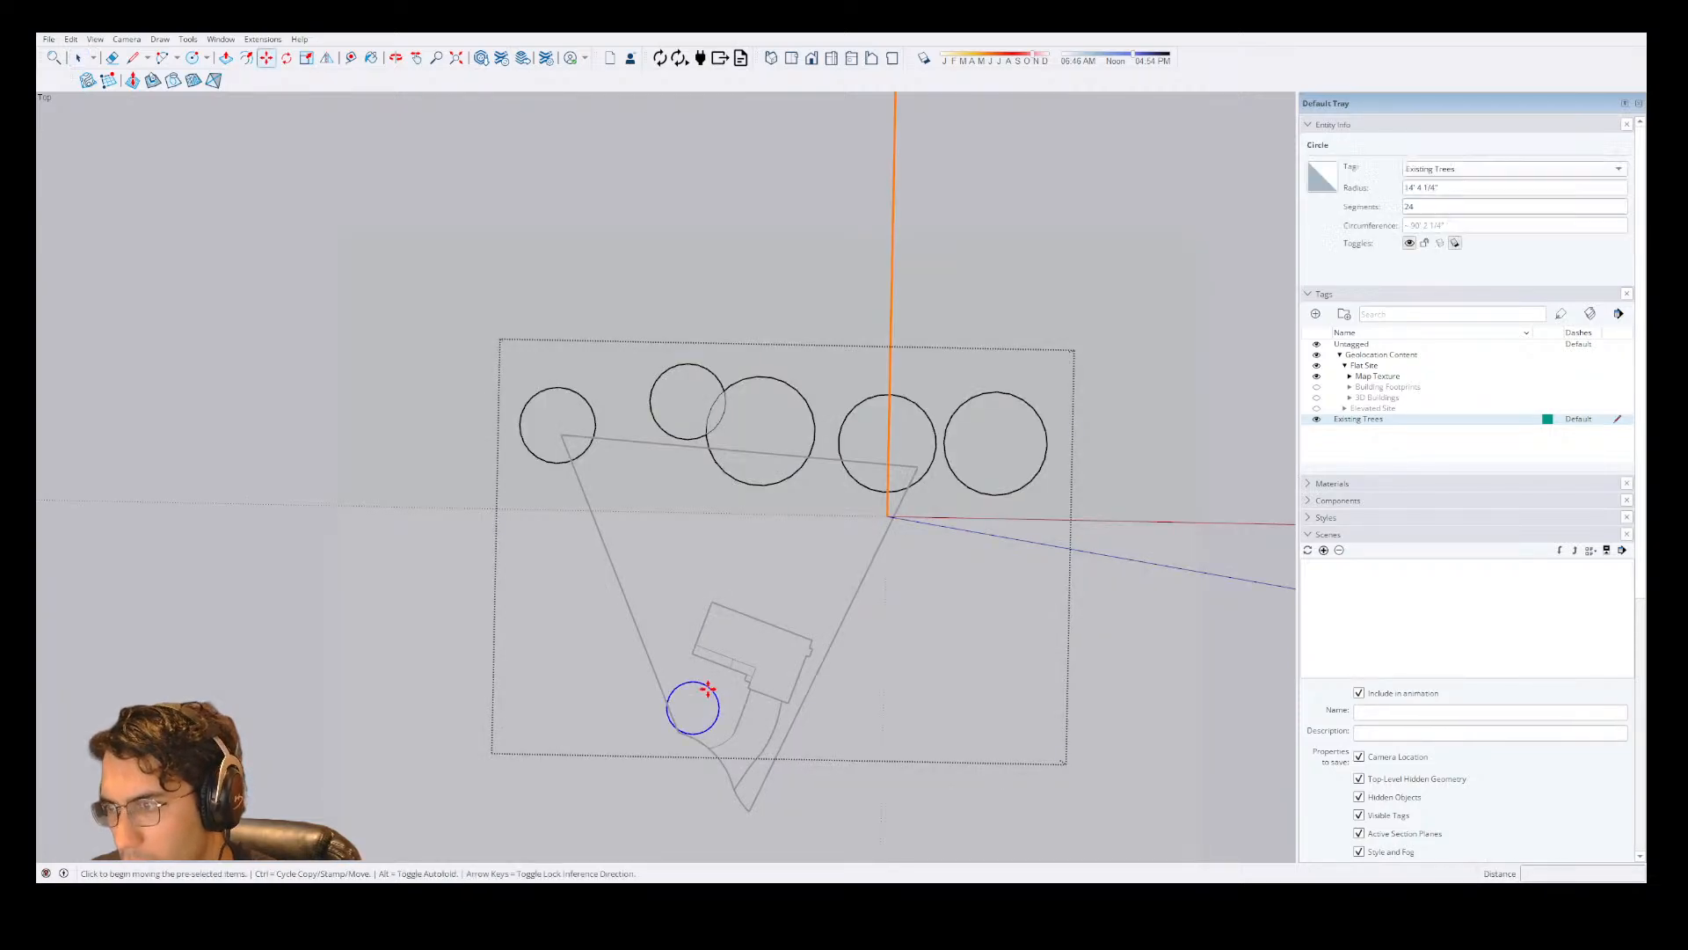
key("m")
left_click(692, 708)
key("space")
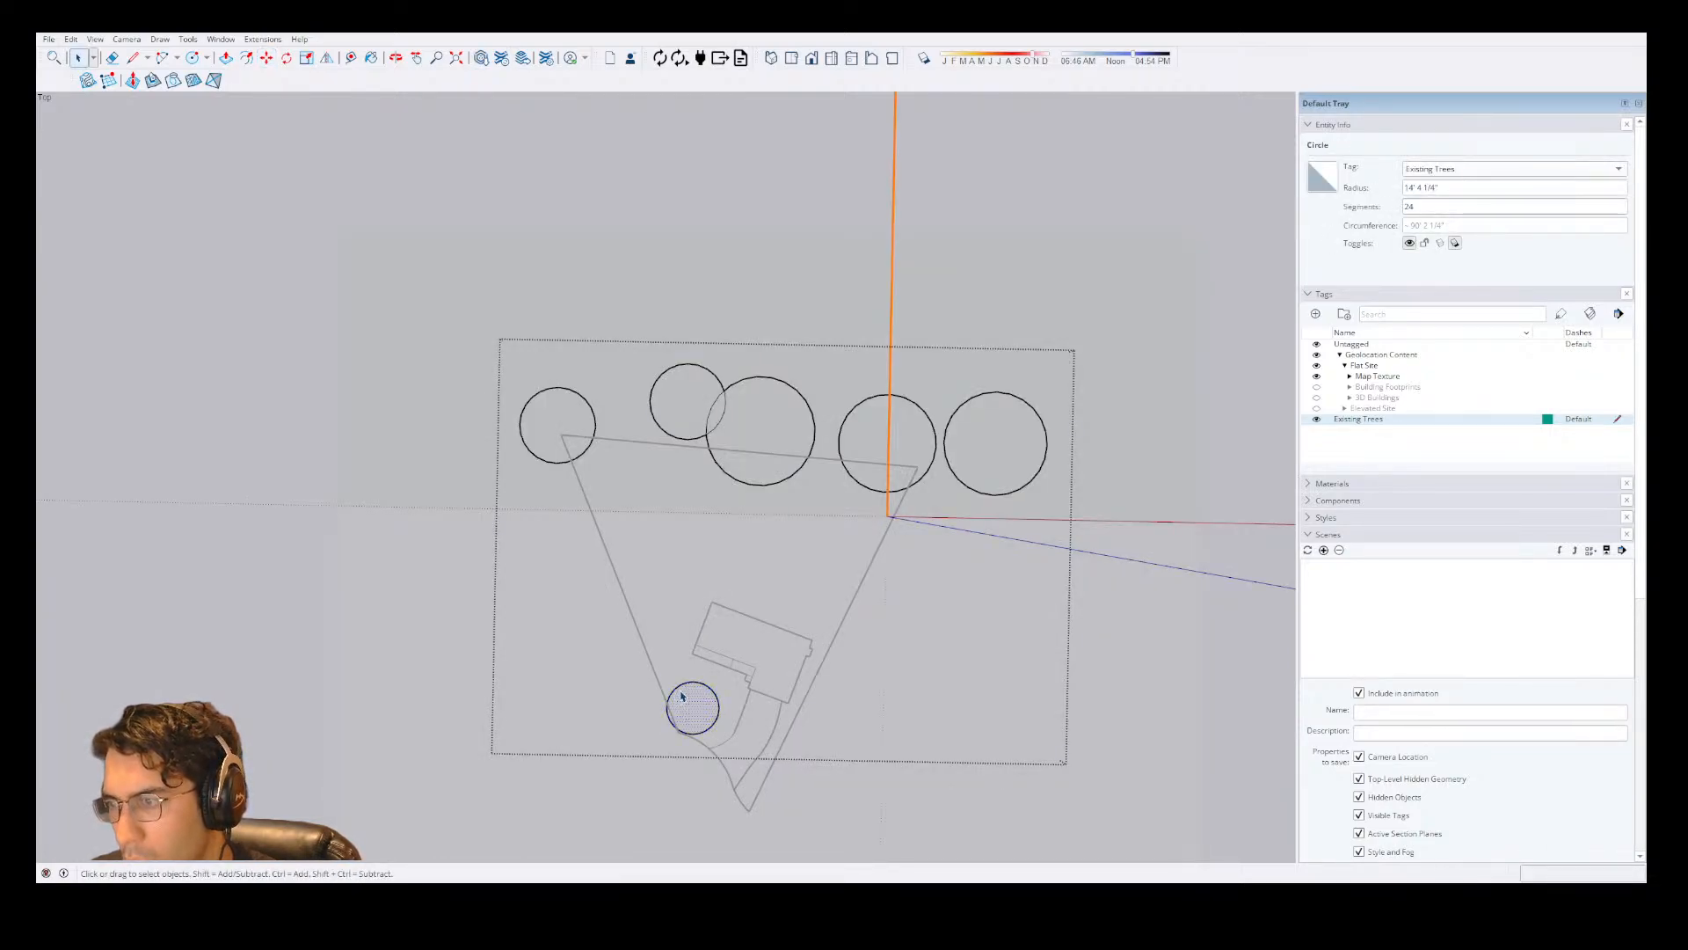
left_click(684, 700)
key("m")
left_click(674, 689)
left_click(654, 674)
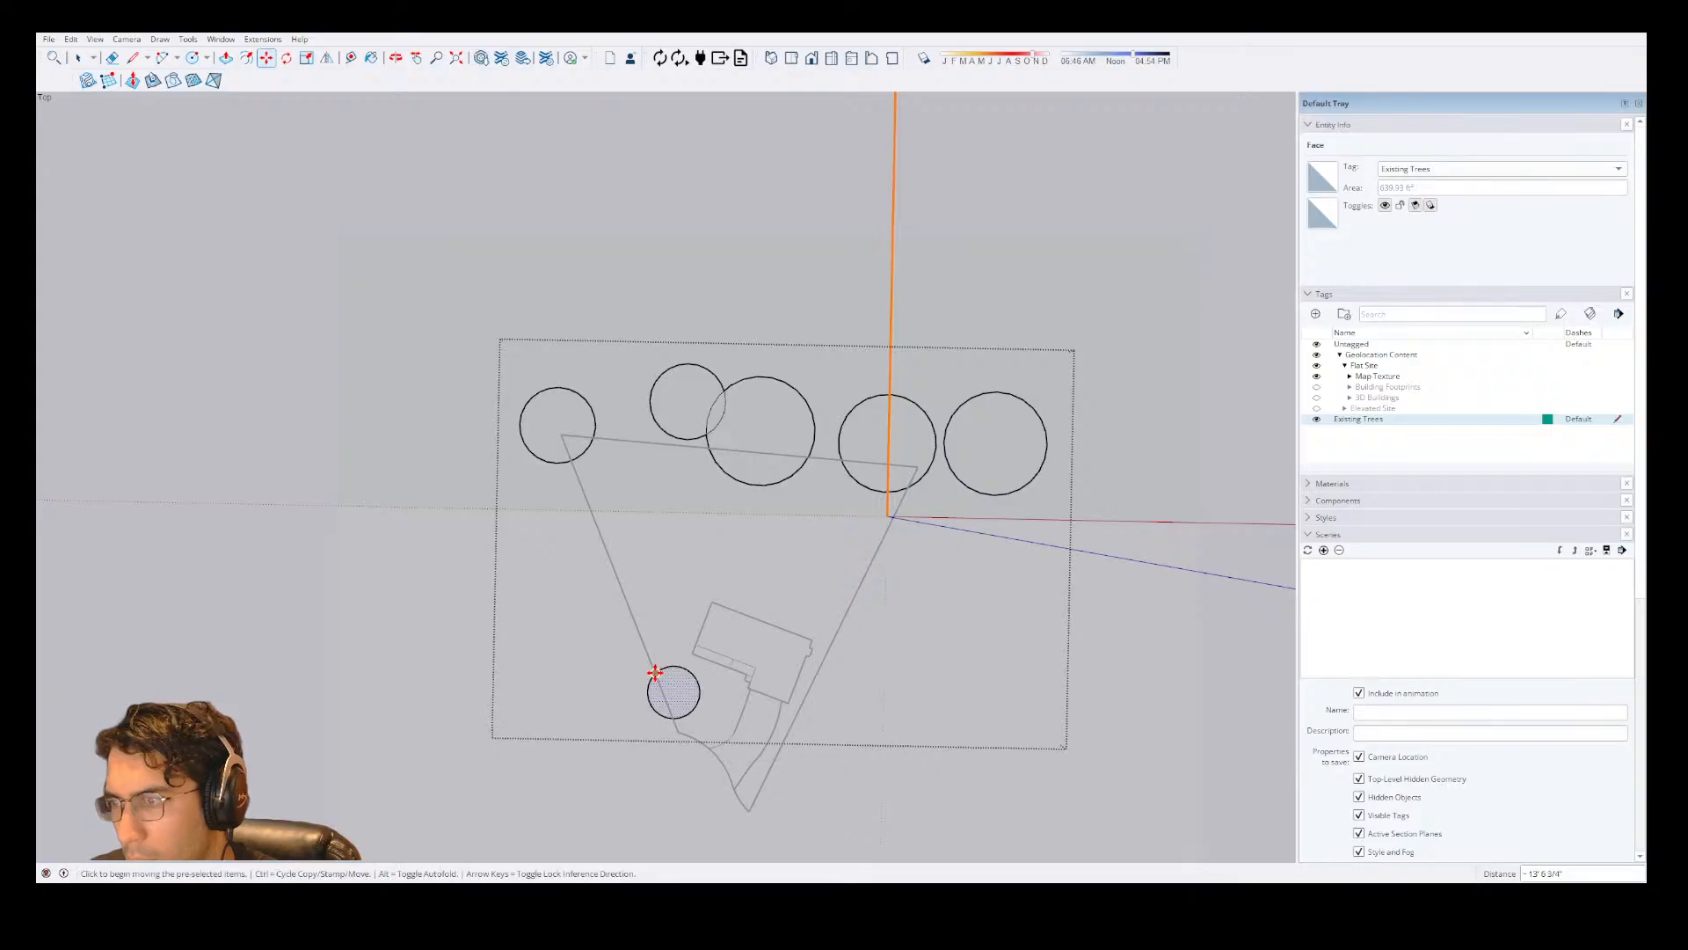
key("space")
key("Escape")
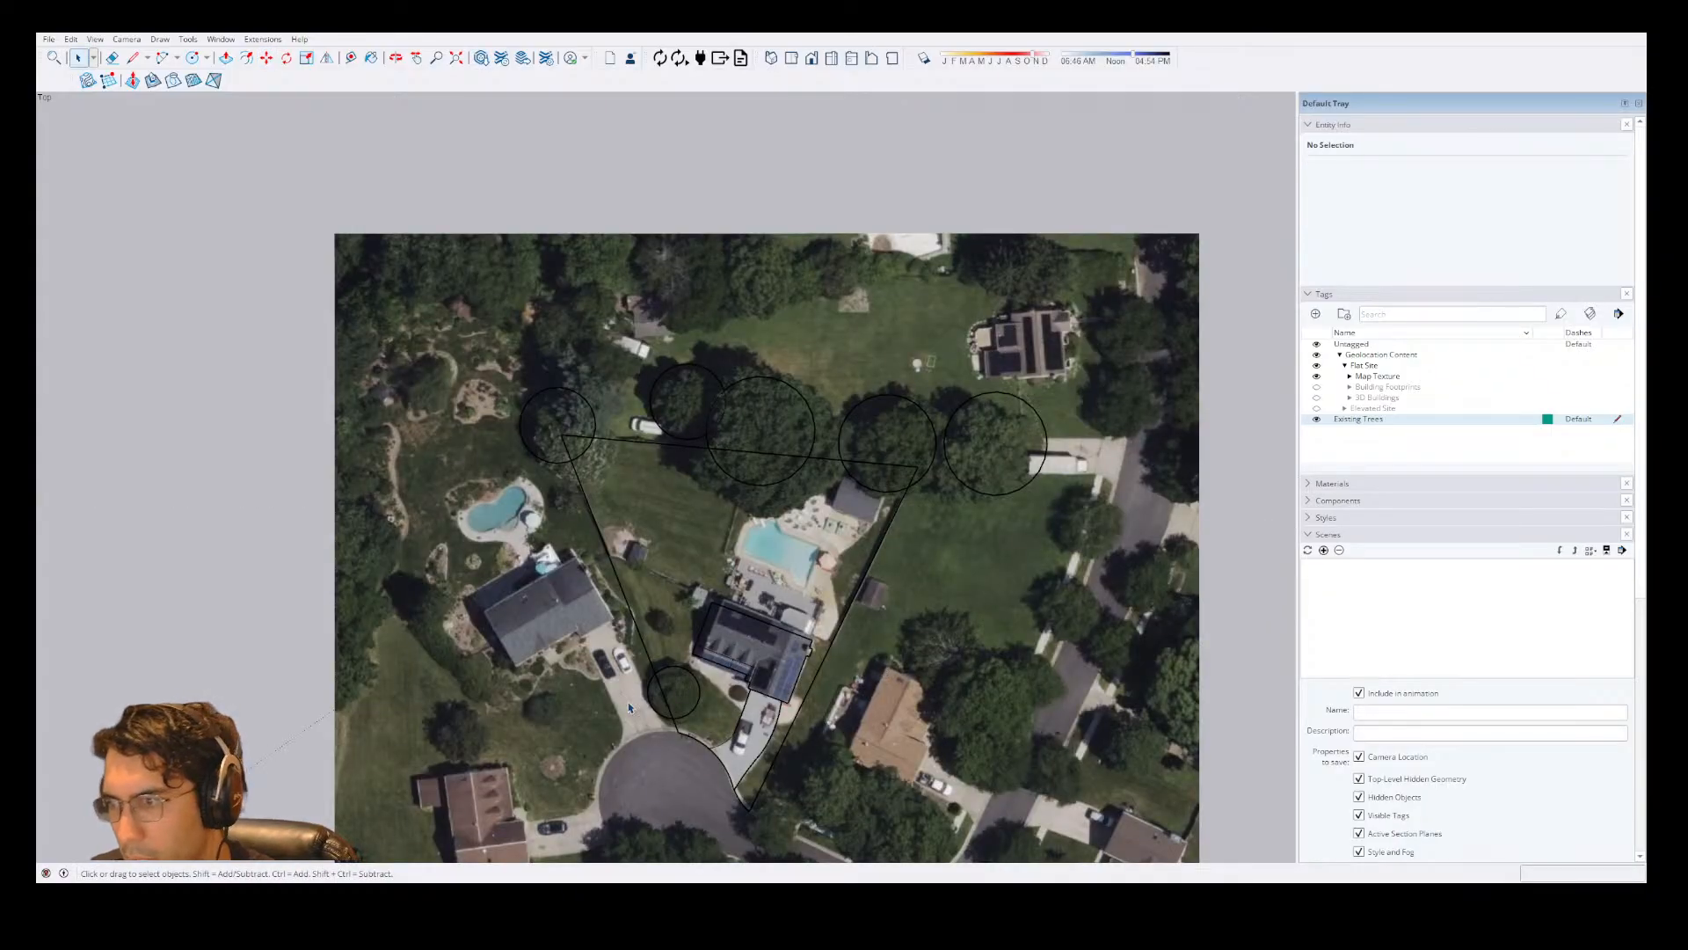
Add a small circle to the tree group around the small tree left of the house, and close the group.
double_click(767, 378)
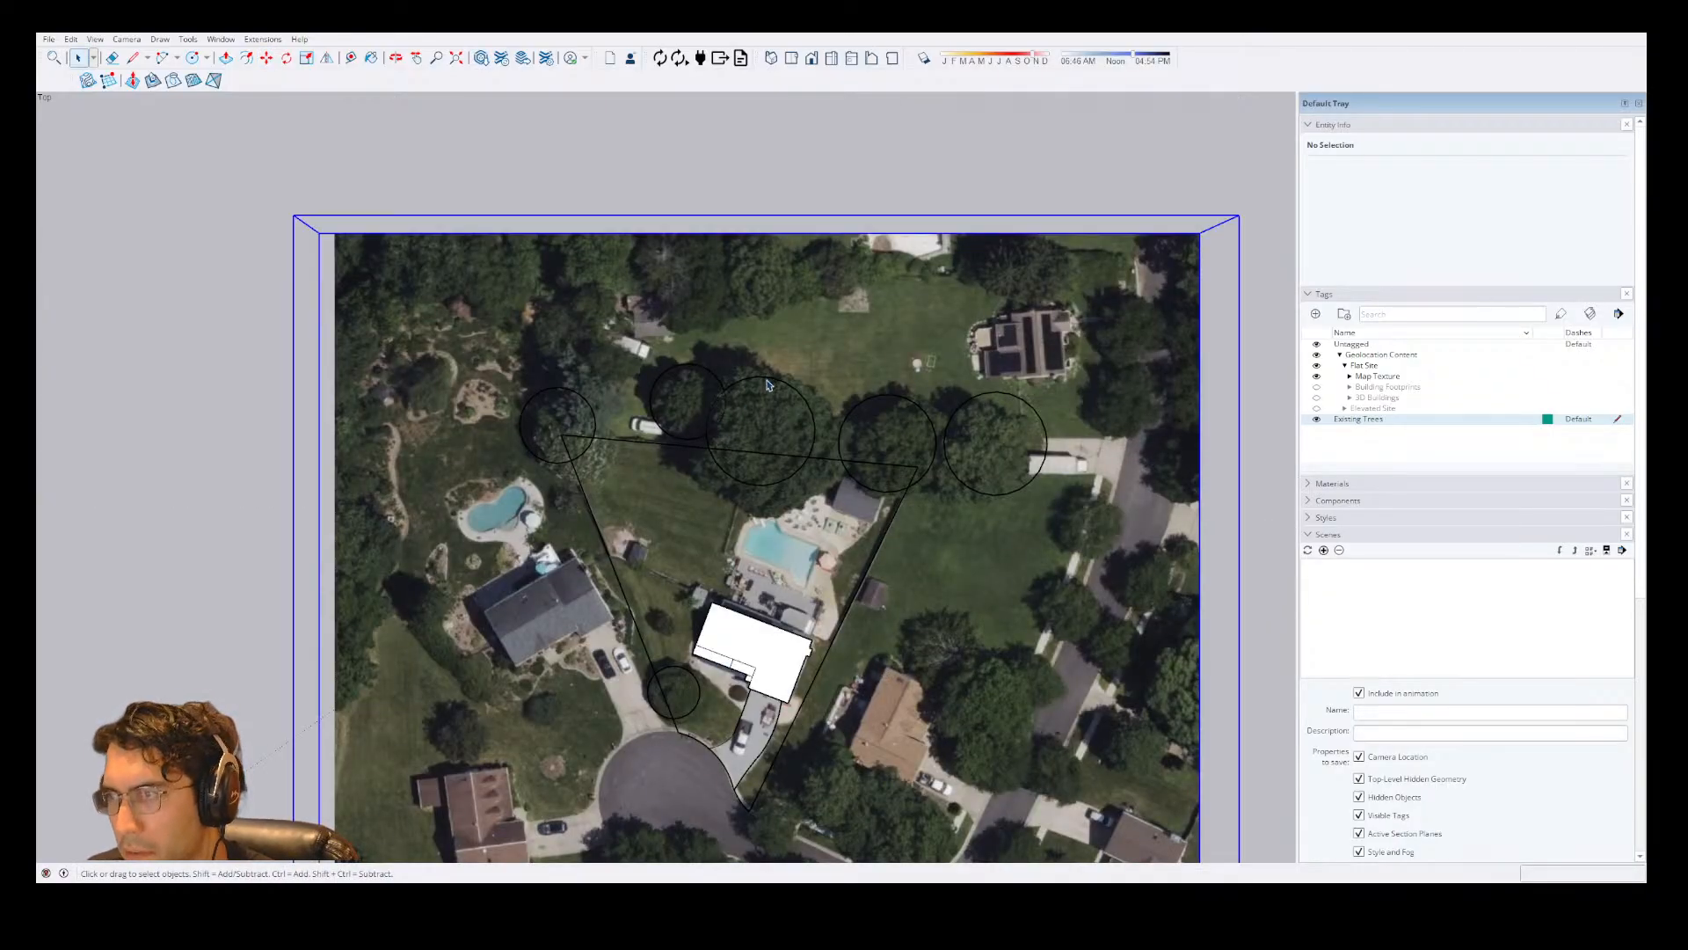
key("c")
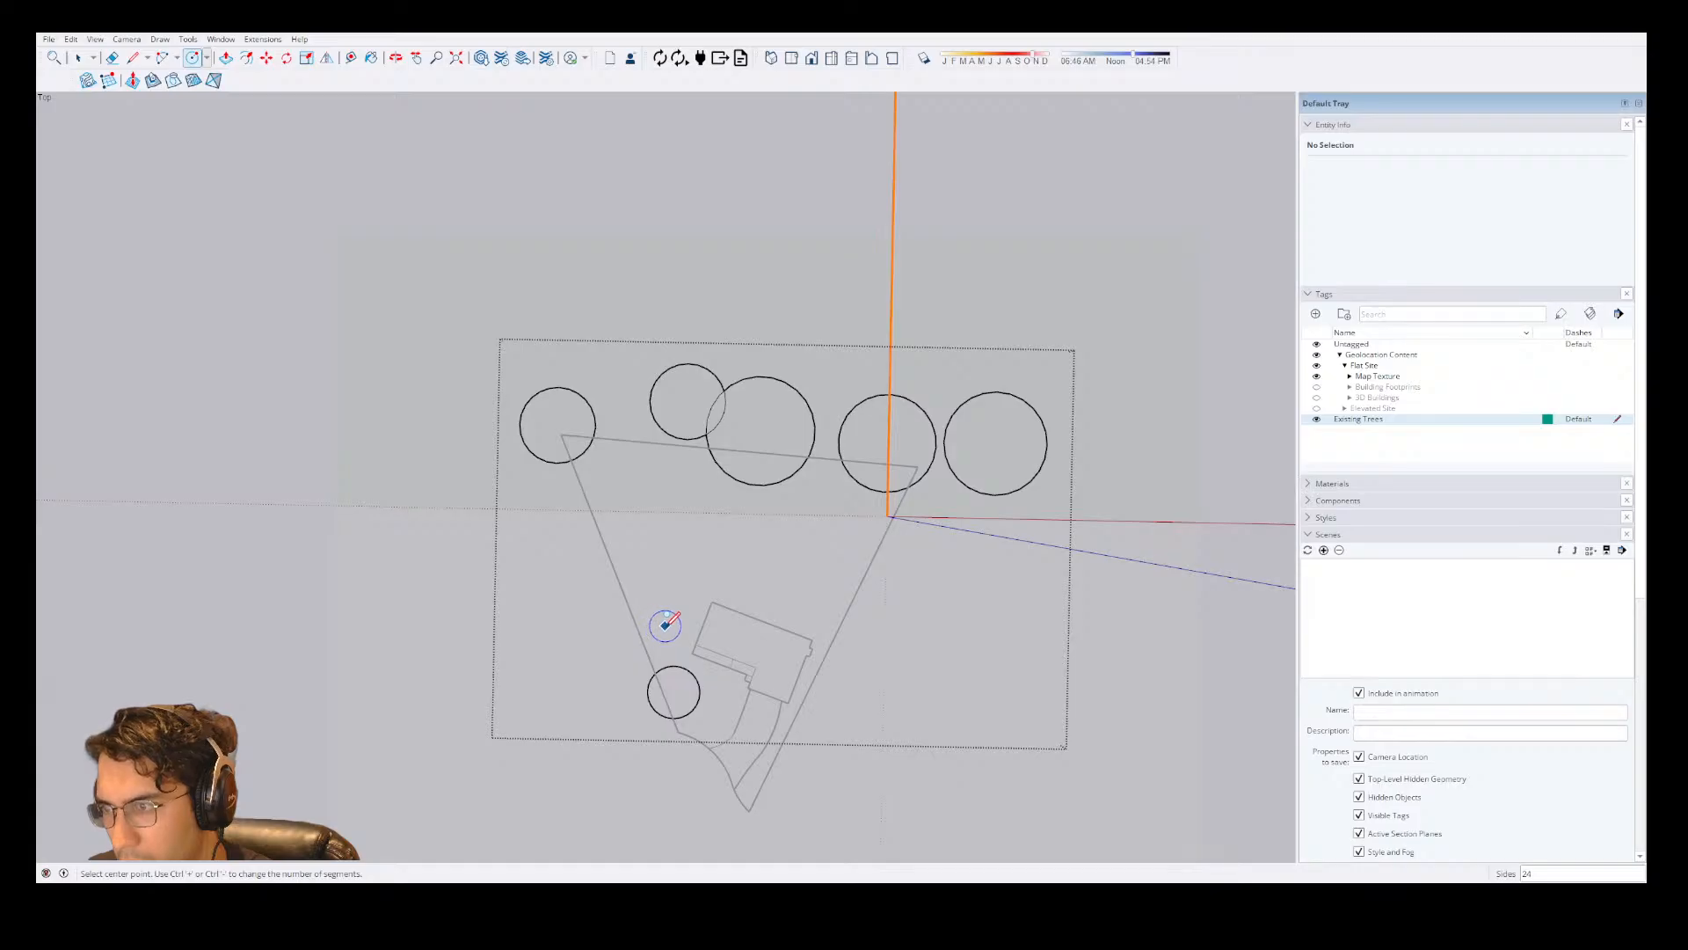
left_click(665, 625)
left_click(678, 624)
key("space")
key("Escape")
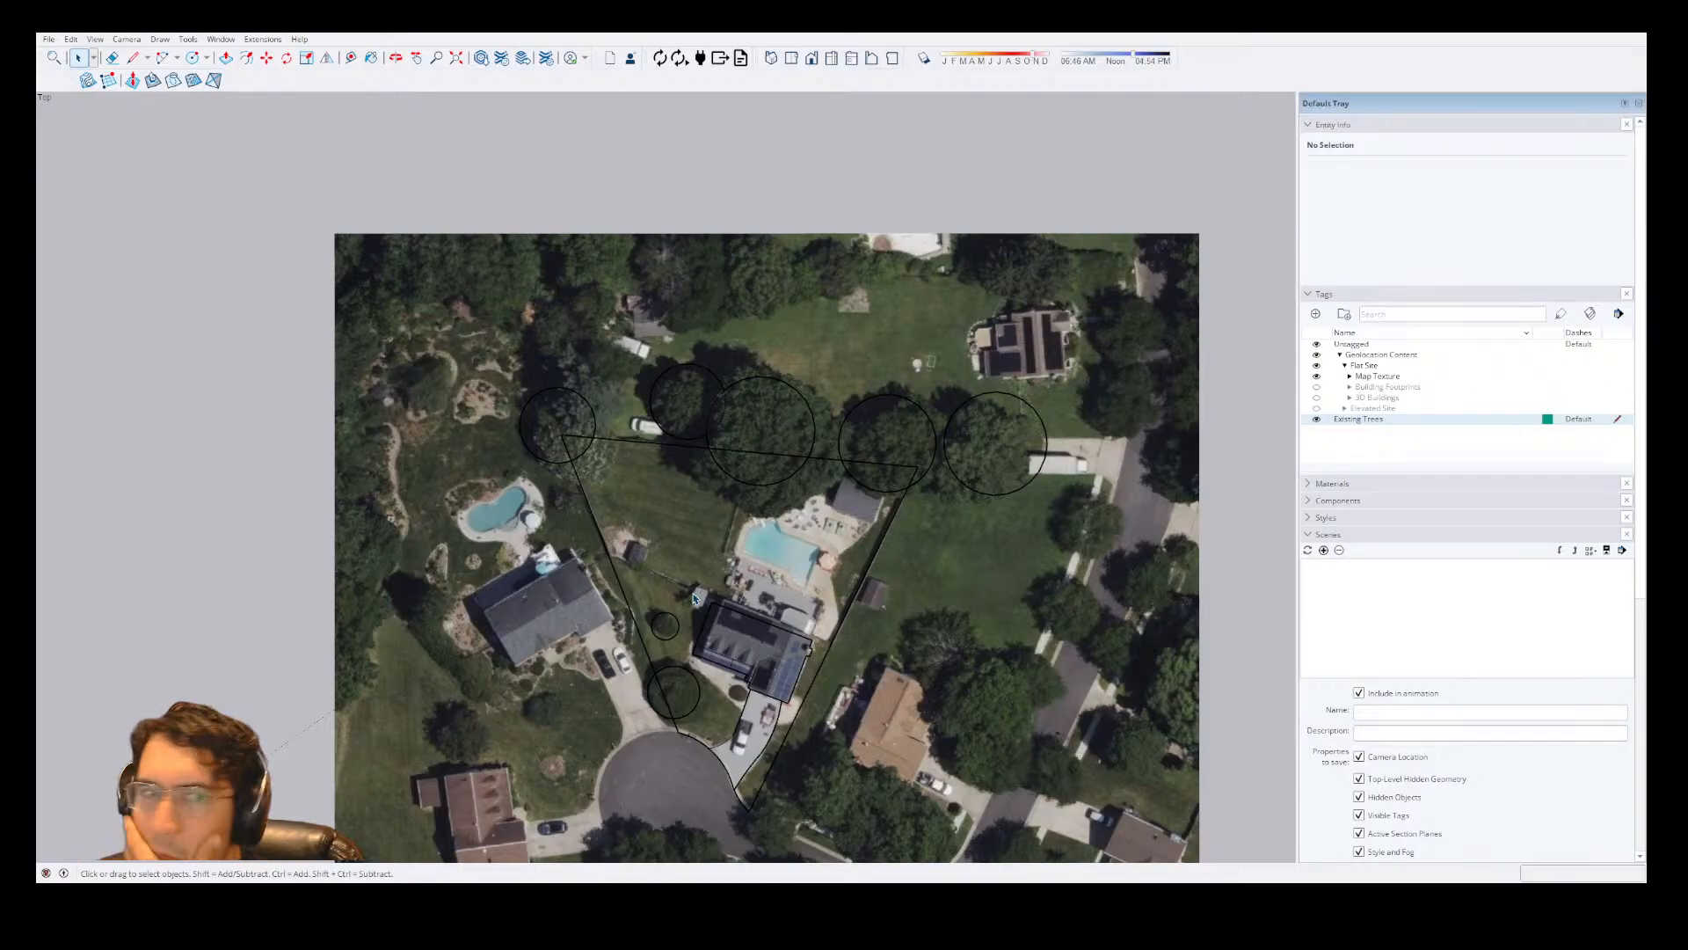
Make Untagged the active tag and open the house group for editing.
scroll(882, 593, "up", 1)
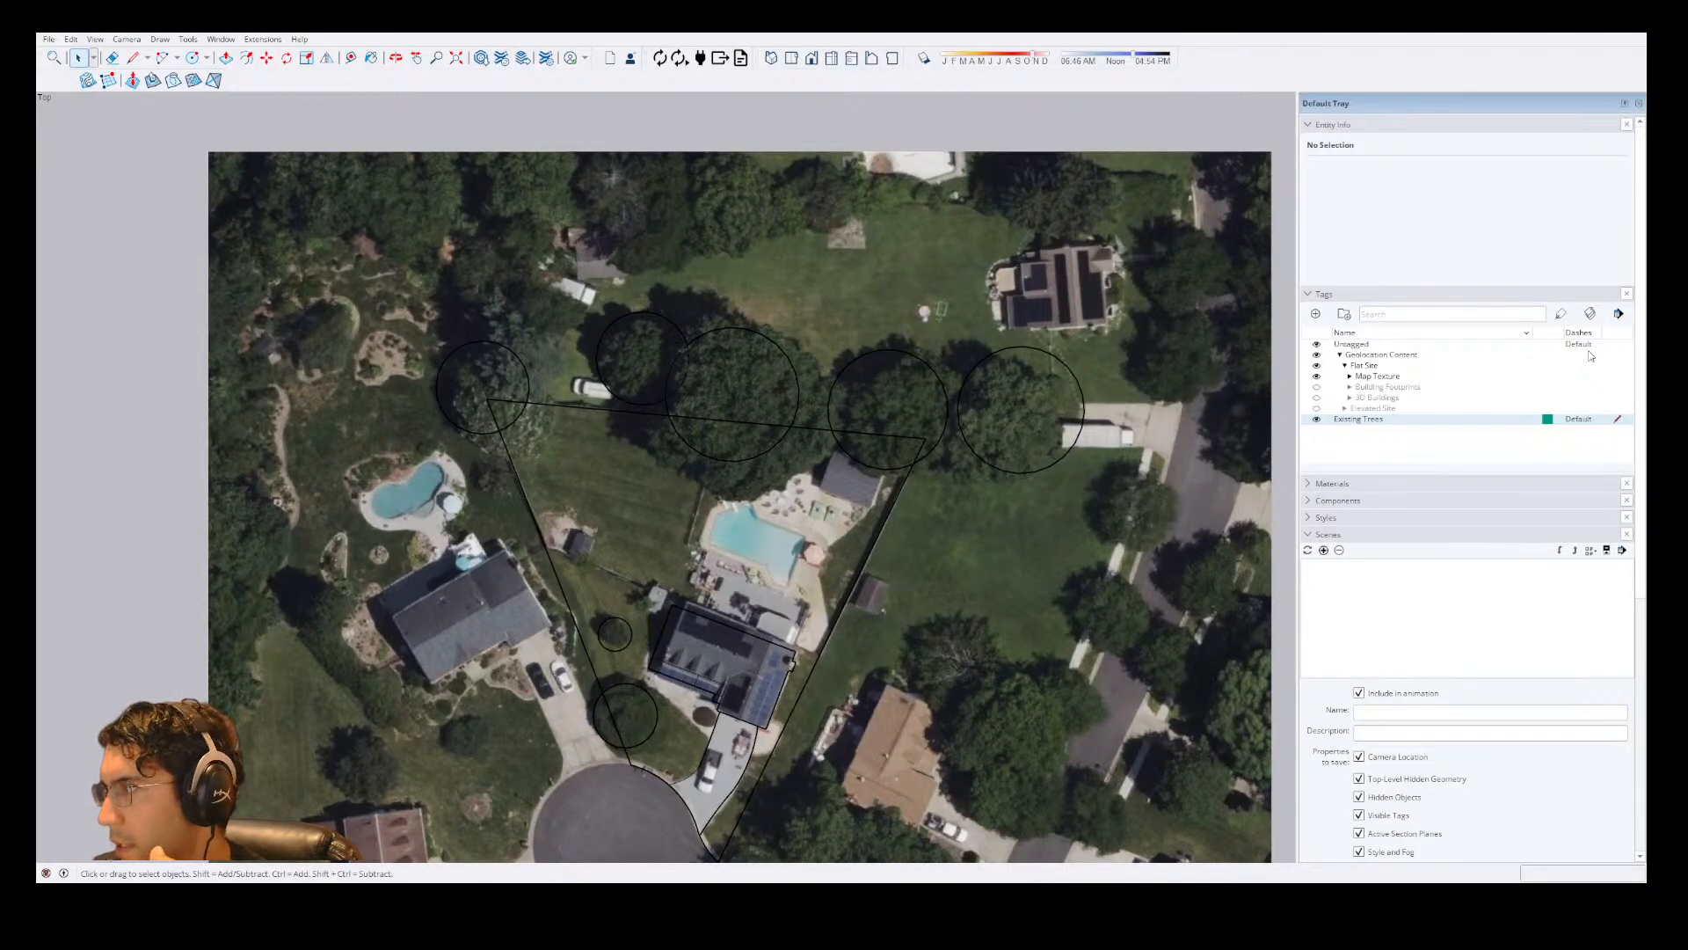
left_click(1616, 345)
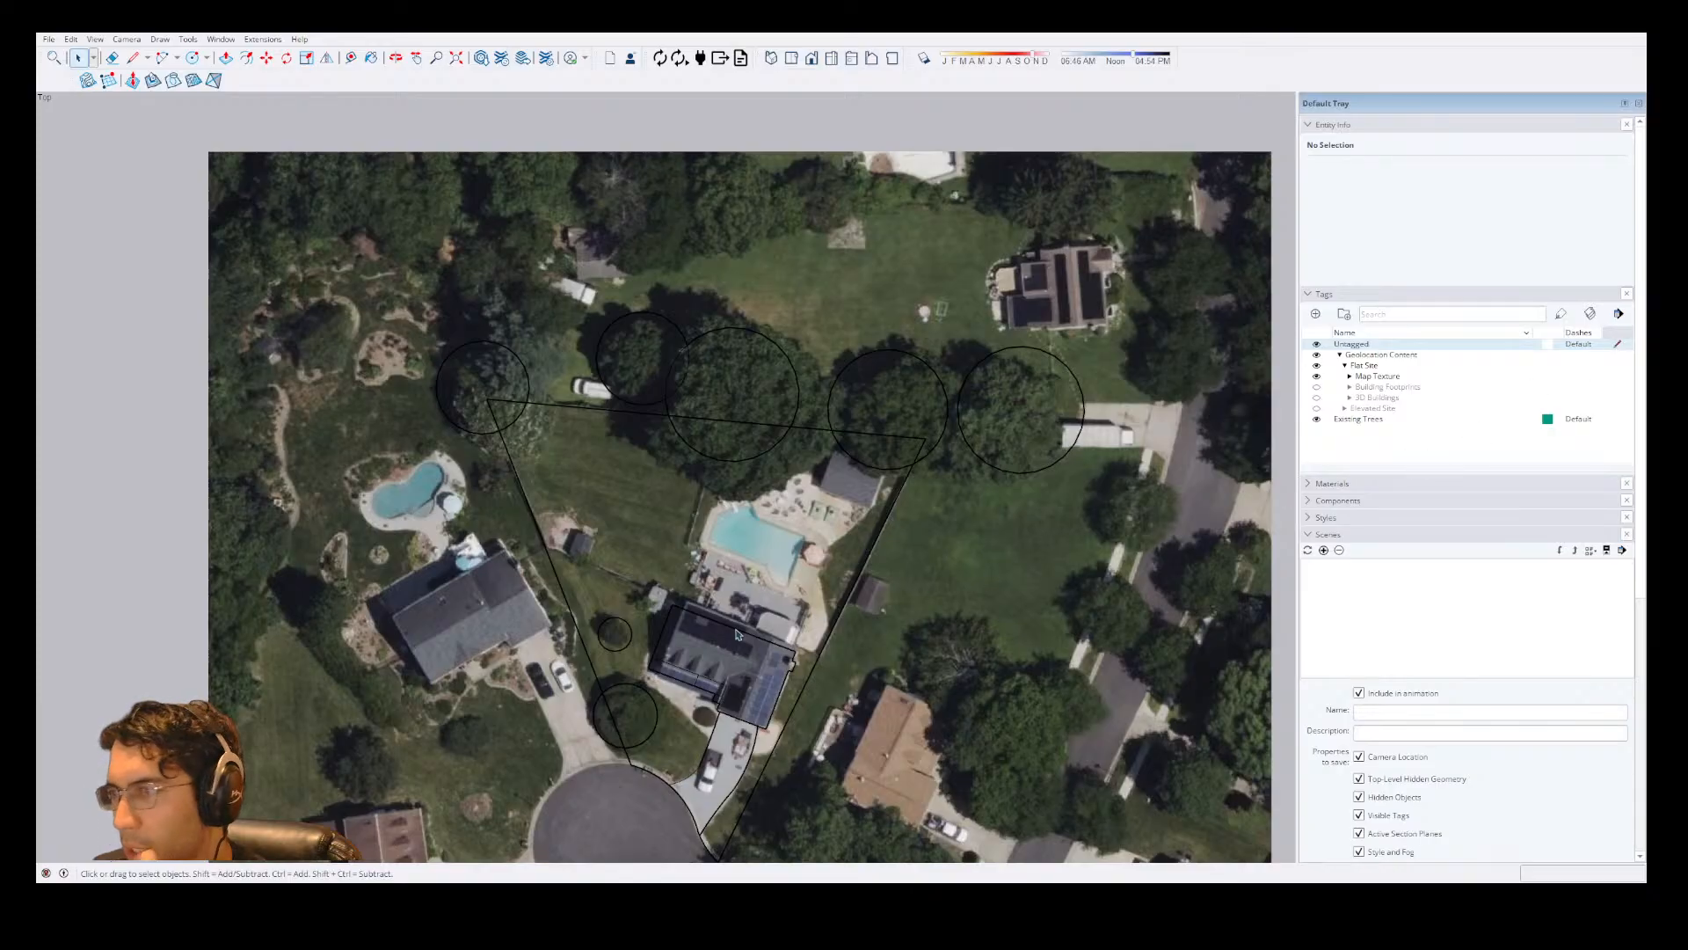
scroll(698, 670, "up", 3)
double_click(829, 643)
scroll(823, 652, "up", 4)
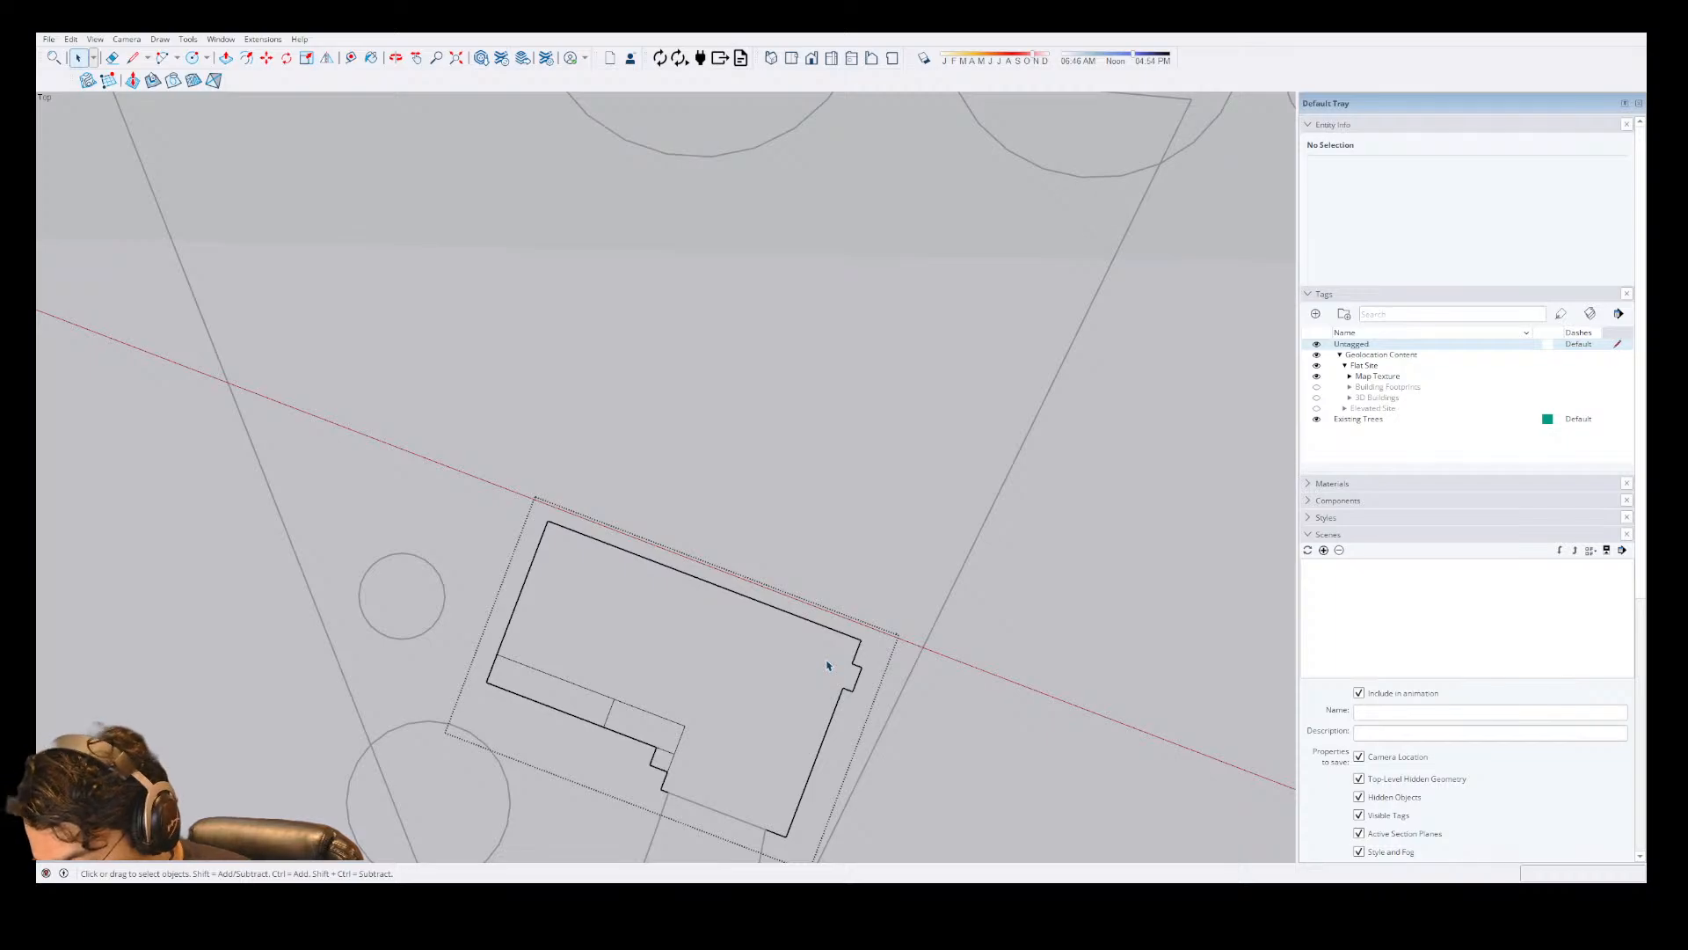
Start a line at the upper-right corner of the house outline, heading towards the lot's right boundary.
scroll(827, 666, "down", 3)
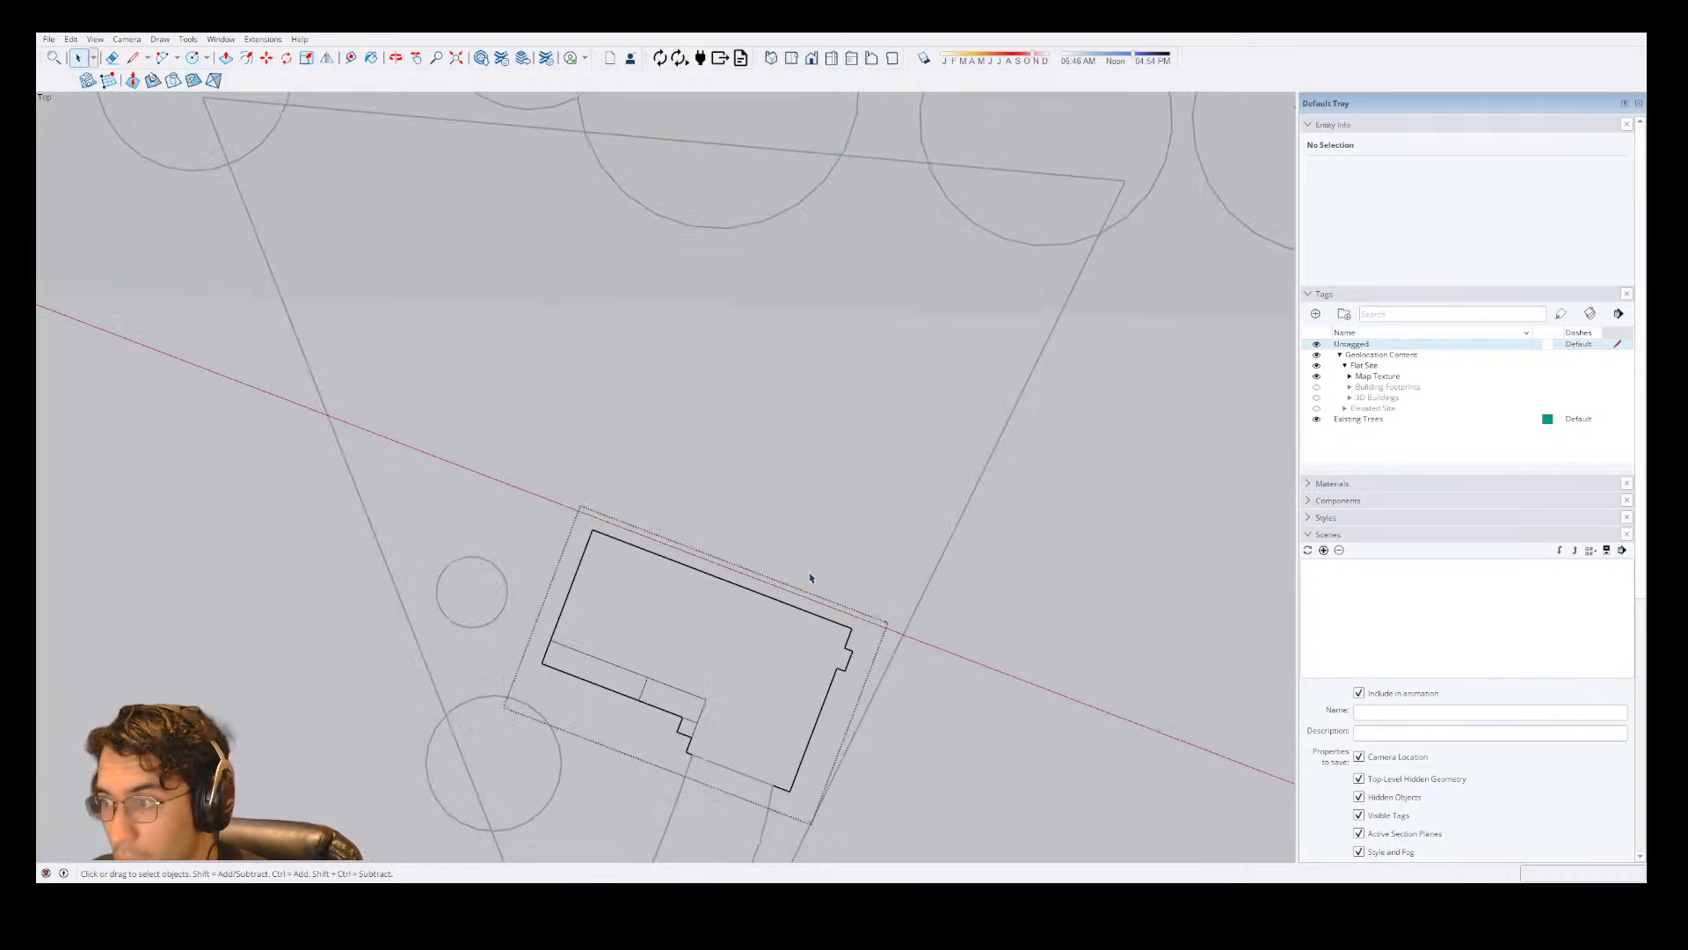
scroll(704, 827, "up", 3)
key("l")
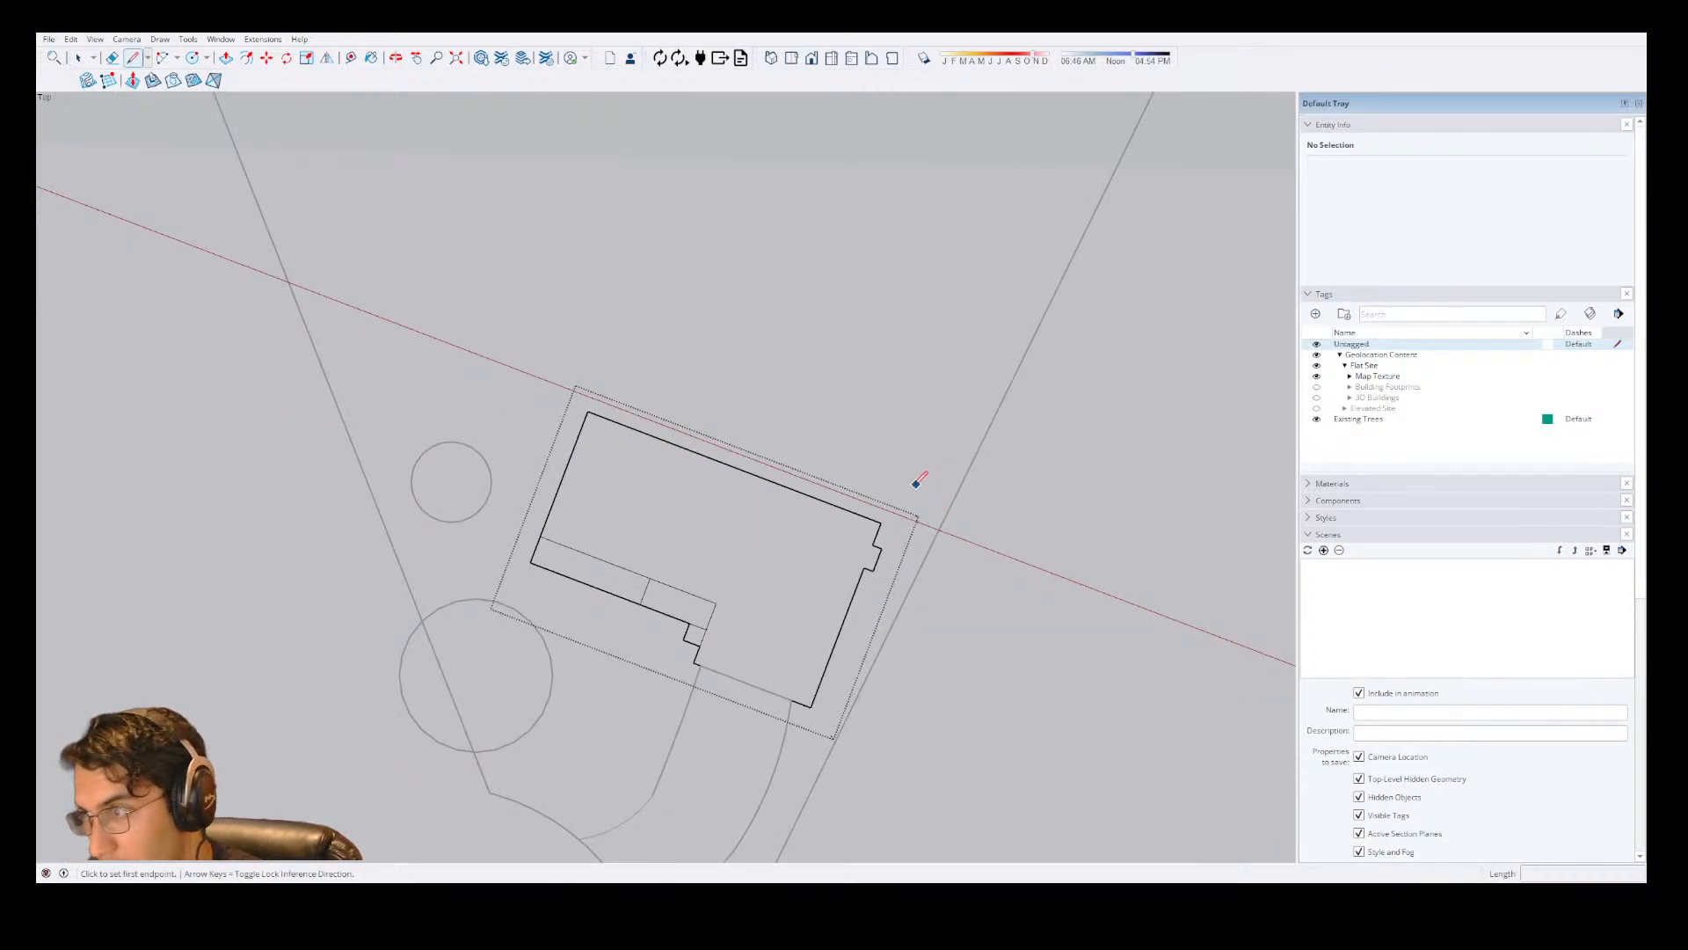
left_click(881, 522)
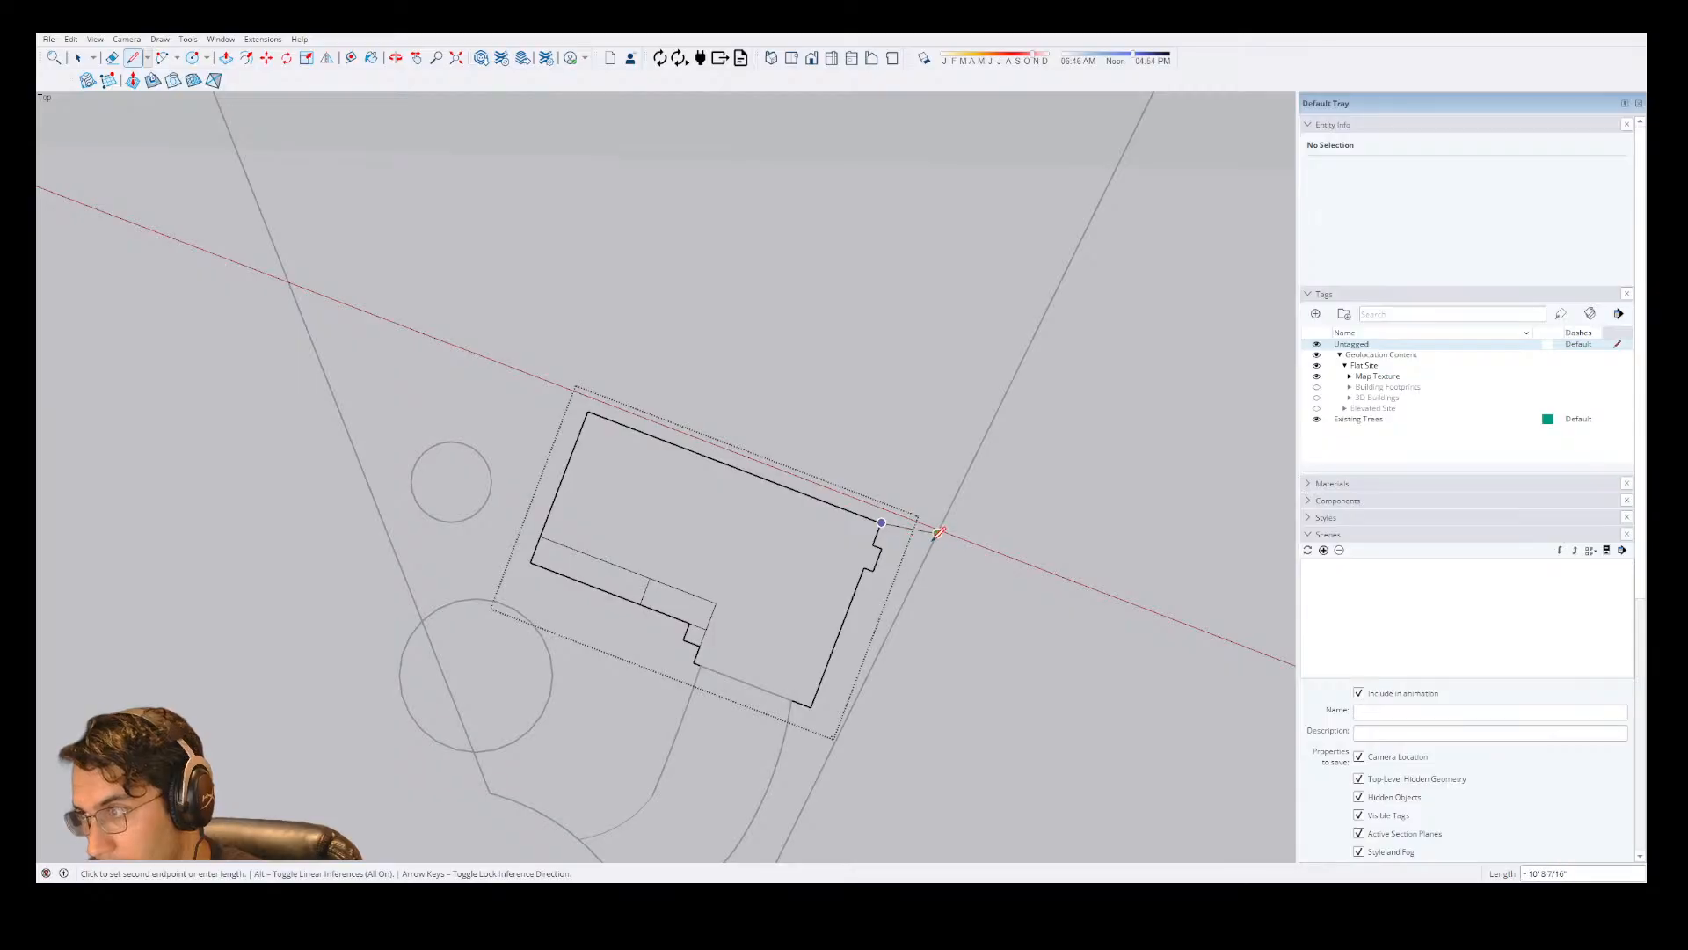
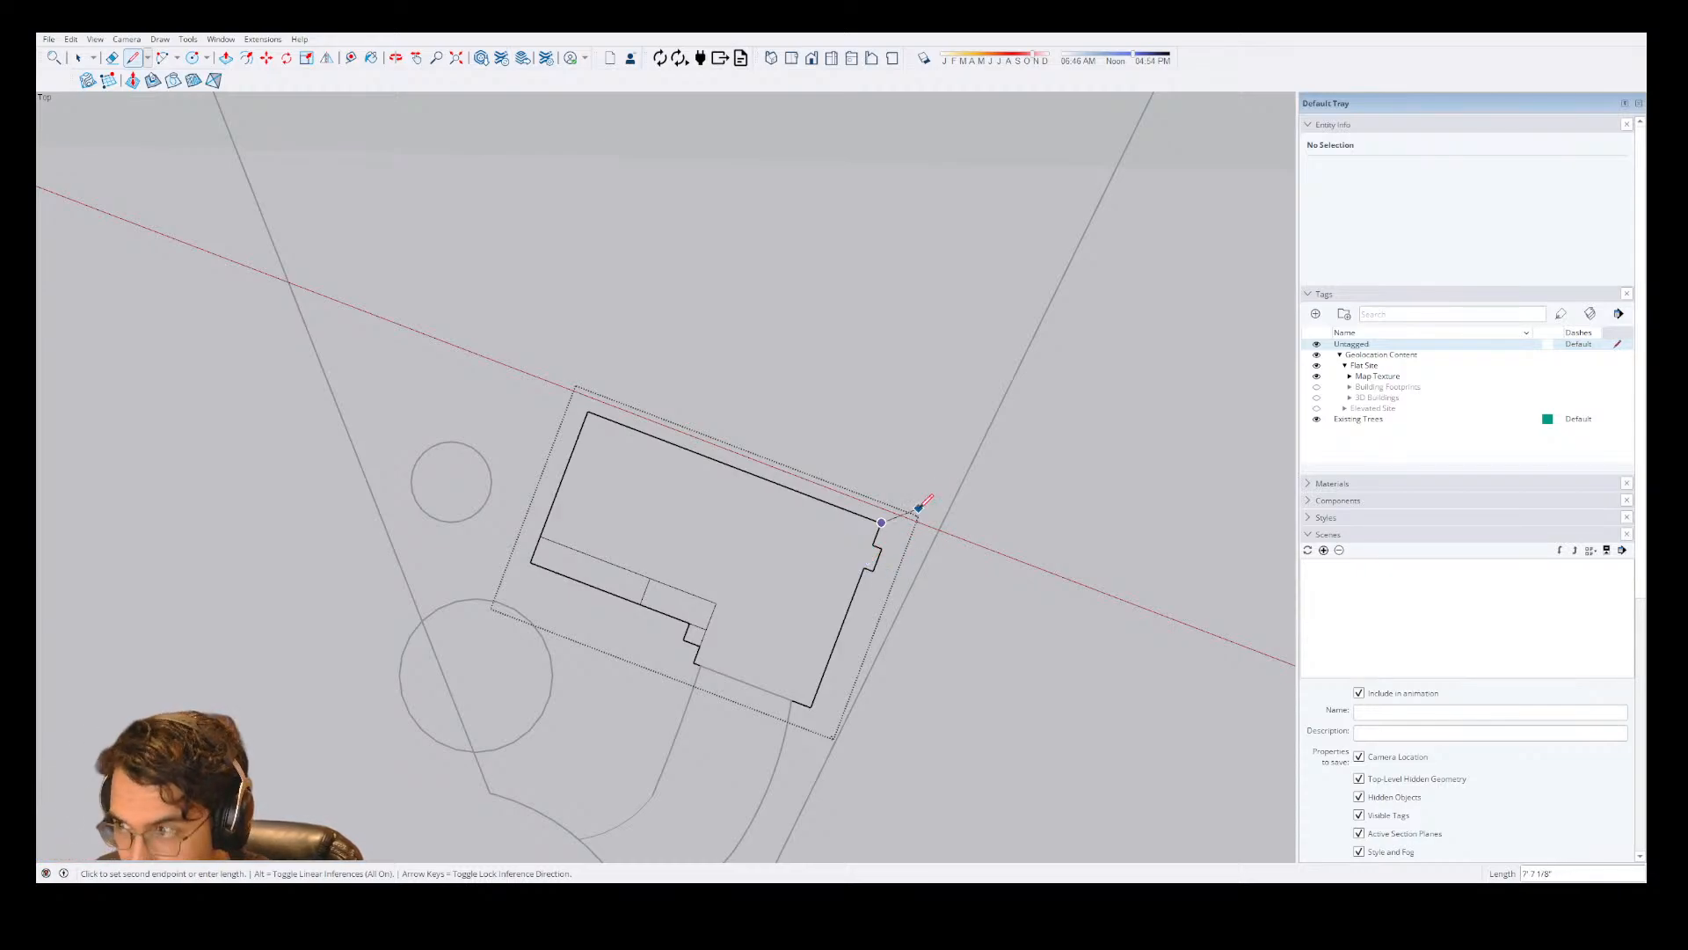
Cancel the open line, and draw two edges closing a small box against the house outline at the front entry notch.
key("Escape")
scroll(735, 631, "down", 2)
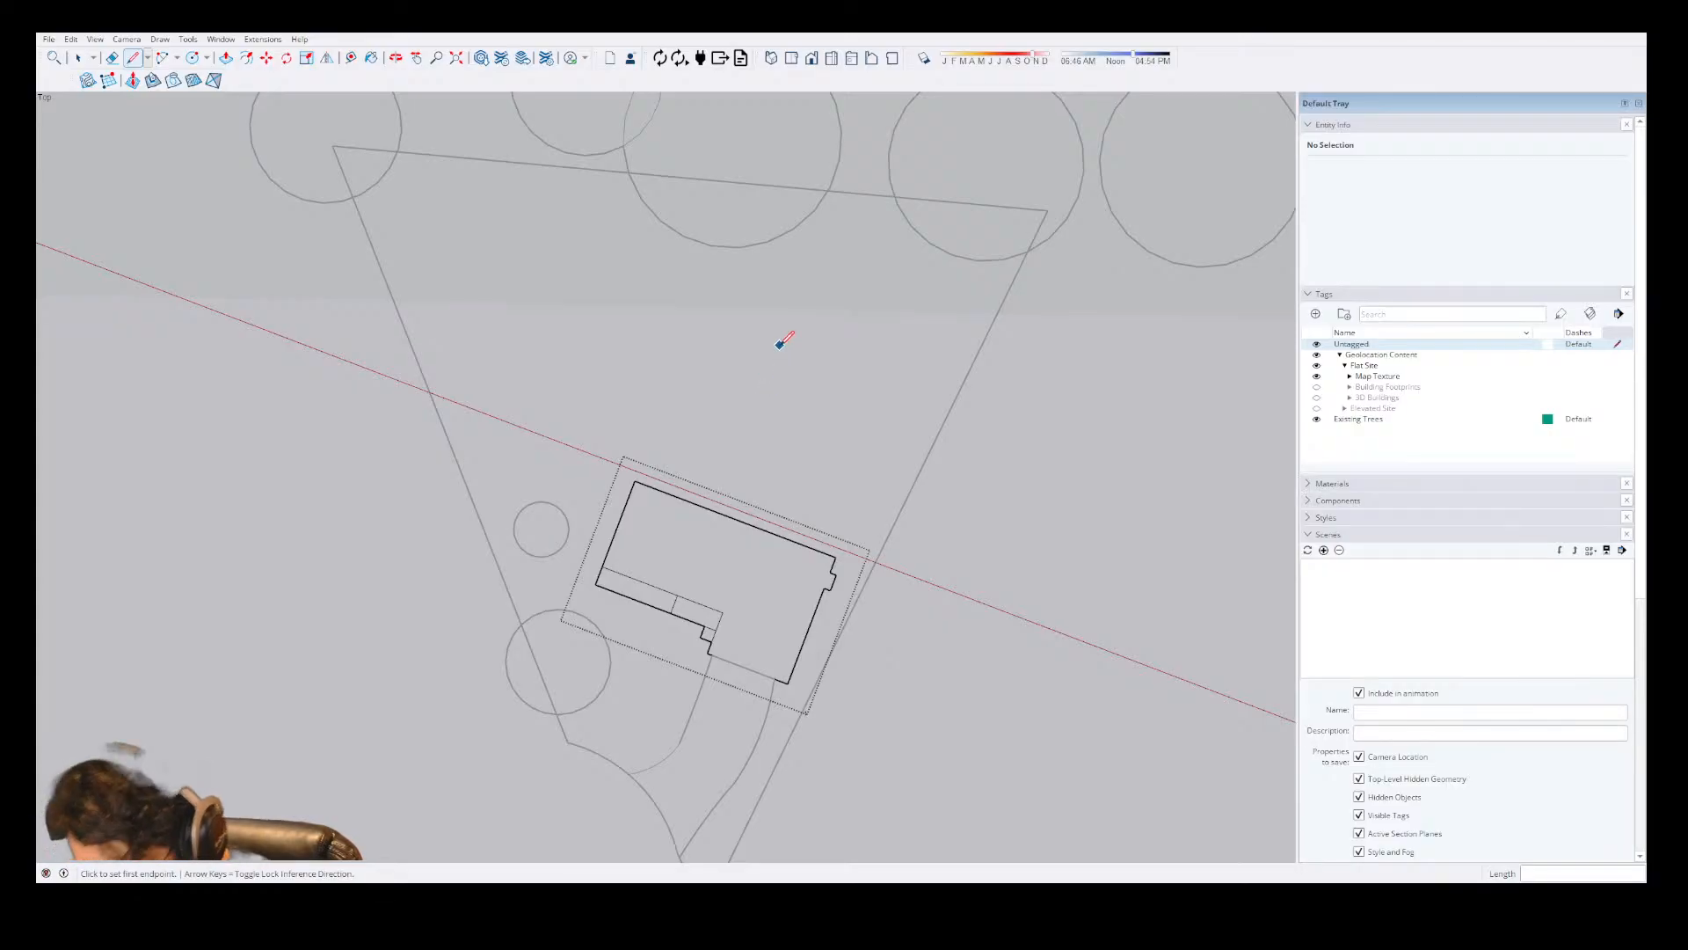
scroll(795, 283, "down", 2)
scroll(663, 700, "up", 3)
scroll(840, 216, "up", 5)
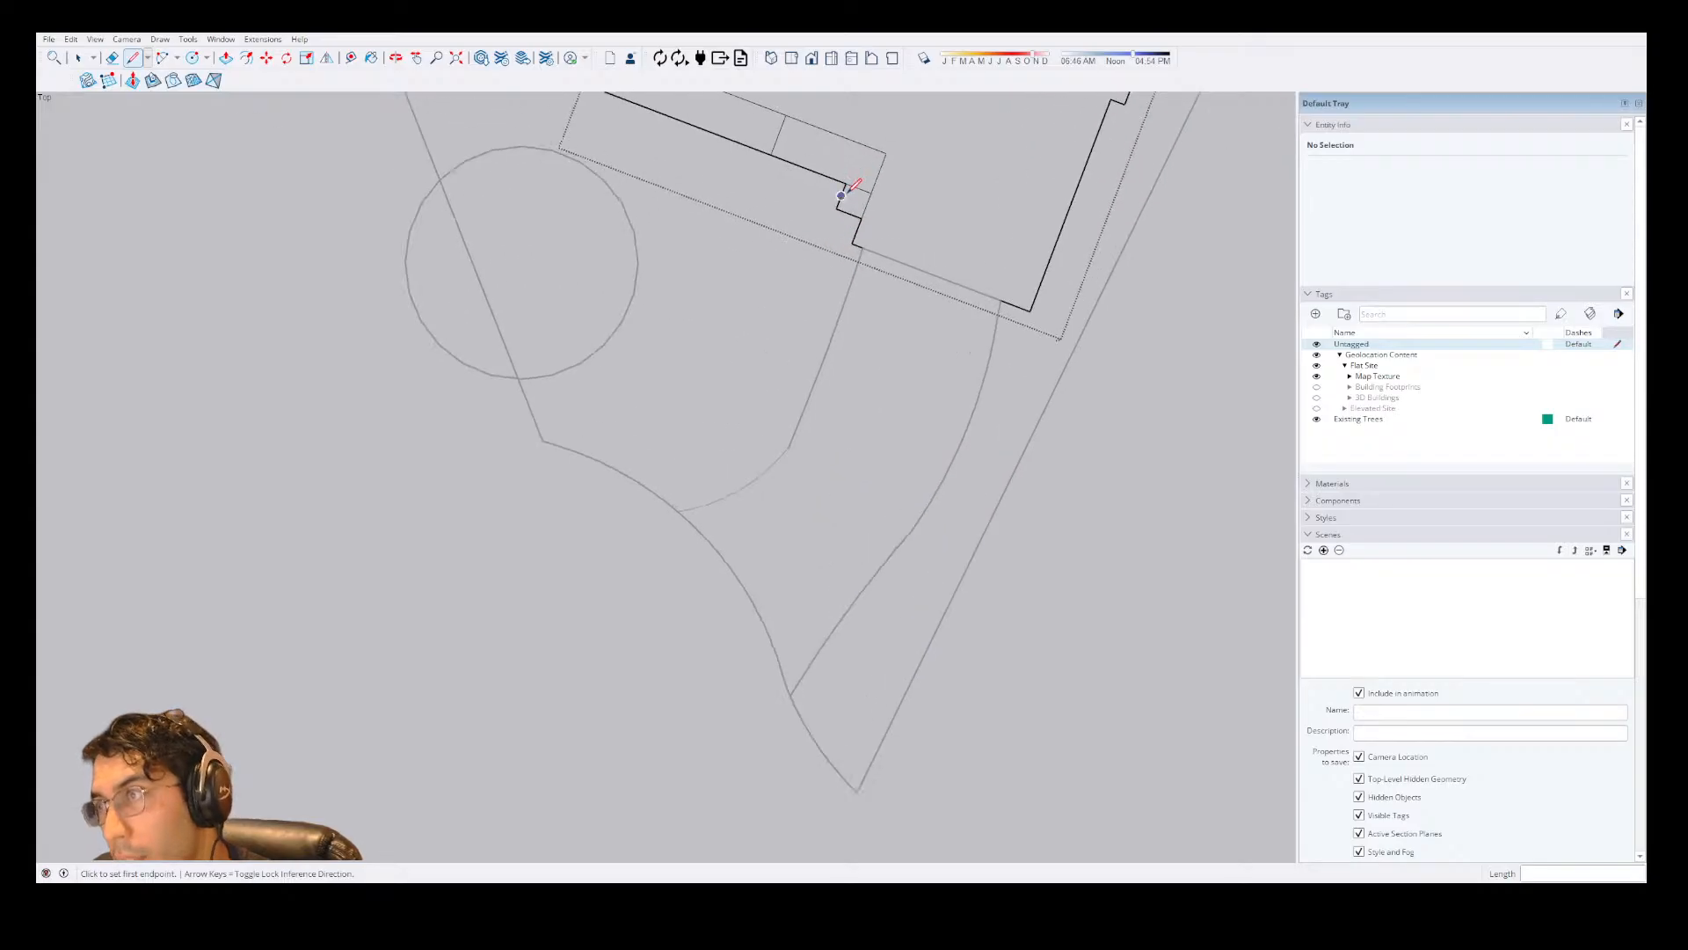
left_click(821, 216)
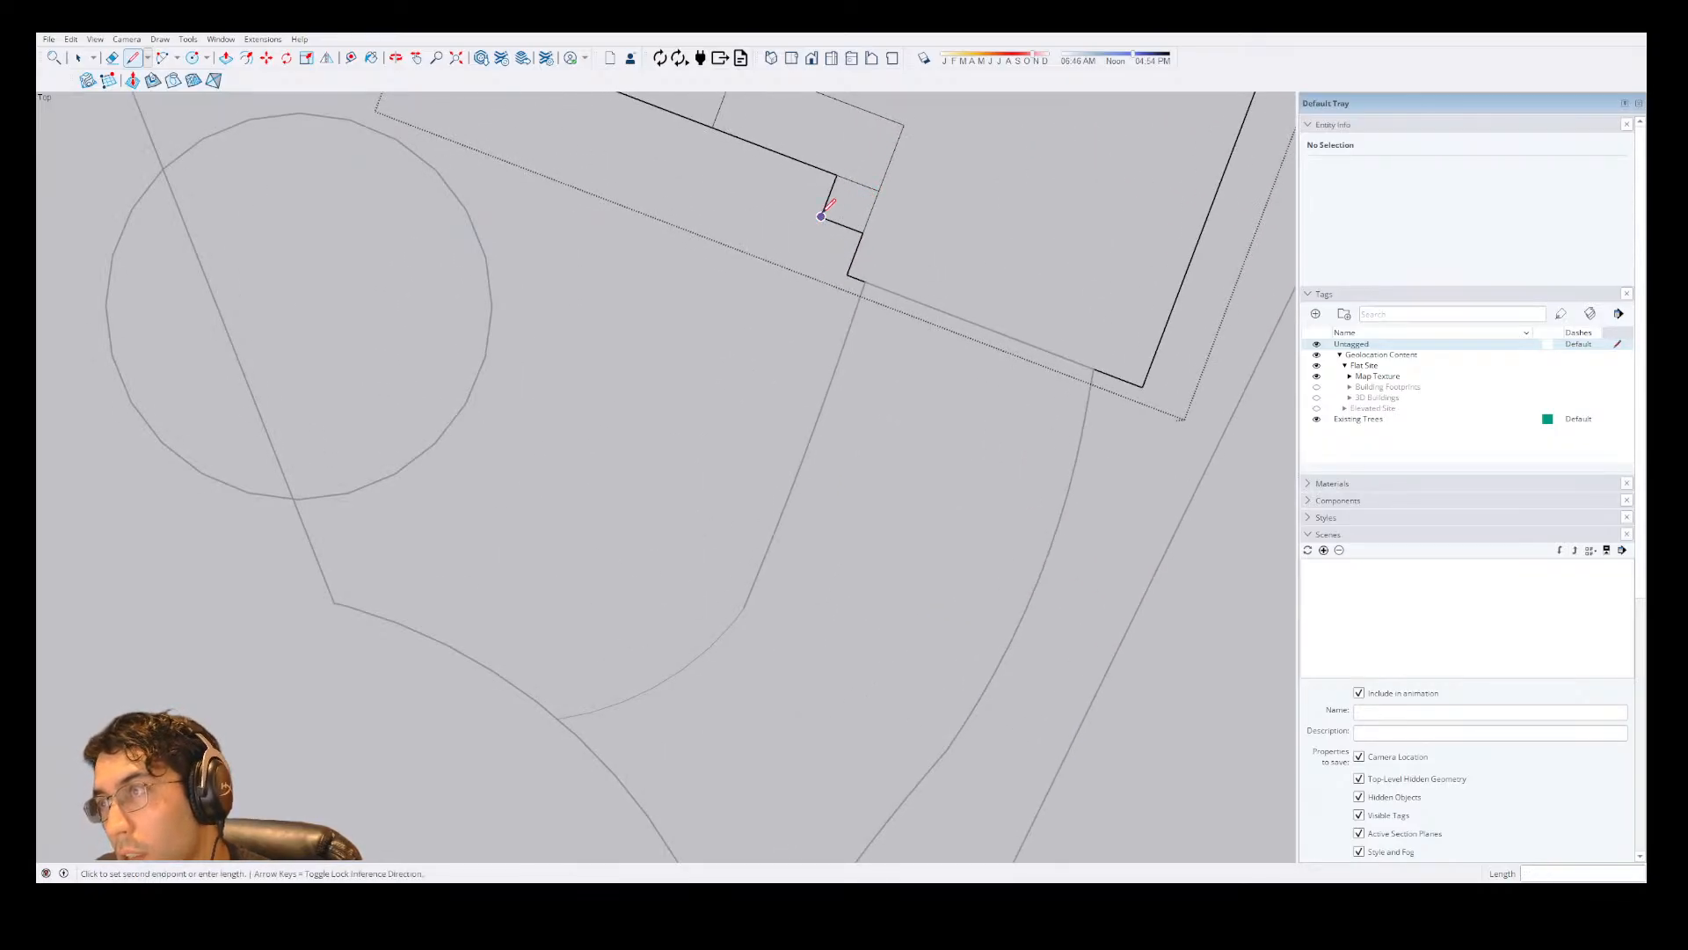
left_click(805, 259)
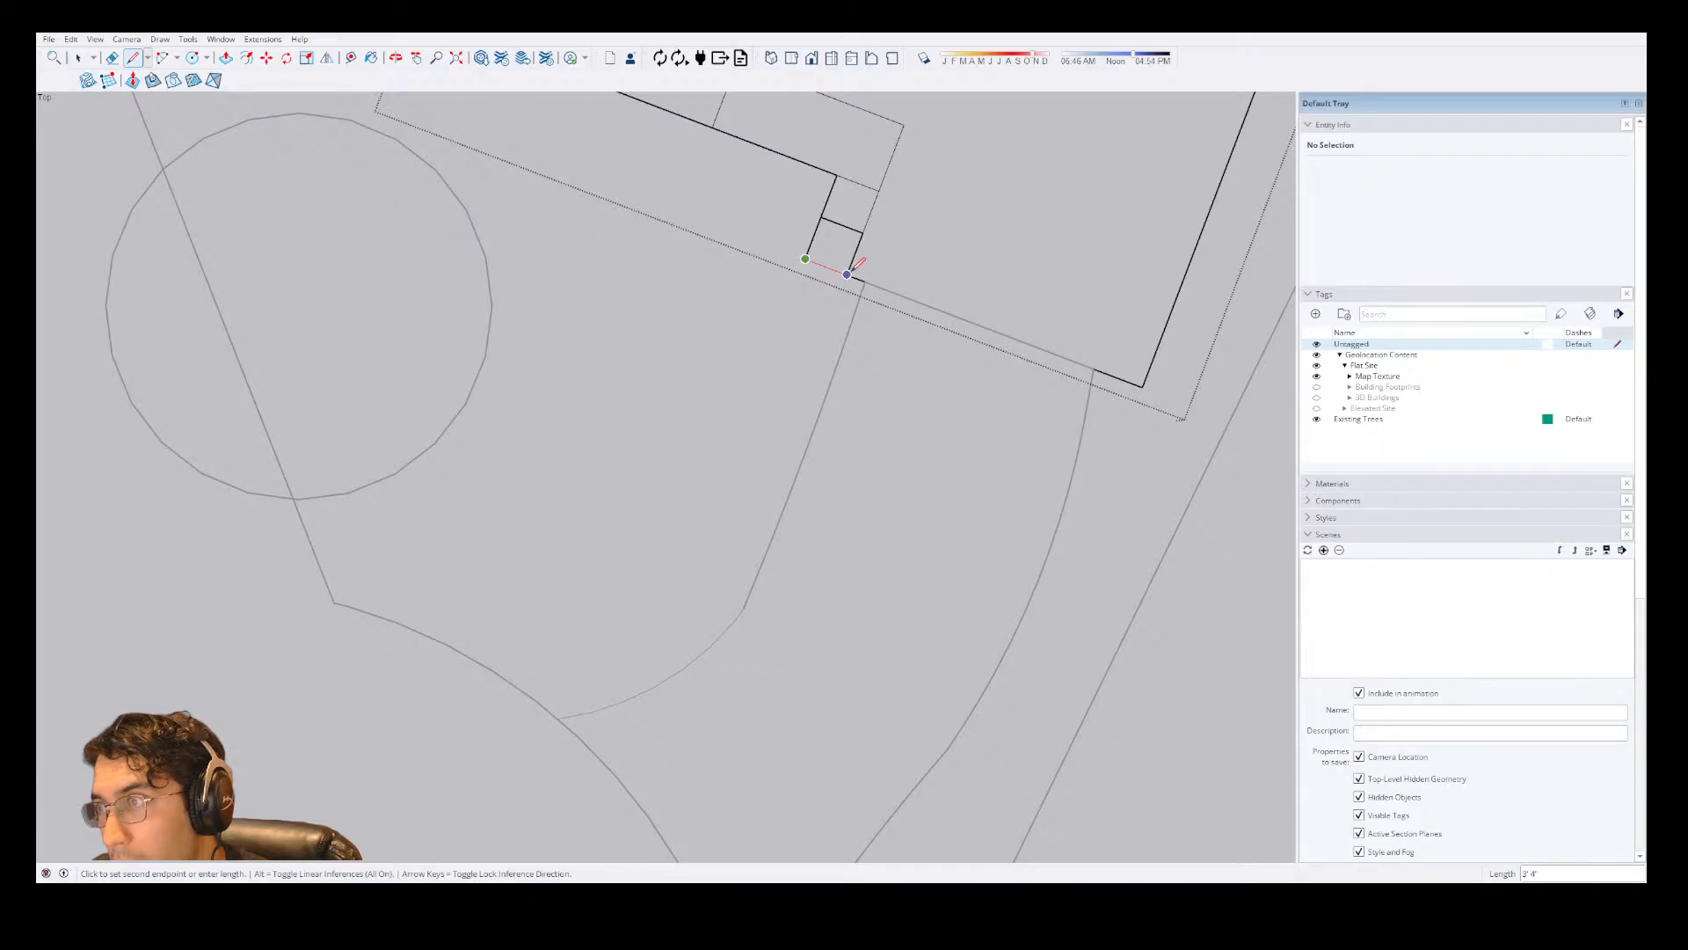
left_click(846, 274)
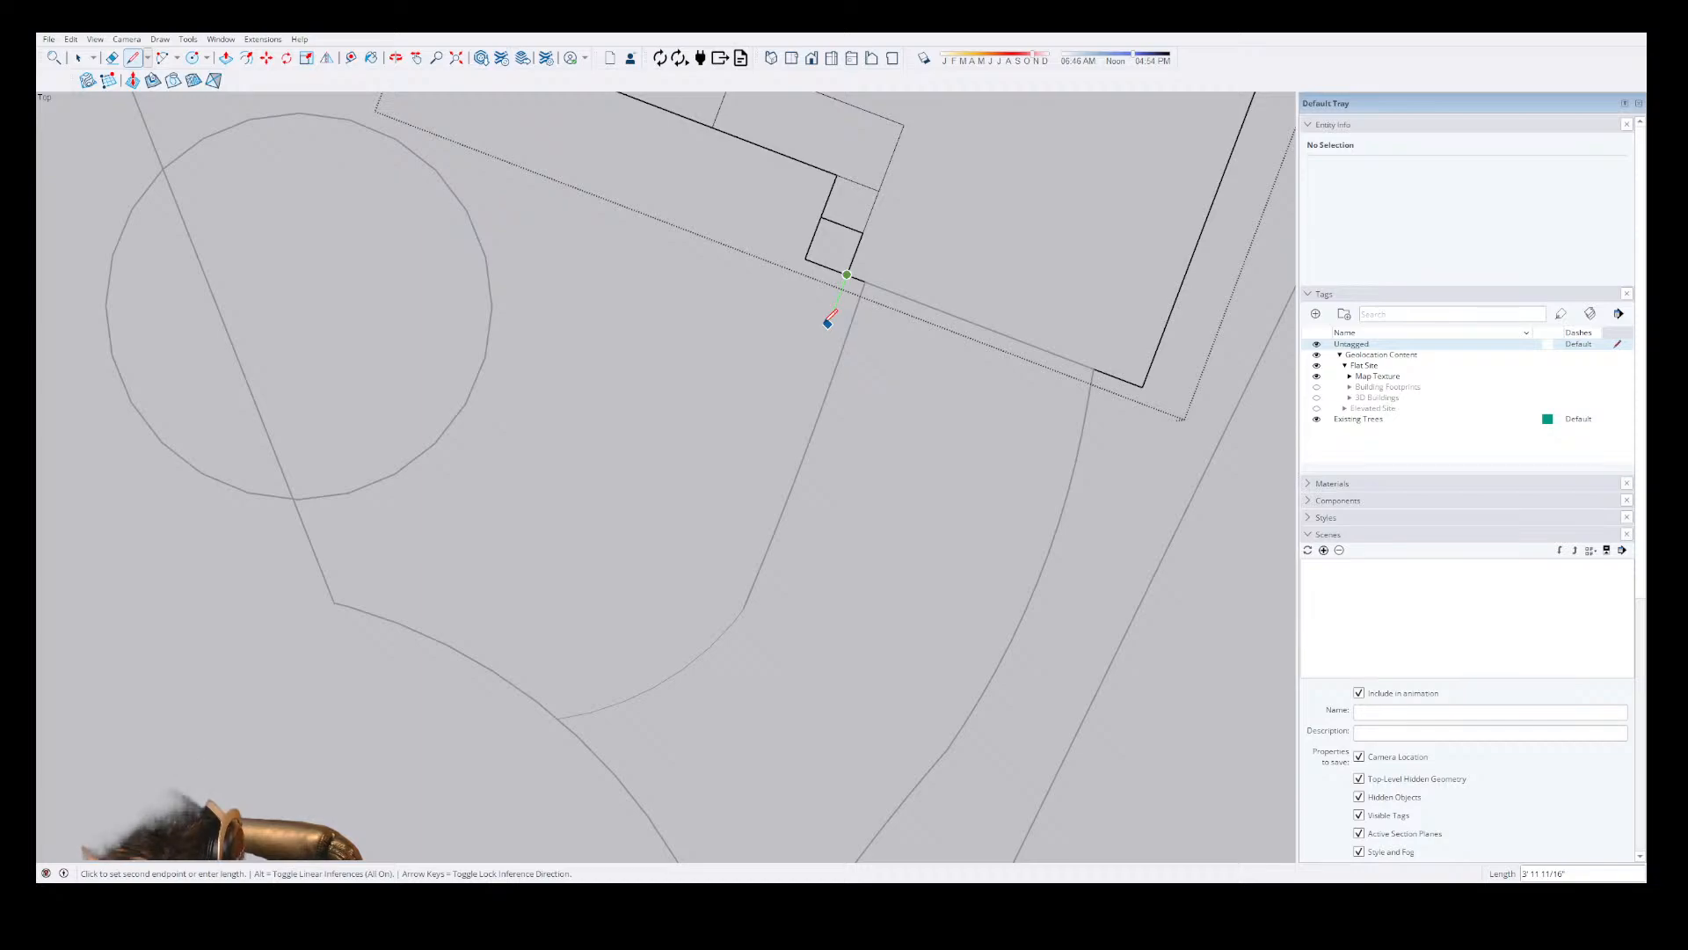
Draw a second small box adjoining the first one, extending it further towards the front yard in line with its sides.
left_click(828, 325)
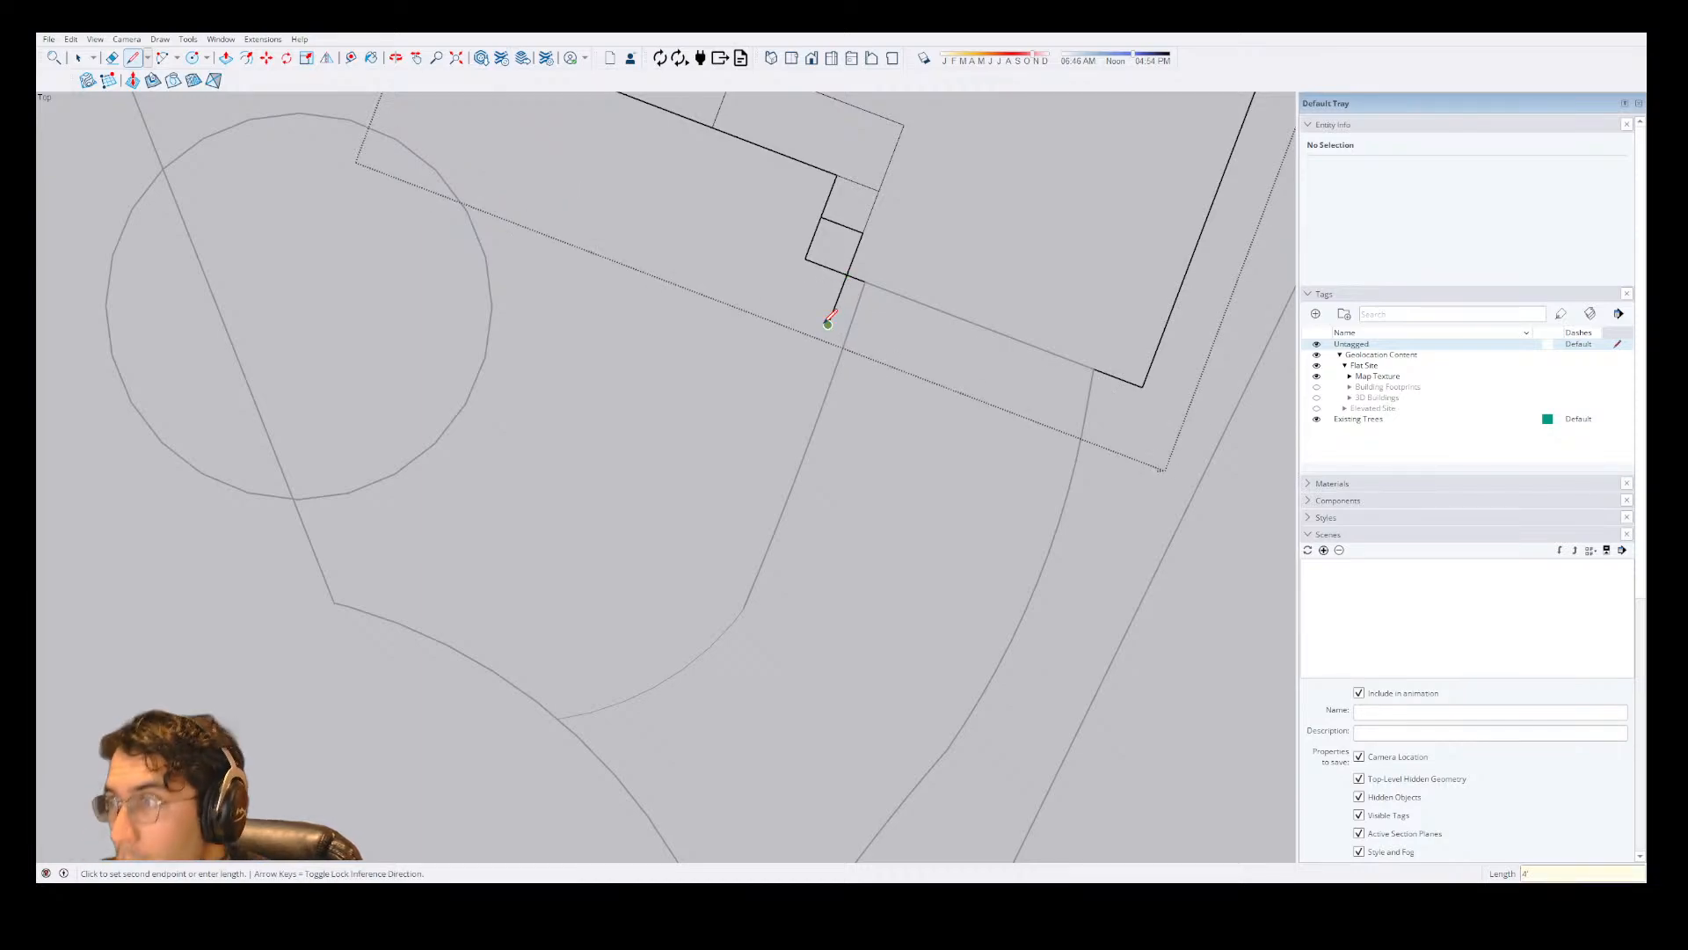
left_click(786, 309)
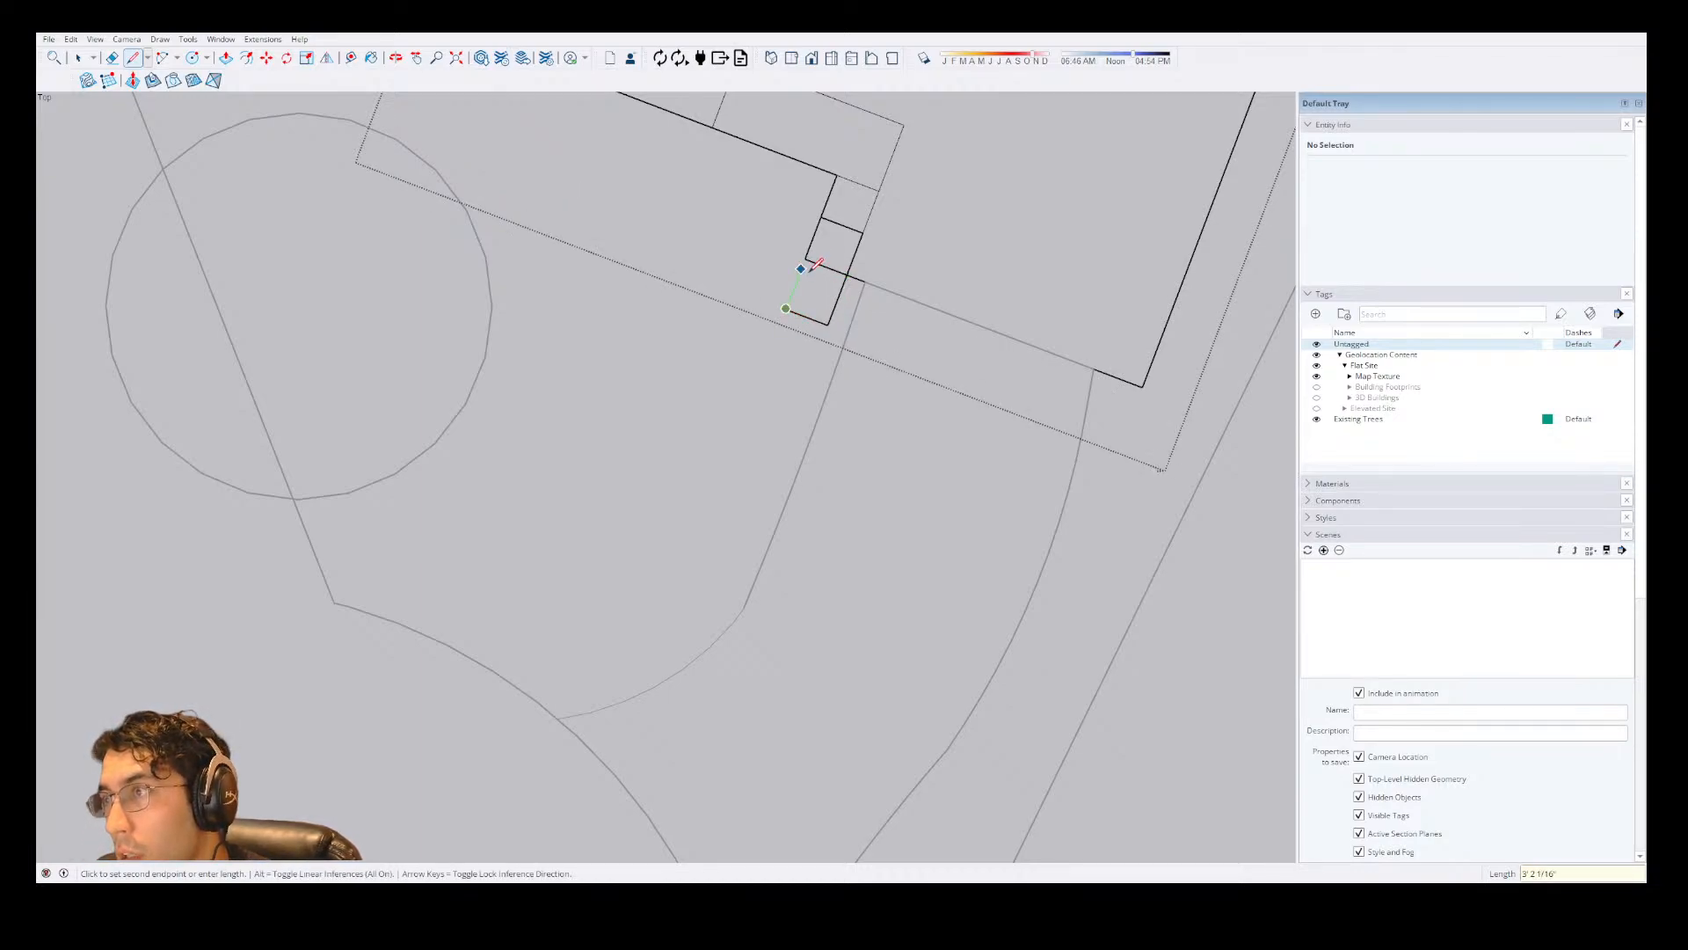
left_click(805, 260)
Extend the second box's front edge to the driveway edge line, and draw a line from there back up to the house front.
left_click(828, 325)
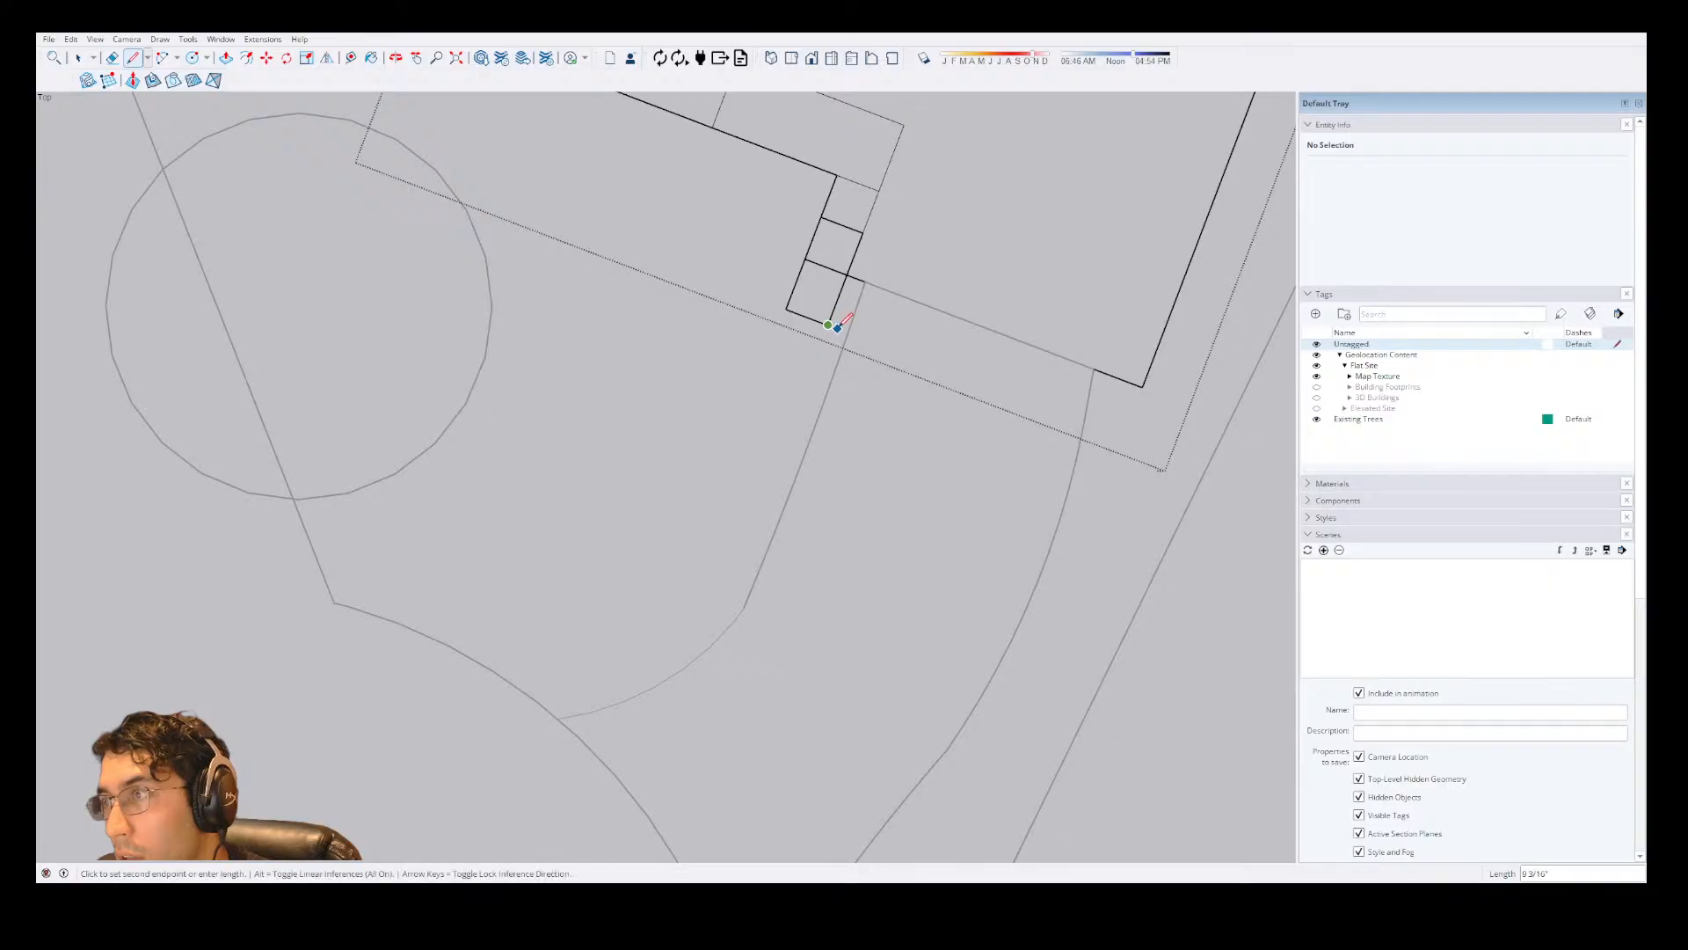
scroll(853, 327, "up", 5)
left_click(845, 335)
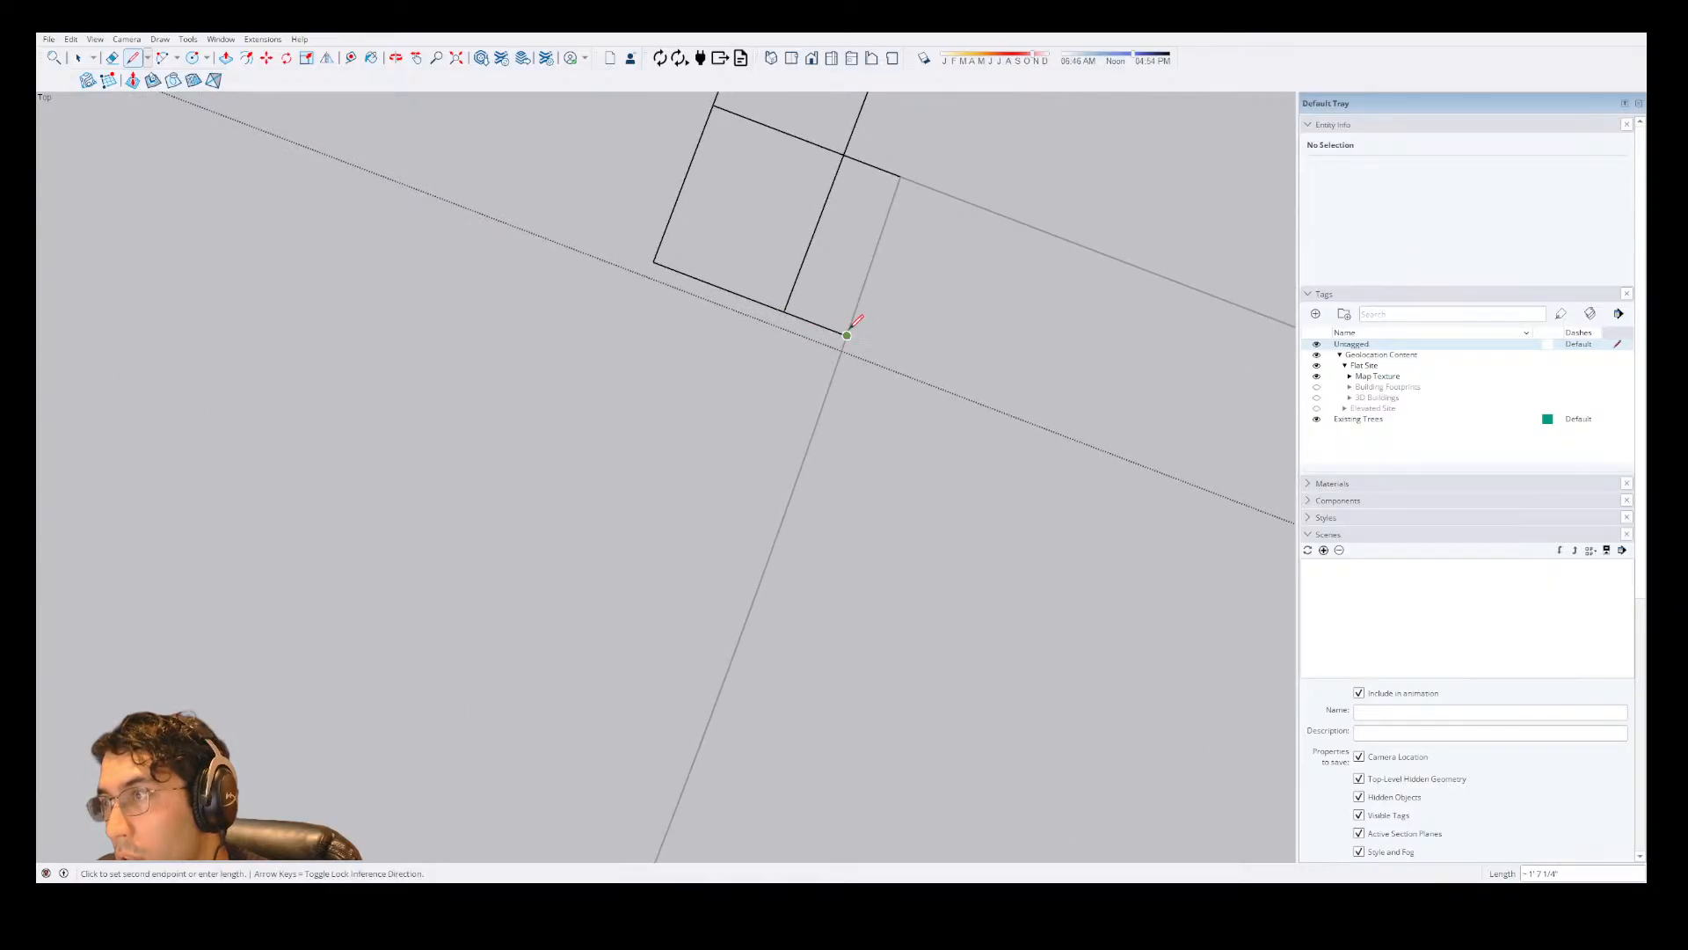
left_click(906, 177)
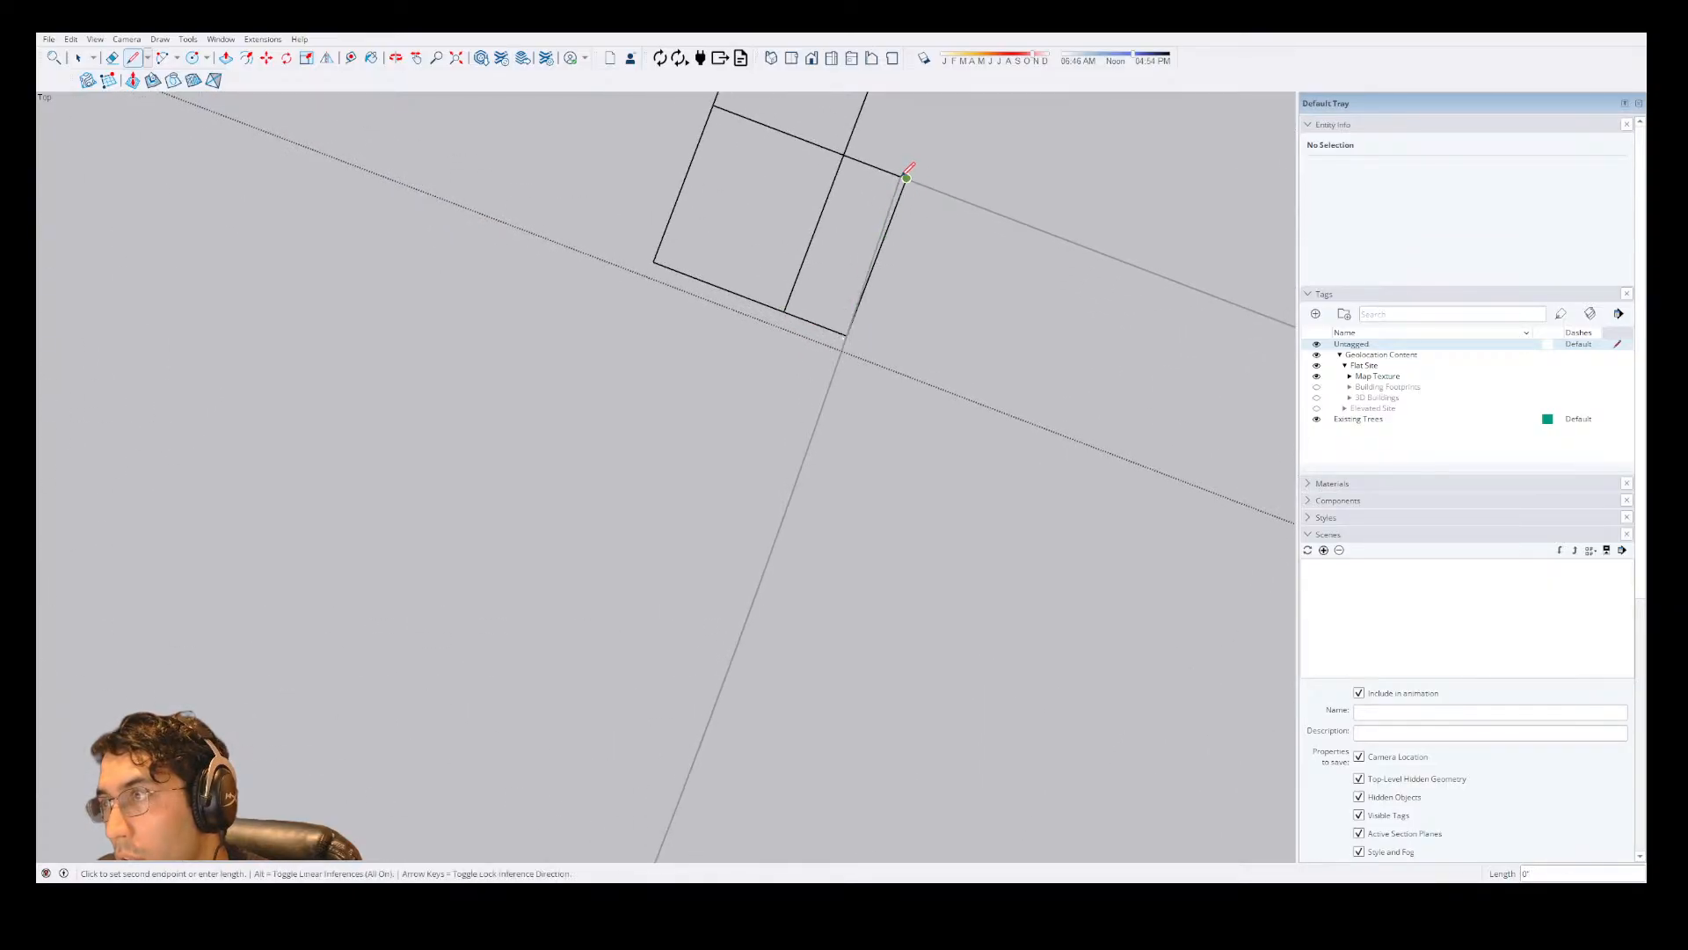
scroll(888, 203, "down", 3)
scroll(908, 225, "up", 4)
scroll(906, 219, "up", 3)
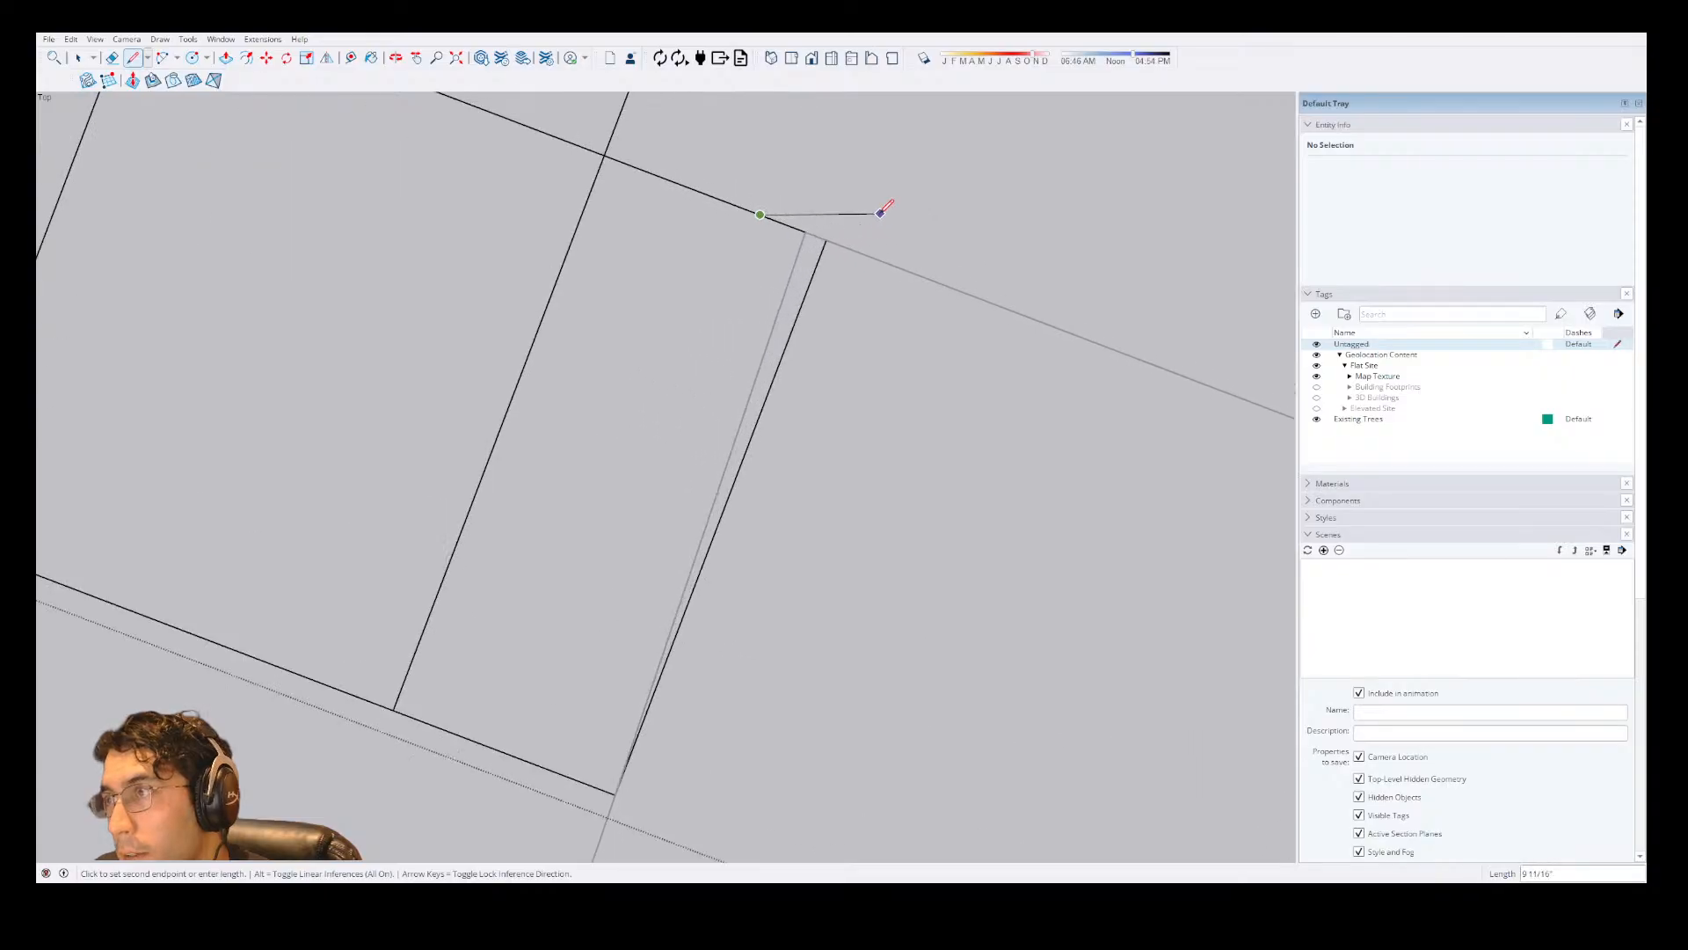
key("Escape")
key("space")
Draw a 236" line from the house outline's upper-right corner straight towards the backyard along the green axis.
scroll(779, 360, "down", 5)
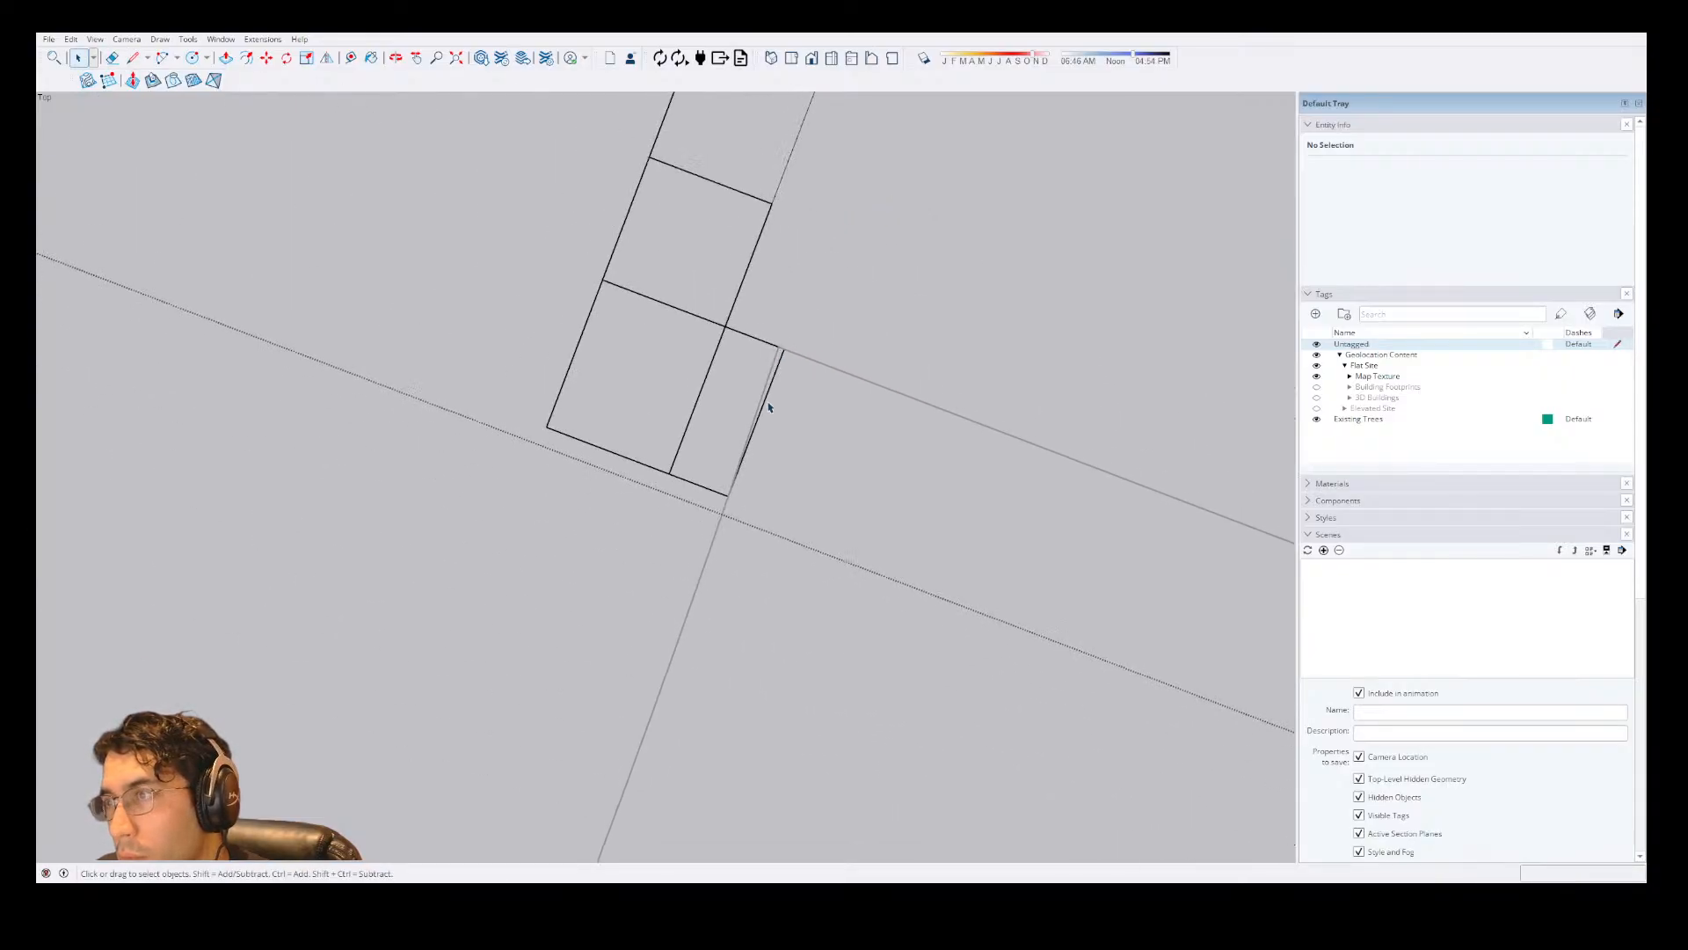
scroll(773, 358, "down", 2)
scroll(798, 425, "down", 6)
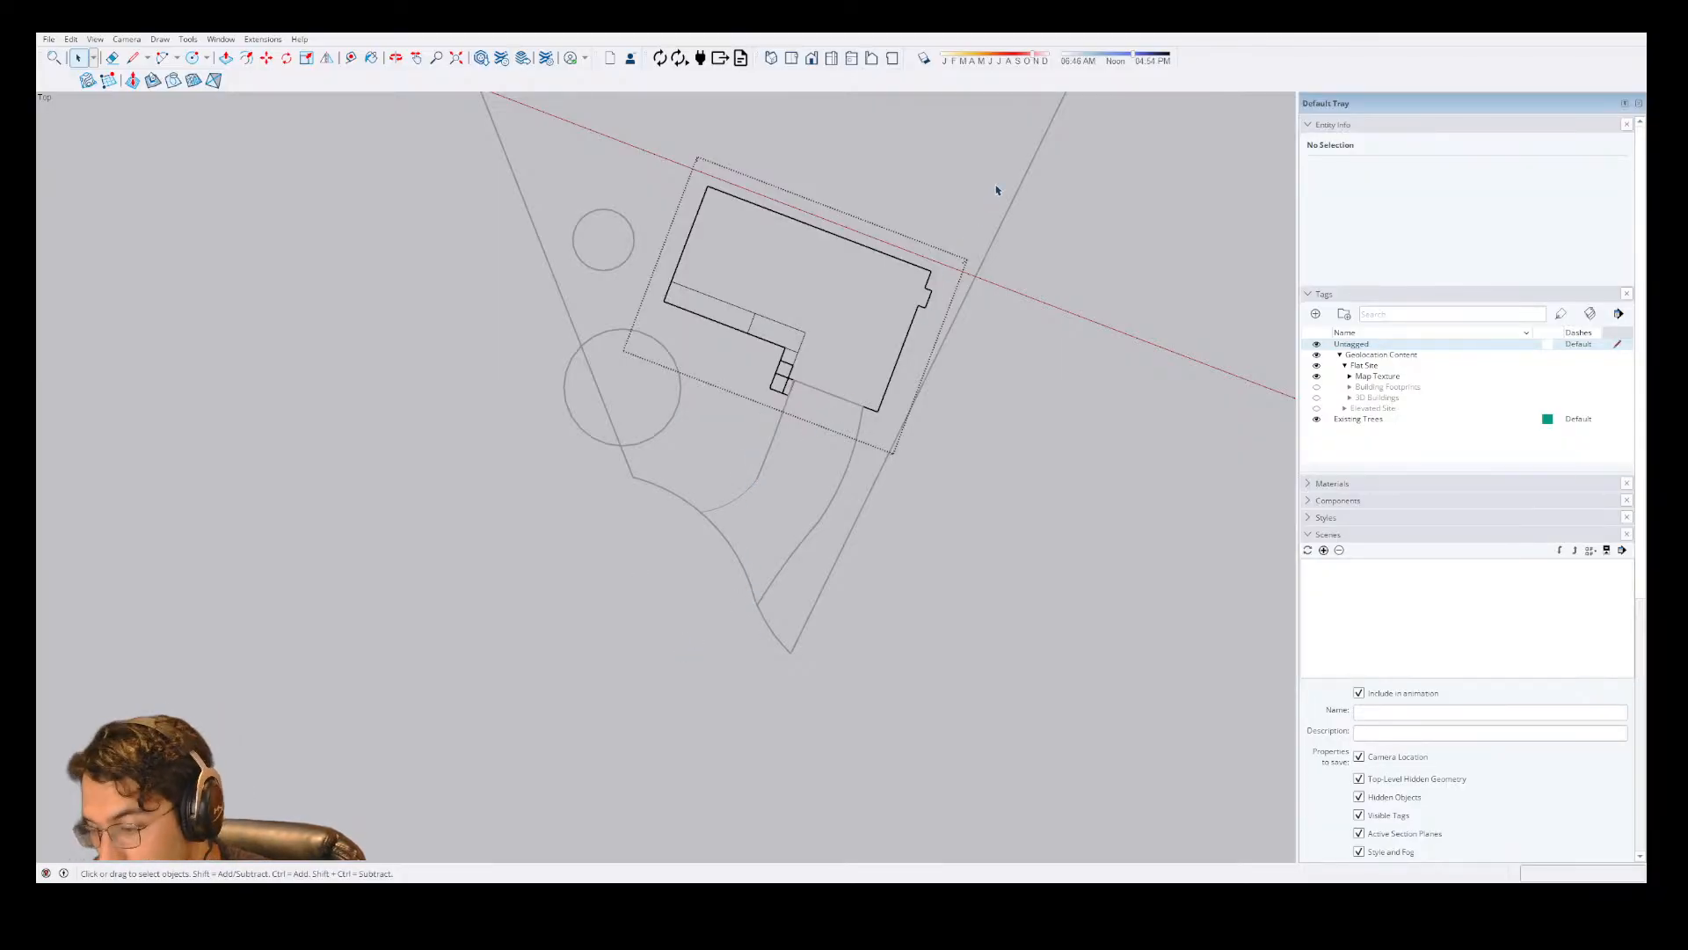
scroll(994, 188, "up", 3)
key("l")
left_click(880, 341)
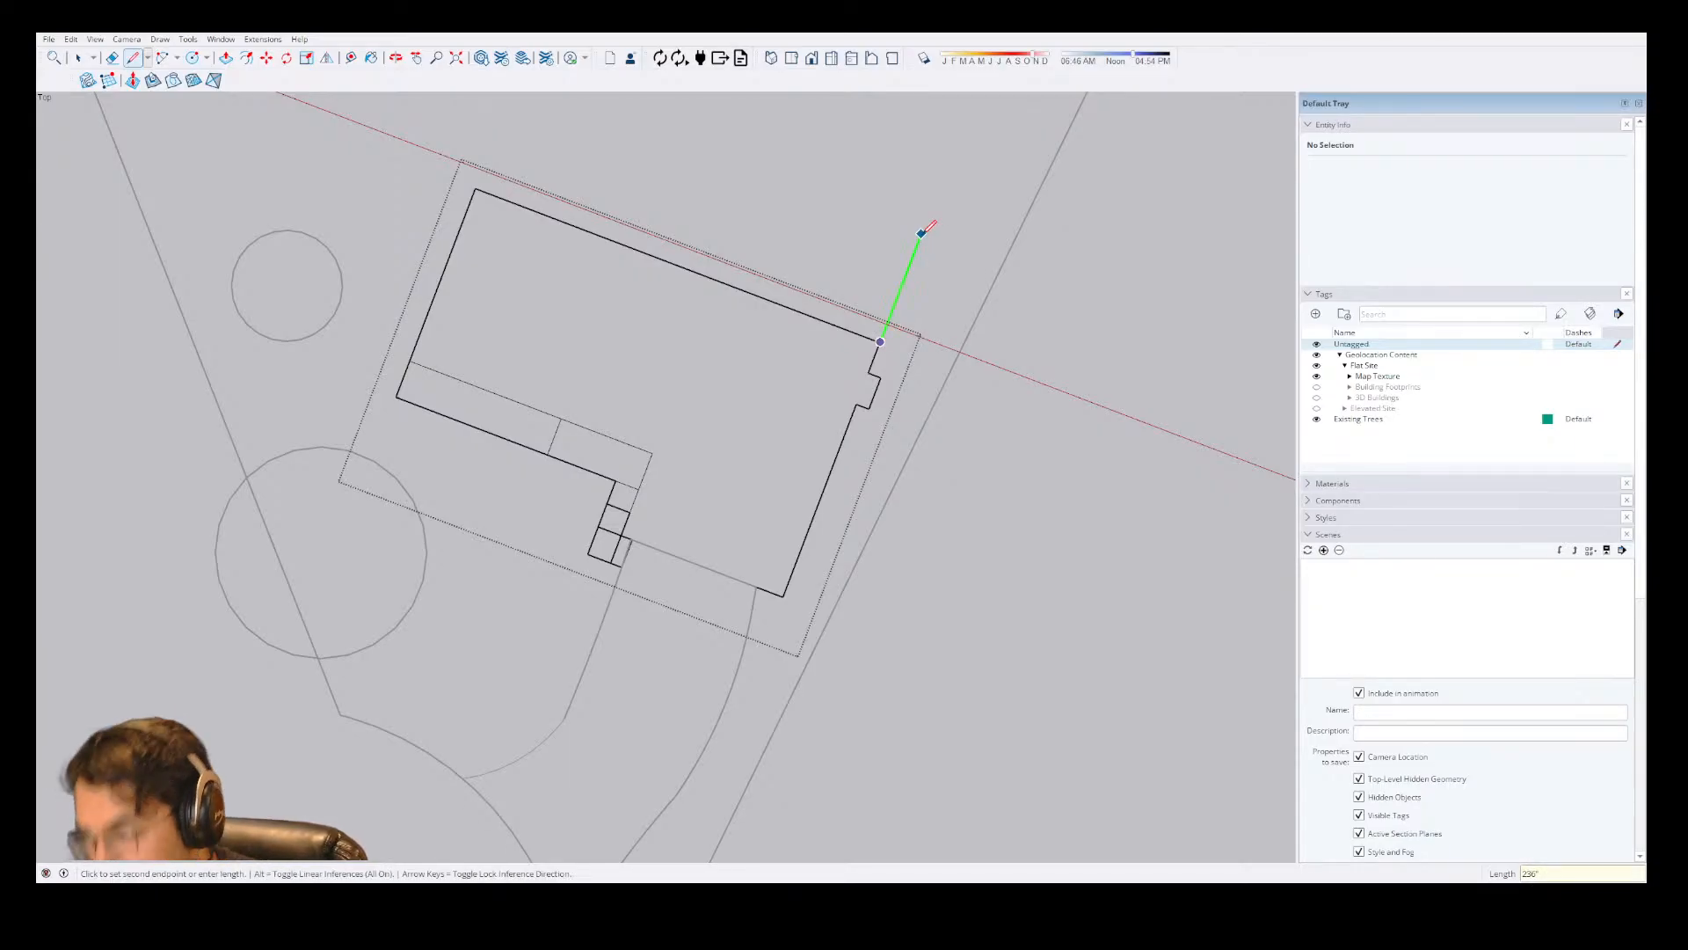
left_click(932, 208)
Continue from the line's upper end parallel to the house's rear wall with a 69" segment followed by a 4' segment.
scroll(769, 501, "down", 3)
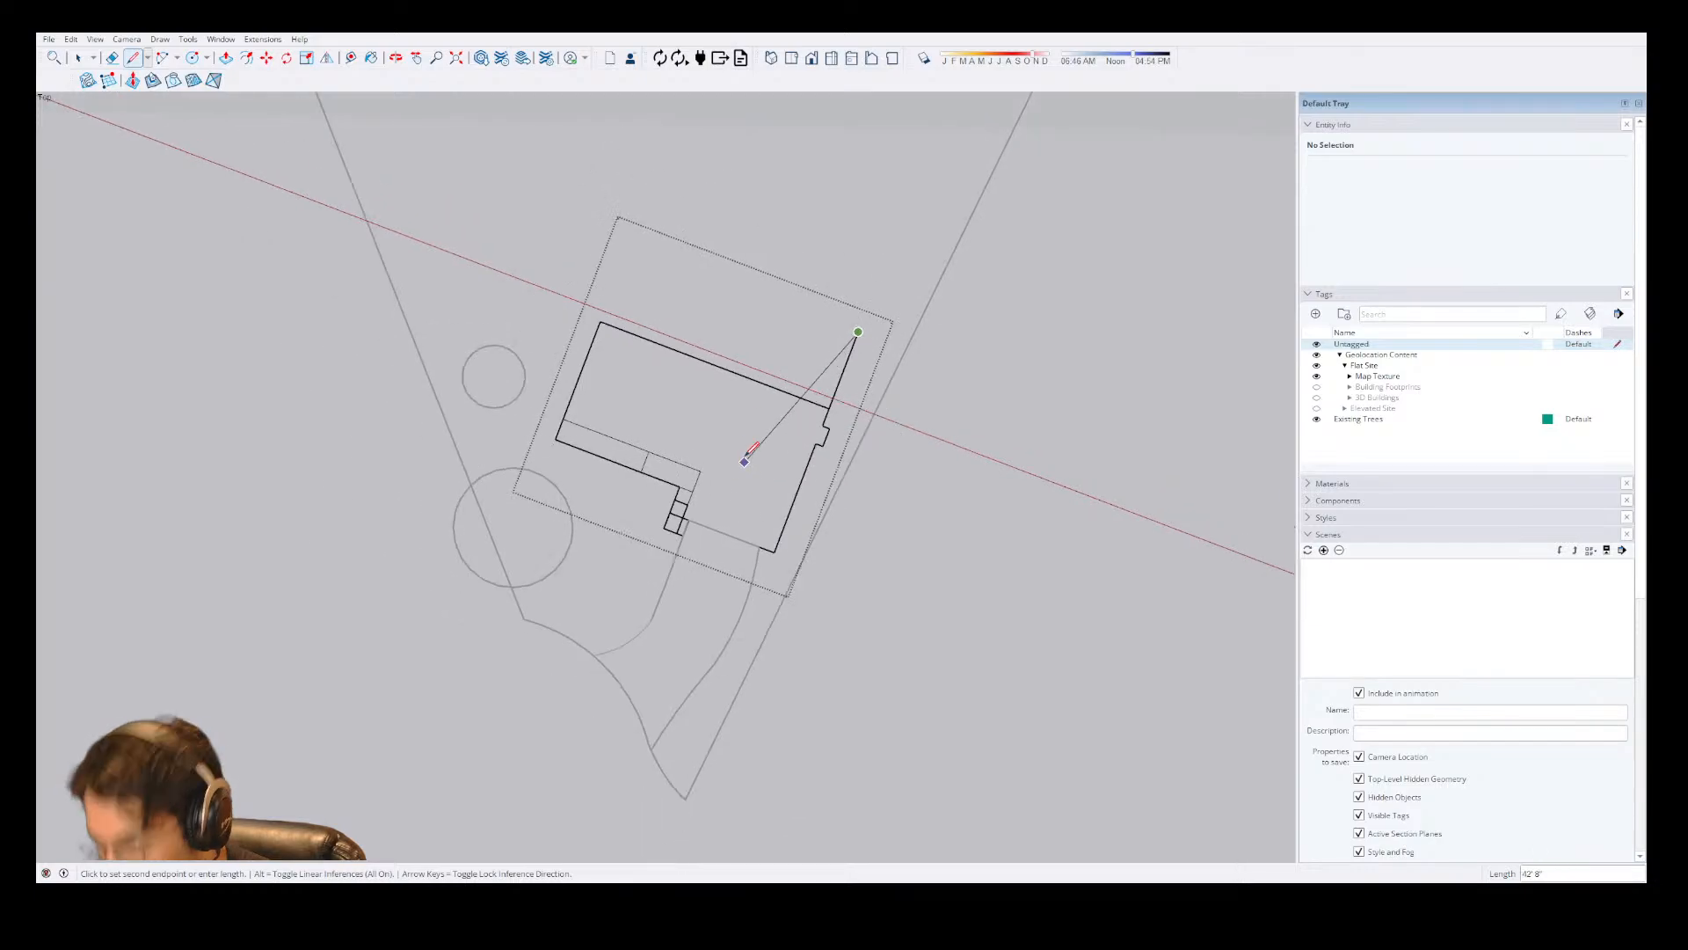
scroll(825, 240, "up", 4)
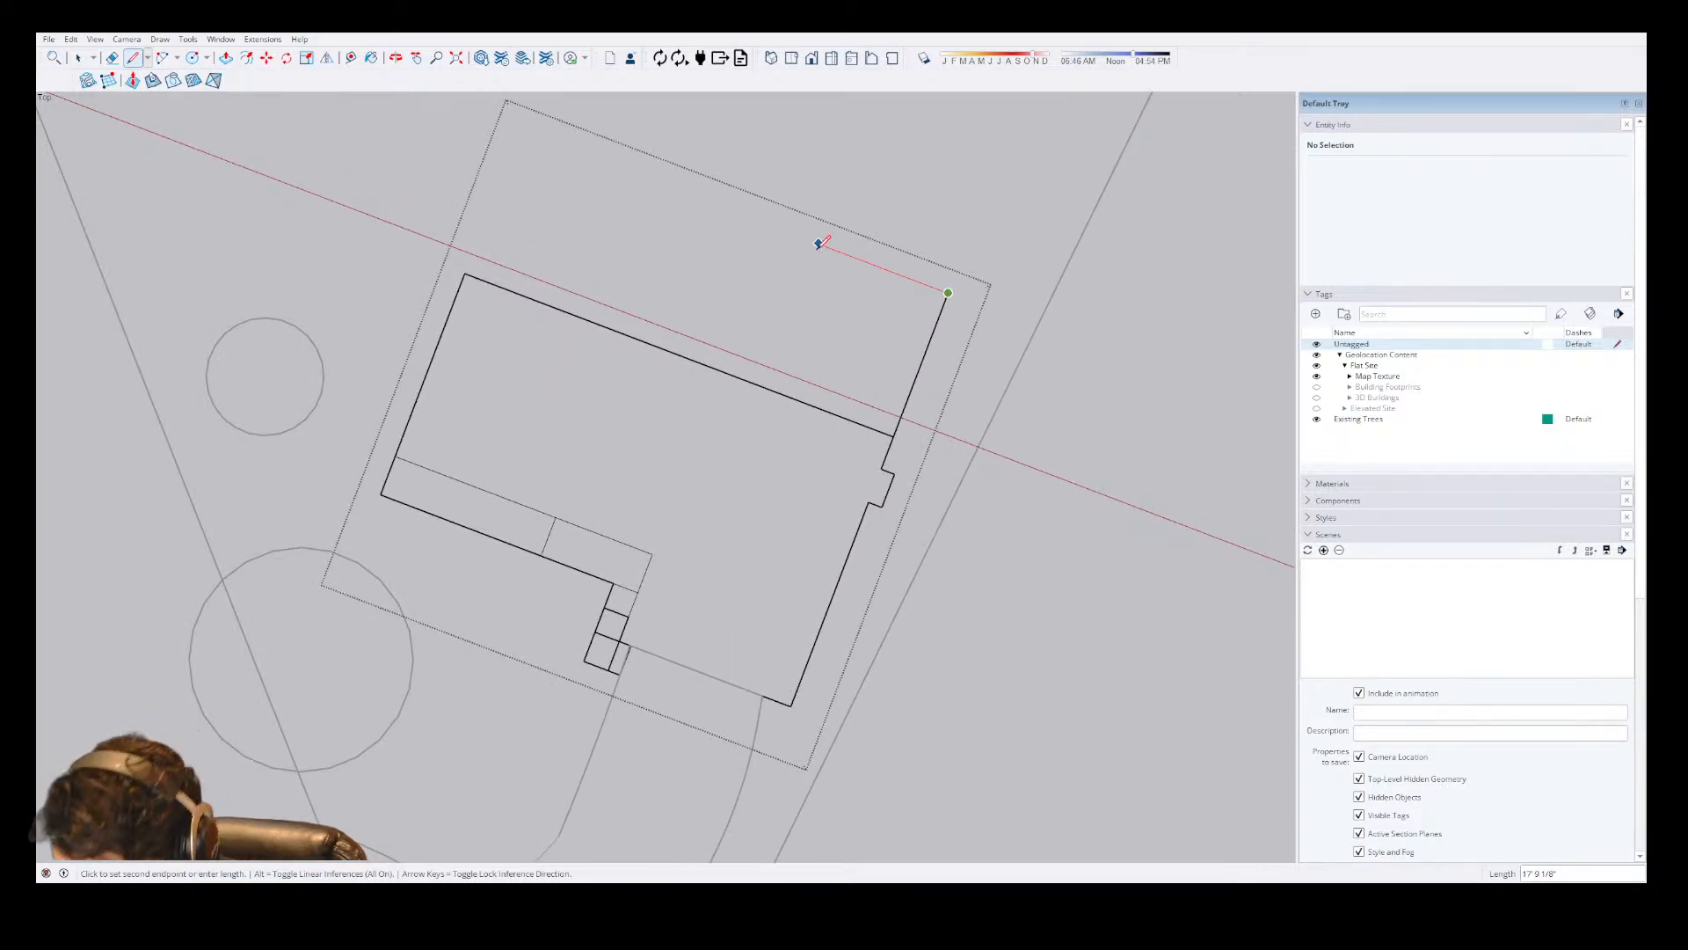
type("69.25")
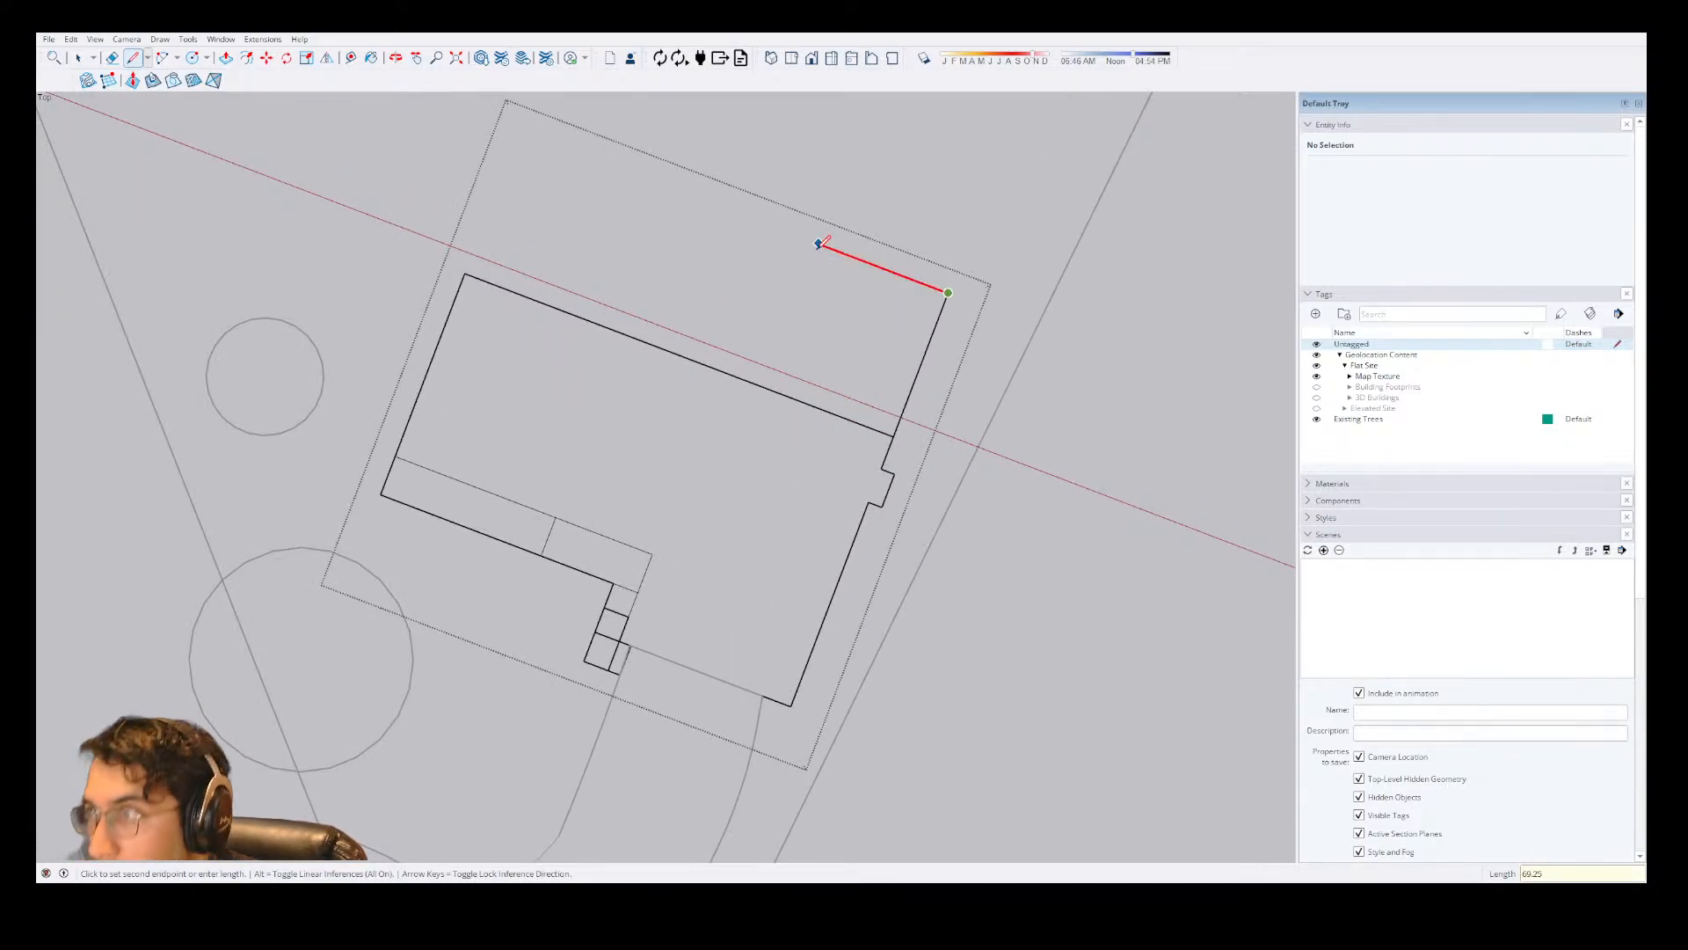
key("Return")
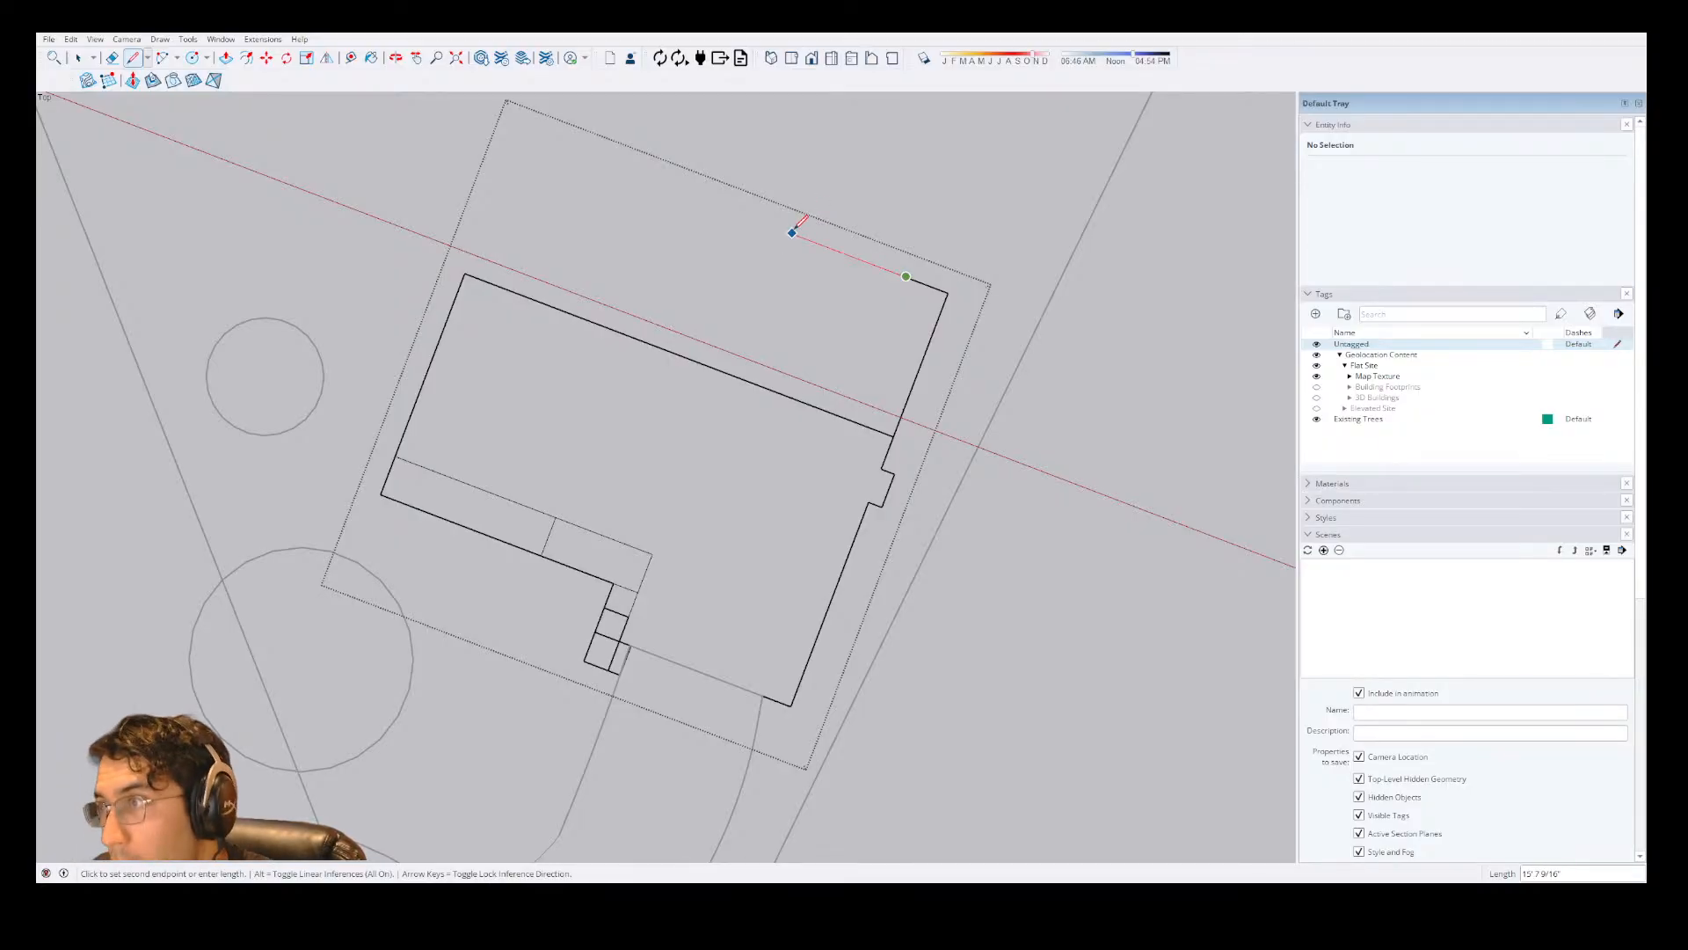
type("4'")
key("Return")
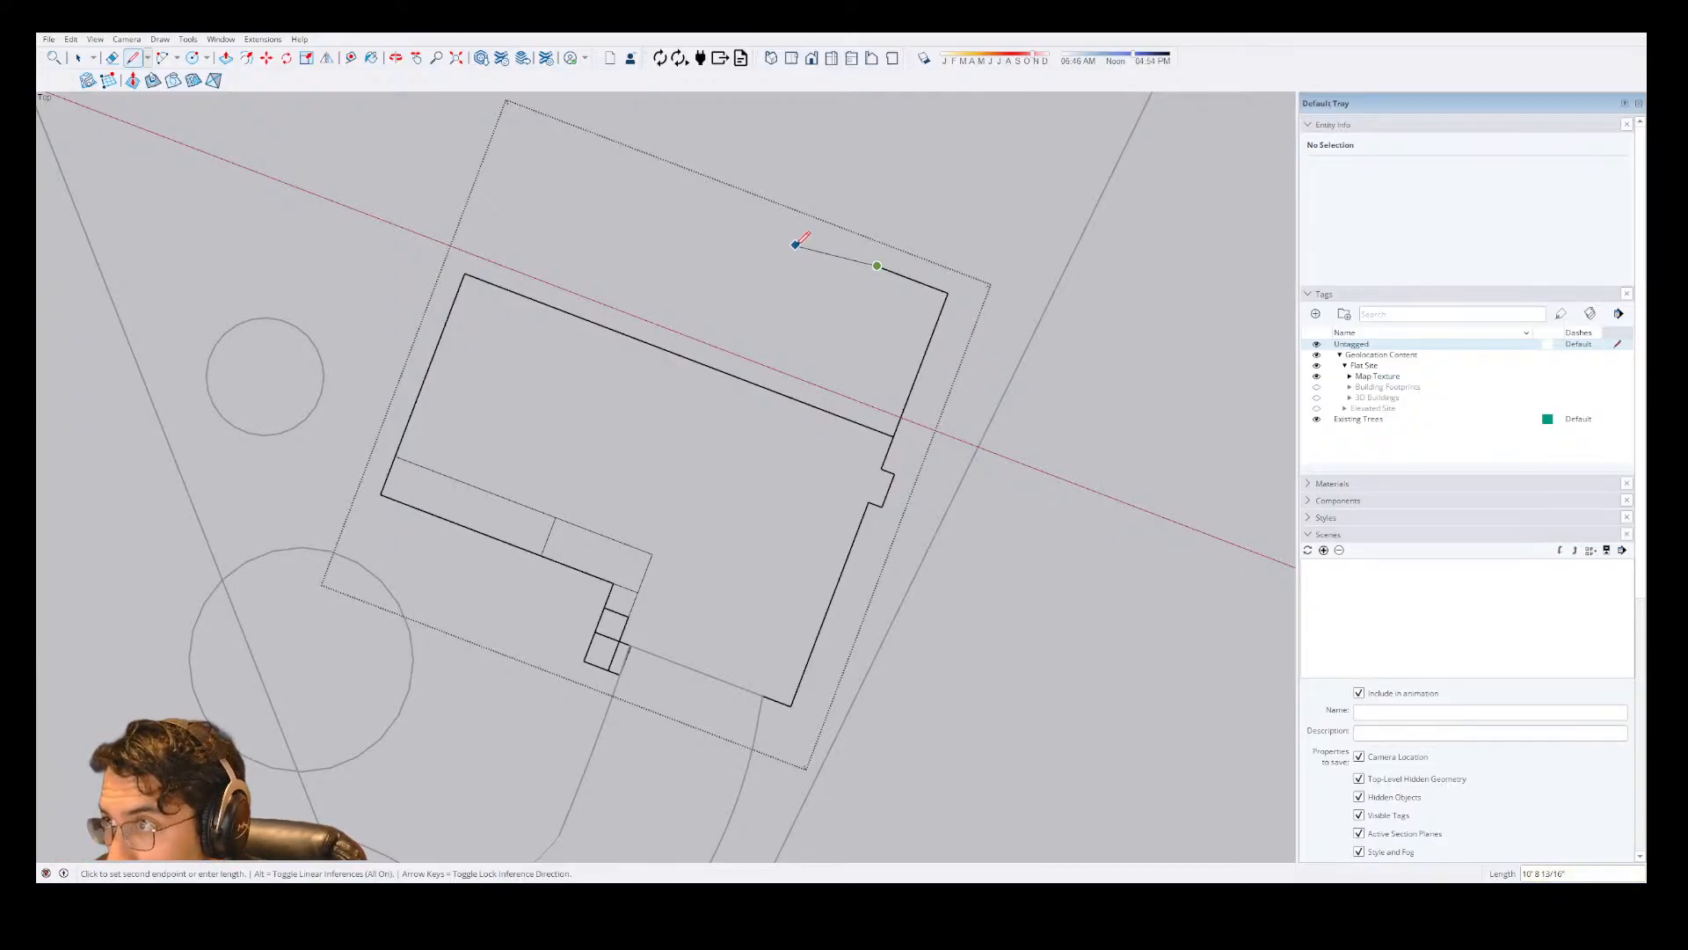
left_click(852, 200)
key("Escape")
key("ctrl+z")
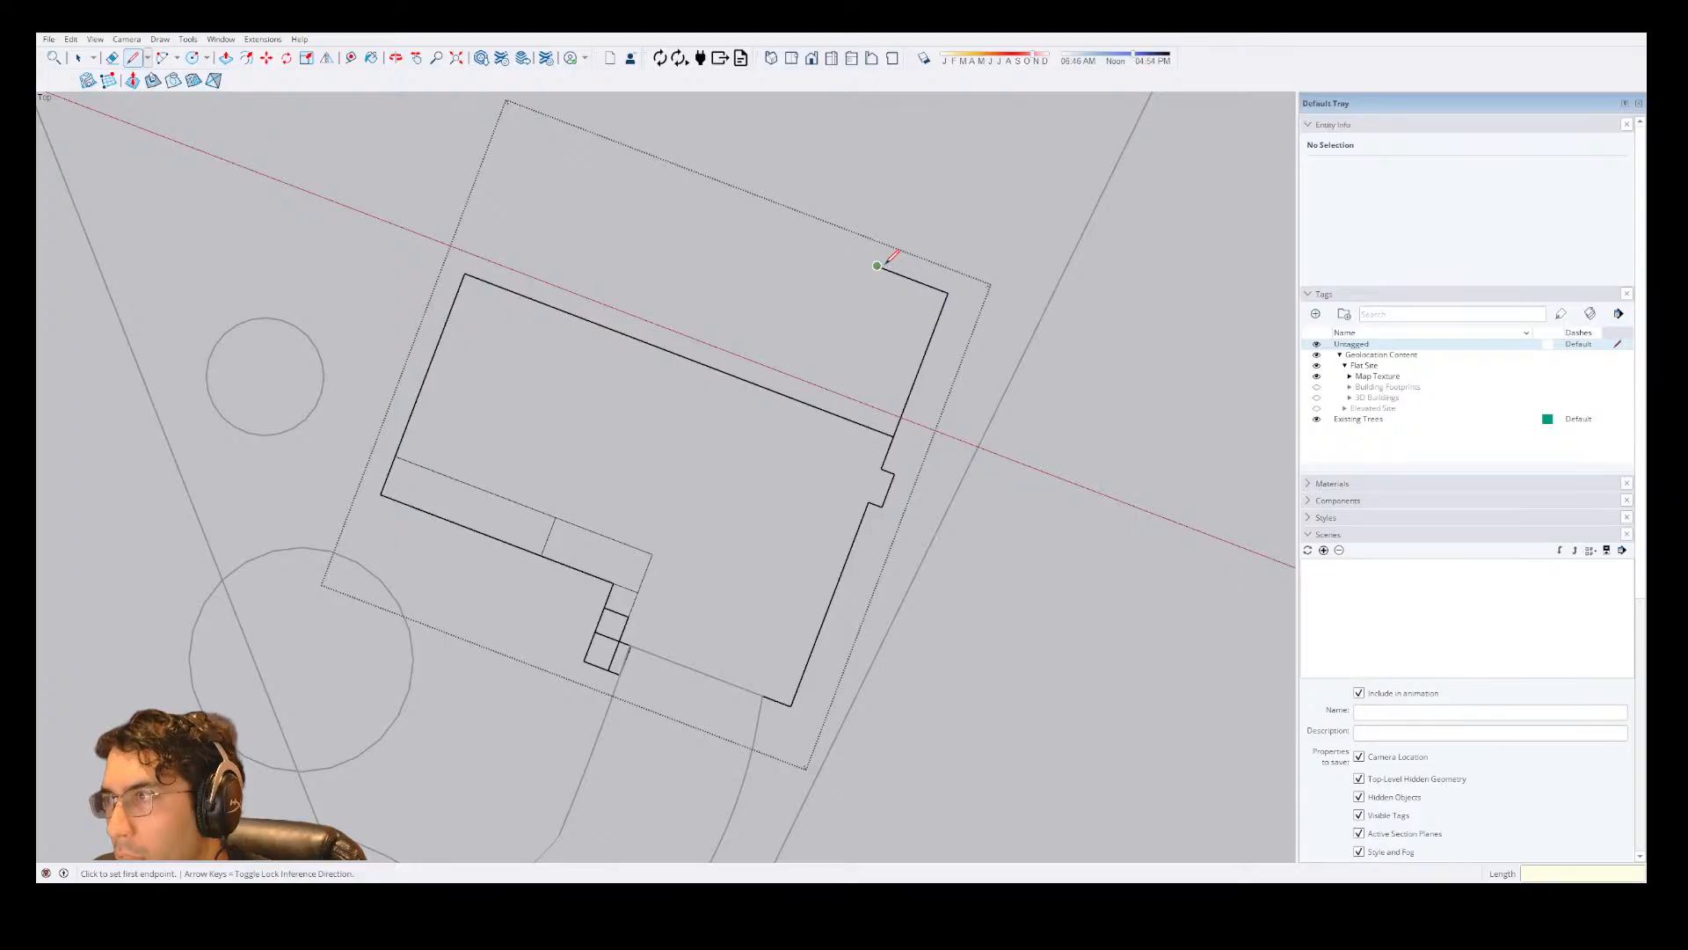
Continue the new rear wall from the end of the 4' segment with a segment about 9' long along the red axis.
left_click(876, 266)
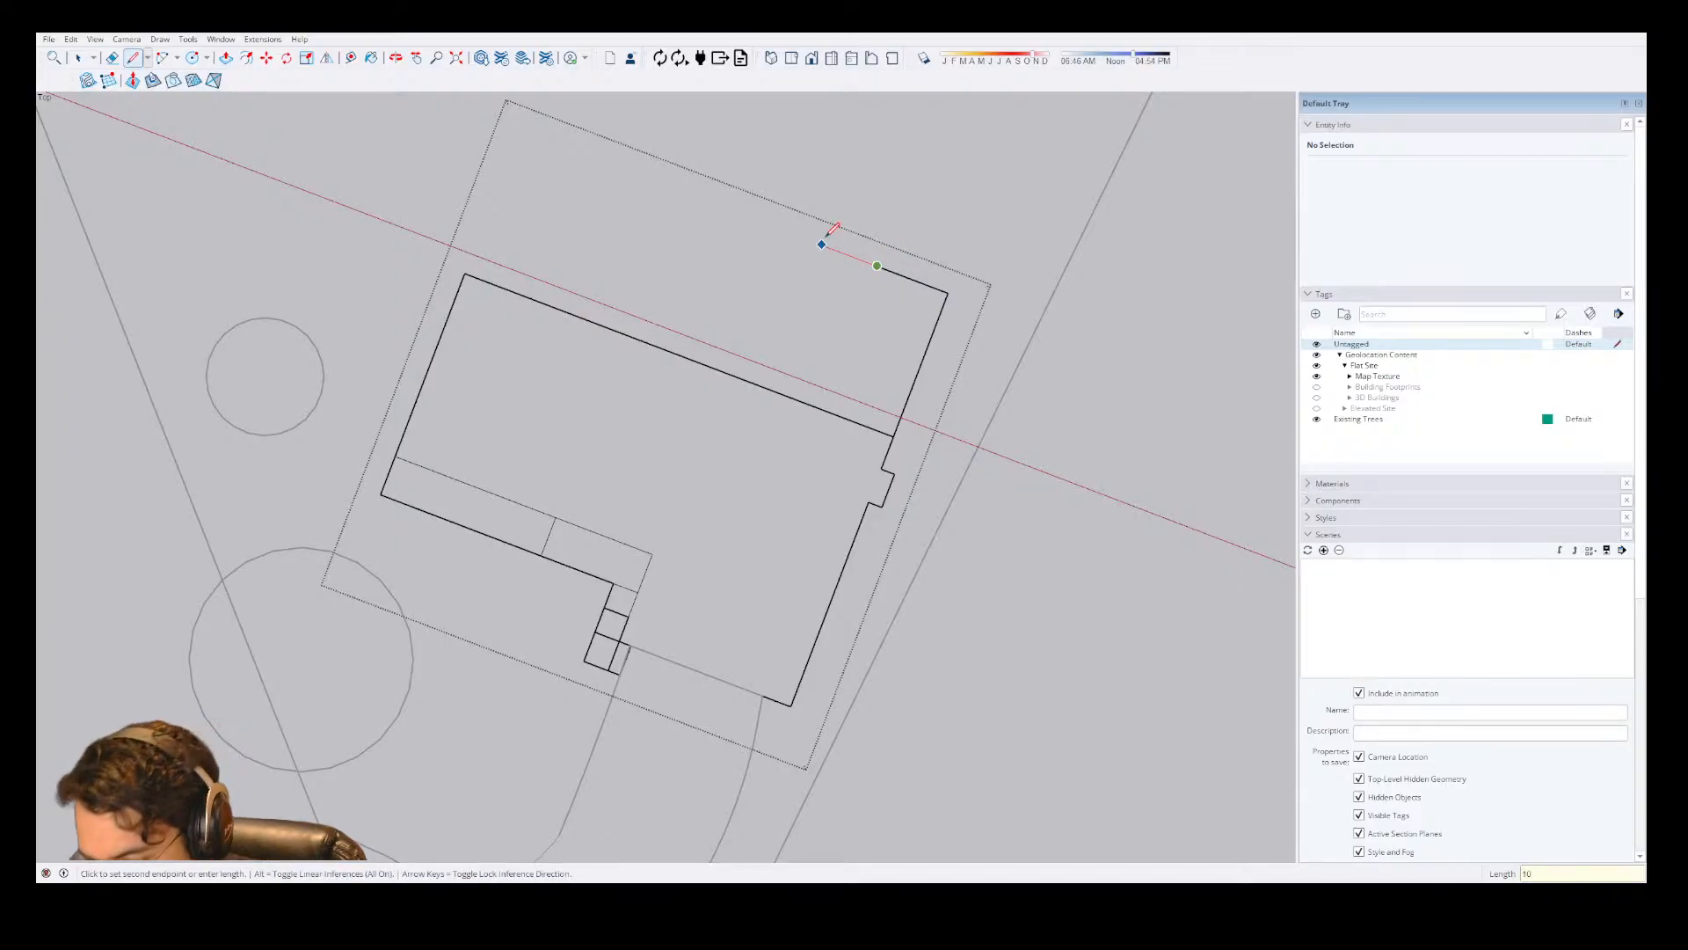
scroll(809, 787, "down", 3)
scroll(819, 417, "up", 2)
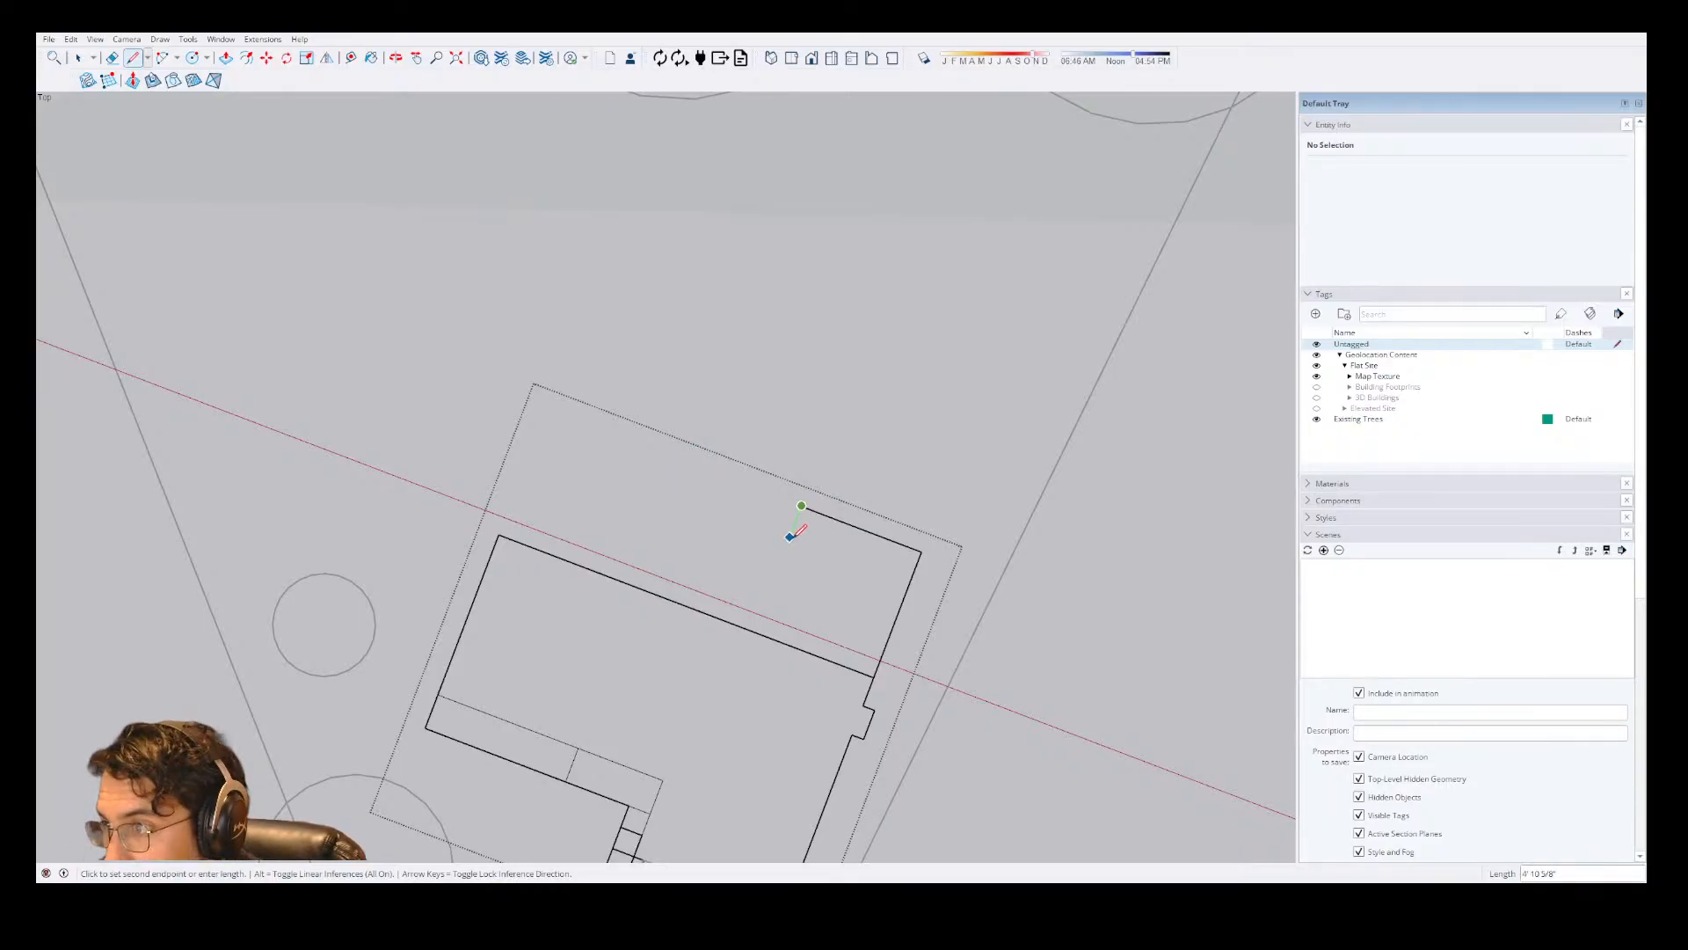
key("Escape")
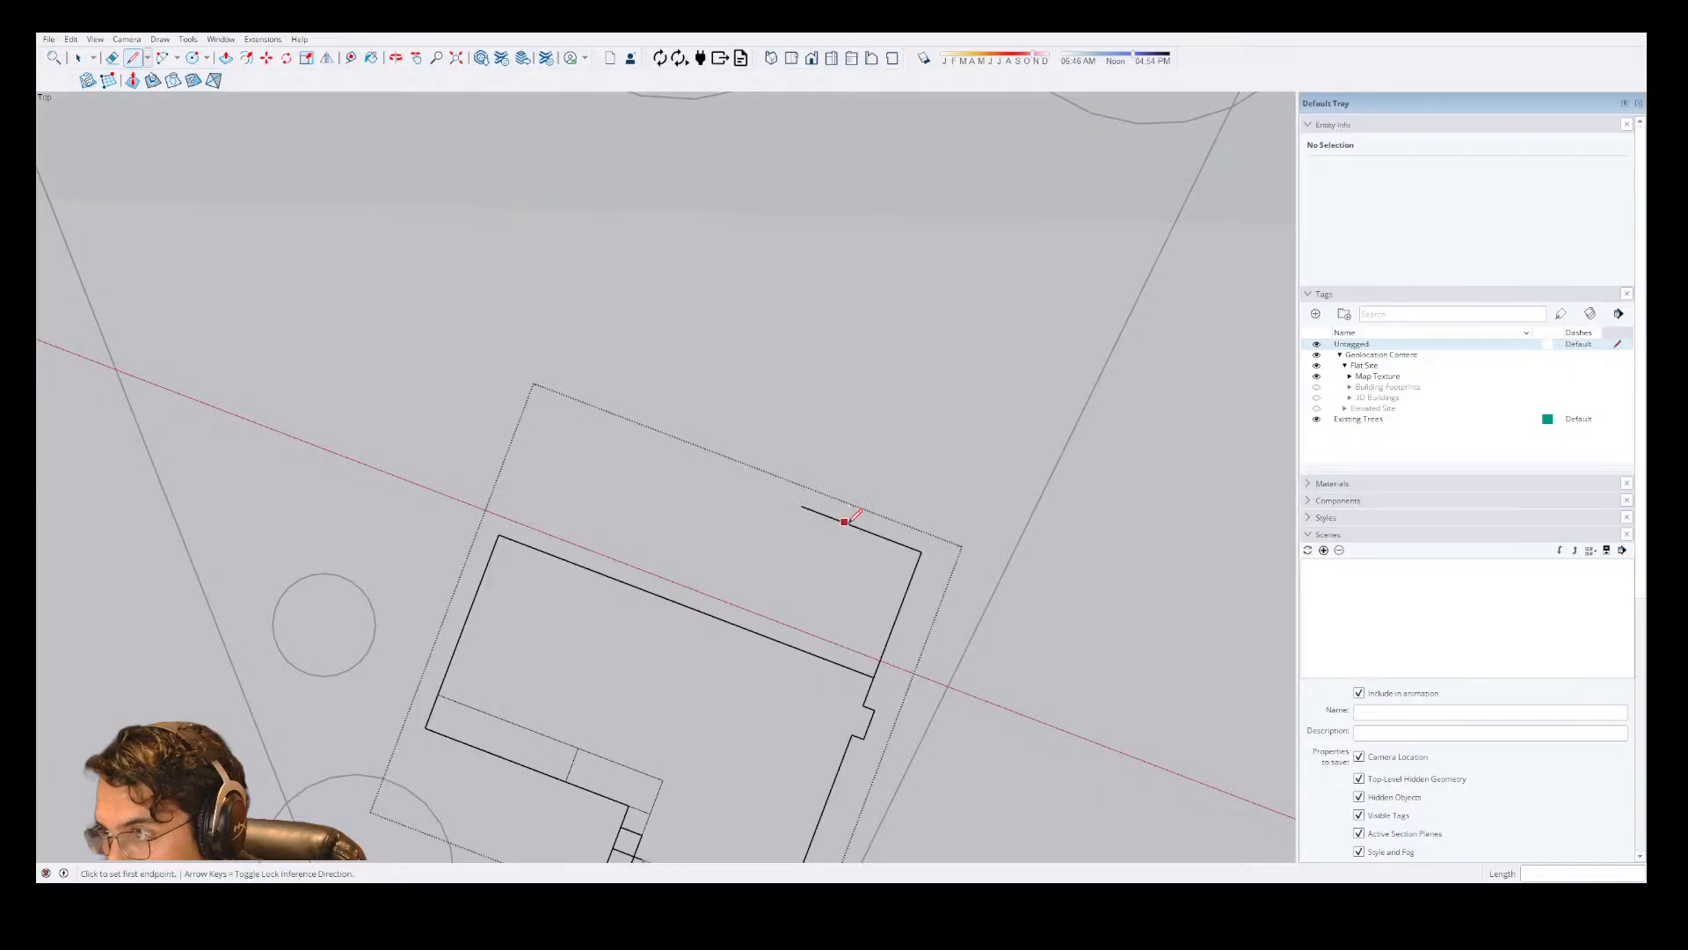
Draw a 4' door leaf line perpendicular to the new rear wall, starting at the far end of its 4' segment.
scroll(871, 532, "up", 3)
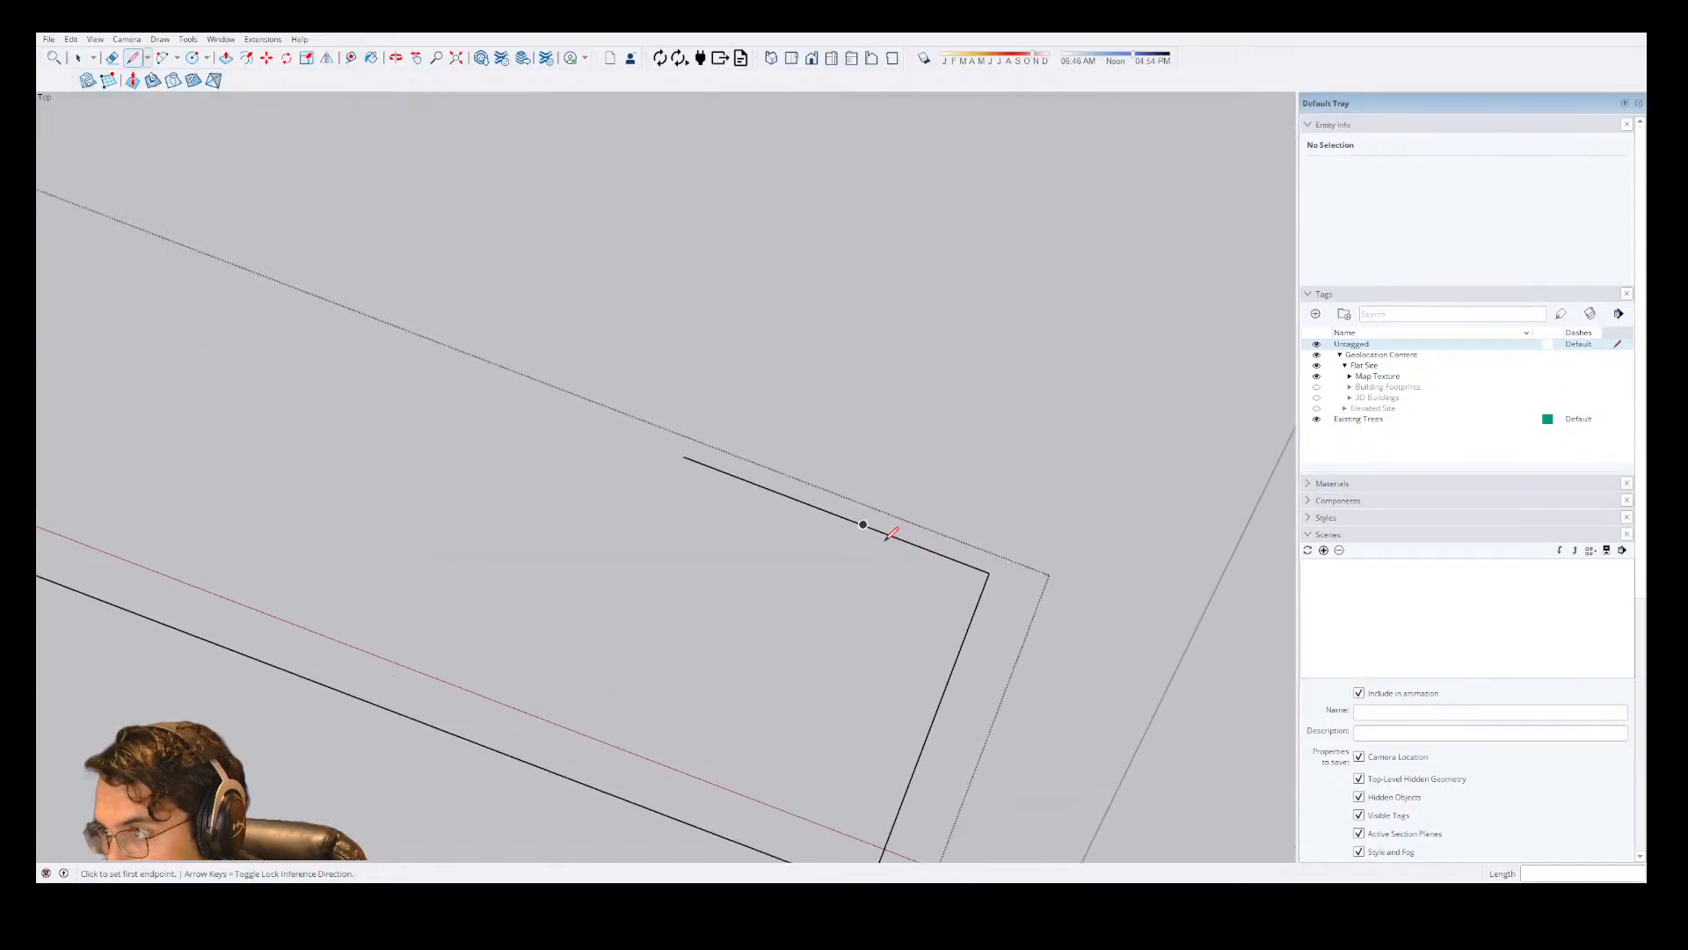
left_click(989, 572)
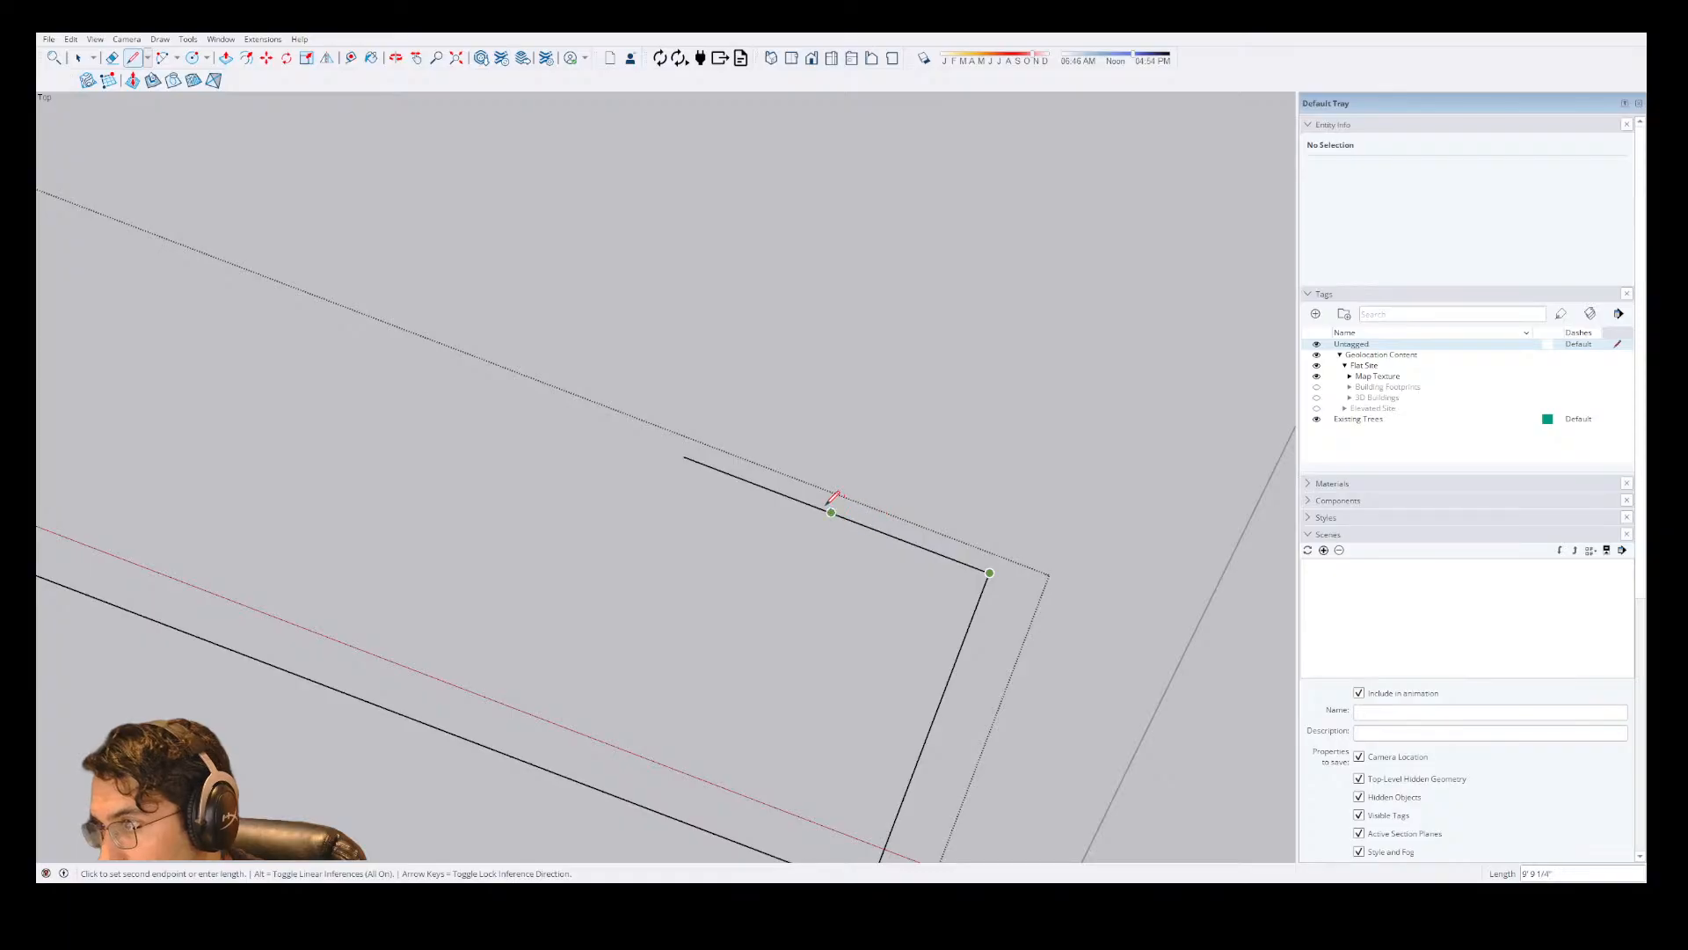
key("space")
left_click(849, 525)
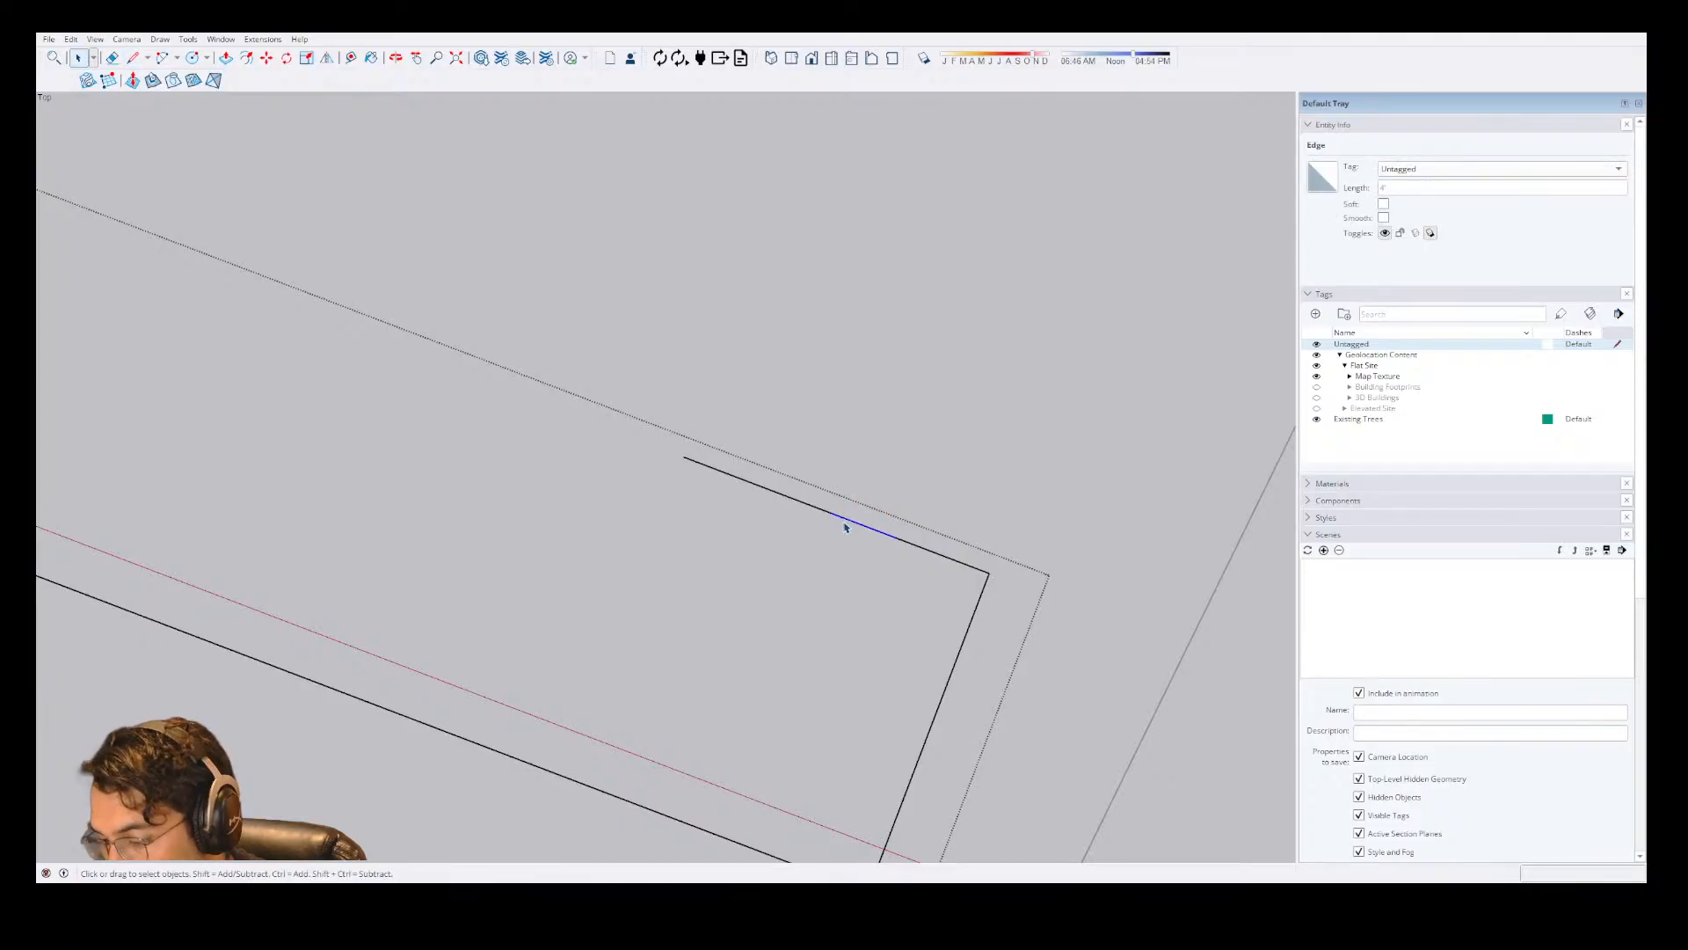
key("l")
left_click(832, 513)
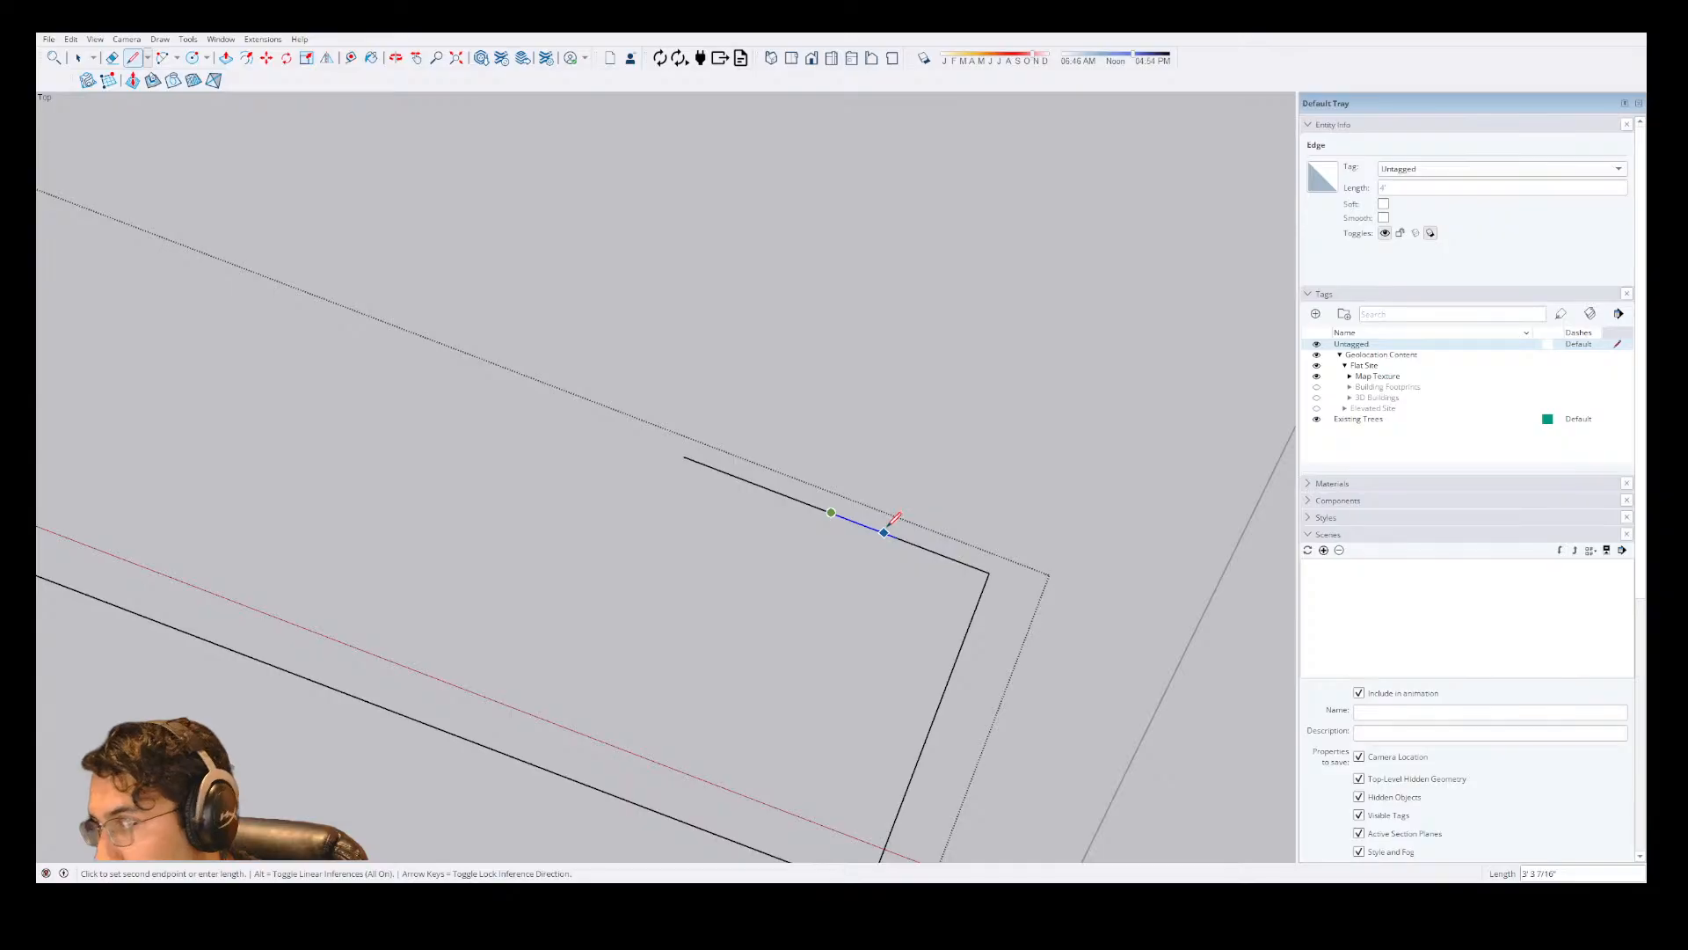
left_click(807, 576)
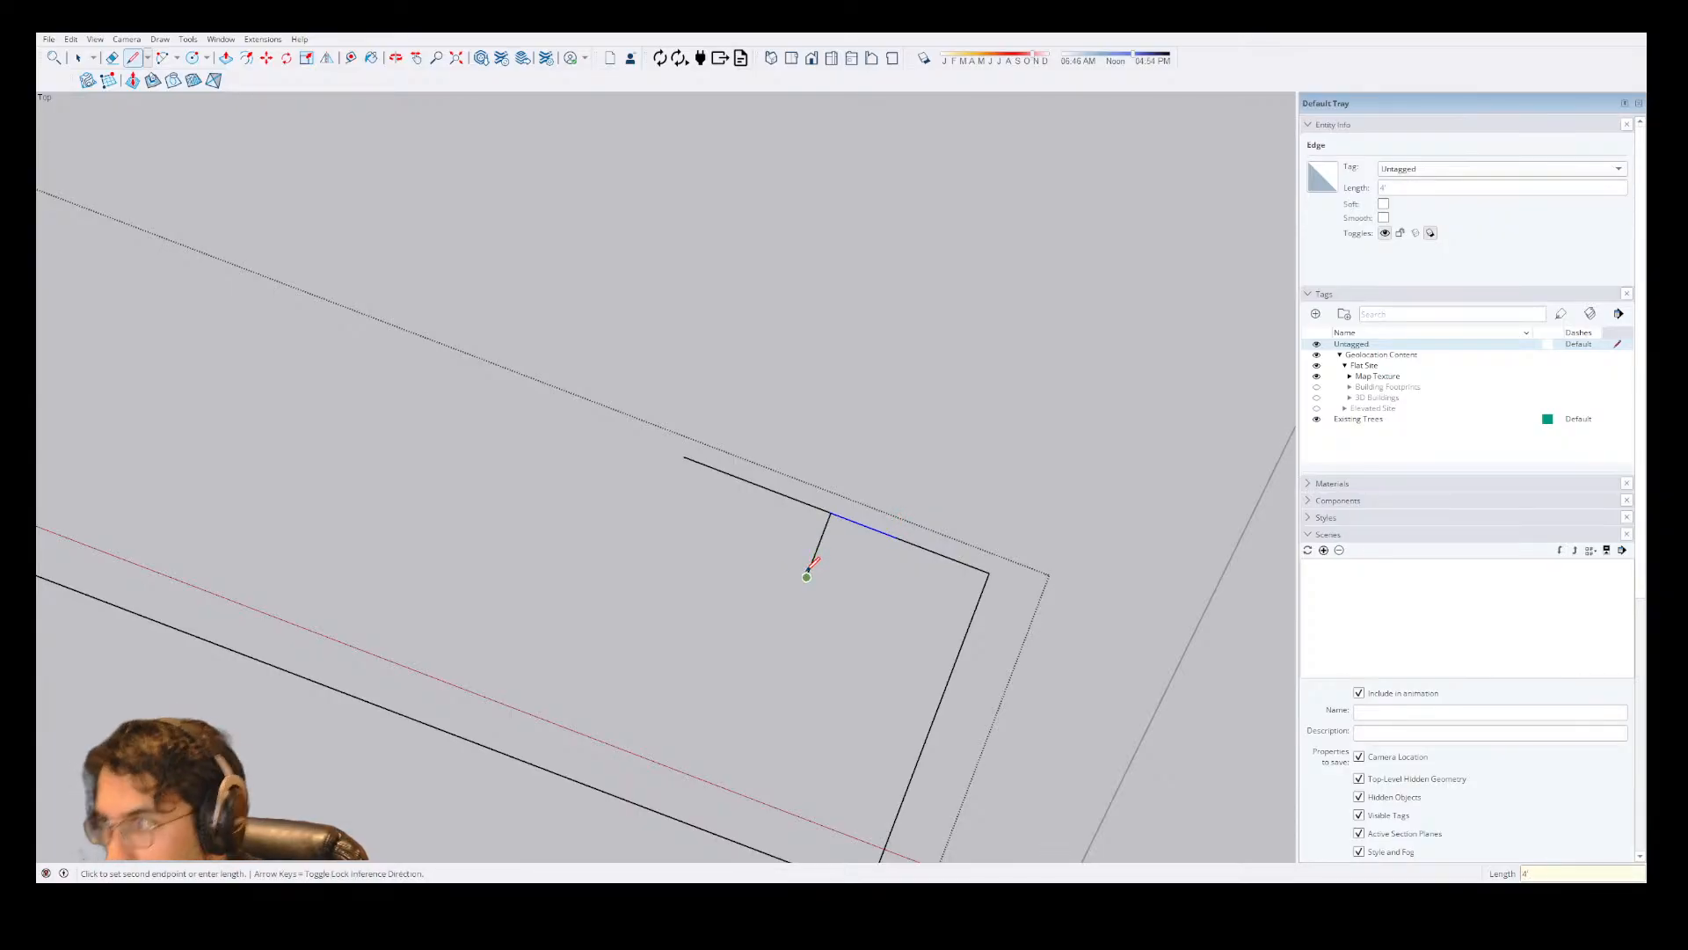
Draw the door swing arc from the end of the door leaf to the other end of the 4' opening, bulging towards the house.
key("a")
left_click(806, 577)
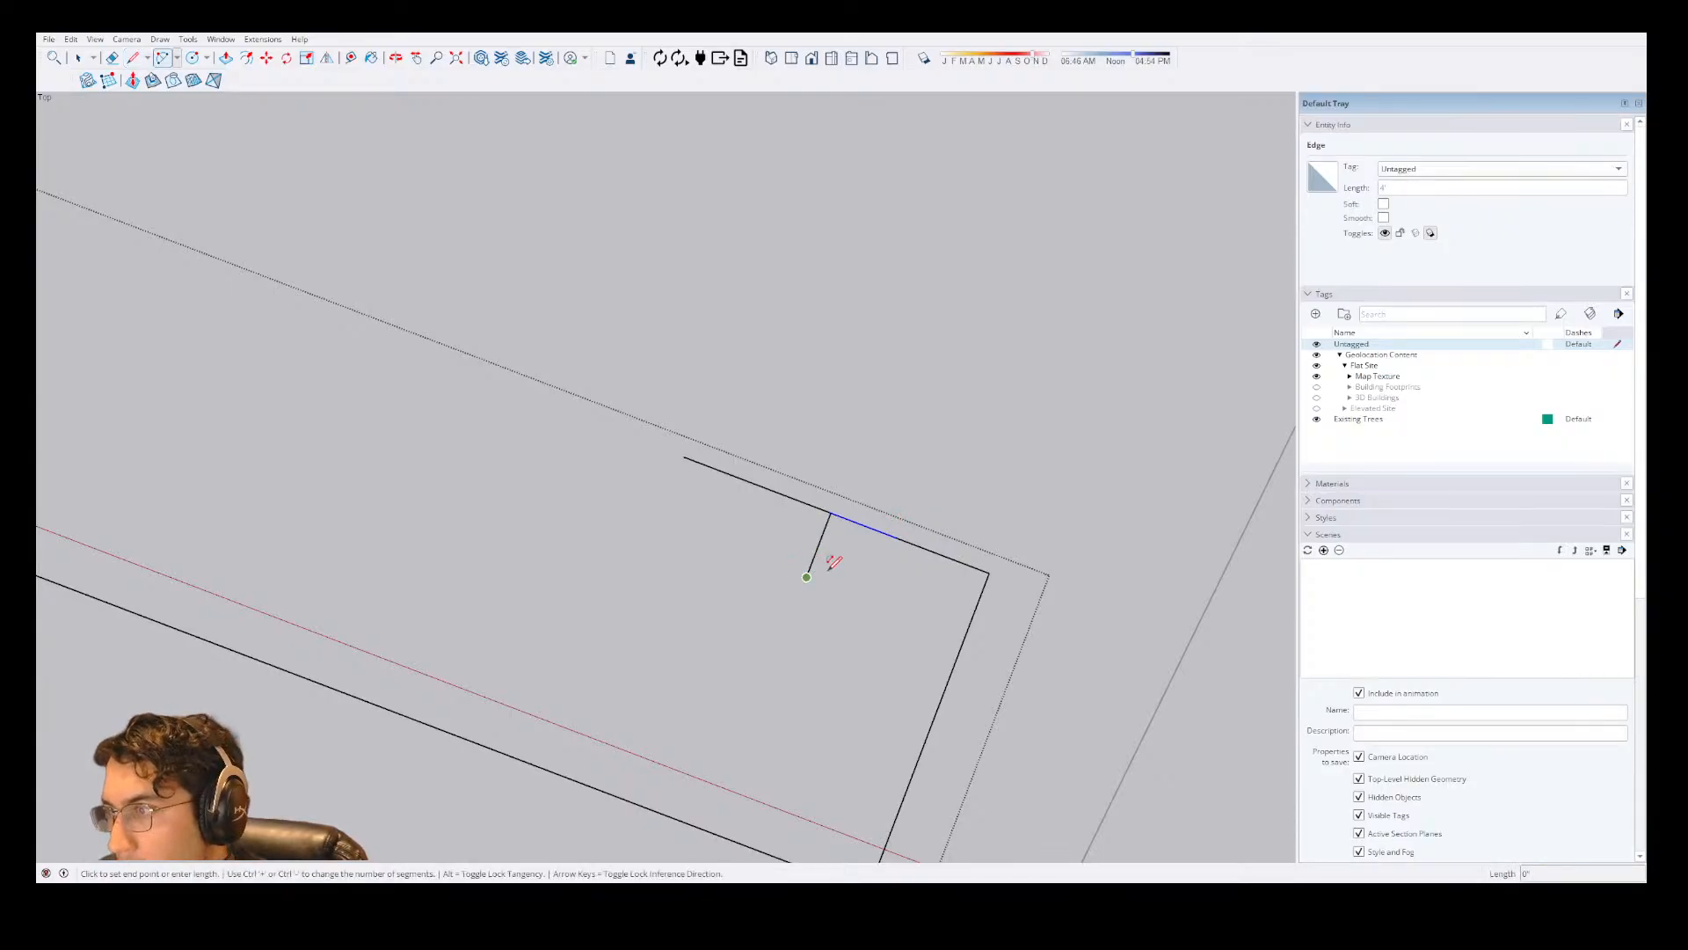
left_click(895, 537)
left_click(902, 591)
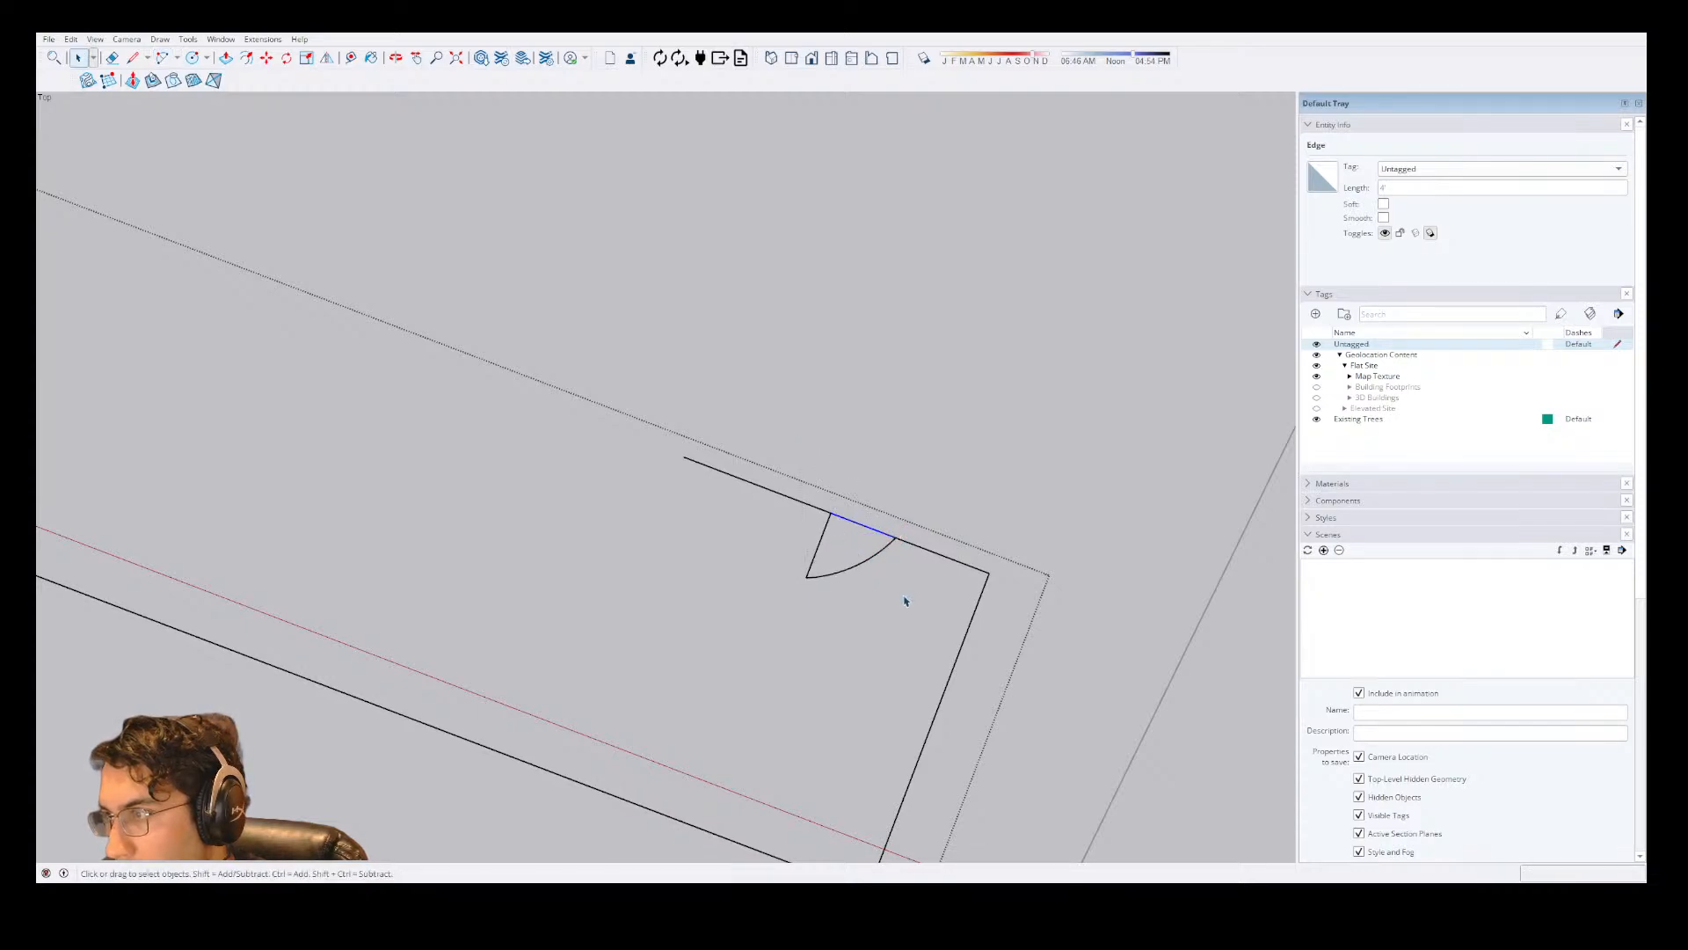
key("space")
Extend the new rear wall by 100" in the same direction from its open end.
scroll(897, 592, "down", 3)
key("l")
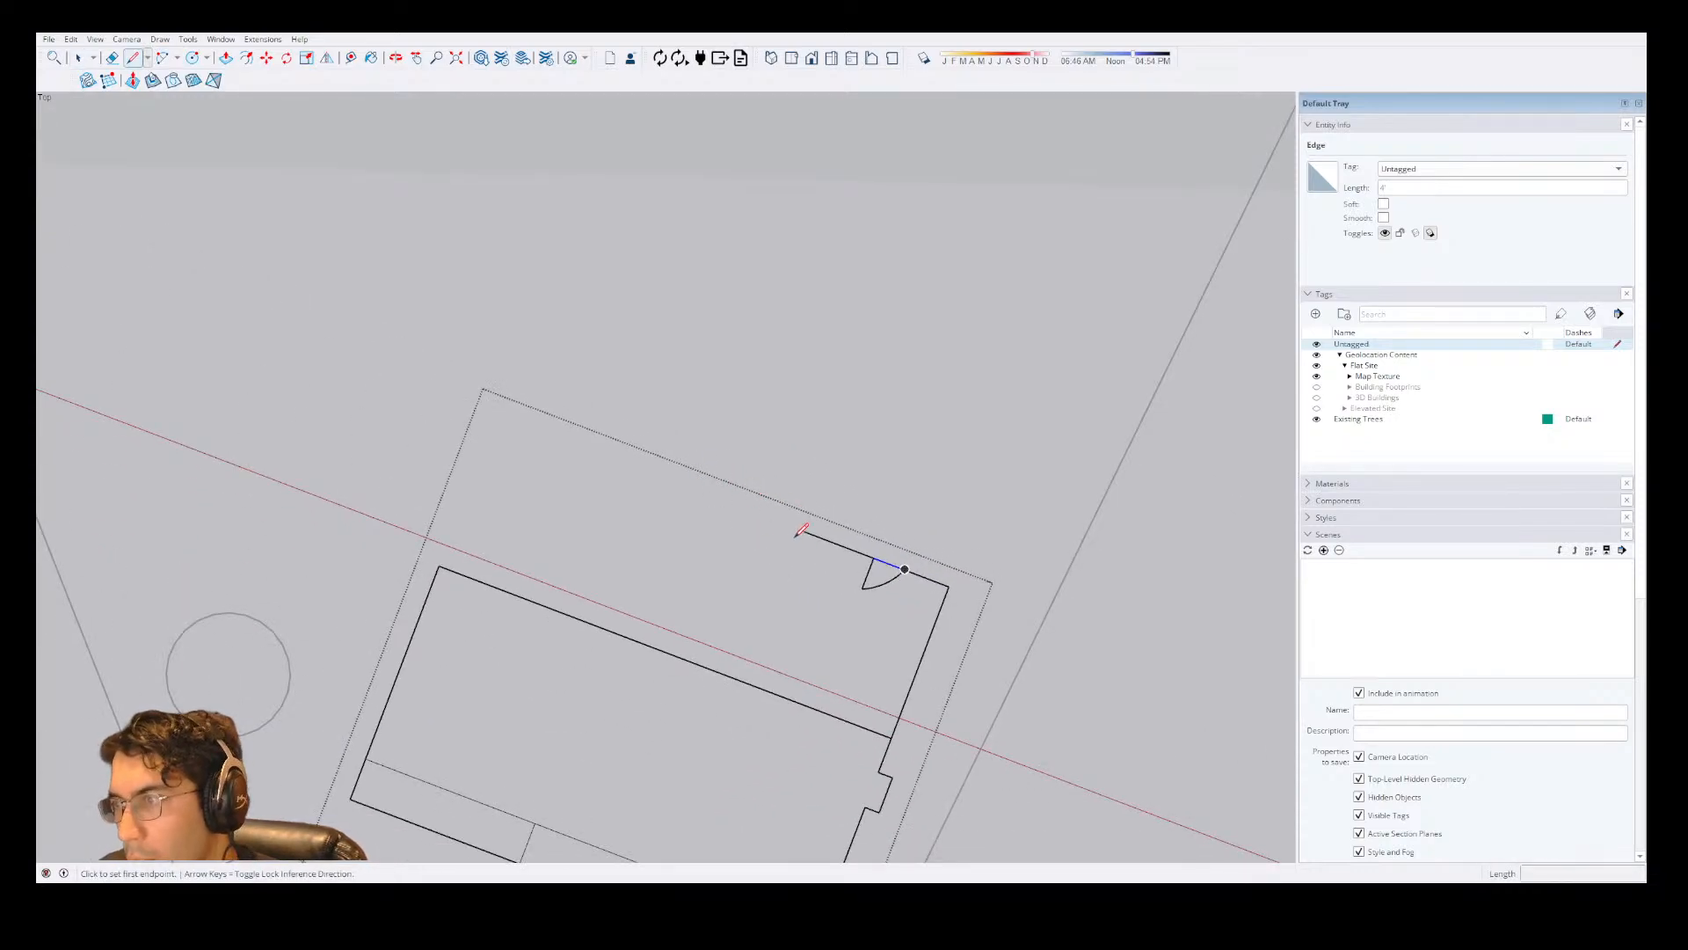
left_click(803, 530)
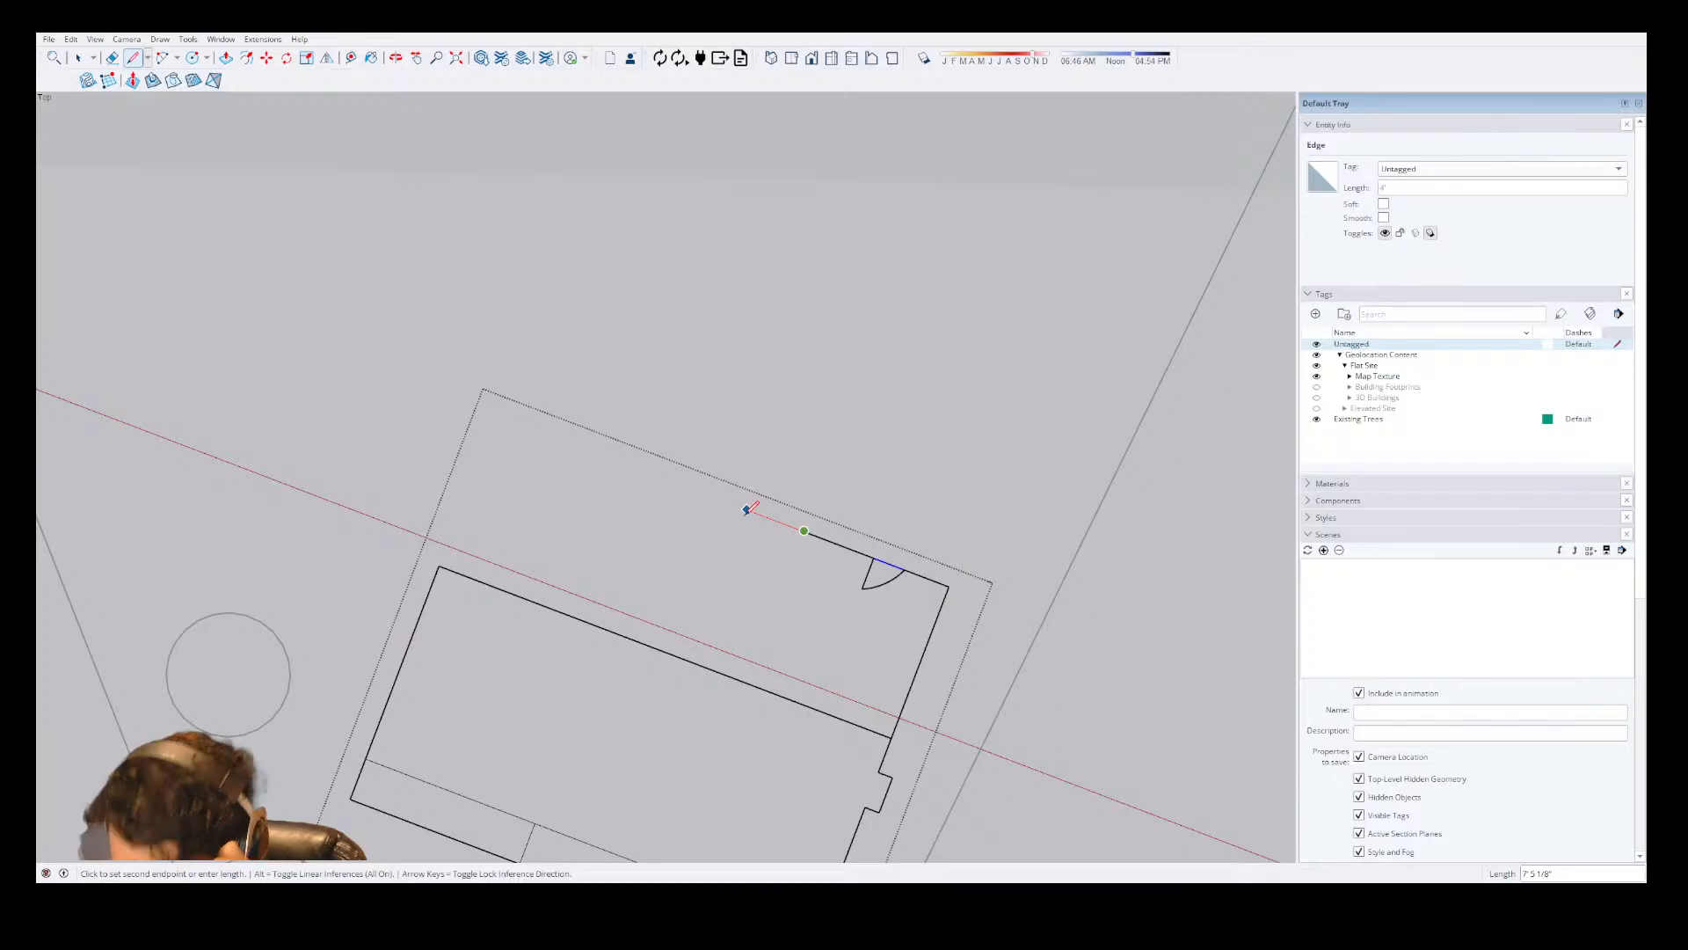
type("100")
key("Return")
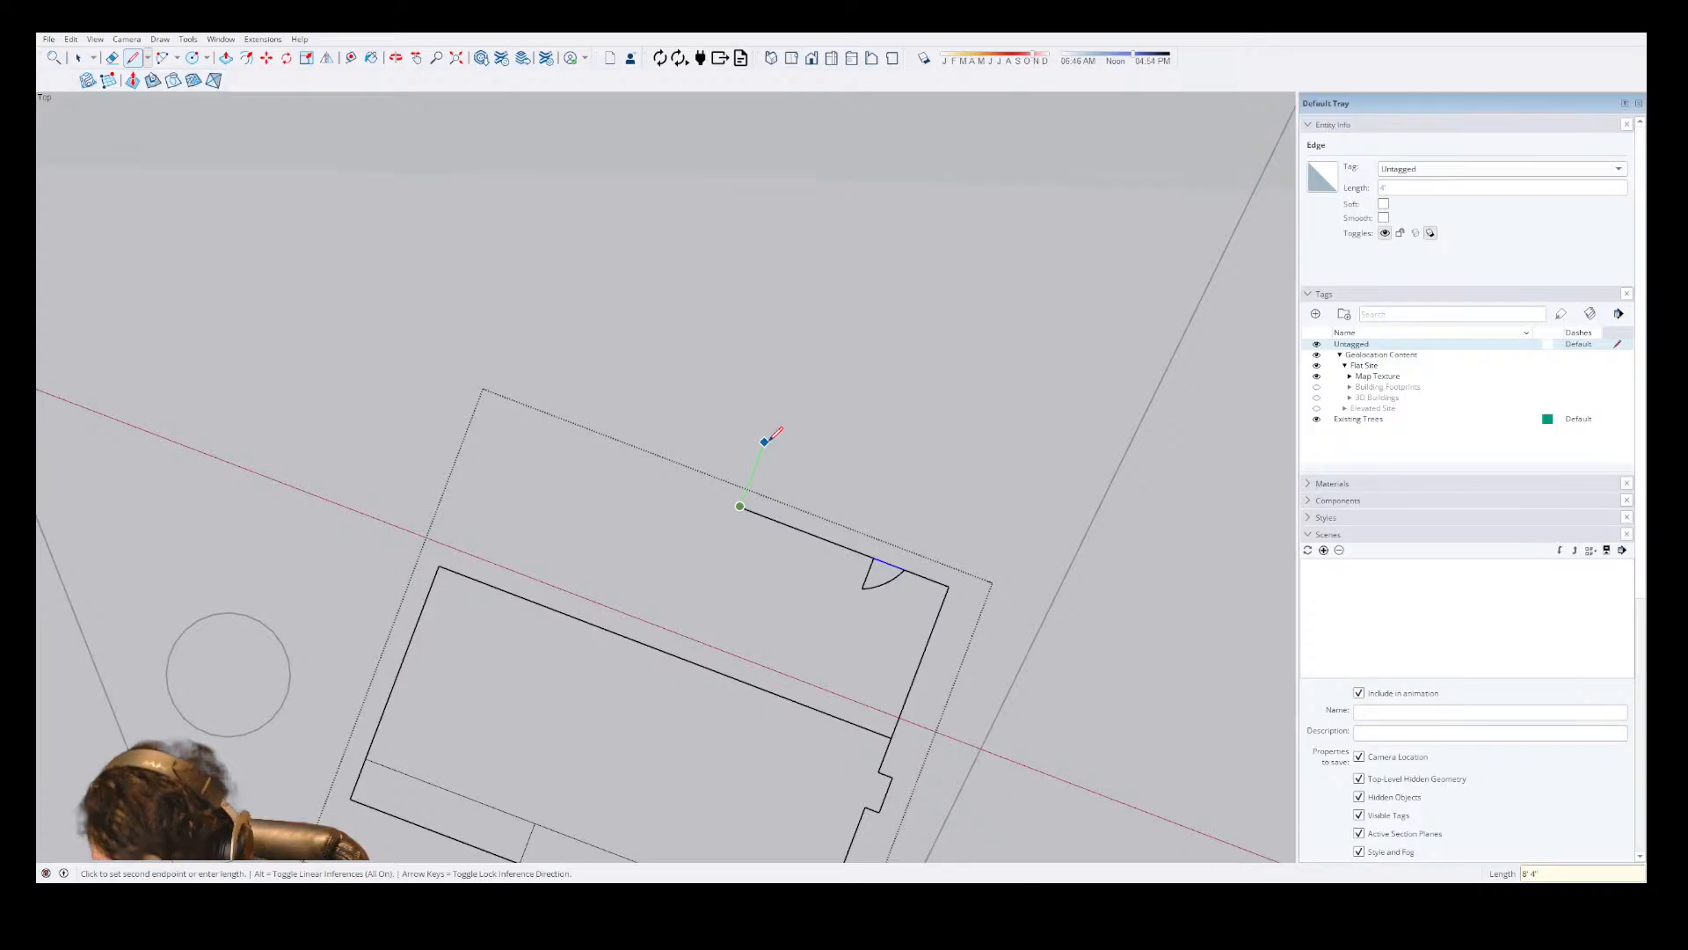
Draw a 72" segment perpendicular to the new rear wall from its open end, away from the house, and connect it diagonally back to that wall.
type("72")
key("Return")
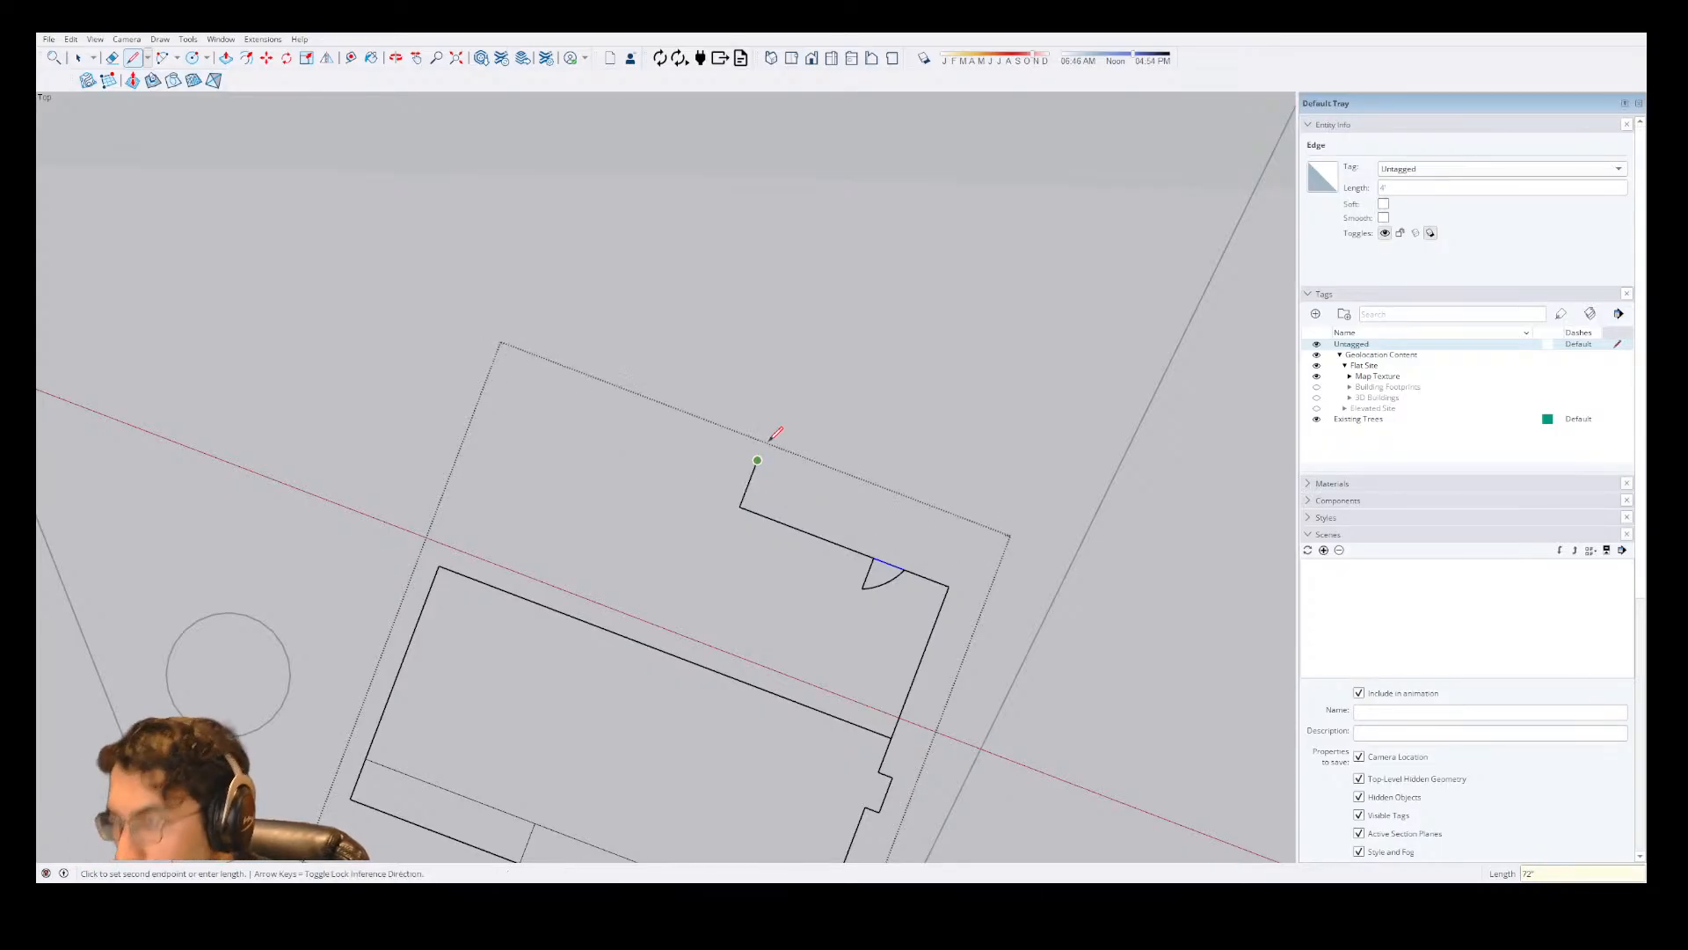
left_click(802, 530)
left_click(757, 460)
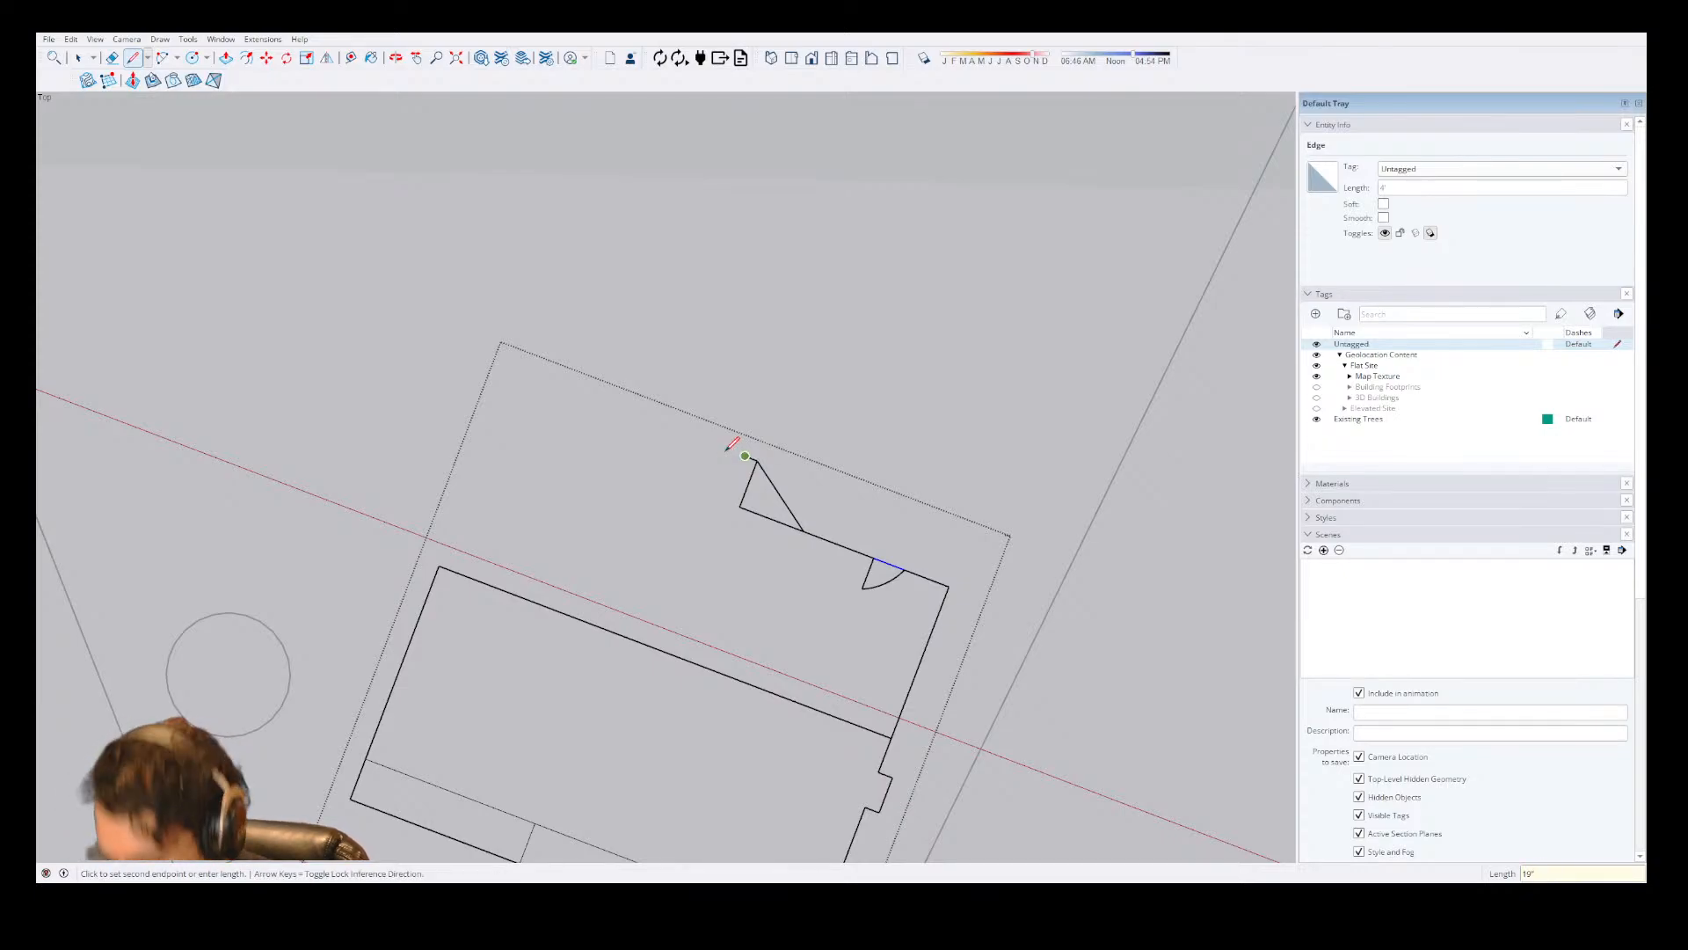
key("Escape")
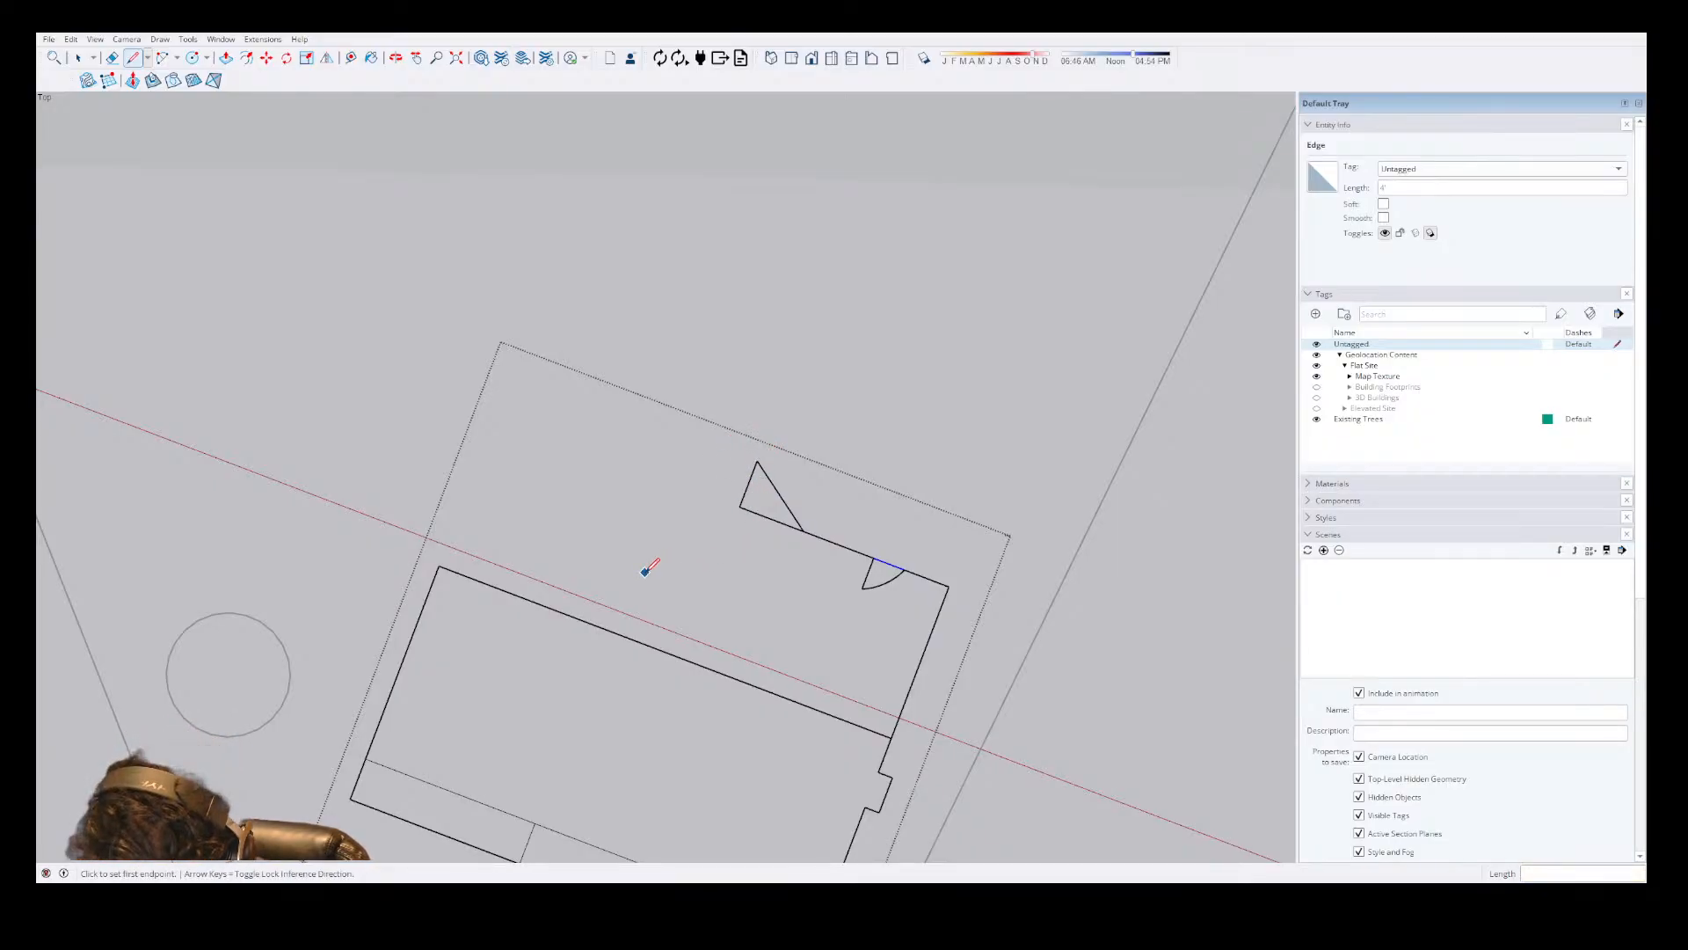
Outline a jog at the house's free rear corner, returning perpendicular to the rear wall, and erase the segment starting at the corner.
left_click(439, 565)
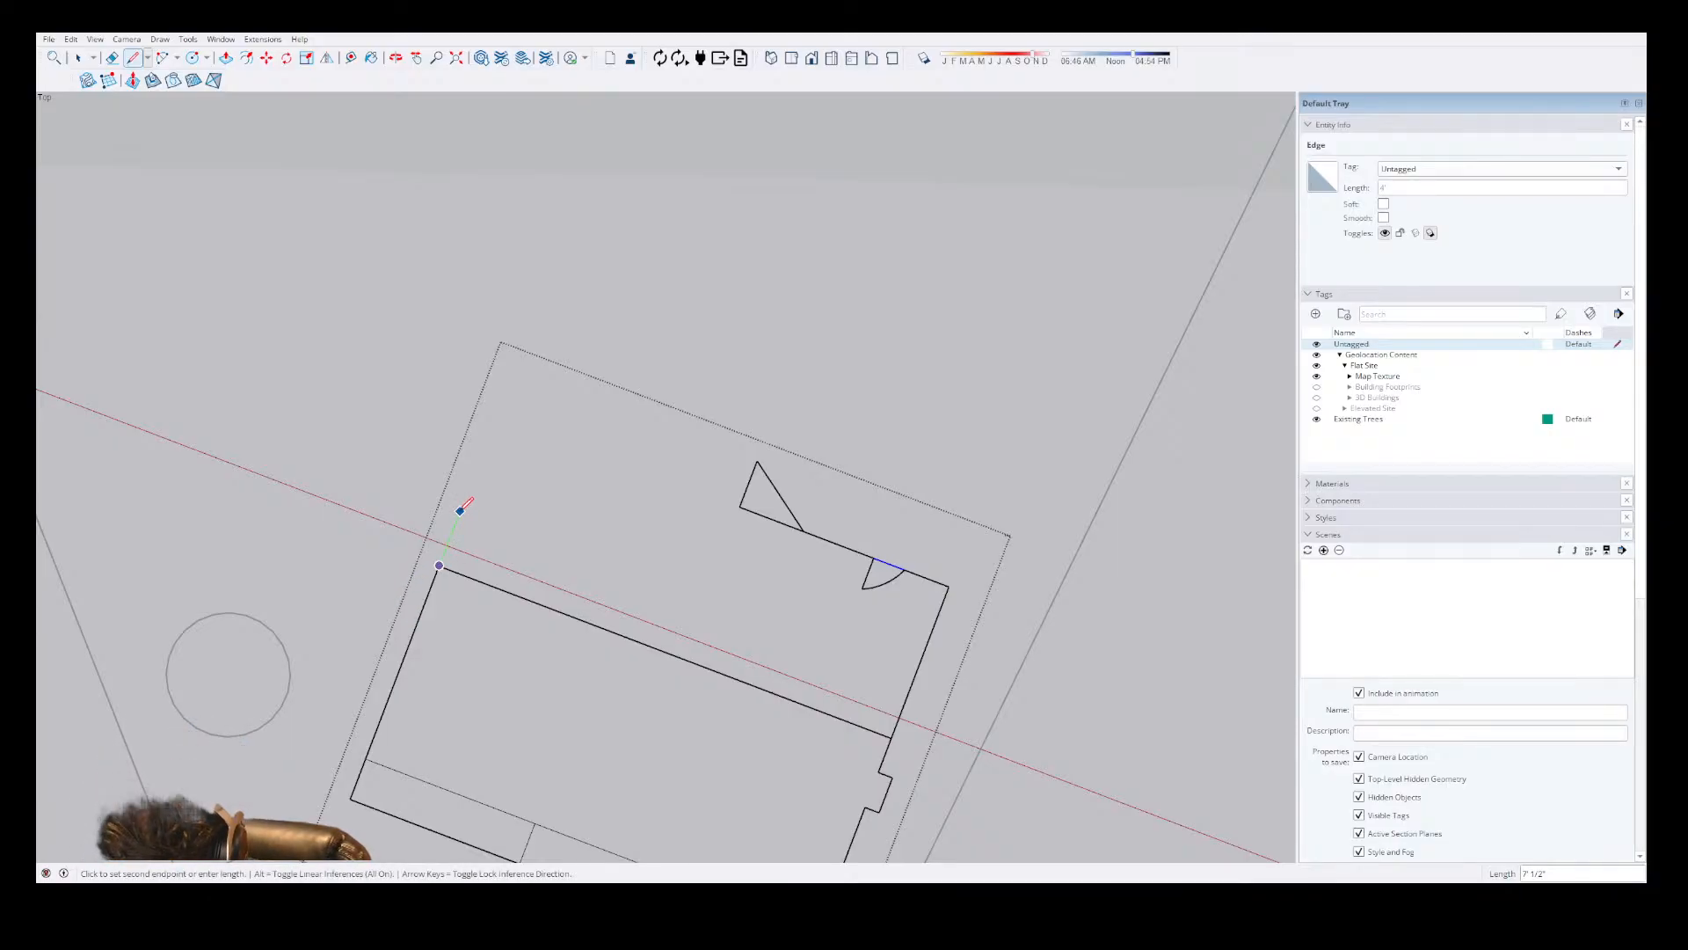
left_click(465, 498)
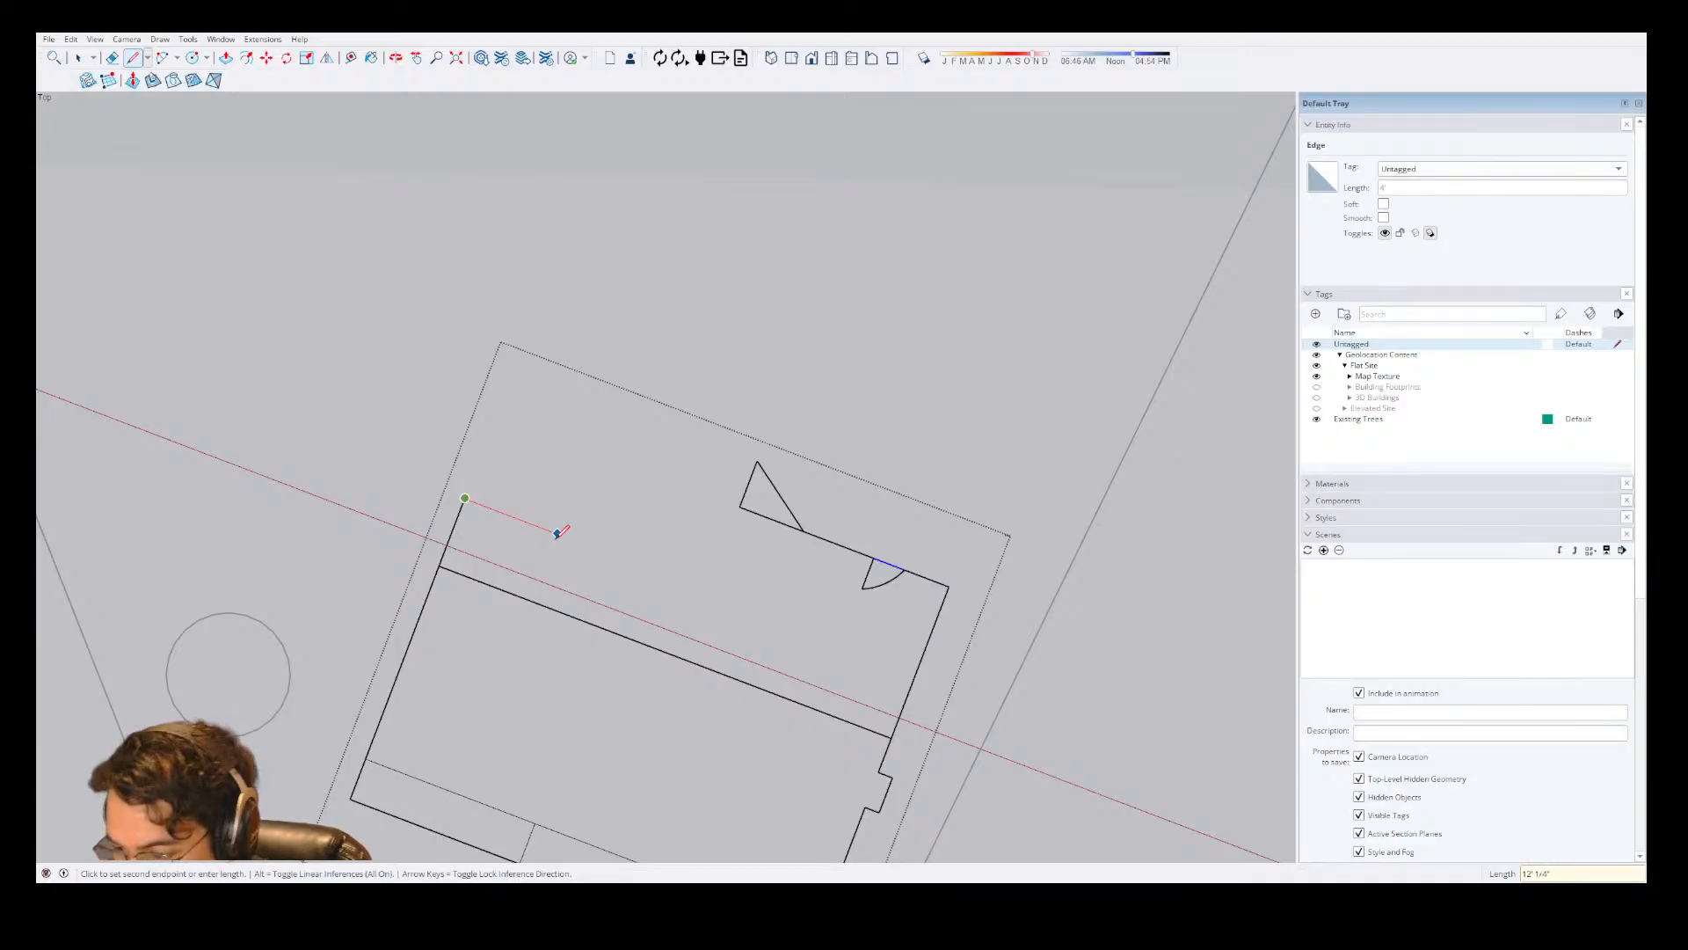
left_click(524, 520)
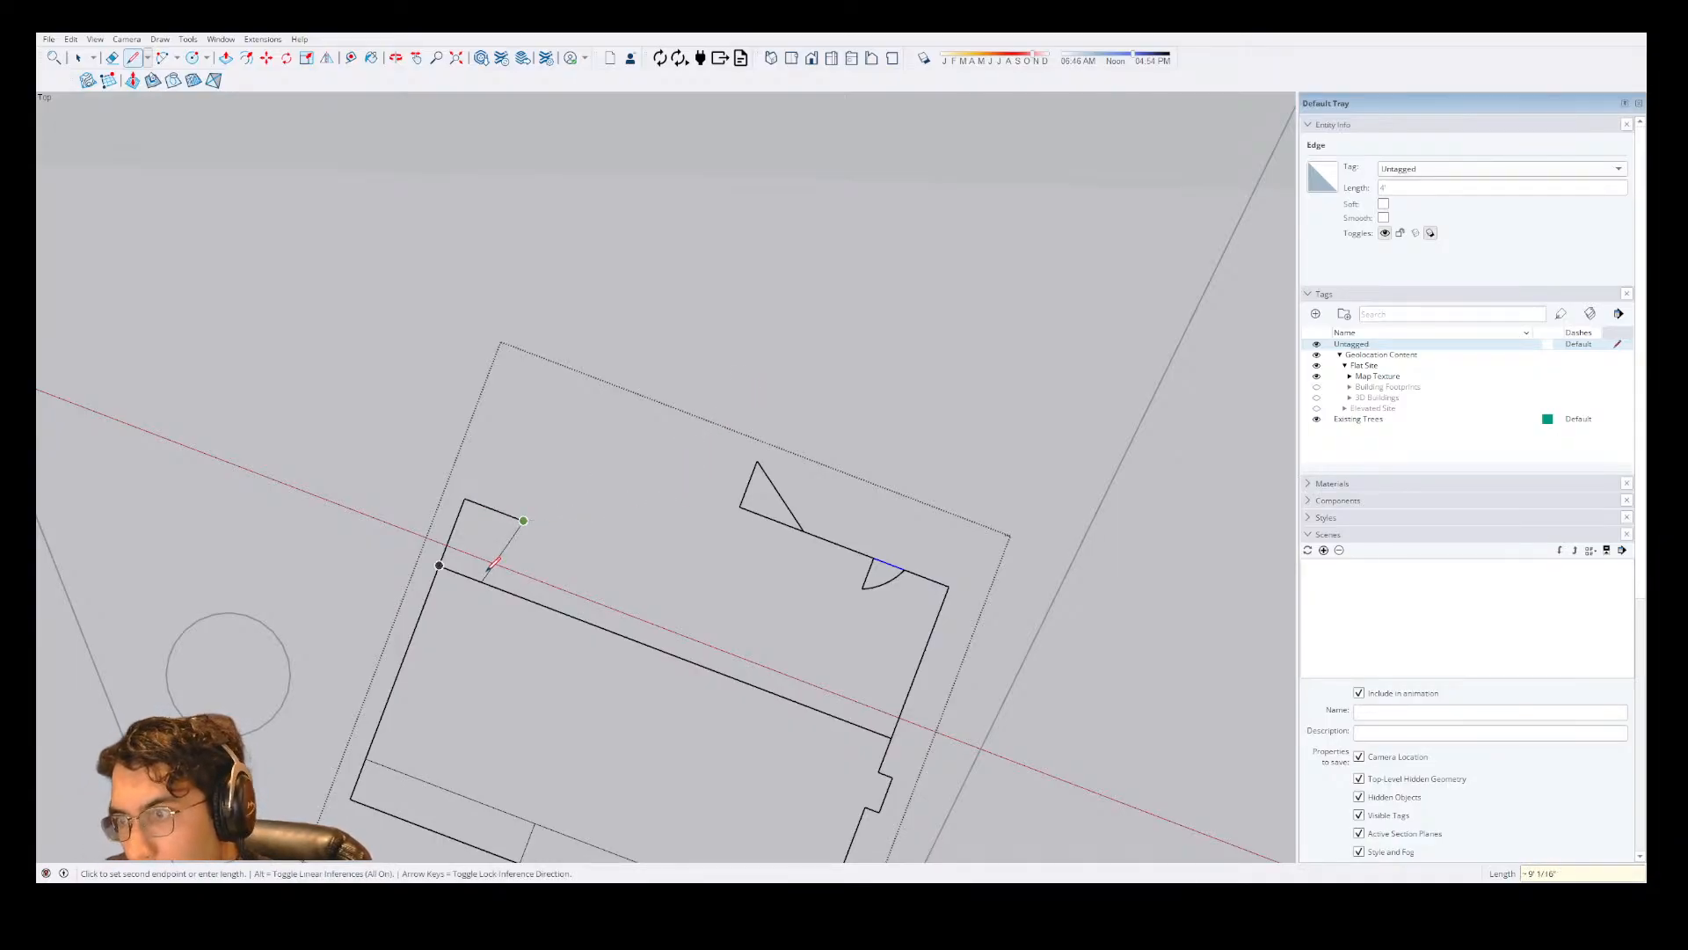
left_click(499, 587)
key("e")
left_click(458, 511)
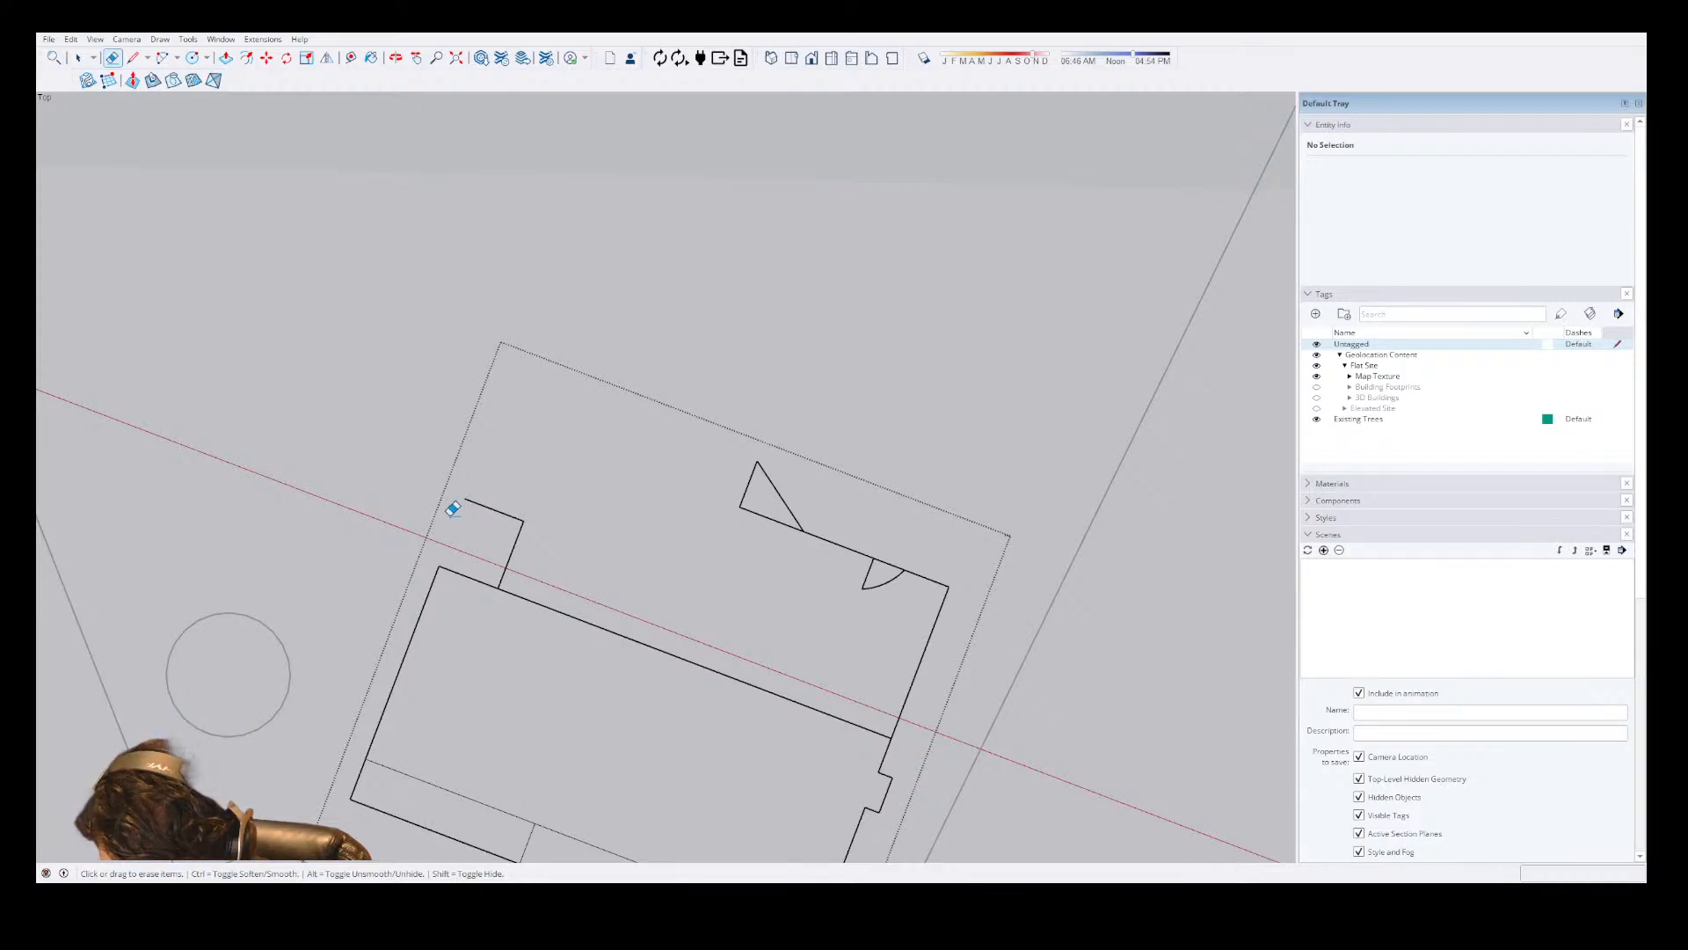
Draw a 207" line from the jog's open end, perpendicular to the house's rear wall and away from the house.
key("l")
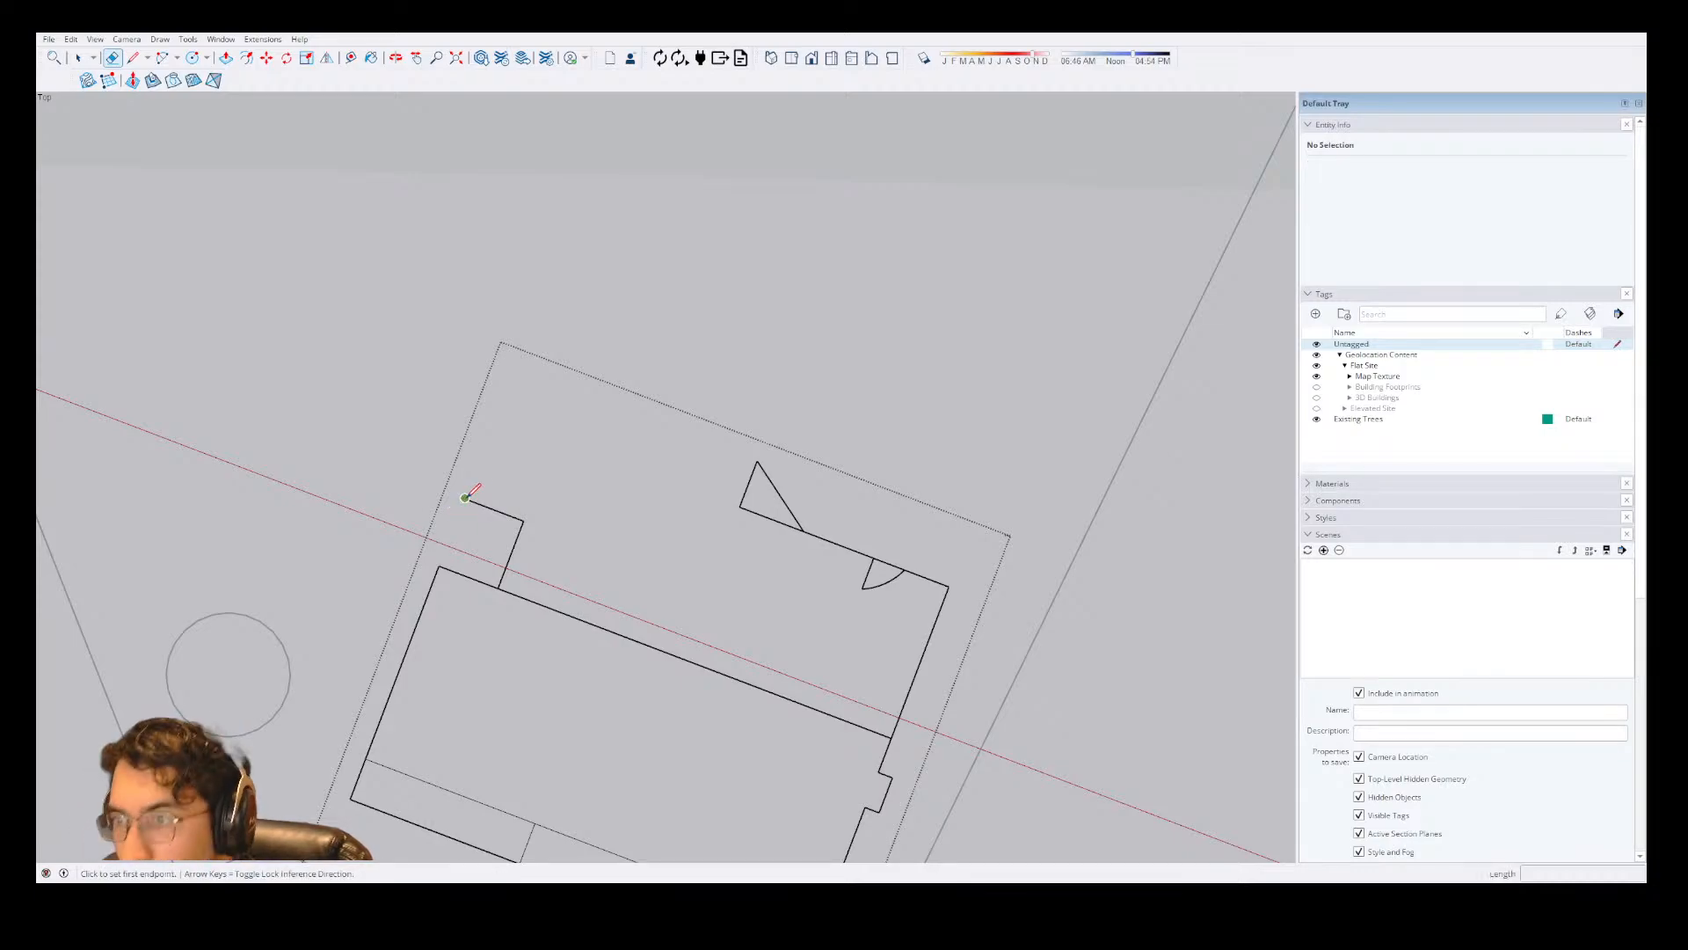
left_click(466, 499)
type("207")
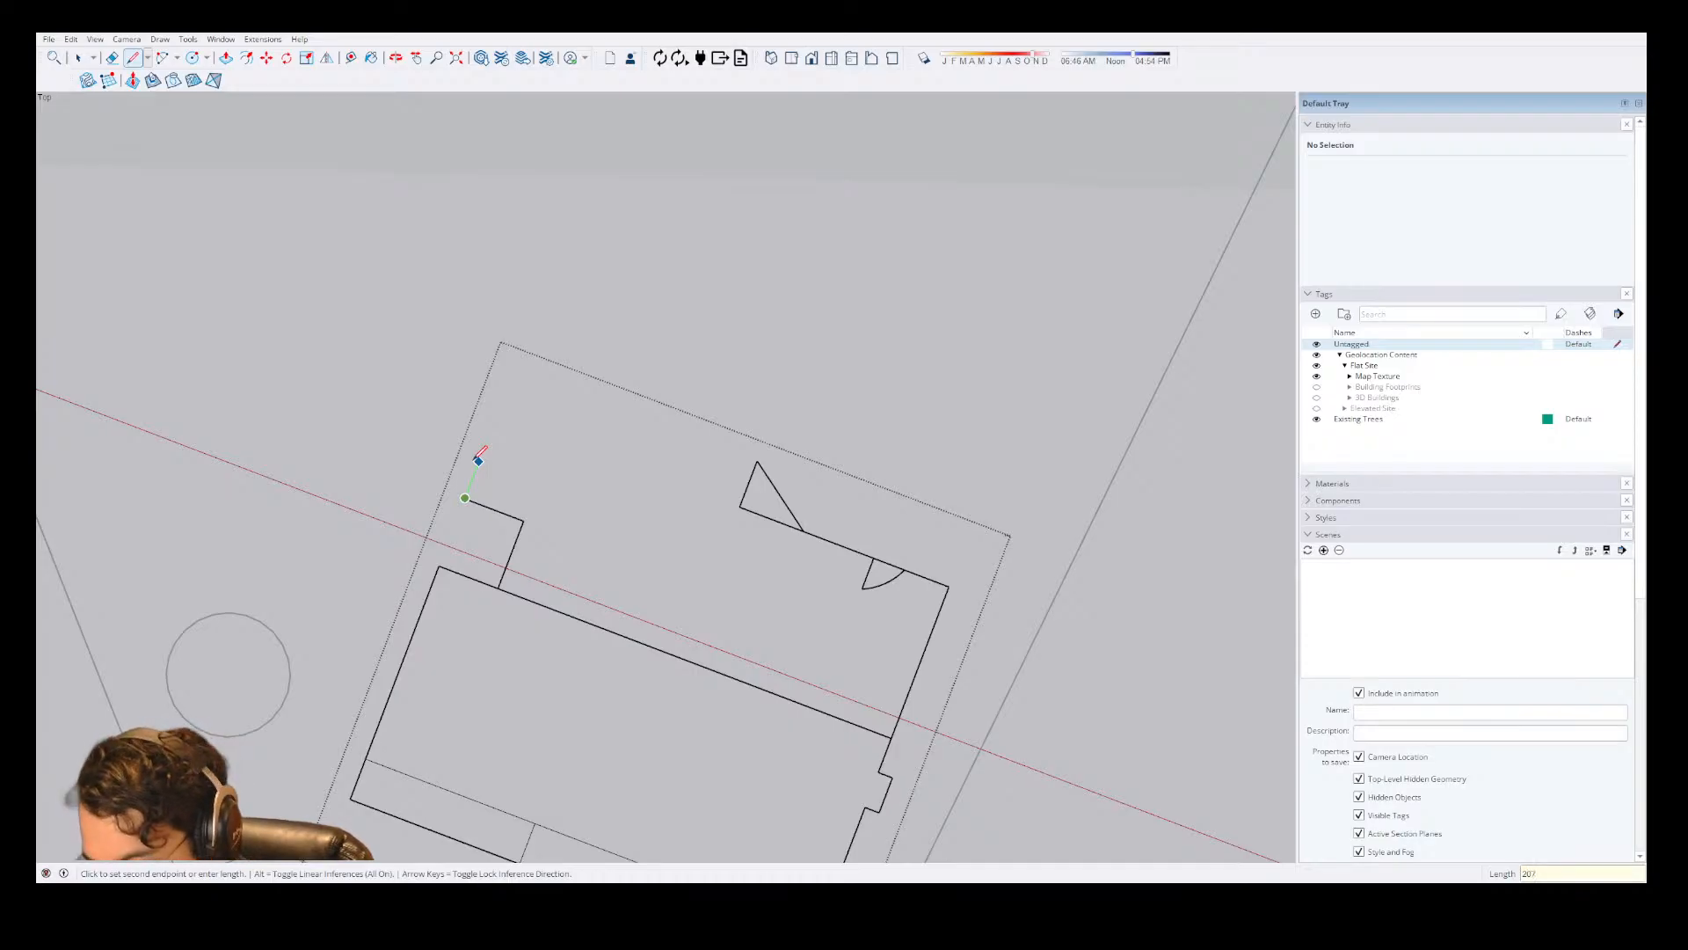
key("Return")
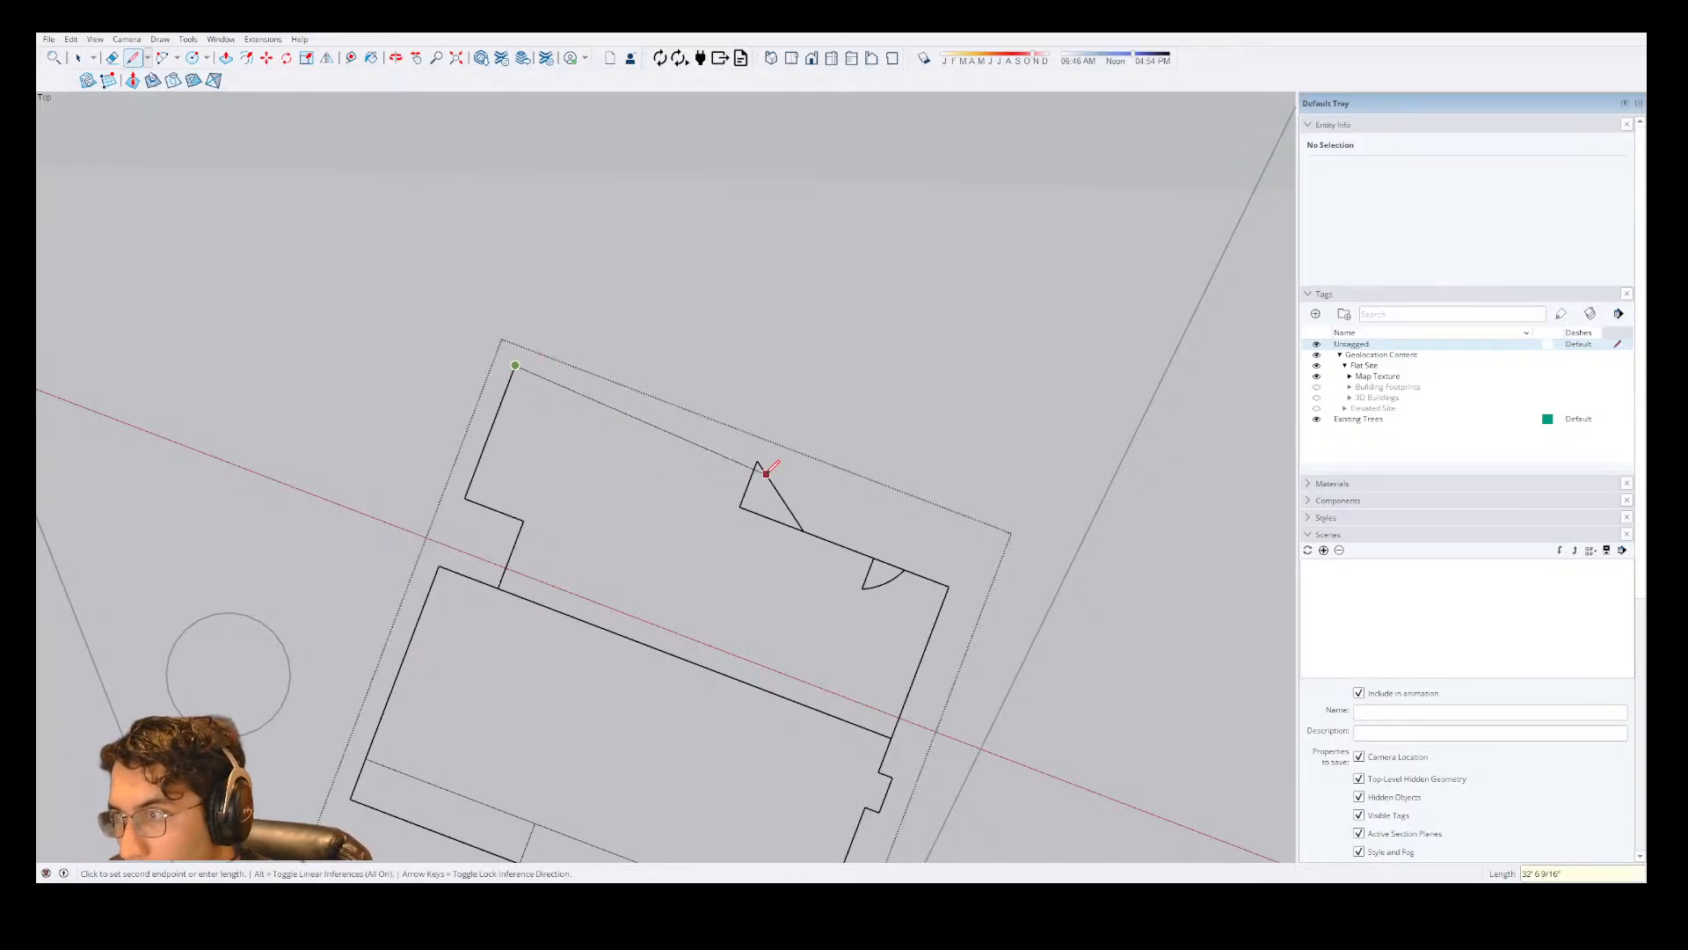
key("Escape")
Measure the length of the house's rear wall and compare the new rear outline with the aerial map.
key("space")
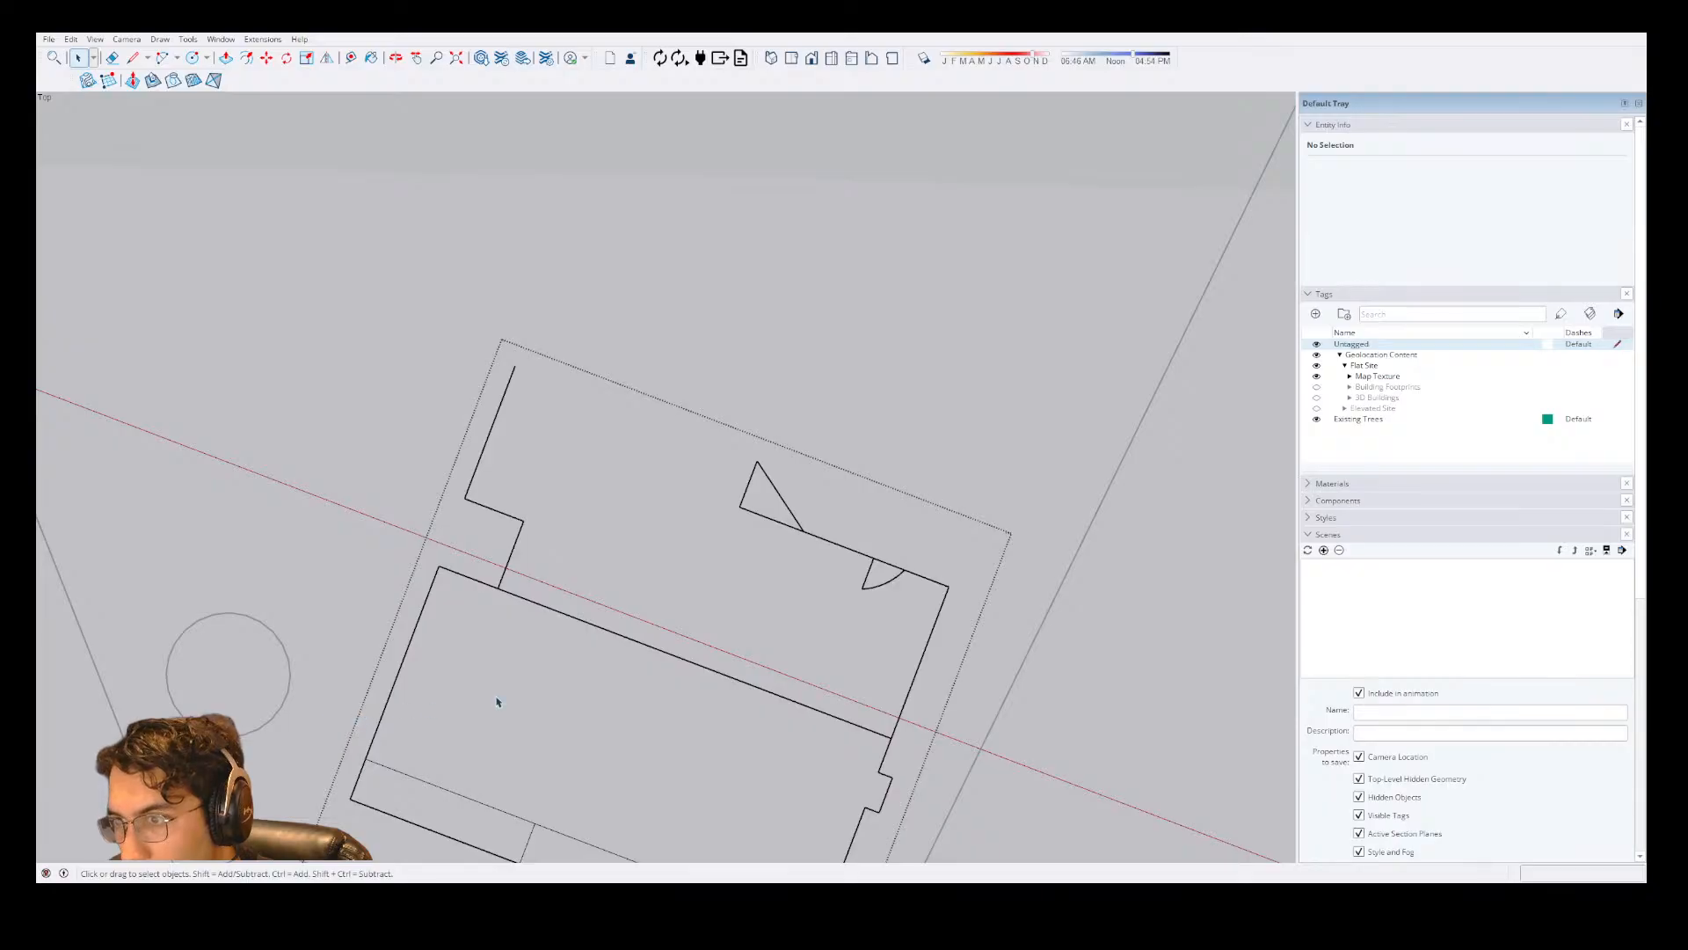
left_click(494, 701)
key("t")
left_click(438, 565)
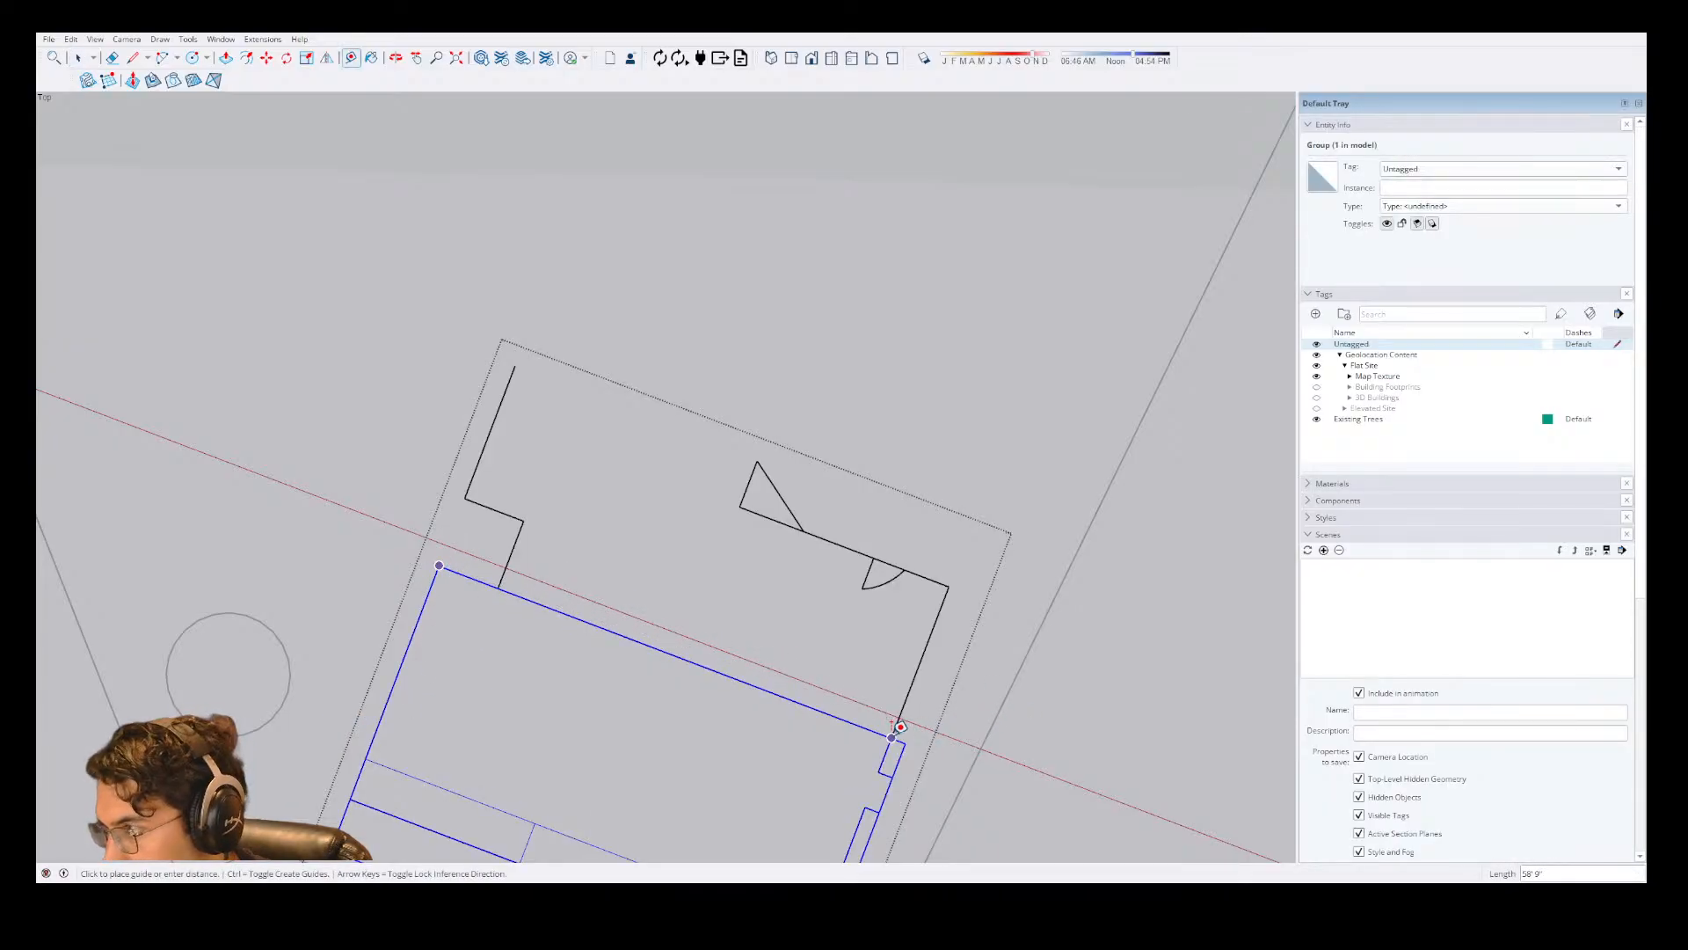
key("space")
left_click(506, 395)
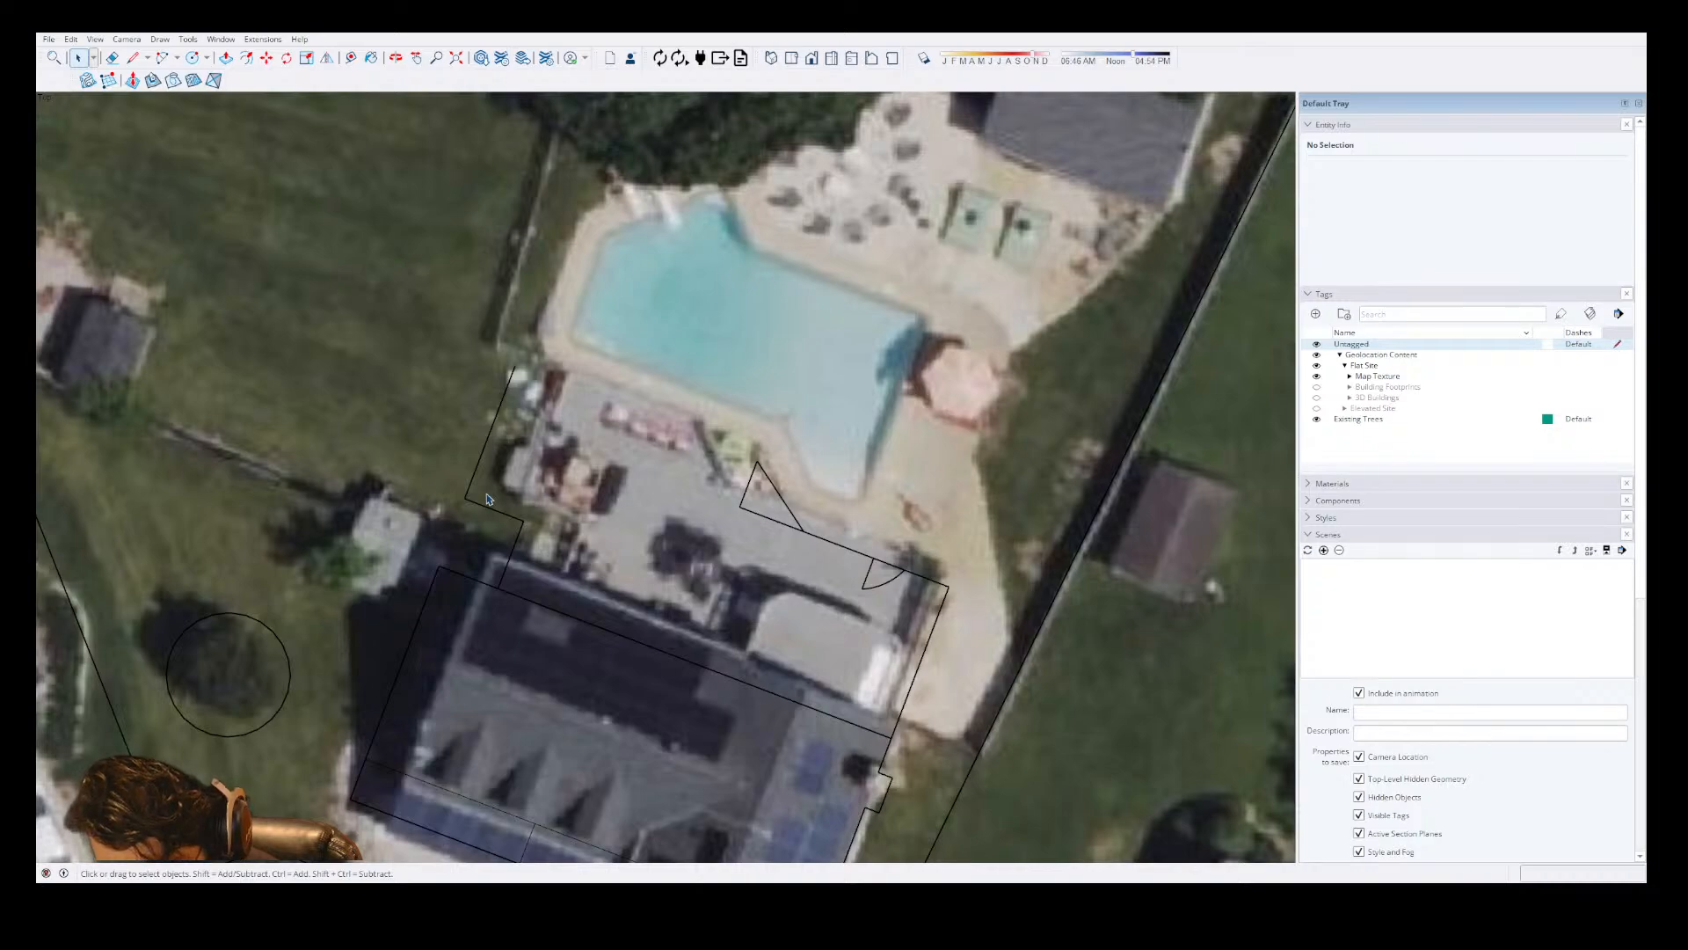
double_click(498, 415)
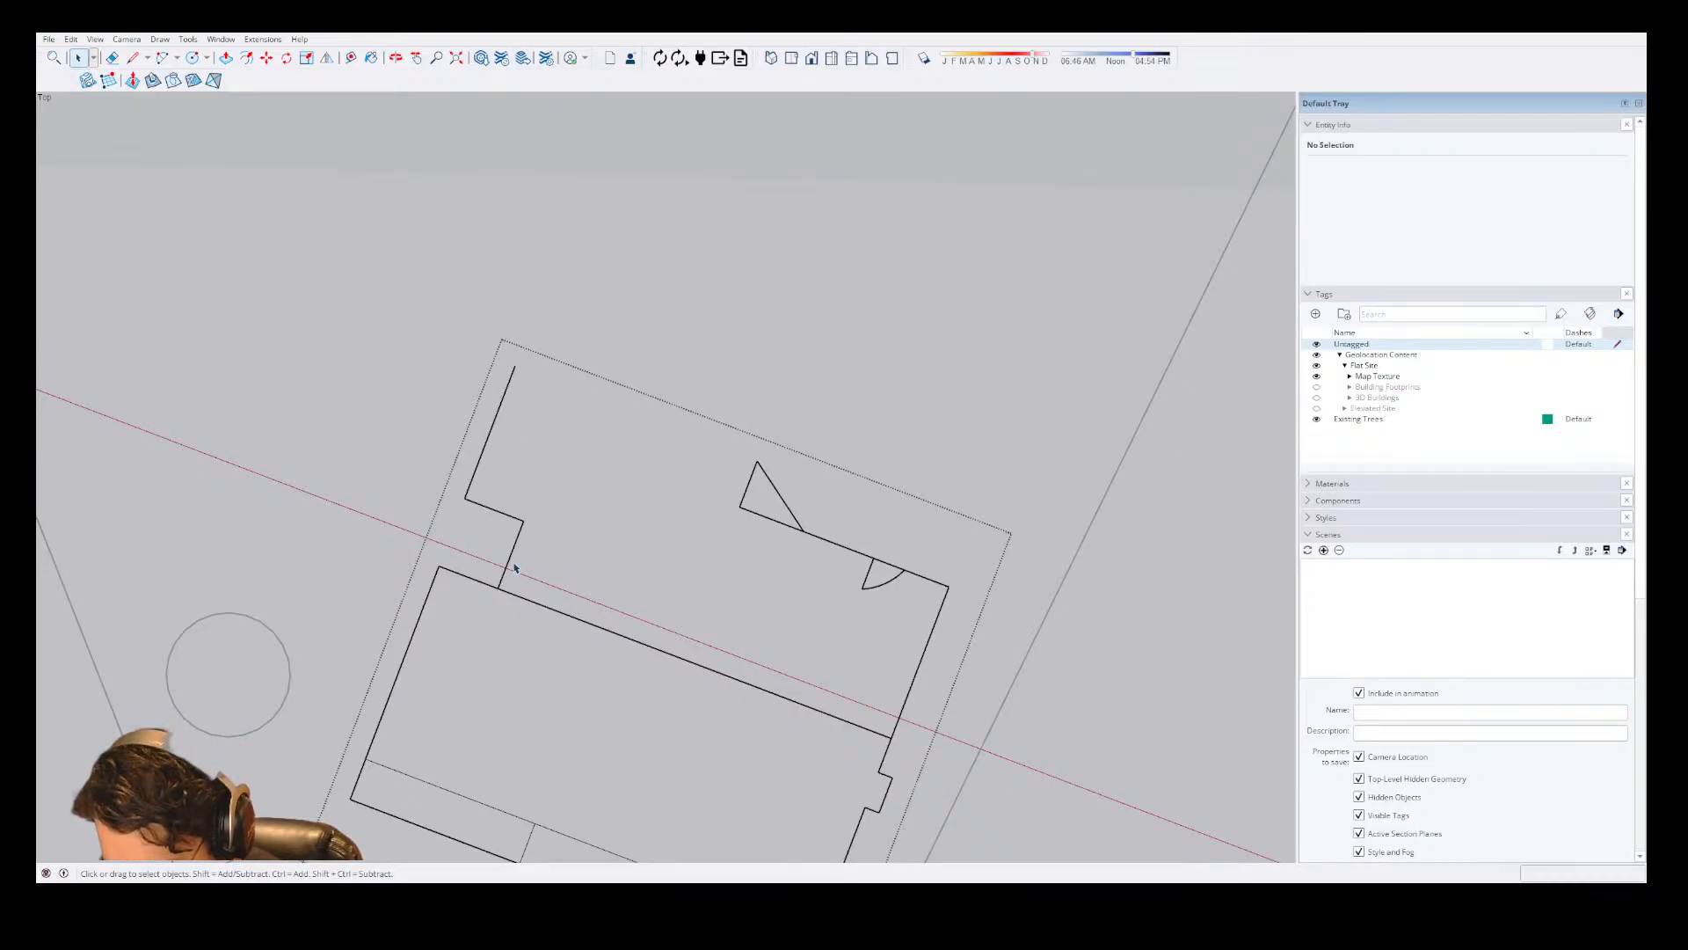
scroll(489, 628, "down", 2)
left_click(677, 355)
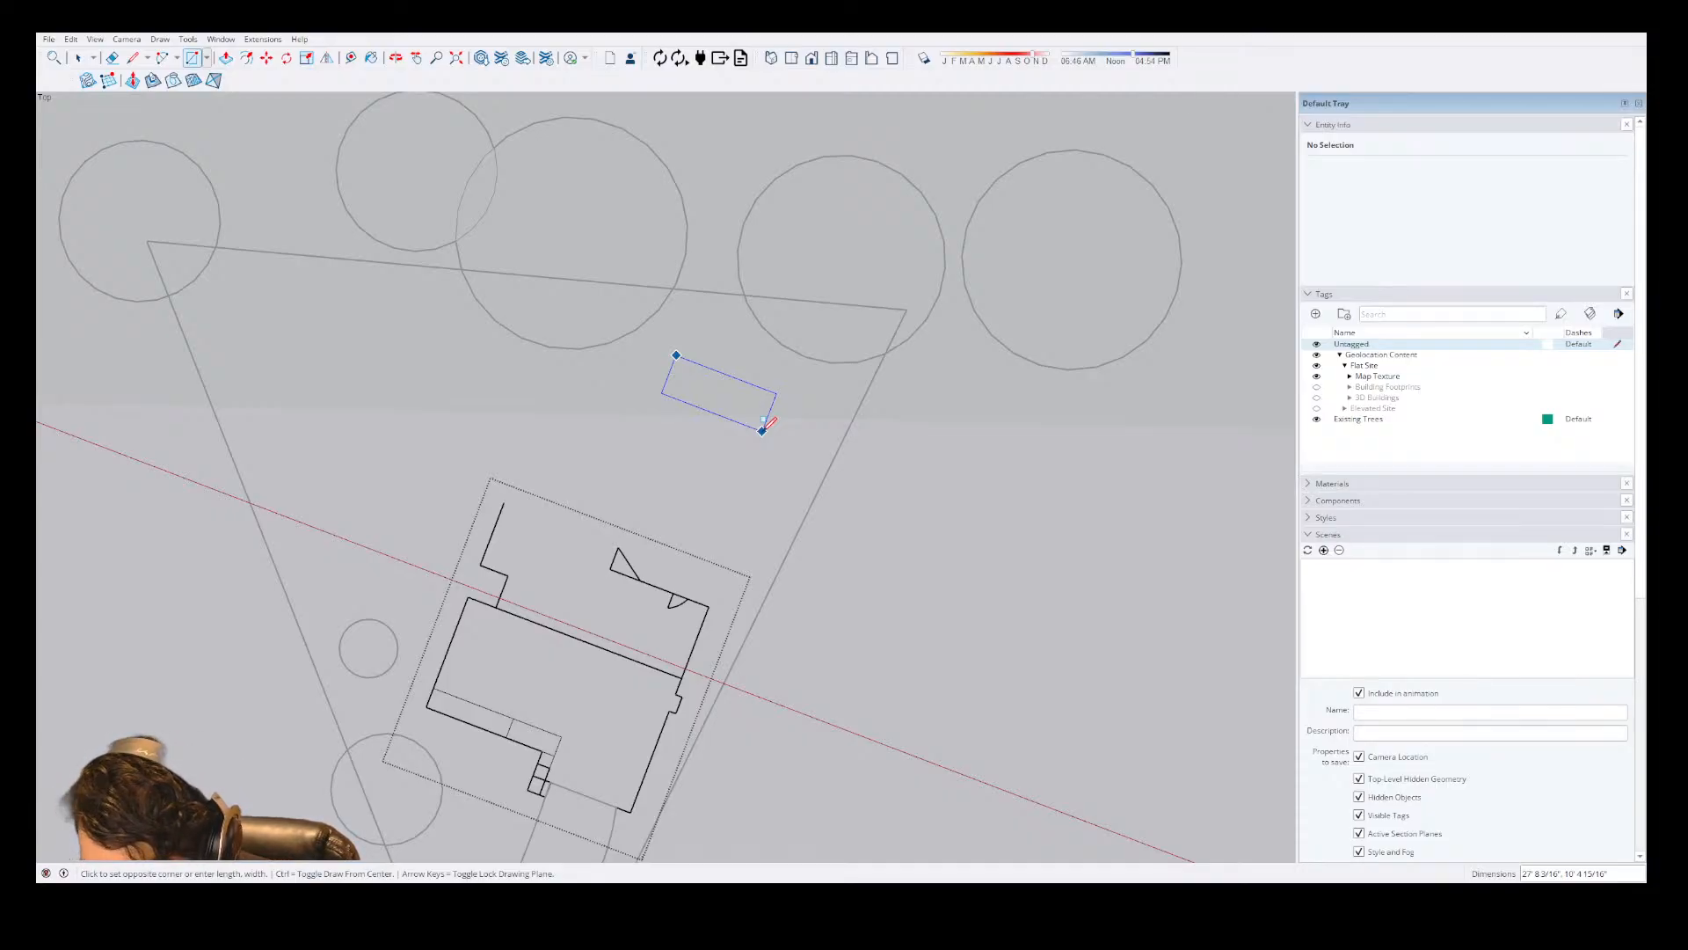
type("75'")
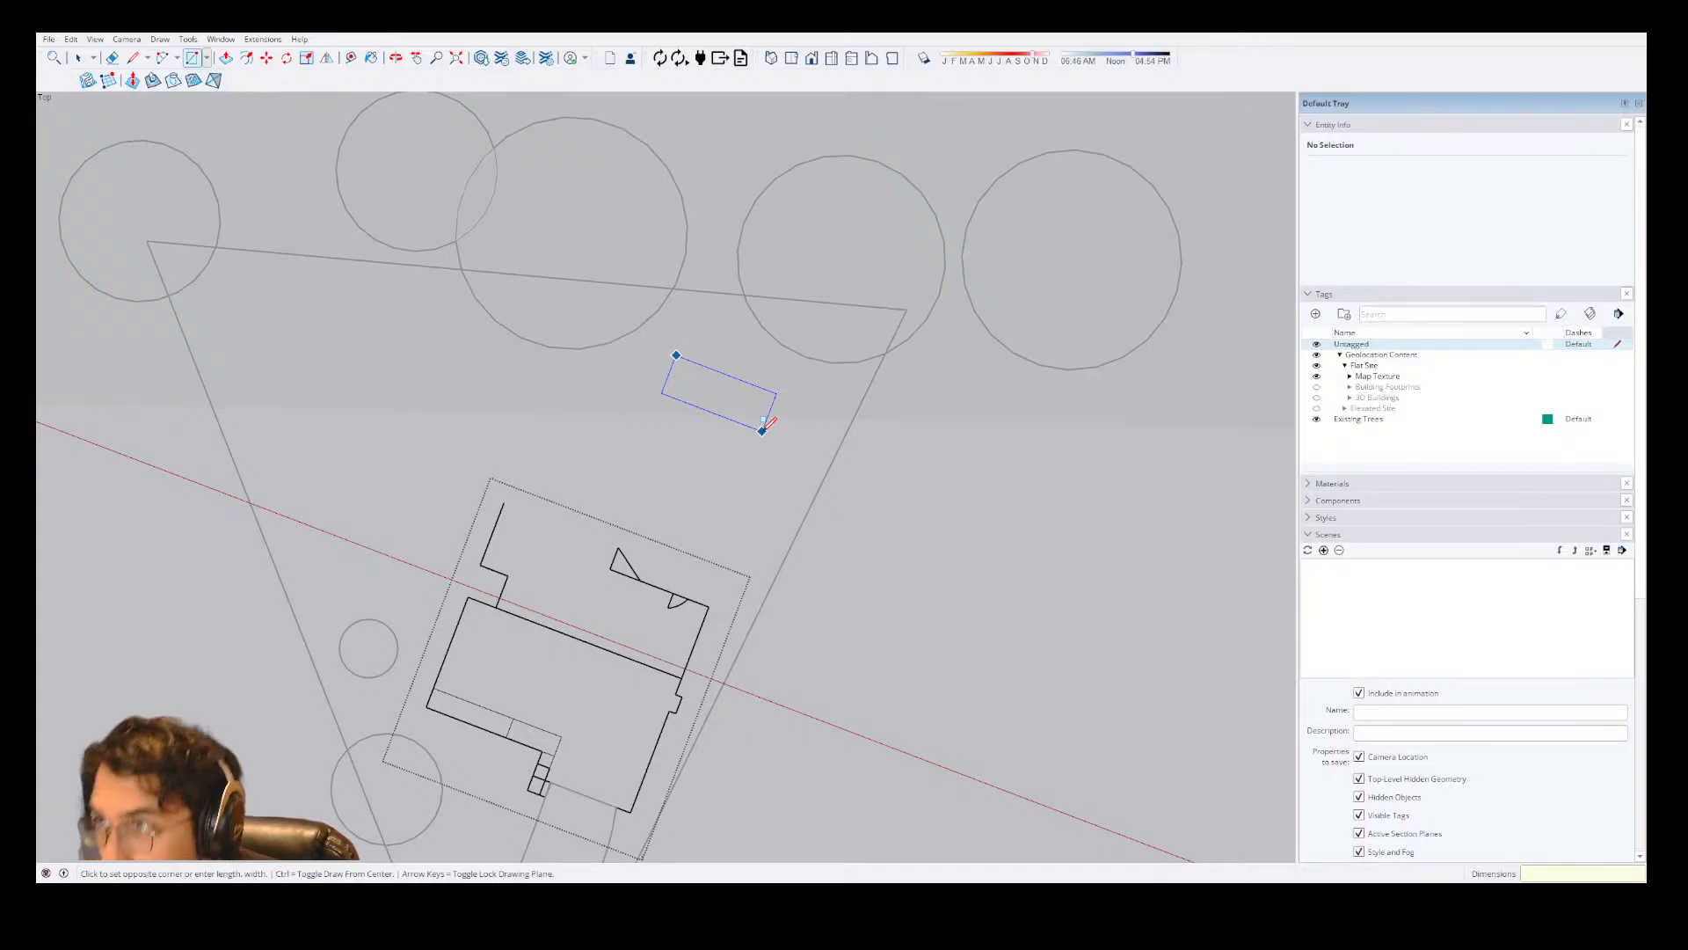
Draw a 19" segment along the green axis in the open area behind the house, continued in the same direction by 75".
key("l")
left_click(705, 437)
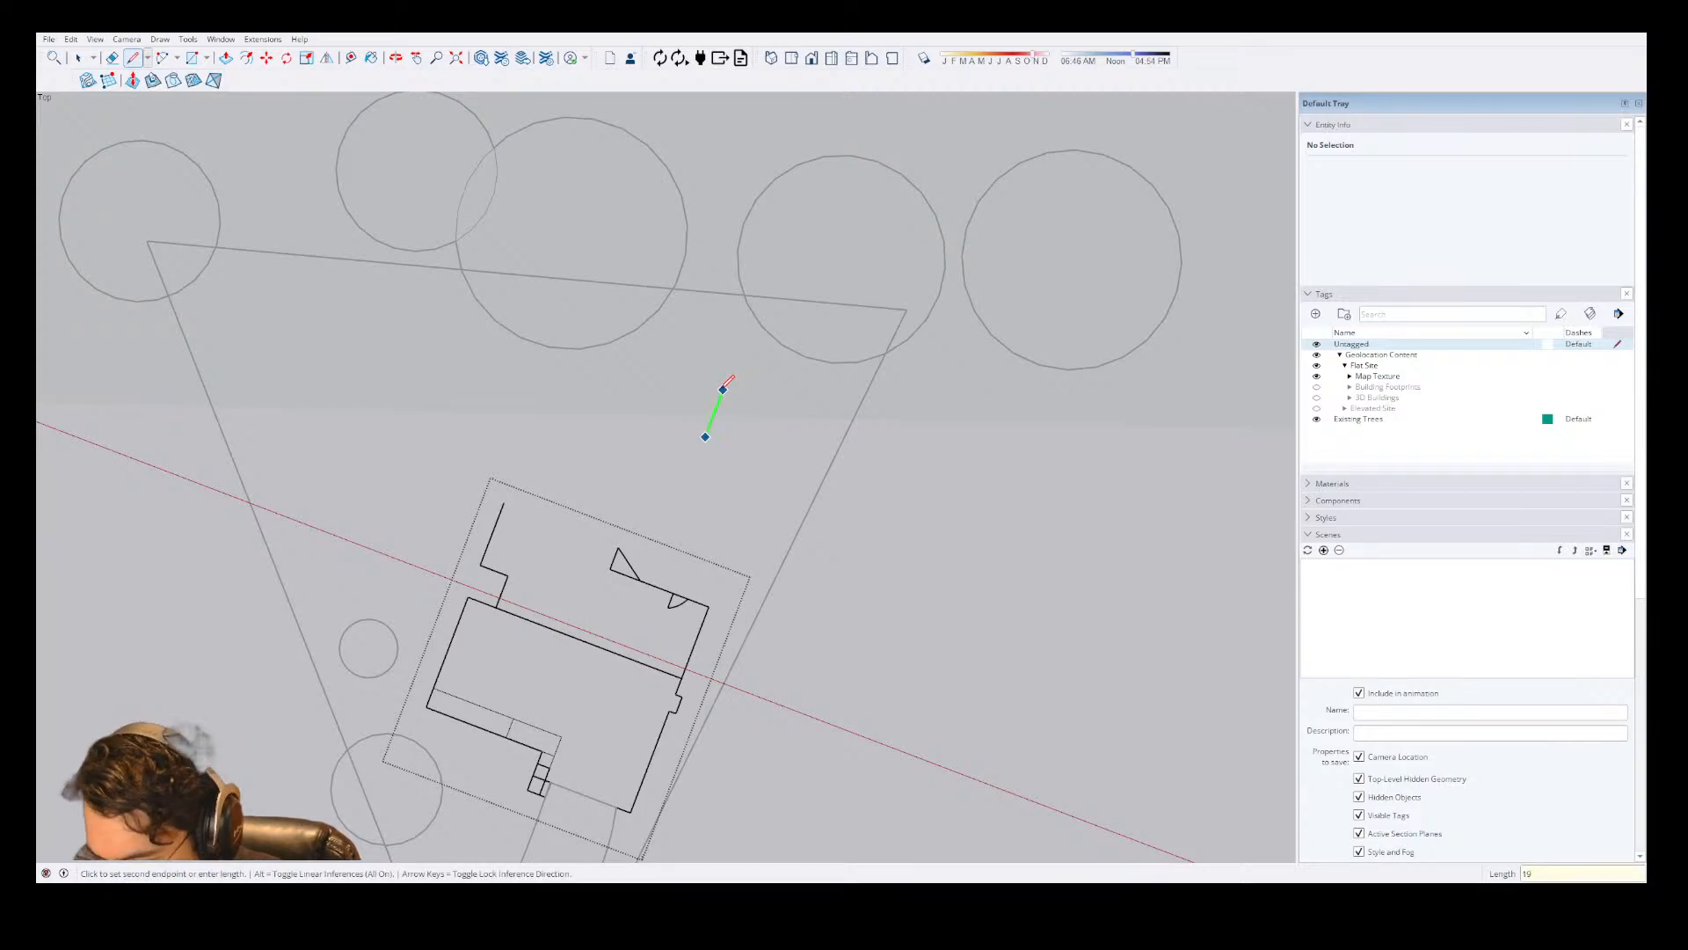
key("Return")
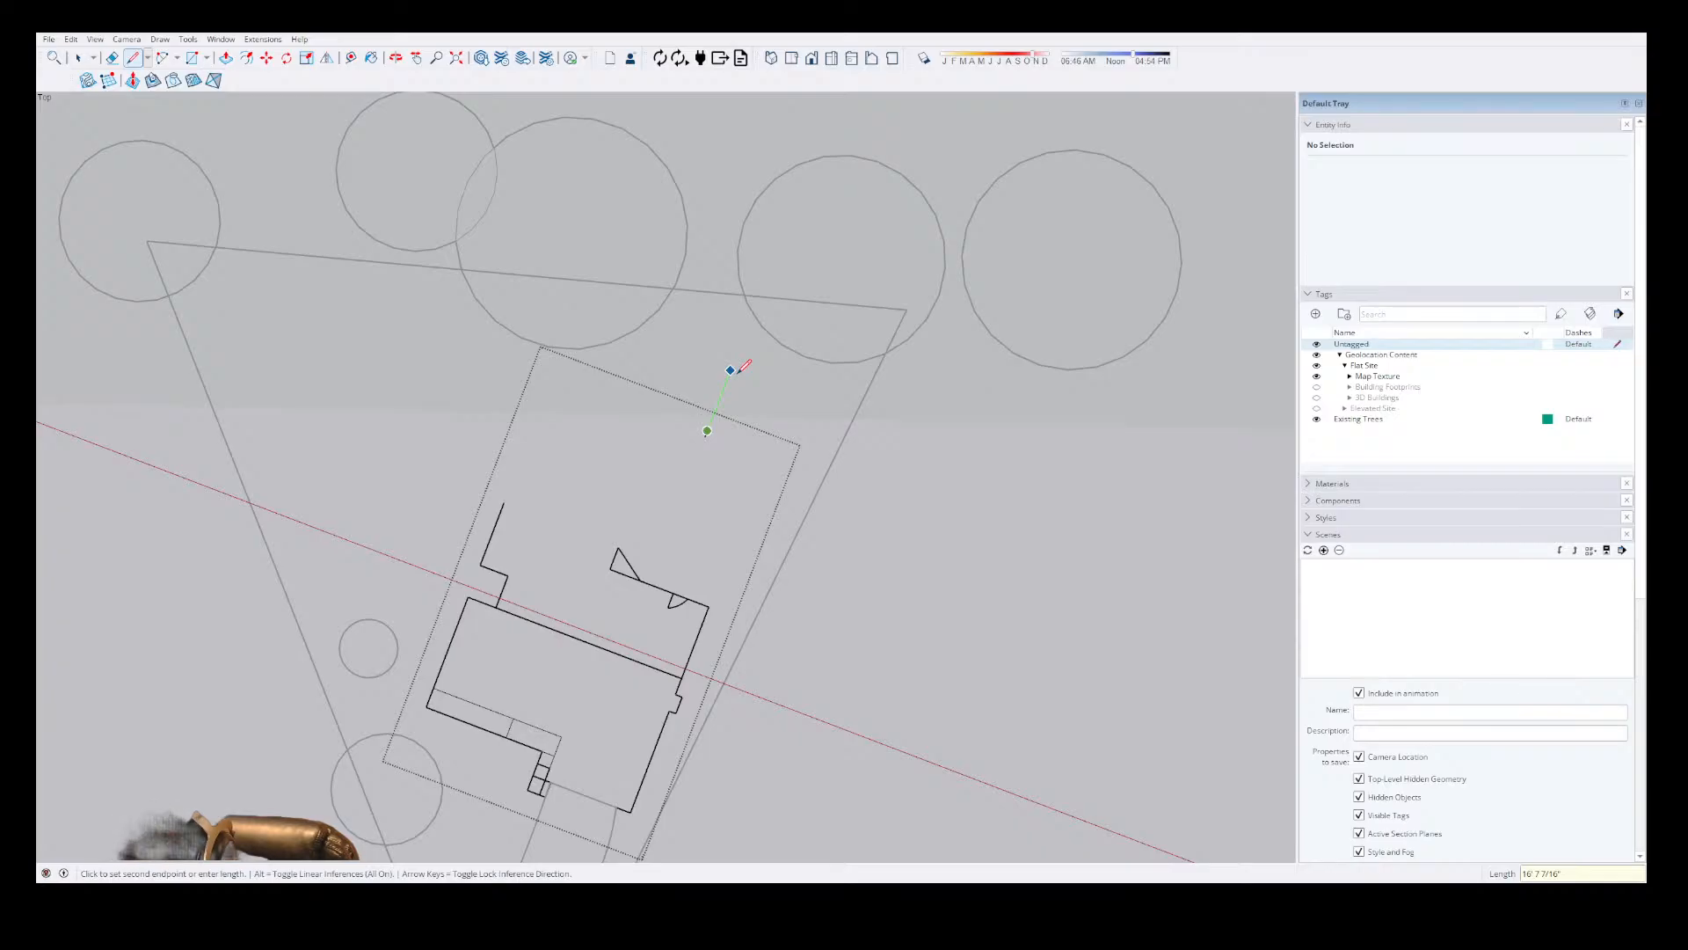
type("75")
key("Return")
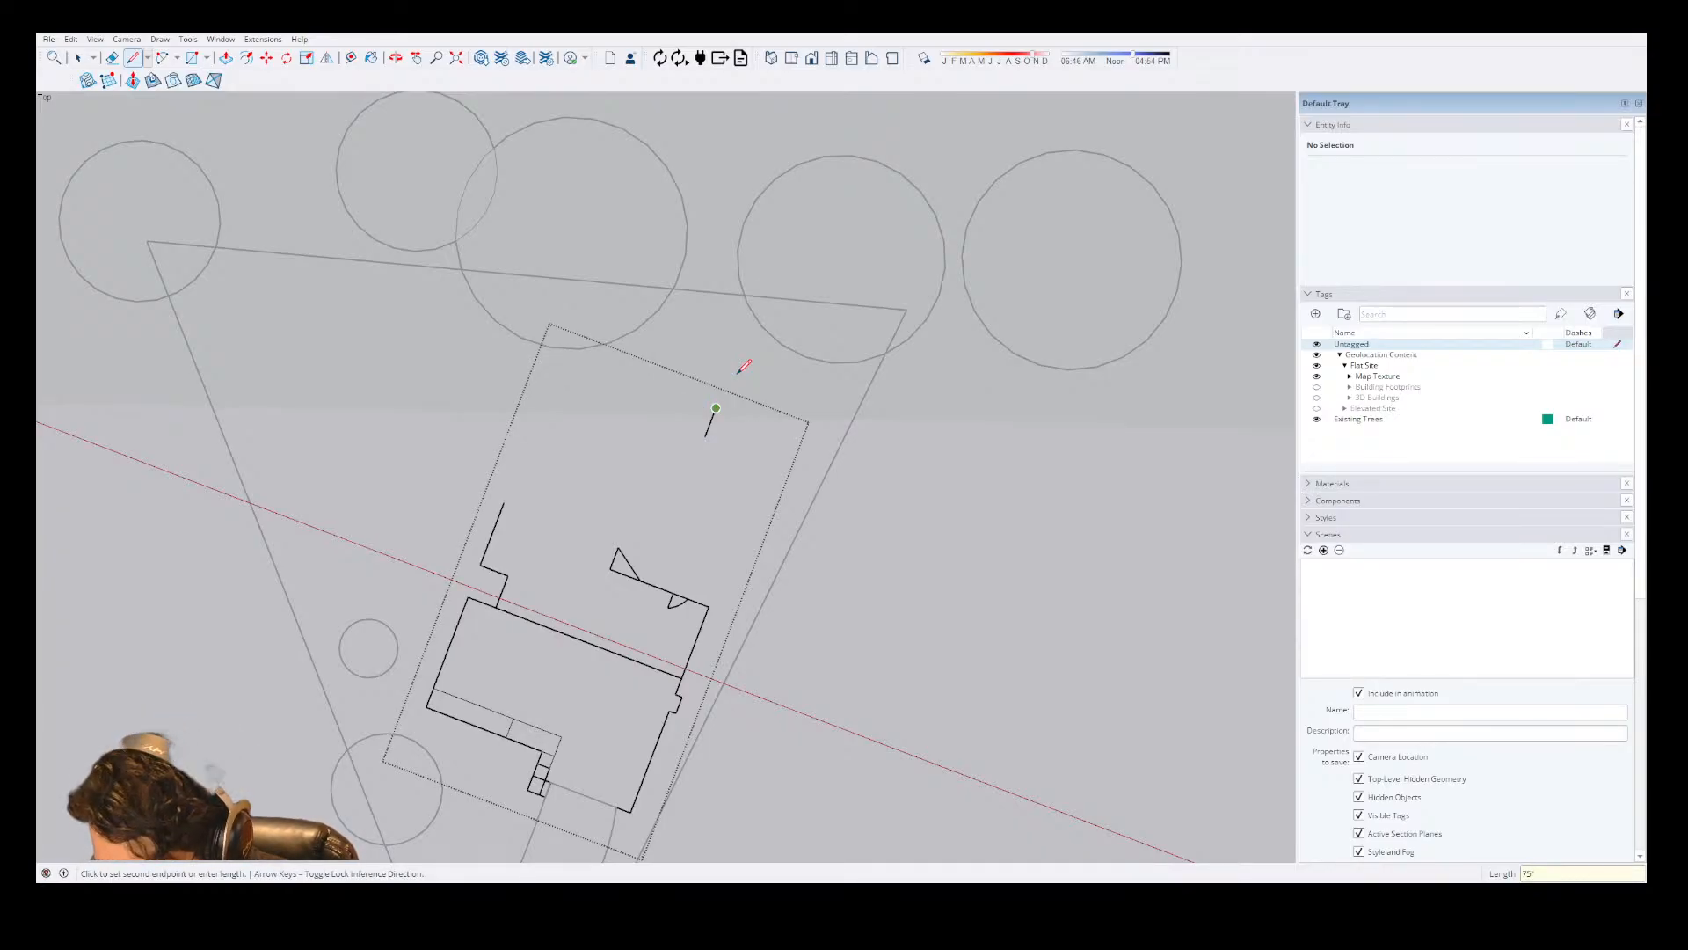
key("Escape")
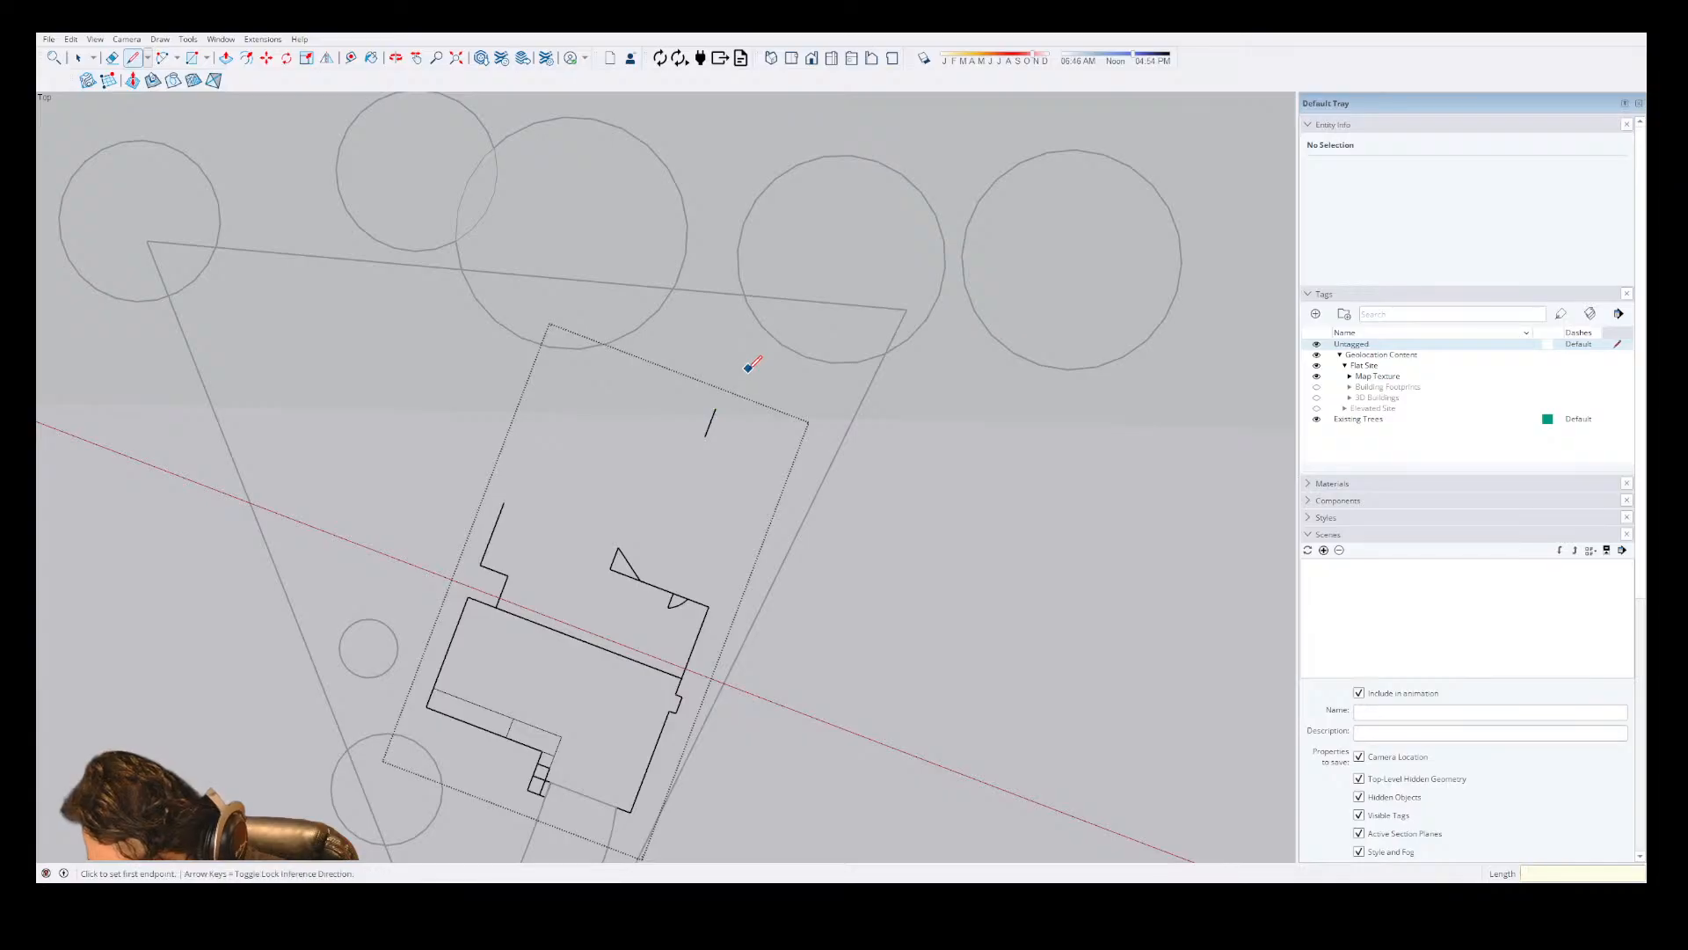
Add a door symbol on the 75" segment: a leaf about 6' 3" long from its joint with the 19" segment, and a swing arc.
scroll(730, 422, "up", 3)
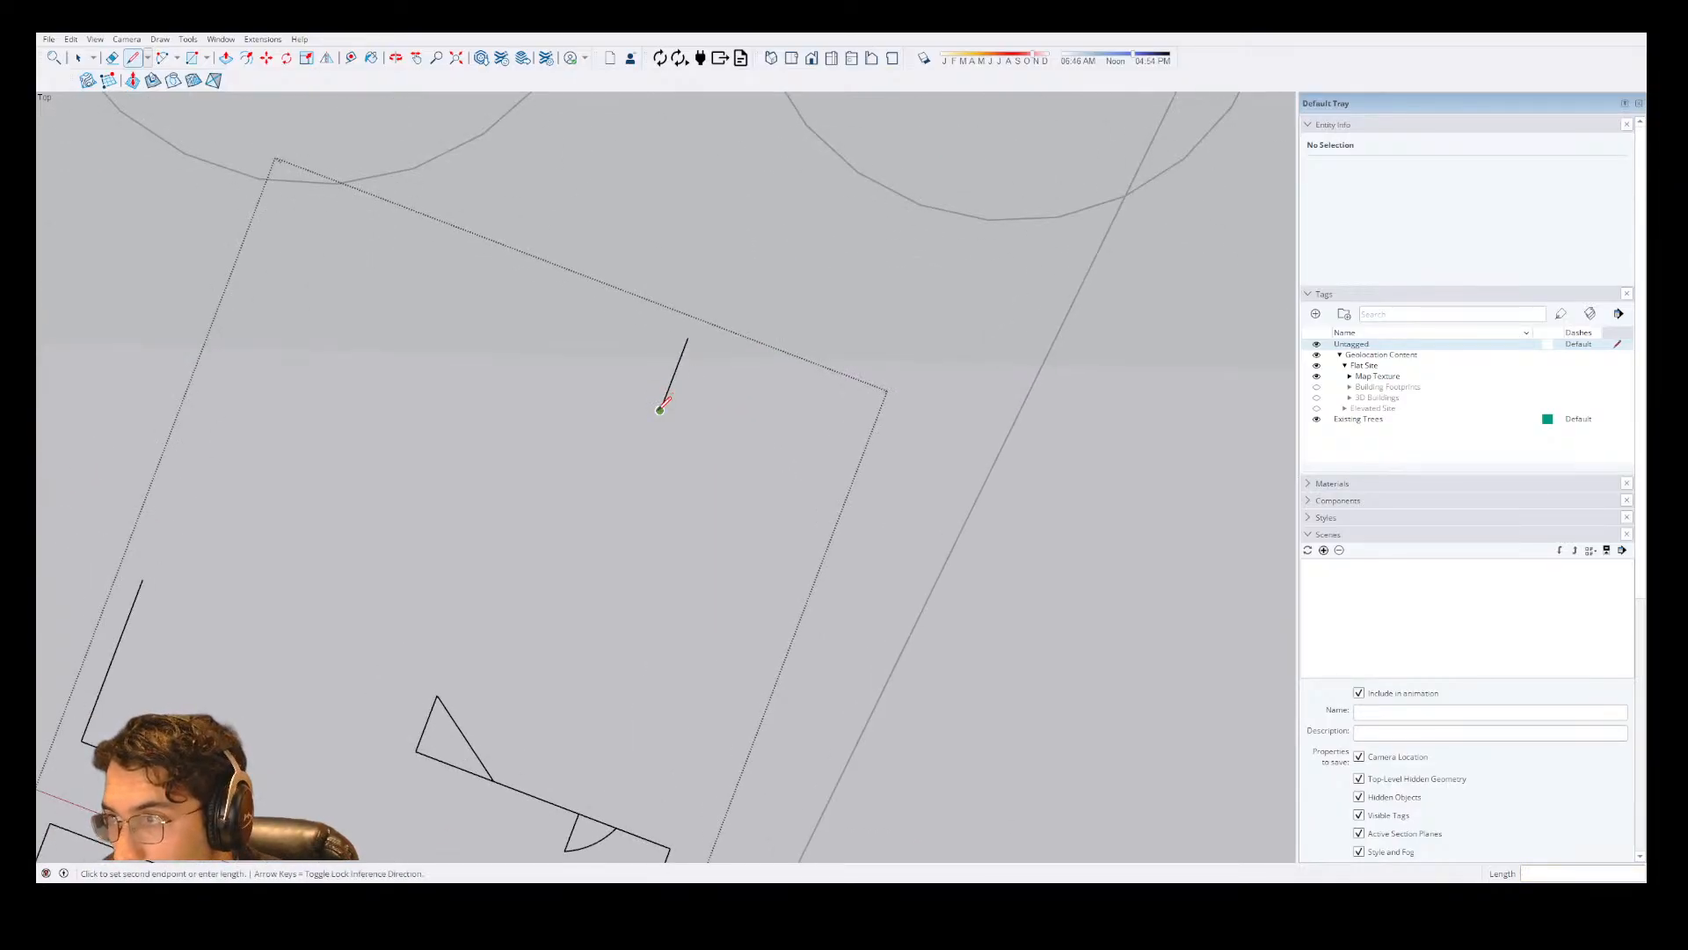
left_click(666, 395)
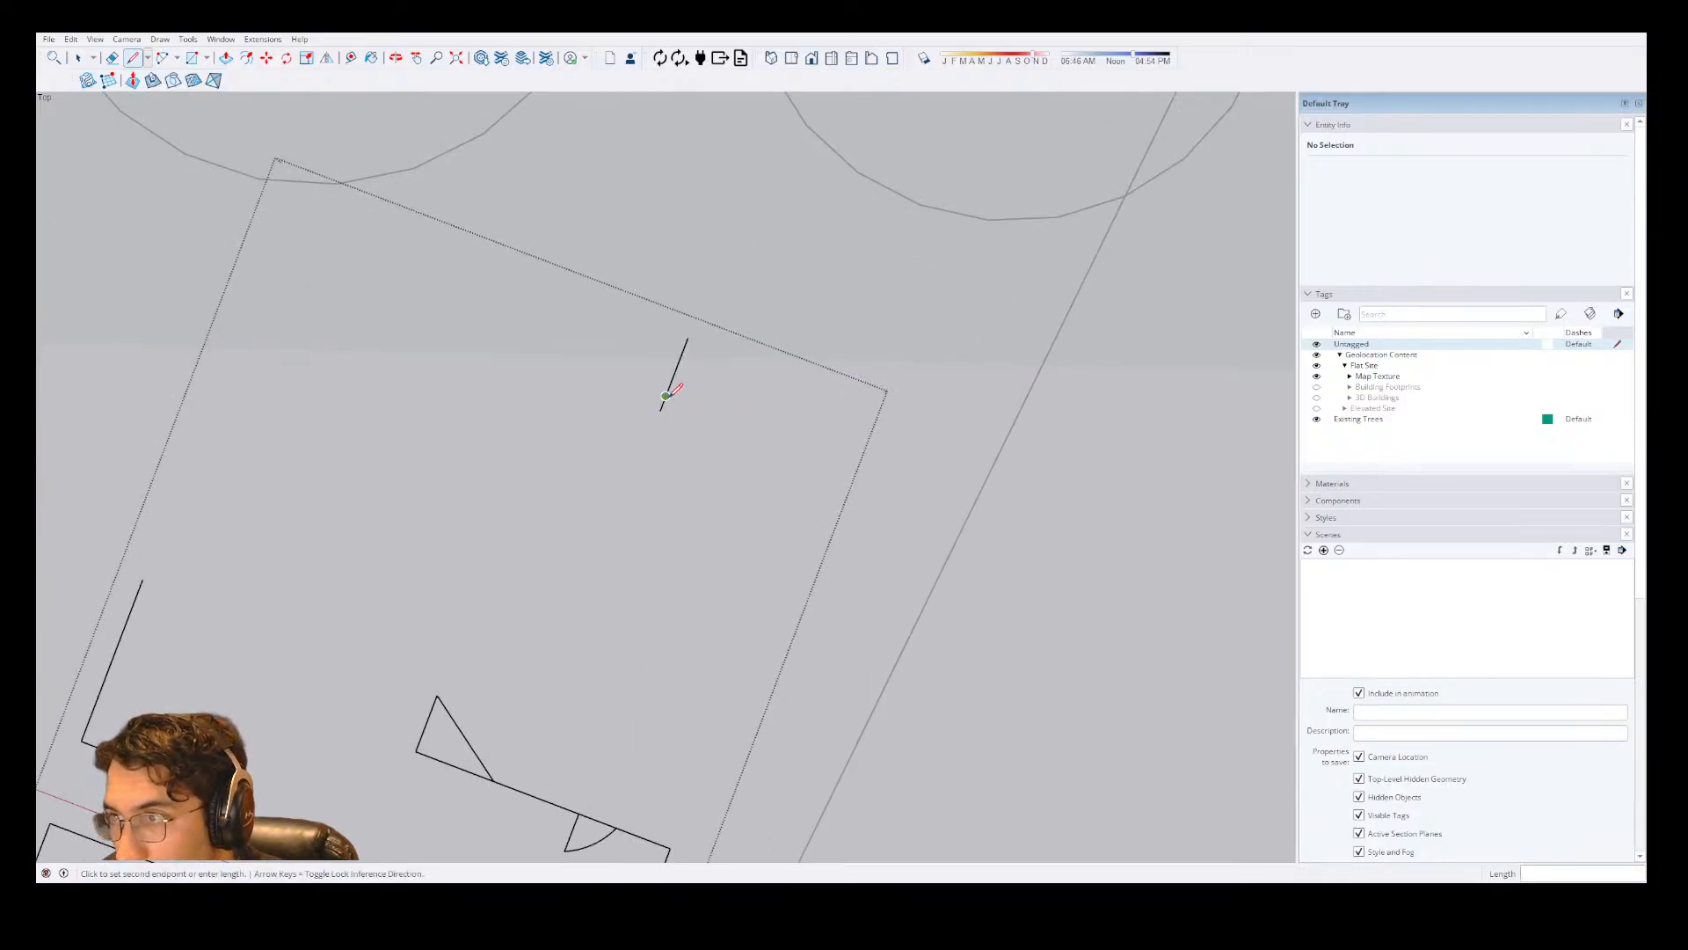
left_click(724, 417)
key("a")
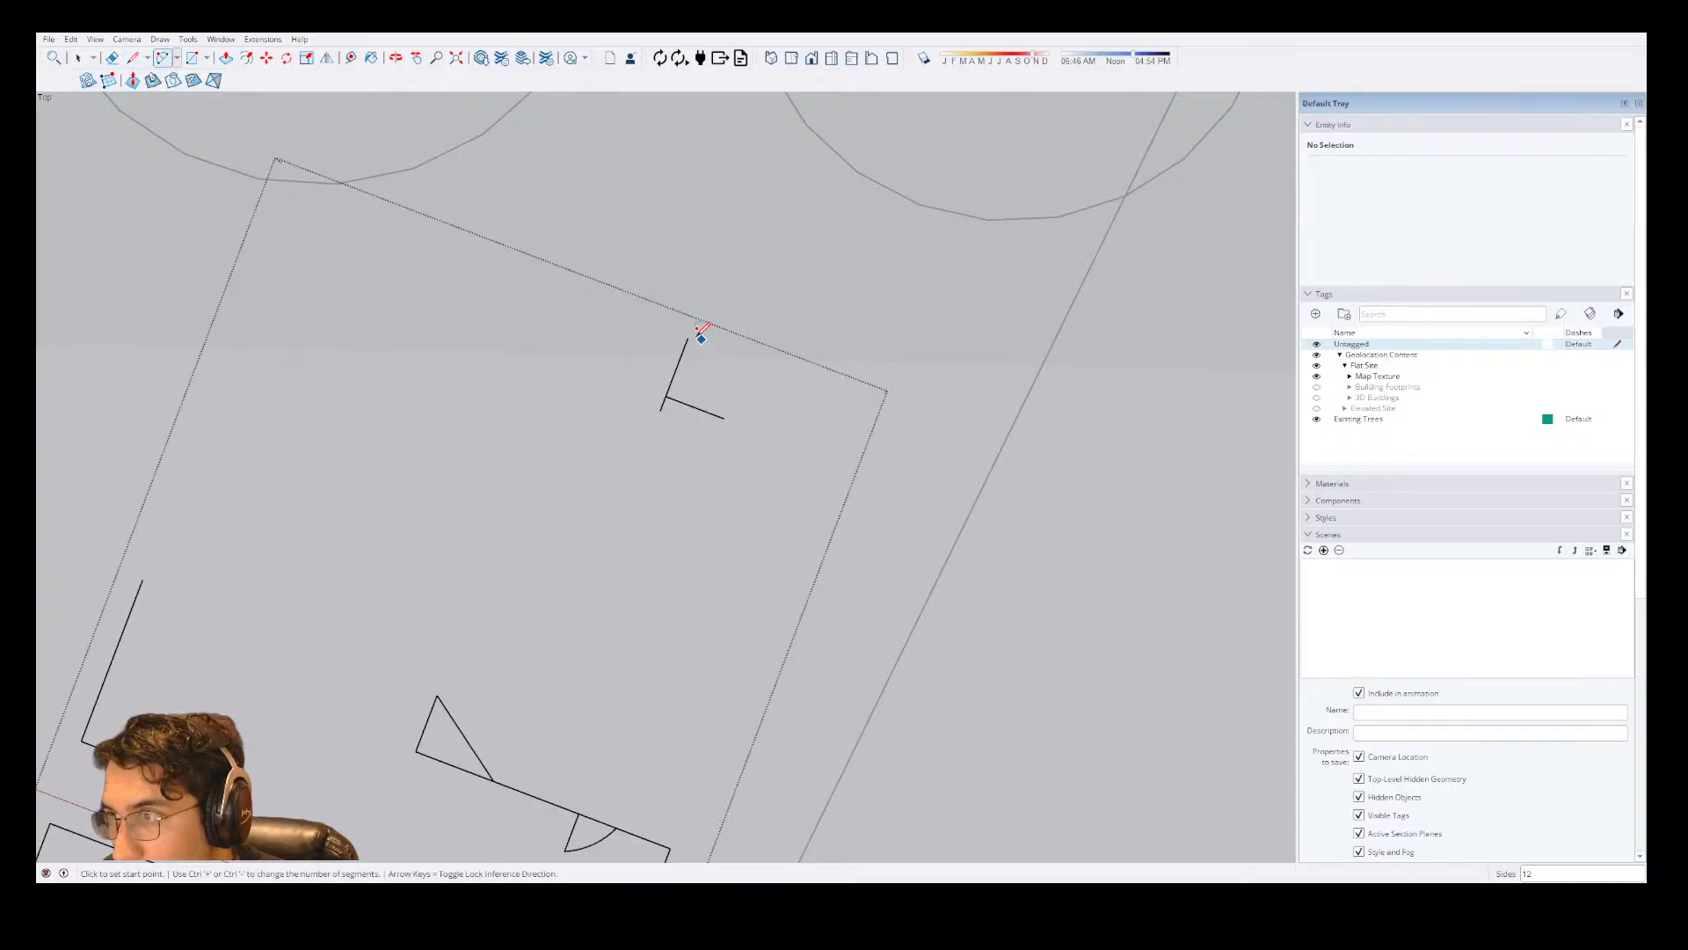
left_click(687, 337)
left_click(724, 417)
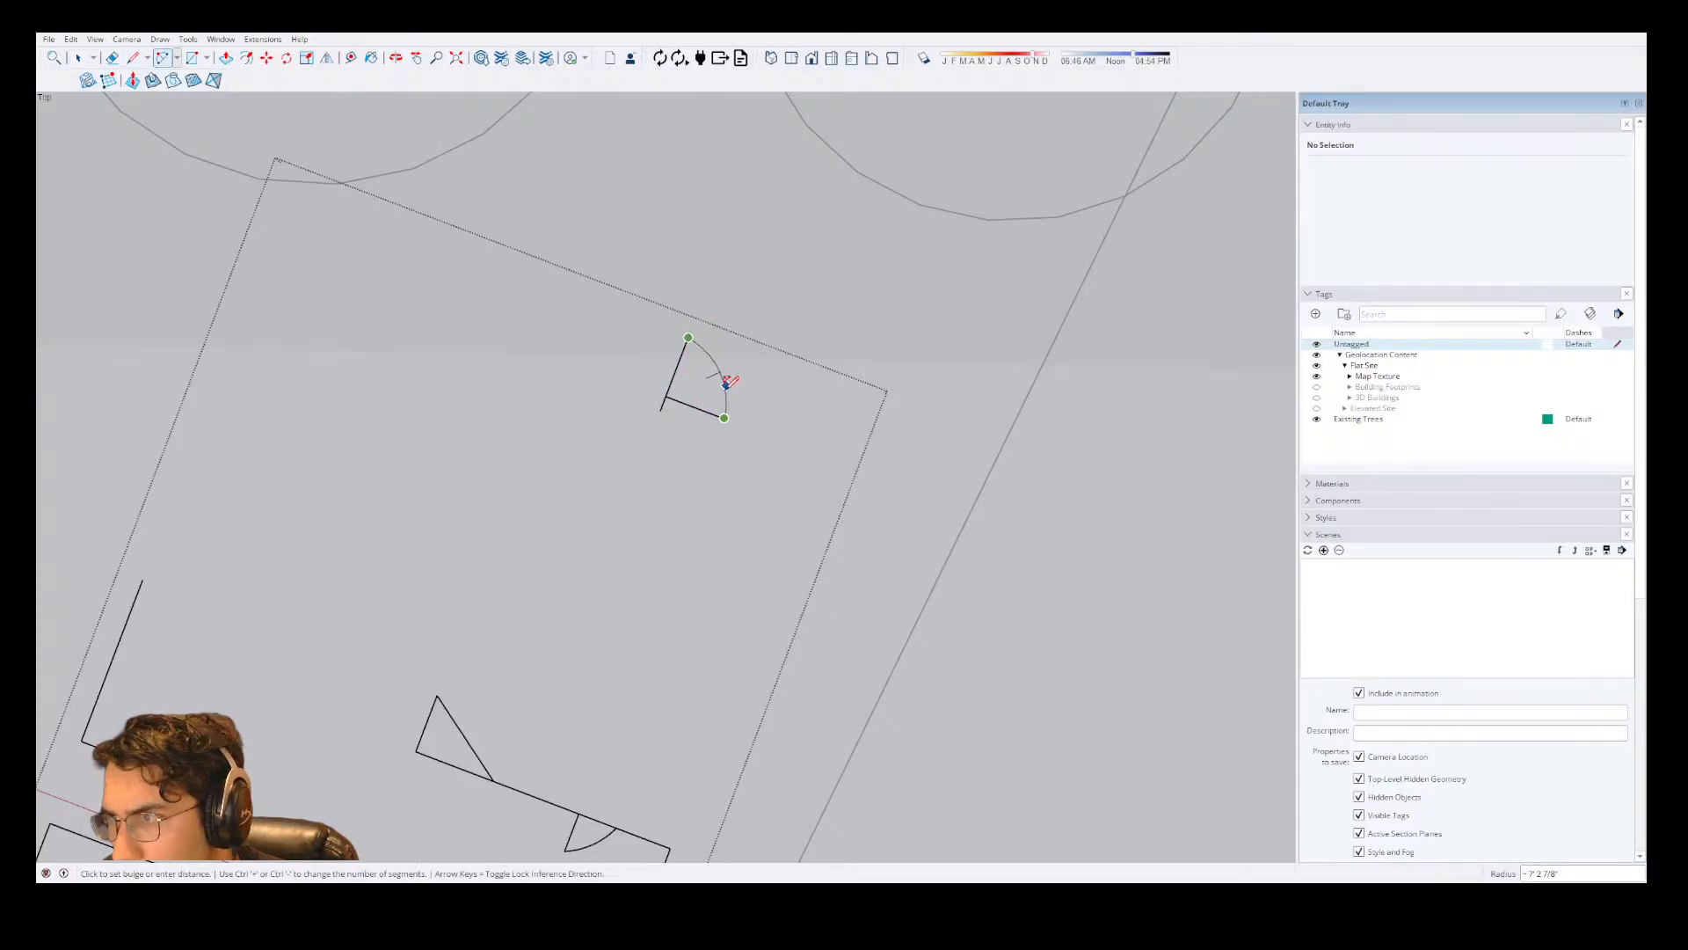
left_click(726, 381)
Draw a 151" wall along the red axis from the 19" segment's free end, with a perpendicular tick about 4' long at its far end.
key("l")
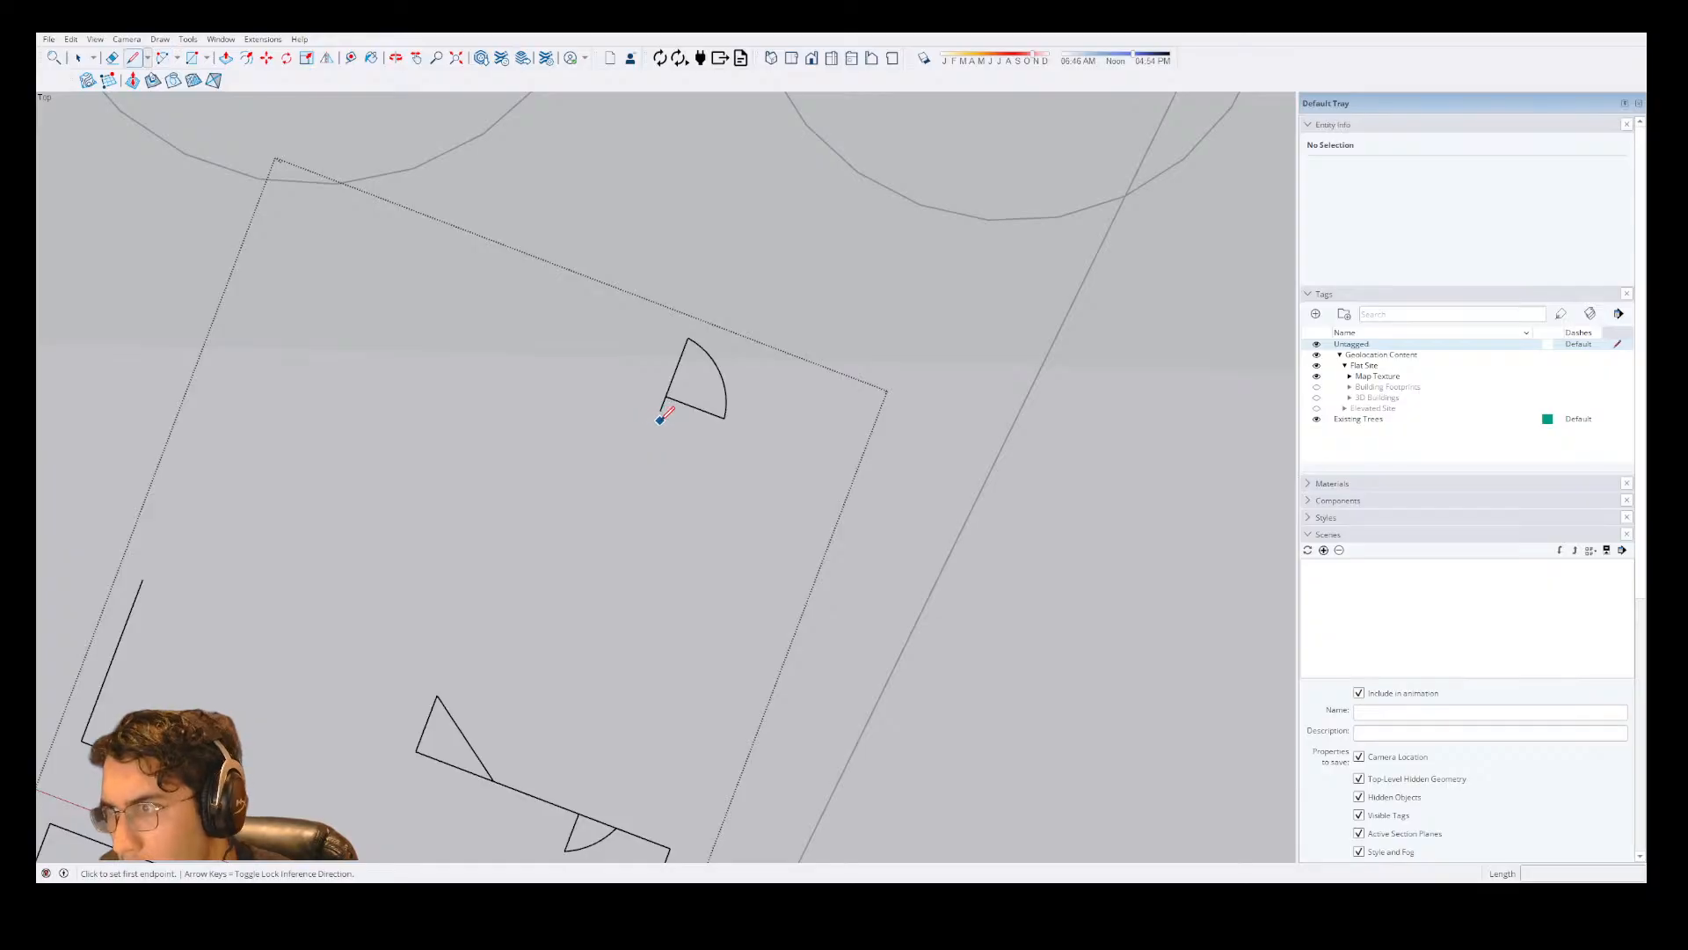
left_click(660, 409)
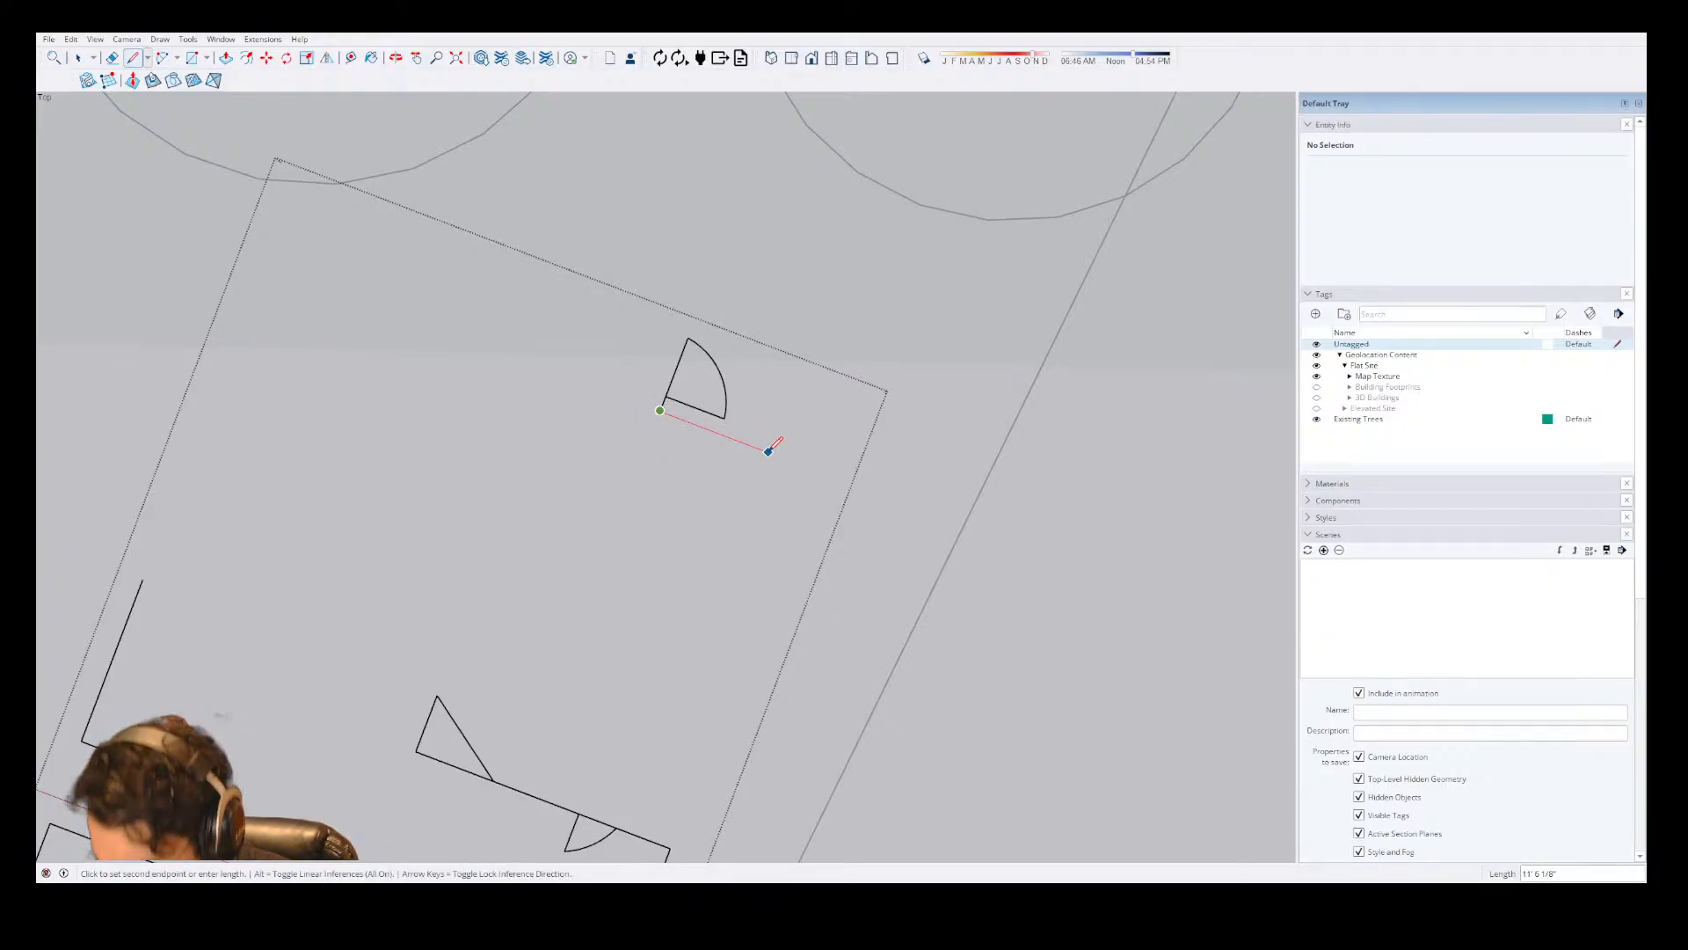
type("1")
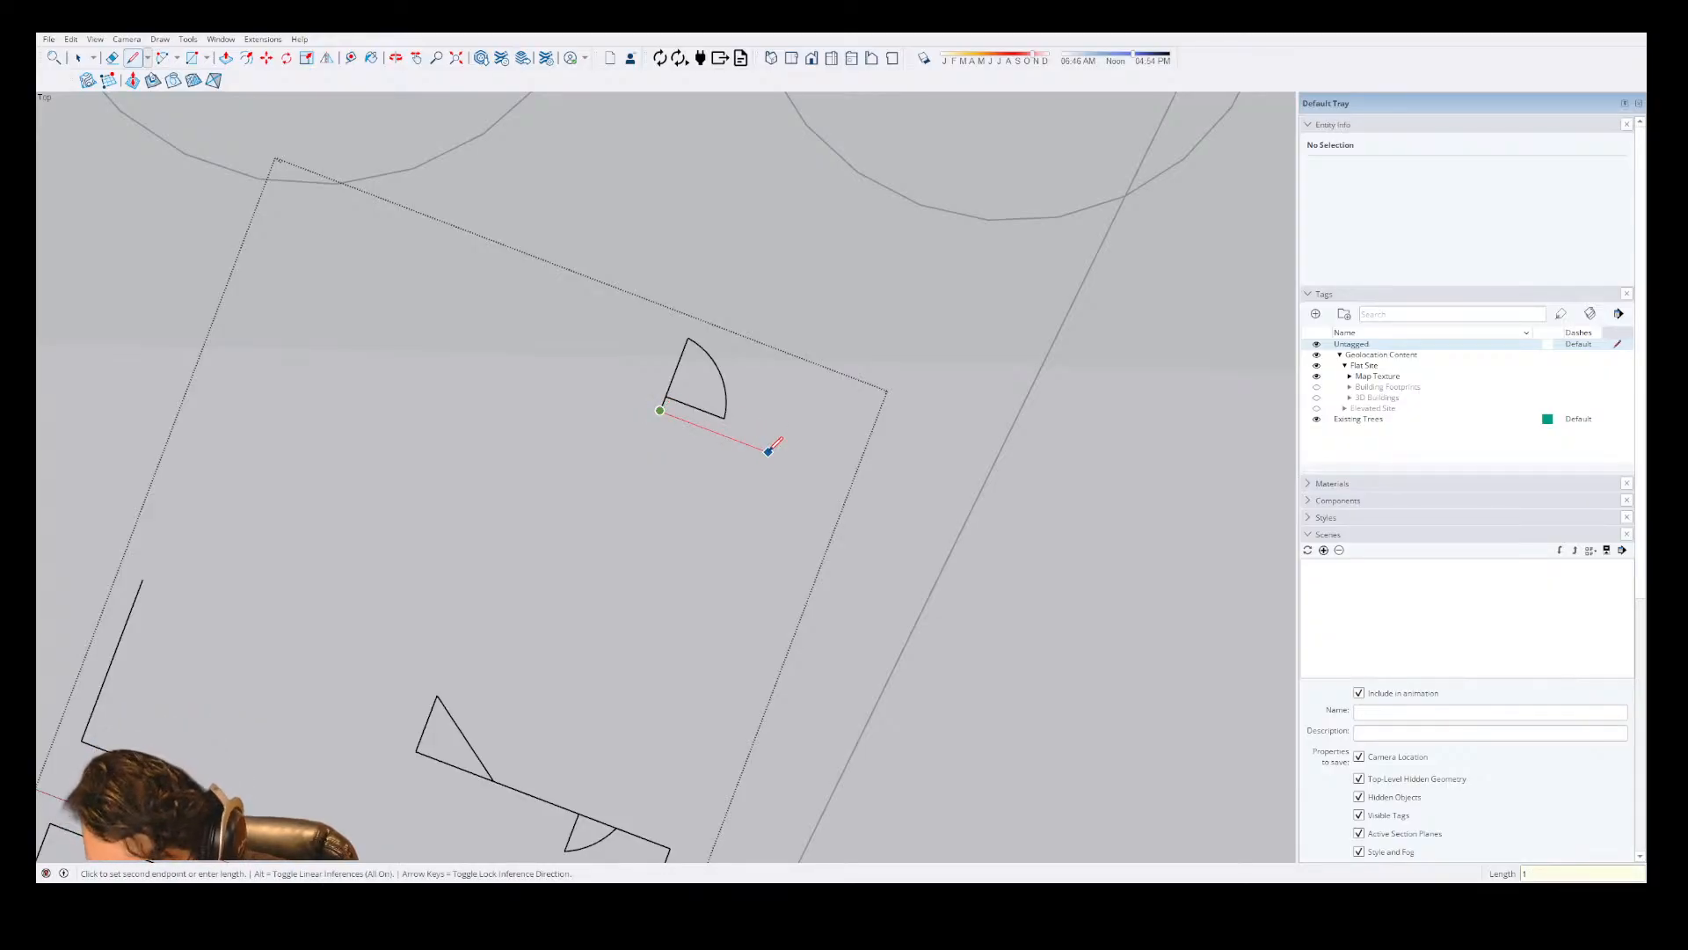
type("51")
key("Return")
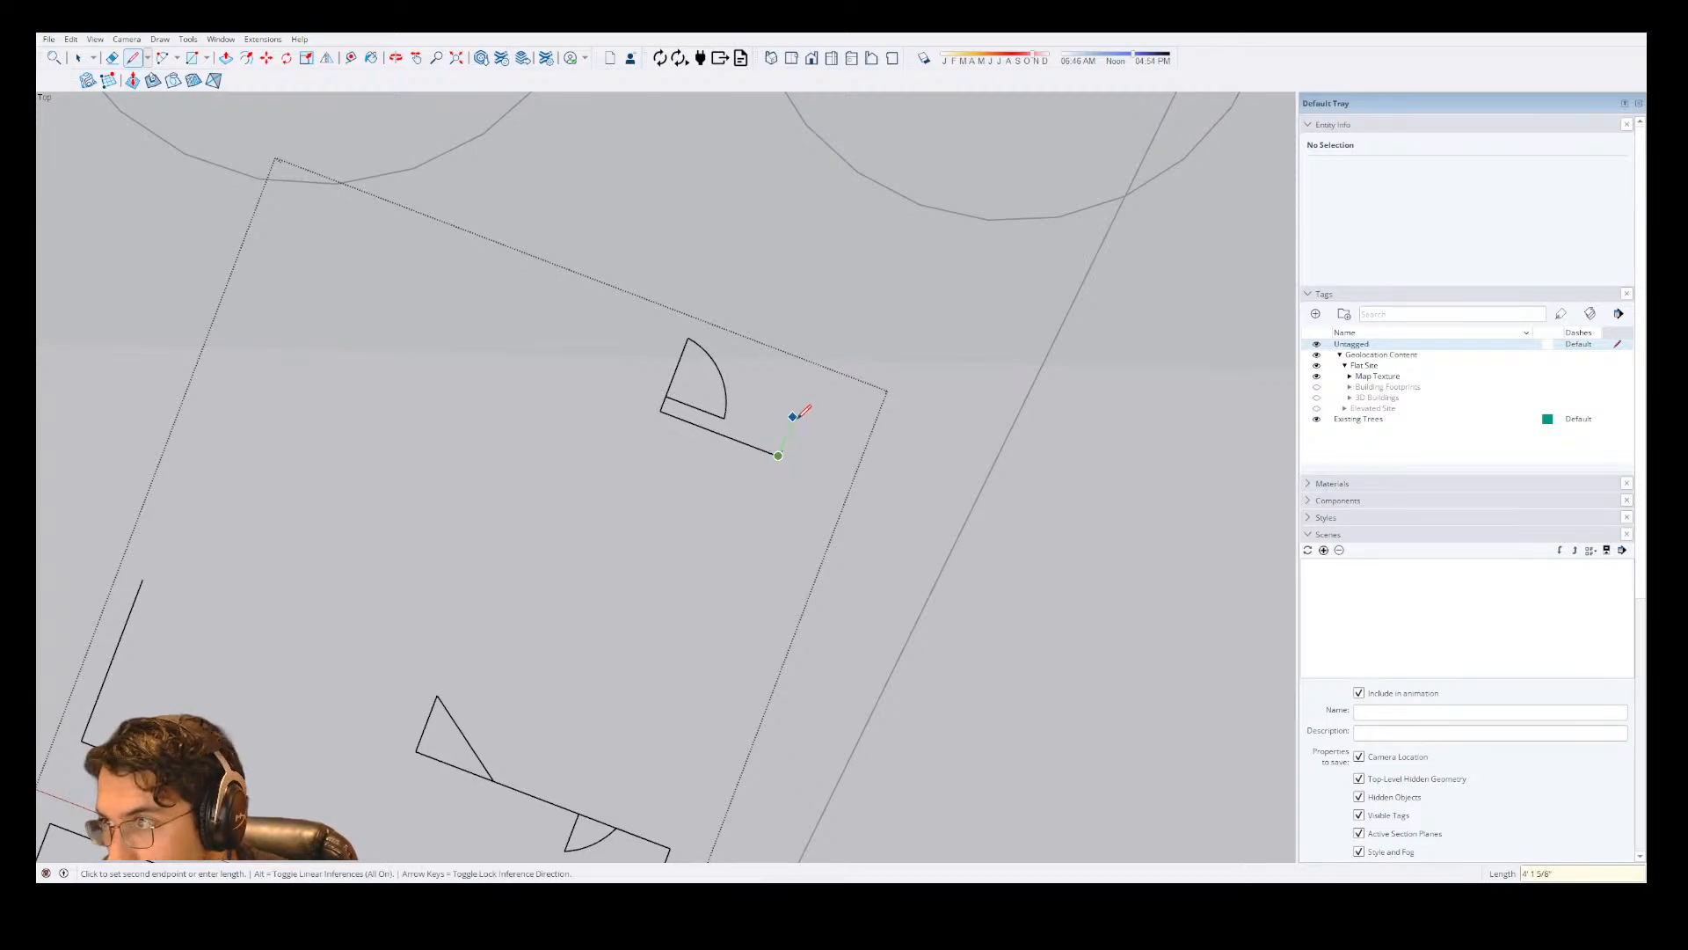
left_click(792, 419)
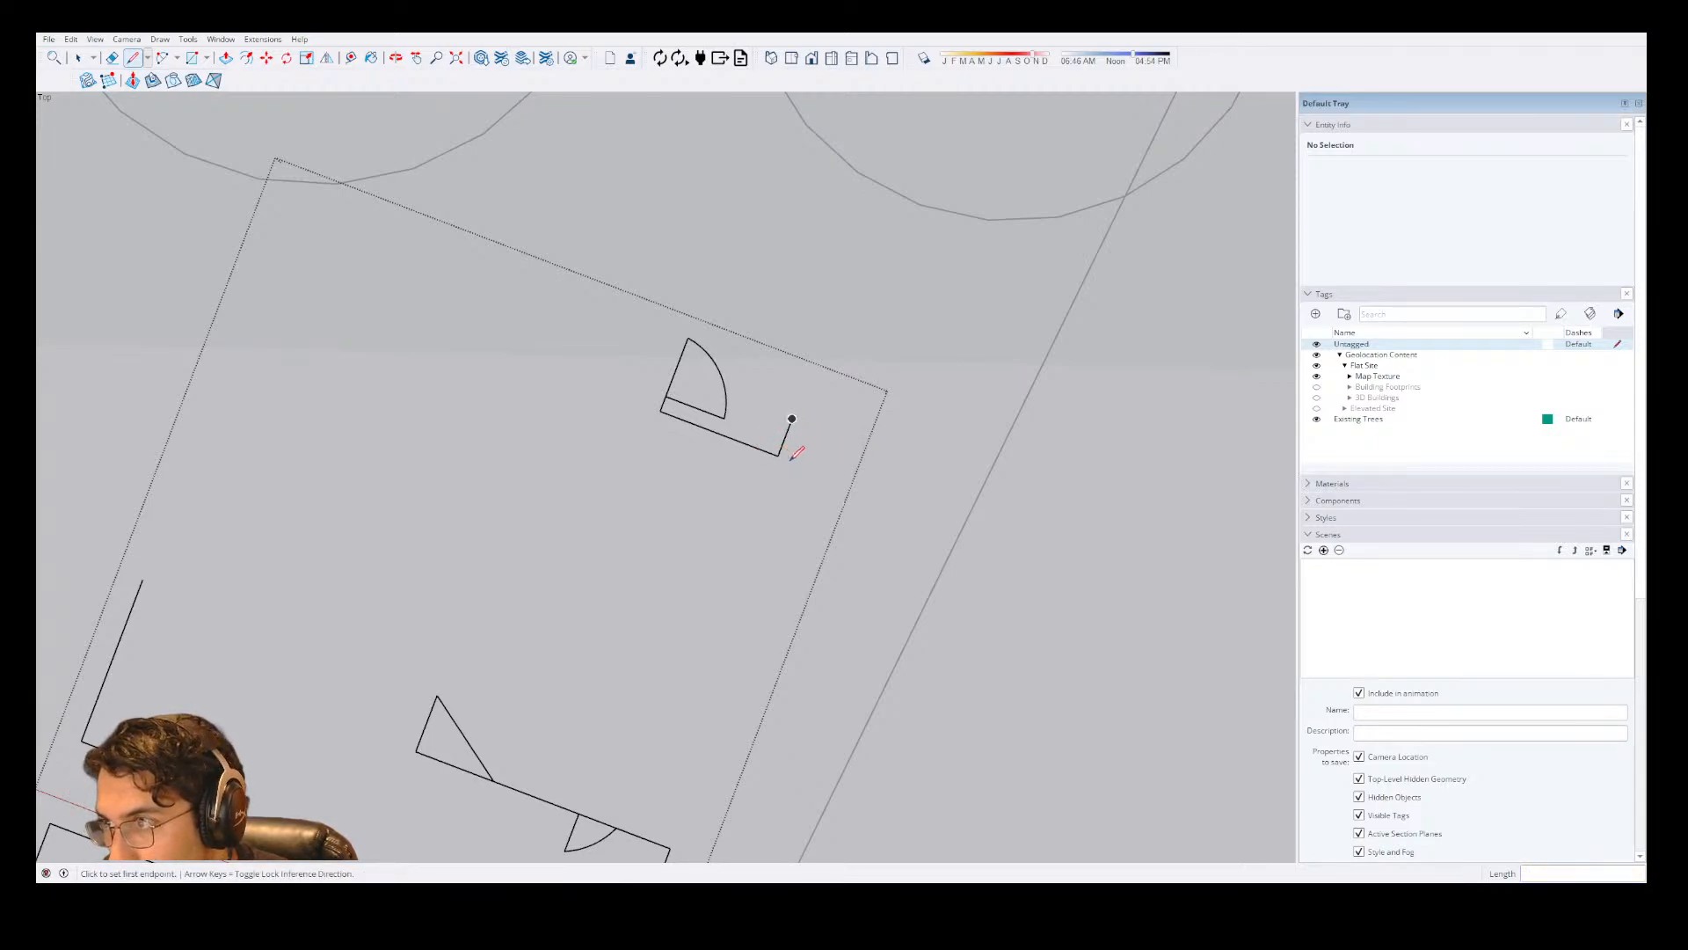
Extend the wall by 105" along the red axis and add a second perpendicular tick about 4' long at its new end.
left_click(778, 456)
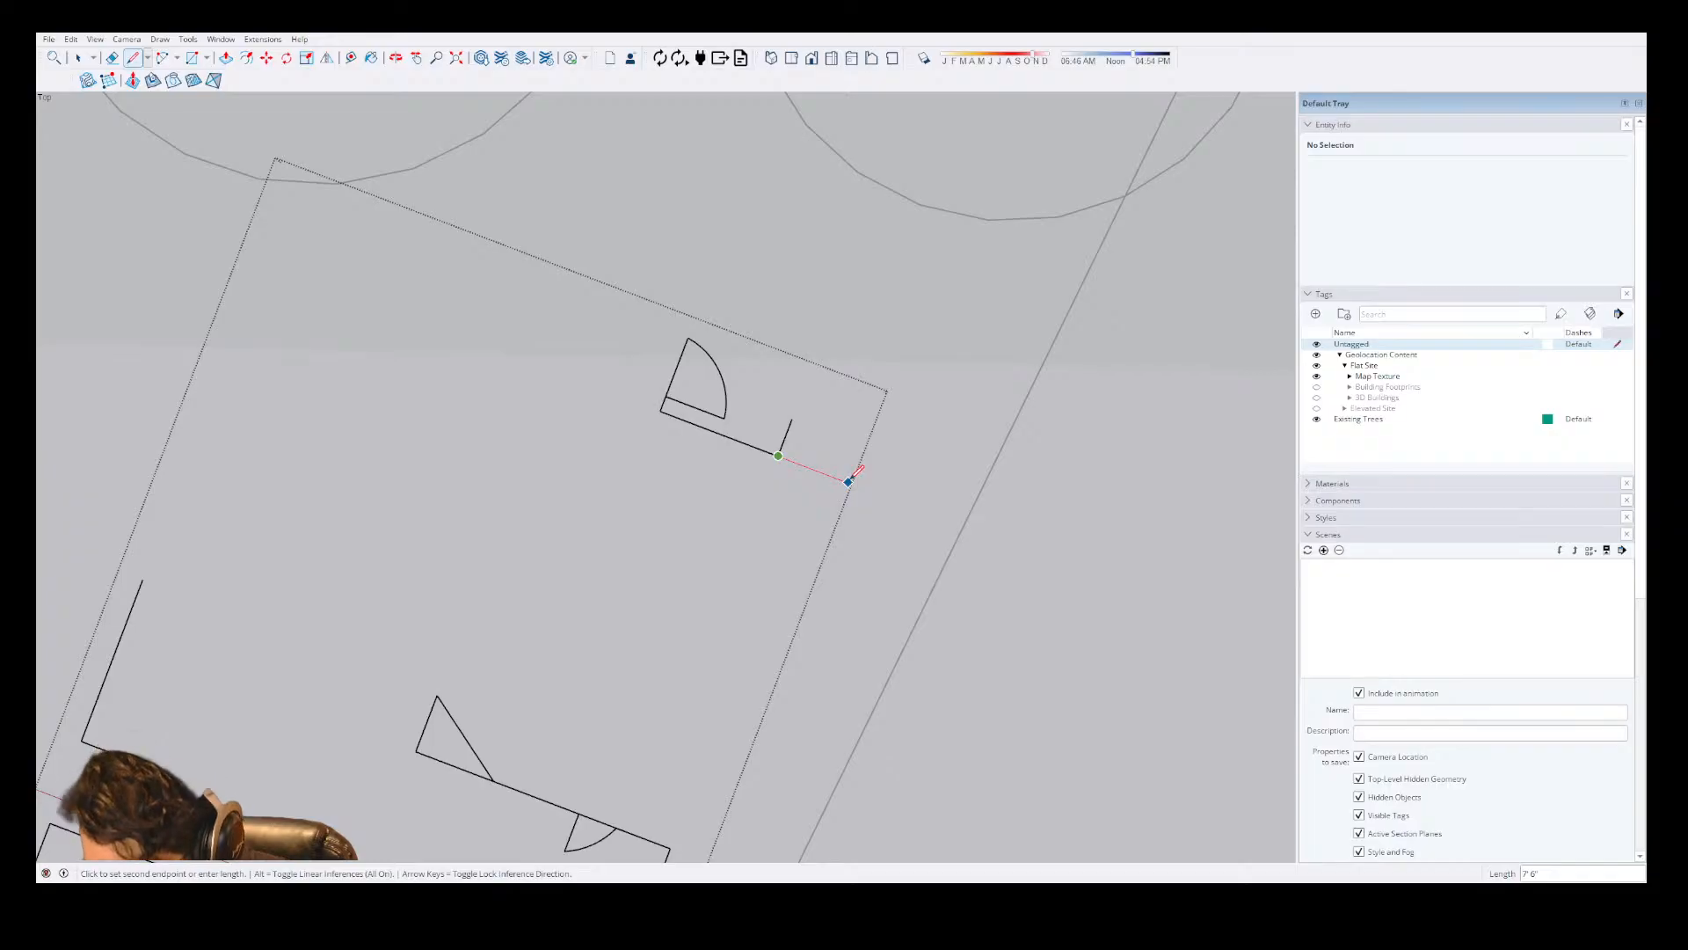
type("105")
key("Return")
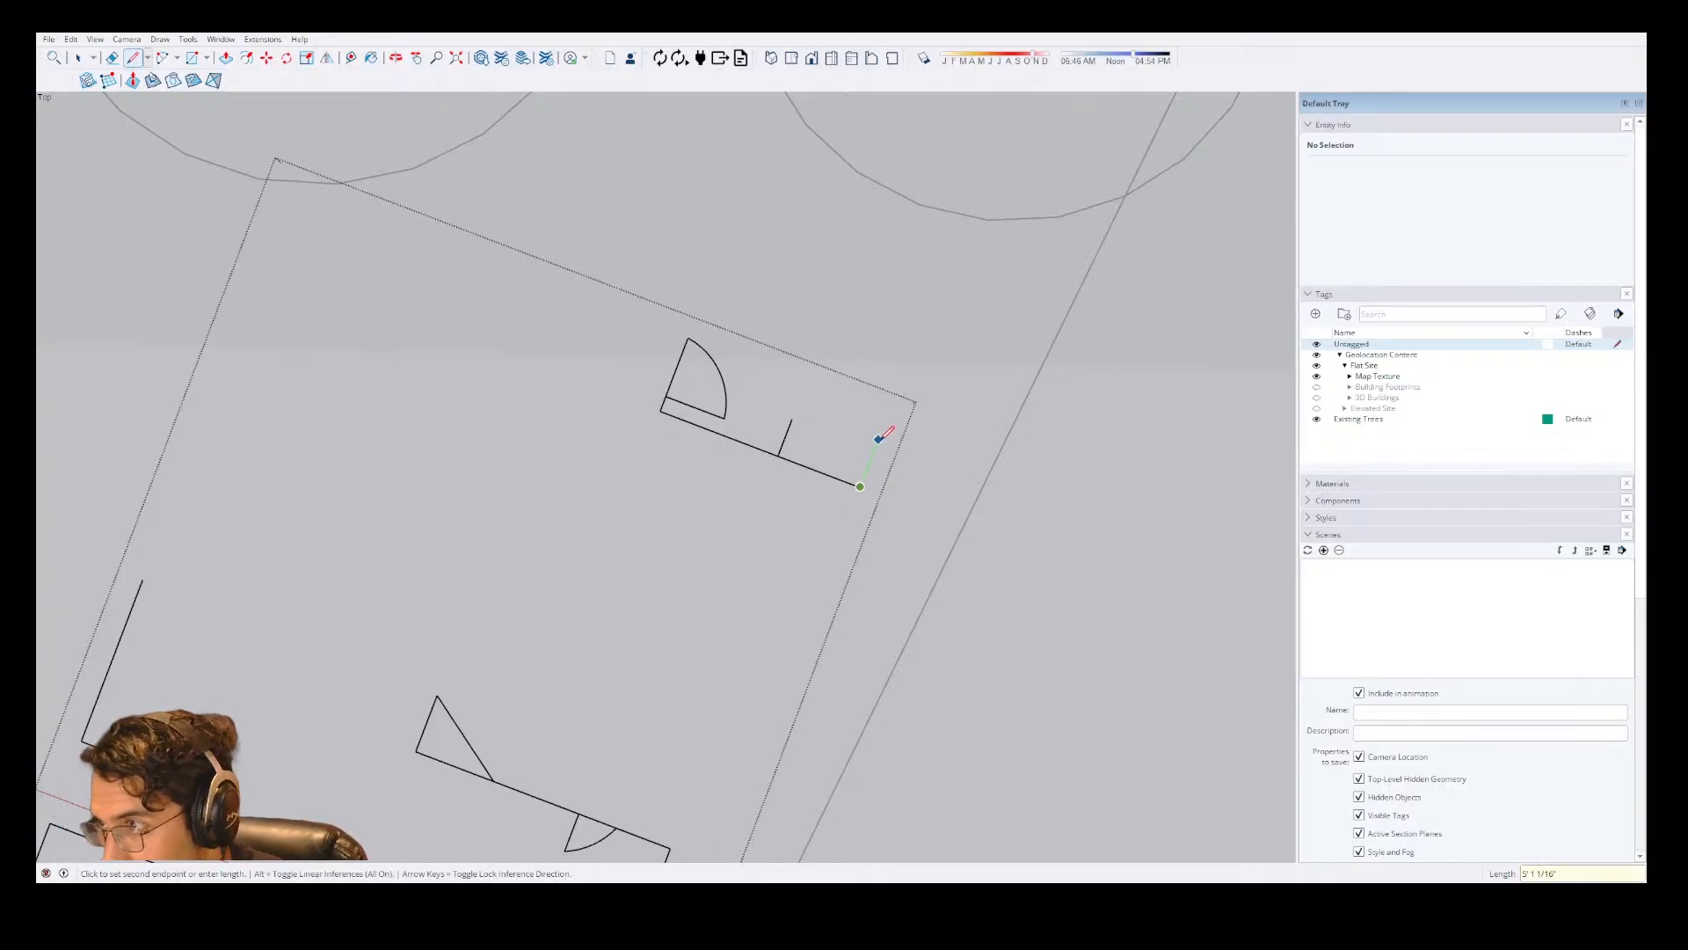
left_click(873, 449)
key("Escape")
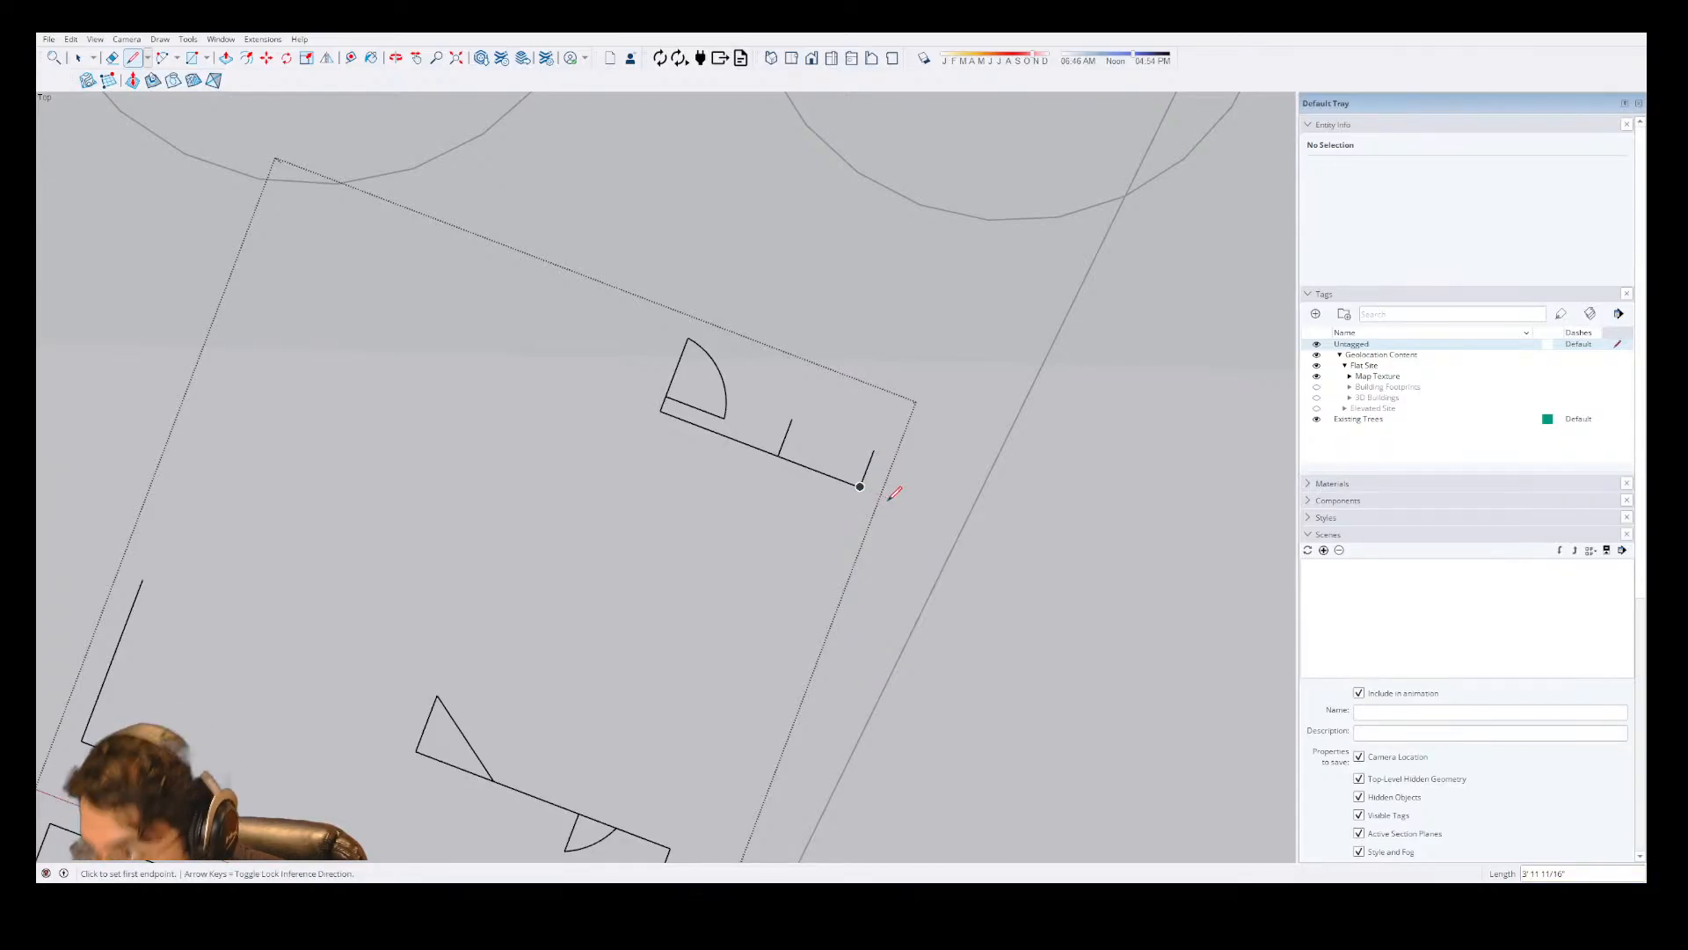
Extend the second structure's wall by 3' past the last tick, then draw a 169" side wall along the green axis.
left_click(860, 486)
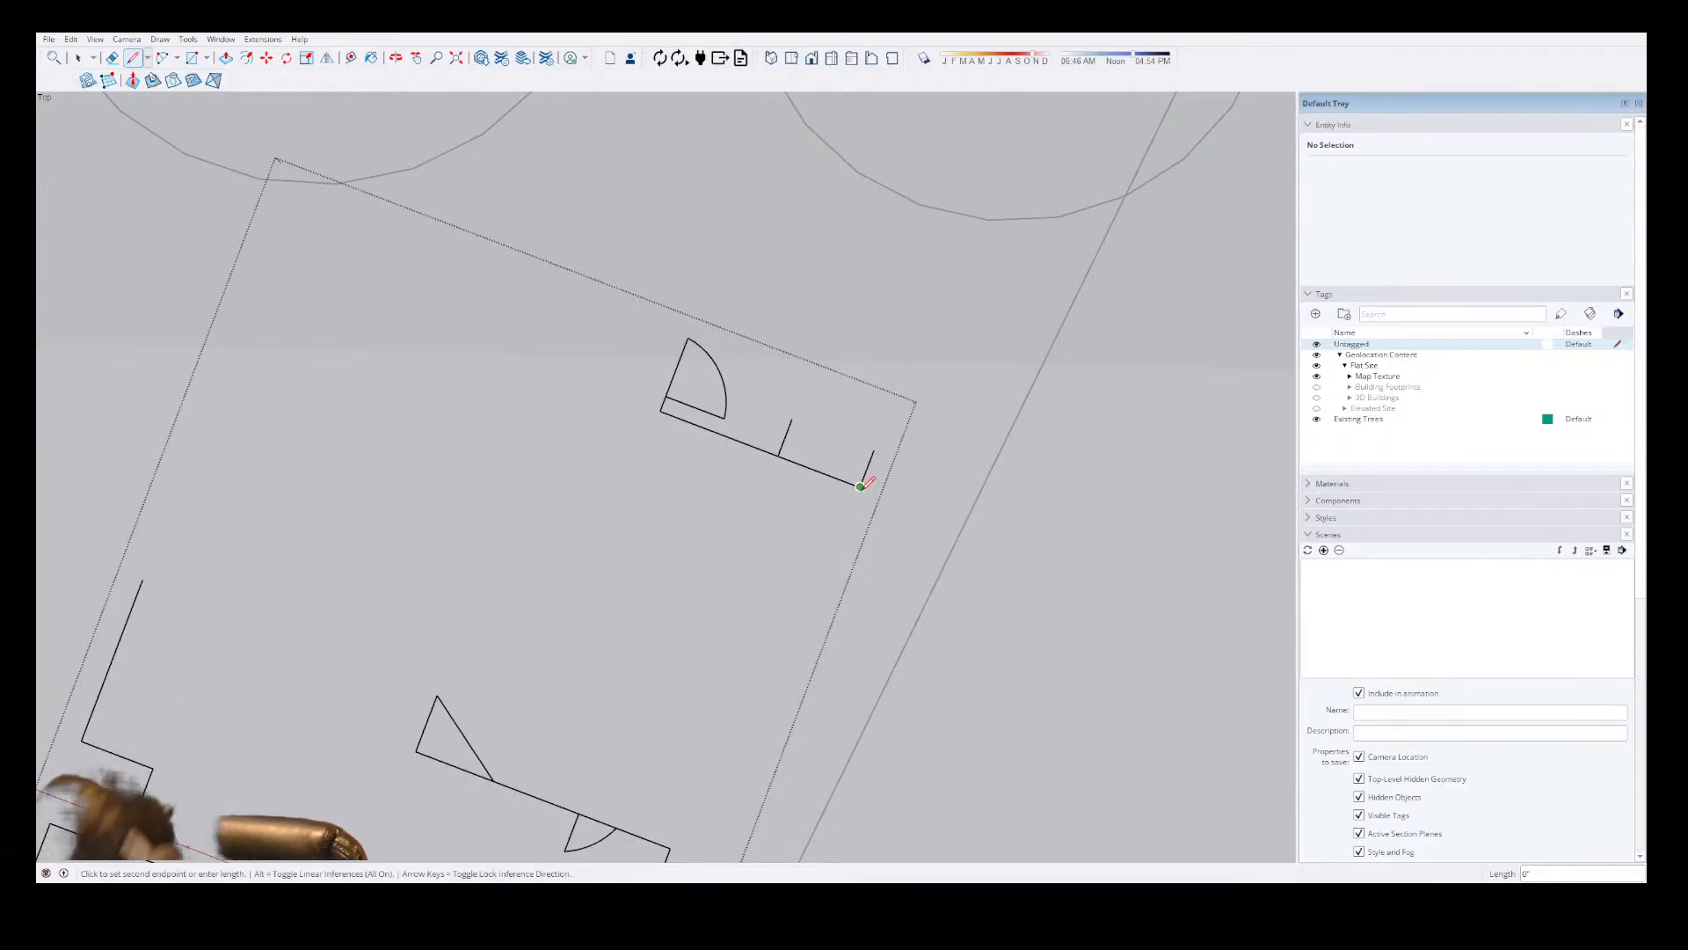
type("3'")
key("Return")
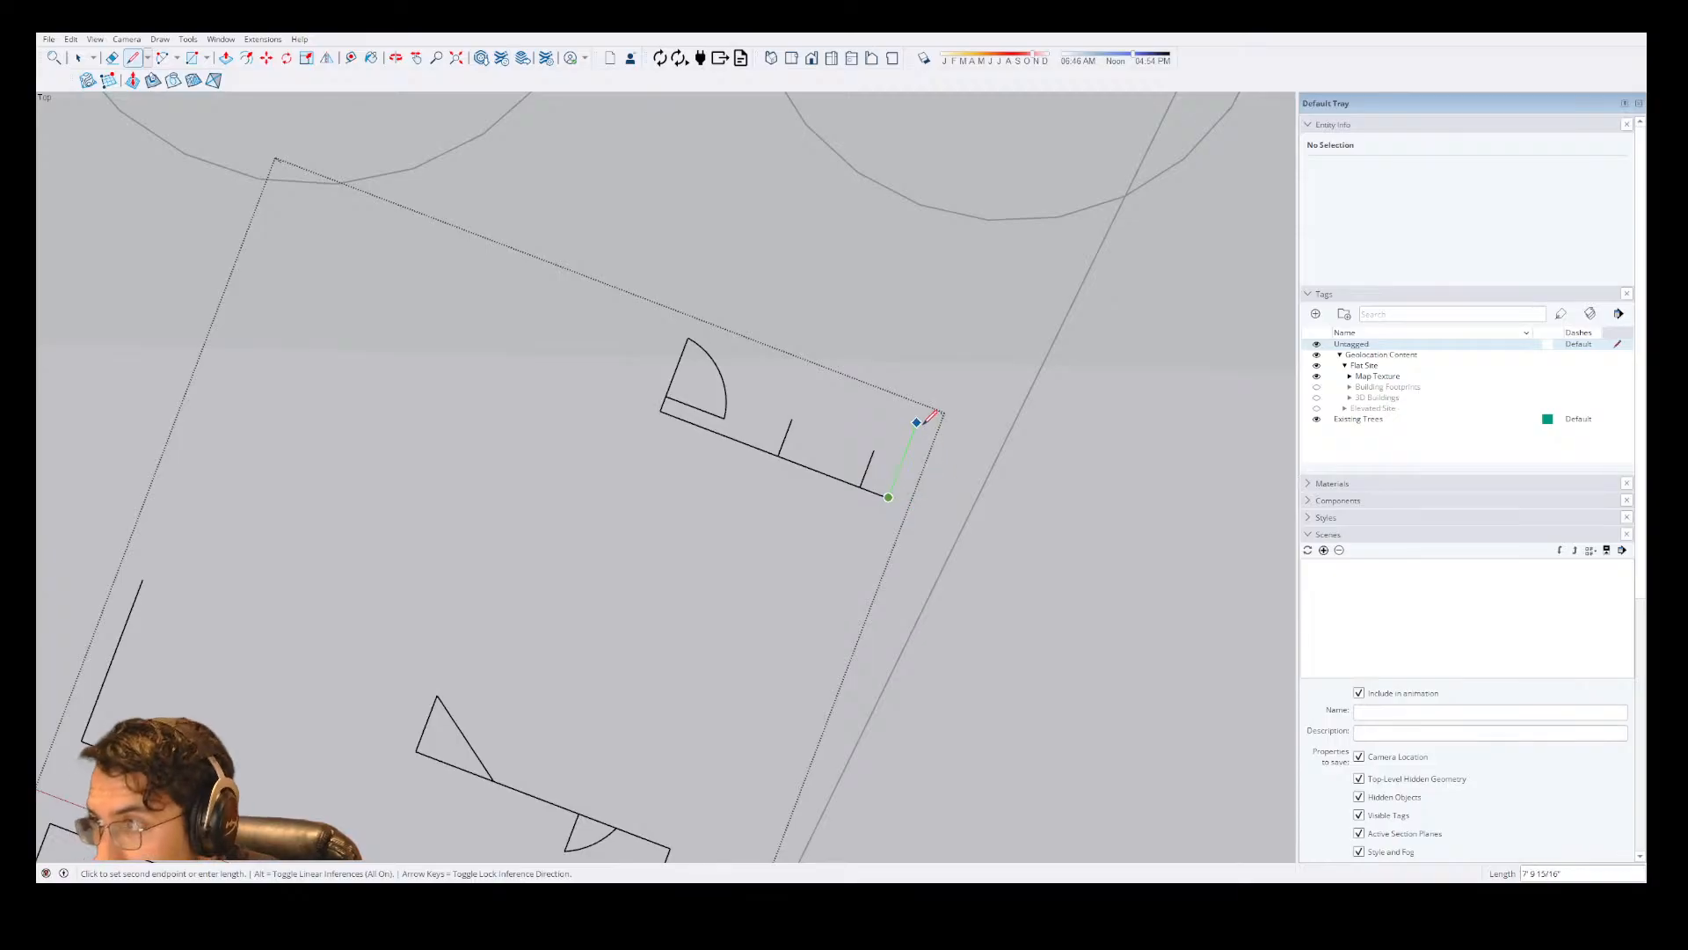
type("169")
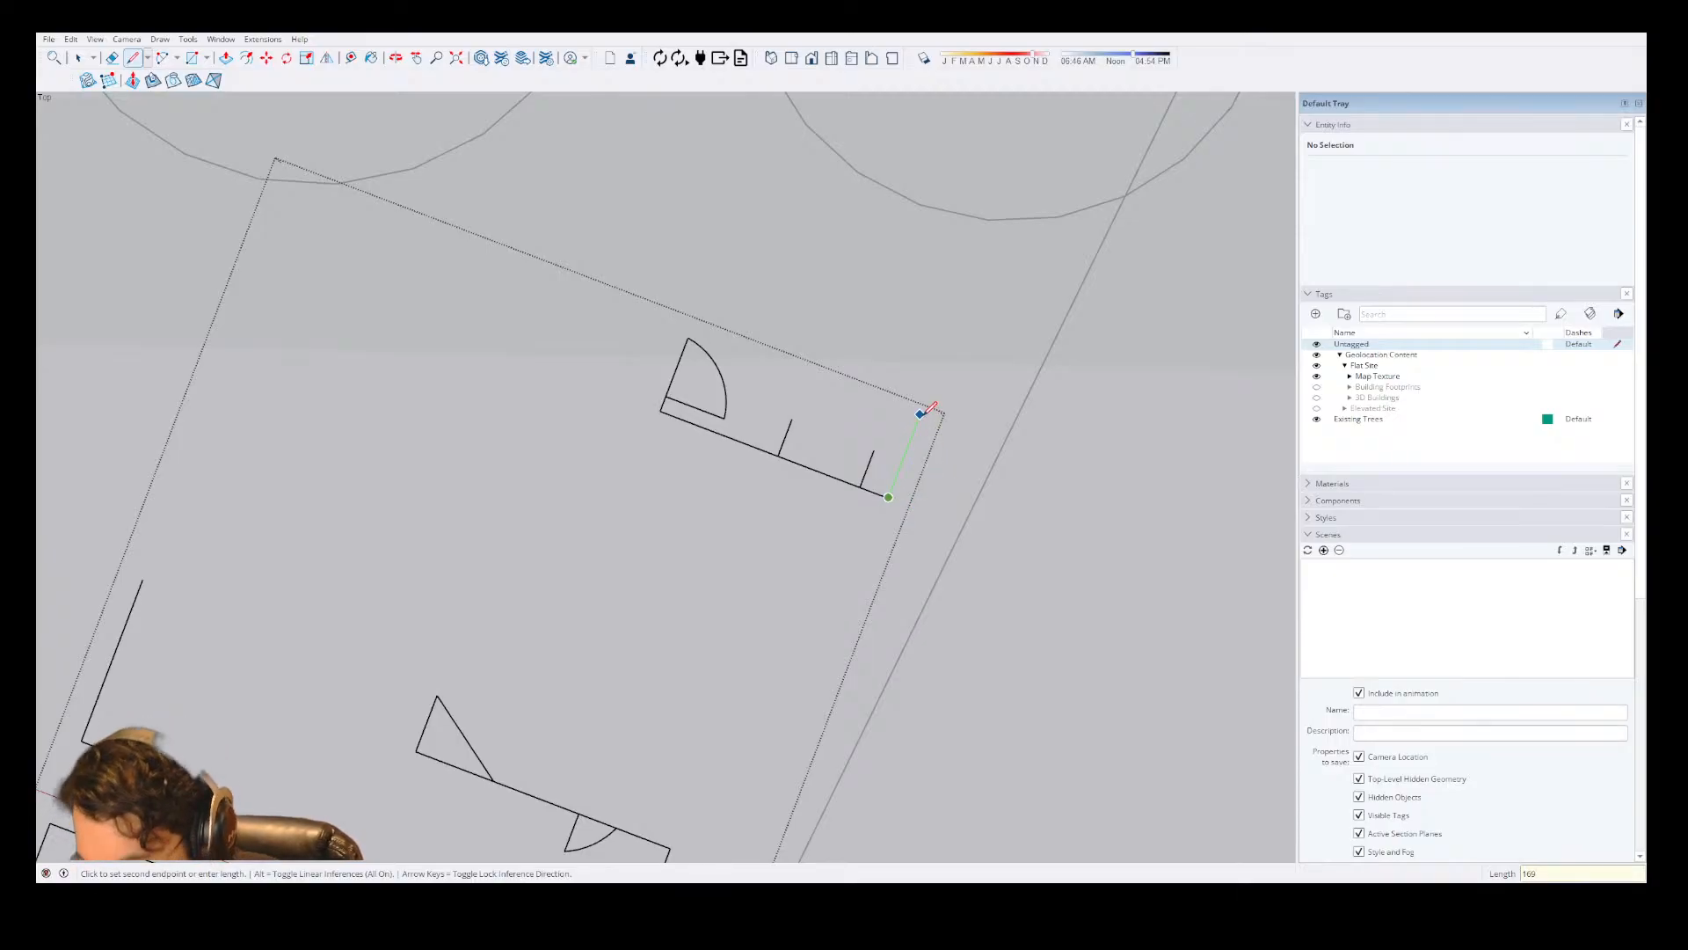
key("Return")
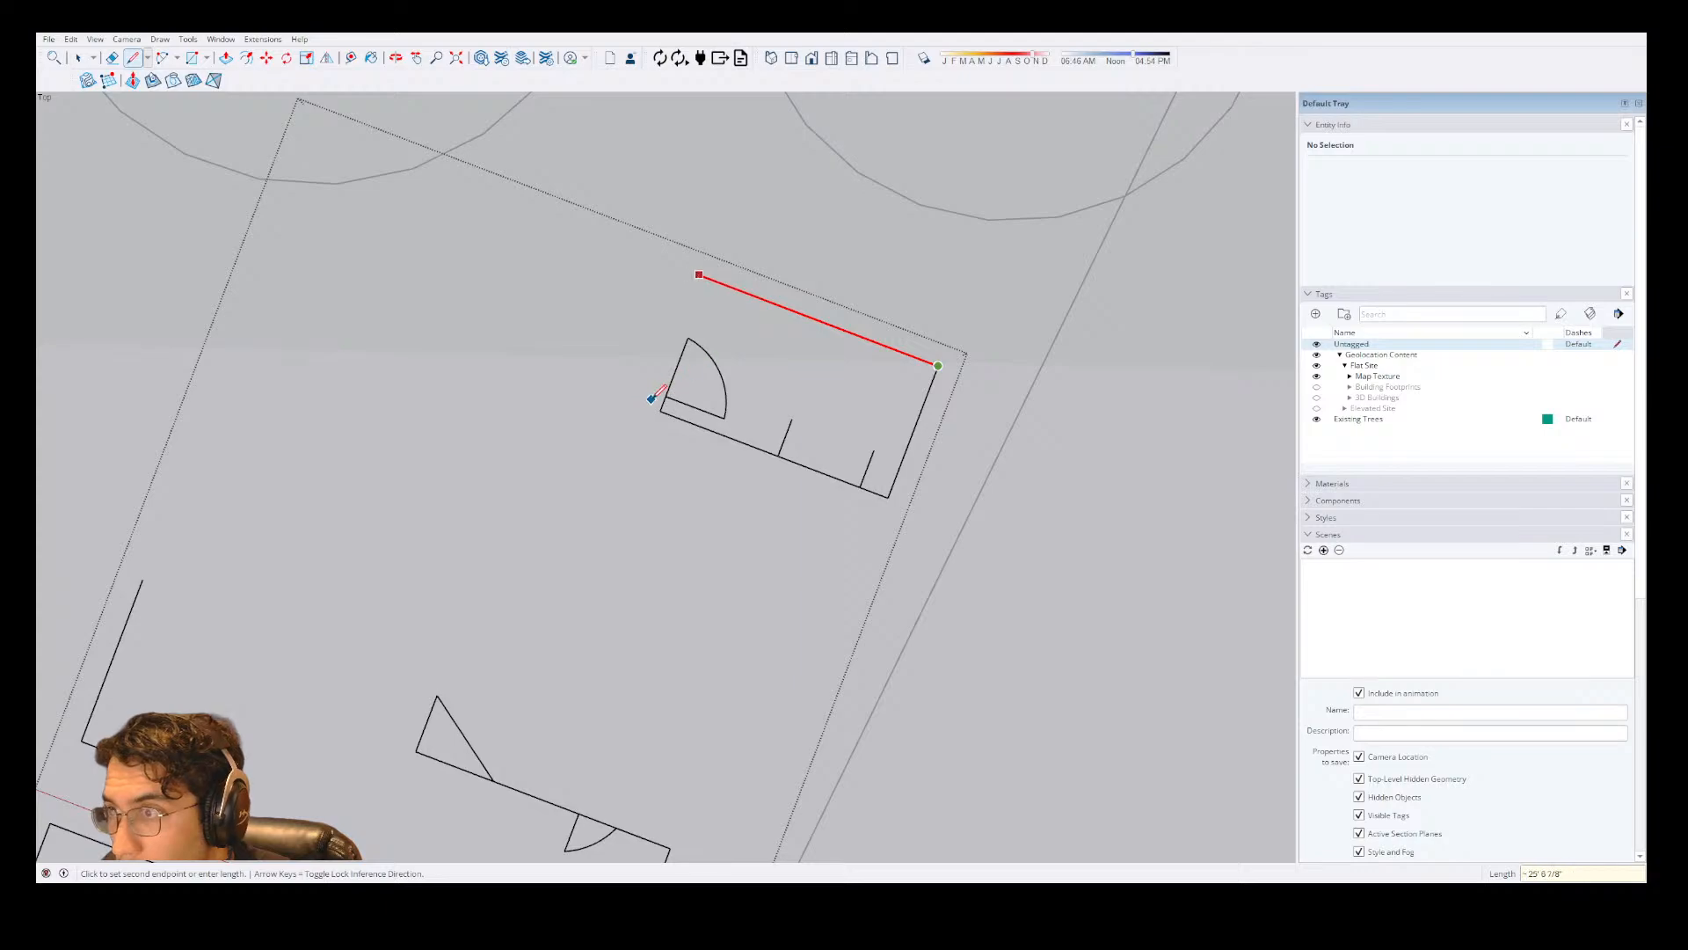
Close the structure's outline with a back wall along the red axis and a side wall ending at the door swing, and leave the group.
left_click(711, 279)
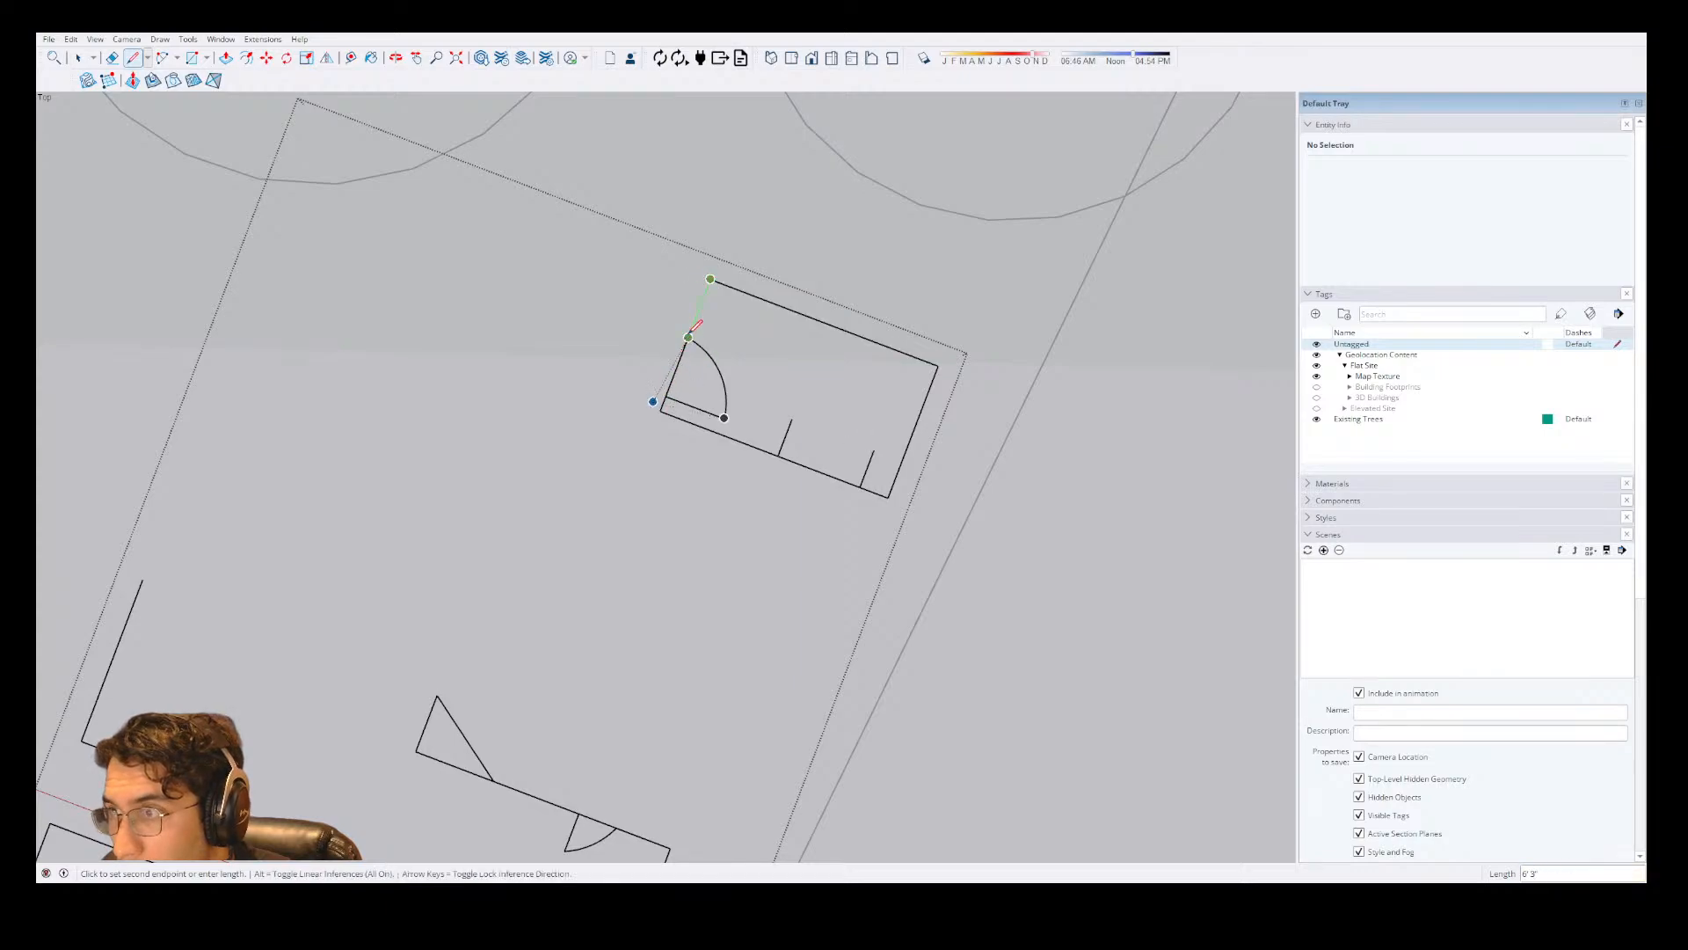
left_click(689, 339)
key("space")
scroll(756, 378, "down", 2)
key("Escape")
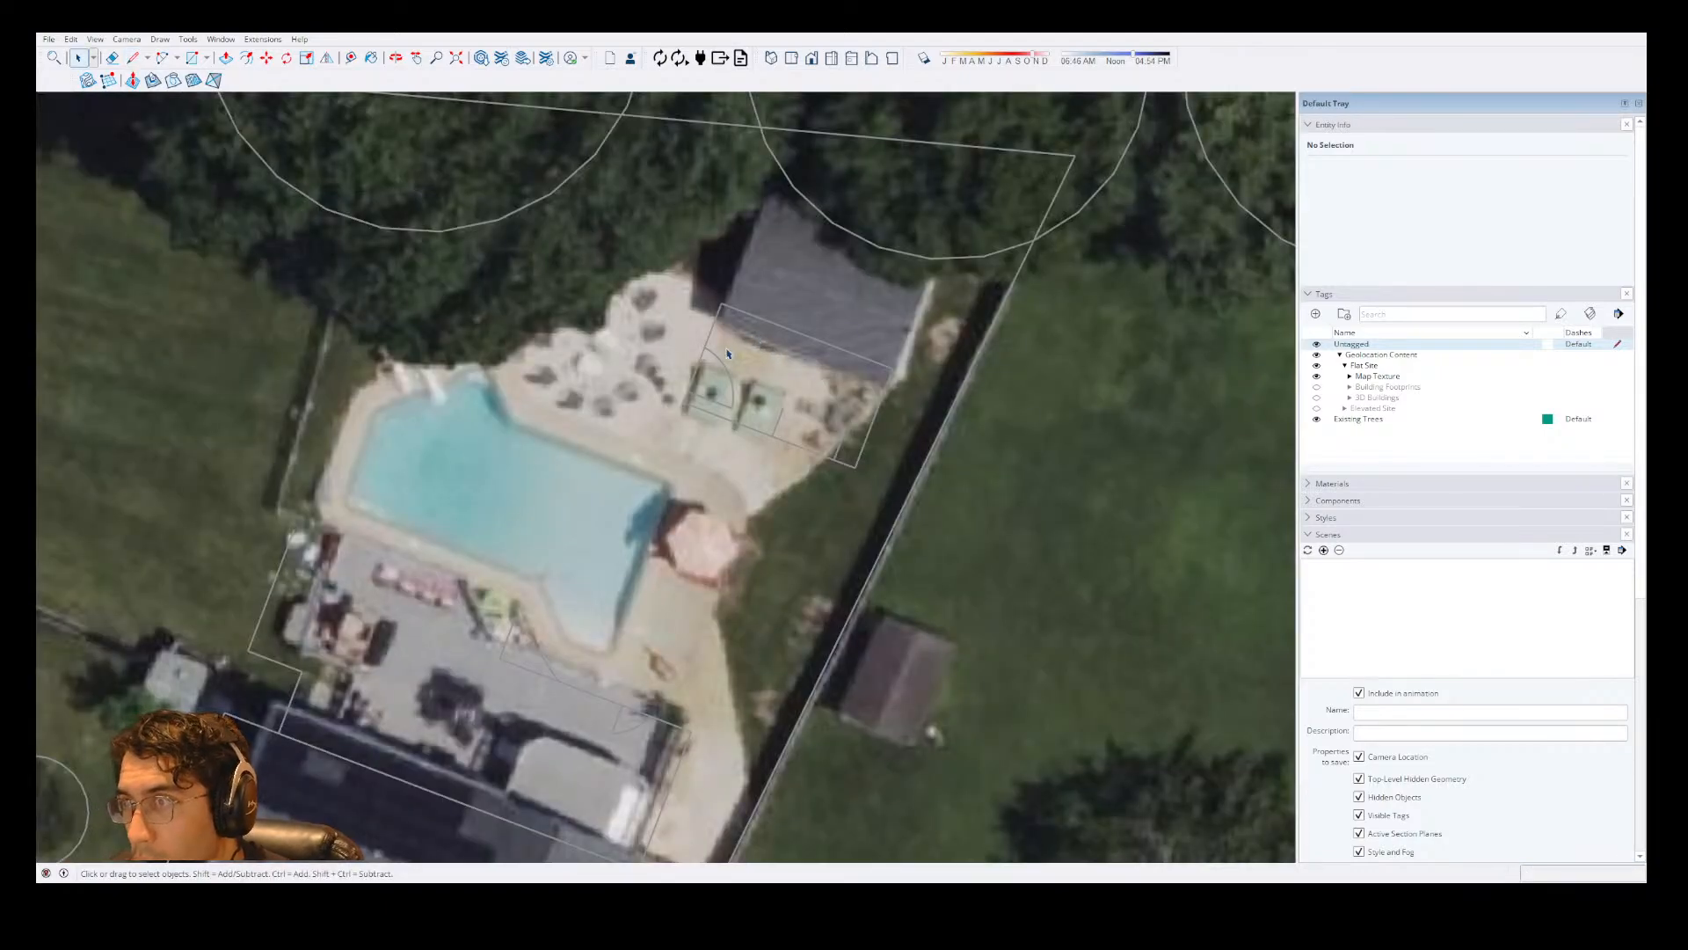
Move the finished structure group onto the dark-roofed outbuilding behind the pool in the aerial image.
double_click(710, 375)
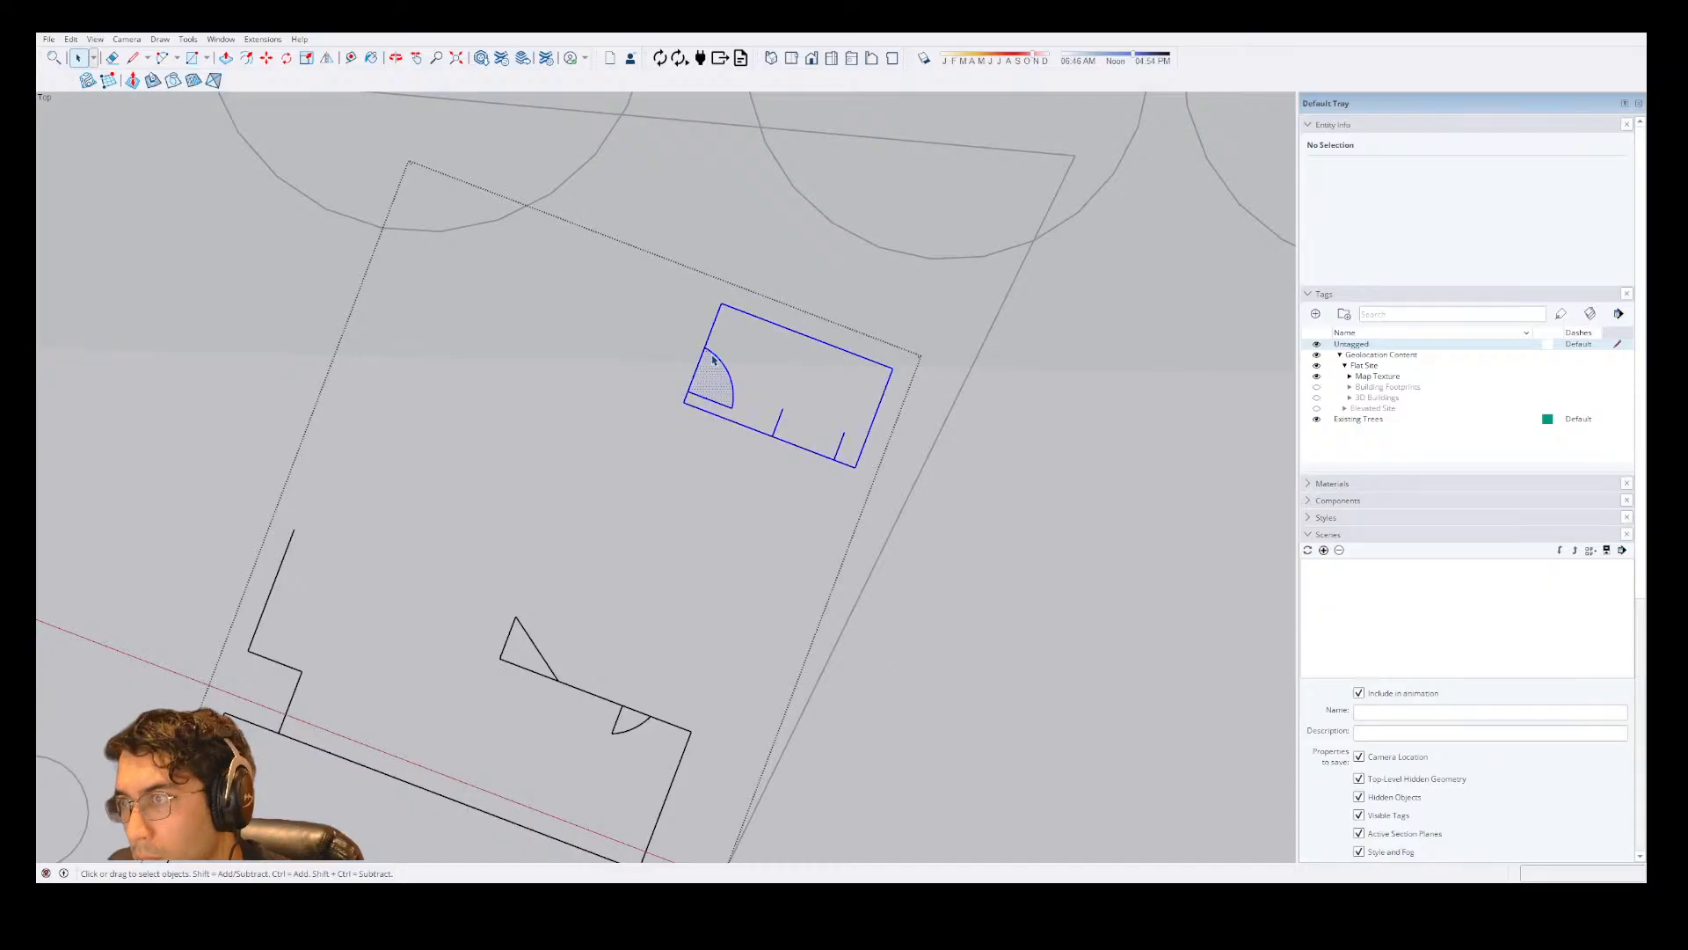
left_click(713, 360)
key("m")
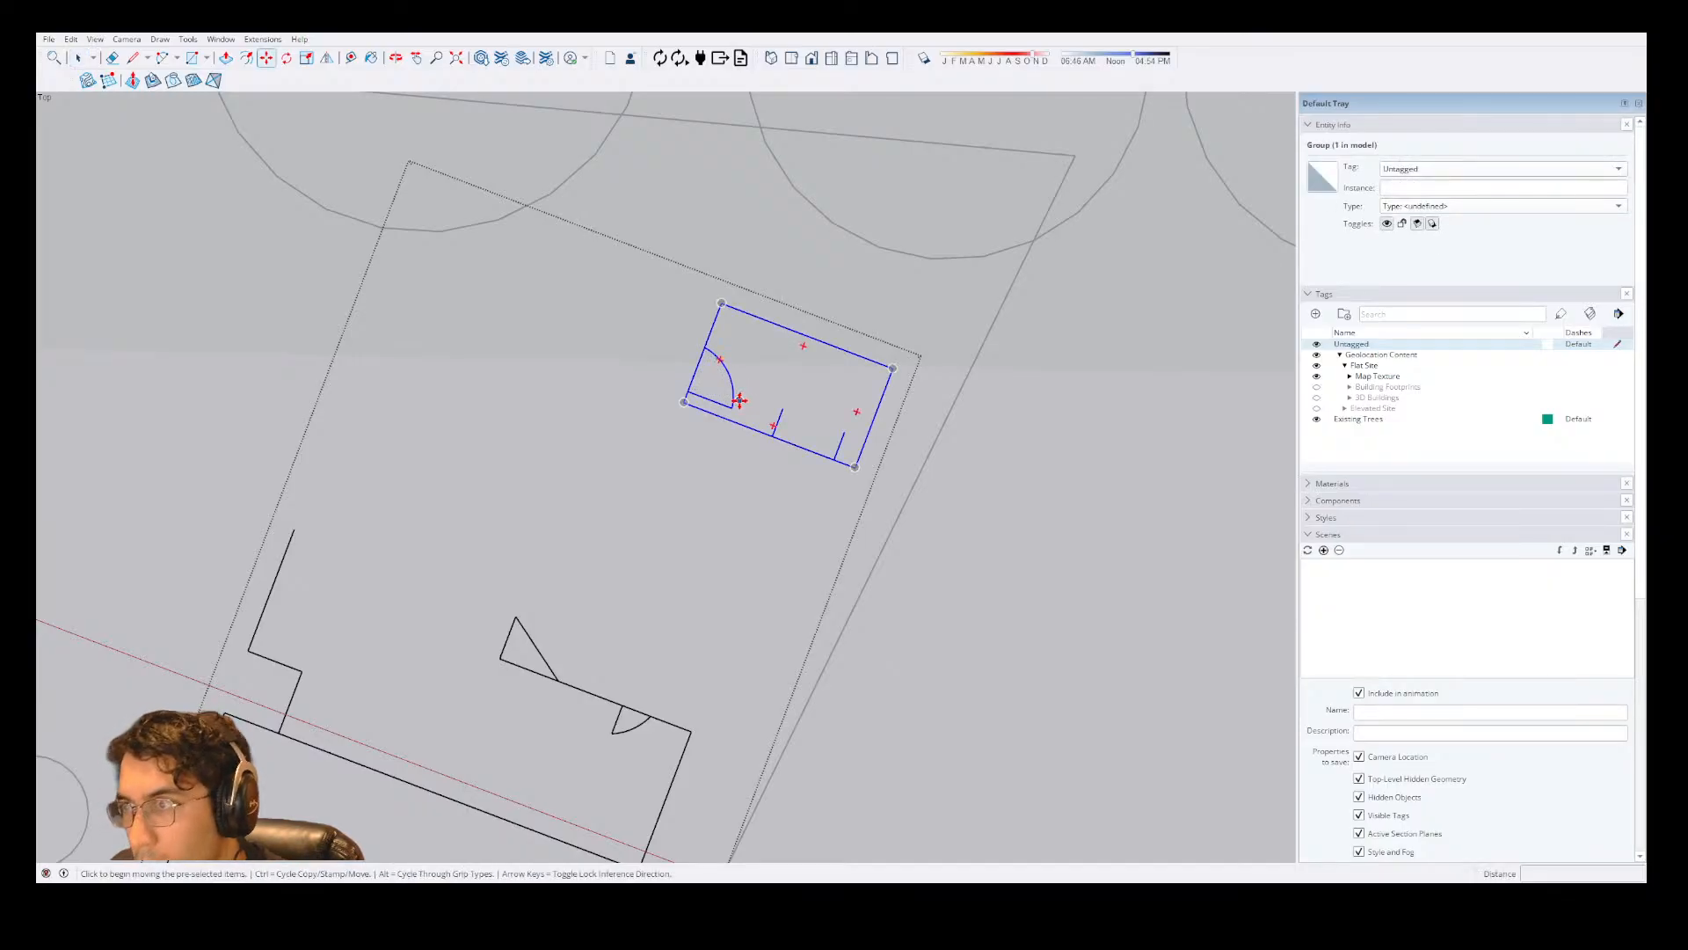
left_click(739, 400)
left_click(813, 289)
key("space")
key("Escape")
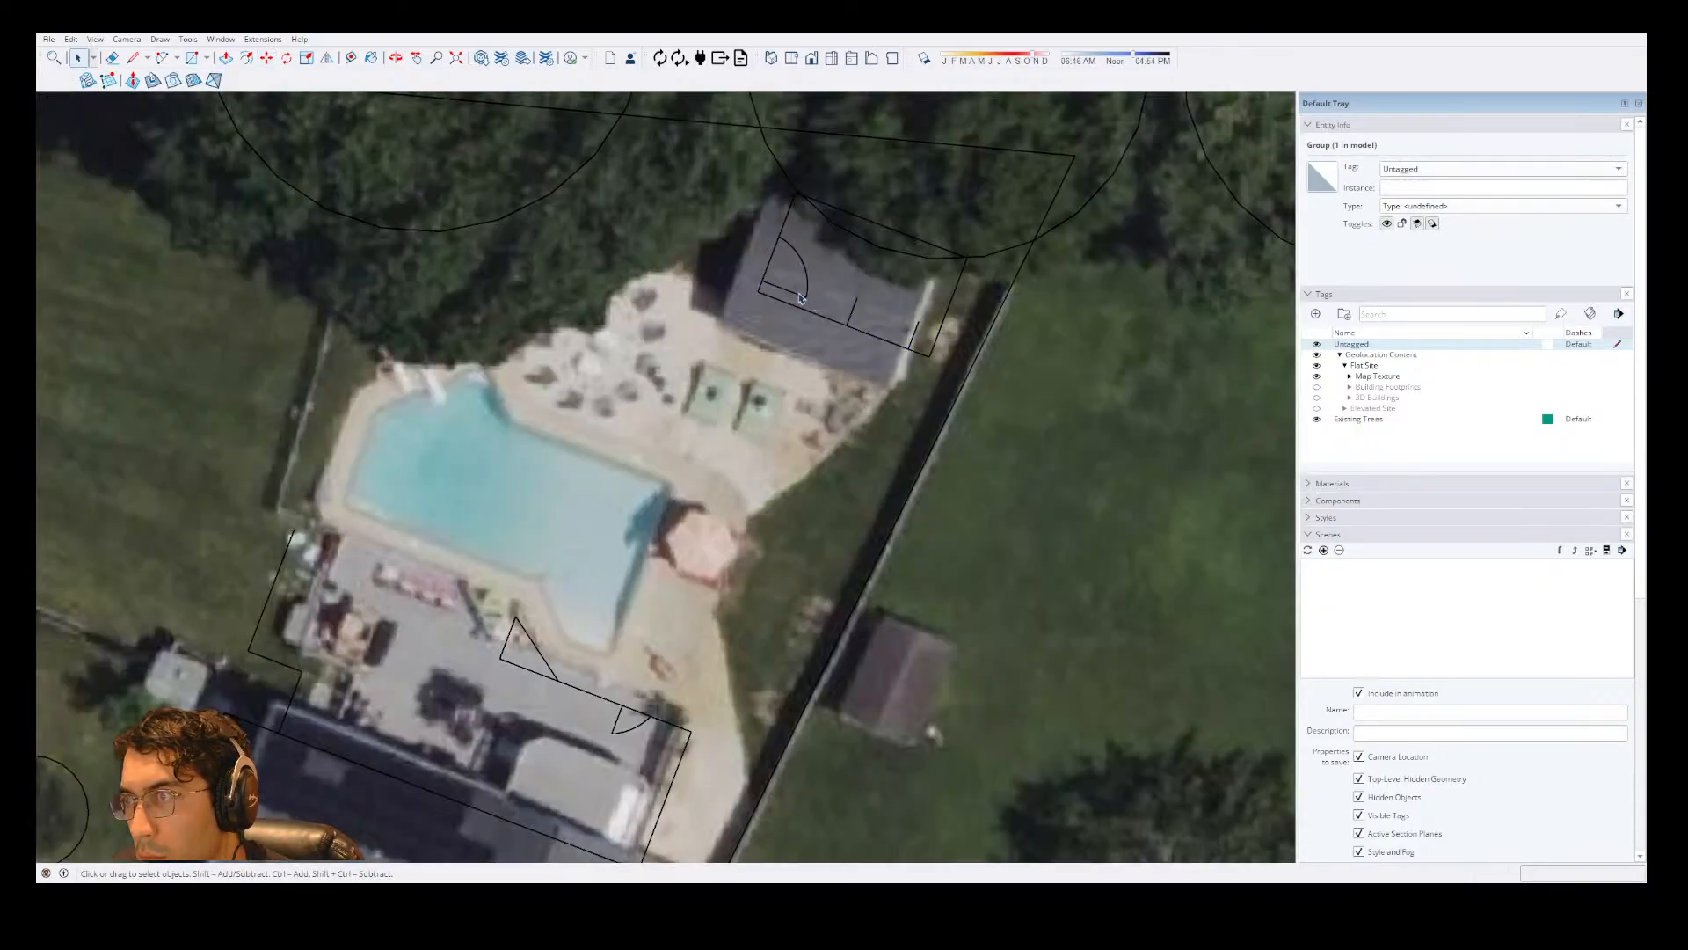
Move the structure from its door-side corner to match the outbuilding's front roof corner nearest the pool.
double_click(799, 298)
key("m")
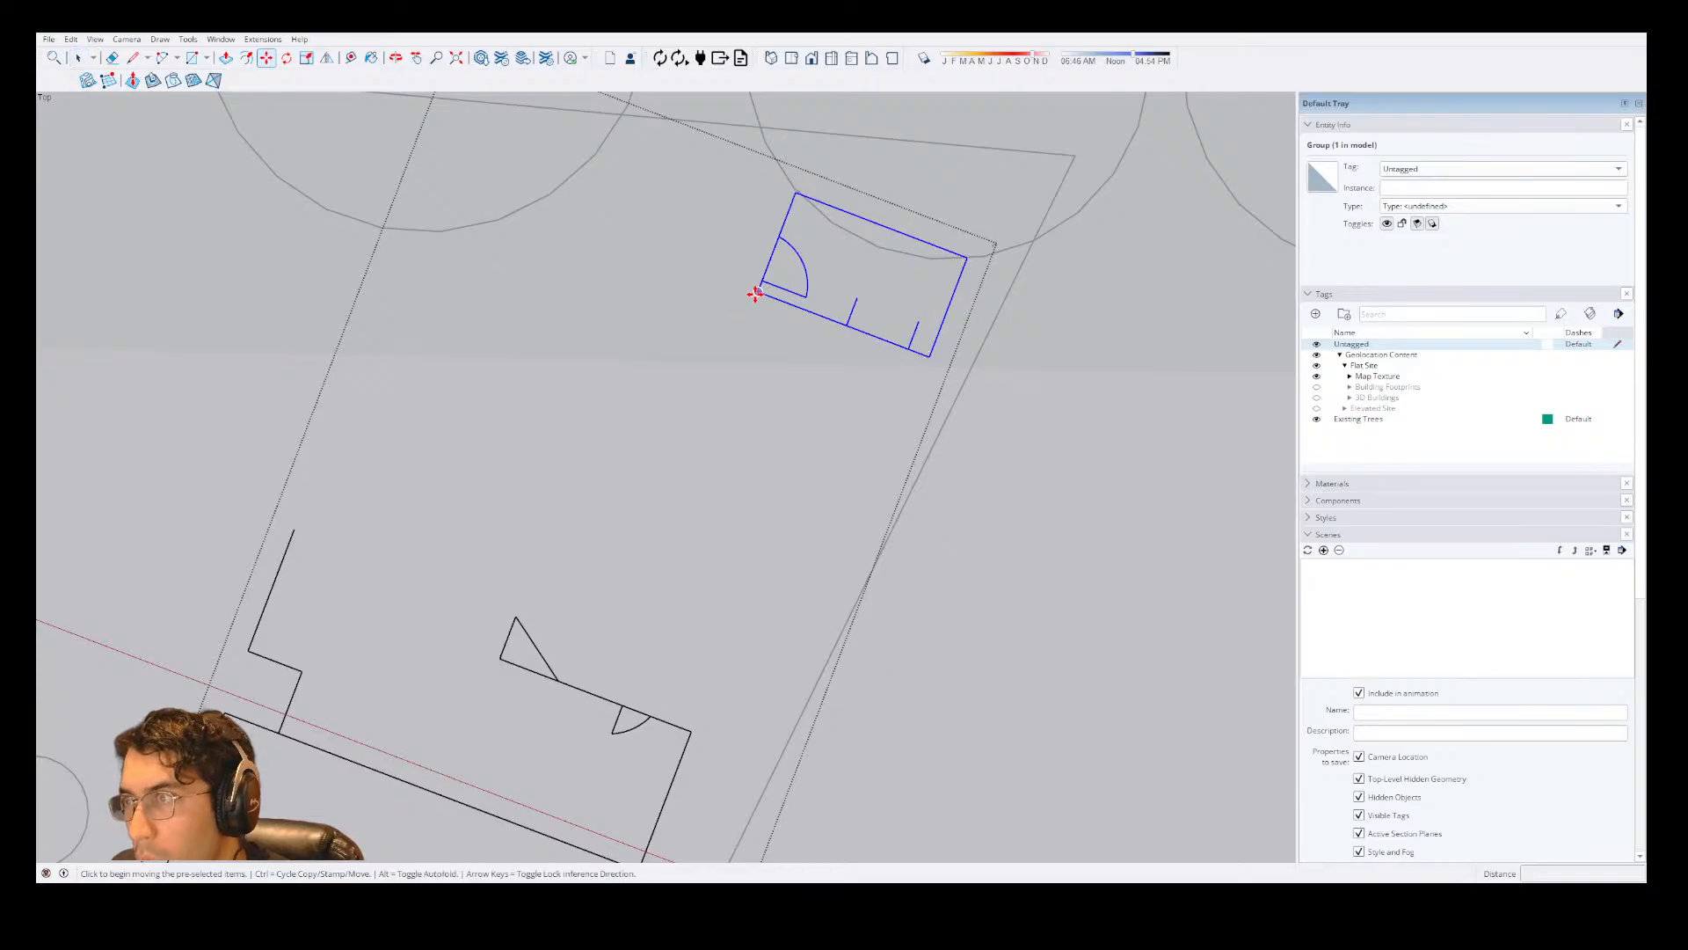
left_click(759, 291)
left_click(711, 318)
key("space")
key("Escape")
key("Escape")
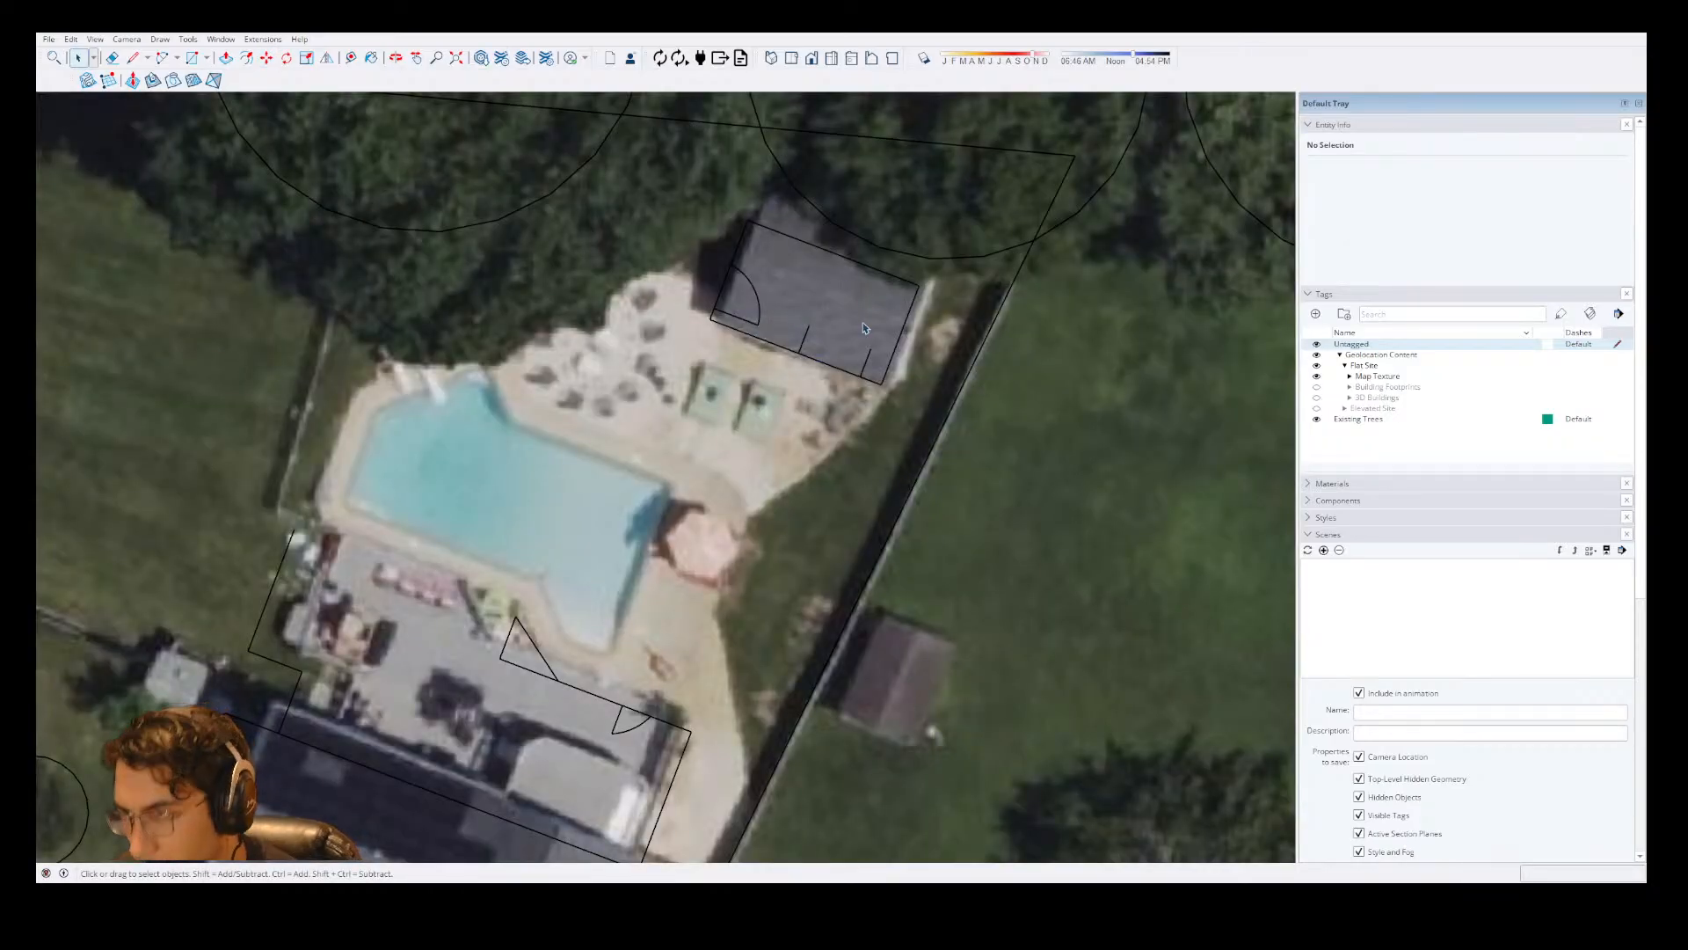
Examine the aerial image of the whole lot against the outlines and tree circles drawn so far.
scroll(843, 380, "down", 2)
scroll(887, 426, "down", 1)
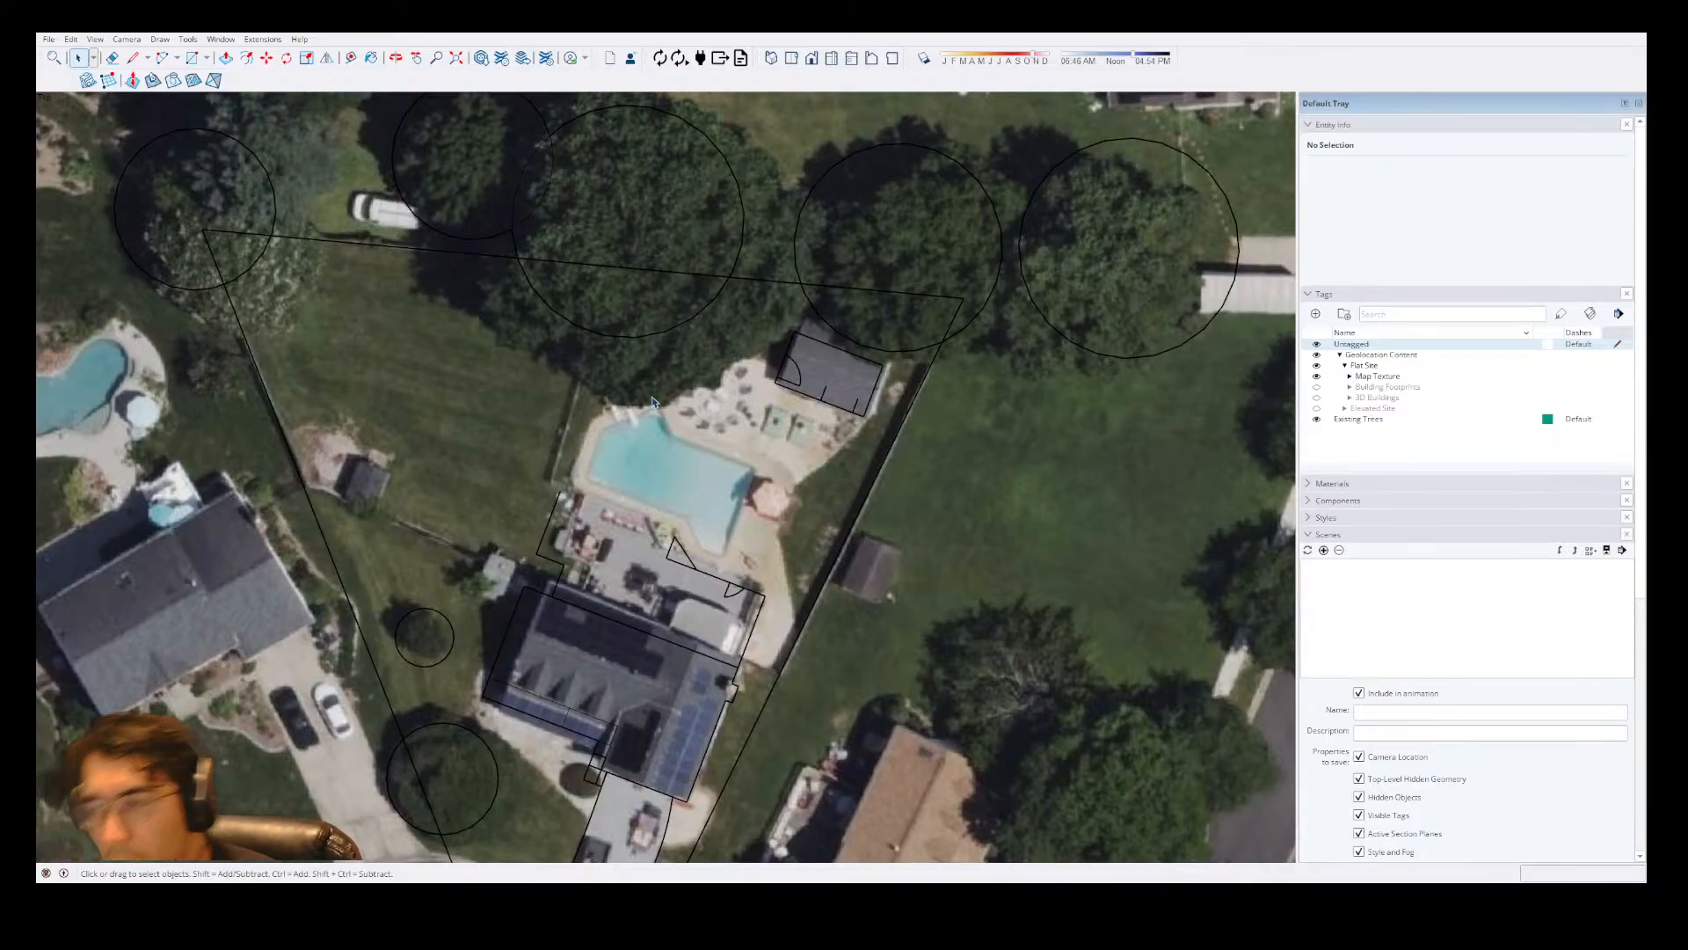
scroll(678, 485, "up", 3)
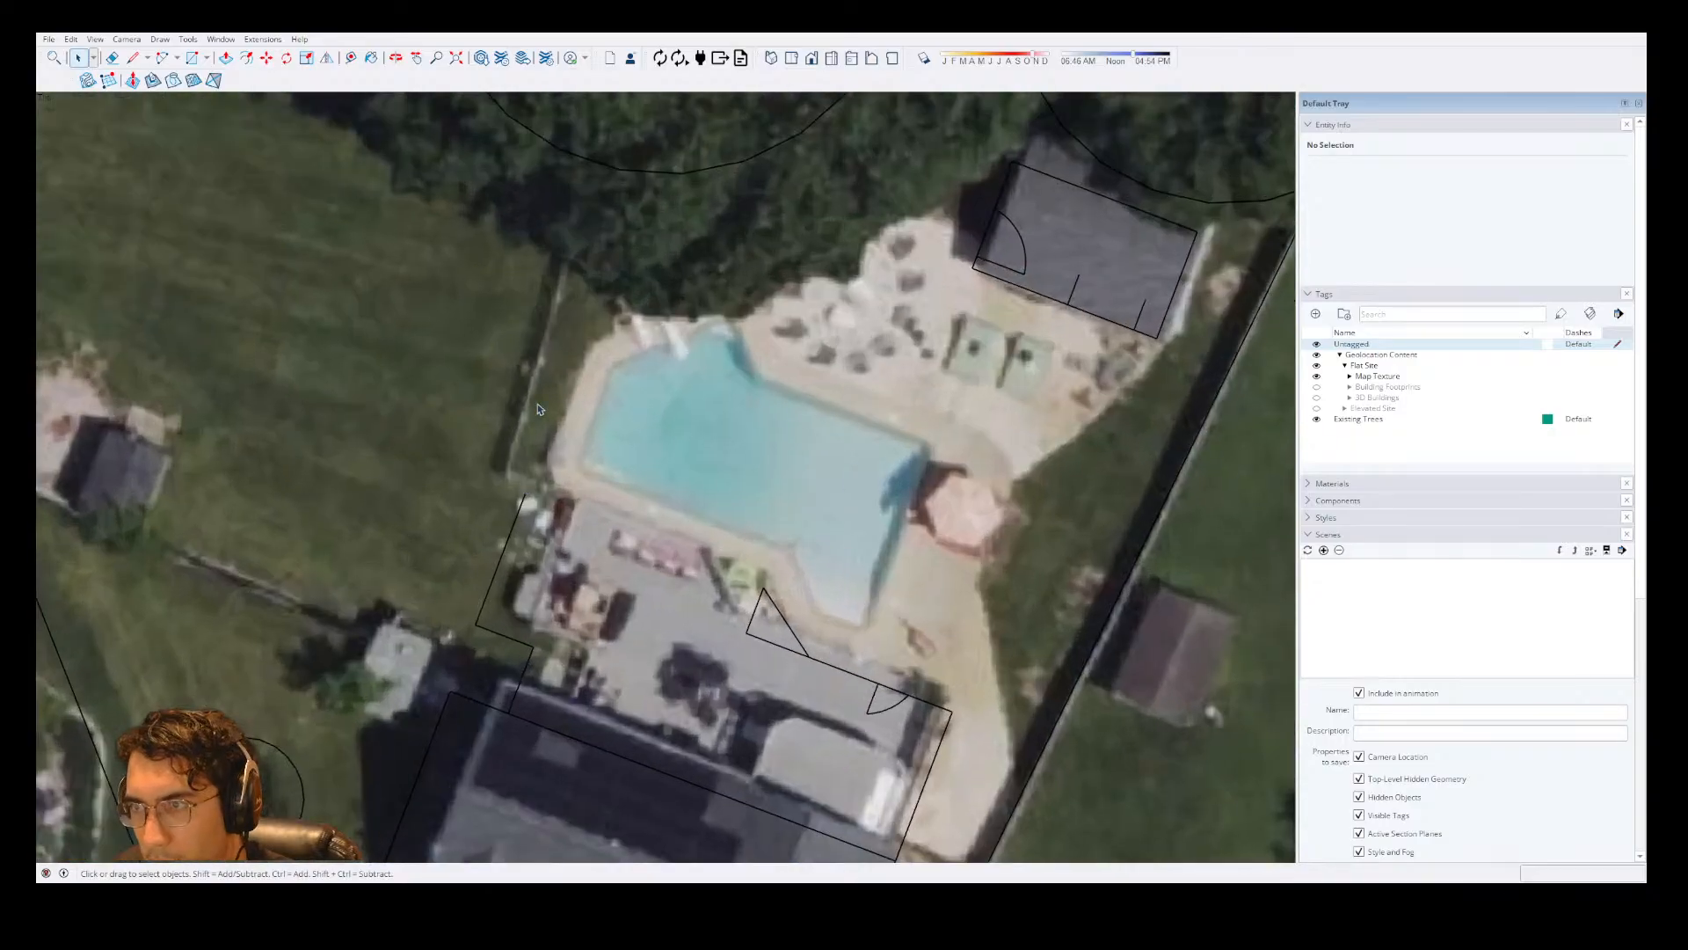
scroll(862, 380, "down", 5)
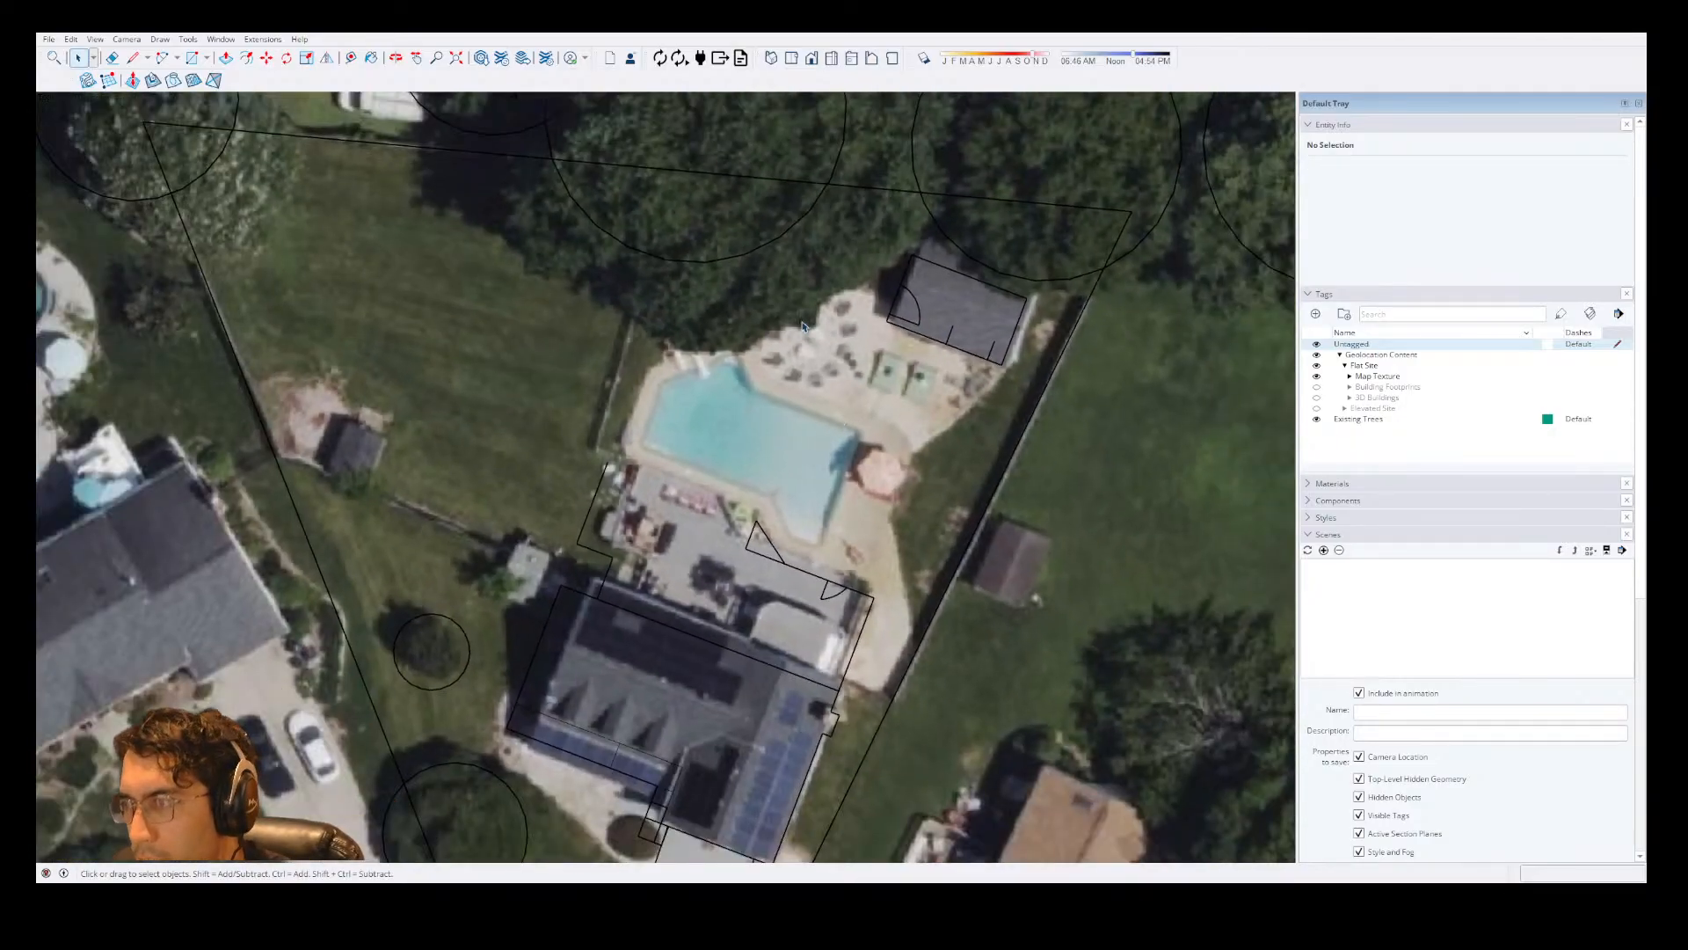
scroll(677, 628, "down", 4)
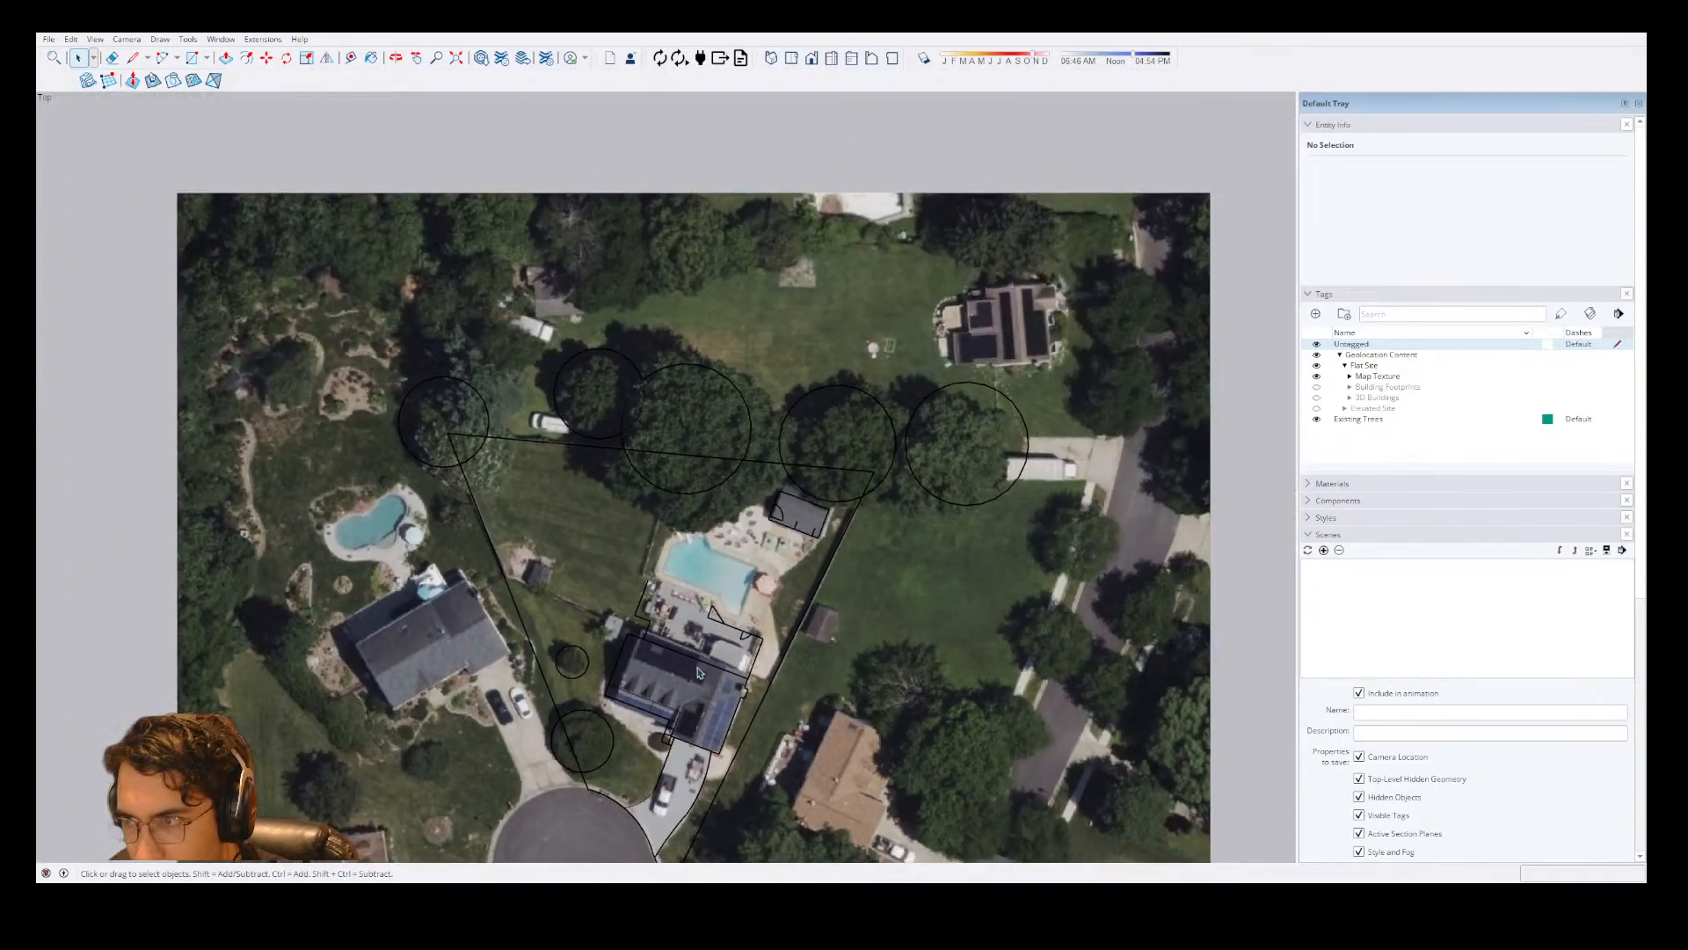
scroll(716, 626, "up", 1)
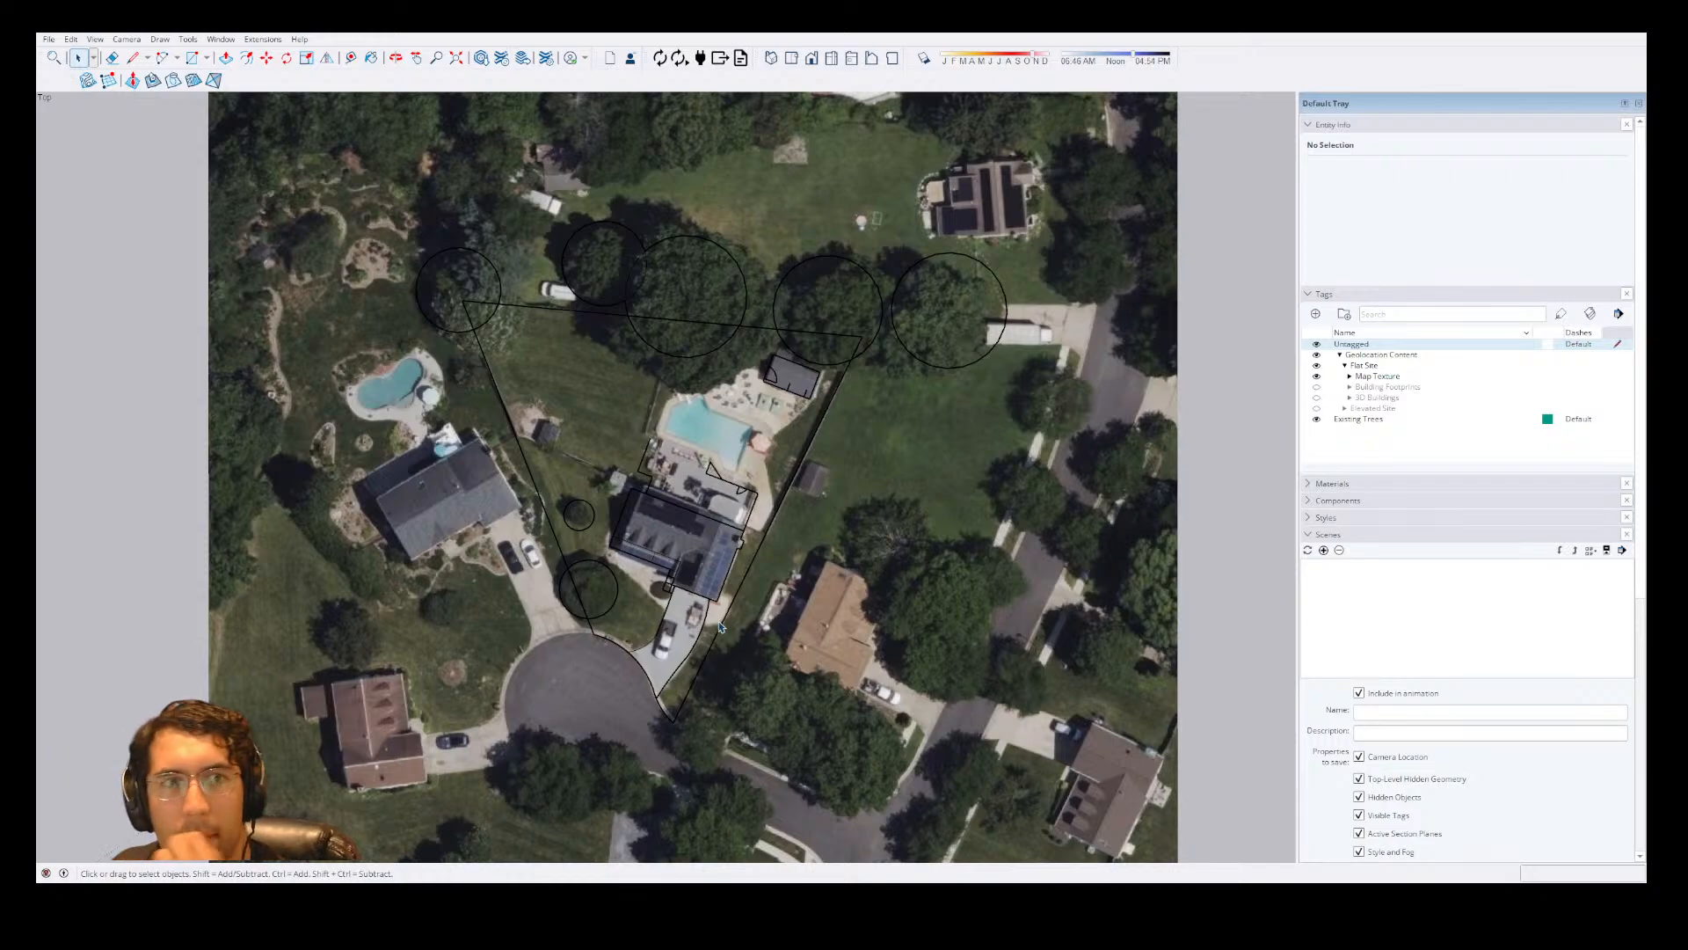
scroll(790, 333, "up", 1)
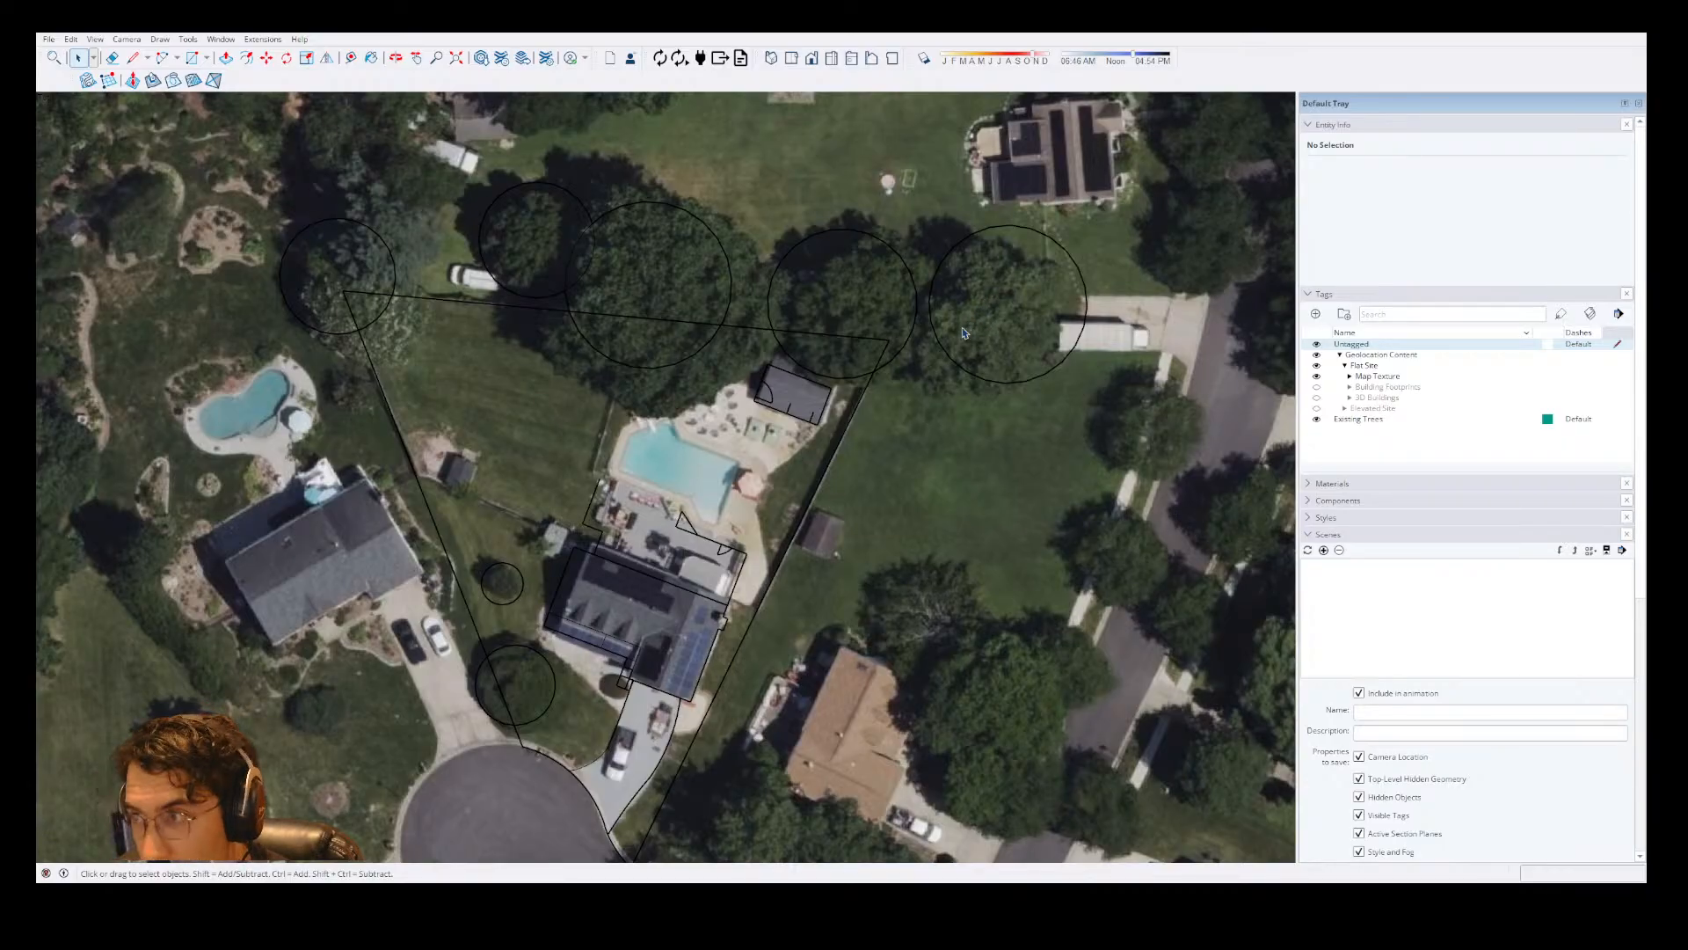
scroll(809, 396, "up", 3)
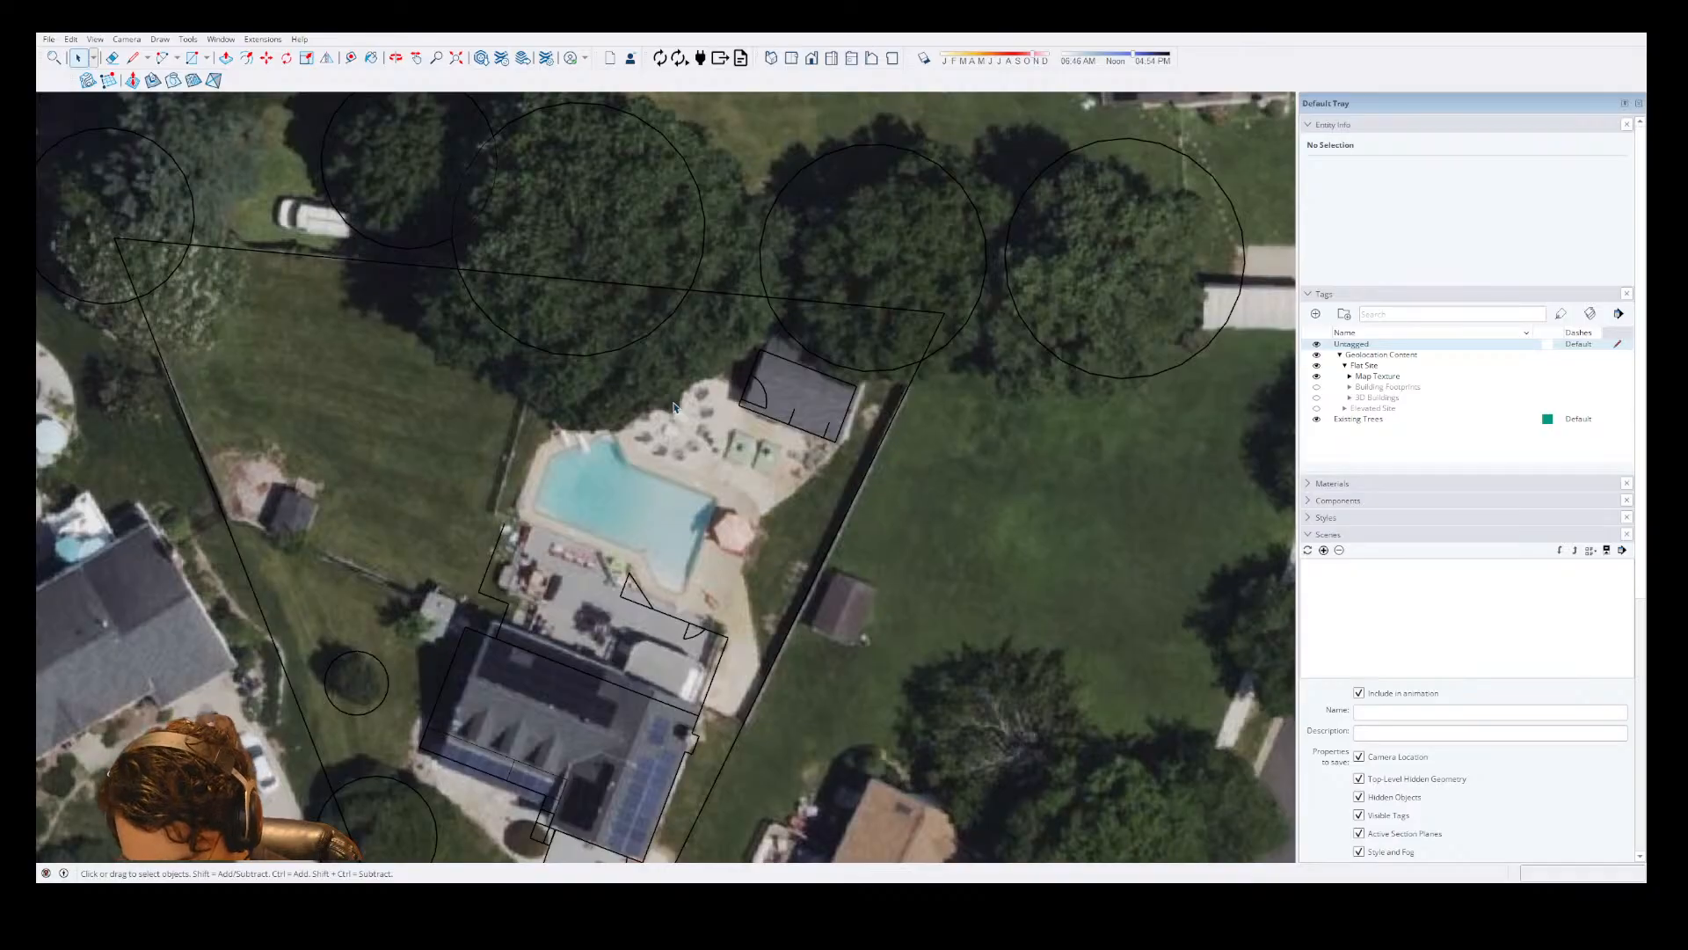
In the existing trees group, add a circle with a radius of about 8' 4" beside the large tree circle at the rear lot line.
triple_click(507, 335)
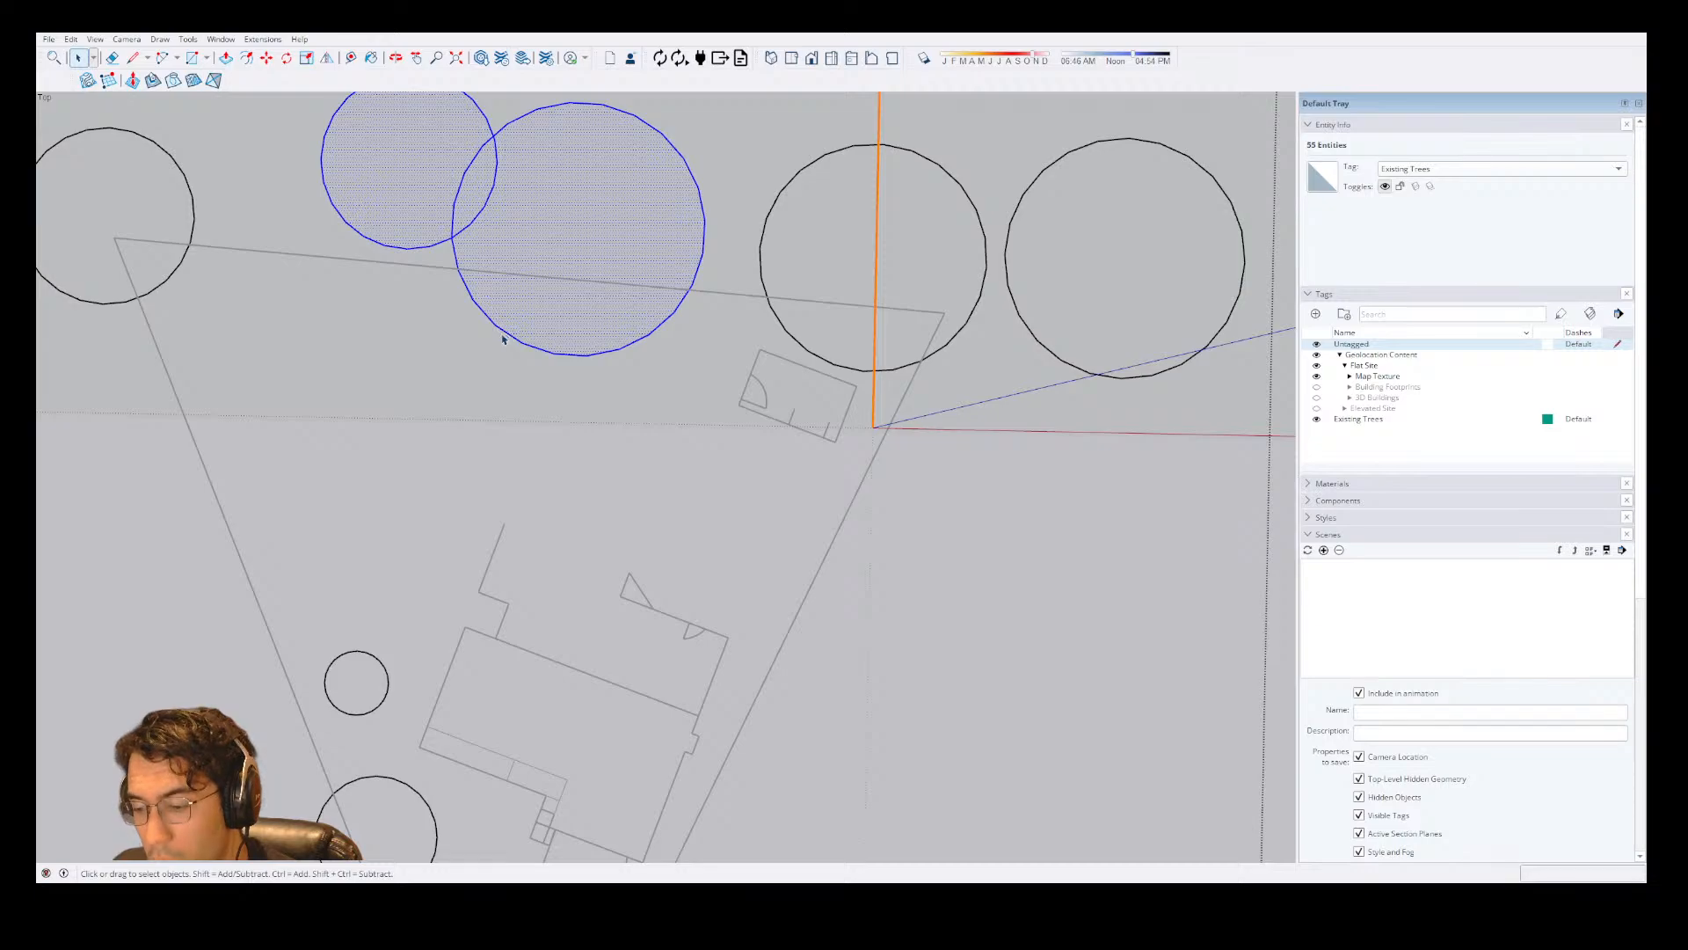
key("c")
left_click(460, 333)
left_click(479, 301)
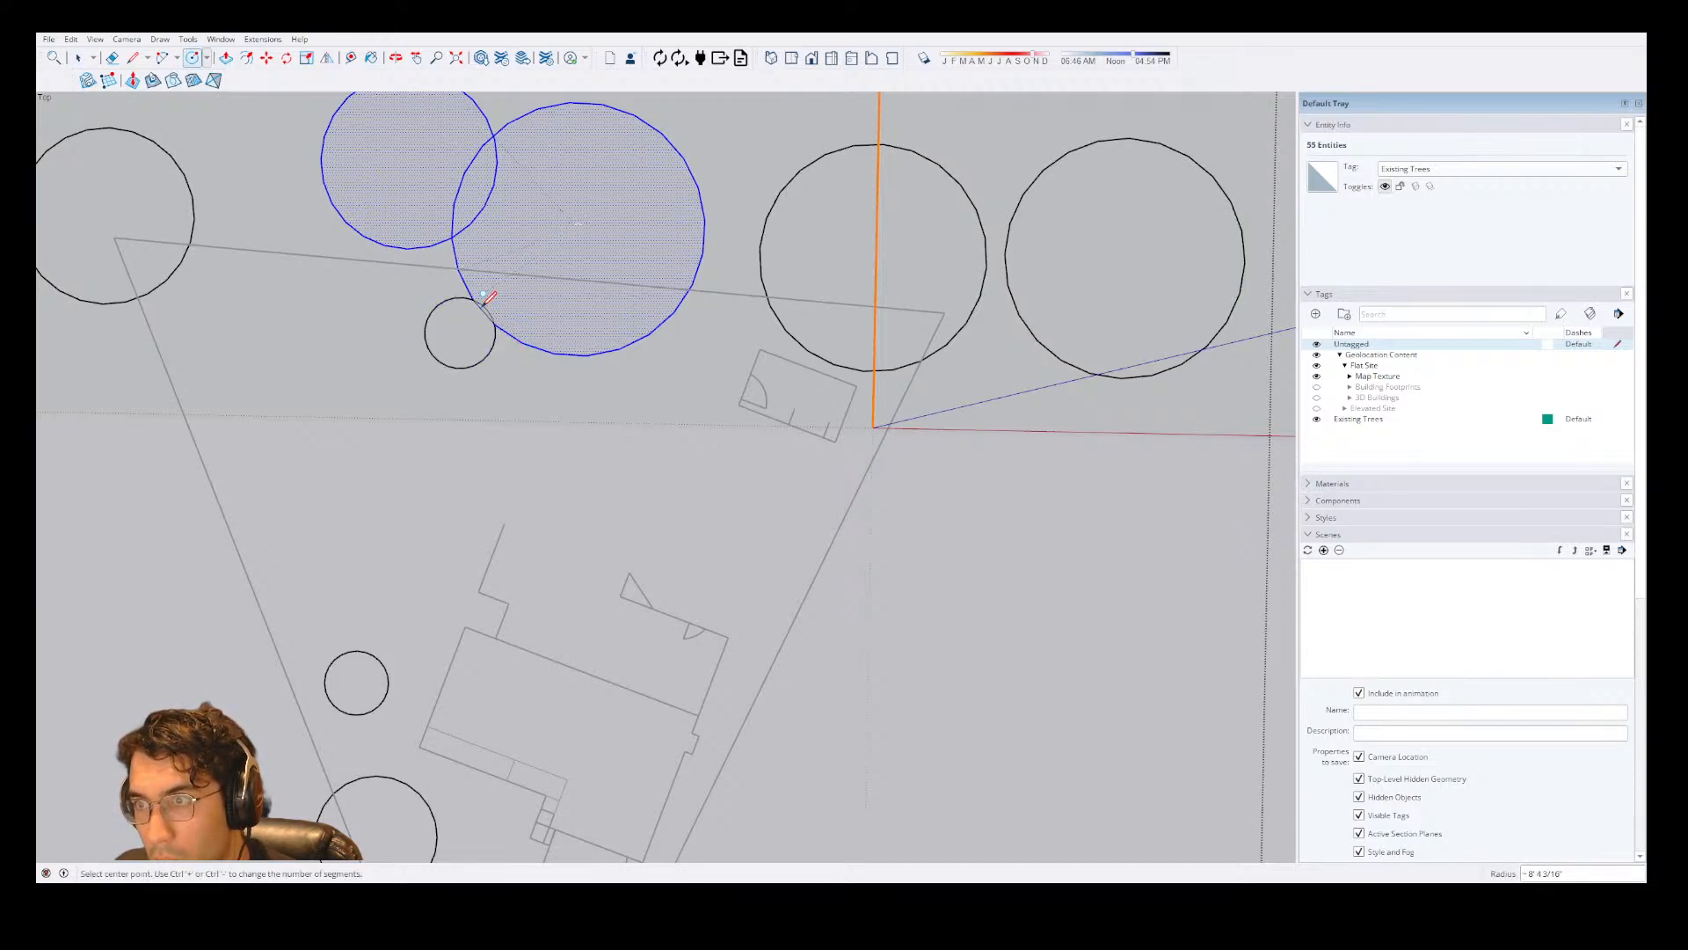
key("space")
left_click(518, 385)
scroll(537, 366, "down", 2)
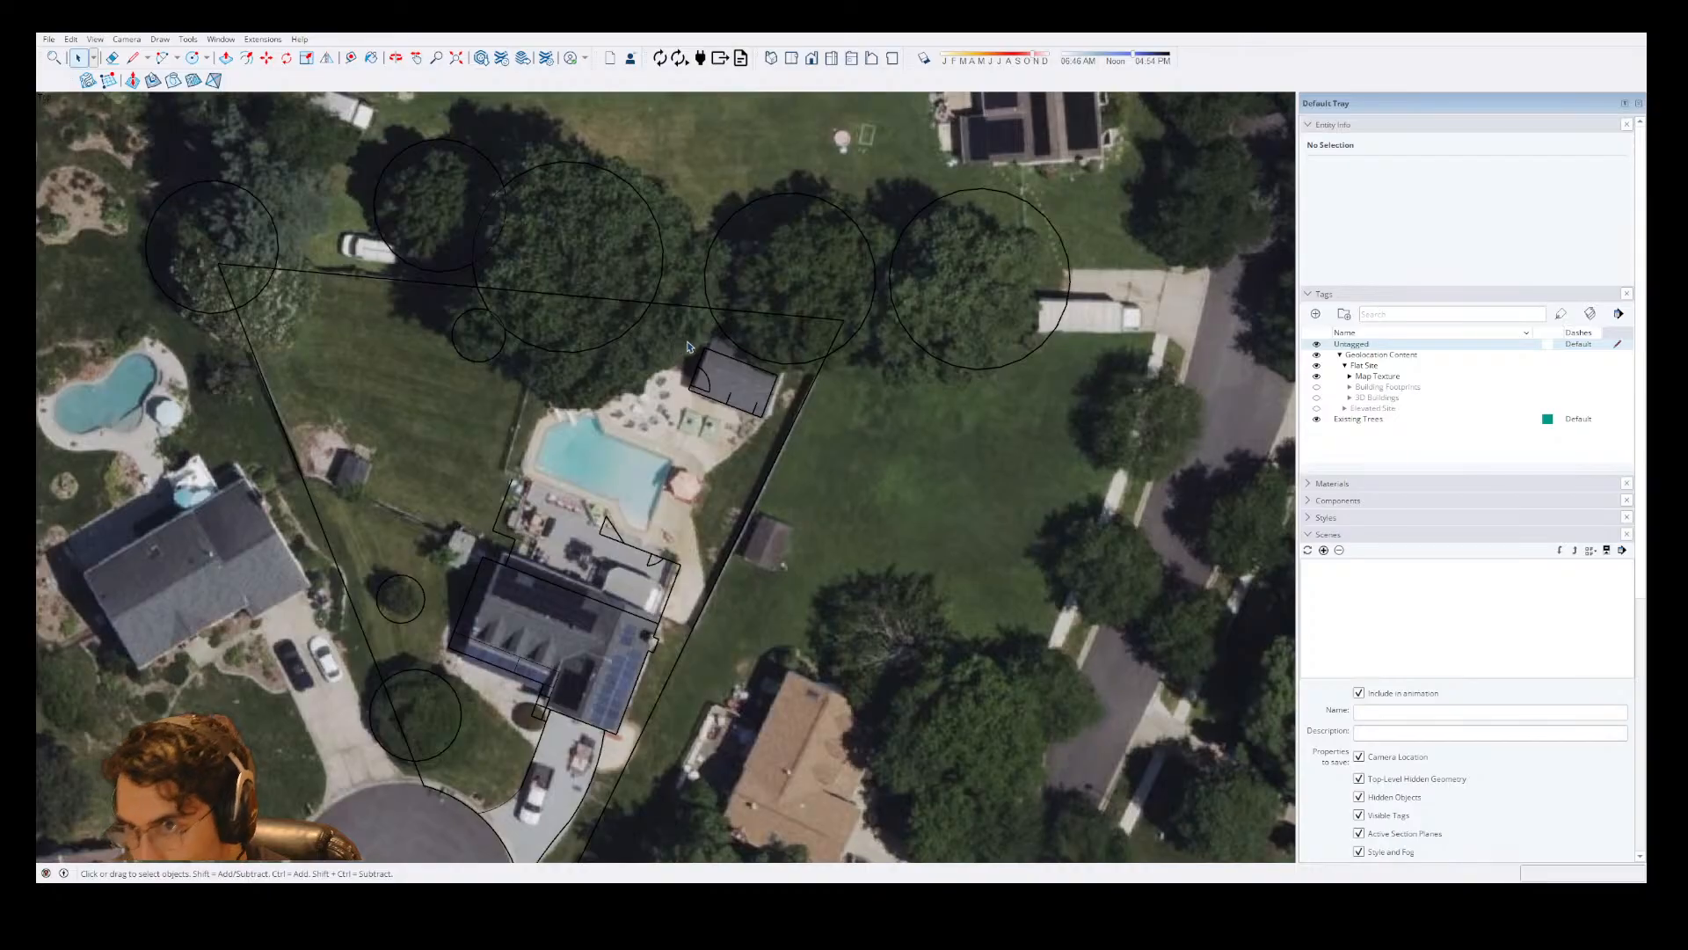
Add a tree circle overlapping the outermost tree at the rear lot corner, with its edge passing through that corner.
double_click(260, 298)
key("c")
left_click(257, 285)
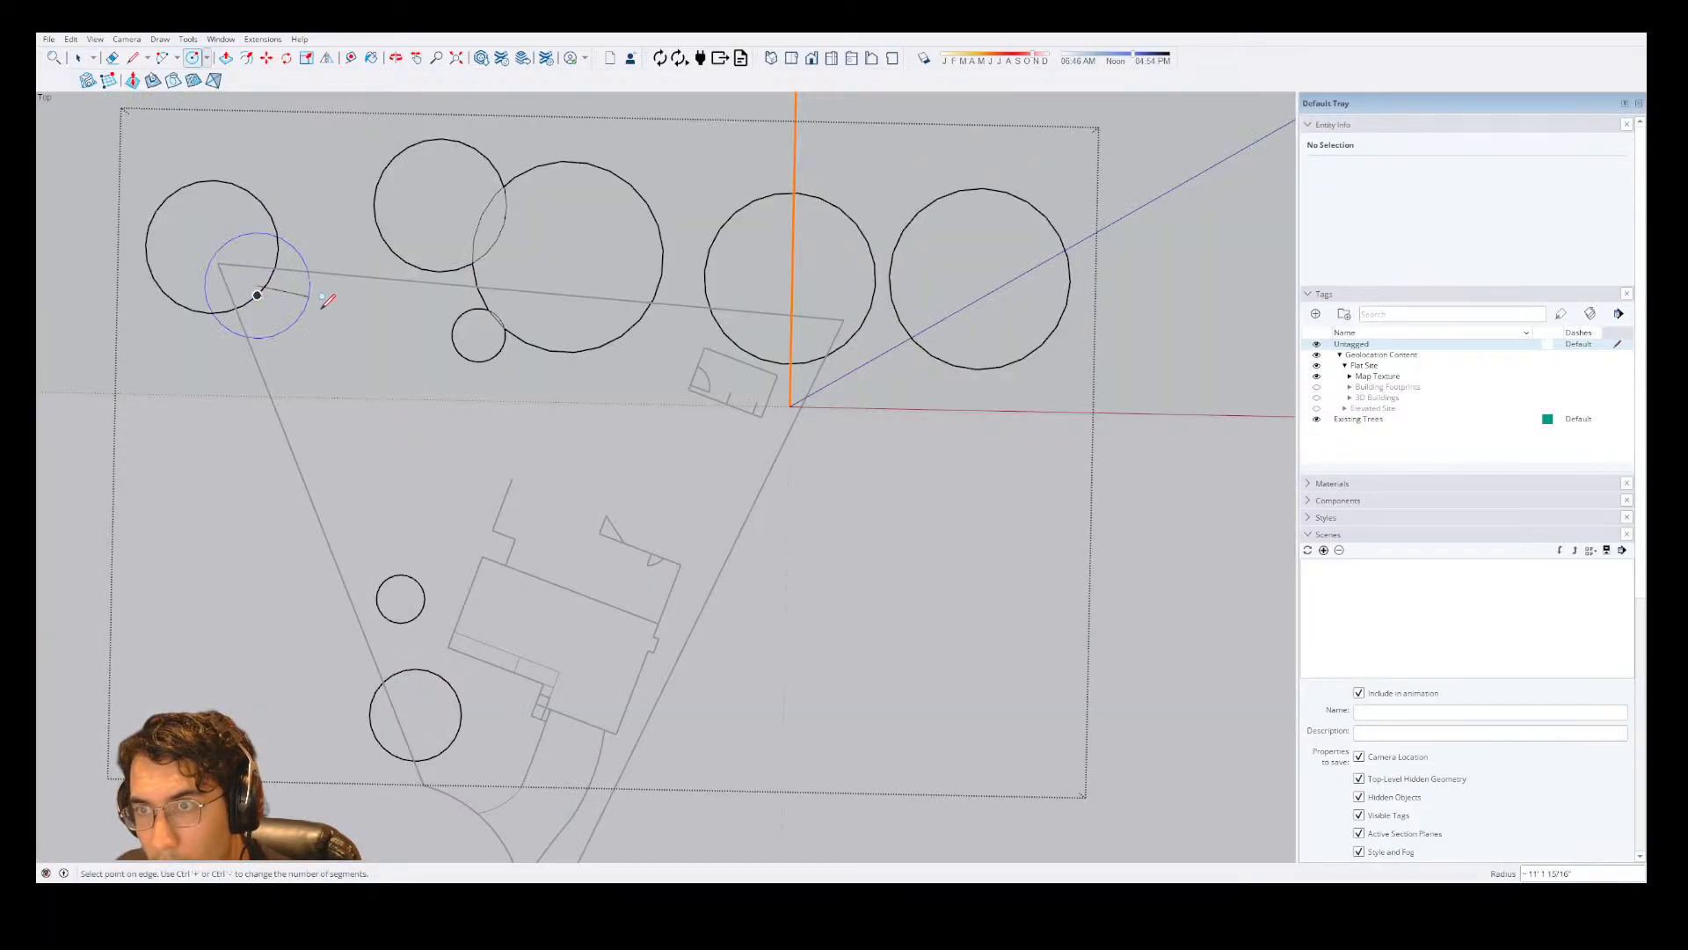
left_click(219, 264)
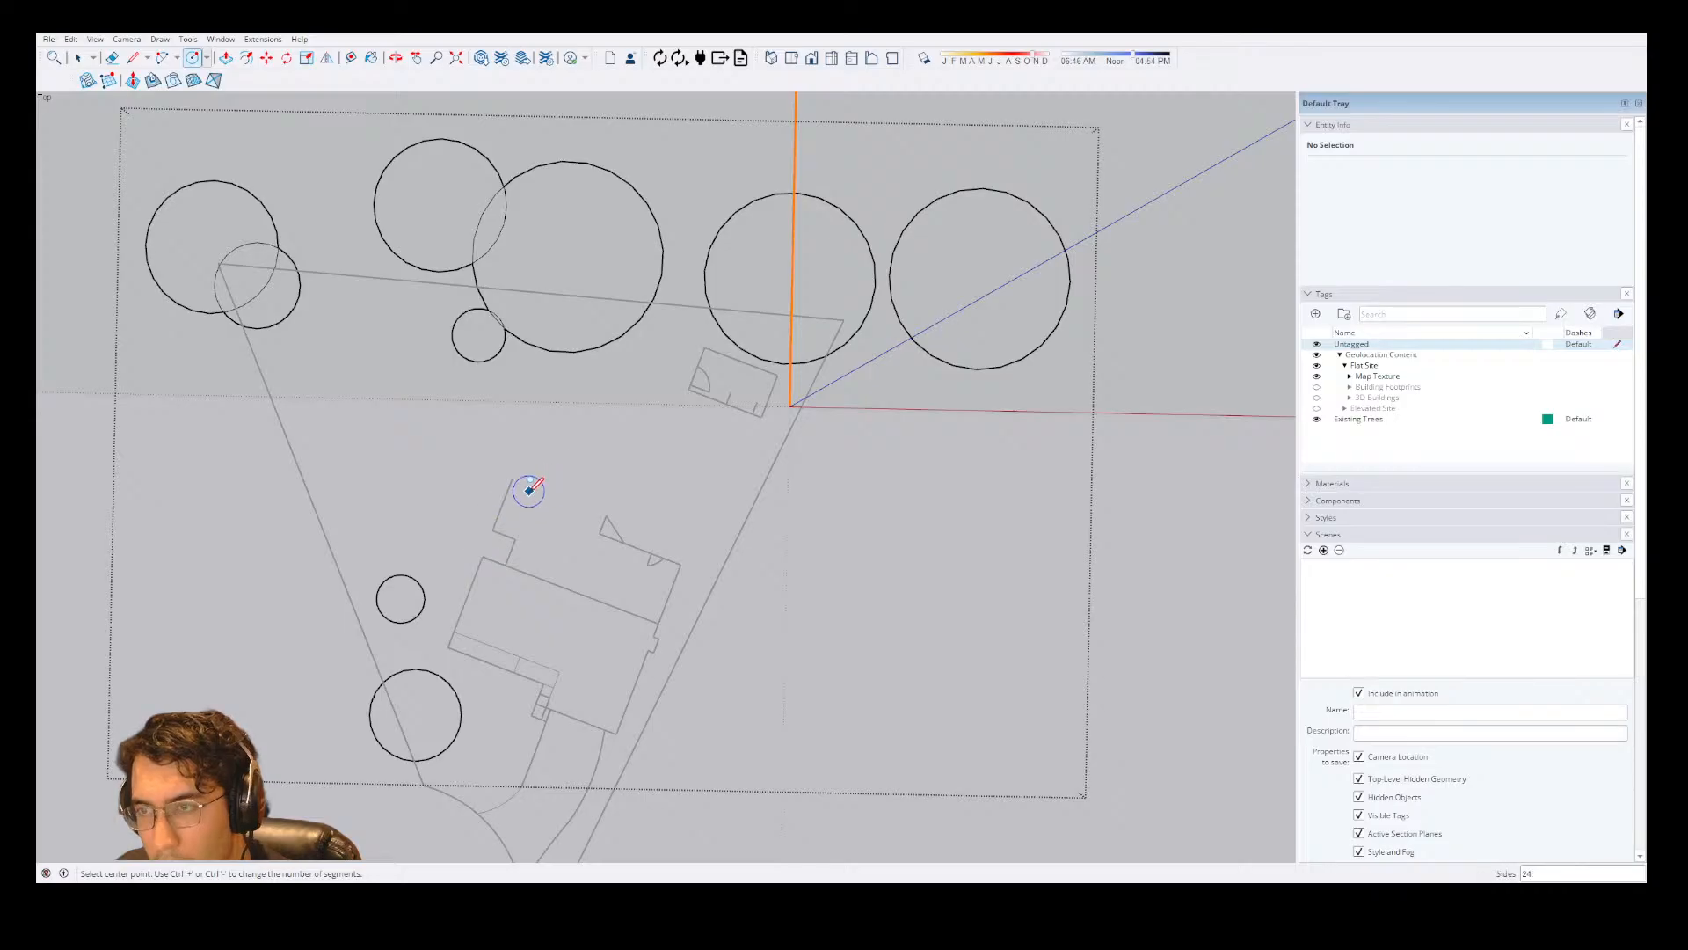
key("space")
key("Escape")
Add two tree circles in the side yard: one about 8' 9" in radius near the lot line, and a smaller one by the house.
double_click(542, 335)
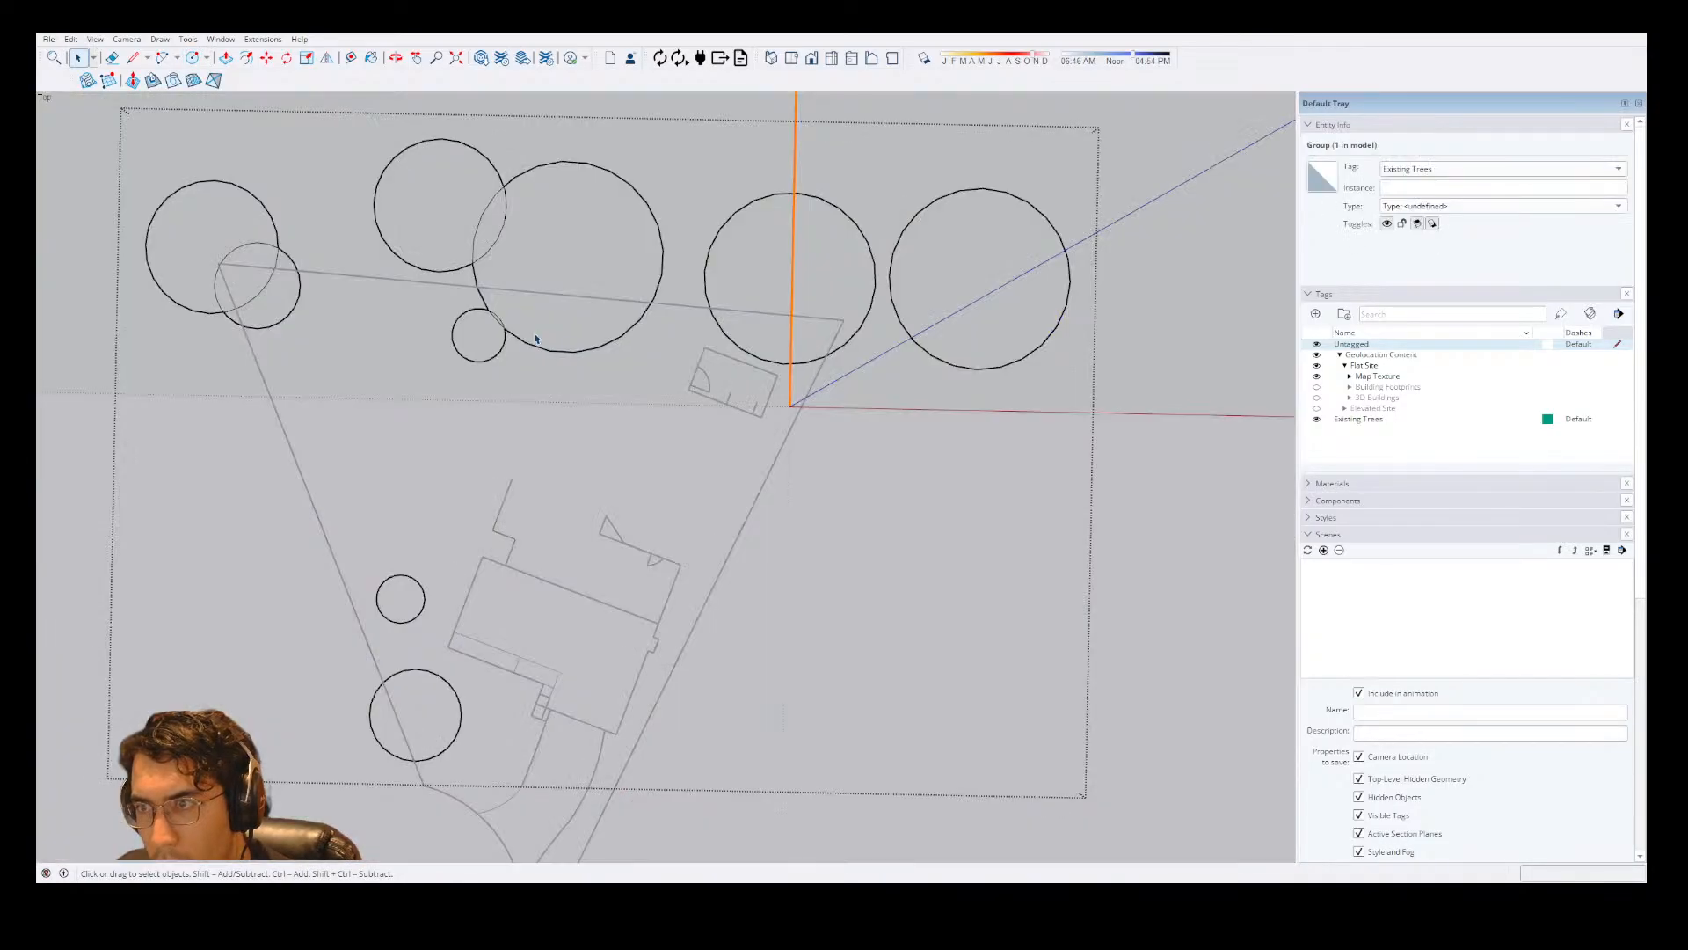
key("c")
left_click(346, 501)
left_click(379, 486)
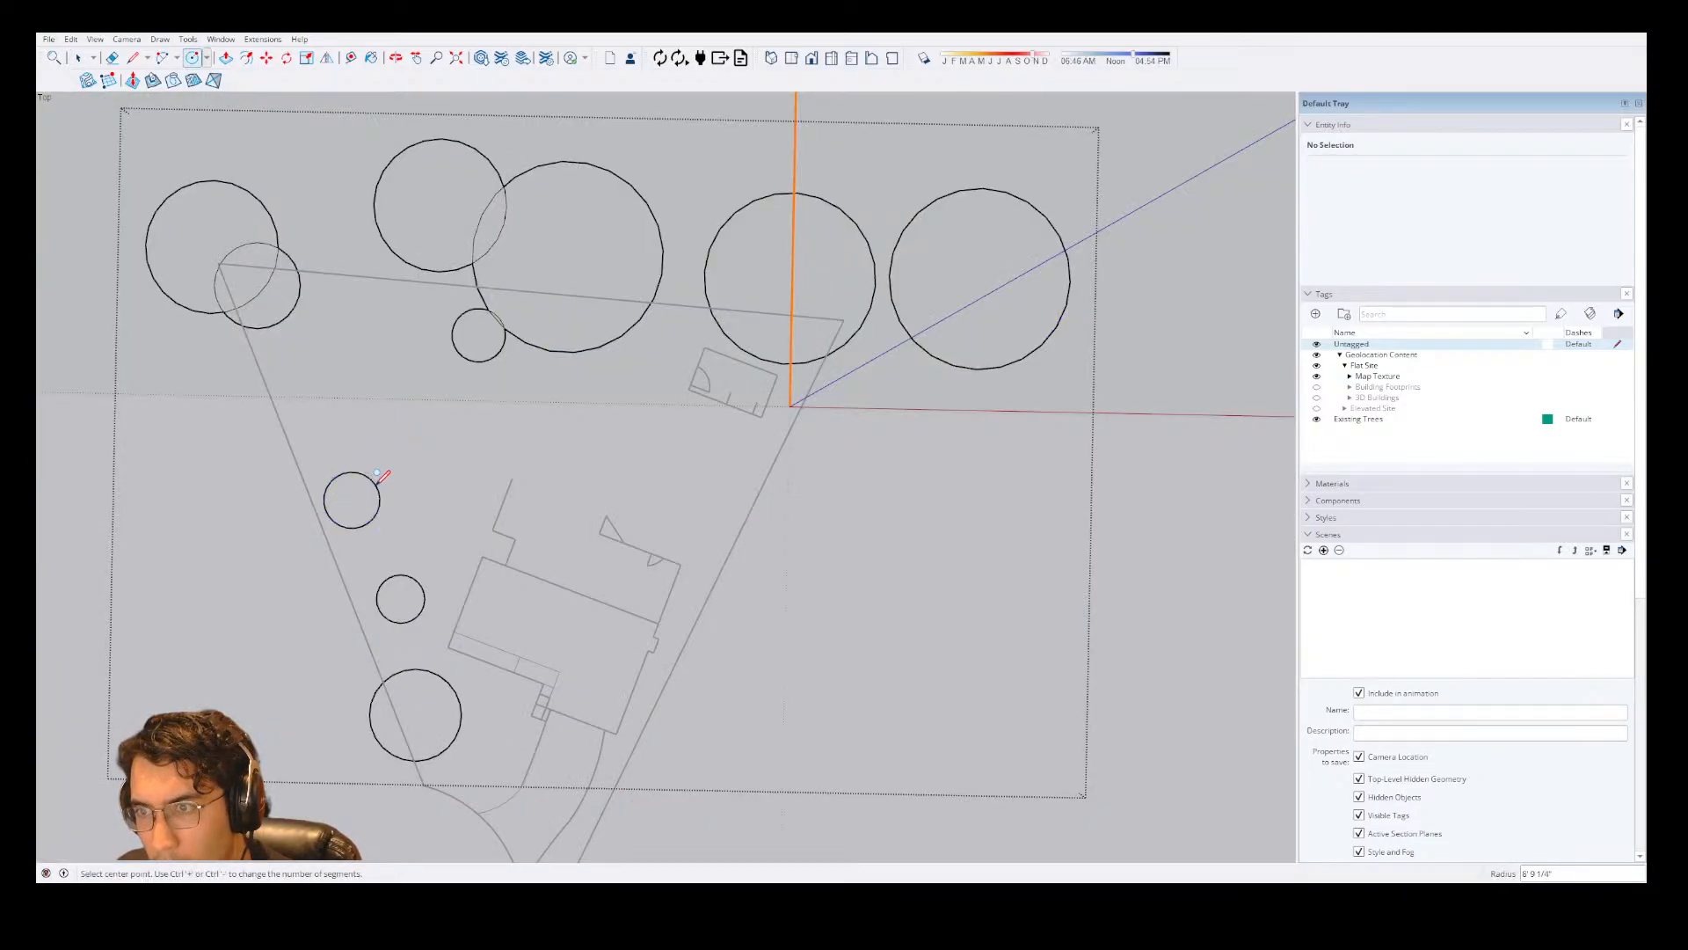
left_click(454, 528)
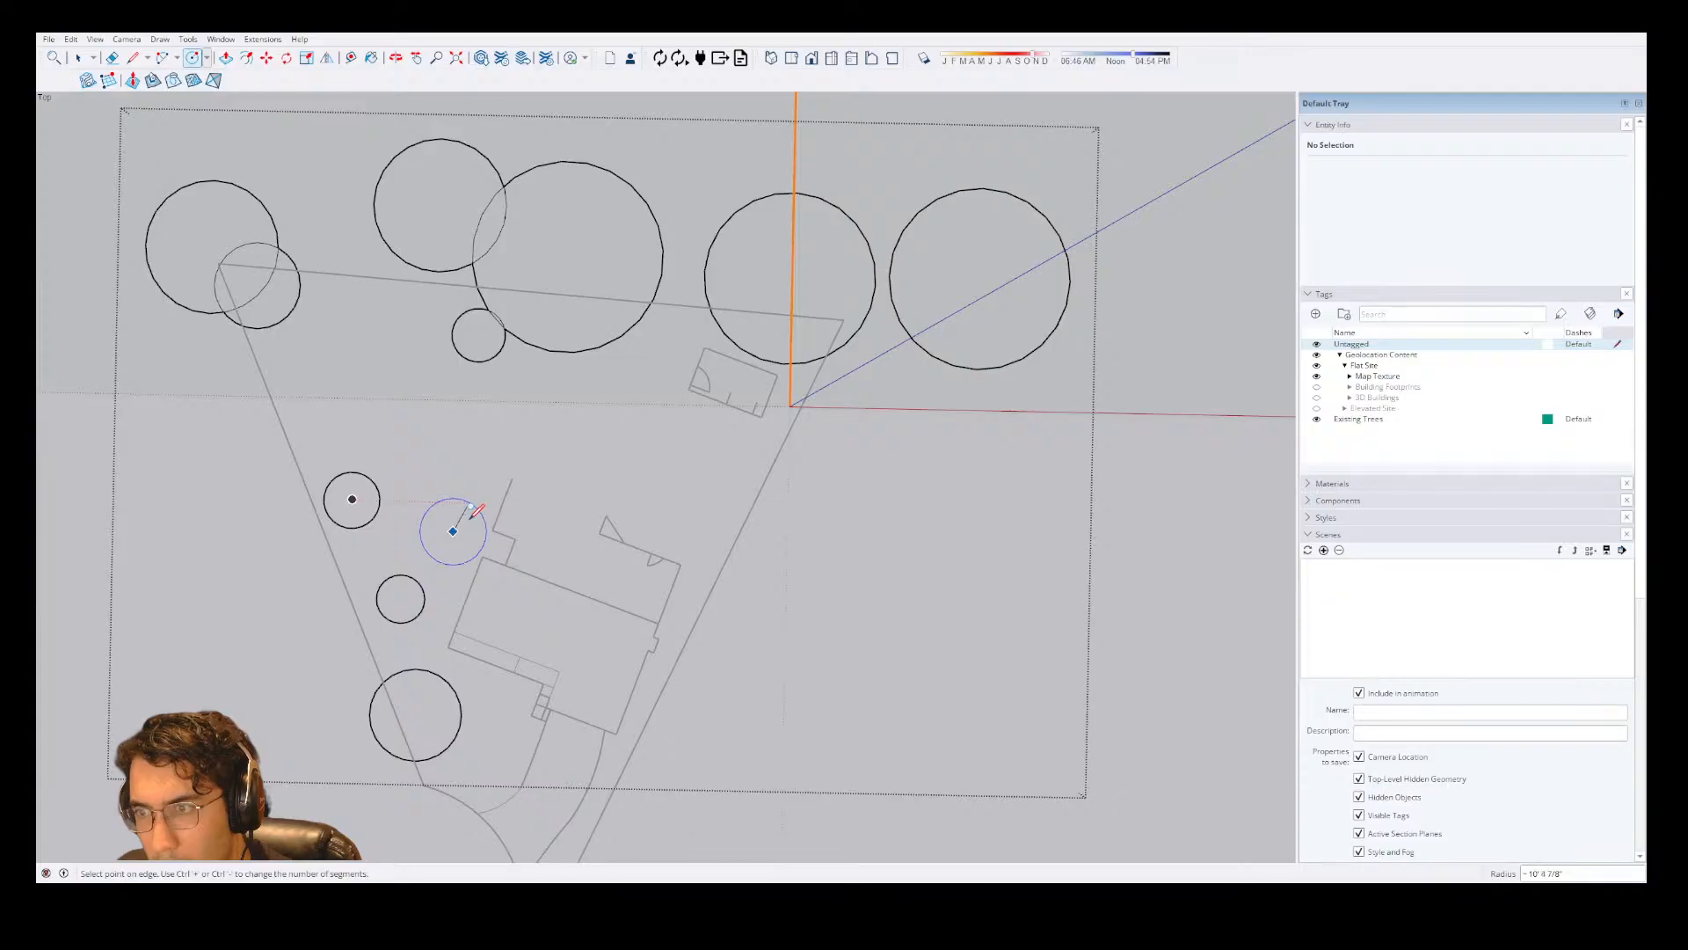
left_click(469, 525)
key("space")
key("Escape")
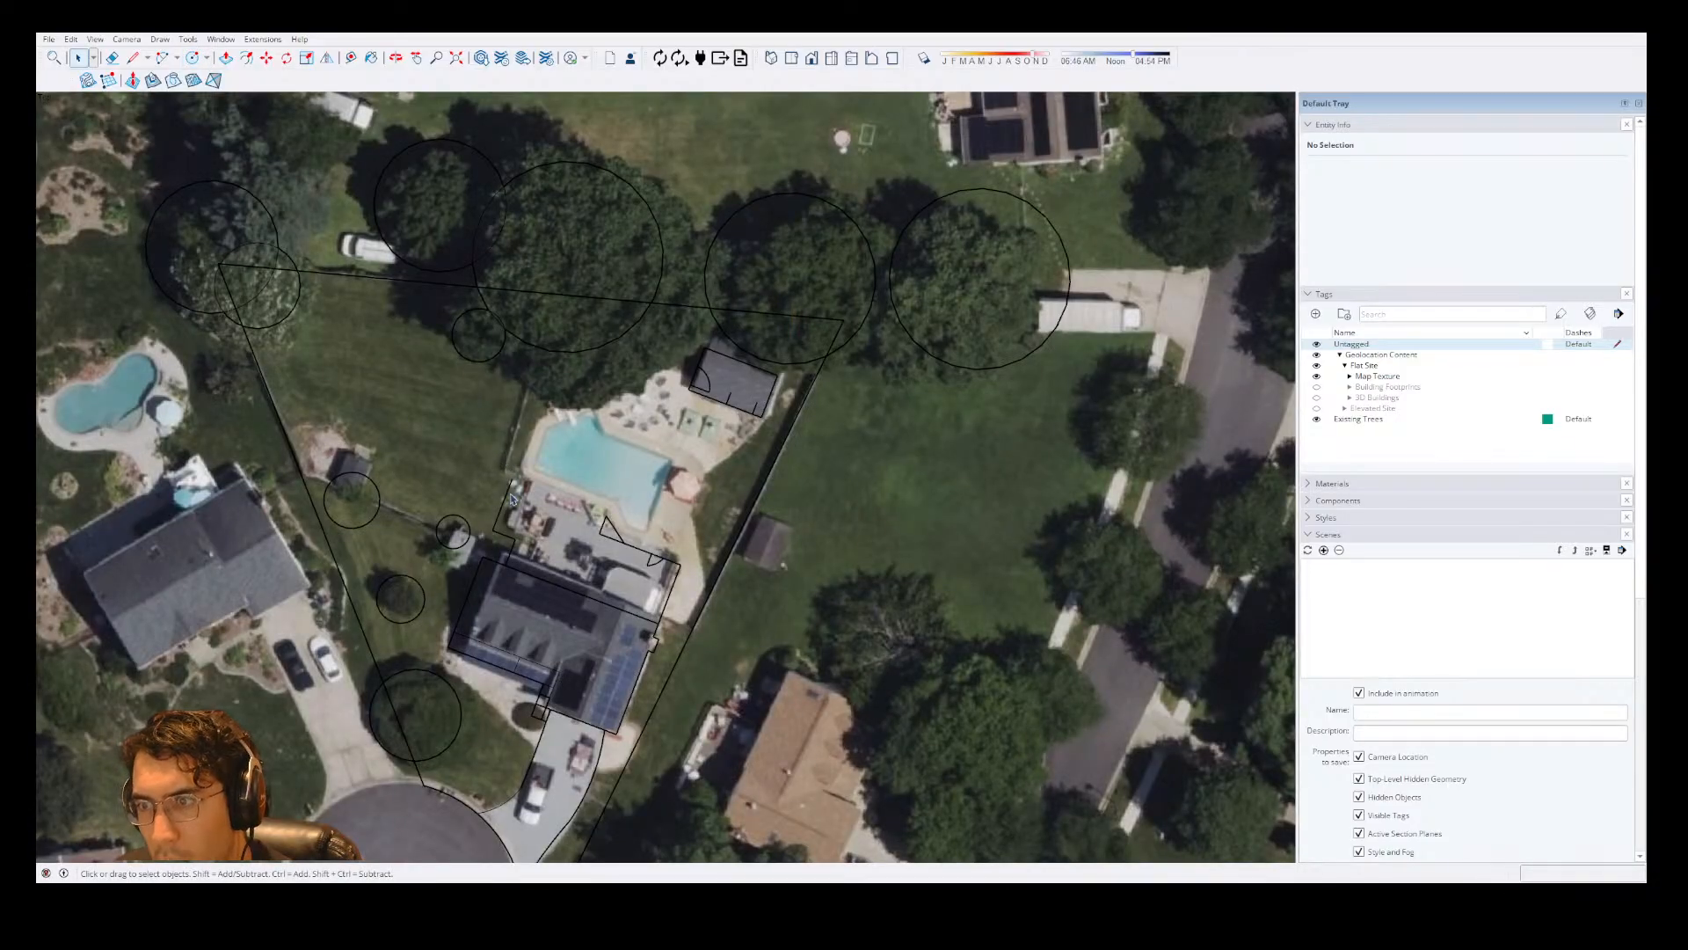
key("e")
left_click(382, 505)
key("ctrl+z")
key("space")
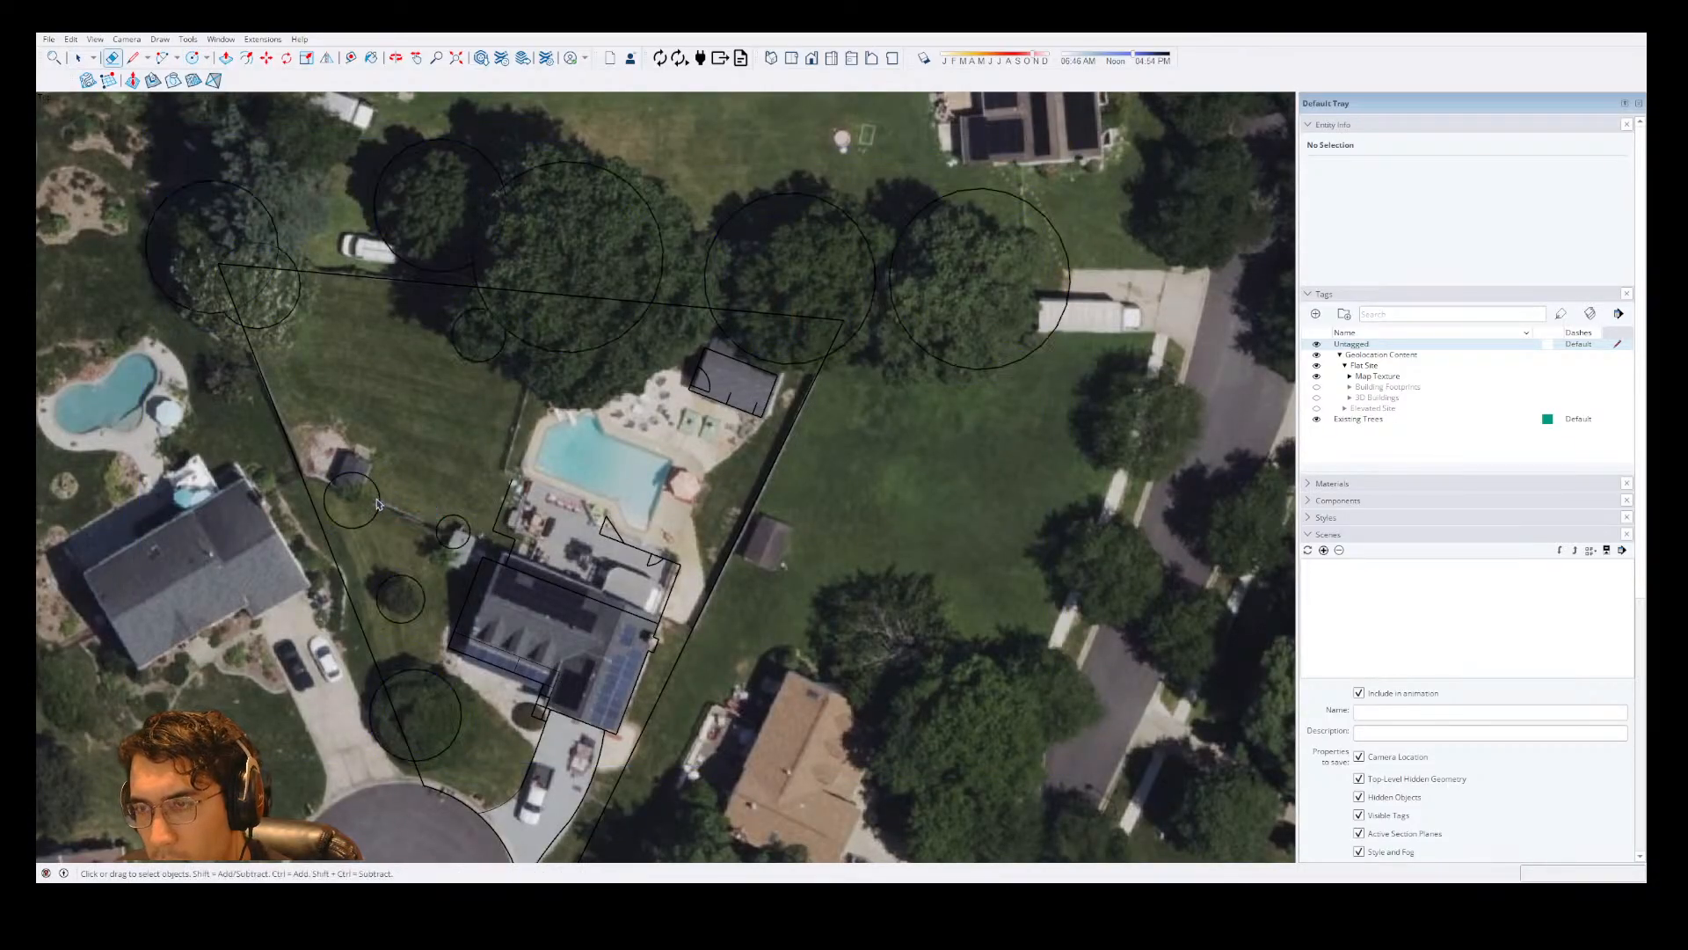
Erase the larger new side-yard circle near the lot line from within the existing trees group.
double_click(379, 494)
key("e")
left_click(380, 489)
key("space")
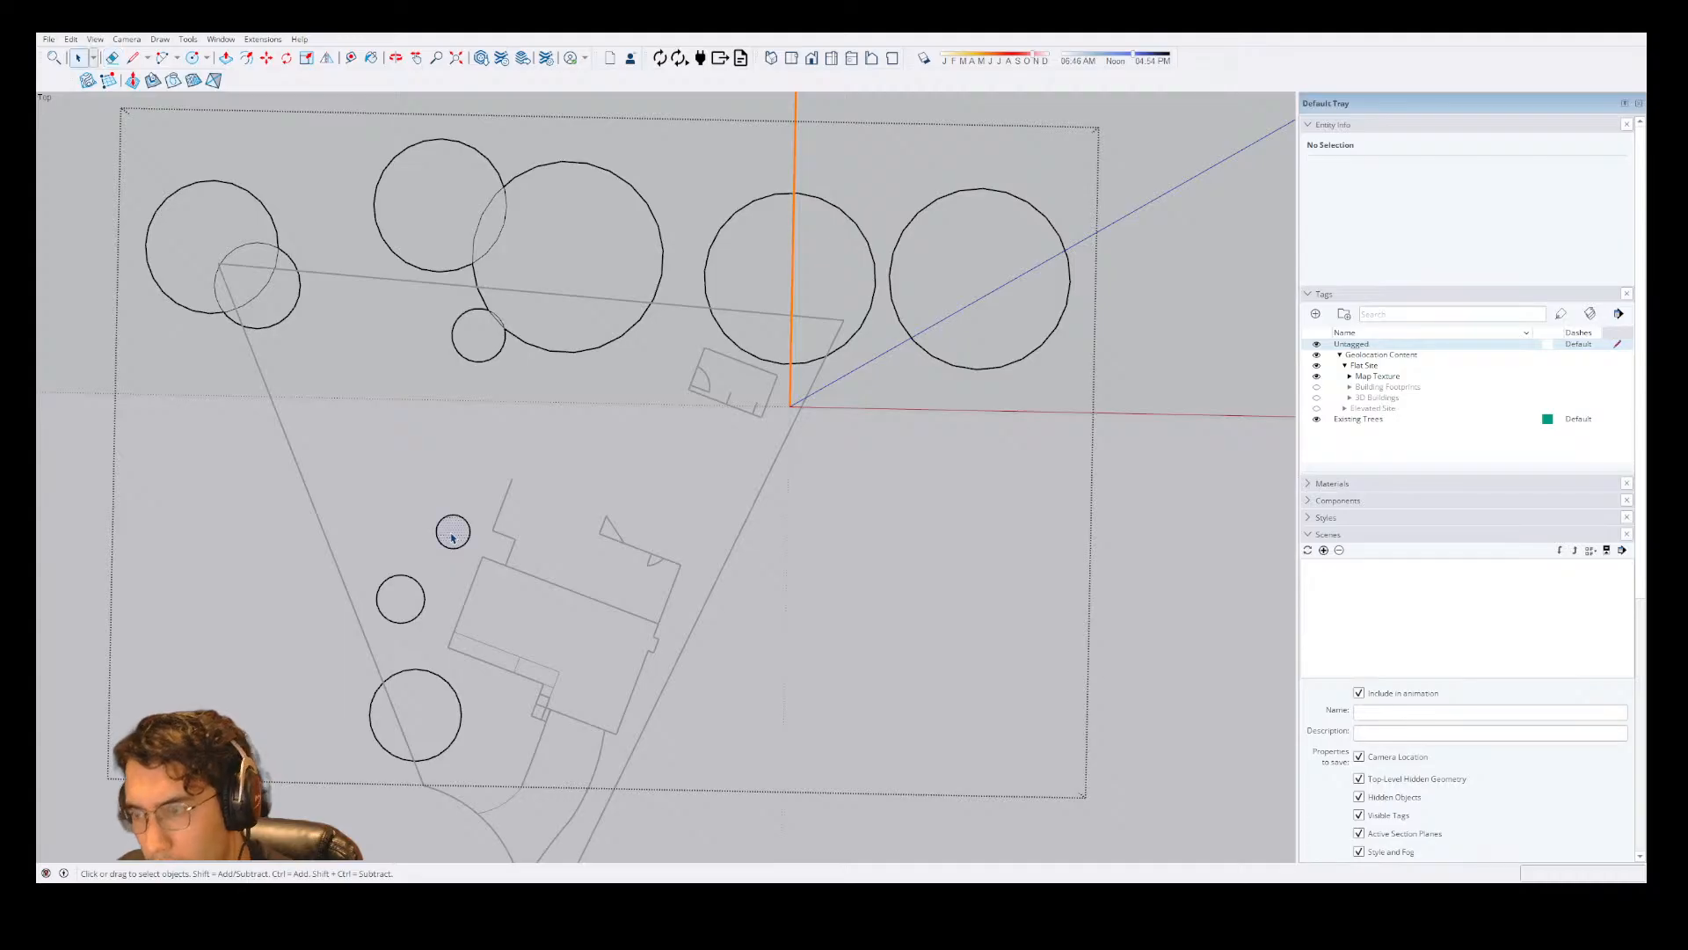
Move the small circle beside the house about 28' 8" to the erased circle's location near the lot line.
left_click(453, 532)
key("m")
left_click(451, 531)
left_click(365, 501)
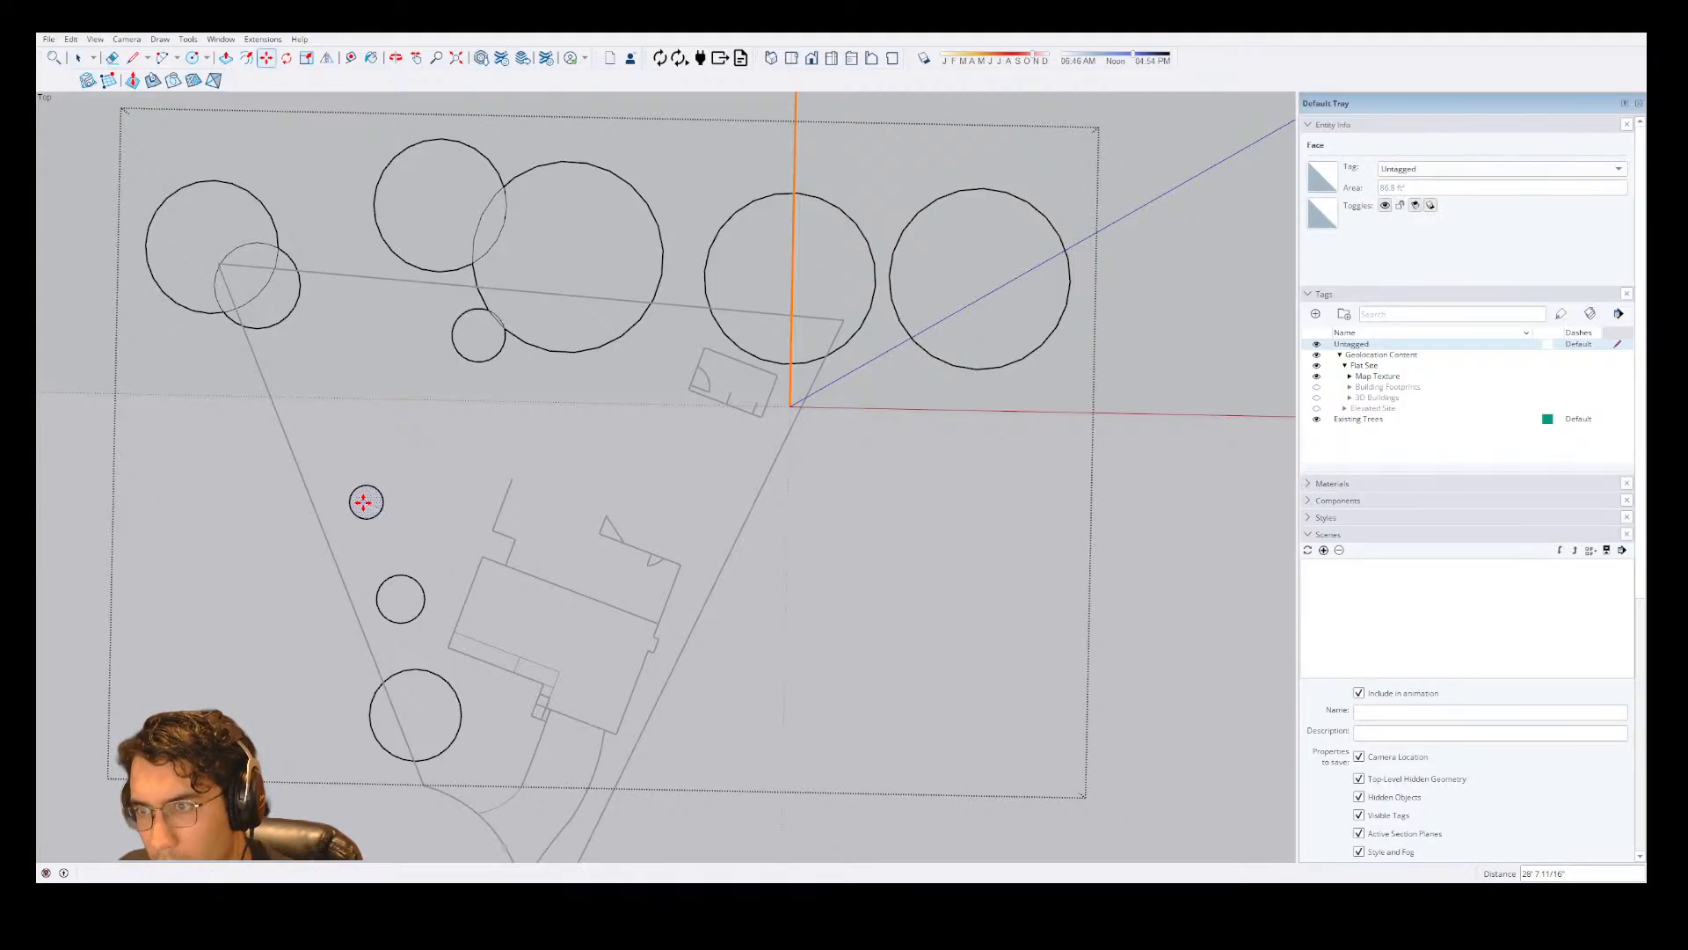
Draw a replacement tree circle with a radius of about 5' 7" beside the house's rear corner.
key("c")
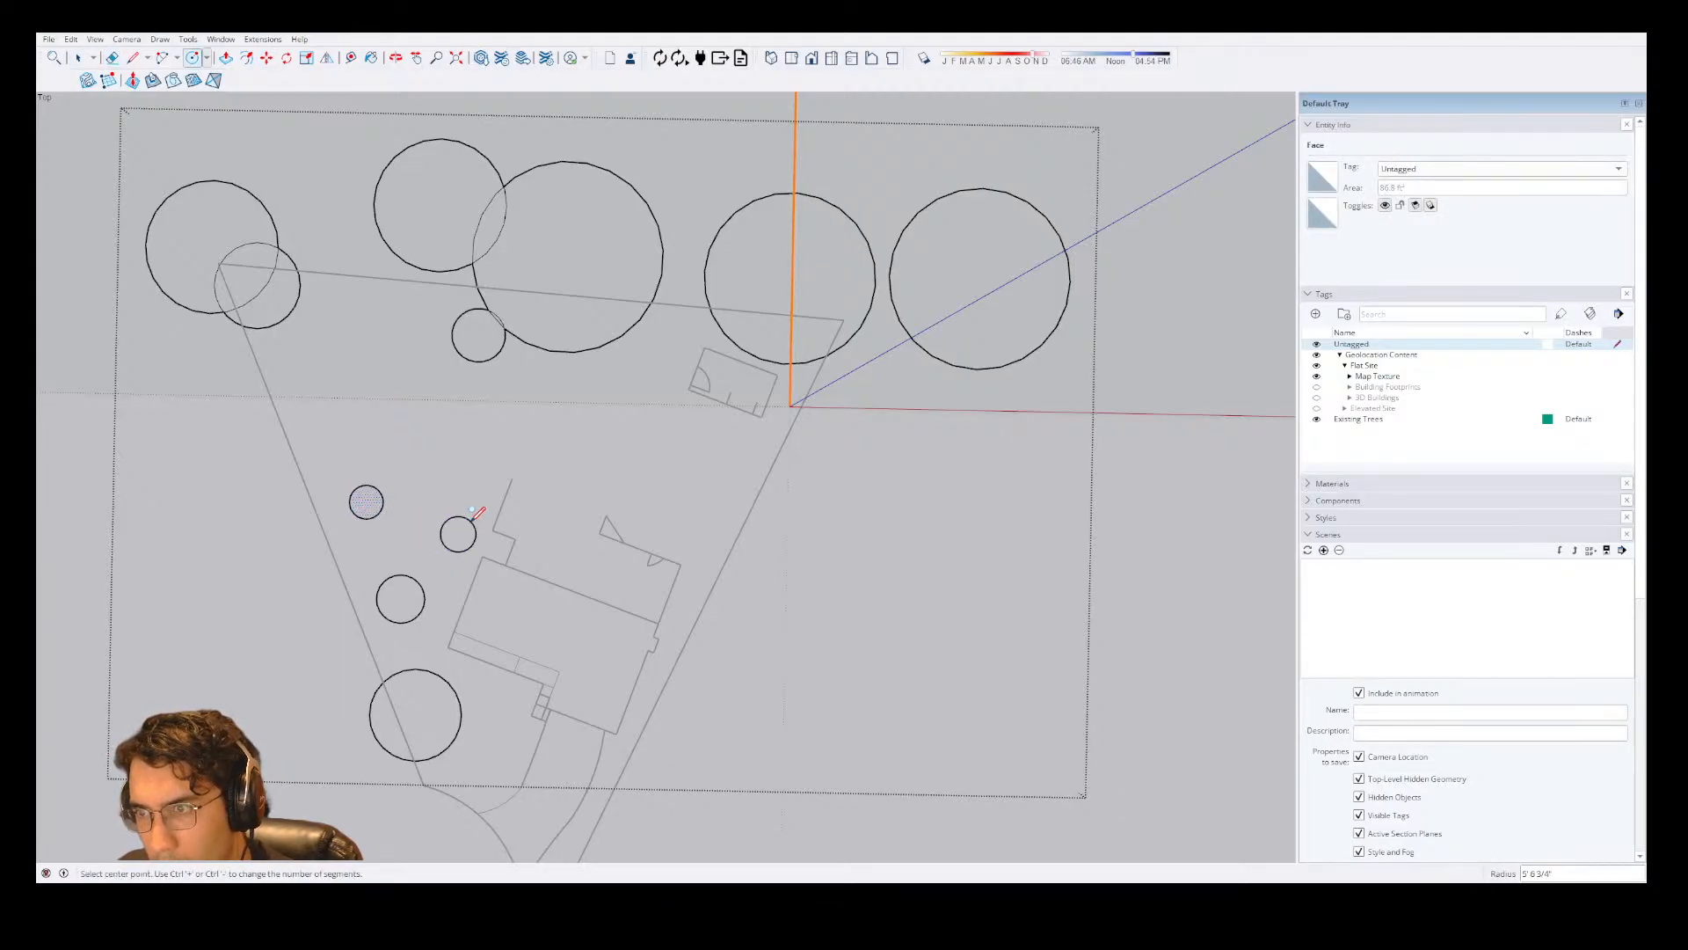
key("space")
key("Escape")
Move the replacement circle slightly away from the house's rear corner, toward the front and the side lot line.
double_click(464, 529)
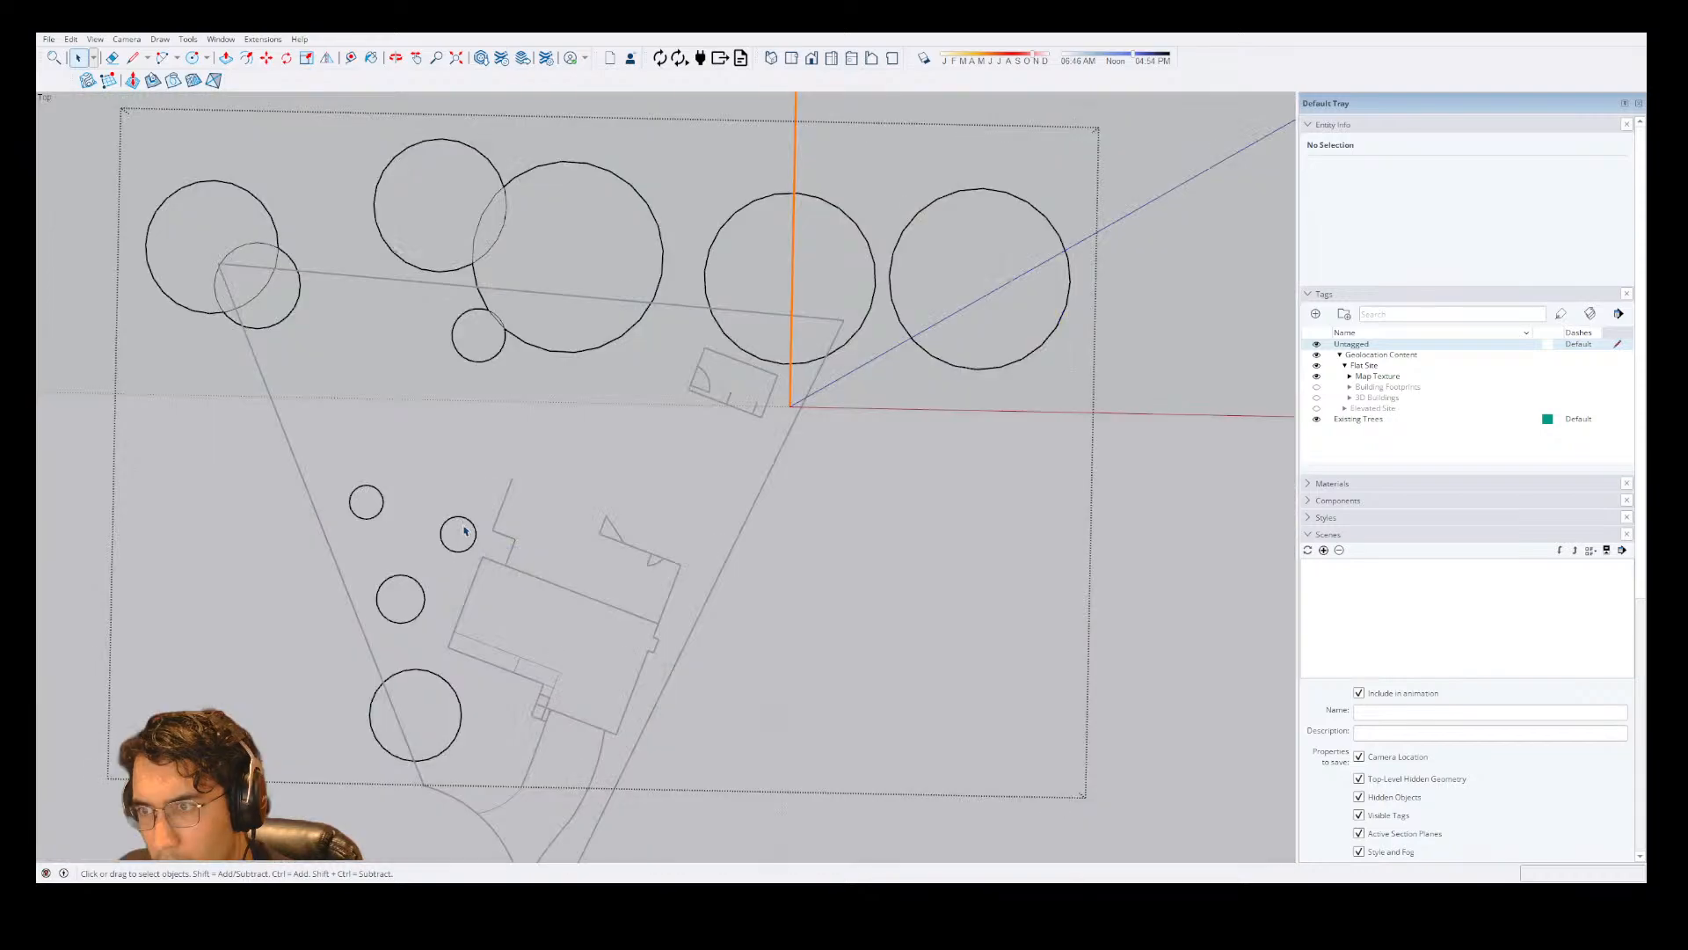
key("m")
left_click(464, 528)
left_click(453, 538)
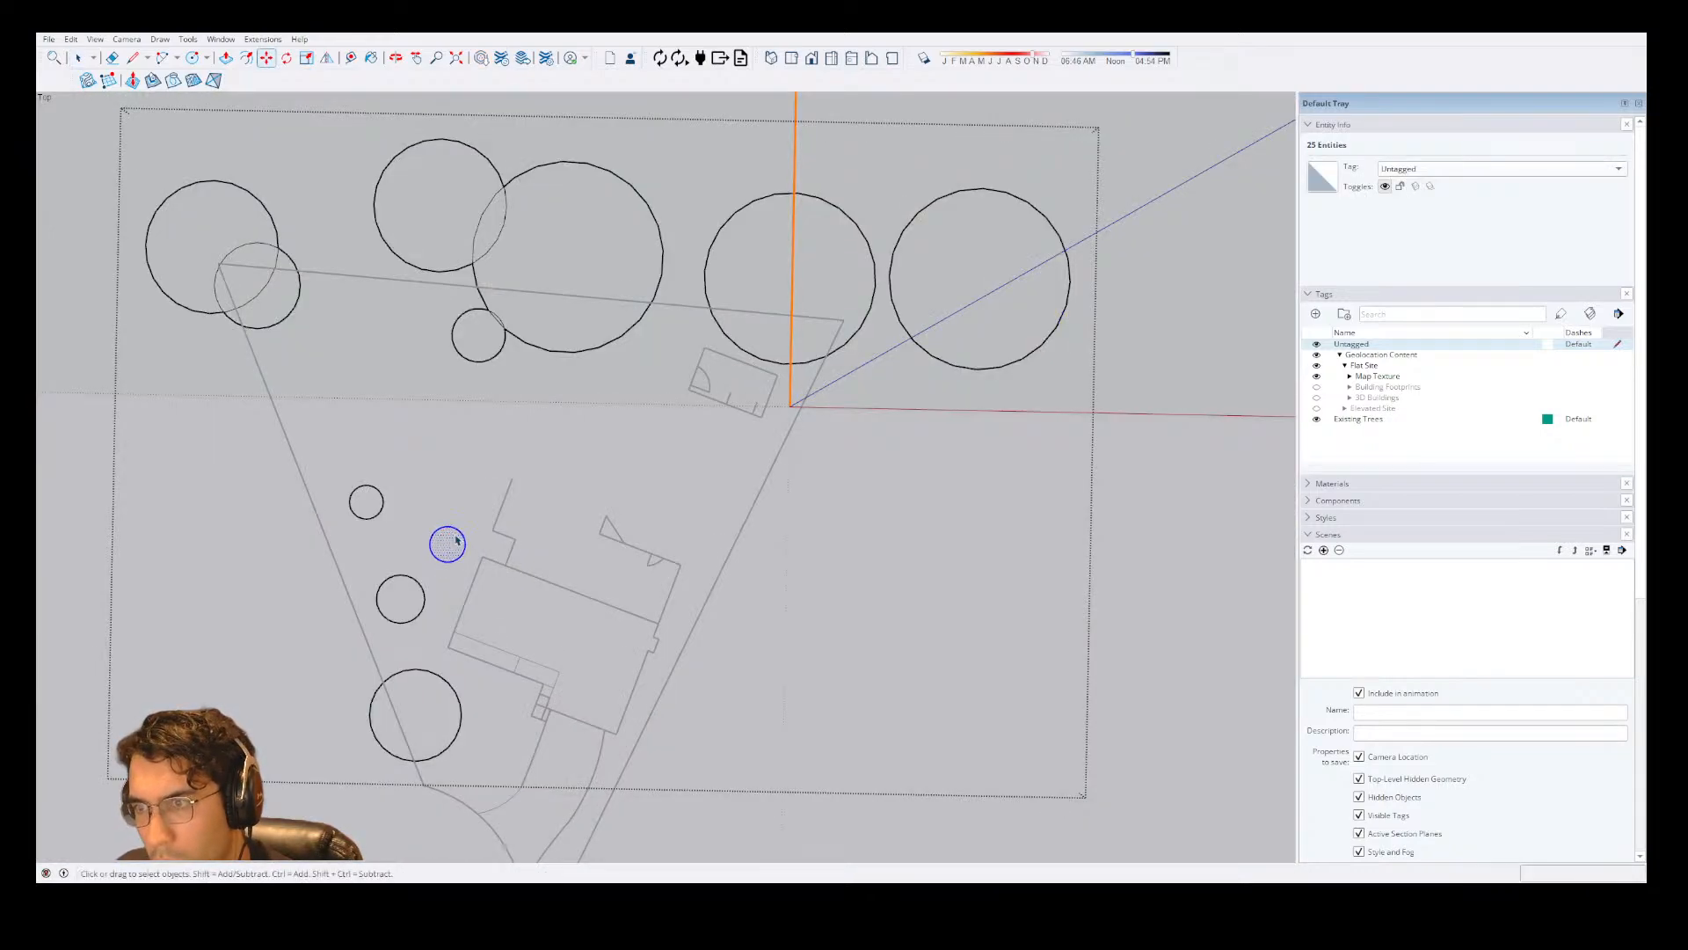
key("space")
key("Escape")
Nudge the replacement circle farther toward the street to center it on the small tree, and leave the trees group.
double_click(449, 549)
double_click(448, 549)
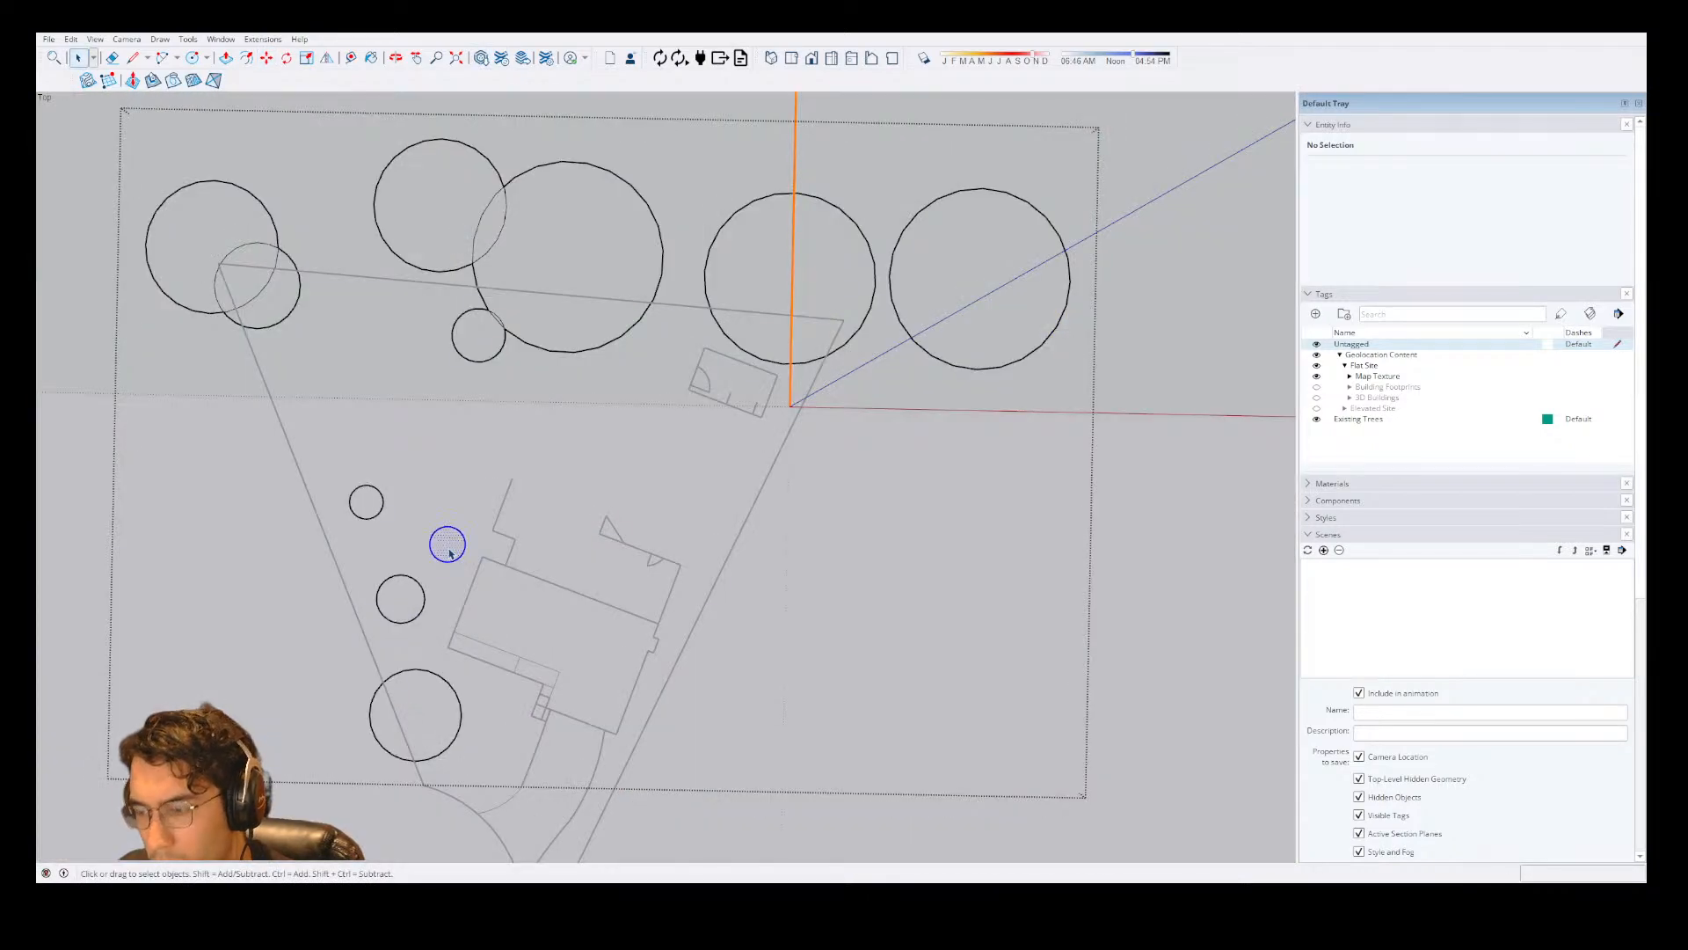
key("m")
left_click(448, 550)
left_click(449, 552)
key("space")
key("Escape")
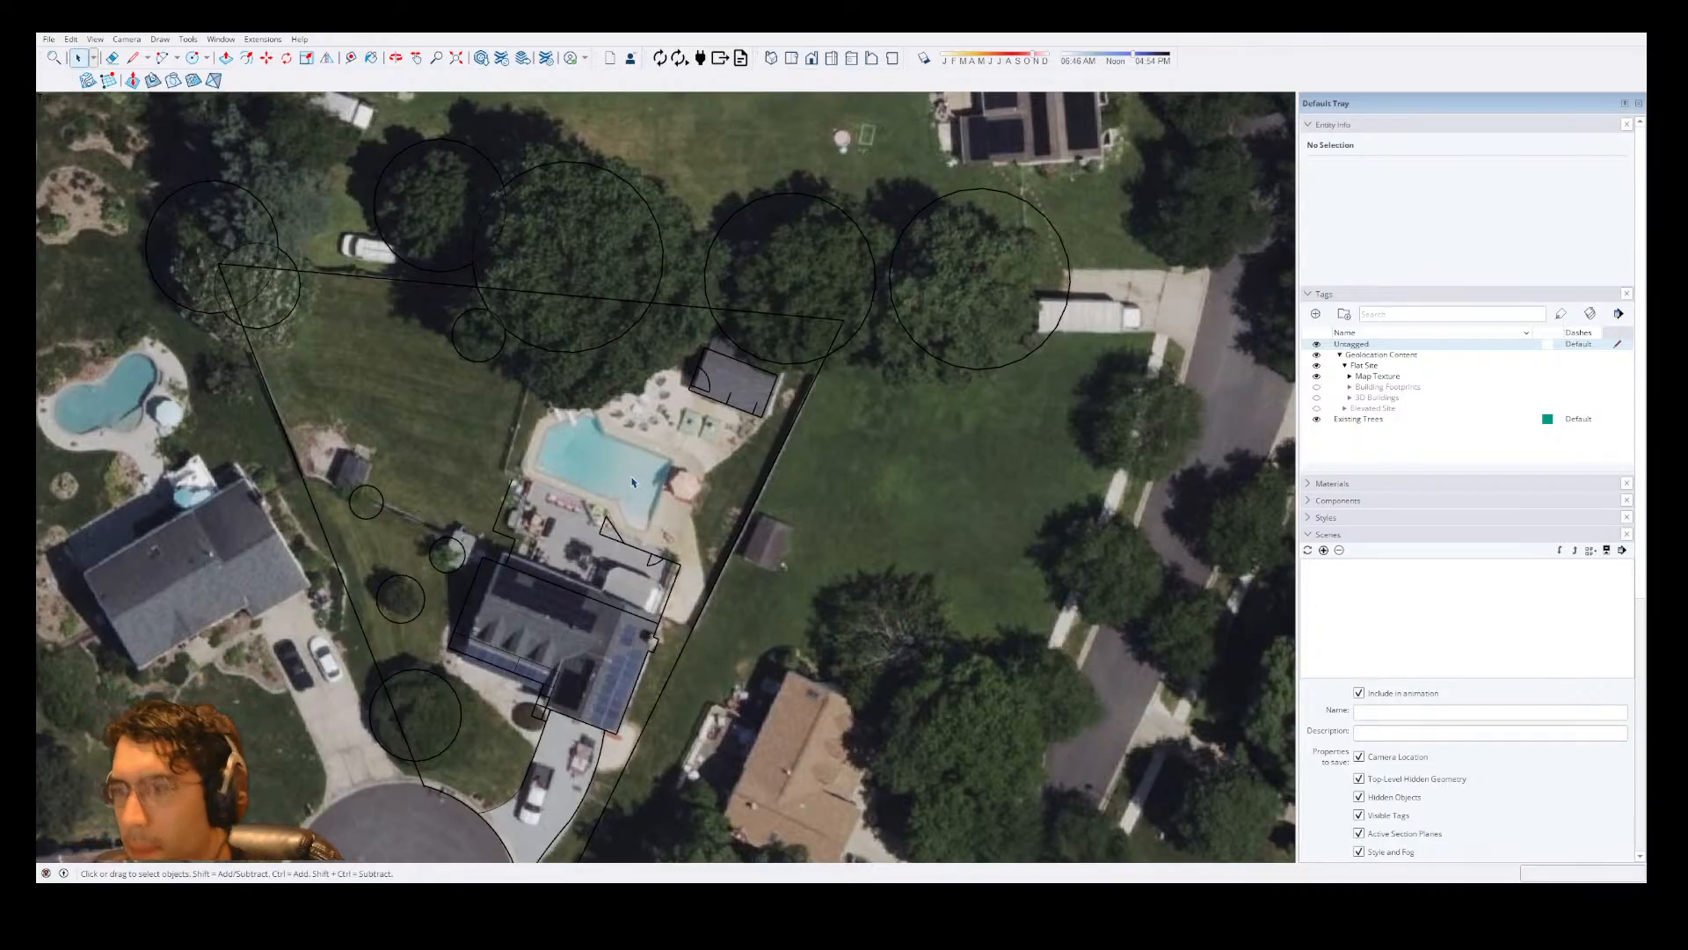
Examine the lot lines, house outline, tree circles and driveway edges traced over the aerial map.
scroll(633, 482, "down", 2)
scroll(505, 706, "up", 4)
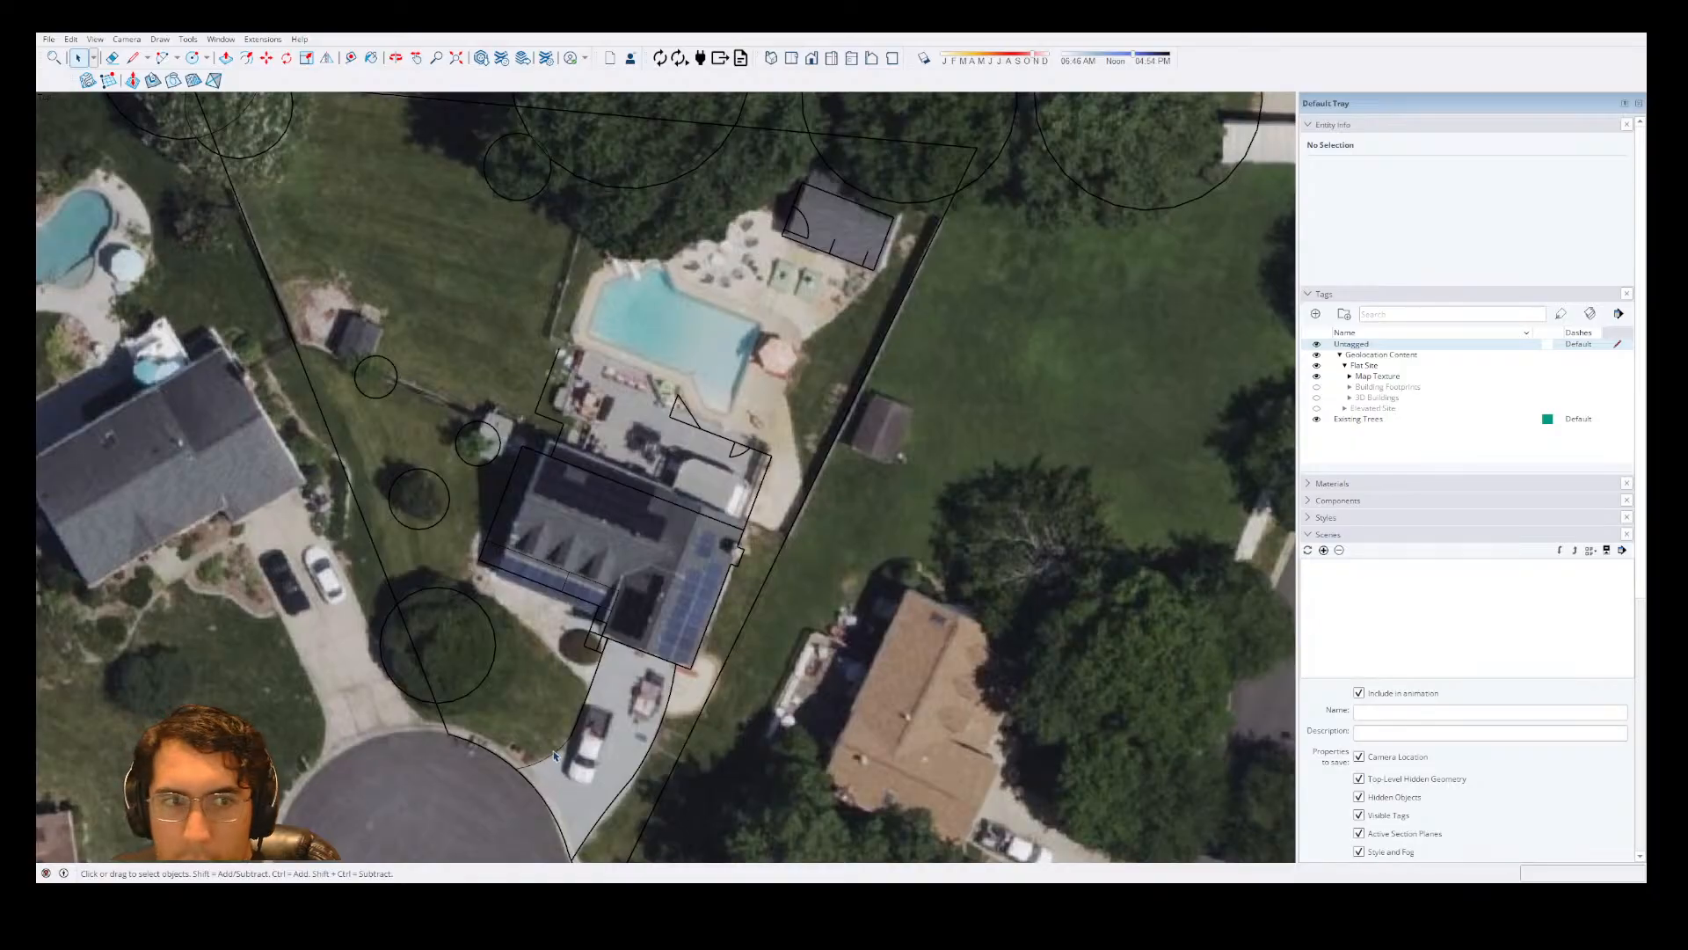
scroll(646, 464, "down", 2)
scroll(686, 571, "up", 3)
scroll(713, 594, "down", 2)
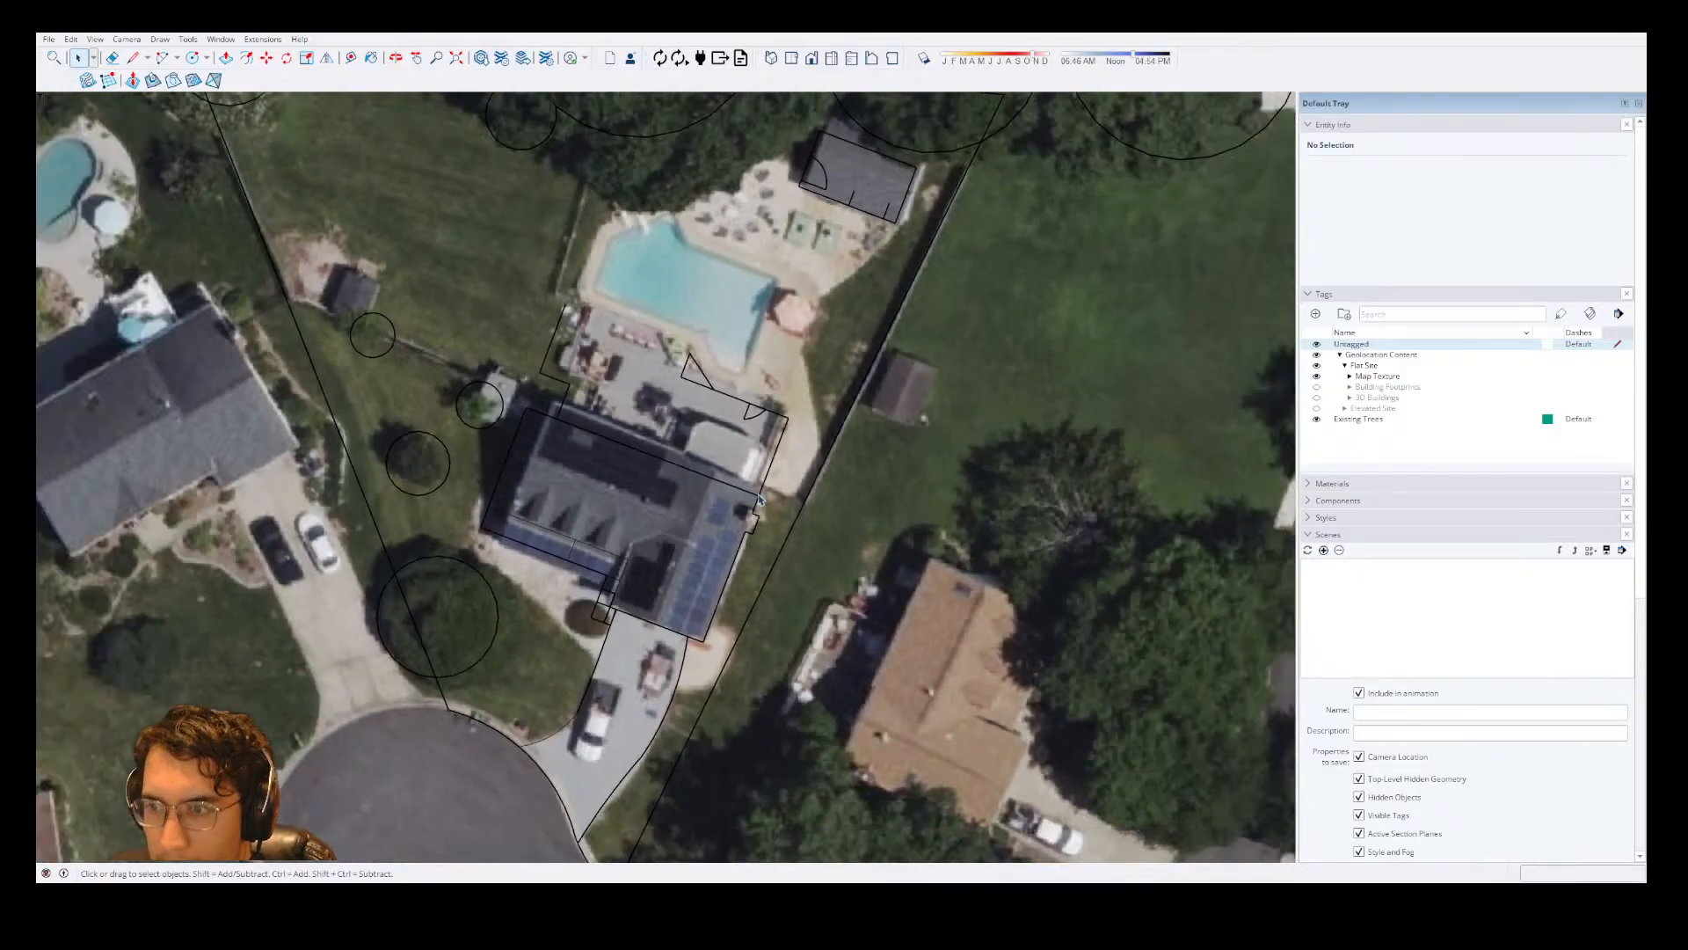
scroll(697, 598, "up", 2)
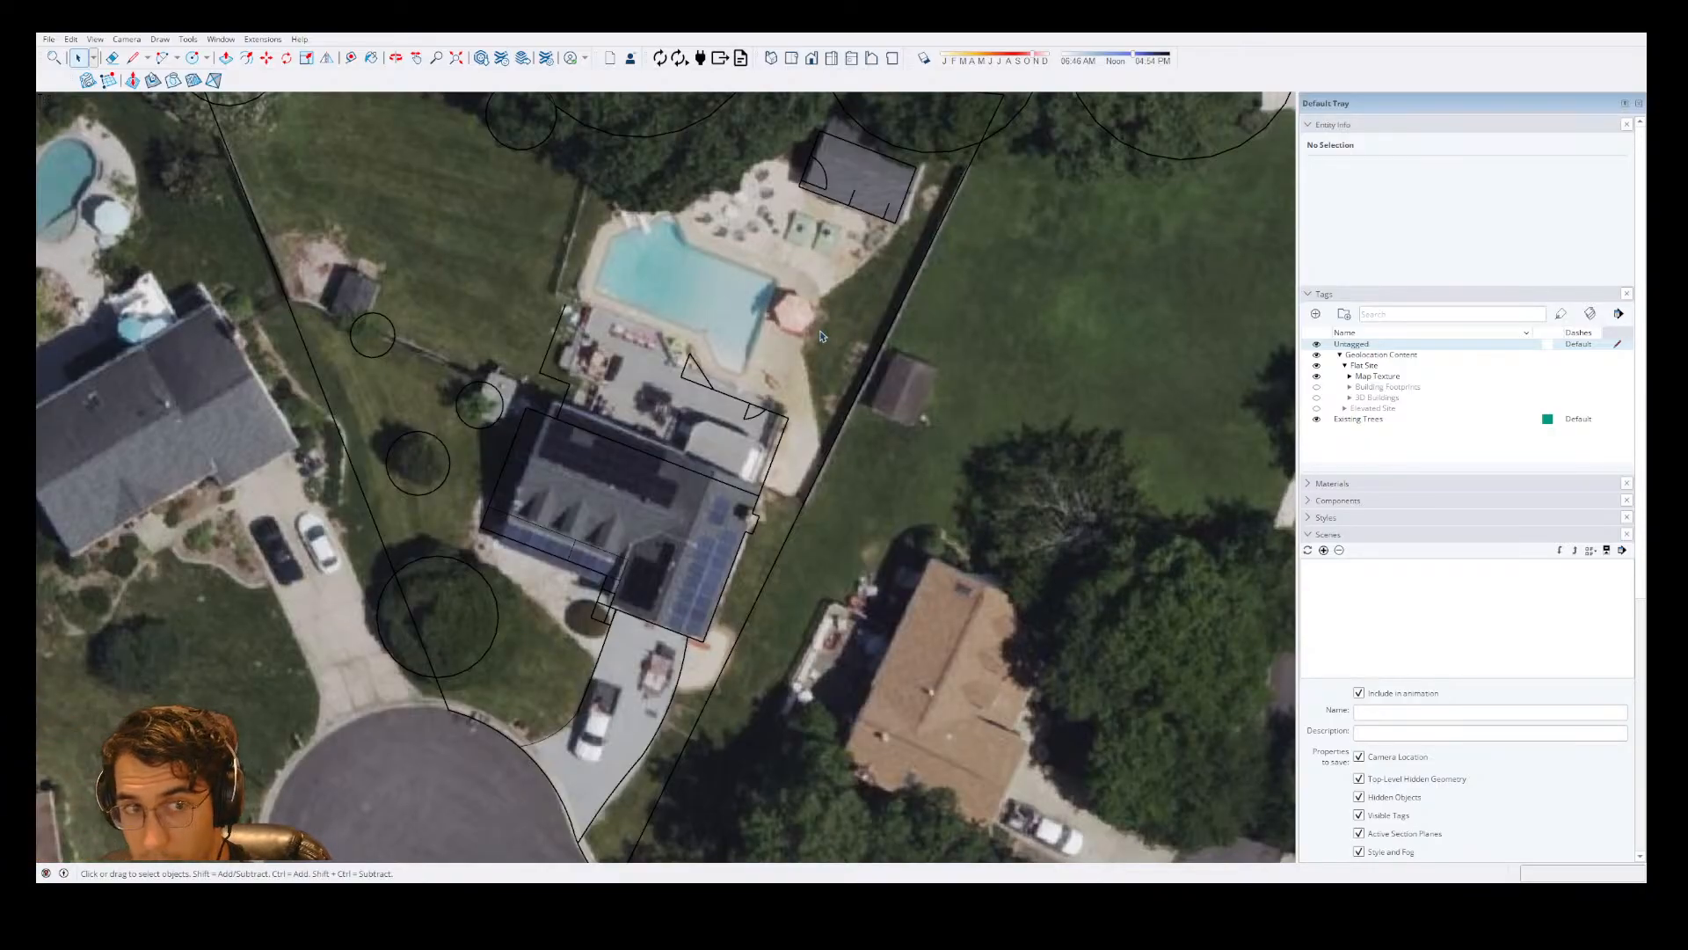
scroll(602, 598, "down", 2)
scroll(561, 195, "up", 3)
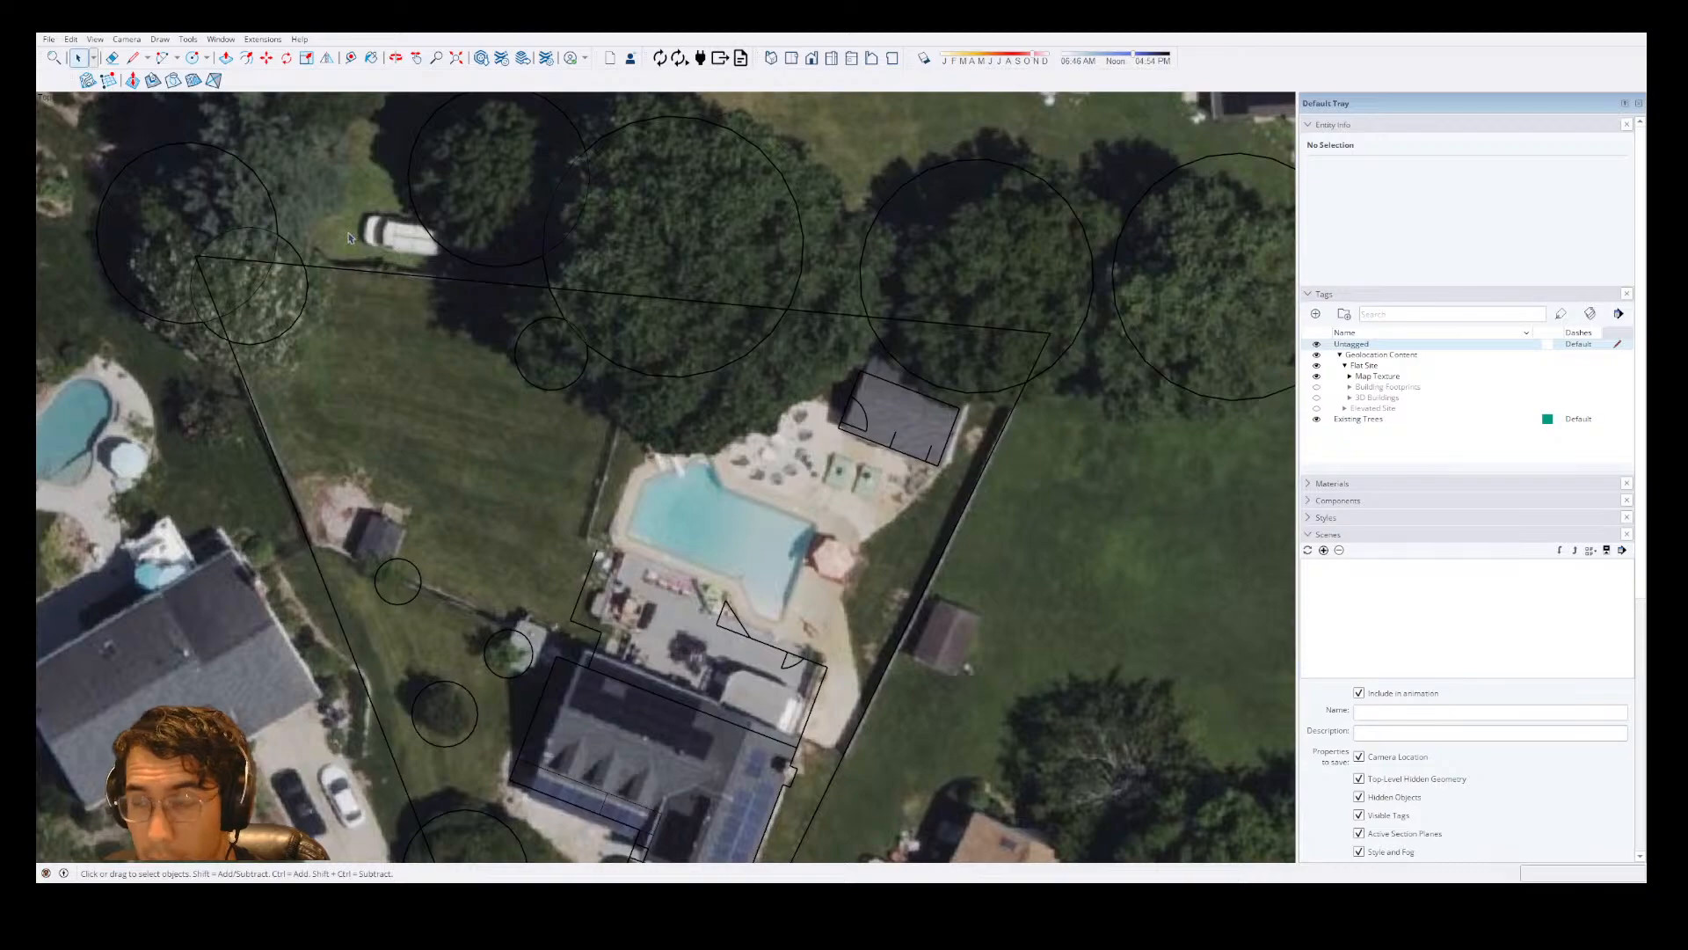
scroll(349, 237, "up", 1)
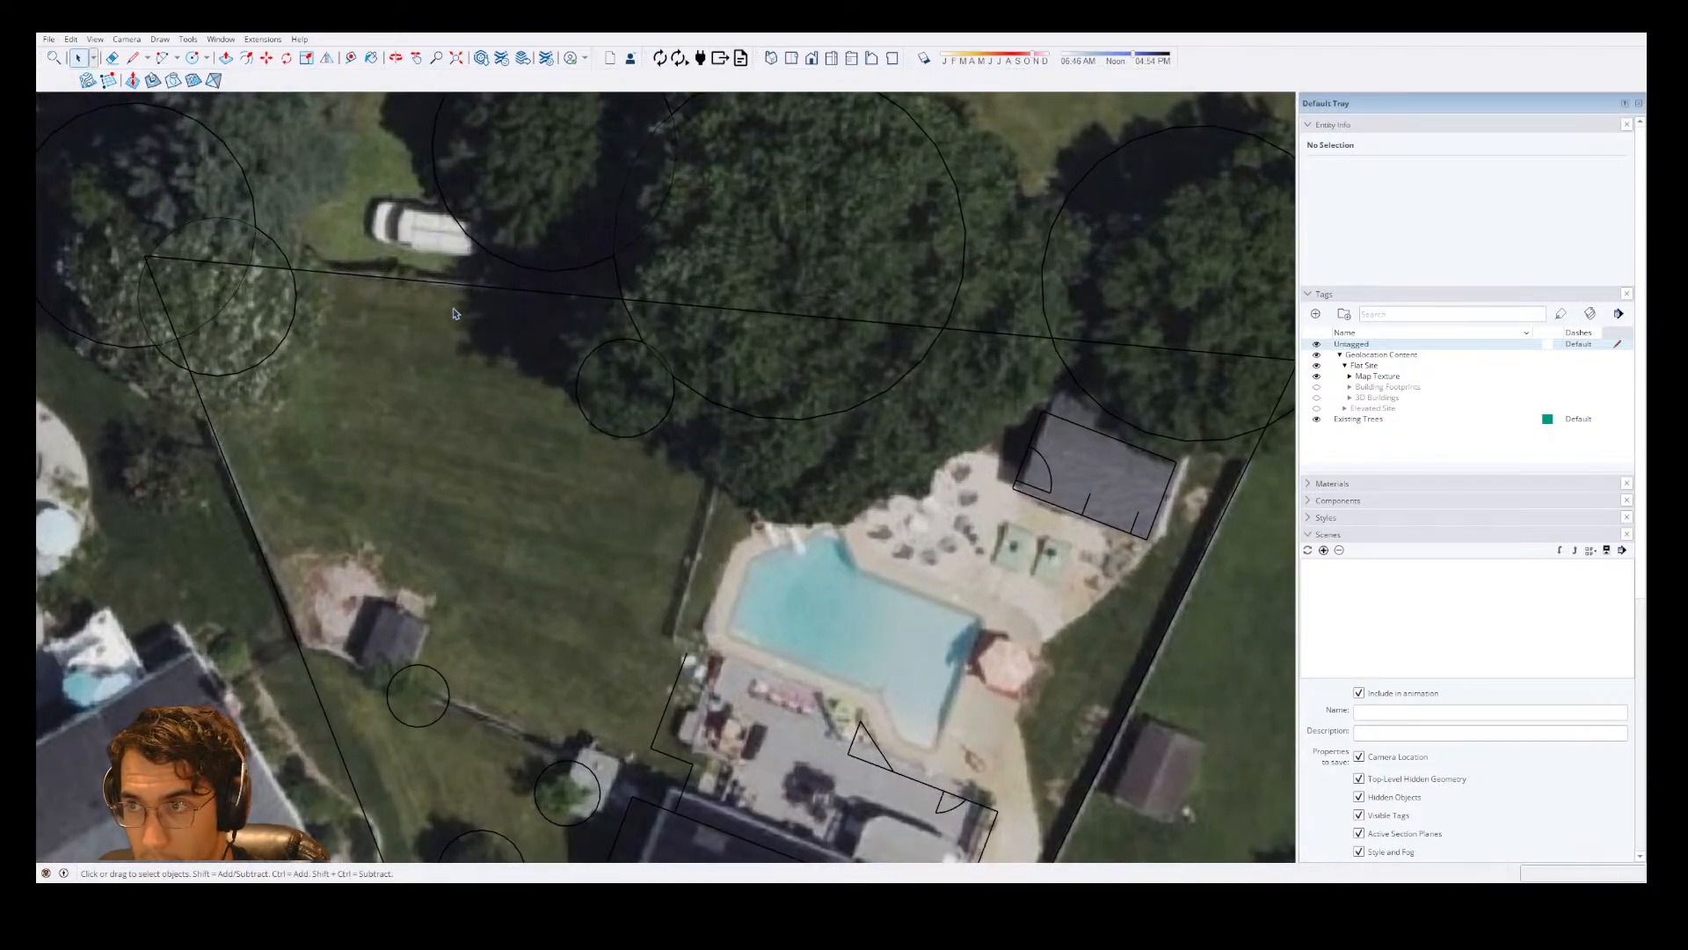
scroll(1266, 510, "down", 2)
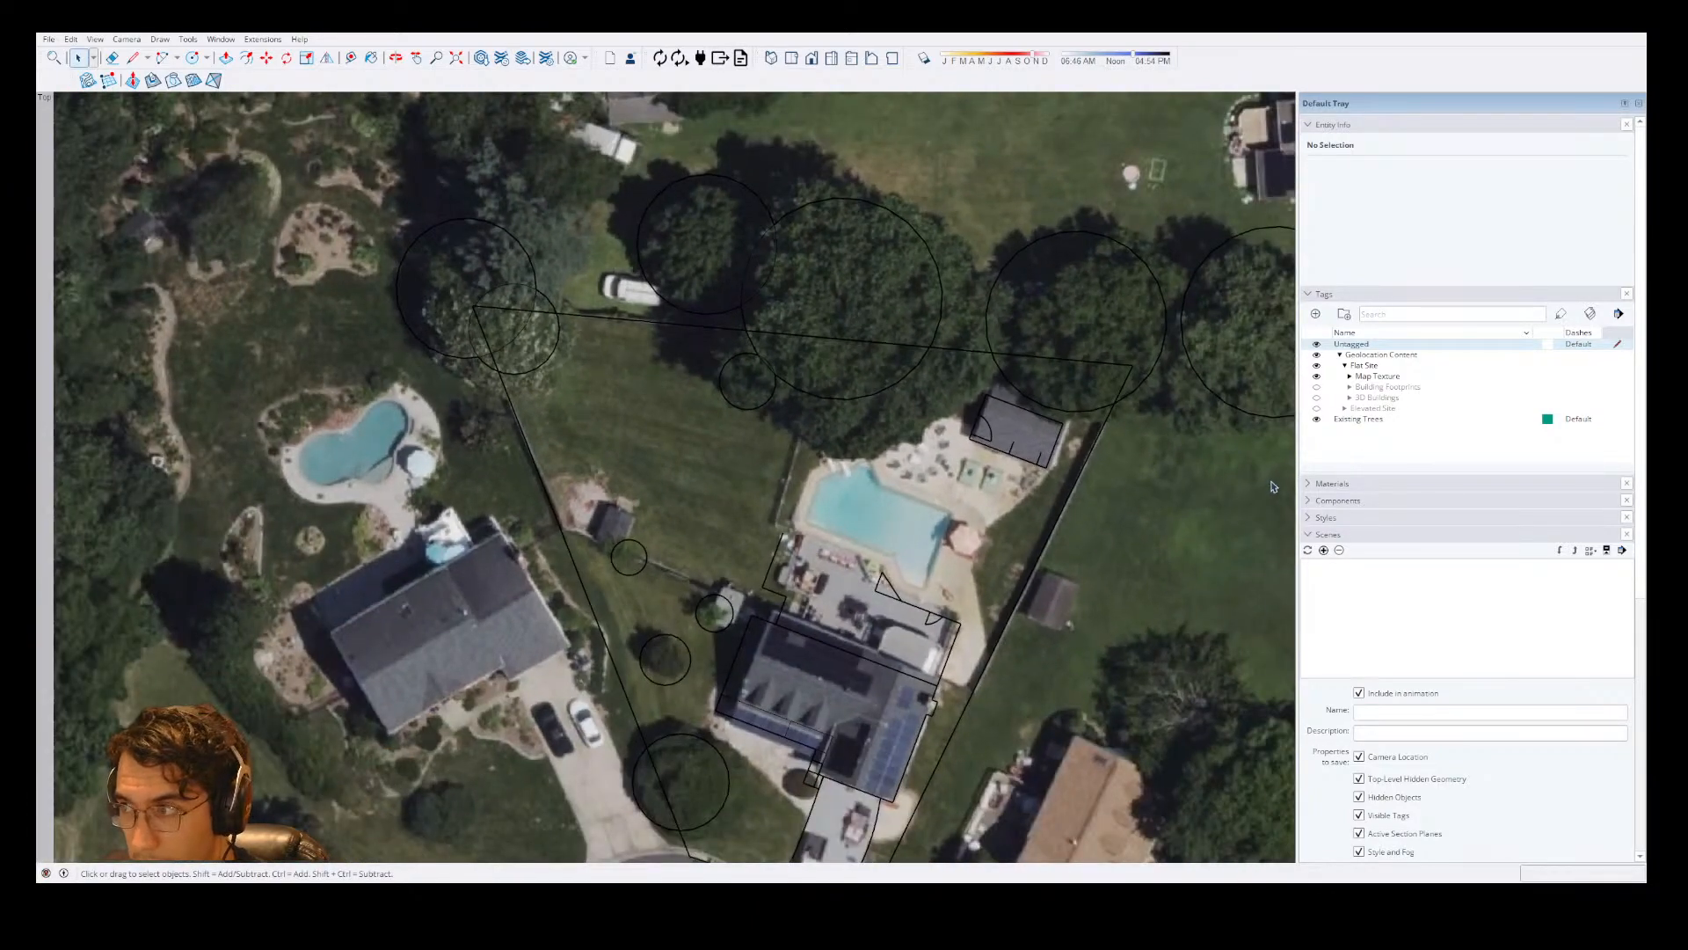
scroll(896, 352, "down", 2)
scroll(668, 528, "up", 5)
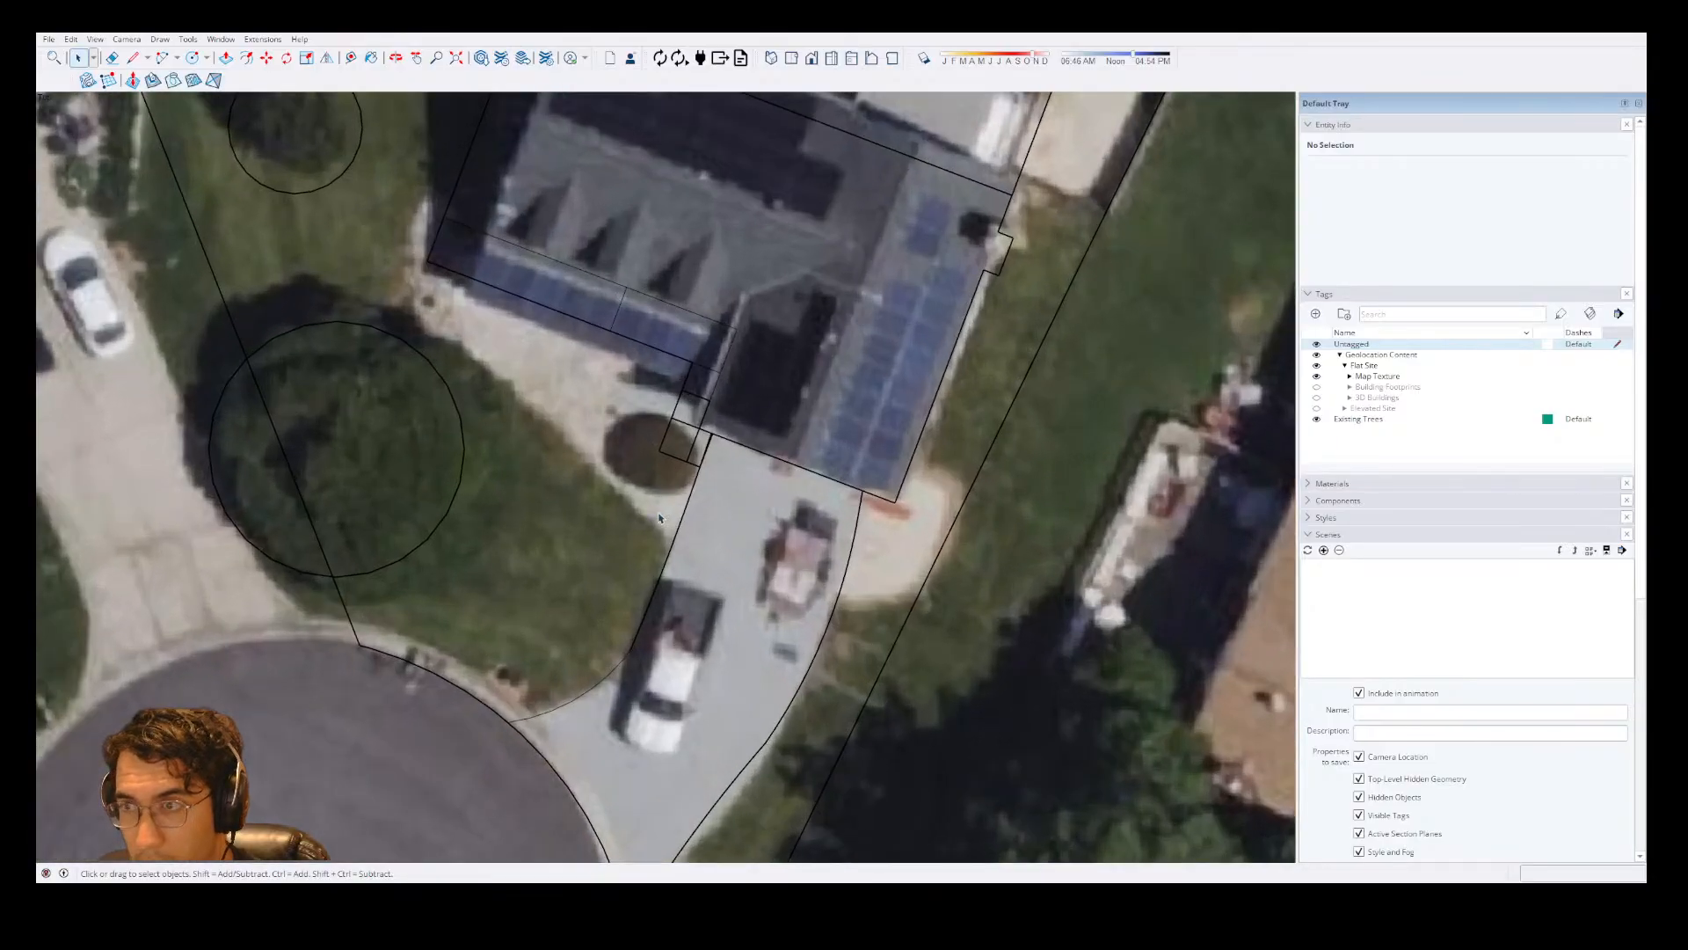
Try to draw a rectangle in the side yard along the lot line beside the house.
scroll(659, 519, "up", 2)
key("r")
left_click(276, 152)
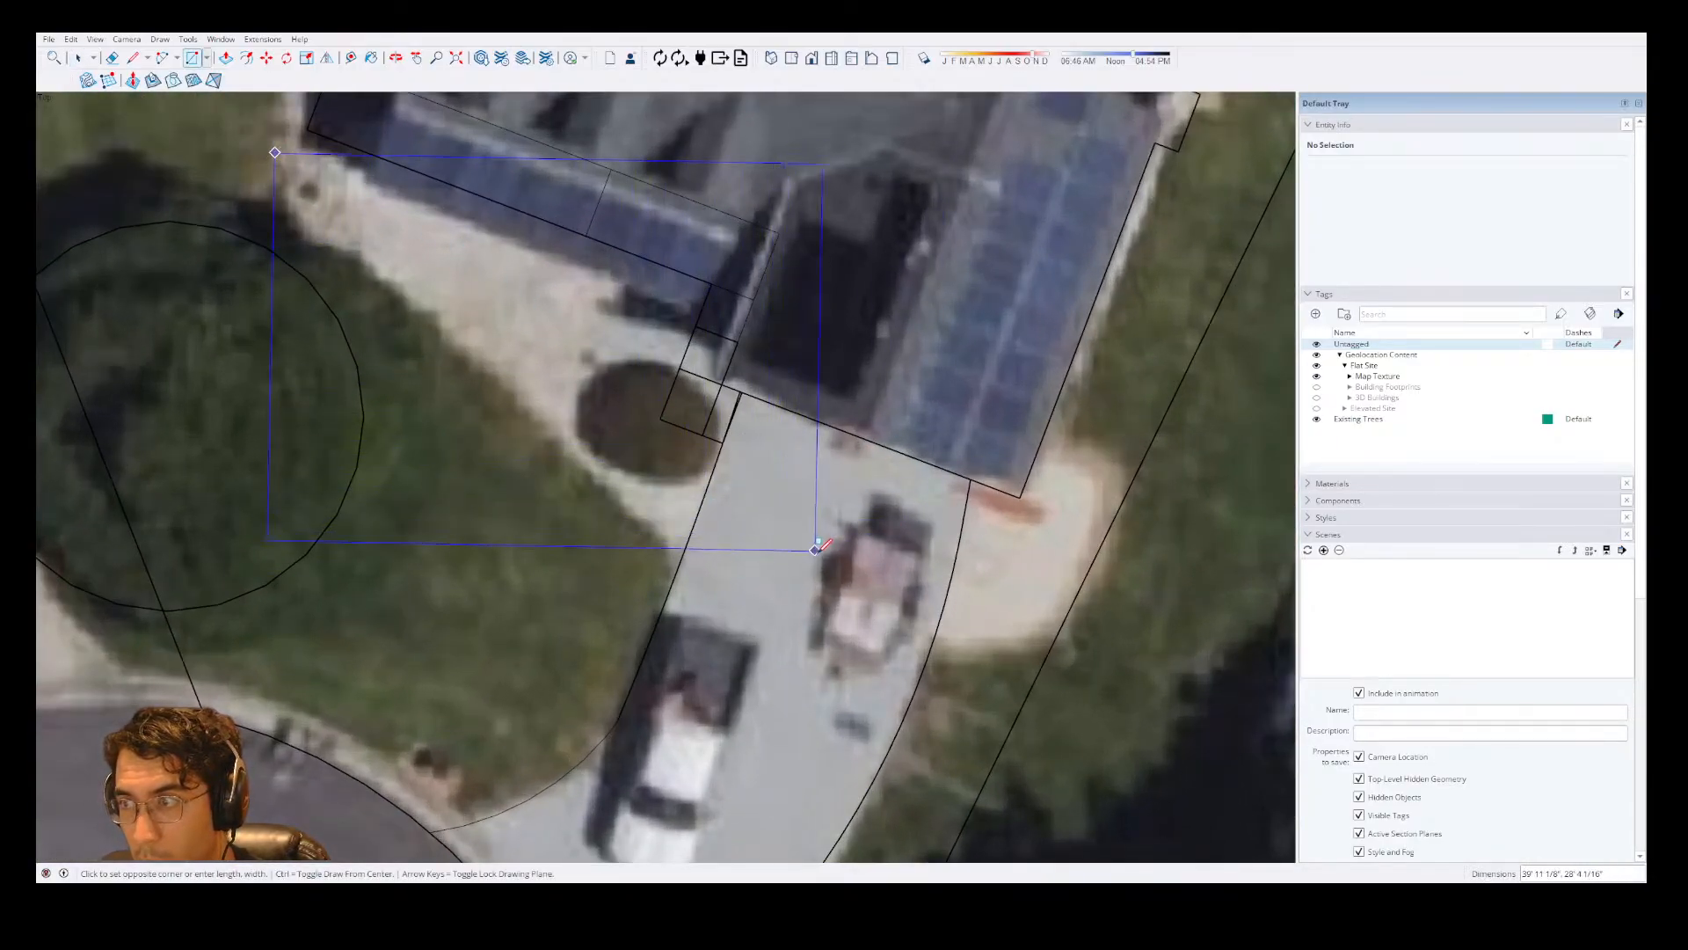
key("Escape")
left_click(1130, 700)
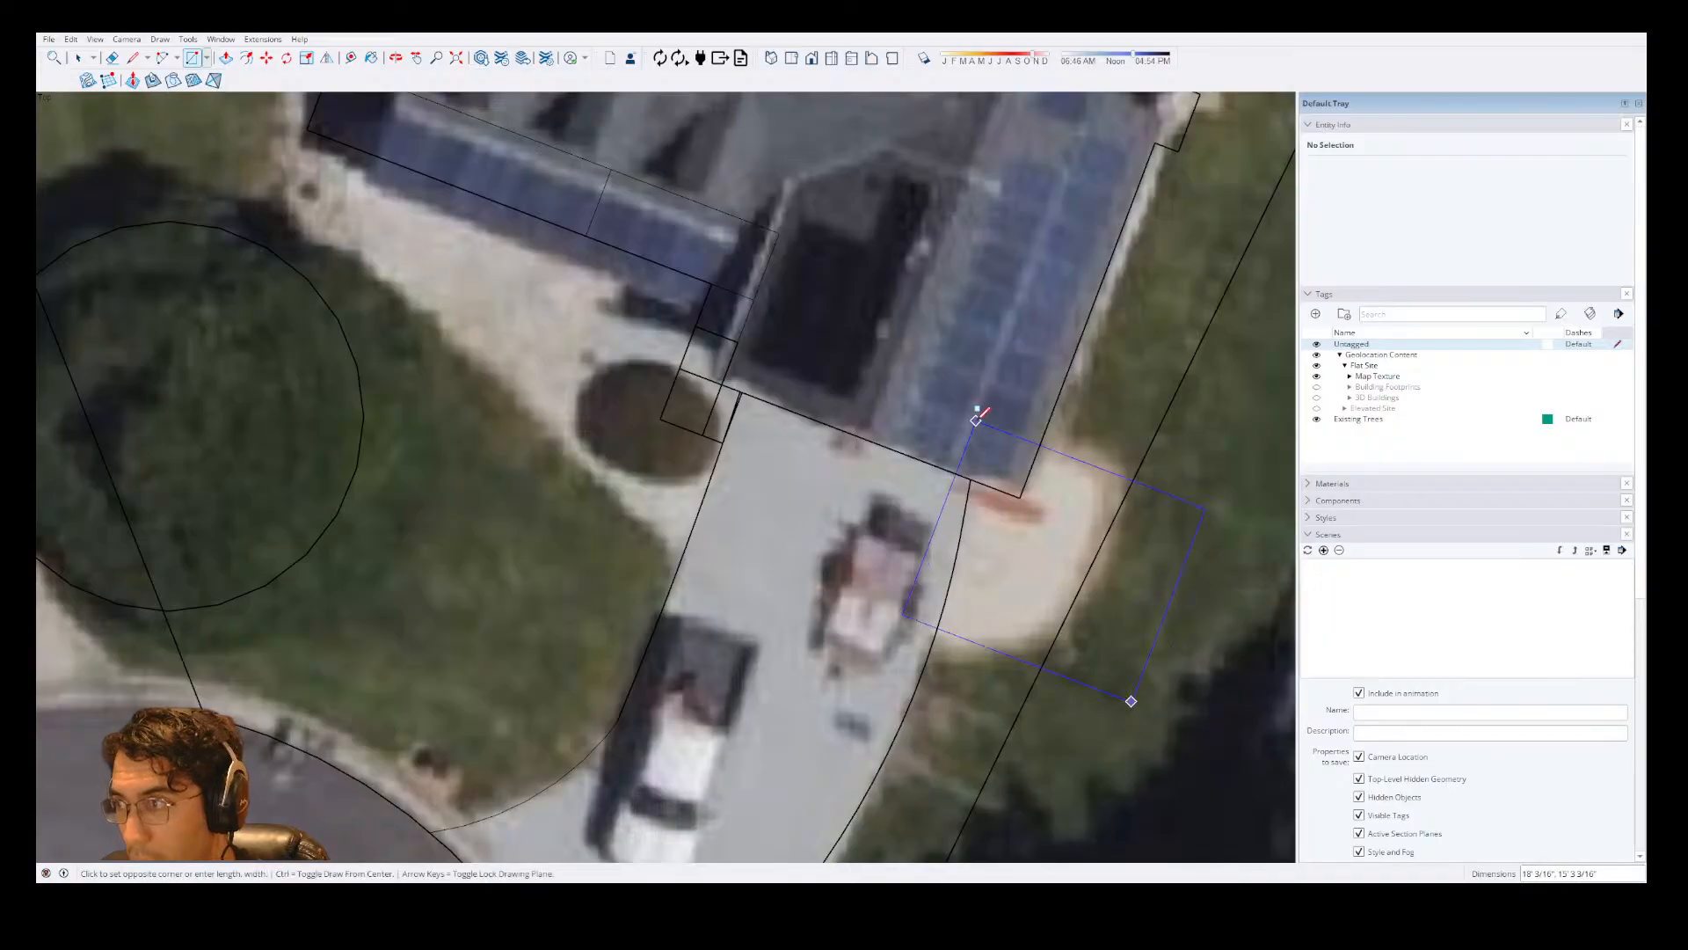
scroll(740, 474, "down", 1)
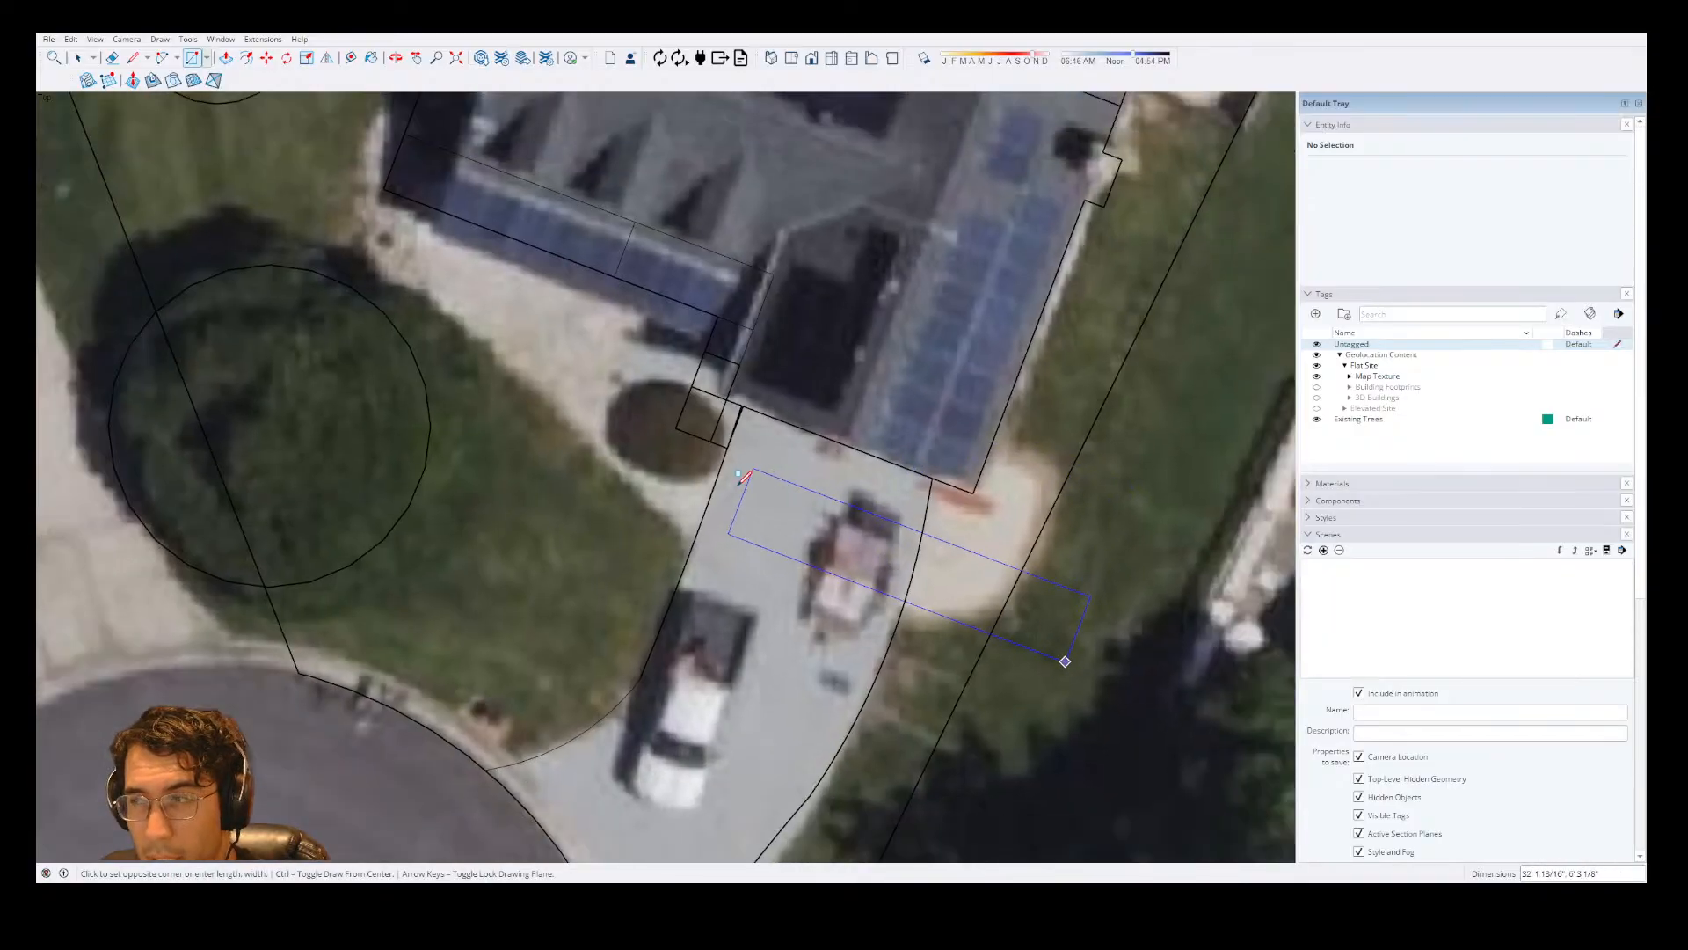
scroll(741, 475, "down", 2)
scroll(730, 492, "down", 3)
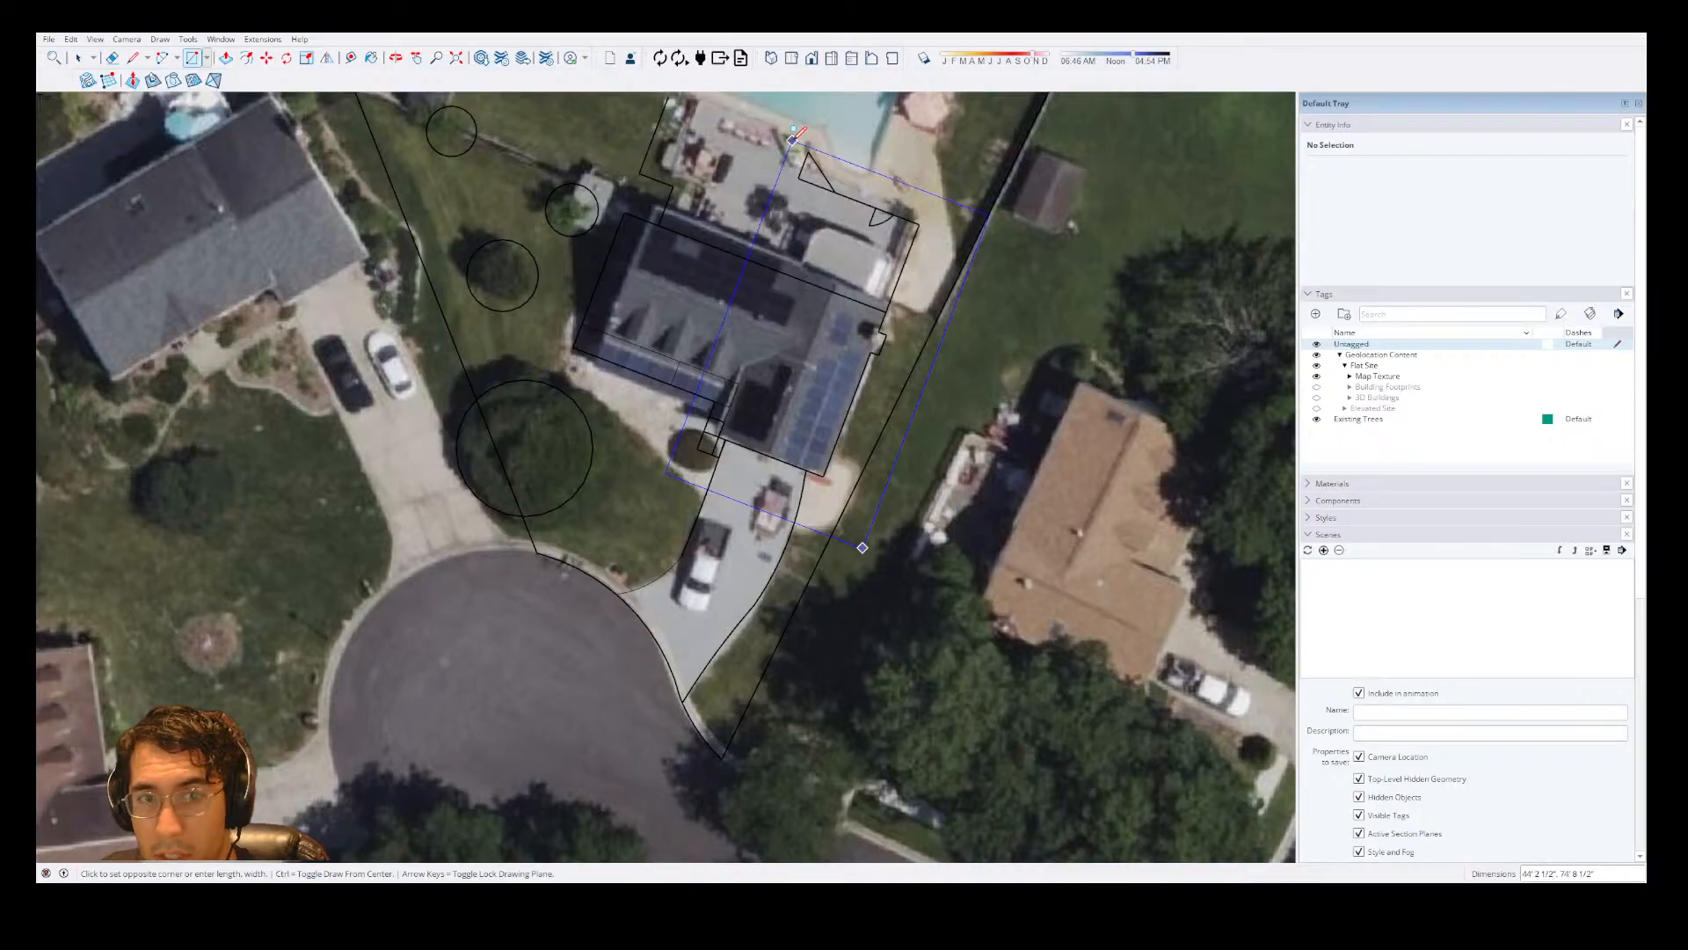
scroll(805, 341, "down", 2)
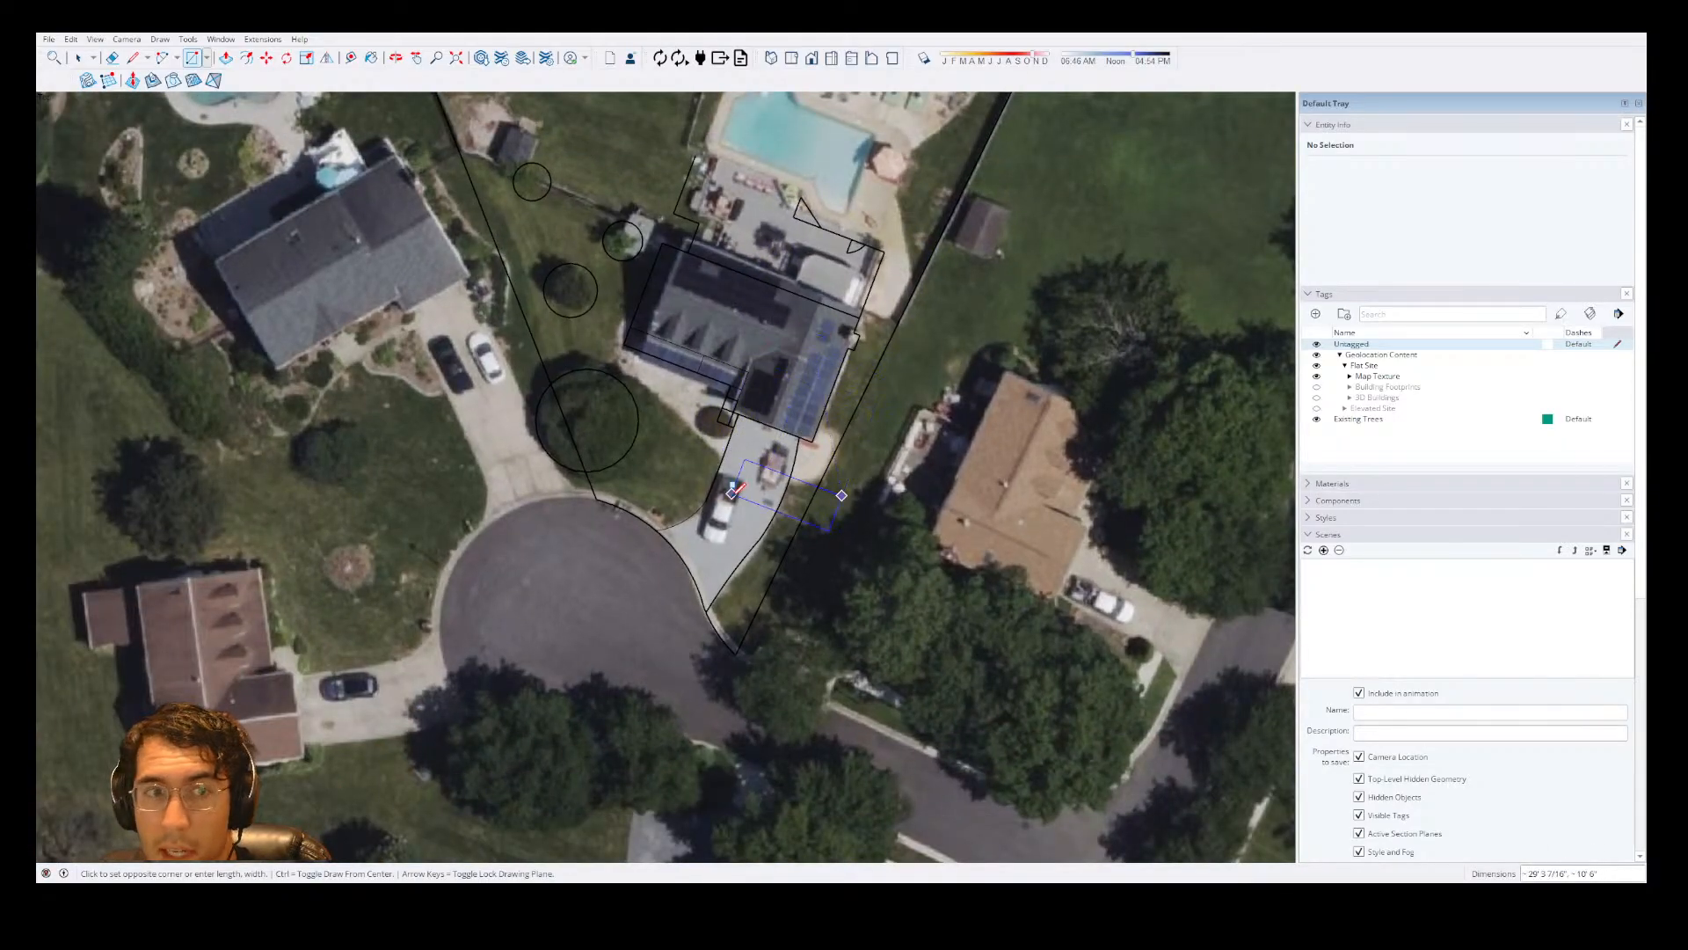
scroll(747, 485, "down", 2)
scroll(866, 176, "down", 3)
scroll(854, 154, "up", 4)
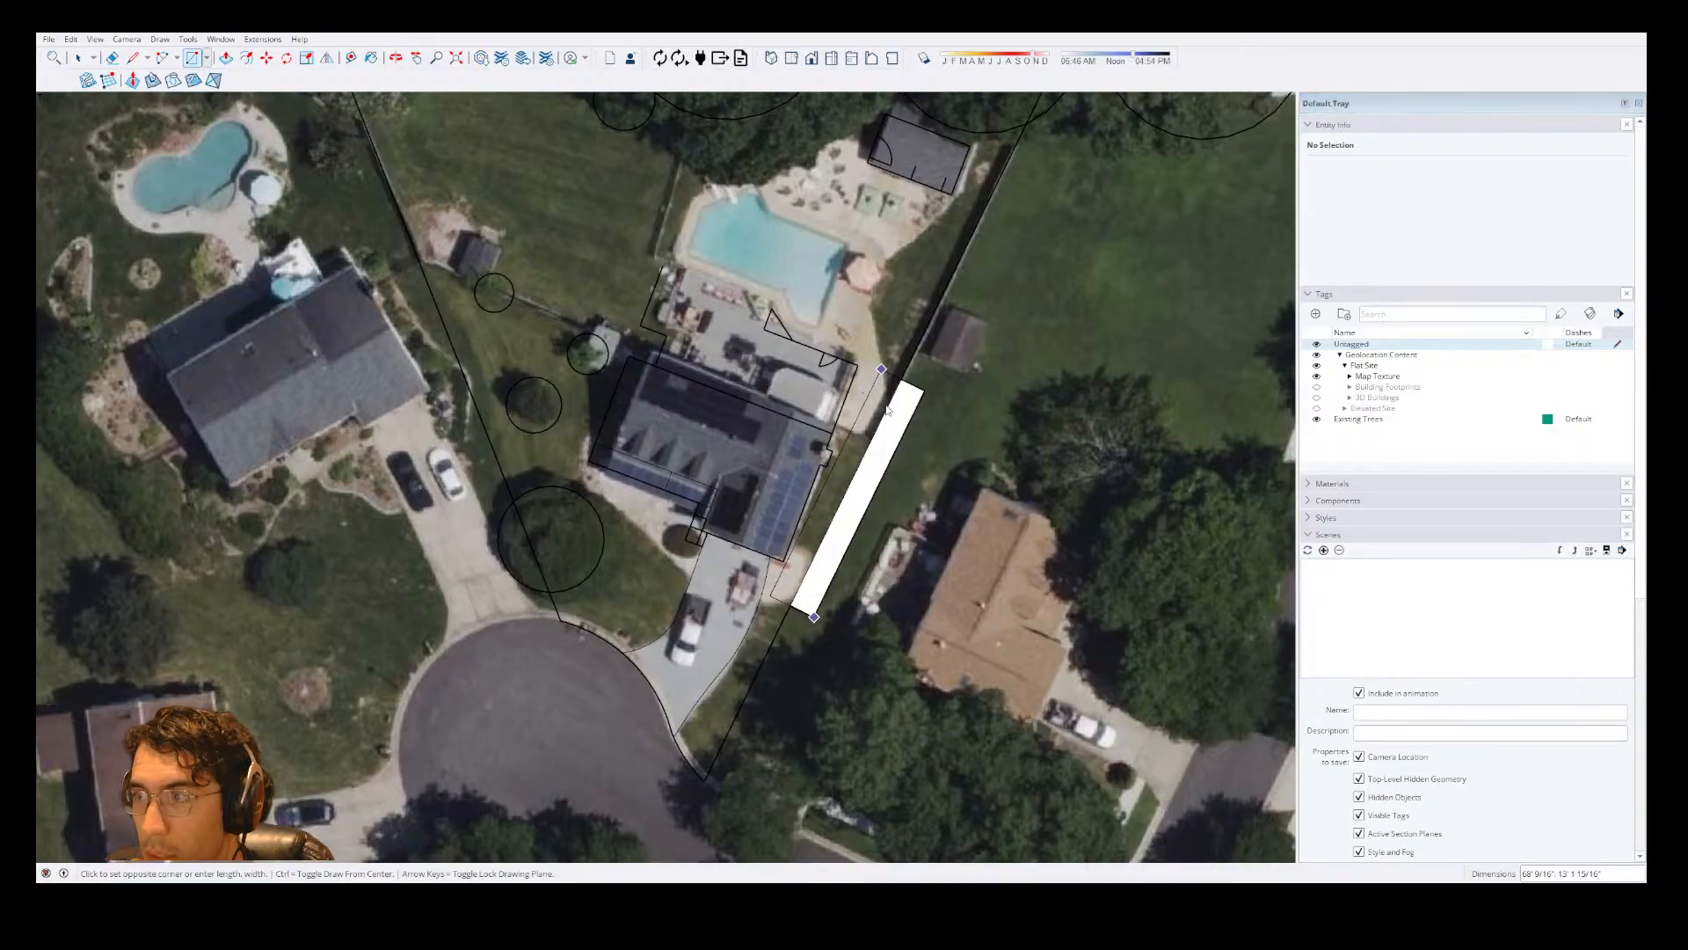
key("space")
Create a tag named 3d and assign it to the nested group covering the house's main volume.
scroll(802, 434, "up", 6)
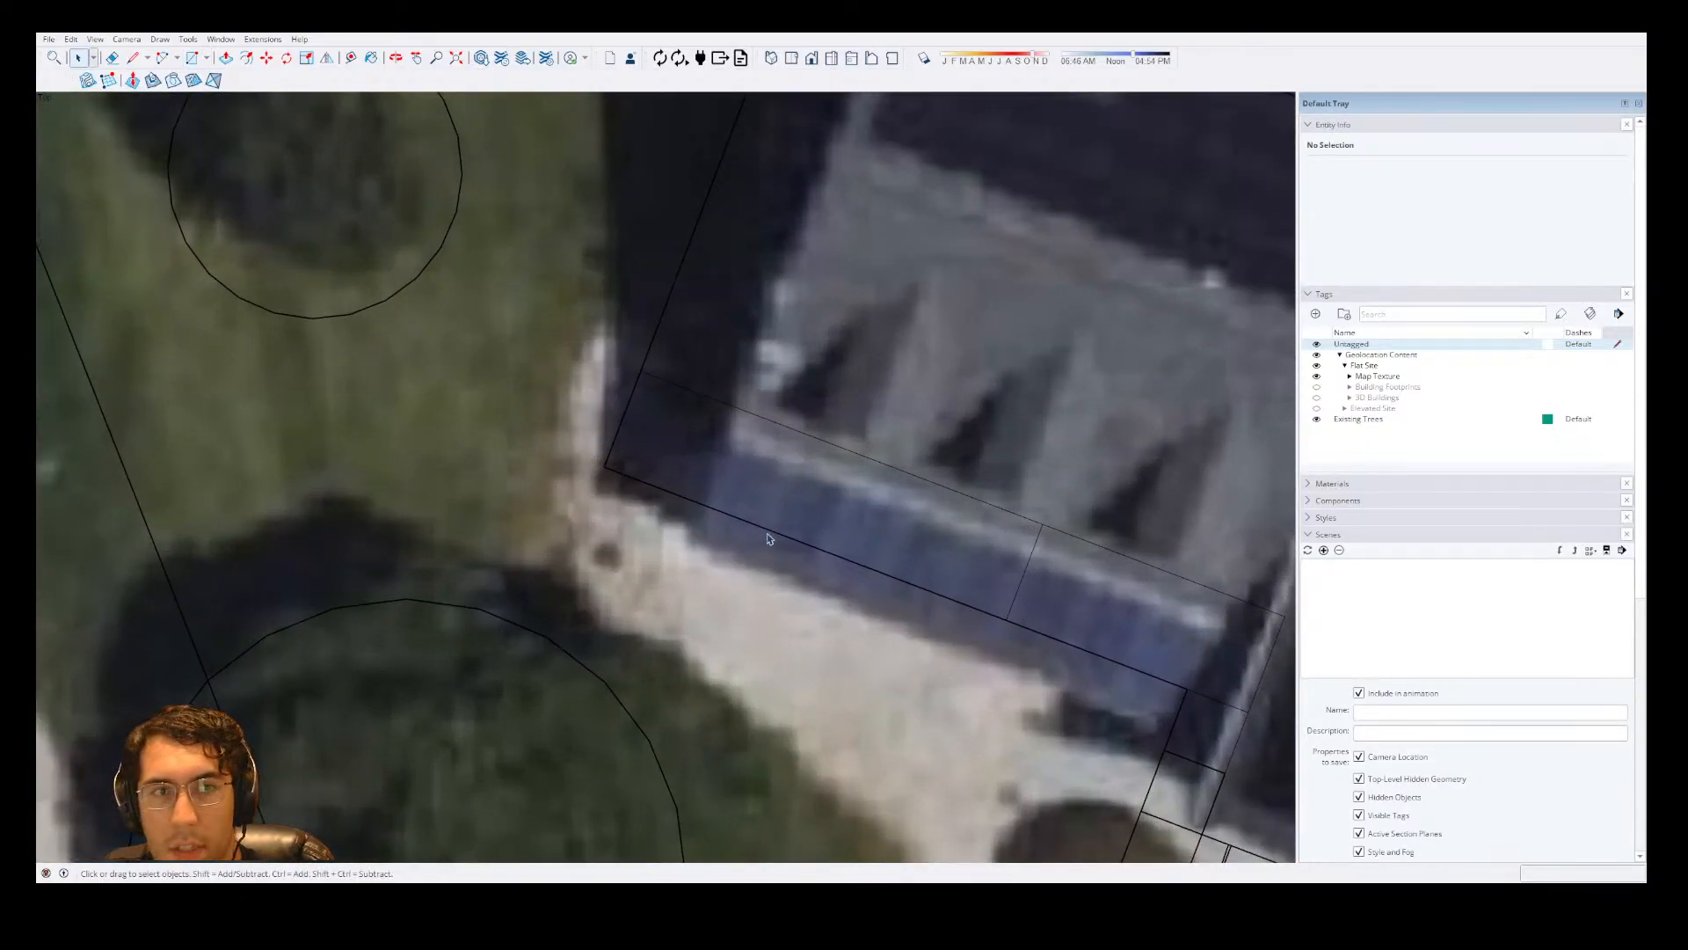
scroll(629, 444, "down", 2)
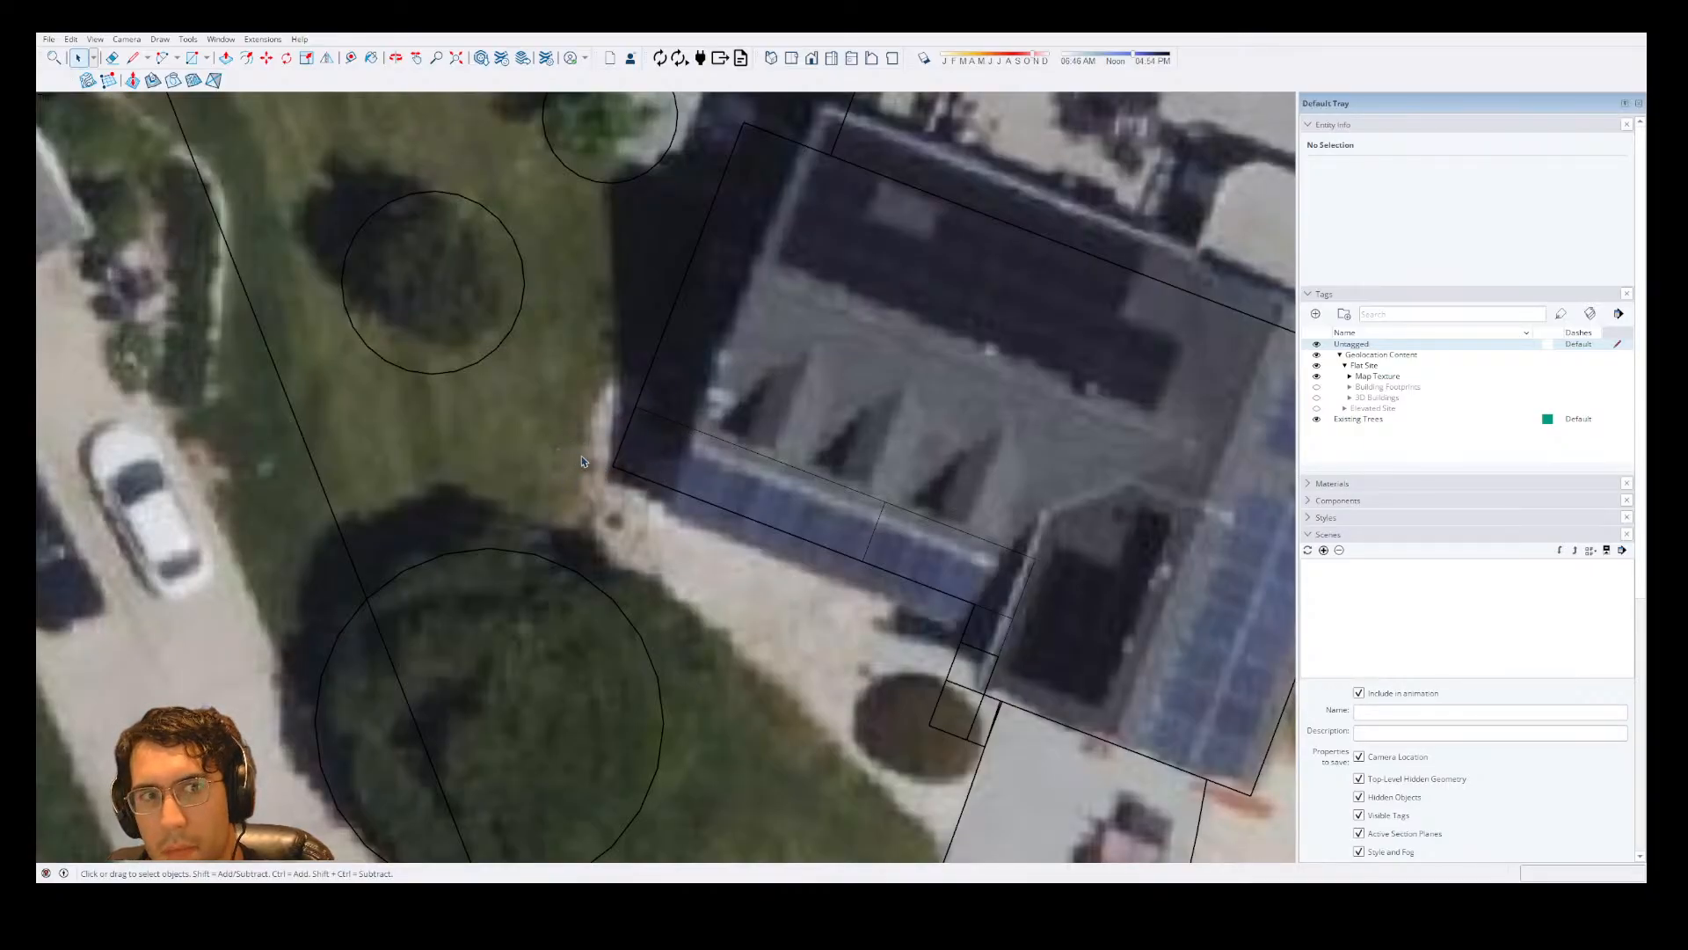
scroll(622, 457, "down", 6)
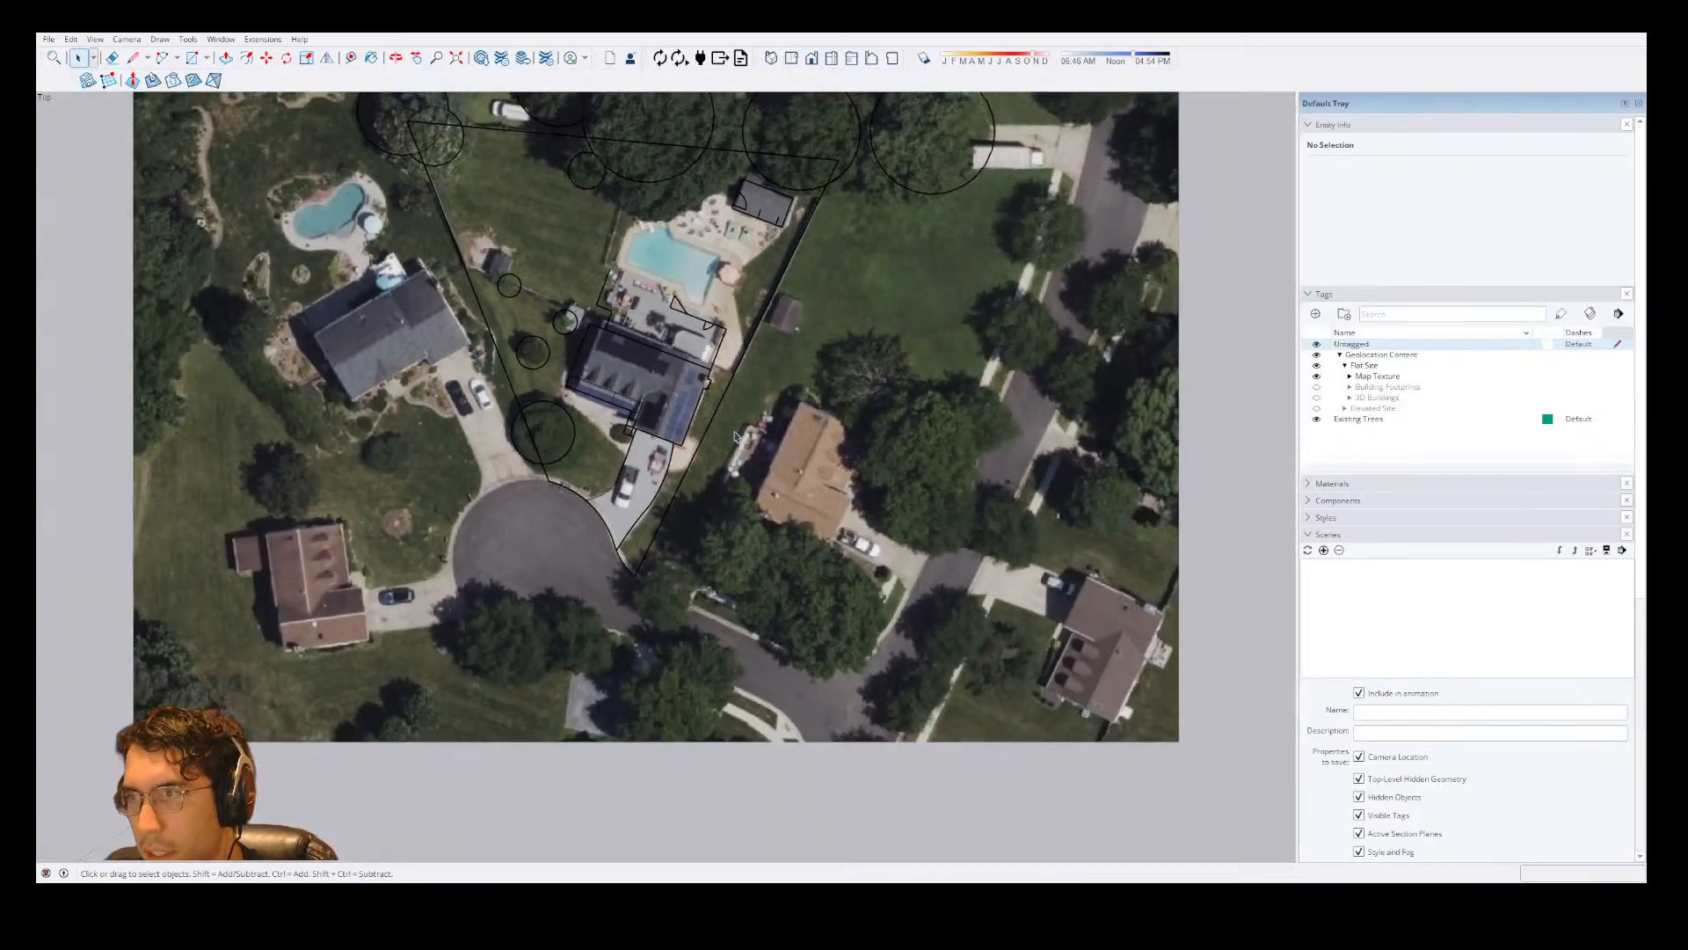
scroll(629, 382, "up", 4)
left_click(646, 396)
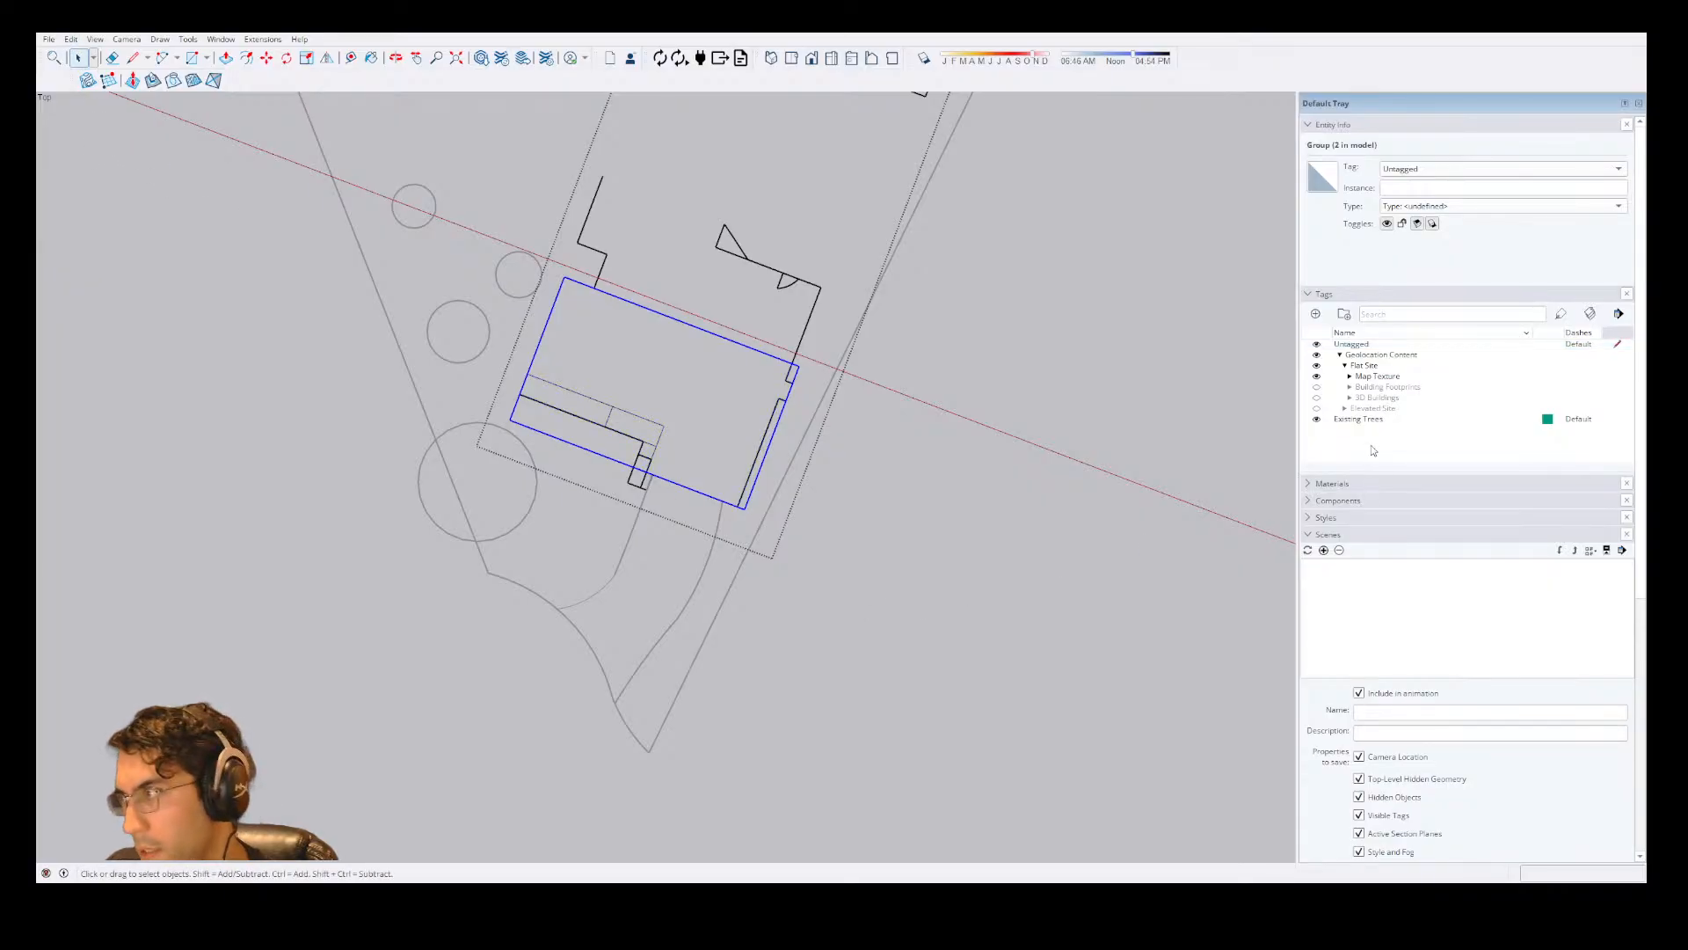
left_click(1315, 314)
type("3d")
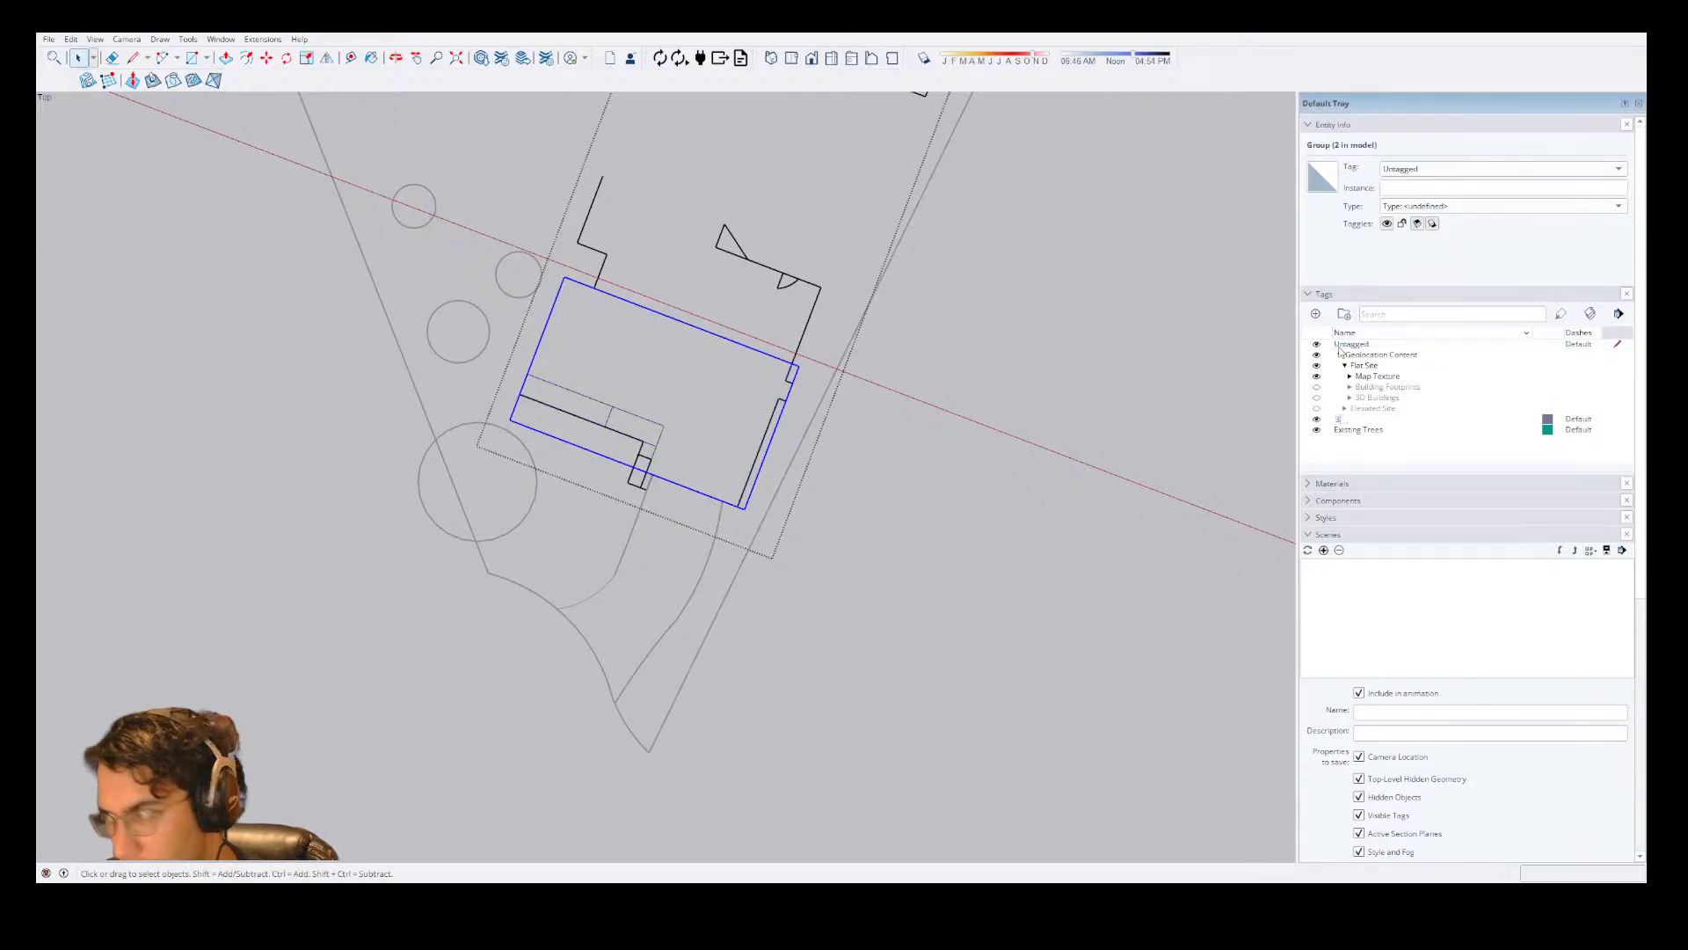
key("Return")
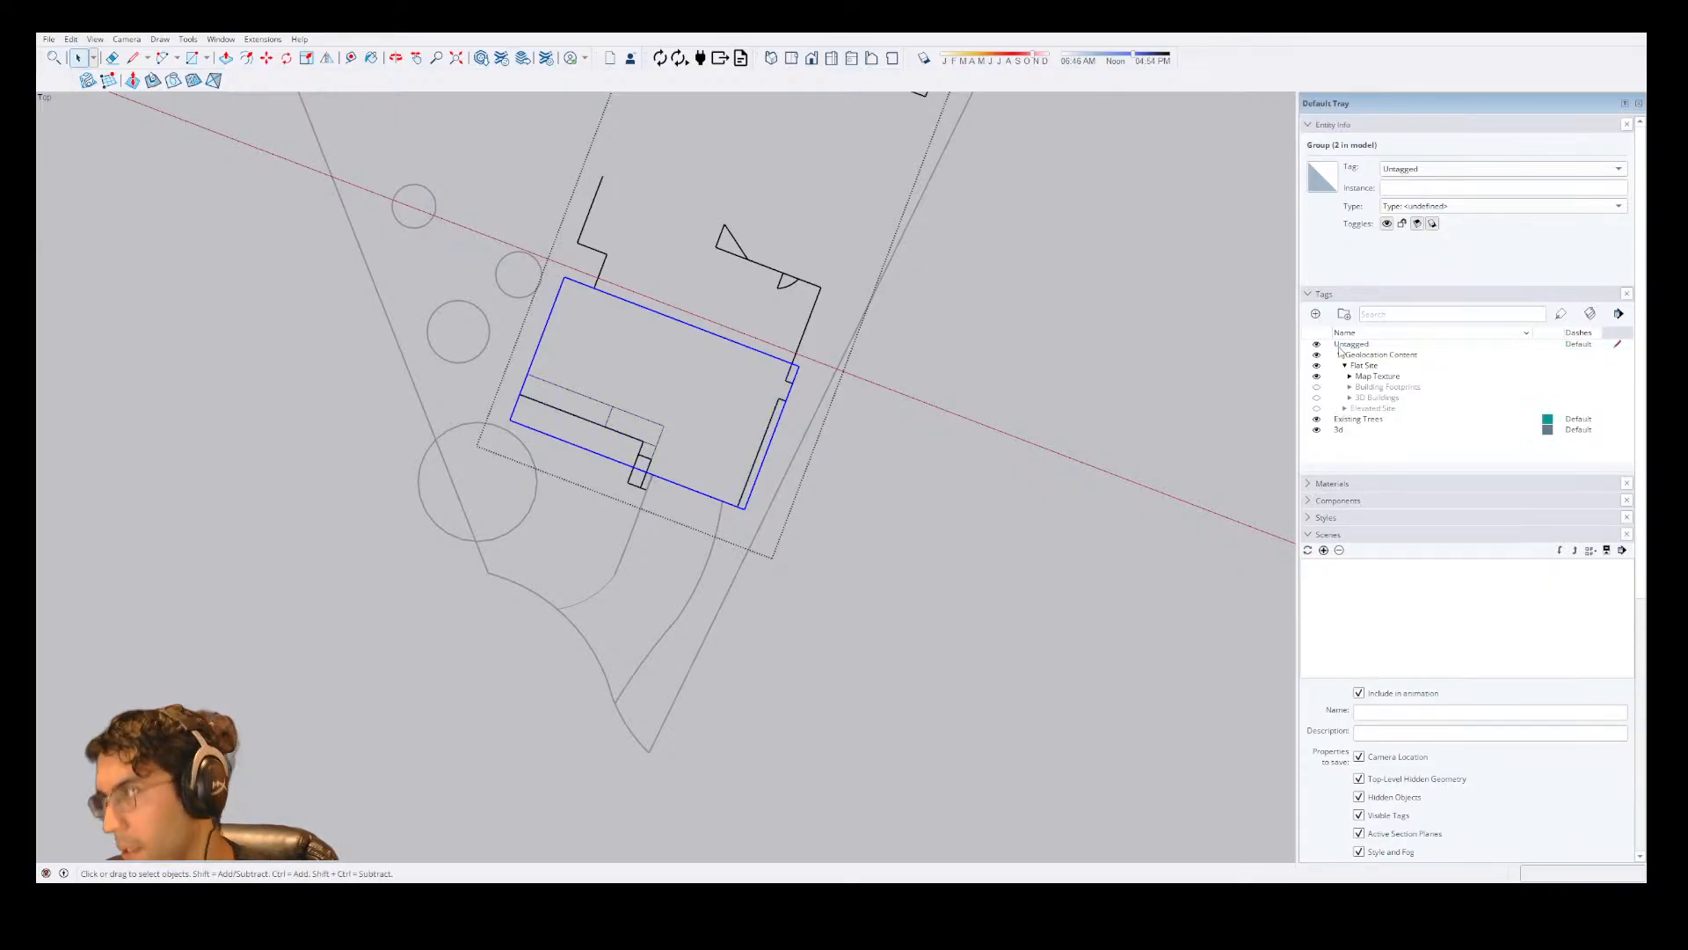
left_click(1448, 169)
left_click(1442, 189)
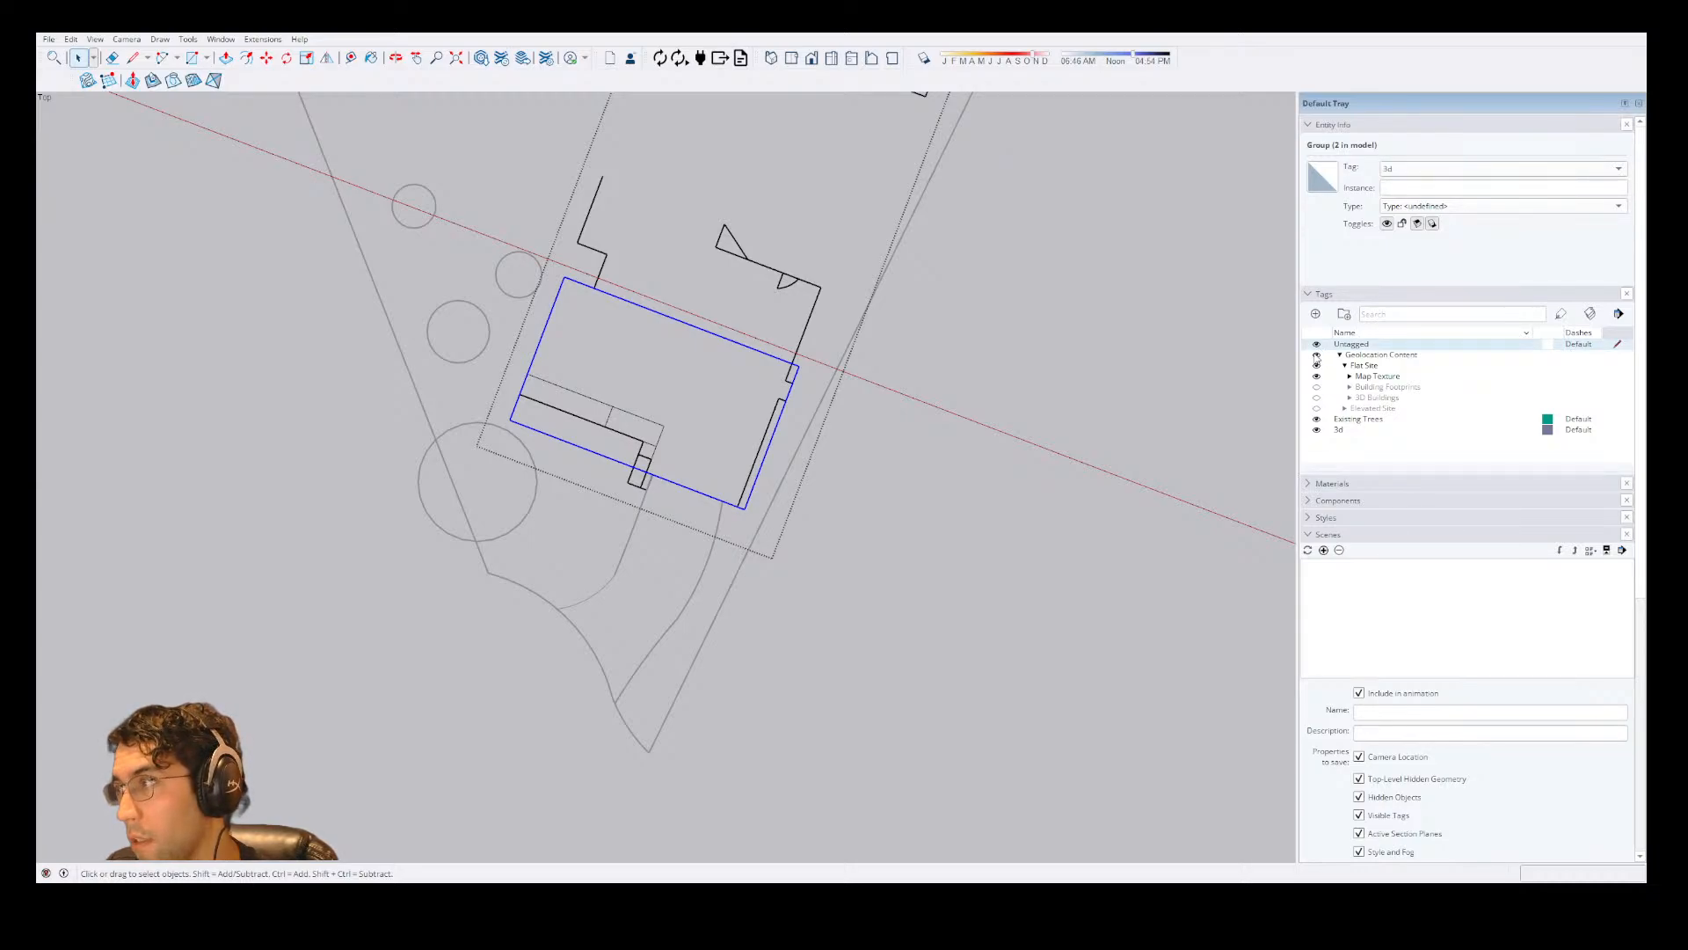
Leave the house group, make 3d the active tag, and toggle the untagged geometry's visibility off and back on.
left_click(1164, 423)
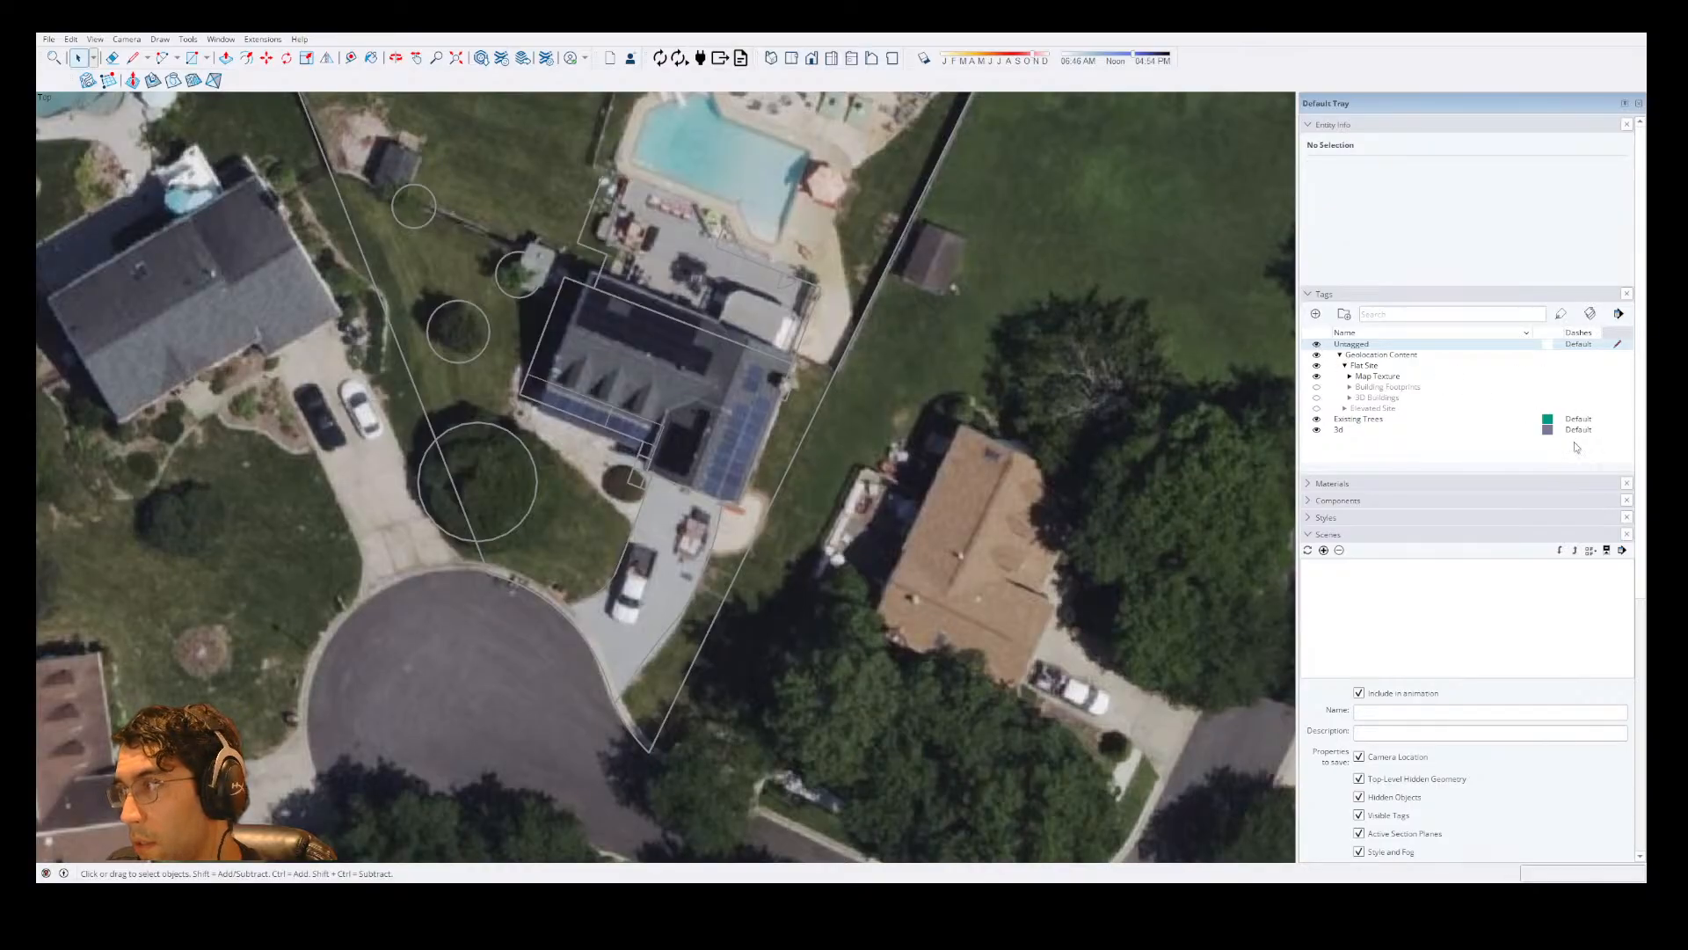
left_click(1608, 431)
left_click(1612, 433)
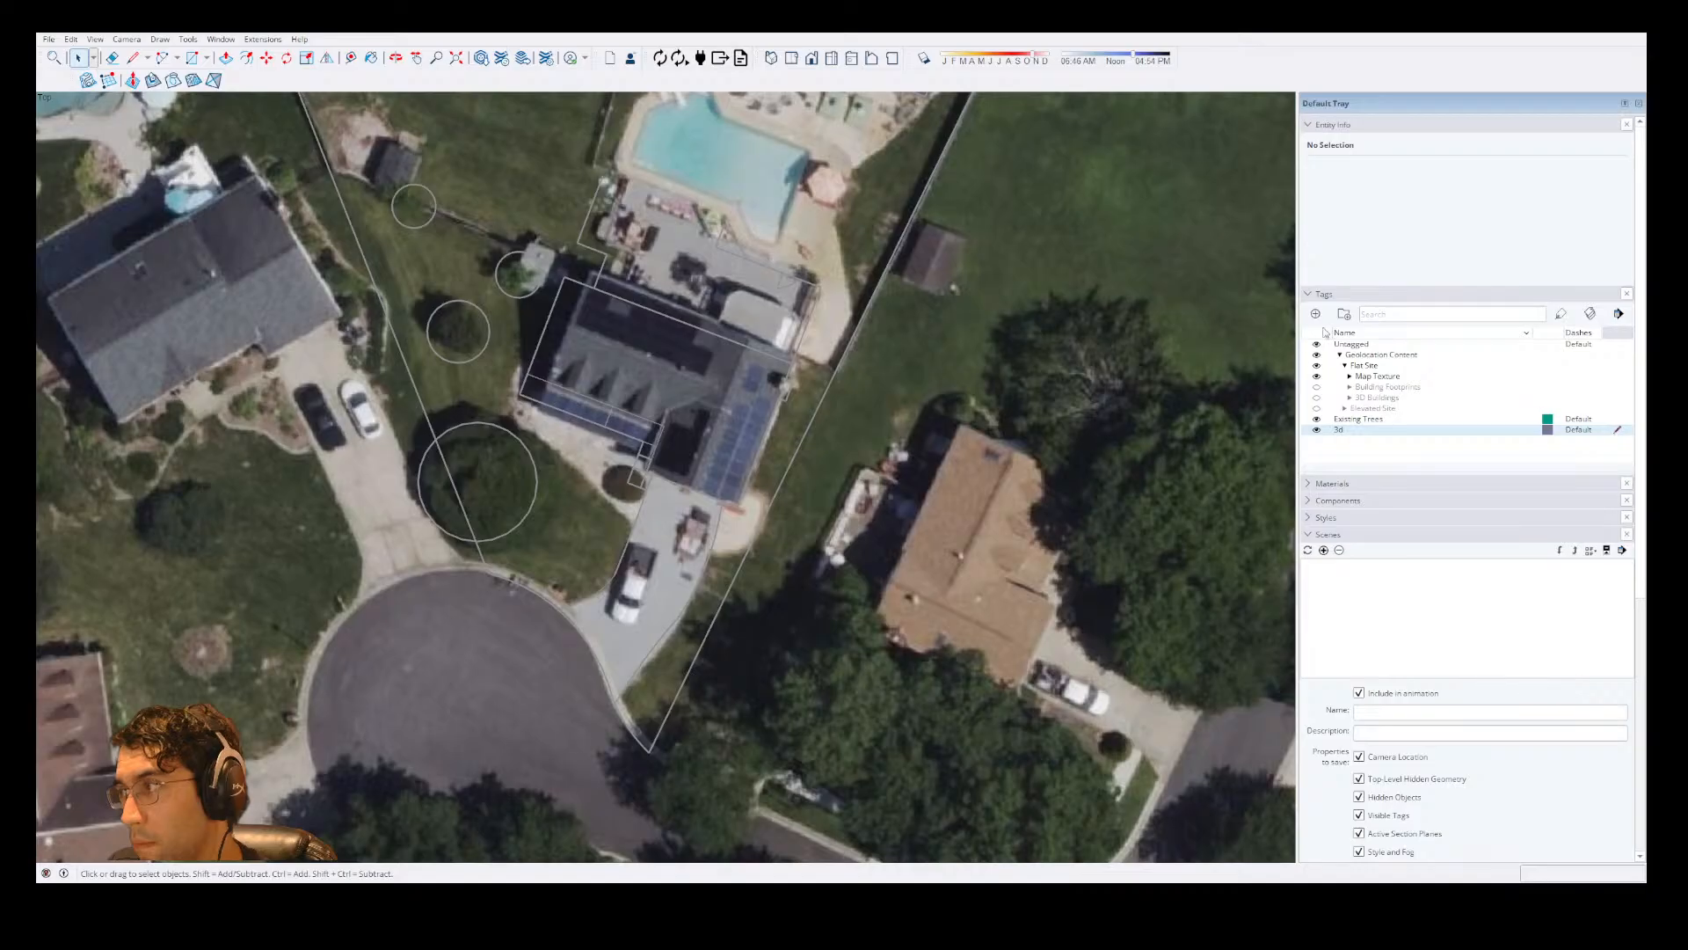
left_click(1321, 347)
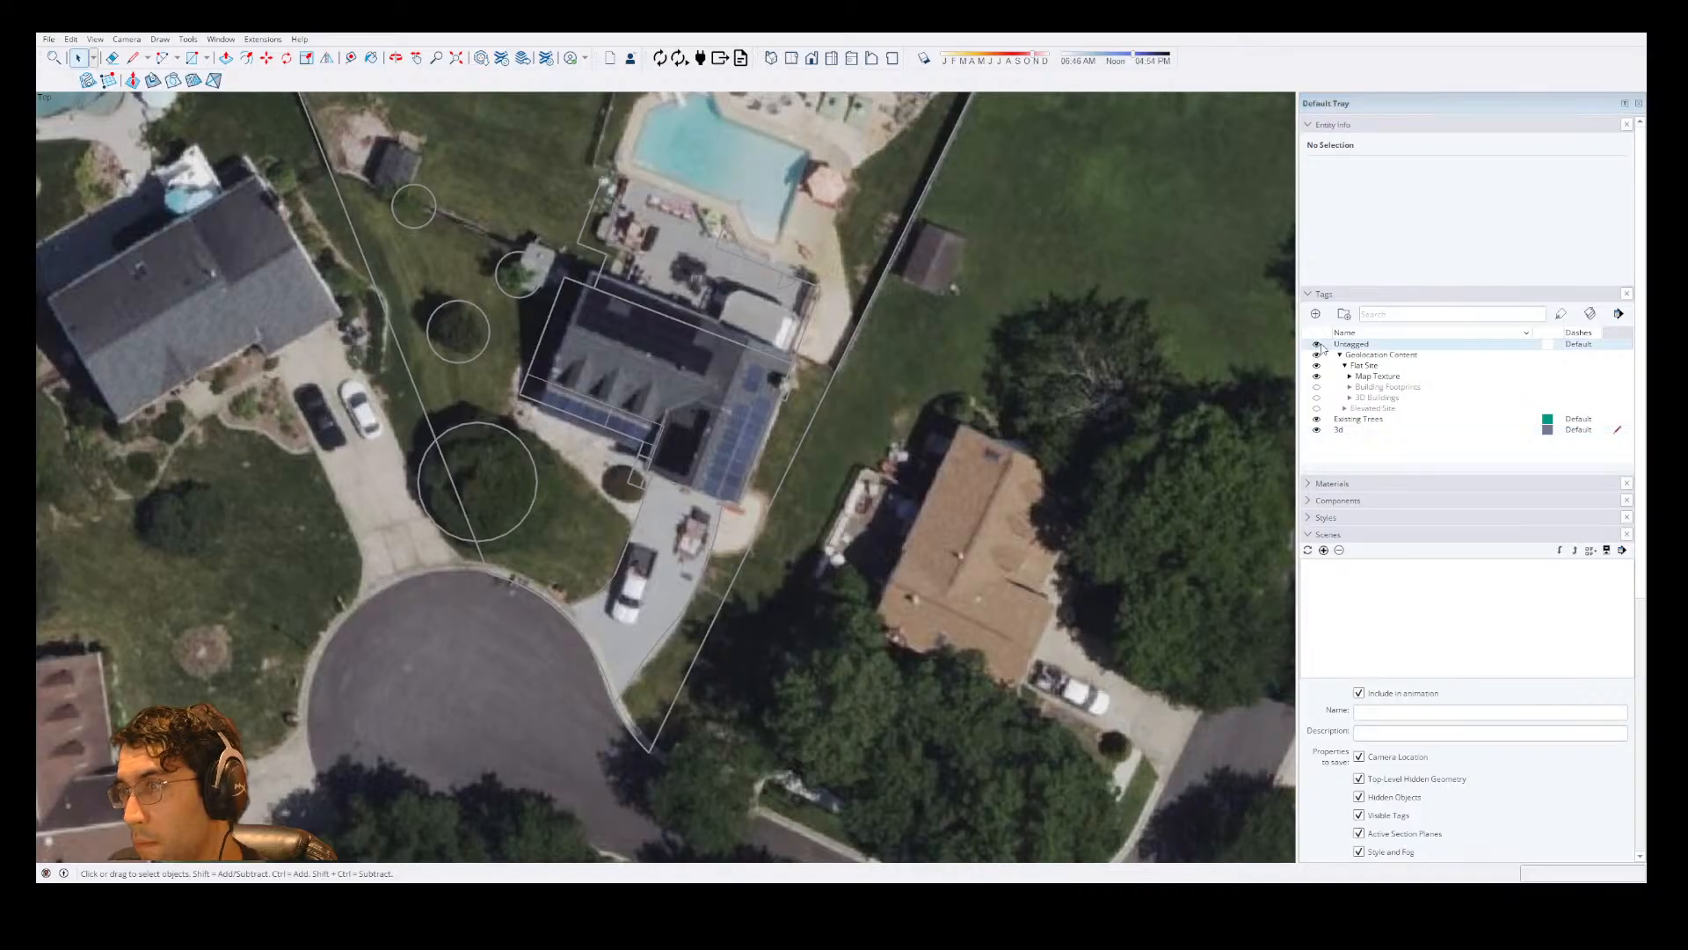
left_click(934, 469)
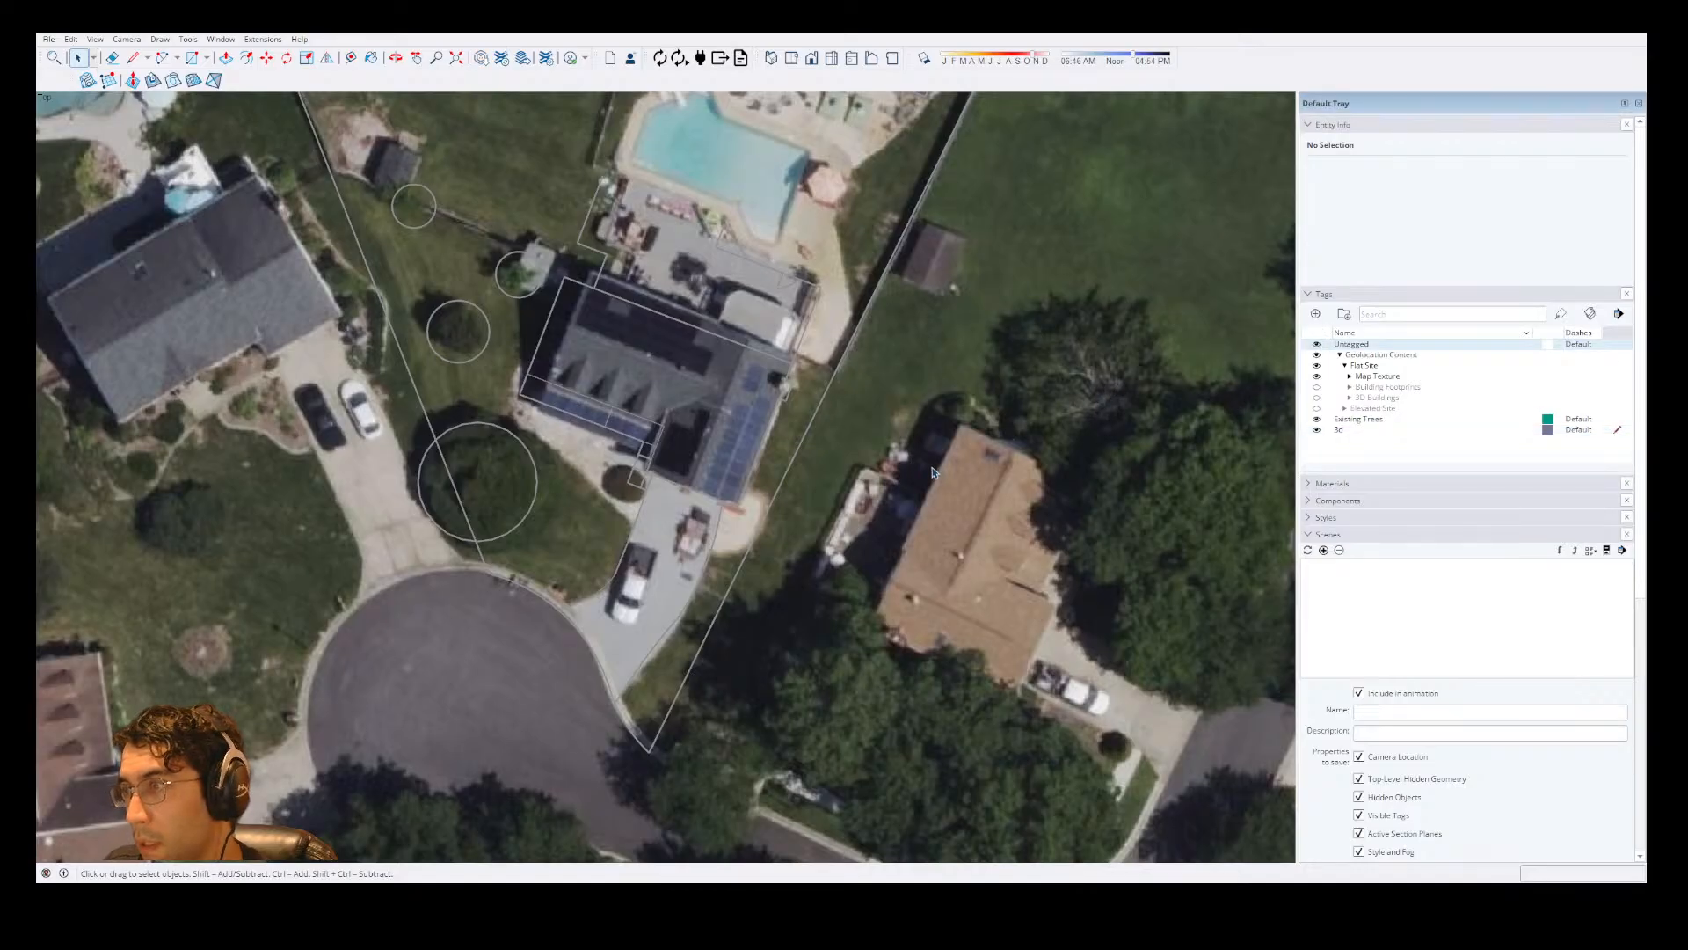
left_click(1316, 345)
left_click(1317, 345)
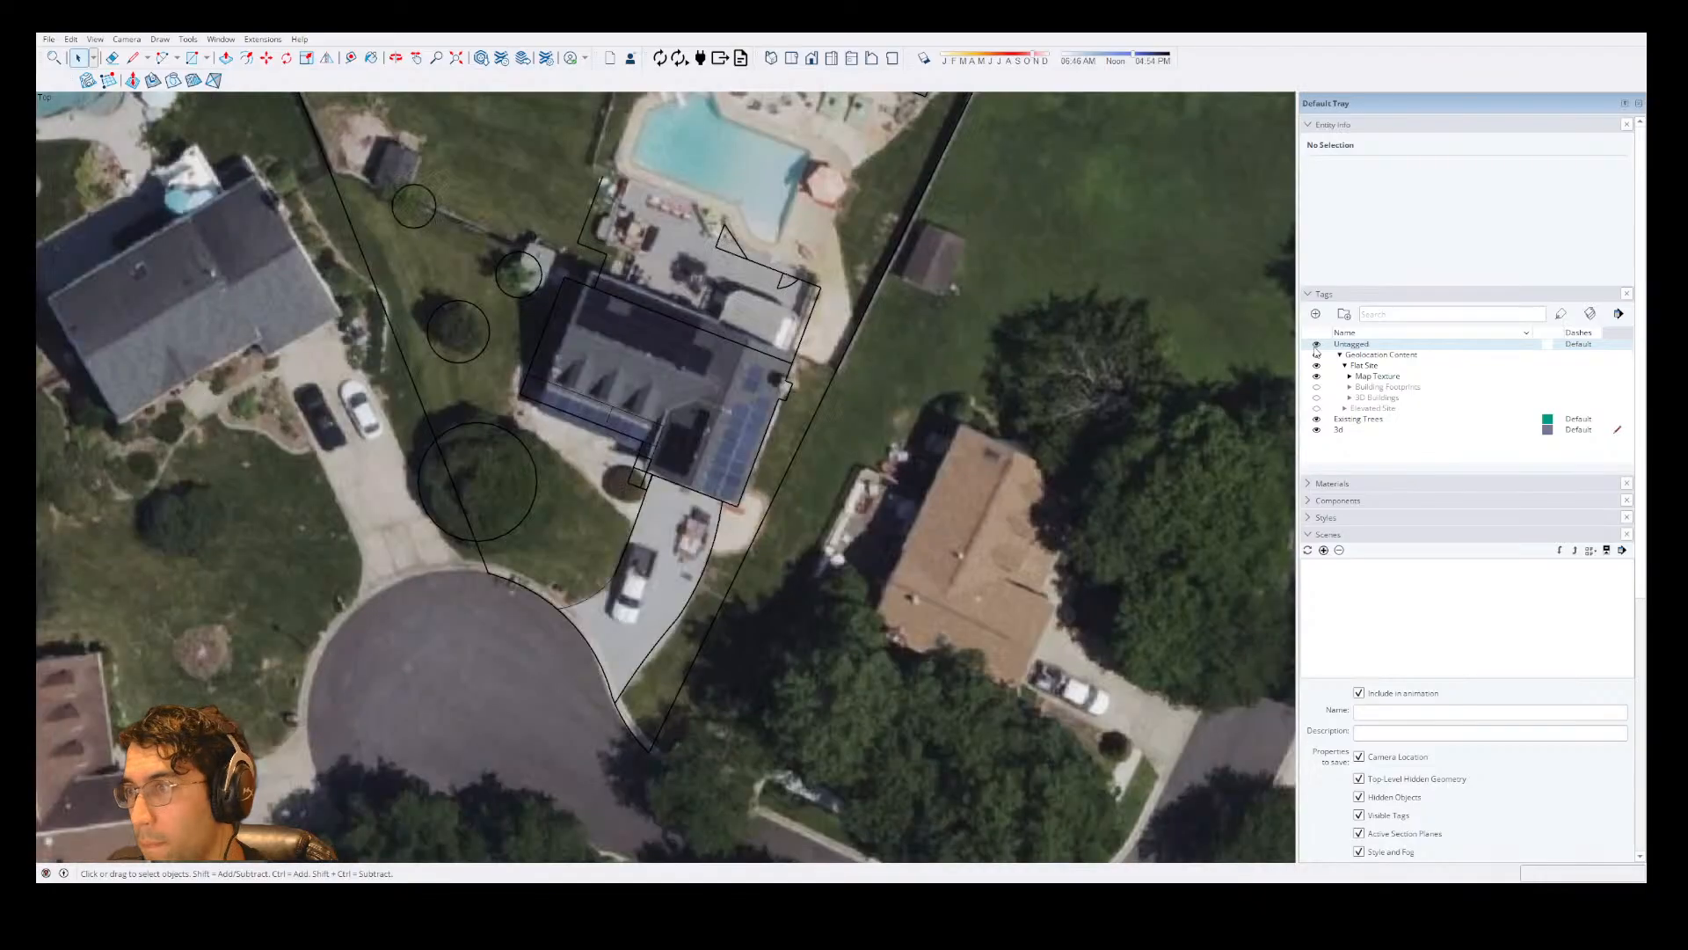
Try to move the 3d-tagged group aside, away from the rest of the house plan.
double_click(625, 429)
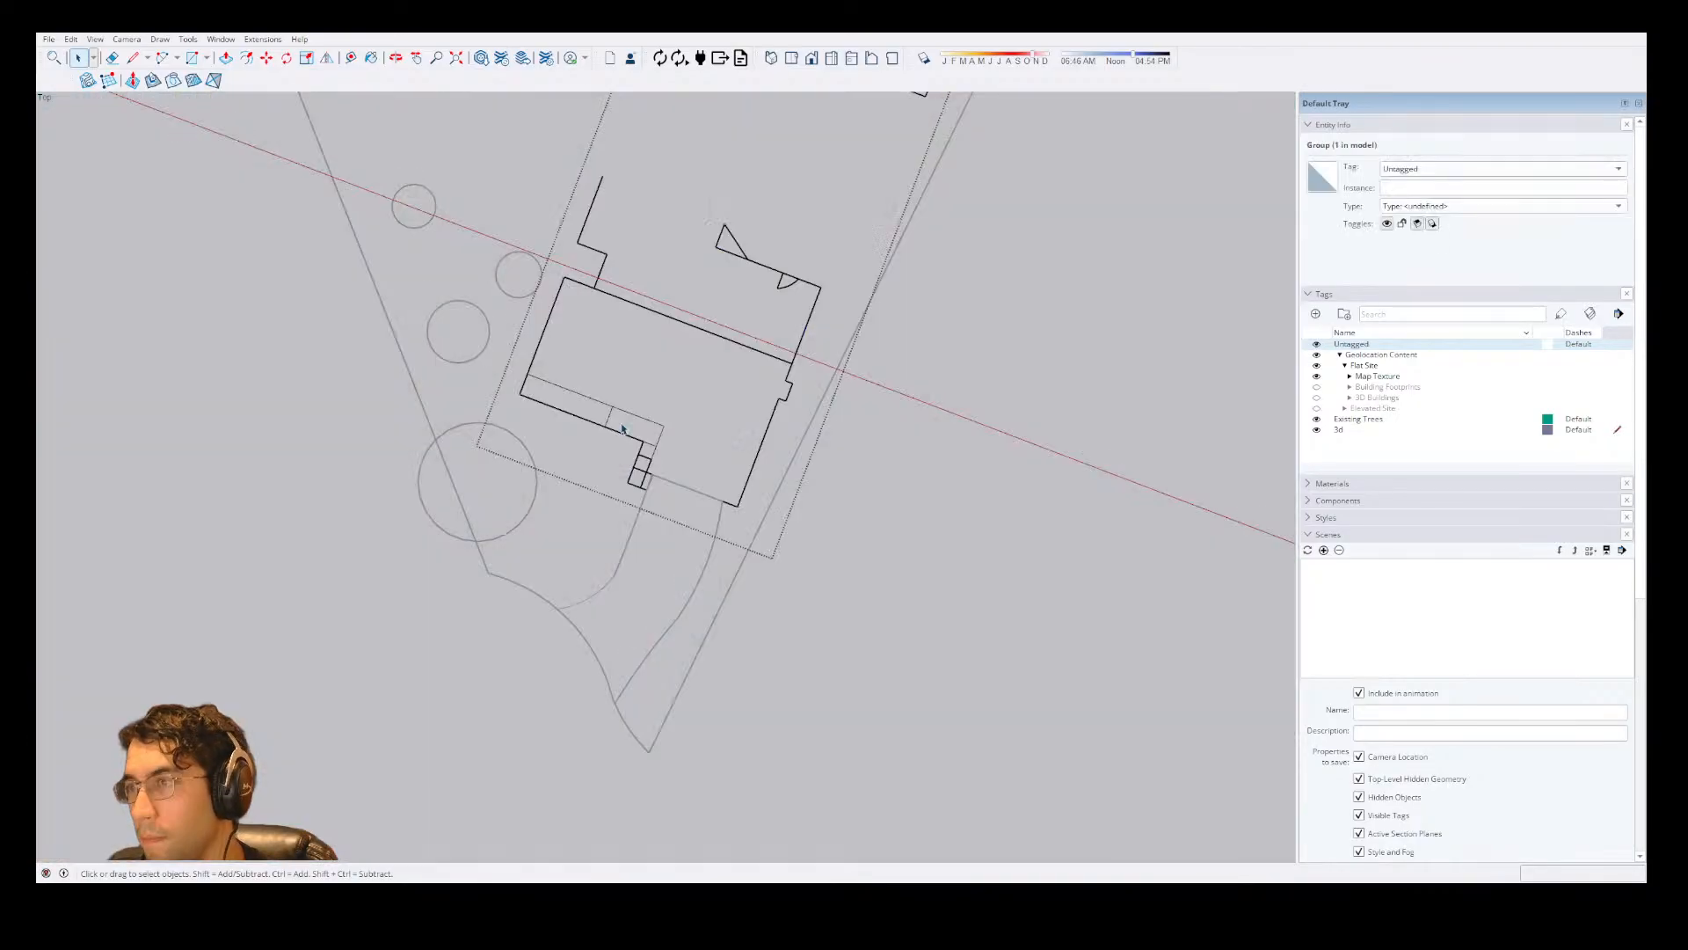
left_click(625, 431)
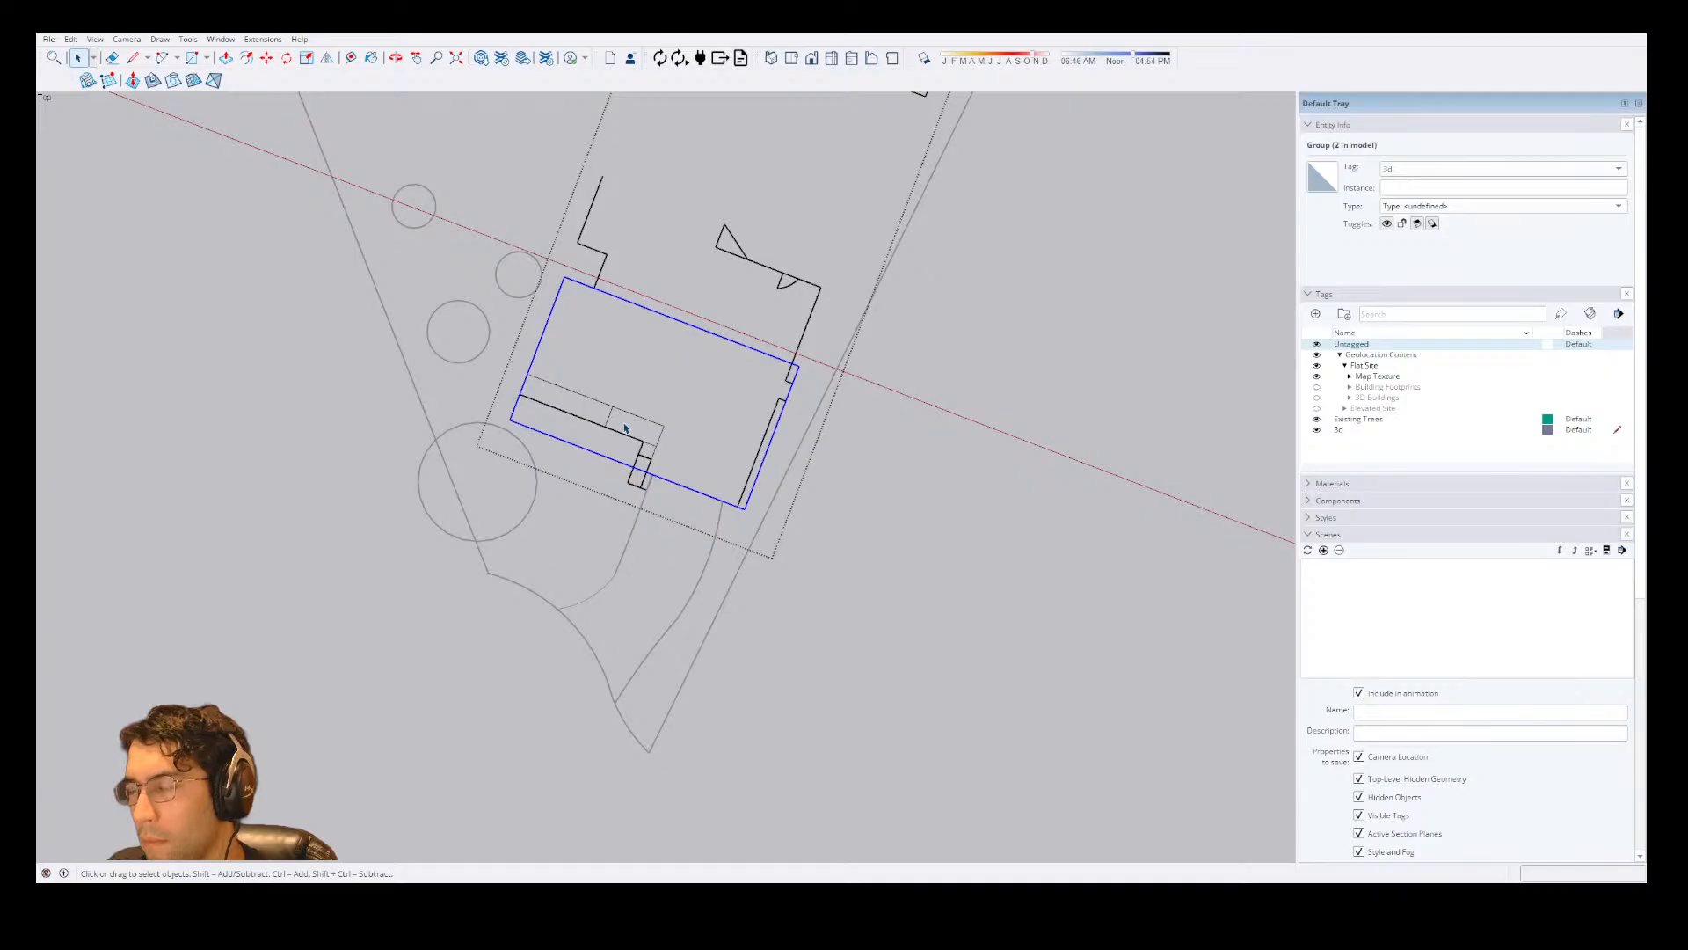
key("m")
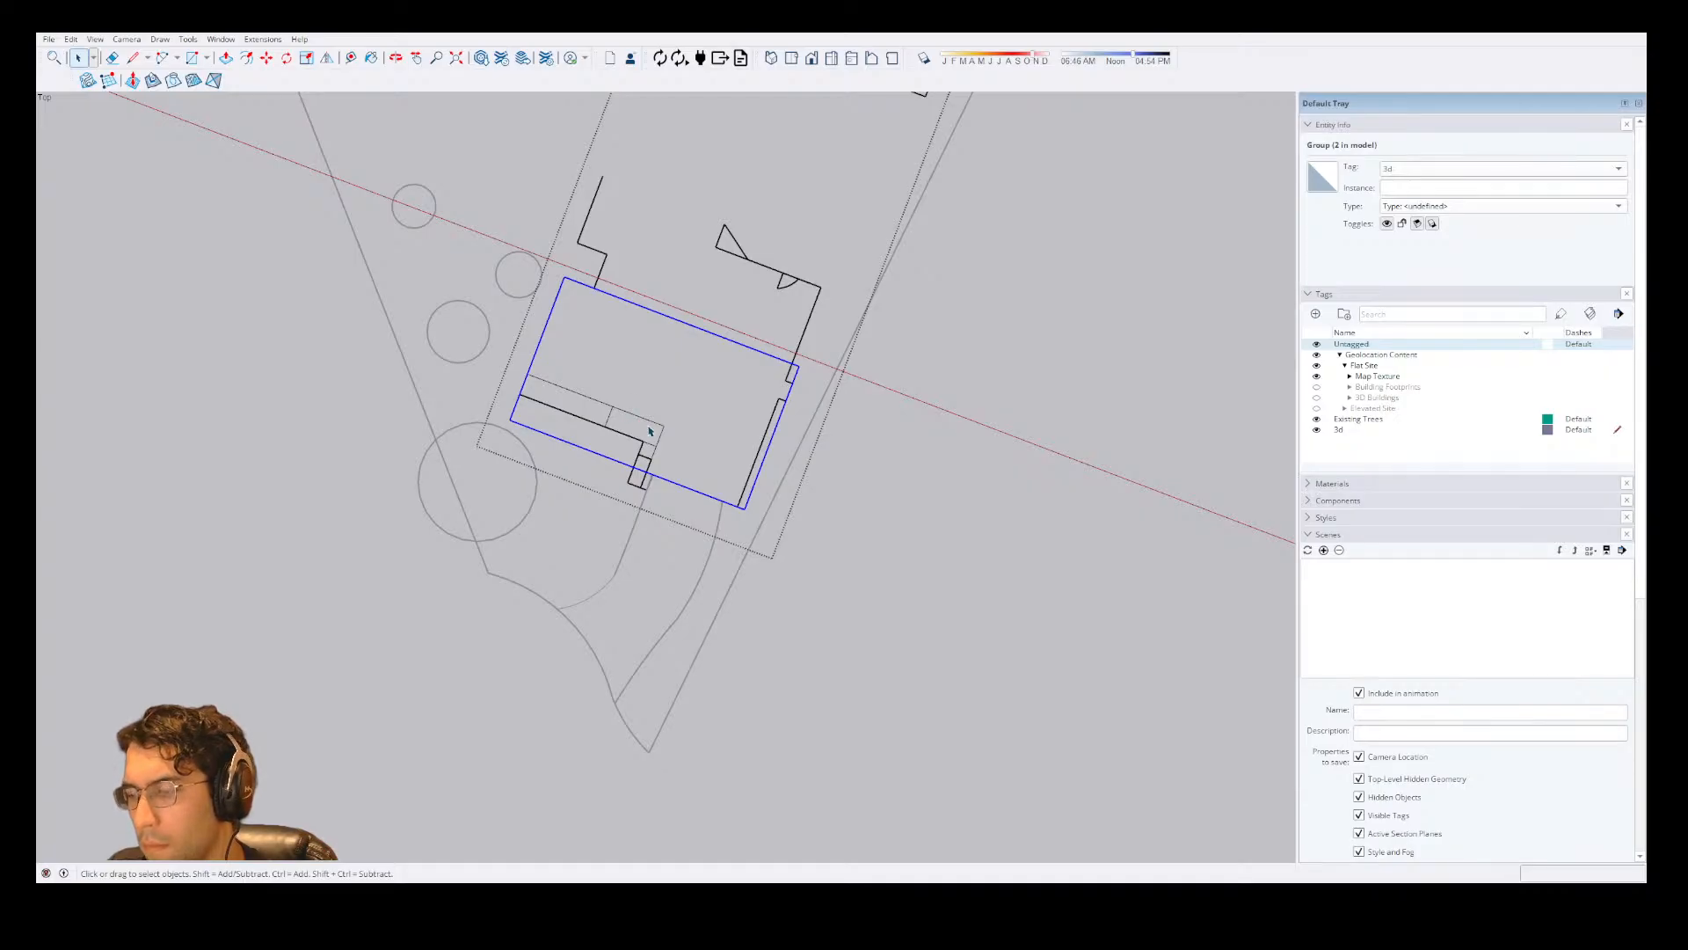
left_click(664, 426)
key("space")
left_click(924, 502)
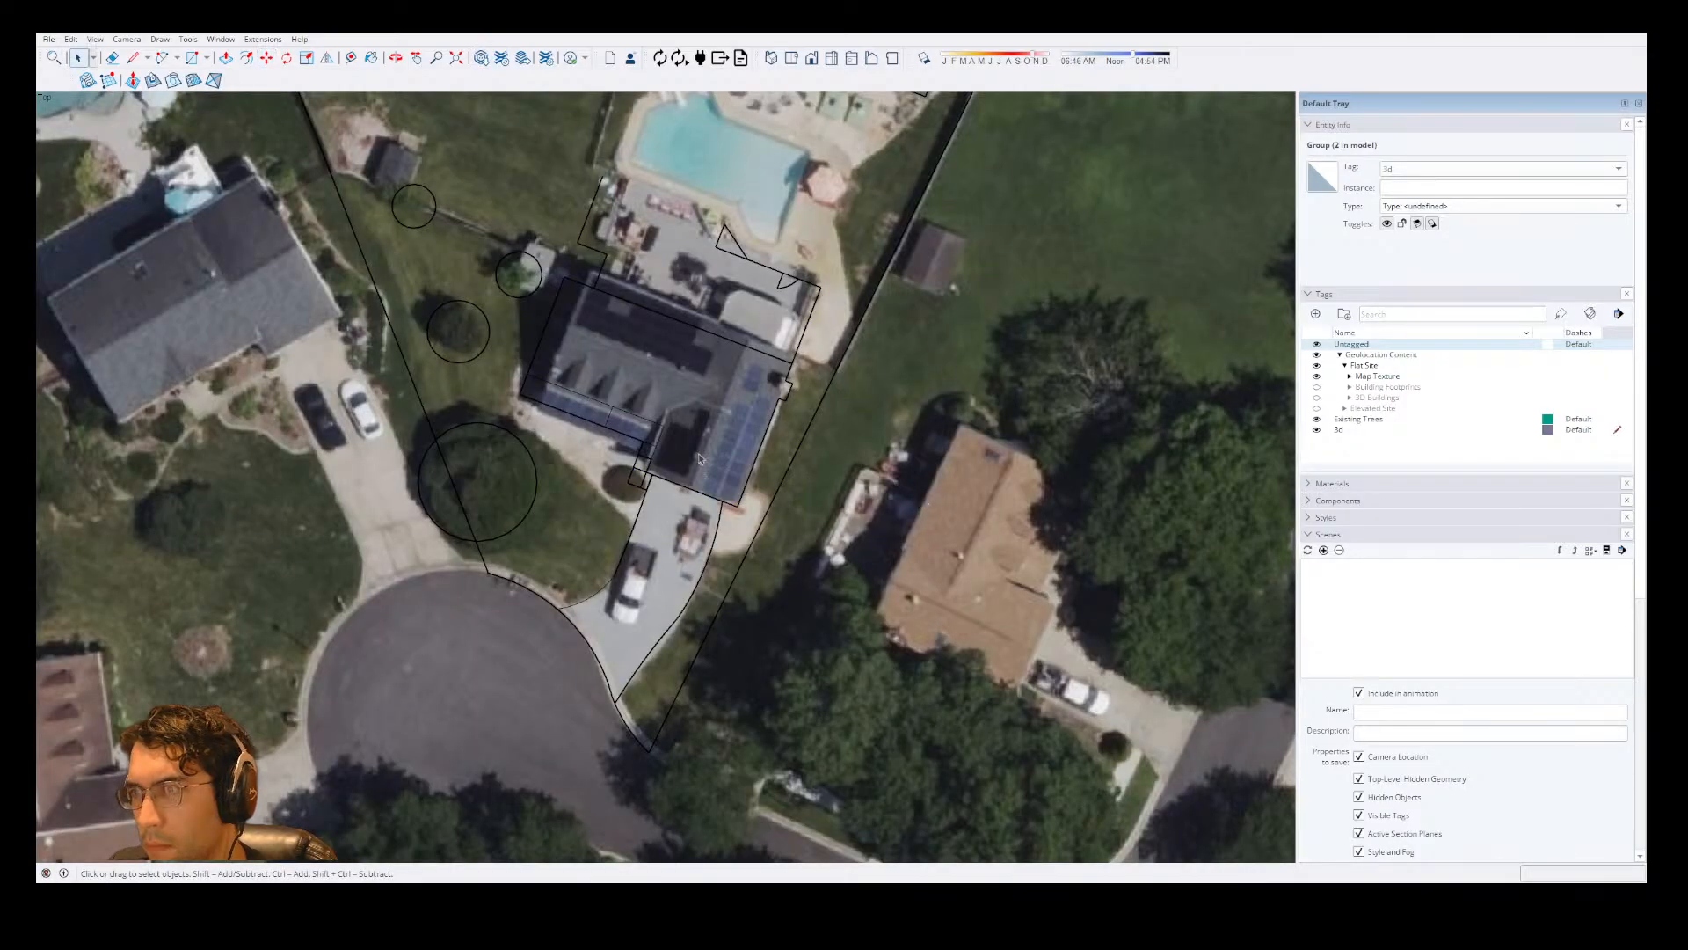
double_click(674, 451)
left_click(673, 450)
key("m")
left_click(672, 447)
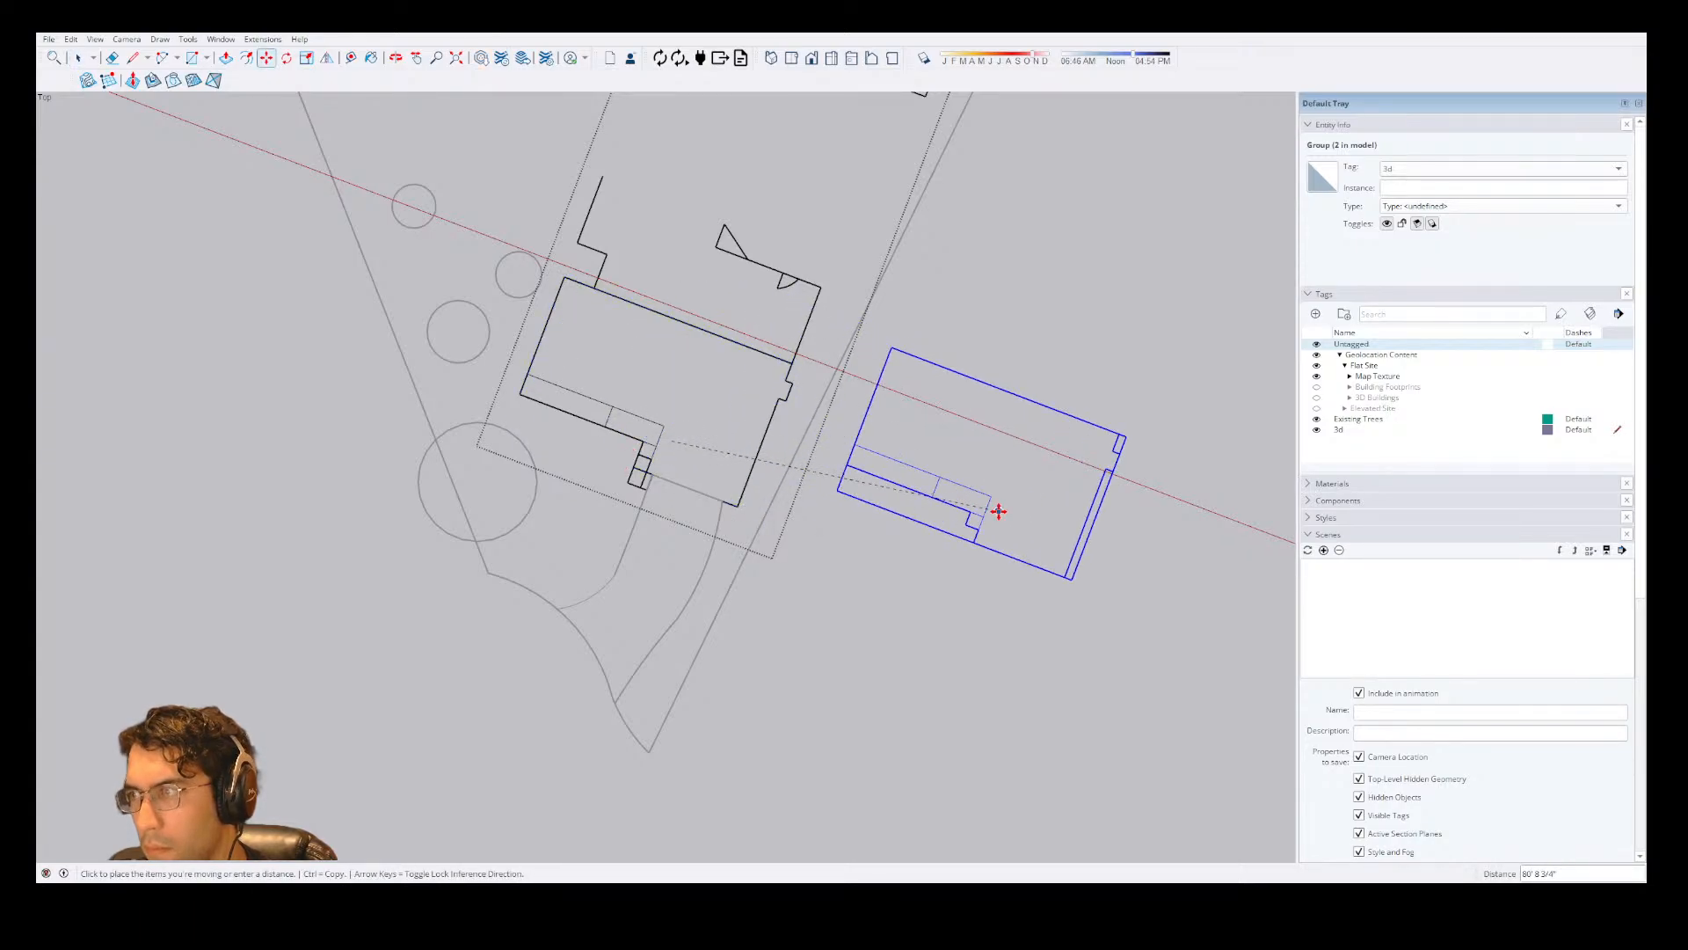
key("space")
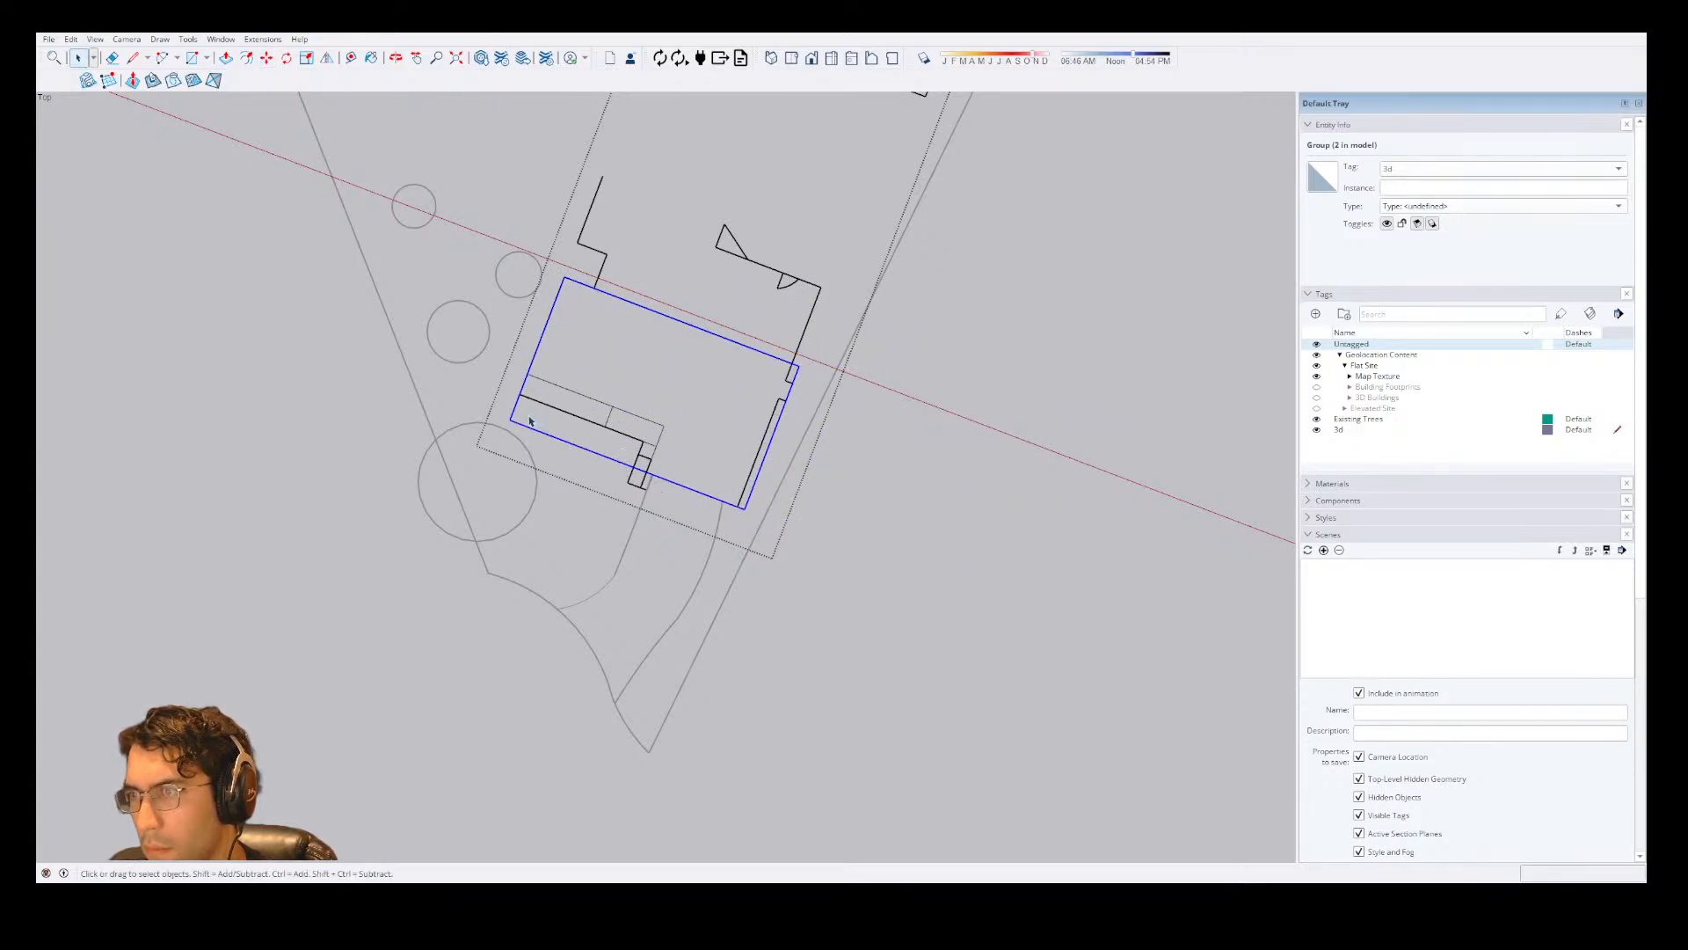
Cut the 3d-tagged nested group out of the house group.
left_click_drag(530, 421, 754, 547)
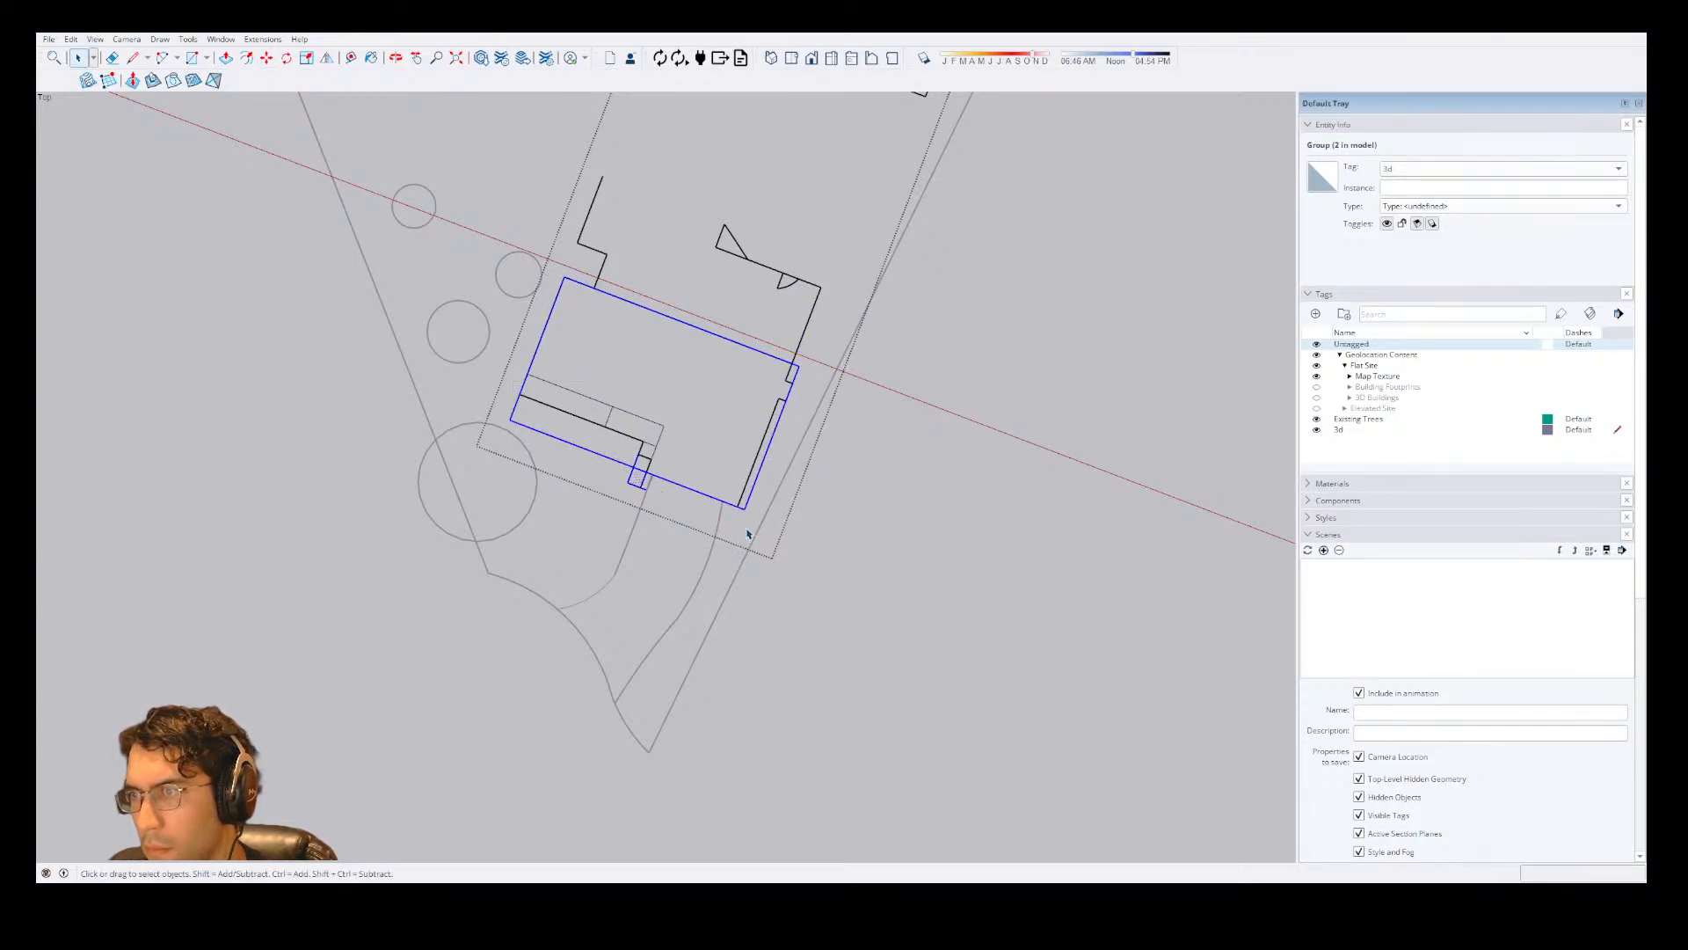
left_click(675, 452)
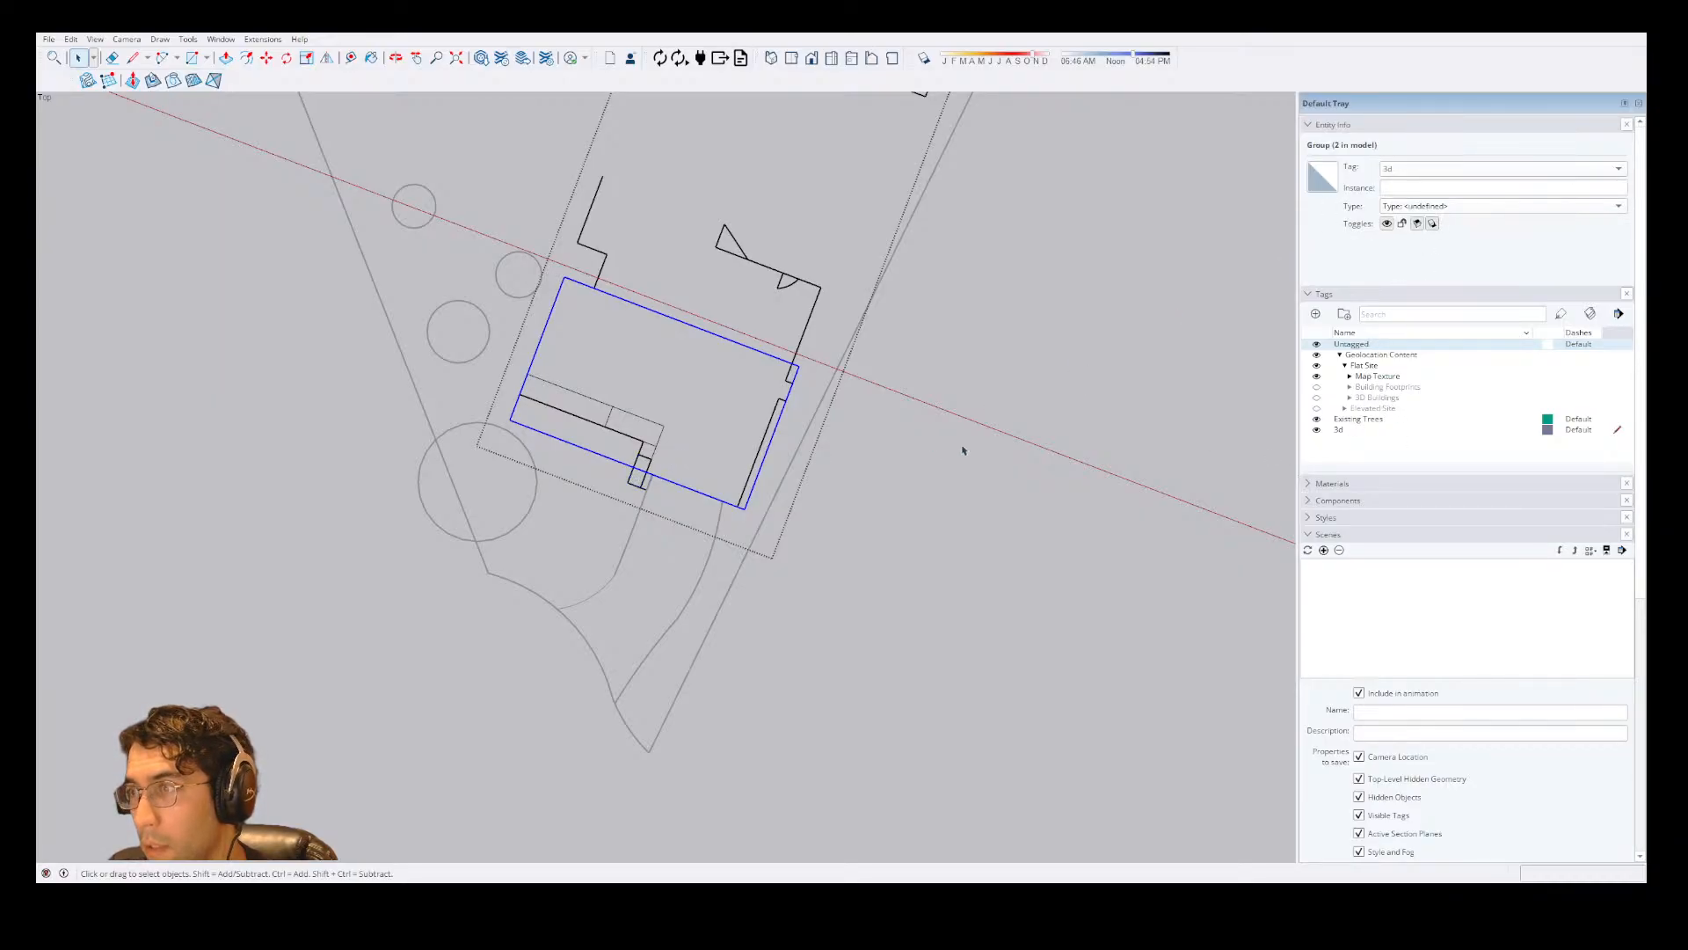
left_click(934, 440)
left_click(773, 391)
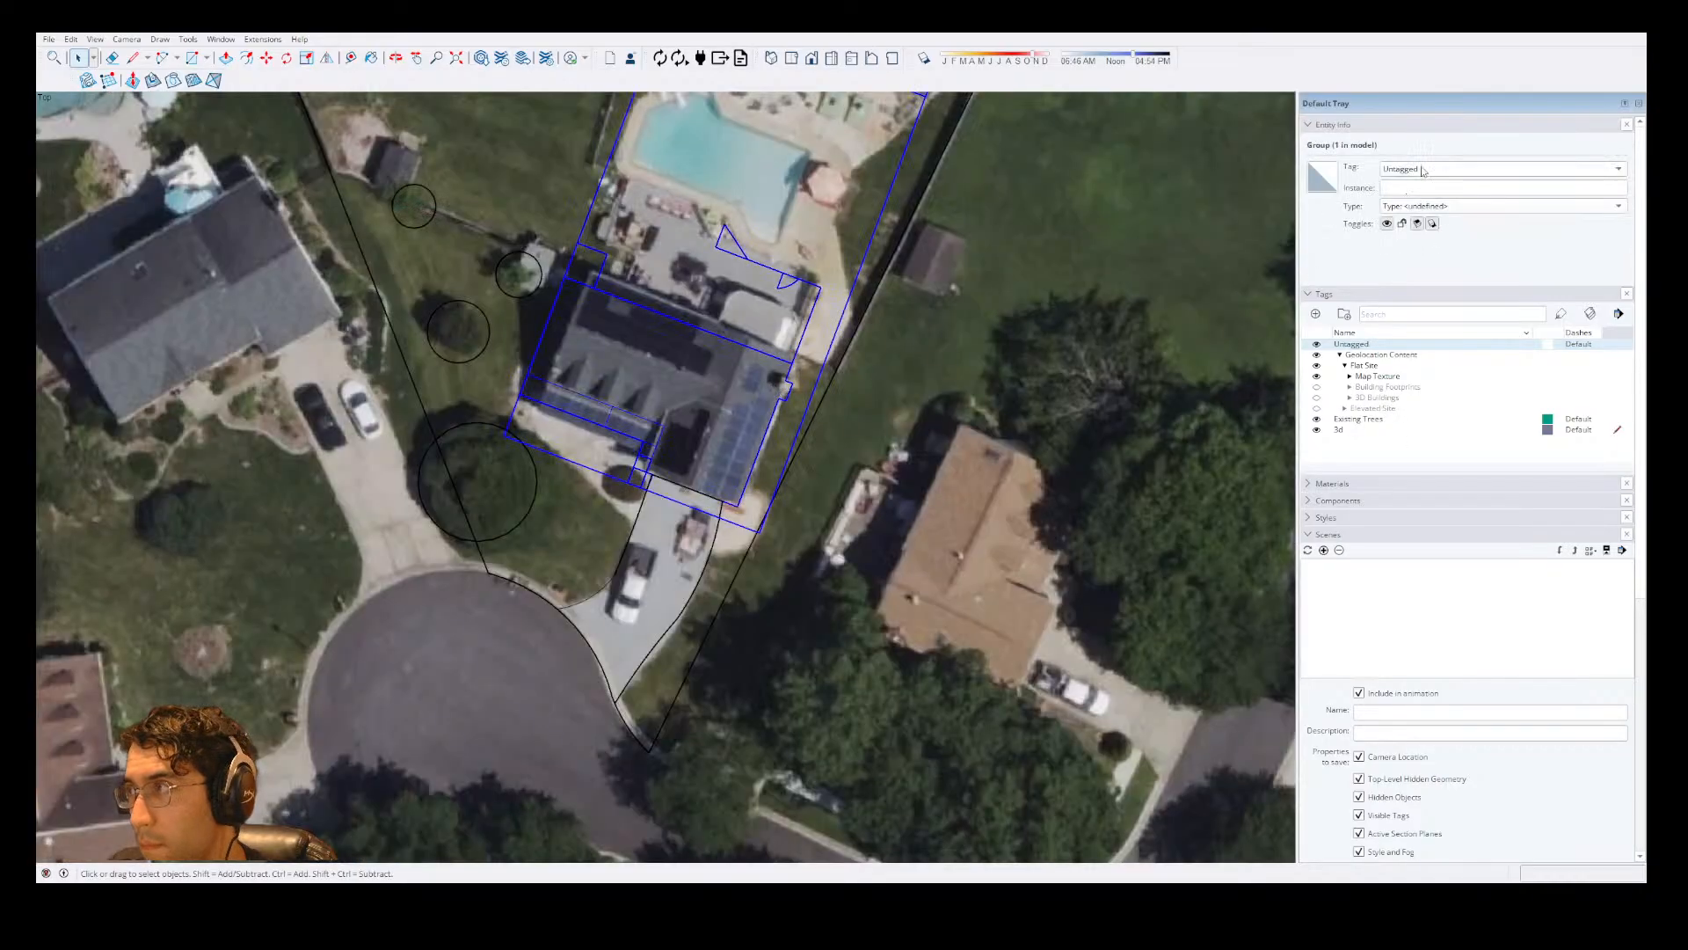
double_click(773, 368)
left_click(773, 367)
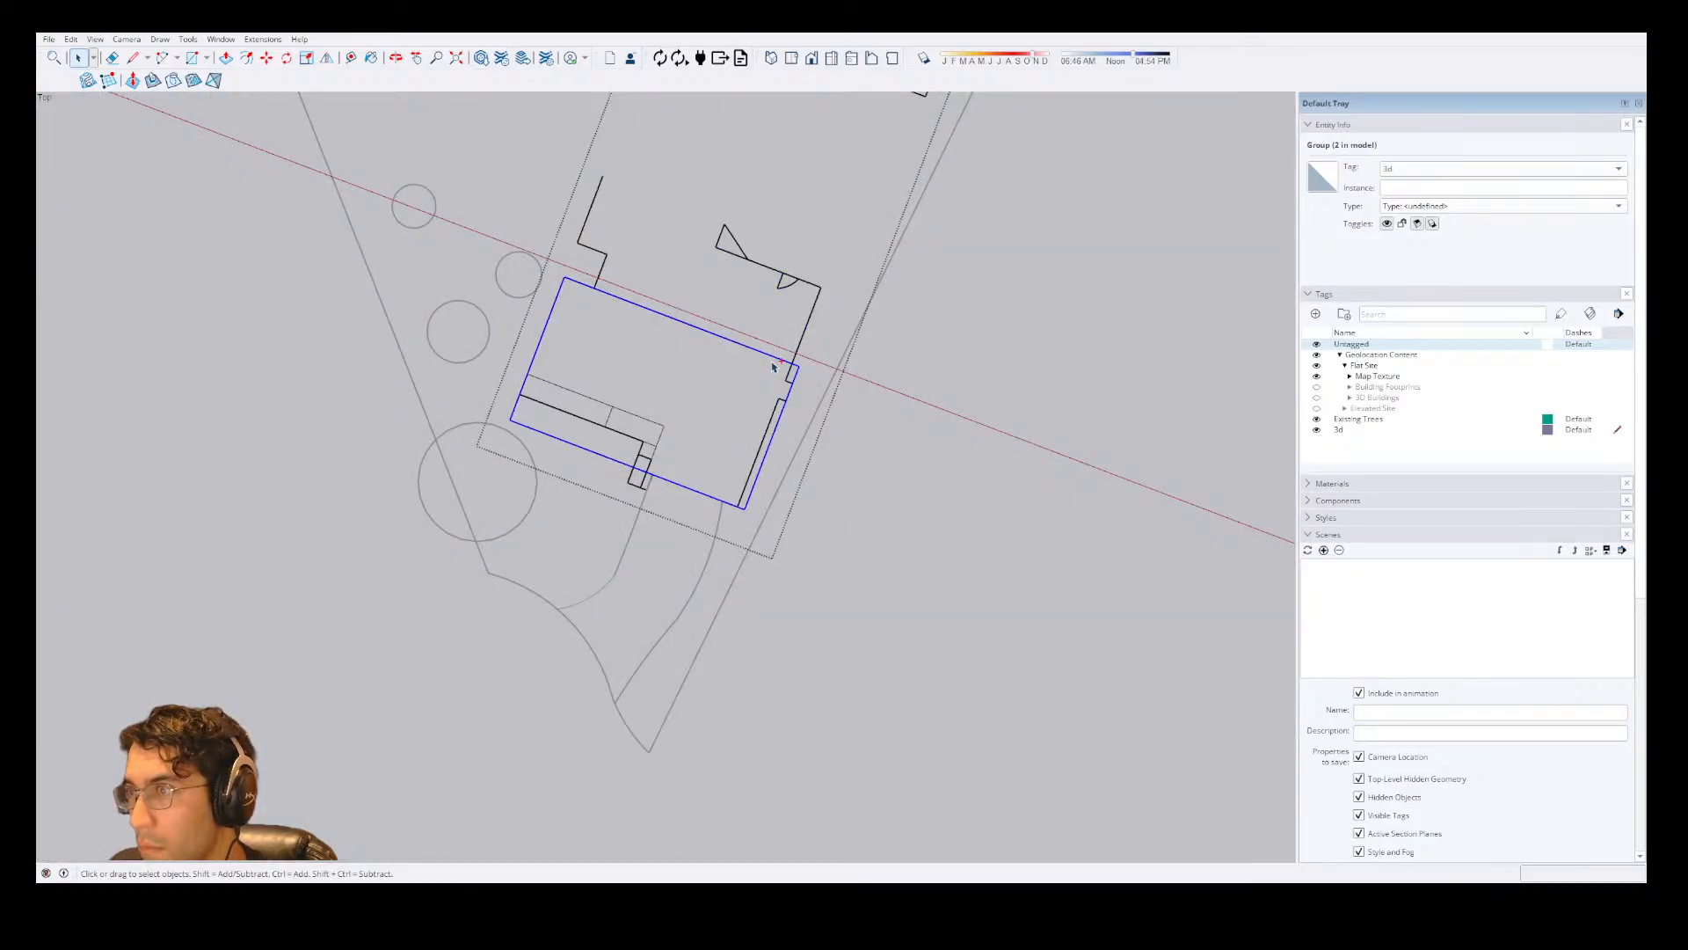
key("ctrl+x")
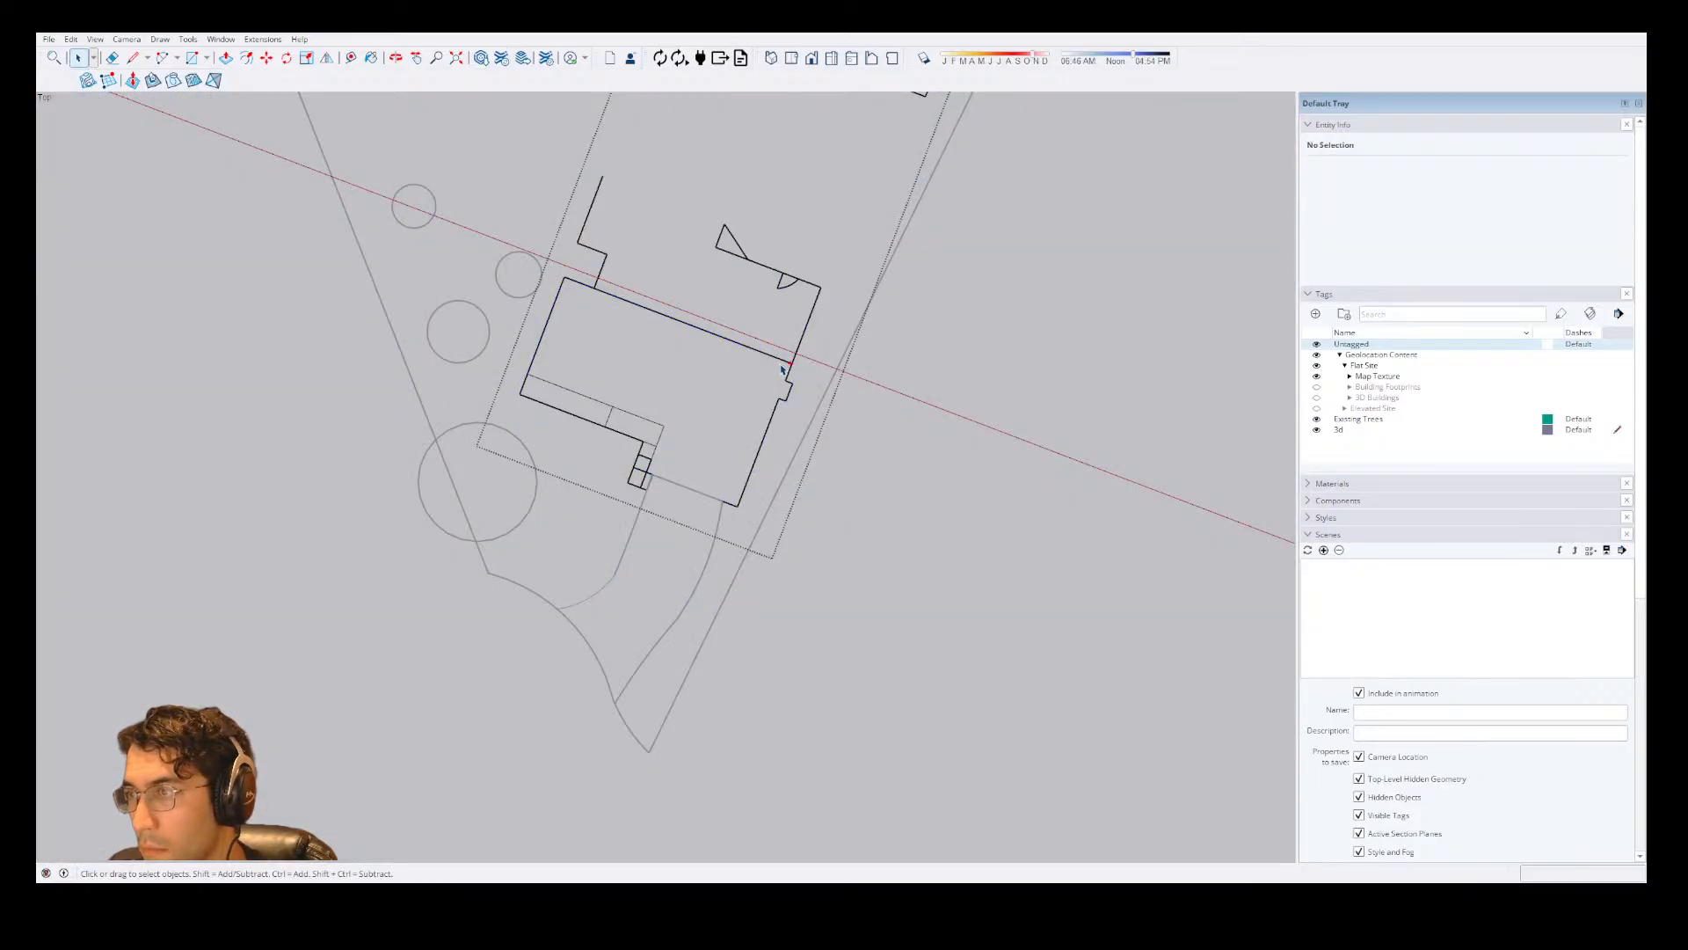
Leave the house group and paste the cut 3d group at the model's top level, over the lot beside the house.
key("ctrl+v")
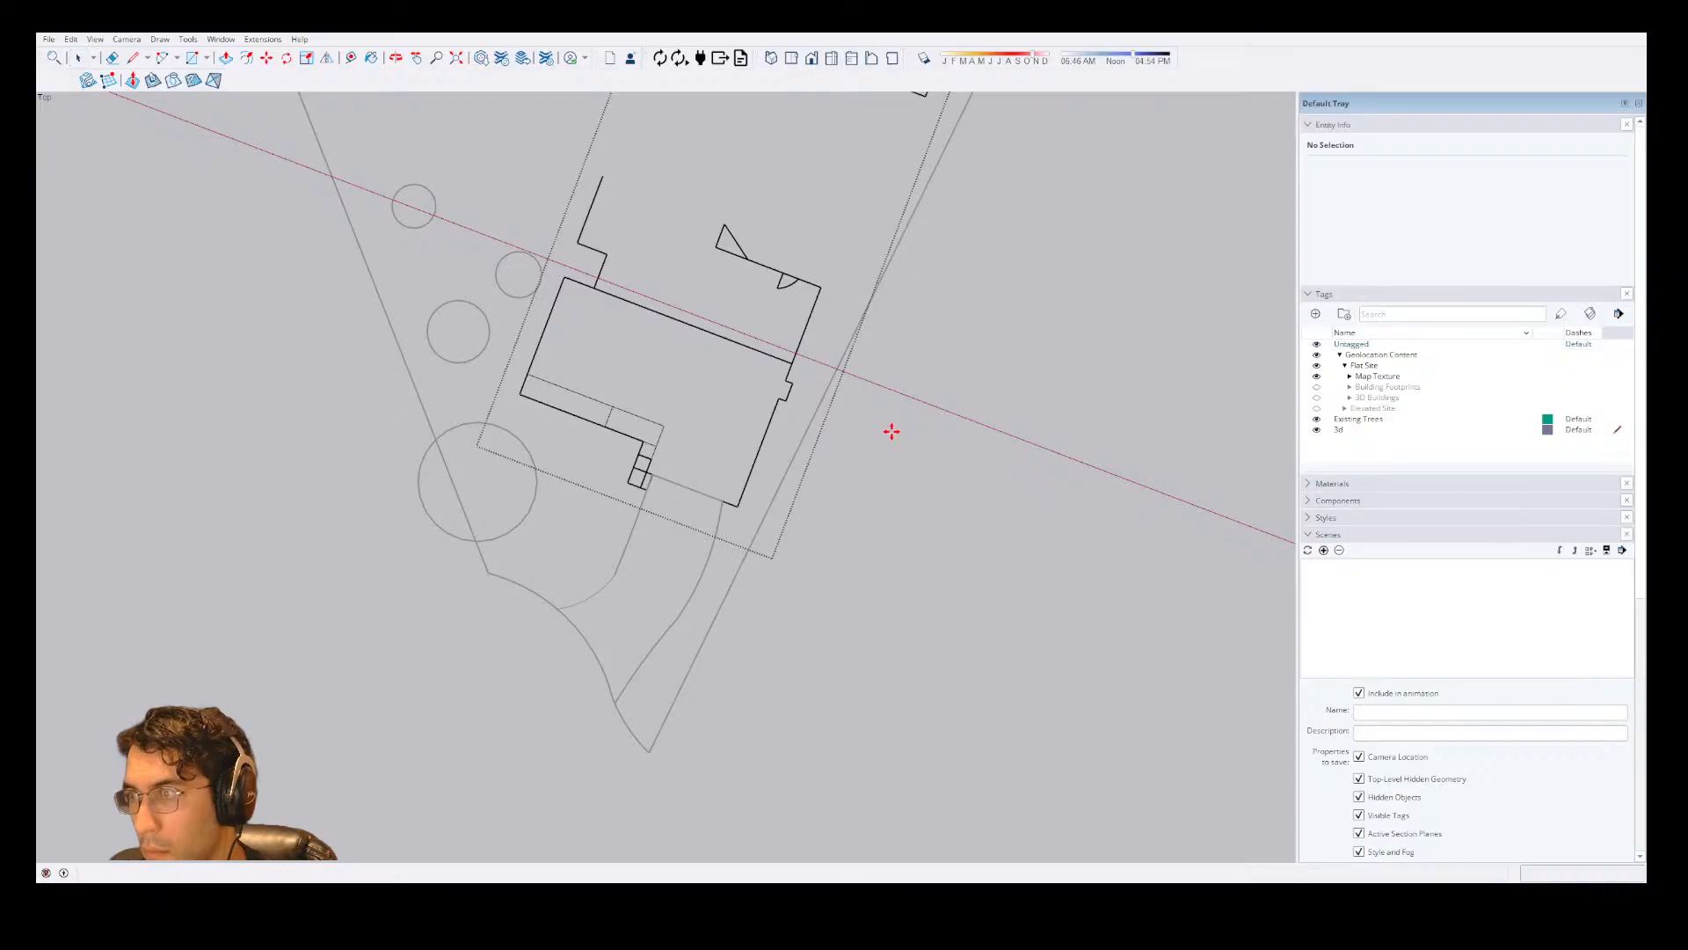
key("Escape")
key("Escape")
left_click(773, 410)
double_click(773, 411)
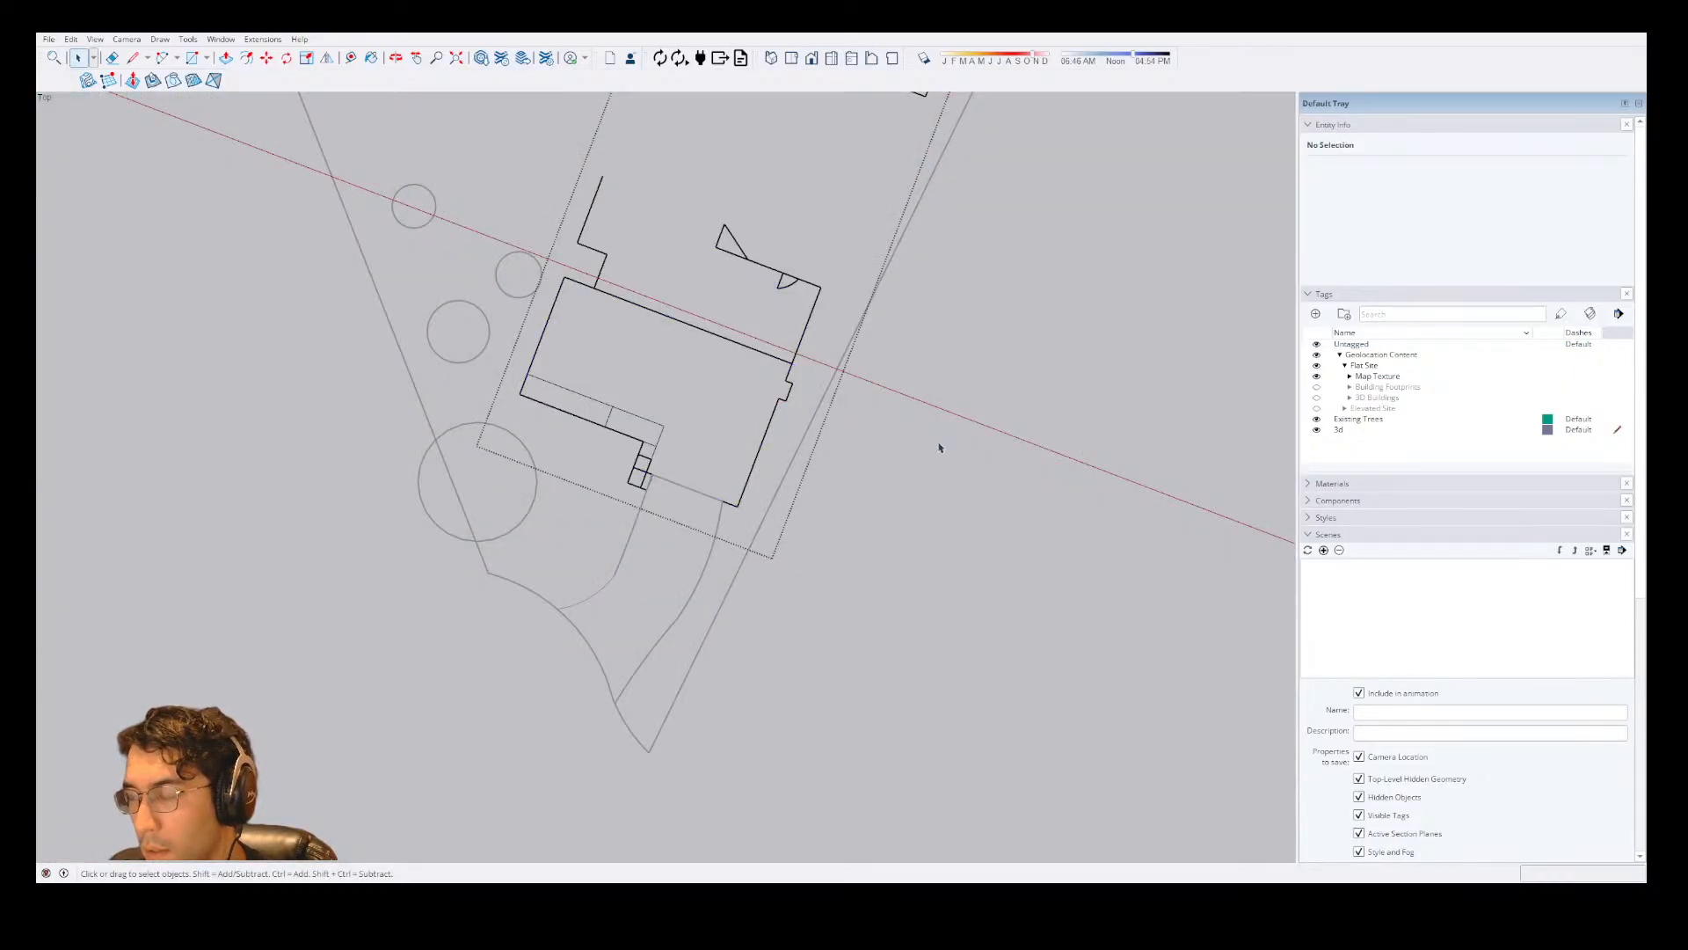
key("Escape")
key("ctrl+v")
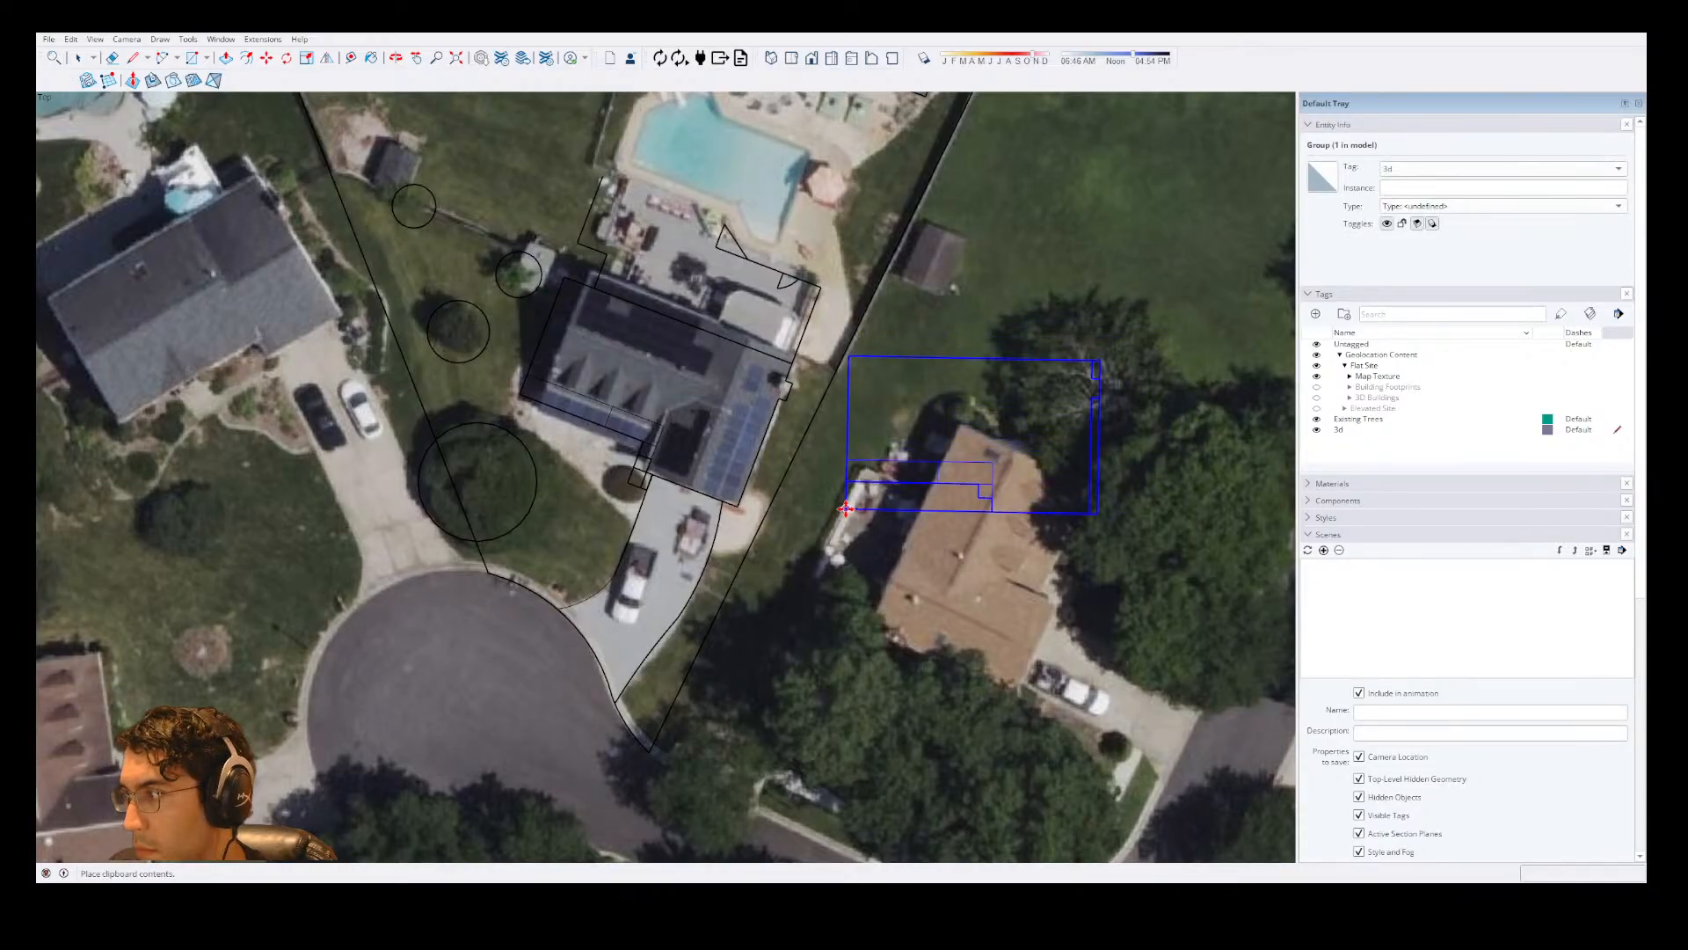
left_click(796, 534)
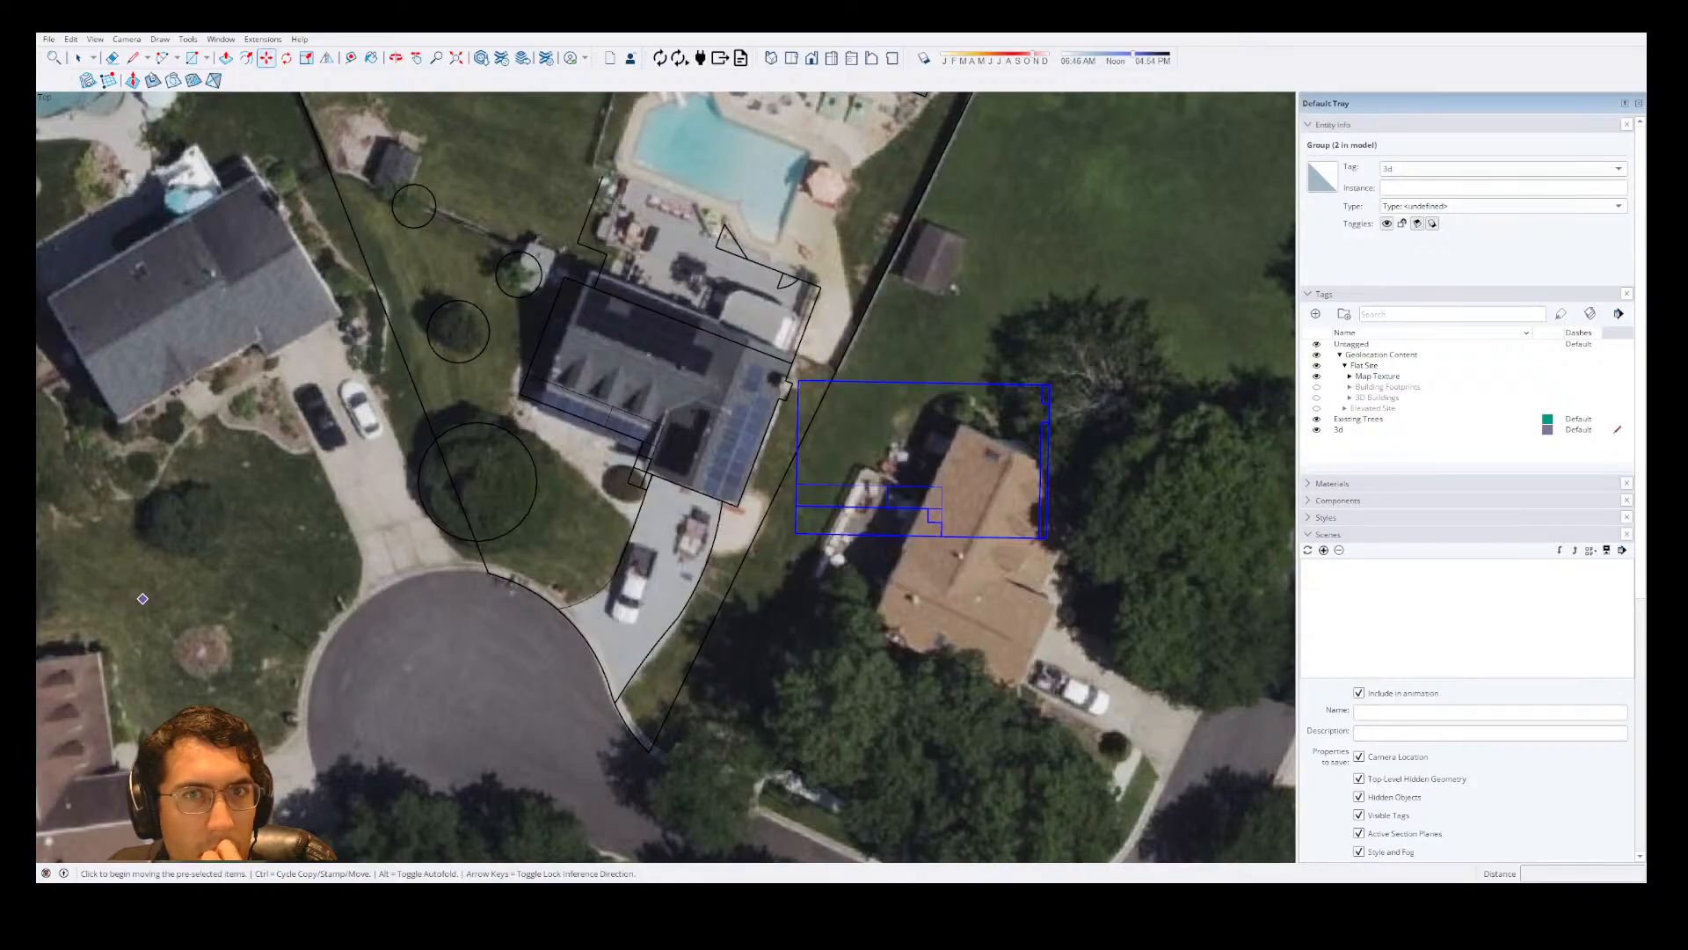
Open the pasted 3d group and move all its geometry so its upper right corner meets the matching corner of the house plan.
scroll(892, 488, "down", 2)
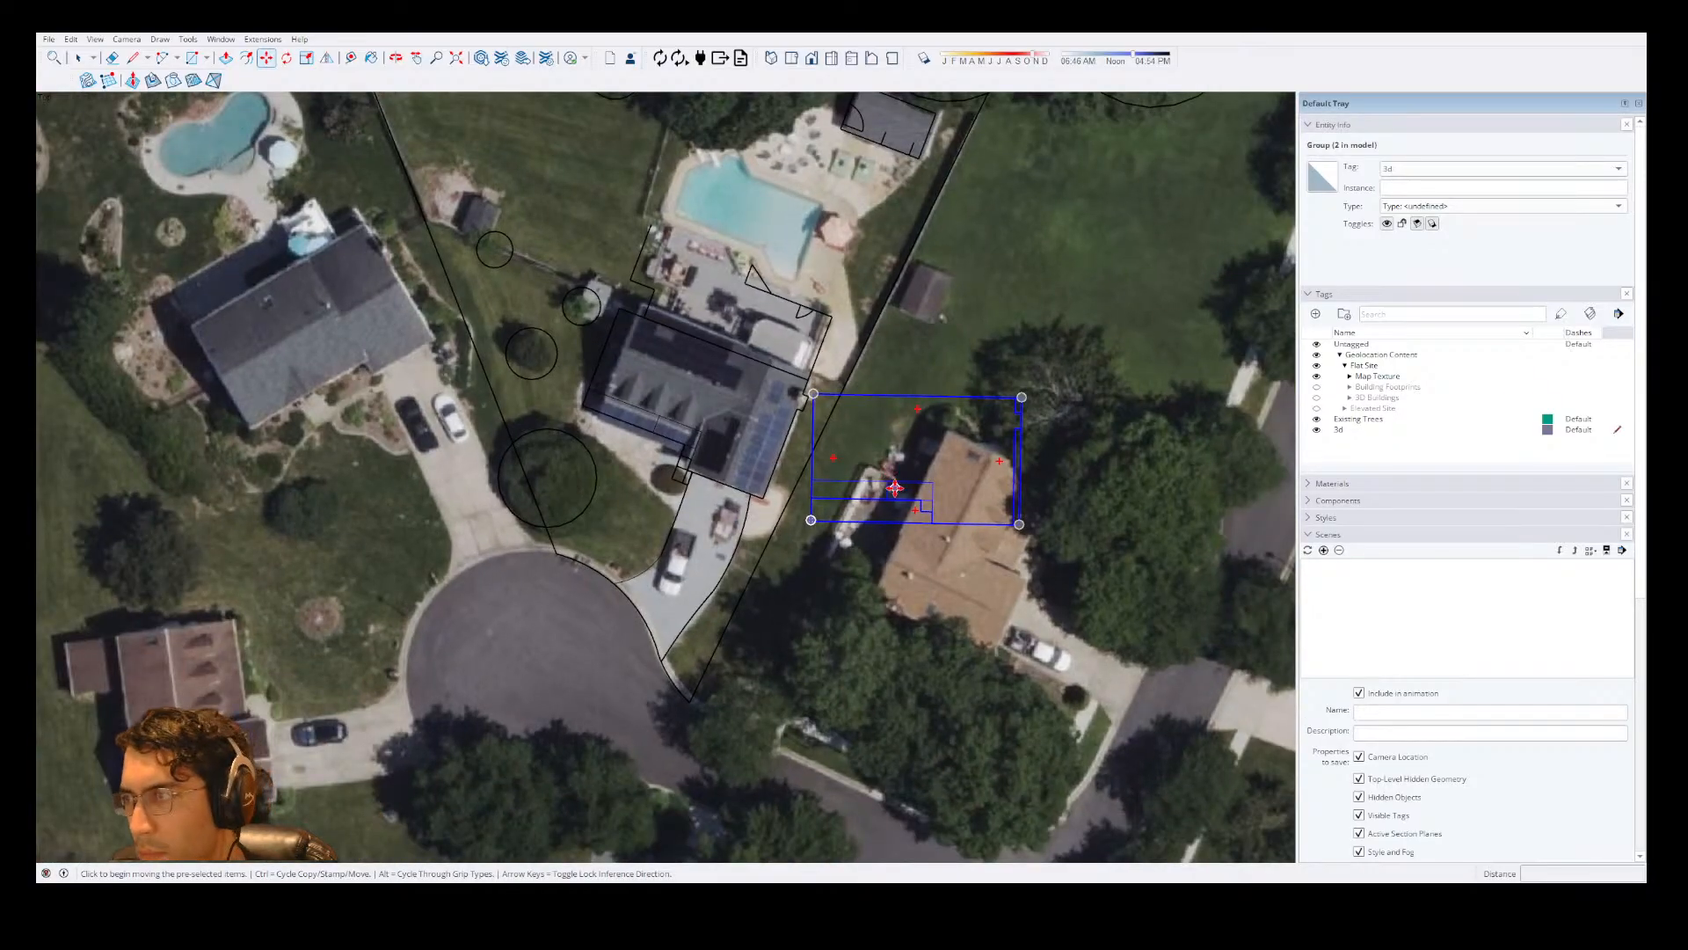
key("space")
scroll(858, 484, "up", 2)
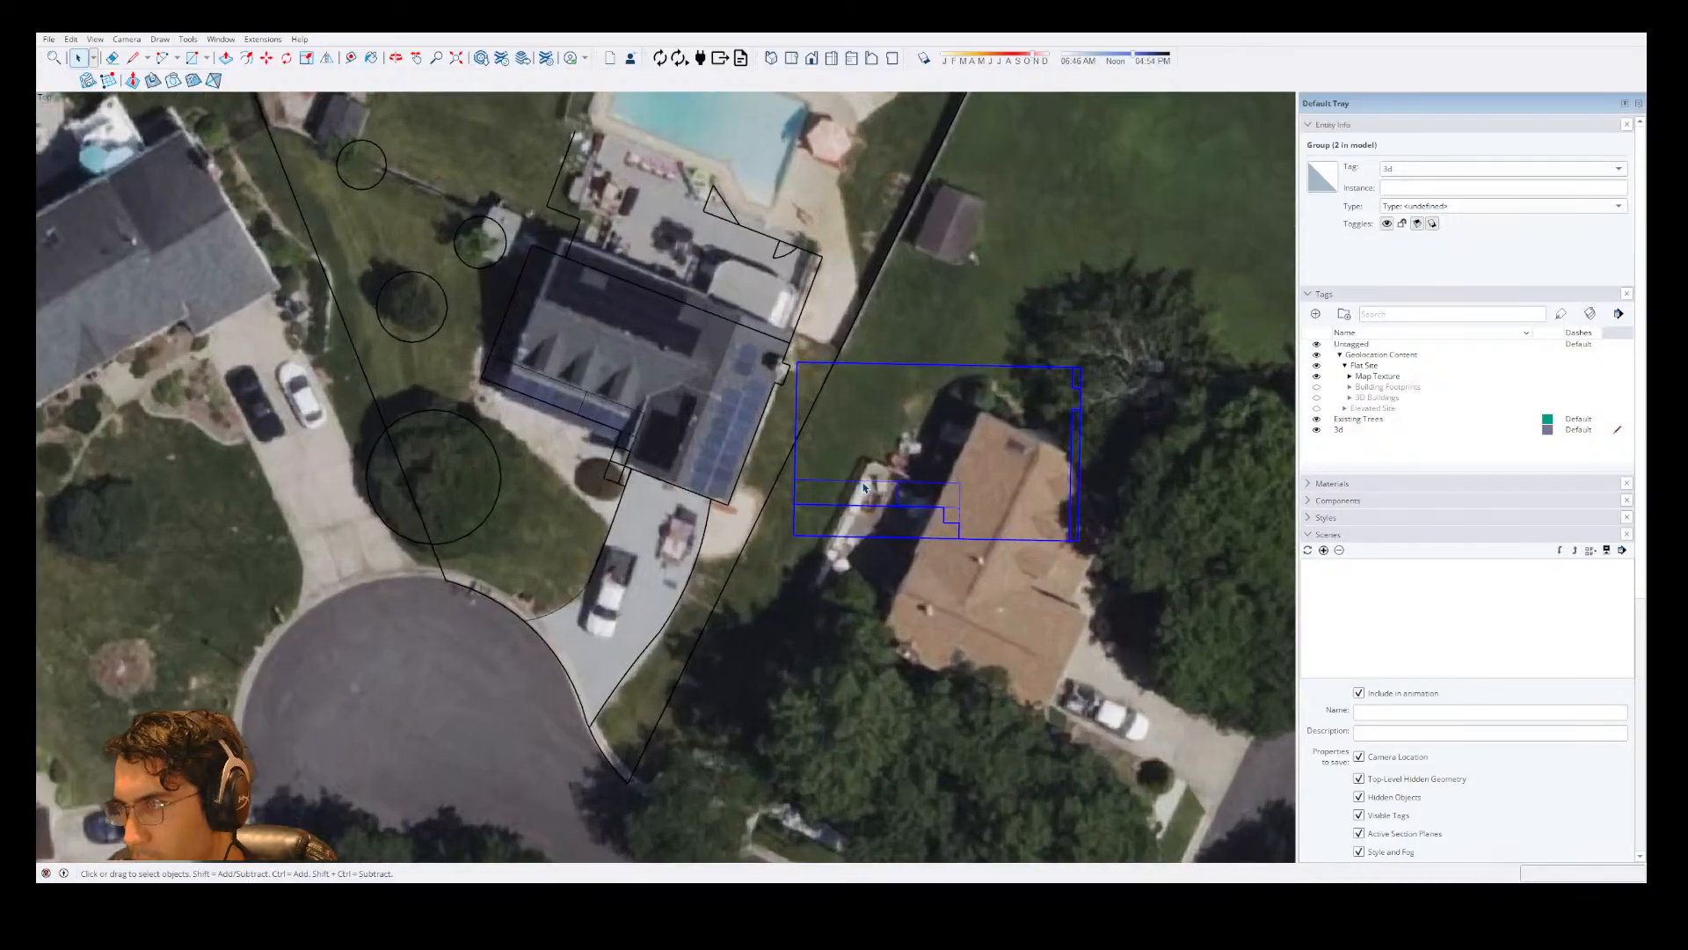
left_click(1318, 344)
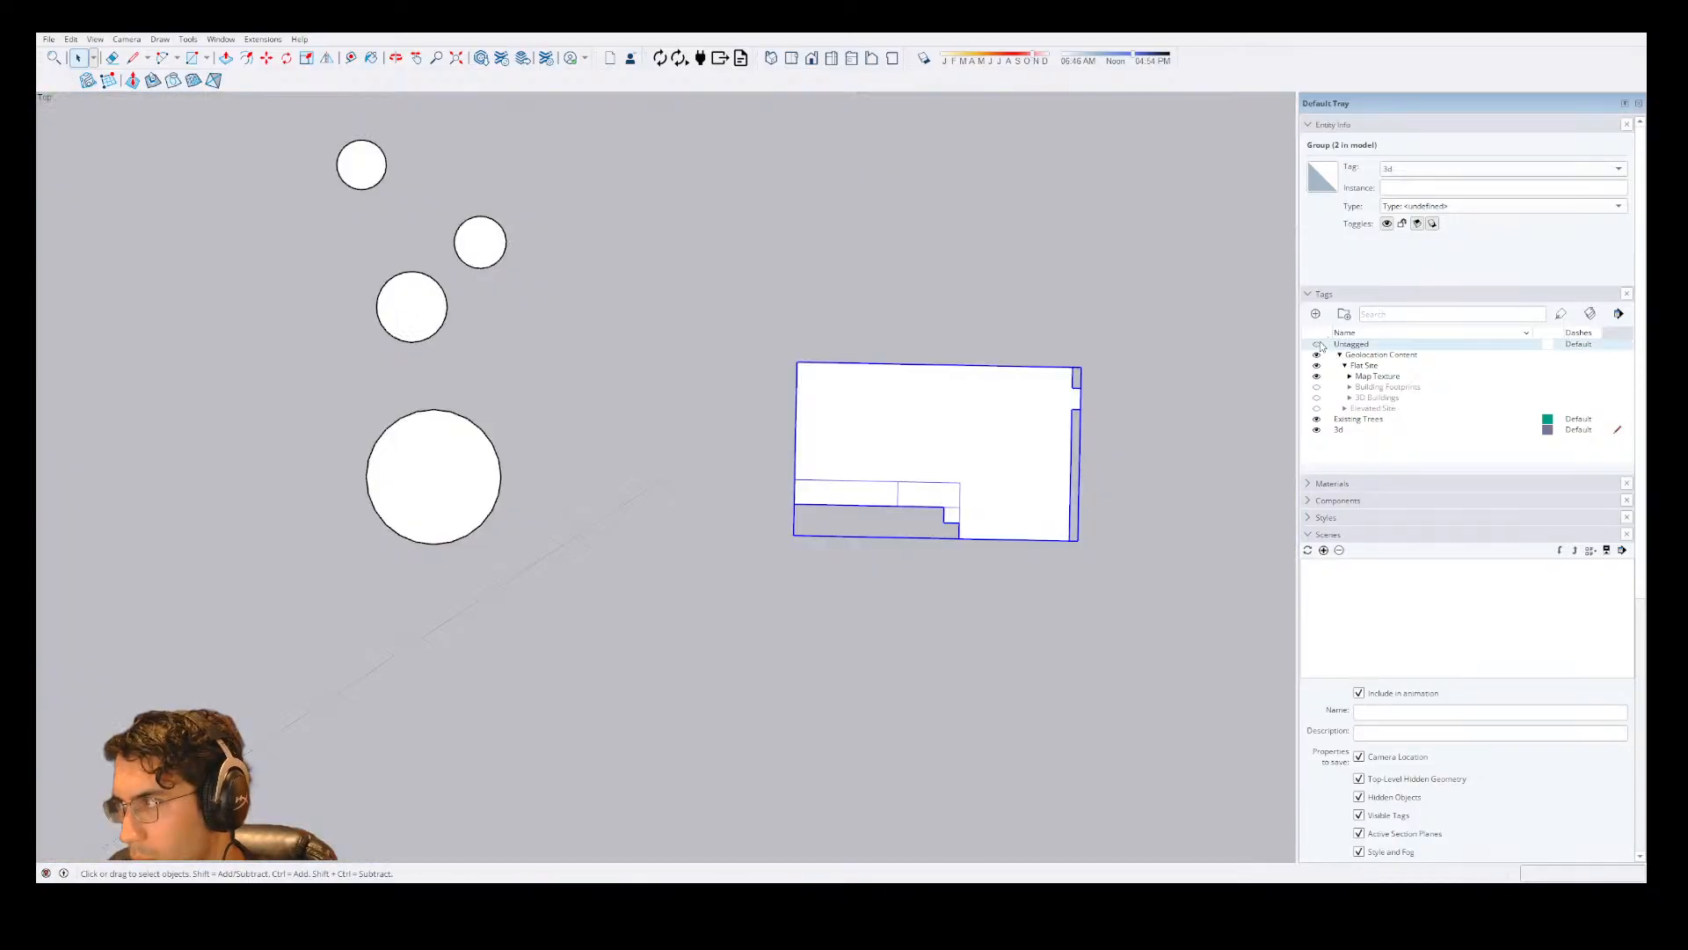
double_click(949, 446)
key("ctrl+a")
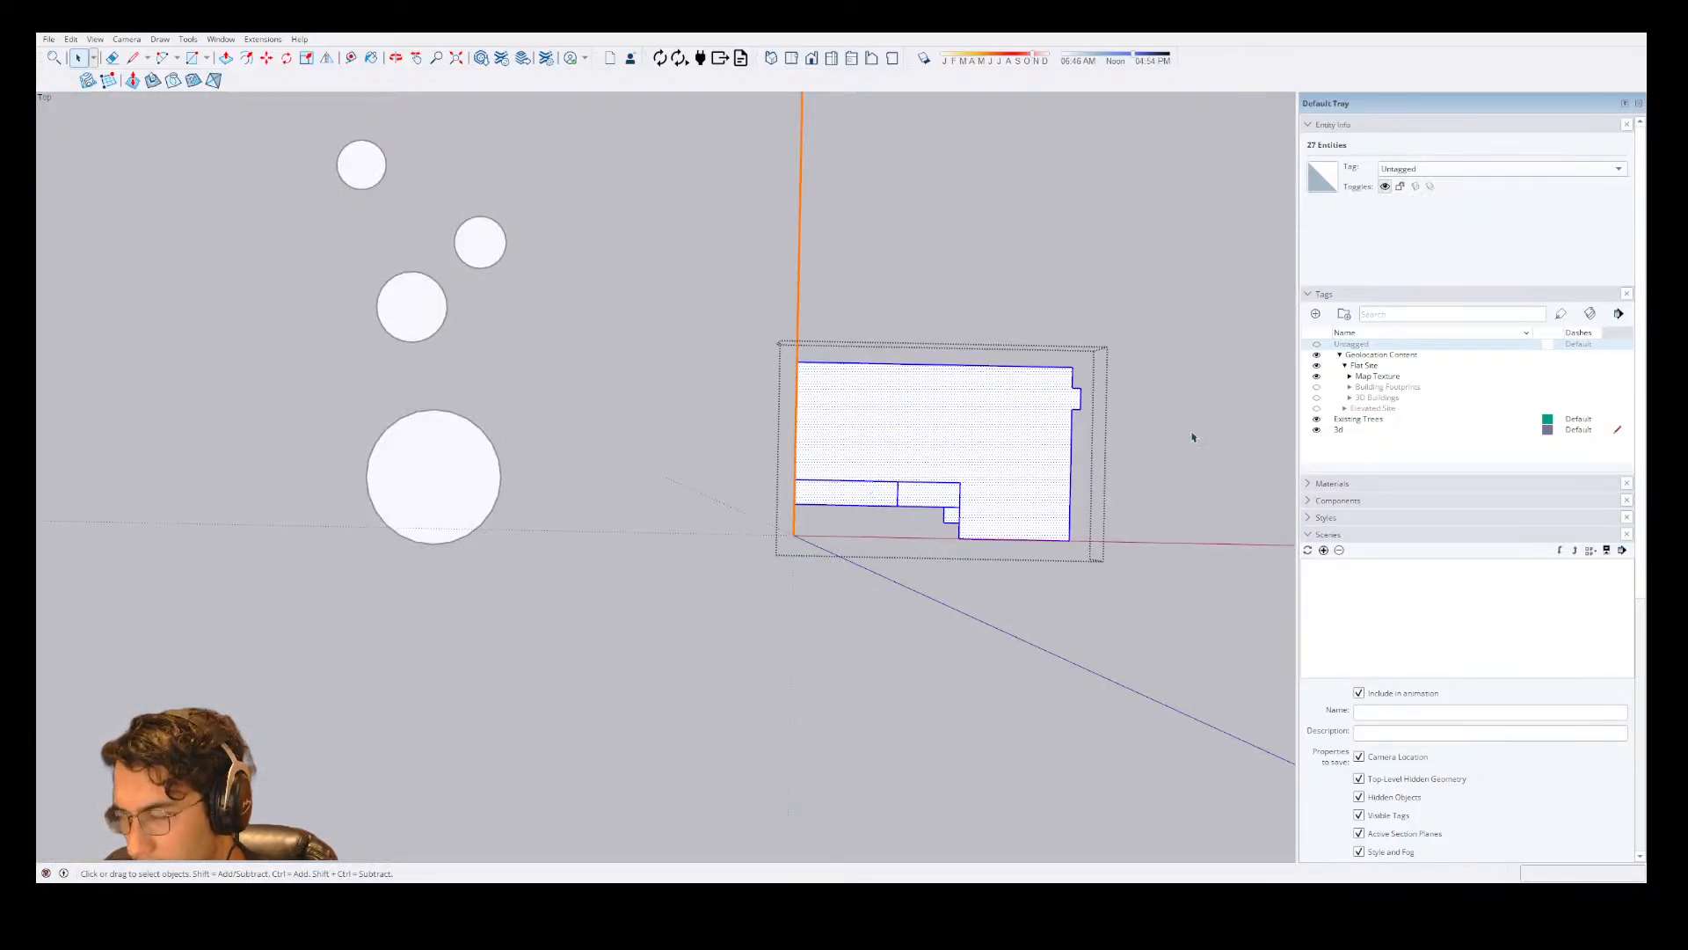
left_click(1316, 345)
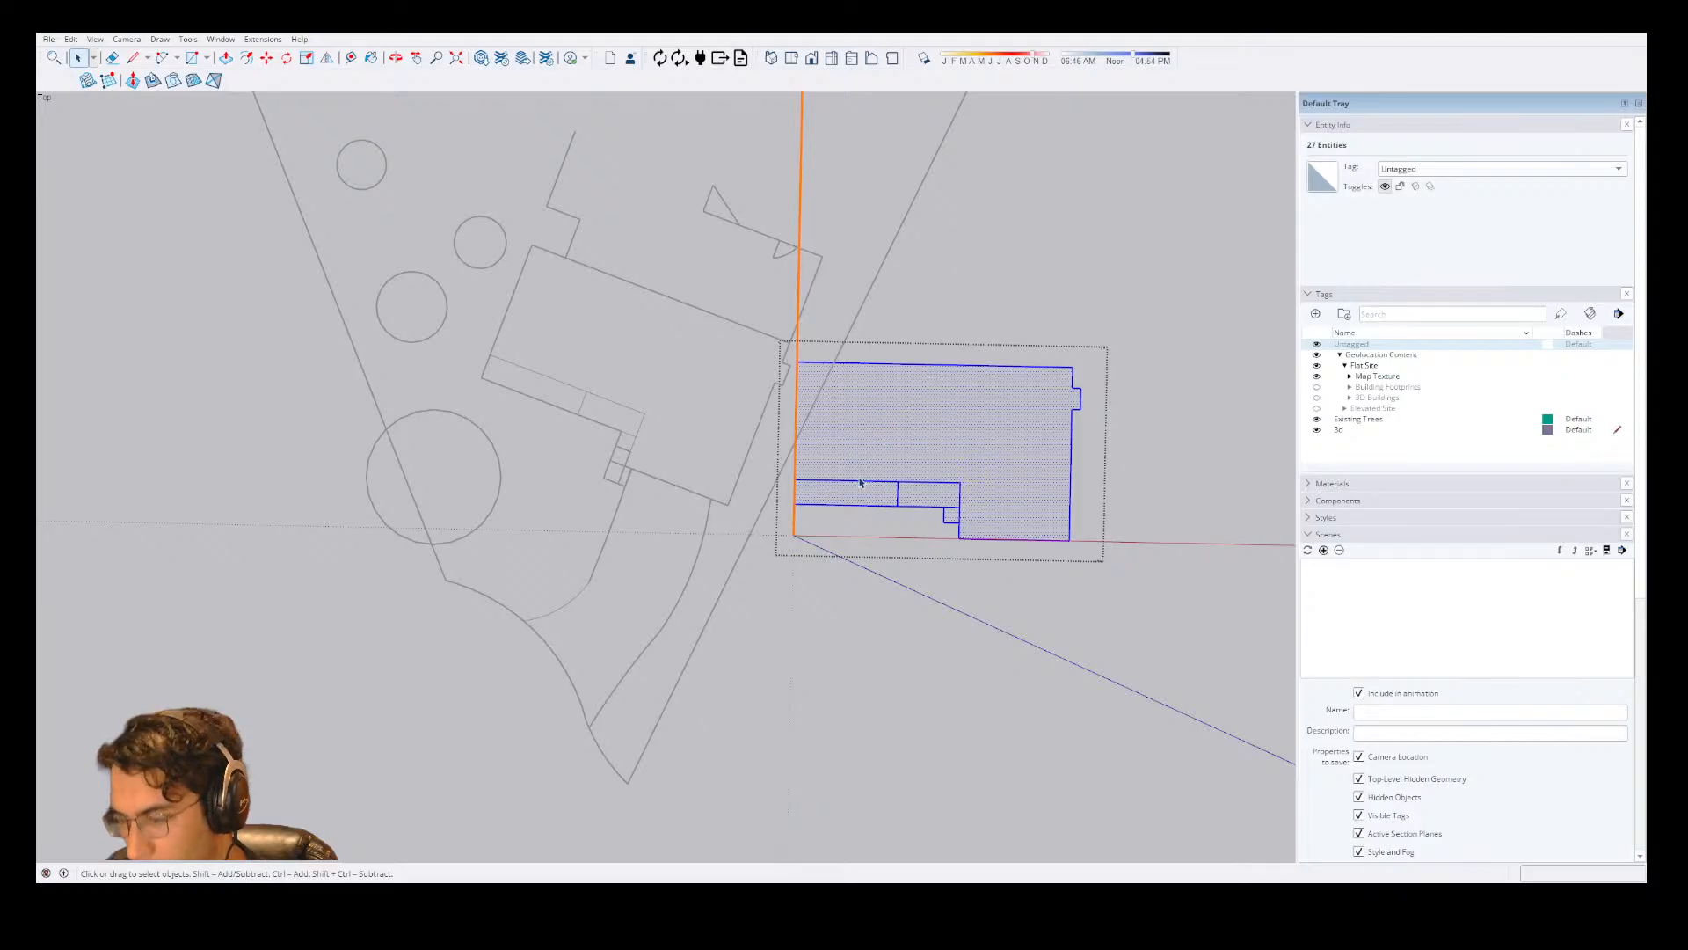
key("m")
scroll(831, 386, "up", 3)
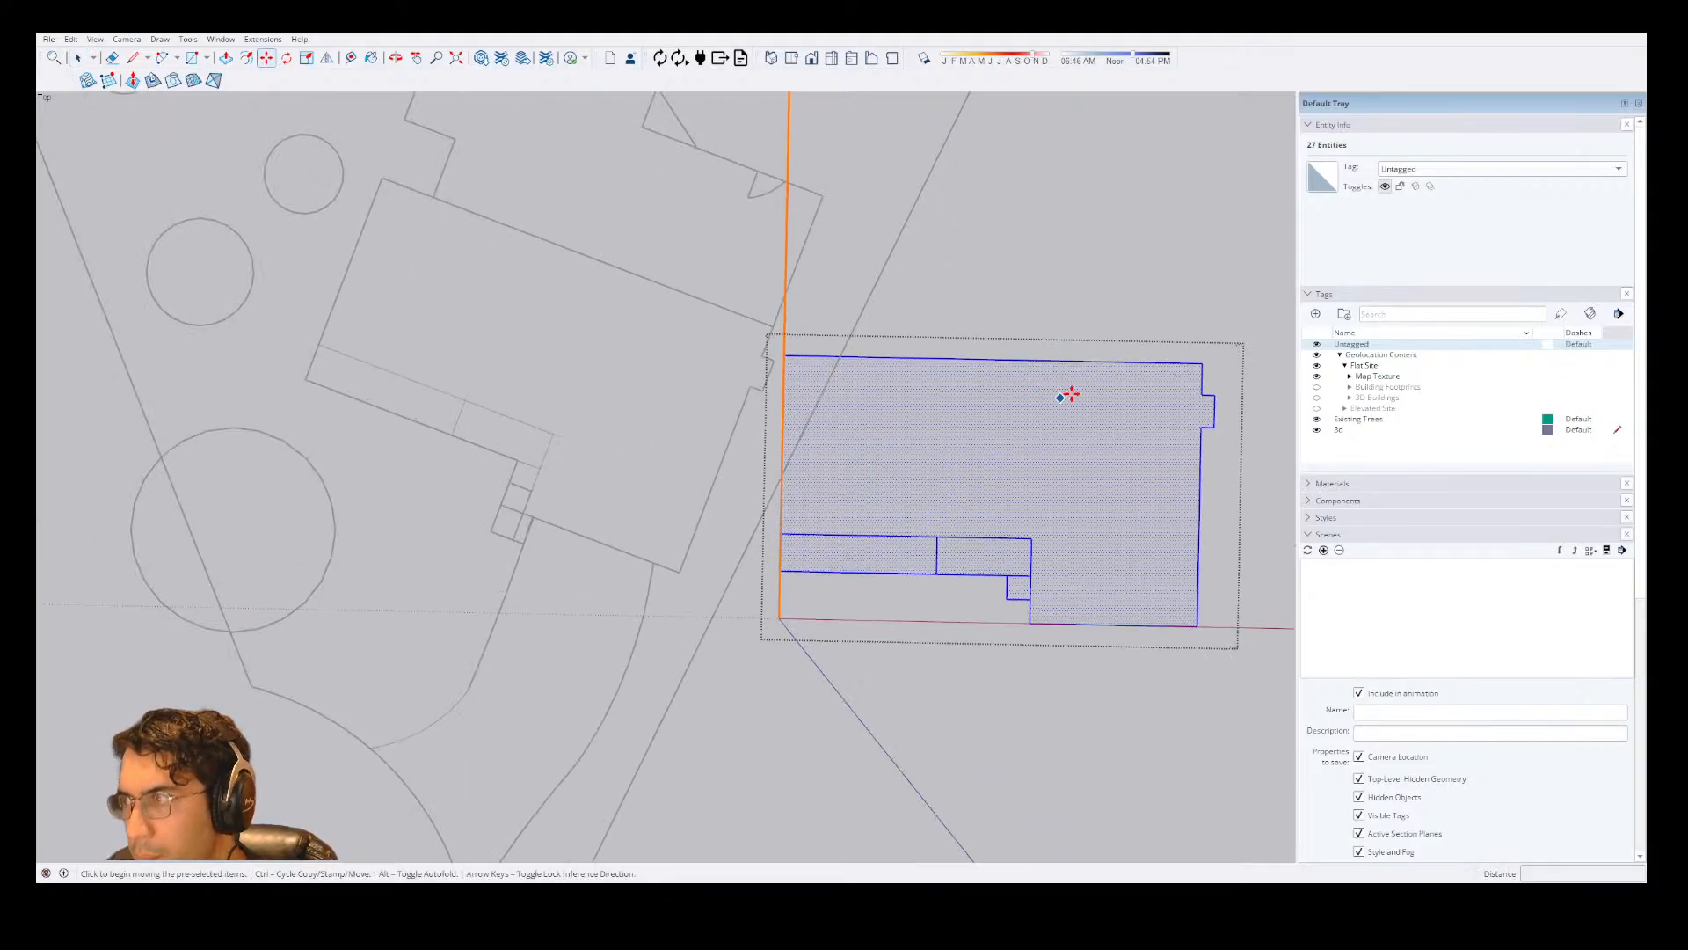
left_click(1202, 362)
left_click(773, 326)
Rotate the moved geometry about the matched corner until its rear edge aligns with the house plan, and close the group.
key("q")
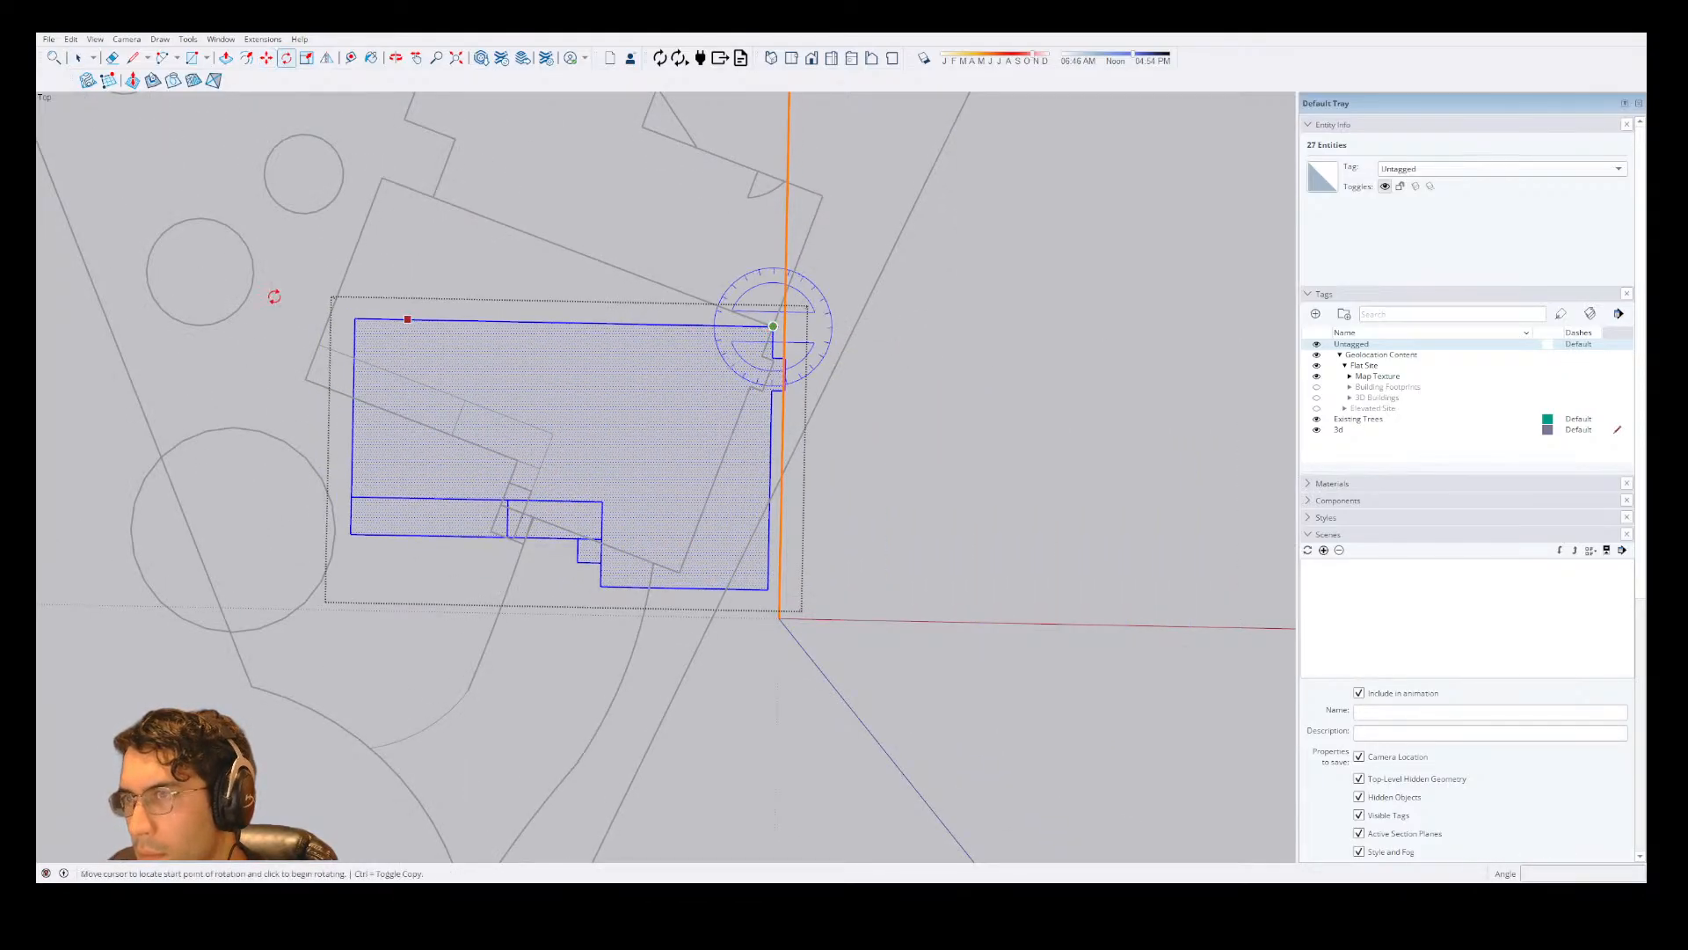
left_click(354, 319)
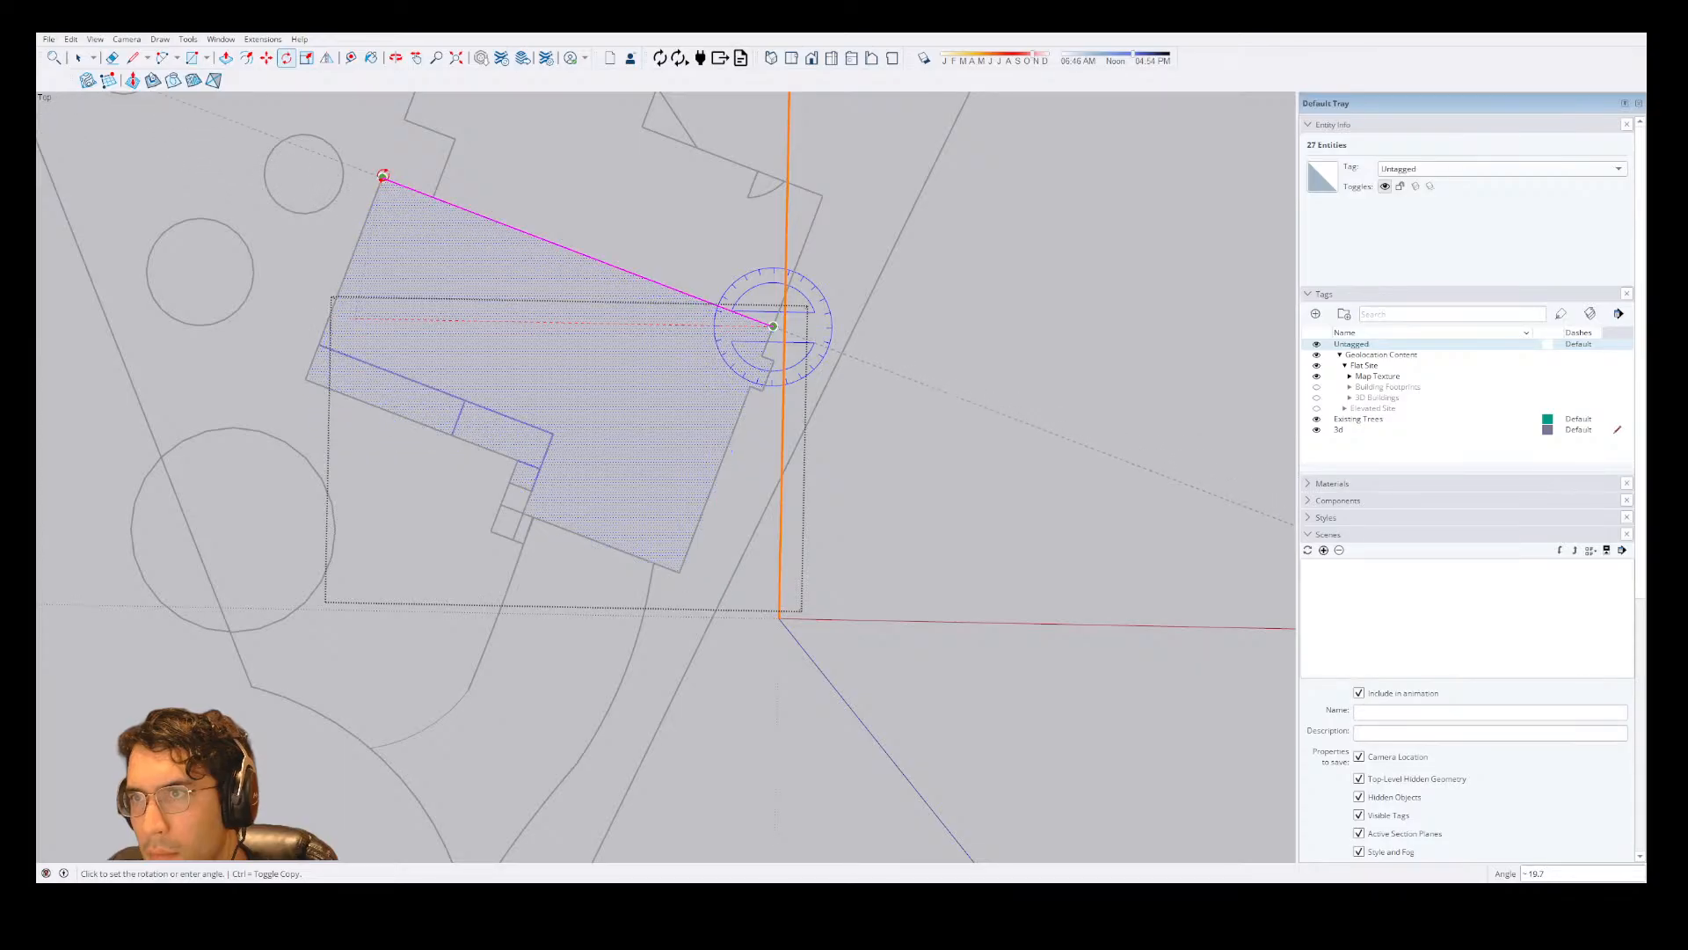
left_click(383, 177)
key("space")
key("Escape")
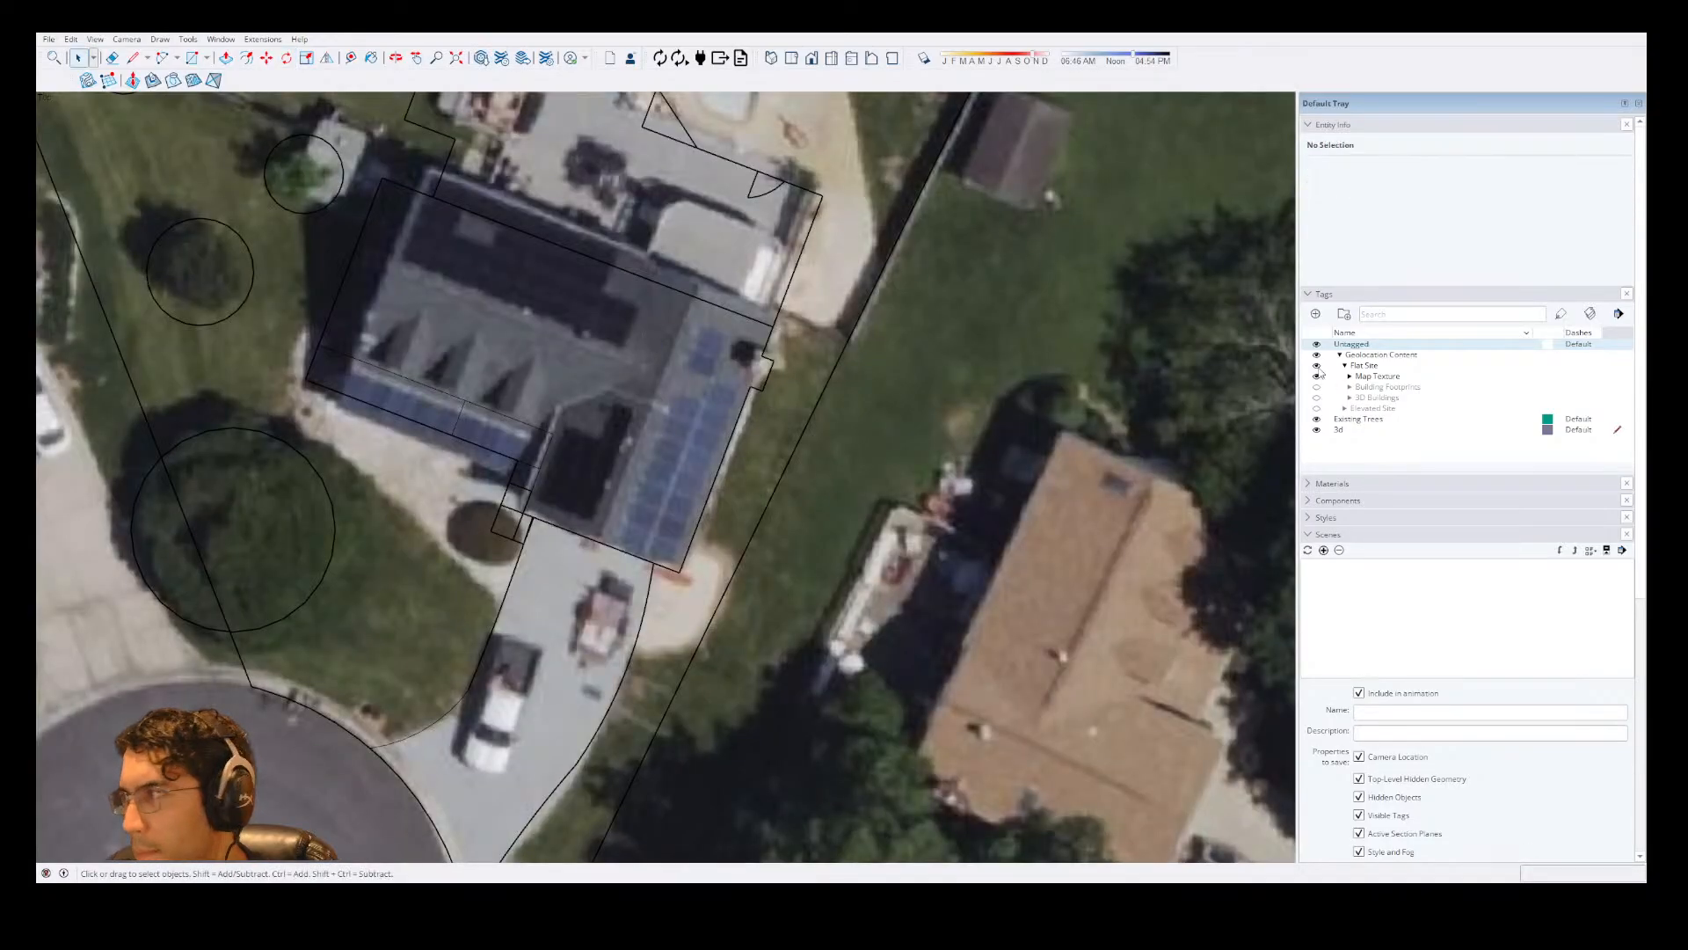
Hide the untagged geometry, open the 3d group, and extrude the main house footprint upward into a first storey.
left_click(1321, 338)
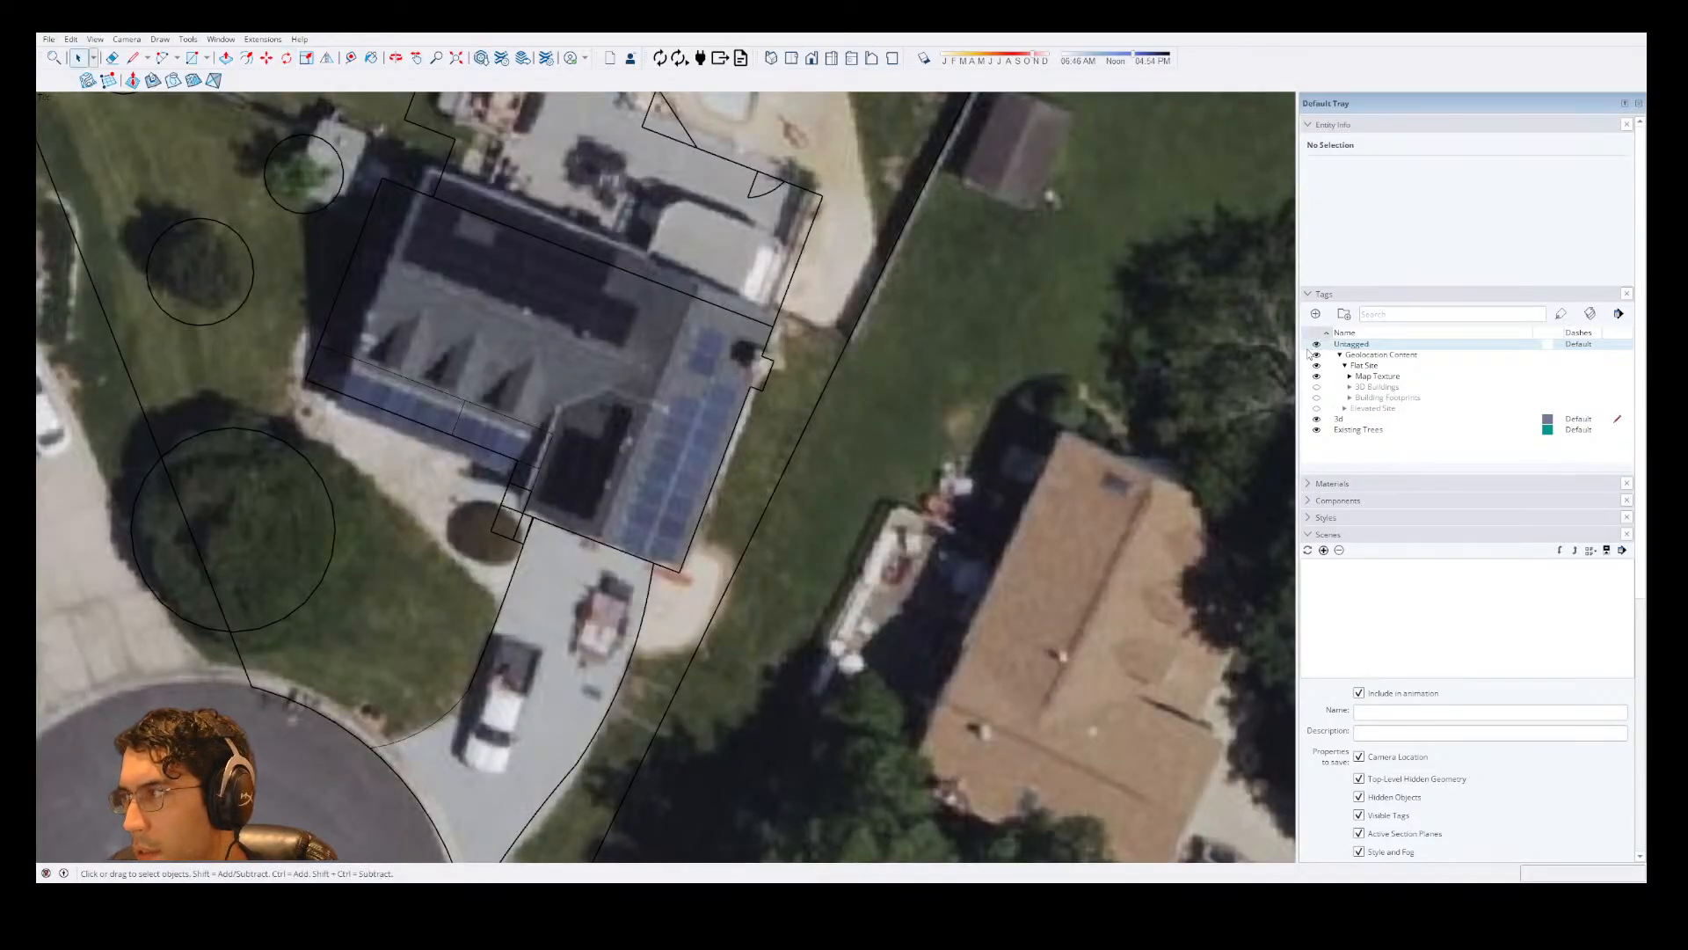
left_click(1316, 345)
double_click(546, 331)
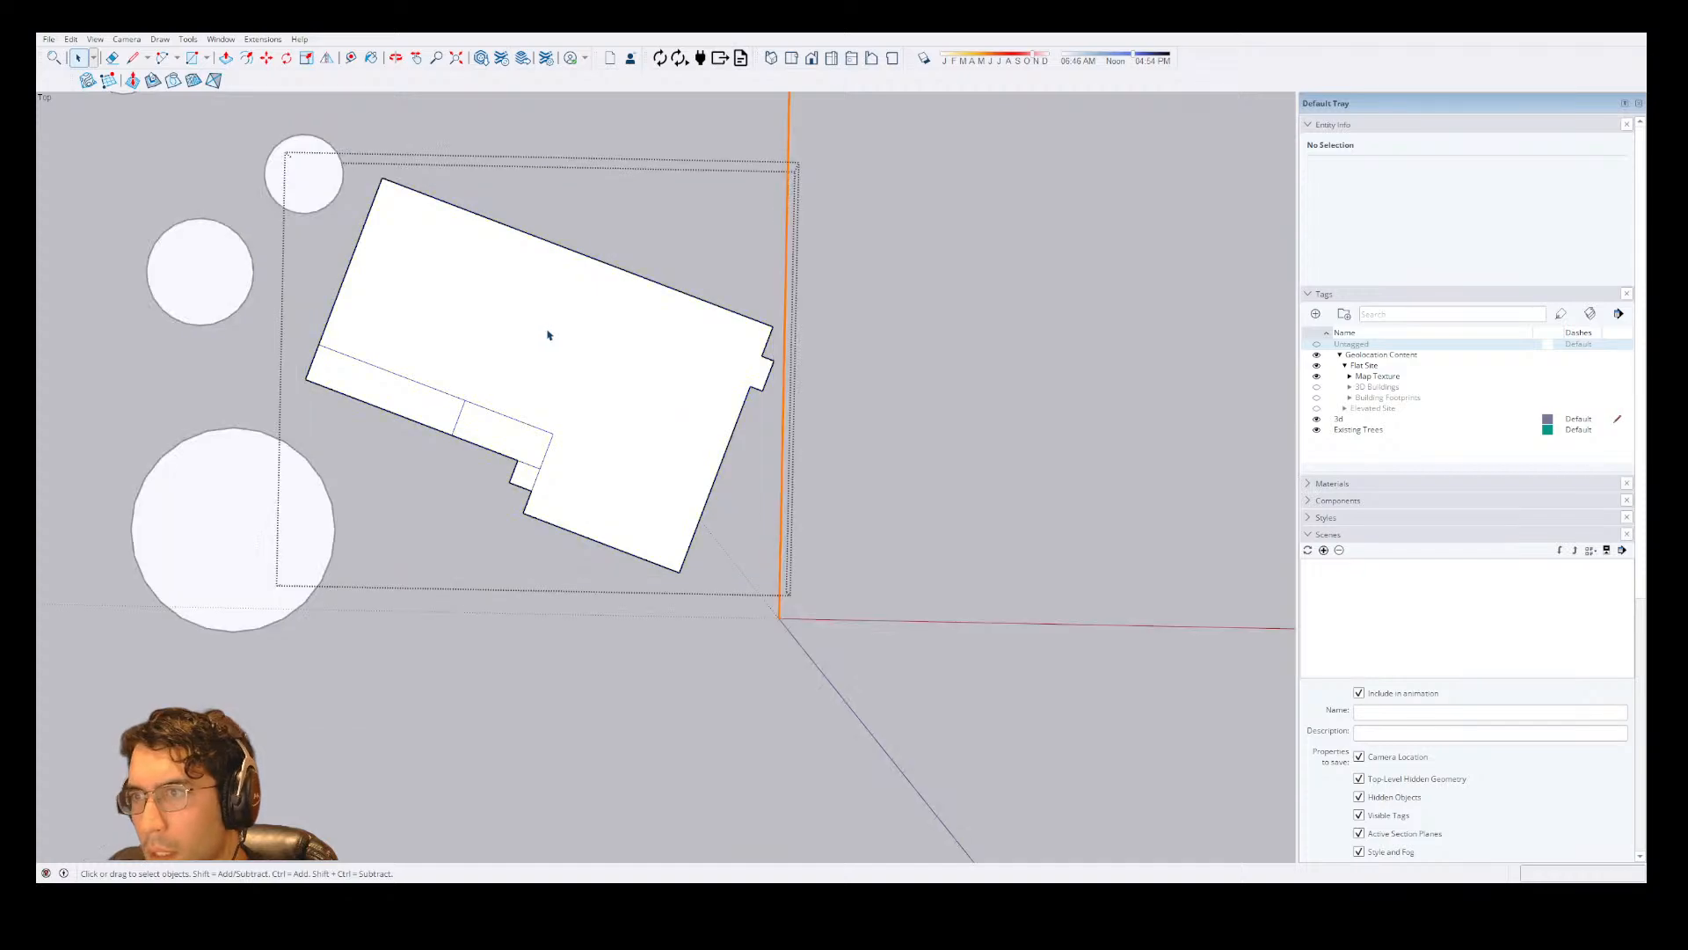
left_click(552, 400)
key("p")
left_click(623, 462)
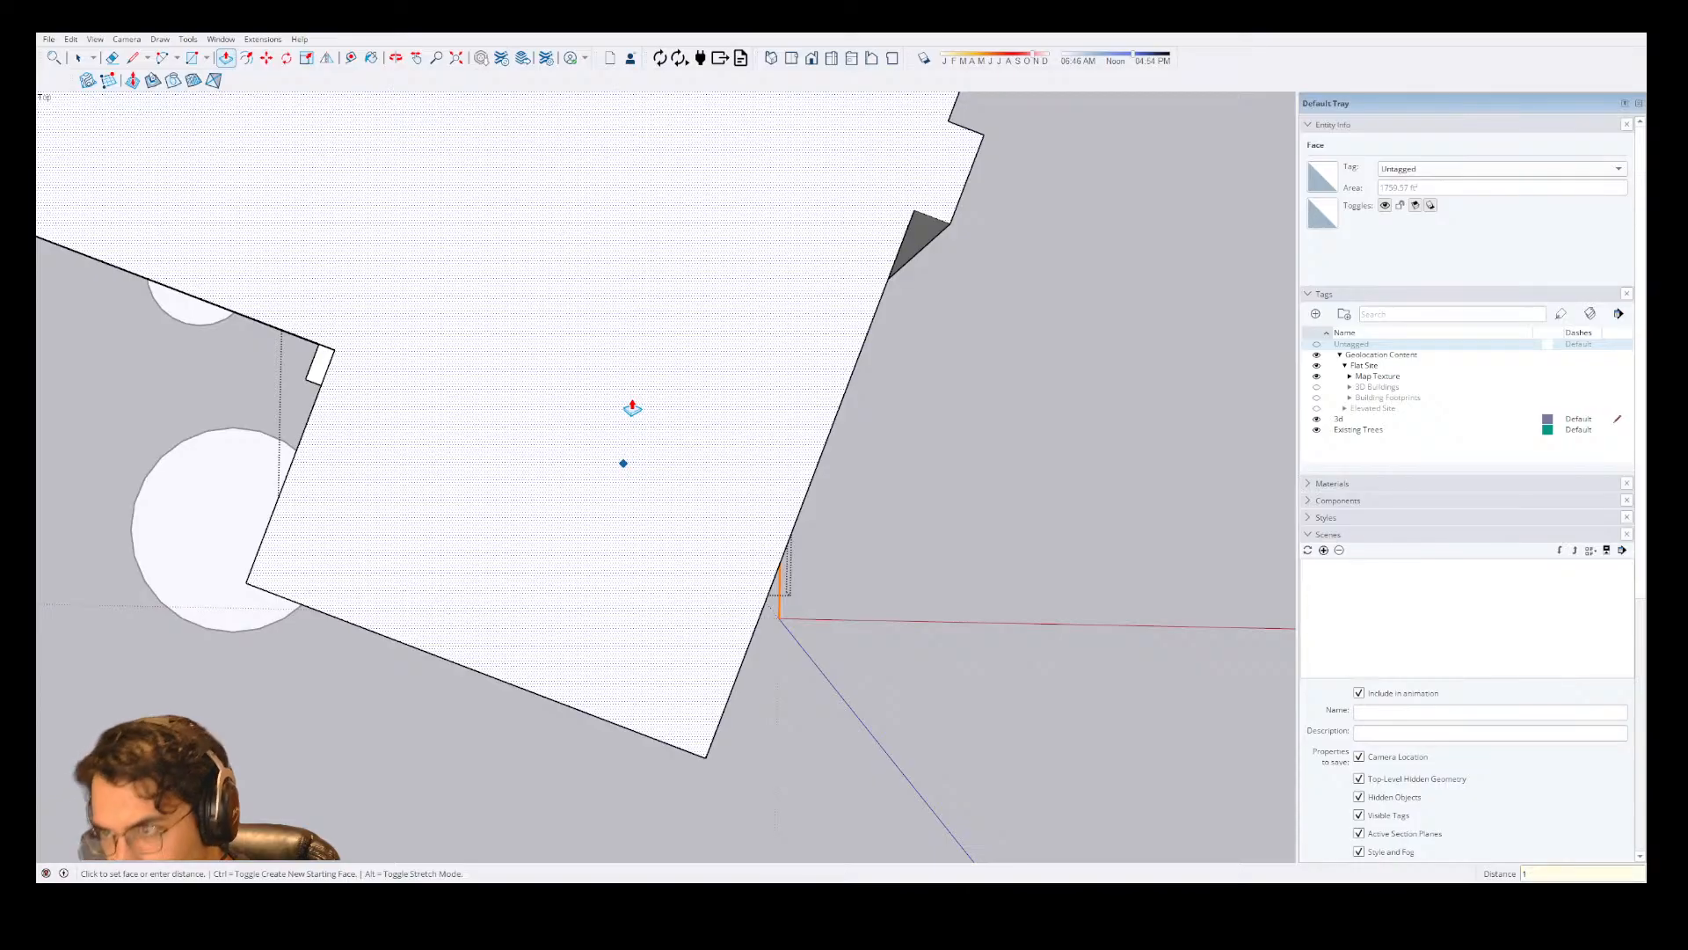
key("Escape")
key("space")
left_click(618, 516)
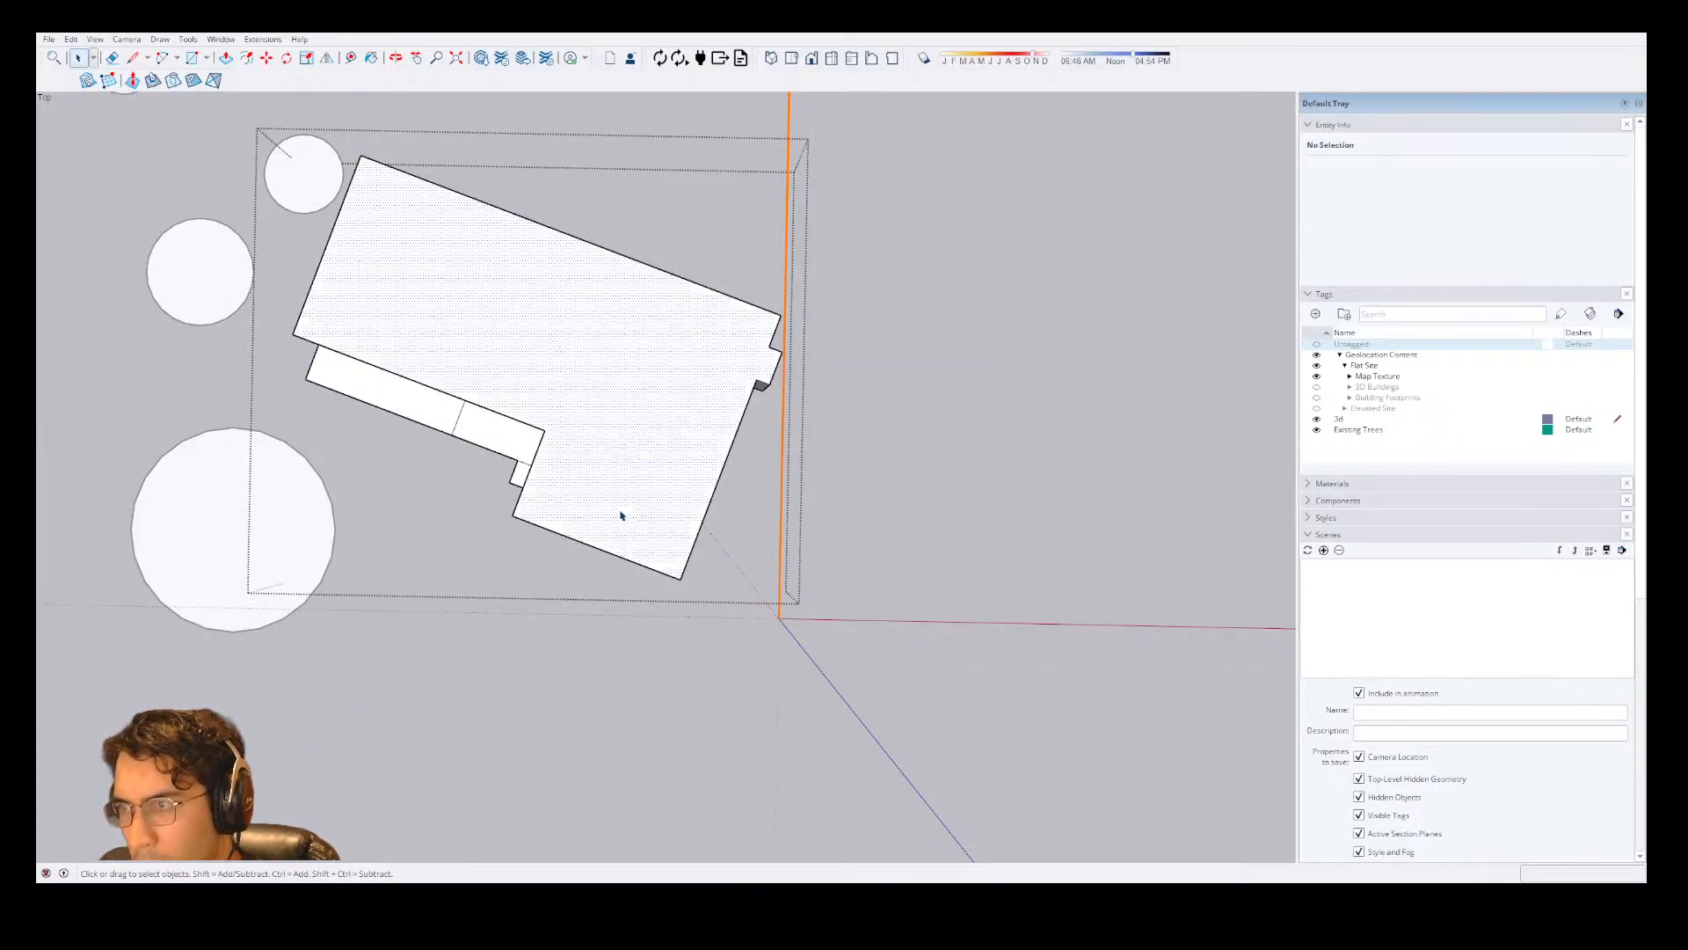
Extrude the top face of the house upward again as a new starting face to form a second storey.
key("p")
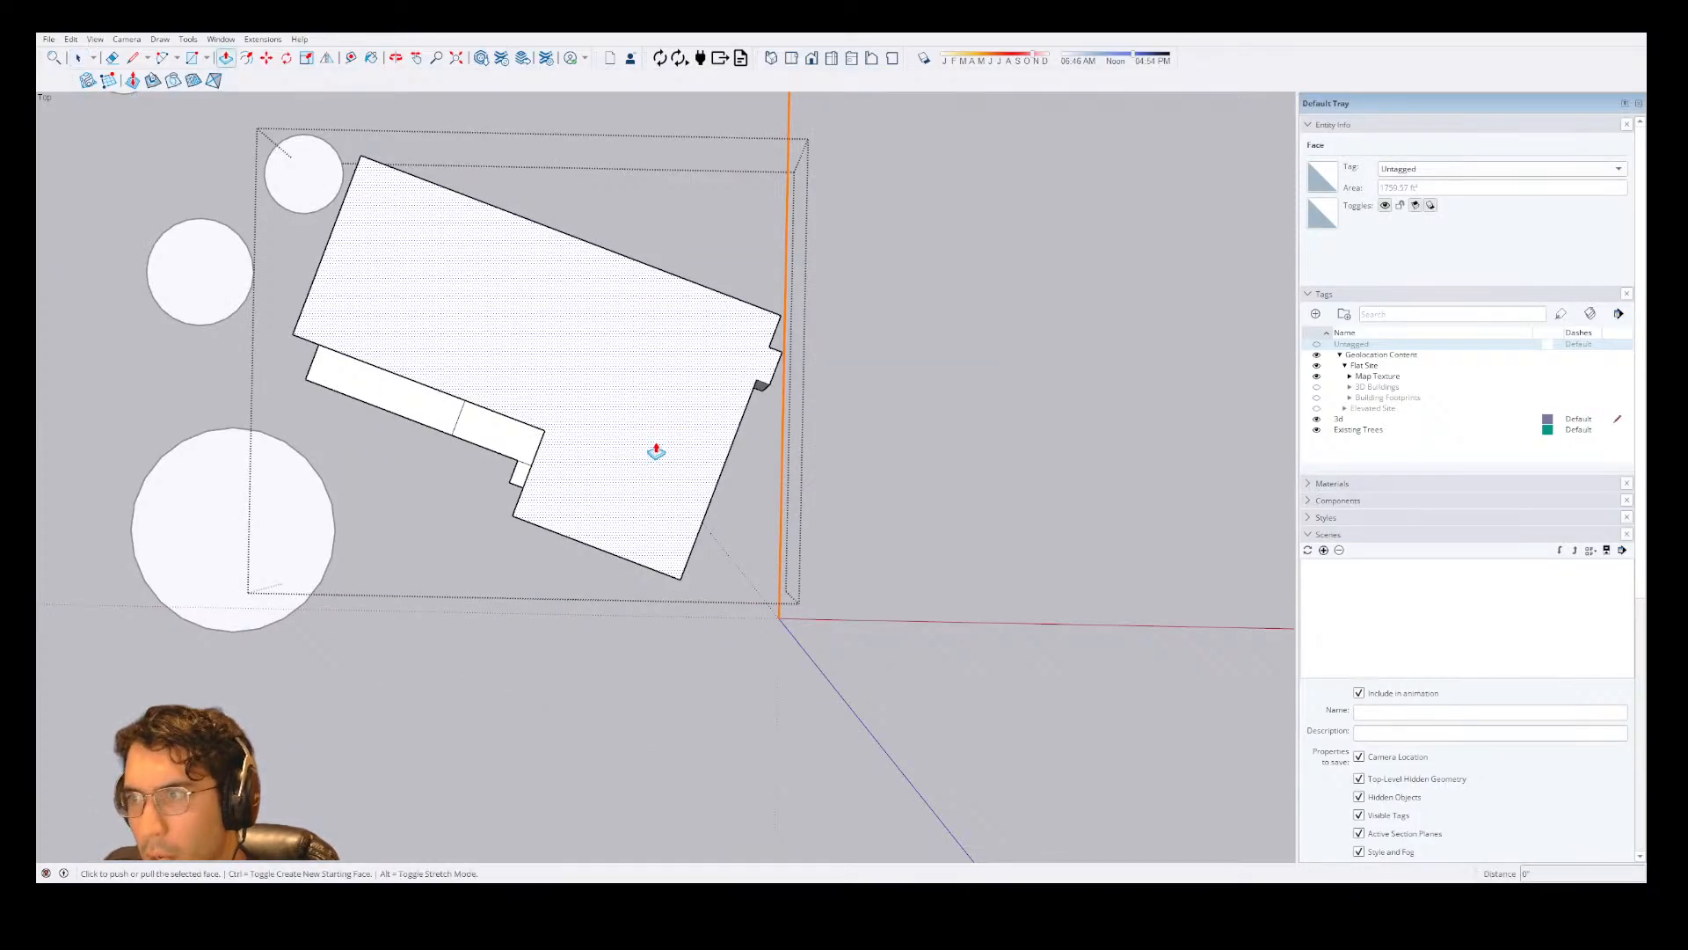
left_click(656, 448)
mouse_move(697, 422)
middle_mouse_down()
mouse_move(716, 253)
mouse_move(670, 437)
middle_mouse_up()
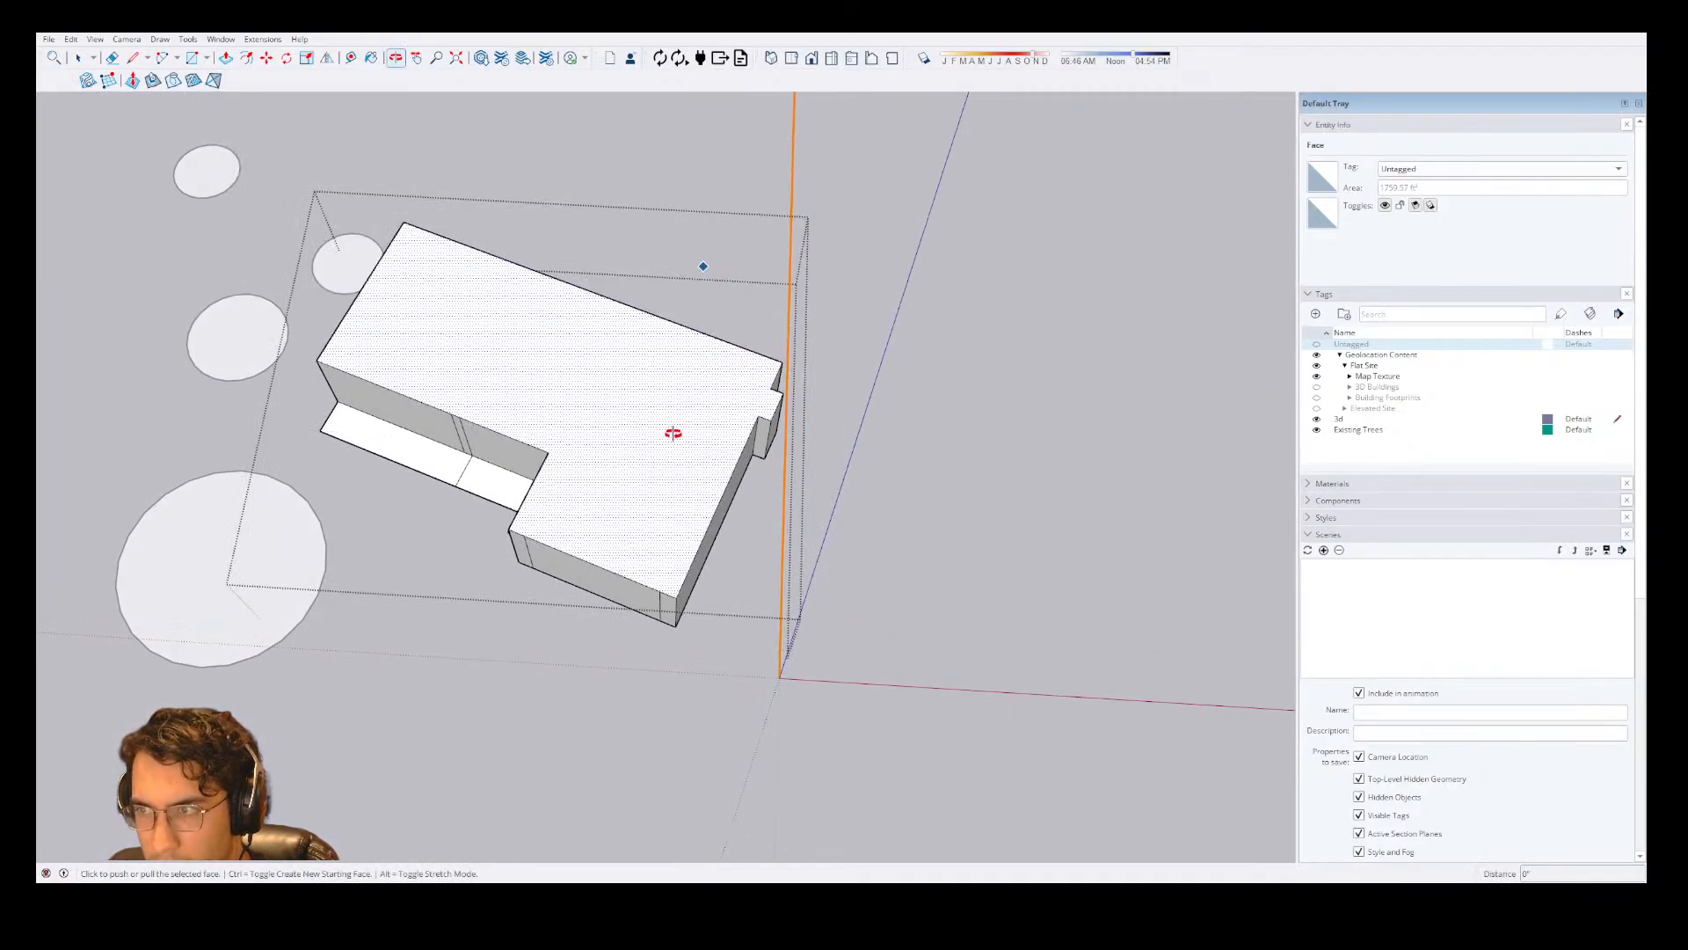
left_click(673, 489)
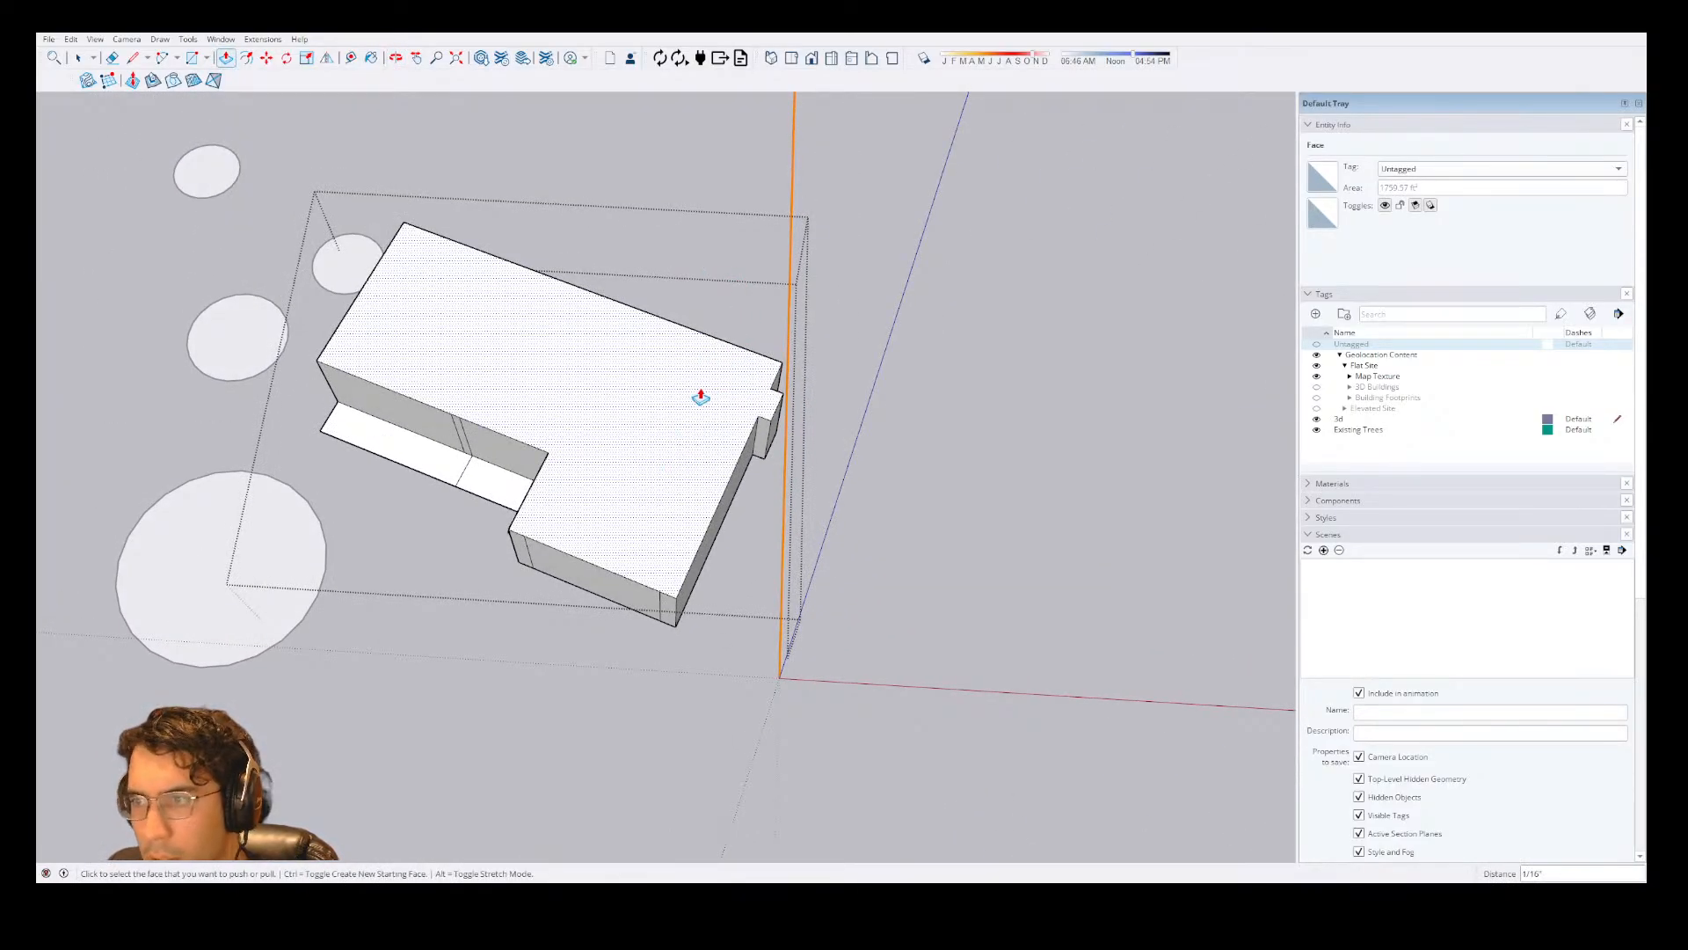
key("space")
scroll(651, 513, "up", 5)
key("p")
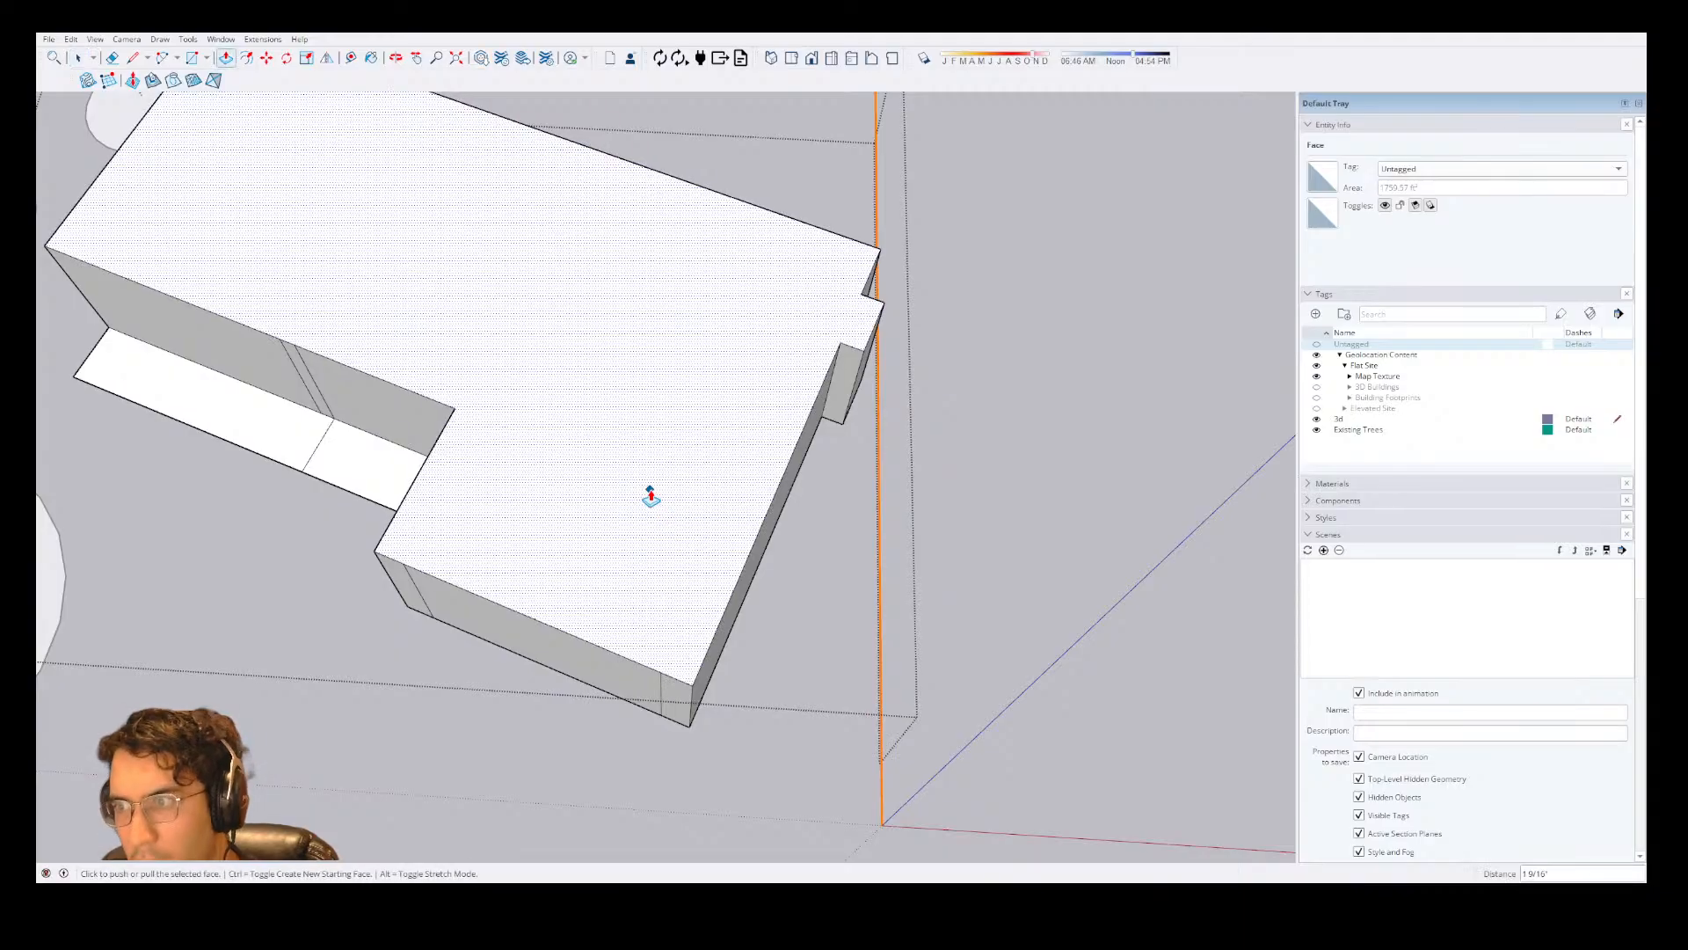
left_click(673, 500)
key("ctrl")
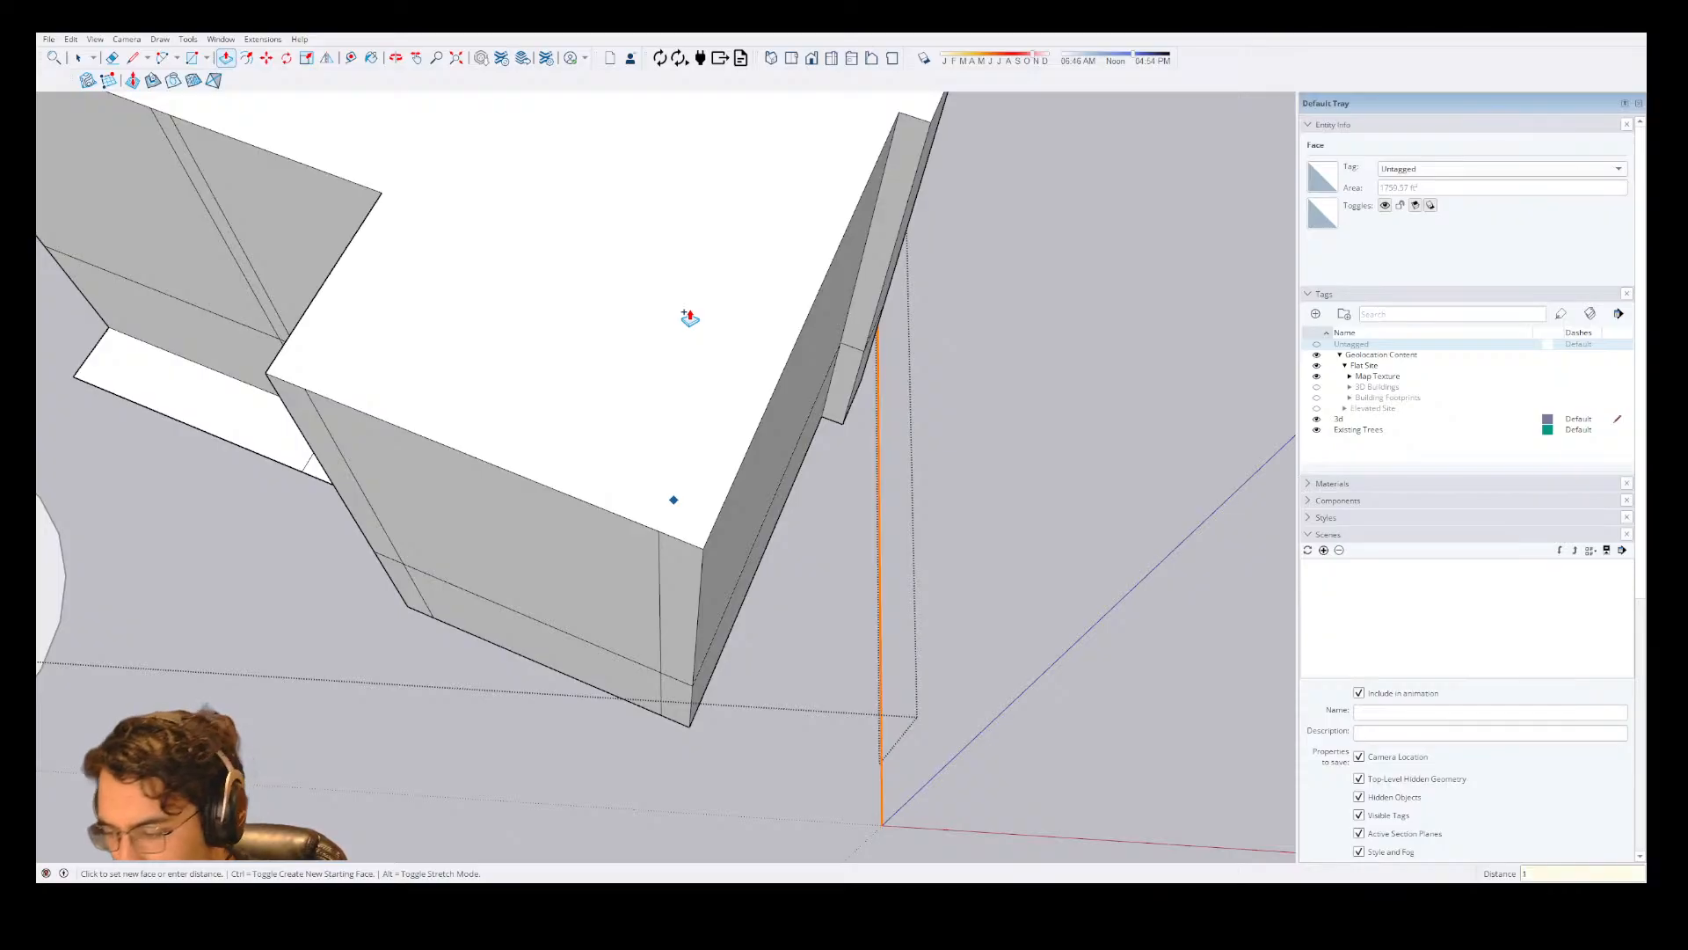
key("Return")
key("space")
Draw a line across the top face from the inner corner of the front wing to the rear edge.
middle_click_drag(723, 339, 629, 422)
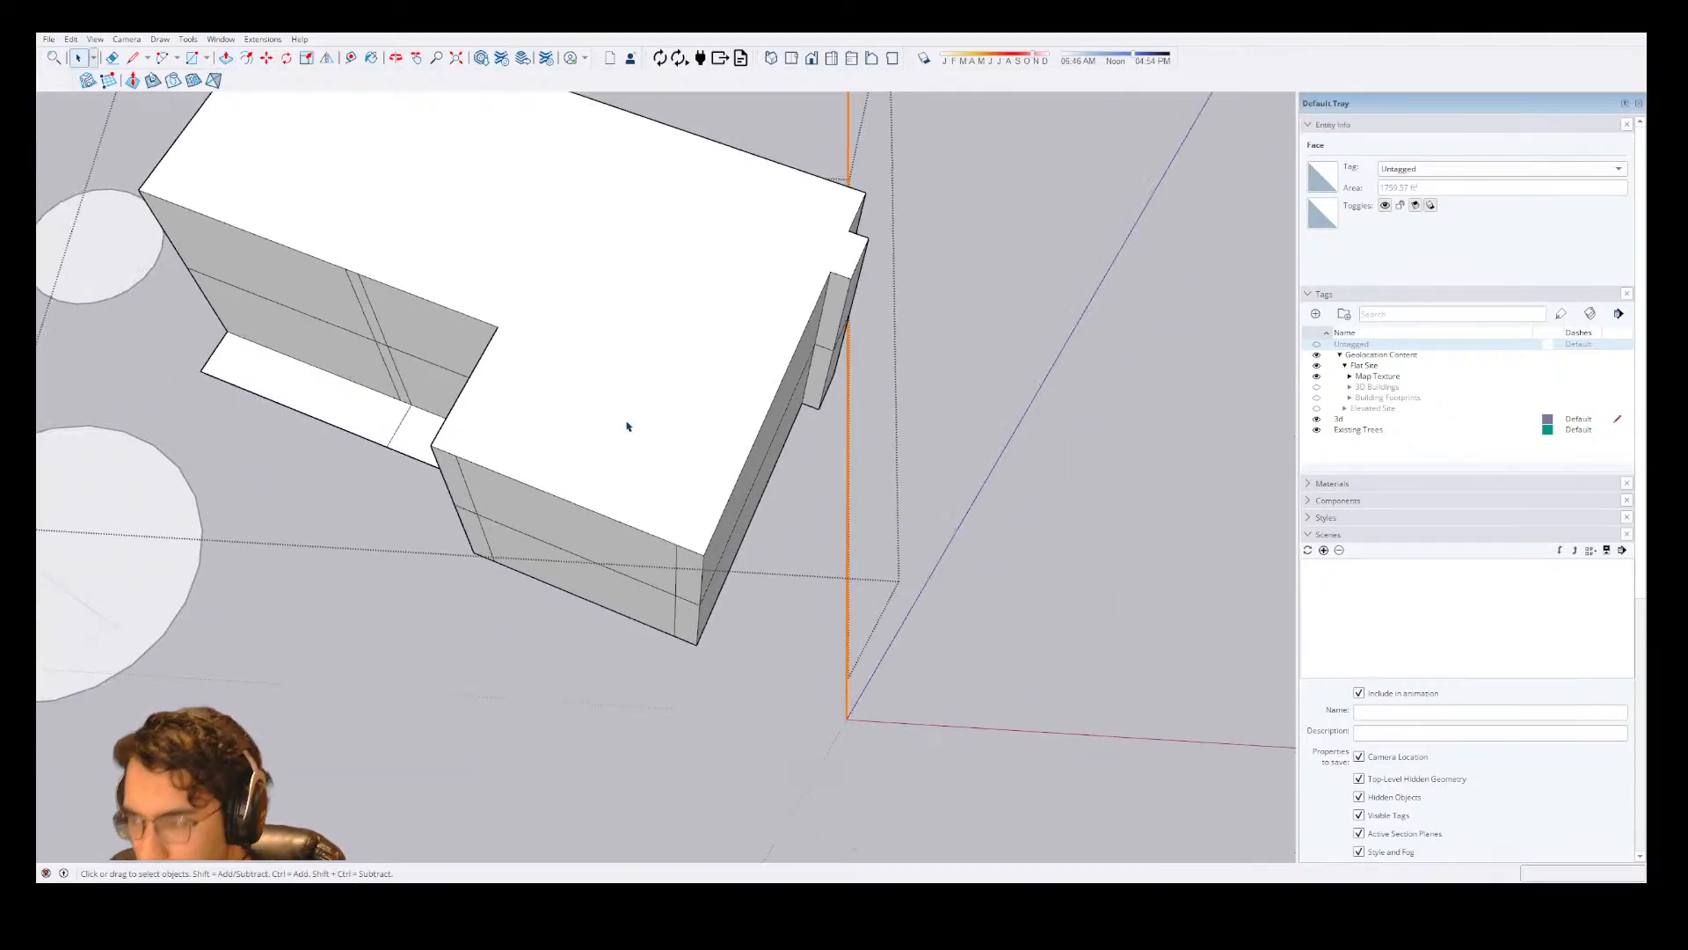
key("l")
left_click(497, 326)
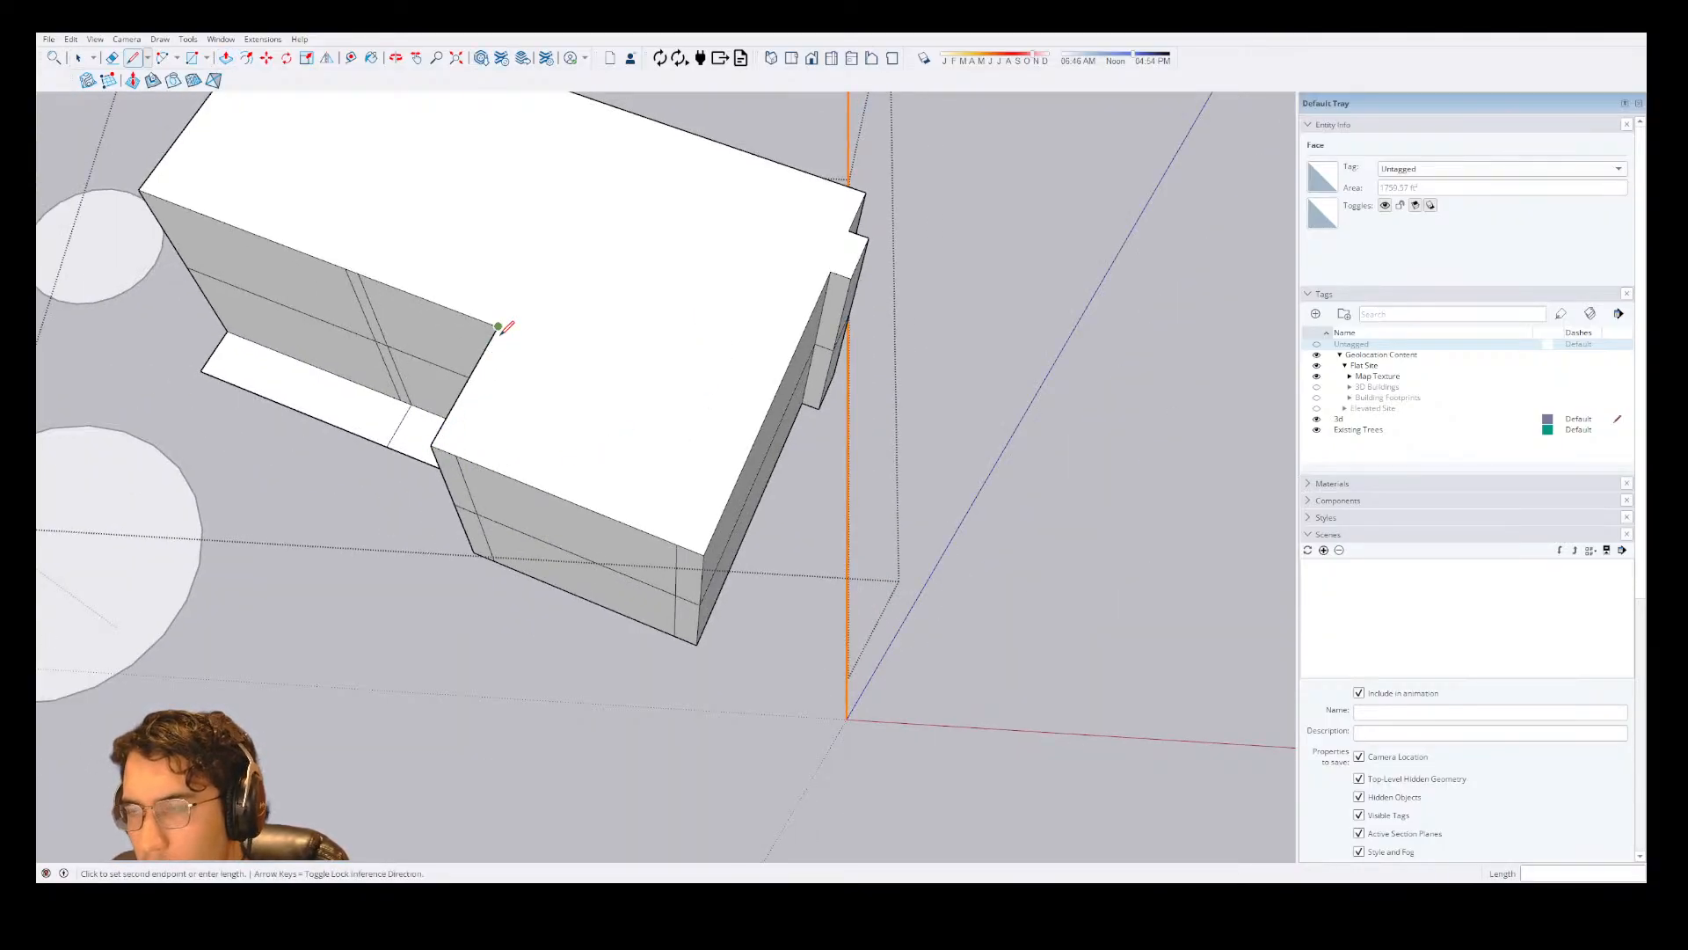
left_click(620, 110)
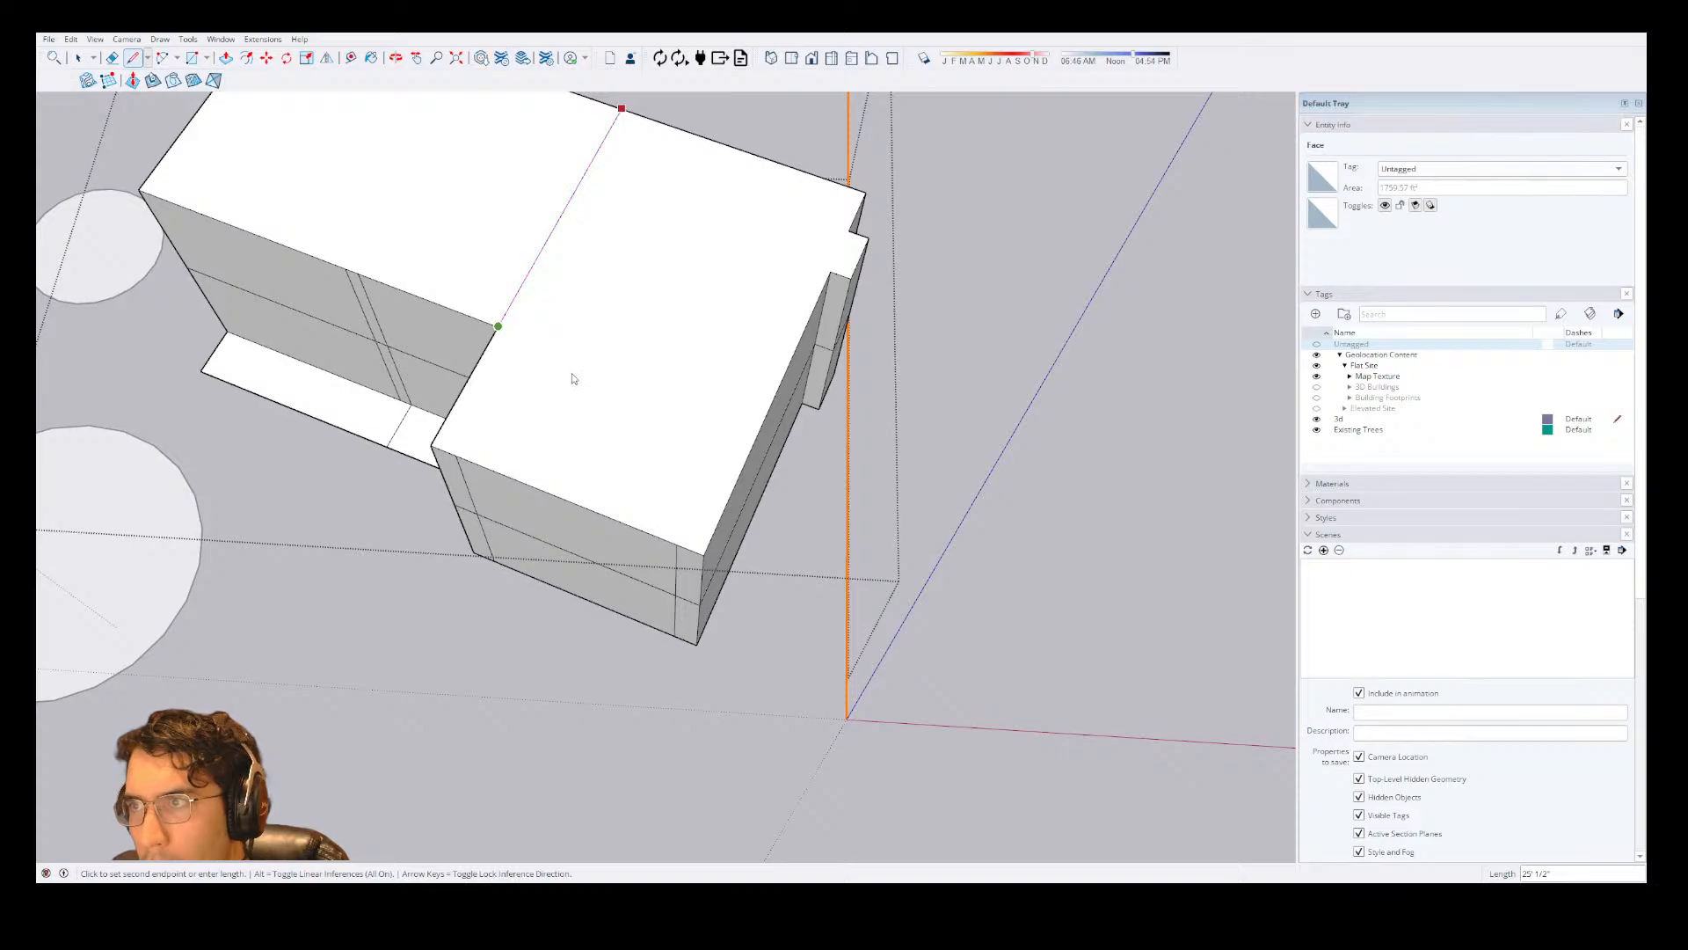
key("space")
Draw an 8' vertical line from the midpoint of the front wing's top edge and join its peak to both corners as a gable.
key("l")
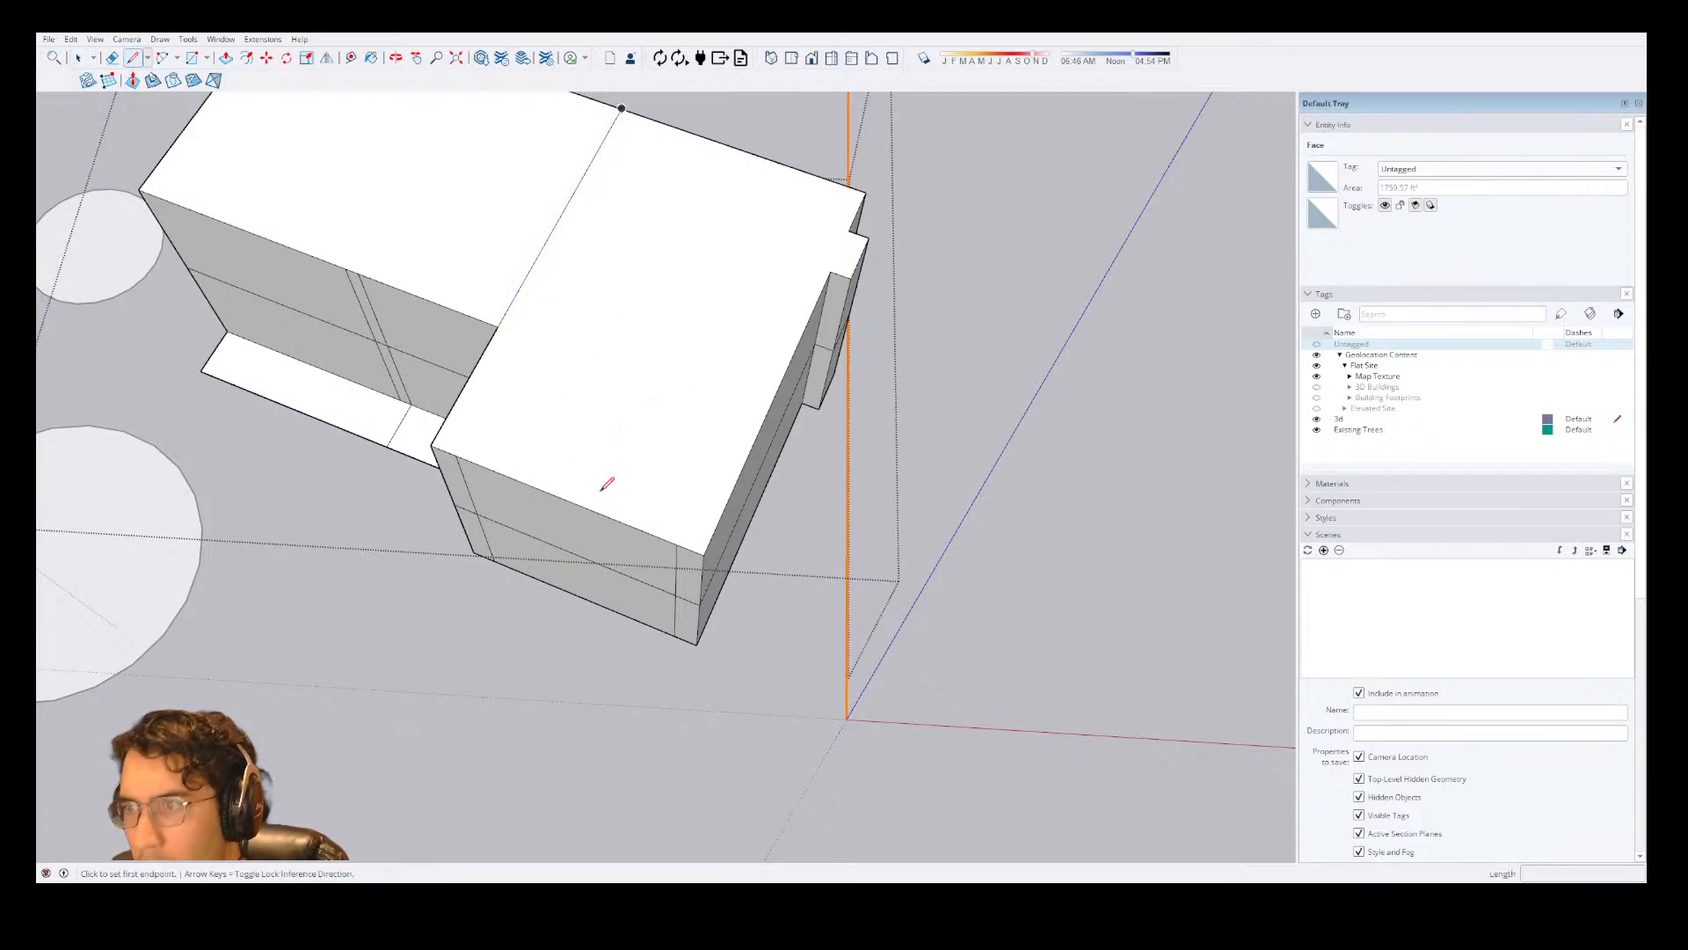
left_click(581, 505)
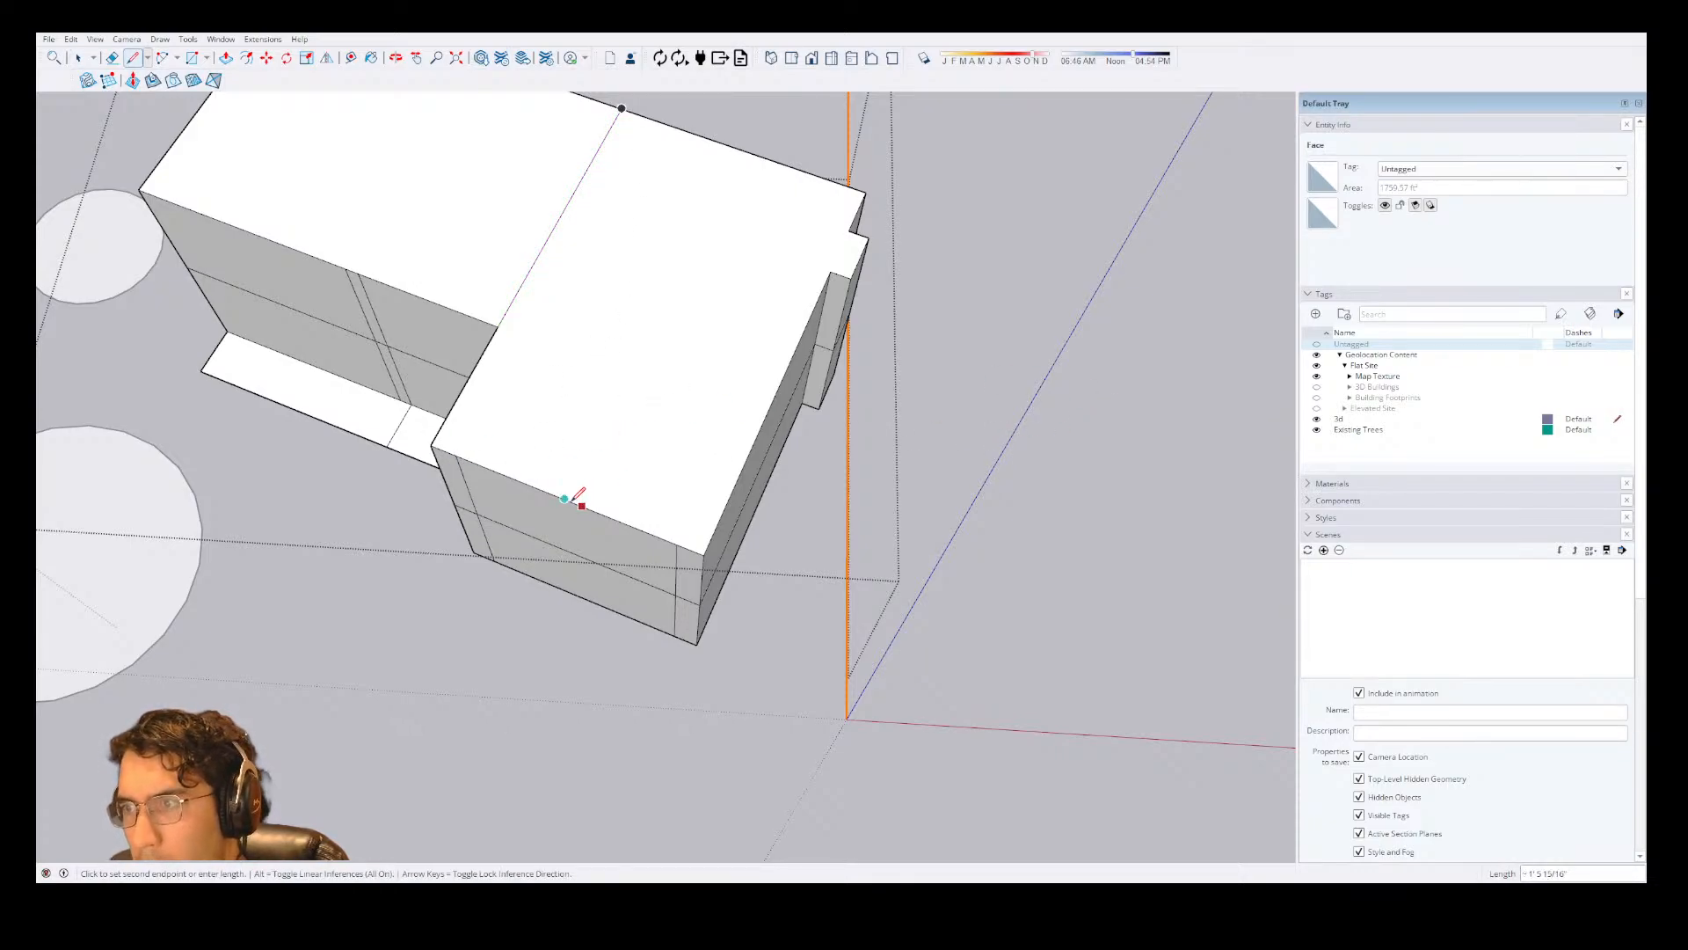
key("Escape")
left_click(564, 499)
key("Up")
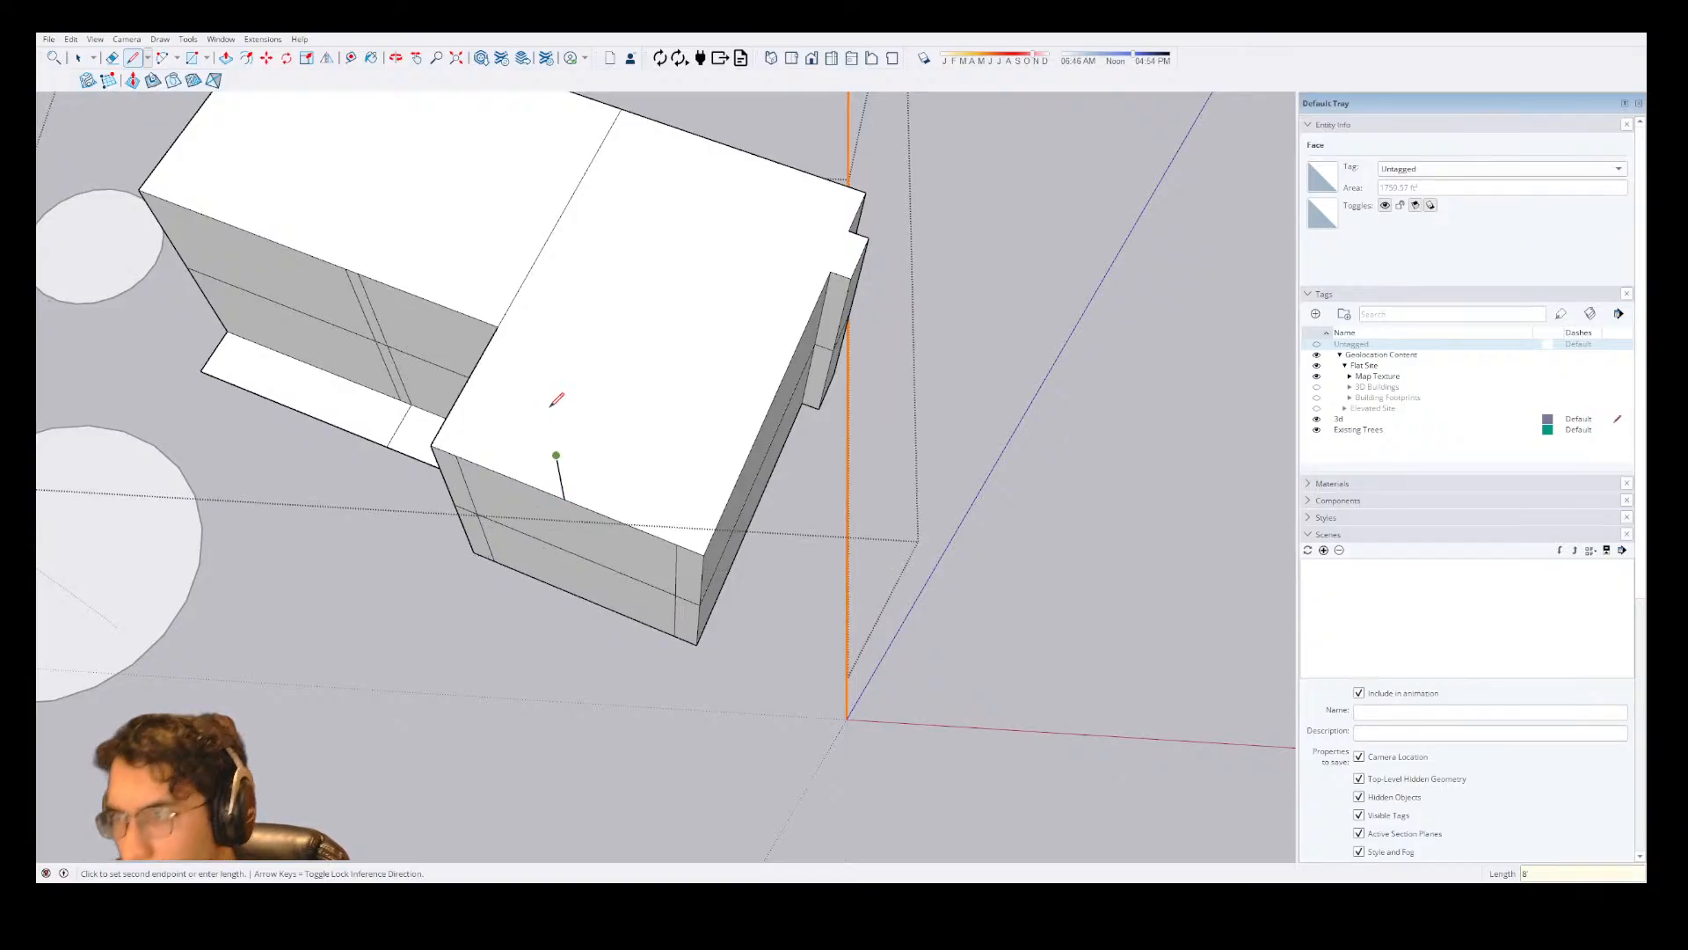
left_click(557, 456)
left_click(434, 448)
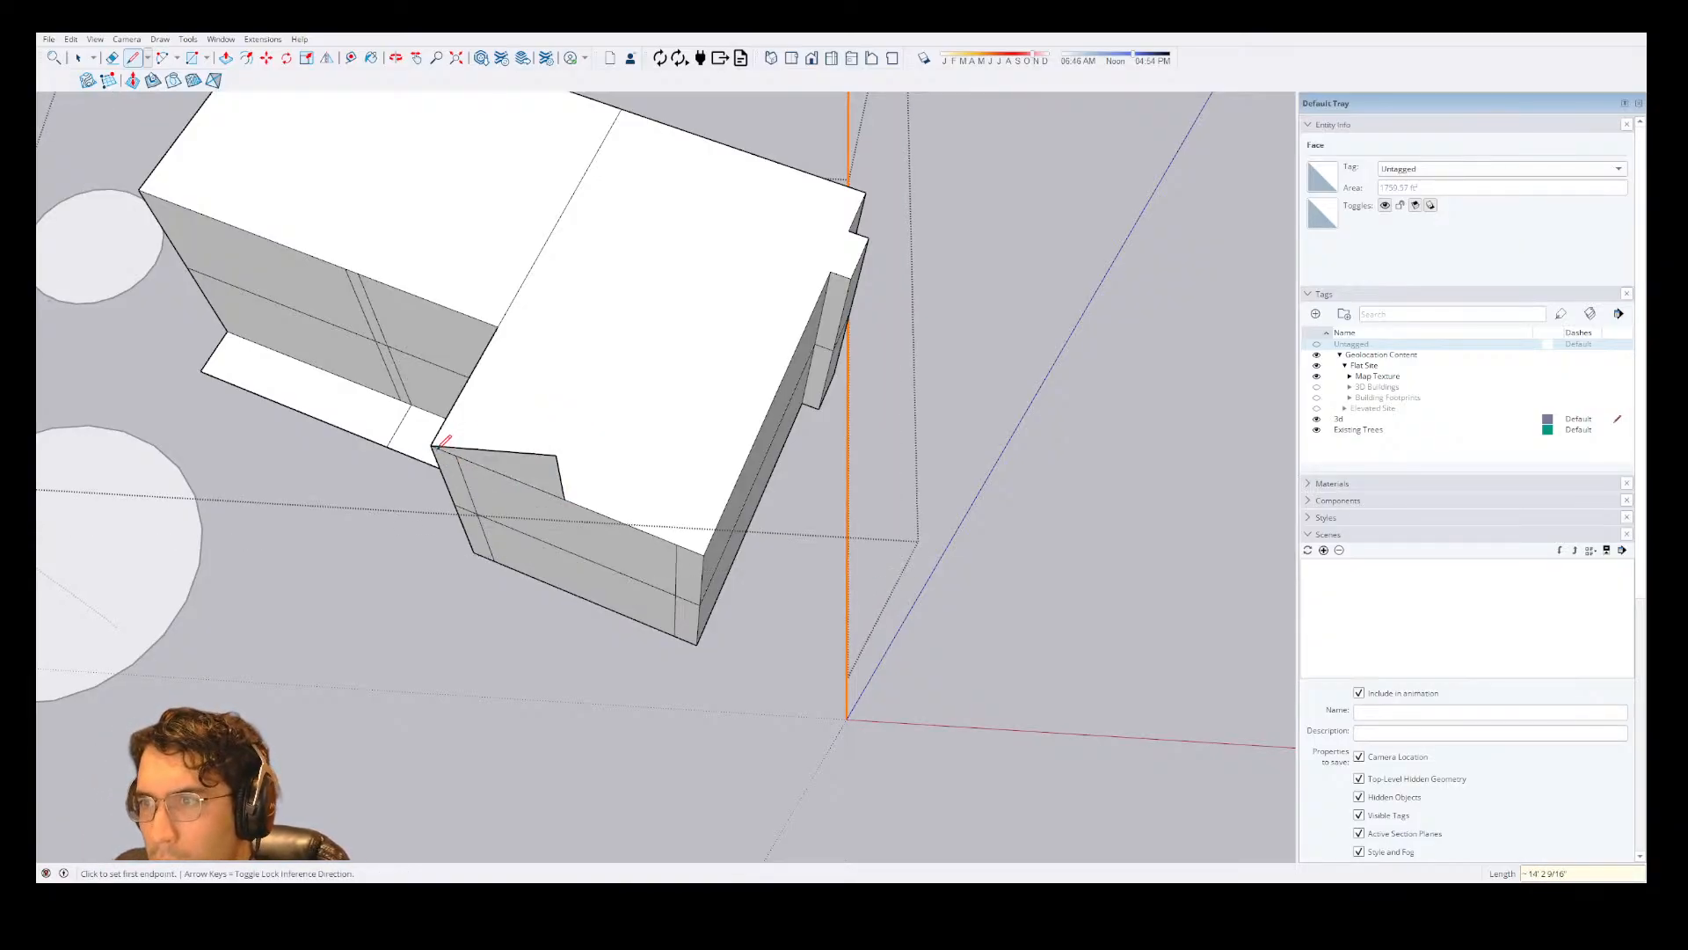
left_click(556, 455)
left_click(705, 553)
key("space")
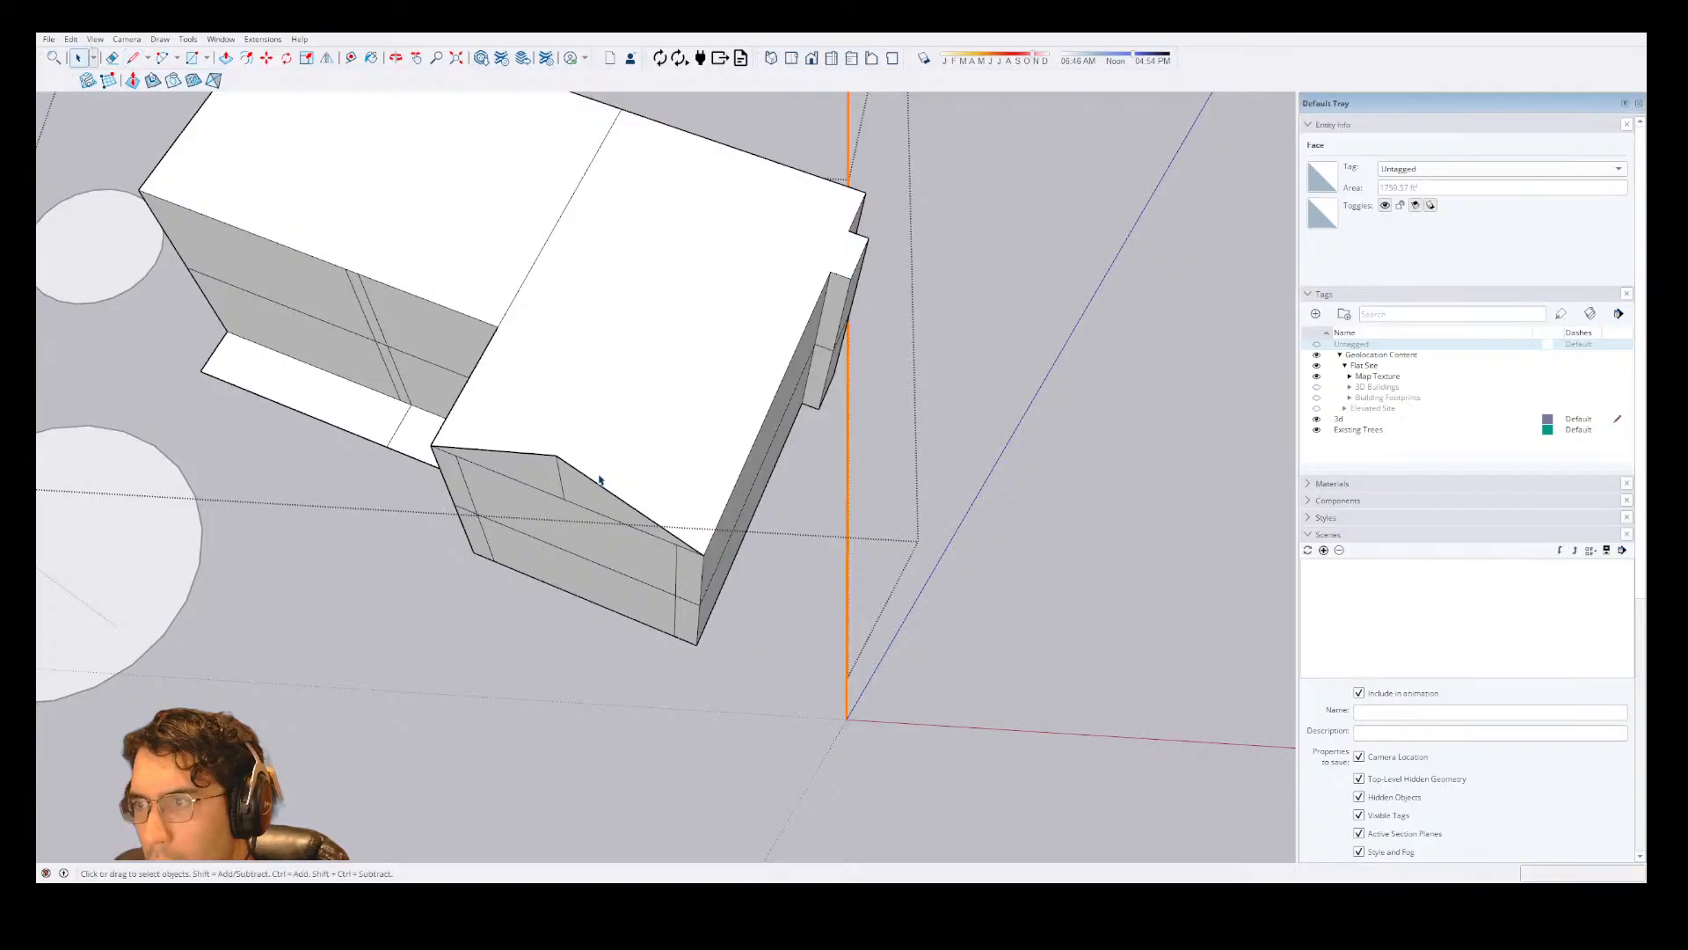
Extrude the front wing's gable face back to the wing's rear edge to form its pitched roof.
key("p")
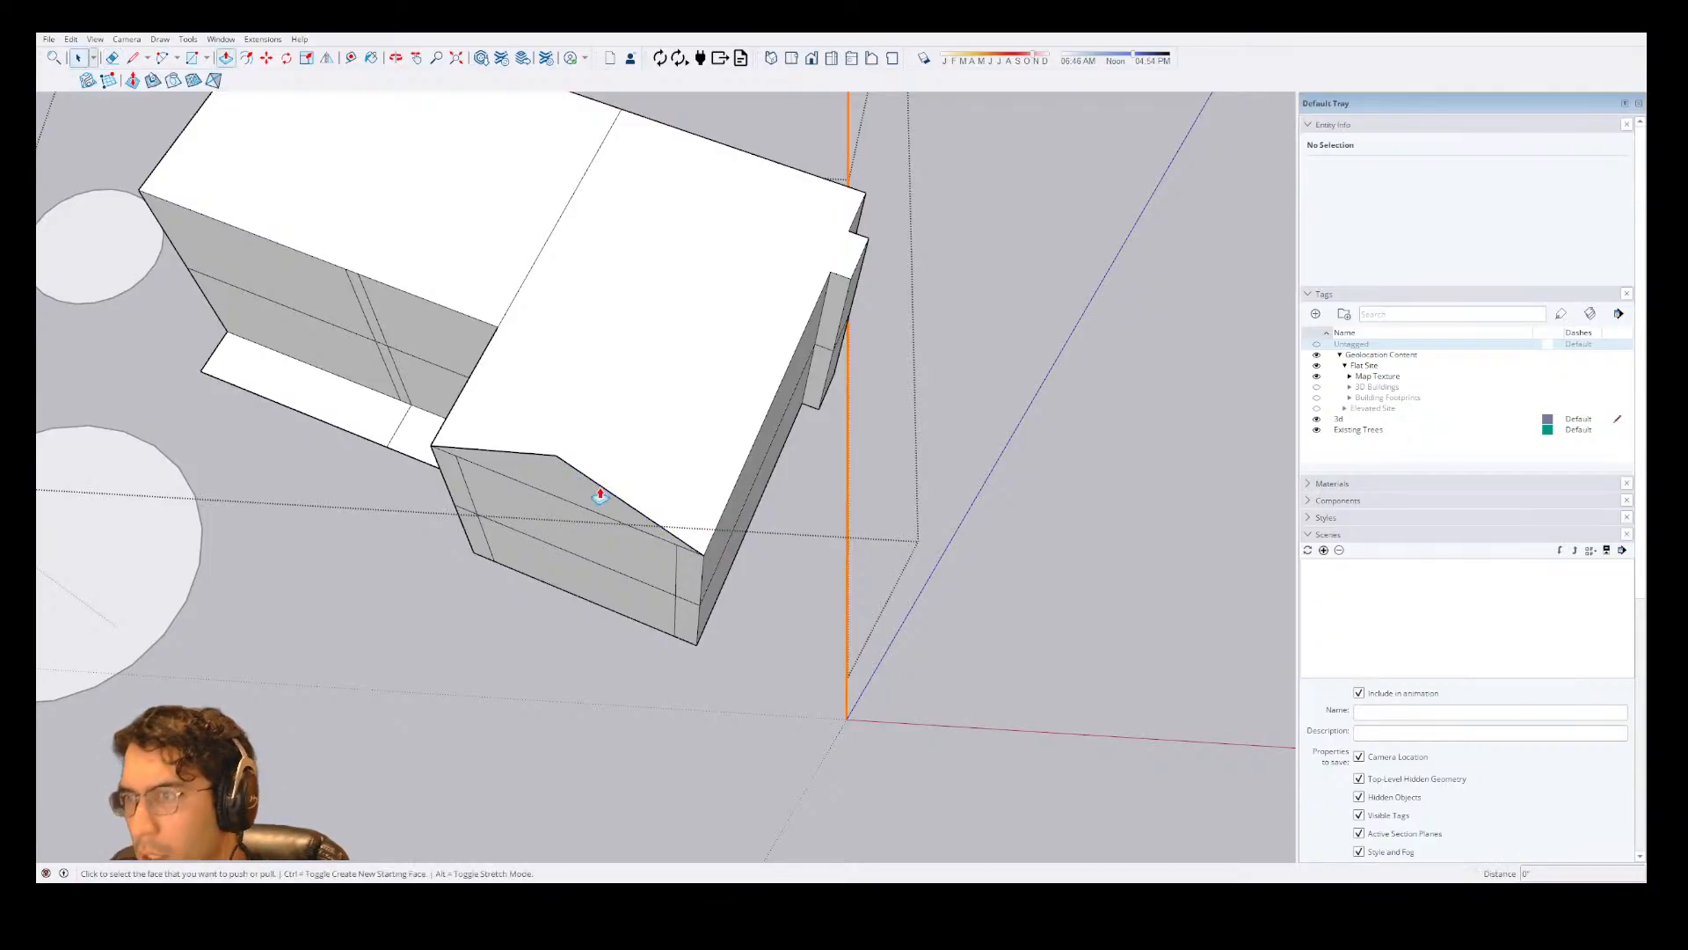
left_click(600, 493)
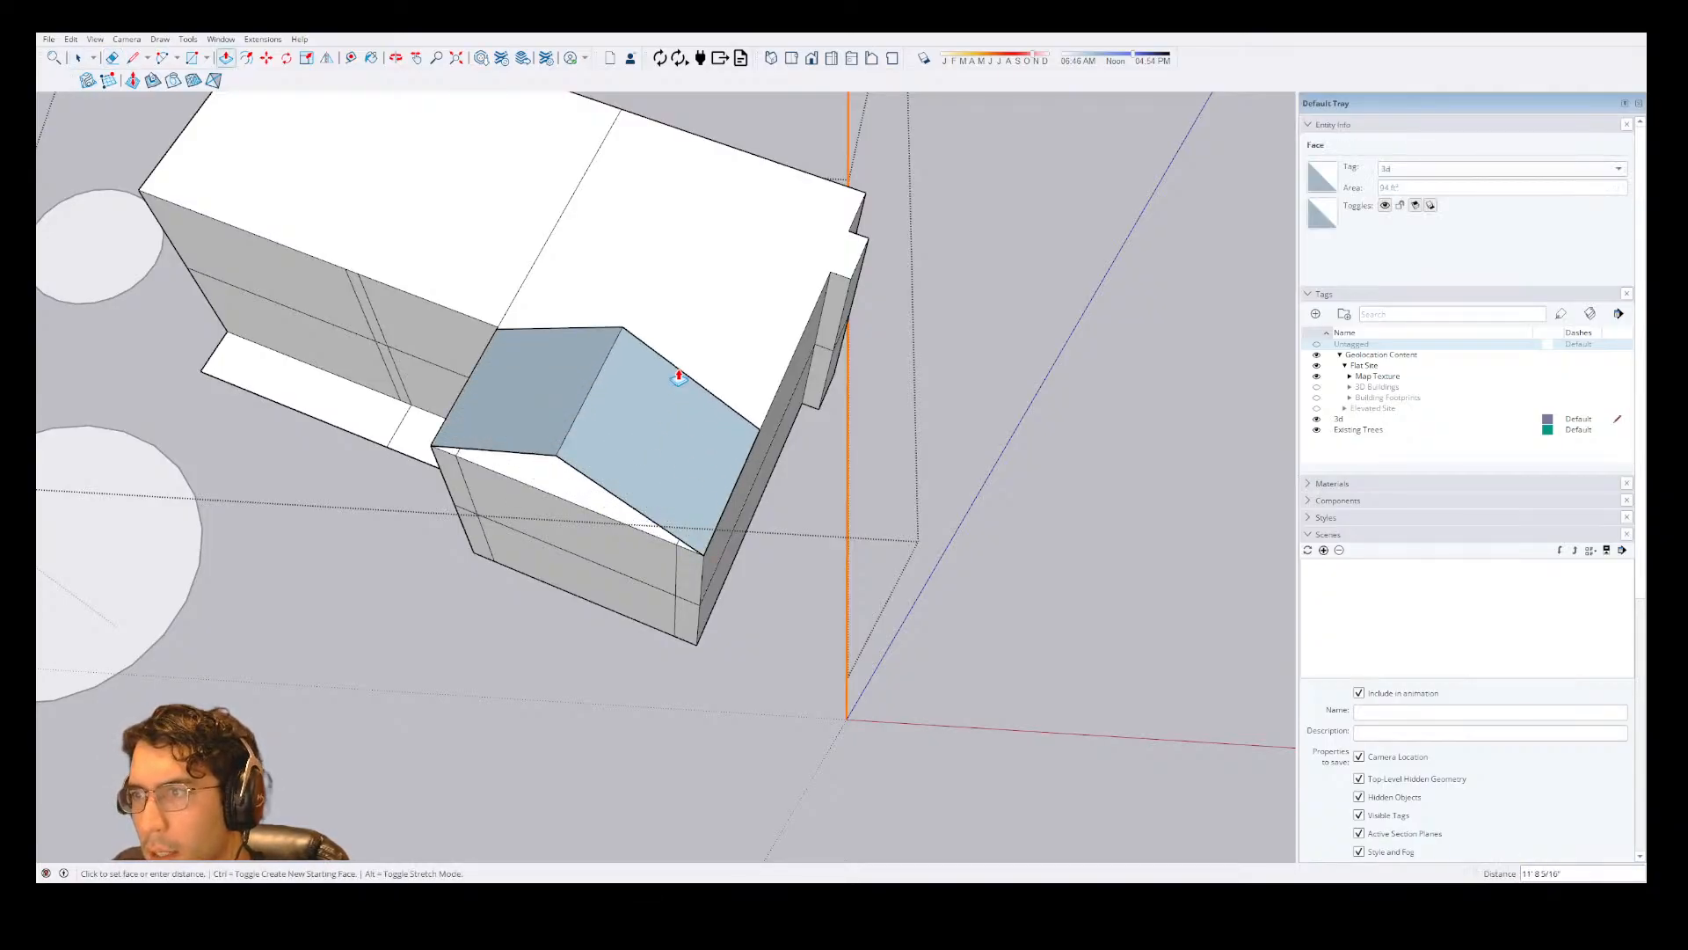
left_click(866, 199)
scroll(886, 348, "down", 3)
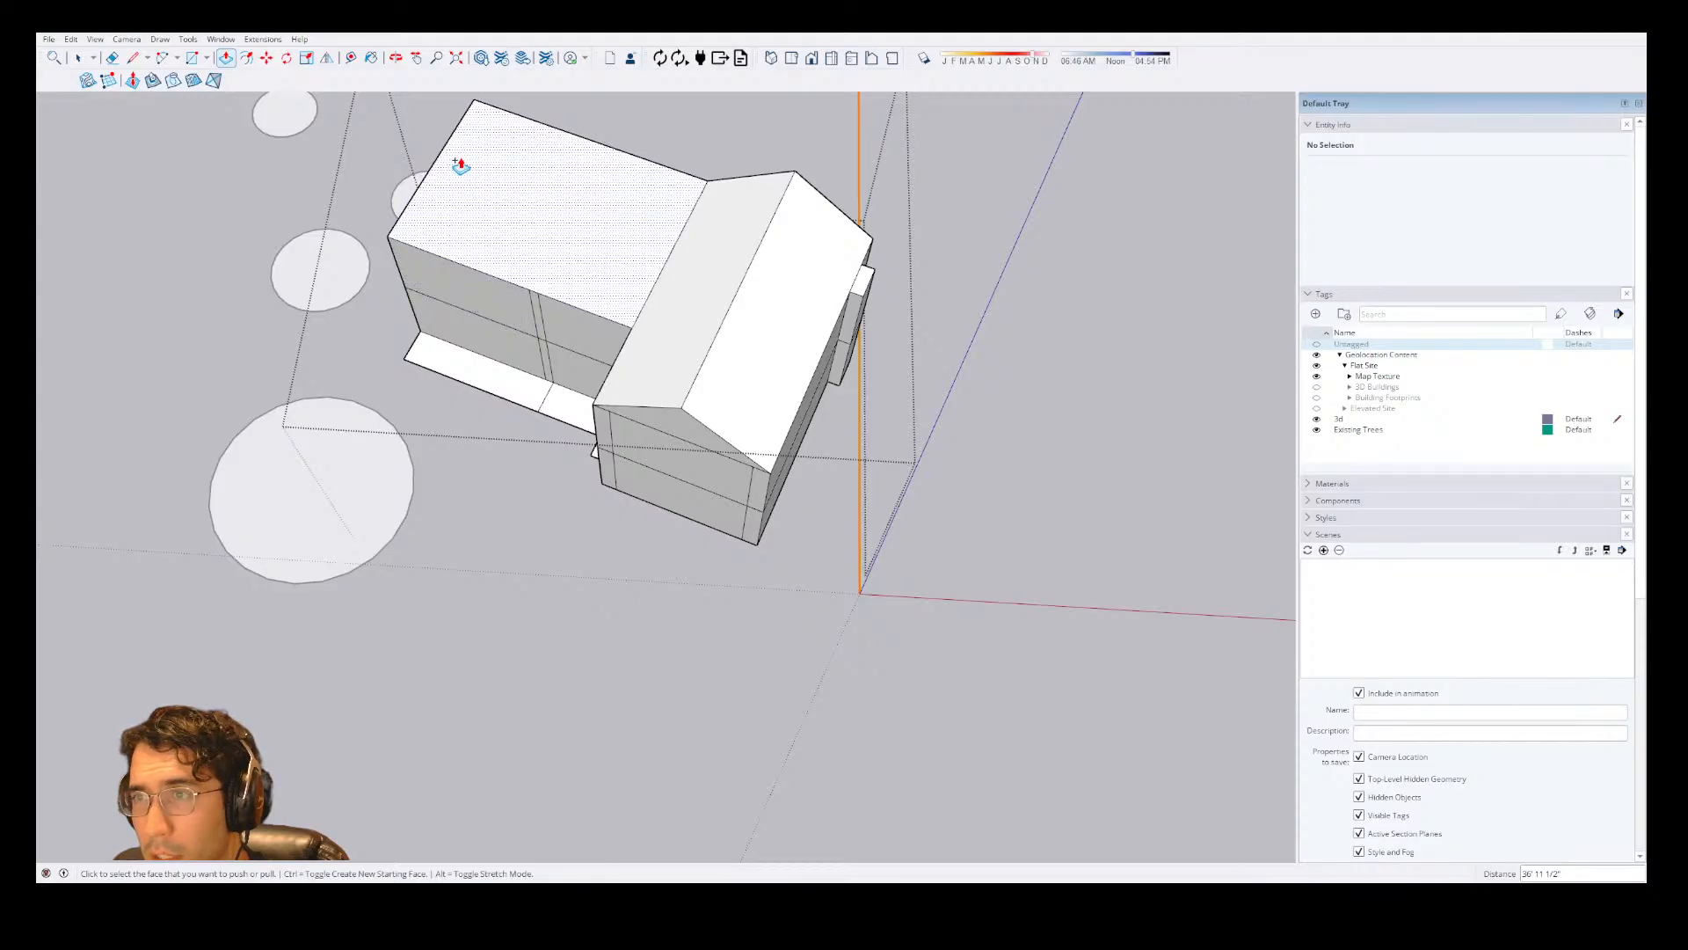
Draw an 8' vertical line from the midpoint of the main wing's end edge and join its peak to both corners.
key("space")
key("l")
left_click(432, 165)
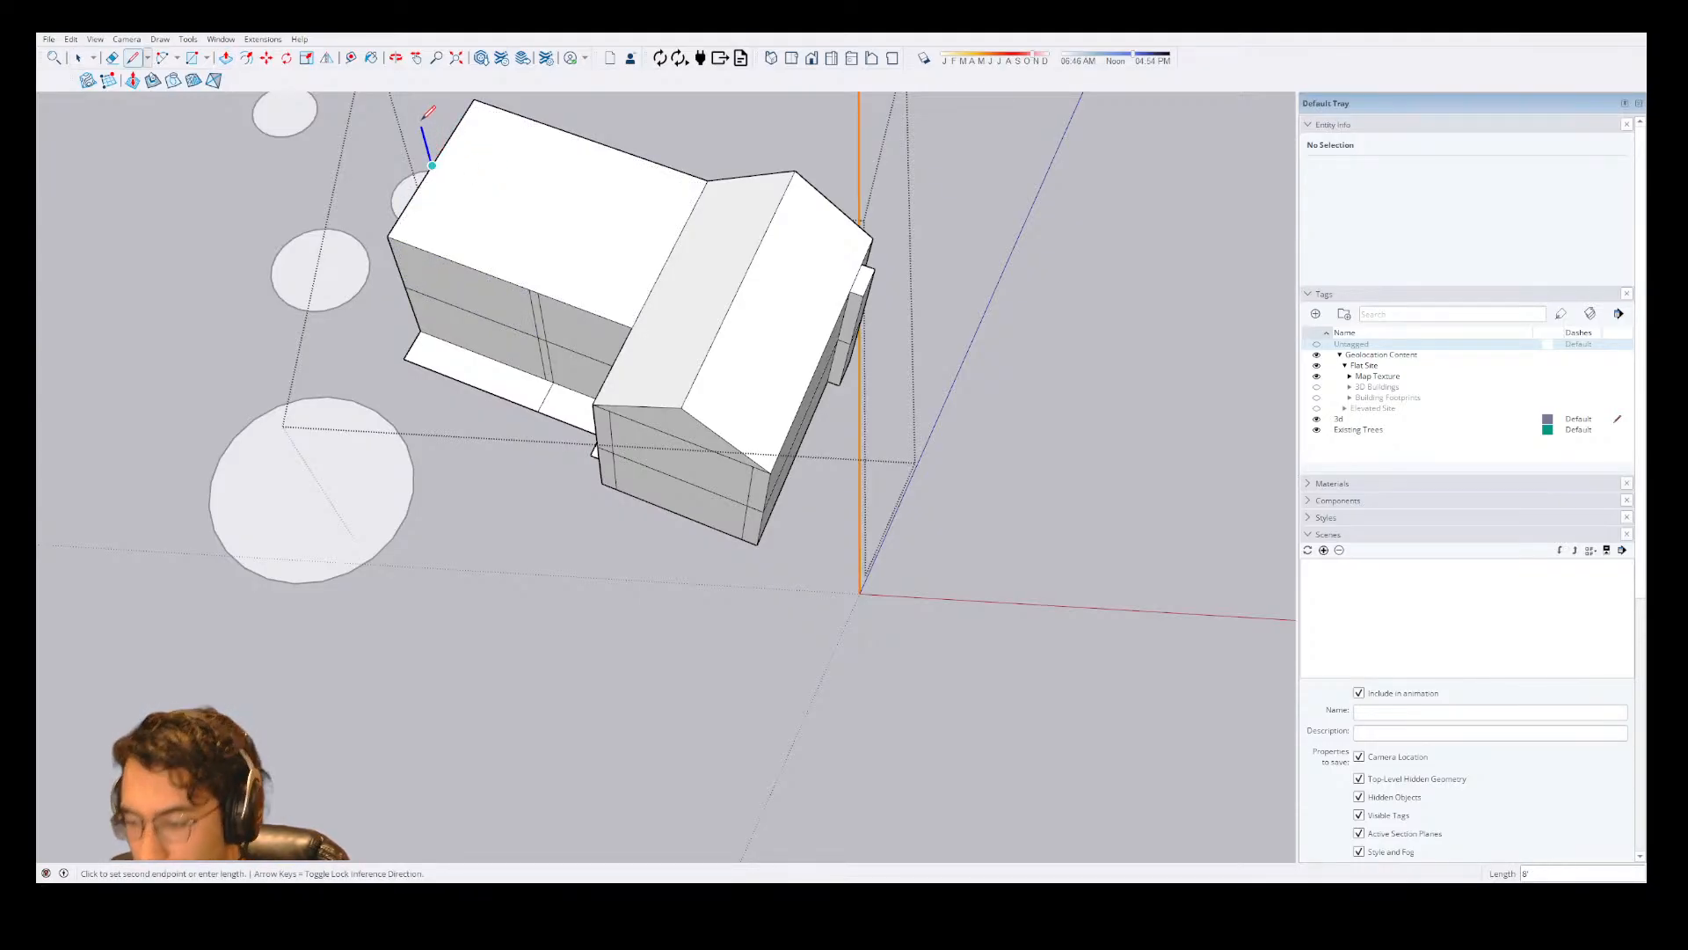
type("8'")
key("Return")
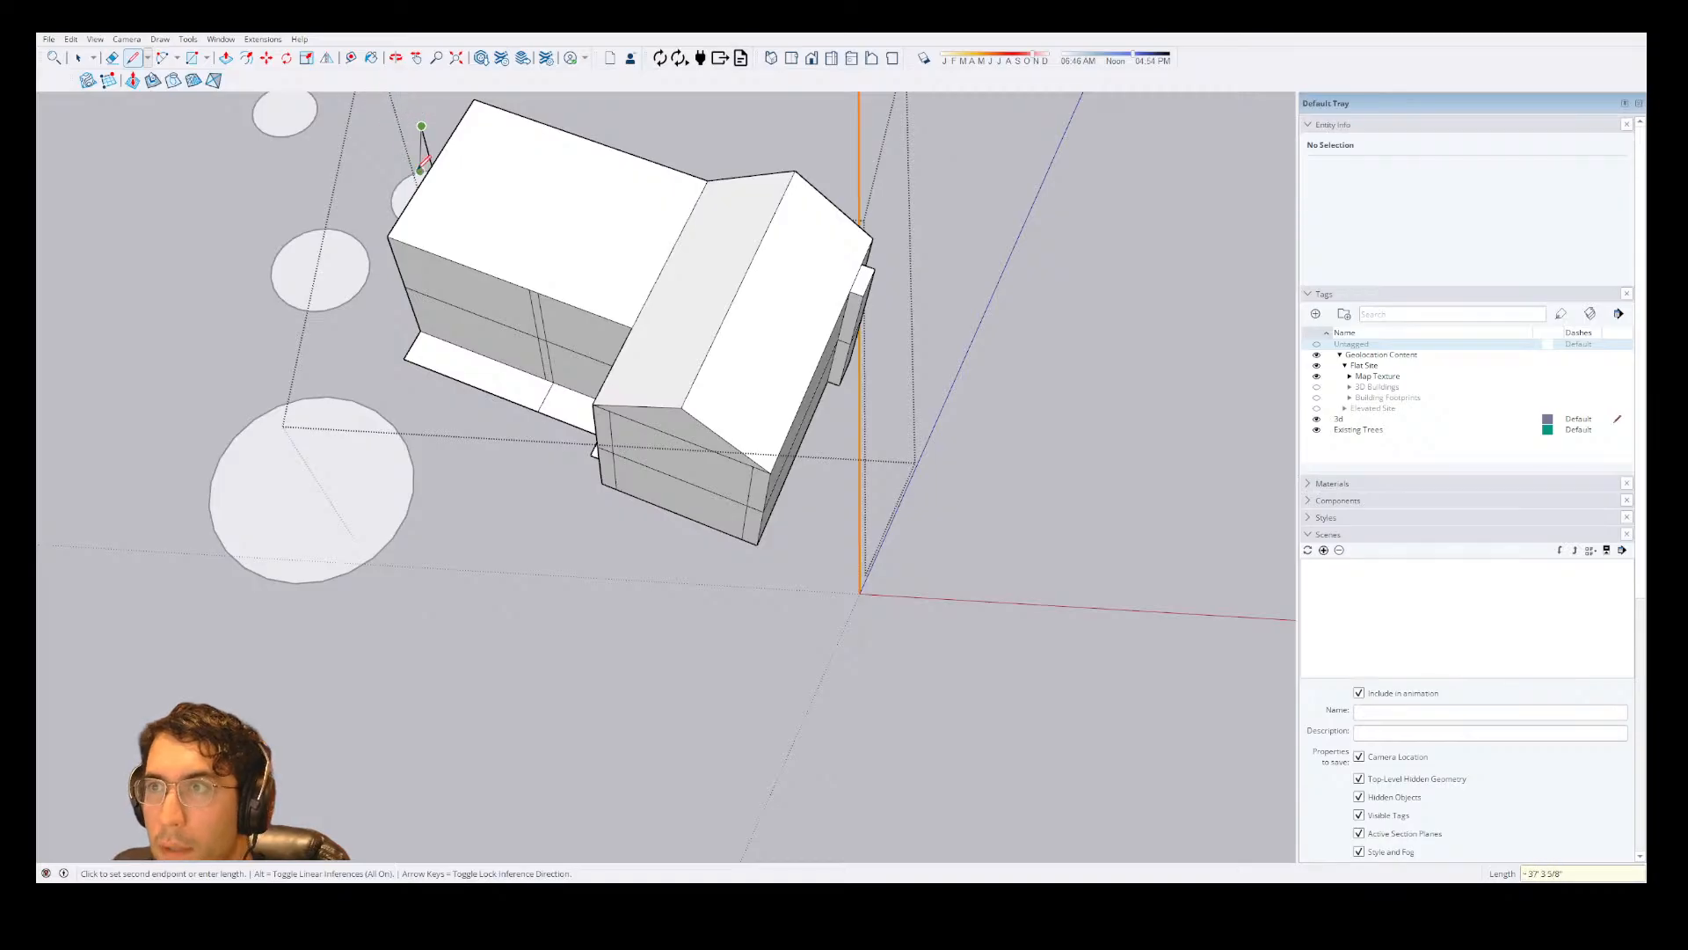
left_click(388, 235)
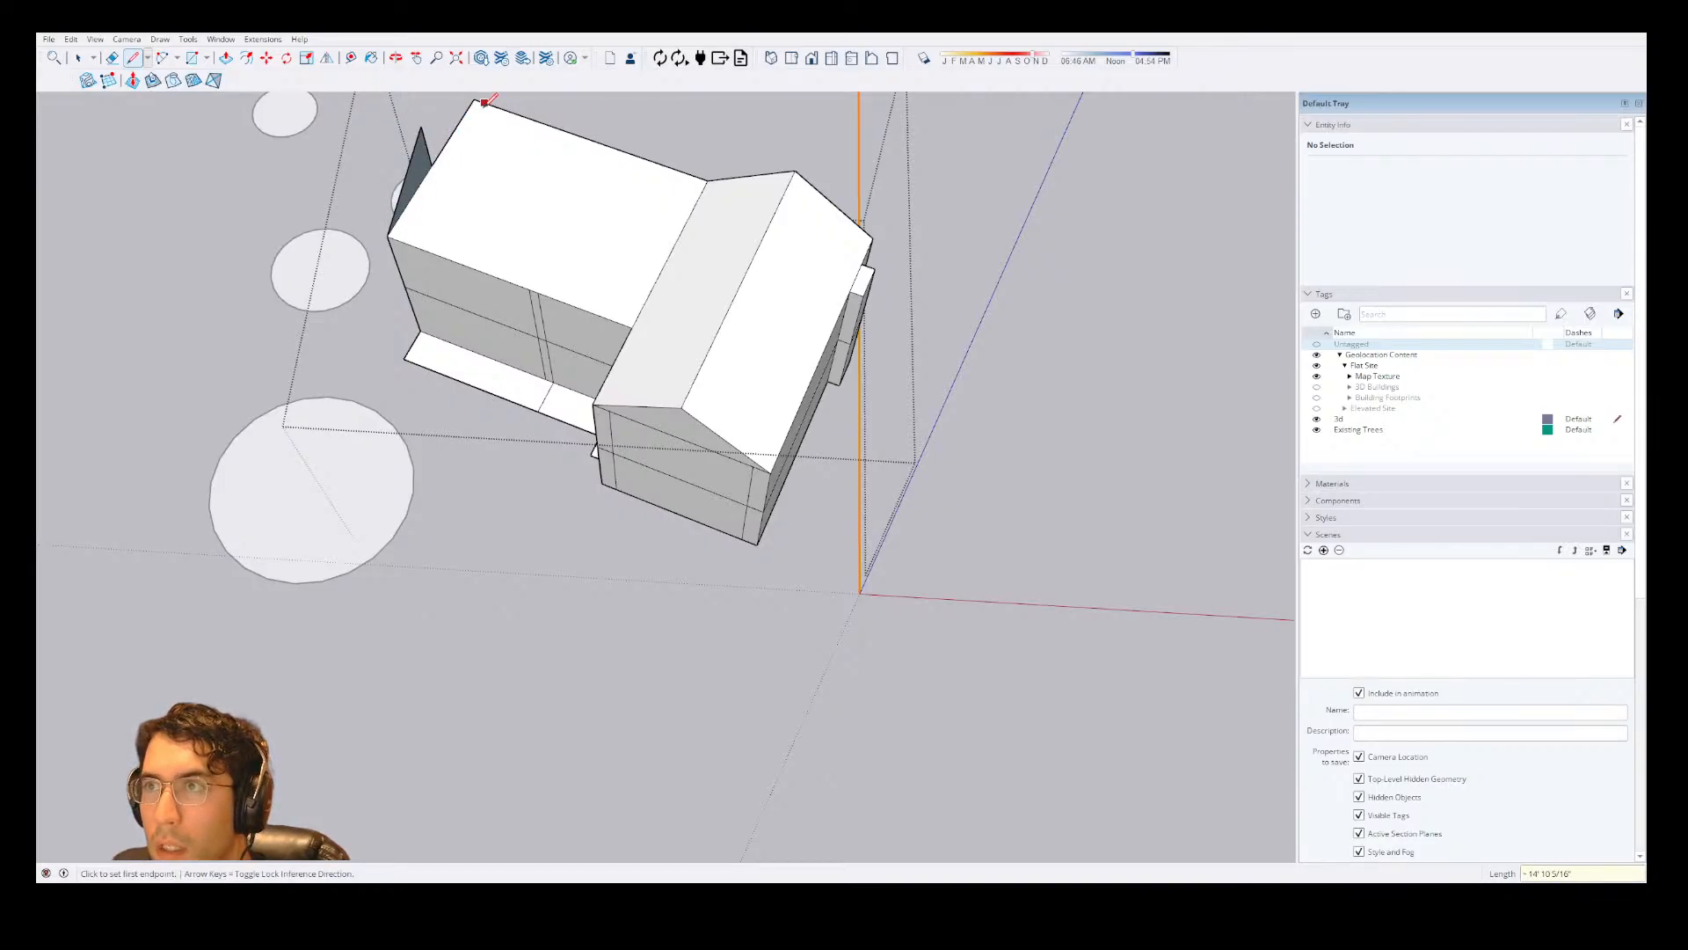
left_click(485, 102)
left_click(420, 127)
Extrude the main wing's gable face across to the front wing's roof ridge so the two roofs intersect.
key("space")
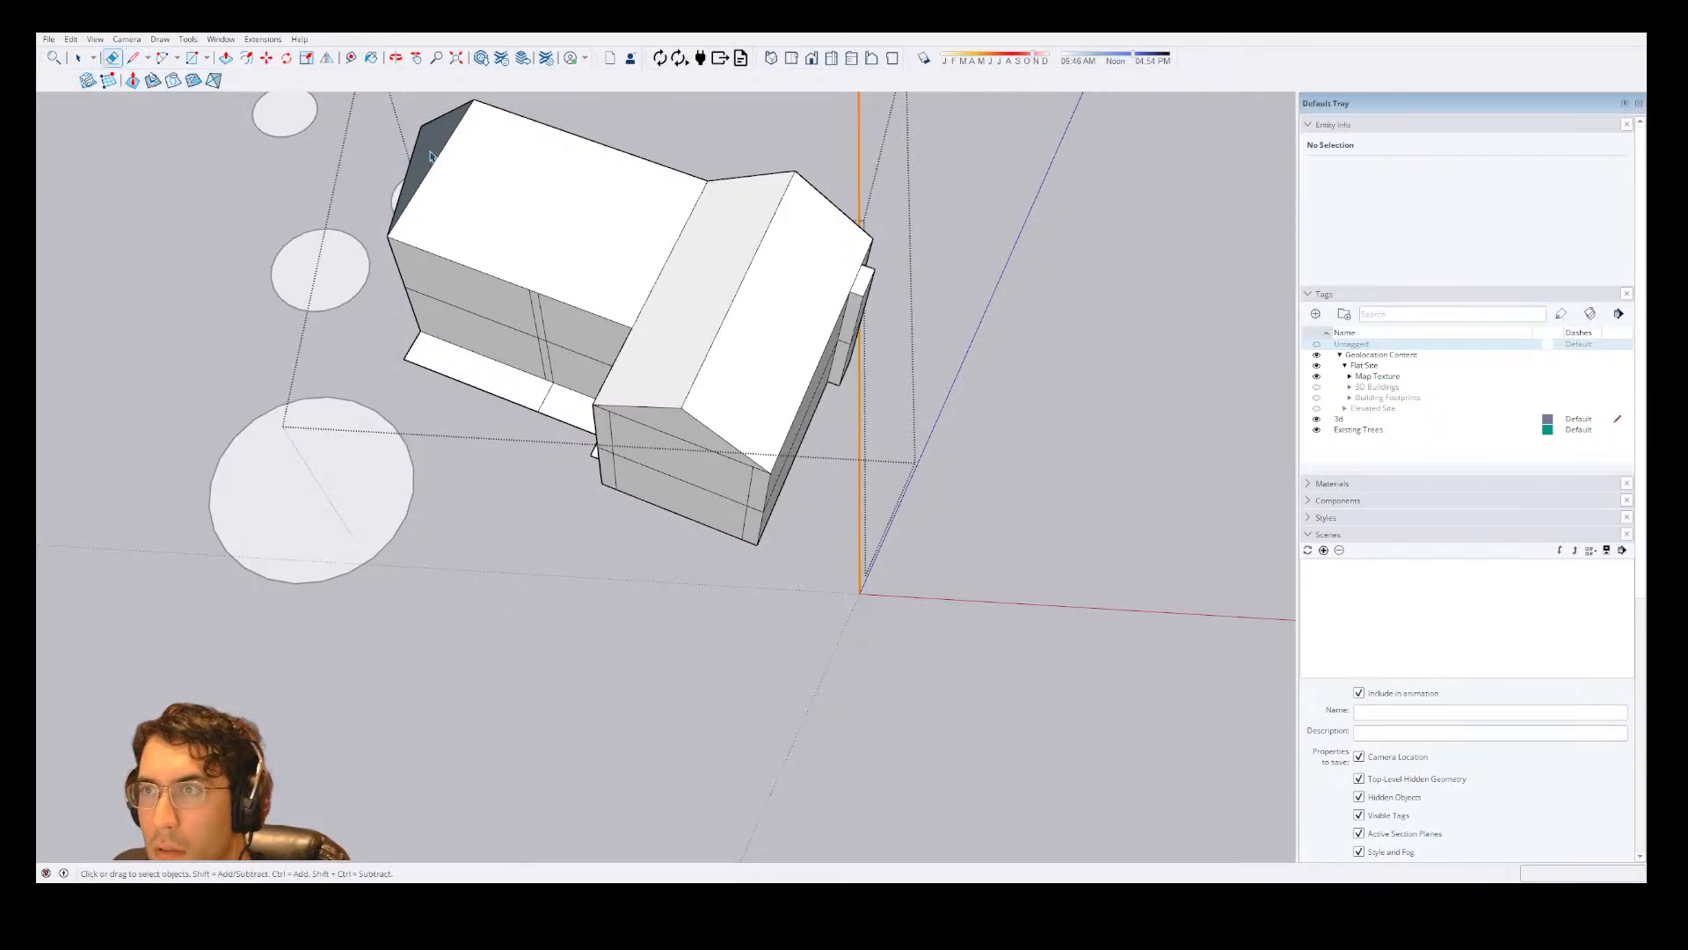
left_click(430, 156)
key("p")
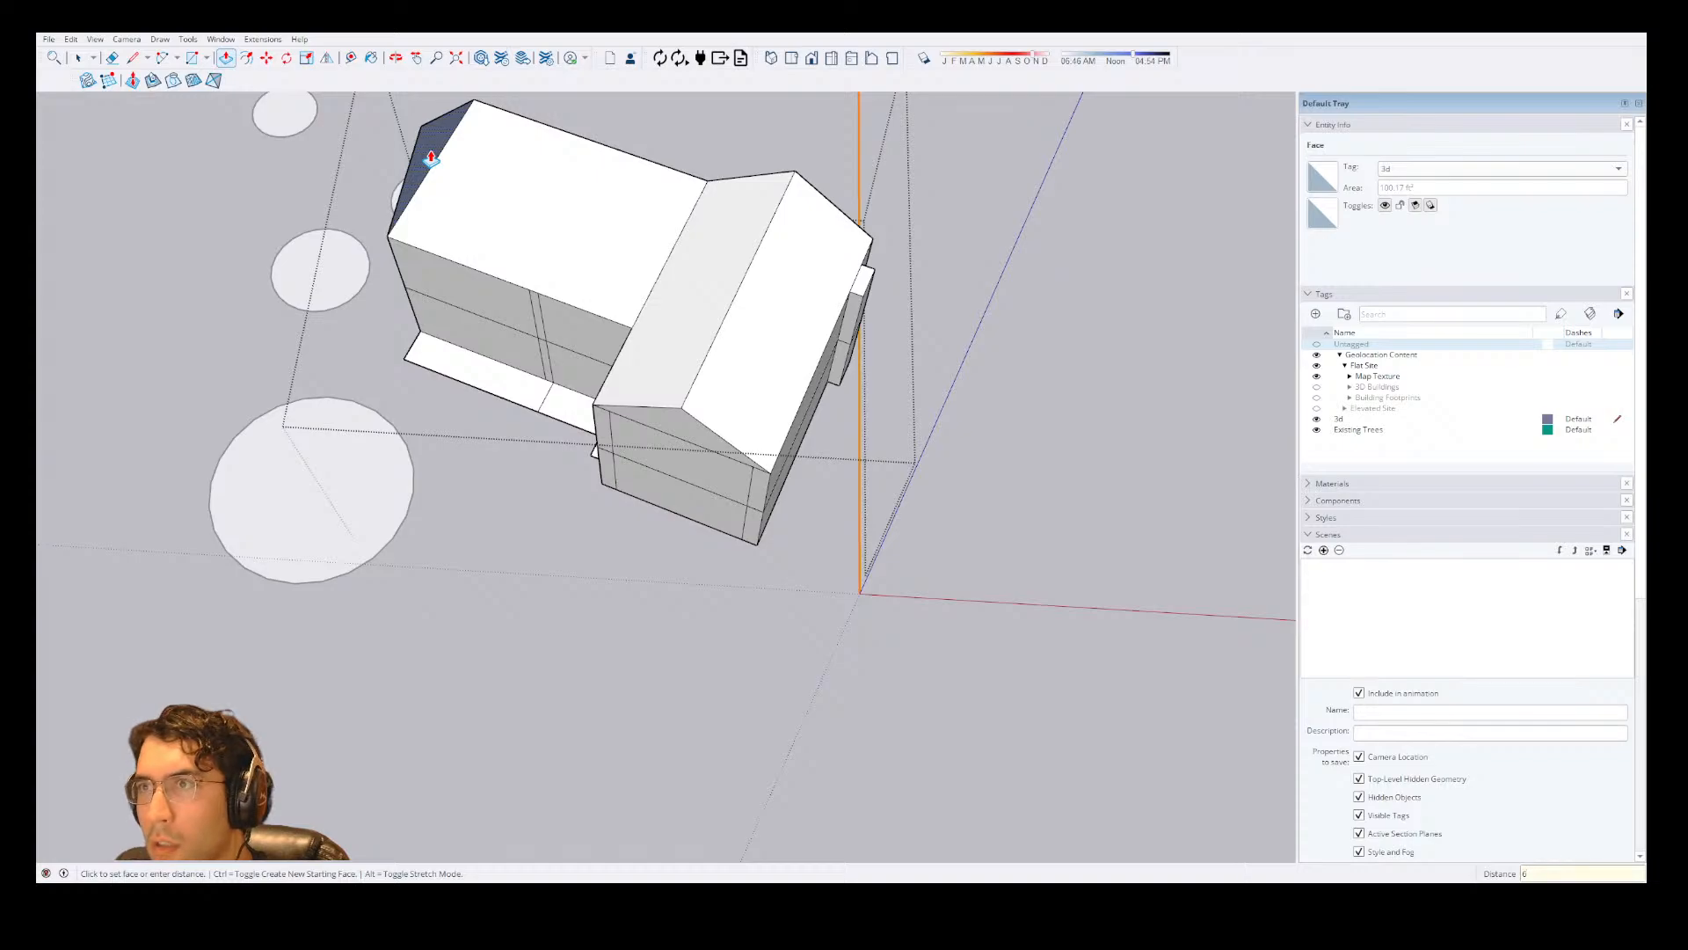
left_click(757, 256)
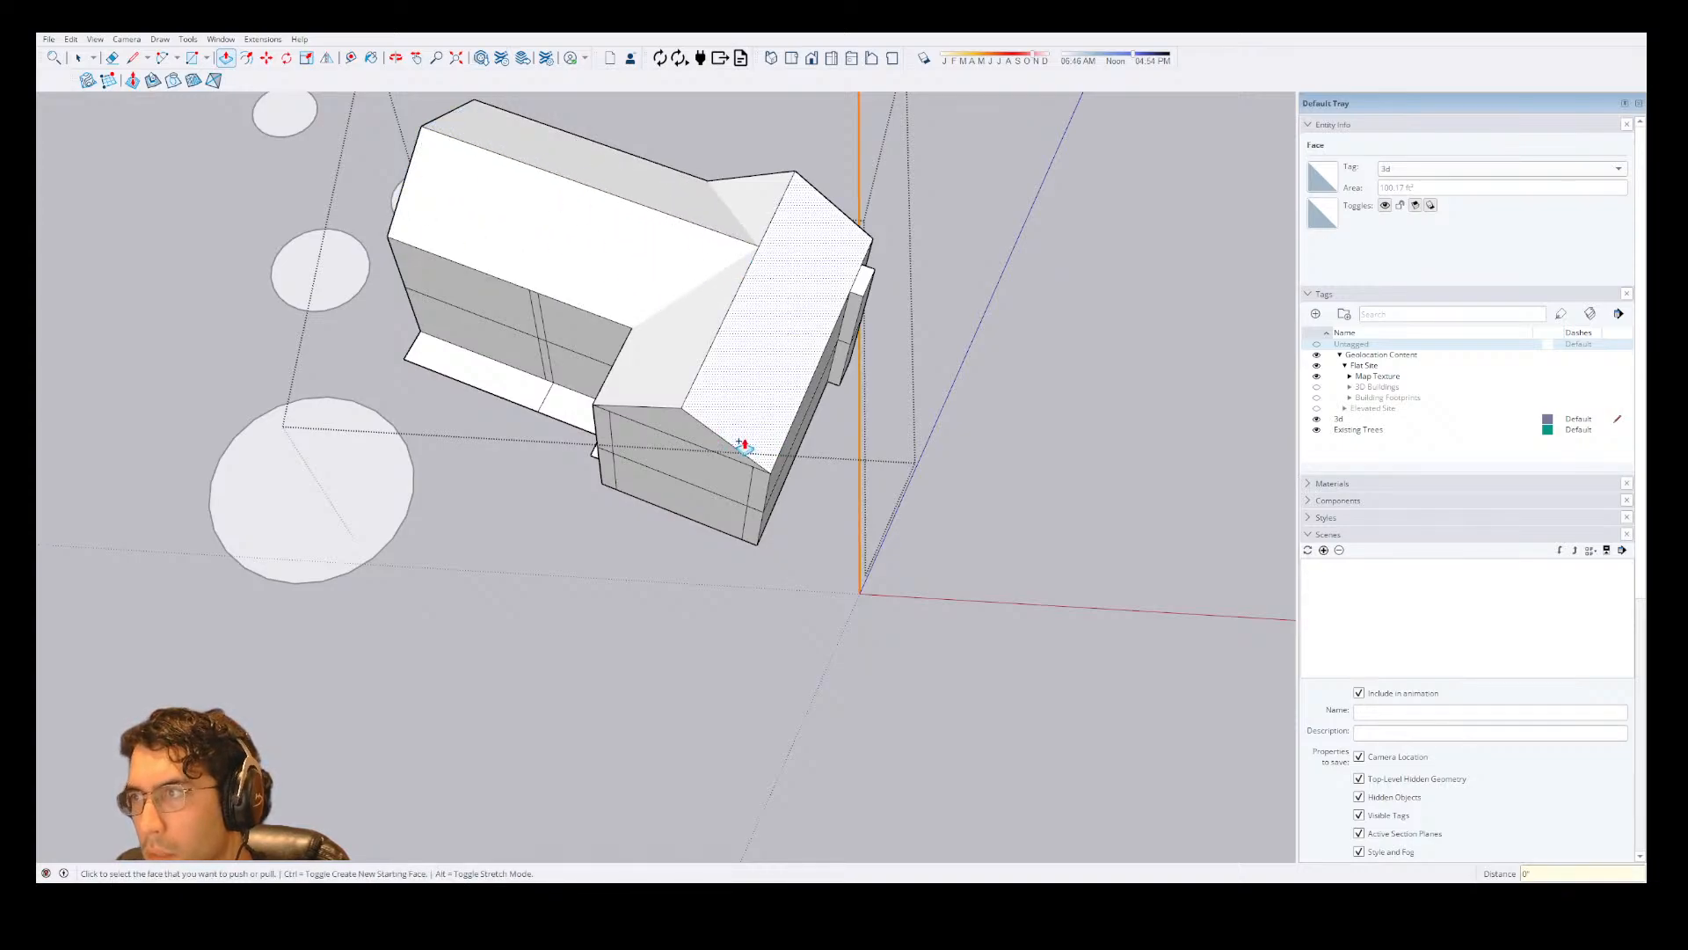
Extrude the small rectangular projection on the house's outer side wall upward above the roof as a chimney.
key("space")
left_click(869, 281)
key("p")
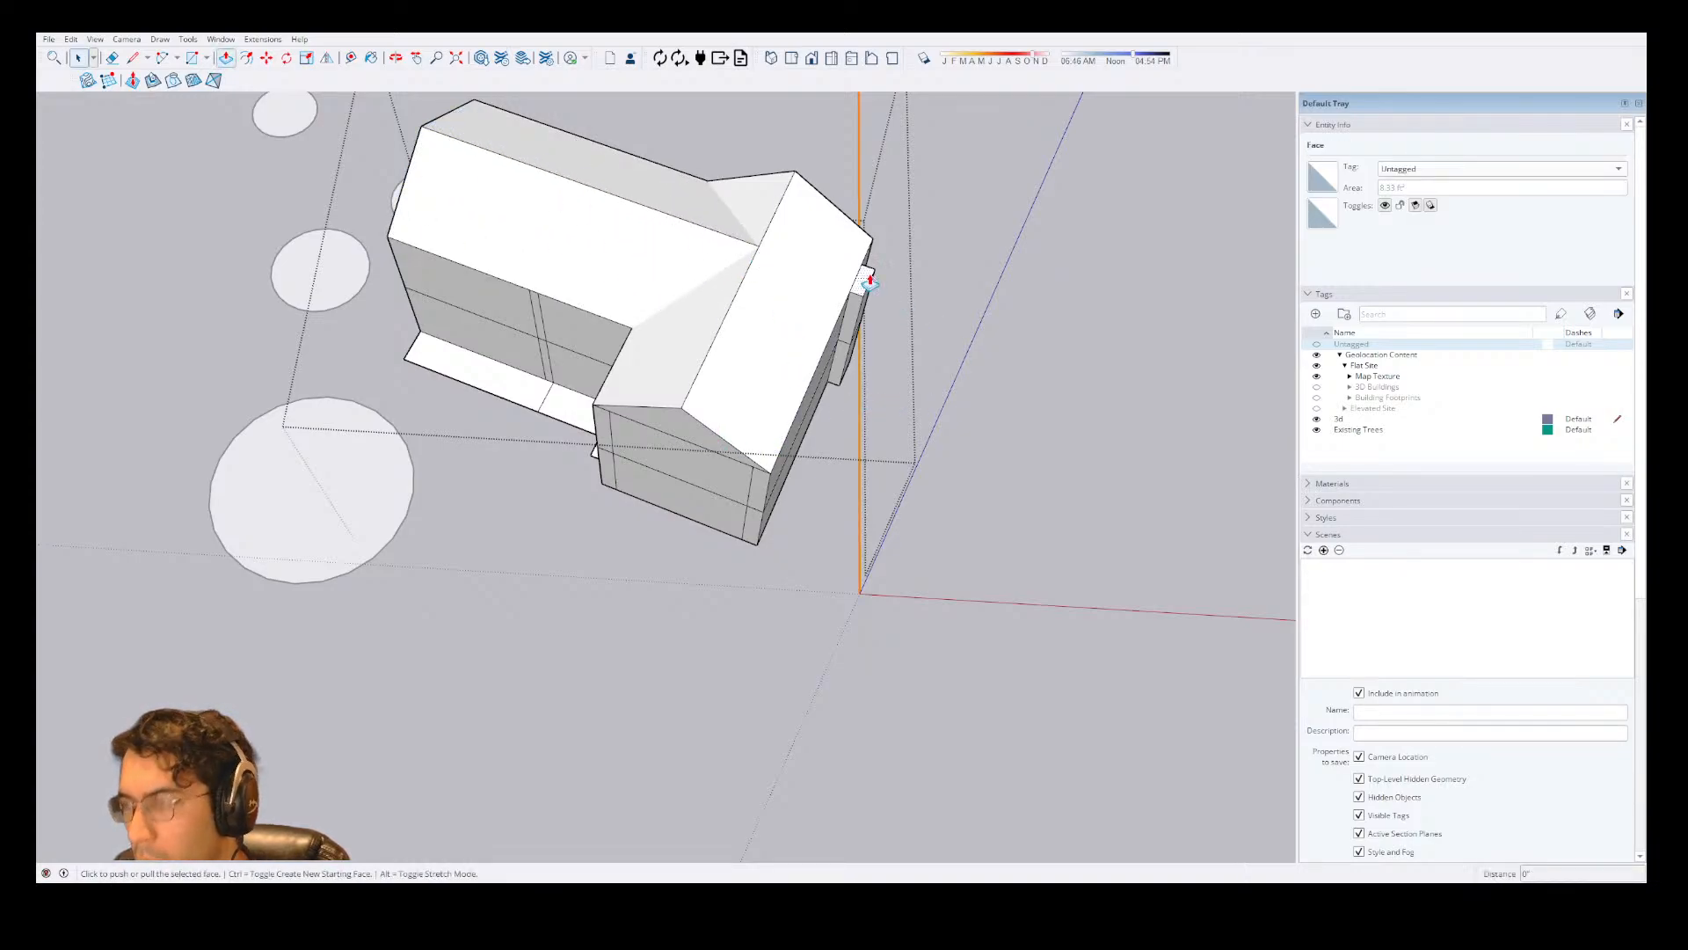
left_click(870, 281)
left_click(893, 163)
key("space")
left_click(929, 196)
Model a small box on the main wing's upper front wall, group it, and open the group for editing.
scroll(897, 209, "up", 2)
middle_click_drag(775, 364, 636, 514)
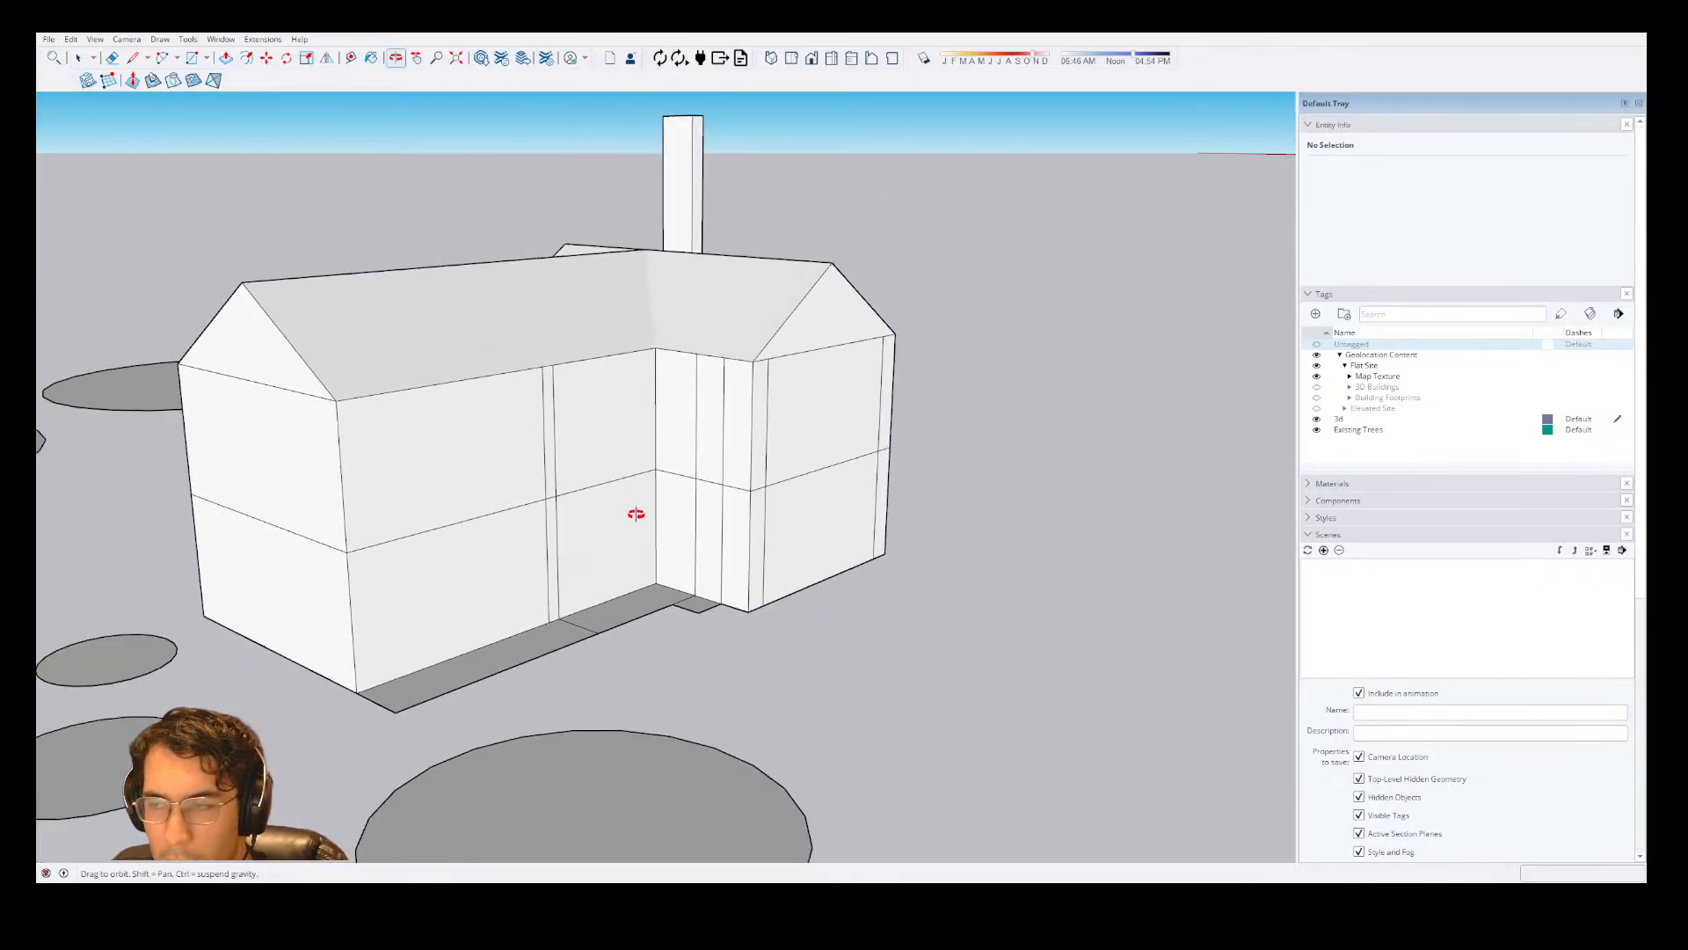
scroll(631, 519, "up", 3)
key("space")
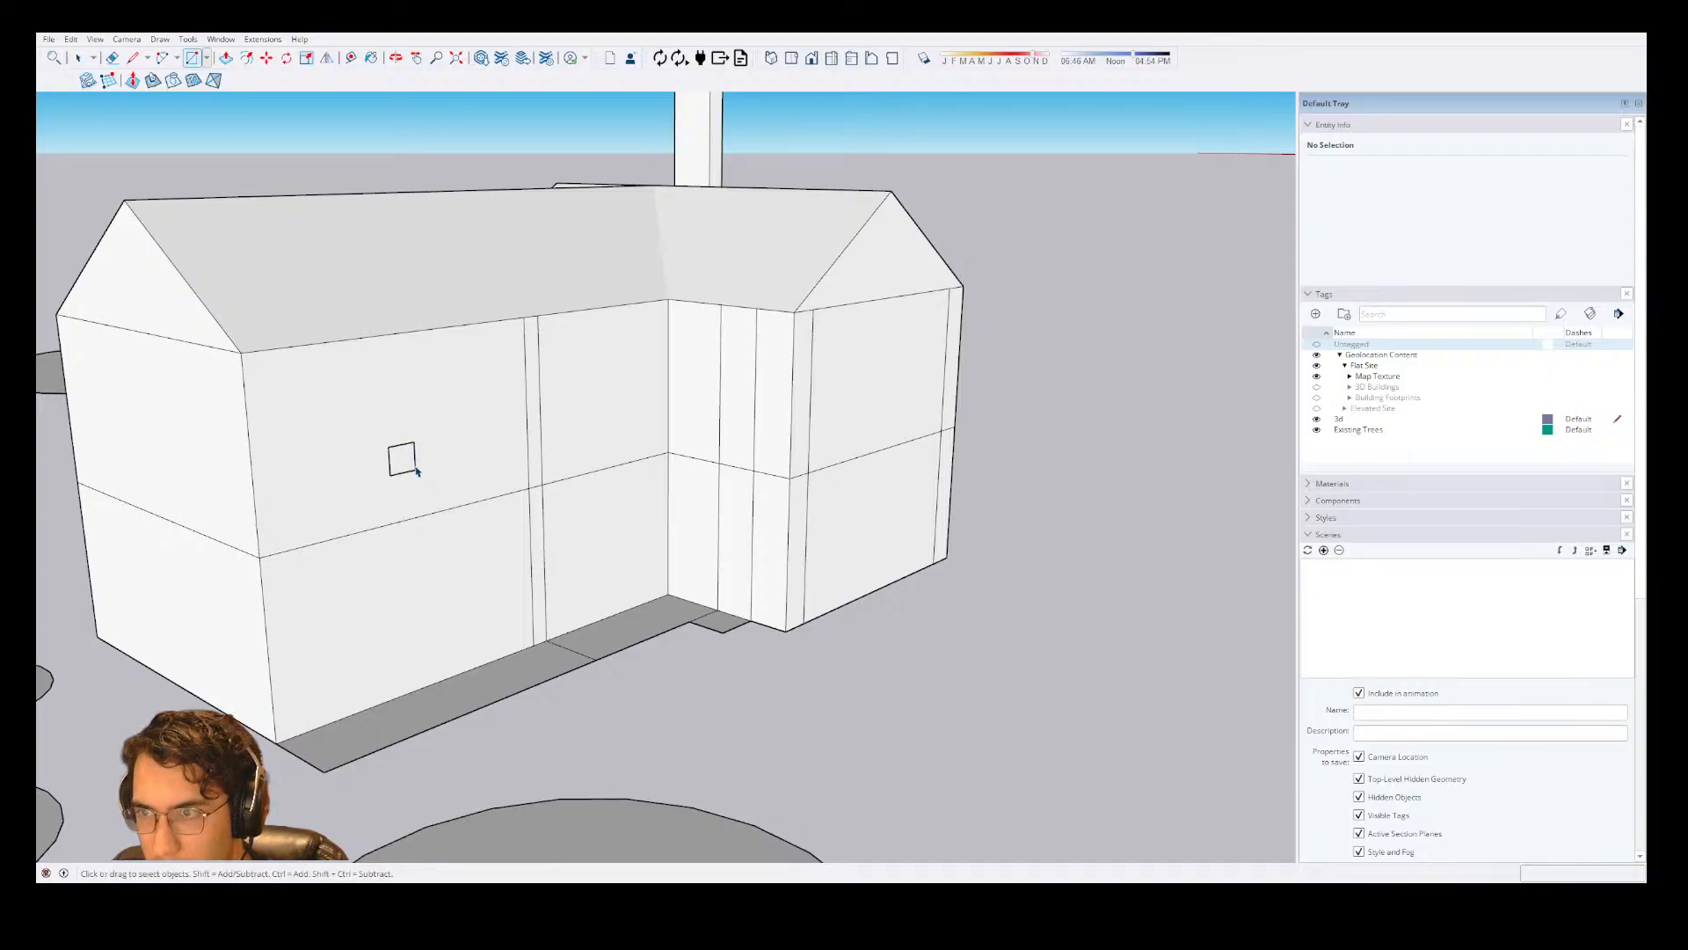
left_click(405, 459)
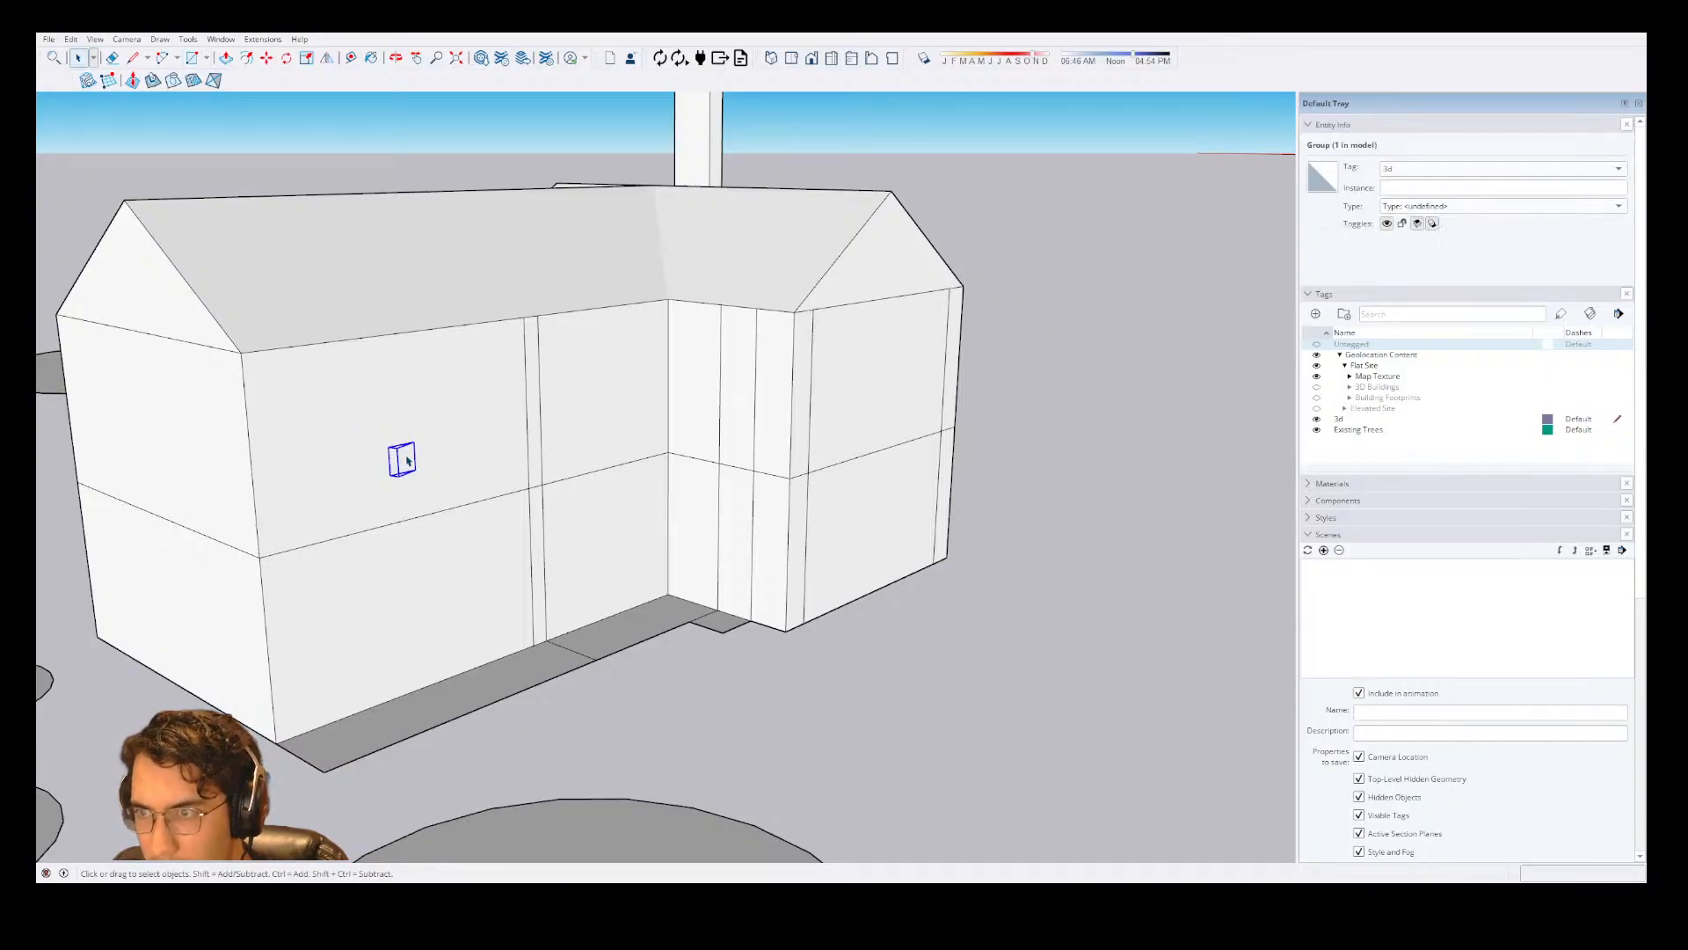
double_click(405, 459)
Draw a downward-sloping line from the inner wall corner at the storey line to the nearest vertical edge on the front wing.
key("l")
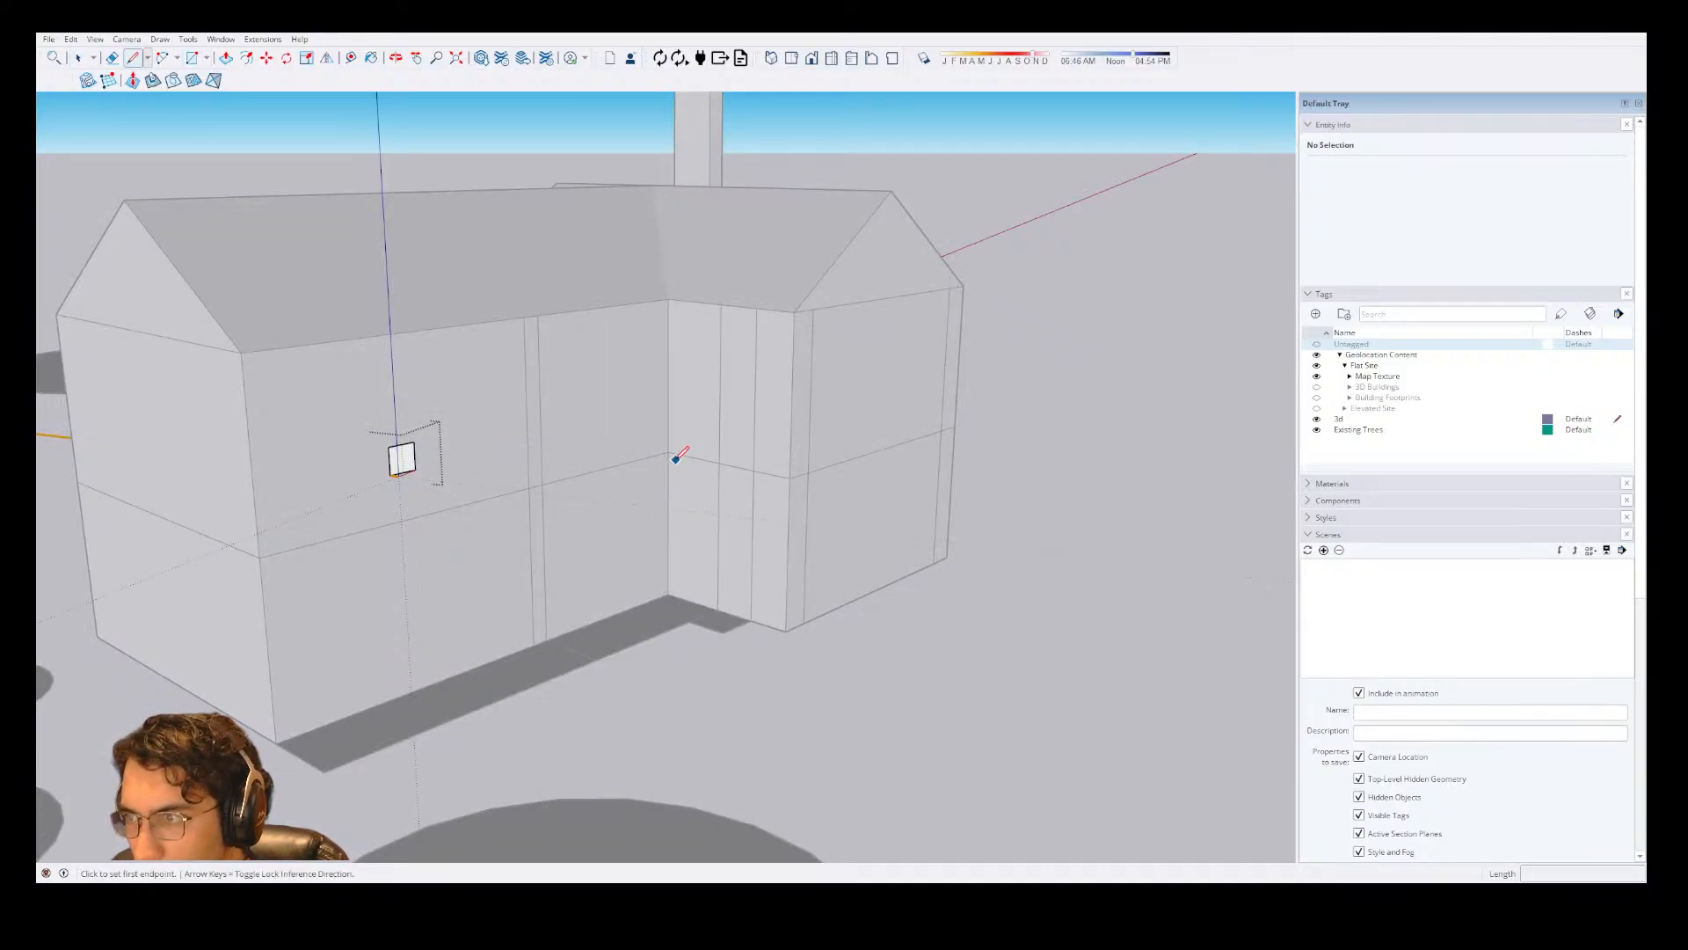
left_click(669, 453)
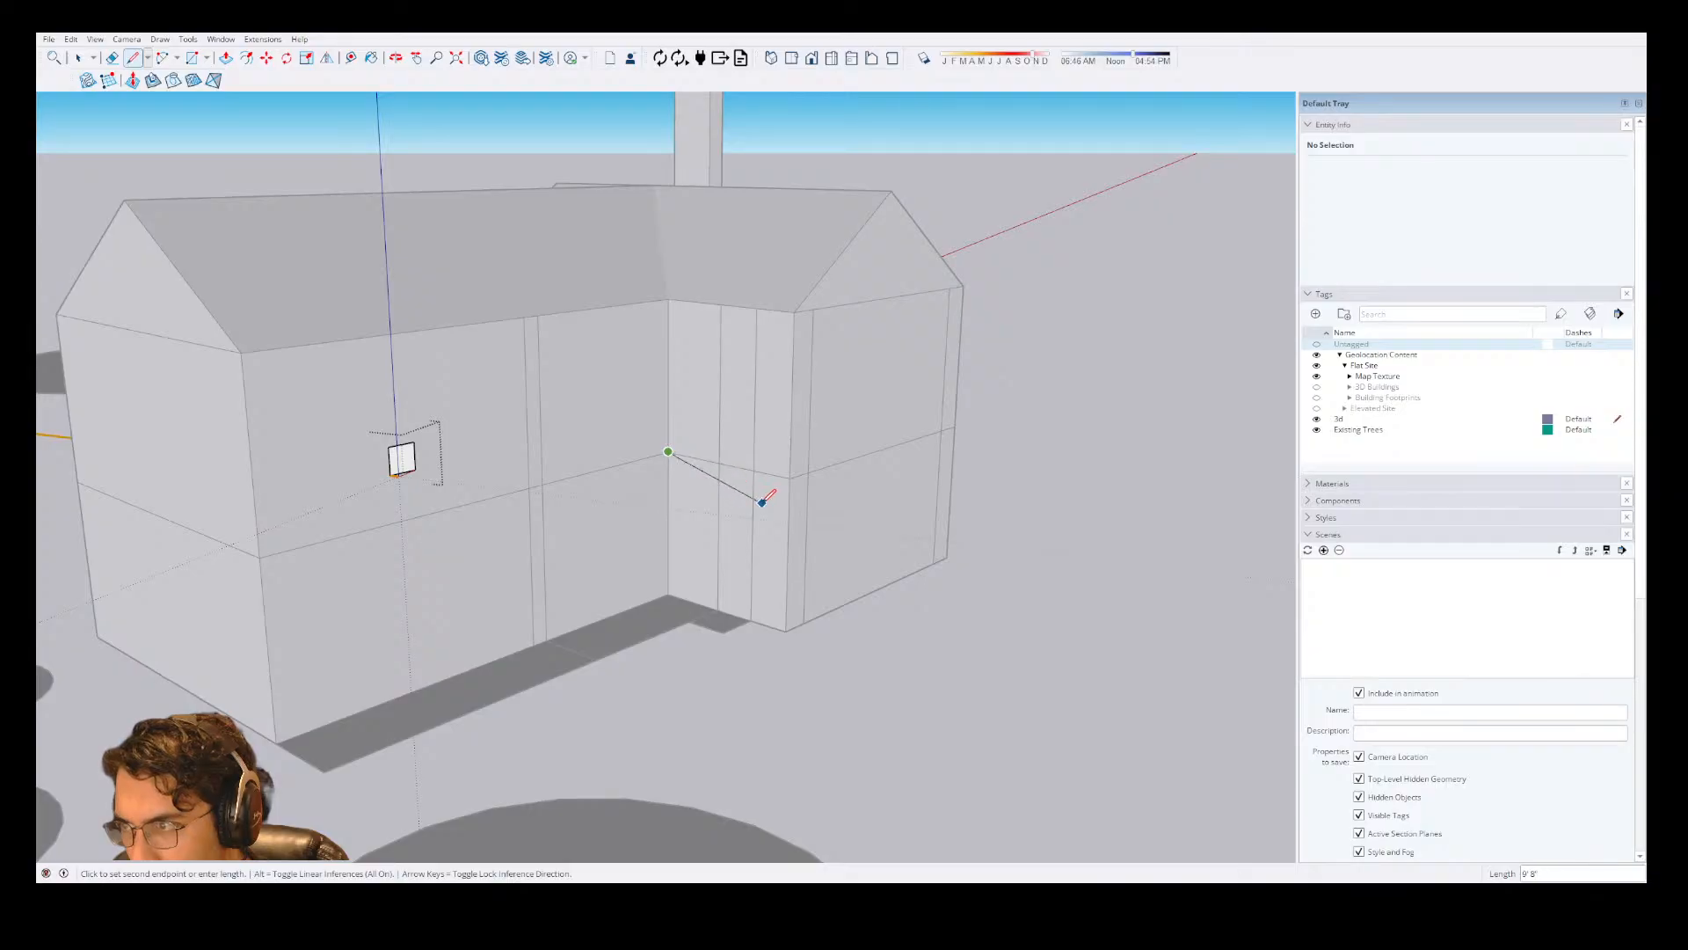
left_click(719, 473)
Copy the sloping line 2" straight up to form the top edge of the porch roof profile.
scroll(719, 473, "up", 5)
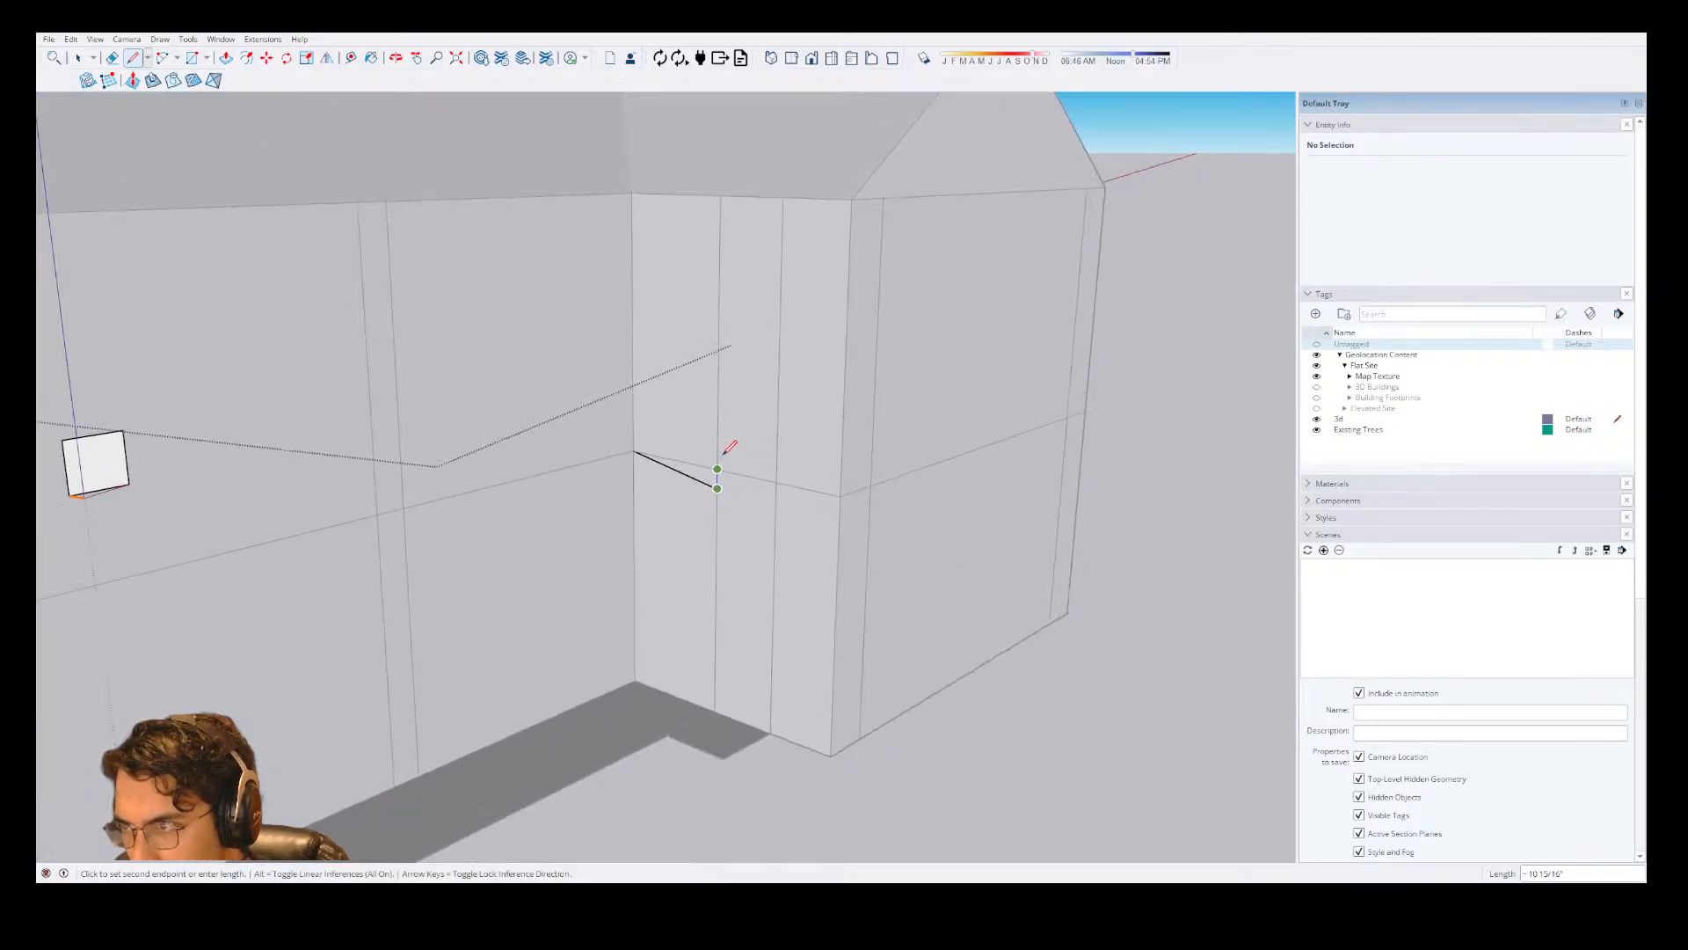
key("space")
left_click(689, 513)
key("m")
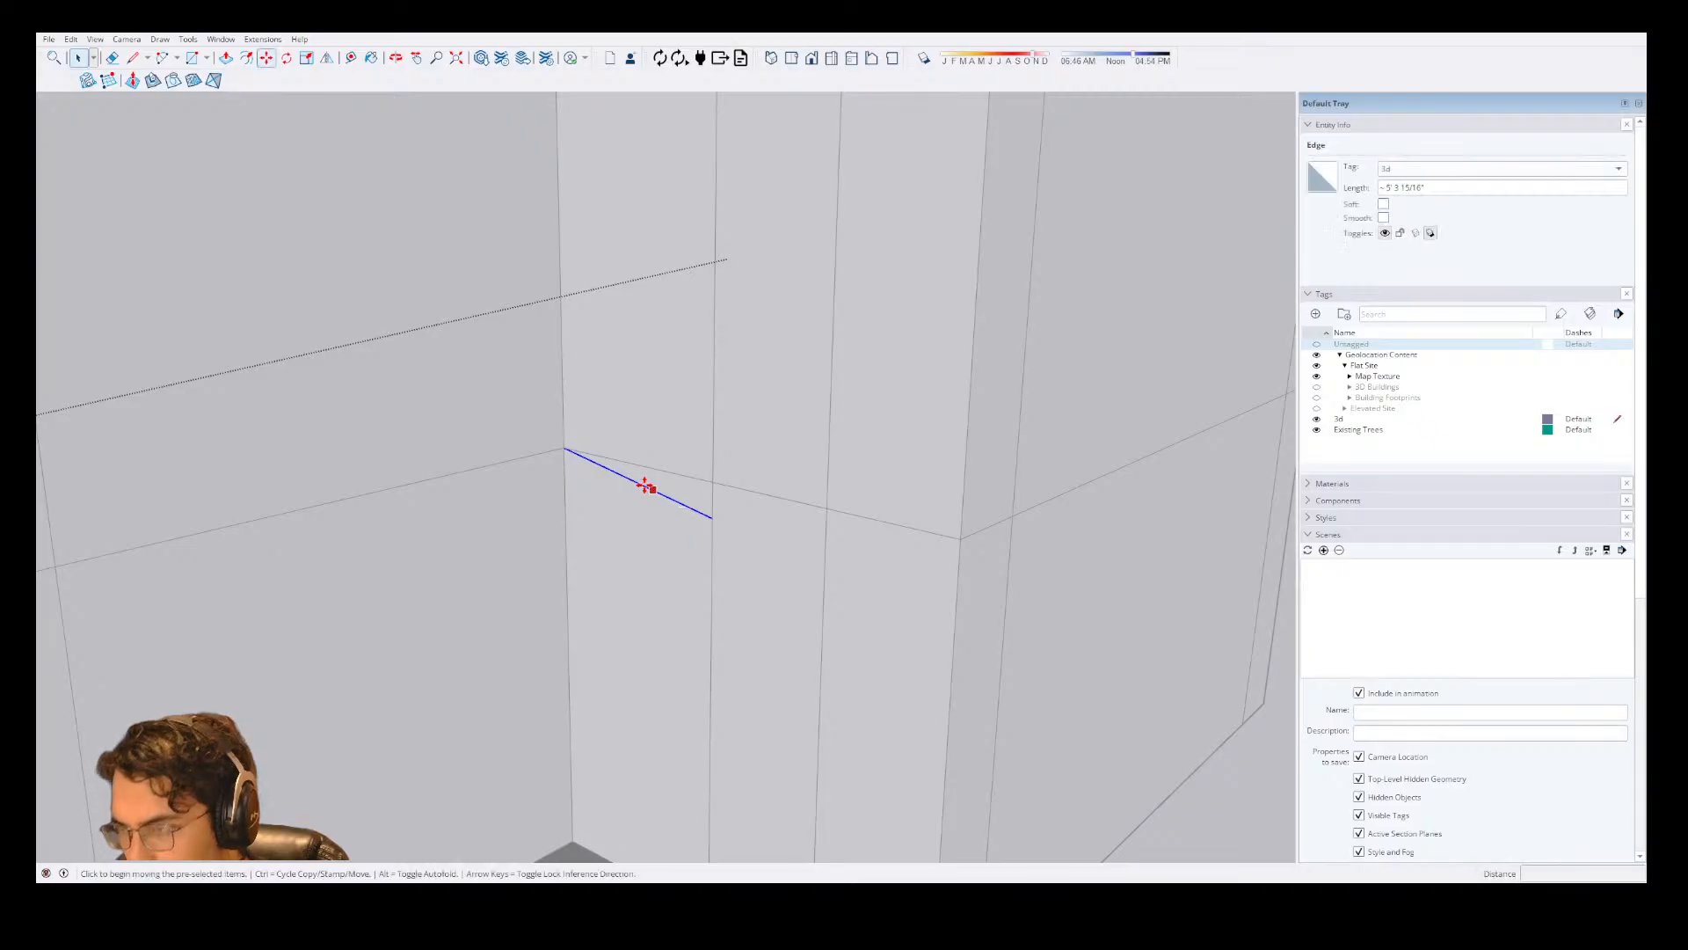
left_click(565, 449)
key("ctrl")
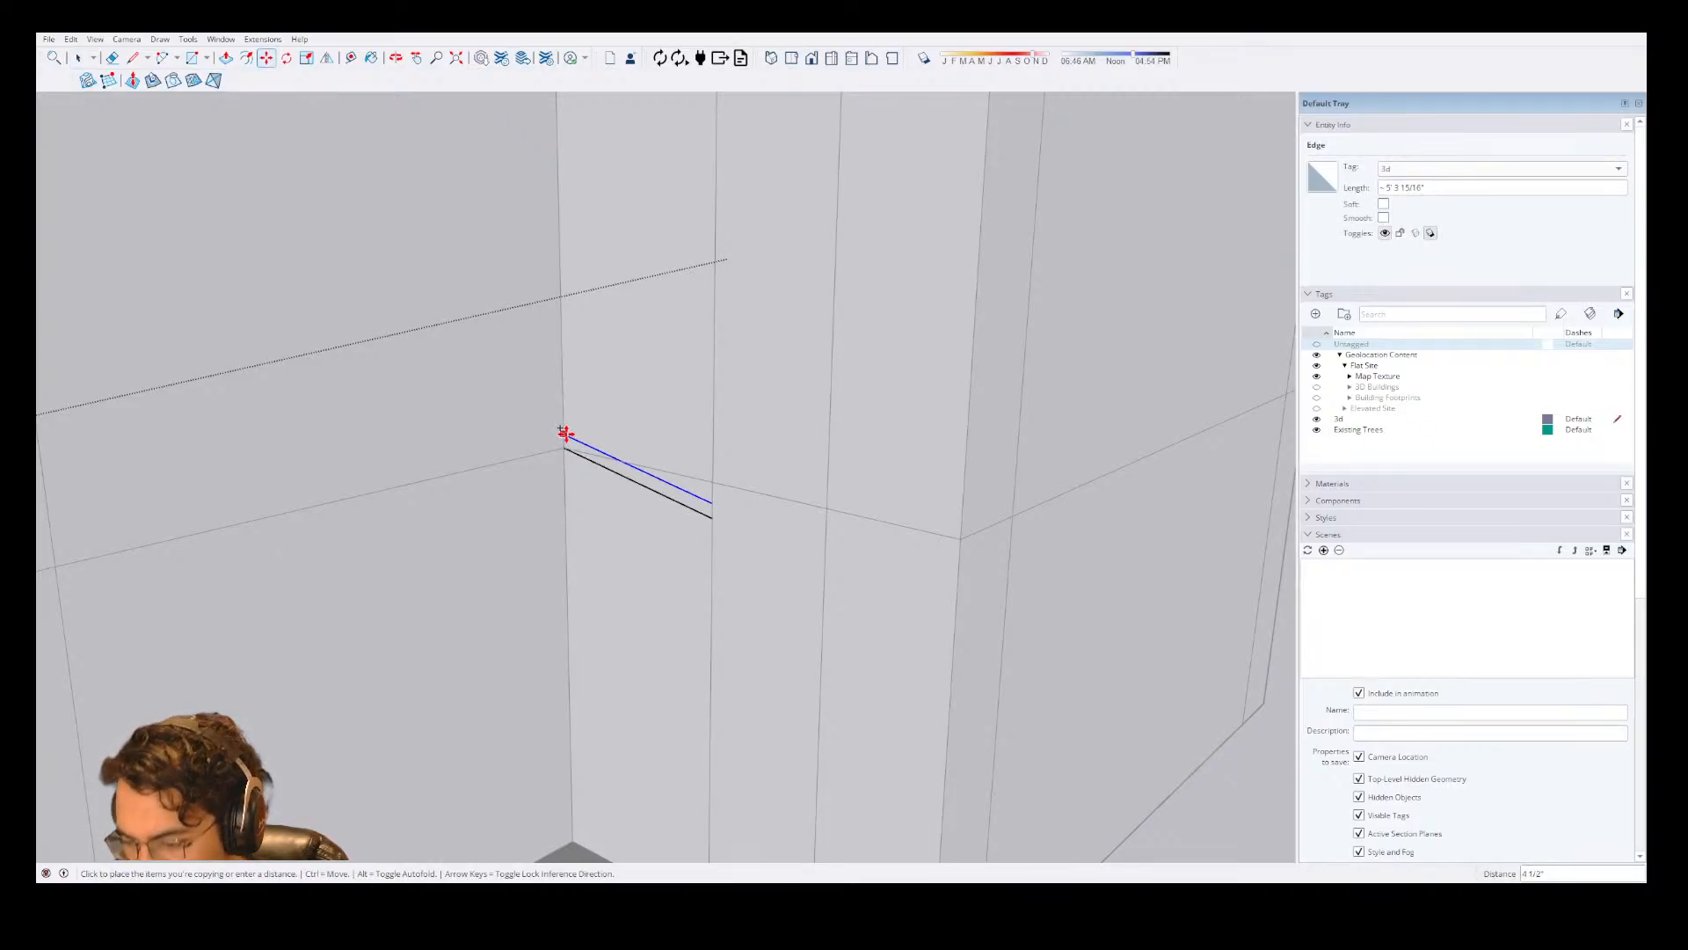
left_click(565, 434)
Close both ends of the sloping profile with lines and extrude it along the front wall to the house's outer corner.
key("space")
scroll(636, 457, "up", 4)
key("l")
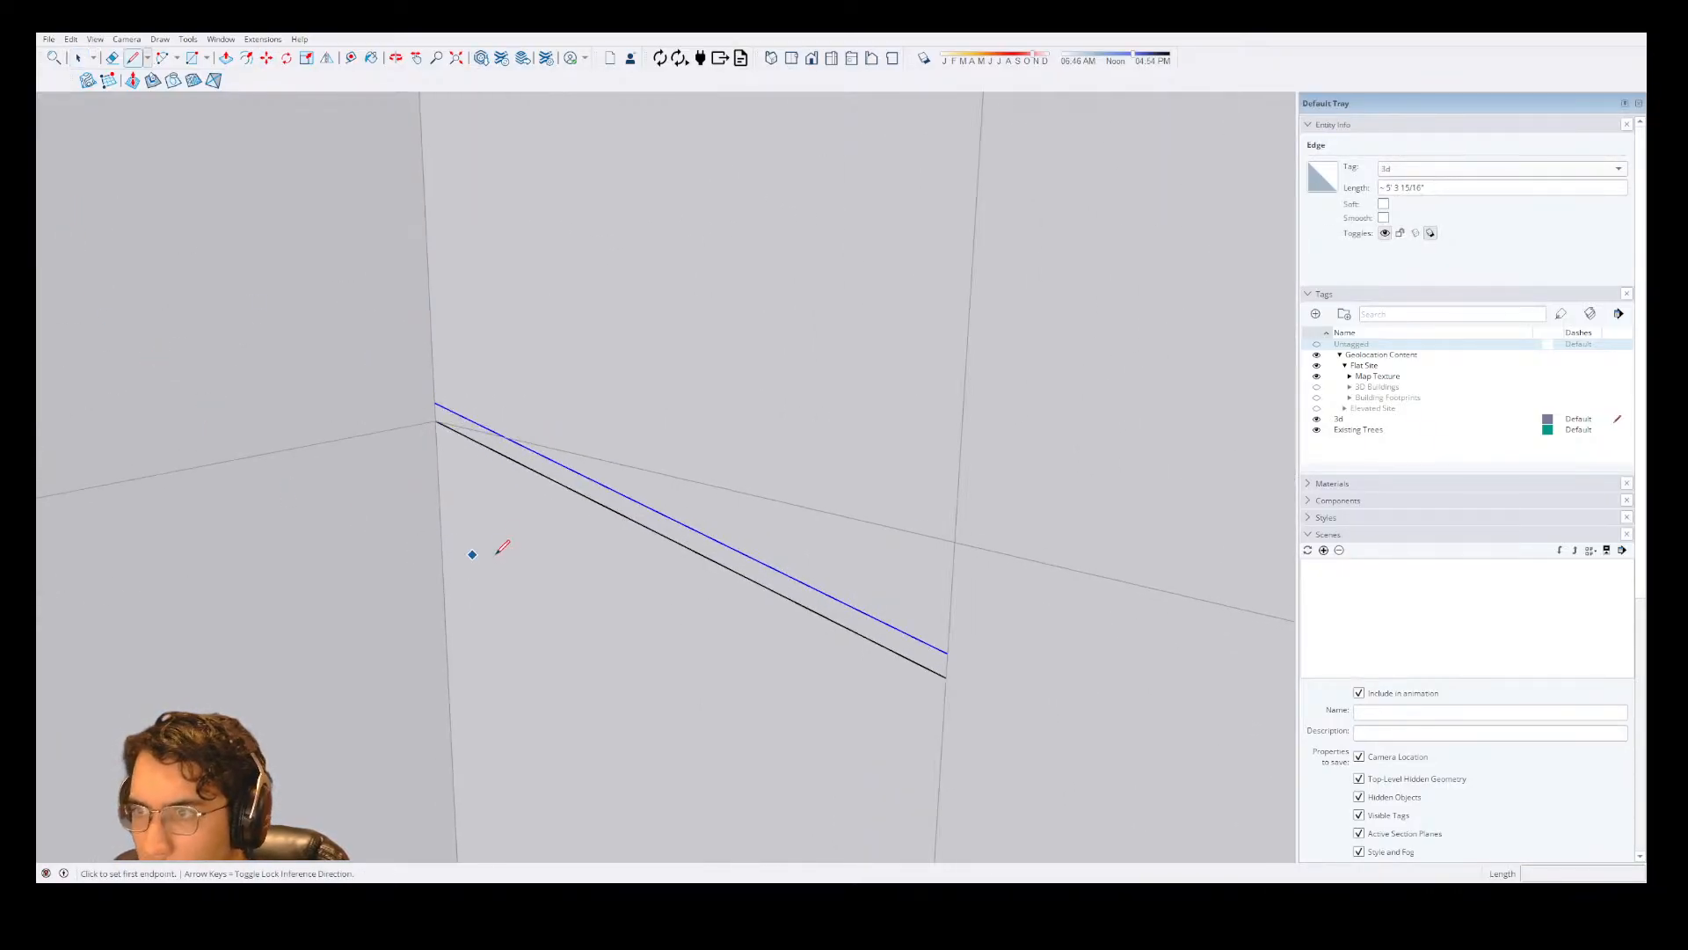
left_click(434, 403)
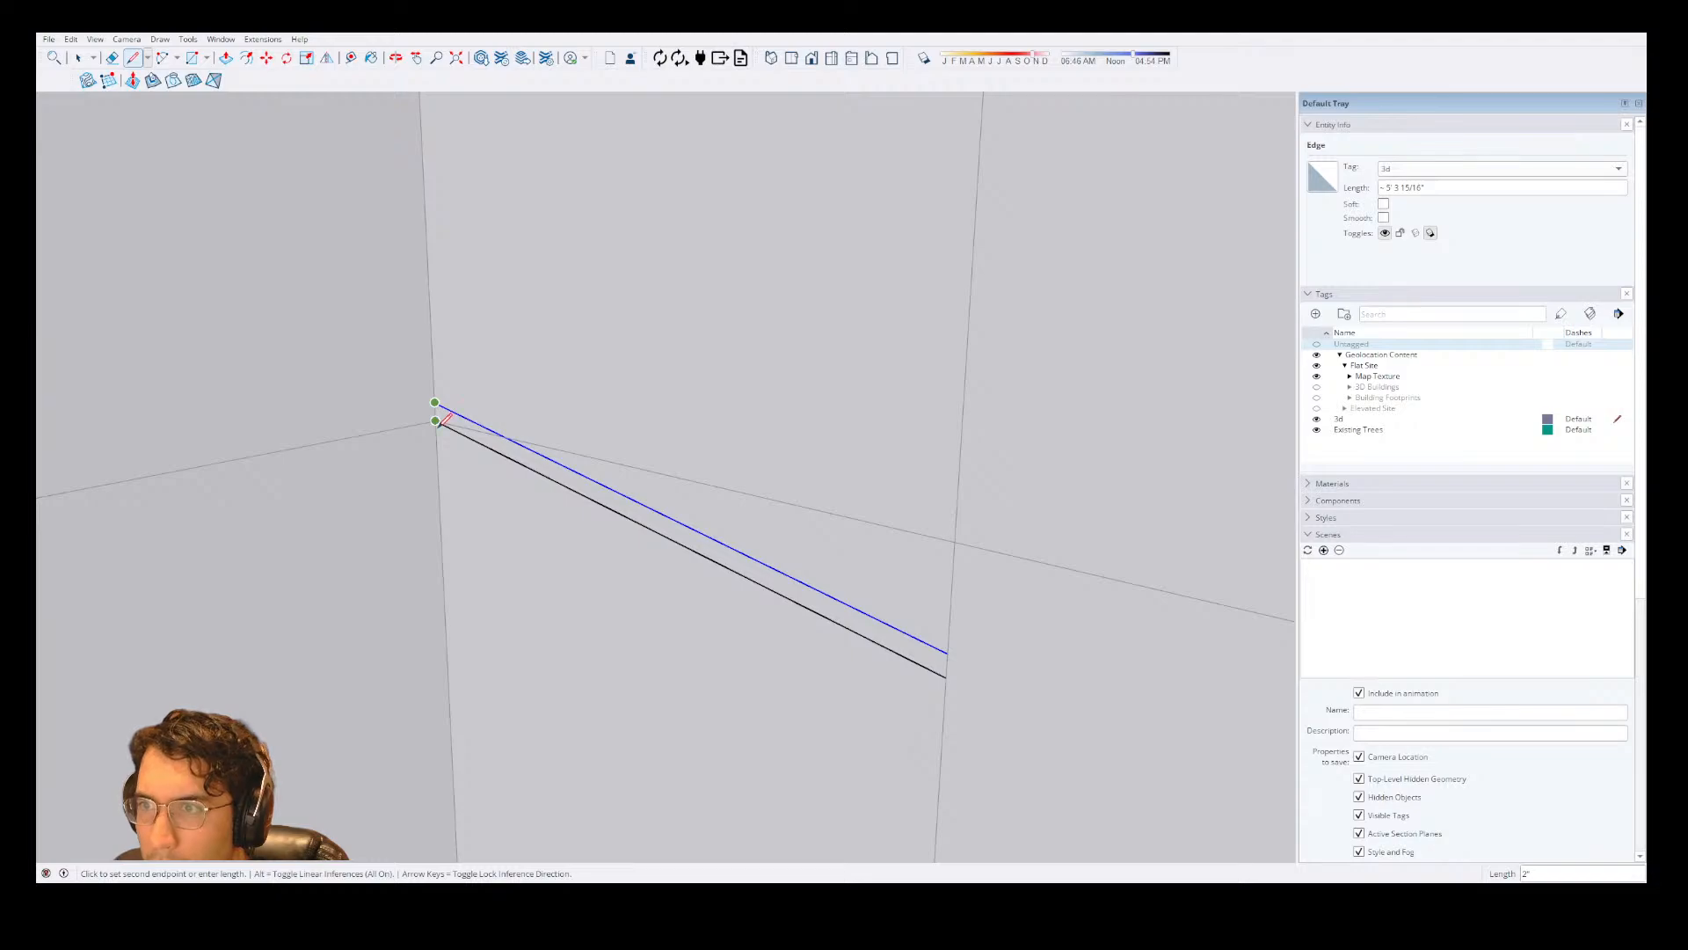
left_click(946, 675)
key("space")
key("p")
scroll(1040, 498, "down", 10)
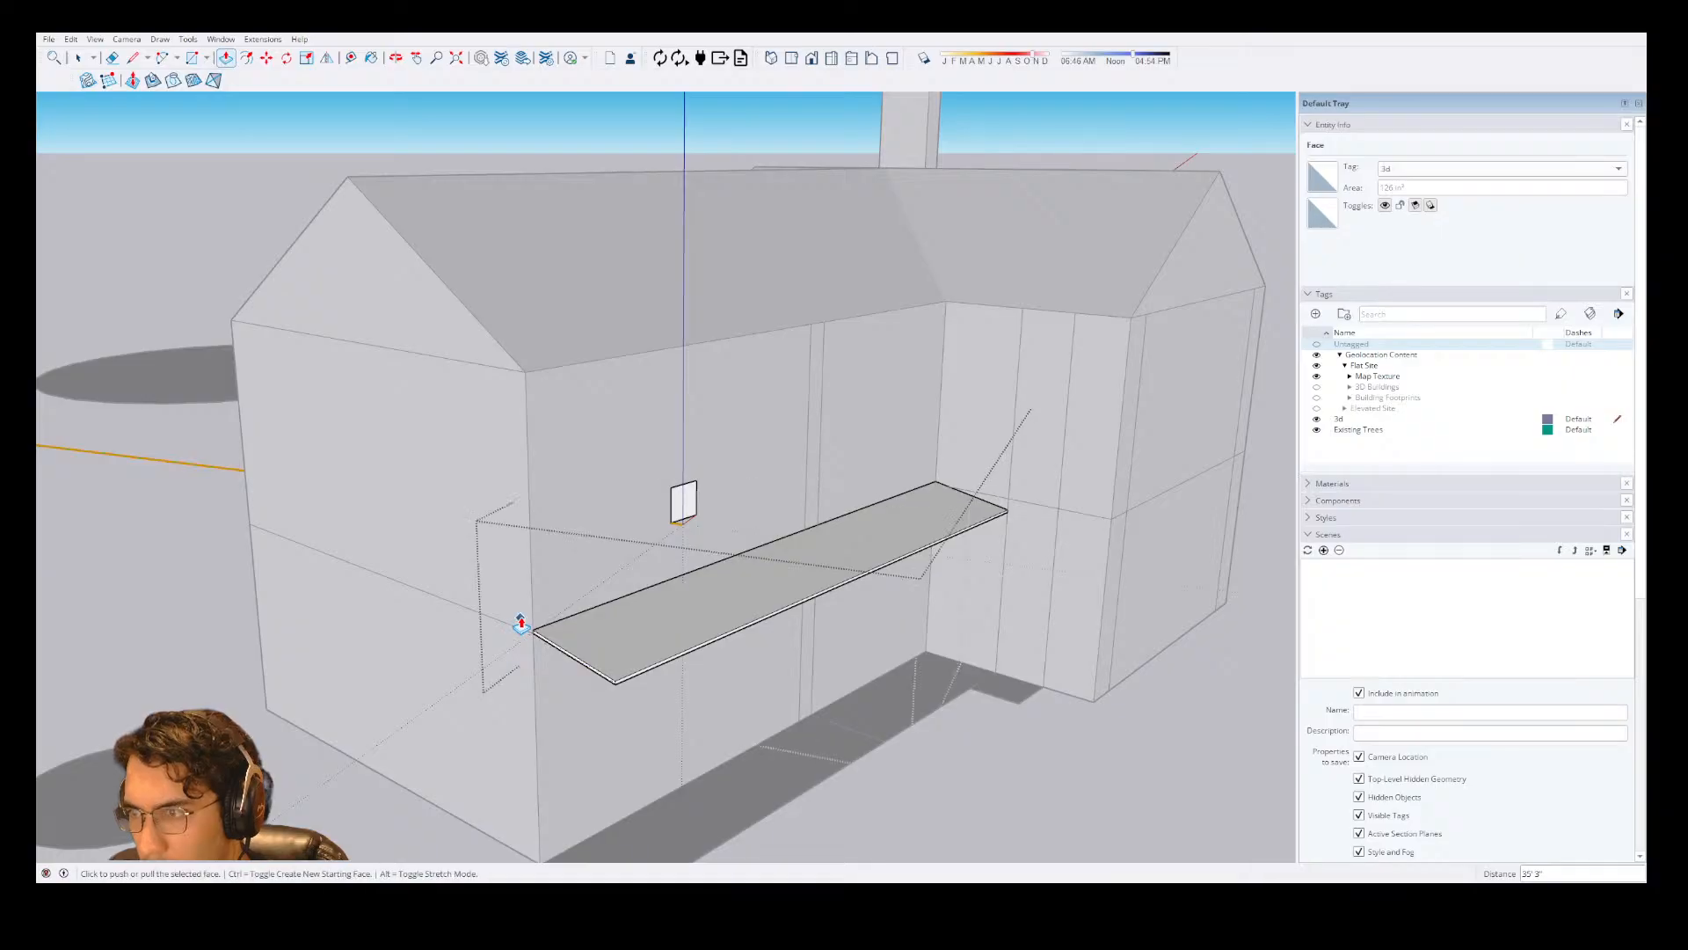
Erase the small starter box from the group, leaving only the porch roof slab.
key("e")
key("o")
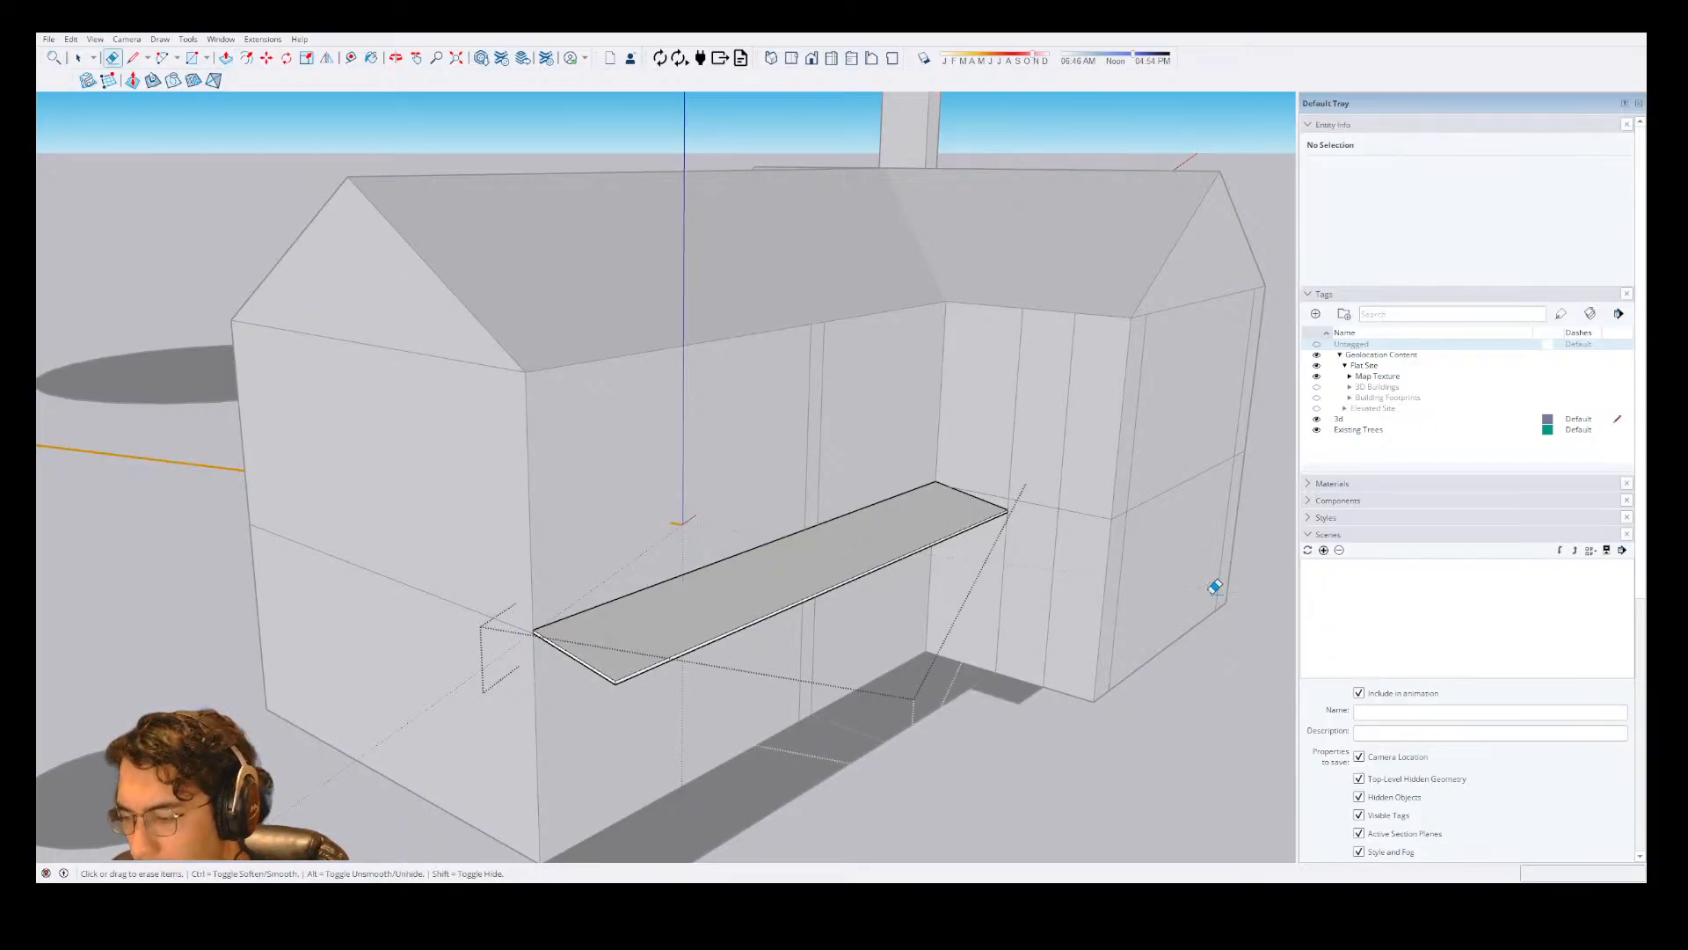
left_click_drag(1213, 584, 893, 614)
left_click_drag(707, 504, 958, 557)
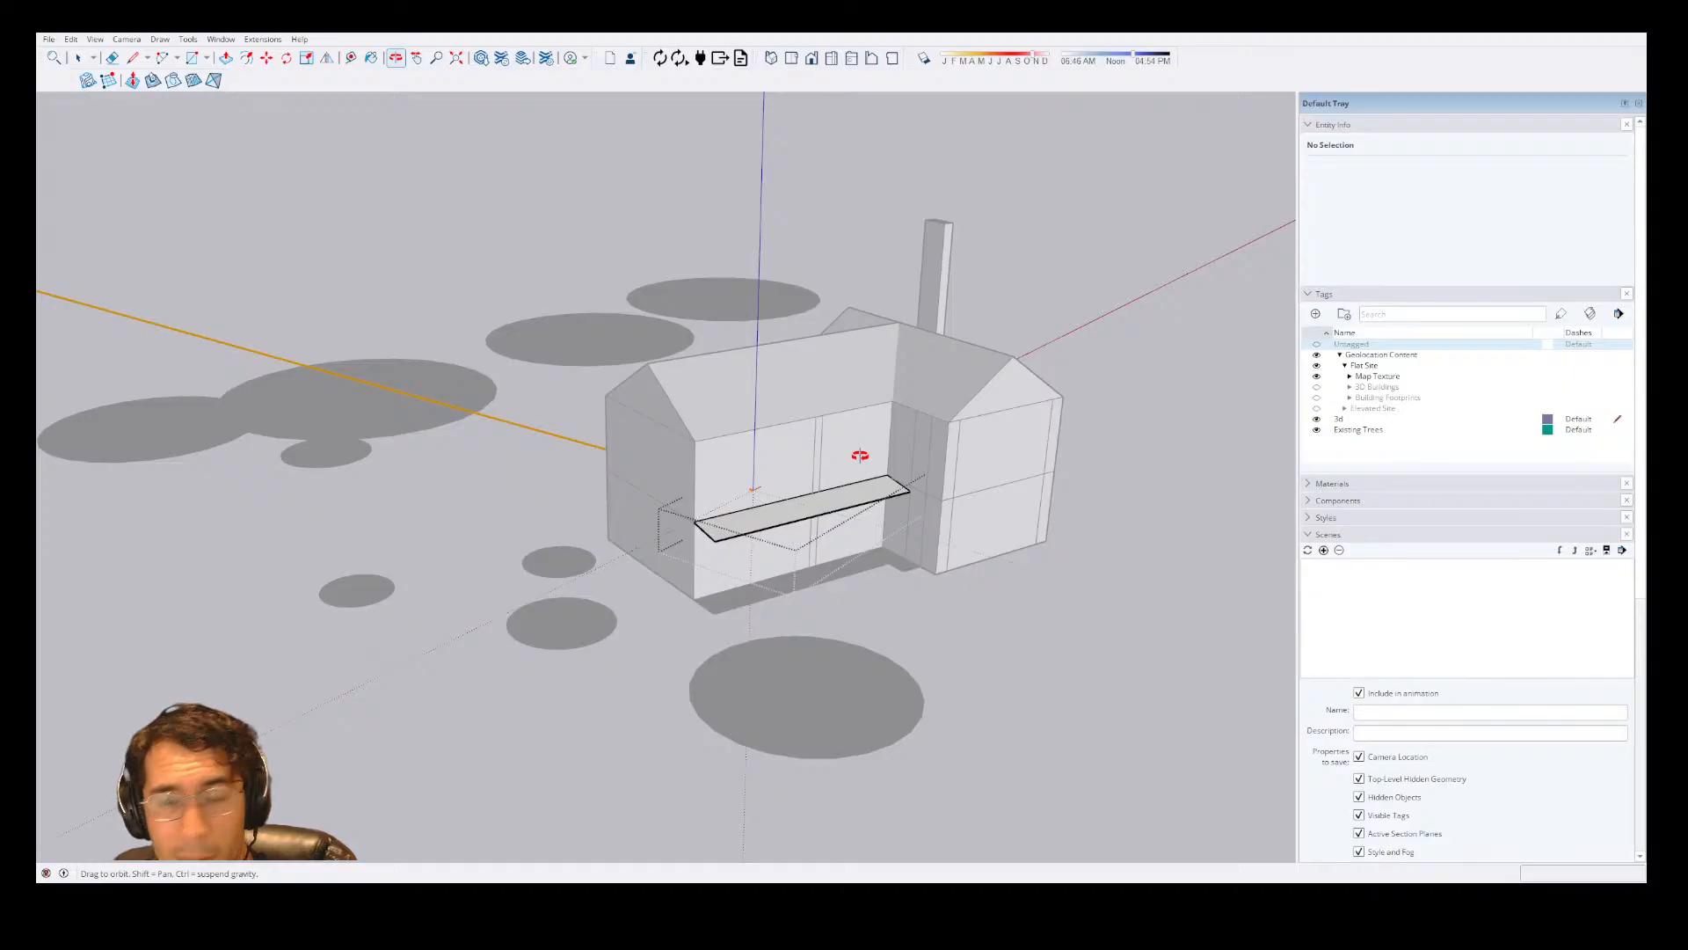
left_click_drag(863, 478, 894, 478)
scroll(894, 477, "up", 2)
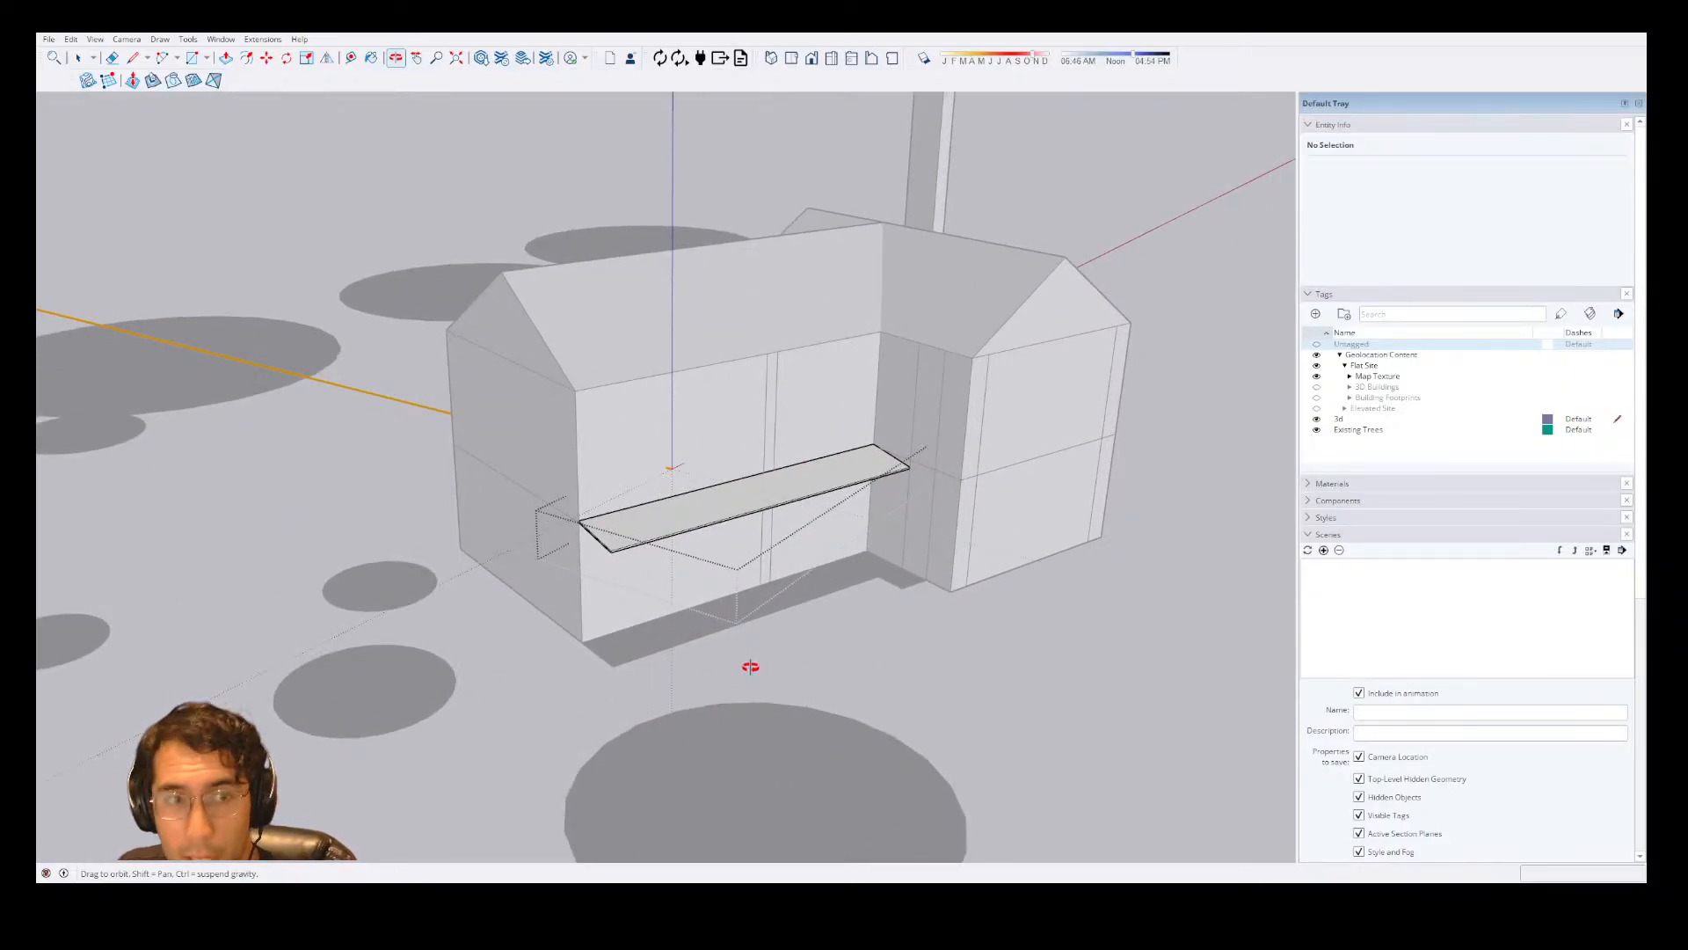
left_click_drag(749, 667, 738, 709)
scroll(780, 580, "up", 4)
left_click_drag(780, 580, 520, 738)
key("r")
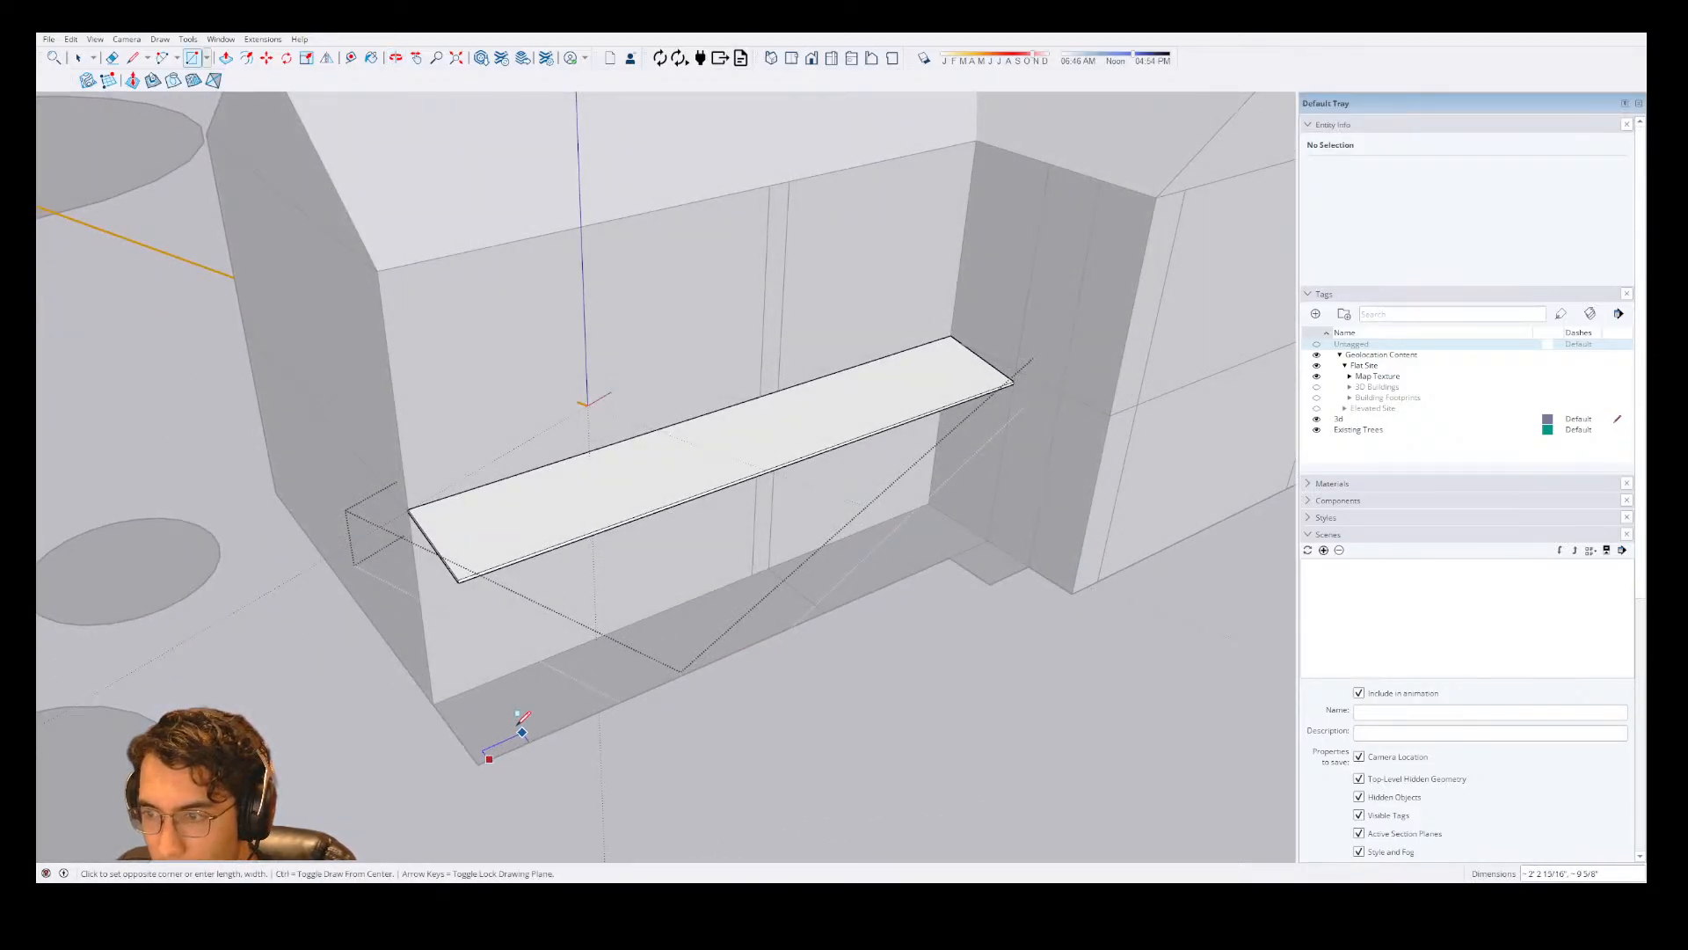
scroll(519, 731, "up", 5)
left_click(481, 679)
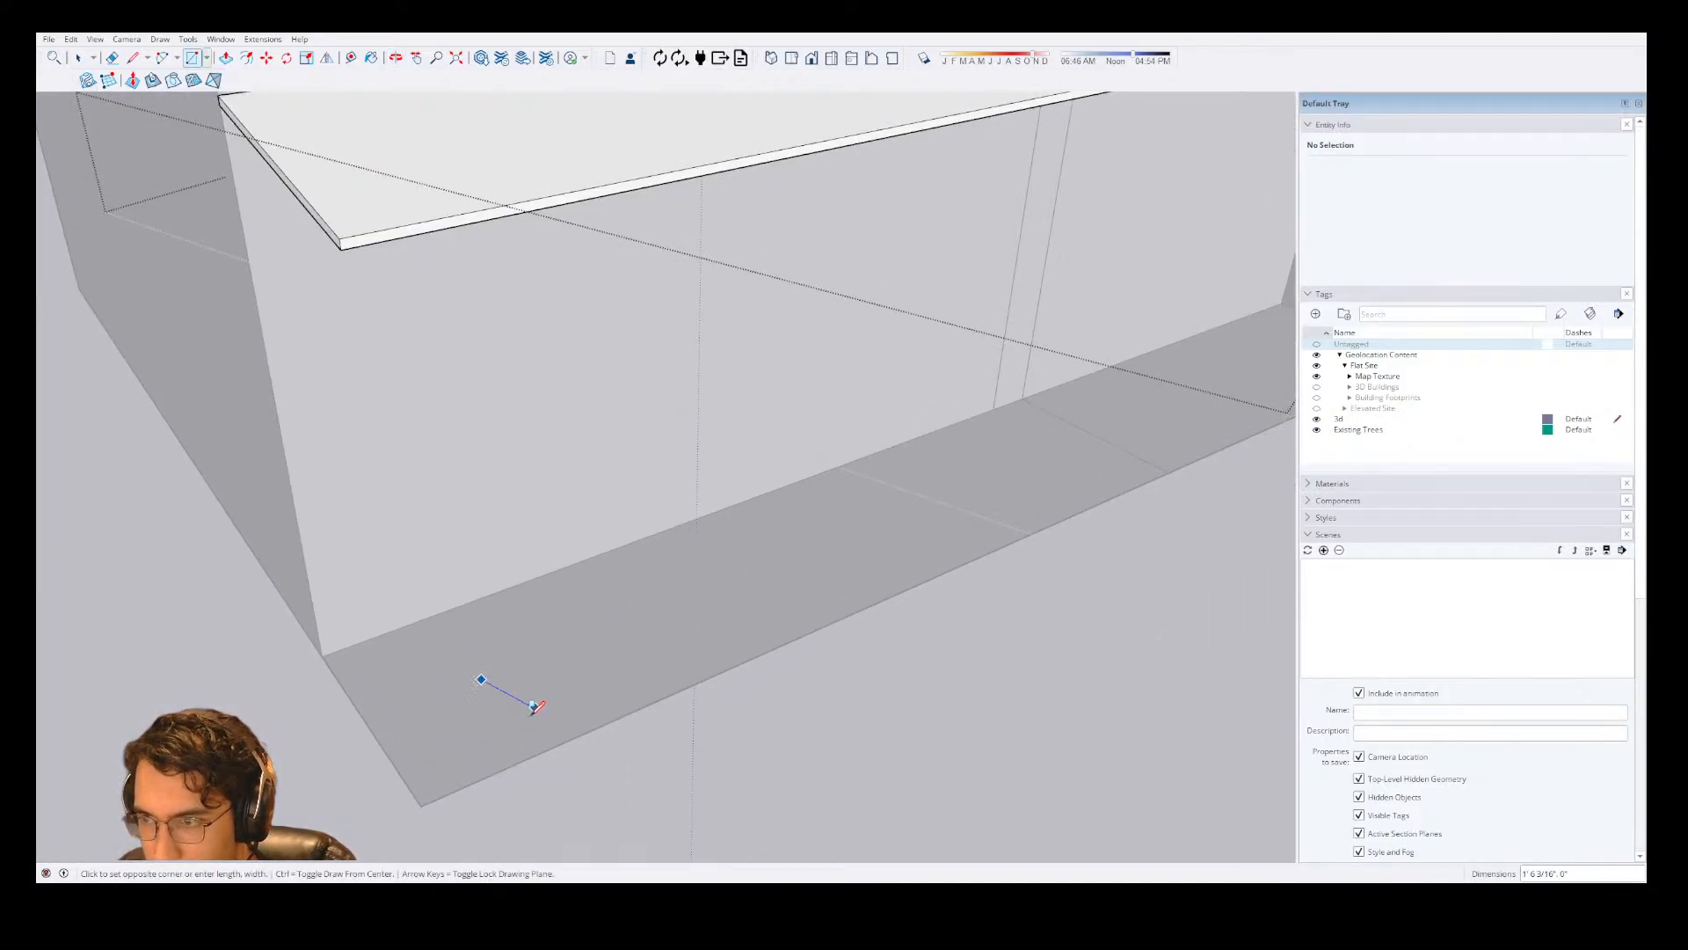
type("4")
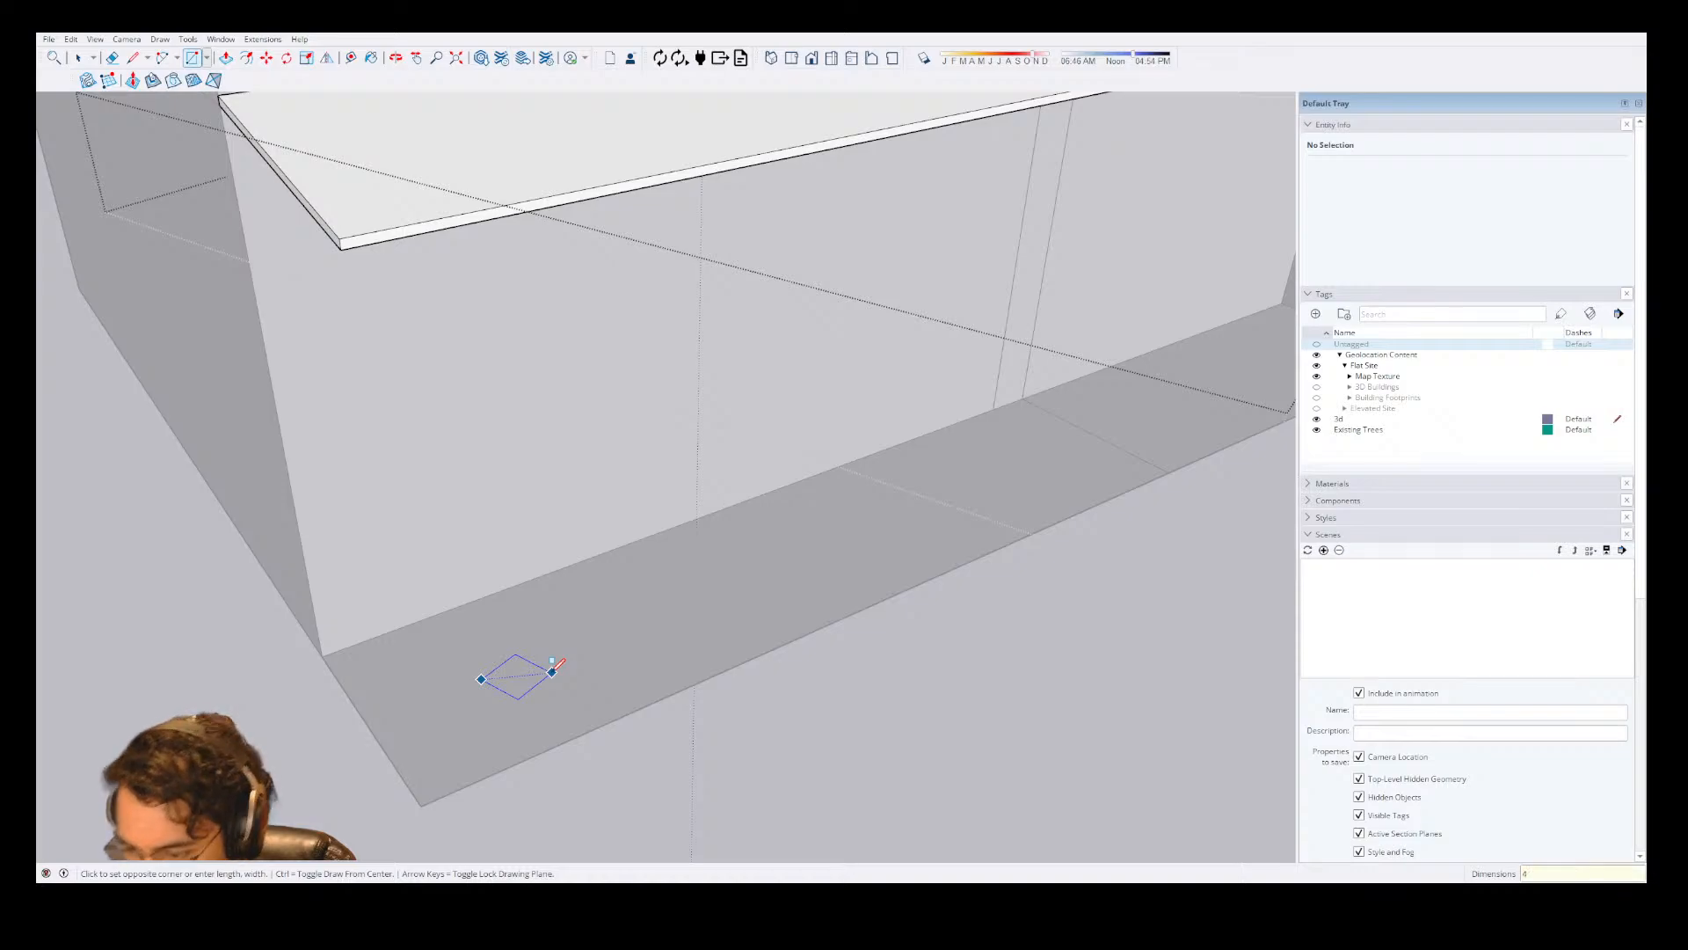
key("BackSpace")
key("BackSpace")
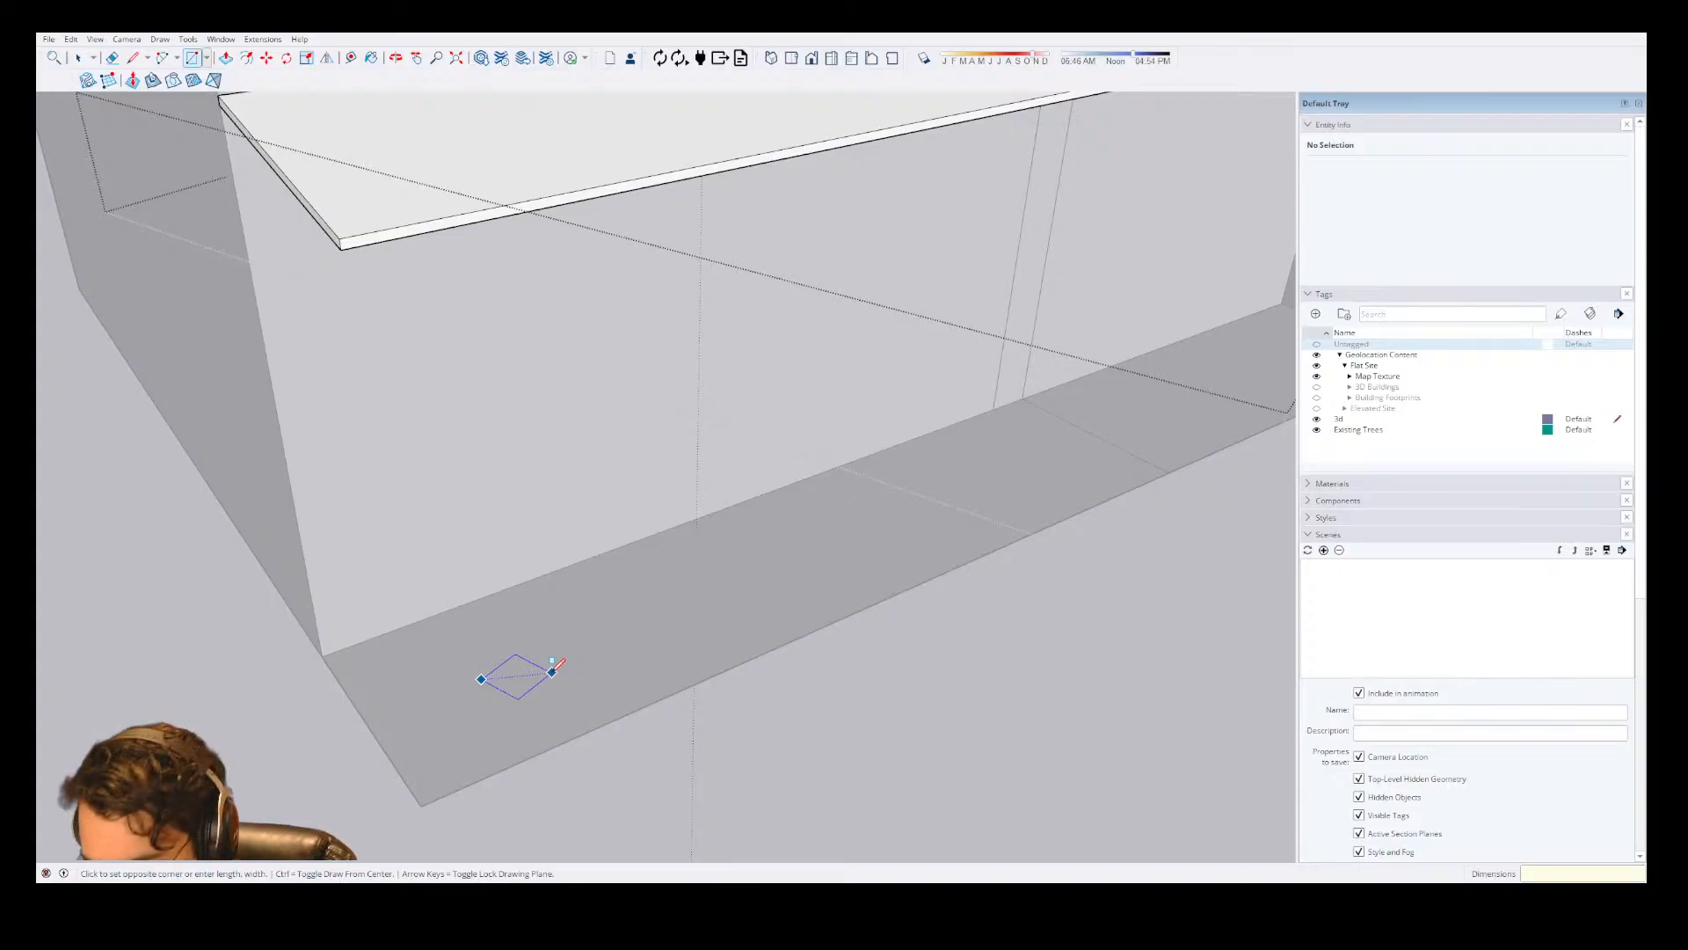
key("BackSpace")
key("BackSpace")
key("BackSpace")
key("BackSpace")
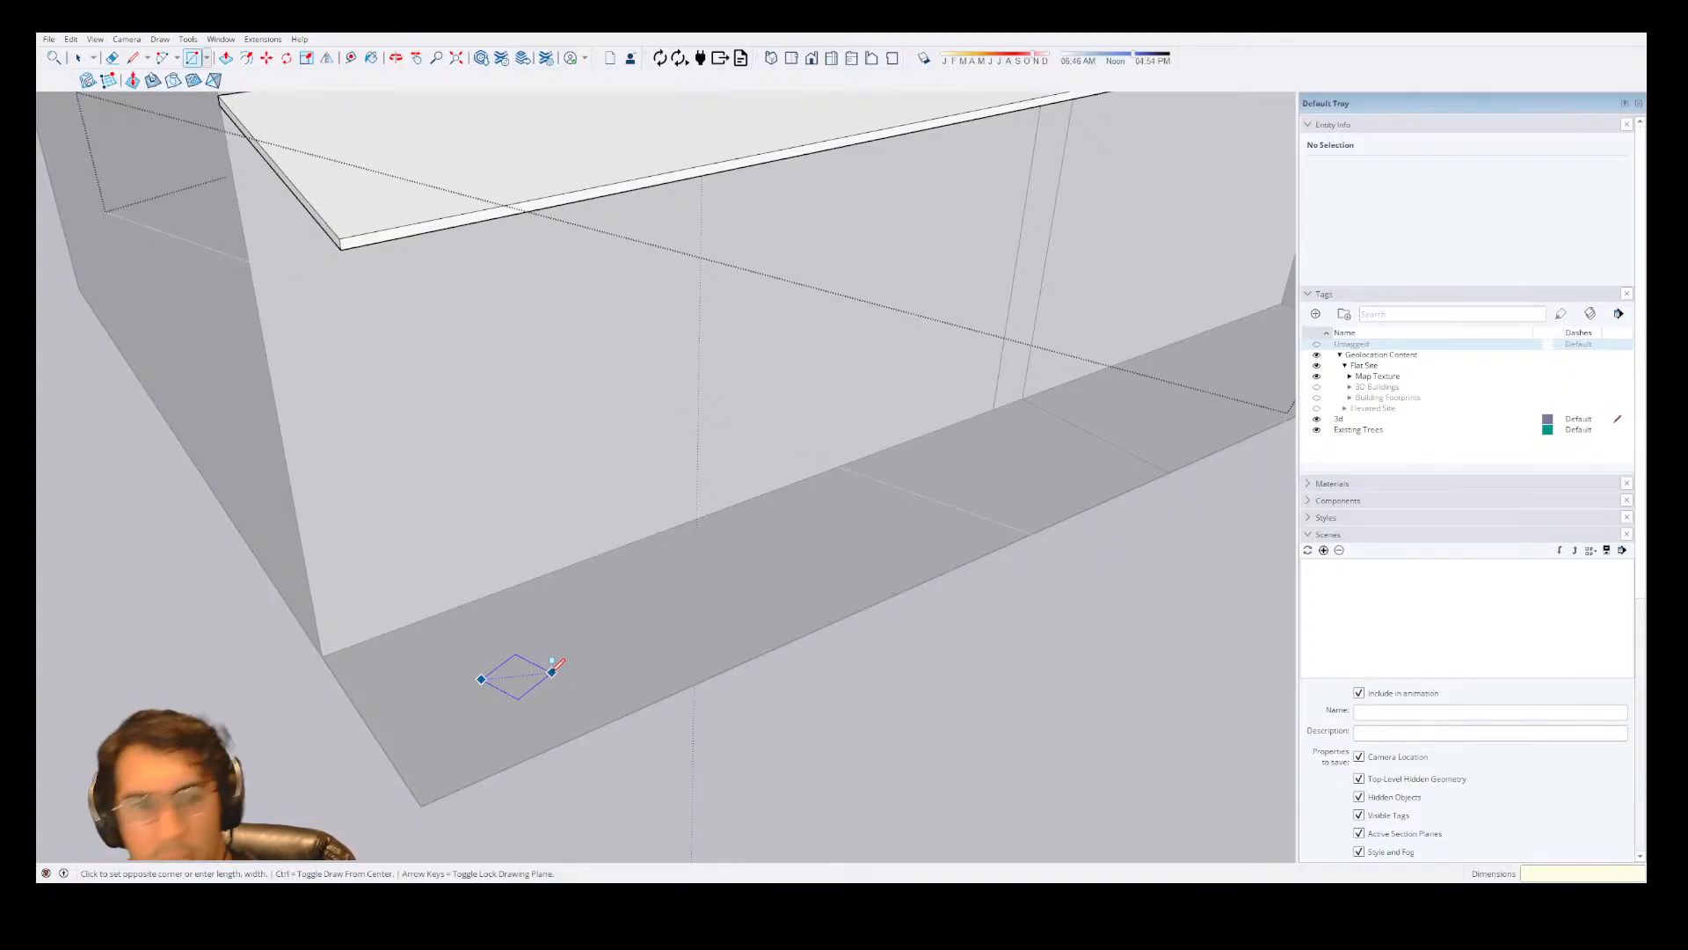
key("BackSpace")
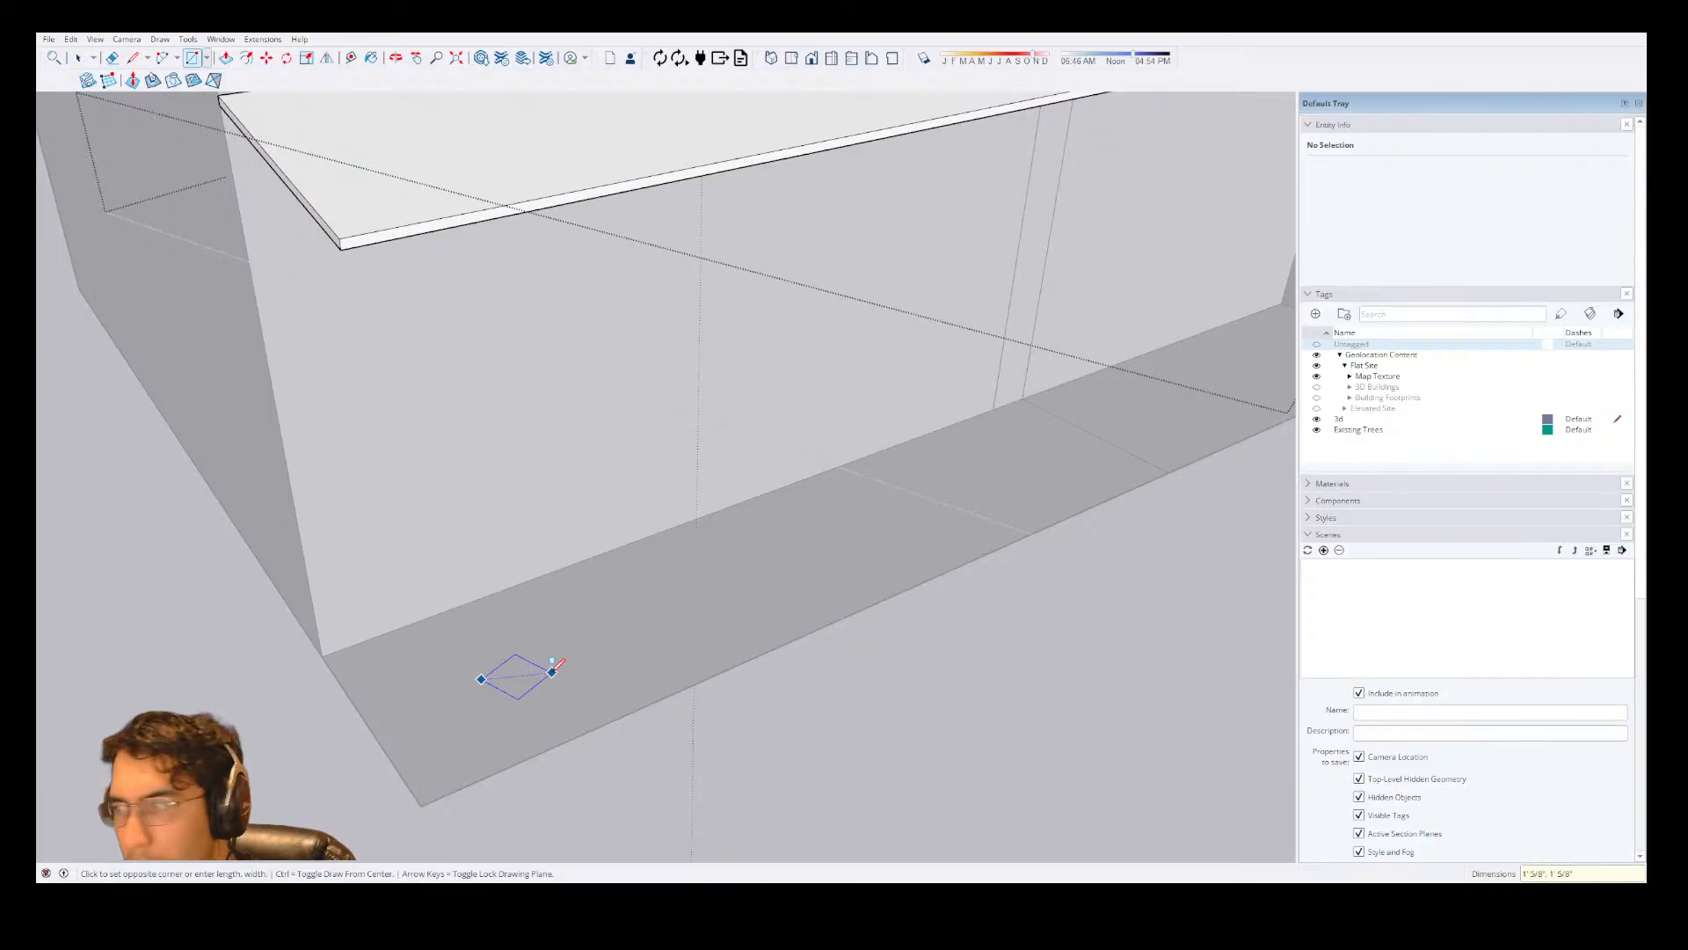
key("space")
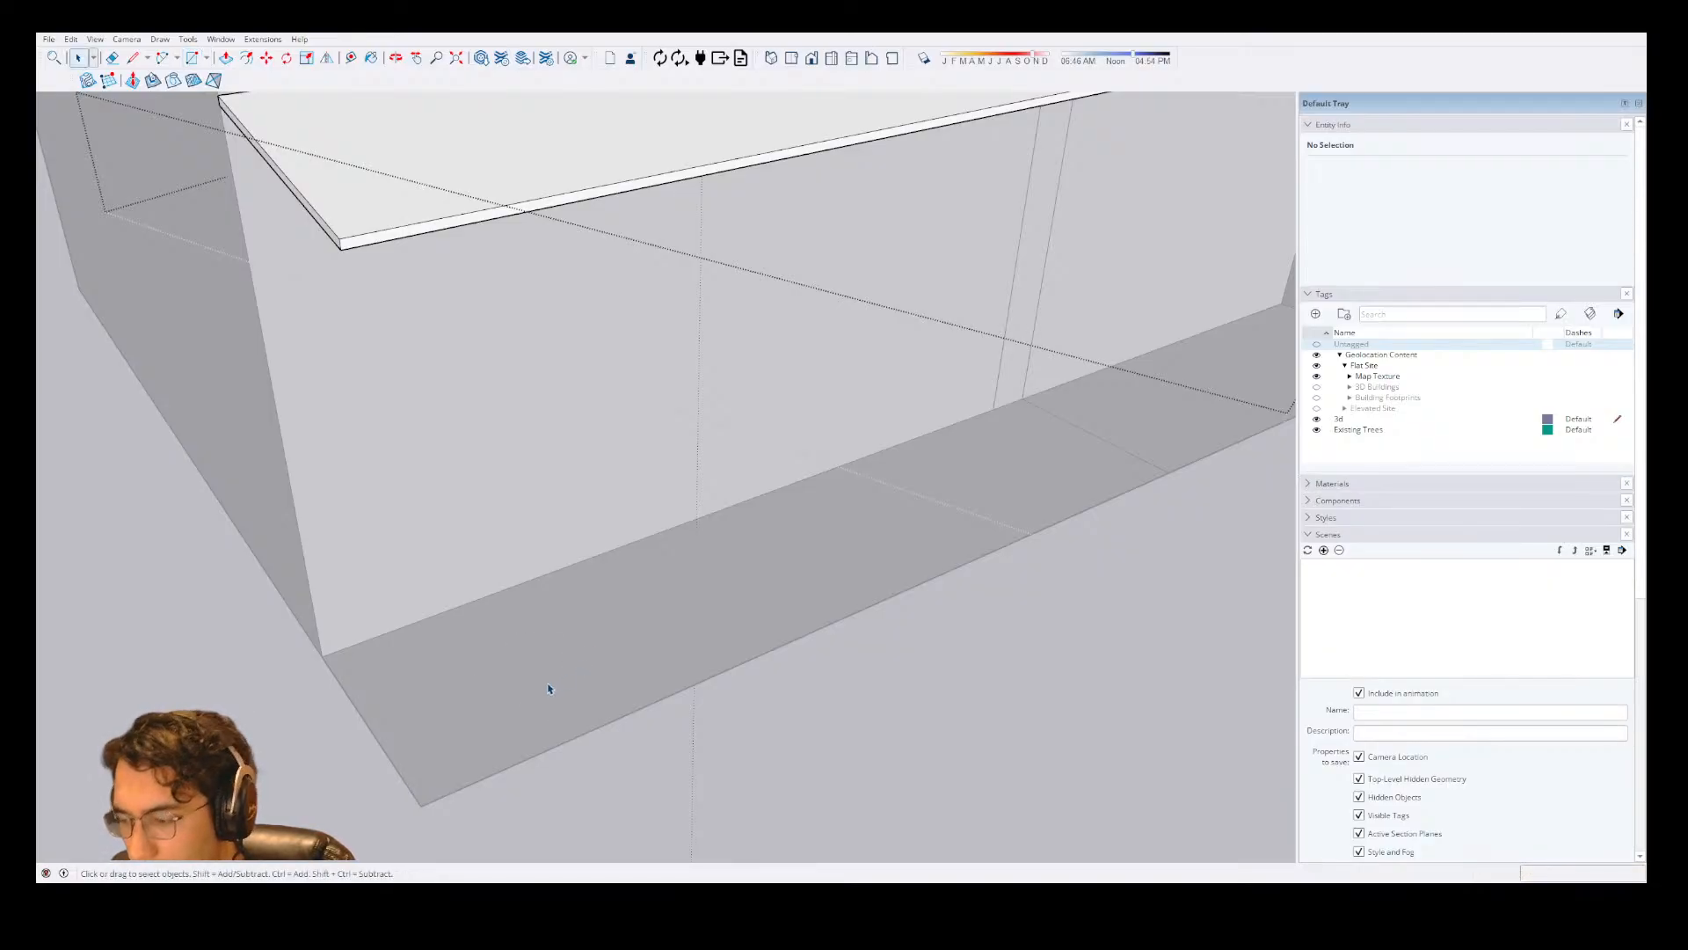
Draw a short line on the porch floor near its outer end and undo it.
key("l")
left_click(495, 663)
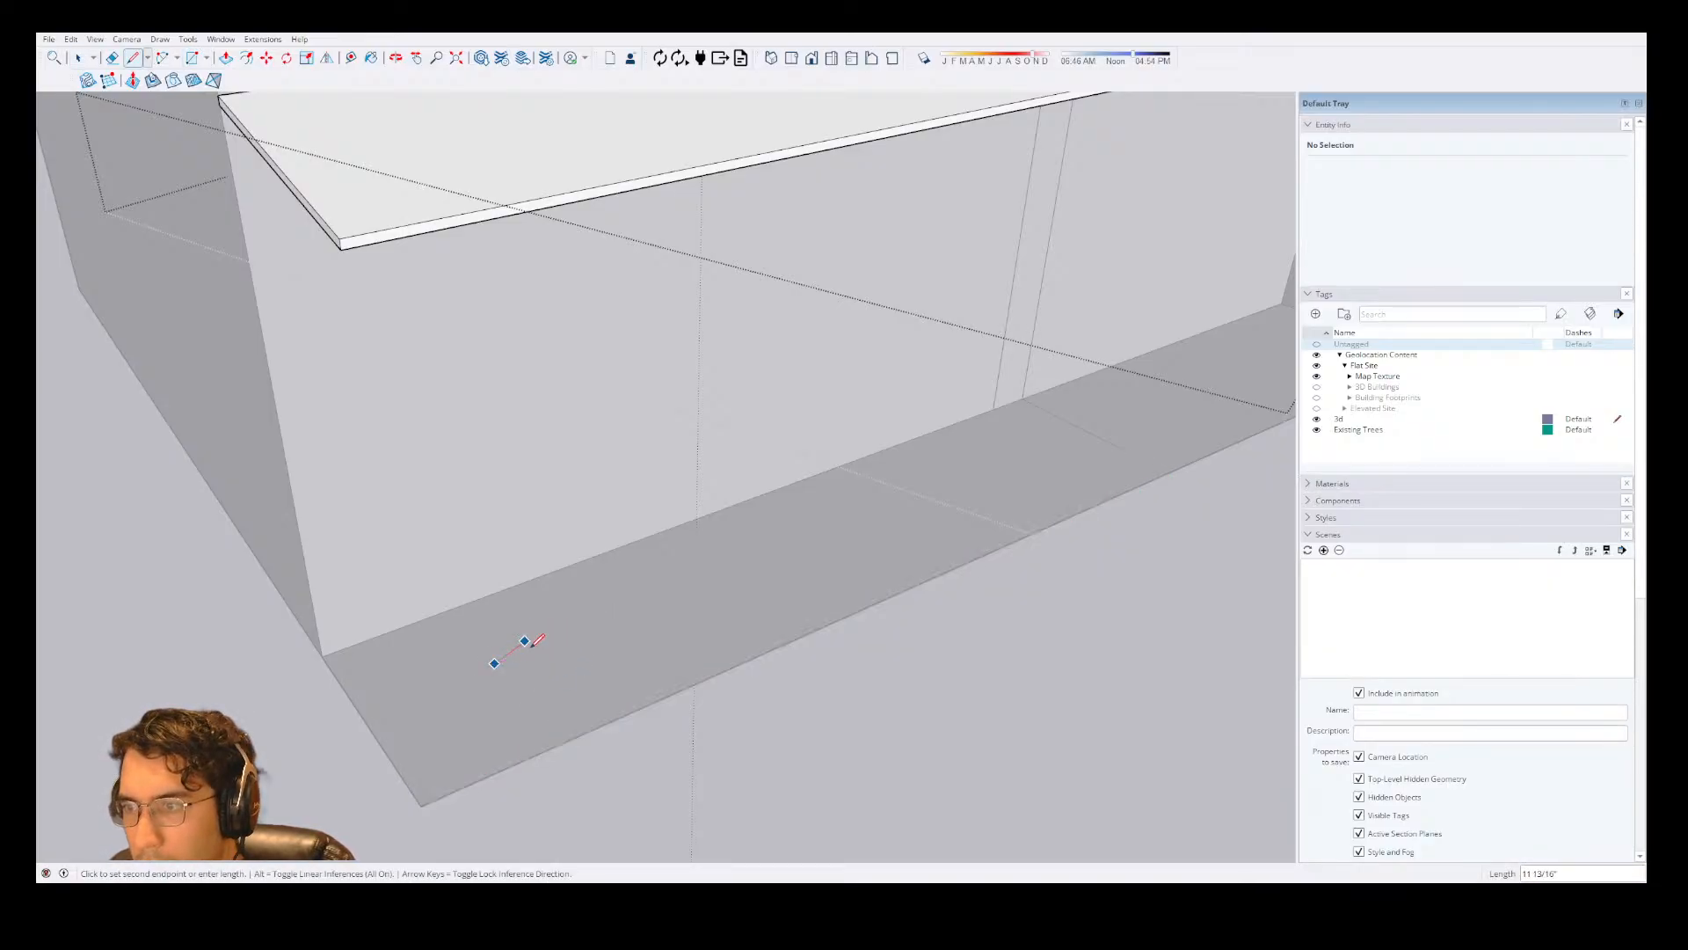
key("Return")
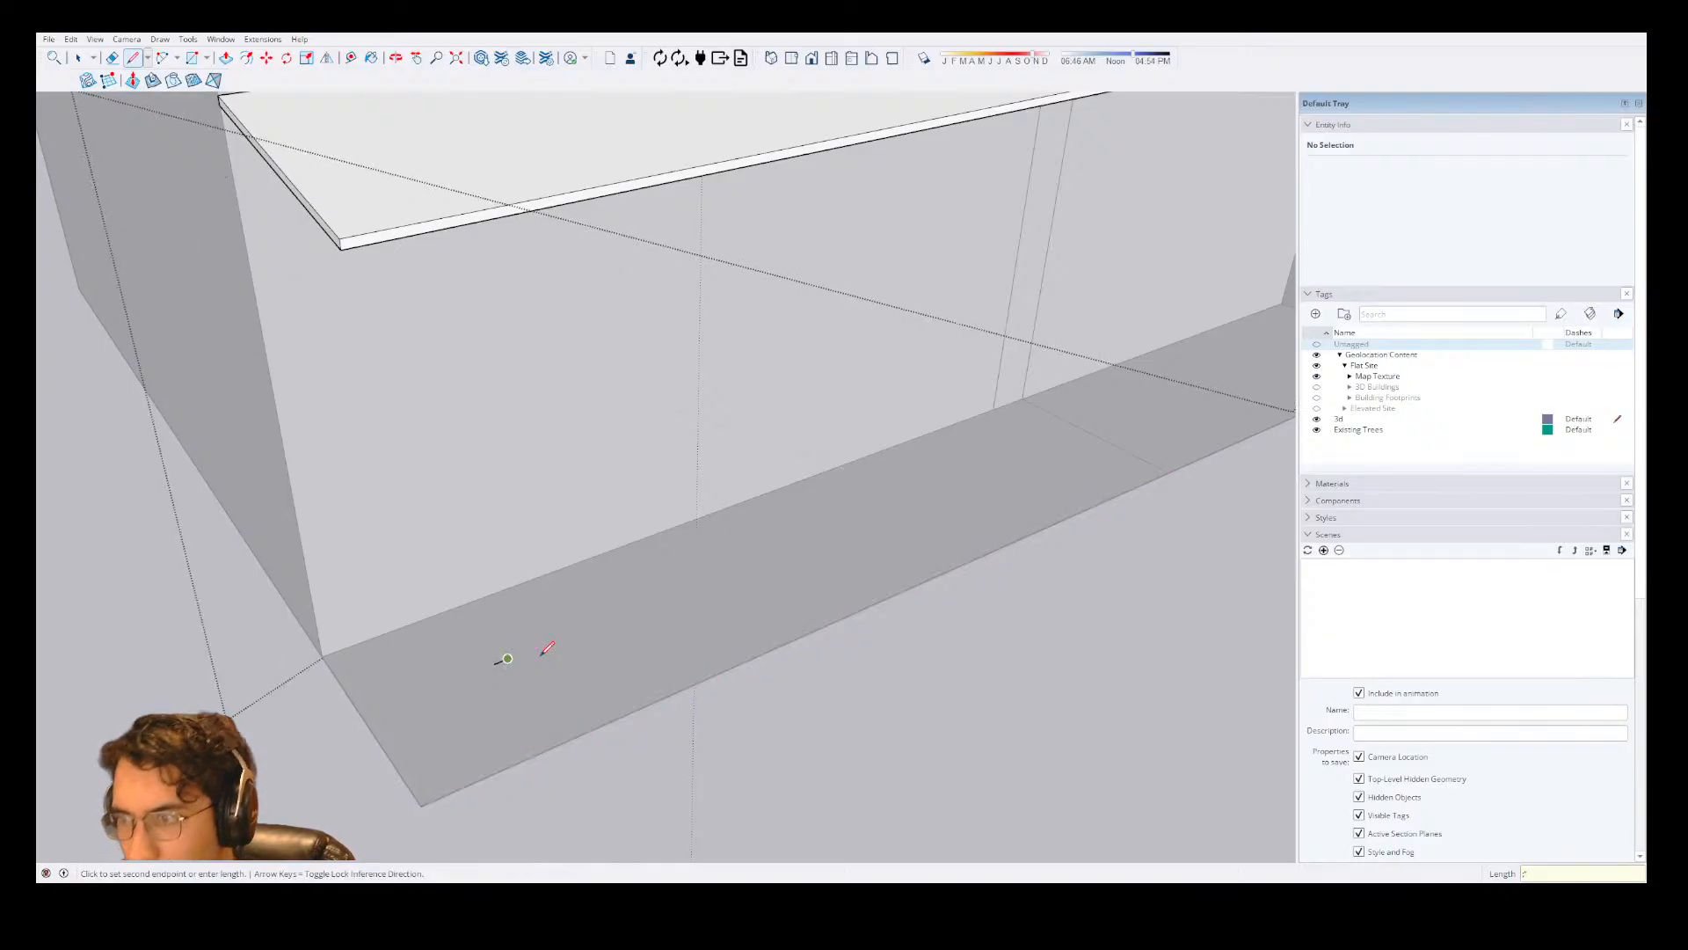
key("Escape")
key("ctrl+z")
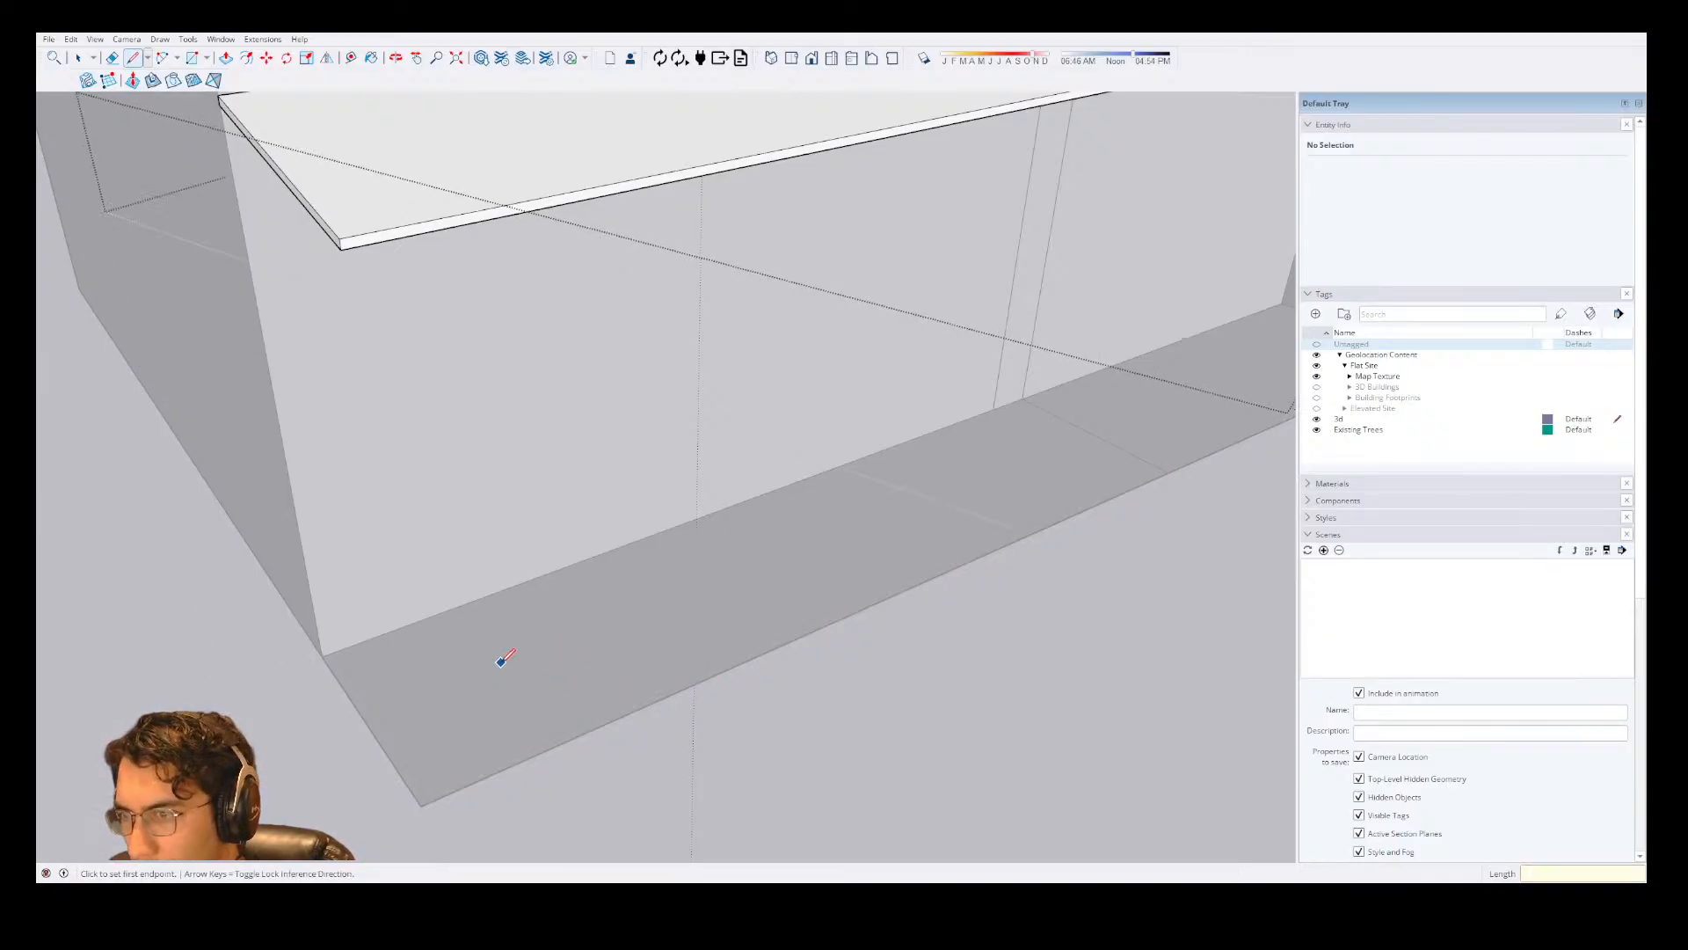
Draw a 4" square with lines on the porch floor near its outer end.
left_click(491, 669)
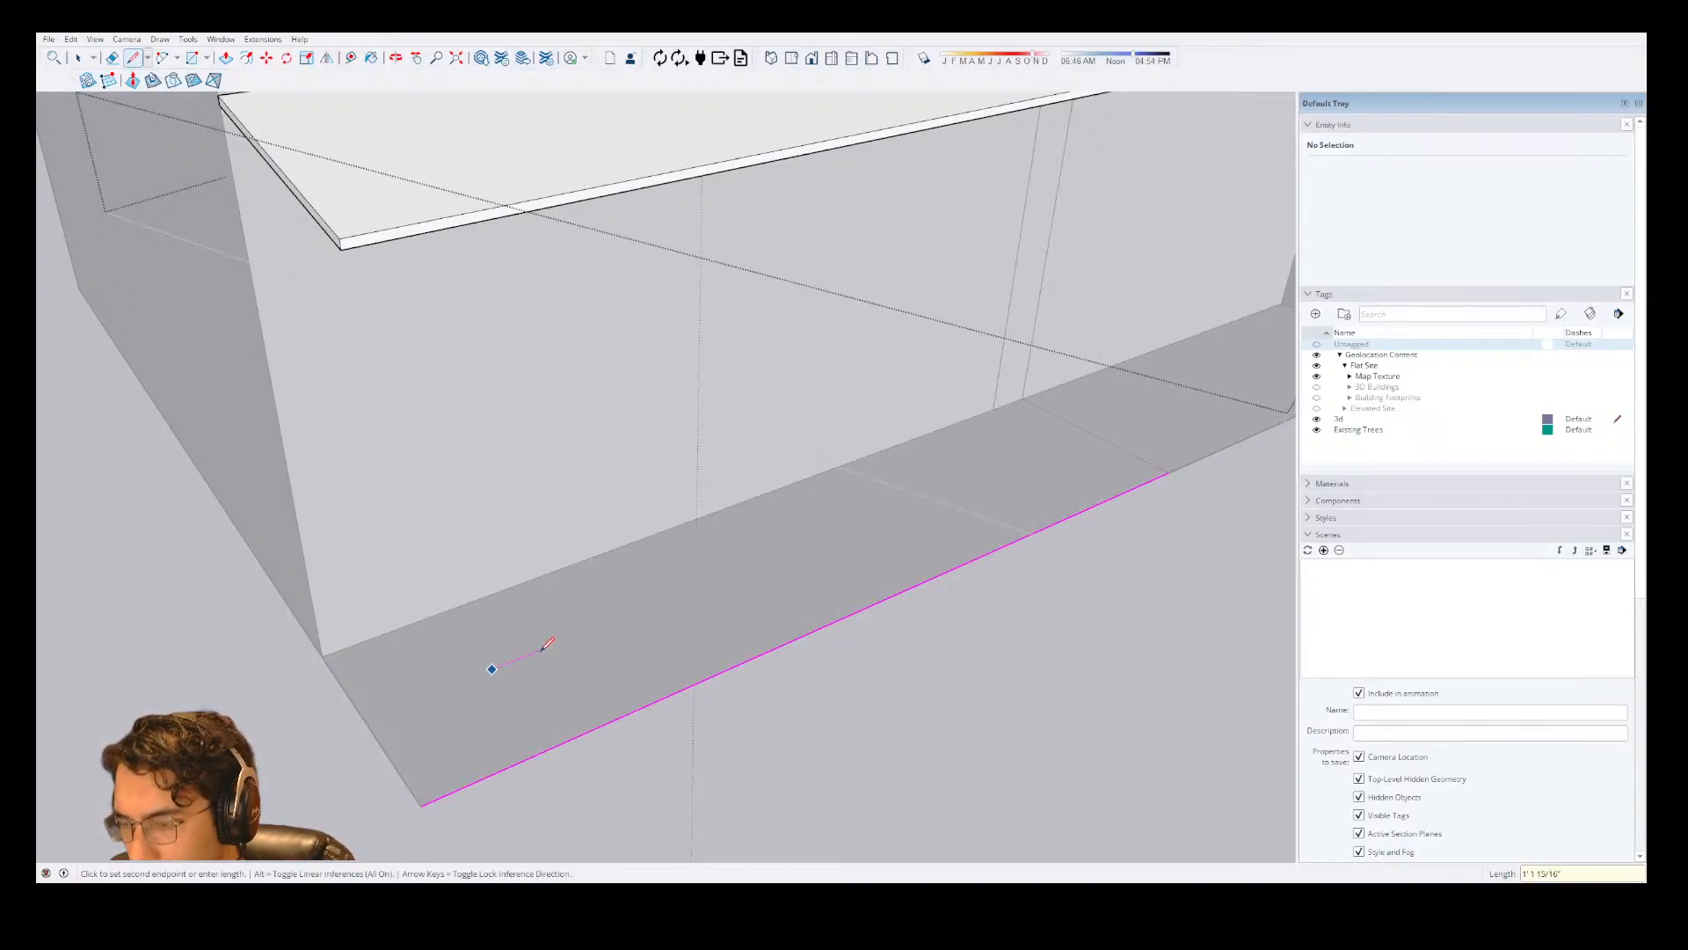
scroll(546, 641, "up", 5)
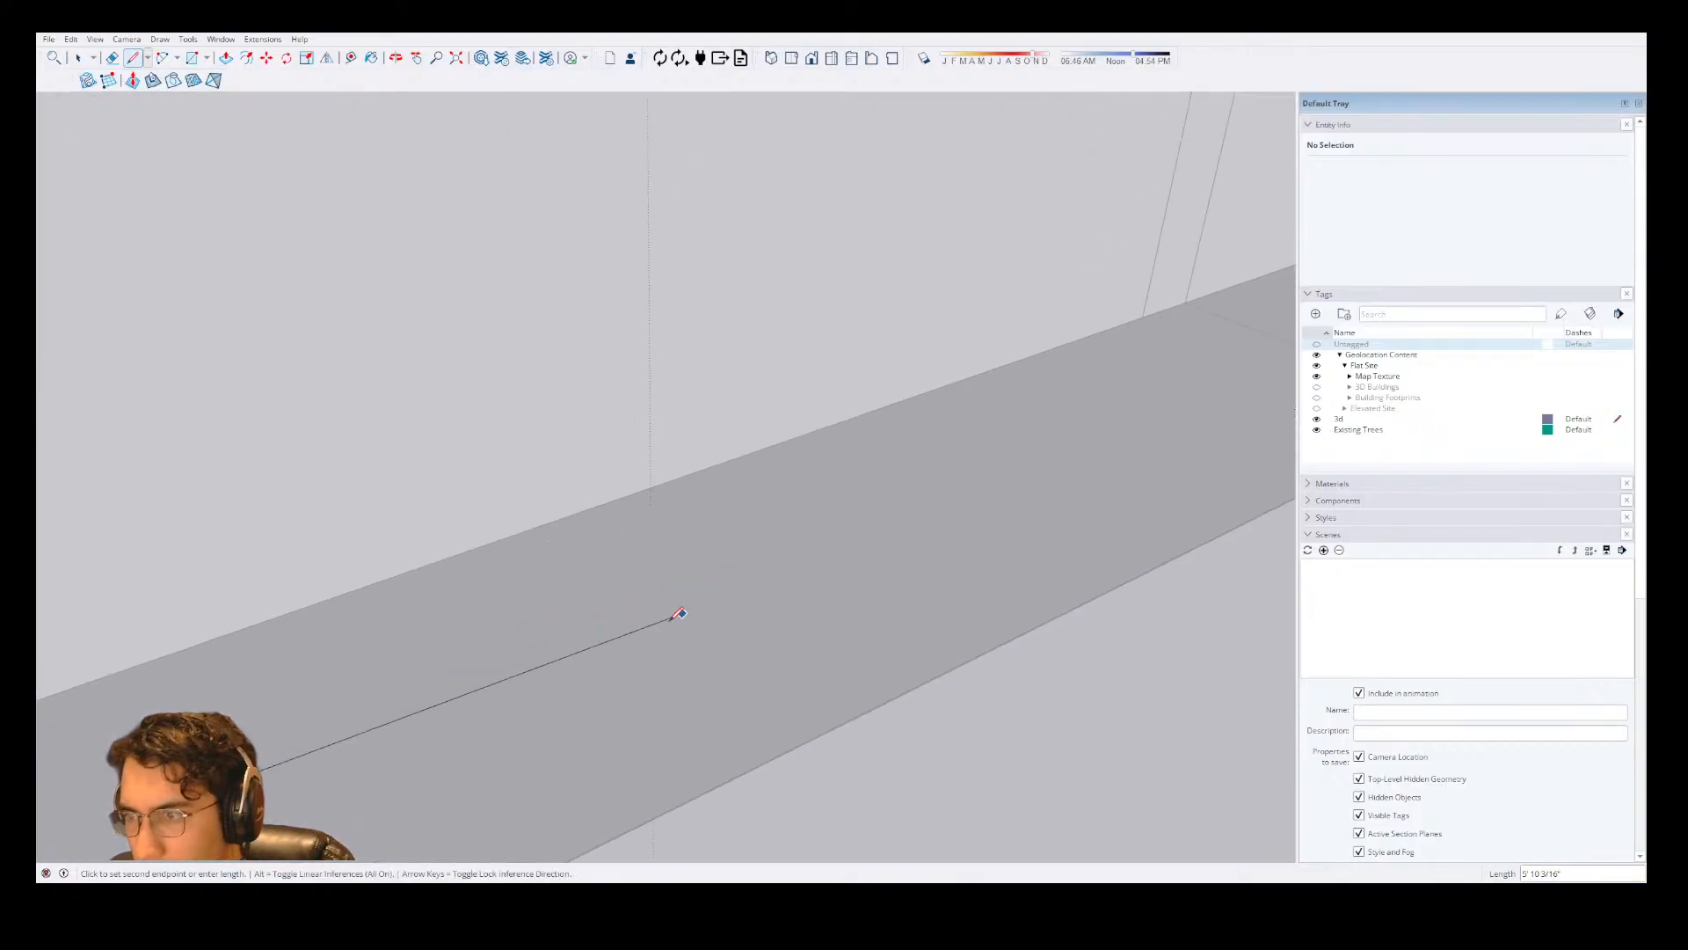
scroll(473, 509, "down", 2)
type("4")
key("Return")
scroll(378, 651, "up", 3)
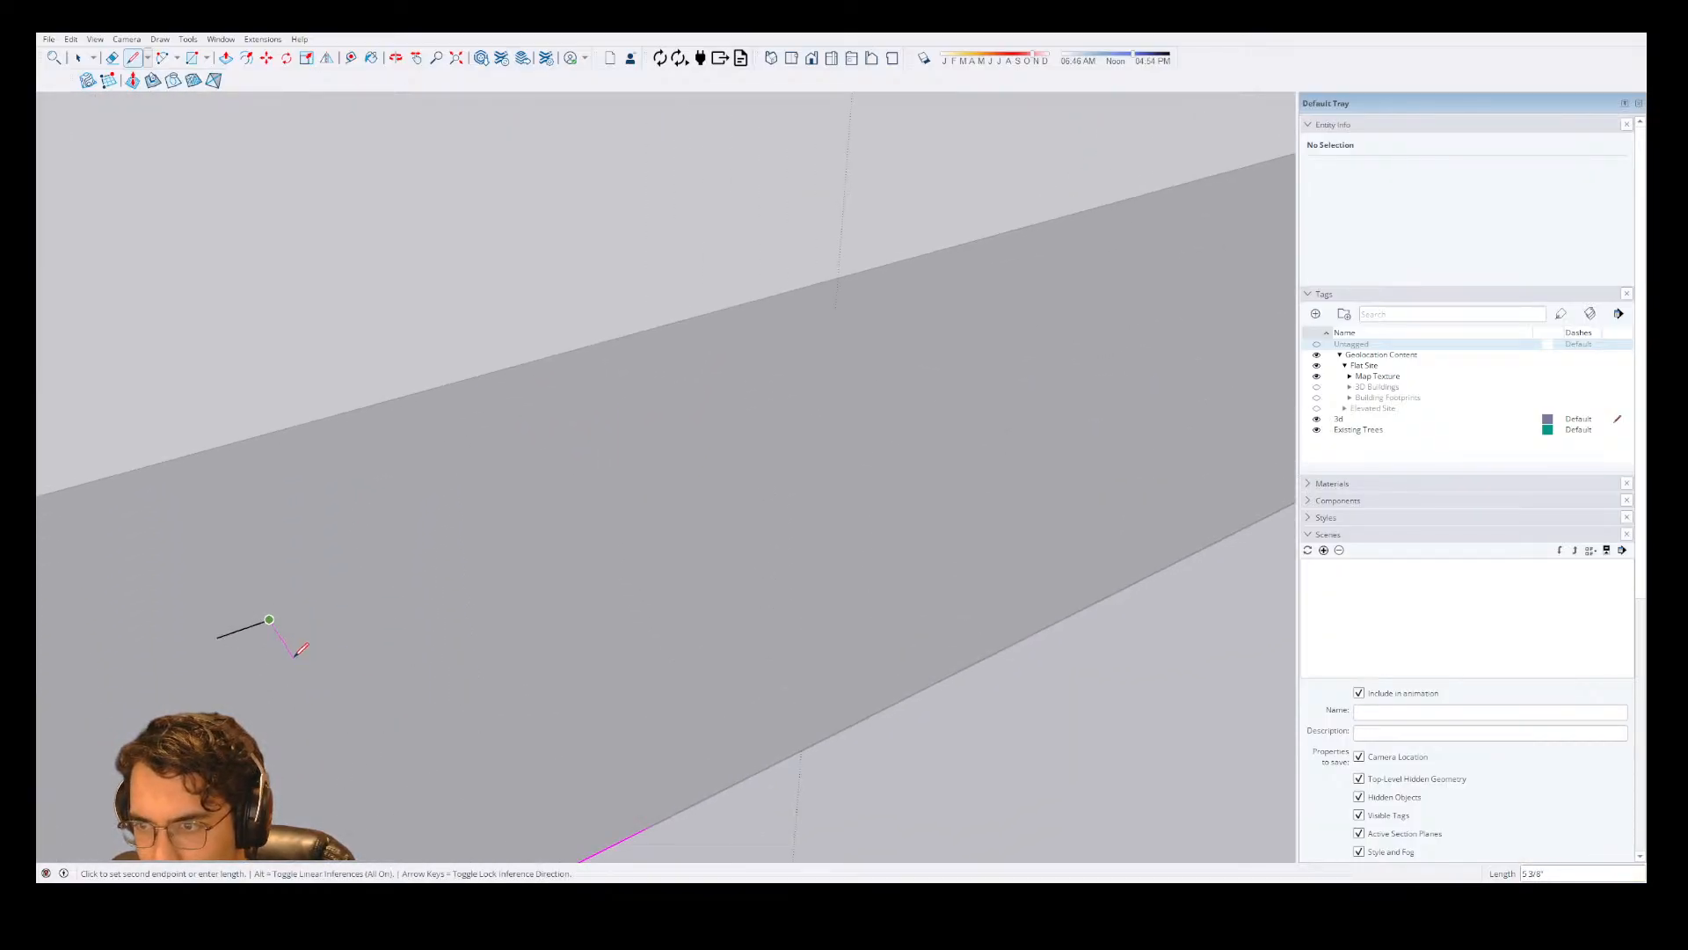
type("4")
key("Return")
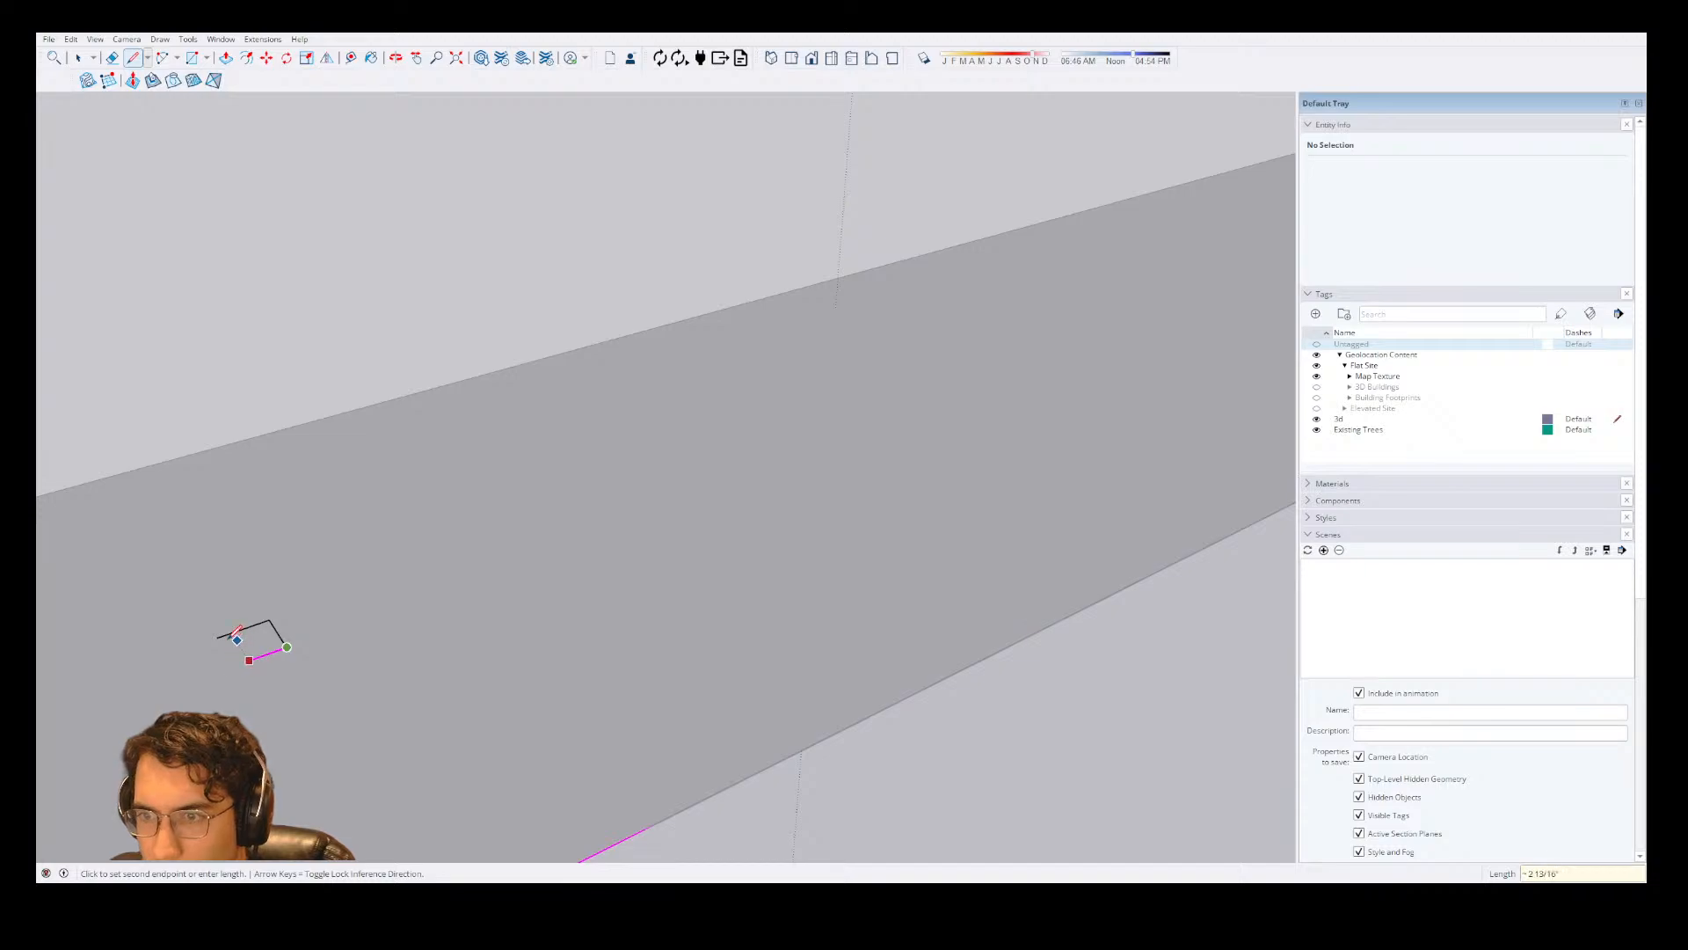
type("4")
key("Return")
left_click(219, 635)
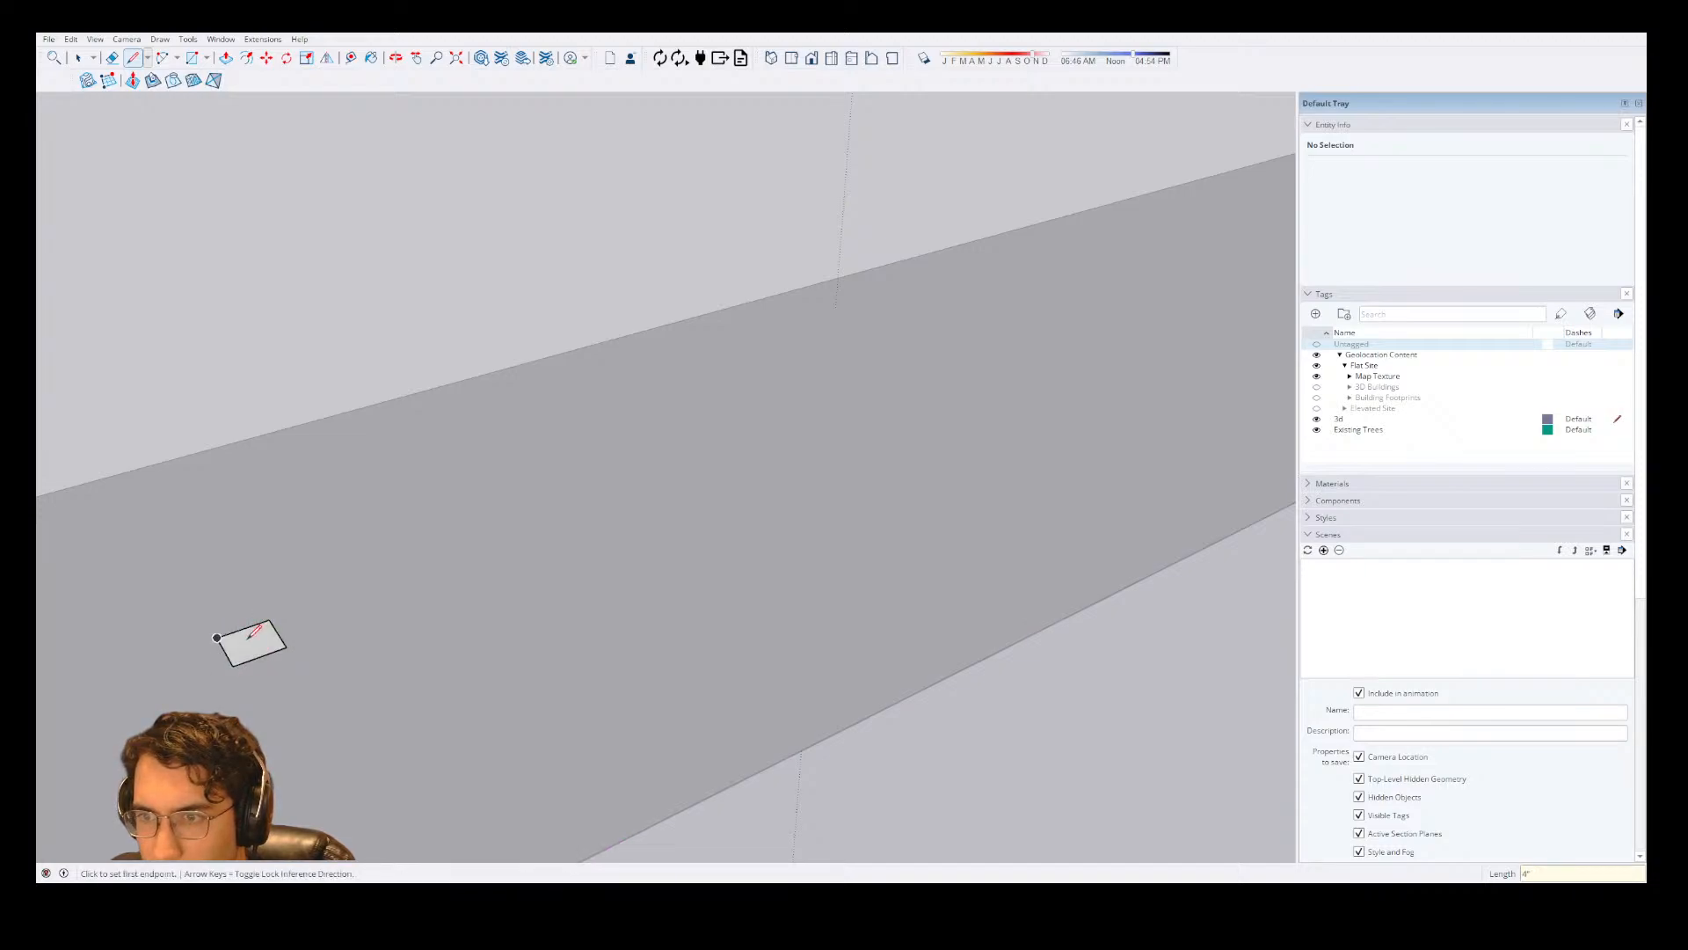
Turn the small square on the porch floor into a component named Column Post.
key("space")
double_click(265, 659)
double_click(266, 654)
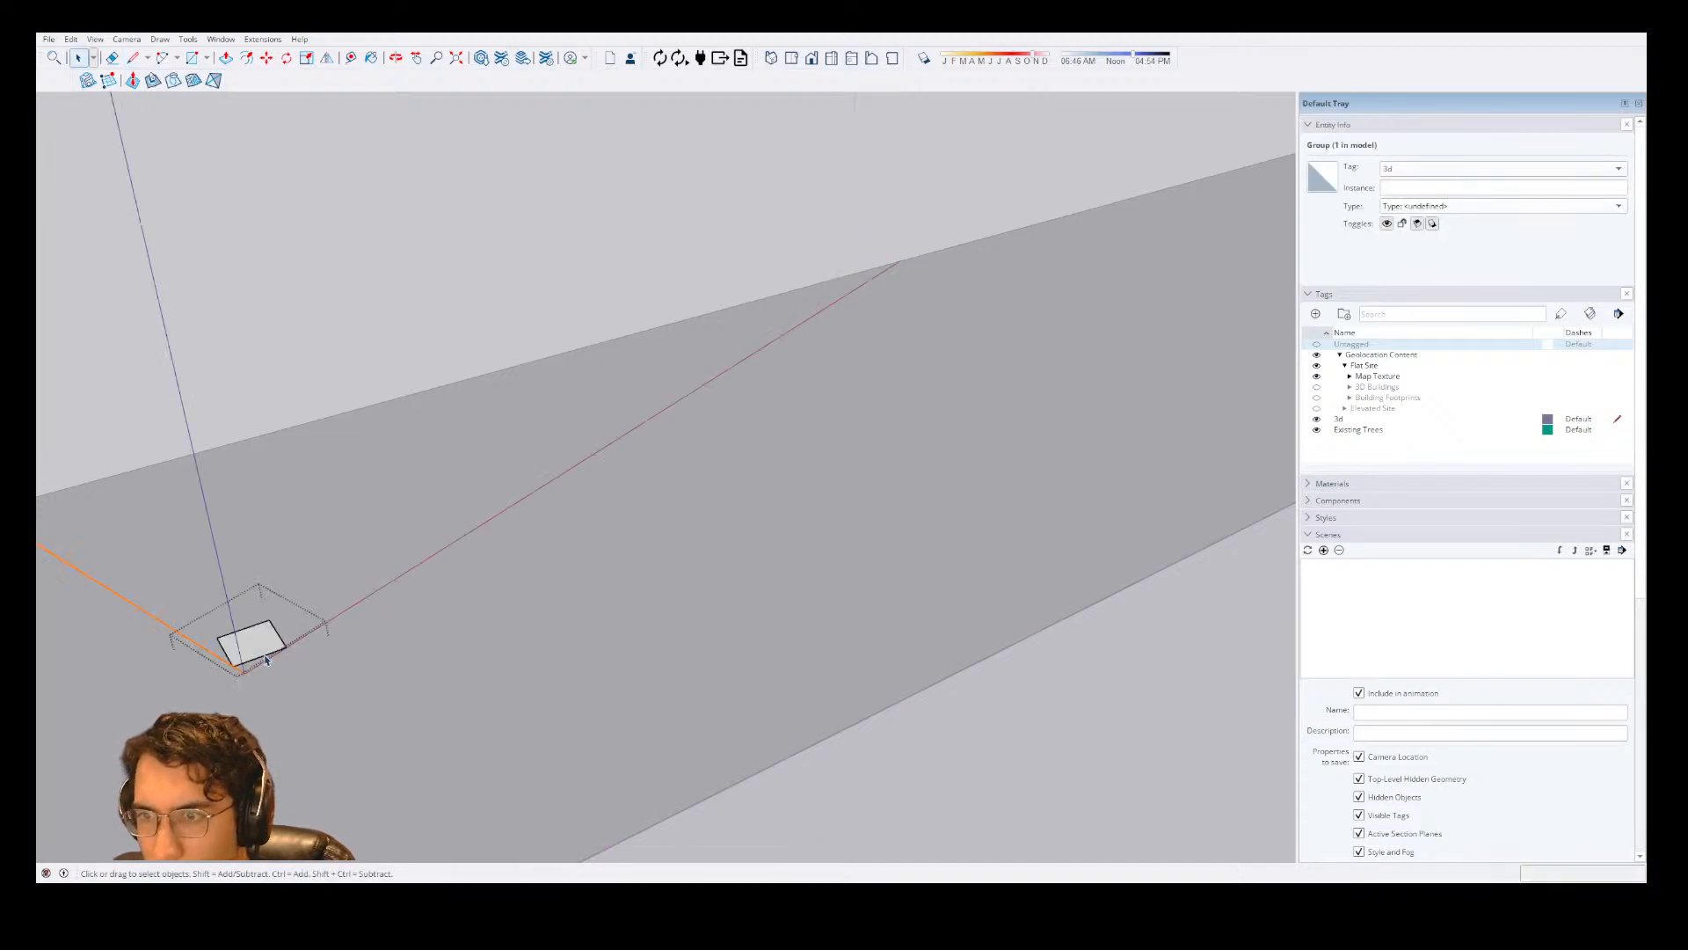
double_click(269, 648)
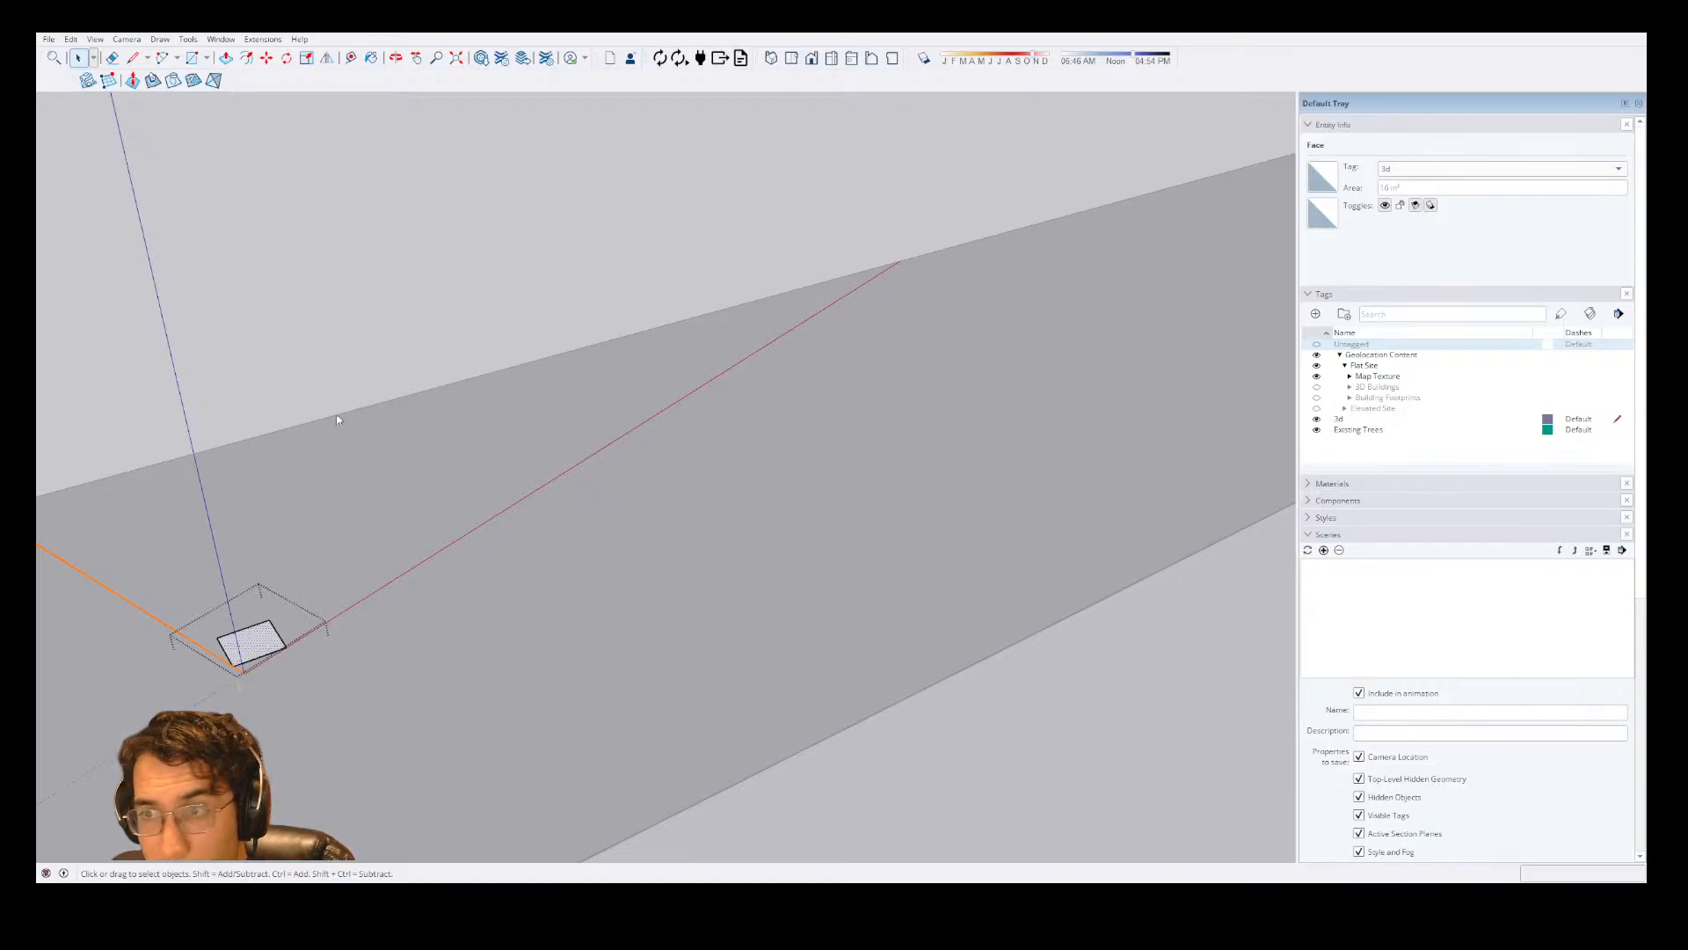
key("p")
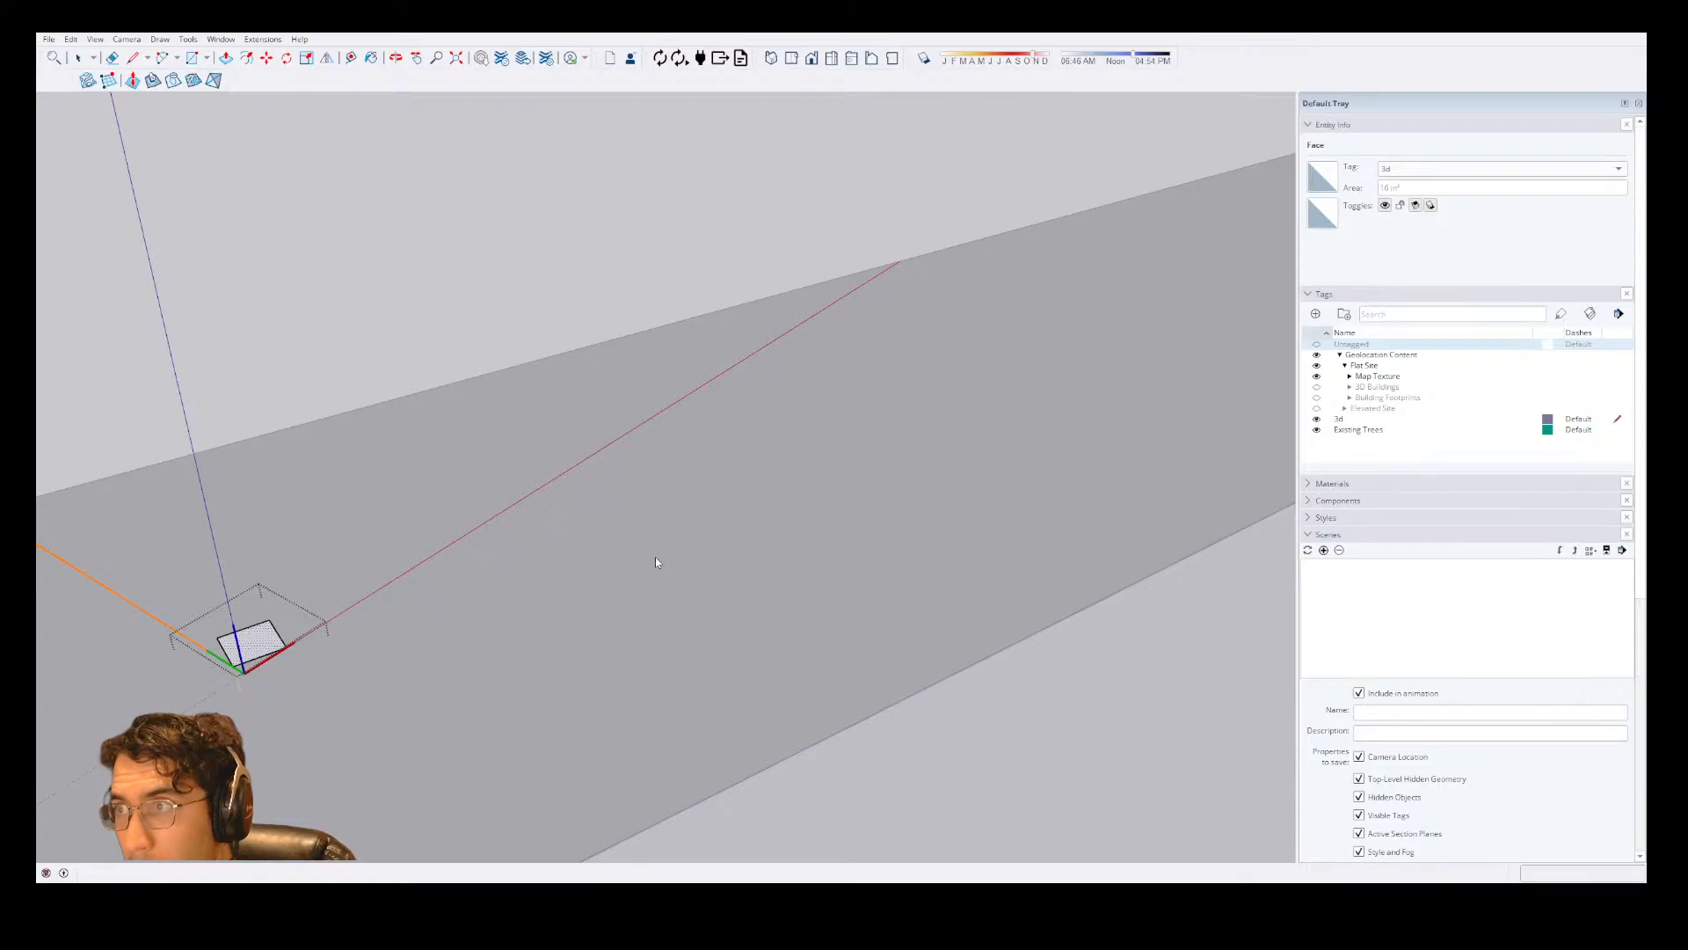
key("Return")
scroll(726, 529, "down", 4)
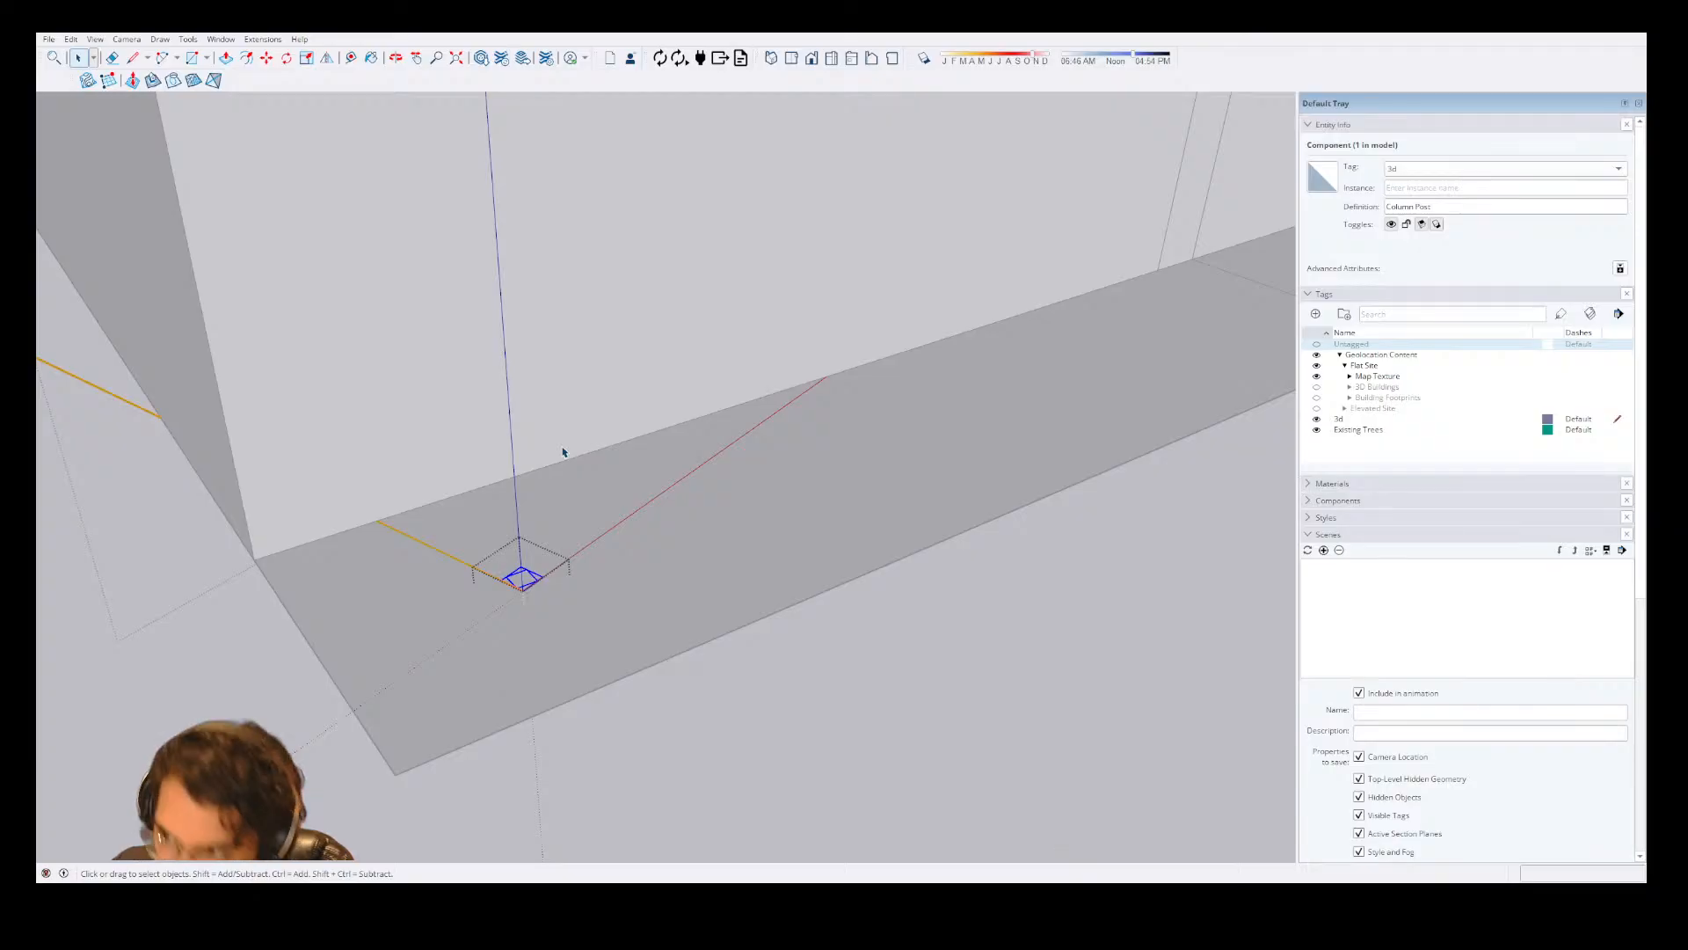
Place a guide 4" in from the porch floor's front corner beside the projecting wing.
scroll(515, 496, "down", 2)
scroll(1213, 372, "up", 3)
key("t")
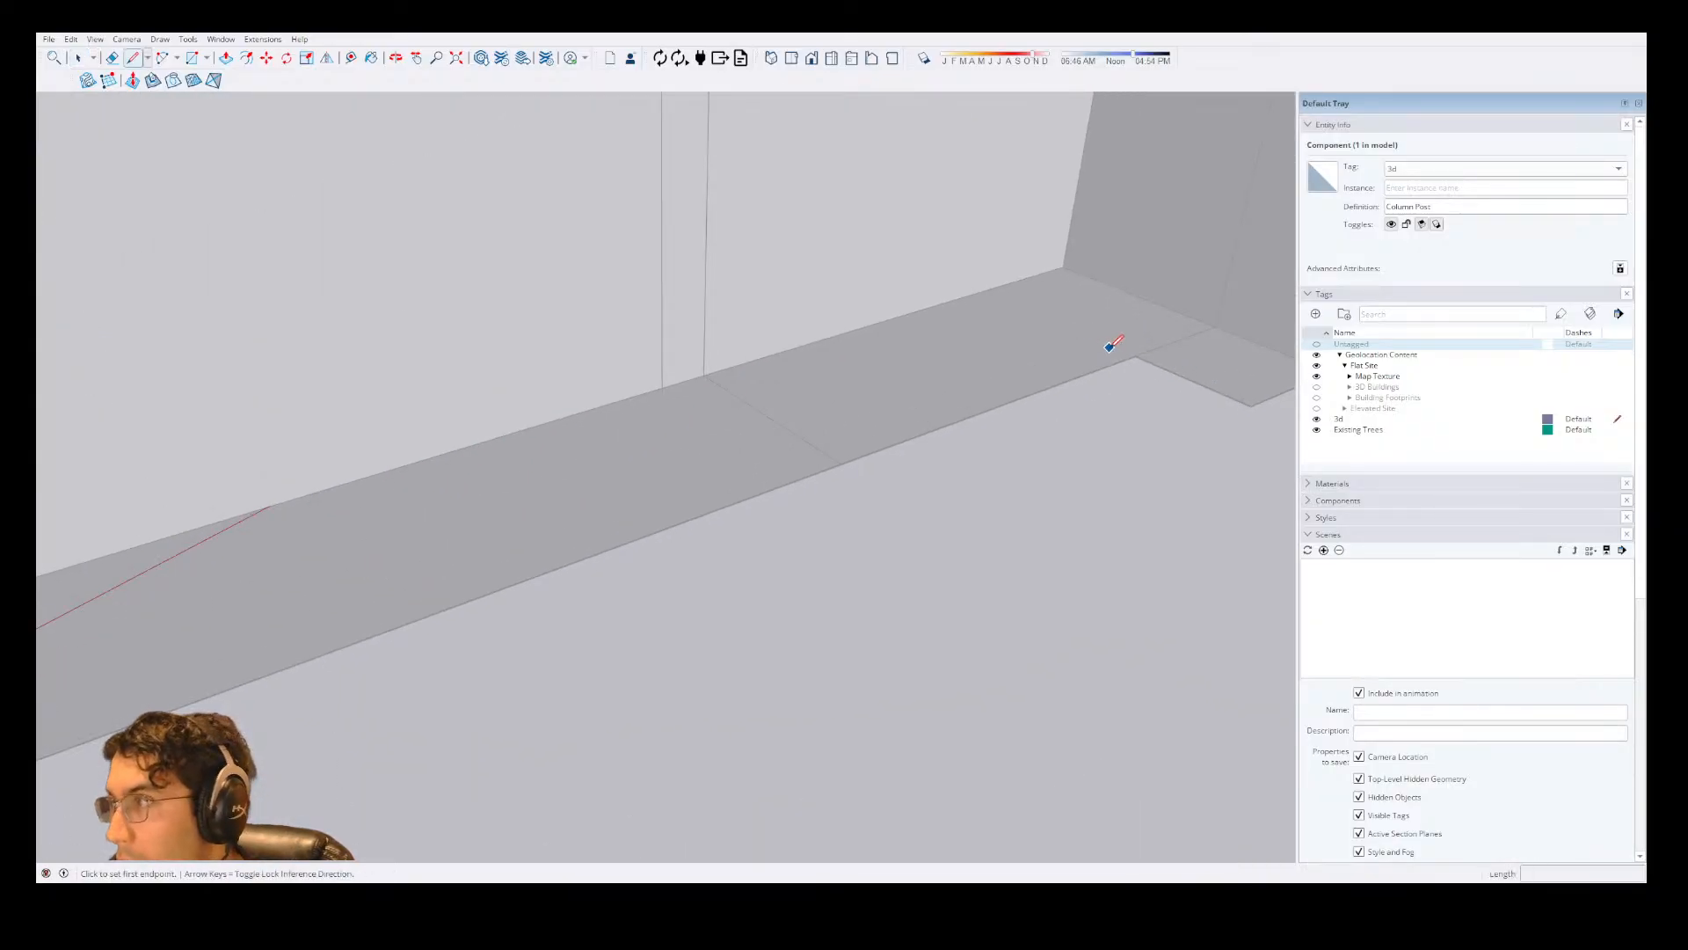
left_click(1134, 353)
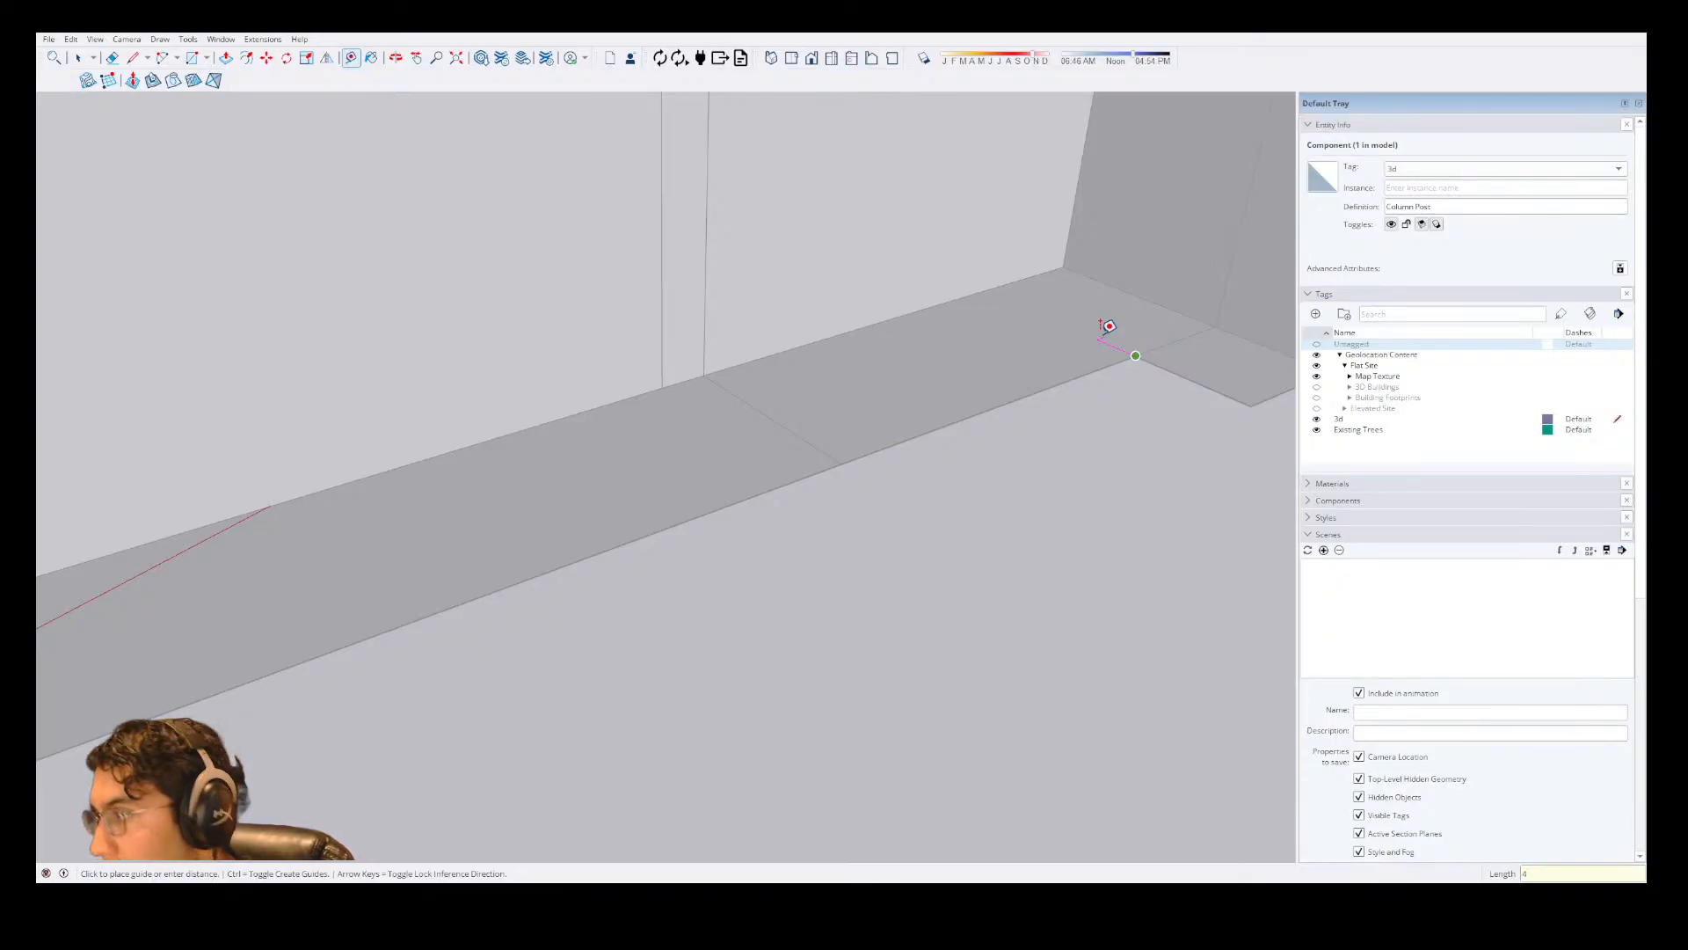
left_click(1110, 326)
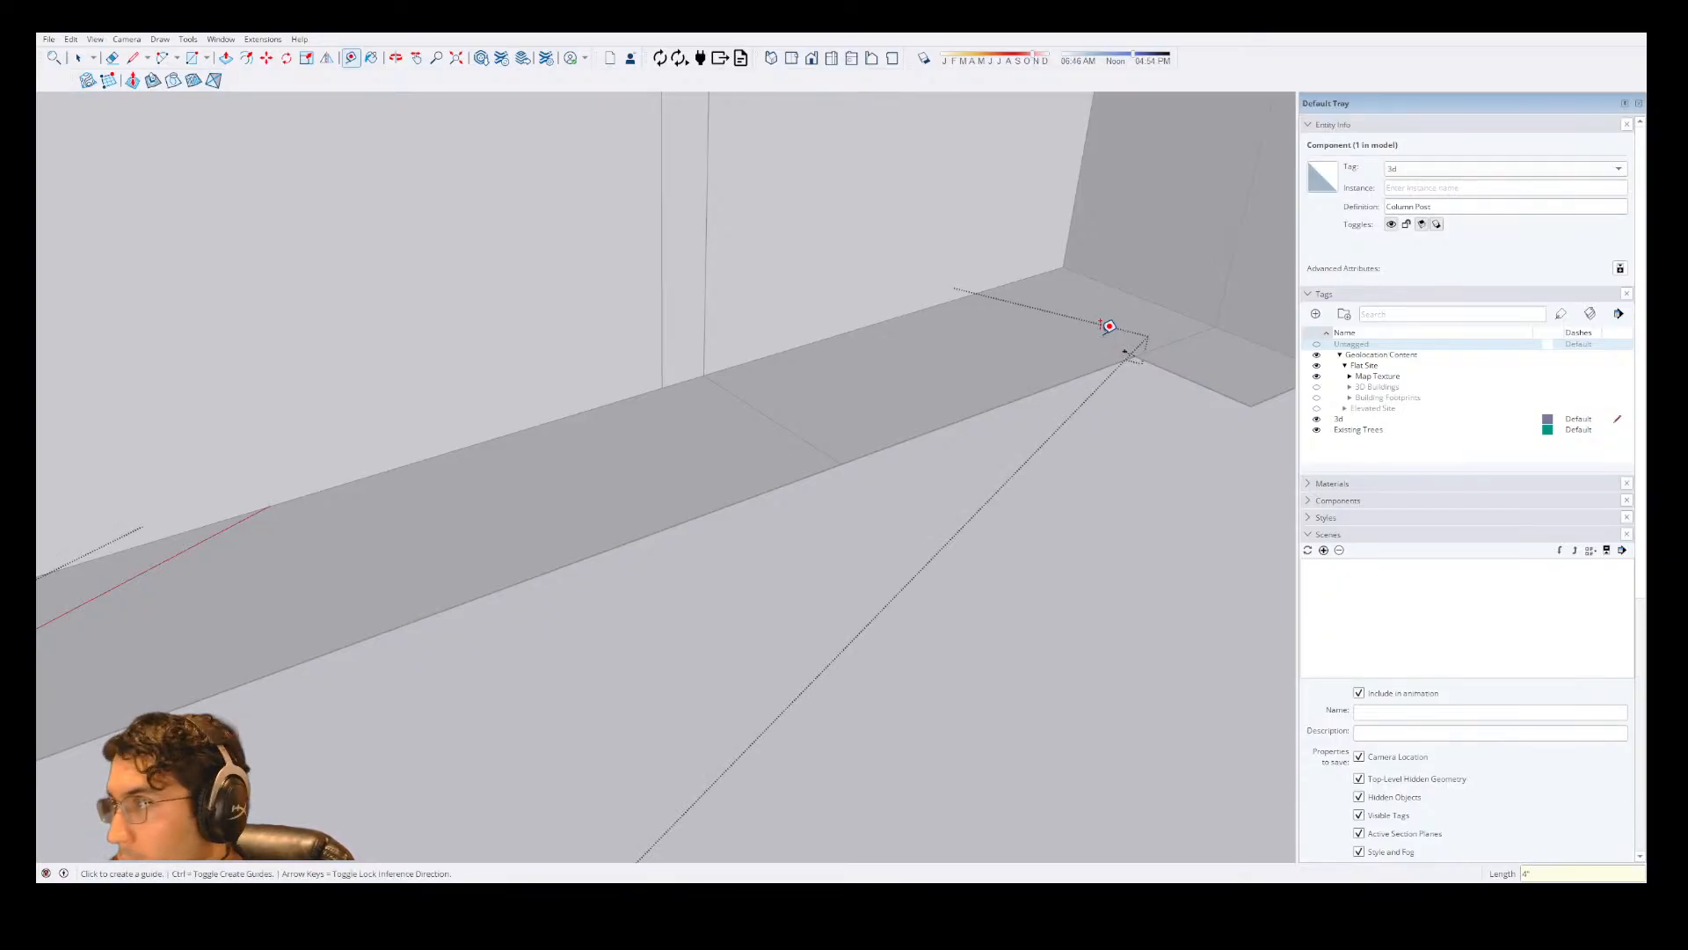
Move the Column Post square along the porch by its corner to the guide end beside the projecting wing.
scroll(1090, 343, "down", 2)
key("space")
scroll(234, 635, "up", 3)
key("m")
scroll(207, 624, "up", 1)
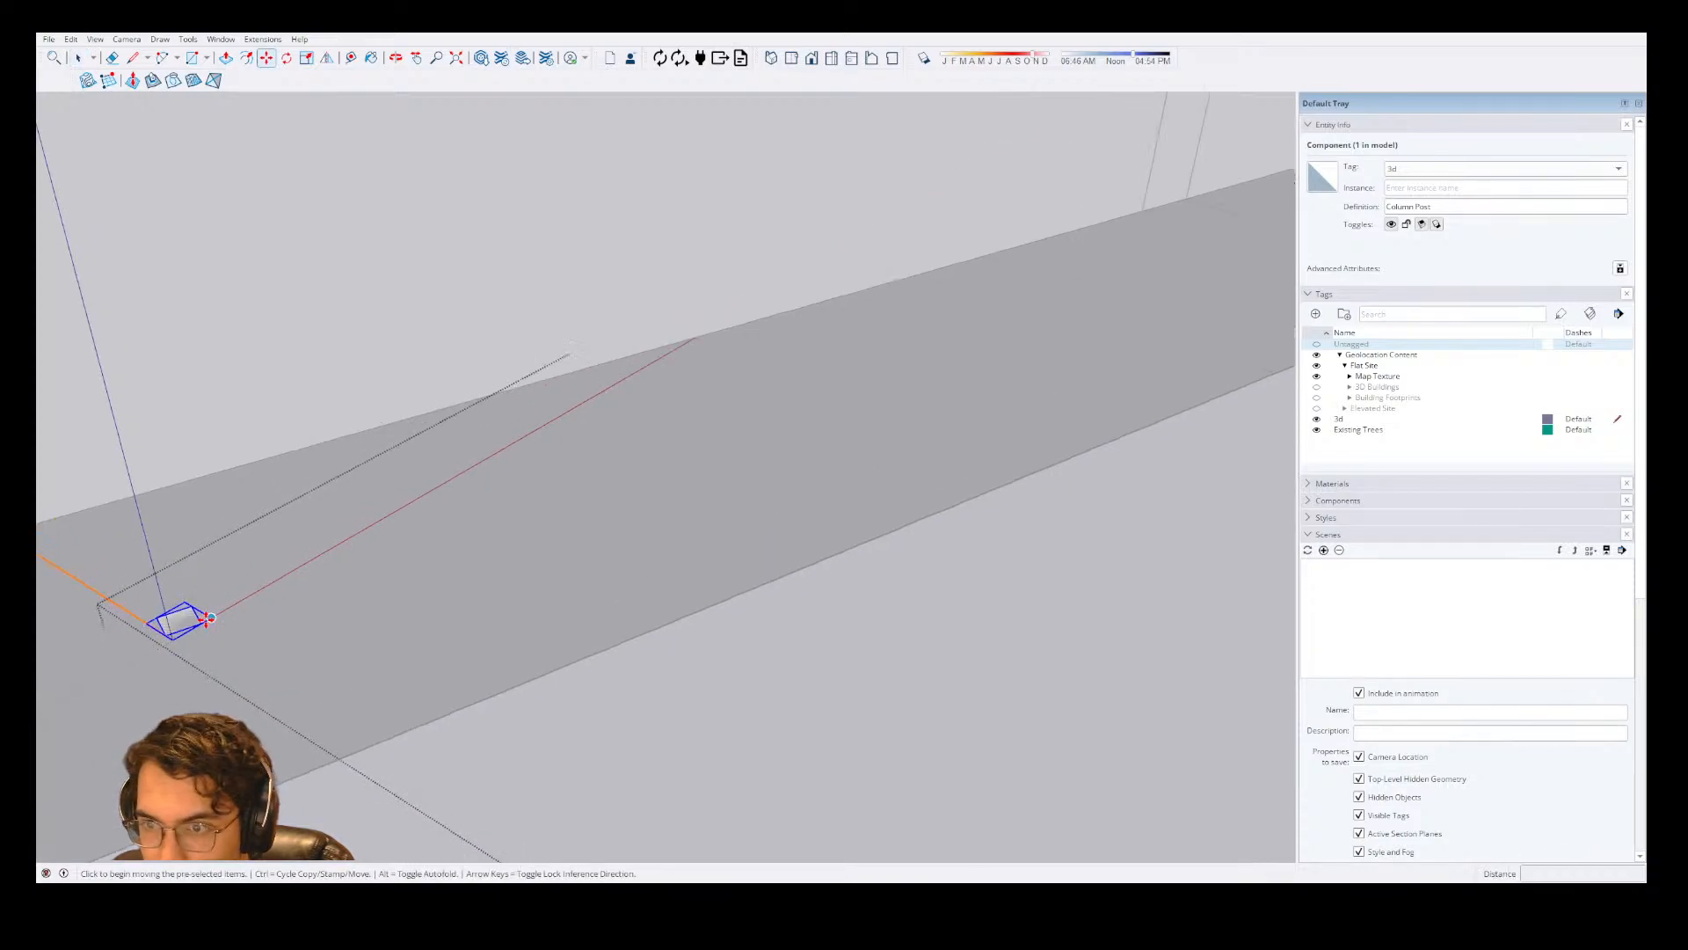
key("ctrl")
left_click(201, 620)
scroll(186, 635, "down", 5)
scroll(1074, 393, "up", 2)
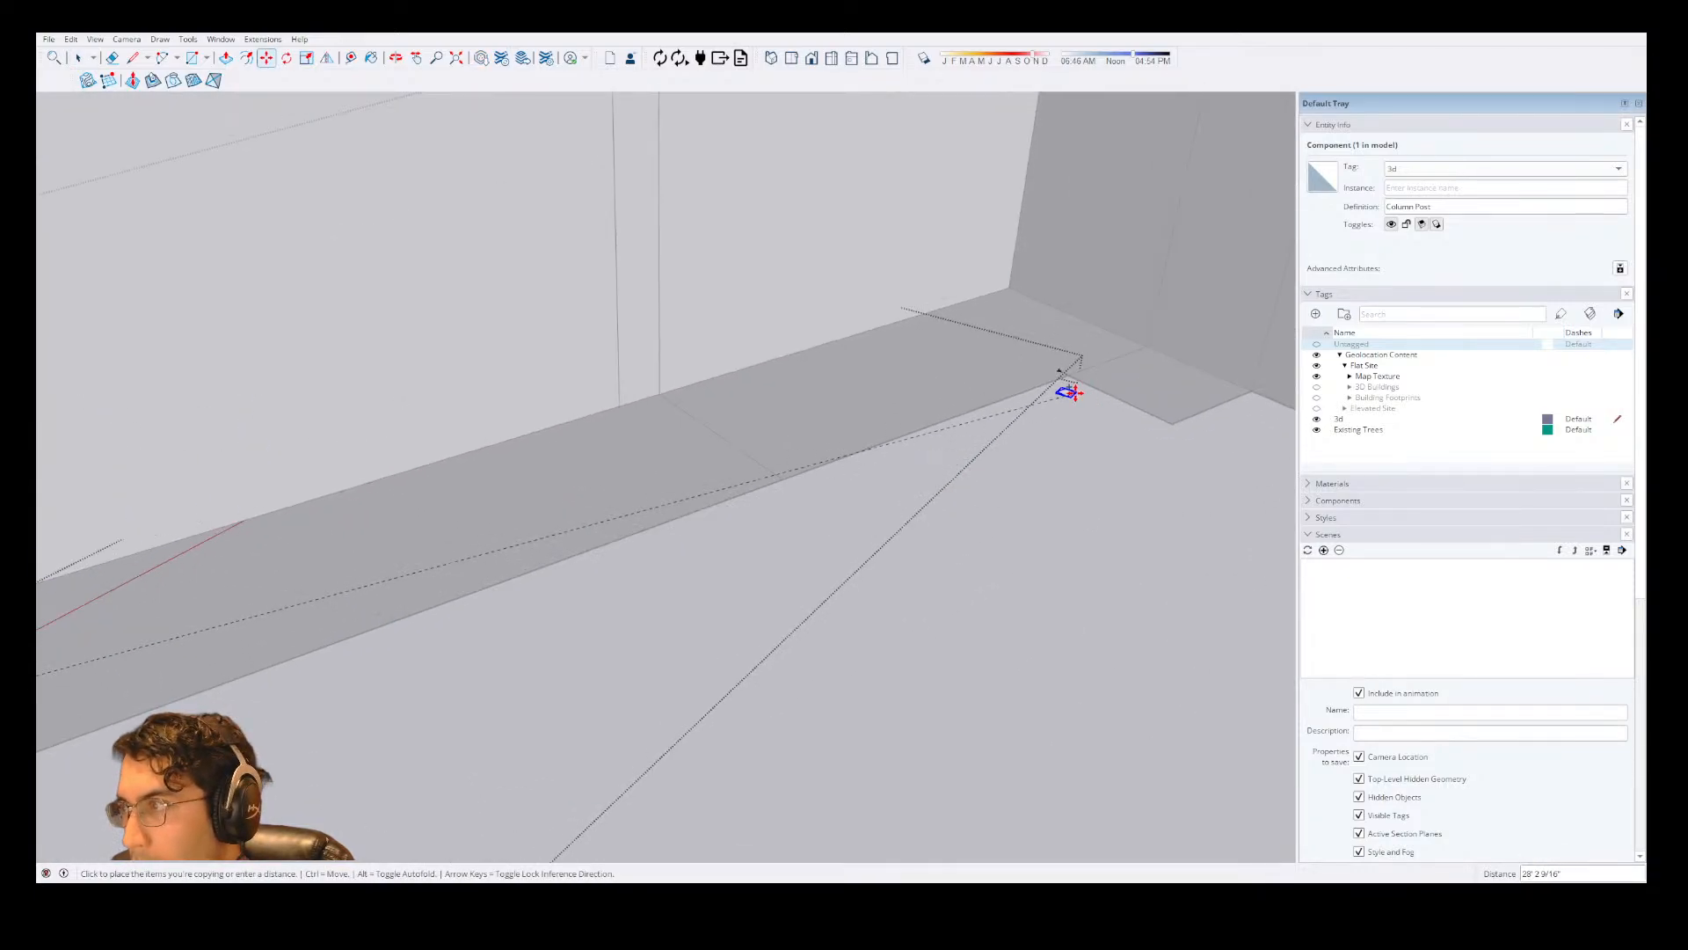
key("ctrl")
scroll(1066, 387, "up", 3)
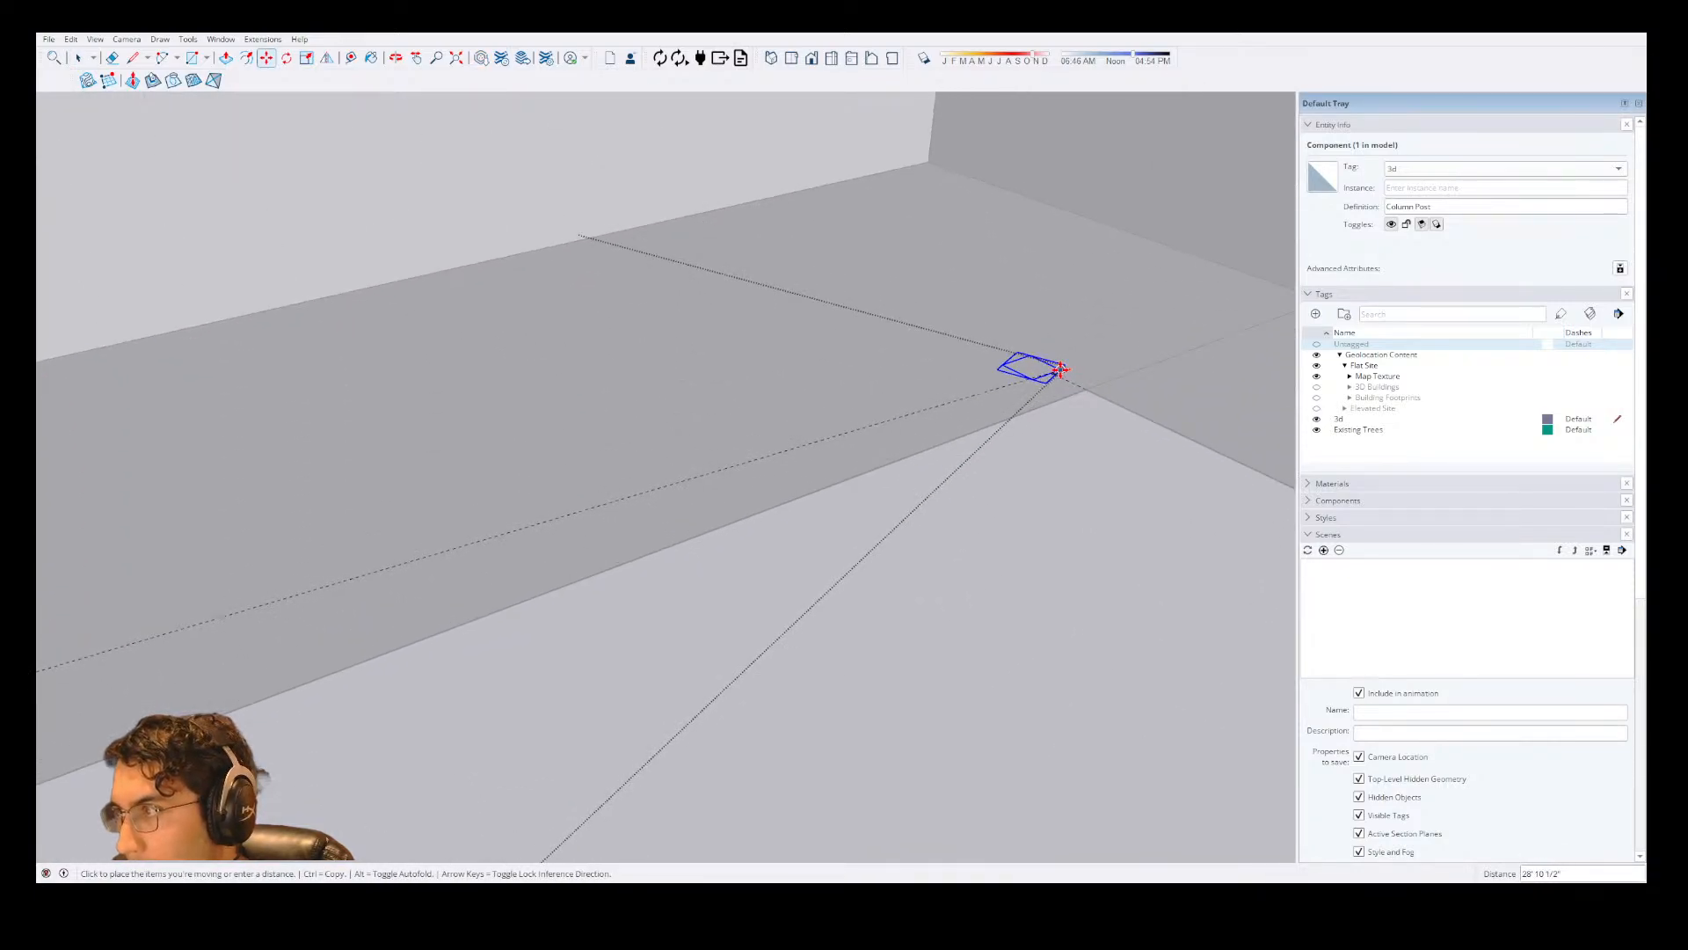
left_click(1061, 369)
scroll(1062, 368, "down", 1)
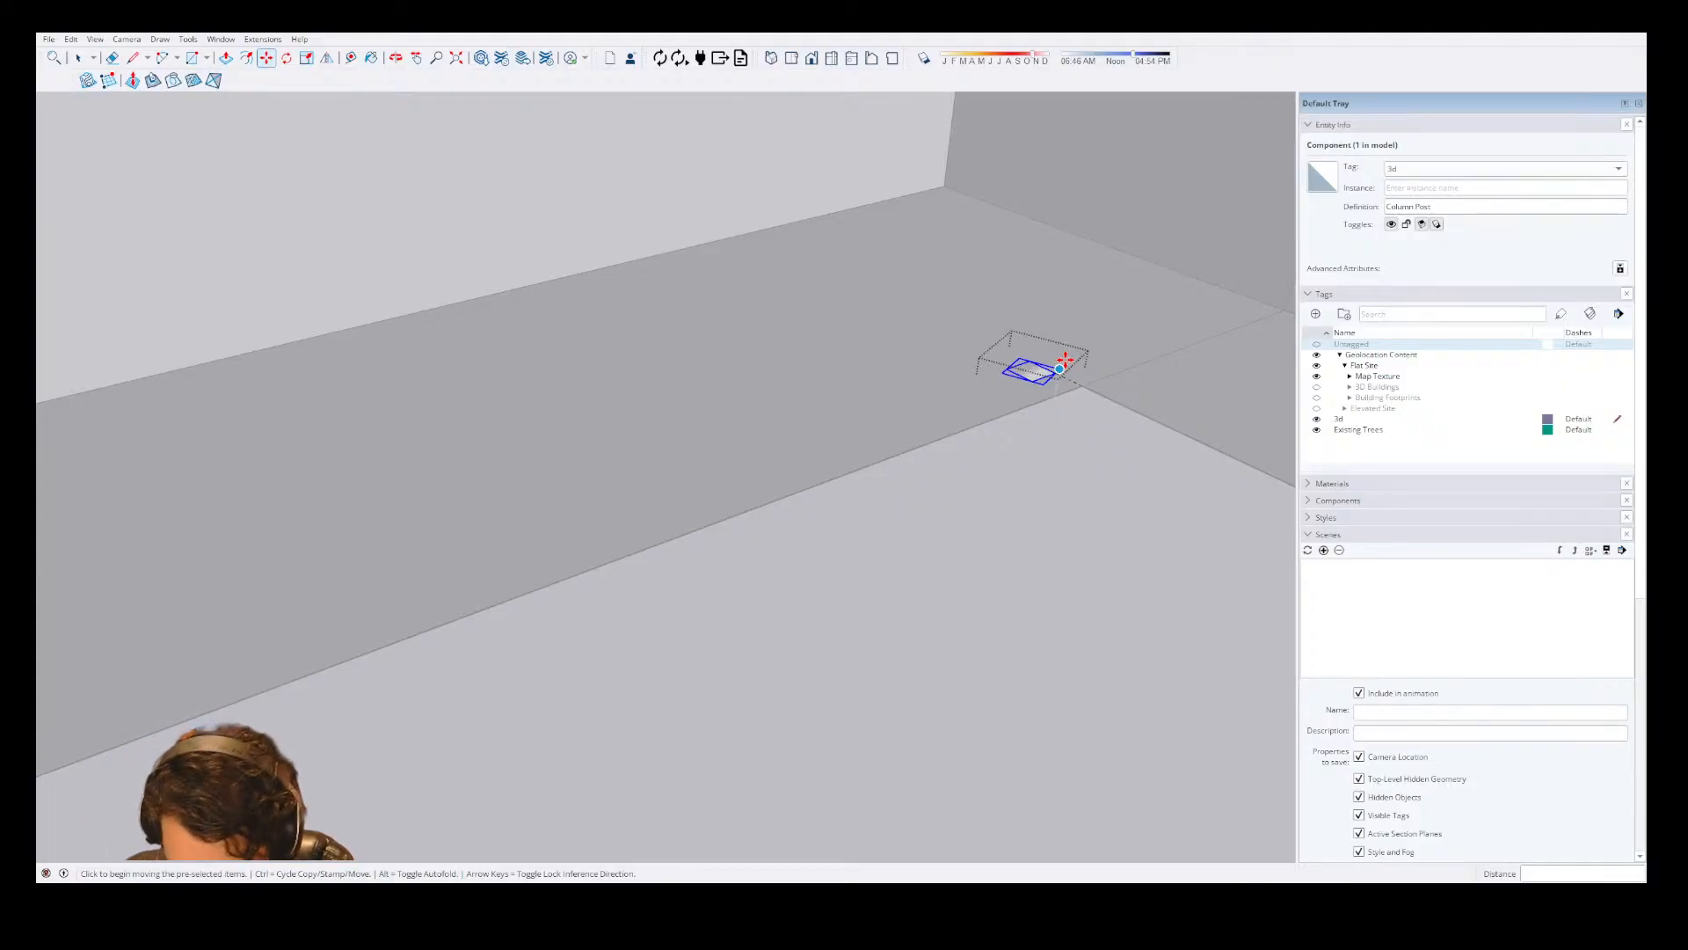
Copy the corner post square and move the copy 125" along the porch floor's front edge.
left_click(1063, 361)
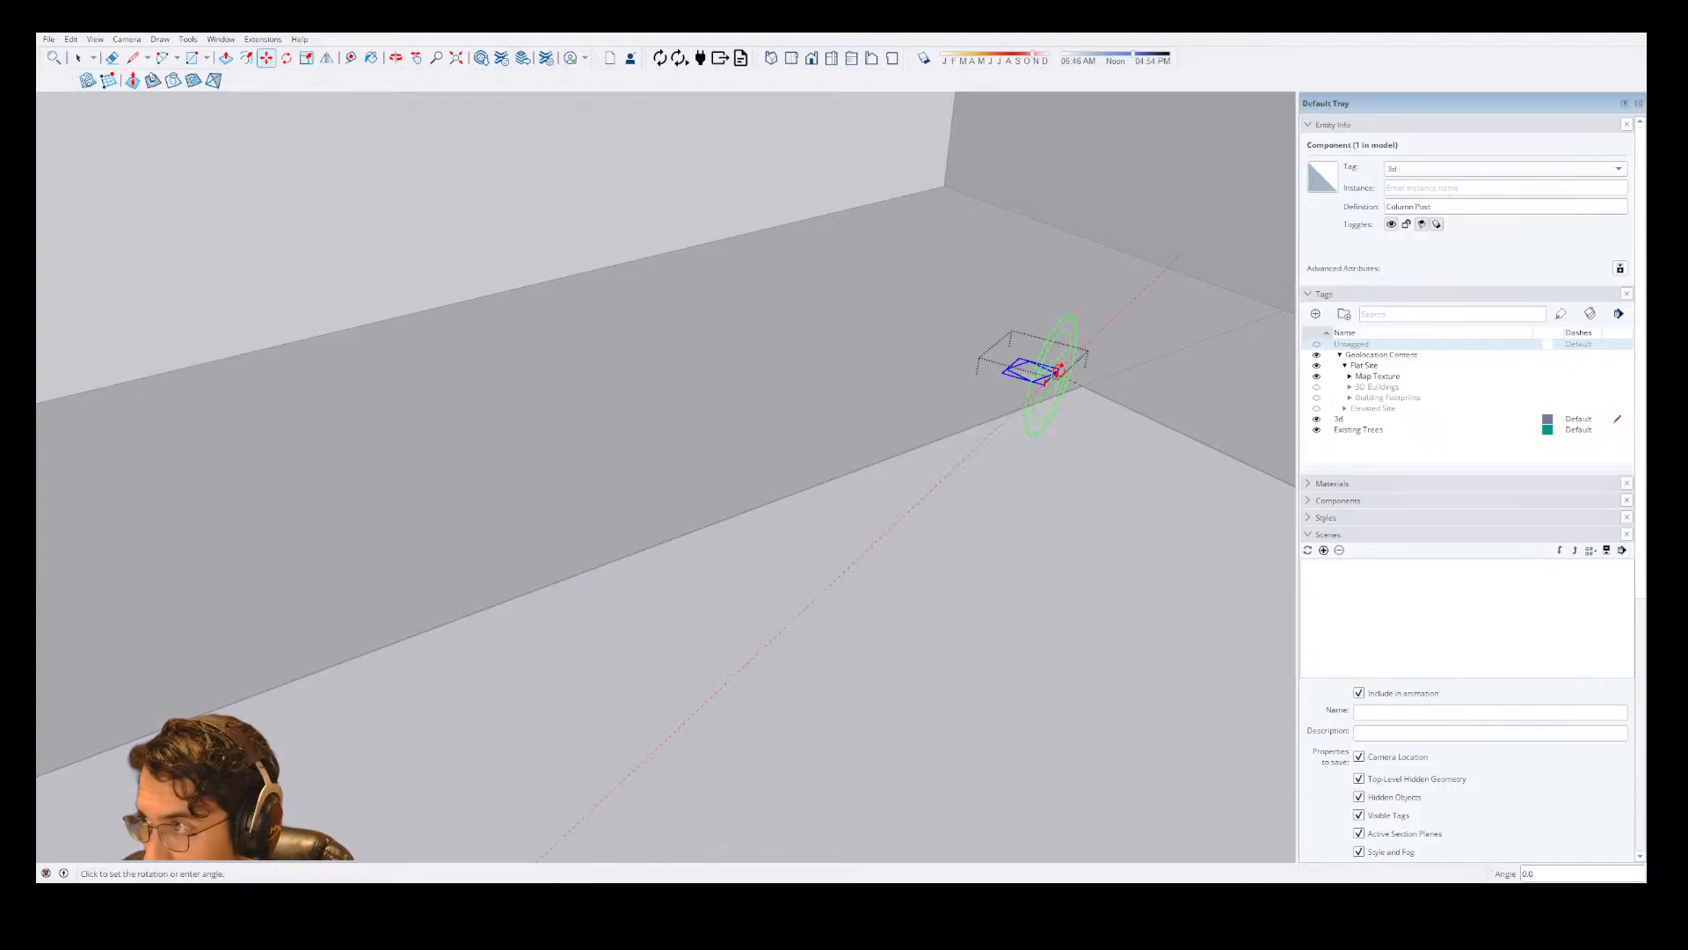
left_click(1053, 383)
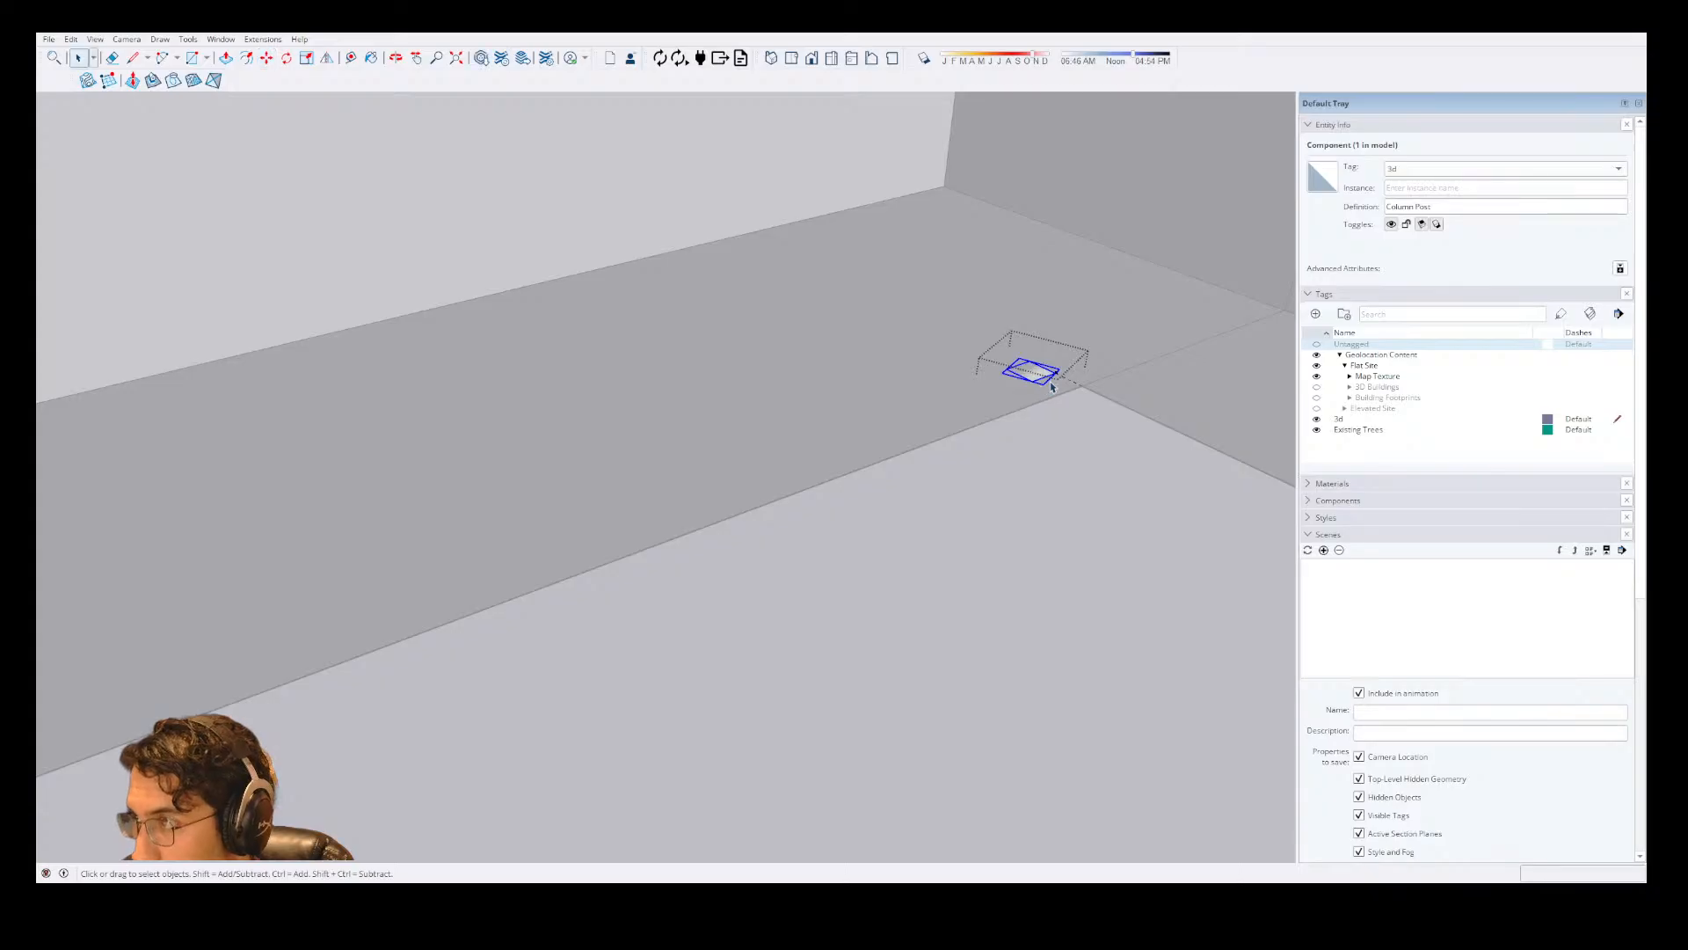
scroll(1055, 378, "up", 2)
left_click(1058, 371)
key("ctrl")
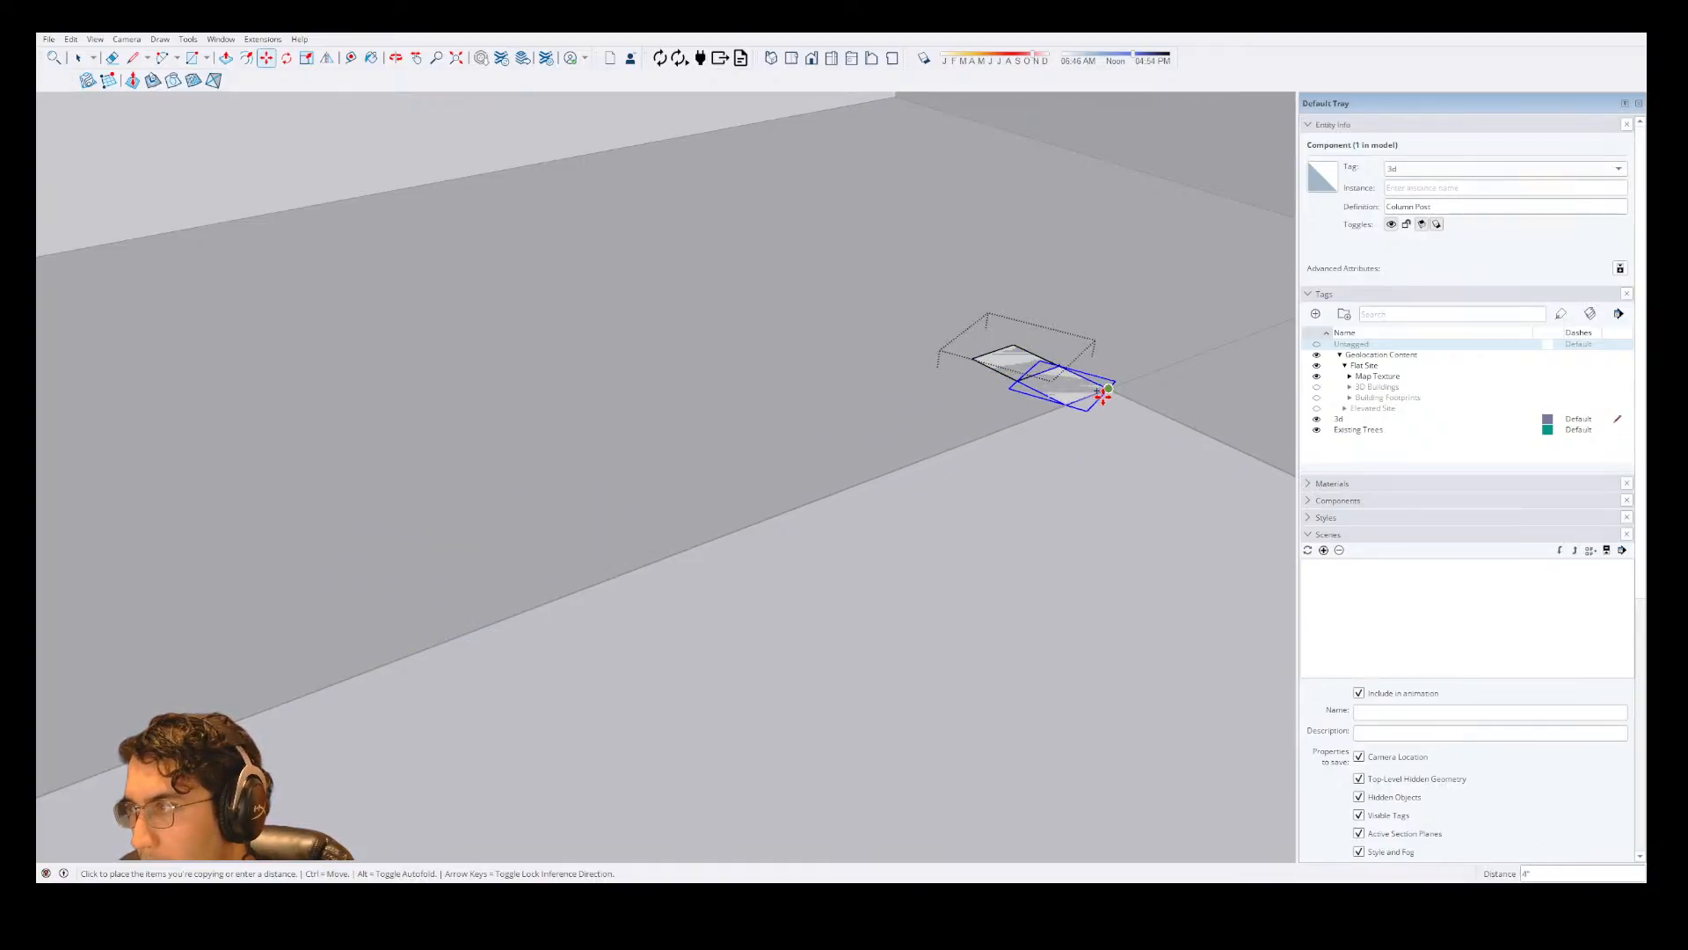
left_click(1095, 397)
left_click(1093, 403)
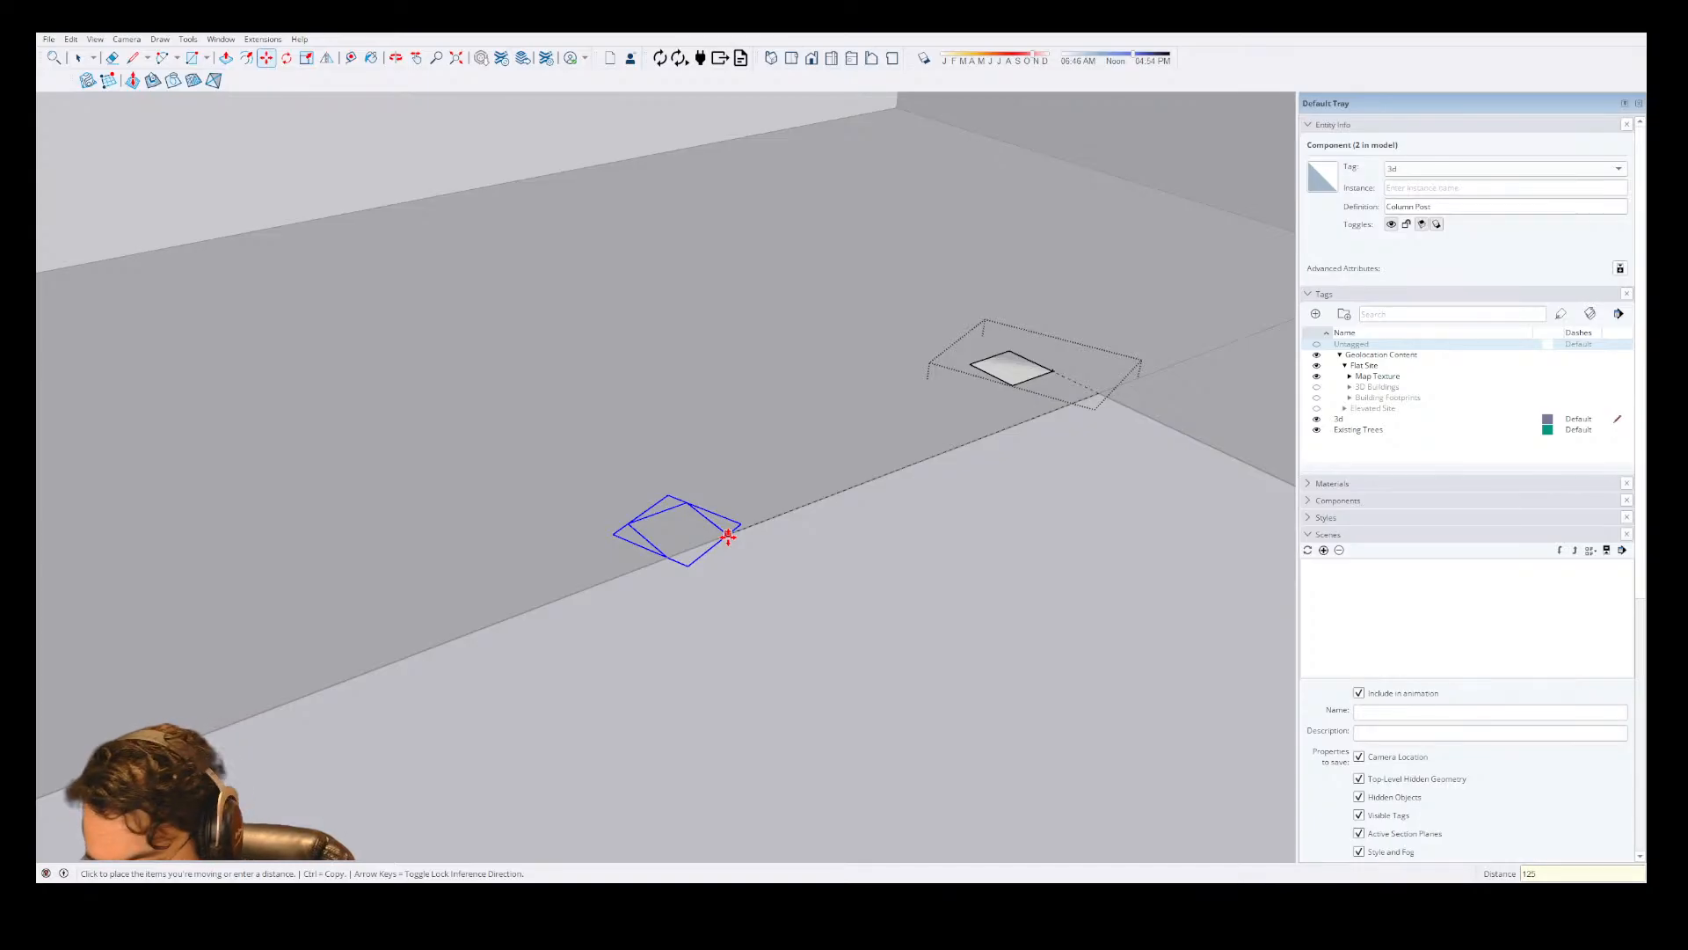
key("Return")
Move the copied post square inward from the porch floor's front edge toward the house wall.
scroll(728, 537, "down", 5)
scroll(769, 492, "down", 3)
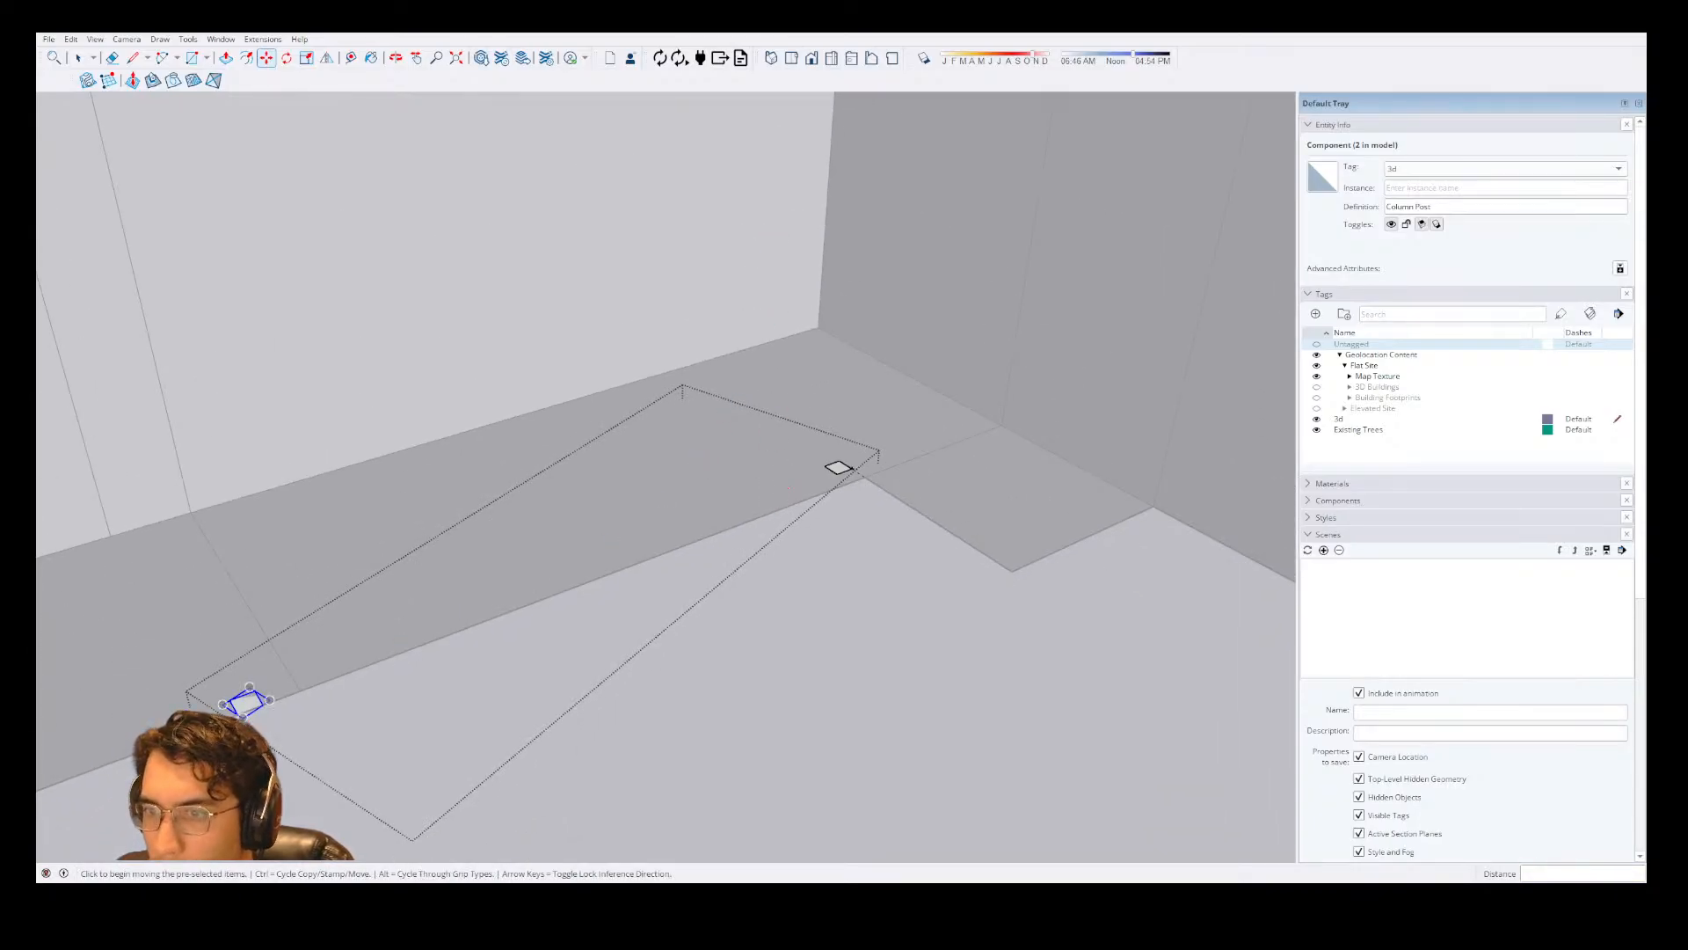
scroll(151, 686, "up", 3)
left_click(387, 646)
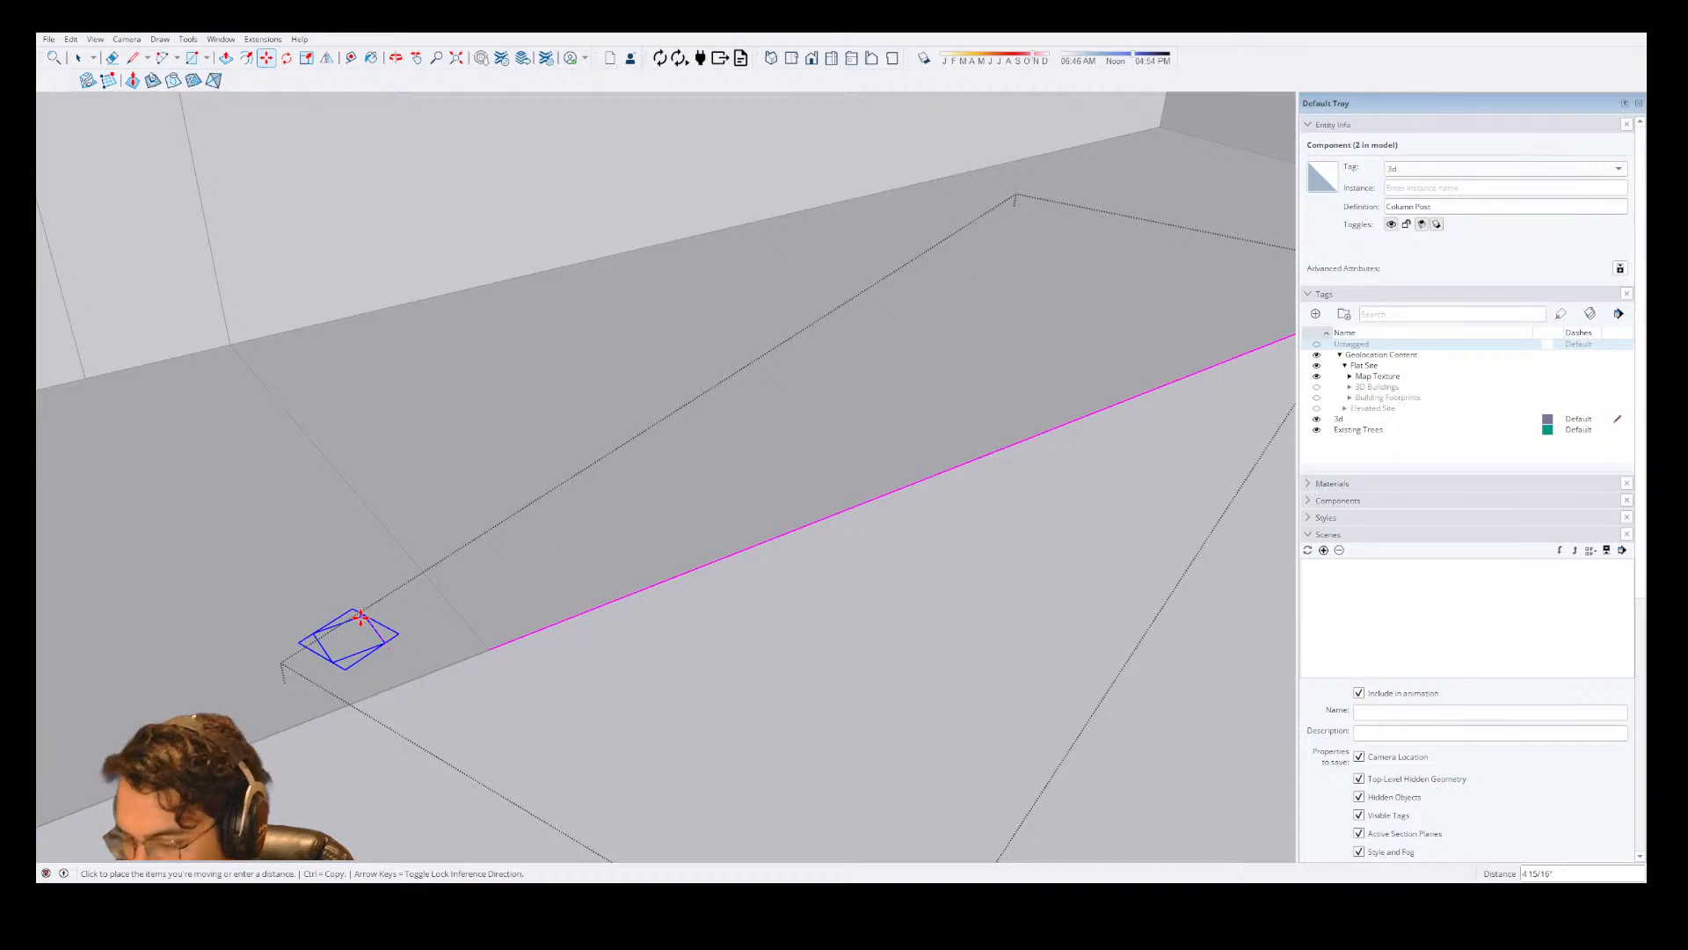
left_click(360, 615)
scroll(810, 641, "down", 5)
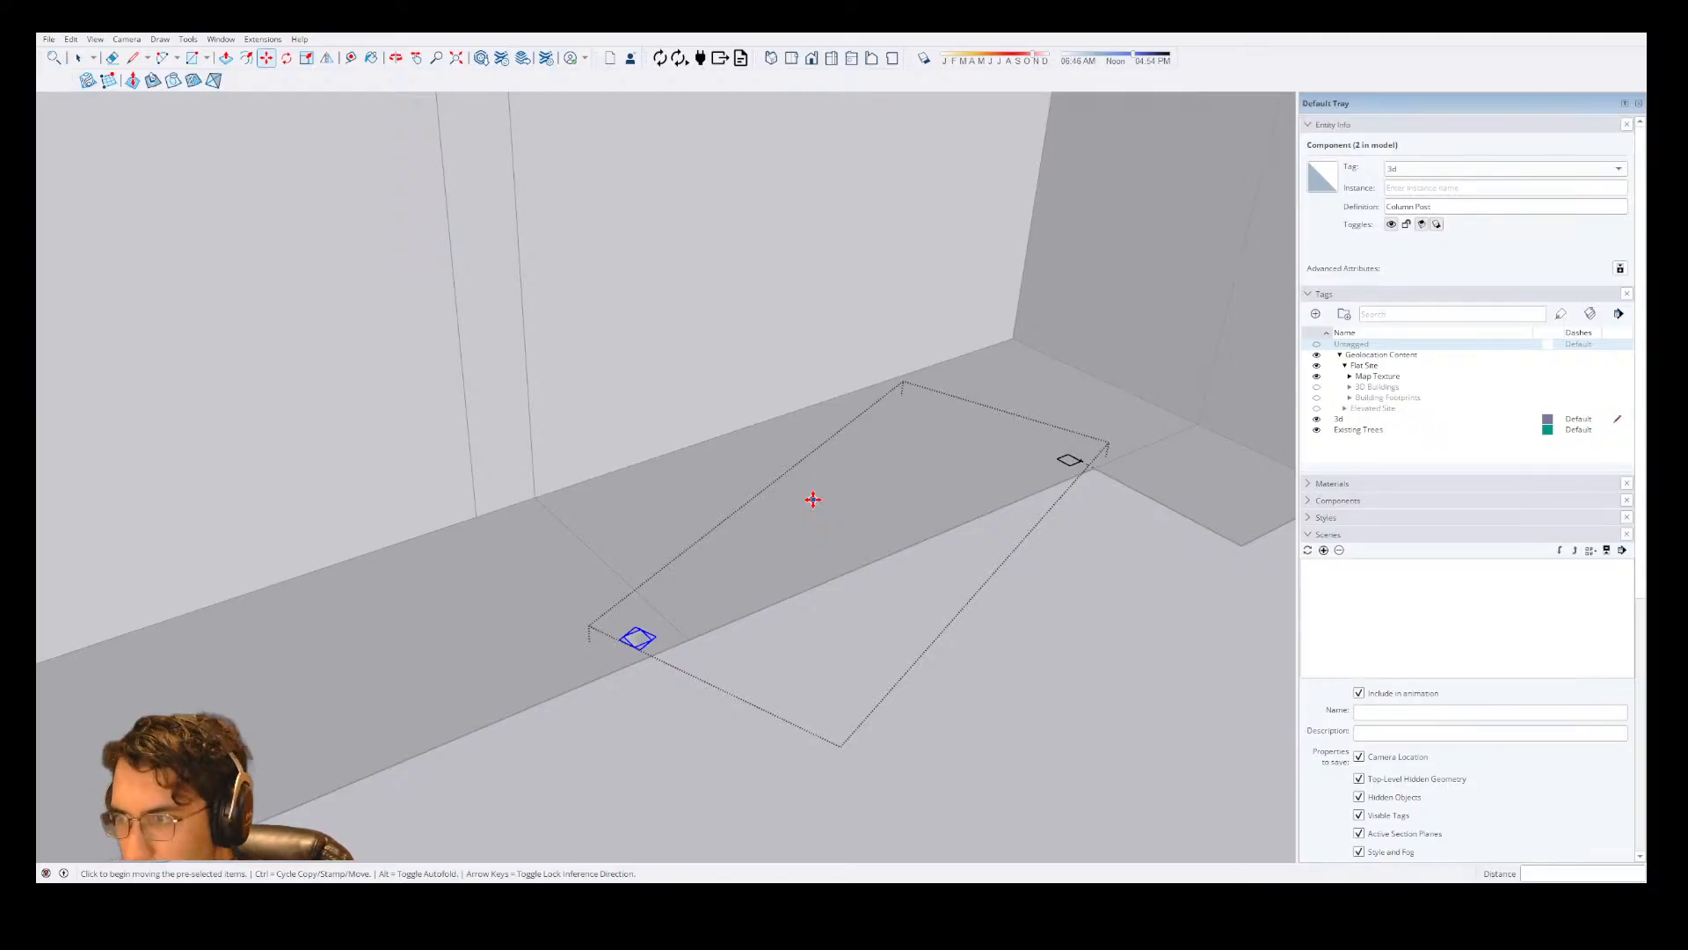
scroll(683, 701, "down", 3)
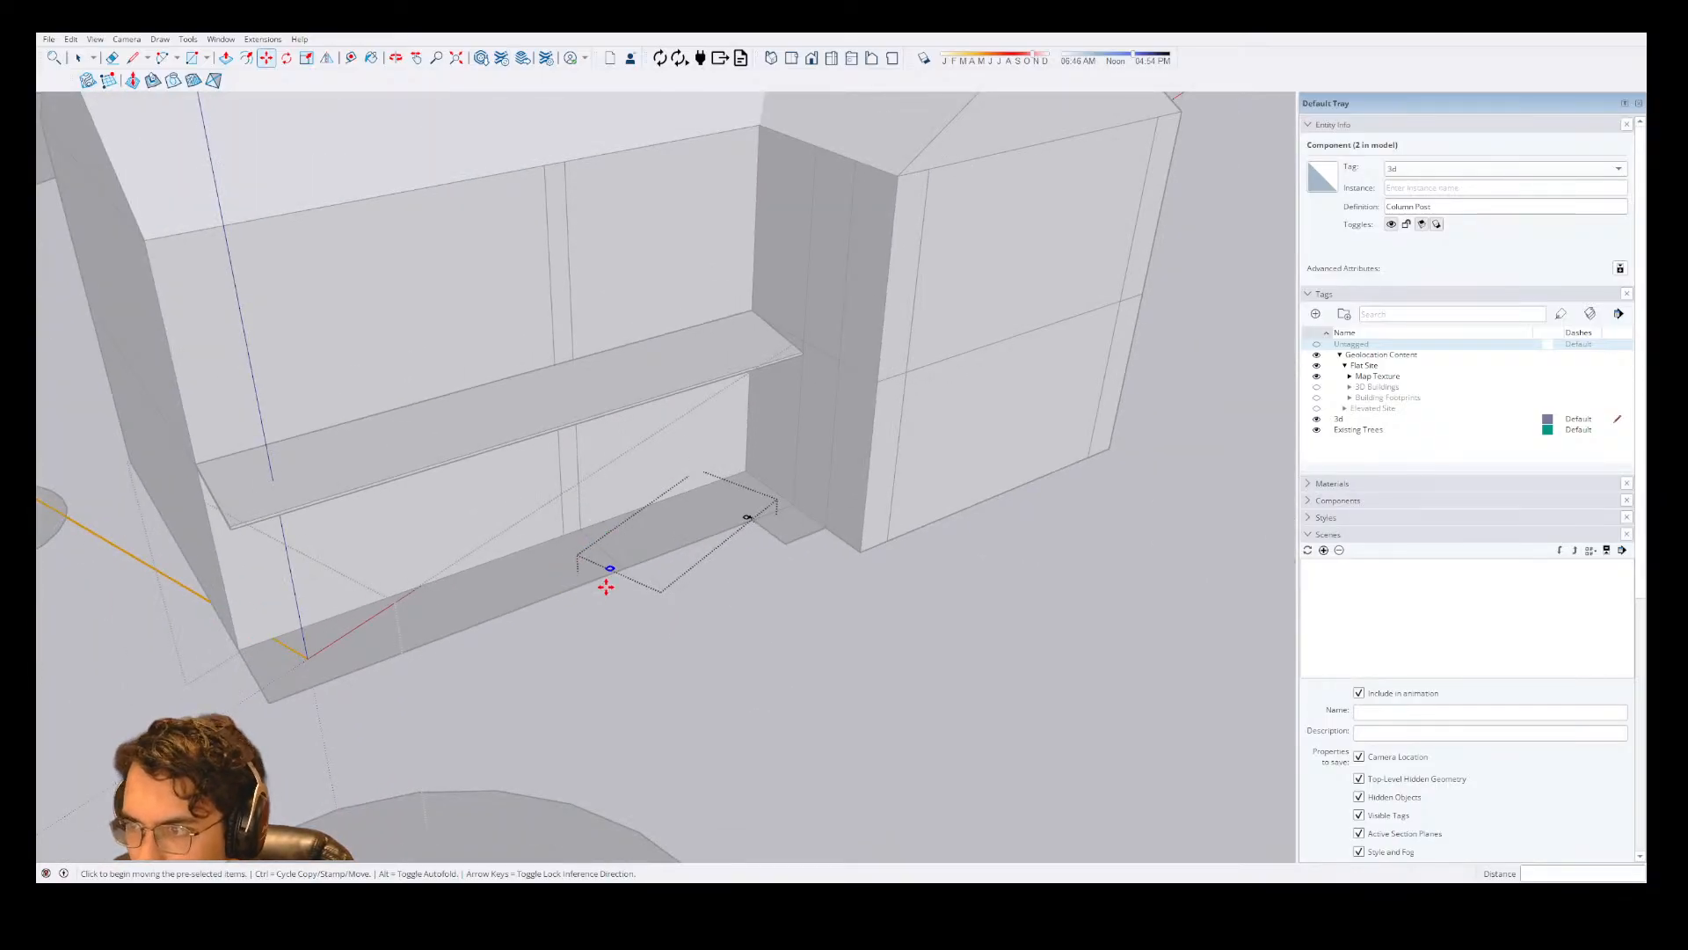
Copy the corner post onto the second post's location and array it to three evenly spaced copies along the porch front.
scroll(606, 587, "up", 5)
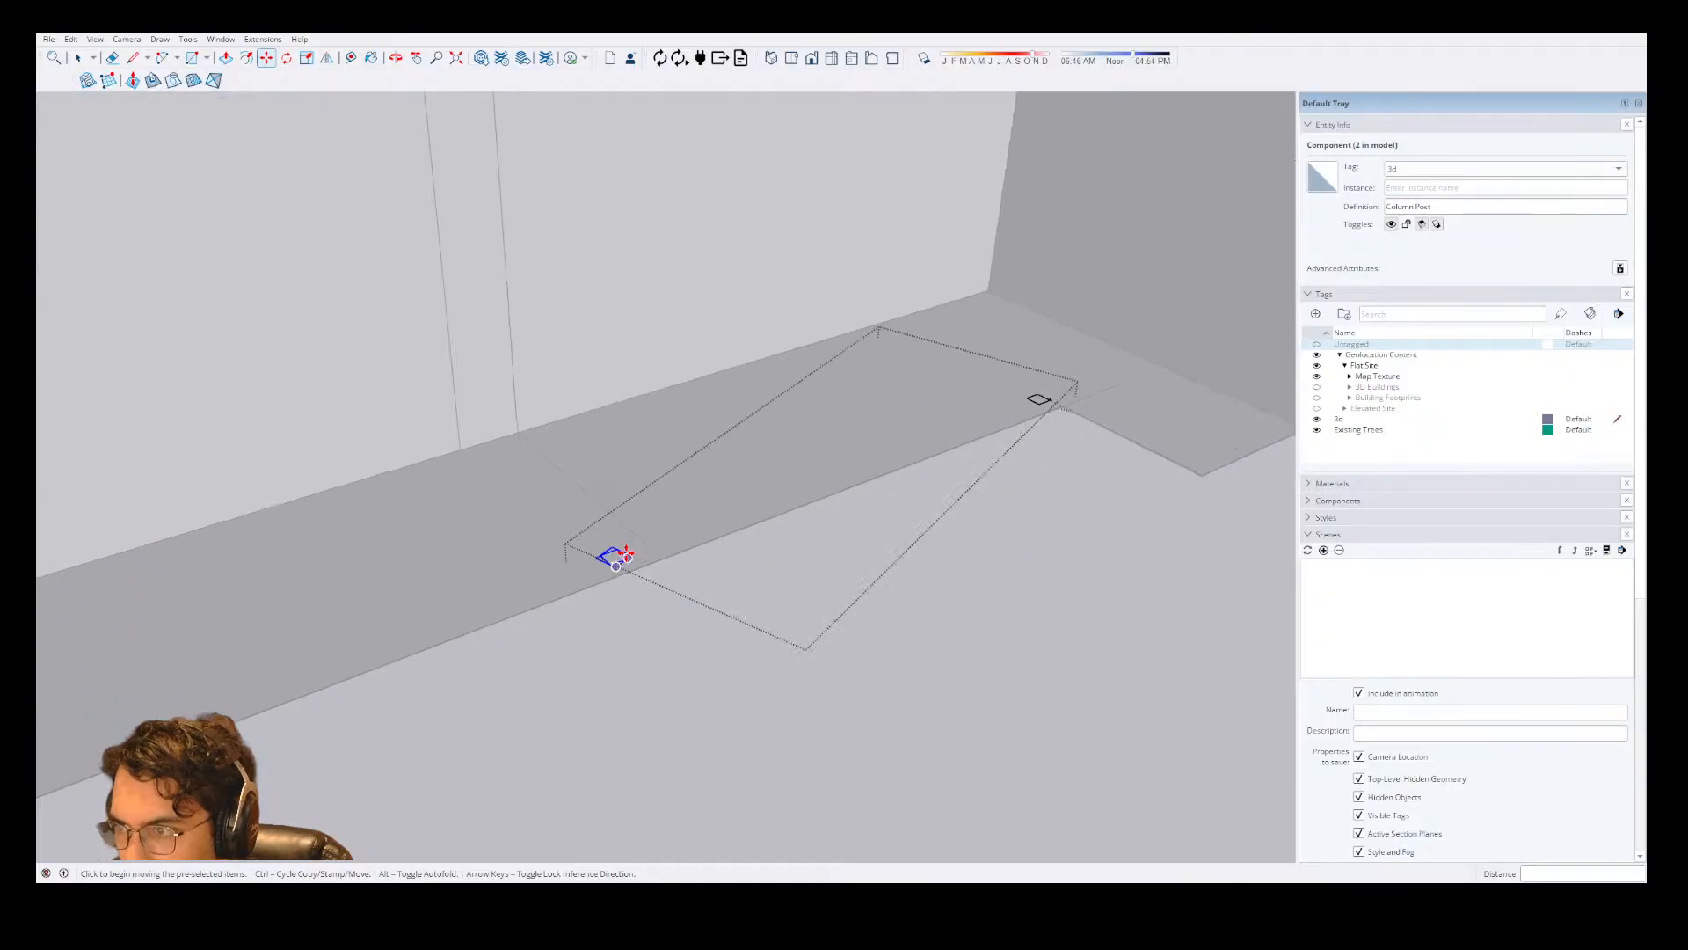
scroll(750, 524, "down", 4)
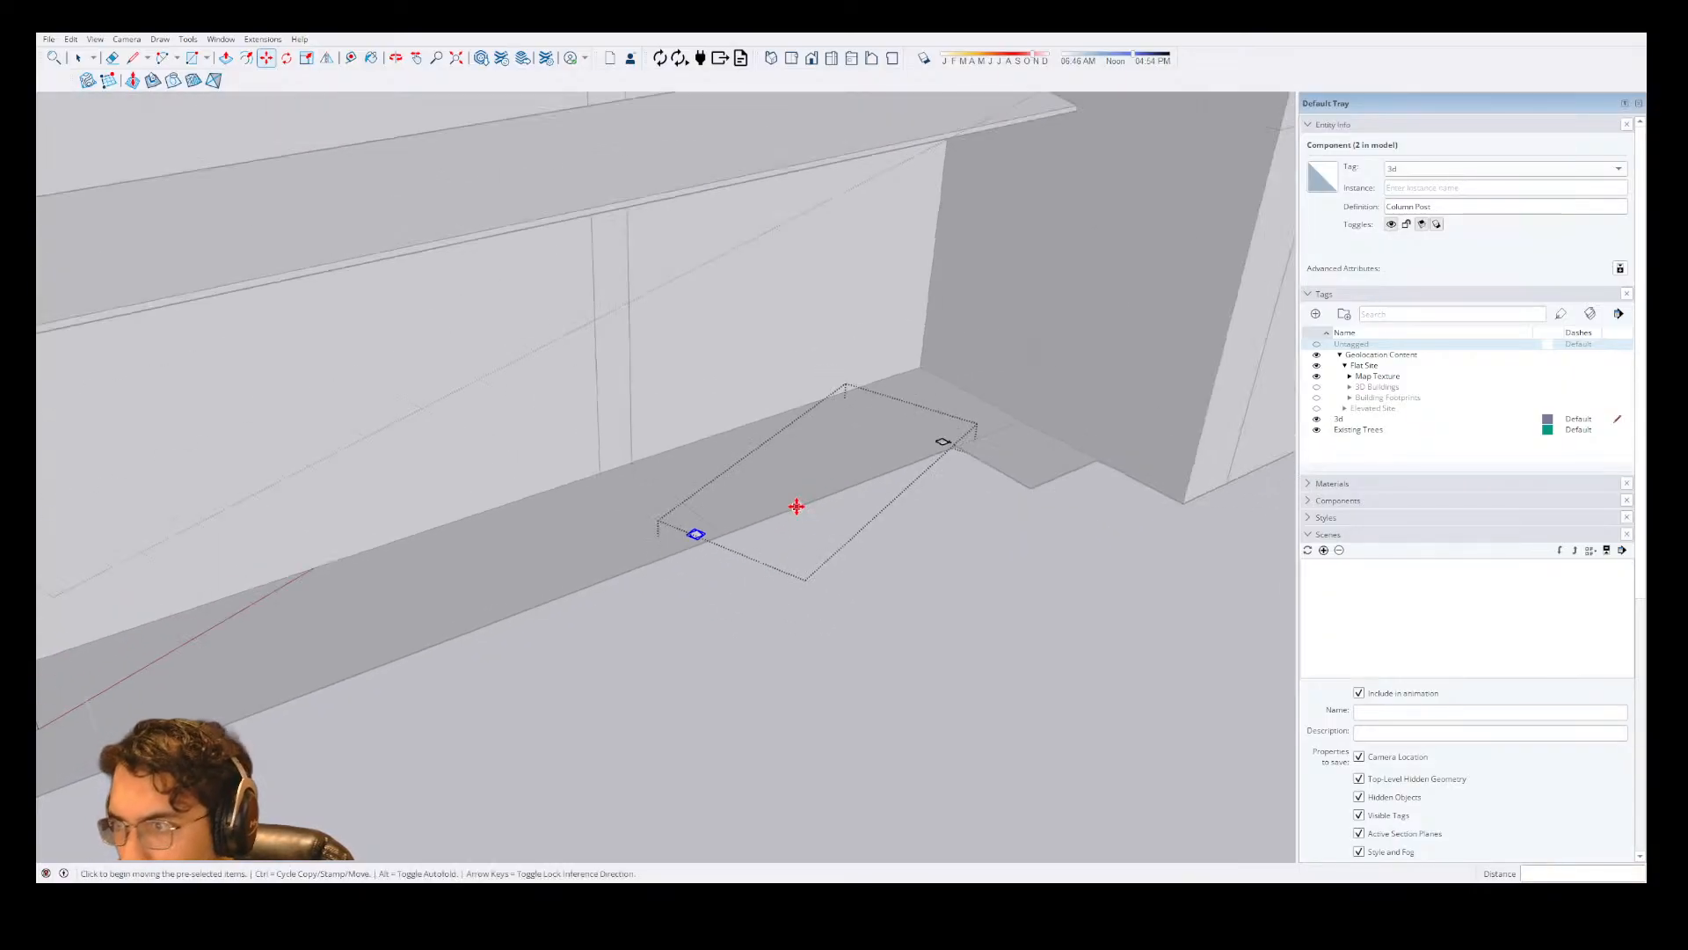
key("space")
scroll(713, 514, "up", 3)
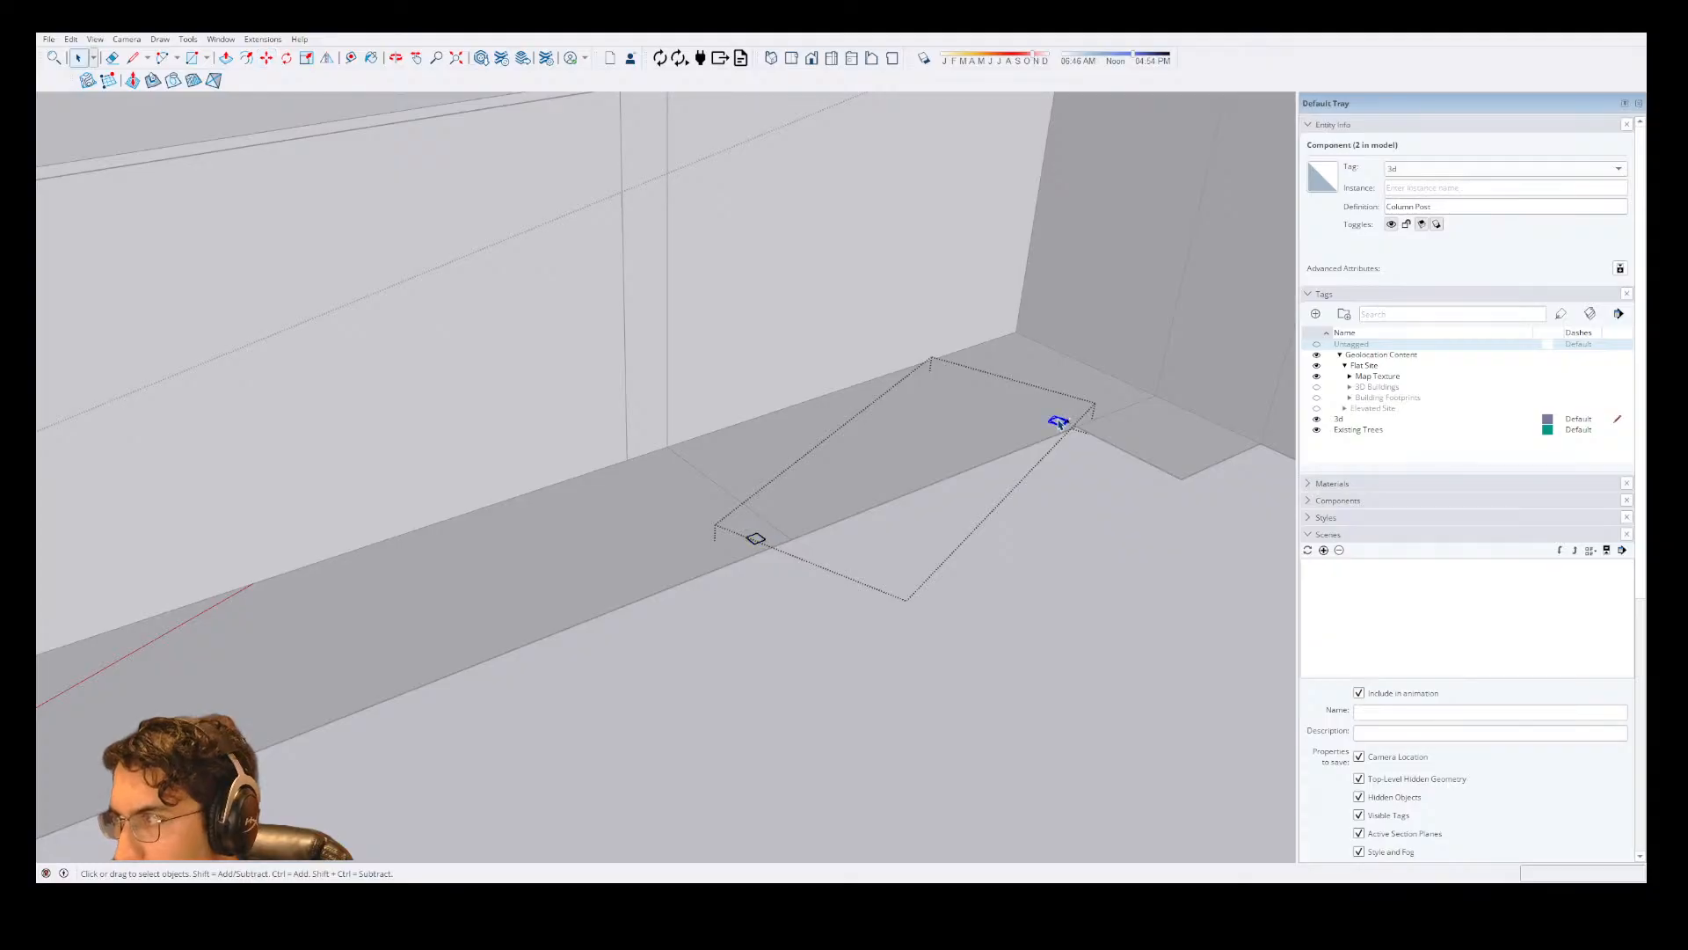
key("m")
scroll(1057, 422, "up", 4)
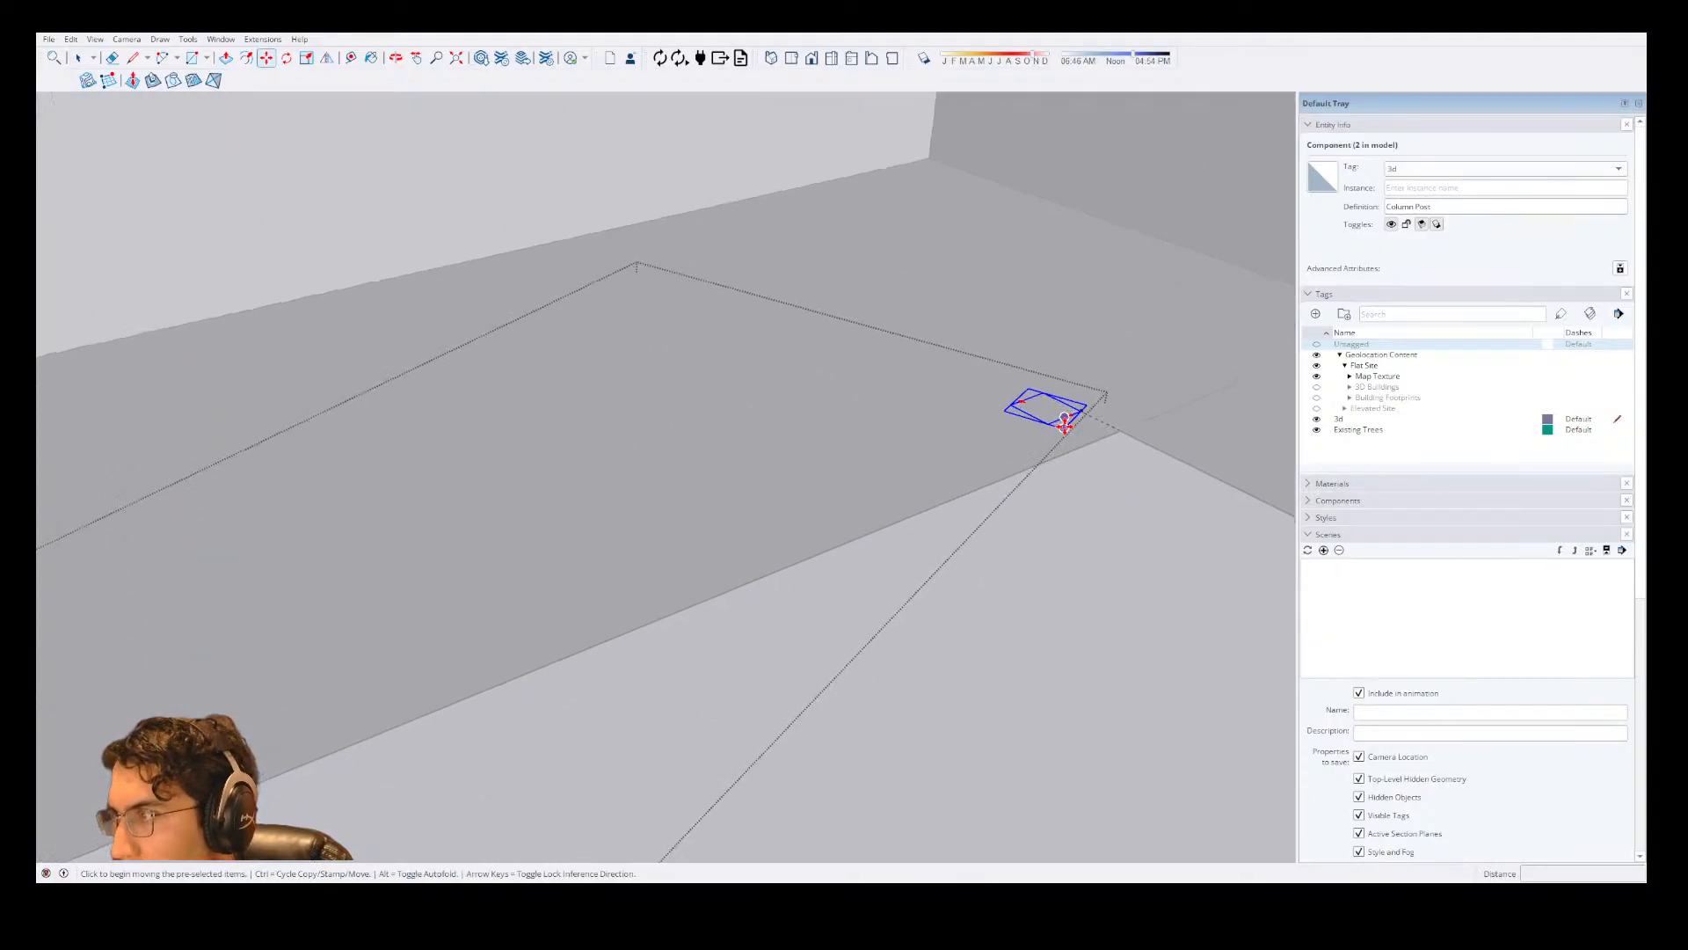
scroll(1053, 420, "up", 2)
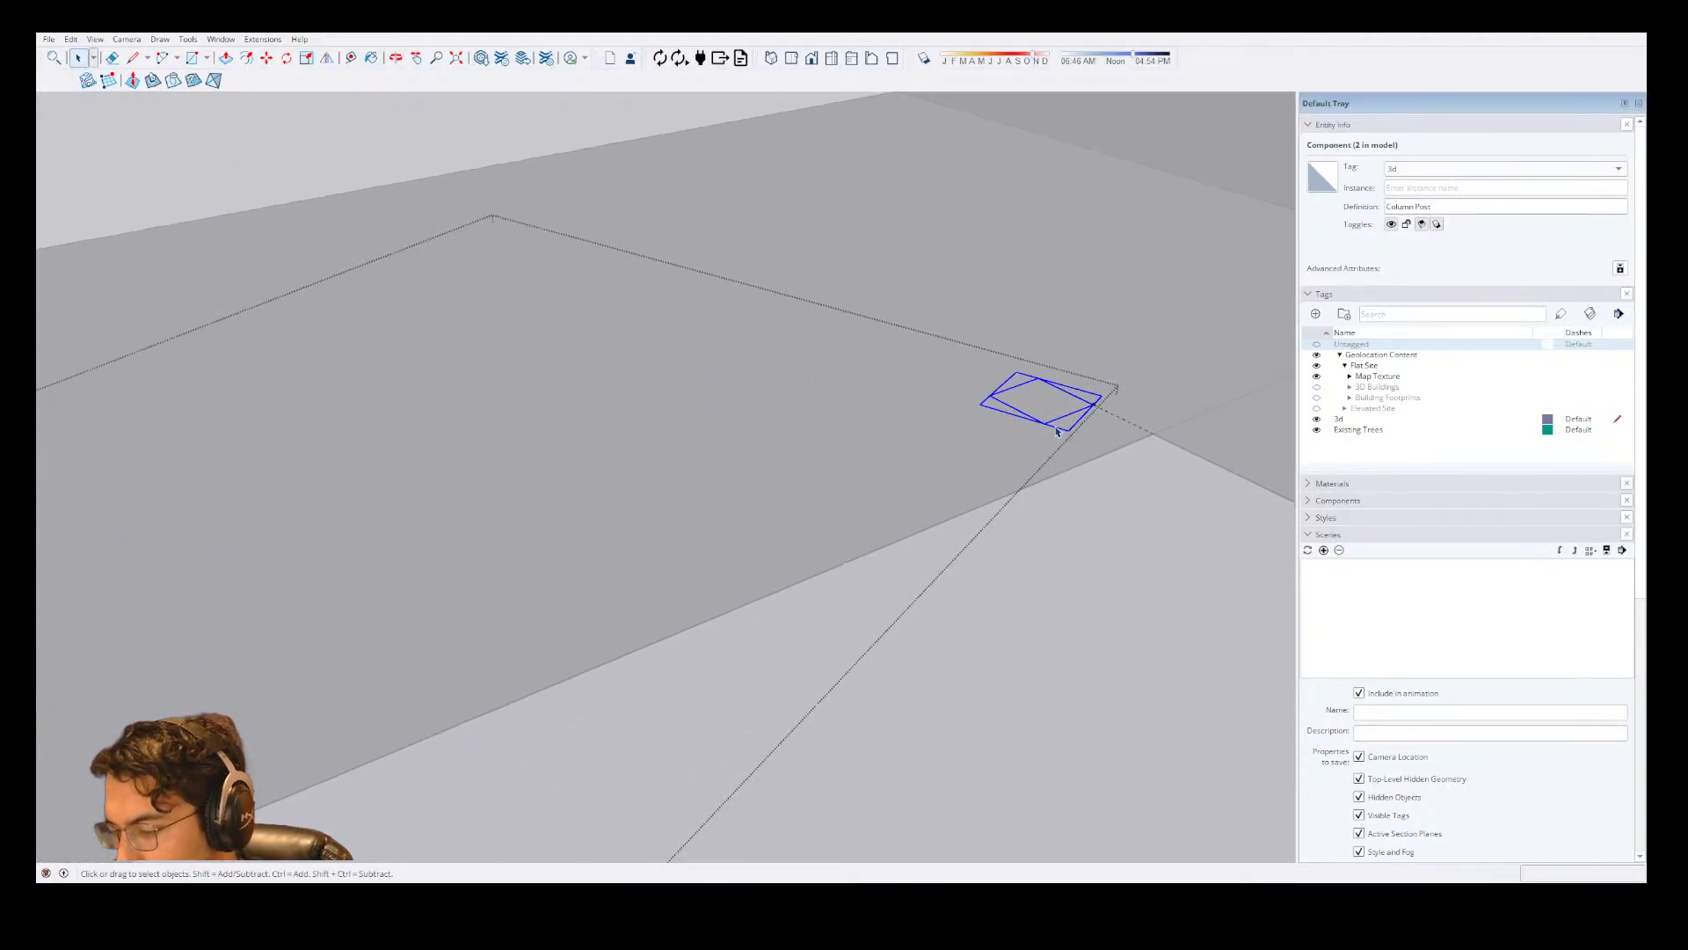
left_click(1053, 419)
key("ctrl")
scroll(1160, 308, "down", 5)
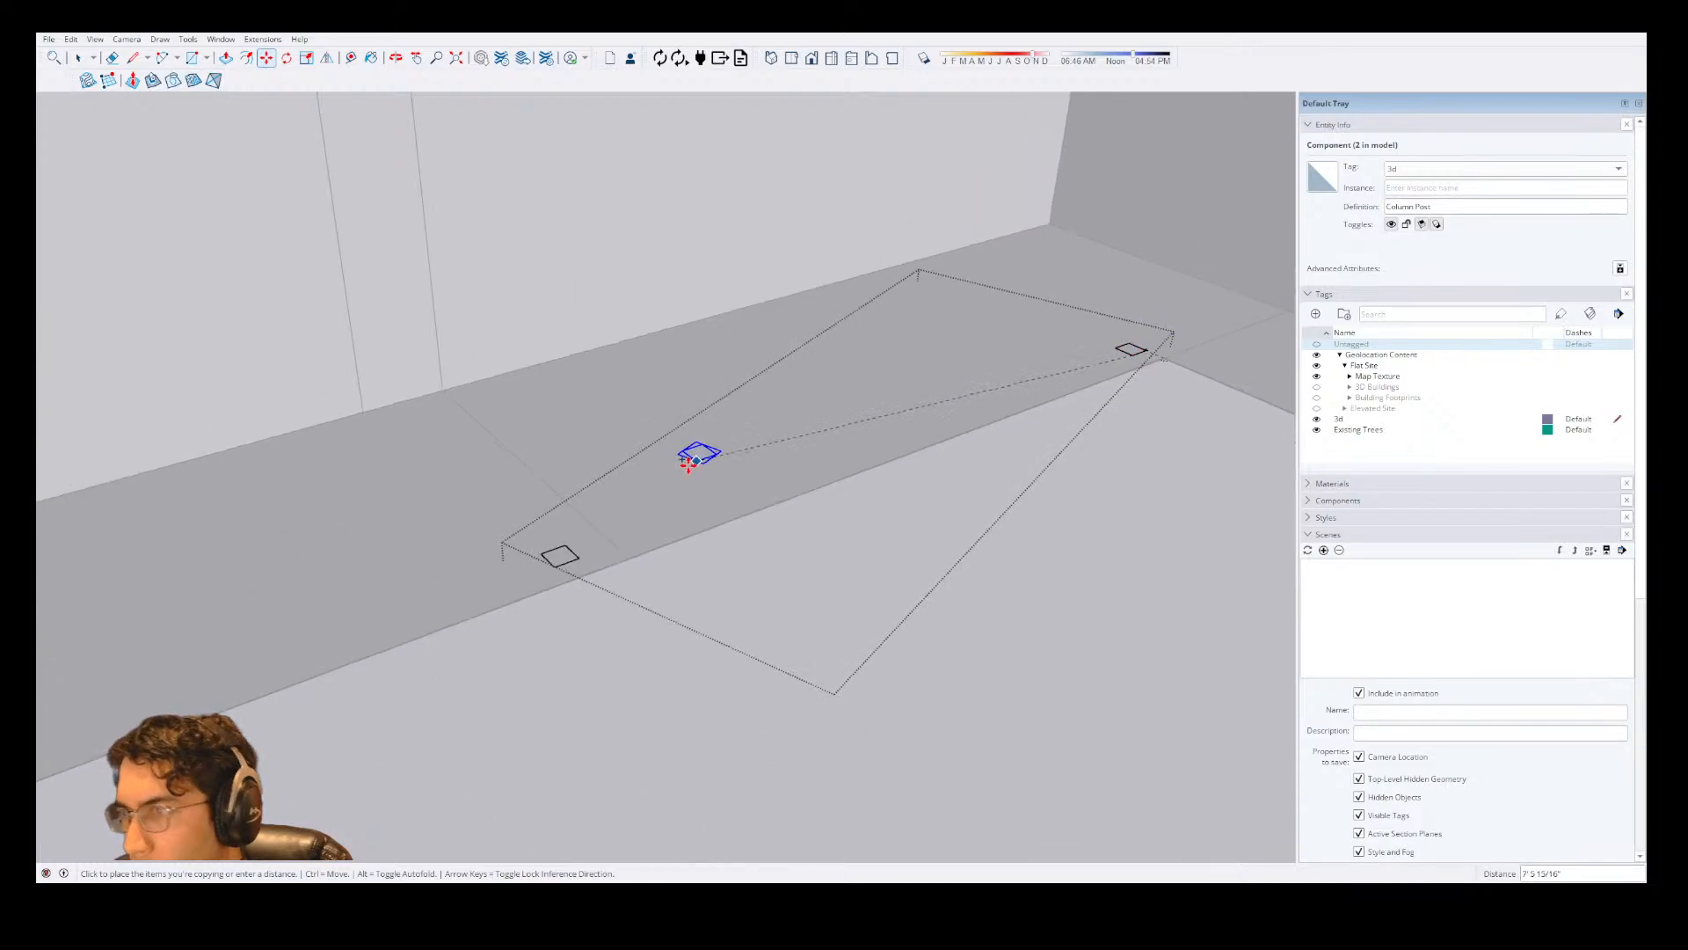
left_click(547, 557)
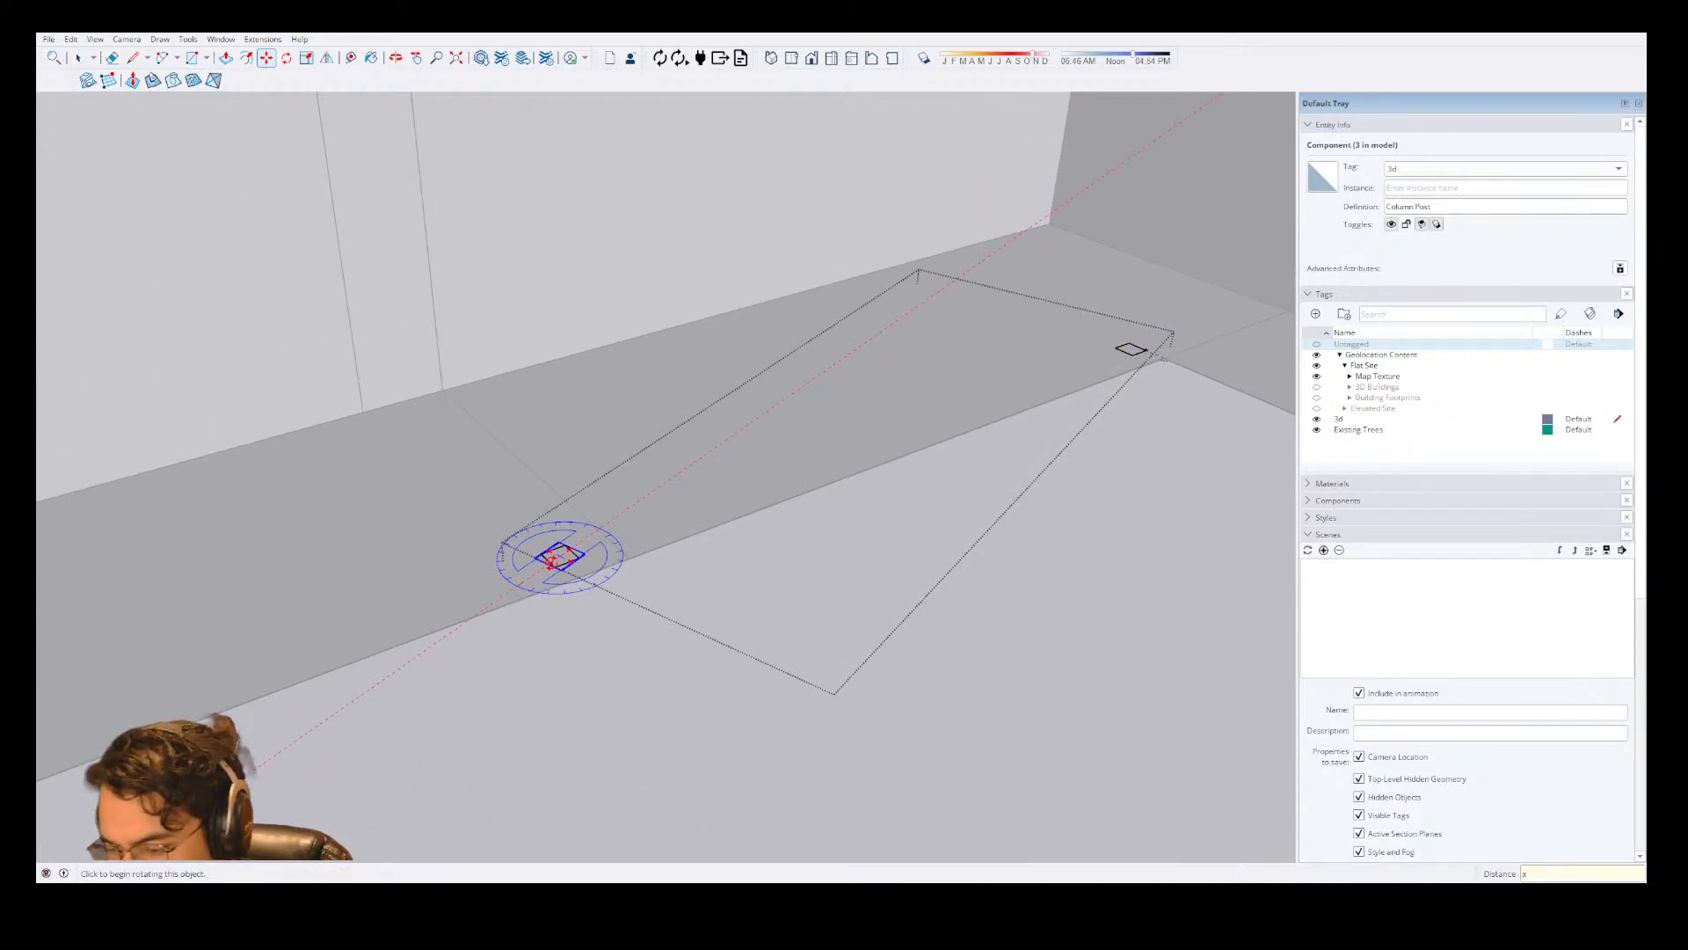
scroll(745, 447, "up", 5)
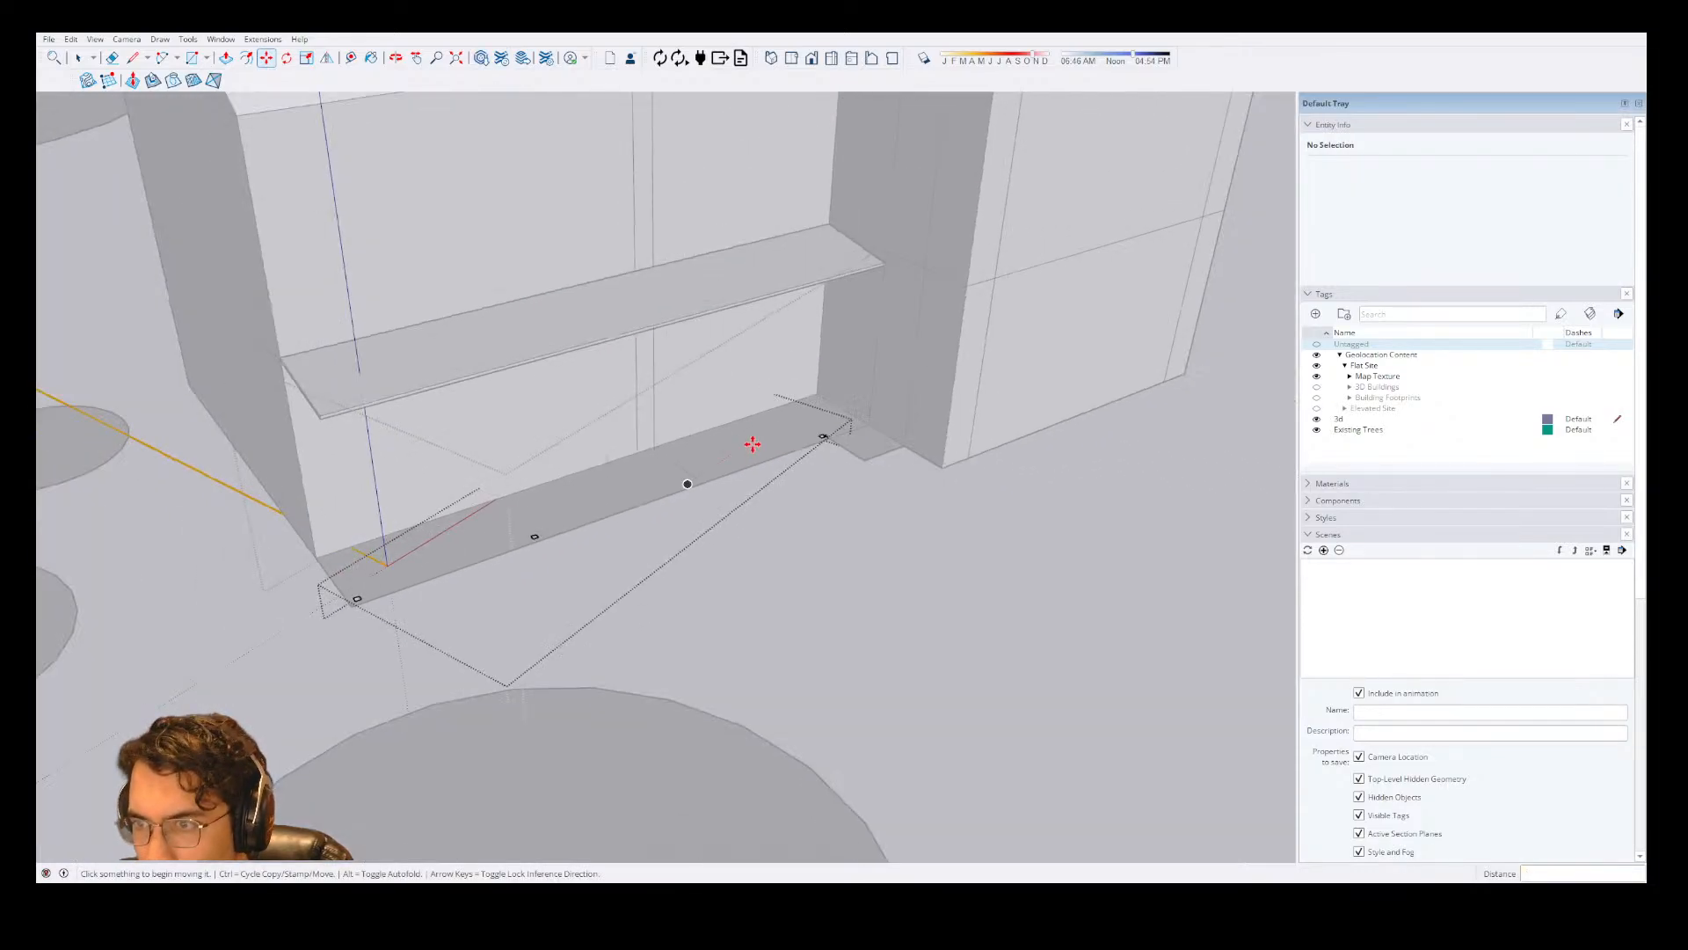
Open the outermost Column Post component for editing and extrude its square upward toward the porch roof.
scroll(753, 444, "up", 5)
key("space")
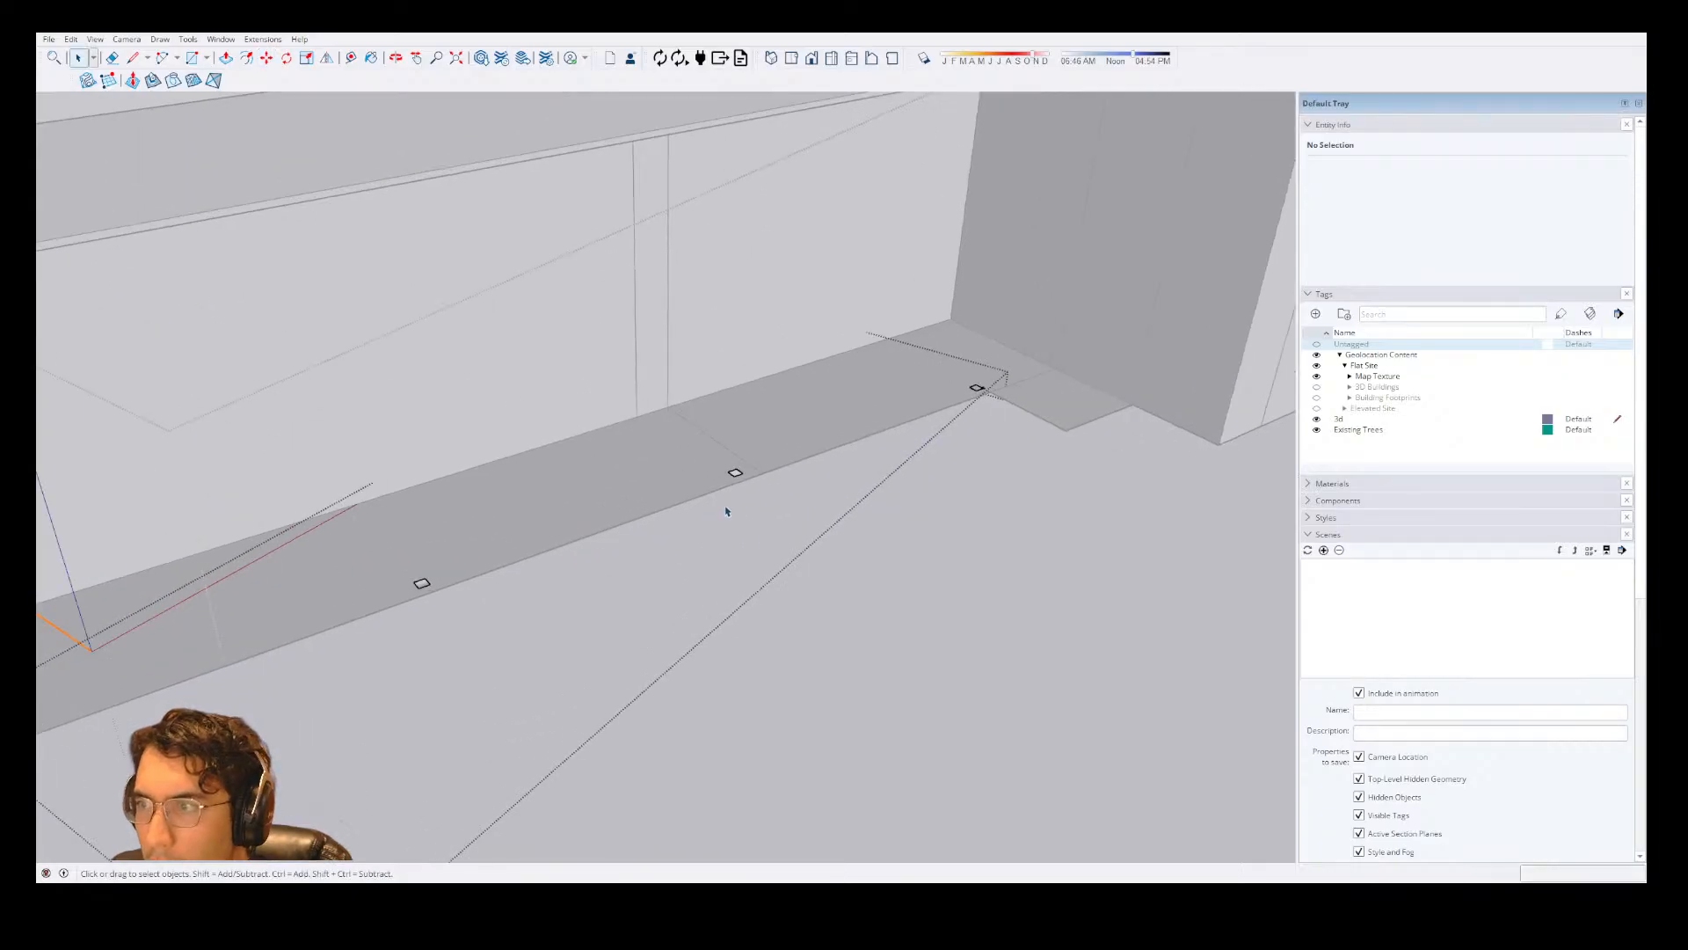
left_click(557, 585)
scroll(961, 262, "down", 5)
scroll(406, 527, "up", 4)
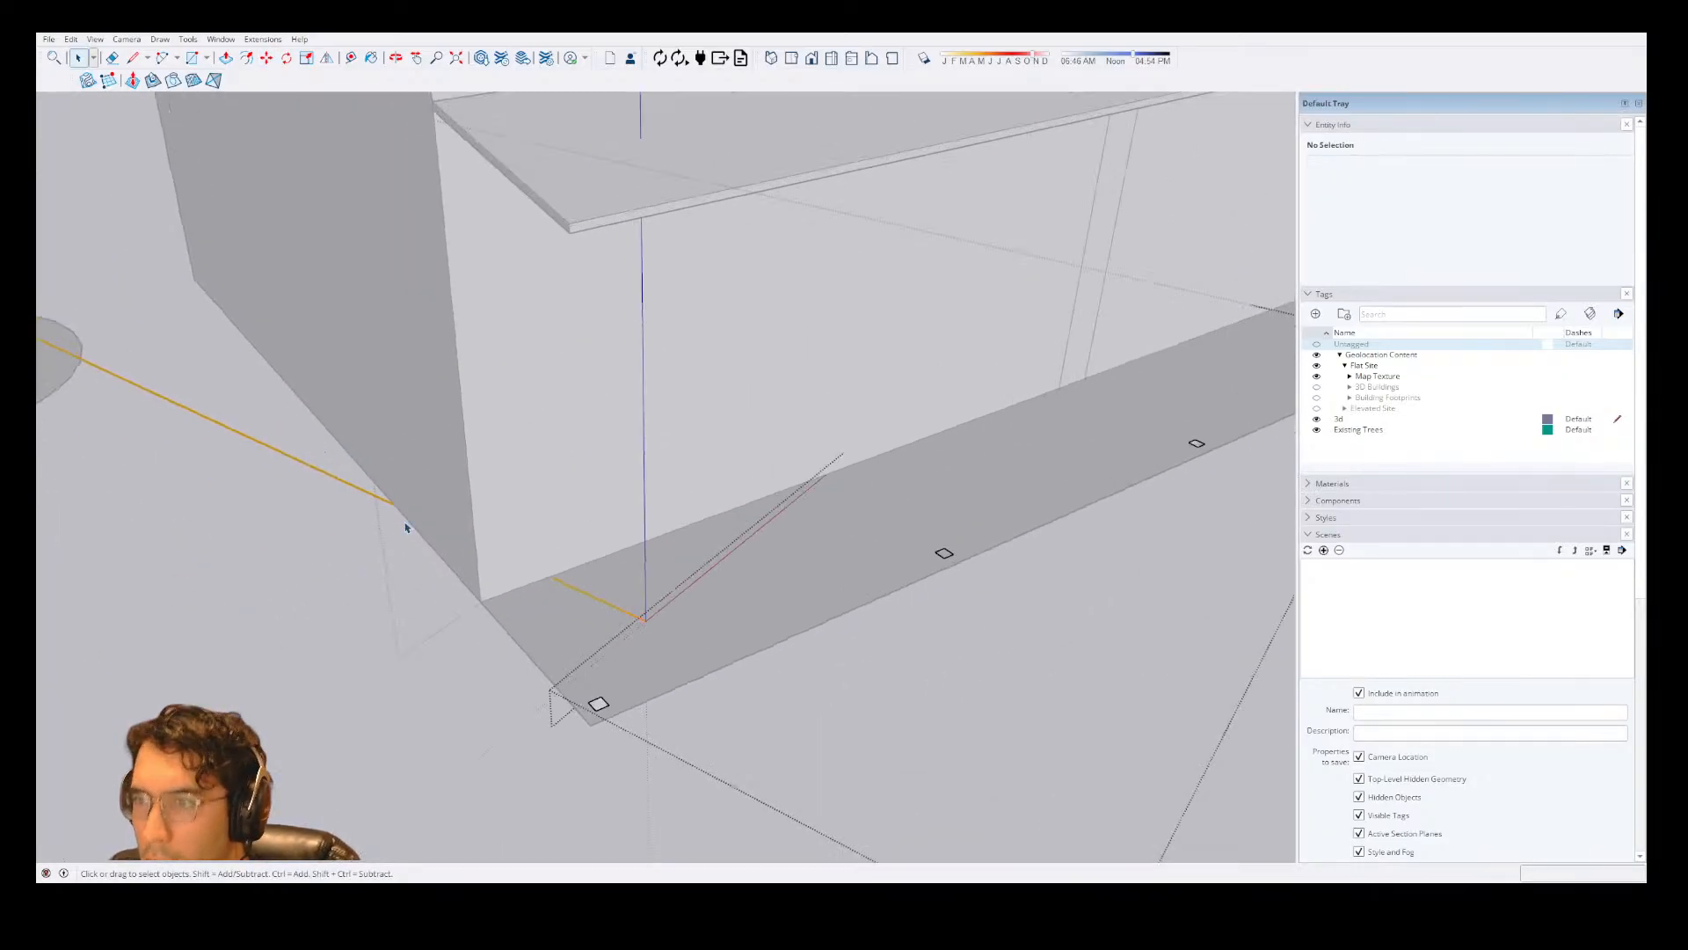
triple_click(600, 701)
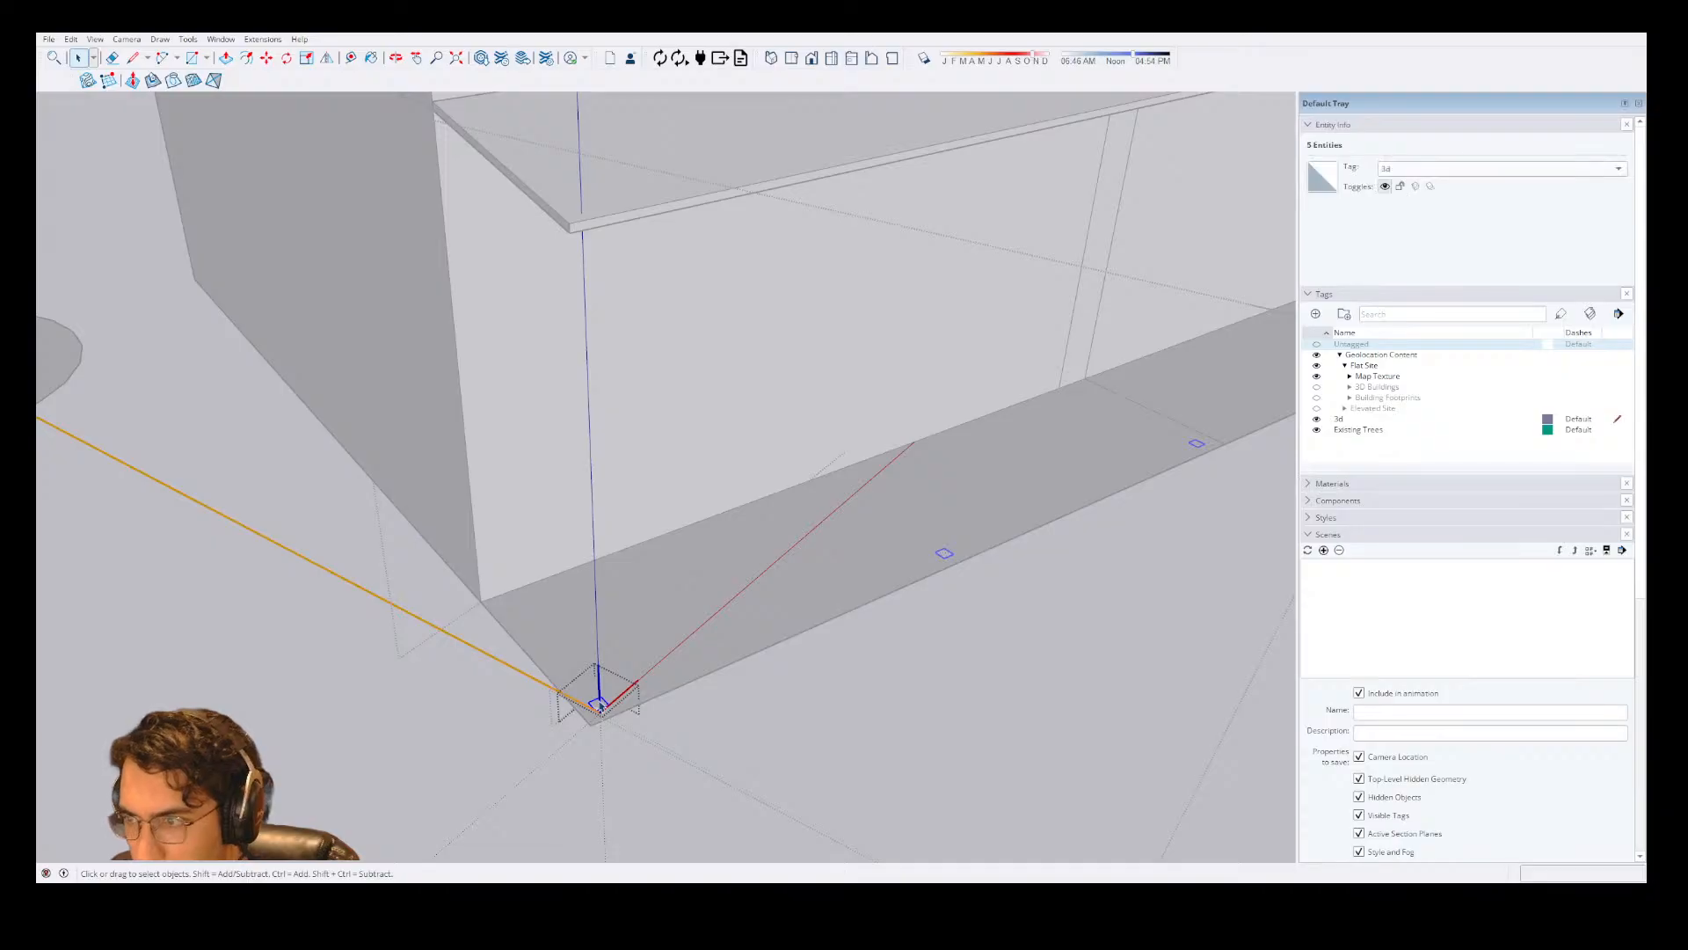
key("p")
left_click(599, 703)
scroll(596, 503, "down", 2)
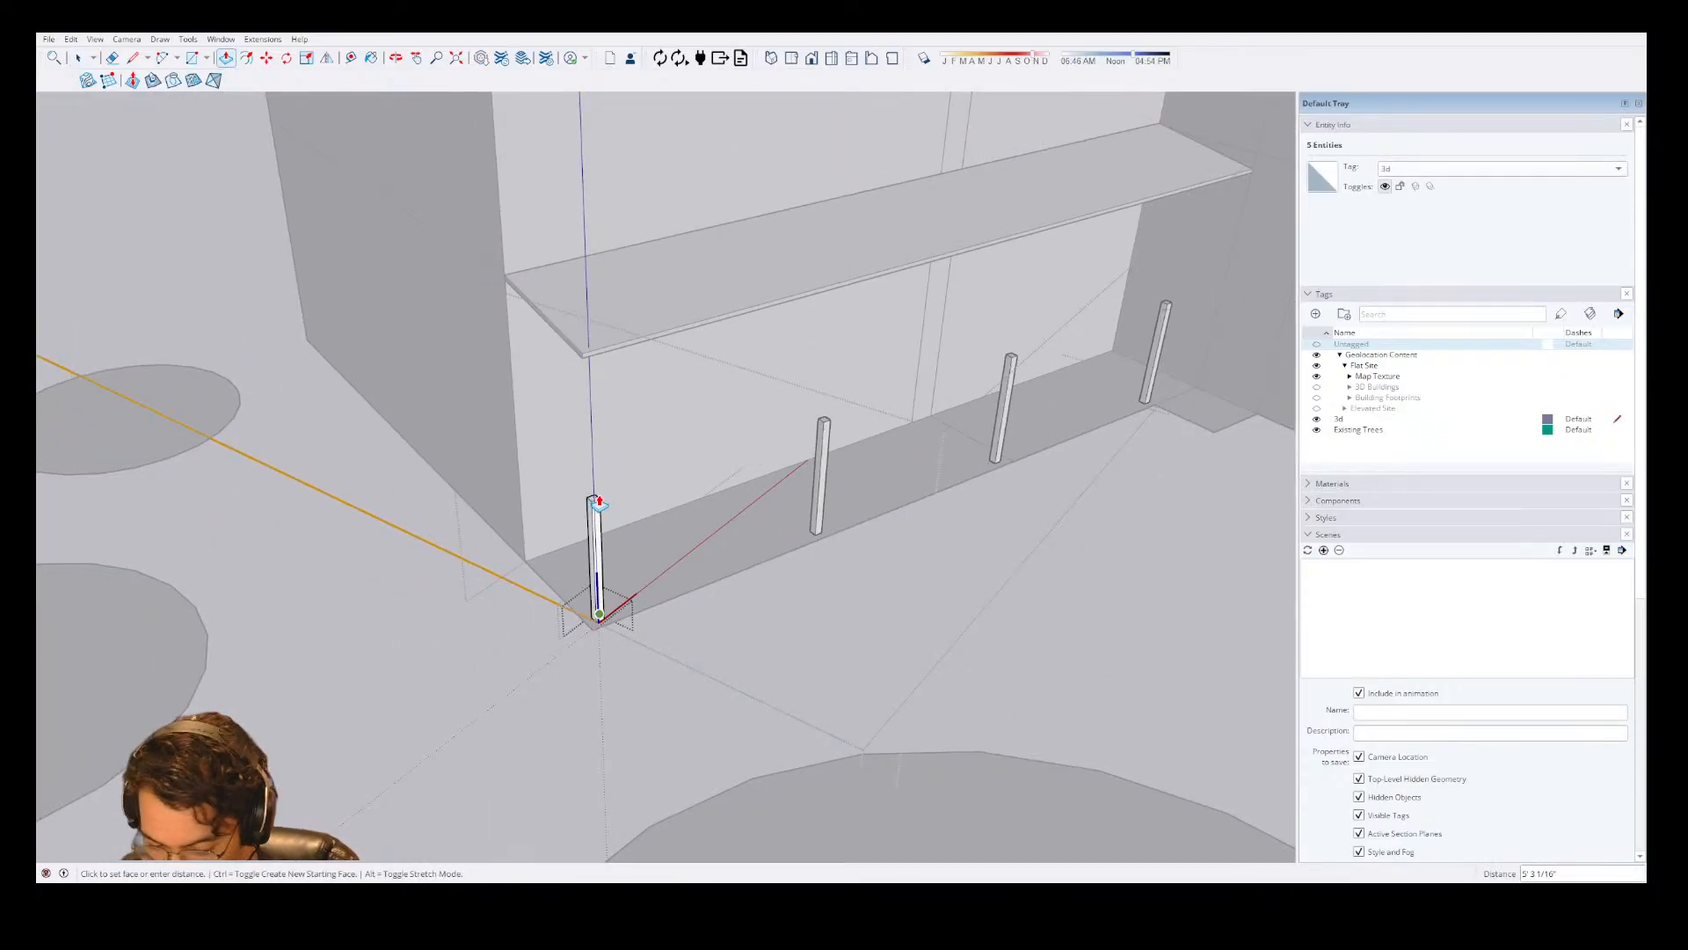
scroll(596, 554, "up", 3)
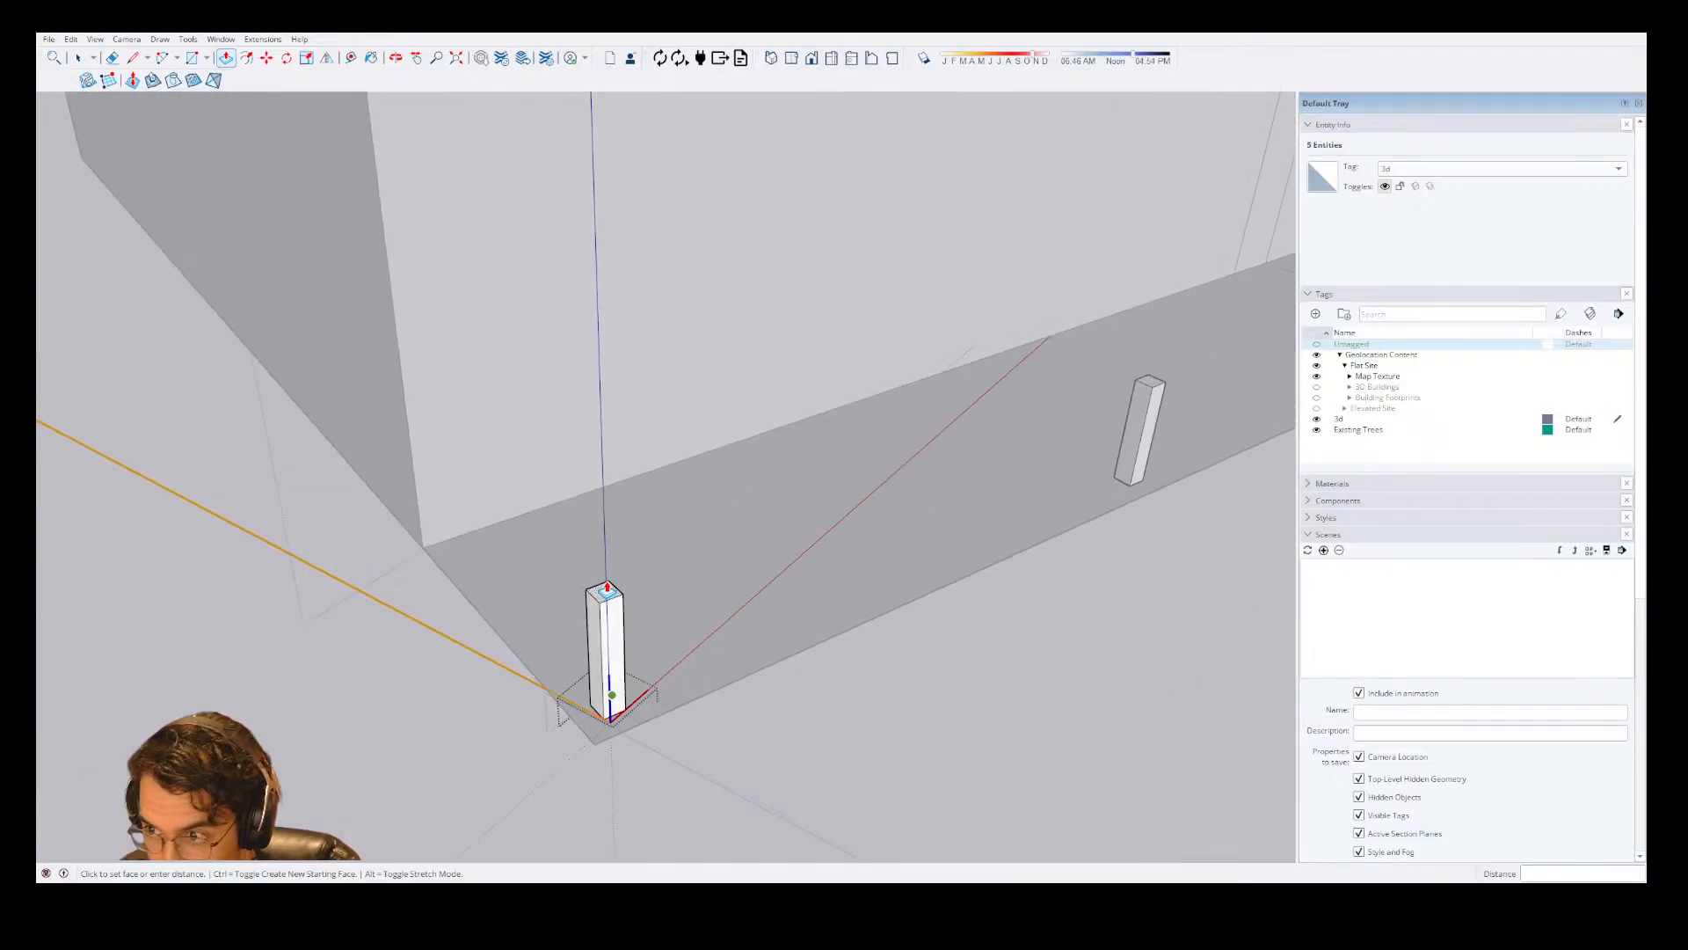
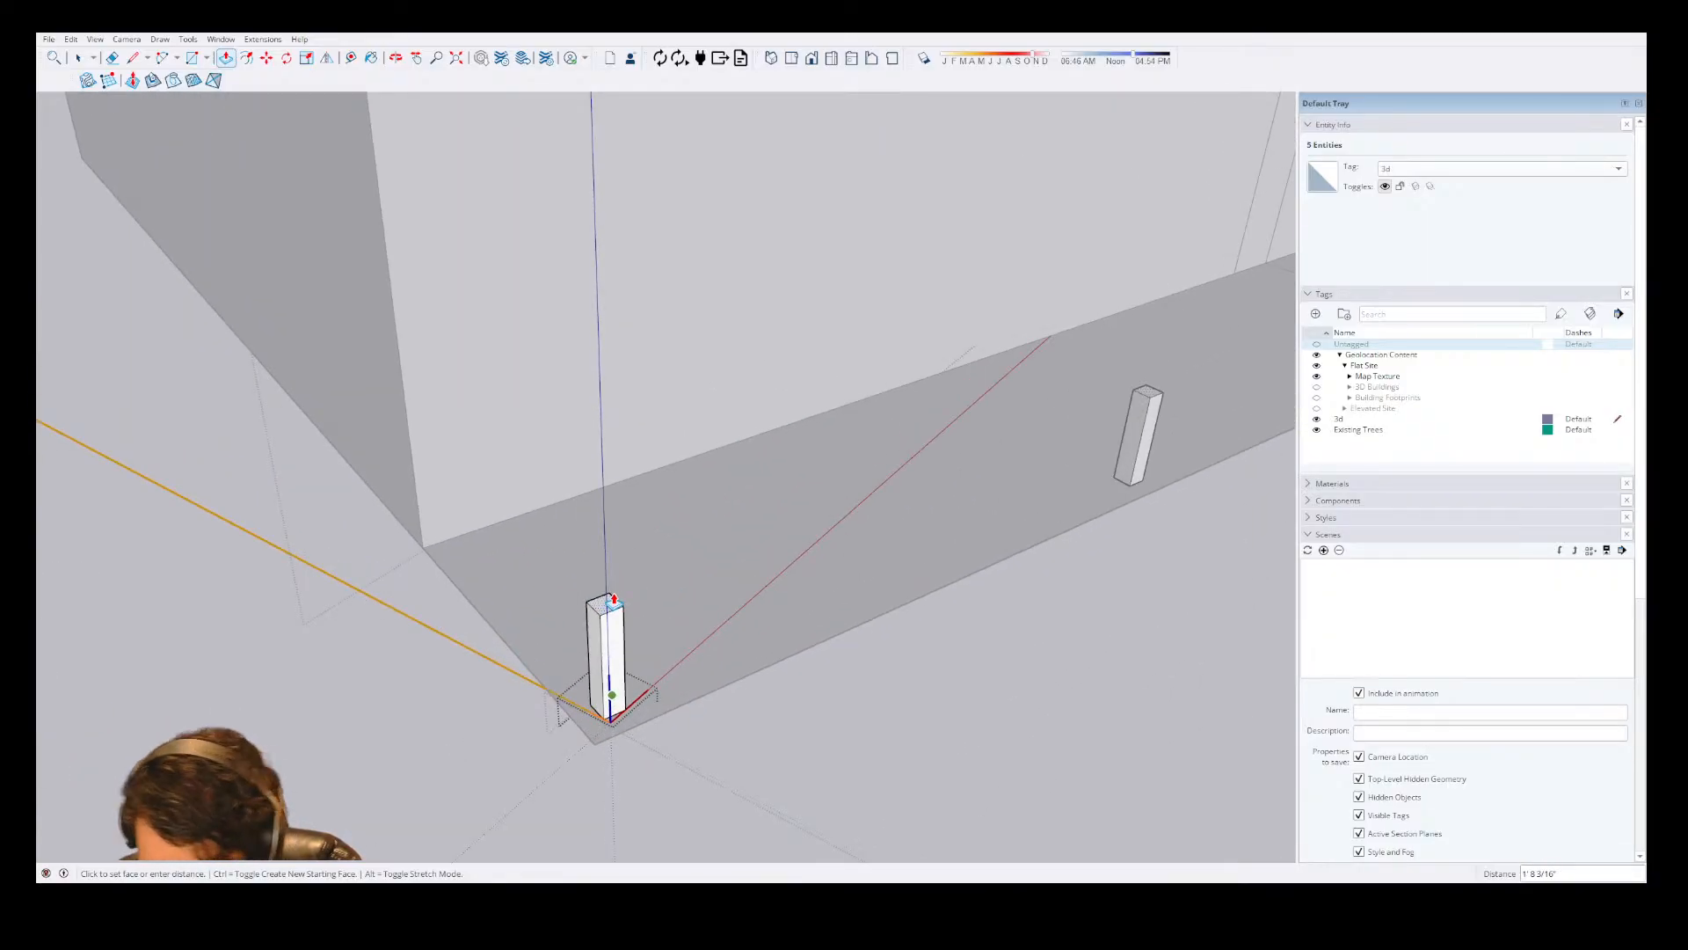
type("4'")
key("Return")
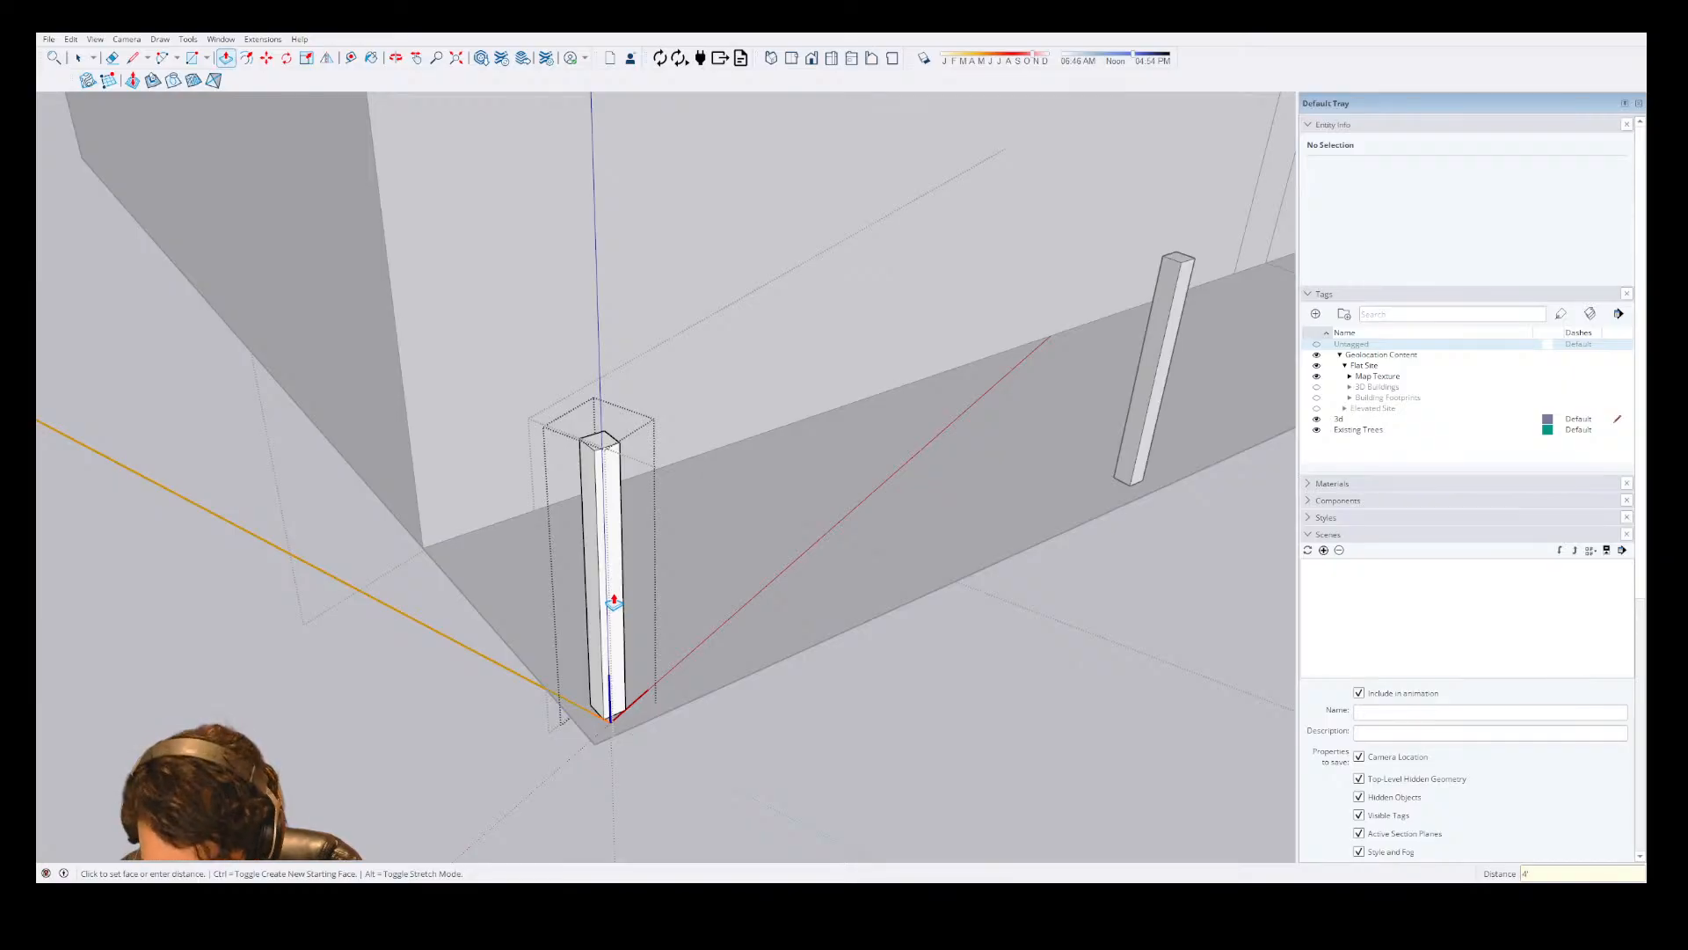
key("ctrl+z")
Extrude the post's square face 43" upward.
left_click(610, 699)
type("4")
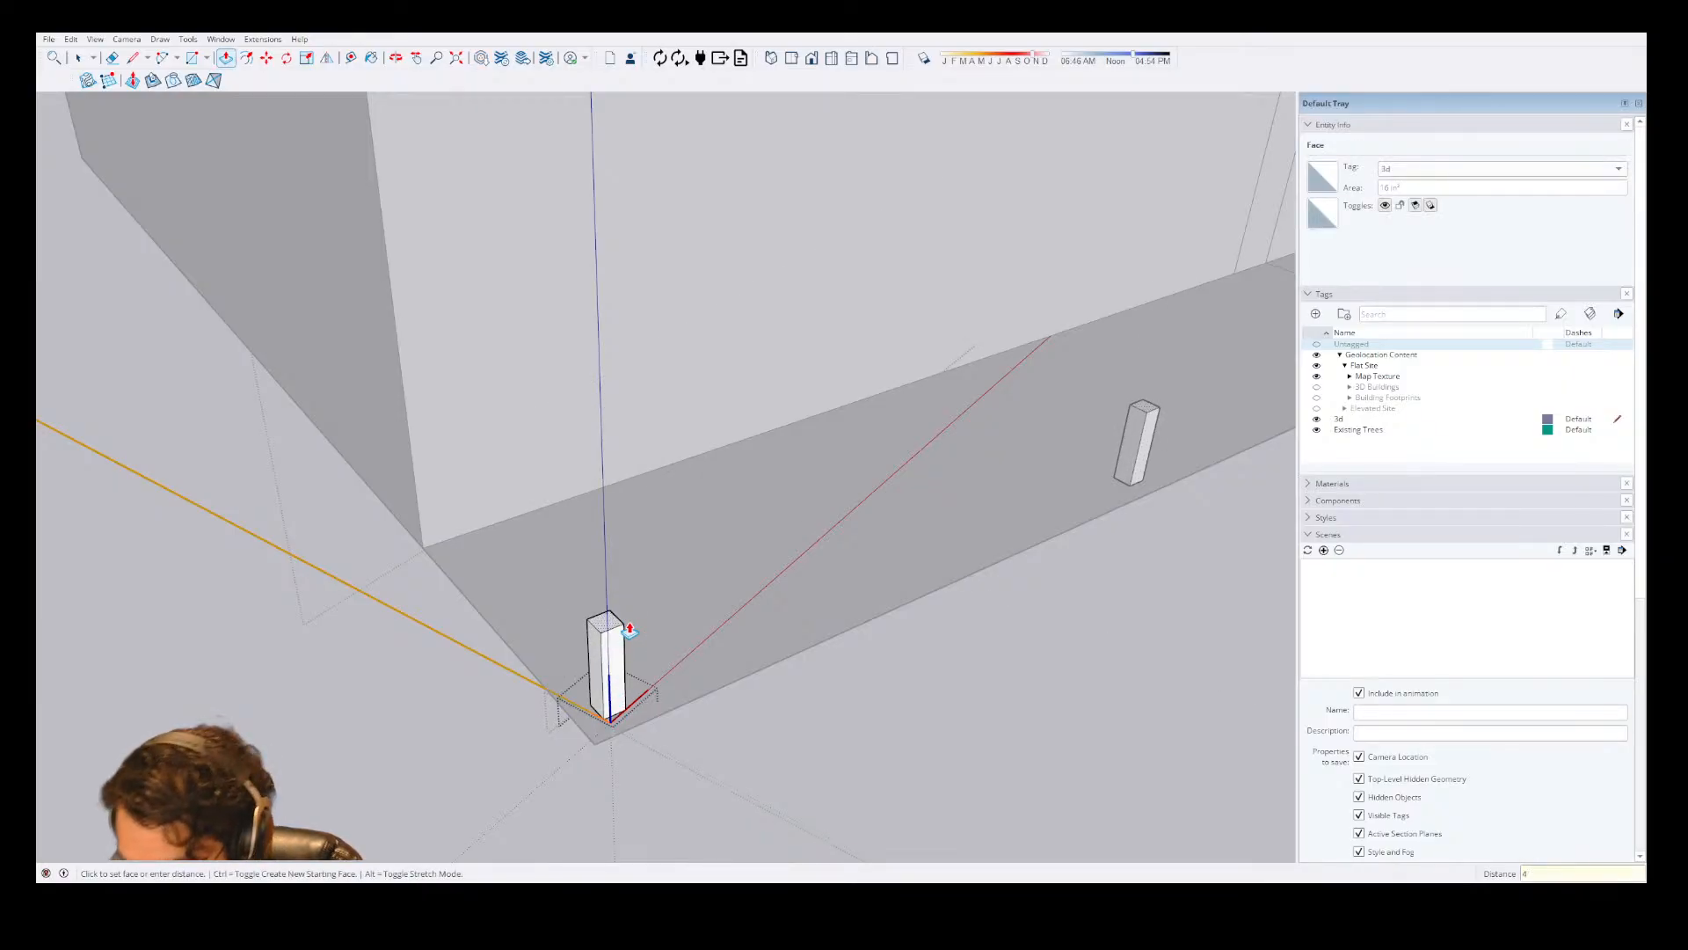
type("3")
key("Return")
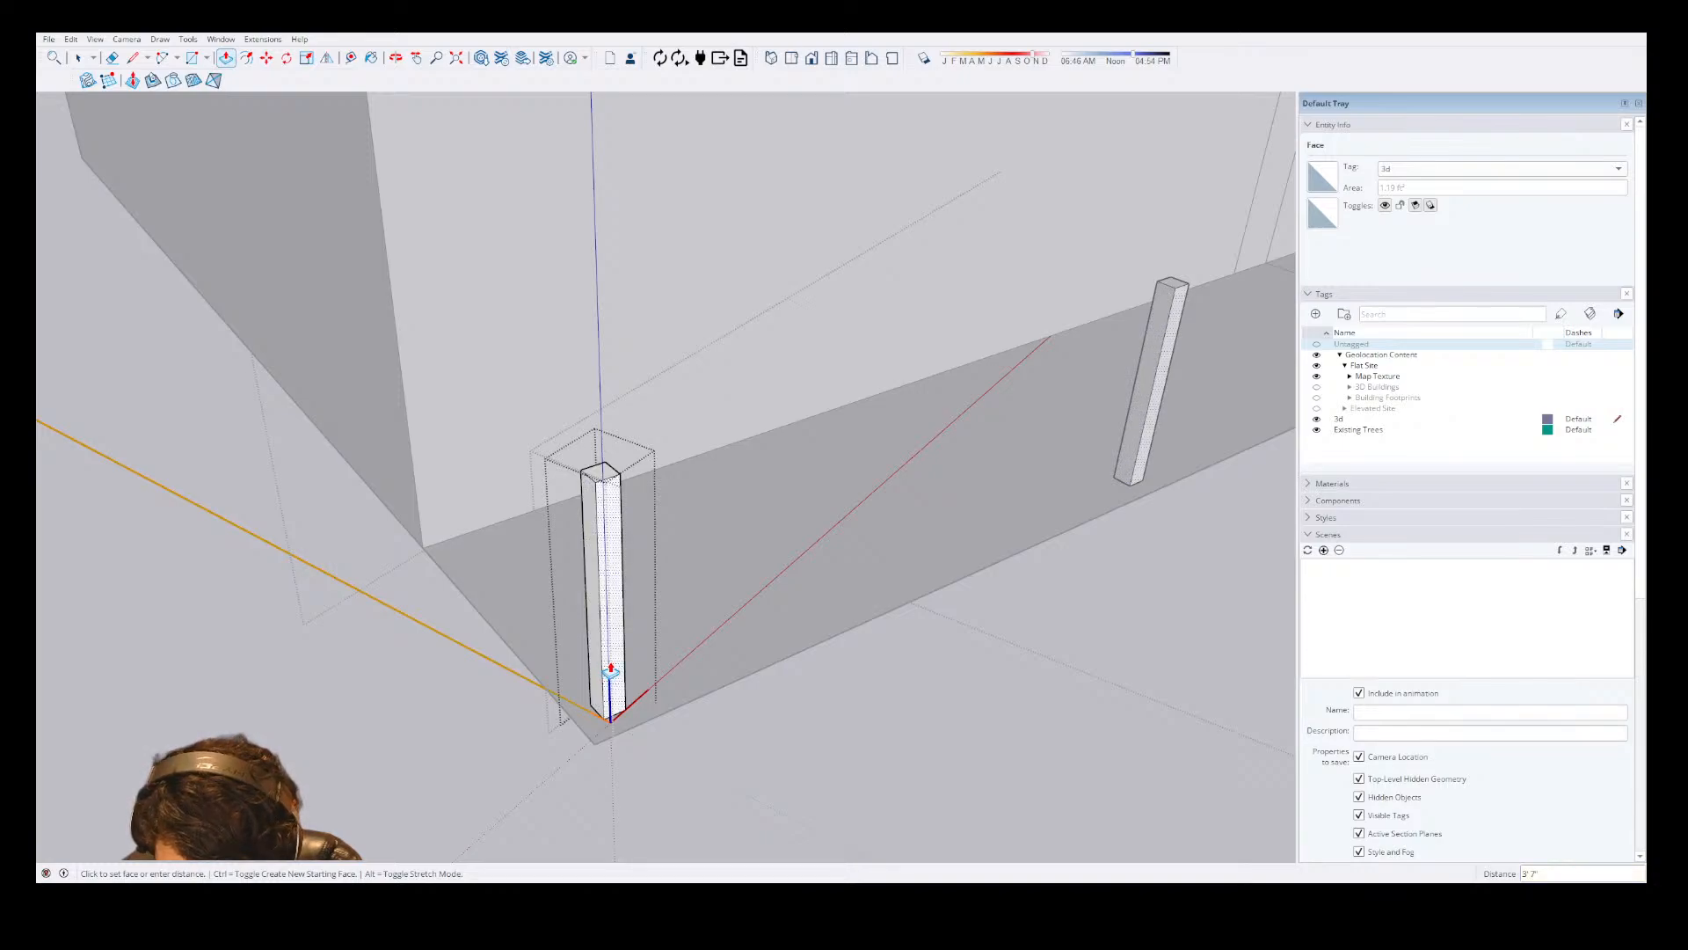
Split the post's top face with a 4" line between opposite edge midpoints and a line from a third midpoint to the center.
scroll(612, 428, "up", 4)
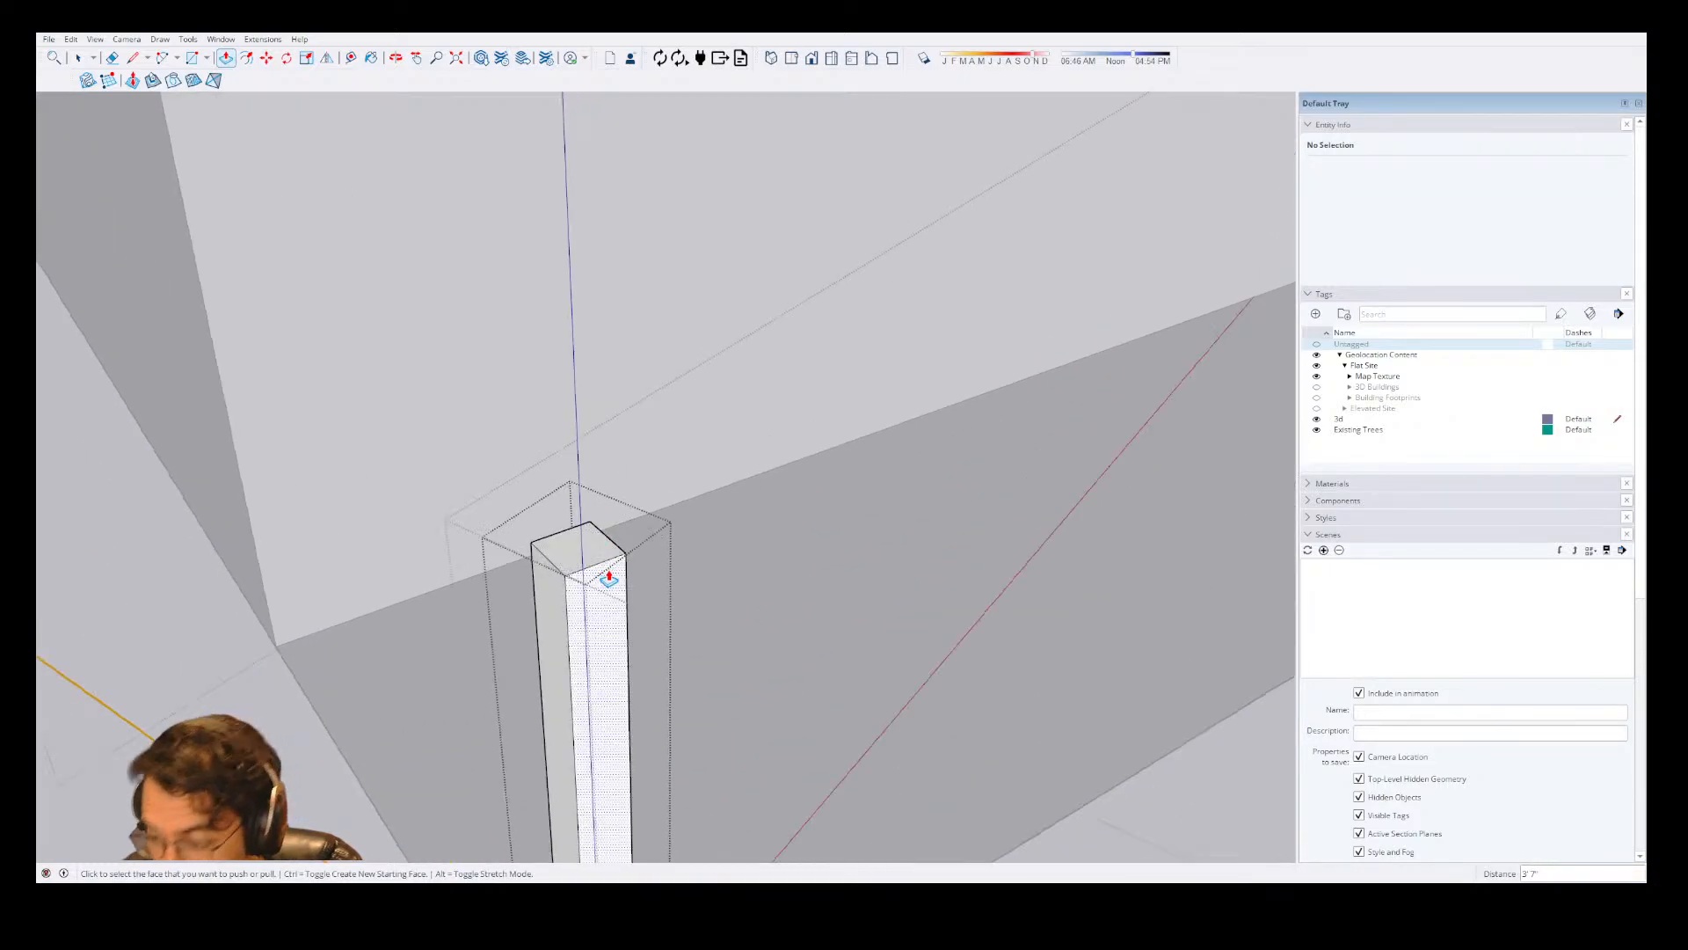
key("l")
left_click(602, 560)
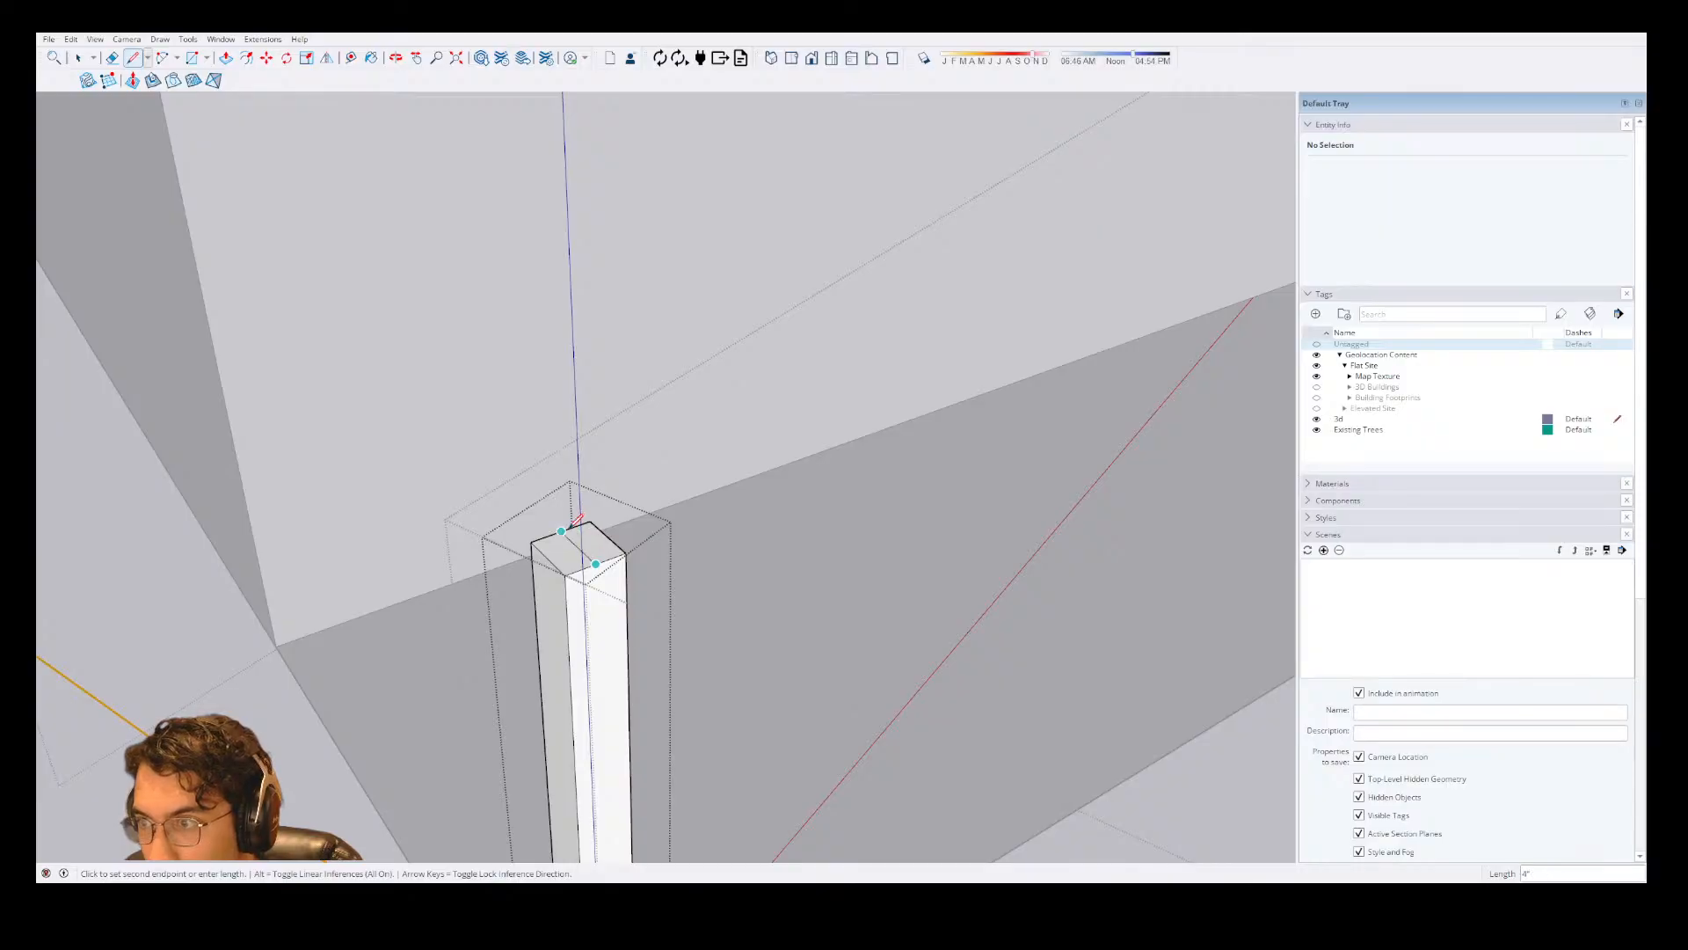
left_click(561, 548)
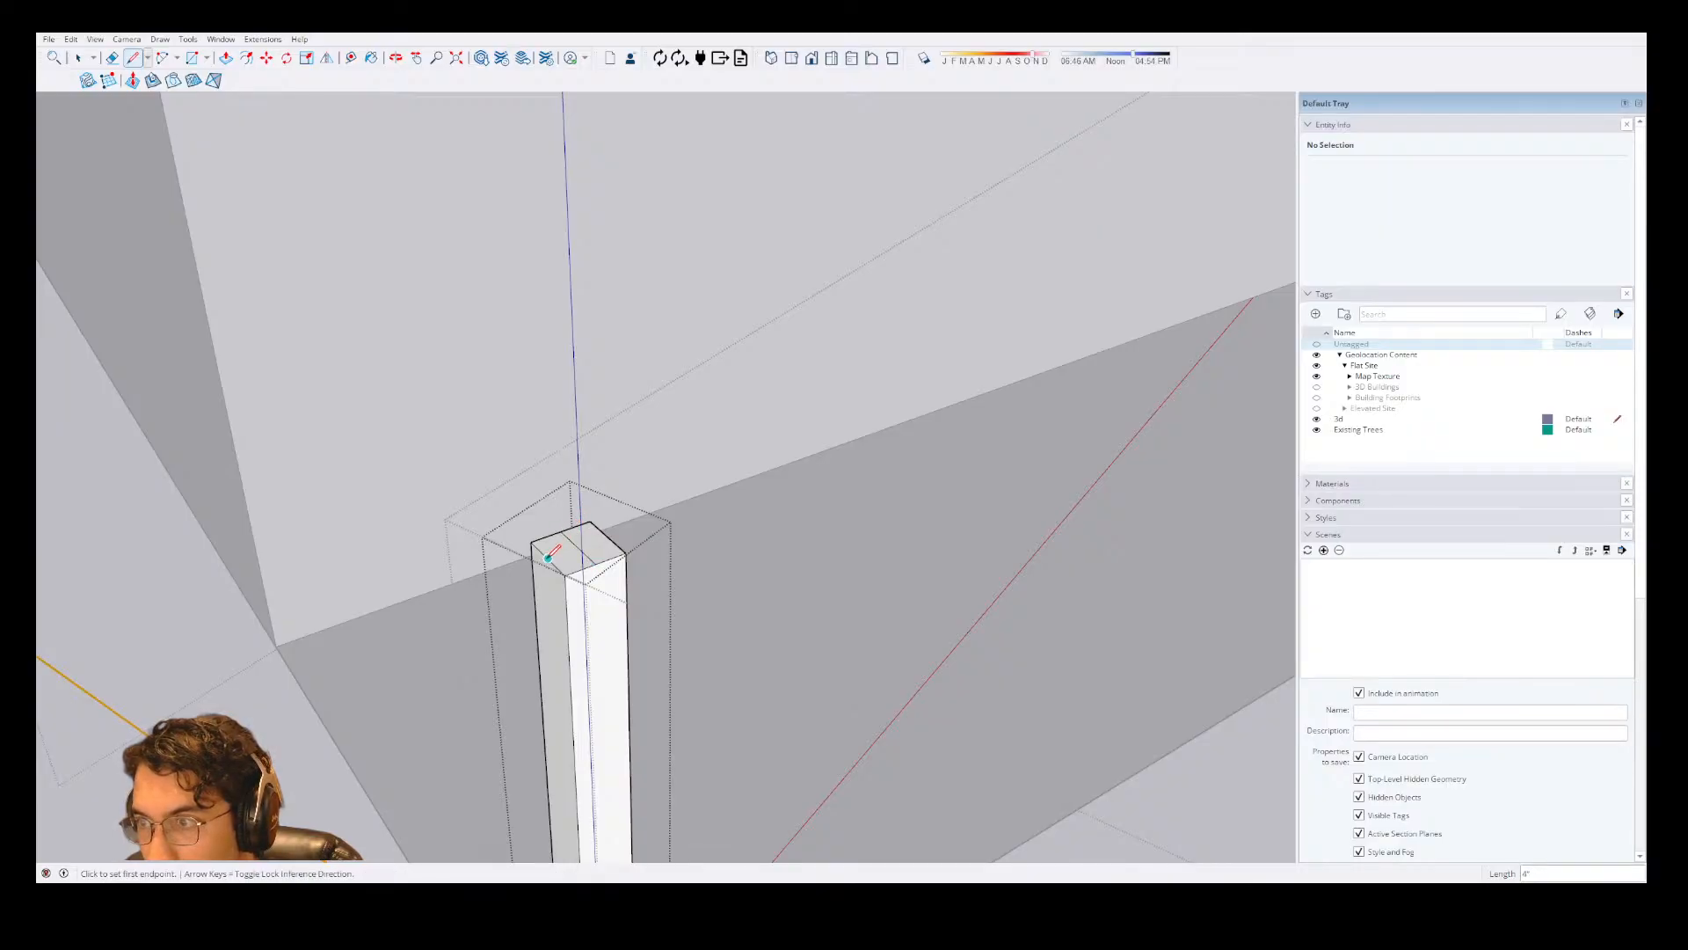
left_click(578, 547)
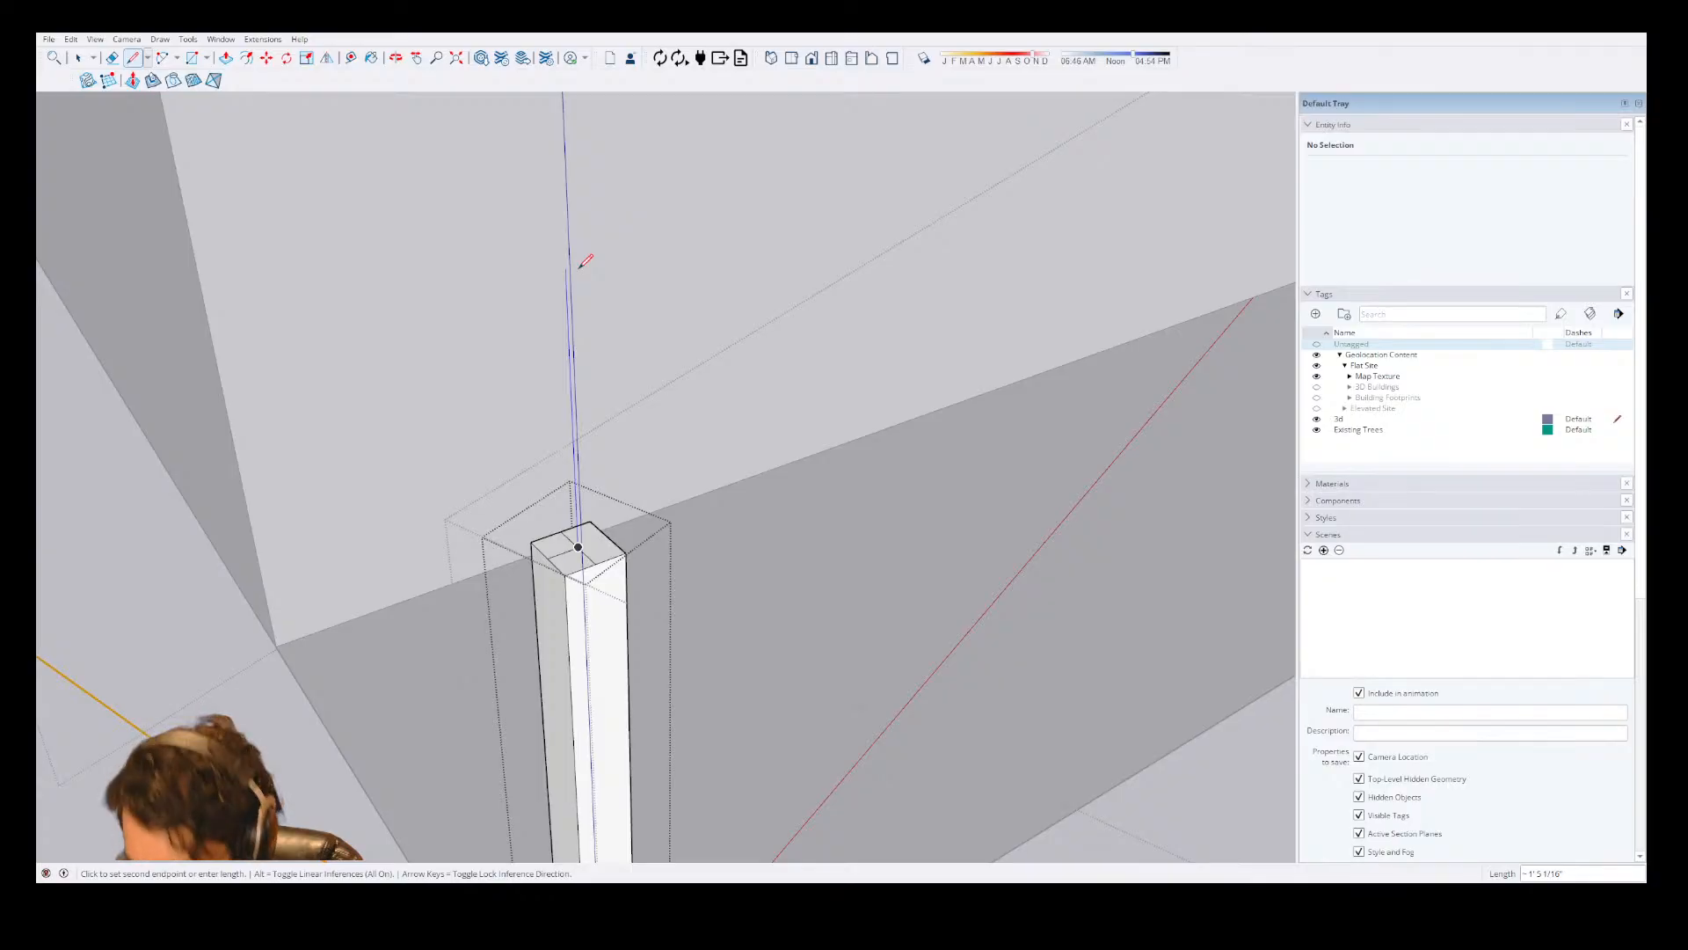
type("40")
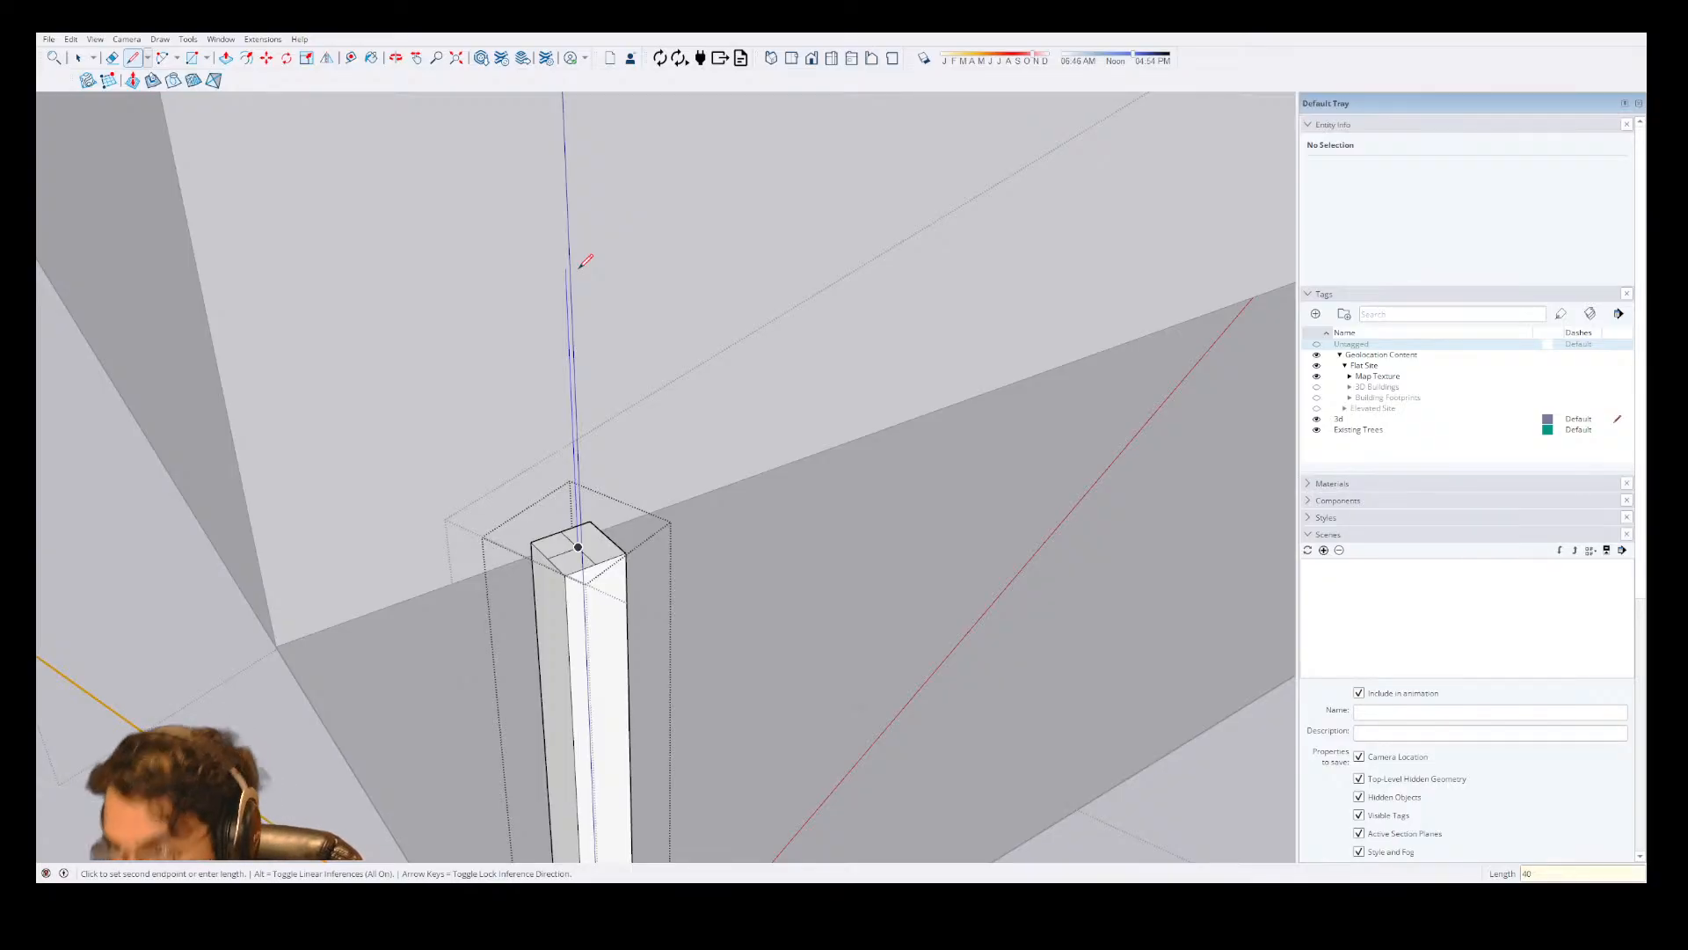
type("'")
key("Return")
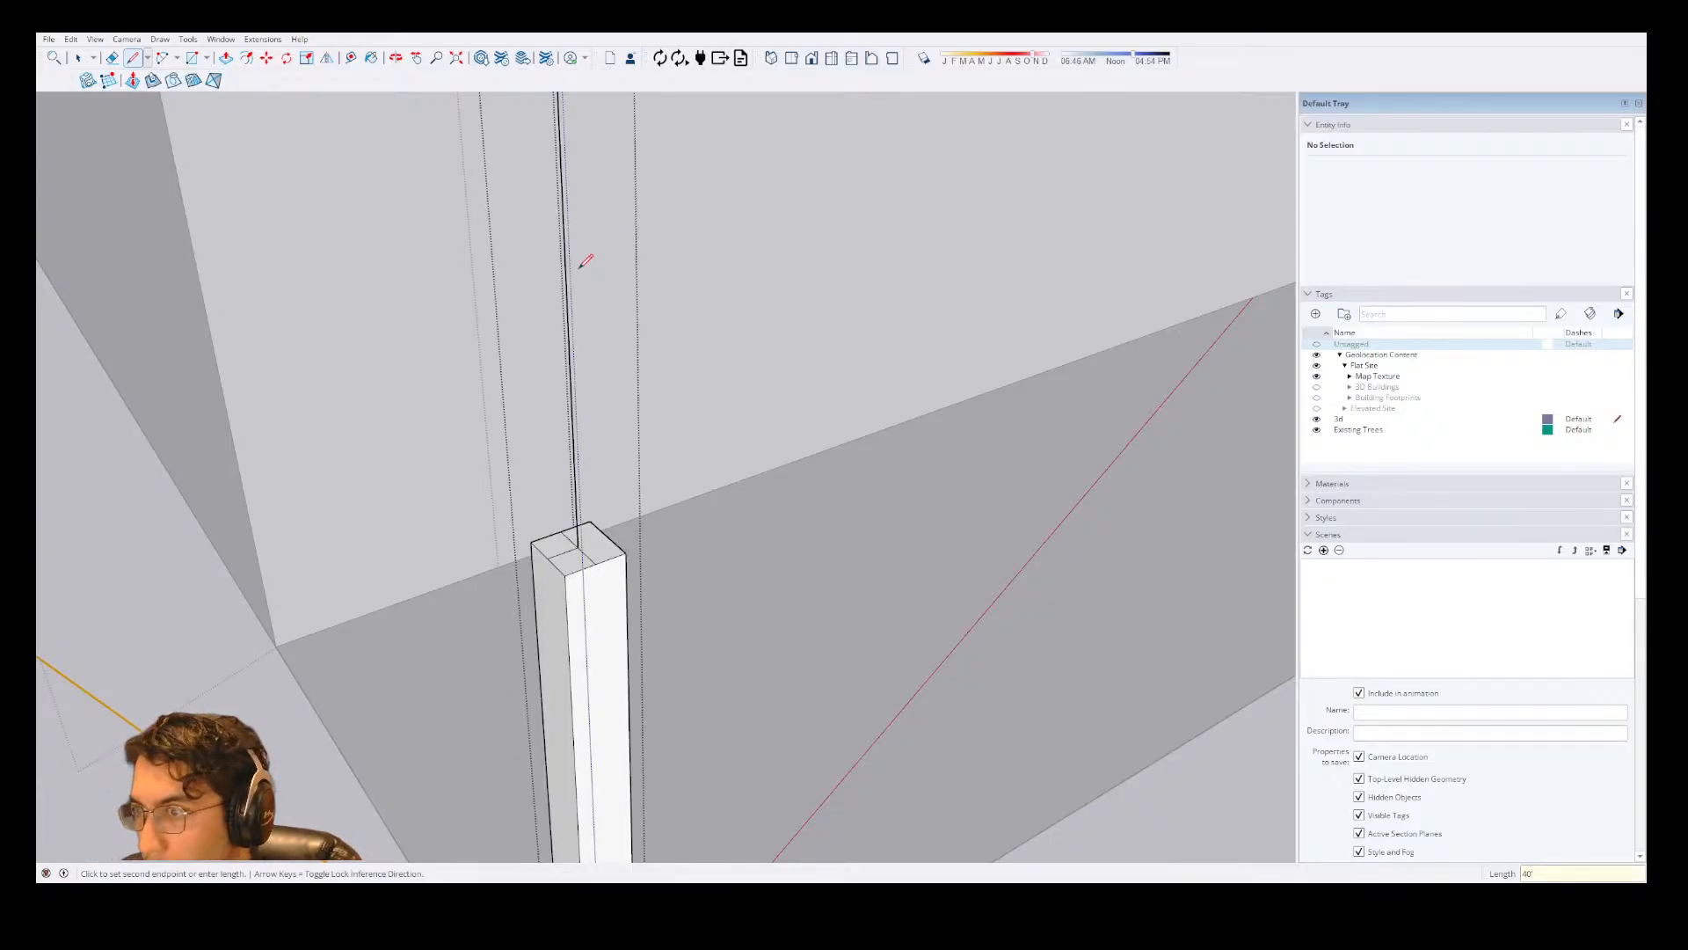
key("Escape")
left_click(596, 563)
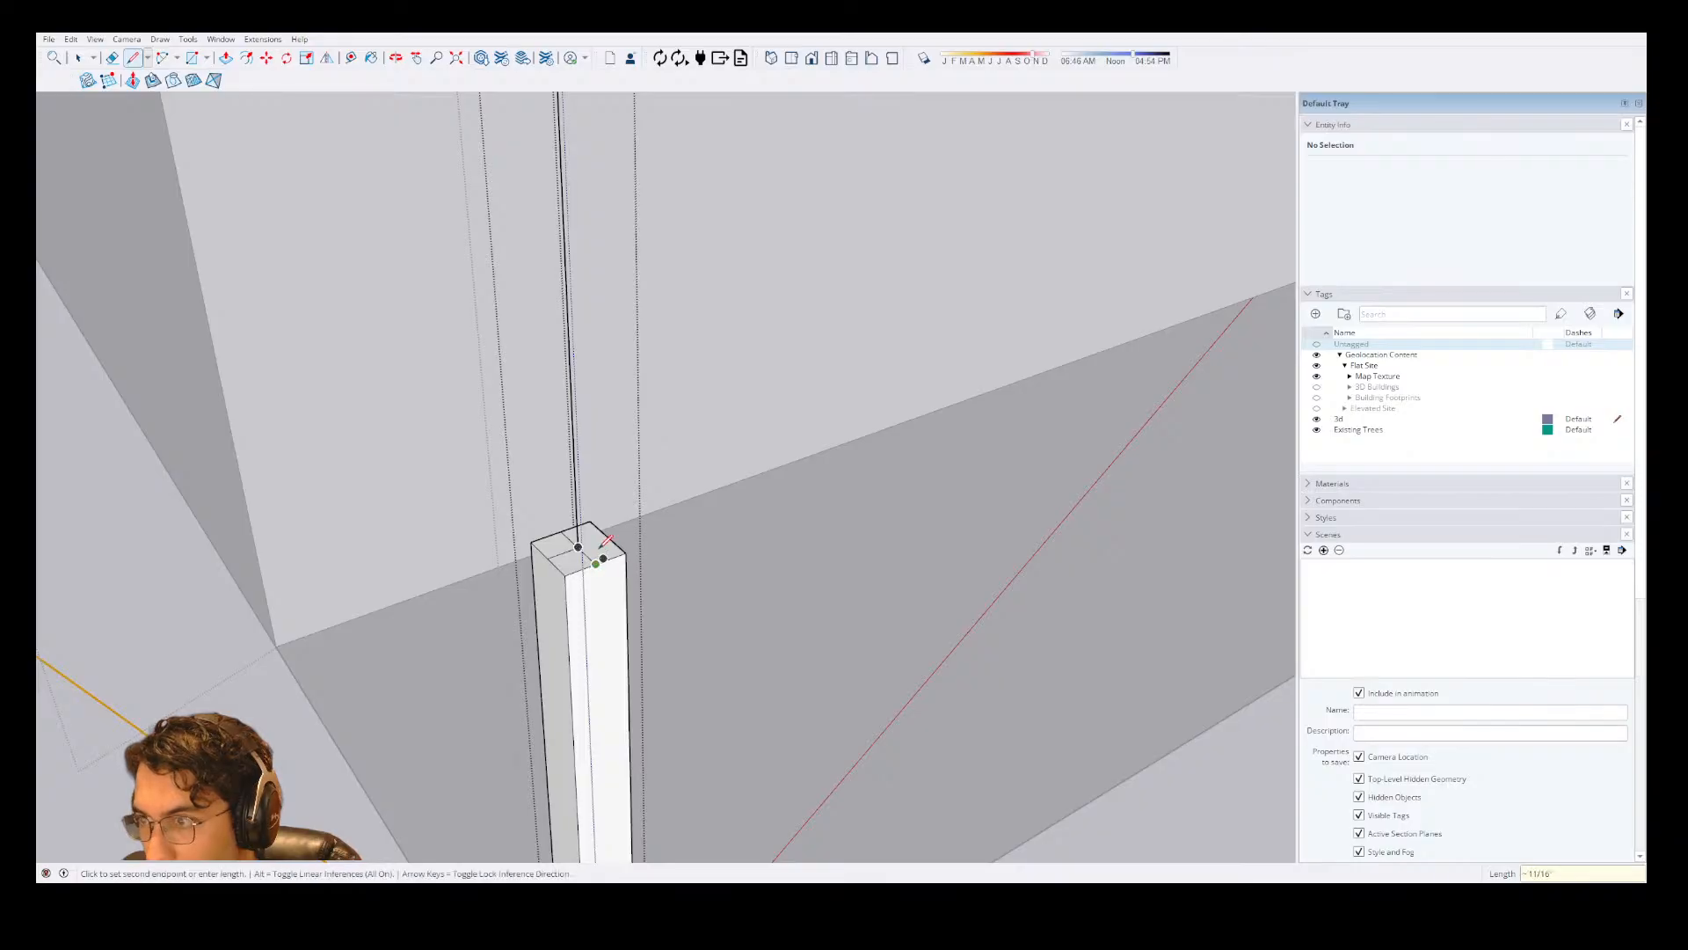
type("40'")
key("Return")
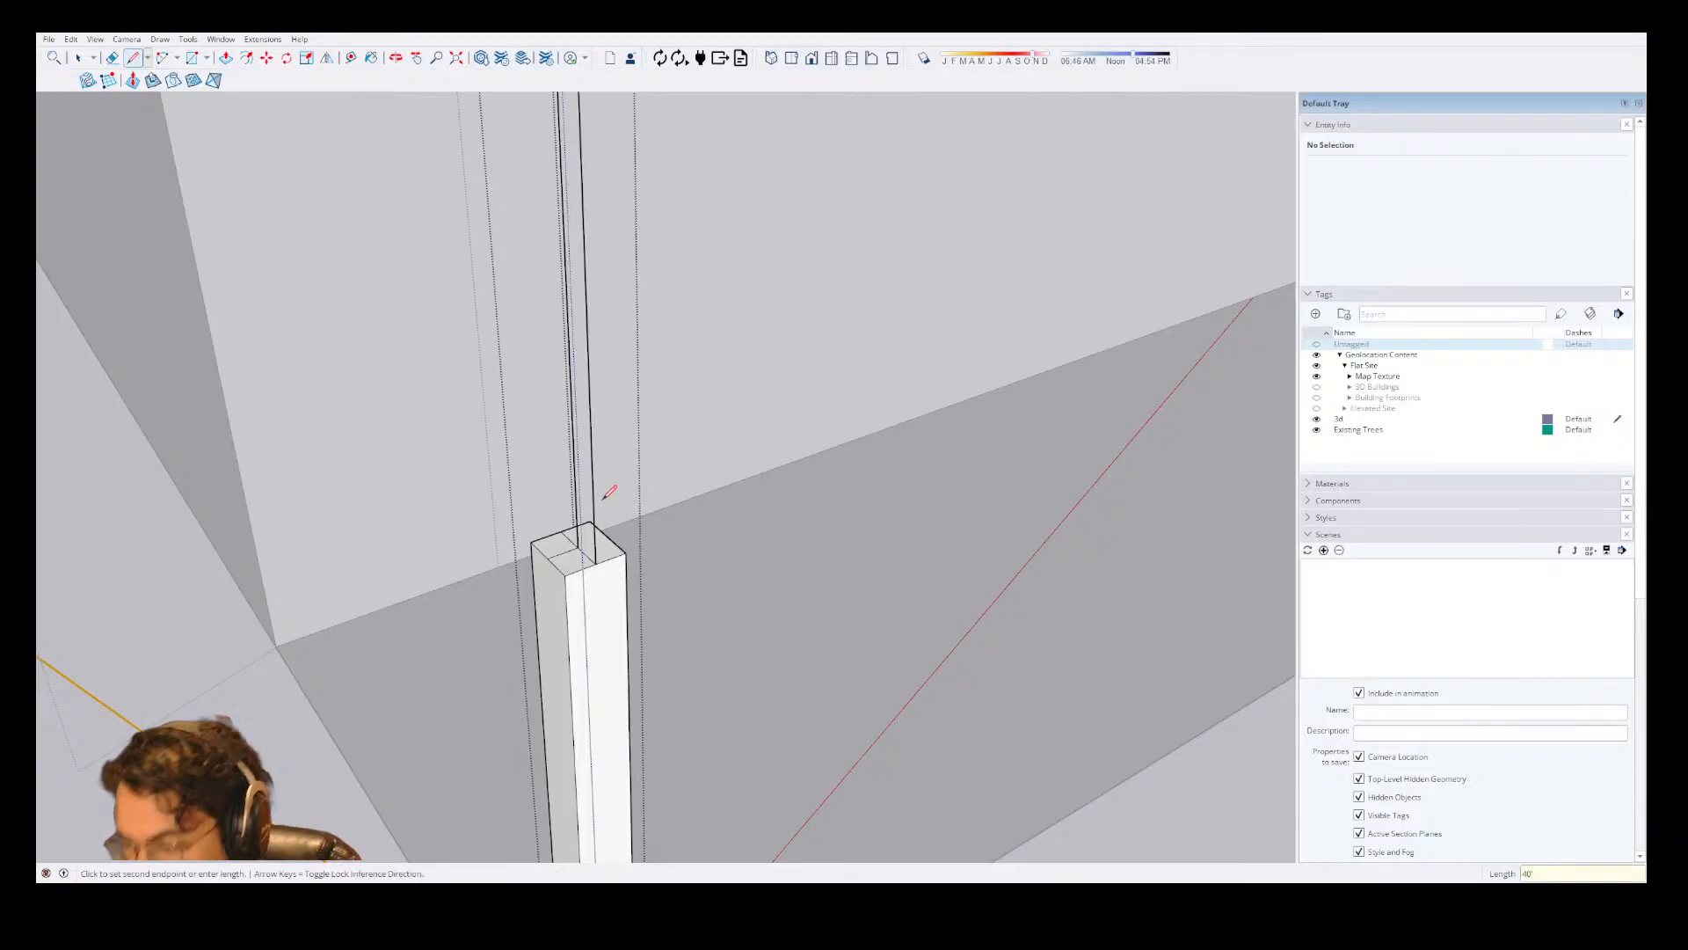
scroll(595, 623, "down", 6)
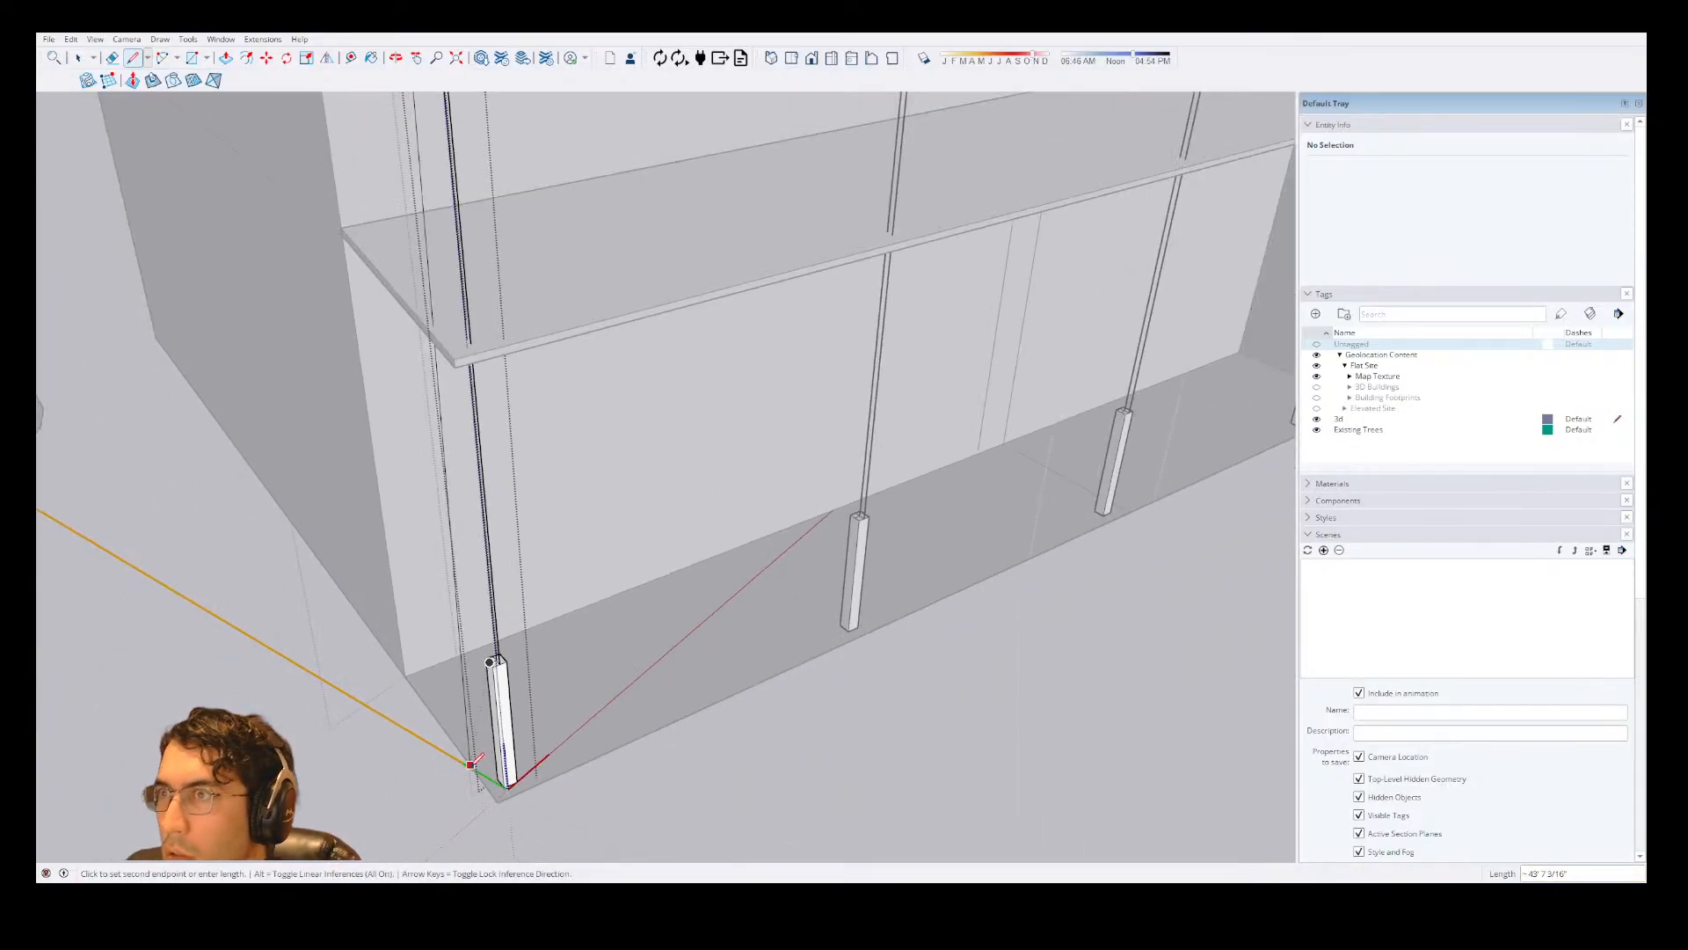
key("Escape")
scroll(581, 633, "up", 5)
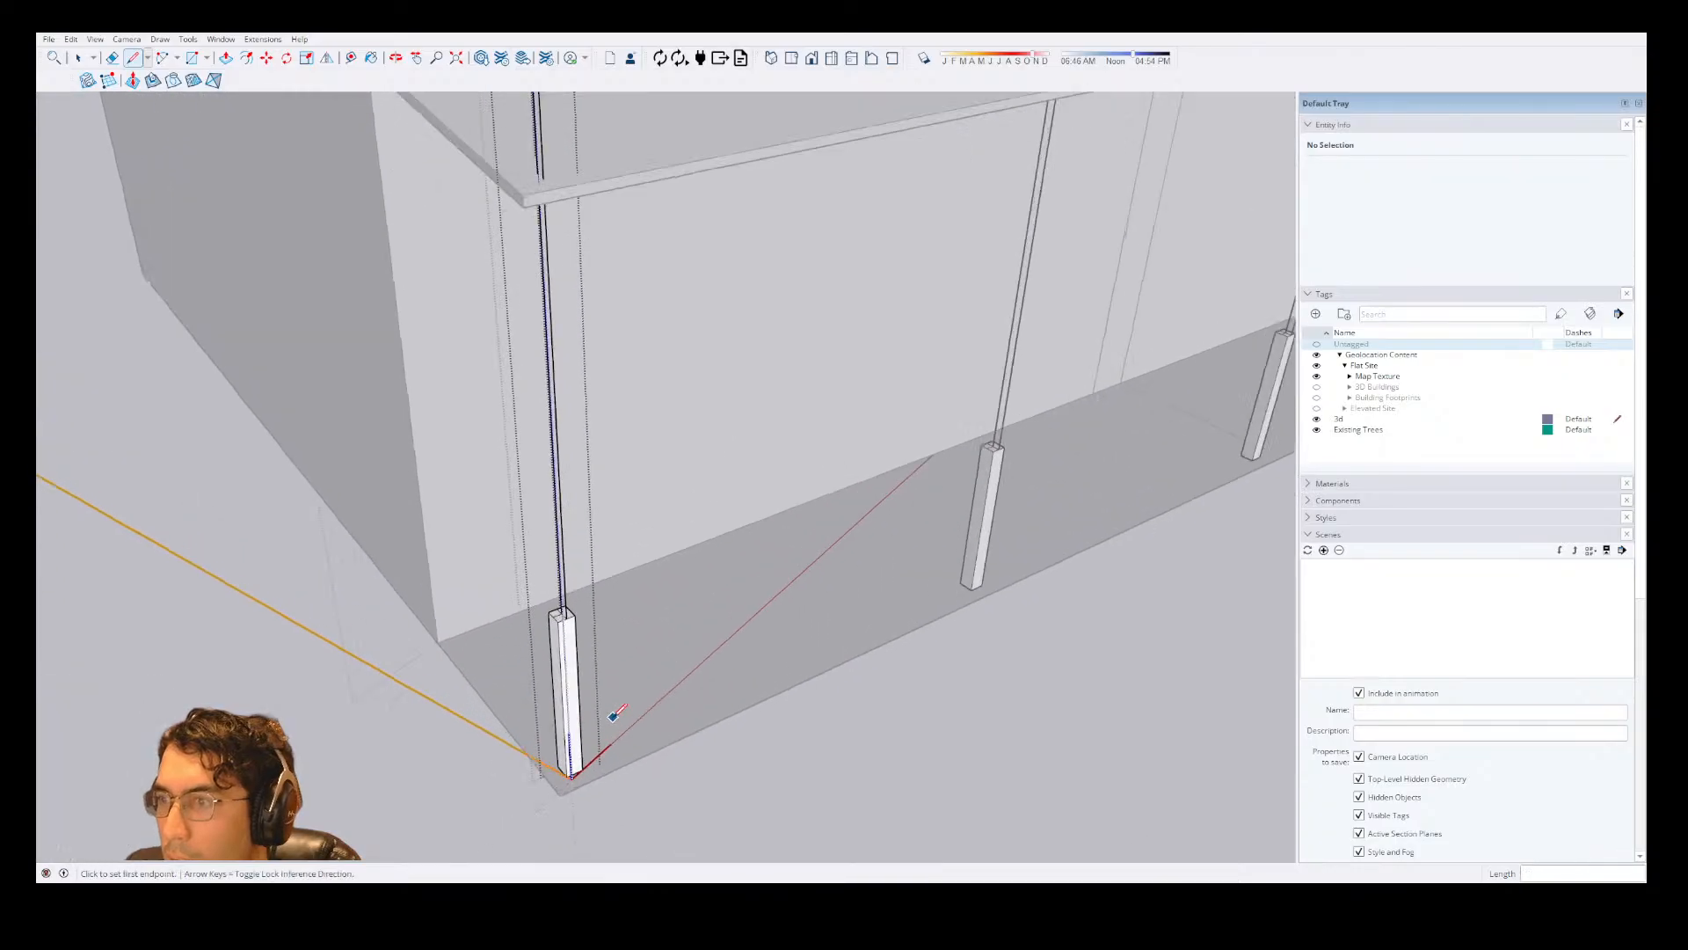
Draw two 40" vertical lines, one from the center of the post's top and one from its front edge midpoint.
scroll(550, 560, "up", 3)
left_click(546, 575)
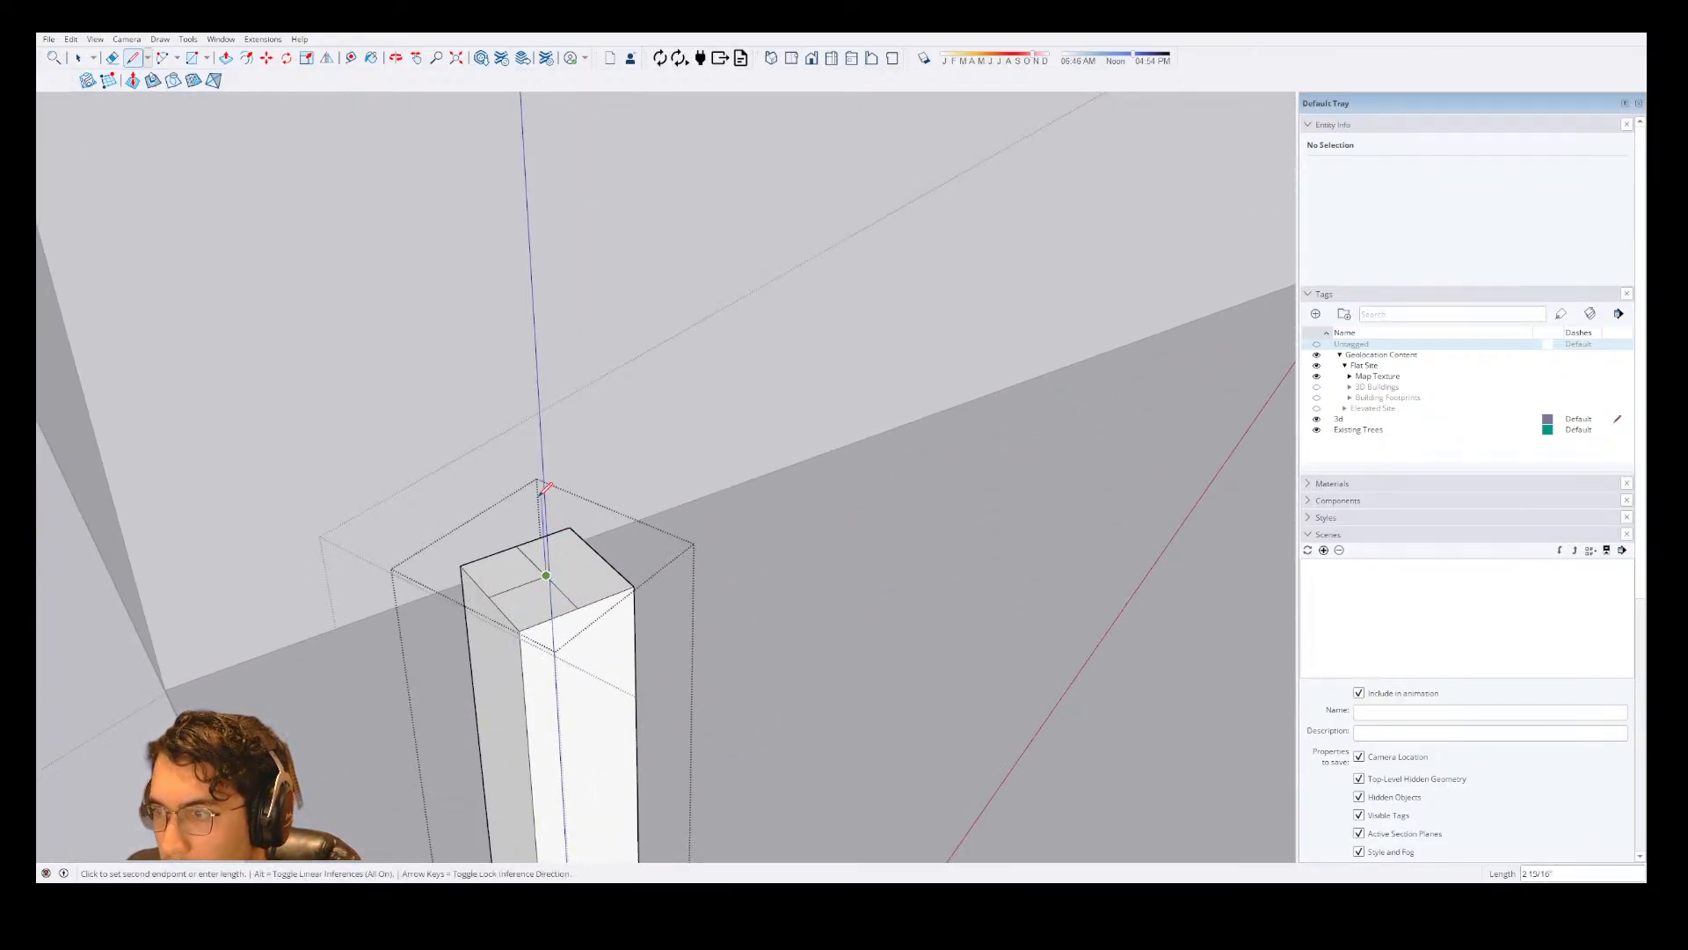
type("40")
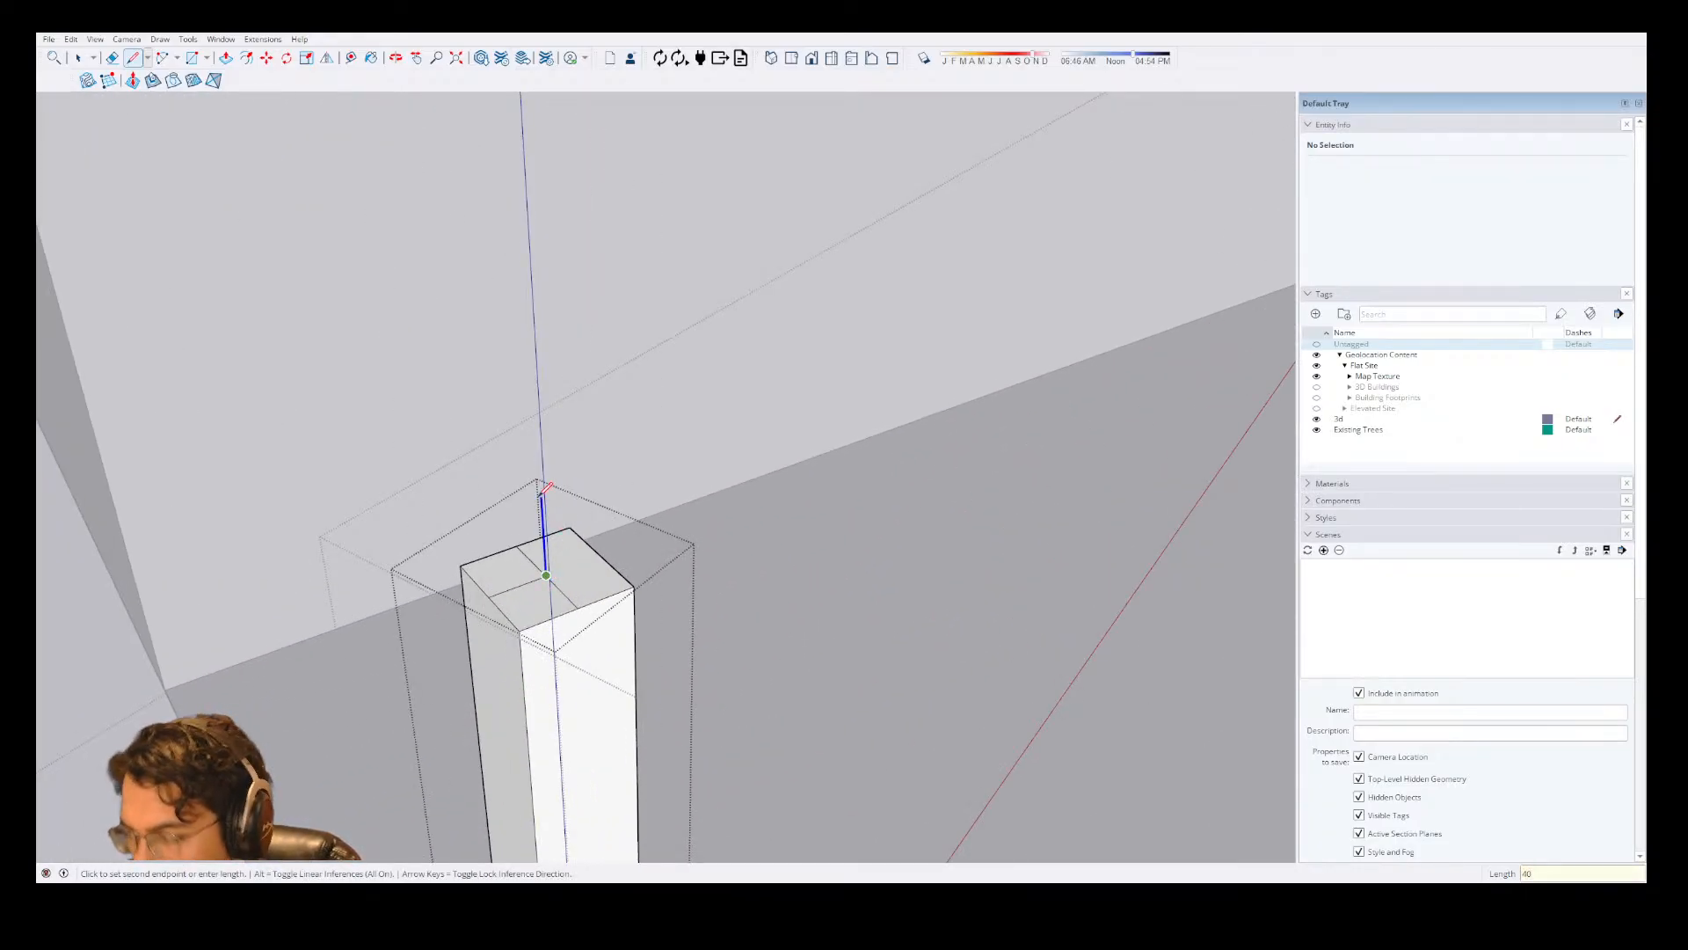
type("'")
key("Escape")
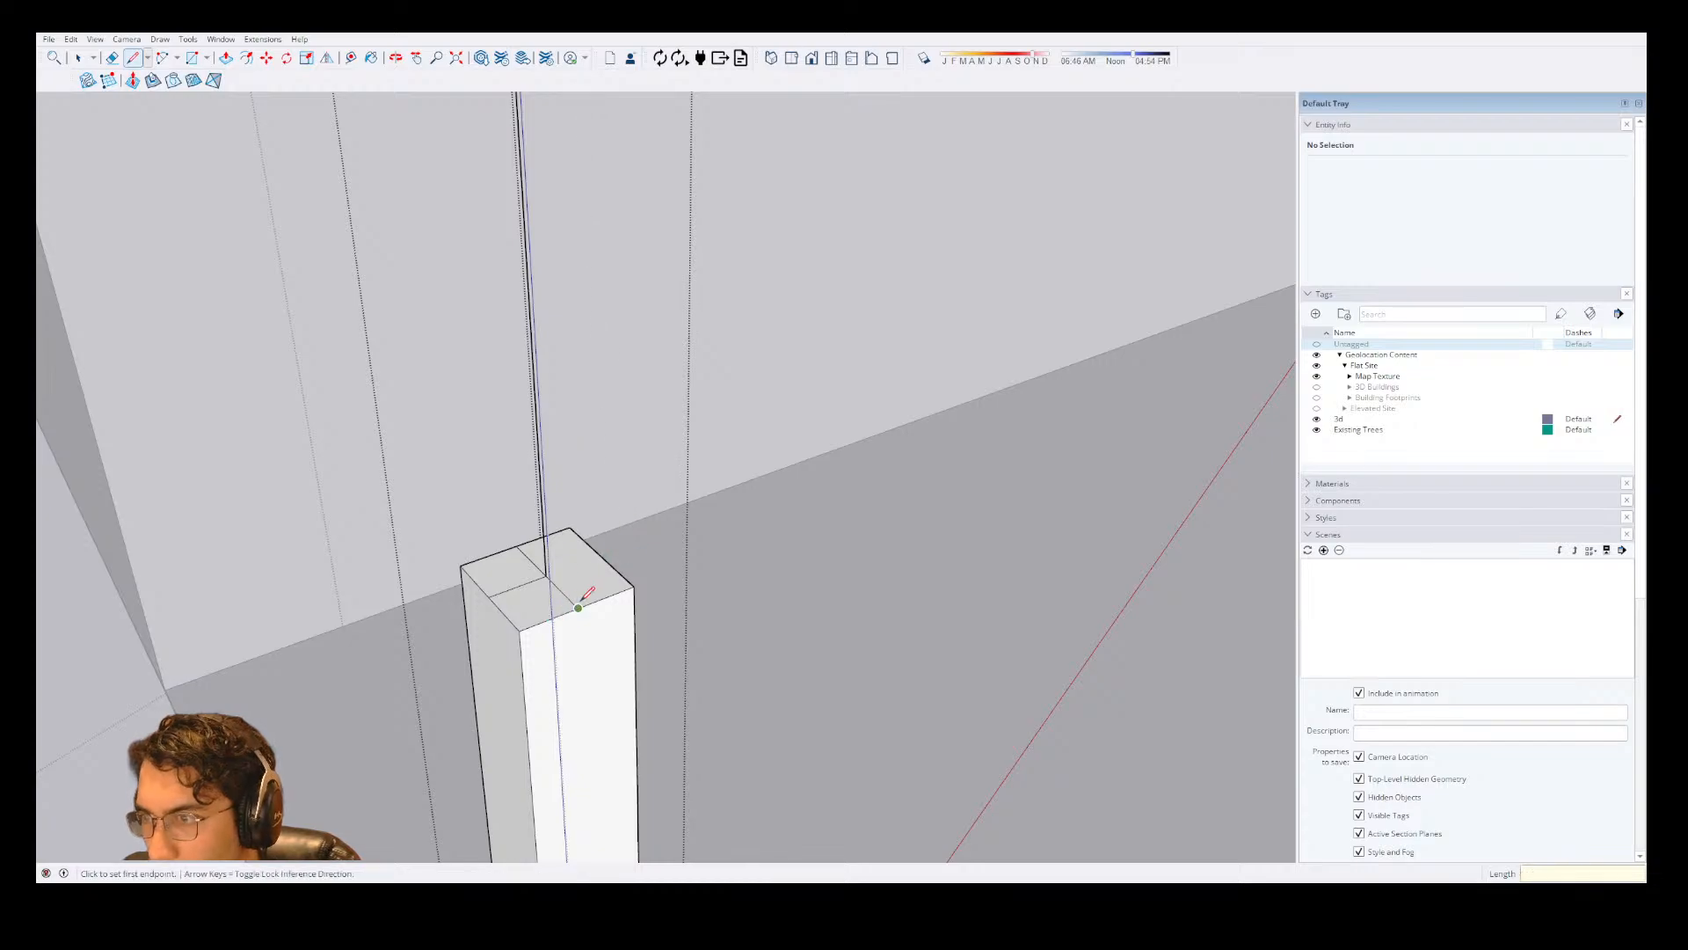
left_click(578, 607)
type("4")
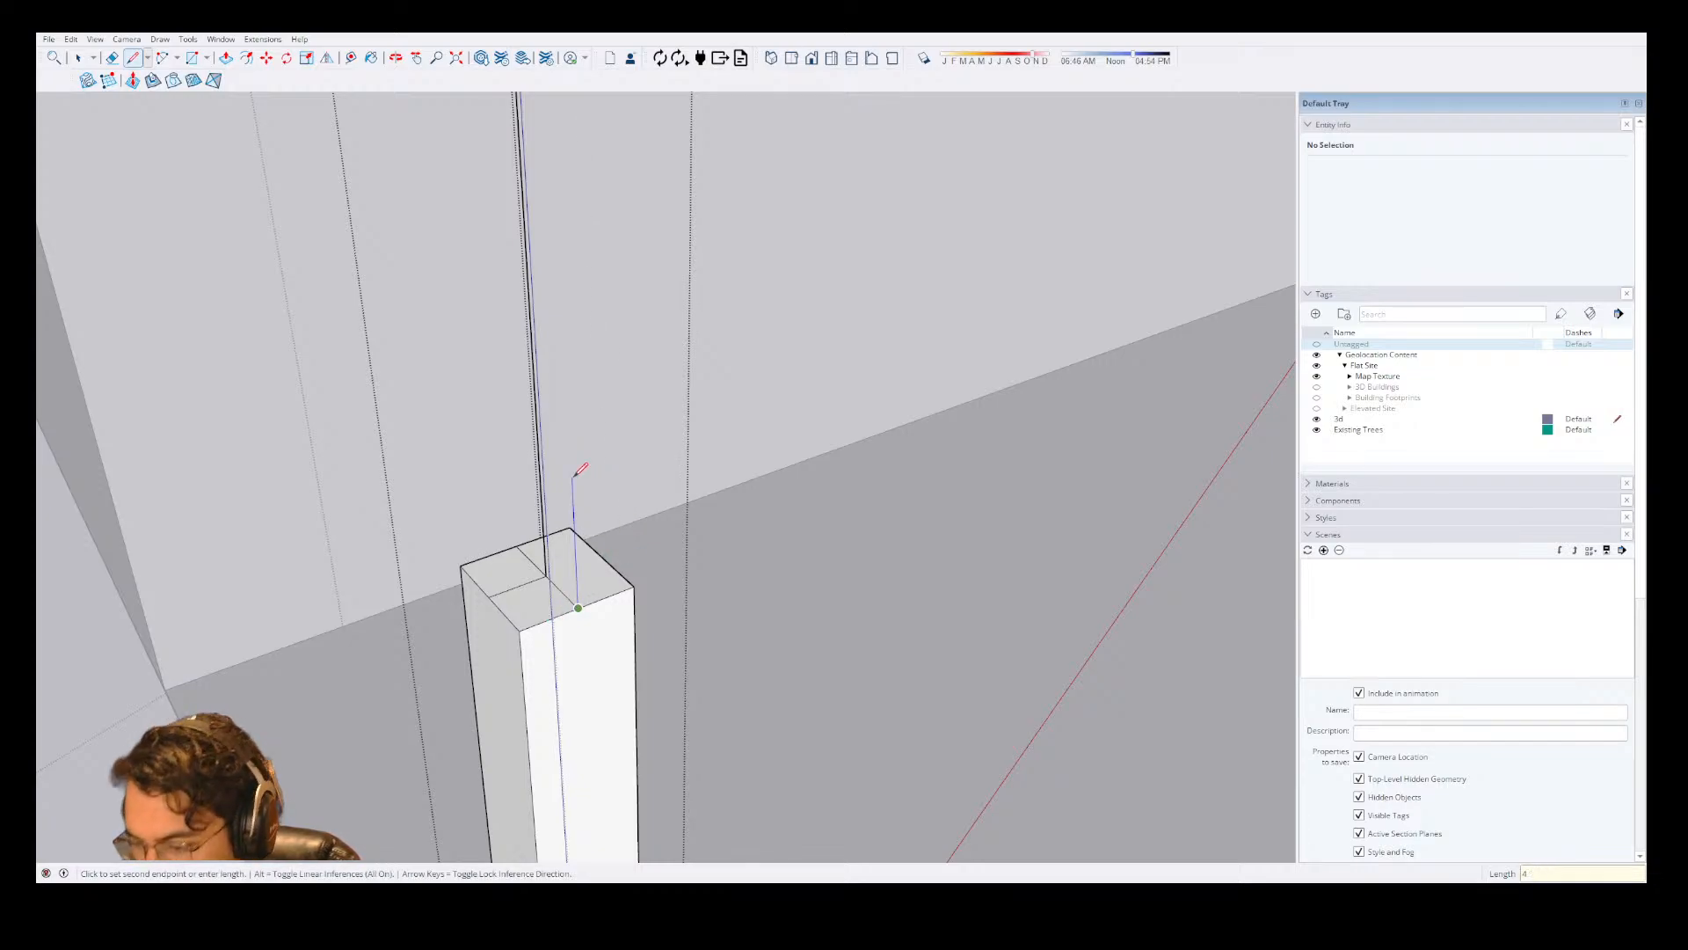
type("0\"")
key("Return")
Connect the upper ends of the two vertical lines with a 2" line to close the tall profile face.
scroll(658, 650, "down", 5)
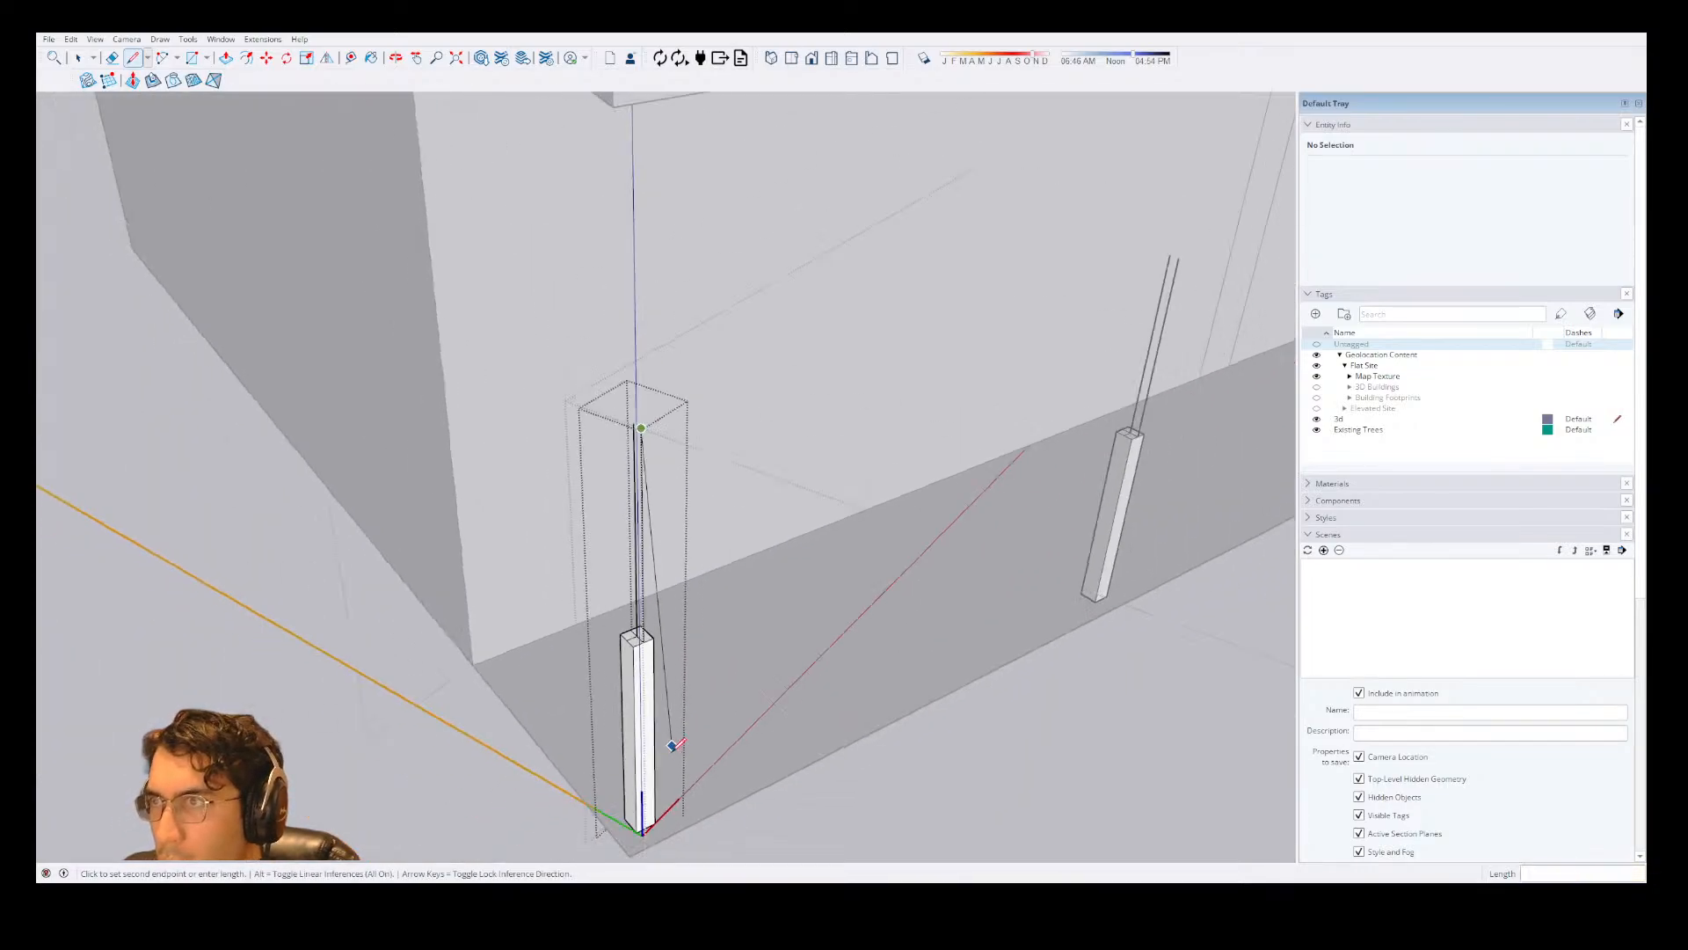
scroll(622, 671, "up", 5)
scroll(708, 236, "down", 5)
scroll(704, 323, "up", 4)
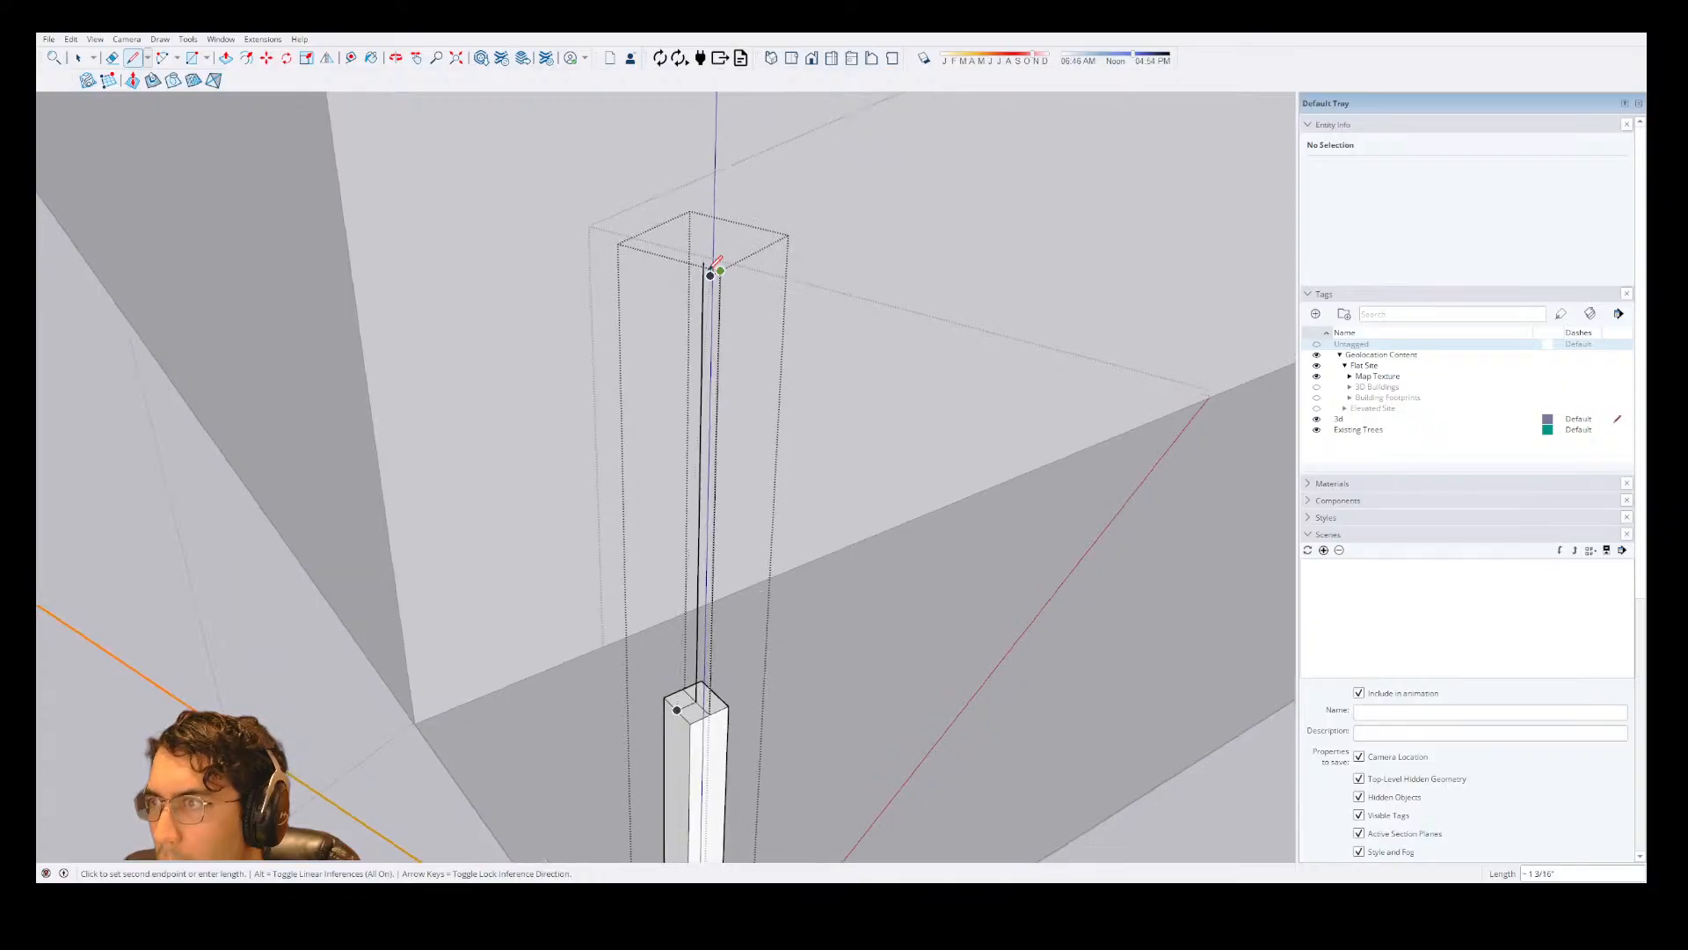
key("Escape")
scroll(706, 263, "up", 4)
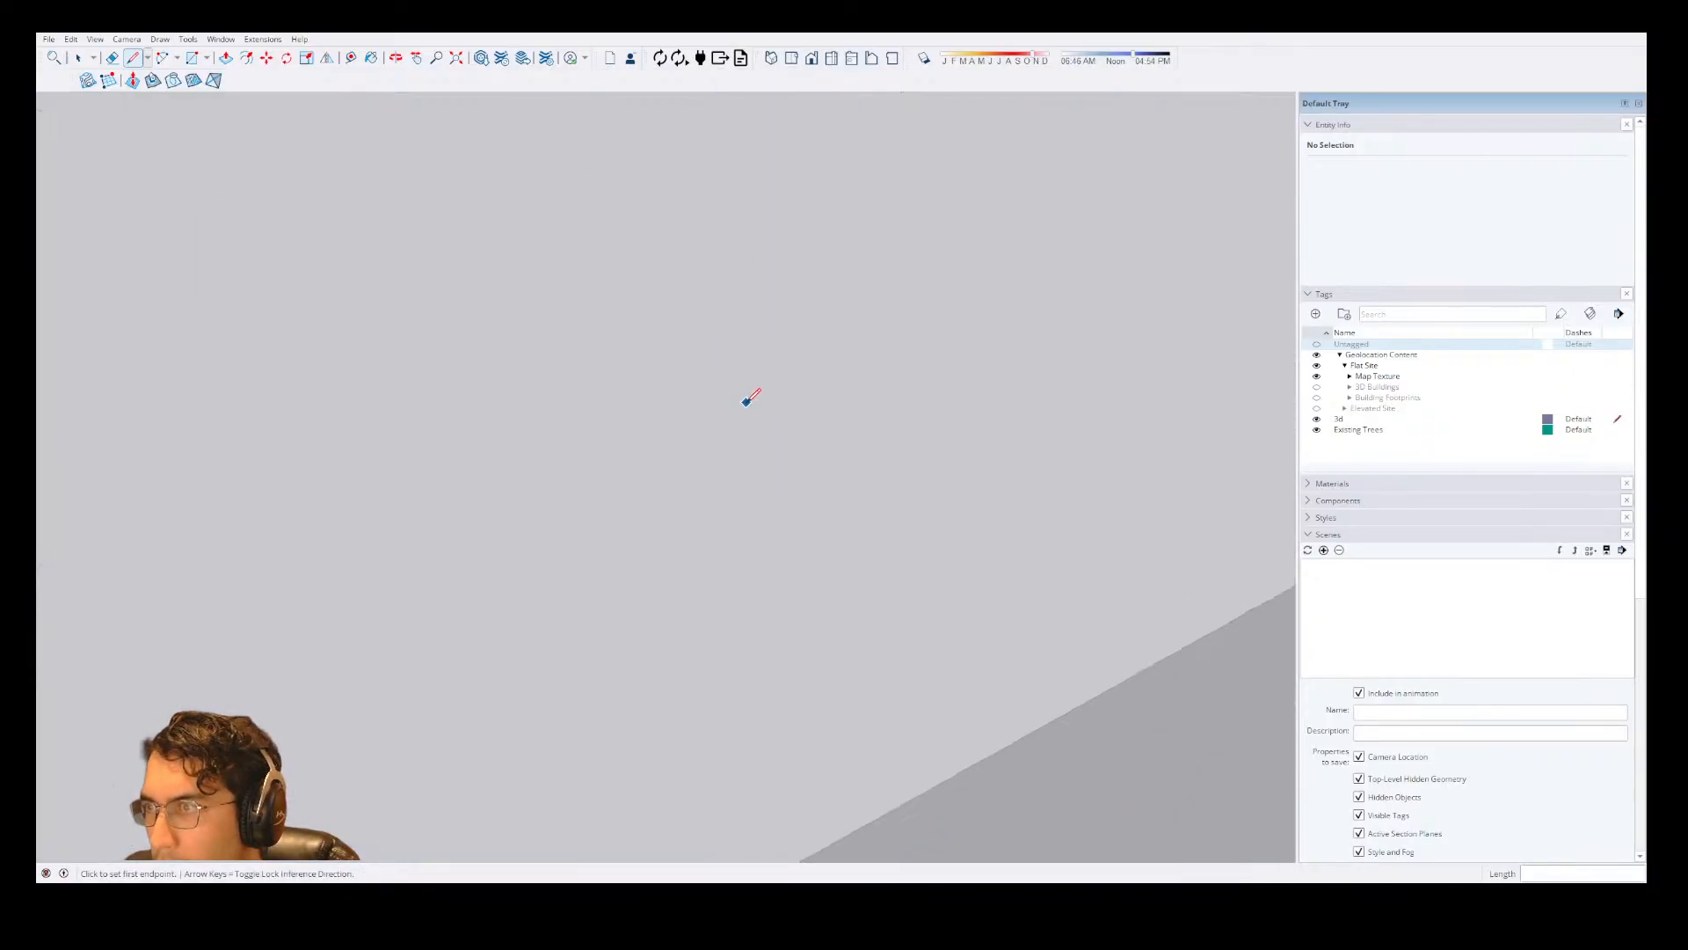
scroll(746, 403, "down", 4)
left_click(745, 405)
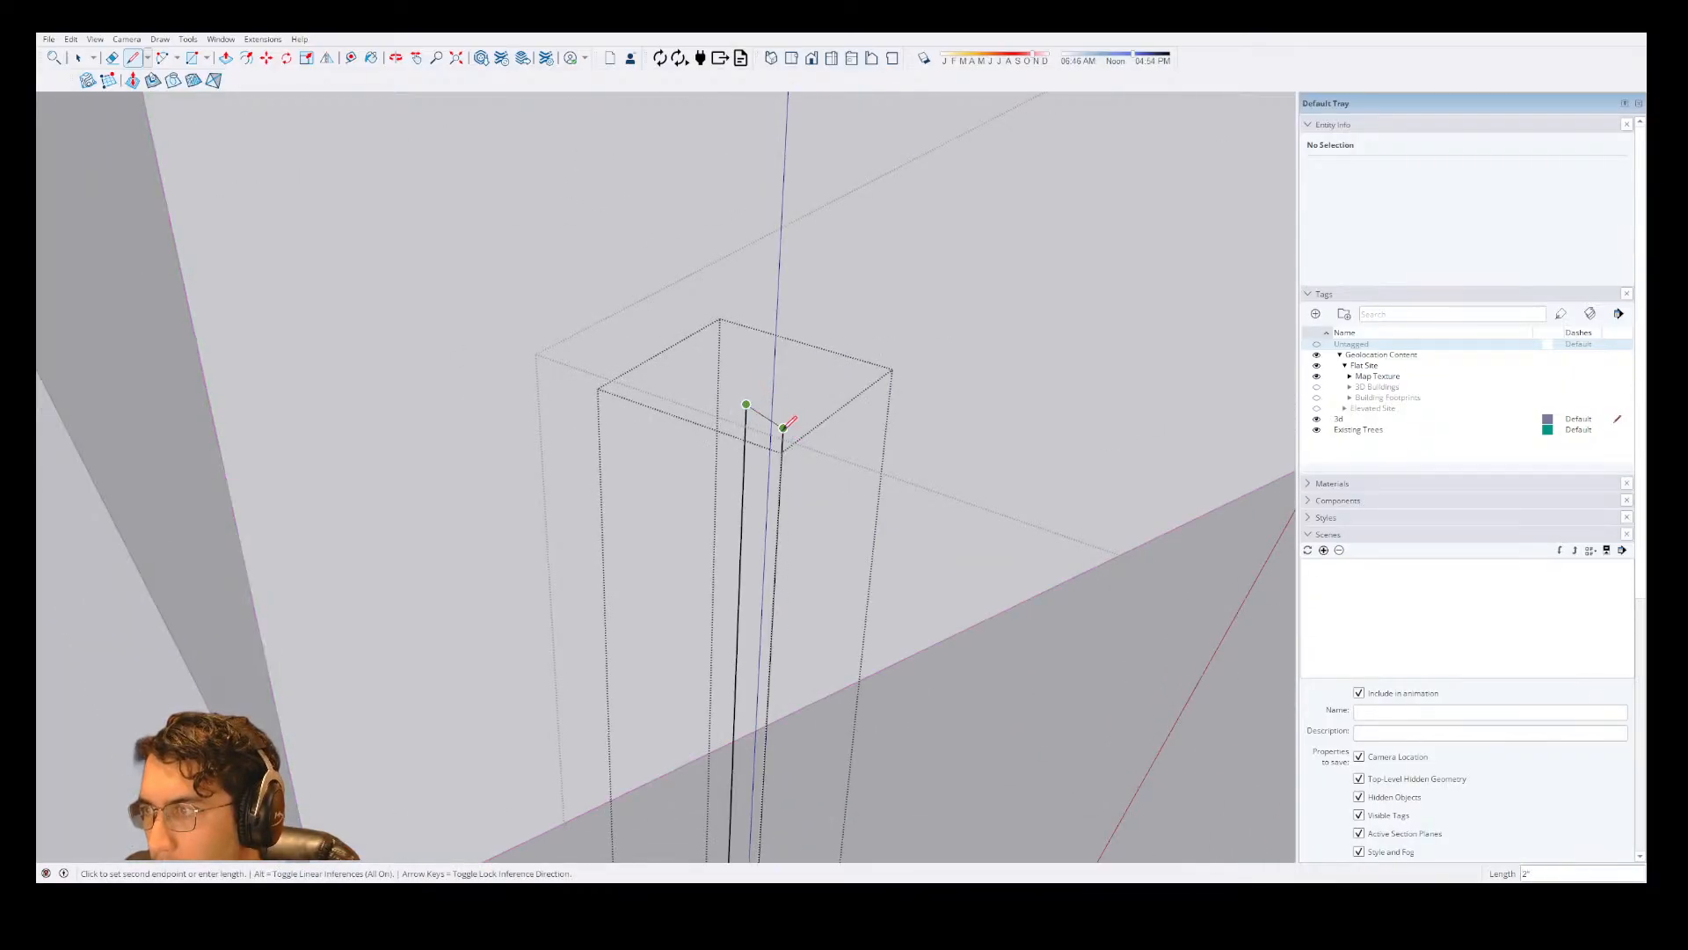
left_click(783, 428)
Draw a half-circle arc spanning about 2 3/8" up the profile face's center-side edge, starting at its lower corner.
scroll(796, 440, "down", 3)
scroll(799, 552, "up", 2)
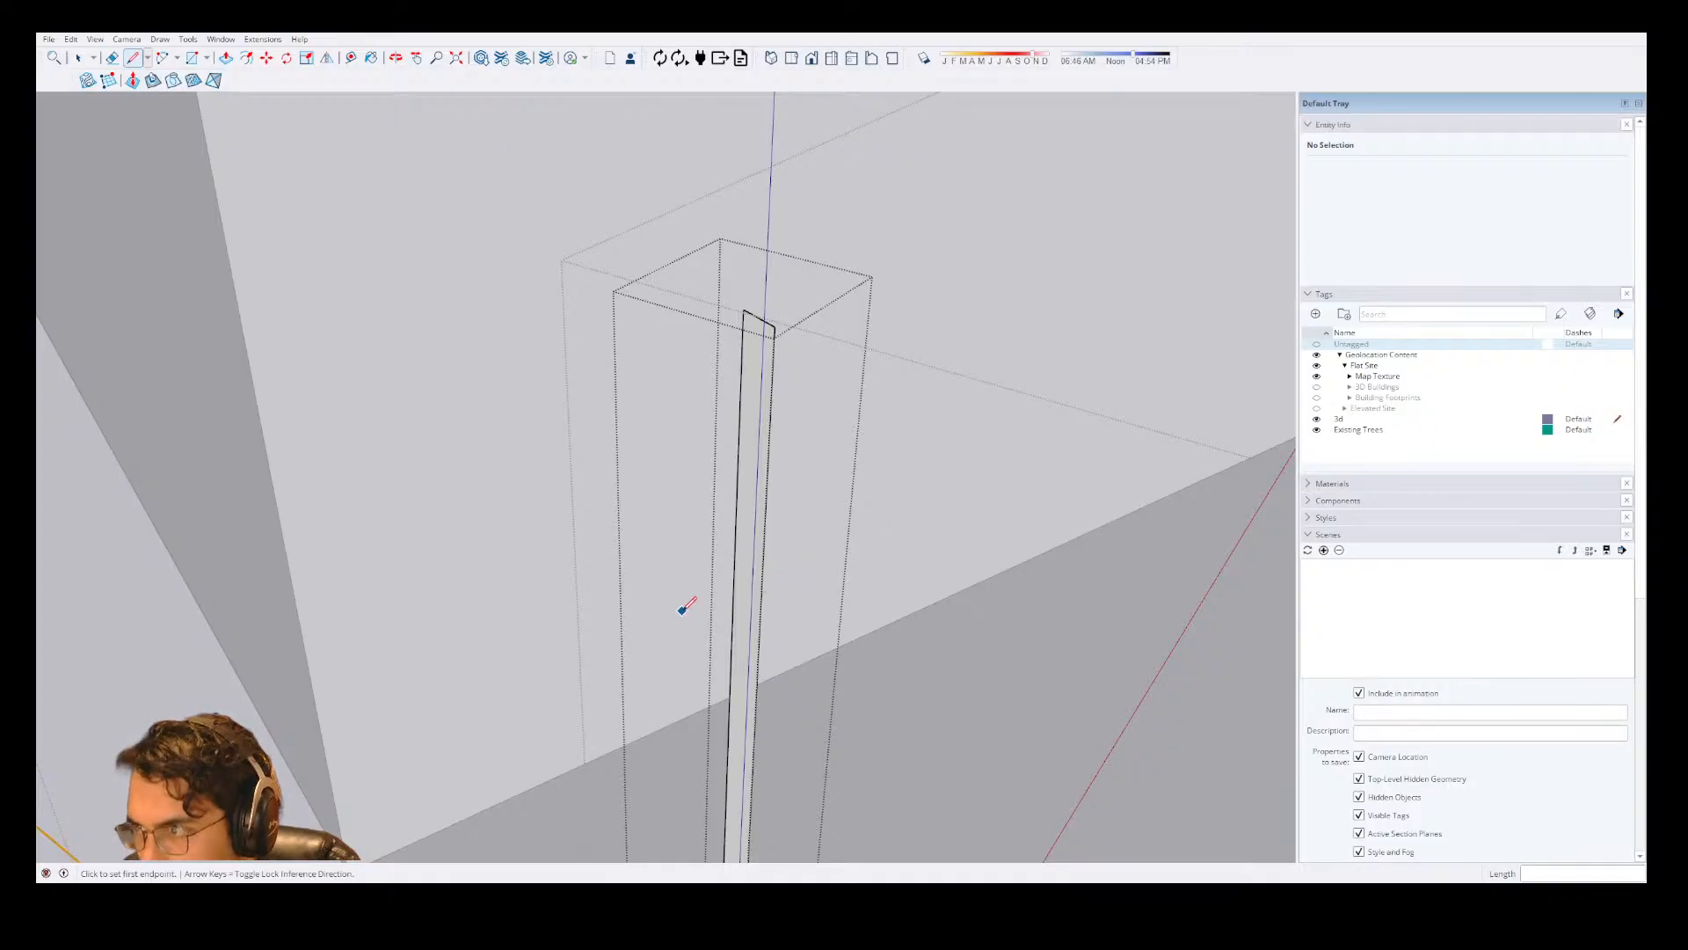
middle_click_drag(683, 609, 868, 418)
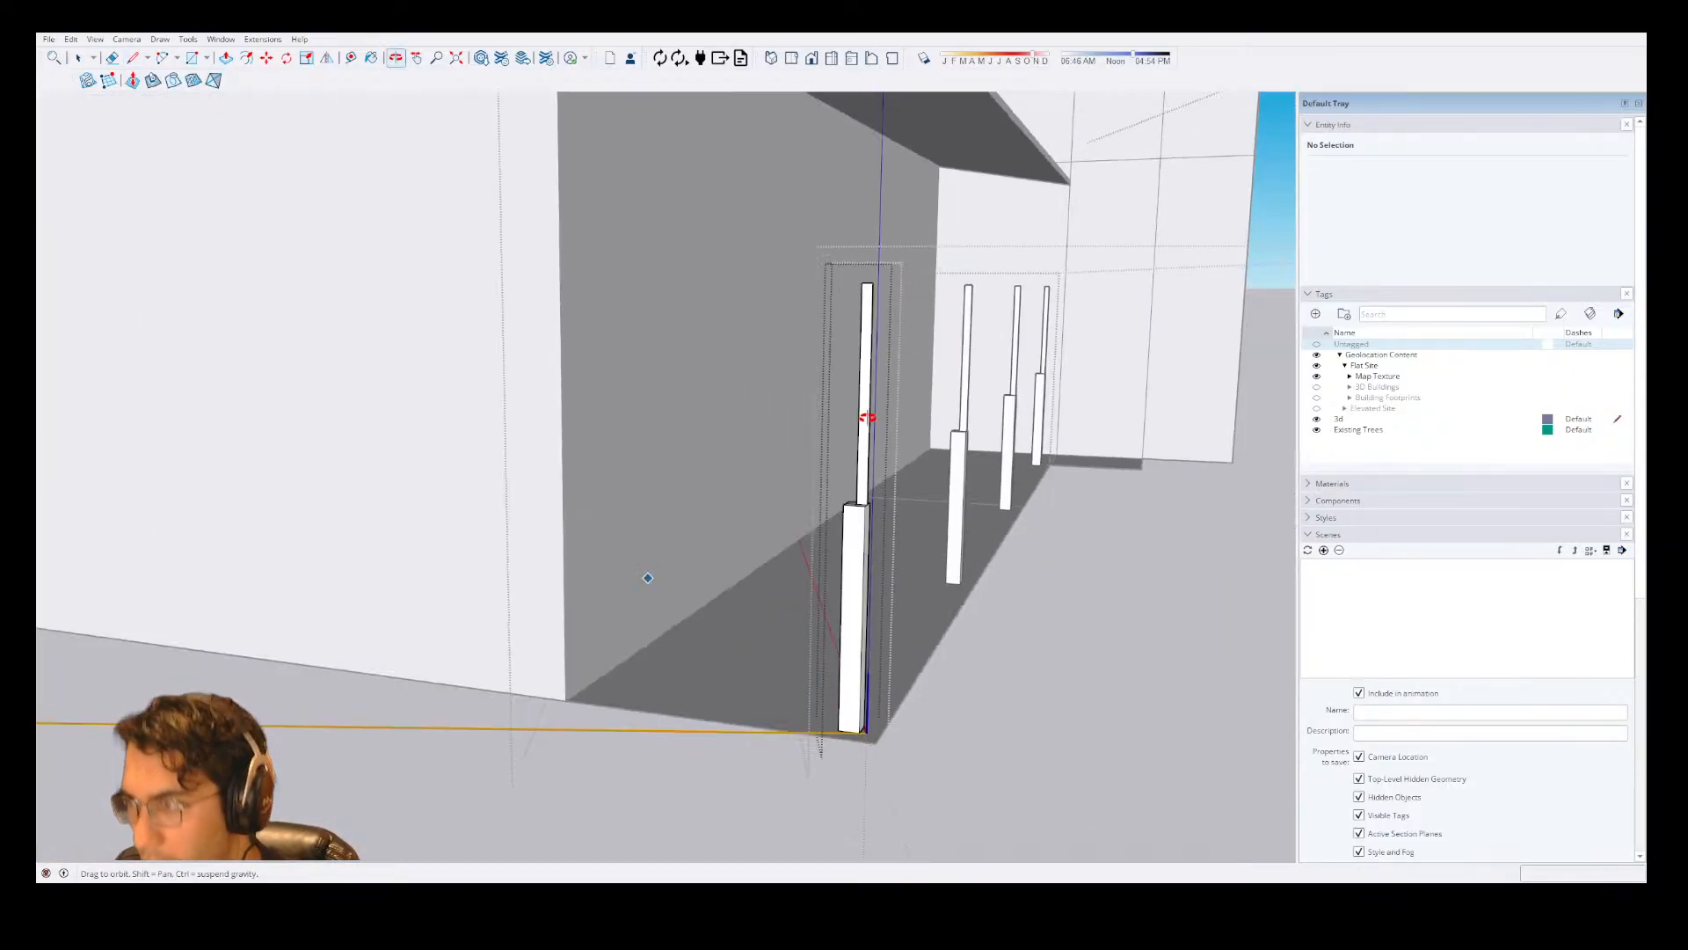
scroll(879, 431, "up", 4)
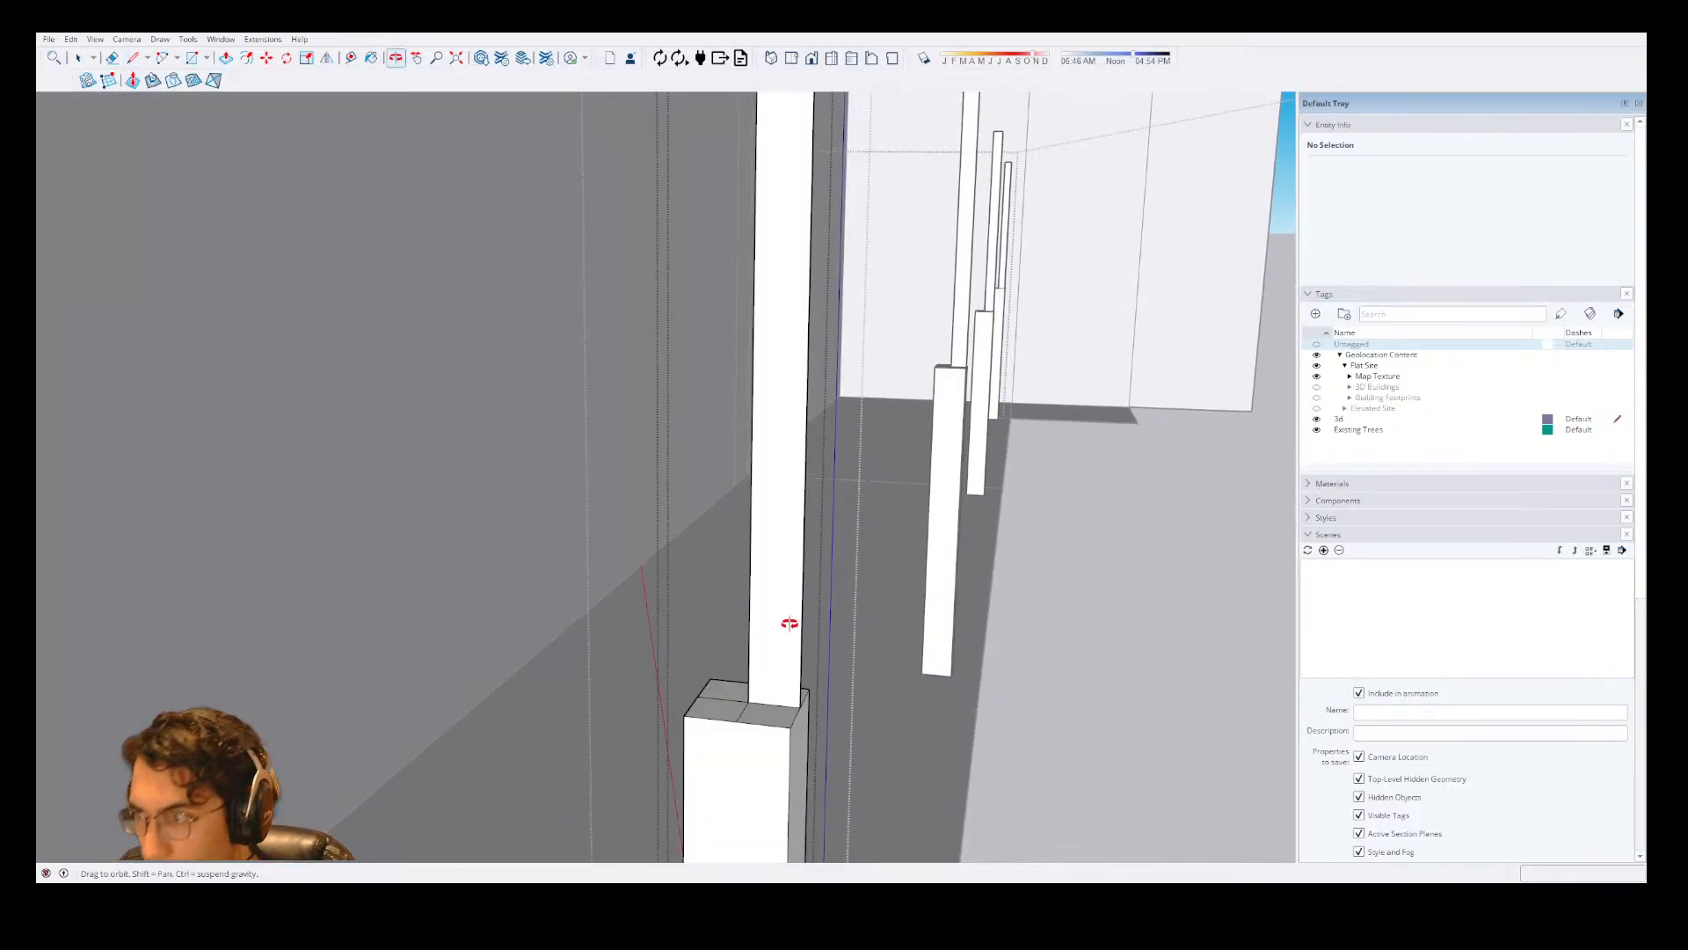
scroll(795, 624, "up", 3)
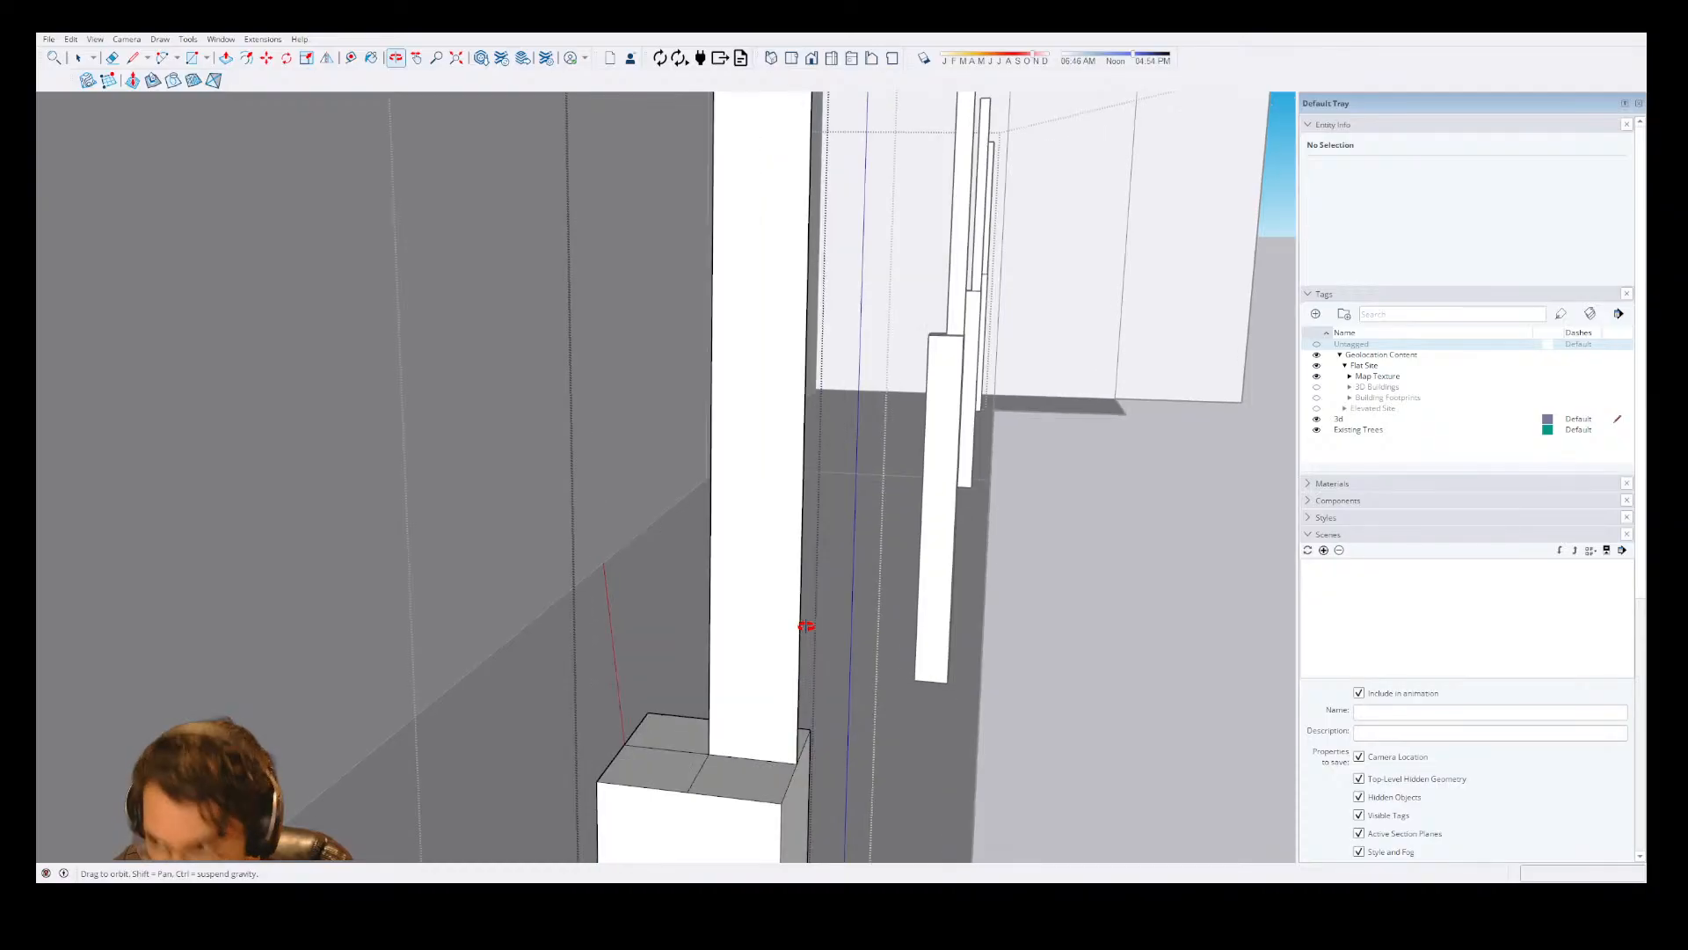
key("a")
left_click(709, 753)
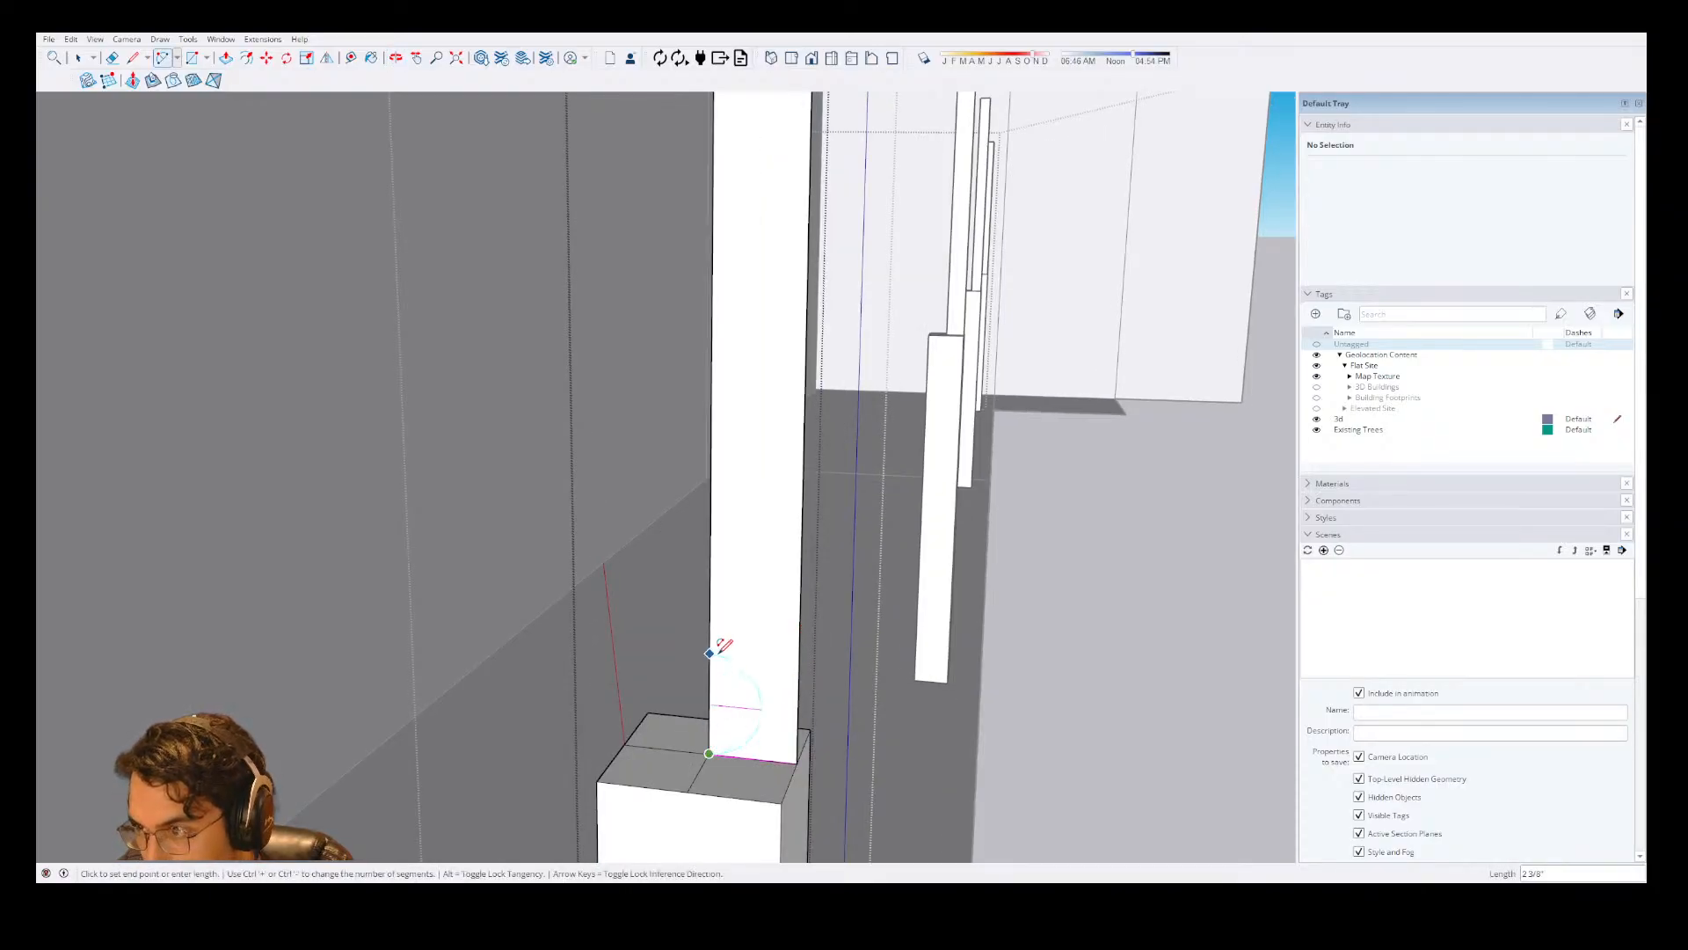
double_click(718, 652)
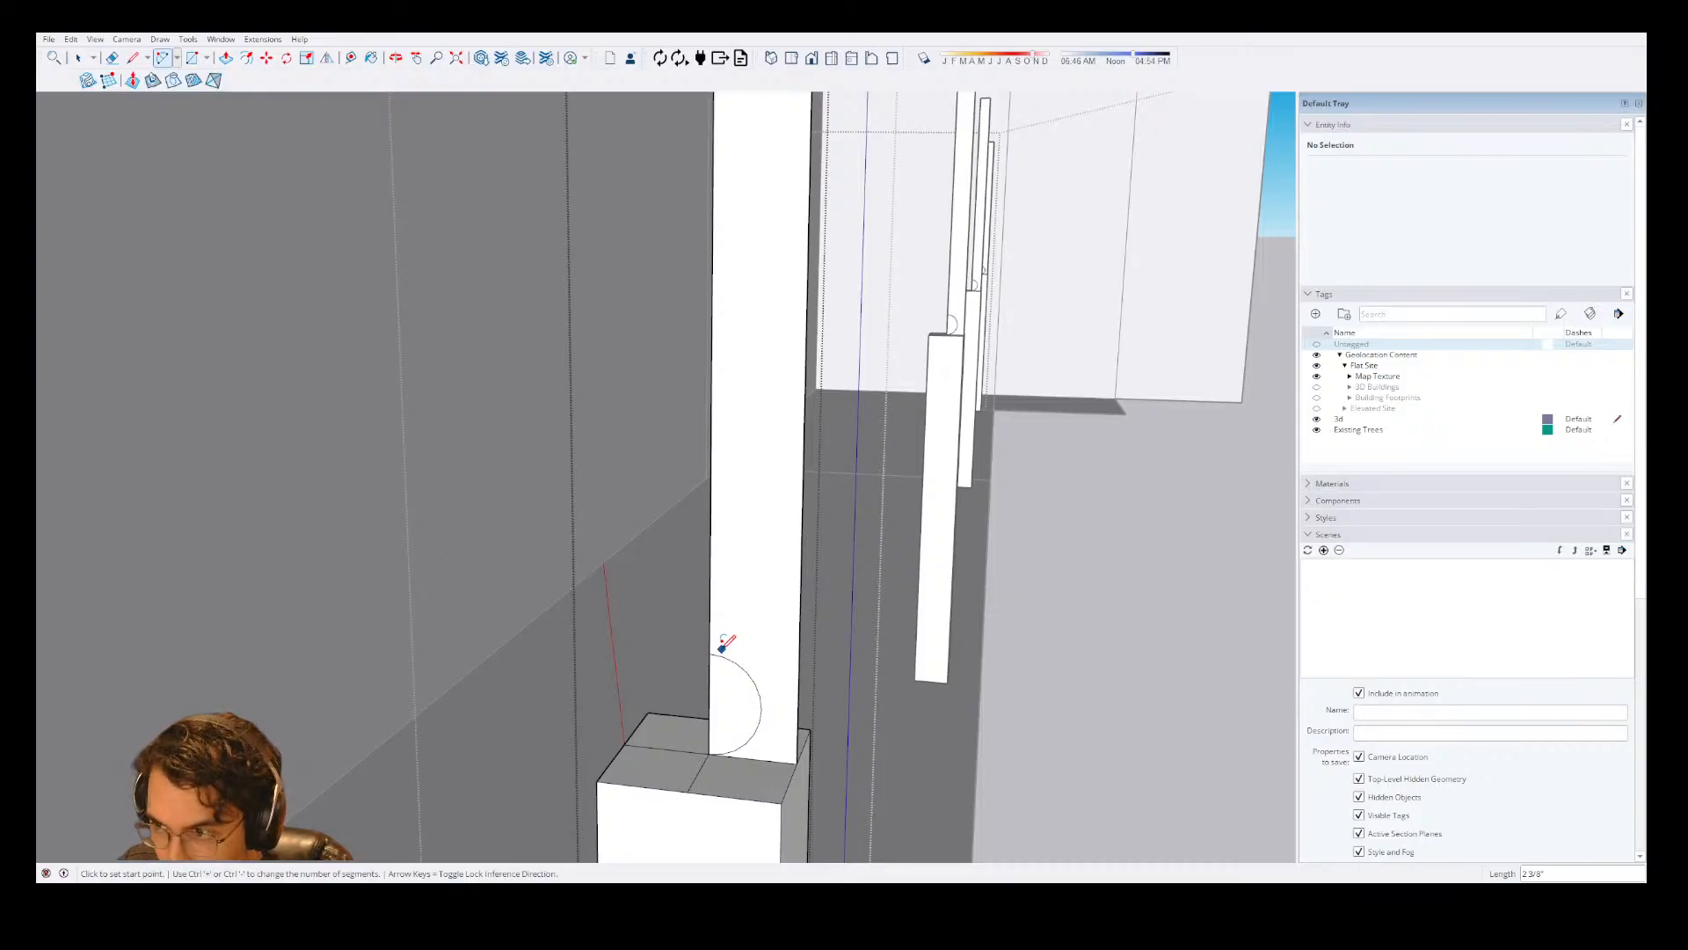
Stack a second arc above the first along the same profile edge, 2" long with a 1" bulge.
left_click(709, 654)
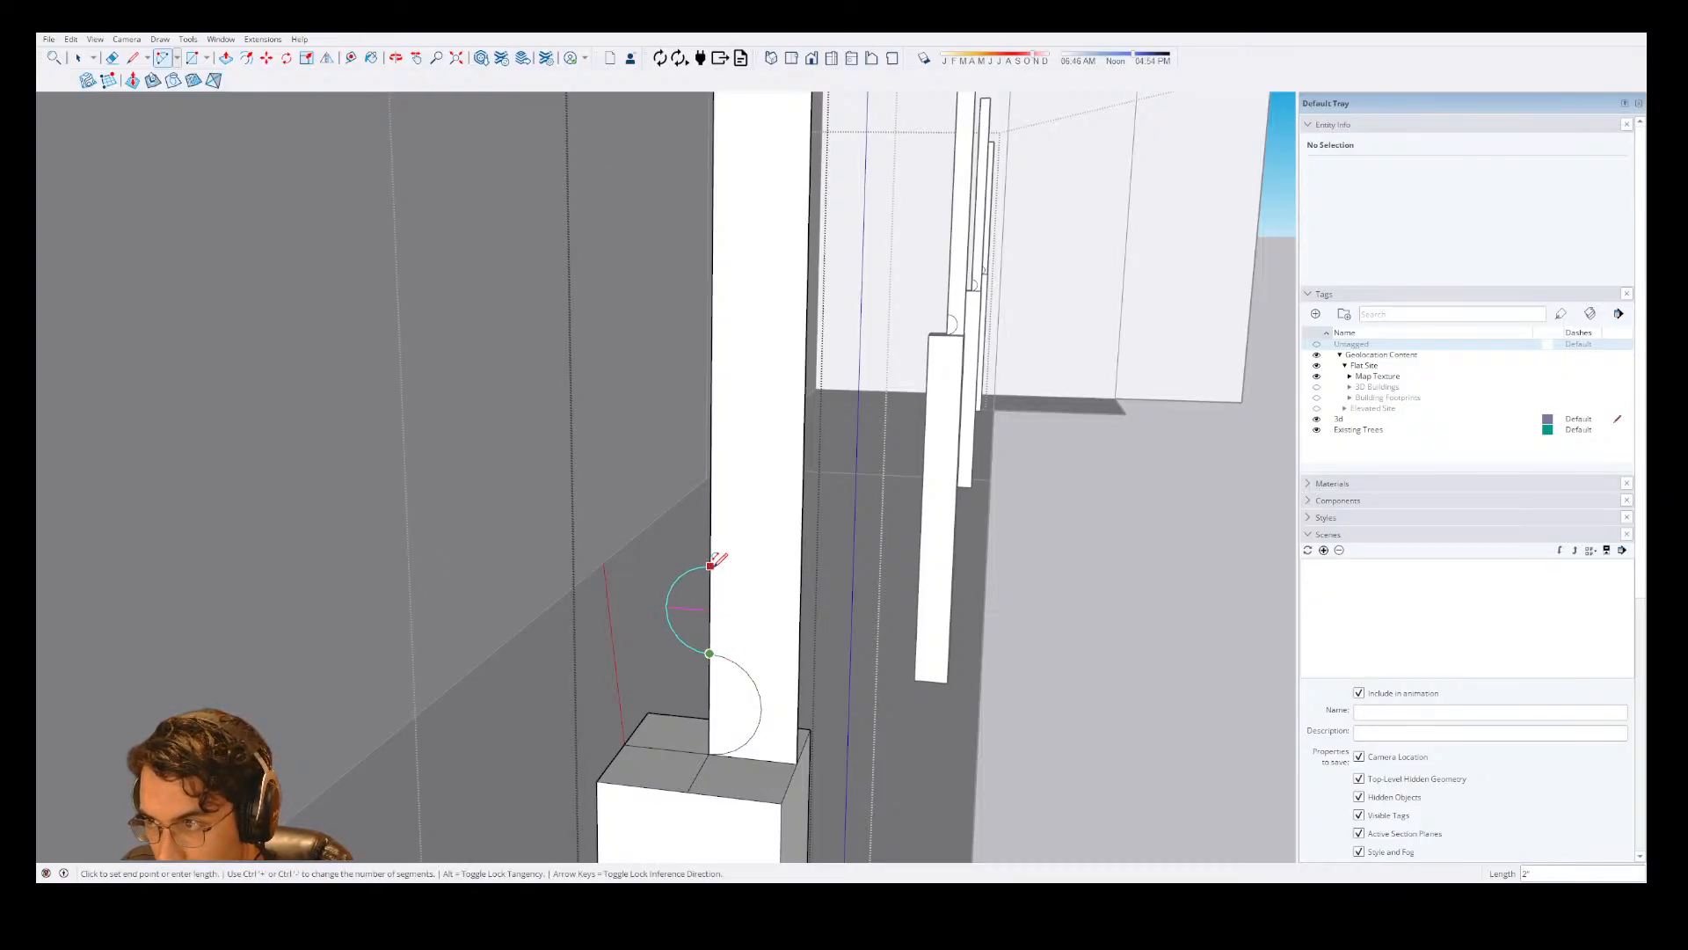
left_click(711, 565)
left_click(753, 625)
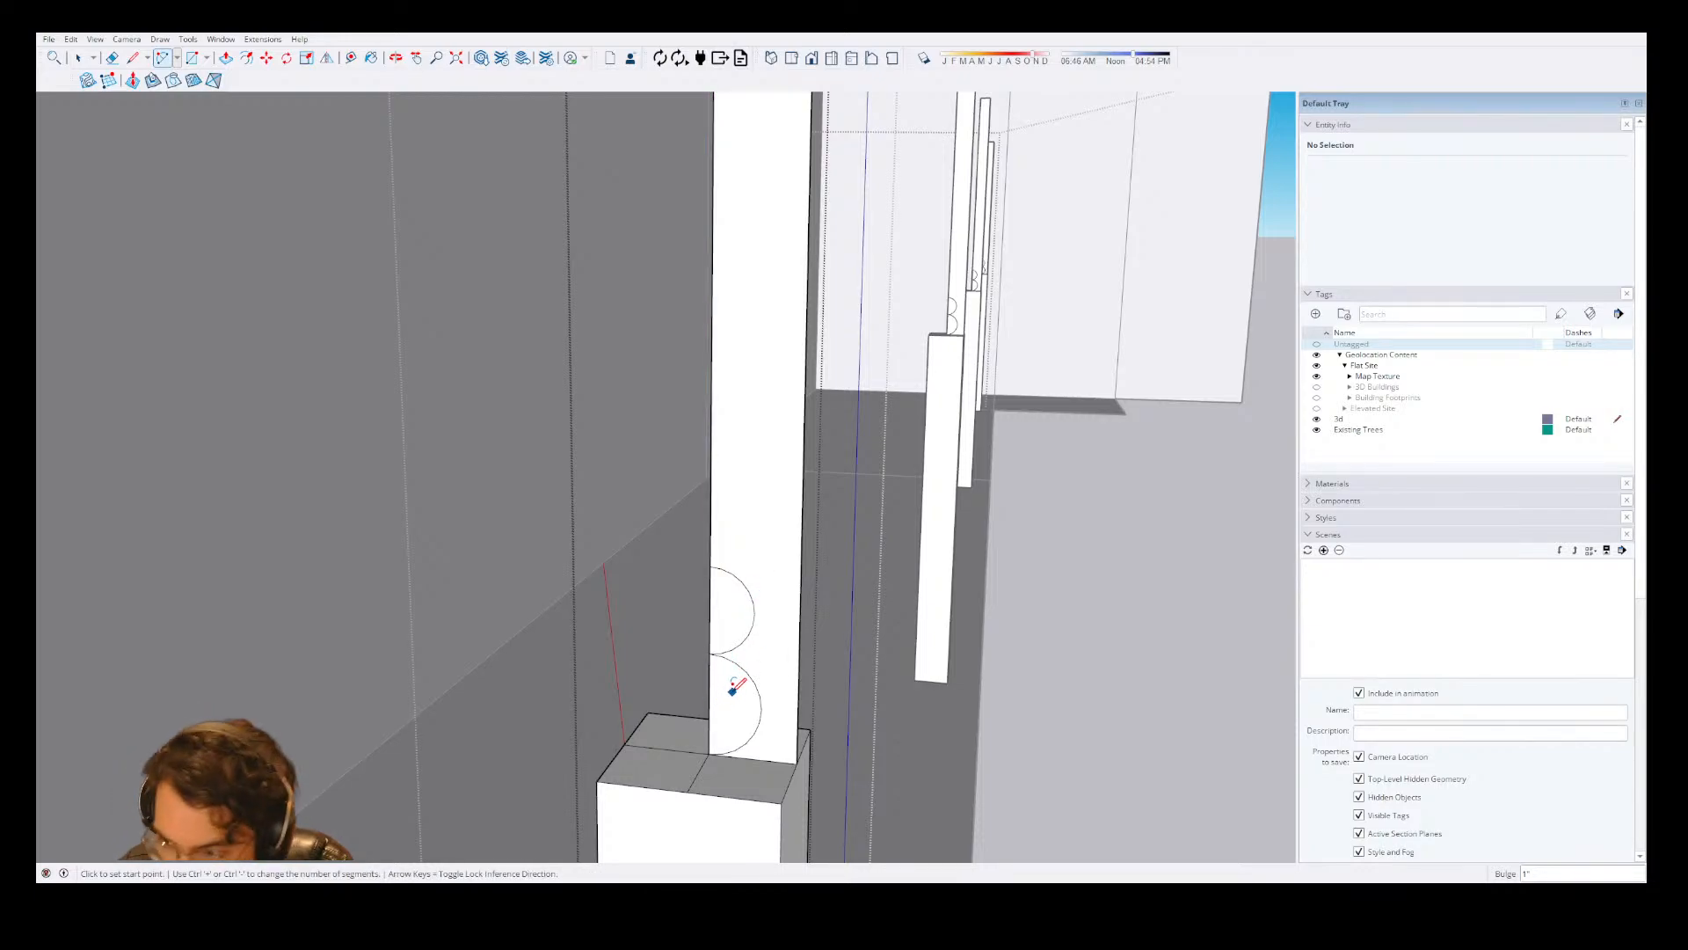
Draw a 4' vertical line up the profile face from its bottom edge, slightly outward from the center-side edge and through both arcs.
key("l")
left_click(723, 753)
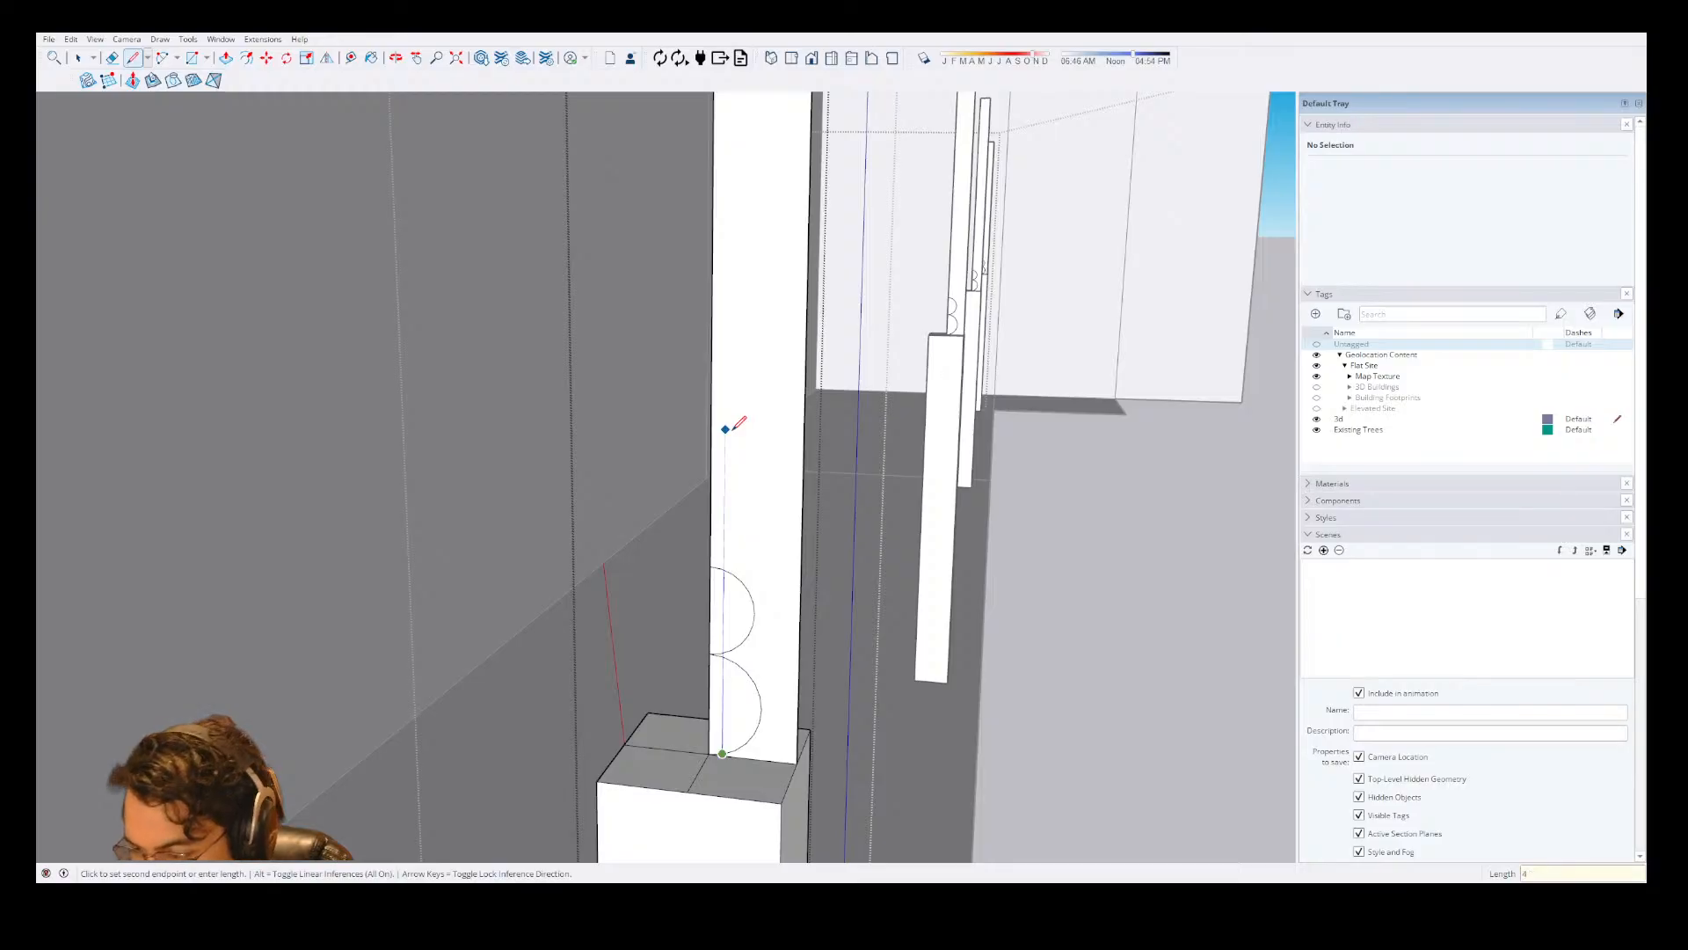
type("'")
key("Return")
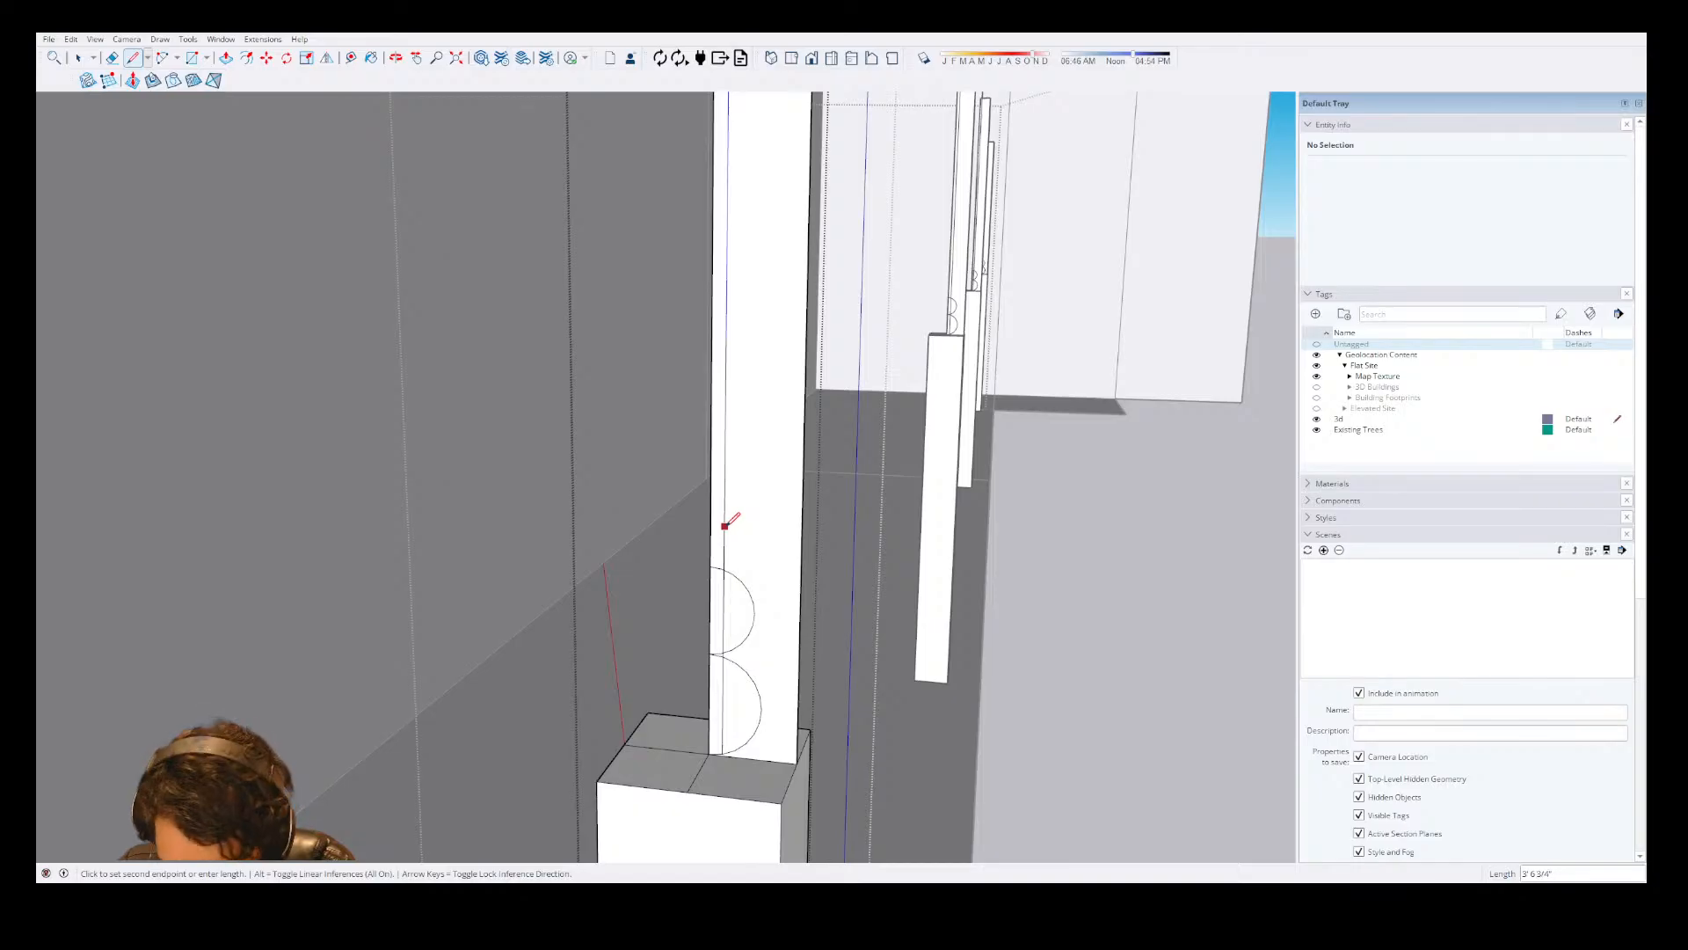
Copy the two lower arc faces about 7 3/8" up the profile along the offset vertical line.
key("space")
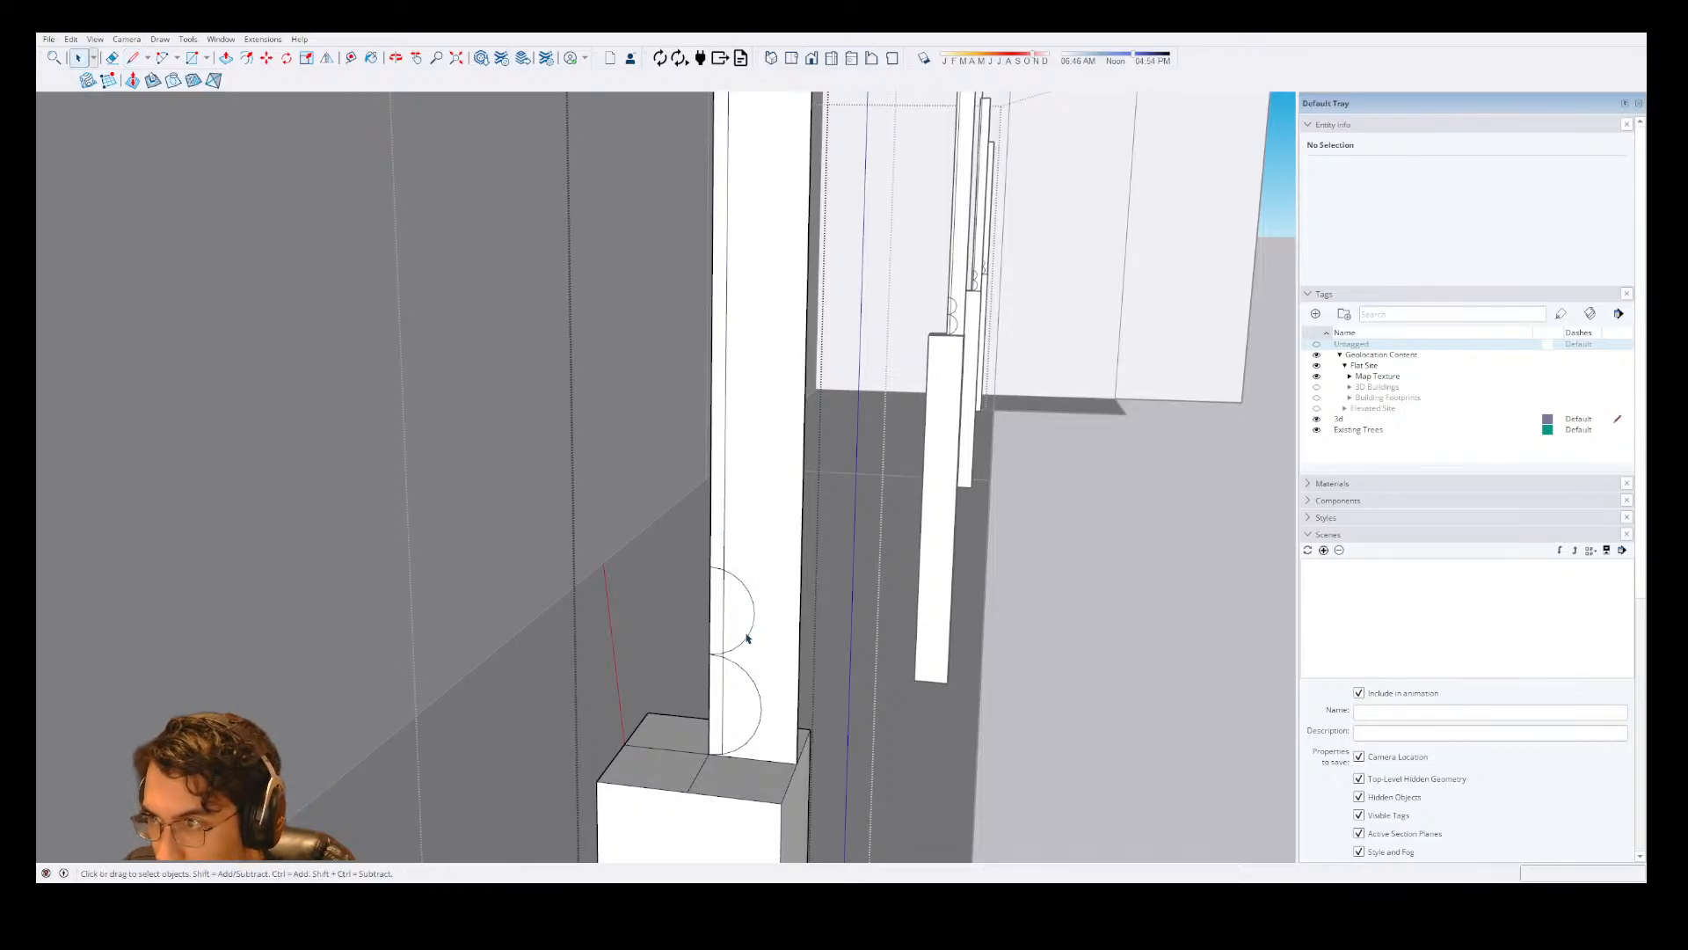
left_click(738, 699)
key("m")
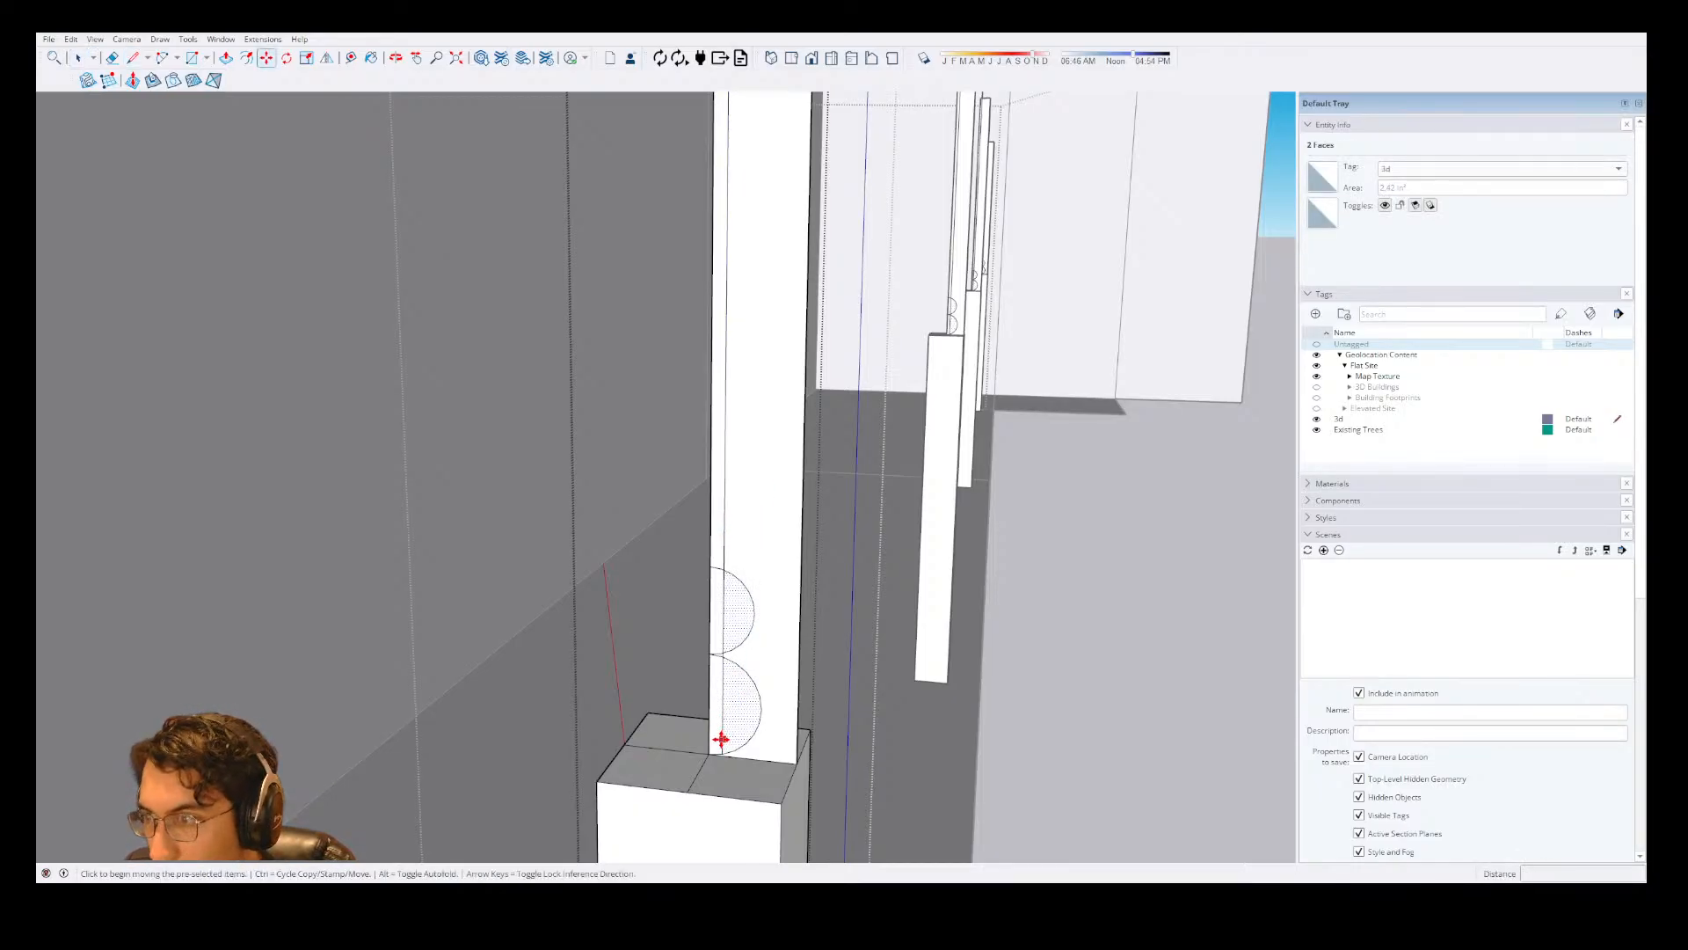
scroll(724, 742, "up", 2)
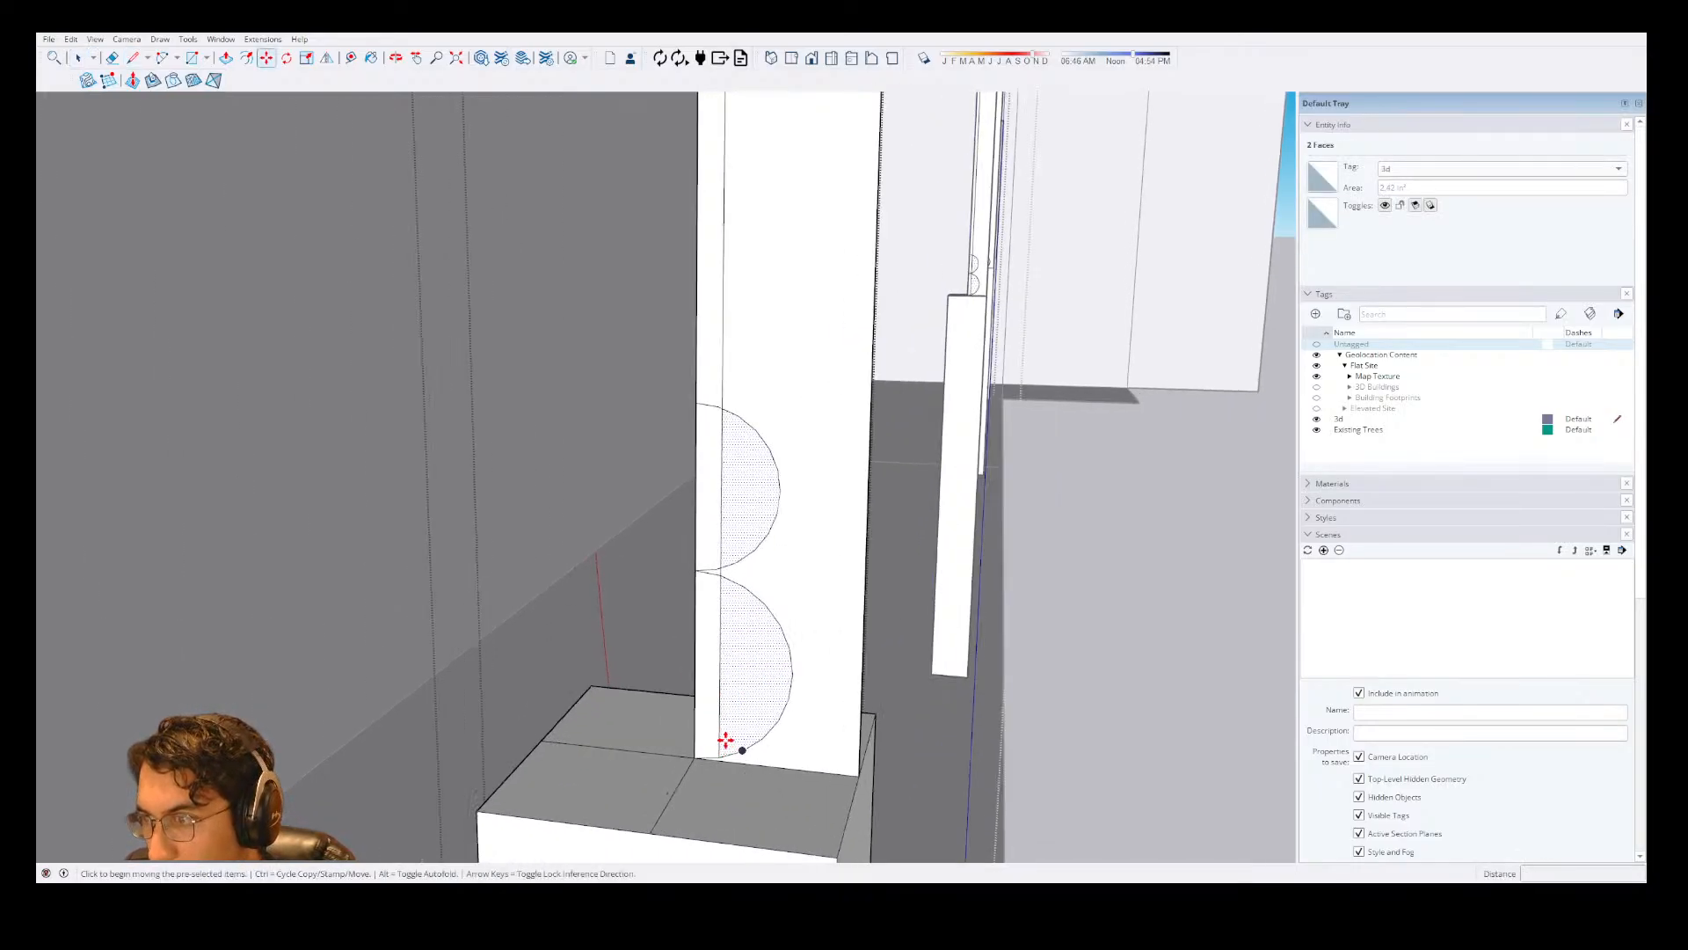
left_click(723, 577)
key("ctrl")
scroll(717, 582, "down", 3)
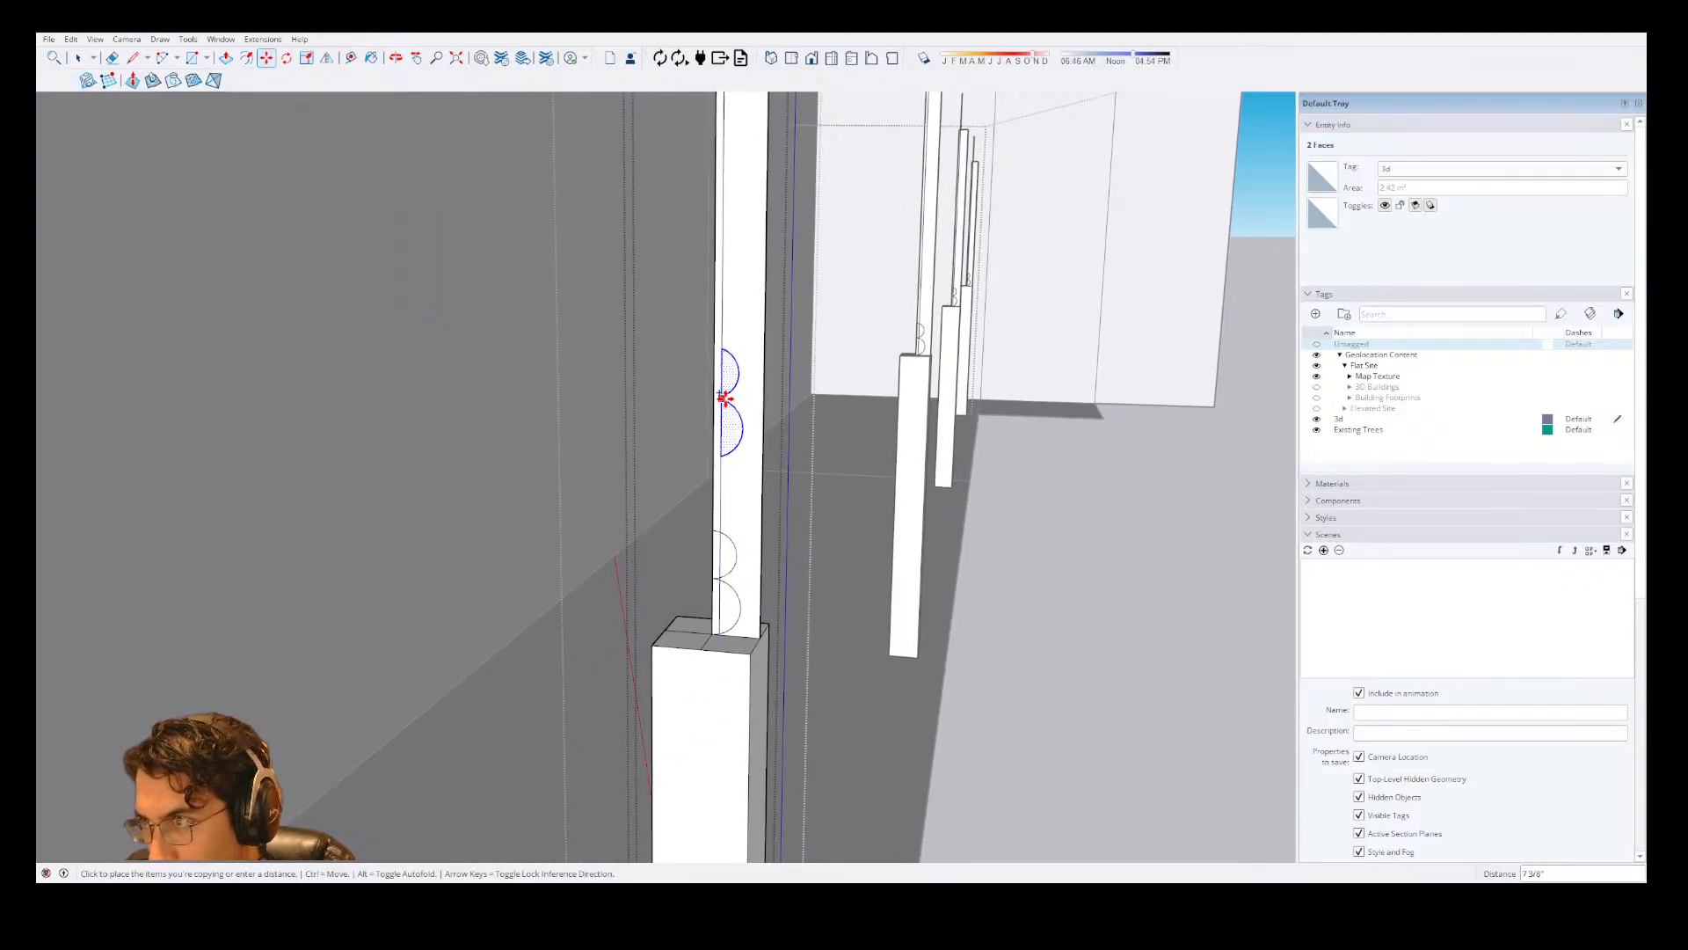
left_click(723, 398)
Erase the copied pair of large arcs from the offset vertical line.
scroll(704, 538, "down", 4)
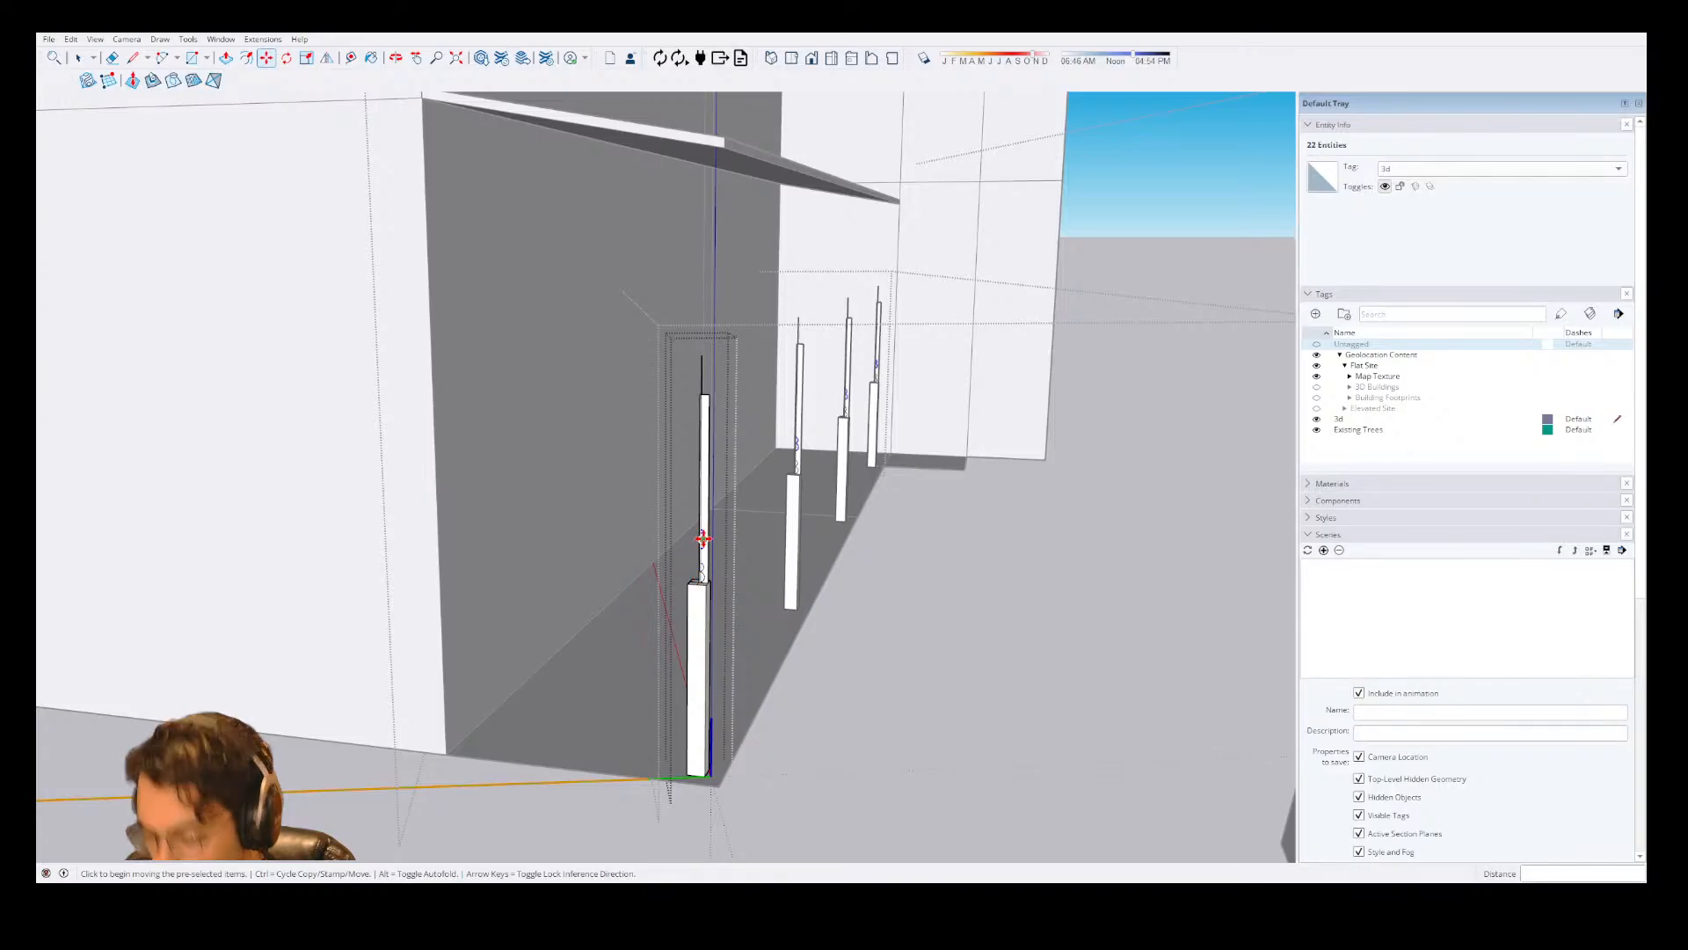
scroll(725, 525, "up", 3)
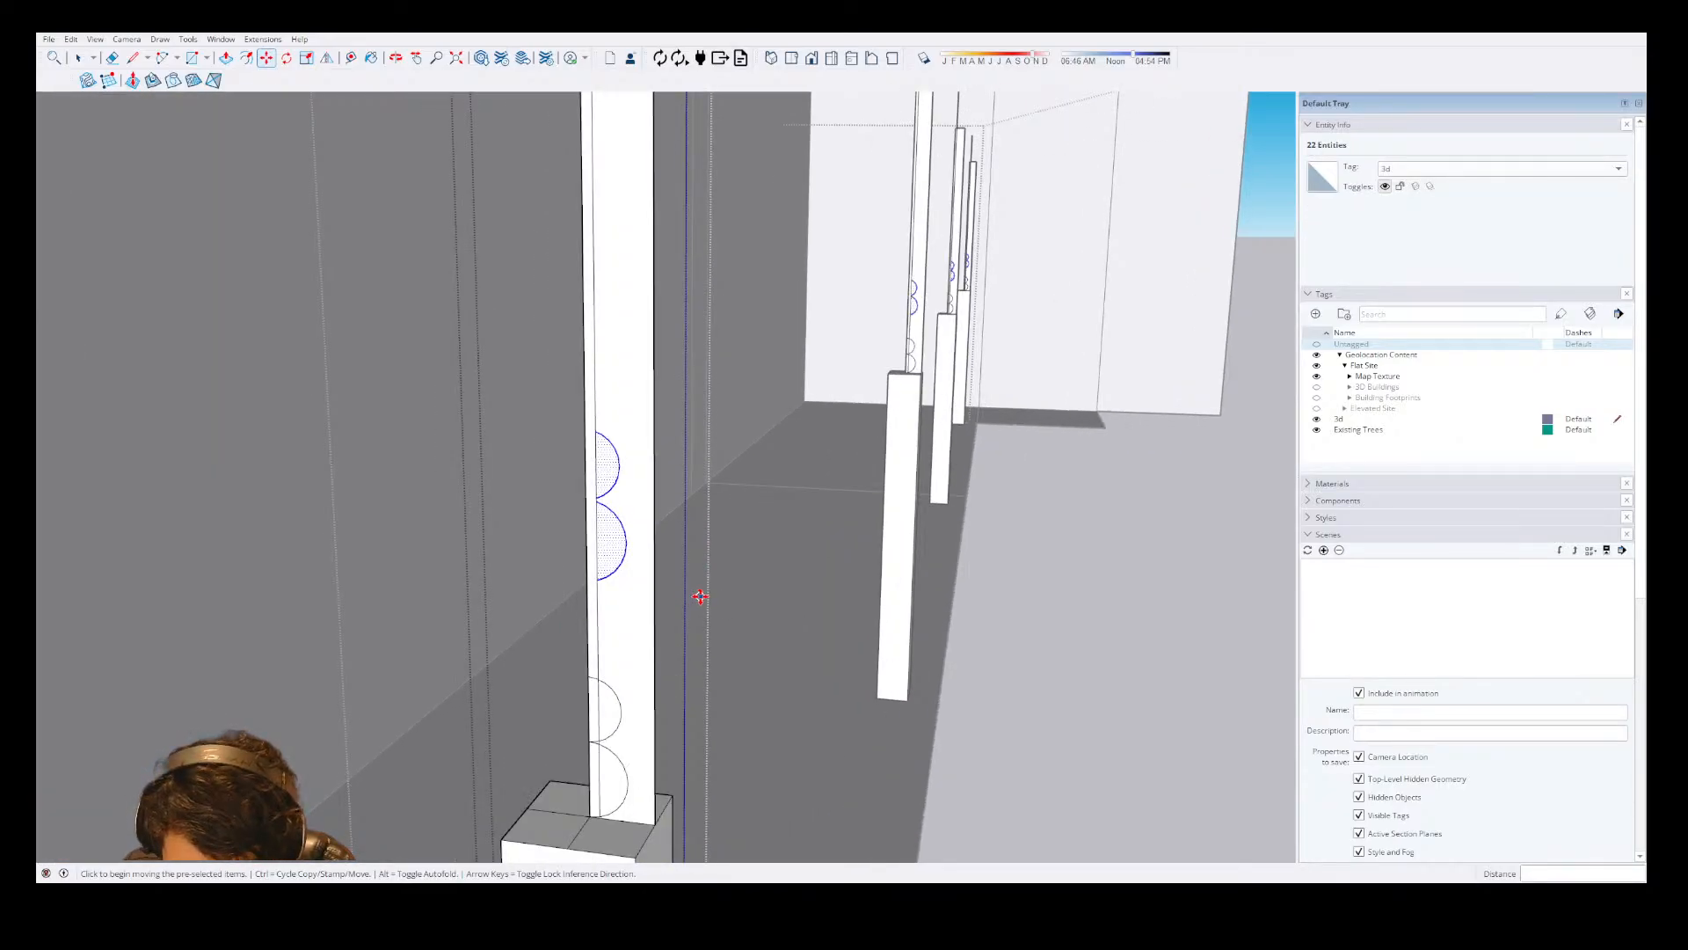
scroll(700, 593, "down", 1)
scroll(680, 559, "up", 3)
scroll(785, 537, "down", 2)
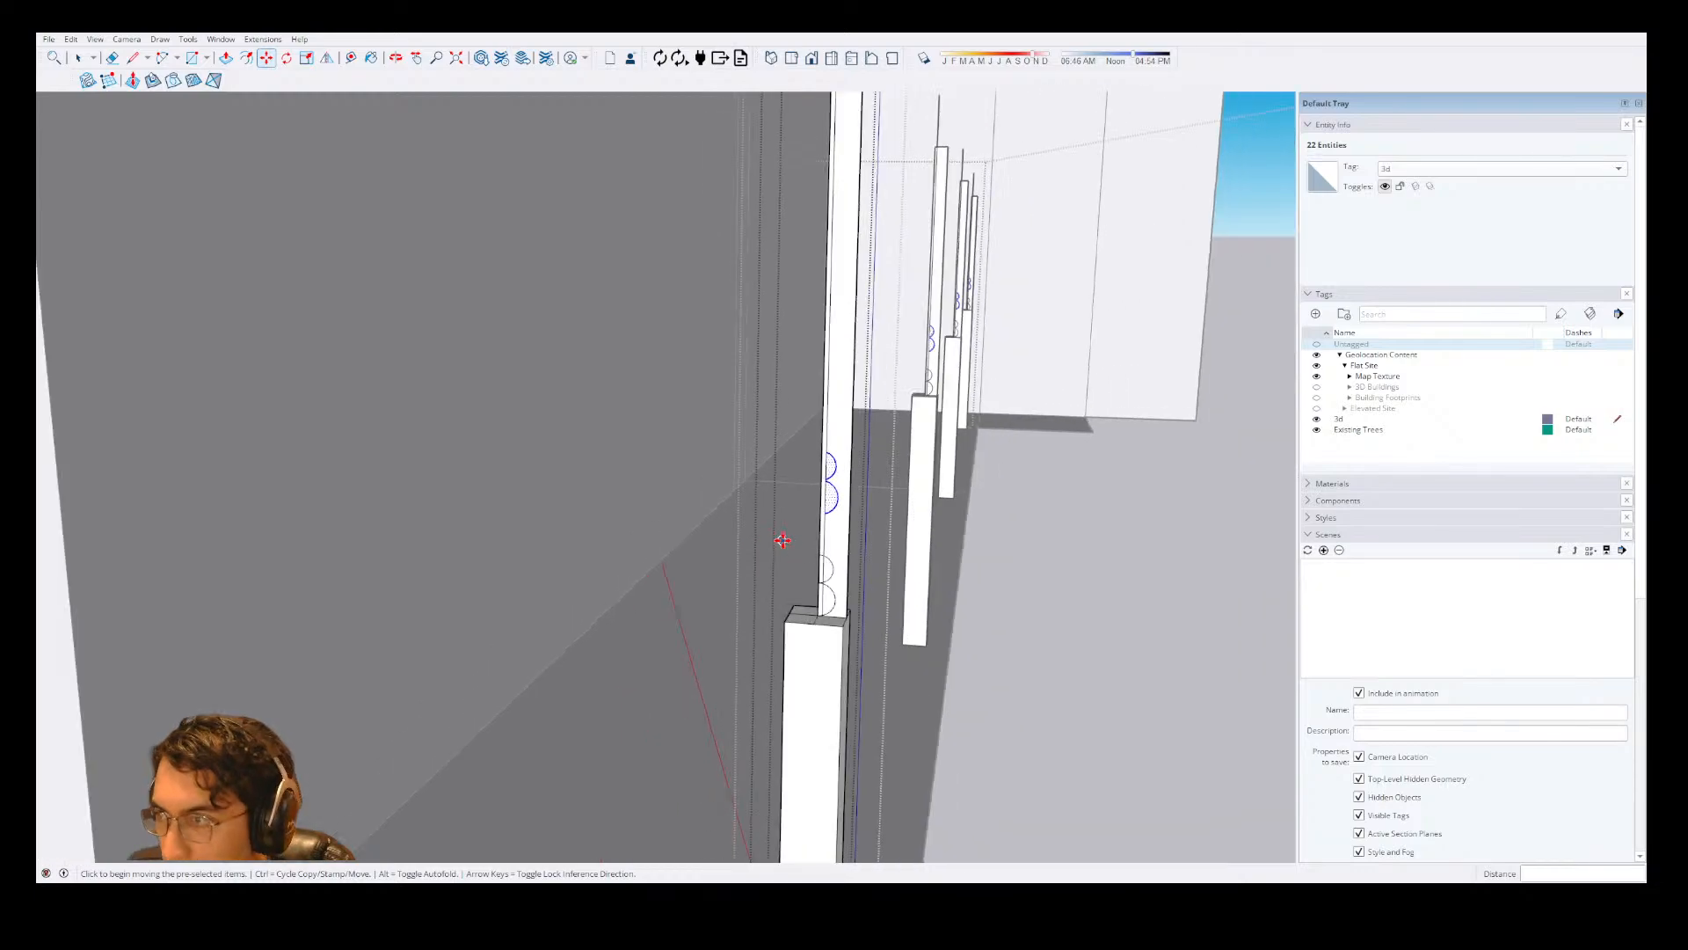
scroll(833, 478, "up", 2)
key("e")
scroll(897, 497, "up", 5)
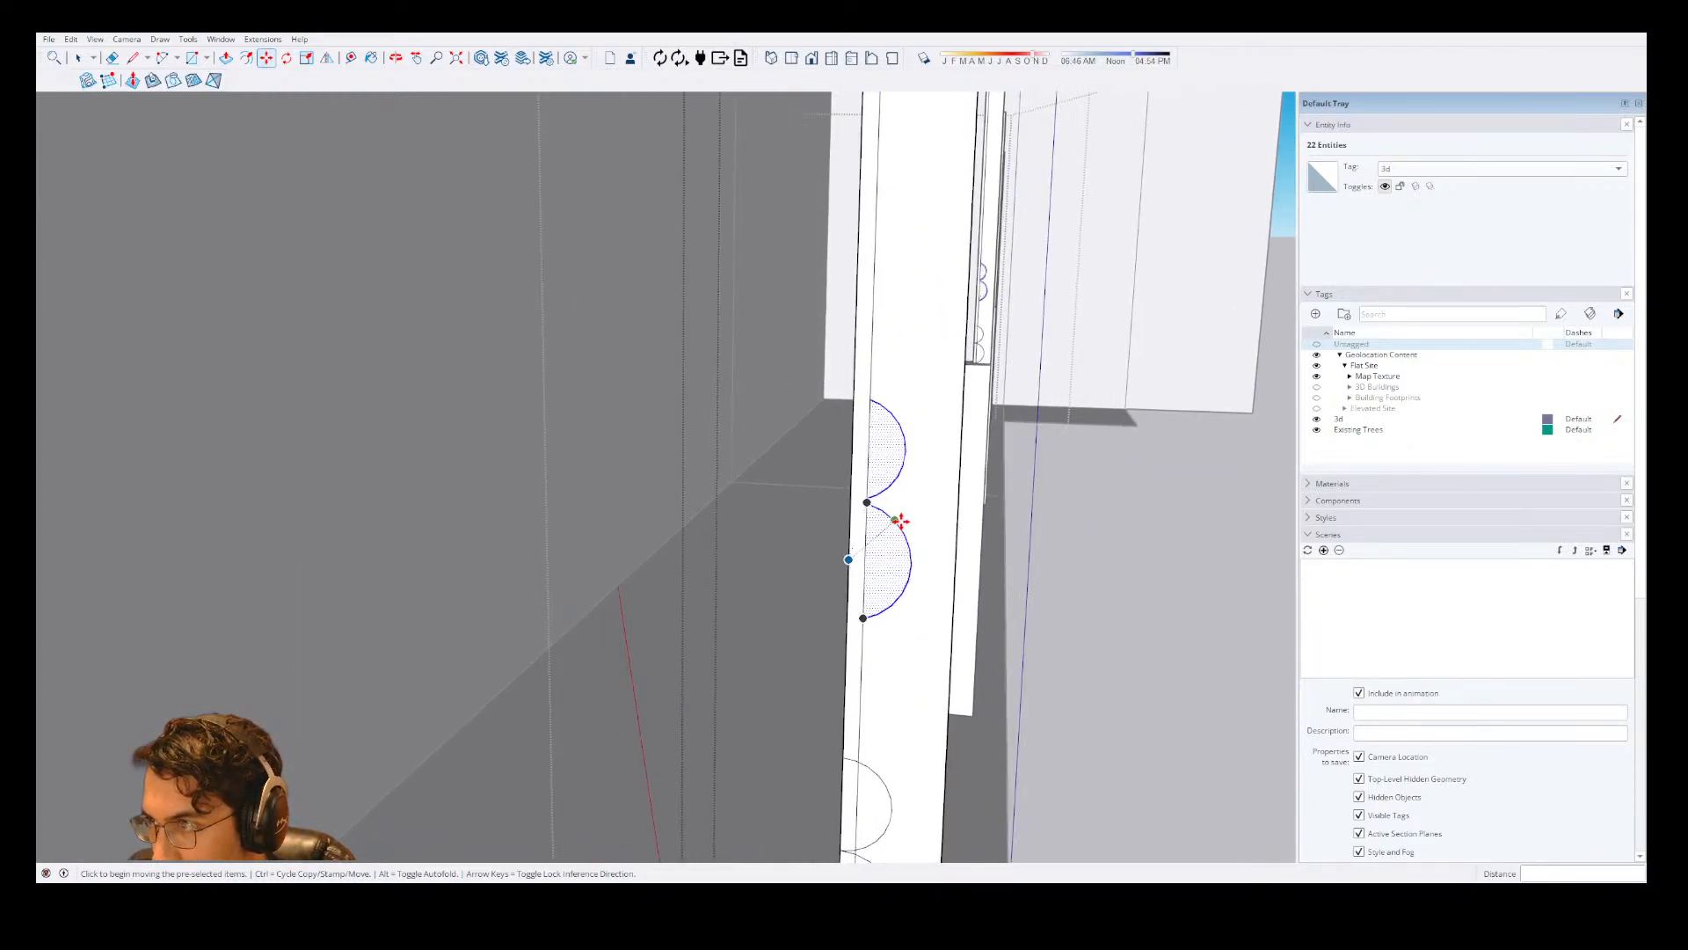
left_click_drag(898, 515, 889, 478)
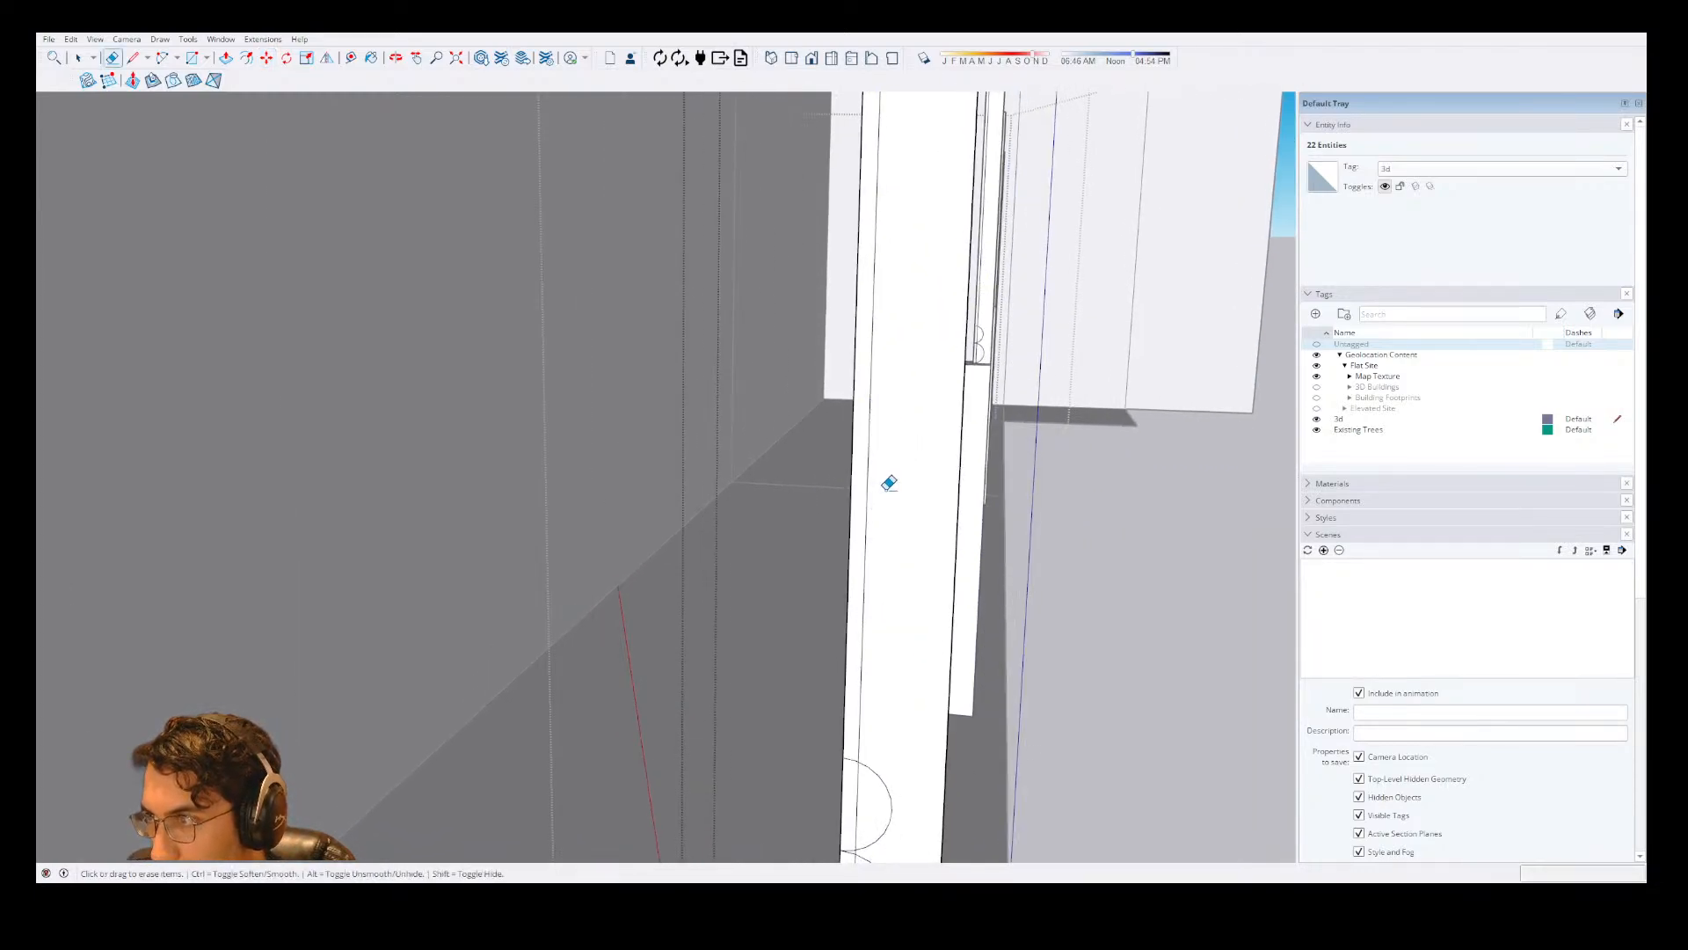
Draw a smaller half-circle arc with a radius of about 11/16" on the offset vertical line, a gap above the two base arcs.
key("a")
left_click(864, 572)
left_click(867, 507)
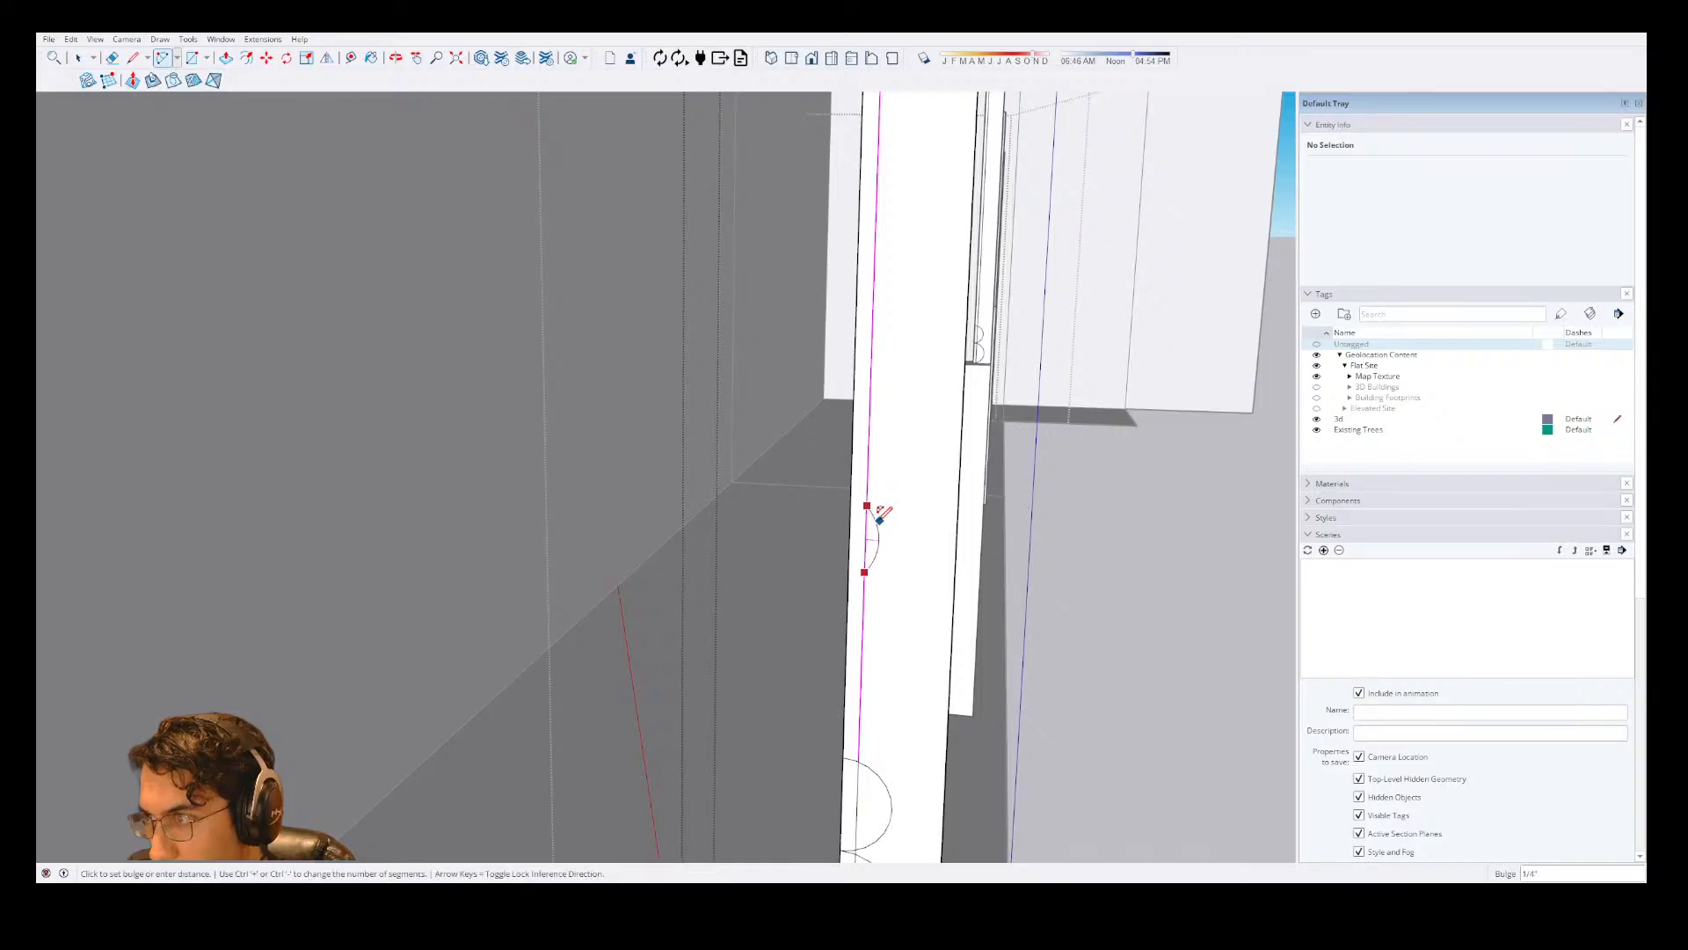
left_click(890, 523)
Copy the smaller half-circle face straight up so that it stacks directly on the original.
key("space")
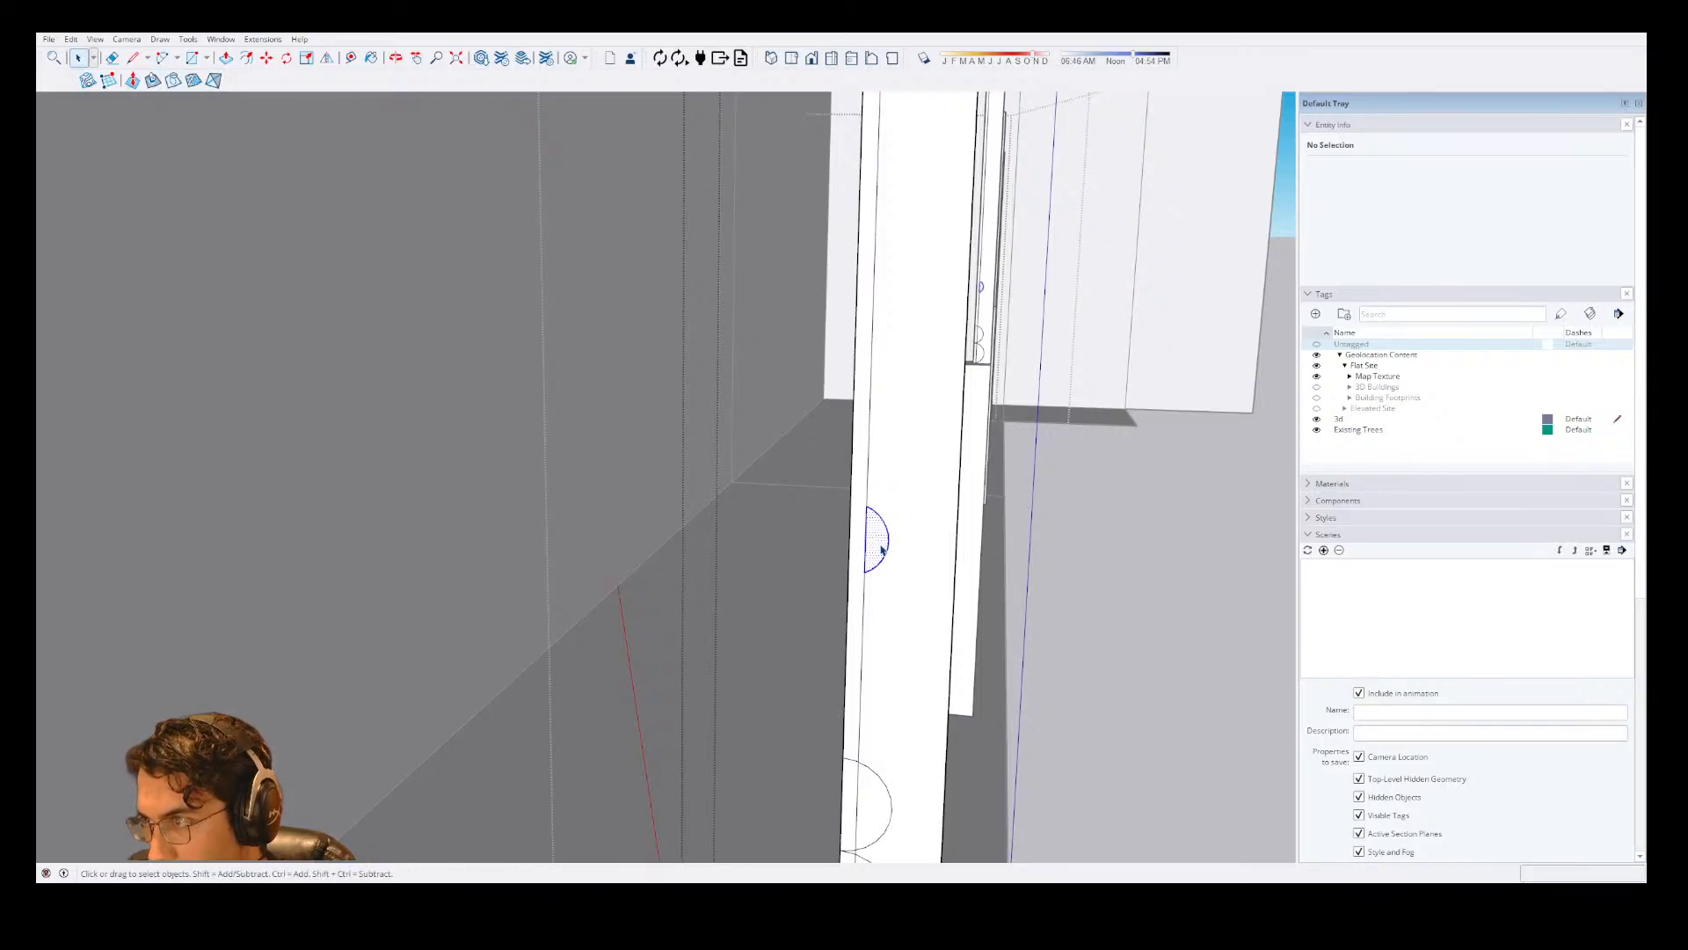
double_click(881, 548)
key("m")
left_click(863, 571)
key("ctrl")
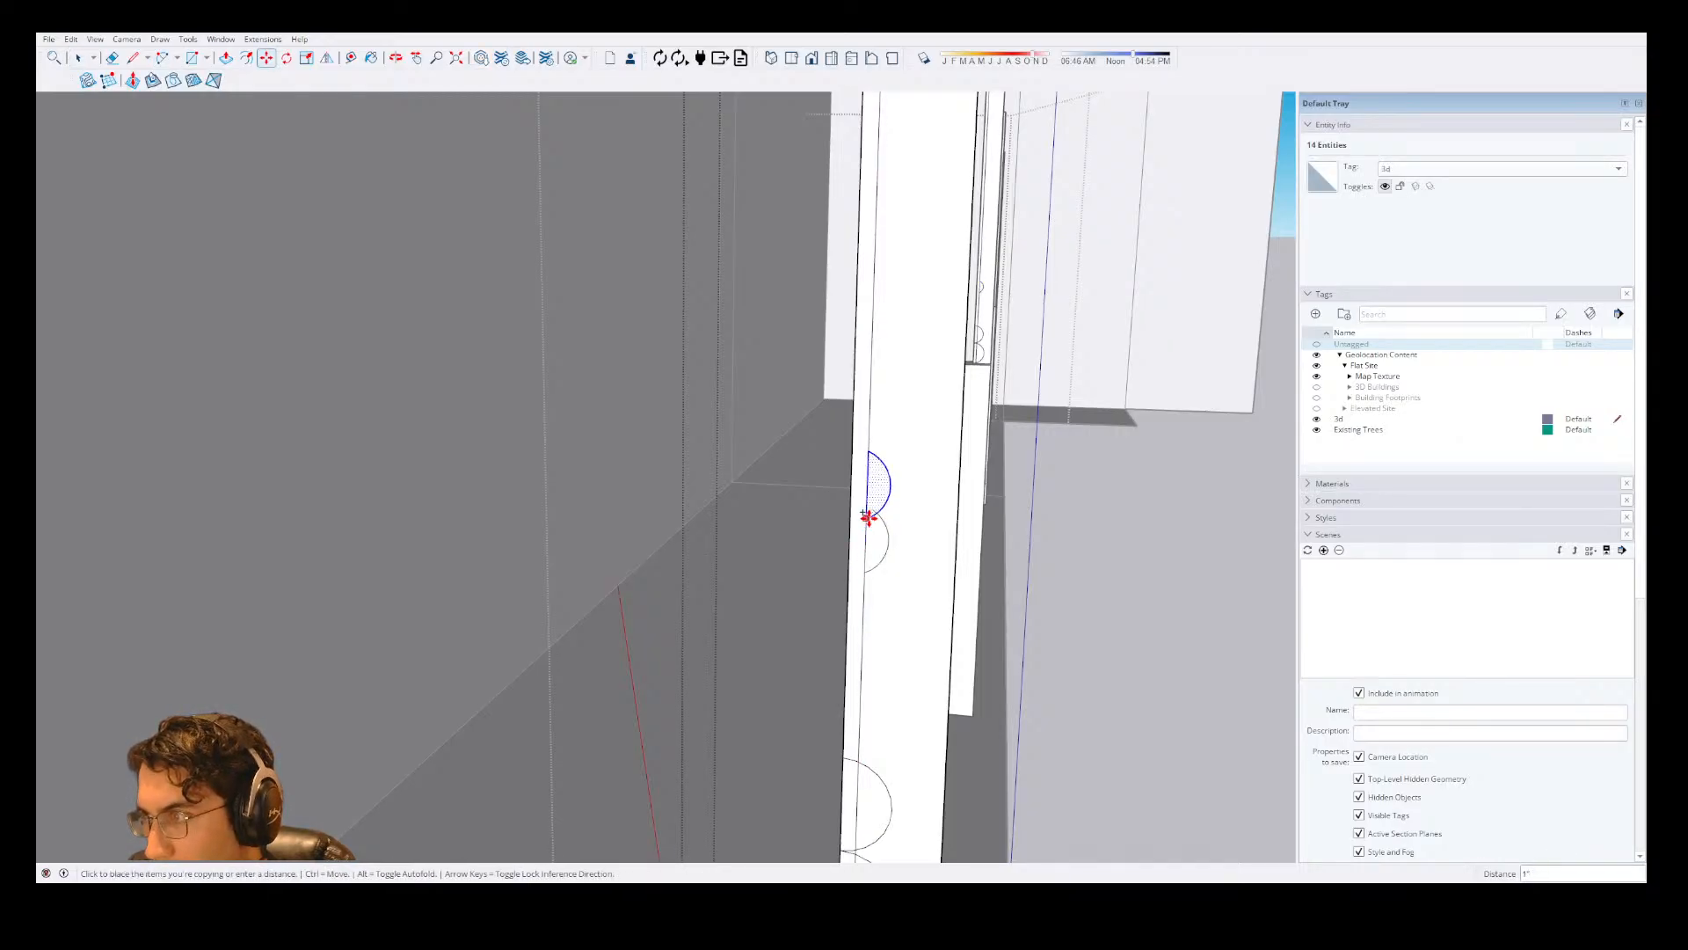
left_click(867, 506)
key("space")
Erase the tiny overlapping arc segment where the two small half-circles meet.
scroll(864, 555, "down", 3)
scroll(865, 543, "up", 3)
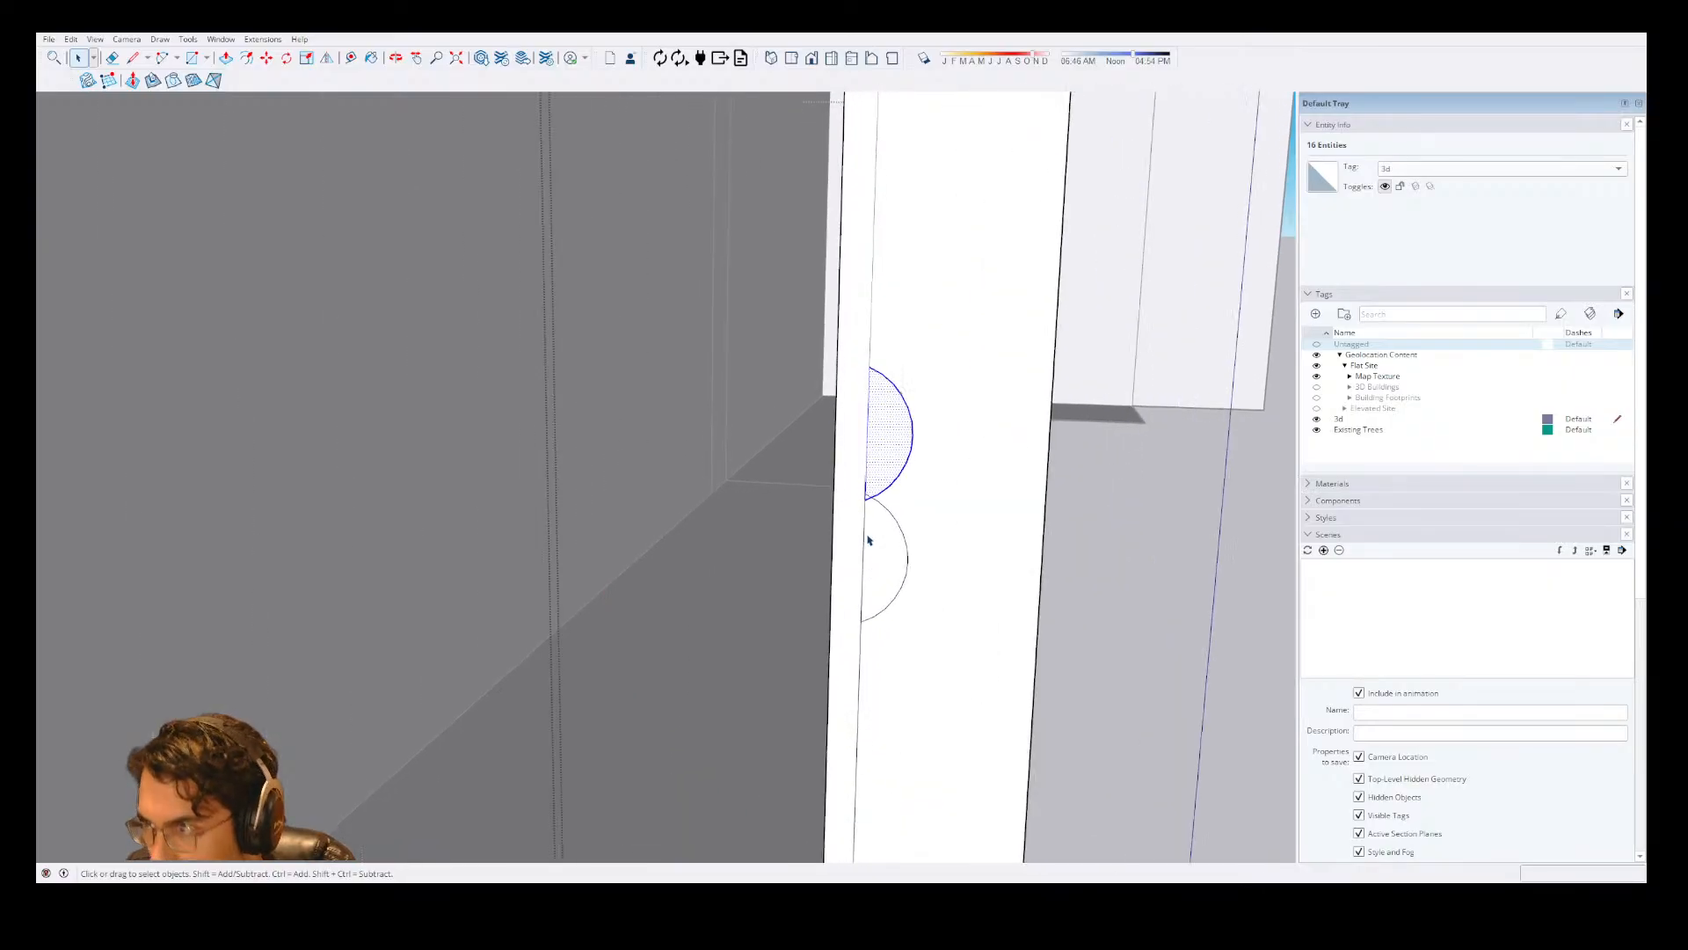
scroll(872, 563, "down", 2)
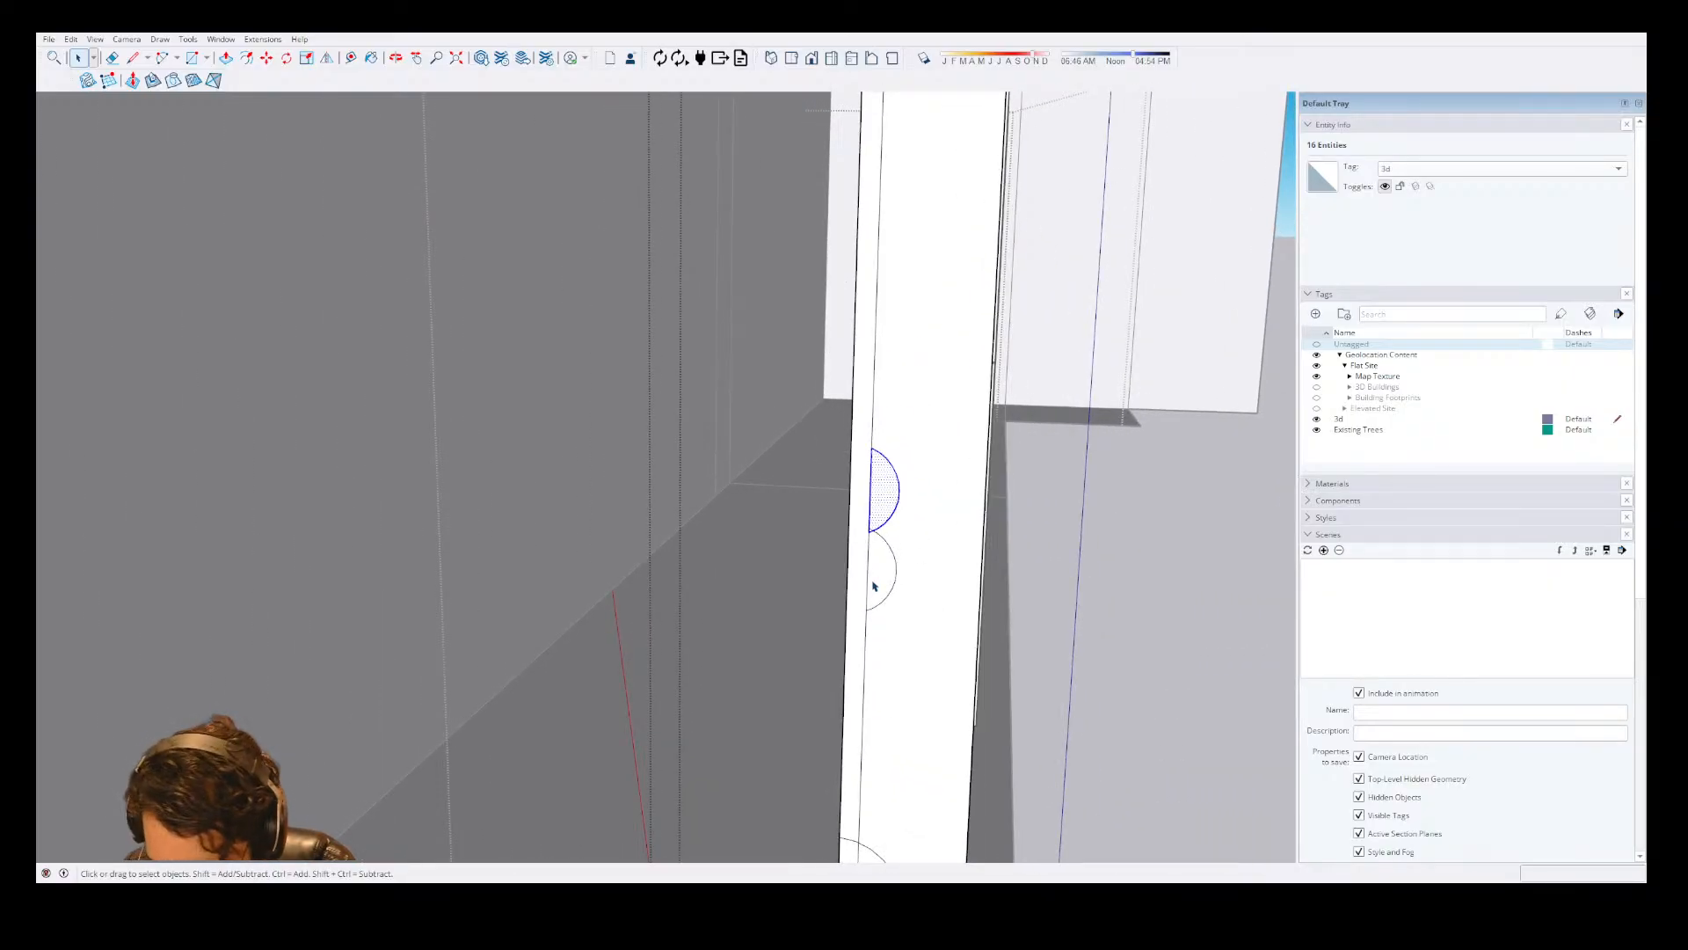
scroll(881, 567, "up", 3)
key("e")
scroll(872, 508, "up", 2)
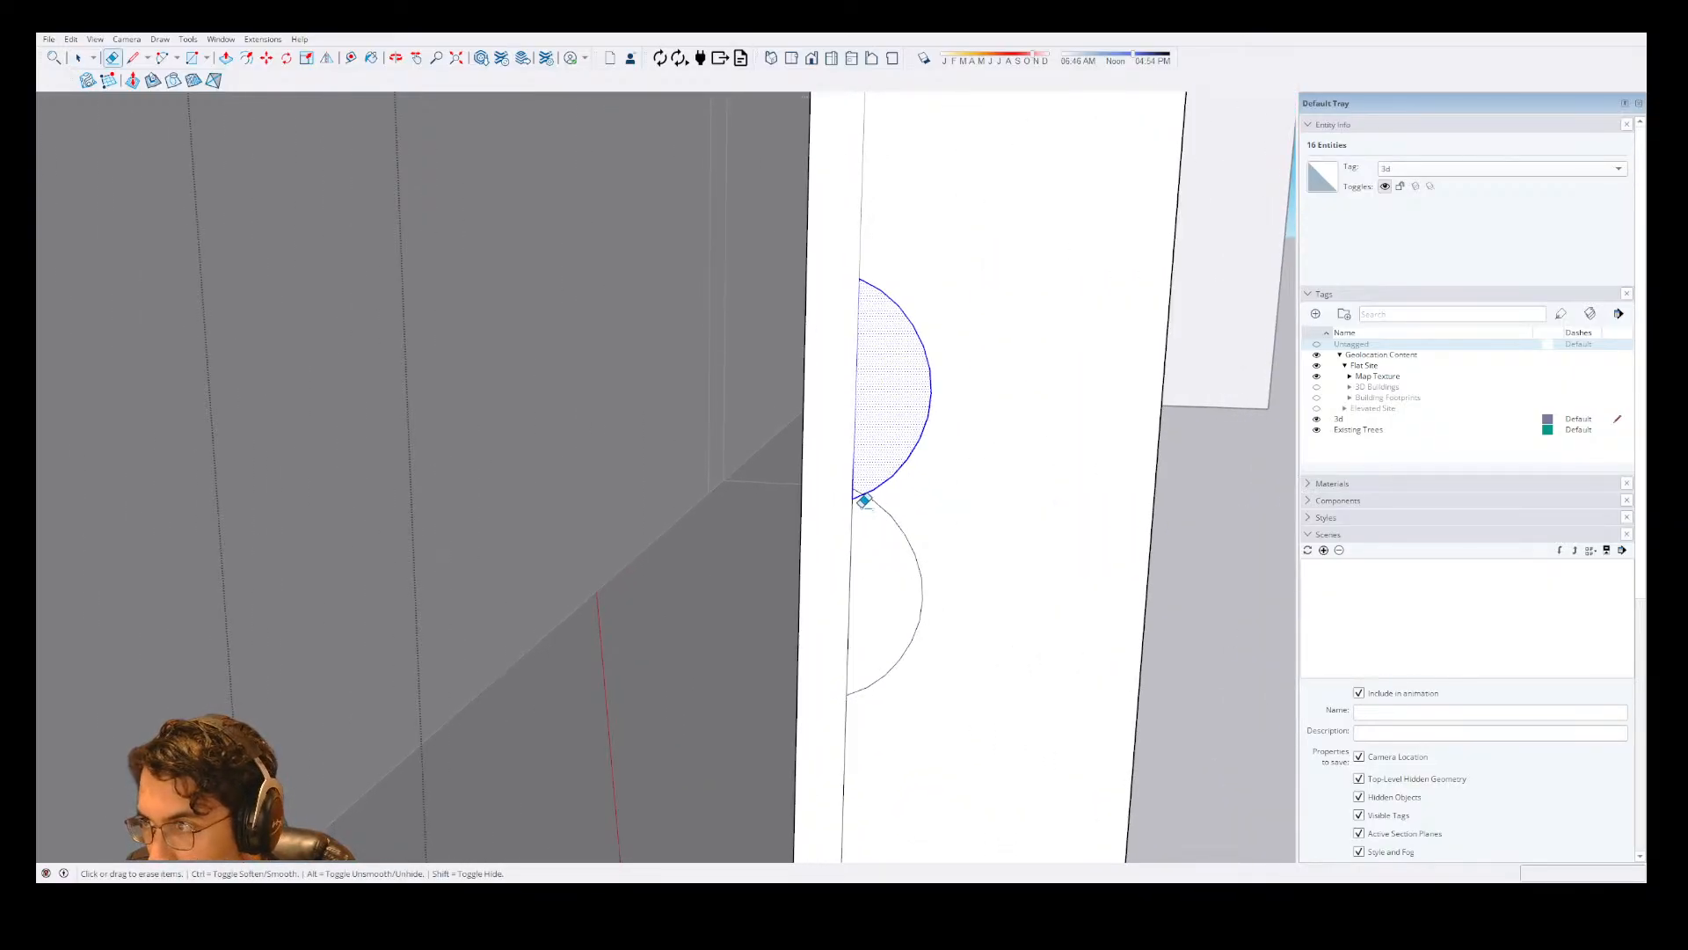
left_click_drag(864, 503, 864, 481)
key("ctrl+z")
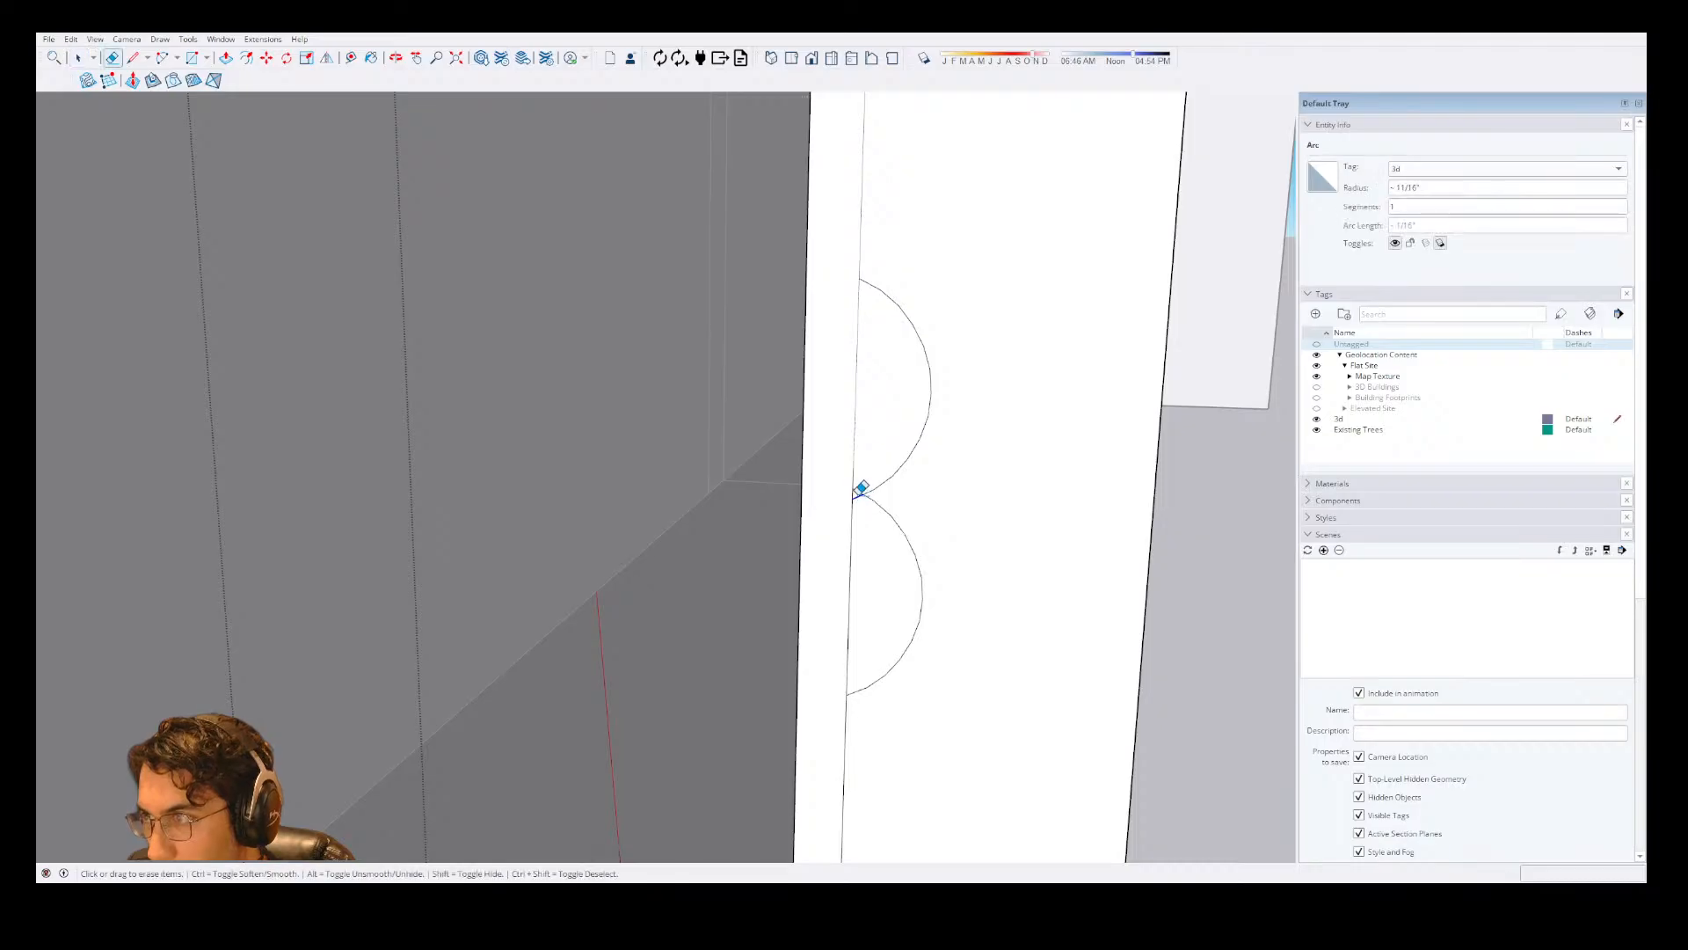
scroll(879, 572, "down", 4)
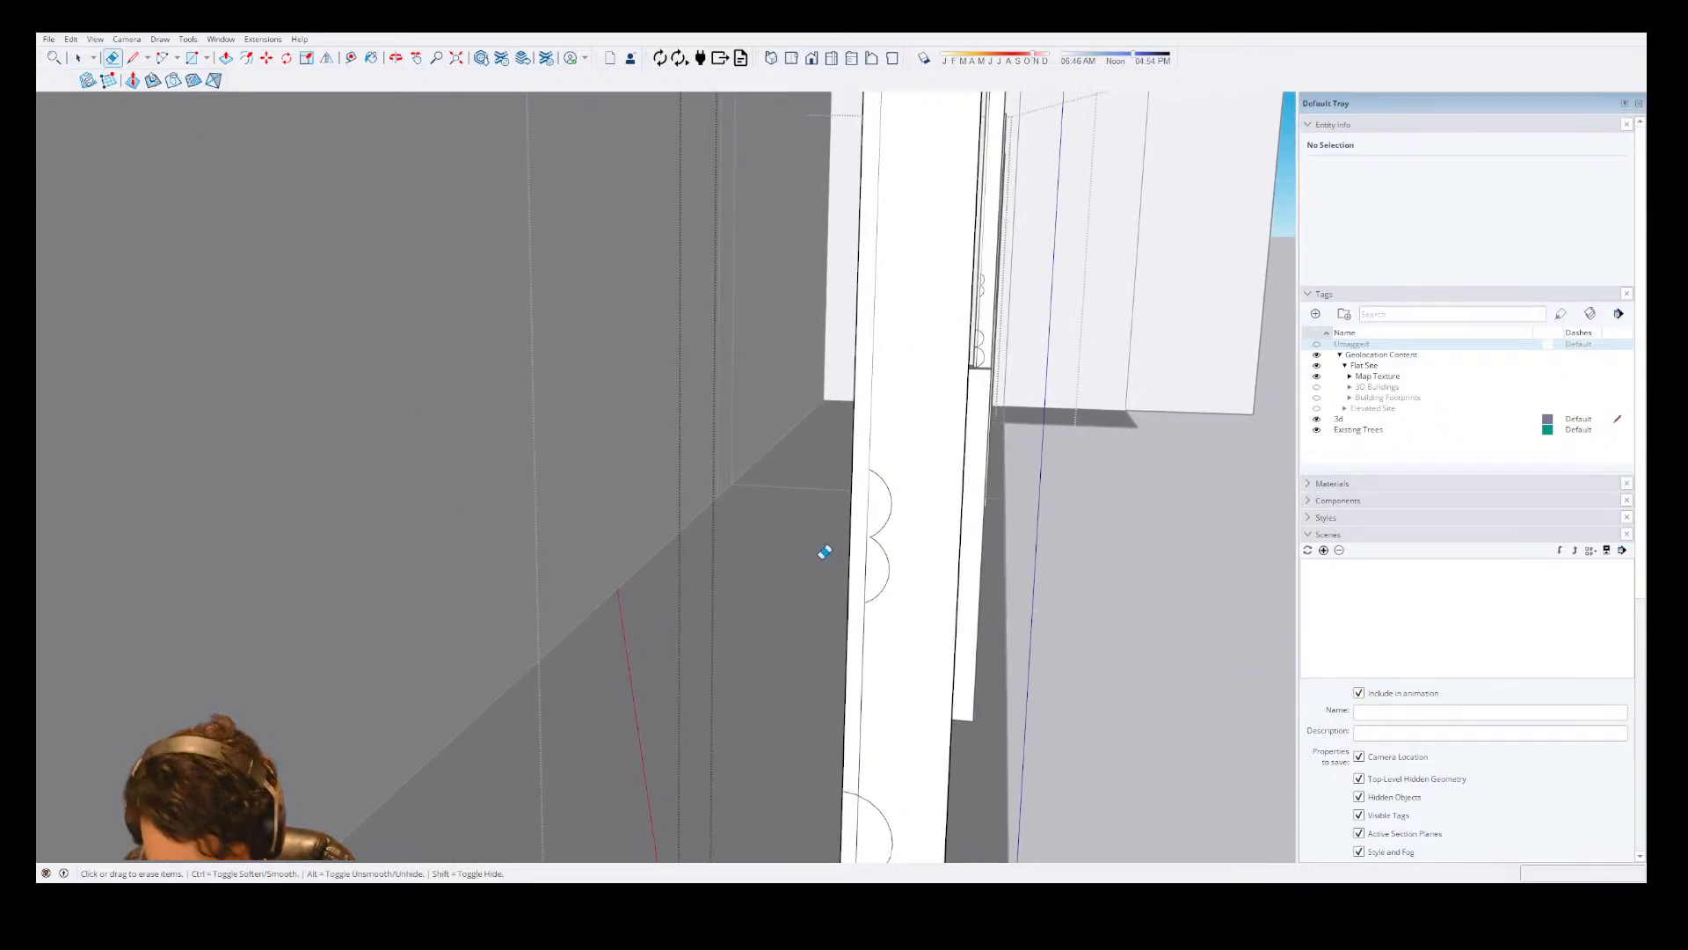
Copy the stacked pair of small half-circles farther up the offset vertical line, leaving a gap above the originals.
key("space")
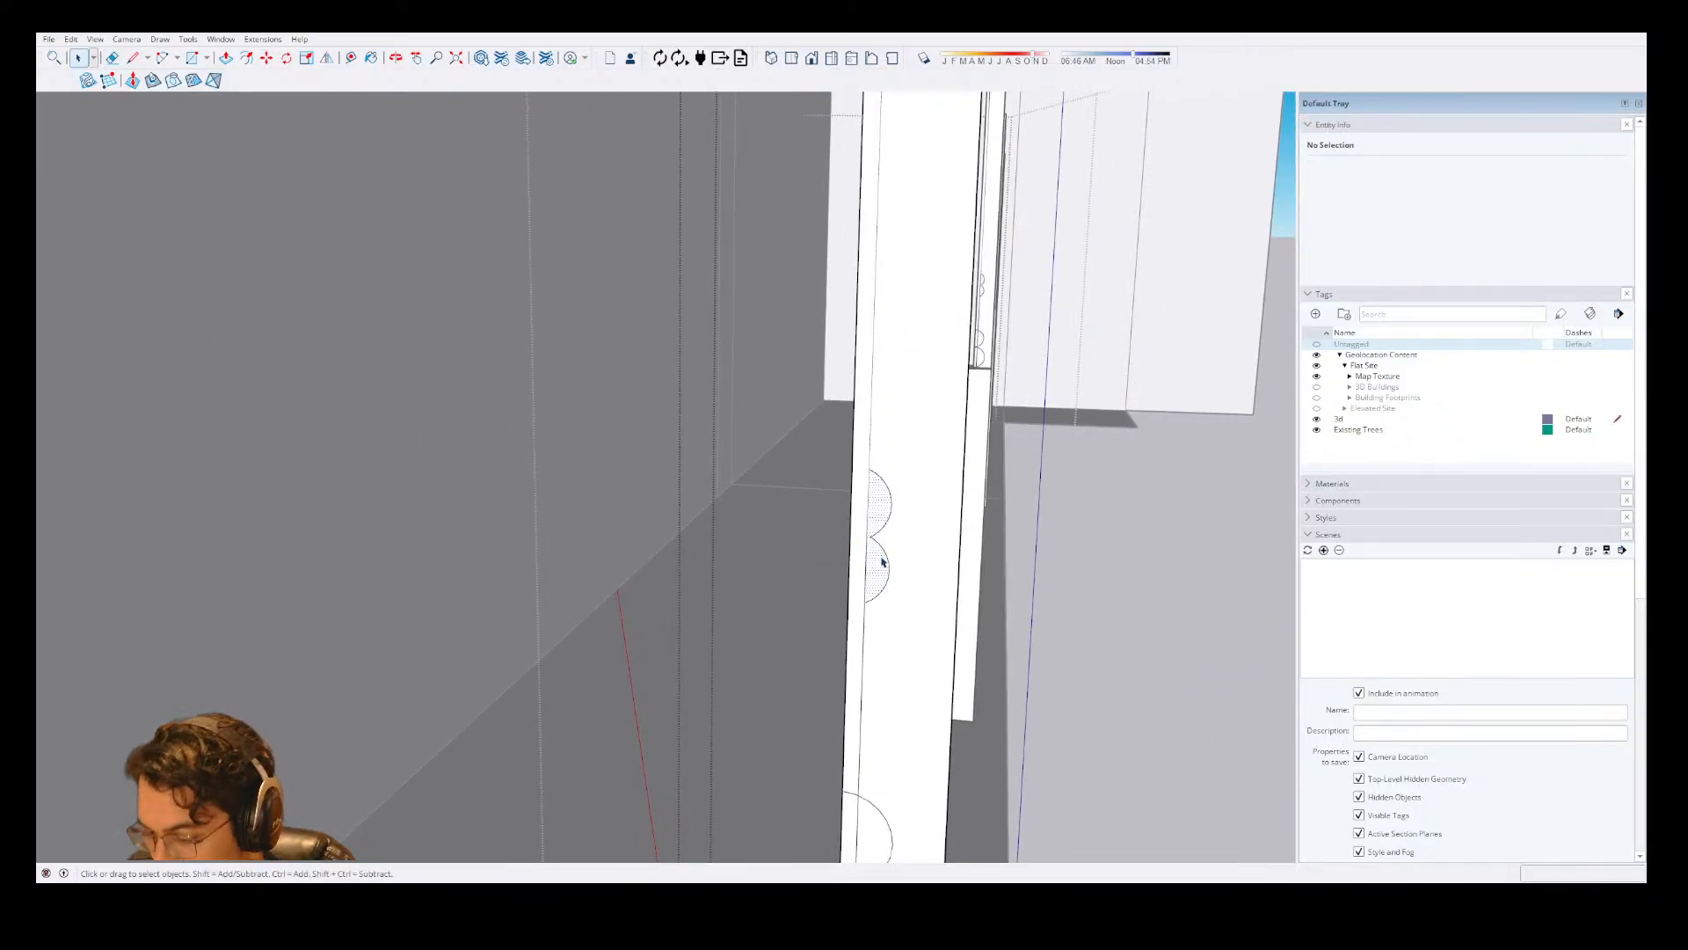
left_click(881, 561)
key("m")
left_click(867, 603)
key("ctrl")
scroll(867, 603, "down", 3)
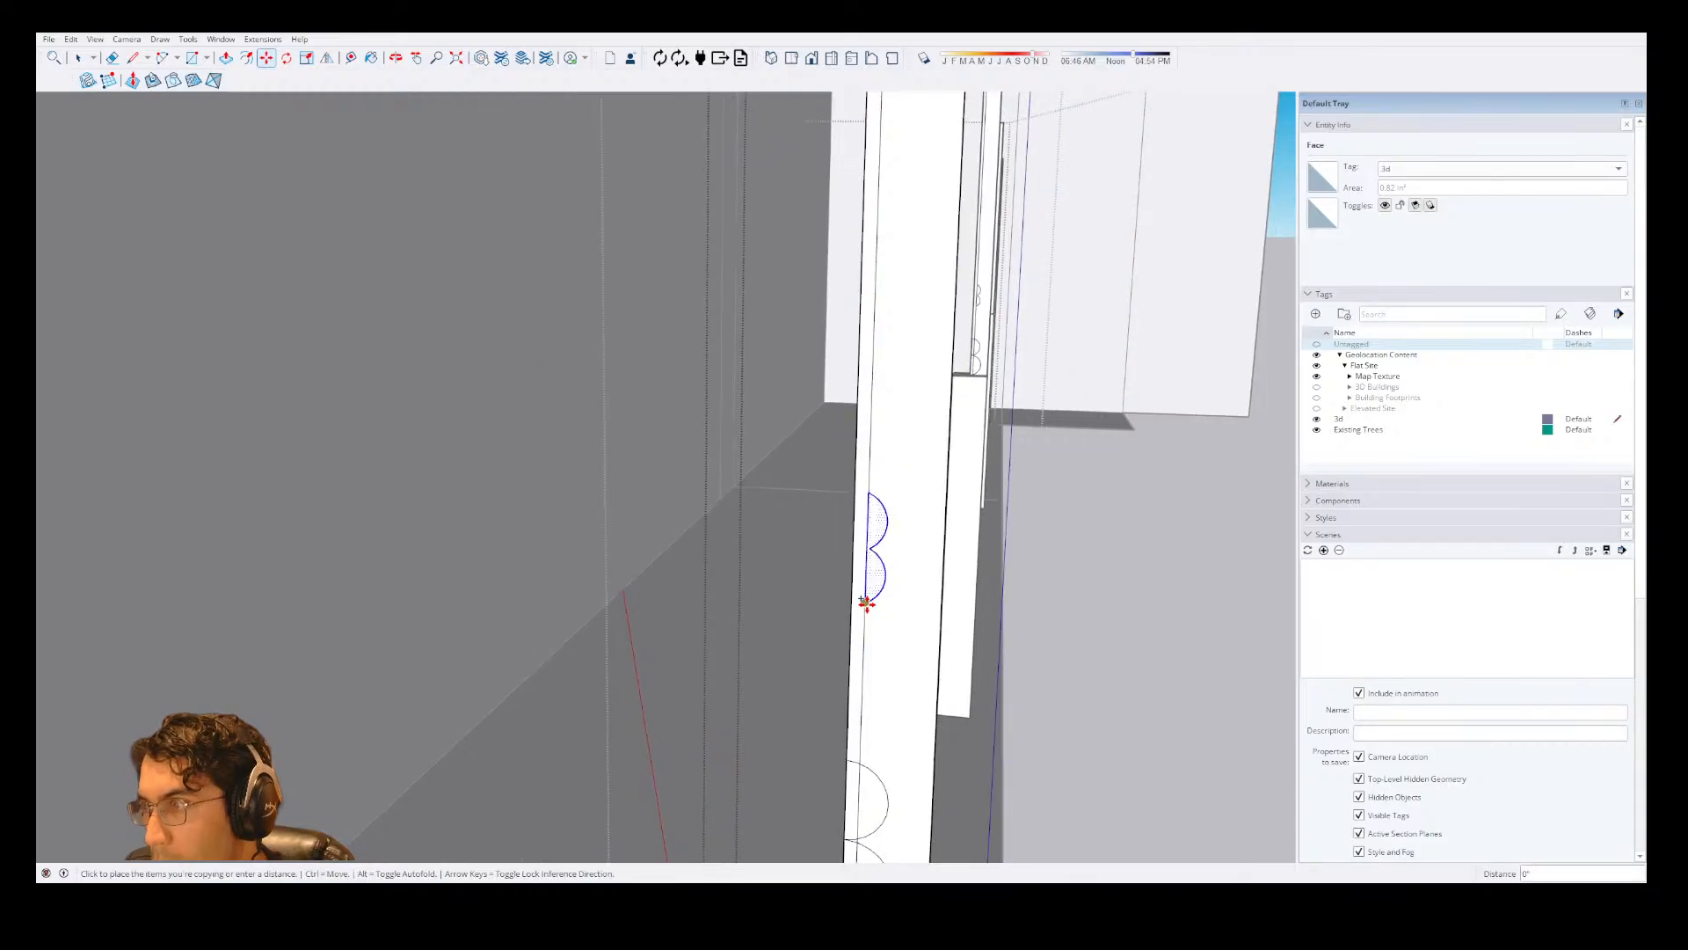
left_click(873, 378)
Draw a 5/8" half-circle arc with a 5/16" bulge on the offset vertical line above the copied pair.
scroll(849, 563, "down", 4)
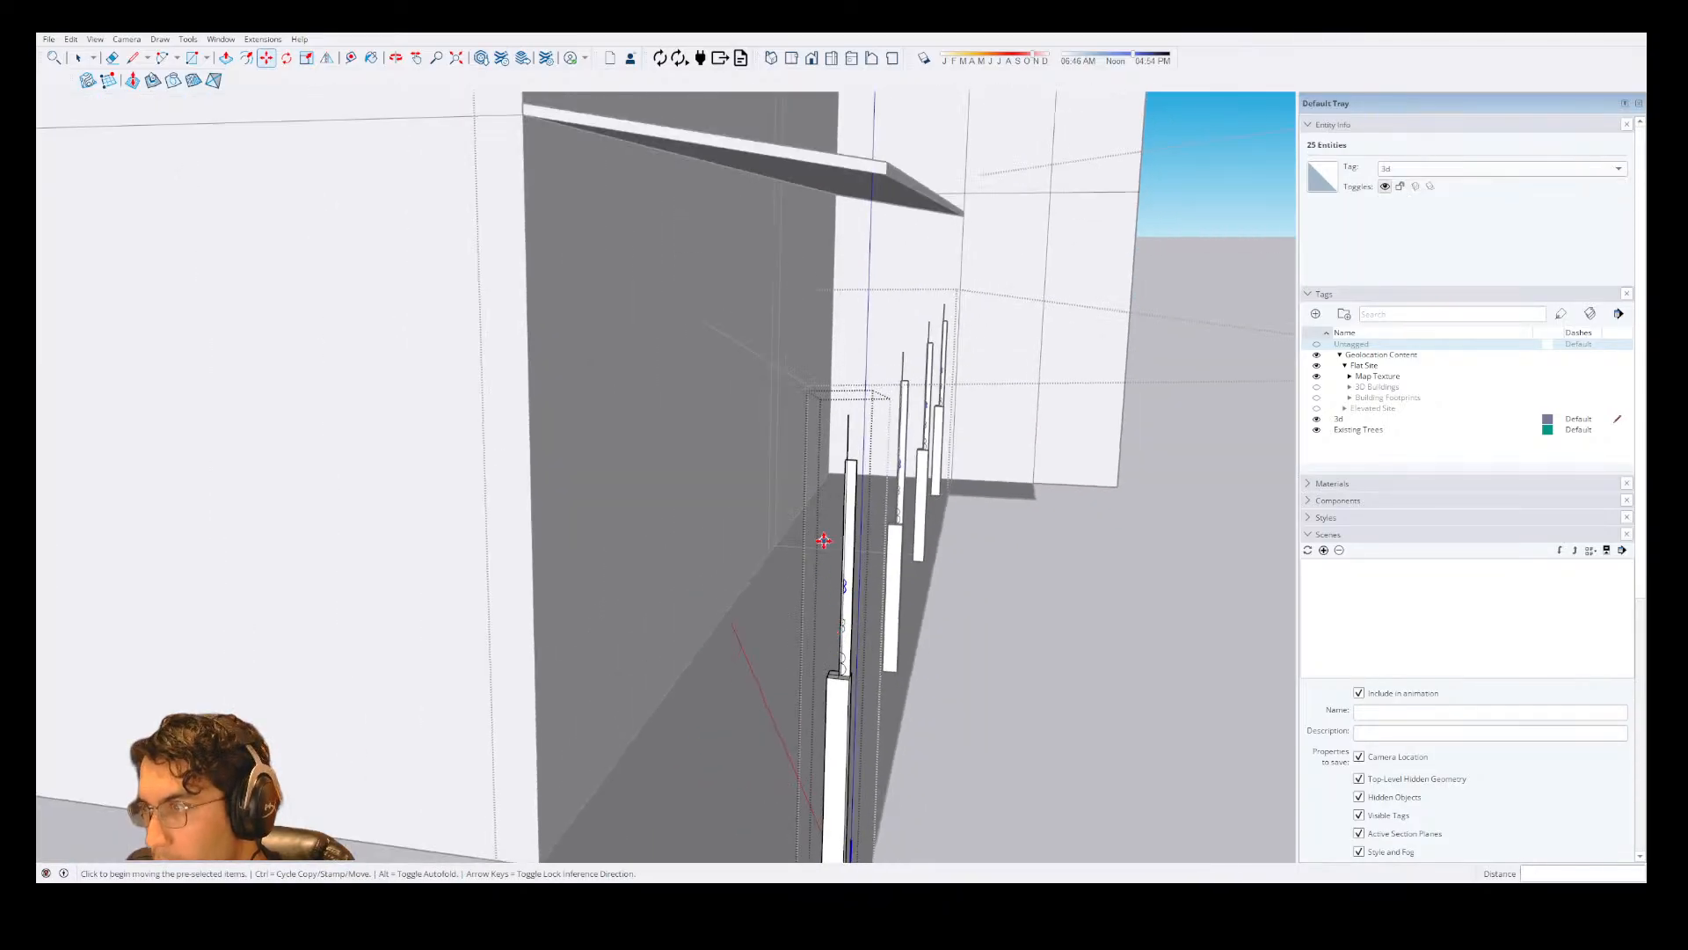
scroll(870, 488, "up", 3)
scroll(826, 482, "down", 2)
scroll(818, 577, "up", 1)
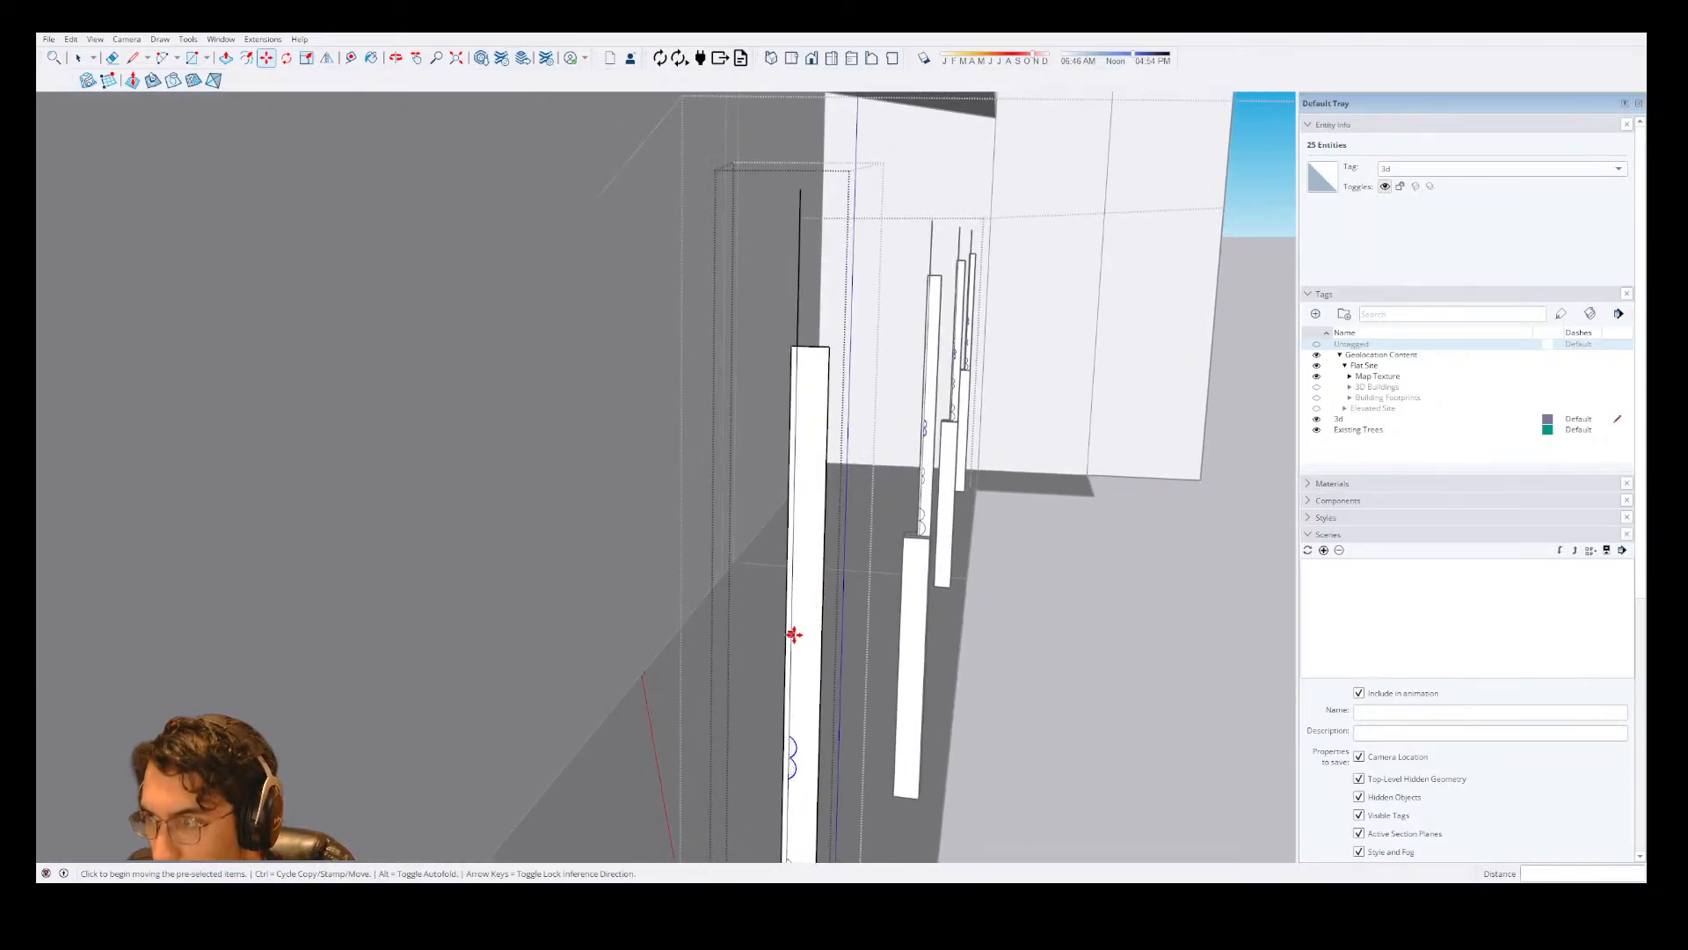
key("a")
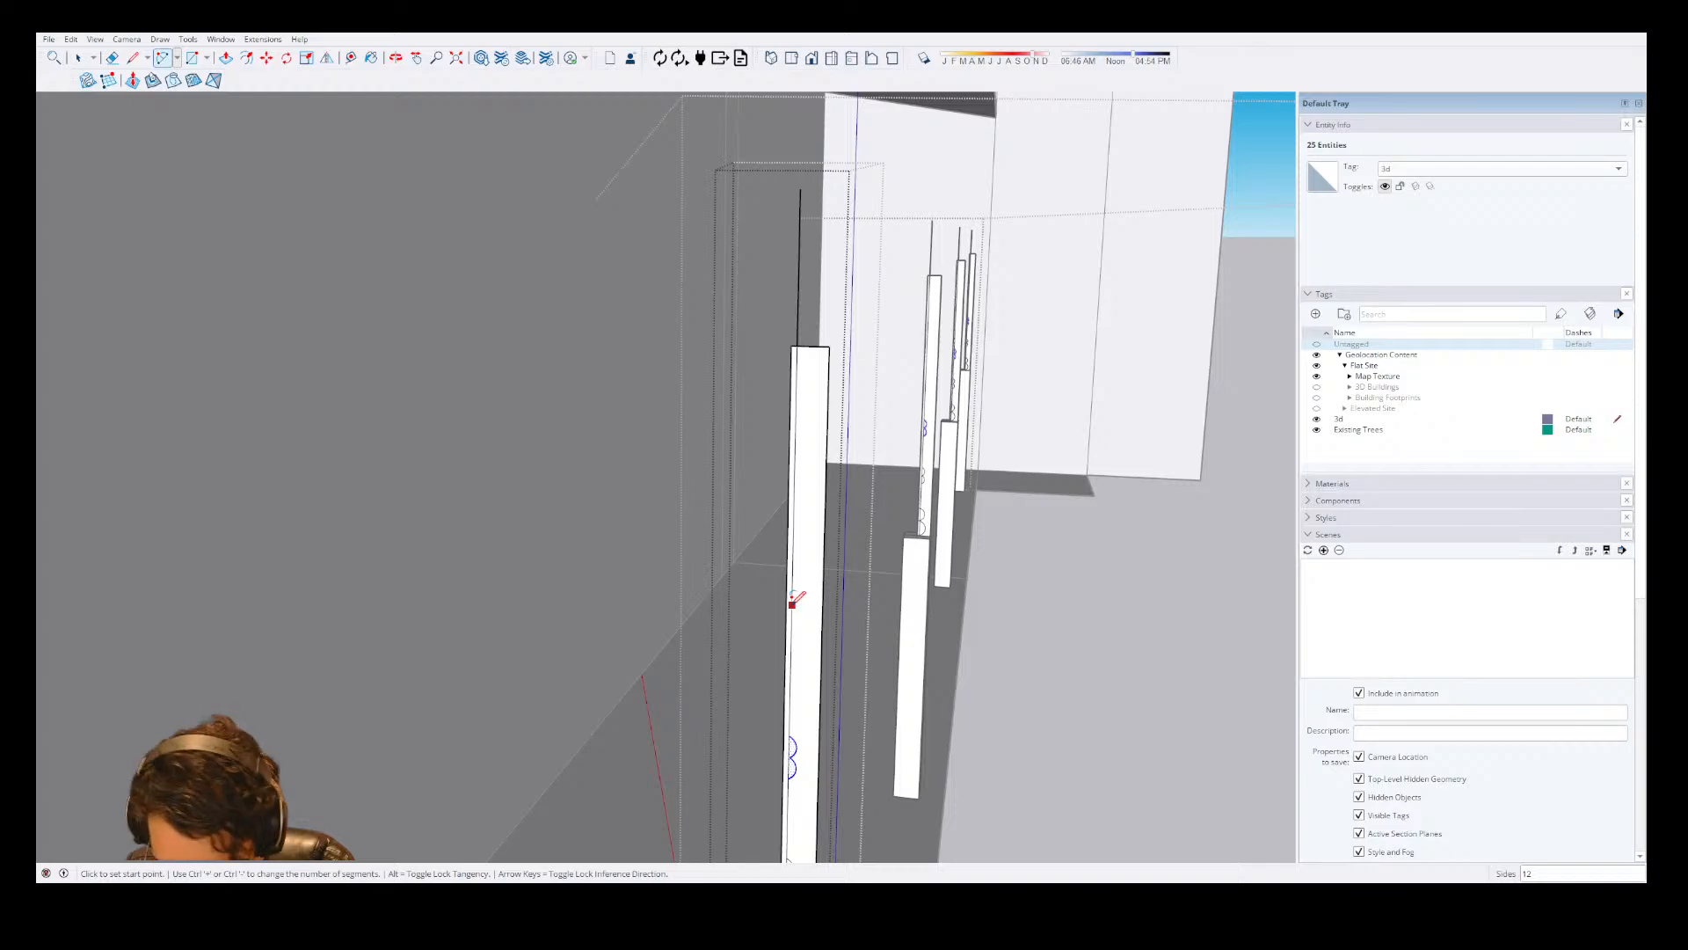
left_click(792, 604)
scroll(790, 598, "up", 3)
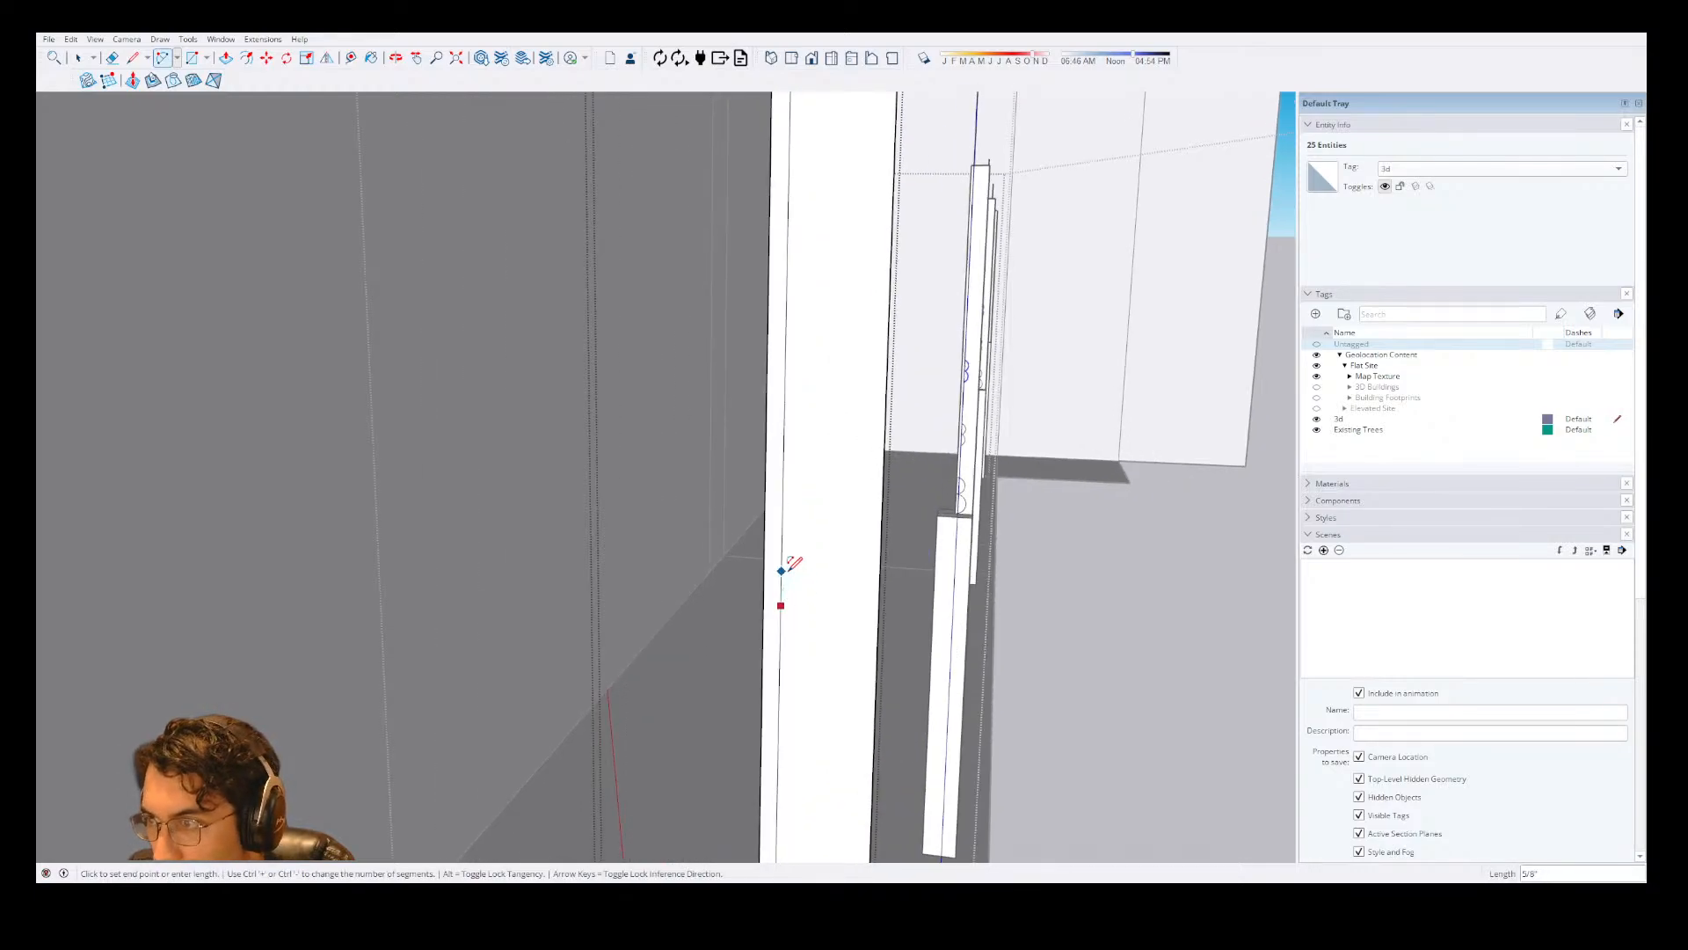
left_click(780, 570)
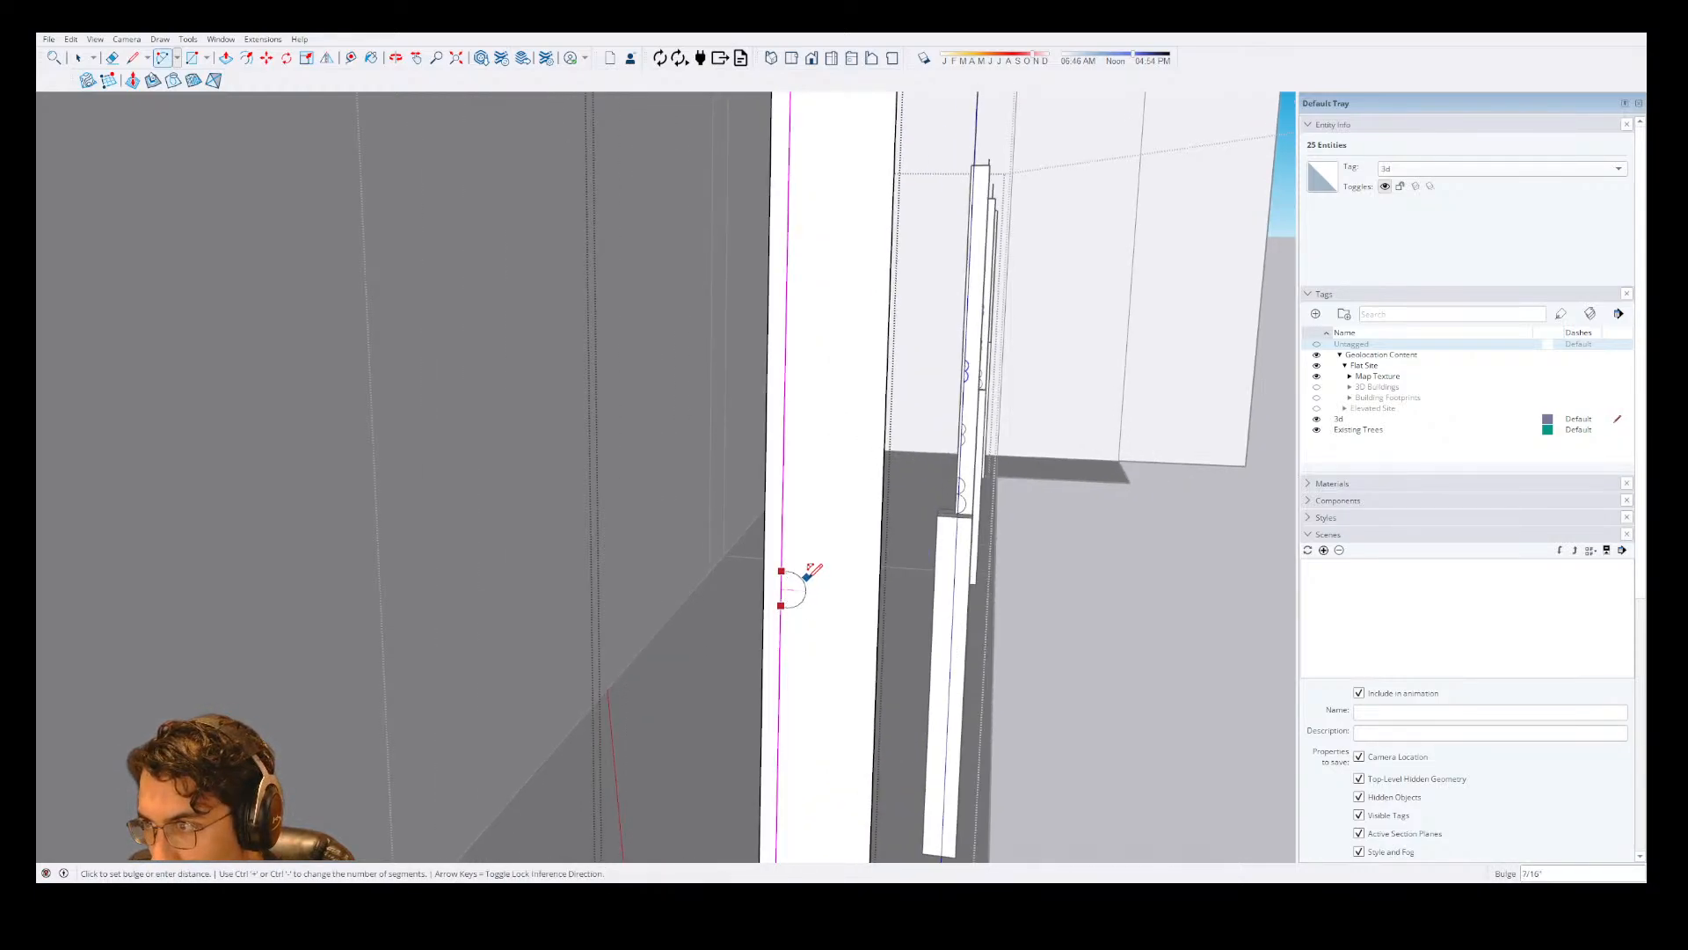
left_click(804, 577)
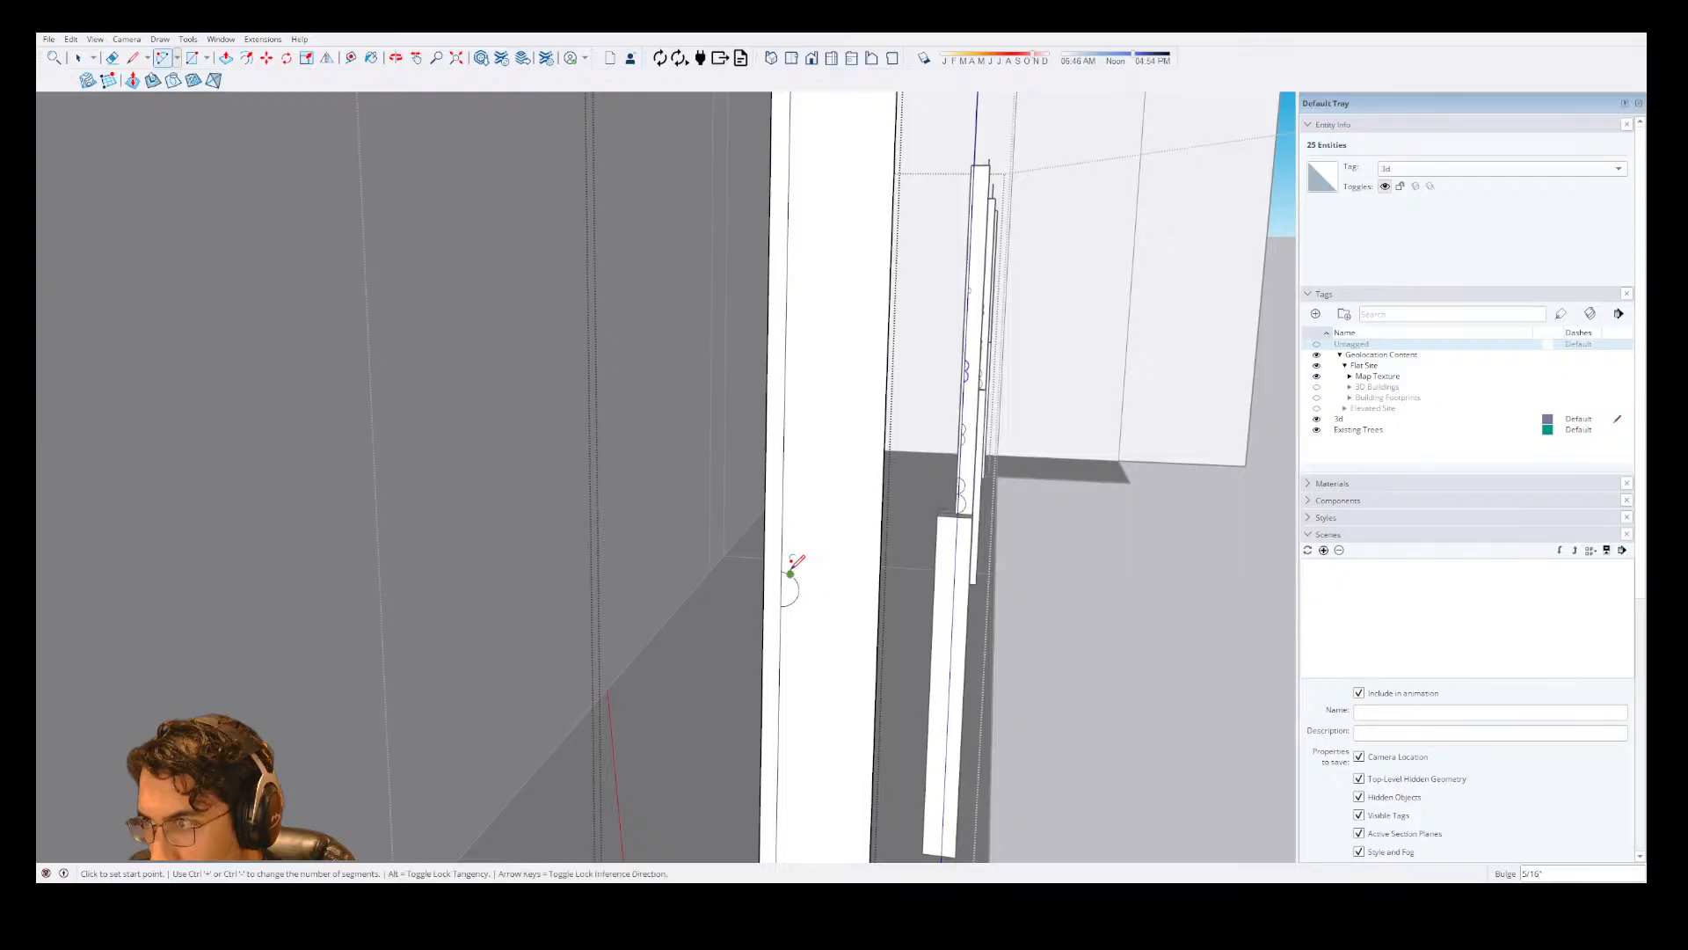
Draw a longer, shallower arc with a 1/2" bulge upward from the top end of the 5/8" half-circle.
left_click(783, 571)
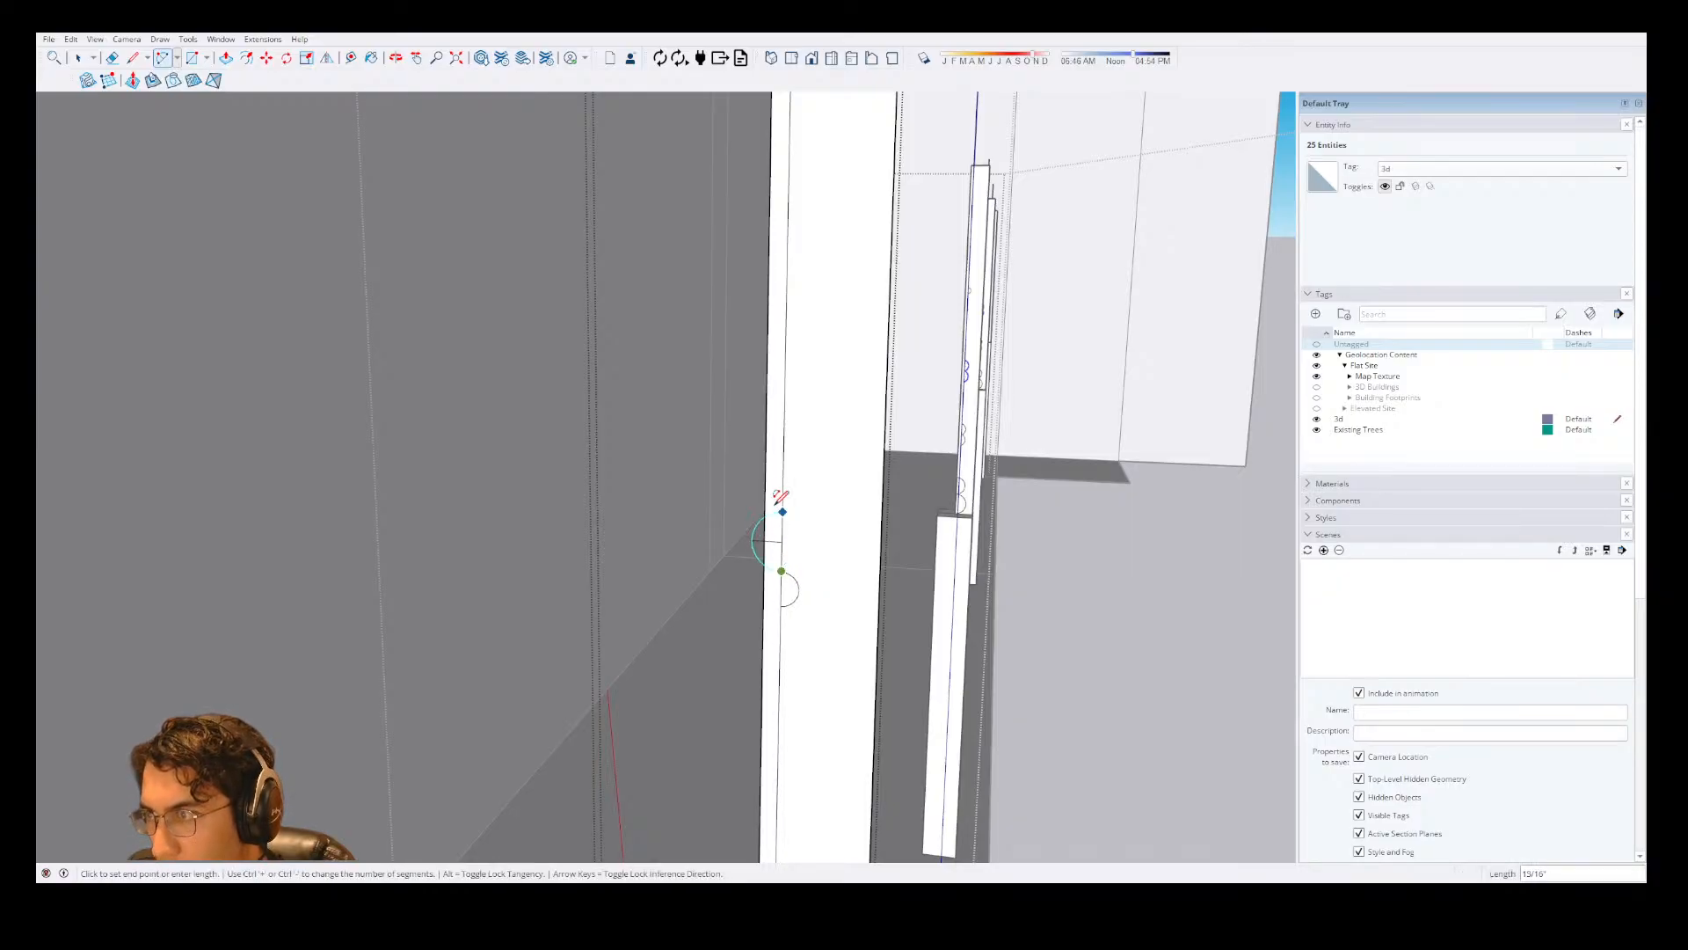
left_click(784, 437)
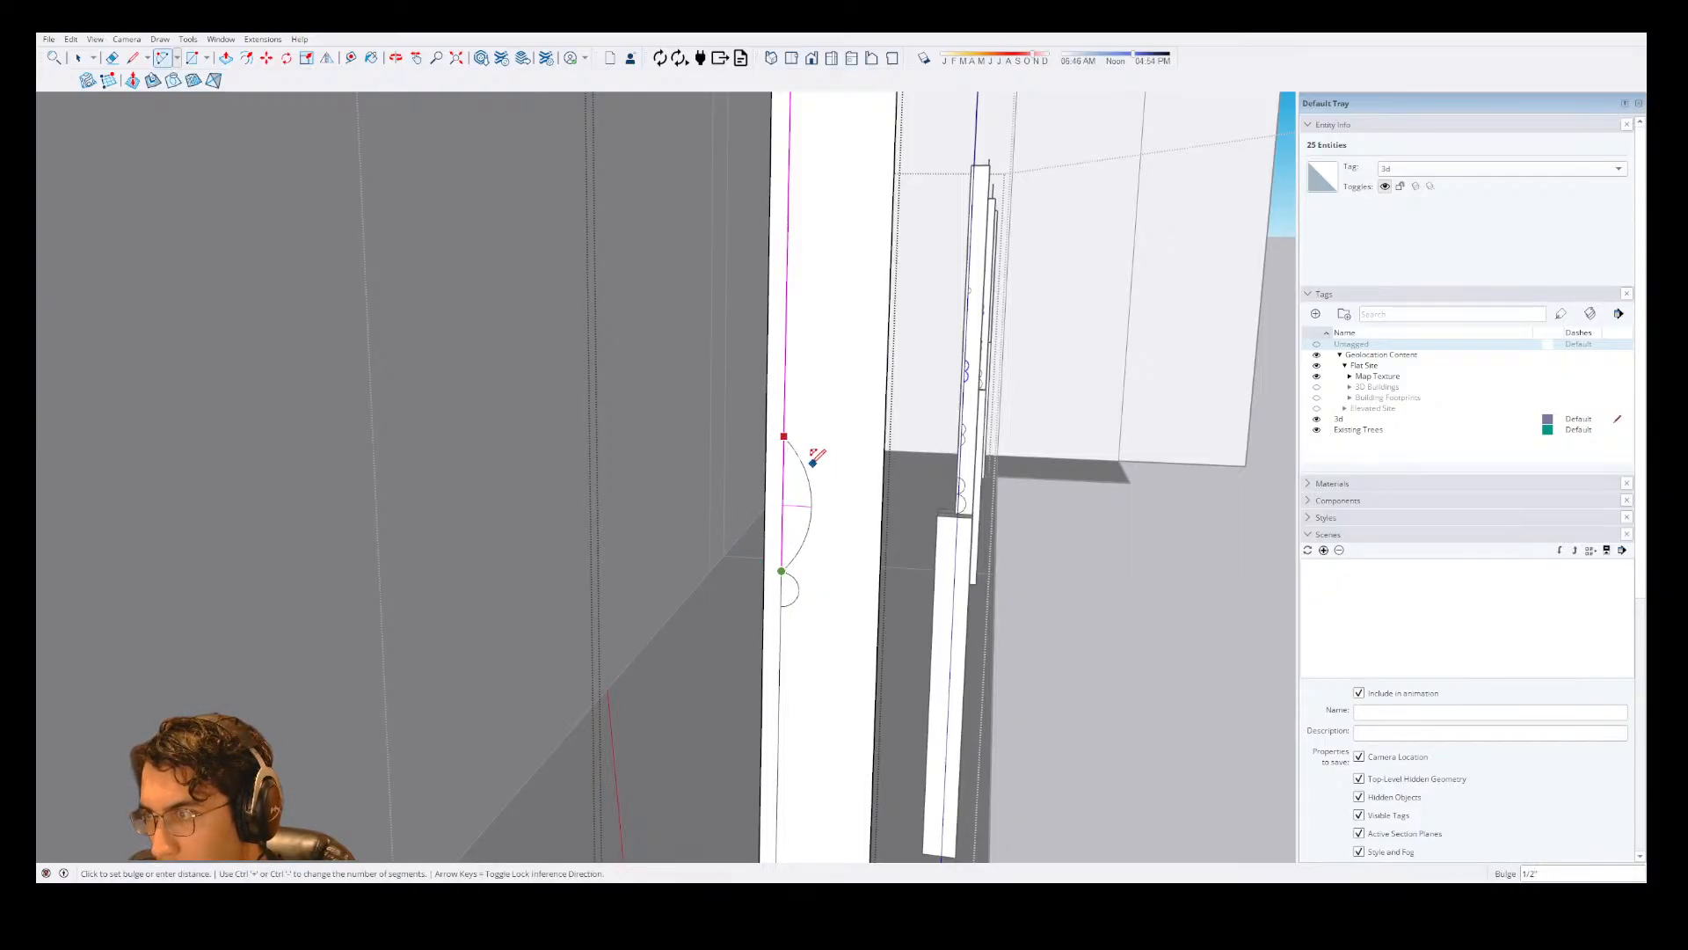
left_click(817, 453)
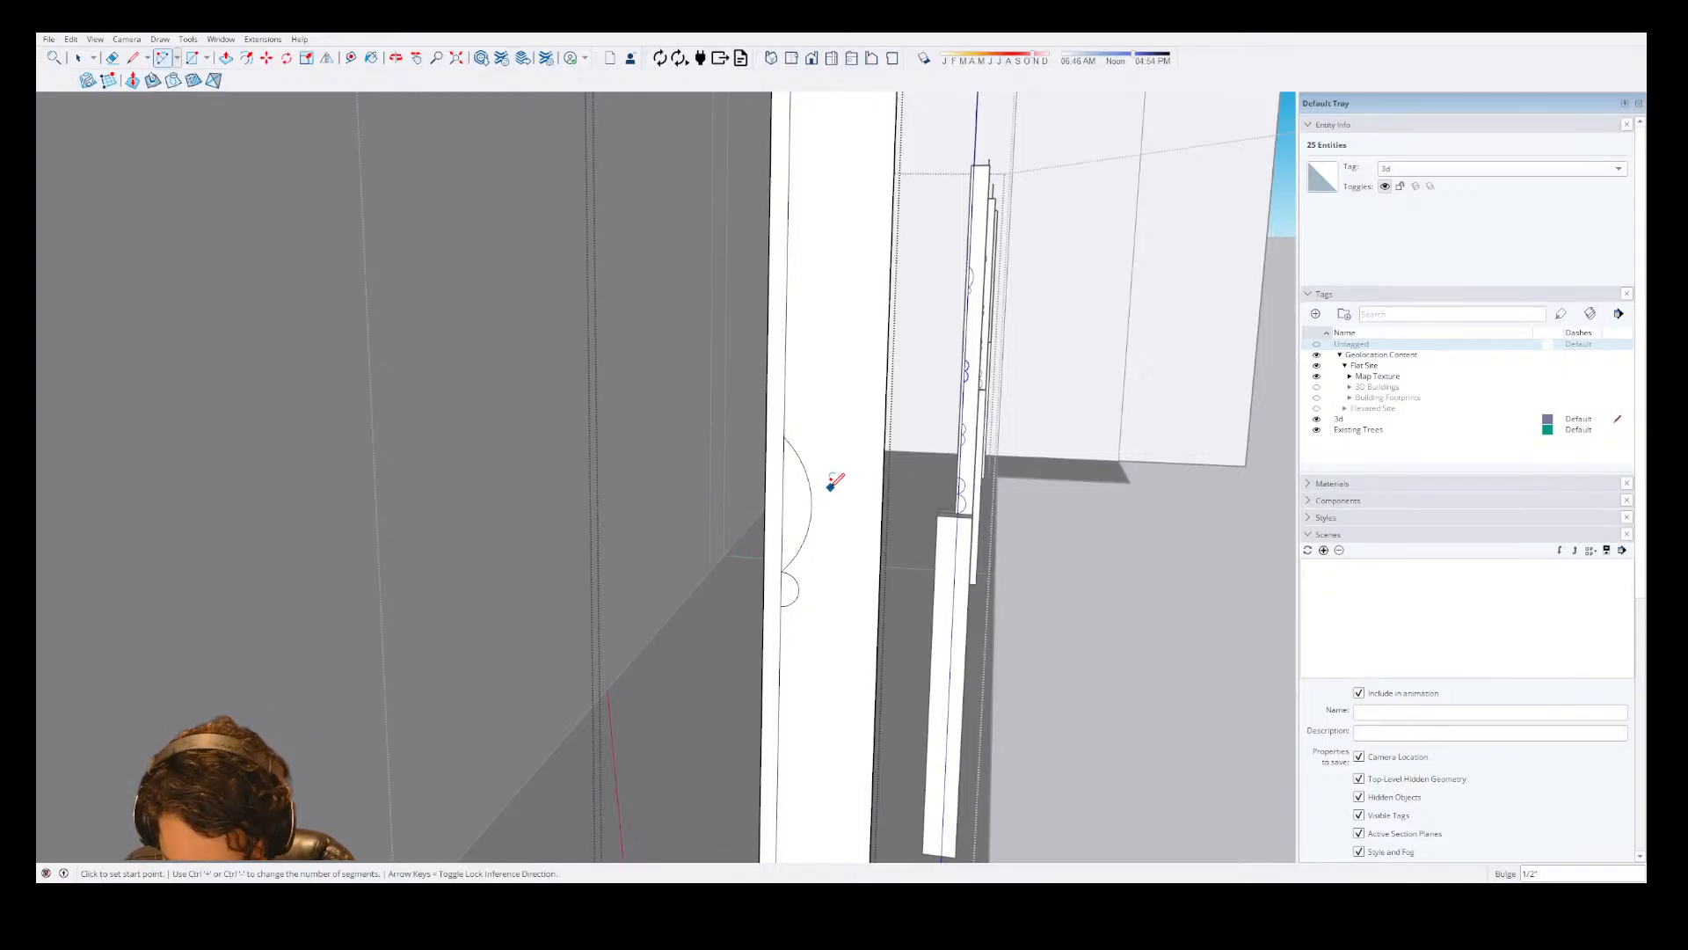
Copy the 5/8" half-circle face to the upper end of the longer arc.
key("space")
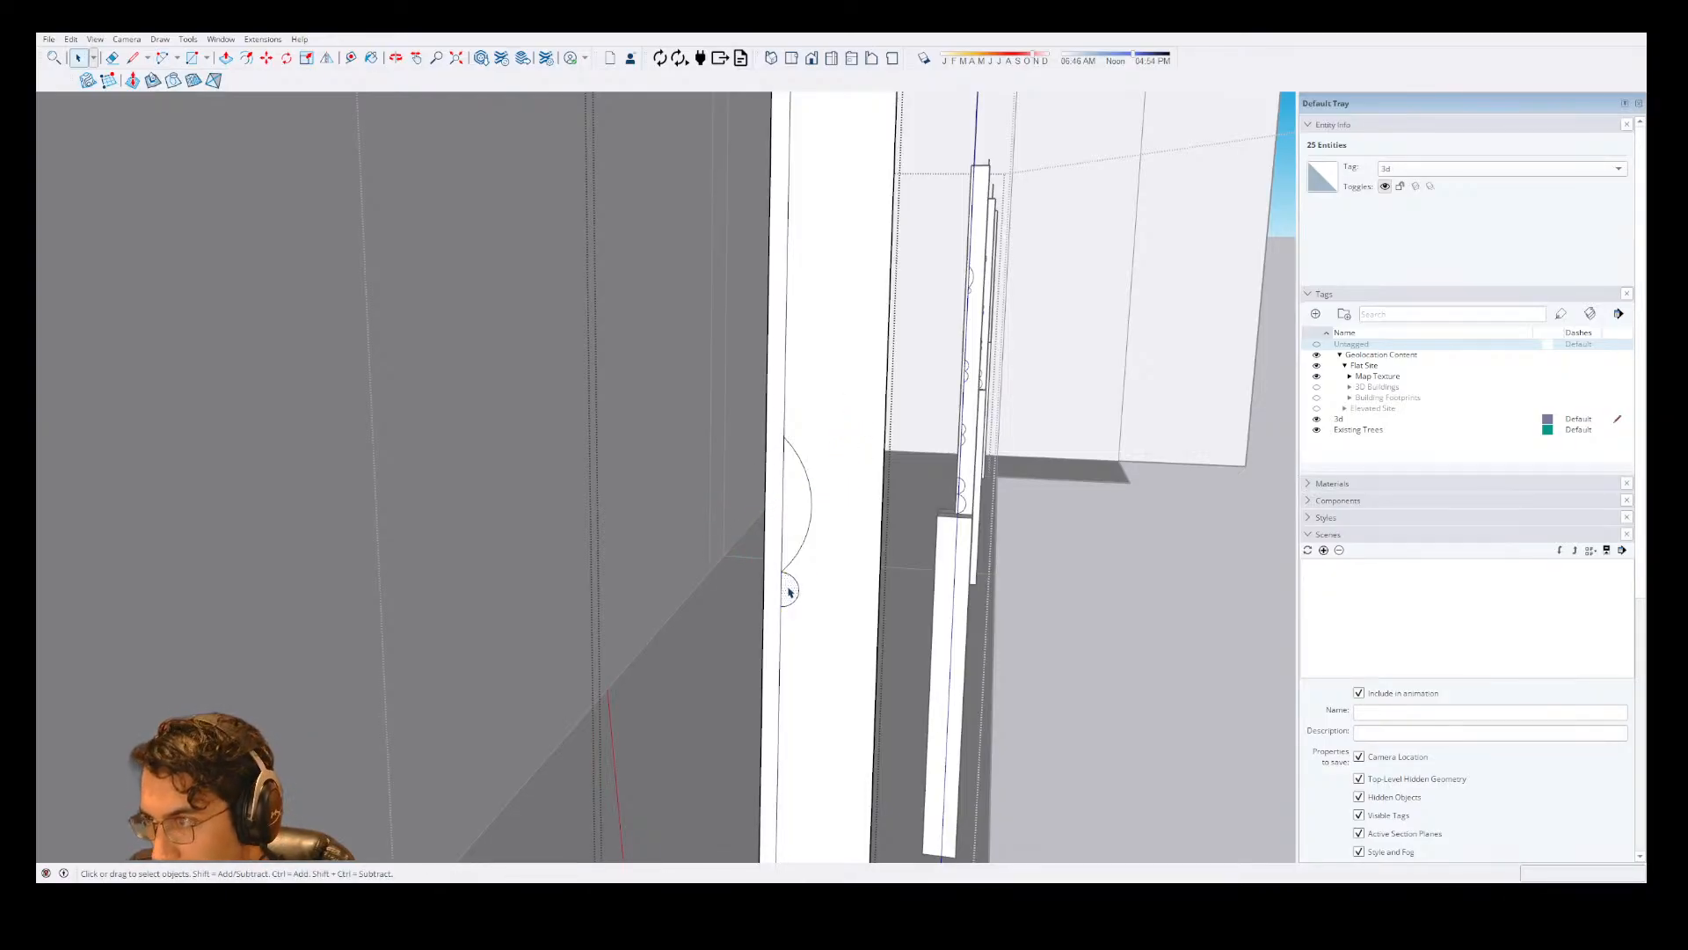
left_click(788, 593)
key("m")
left_click(786, 600)
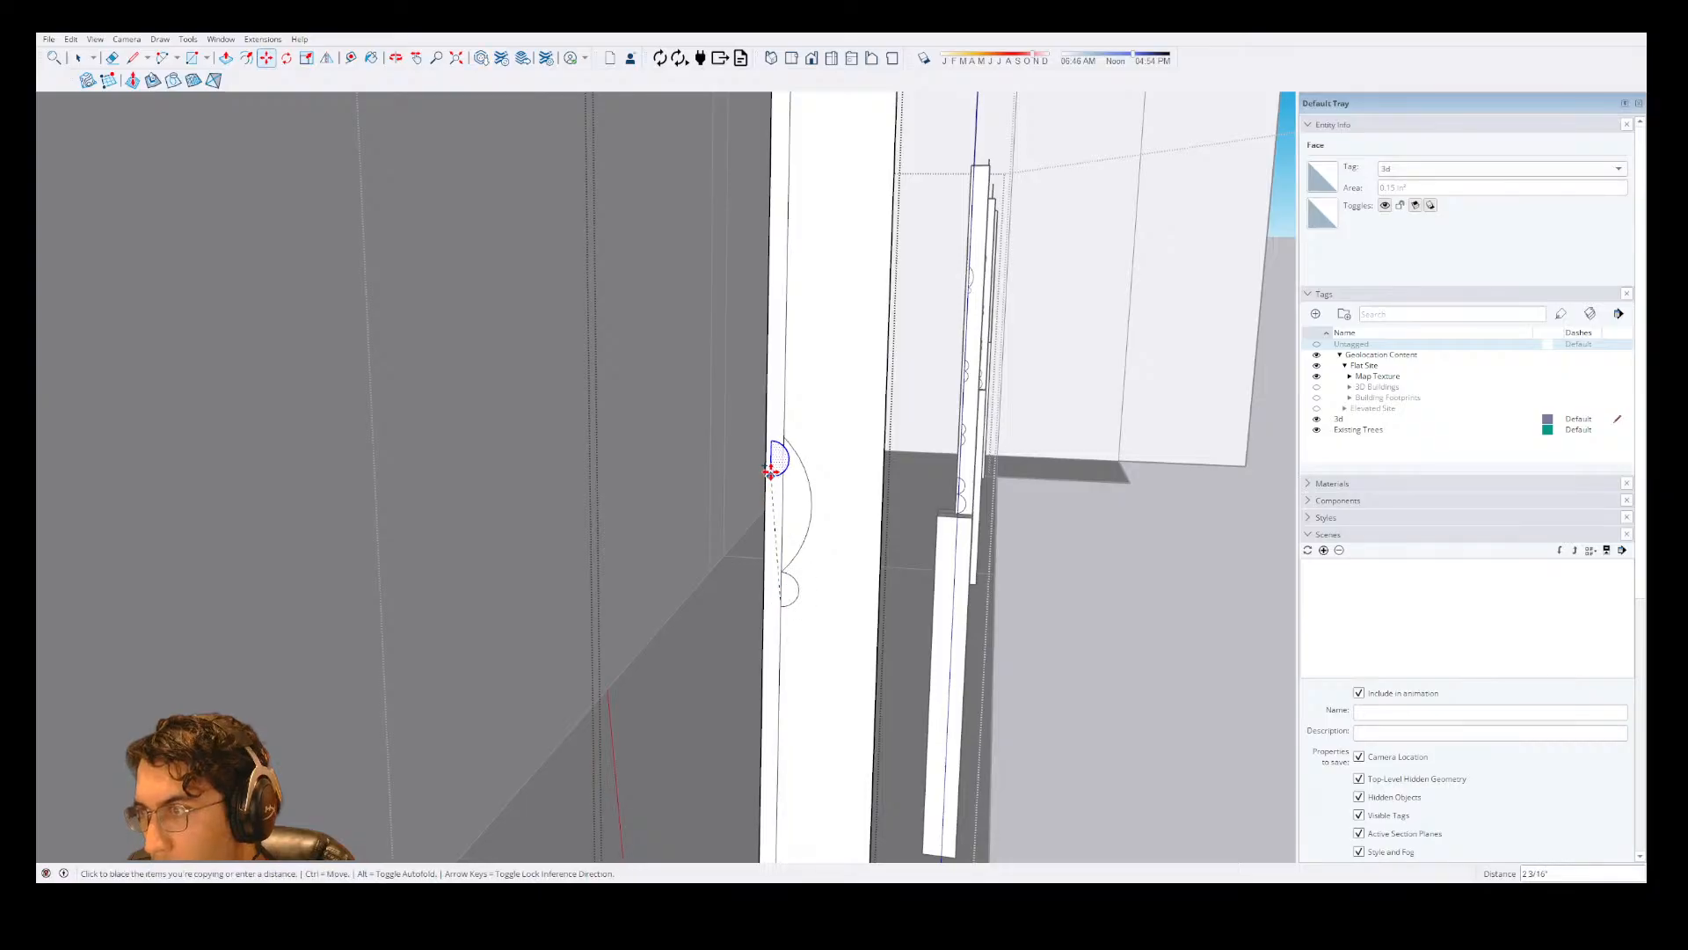
left_click(791, 427)
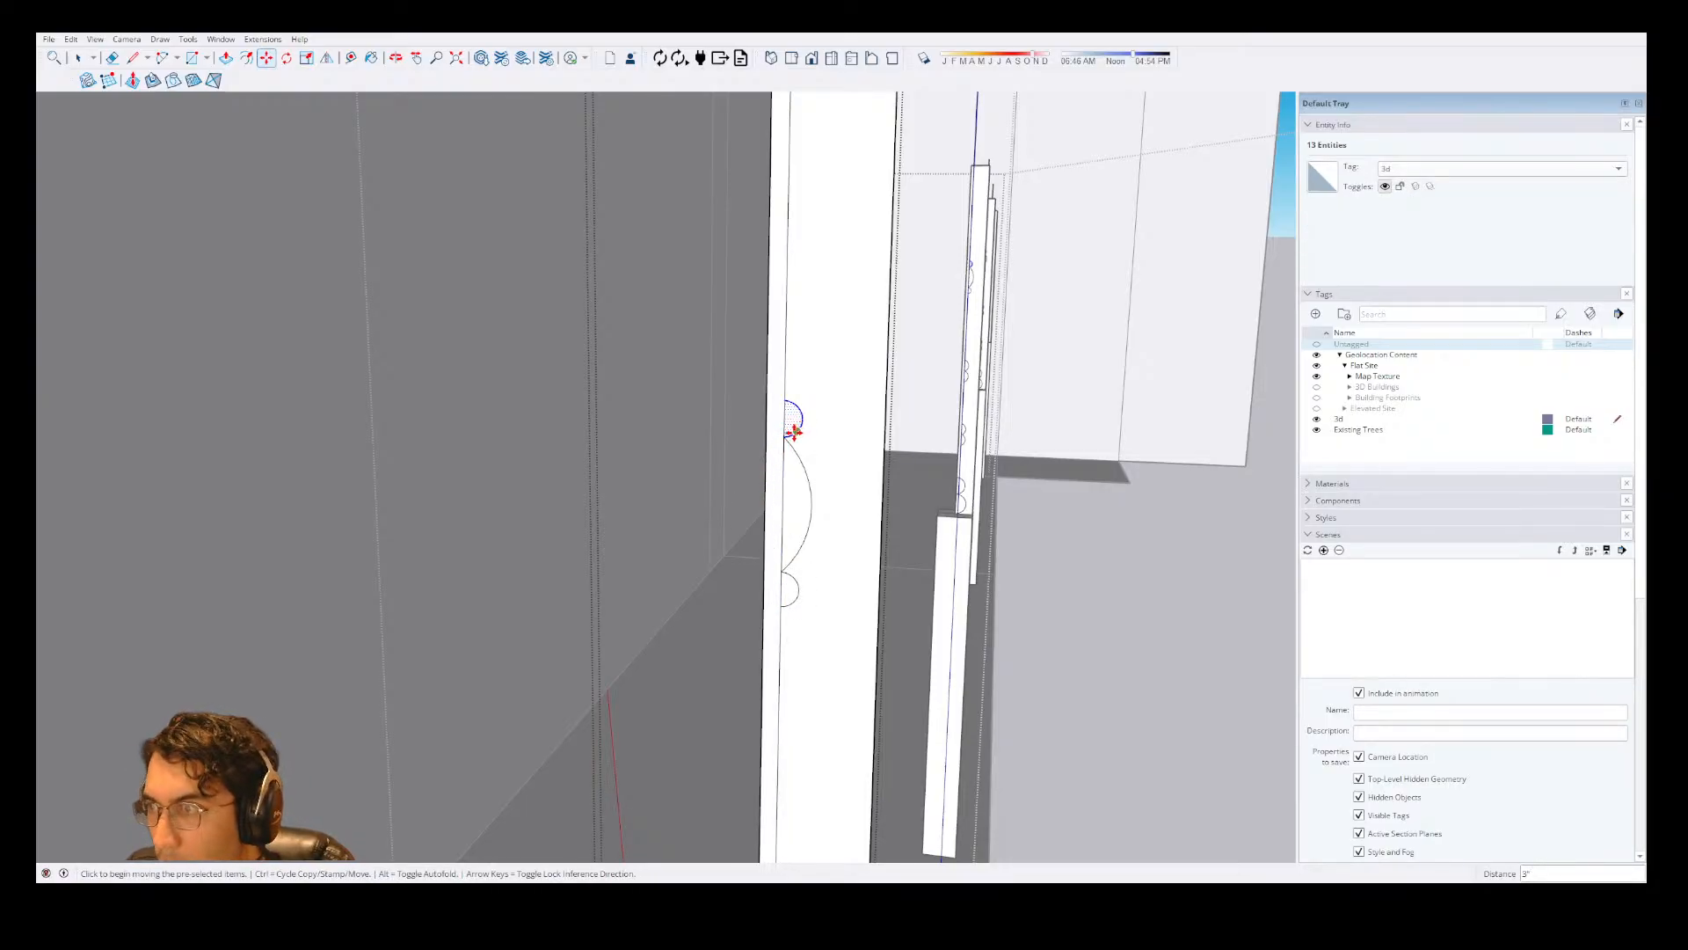
Copy the 5/8" half-circle three more times up the profile line, spaced roughly 1 1/8" apart.
key("ctrl")
left_click(794, 431)
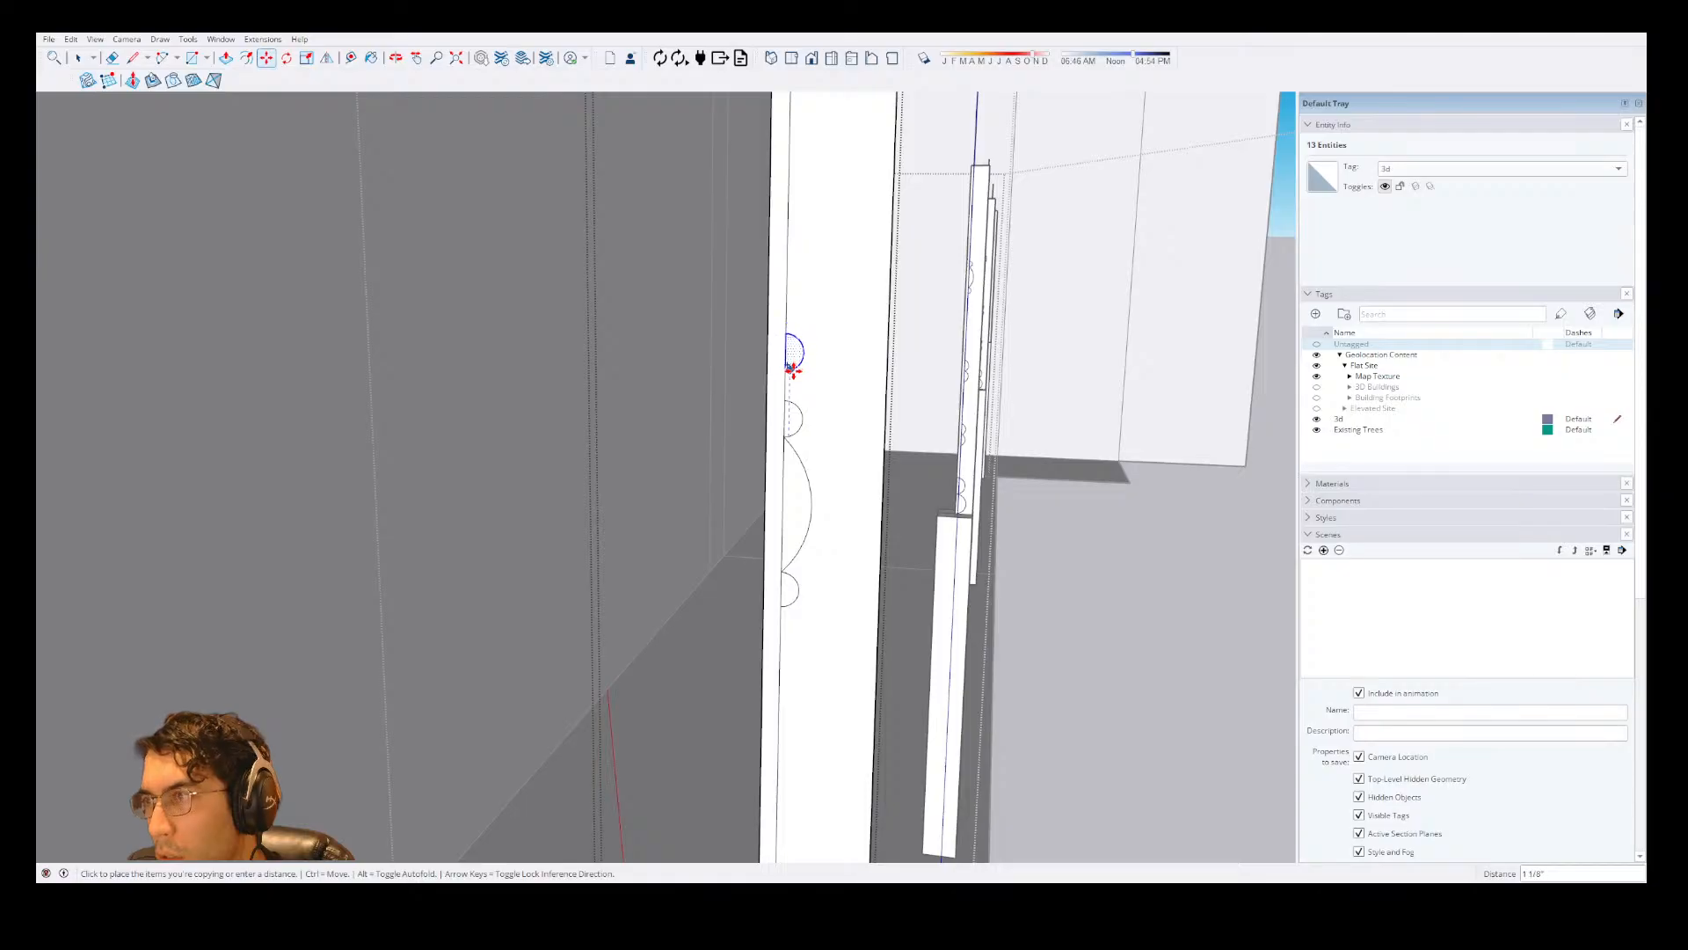
left_click(793, 369)
left_click(792, 365)
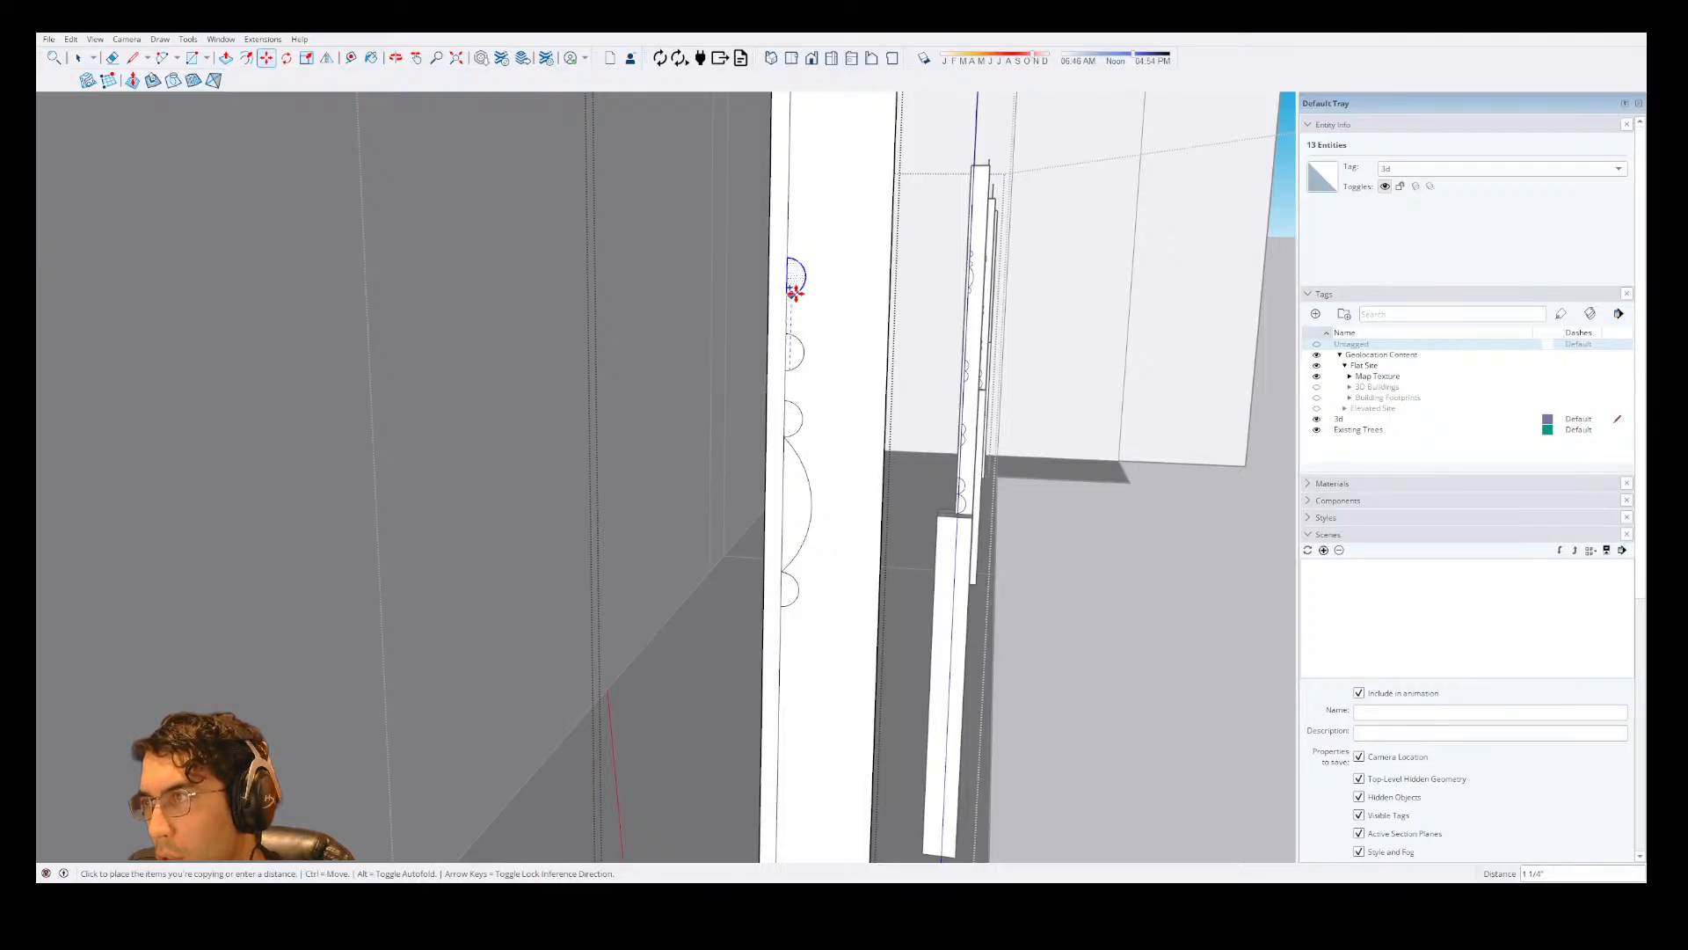
left_click(793, 285)
left_click(793, 281)
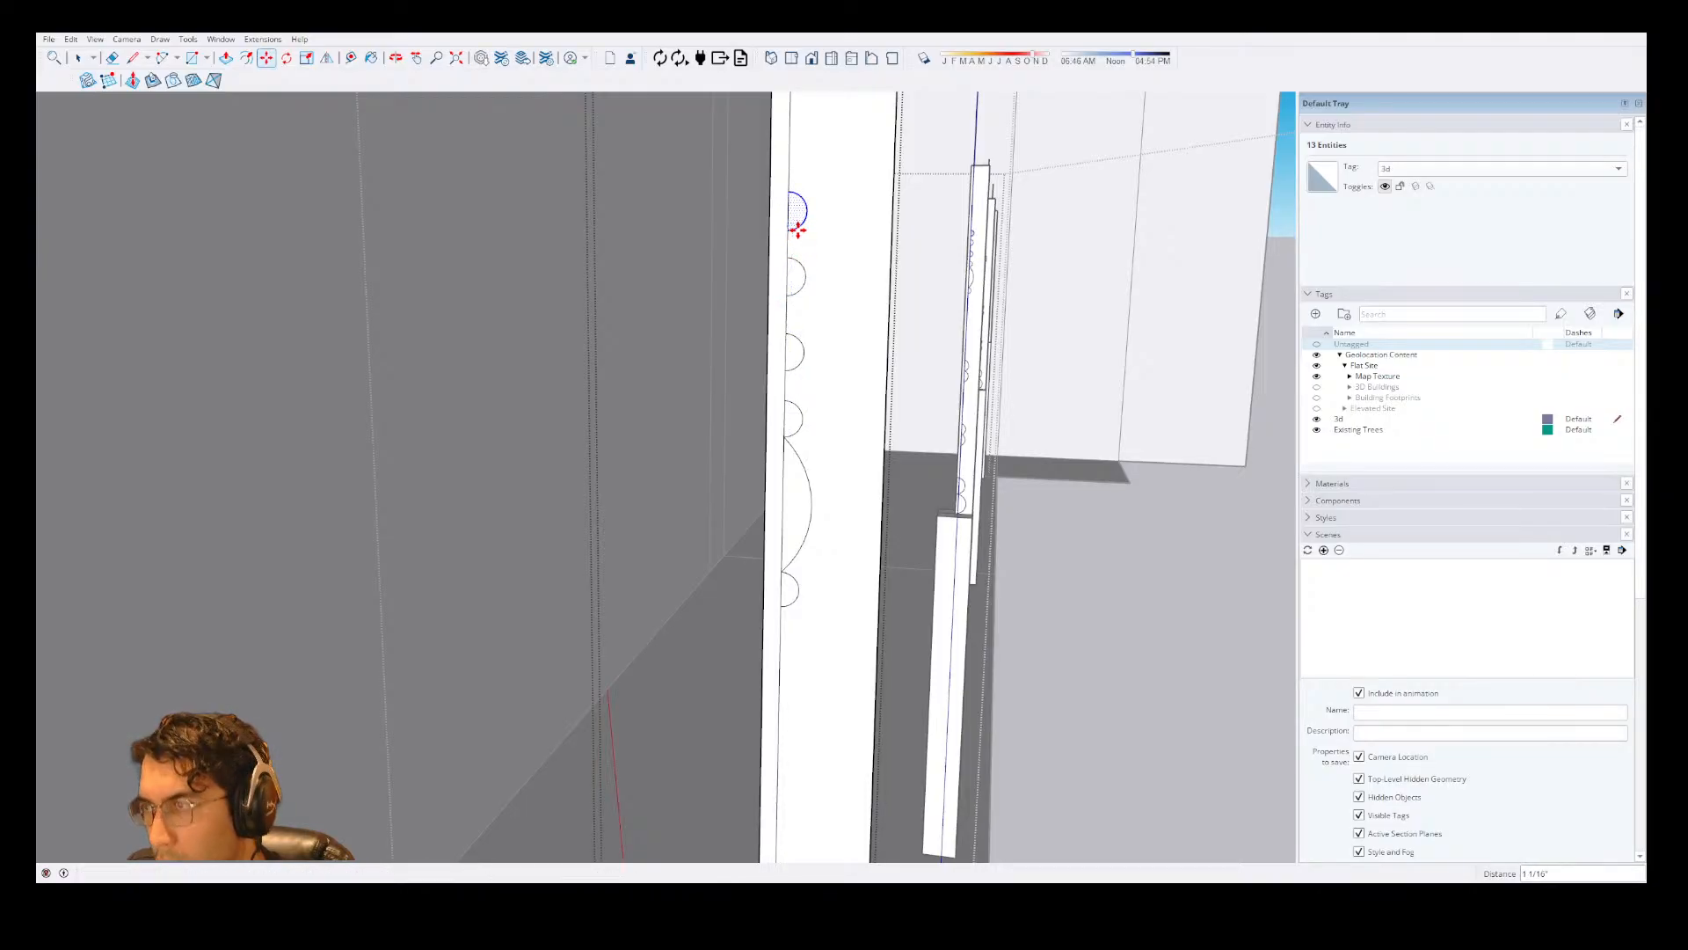
left_click(798, 230)
middle_click_drag(791, 233, 758, 340)
scroll(827, 305, "up", 2)
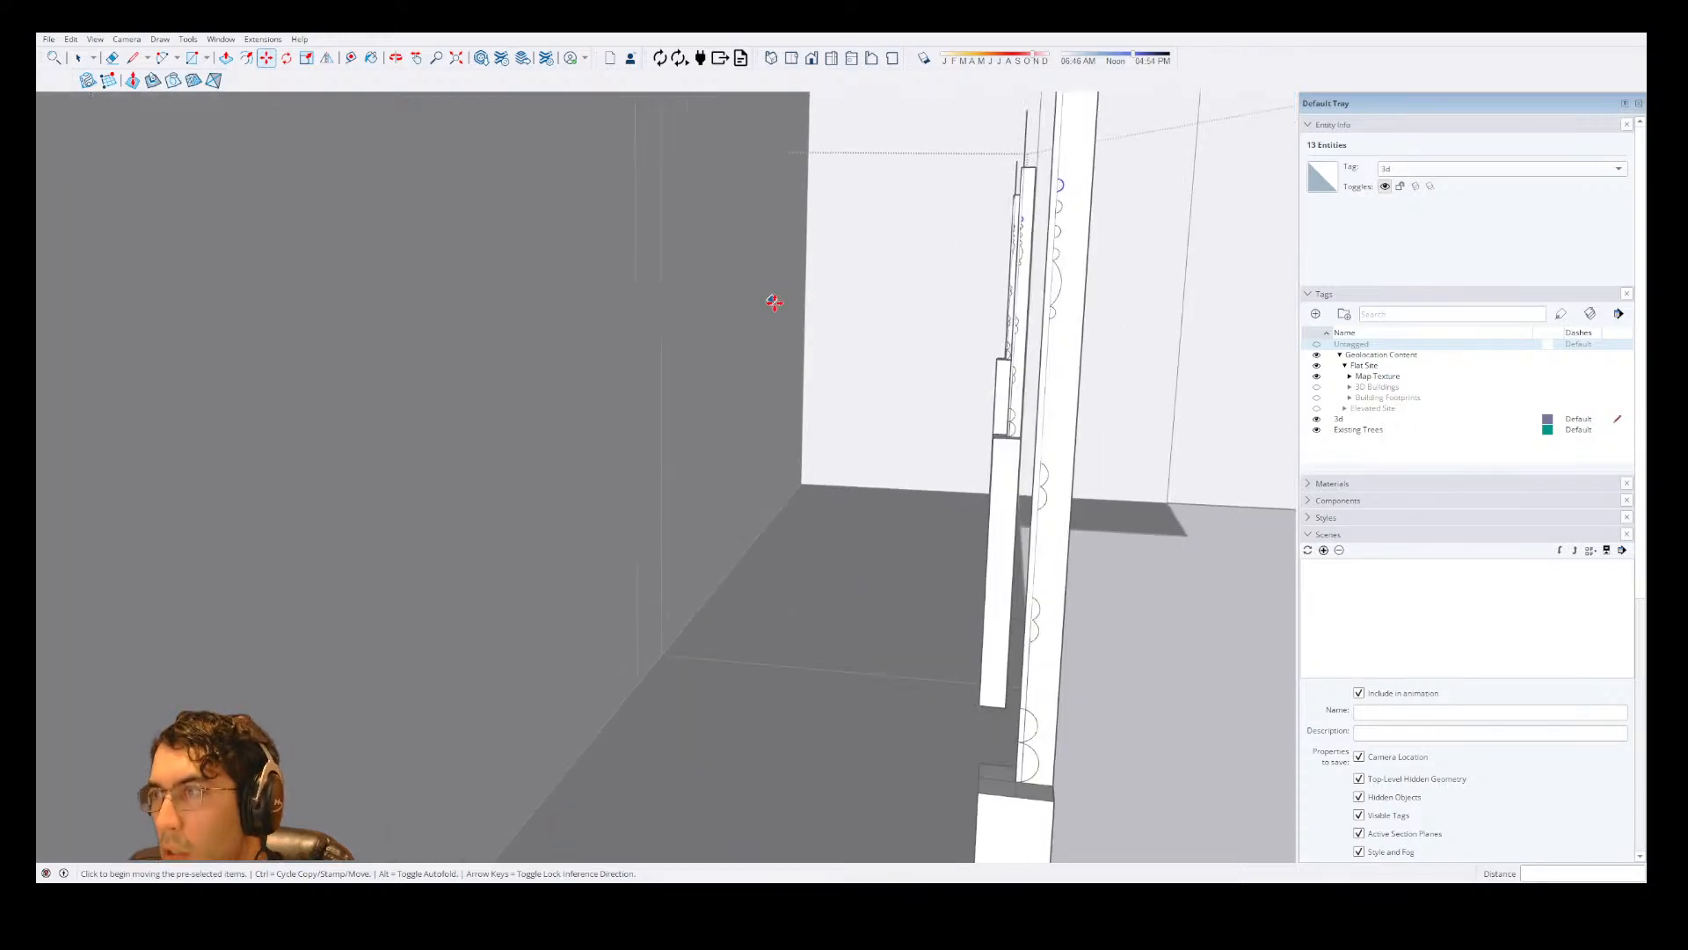
Draw an arc about 2 1/2" long with about a 3/16" bulge from the profile line above the top half-circle to the post's outer edge.
scroll(763, 308, "down", 2)
scroll(691, 308, "up", 1)
key("a")
scroll(679, 308, "up", 2)
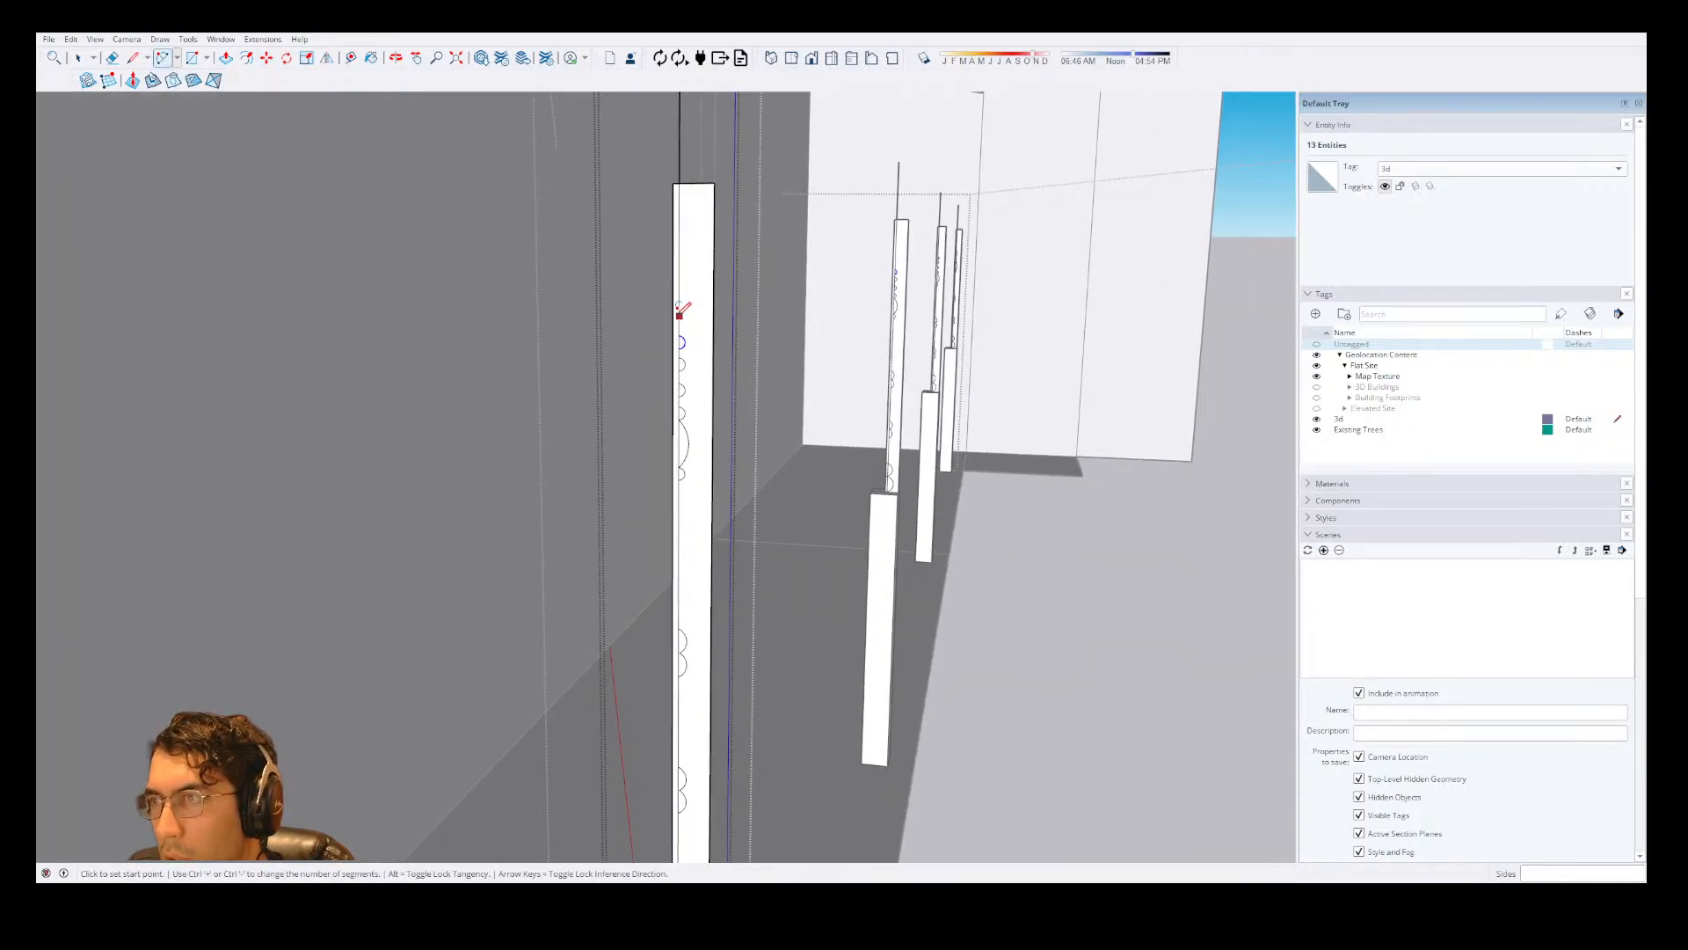
left_click(679, 314)
scroll(681, 316, "up", 2)
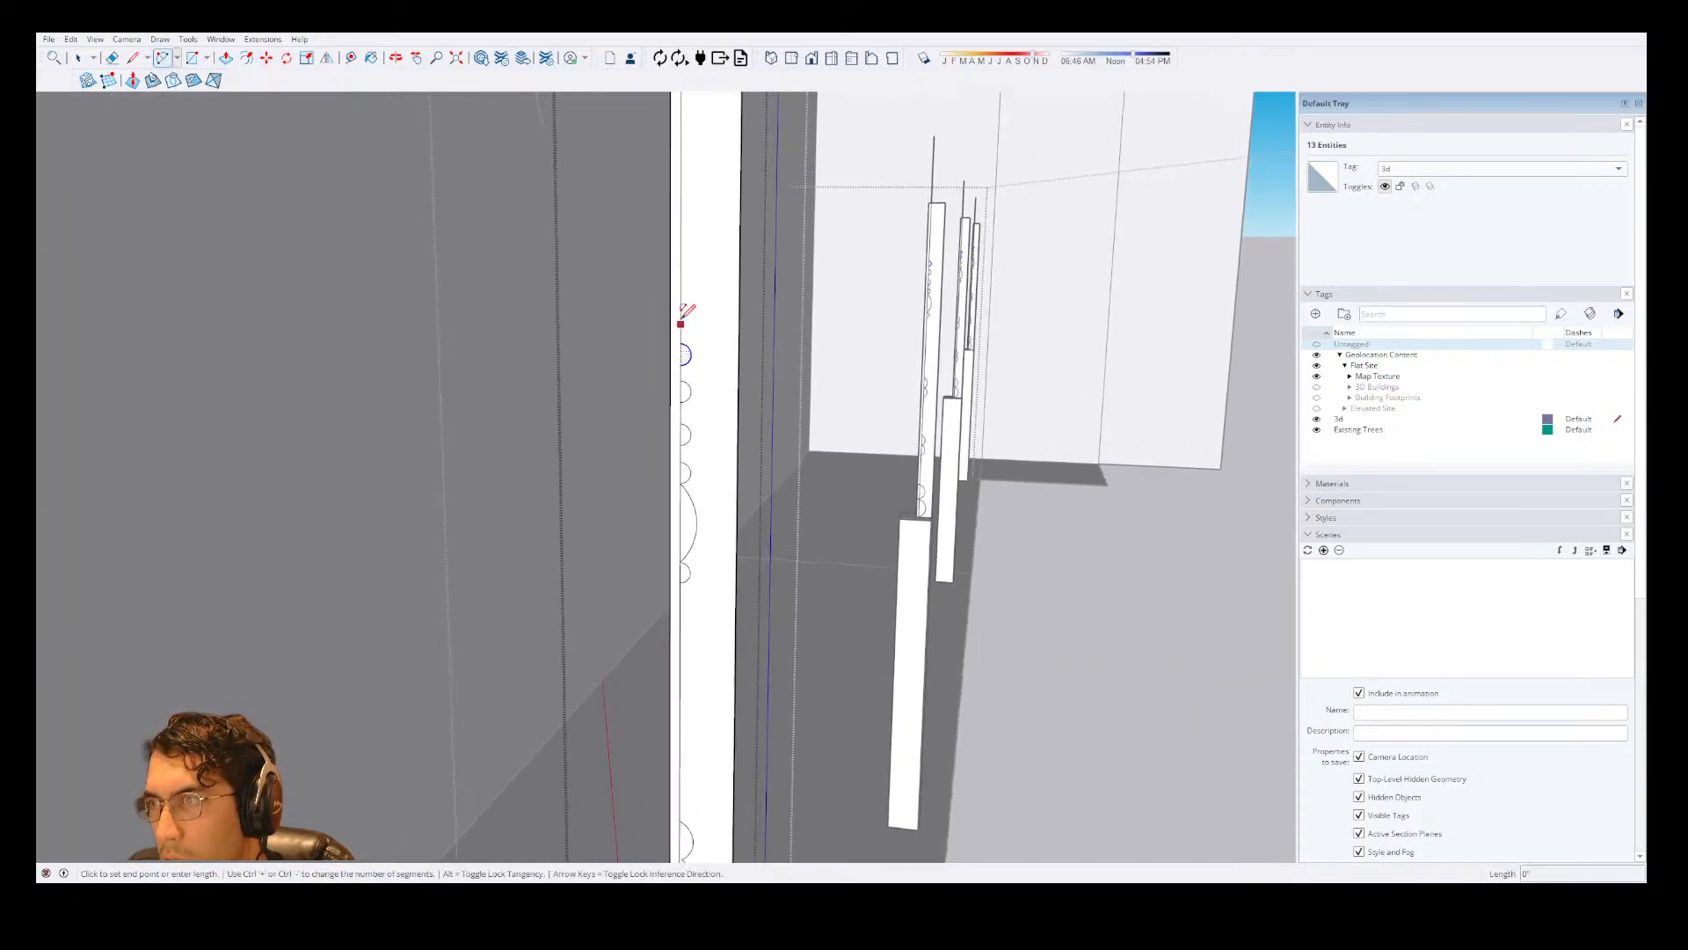
left_click(741, 256)
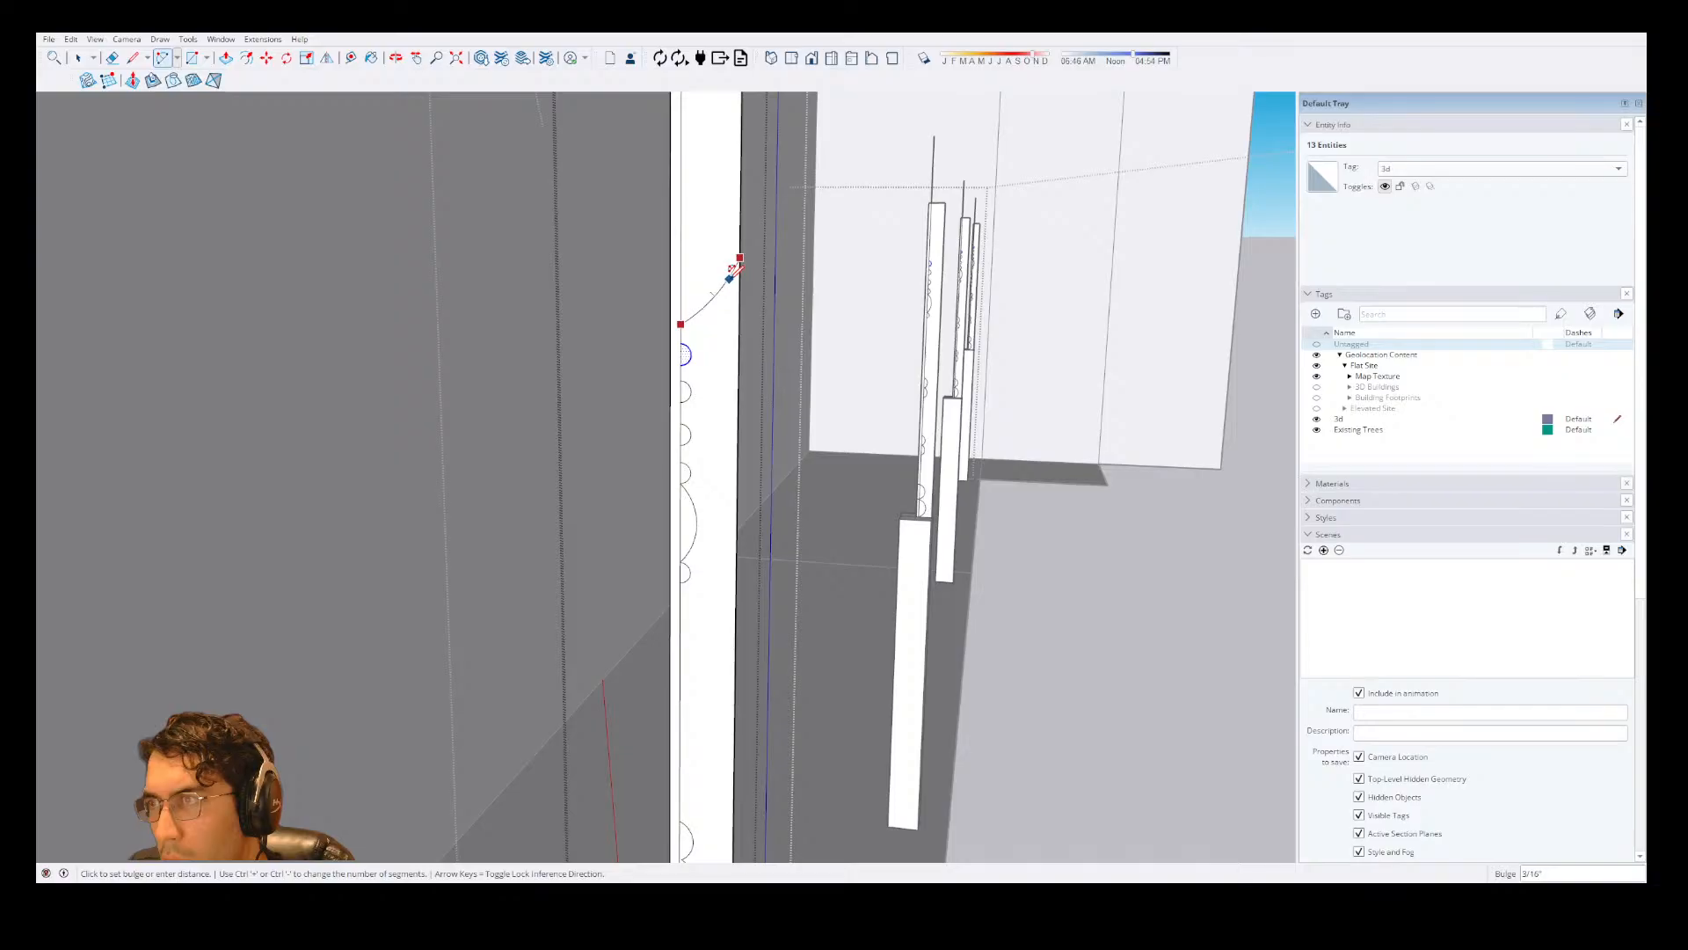
left_click(733, 278)
Erase the post's outer edge below the new arc to leave only the turned column profile.
scroll(682, 308, "down", 2)
scroll(735, 343, "down", 4)
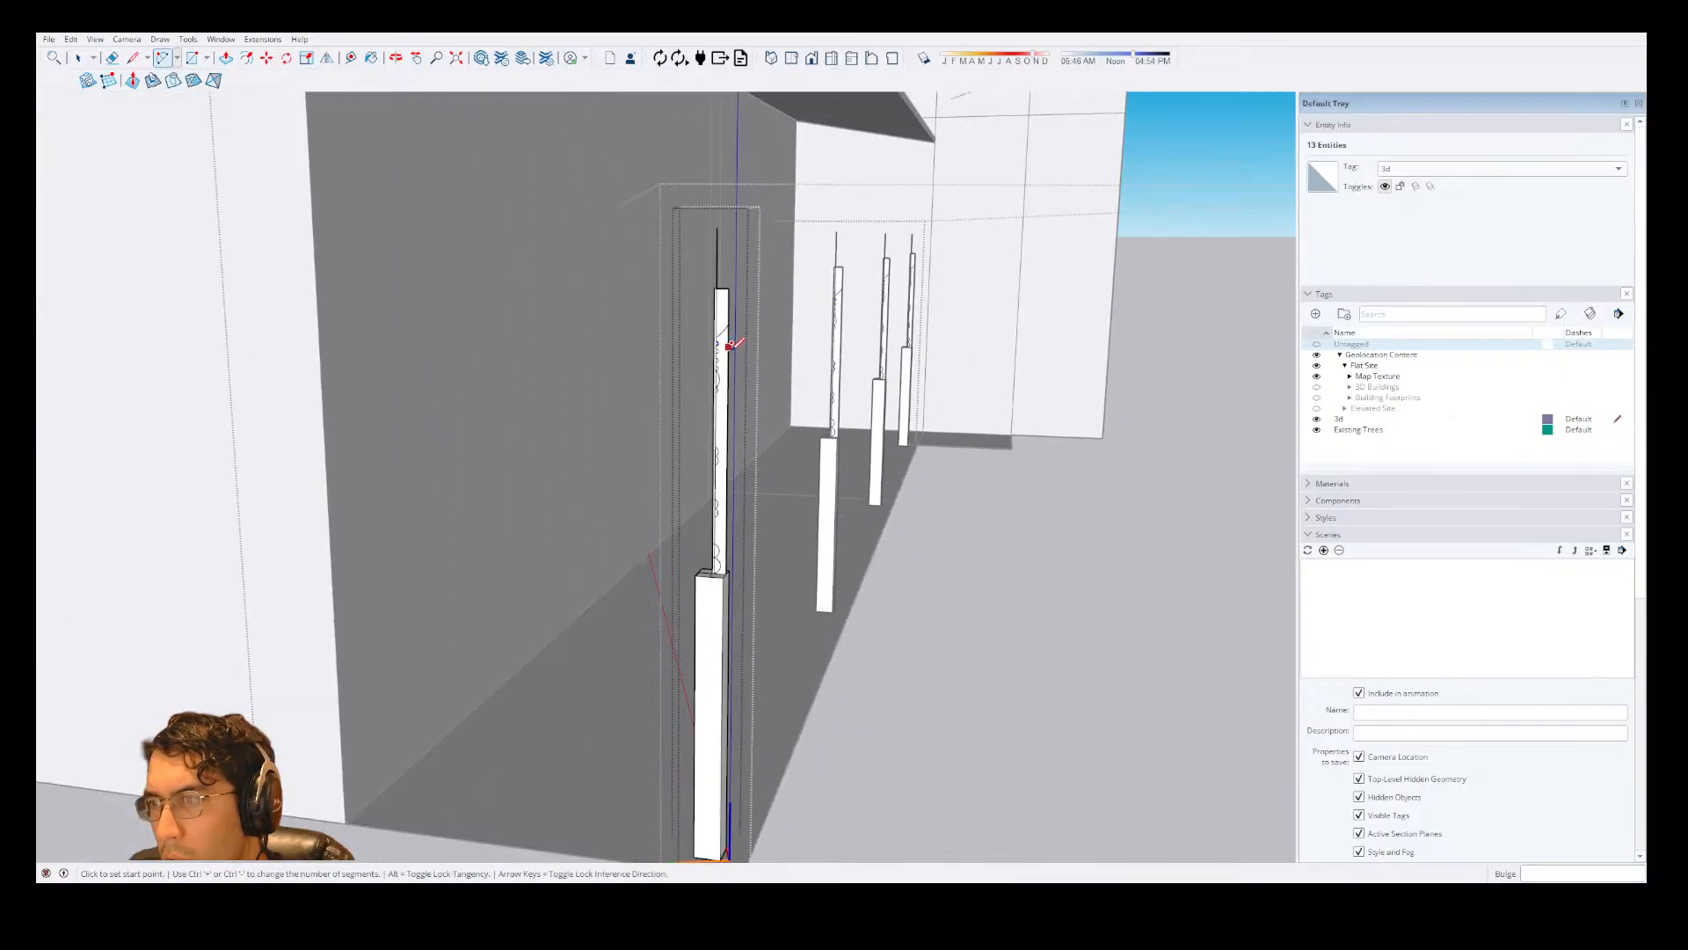
key("e")
left_click(728, 395)
scroll(729, 396, "up", 4)
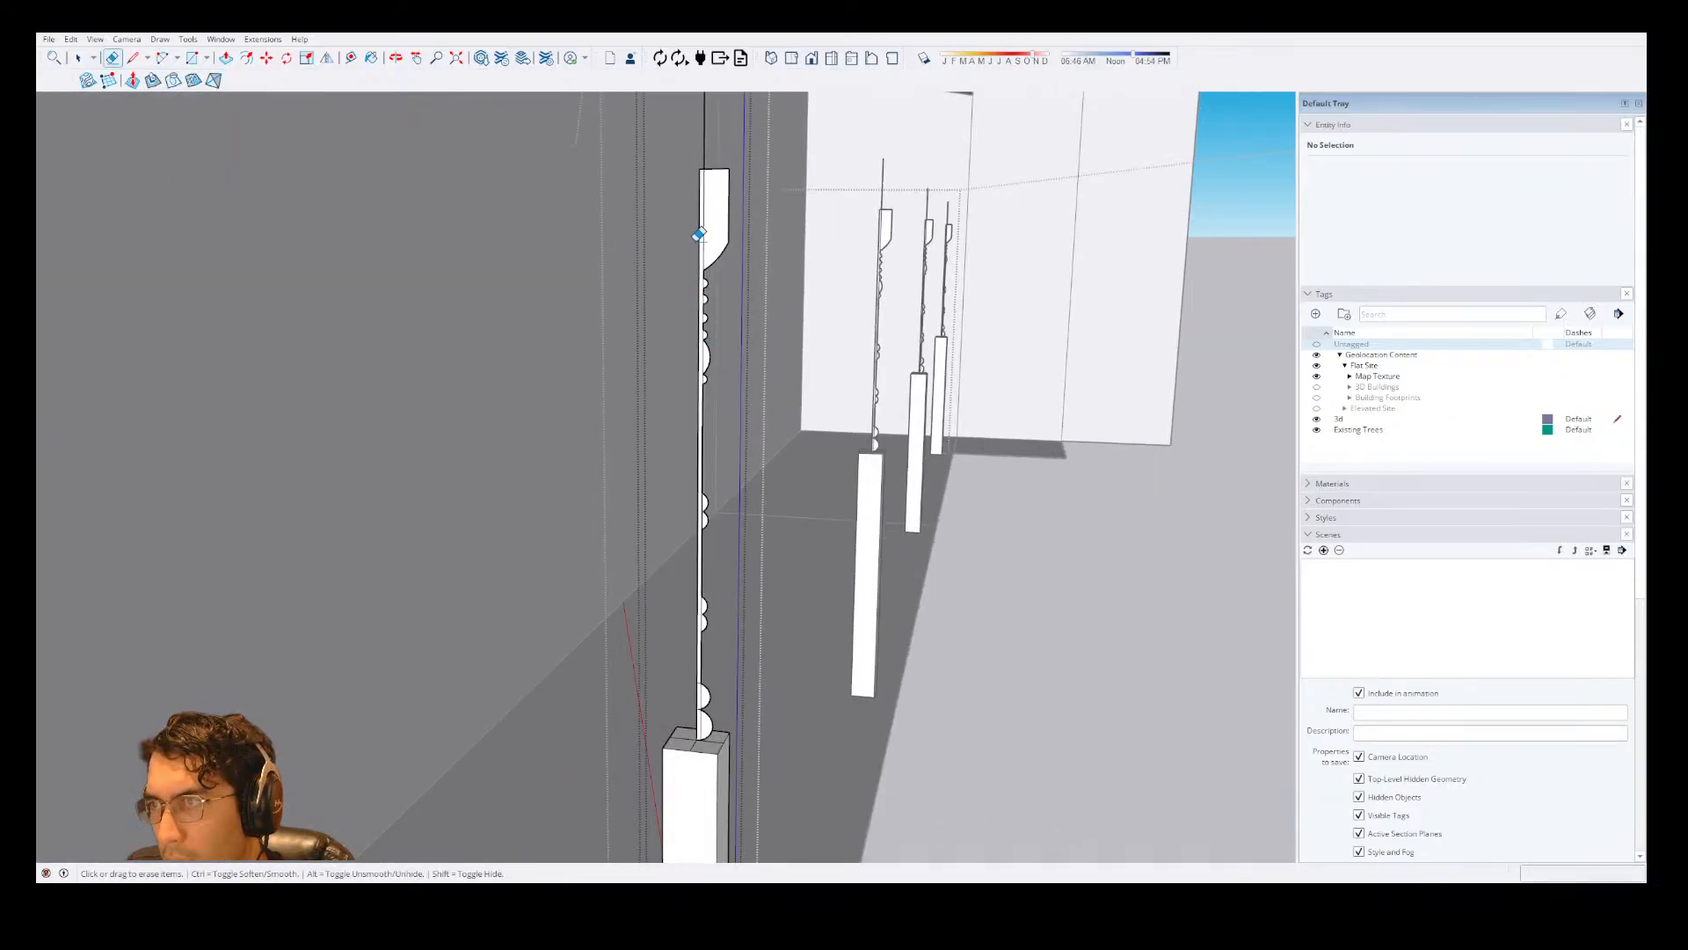
scroll(566, 535, "down", 3)
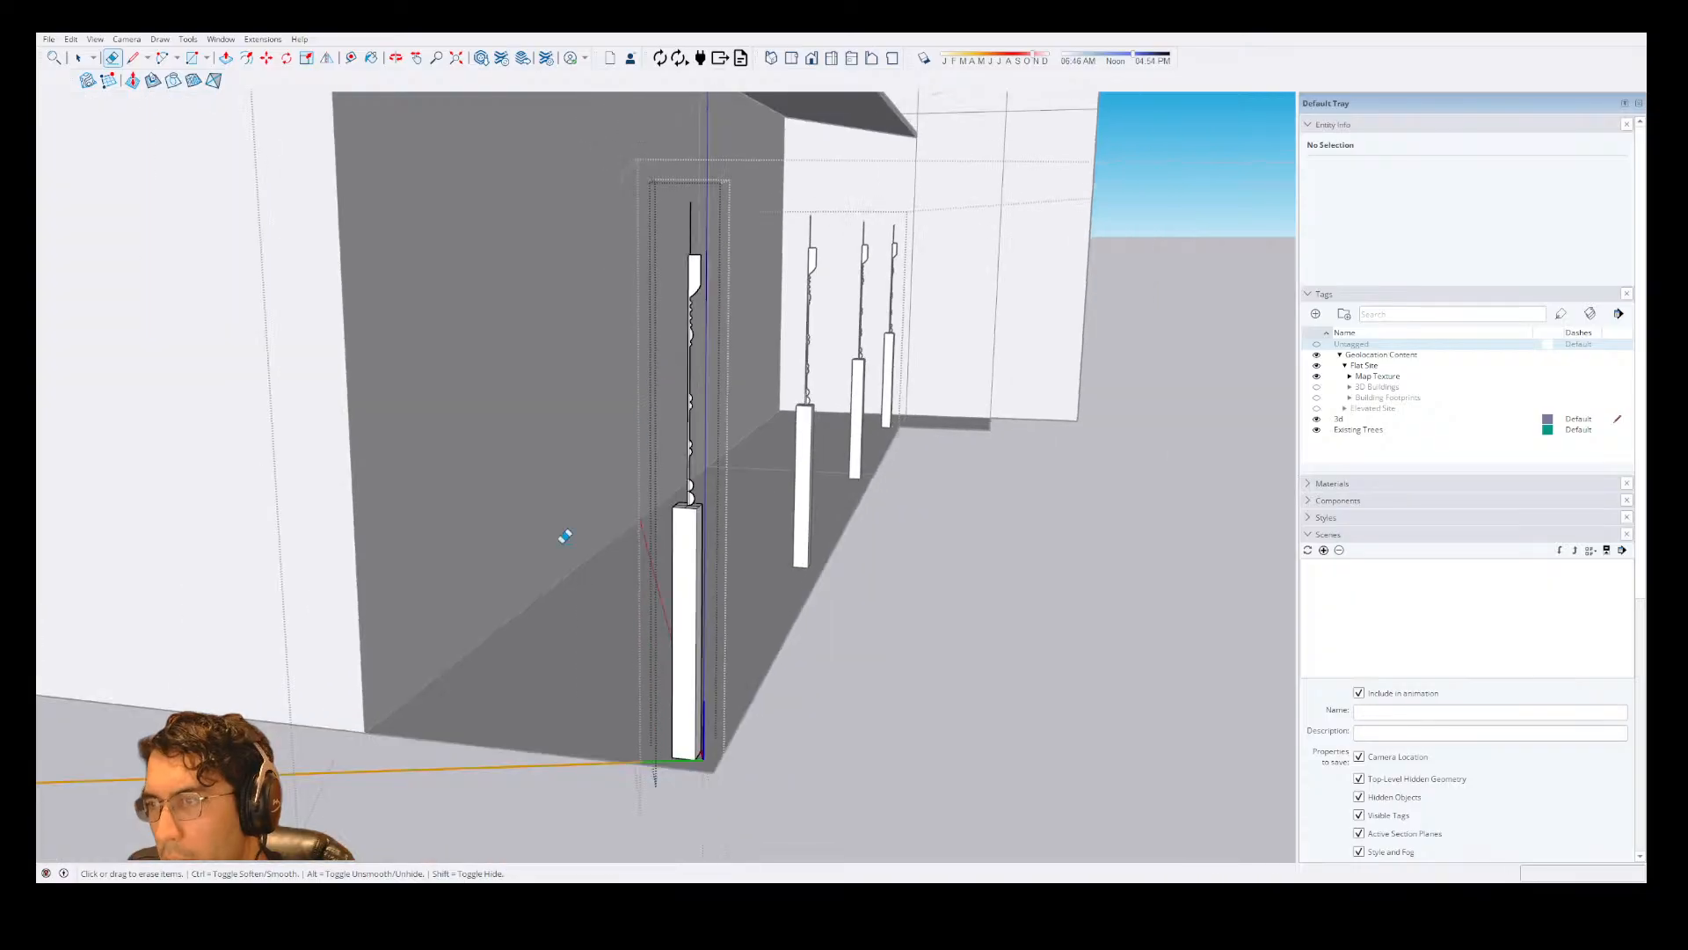
Erase the vertical lines and short edges dividing the half-circles from the profile strip so the profile forms one face.
scroll(670, 503, "up", 3)
scroll(670, 503, "up", 5)
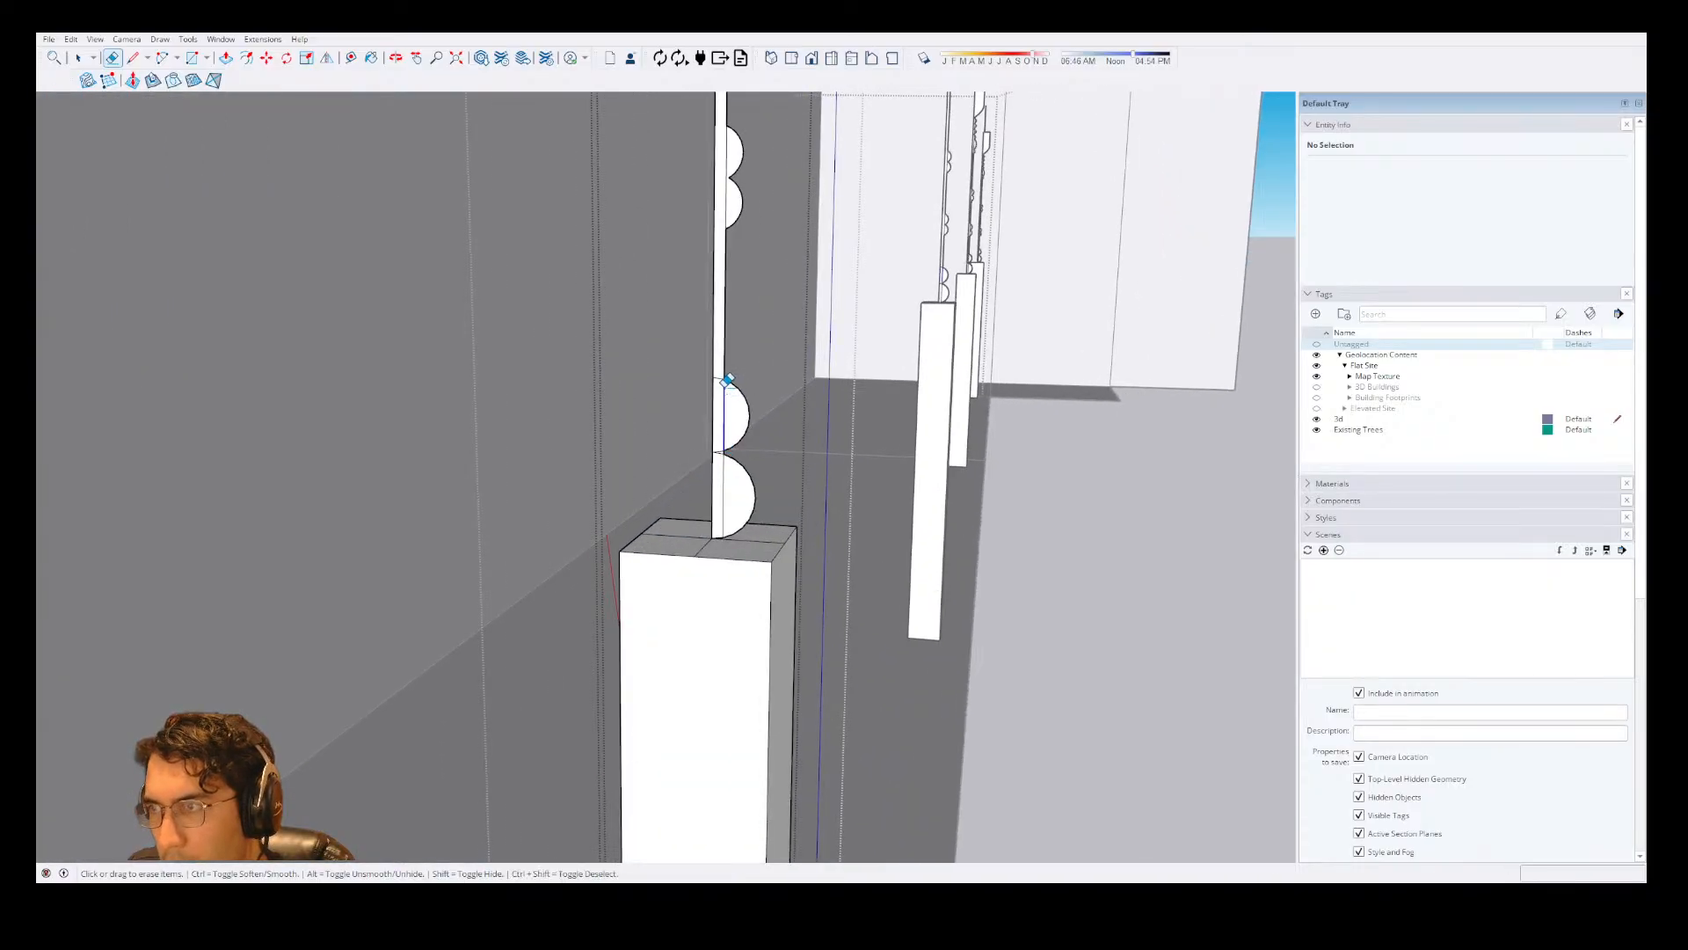
left_click_drag(720, 375, 724, 451)
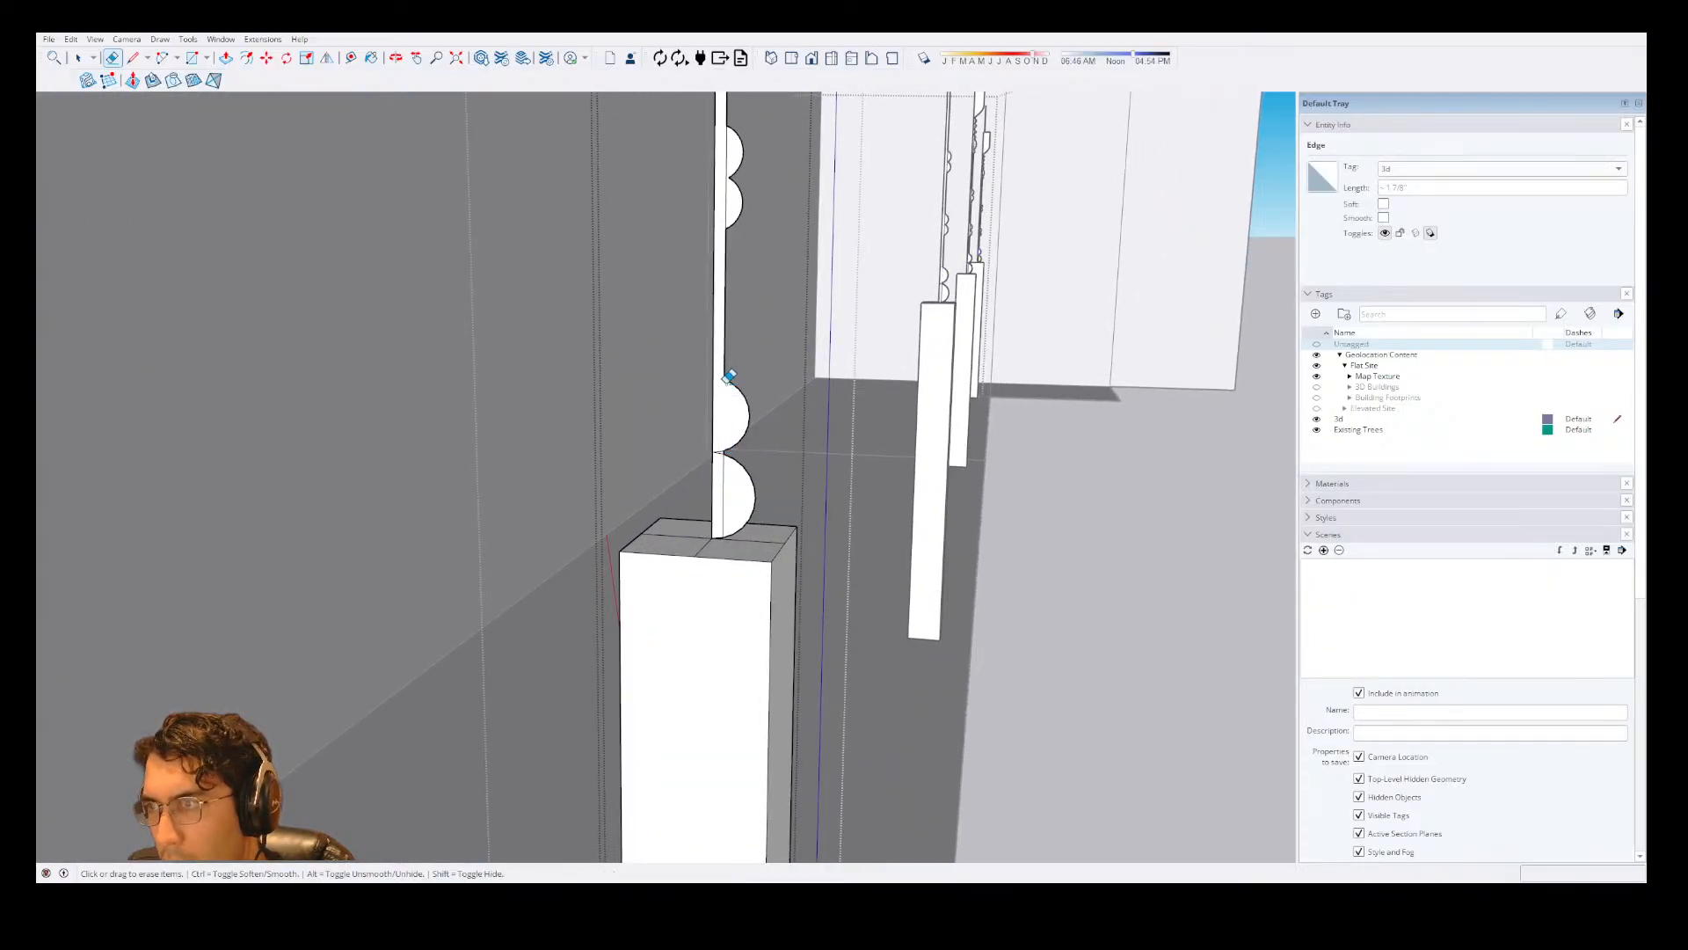
scroll(725, 453, "up", 2)
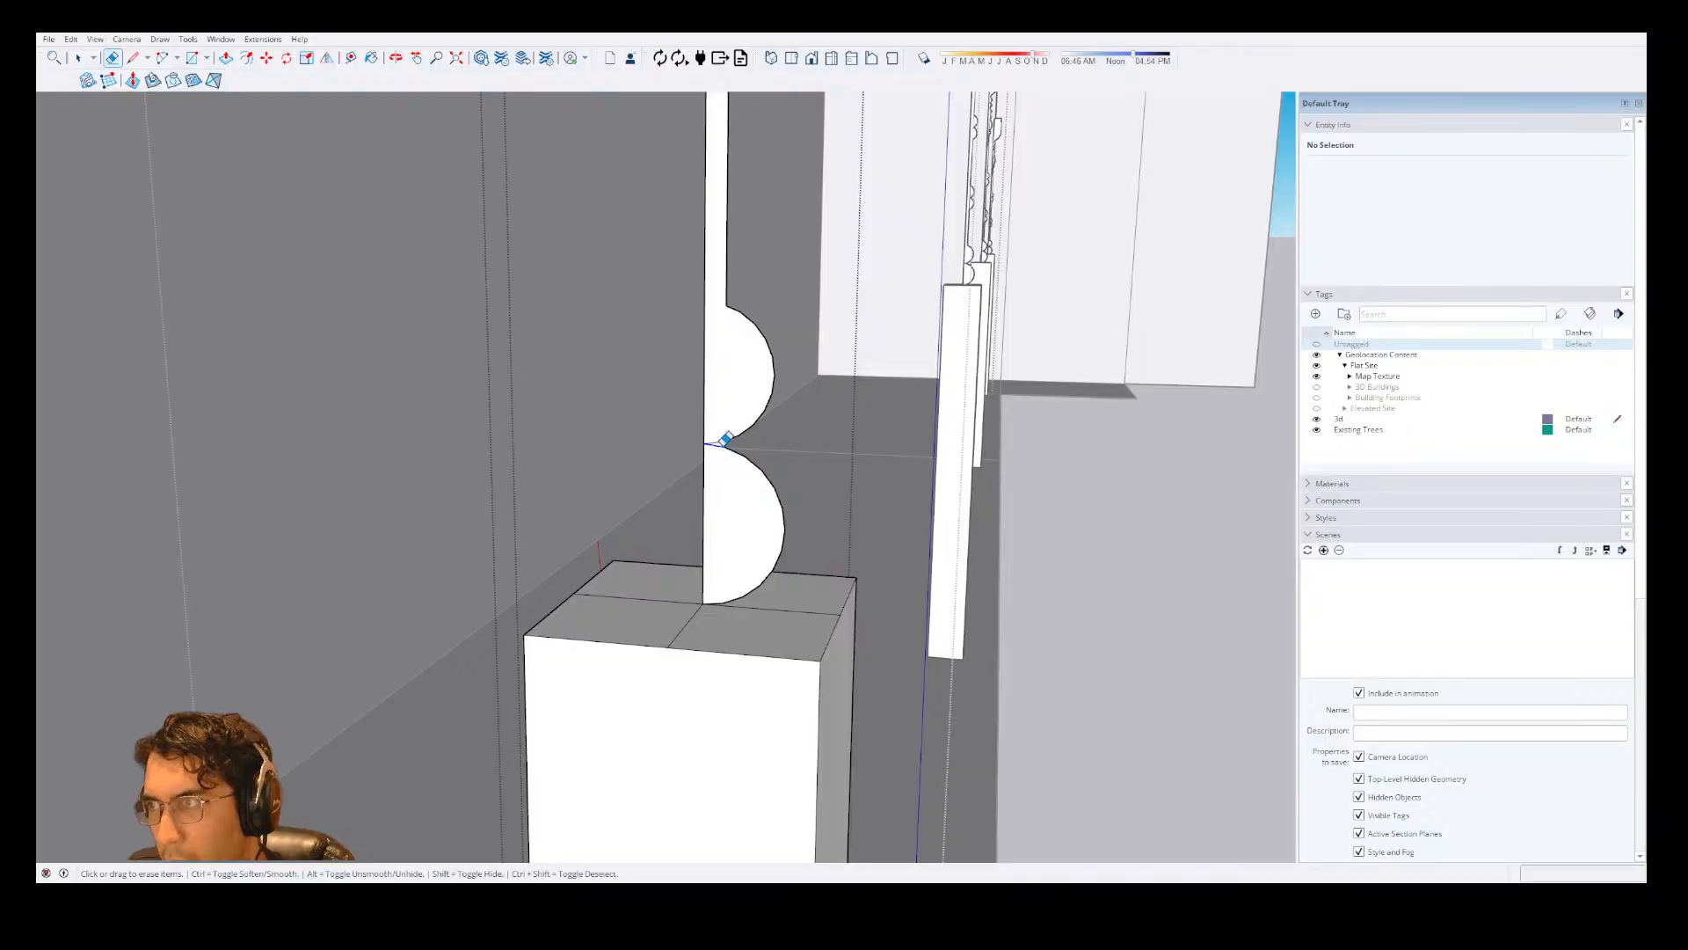
scroll(705, 508, "up", 2)
middle_click_drag(705, 509, 745, 344)
middle_click_drag(967, 510, 814, 446)
scroll(814, 446, "down", 3)
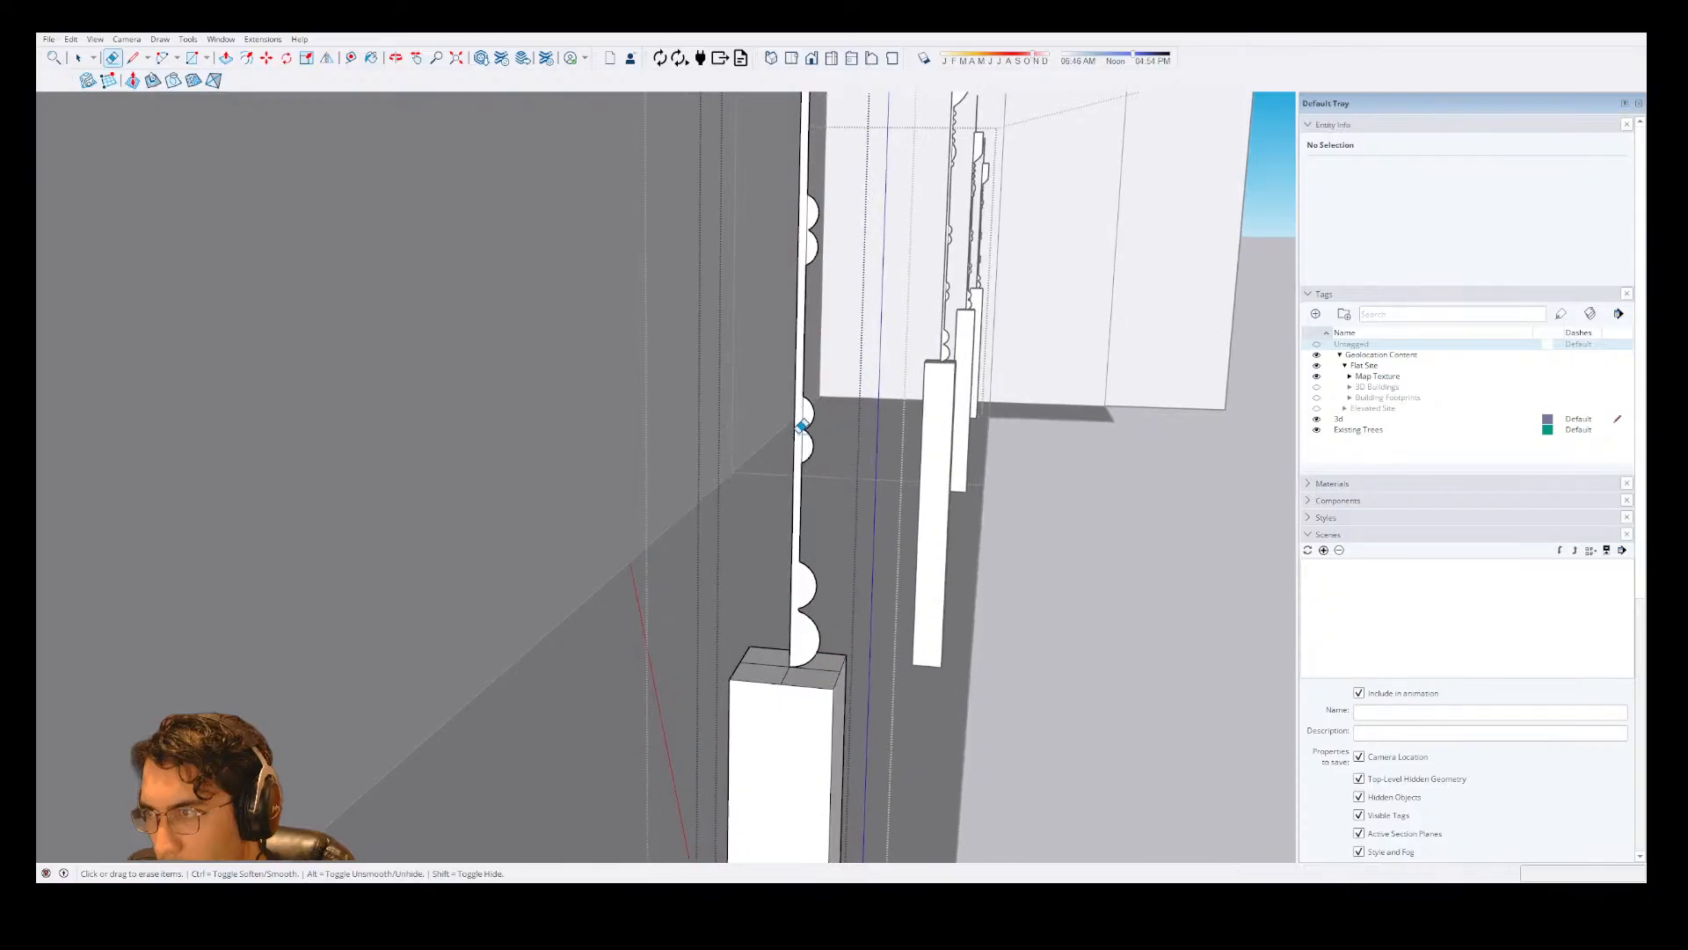
scroll(811, 303, "down", 2)
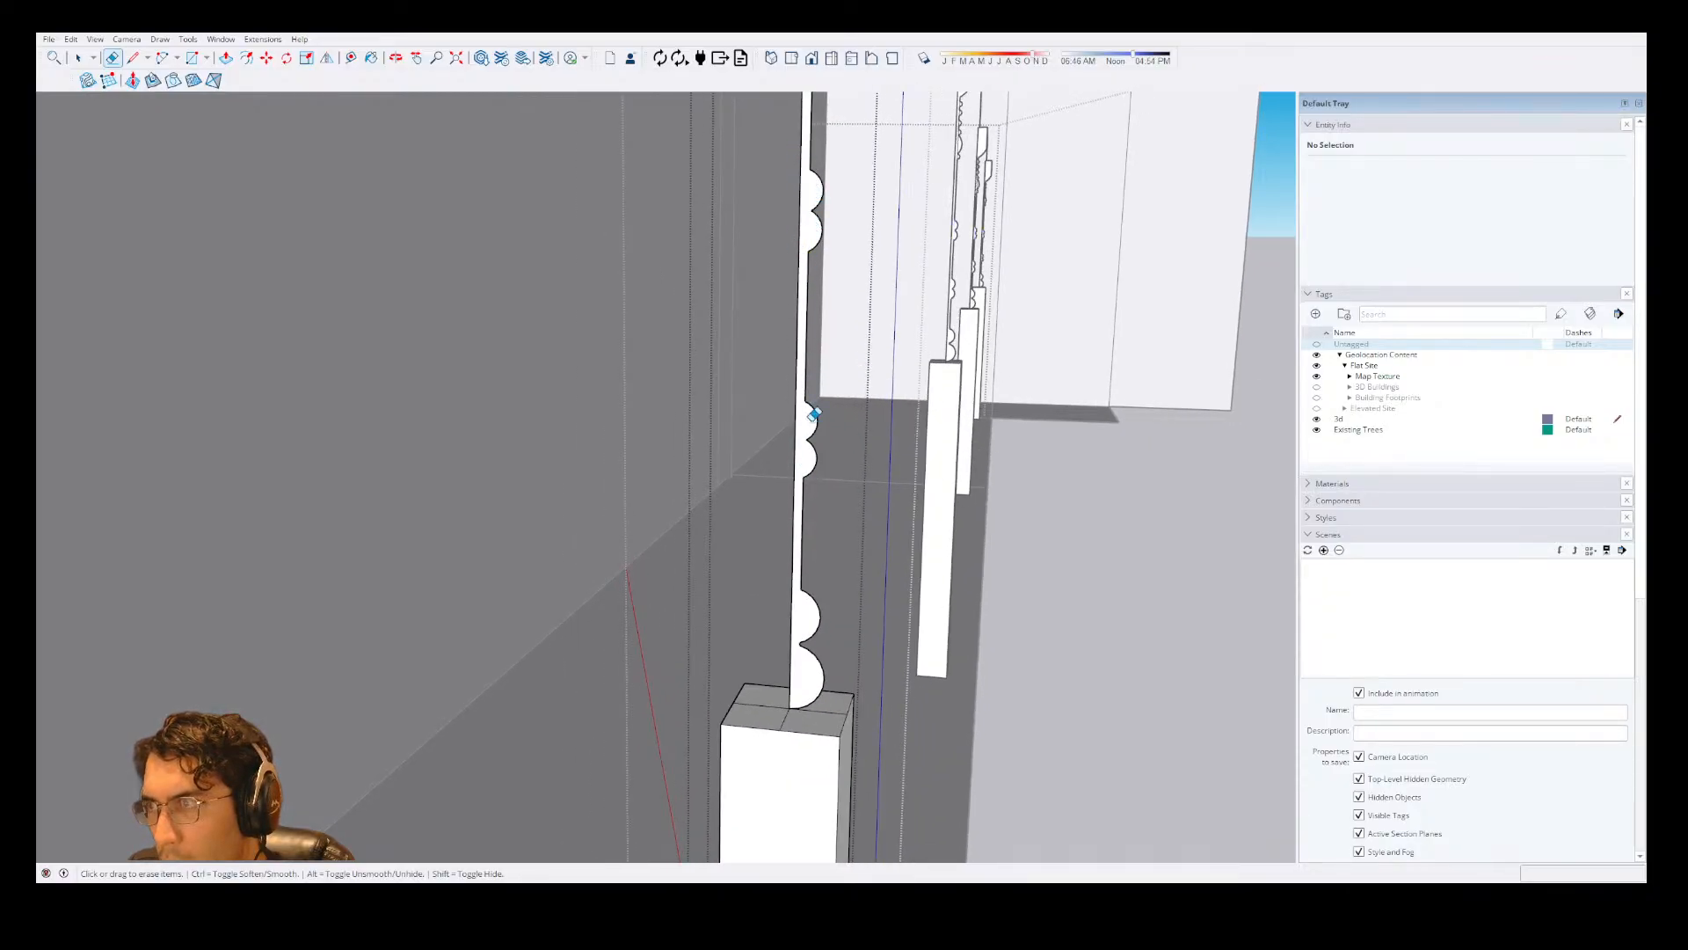
scroll(813, 414, "down", 3)
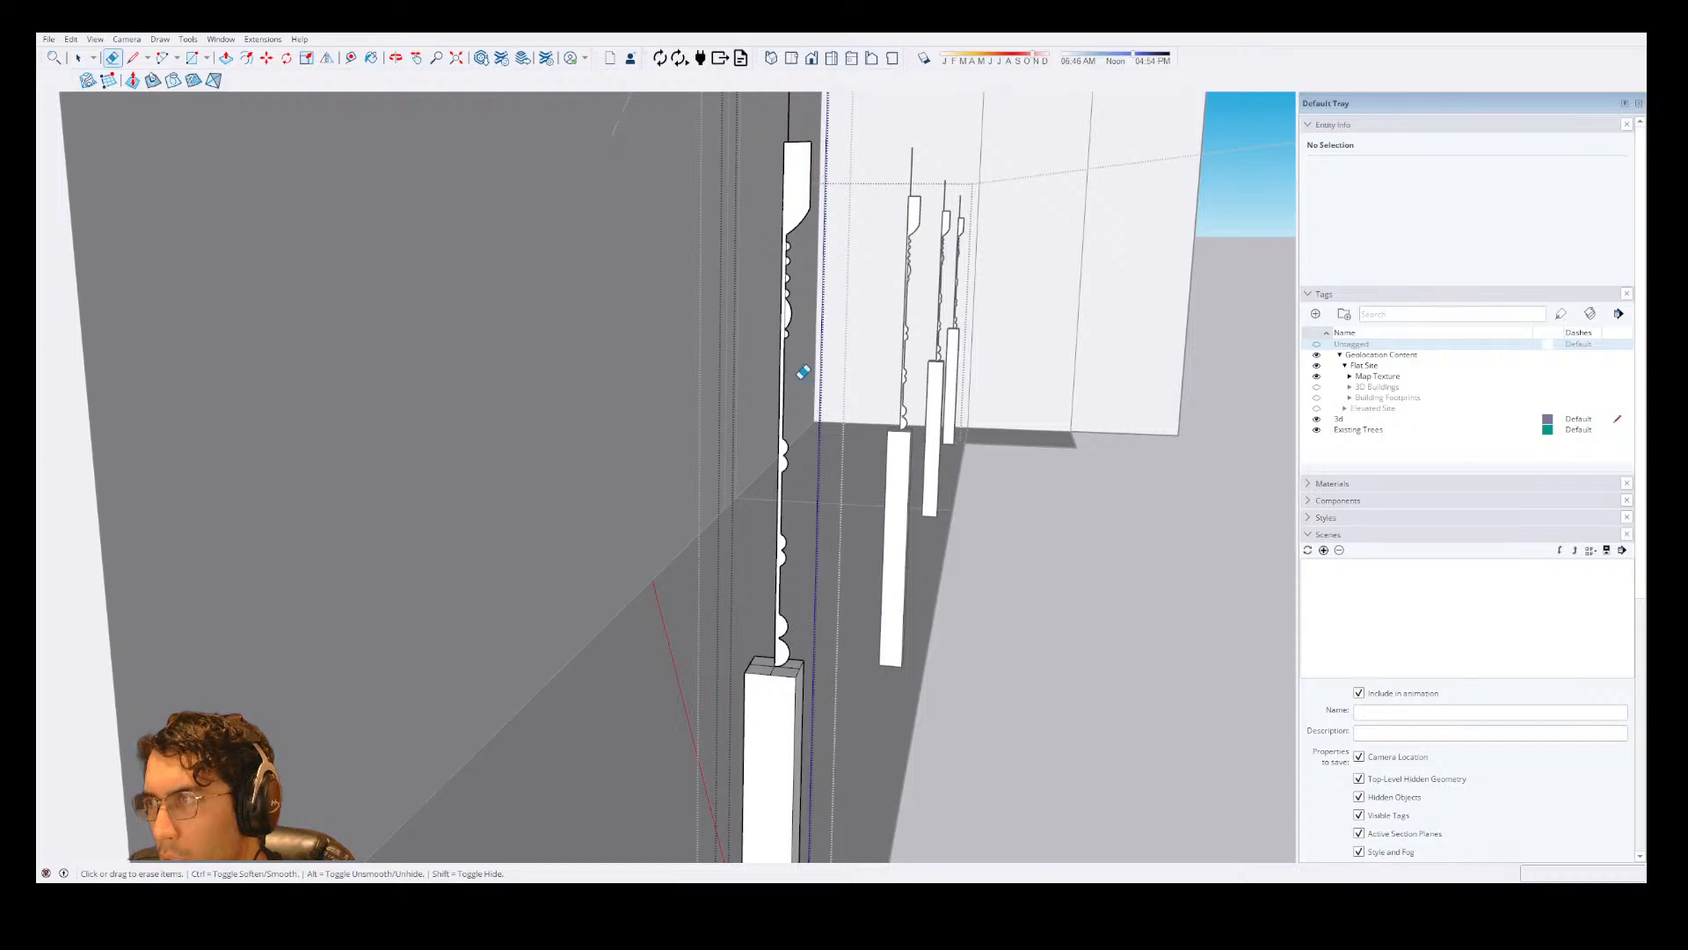
Erase the centre lines crossing the top face of the square base block.
mouse_move(777, 648)
middle_mouse_down()
mouse_move(799, 516)
mouse_move(839, 645)
mouse_move(815, 678)
mouse_move(802, 653)
mouse_move(810, 693)
middle_mouse_up()
scroll(810, 665, "up", 6)
left_click_drag(782, 575, 797, 615)
key("c")
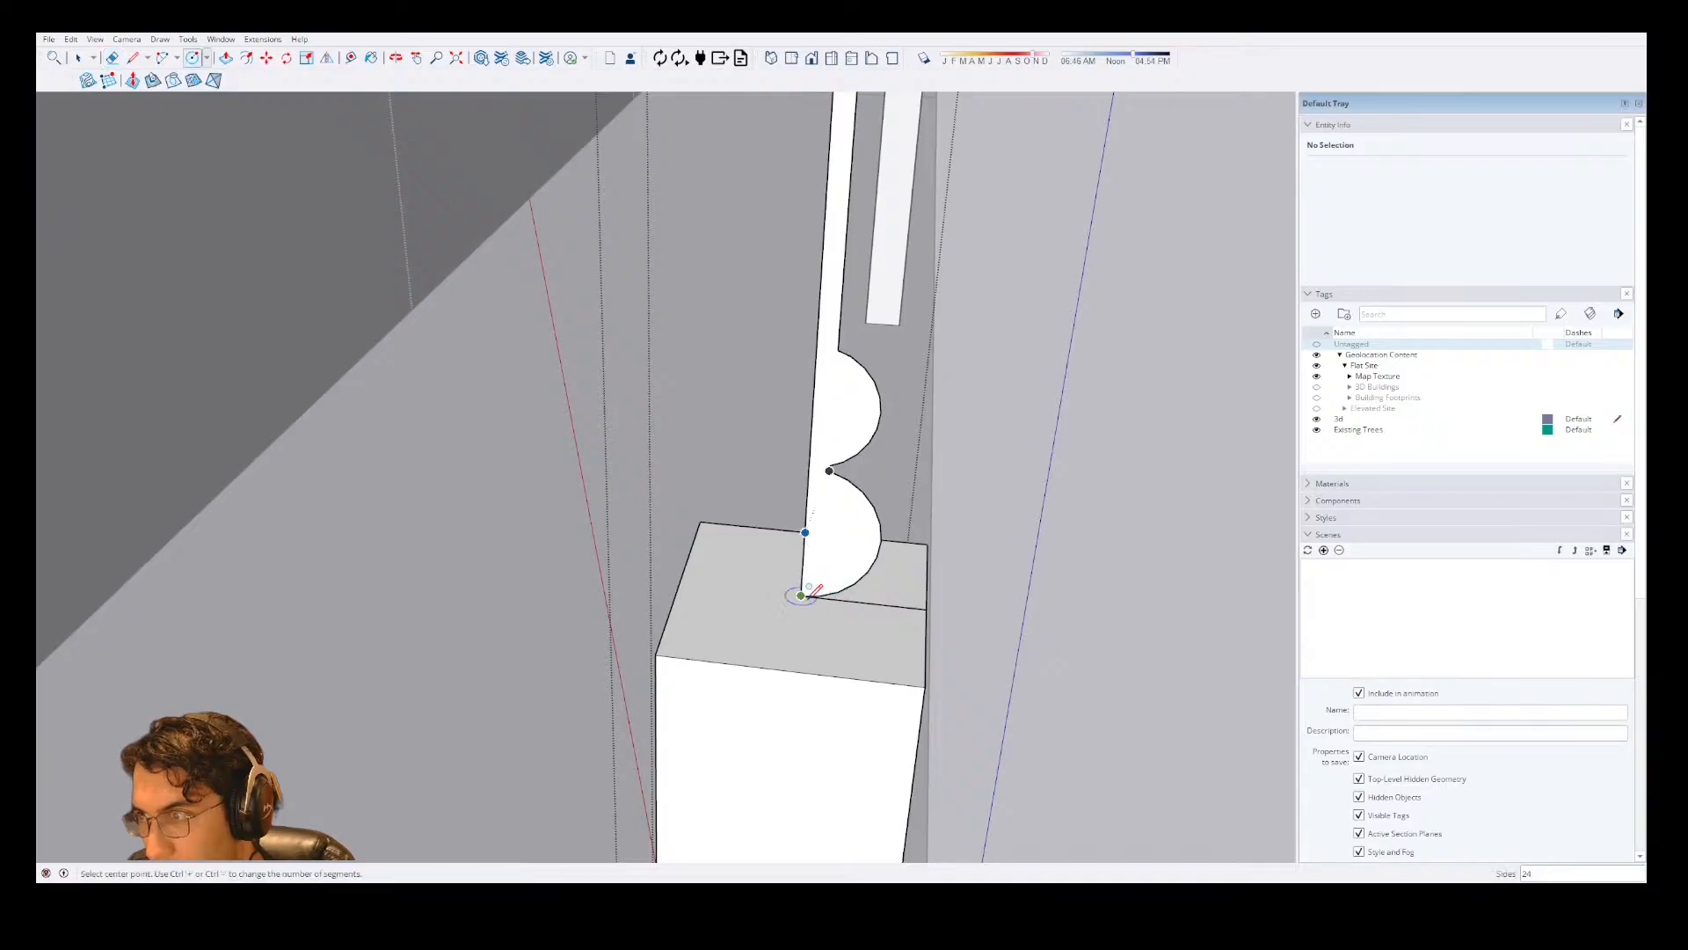
key("e")
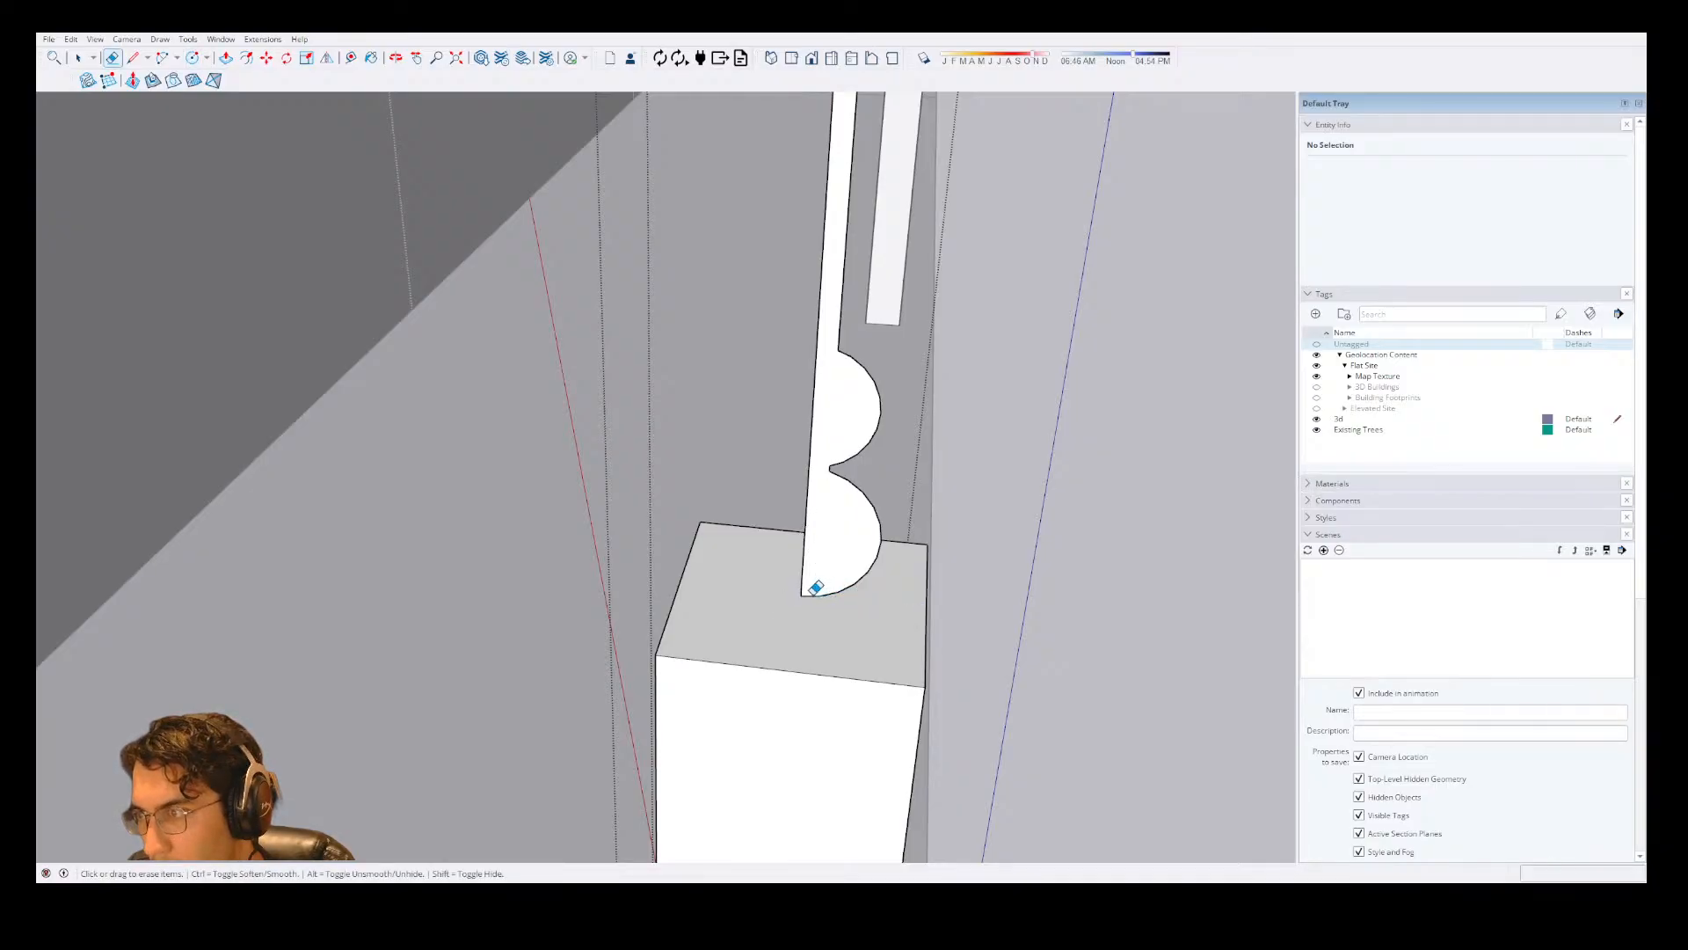
Draw a circle on the base block's top face, centred on the profile's bottom inner corner and reaching the block's edges.
key("c")
left_click(800, 596)
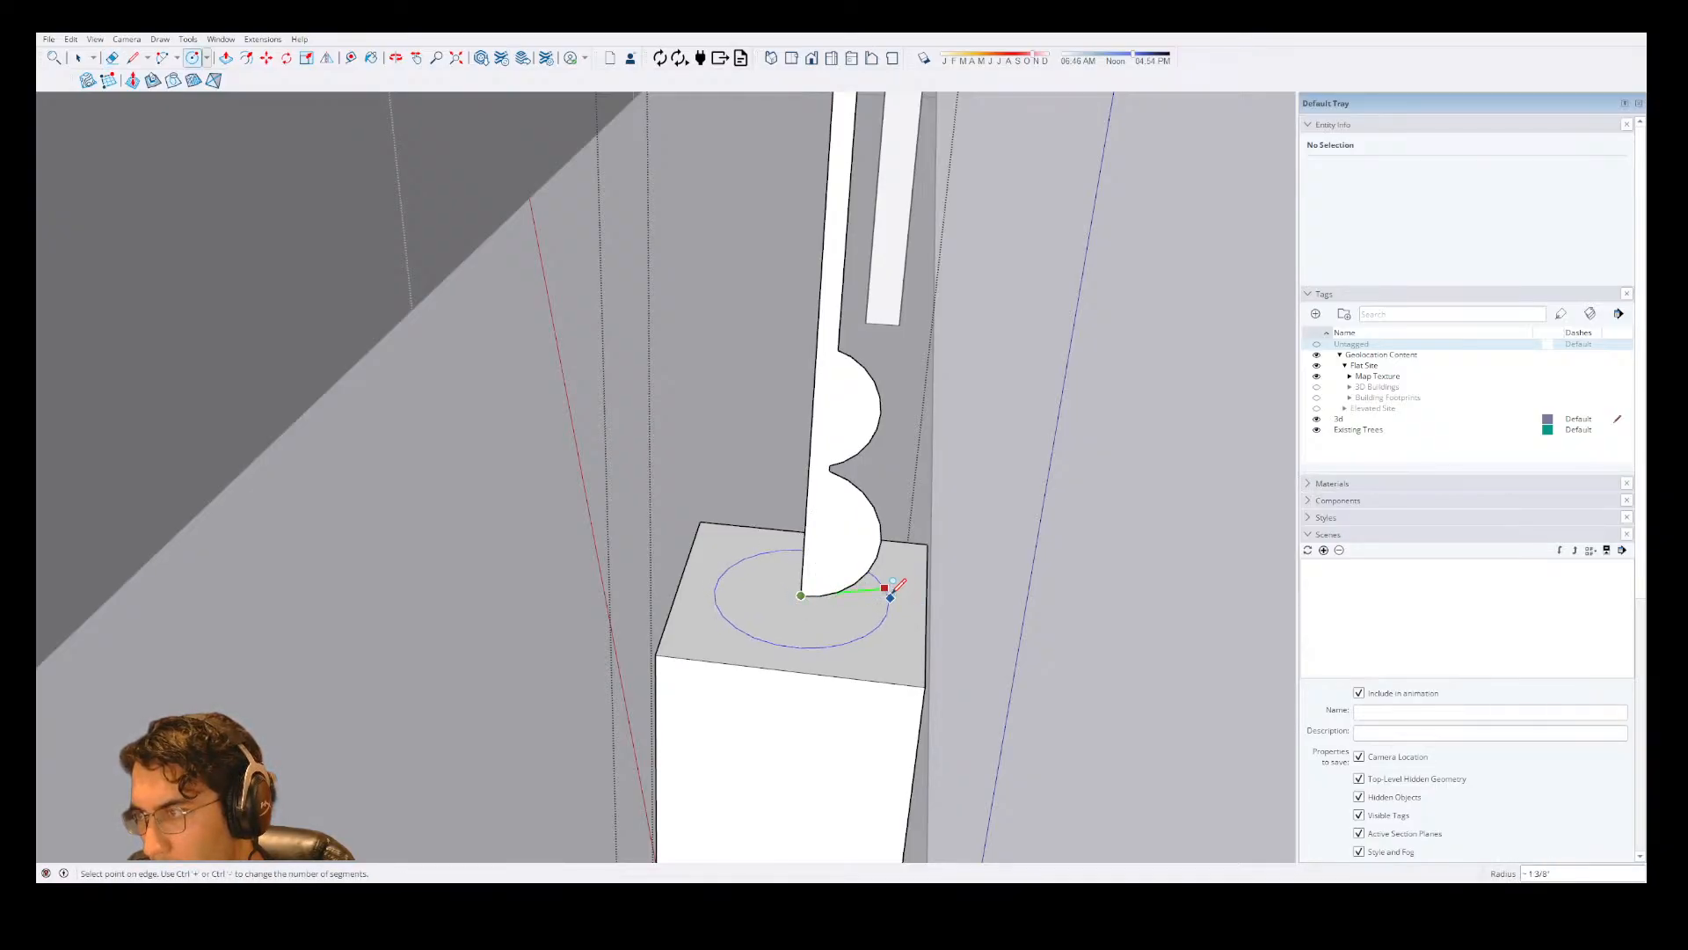
scroll(885, 536, "down", 6)
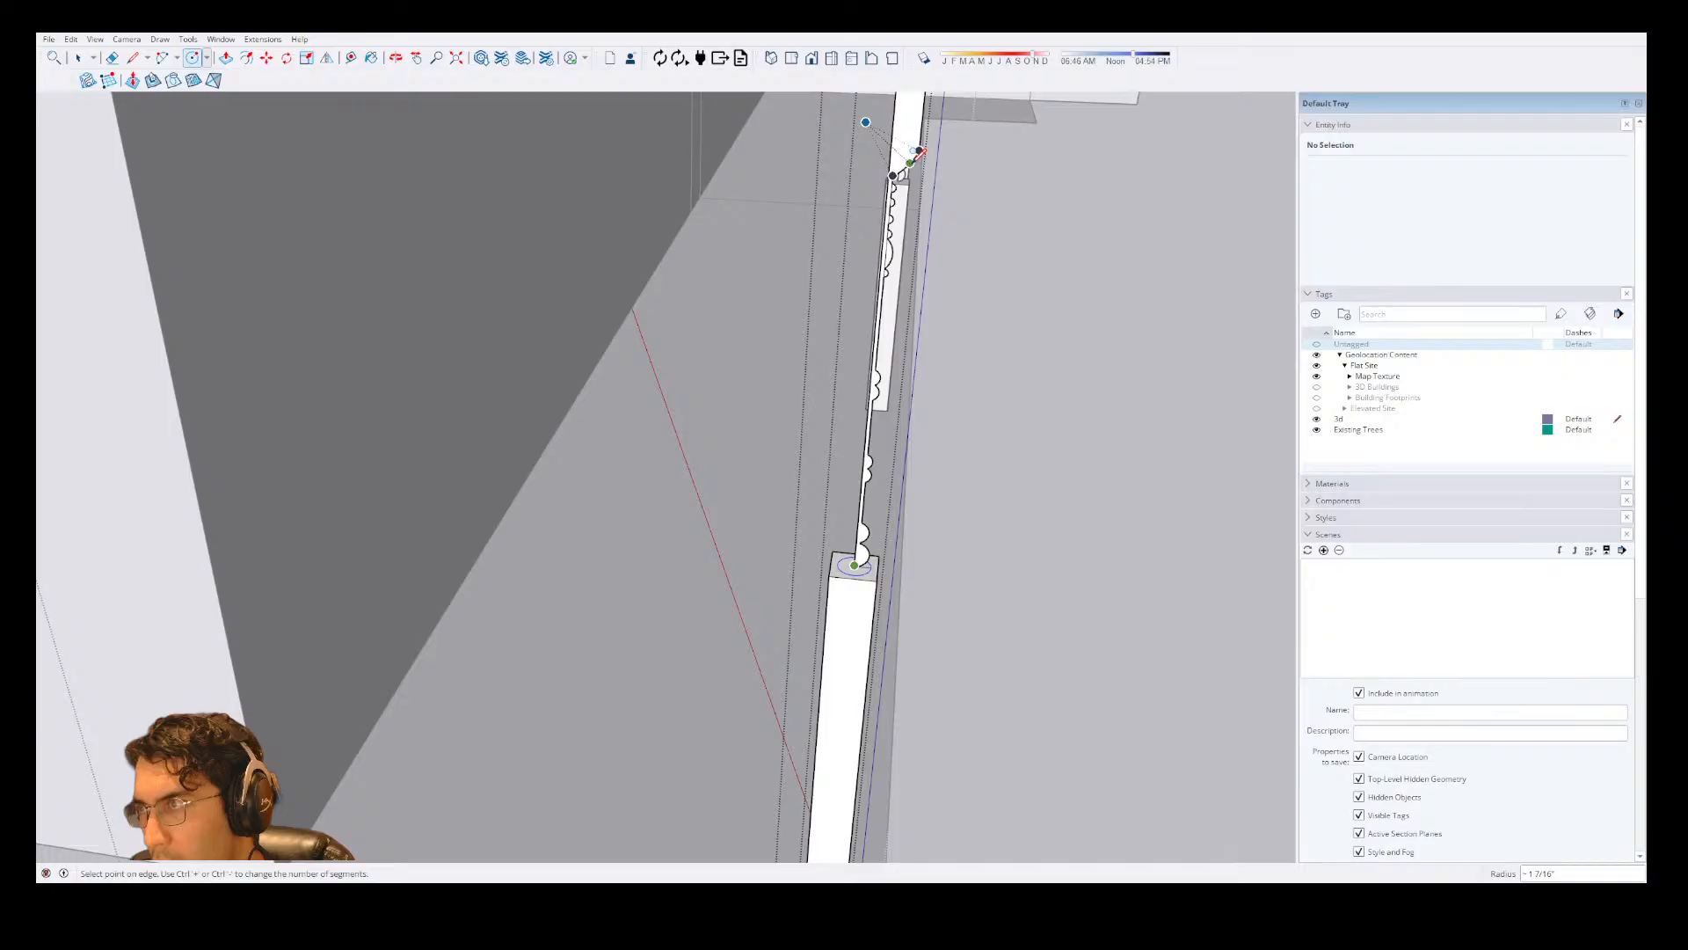
key("space")
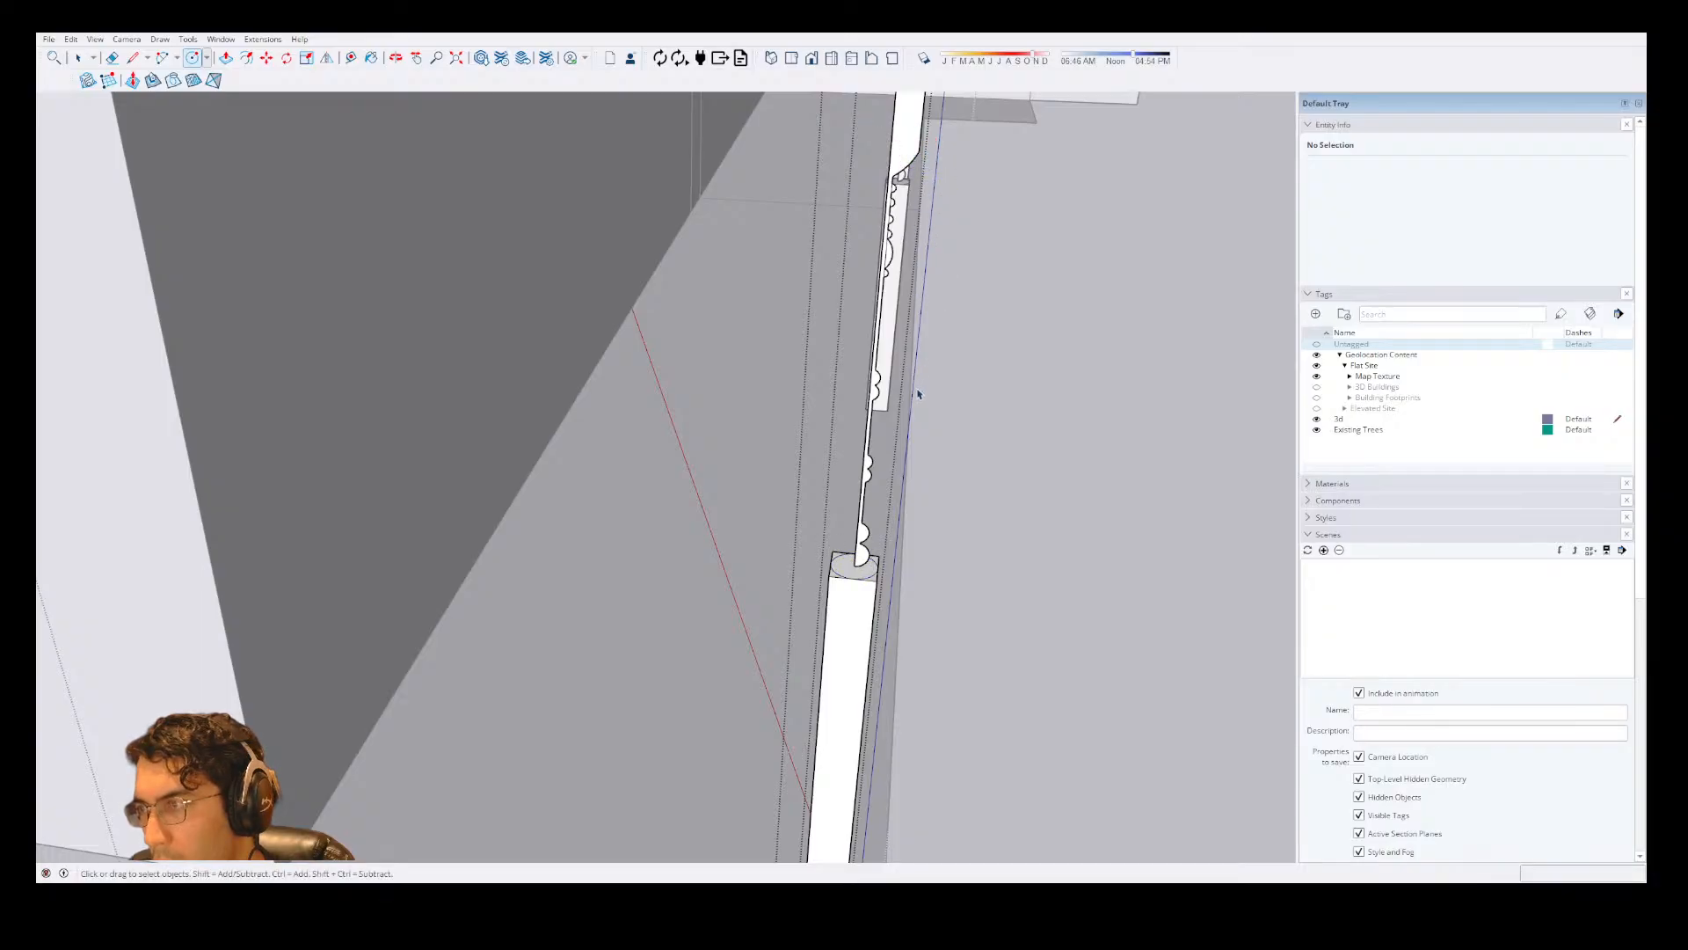
Try to sweep the column profile around the circle with Follow Me.
scroll(918, 394, "up", 2)
scroll(833, 666, "up", 1)
left_click(834, 666)
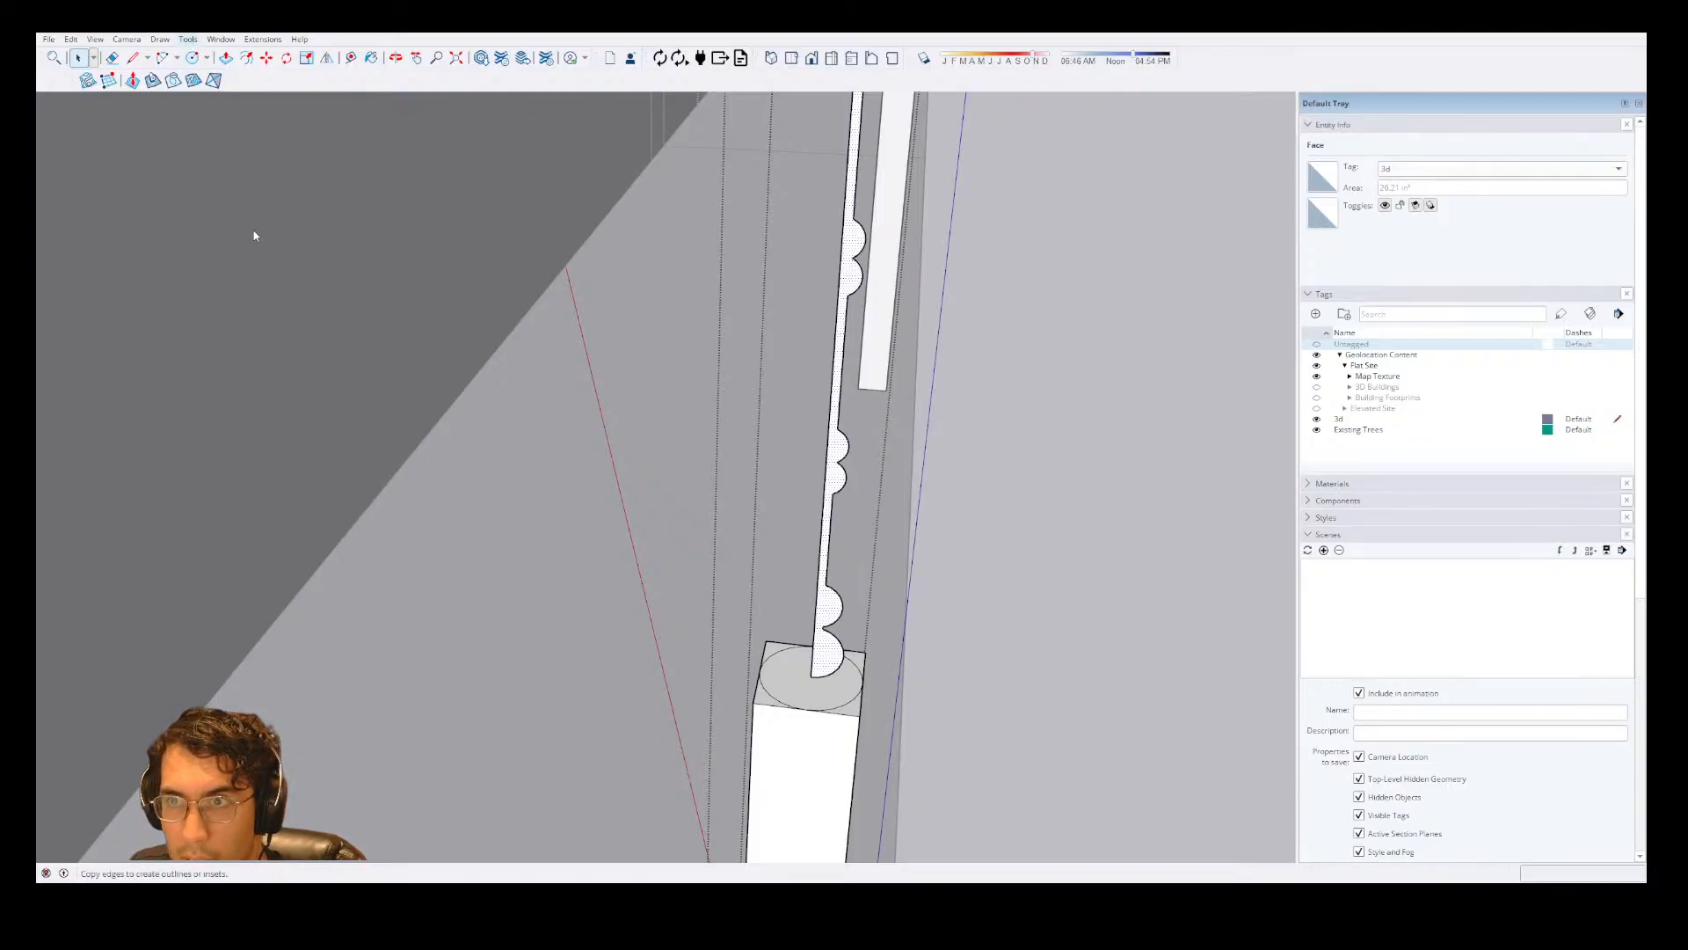
left_click(822, 670)
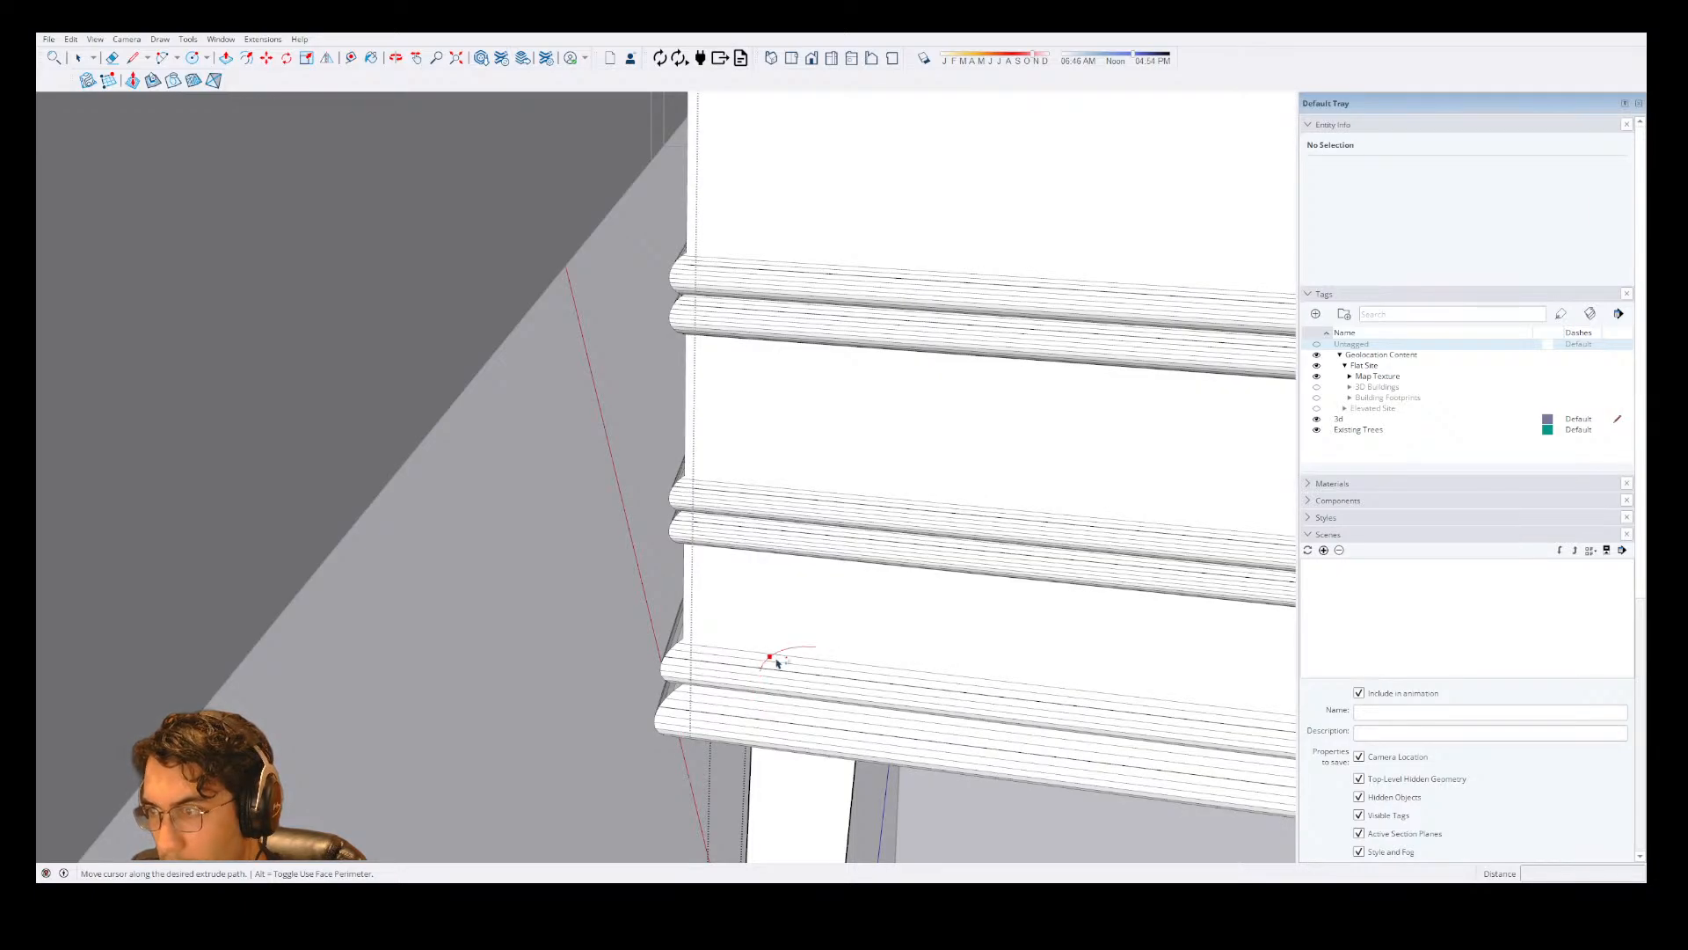
scroll(824, 674, "down", 4)
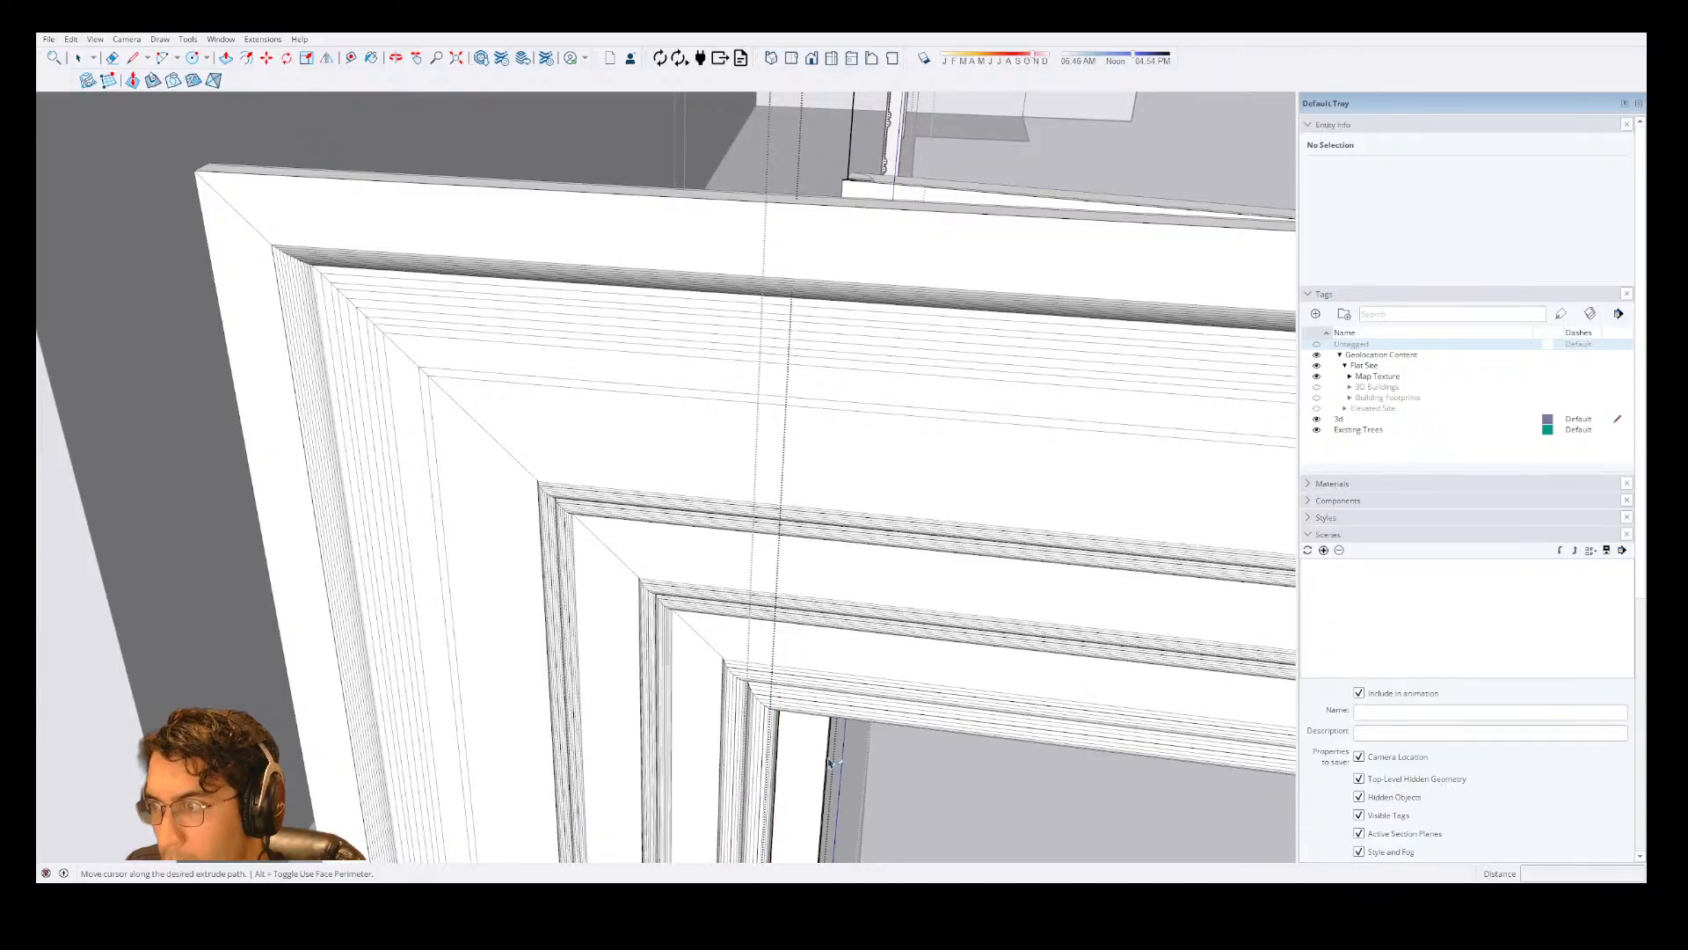
scroll(856, 341, "down", 3)
scroll(855, 343, "down", 2)
key("Escape")
scroll(871, 471, "up", 5)
middle_click_drag(870, 471, 747, 456)
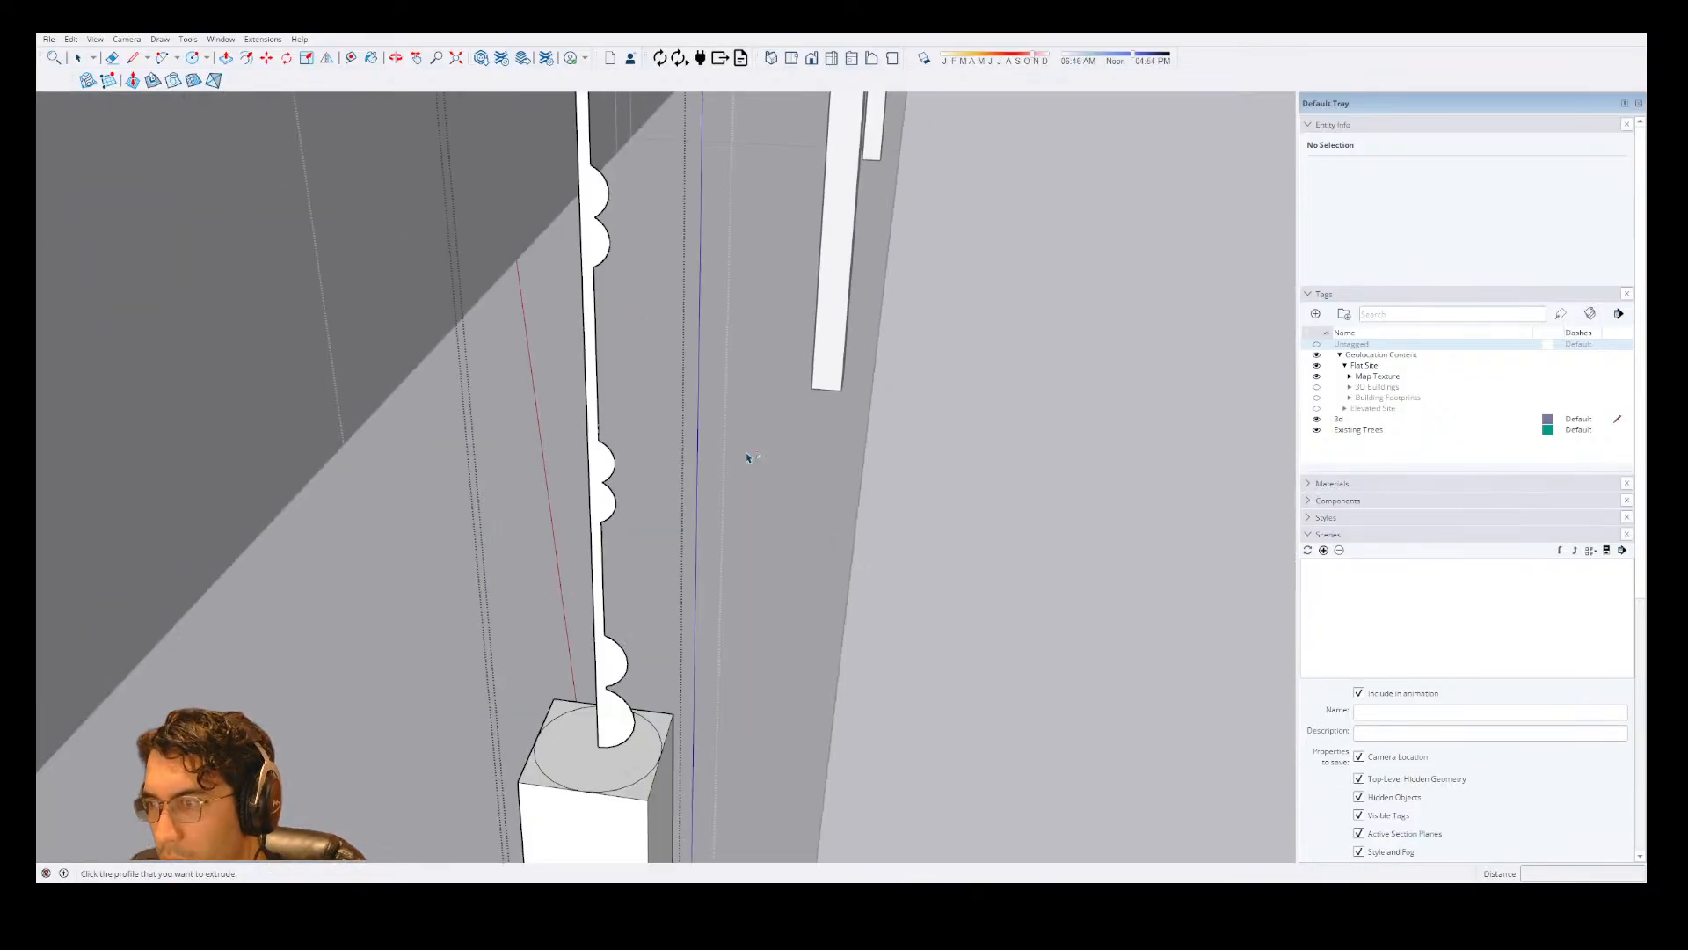
scroll(747, 457, "down", 2)
scroll(692, 687, "up", 3)
left_click(661, 535)
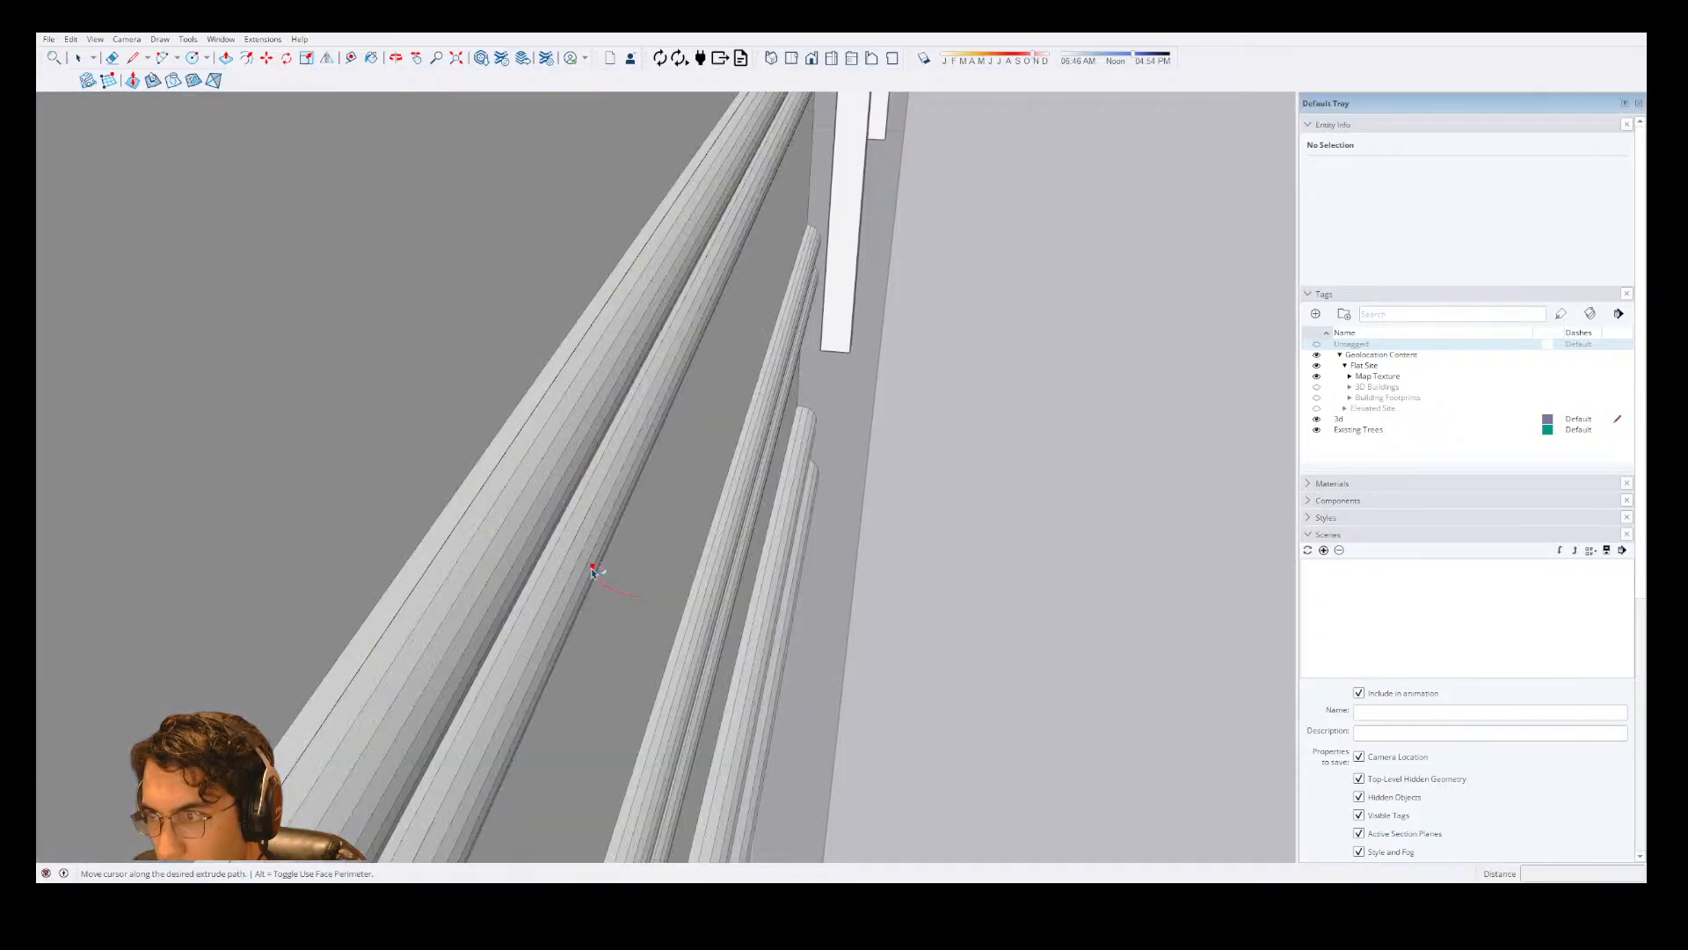
key("space")
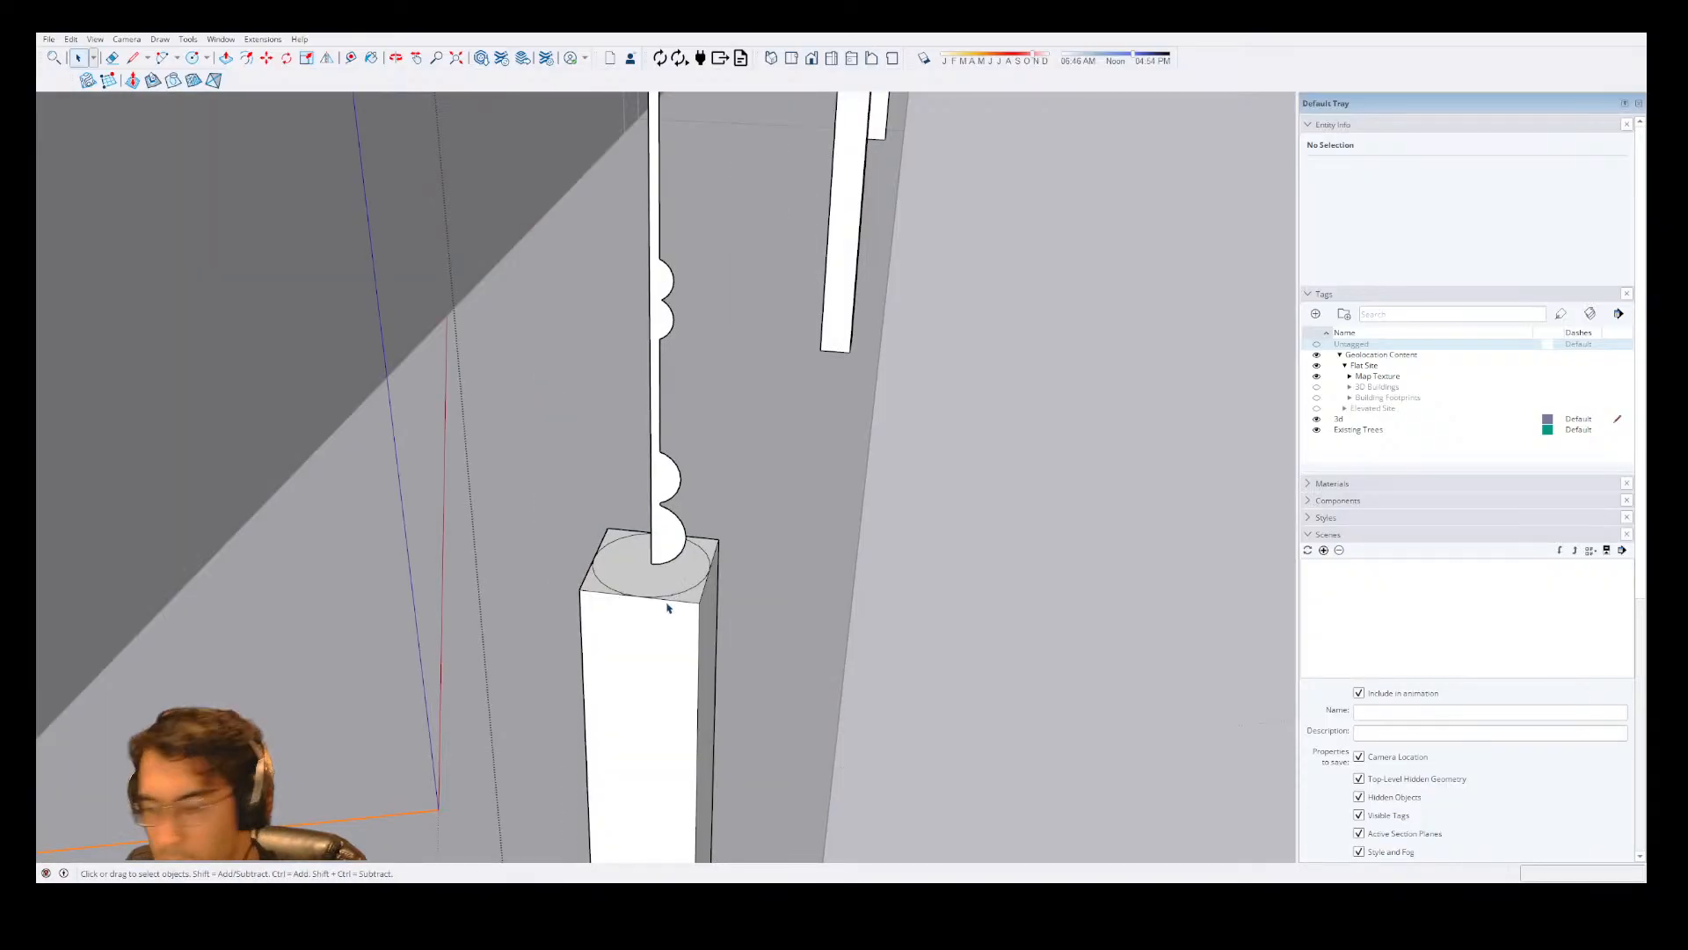
Try Follow Me on the column profile with all of its connected geometry preselected as the path.
middle_click_drag(667, 608, 439, 766)
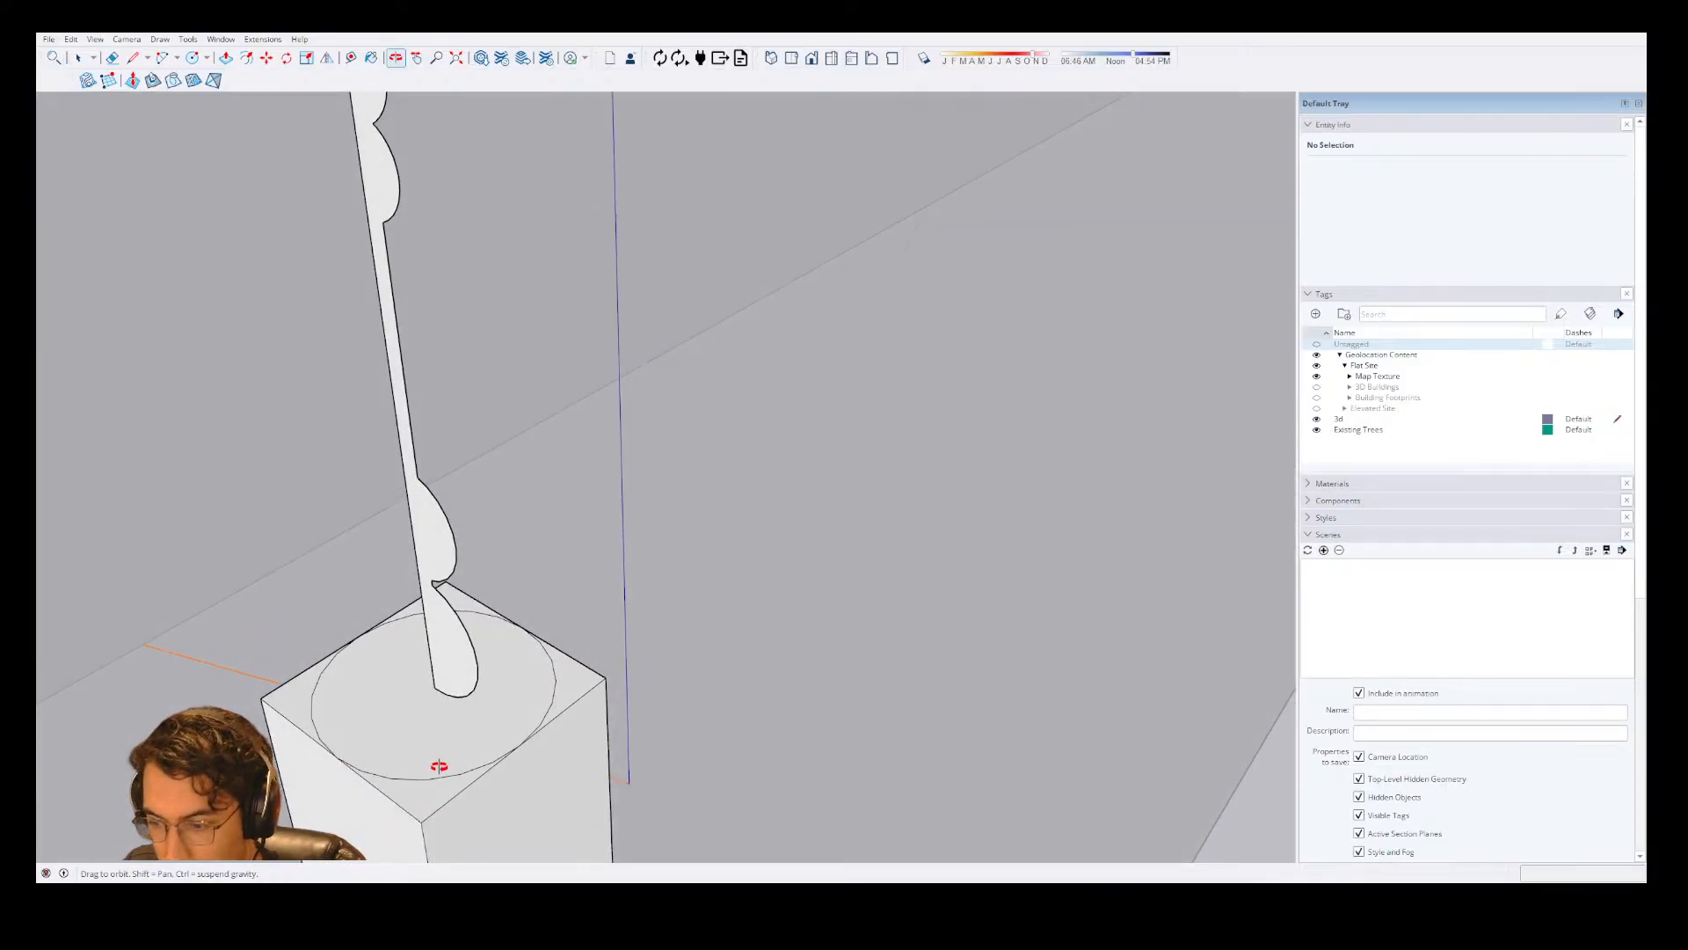
key("space")
double_click(454, 663)
double_click(455, 663)
key("shift+f")
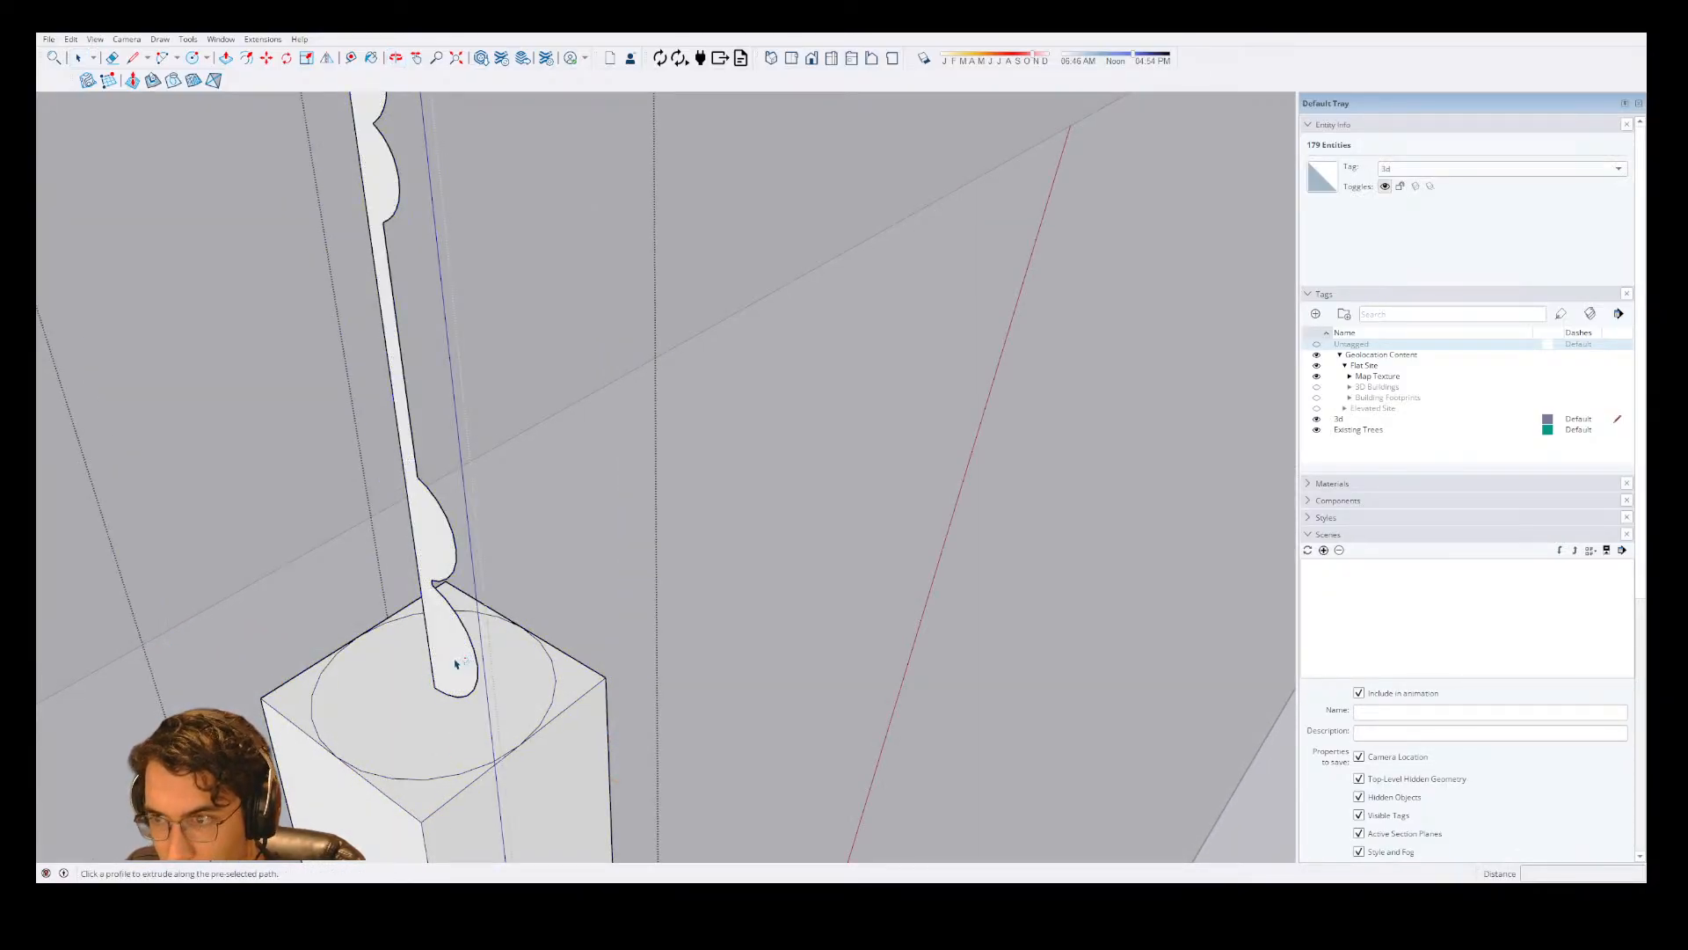
left_click(456, 664)
key("Escape")
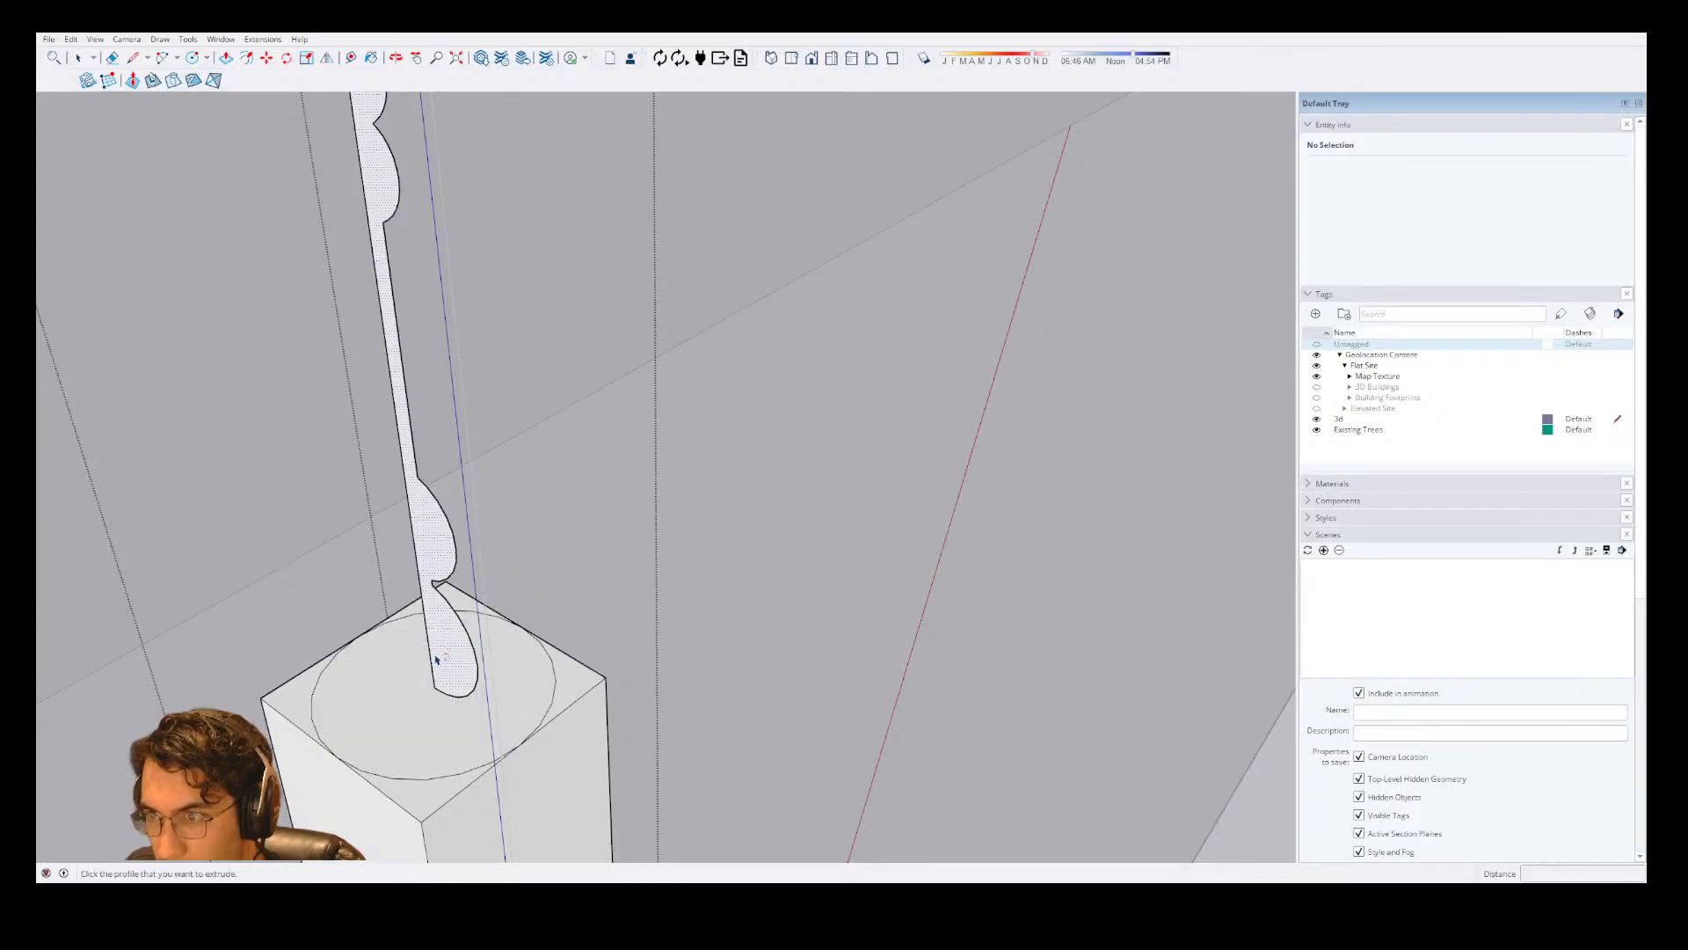
key("space")
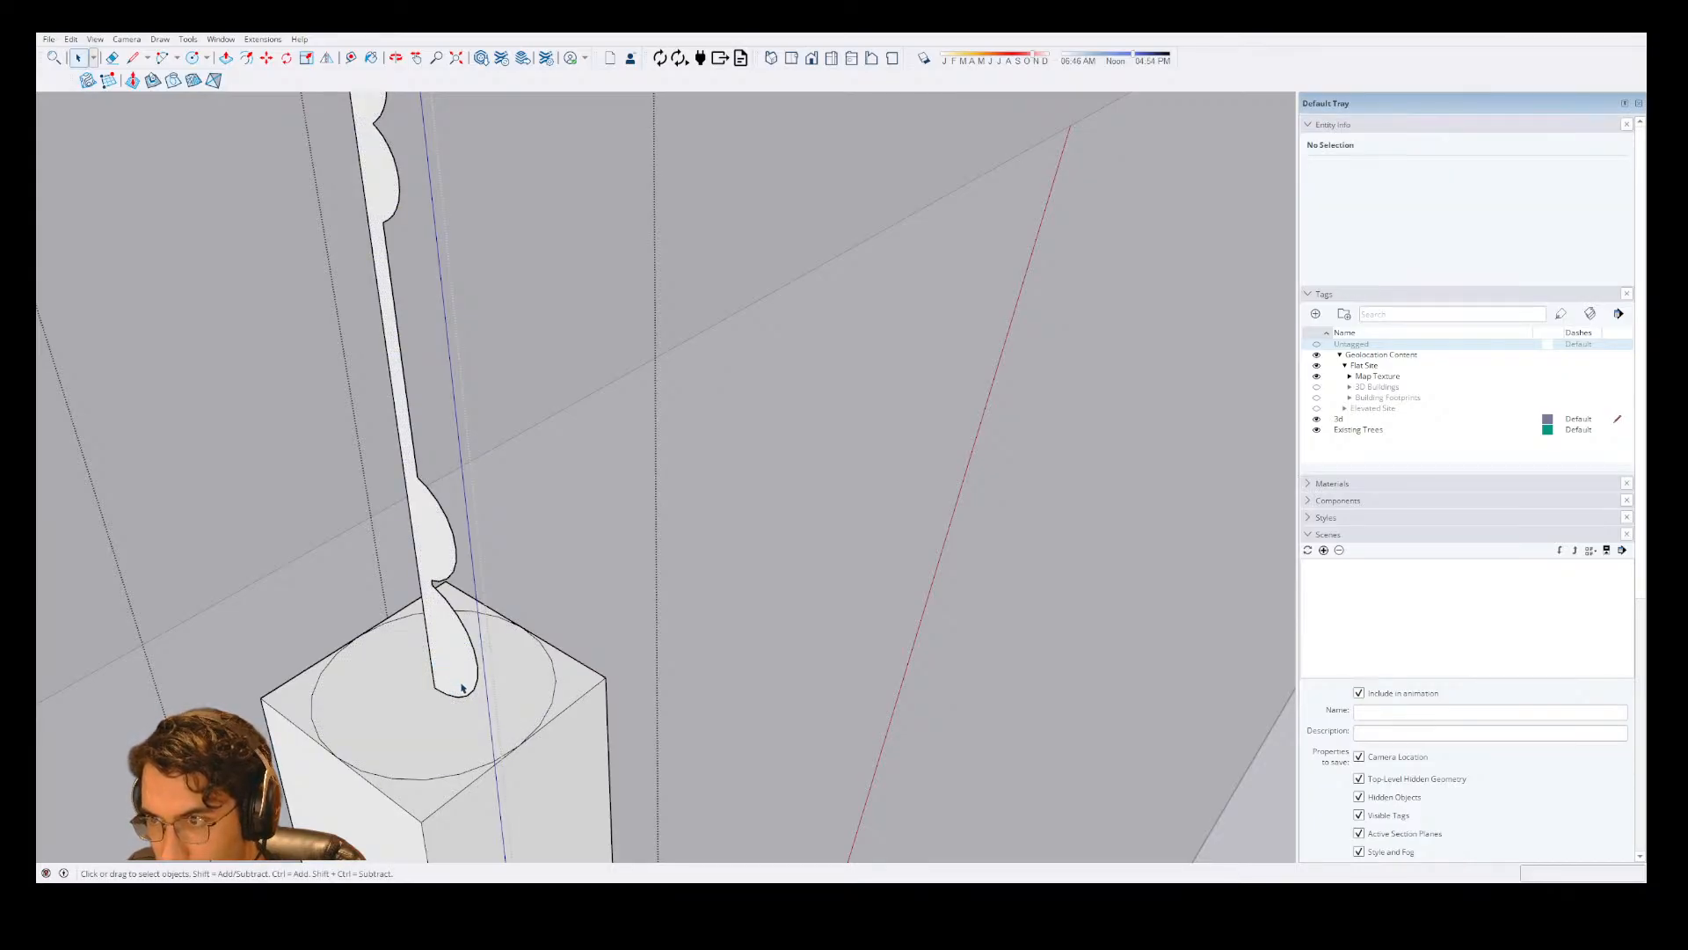
key("Escape")
left_click(459, 685)
triple_click(463, 682)
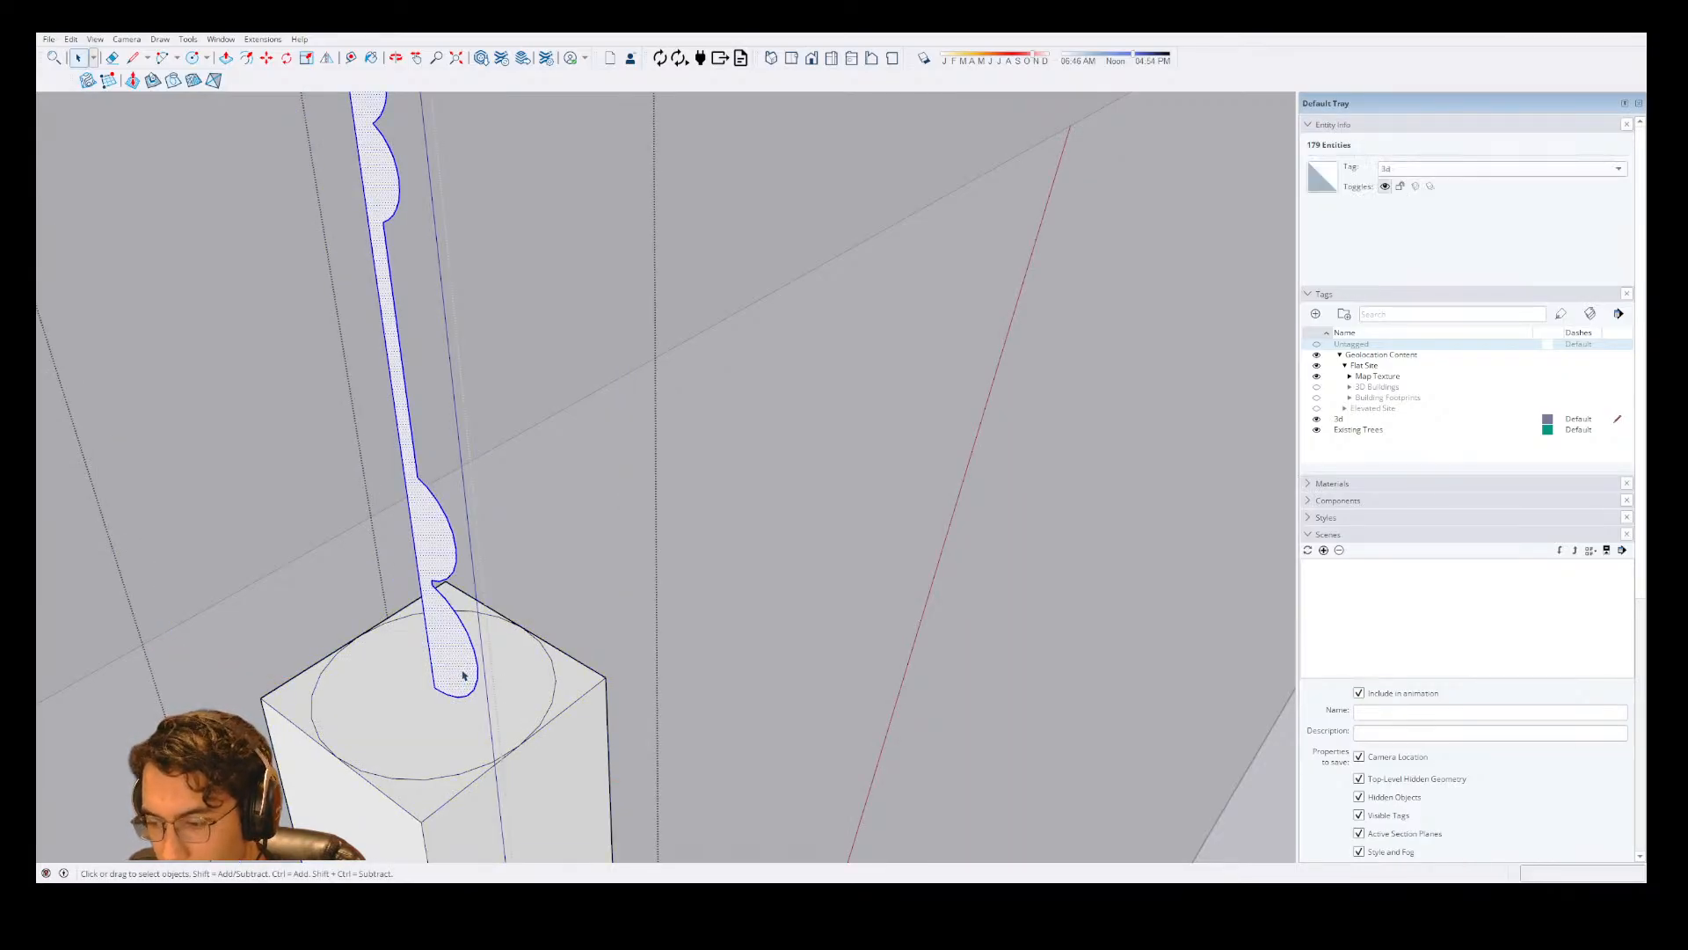
key("shift+f")
left_click(467, 666)
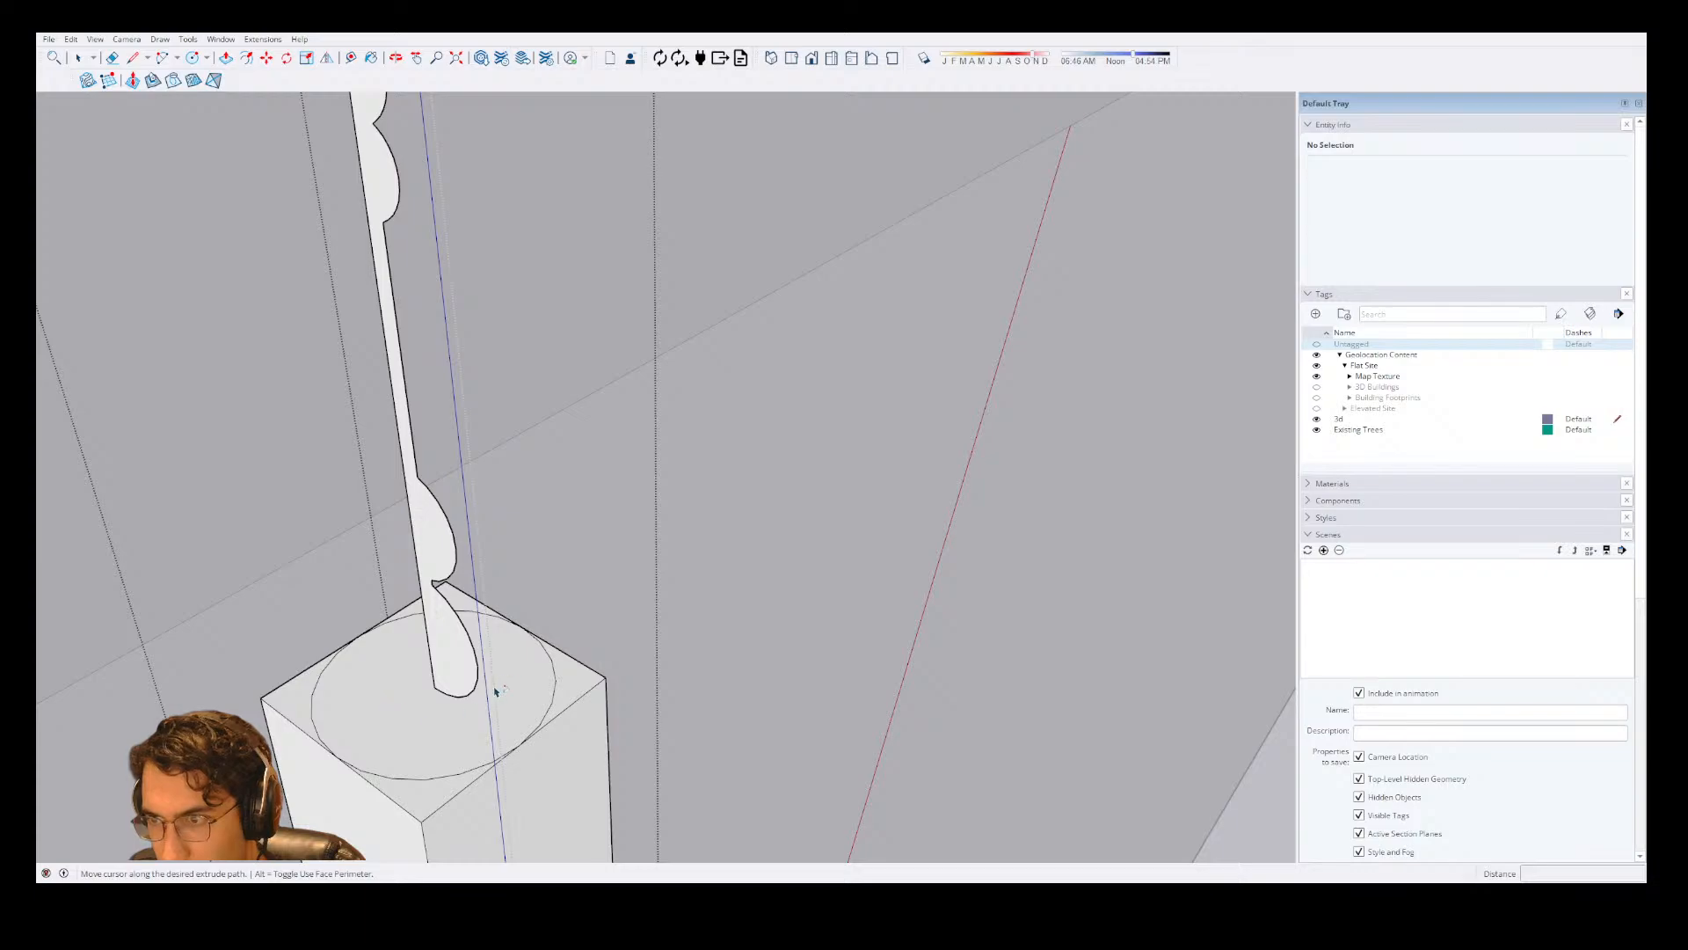
key("Escape")
key("space")
left_click(459, 684)
key("shift+f")
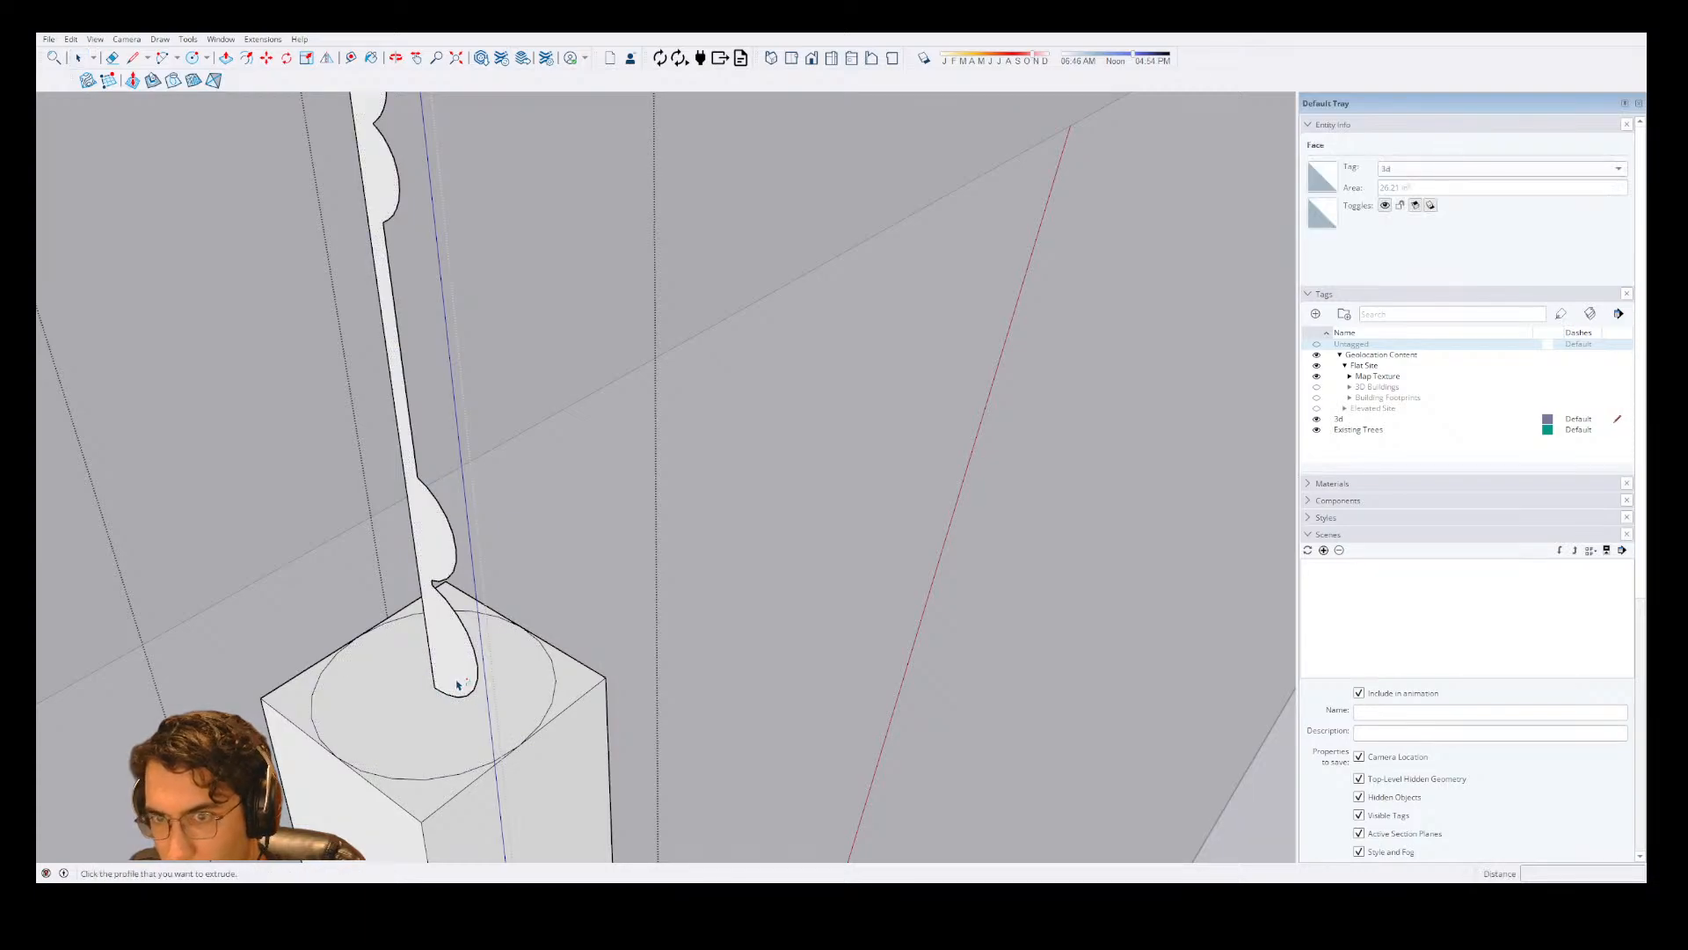
key("space")
left_click(453, 691)
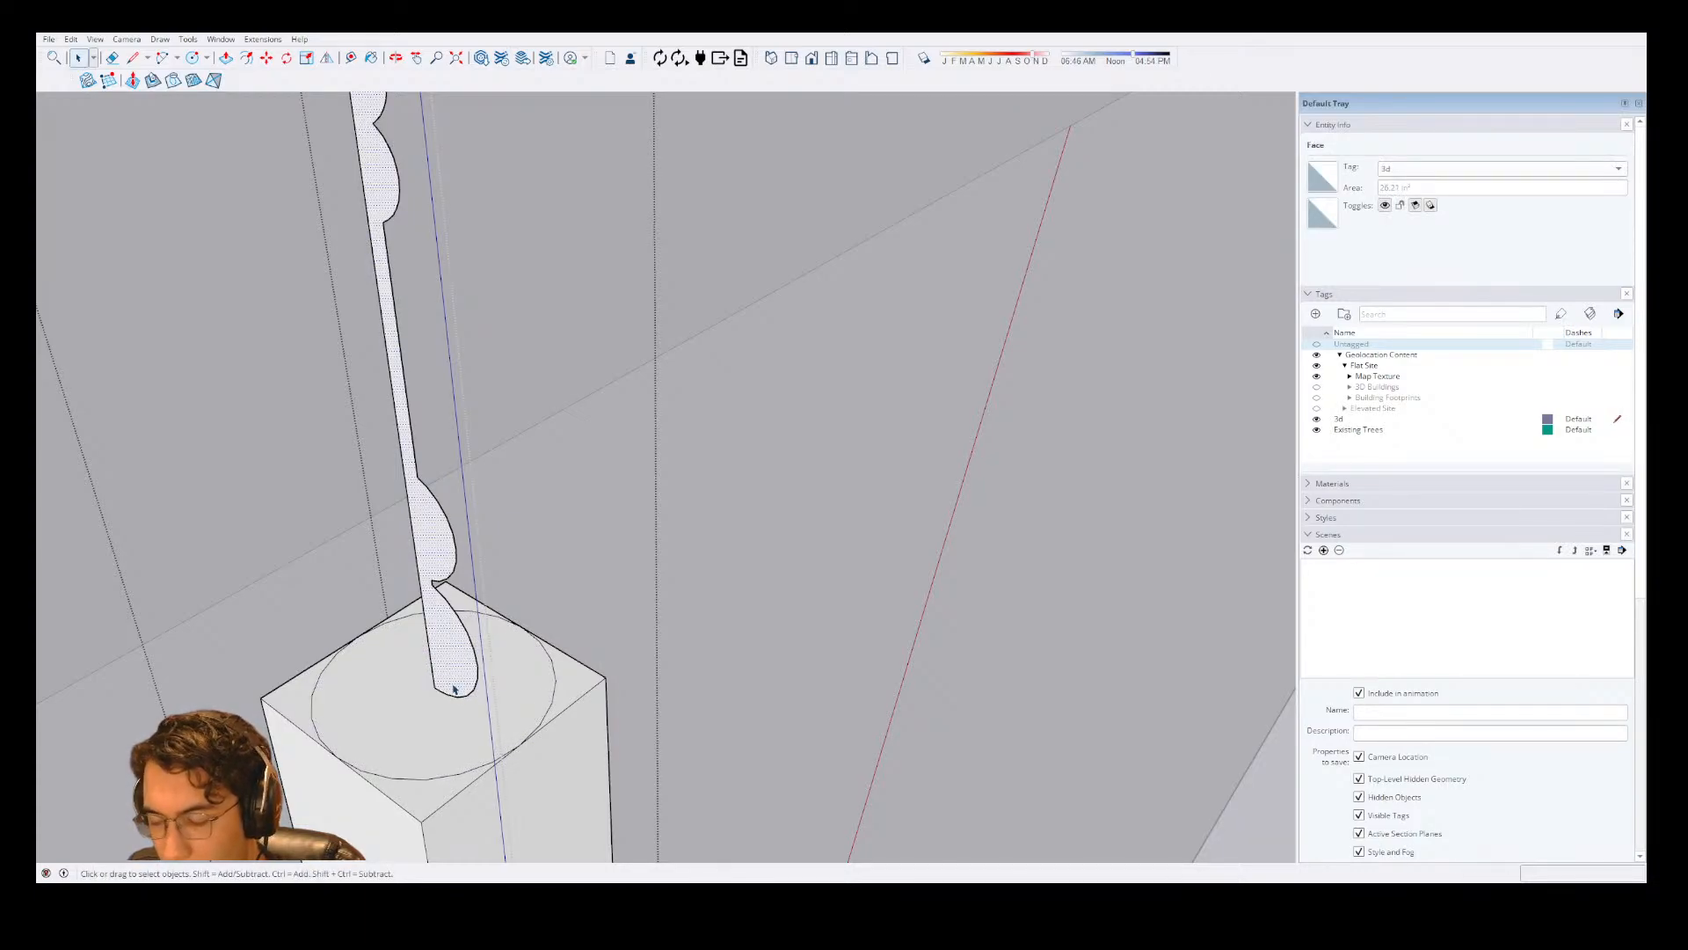
Draw a 2" line from the profile's bottom inner corner to the midpoint of the base block's top edge.
key("l")
left_click(435, 686)
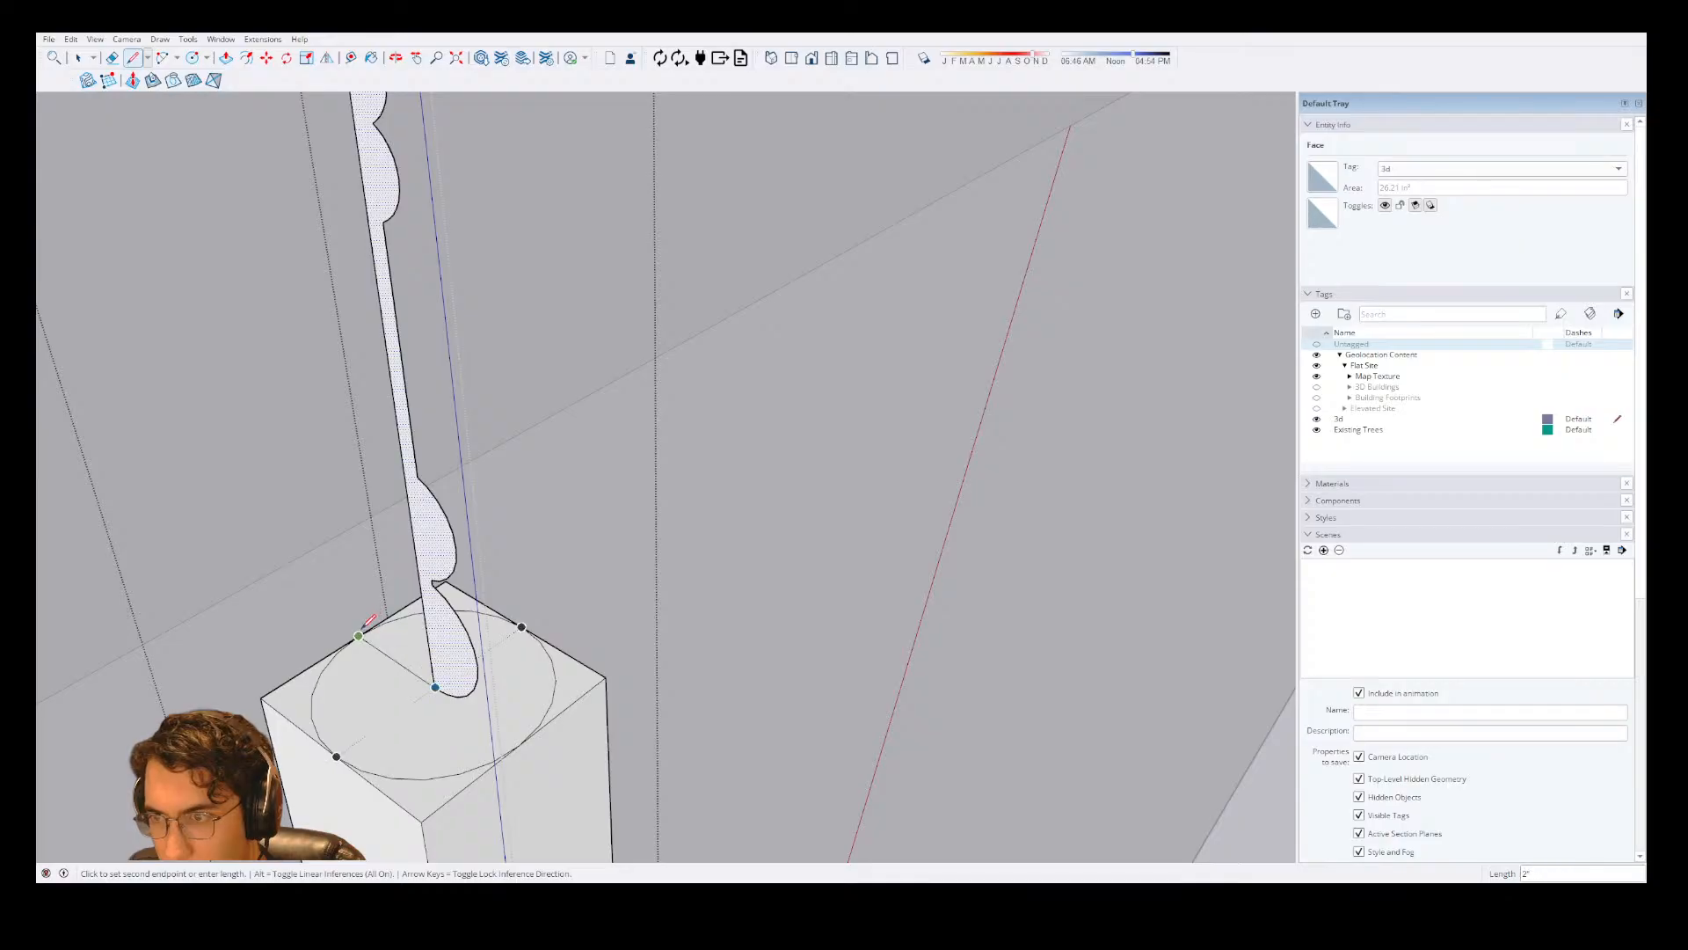
left_click(359, 635)
key("space")
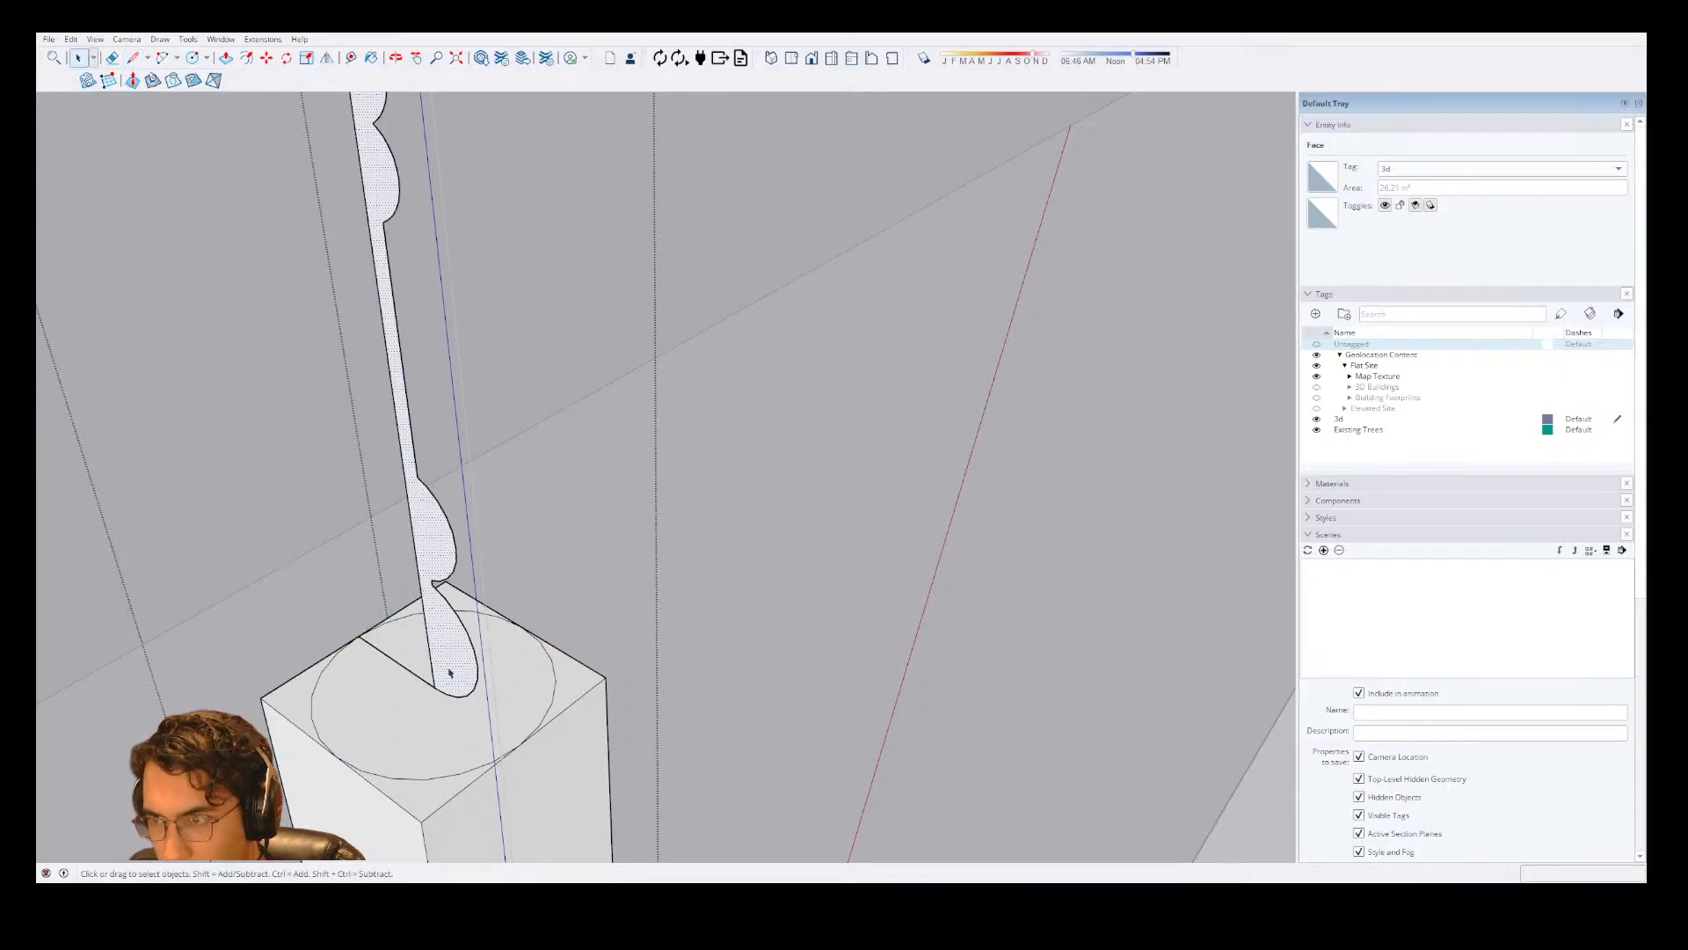
Try to sweep the column profile with Follow Me by tracing the circle on the base block's top face.
key("shift+f")
left_click(458, 671)
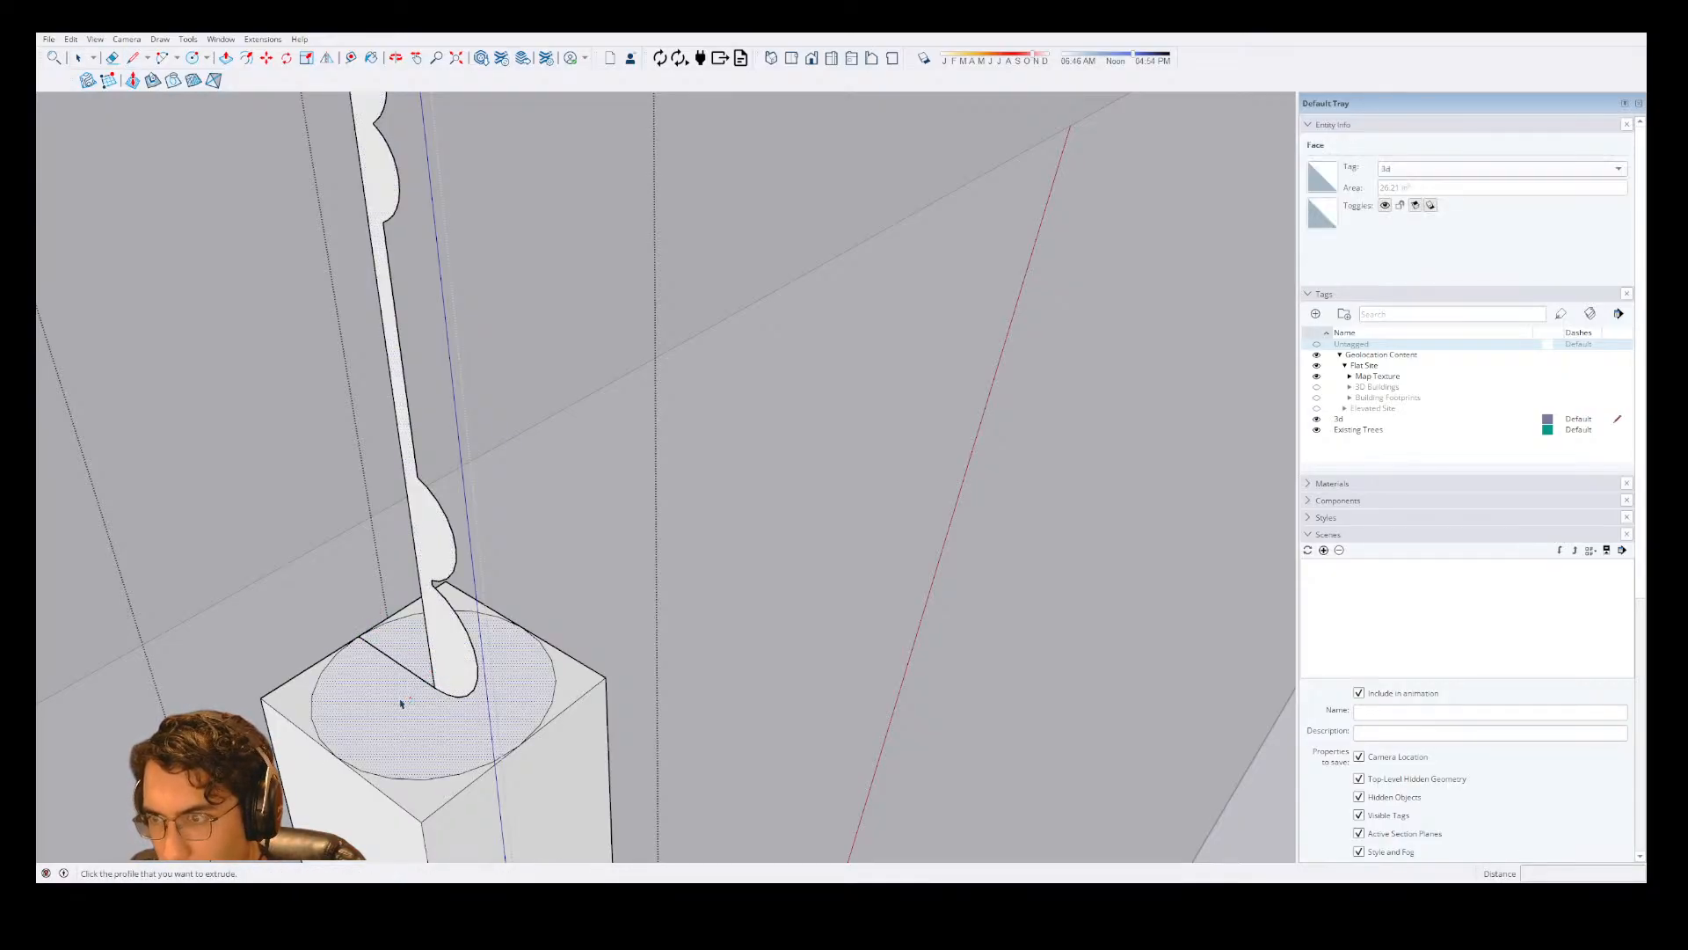
left_click(403, 701)
key("Escape")
left_click(447, 621)
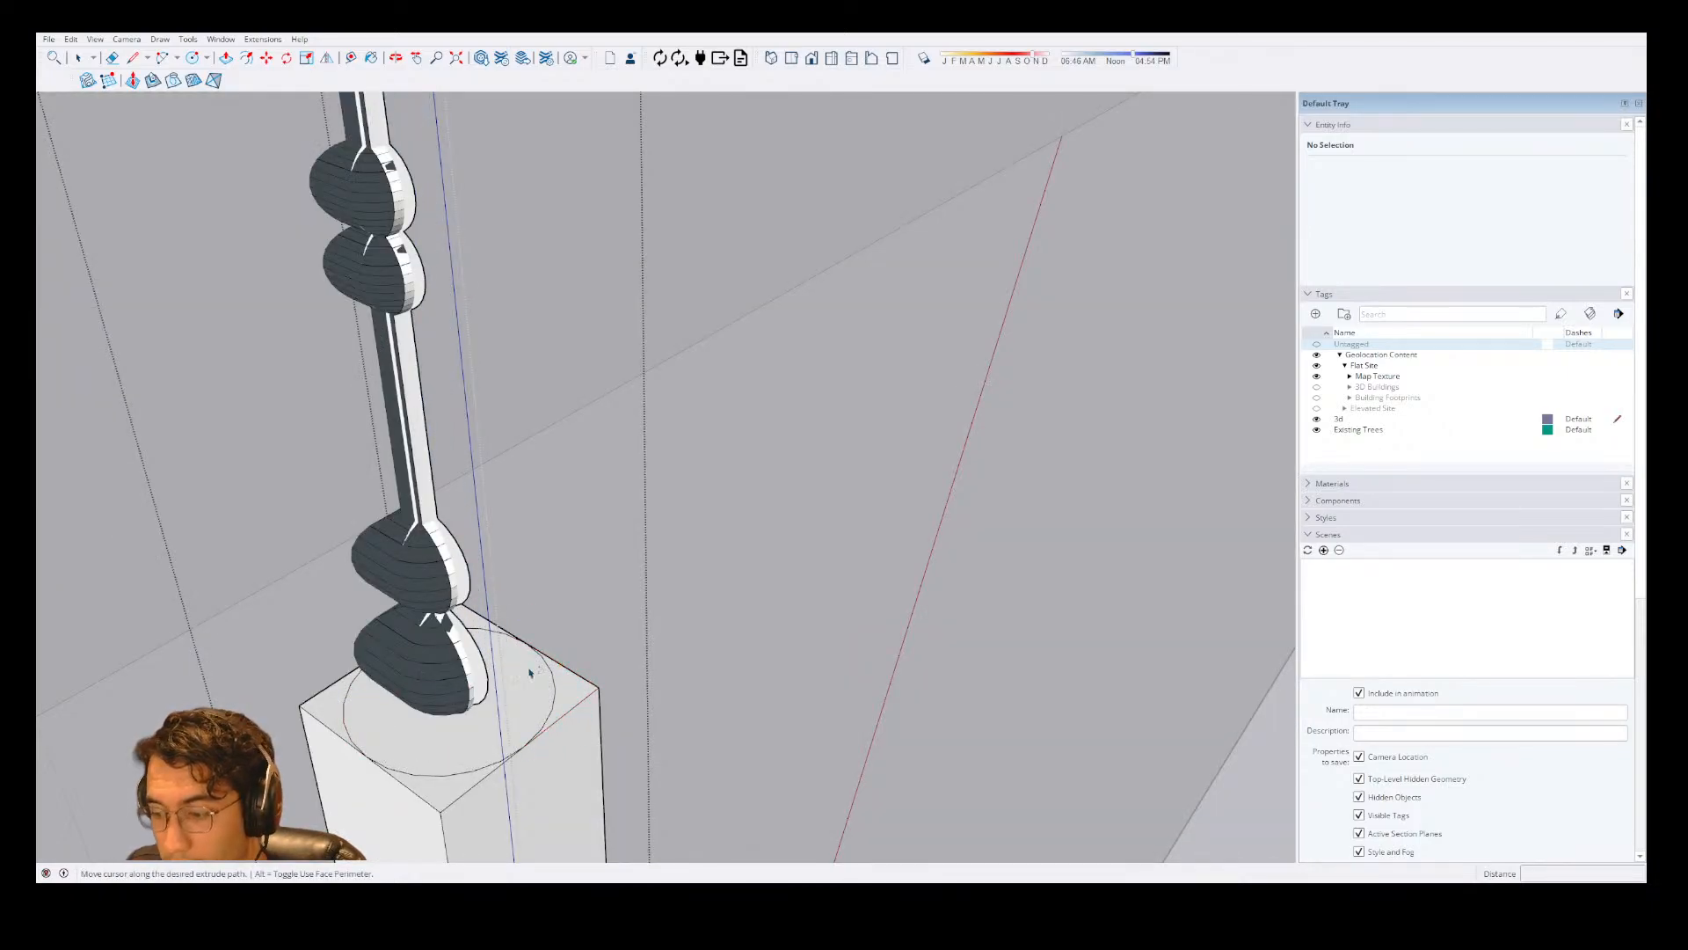
middle_click_drag(529, 673, 381, 585)
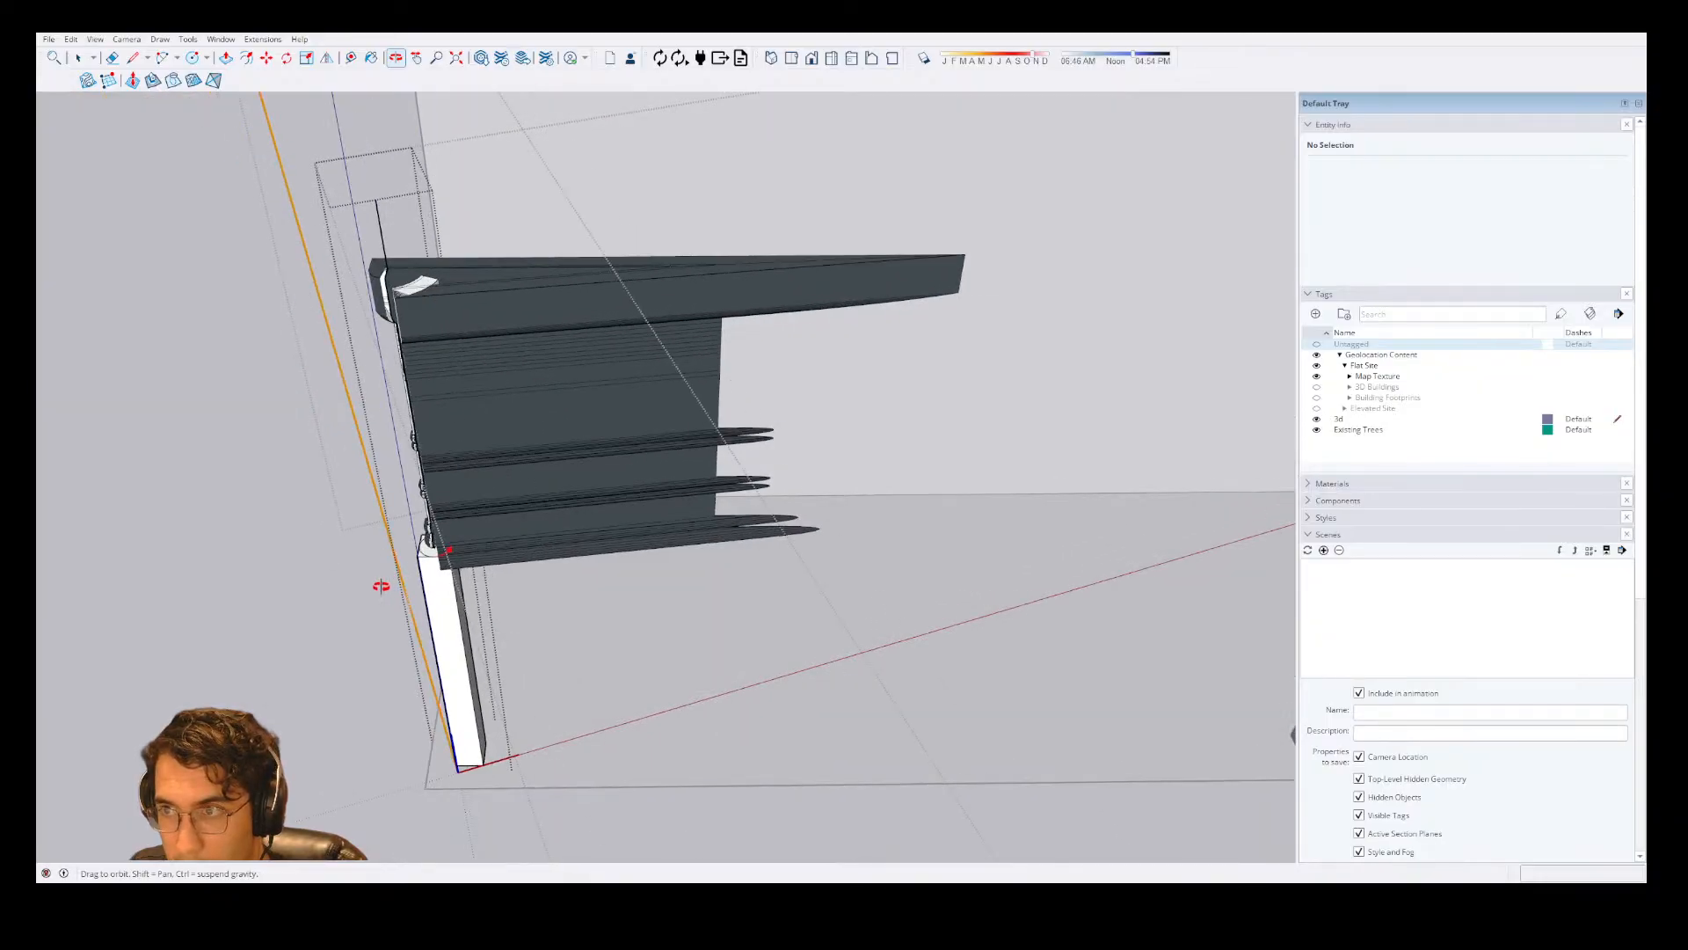
scroll(381, 586, "up", 2)
key("space")
Try Follow Me on the column profile from its reverse side, with the profile face preselected.
scroll(460, 510, "up", 8)
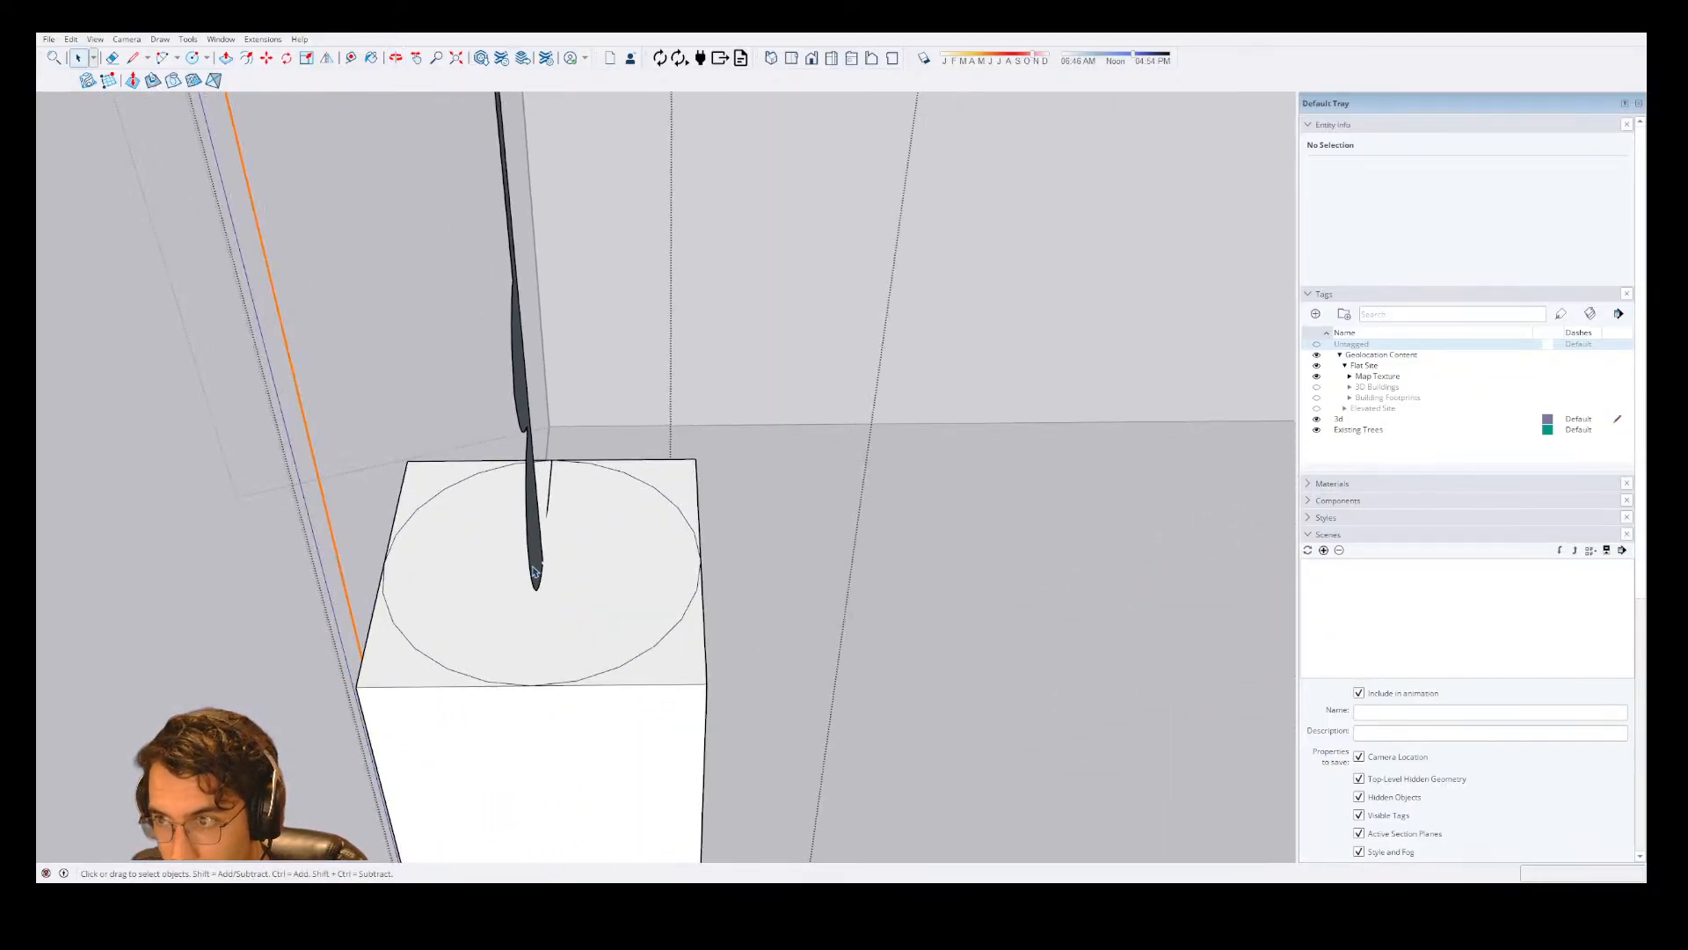
left_click(539, 567)
key("f")
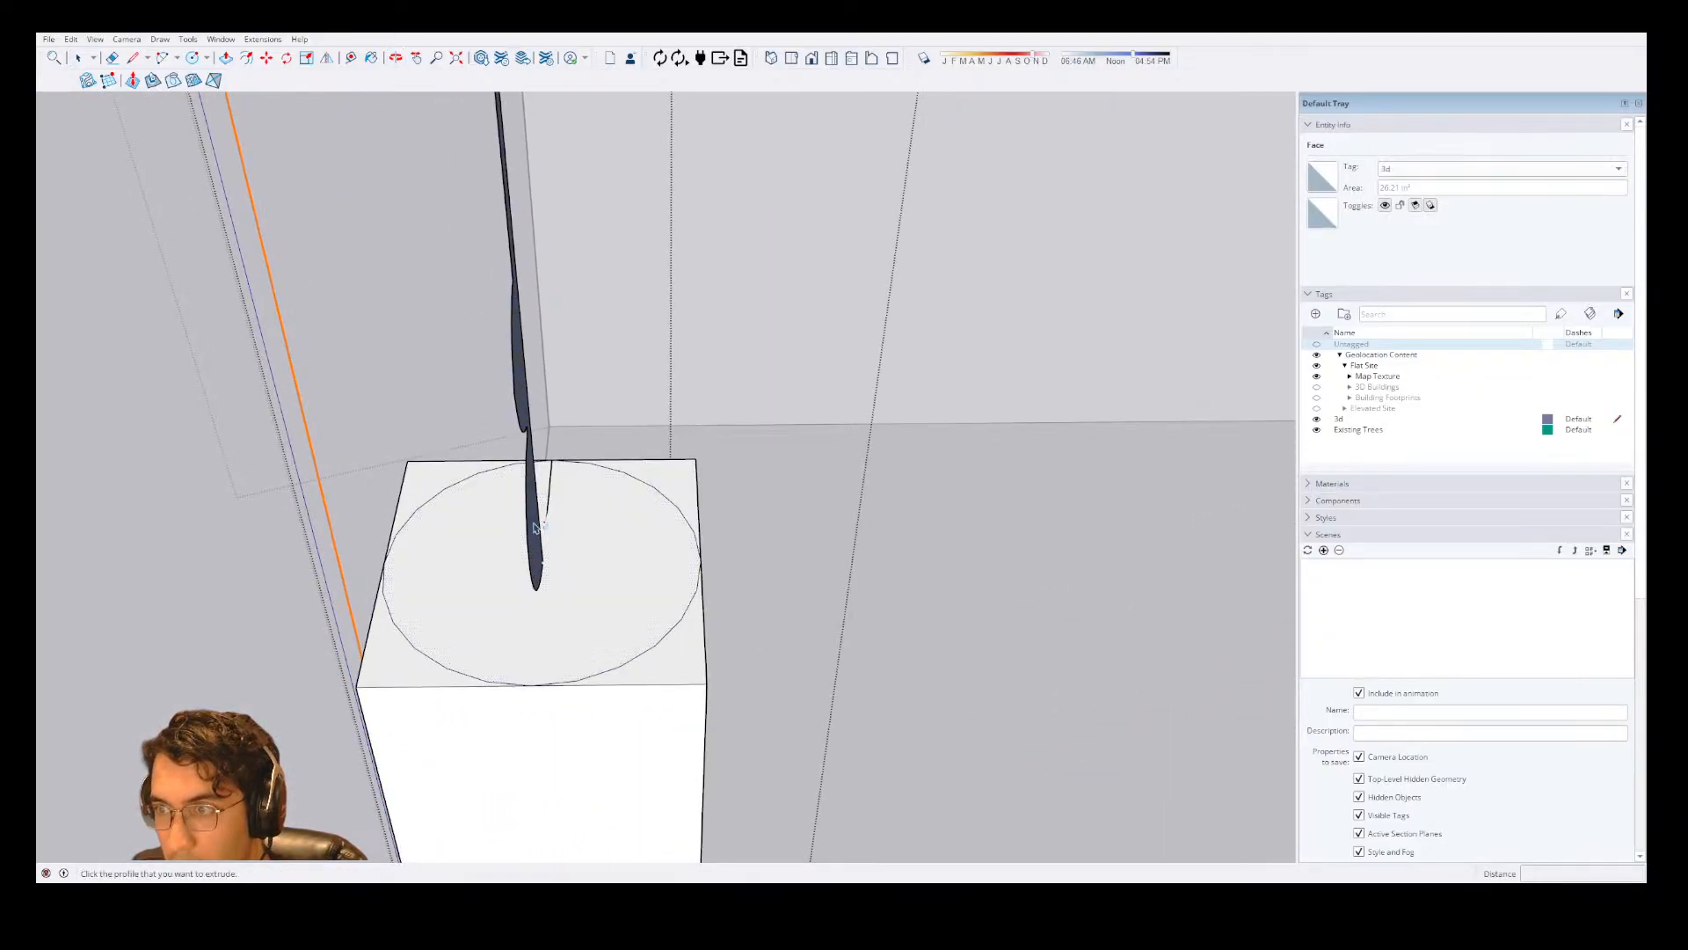
scroll(530, 559, "up", 4)
key("space")
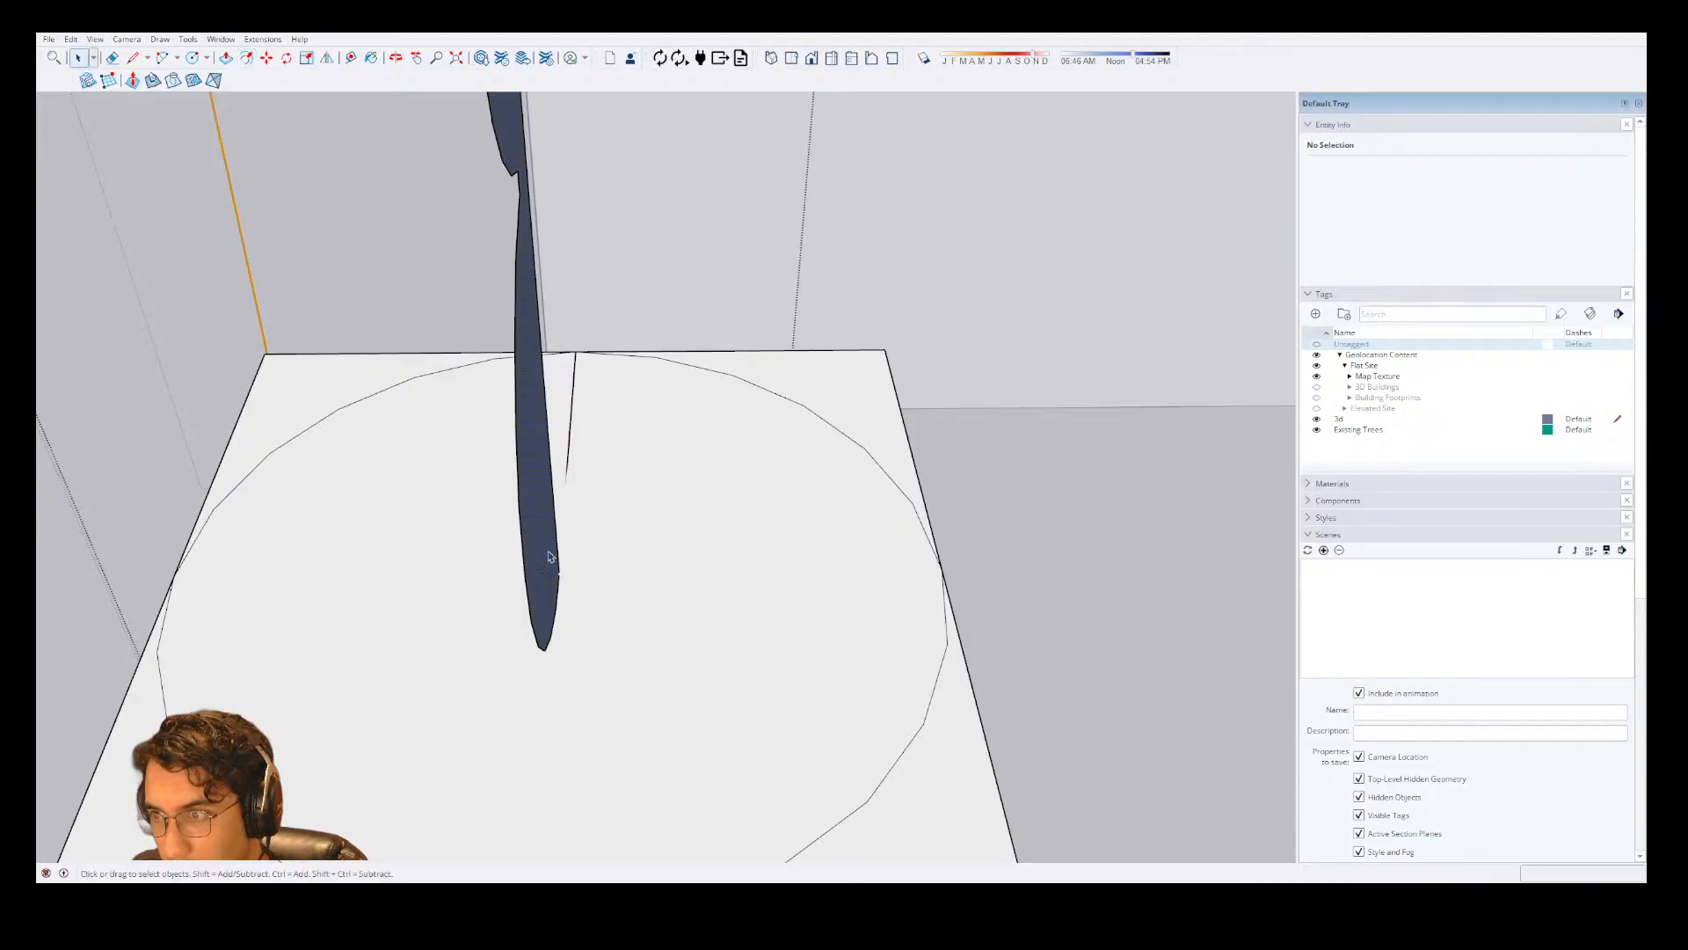
key("f")
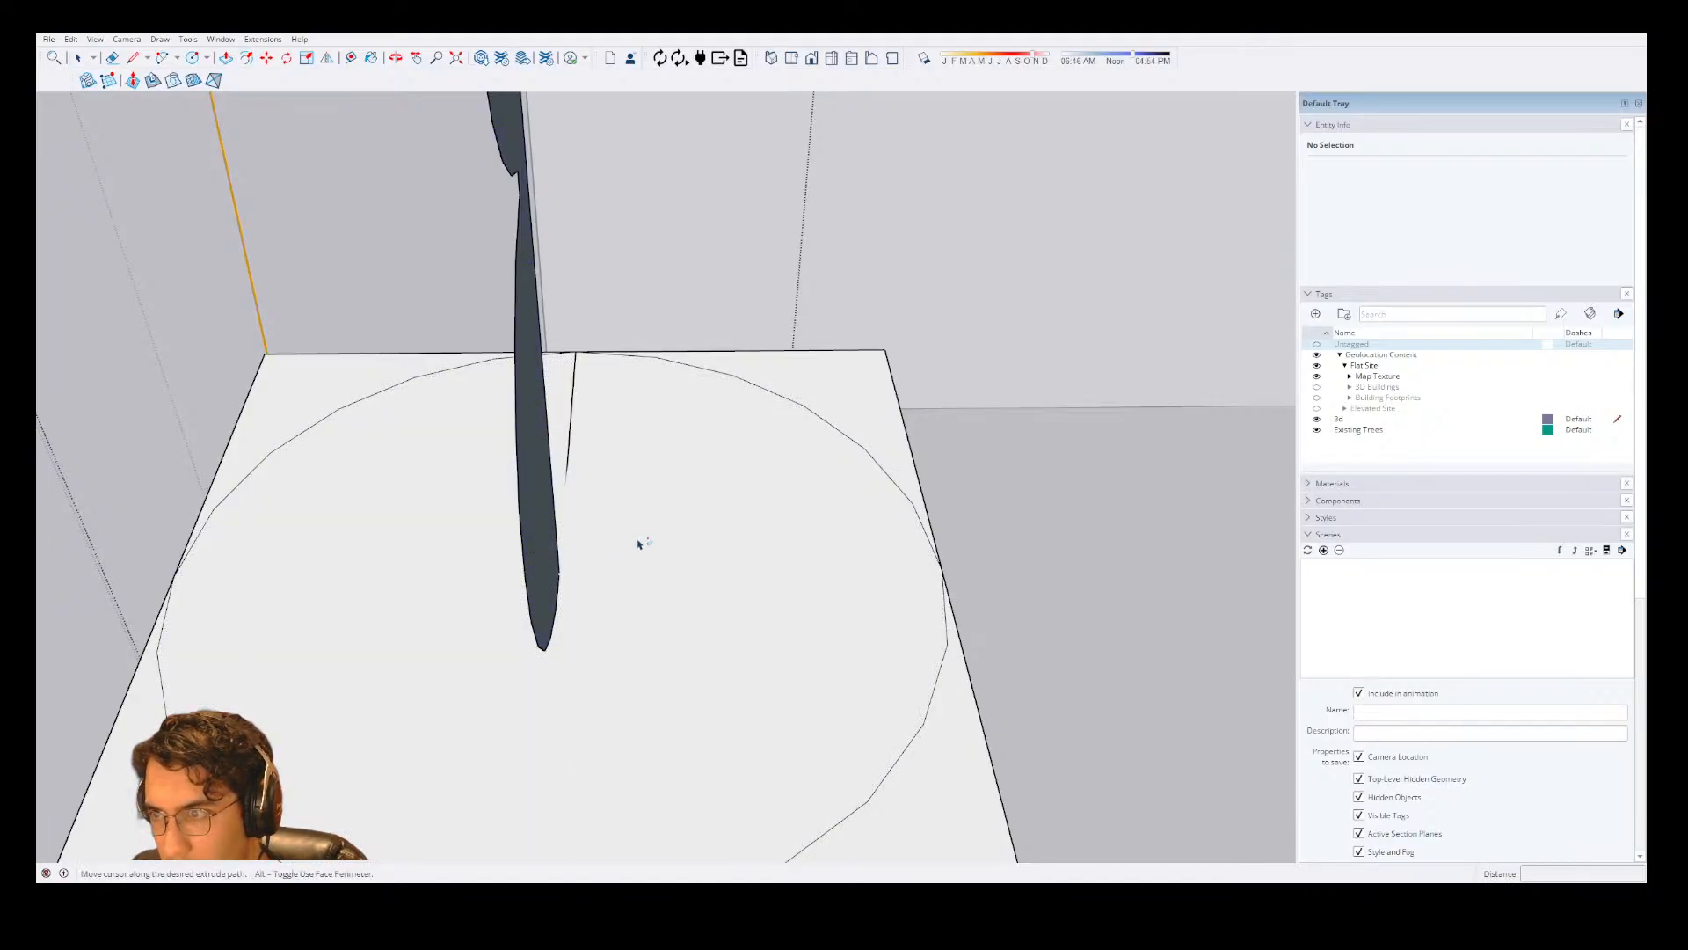
scroll(559, 575, "up", 2)
middle_click_drag(695, 570, 520, 561)
key("space")
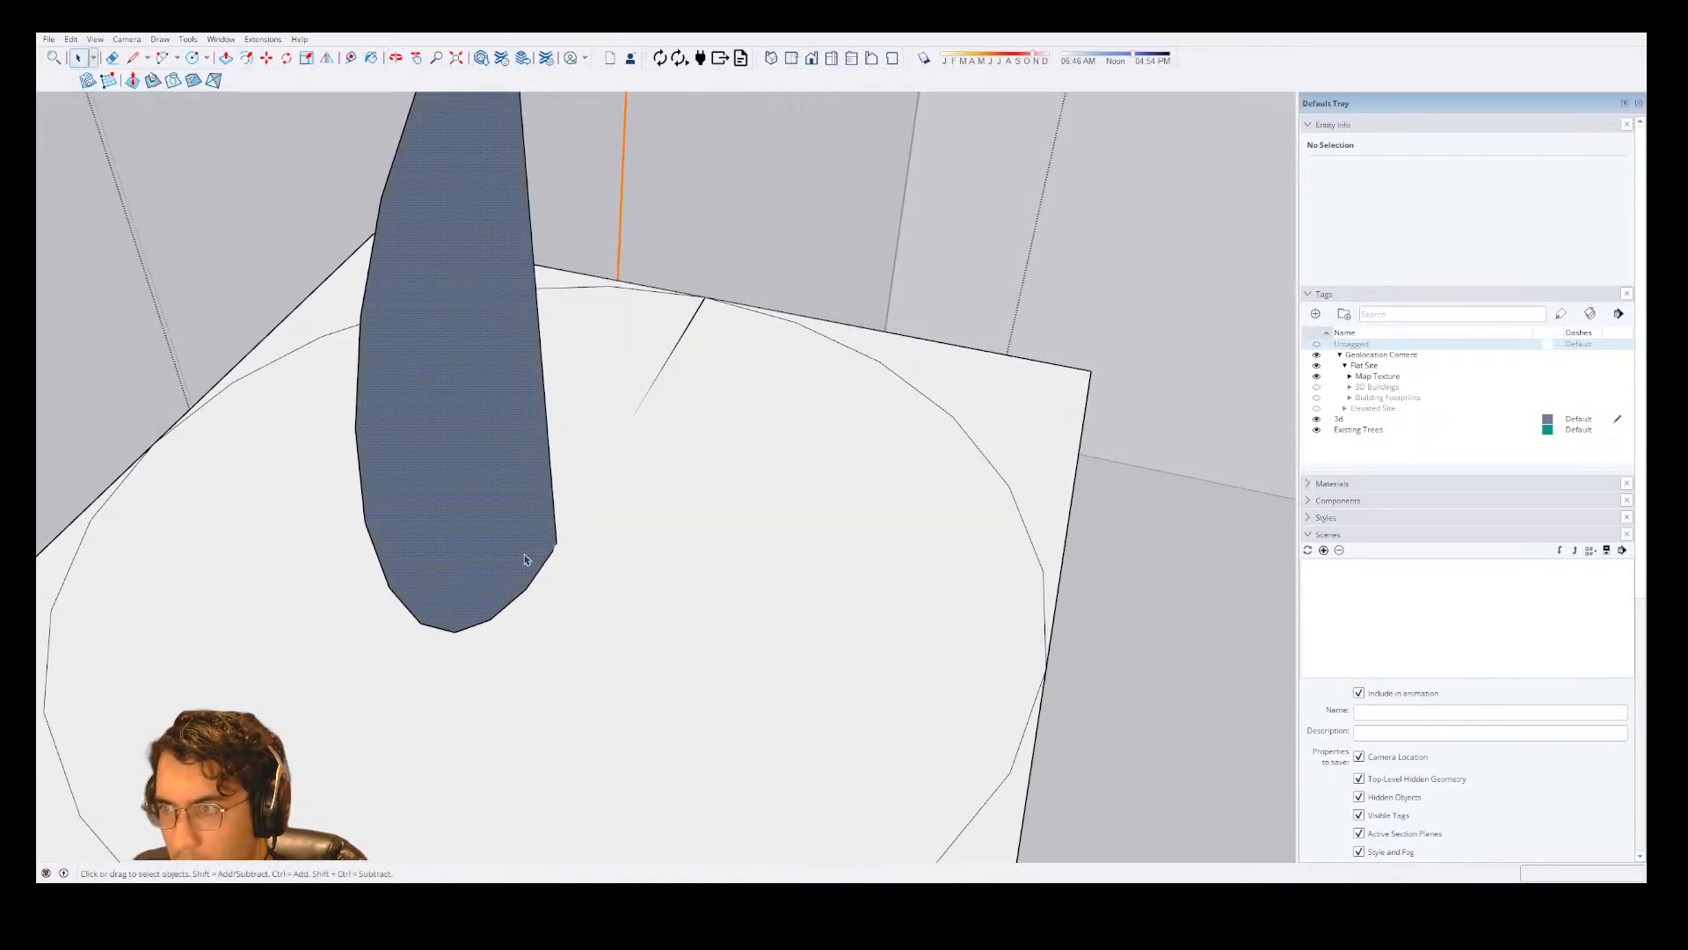
Try Follow Me with the profile's reverse face preselected, and again with its bounding edges included in the selection.
left_click(525, 559)
key("f")
scroll(578, 510, "down", 3)
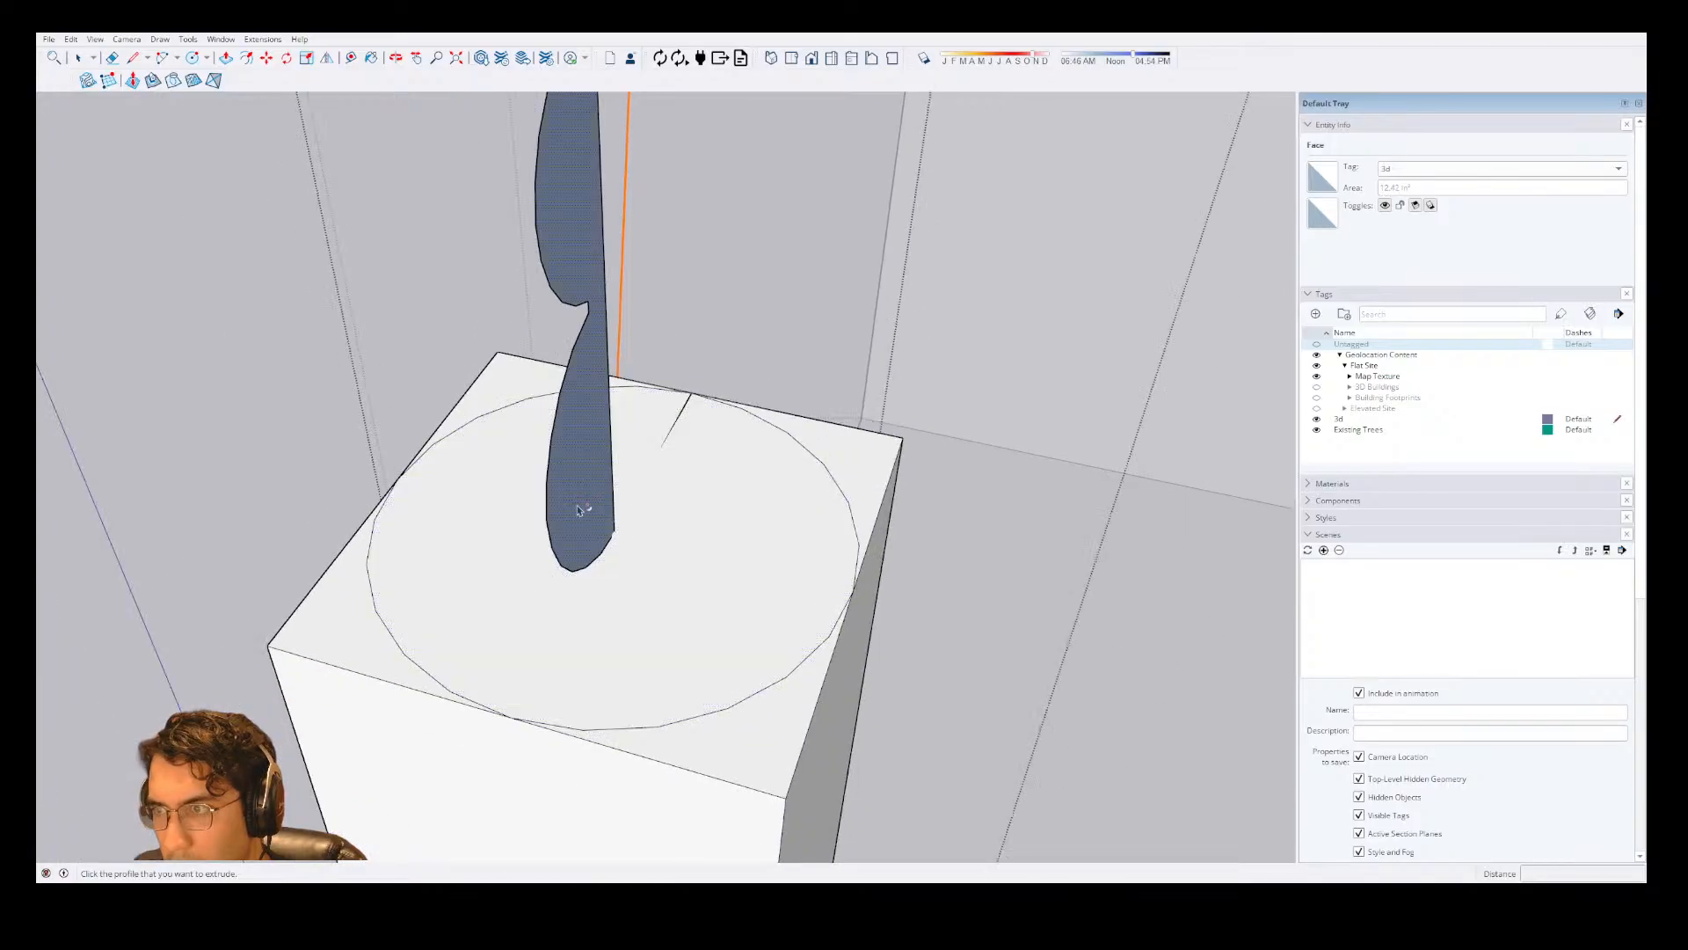
key("space")
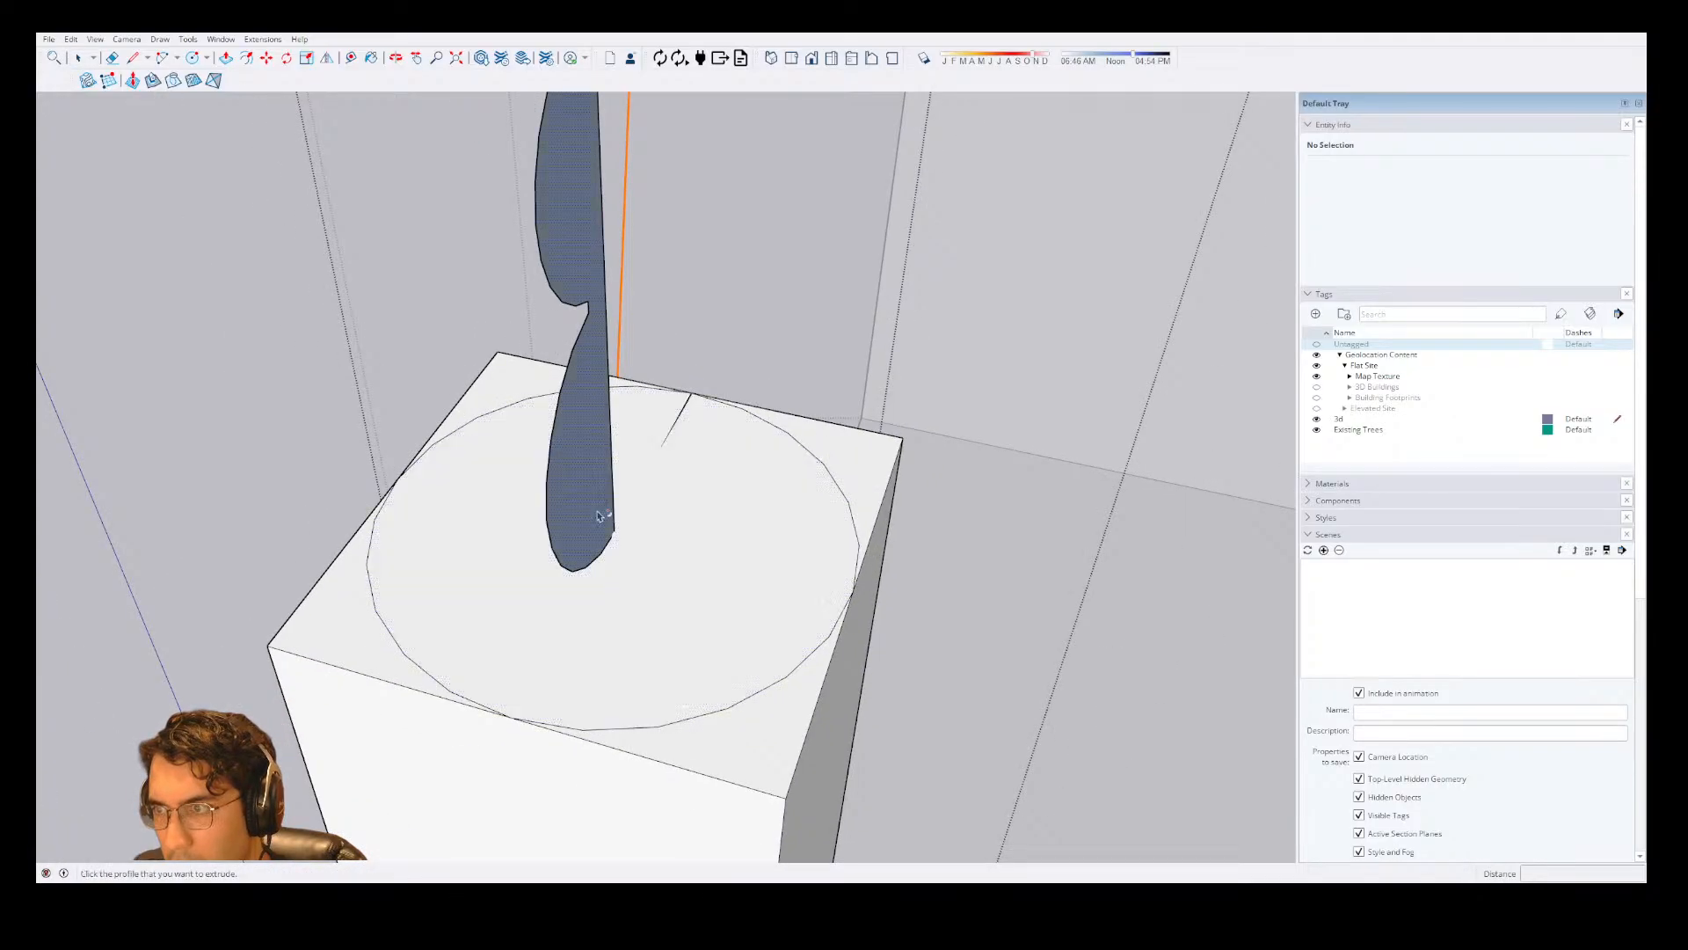
key("space")
double_click(621, 537)
key("f")
key("space")
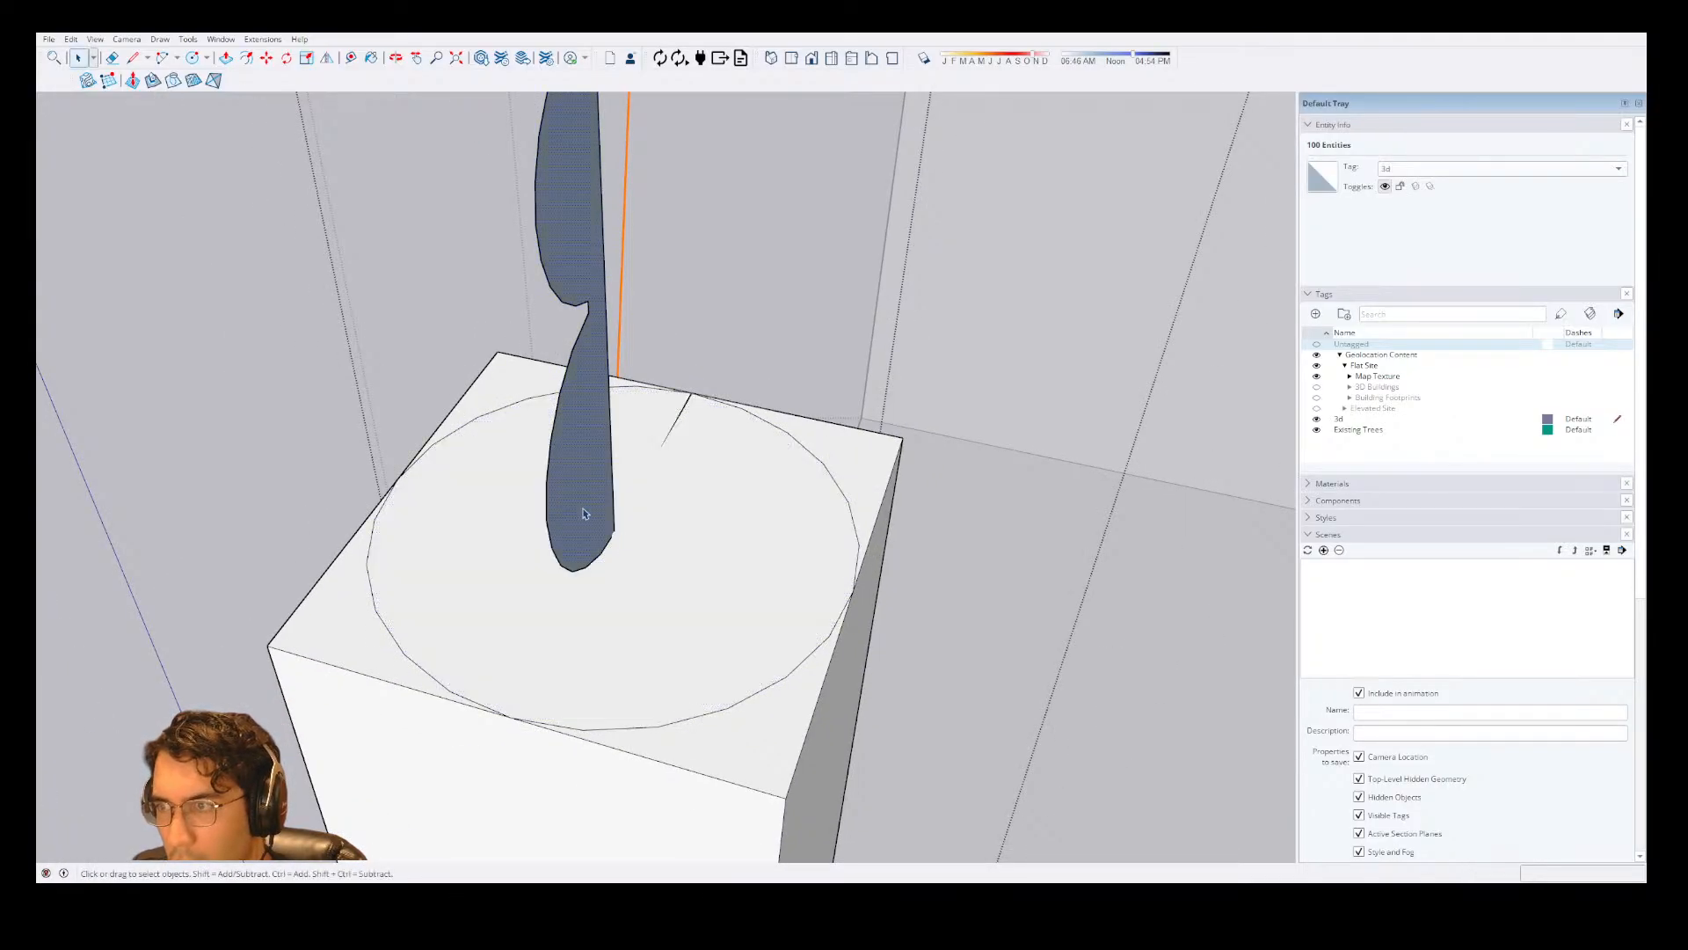
Try Follow Me on the front side of the column profile, restarting it with the selection cleared.
left_click(588, 514)
middle_click_drag(587, 515, 976, 537)
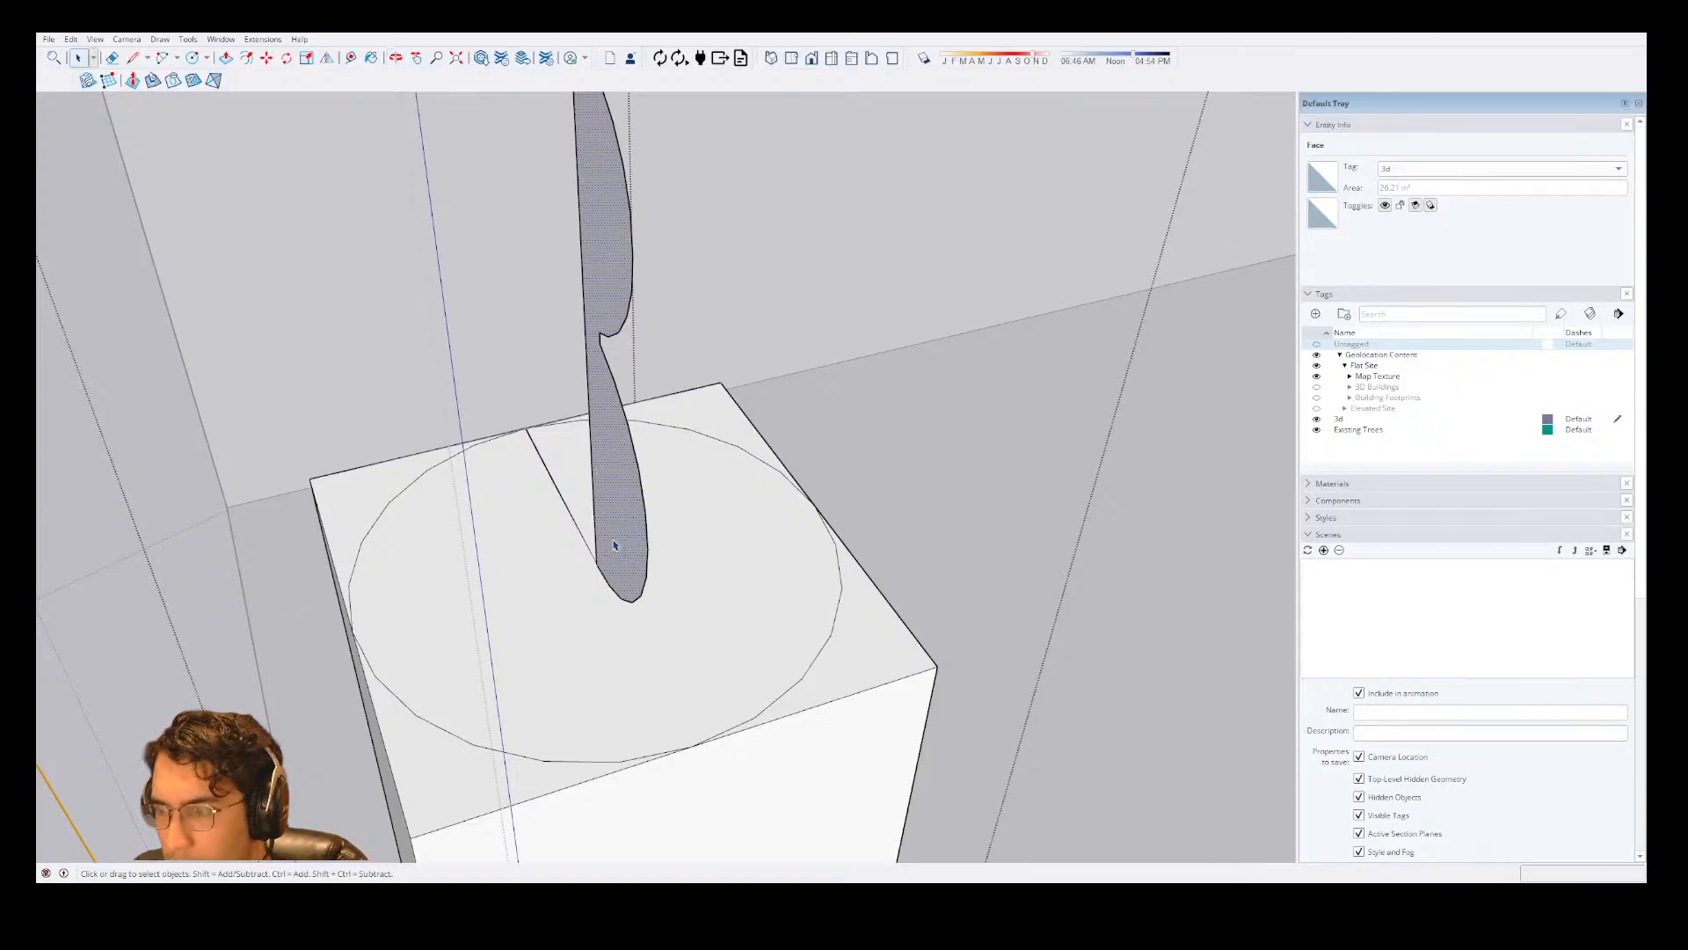
key("f")
key("space")
triple_click(572, 610)
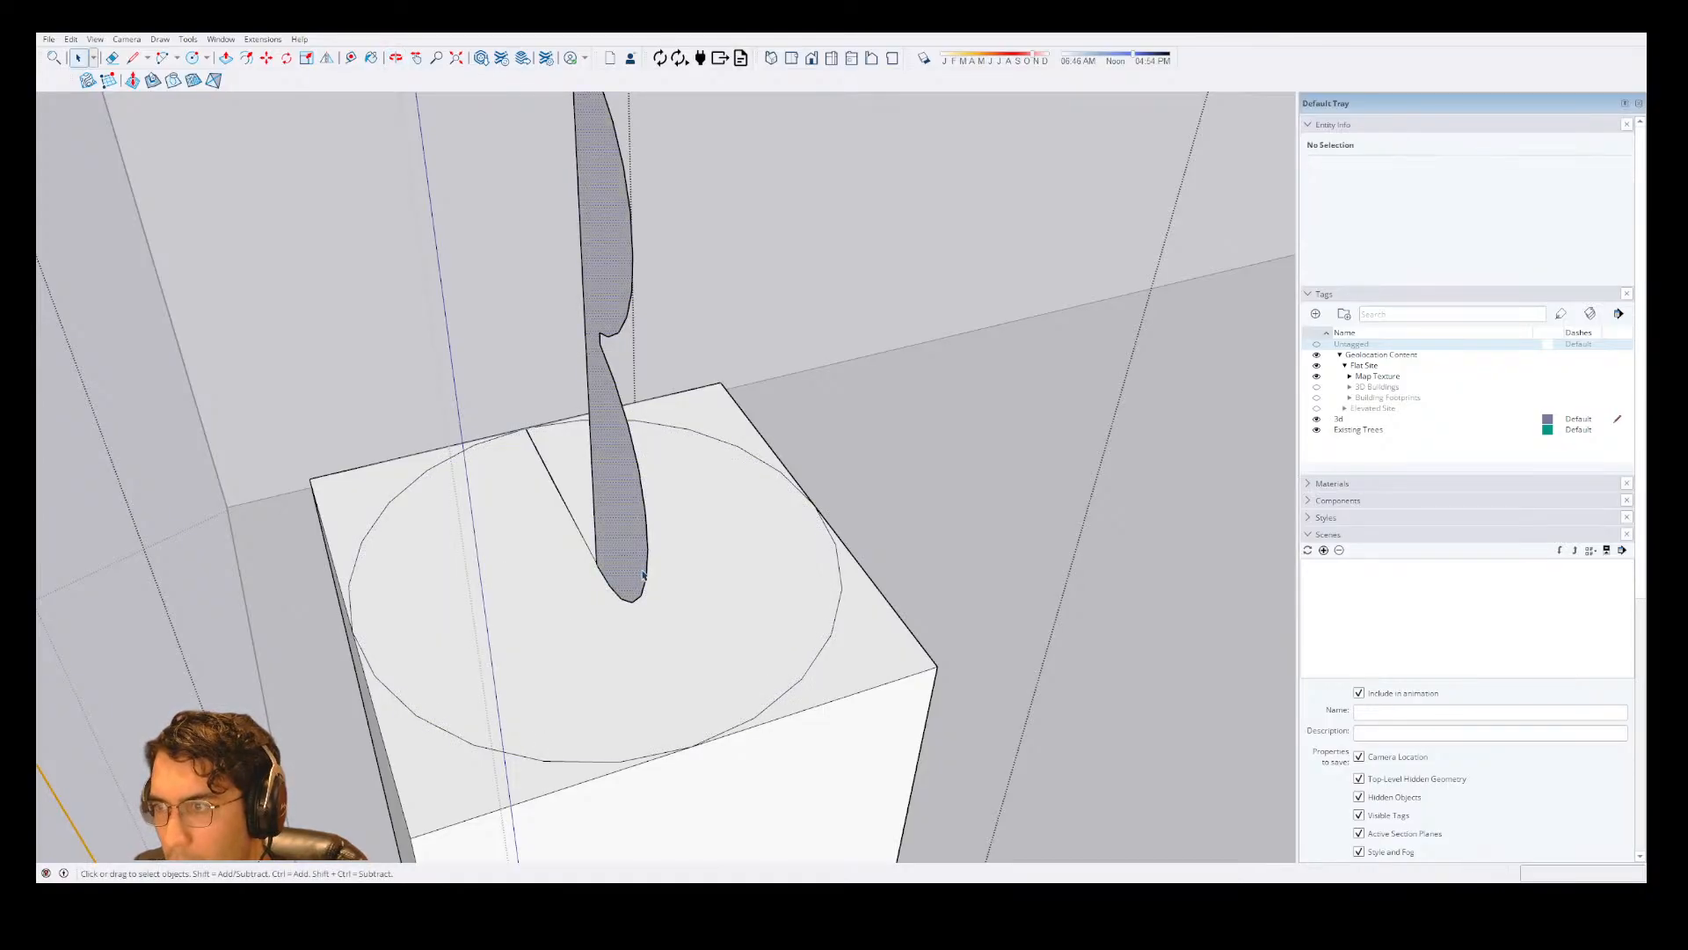
key("f")
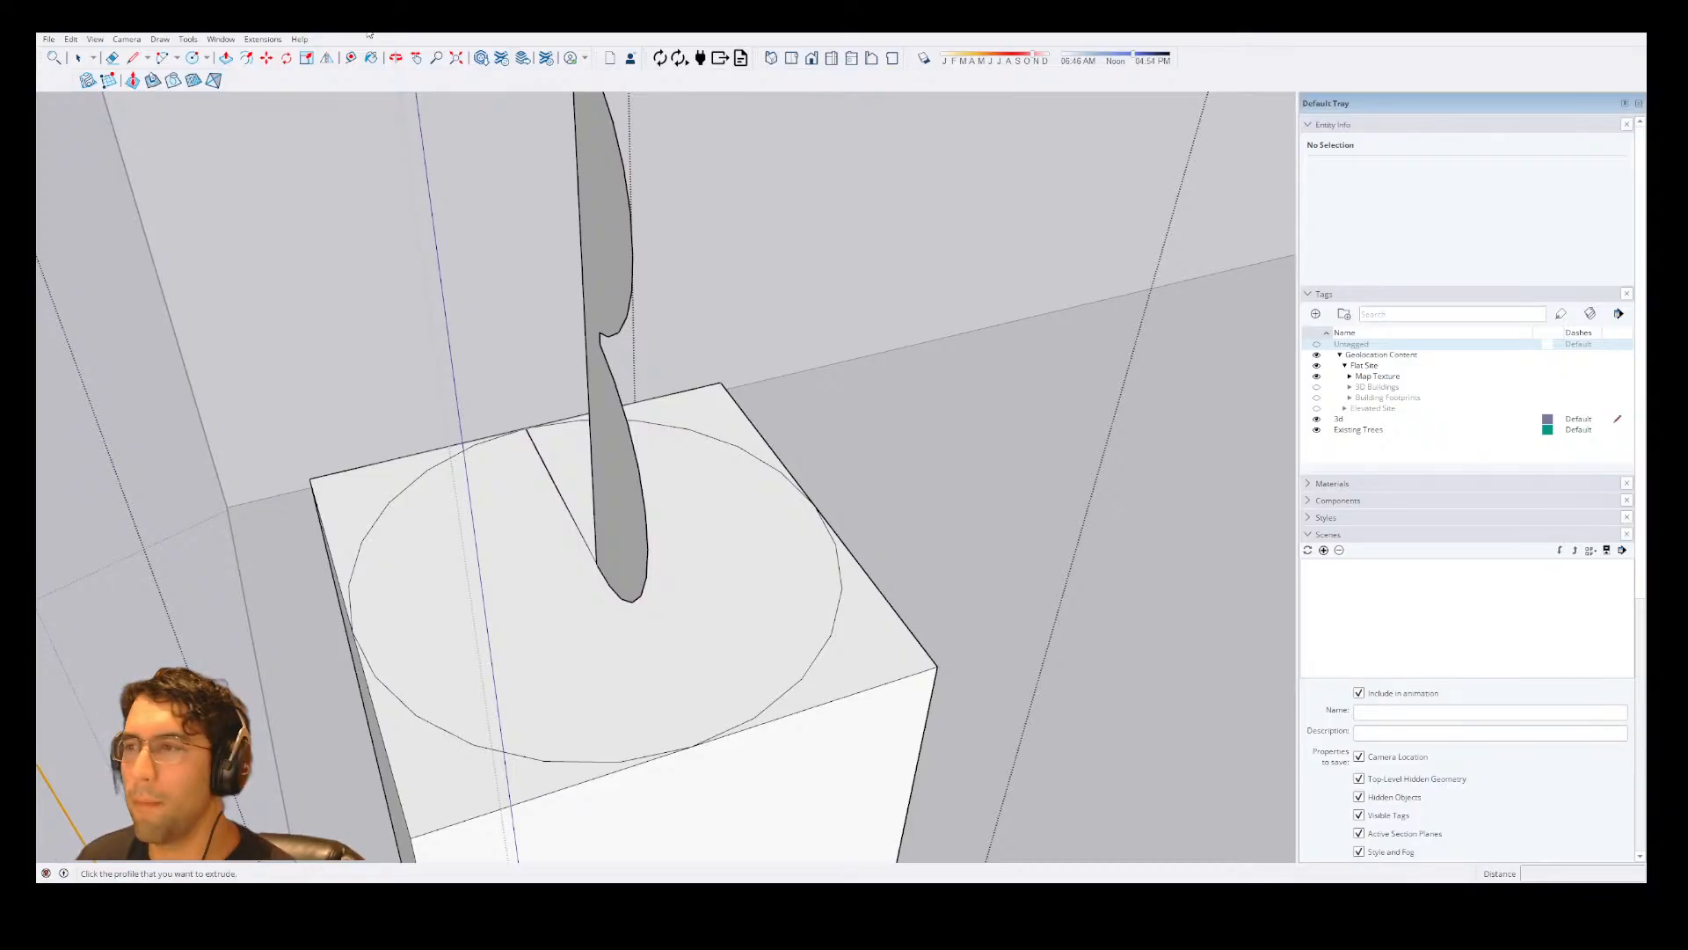
Group the column profile's face with its bounding edges and open the new group for editing.
middle_click_drag(434, 467, 726, 468)
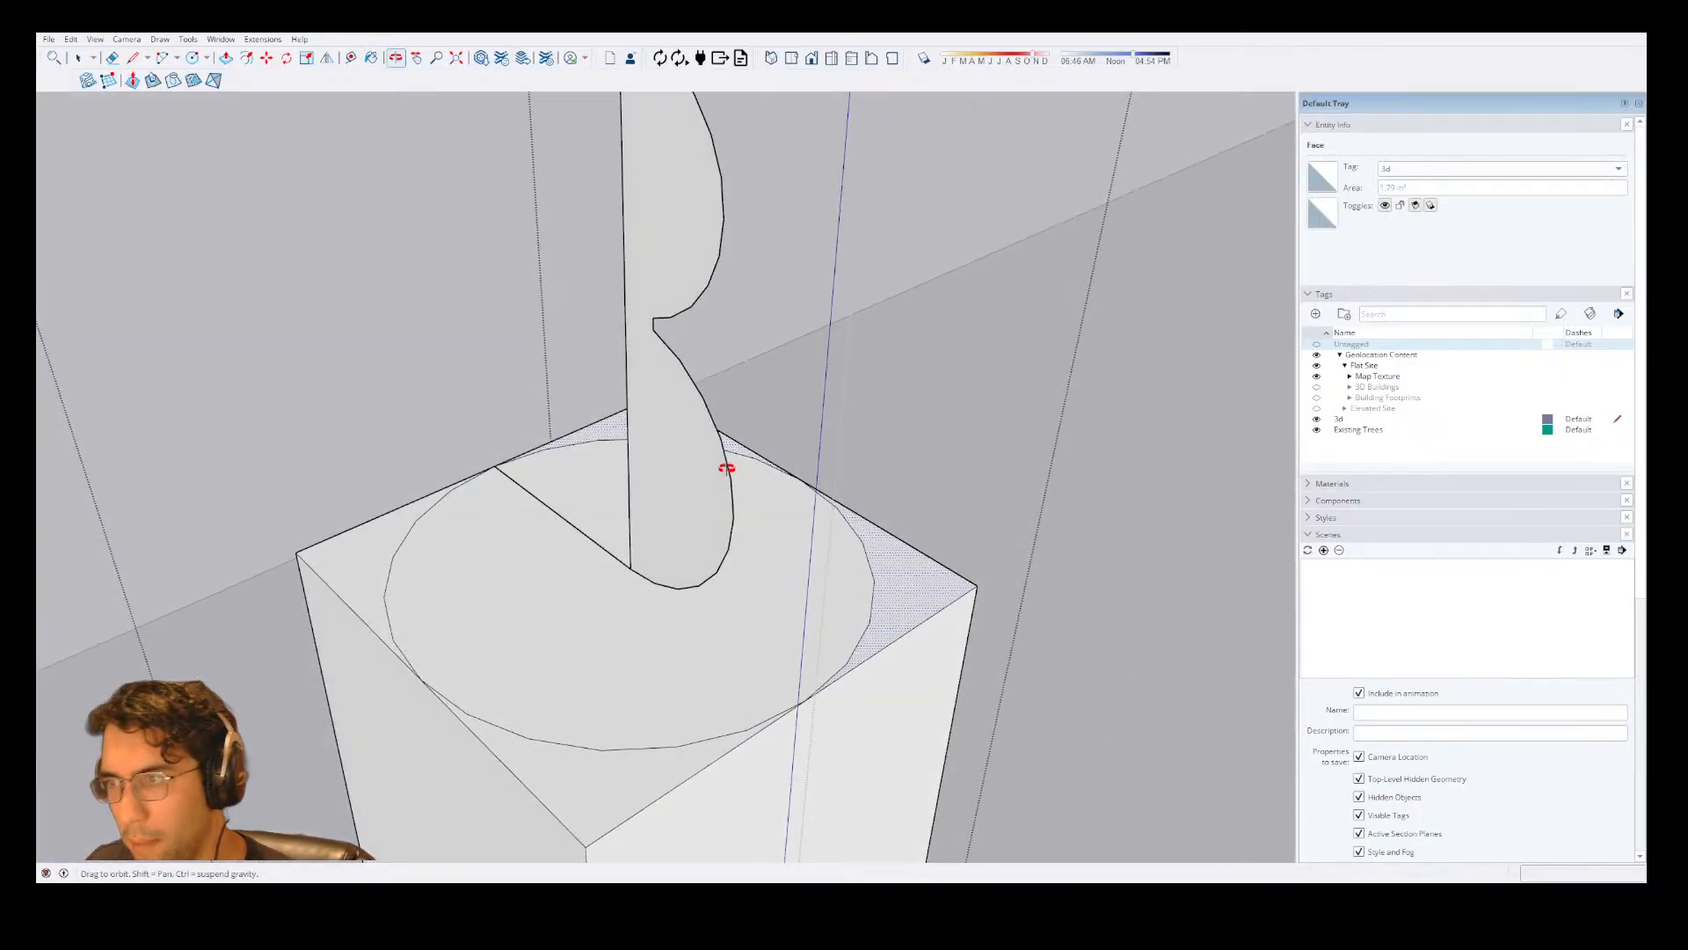
key("Escape")
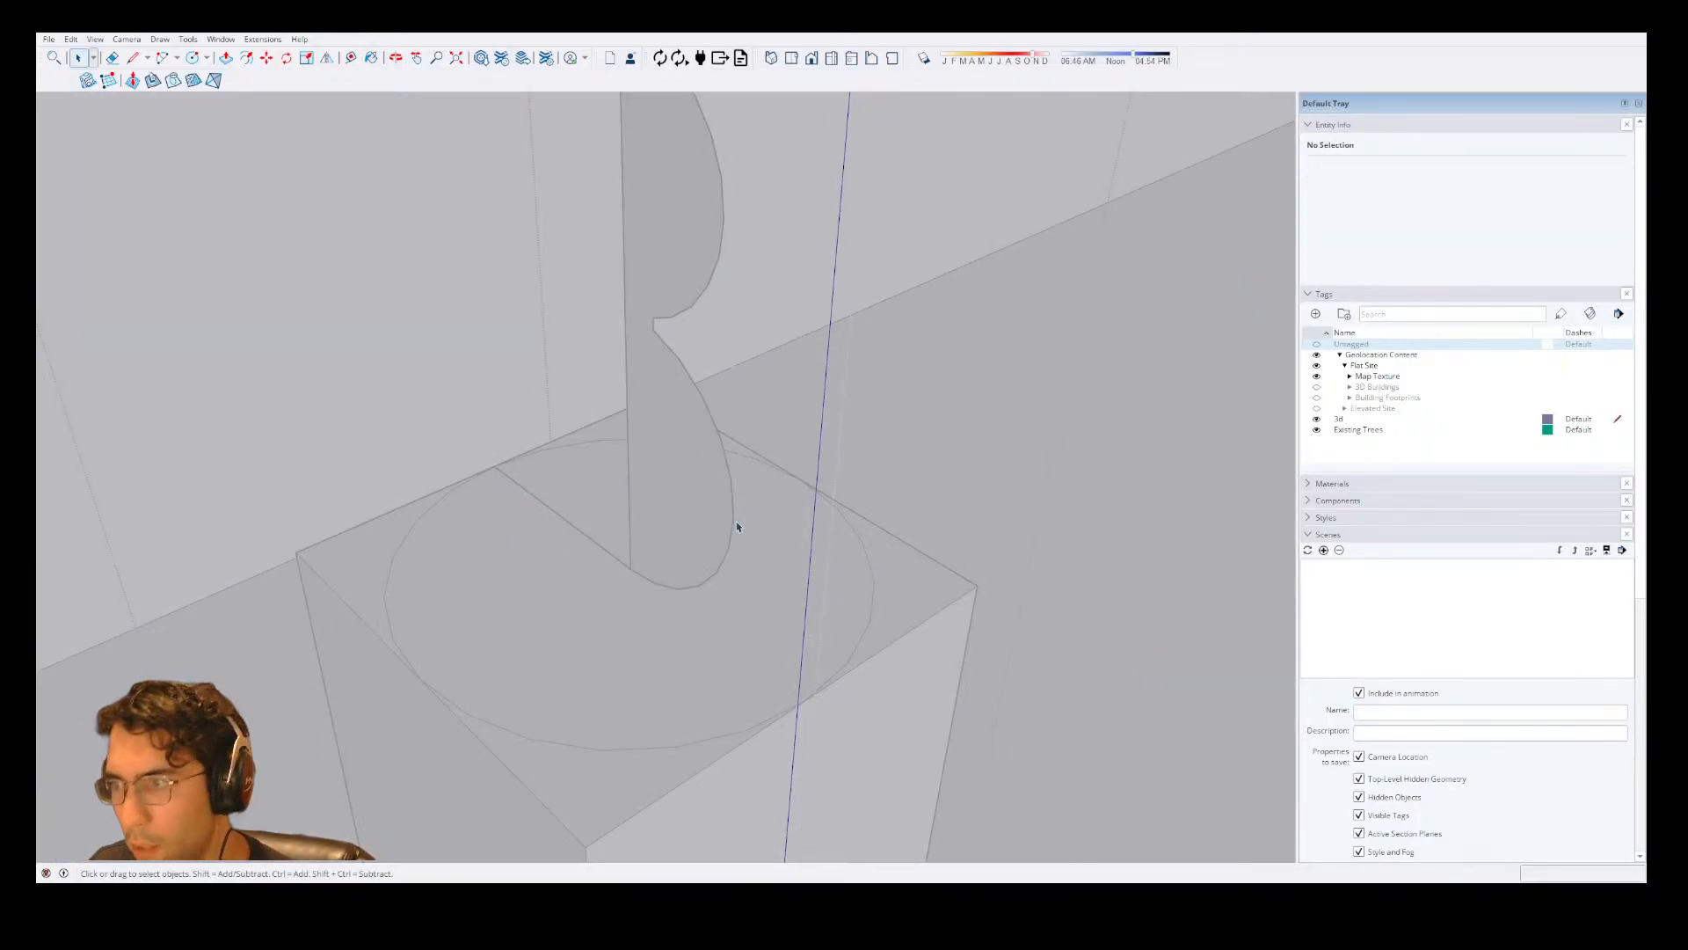
double_click(674, 539)
left_click(594, 581)
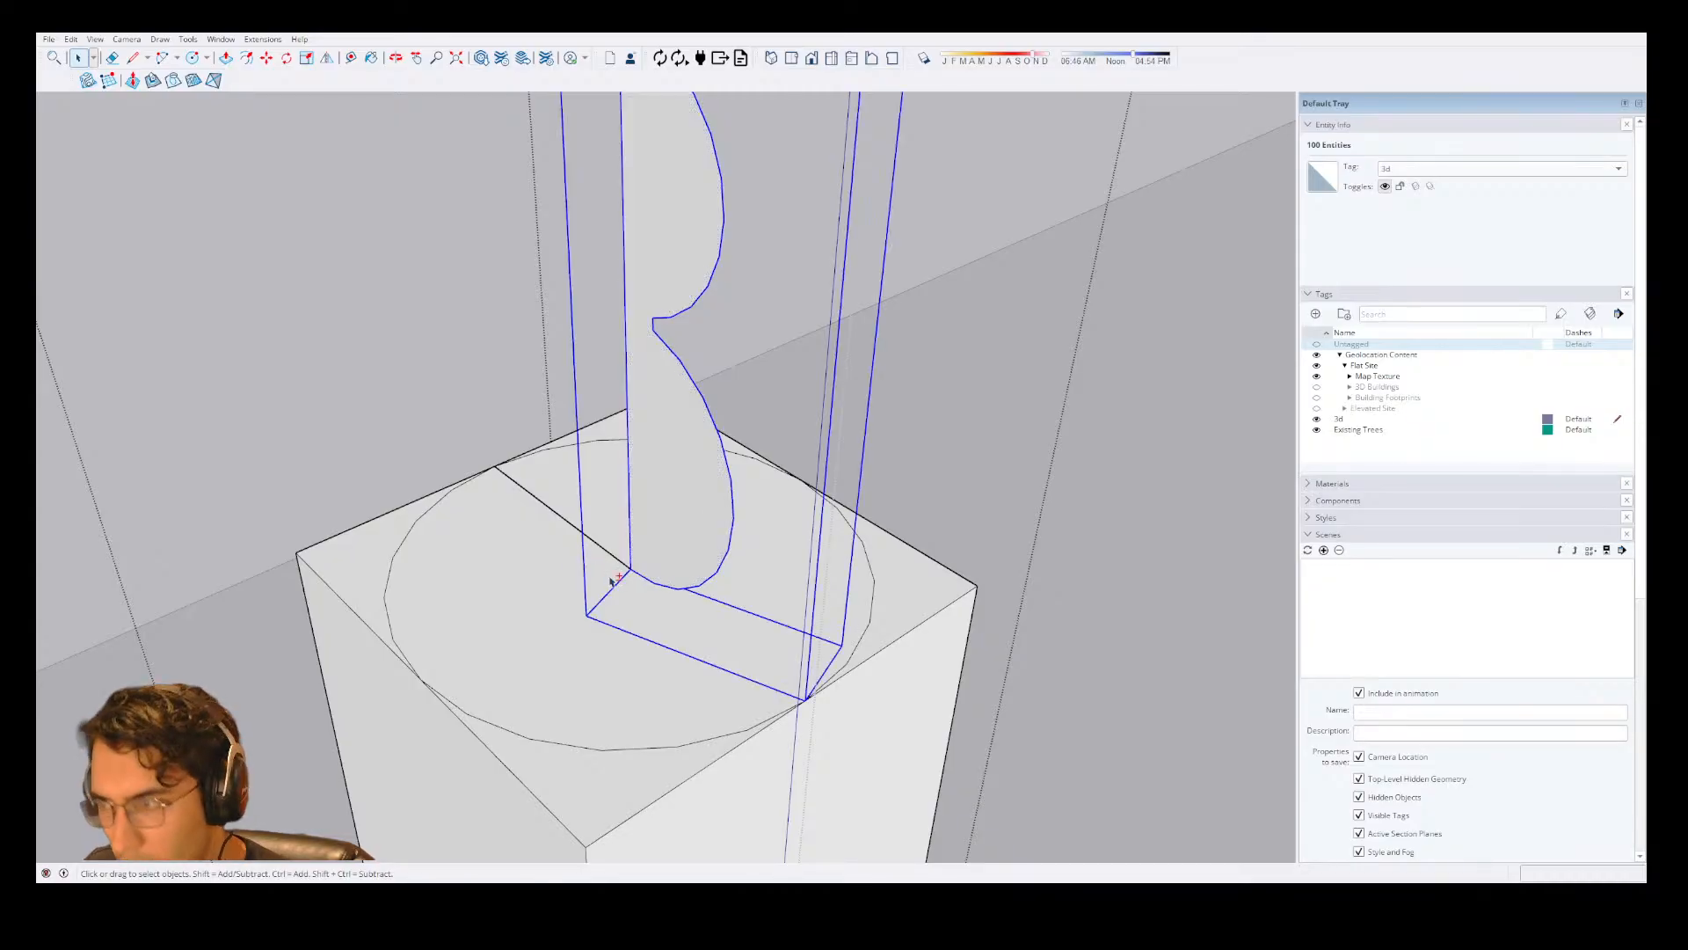
double_click(689, 565)
key("Escape")
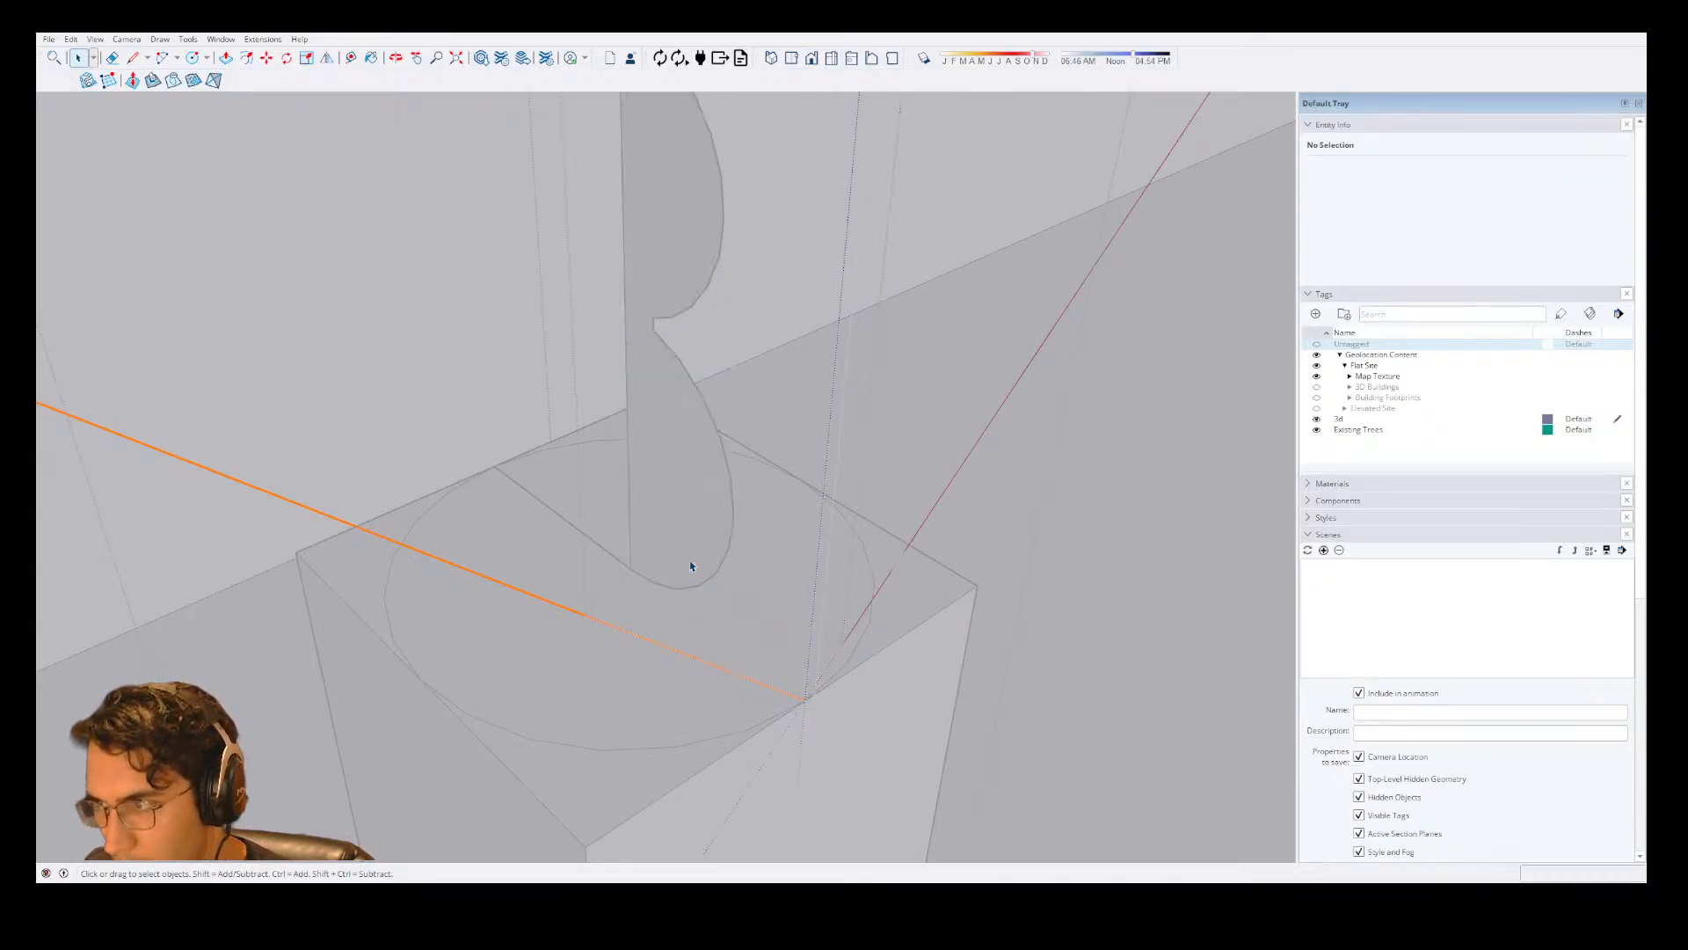
double_click(690, 566)
Try Follow Me on the profile face inside its own group.
left_click(690, 565)
key("shift+f")
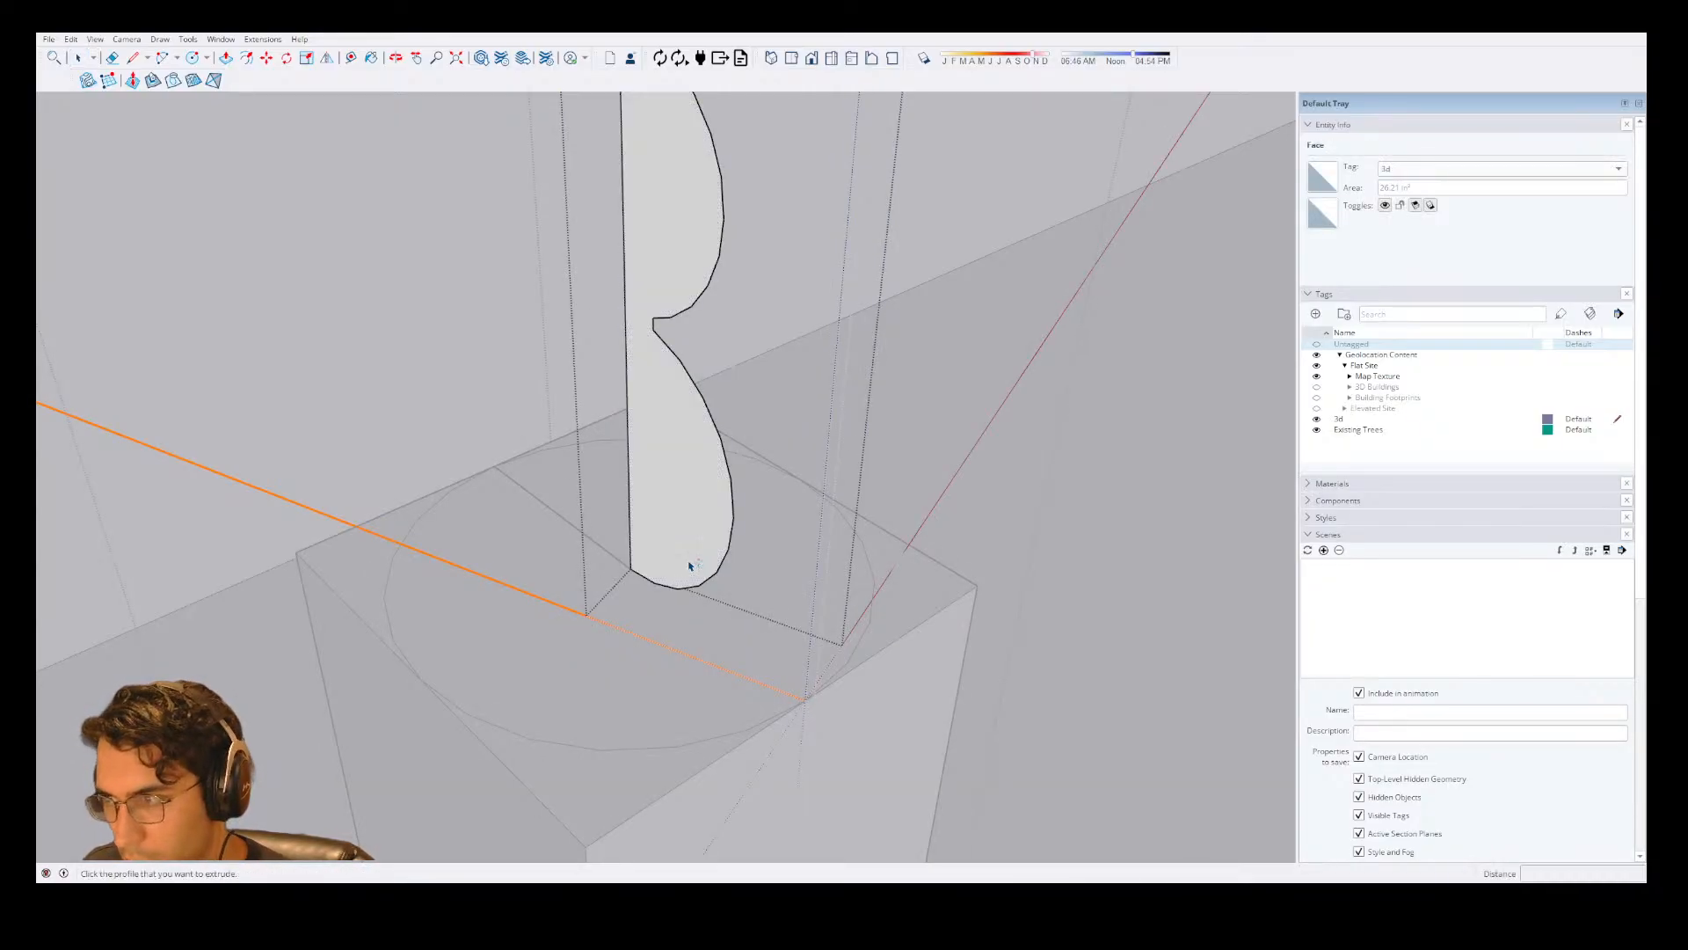
left_click(673, 531)
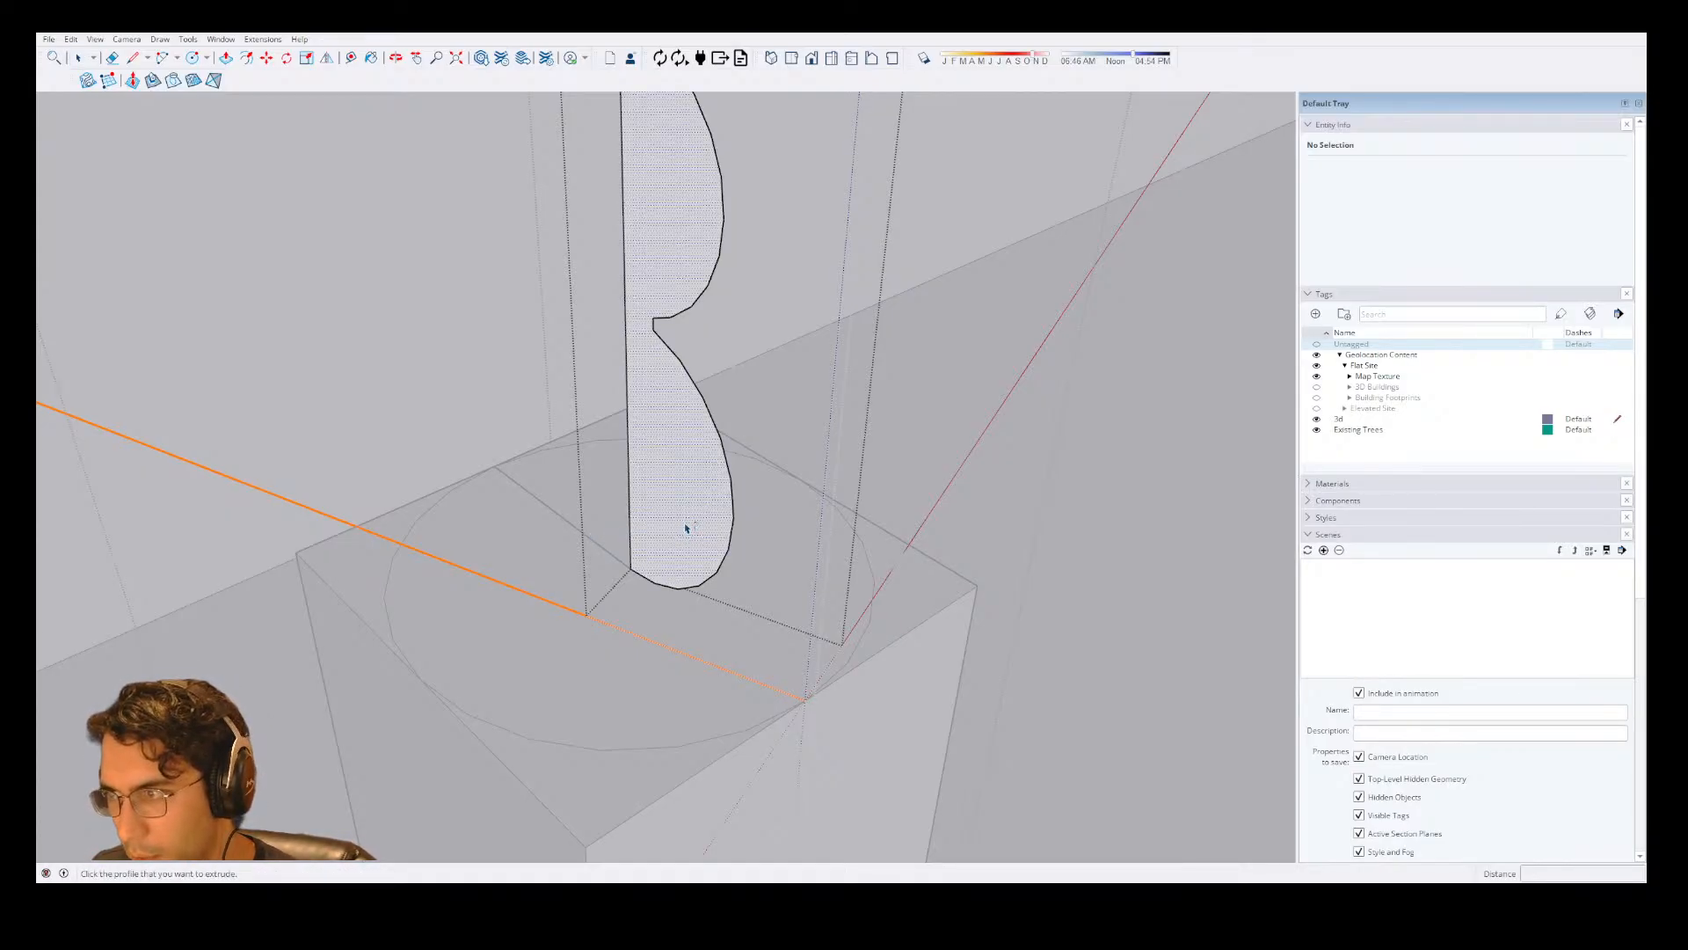
key("space")
left_click(668, 480)
key("shift+f")
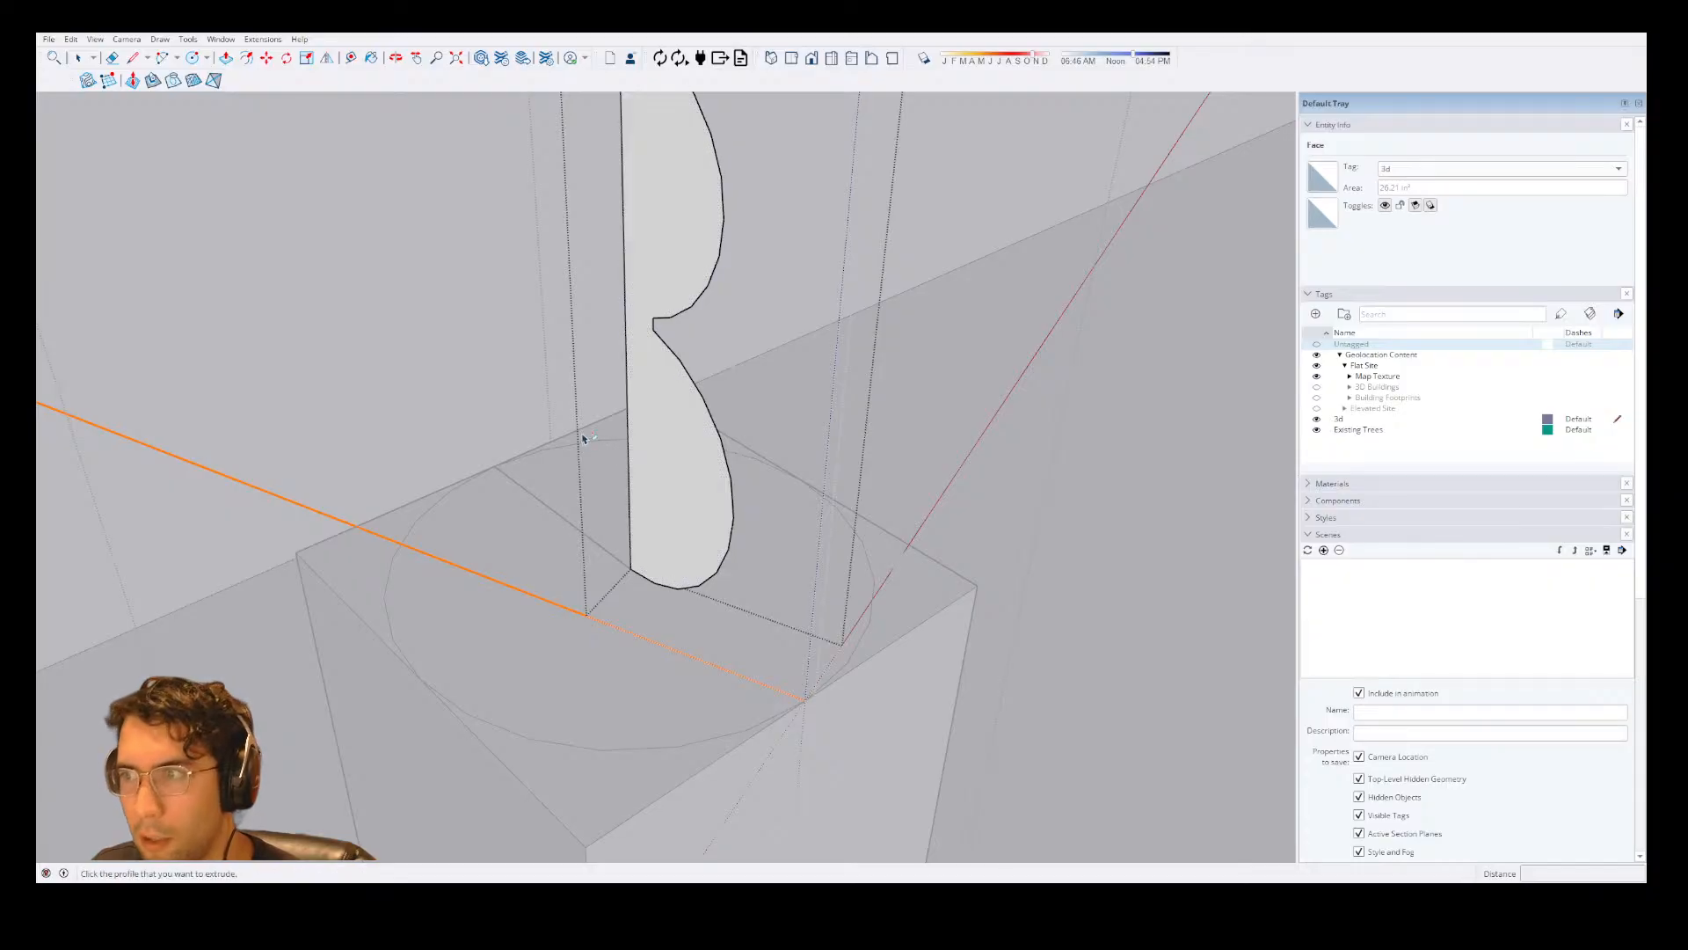
left_click(649, 296)
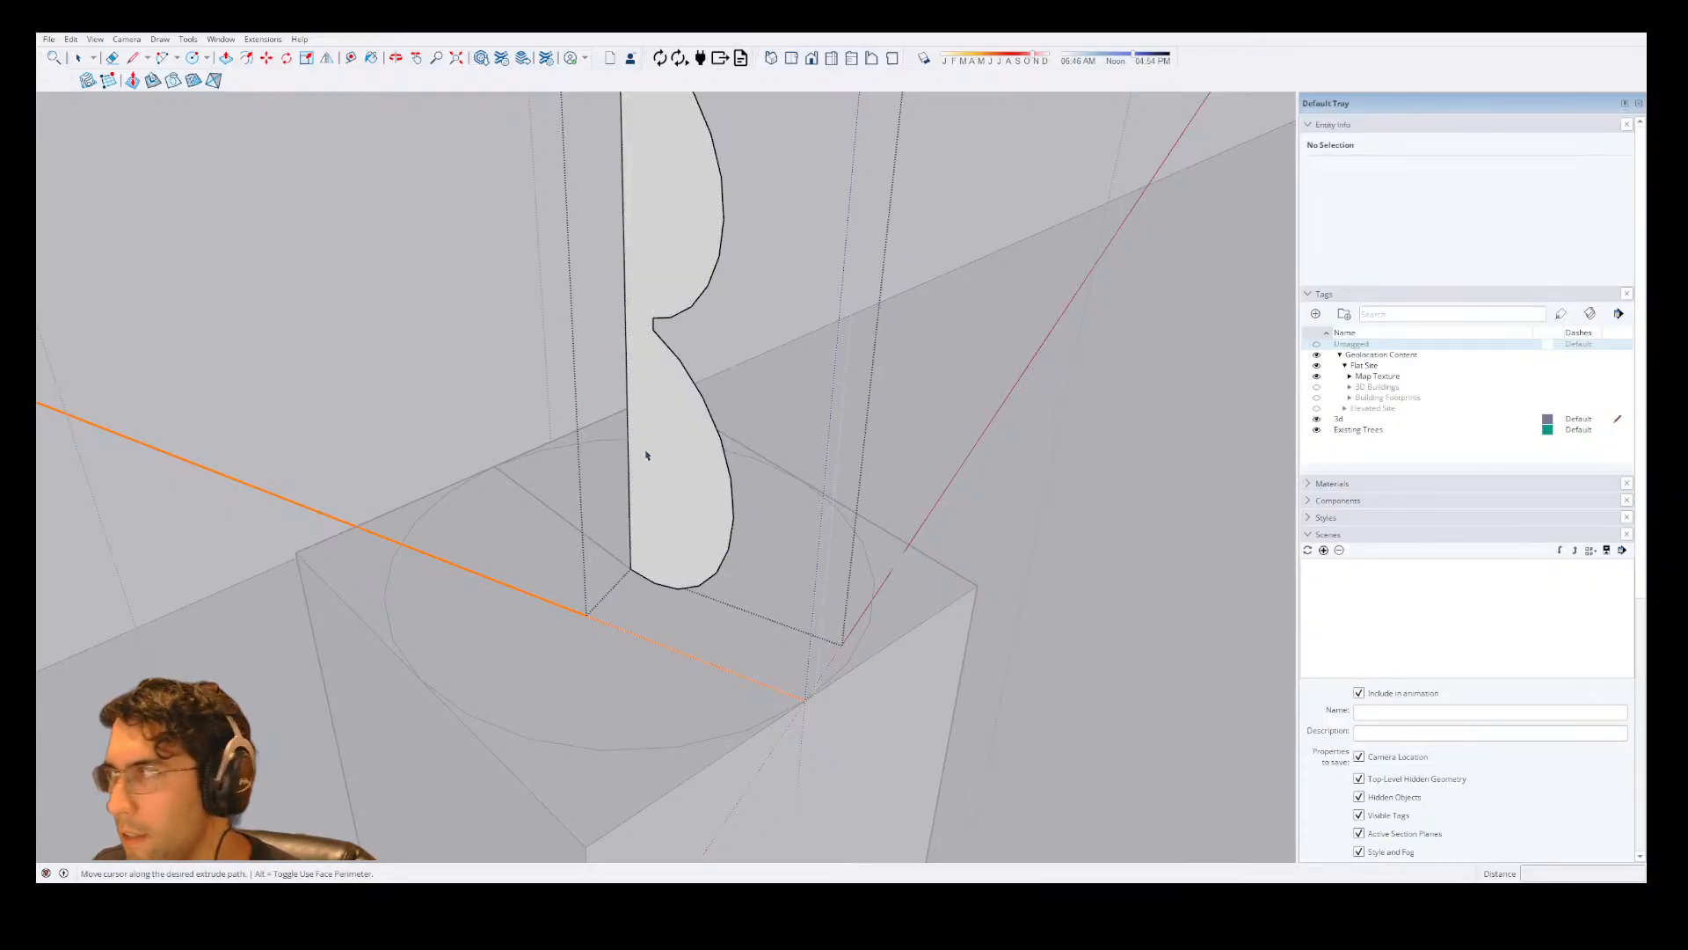
key("space")
left_click(635, 479)
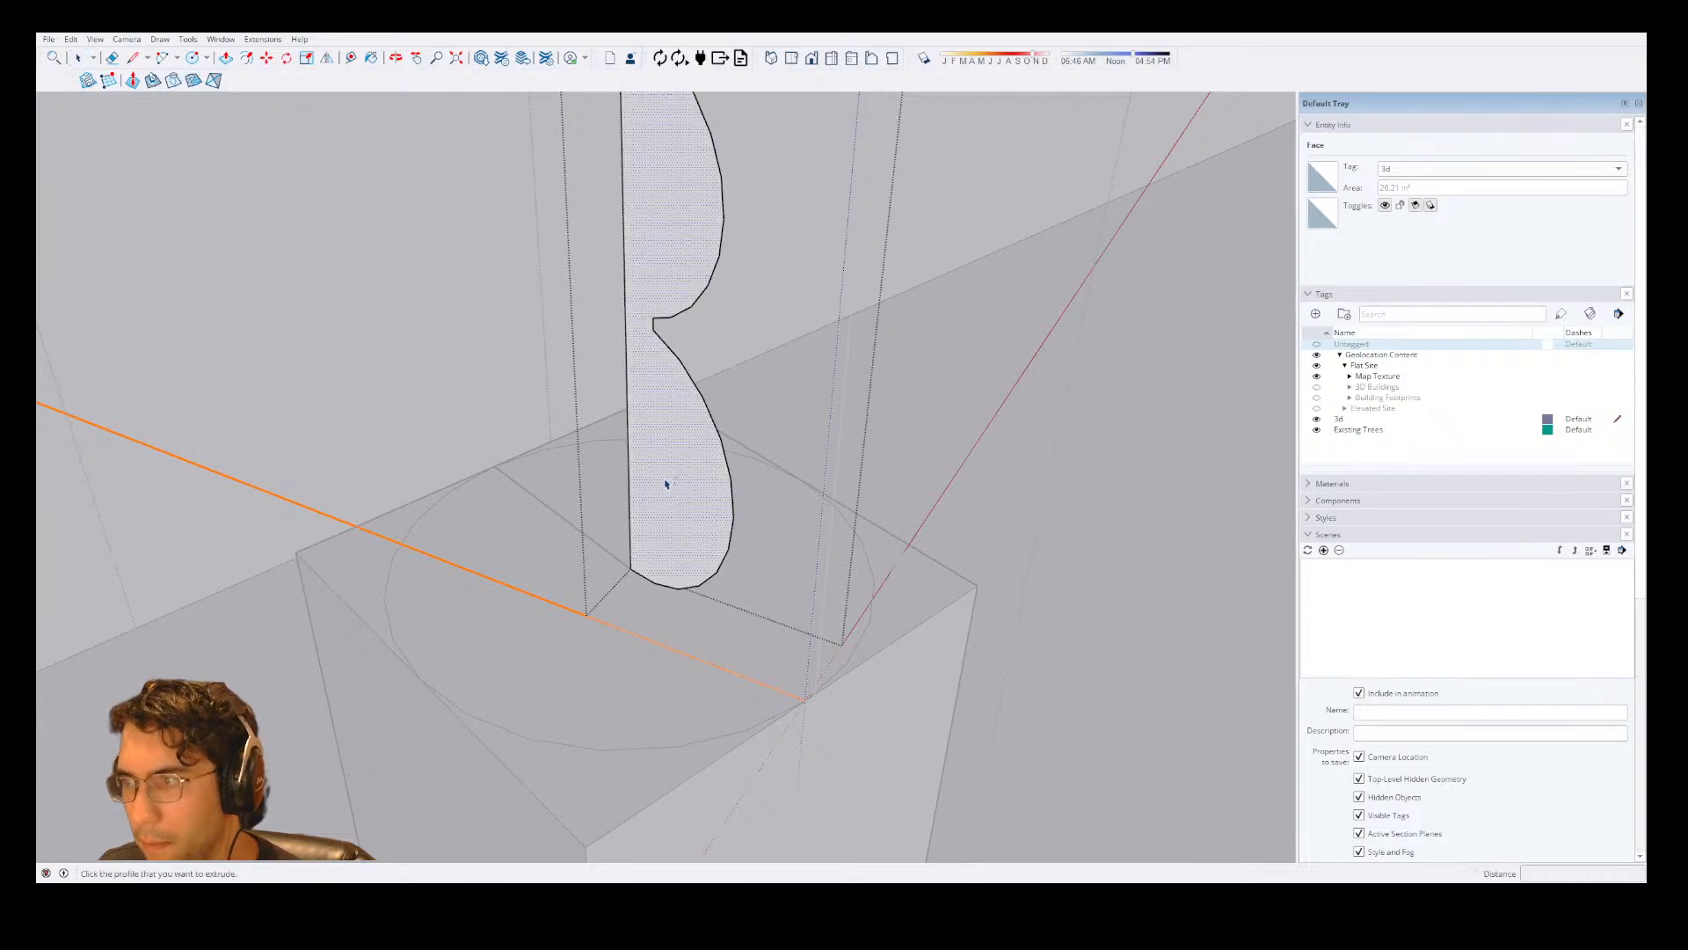
Reselect the grouped profile's face as the preselected path and try extruding it with Follow Me.
double_click(666, 522)
left_click(669, 575)
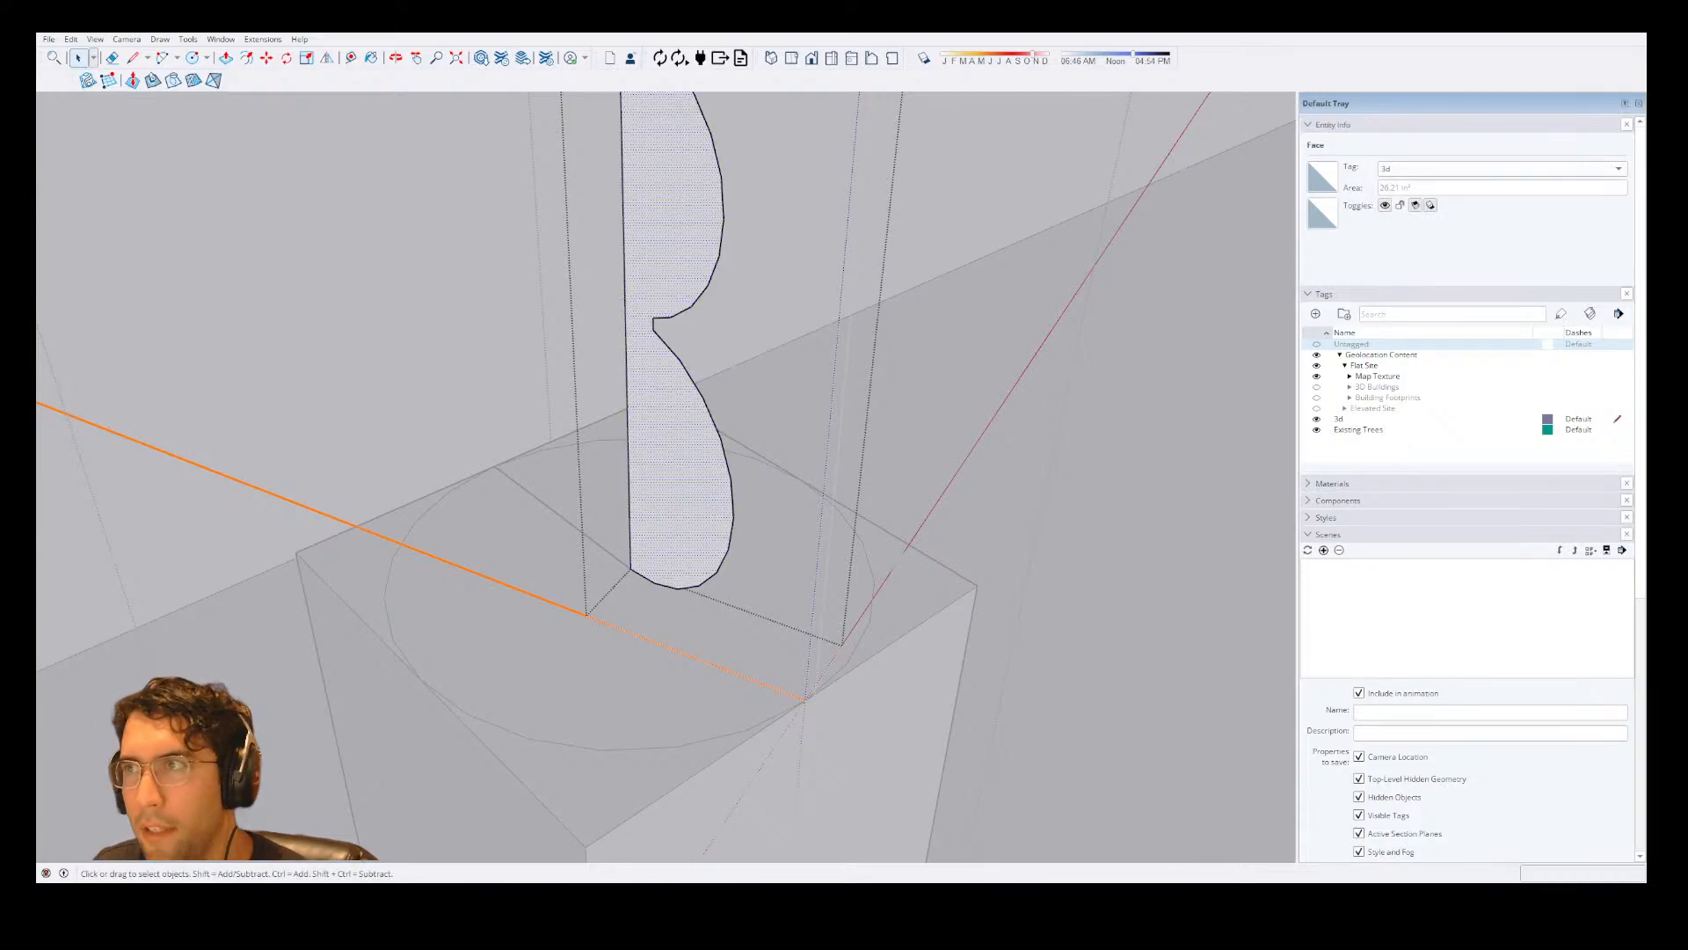
key("shift+f")
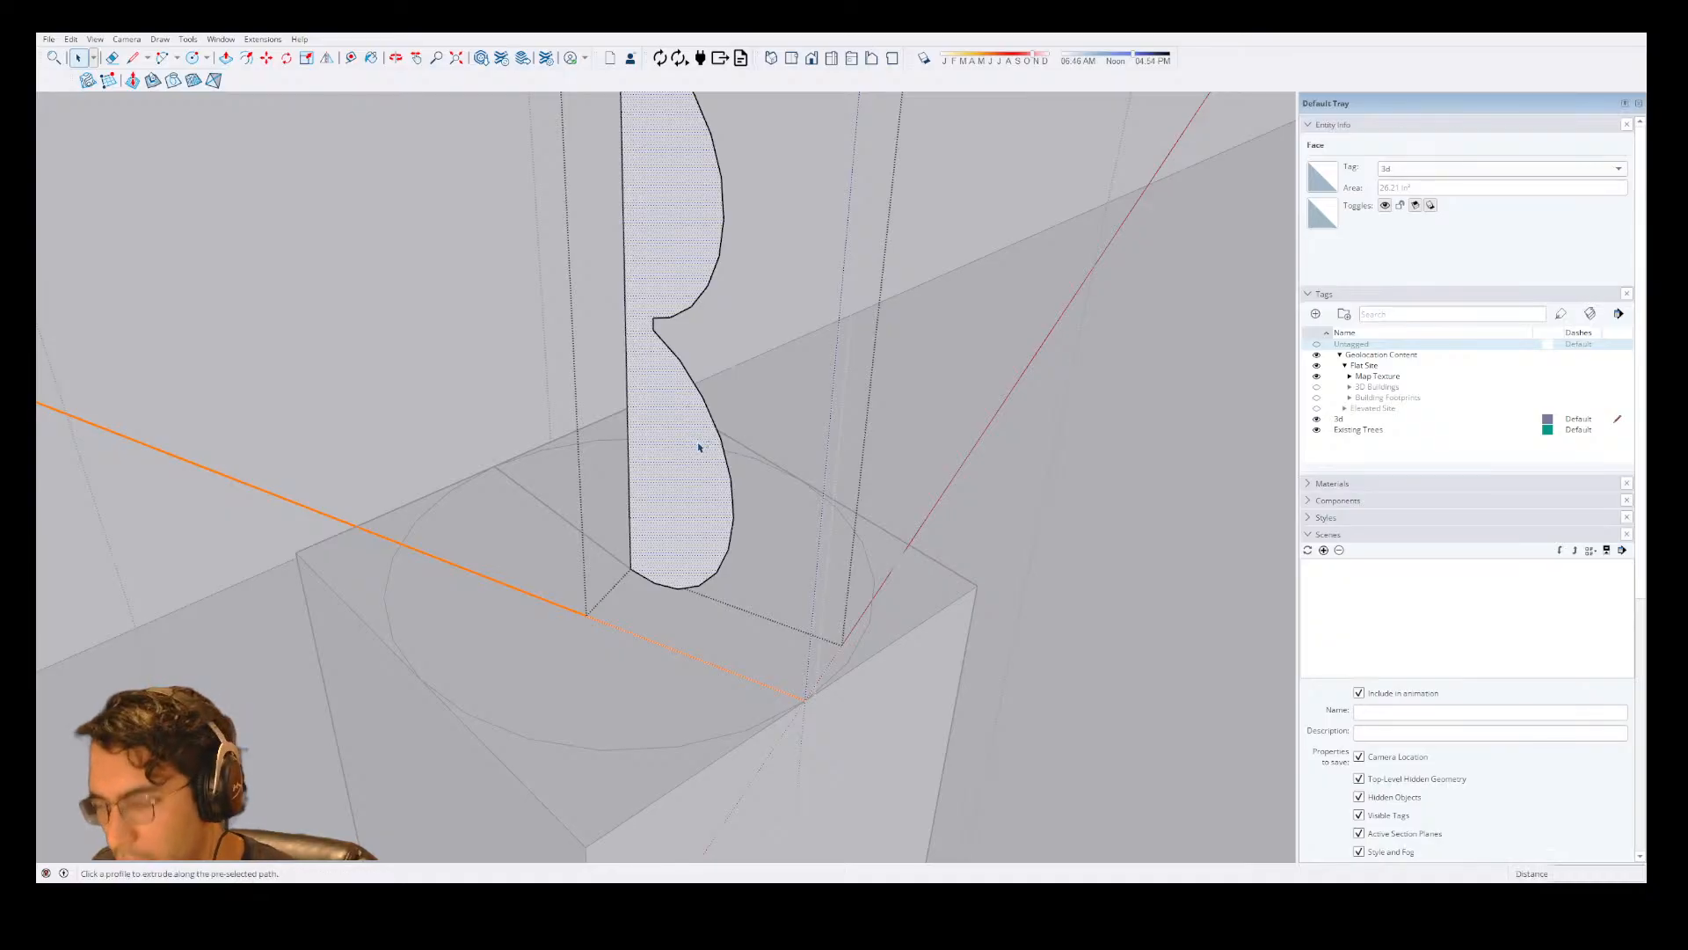
left_click(668, 483)
Retry Follow Me on the lower end of the grouped profile and close the group.
scroll(563, 518, "down", 6)
scroll(558, 493, "up", 10)
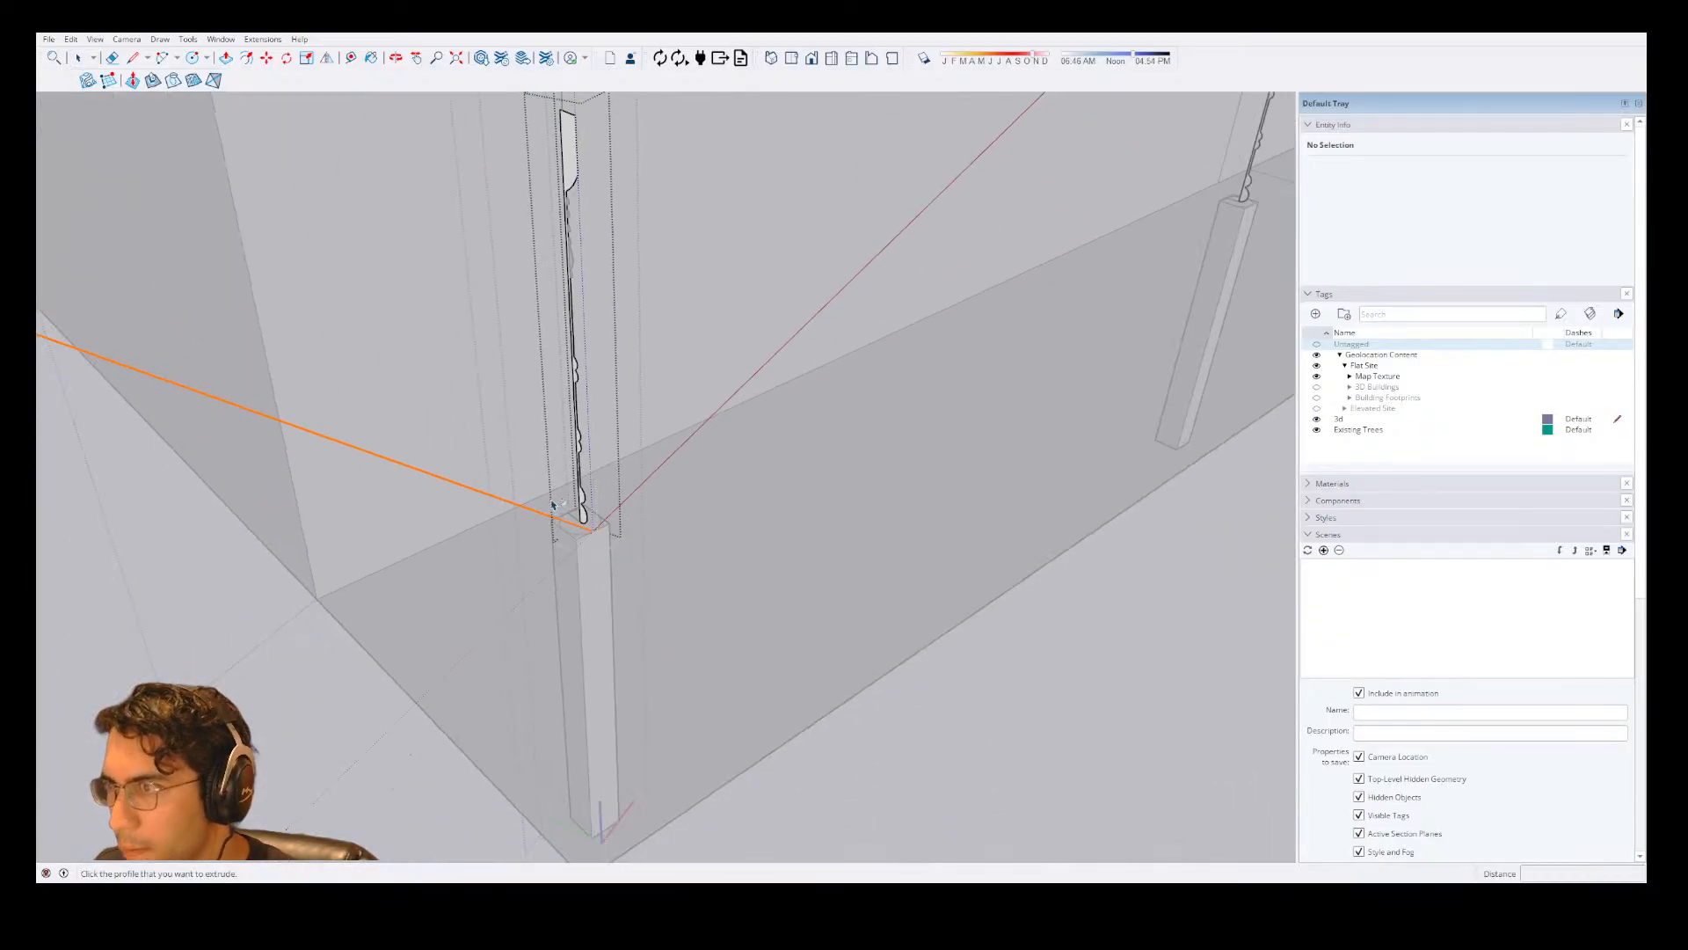
scroll(603, 471, "down", 5)
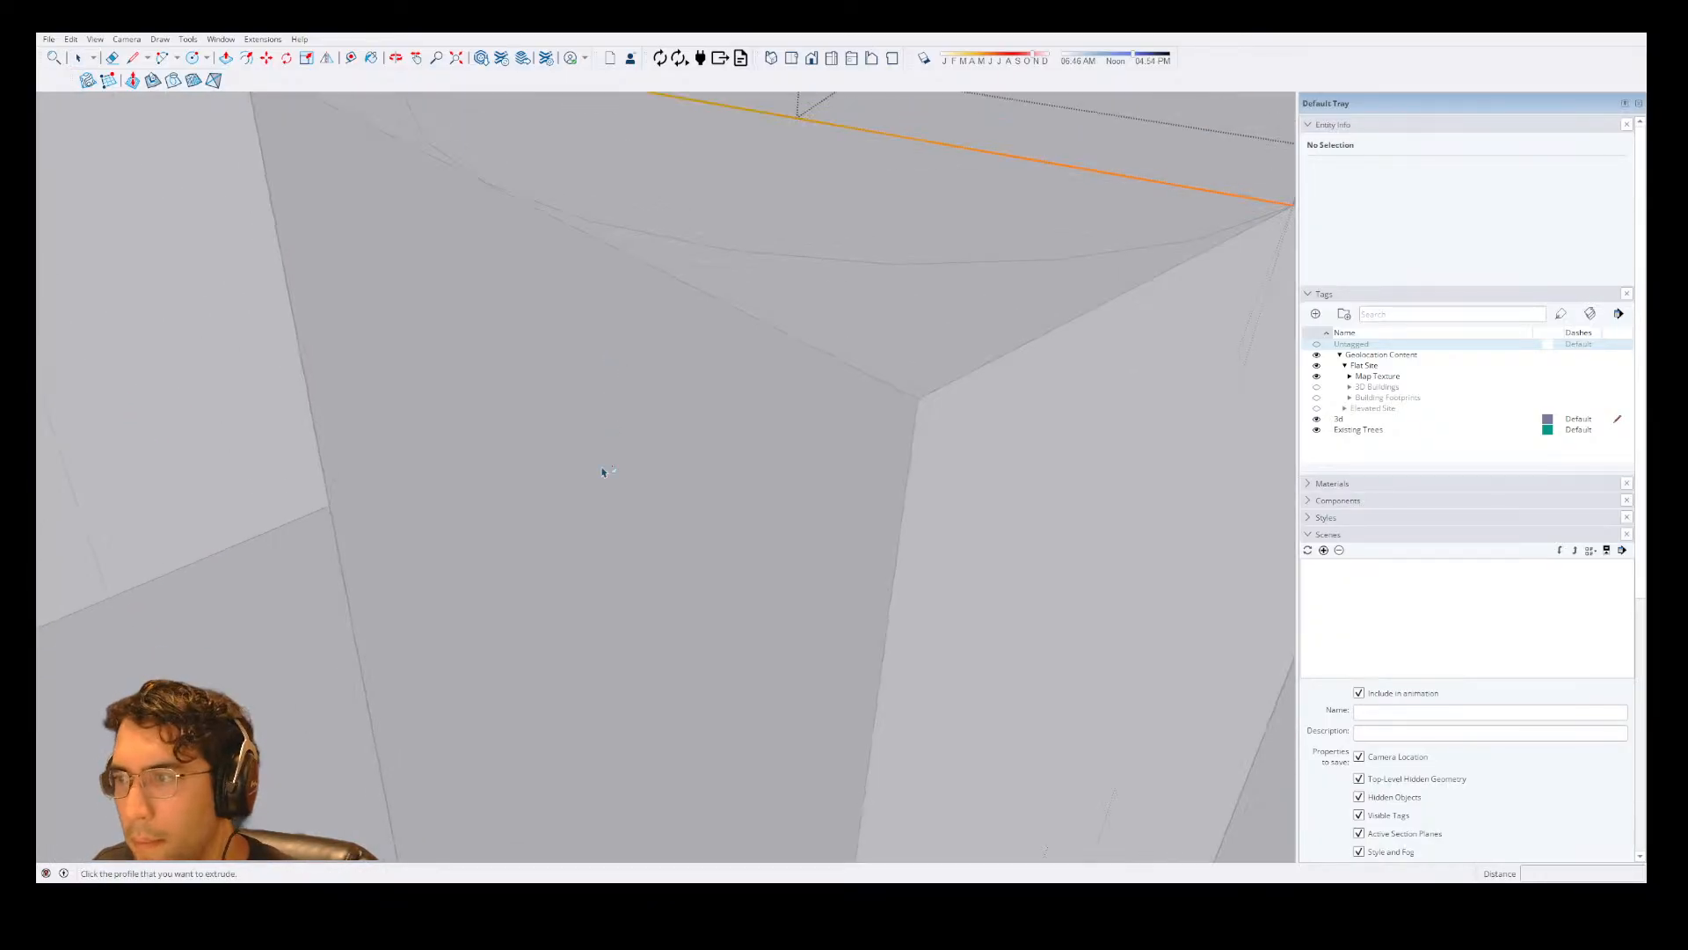
scroll(678, 293, "up", 6)
scroll(625, 409, "down", 3)
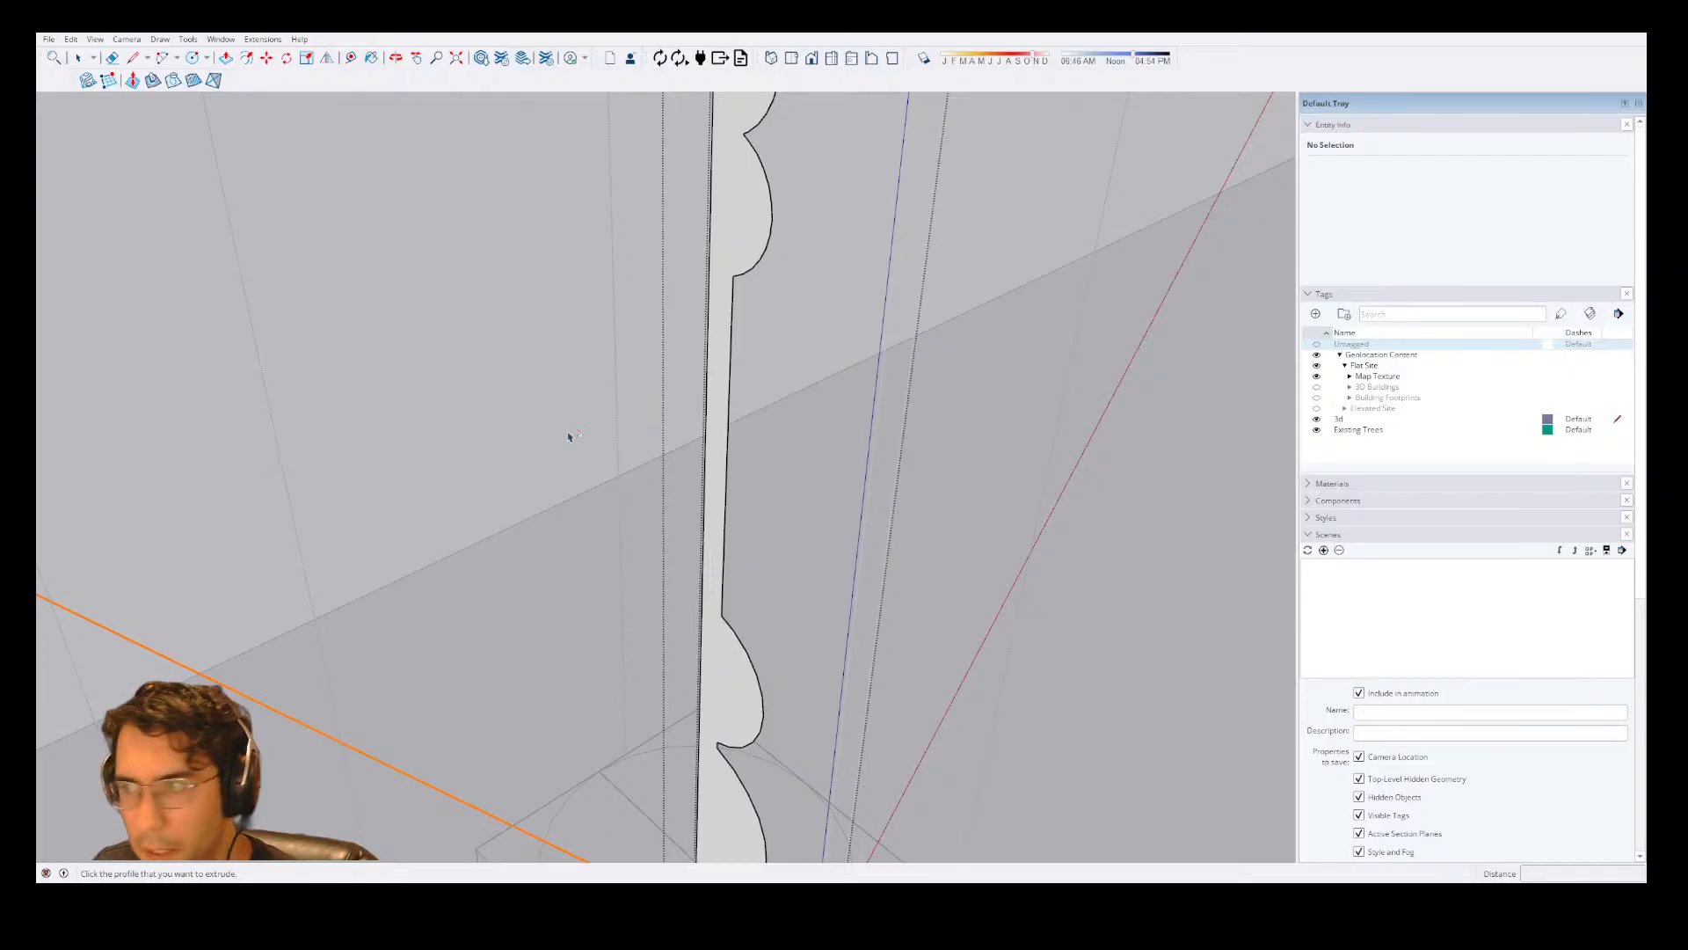
scroll(568, 436, "down", 5)
scroll(746, 456, "up", 5)
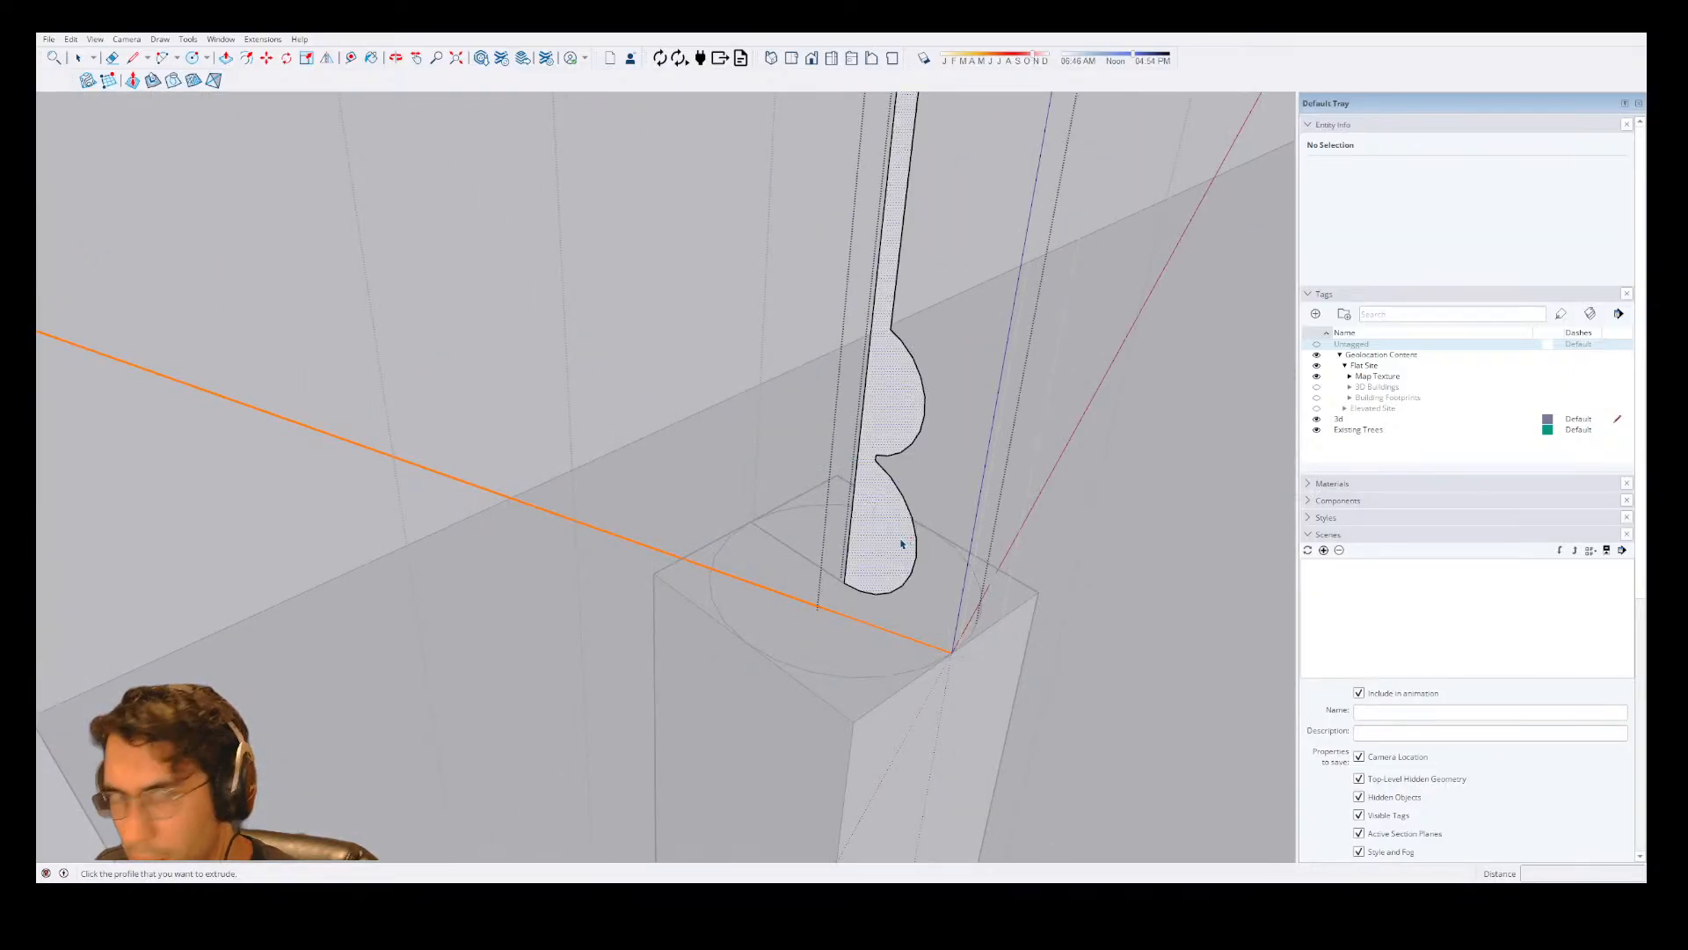
left_click(860, 579)
scroll(896, 584, "up", 2)
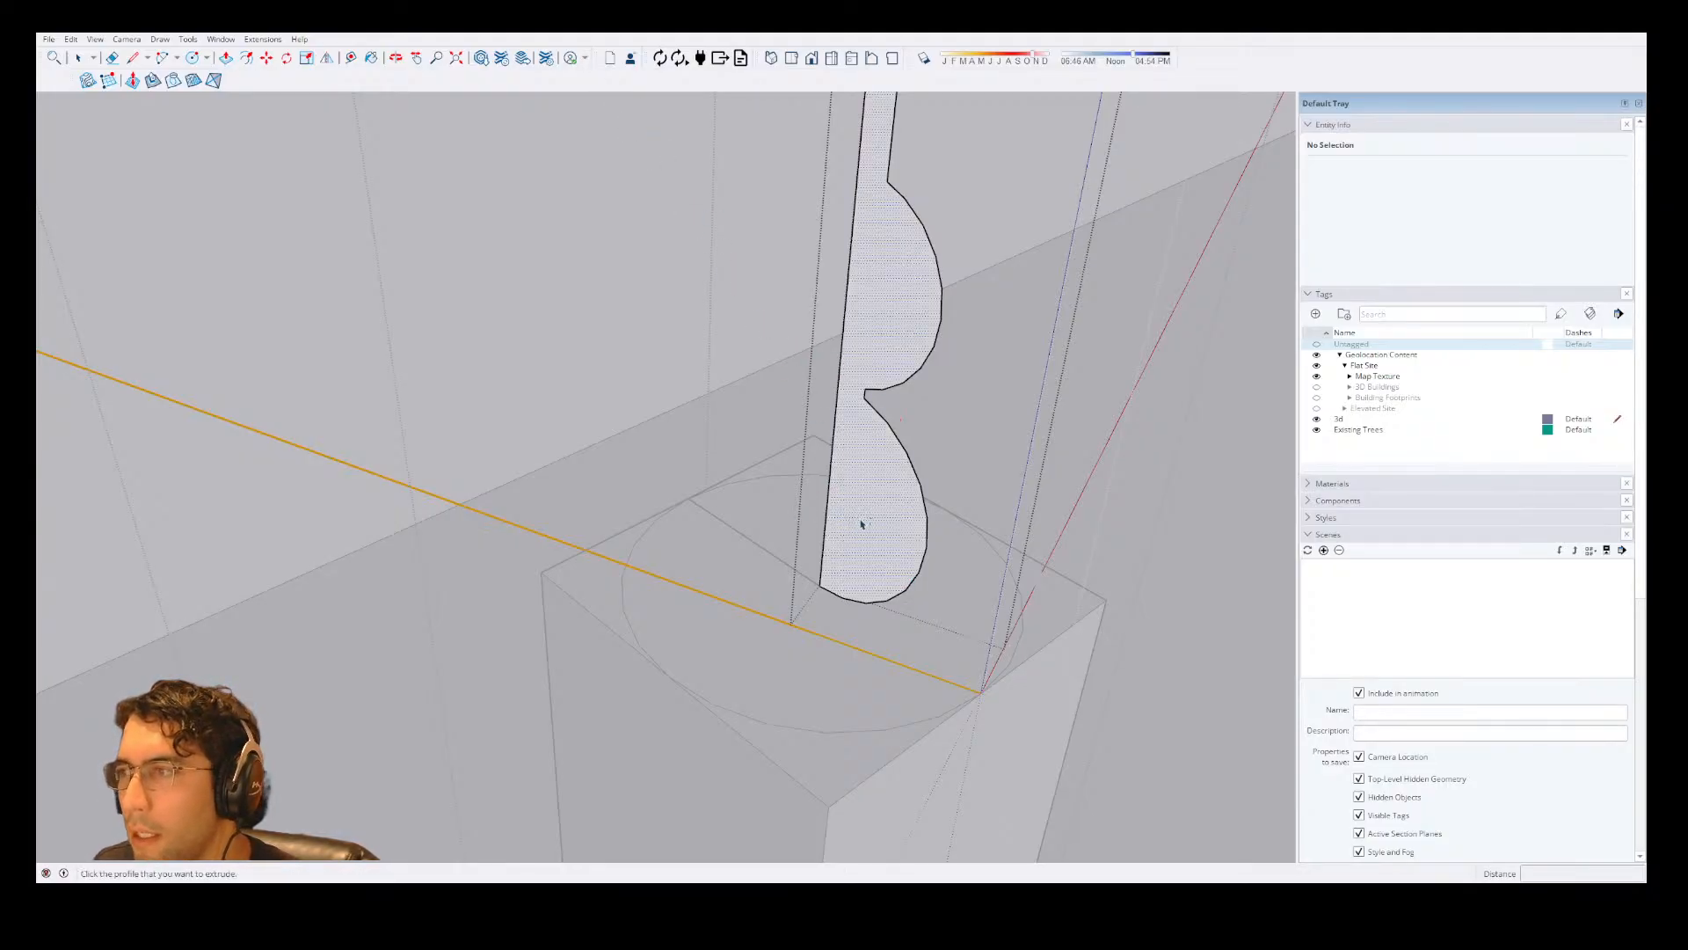
key("space")
key("Escape")
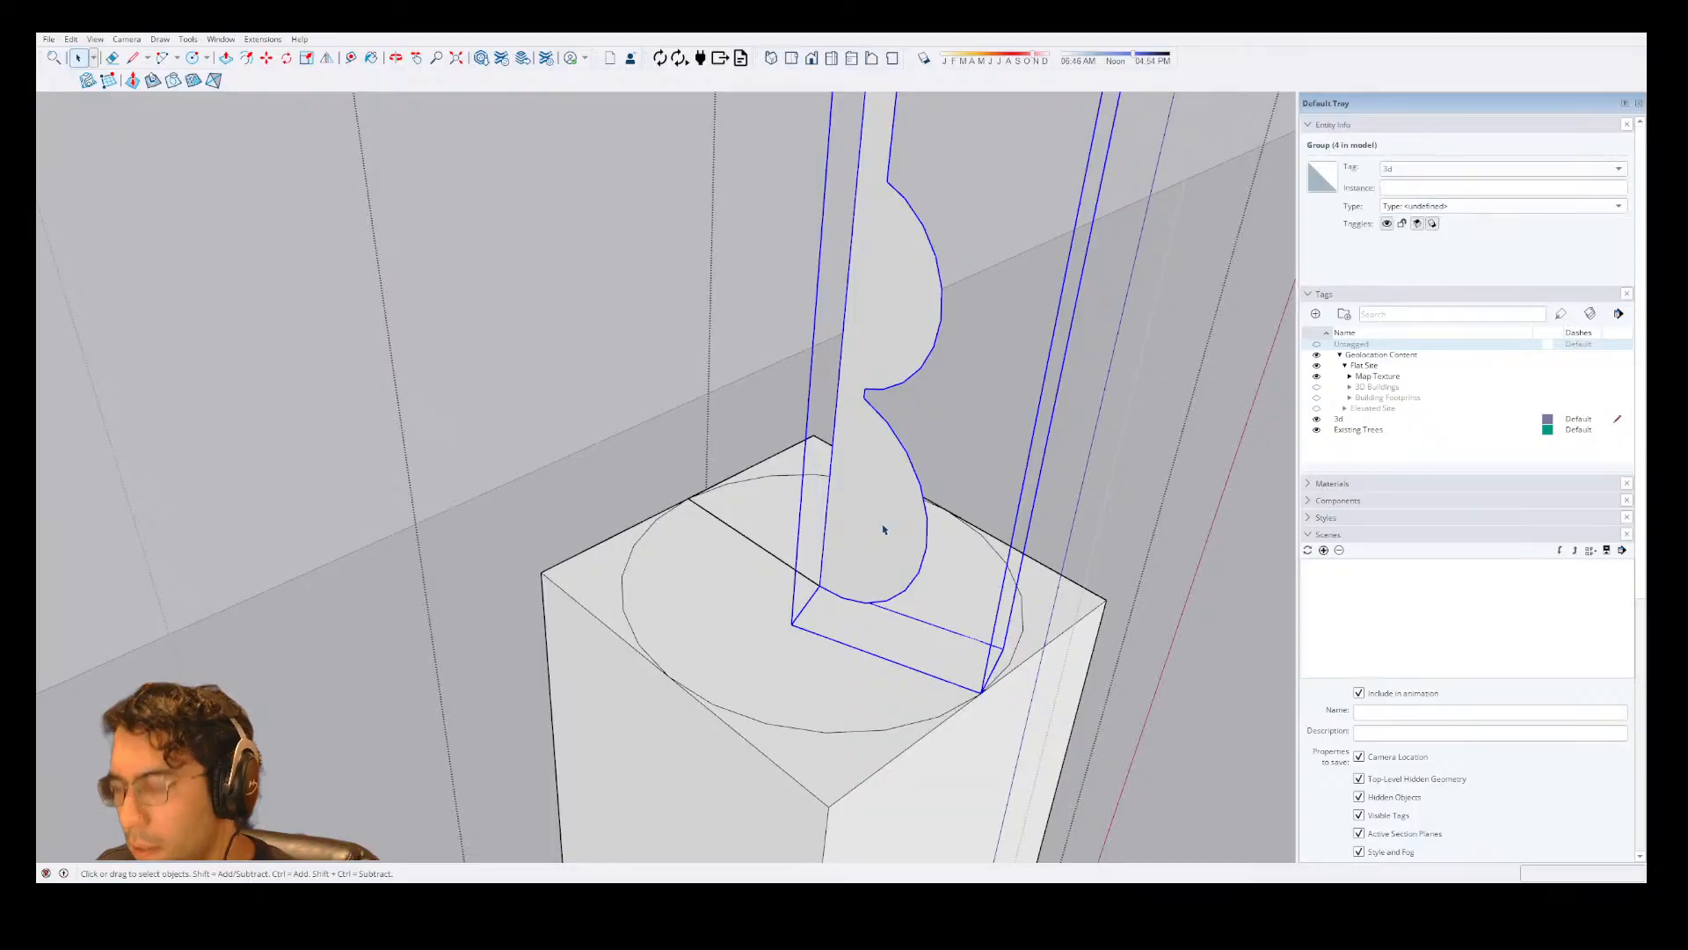
Reopen the profile's group and try Push/Pull with its face and edges selected.
left_click(588, 727)
scroll(726, 677, "down", 3)
left_click(730, 675)
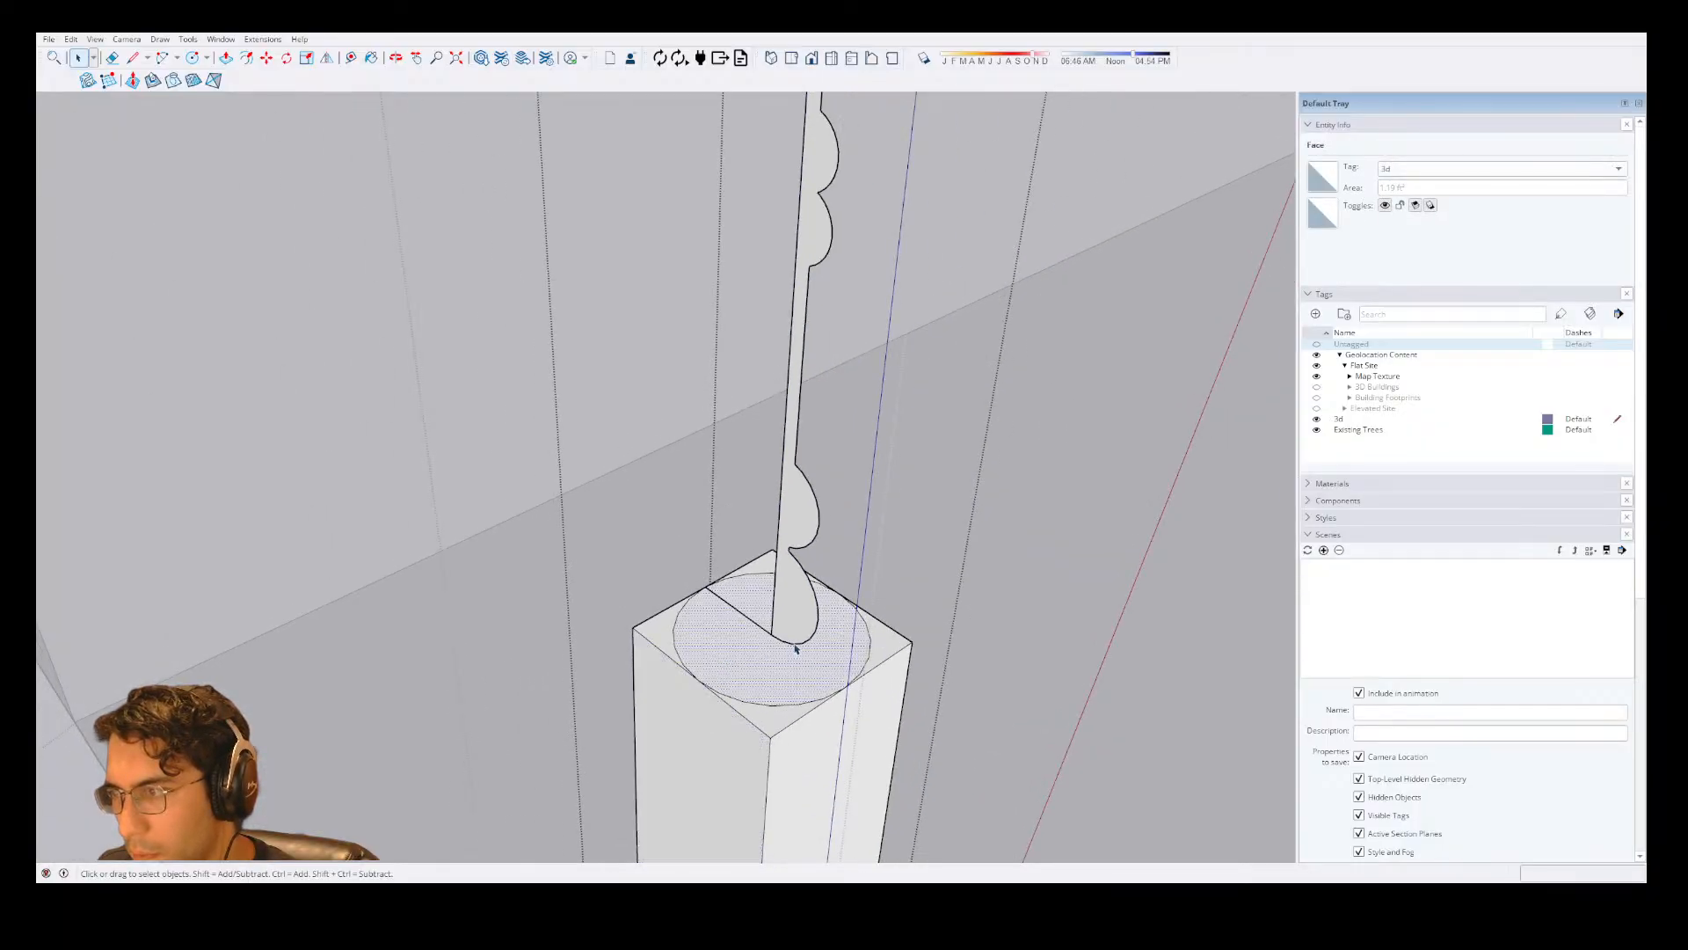
left_click(798, 642)
double_click(800, 641)
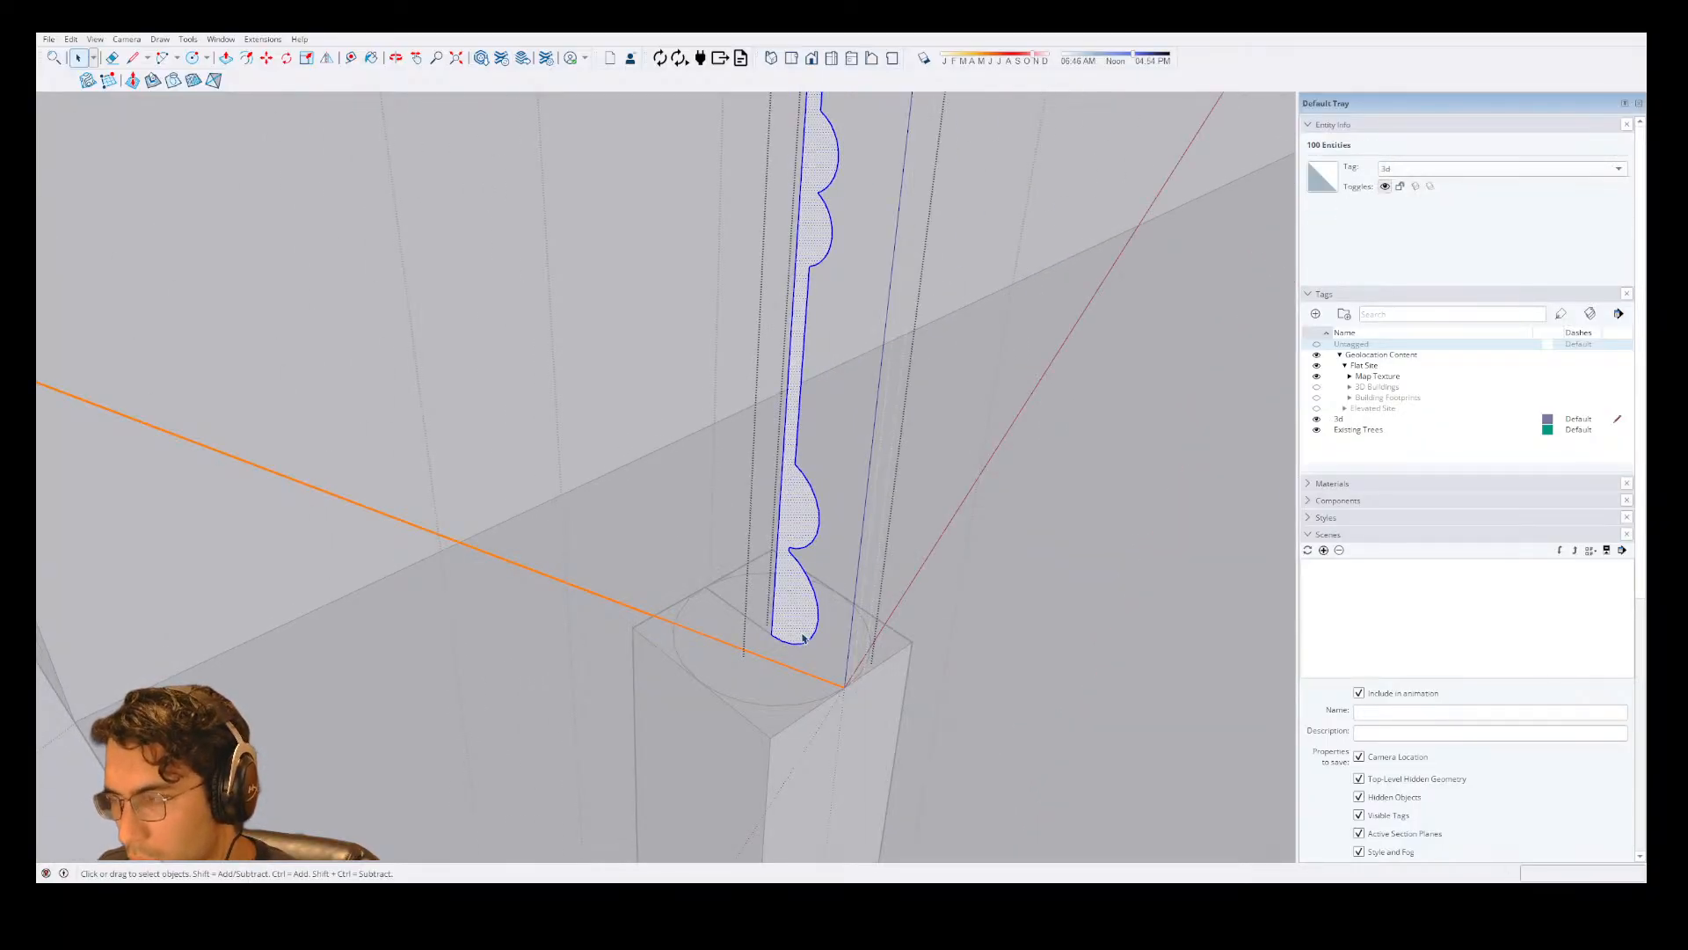
key("p")
key("space")
left_click(808, 633)
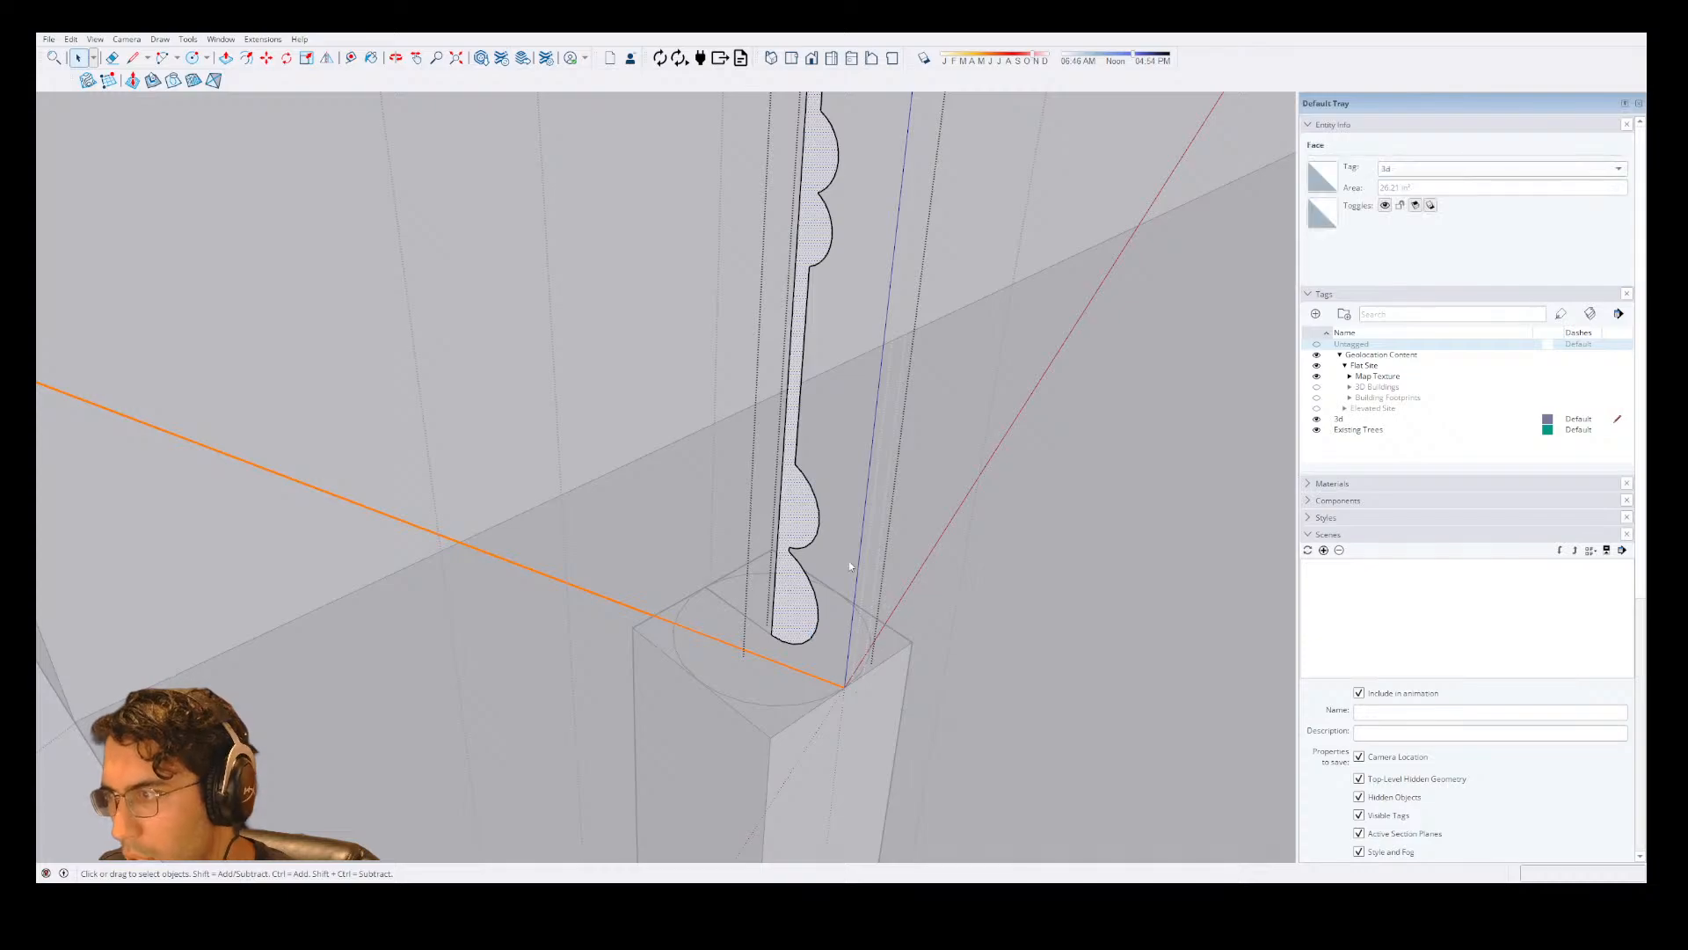
Undo the grouping of the column profile.
key("ctrl+z")
key("ctrl+z")
key("ctrl+z")
key("ctrl+z")
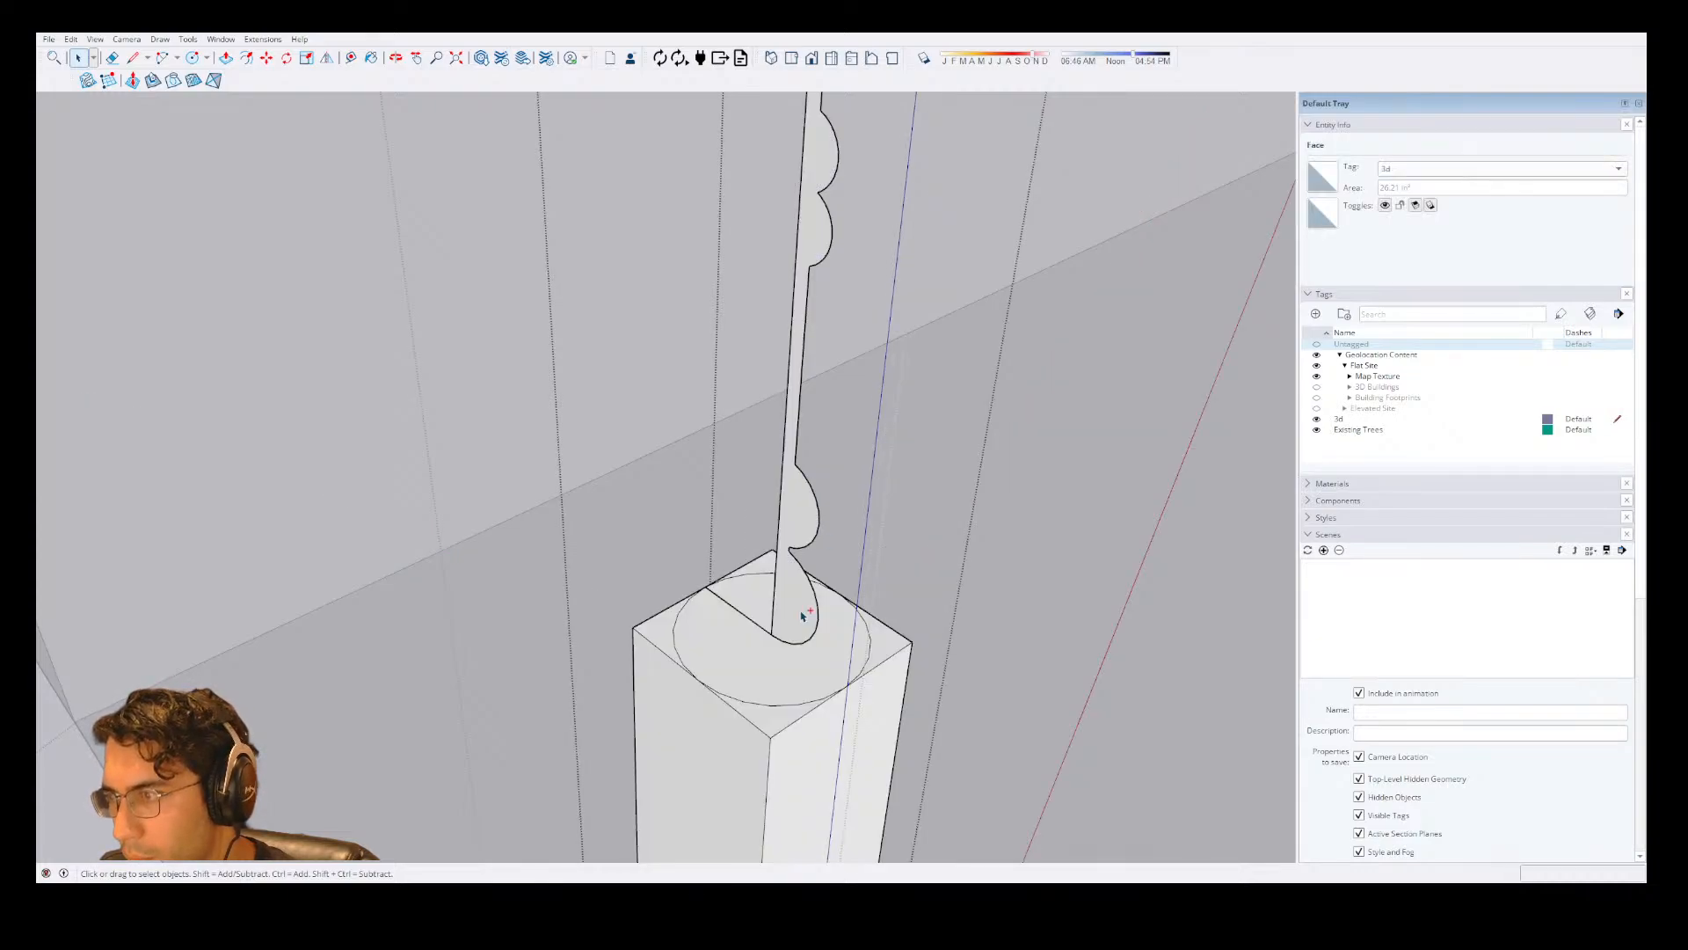
Sweep the column profile around the circle on top of the post with Follow Me.
key("ctrl+z")
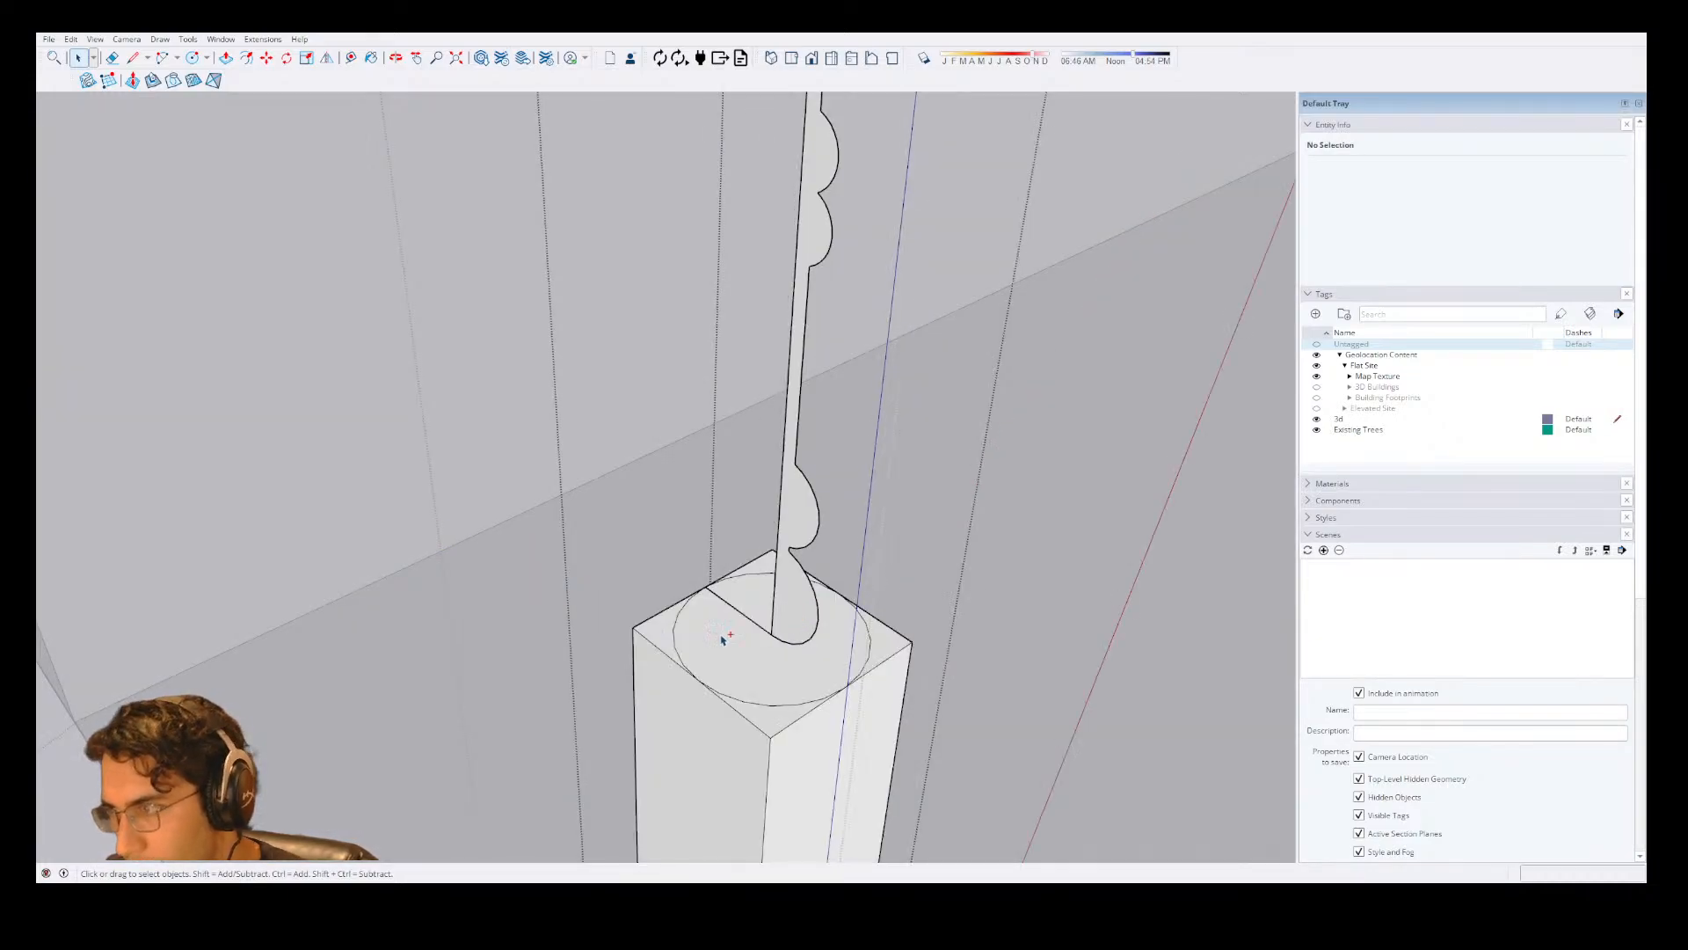
key("shift+f")
left_click(792, 633)
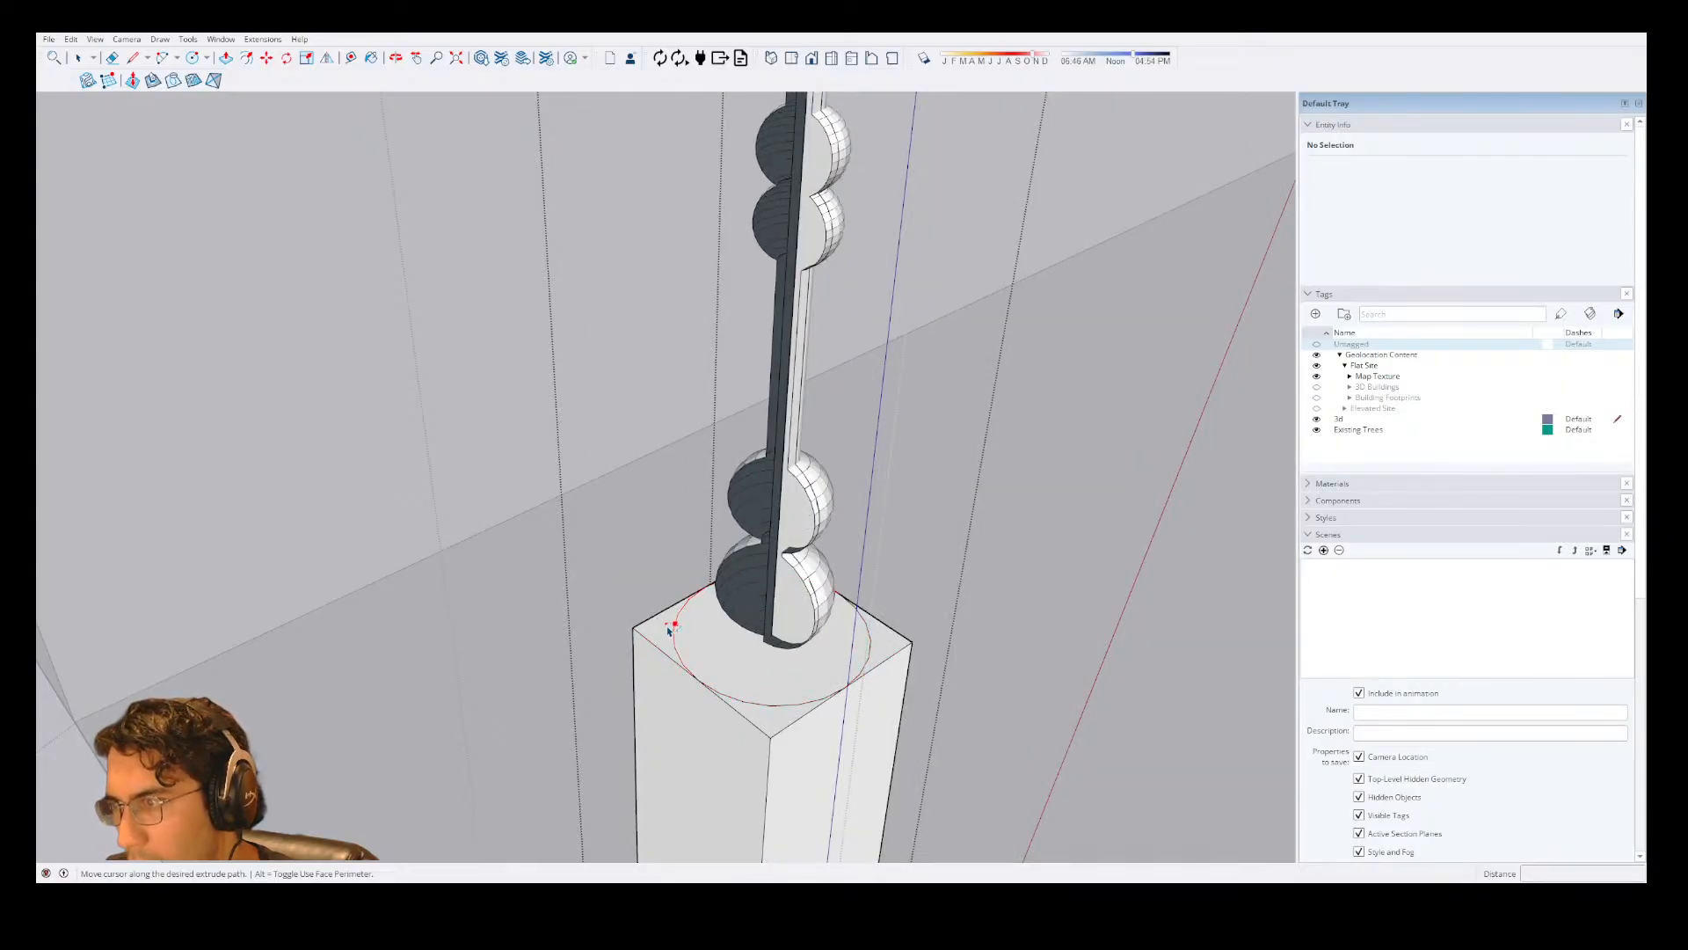
left_click(851, 694)
Examine the swept column from its base to the capital, including the bead faces on the upper shaft, and undo the sweep.
scroll(790, 532, "down", 2)
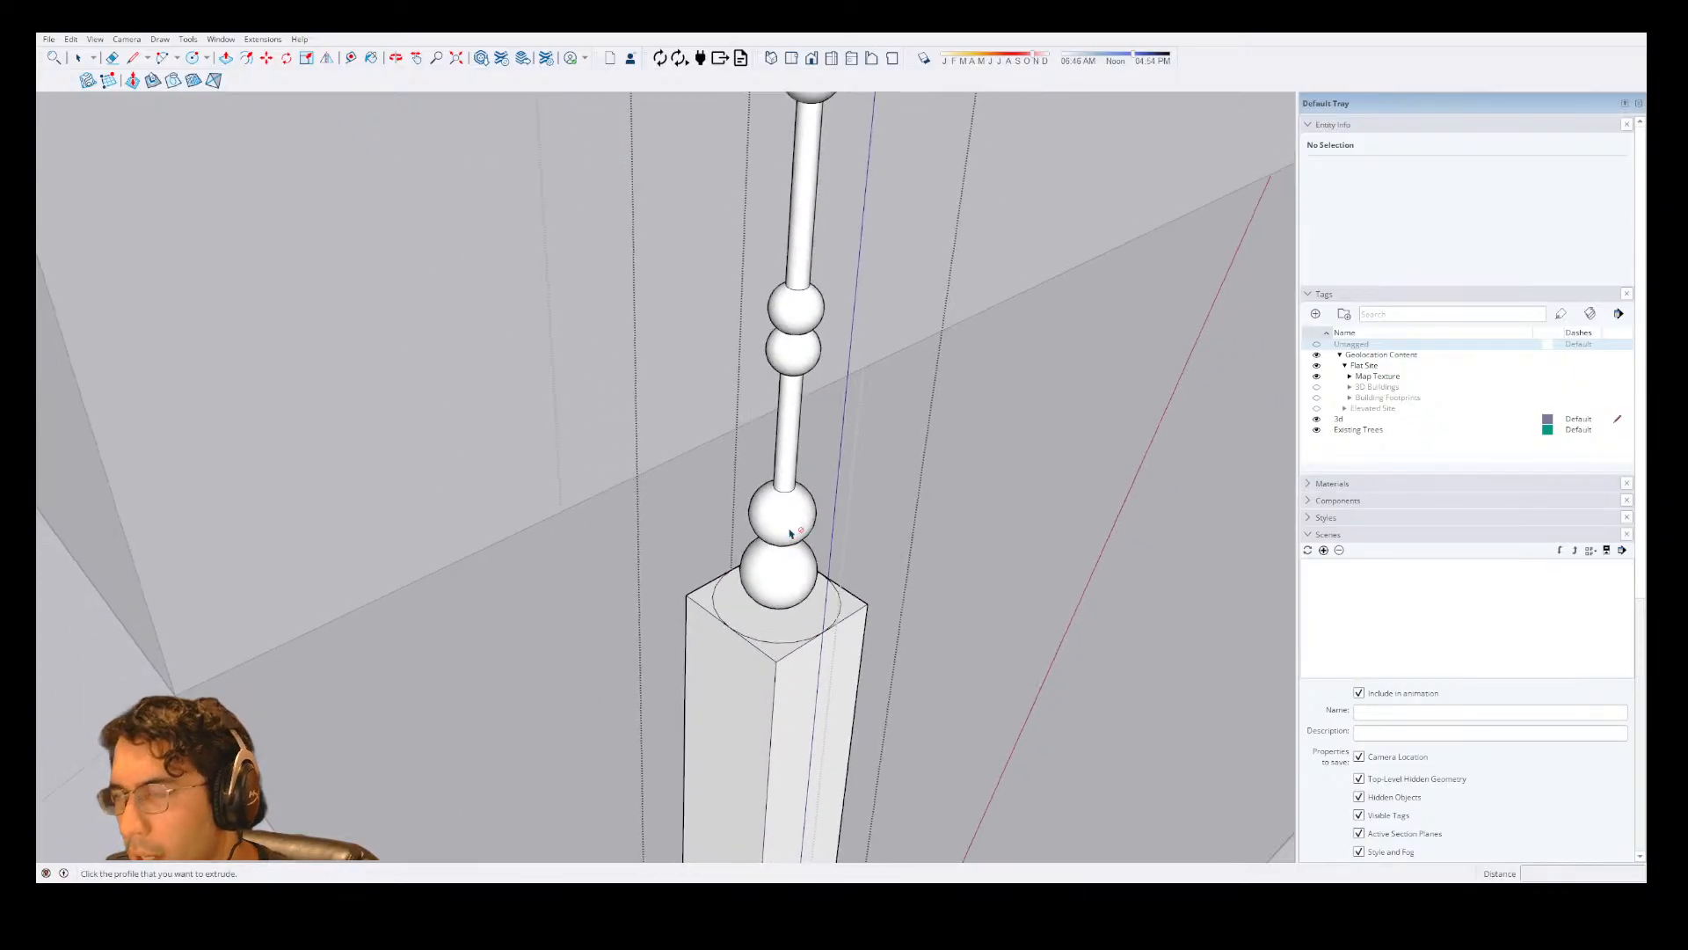
scroll(801, 528, "down", 8)
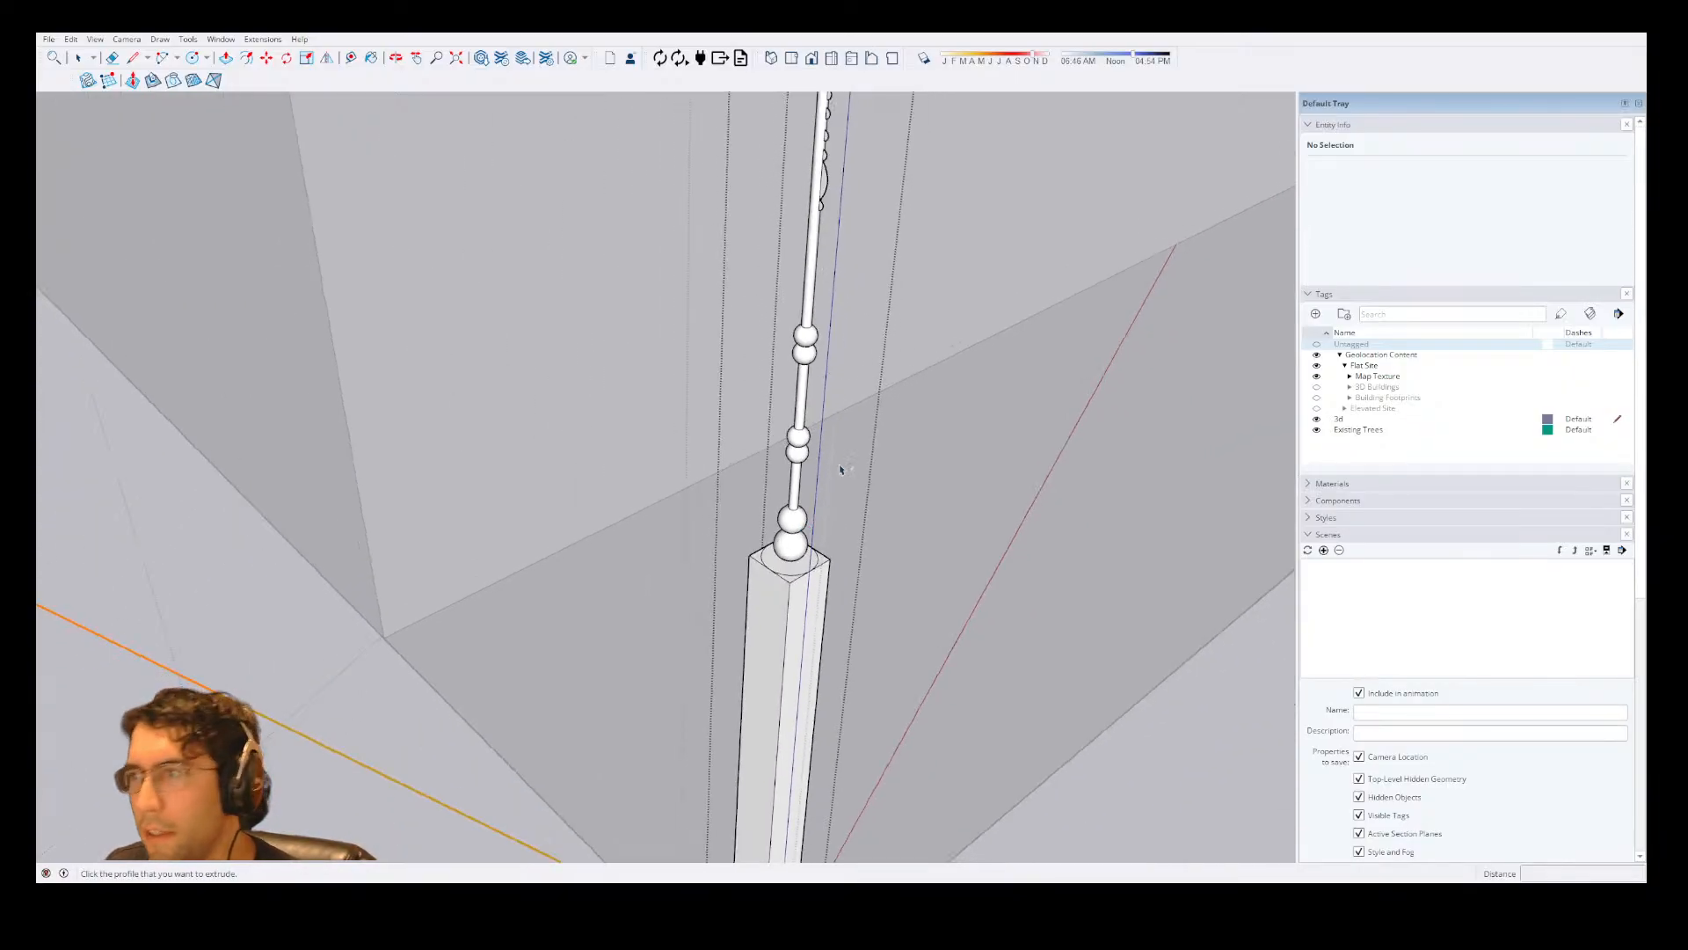
scroll(835, 347, "up", 4)
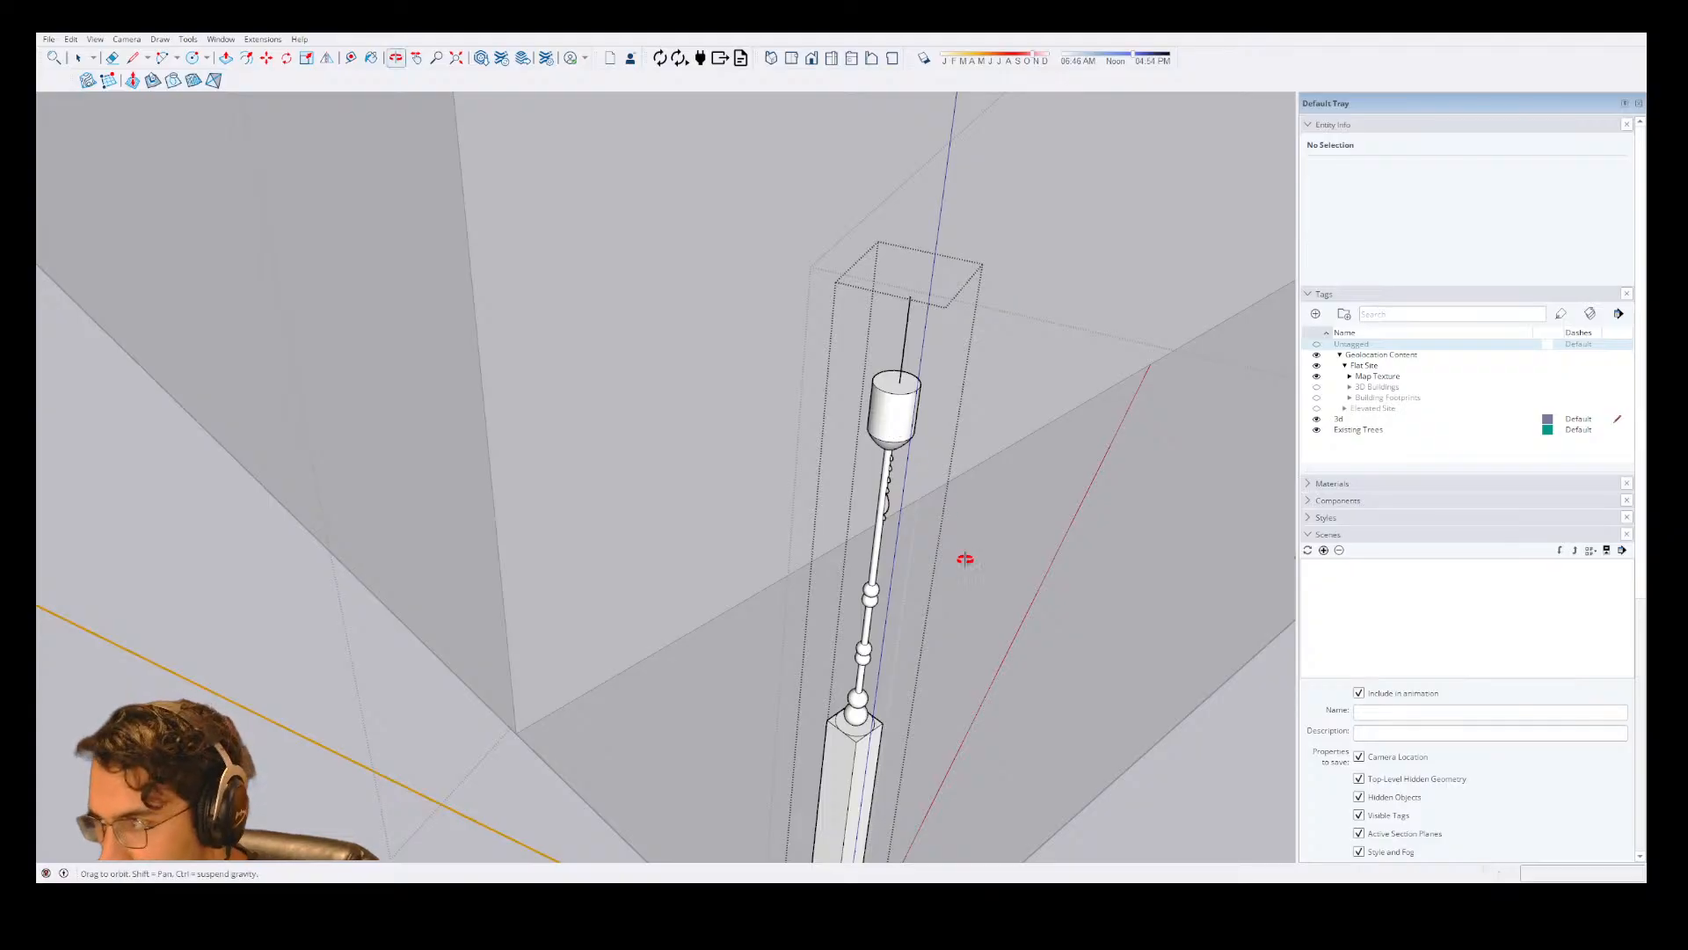
middle_click_drag(964, 557, 875, 396)
scroll(875, 396, "up", 6)
middle_click_drag(988, 439, 972, 379)
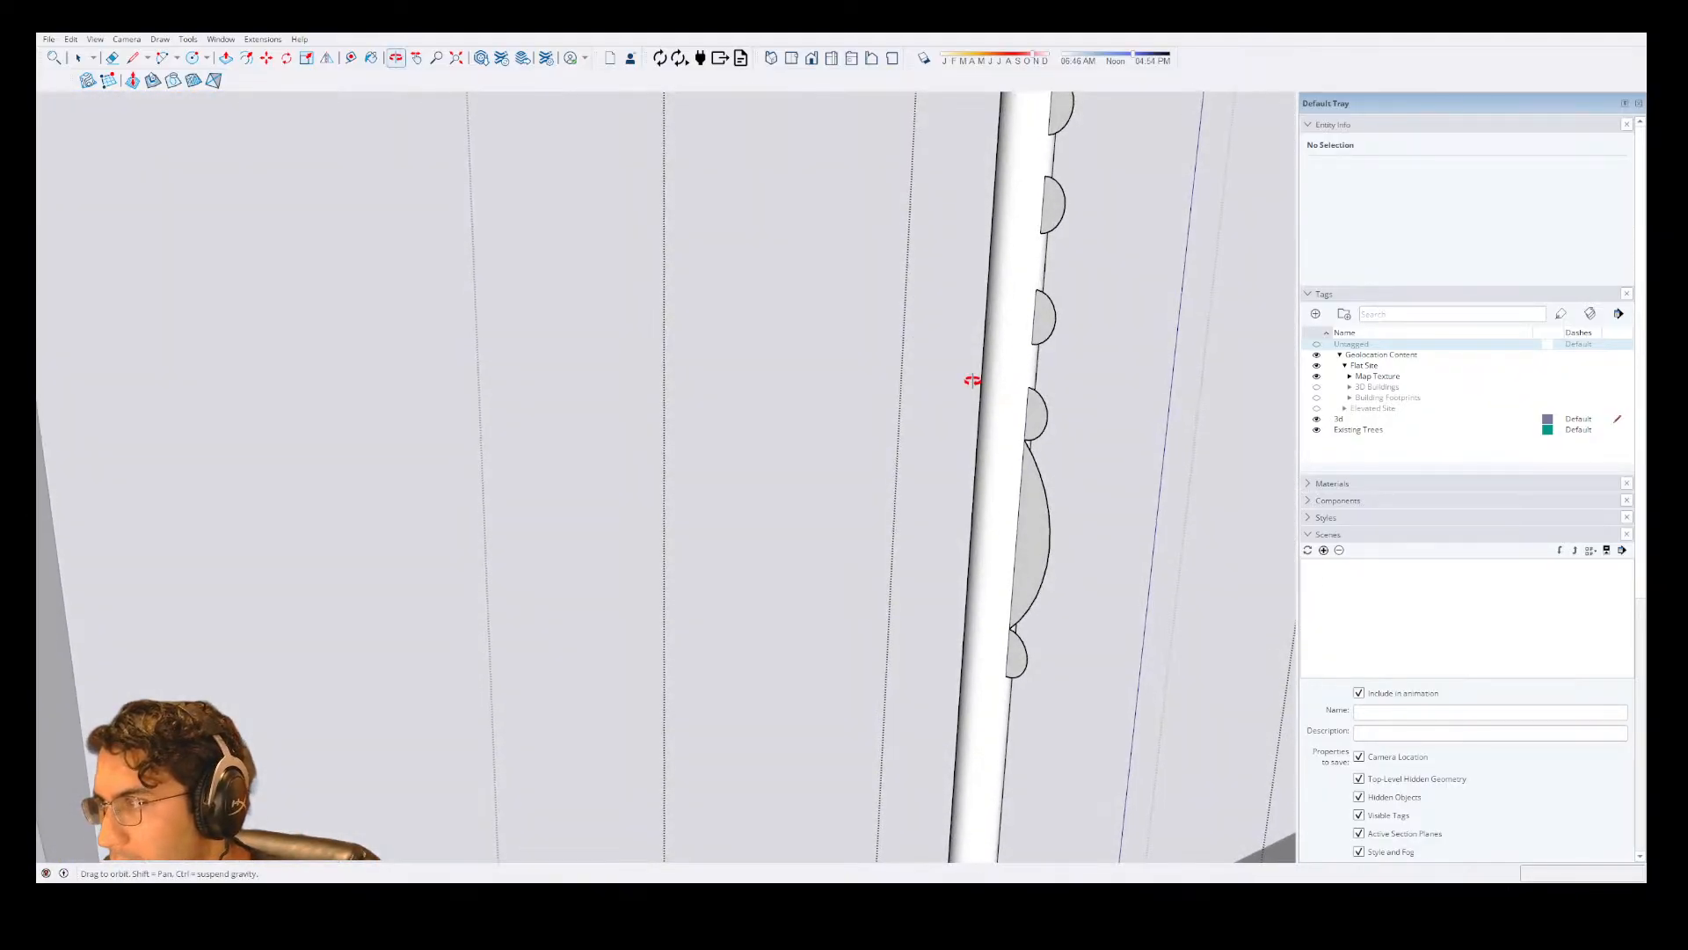
left_click(1043, 545)
scroll(1043, 545, "down", 6)
scroll(1066, 222, "down", 5)
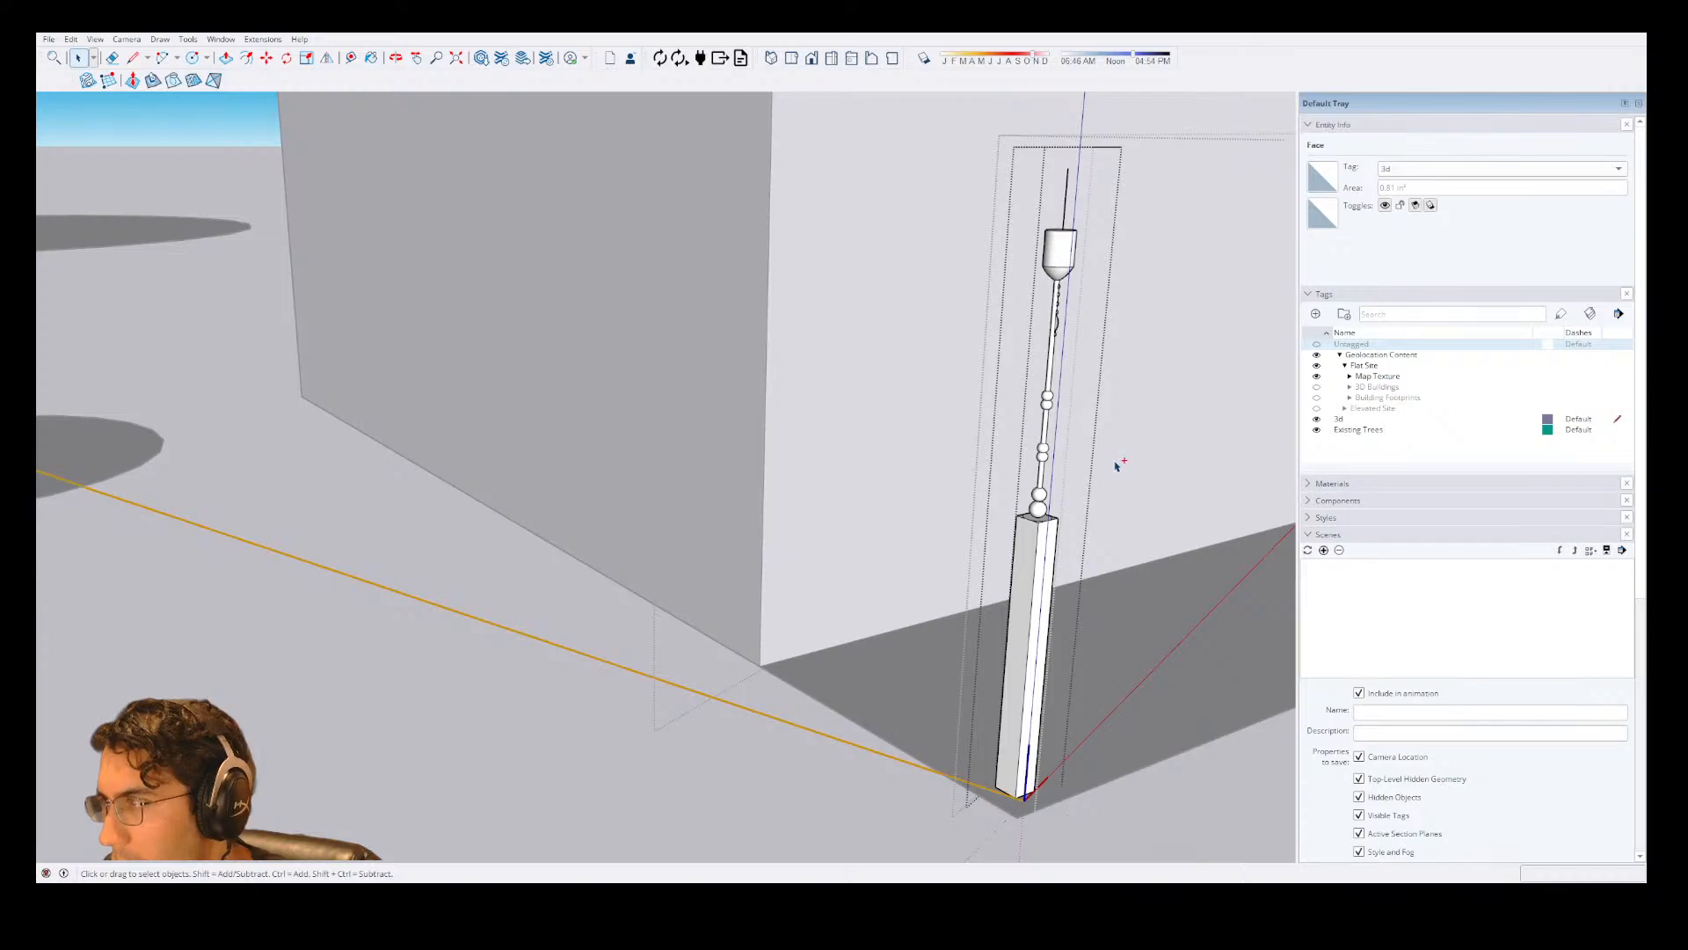
scroll(1067, 440, "up", 6)
Erase the edges separating the beads and the long bulge from the upper shaft of the column profile.
middle_click_drag(920, 523, 973, 515)
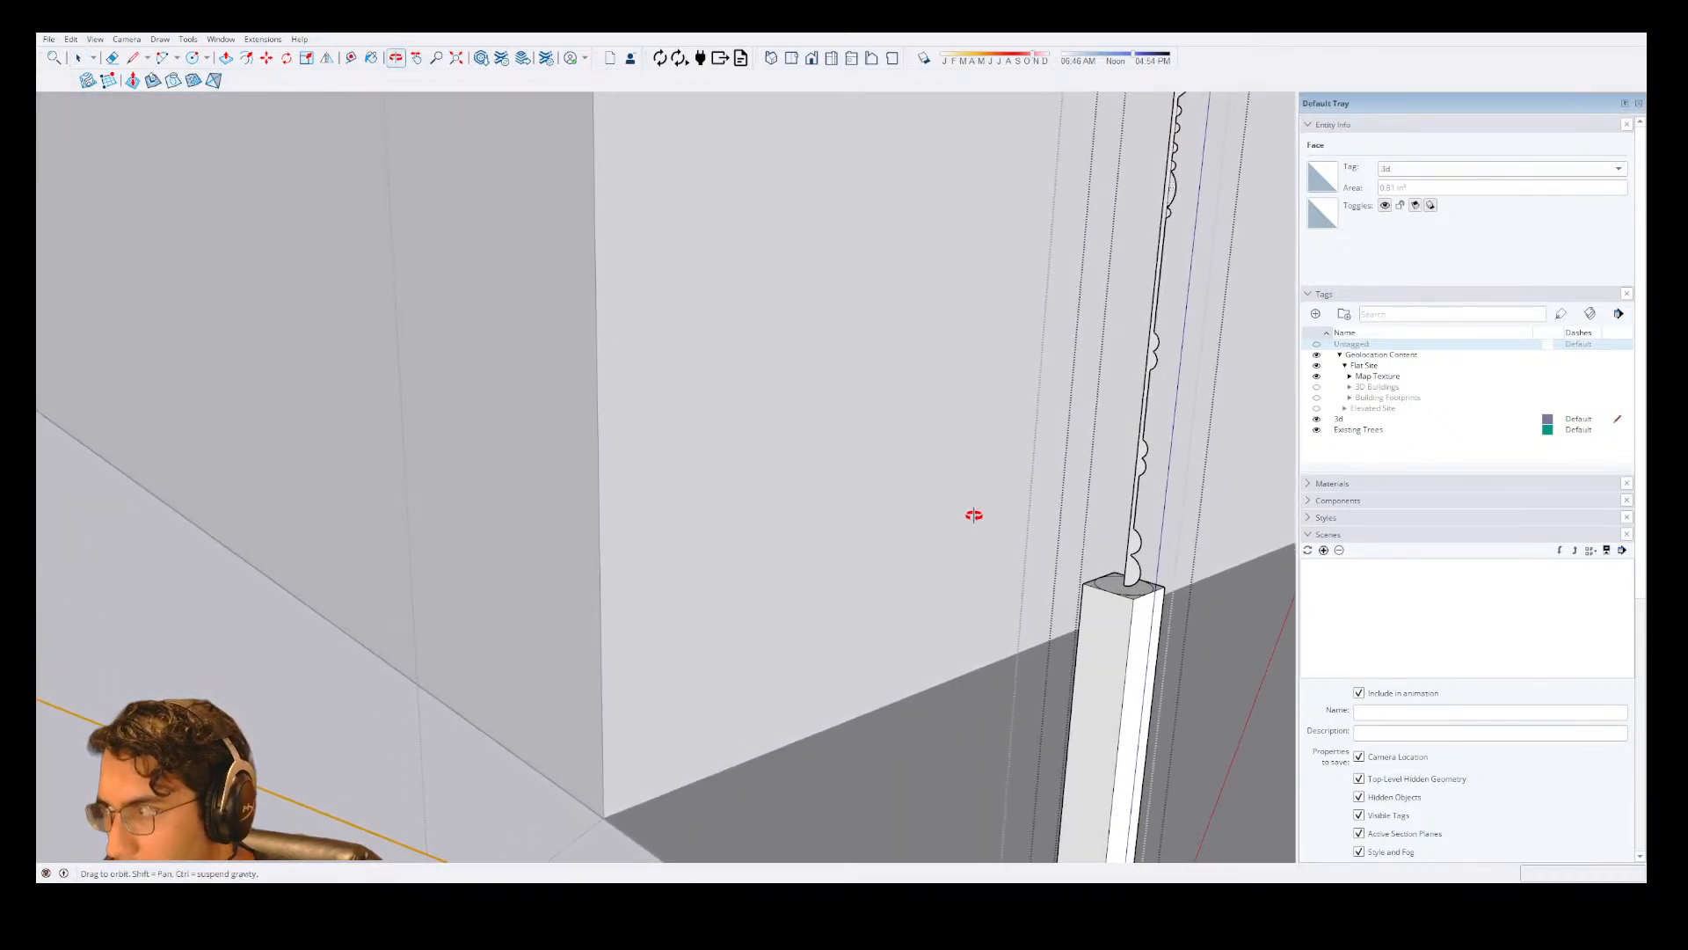
mouse_move(856, 462)
middle_mouse_down()
mouse_move(844, 471)
mouse_move(1104, 478)
mouse_move(437, 637)
mouse_move(773, 407)
mouse_move(772, 380)
mouse_move(870, 478)
mouse_move(903, 401)
mouse_move(935, 146)
middle_mouse_up()
scroll(908, 475, "up", 4)
scroll(813, 512, "up", 3)
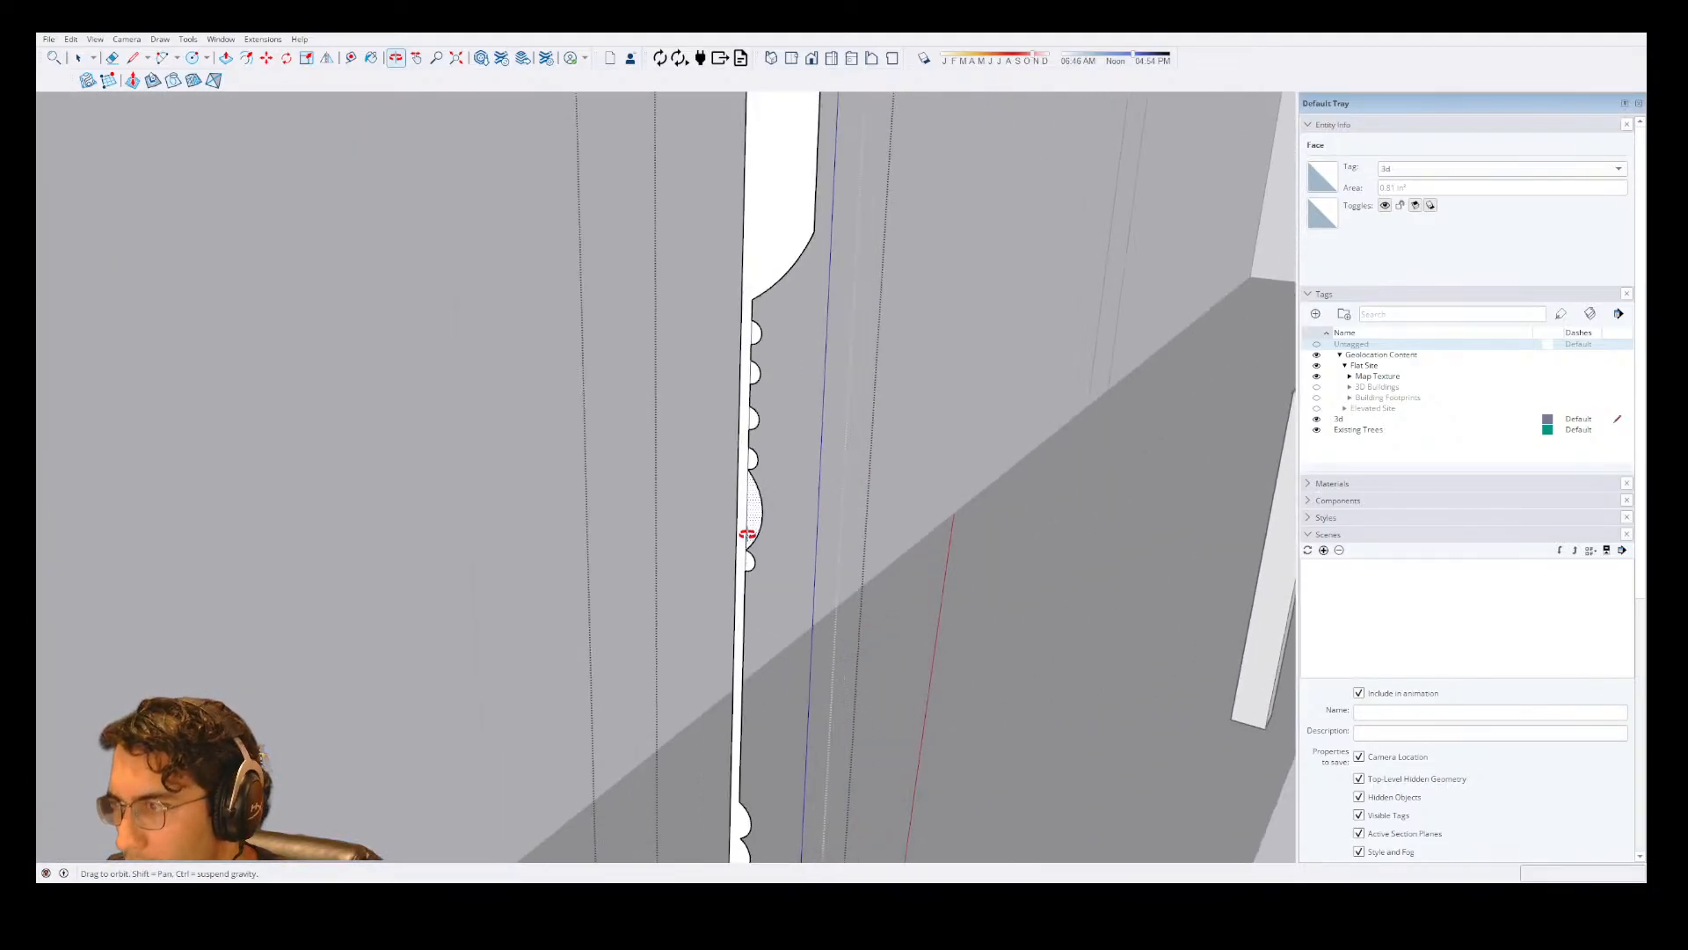
key("e")
scroll(747, 518, "up", 2)
left_click(747, 519)
left_click(746, 568)
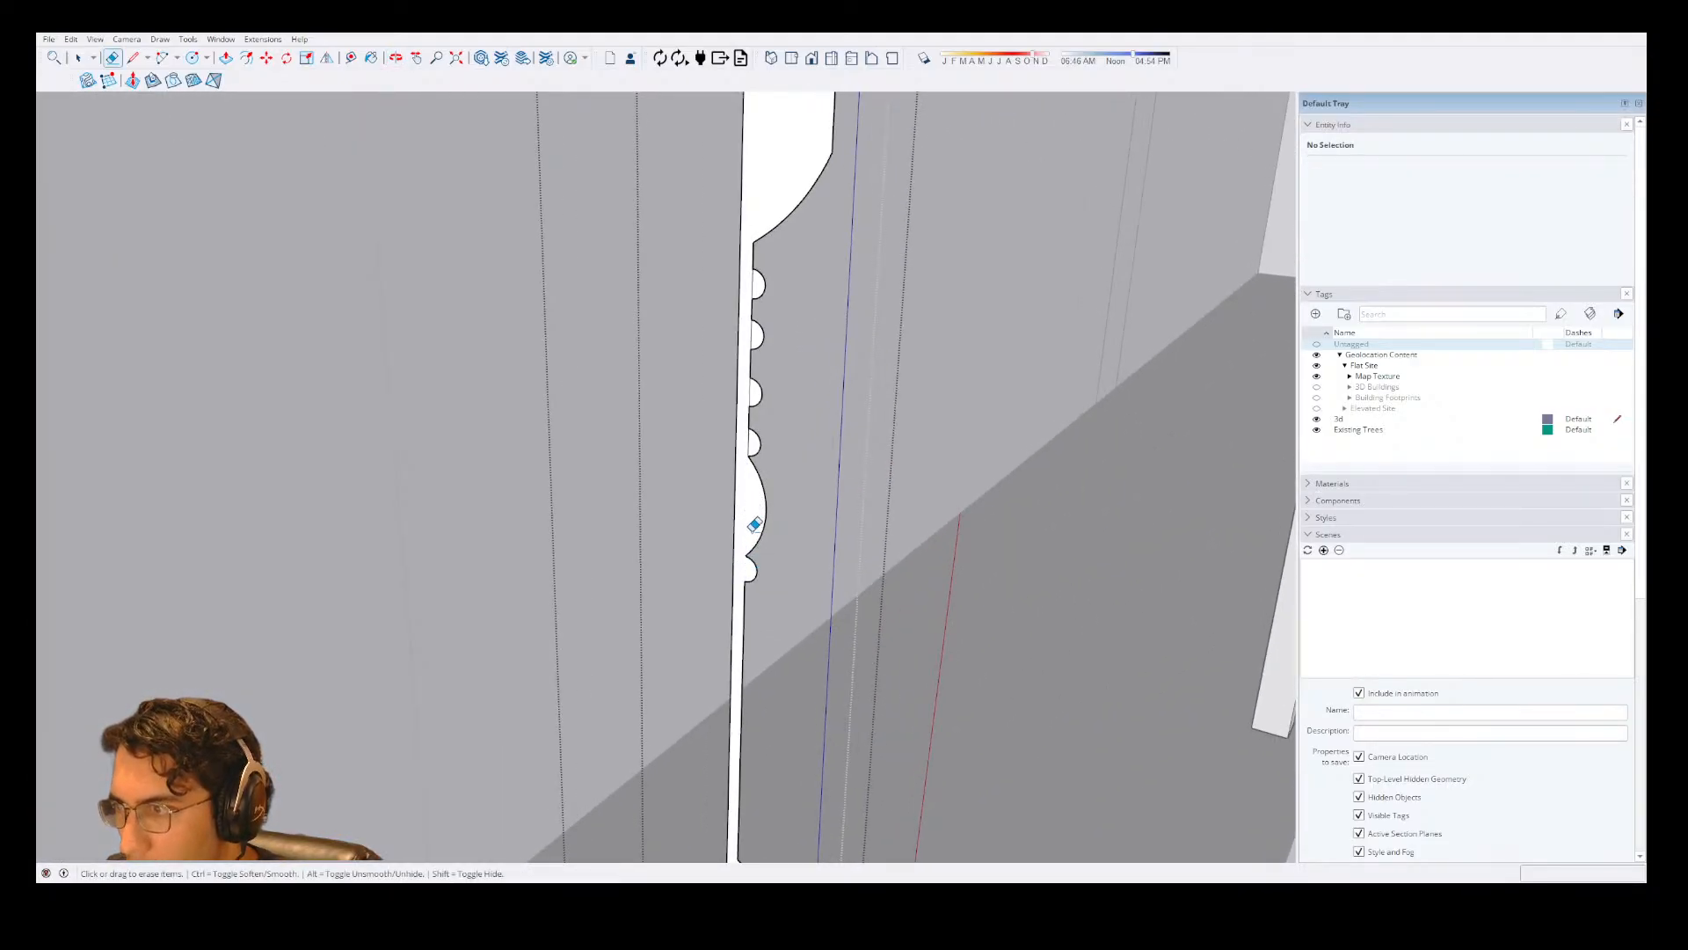
left_click(749, 394)
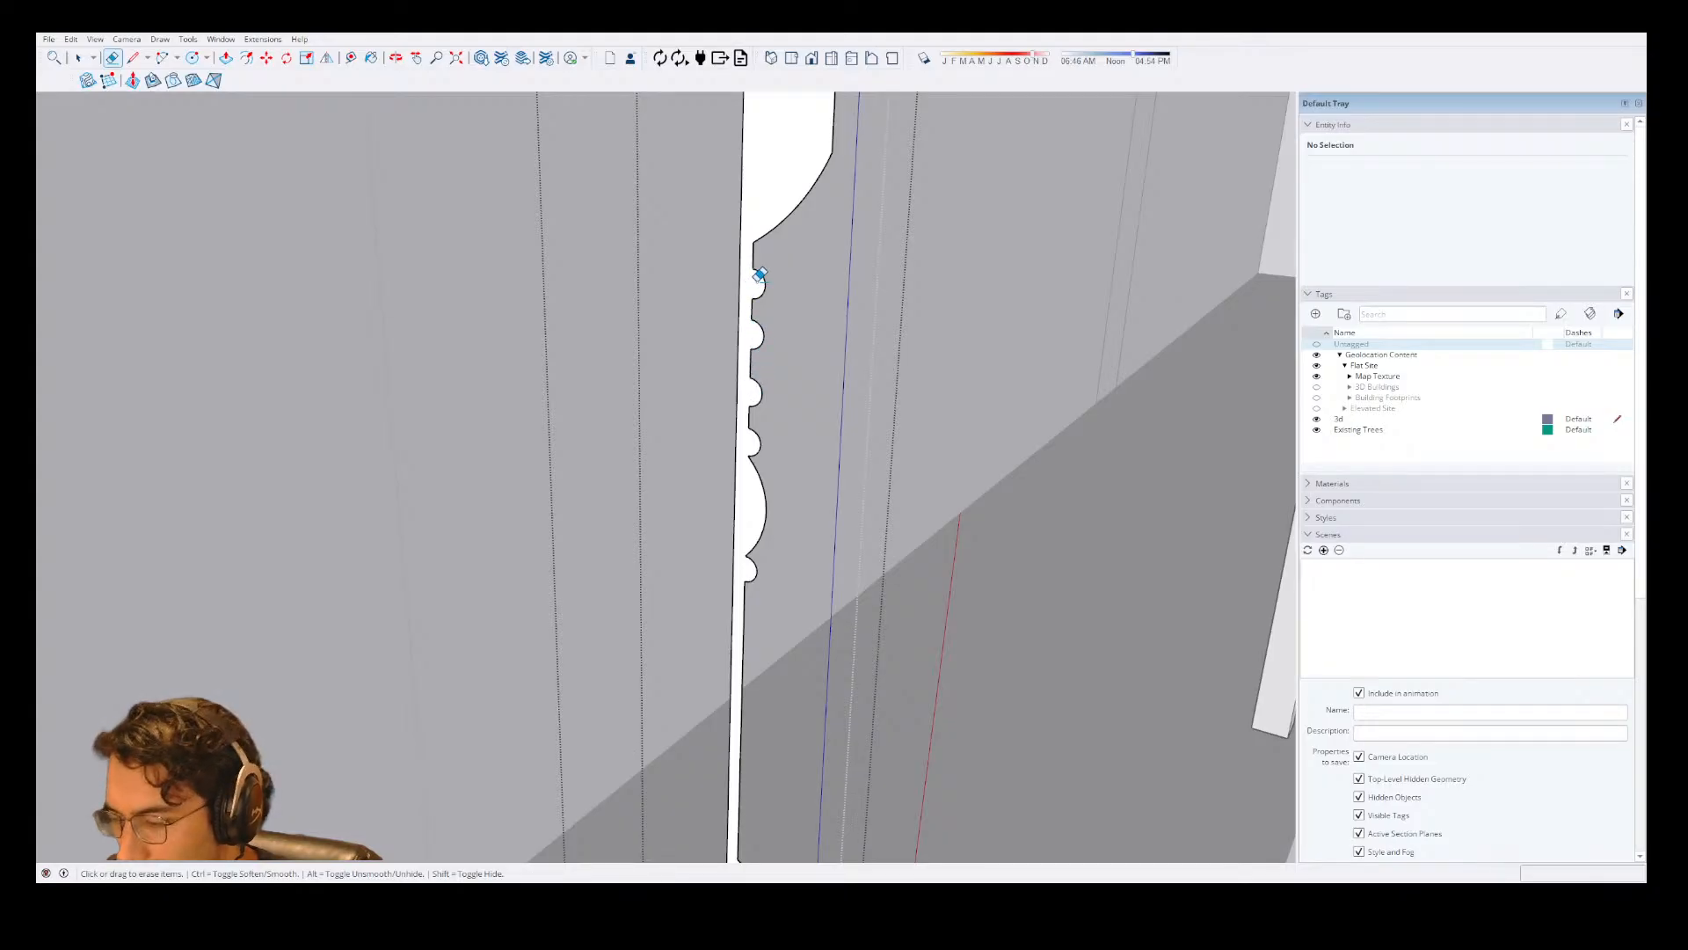
Draw a vertical line about 2' 9 1/2" long from the capital's lower corner to the bottom of the column profile.
key("l")
left_click(754, 239)
scroll(777, 540, "down", 2)
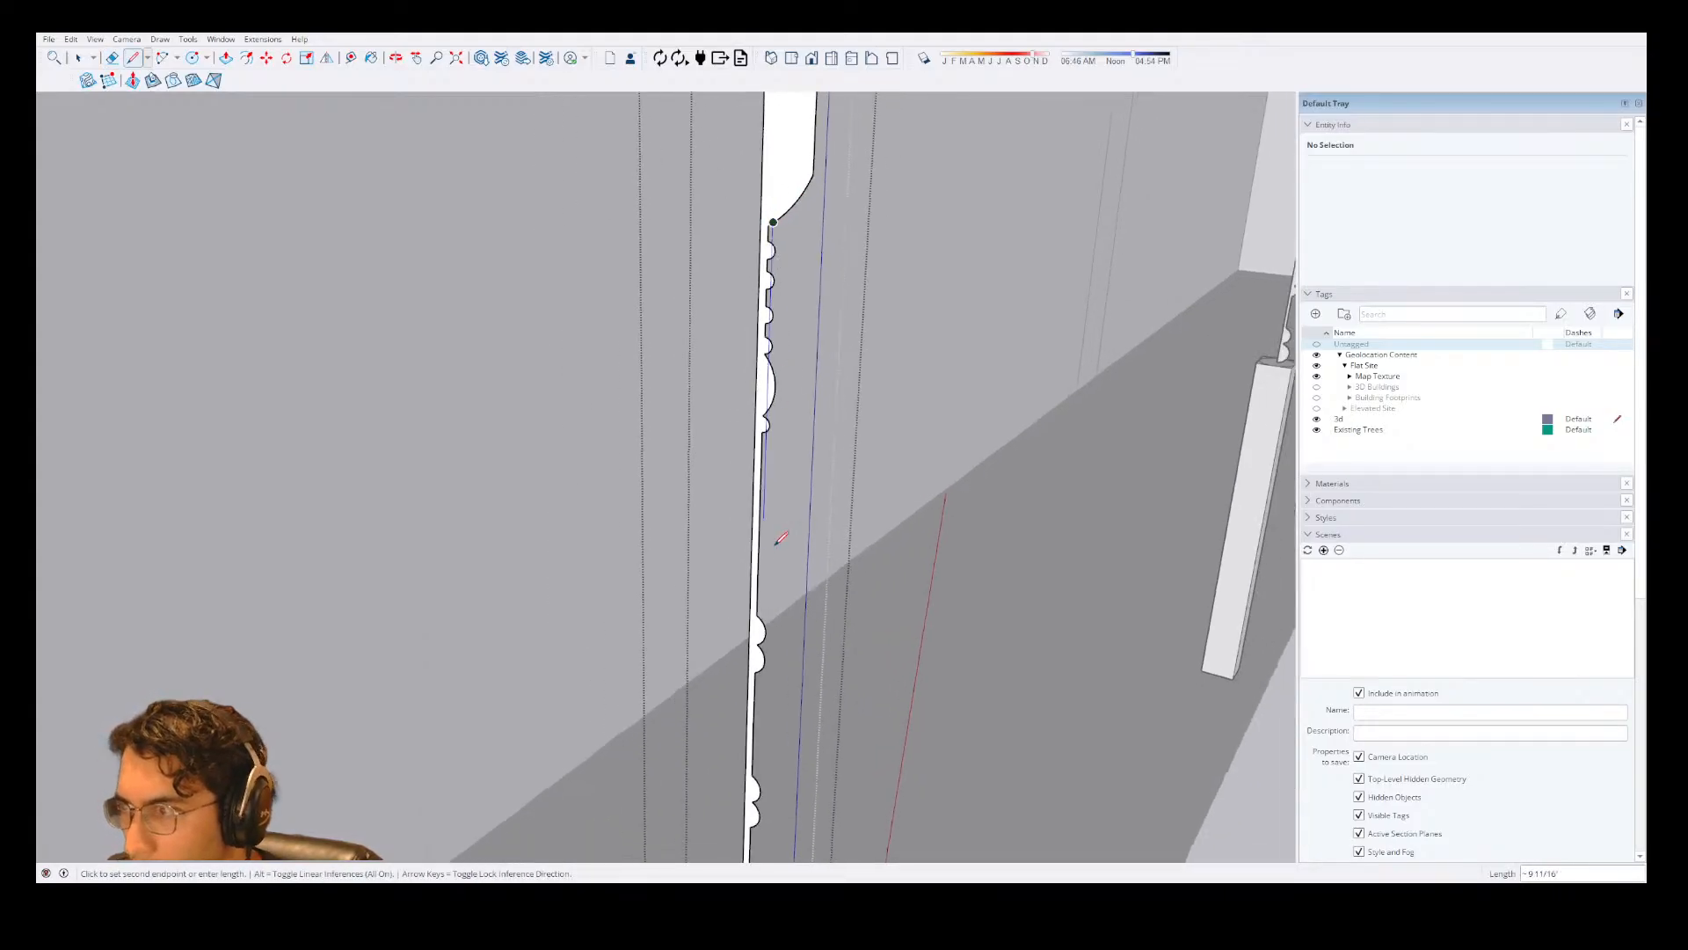
scroll(783, 576, "down", 3)
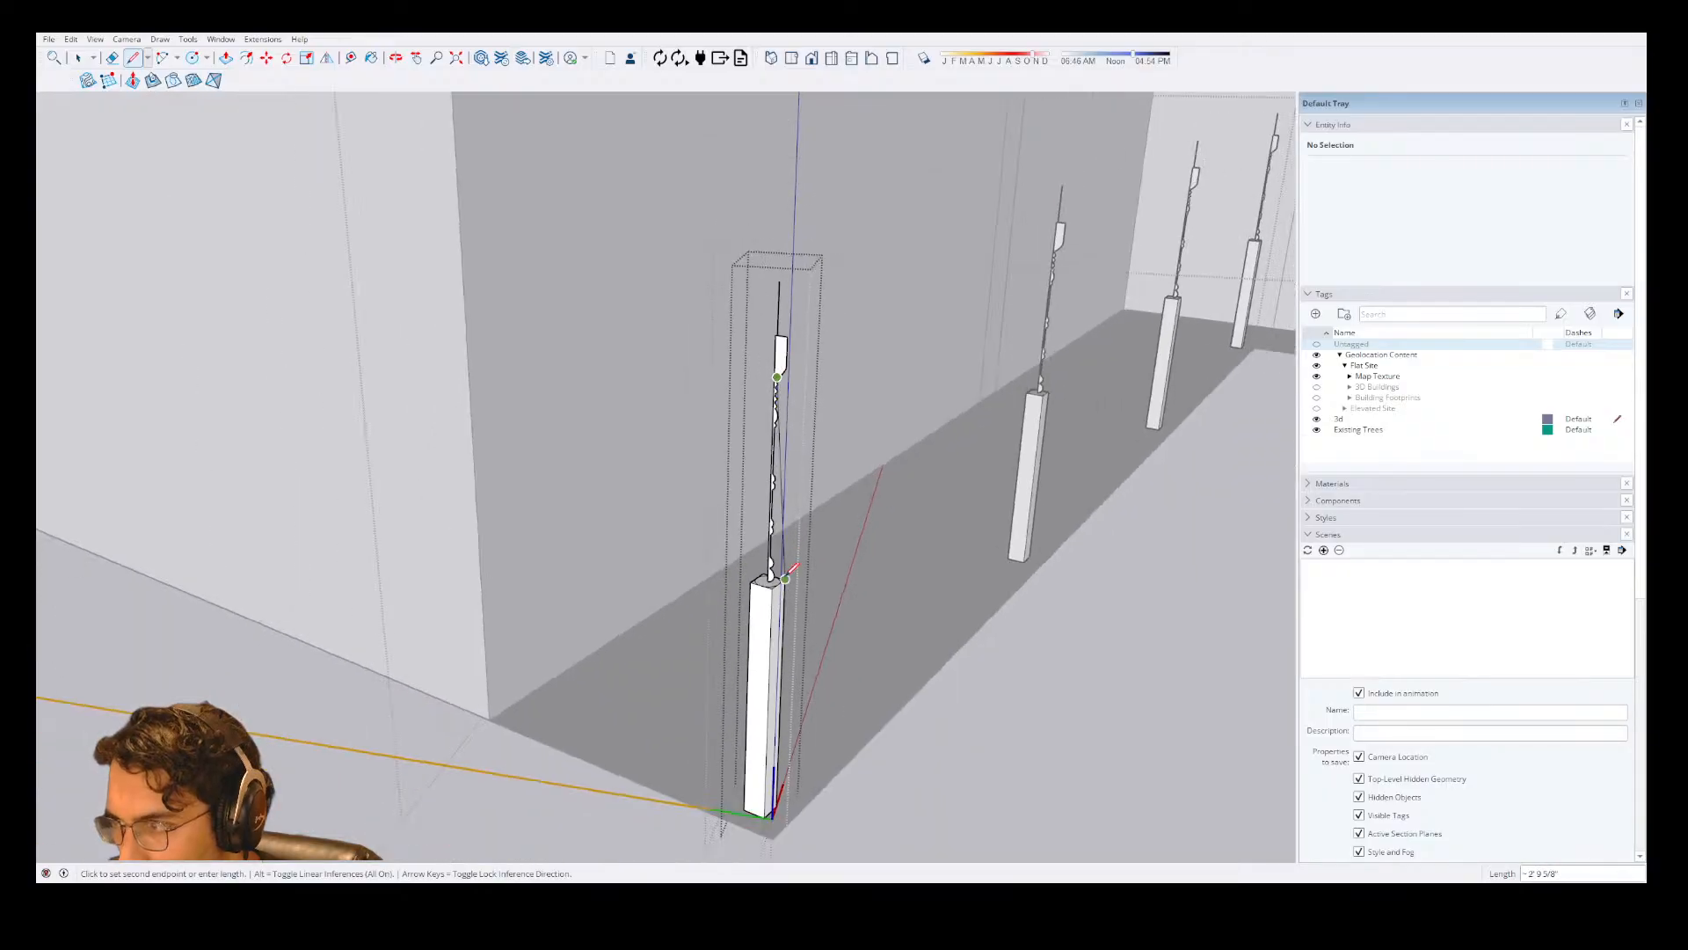
scroll(788, 577, "up", 4)
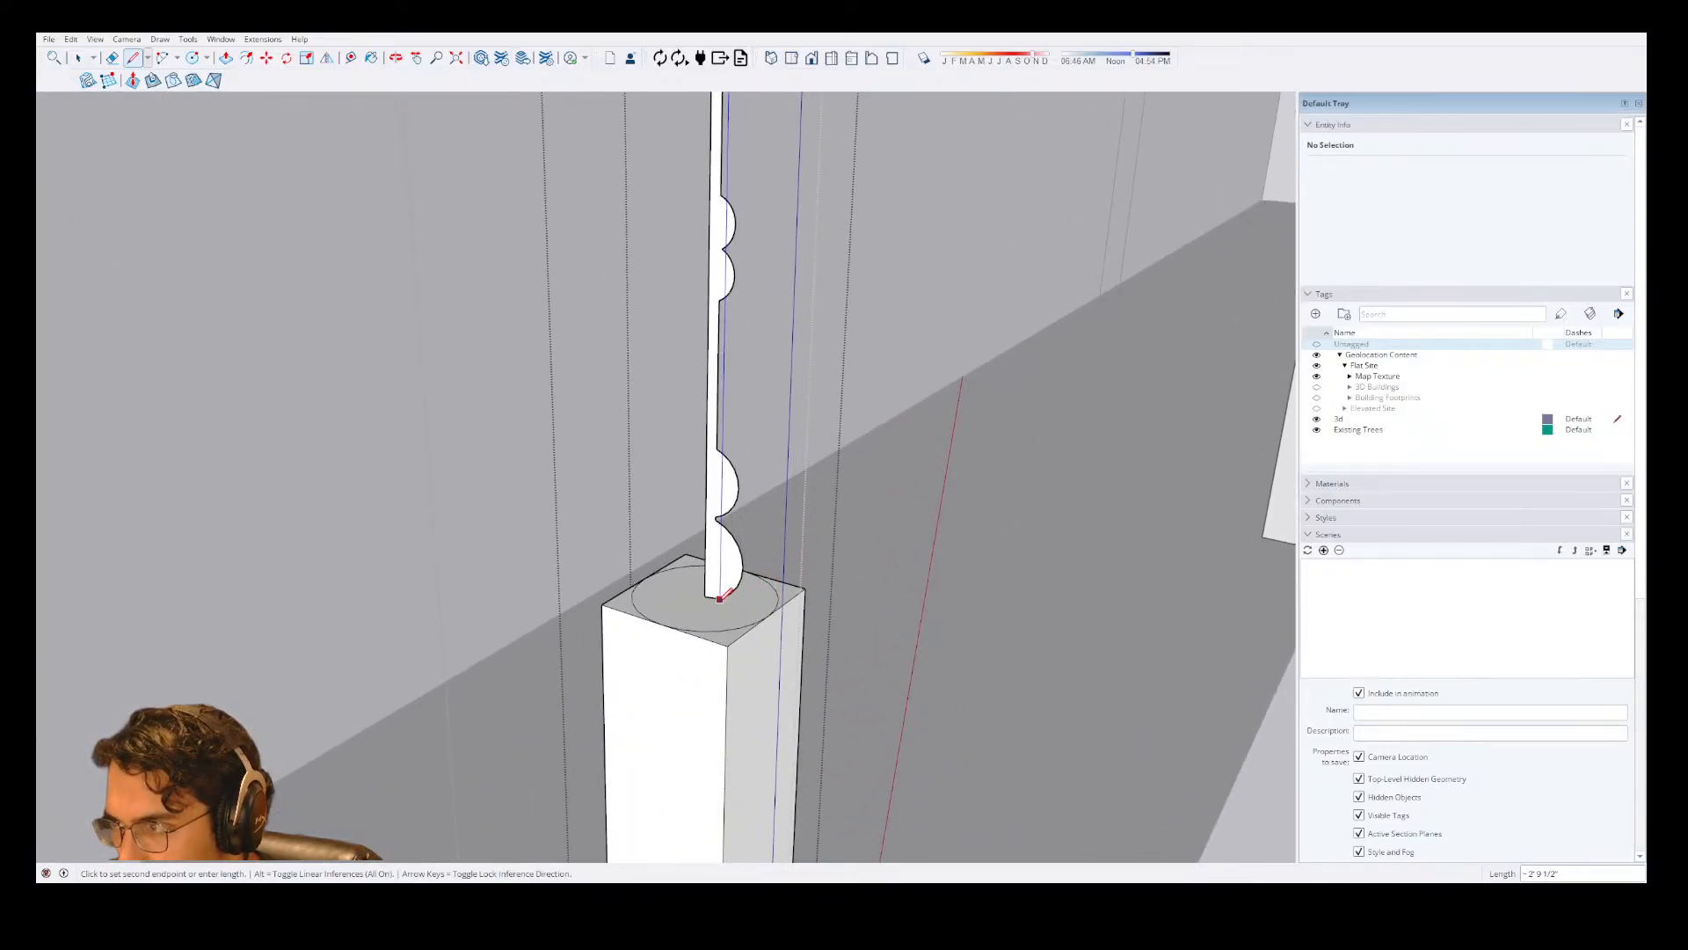
left_click(719, 599)
Erase the line segments inside the lowest two pairs of bulges and the old shaft edge between the pairs.
key("e")
left_click(719, 564)
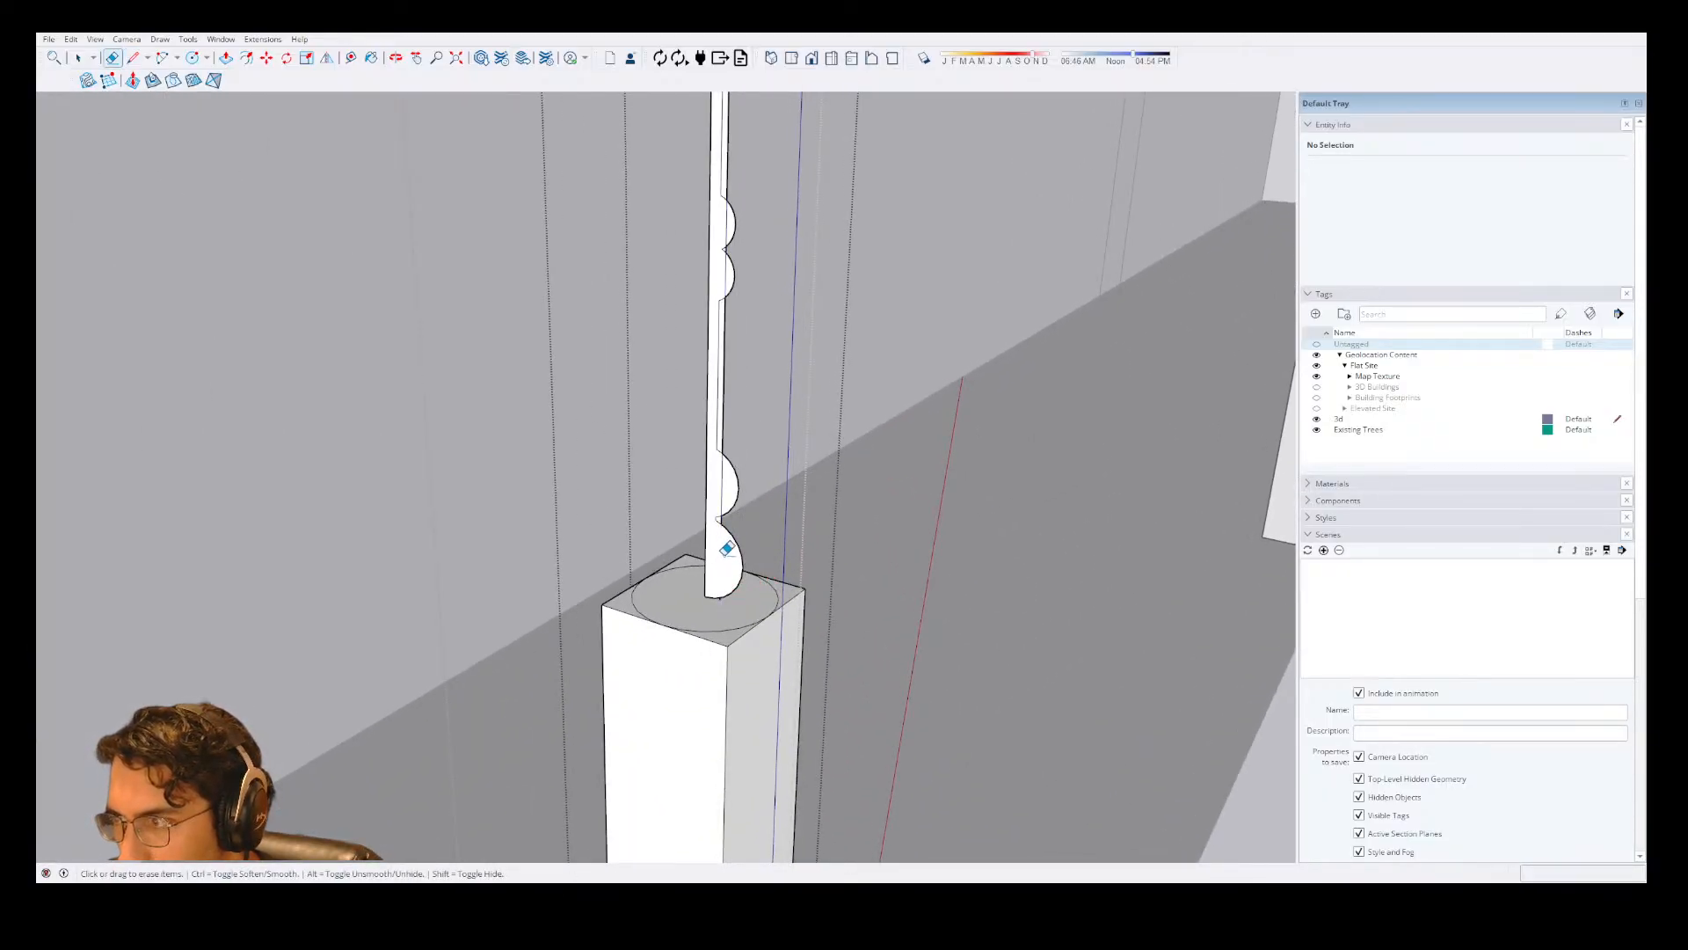
scroll(730, 484, "up", 3)
scroll(706, 490, "down", 4)
scroll(707, 489, "up", 2)
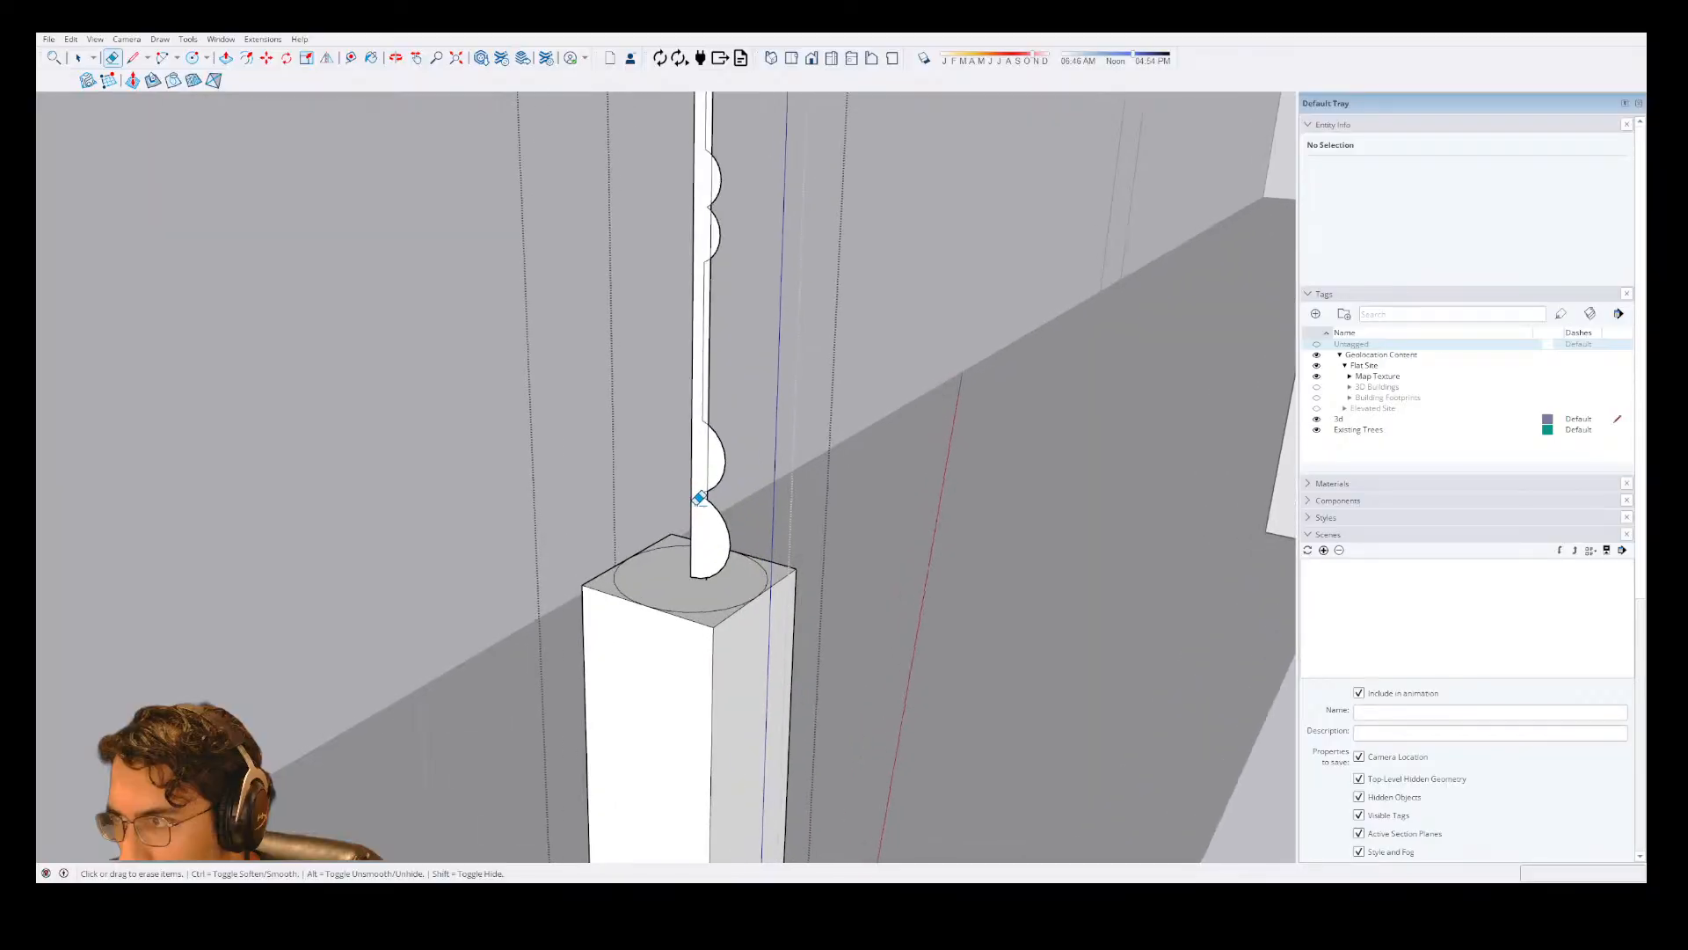
left_click(708, 462)
left_click_drag(706, 401, 704, 419)
scroll(701, 225, "up", 3)
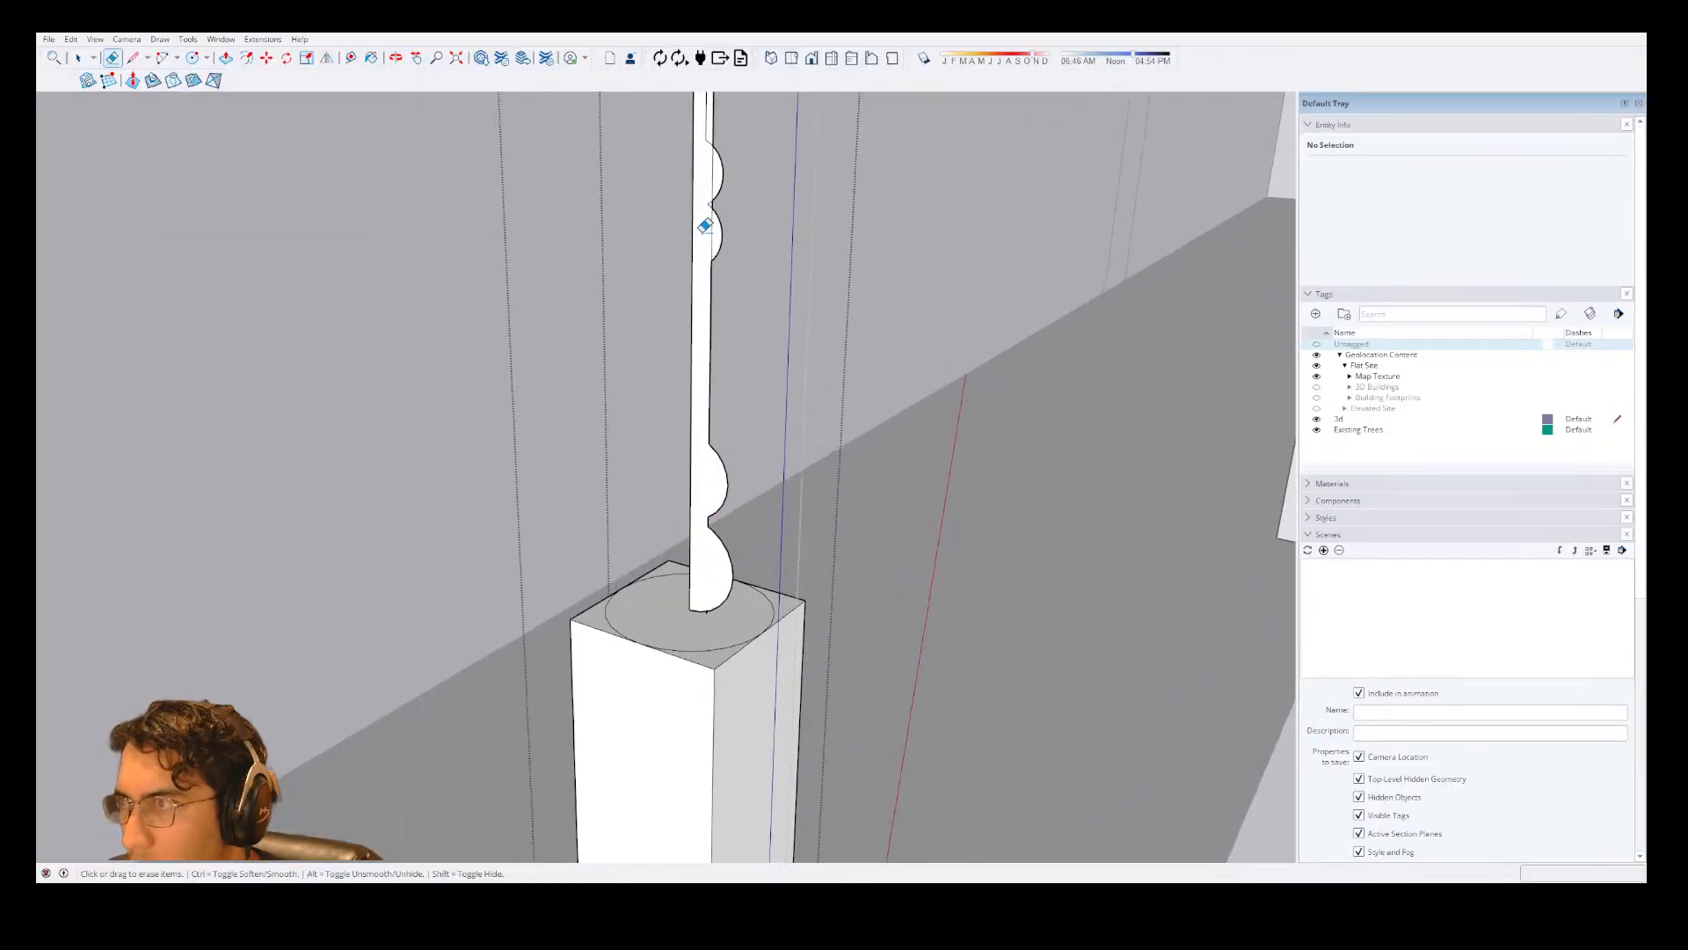
left_click(719, 245)
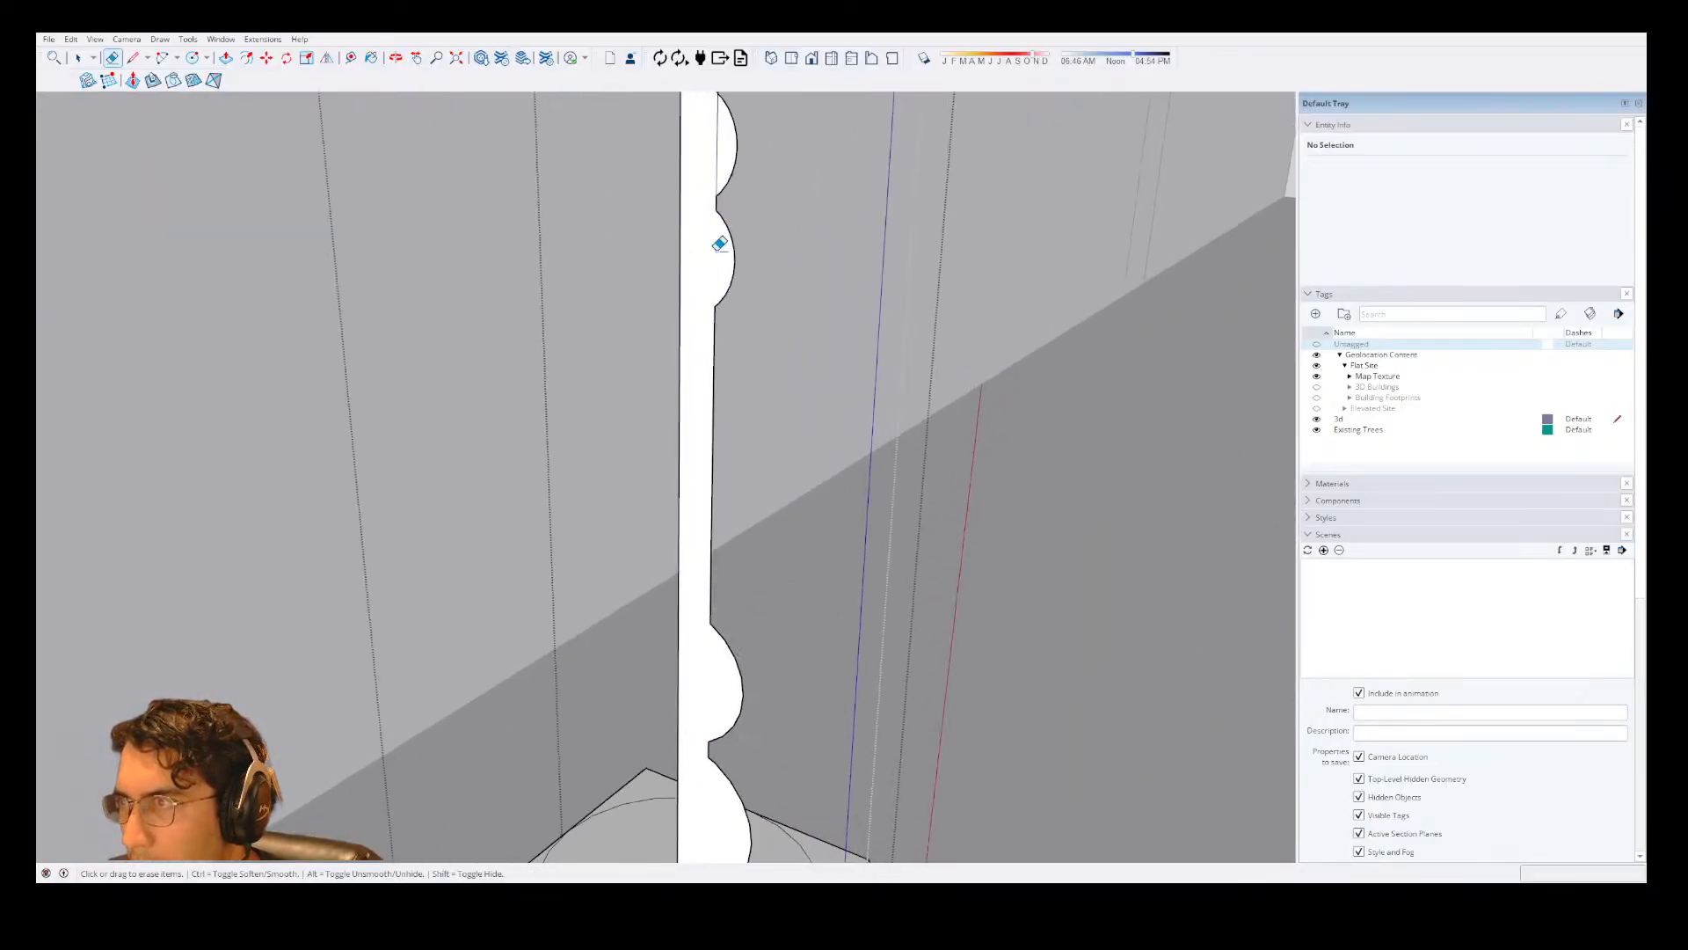
left_click(717, 146)
Erase the old shaft edge and crossing segments around the third pair of bulges up the column profile.
scroll(716, 316, "down", 8)
scroll(706, 169, "up", 8)
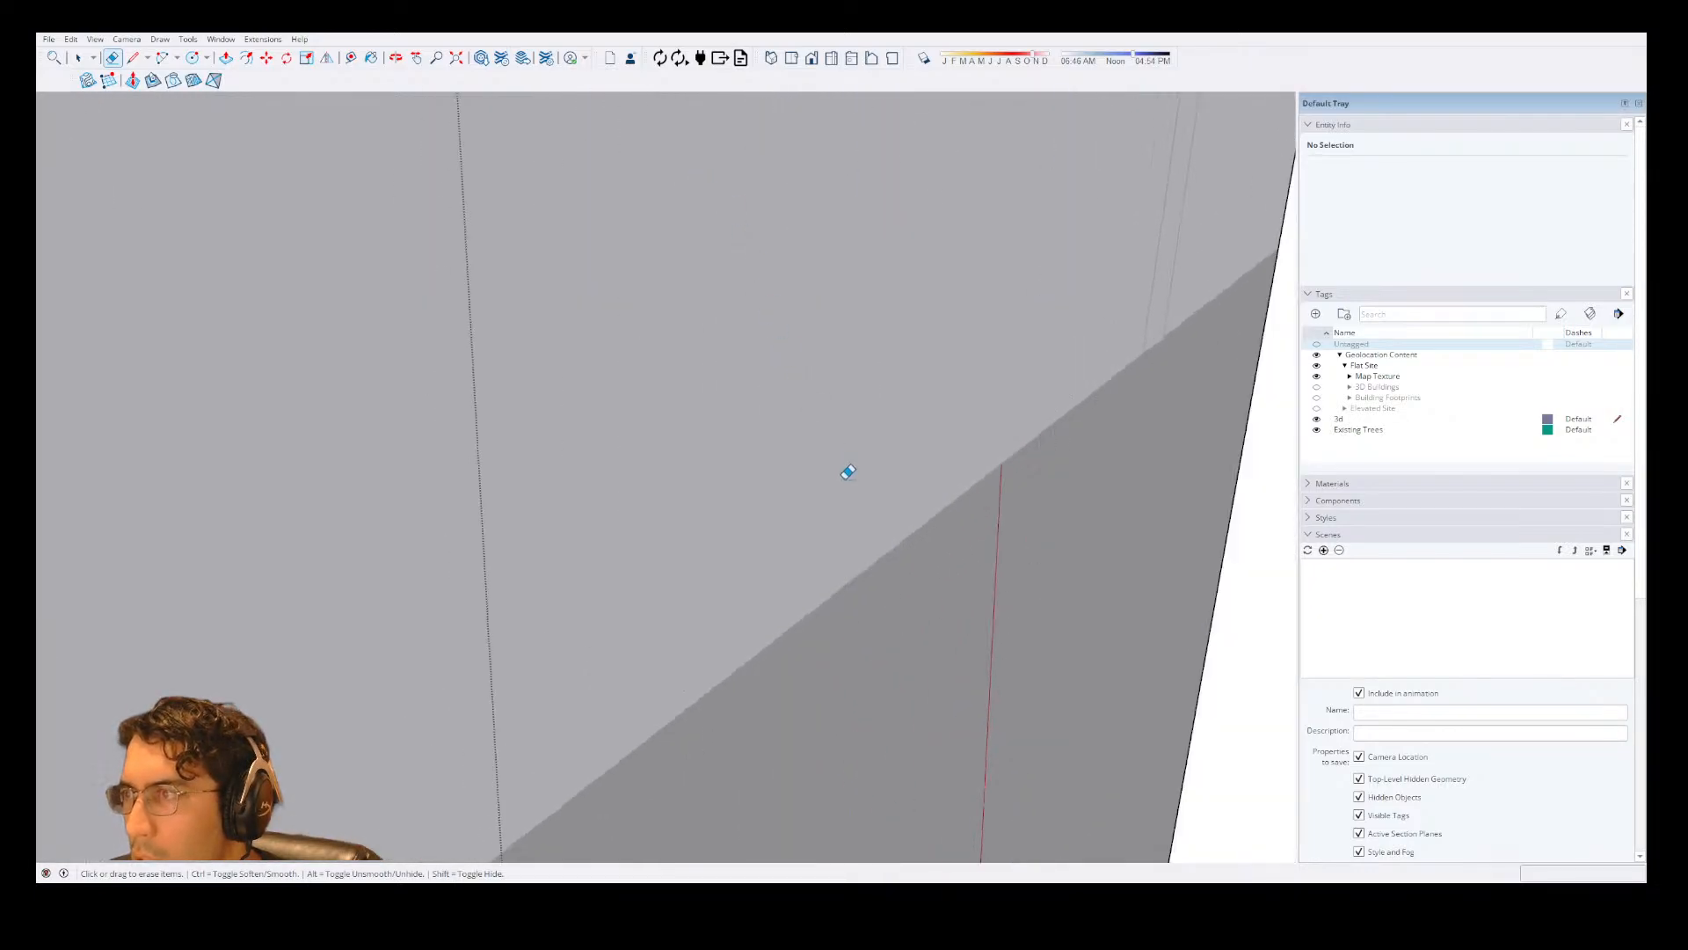
scroll(847, 472, "down", 5)
scroll(885, 512, "up", 5)
scroll(949, 490, "down", 5)
scroll(961, 524, "up", 1)
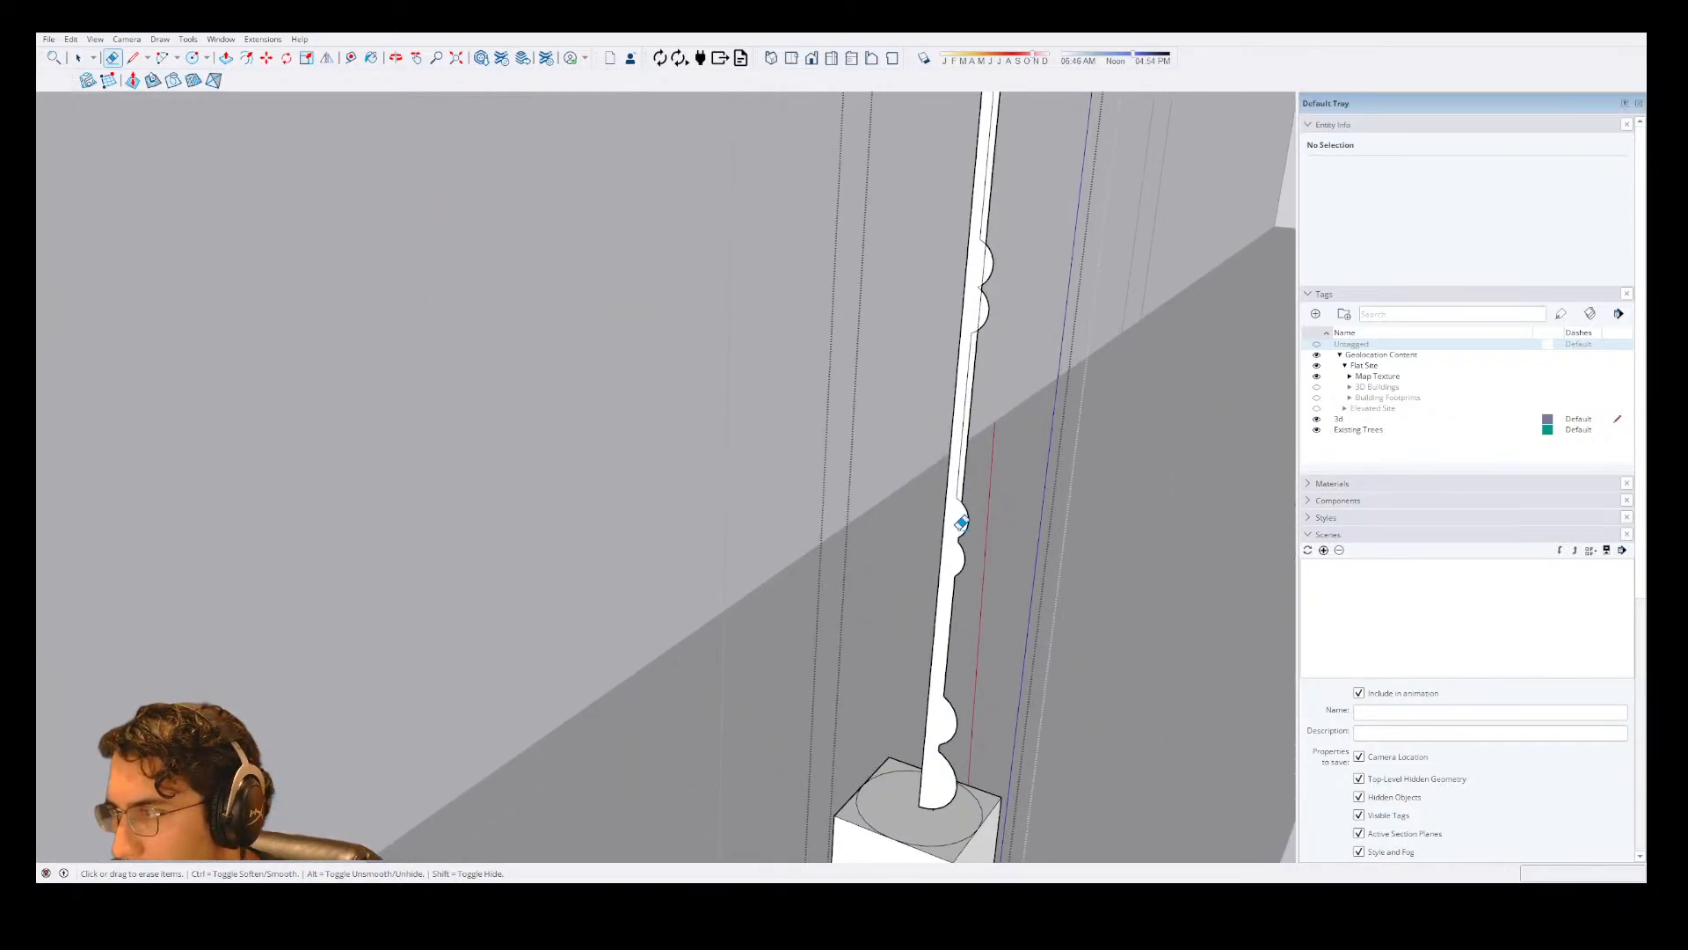
scroll(961, 524, "up", 2)
left_click_drag(978, 300, 988, 213)
left_click(985, 261)
scroll(978, 242, "down", 3)
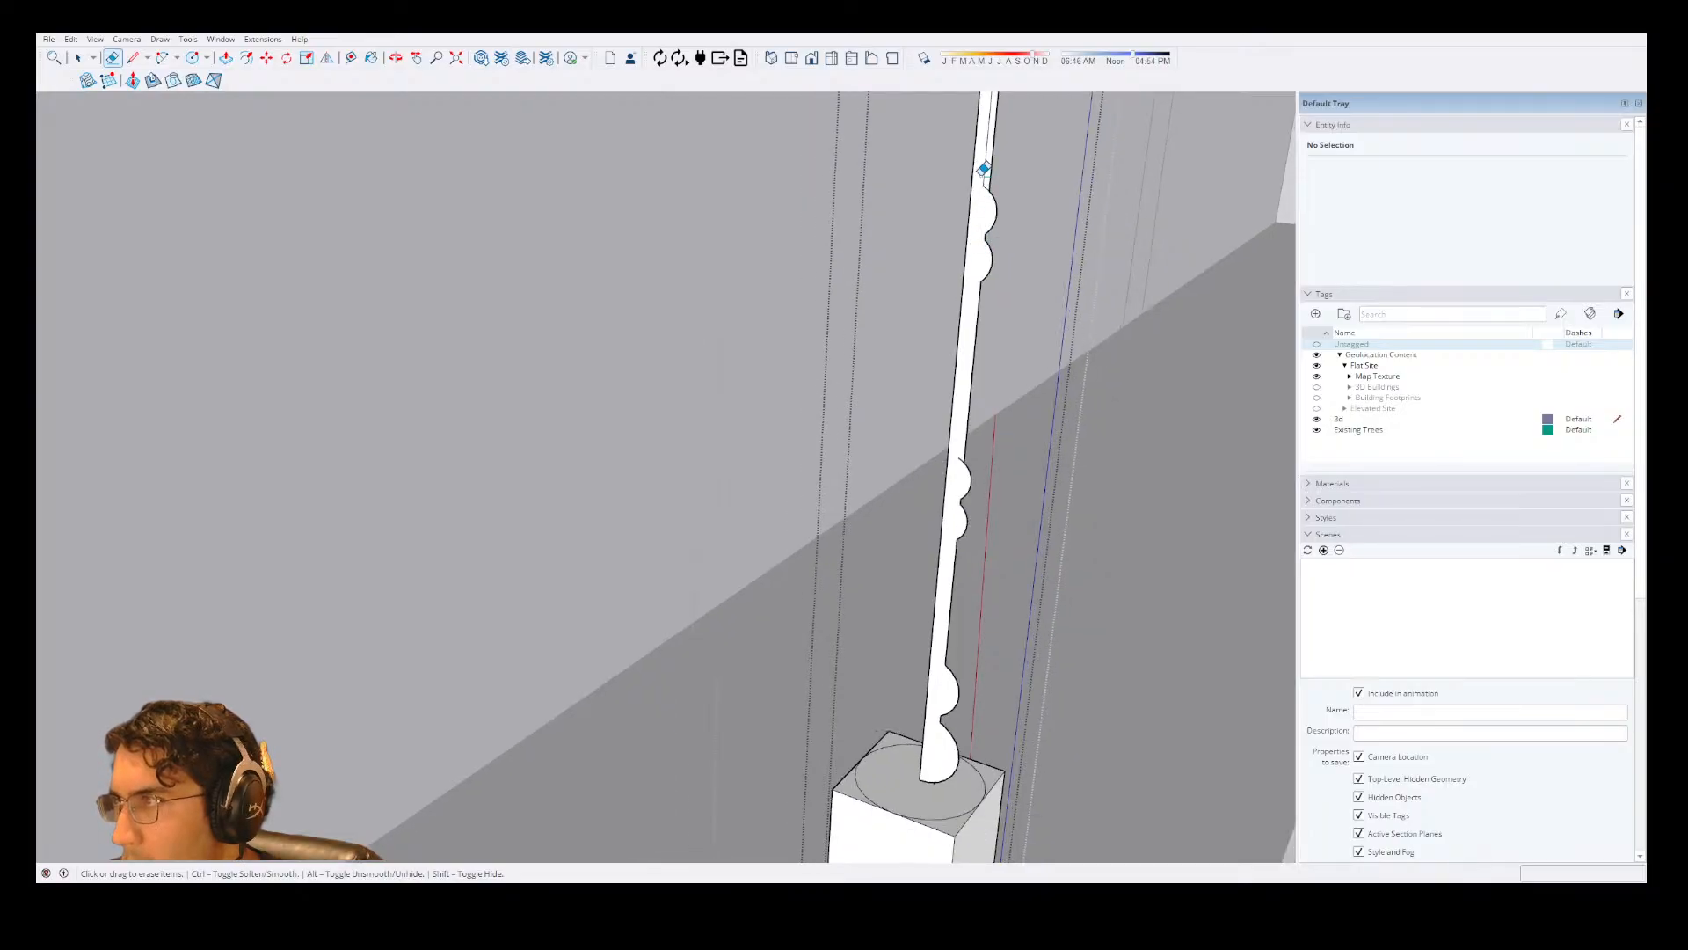
Try erasing the inner edges of the beads below the capital in one continuous pass, and undo the erasure.
scroll(945, 321, "down", 3)
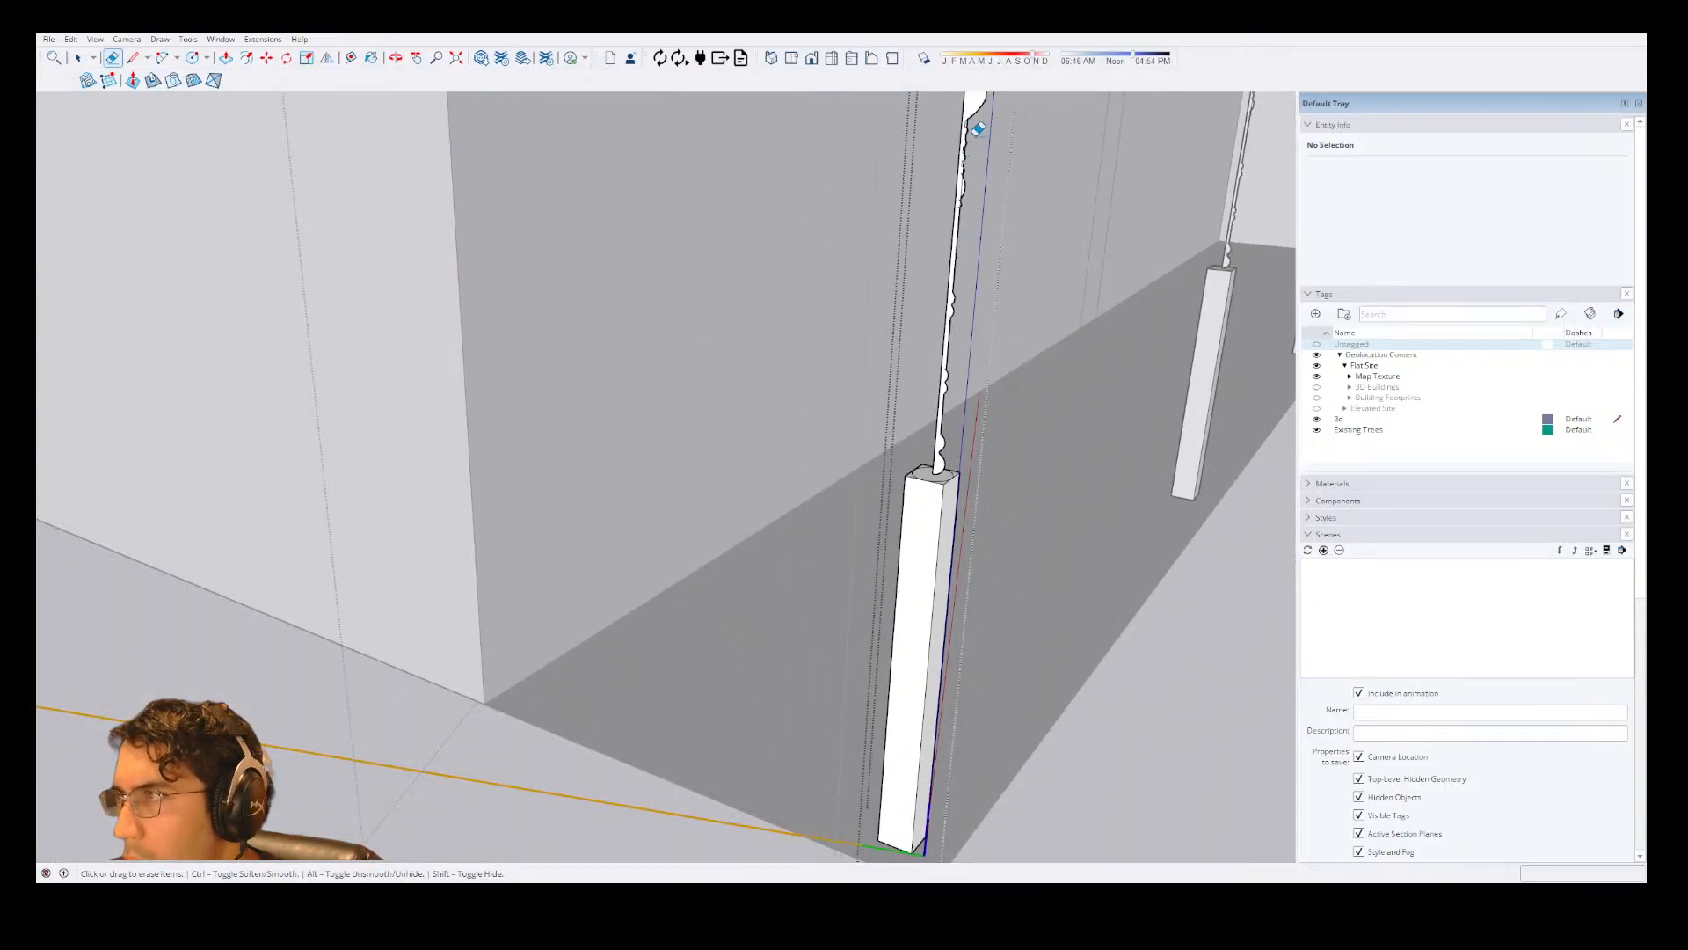
scroll(978, 129, "up", 5)
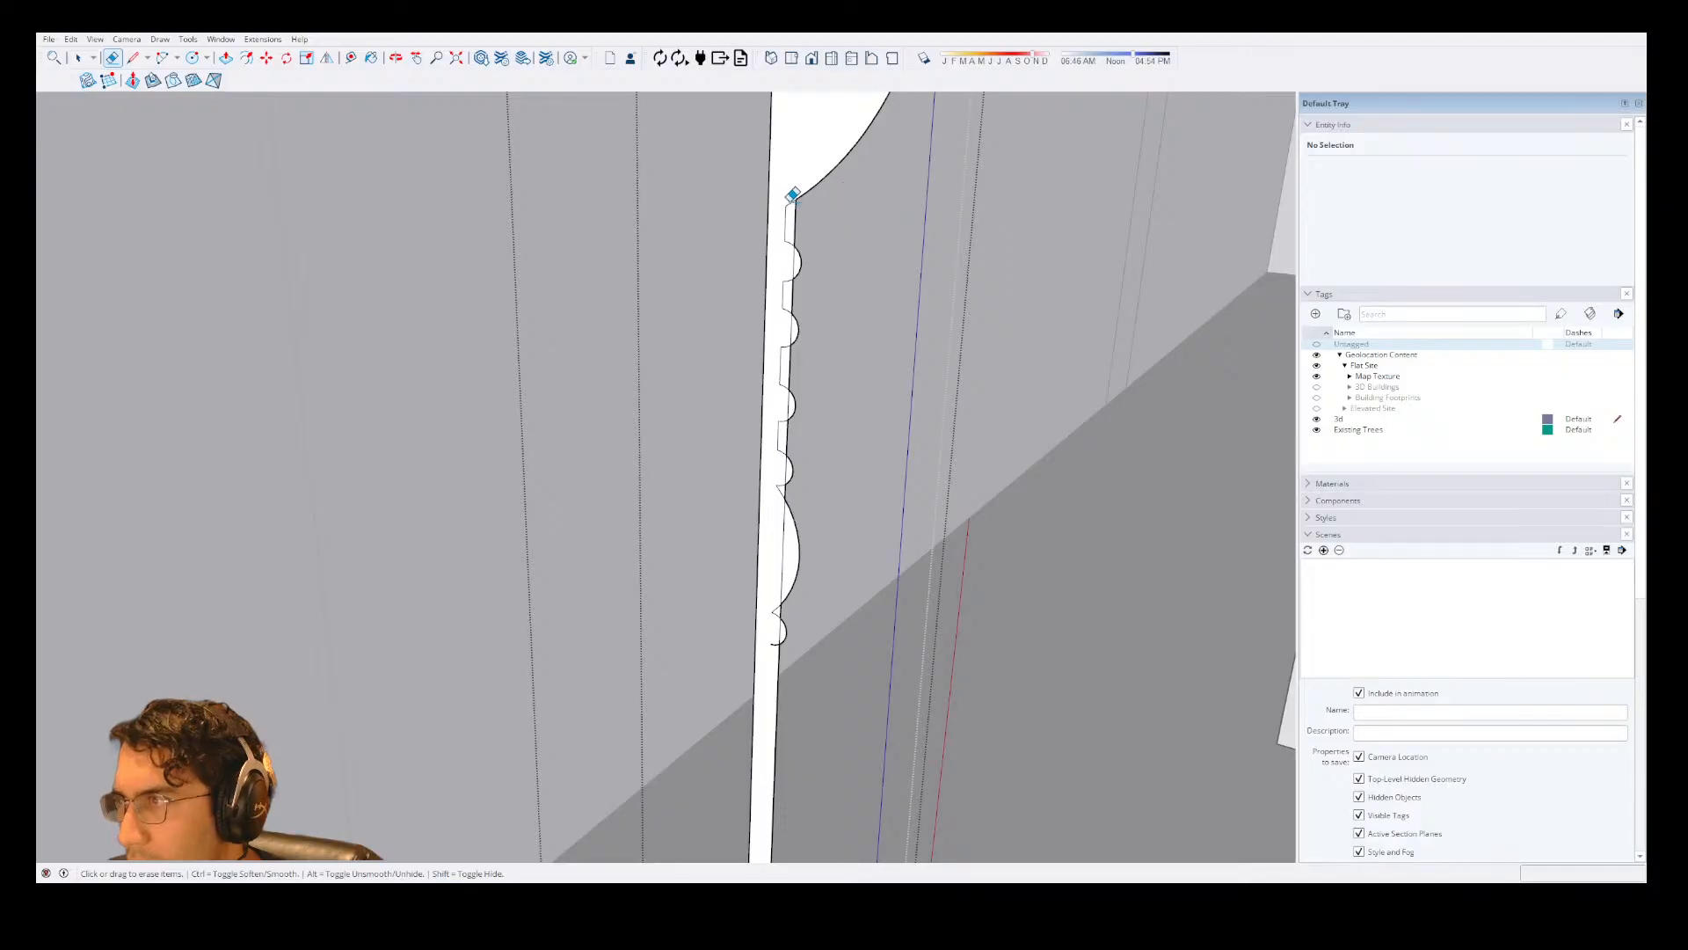
left_click_drag(792, 194, 786, 292)
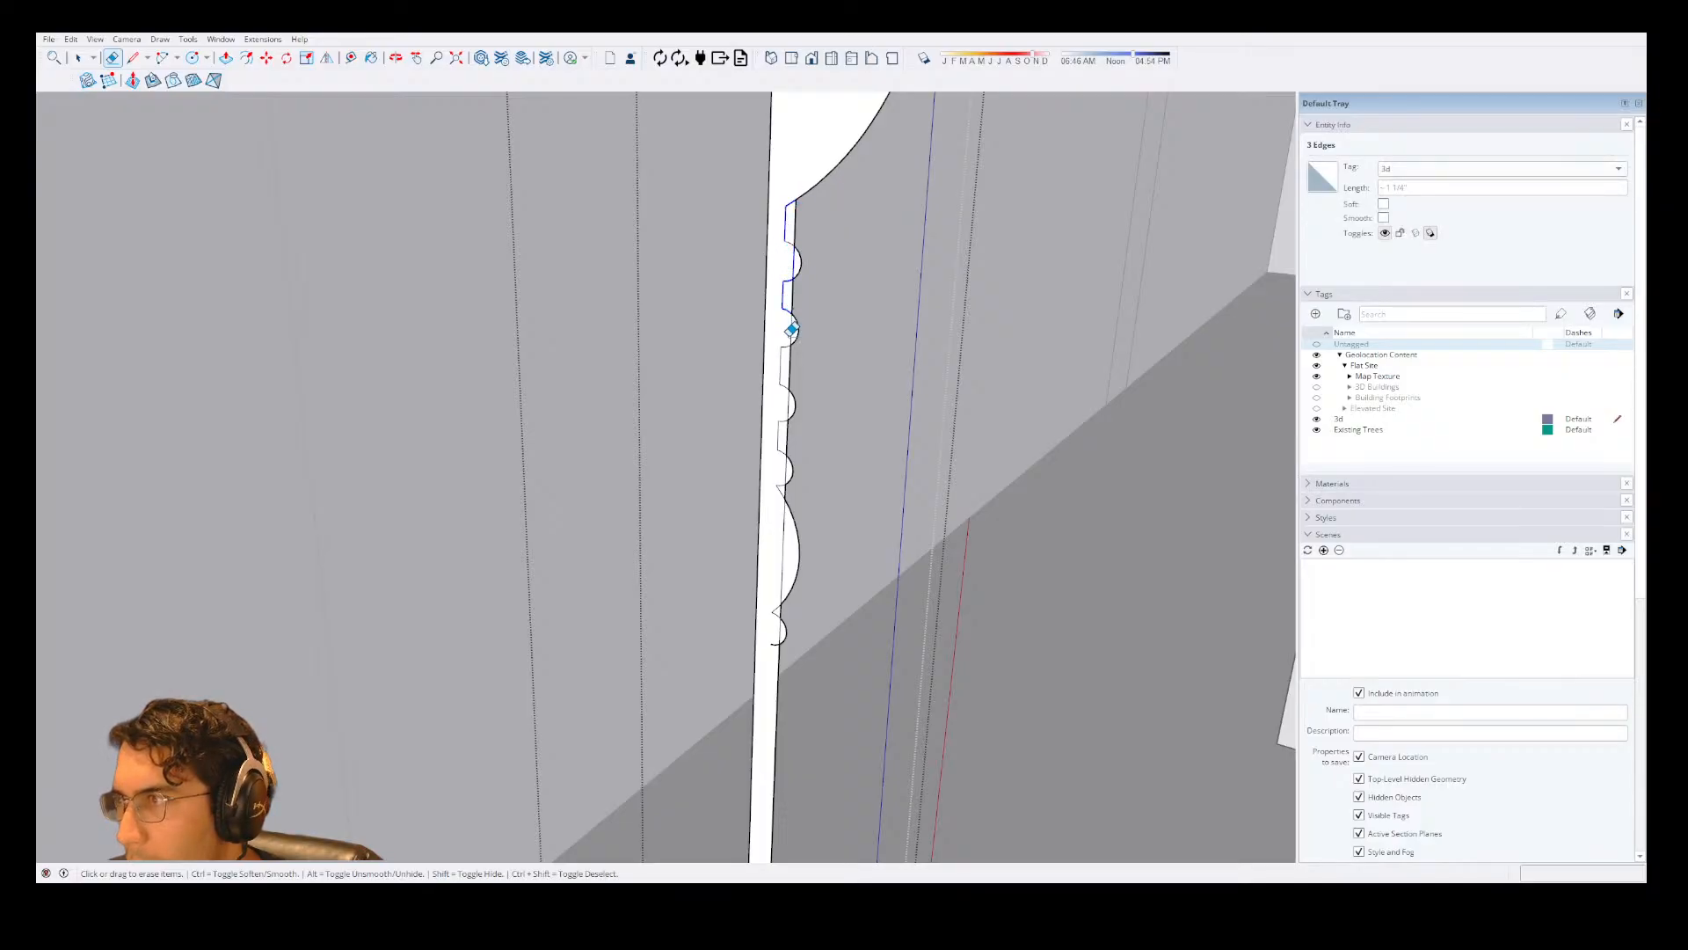
left_click_drag(794, 389, 791, 400)
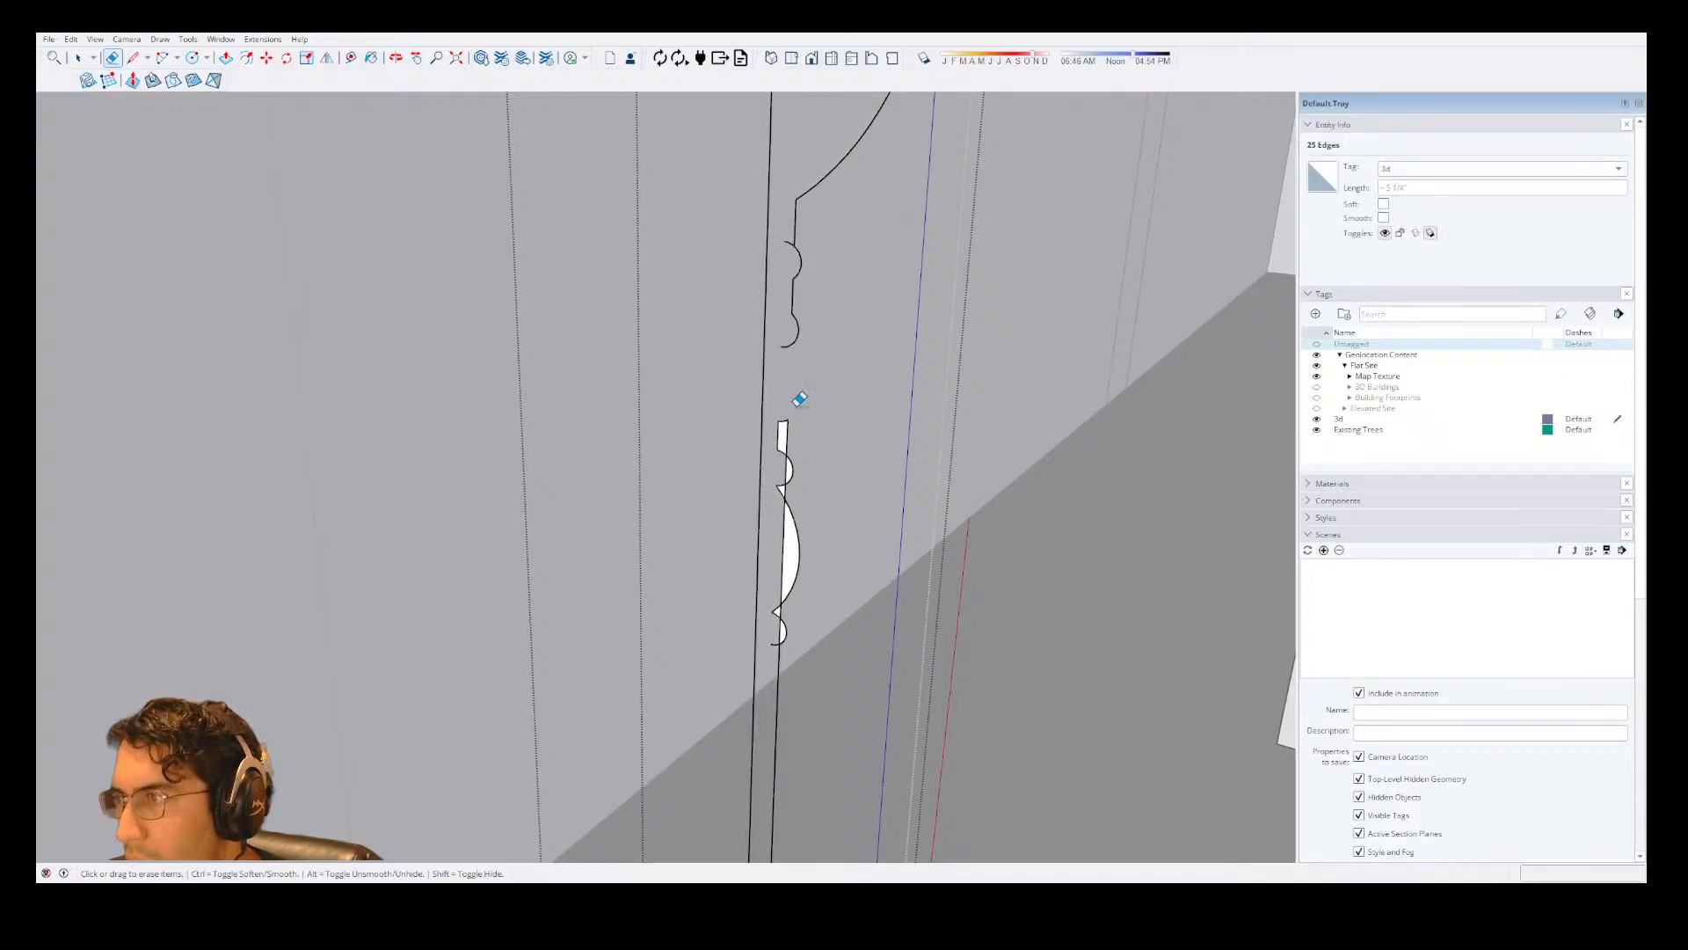
left_click_drag(791, 274, 790, 269)
key("ctrl+z")
Erase the old shaft edges and inner segments at the two beads nearest the capital.
left_click_drag(791, 202, 789, 226)
left_click_drag(779, 315, 788, 272)
left_click(789, 313)
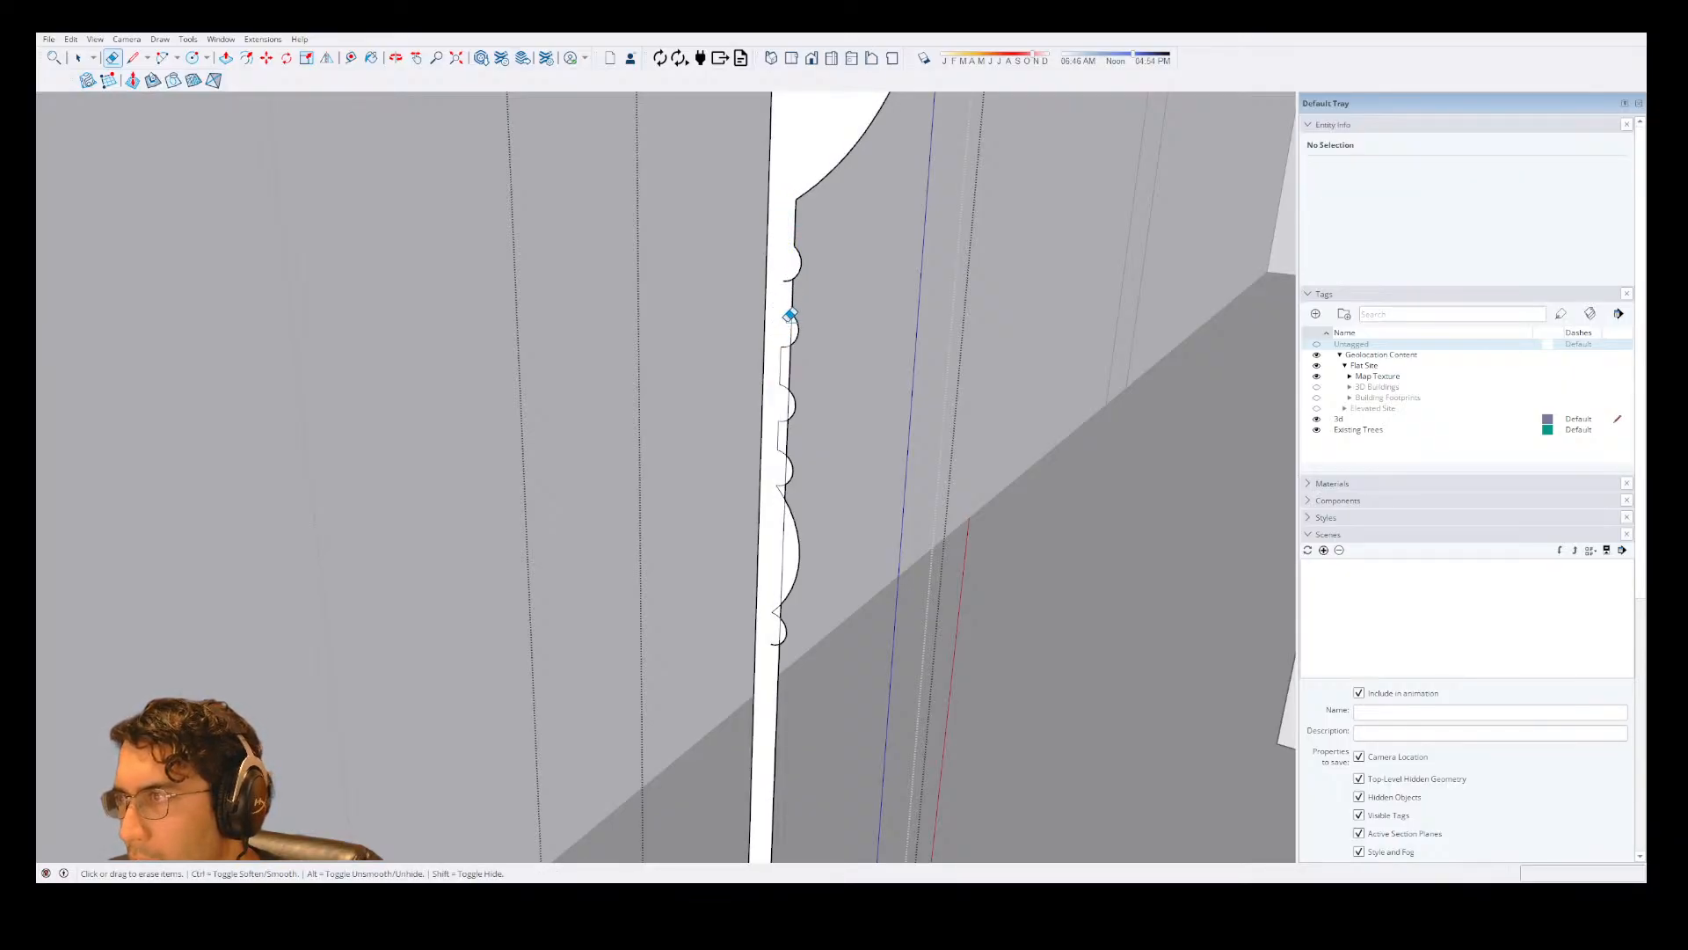
left_click(793, 325)
mouse_move(788, 346)
left_mouse_down()
mouse_move(788, 328)
mouse_move(783, 376)
mouse_move(781, 359)
left_mouse_up()
left_click(785, 375)
key("ctrl+z")
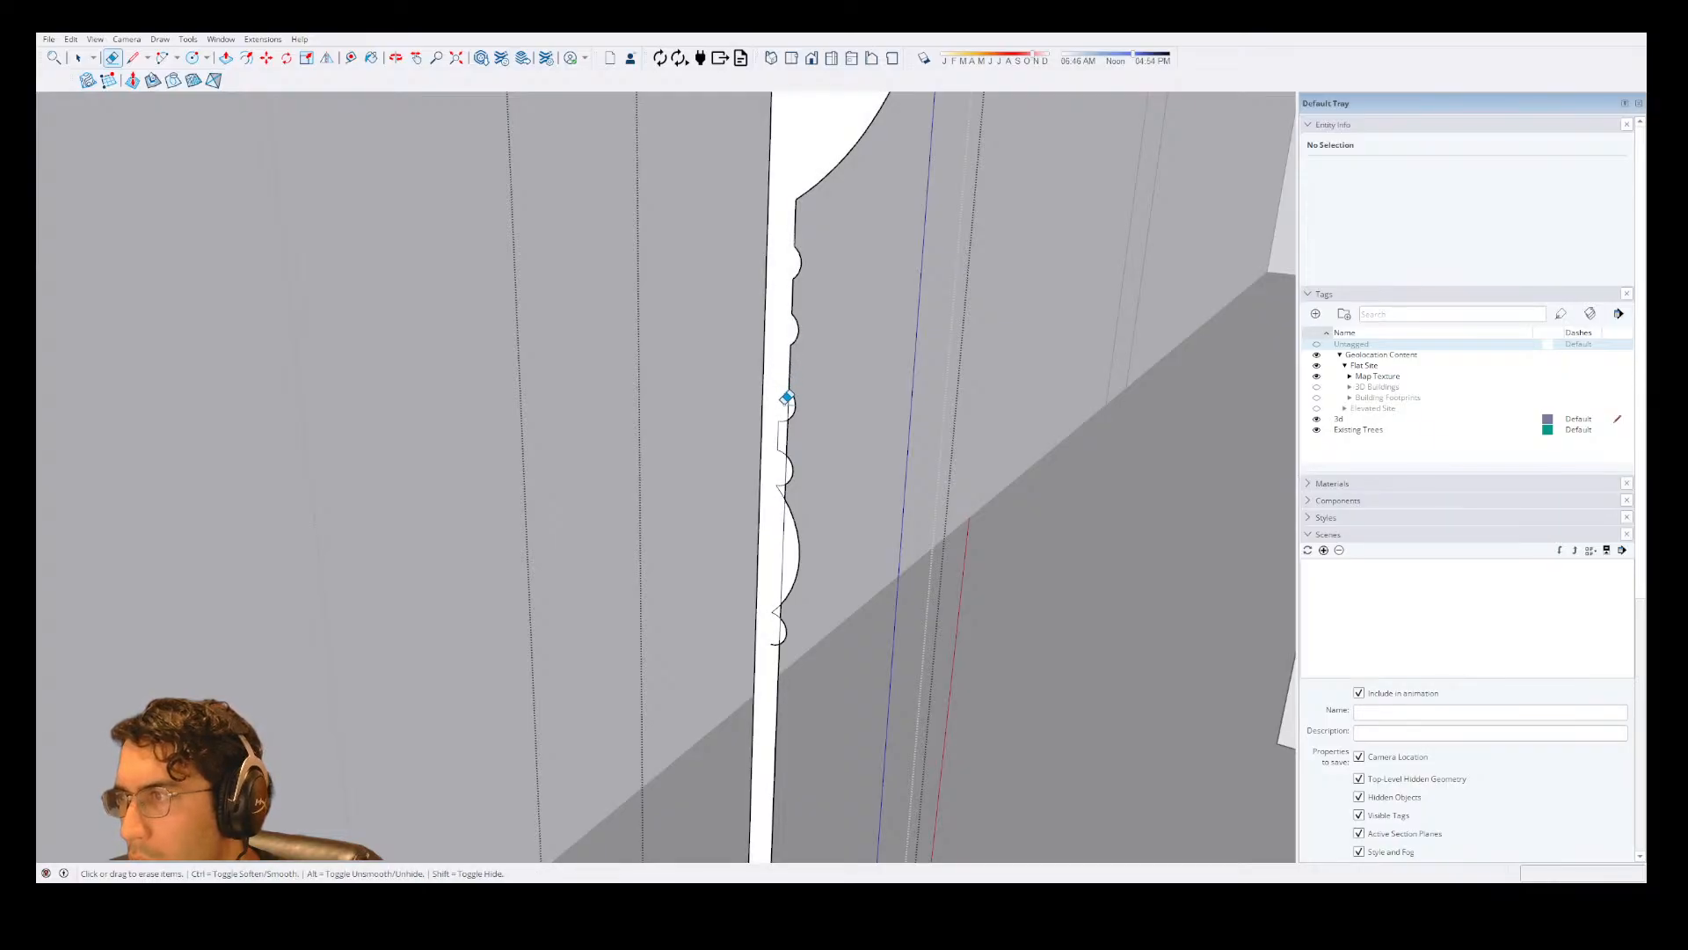
Erase the remaining inner edges at the lower beads and the long bulge of the upper shaft.
left_click(789, 400)
mouse_move(785, 417)
left_mouse_down()
mouse_move(787, 512)
mouse_move(783, 407)
mouse_move(791, 423)
left_mouse_up()
key("ctrl+z")
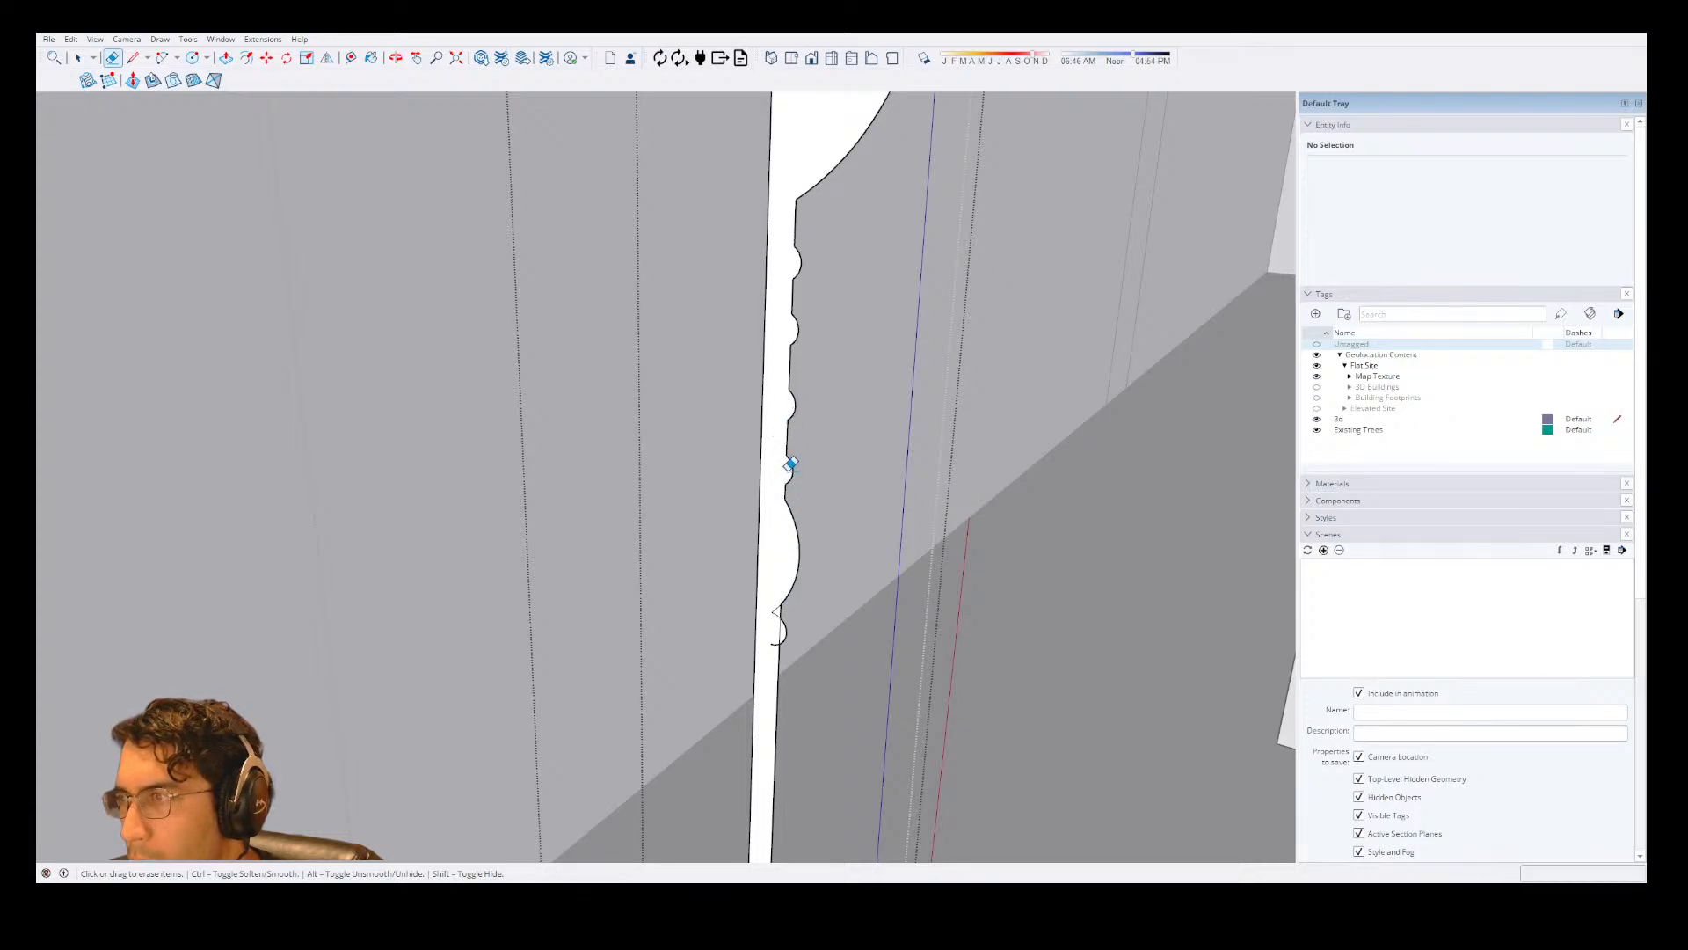
left_click(779, 623)
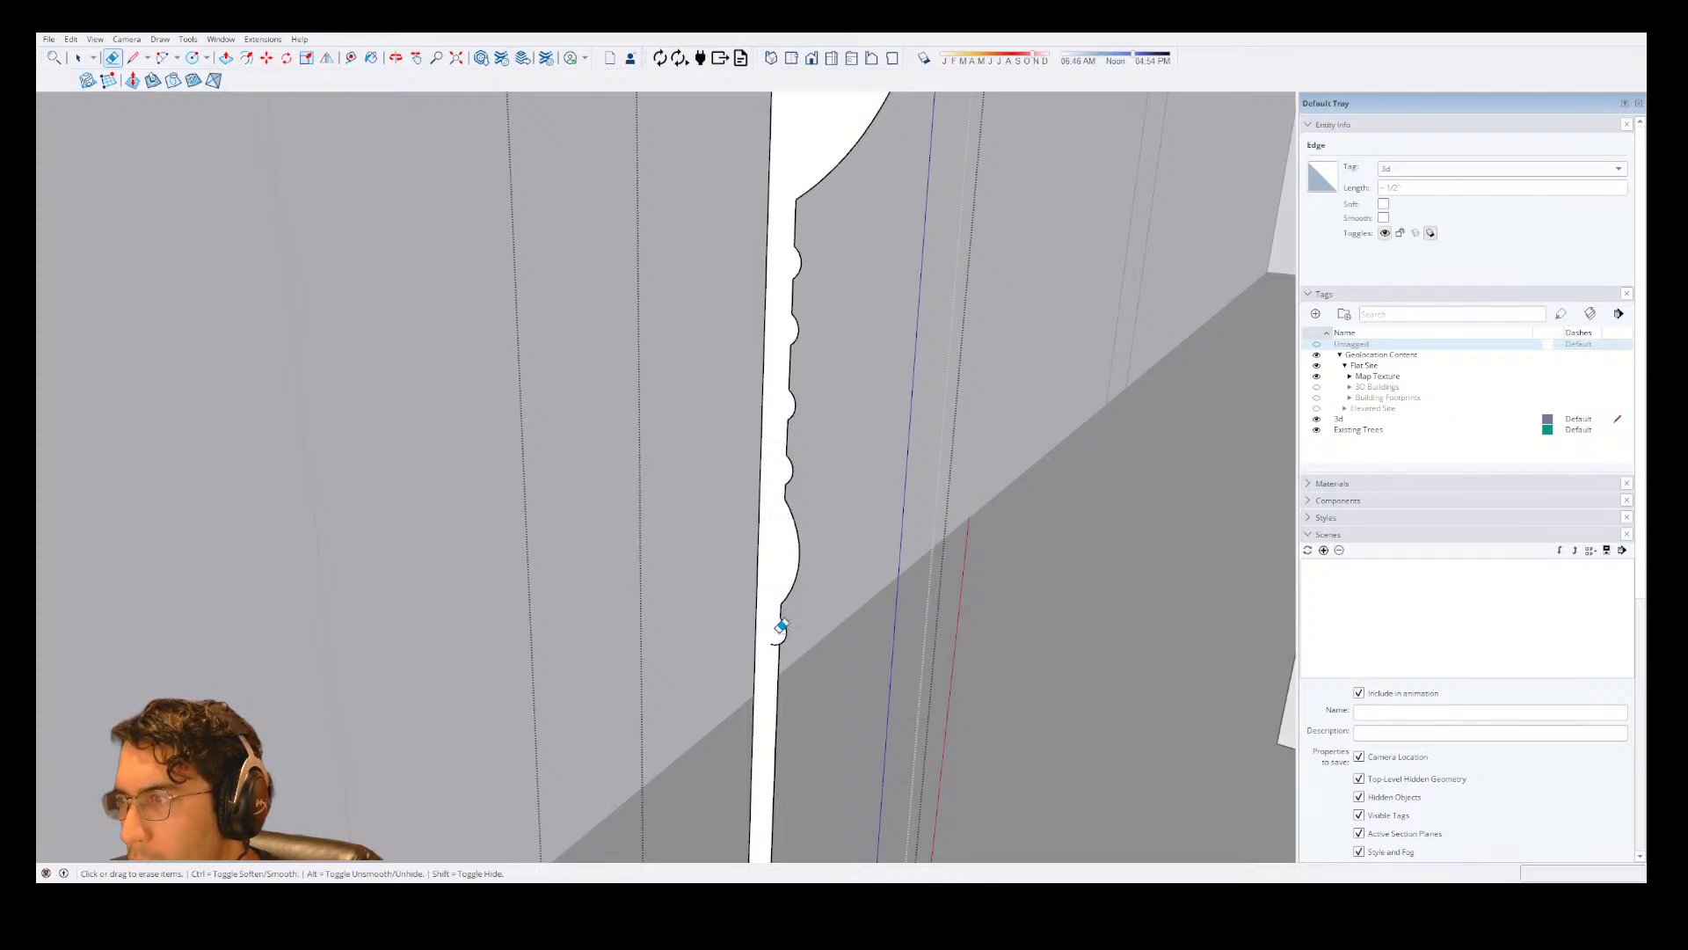
left_click(777, 627)
key("ctrl+z")
left_click(781, 625)
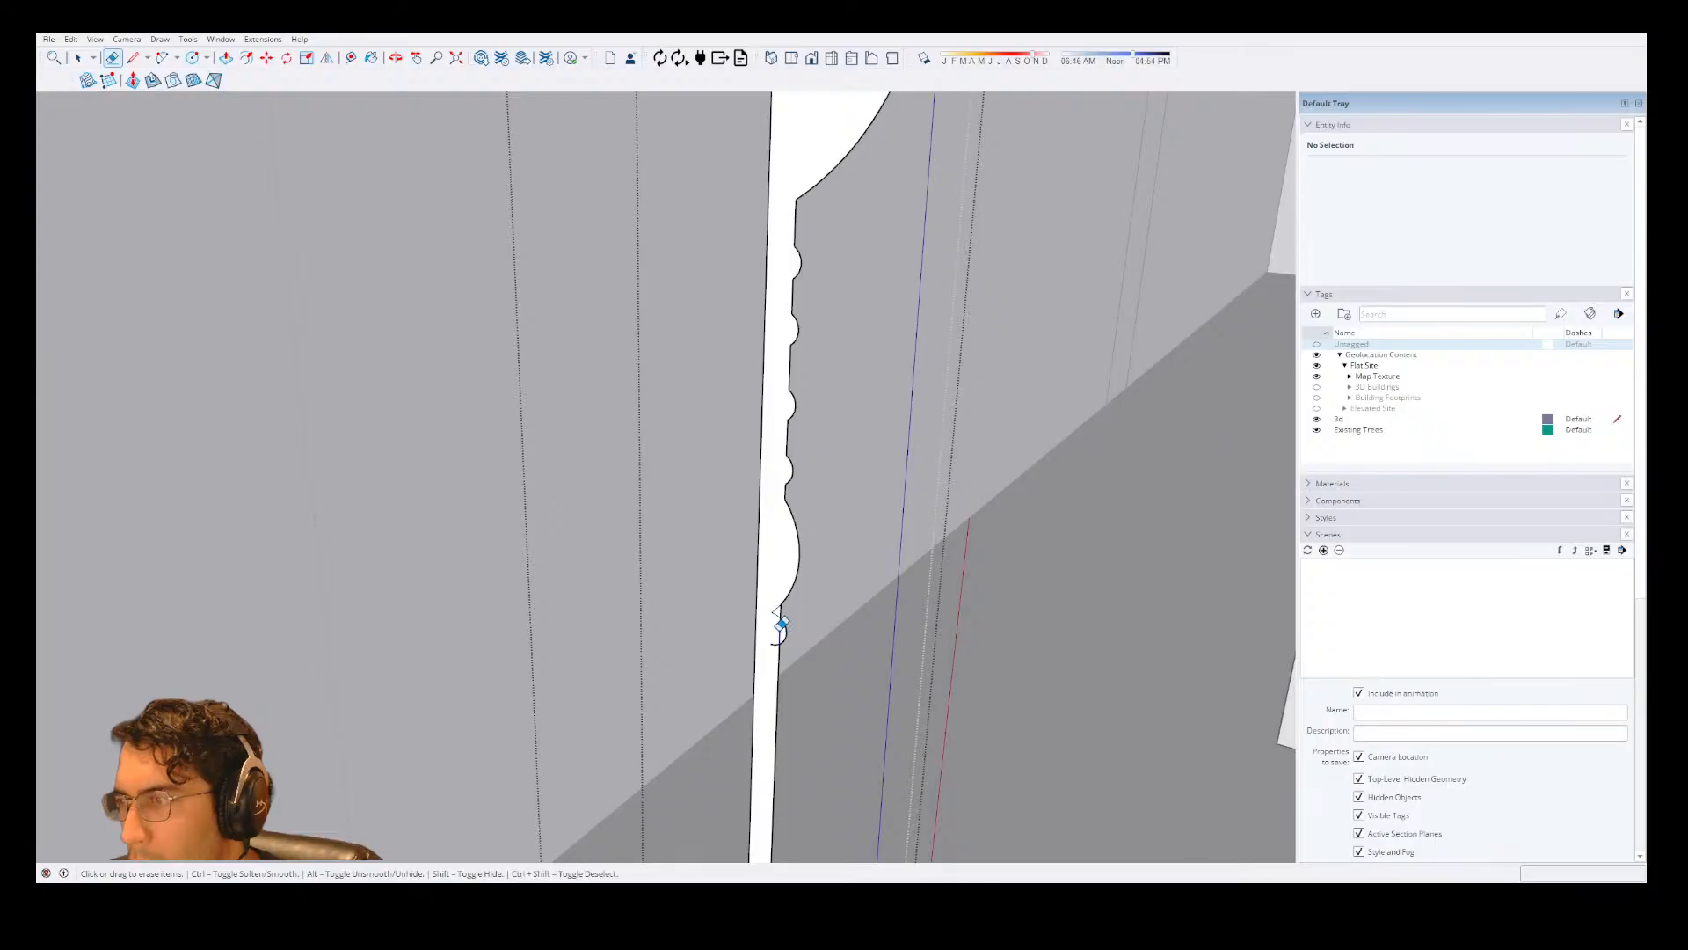
left_click_drag(770, 595, 785, 642)
Select the cleaned-up column profile face and check its outline from the capital down to the circle on the post.
key("space")
scroll(775, 414, "down", 4)
left_click(775, 412)
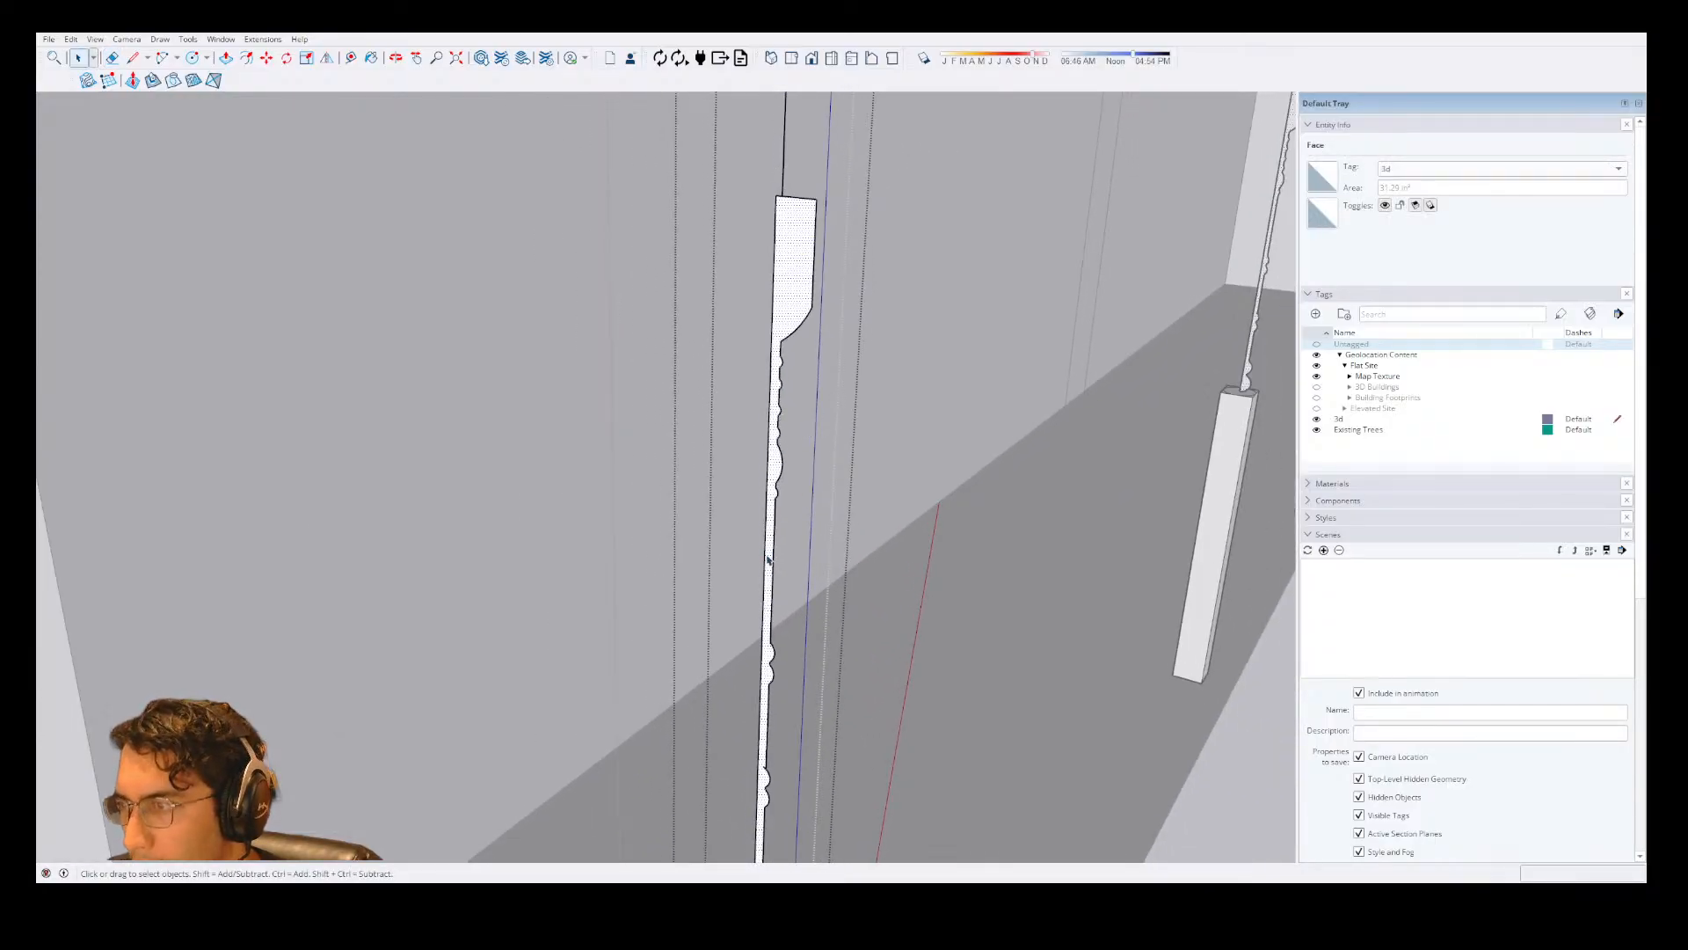
scroll(837, 767, "down", 5)
scroll(835, 772, "up", 5)
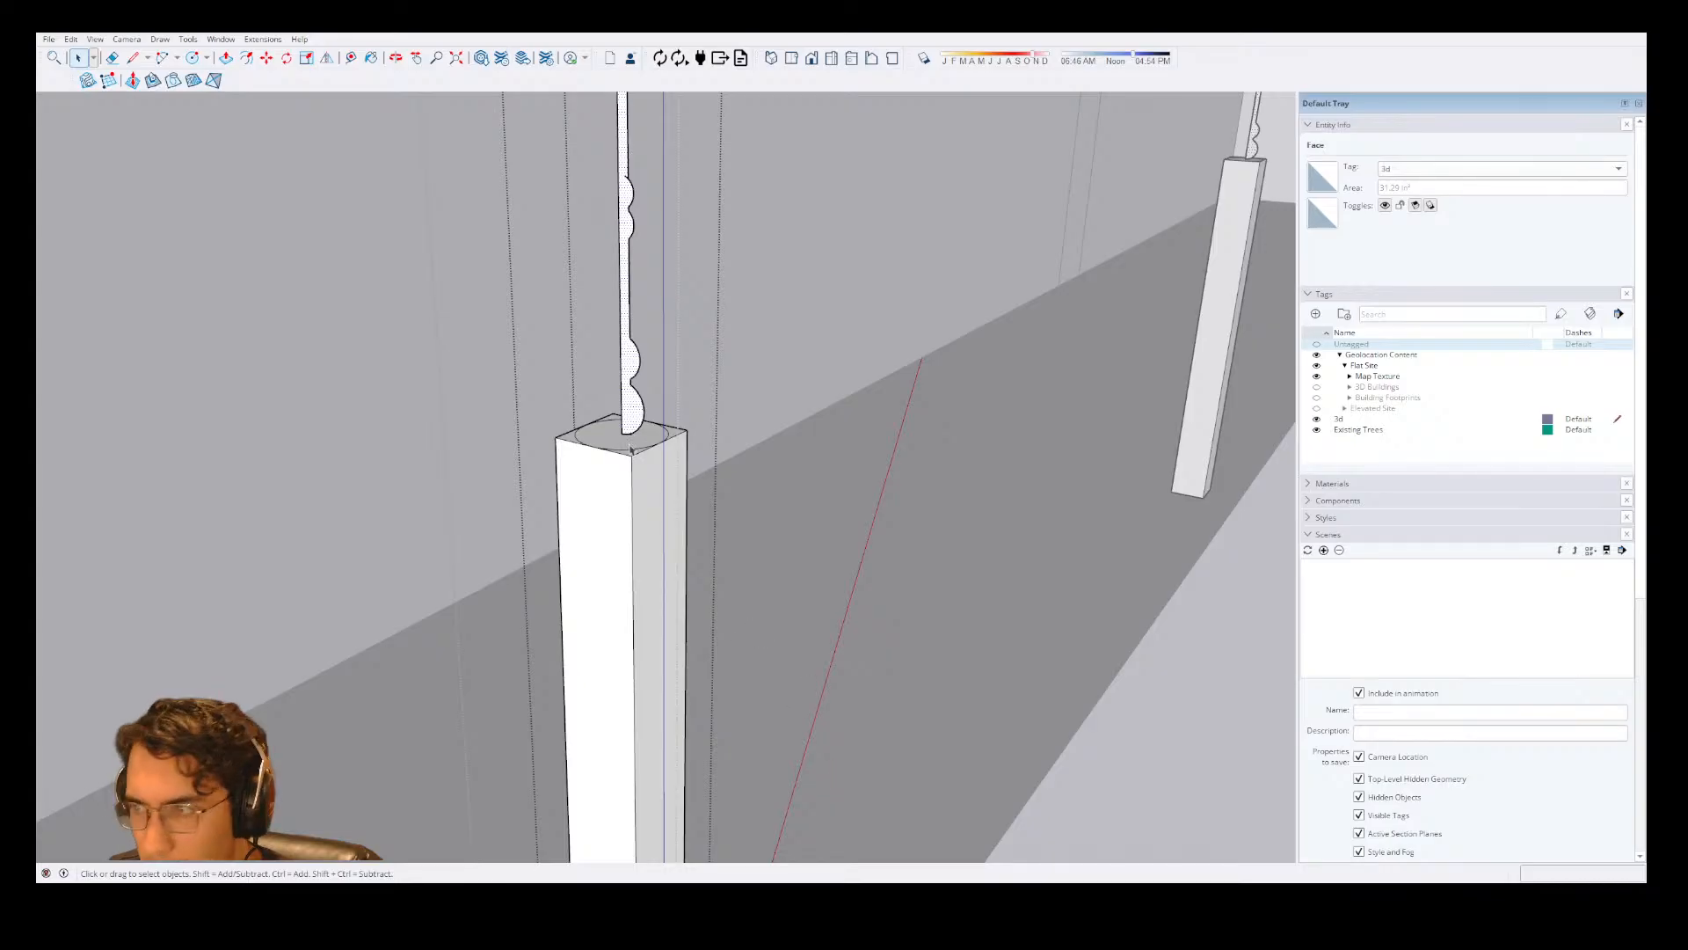
scroll(638, 369, "up", 2)
mouse_move(607, 396)
middle_mouse_down()
mouse_move(633, 414)
mouse_move(587, 388)
middle_mouse_up()
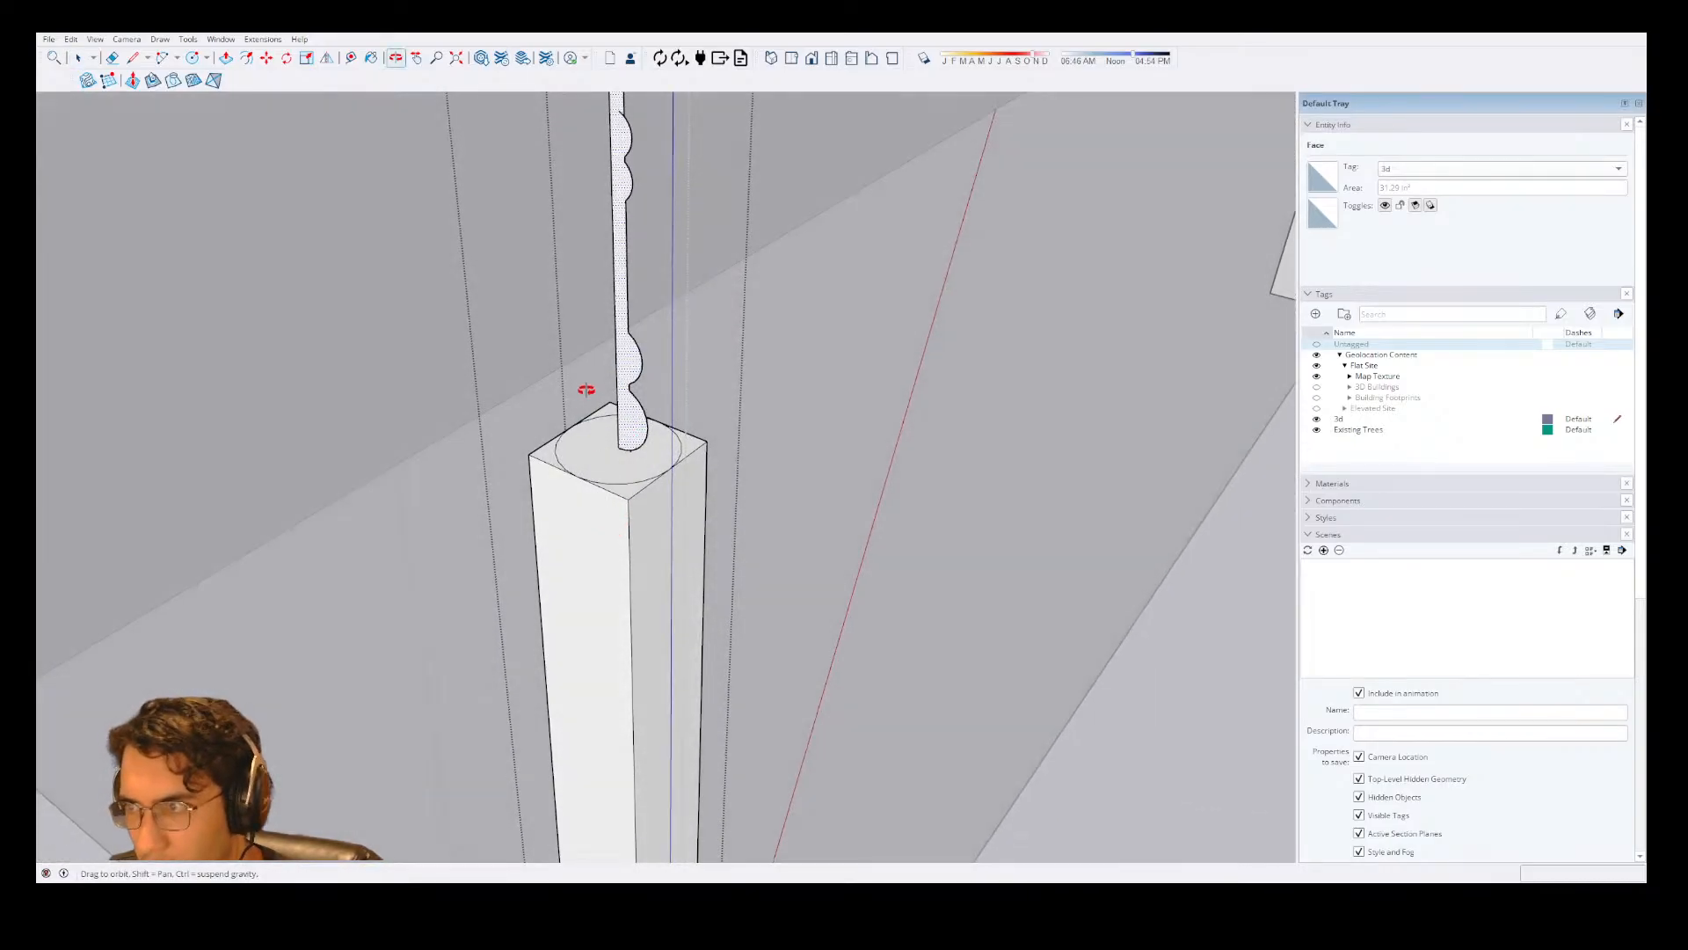
Try to sweep the column profile around the circle on the post's top face with Follow Me.
key("shift+f")
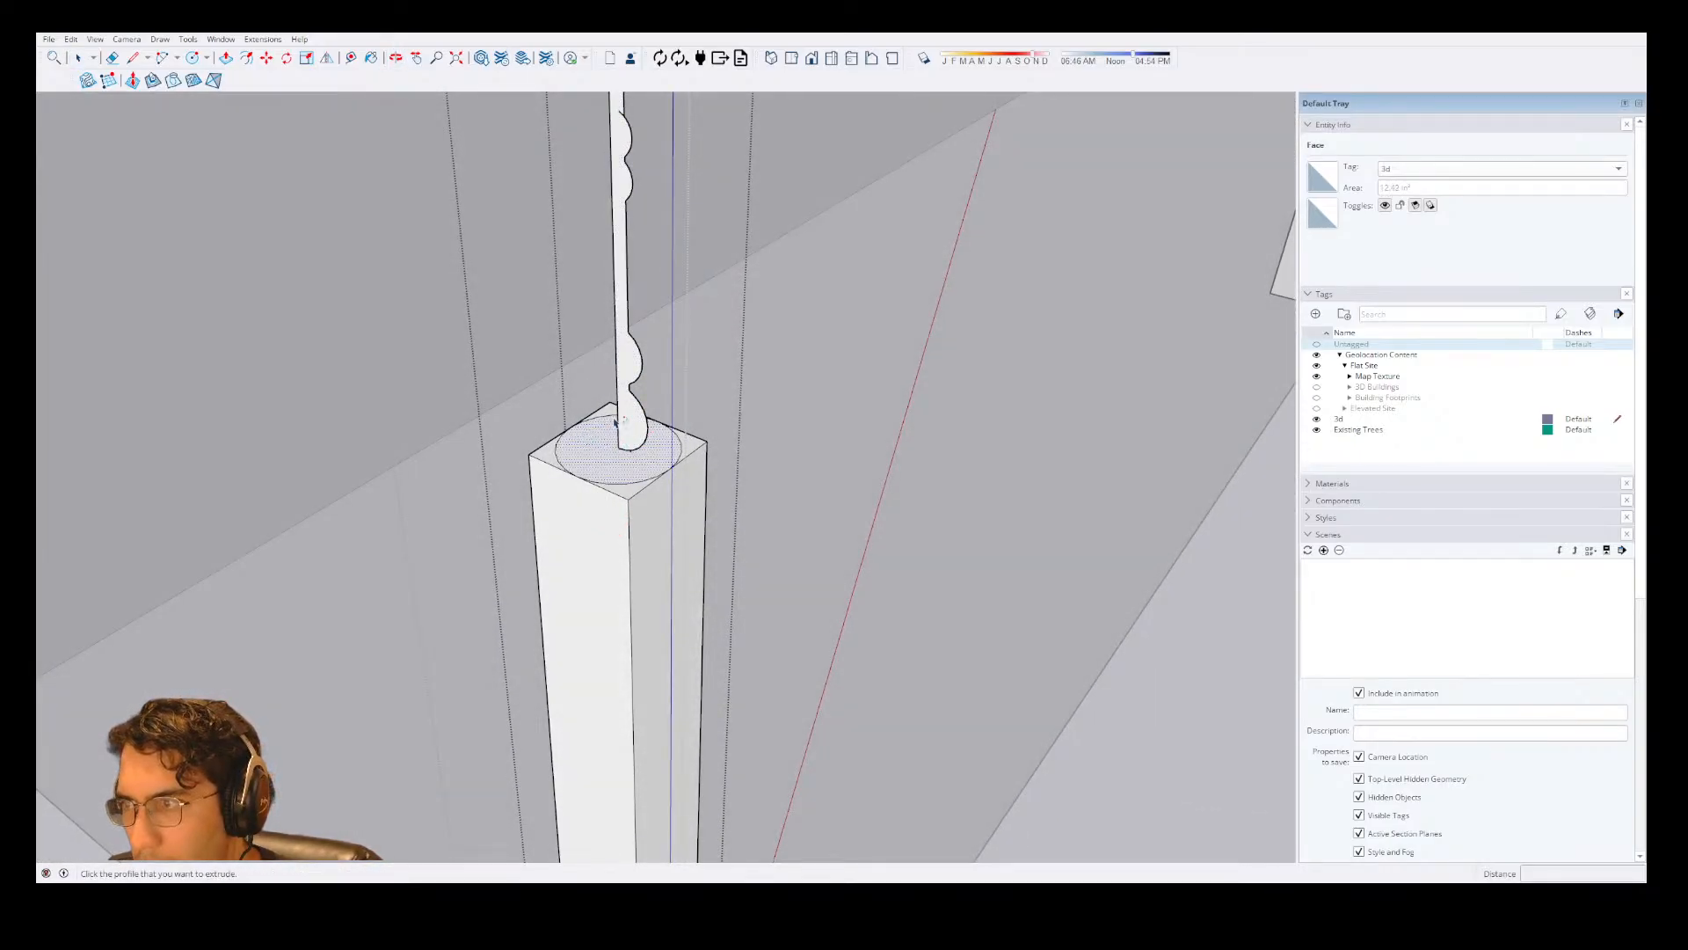
scroll(614, 422, "up", 2)
left_click(628, 451)
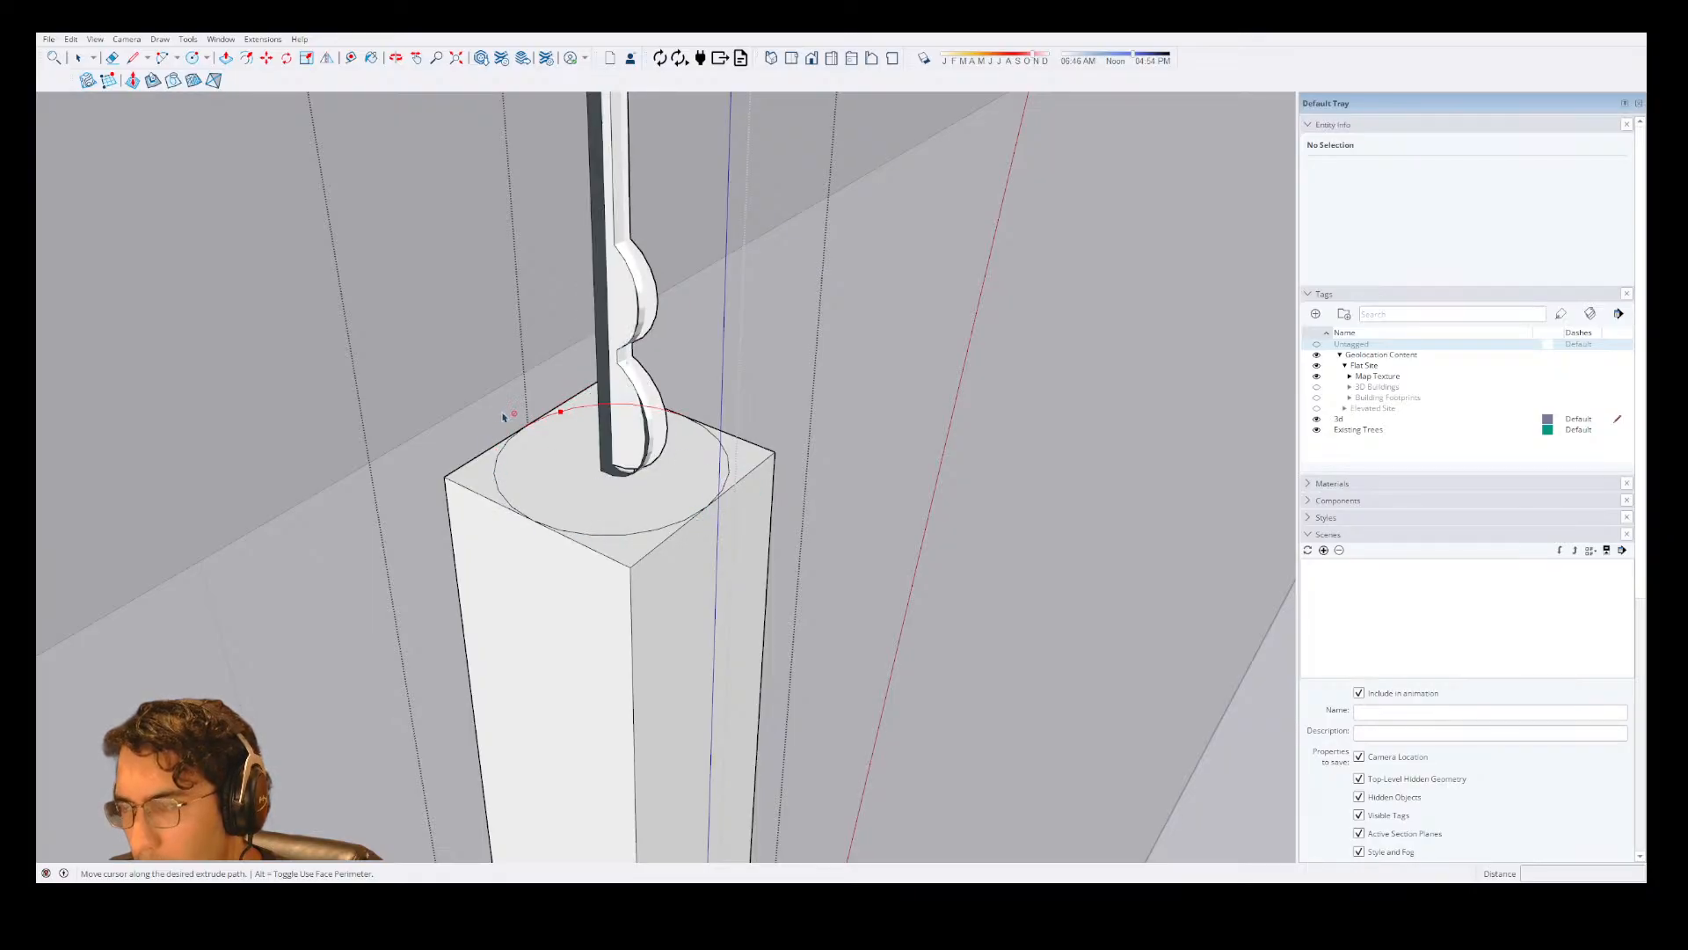
scroll(508, 413, "up", 5)
scroll(675, 449, "down", 5)
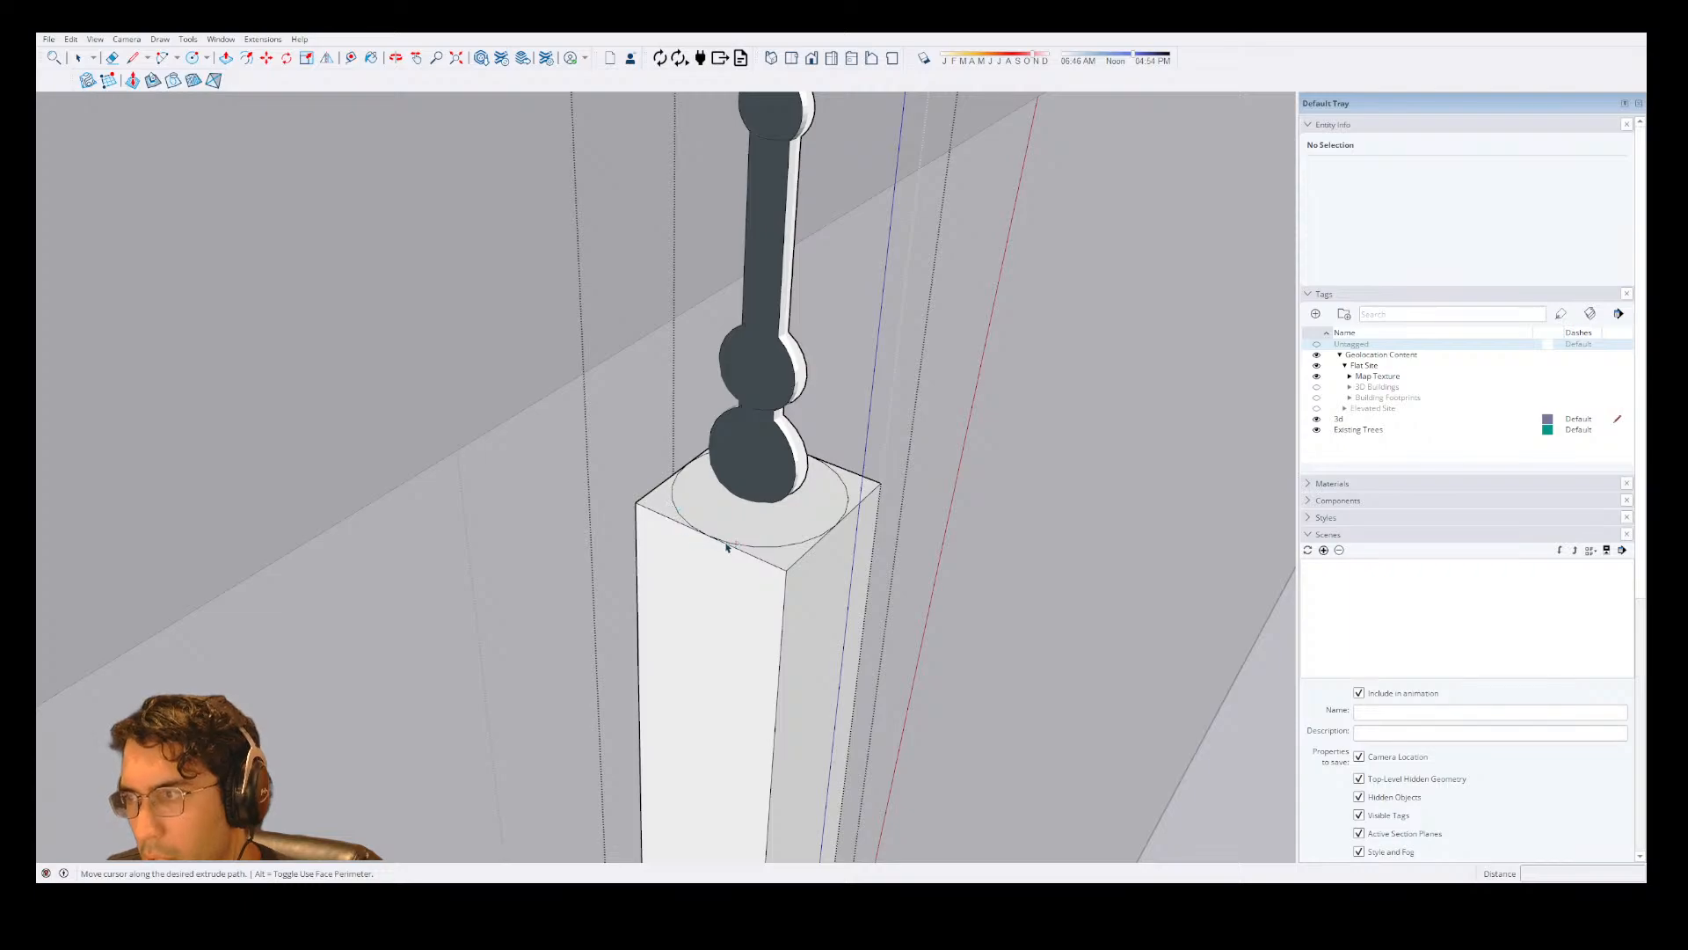
scroll(727, 547, "up", 2)
left_click(870, 520)
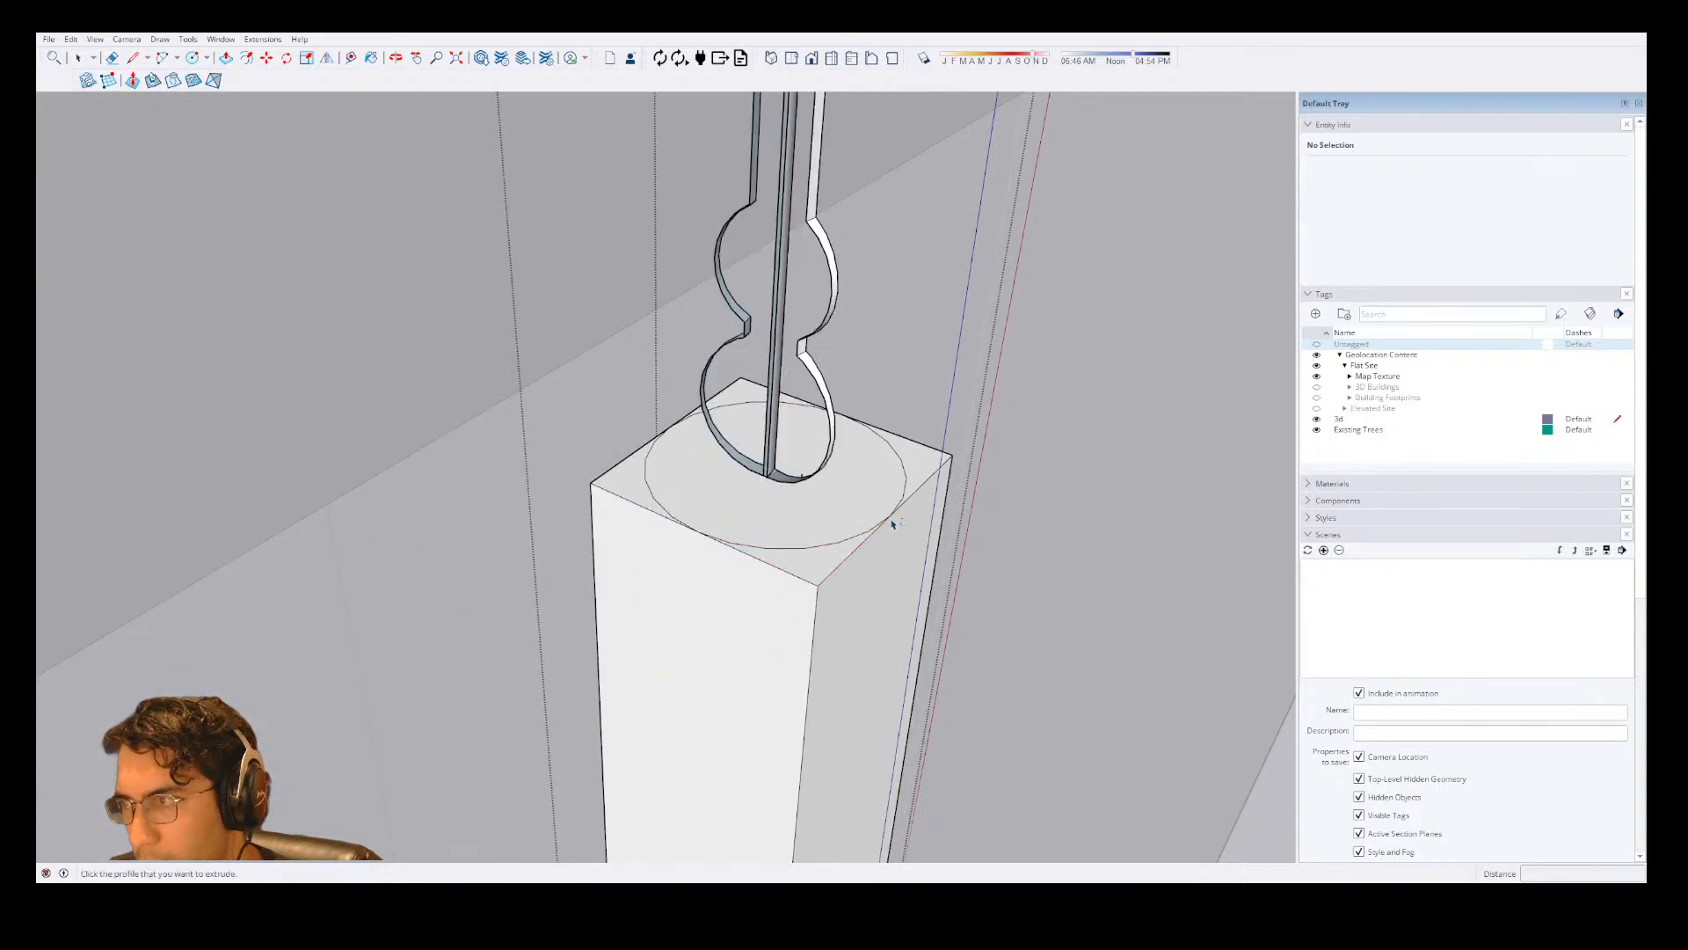
Reselect the profile face and examine where its lower end meets the circle, with Follow Me ready to reuse.
key("o")
middle_click_drag(879, 439, 782, 447)
key("space")
left_click(614, 444)
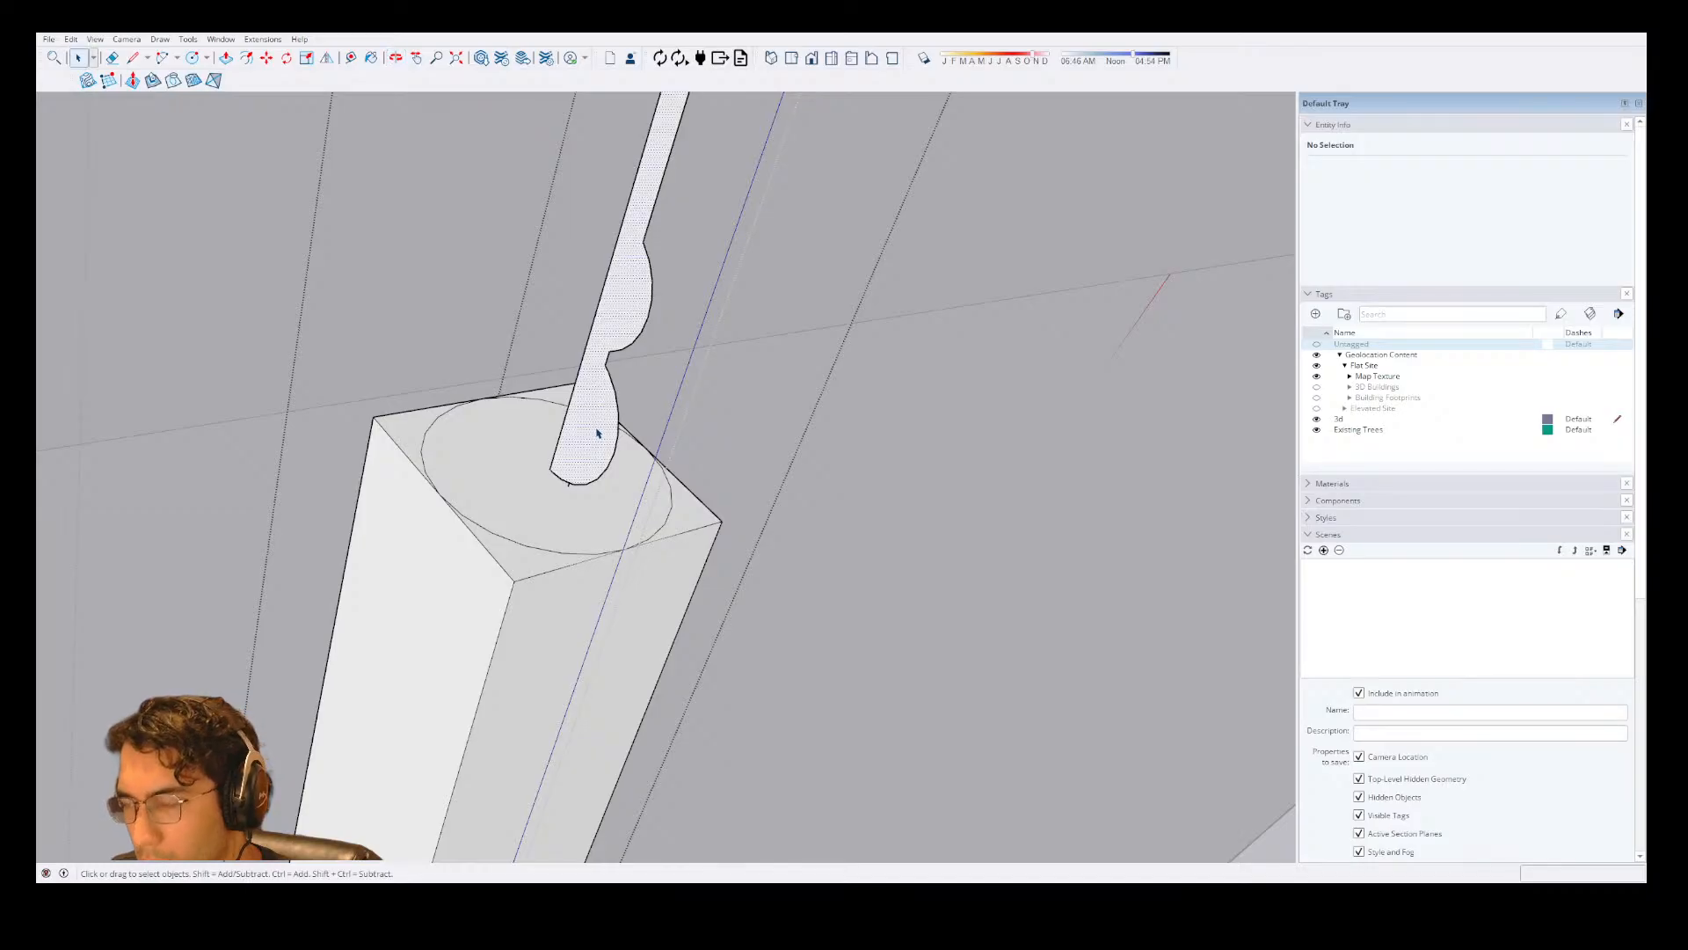
scroll(731, 321, "down", 8)
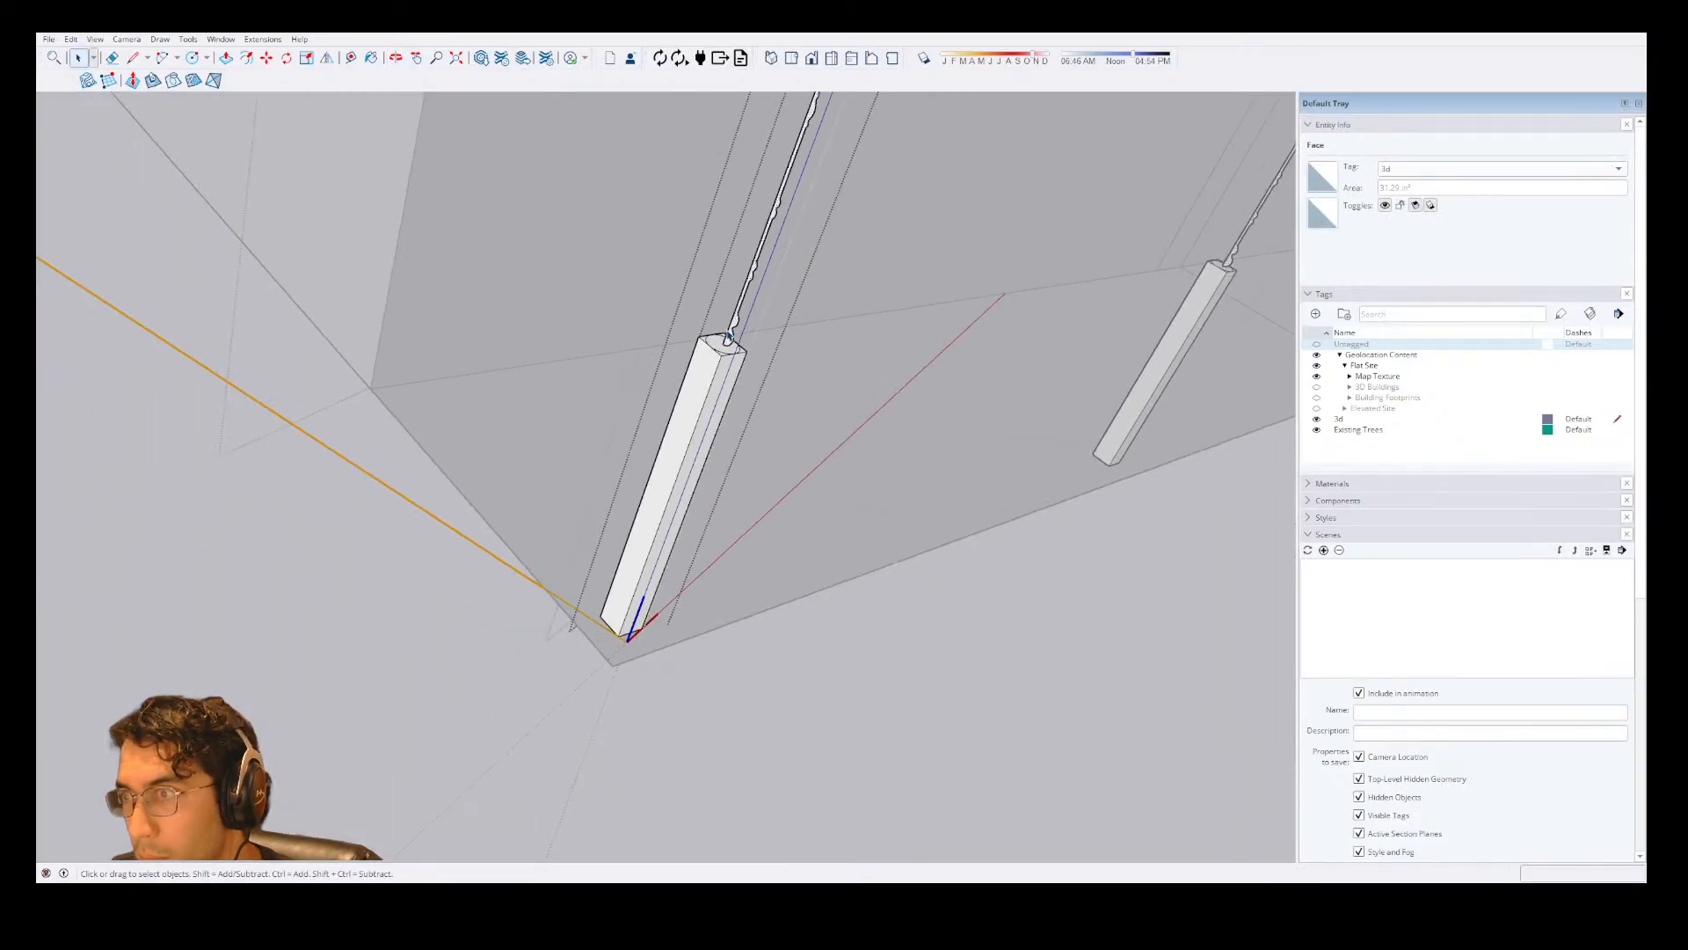
scroll(723, 321, "up", 3)
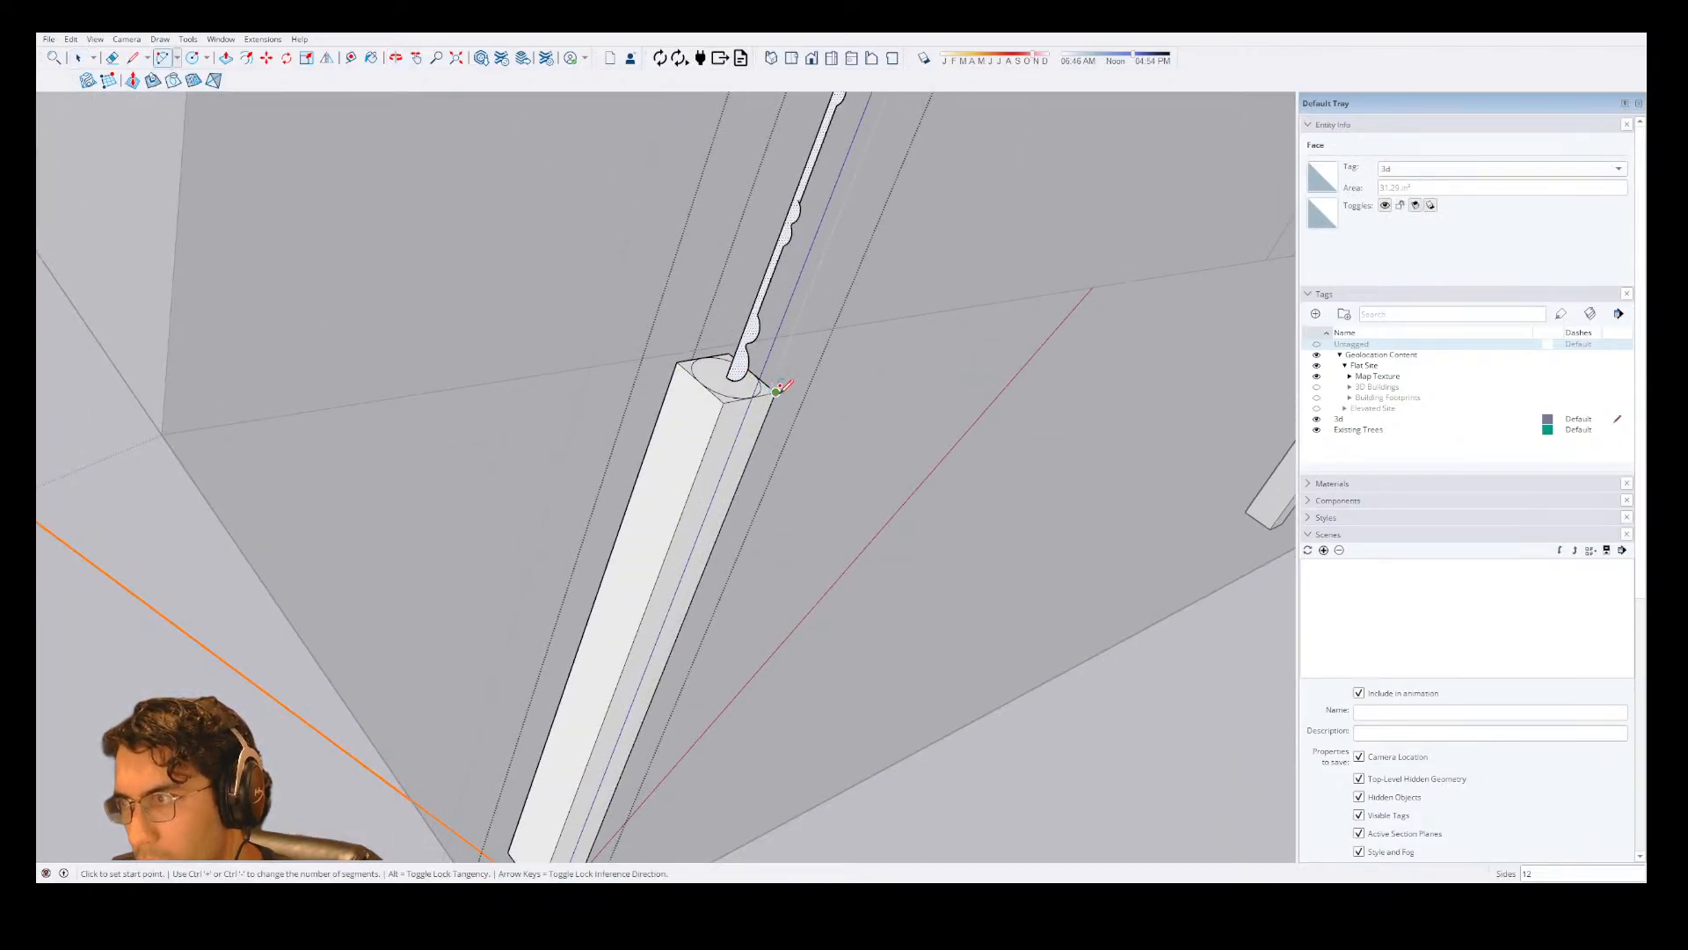
middle_click_drag(780, 387, 760, 396)
scroll(764, 378, "up", 3)
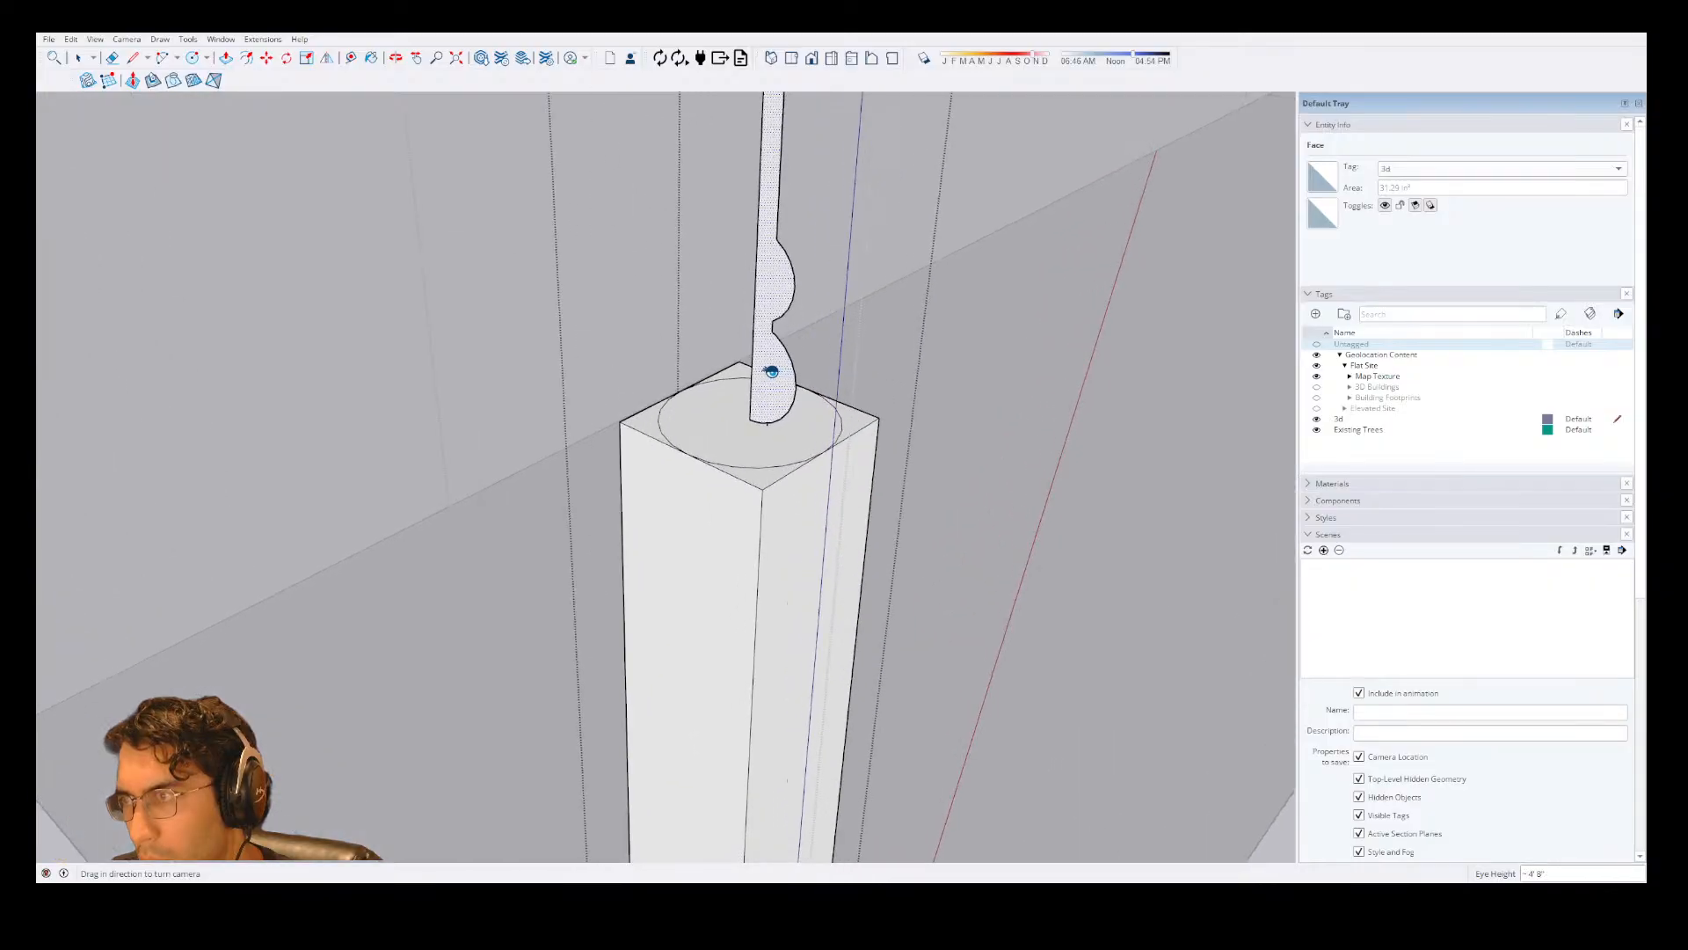
scroll(773, 369, "up", 4)
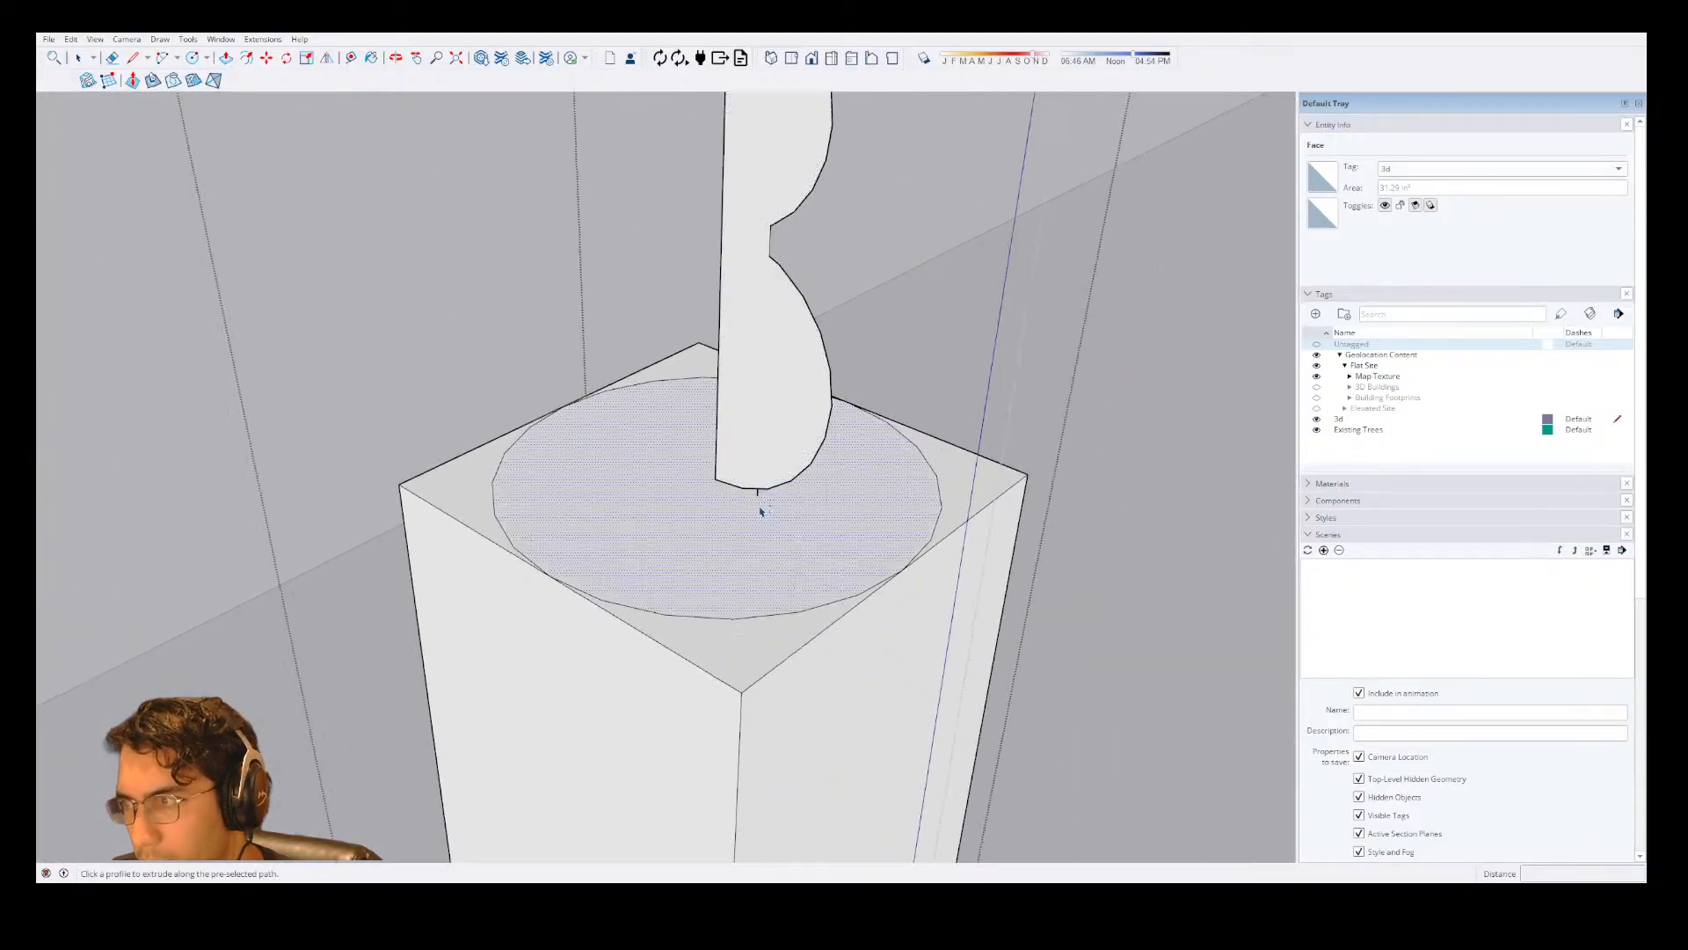
Try Follow Me again on the selected profile along the circle's rear arc, and cancel the sweep.
key("e")
key("space")
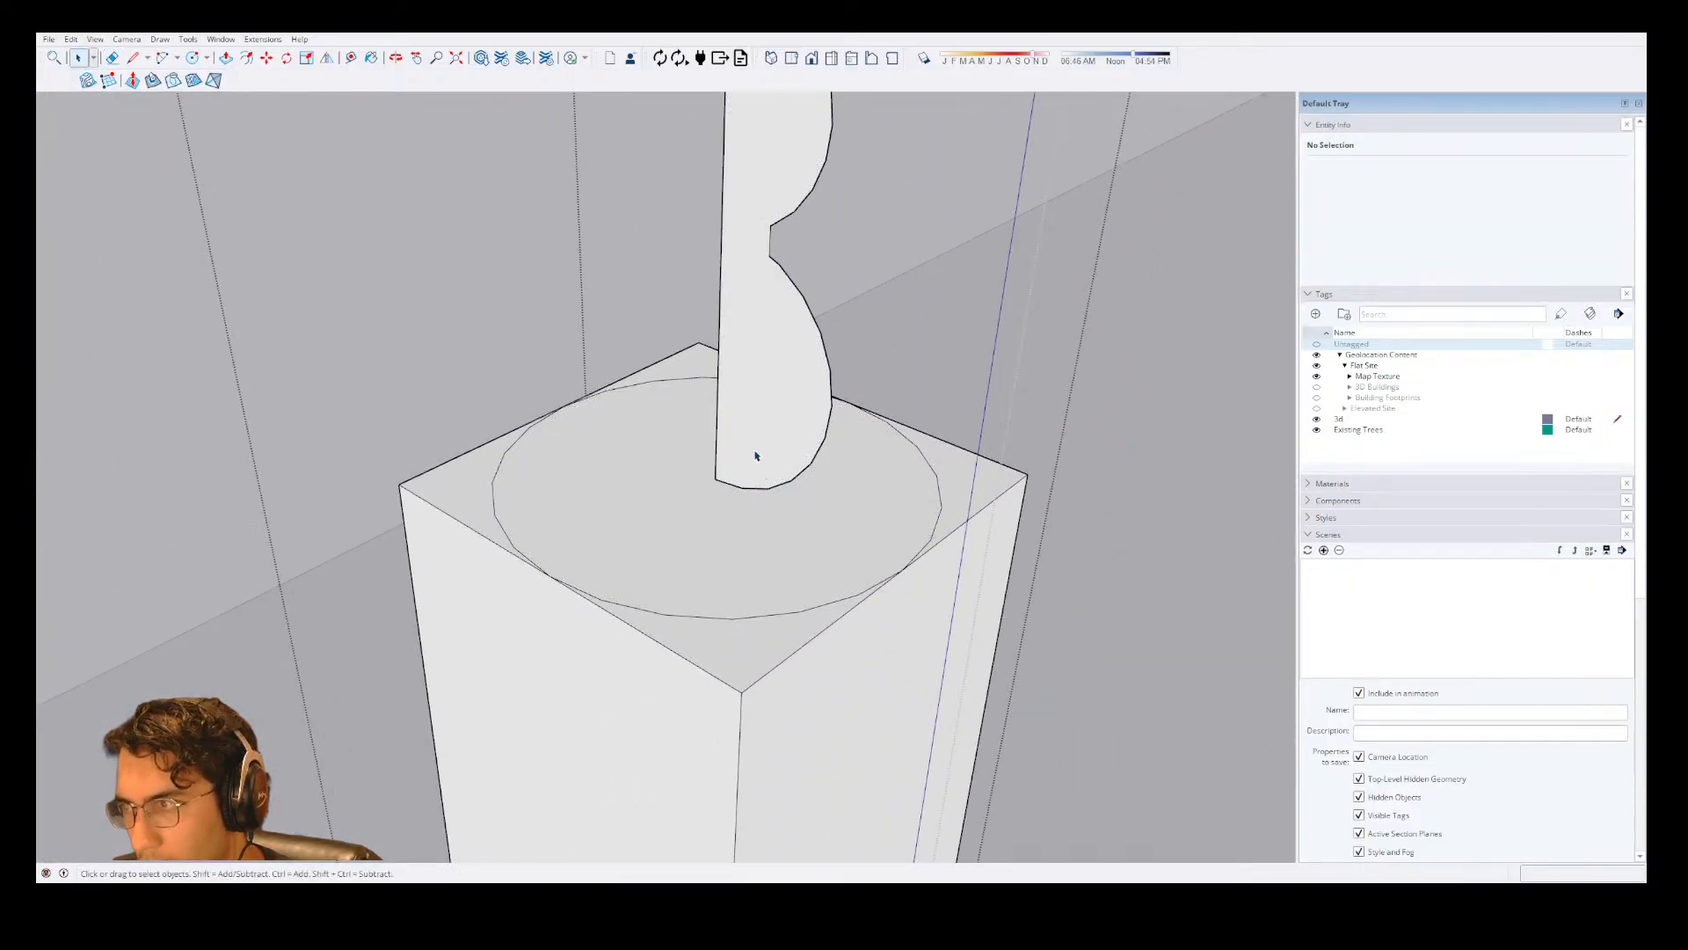
left_click(755, 454)
key("shift+f")
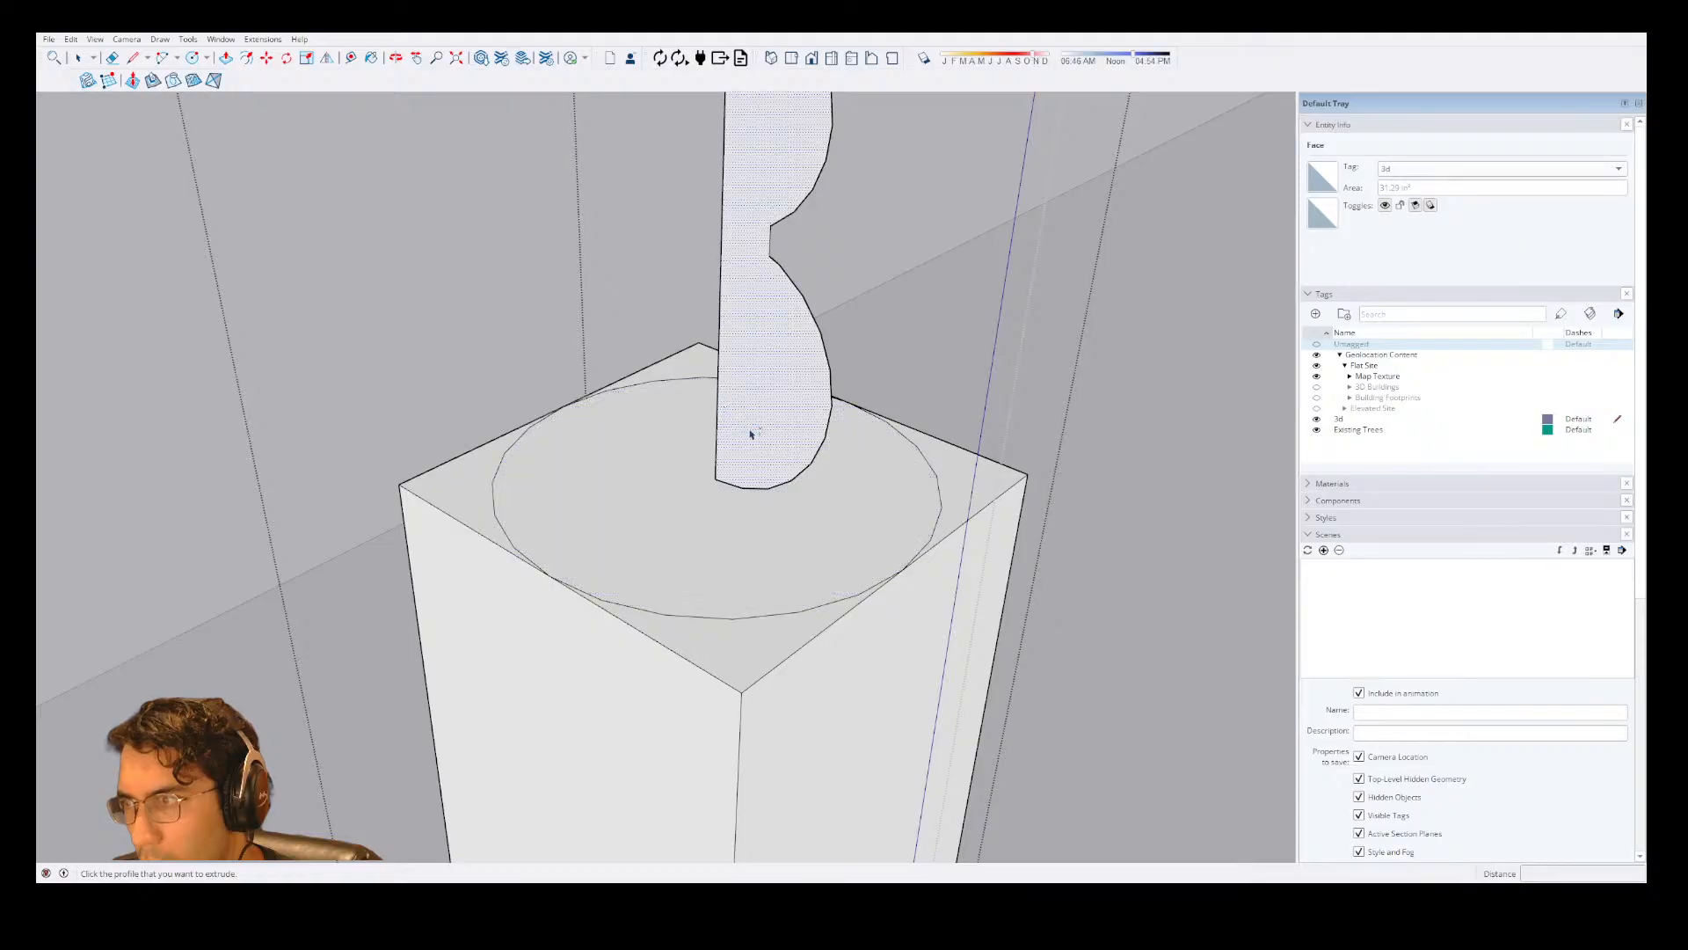
left_click(727, 407)
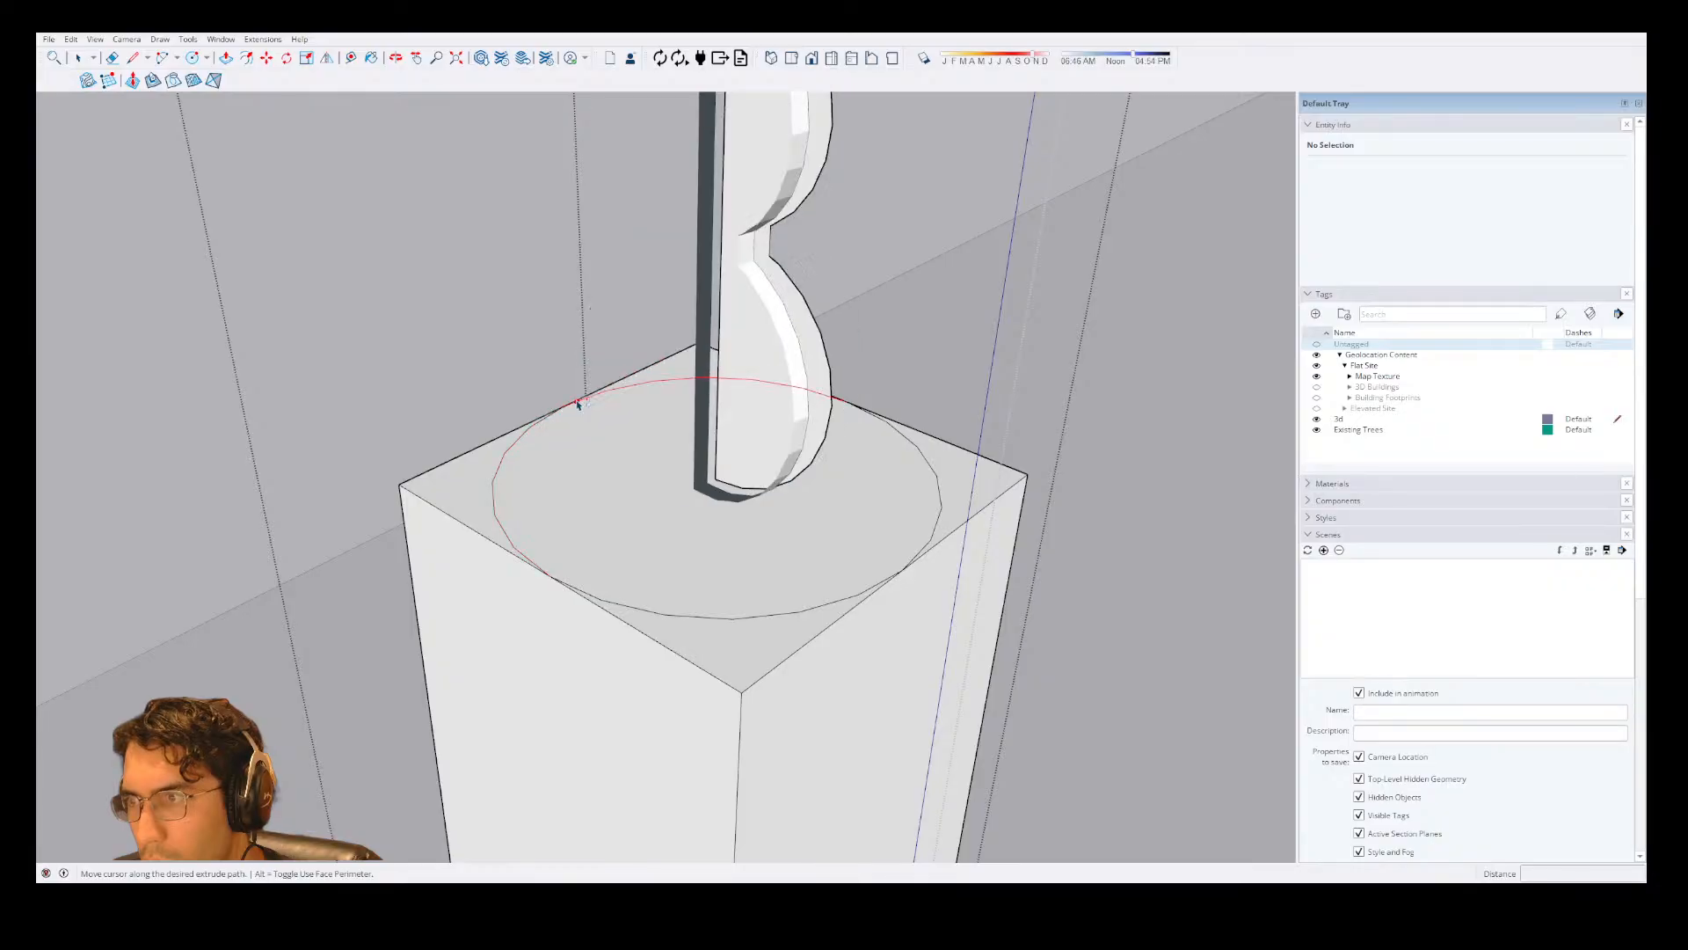
key("space")
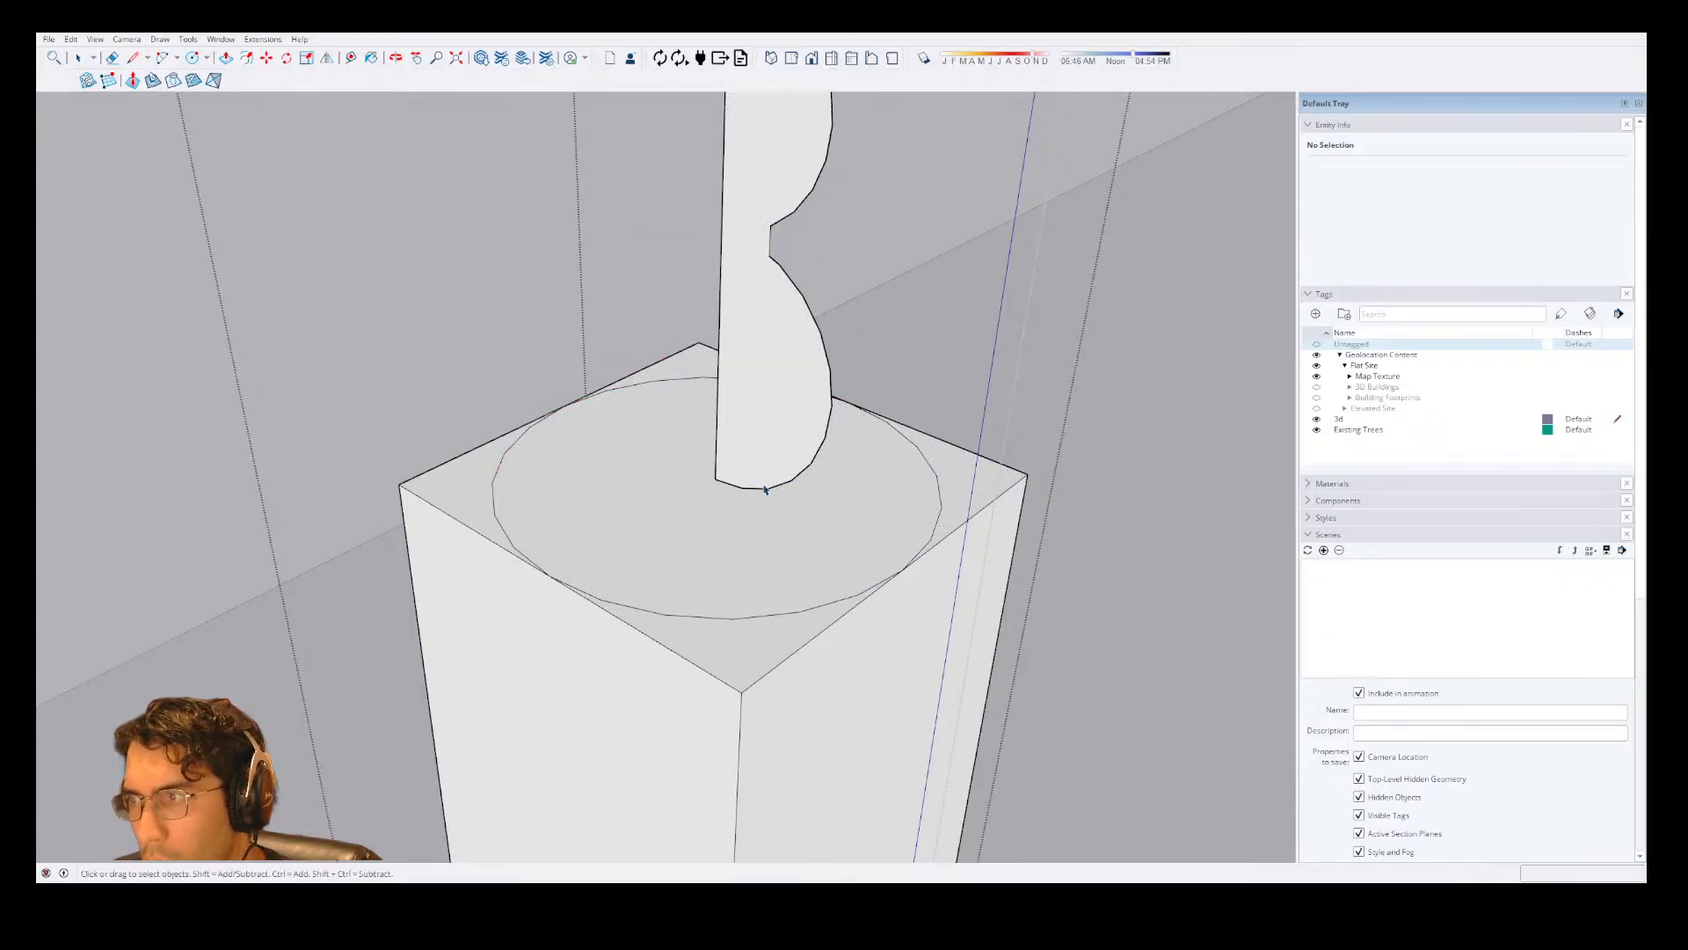
Draw a line about 2" long on the post's top from the profile's inner bottom corner to the circle's edge.
key("l")
left_click(715, 479)
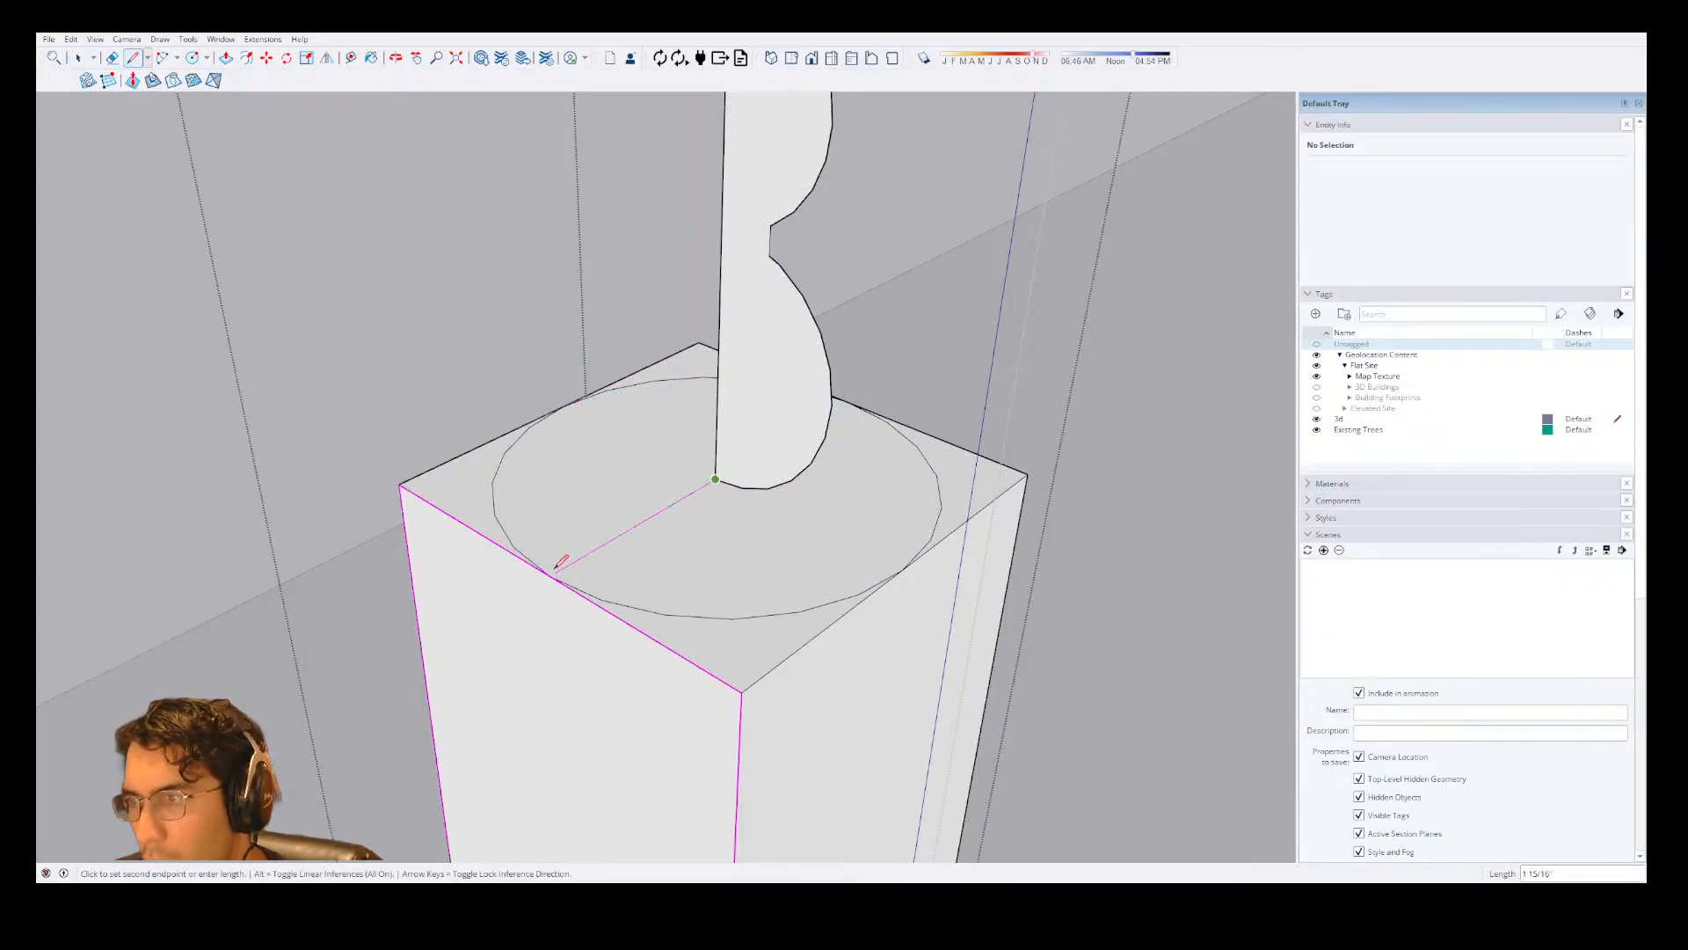
left_click(549, 576)
key("Escape")
key("ctrl+z")
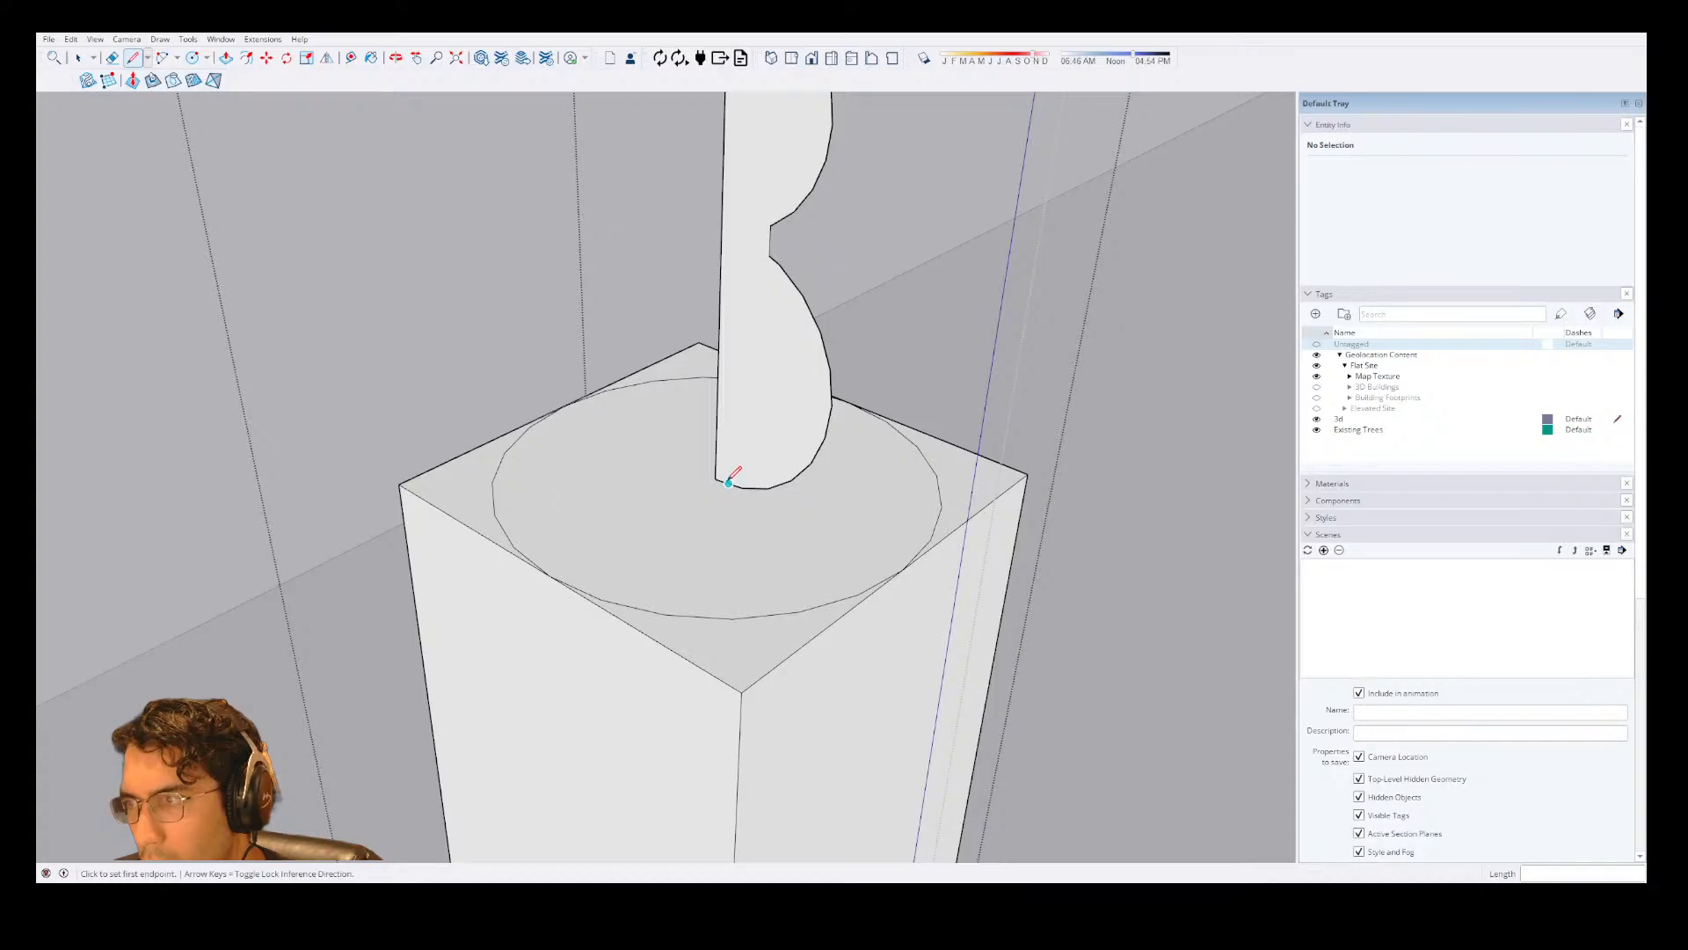
left_click(714, 479)
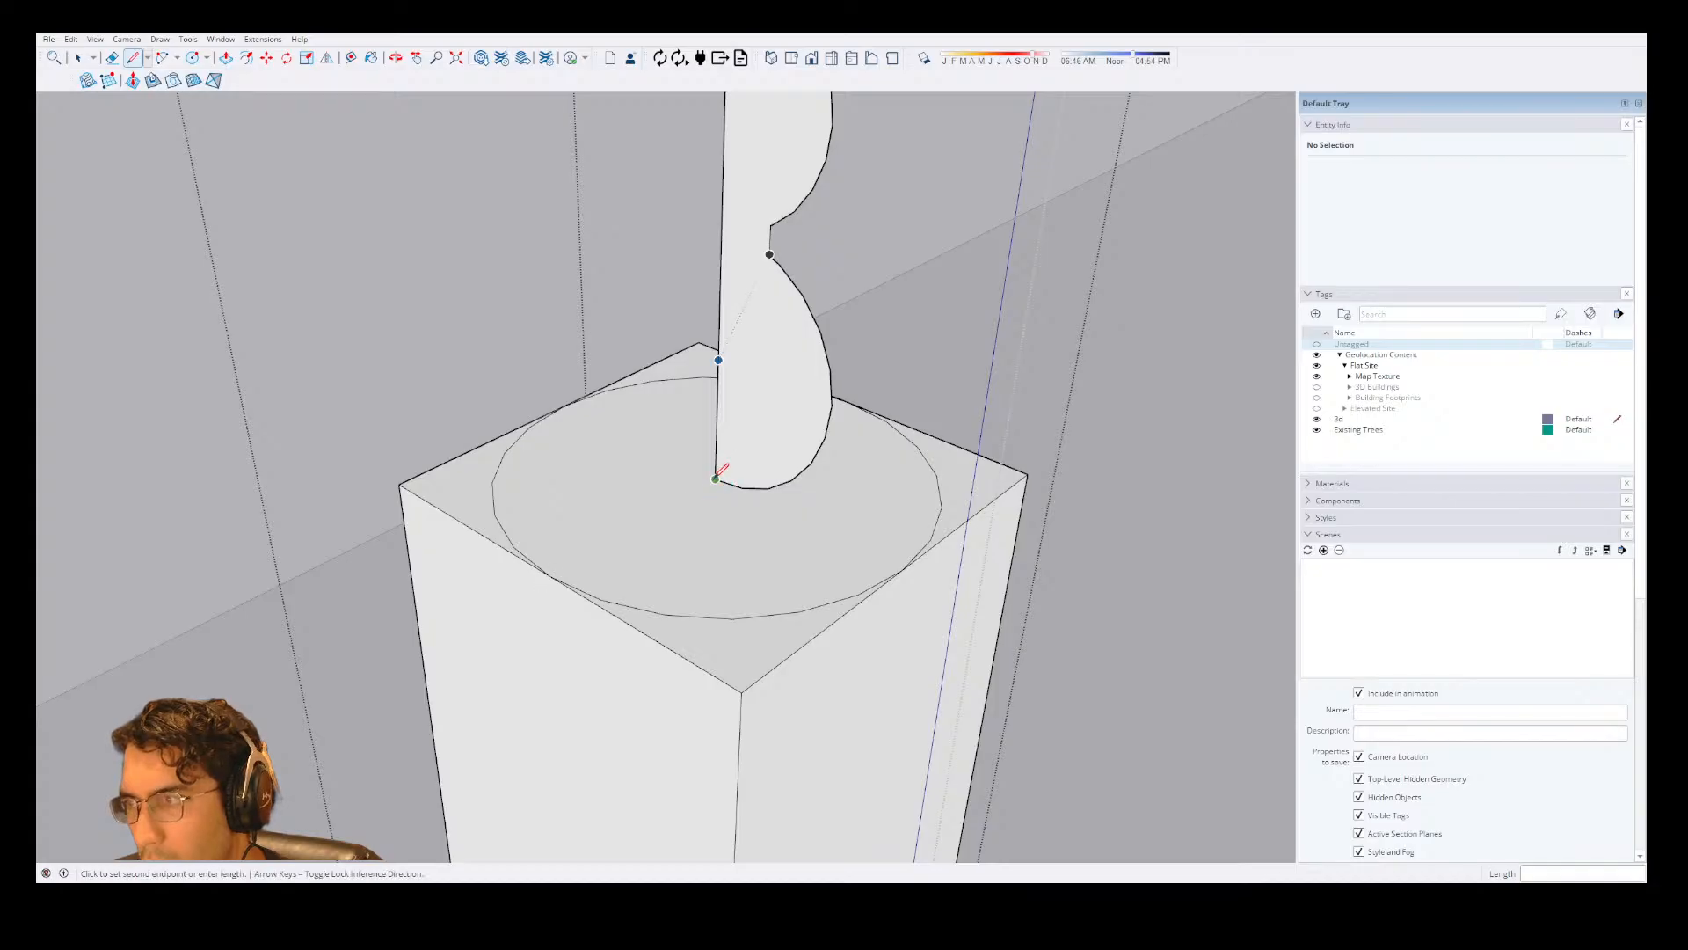
left_click(550, 575)
Try Follow Me on the profile with the connecting line in place, undoing the straight extrusion and retrying around the circle.
key("space")
left_click(725, 461)
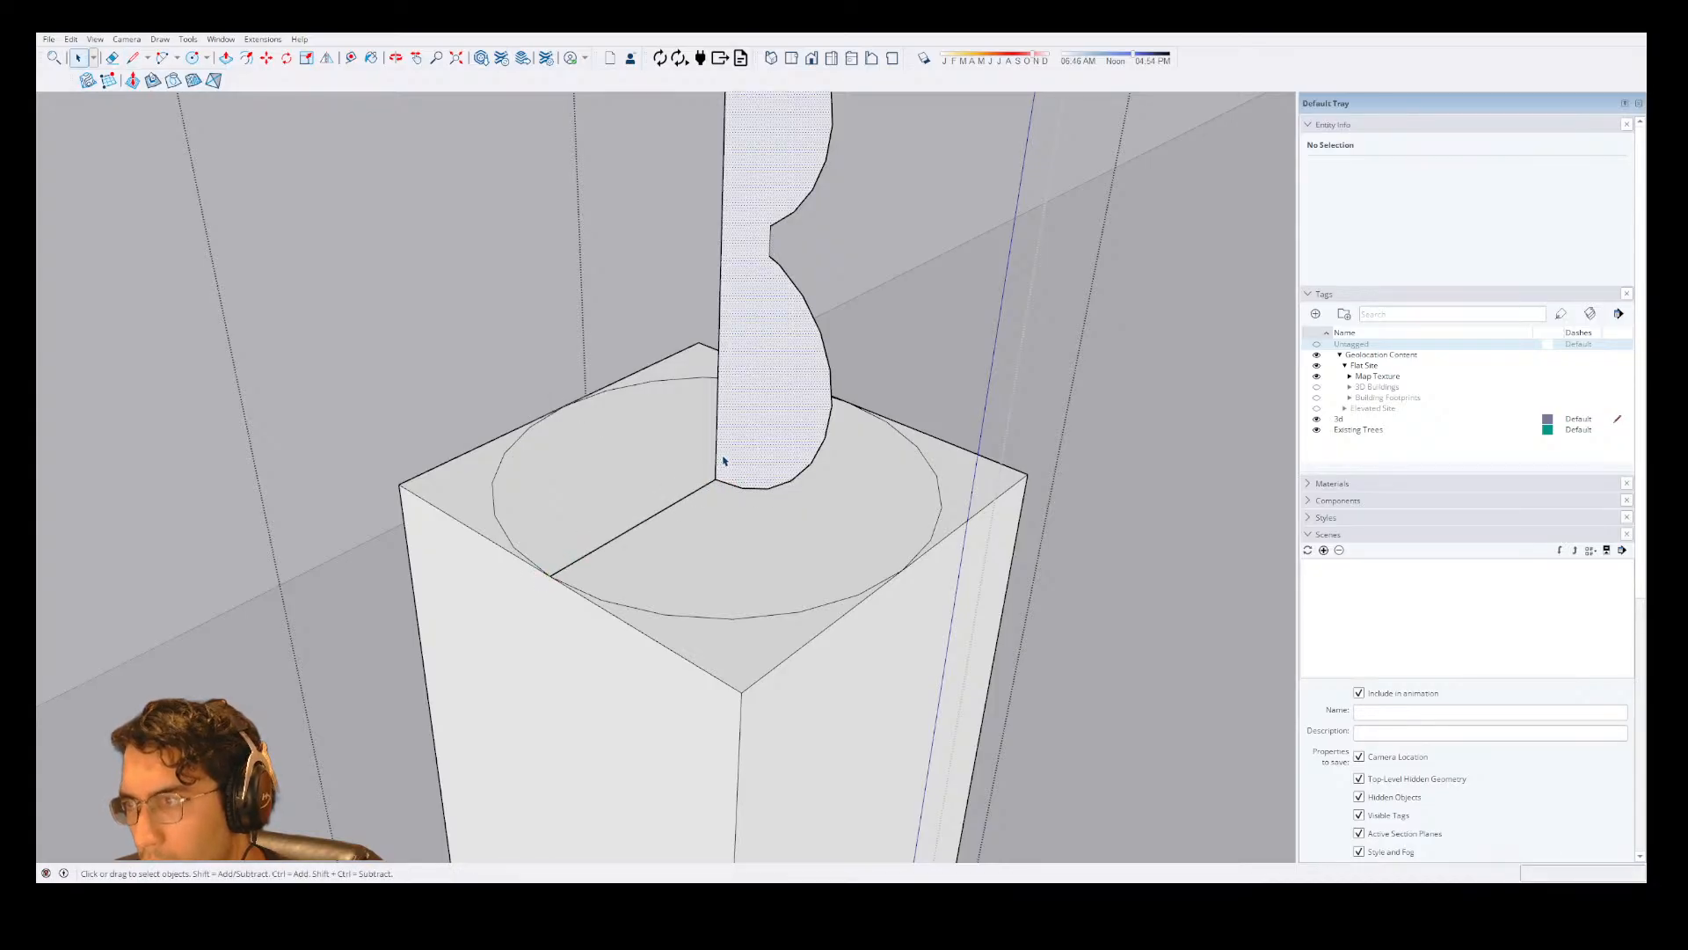
key("shift+f")
left_click(742, 455)
key("ctrl+z")
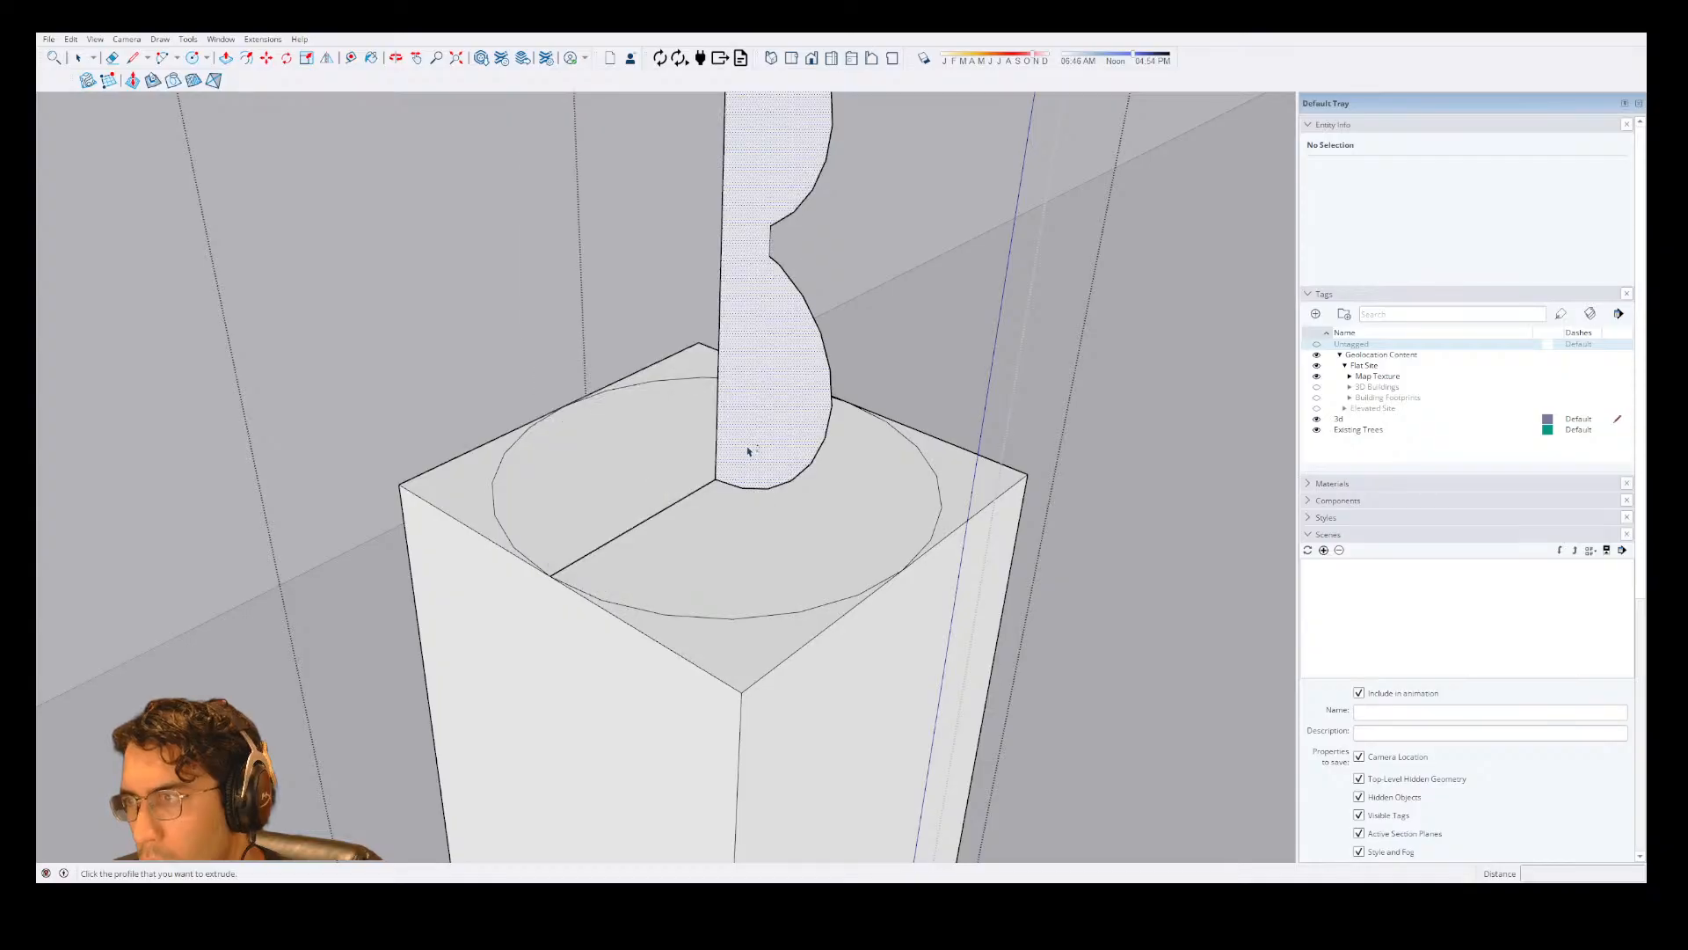
left_click(723, 423)
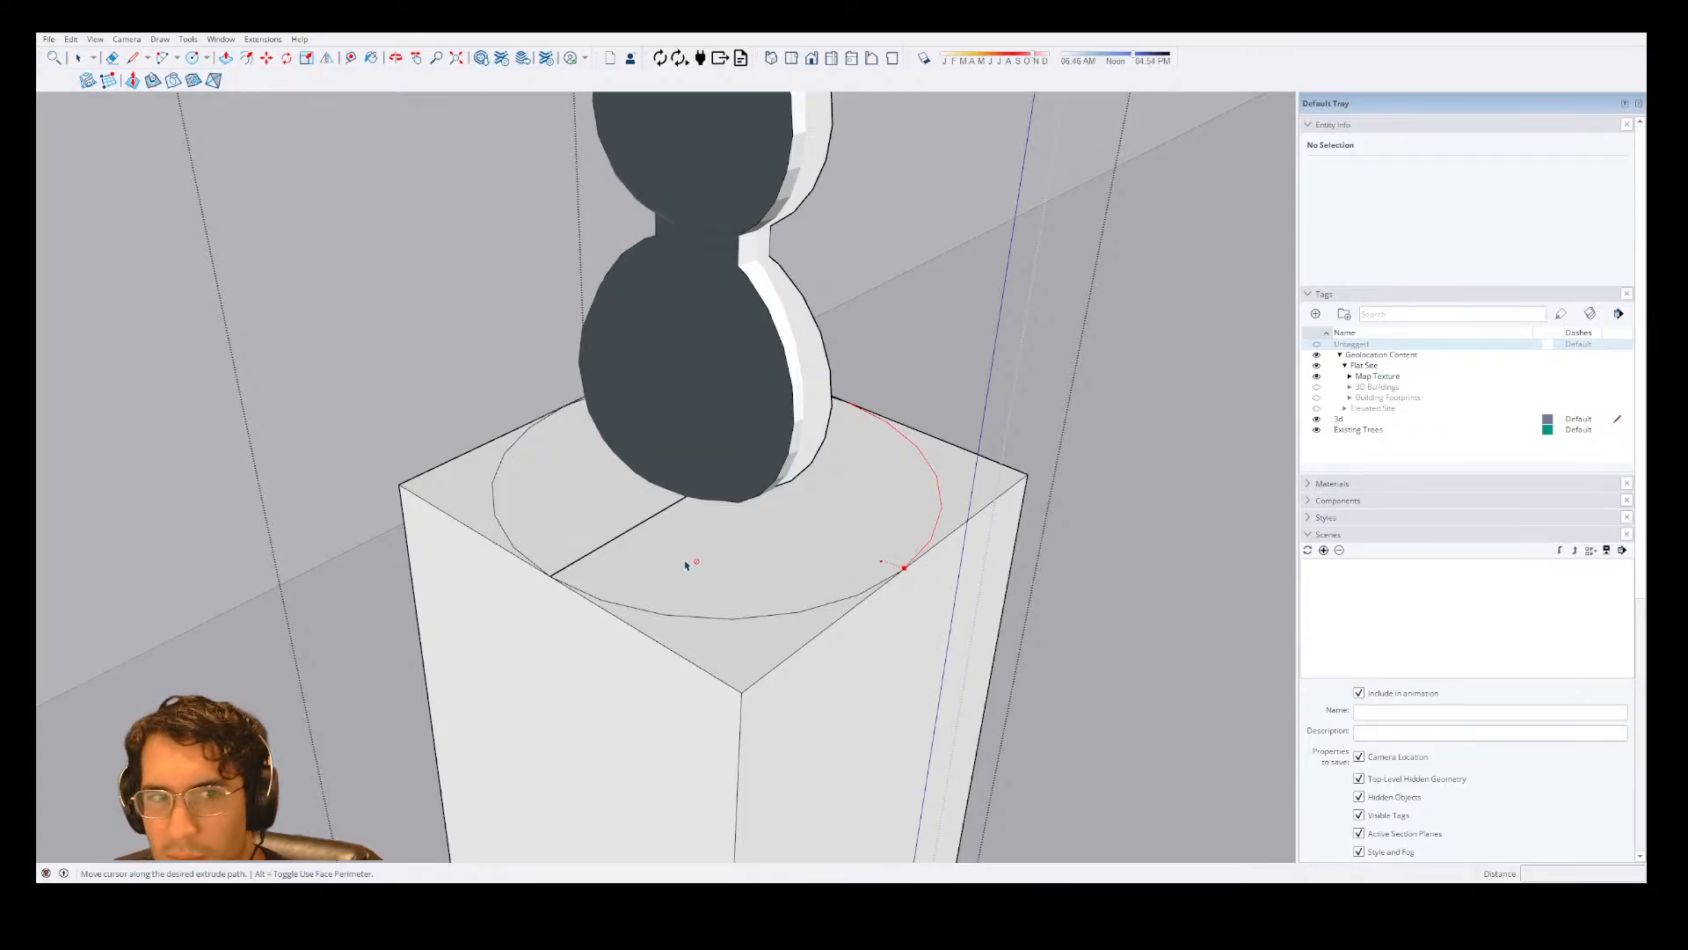
middle_click_drag(893, 550, 701, 527)
Try extruding the profile's back face with Follow Me along the connecting line, and undo the extrusion.
key("space")
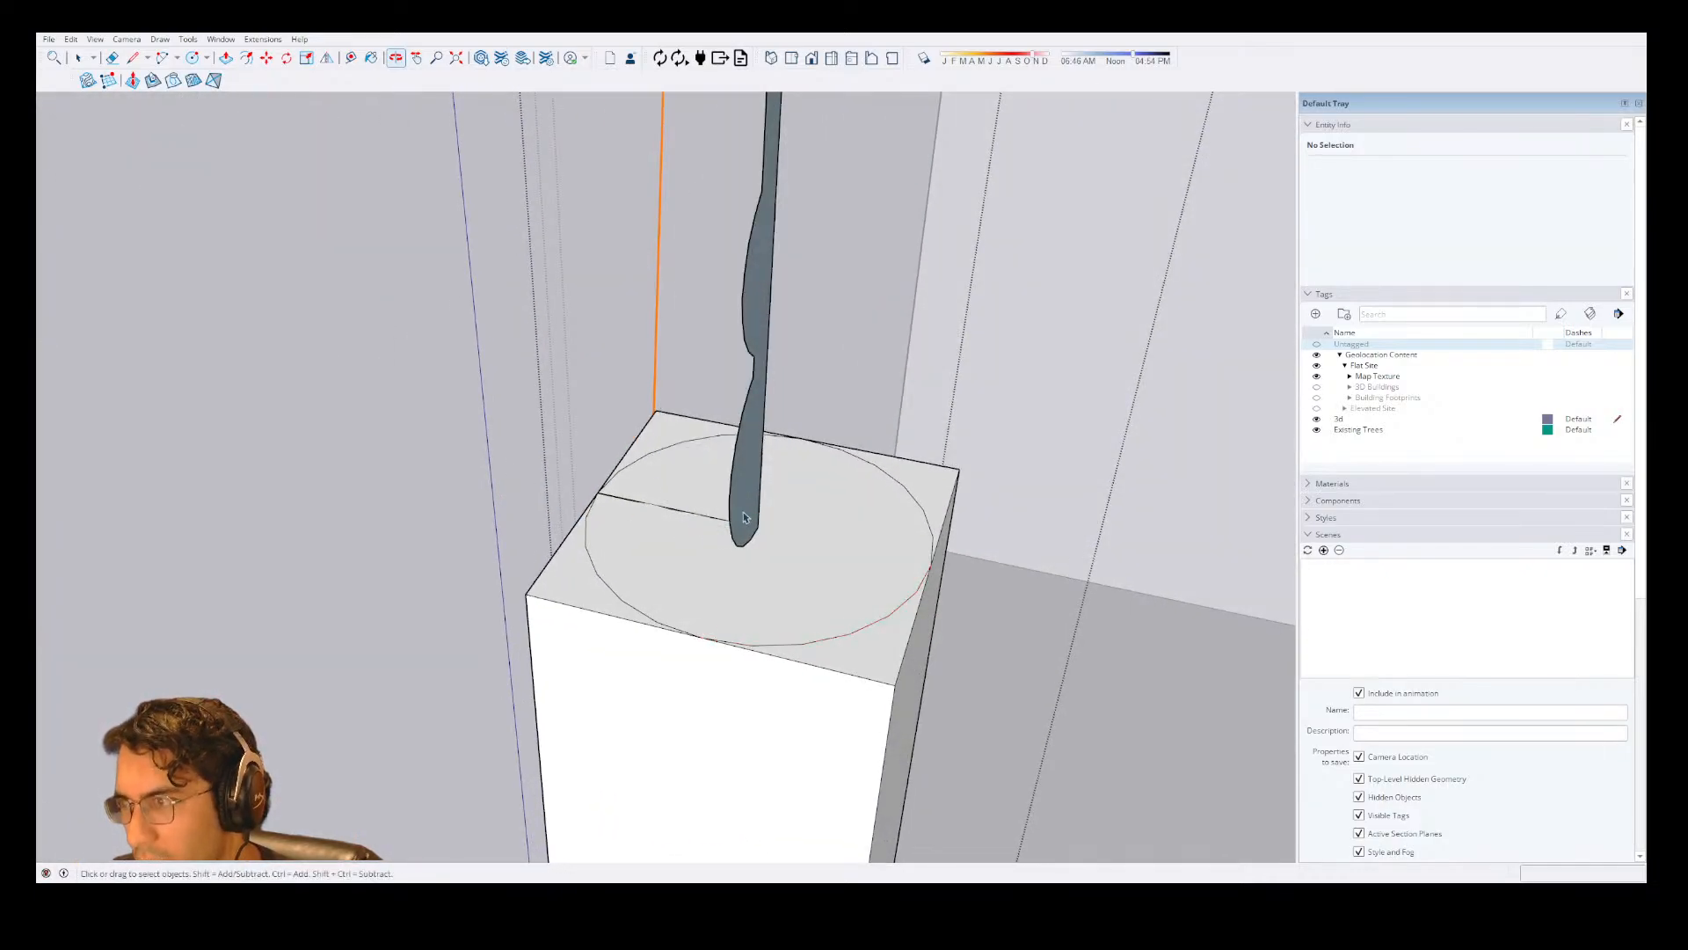
key("shift+f")
left_click(753, 510)
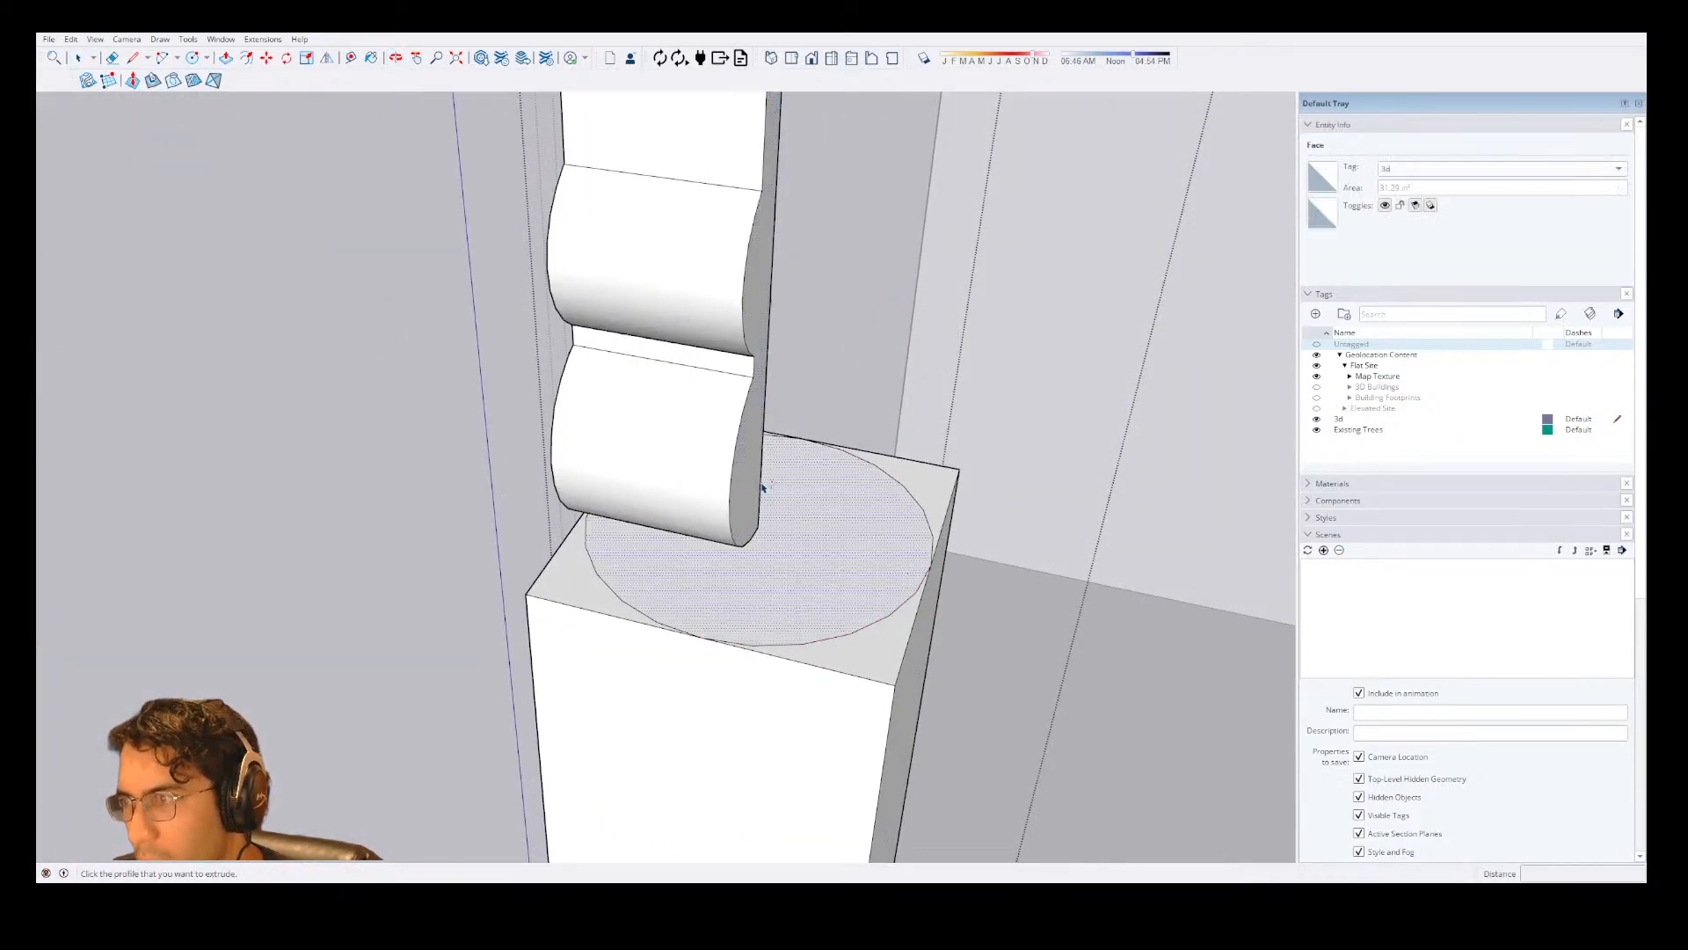
key("ctrl+z")
Try sweeping the profile's back face along the circle's perimeter, and cancel the sweep.
left_click(752, 501)
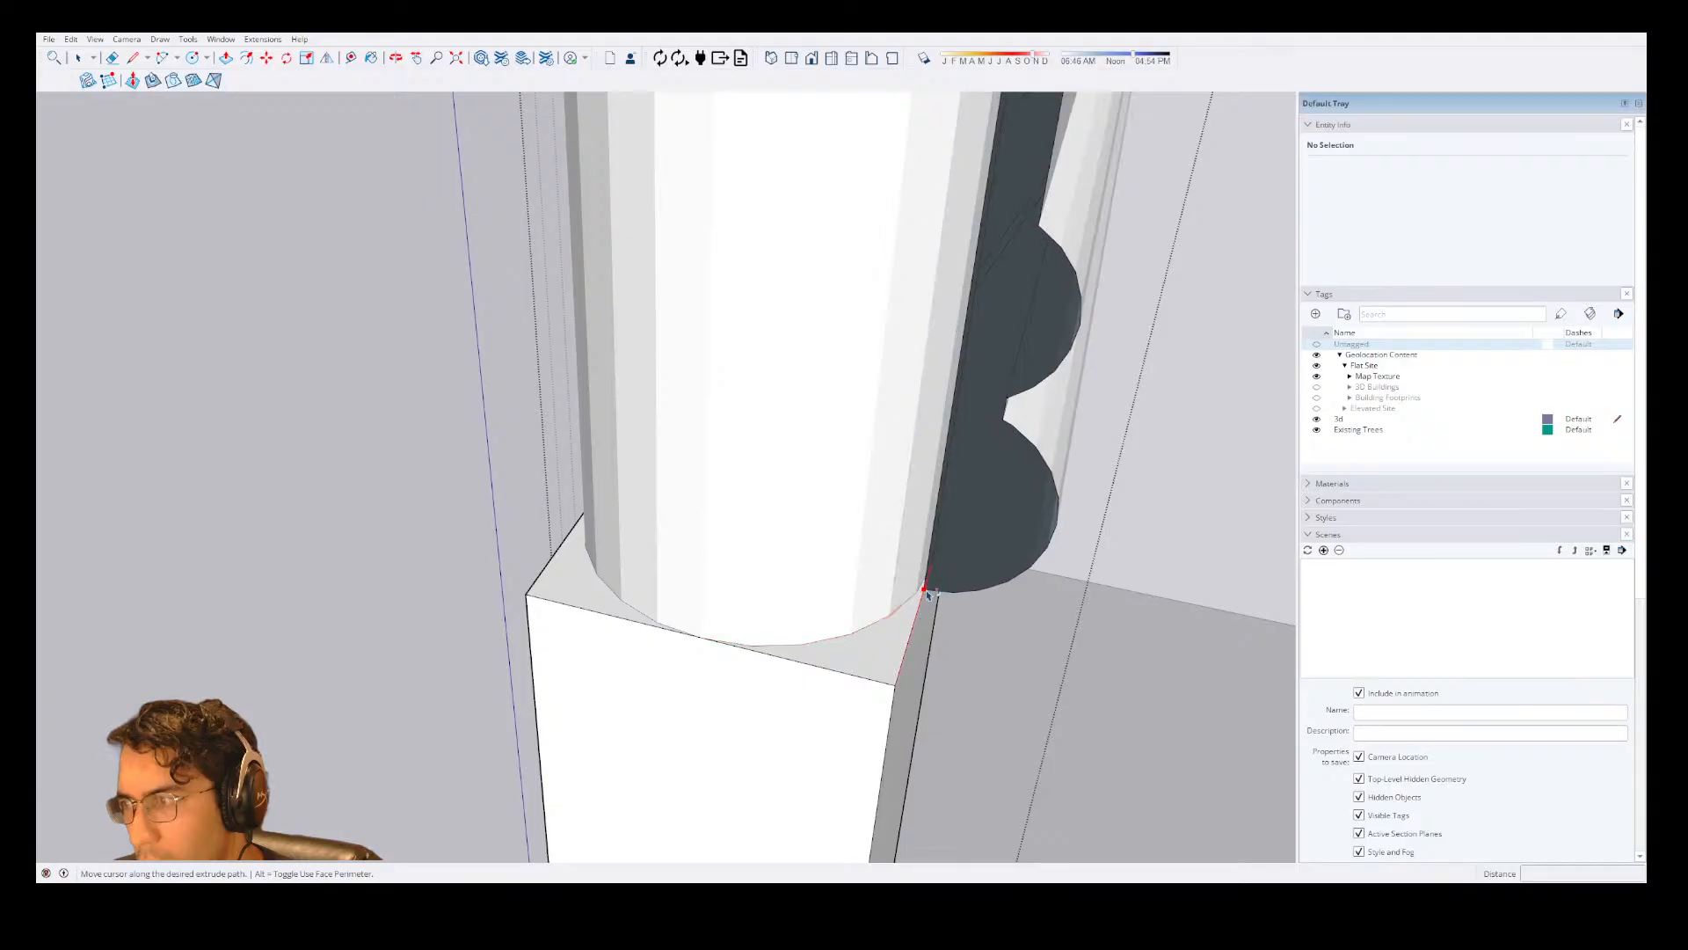
scroll(926, 573, "down", 2)
scroll(903, 572, "up", 3)
key("Escape")
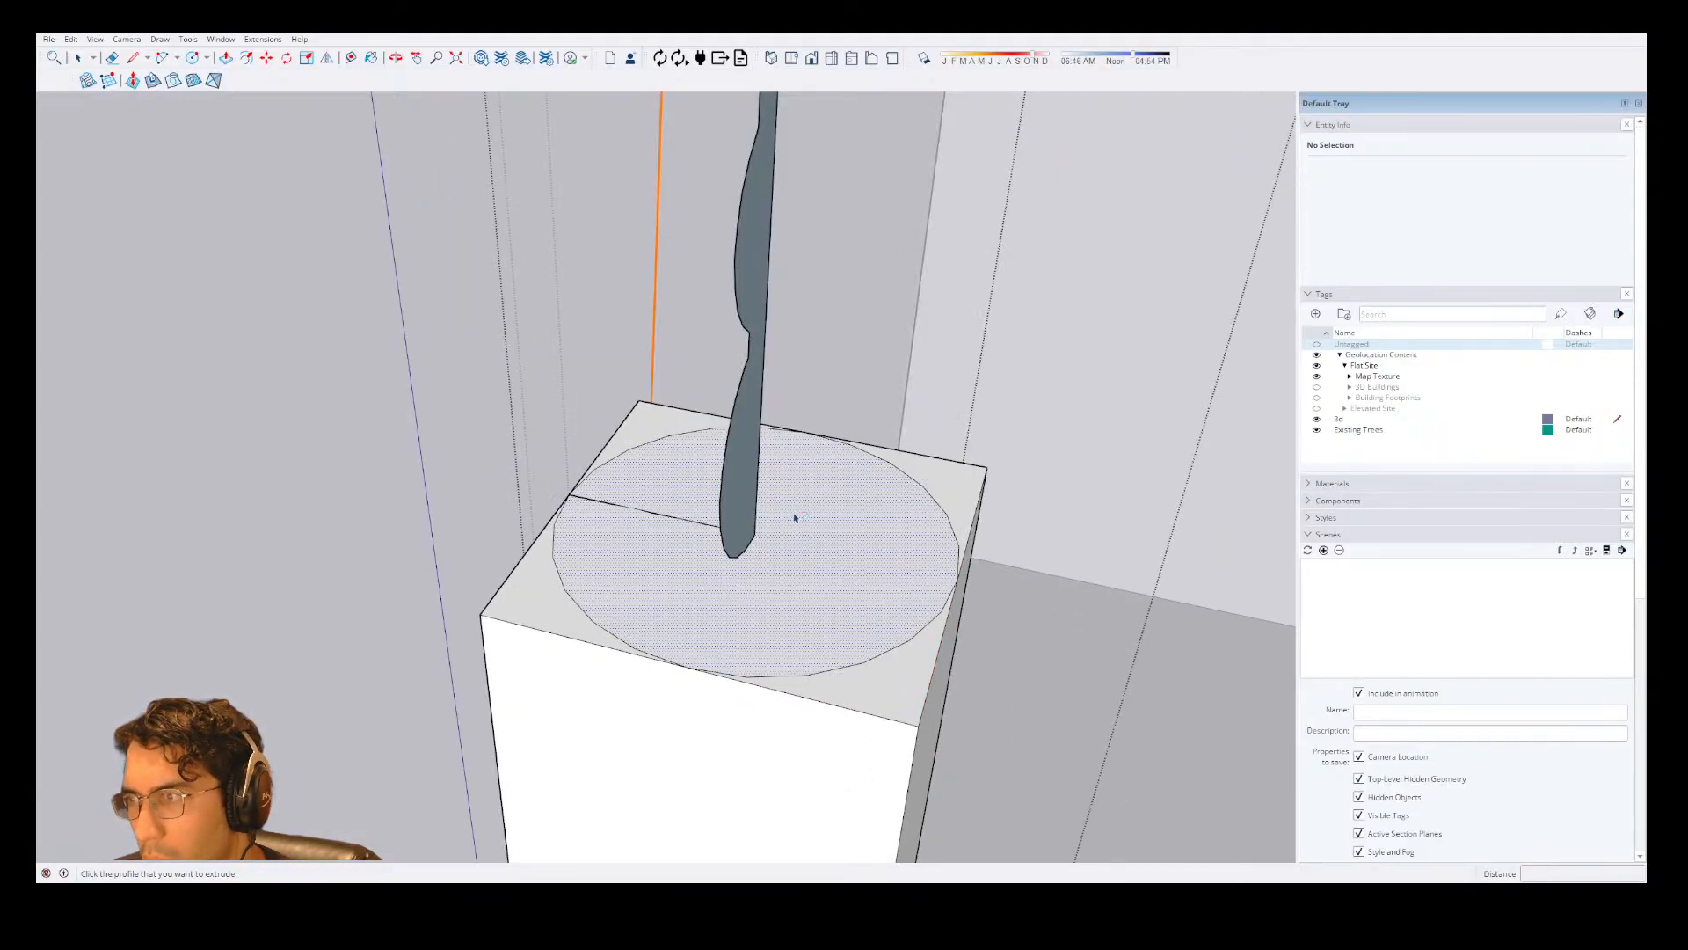
Try sweeping the profile around the circle once more from its back face, and abandon the distorted extrusion.
left_click(728, 521)
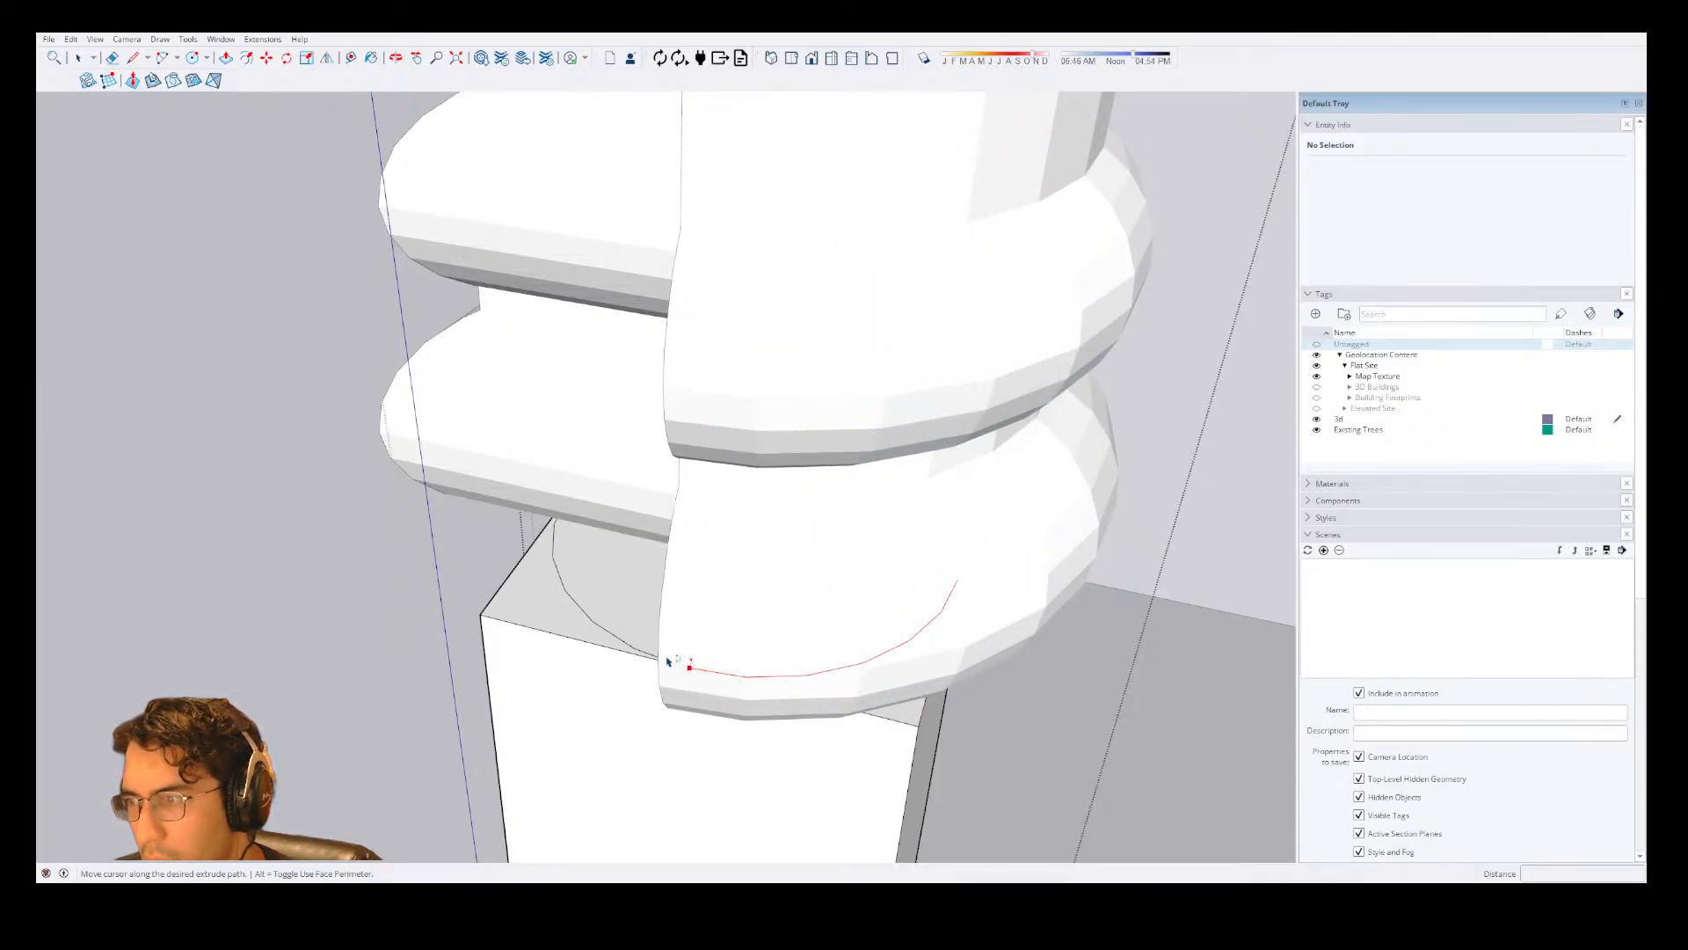
scroll(752, 494, "up", 5)
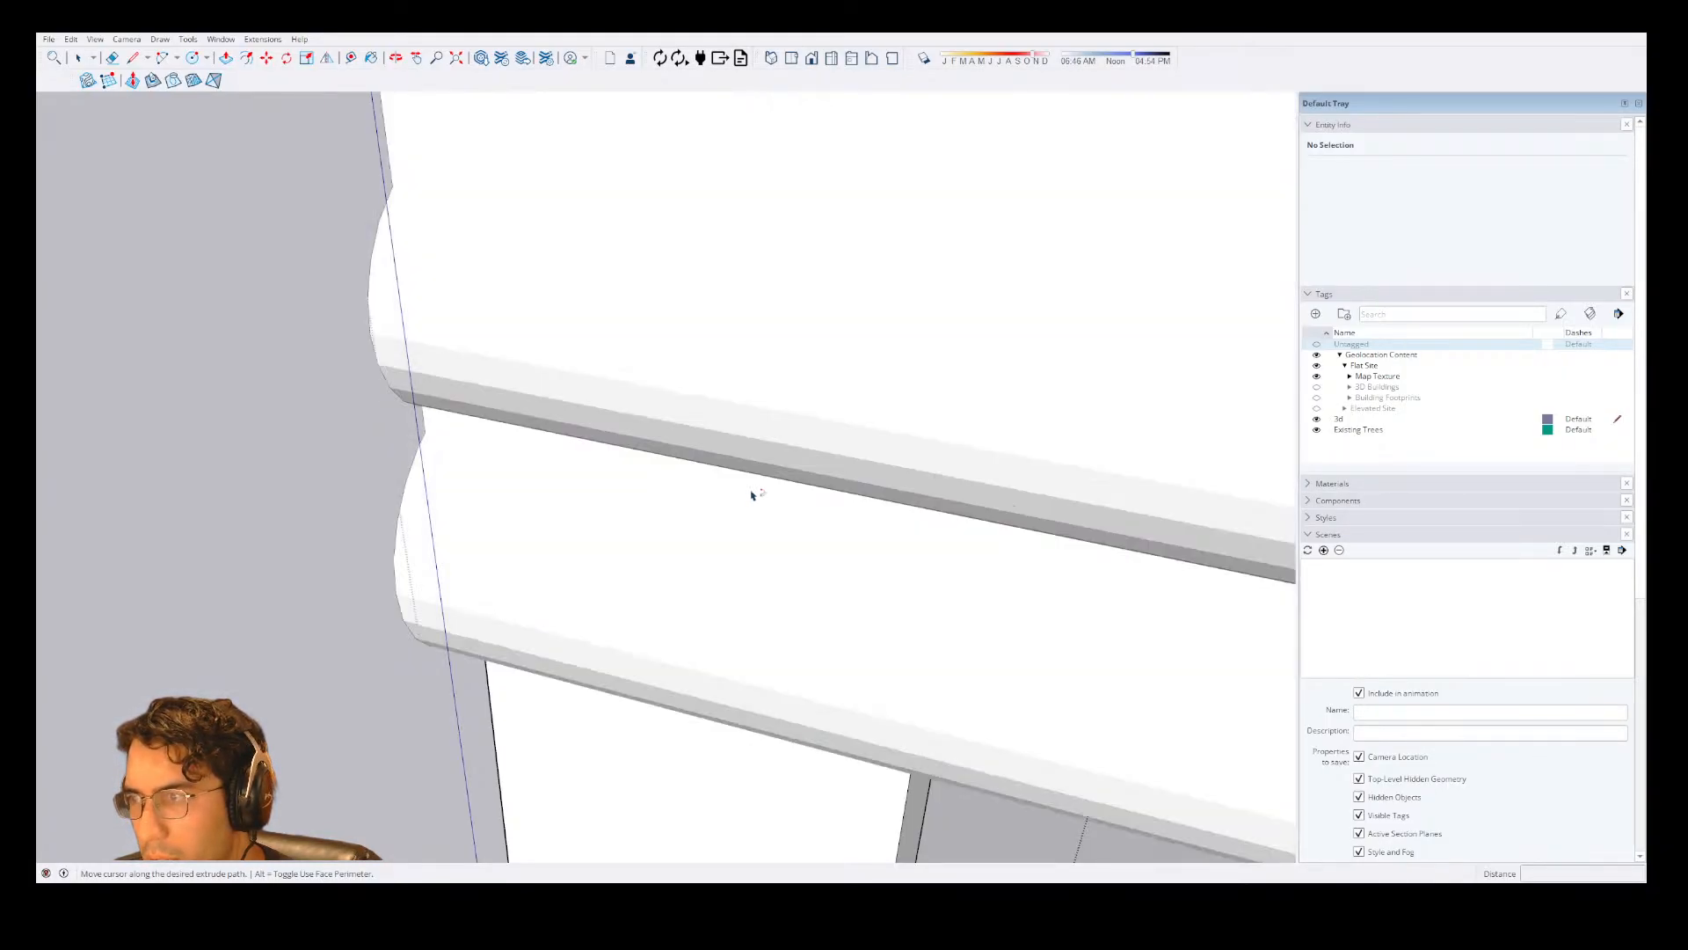
scroll(752, 494, "down", 5)
middle_click_drag(697, 520, 698, 753)
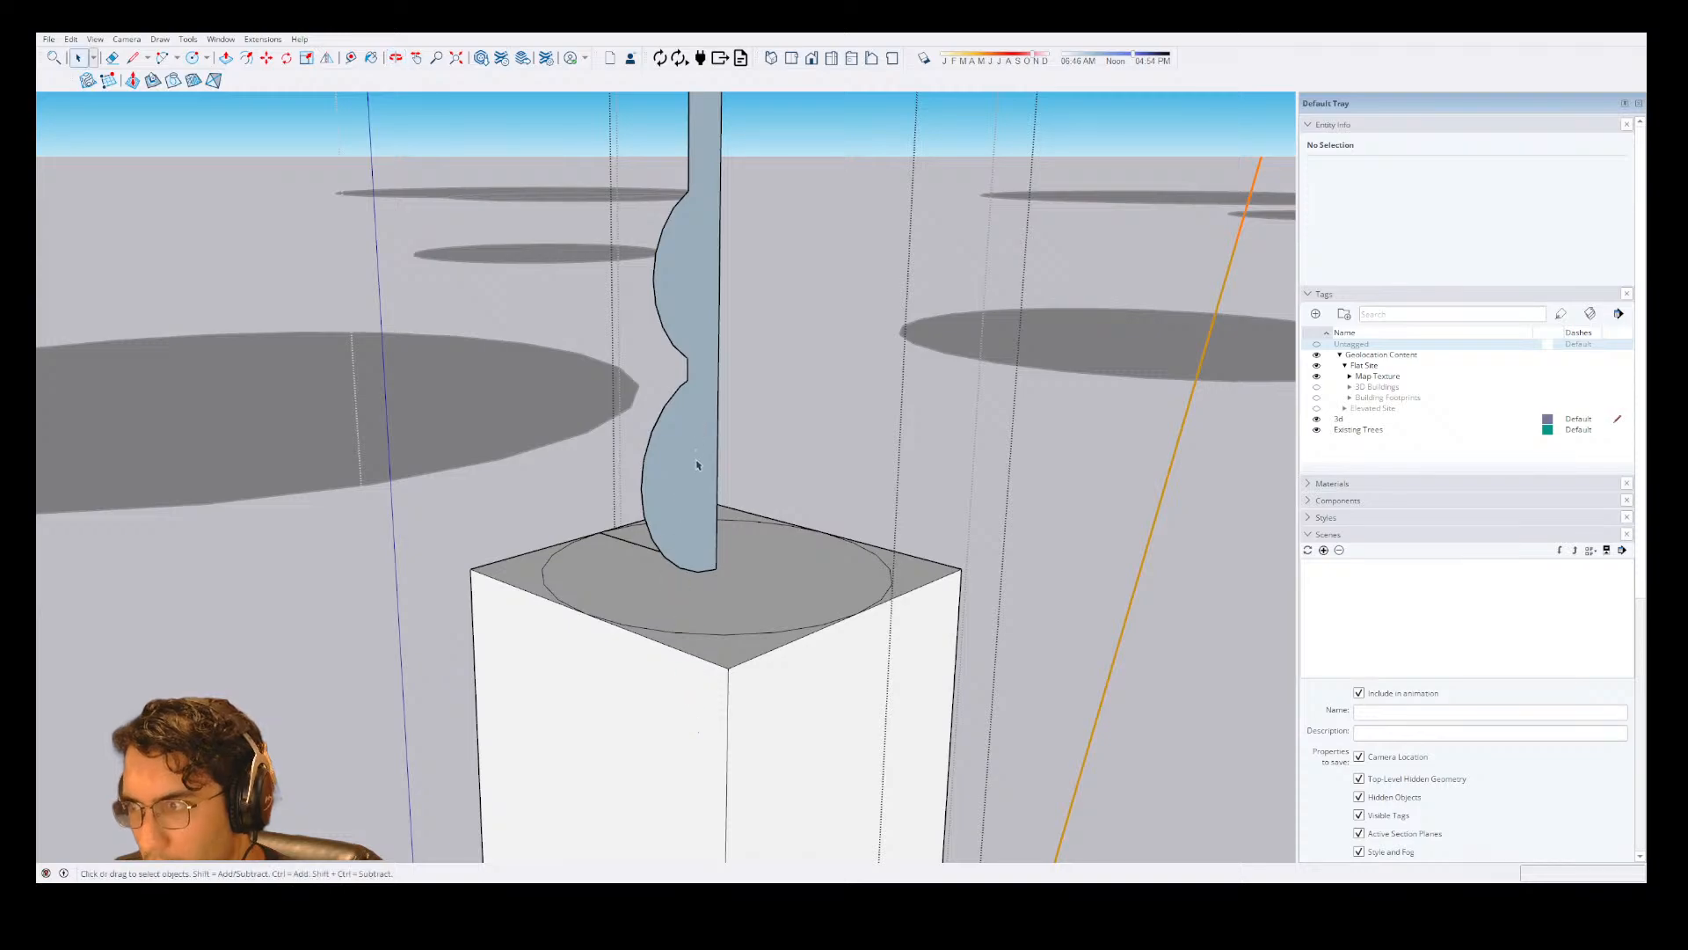
Try extruding the profile straight along the connecting line, and undo both the extrusion and the line.
key("shift+f")
left_click(691, 506)
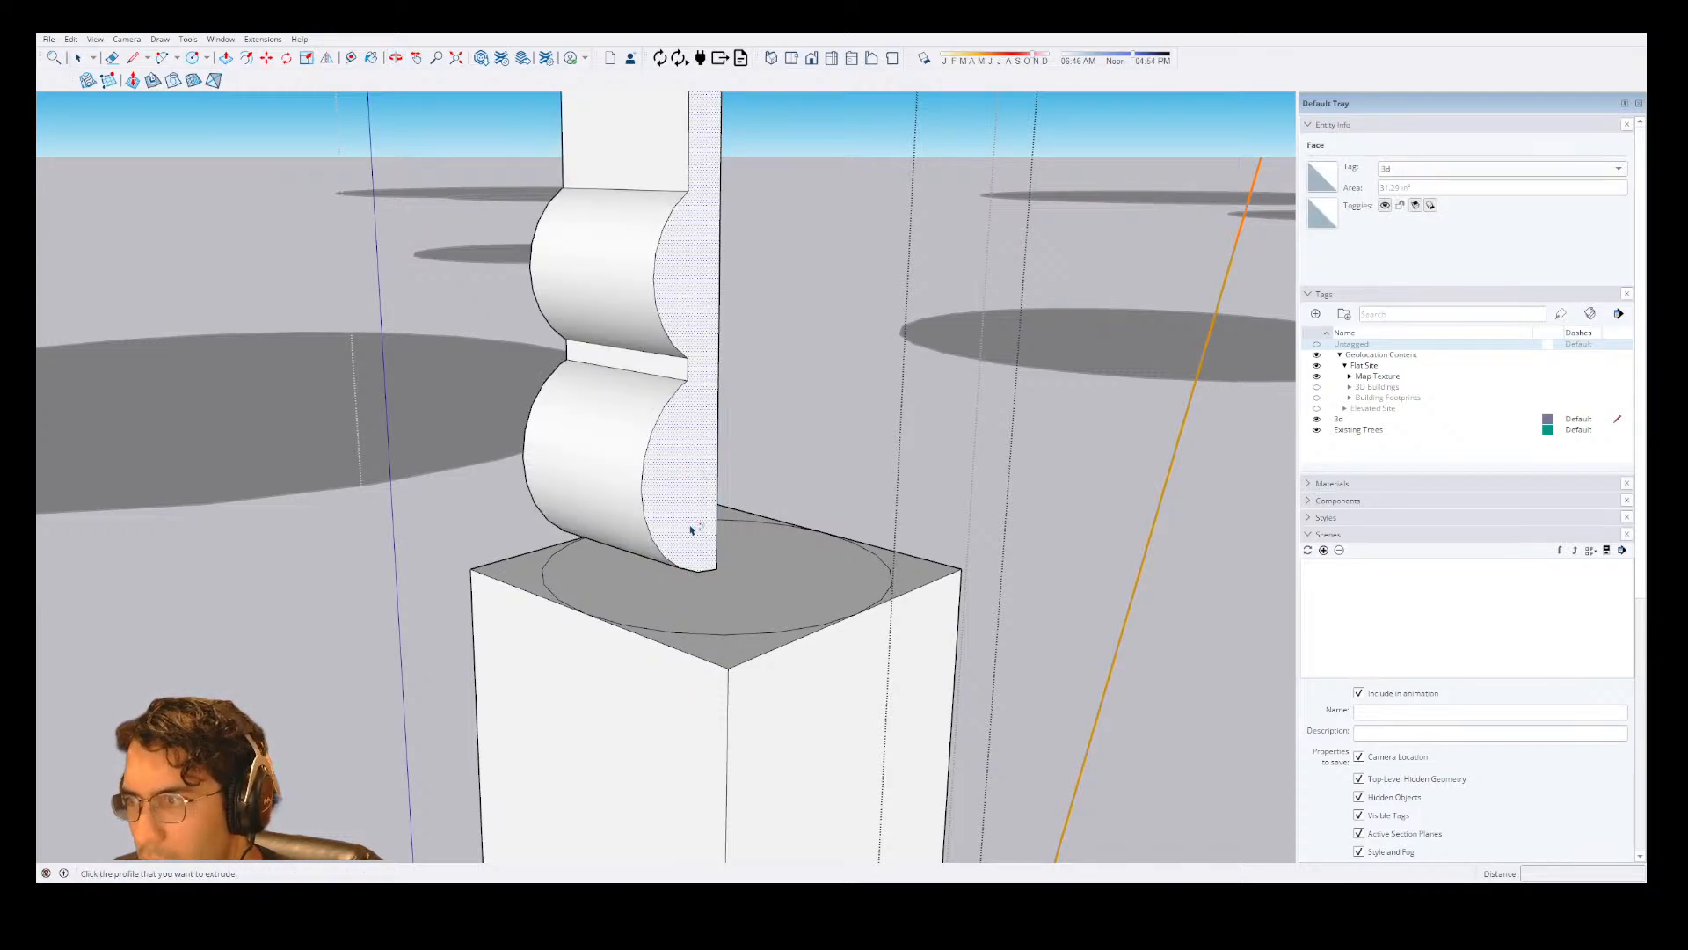
key("e")
key("space")
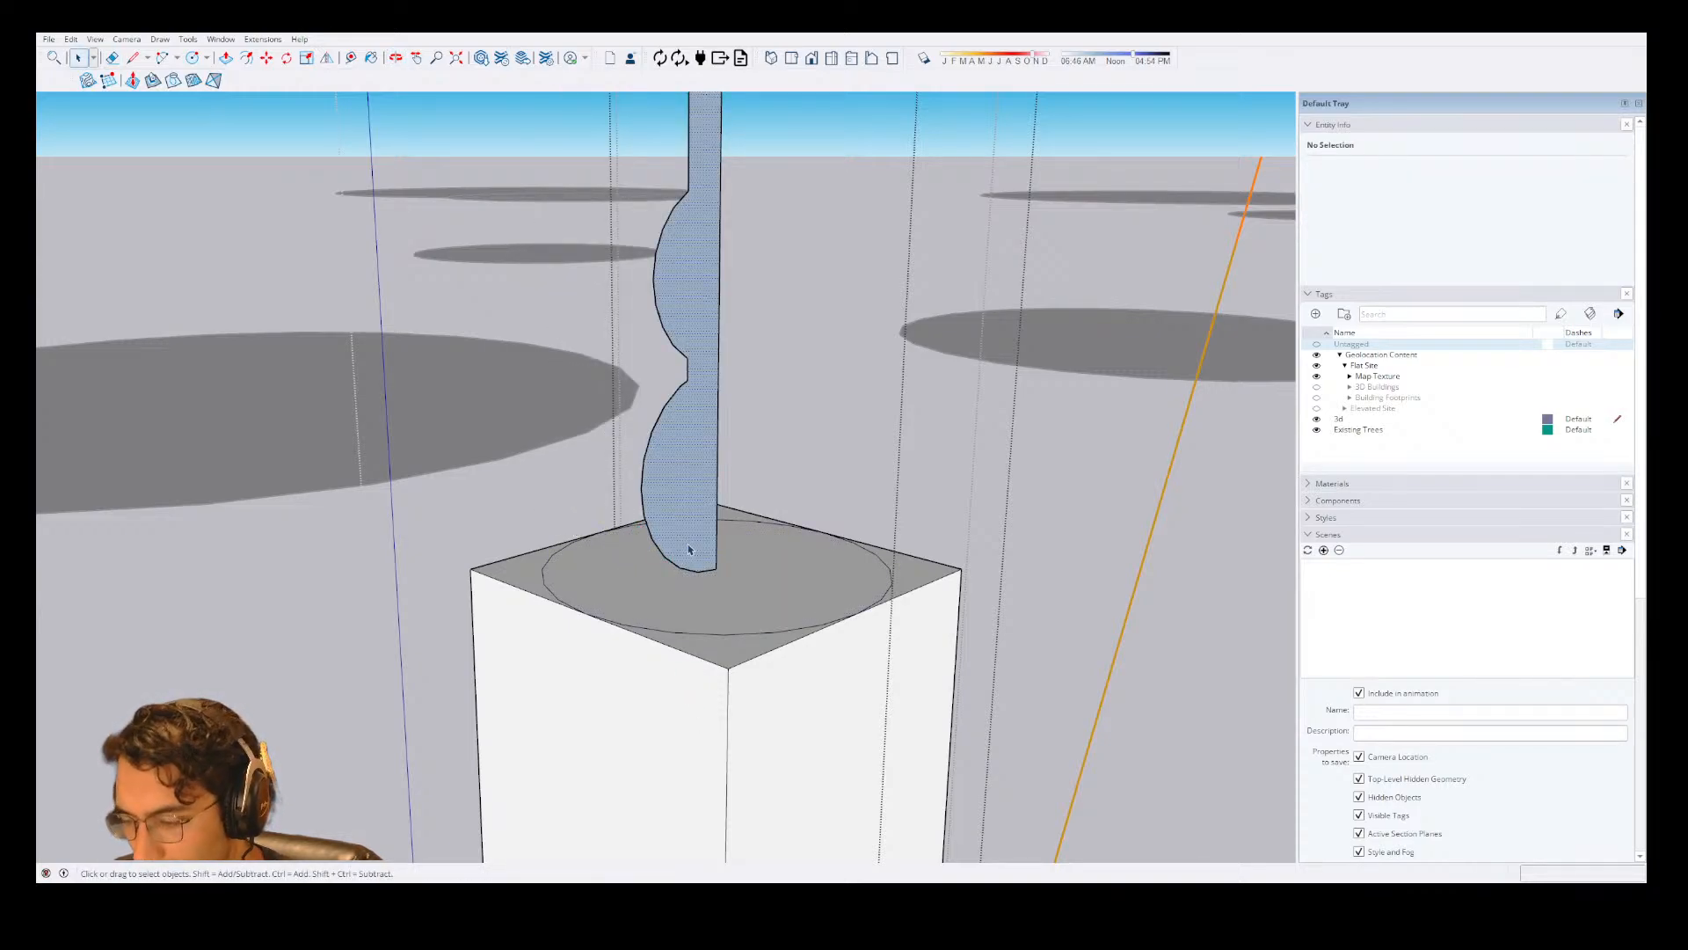
Try Follow Me around the circle without the connecting line, and back out to the flat profile.
key("shift+f")
scroll(692, 550, "up", 2)
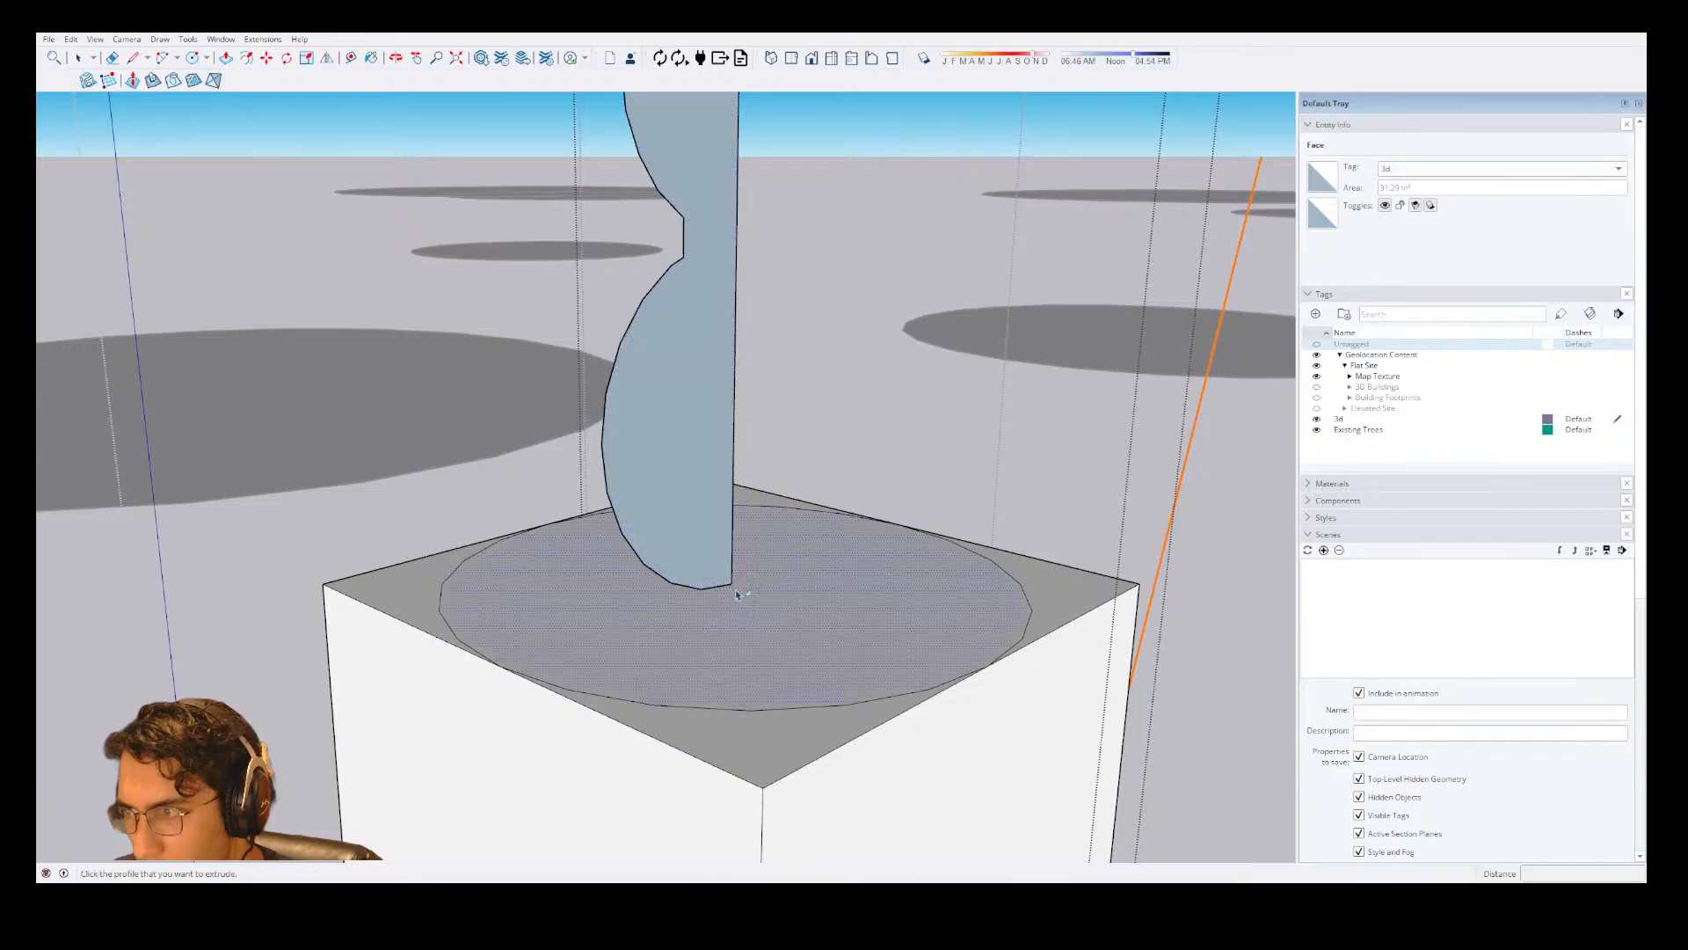
left_click(801, 542)
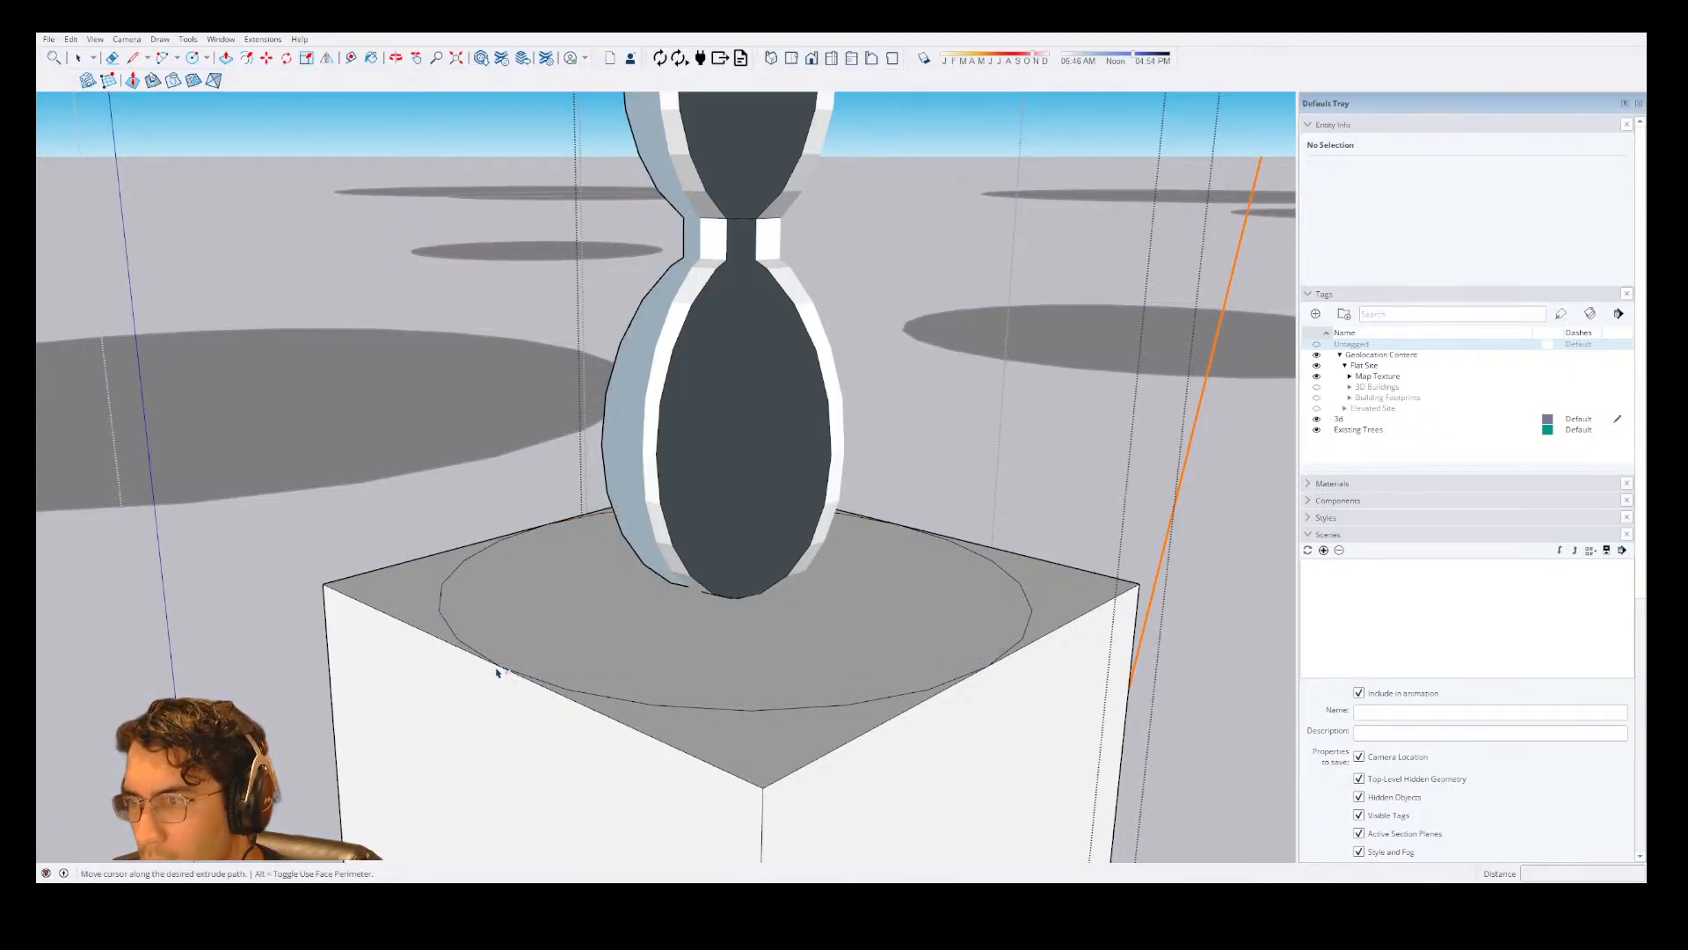
middle_click_drag(539, 639, 672, 543)
scroll(672, 542, "up", 4)
key("ctrl+z")
key("e")
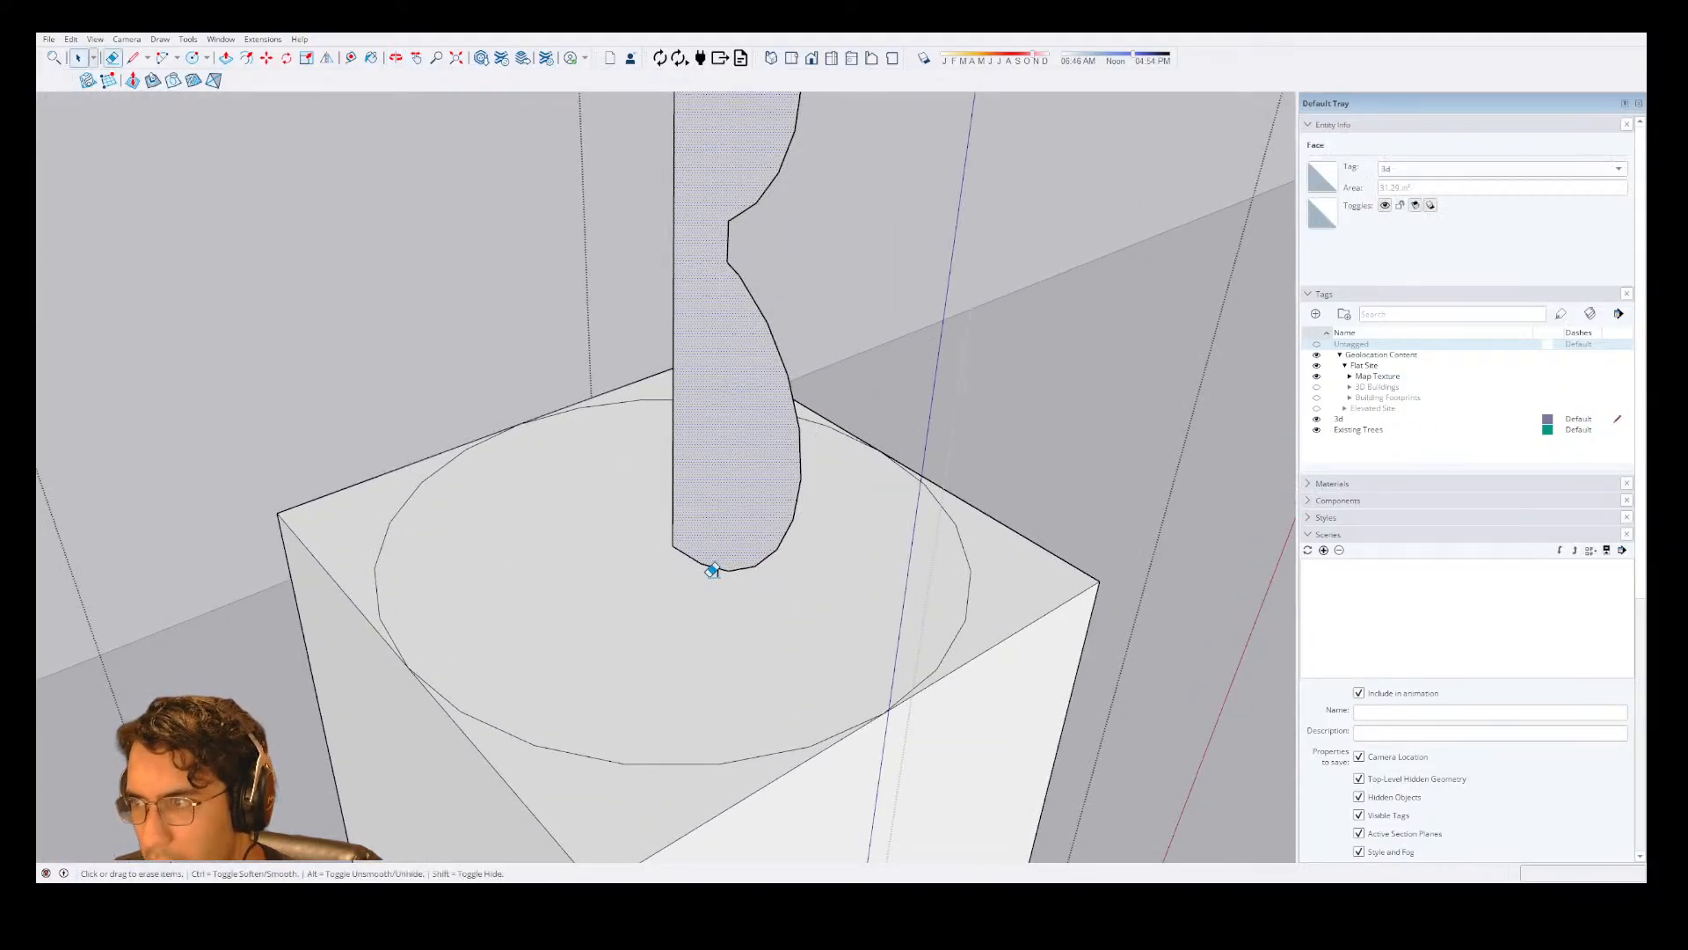
left_click(720, 575)
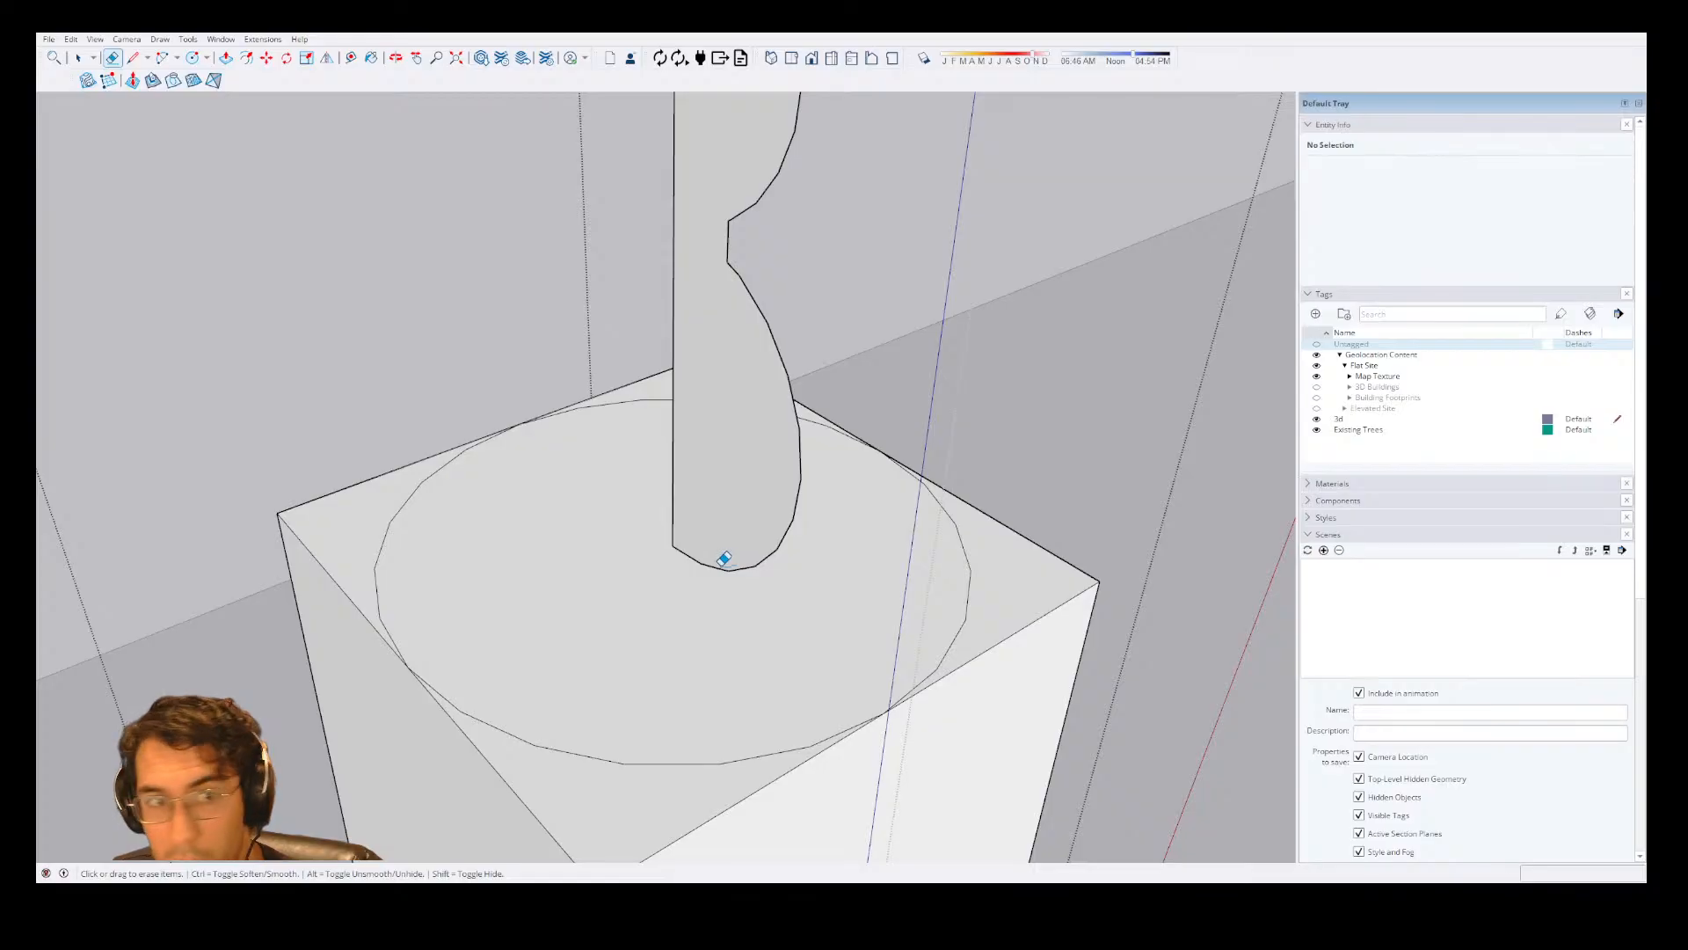
Try Follow Me on the profile face around the circle on the post's top, and cancel the distorted sweep.
key("shift+f")
left_click(739, 530)
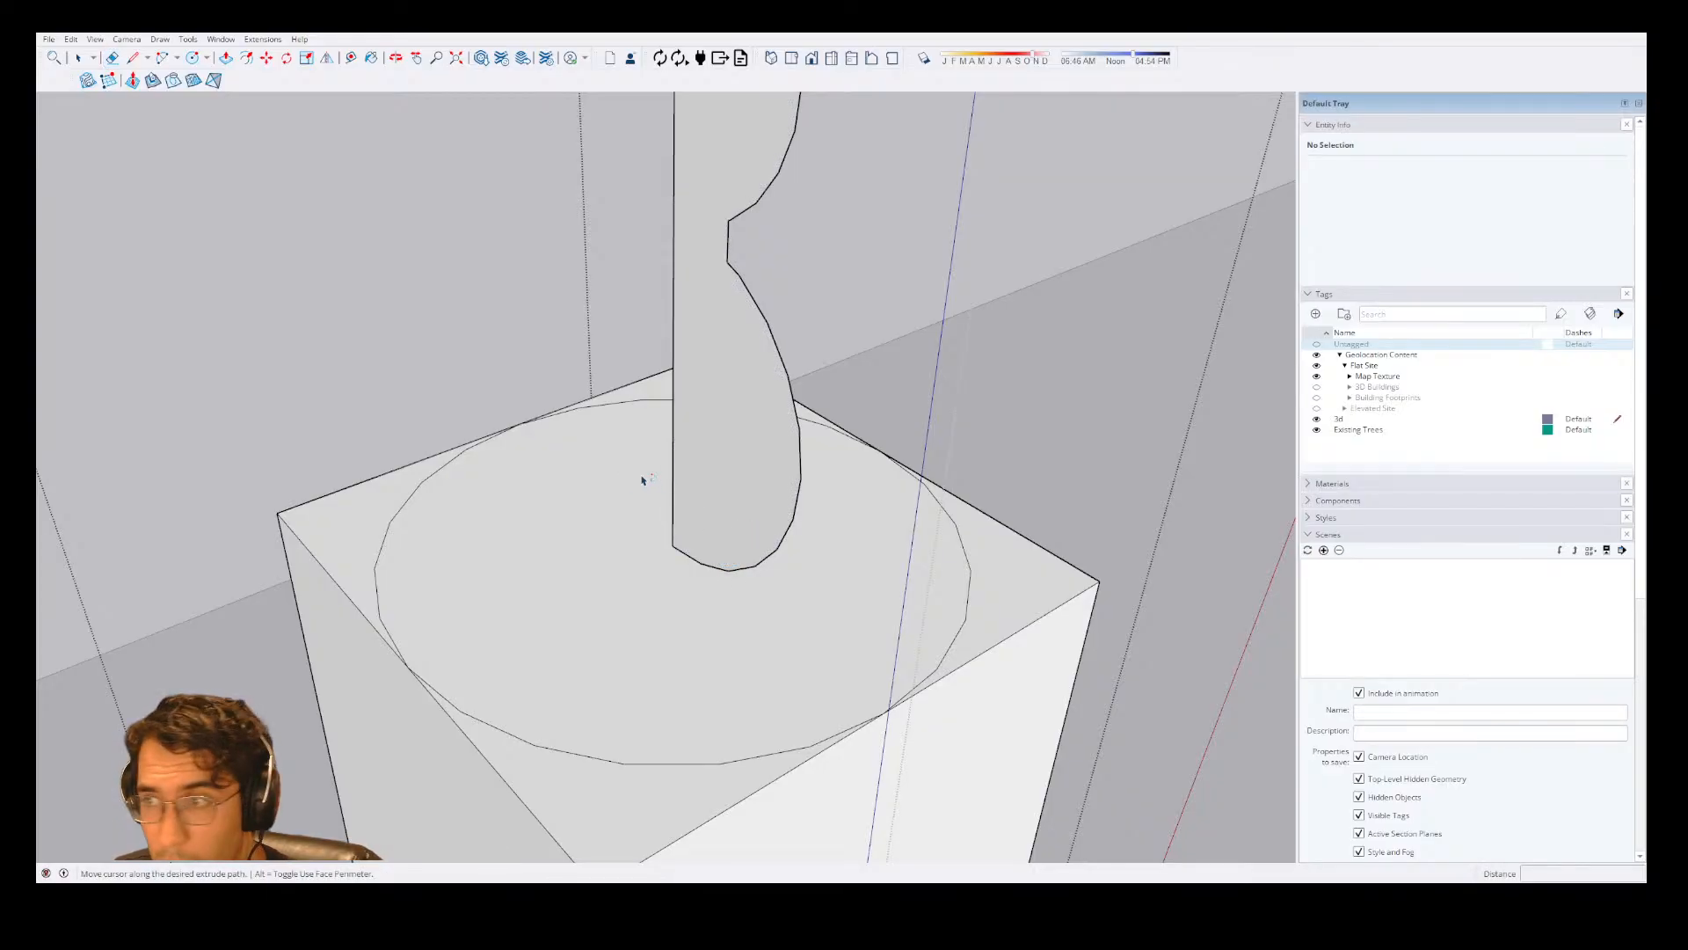
key("Escape")
key("space")
left_click(752, 491)
key("shift+f")
left_click(754, 490)
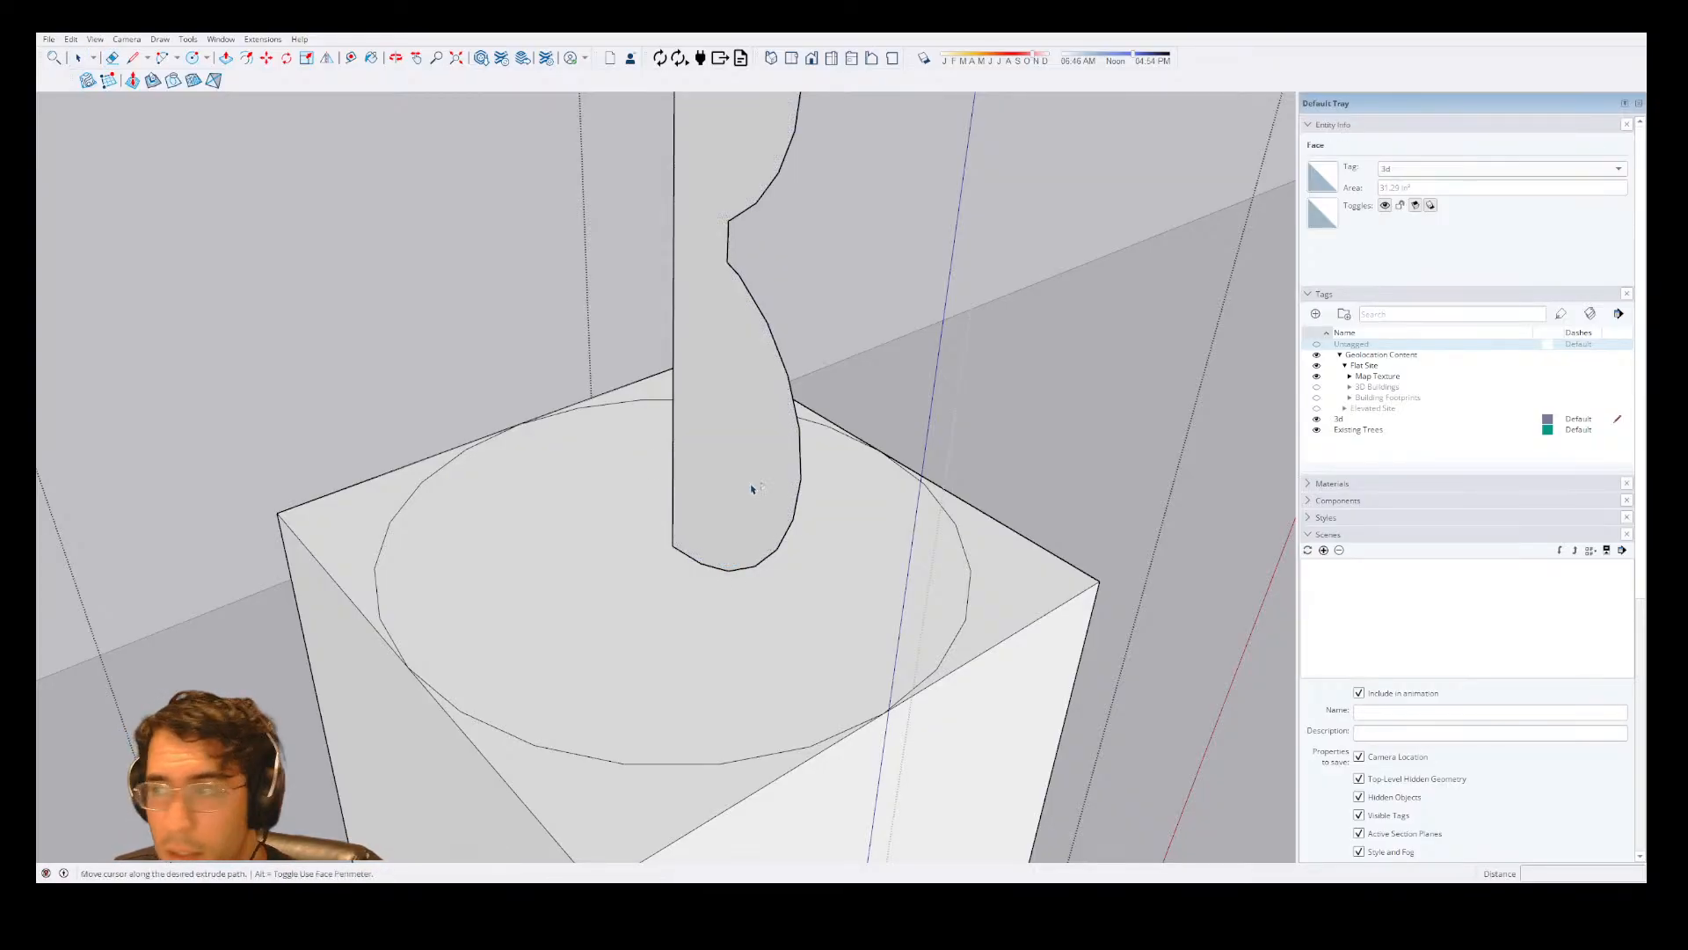
key("Escape")
left_click(690, 440)
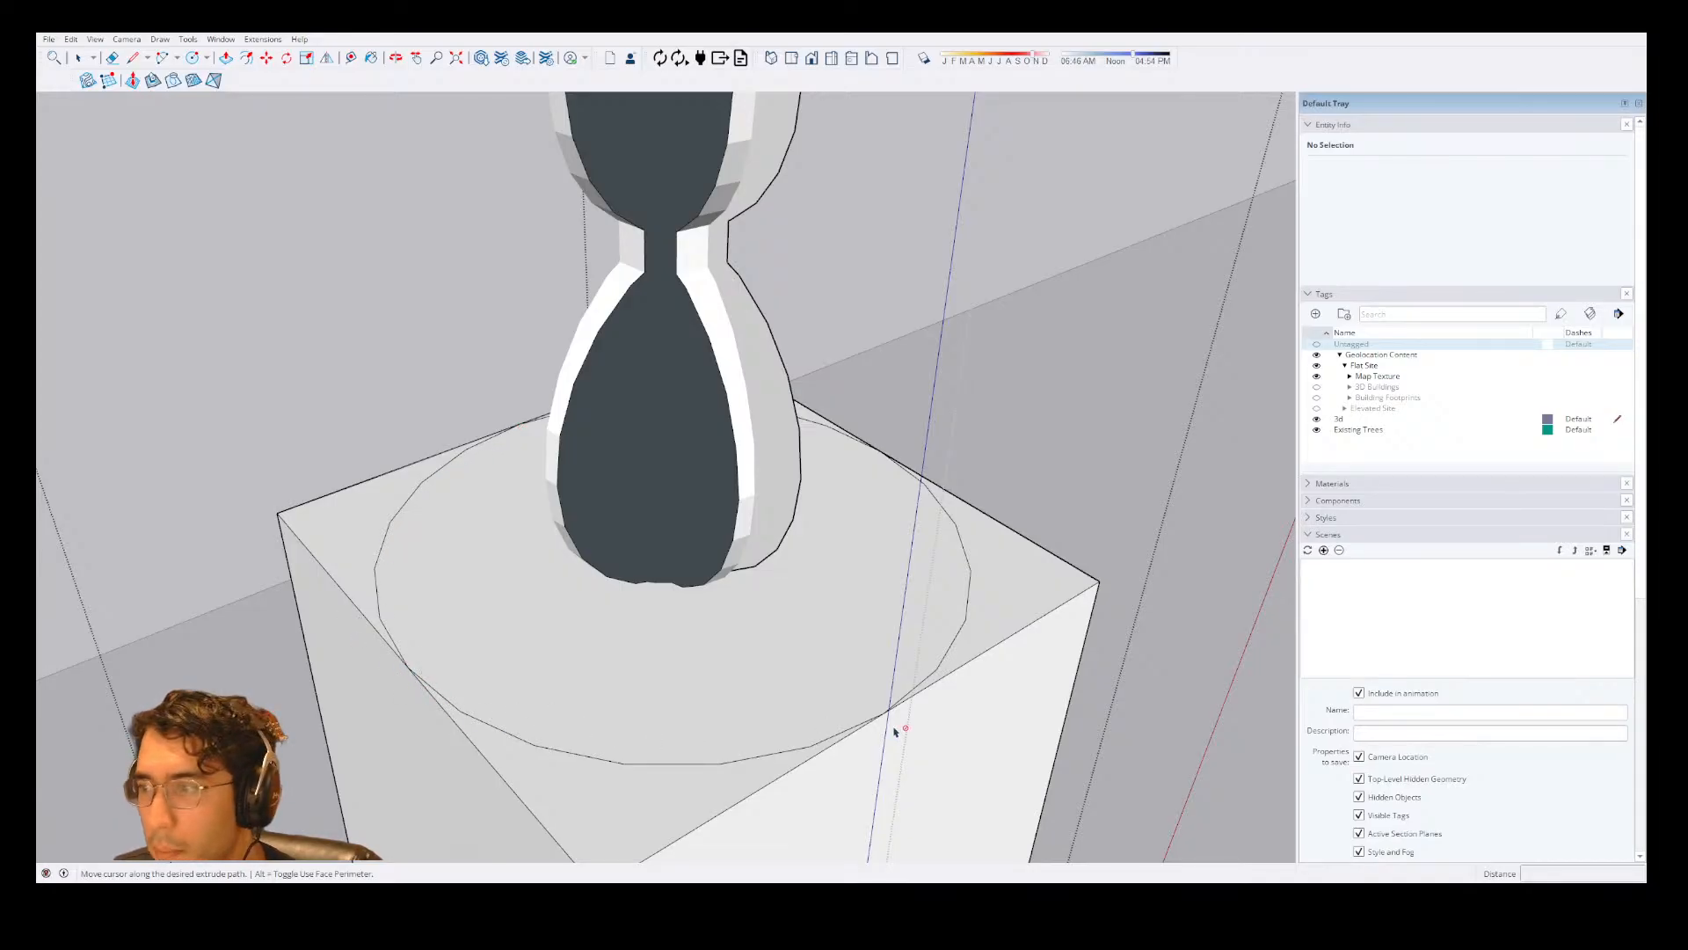
middle_click_drag(900, 714, 697, 569)
scroll(728, 542, "up", 3)
key("space")
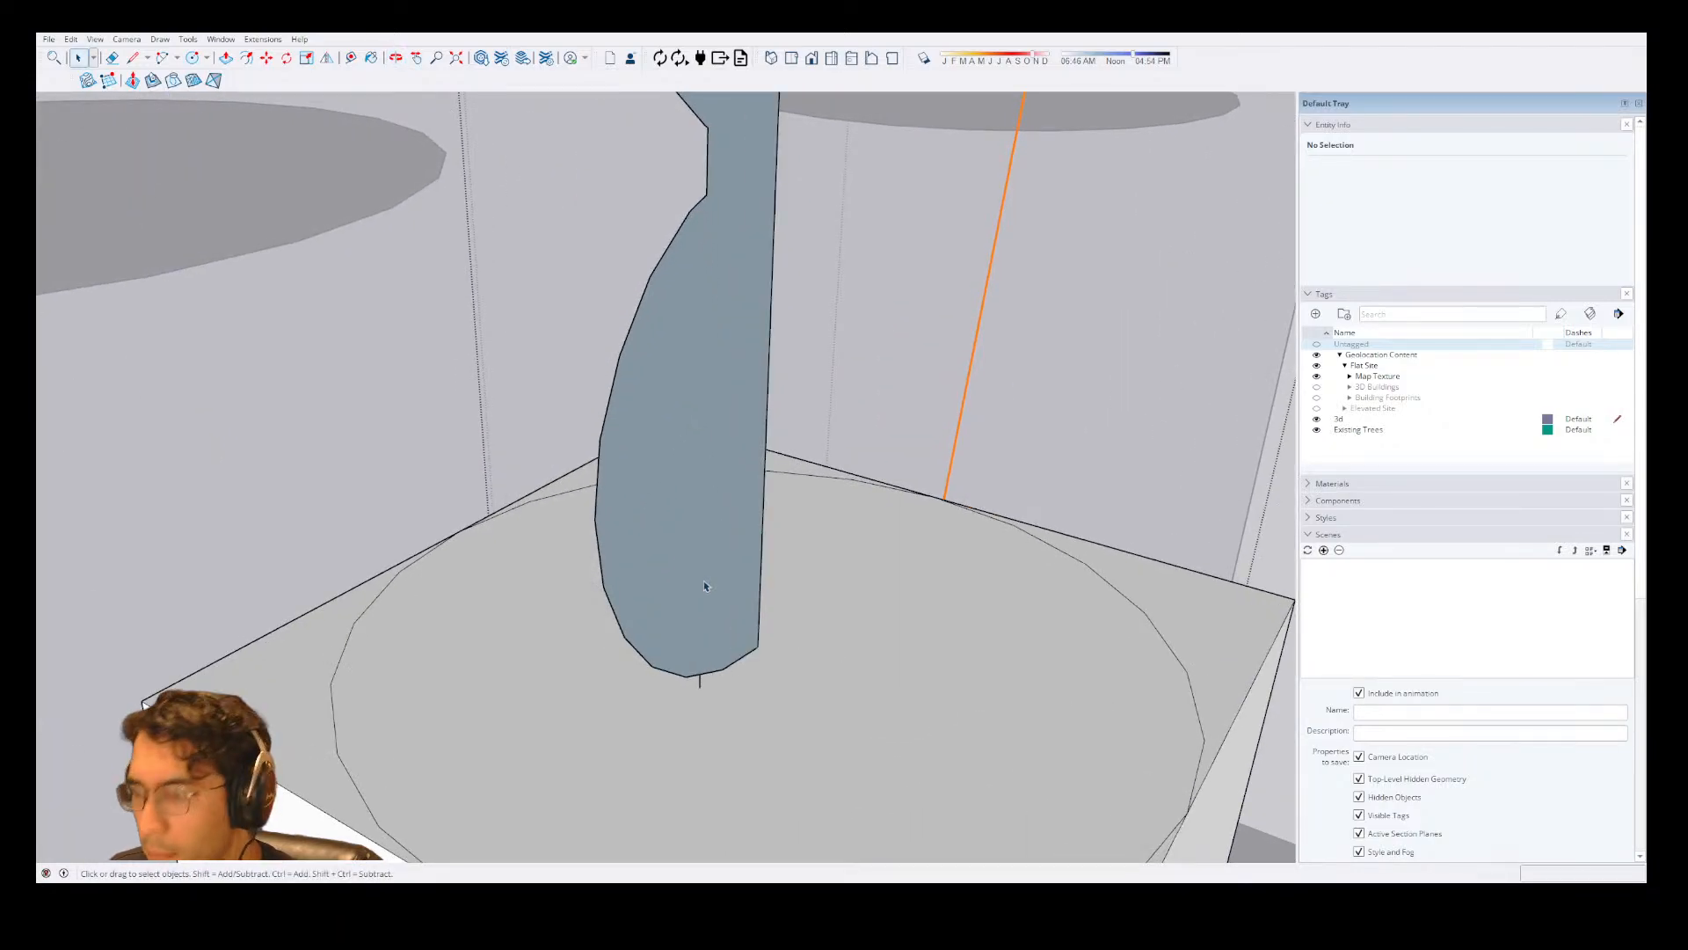
Erase the stray line beneath the profile and try its Follow Me sweep around the circle again.
key("e")
left_click(702, 682)
key("shift+f")
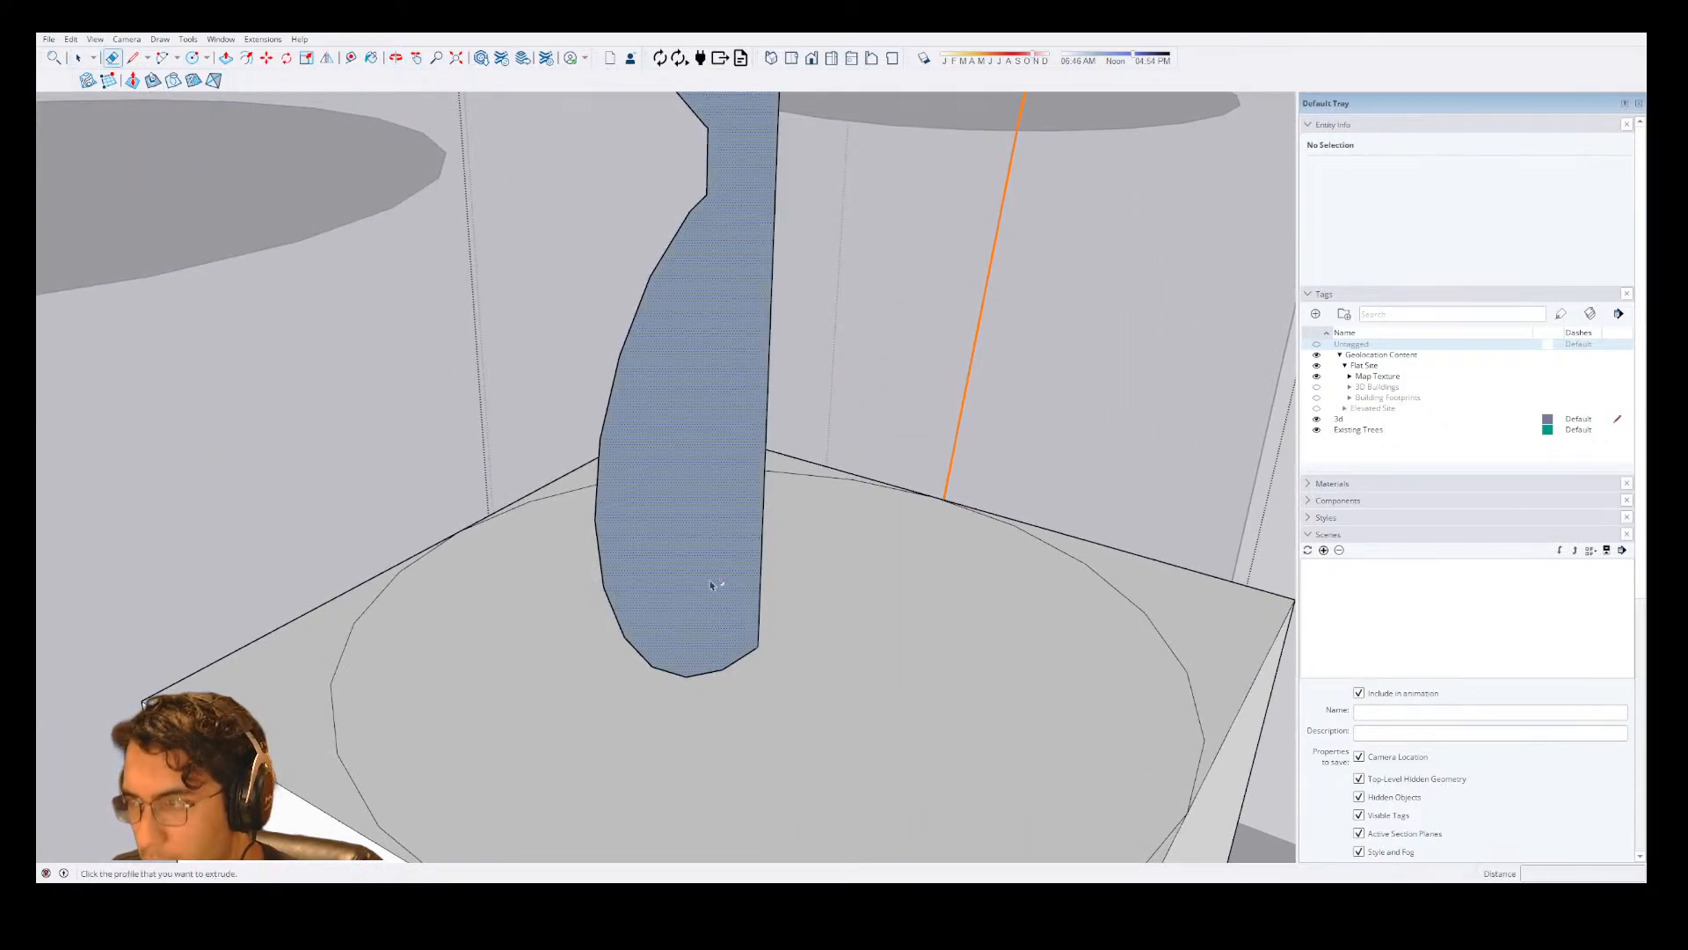
scroll(789, 527, "down", 8)
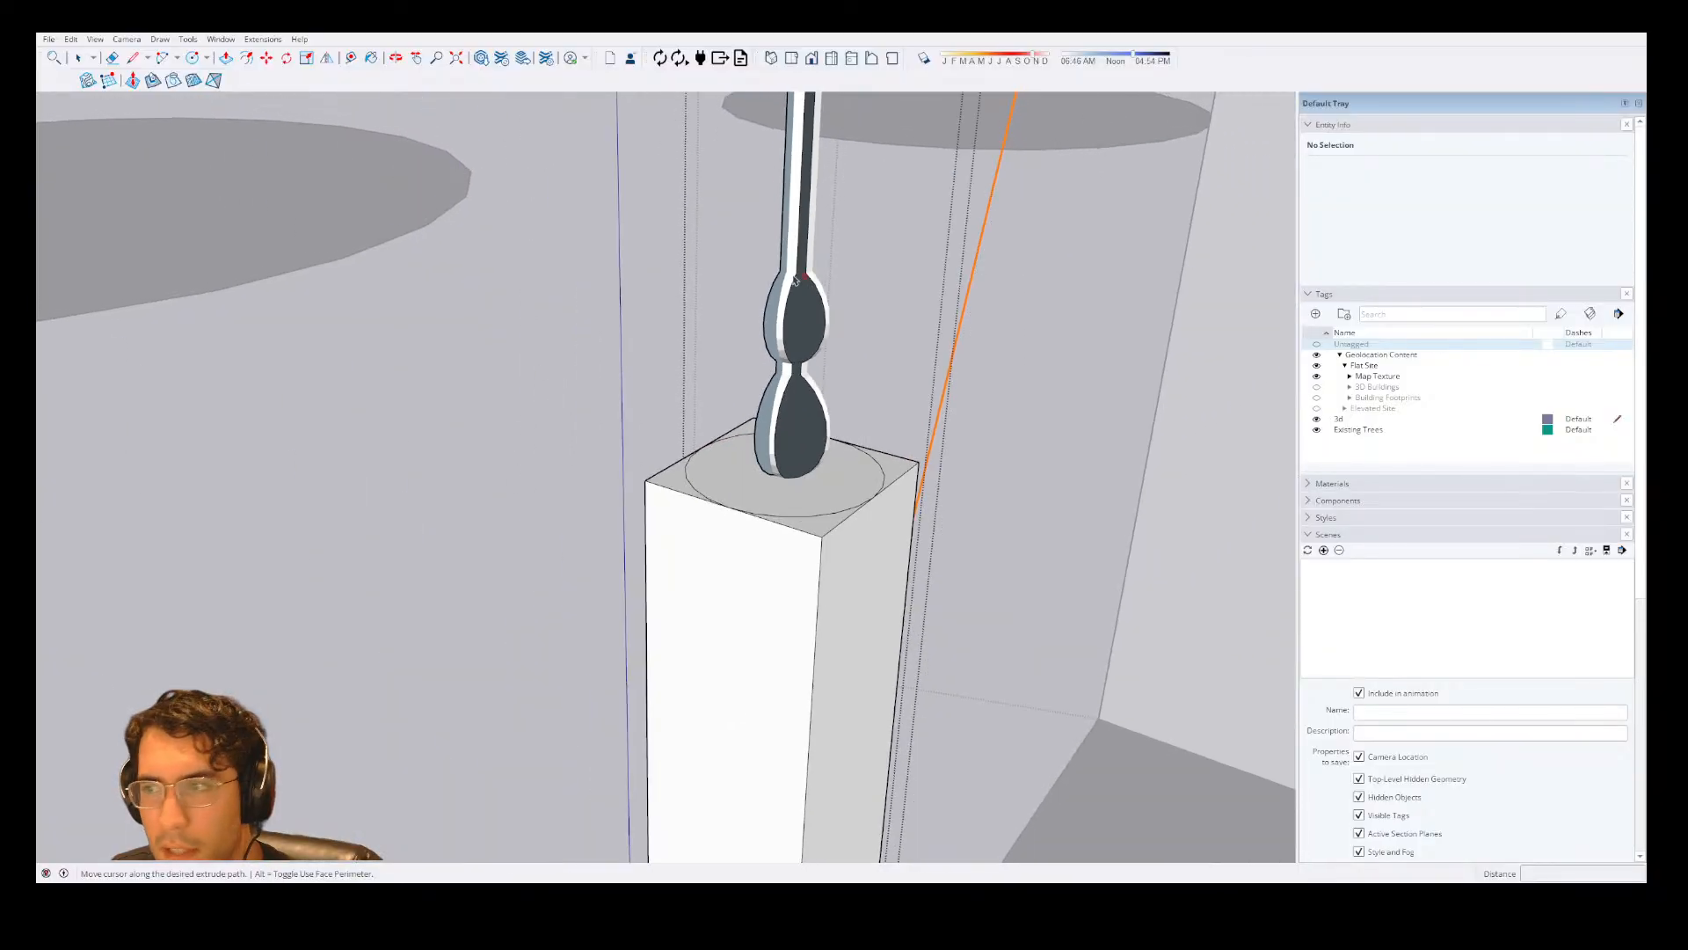
scroll(776, 395, "up", 2)
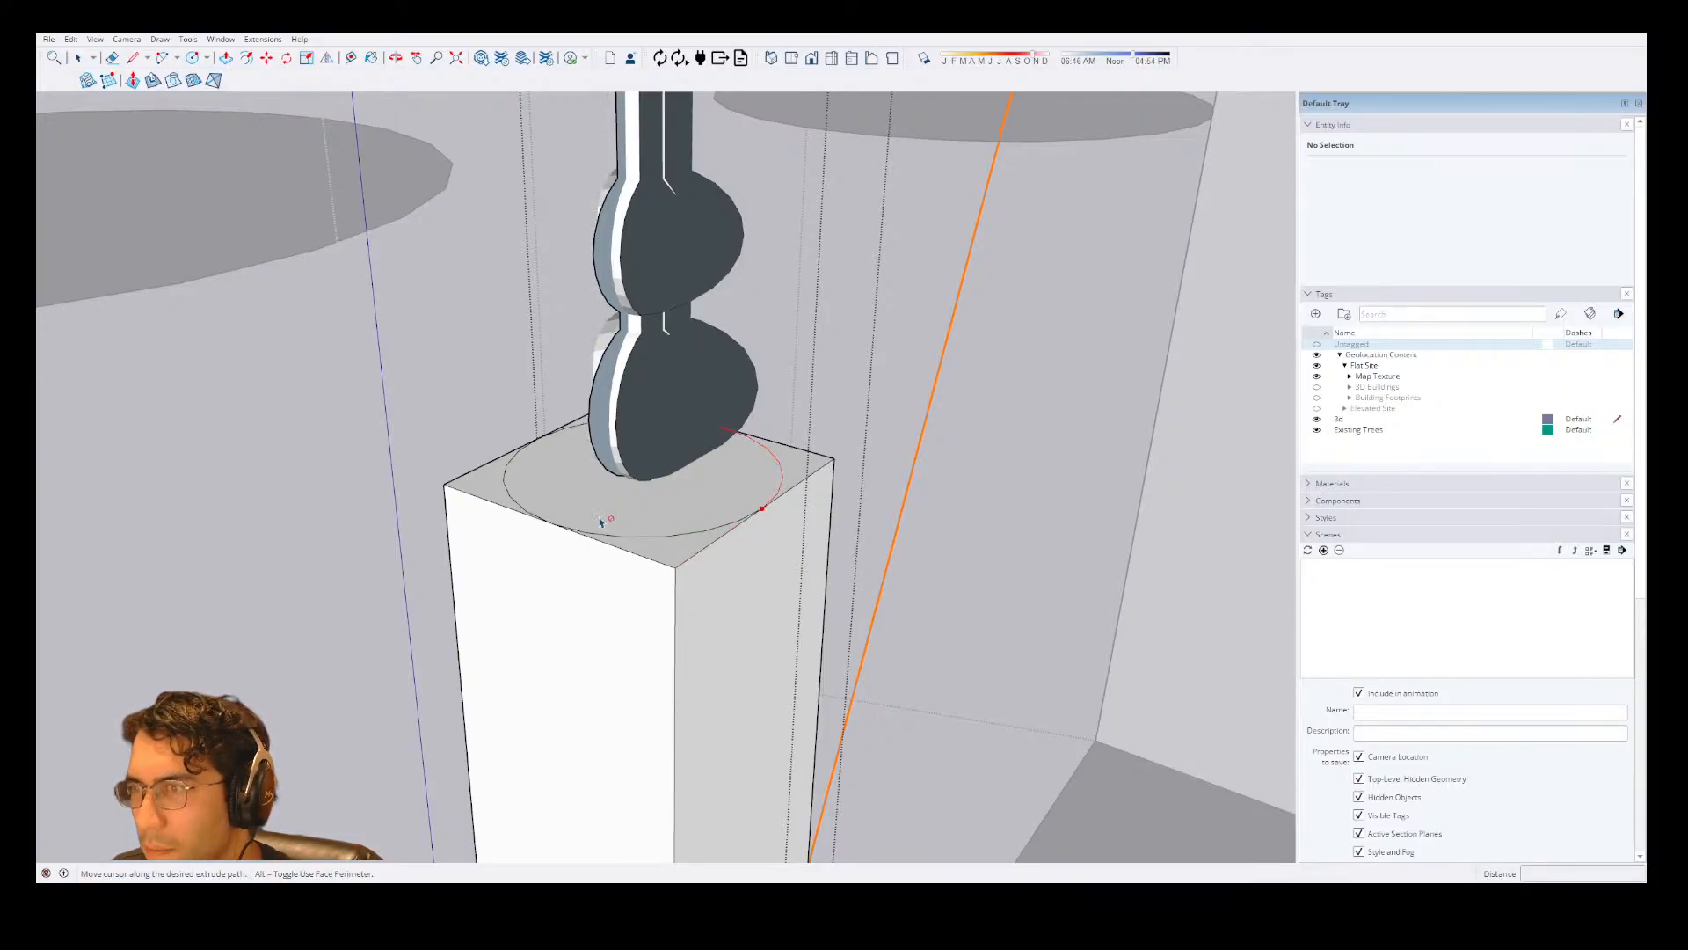
scroll(514, 466, "up", 2)
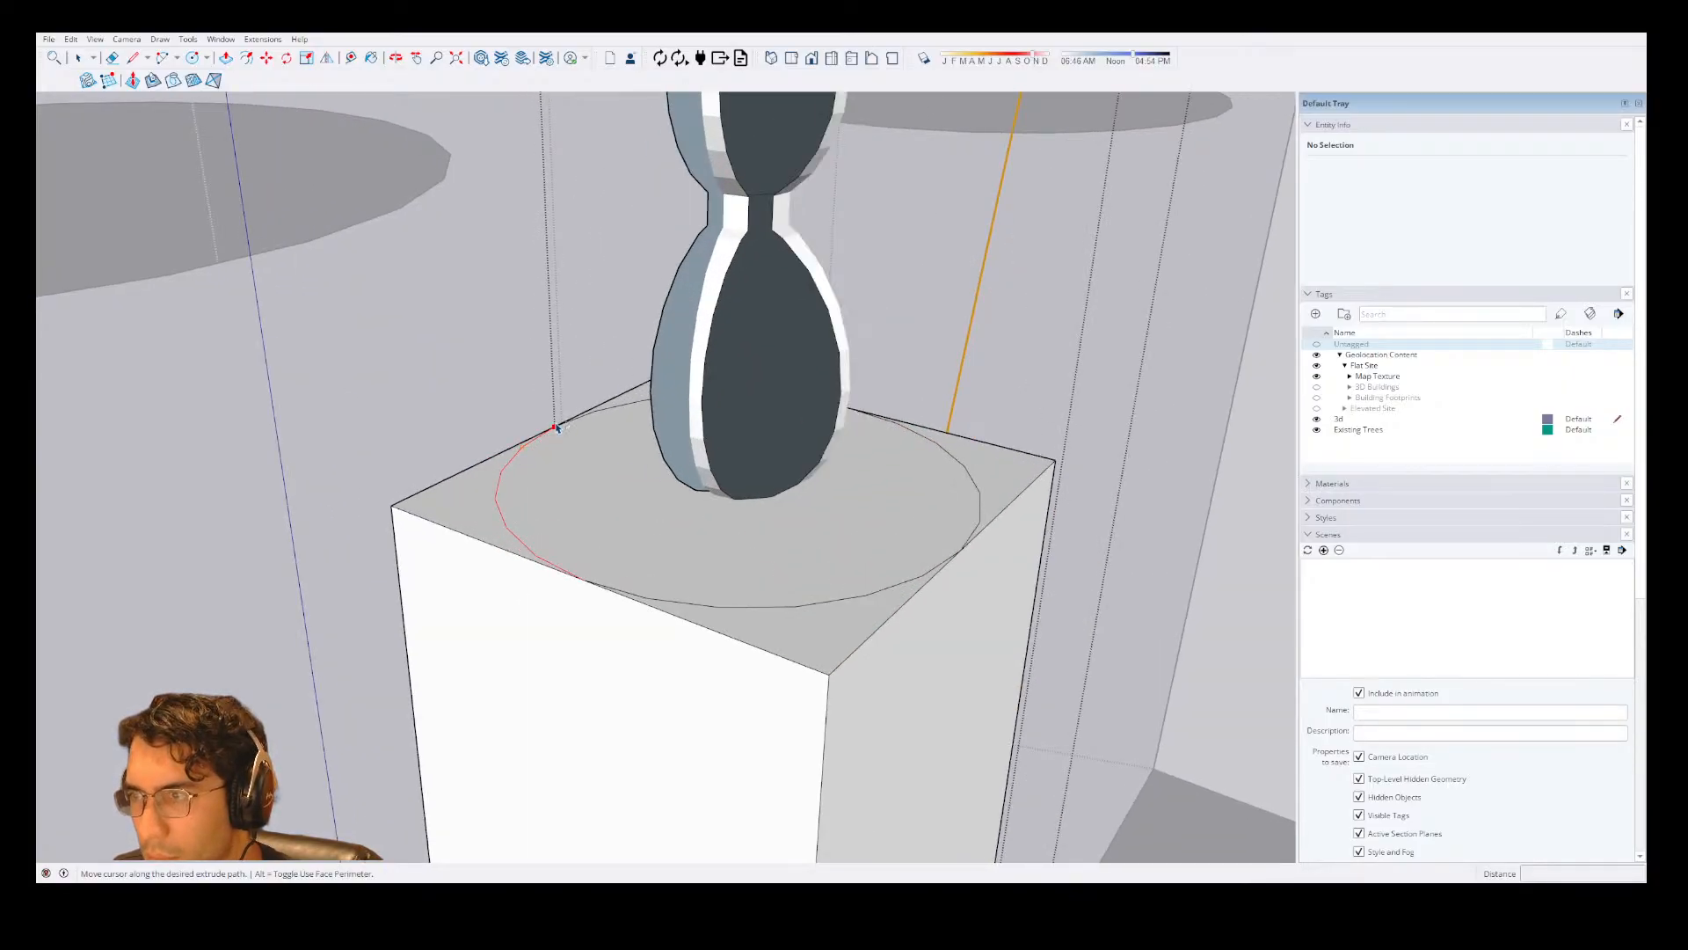
middle_click_drag(563, 427, 822, 451)
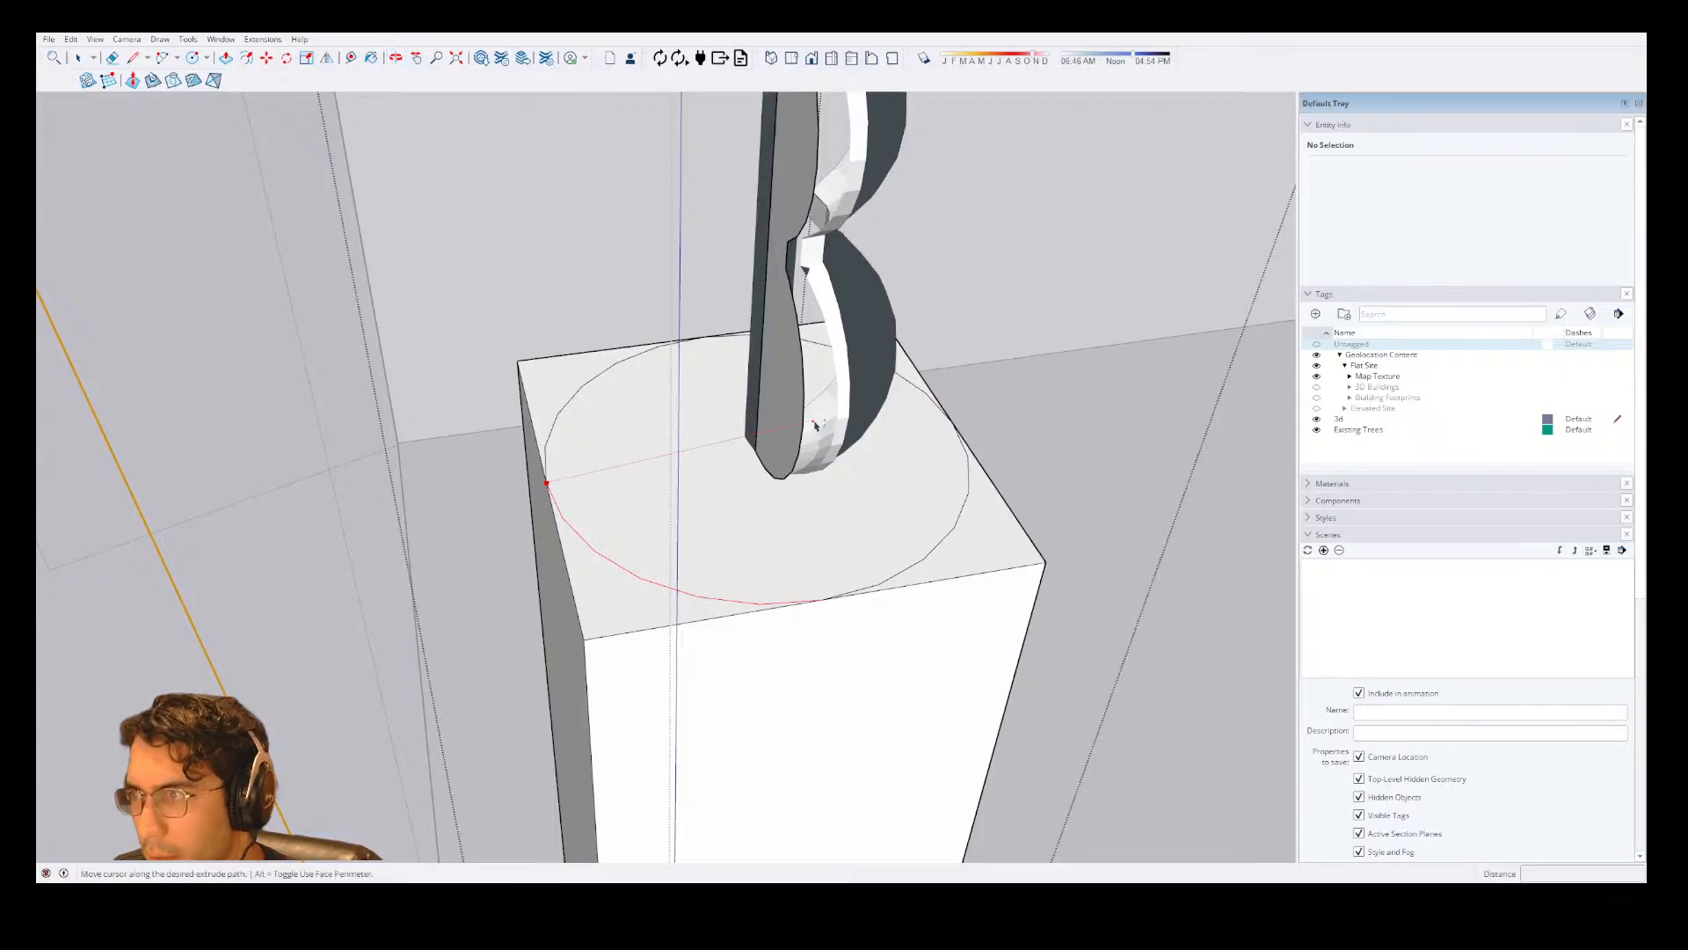
Try another Follow Me sweep of the profile from its opposite side, and cancel it.
key("space")
key("shift+f")
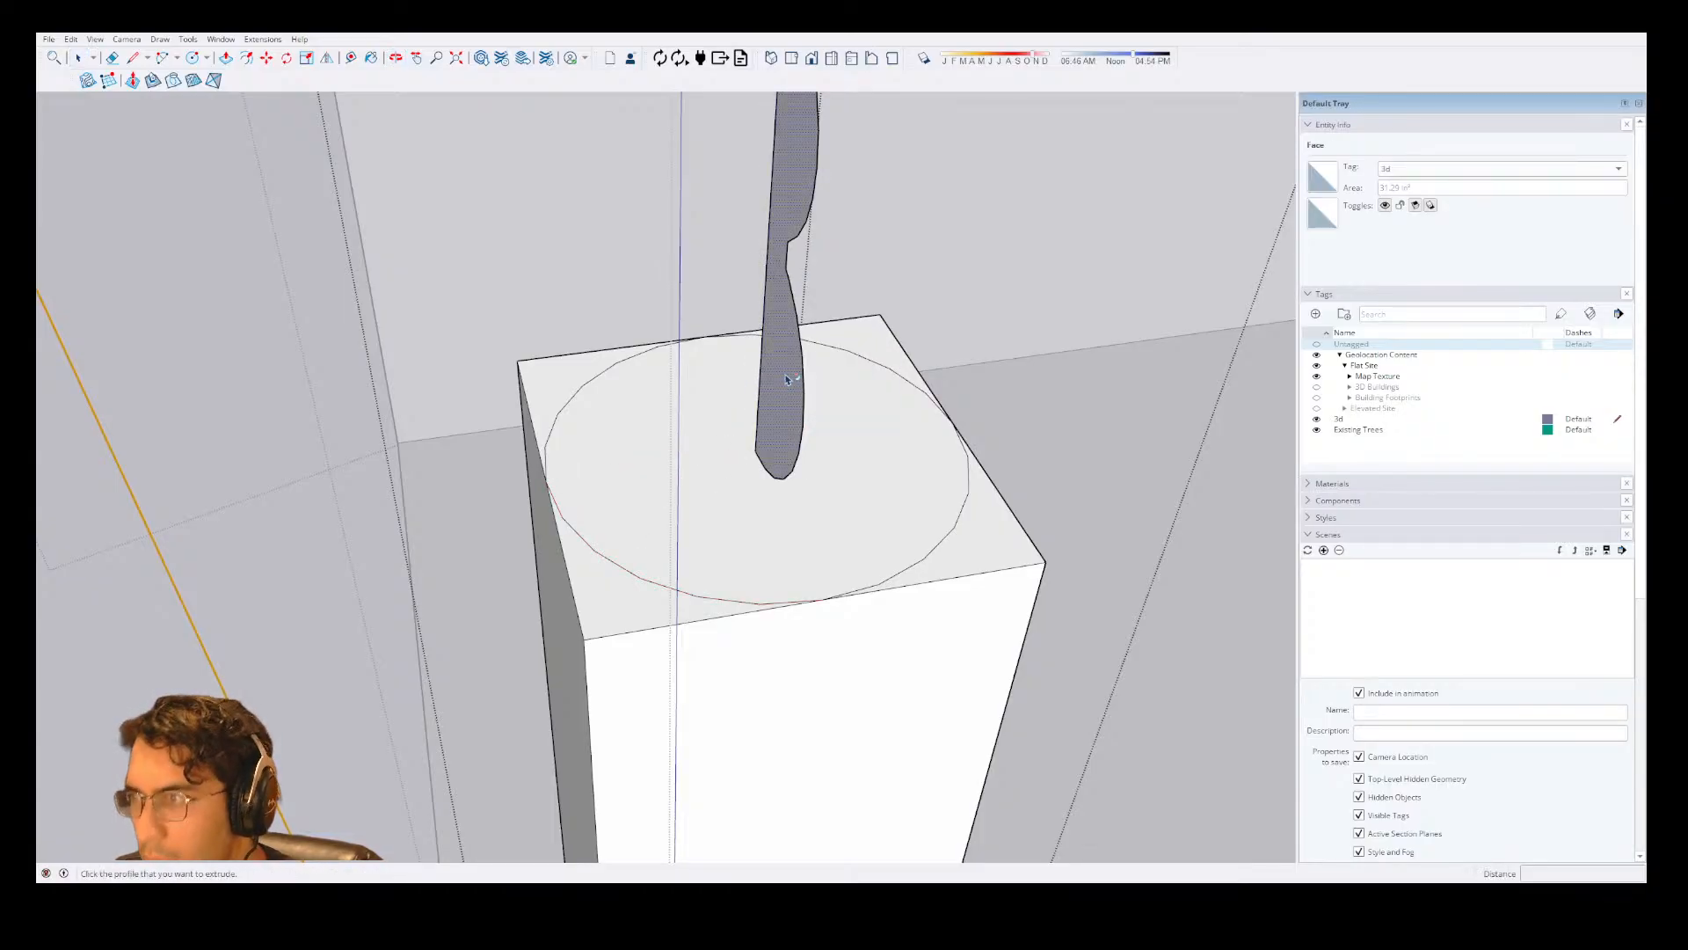
left_click(717, 388)
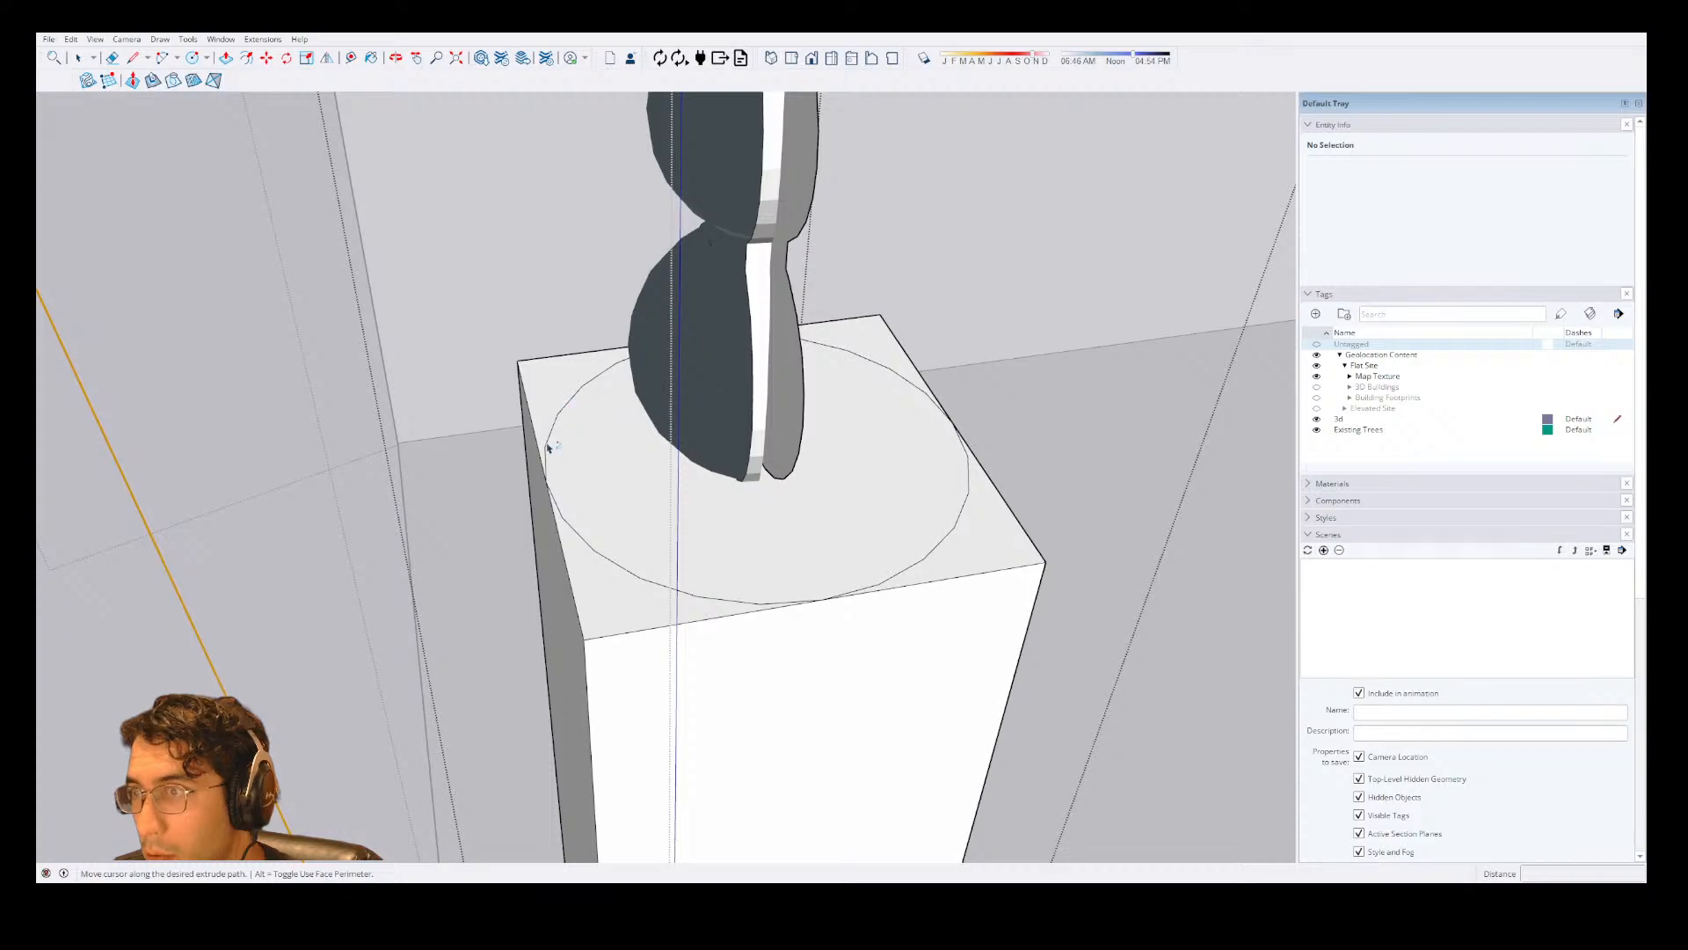
key("space")
Inside the column component, draw a circle of about 1 3/8" radius centred on the profile's bottom inner corner.
left_click(792, 400)
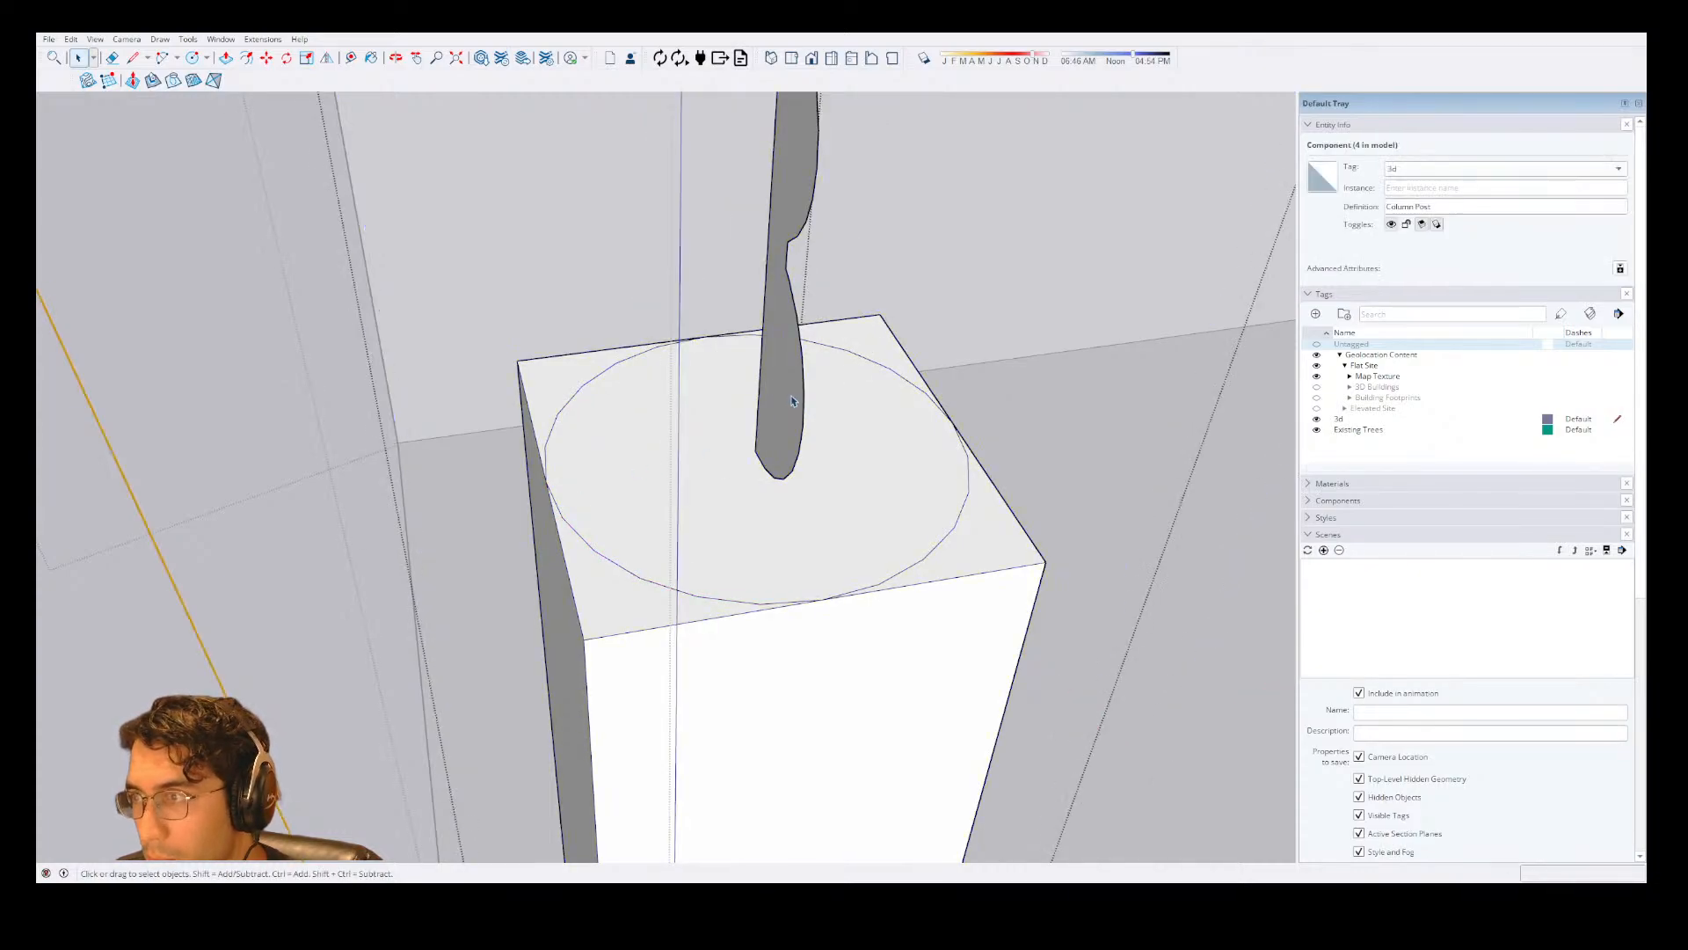
left_click(794, 404)
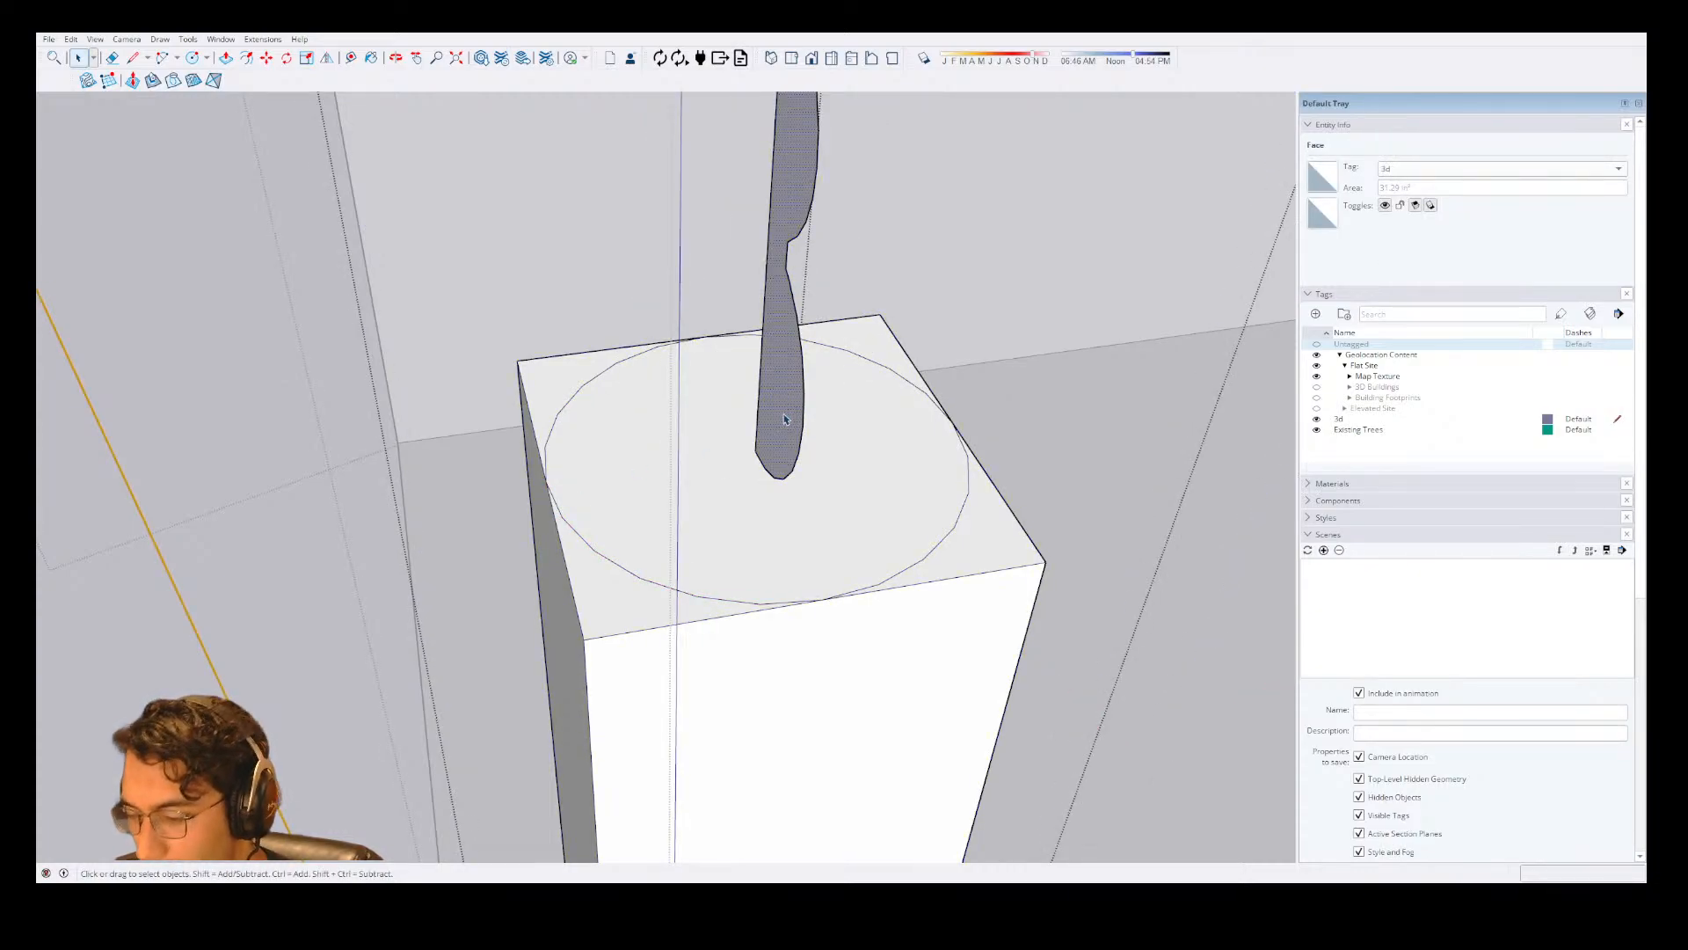
key("c")
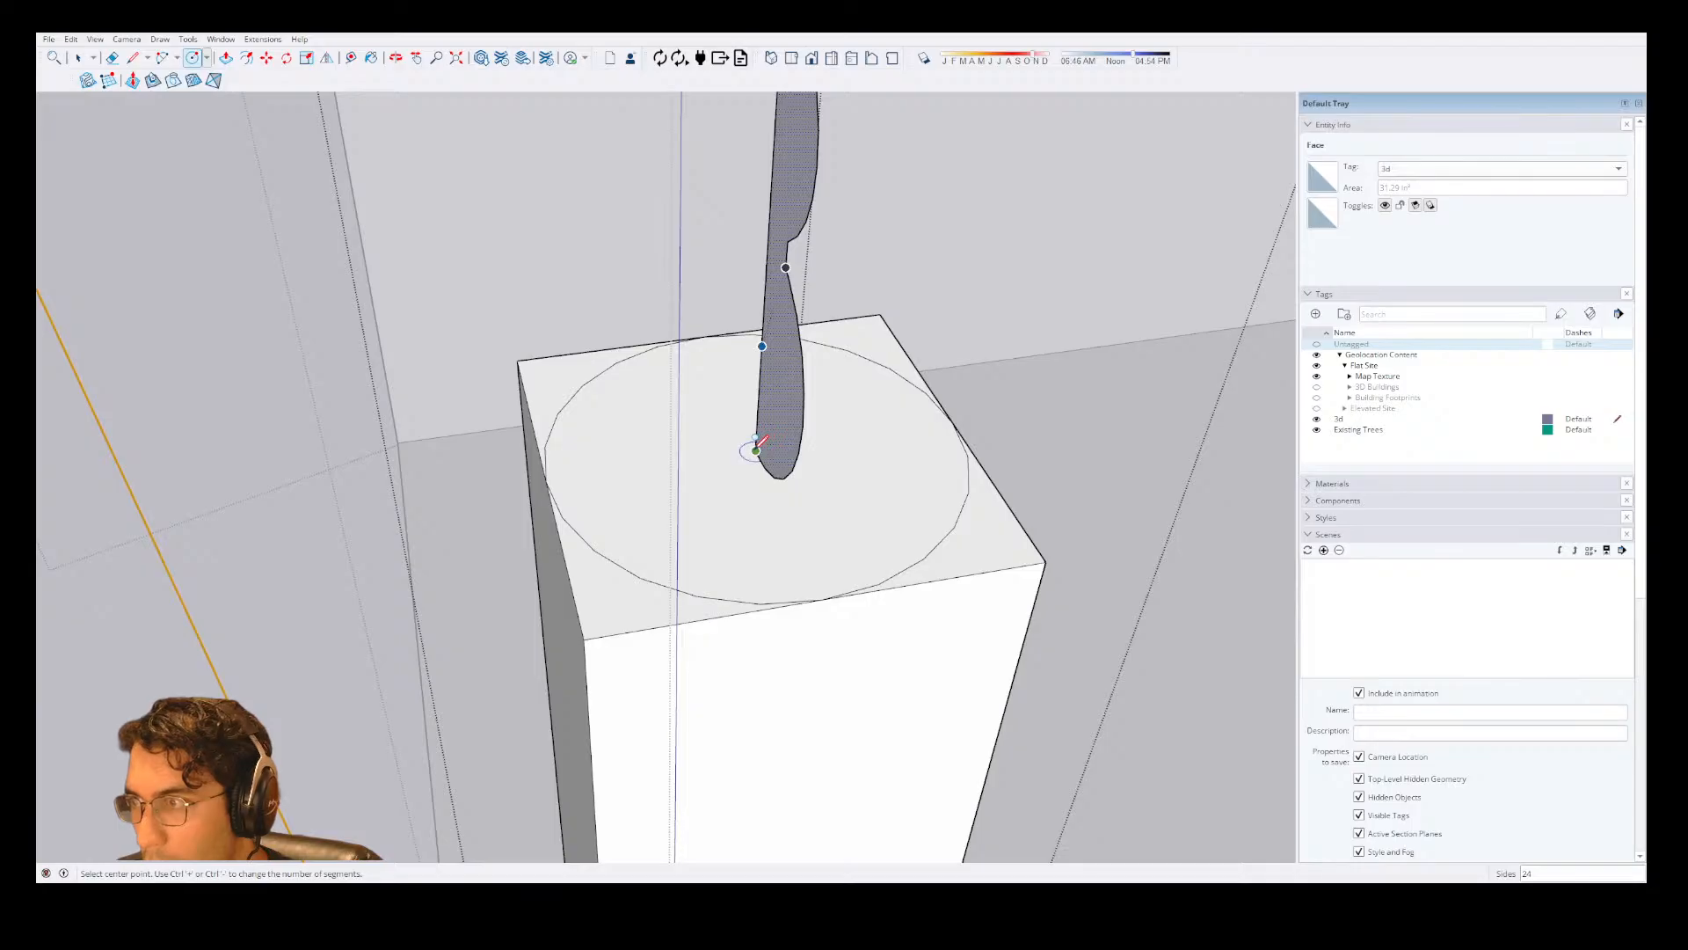
left_click(756, 450)
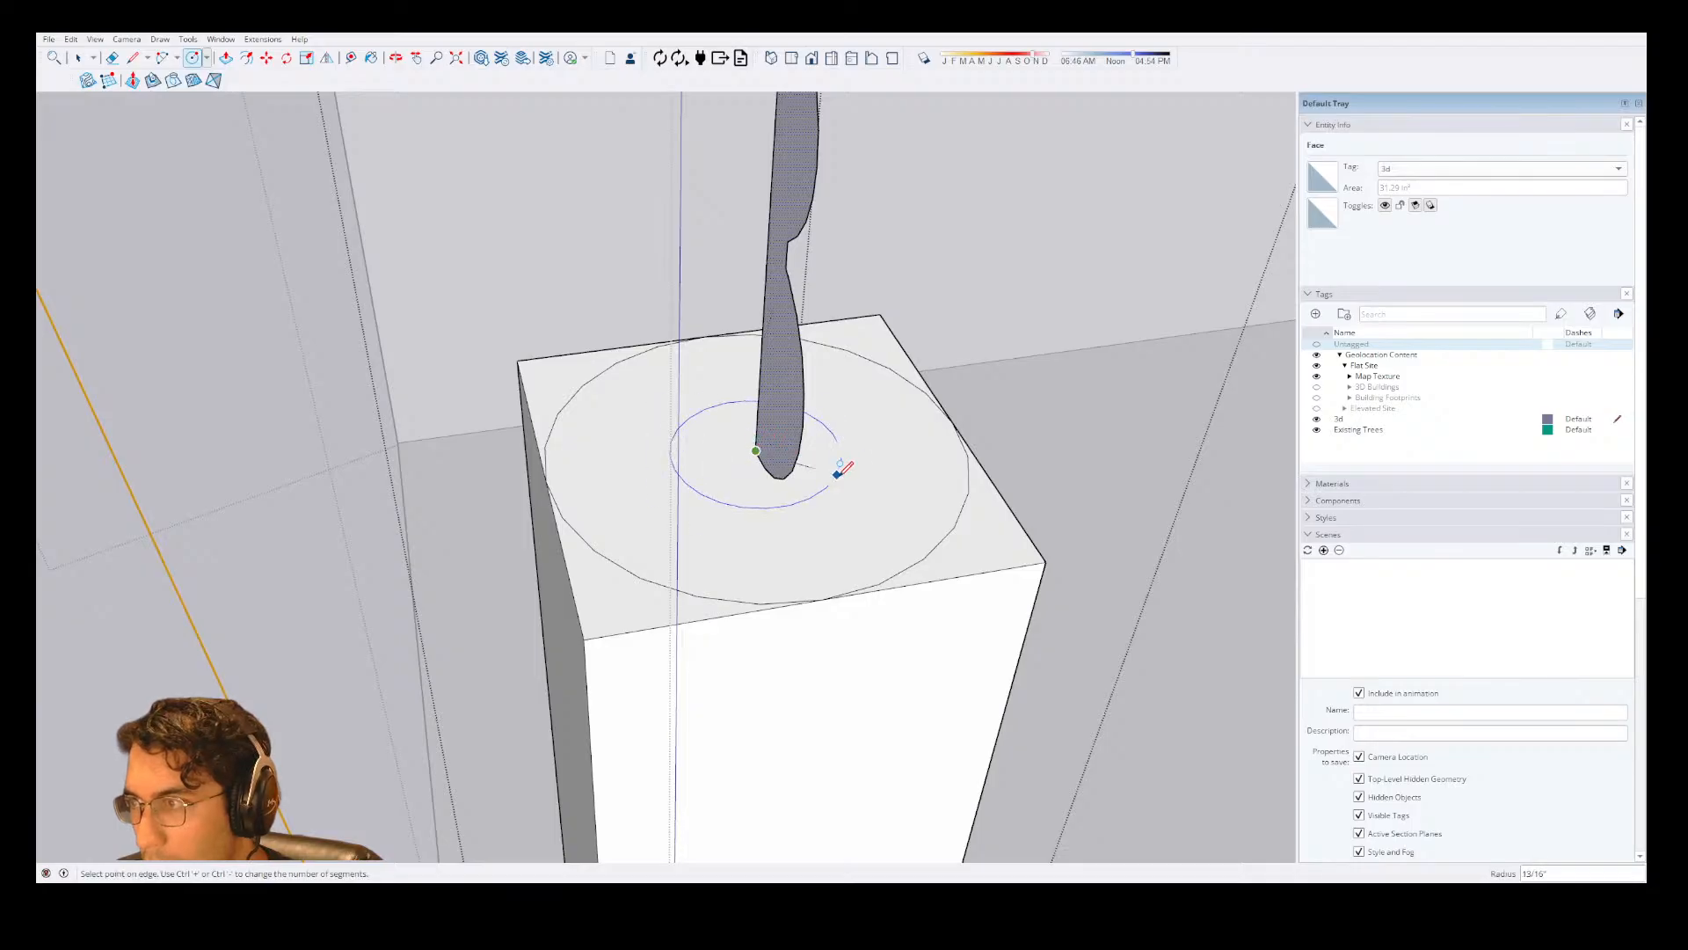
left_click(898, 482)
Sweep the profile around the new inner circle with Follow Me to form the turned column.
key("space")
key("shift+f")
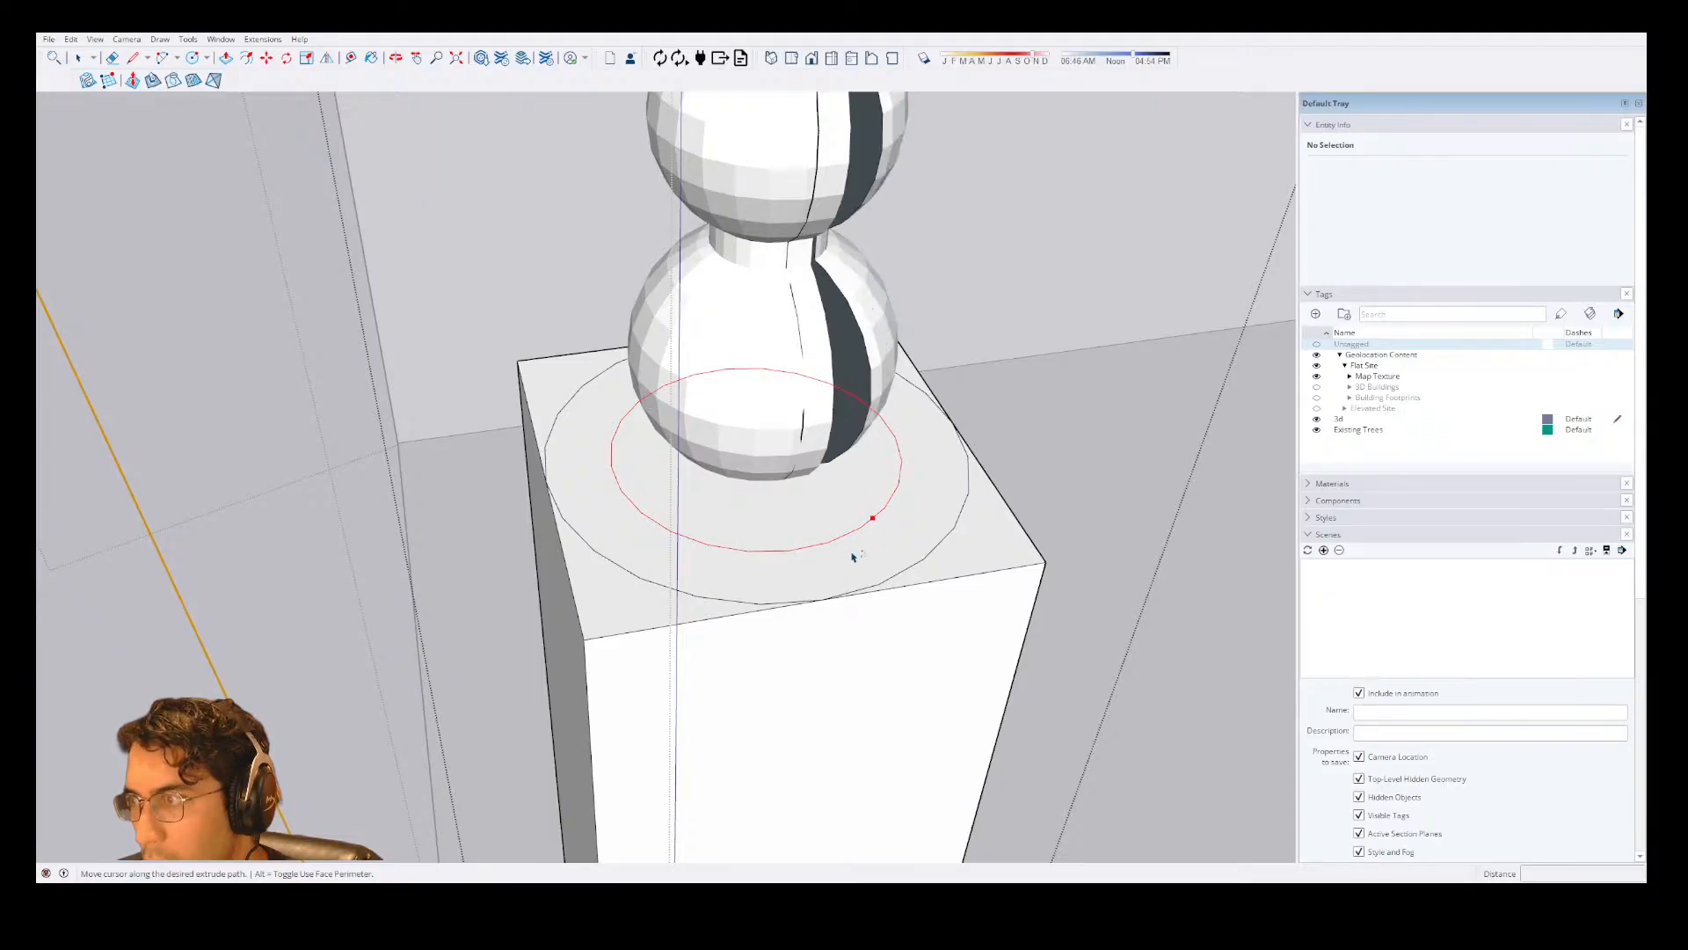
left_click(794, 251)
scroll(788, 356, "down", 3)
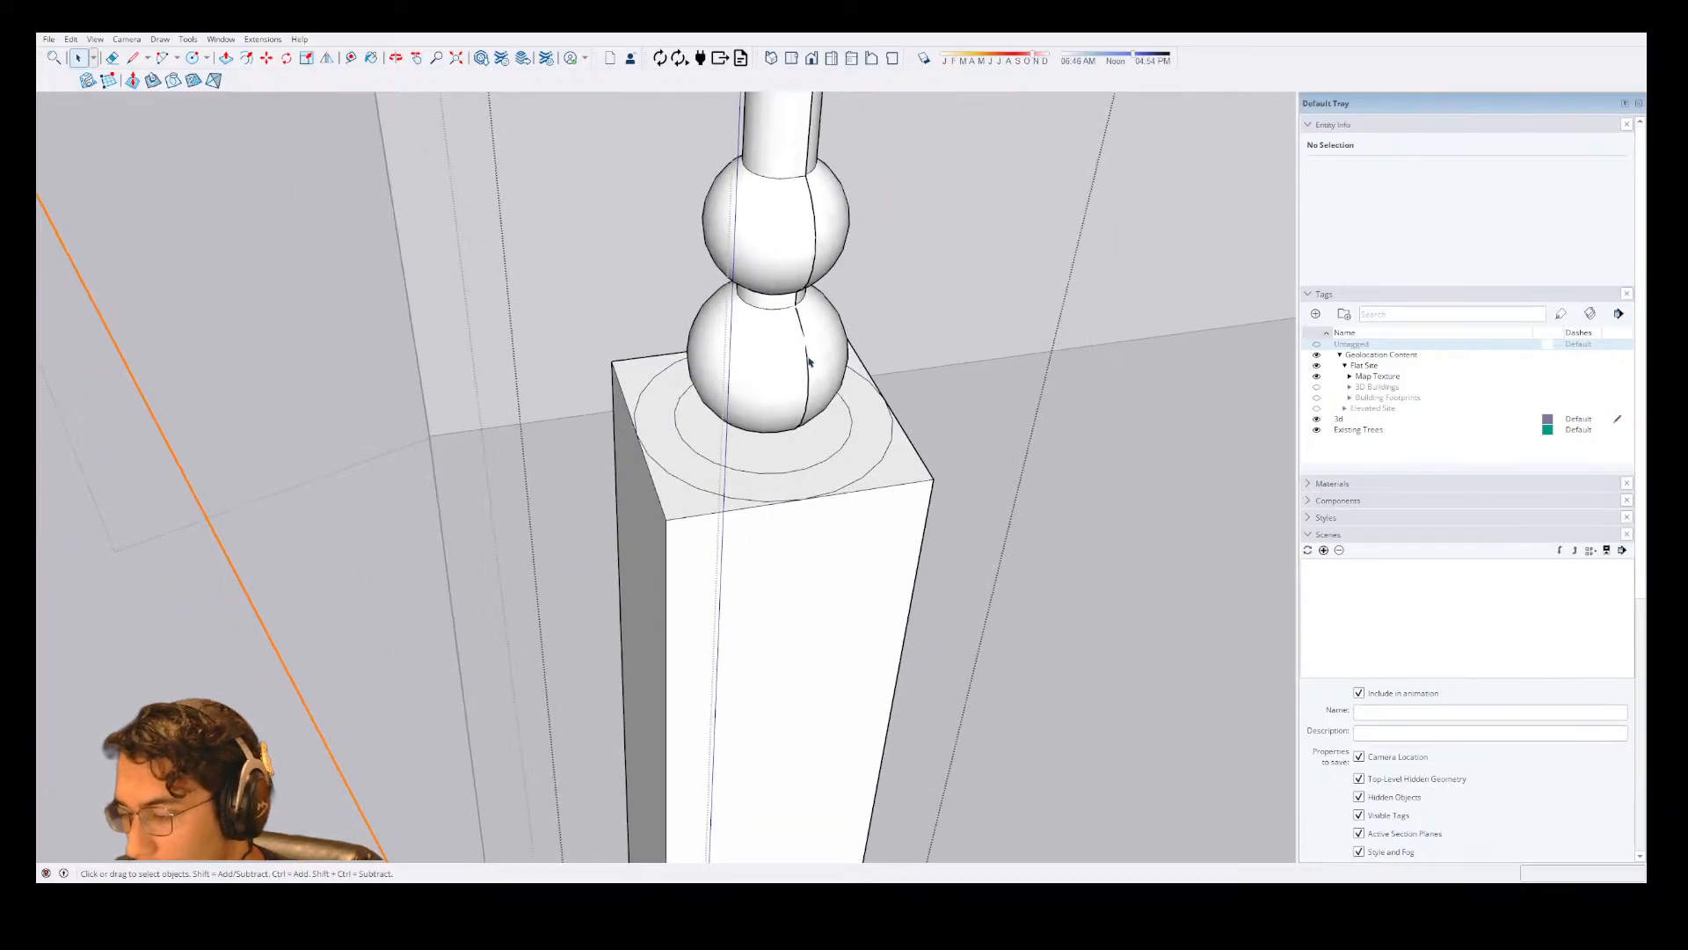
Examine the turned column's seam and rounded beads from several sides, close up and from a distance.
middle_click_drag(806, 362, 595, 309)
scroll(791, 264, "up", 6)
middle_click_drag(923, 249, 800, 251)
scroll(791, 280, "down", 6)
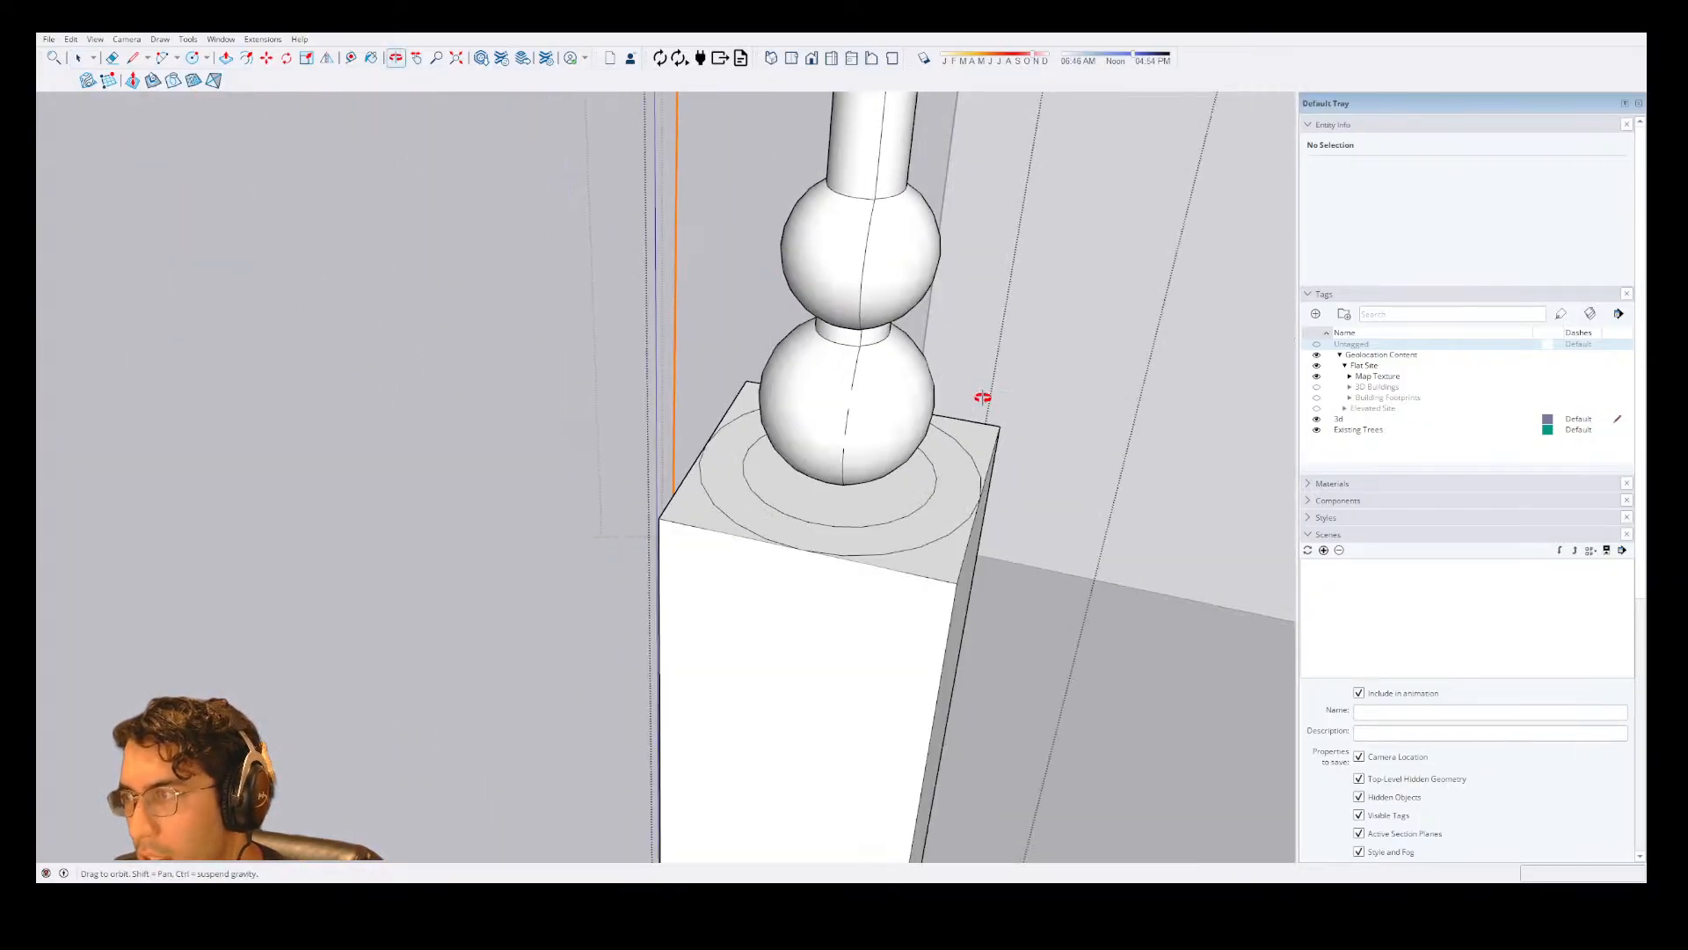
scroll(983, 398, "up", 4)
middle_click_drag(983, 398, 545, 224)
scroll(792, 292, "up", 2)
scroll(792, 292, "up", 2)
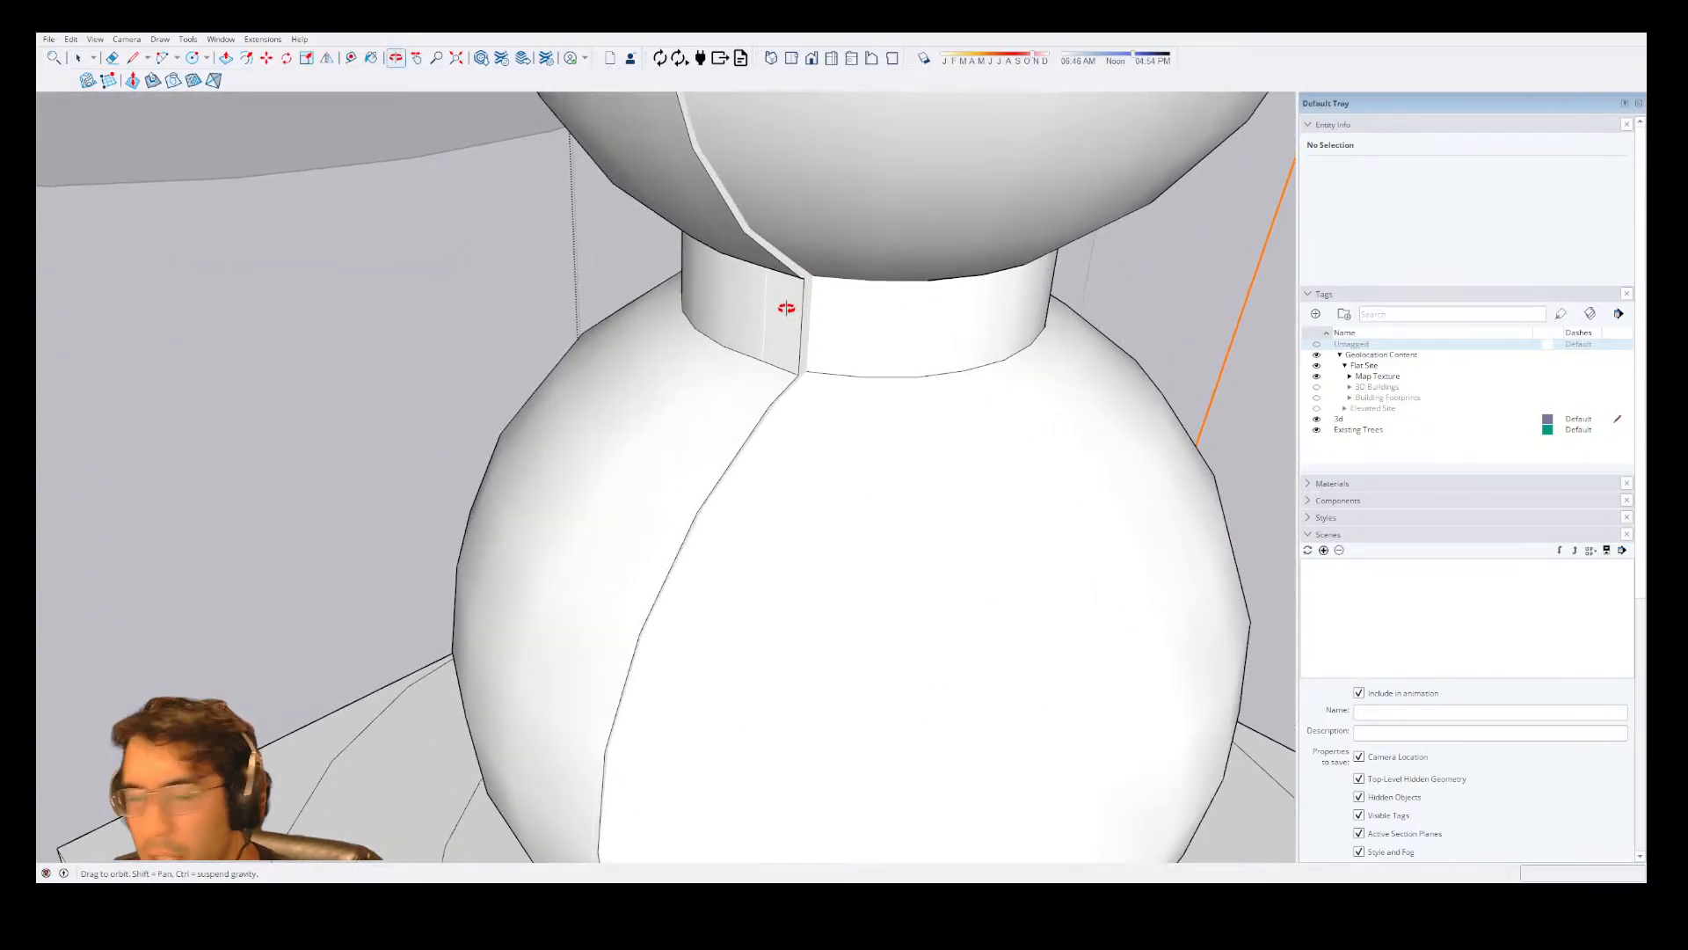
scroll(786, 308, "down", 12)
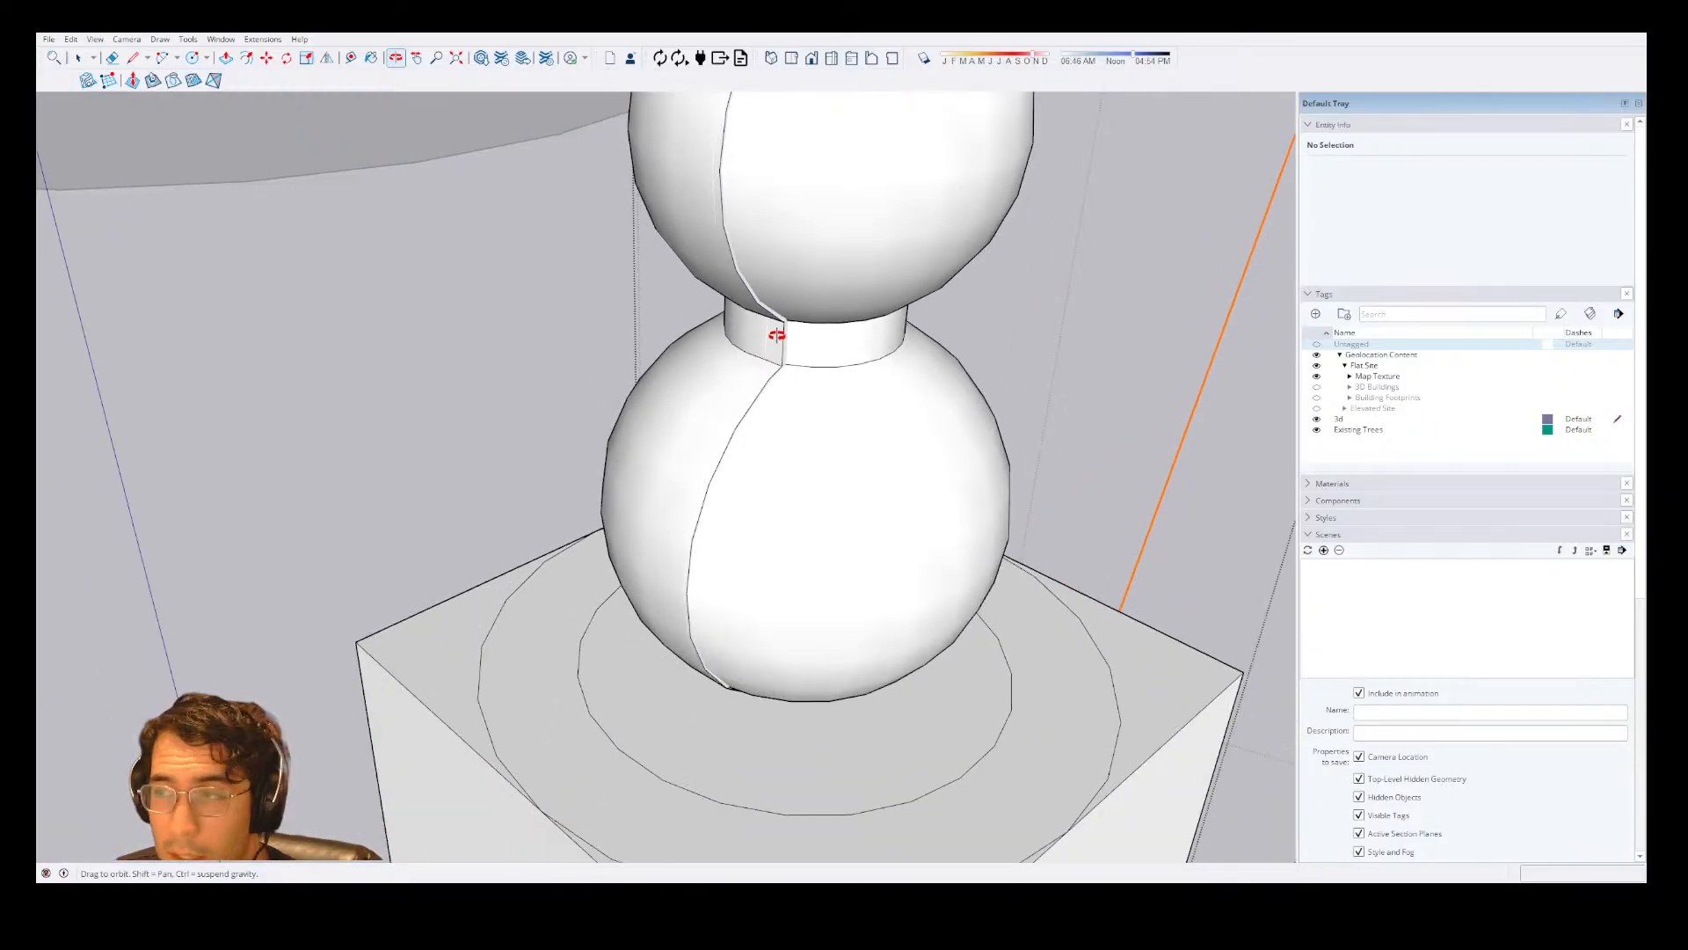
middle_click_drag(803, 460, 830, 443)
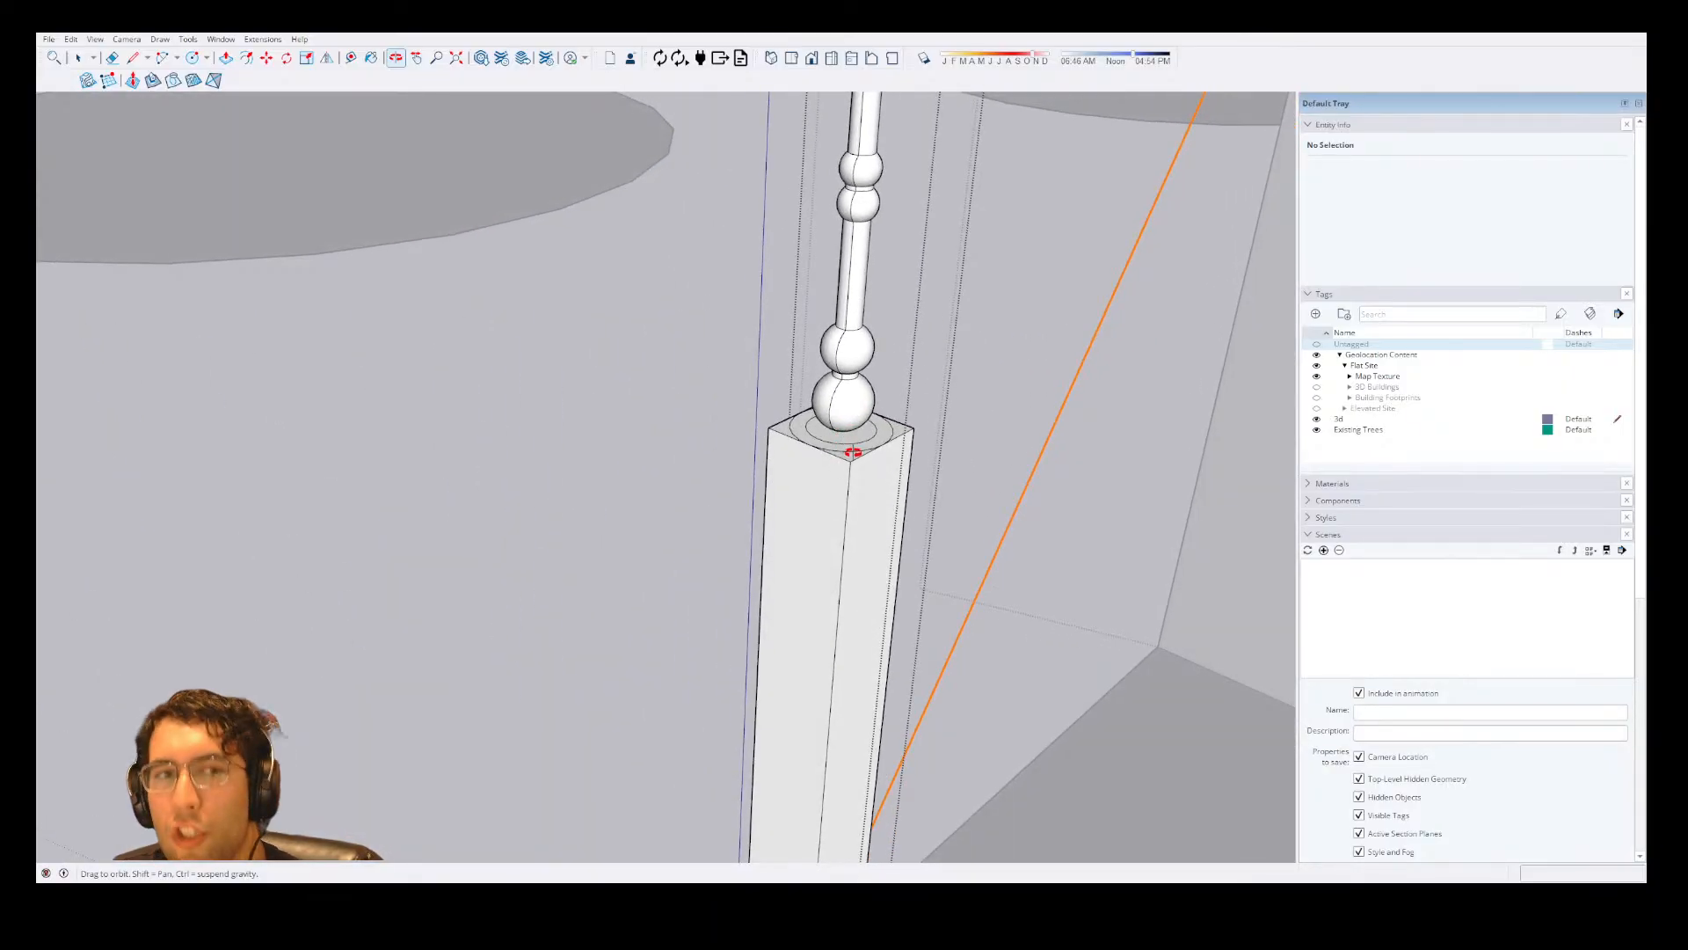
scroll(852, 452, "down", 2)
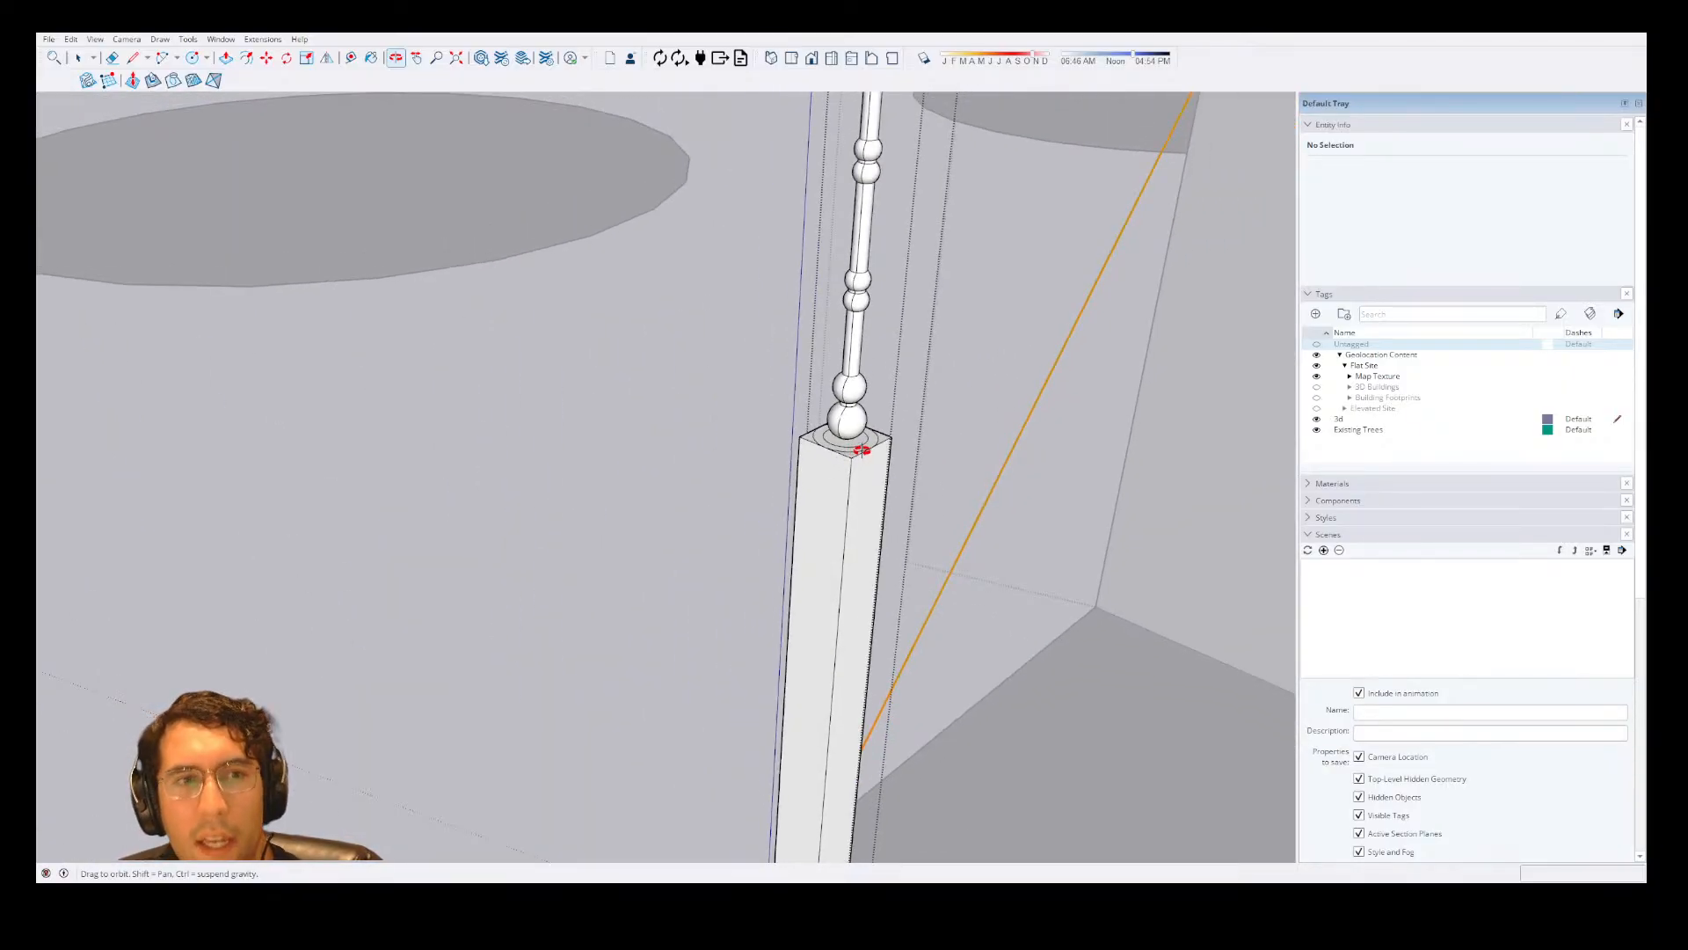
scroll(861, 450, "down", 3)
middle_click_drag(859, 440, 835, 467)
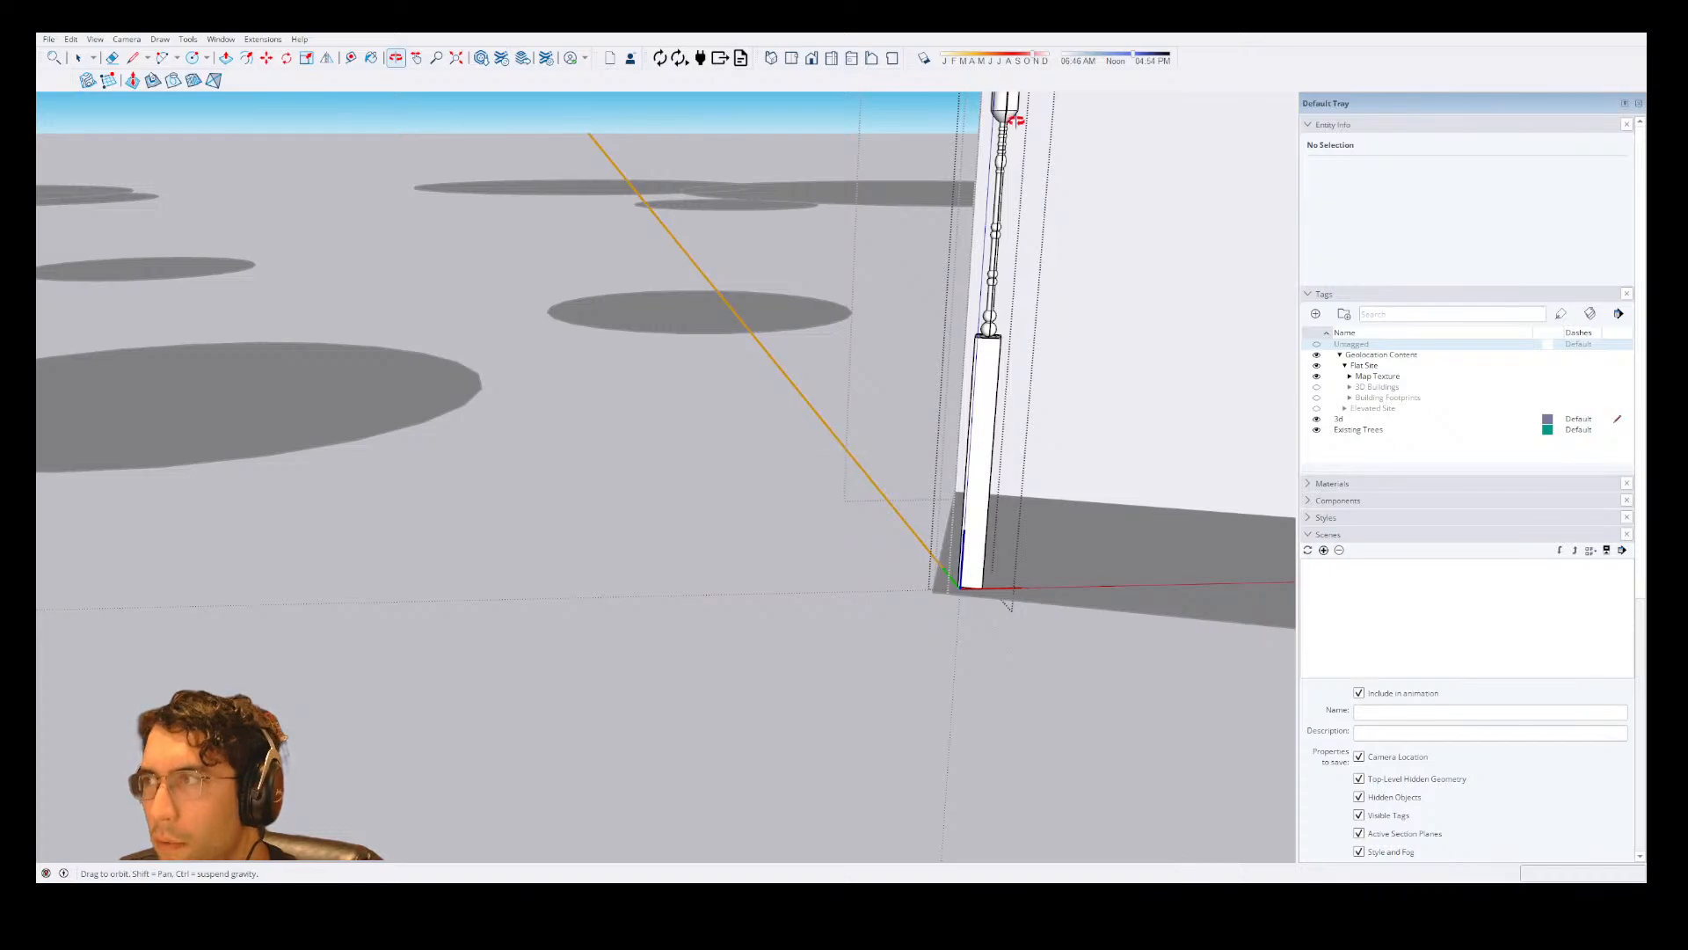
Try drawing a rectangle from the centre of the column's cylindrical top, and cancel it.
scroll(1015, 121, "up", 3)
middle_click_drag(949, 411, 727, 419)
scroll(910, 183, "up", 5)
middle_click_drag(972, 230, 1029, 271)
scroll(915, 451, "up", 5)
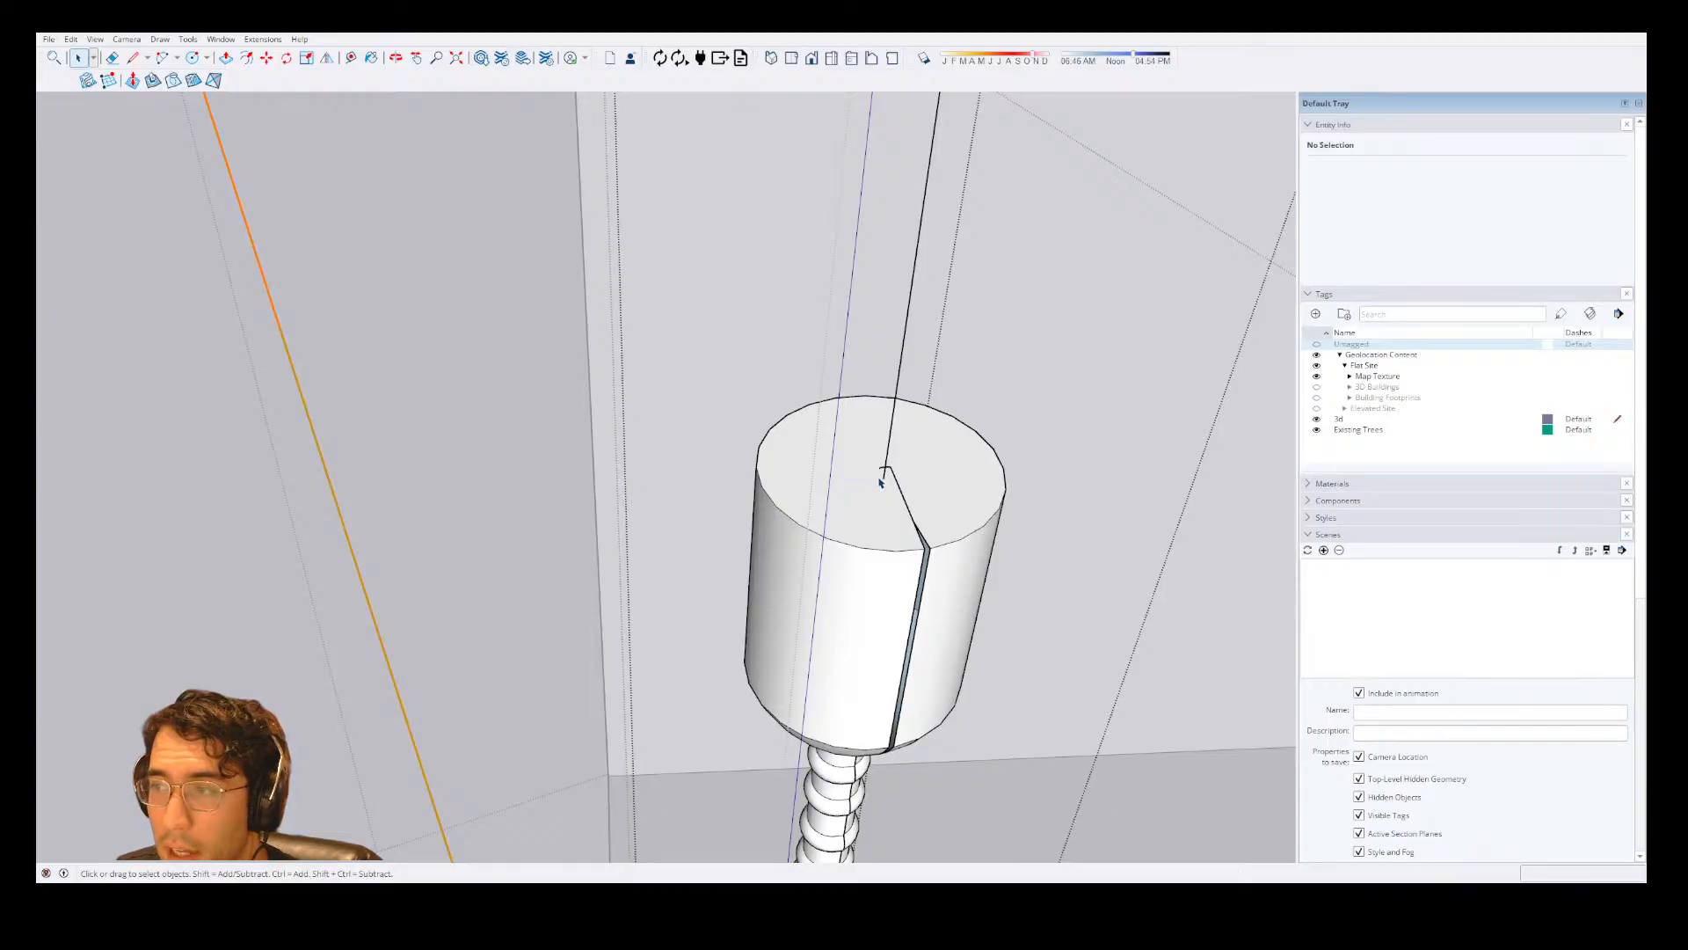
key("r")
left_click(880, 467)
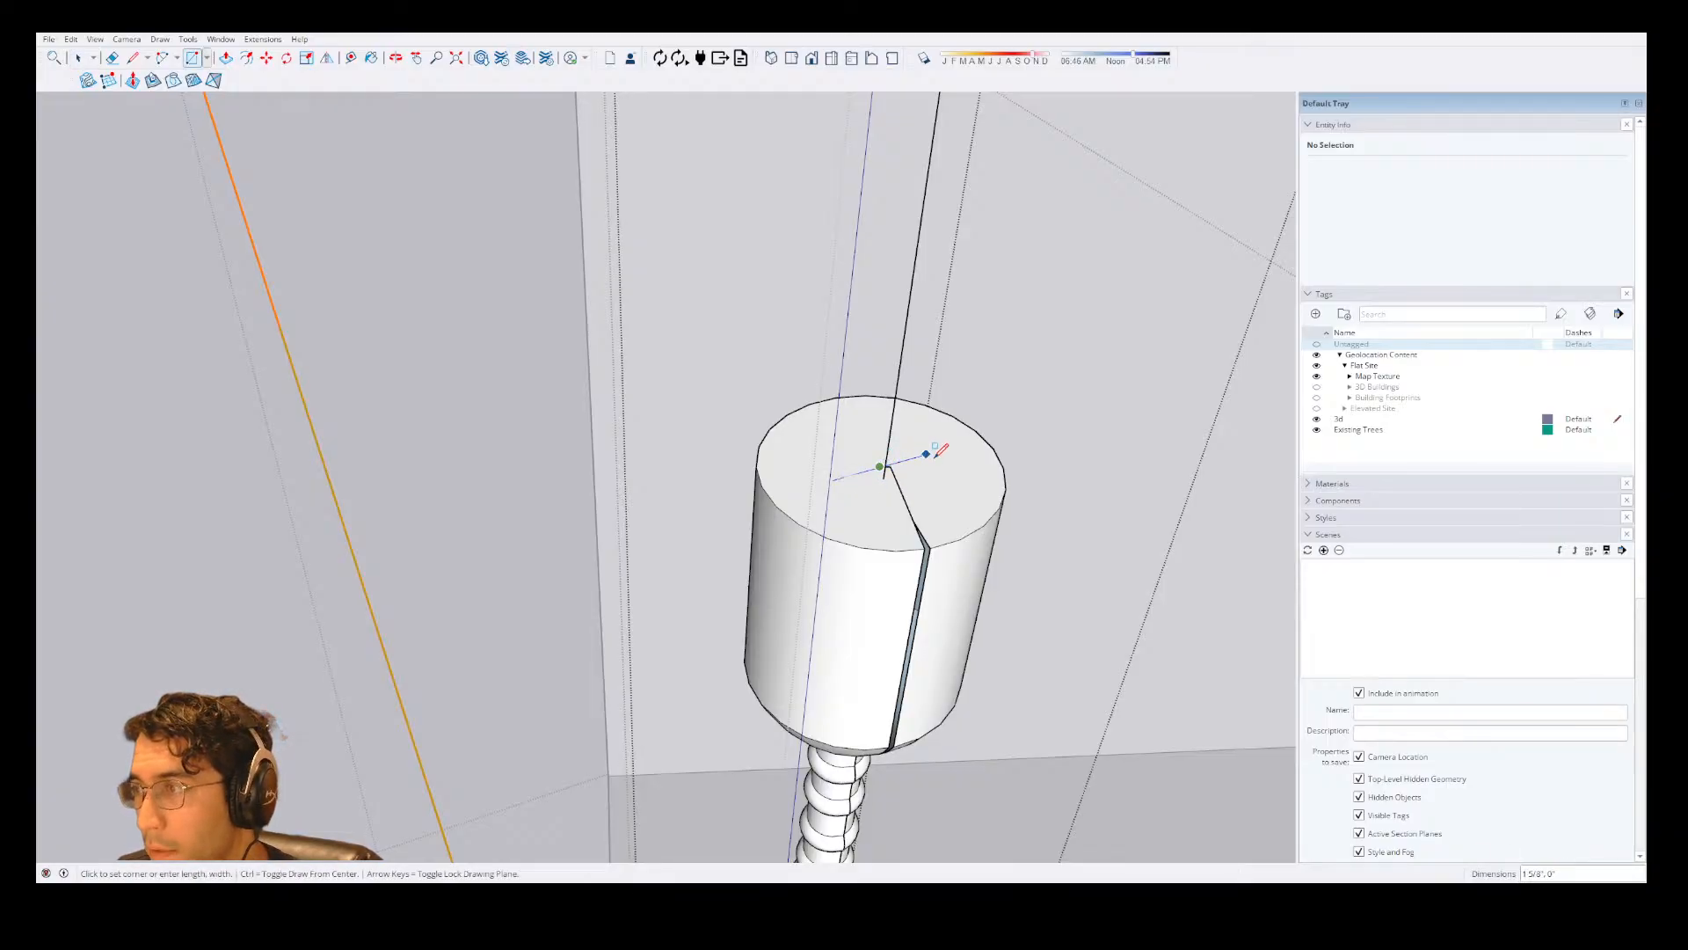
scroll(1077, 506, "down", 5)
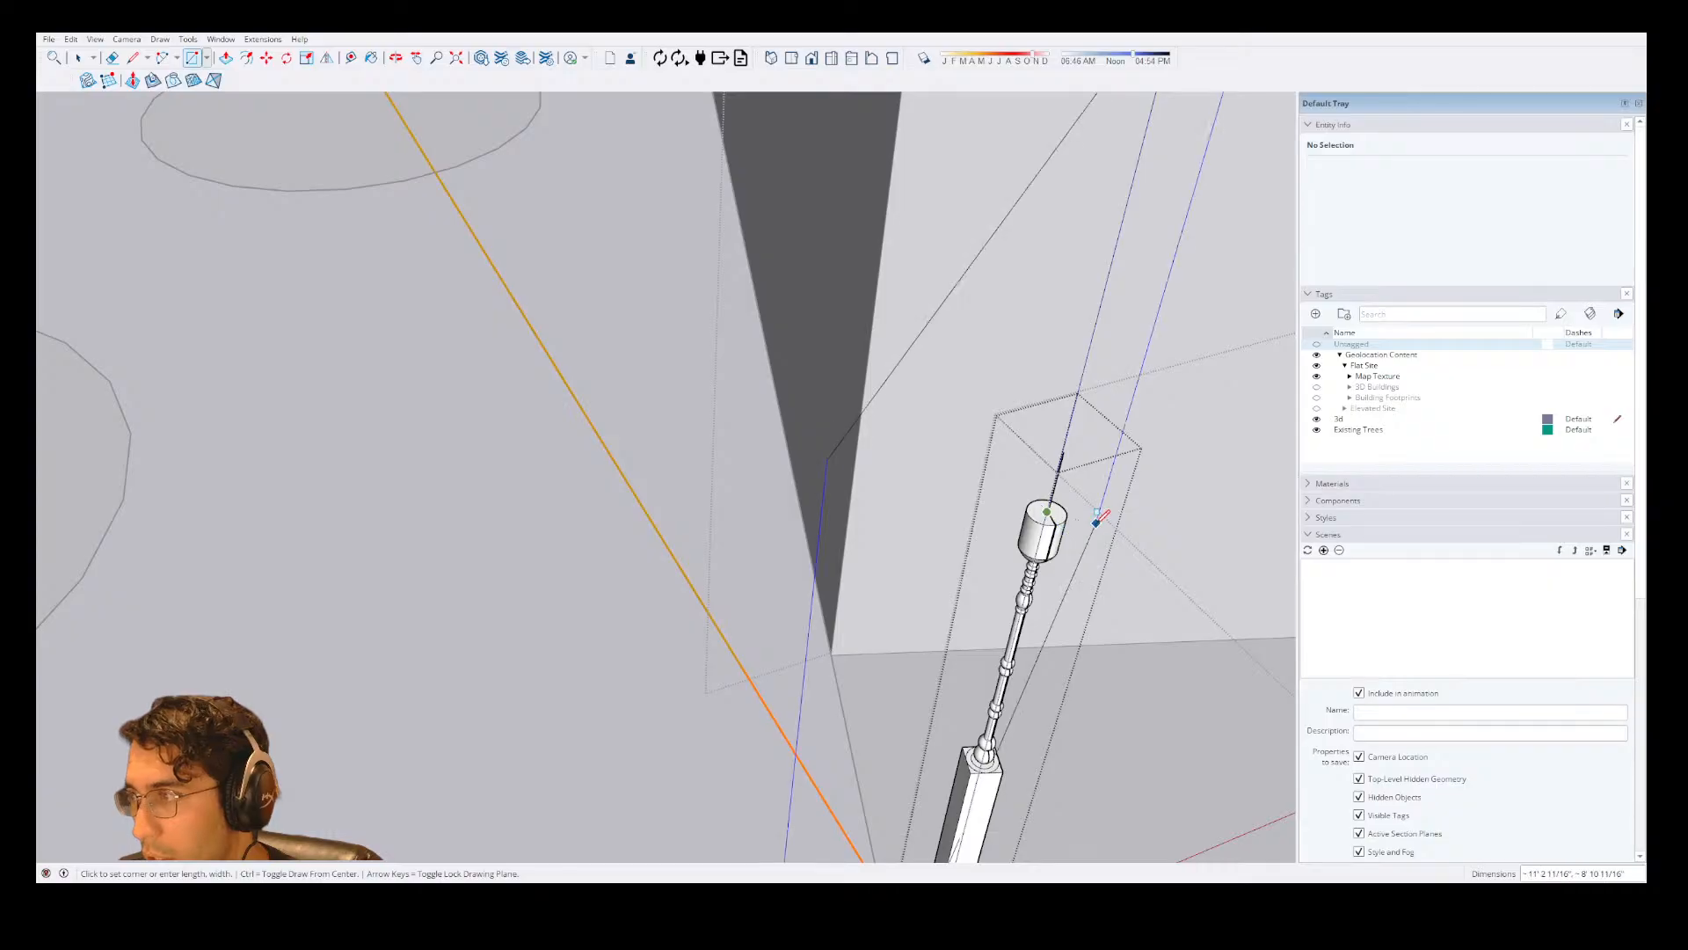
key("space")
Try pulling the cylinder's top face up to the porch roof, and leave the column component.
double_click(996, 777)
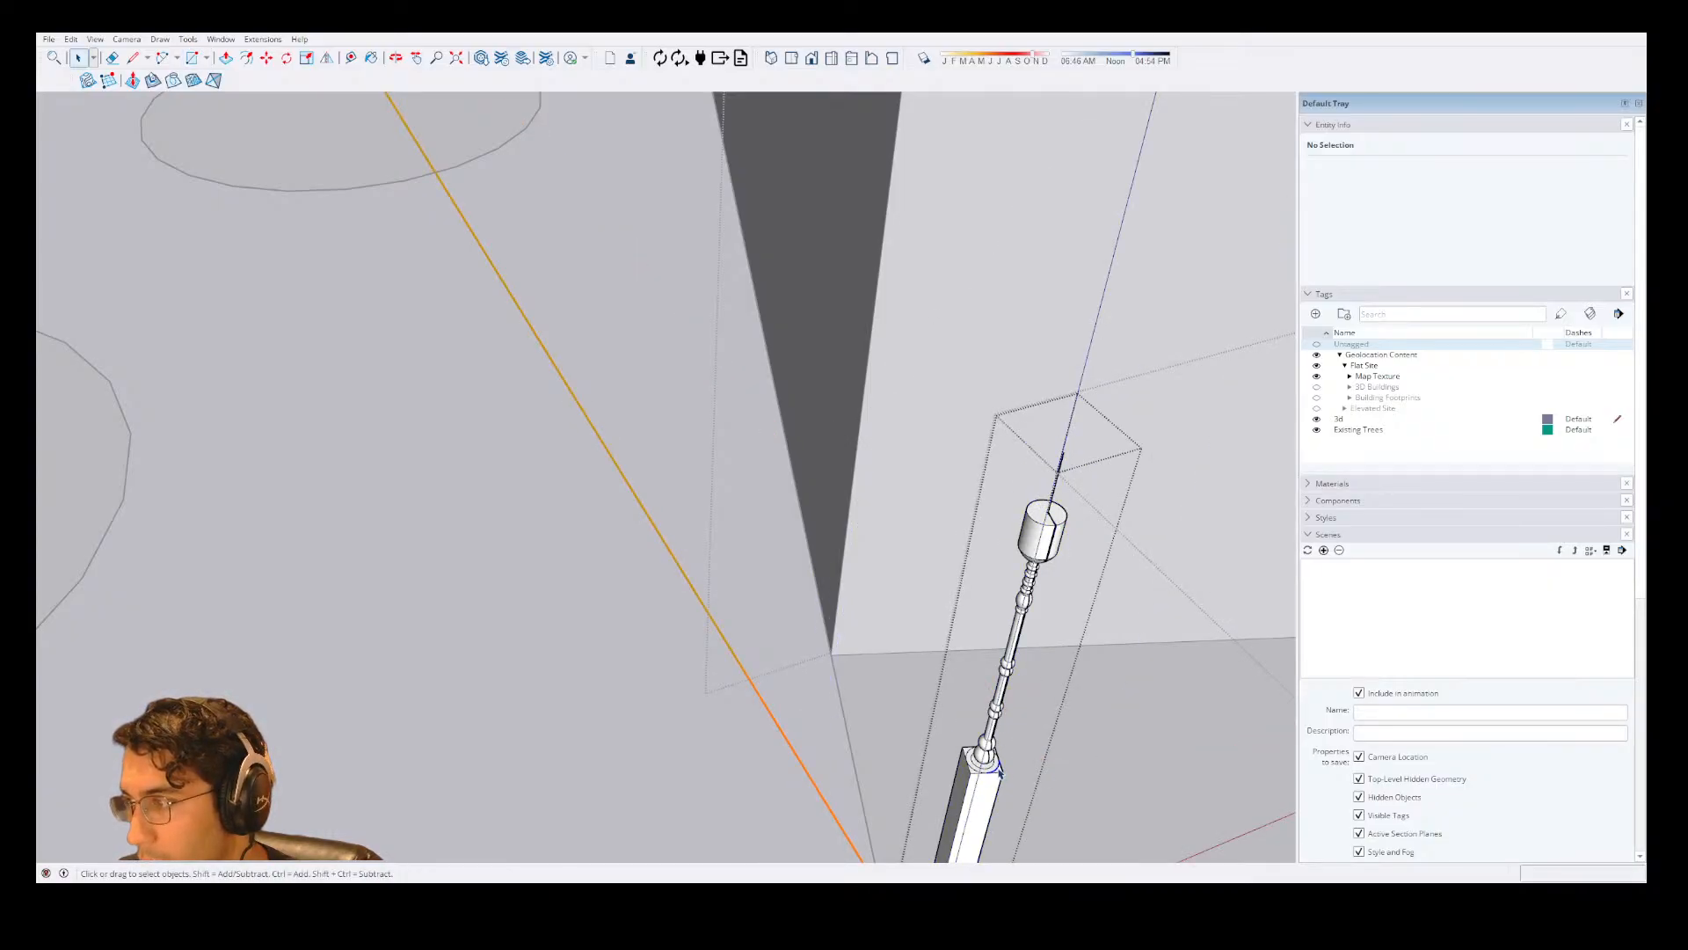
left_click(998, 771)
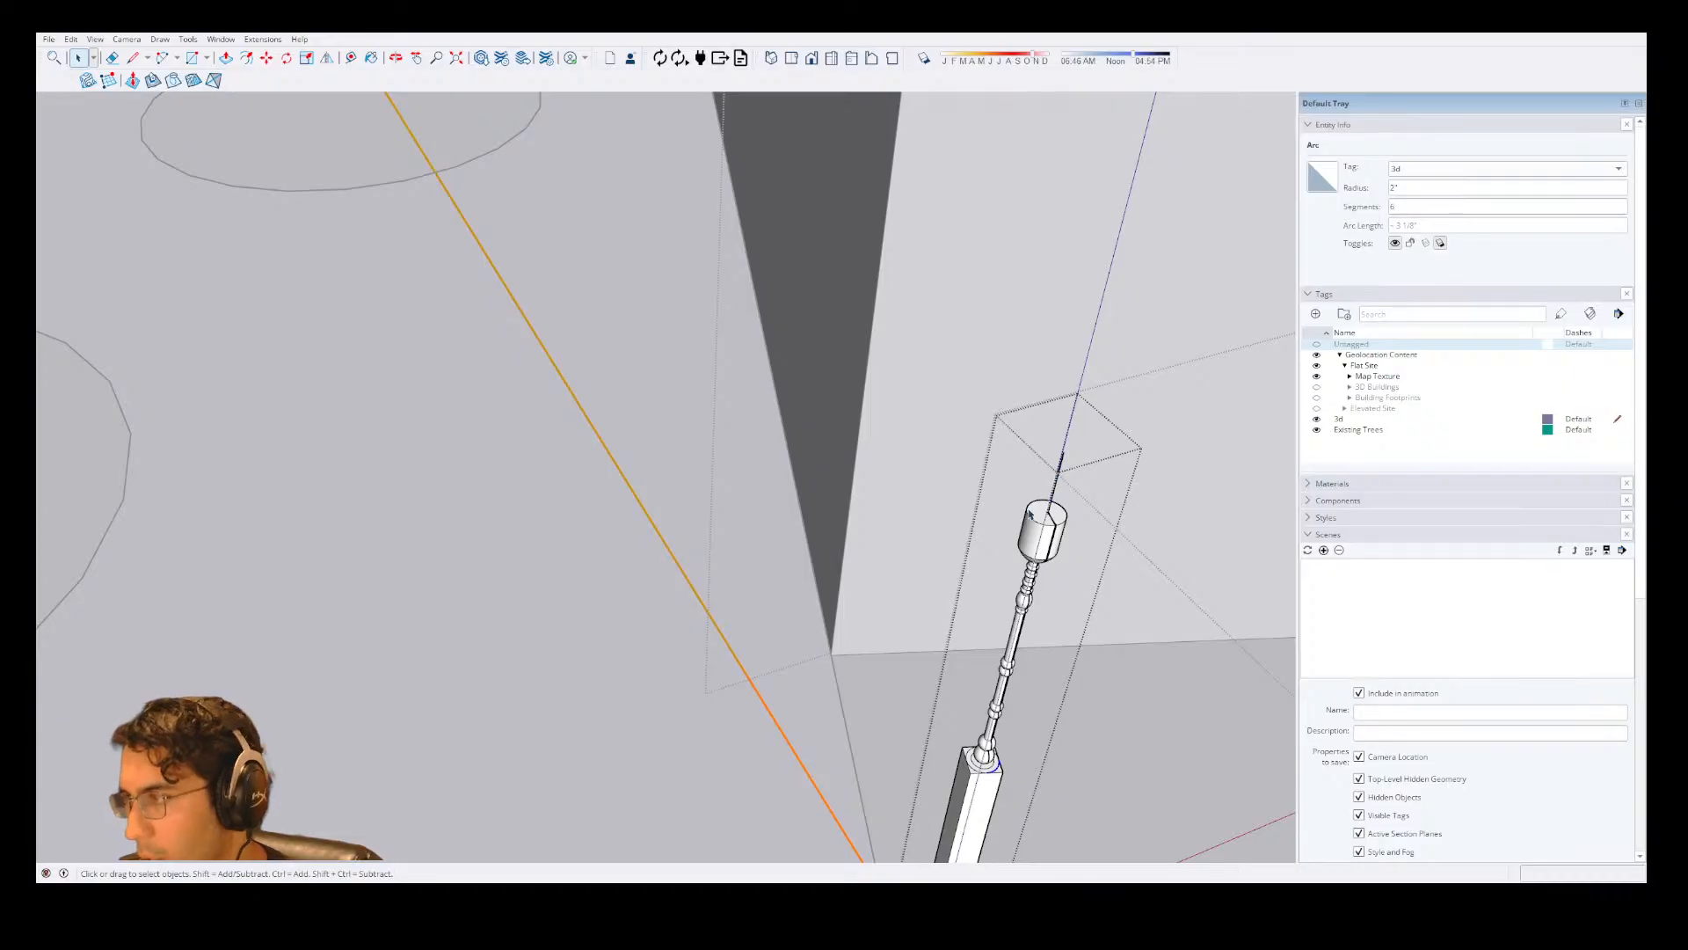
left_click(1036, 516)
key("p")
scroll(1046, 492, "down", 3)
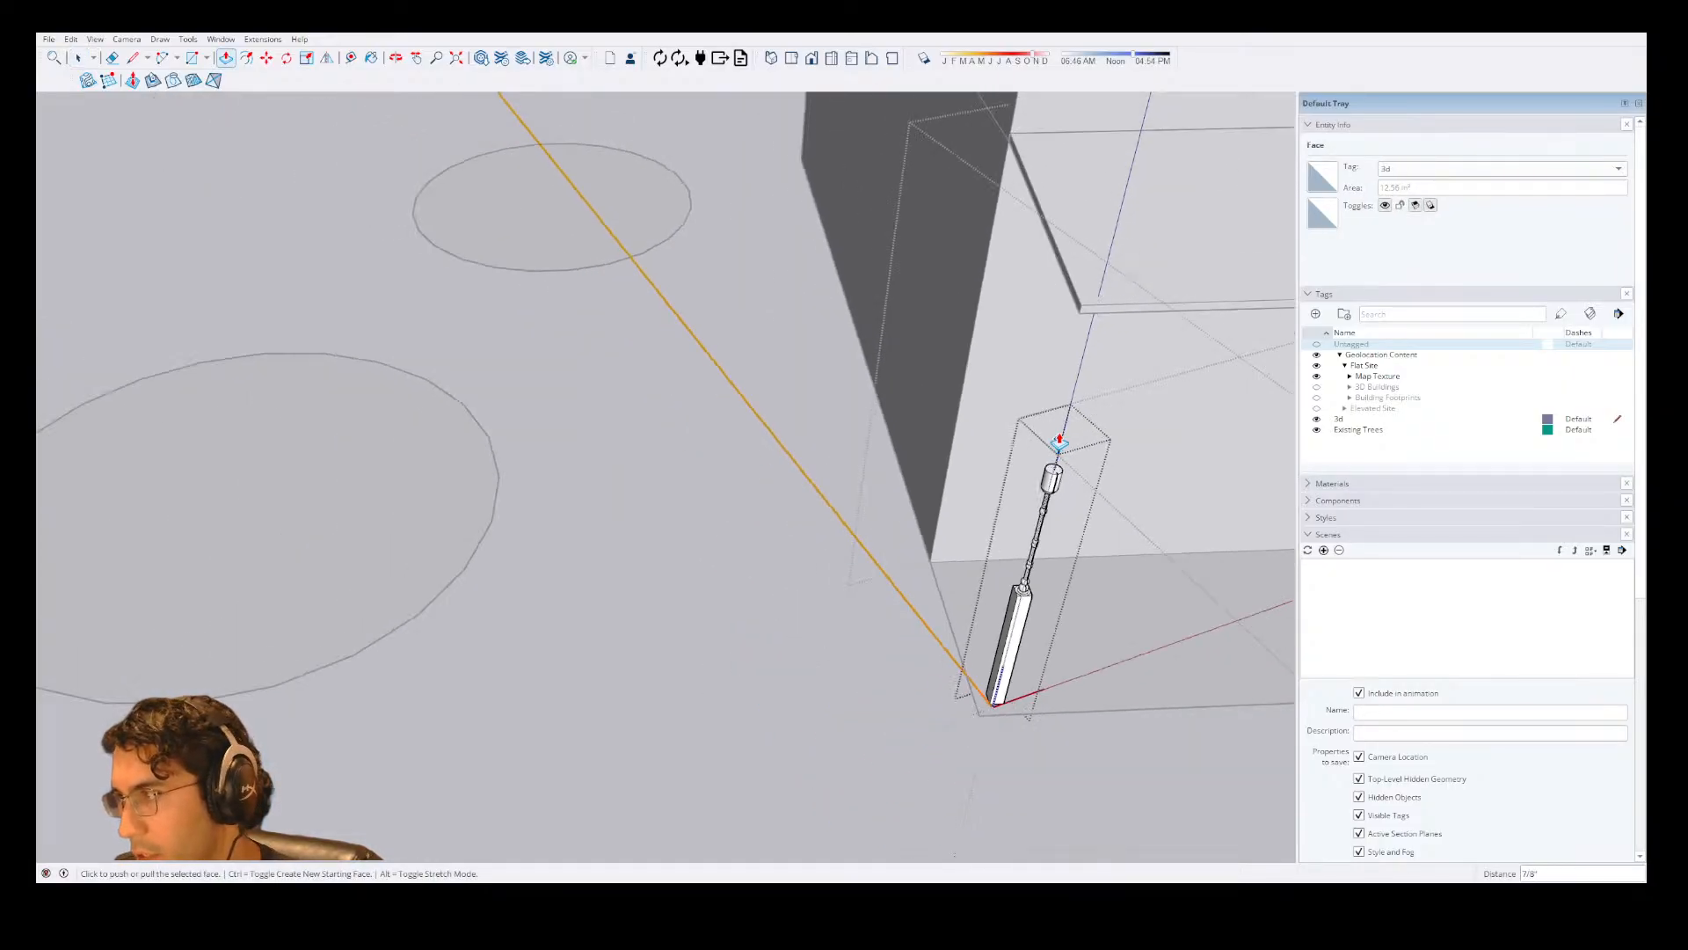
left_click(1055, 473)
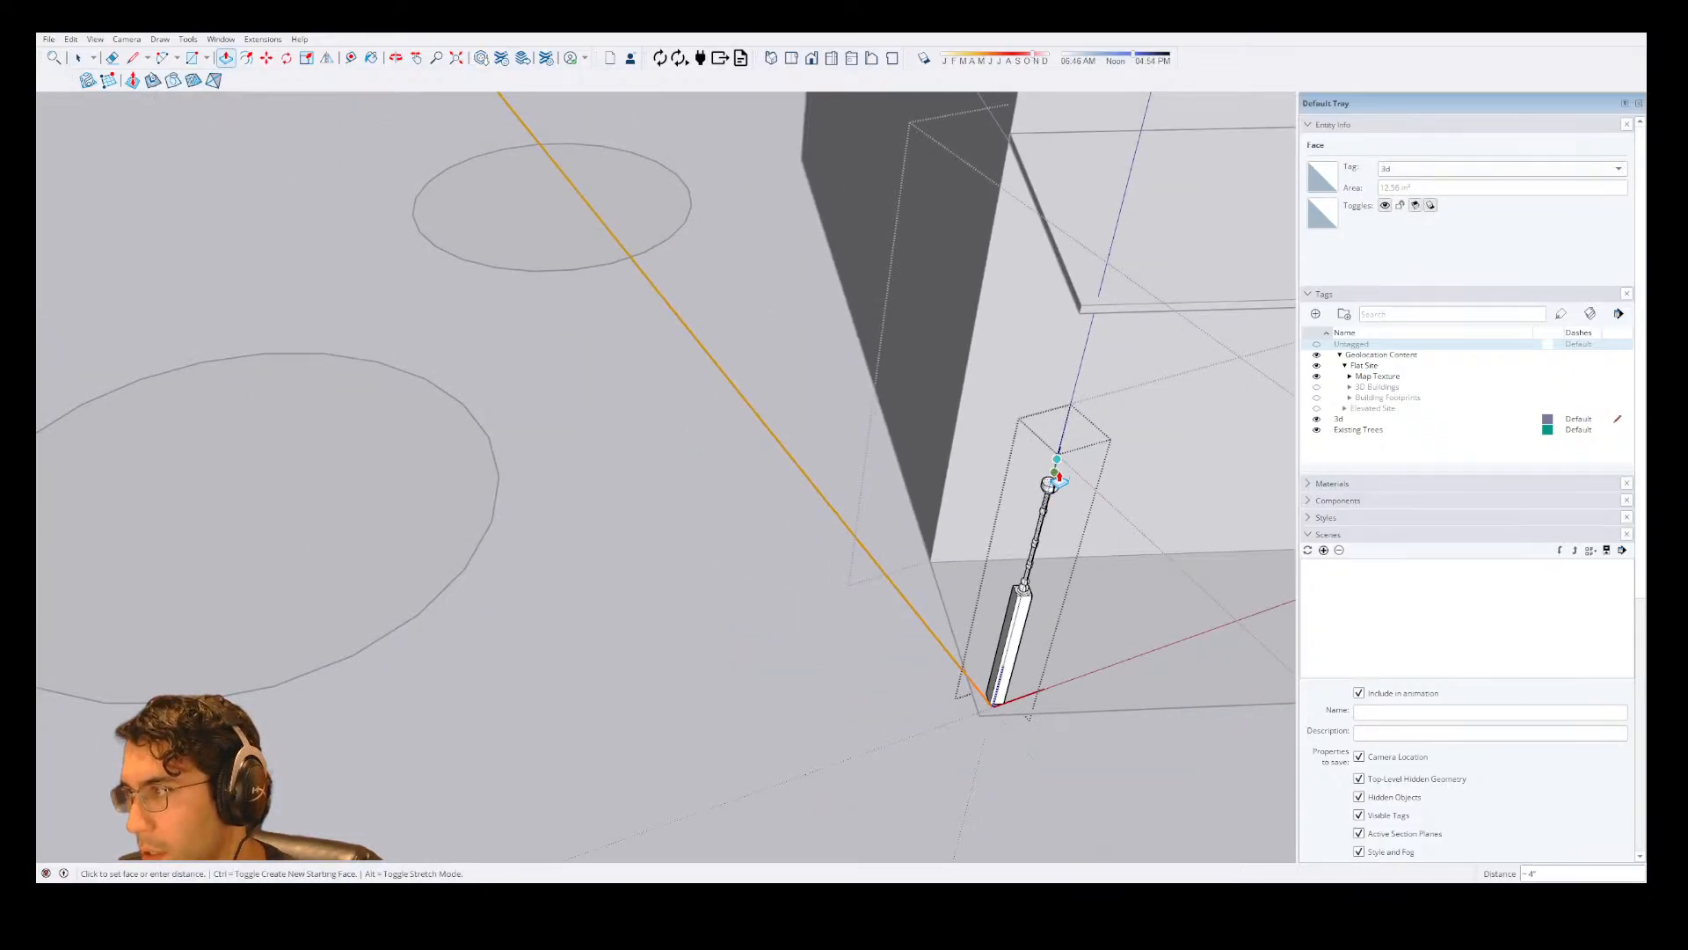
left_click(1075, 410)
left_click(1075, 410)
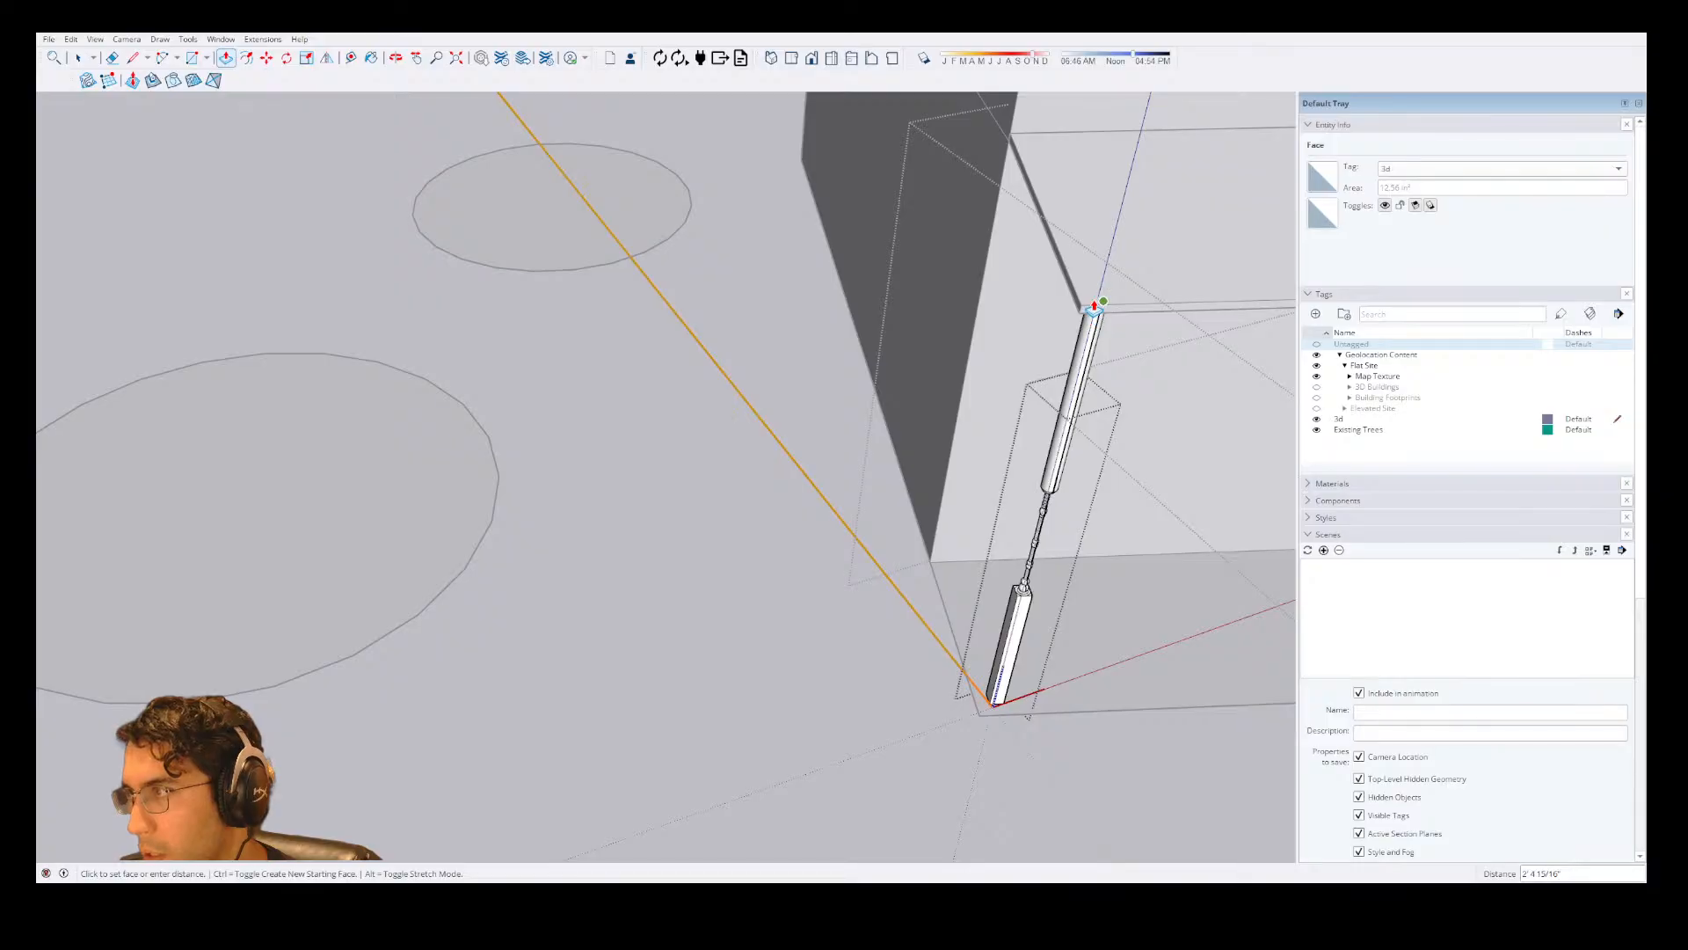
left_click(1096, 305)
key("space")
left_click(919, 366)
Check the lengthened columns along the porch and undo the extension of their cylindrical tops.
scroll(920, 364, "down", 2)
scroll(1014, 478, "up", 5)
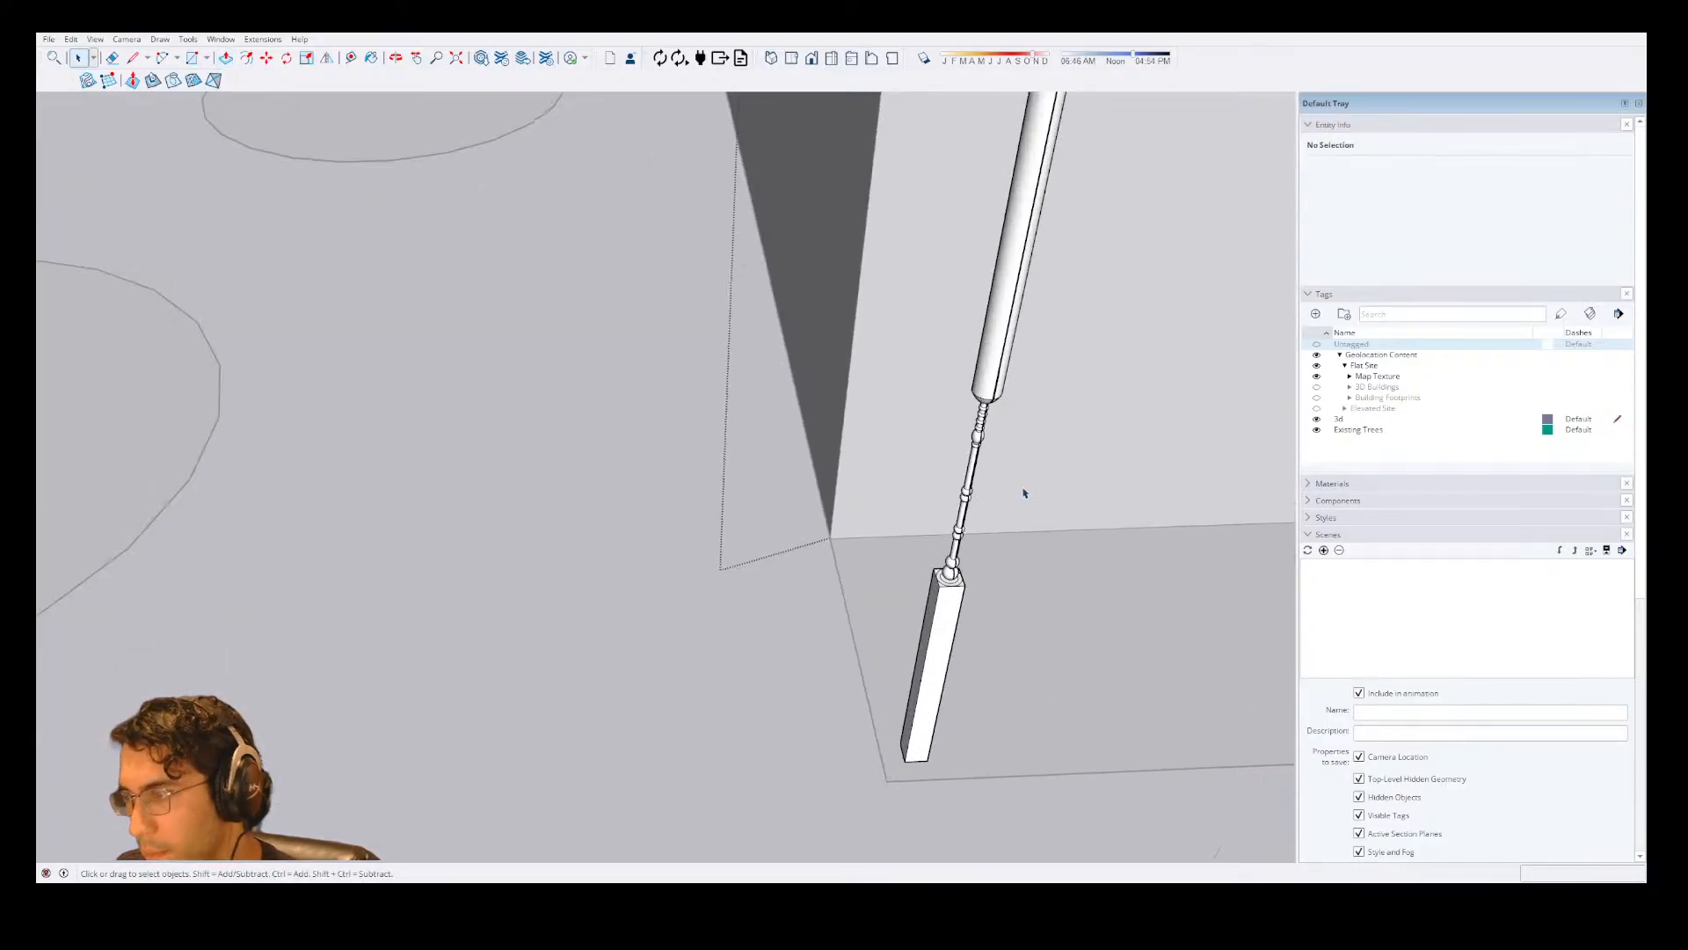
middle_click_drag(1017, 490, 1028, 416)
scroll(1078, 243, "up", 4)
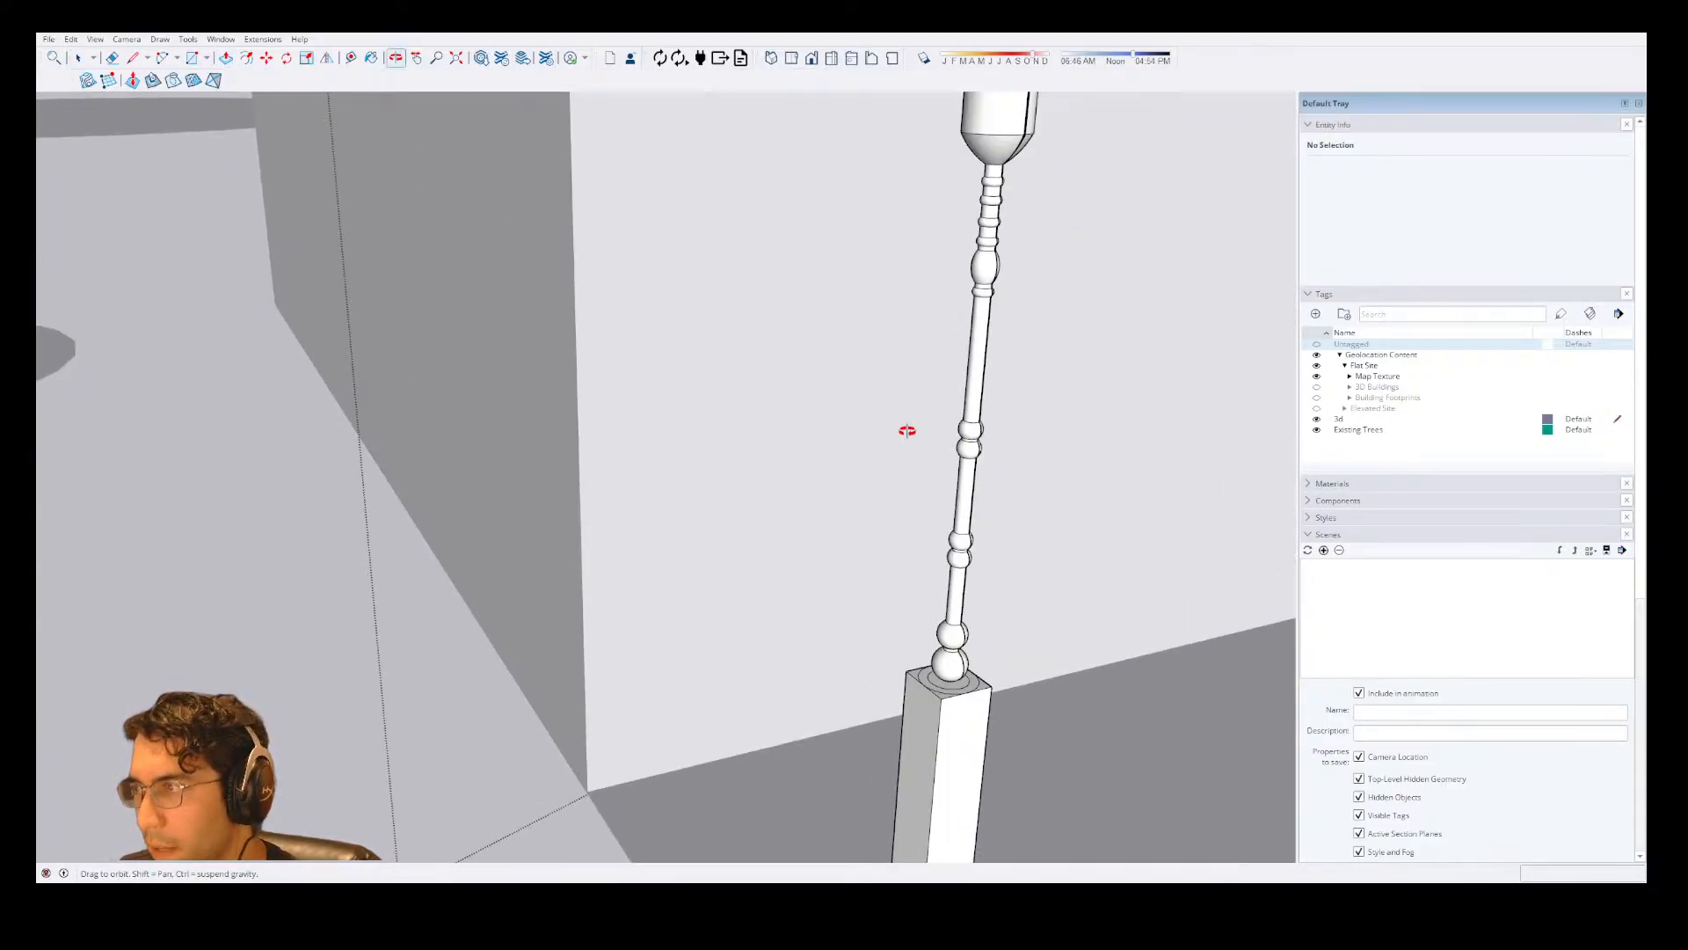
scroll(1029, 492, "down", 8)
middle_click_drag(923, 510, 974, 514)
key("ctrl+z")
key("ctrl+z")
key("ctrl+z")
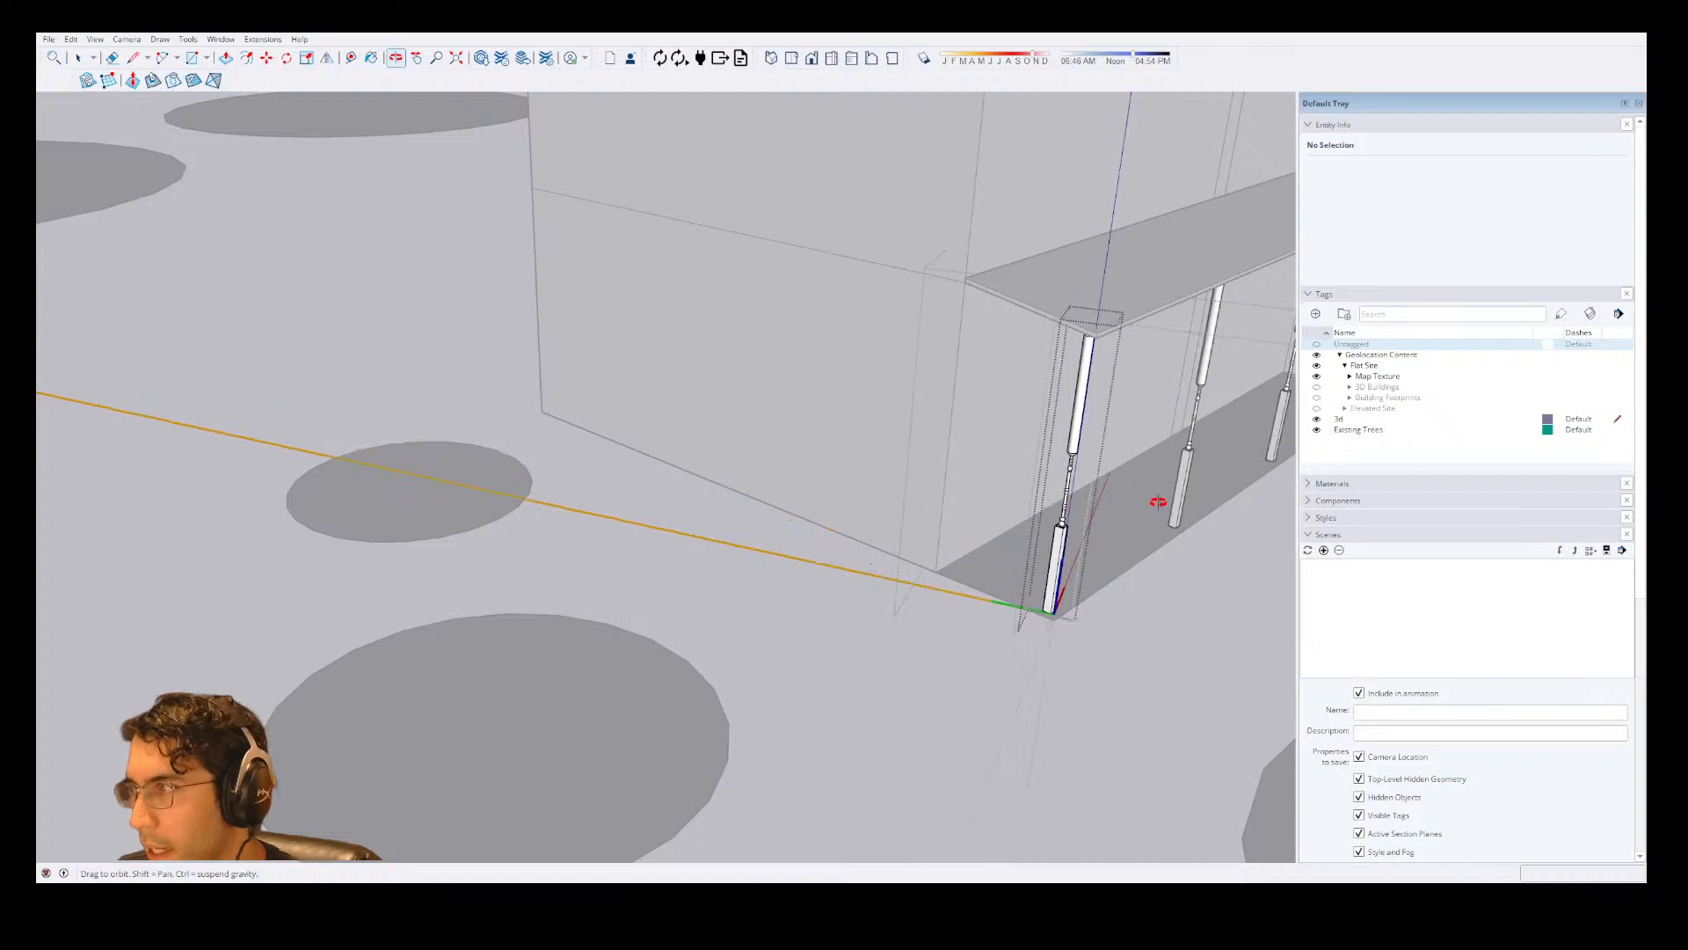
key("ctrl+z")
key("space")
left_click(1156, 299)
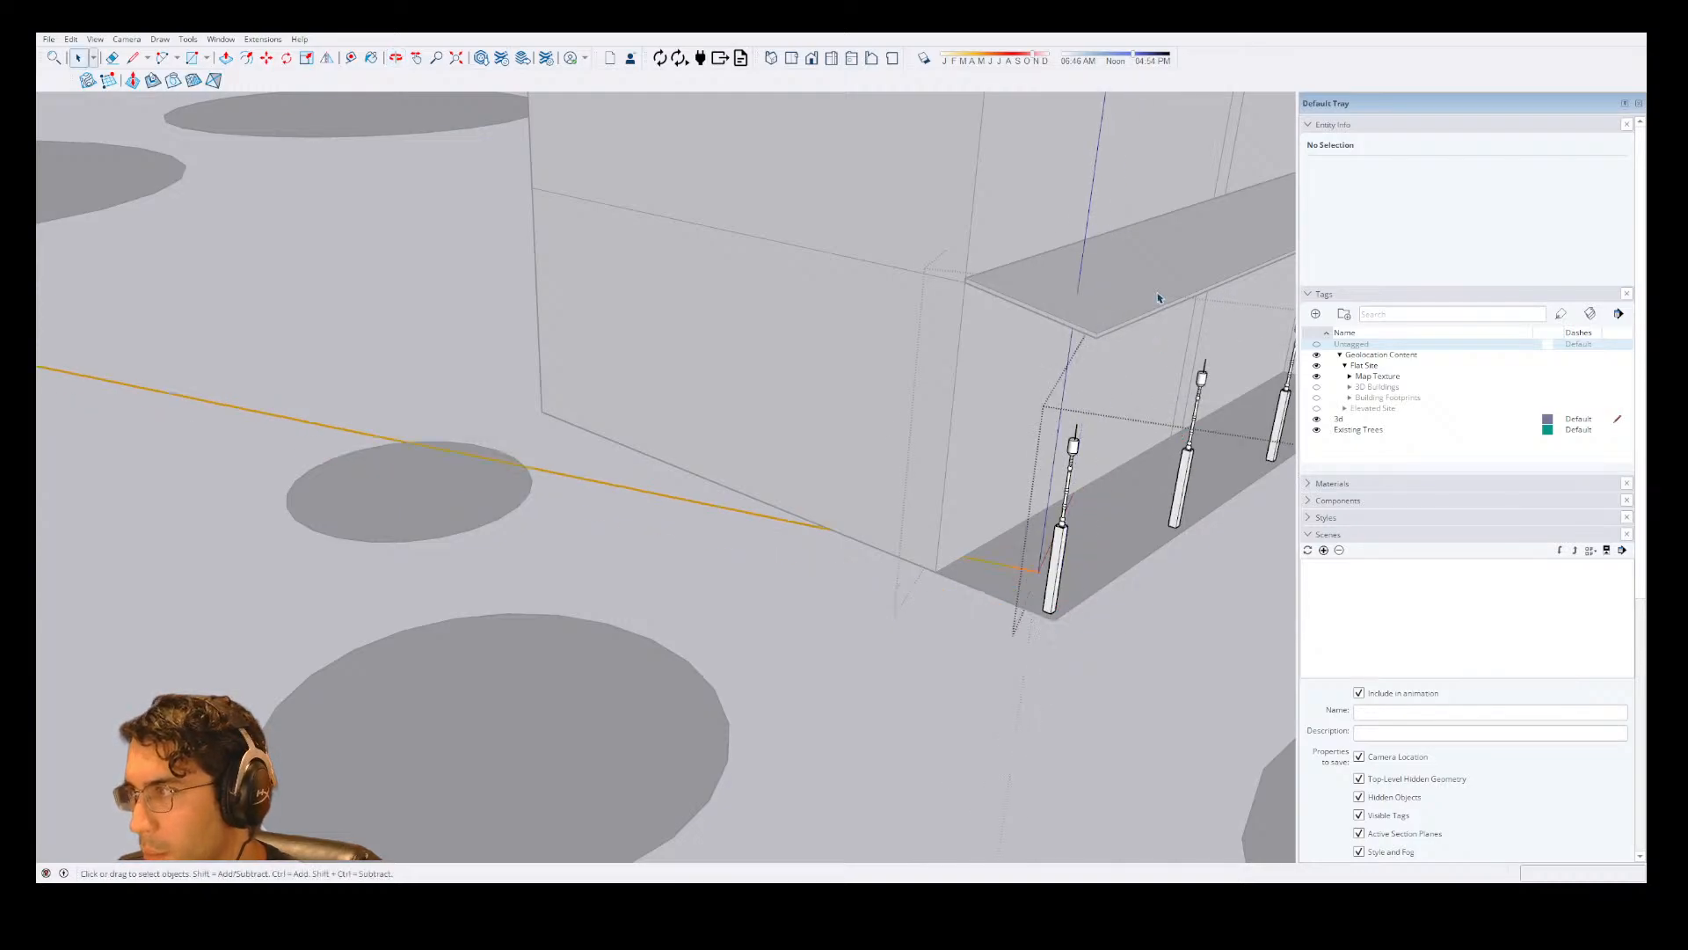
left_click(1156, 301)
left_click(1156, 301)
key("m")
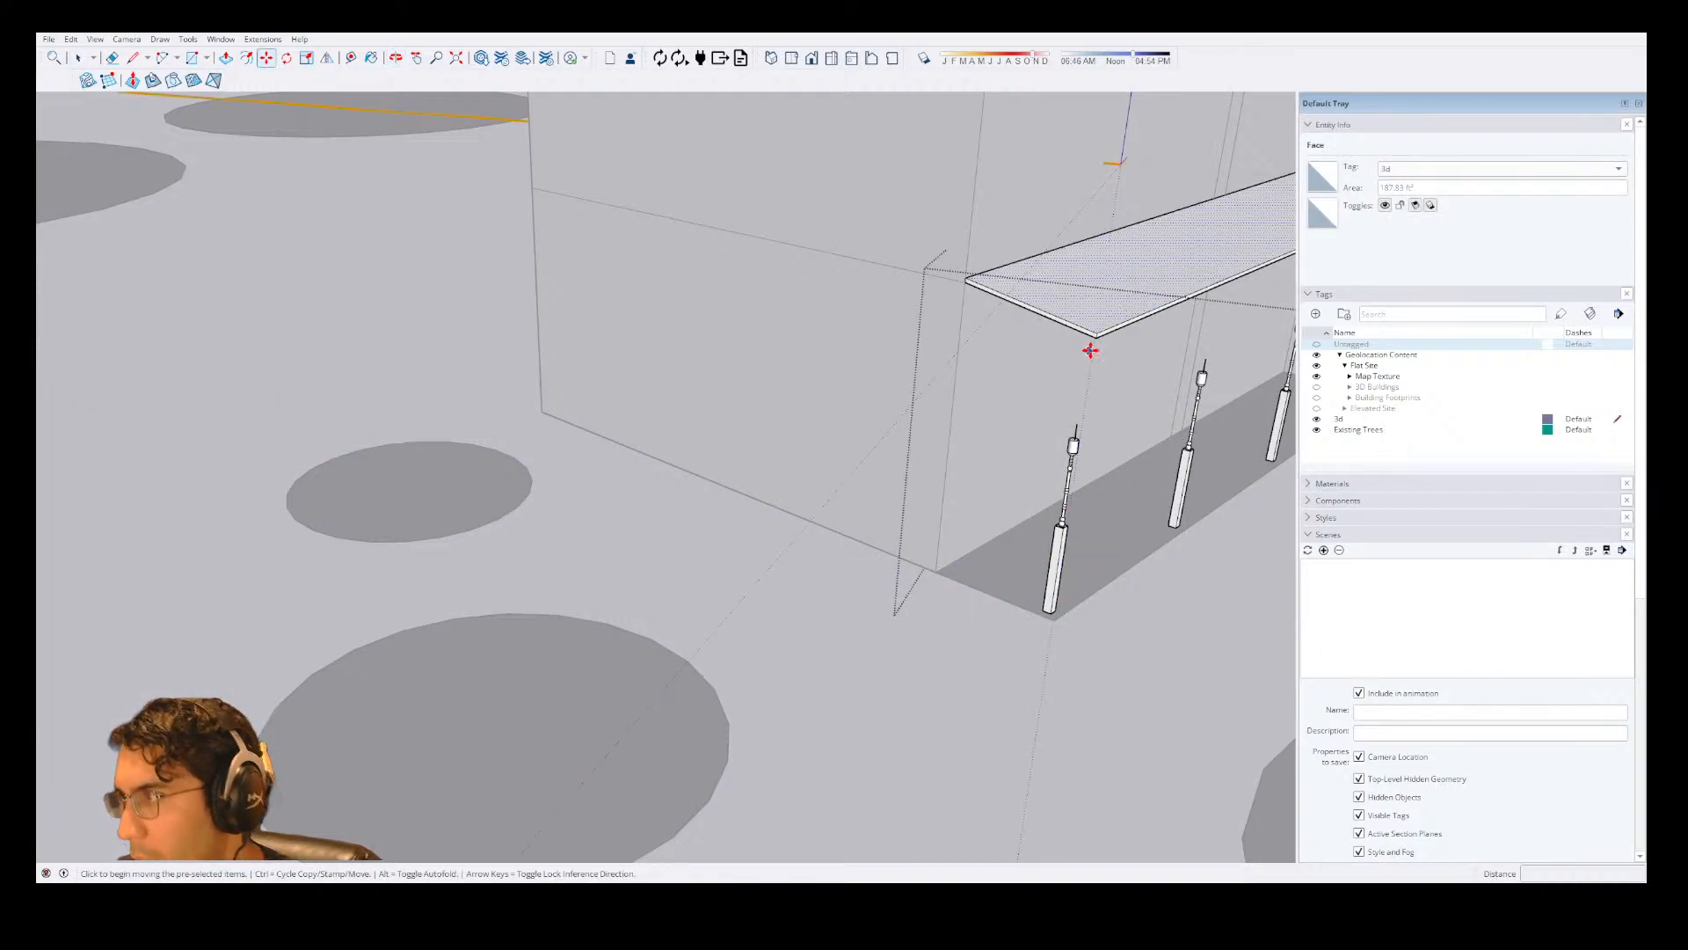
left_click(1097, 336)
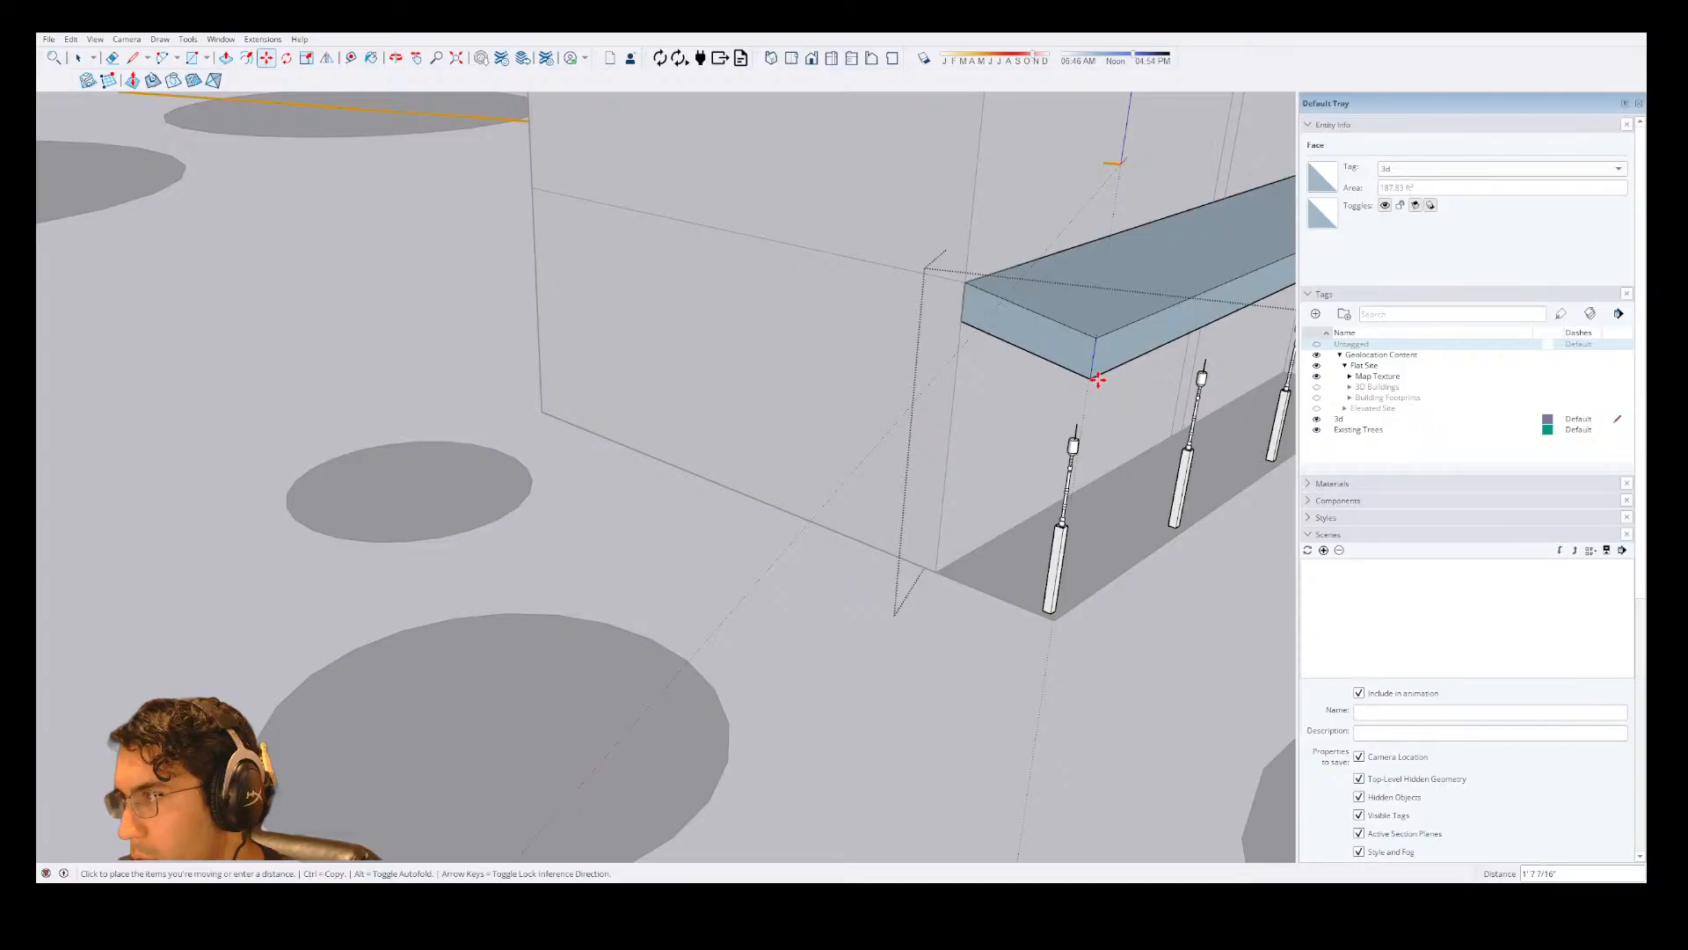
key("space")
left_click(1099, 371)
left_click(1101, 315)
triple_click(1101, 315)
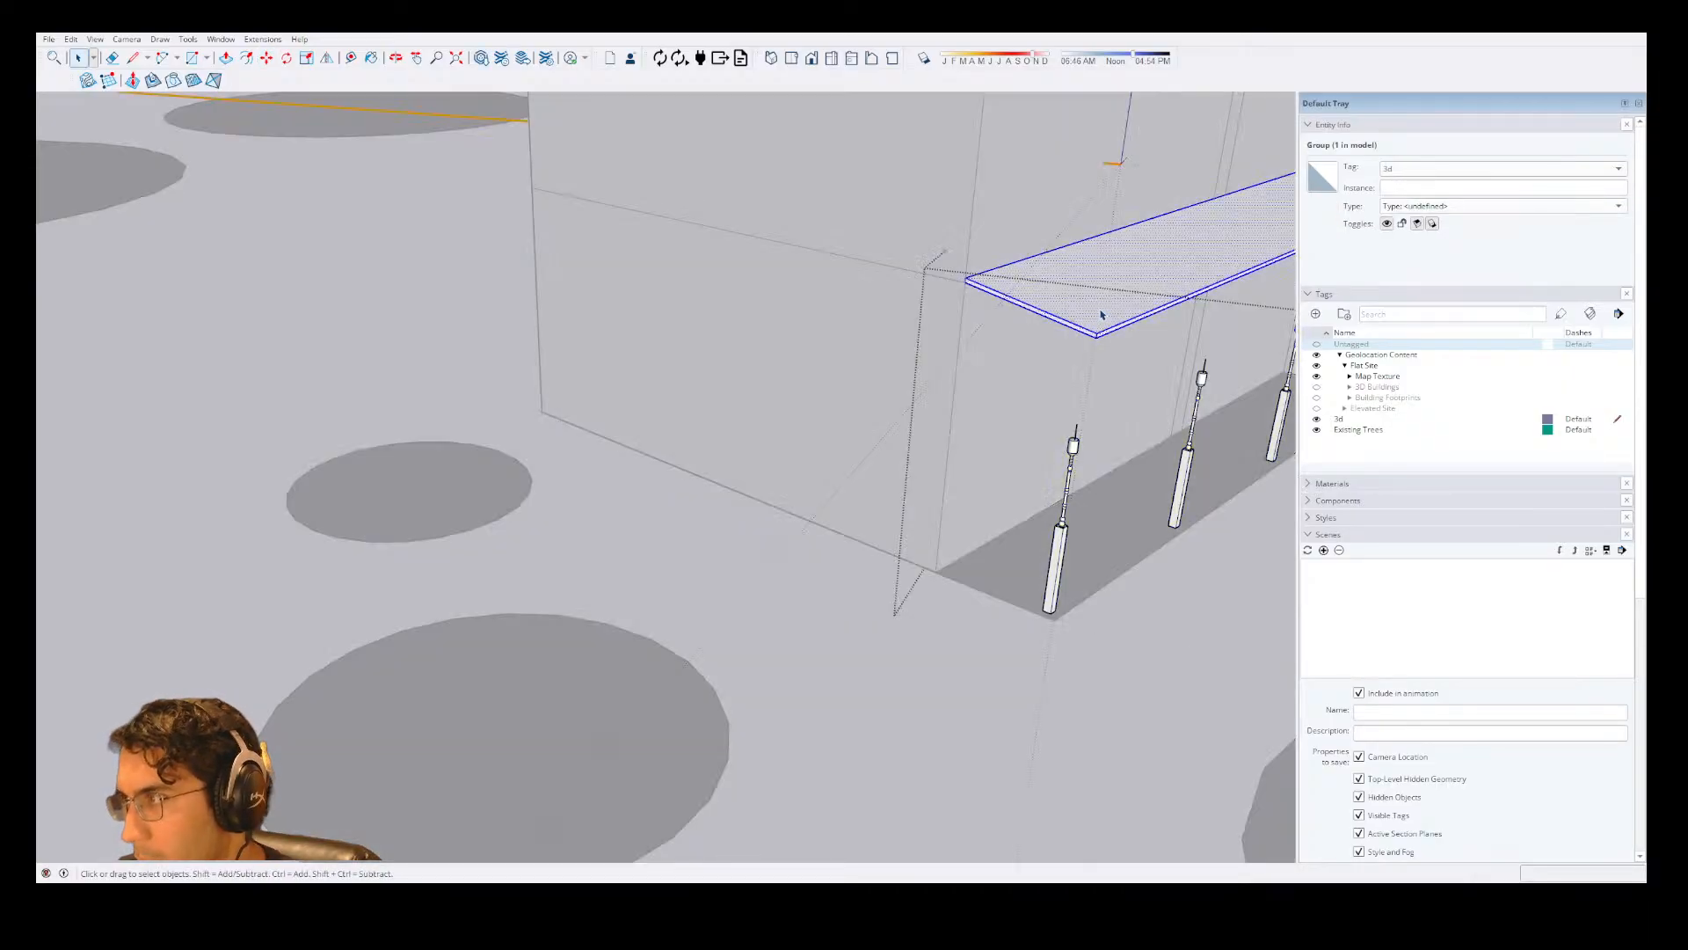
Lower the porch roof group about 4' so its outer corner rests on top of the corner column.
key("Escape")
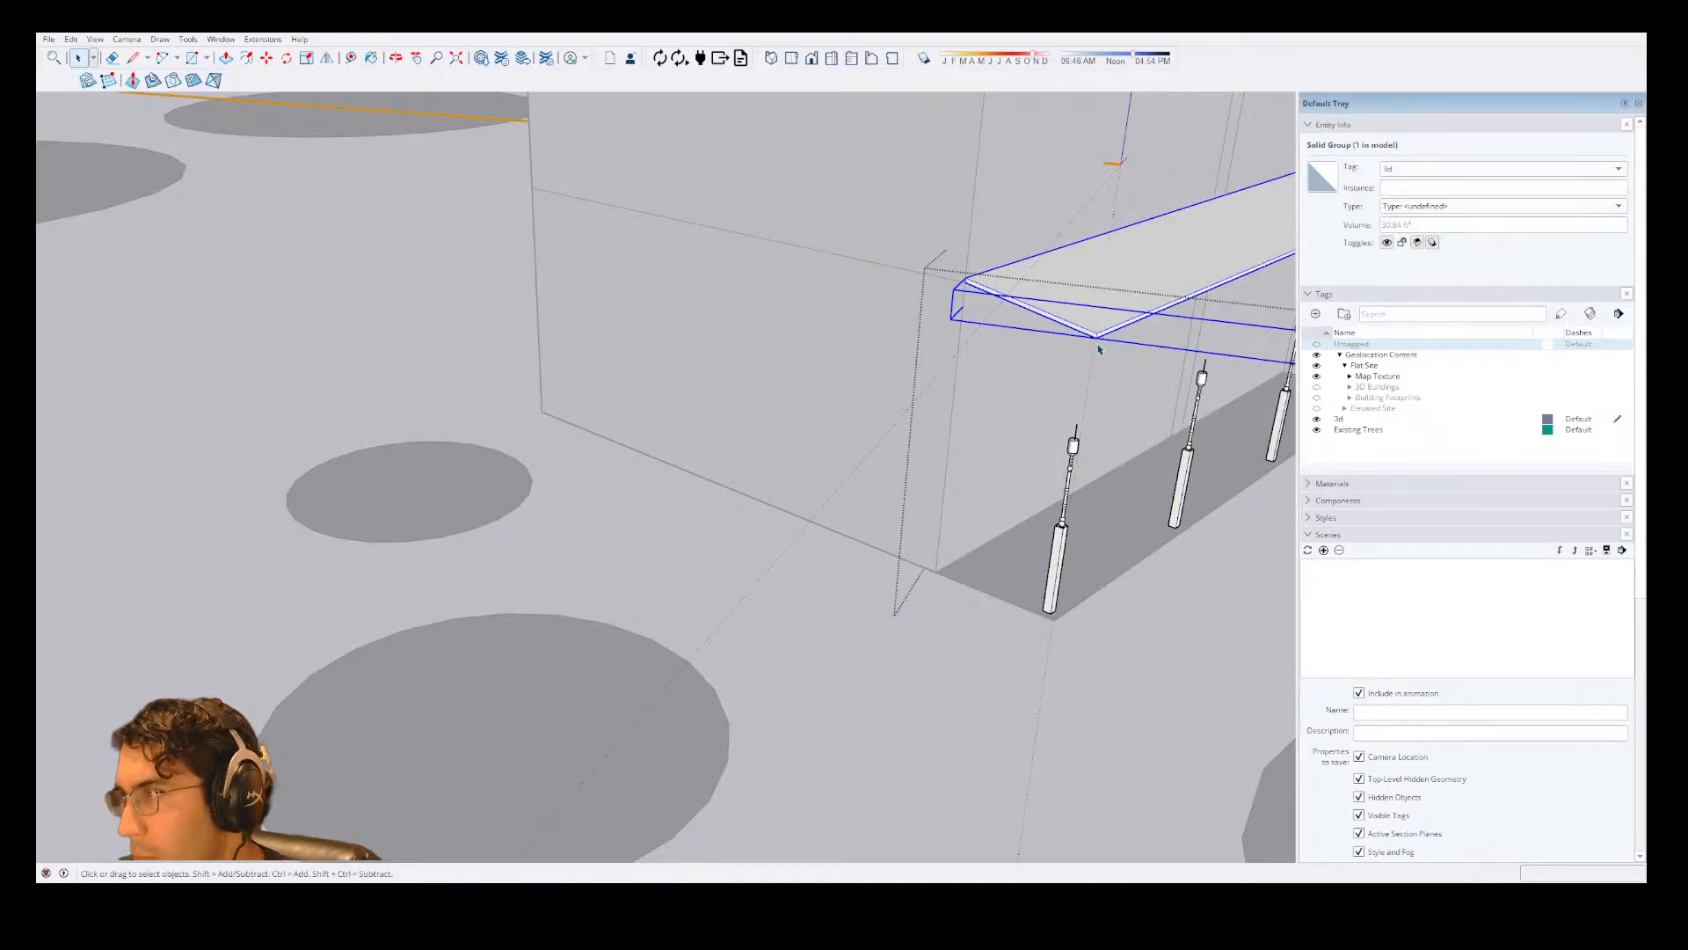
key("m")
left_click(1099, 338)
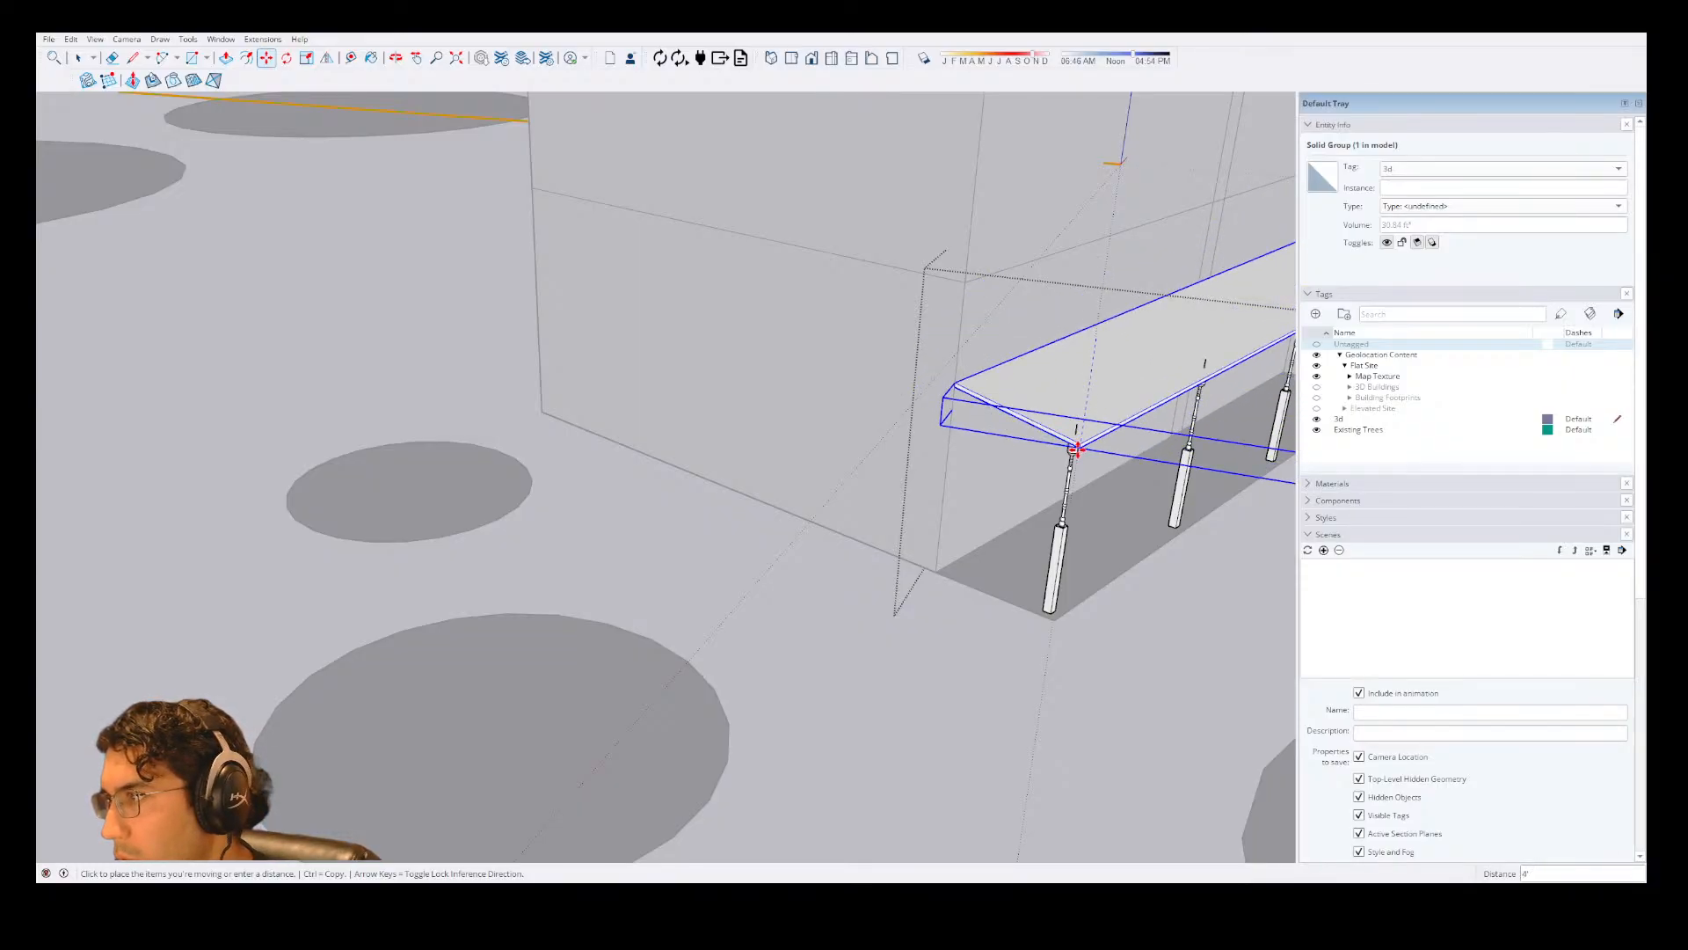
left_click(1078, 450)
scroll(1076, 447, "up", 4)
key("space")
double_click(1074, 408)
key("e")
left_click(1074, 407)
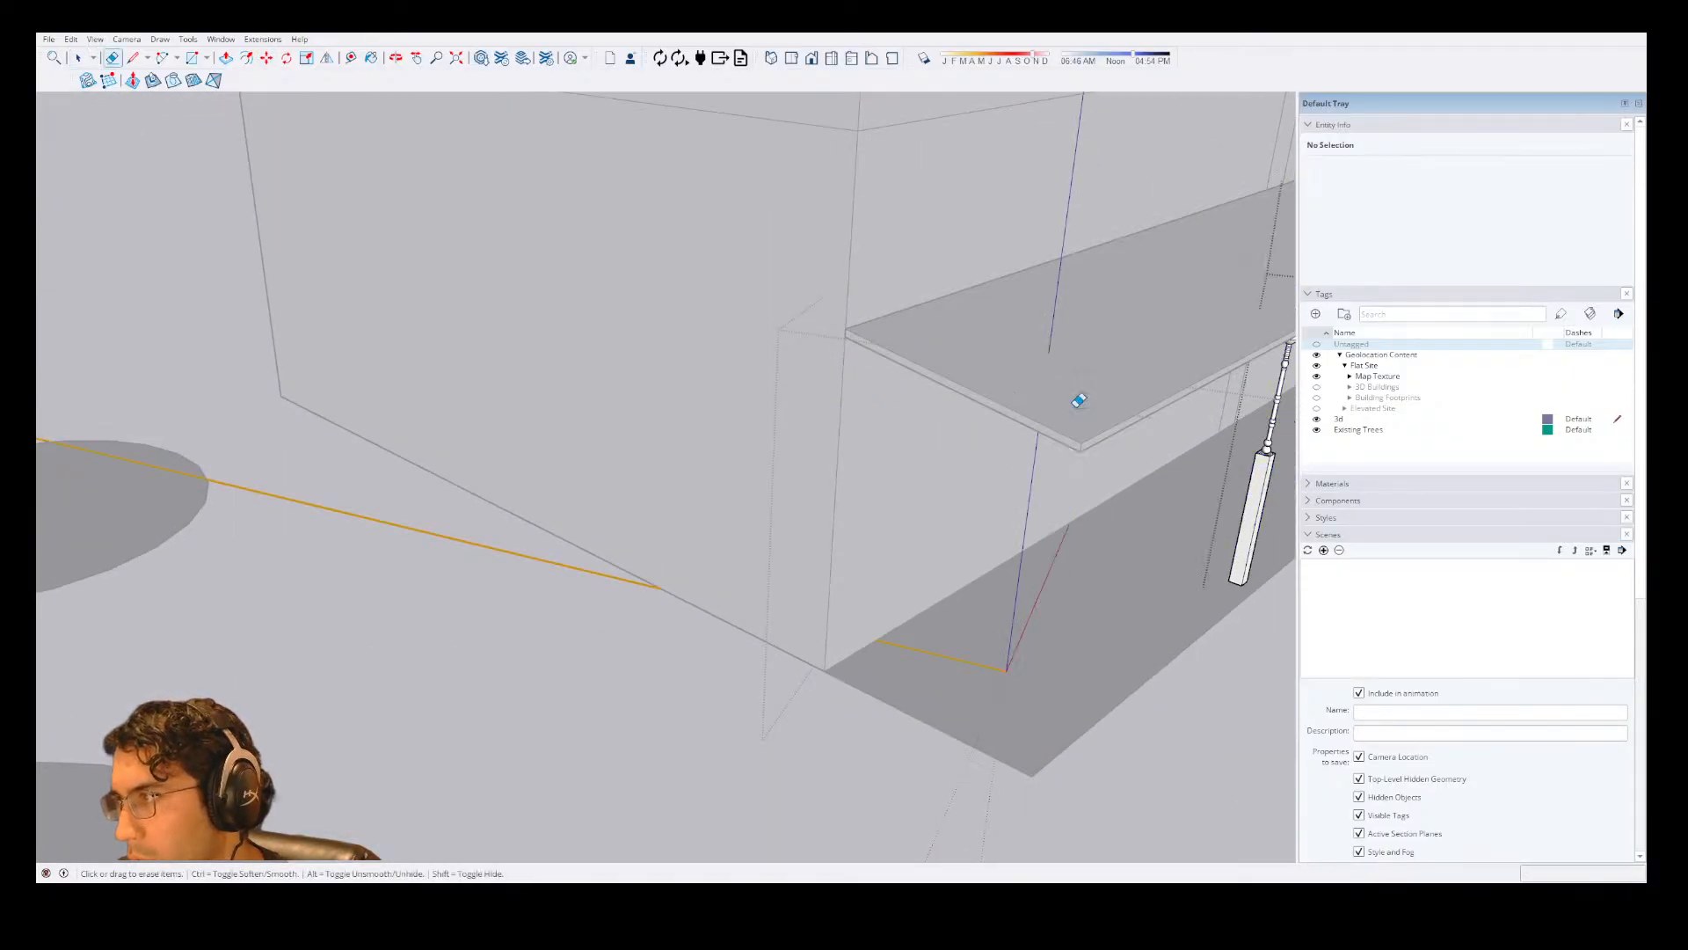
key("ctrl+z")
key("space")
scroll(948, 420, "down", 3)
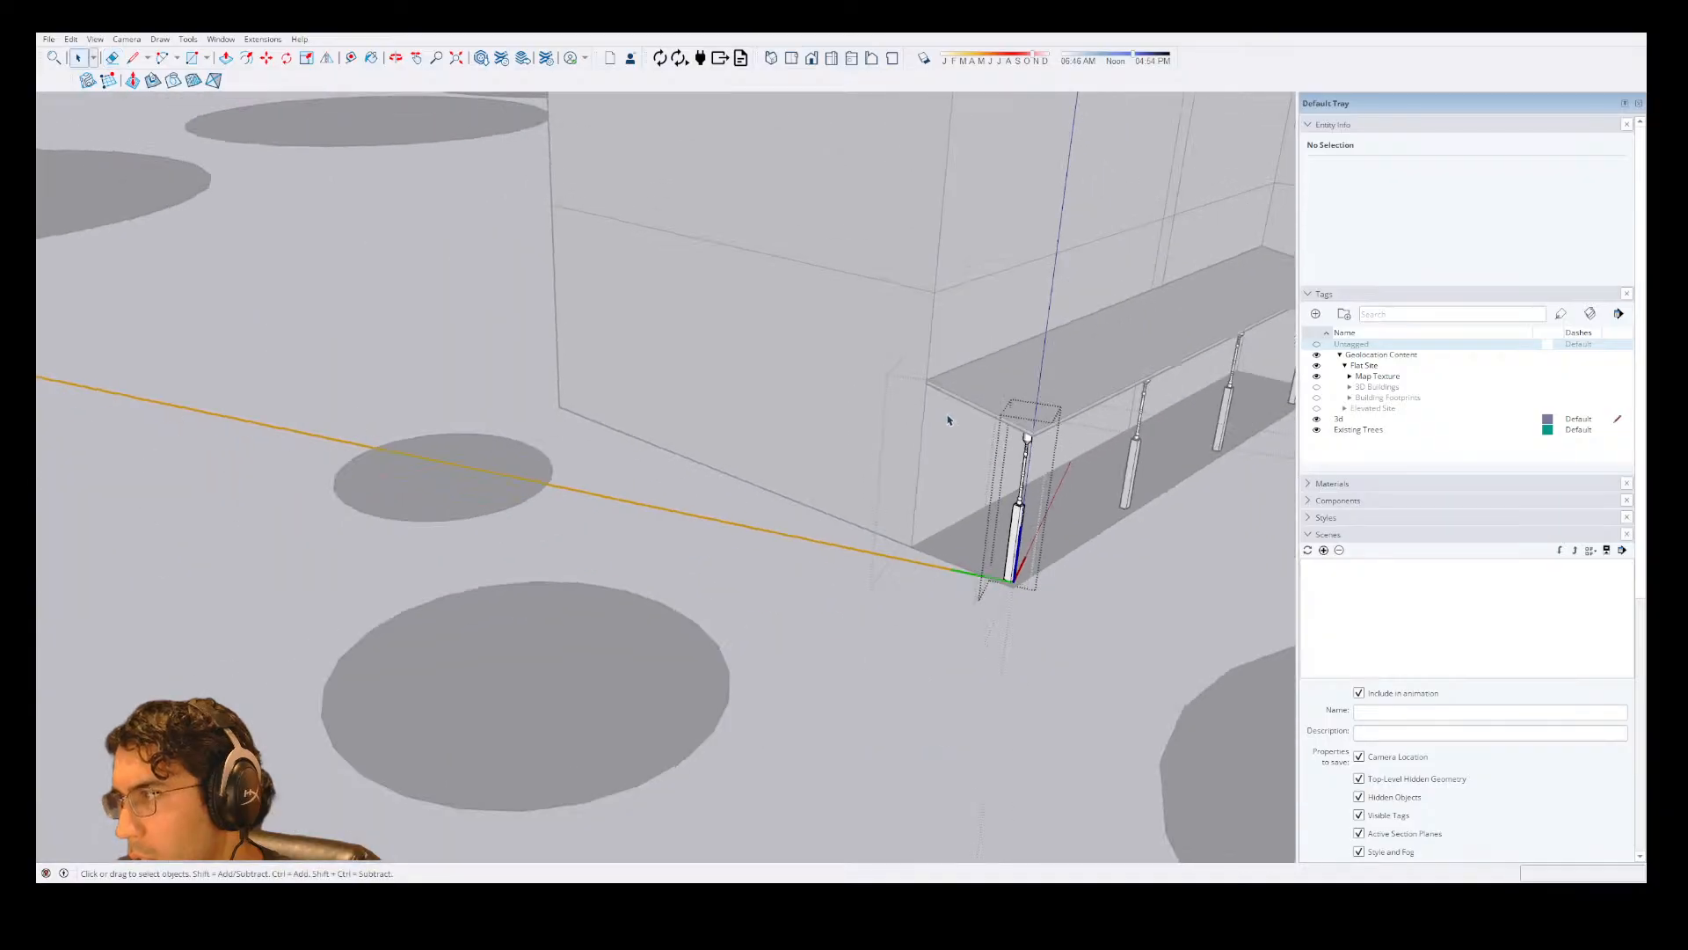
left_click(948, 419)
Examine the lowered porch roof and its turned columns from several angles, close up and from a distance.
scroll(946, 418, "down", 4)
scroll(1033, 418, "up", 6)
scroll(943, 476, "down", 4)
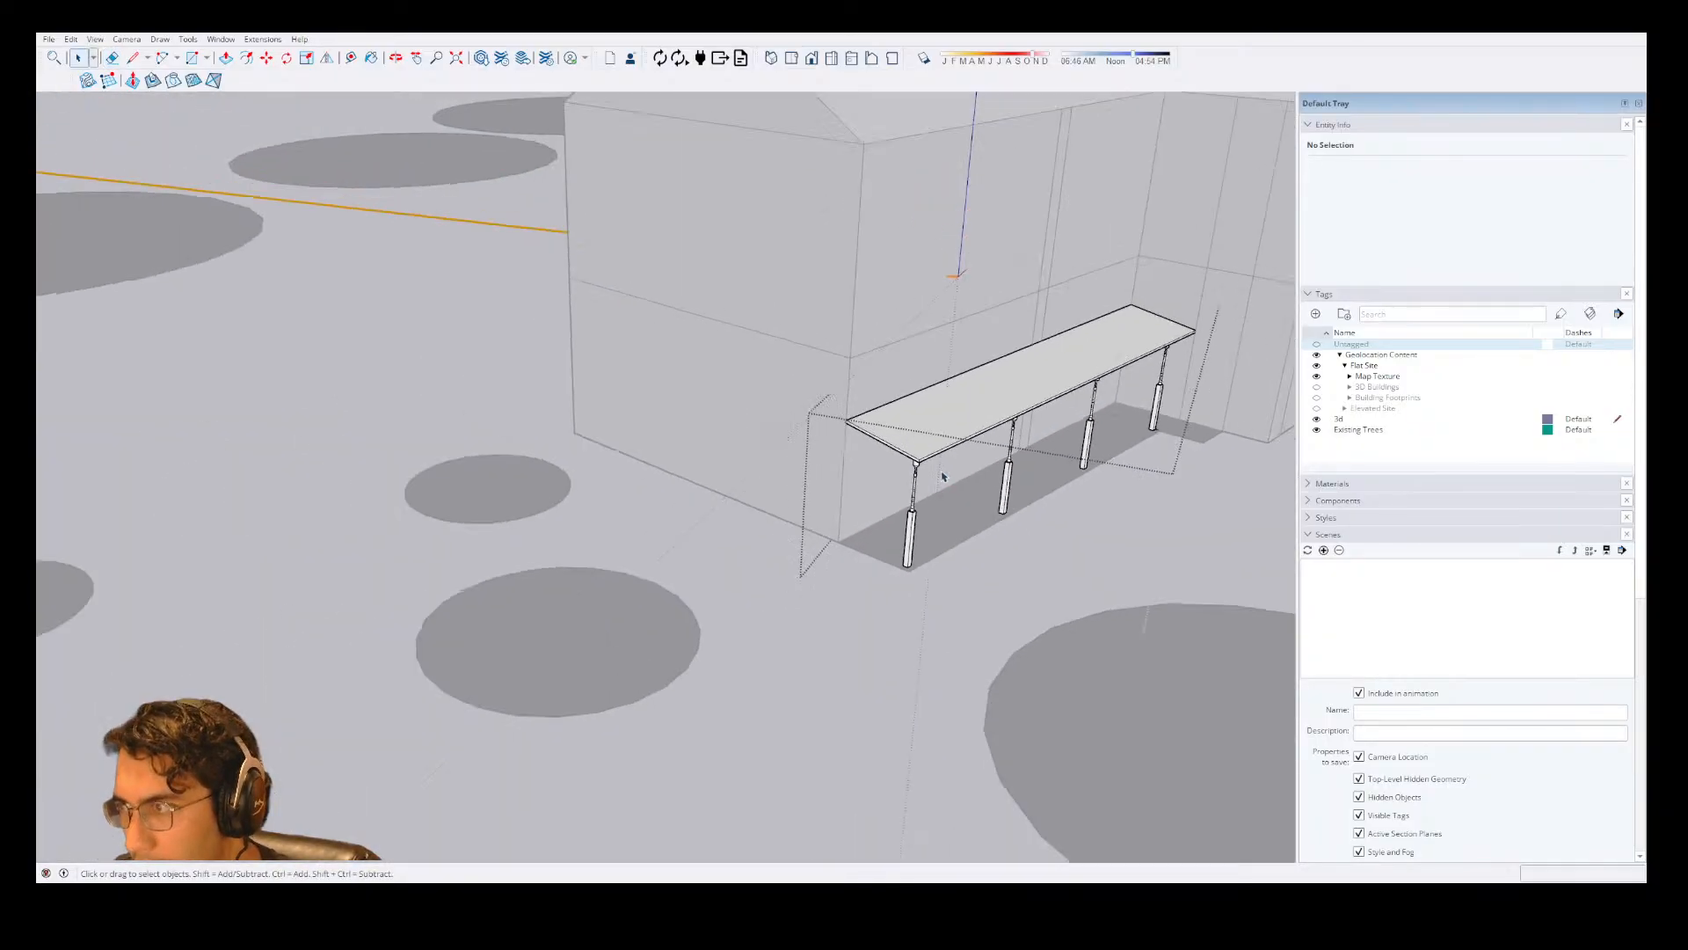
middle_click_drag(986, 497, 903, 366)
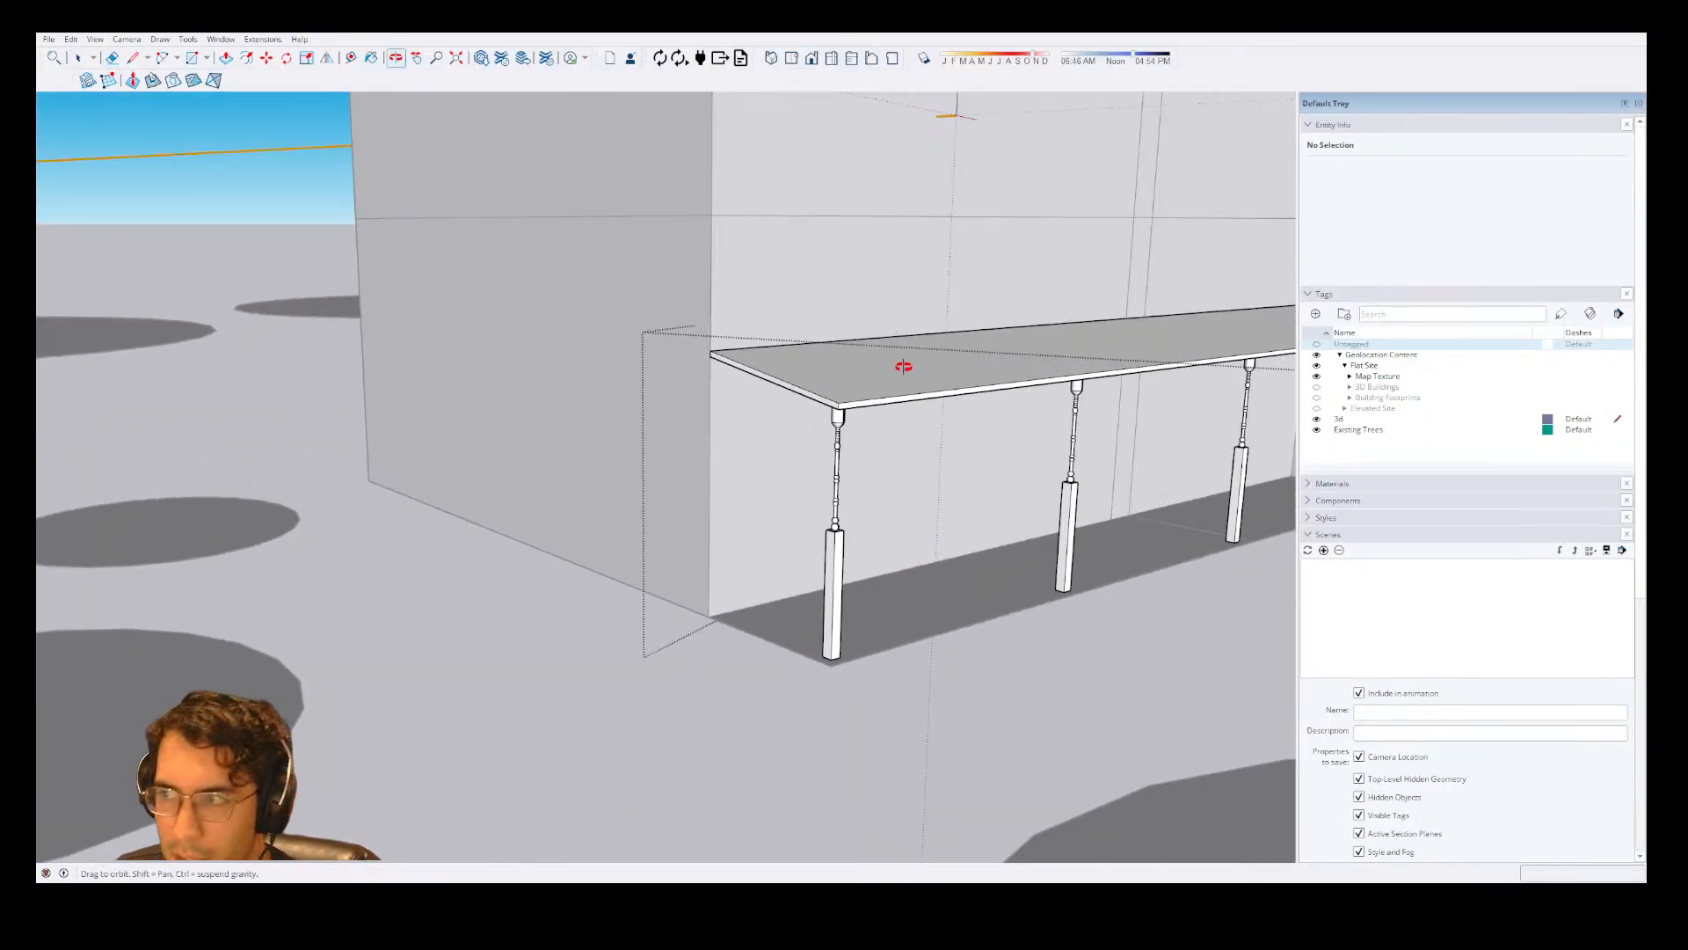
scroll(904, 366, "up", 3)
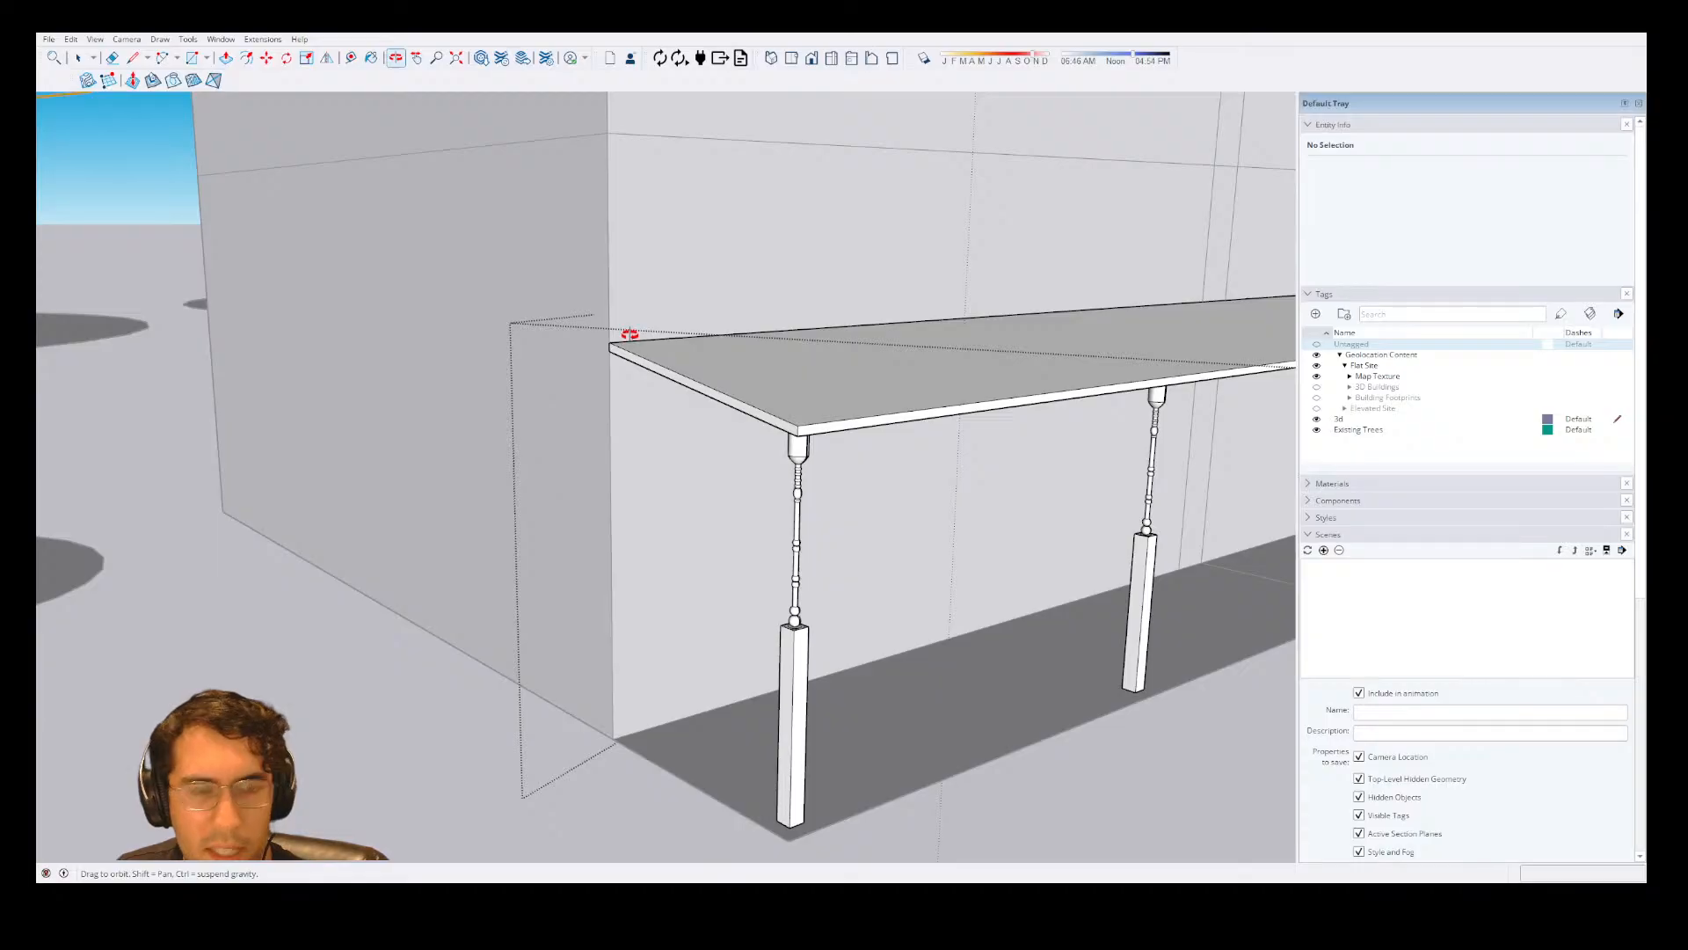
left_click_drag(630, 334, 709, 388)
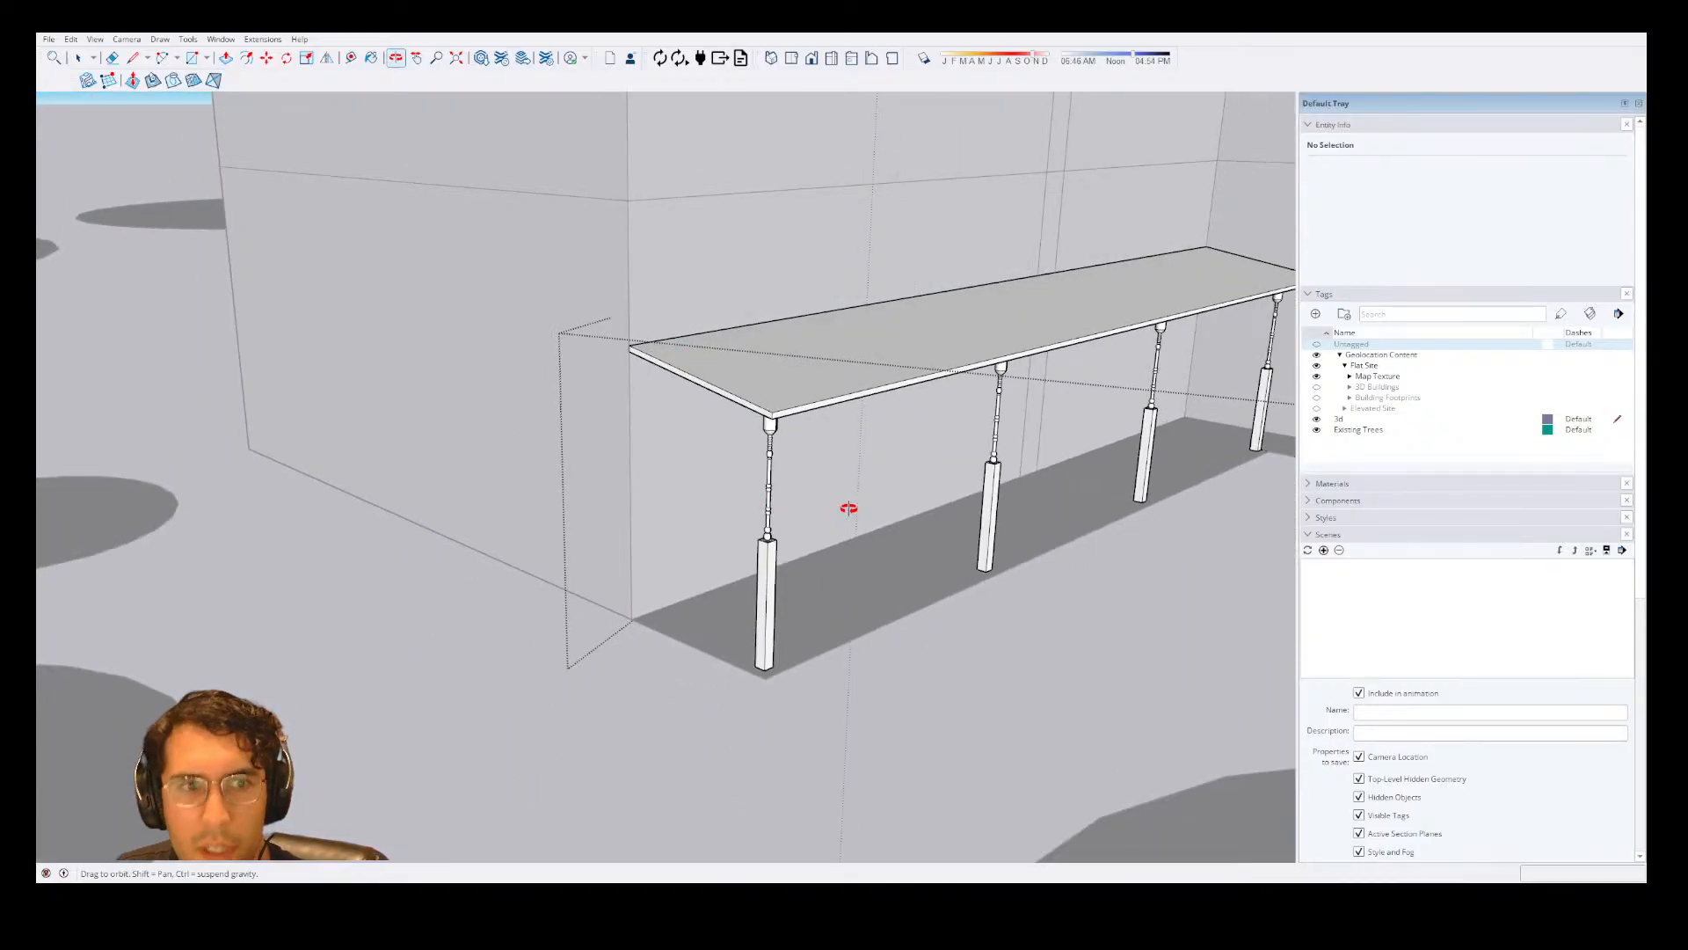
scroll(685, 502, "up", 10)
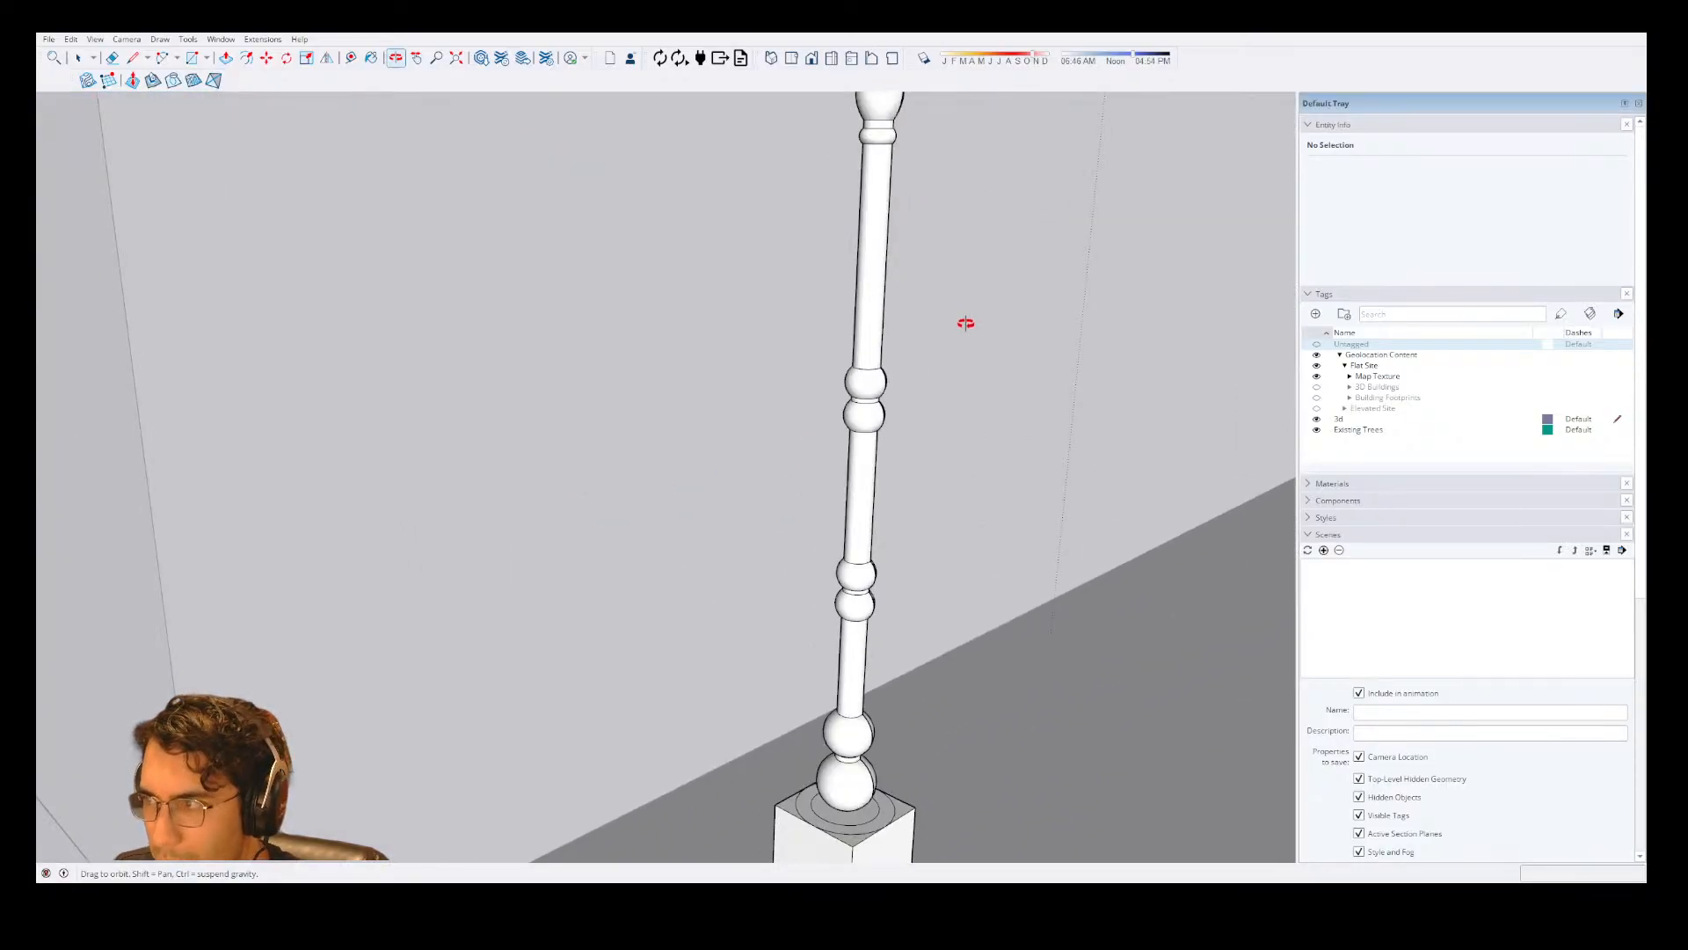
scroll(874, 535, "down", 10)
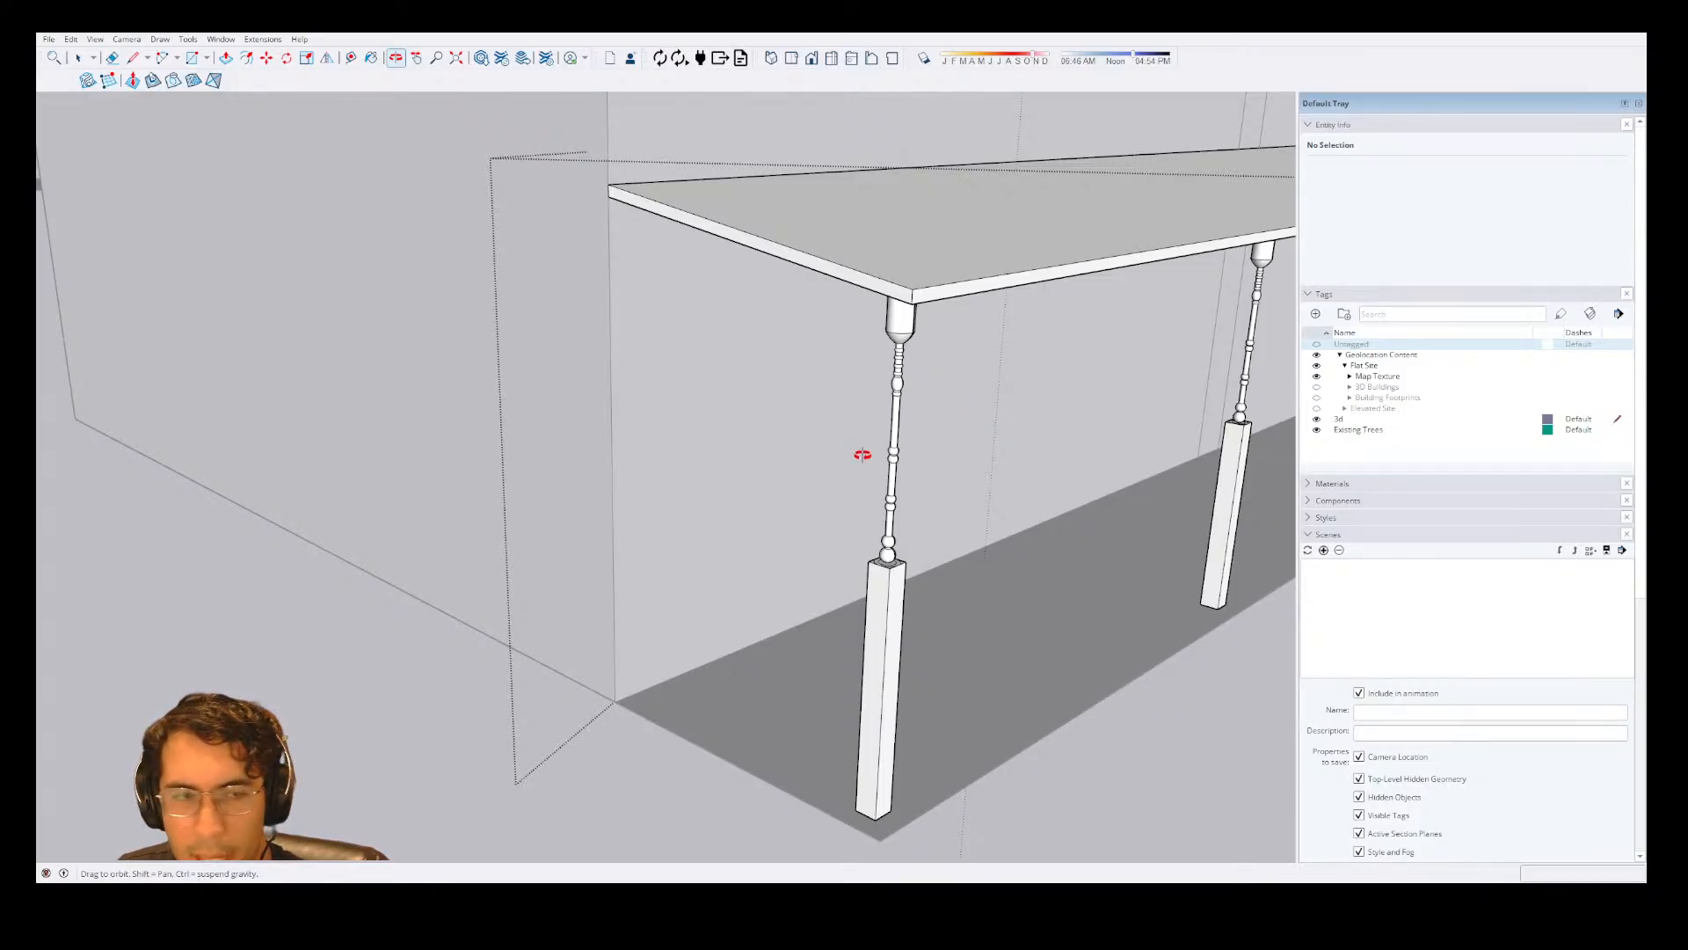
scroll(859, 452, "down", 10)
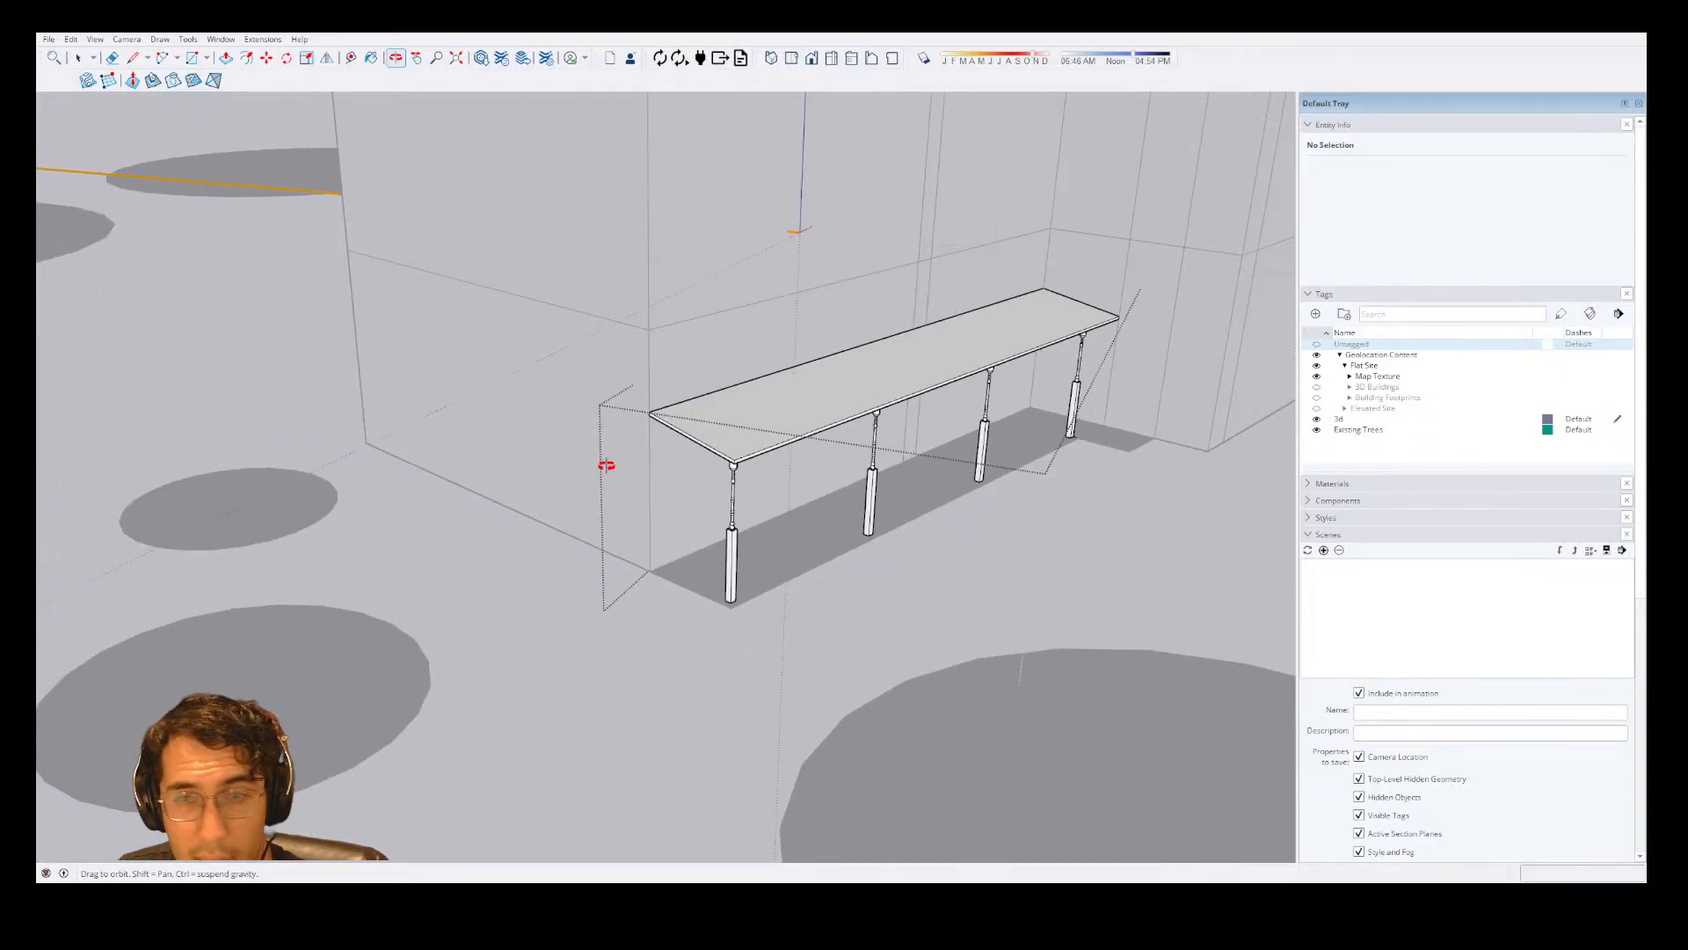
scroll(588, 422, "down", 5)
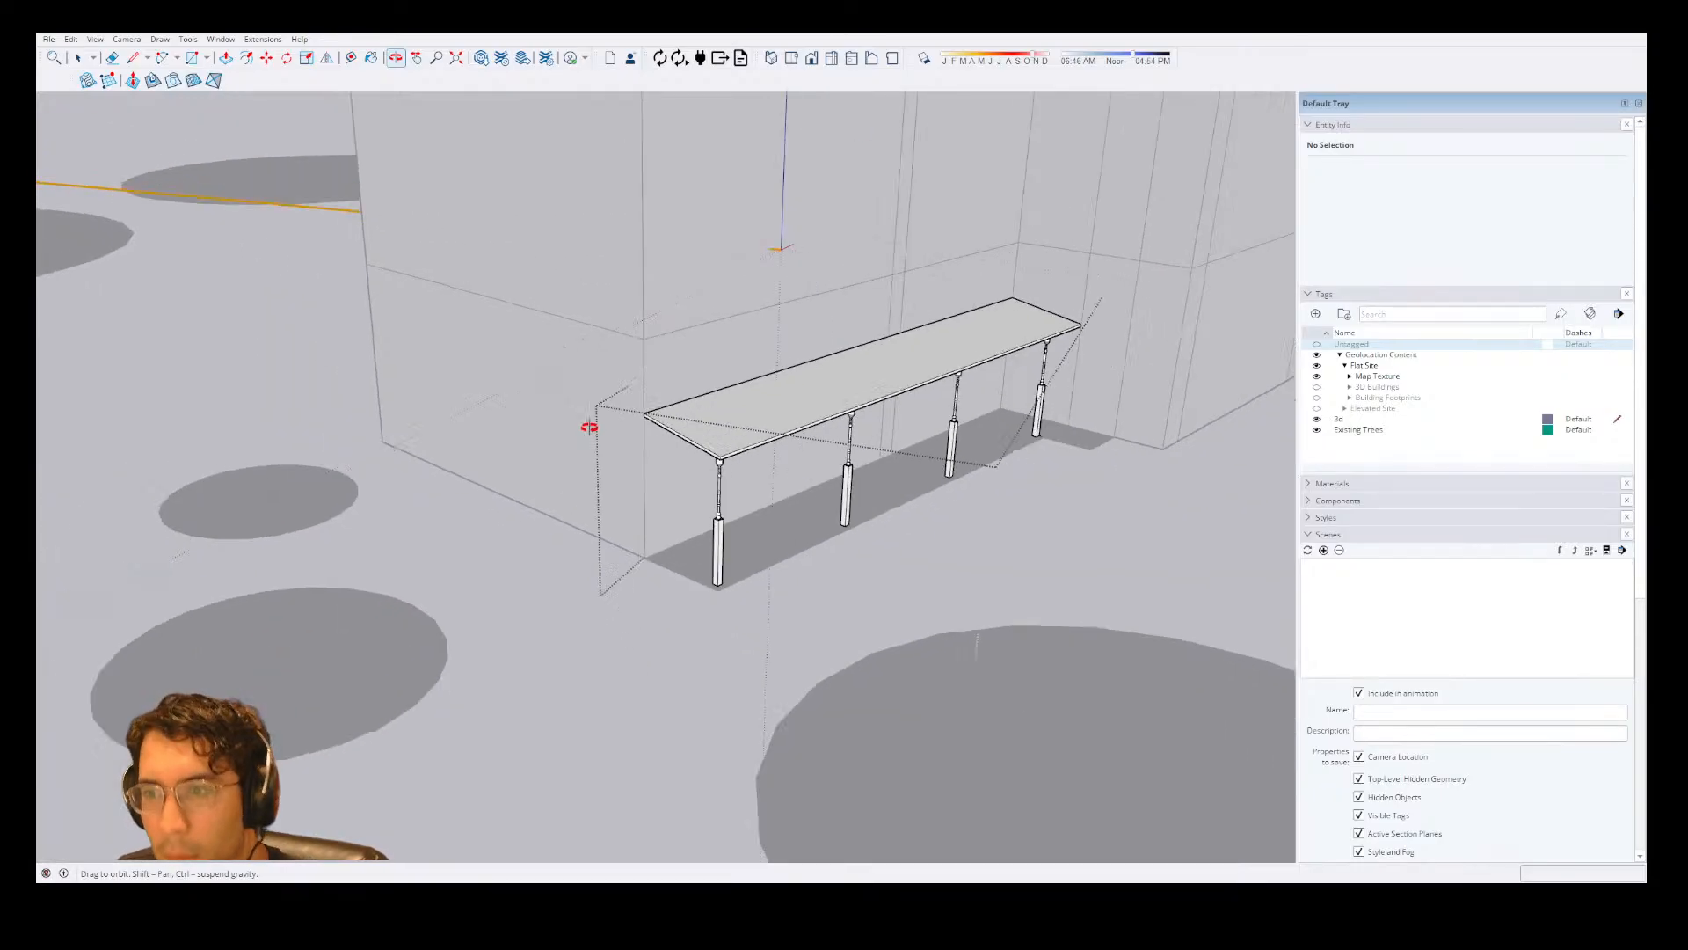
left_click_drag(780, 475, 704, 587)
key("space")
scroll(766, 495, "up", 3)
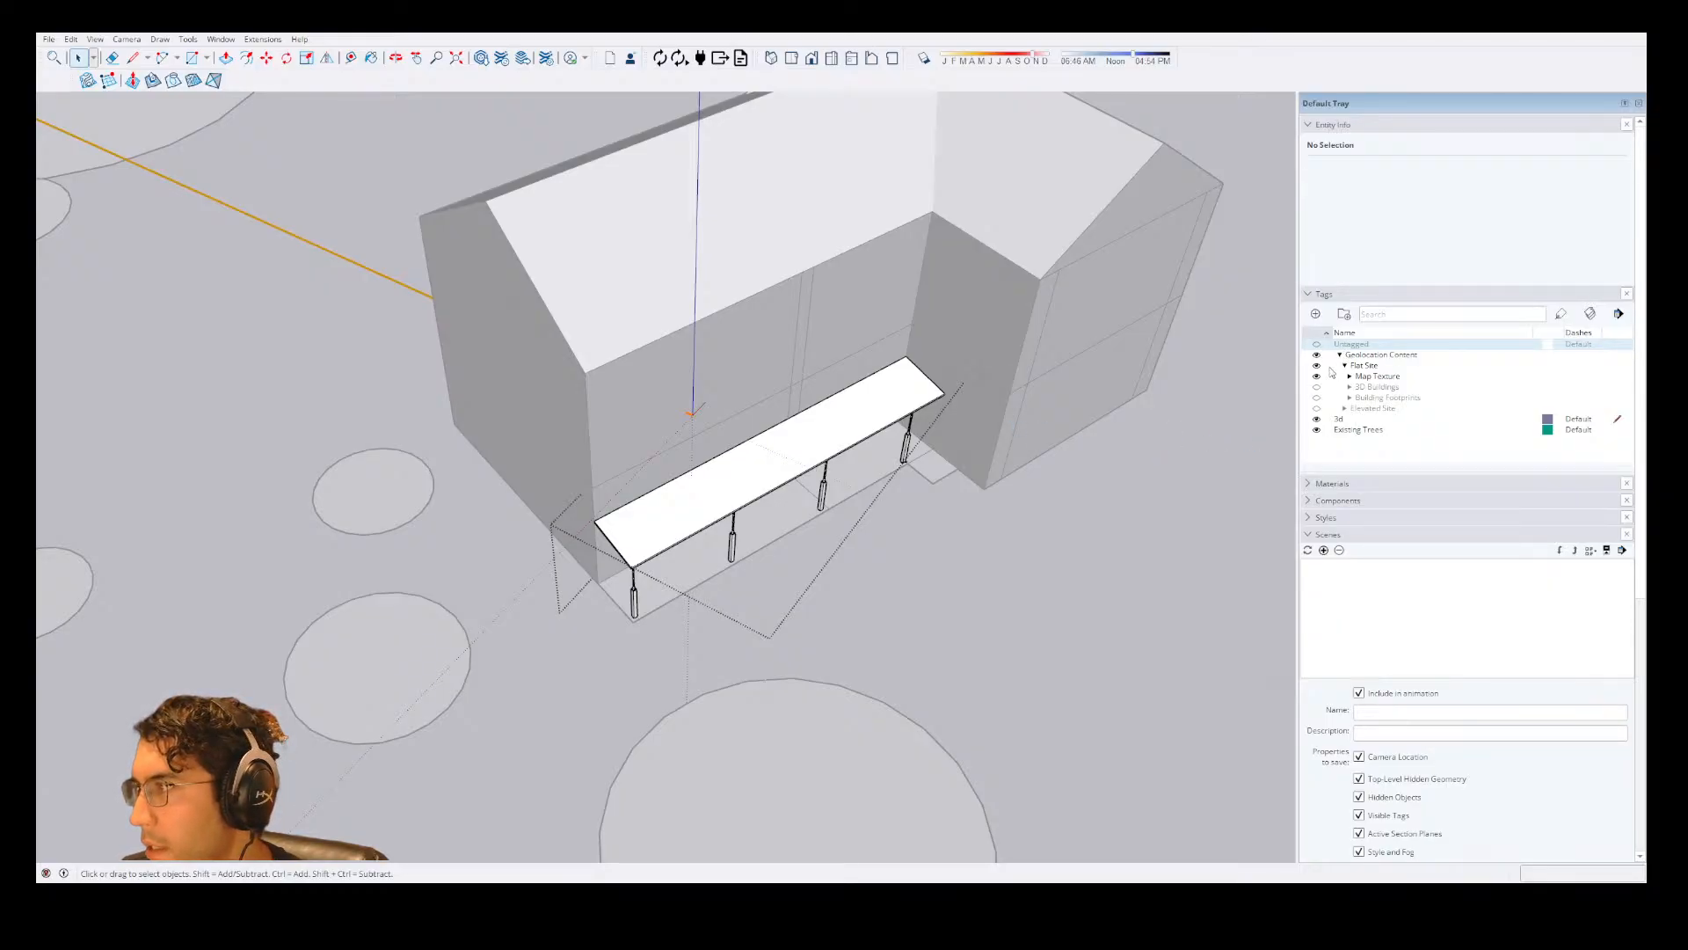
Make the Elevated Site tag folder and the Untagged geometry visible.
left_click(1316, 408)
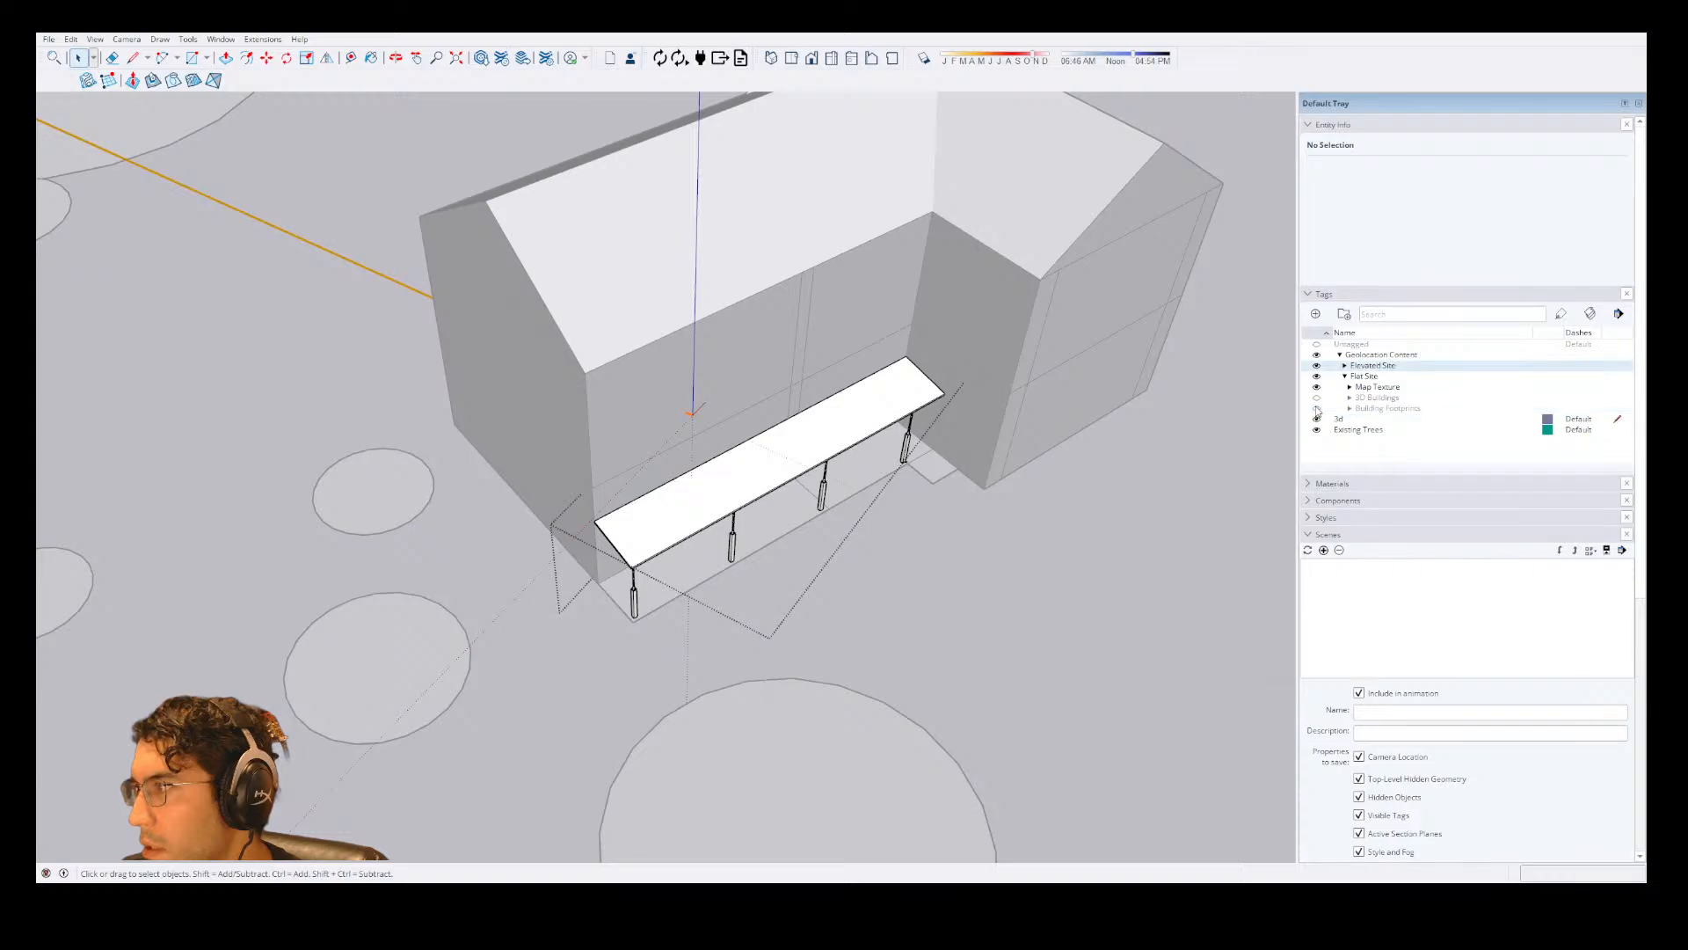
left_click(1316, 345)
scroll(810, 317, "down", 10)
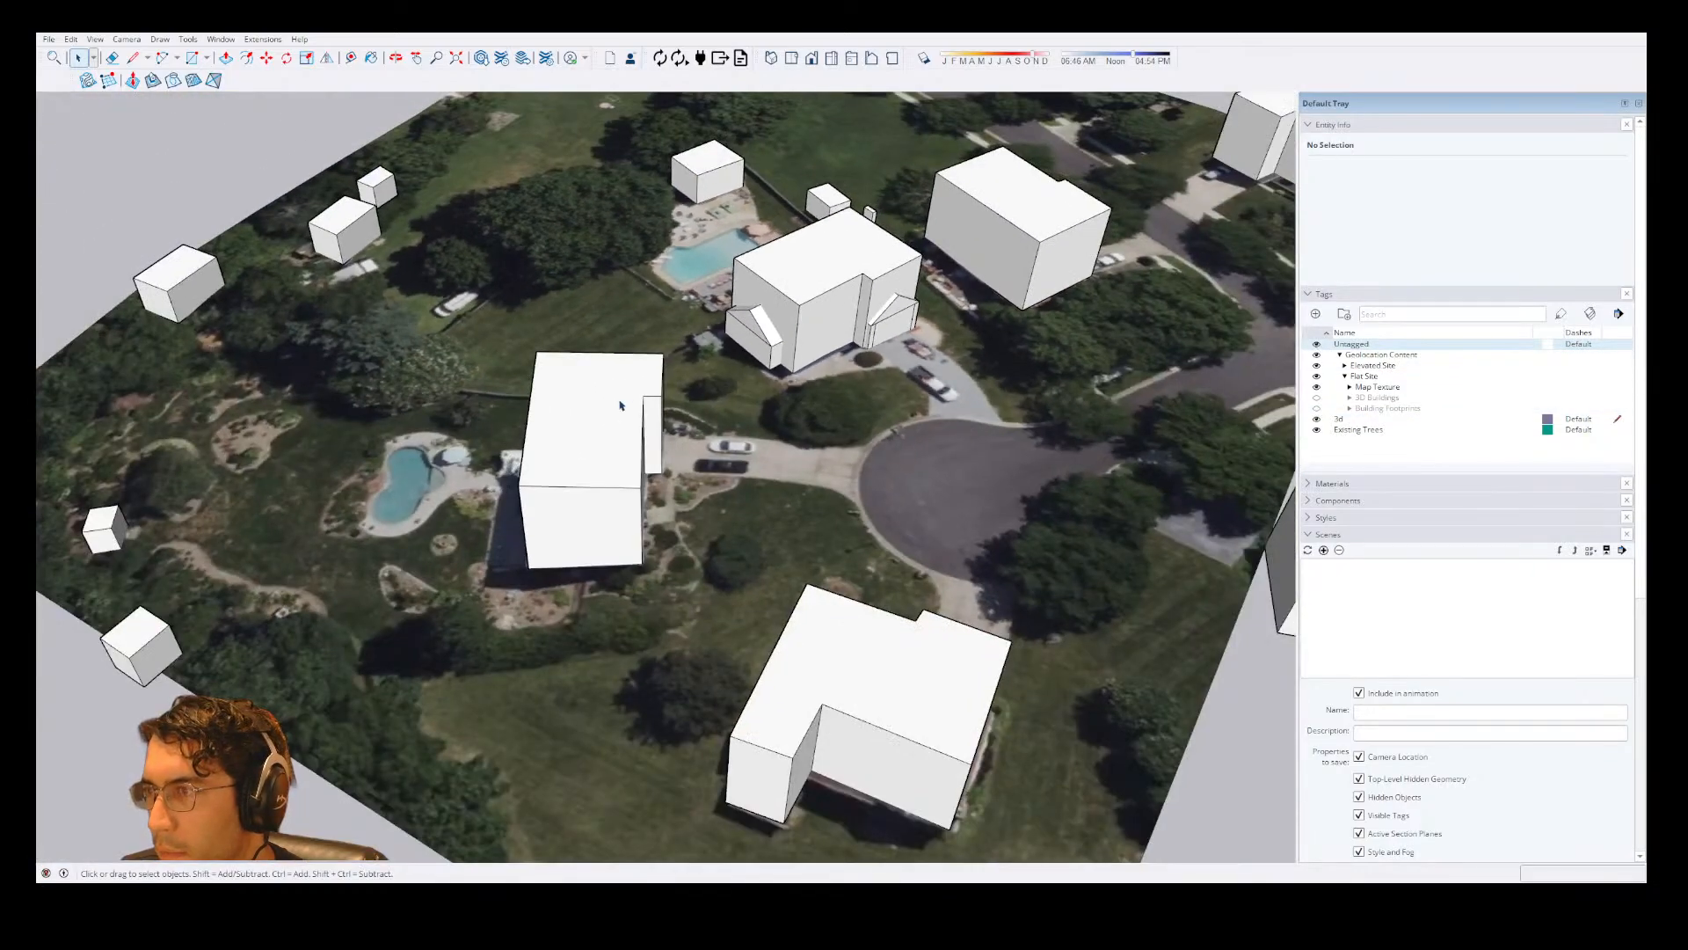
Open the imported 3D buildings group on the elevated site and delete the neighbouring house mass beside the cul-de-sac.
left_click(621, 405)
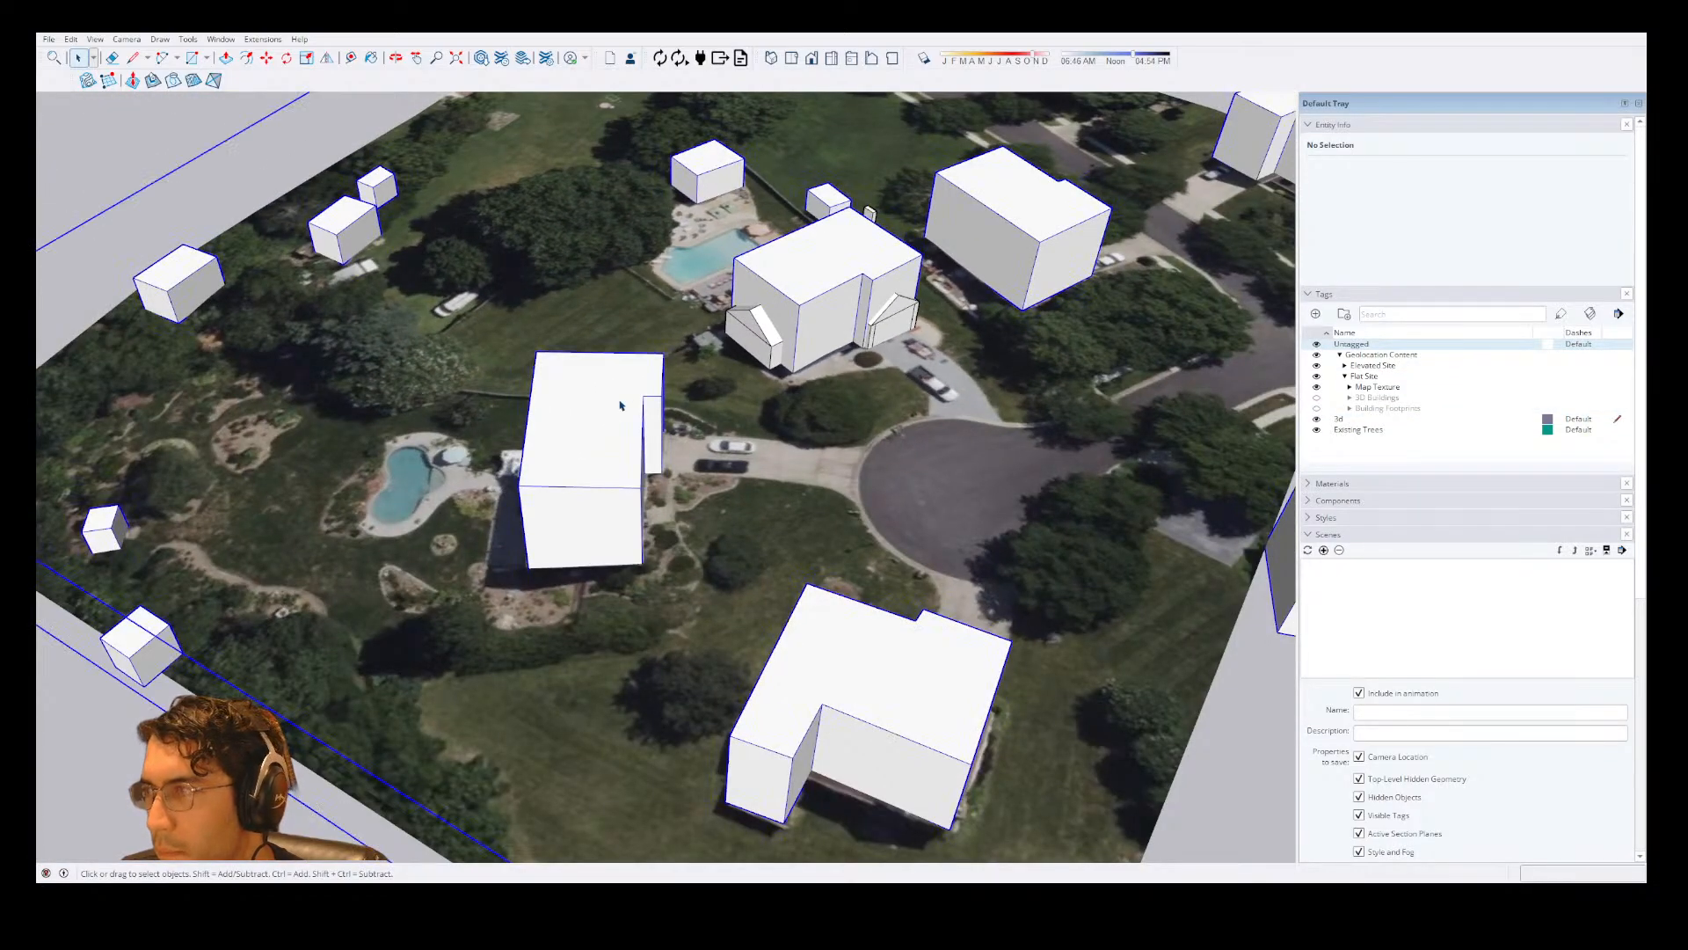
double_click(620, 405)
left_click(620, 405)
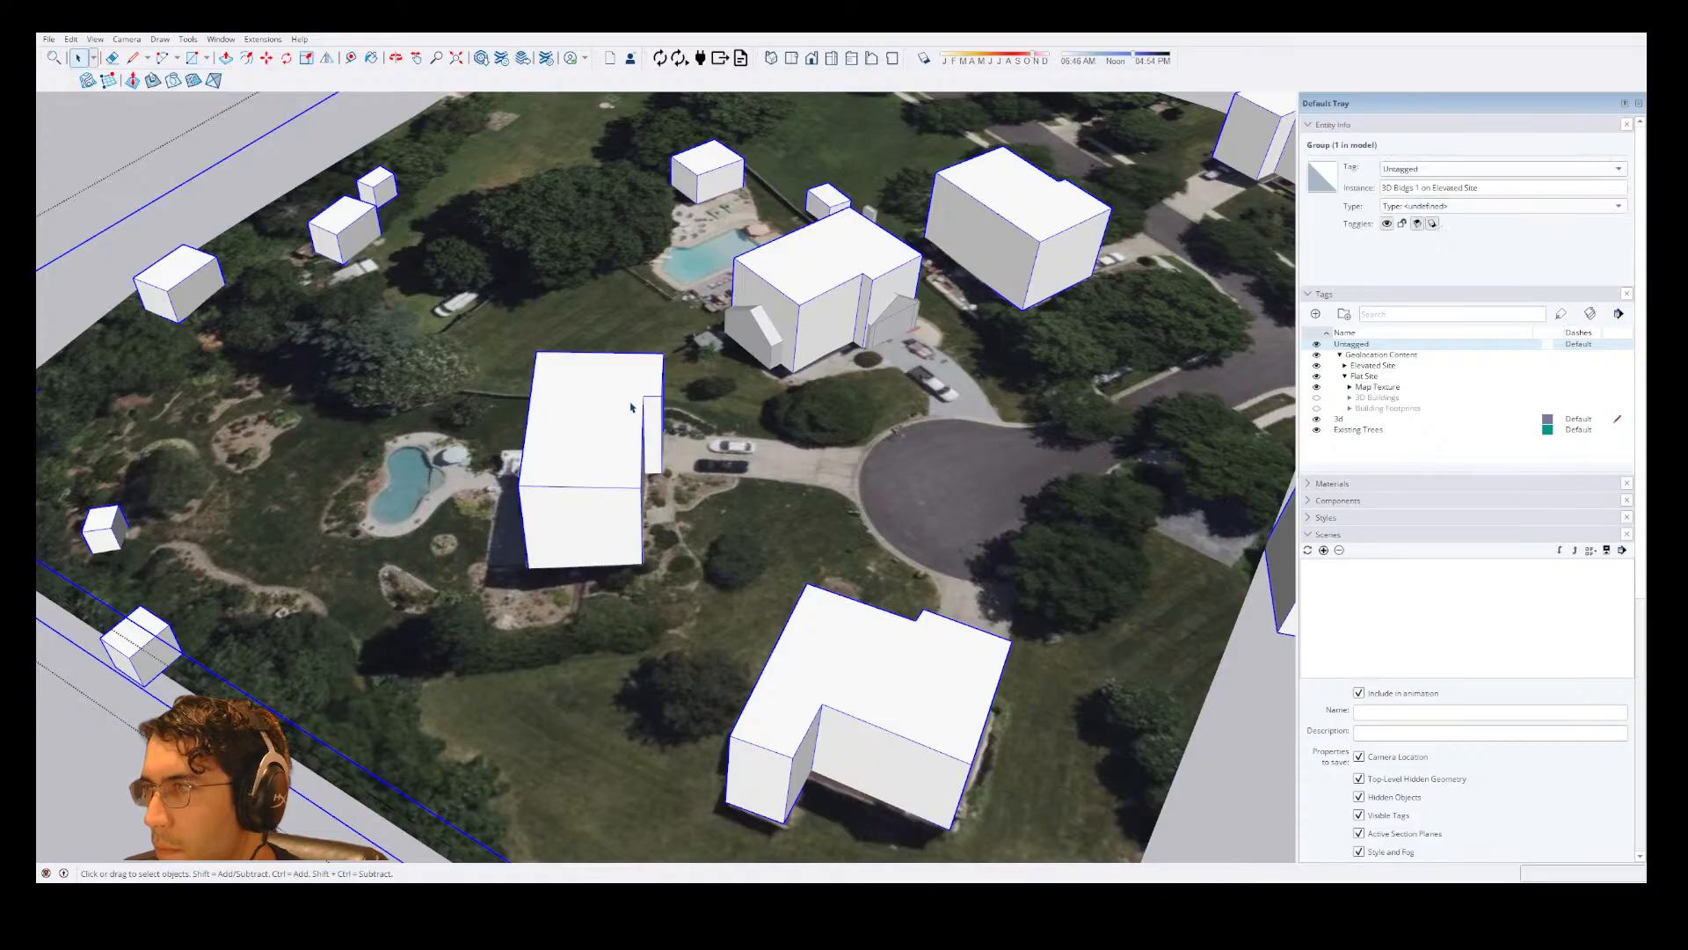
double_click(633, 405)
triple_click(655, 420)
key("Delete")
Erase all remaining imported building masses from the elevated site and leave the group, keeping only the modelled house.
key("e")
scroll(548, 335, "down", 1)
scroll(549, 334, "down", 2)
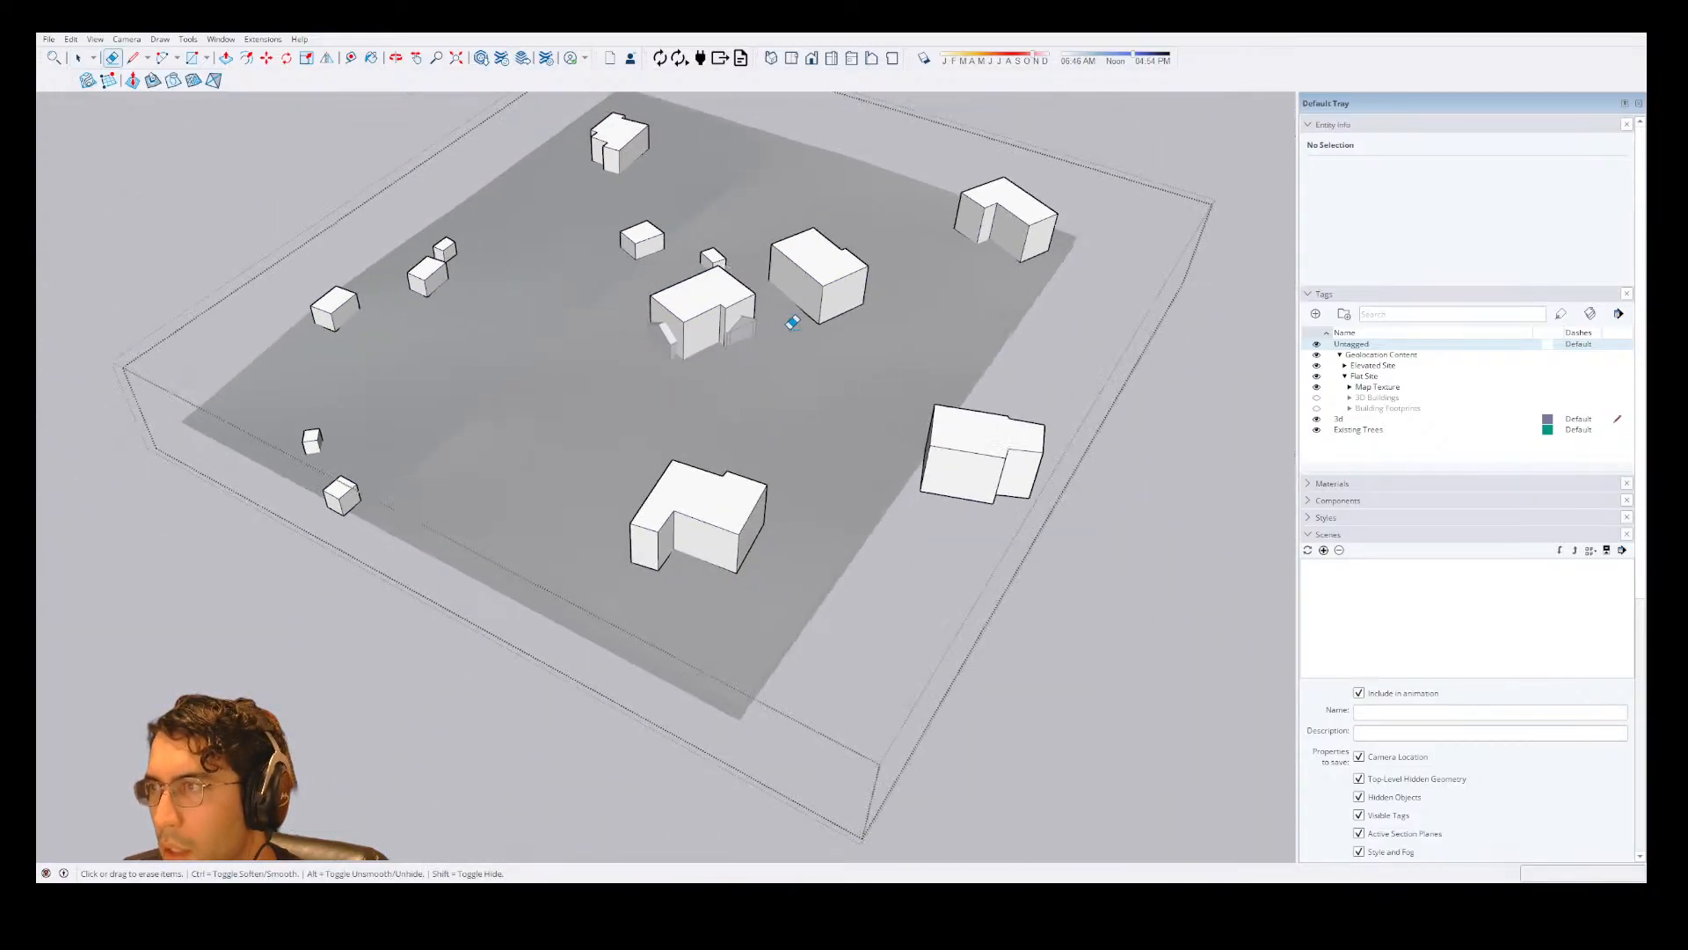
mouse_move(1040, 181)
left_mouse_down()
mouse_move(618, 159)
mouse_move(356, 279)
mouse_move(356, 382)
mouse_move(429, 268)
mouse_move(731, 462)
mouse_move(617, 235)
mouse_move(648, 226)
left_mouse_up()
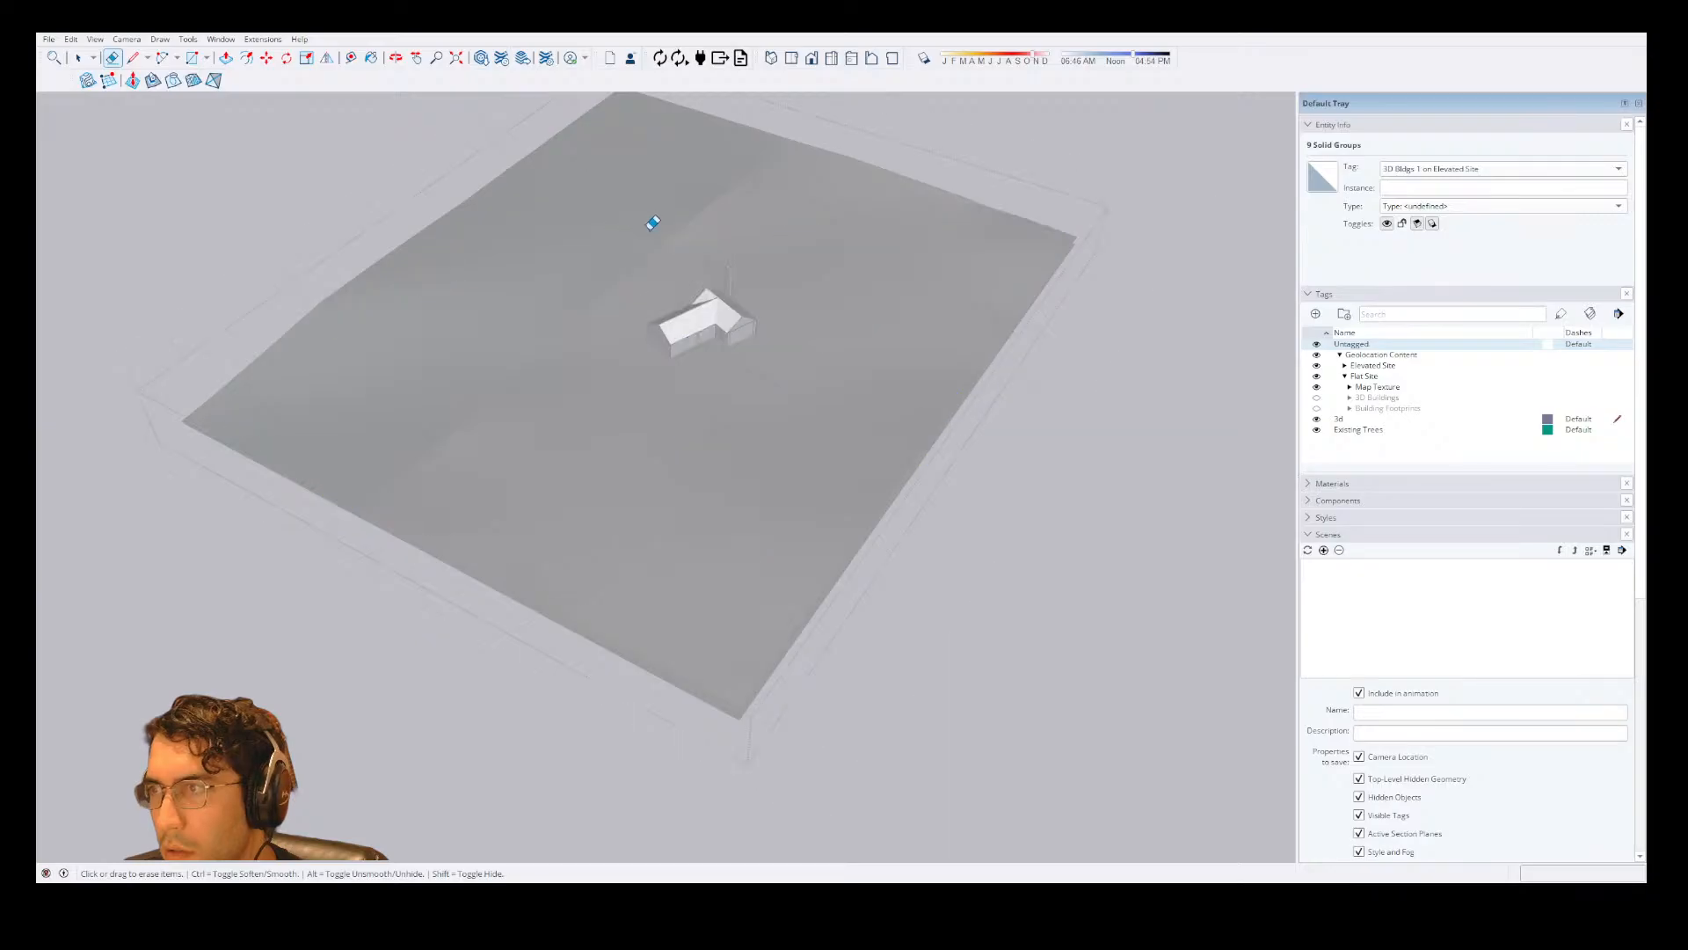
key("space")
key("Escape")
scroll(707, 338, "up", 5)
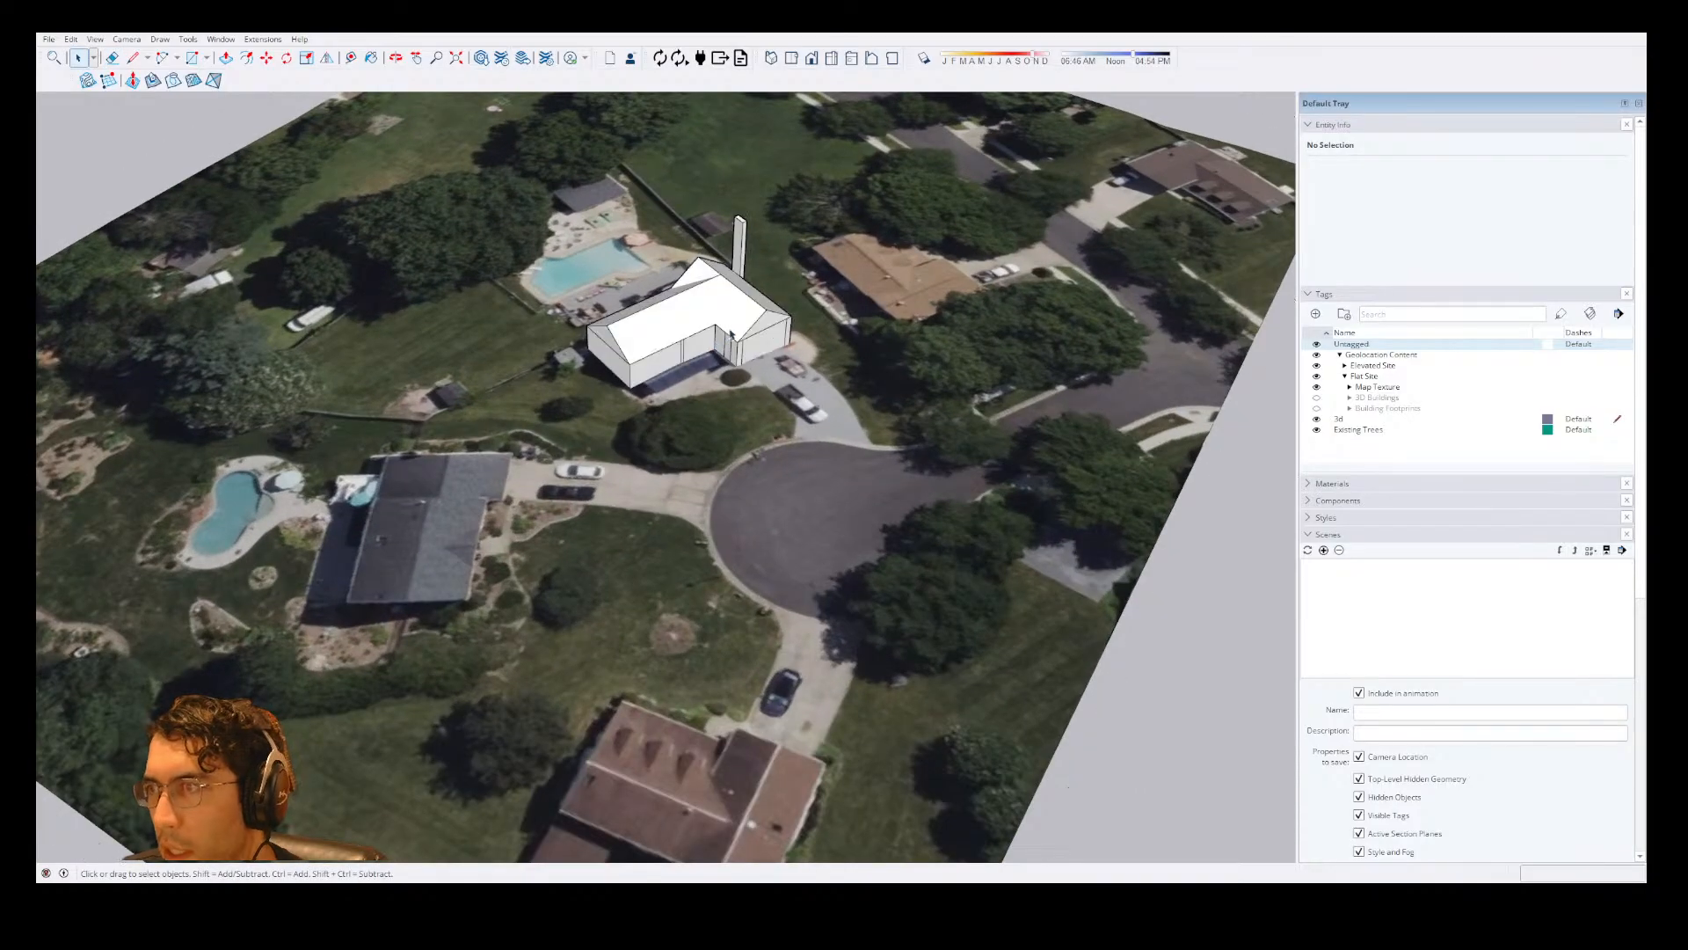
left_click(712, 347)
scroll(714, 348, "up", 5)
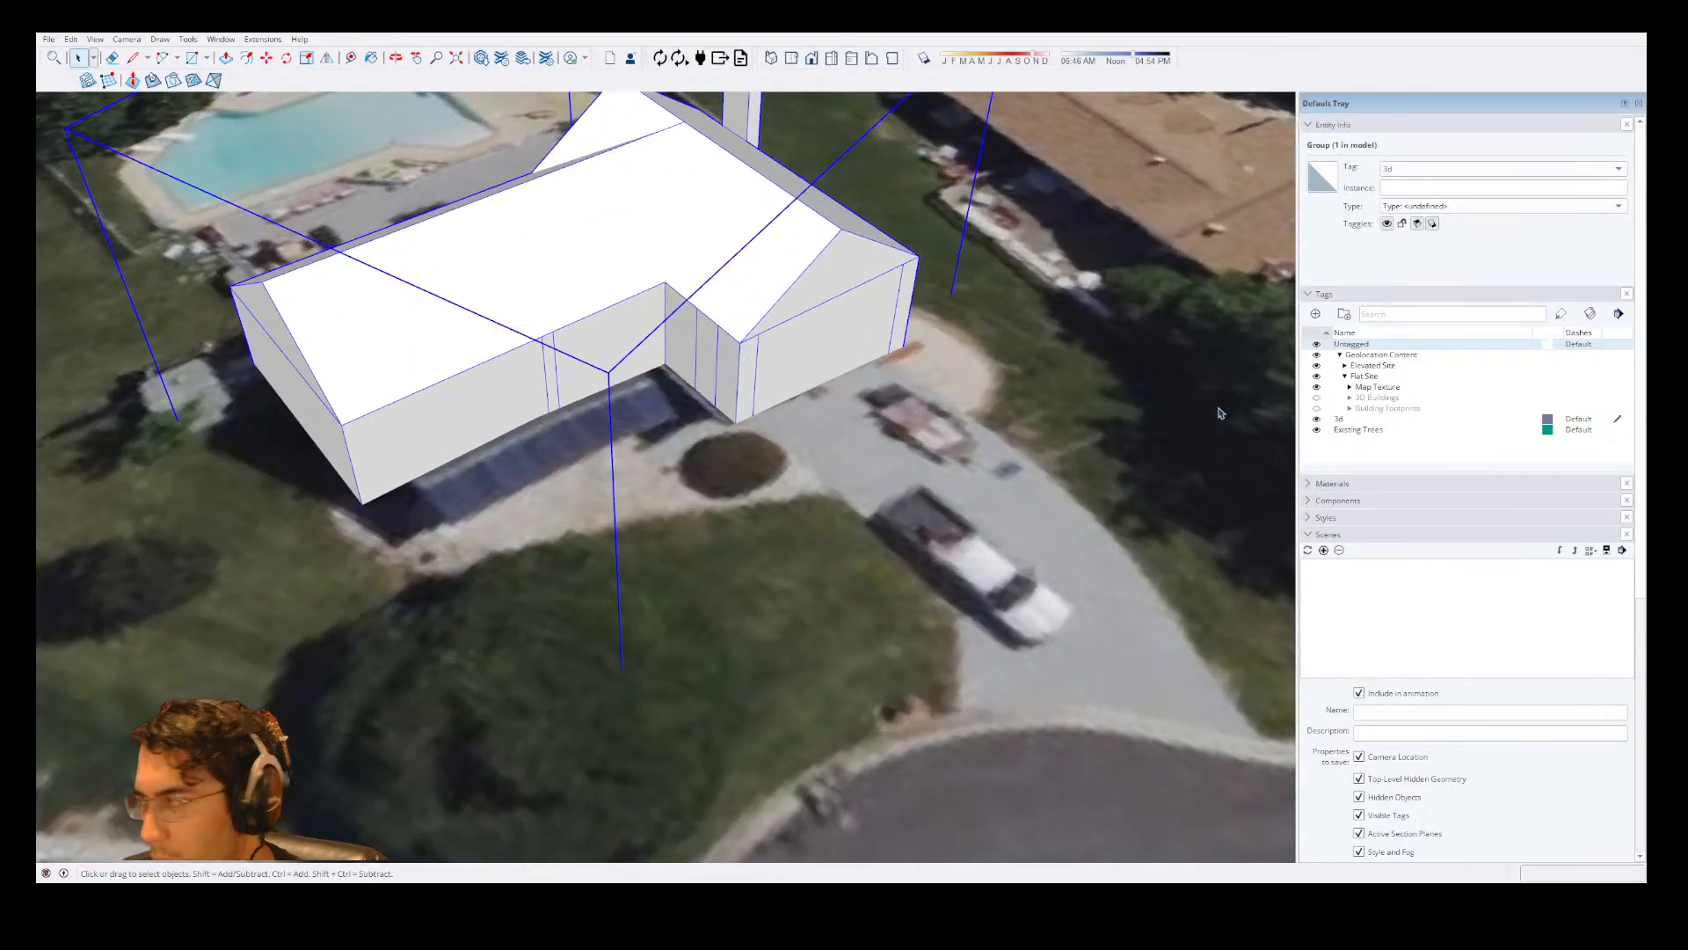
scroll(1351, 407, "down", 3)
scroll(910, 350, "down", 4)
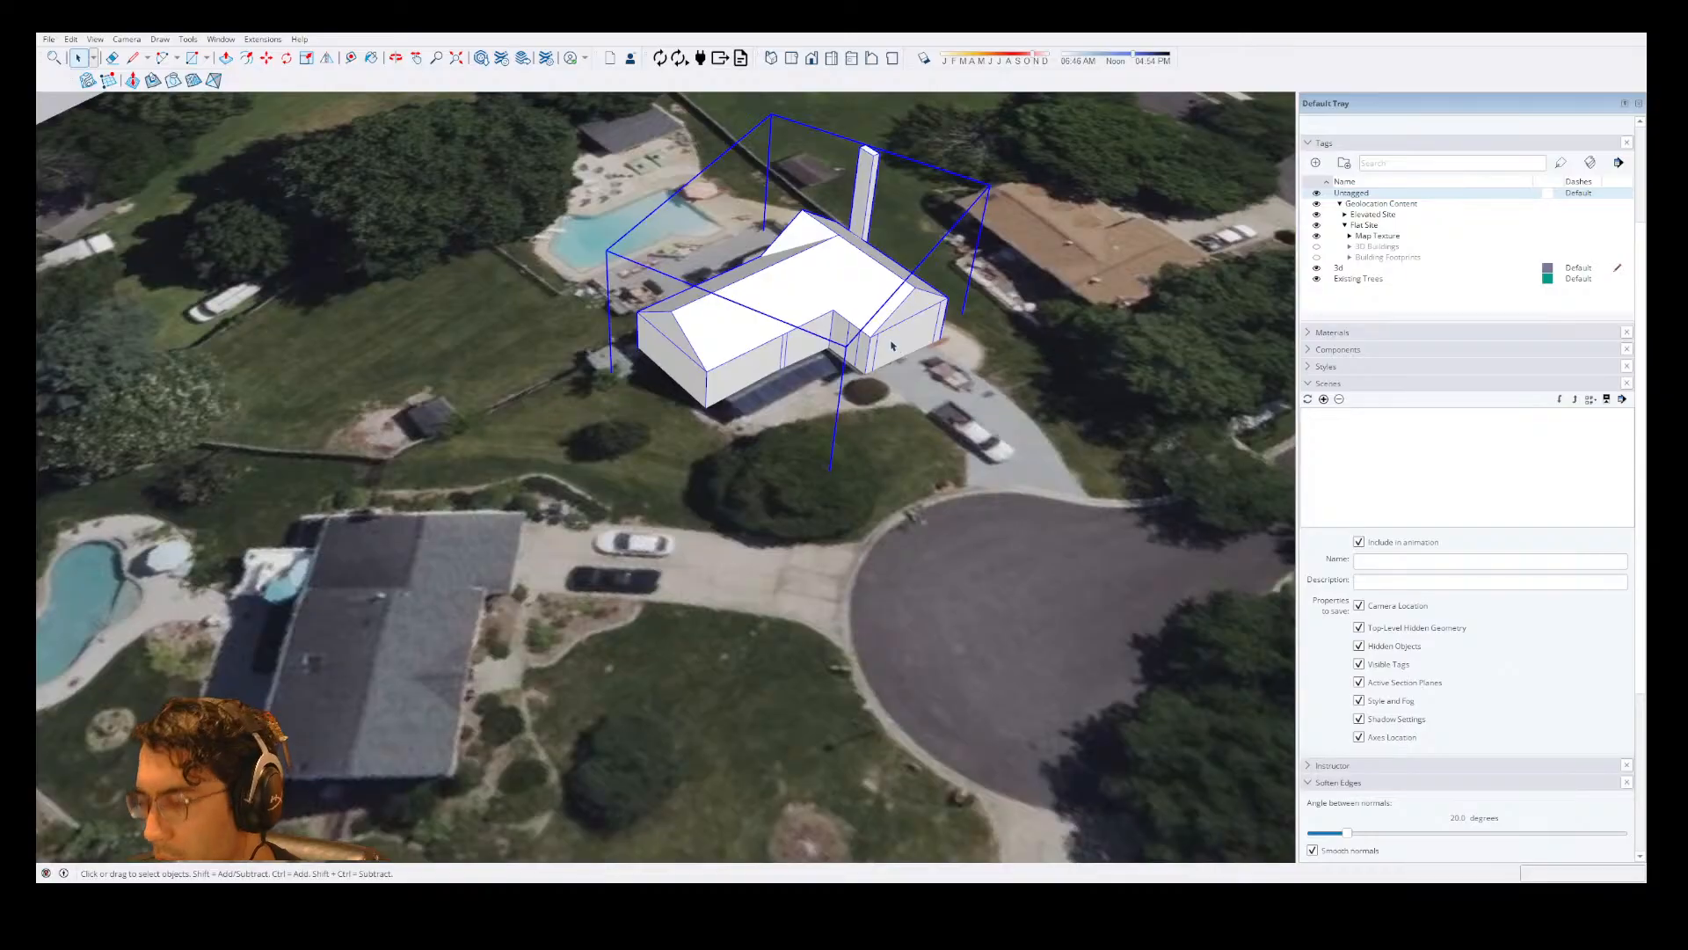
key("m")
left_click(959, 263)
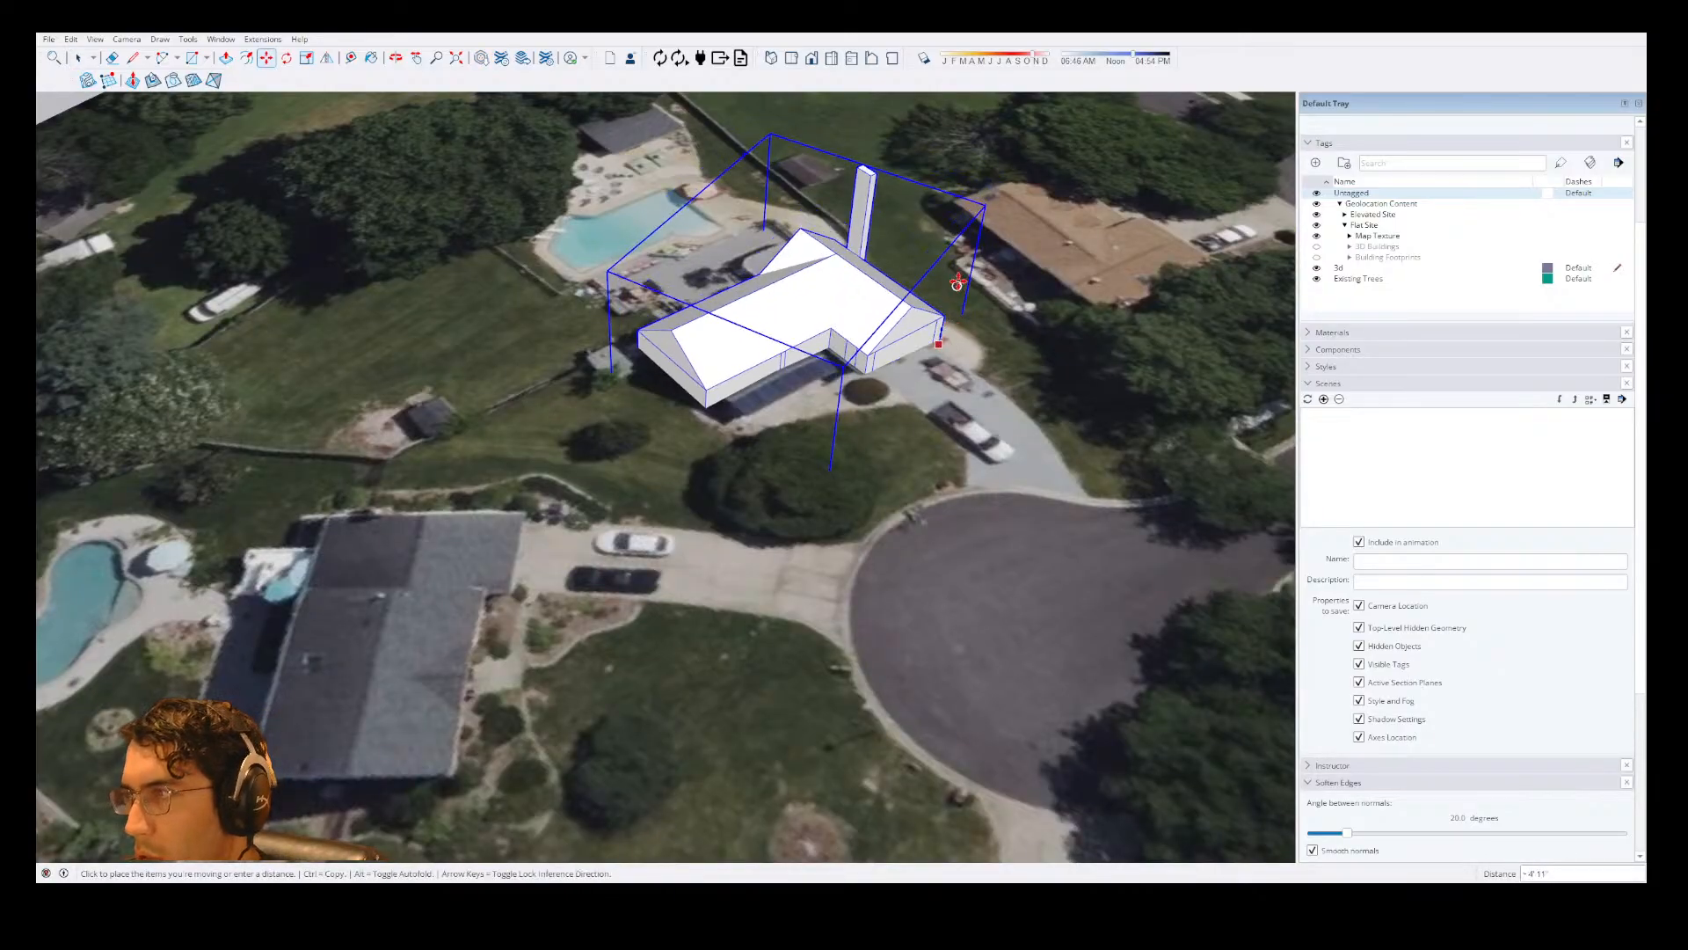
key("space")
Move the aerial site terrain straight down about 16' 11" beneath the house.
scroll(991, 153, "down", 4)
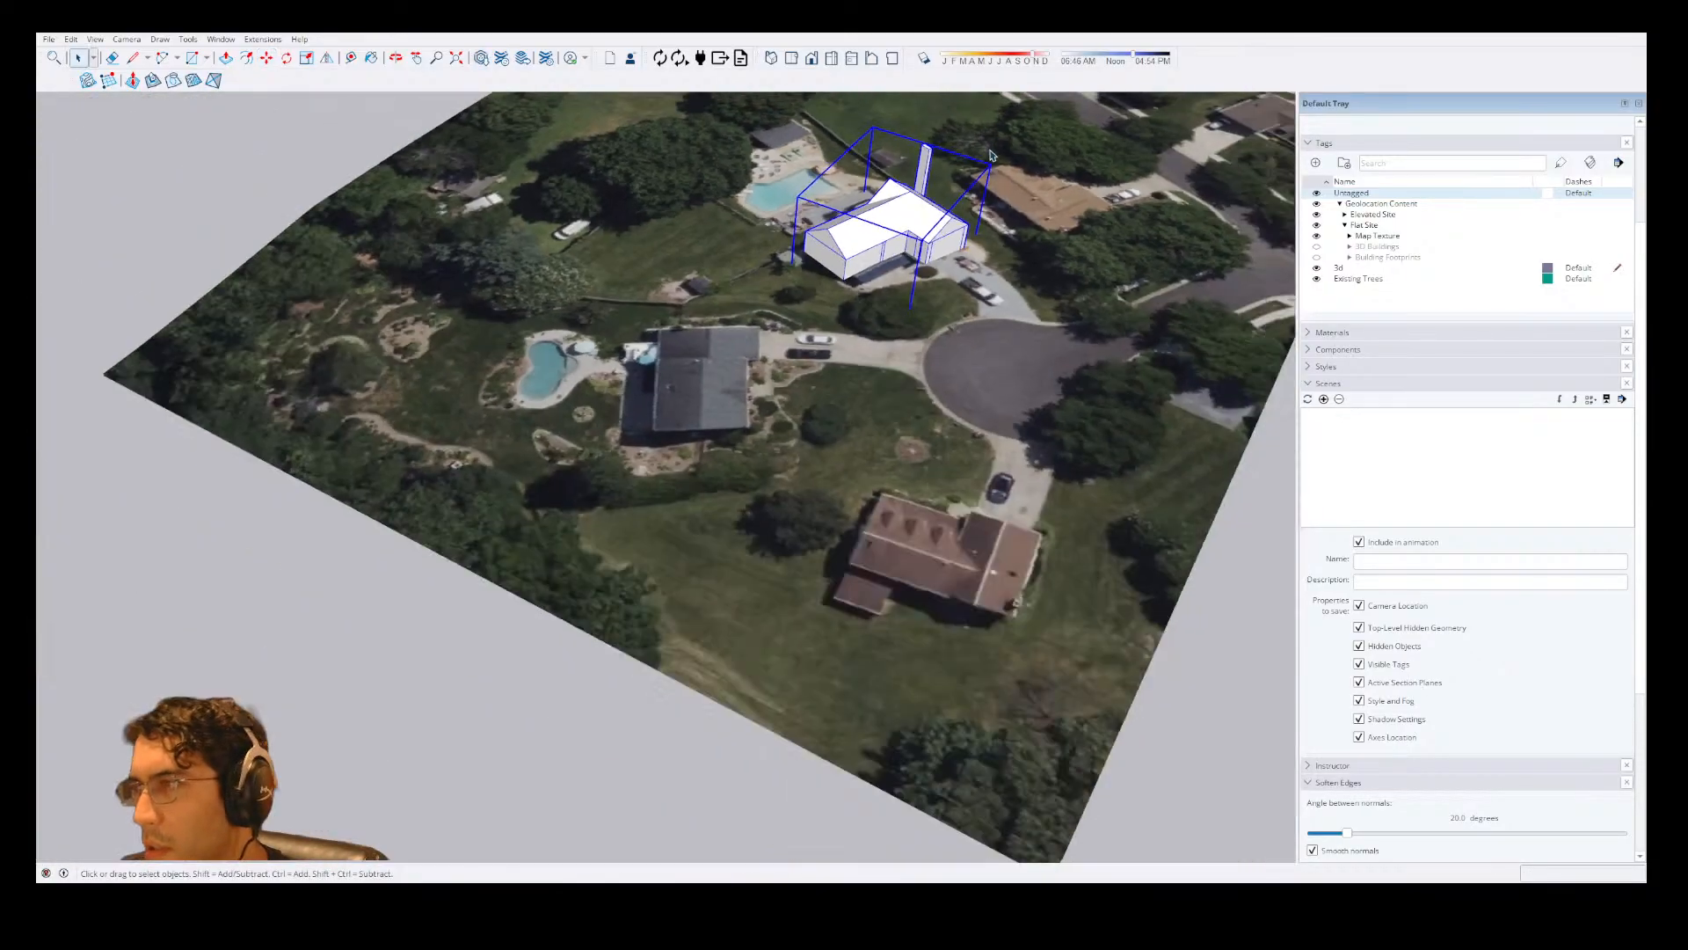
scroll(992, 153, "down", 2)
left_click(1005, 464)
key("m")
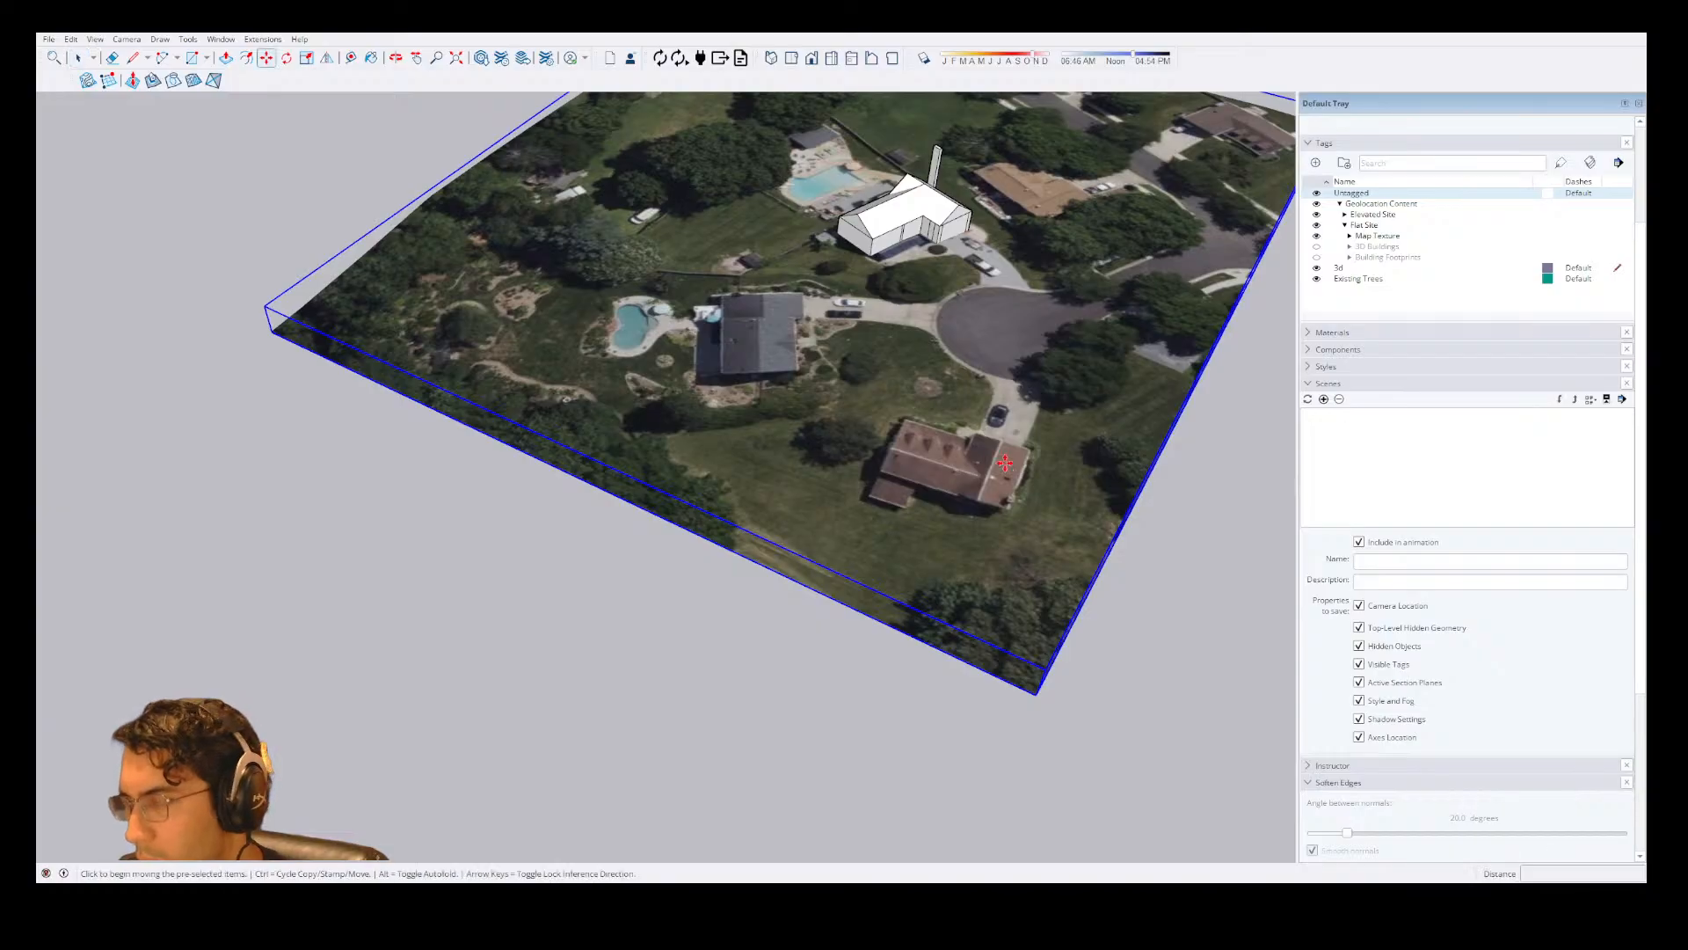
left_click(1005, 464)
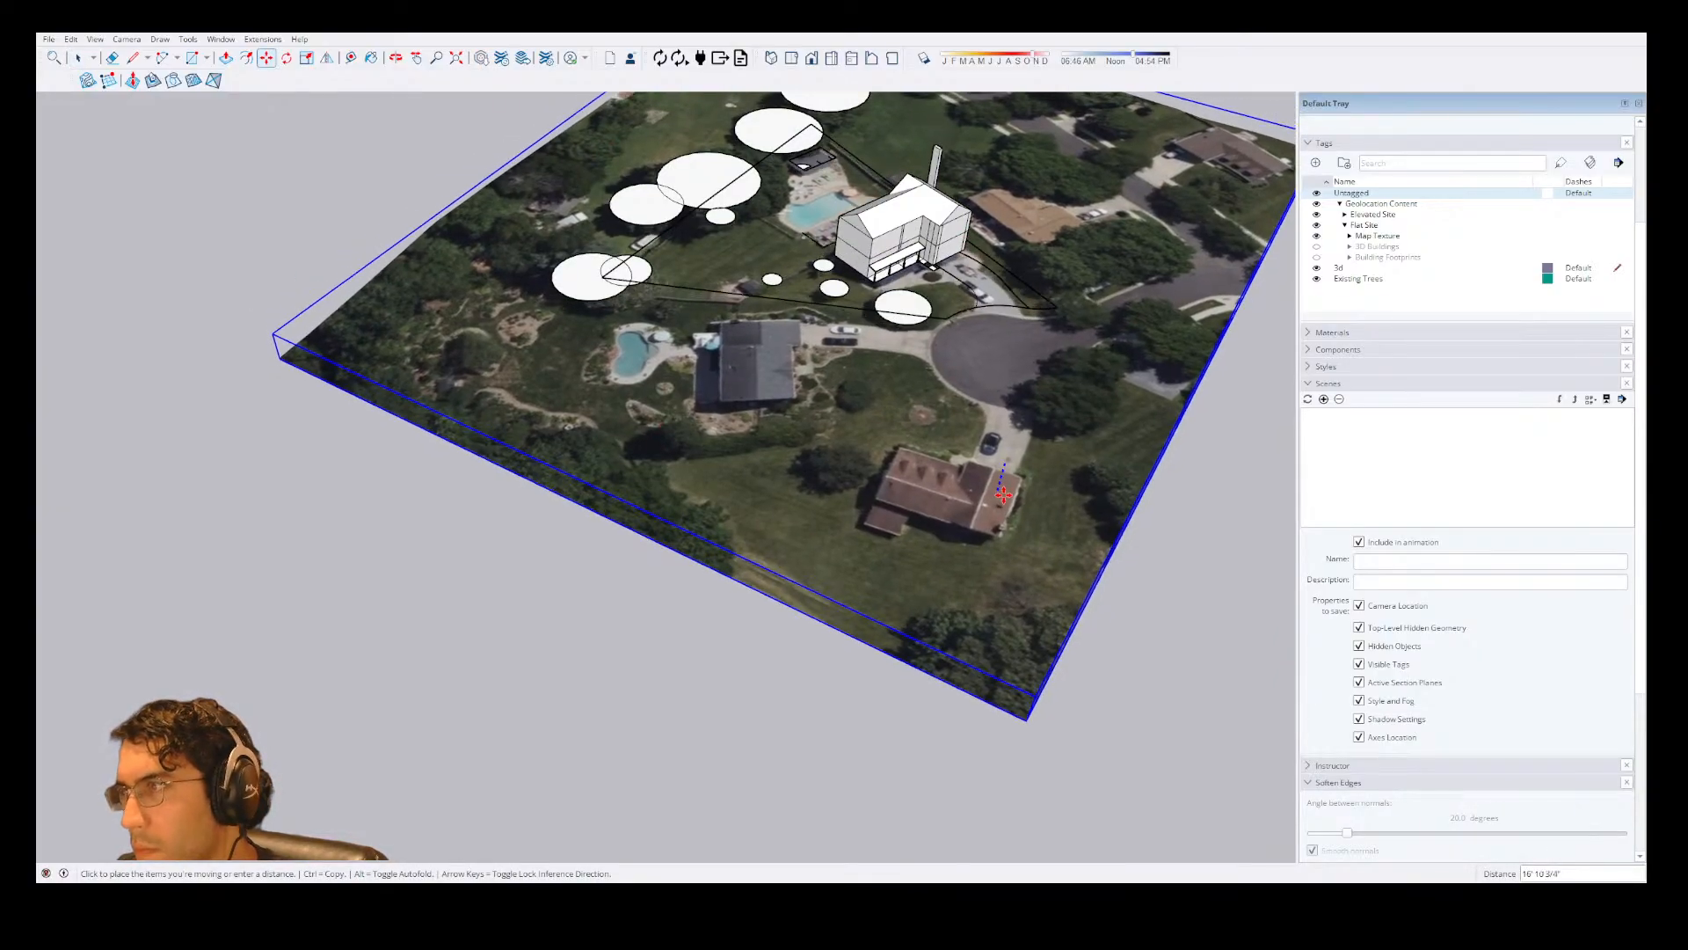
left_click(1003, 495)
key("space")
scroll(888, 181, "up", 3)
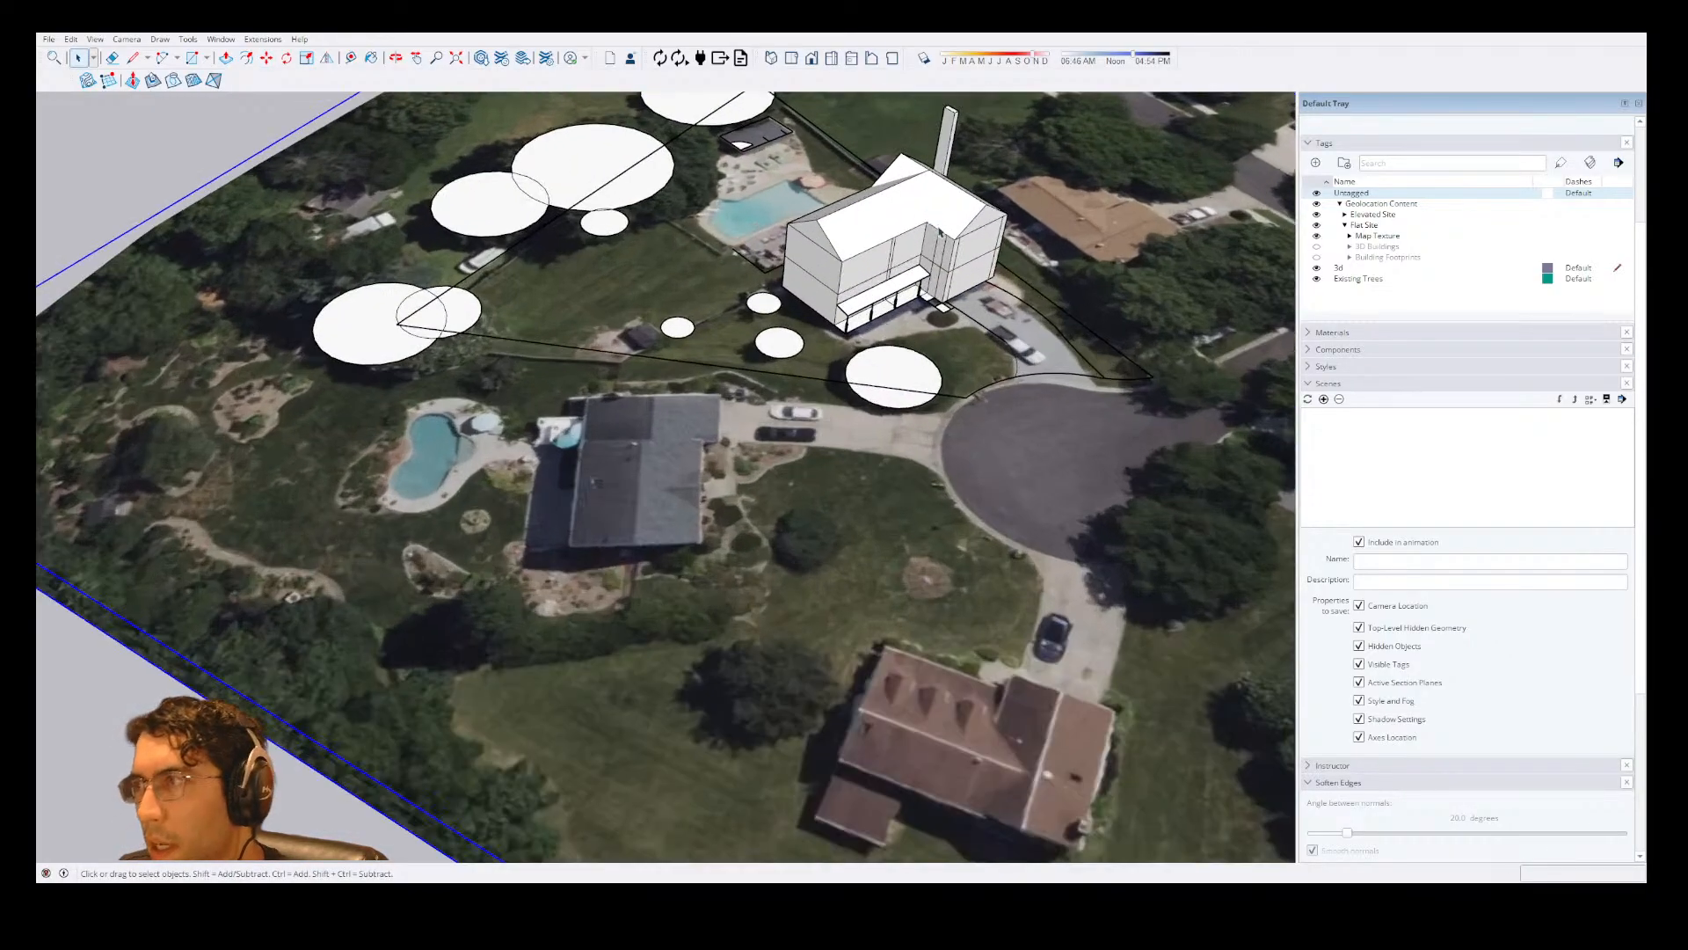
Expand the Elevated Site tag folder and hide it, leaving the flat site map visible.
scroll(940, 233, "up", 2)
scroll(955, 241, "down", 3)
middle_click_drag(991, 299, 1055, 102)
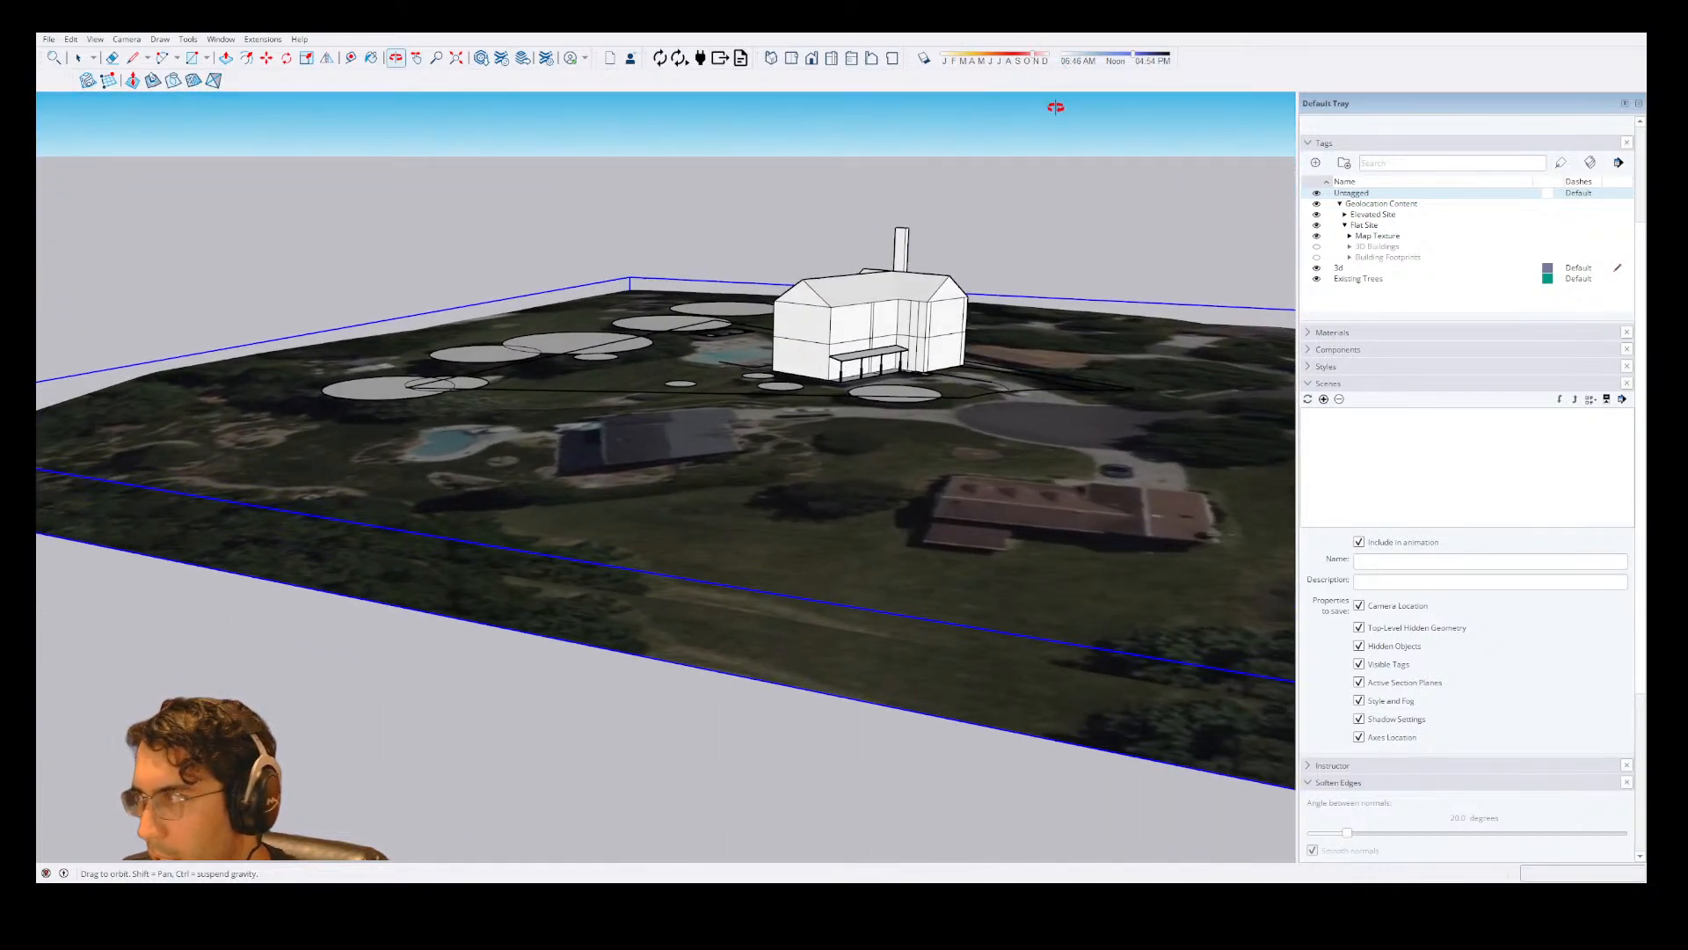
left_click(1345, 215)
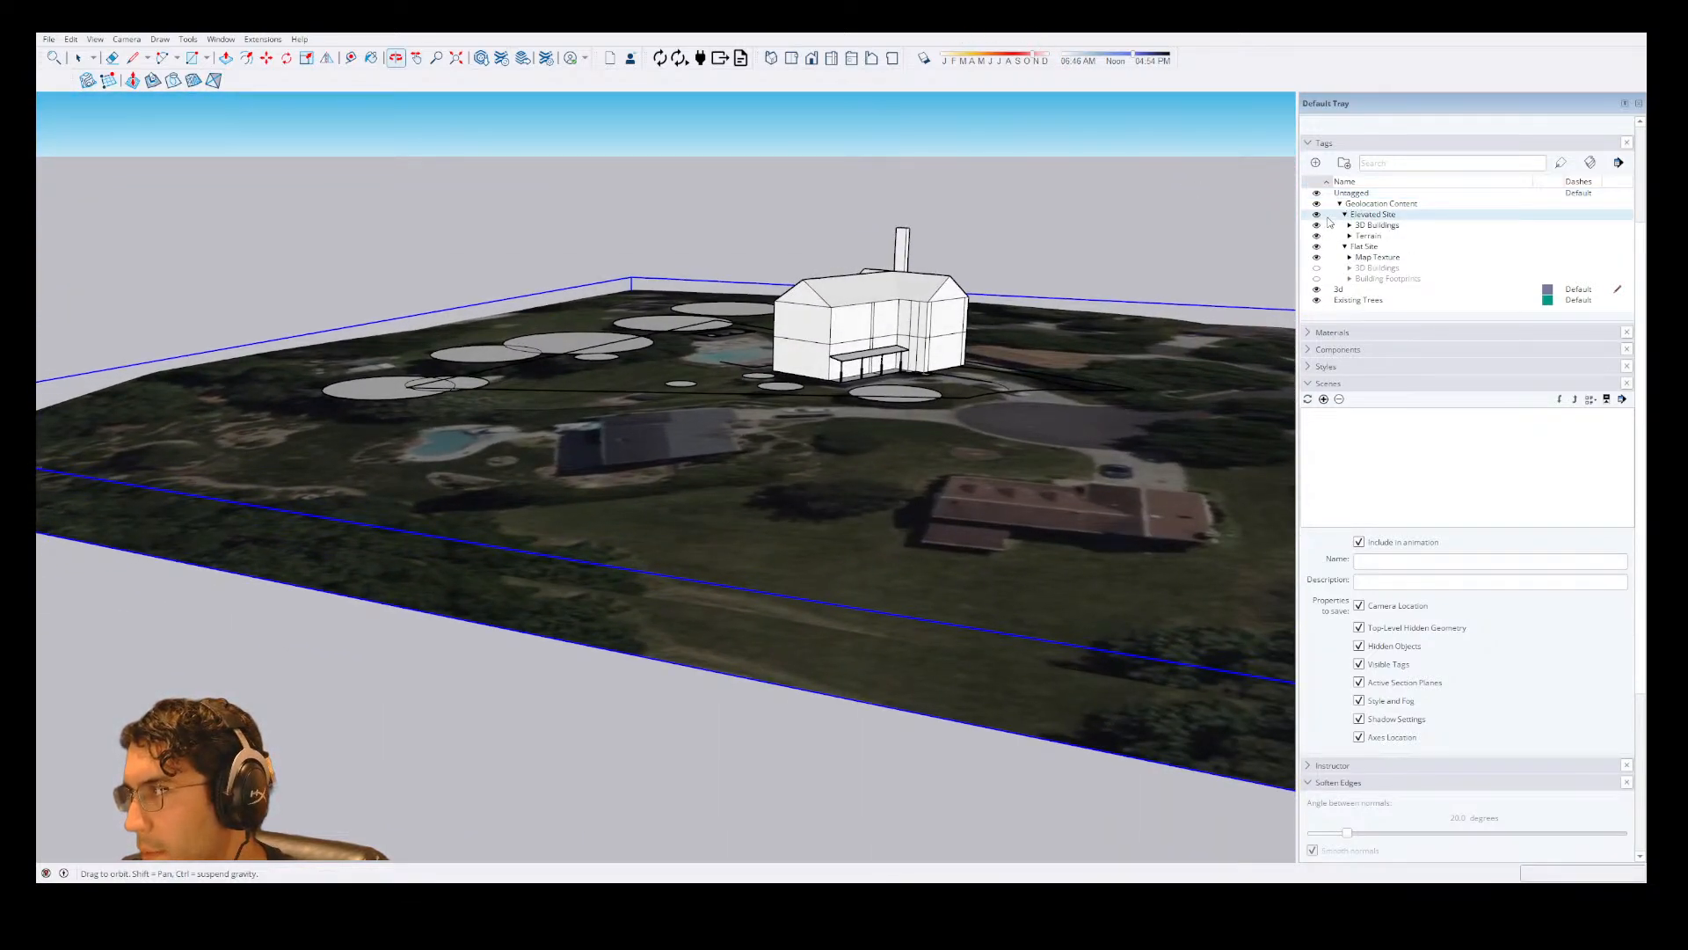
left_click(1316, 216)
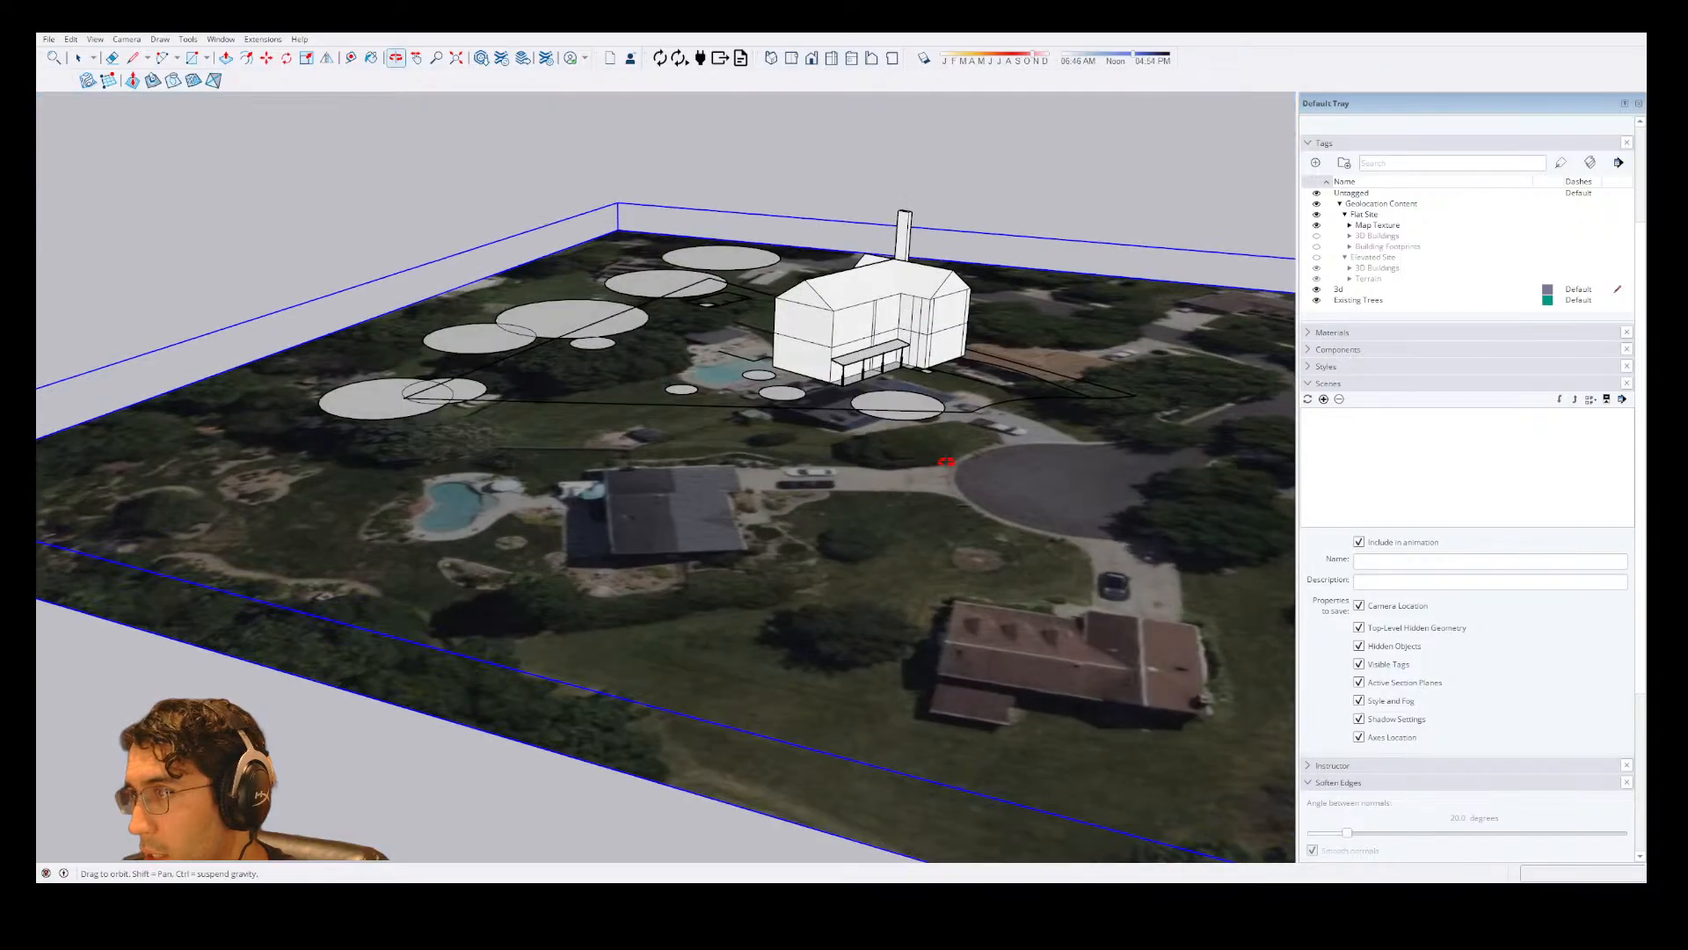
Raise the flat site map vertically about 15' 4" to the level of the tree circles.
key("space")
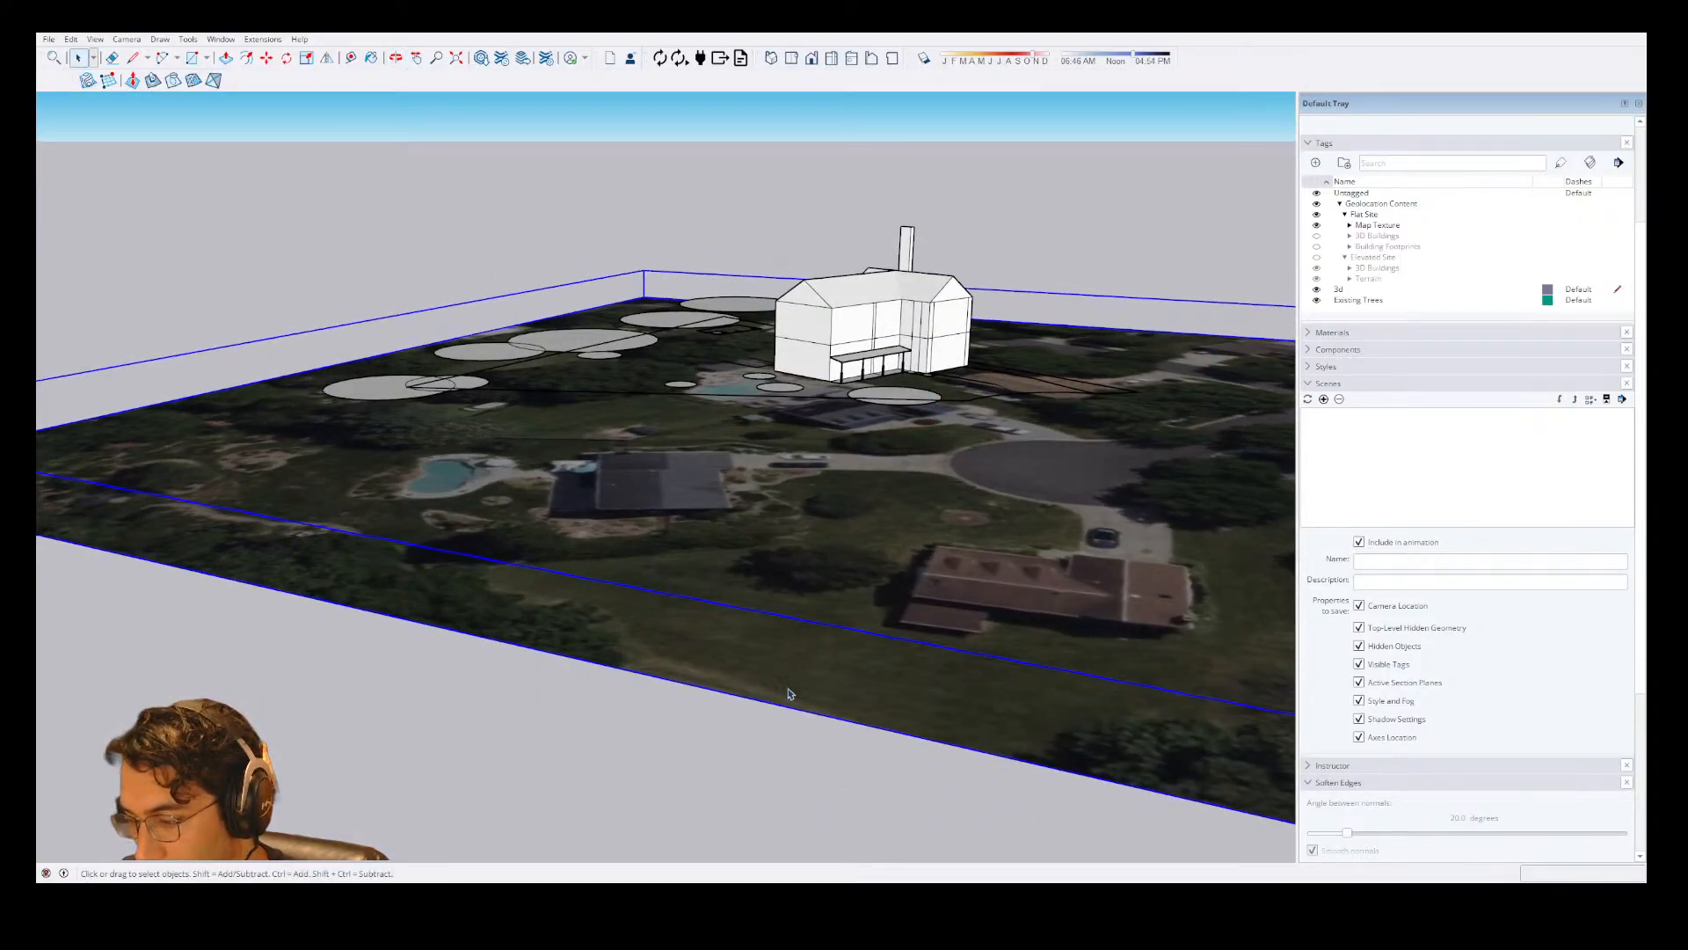
key("m")
left_click(850, 717)
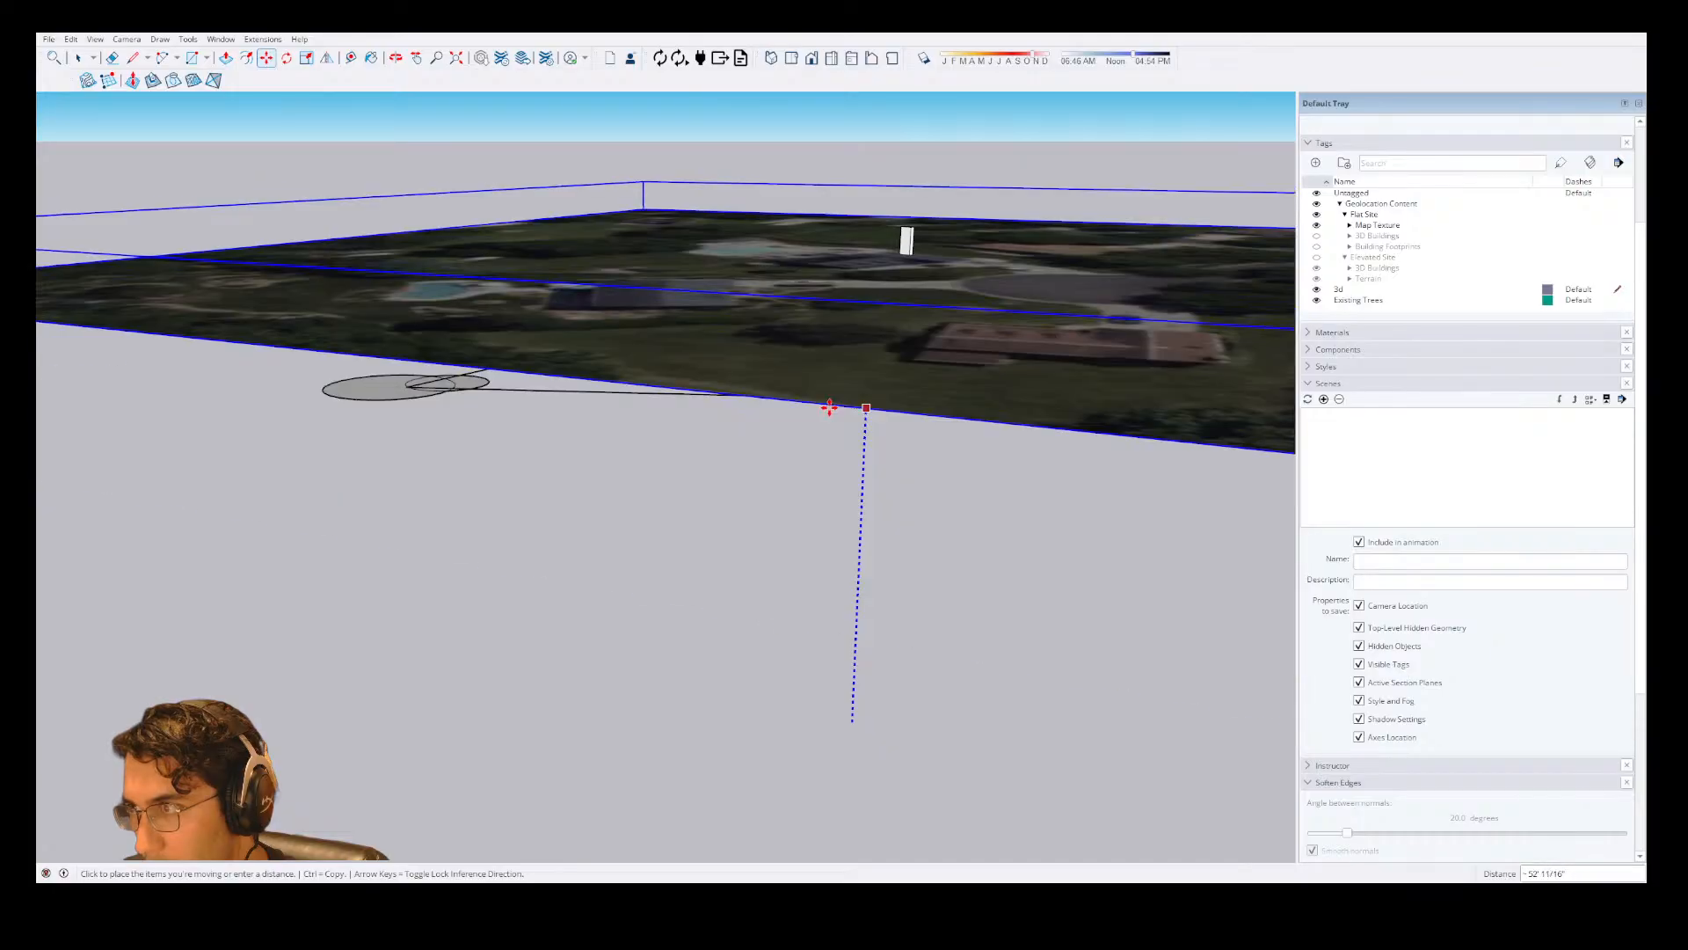
left_click(437, 392)
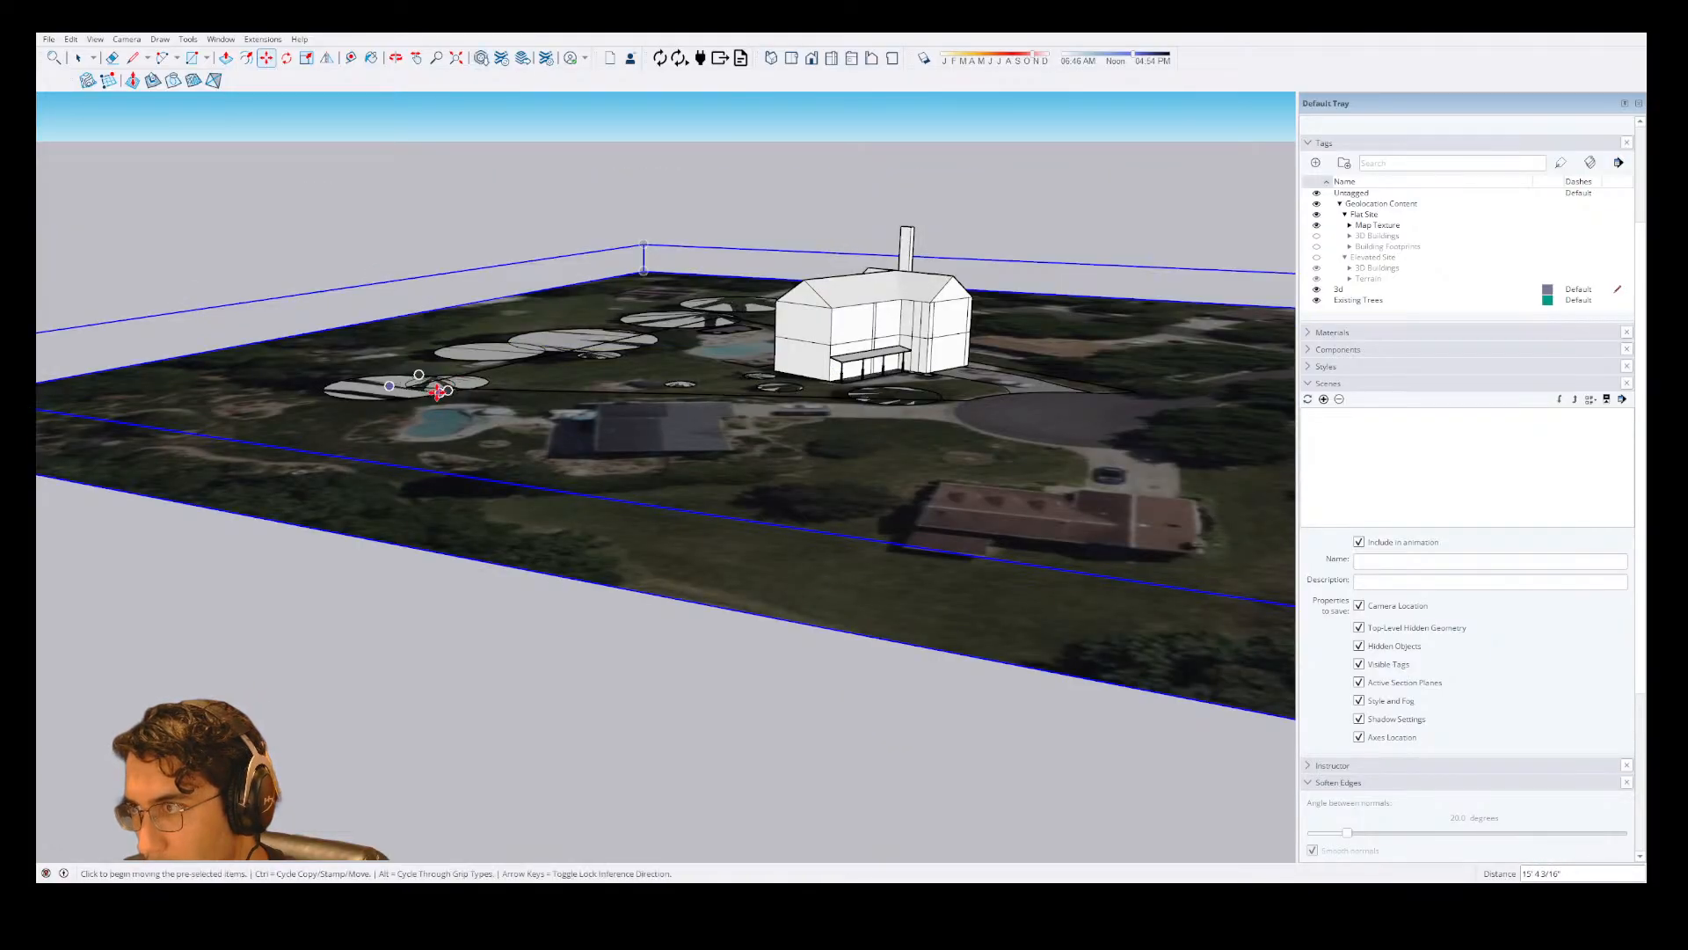
Move the flat site map straight down 1" beneath the tree circles and site linework.
key("space")
scroll(752, 376, "down", 4)
middle_click_drag(752, 376, 745, 496)
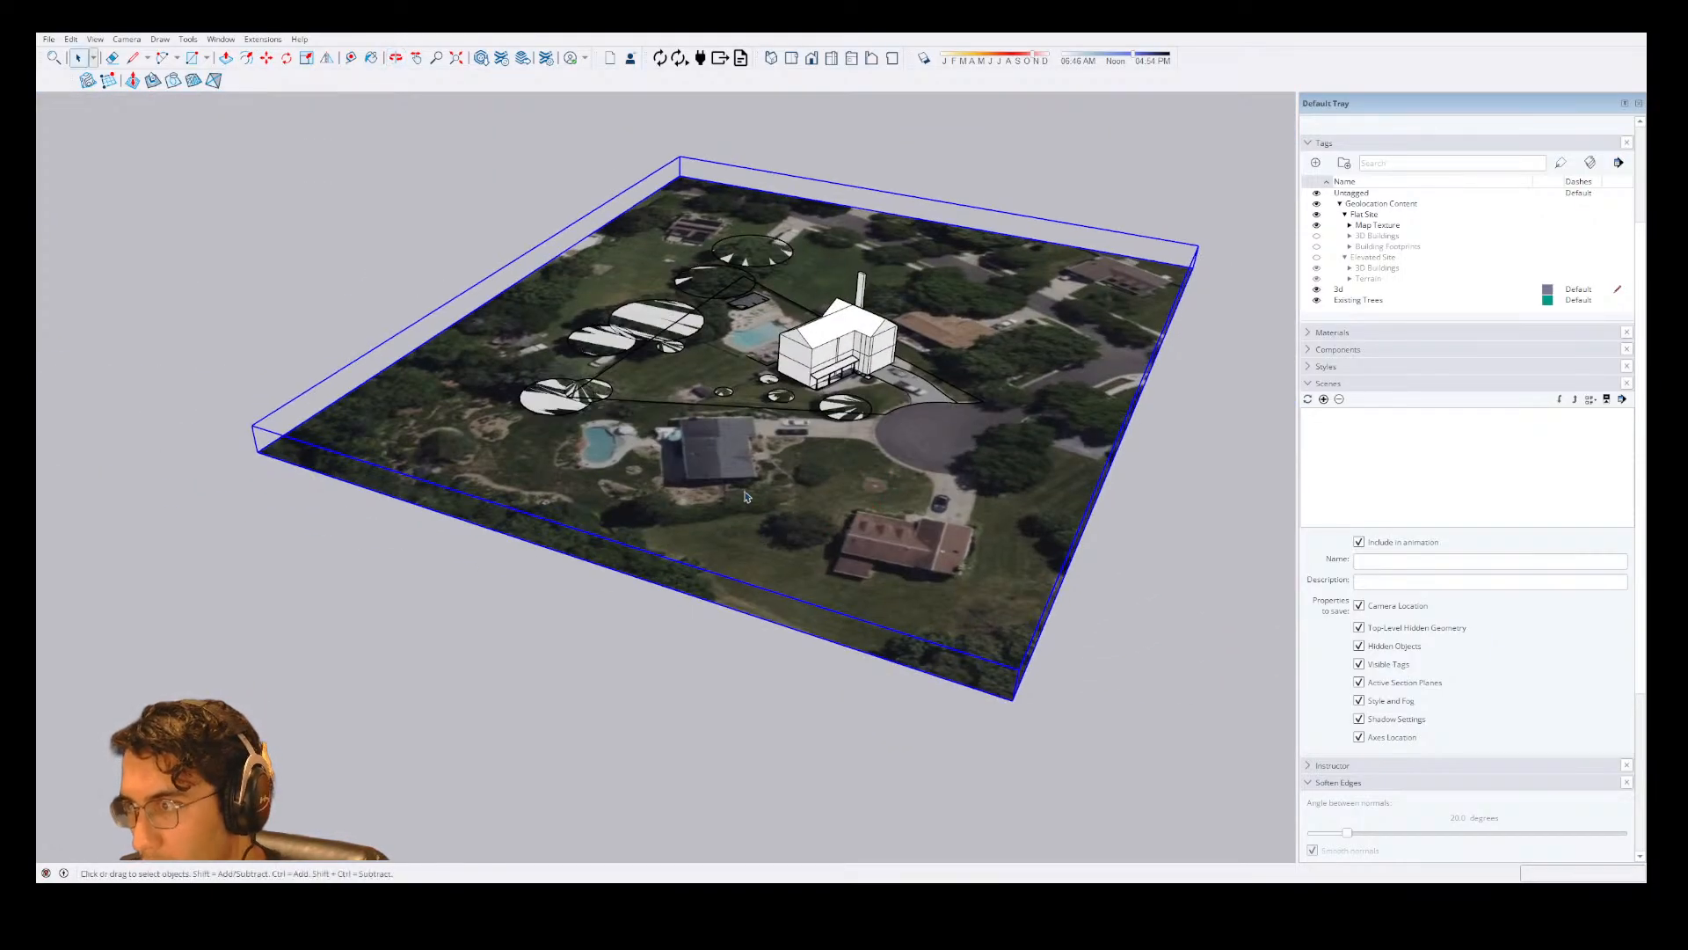
key("m")
left_click(805, 526)
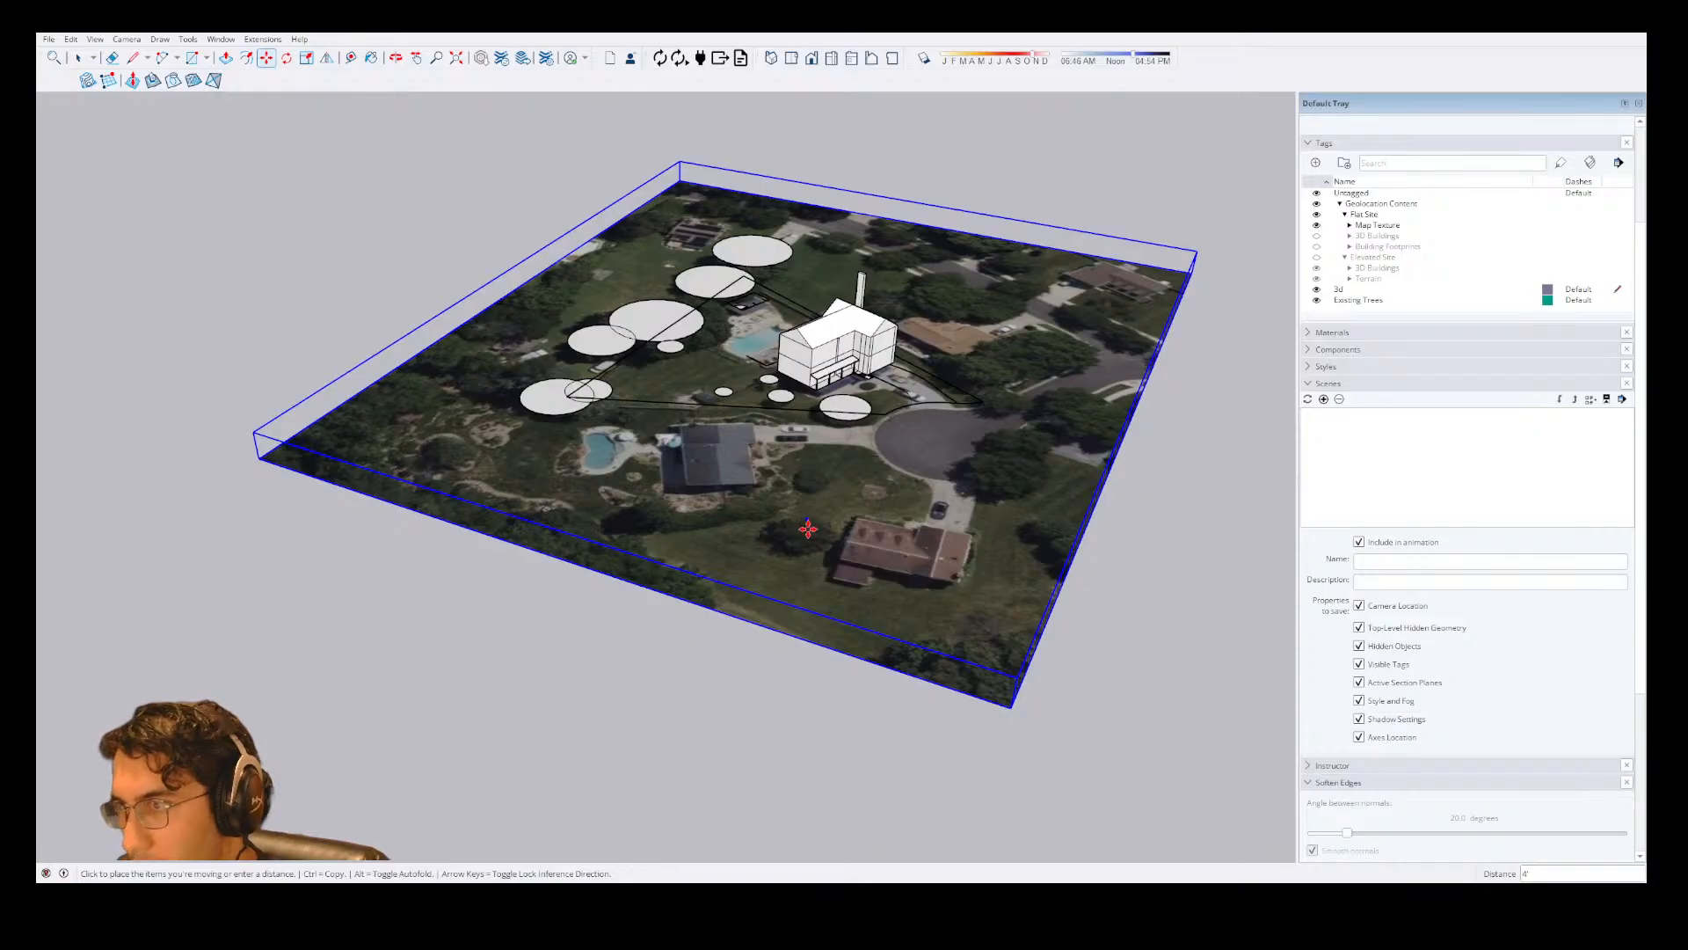
type("1")
key("Return")
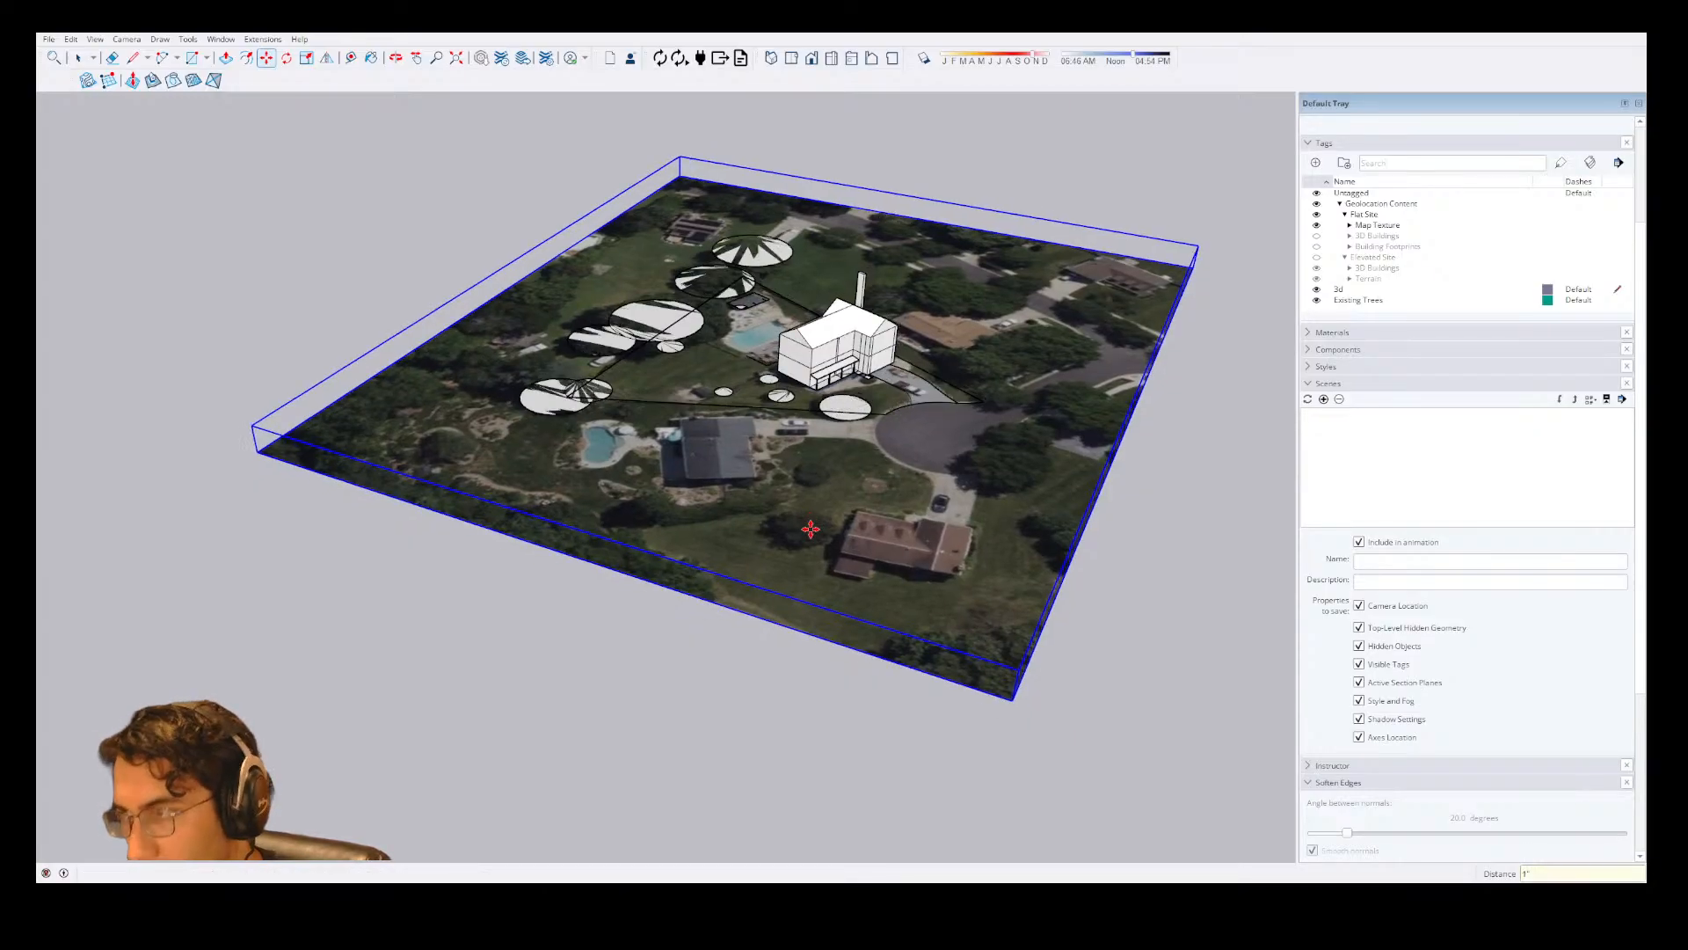
left_click(893, 519)
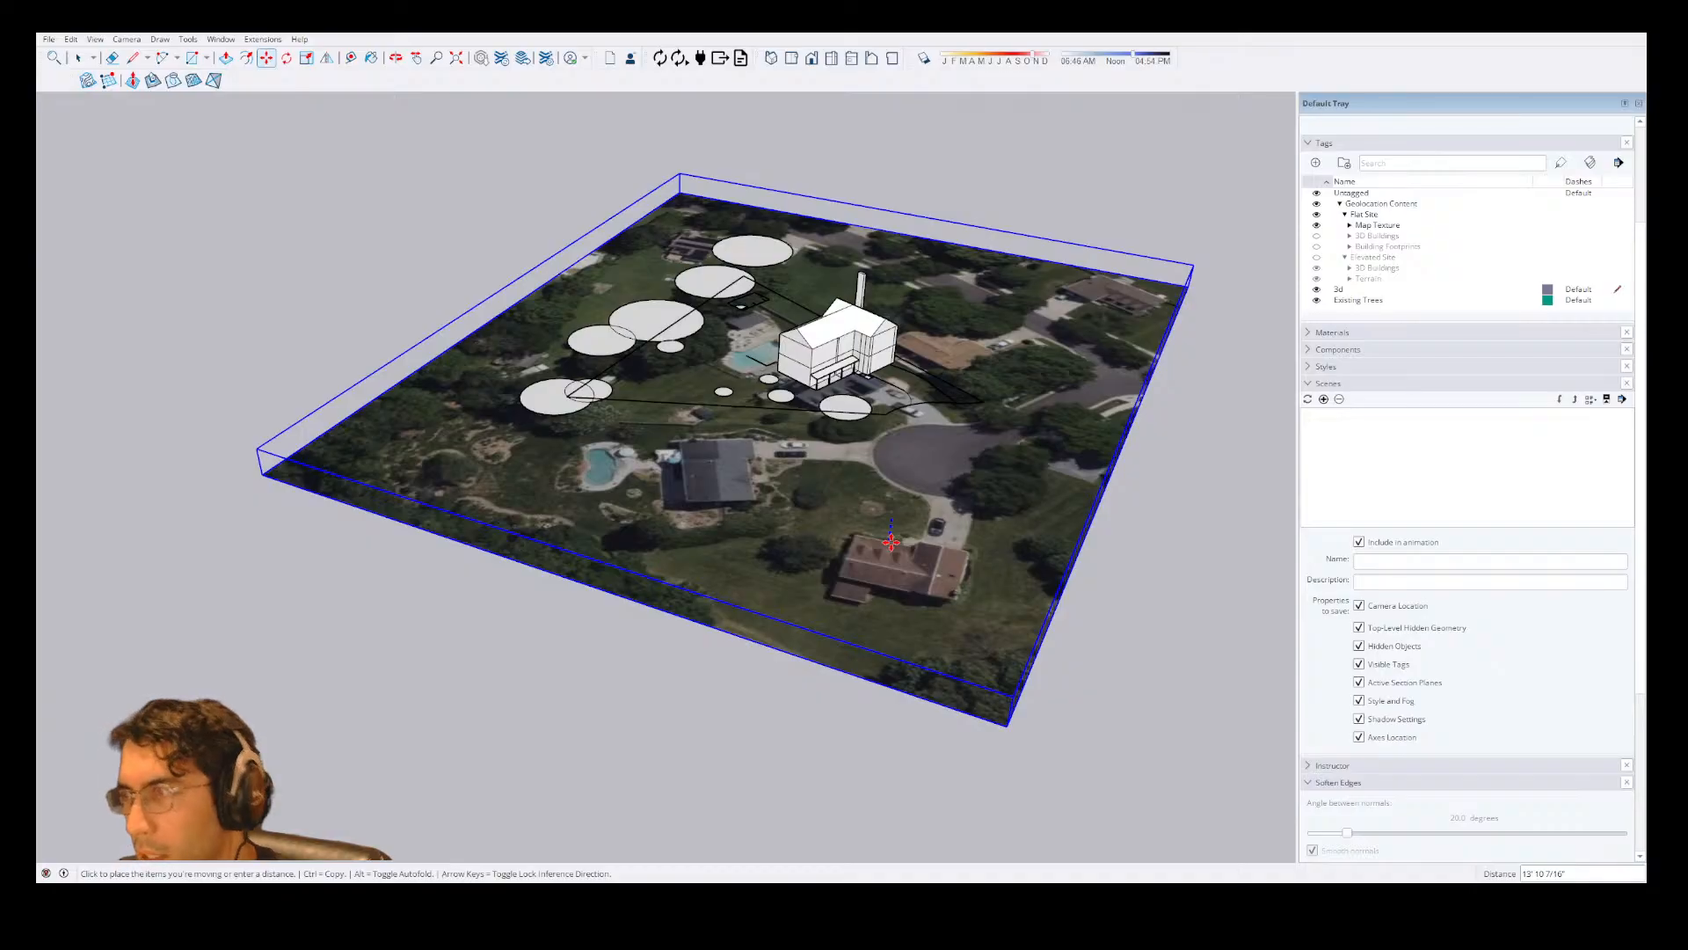
key("Escape")
key("space")
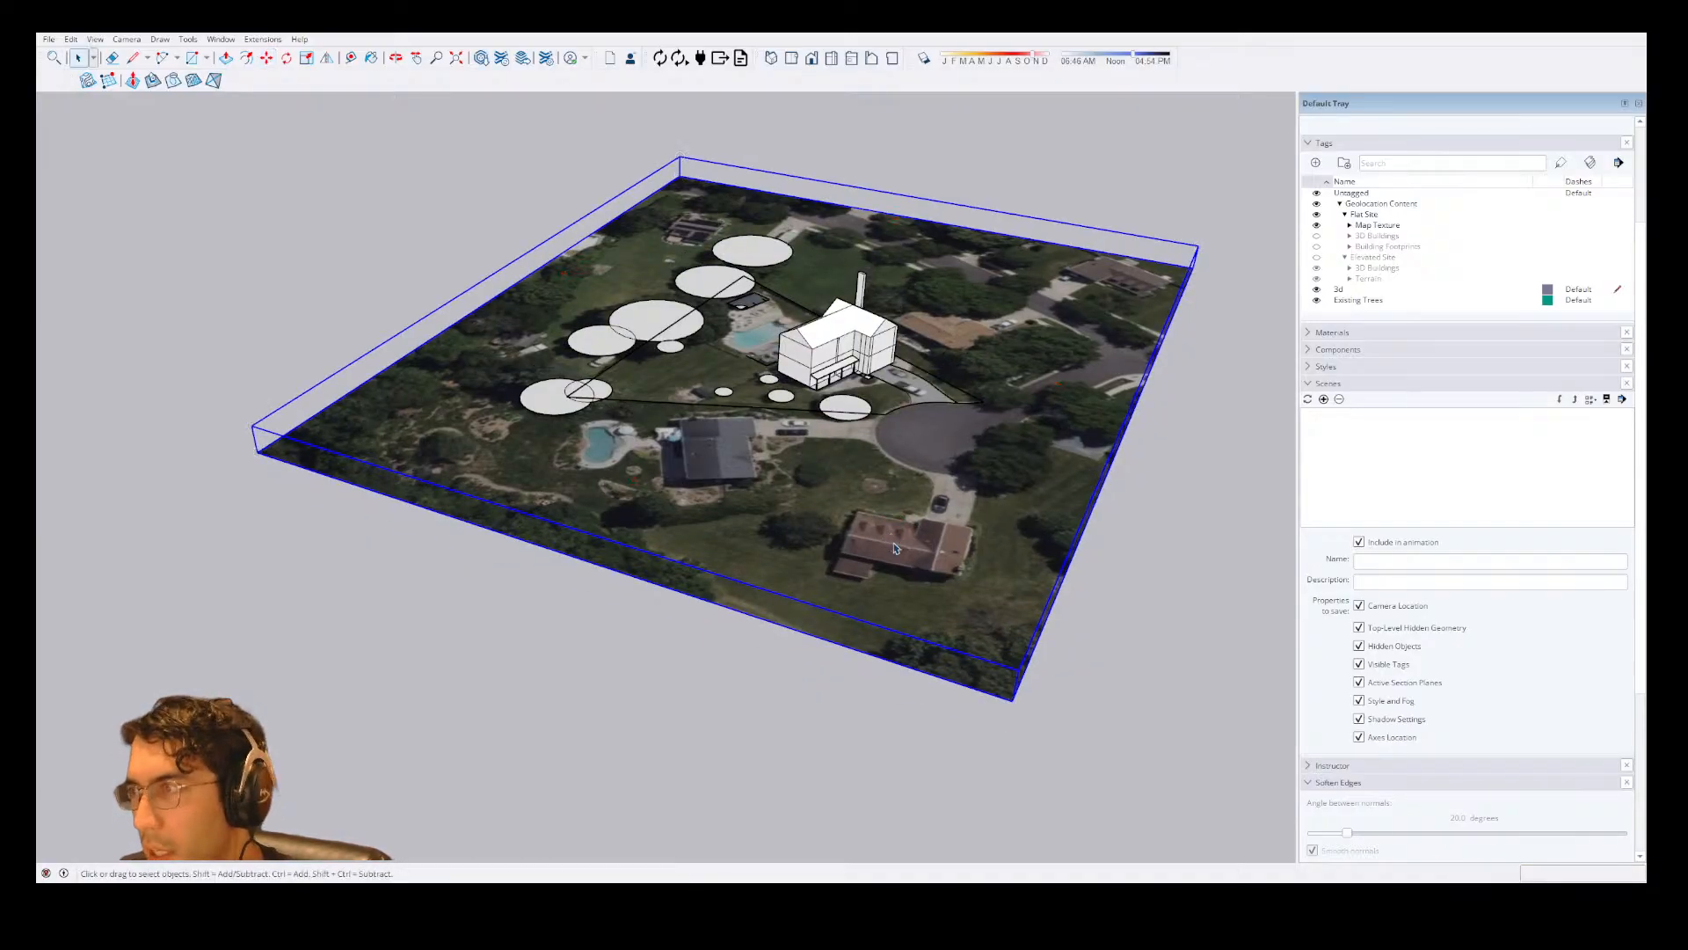
Deselect the site map and turn on shadows for the model.
scroll(910, 383, "up", 3)
scroll(880, 481, "down", 4)
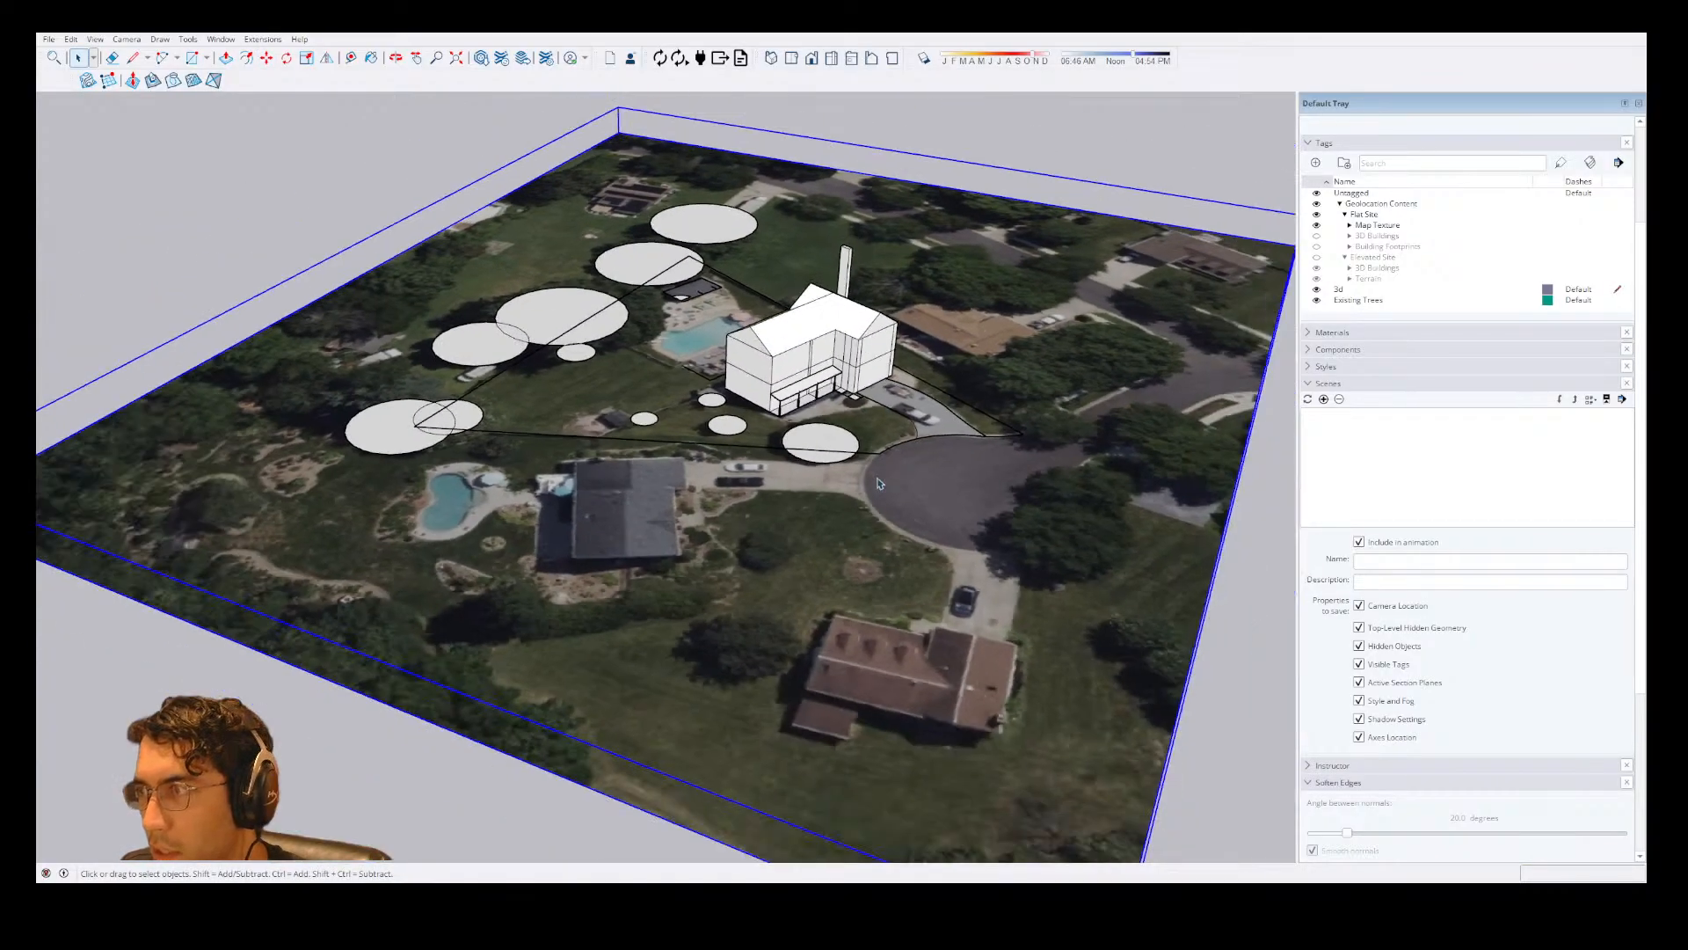
left_click(1022, 240)
middle_click_drag(959, 309, 678, 520)
scroll(677, 520, "up", 5)
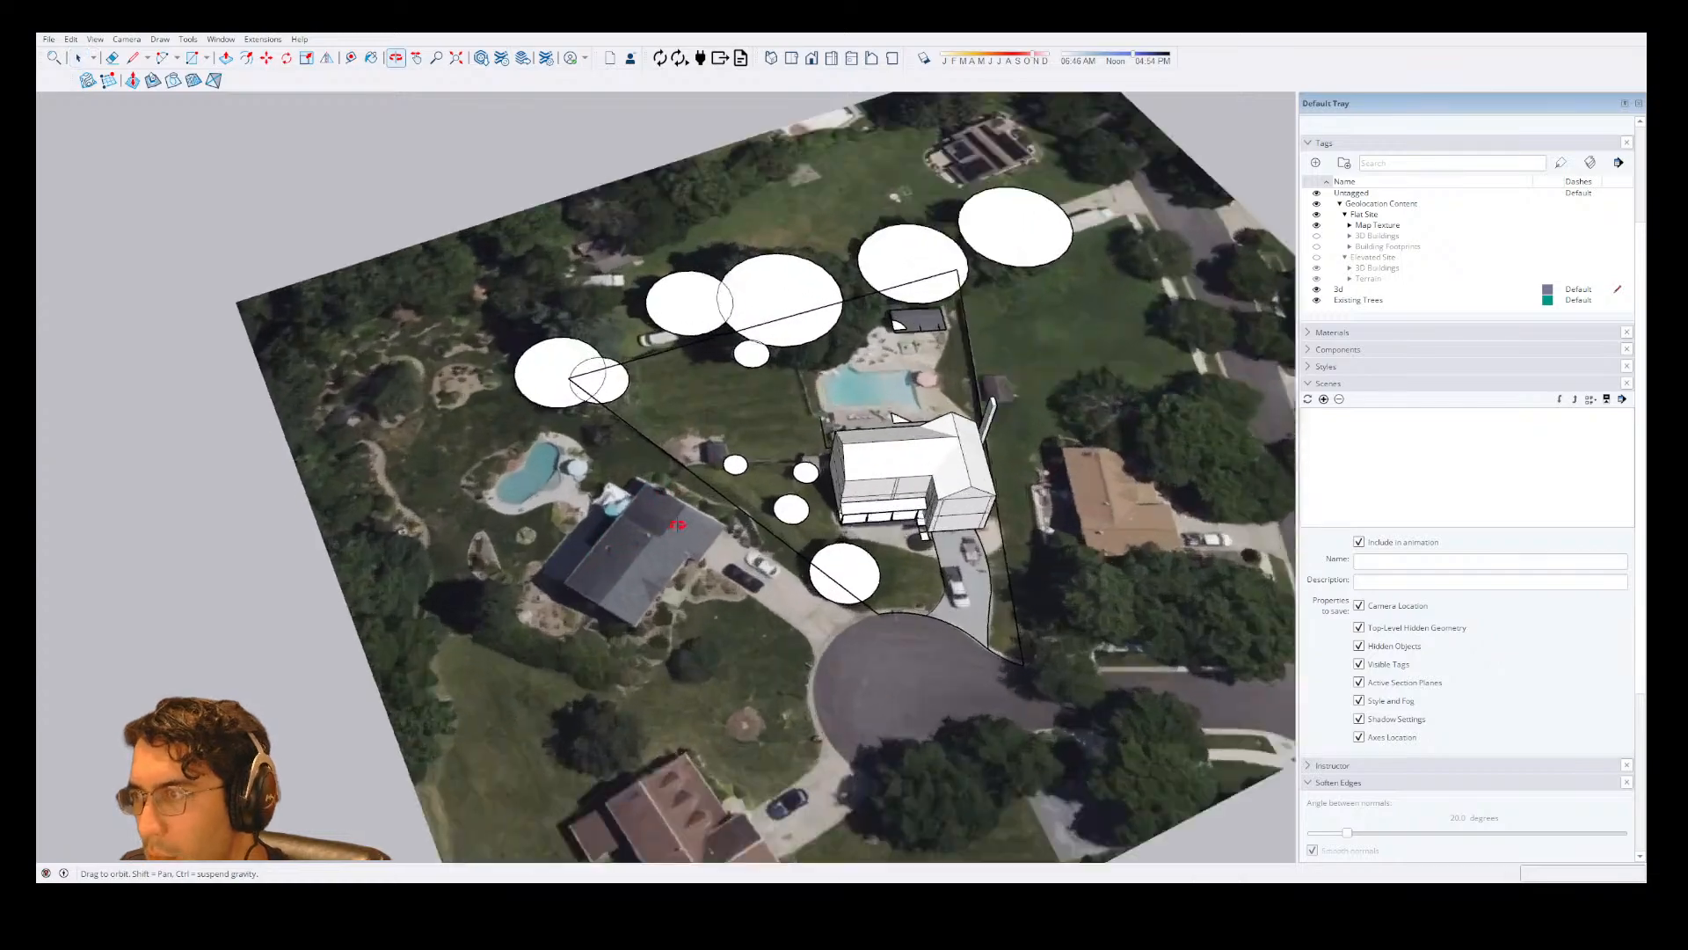
middle_click_drag(1059, 527, 1011, 359)
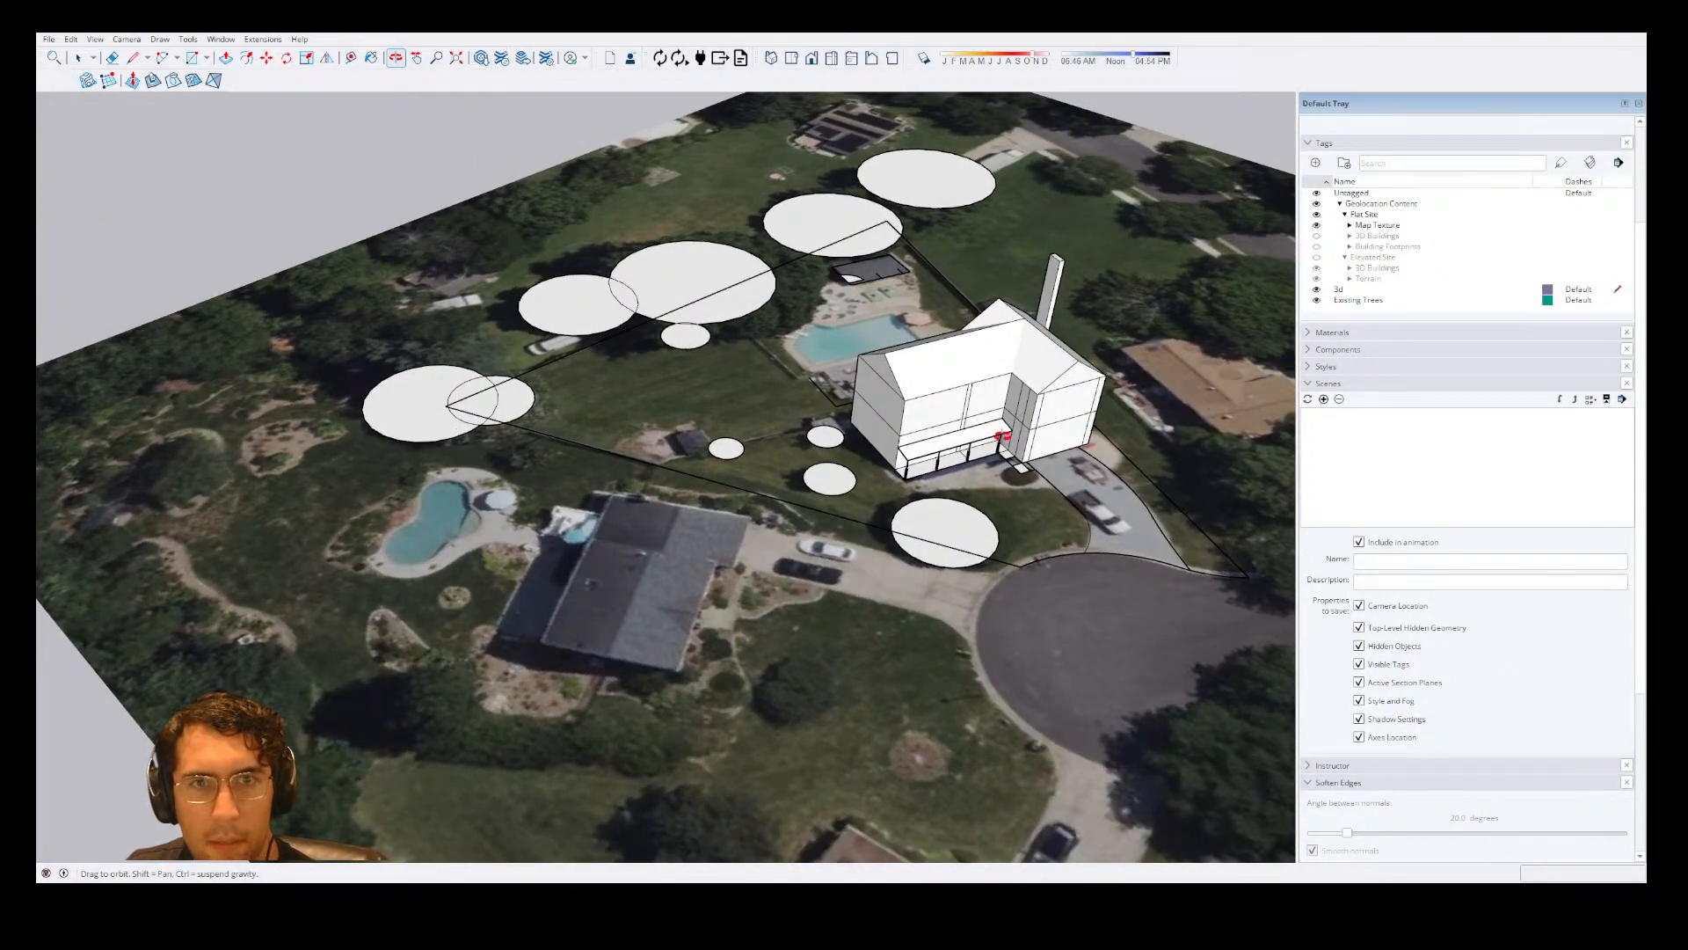
scroll(1602, 661, "down", 3)
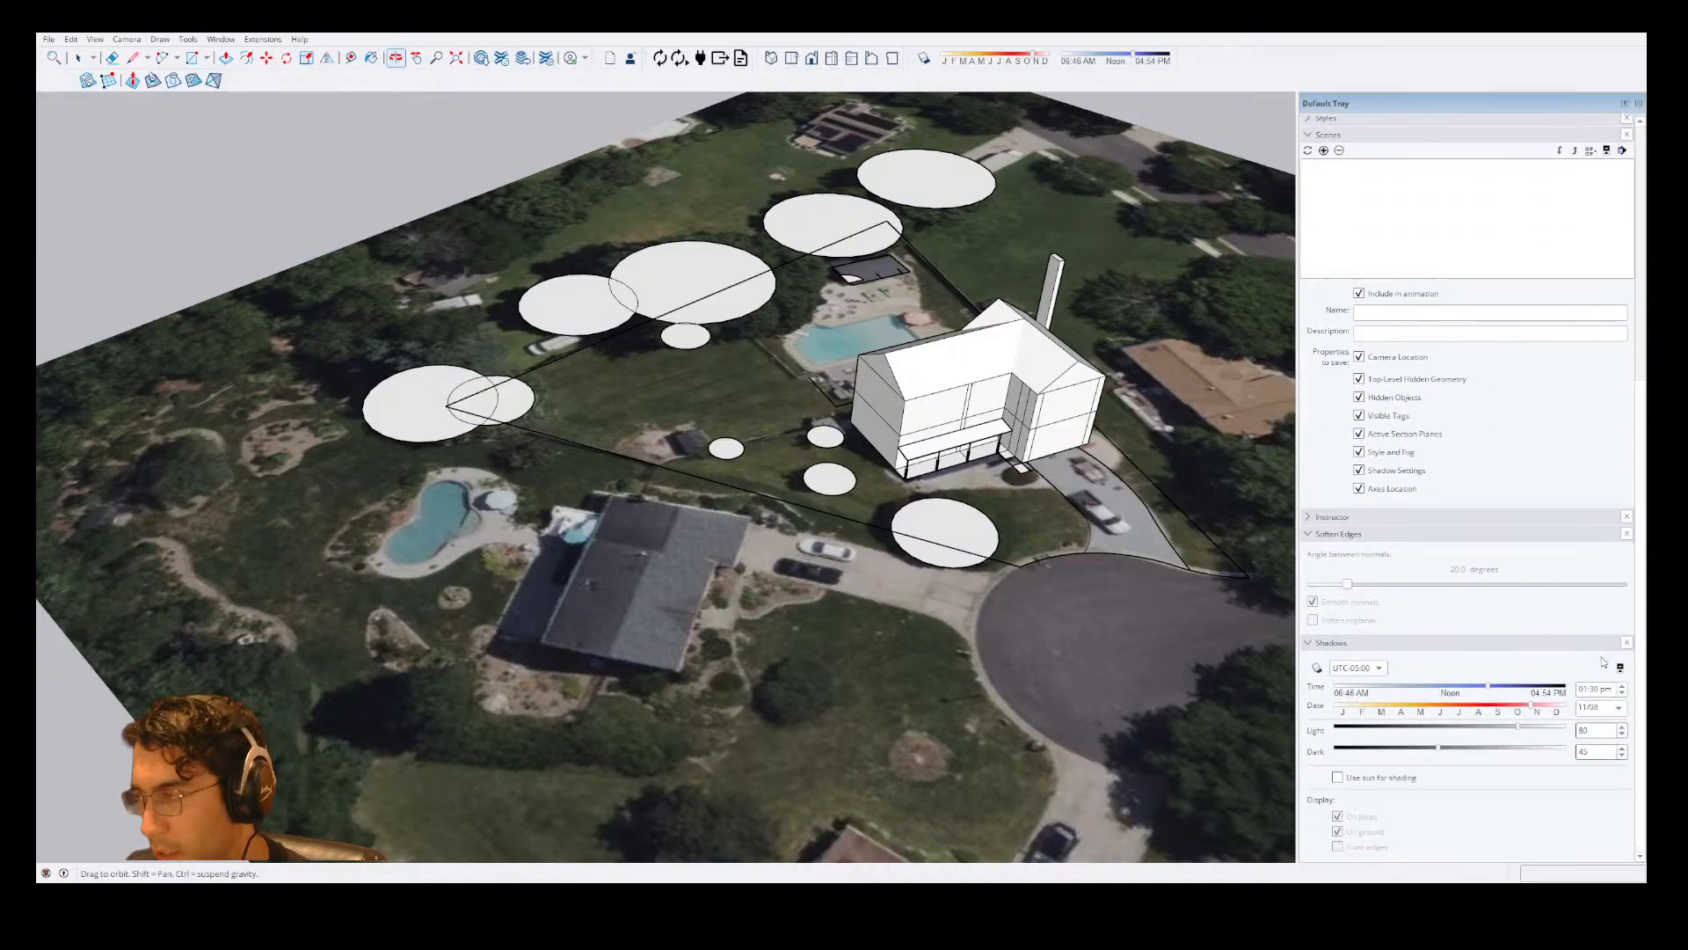
left_click(1318, 667)
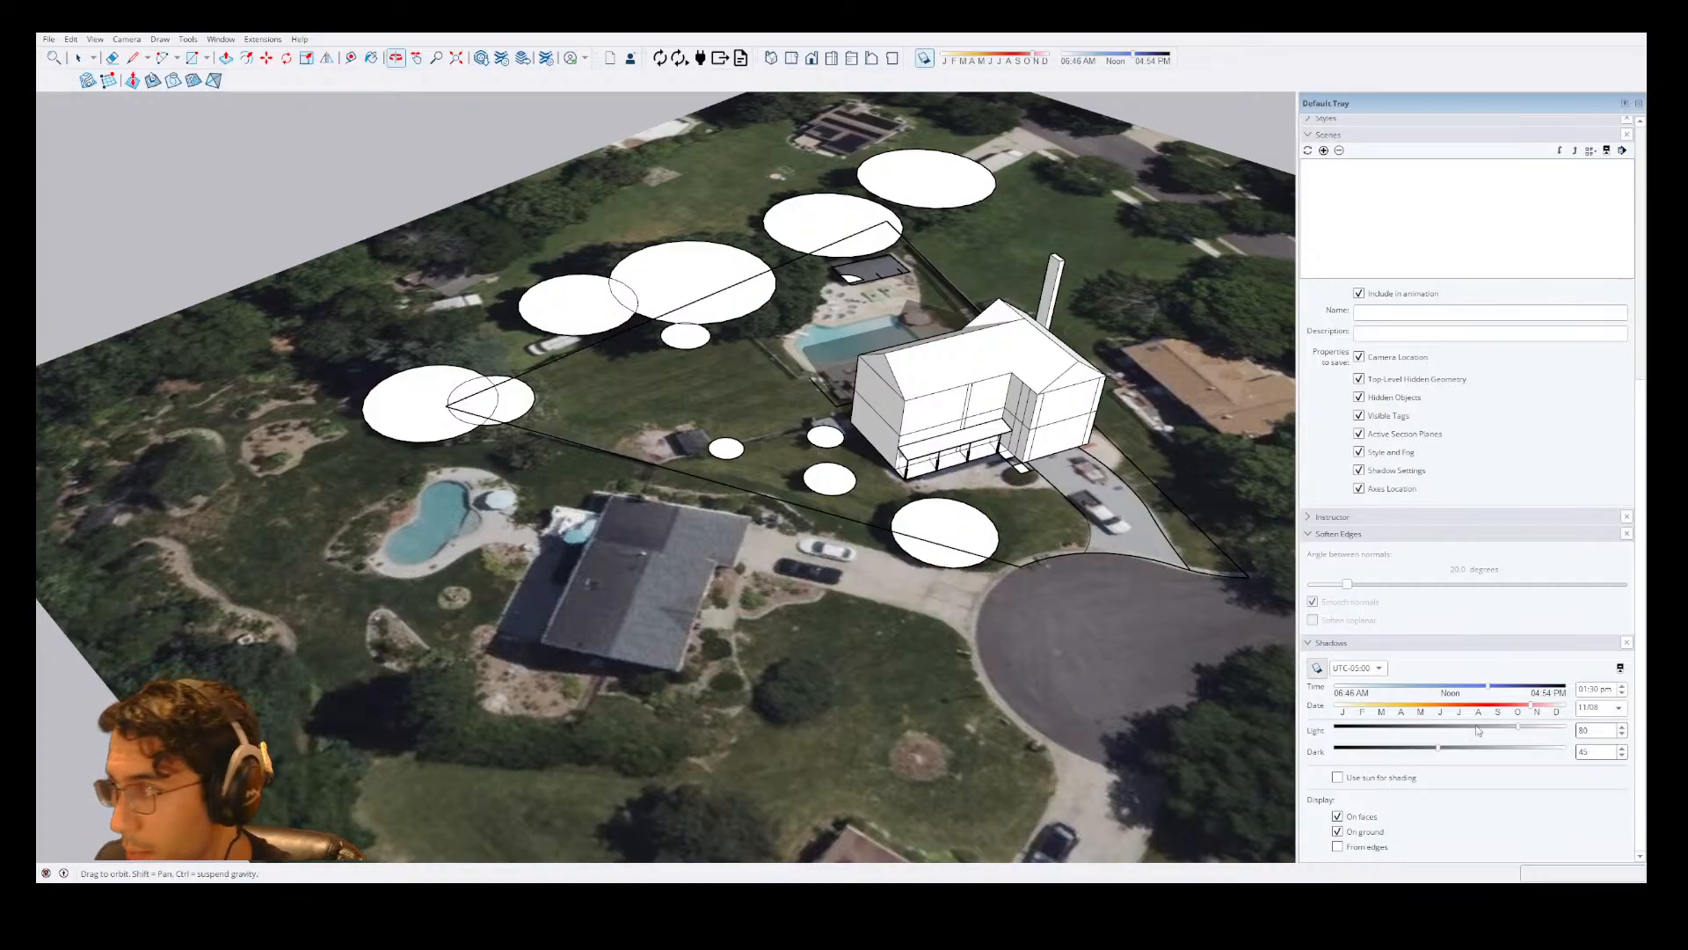
Examine the shadows cast by the house on its roof, the pool area and the surrounding yard.
left_click_drag(1093, 557, 1239, 632)
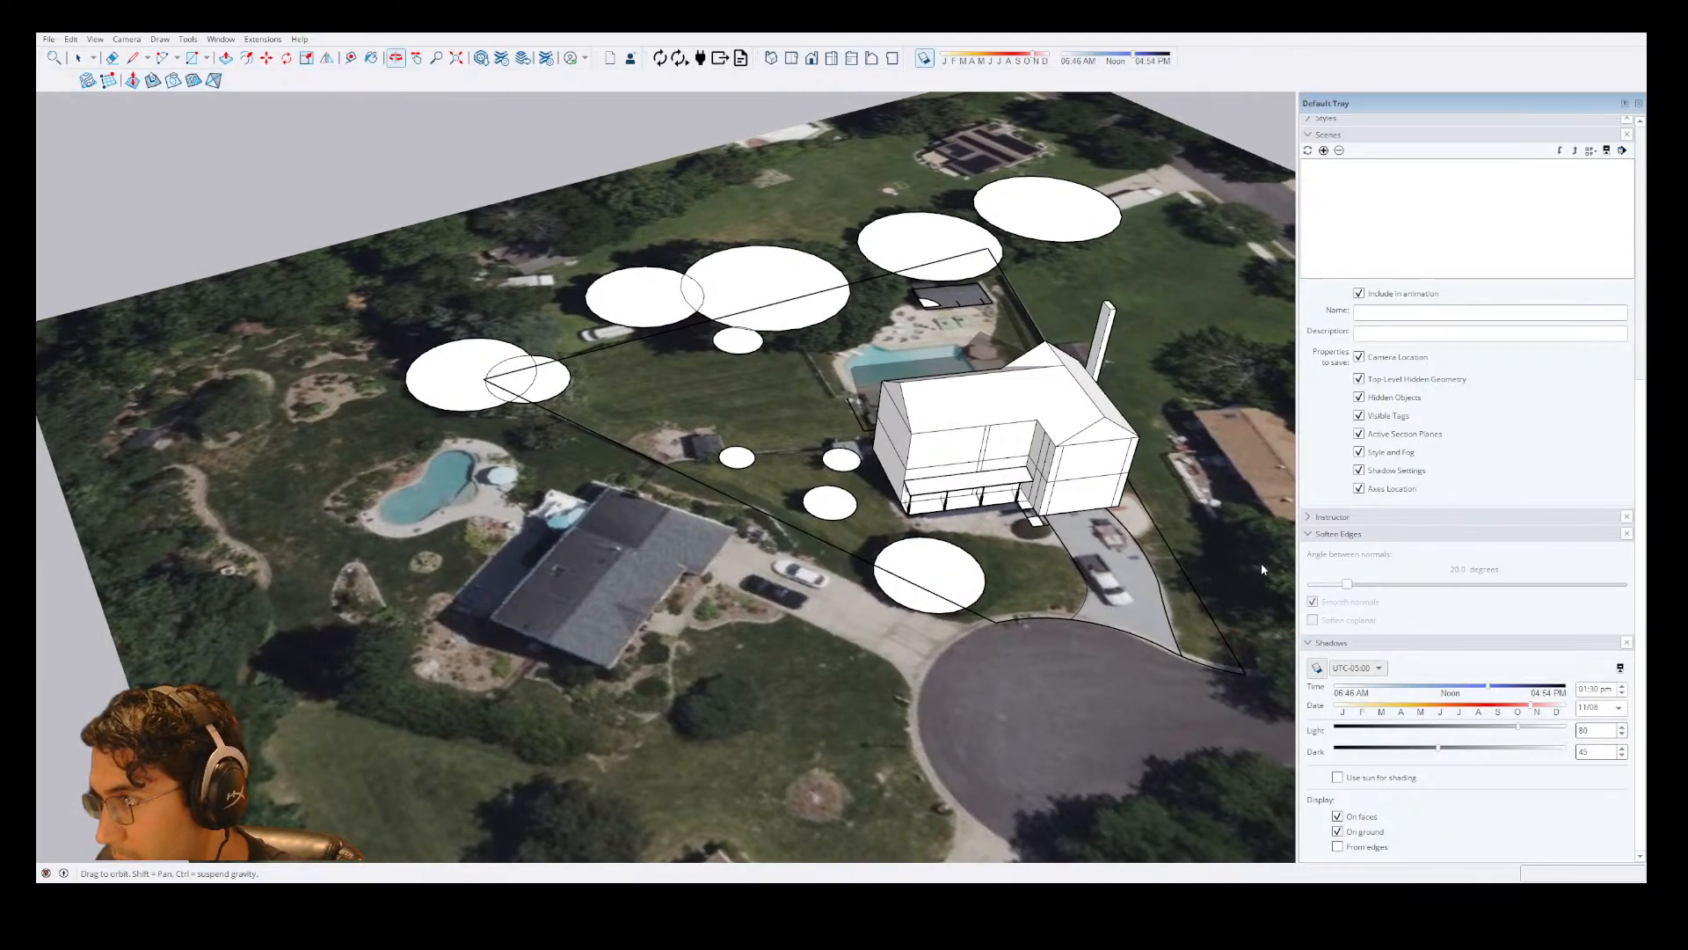
left_click(1318, 668)
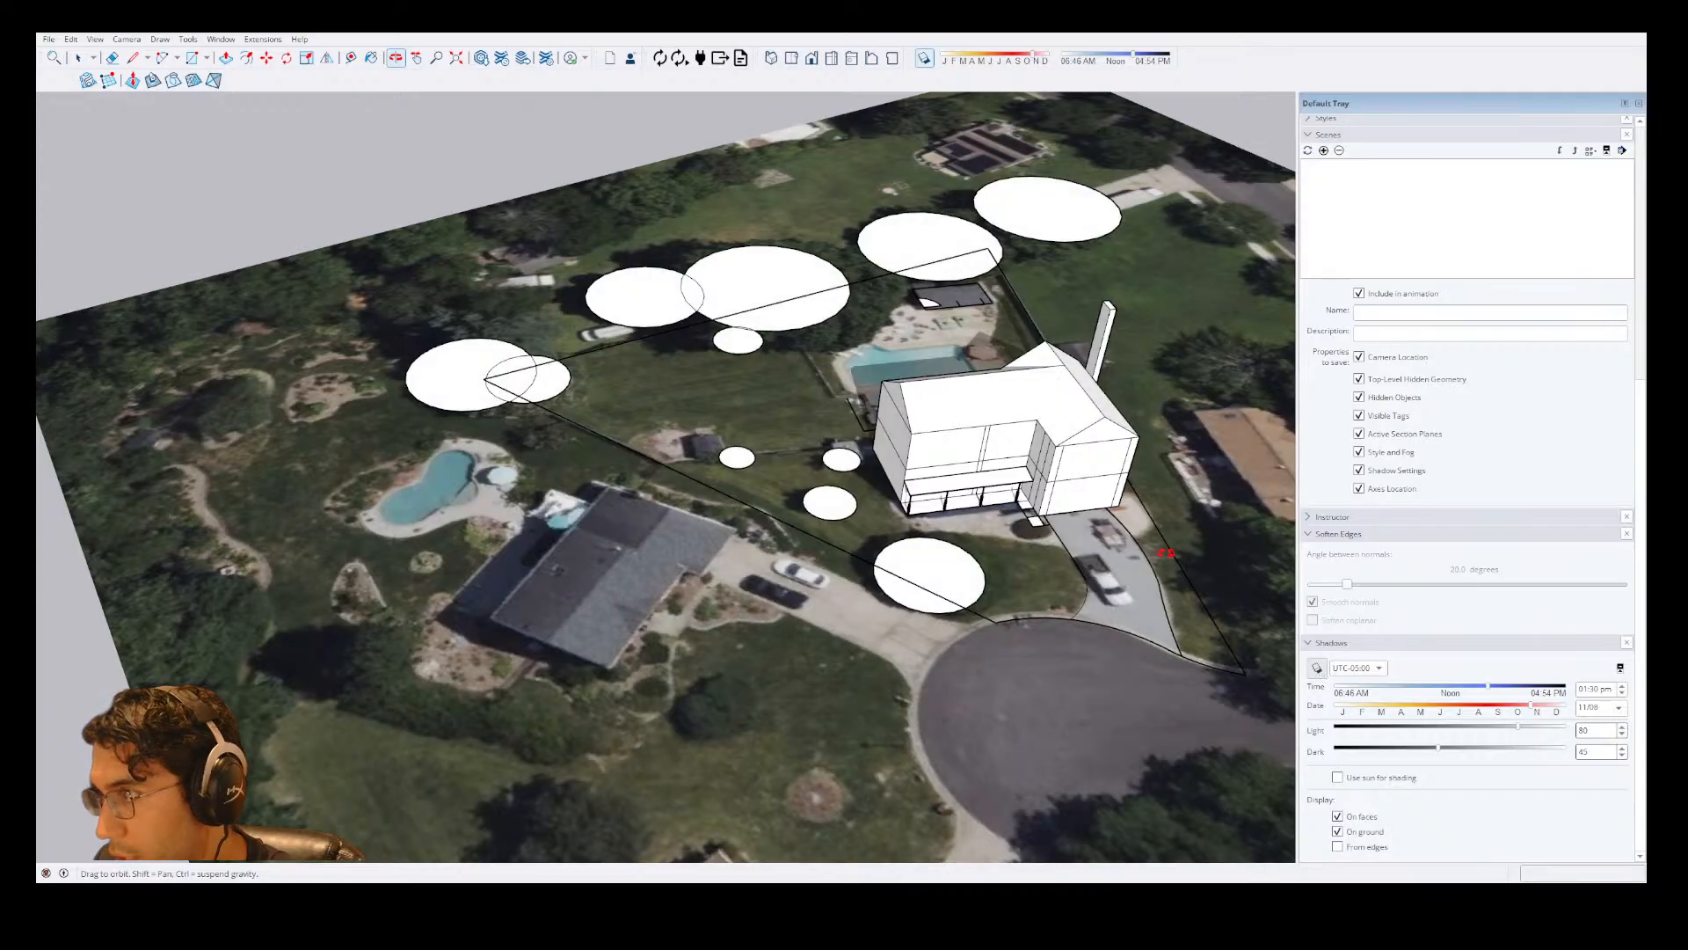
scroll(961, 441, "up", 5)
left_click_drag(870, 326, 949, 256)
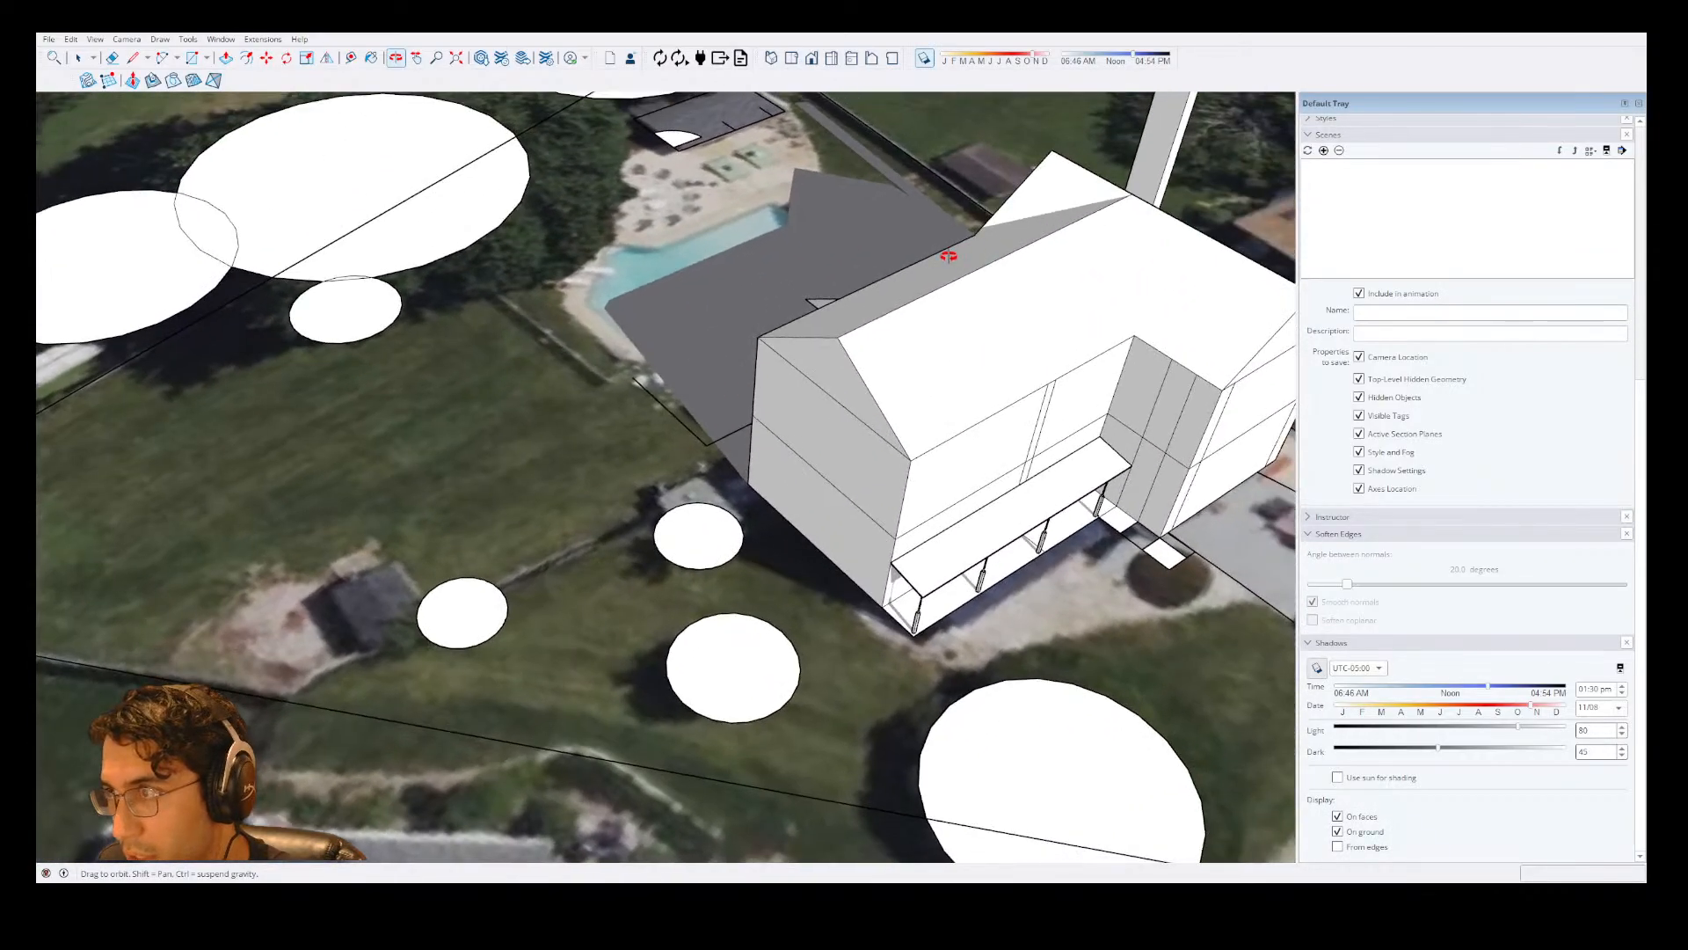
scroll(749, 326, "up", 3)
scroll(749, 326, "down", 3)
left_click_drag(749, 326, 728, 299)
middle_click_drag(728, 299, 872, 458)
left_click_drag(872, 458, 825, 480)
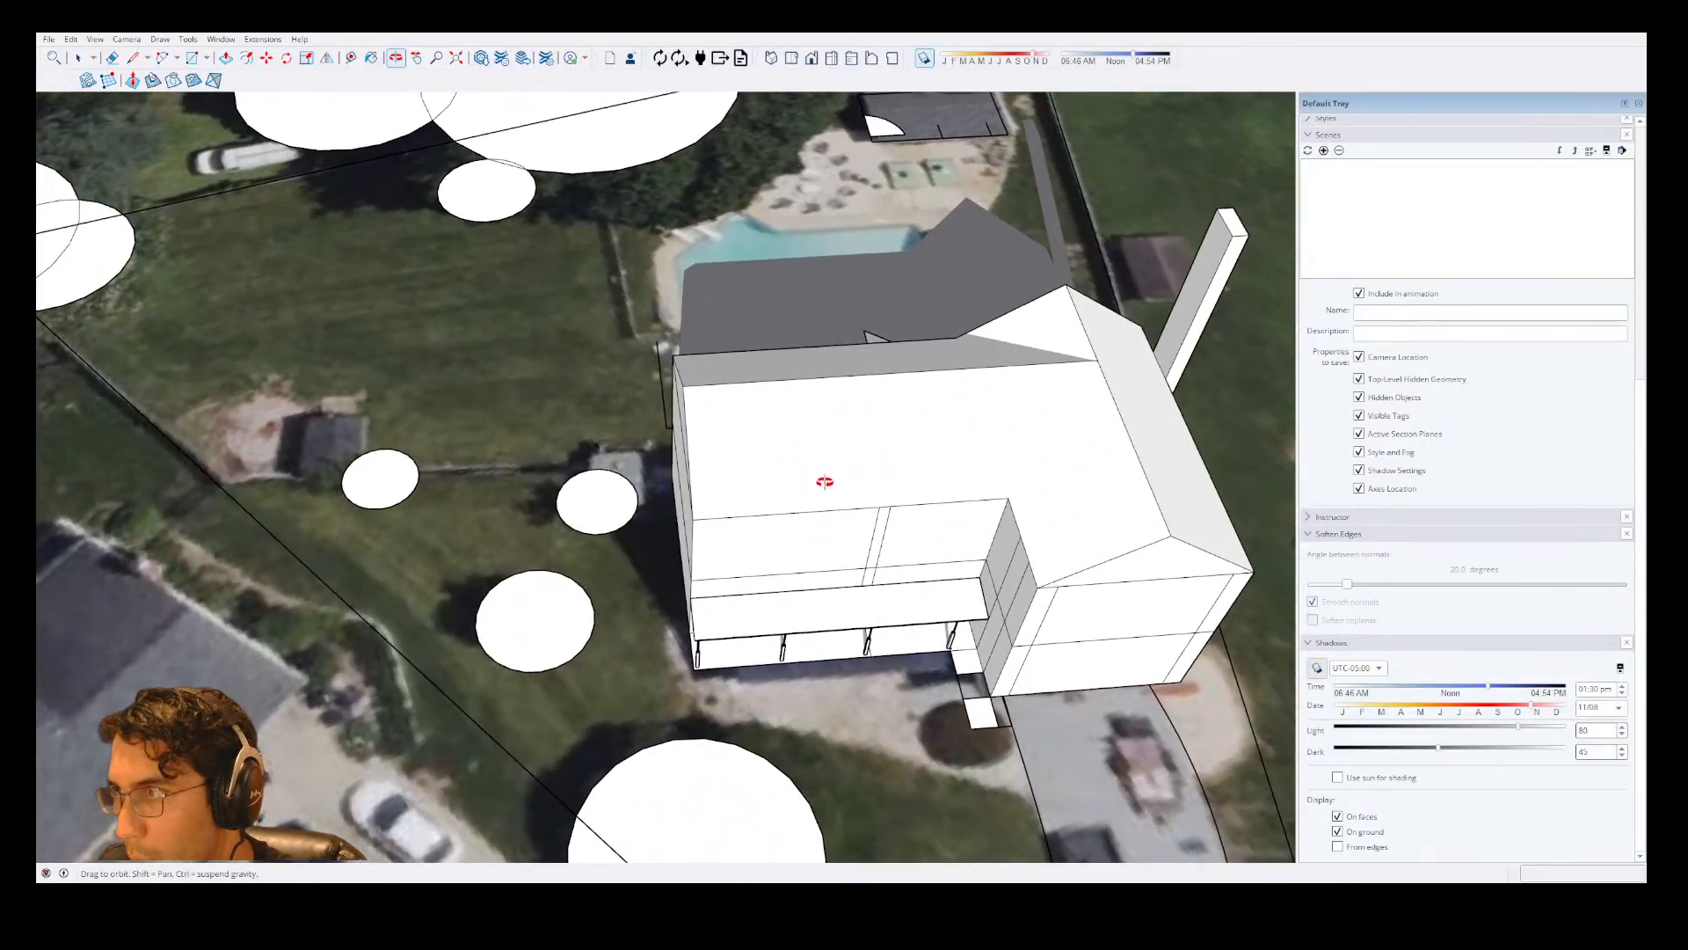
scroll(804, 274, "down", 6)
left_click_drag(804, 274, 823, 344)
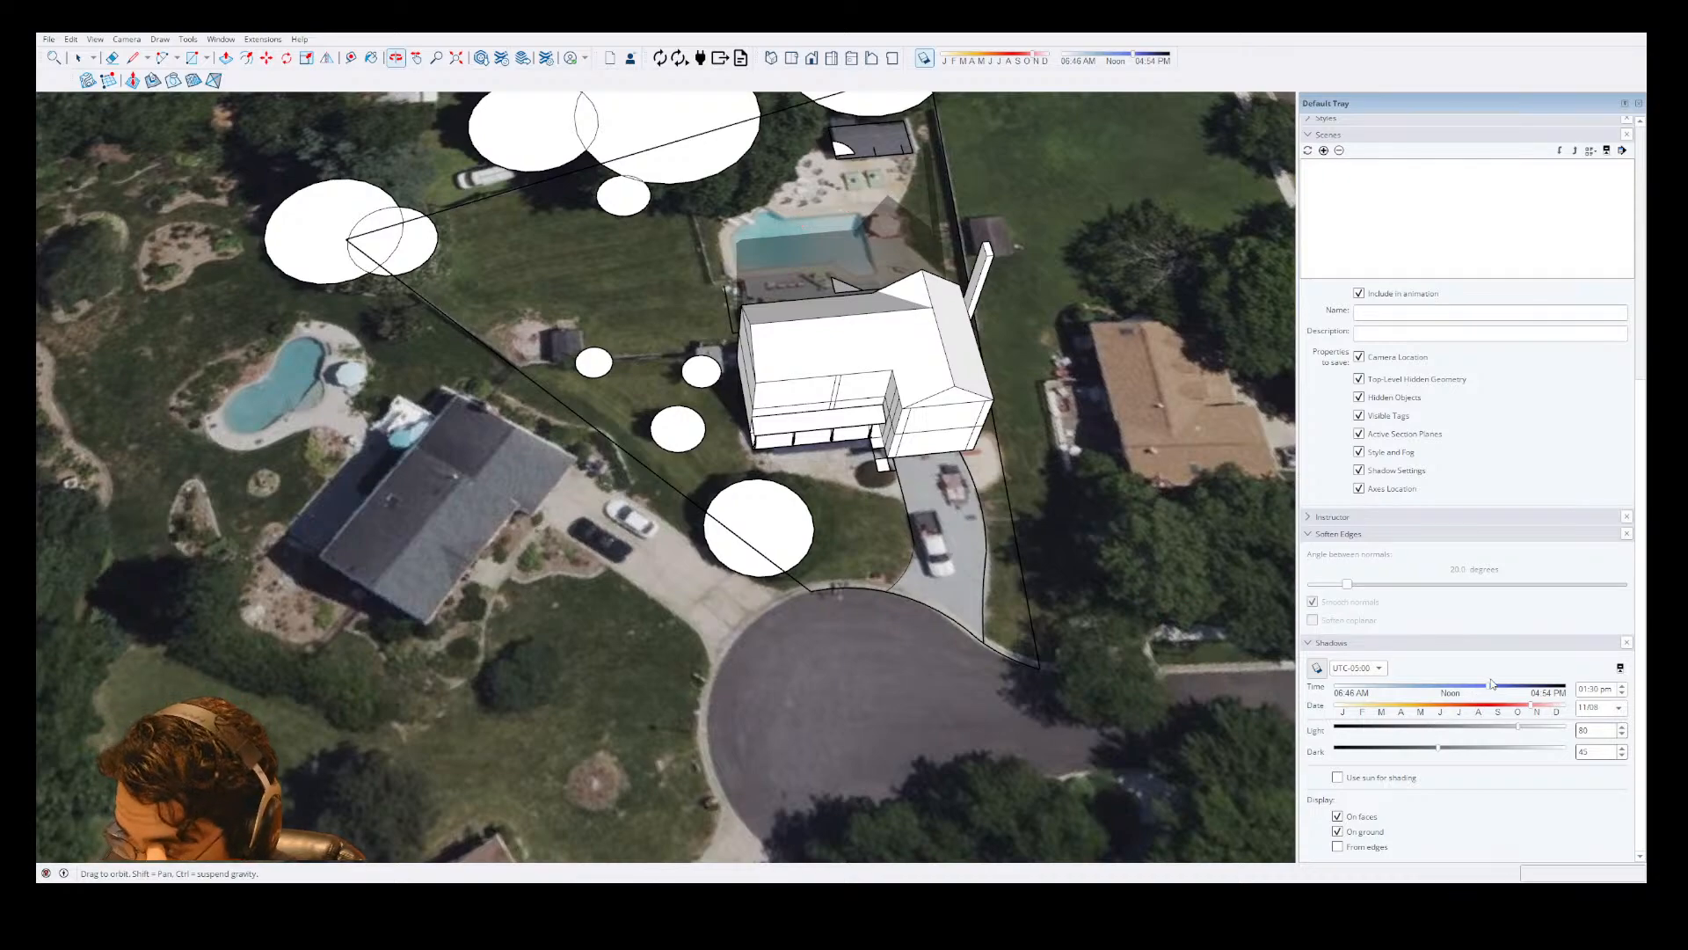
Set the shadow time of day to about 11 am.
mouse_move(1436, 689)
left_mouse_down()
mouse_move(1366, 690)
mouse_move(1451, 689)
left_mouse_up()
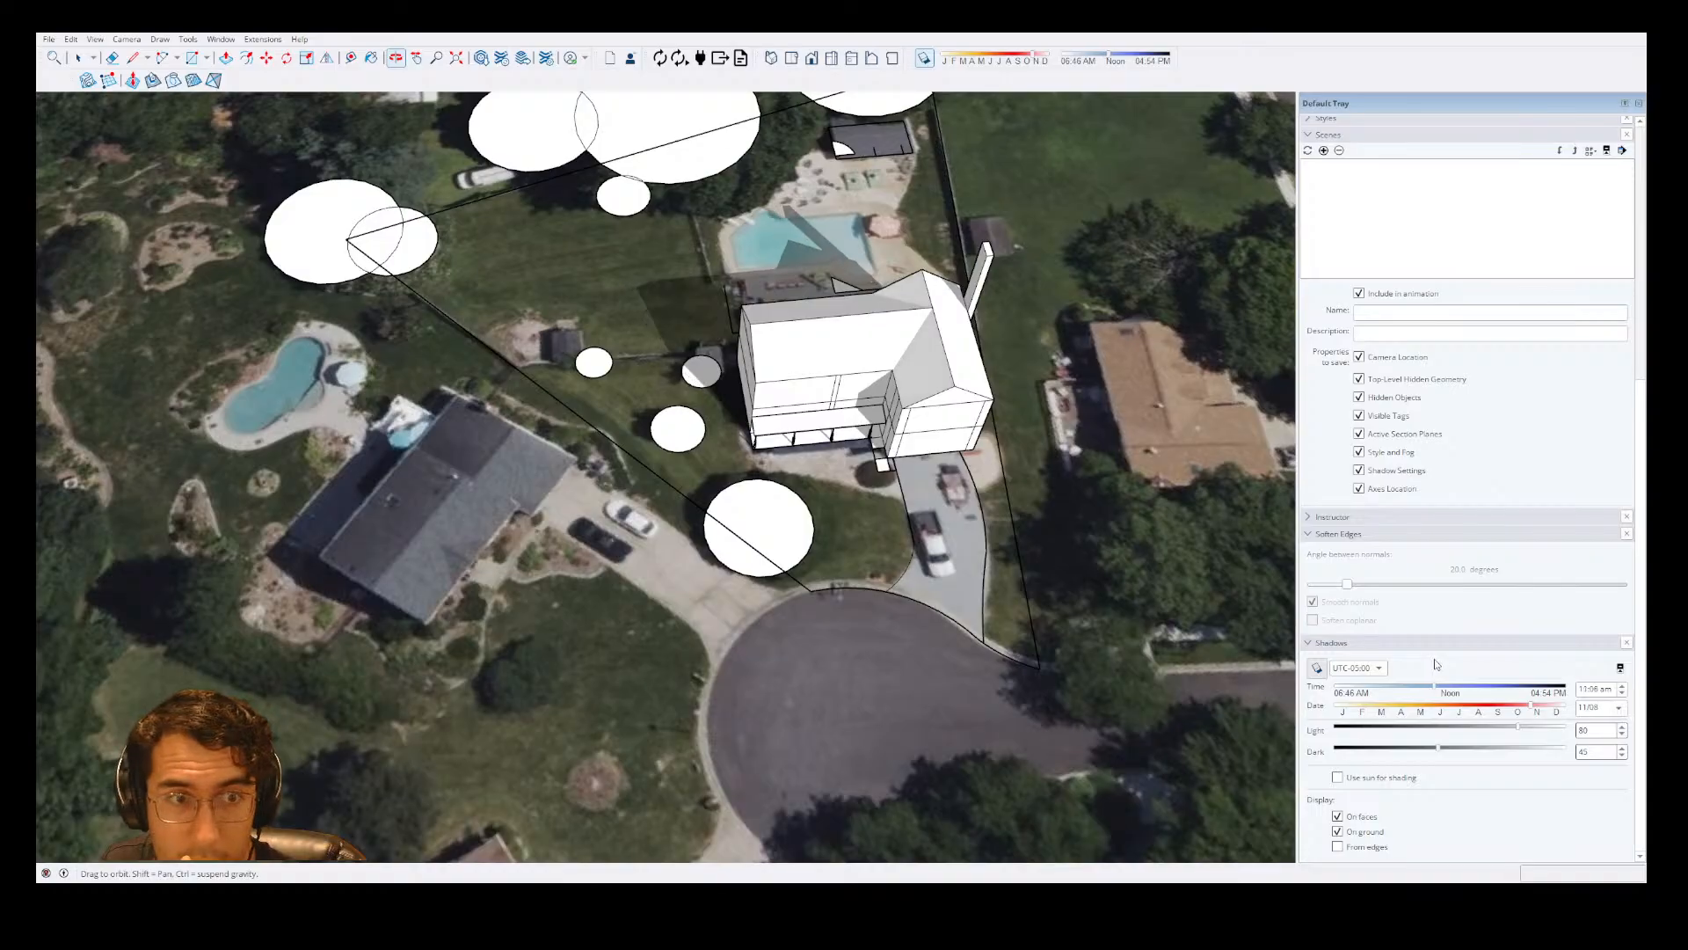
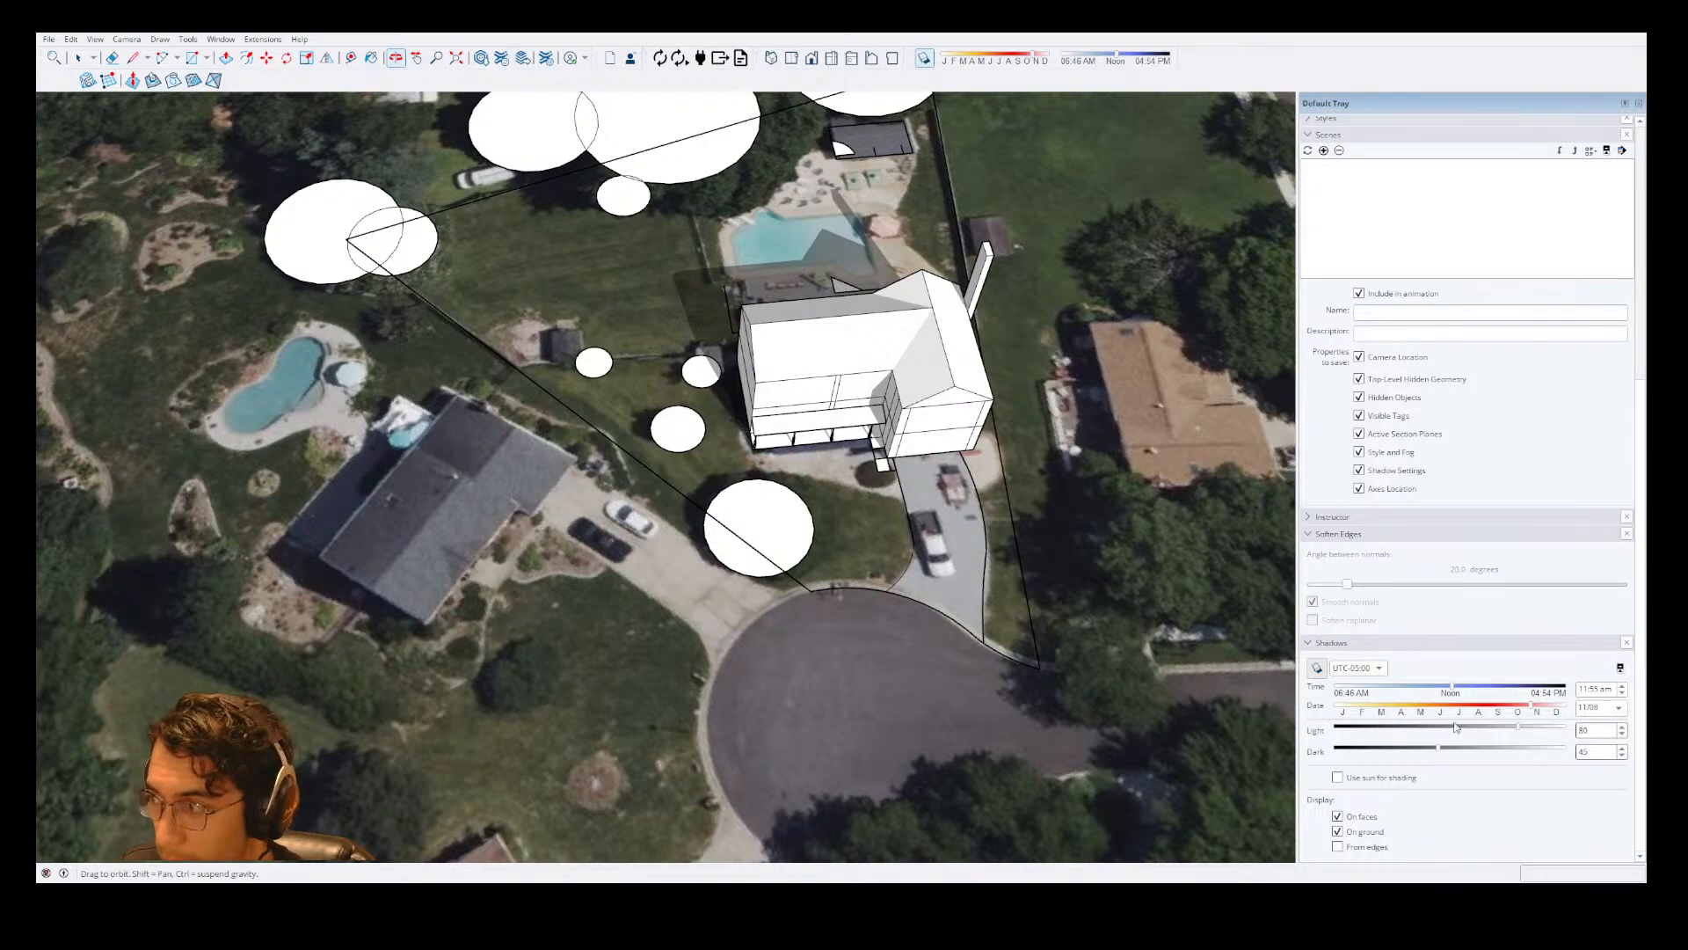
Set the shadow date to July 11 and the time of day to about 2:15 pm.
left_click(1457, 707)
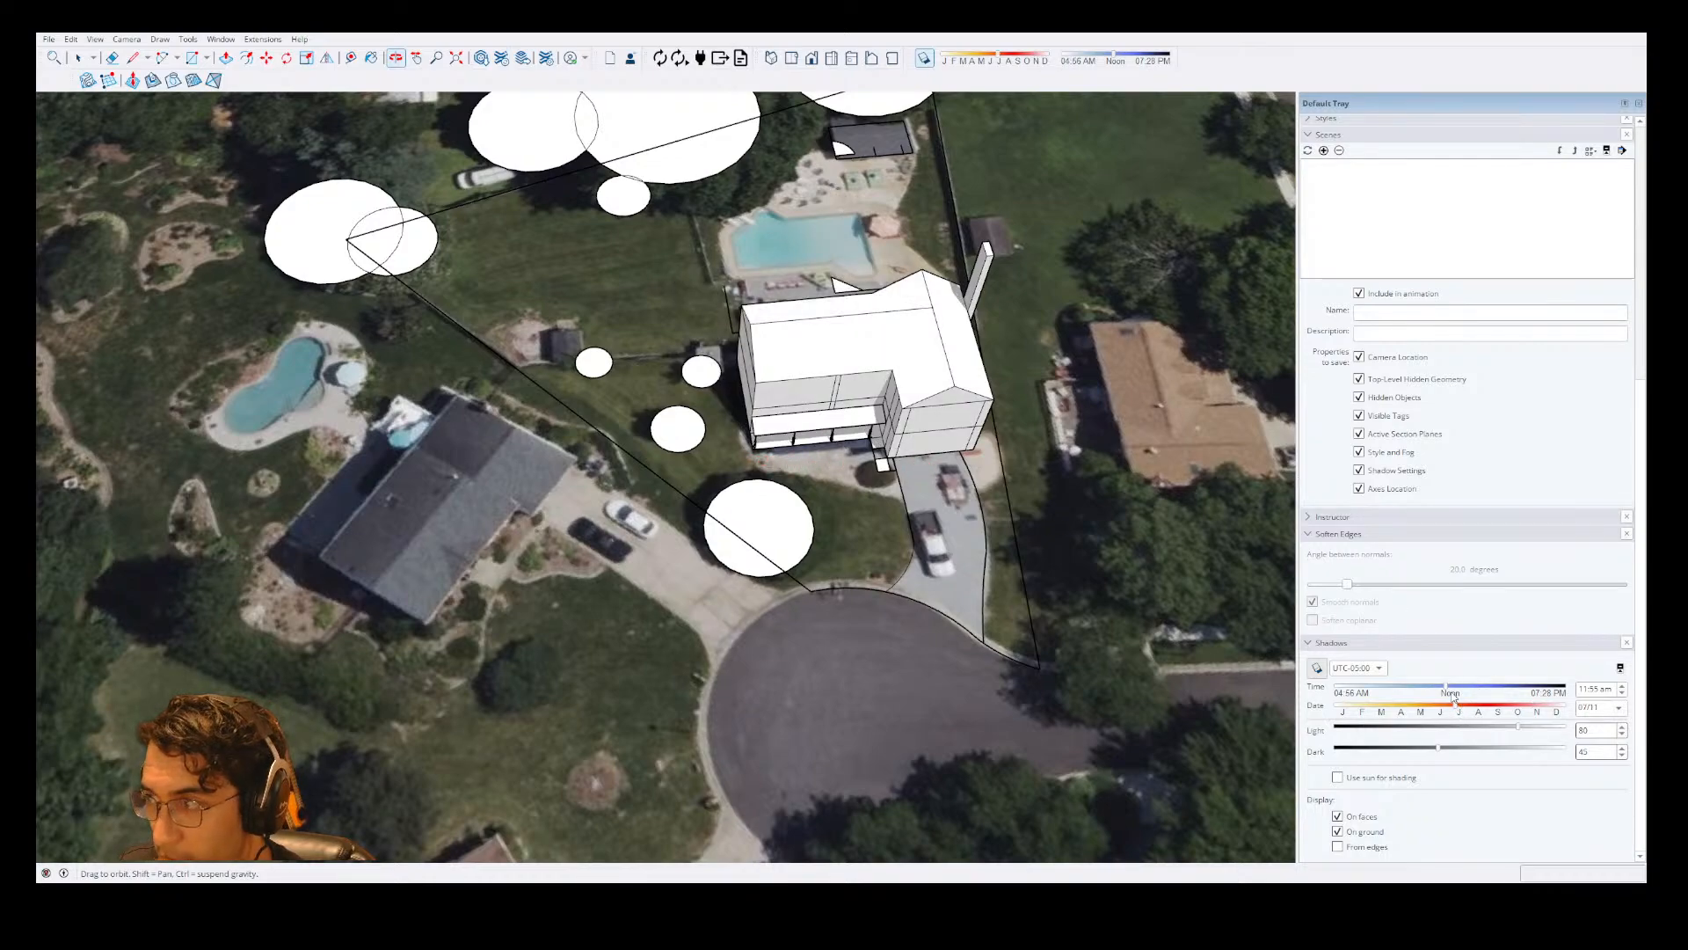
left_click_drag(1446, 685, 1481, 685)
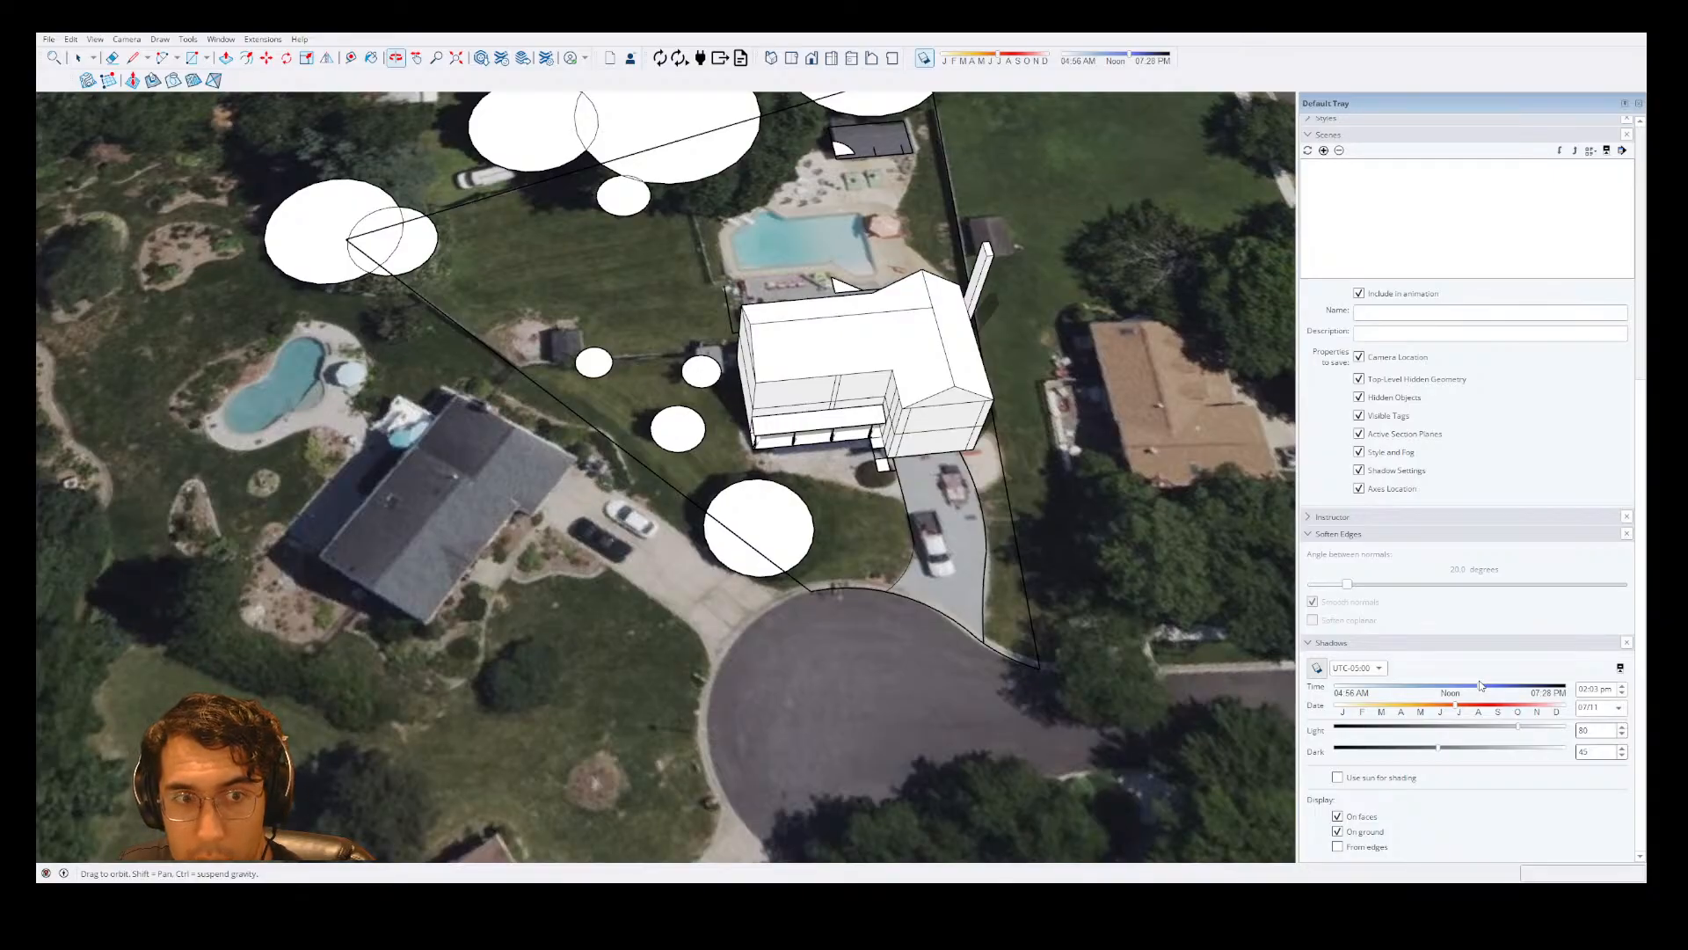
mouse_move(1480, 685)
left_mouse_down()
mouse_move(1559, 679)
mouse_move(1484, 671)
left_mouse_up()
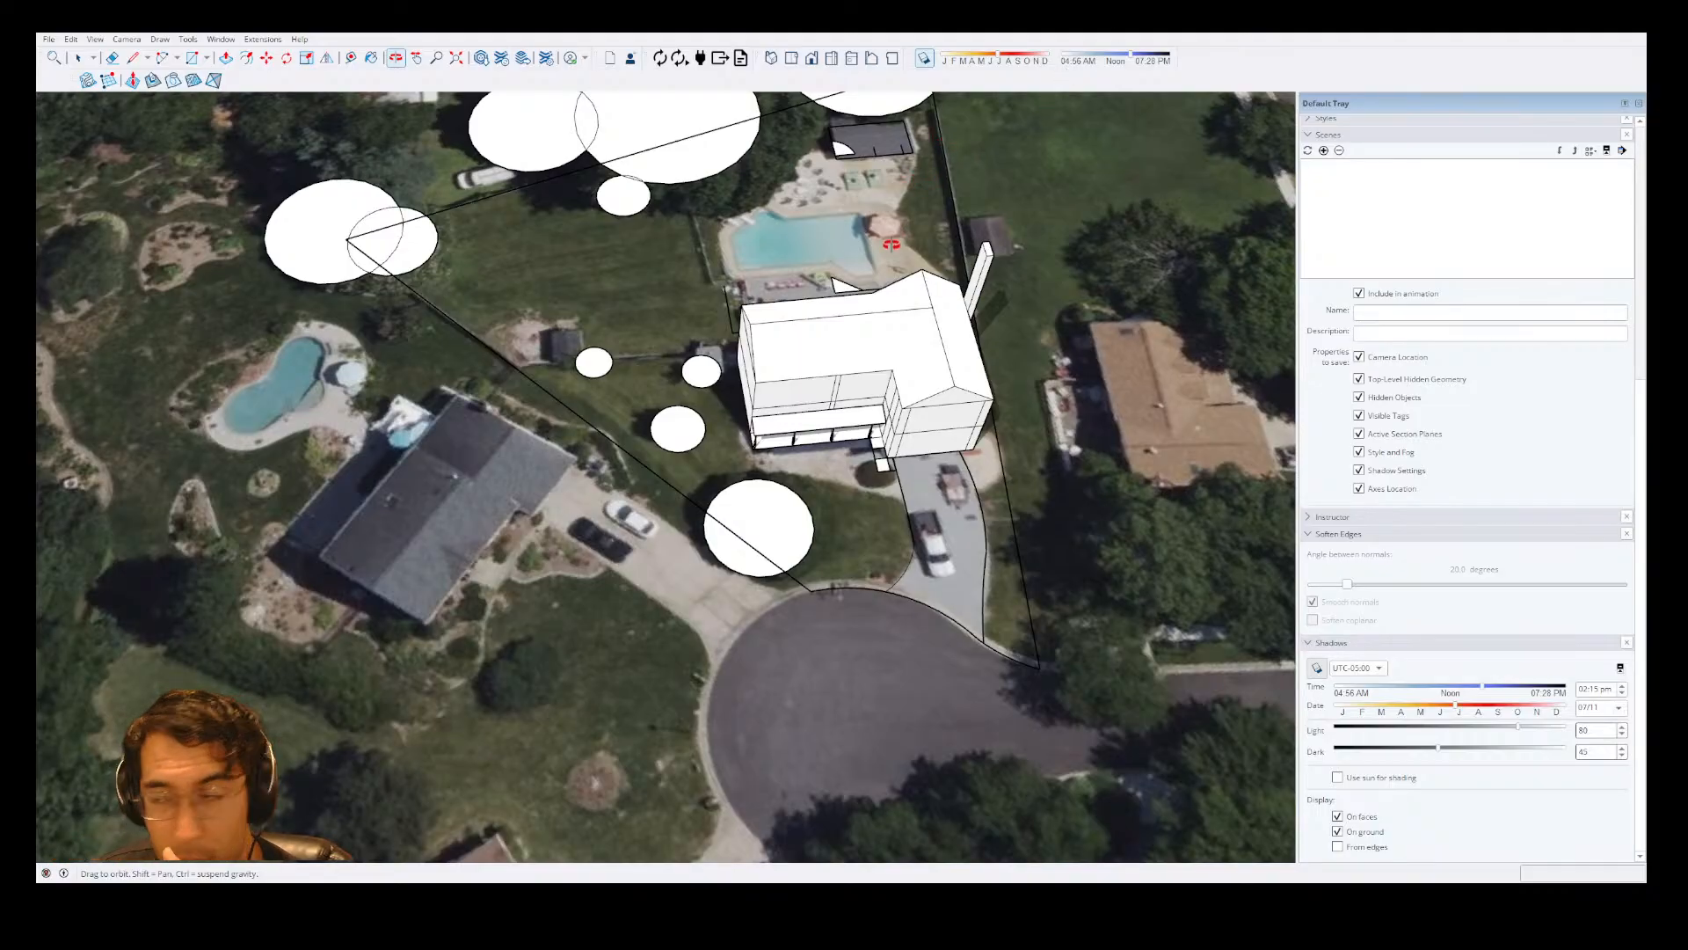
Inspect the afternoon shadows from the front of the house, and set the shadow time to about 8:10 am.
left_click_drag(891, 245, 927, 419)
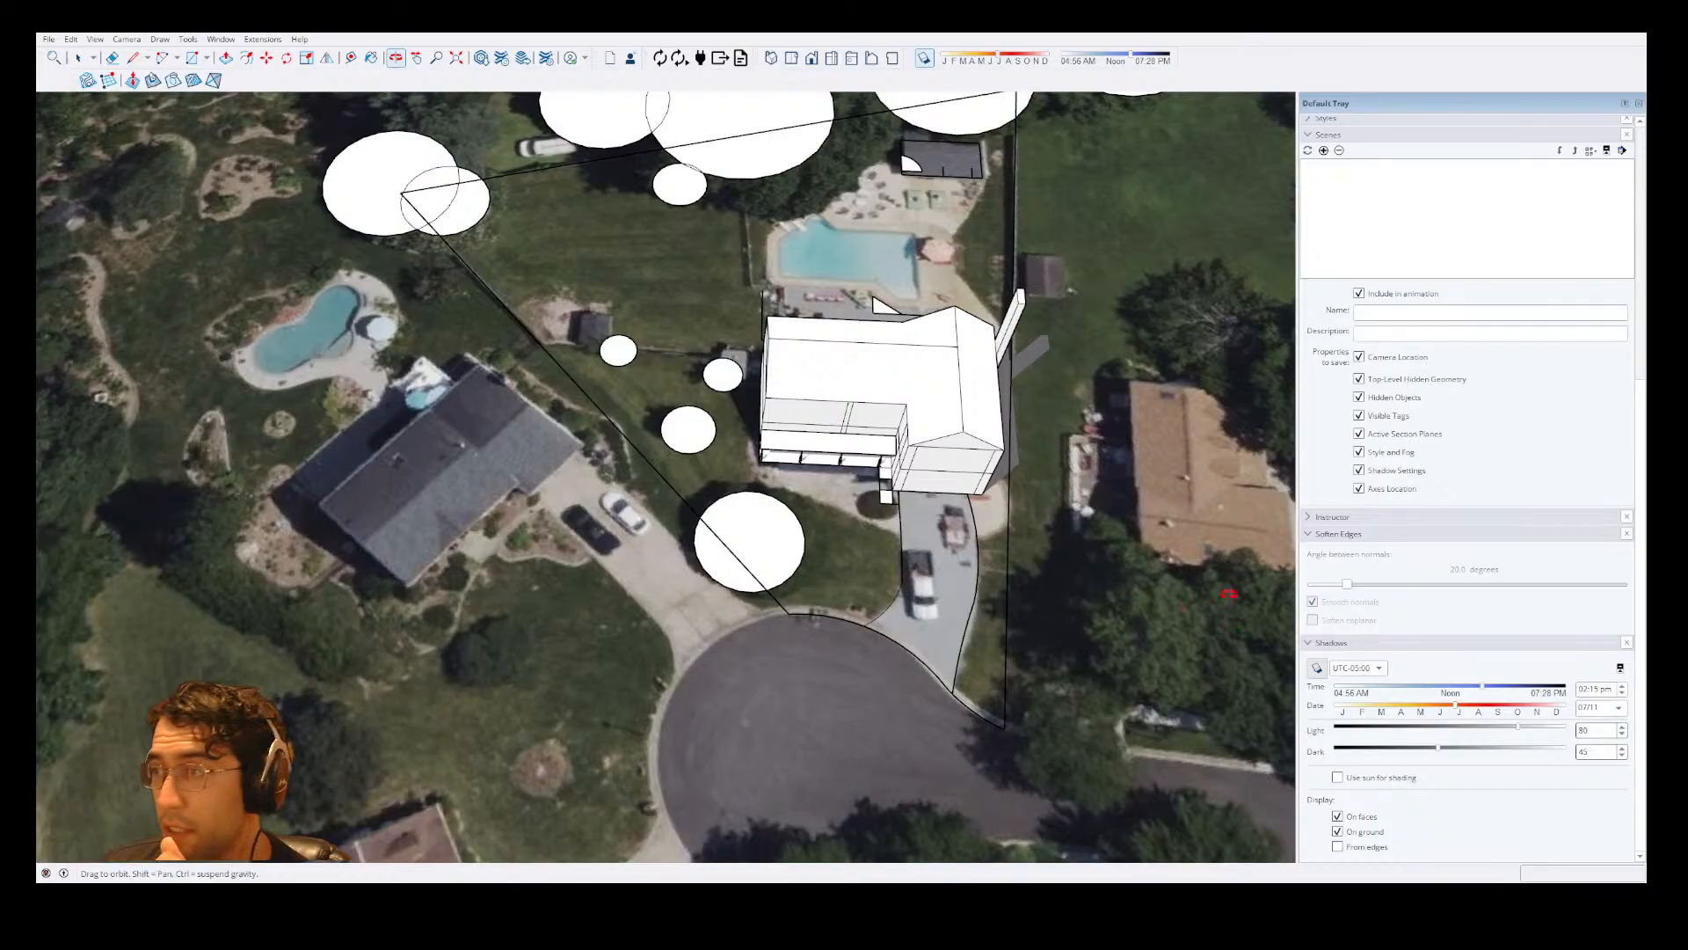
scroll(1200, 606, "up", 3)
left_click_drag(1200, 606, 897, 400)
scroll(952, 509, "up", 2)
left_click_drag(952, 508, 969, 556)
scroll(923, 593, "down", 2)
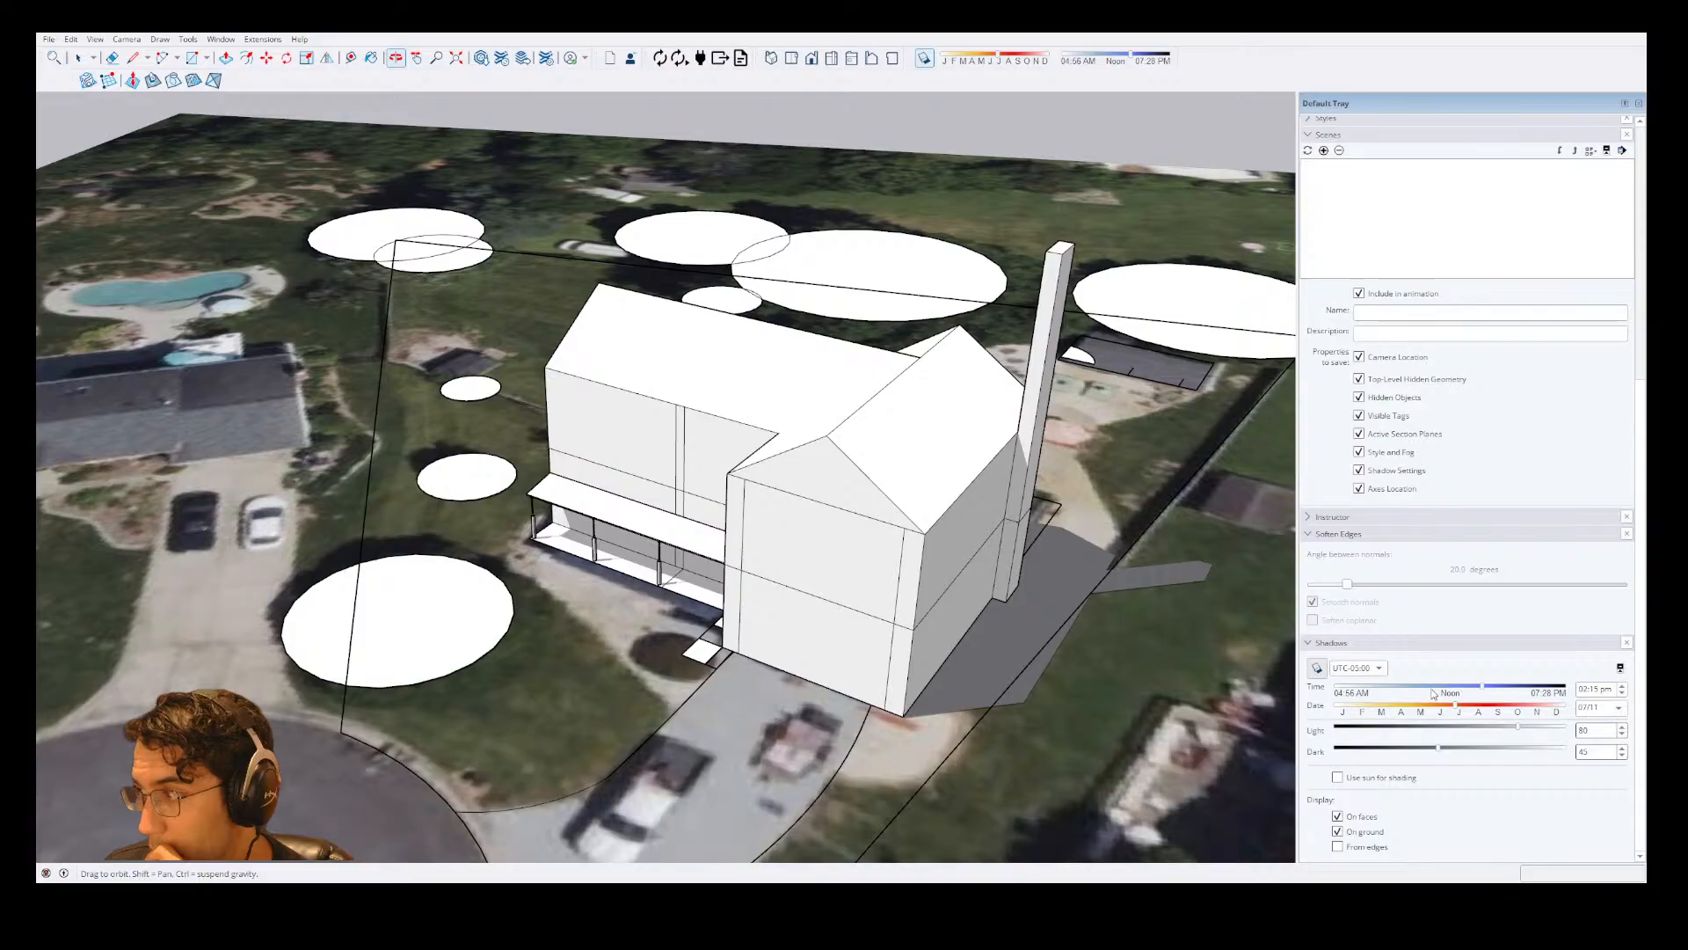
left_click_drag(1393, 692, 1399, 690)
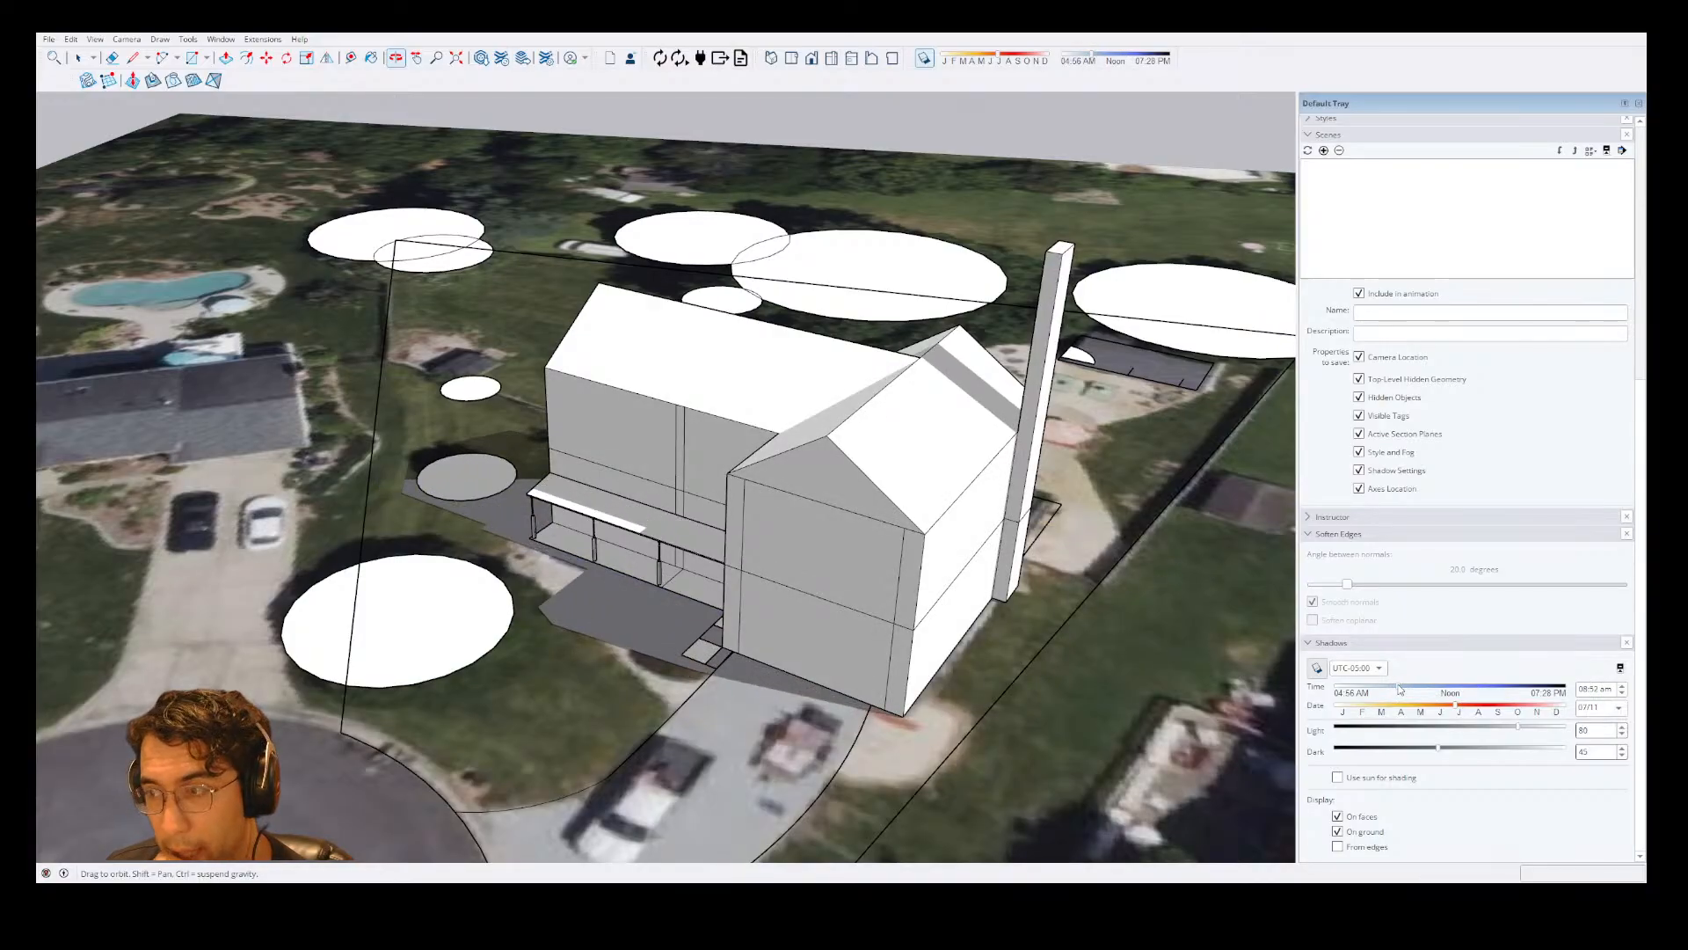
left_click_drag(1400, 689, 1391, 695)
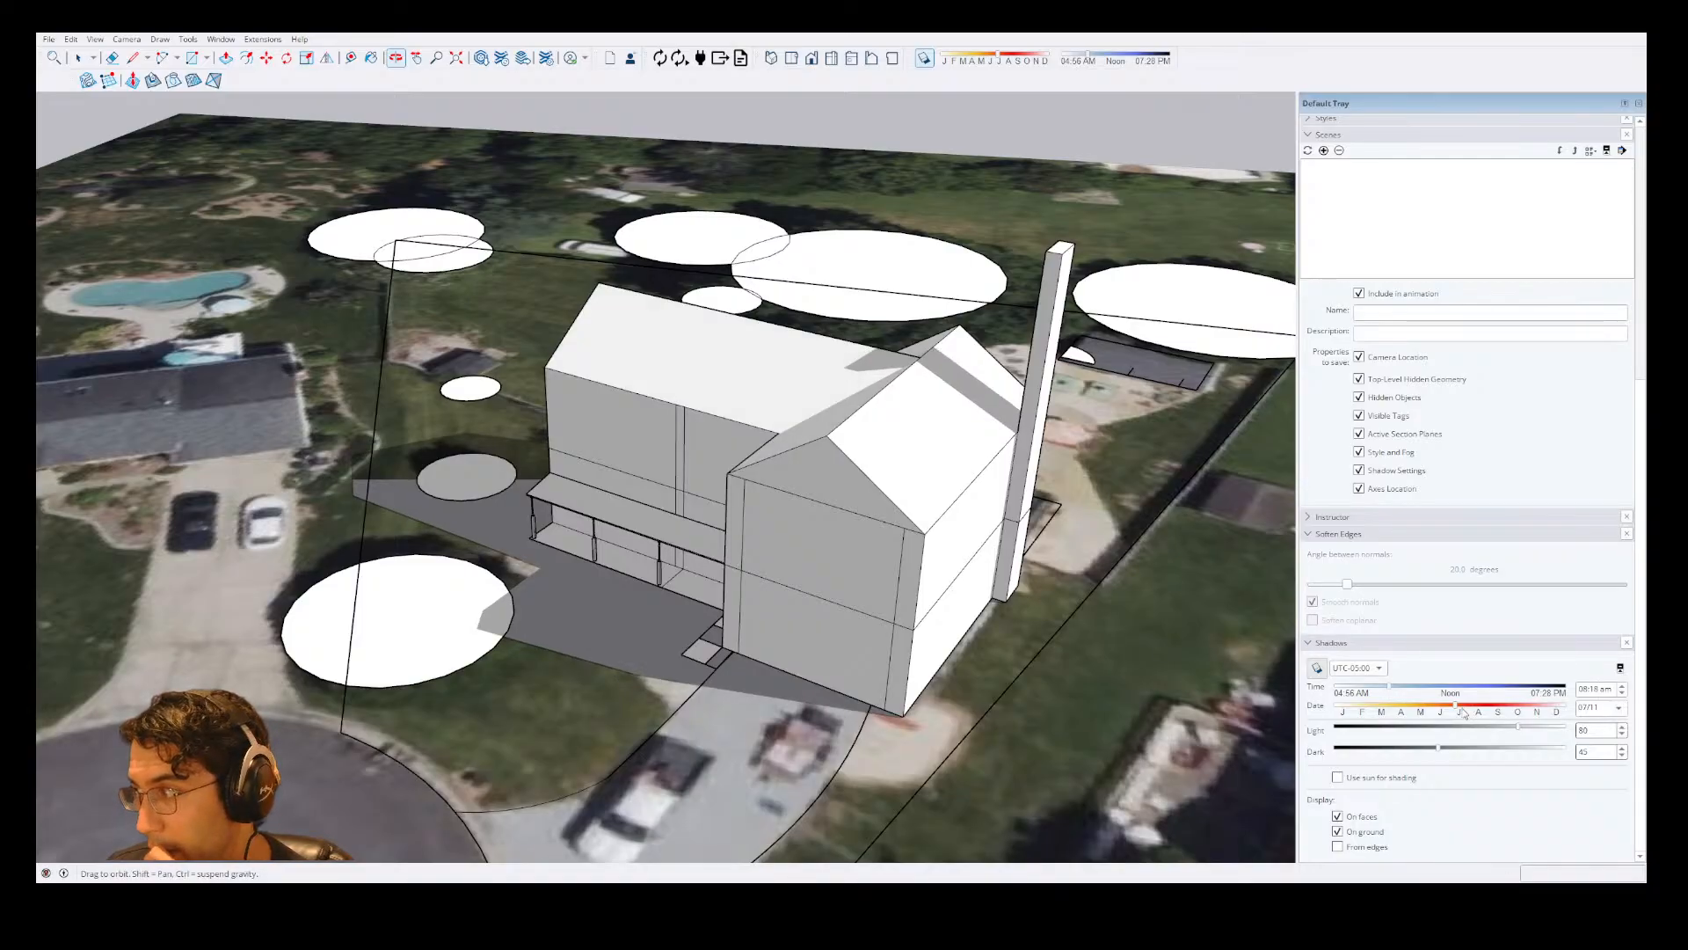
Set the shadow date to May 23 and the time to about 4 pm, and inspect the house's shadow across the site.
left_click_drag(1457, 706, 1426, 706)
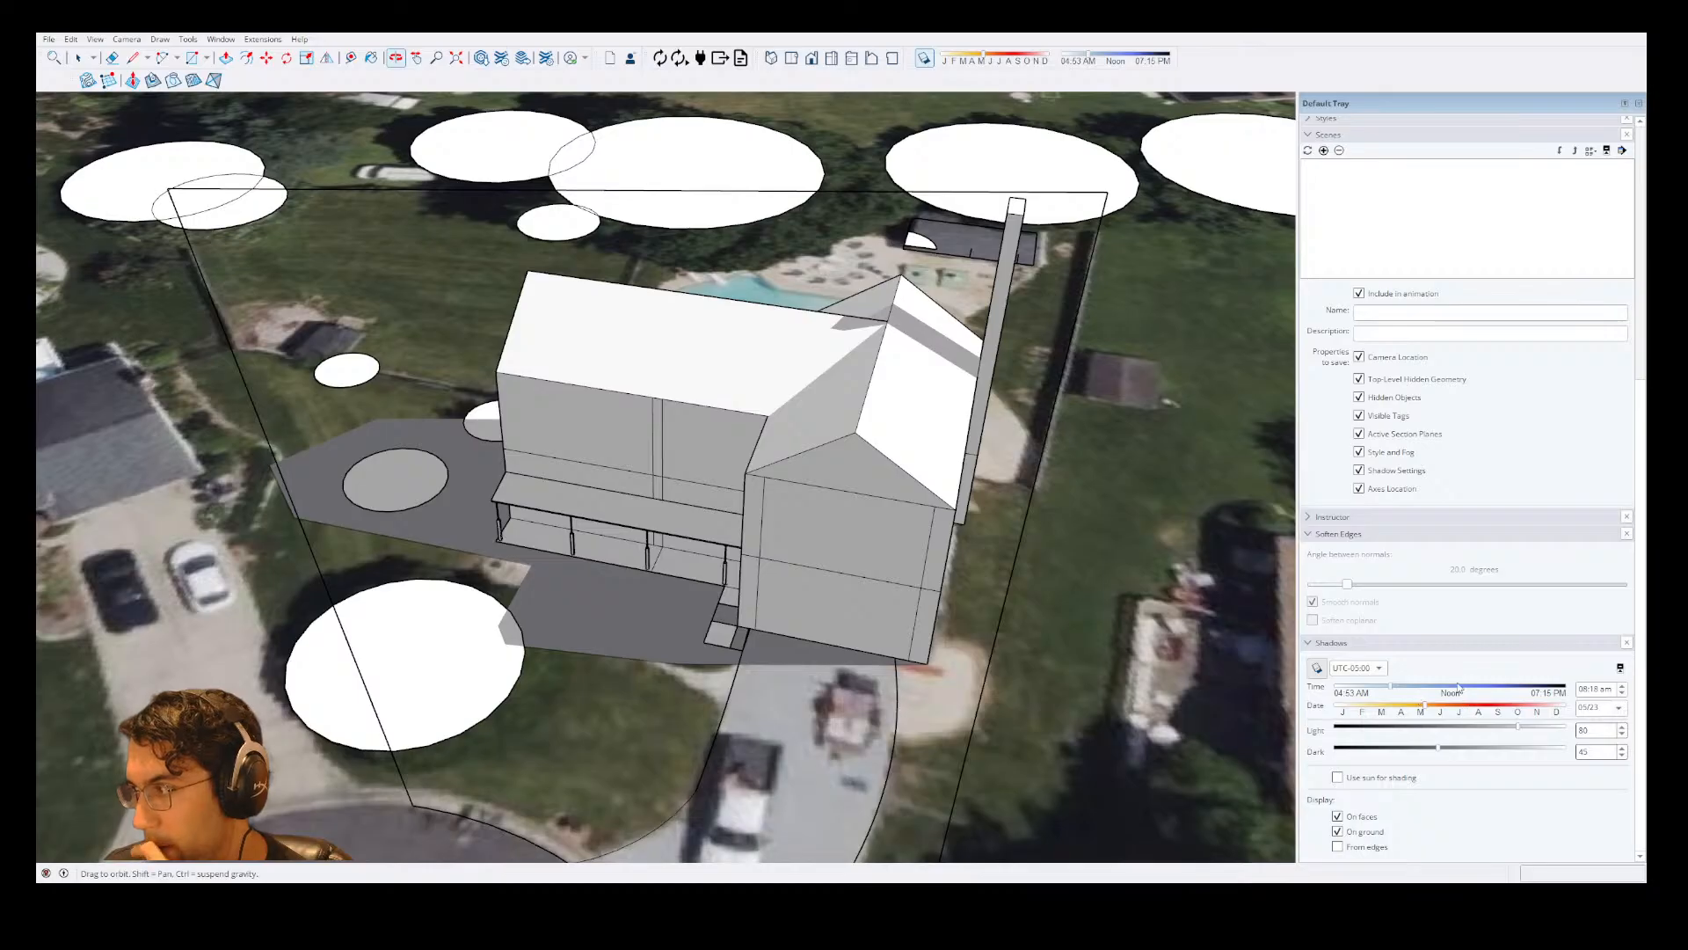
left_click_drag(1459, 687, 1566, 693)
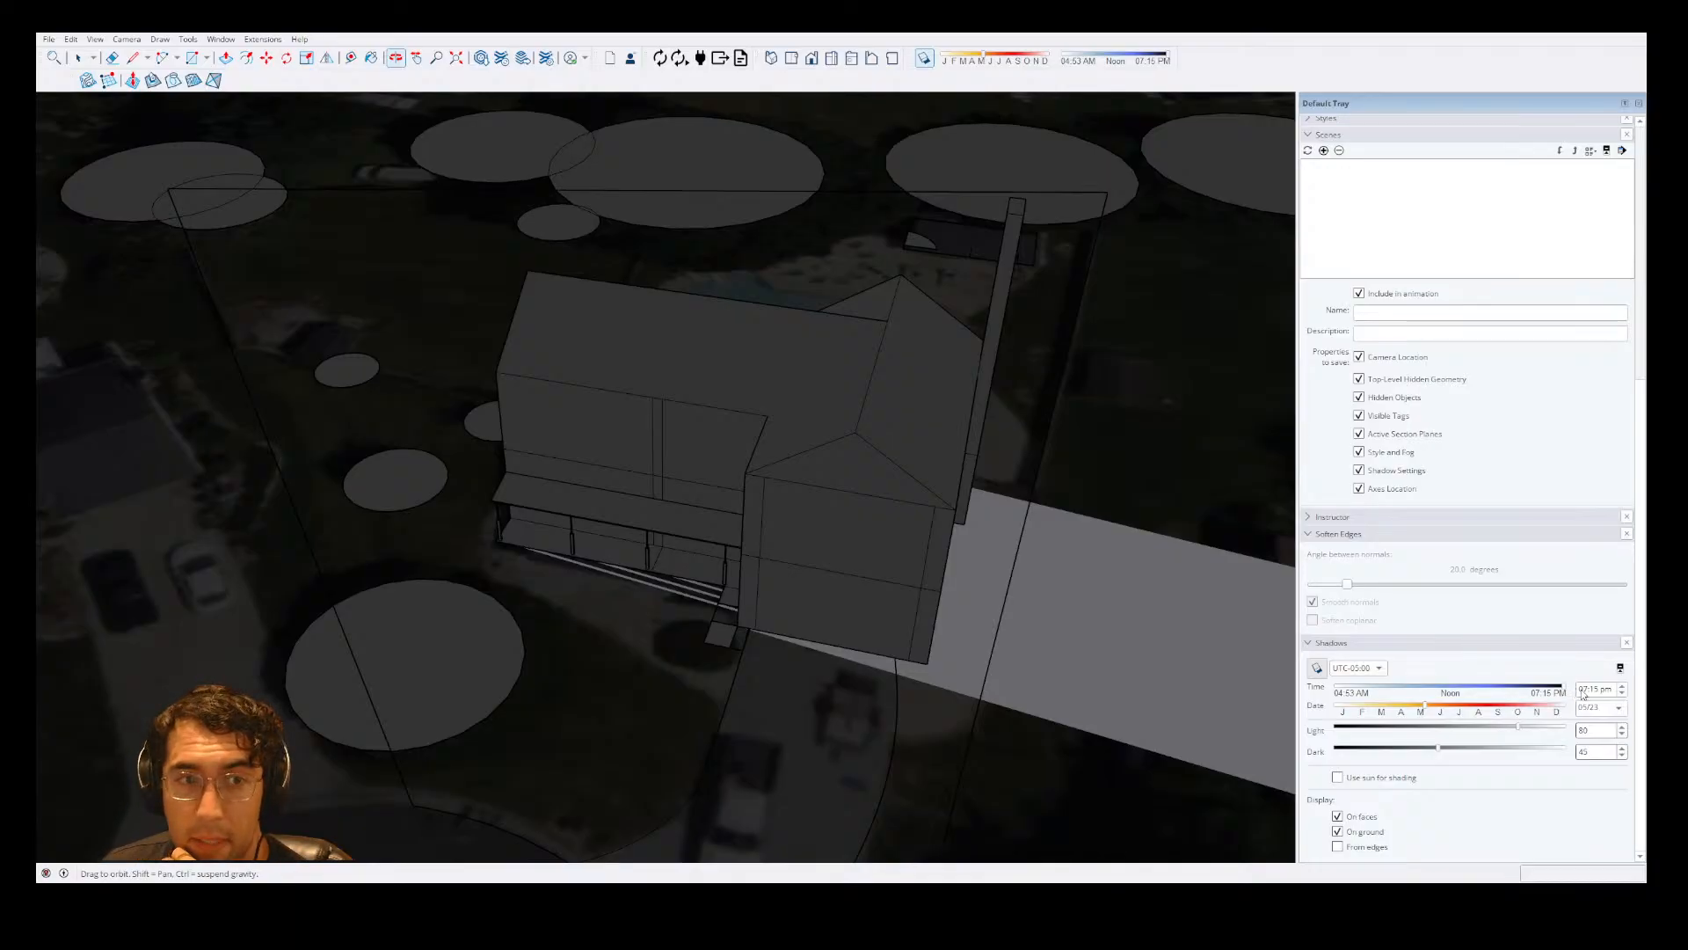
mouse_move(1338, 689)
left_mouse_down()
mouse_move(1512, 665)
mouse_move(1557, 692)
mouse_move(1512, 688)
left_mouse_up()
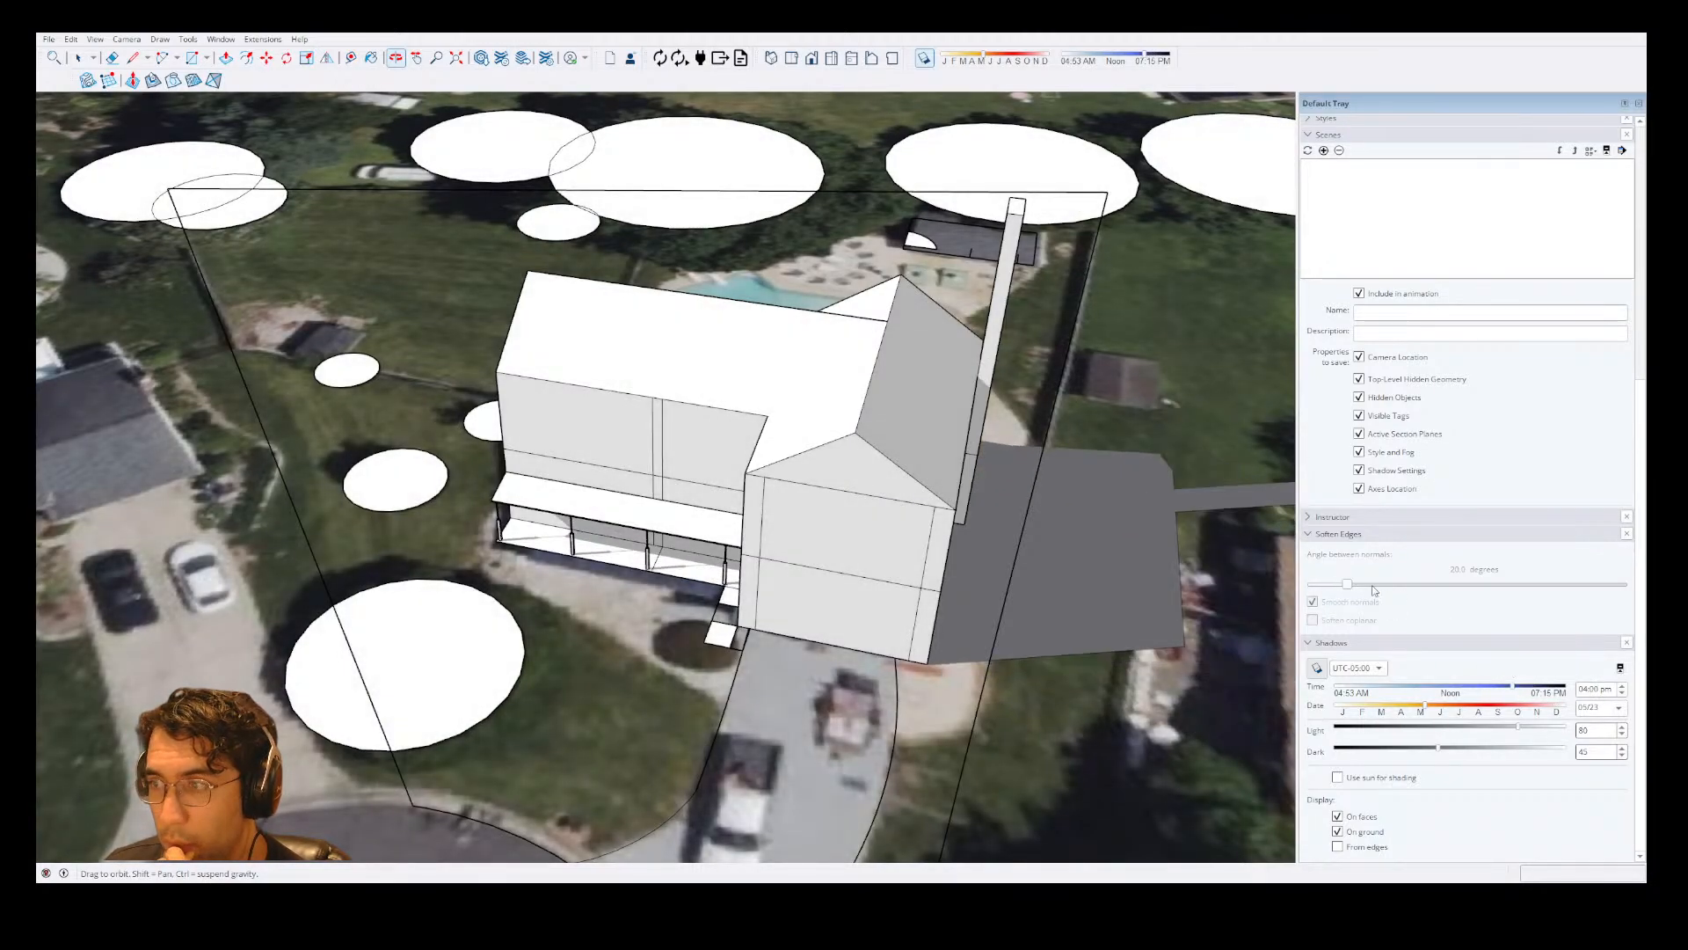
left_click_drag(1126, 441, 800, 627)
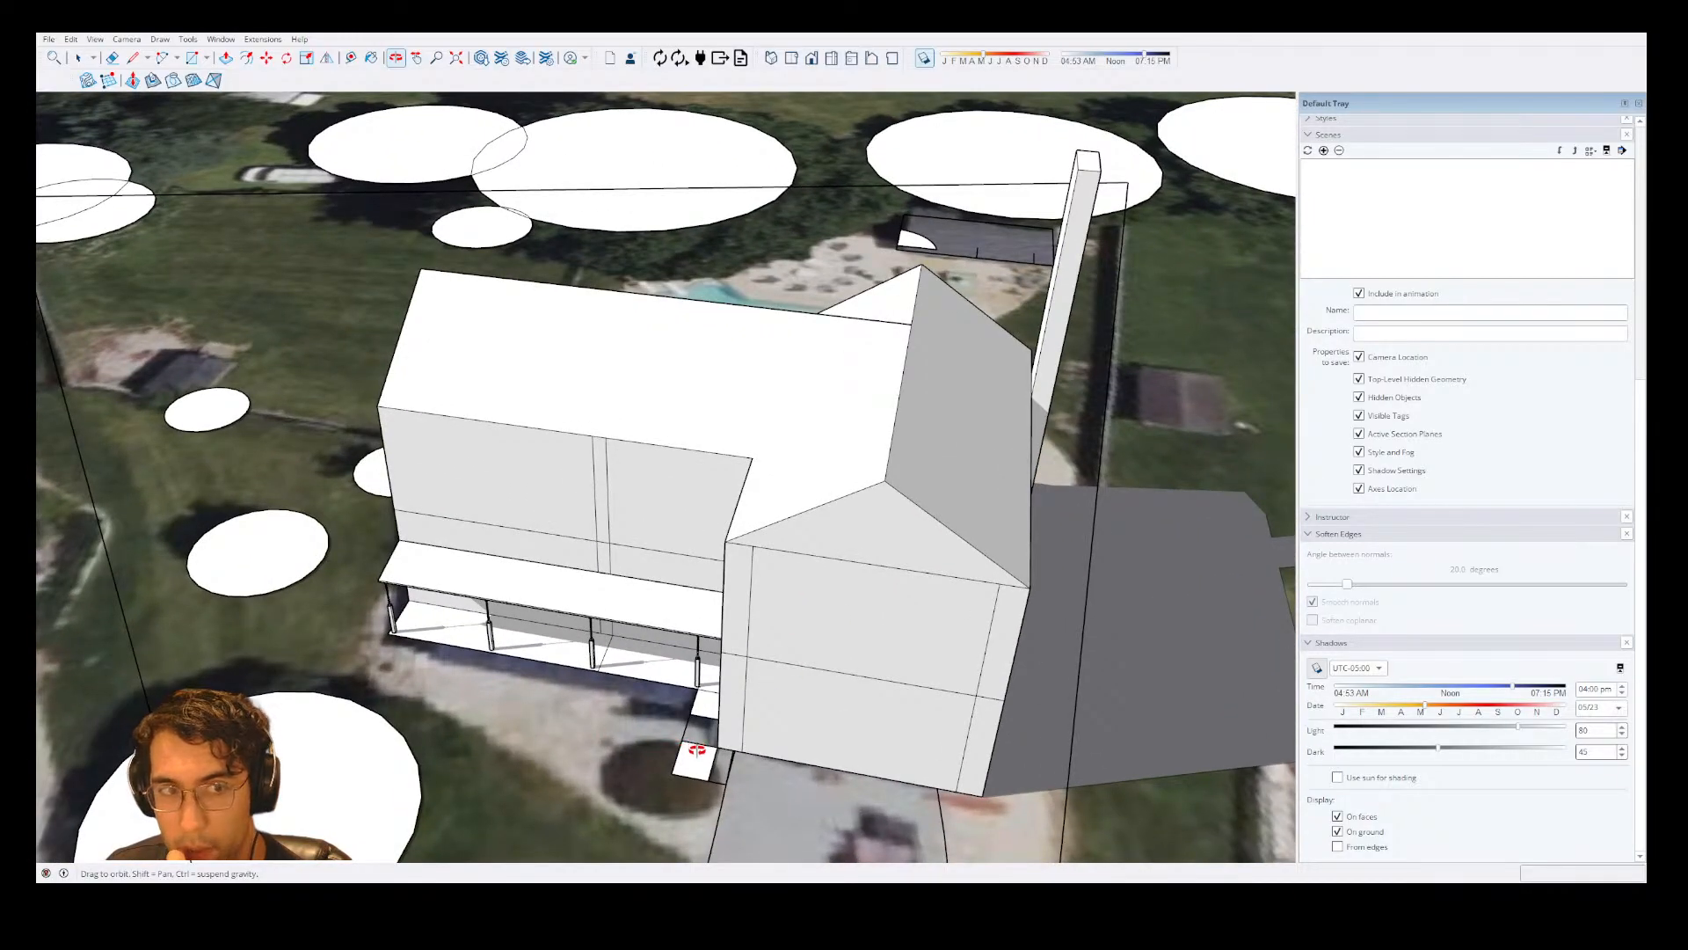
left_click_drag(728, 551, 679, 661)
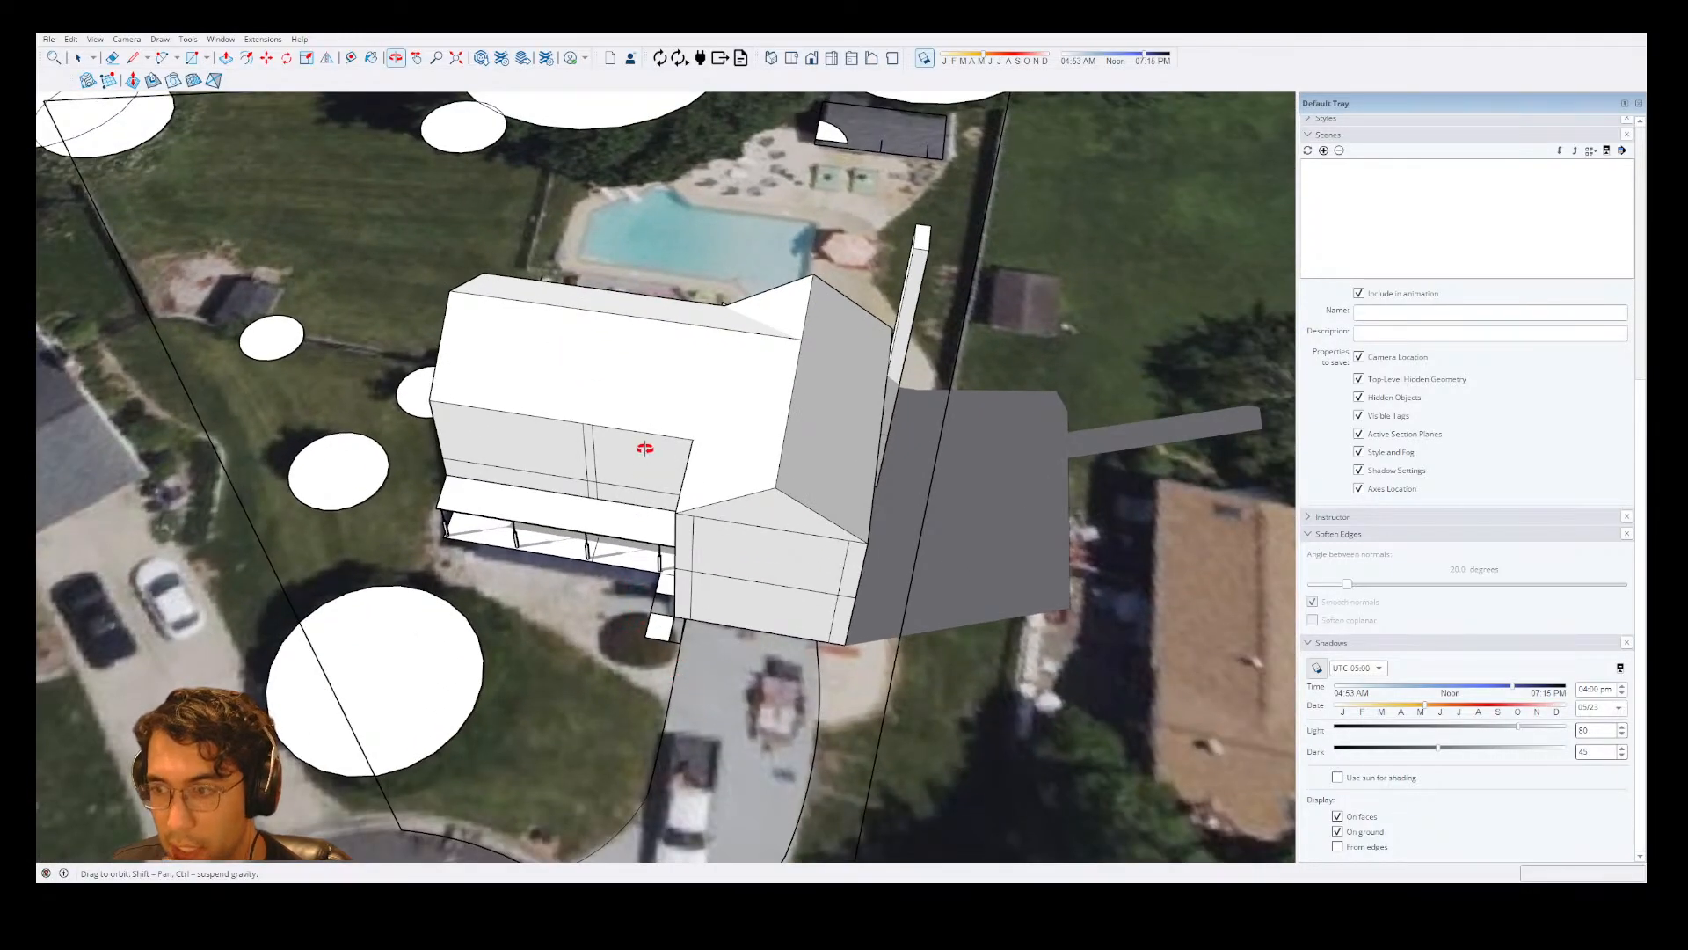
scroll(613, 500, "down", 3)
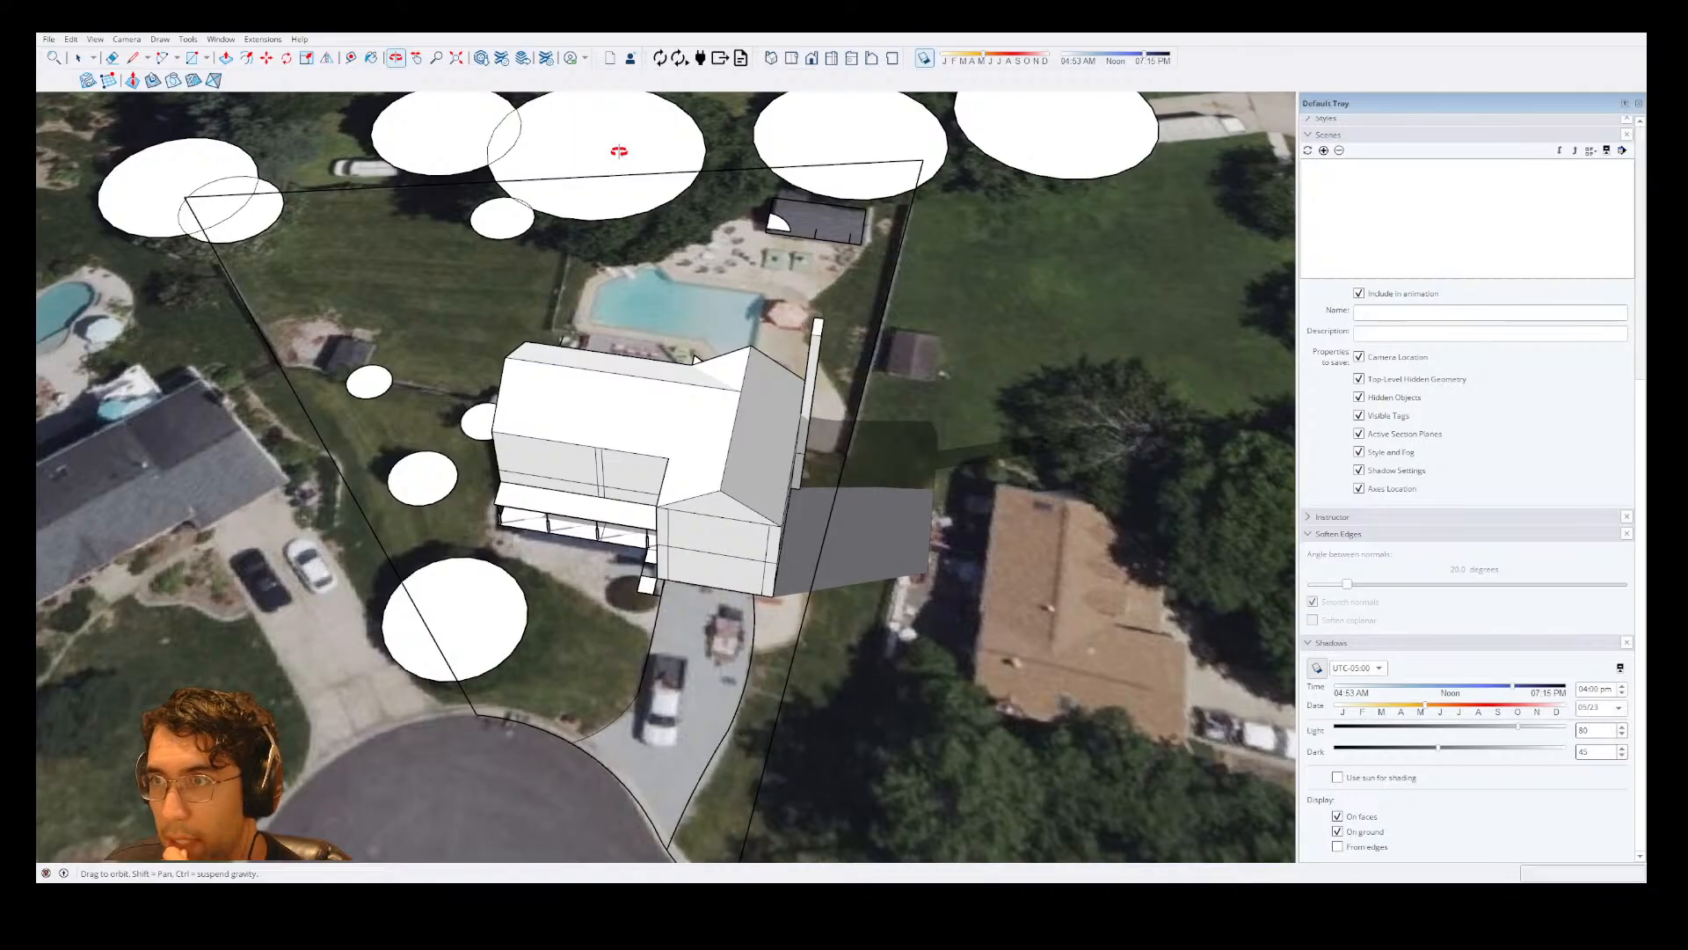